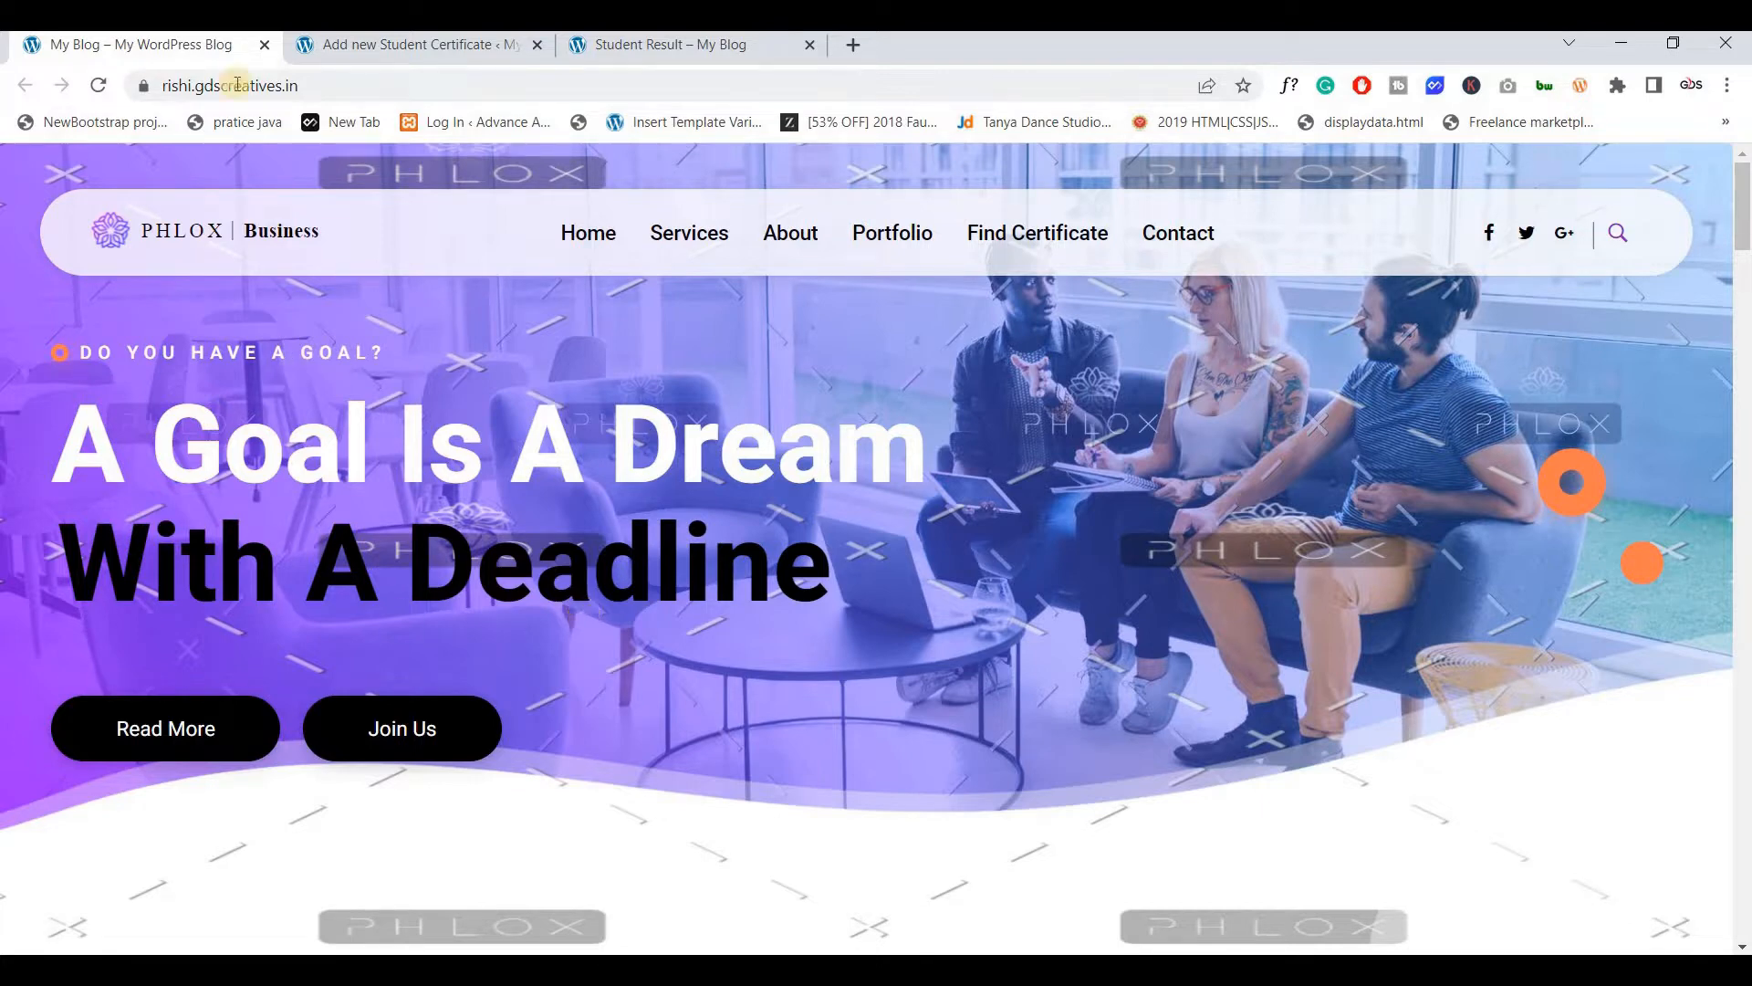
Look over the Add new Student Certificate form
left_click(352, 52)
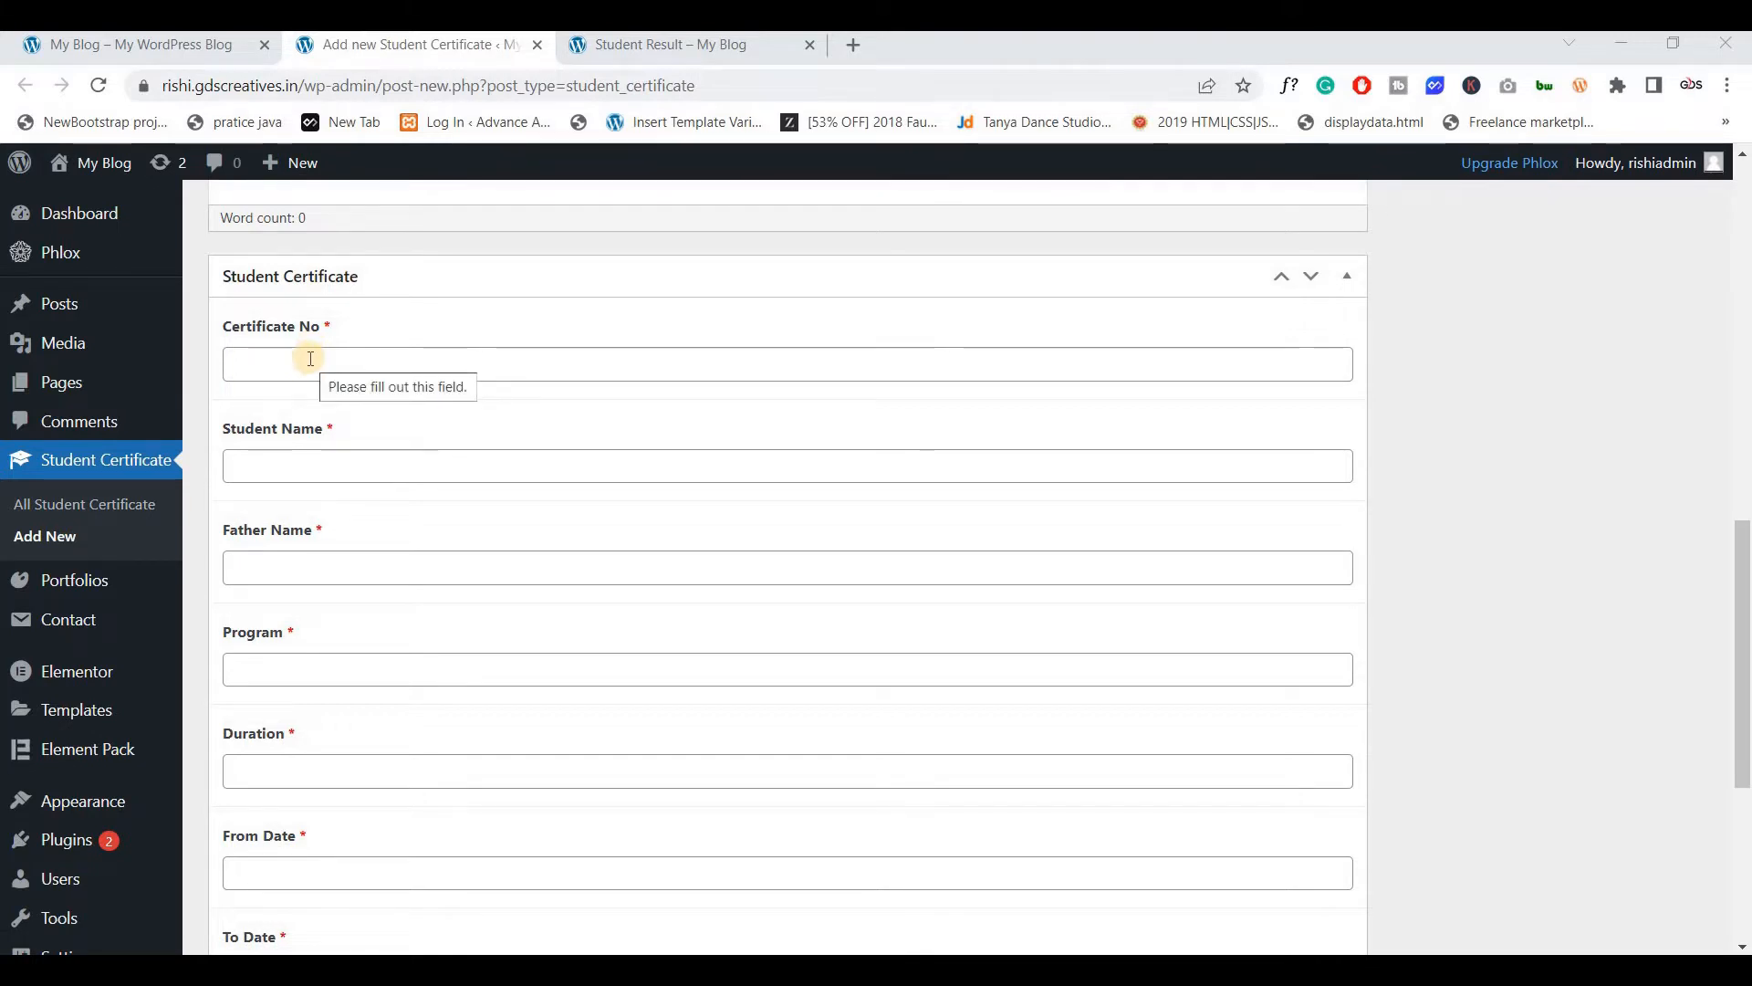
scroll(330, 387, "down", 1)
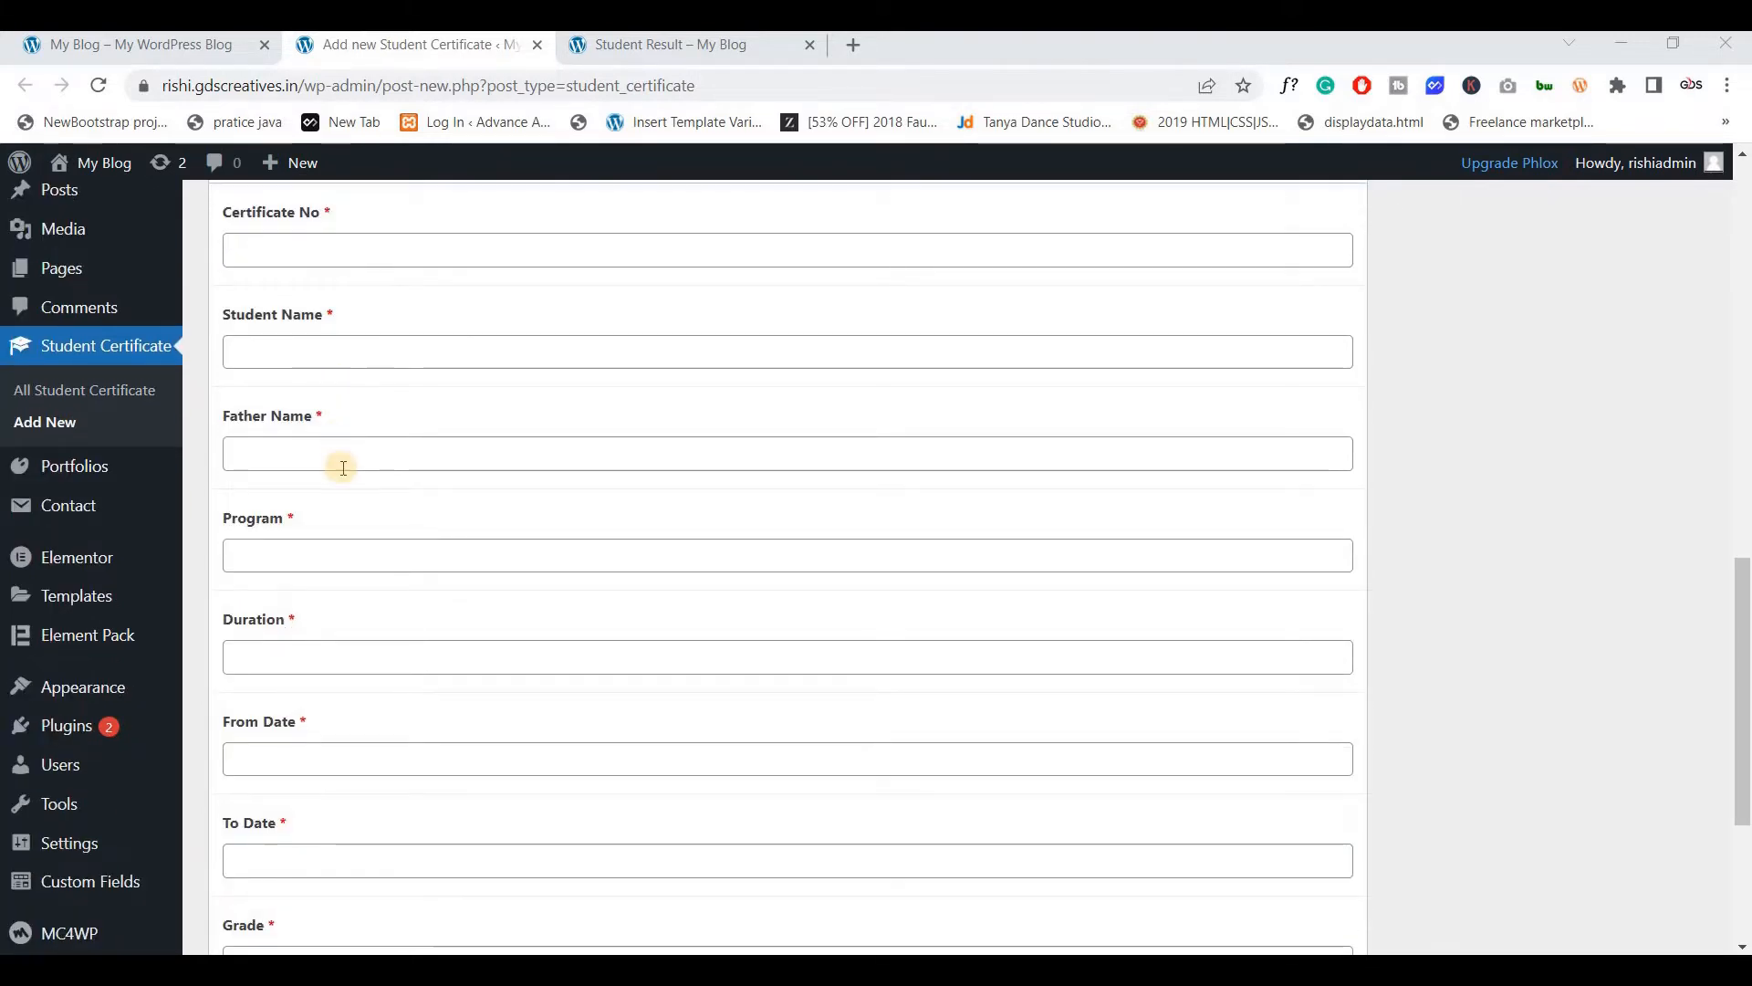
scroll(353, 580, "down", 2)
scroll(353, 580, "up", 5)
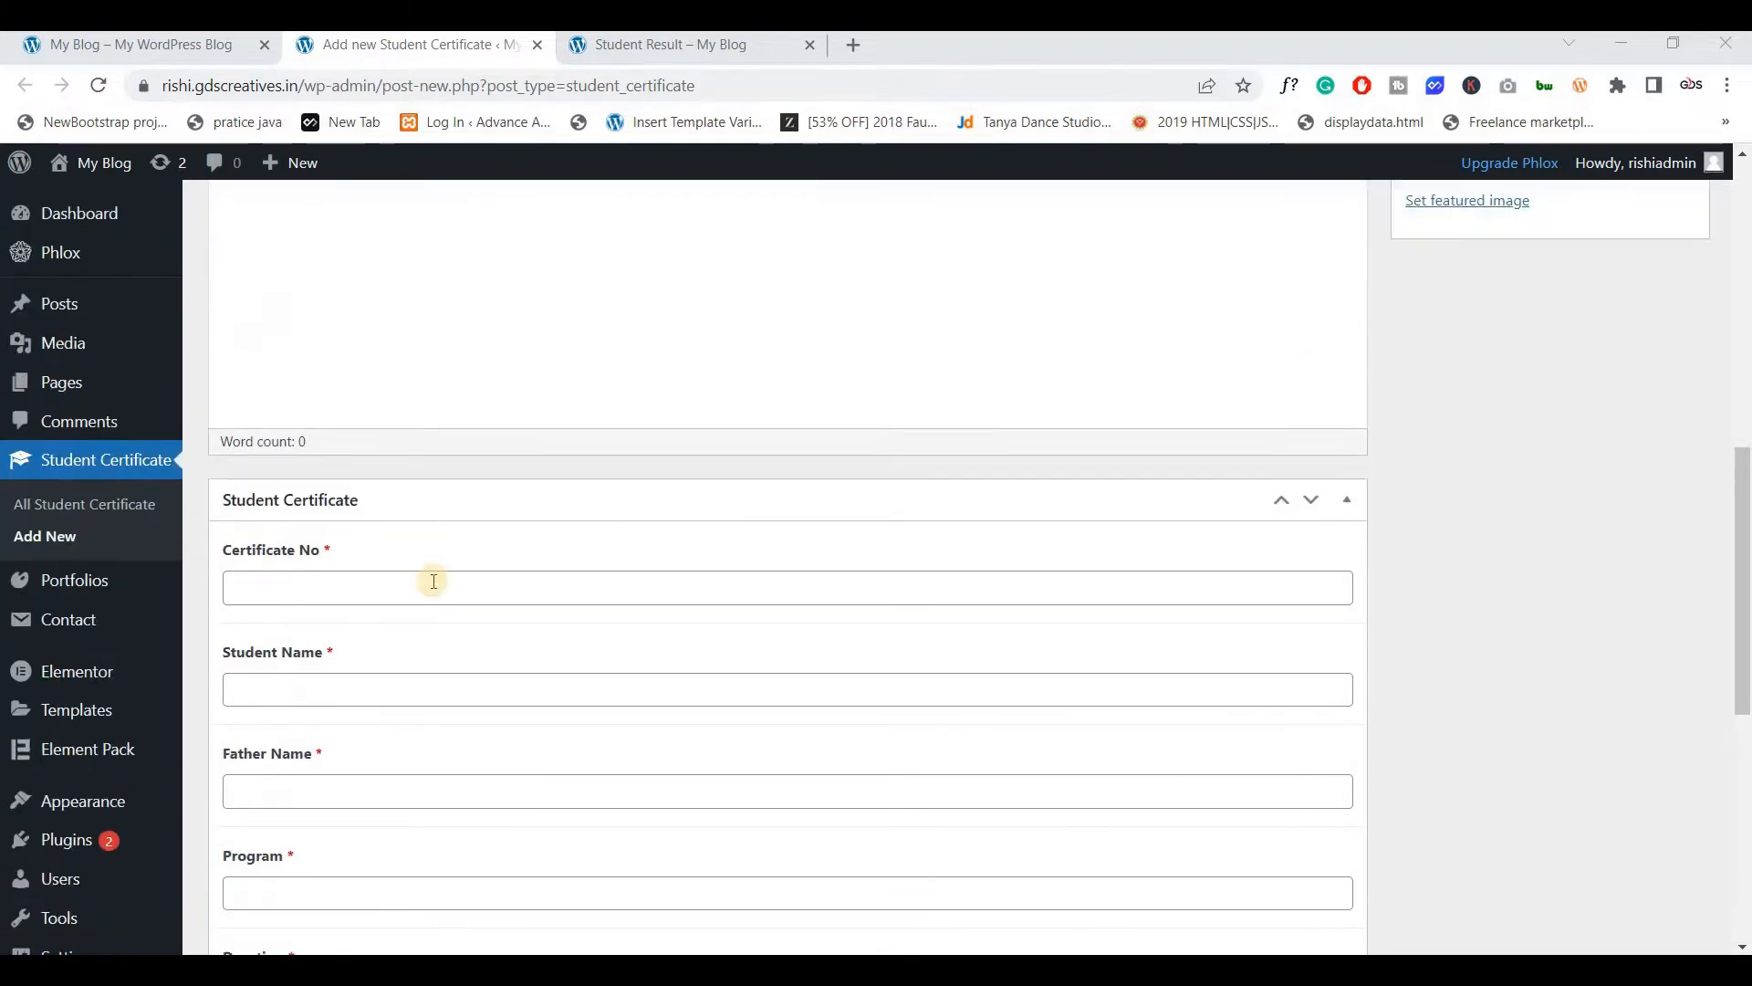
scroll(360, 552, "down", 2)
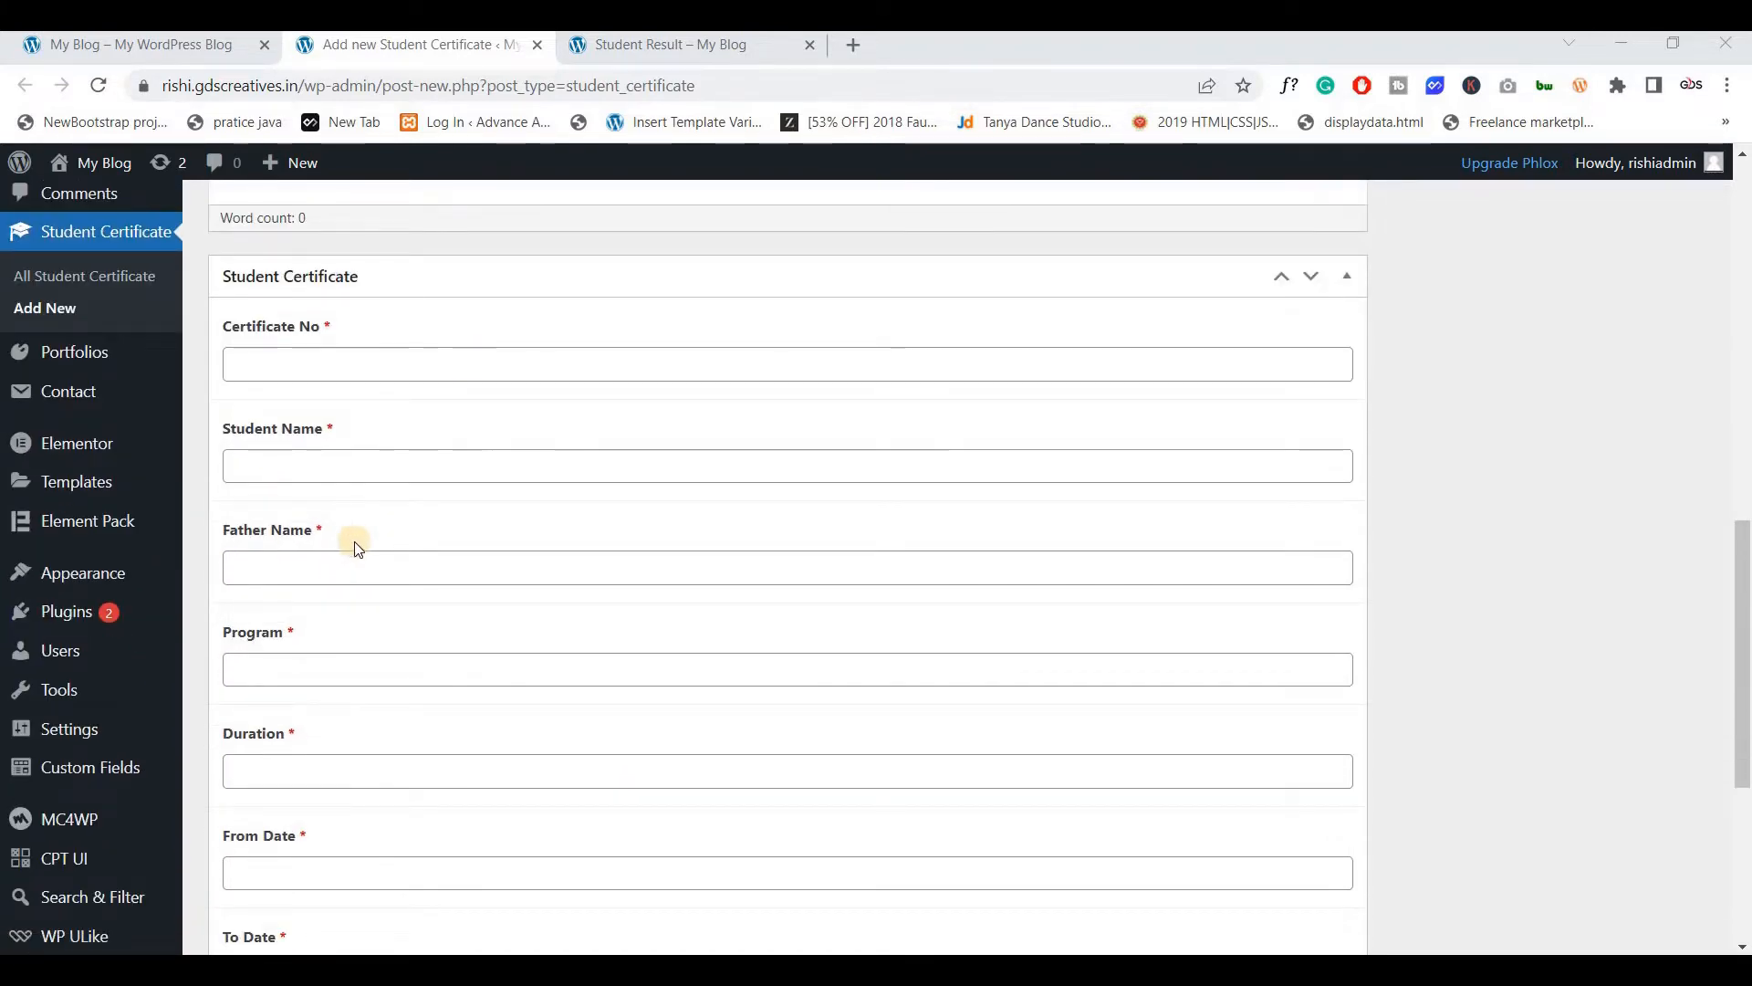
Load the pasted Student Certificates search URL for 22 in a new tab
left_click(854, 45)
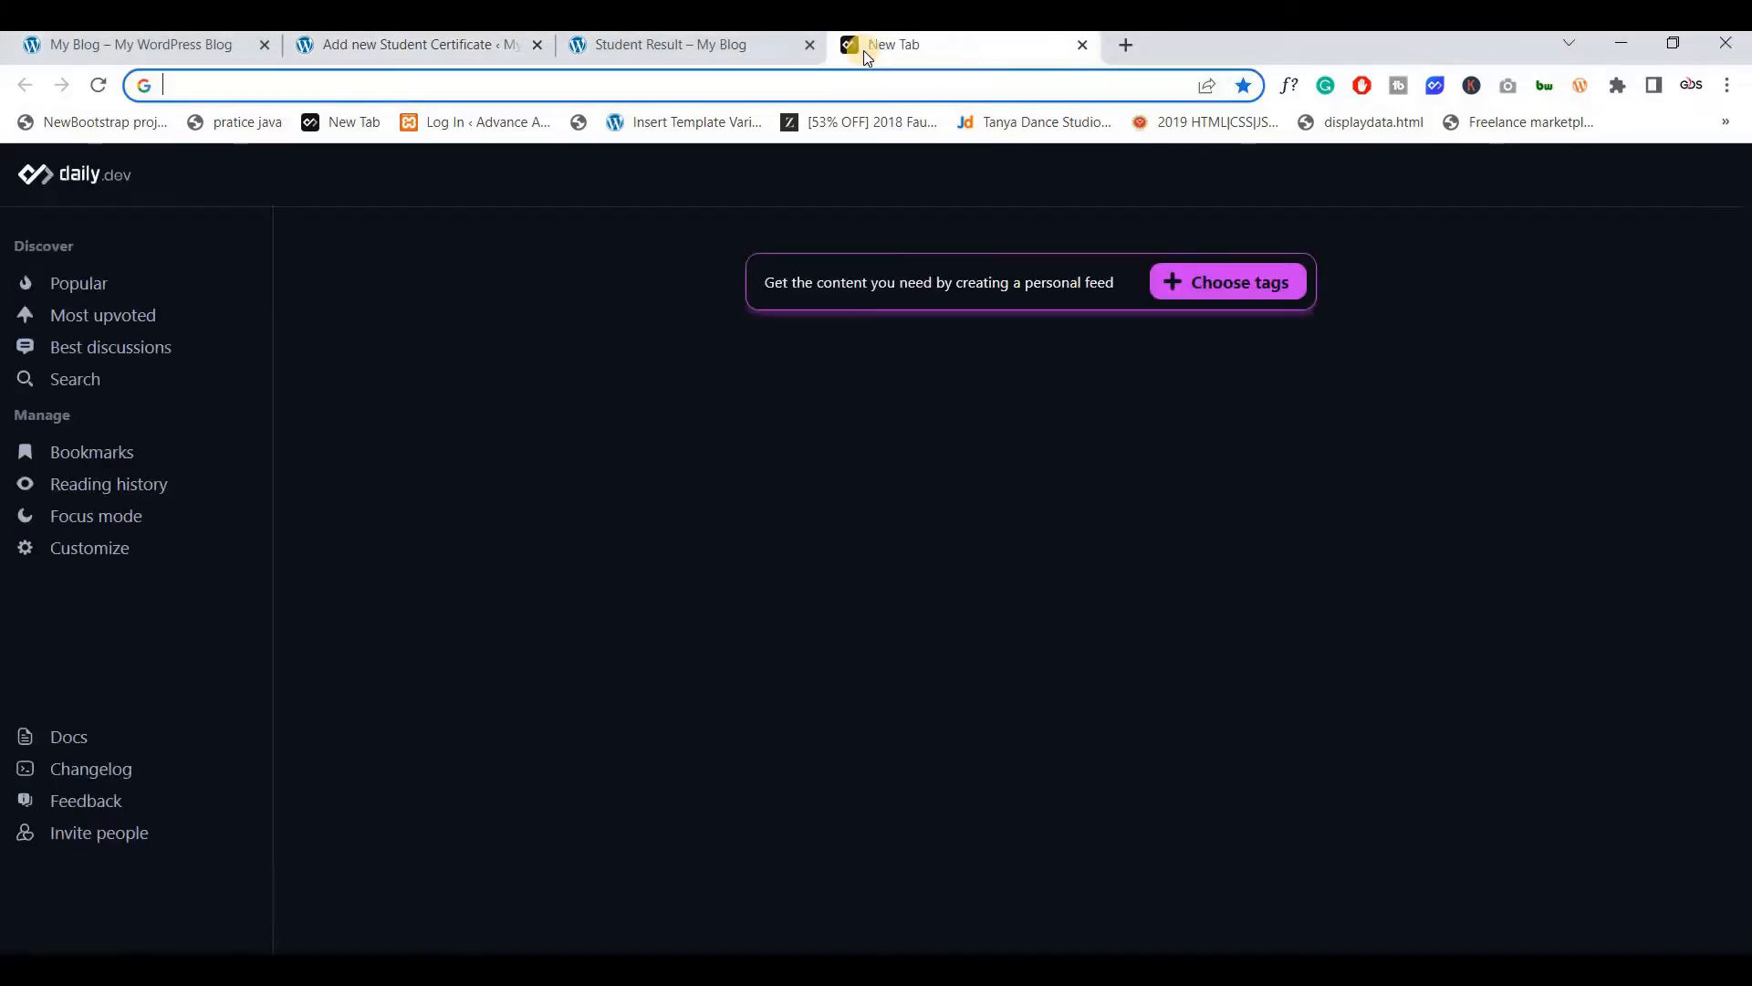
type("rishi.gdscreatives.in/student-certificates/?_sf_s=22")
key("Return")
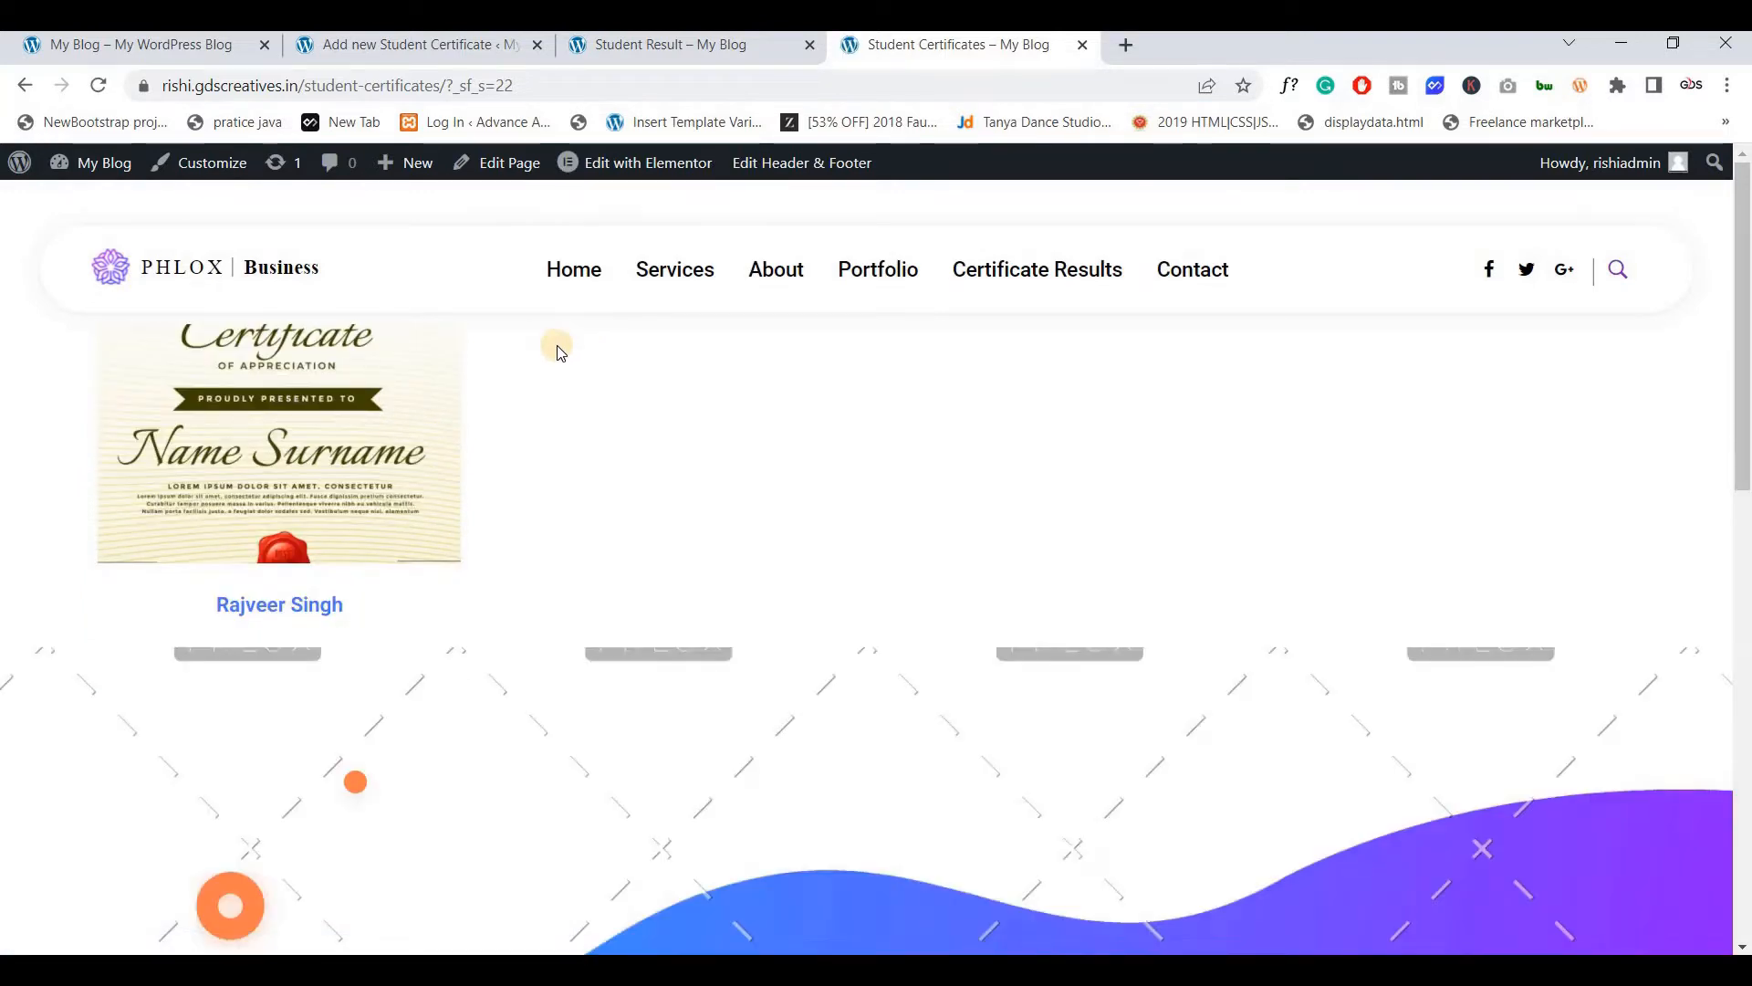
Compare the certificate form with the Student Result search page
left_click(480, 55)
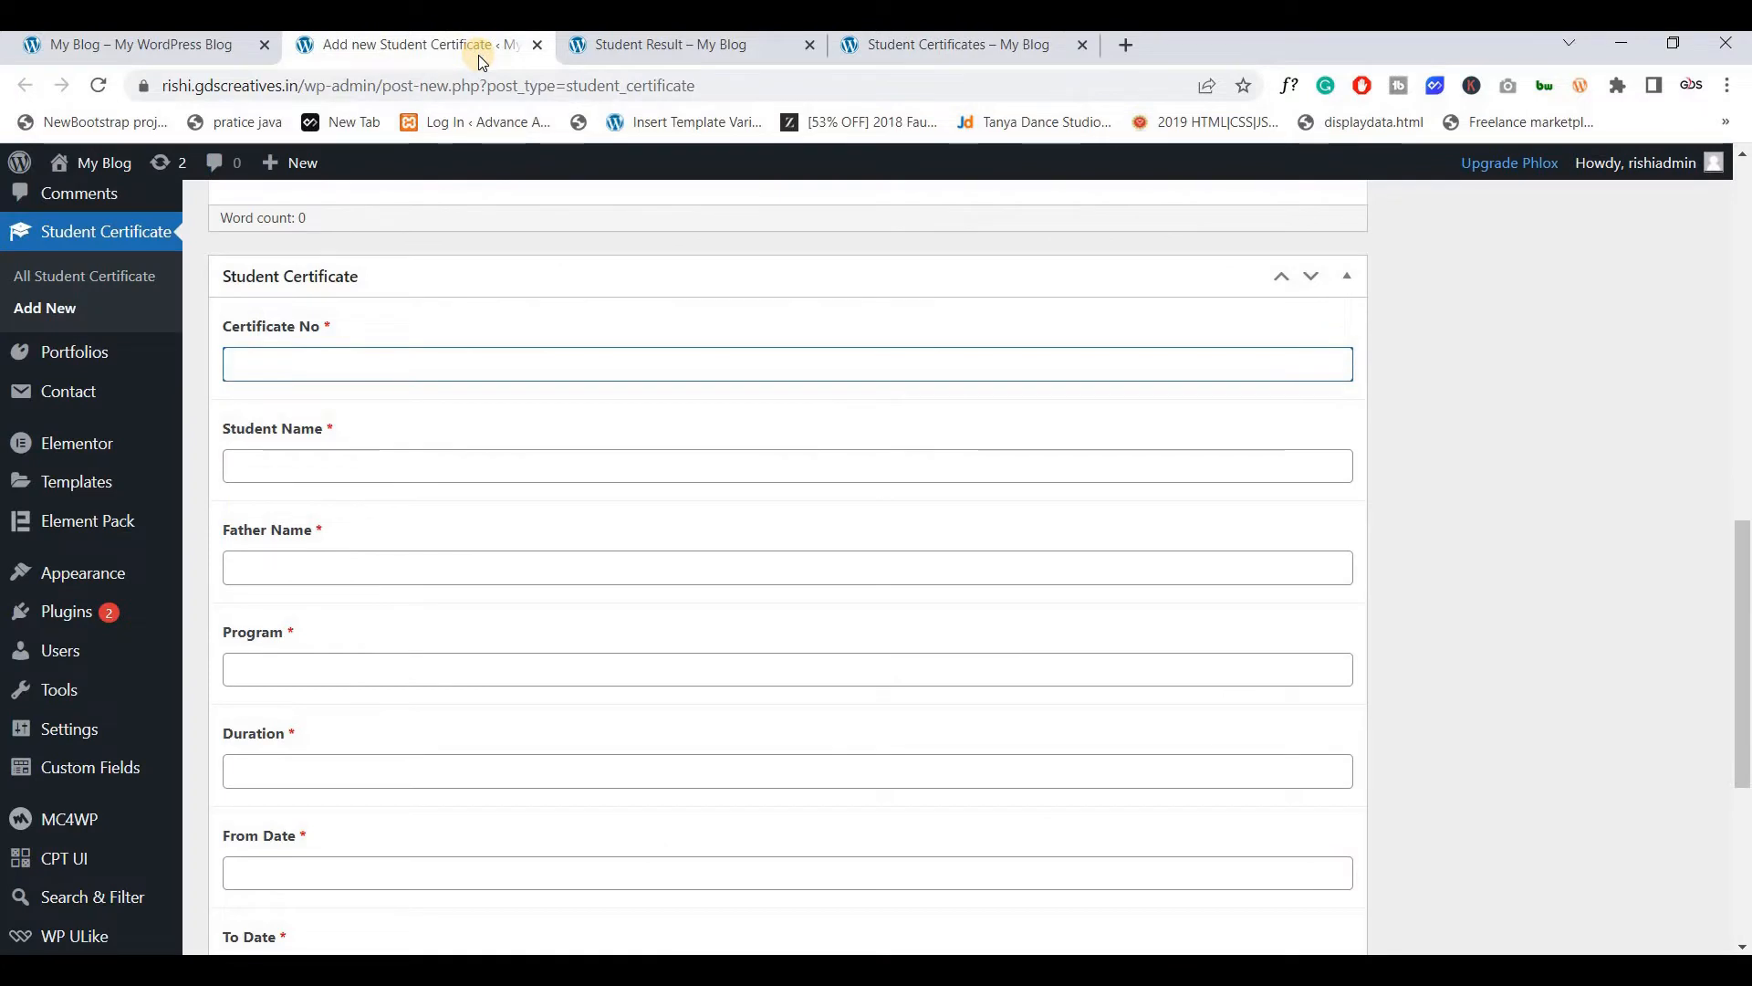
left_click(628, 53)
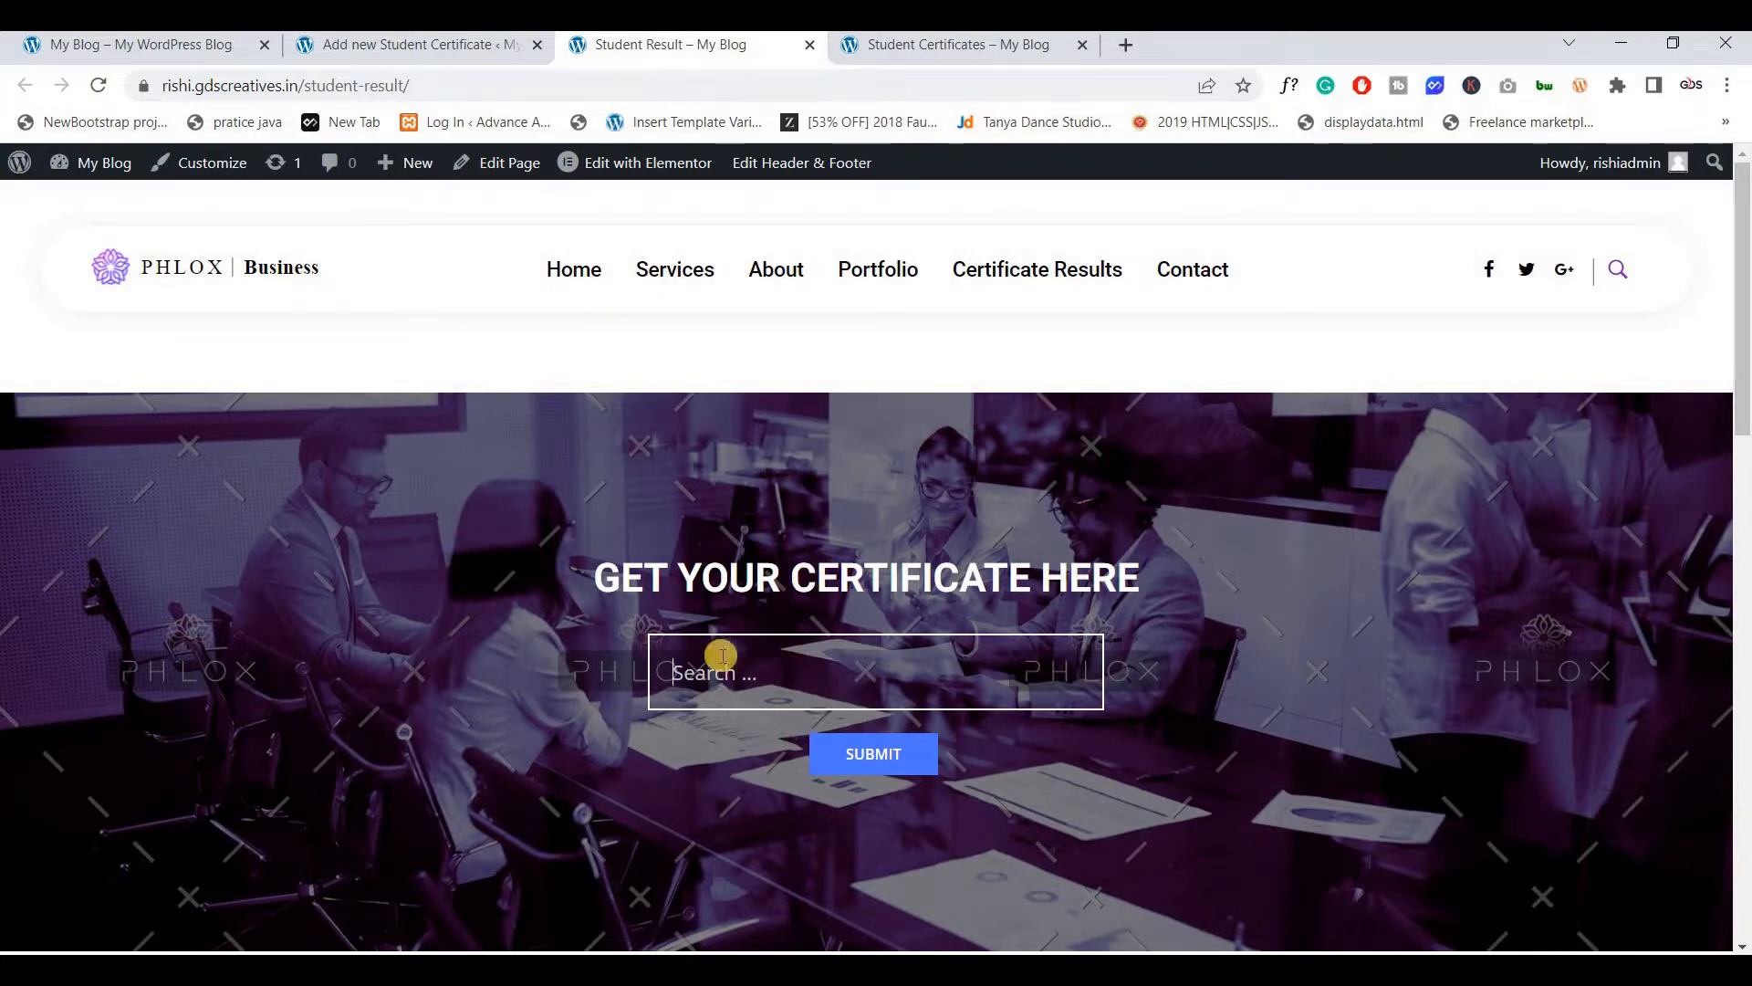
left_click(413, 45)
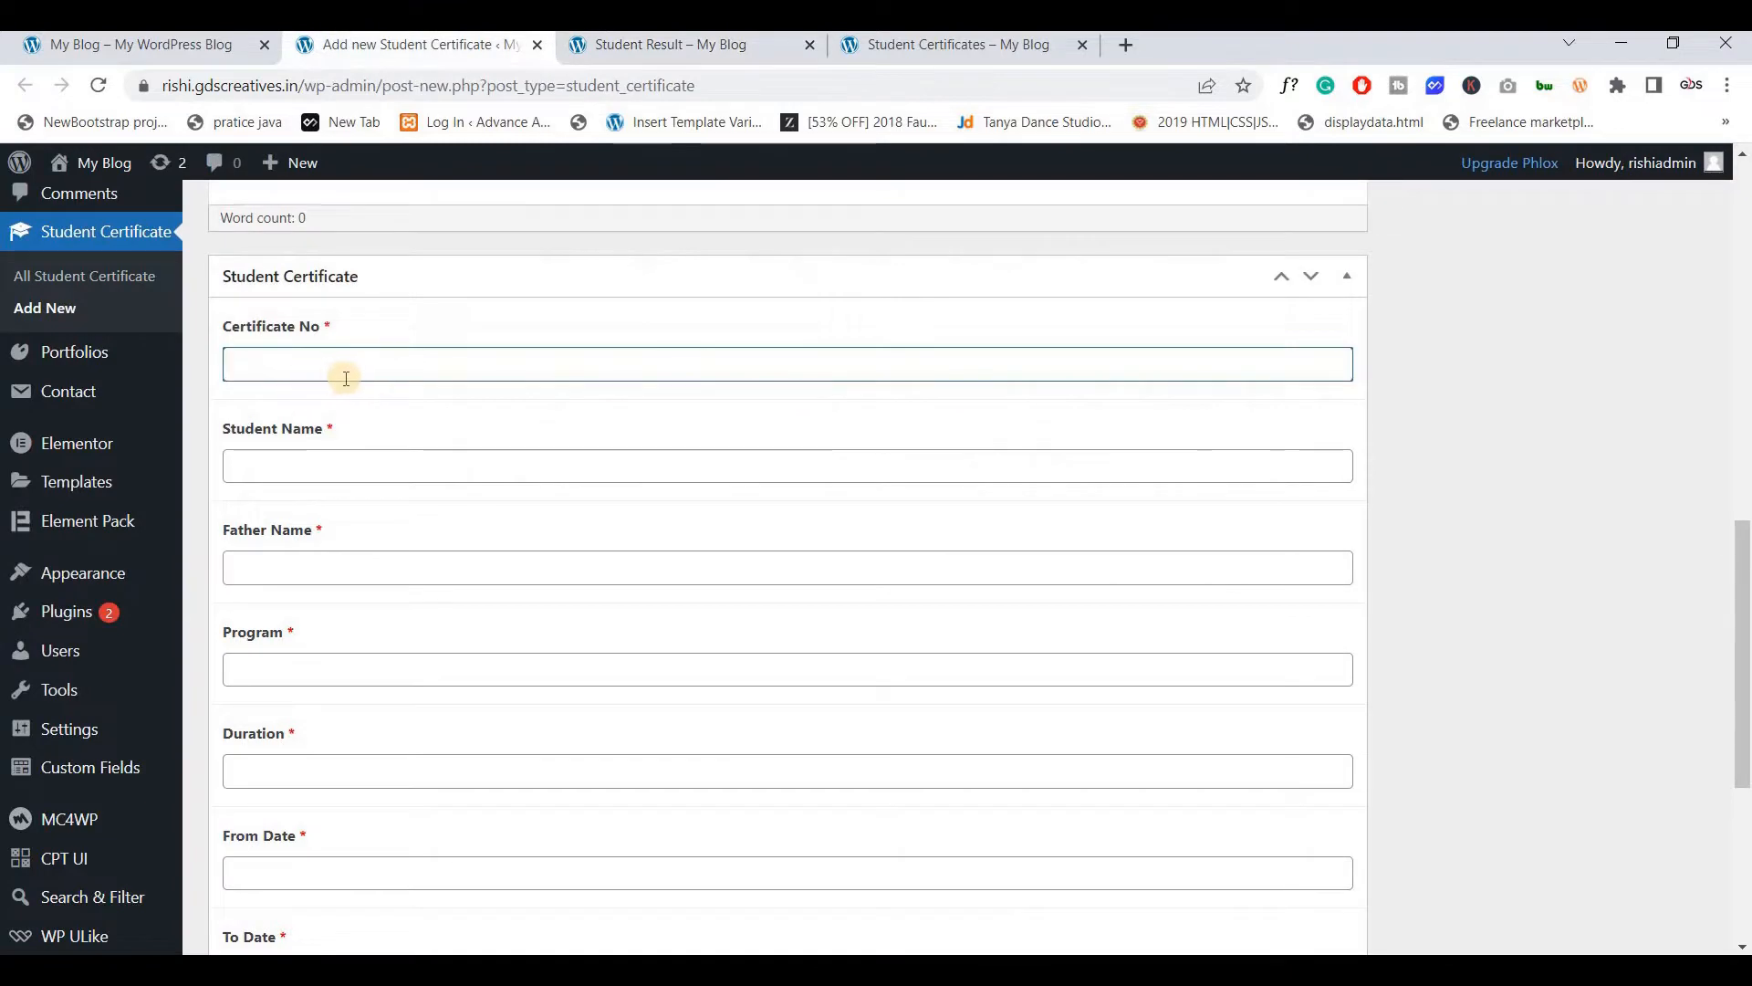
left_click(637, 46)
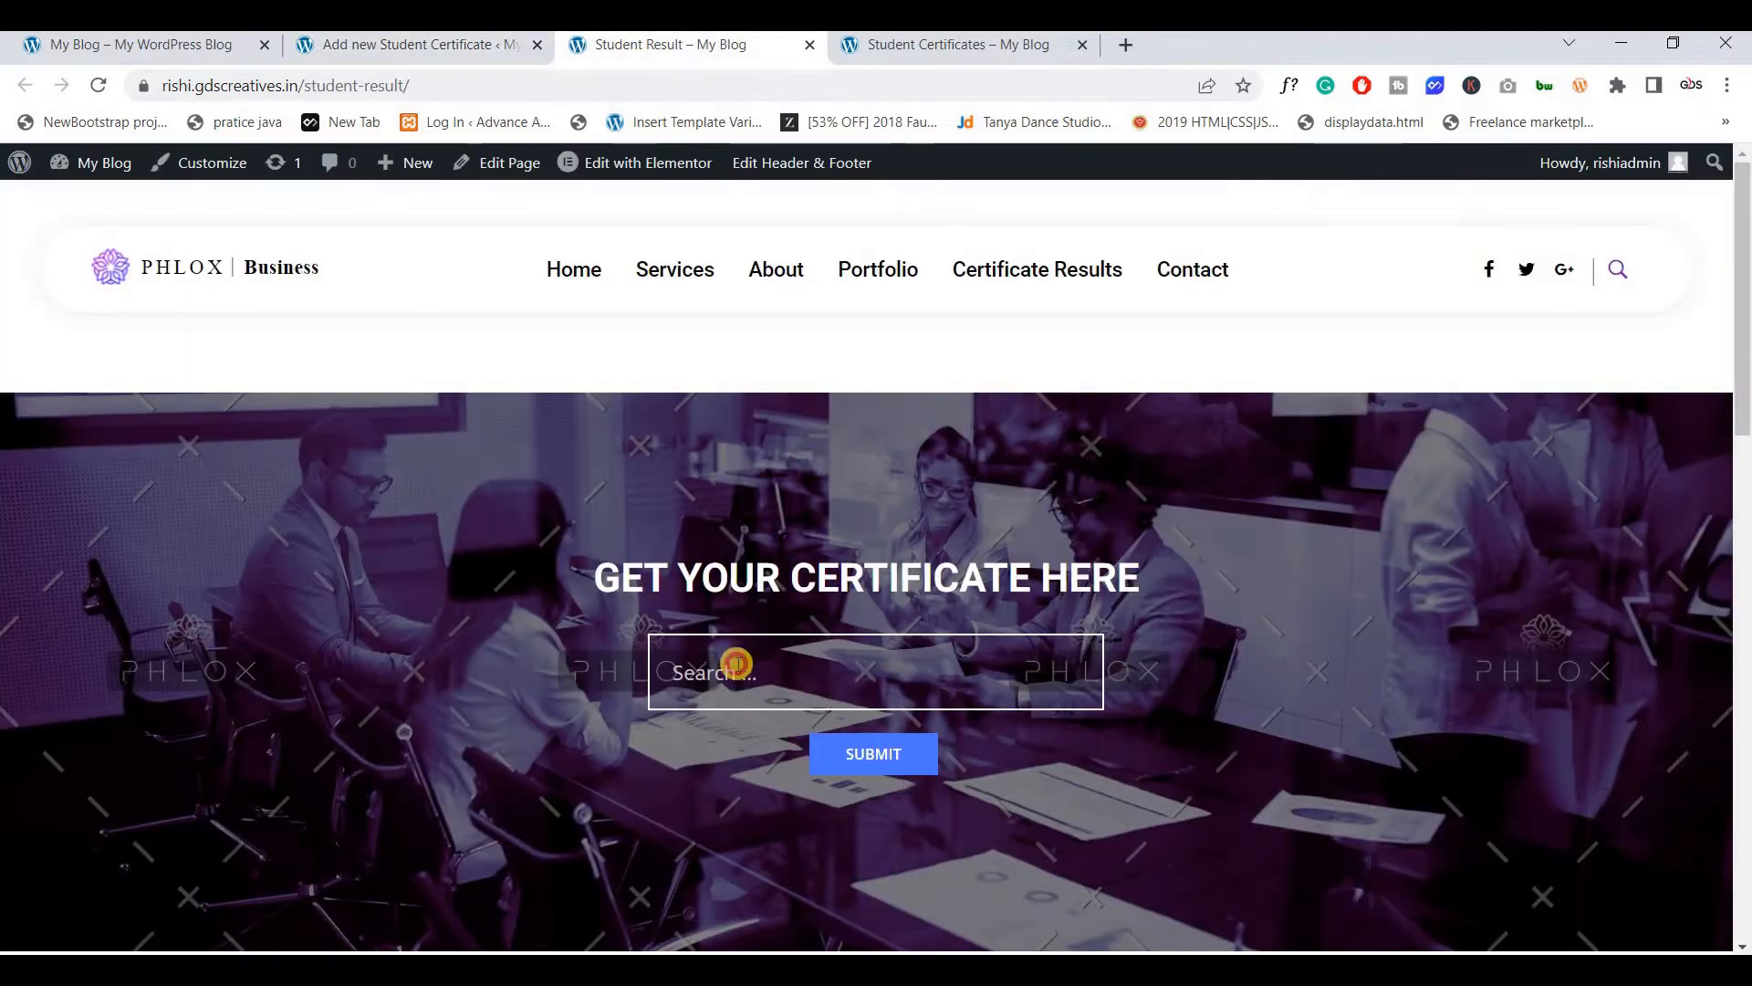
Search for certificate number 22 and open the matching certificate
left_click(737, 663)
type("22")
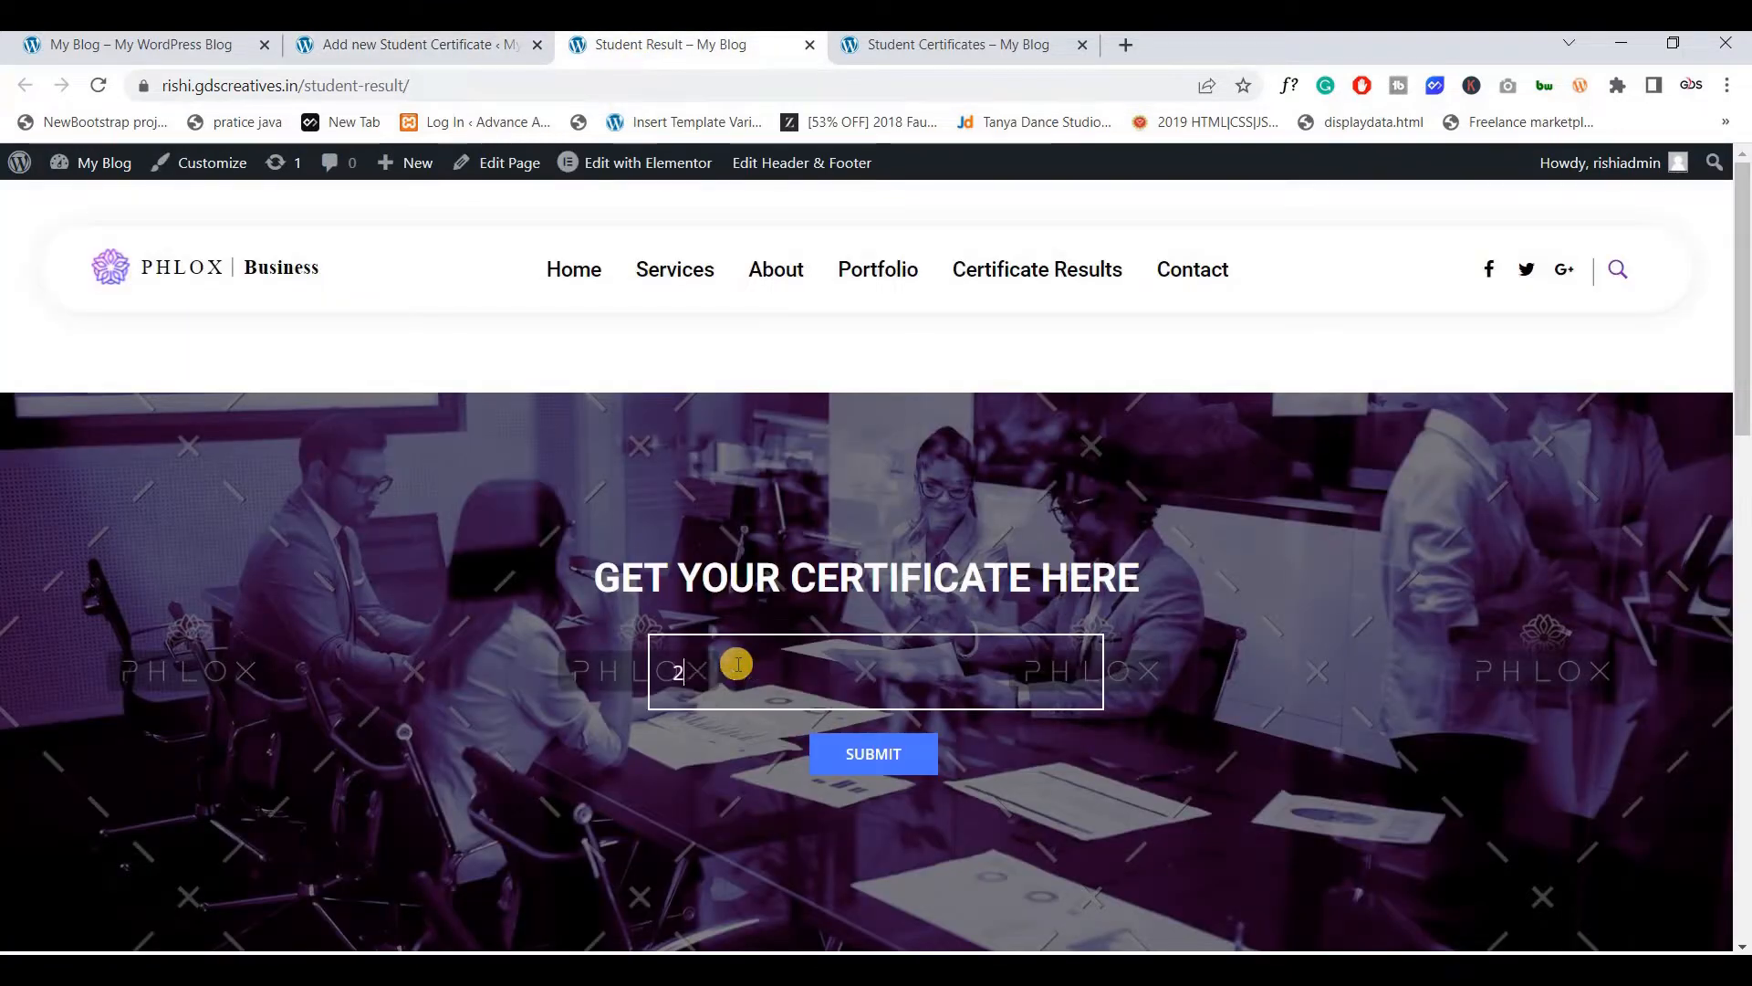
left_click(835, 751)
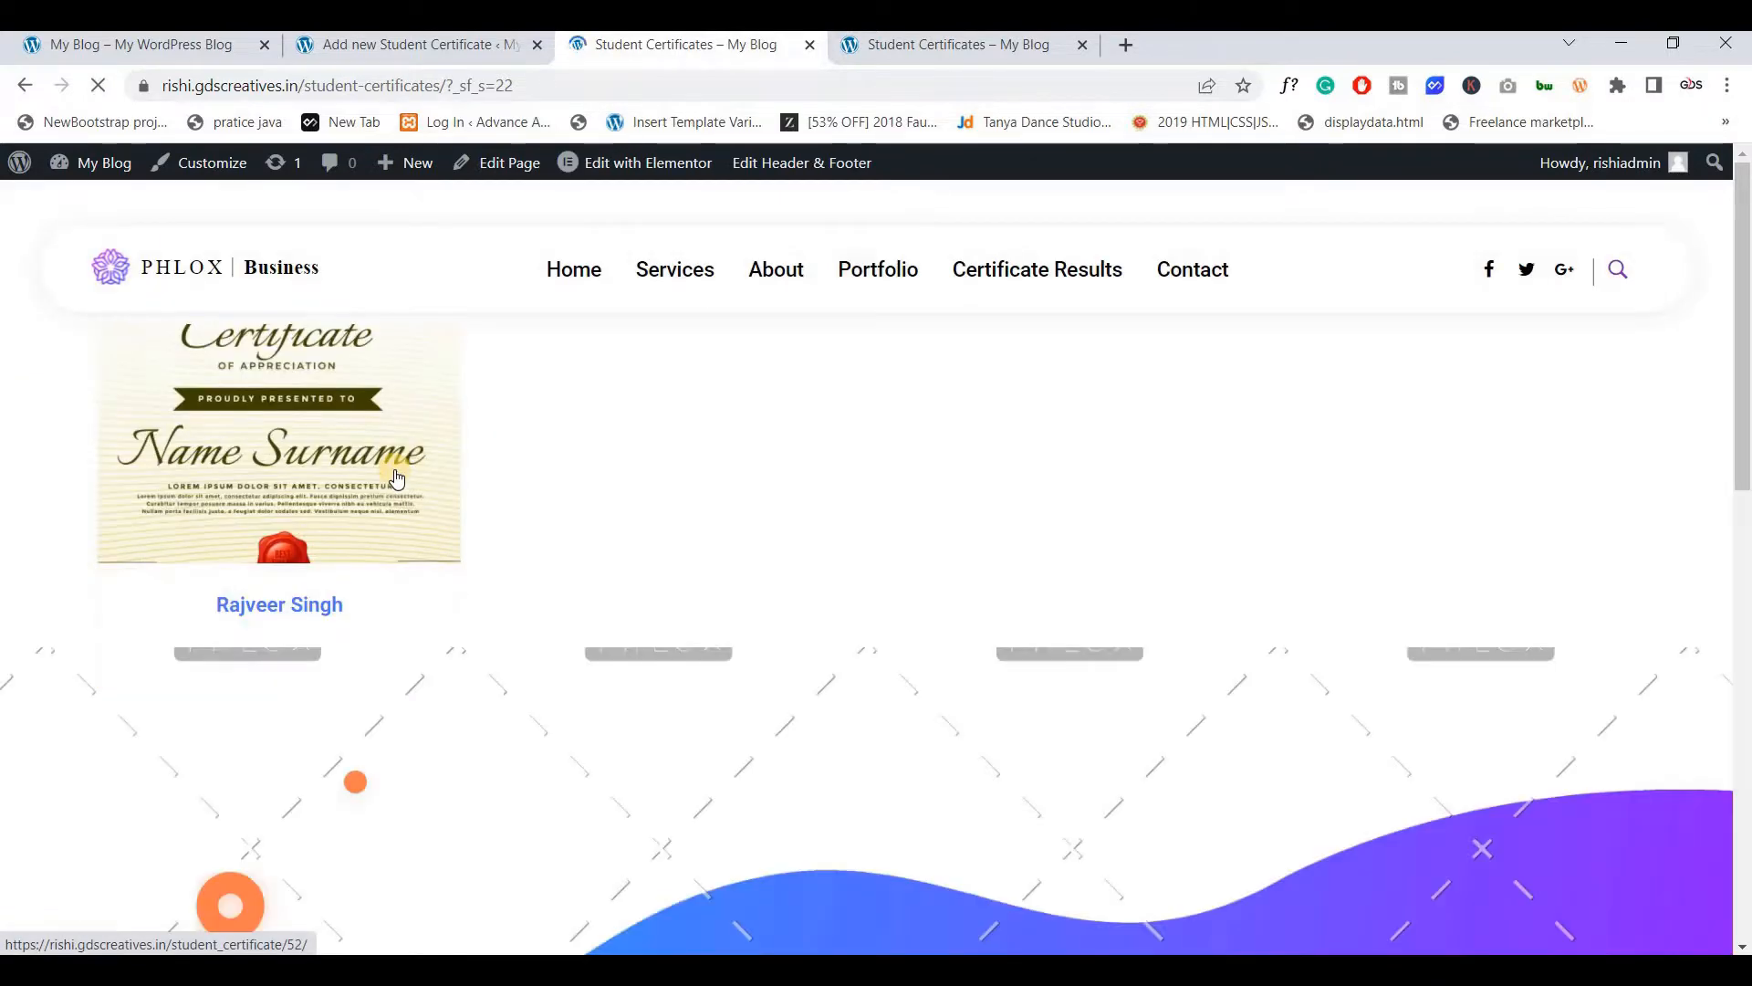
left_click(388, 463)
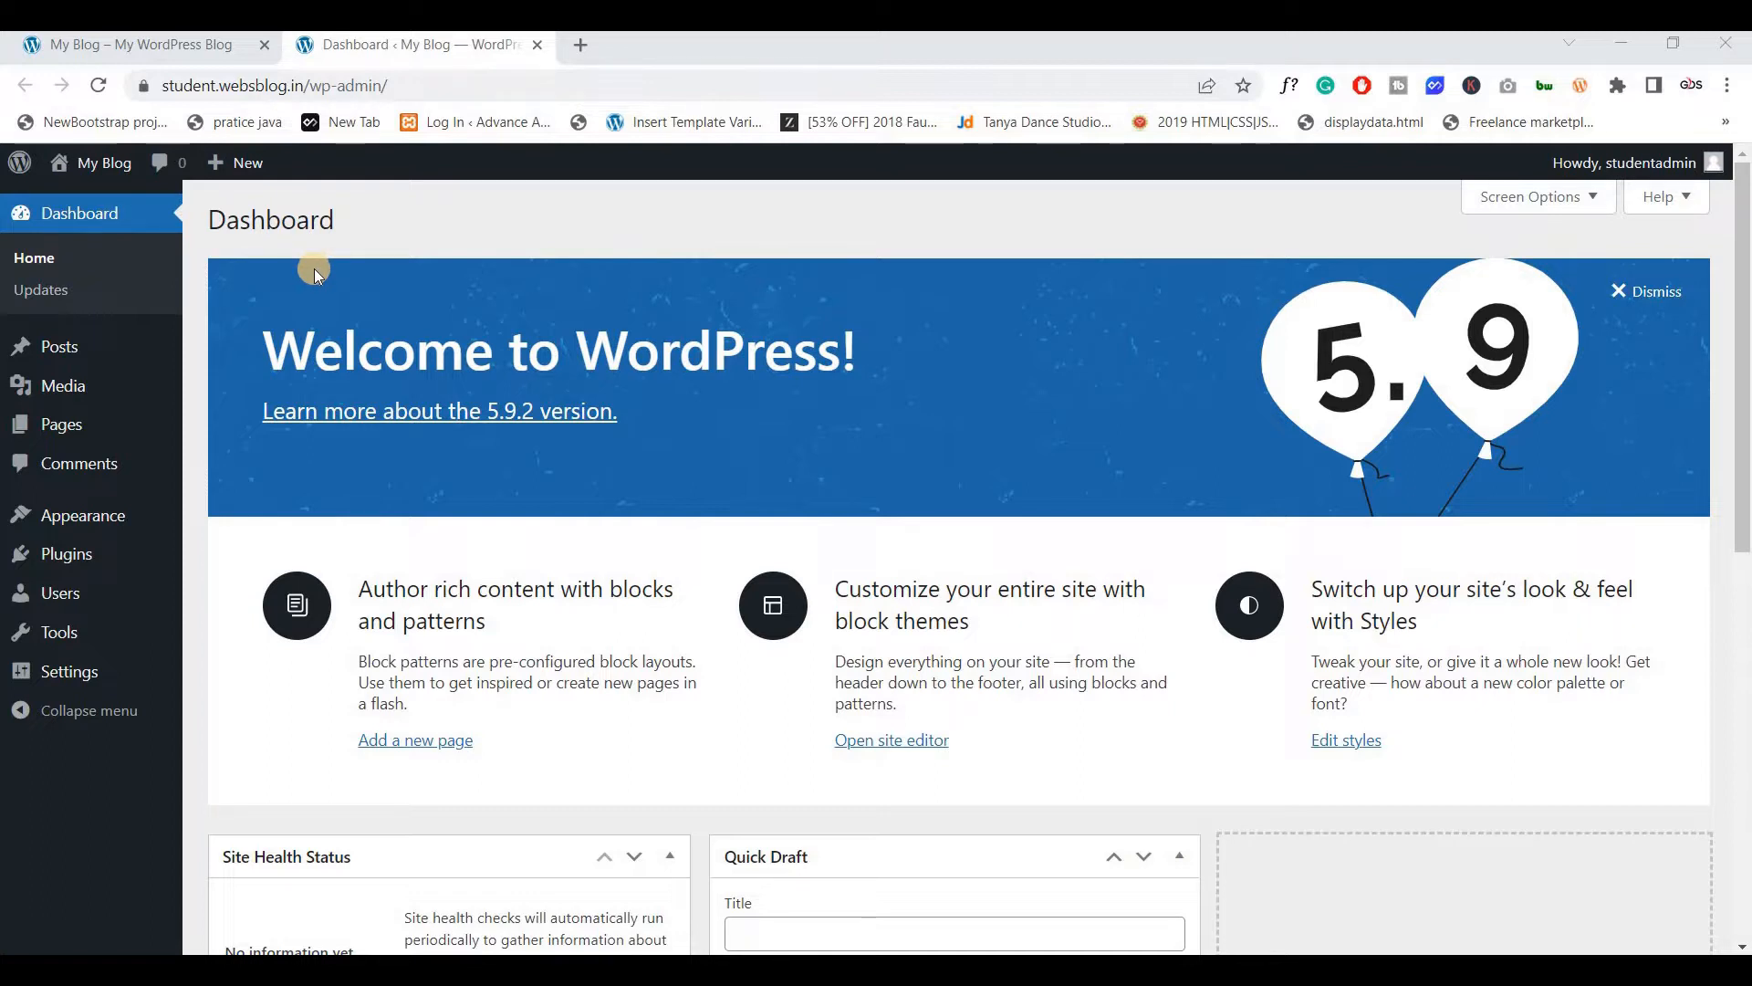
Open Posts, Pages and Themes in new tabs, then open General Settings
middle_click(58, 358)
middle_click(79, 424)
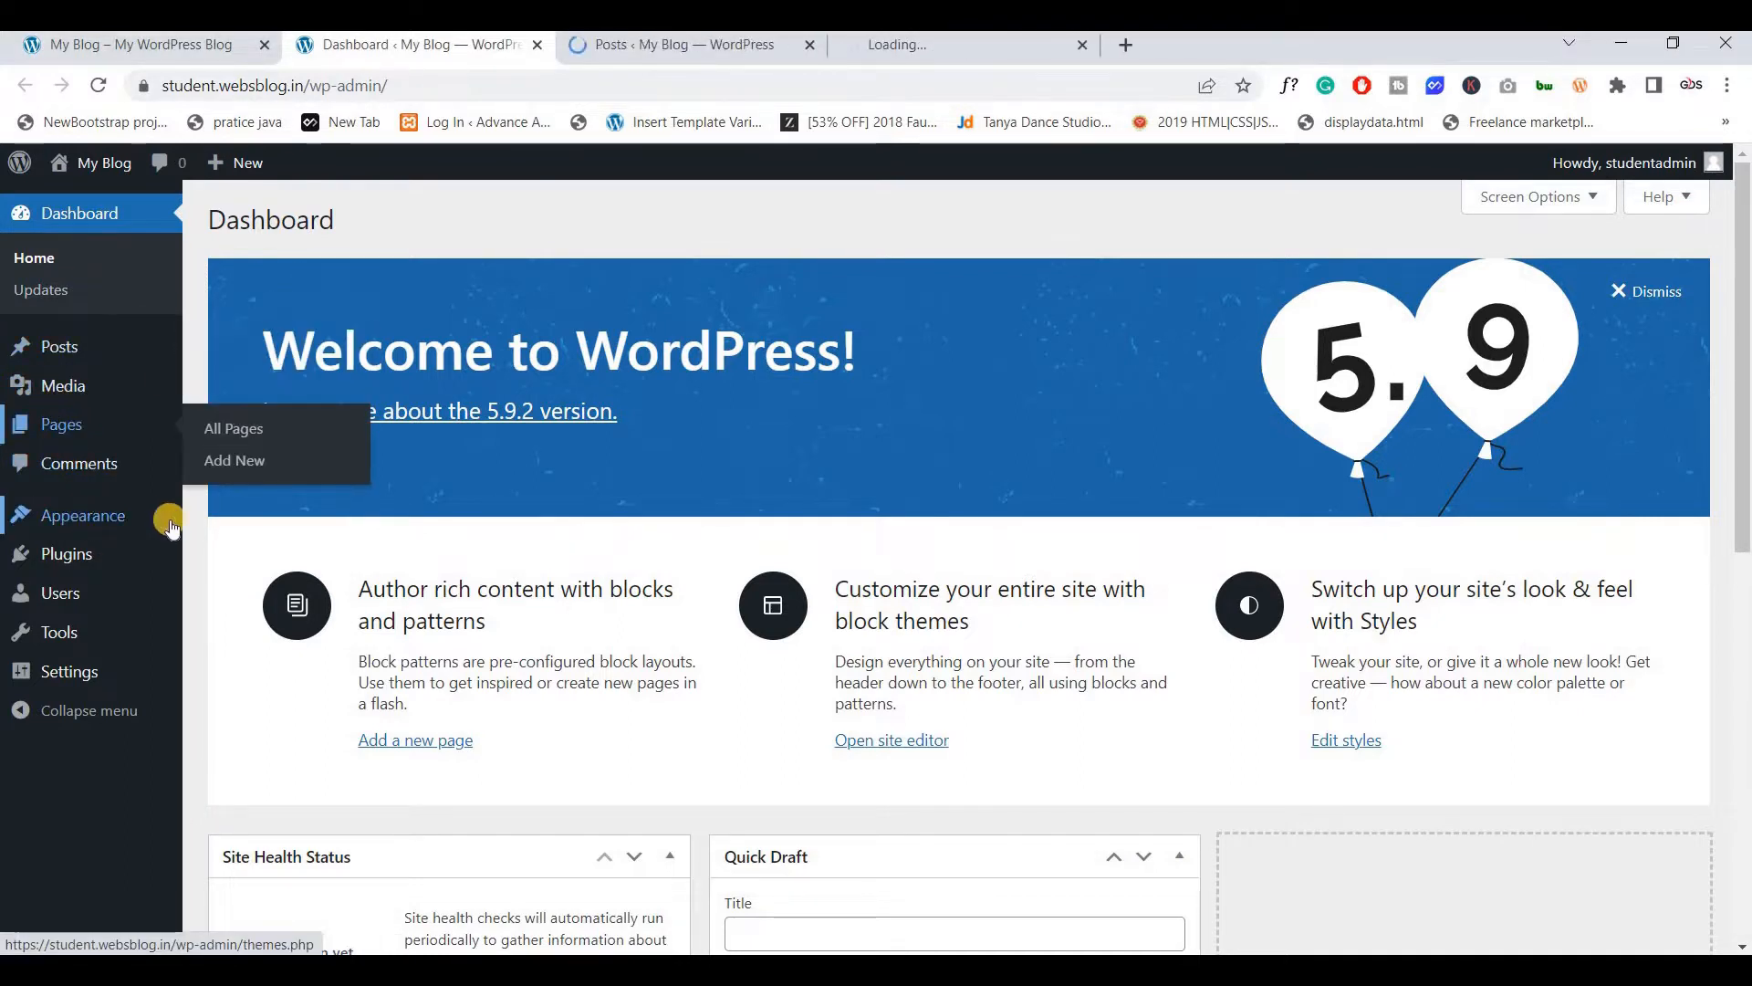
middle_click(204, 522)
left_click(61, 677)
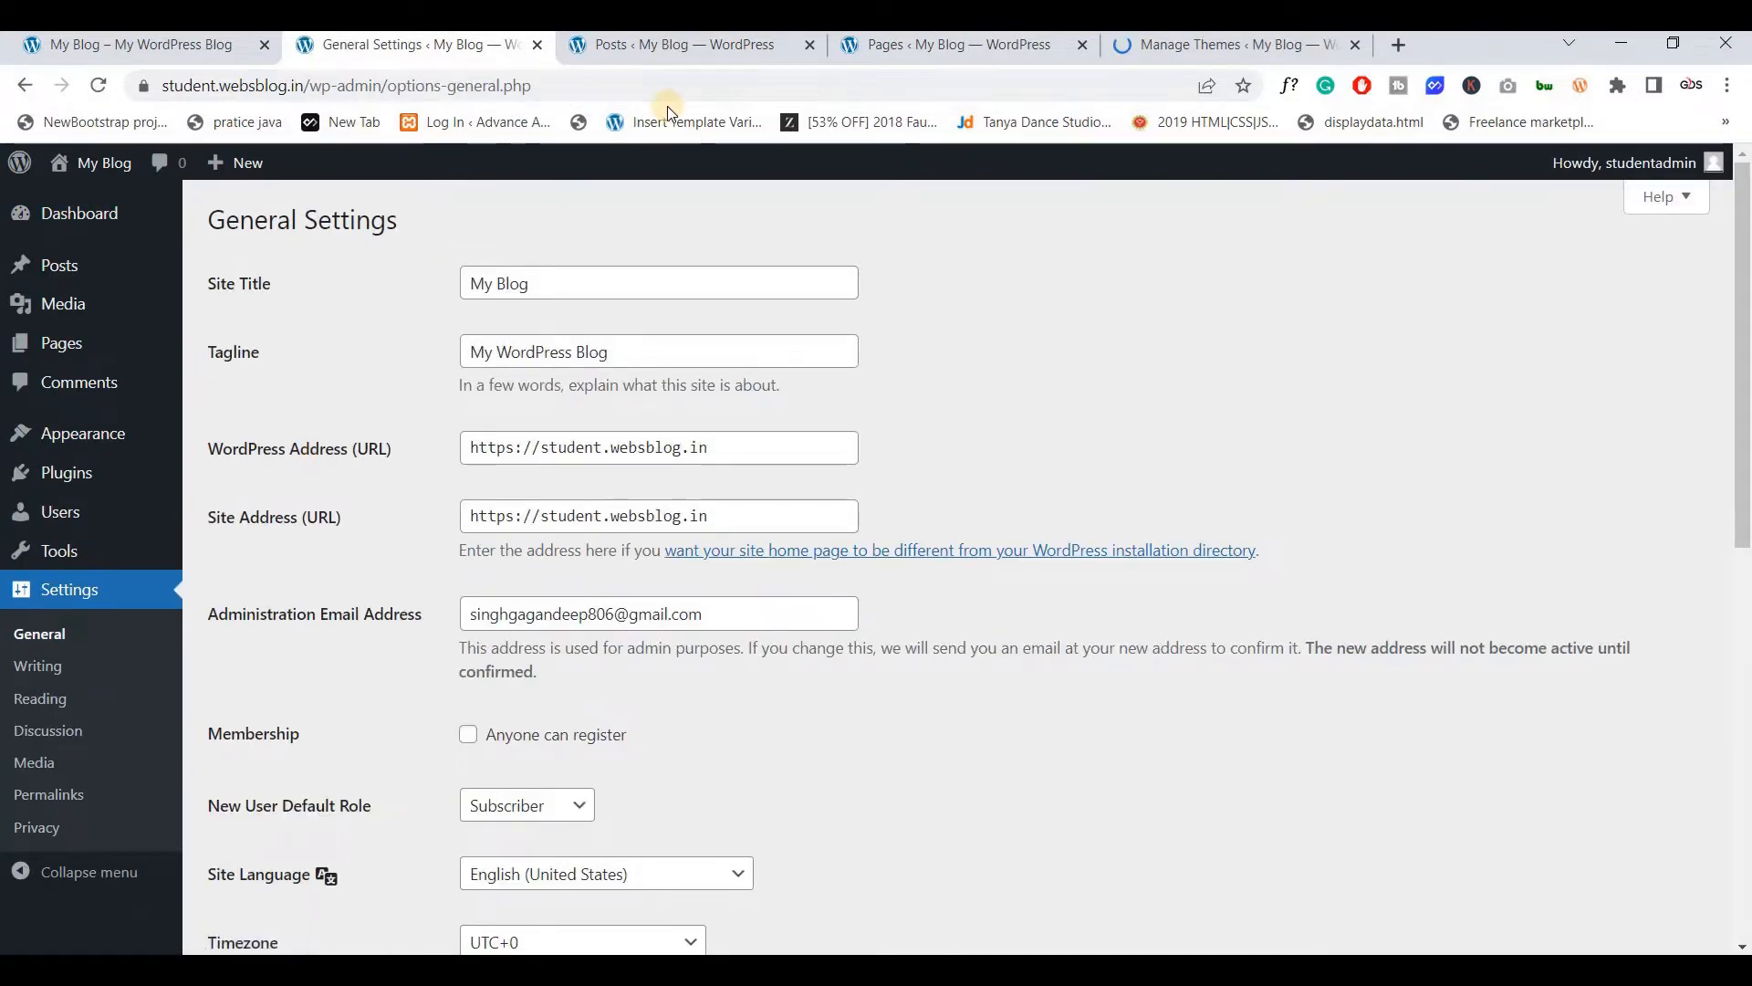
Permanently delete the Hello world! post and trash the Sample Page
left_click(665, 47)
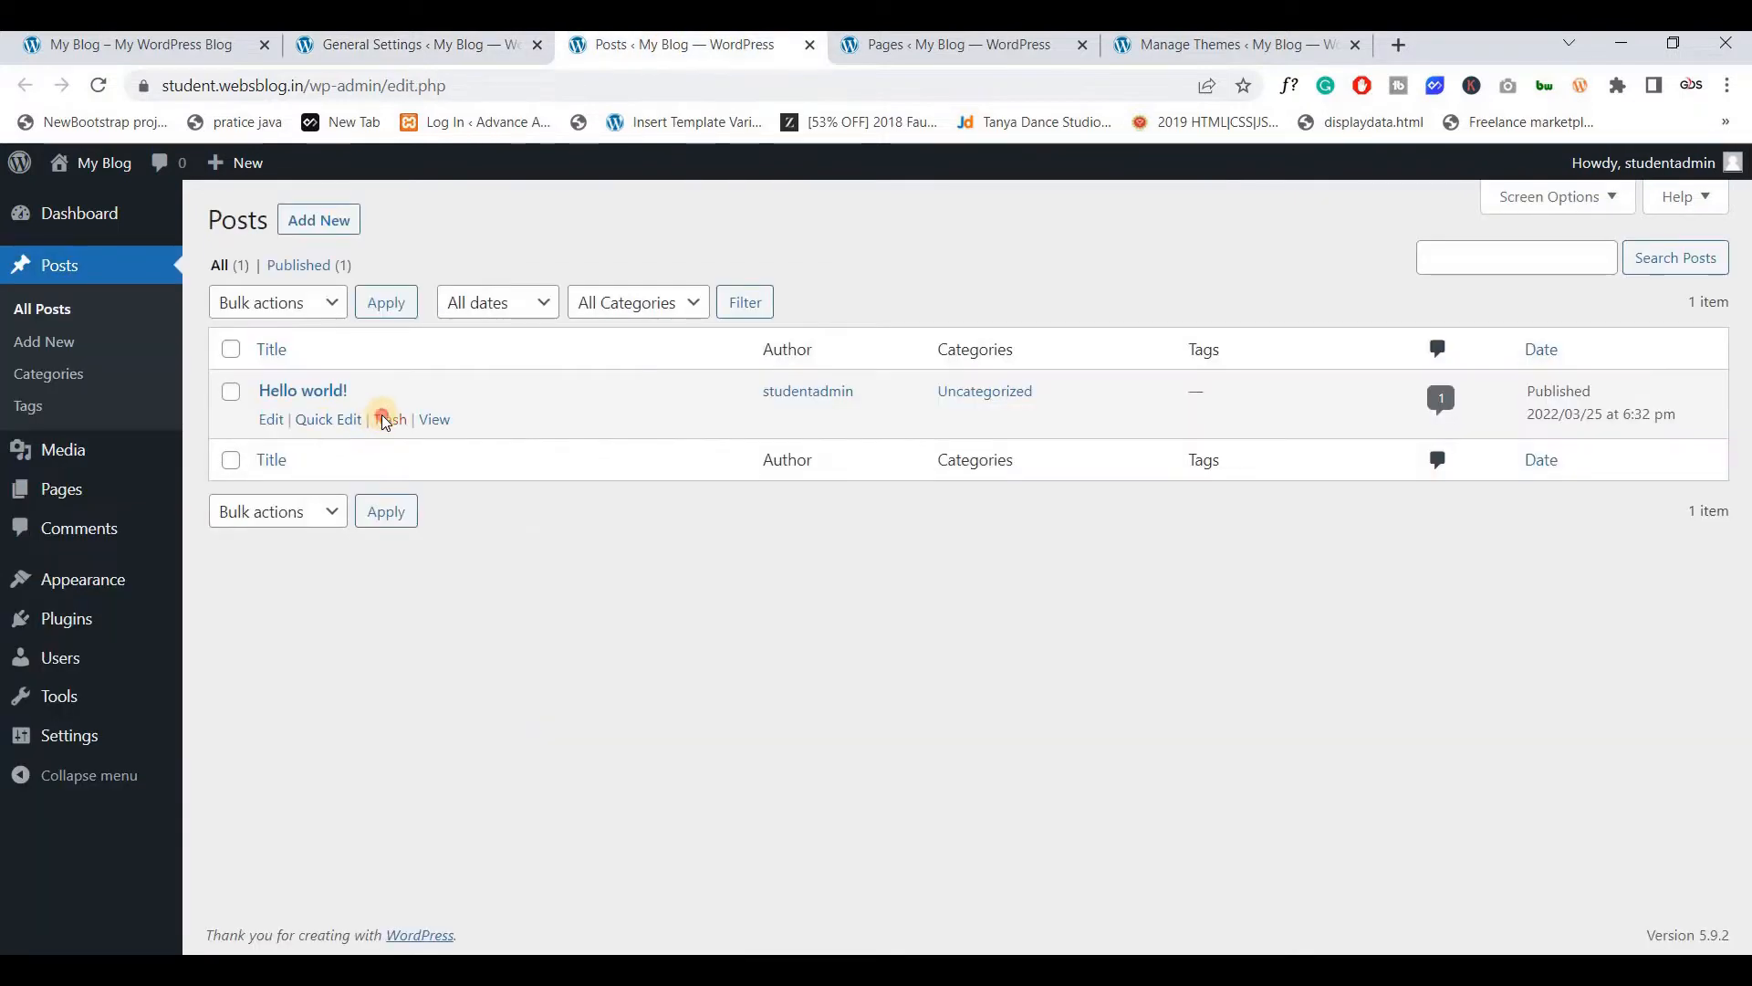
left_click(387, 419)
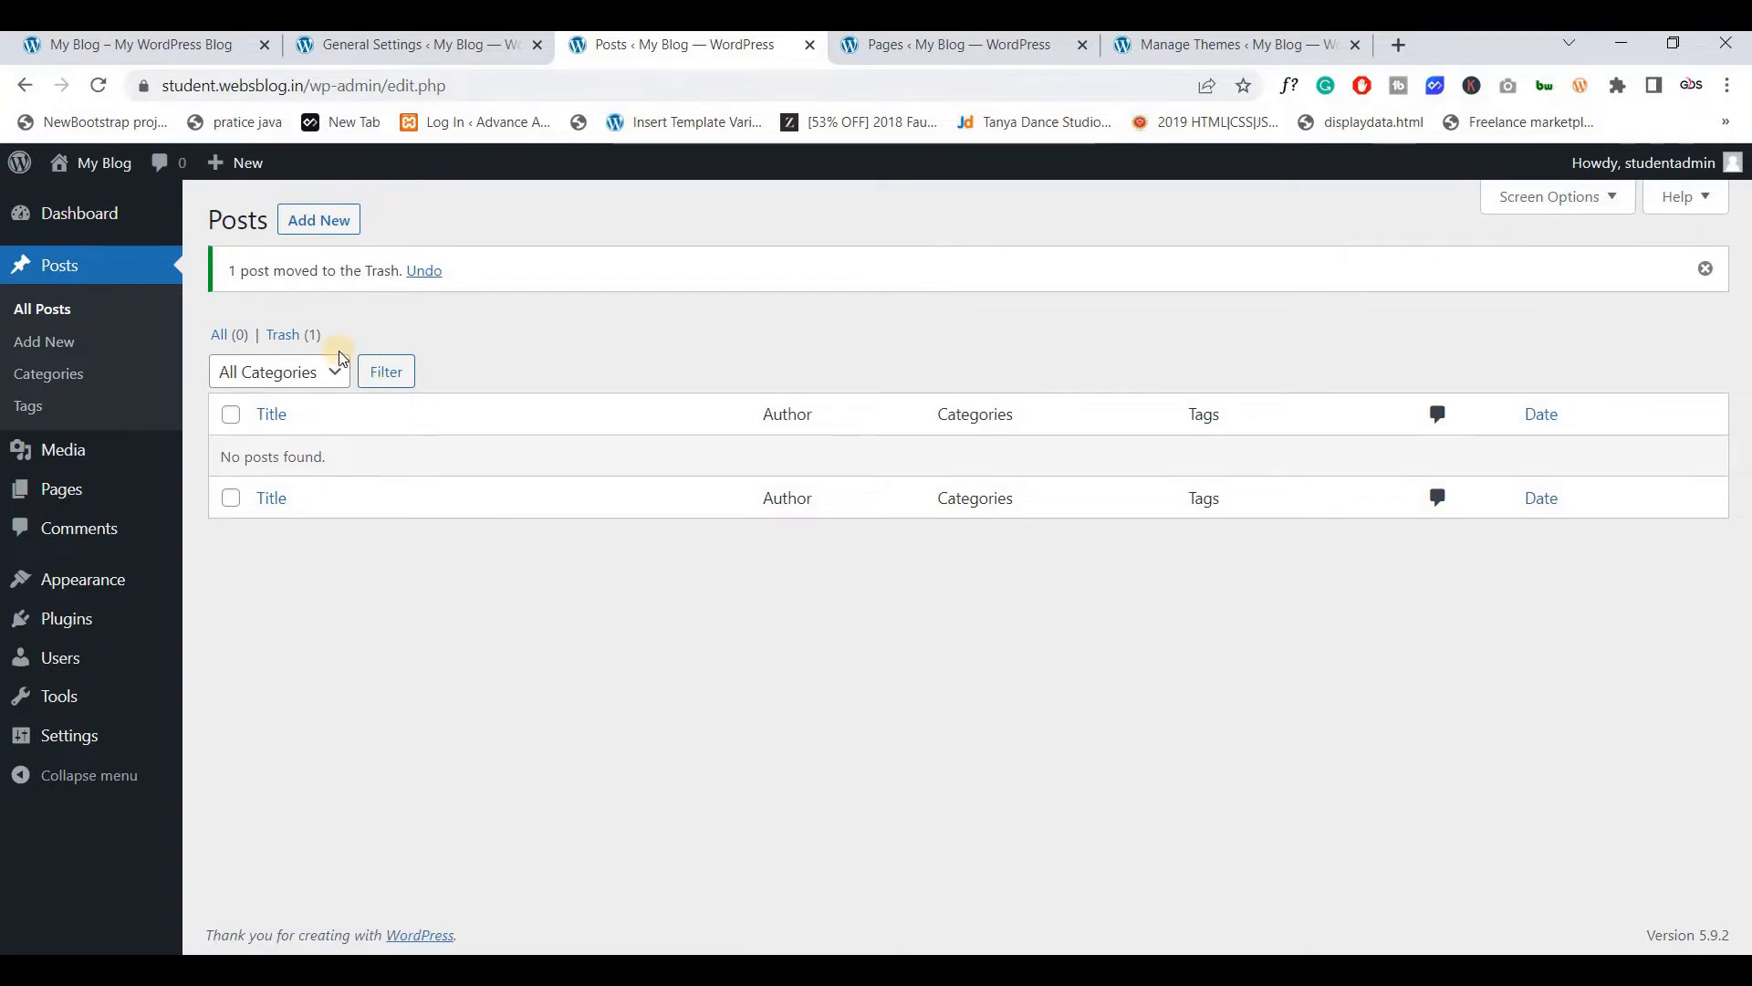
left_click(304, 336)
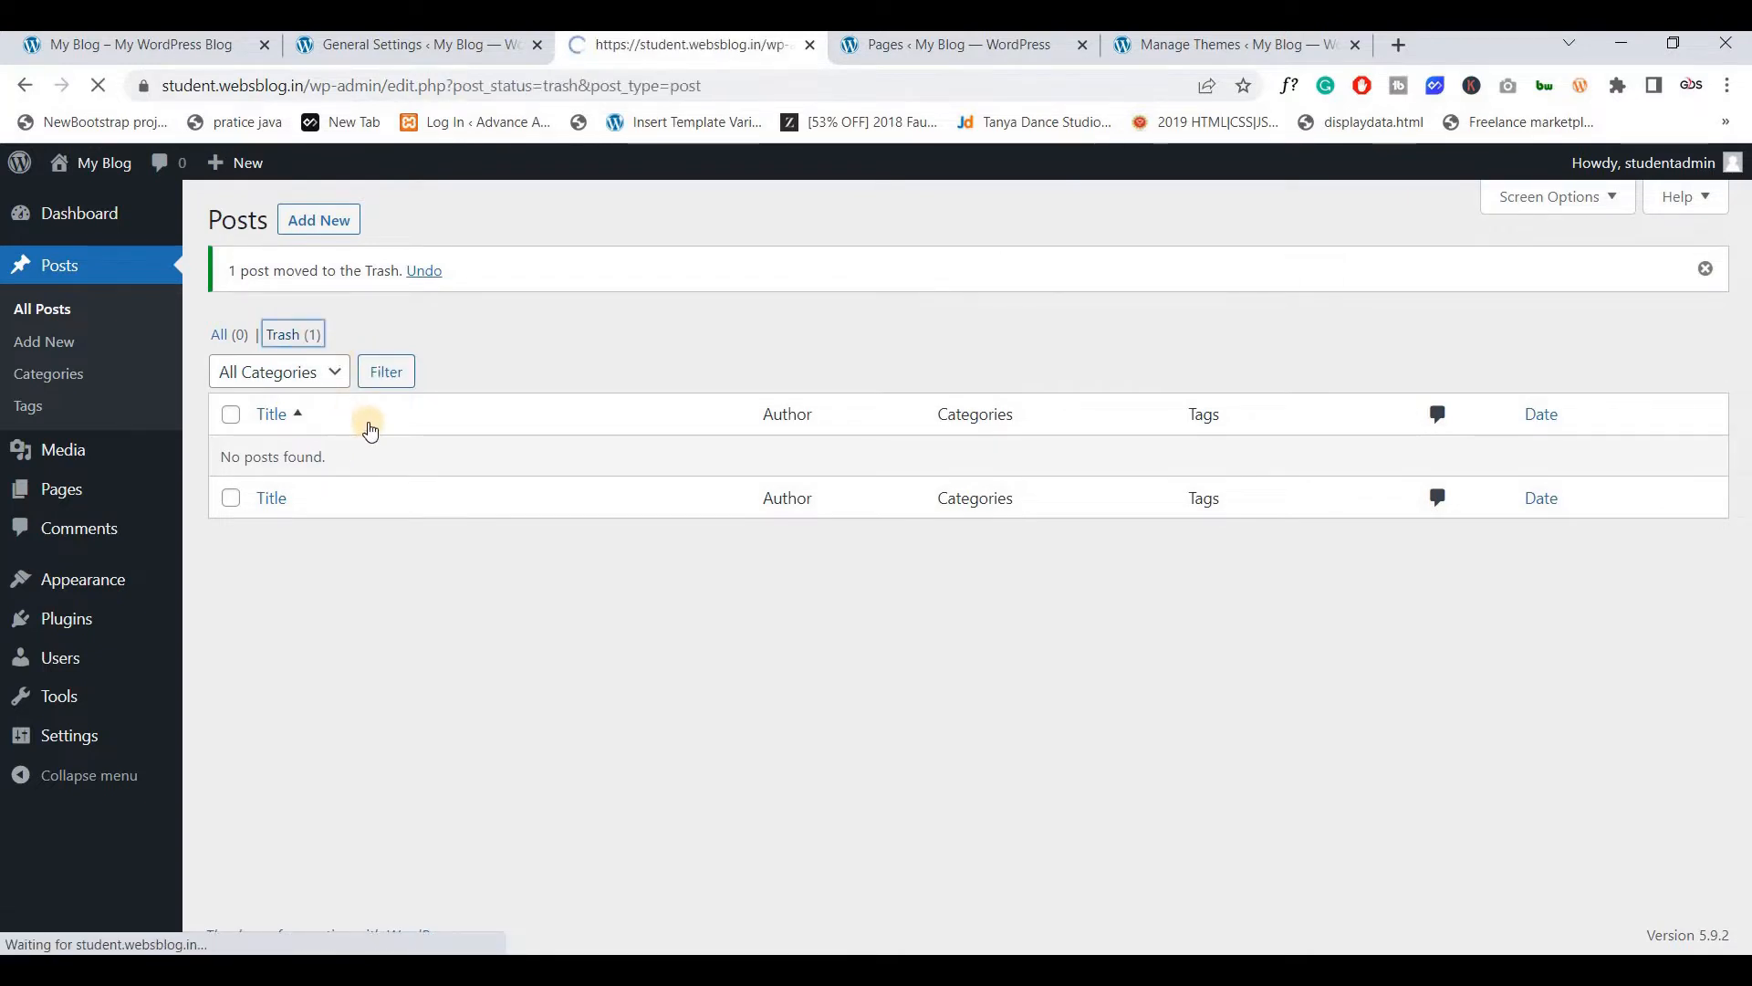
left_click(371, 421)
left_click(938, 55)
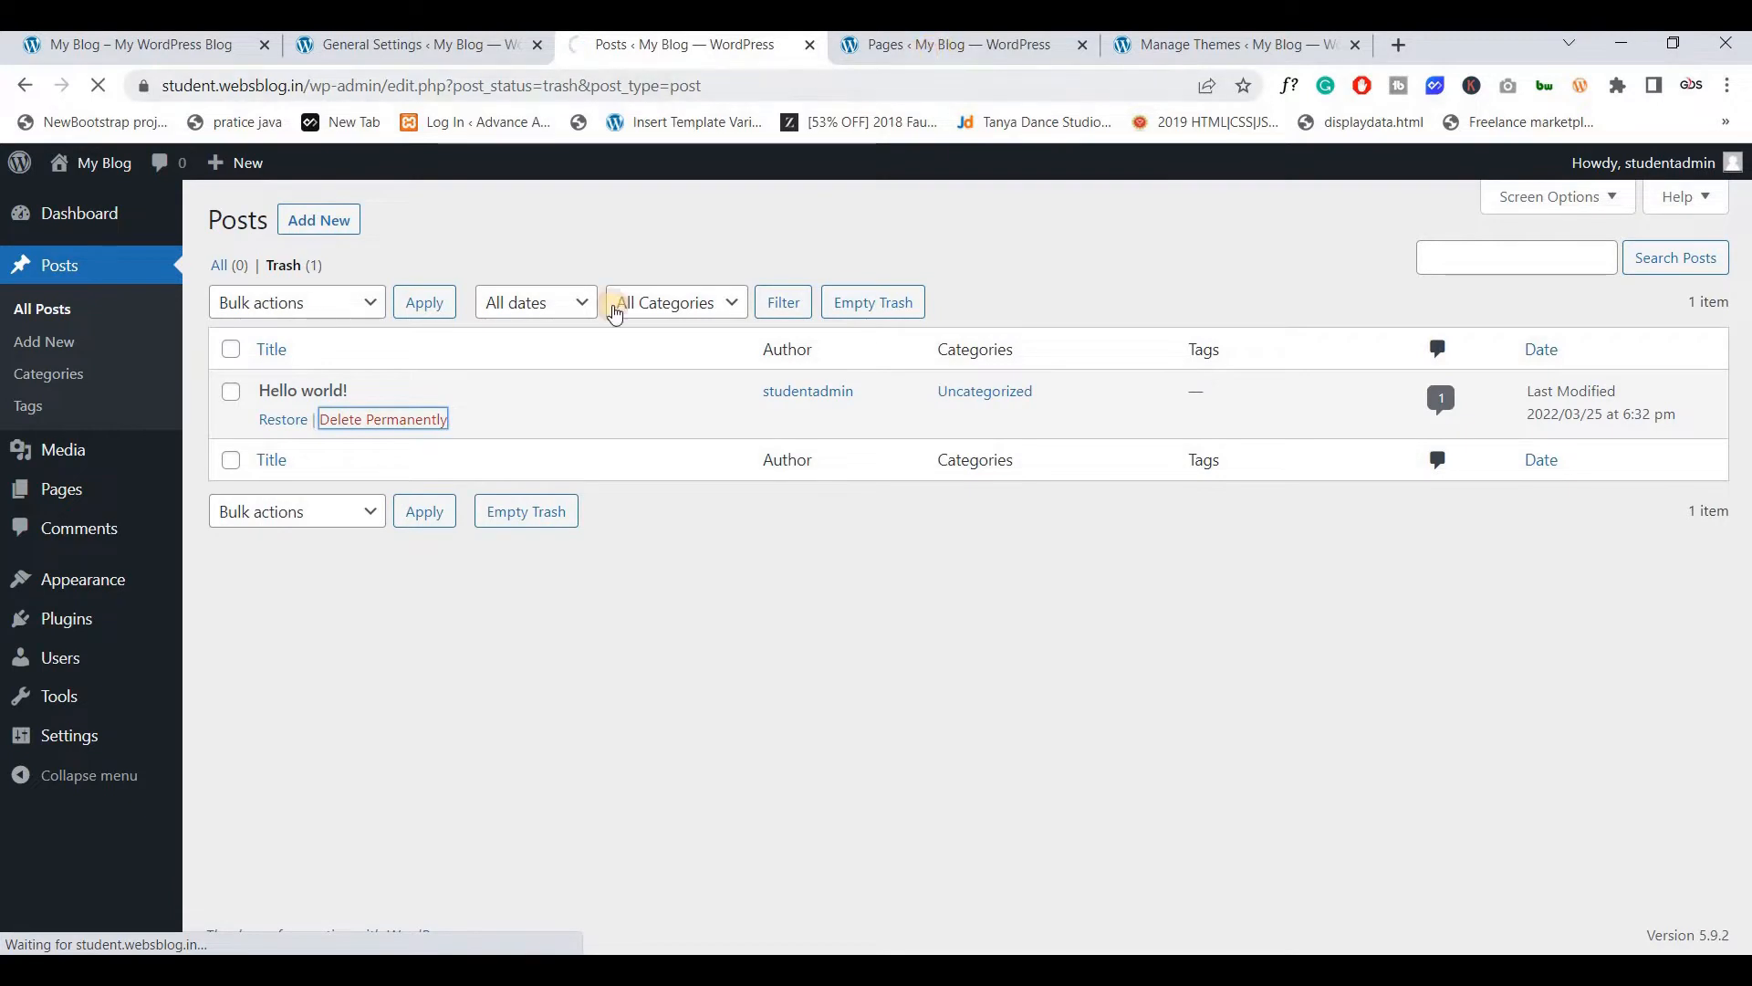
left_click(388, 489)
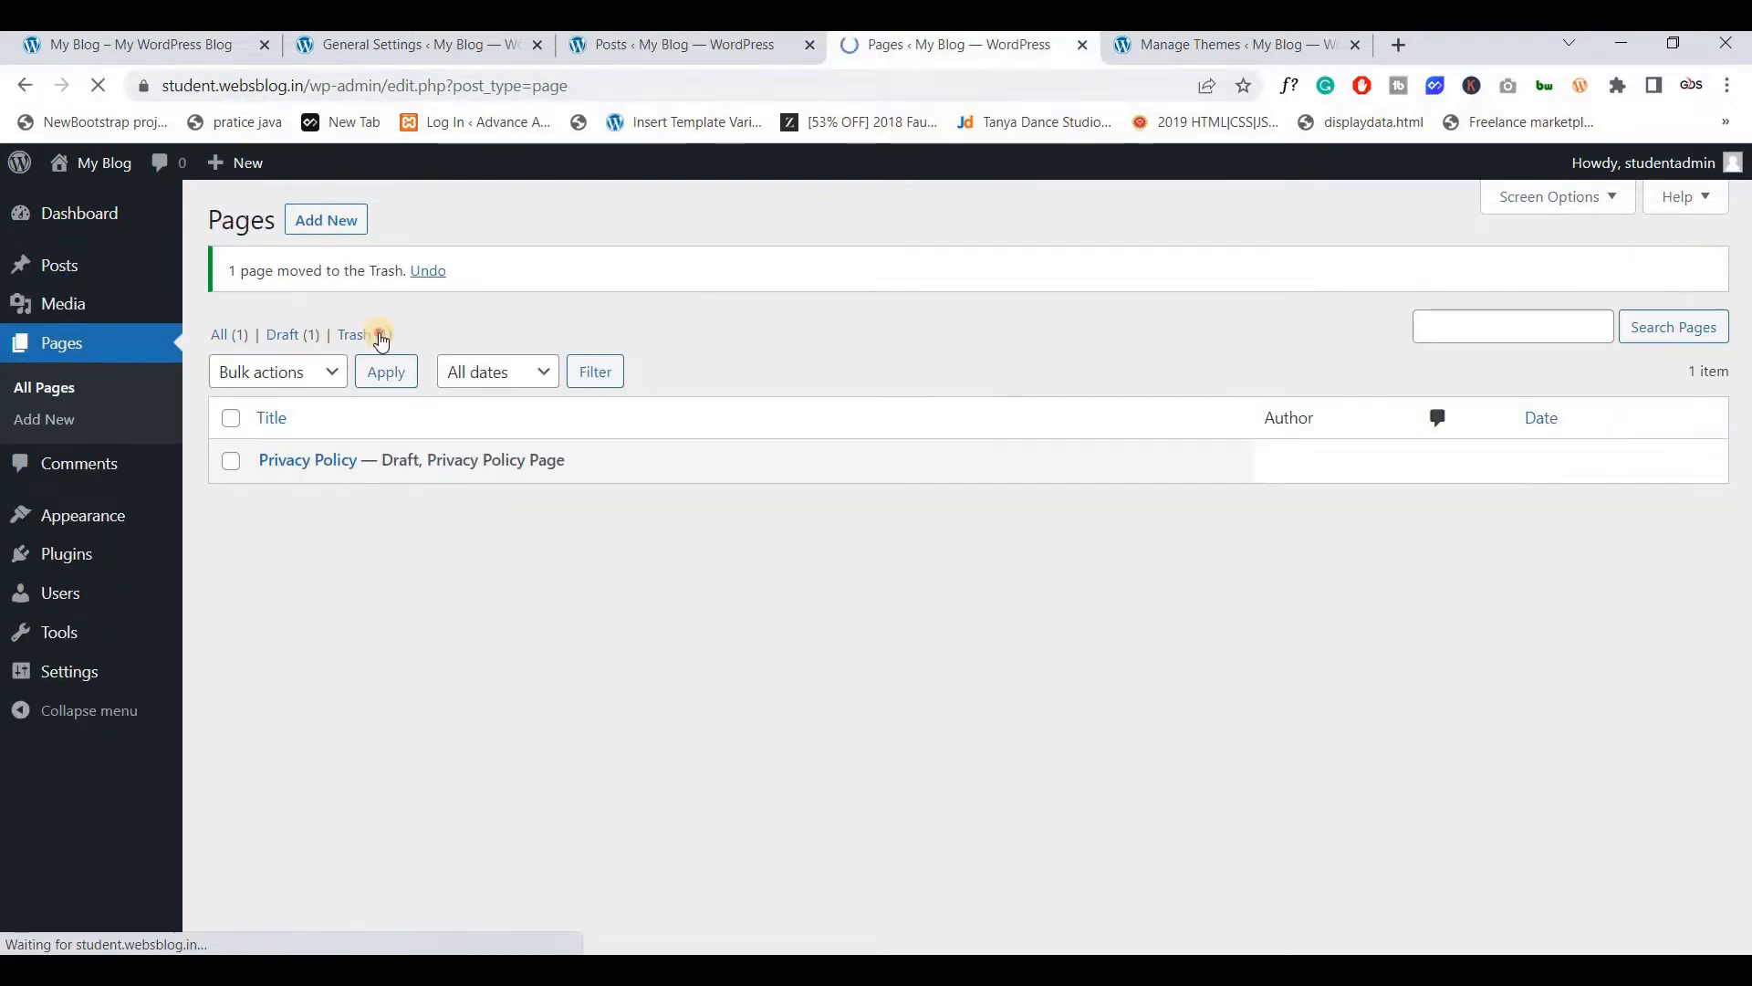
Permanently delete the Sample Page and delete the Twenty Twenty theme
left_click(395, 418)
left_click(1176, 49)
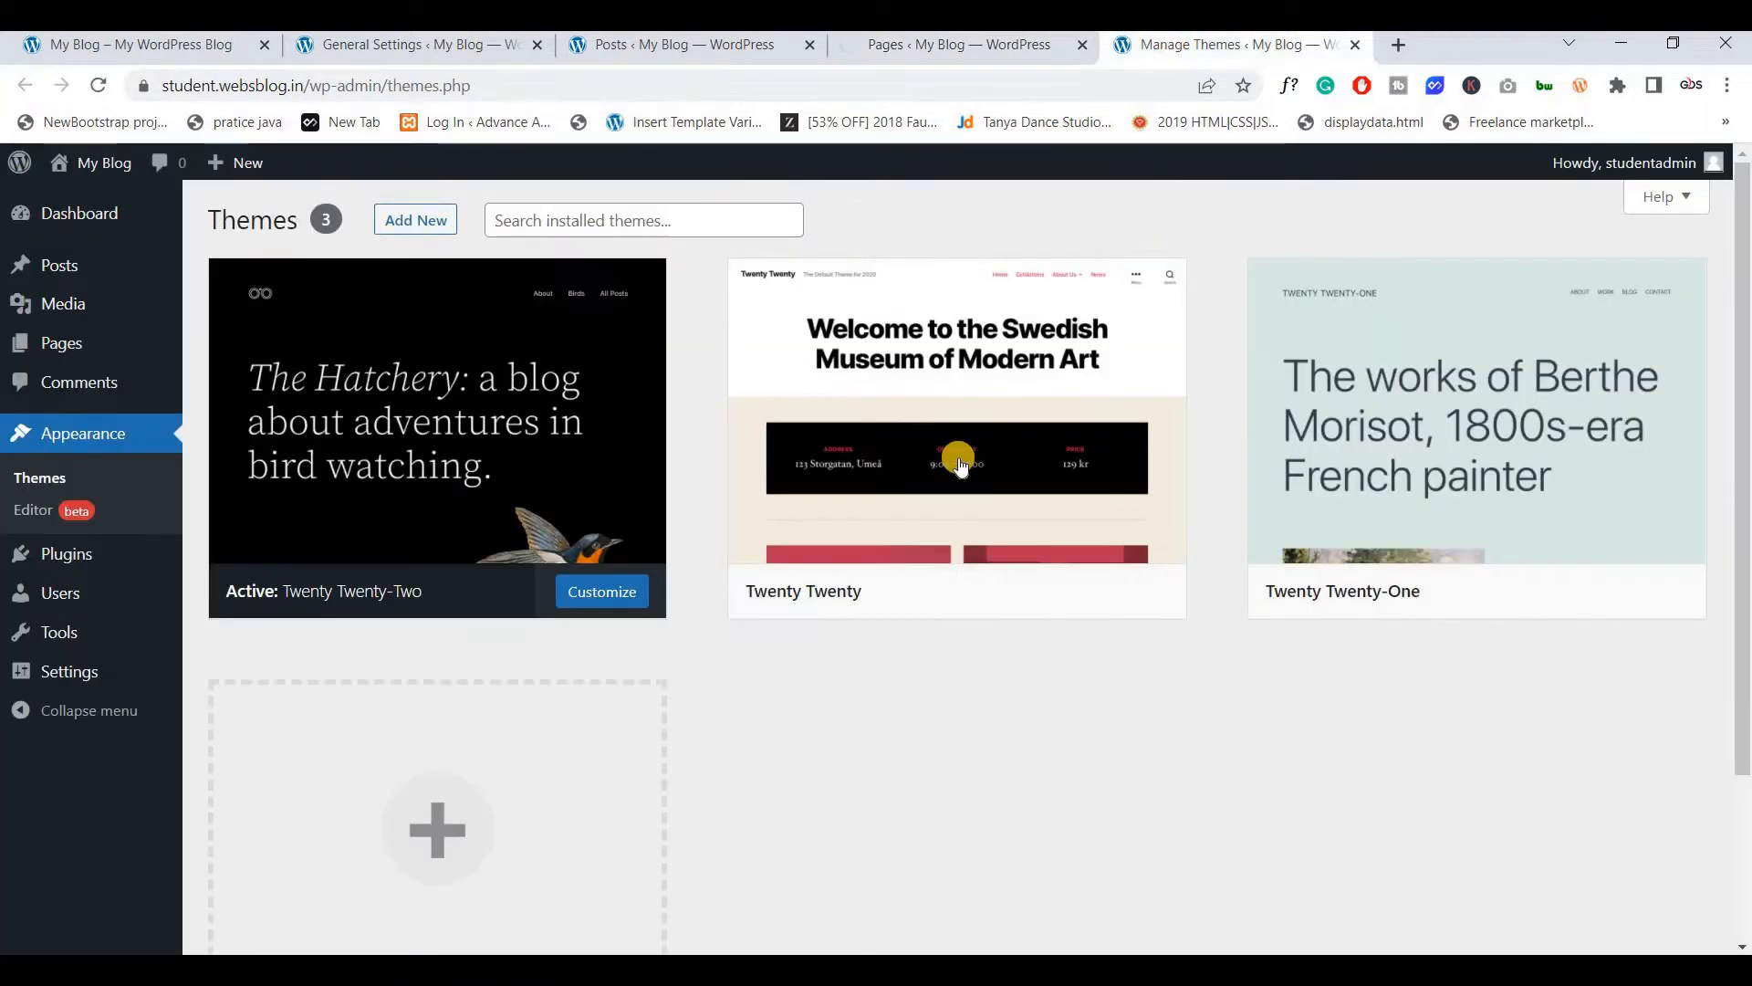
left_click(958, 462)
left_click(1666, 905)
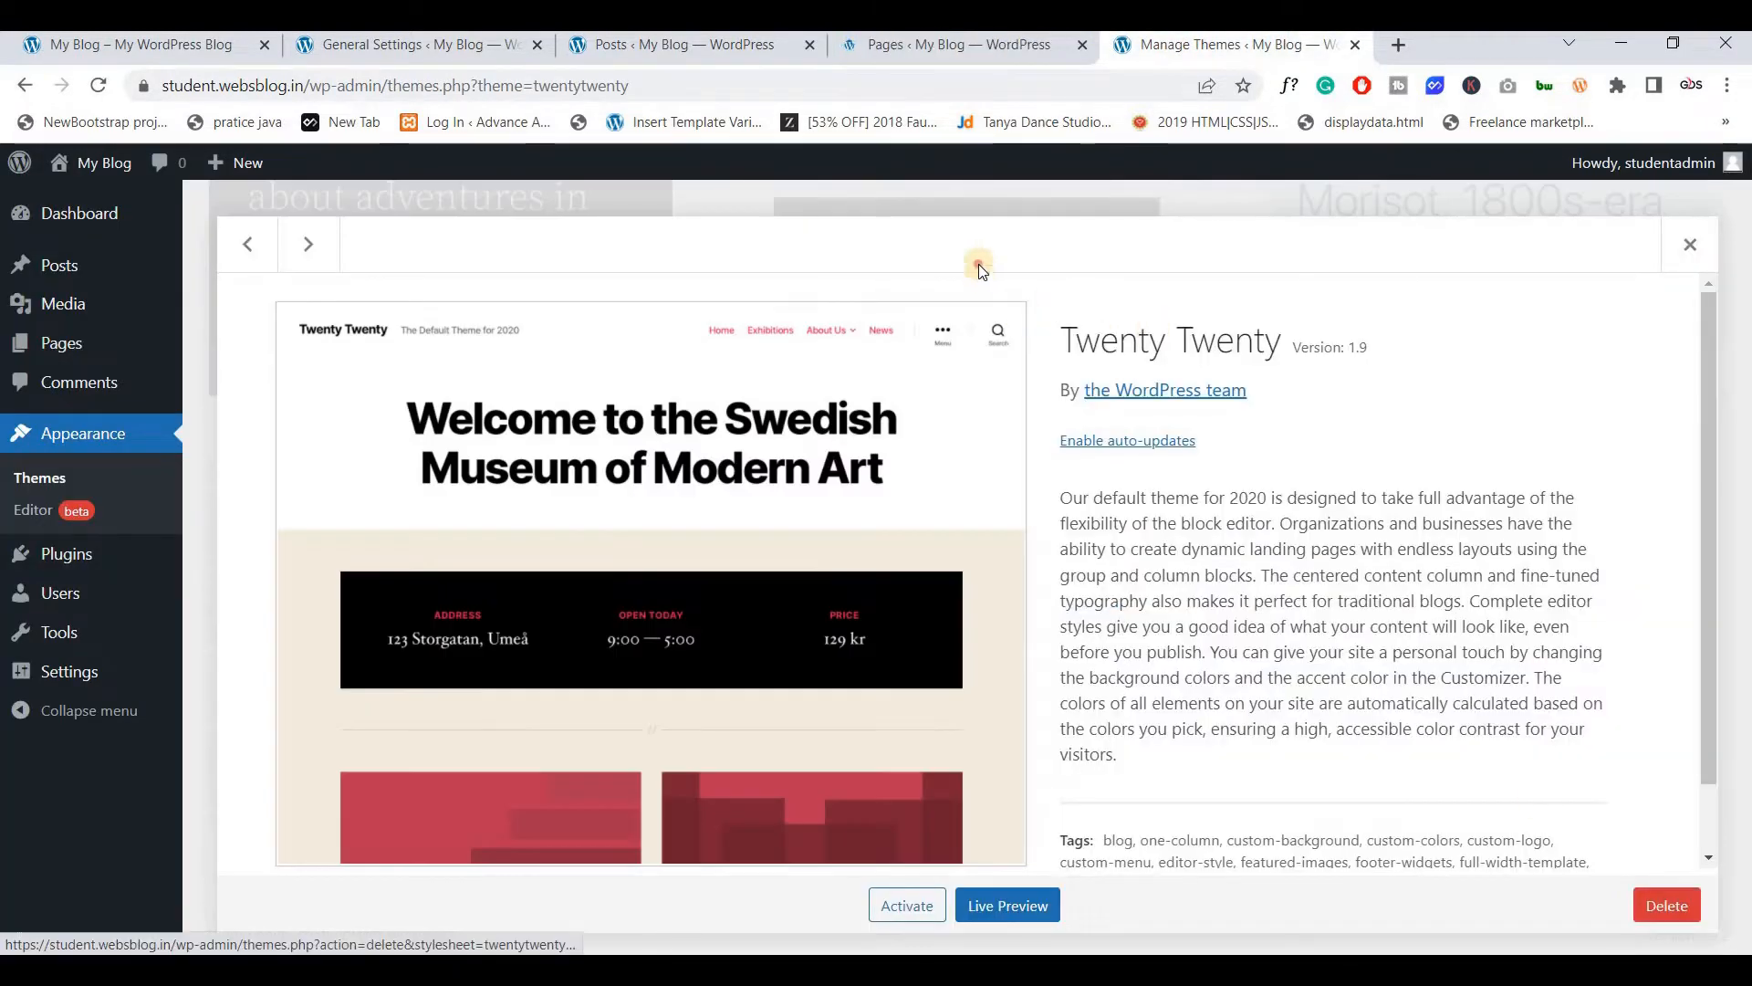
left_click(978, 262)
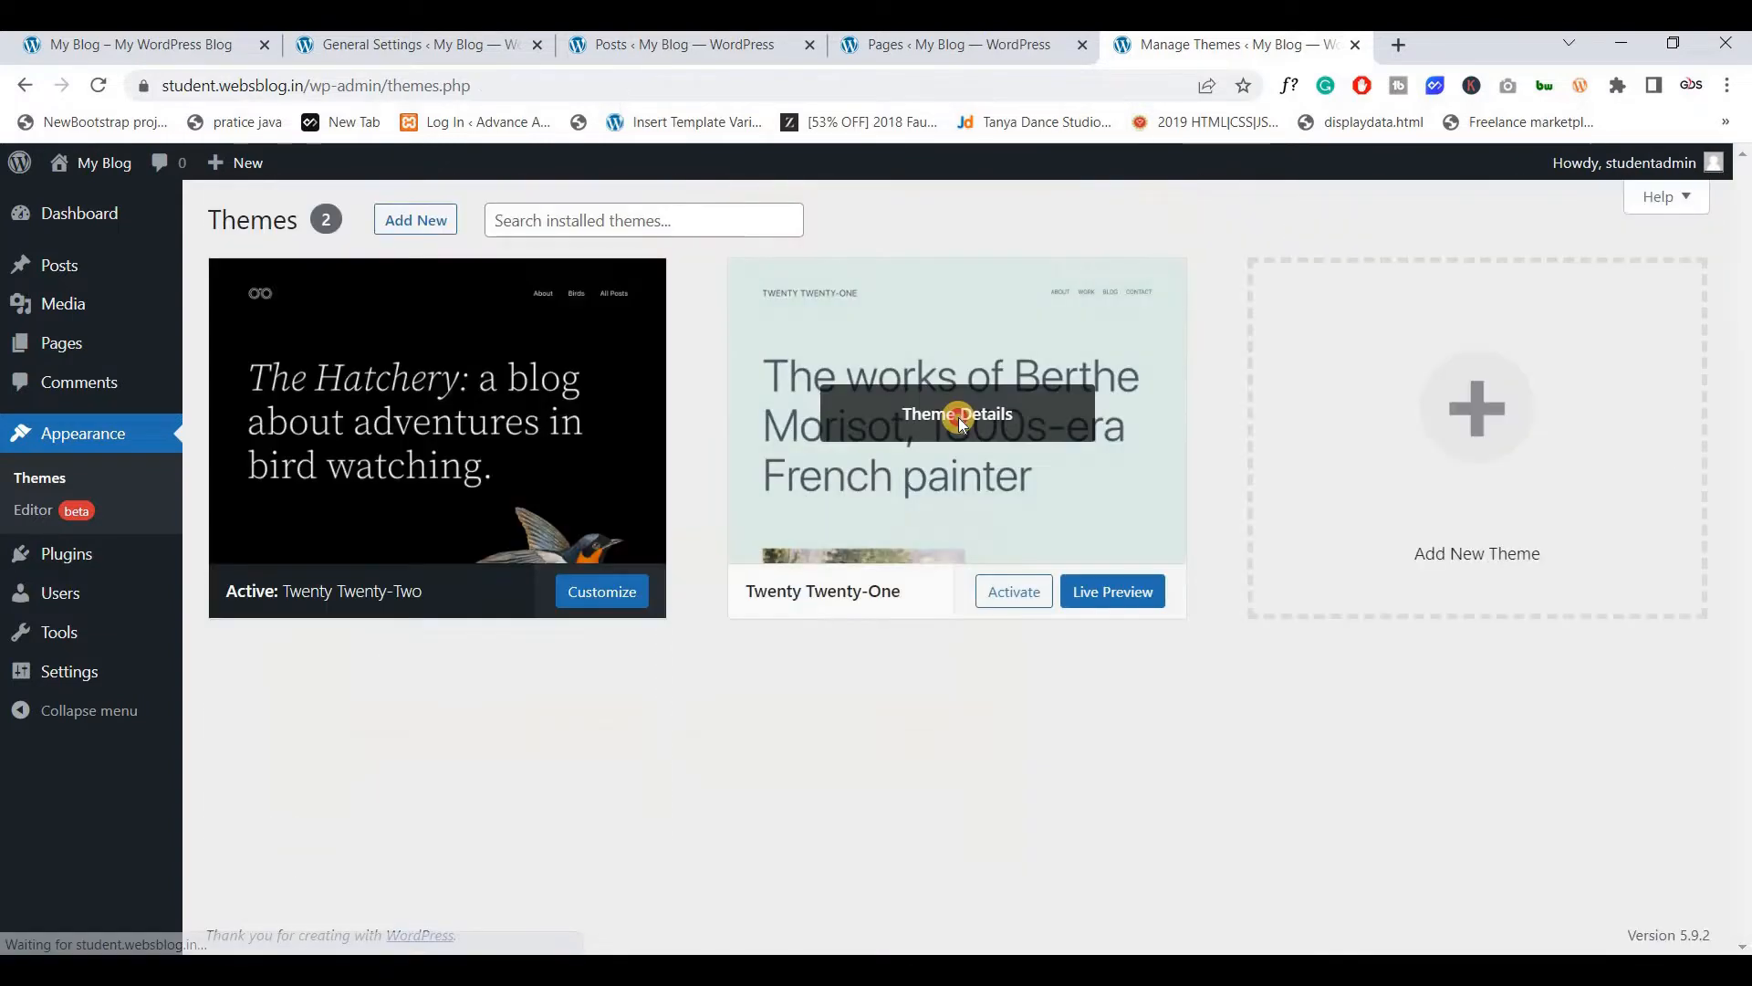
Delete the Twenty Twenty-One theme, then go to Permalink Settings
left_click(958, 418)
left_click(1667, 905)
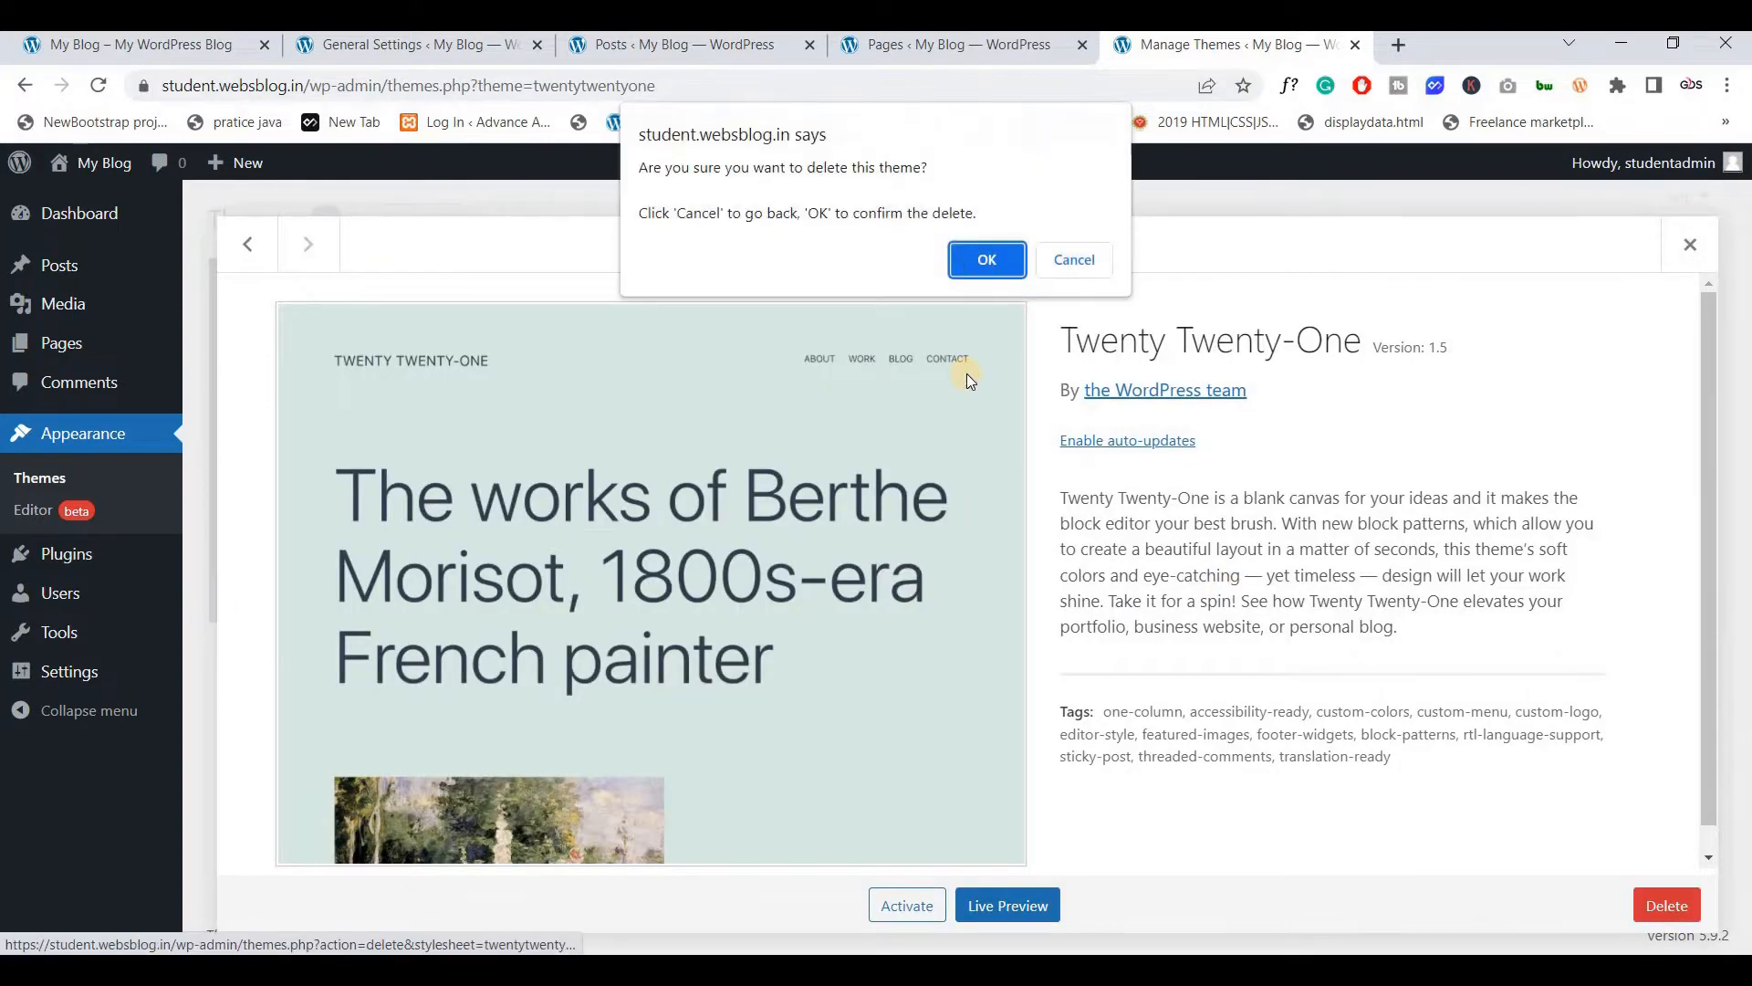
key("Return")
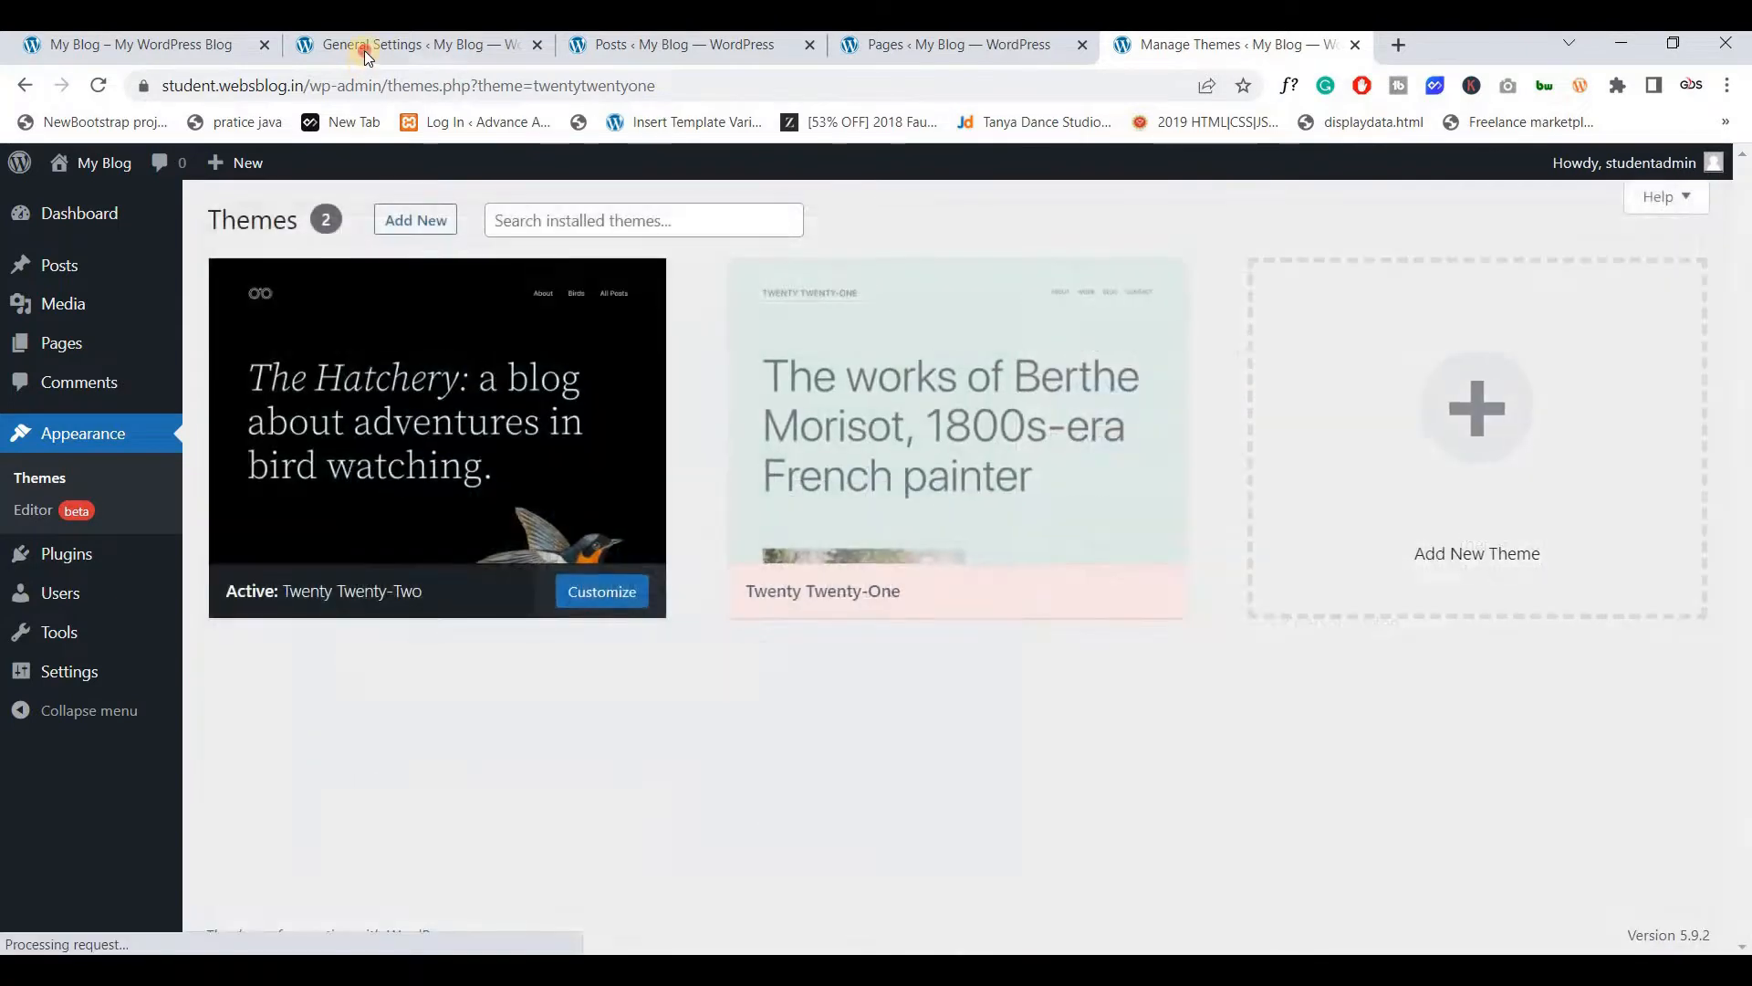
left_click(364, 51)
left_click(67, 797)
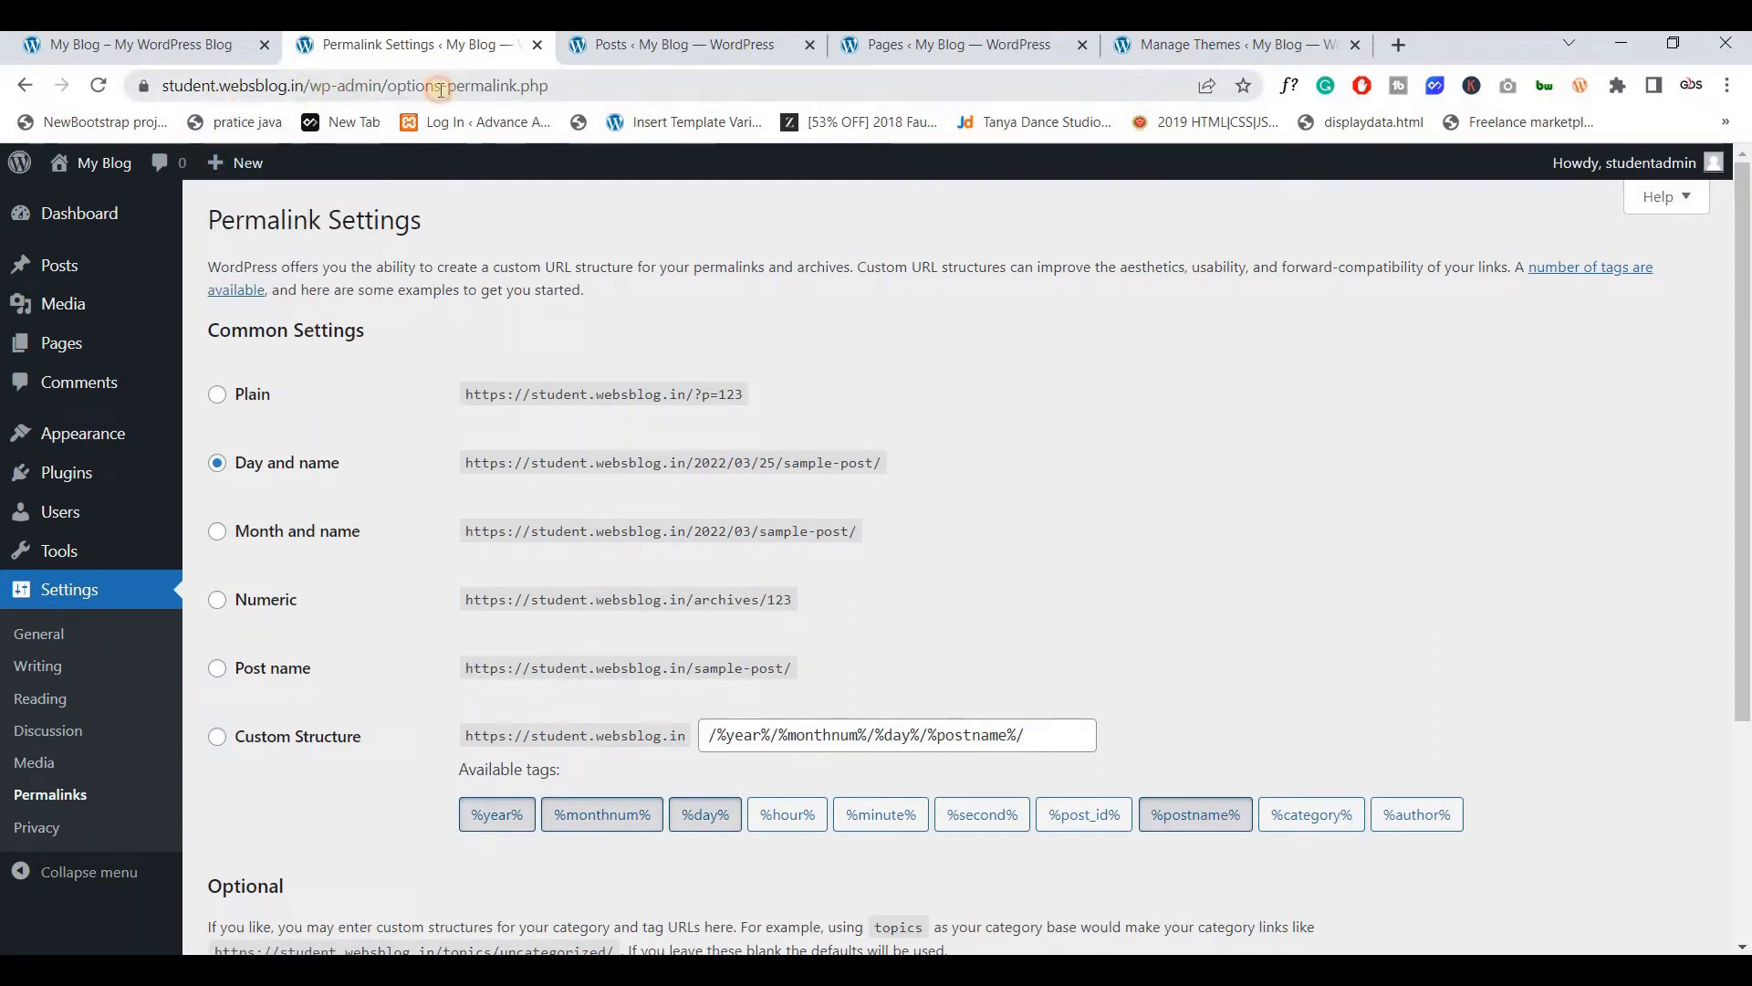
Switch permalinks to Post name (/%postname%/) and save the settings
left_click_drag(310, 86, 577, 86)
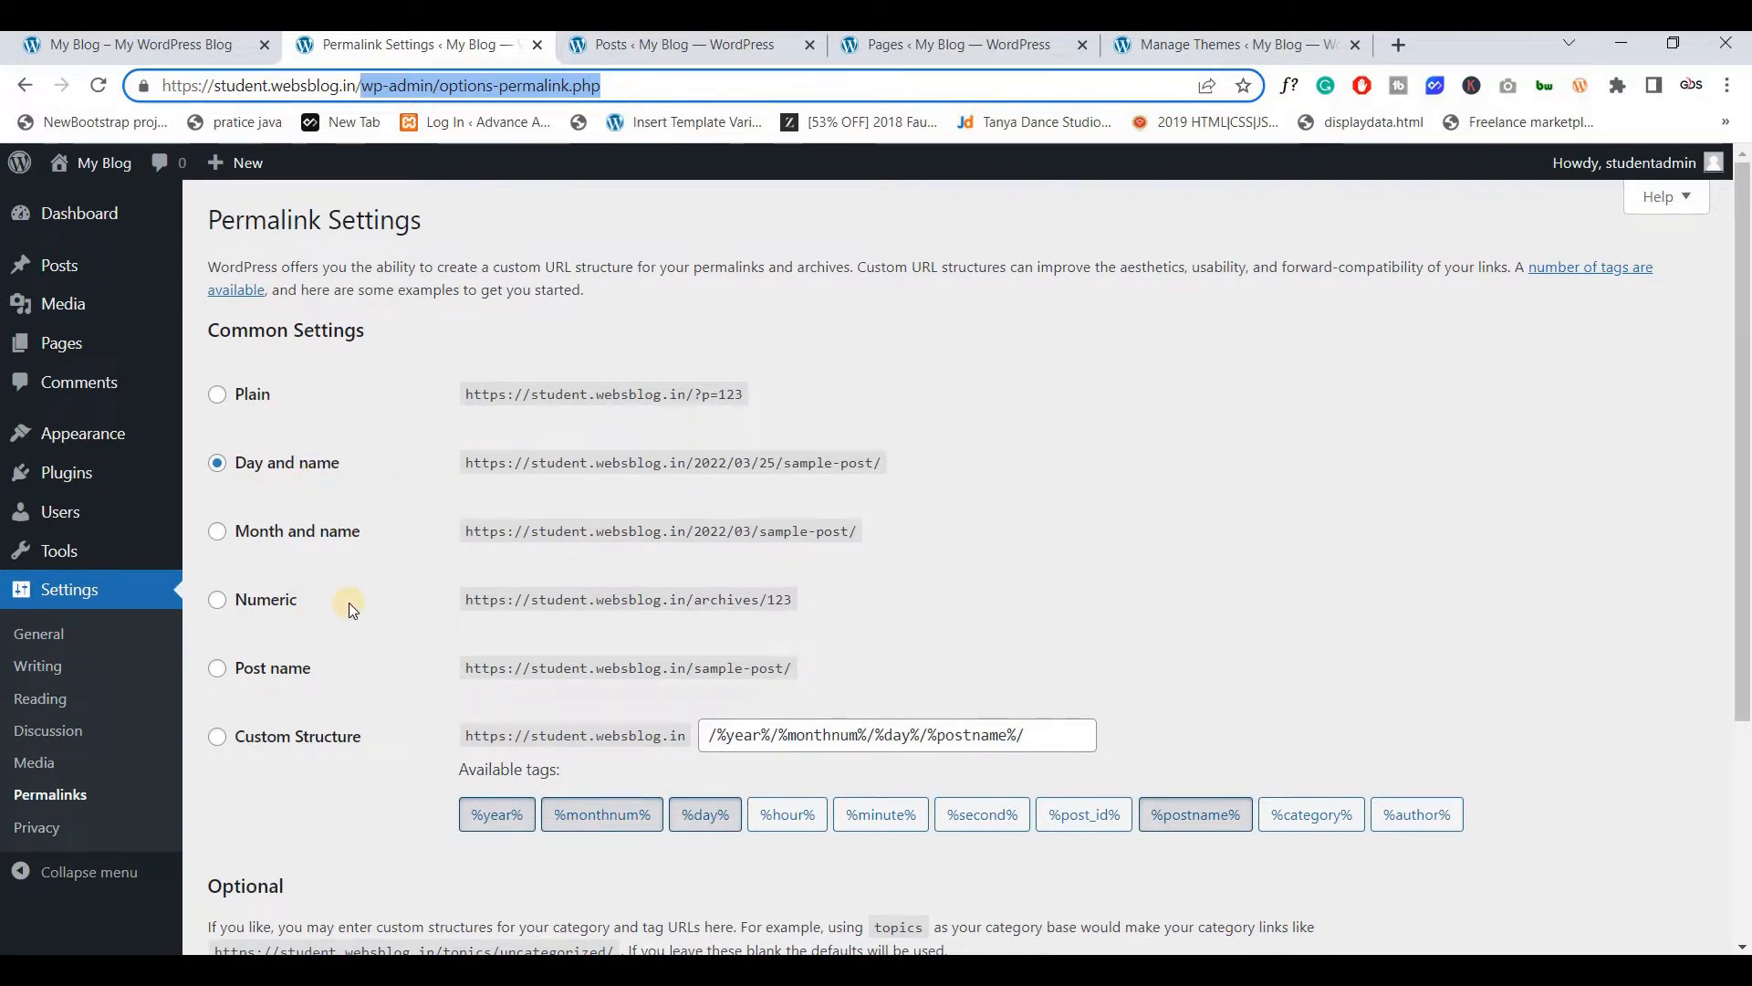
scroll(349, 603, "down", 1)
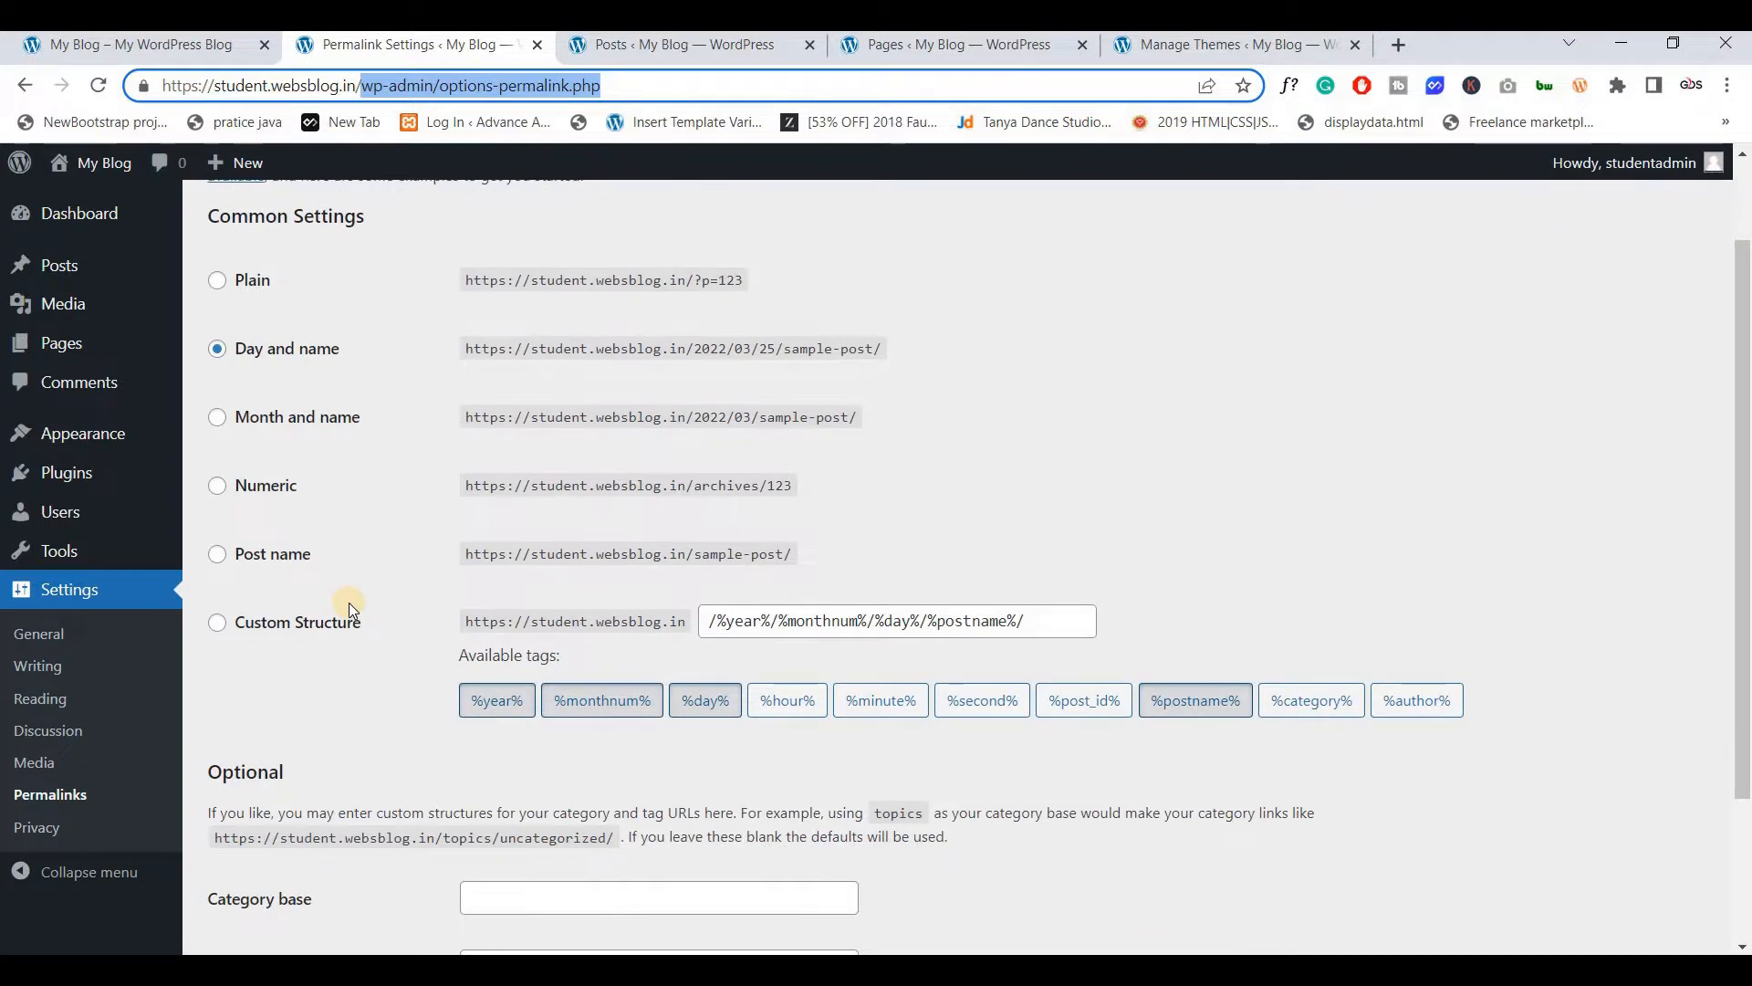
left_click(300, 565)
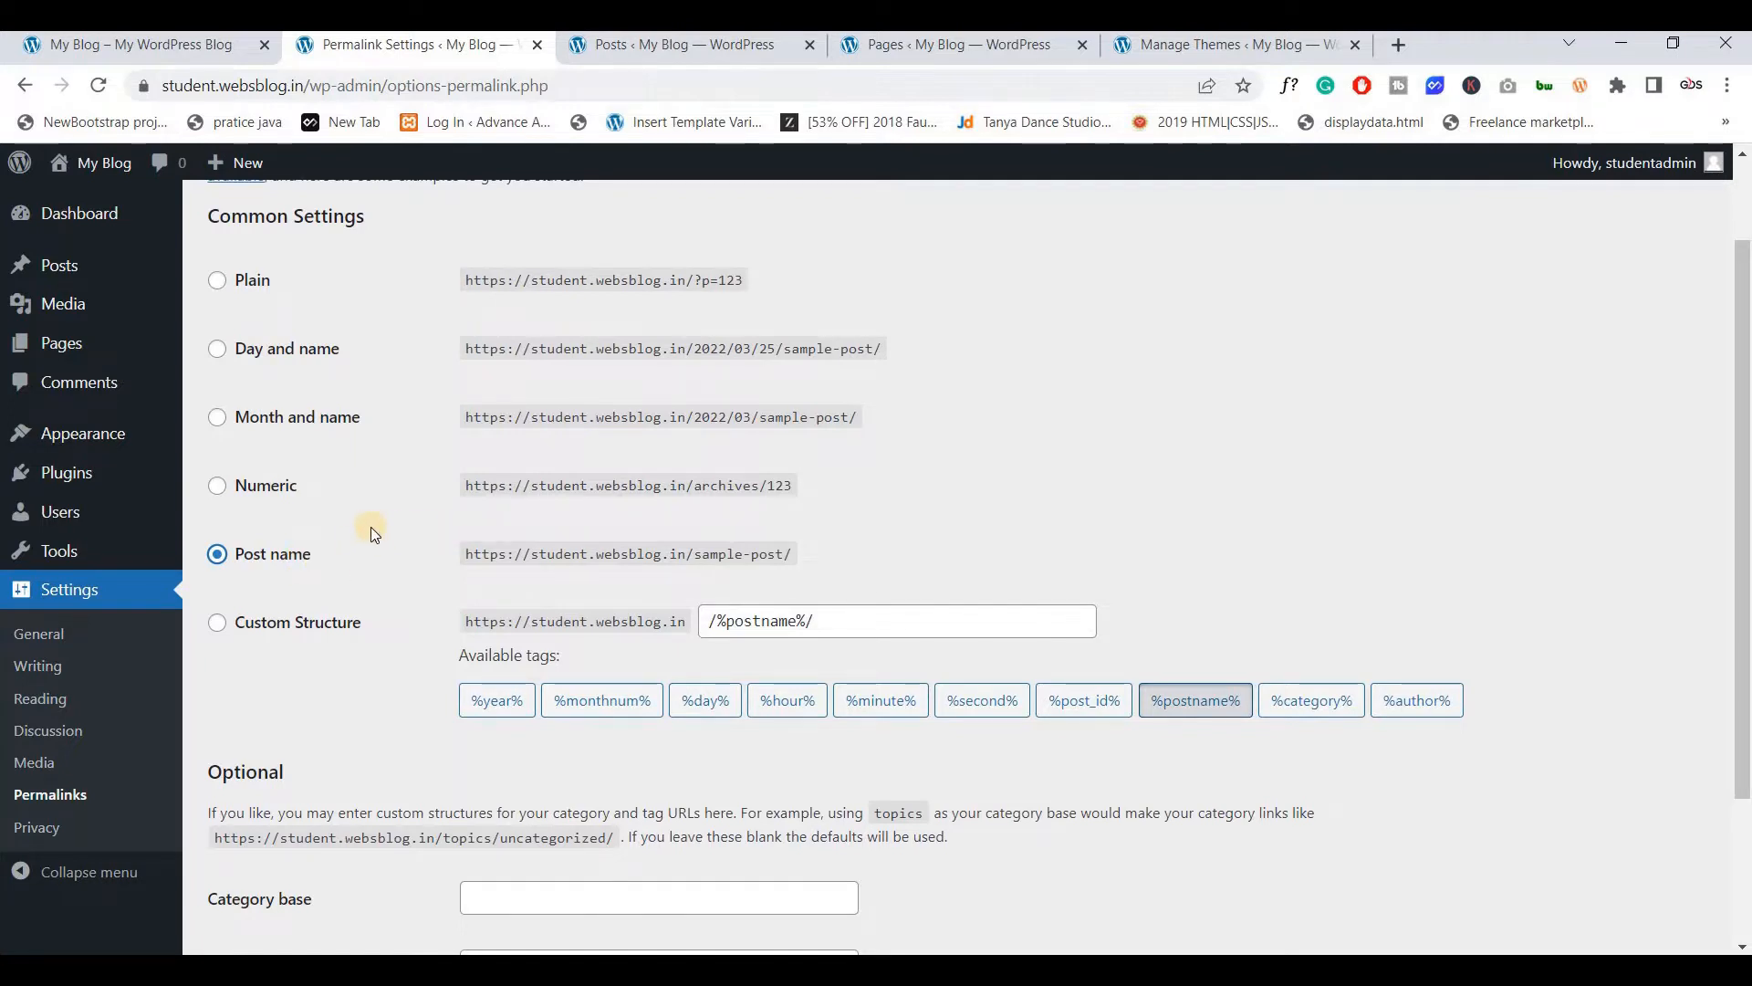
scroll(309, 561, "down", 1)
scroll(308, 562, "down", 1)
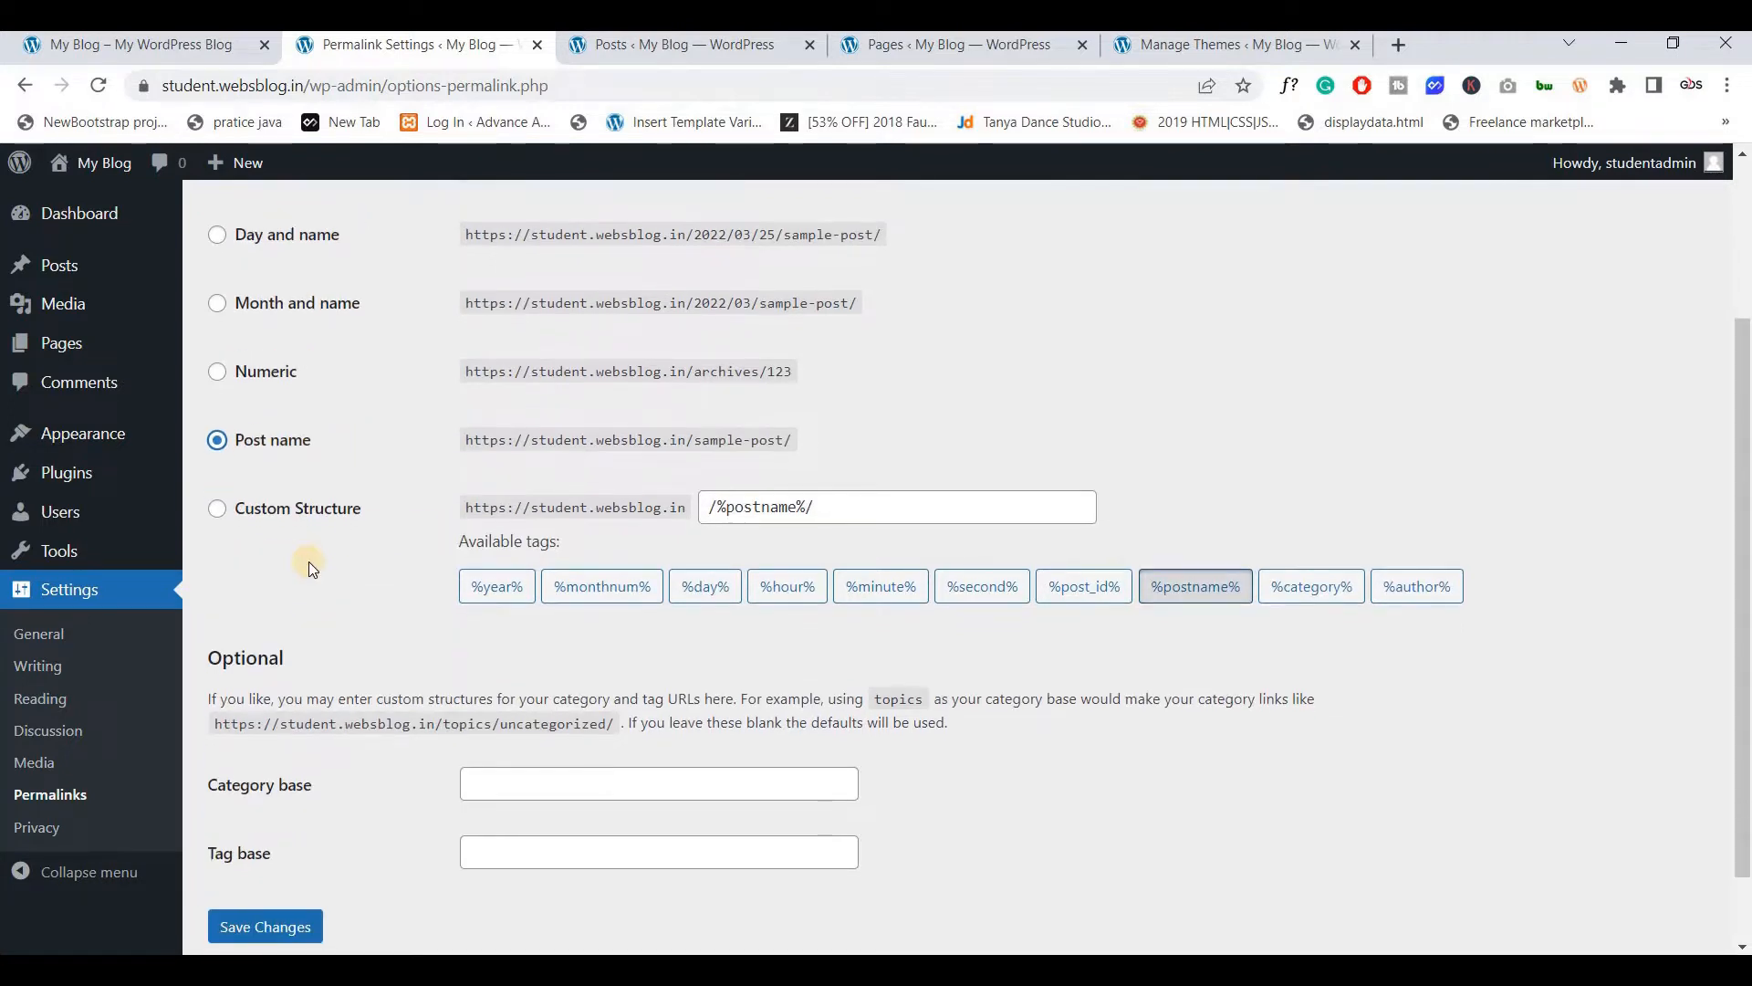
scroll(316, 593, "down", 1)
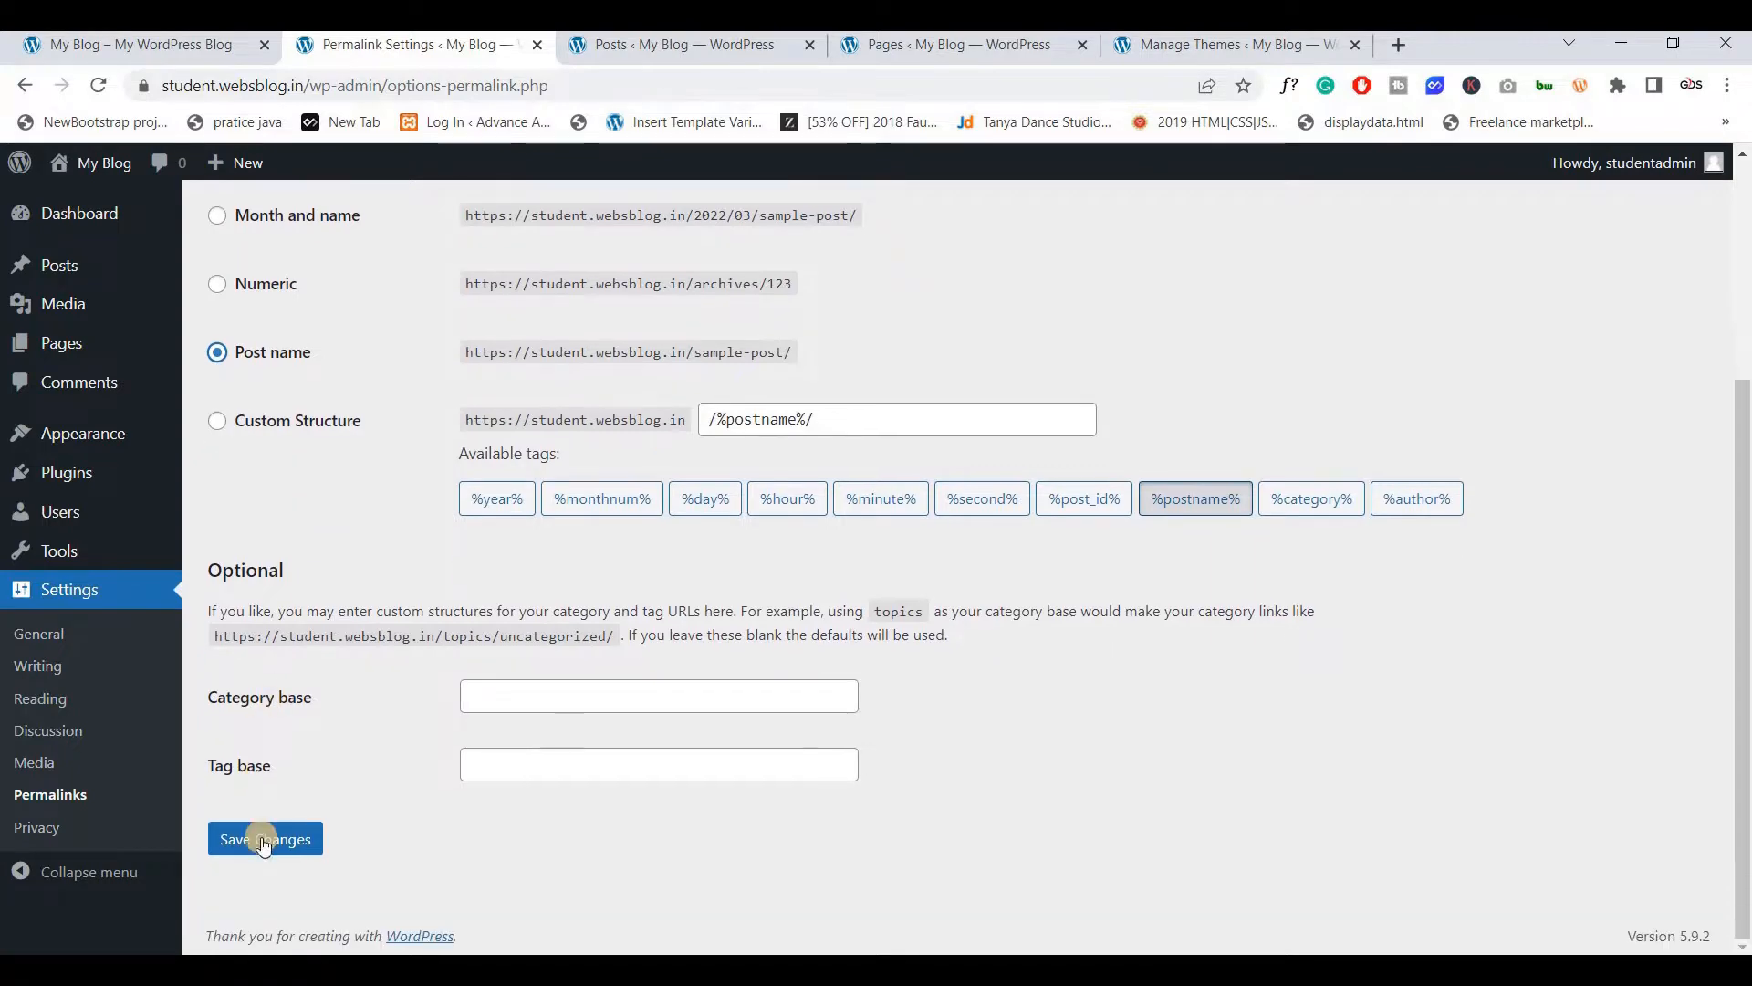
left_click(244, 837)
Close the posts trash and pages trash tabs
left_click(644, 53)
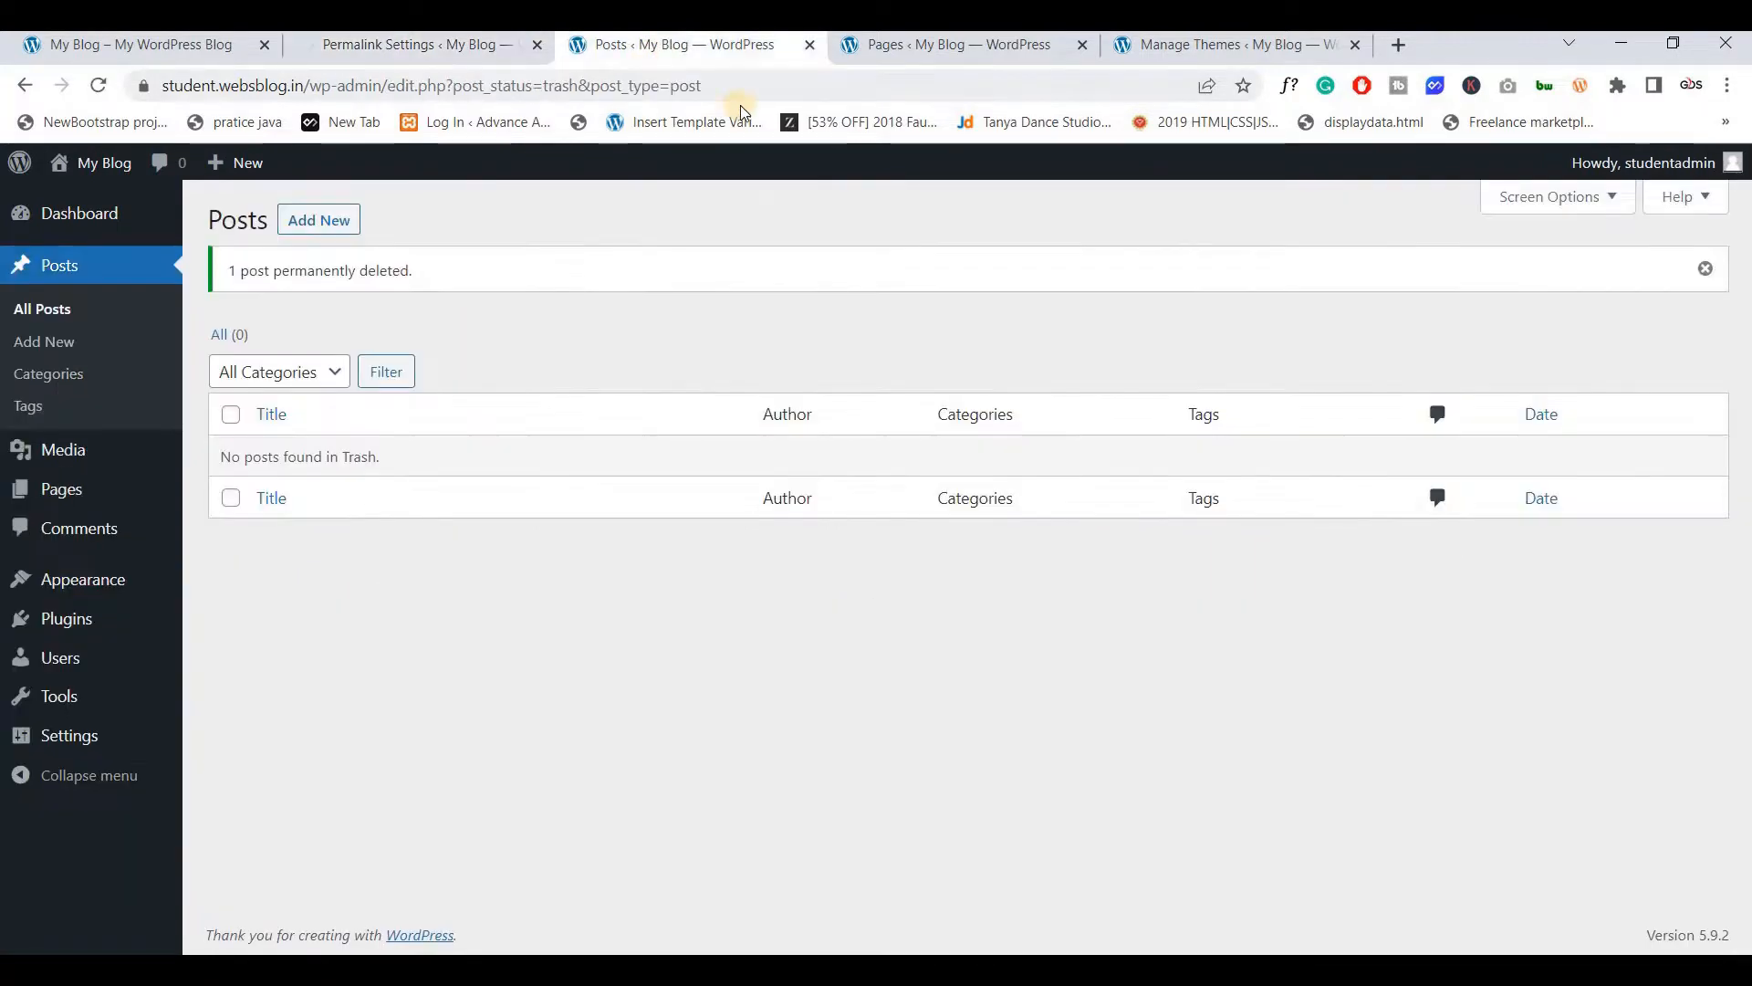
left_click(810, 44)
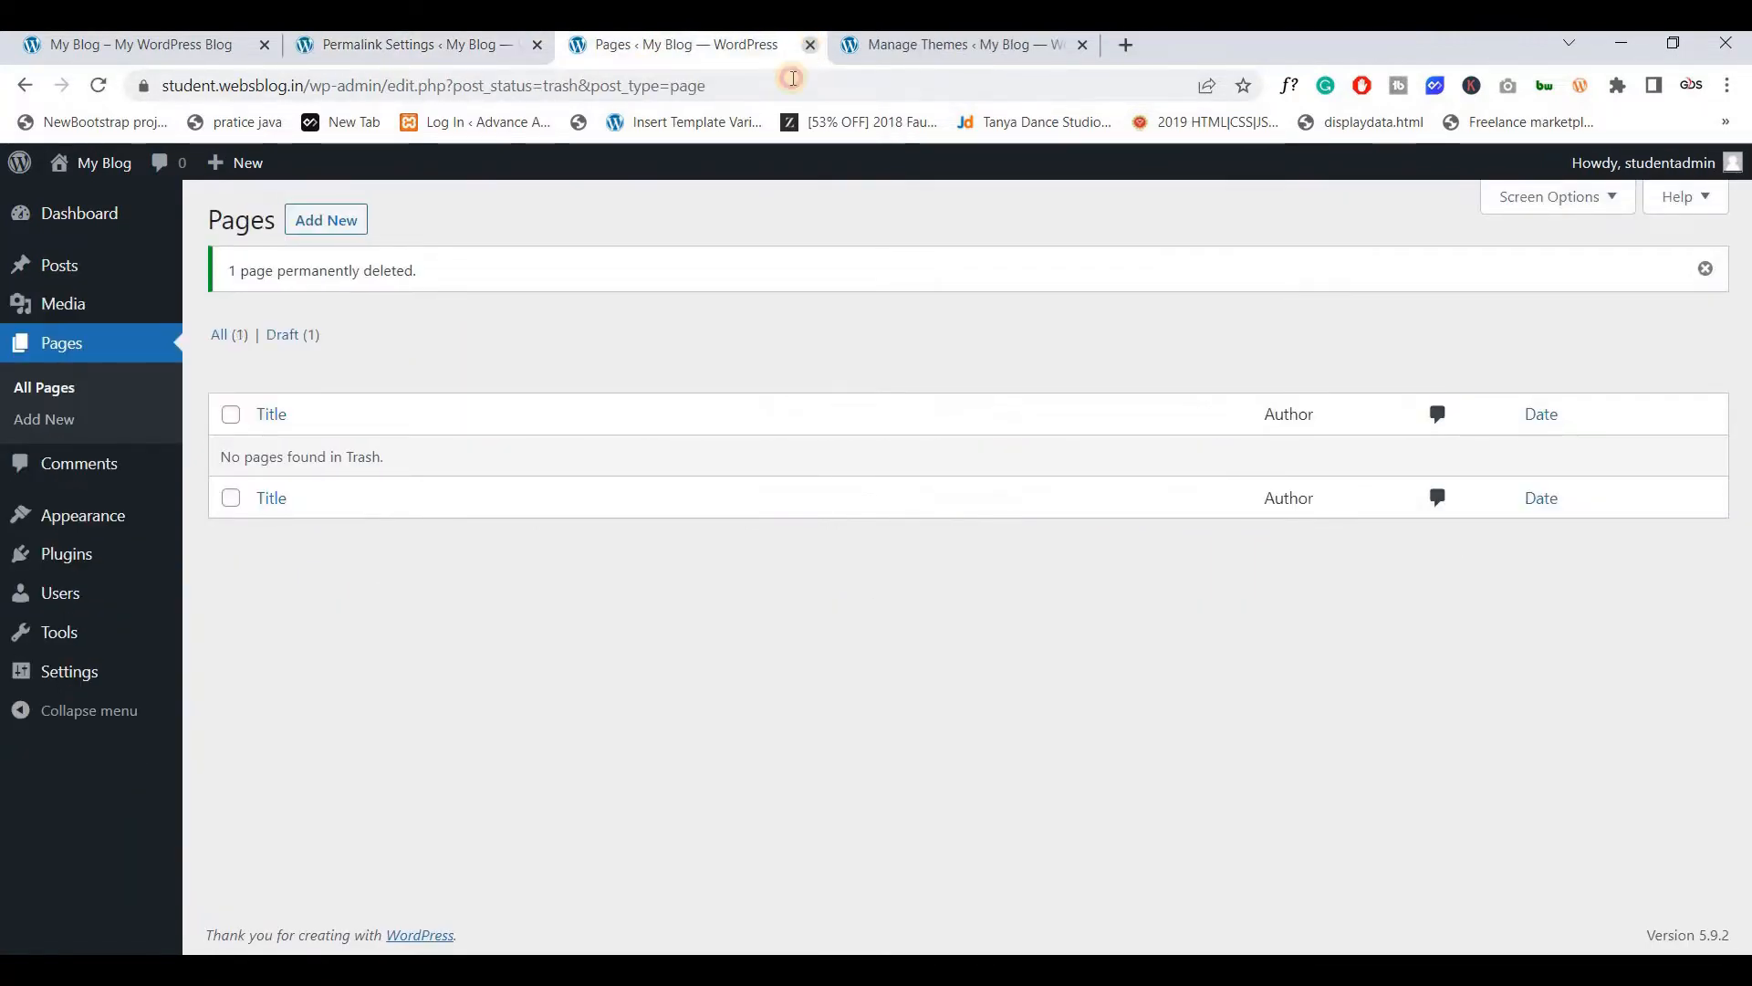
left_click(811, 45)
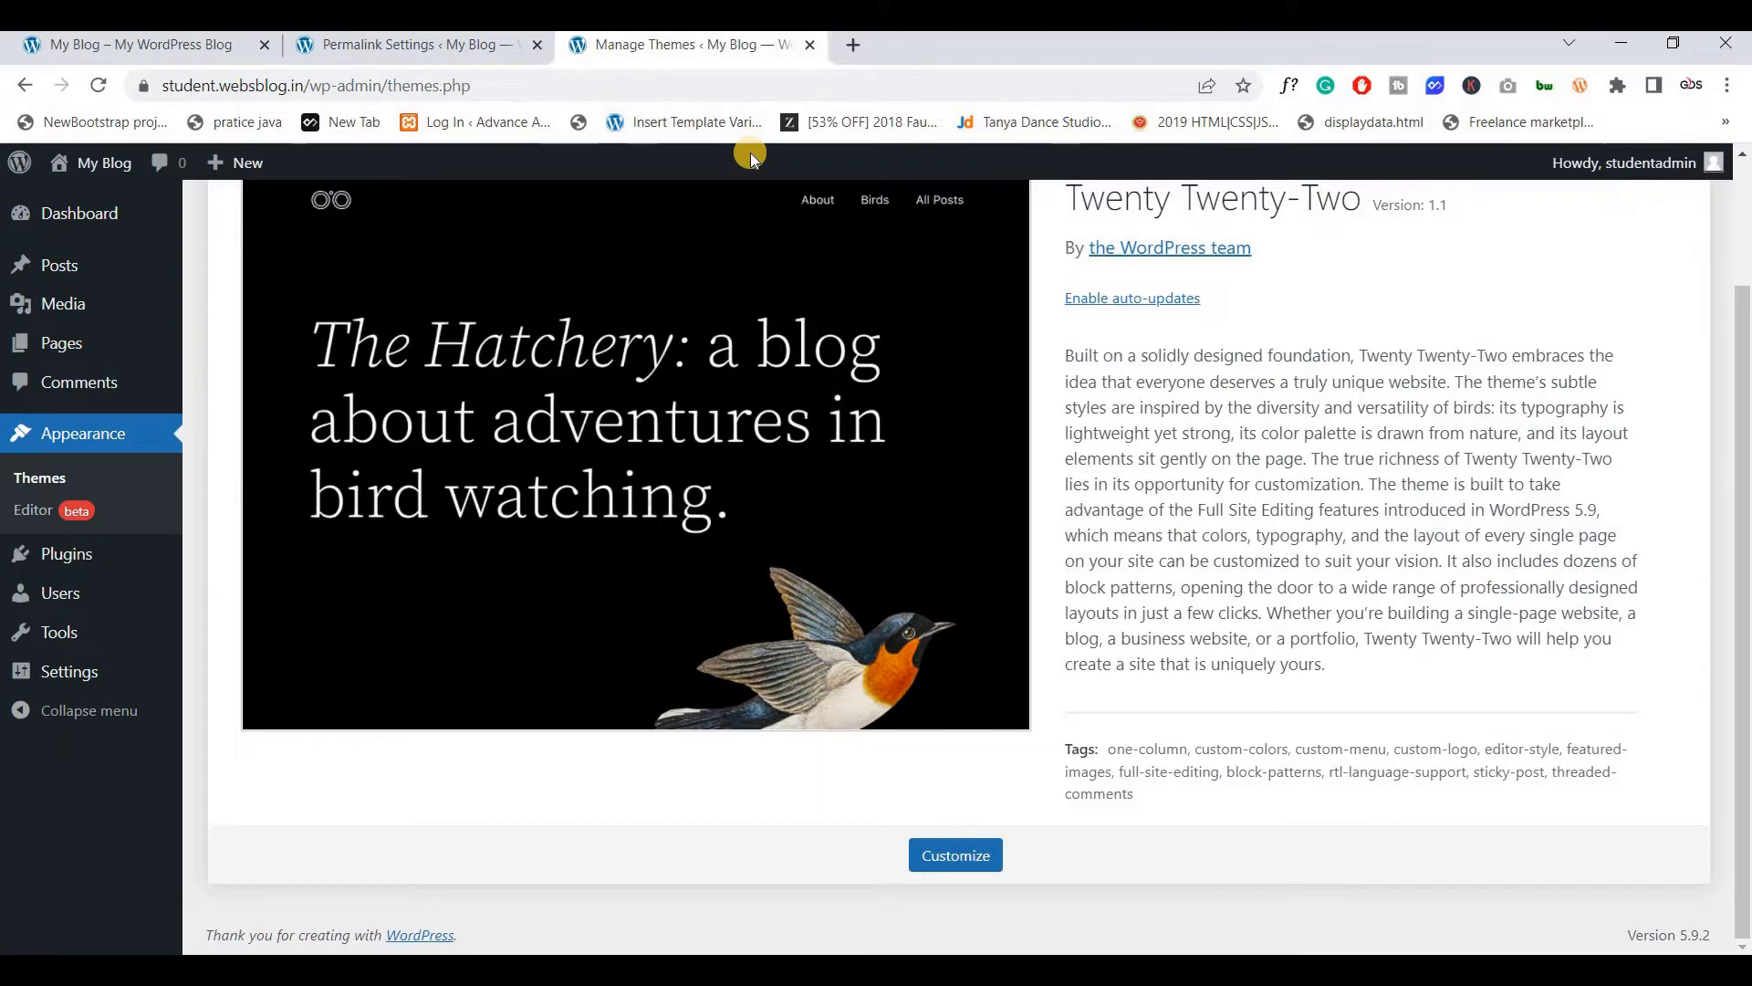
Hide Activity, Quick Draft, Events and News, and Welcome, keeping only At a Glance
left_click(411, 45)
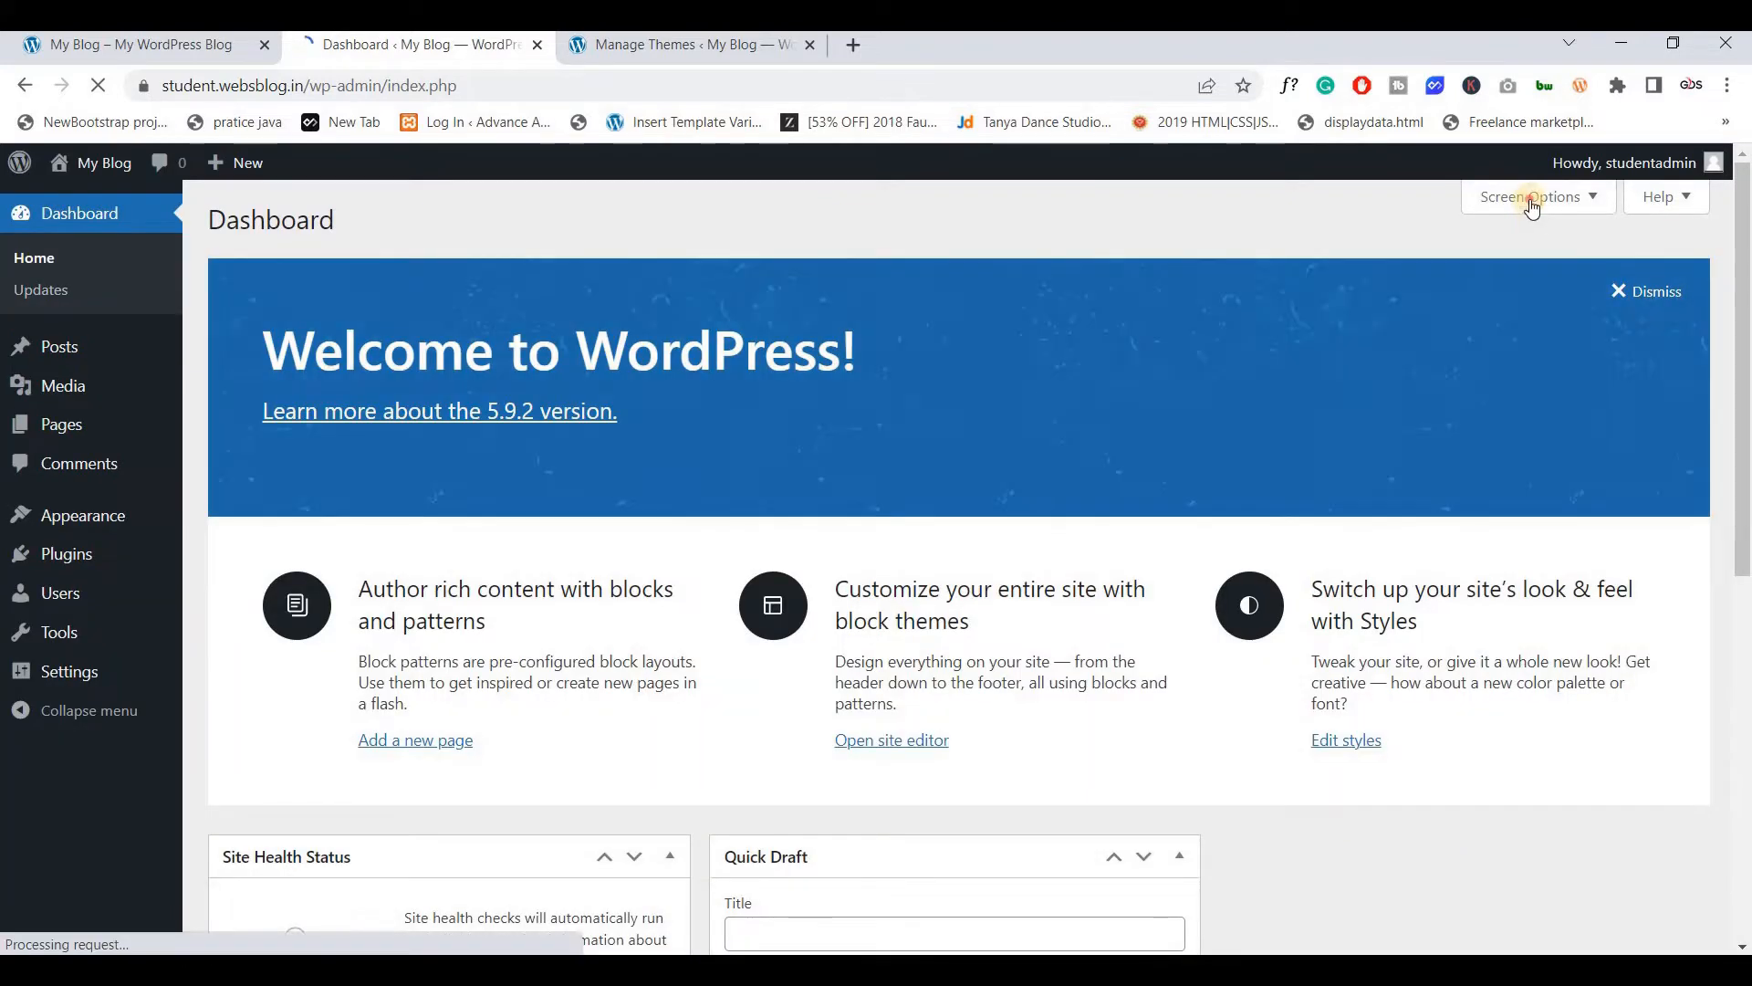
left_click(1532, 201)
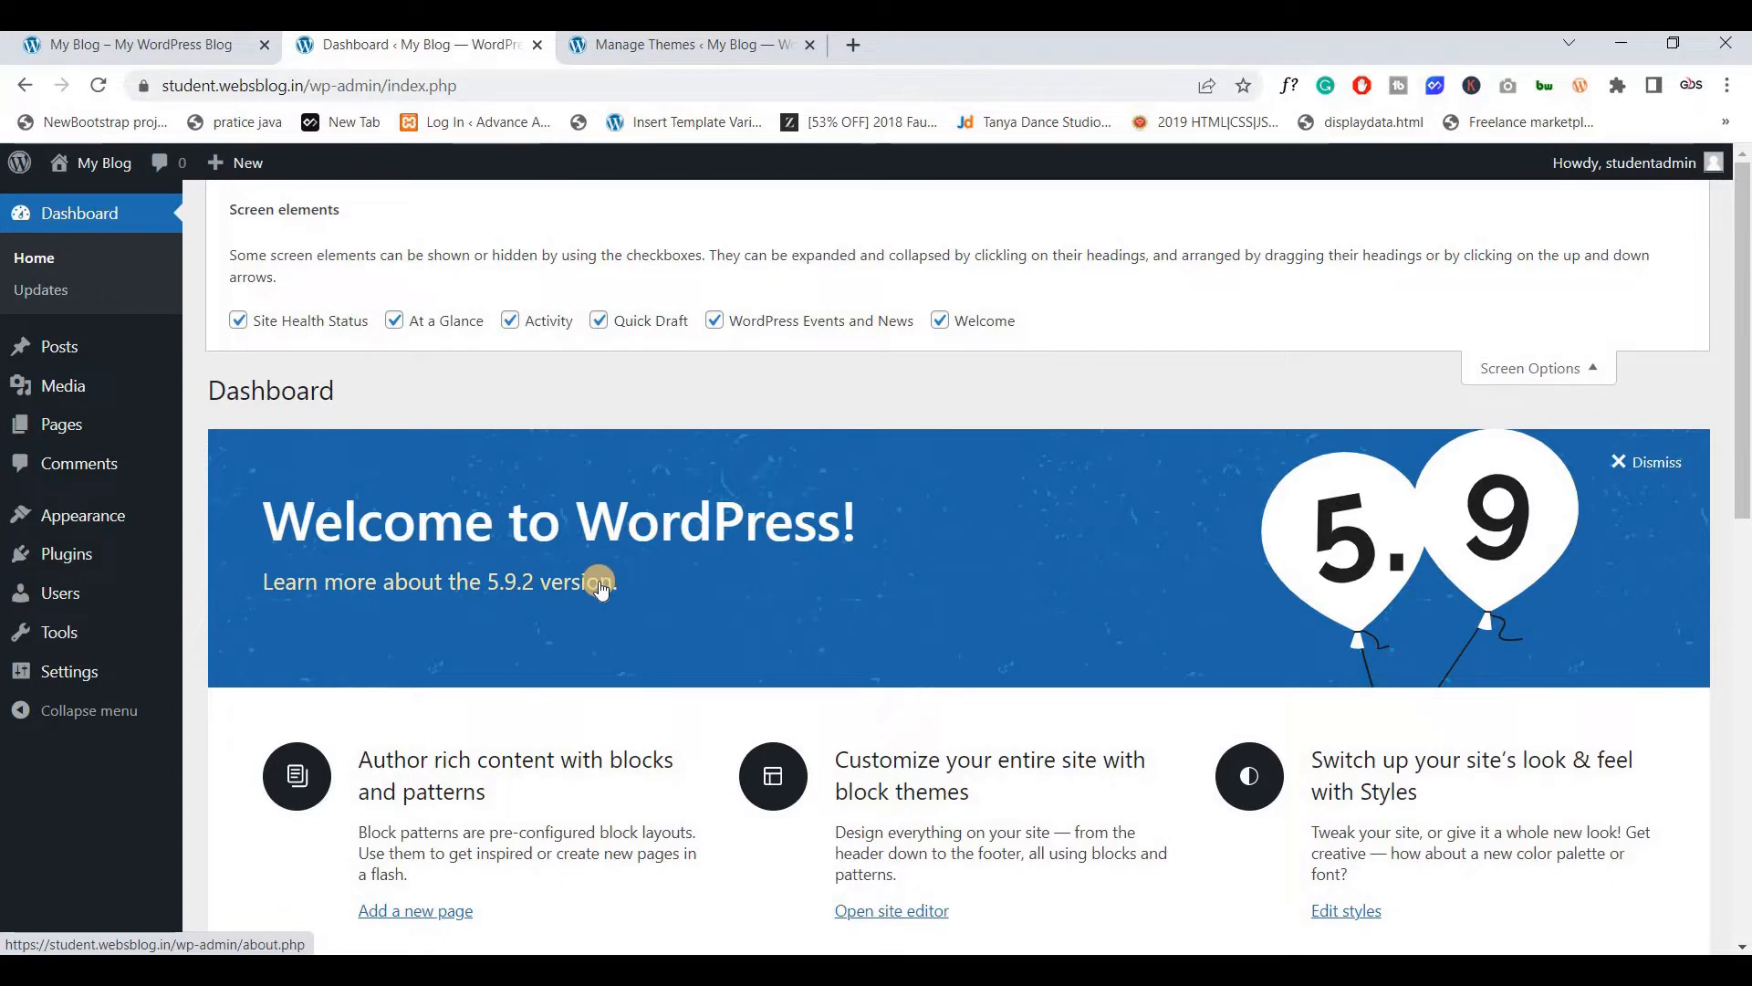
left_click(512, 321)
left_click(601, 322)
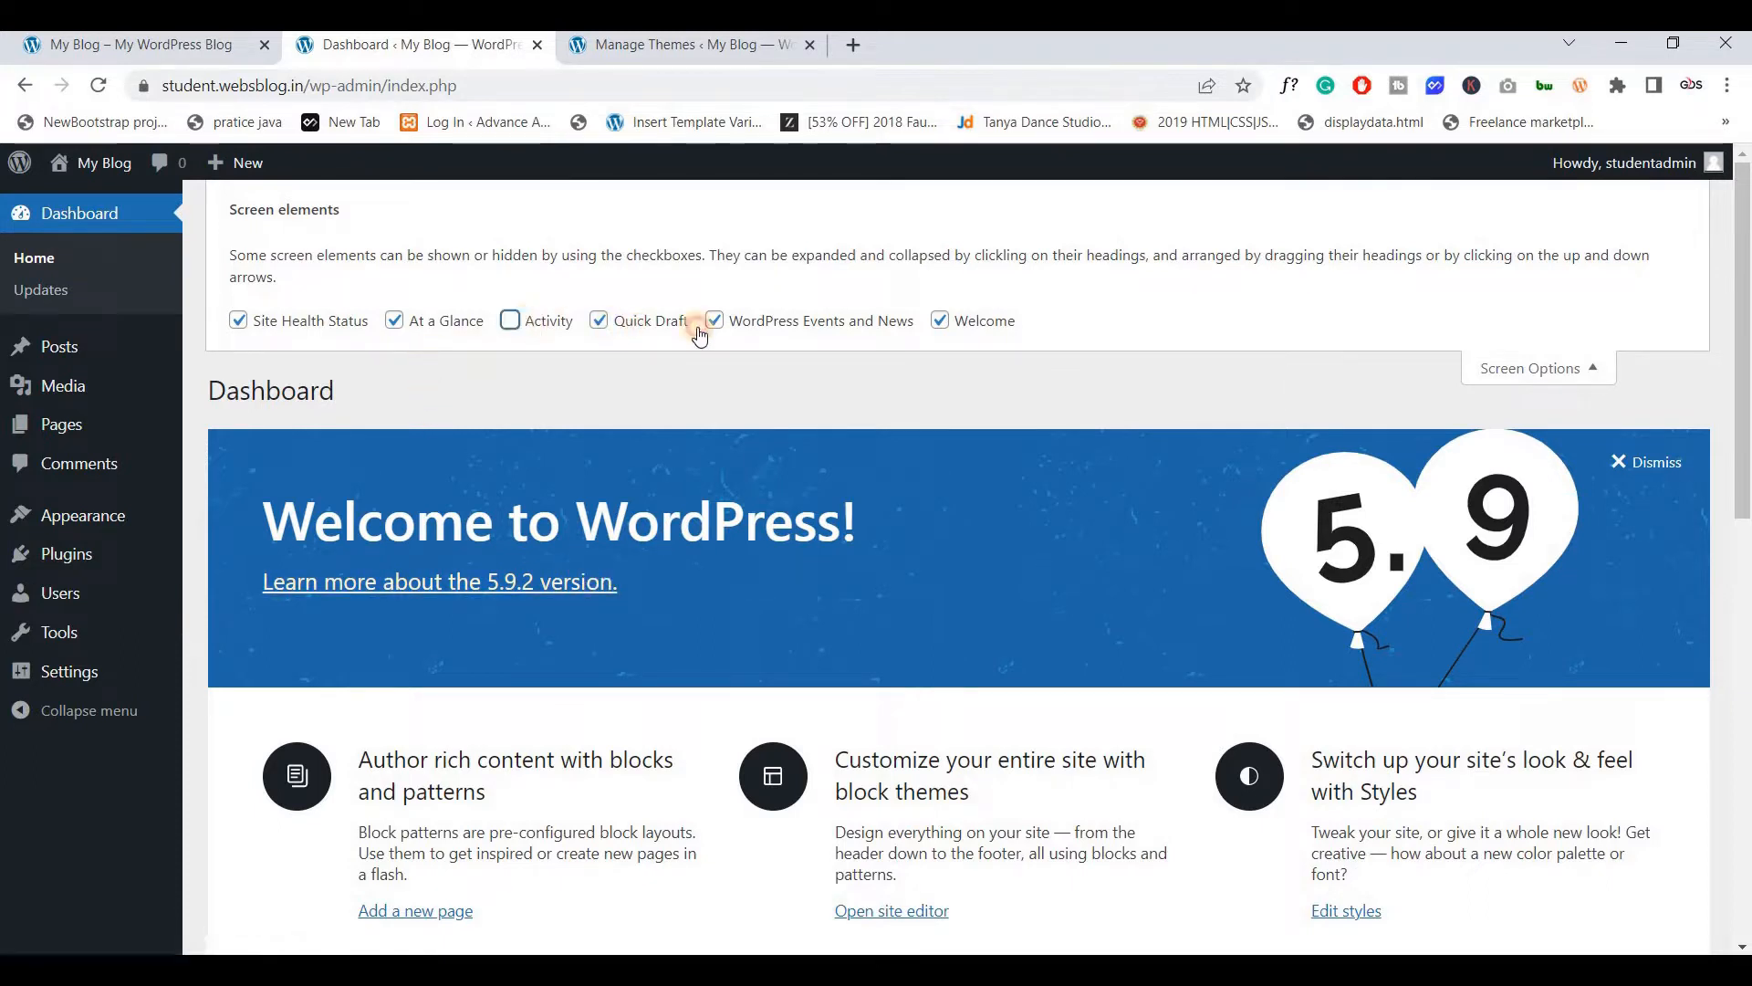
left_click(928, 329)
left_click(978, 326)
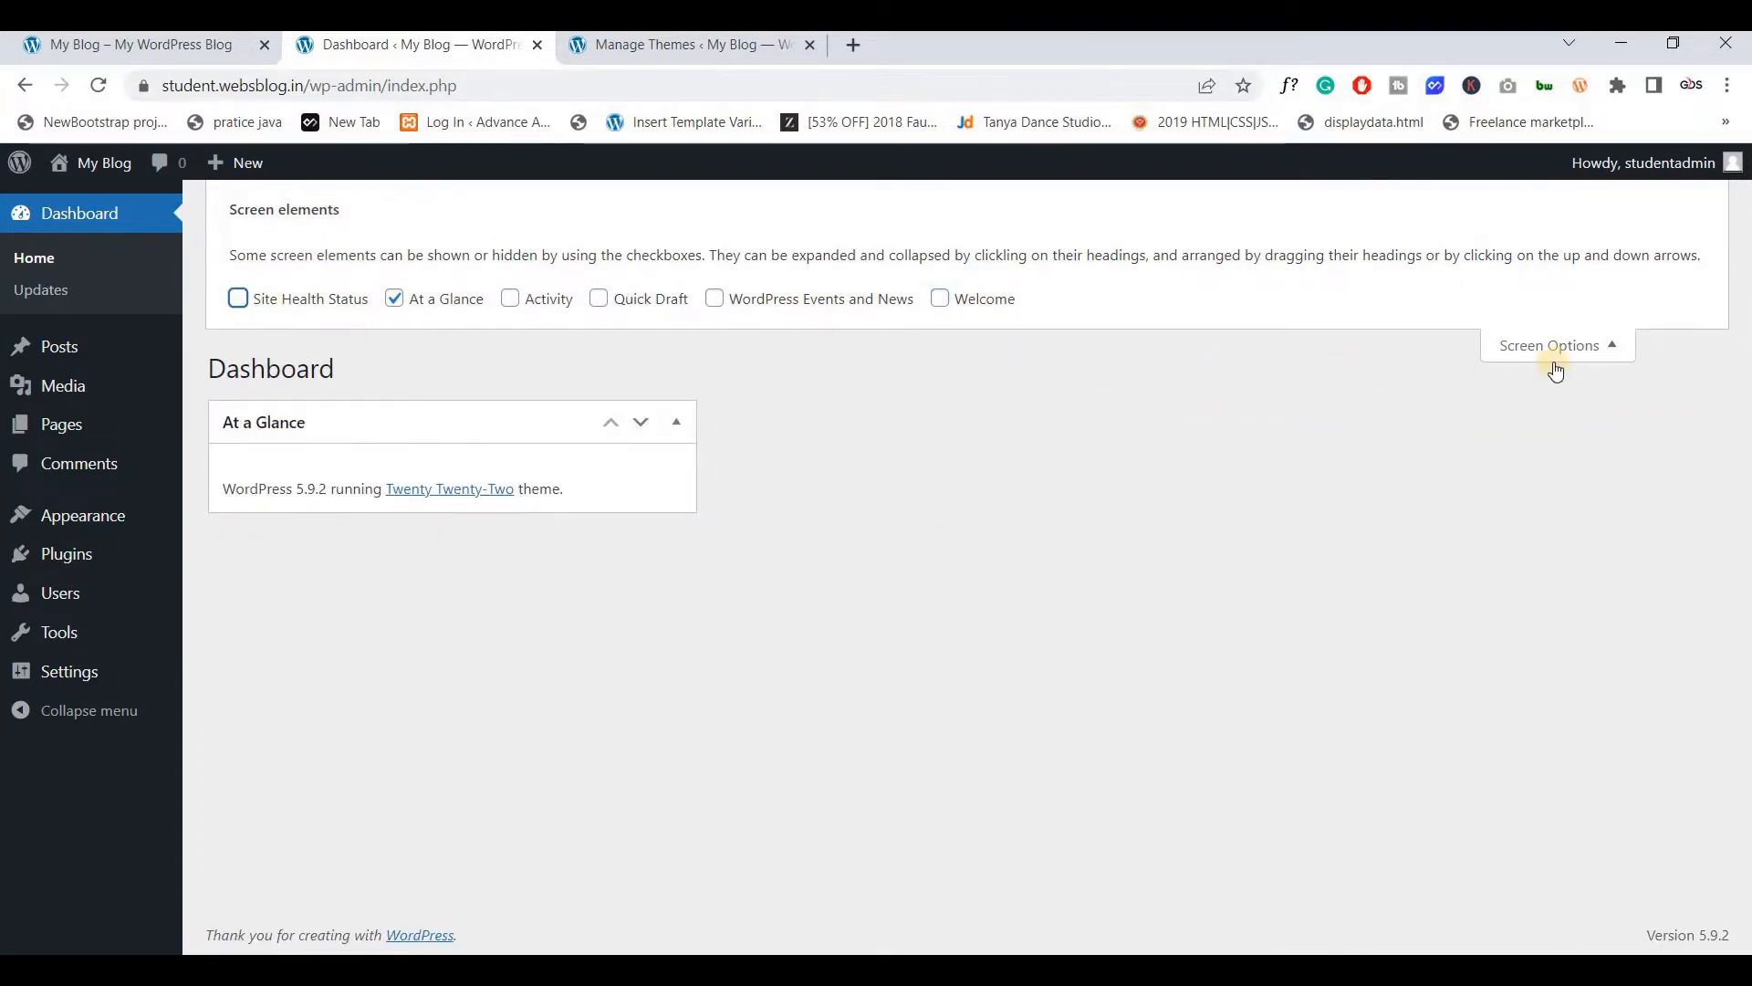
left_click(1555, 352)
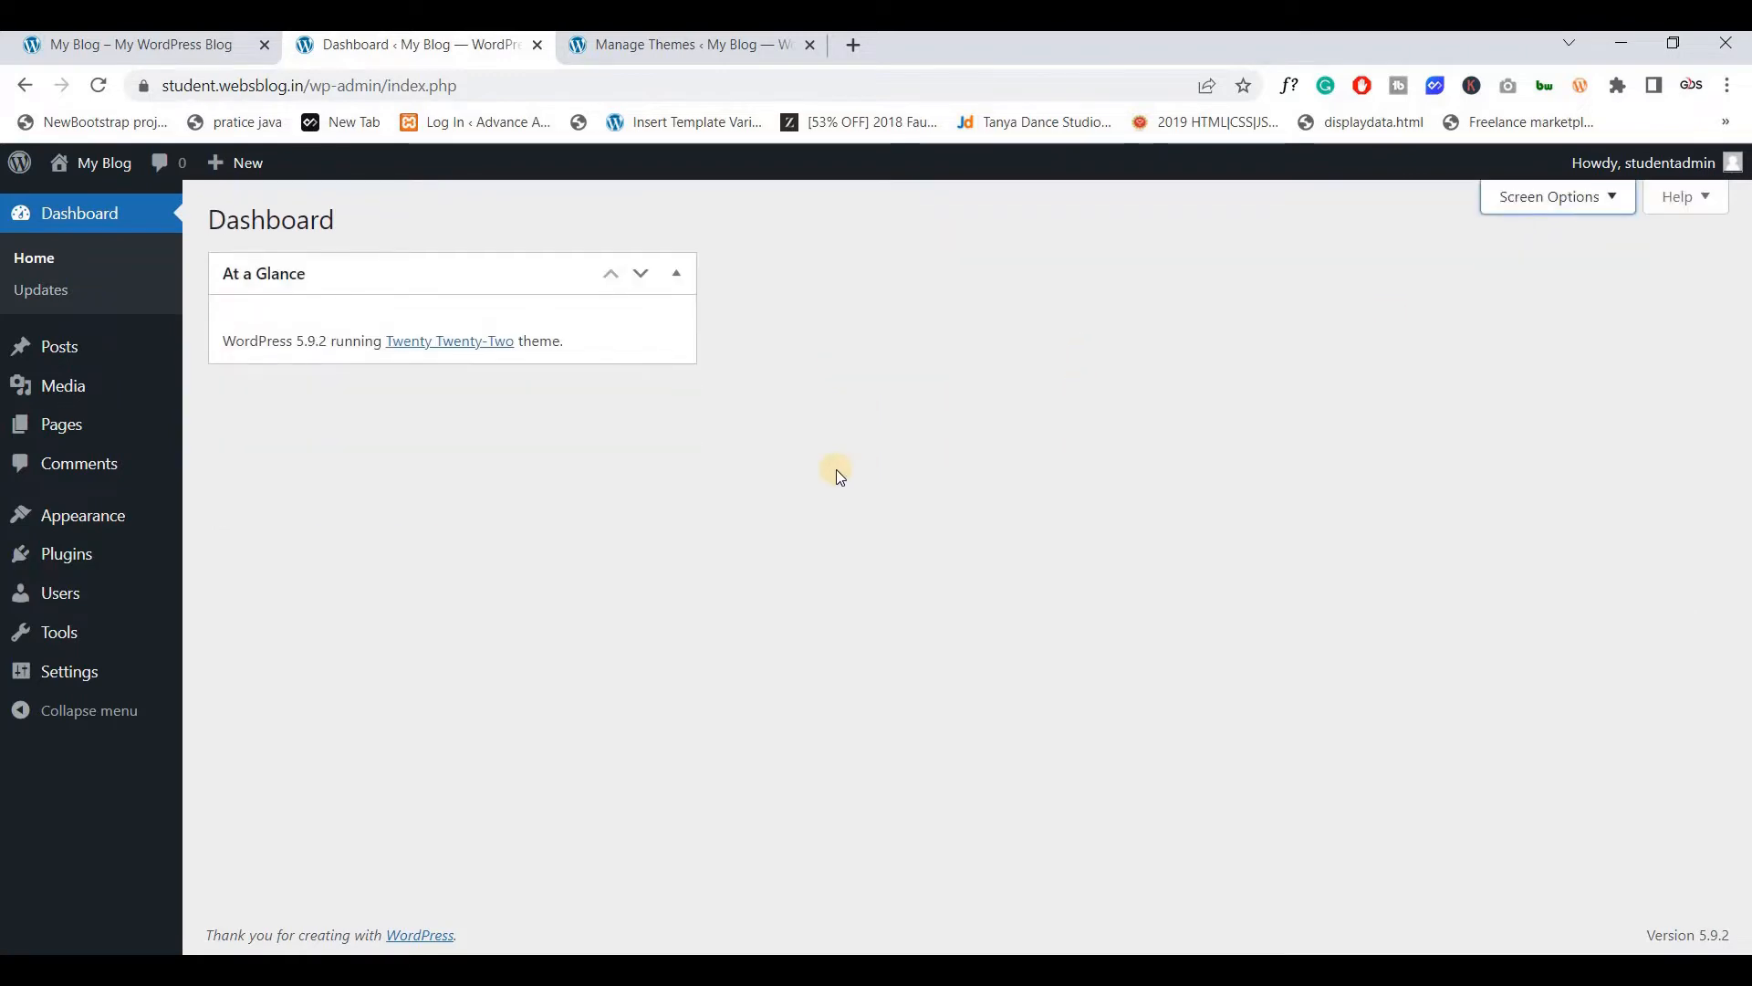
key("ctrl+Tab")
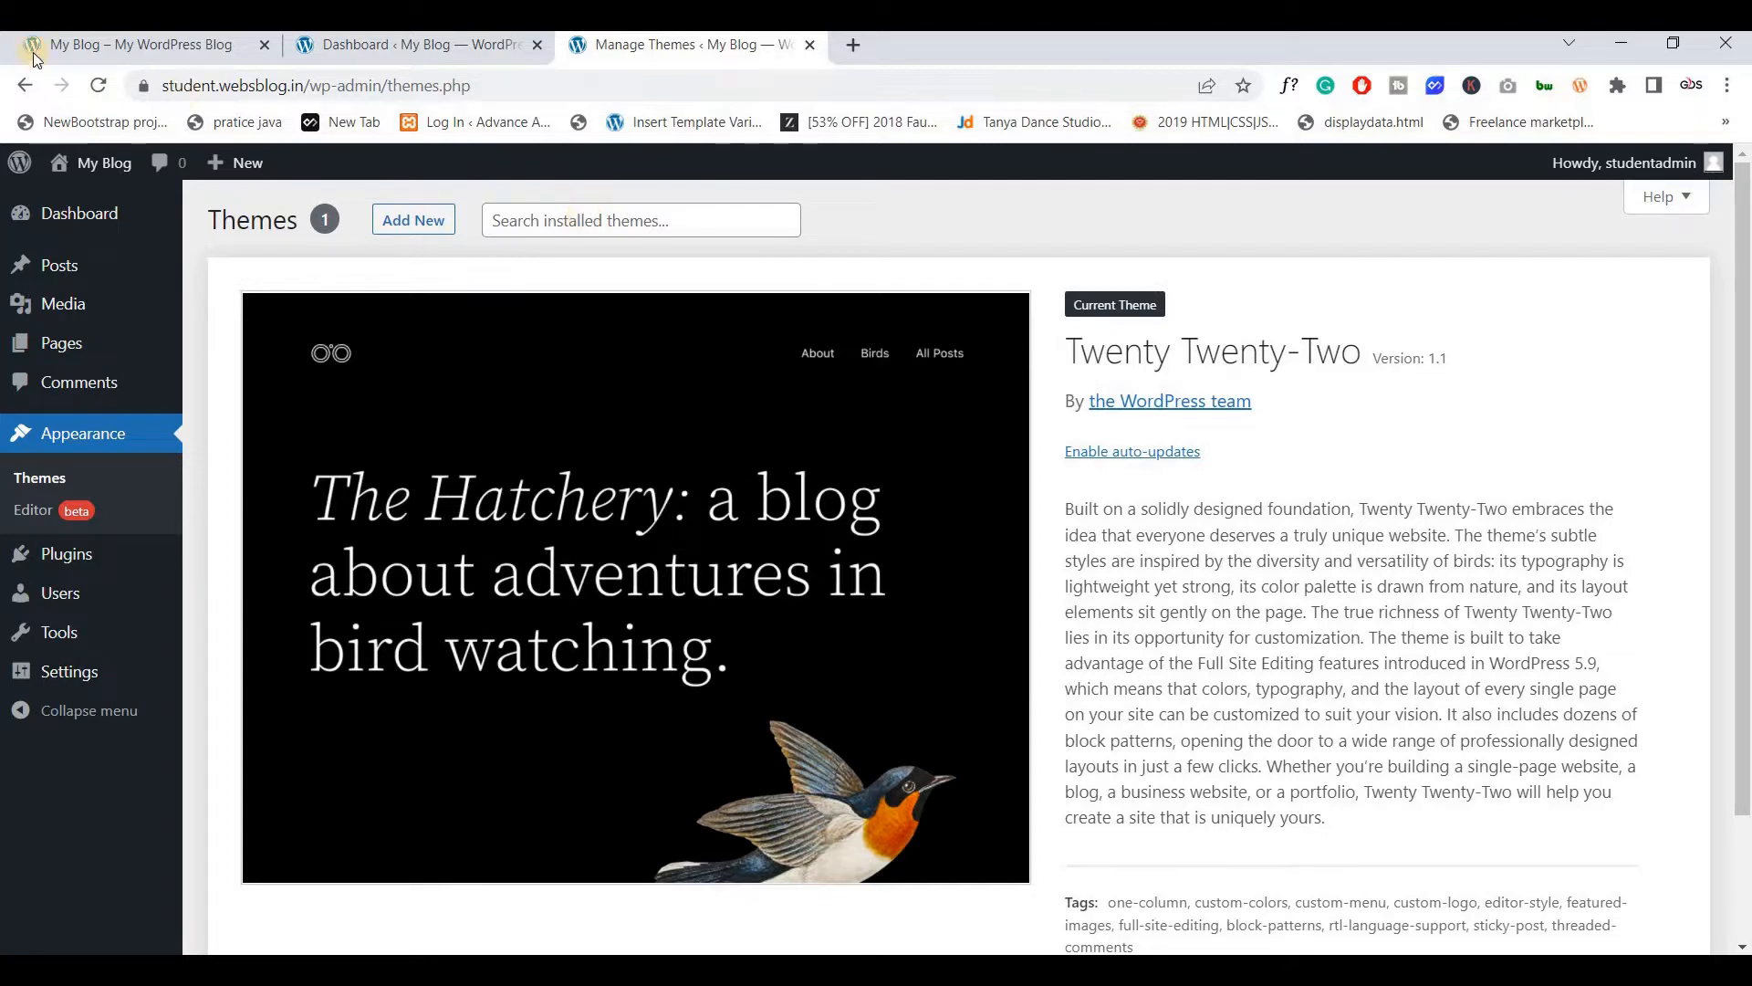
Install and activate the Phlox theme found by searching 'phlox'
left_click(137, 43)
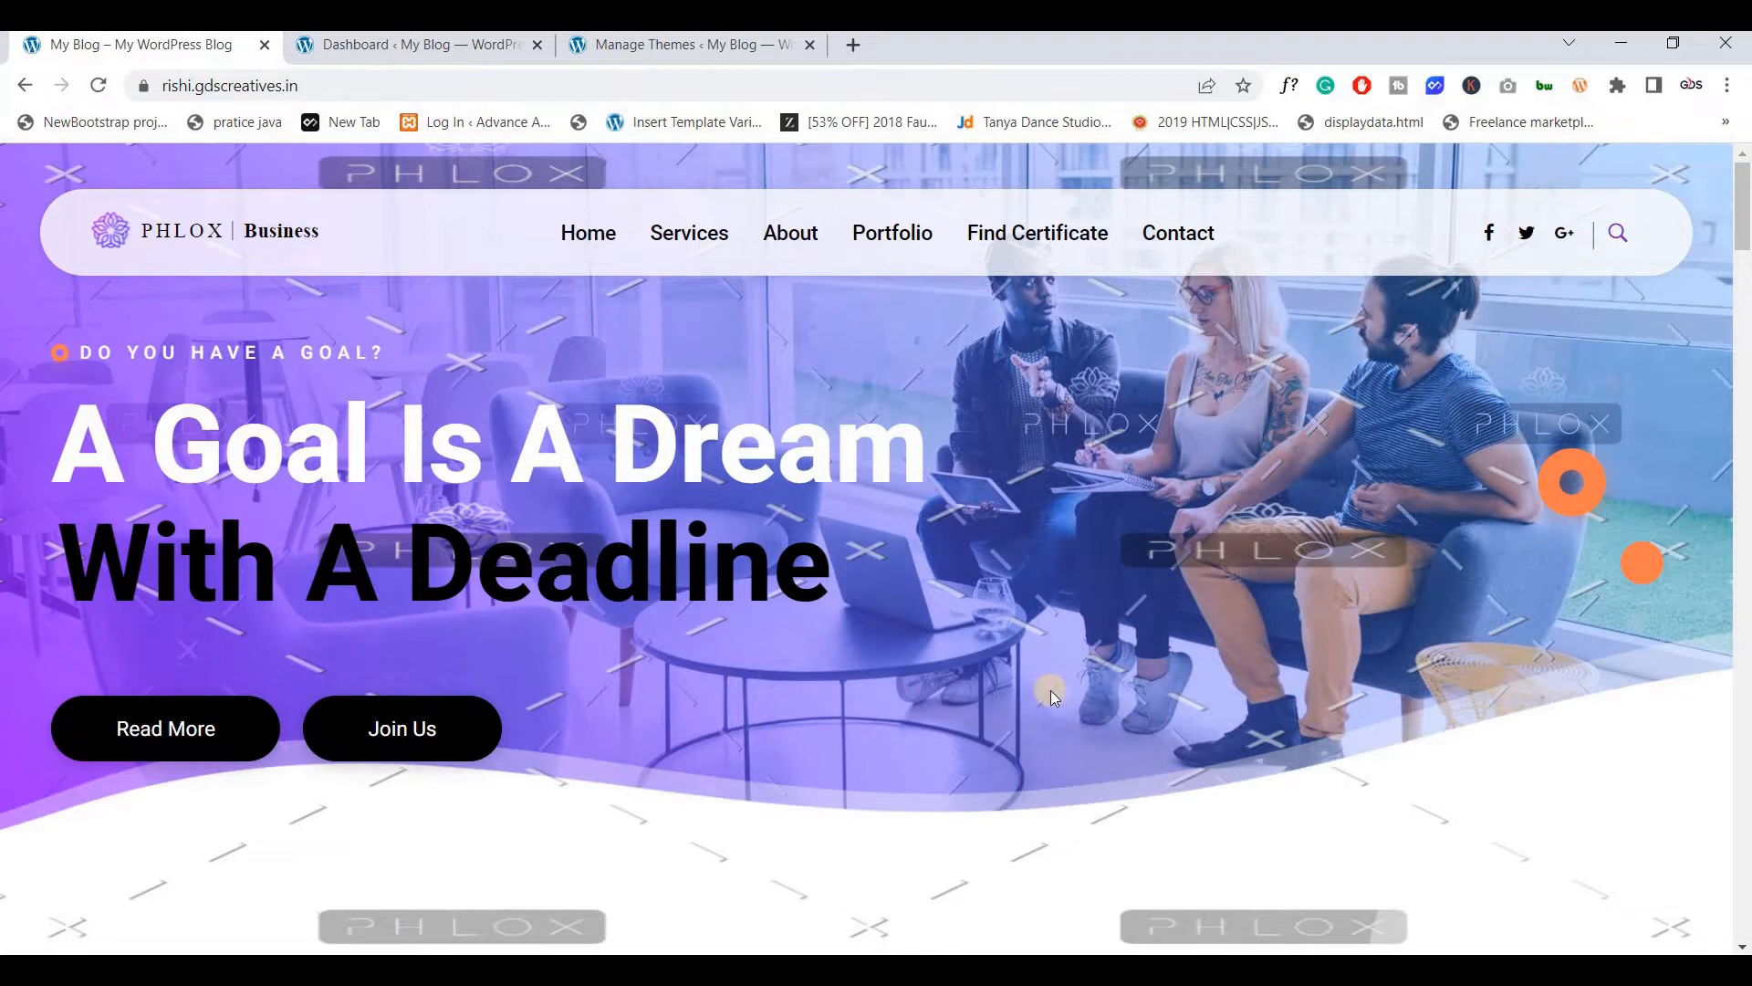
left_click(680, 45)
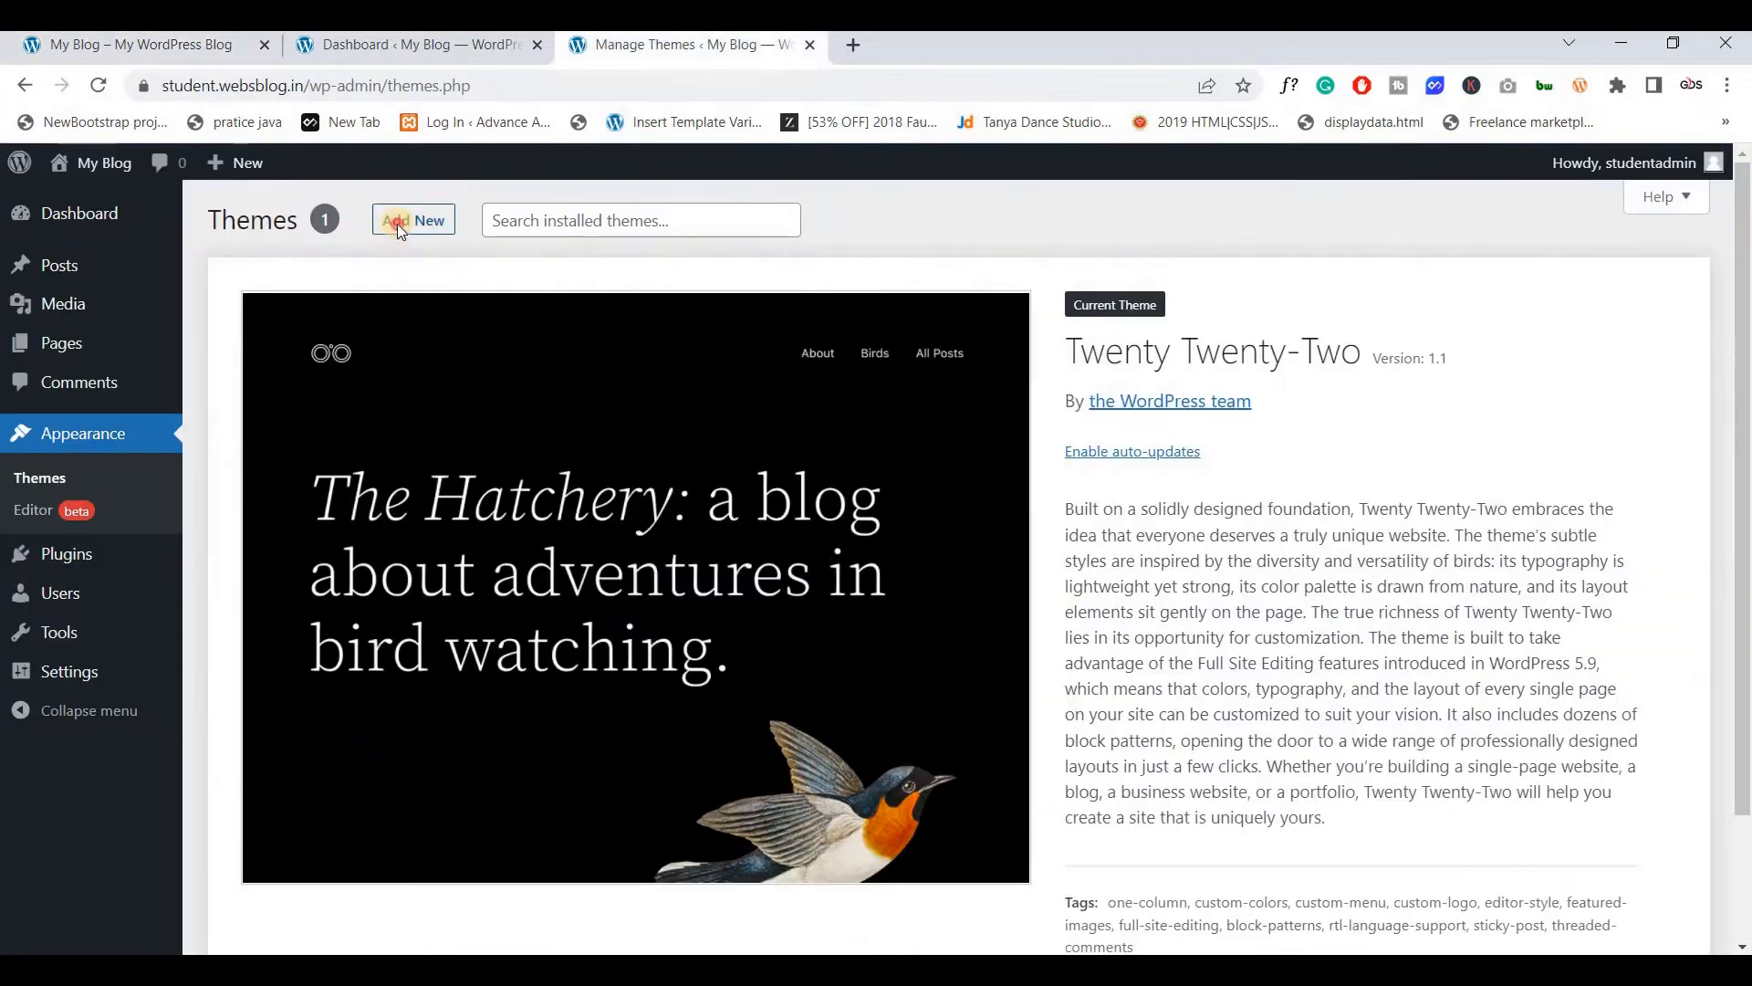
left_click(399, 224)
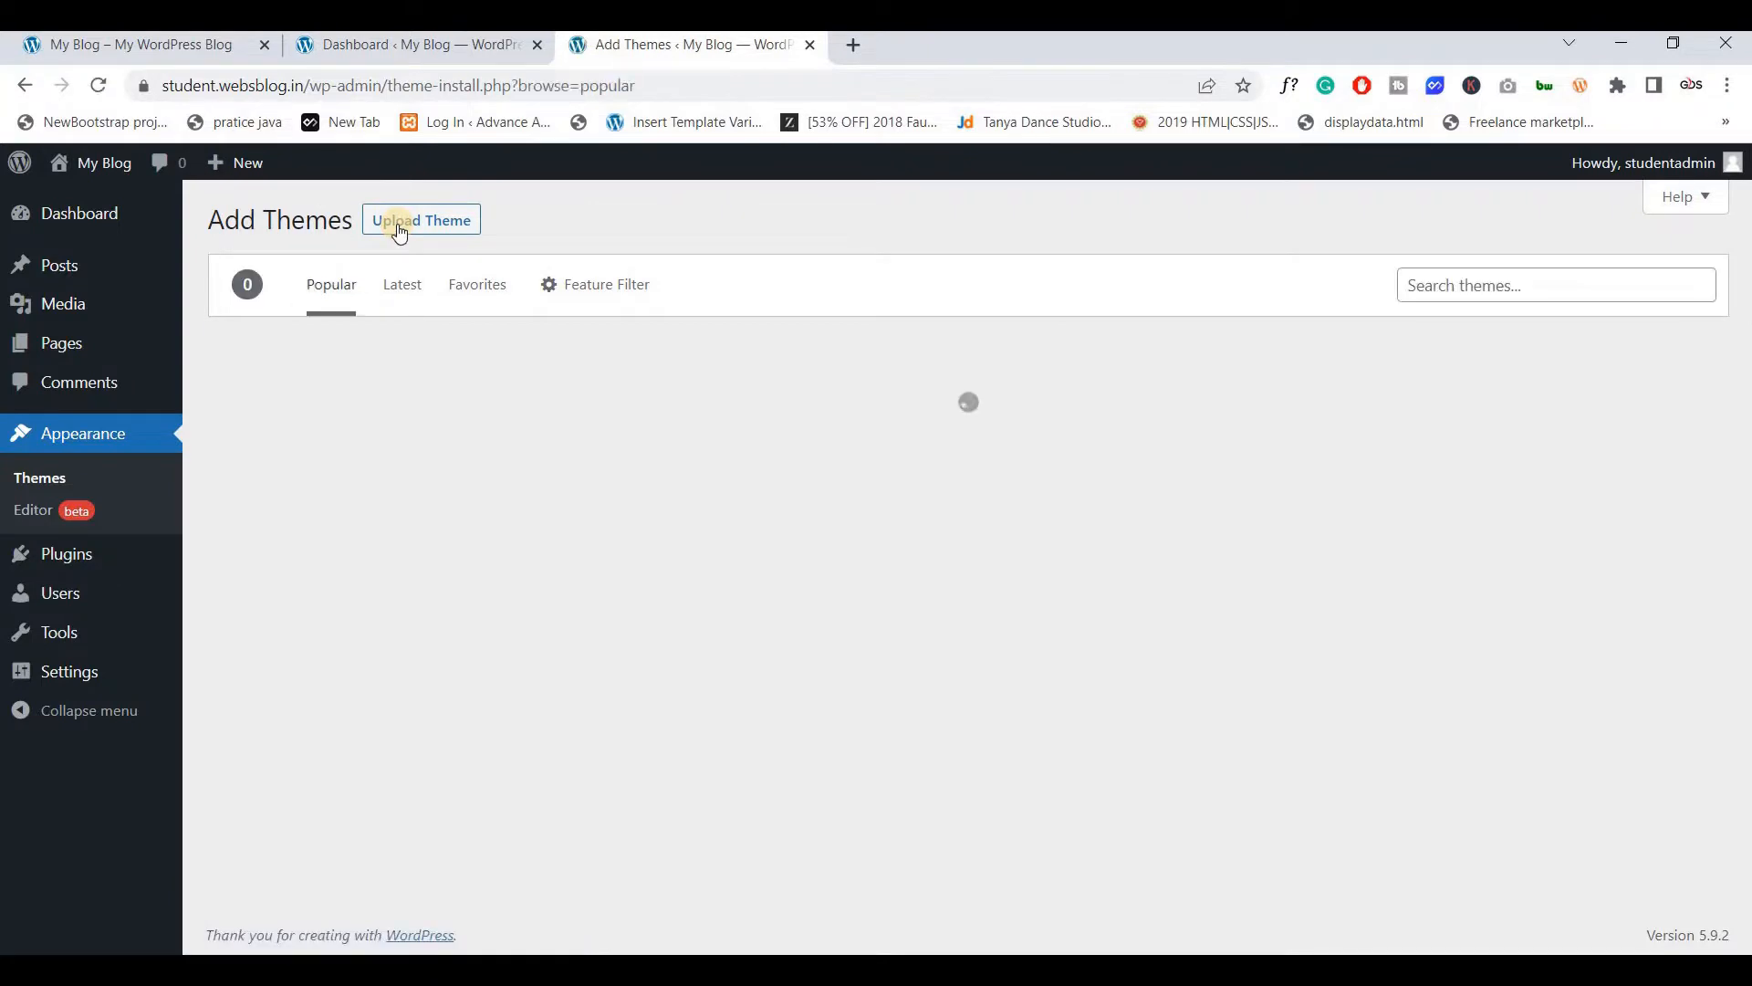
left_click(1491, 283)
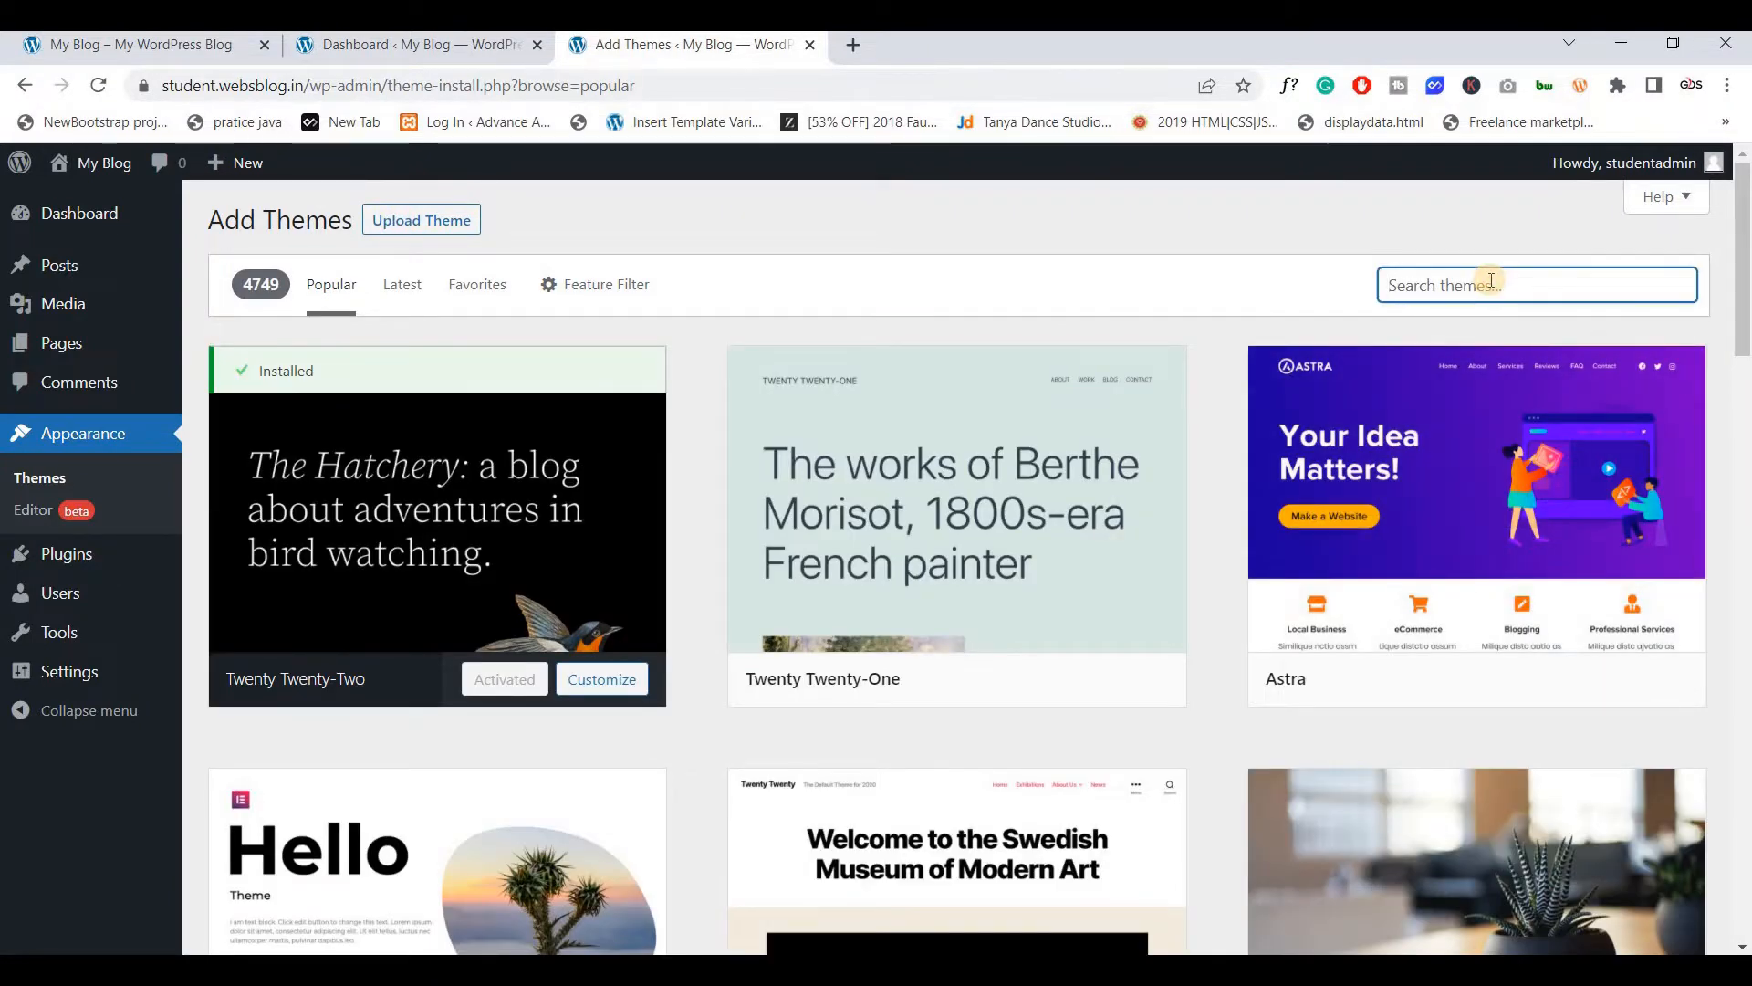
type("phlo")
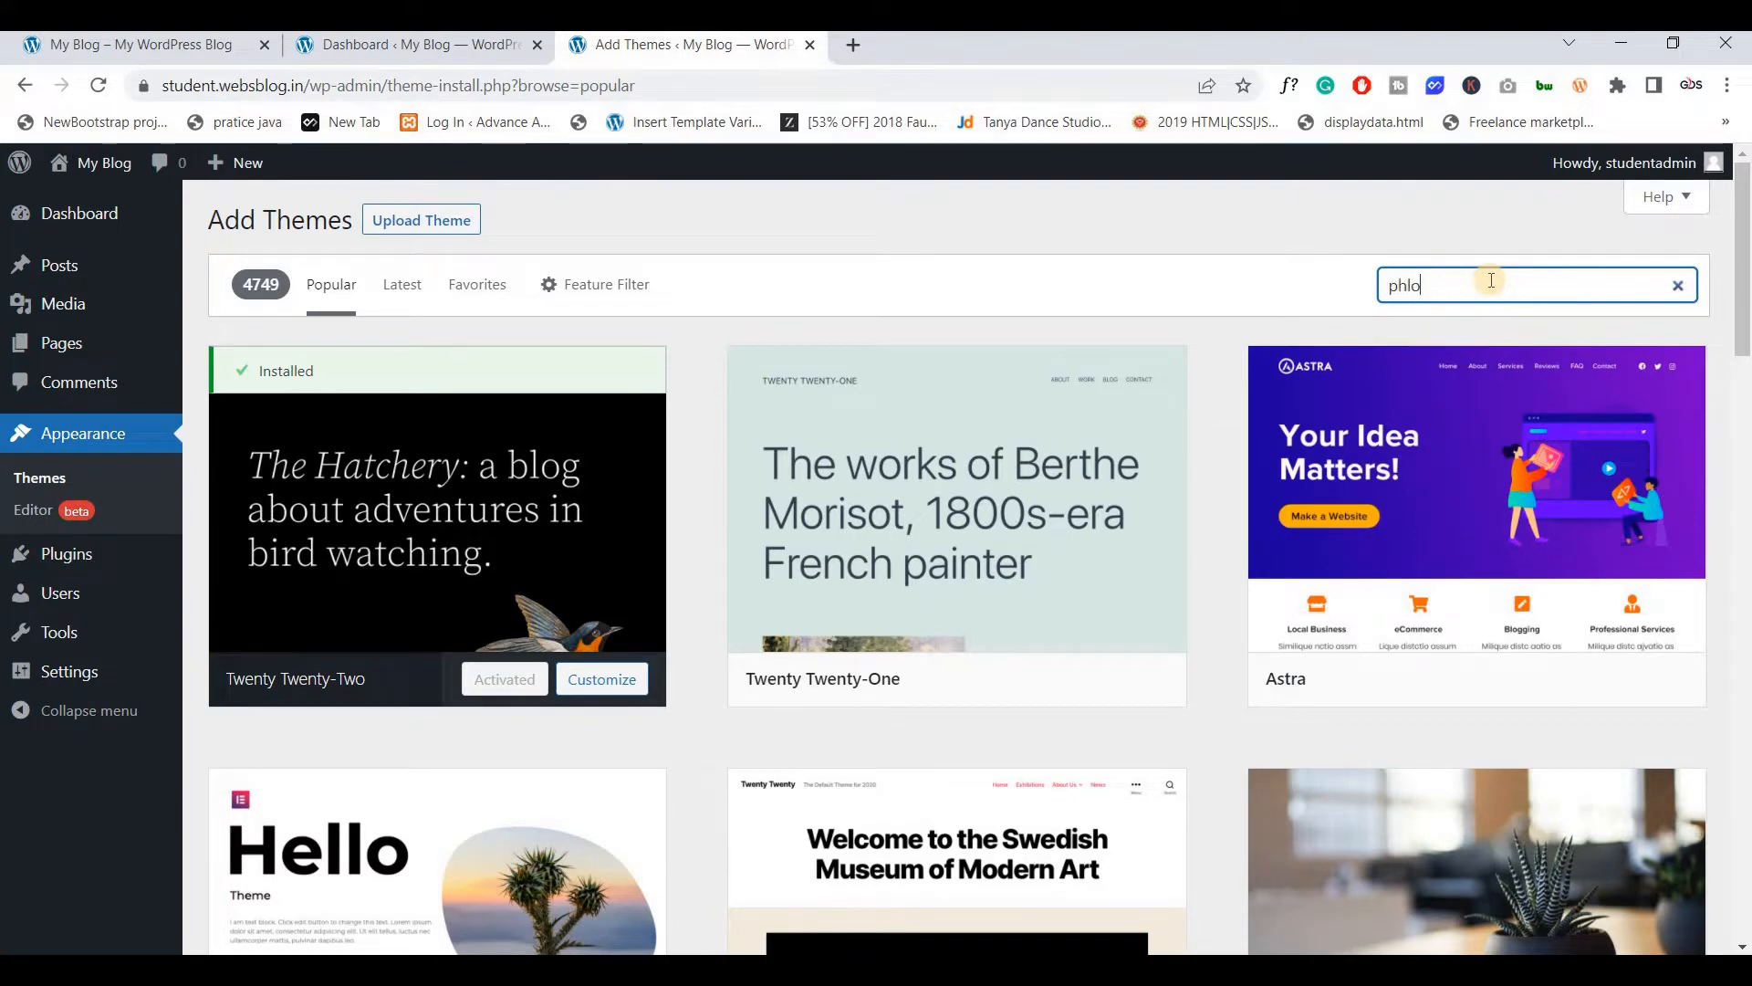
type("x")
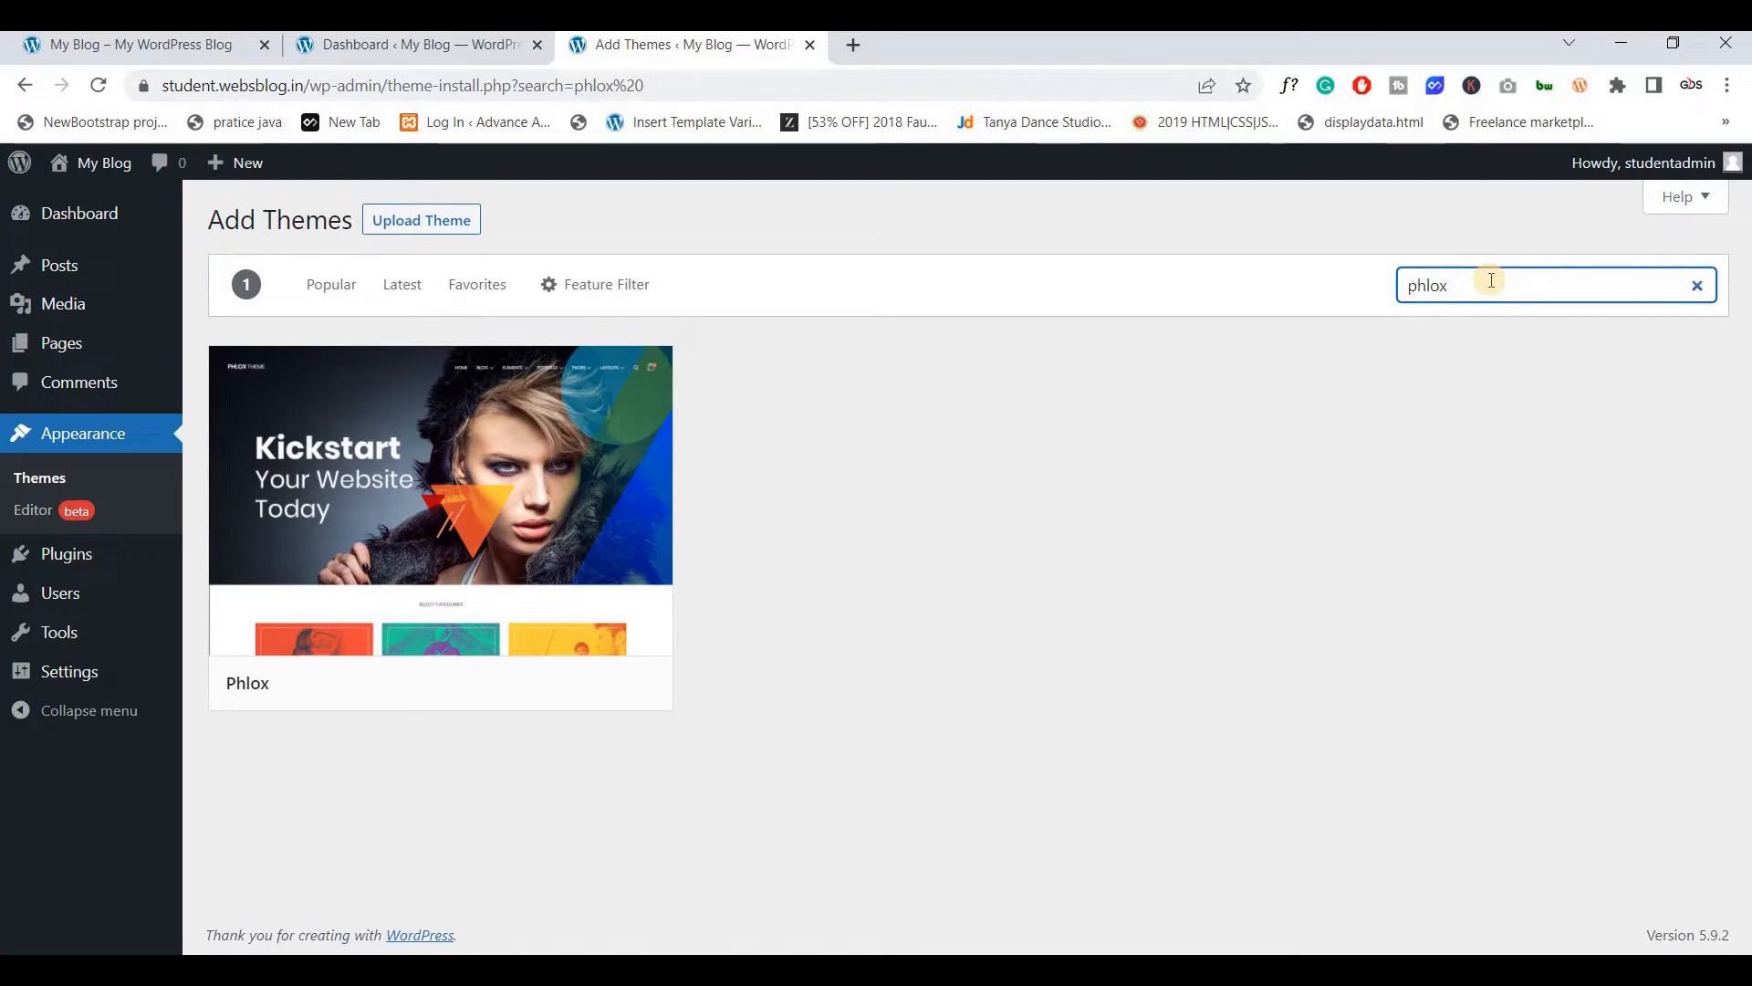
mouse_move(542, 682)
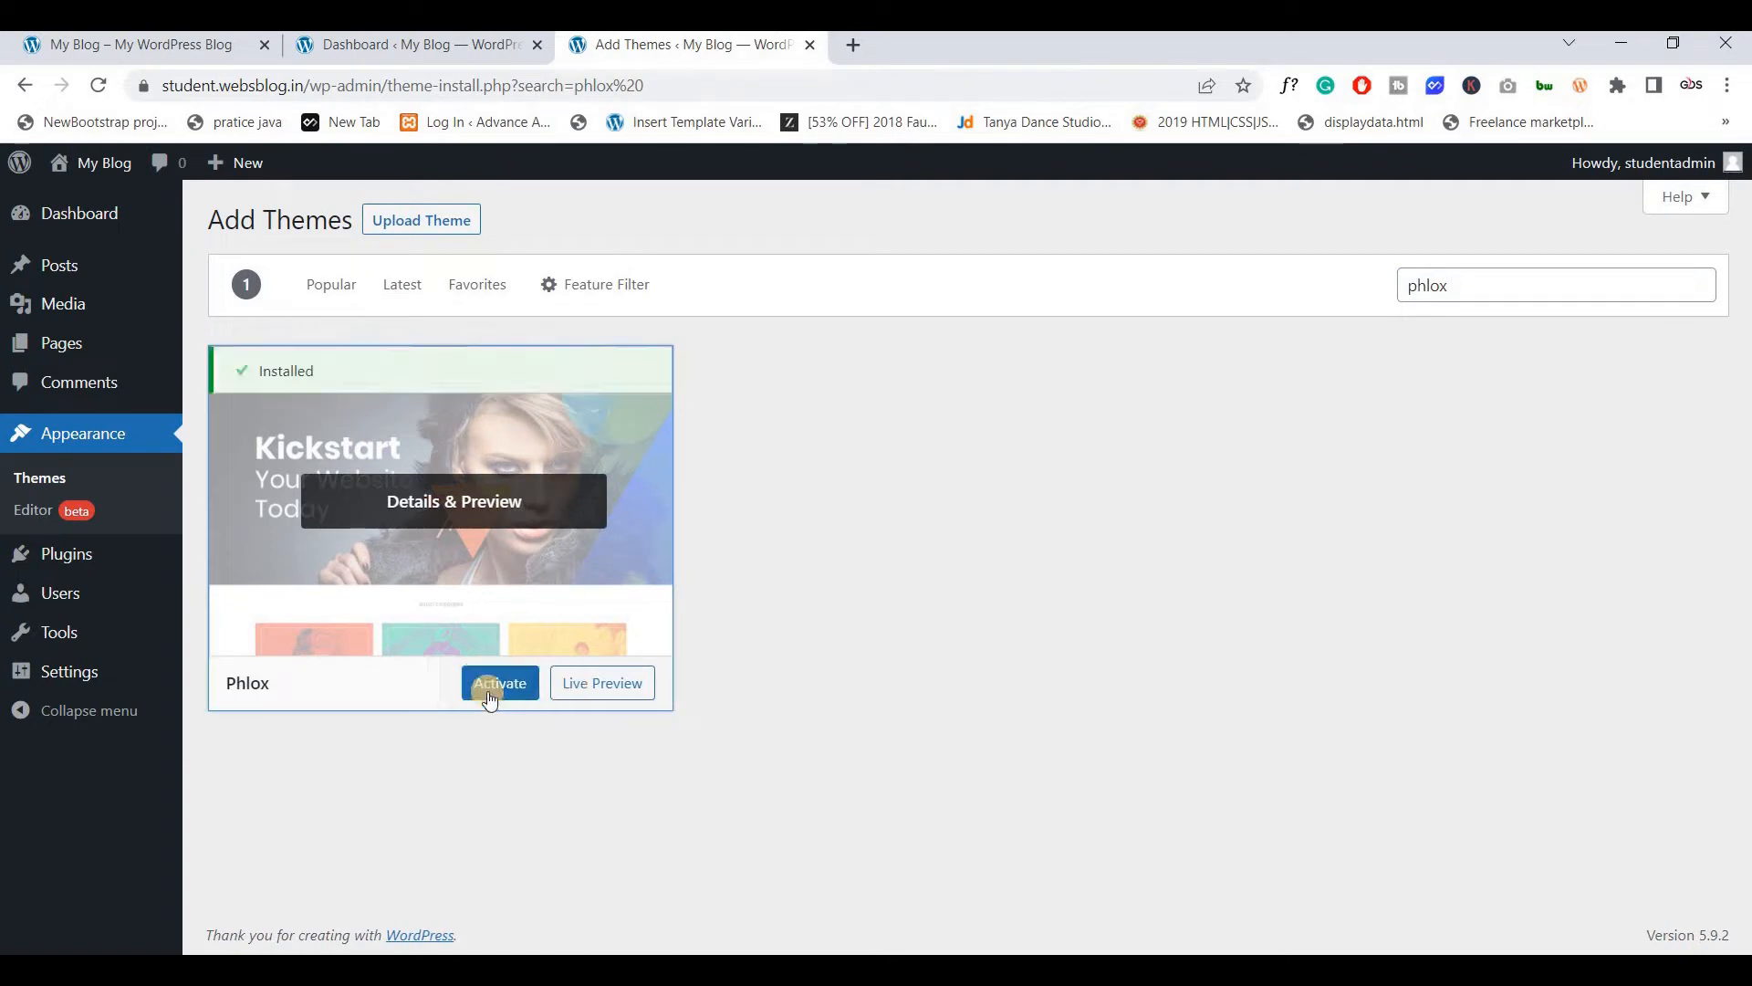
left_click(502, 694)
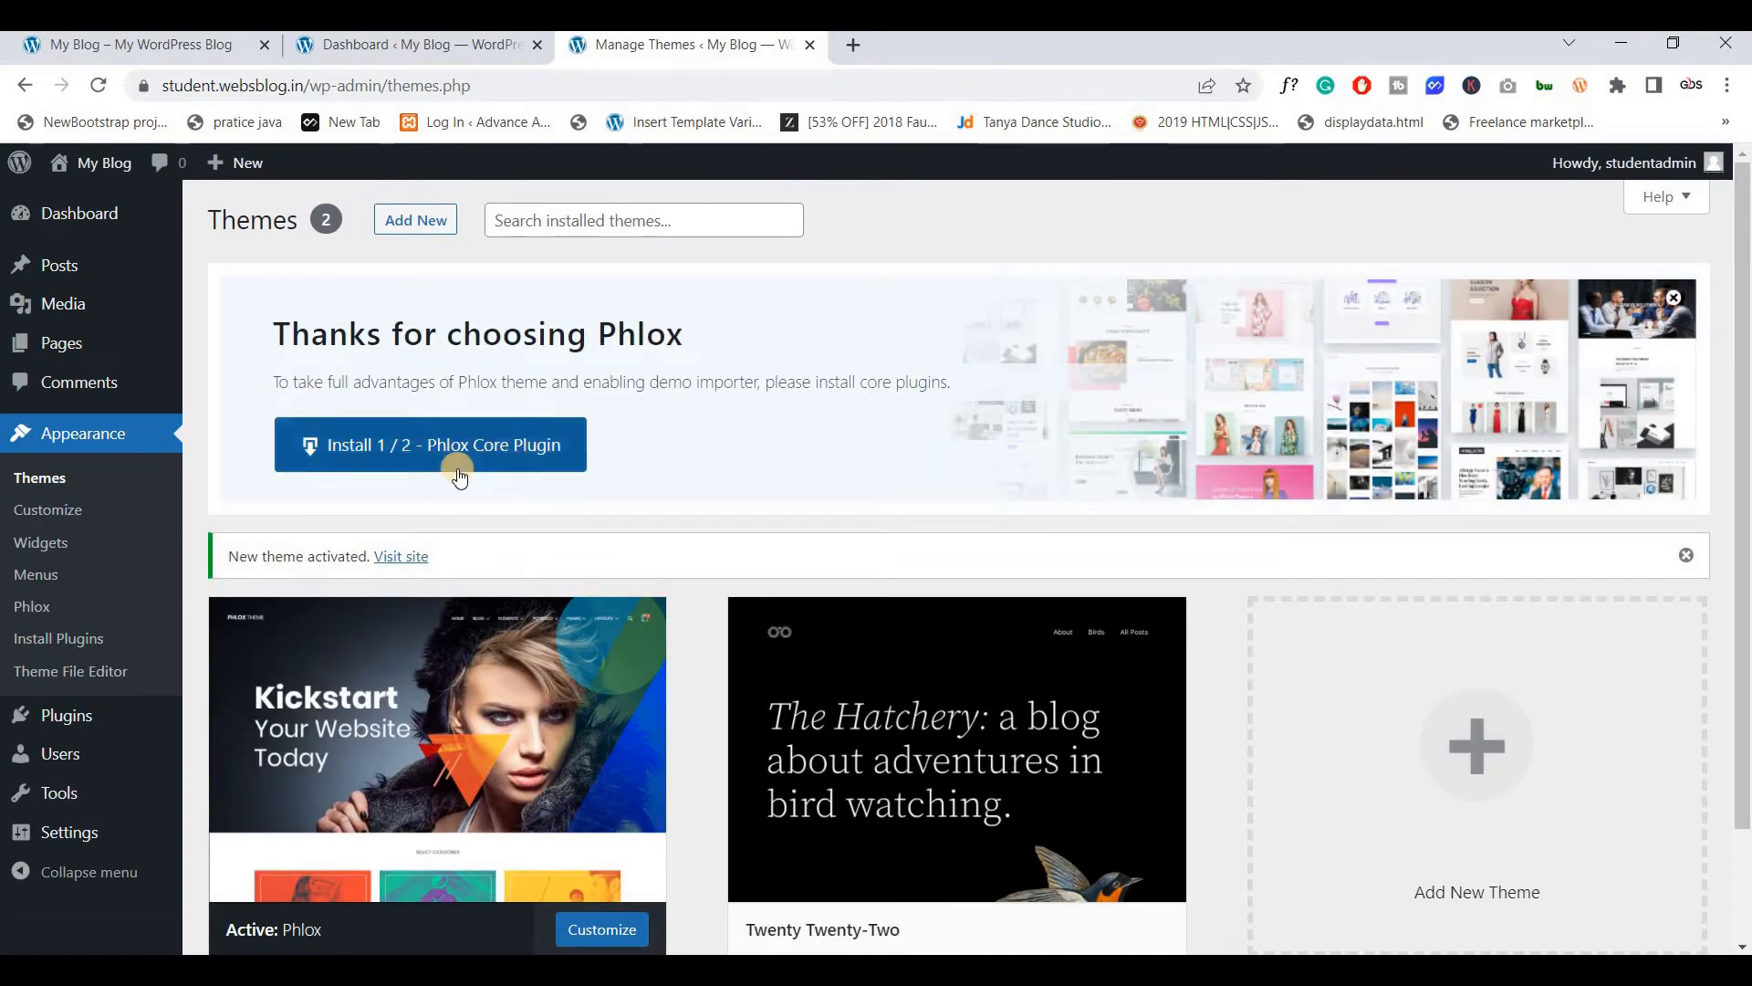
Install the Phlox Core plugin and confirm Elementor and Phlox Core Elements are active
left_click(448, 449)
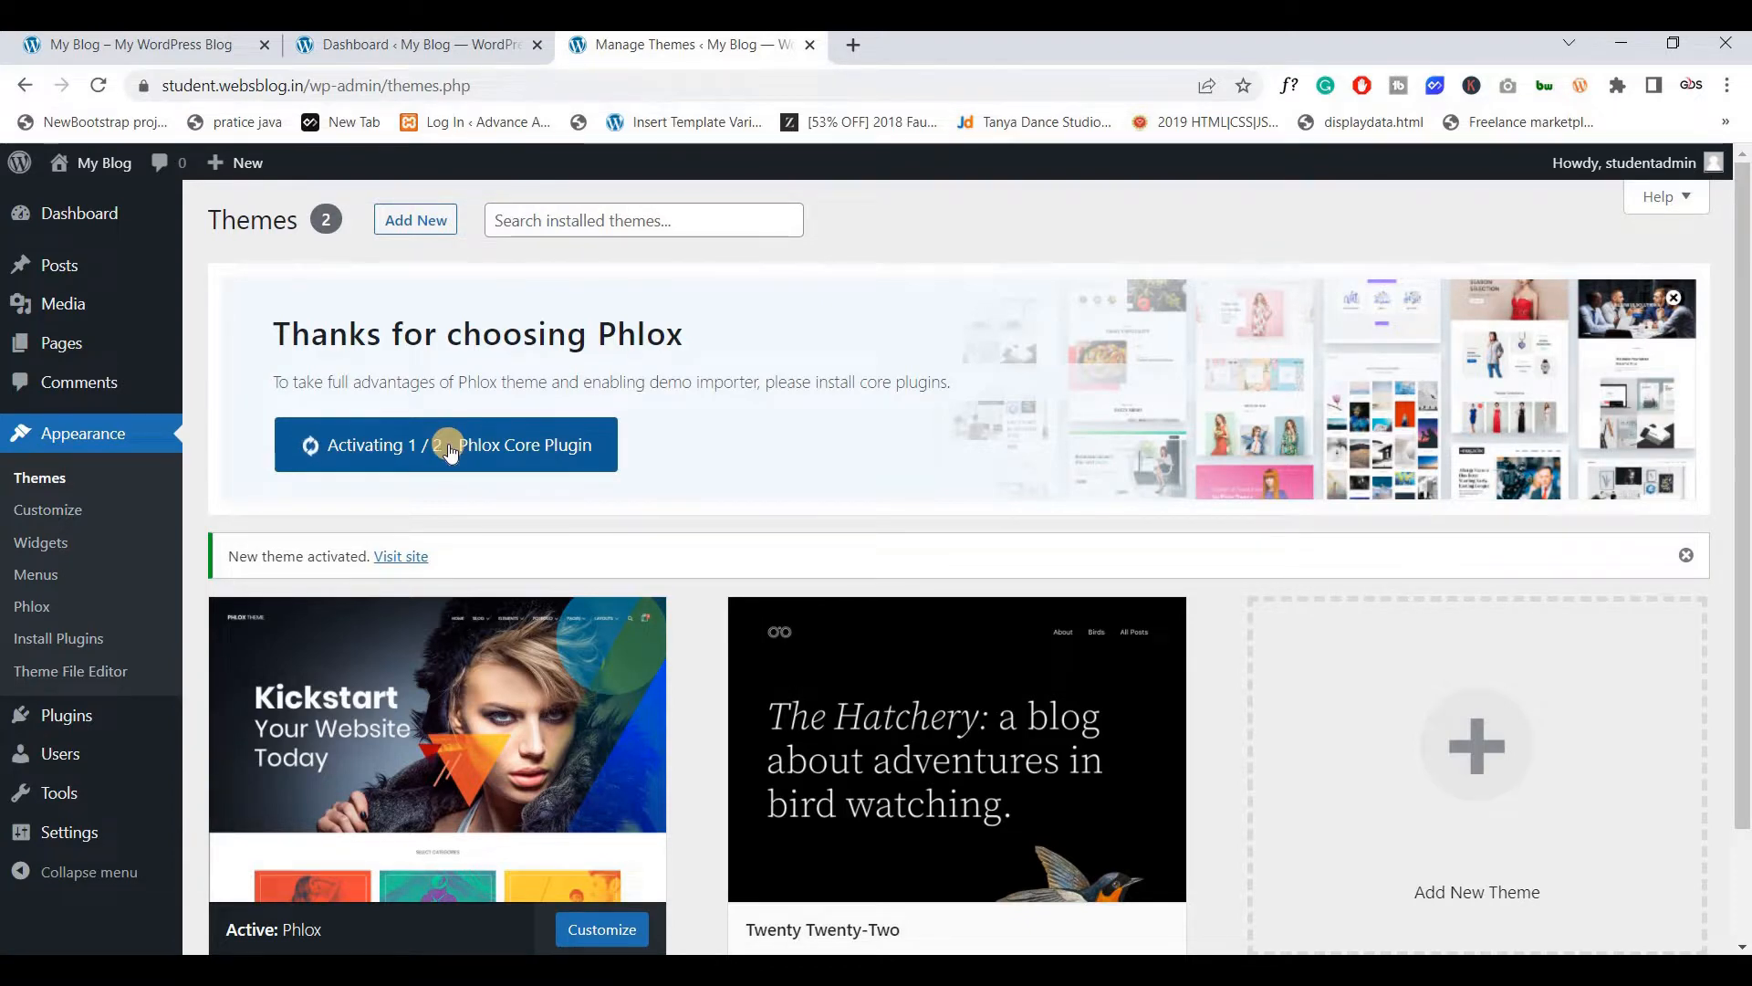
scroll(450, 447, "down", 2)
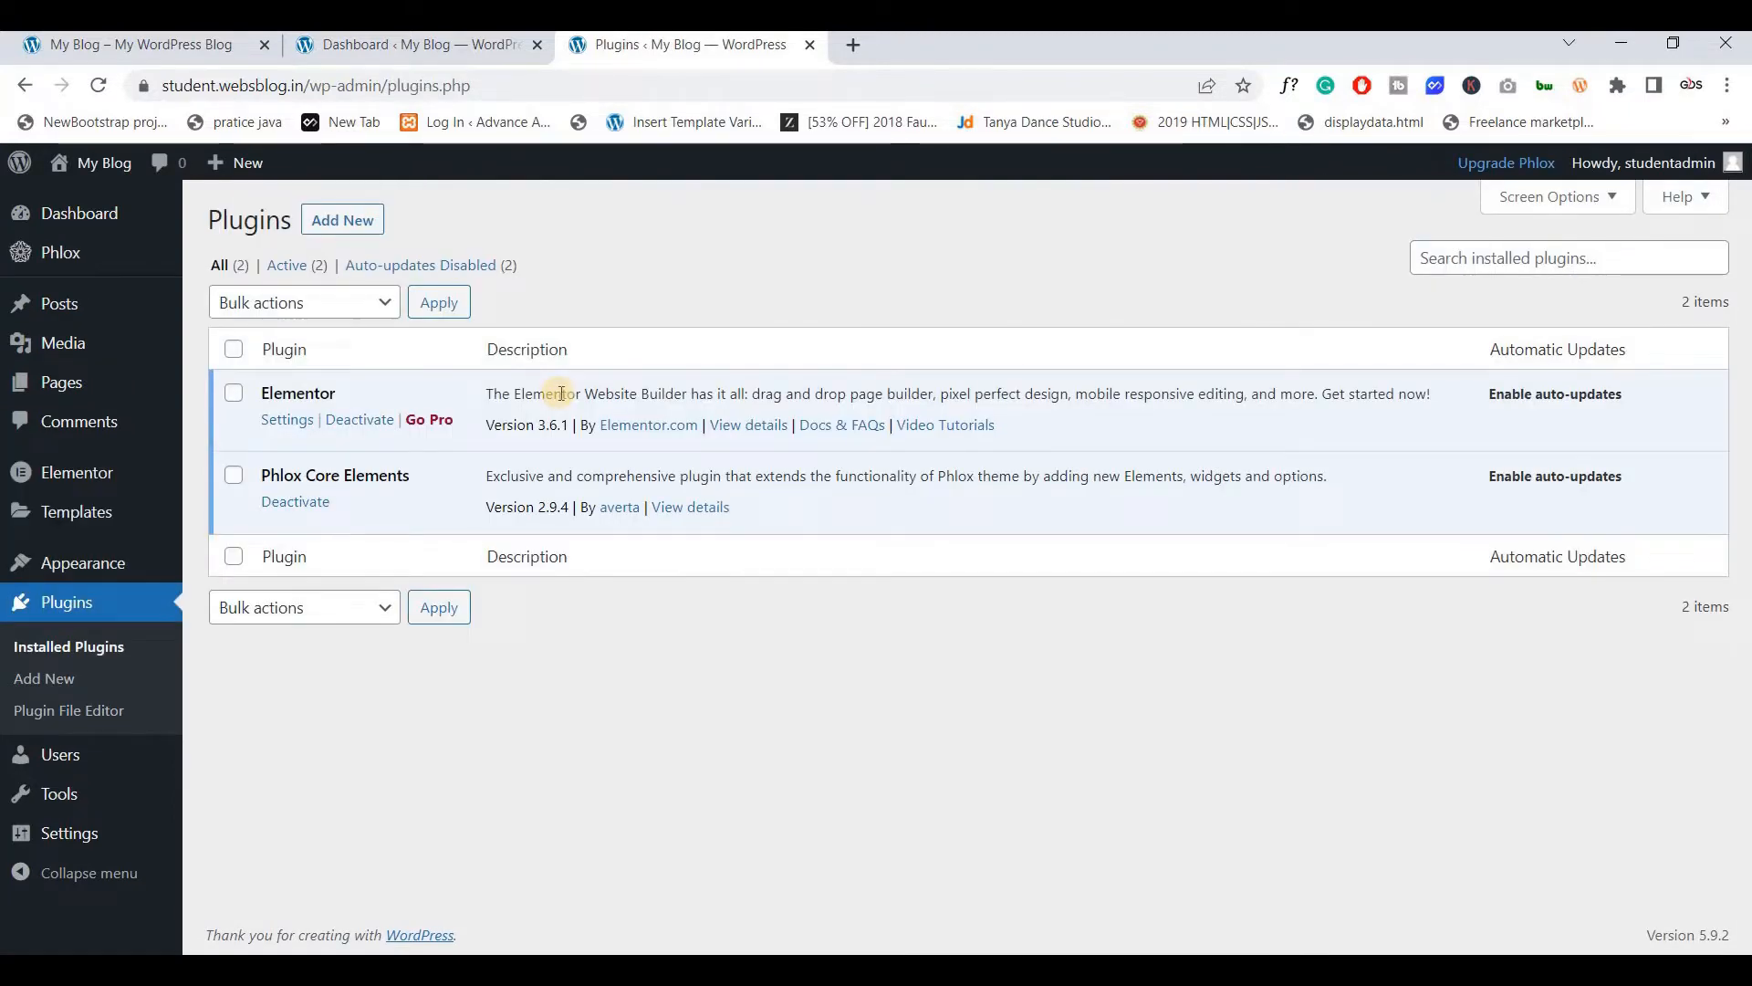
left_click(179, 47)
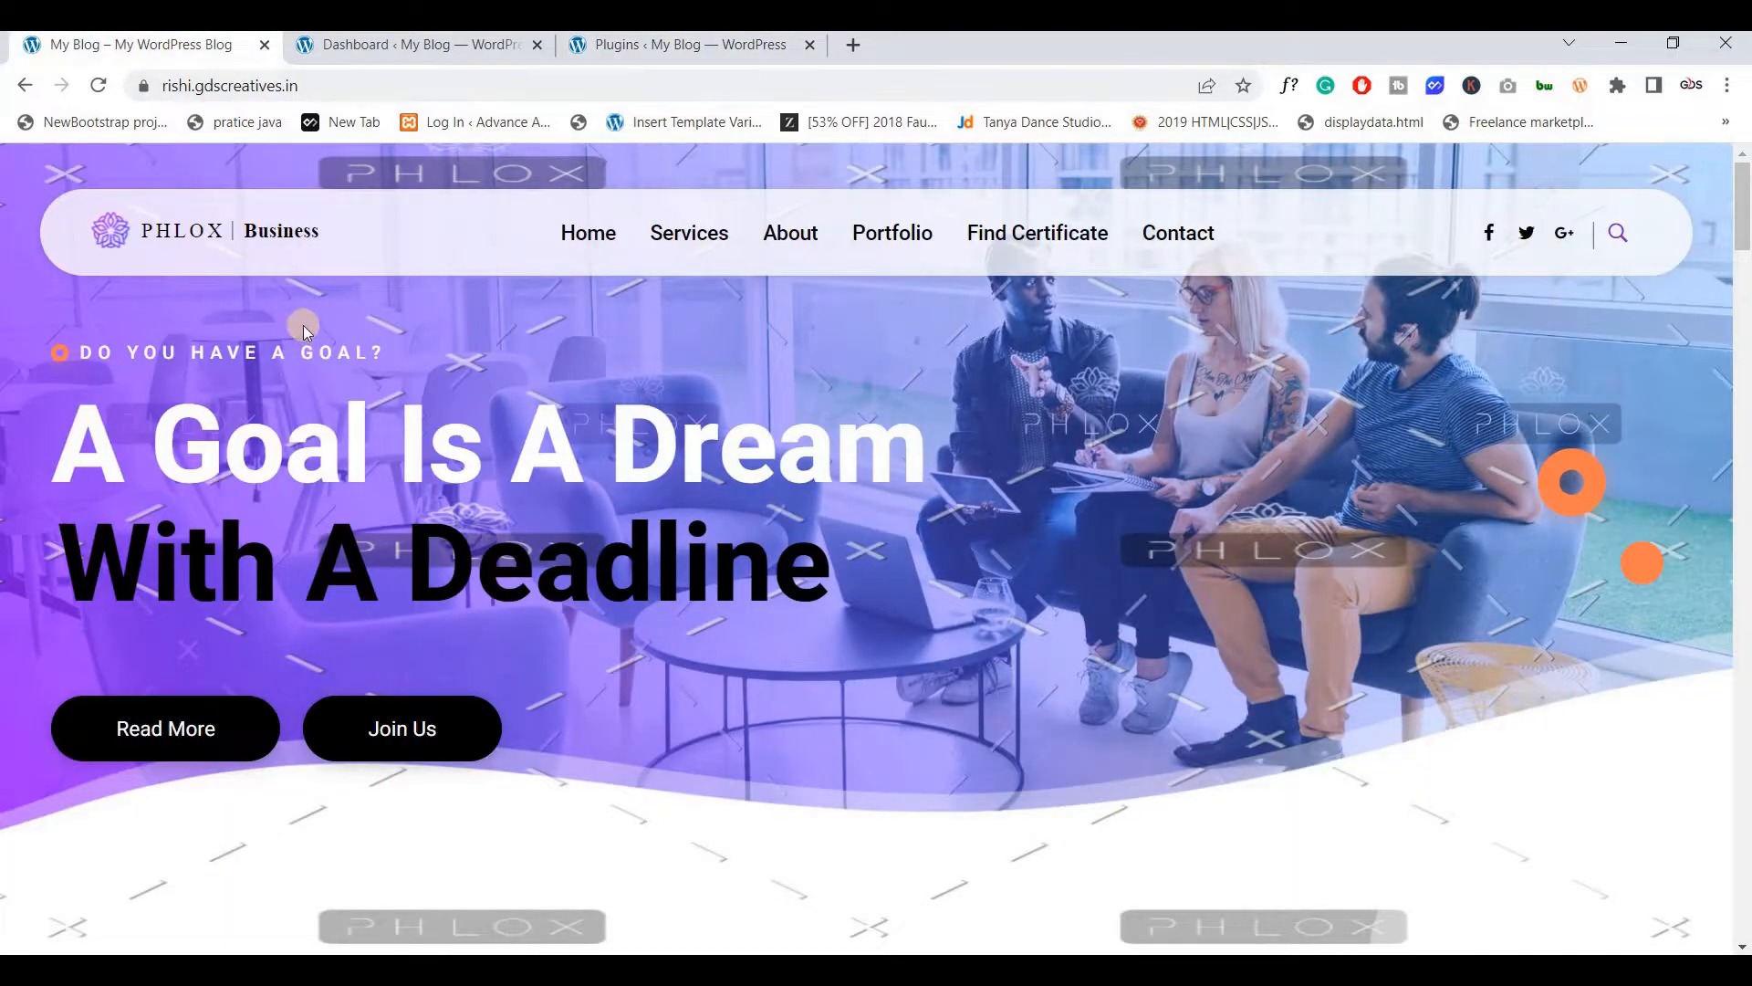
left_click(632, 48)
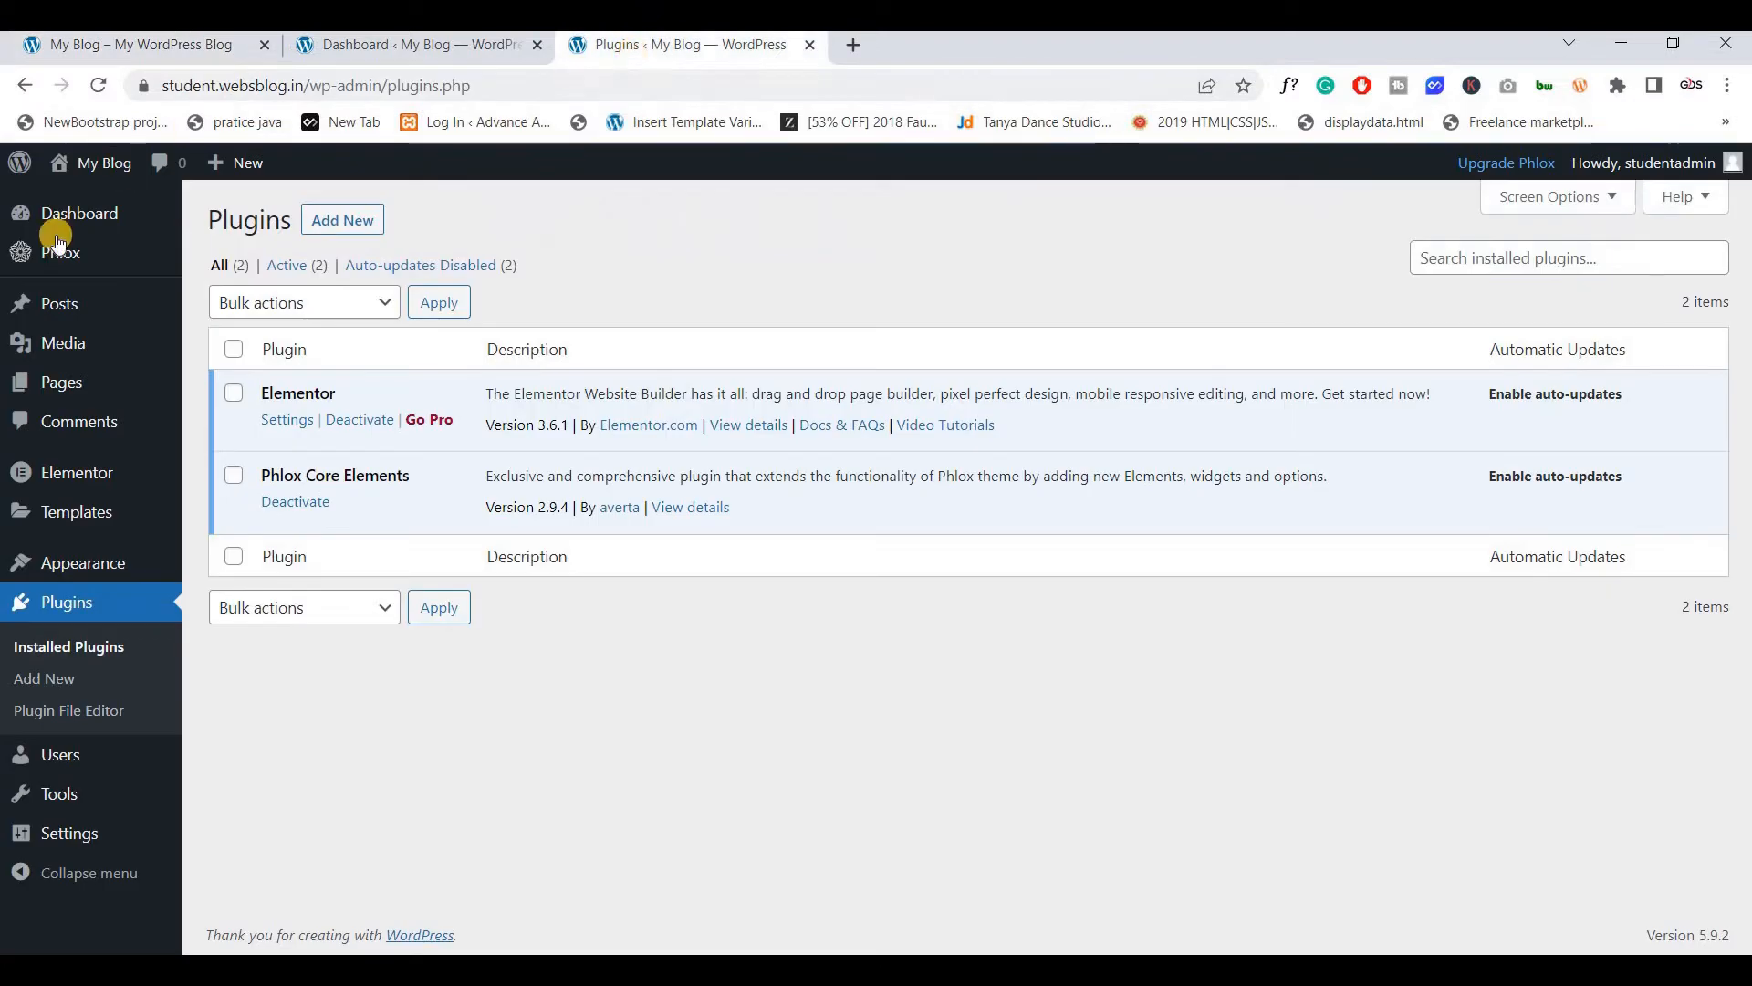
Start importing the Business Solution demo from the Phlox Demo Importer
left_click(54, 254)
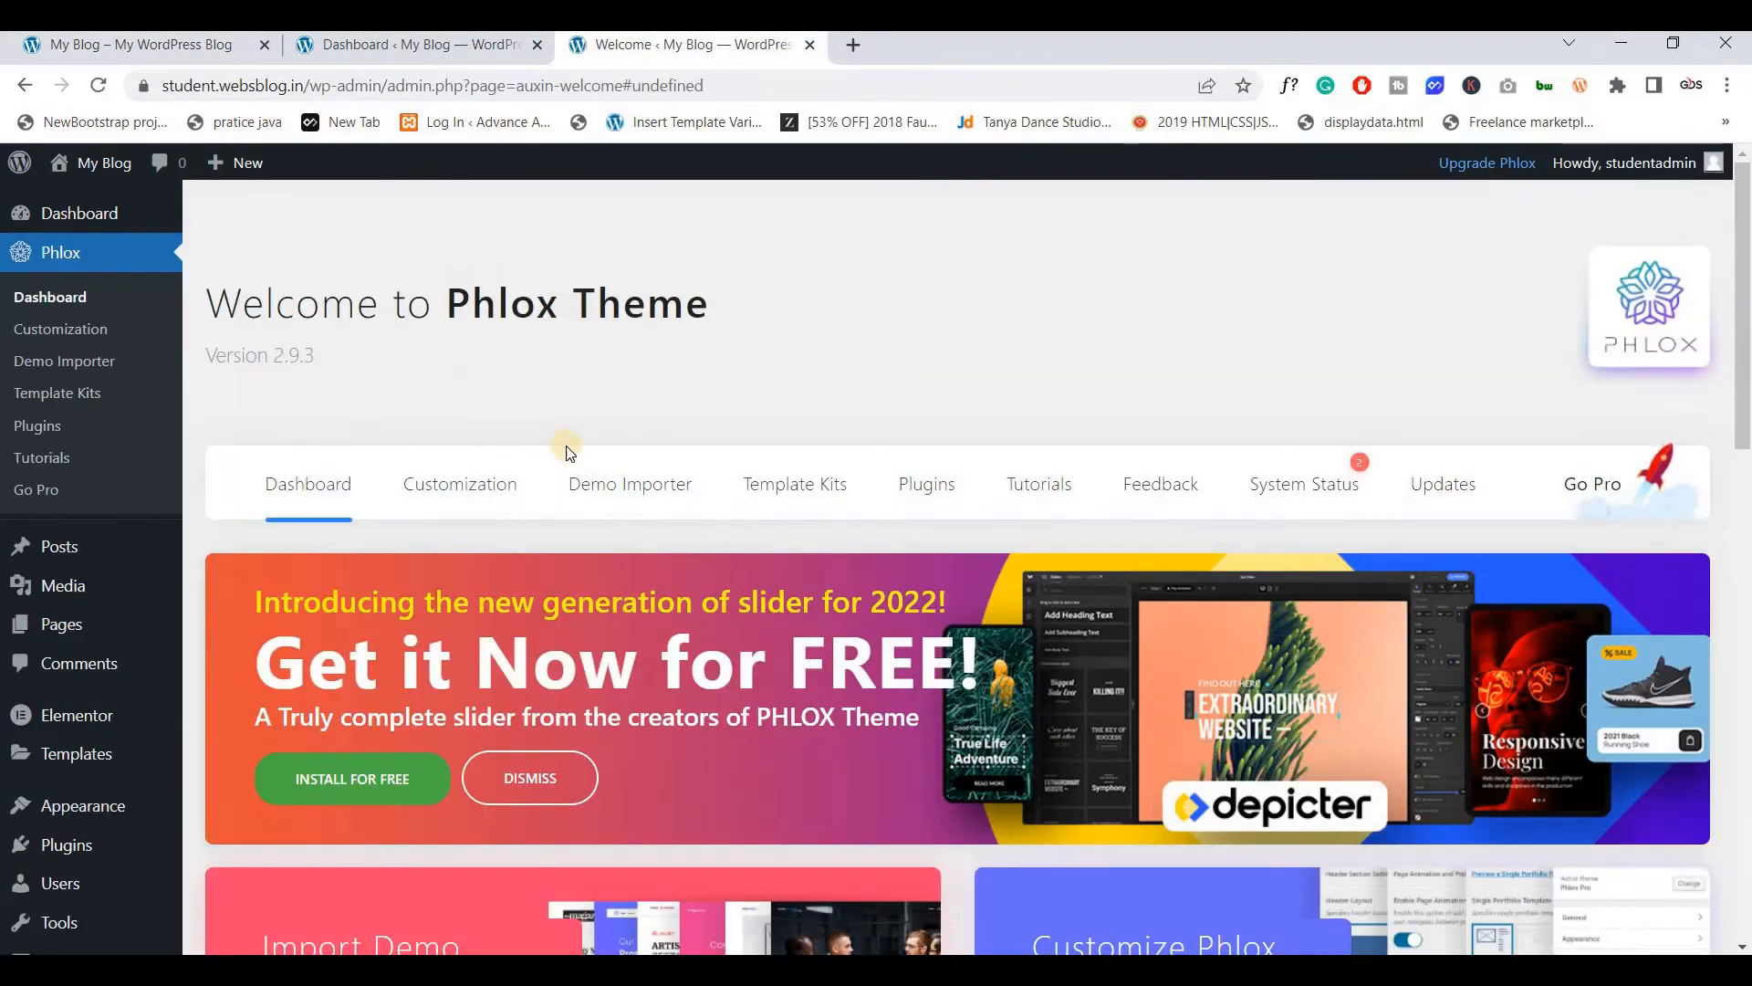
left_click(597, 500)
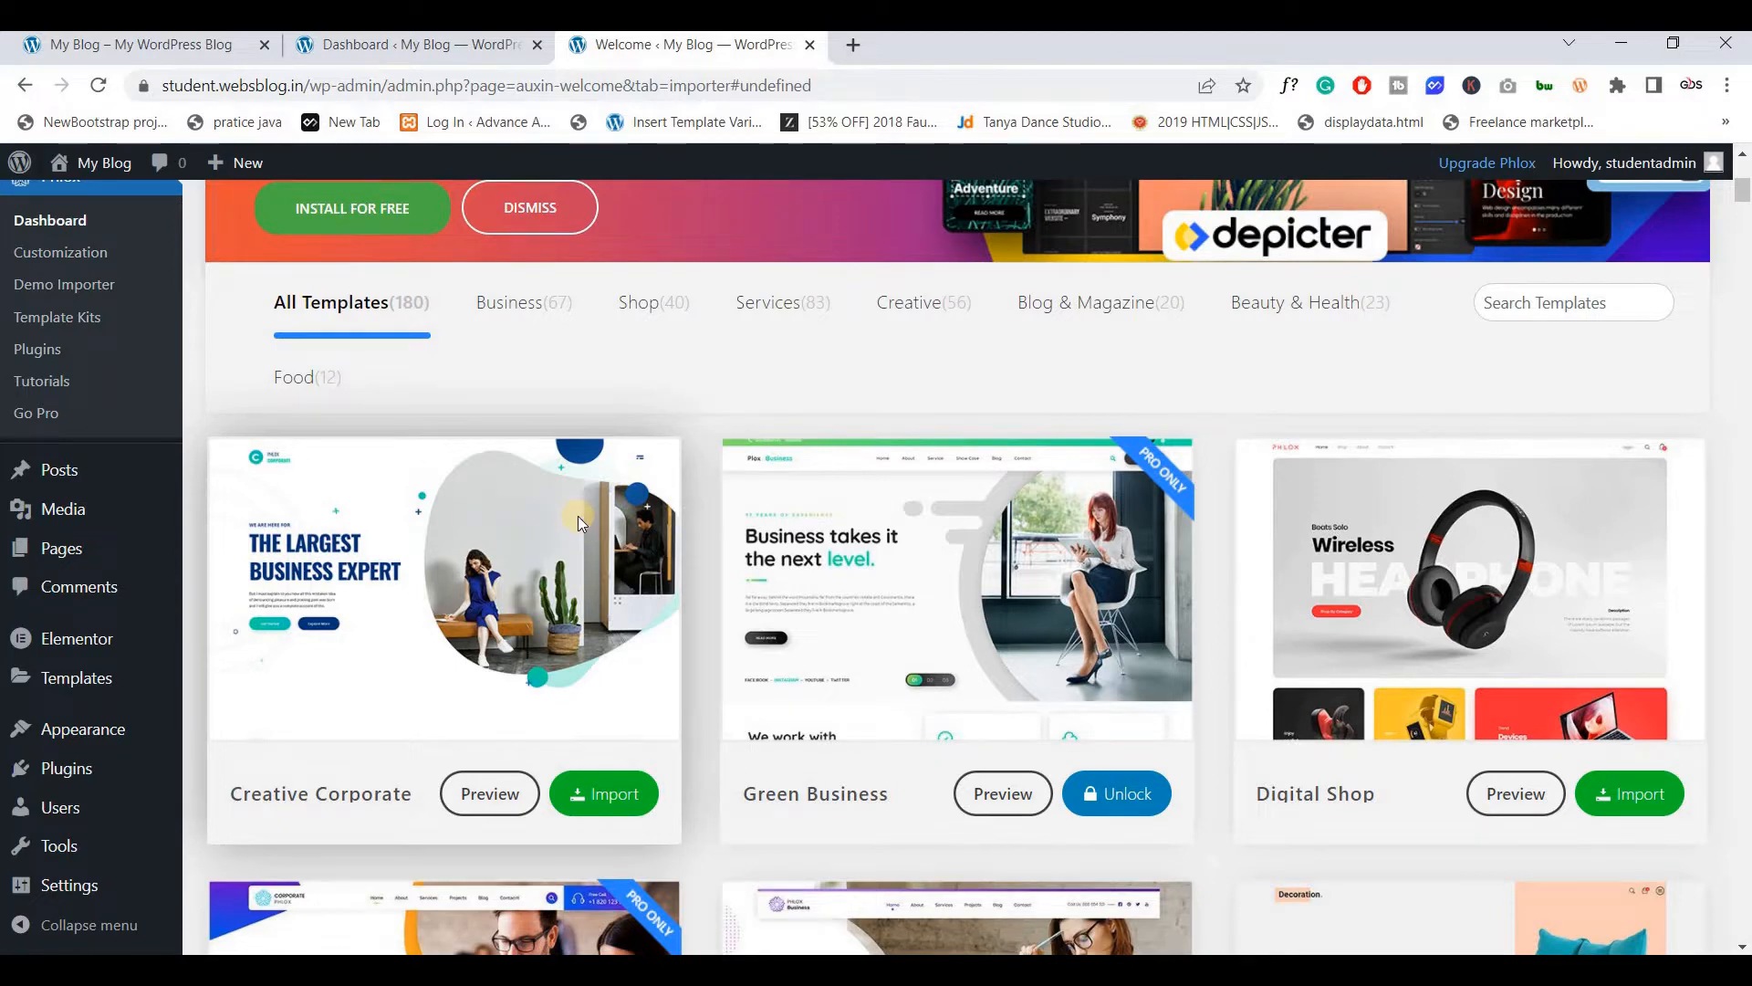
scroll(577, 517, "down", 3)
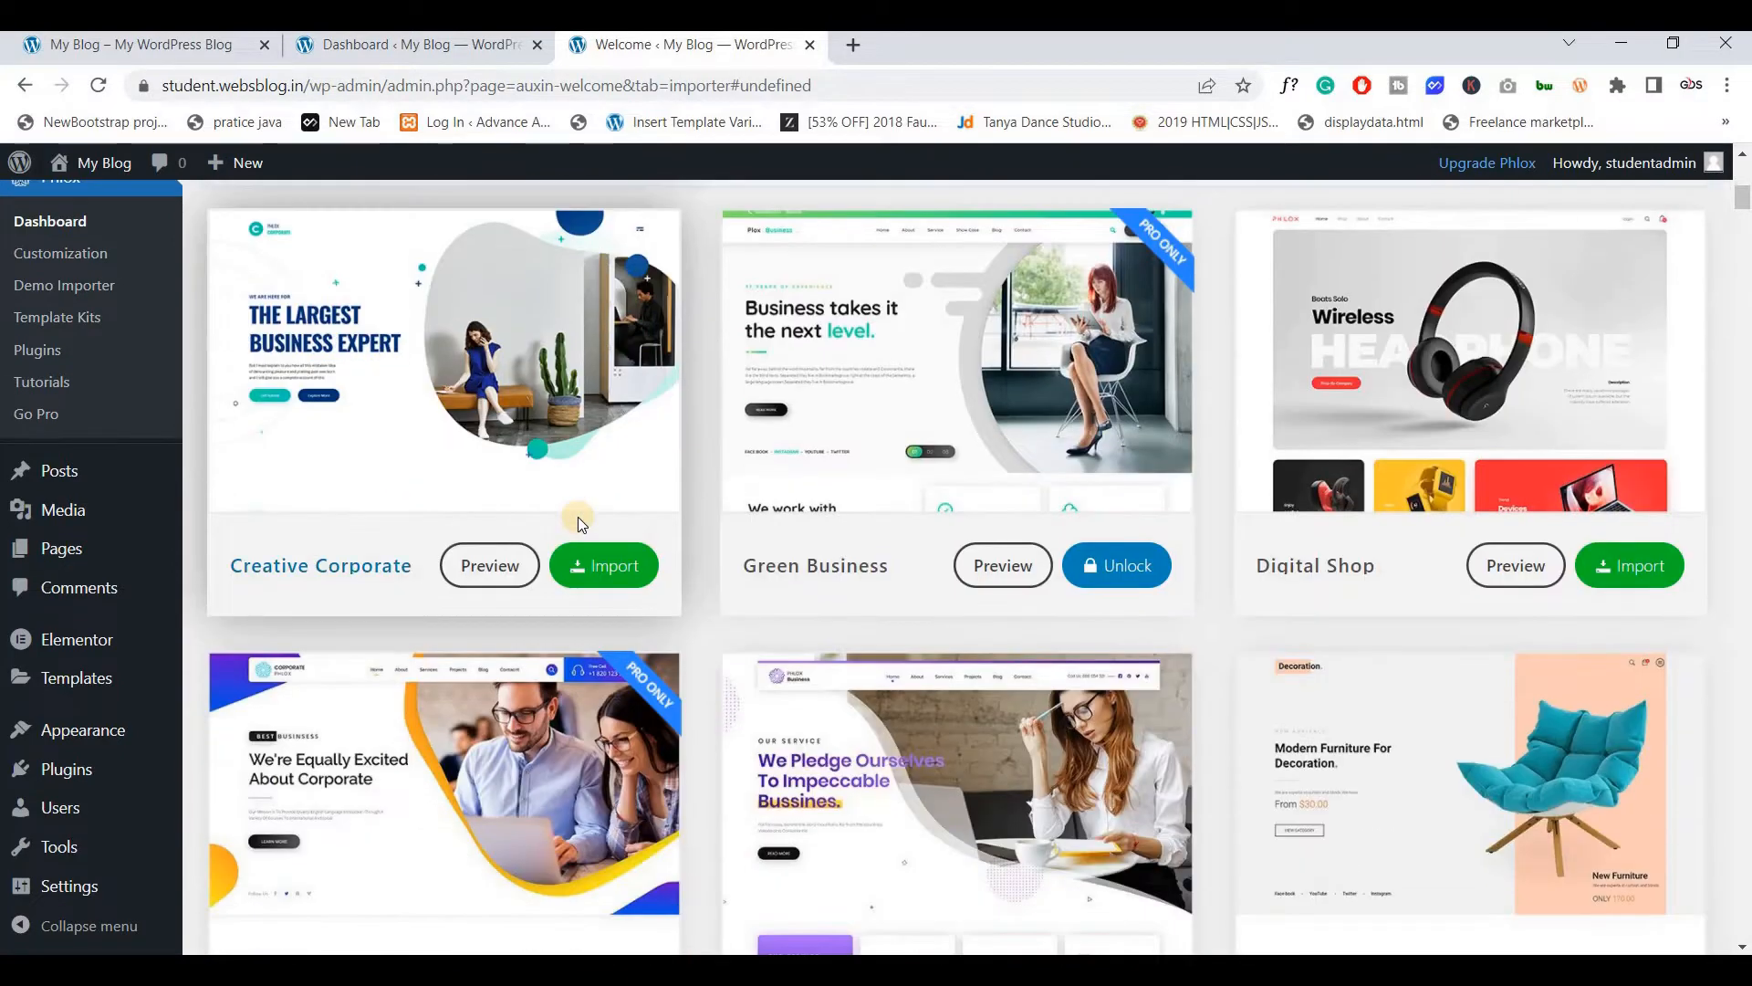
scroll(629, 495, "up", 1)
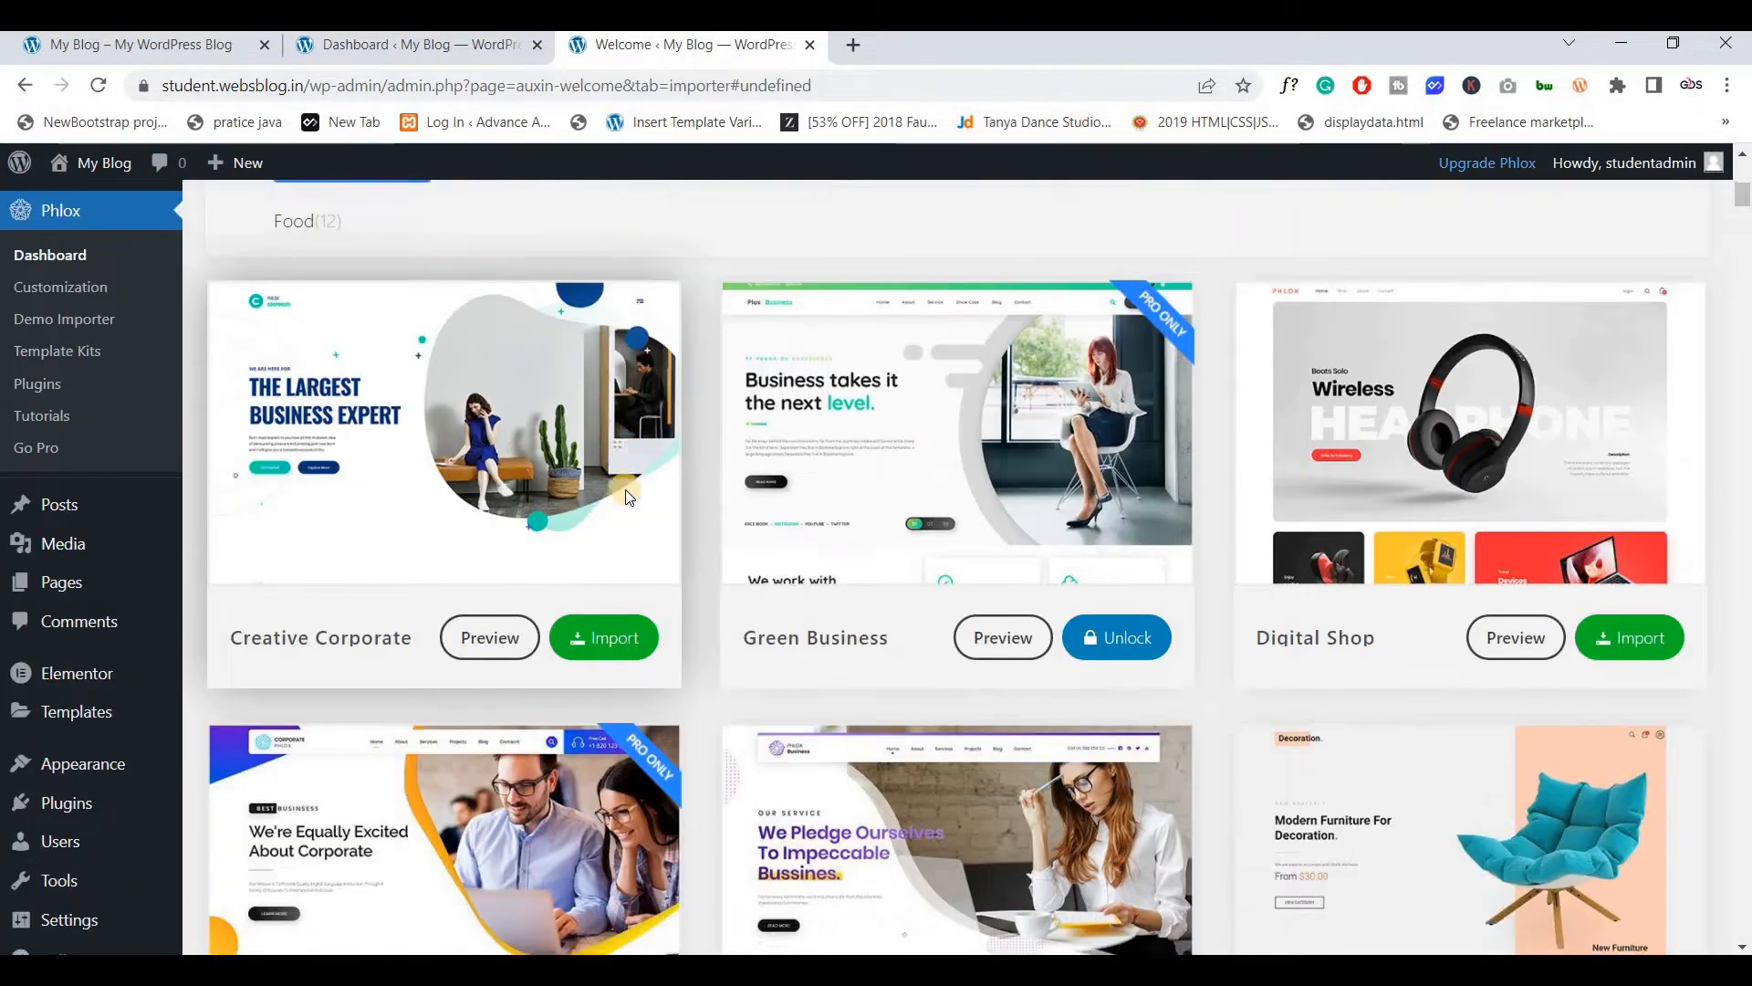
scroll(628, 497, "down", 13)
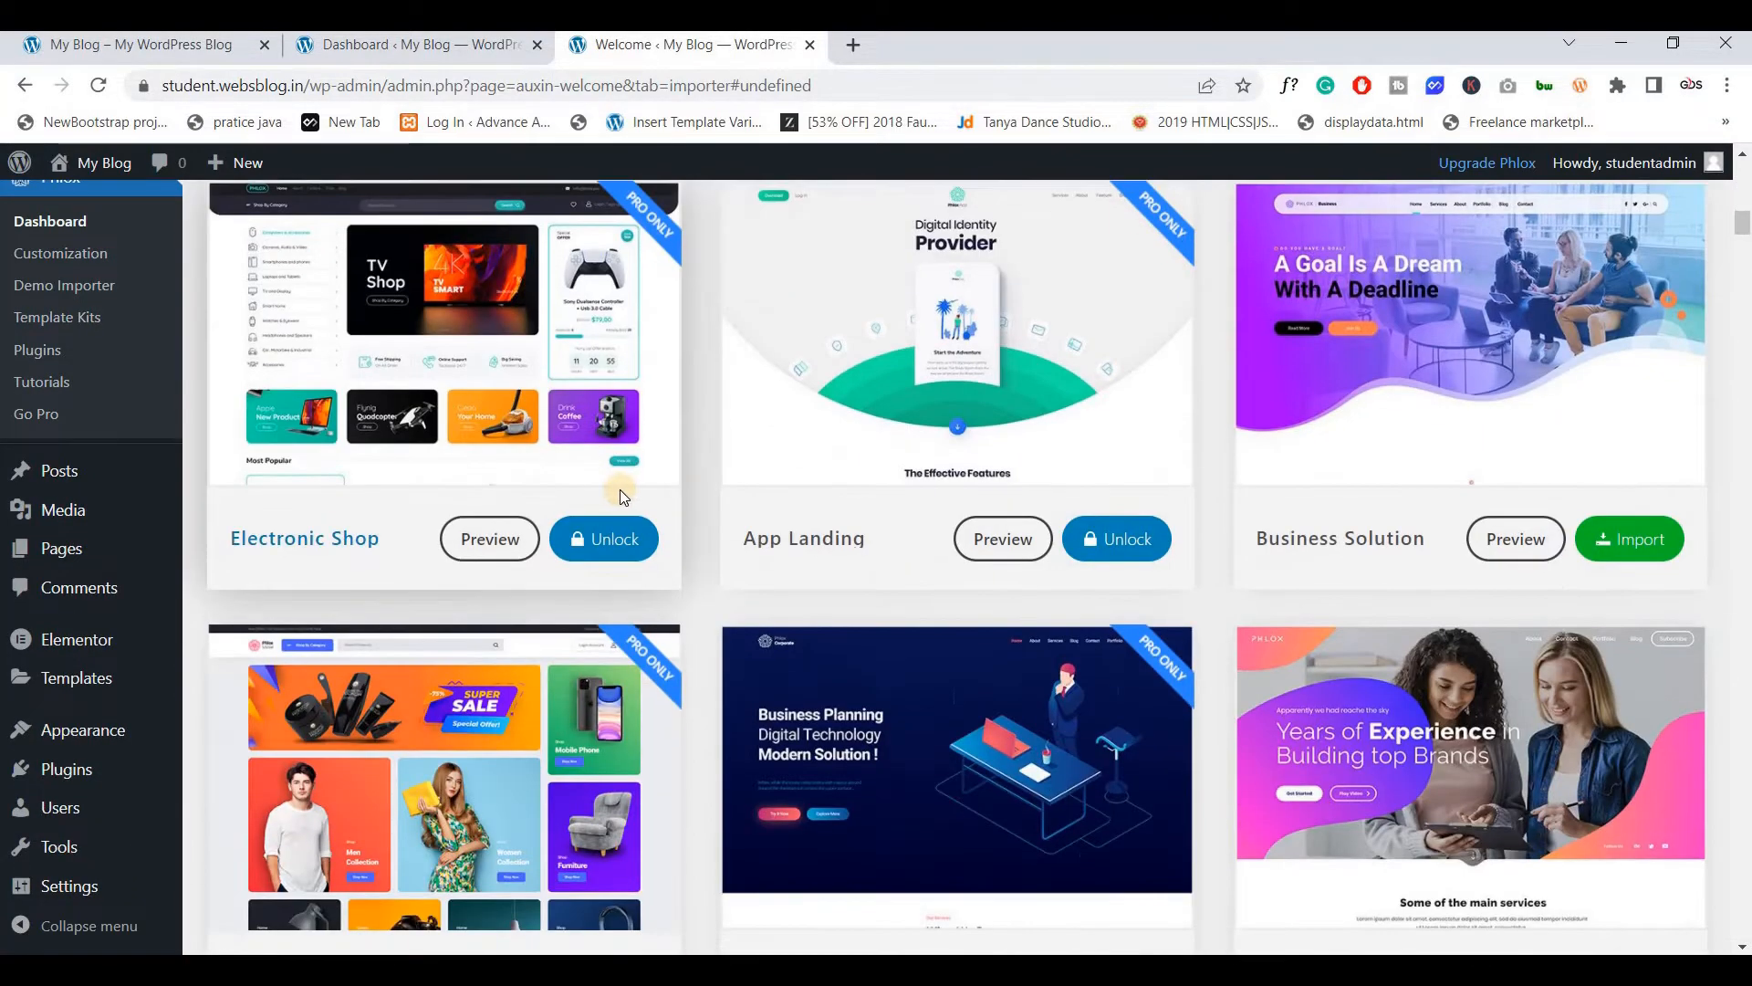
left_click(1633, 542)
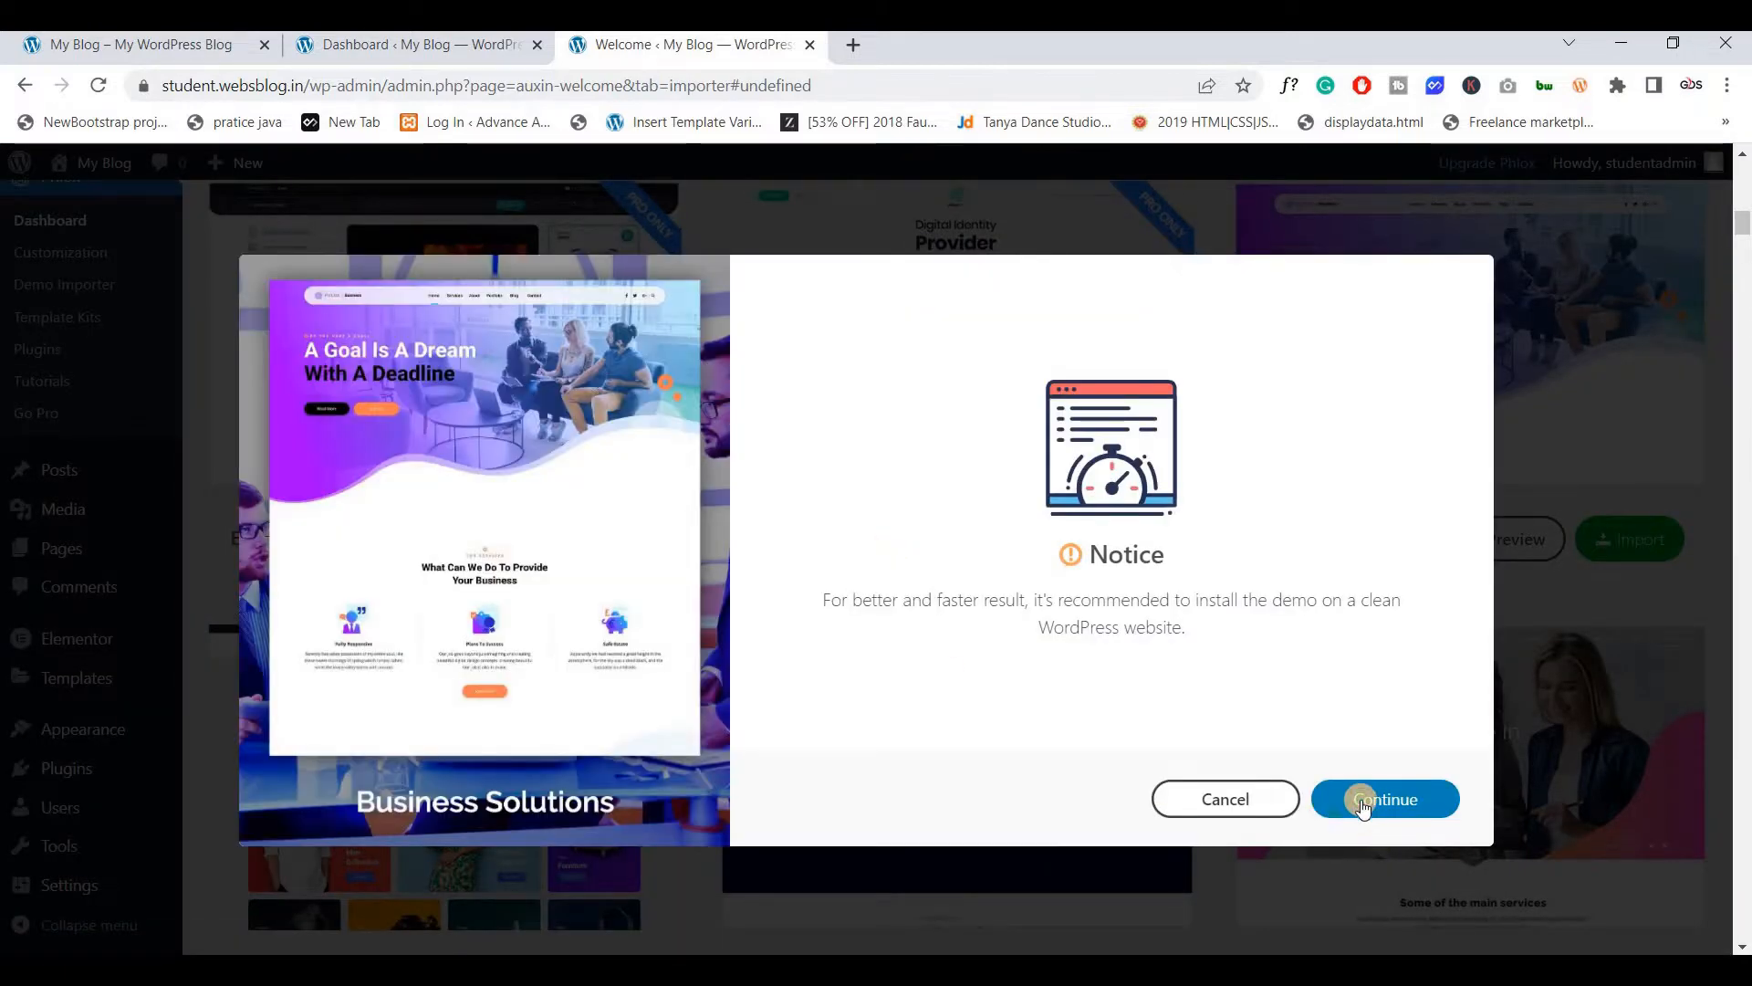
Import Business Solutions as a complete pre-built website with plugins, skipping watermarks, then preview
left_click(1362, 801)
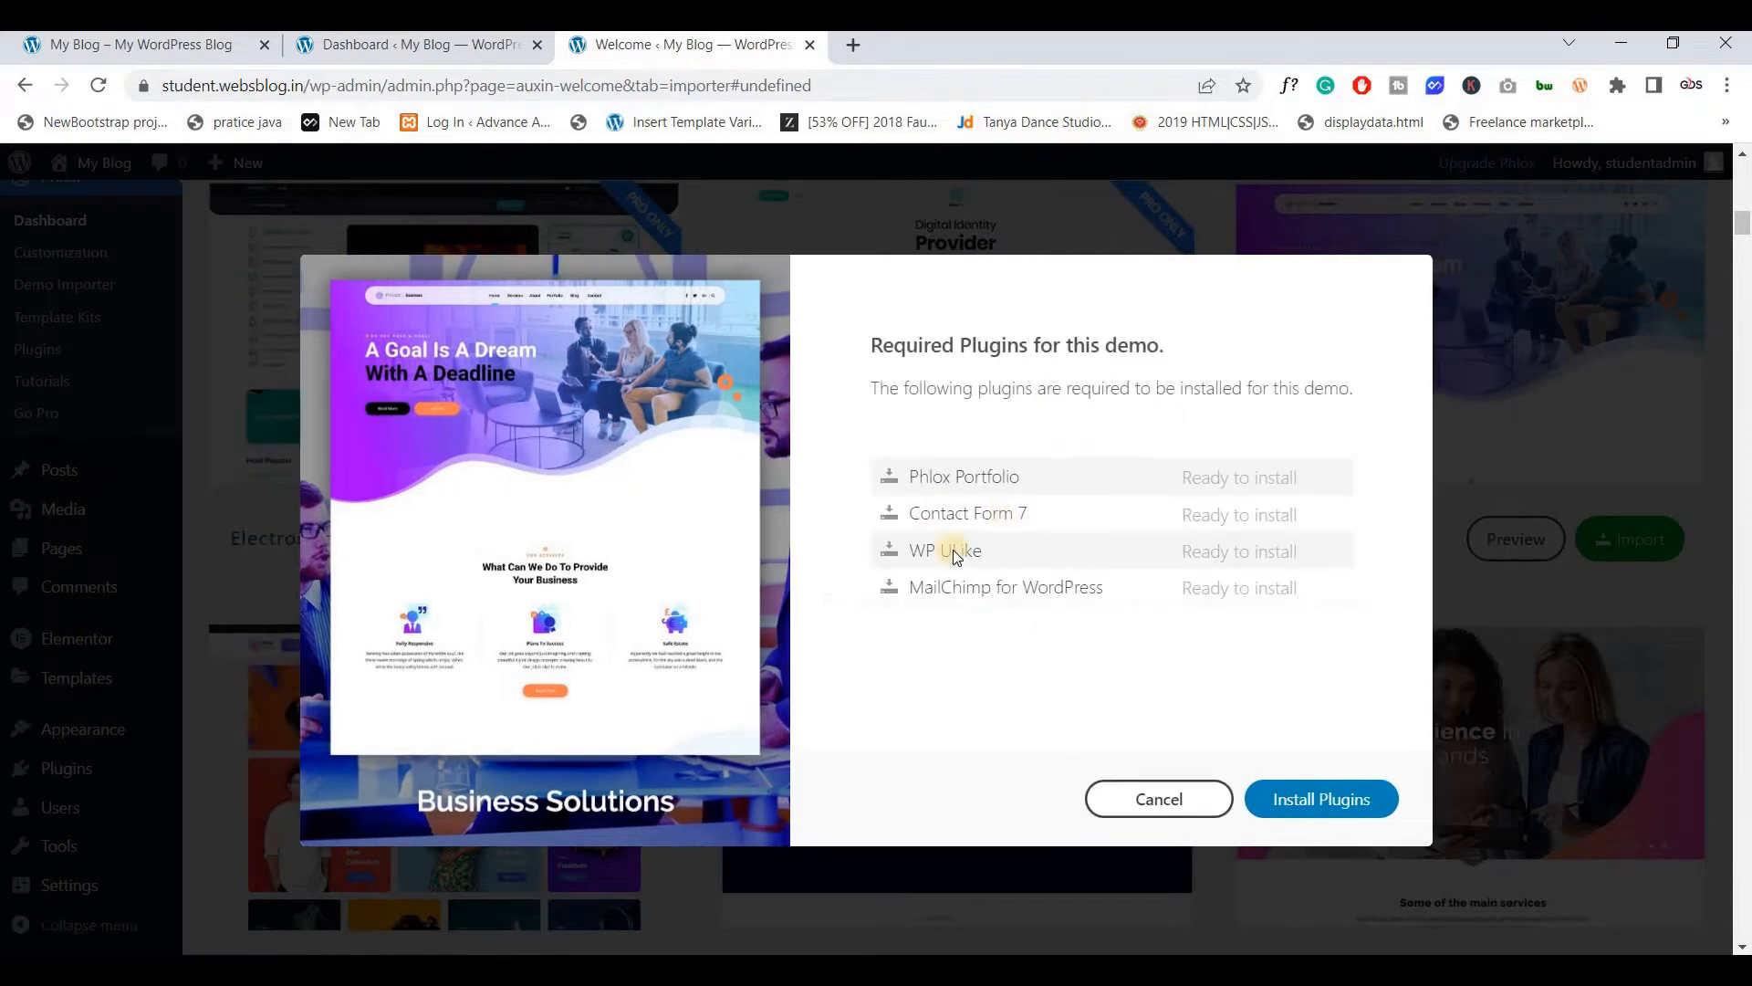
left_click(1329, 796)
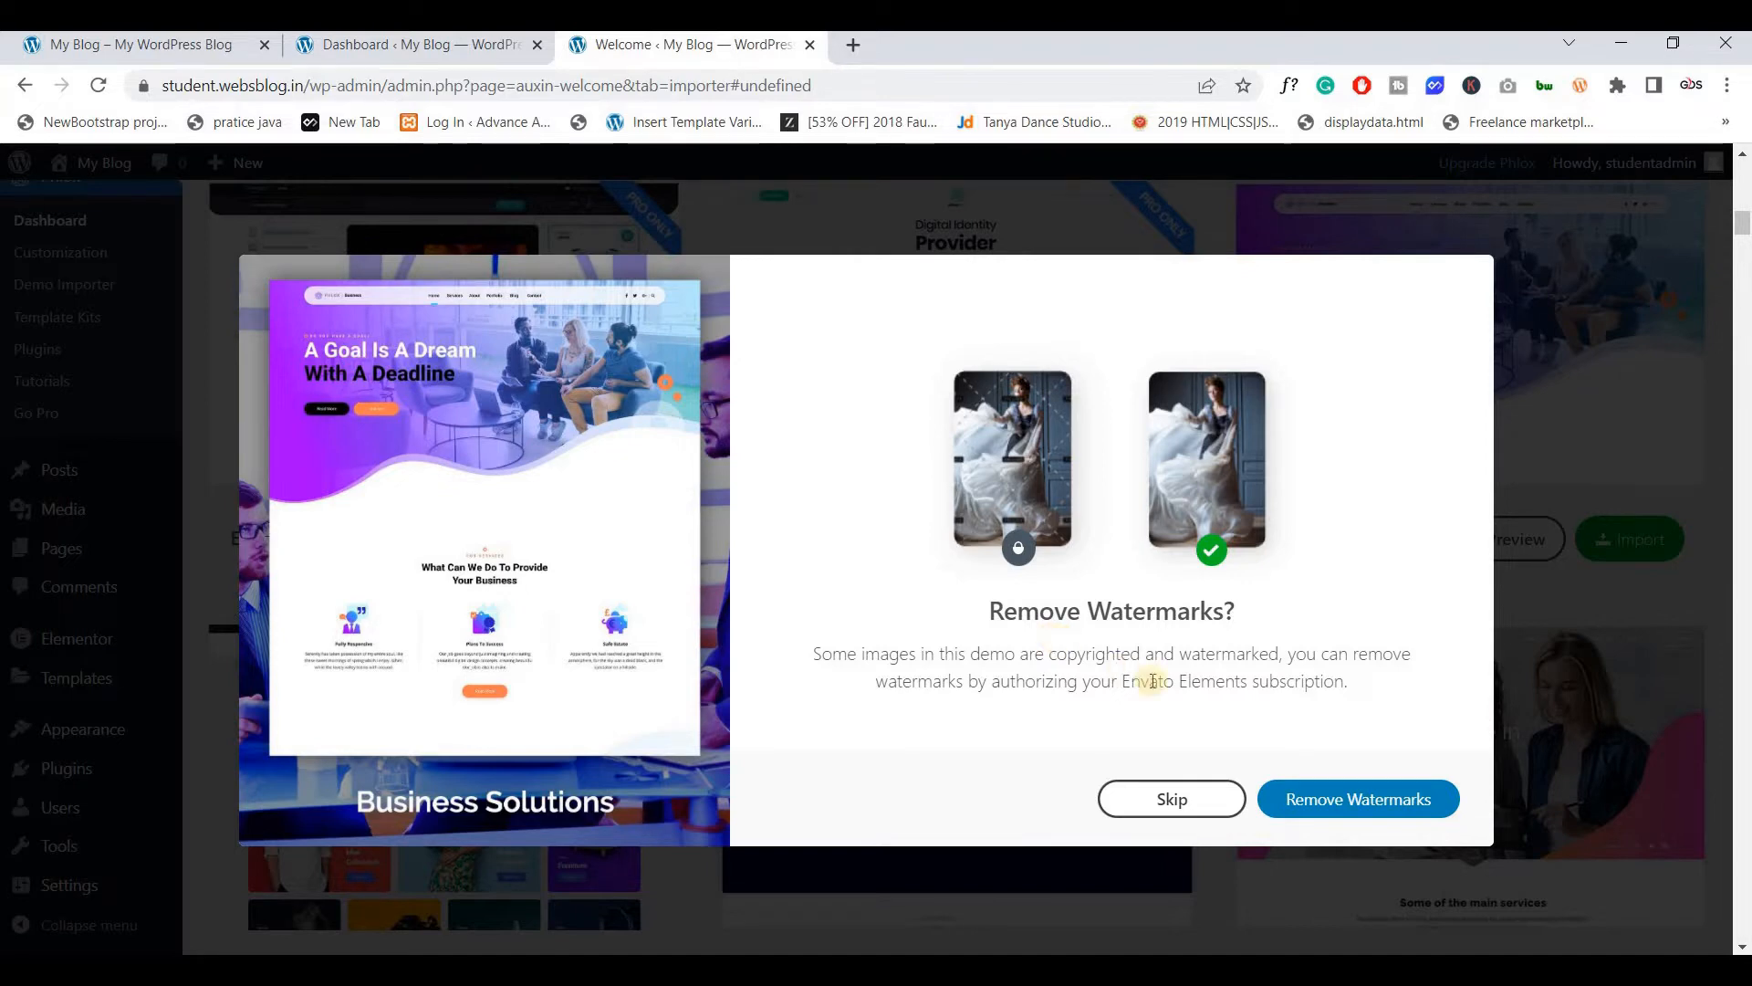
left_click(1139, 807)
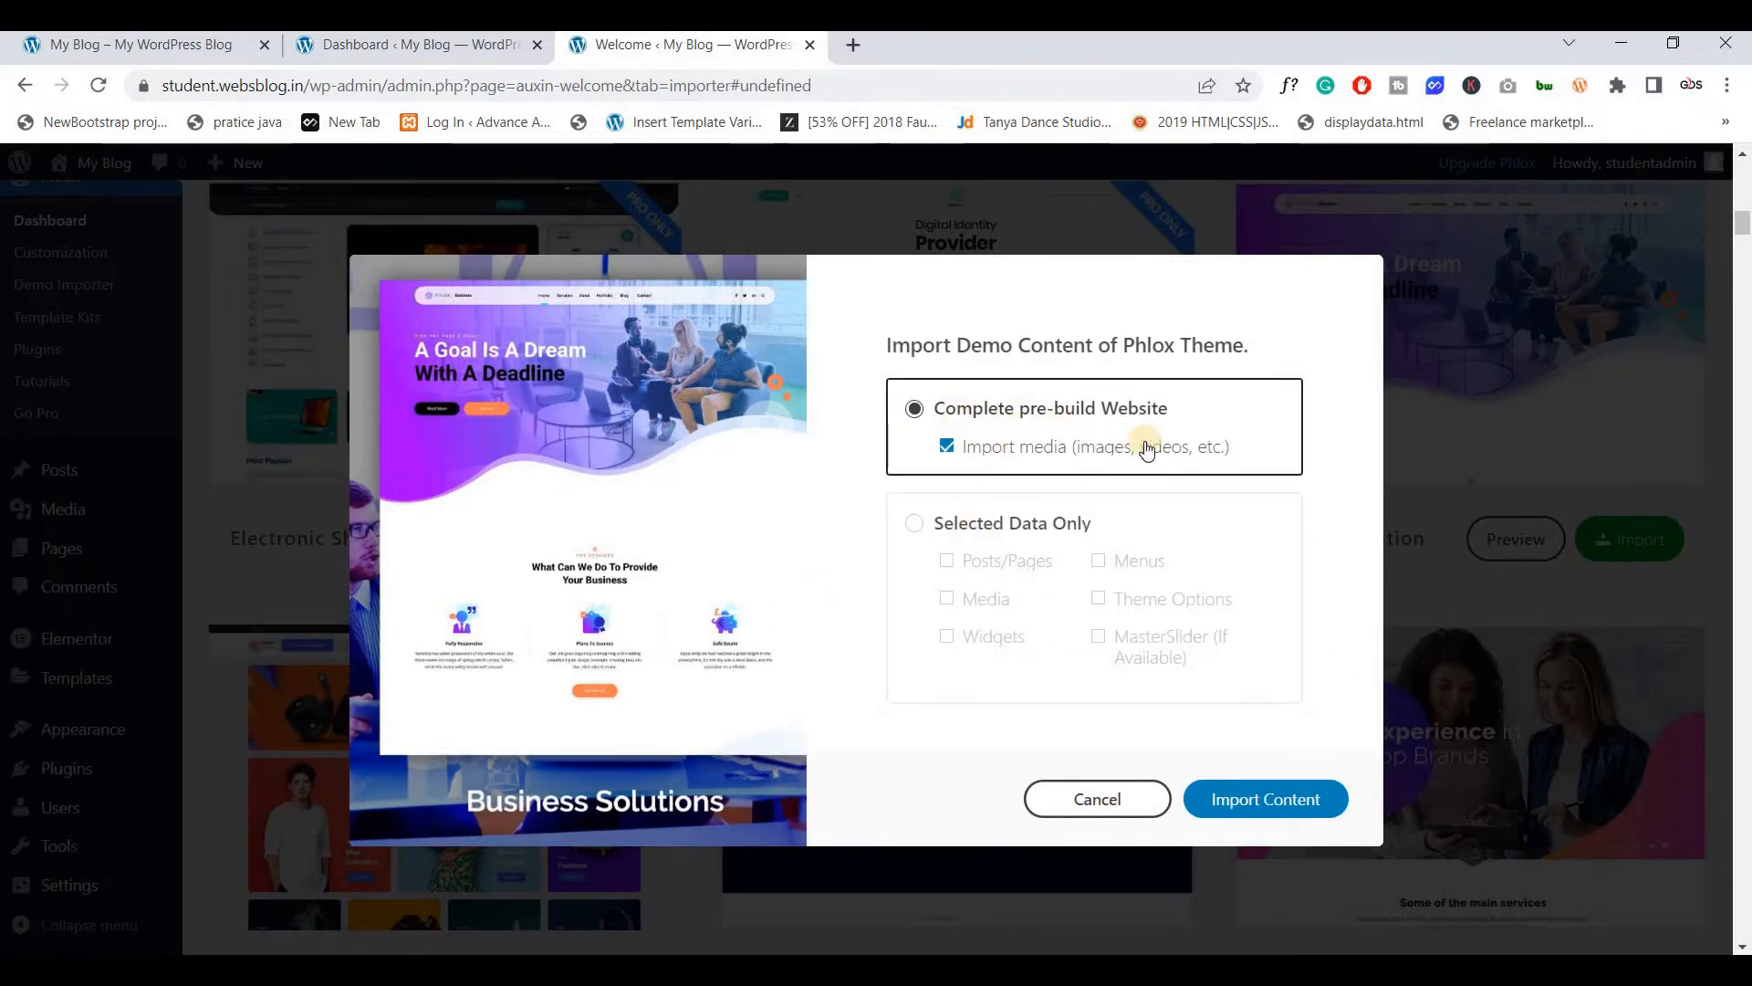
left_click(1241, 808)
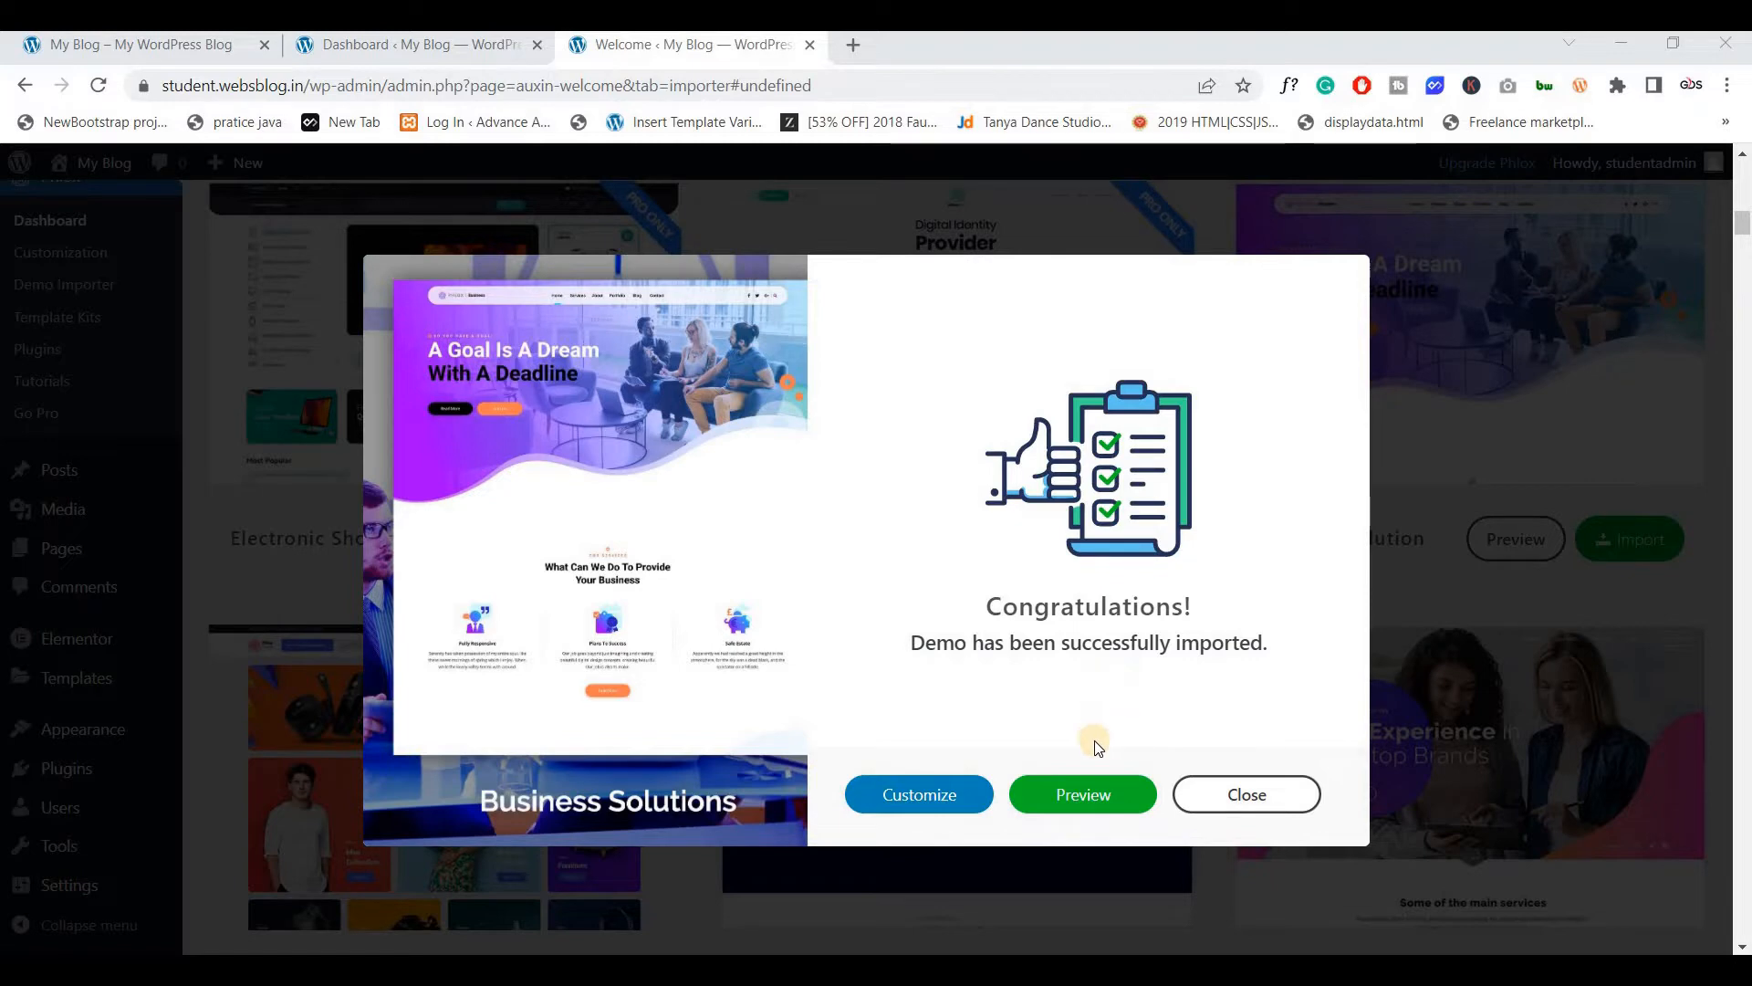
left_click(1065, 803)
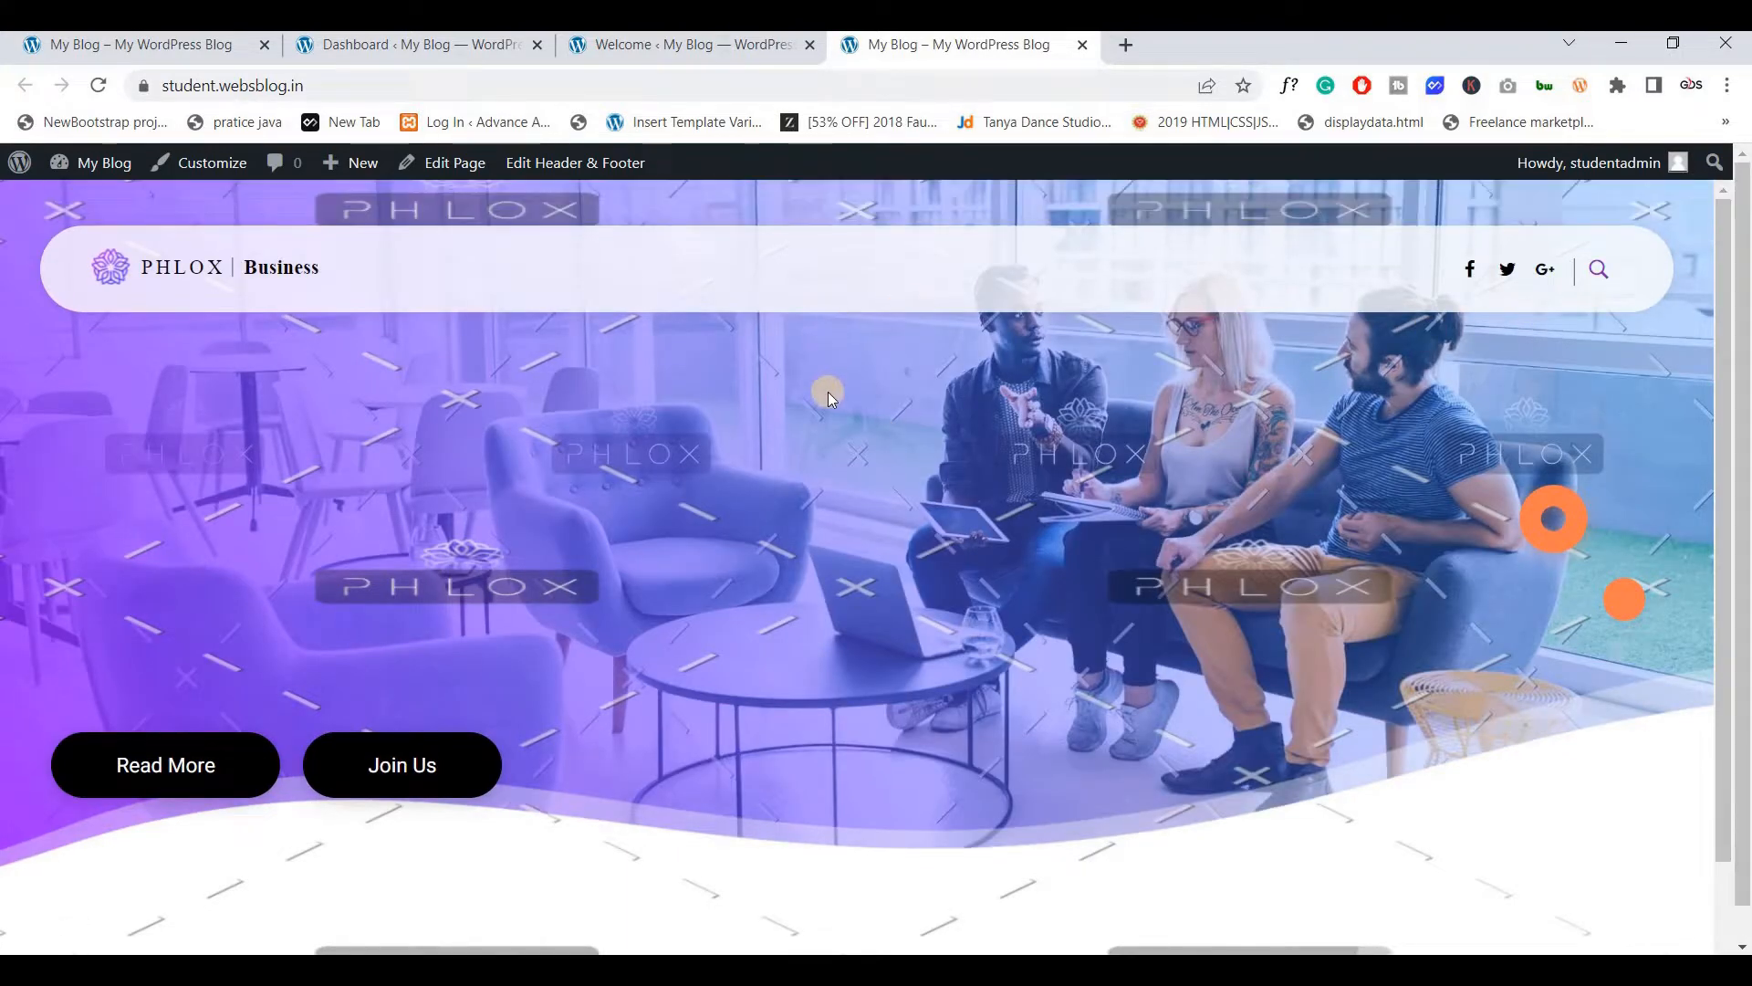
Close the demo import confirmation and view the six active installed plugins
left_click(710, 43)
left_click(1240, 809)
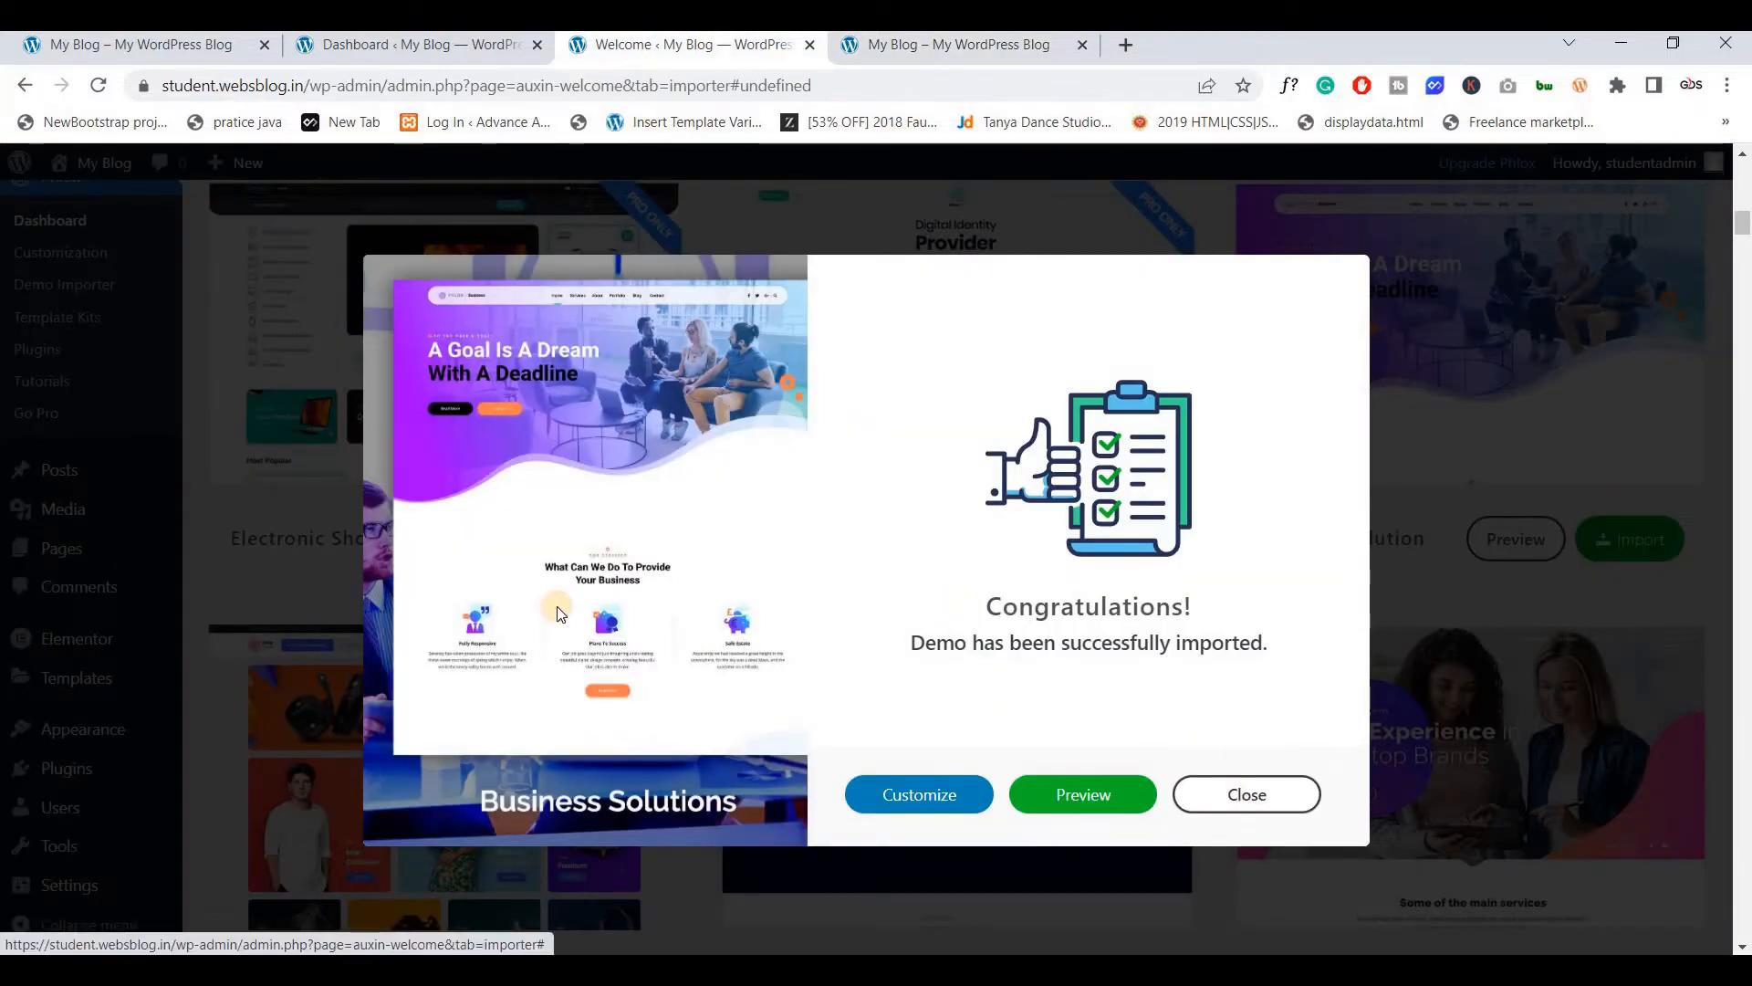
left_click(57, 771)
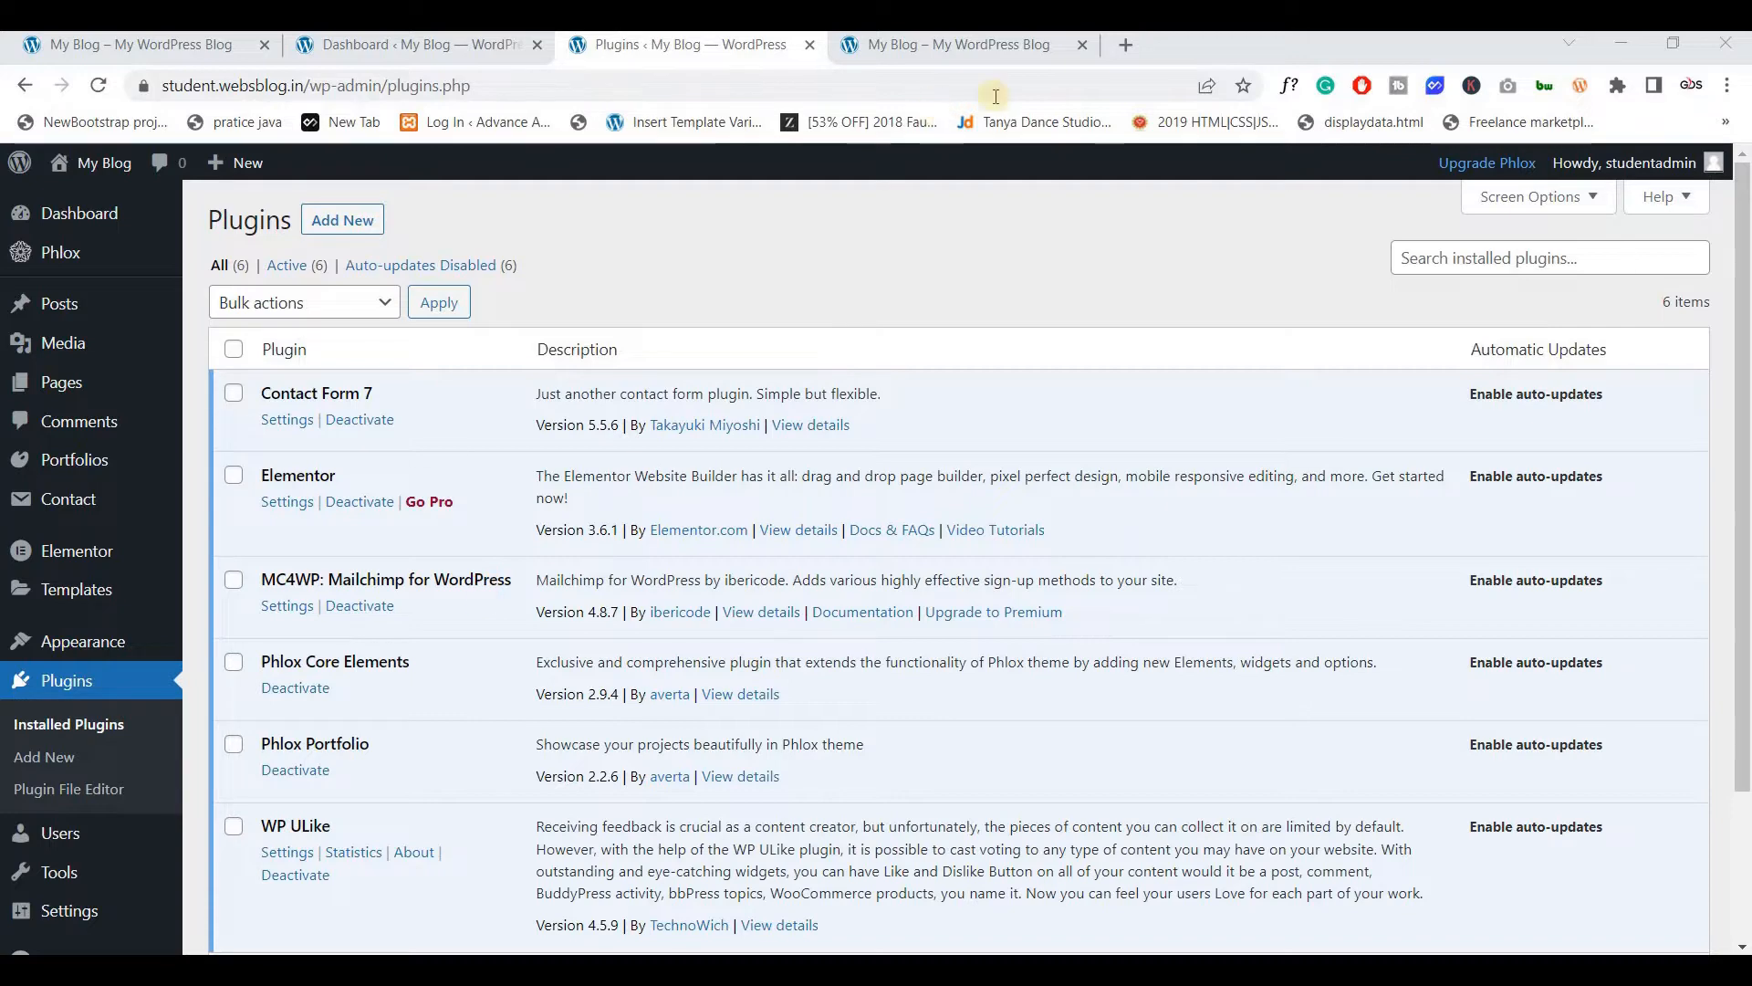
Search 'Search & Filter Pro' in a new tab, visit its official site, then open Elementor Pro pricing
left_click(1126, 46)
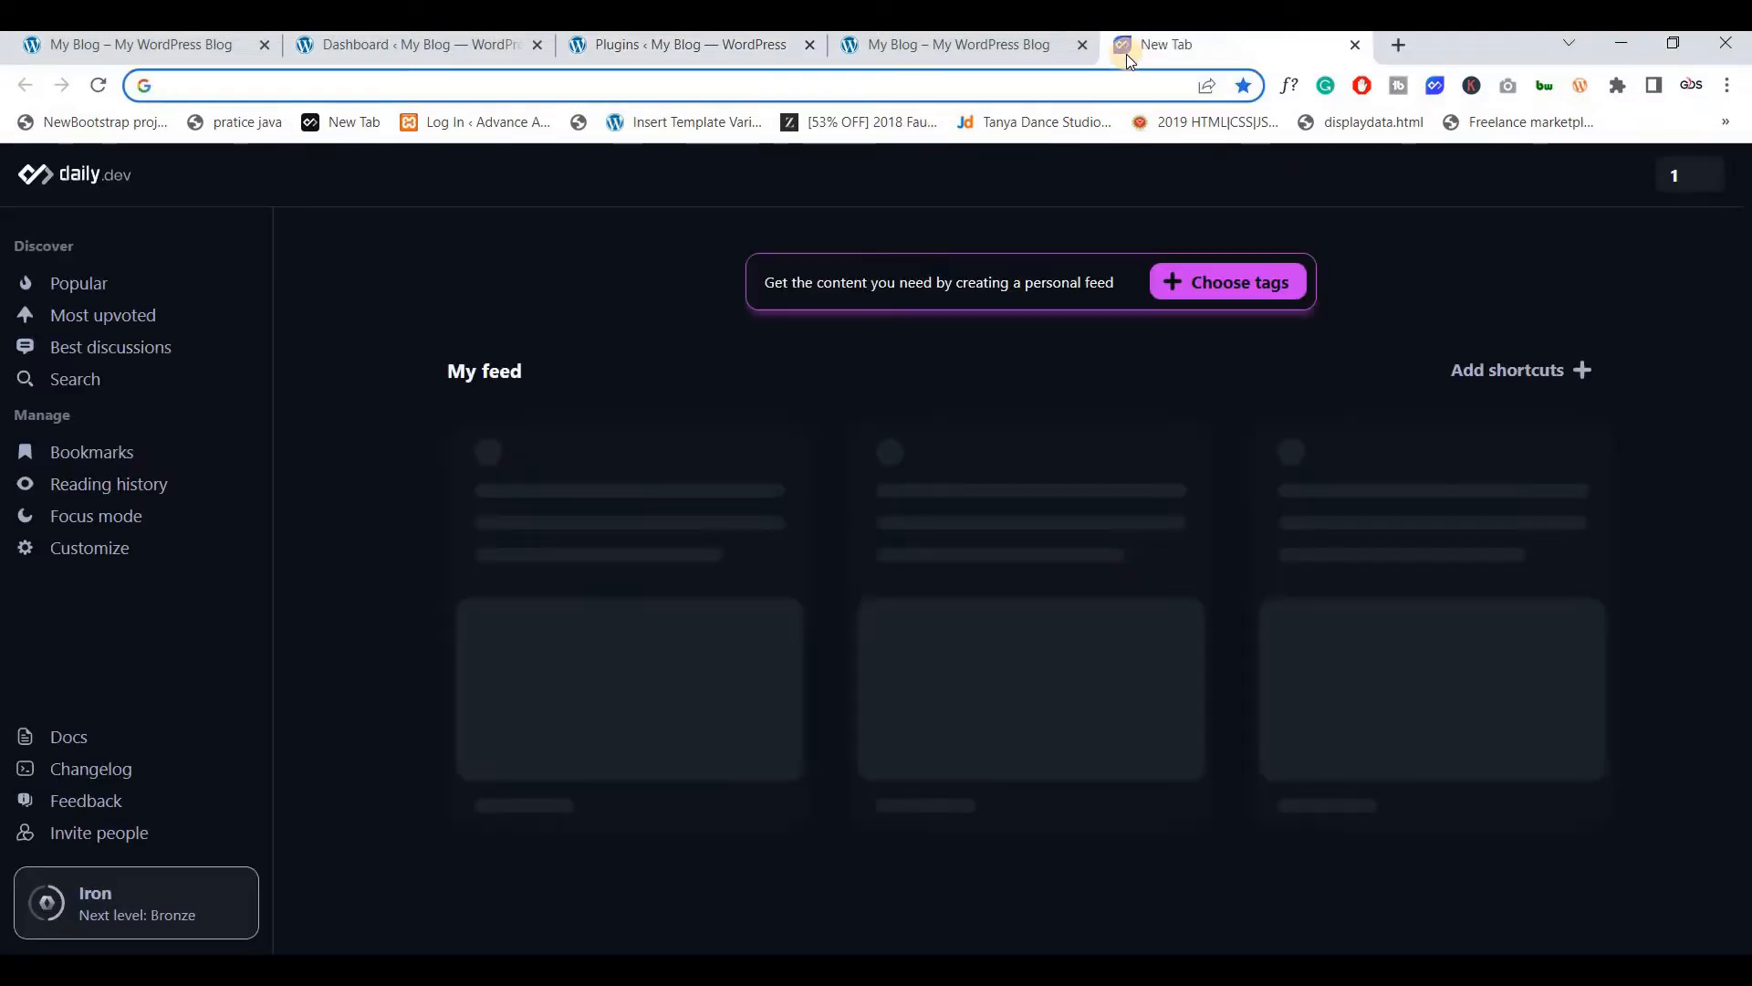
type("Search & Filter Pro")
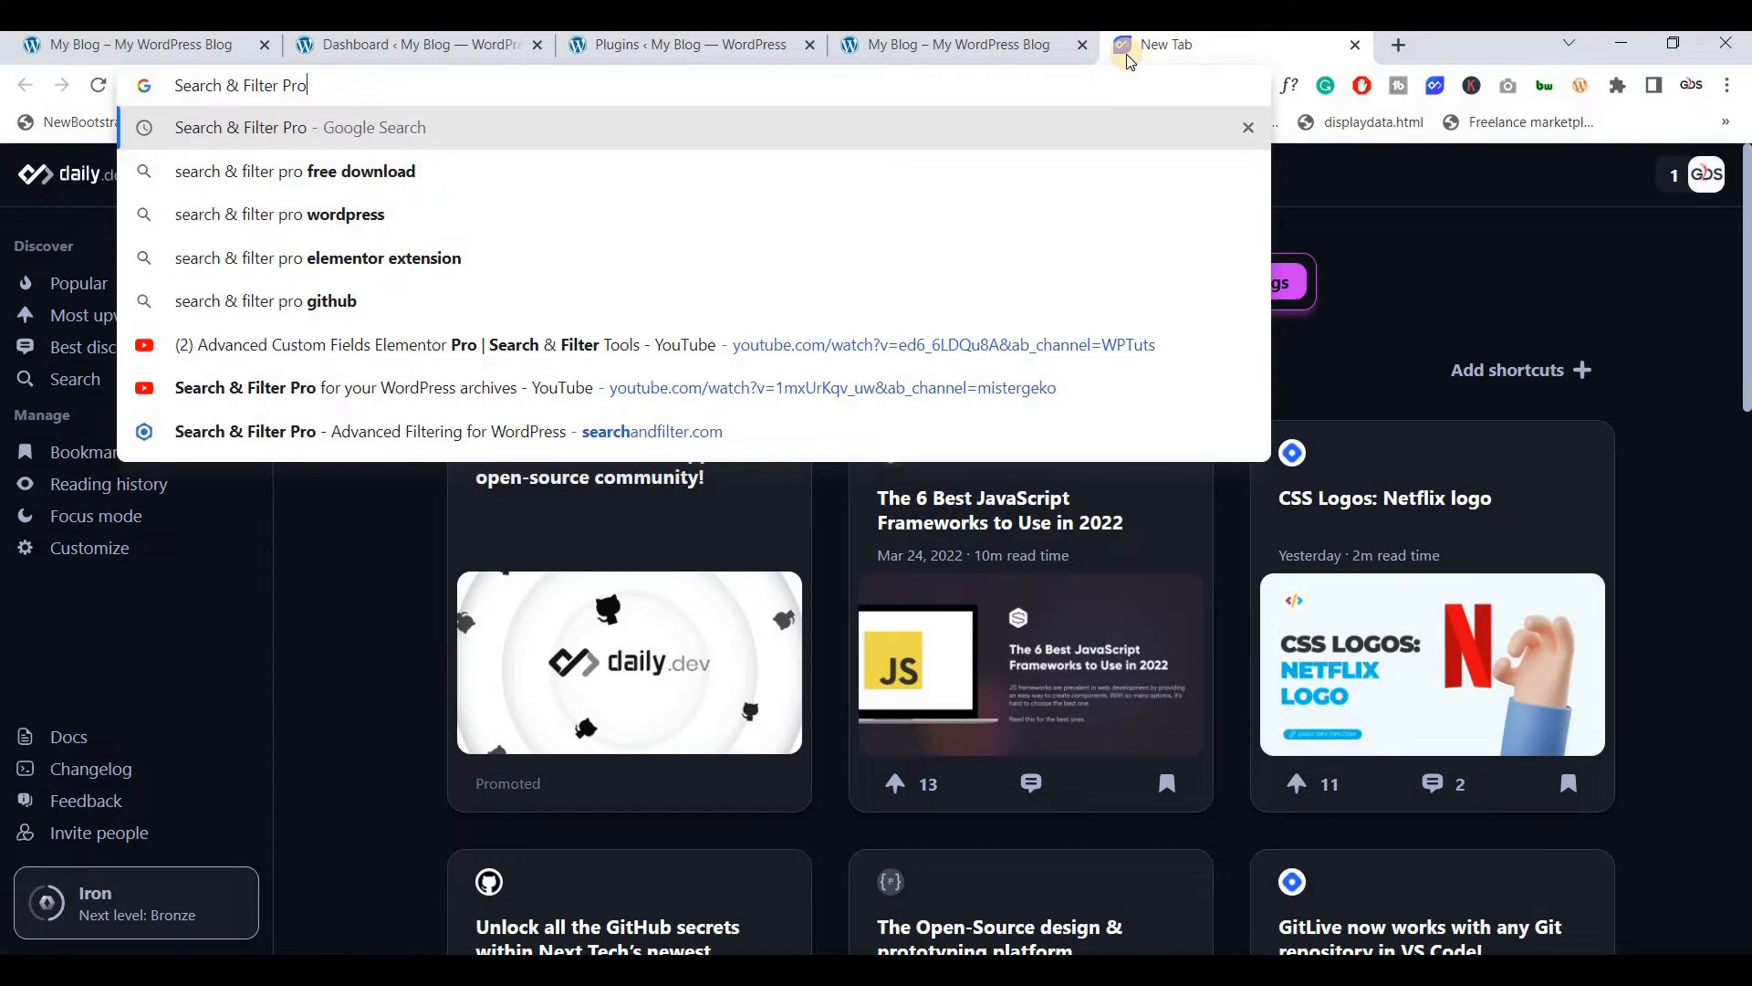
key("Return")
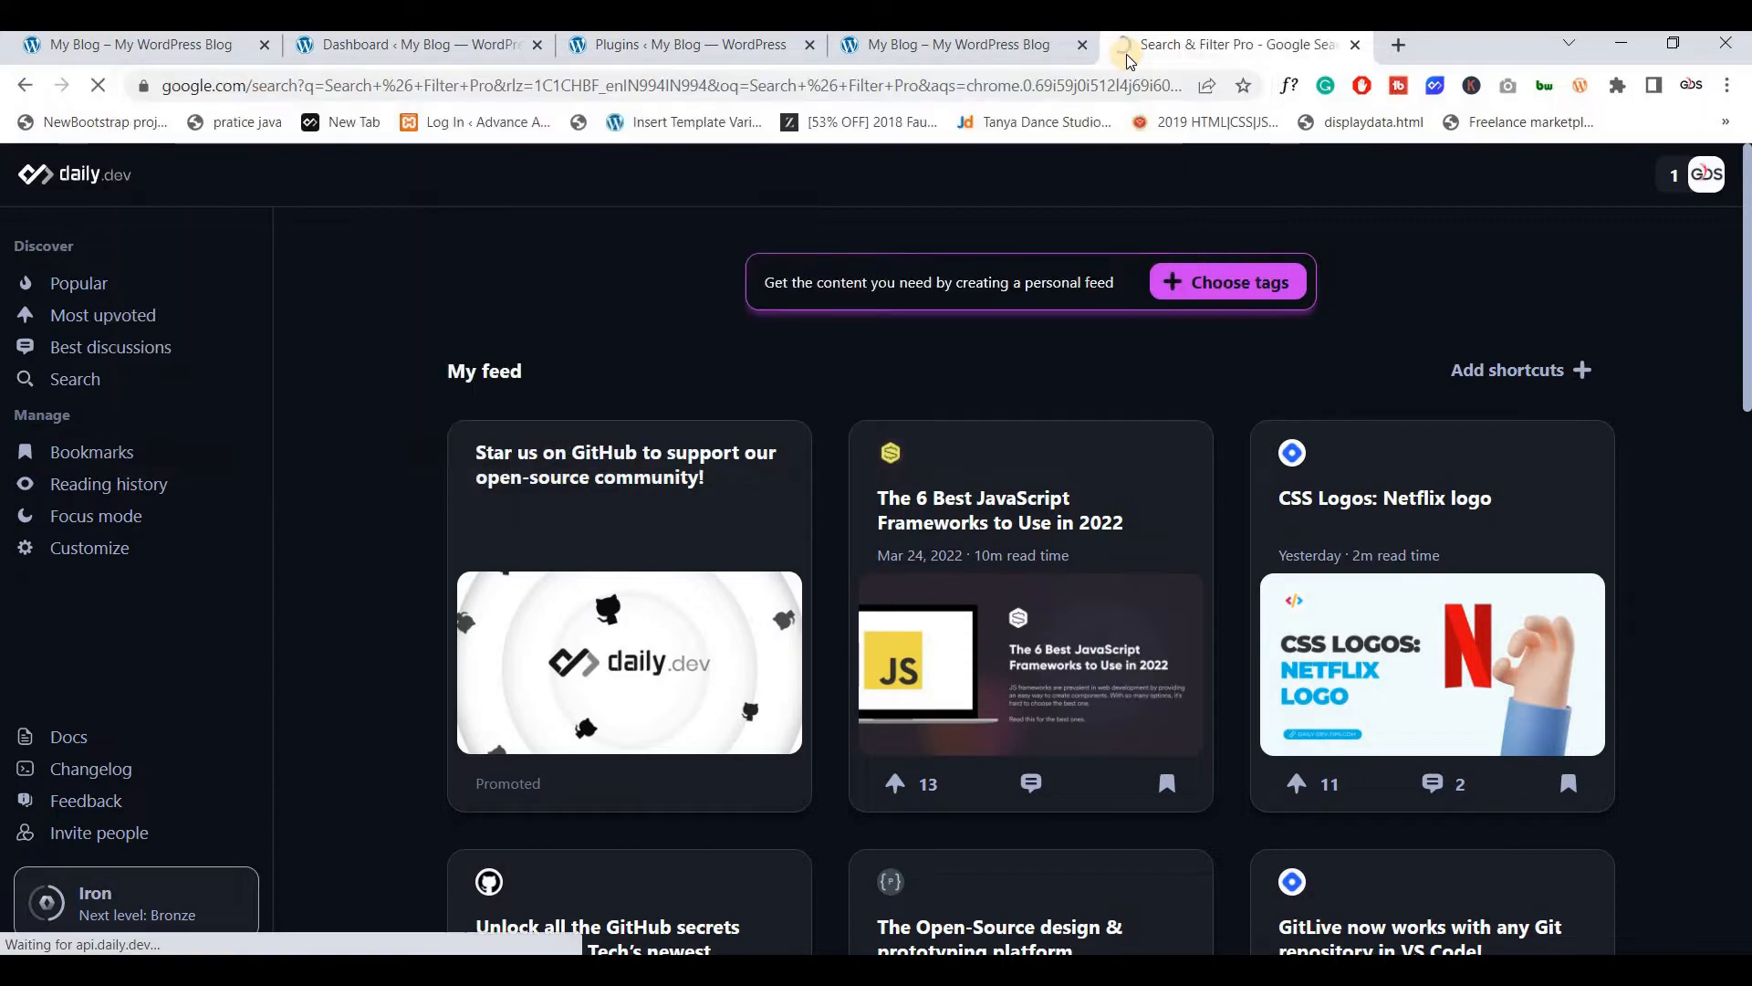
left_click(637, 396)
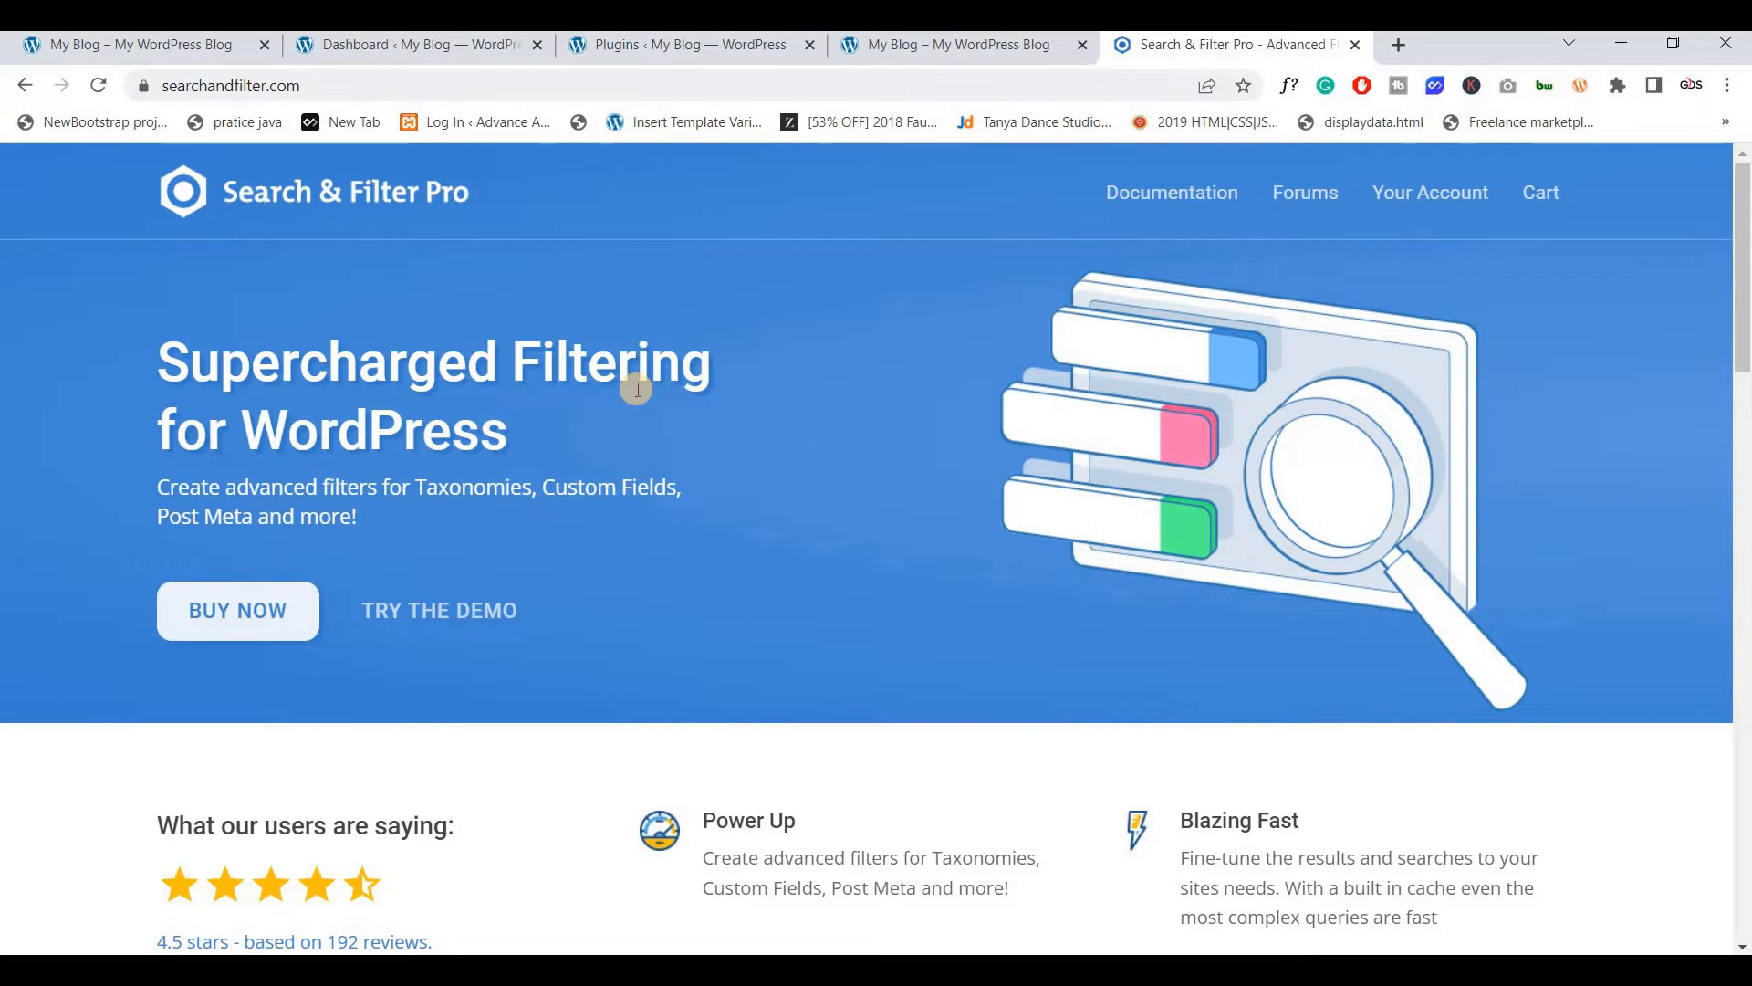
left_click(486, 85)
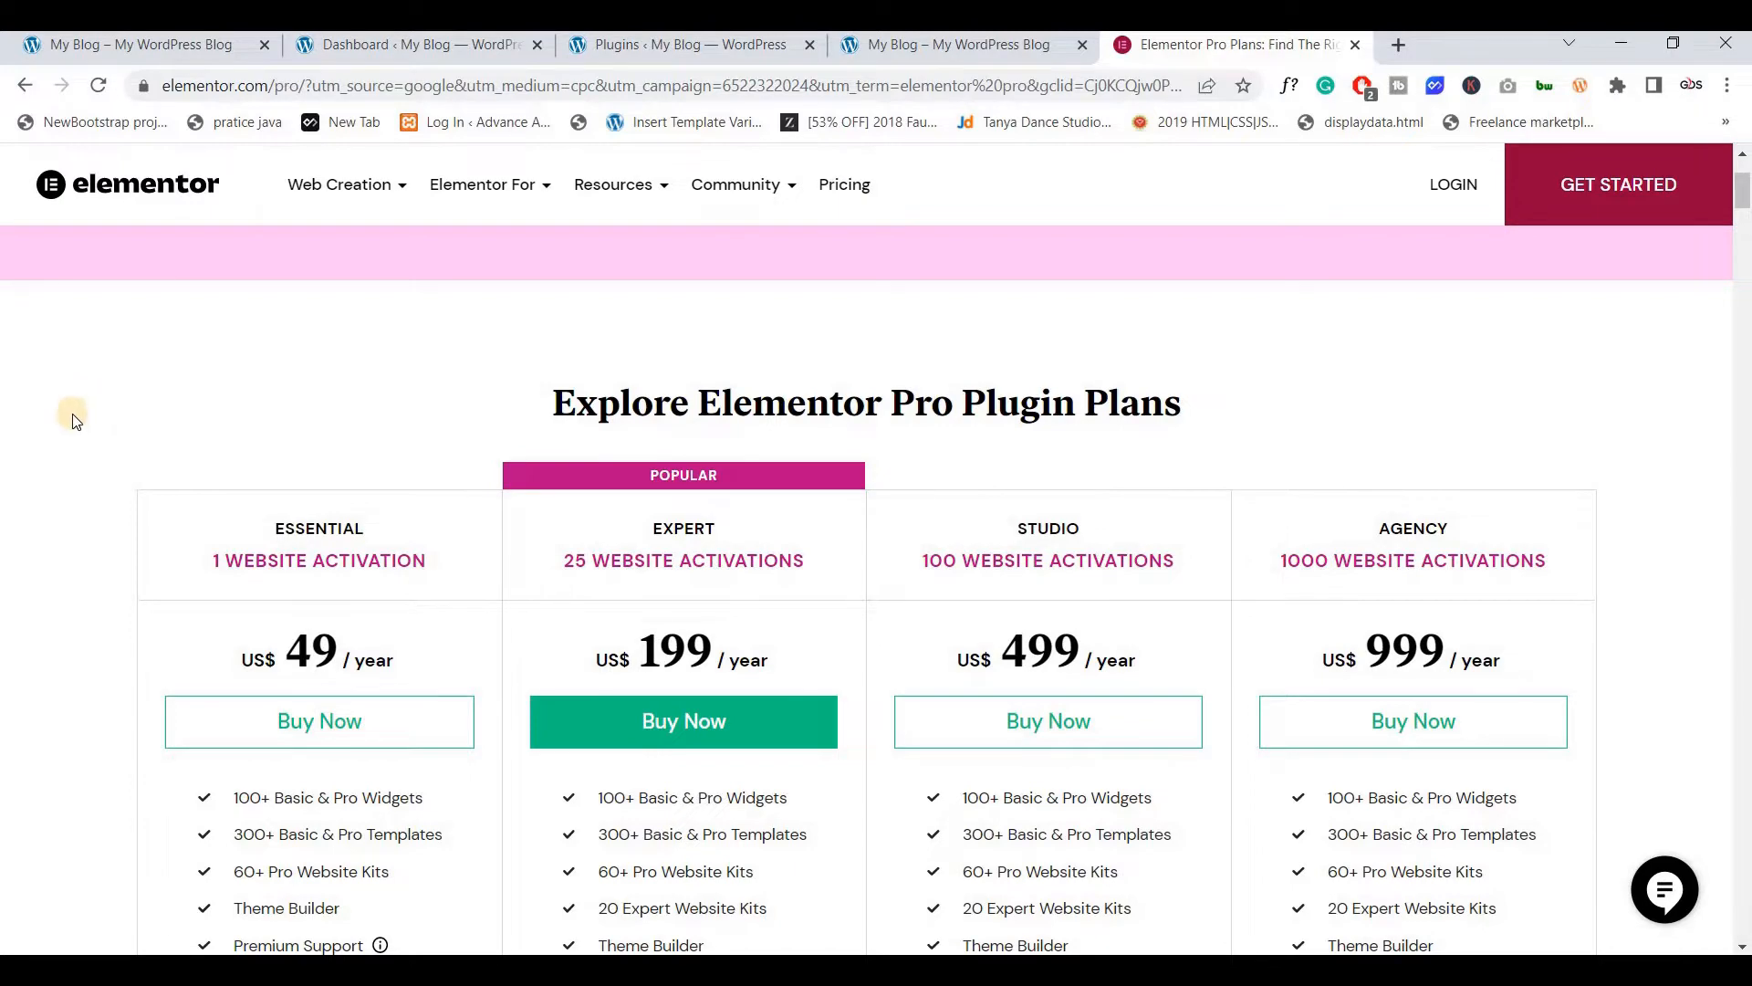
Scroll through the Elementor Pro plans, from Essential at US$49/year to Agency at US$999/year
scroll(64, 375, "down", 1)
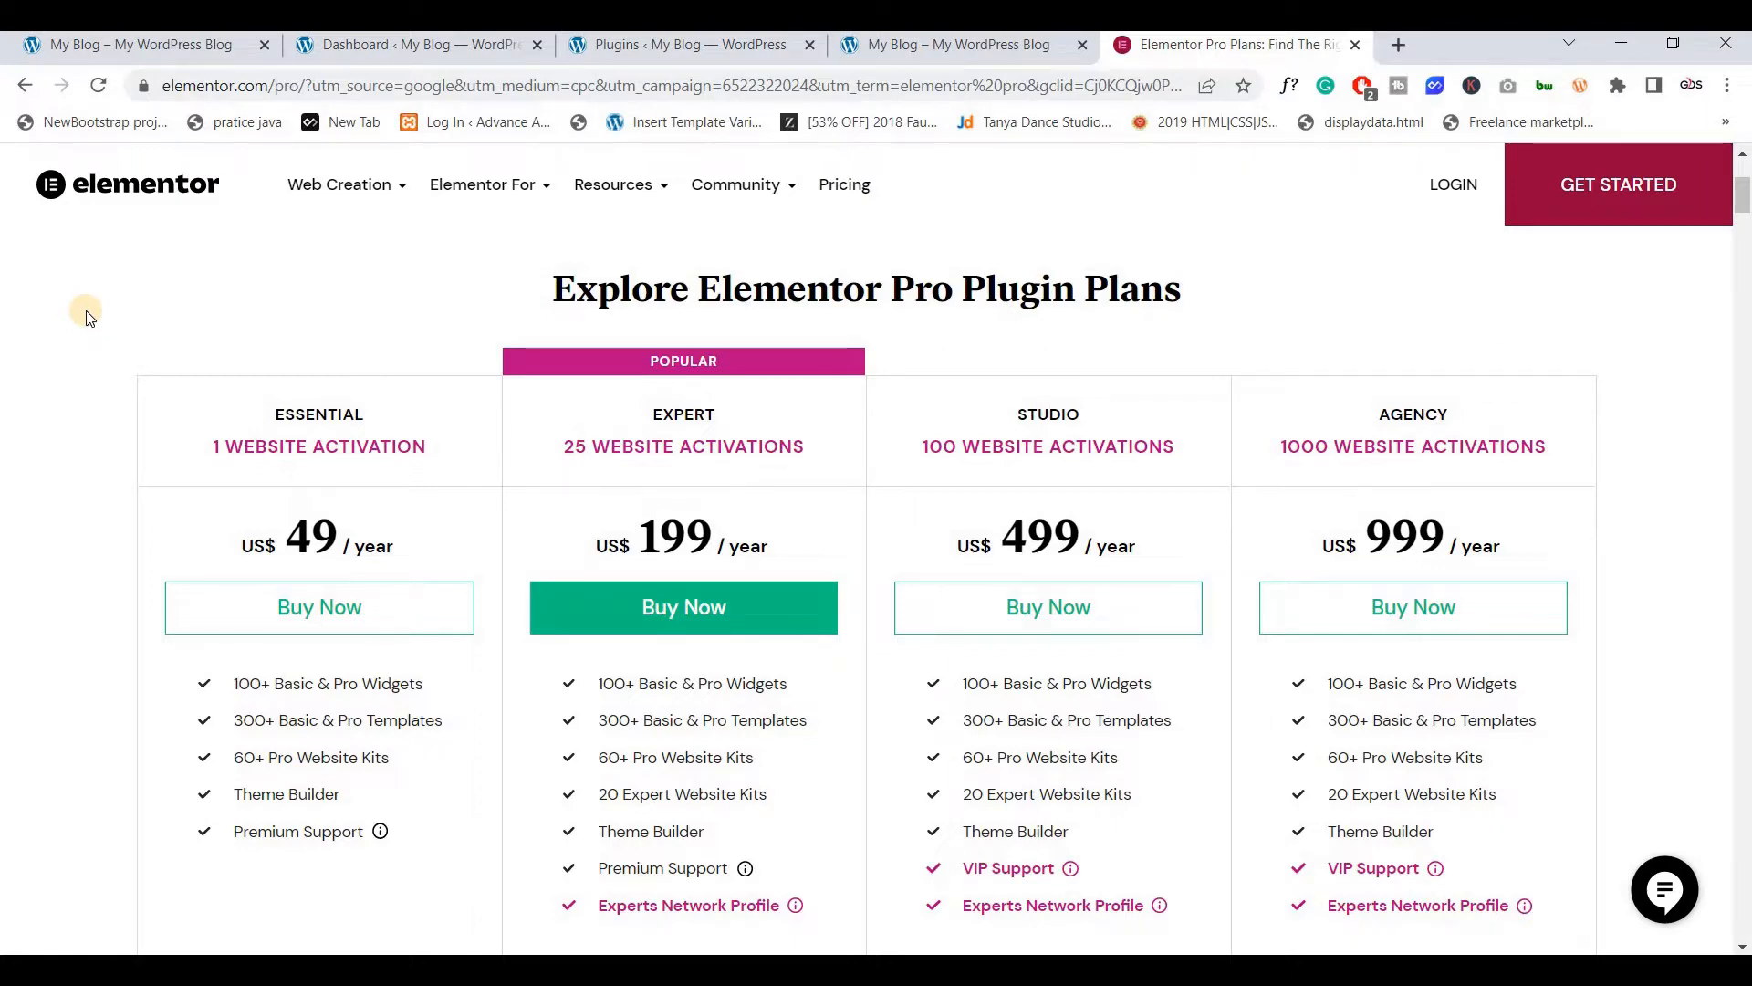
scroll(41, 320, "down", 3)
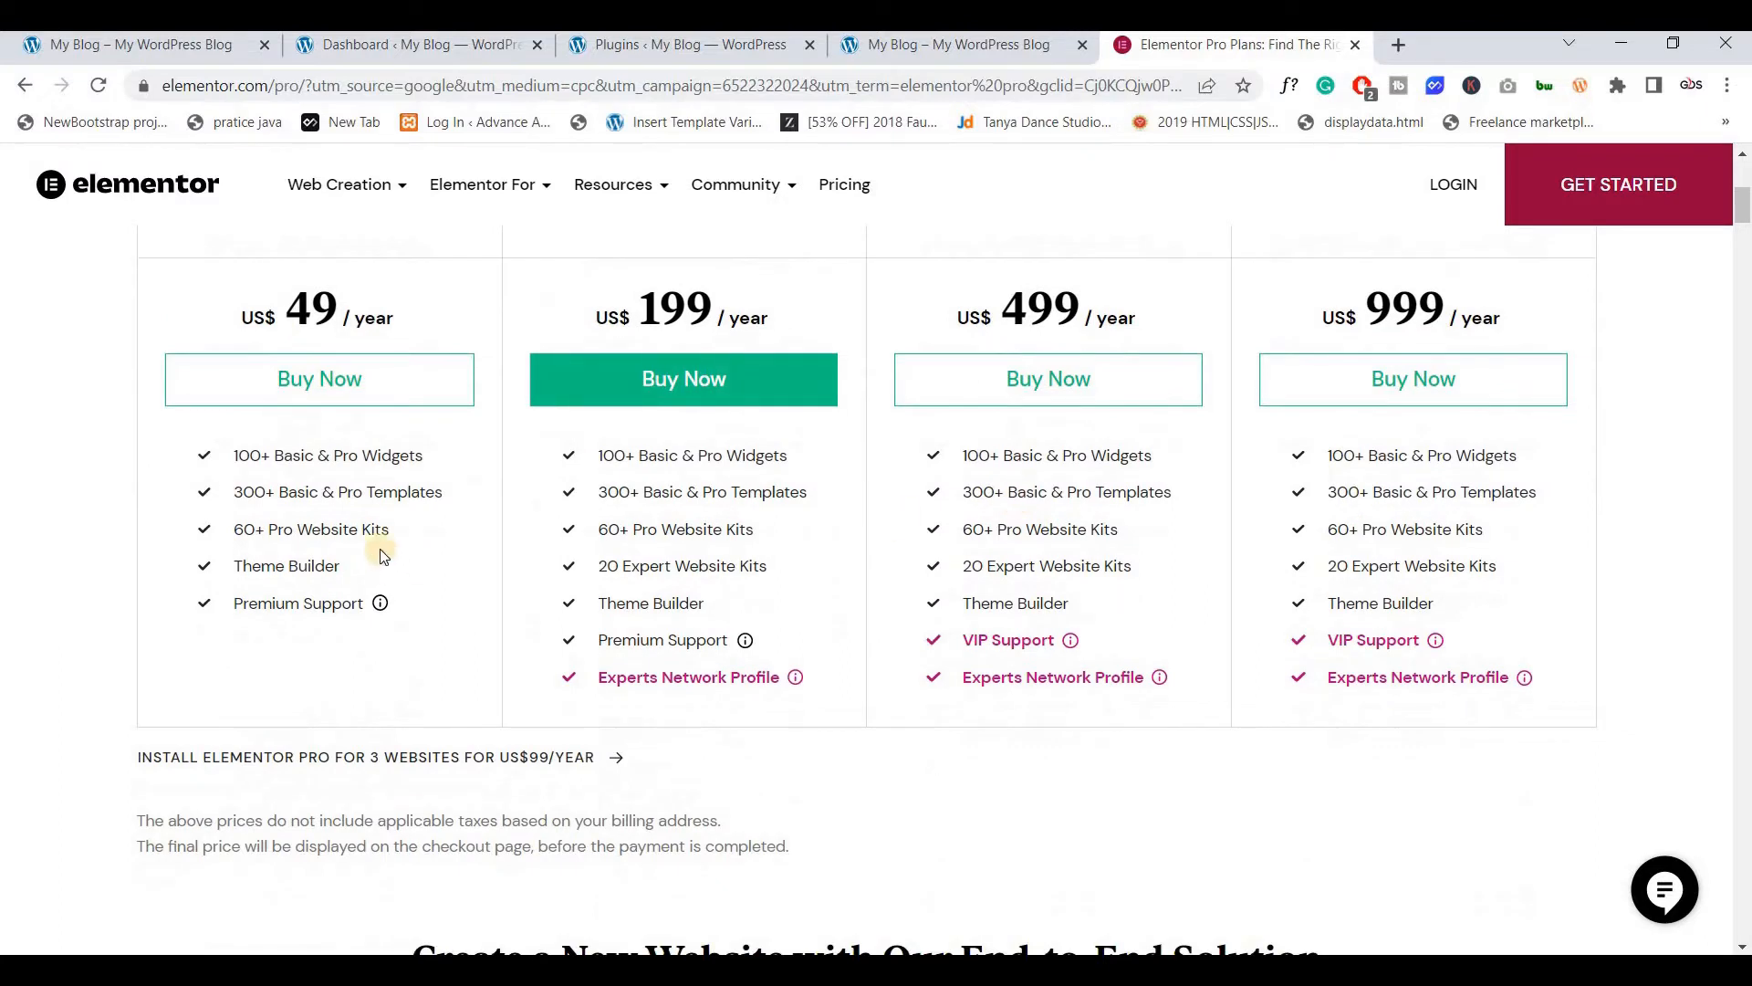
scroll(348, 487, "up", 1)
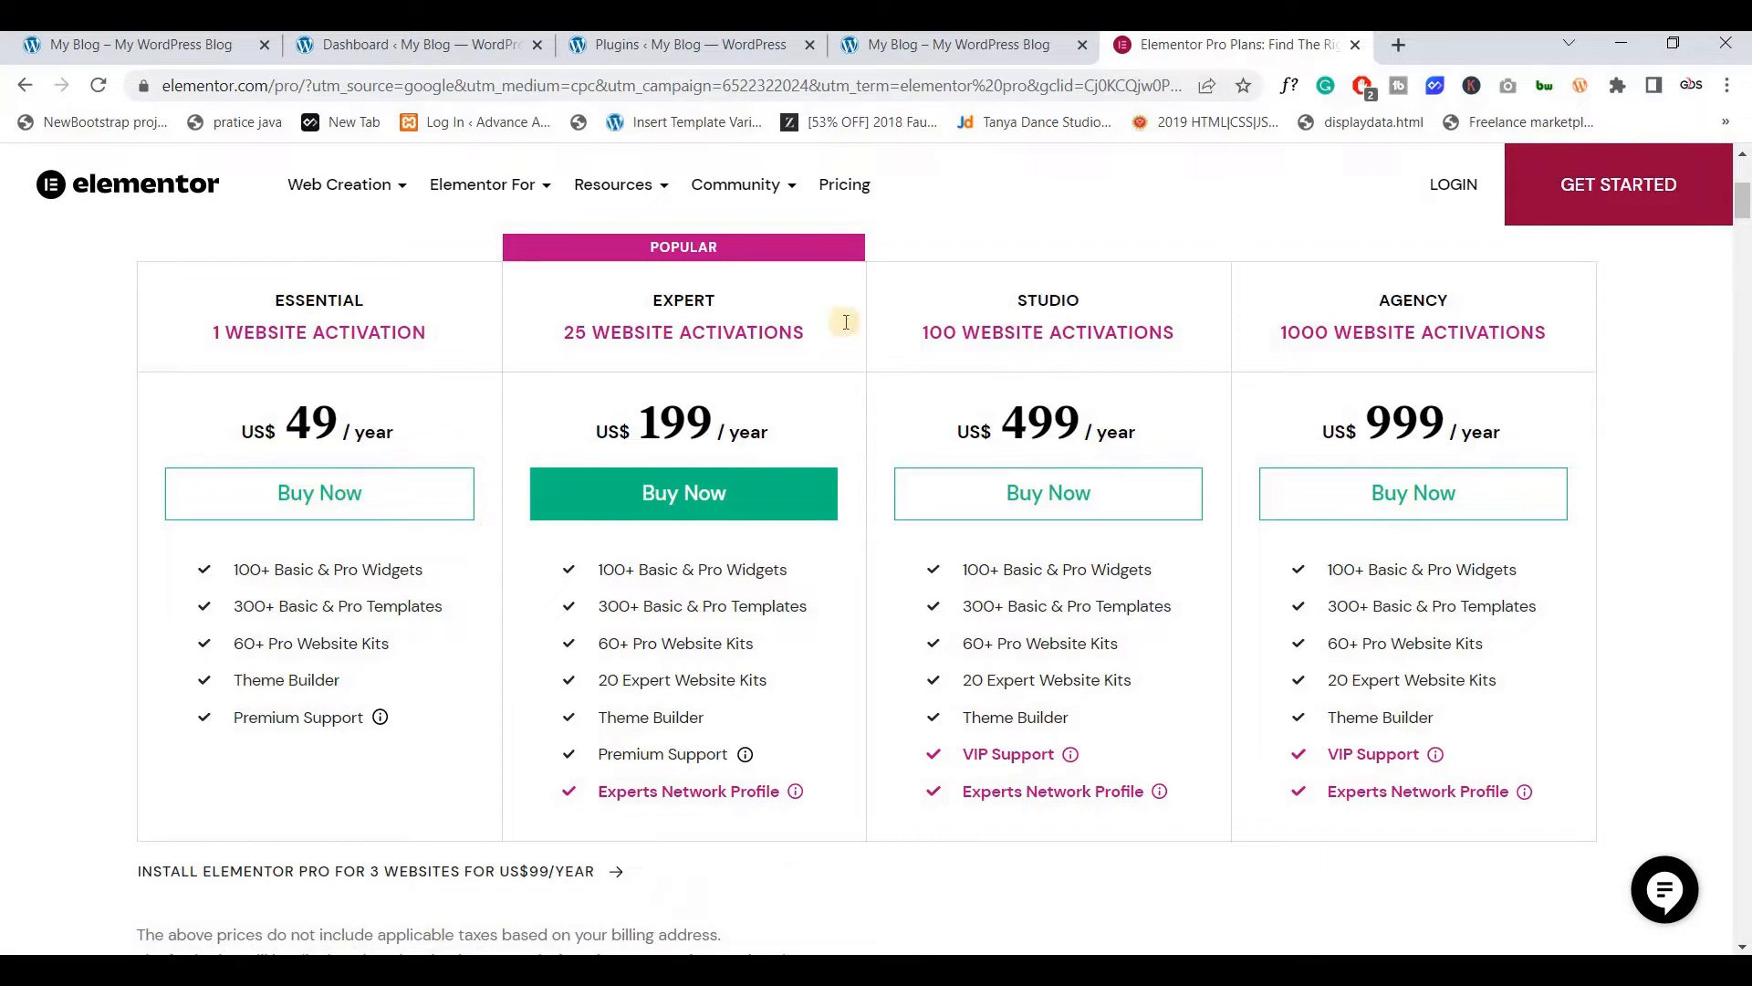
Close the Elementor tab and install Custom Post Type UI from Plugins > Add New
left_click(1355, 46)
left_click(705, 49)
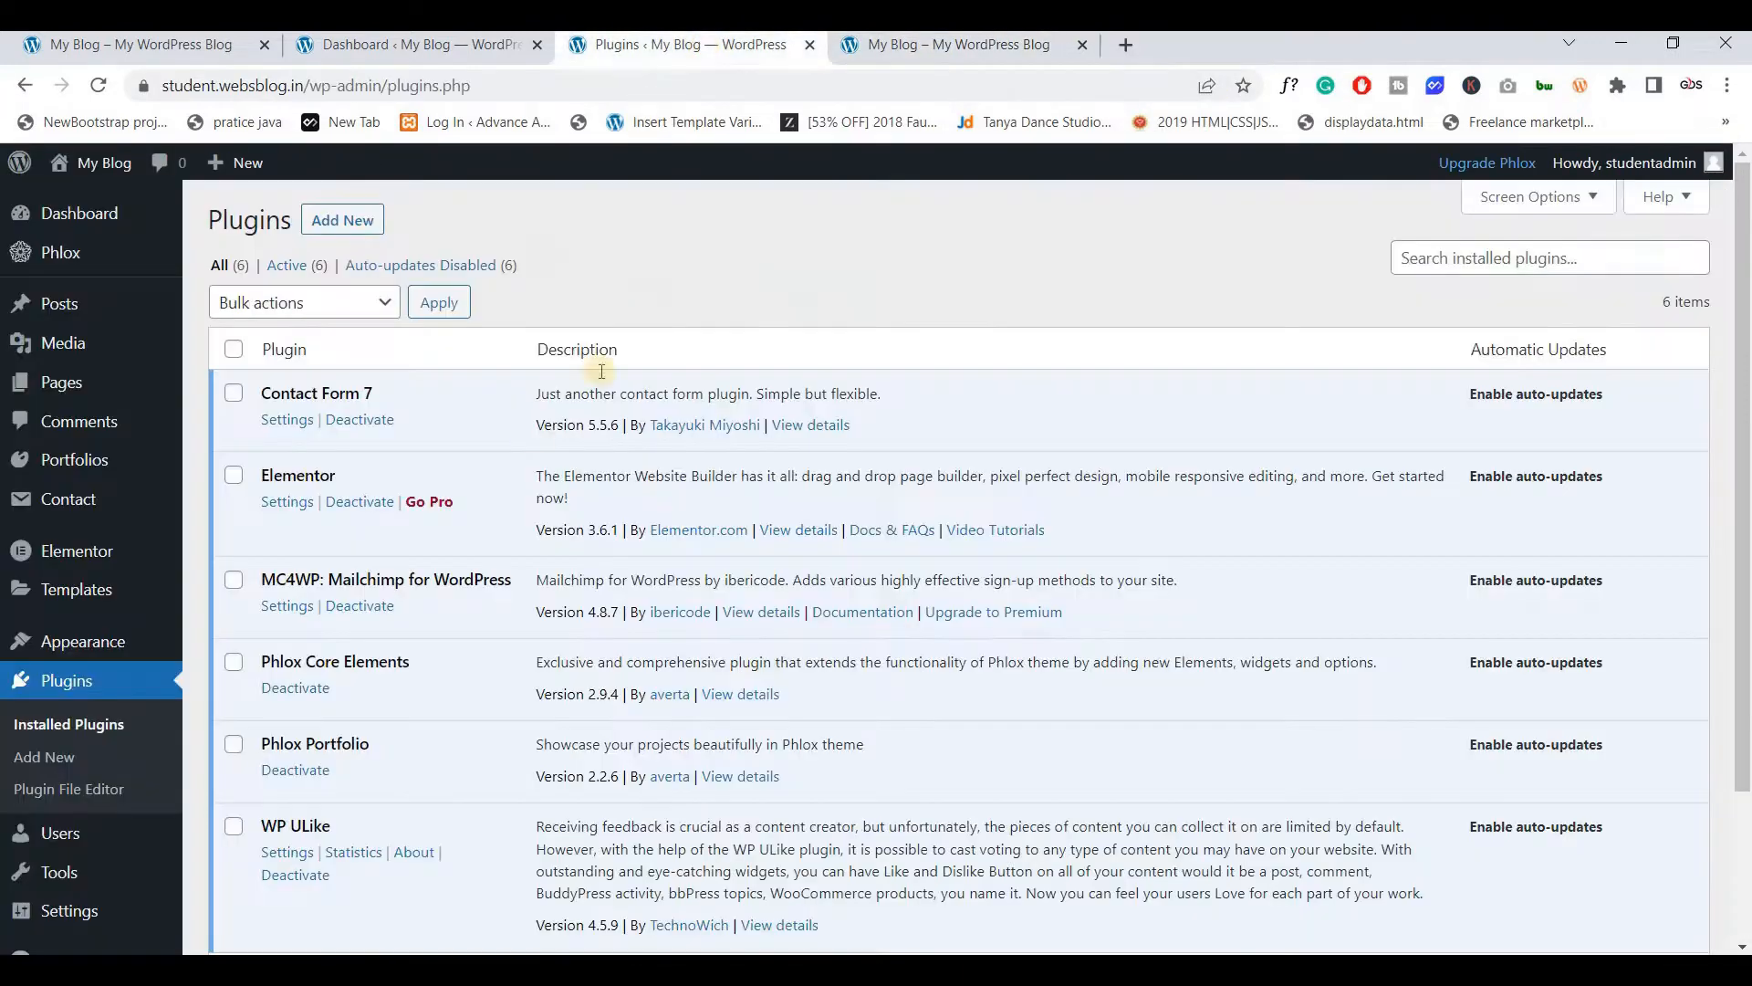
left_click(357, 221)
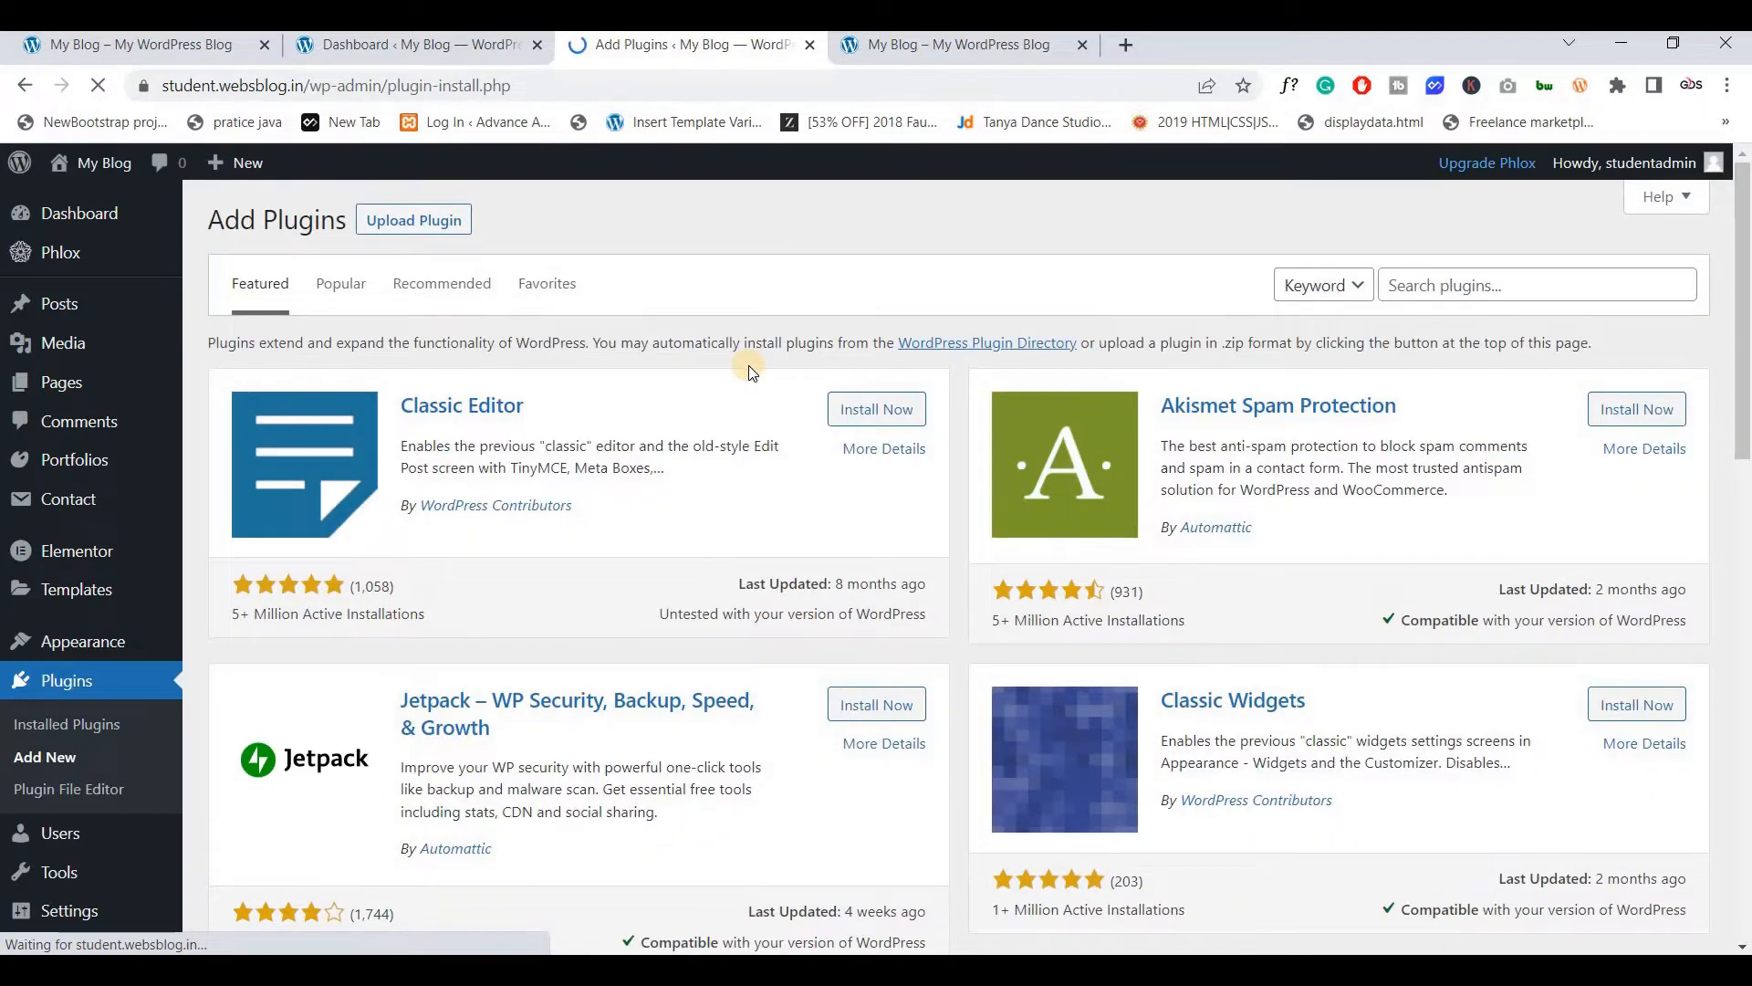
left_click(1435, 286)
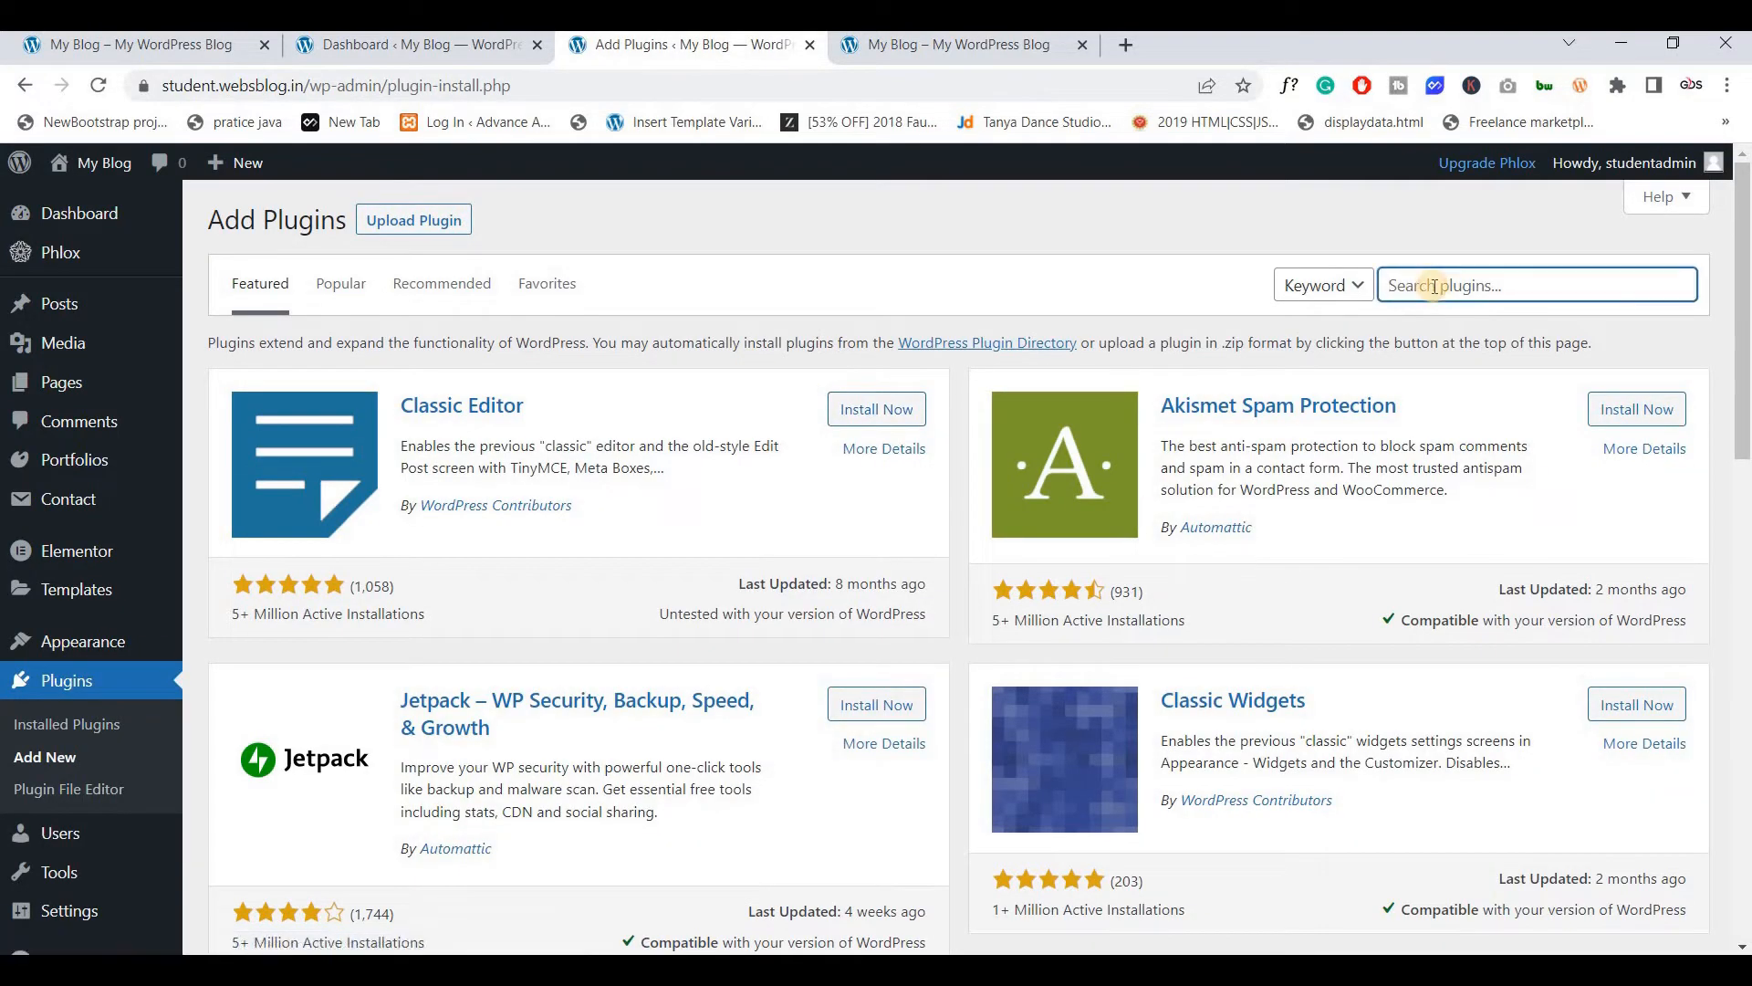
type("custom")
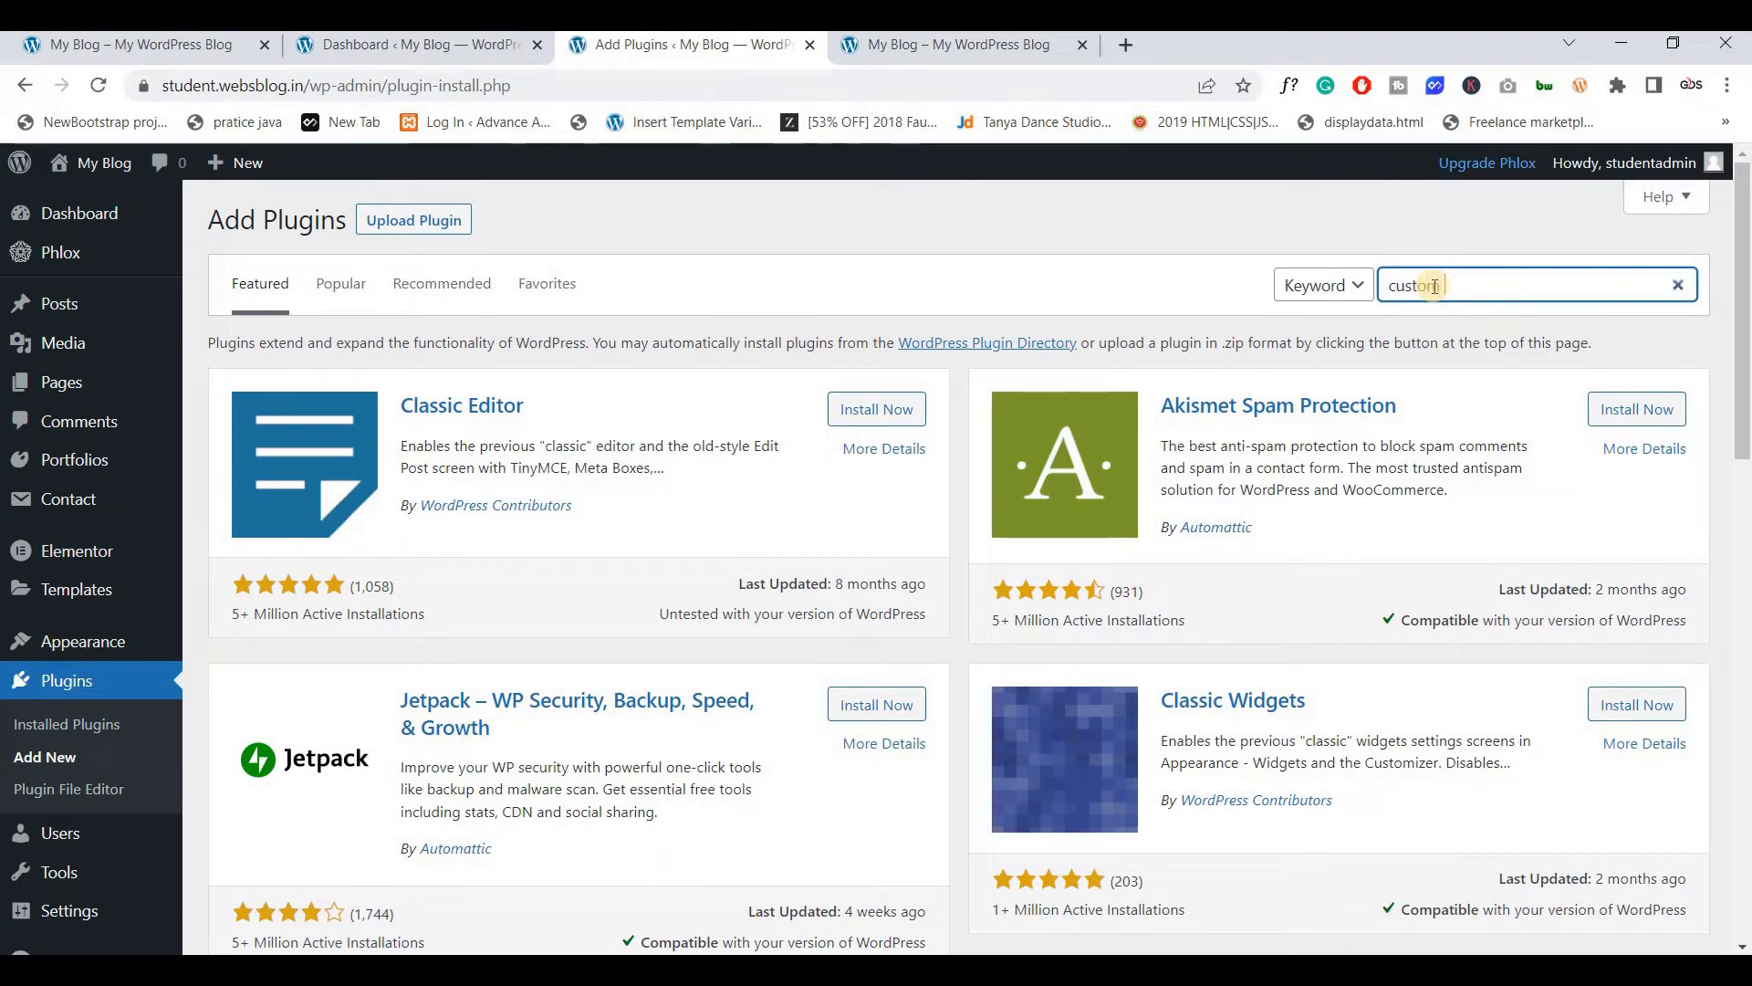
type(" post t")
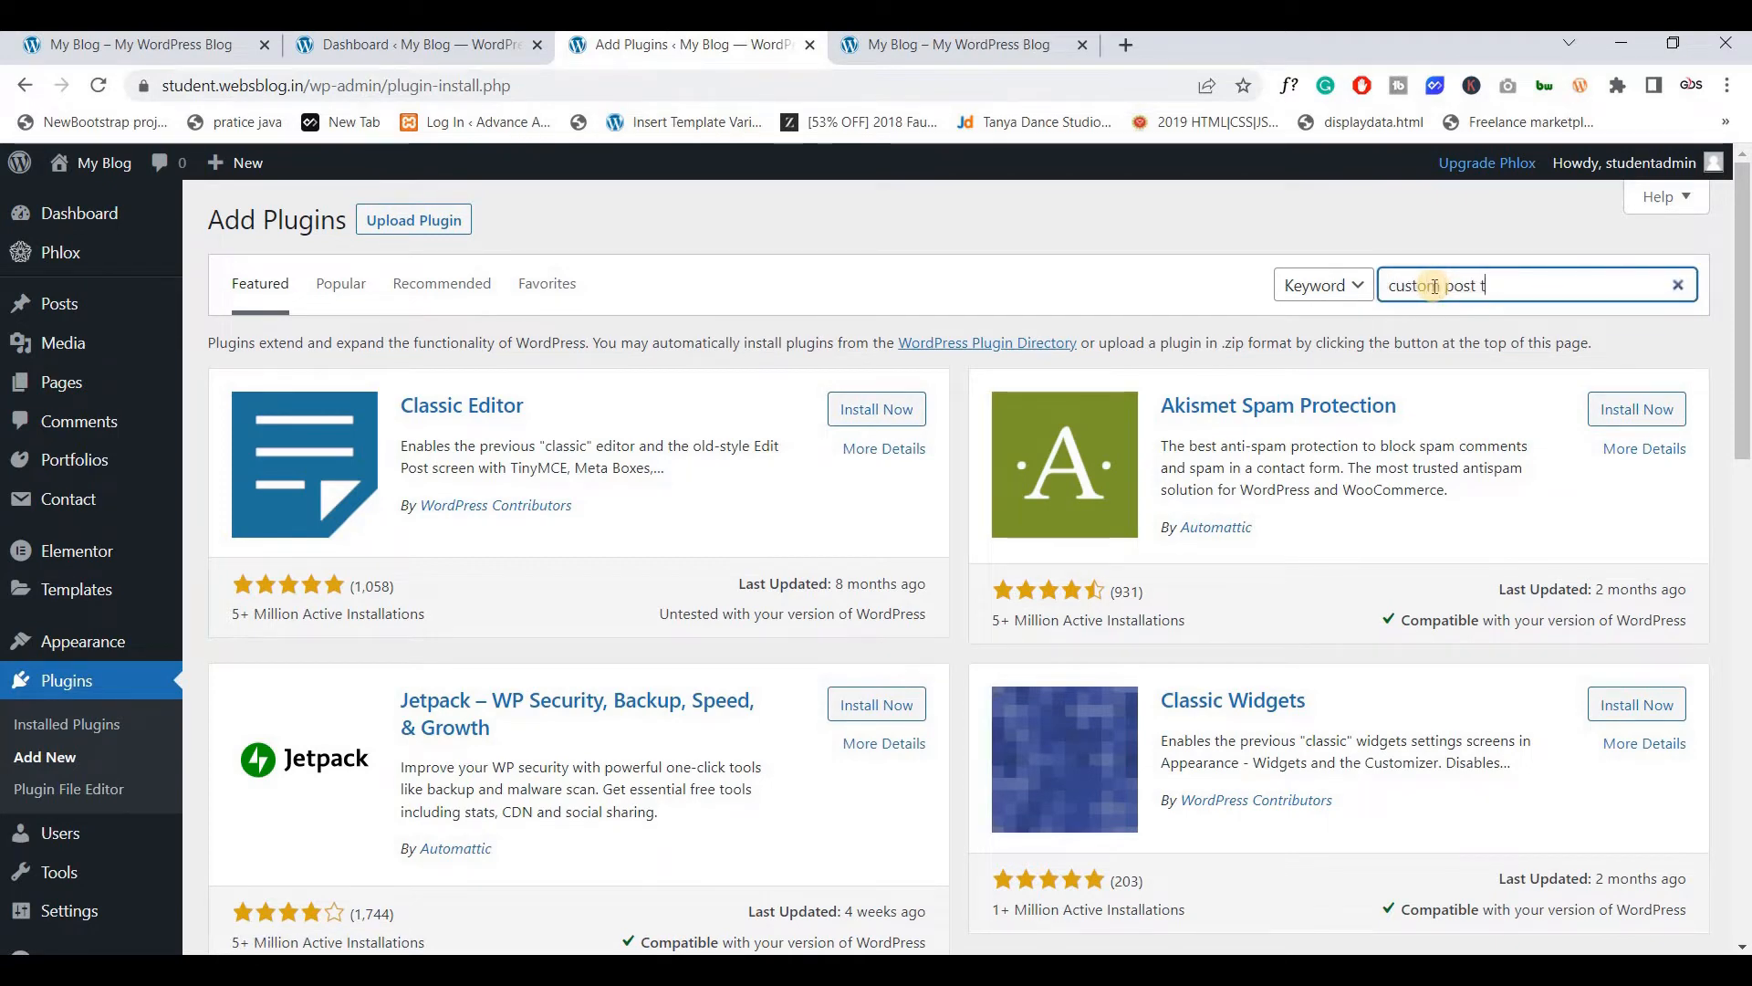
type("ype")
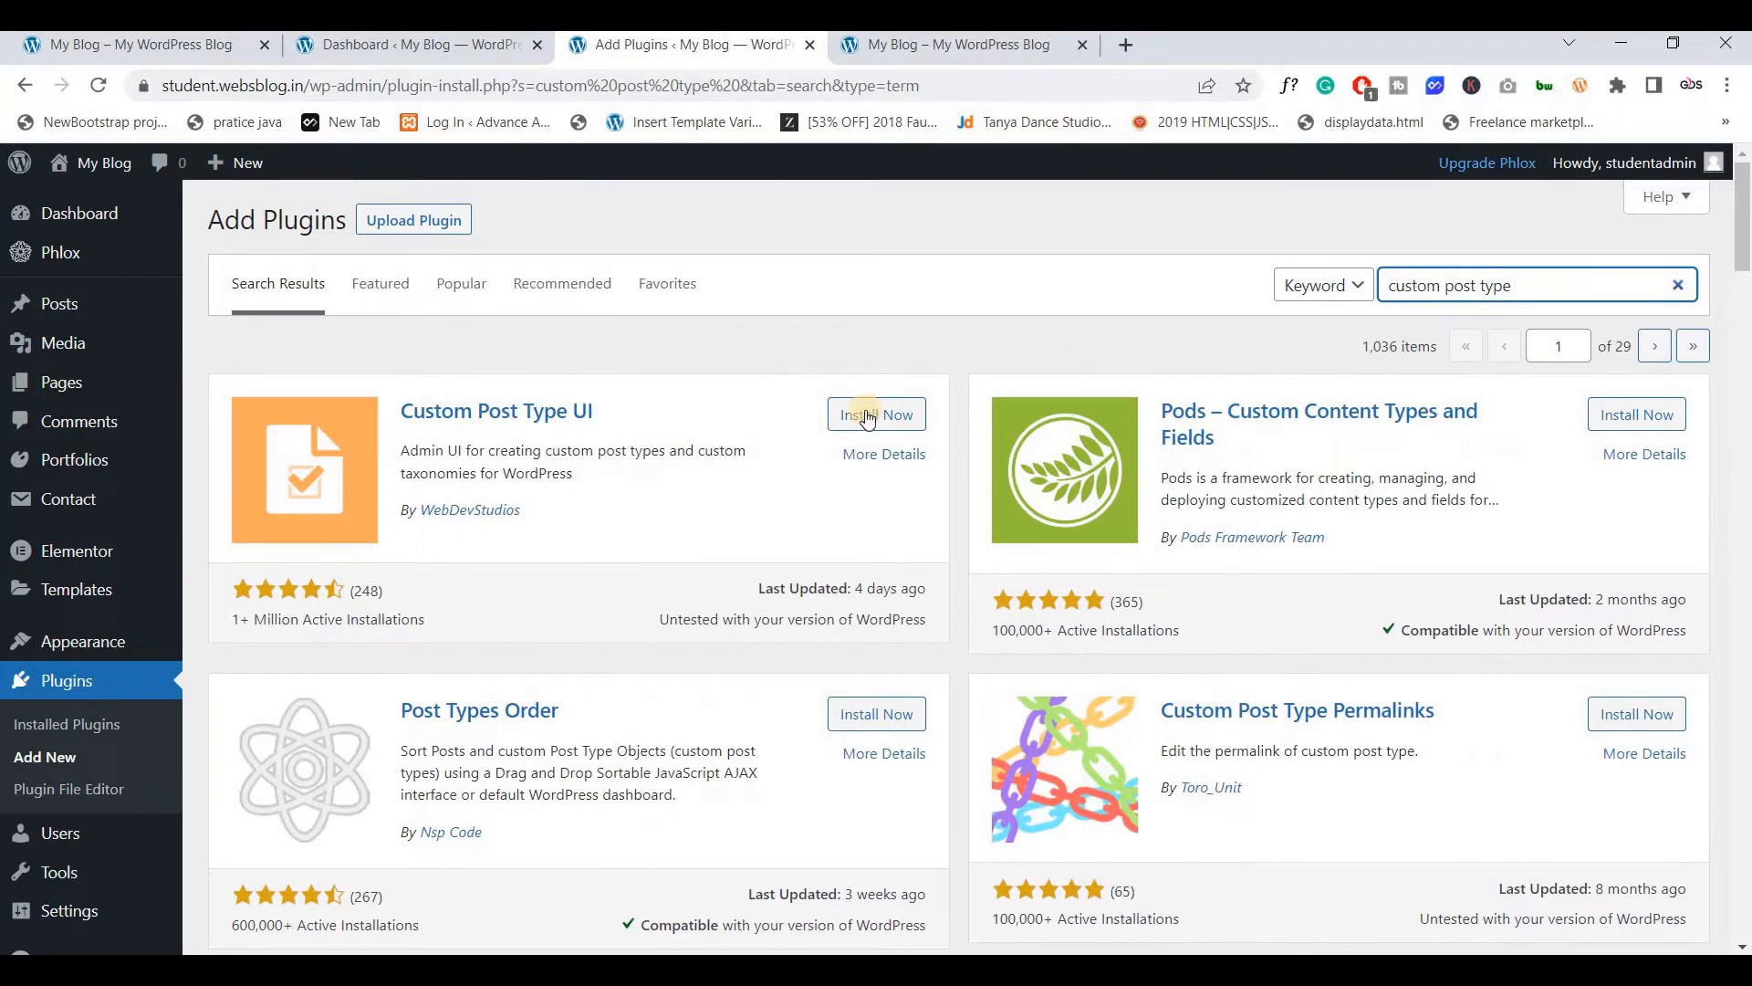
left_click(867, 418)
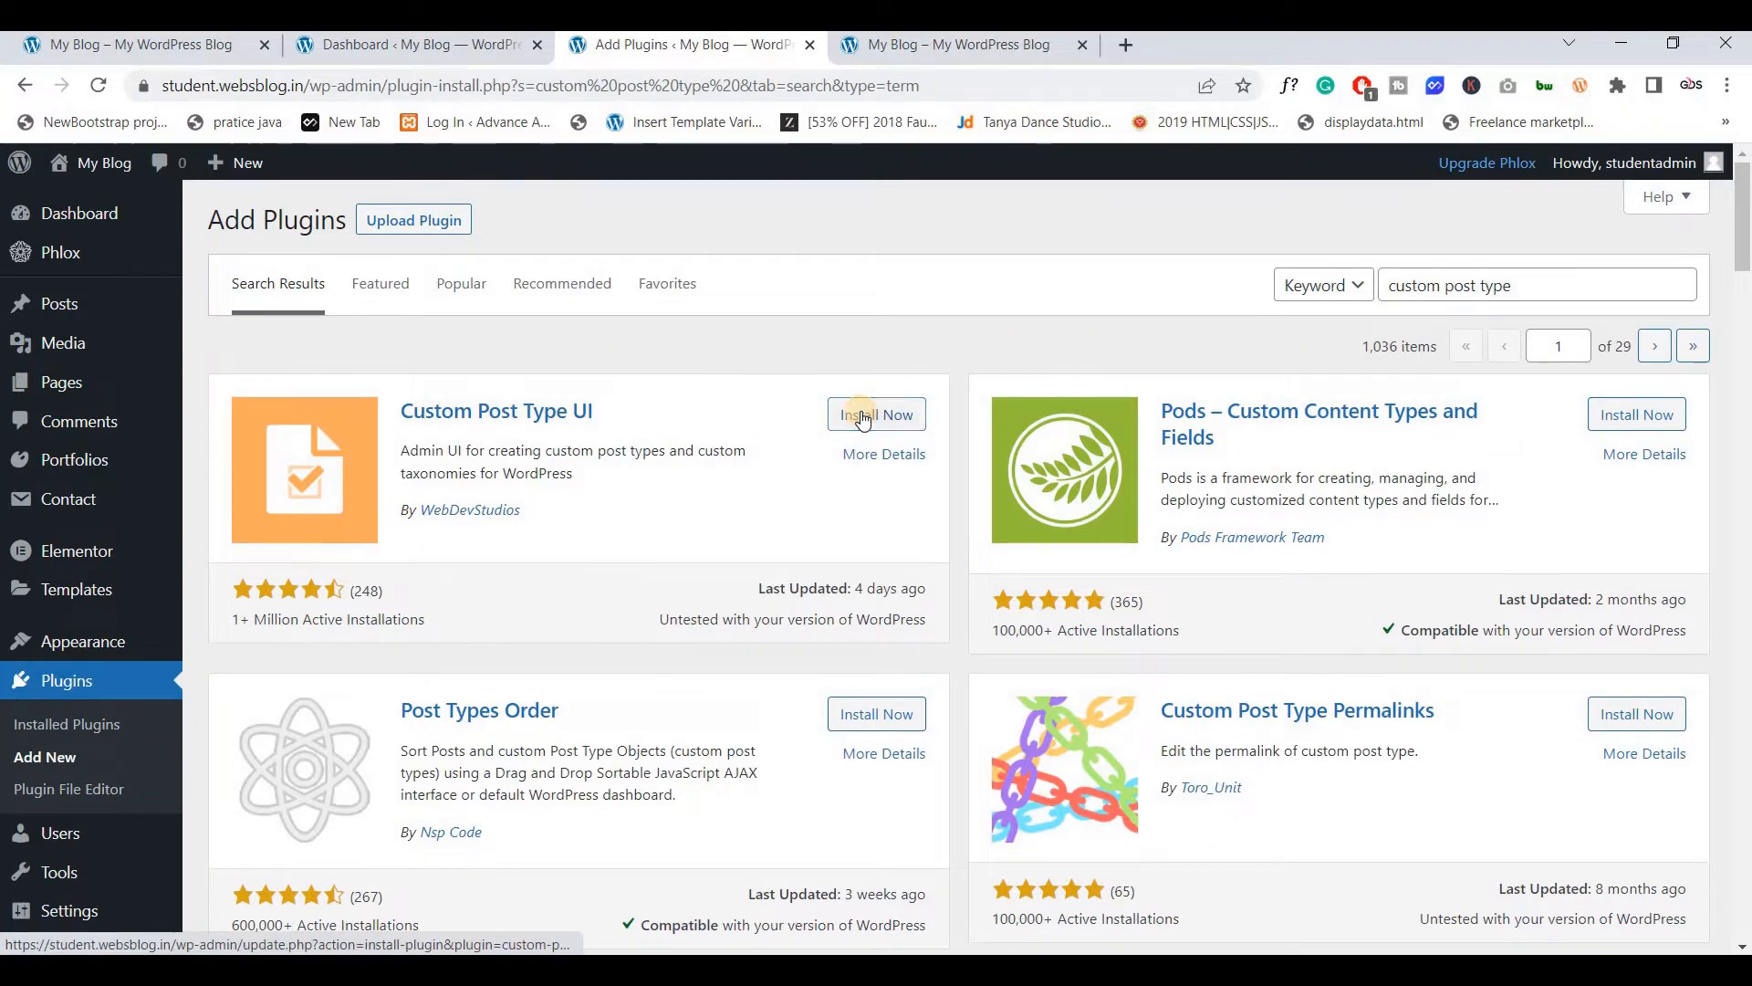
Search for 'ac' and install the Advanced Custom Fields plugin
triple_click(1428, 286)
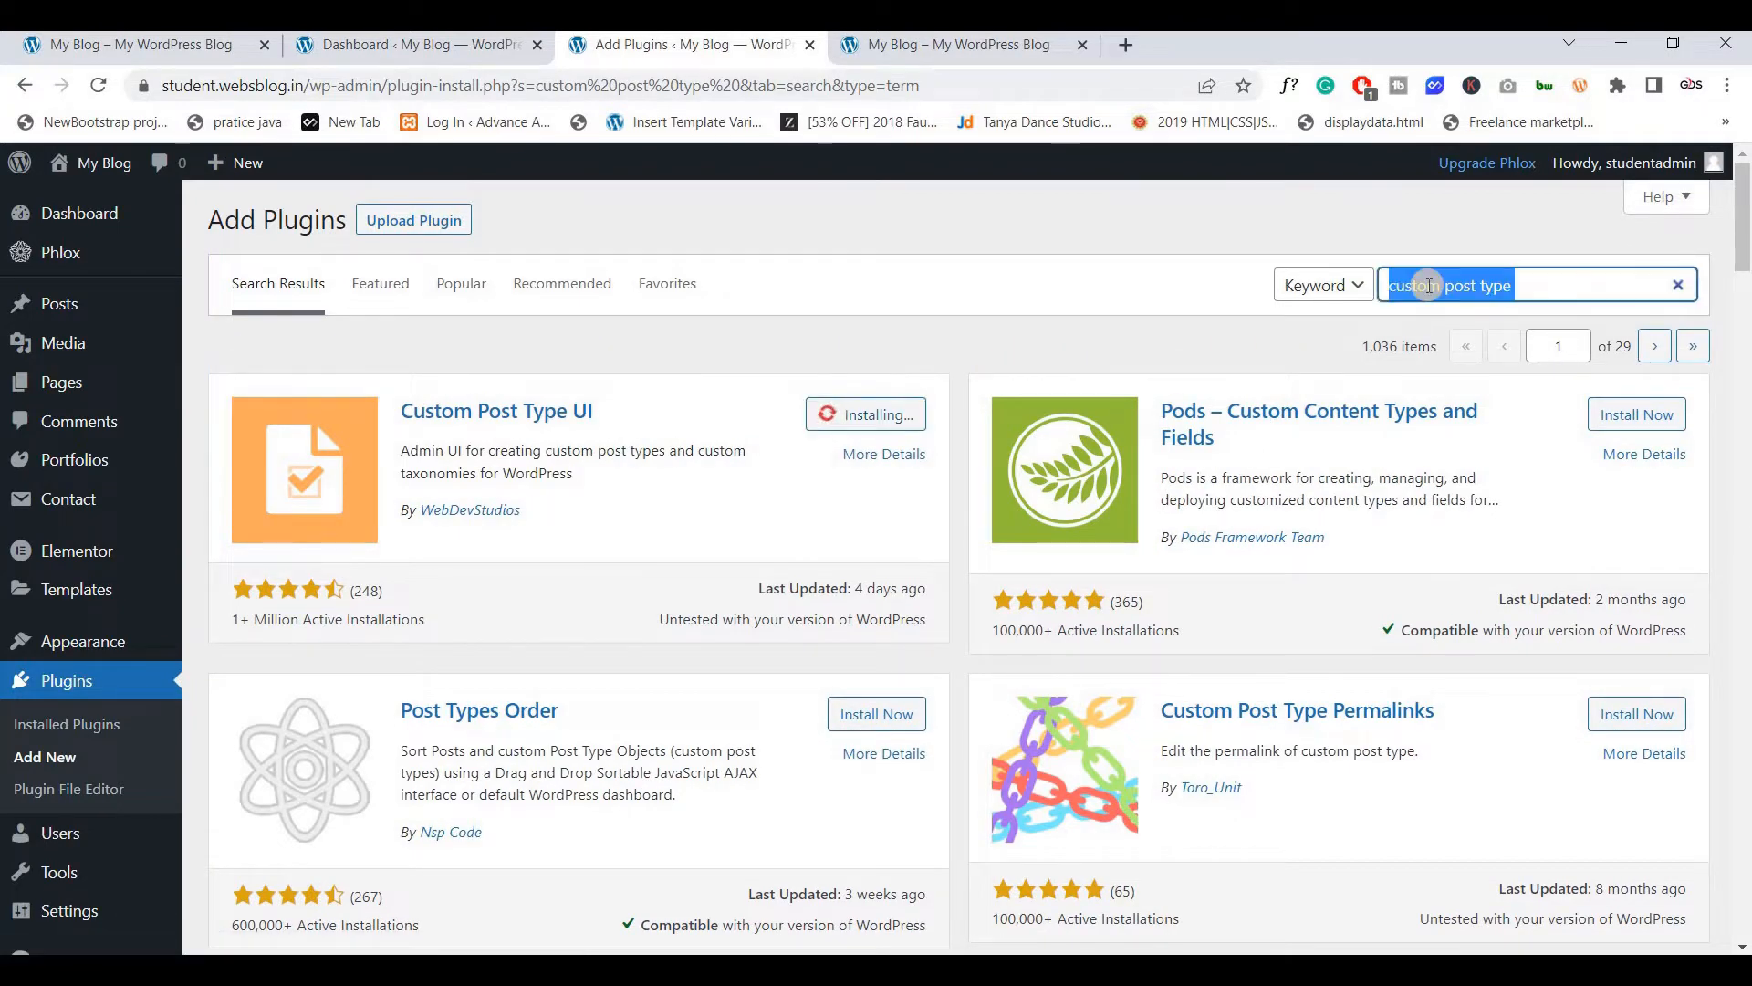
type("acf")
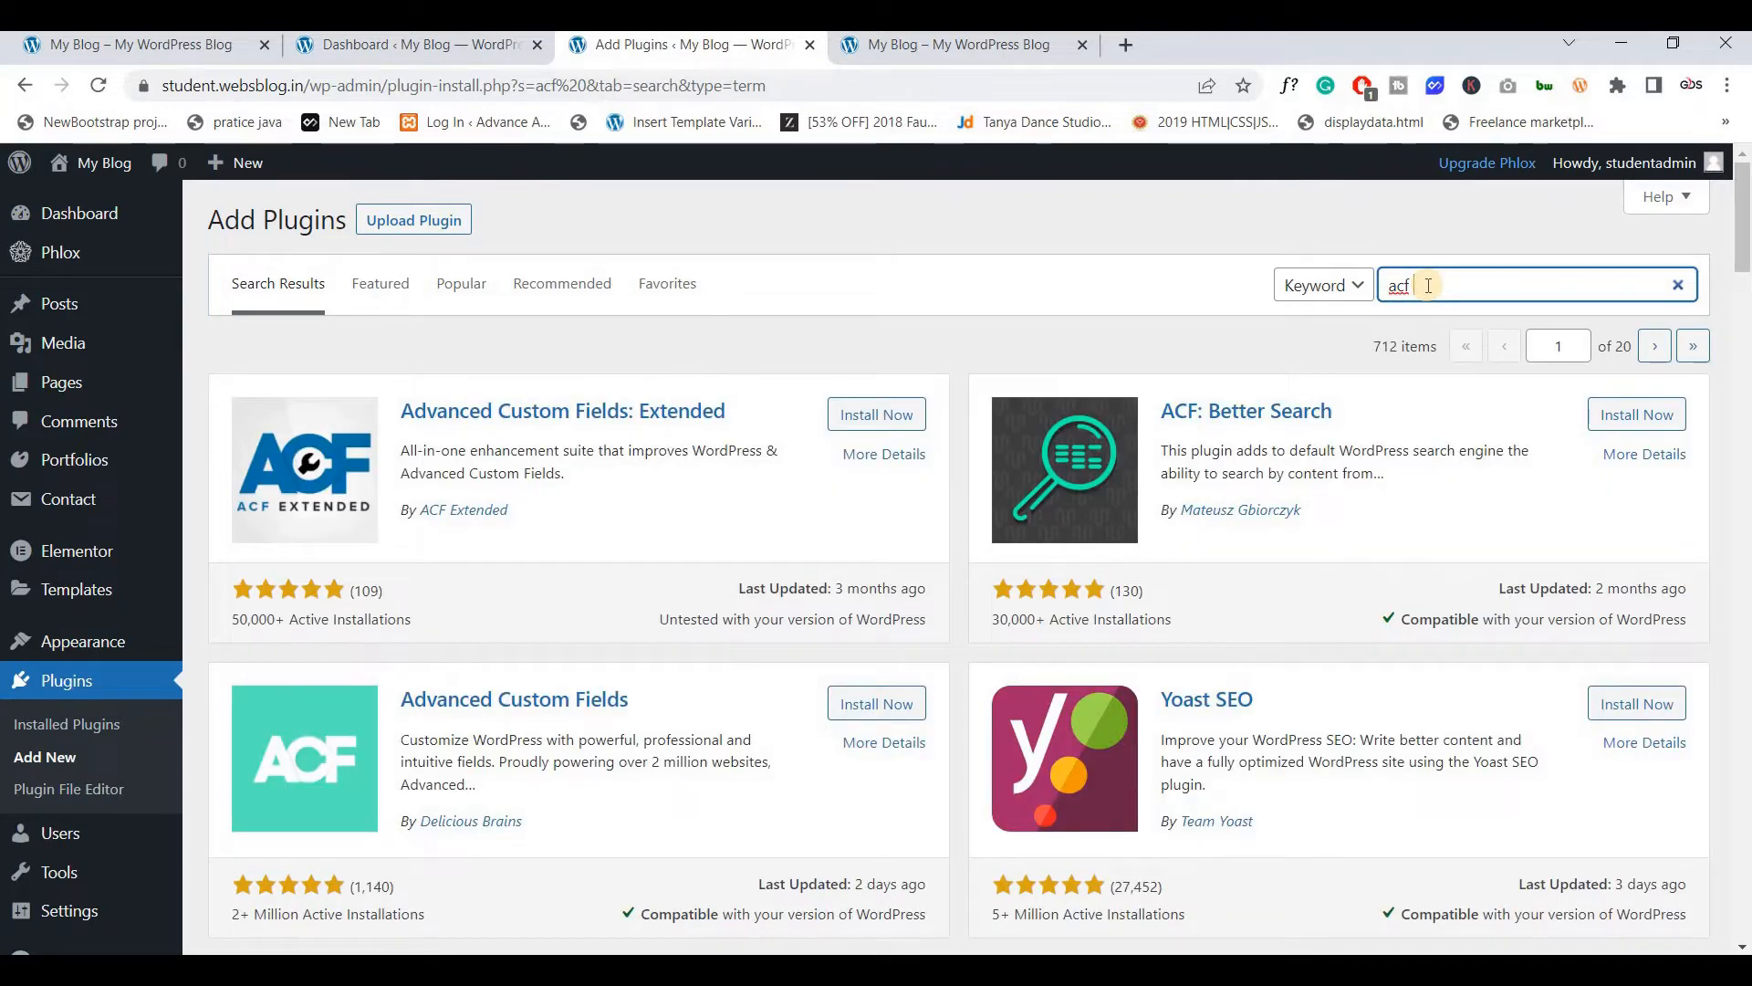
scroll(623, 575, "down", 1)
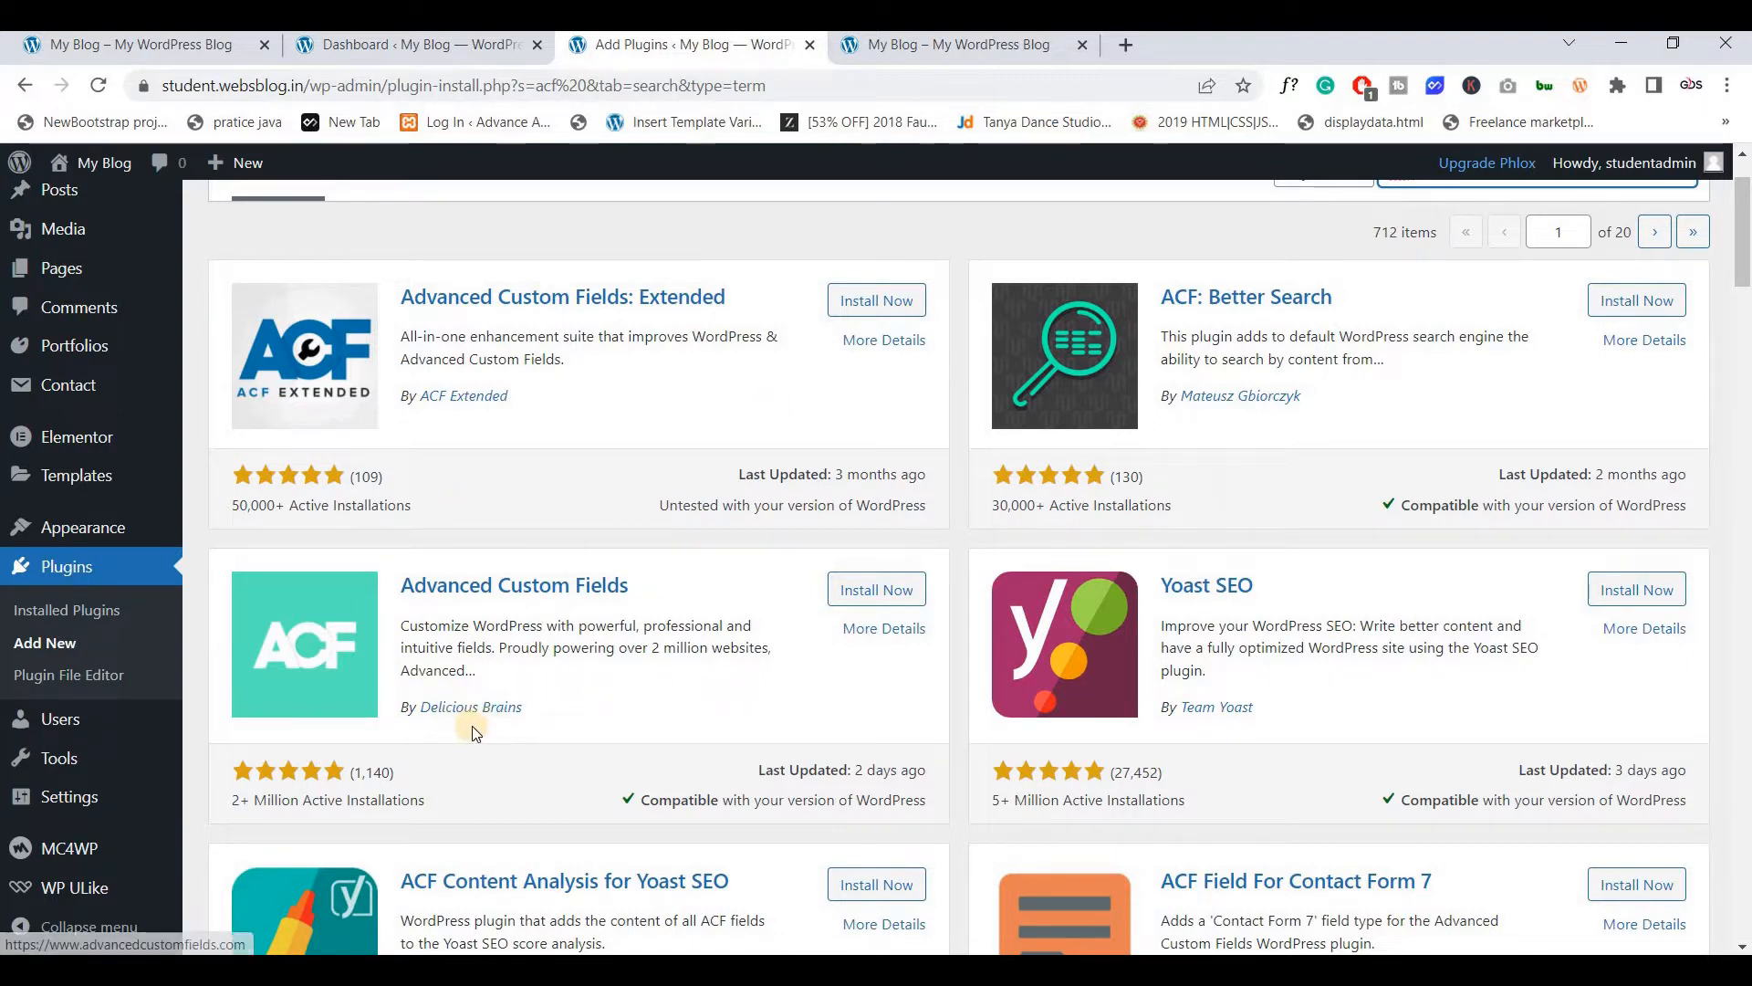
left_click(880, 592)
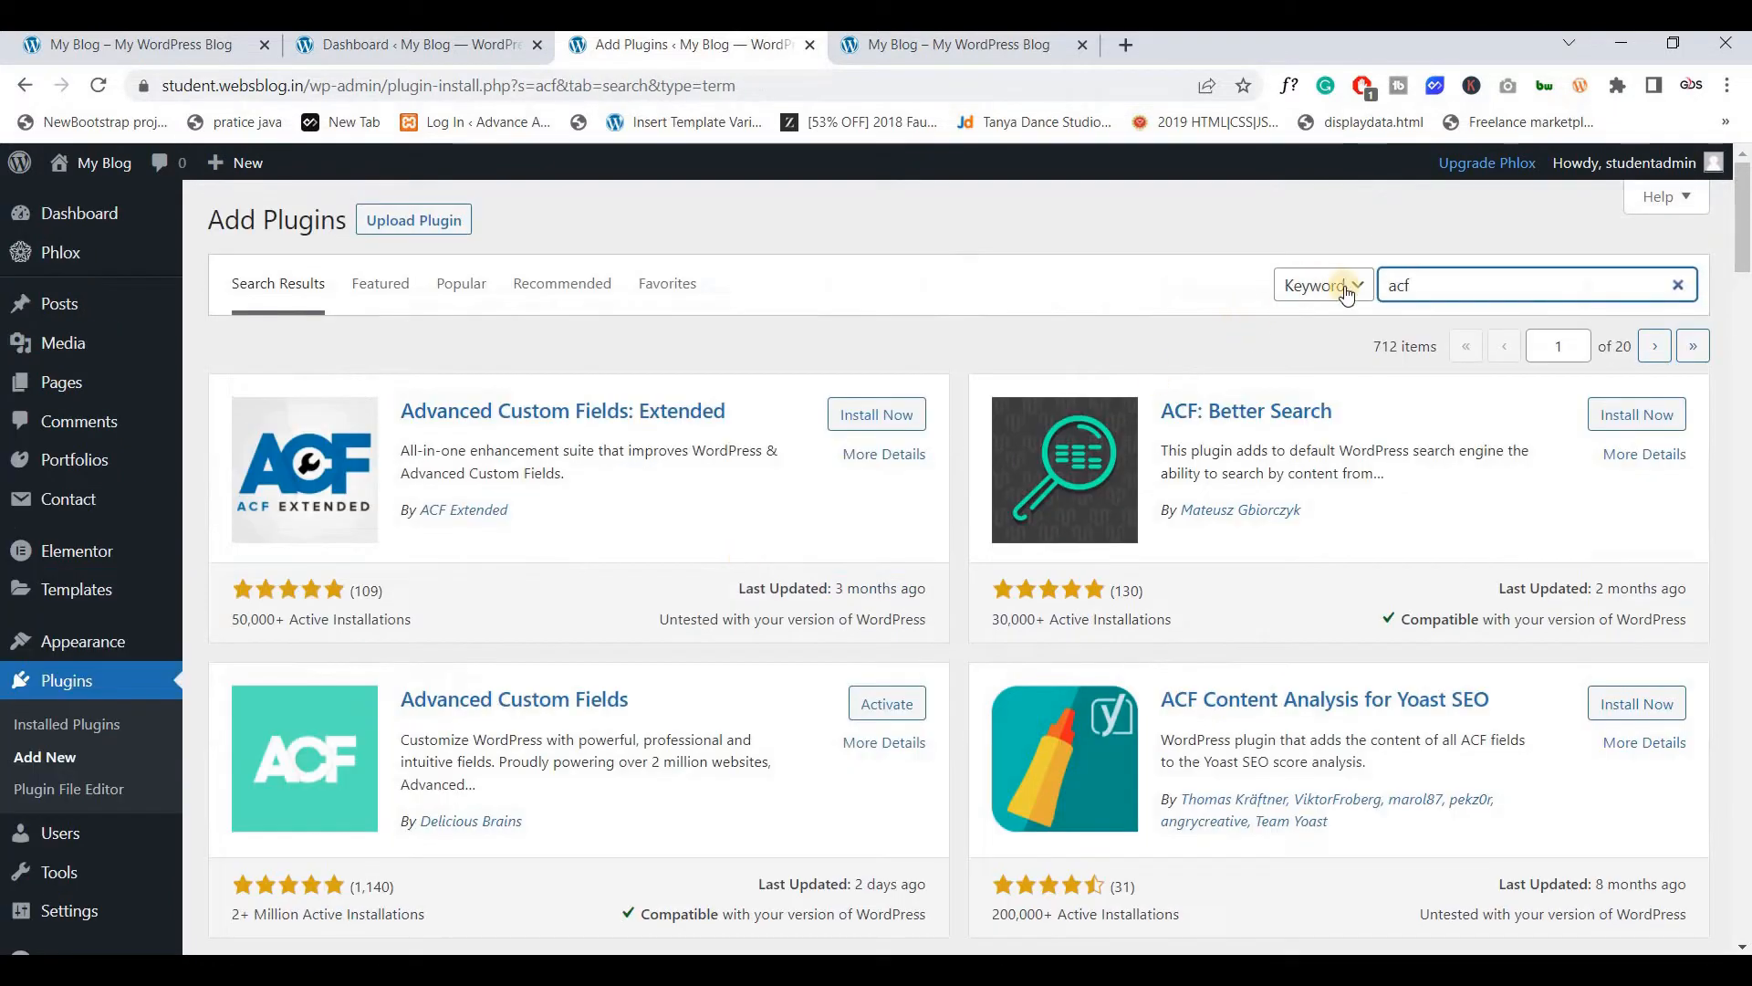
Install Relevanssi – A Better Search, then return to Installed Plugins
key("ctrl+a")
type("Relevanssi")
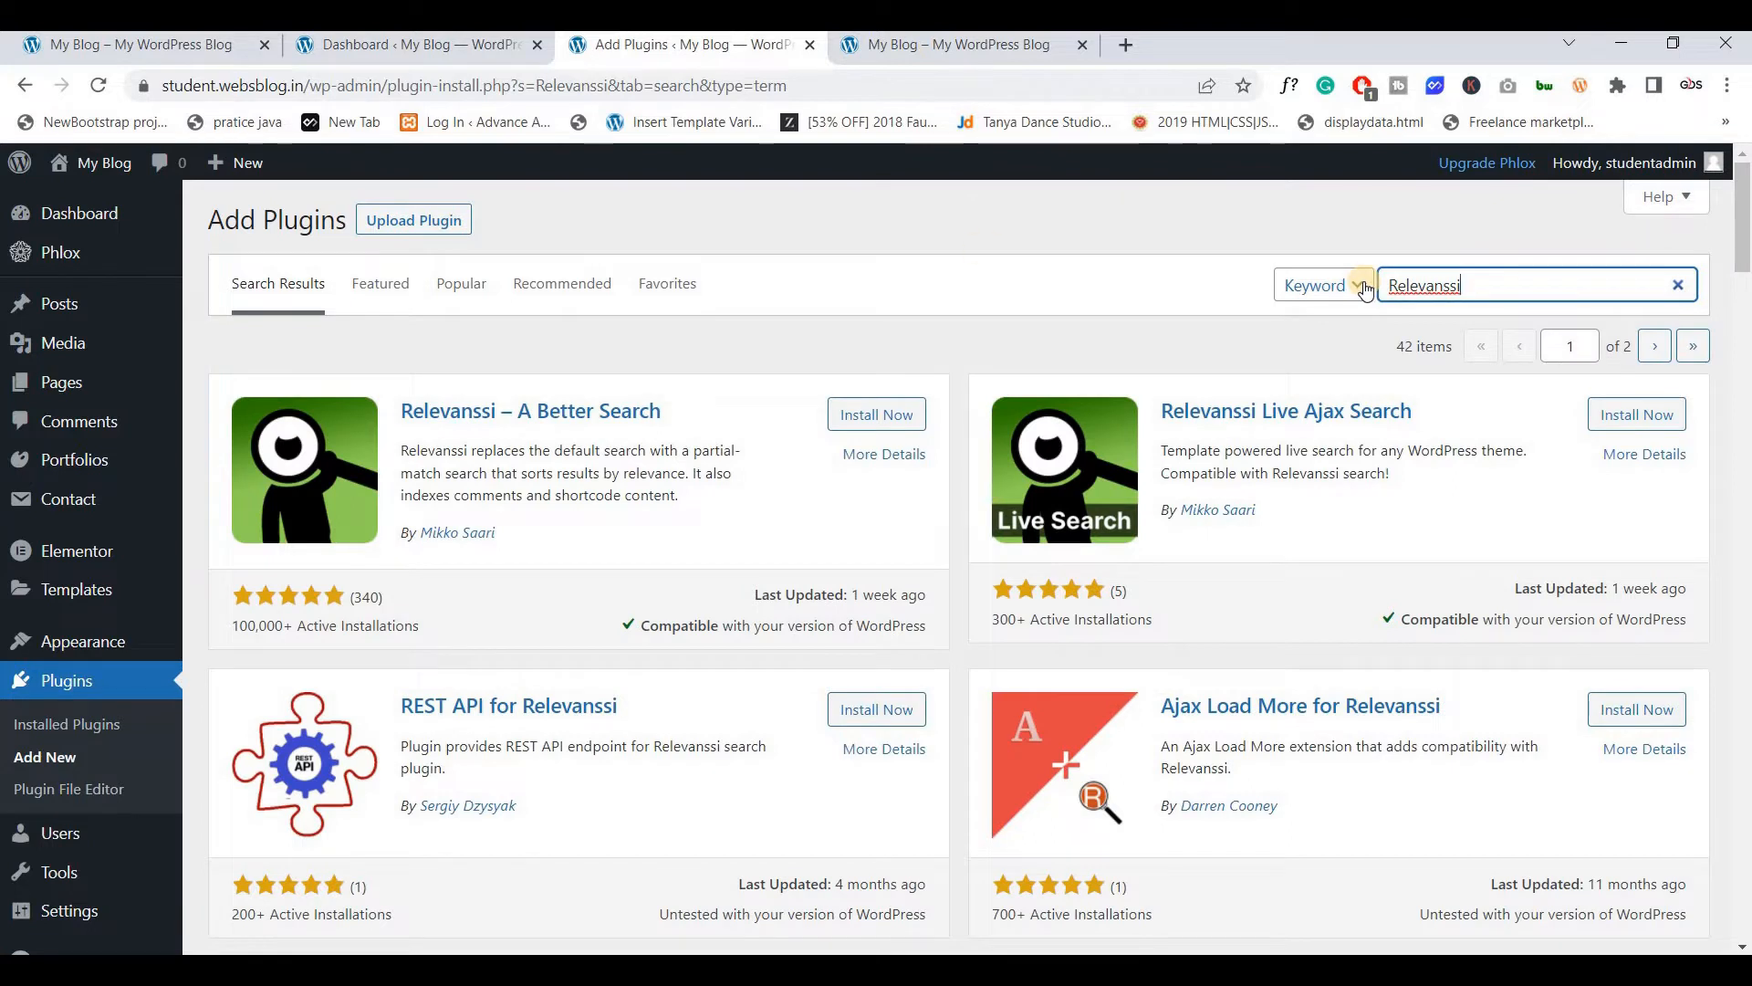
left_click(865, 425)
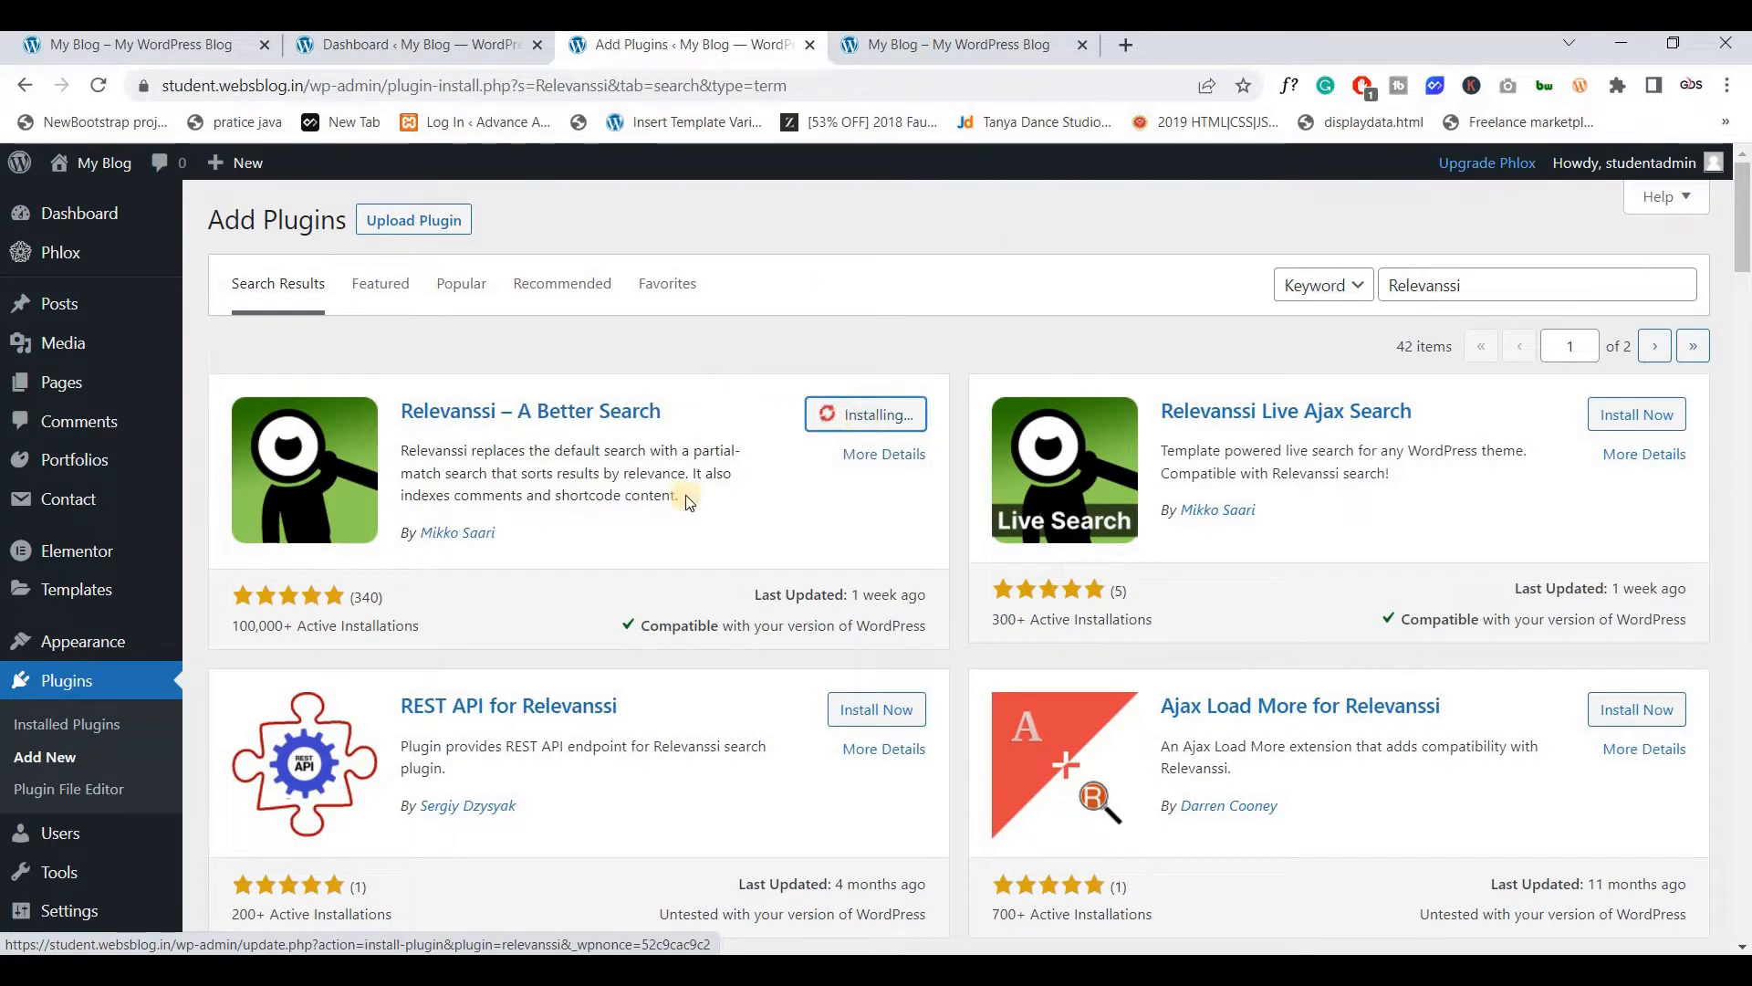
left_click(55, 687)
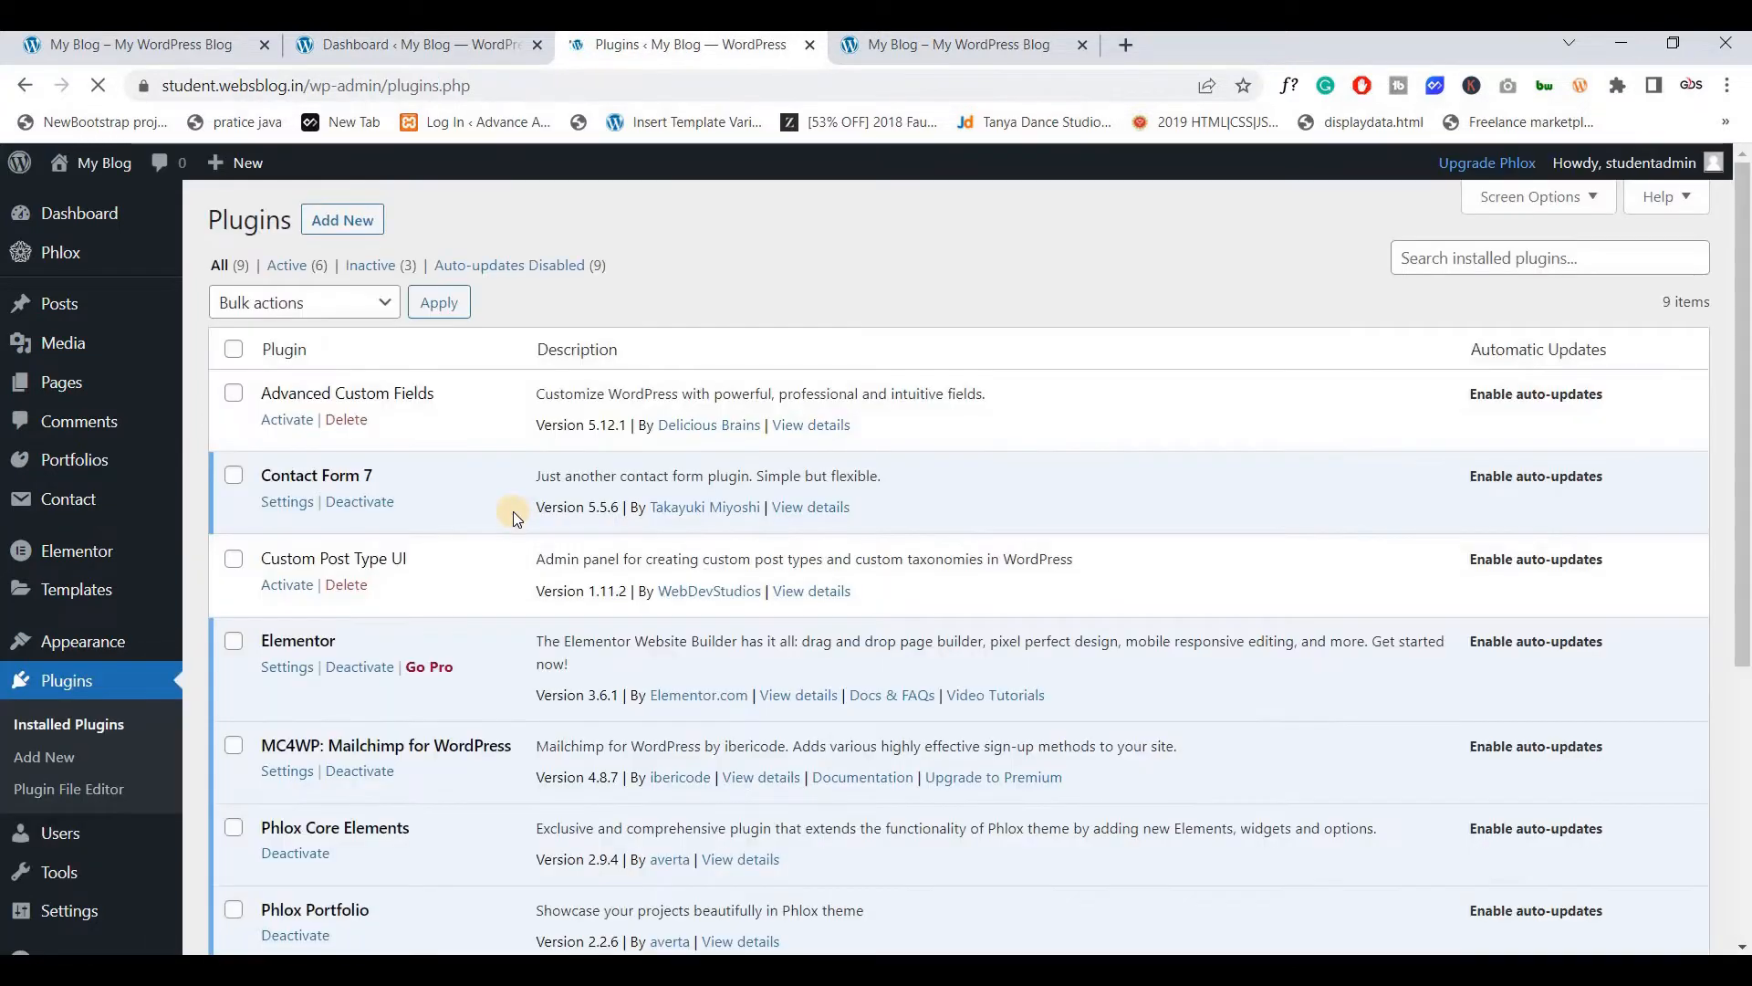
Bulk-activate all nine plugins, then switch to the plugins-4 folder in File Explorer
scroll(160, 310, "down", 1)
scroll(159, 310, "up", 1)
left_click(233, 348)
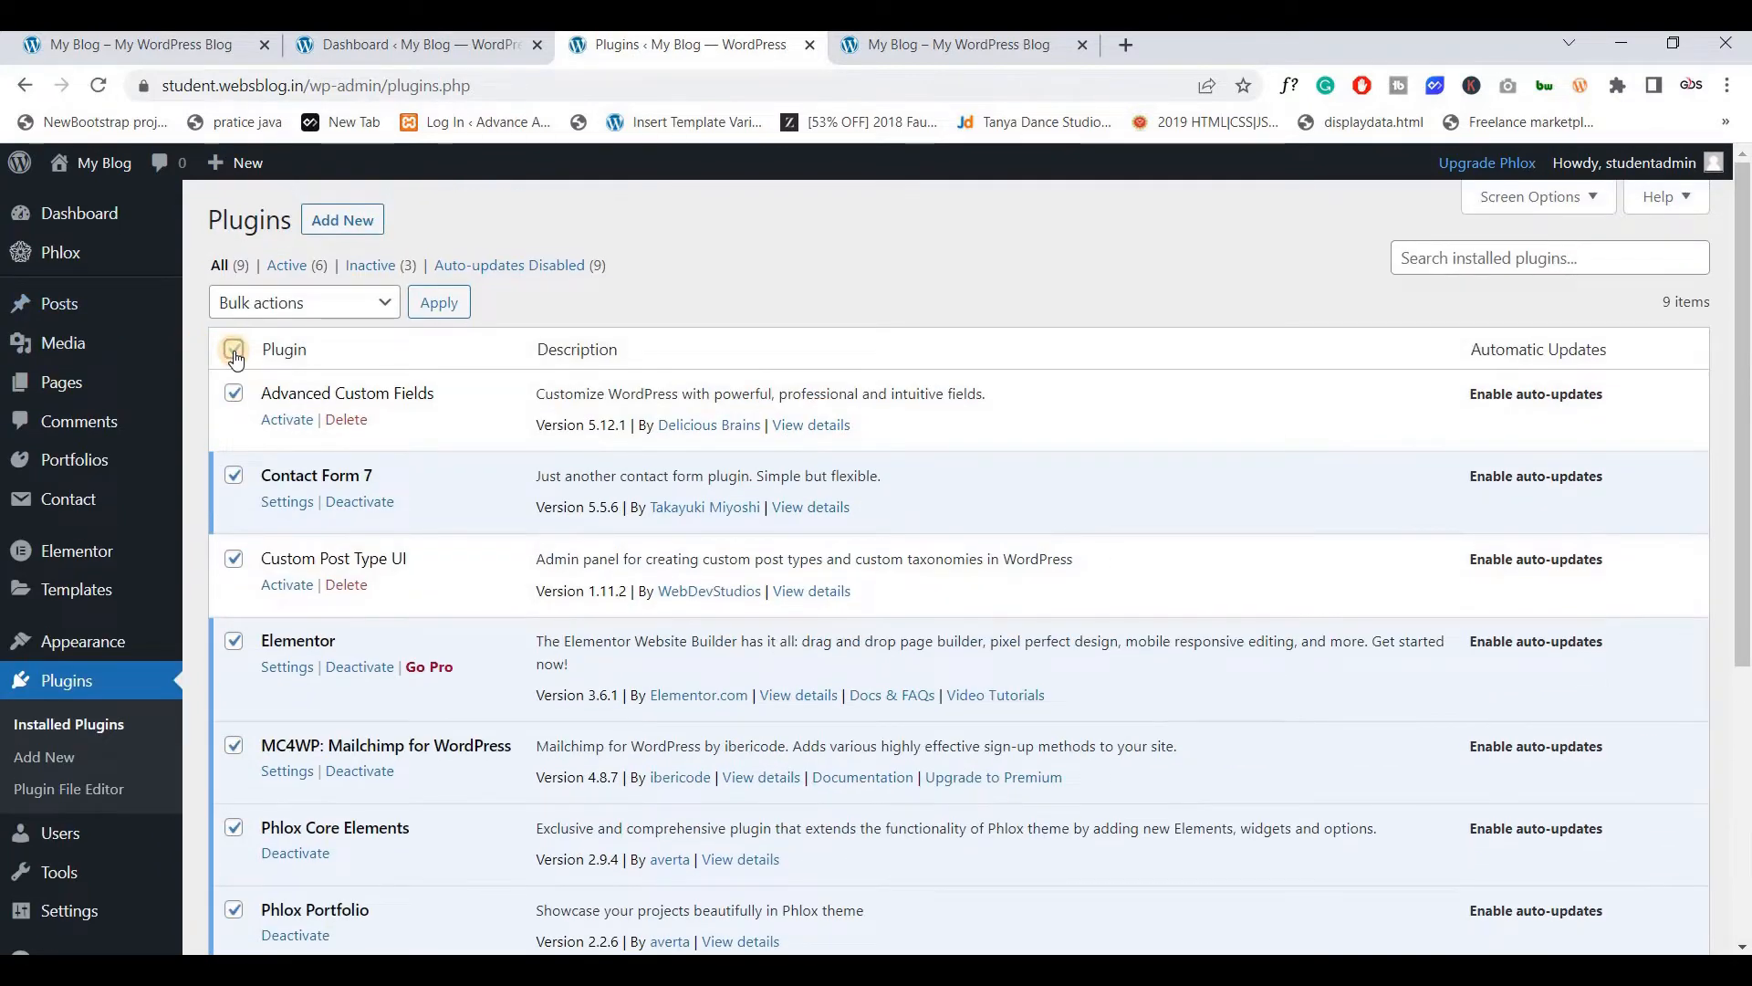
left_click(263, 311)
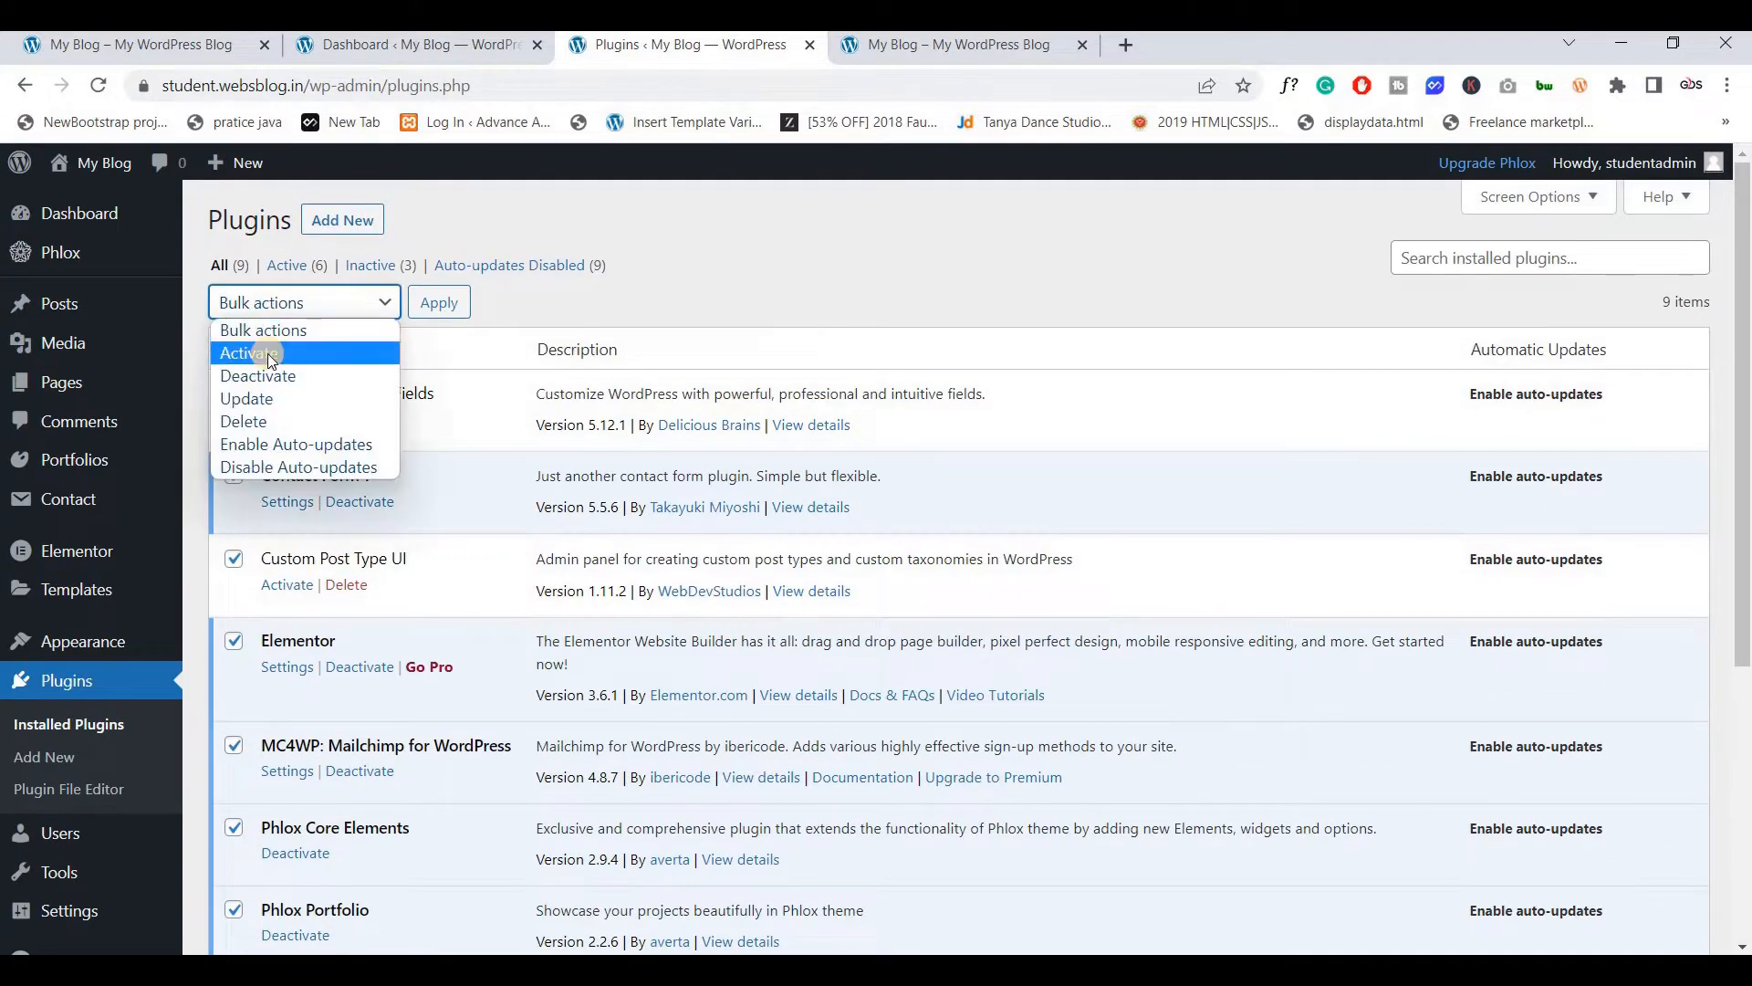
left_click(266, 353)
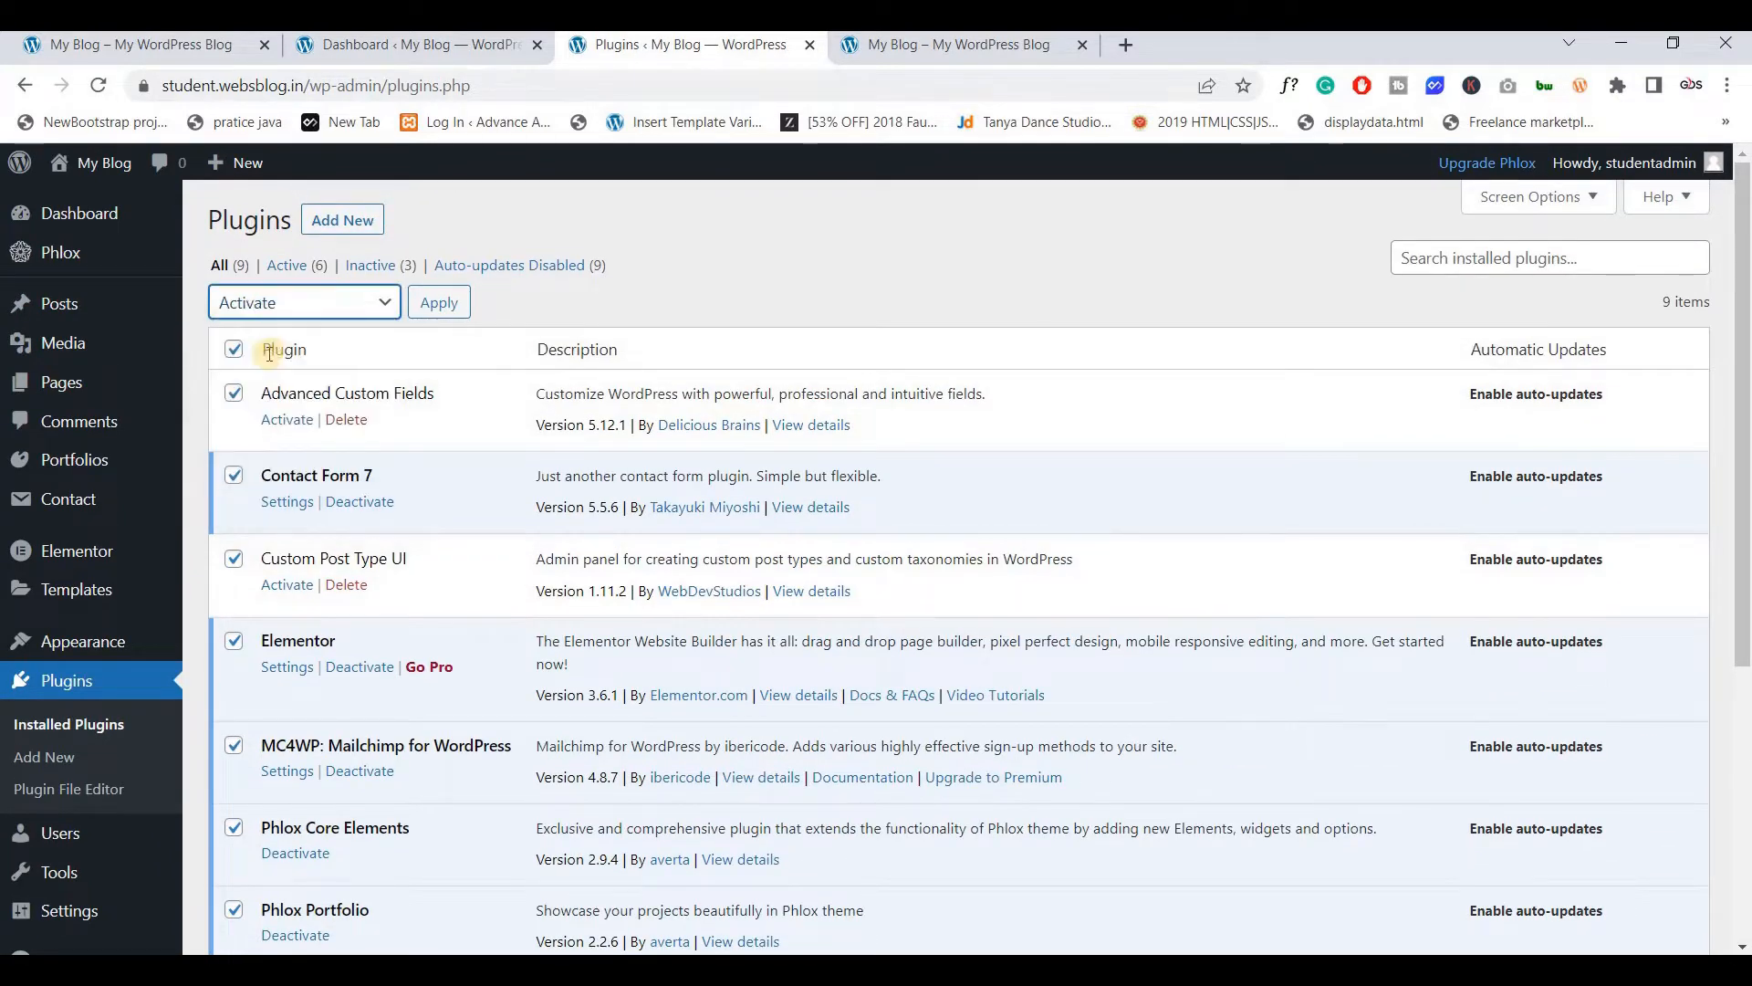
left_click(442, 309)
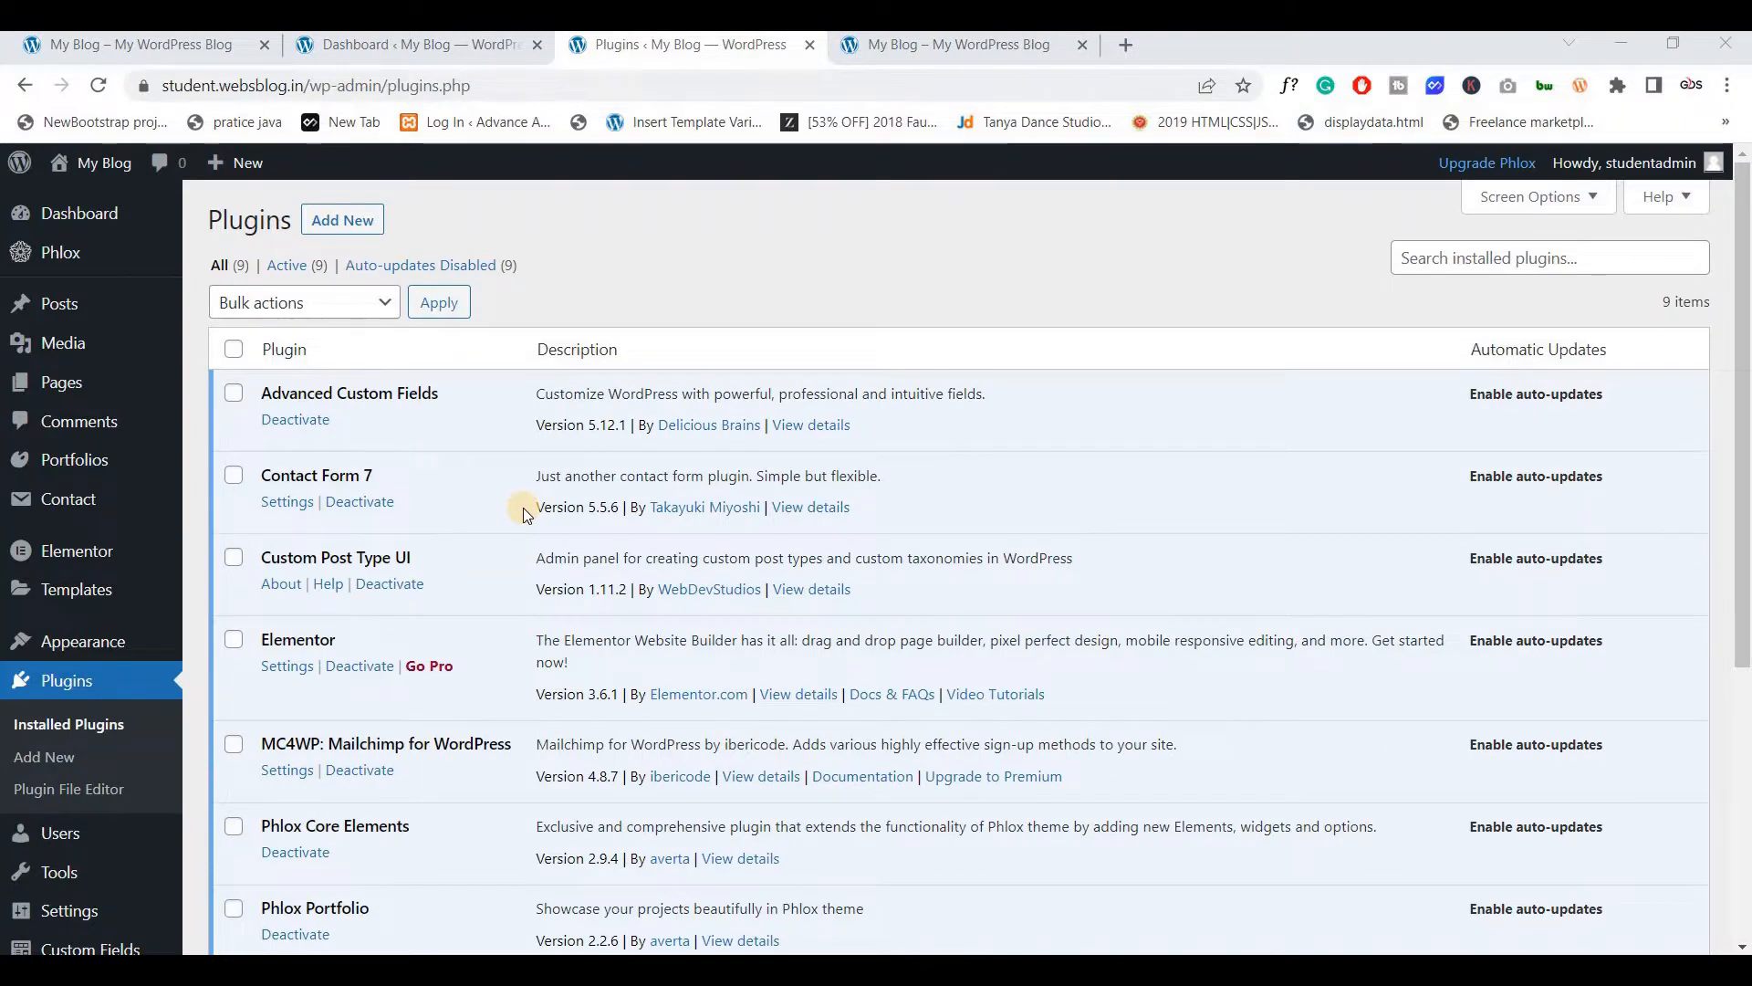
scroll(524, 514, "down", 3)
scroll(525, 513, "up", 3)
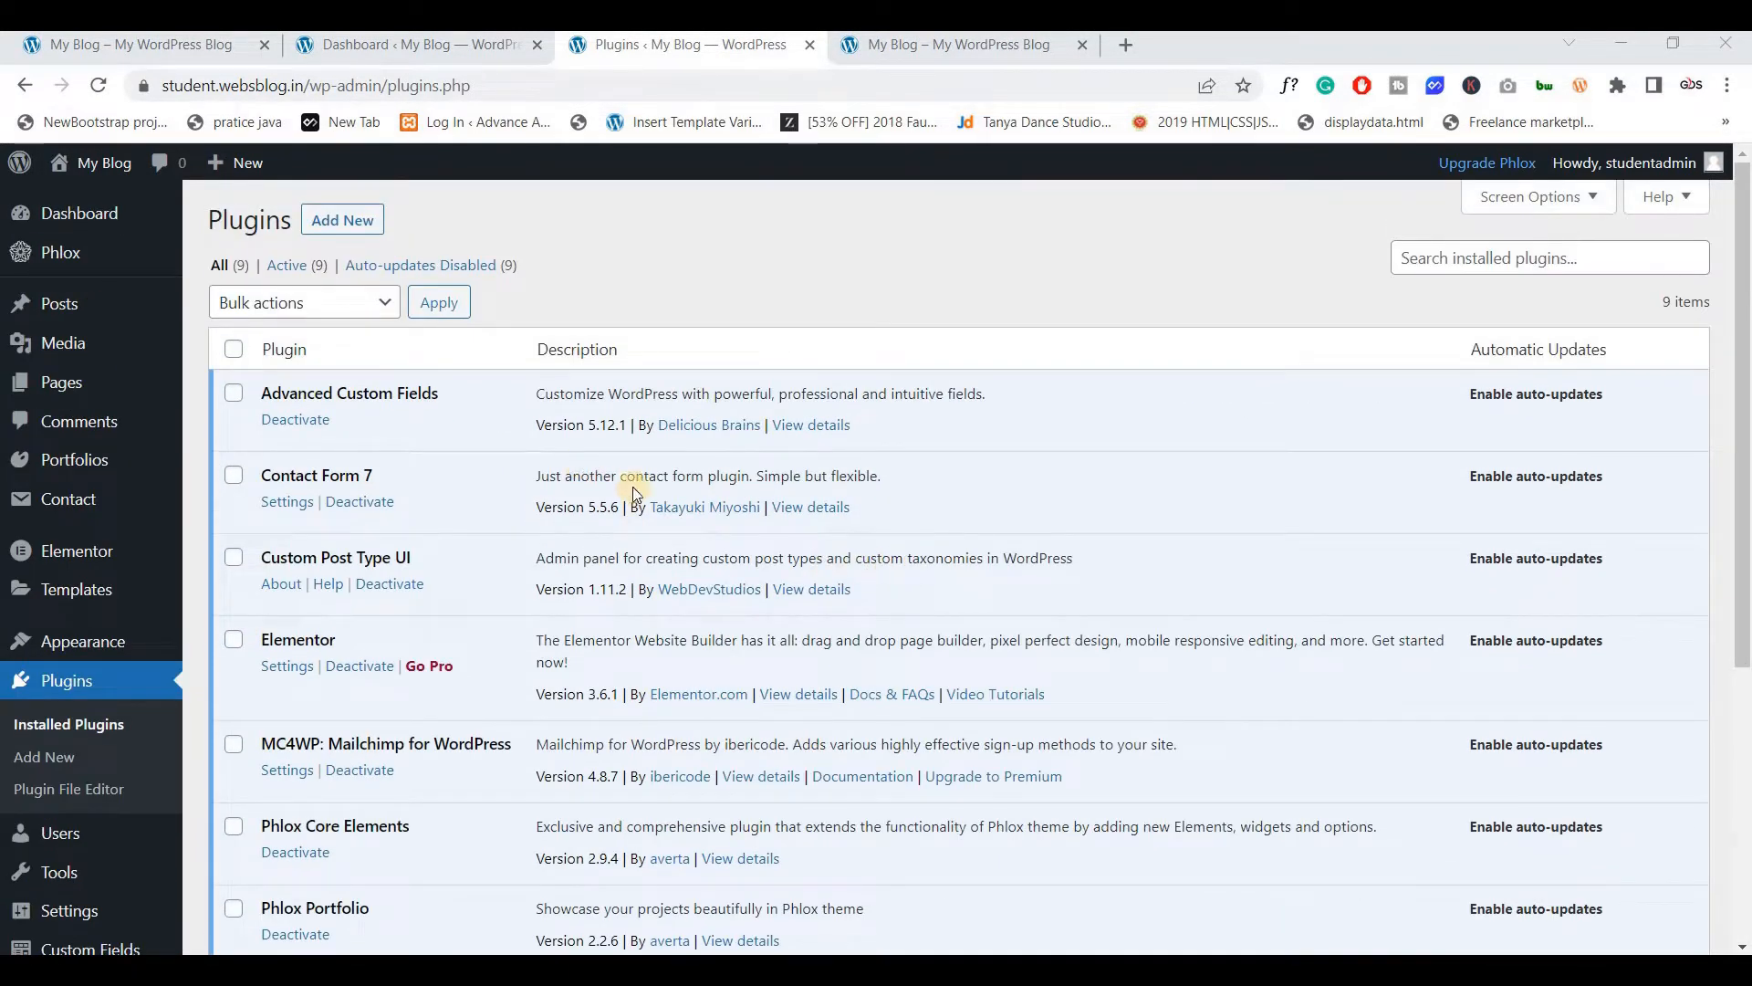
key("alt+Tab")
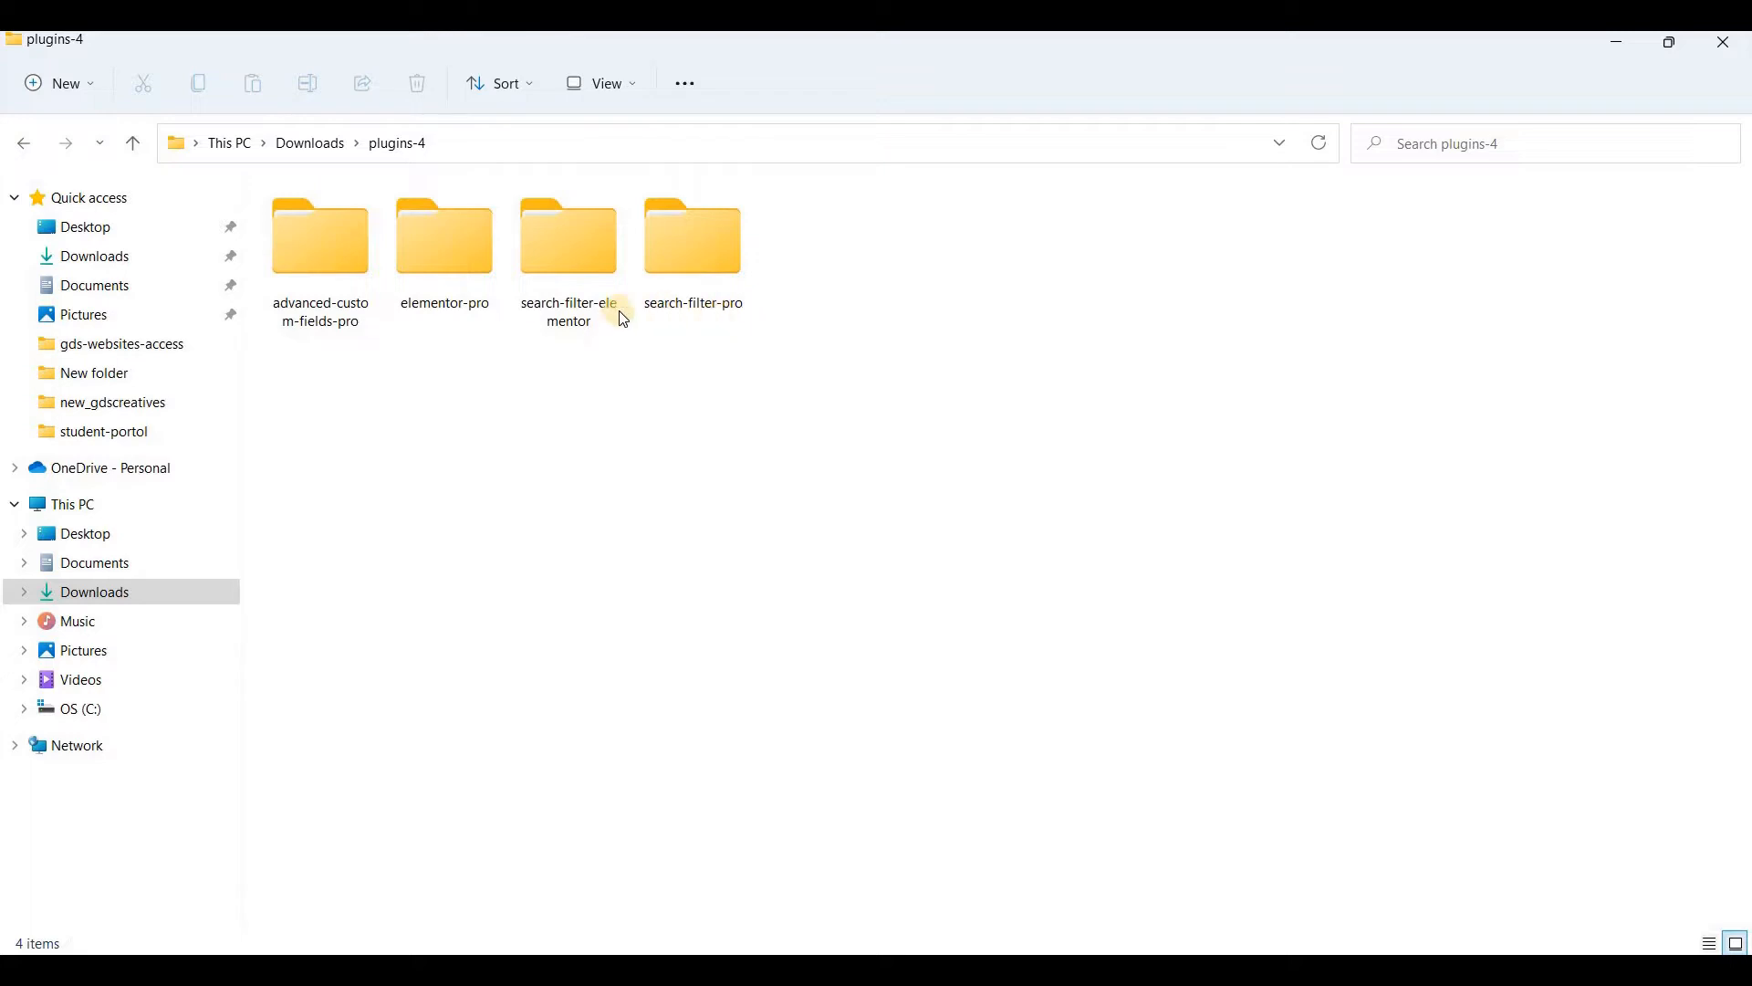
Look over the search-filter-elementor, search-filter-pro, advanced-custom-fields-pro and elementor-pro folders in plugins-4
left_click(600, 334)
mouse_move(603, 339)
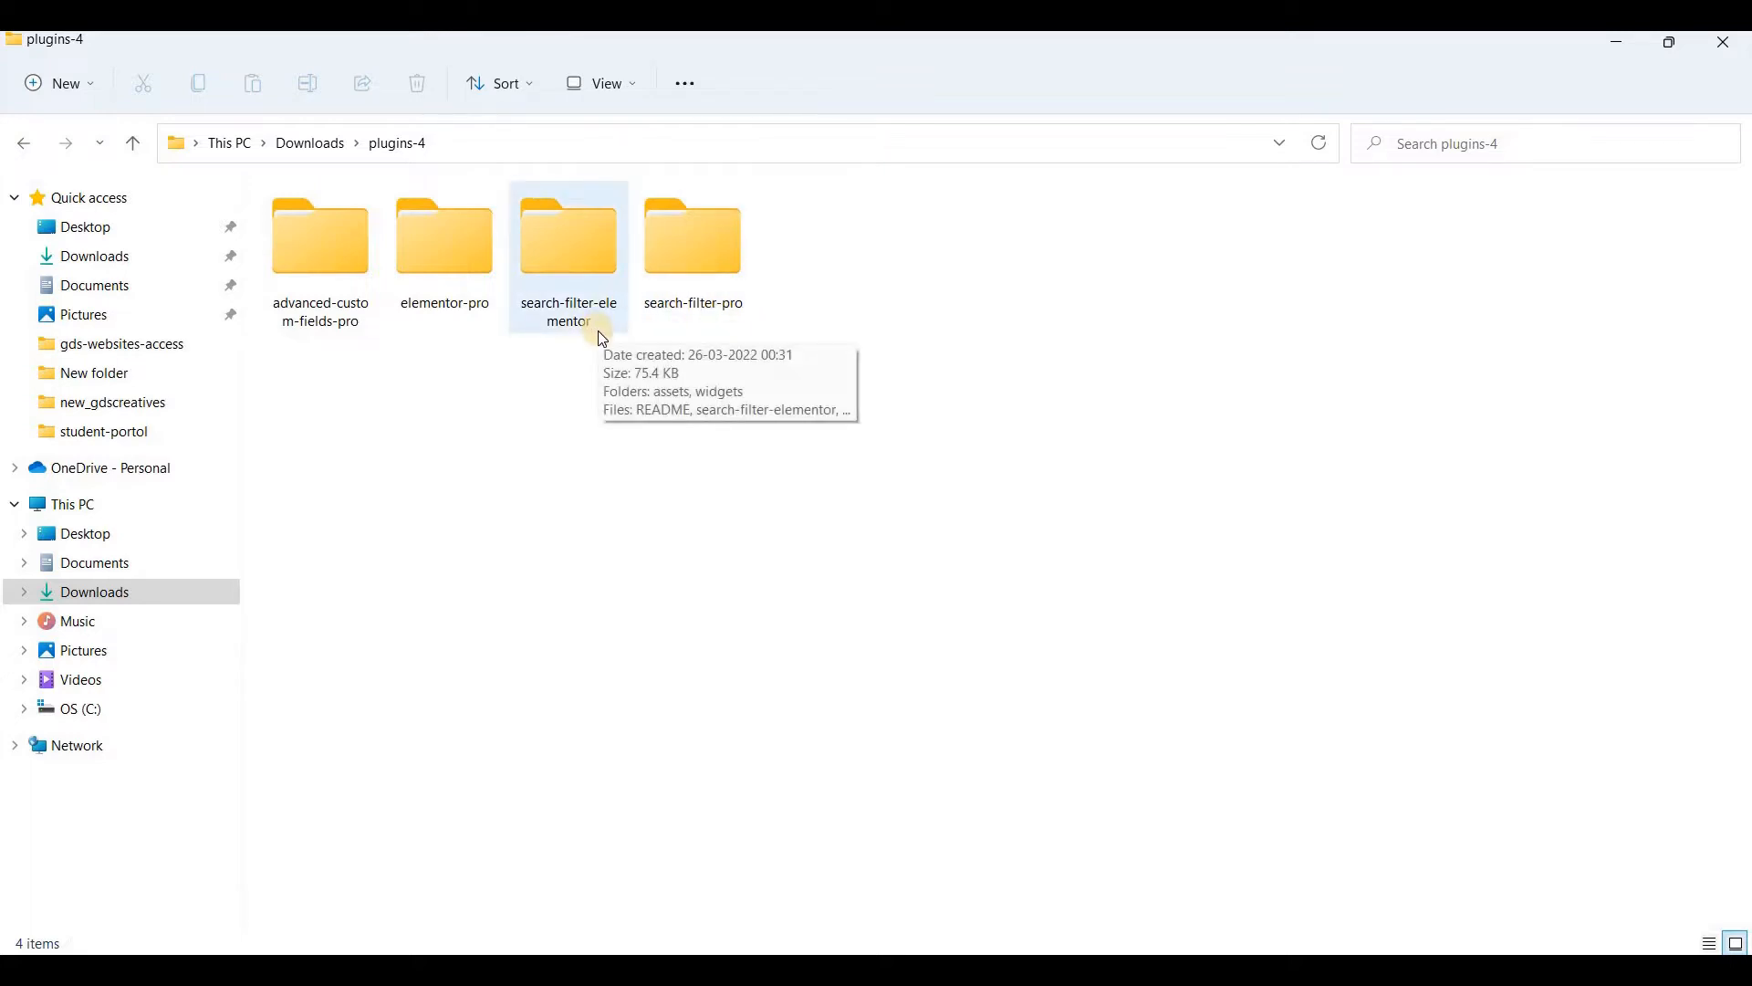
left_click(450, 340)
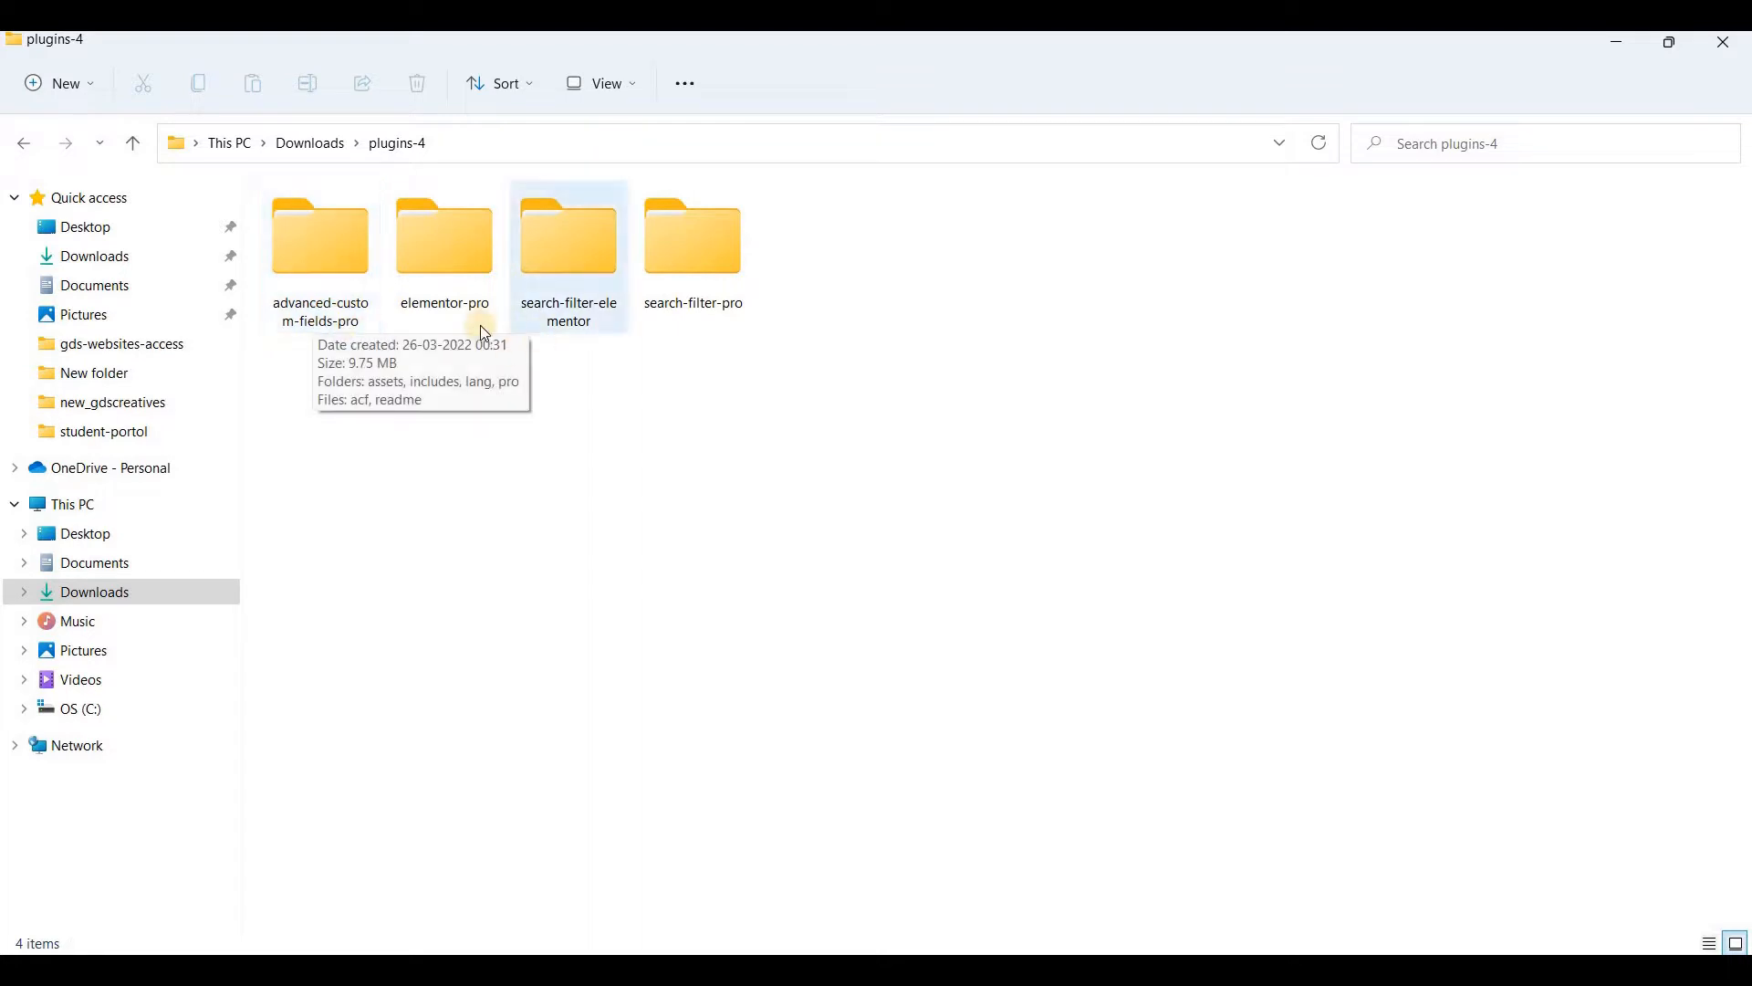
left_click(339, 313)
left_click(539, 331, "ctrl")
left_click(703, 287, "ctrl")
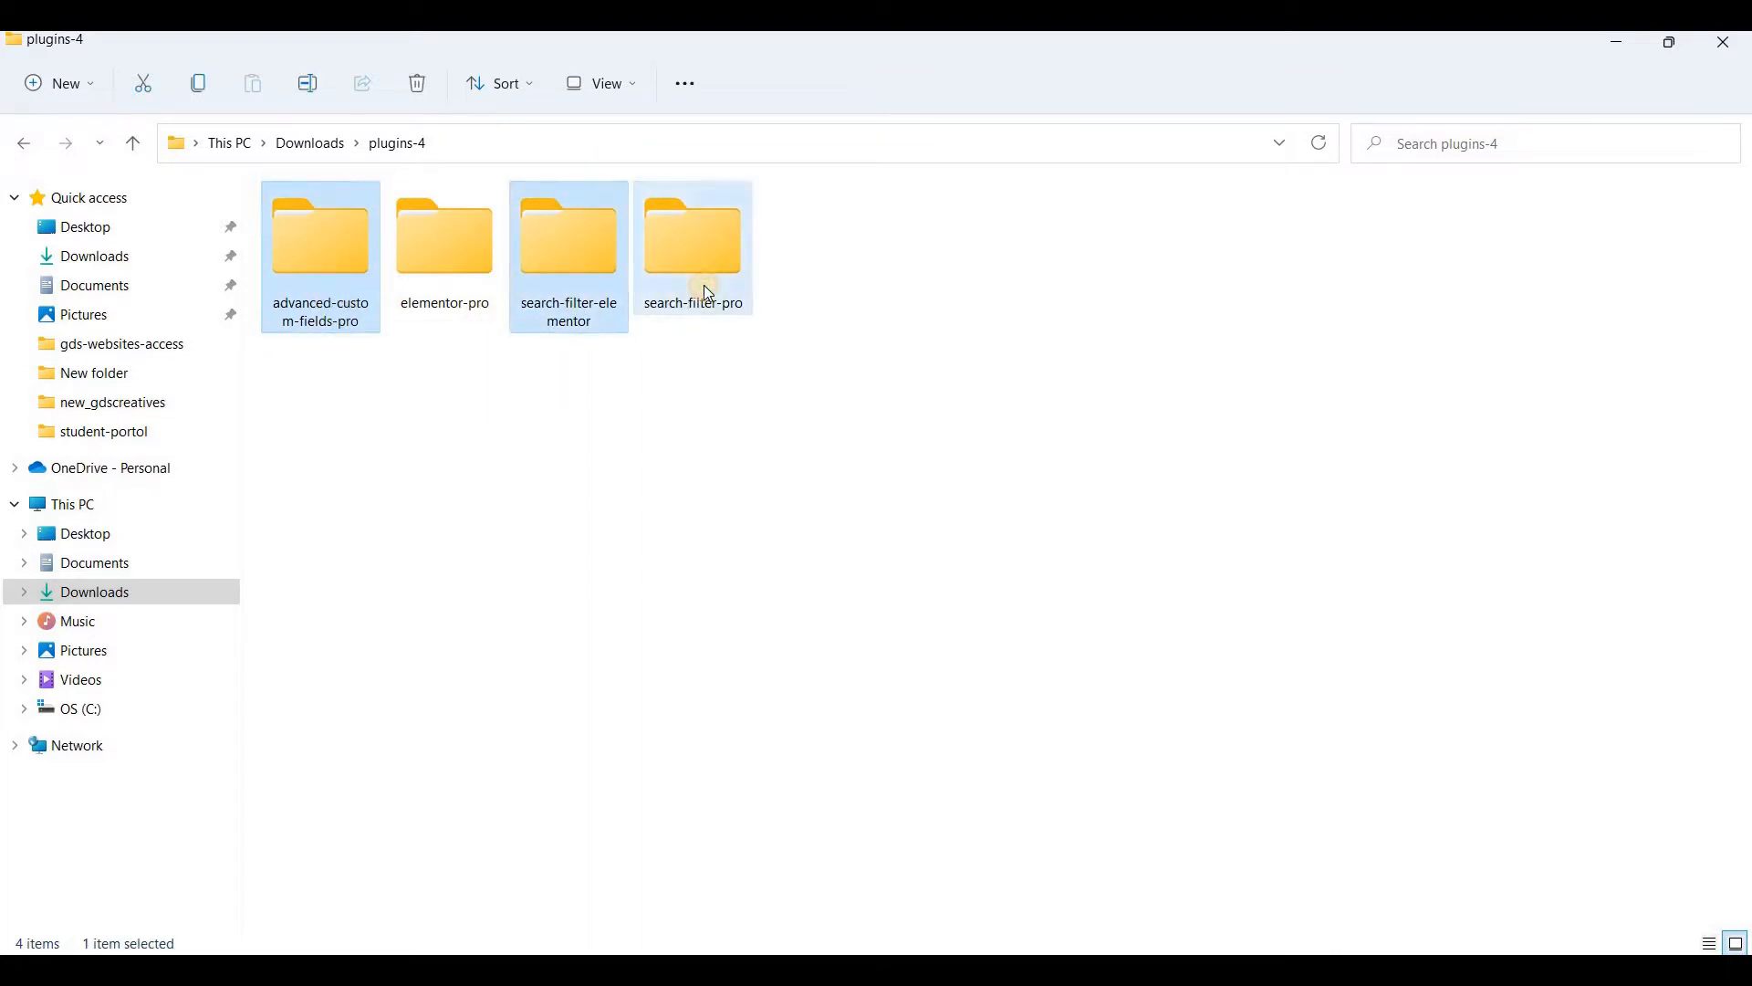
left_click(447, 301)
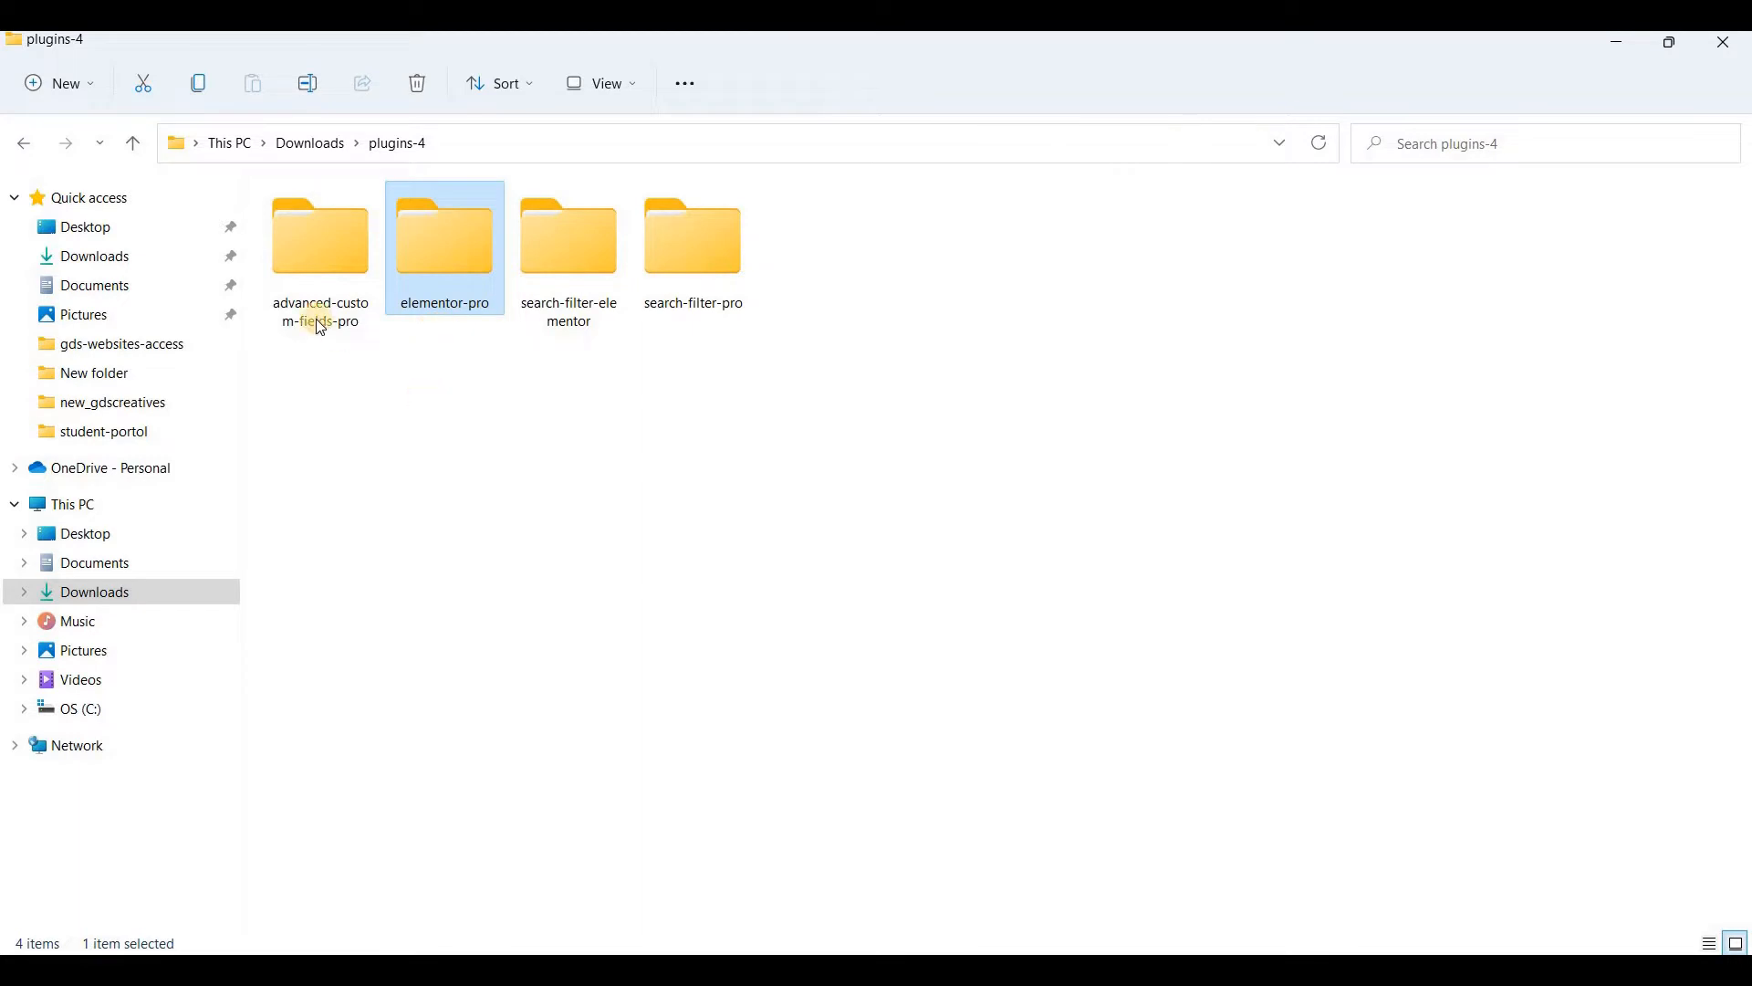
left_click(429, 388)
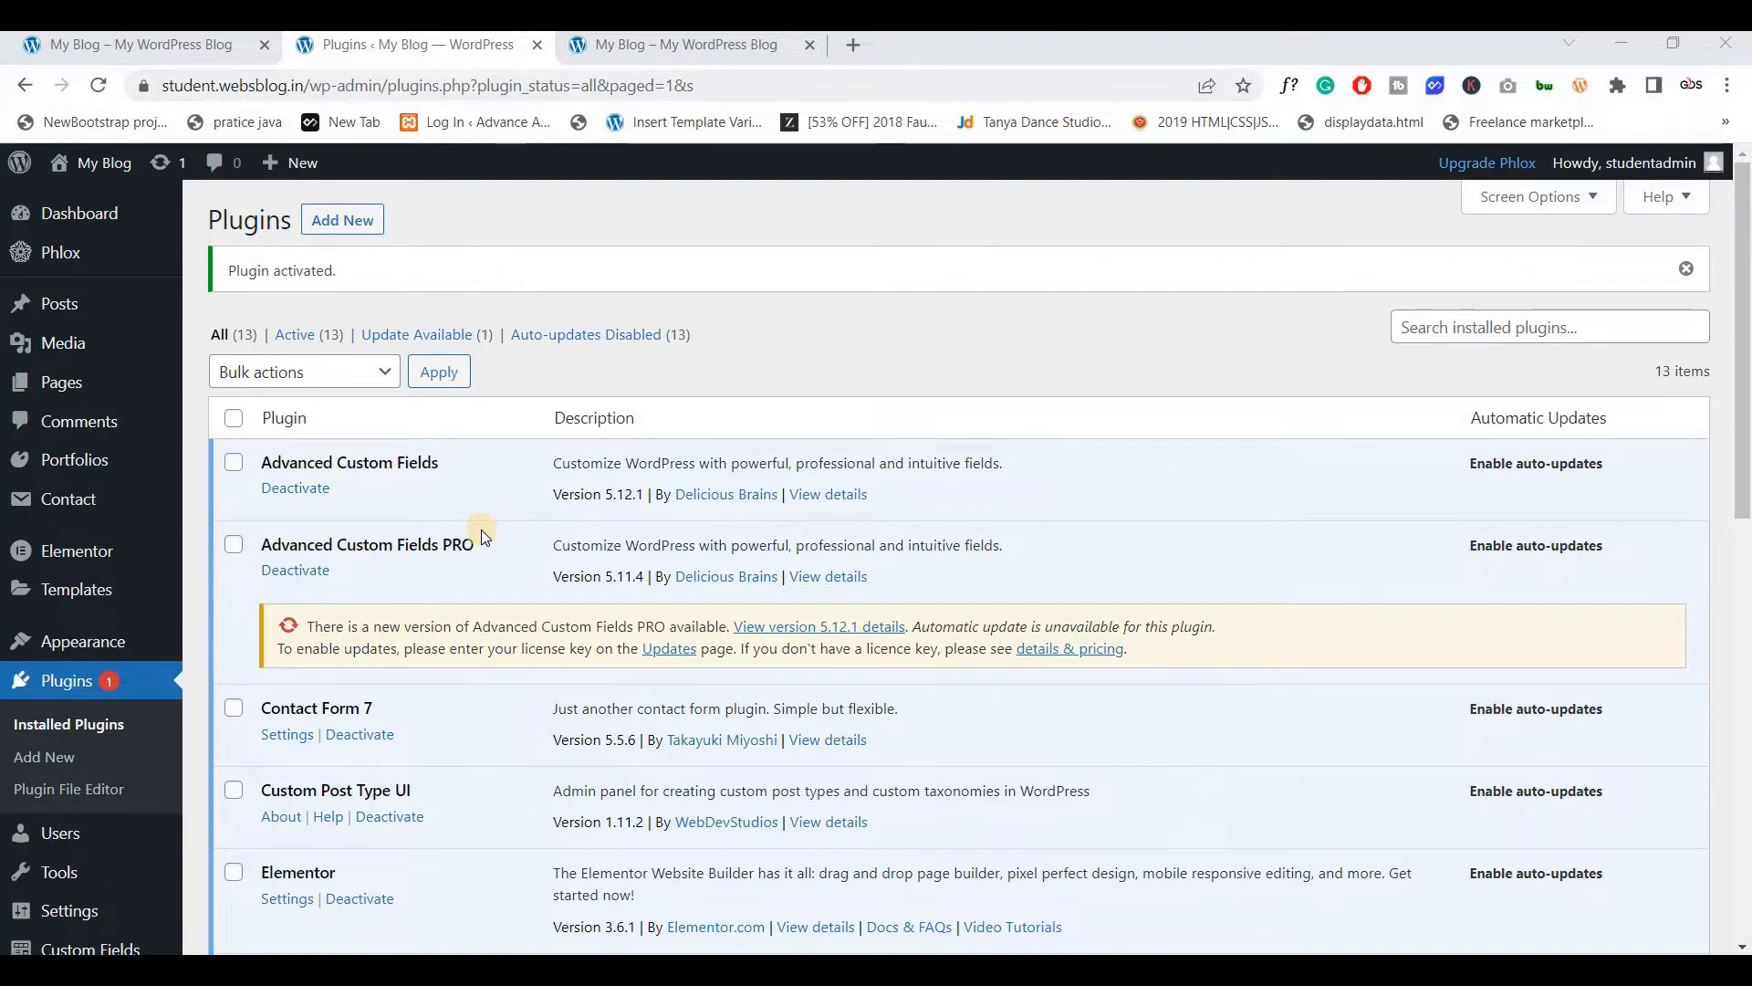
Open CPT UI's Add/Edit Post Types page from the admin sidebar
scroll(481, 529, "down", 1)
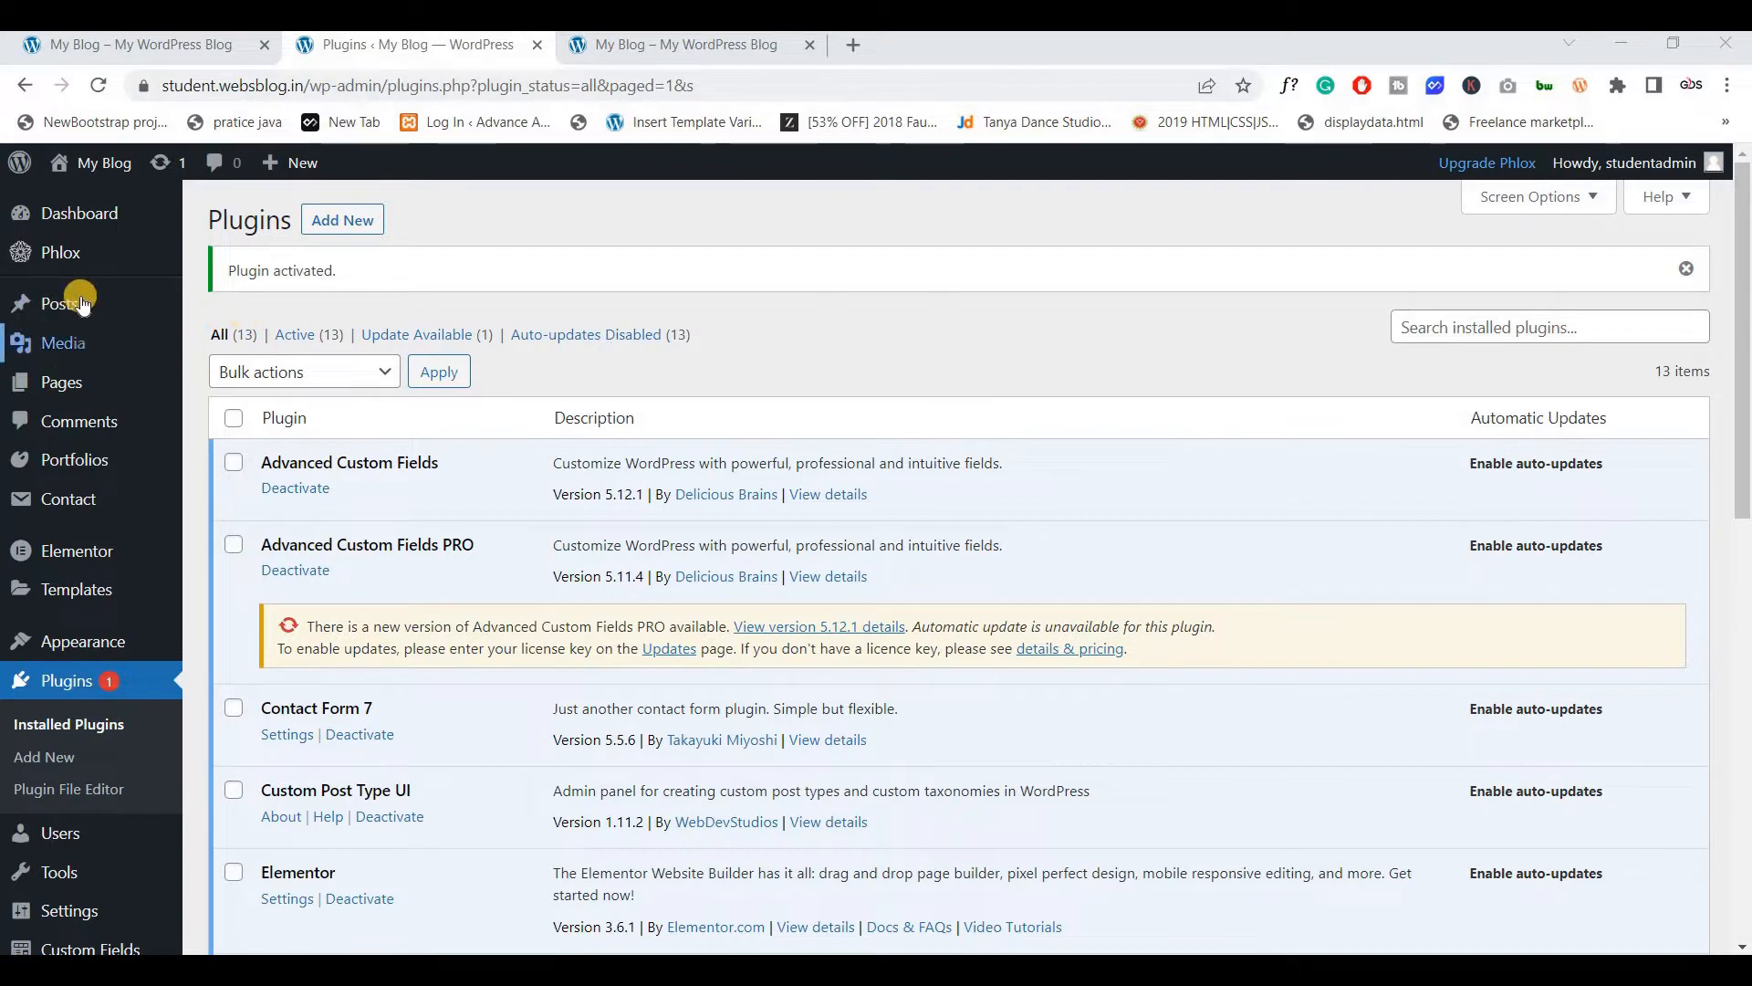
mouse_move(108, 306)
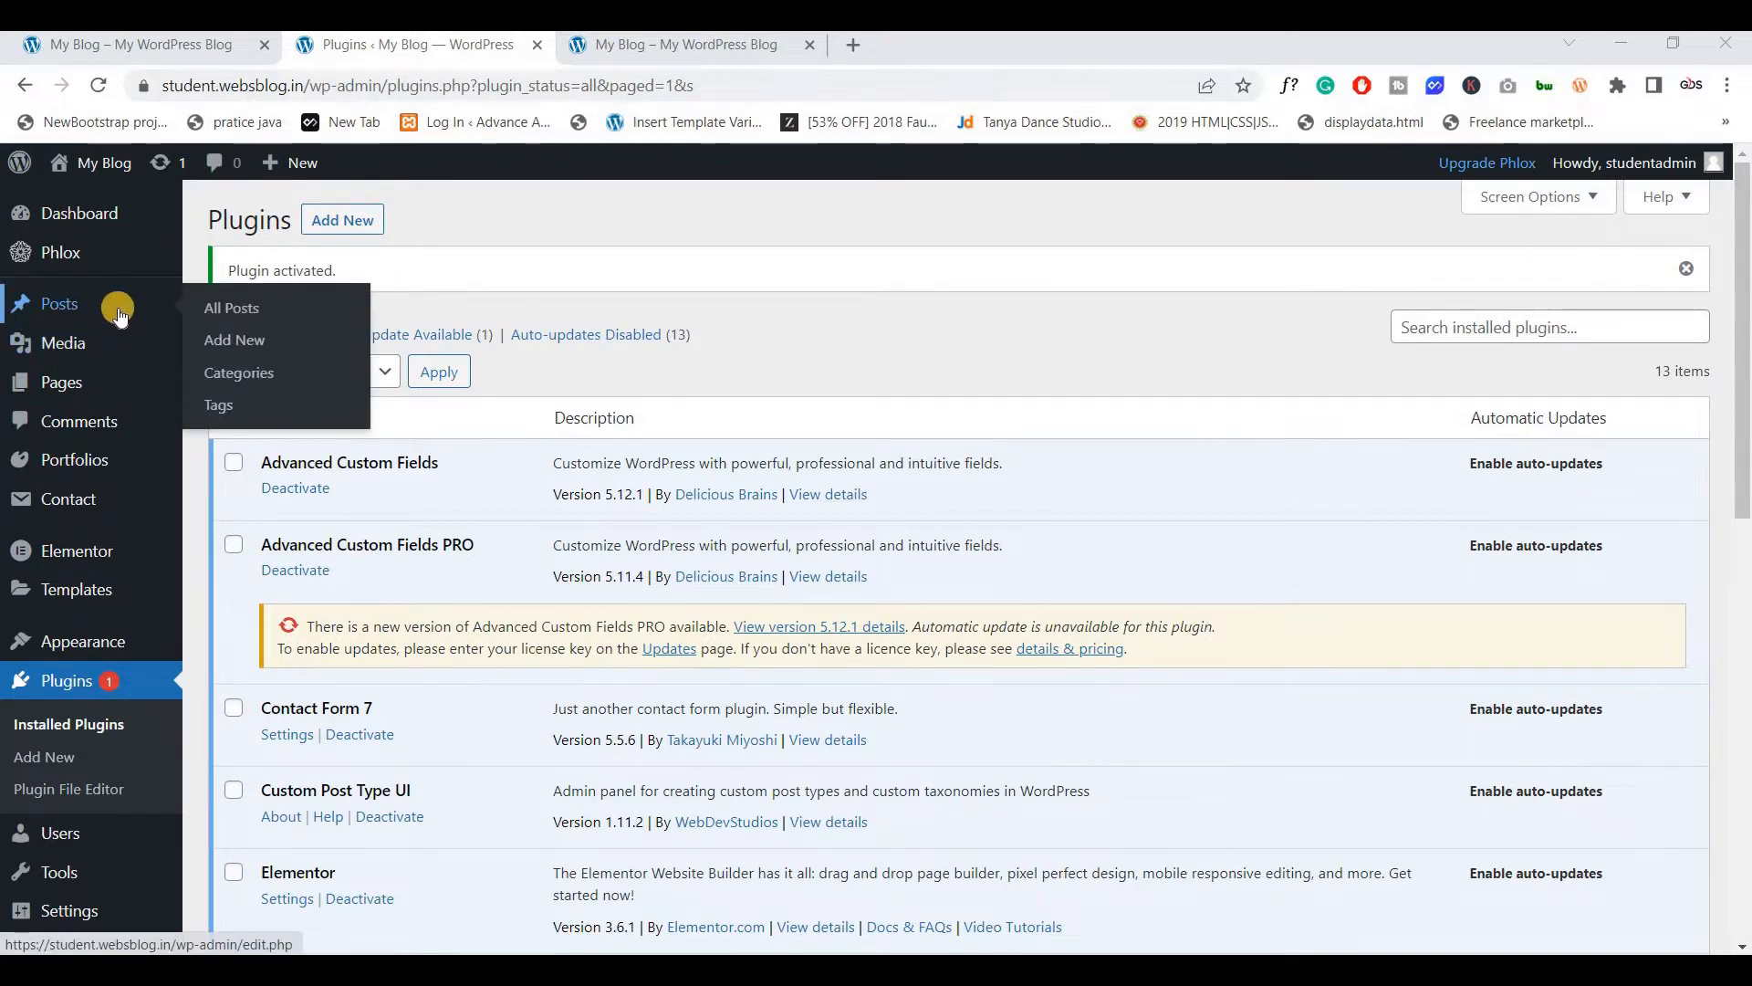
mouse_move(105, 392)
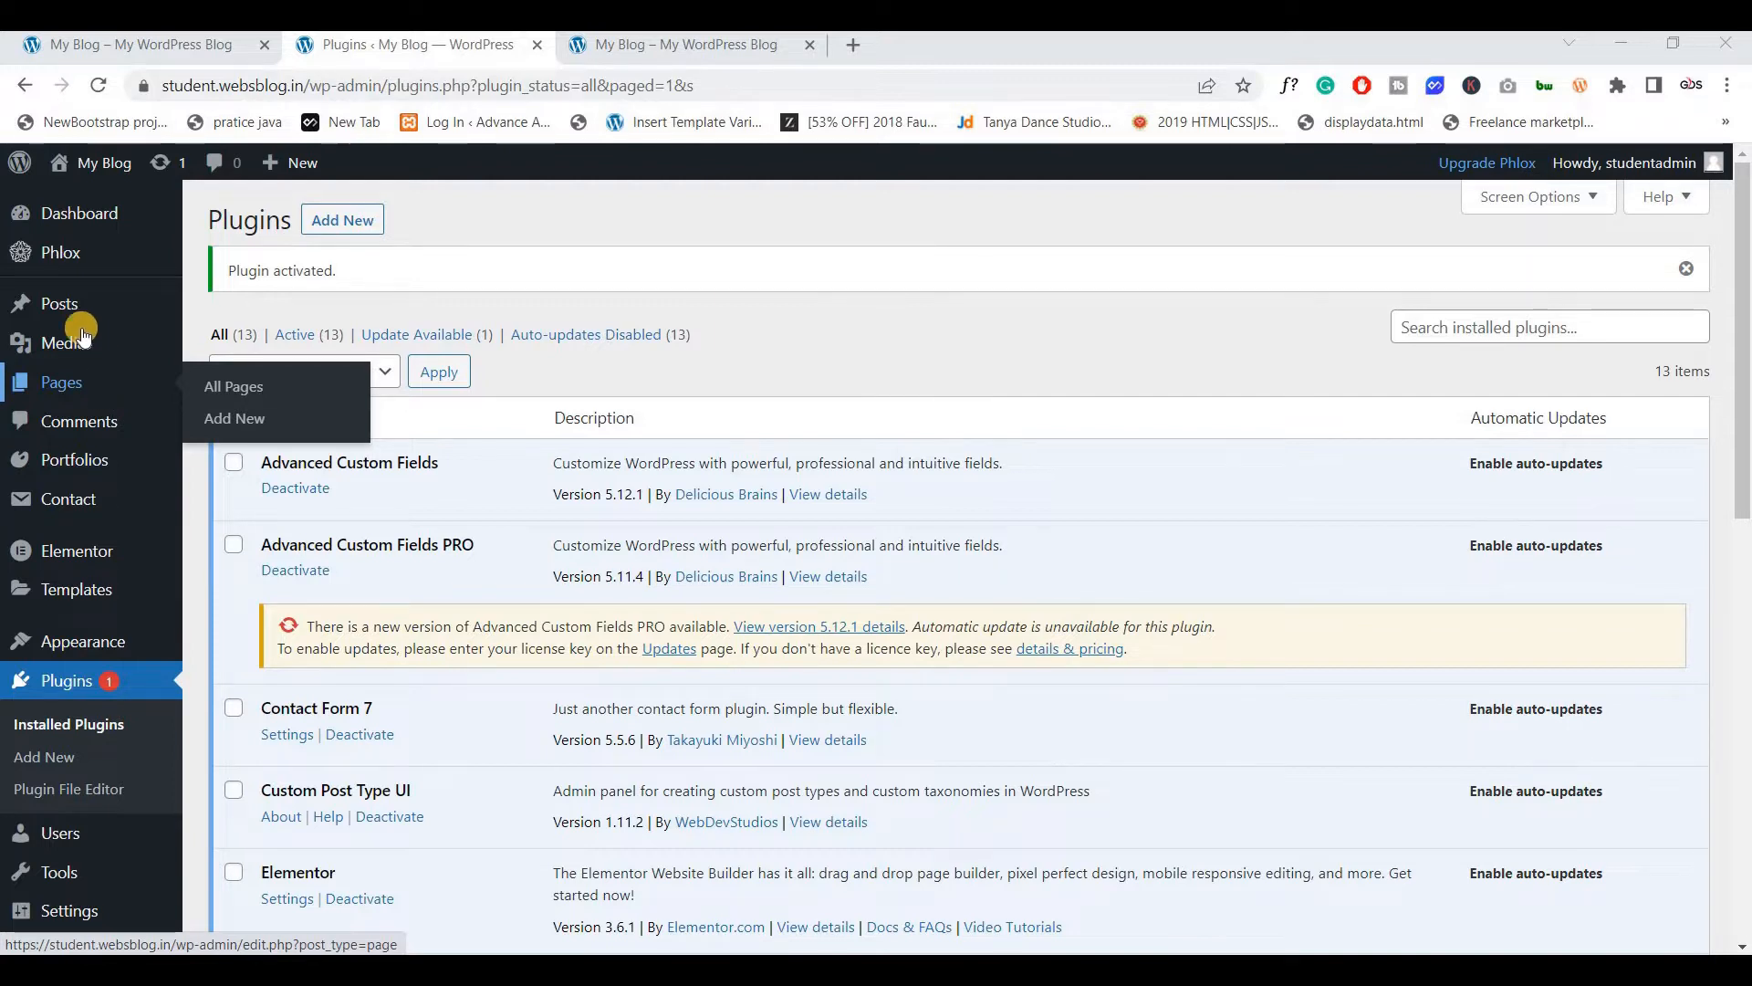
mouse_move(102, 336)
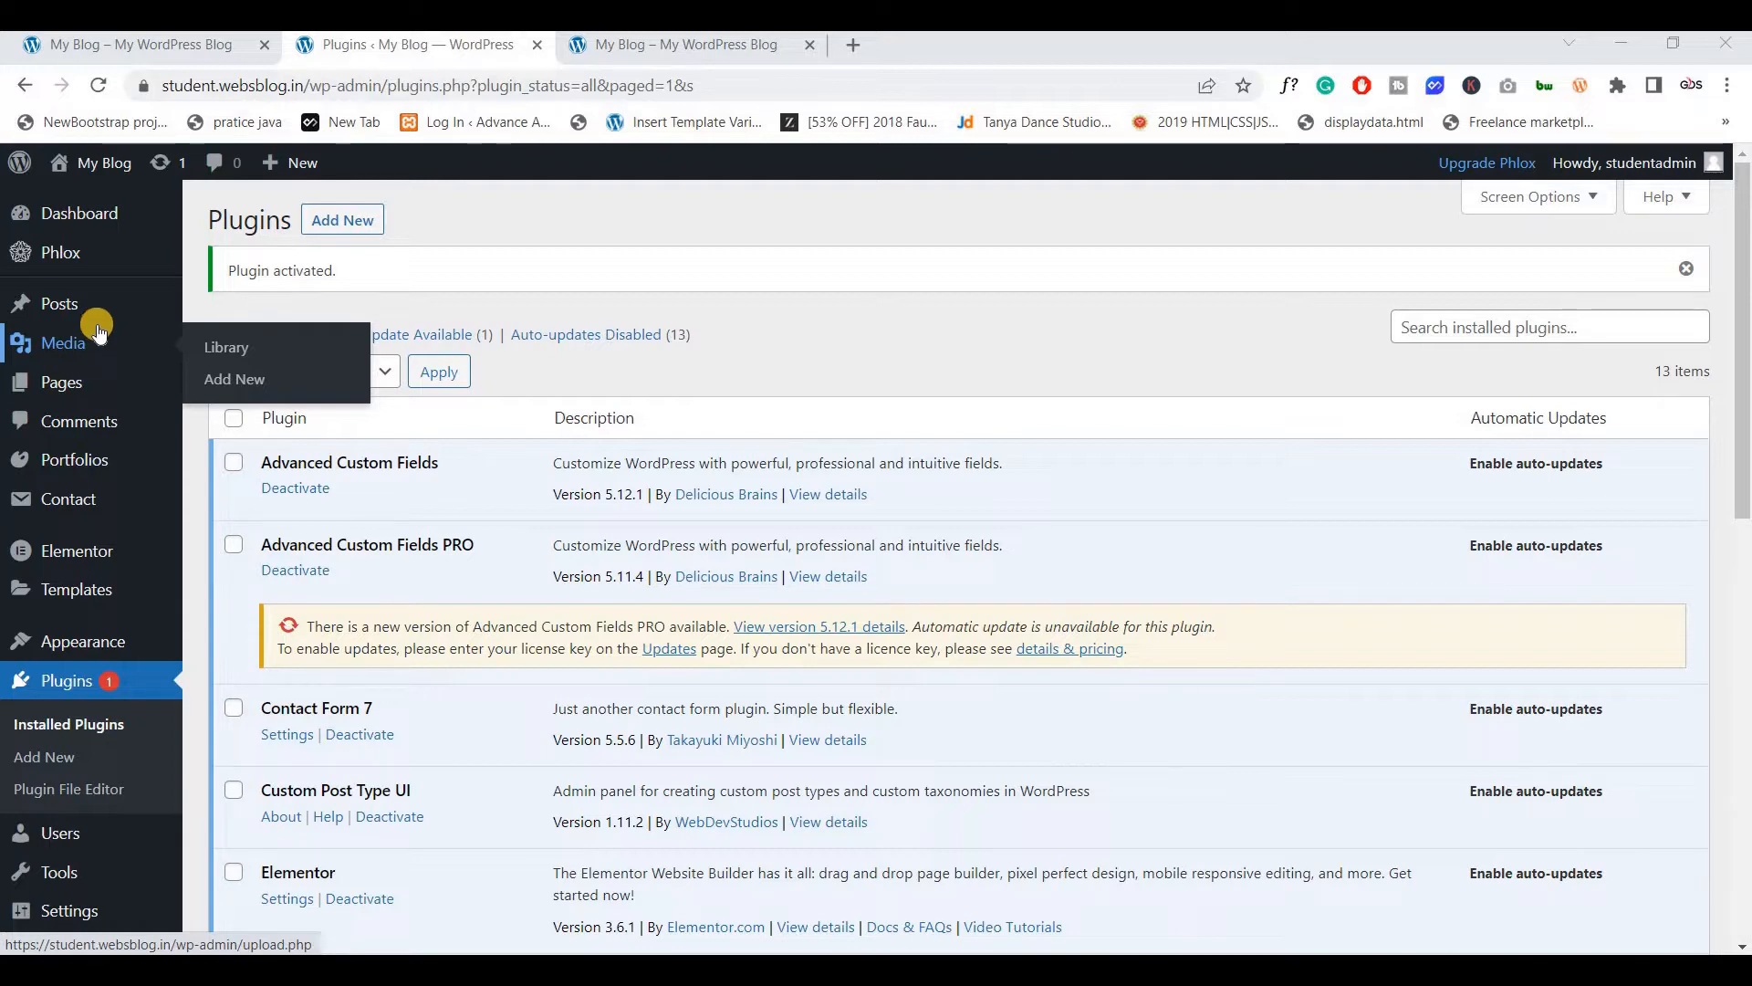
scroll(309, 552, "down", 8)
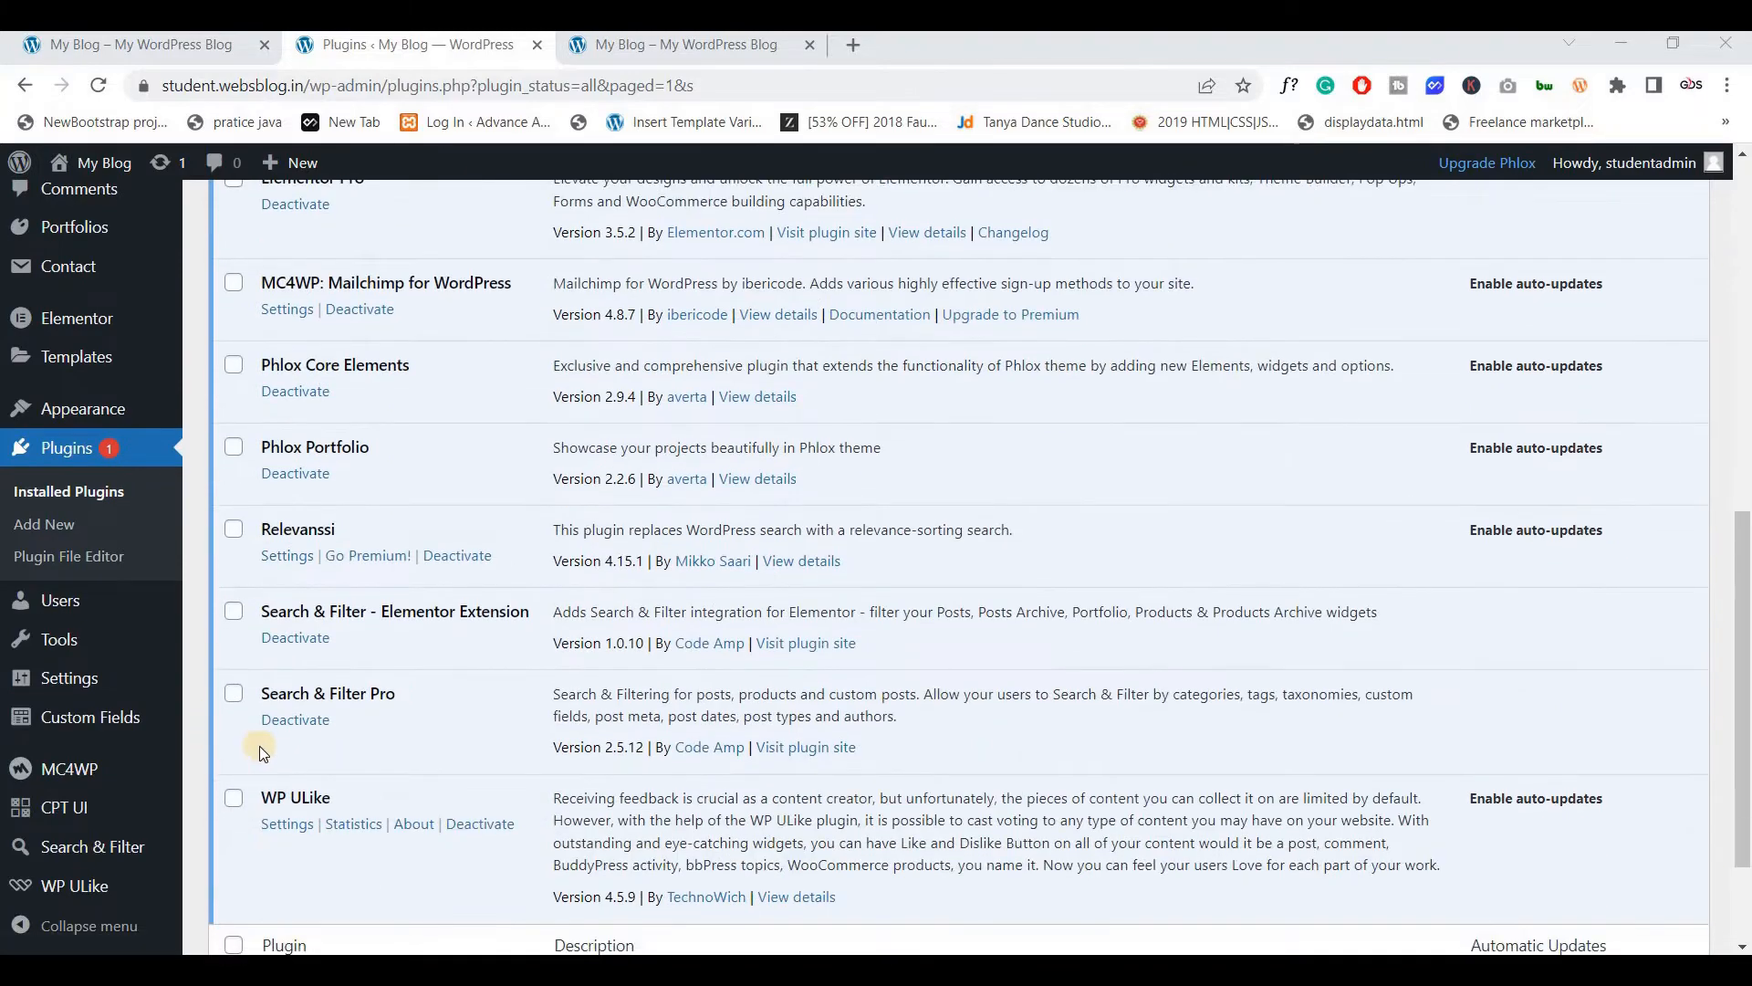
scroll(390, 742, "up", 5)
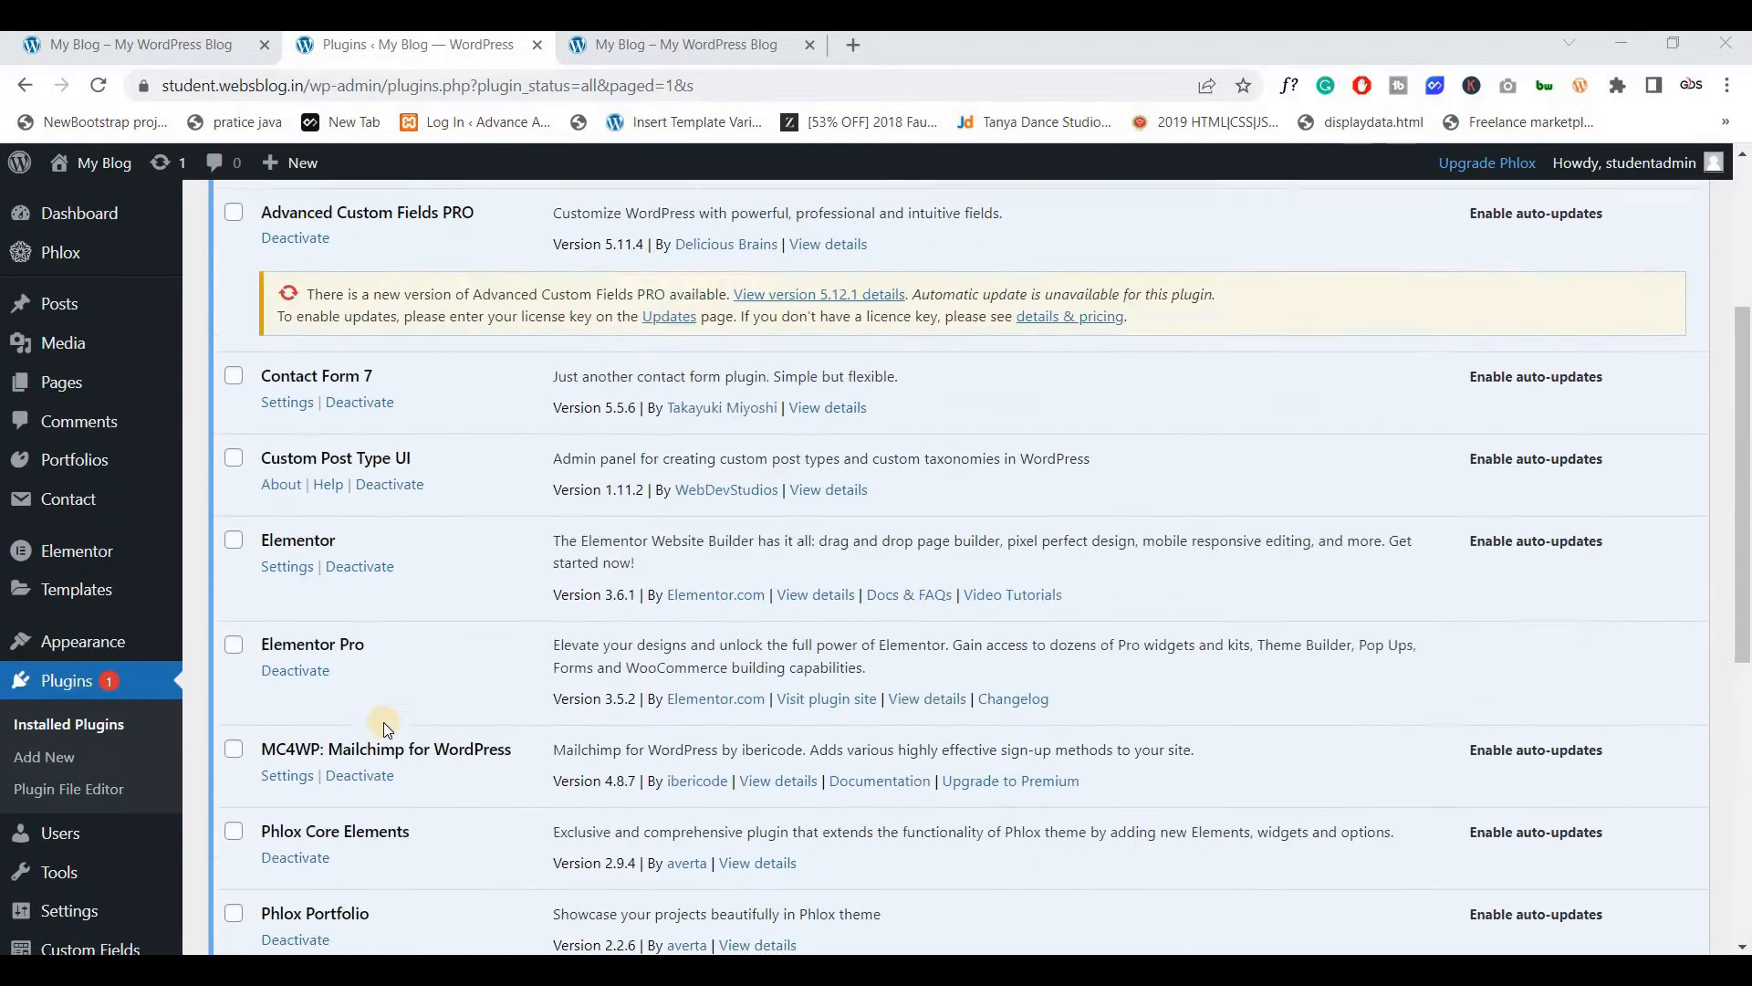
scroll(383, 721, "up", 4)
scroll(403, 637, "down", 2)
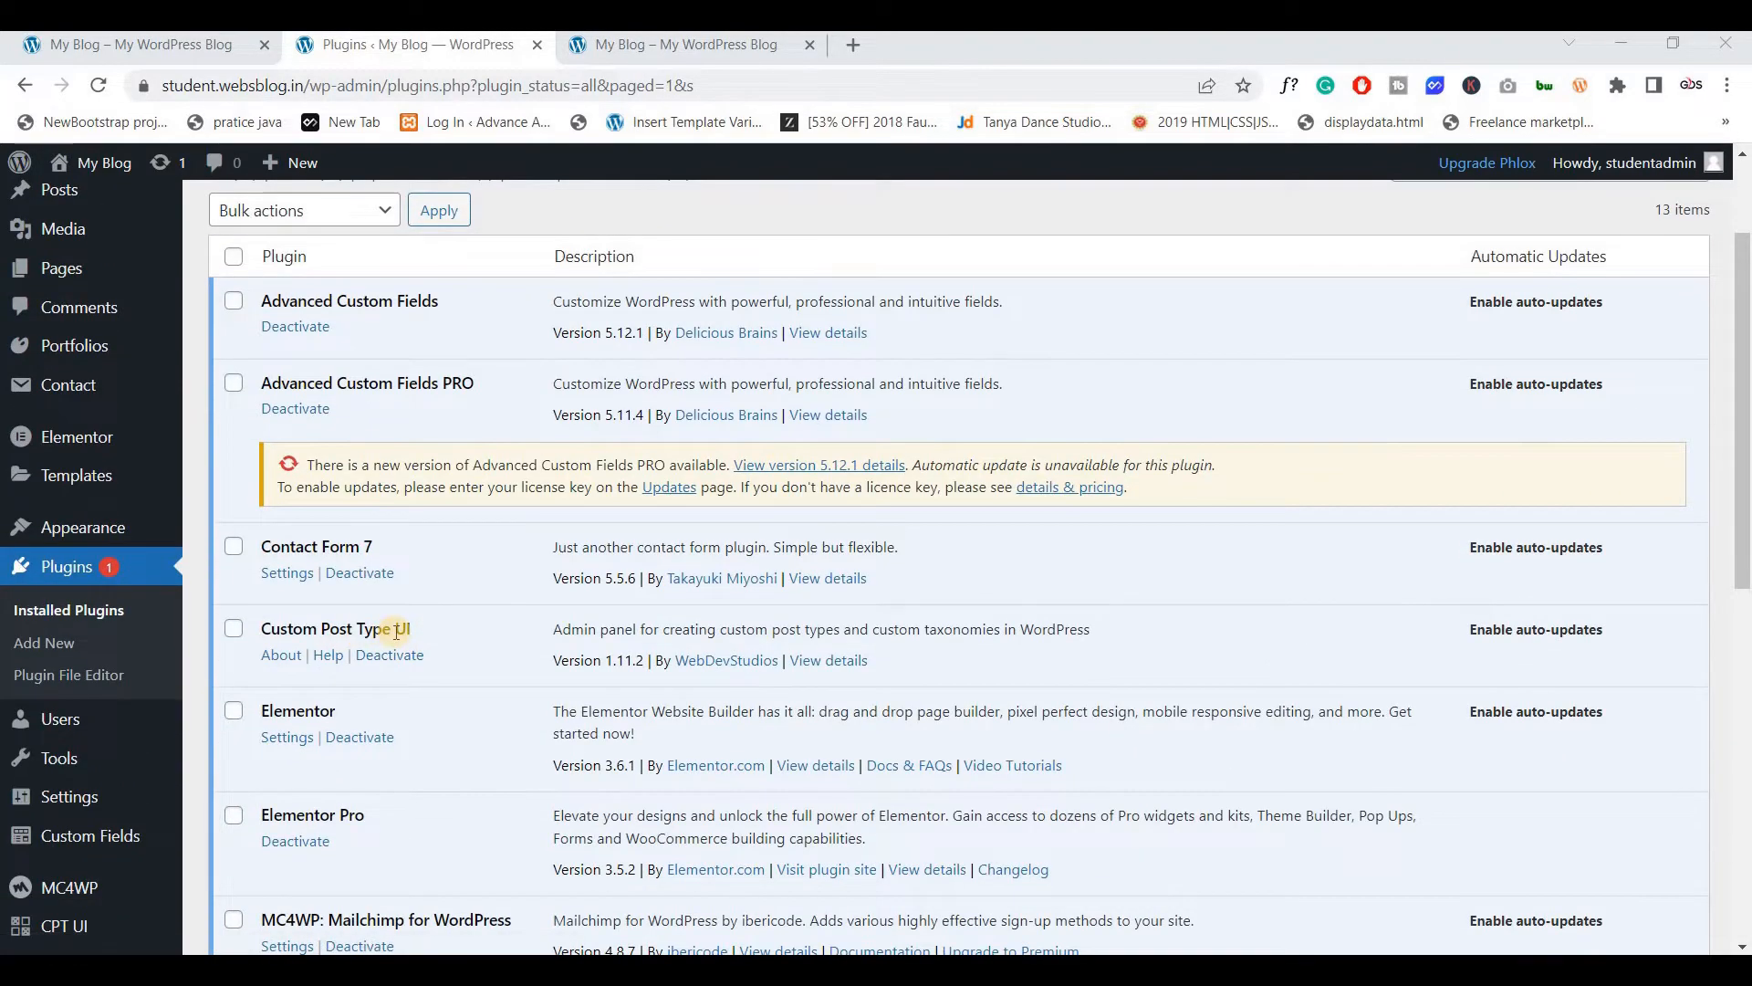
scroll(396, 630, "down", 4)
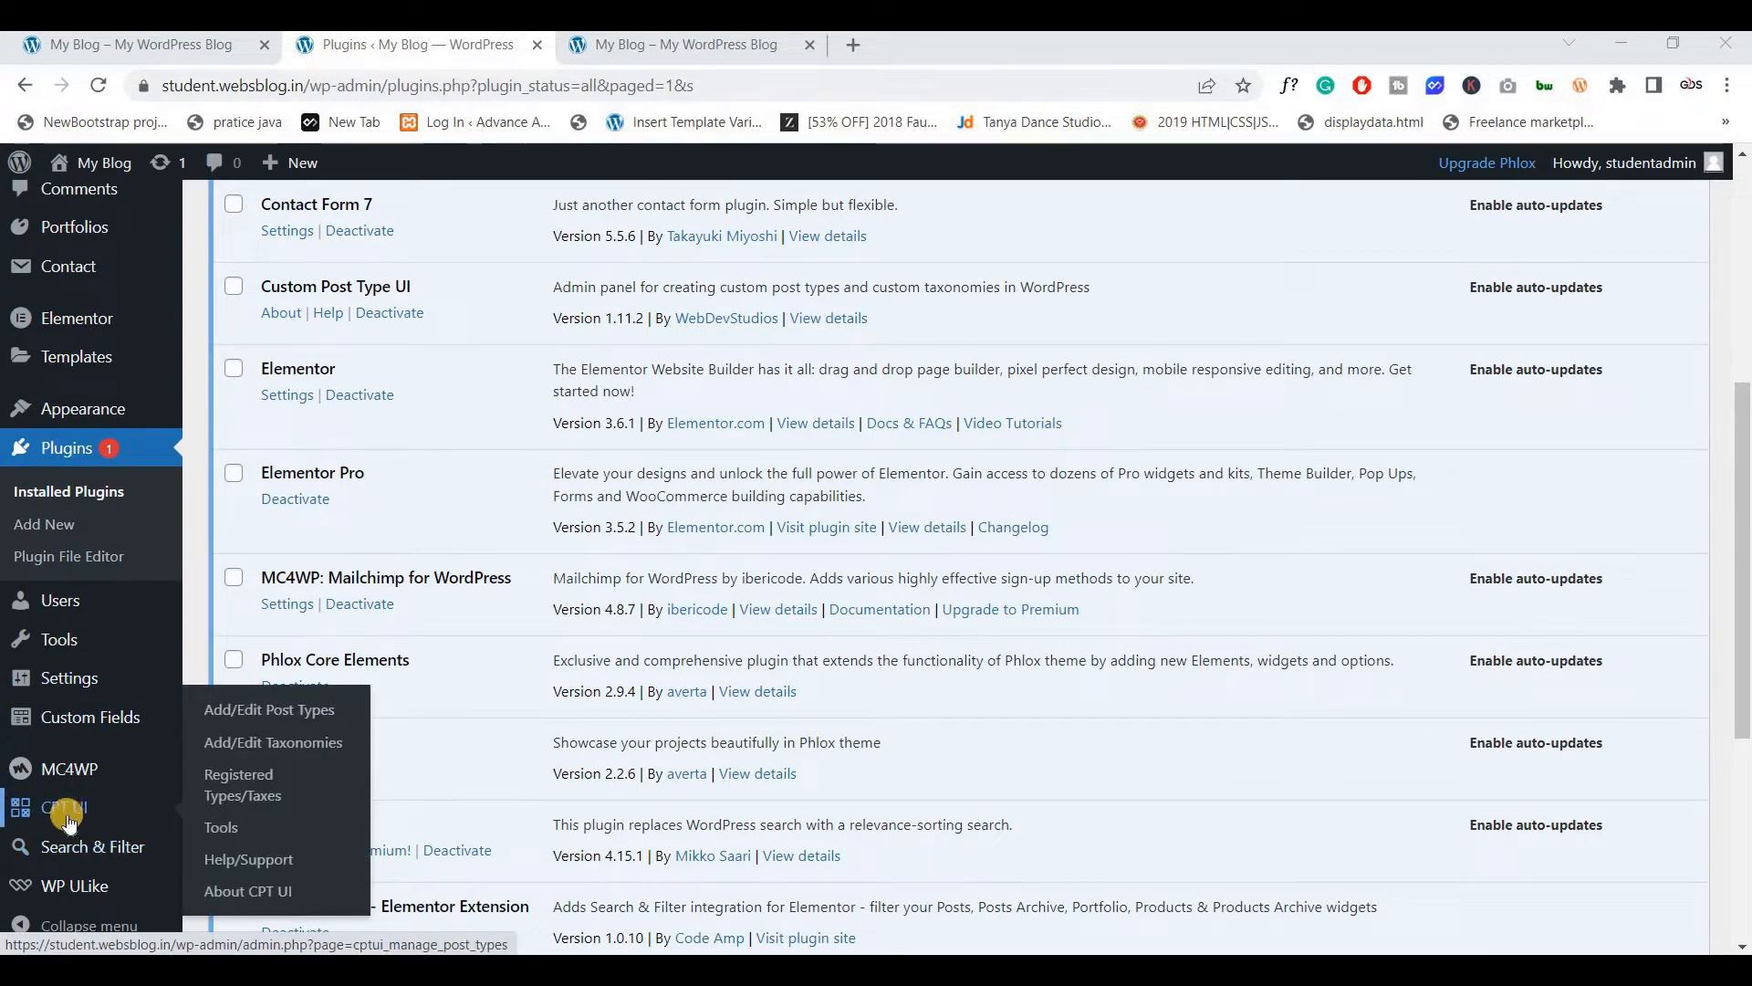
left_click(245, 721)
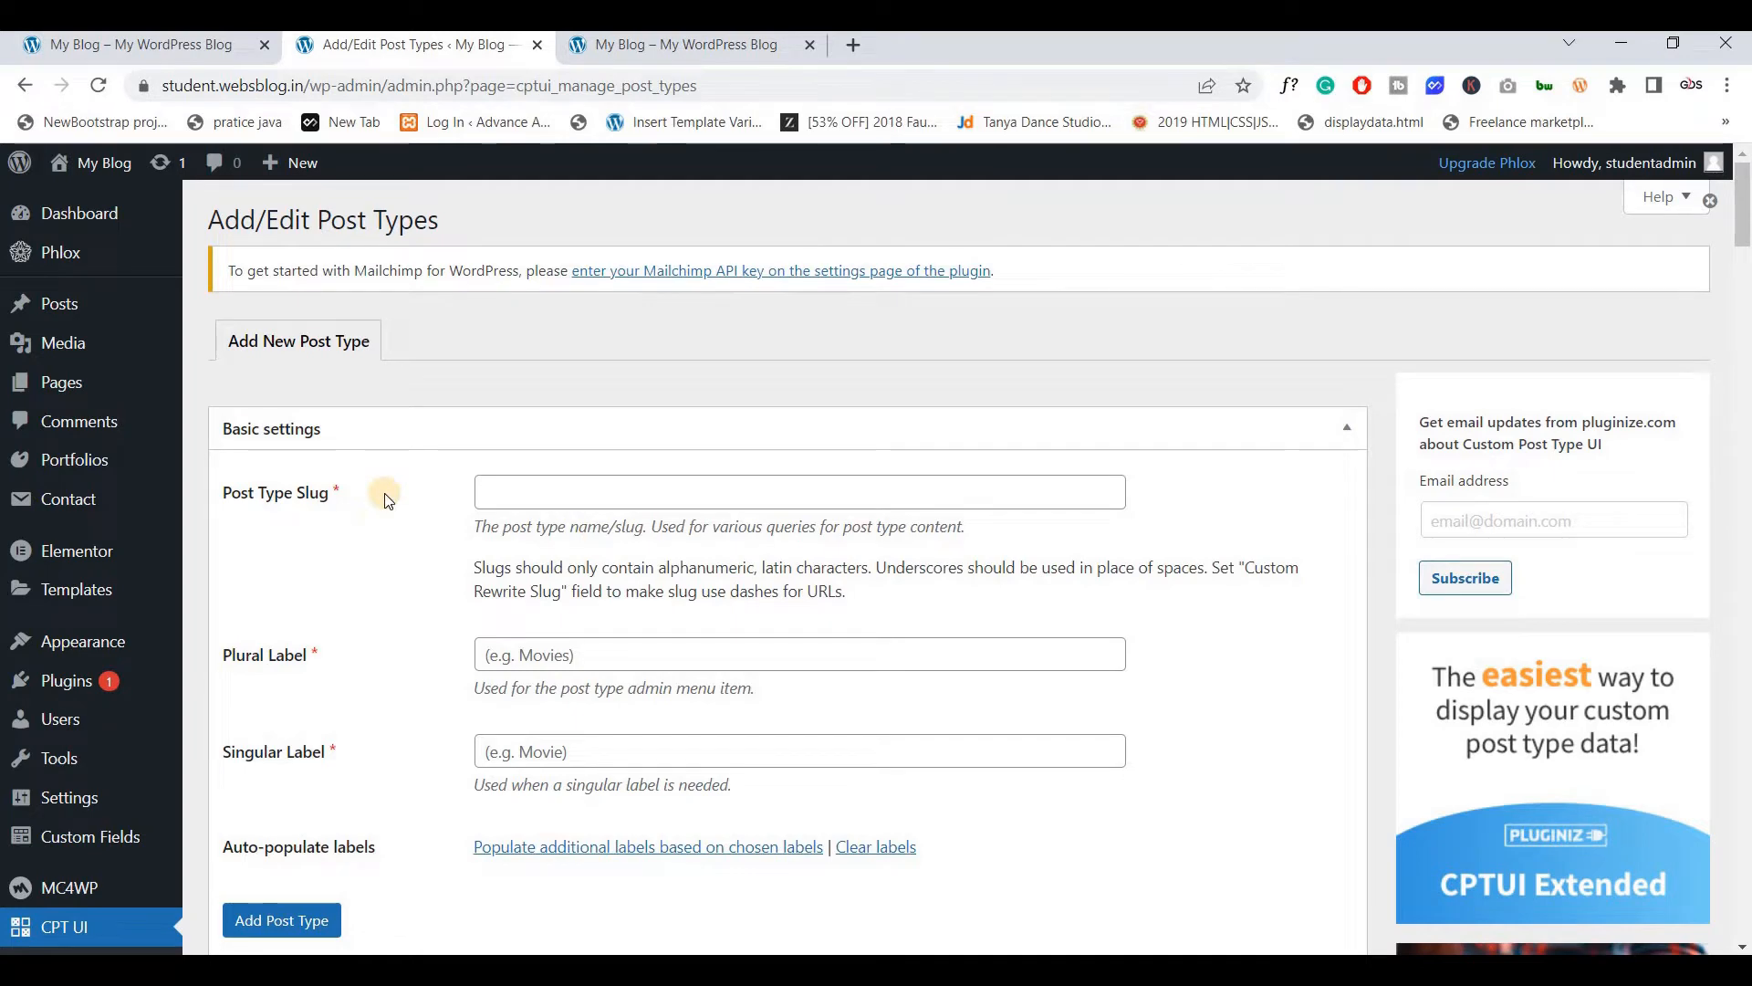
Set the new Post Type Slug to student_certificate
scroll(384, 495, "down", 1)
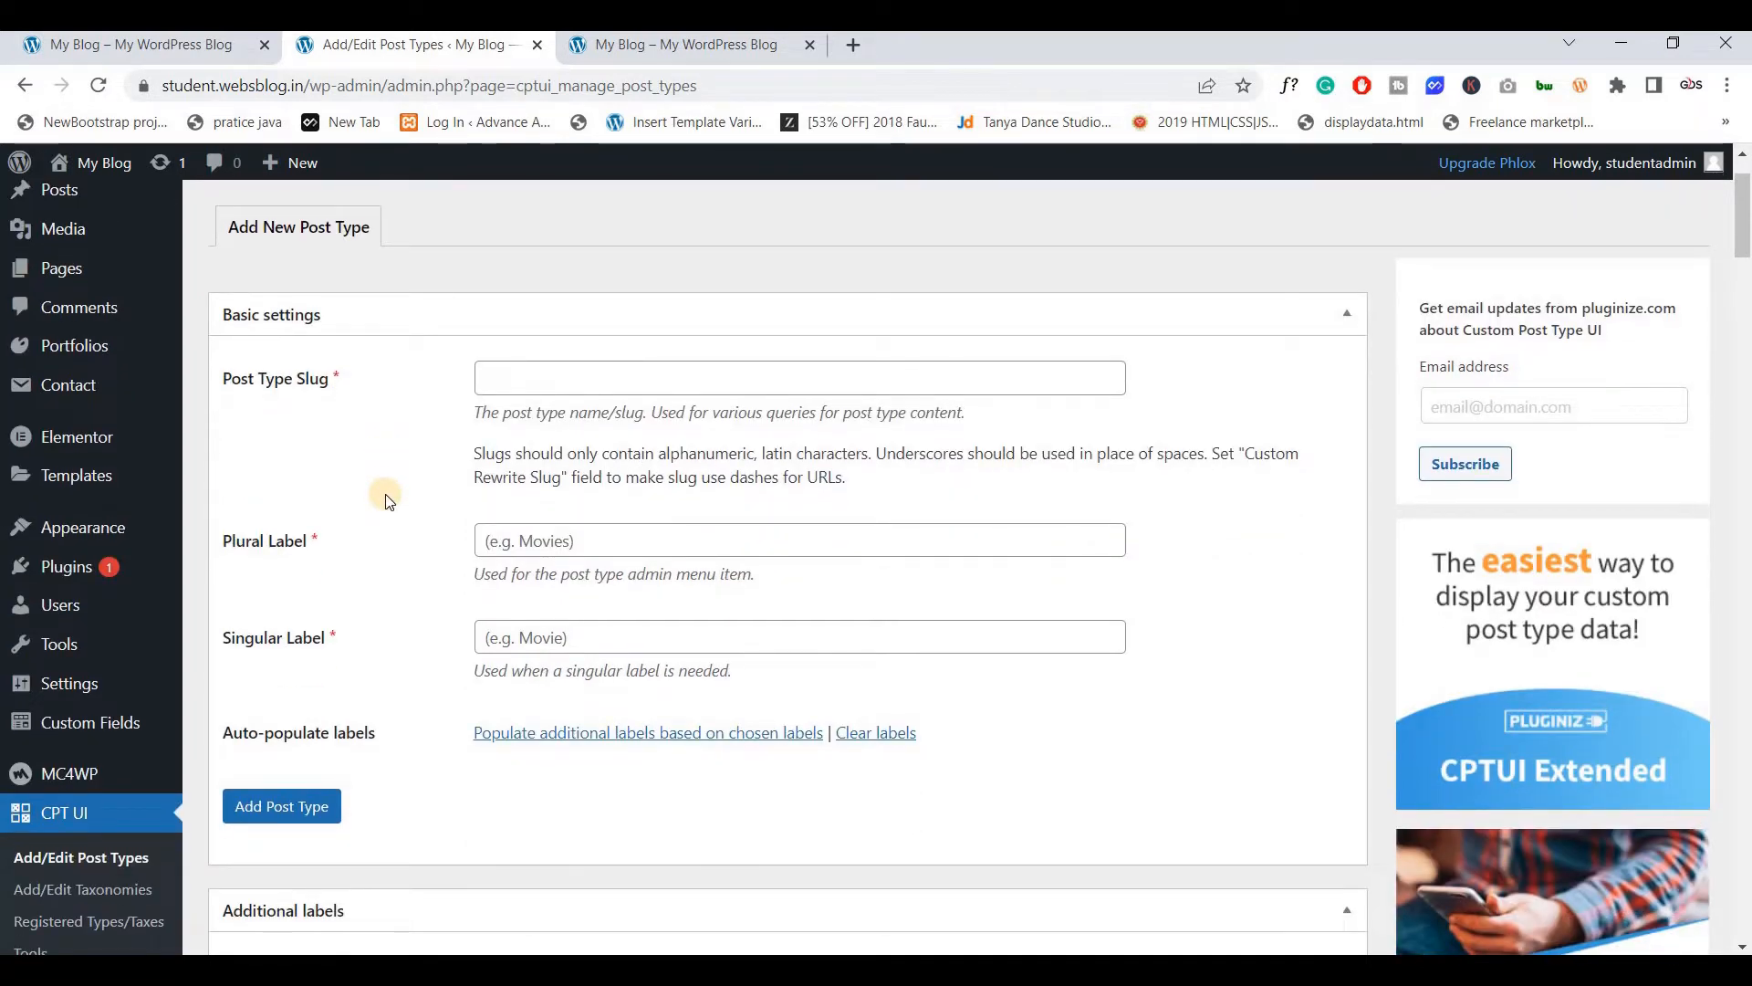
scroll(385, 500, "up", 1)
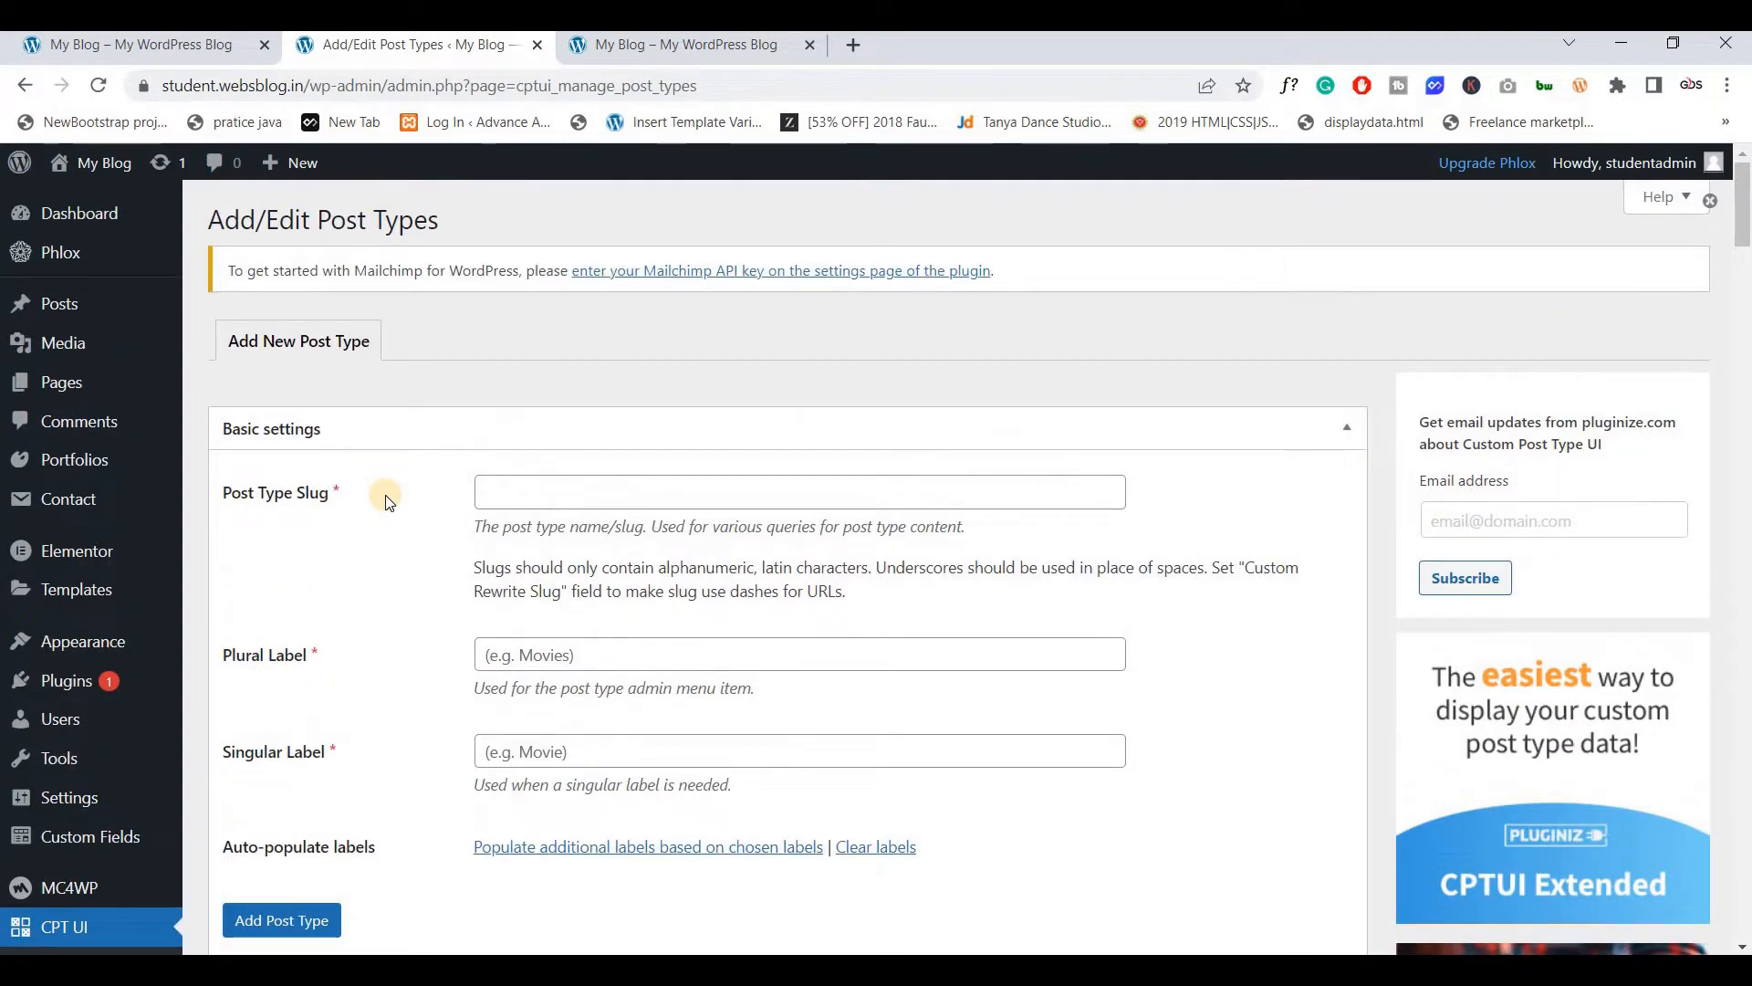
left_click(531, 503)
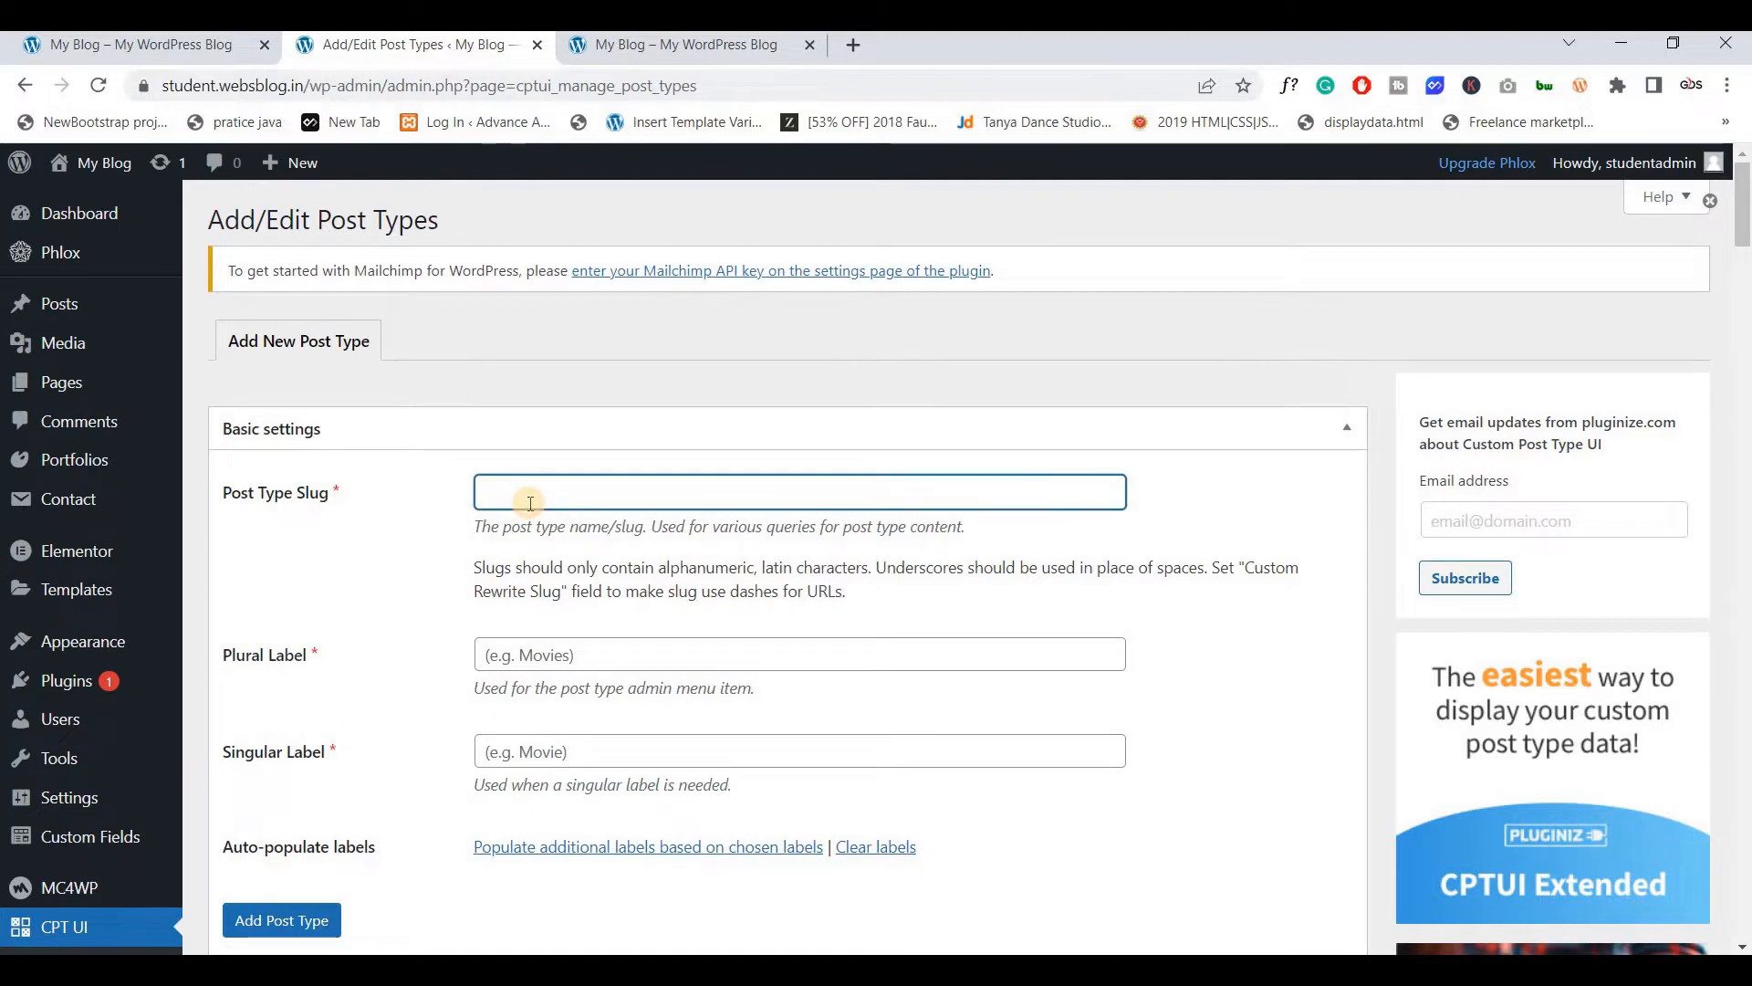
type("student_certificate")
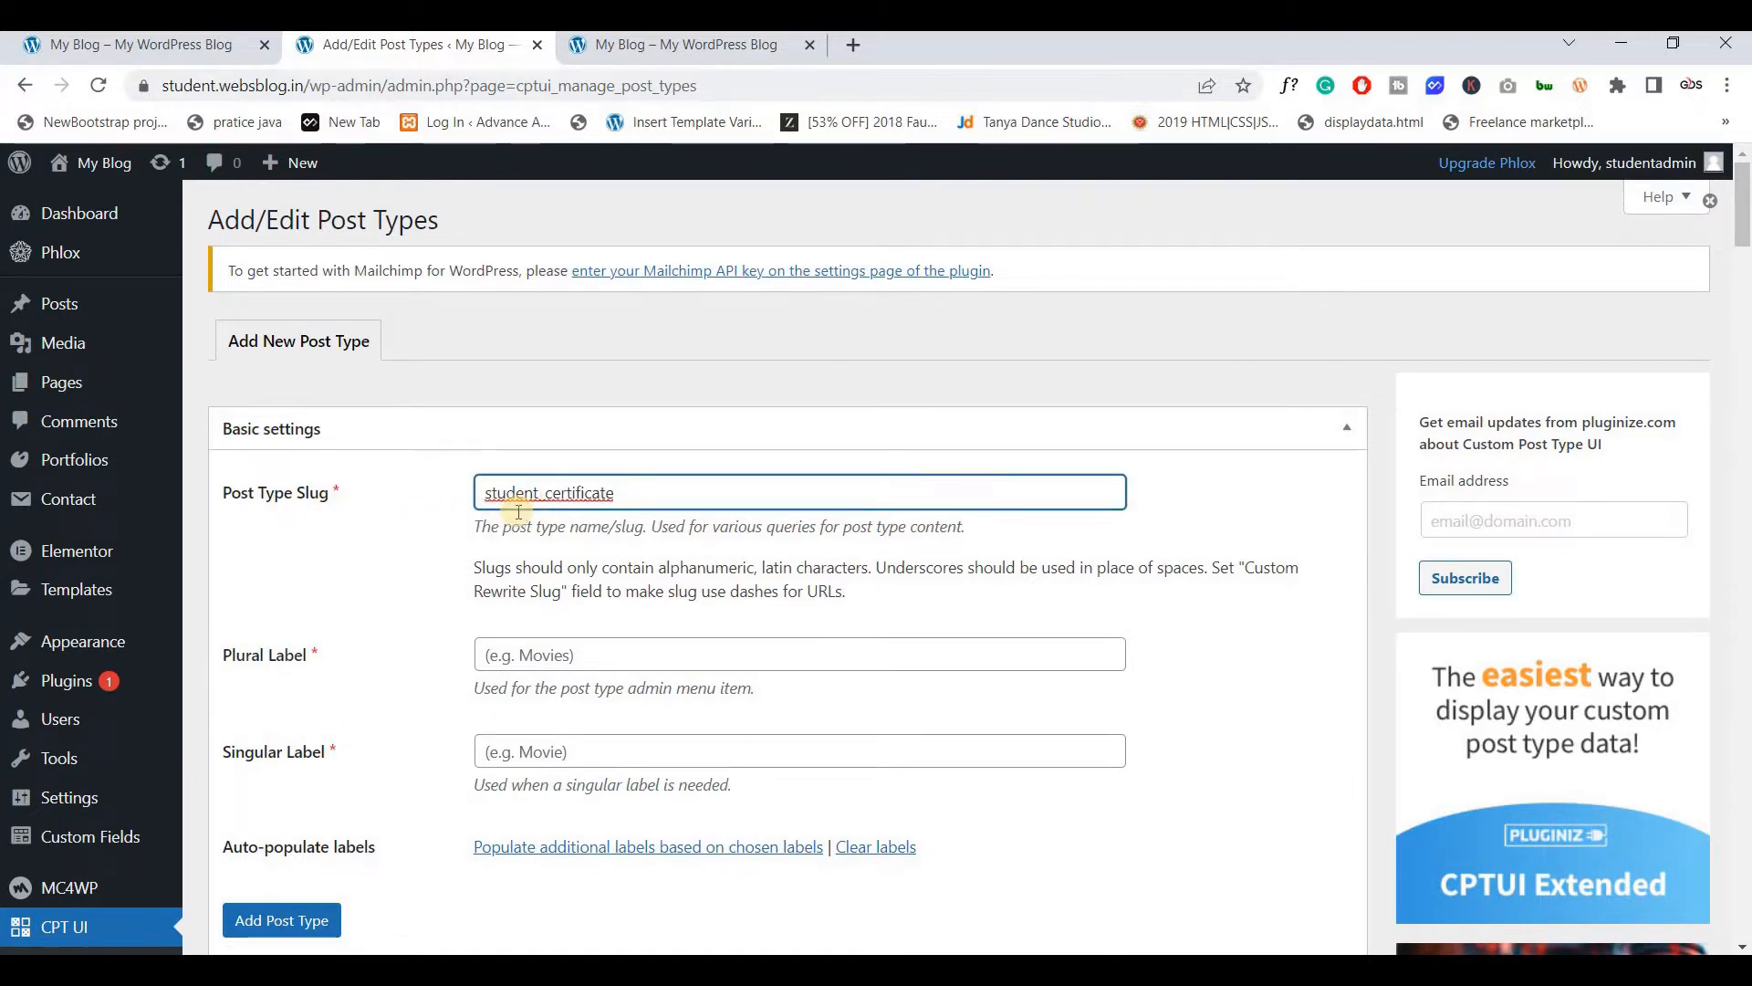
Fill Plural and Singular Label with student_certificate and scroll down to the Menu Icon settings
scroll(520, 516, "down", 1)
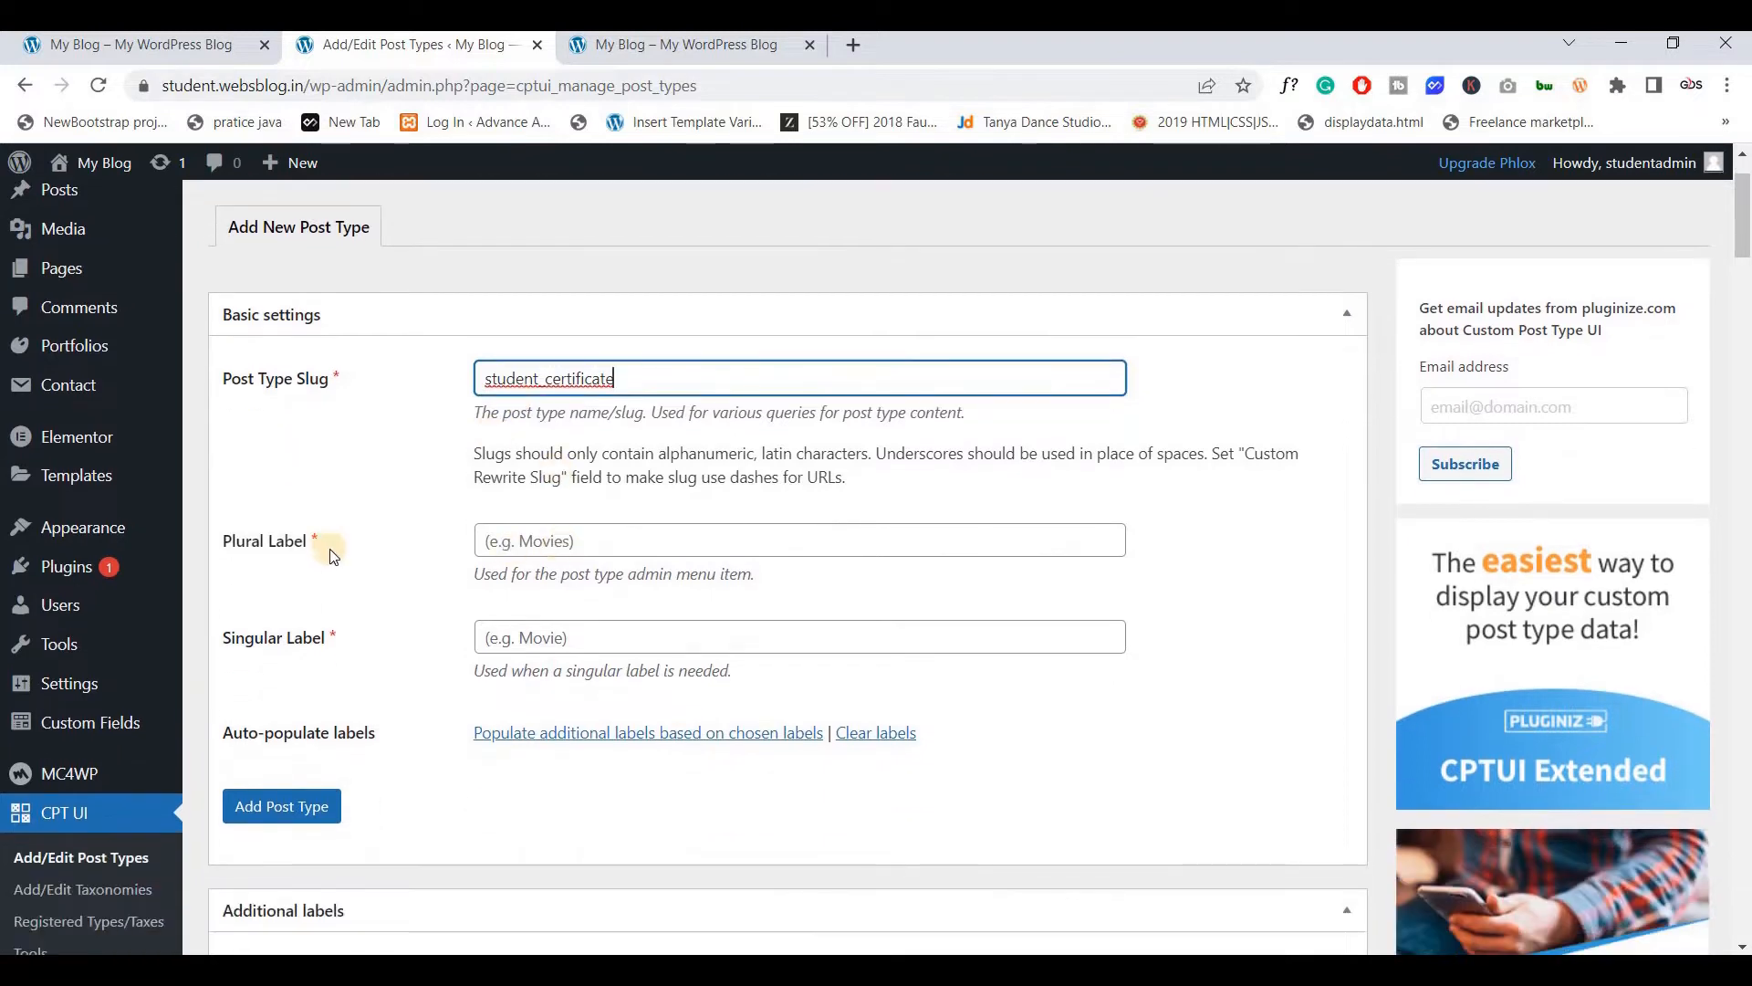
left_click(518, 544)
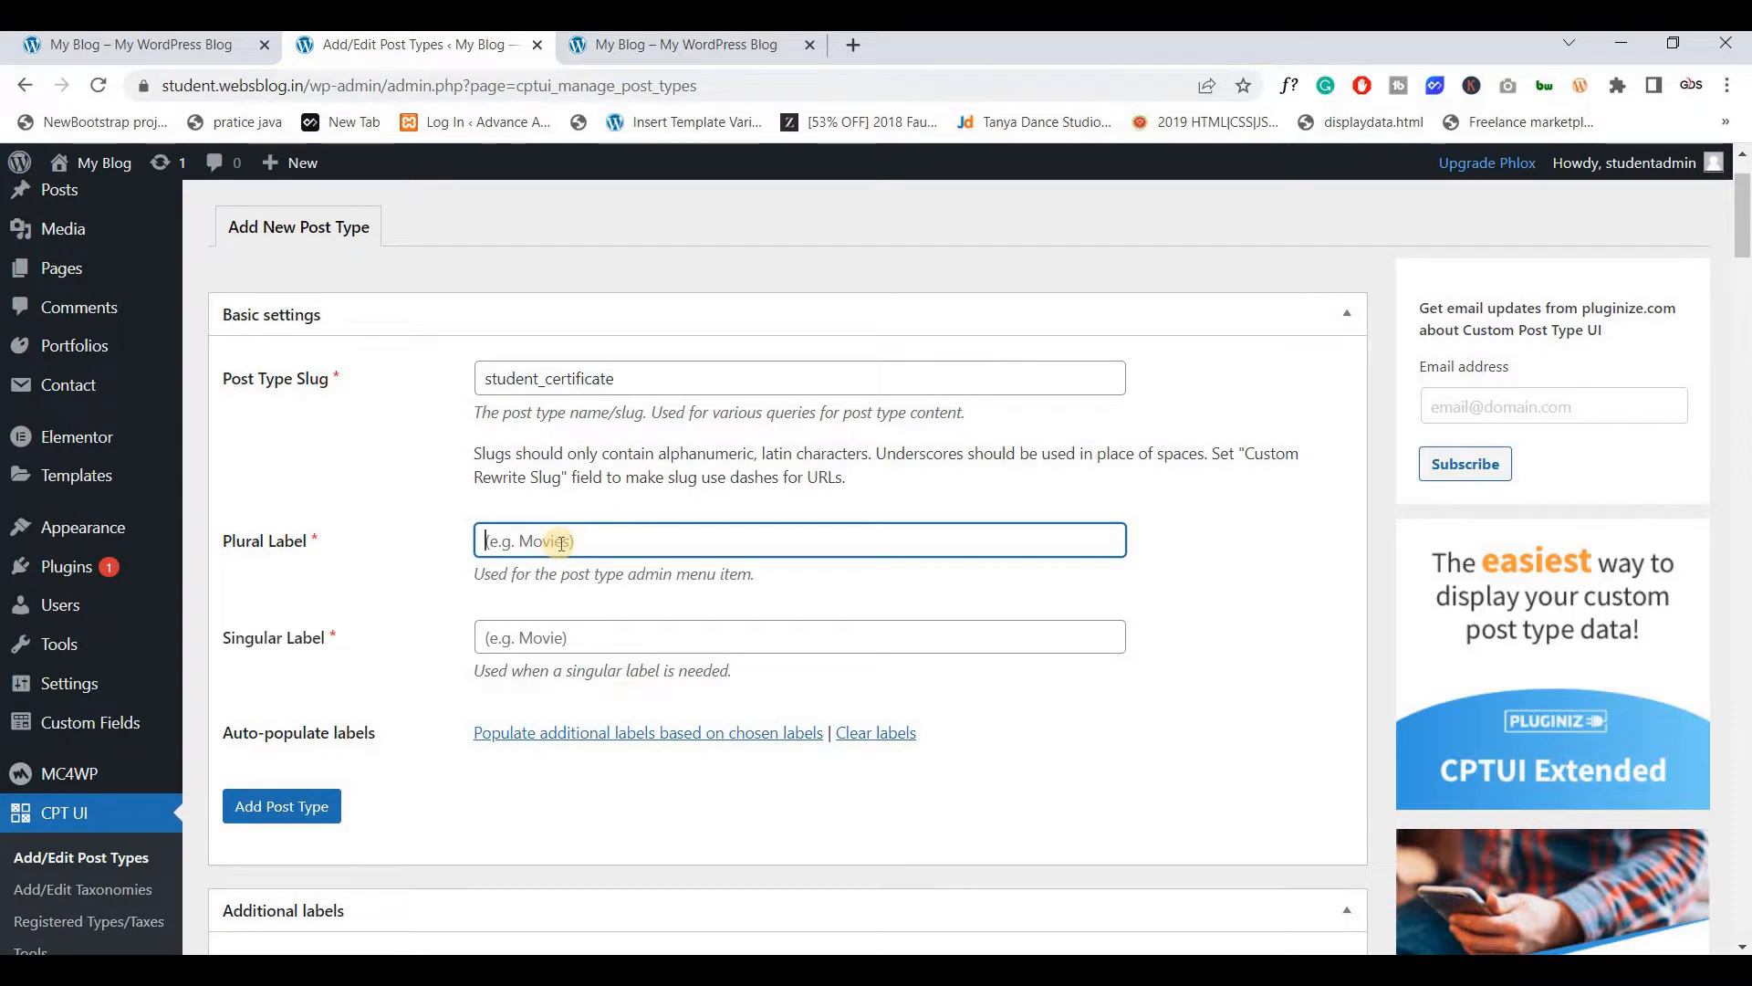
type("student_certificate")
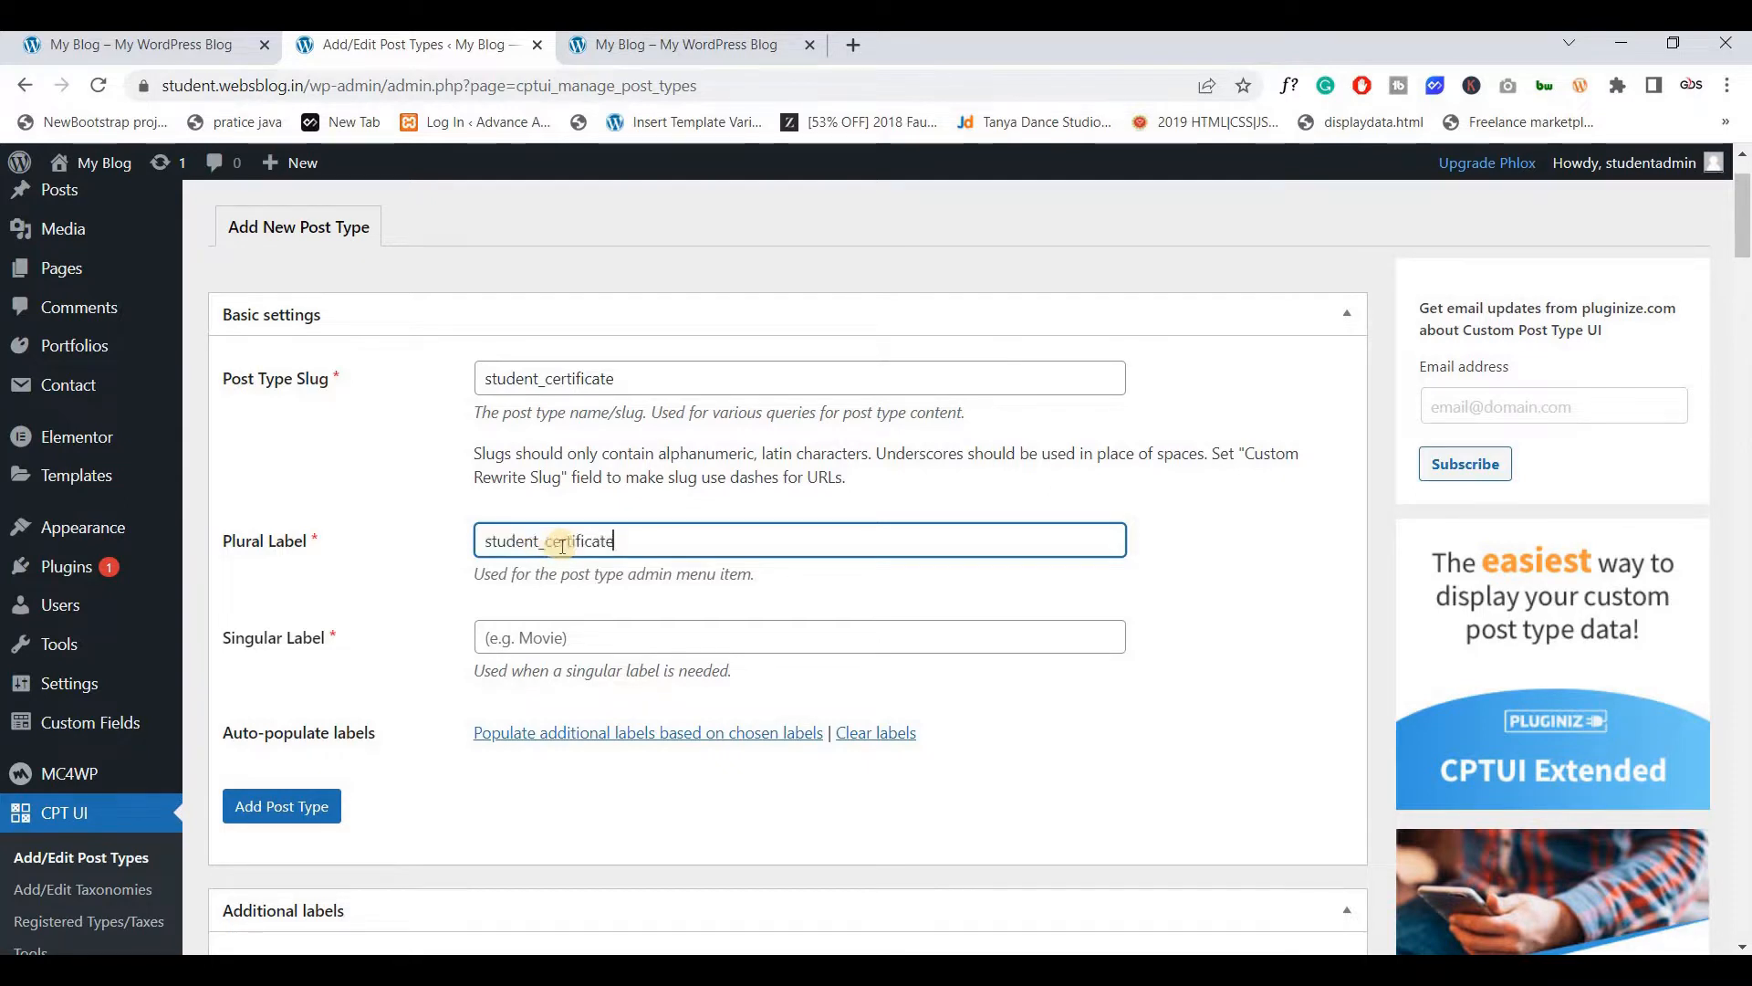
scroll(157, 534, "down", 1)
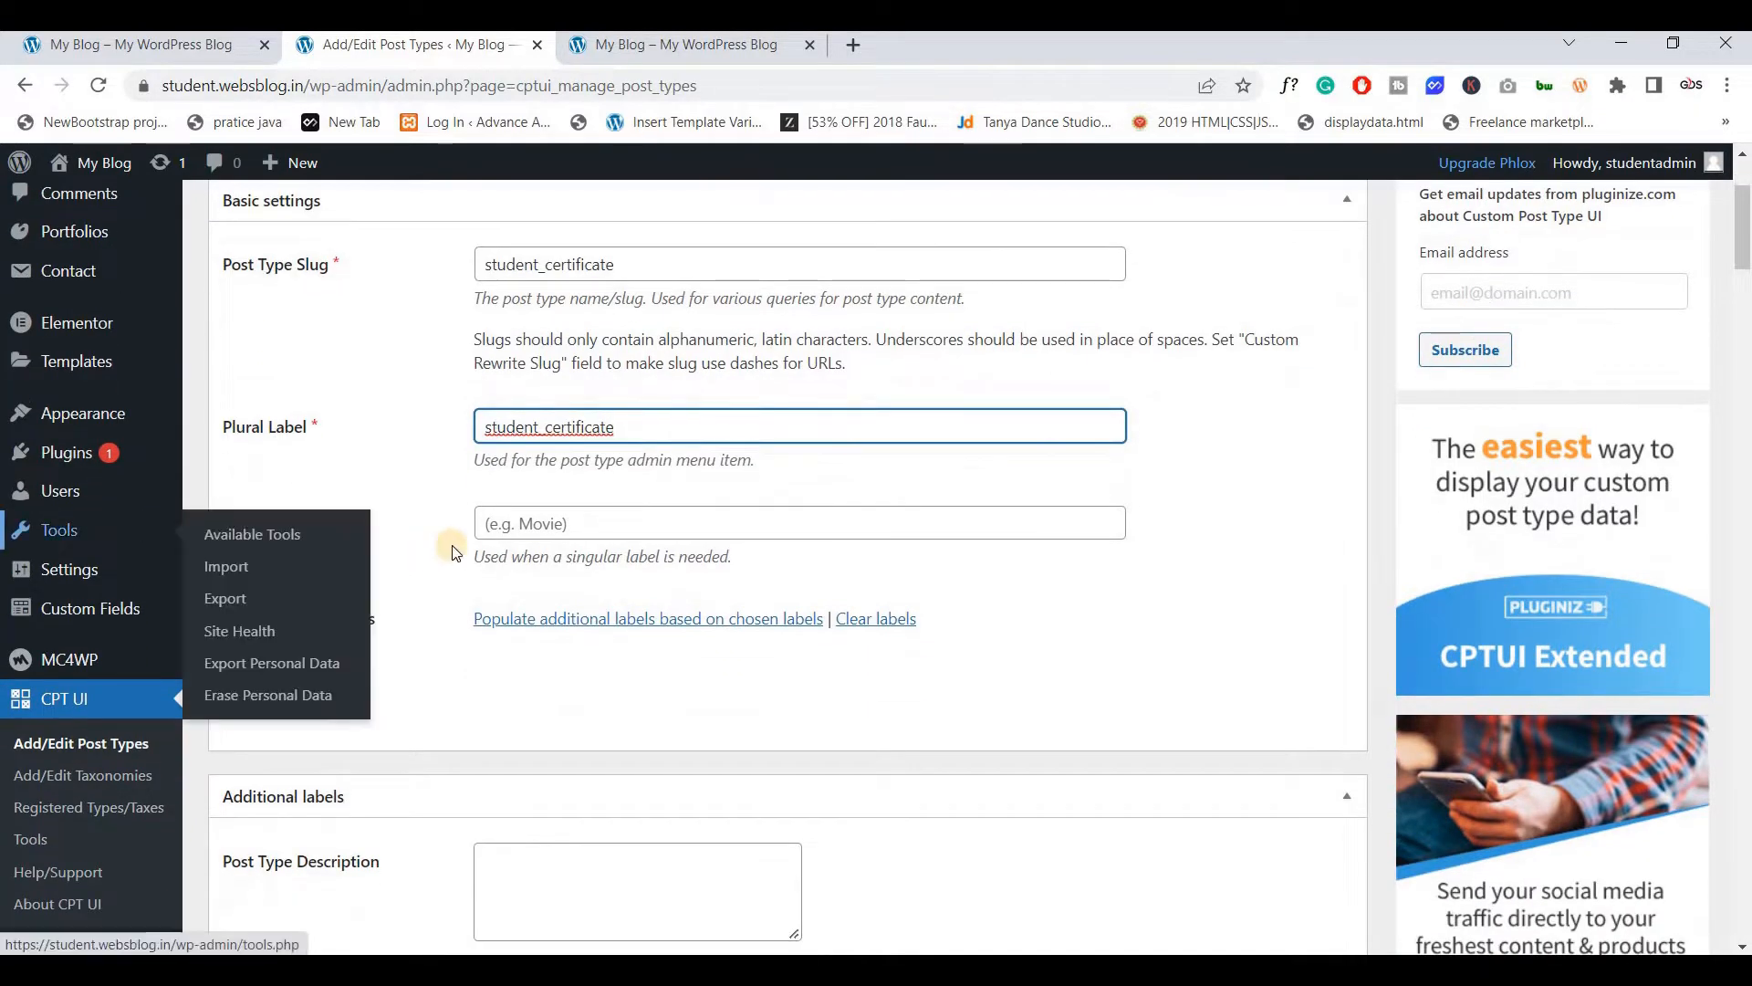
left_click(507, 522)
type("student_certificate")
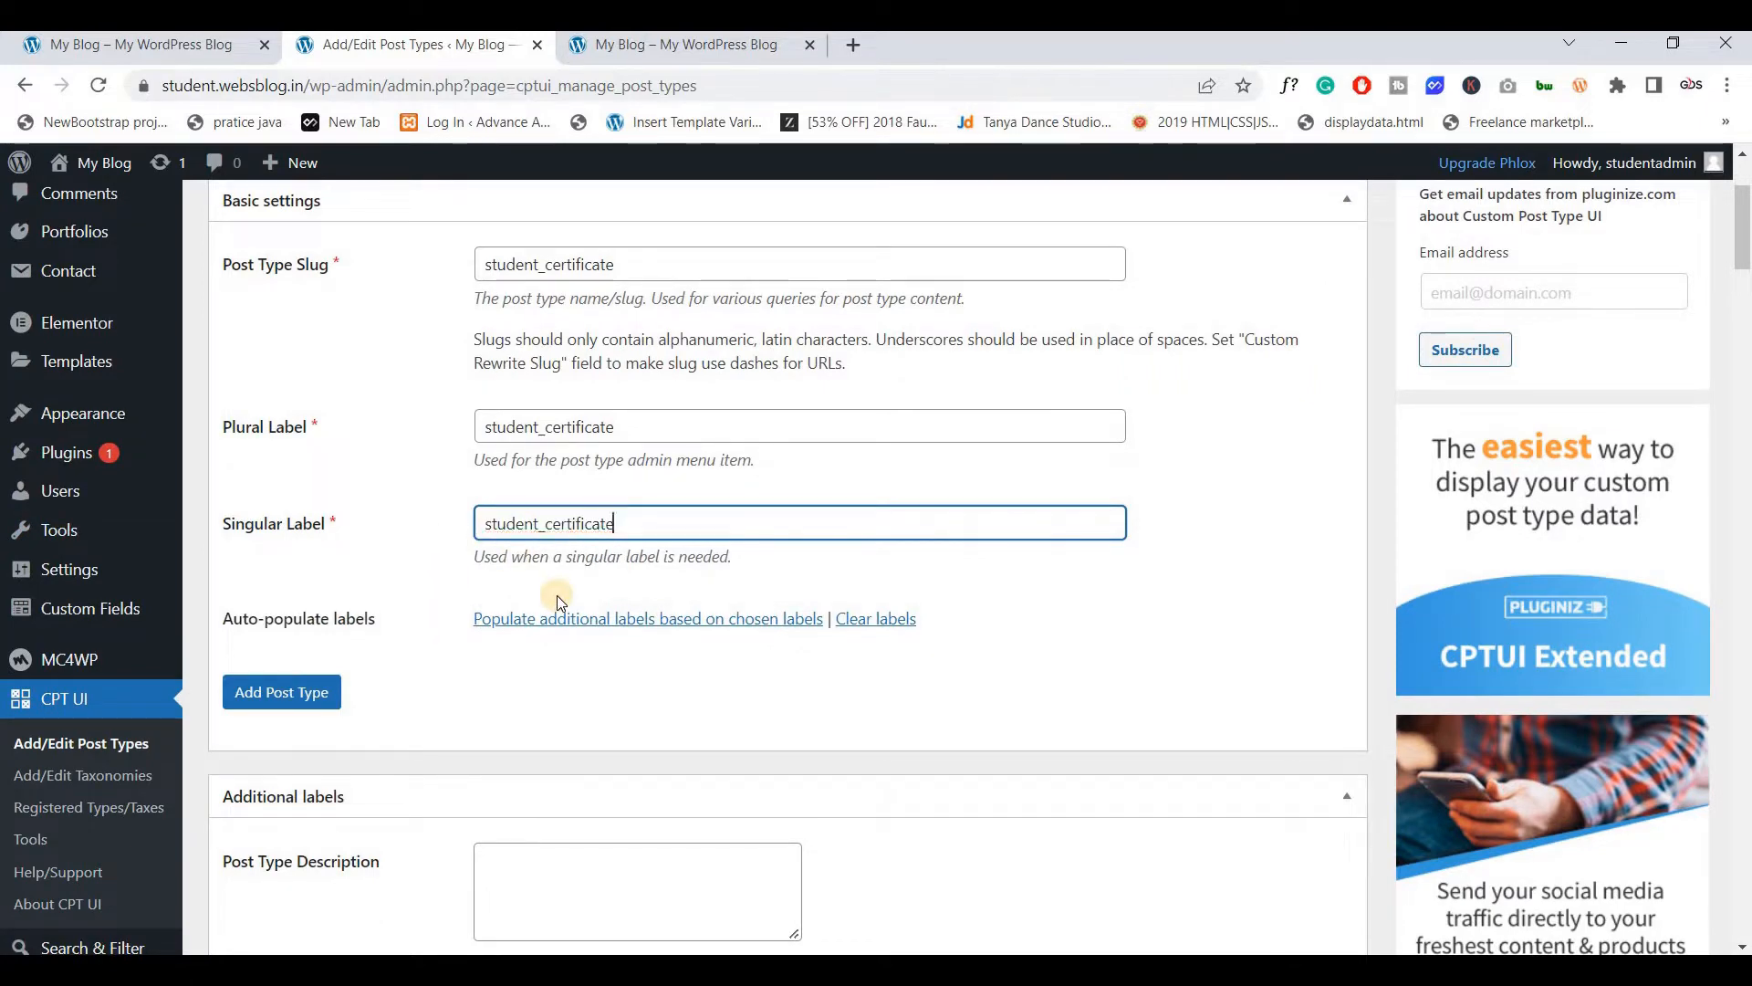
scroll(468, 471, "down", 10)
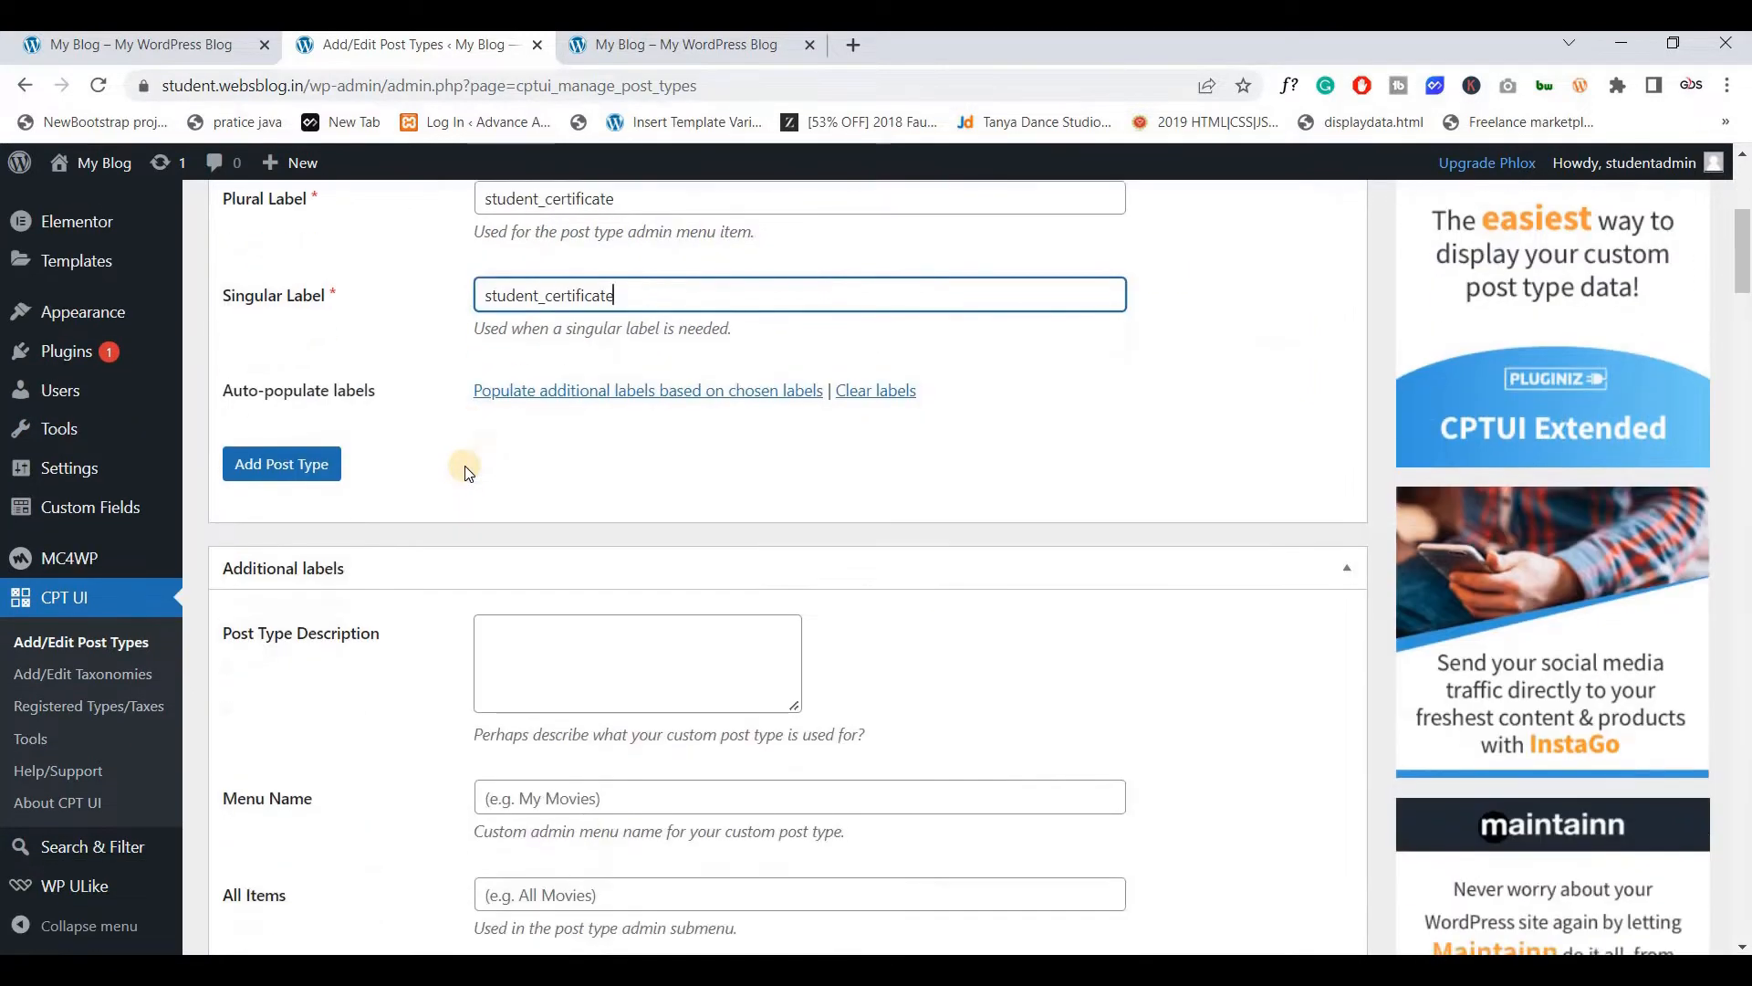
scroll(467, 471, "down", 12)
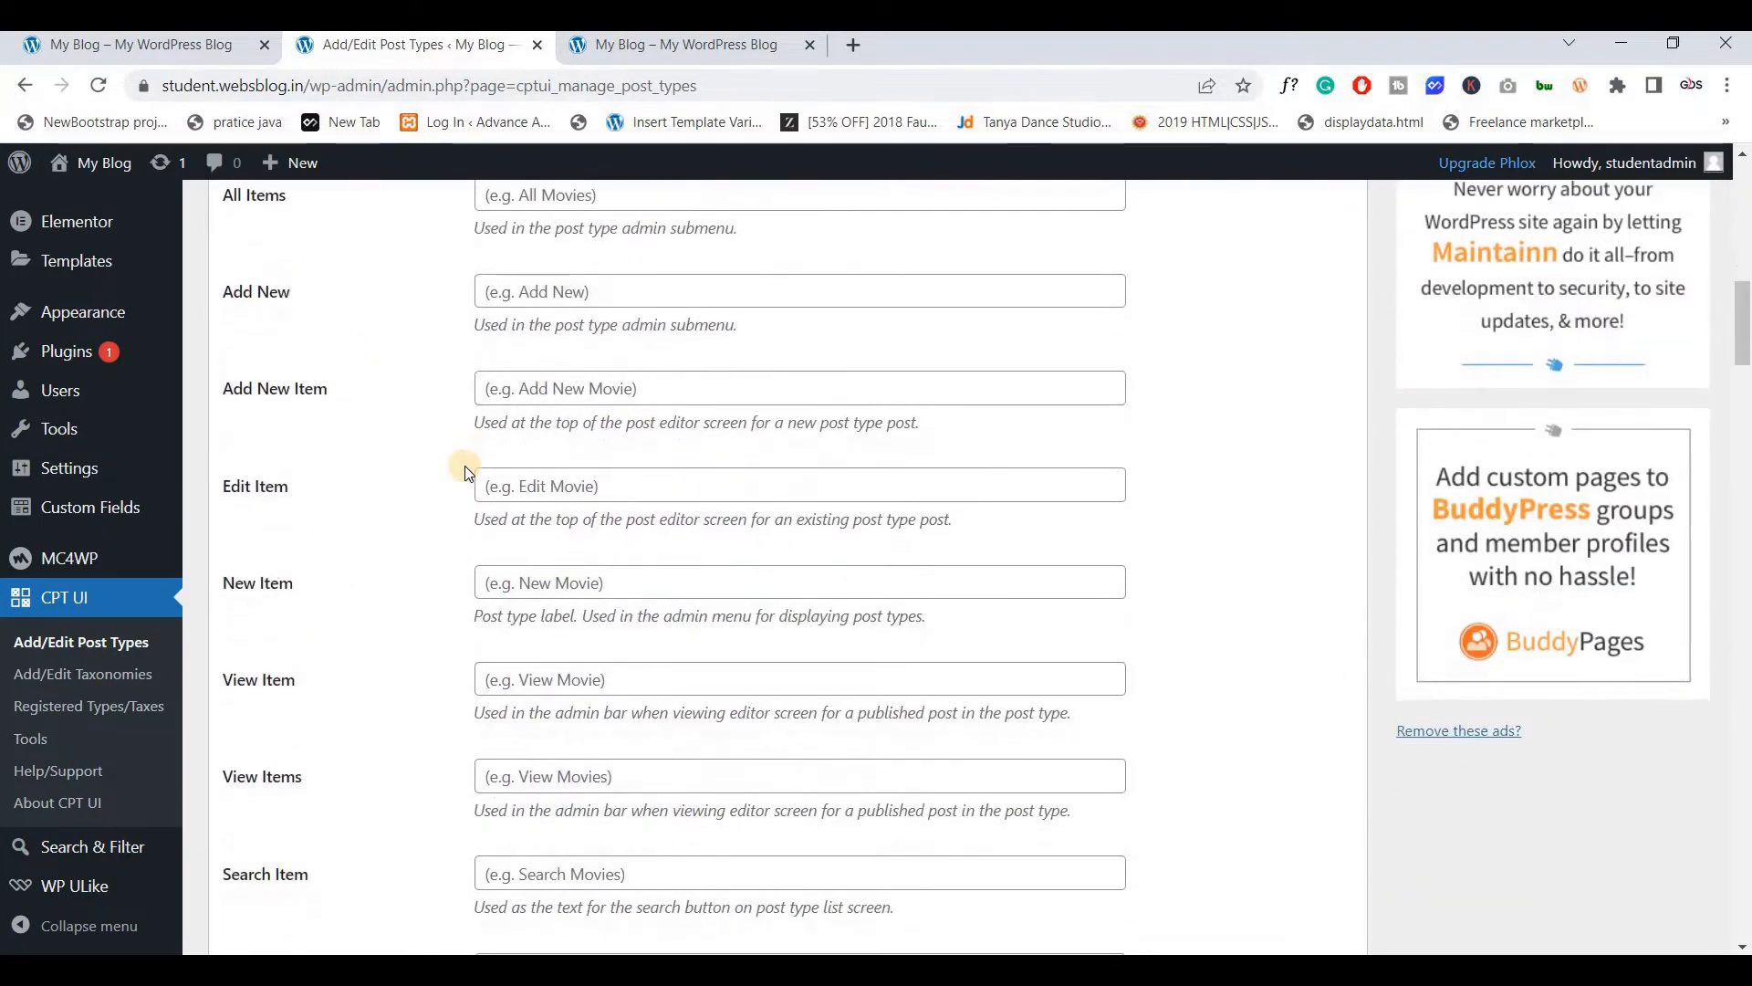
scroll(465, 470, "down", 13)
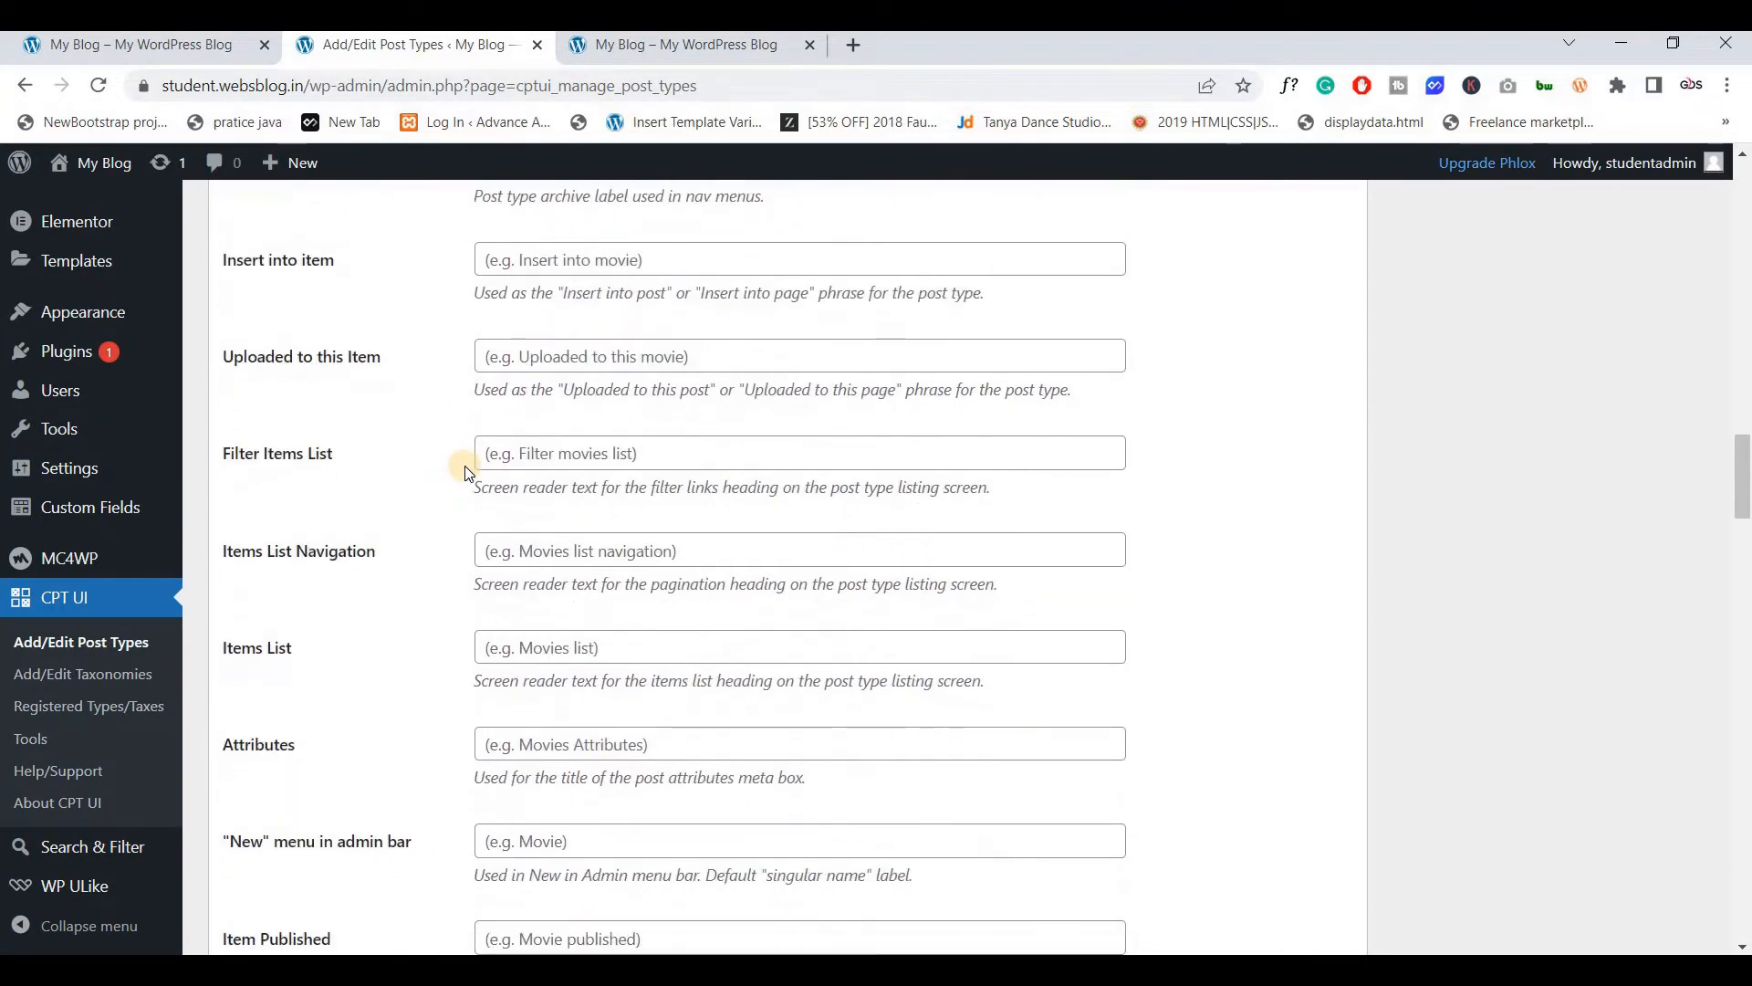
scroll(466, 470, "down", 7)
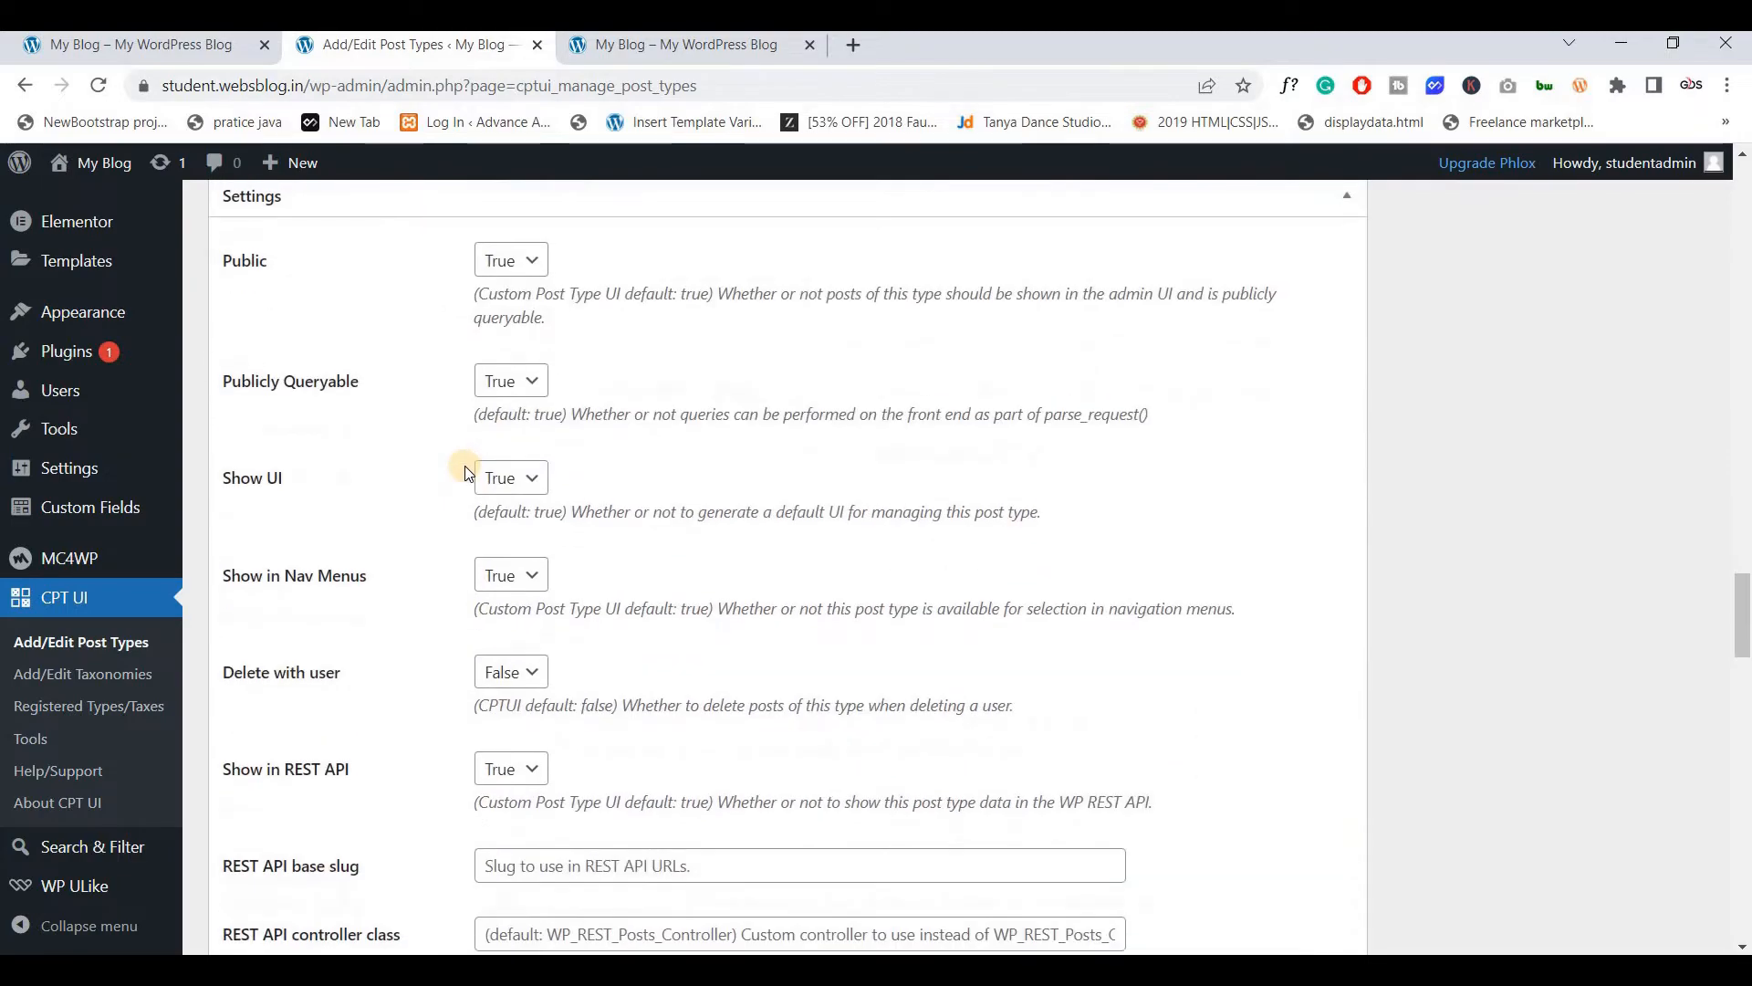
scroll(477, 482, "down", 10)
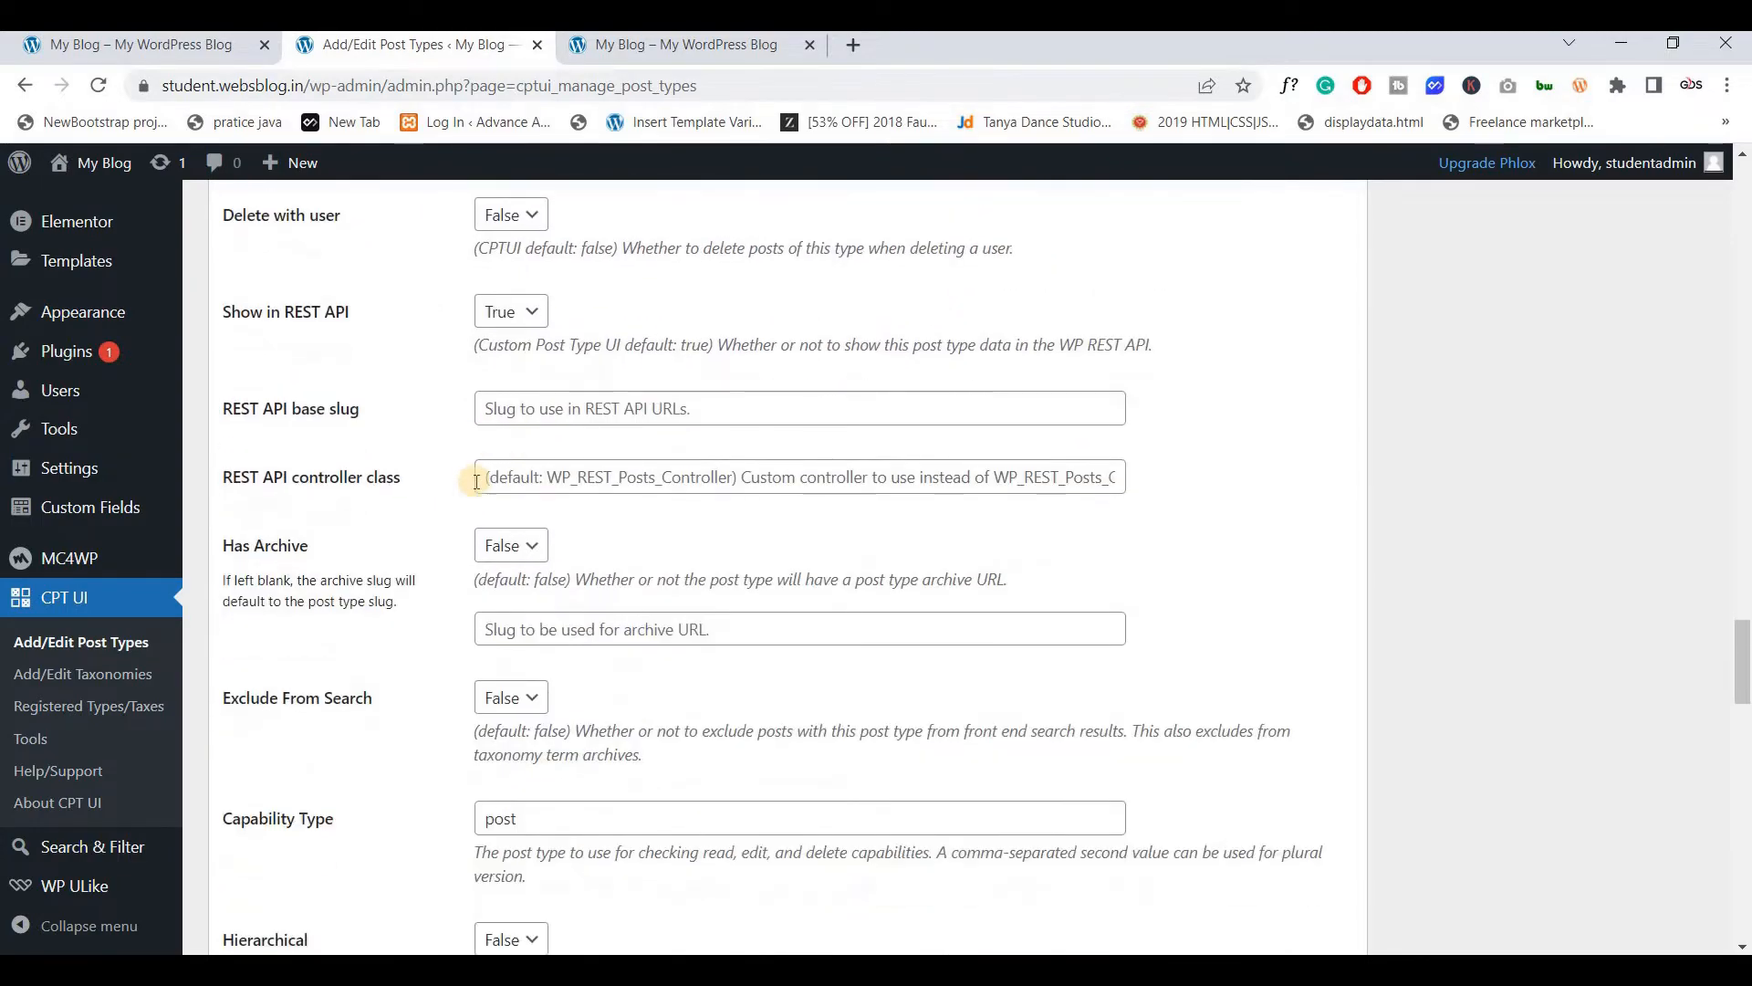
scroll(476, 482, "down", 8)
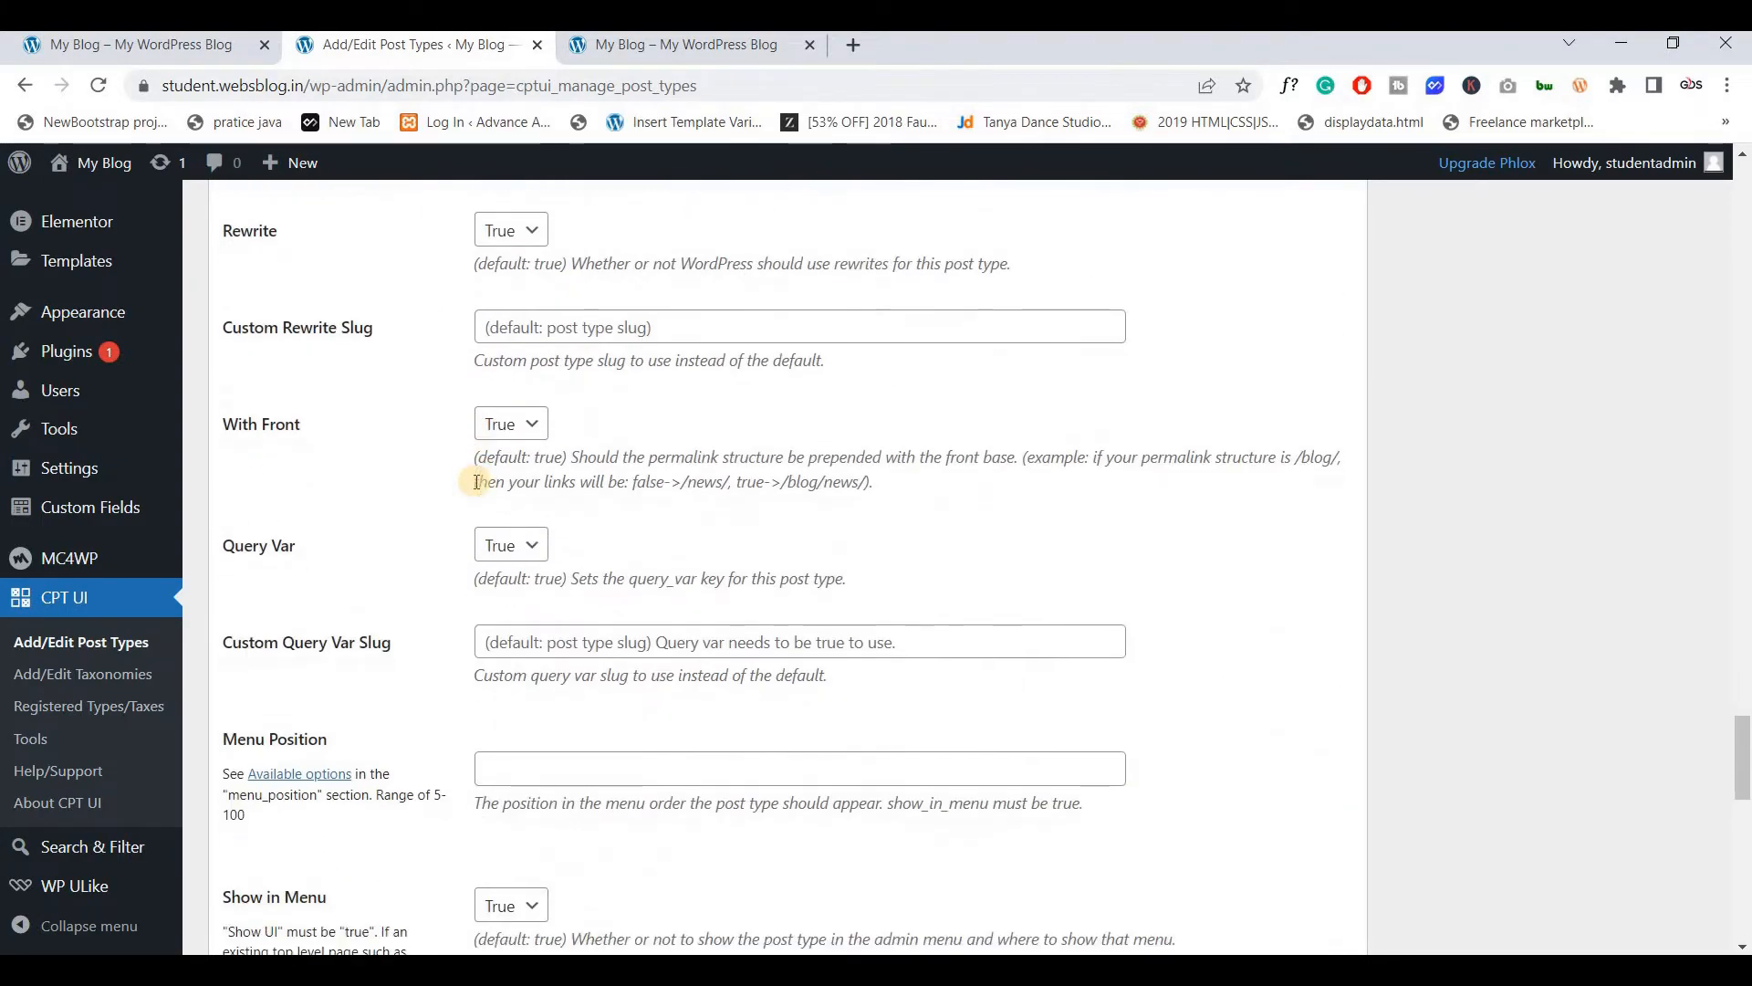
scroll(337, 427, "up", 2)
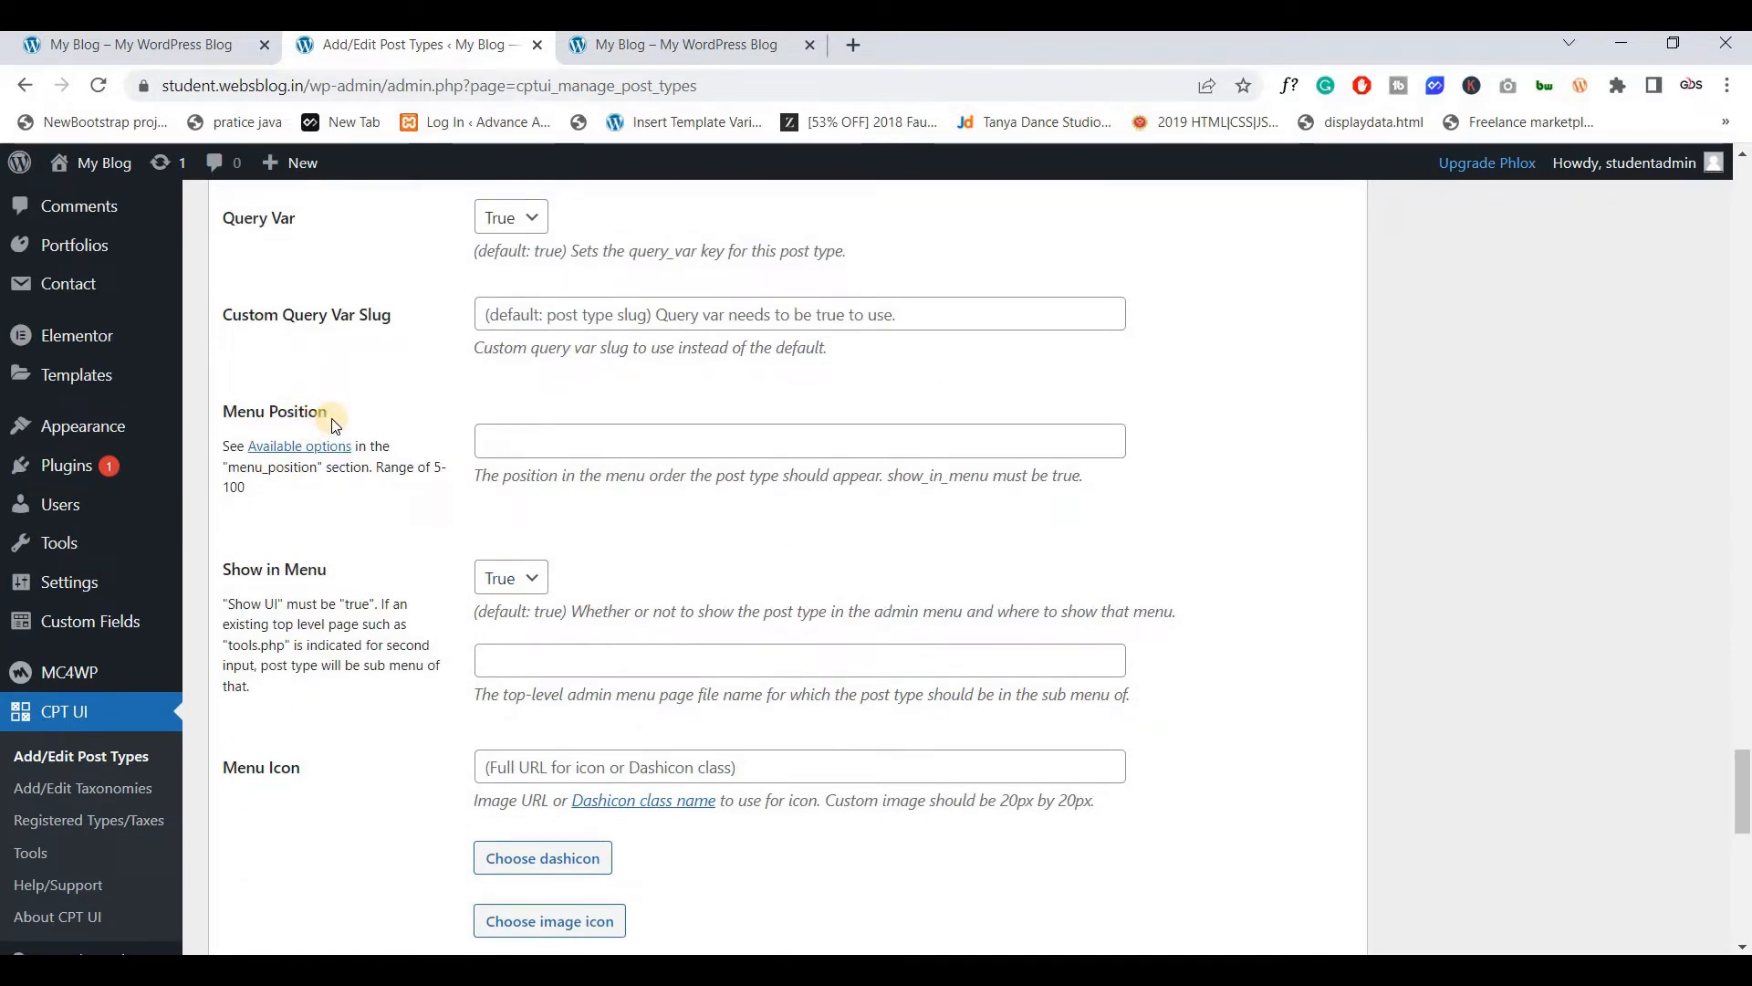
scroll(102, 260, "up", 1)
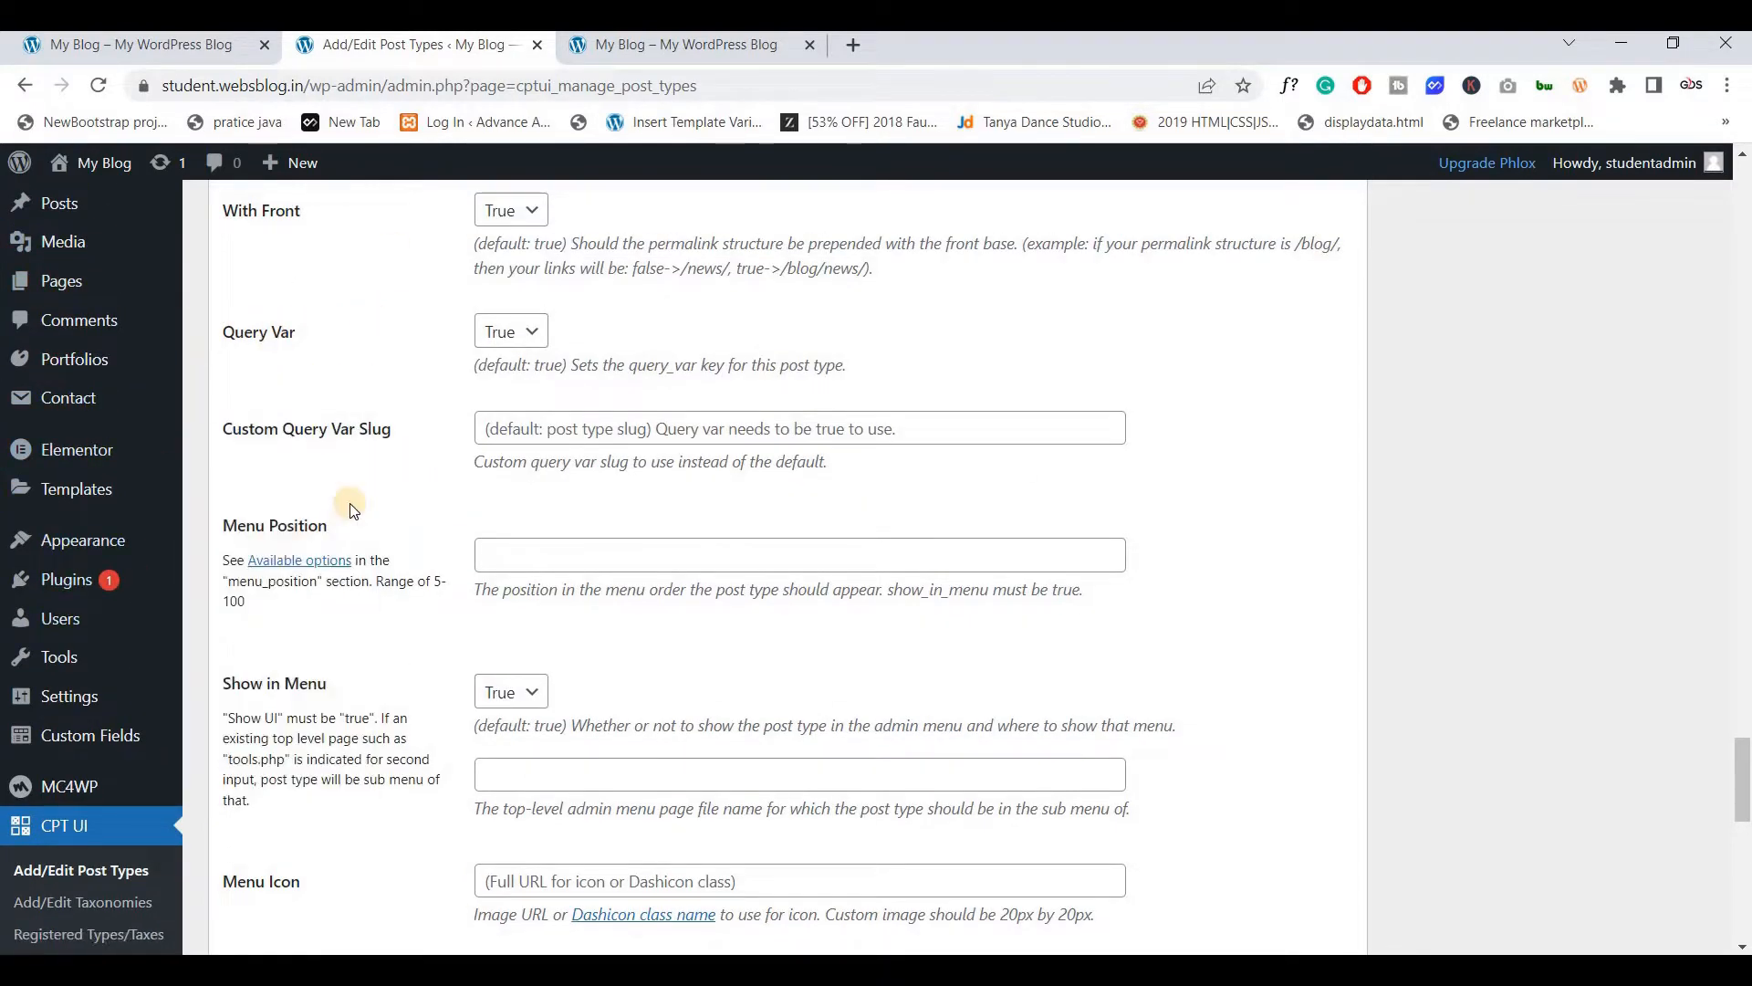
scroll(297, 547, "down", 3)
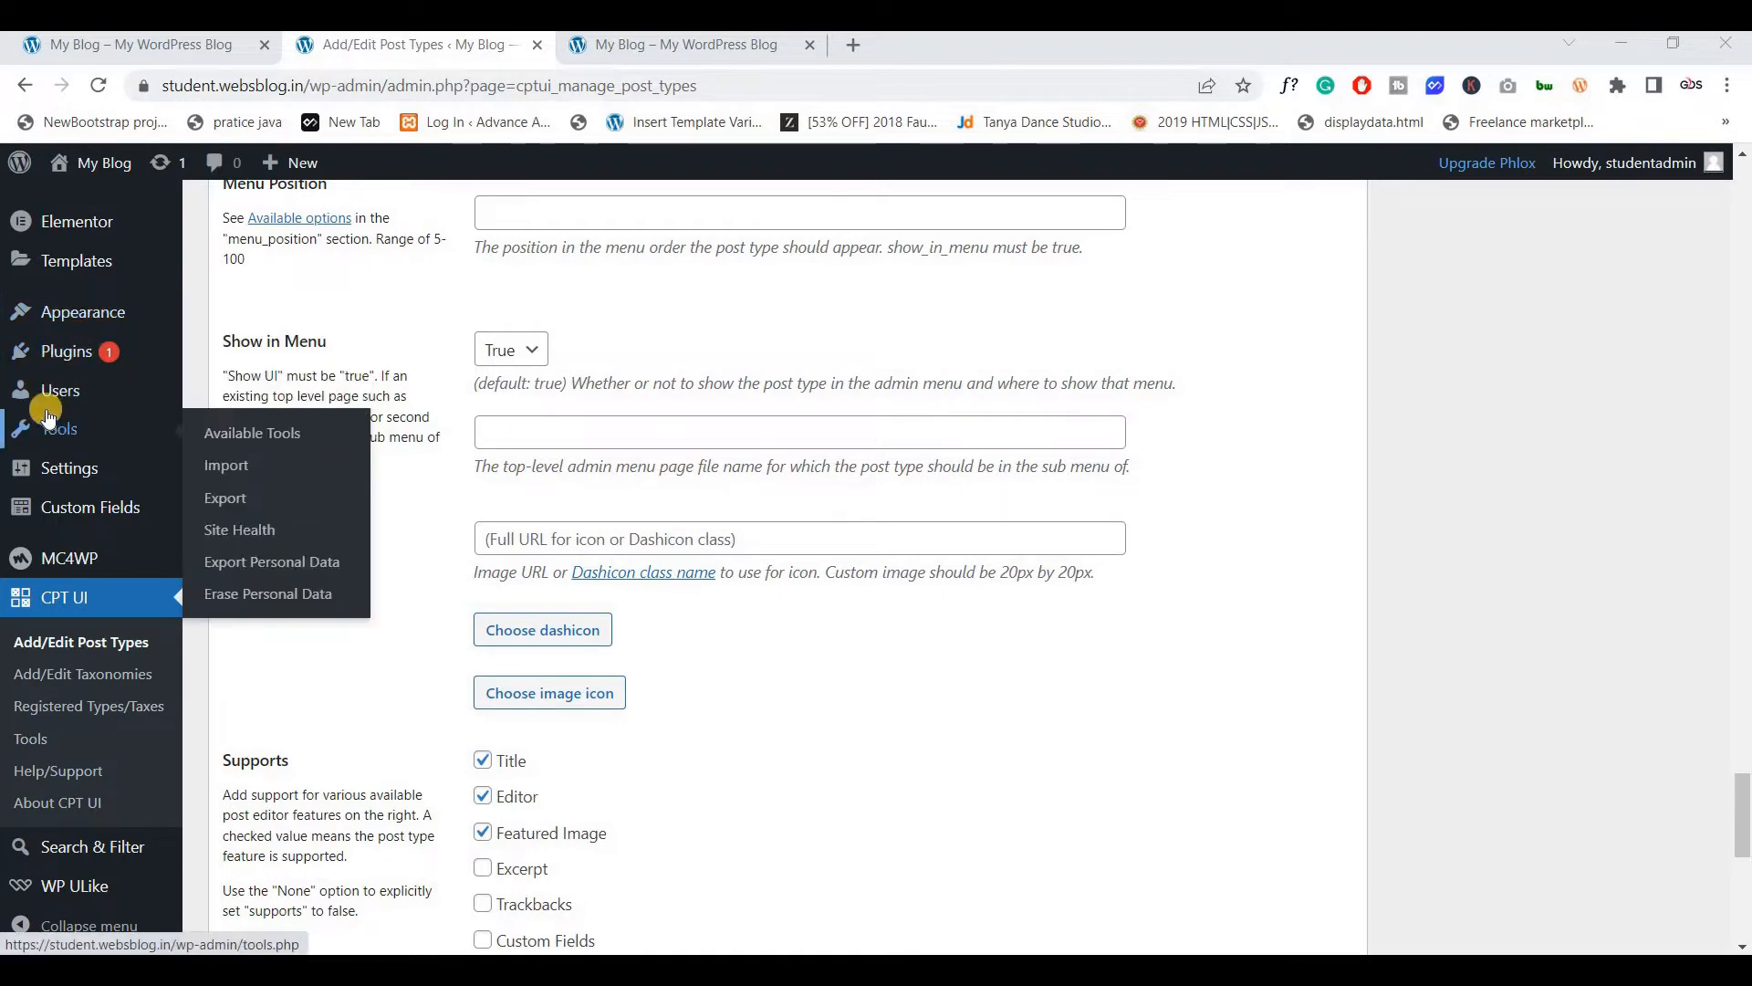
Find an icon in the Dashicons reference, then return to the form's Menu Icon field
left_click(650, 568)
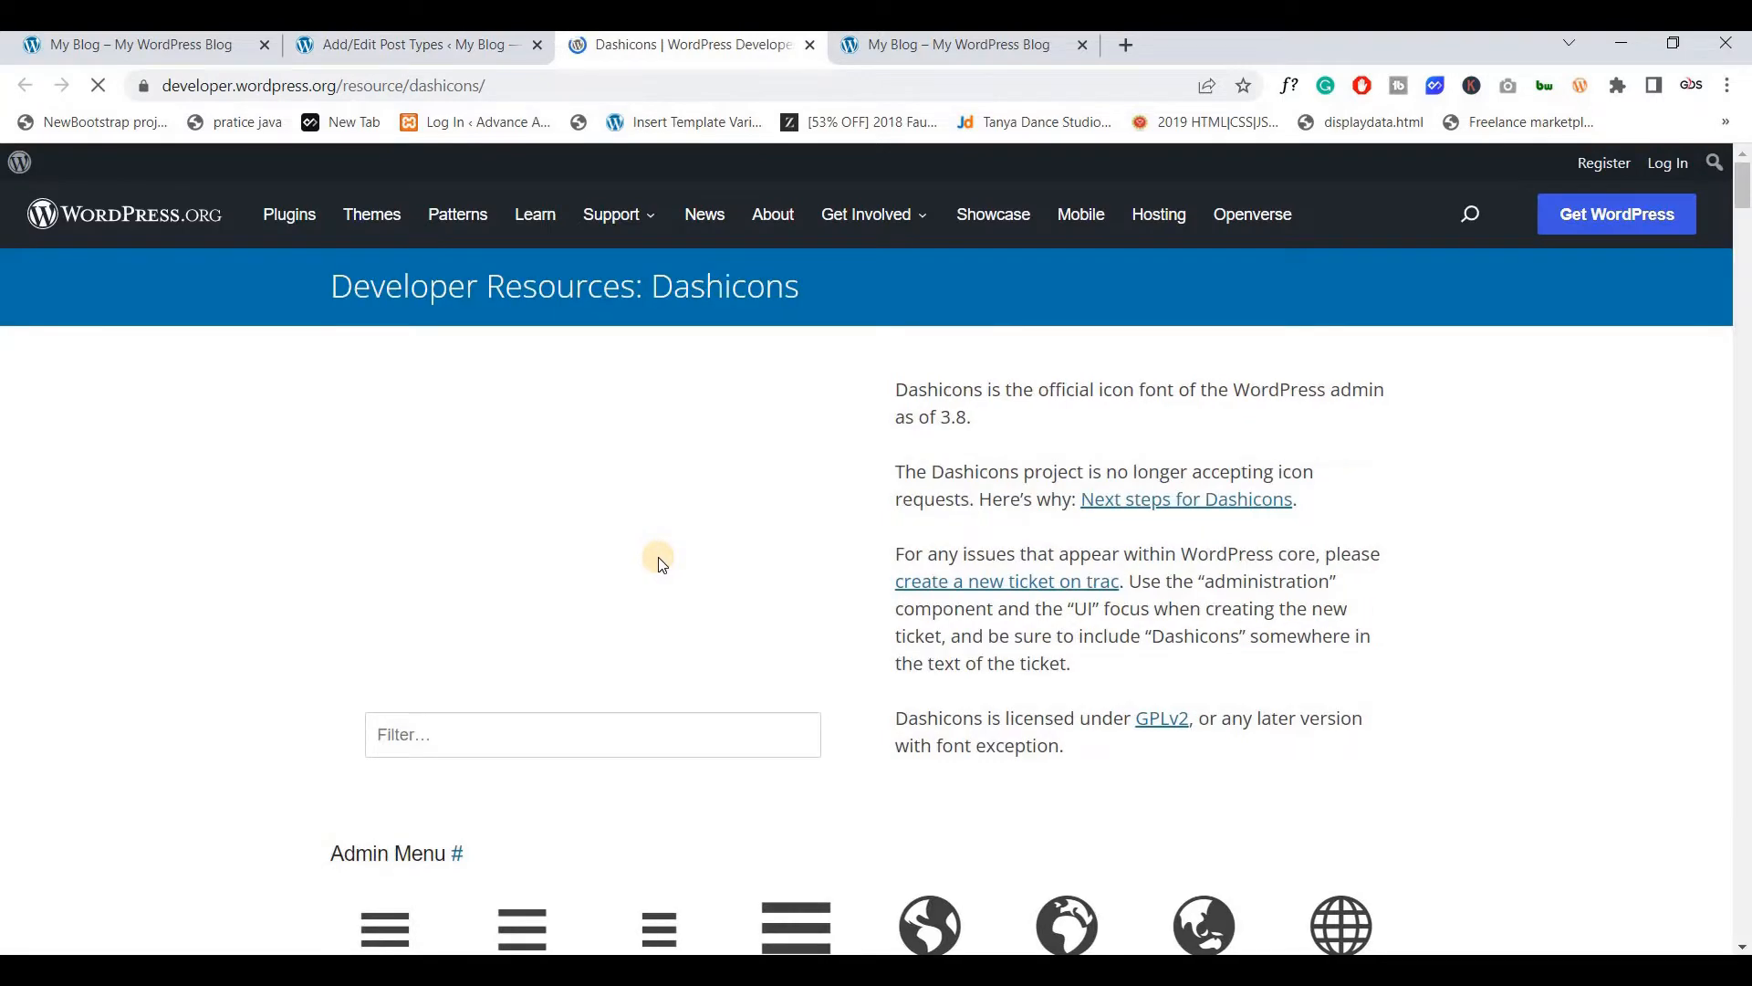
scroll(663, 560, "down", 2)
scroll(663, 560, "down", 3)
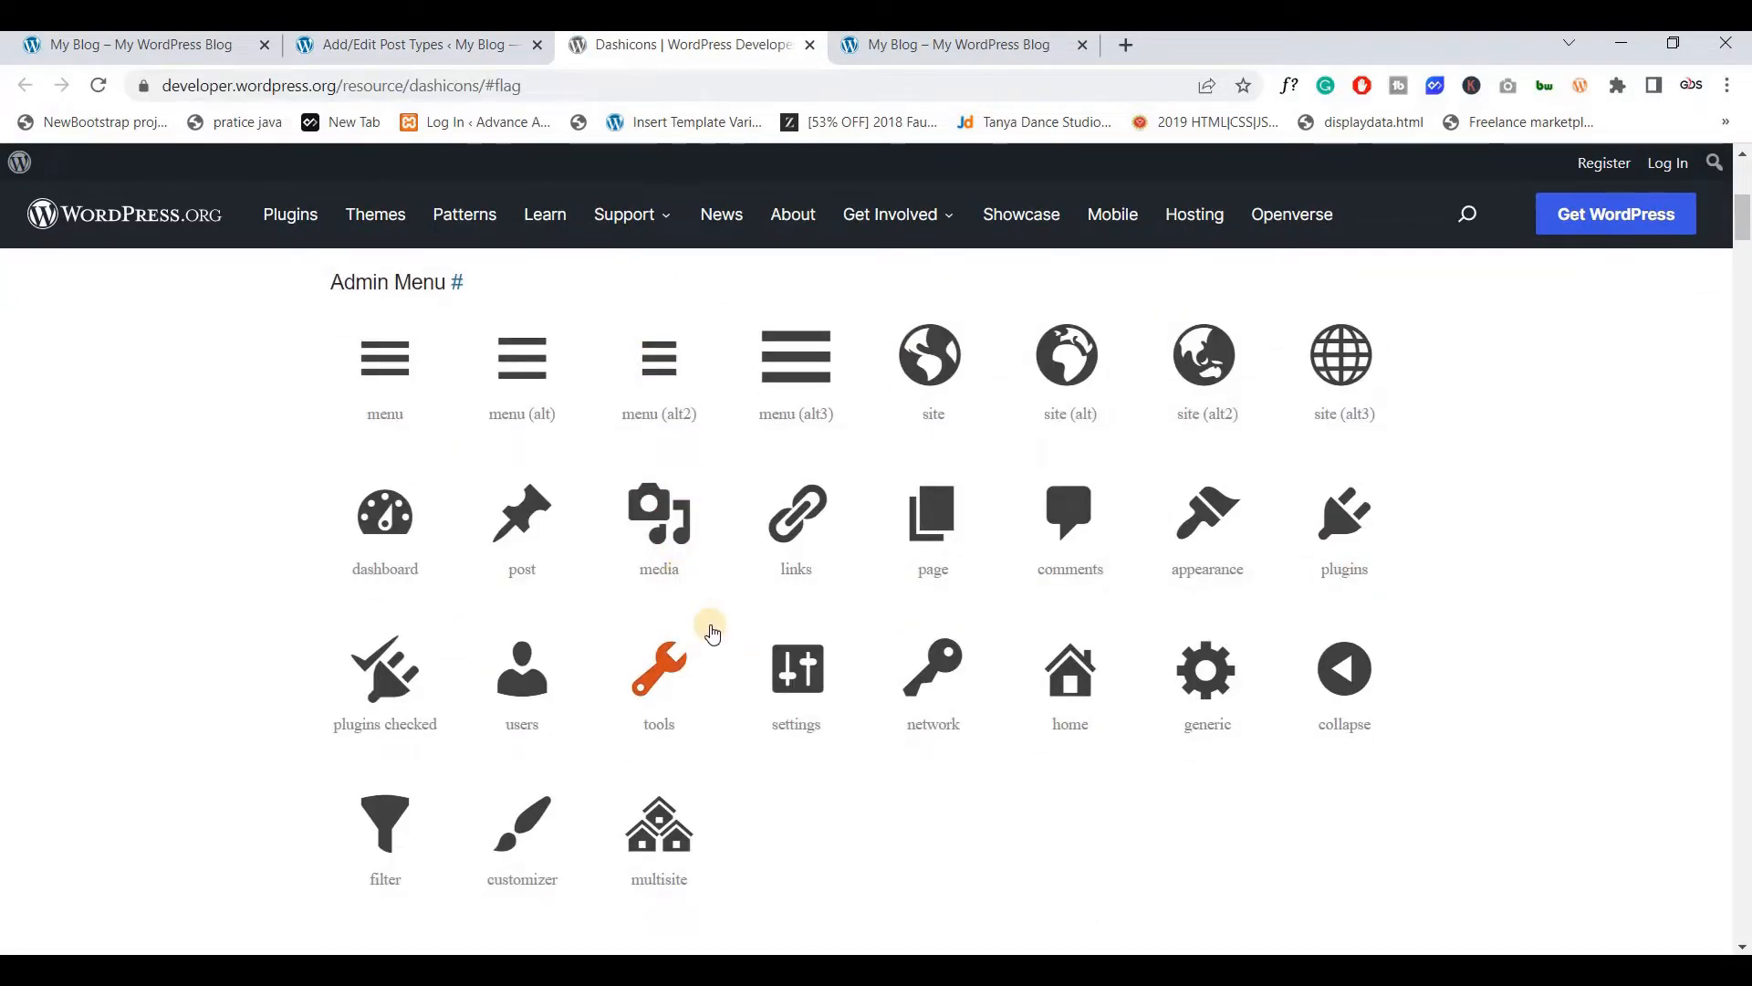
scroll(735, 594, "up", 3)
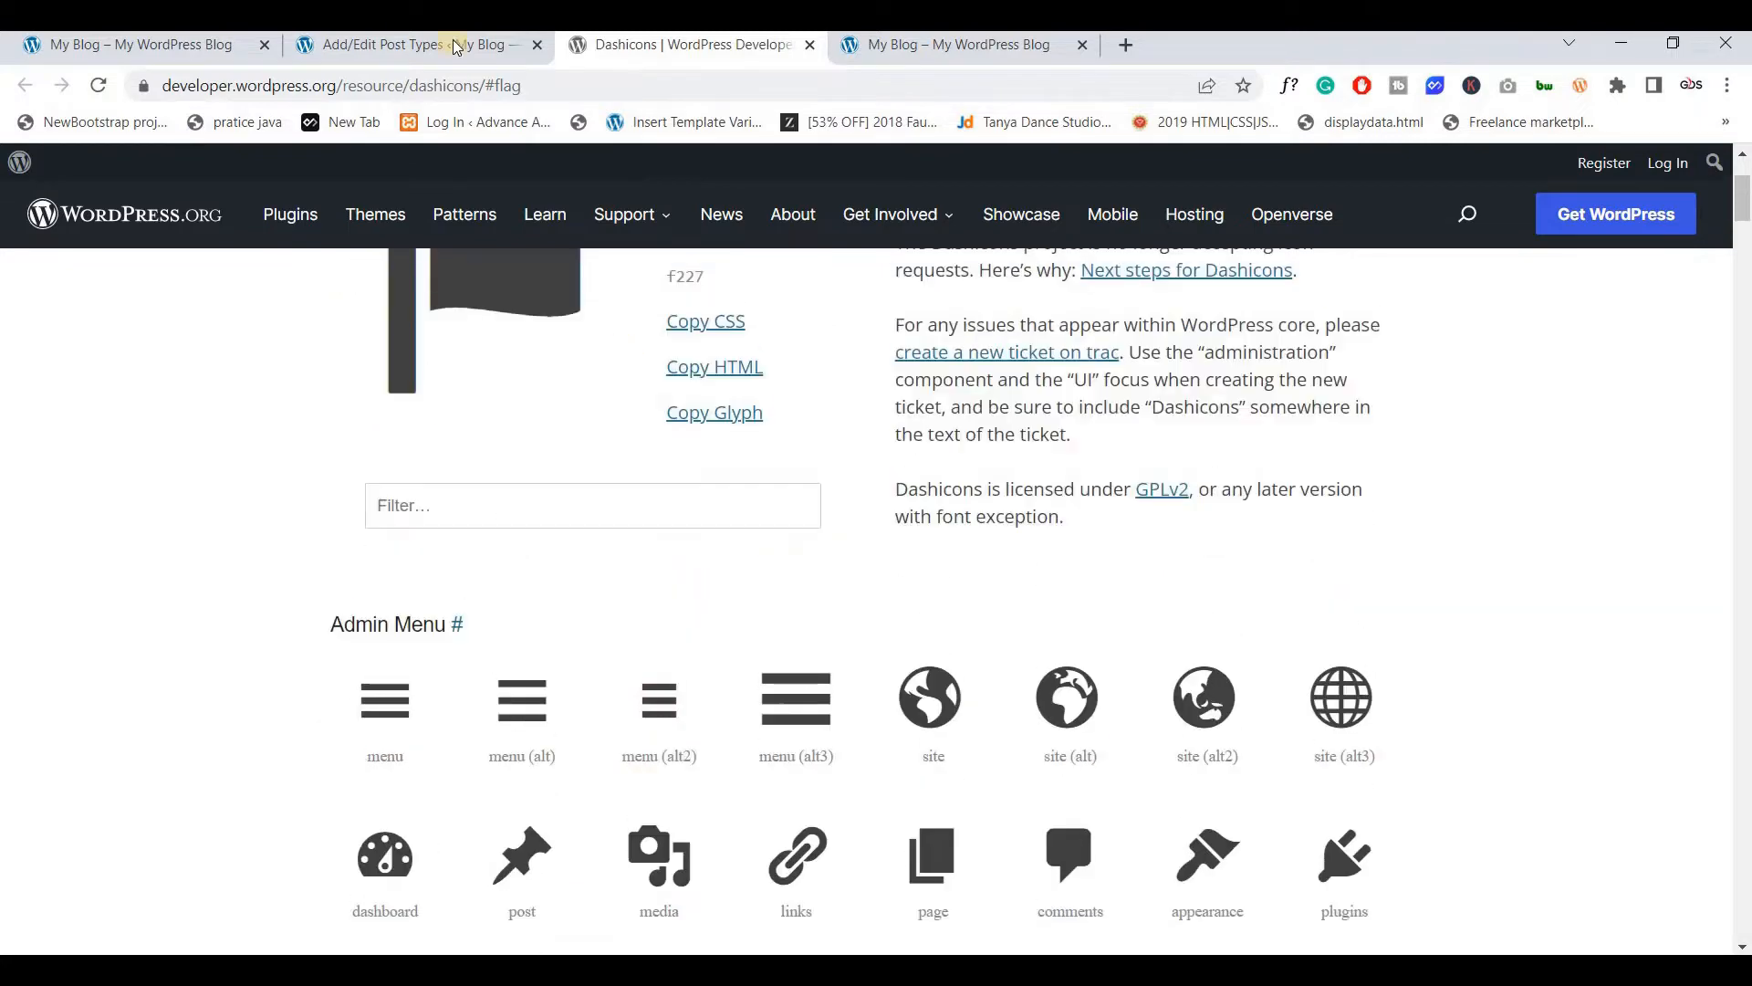
left_click(396, 51)
left_click(599, 539)
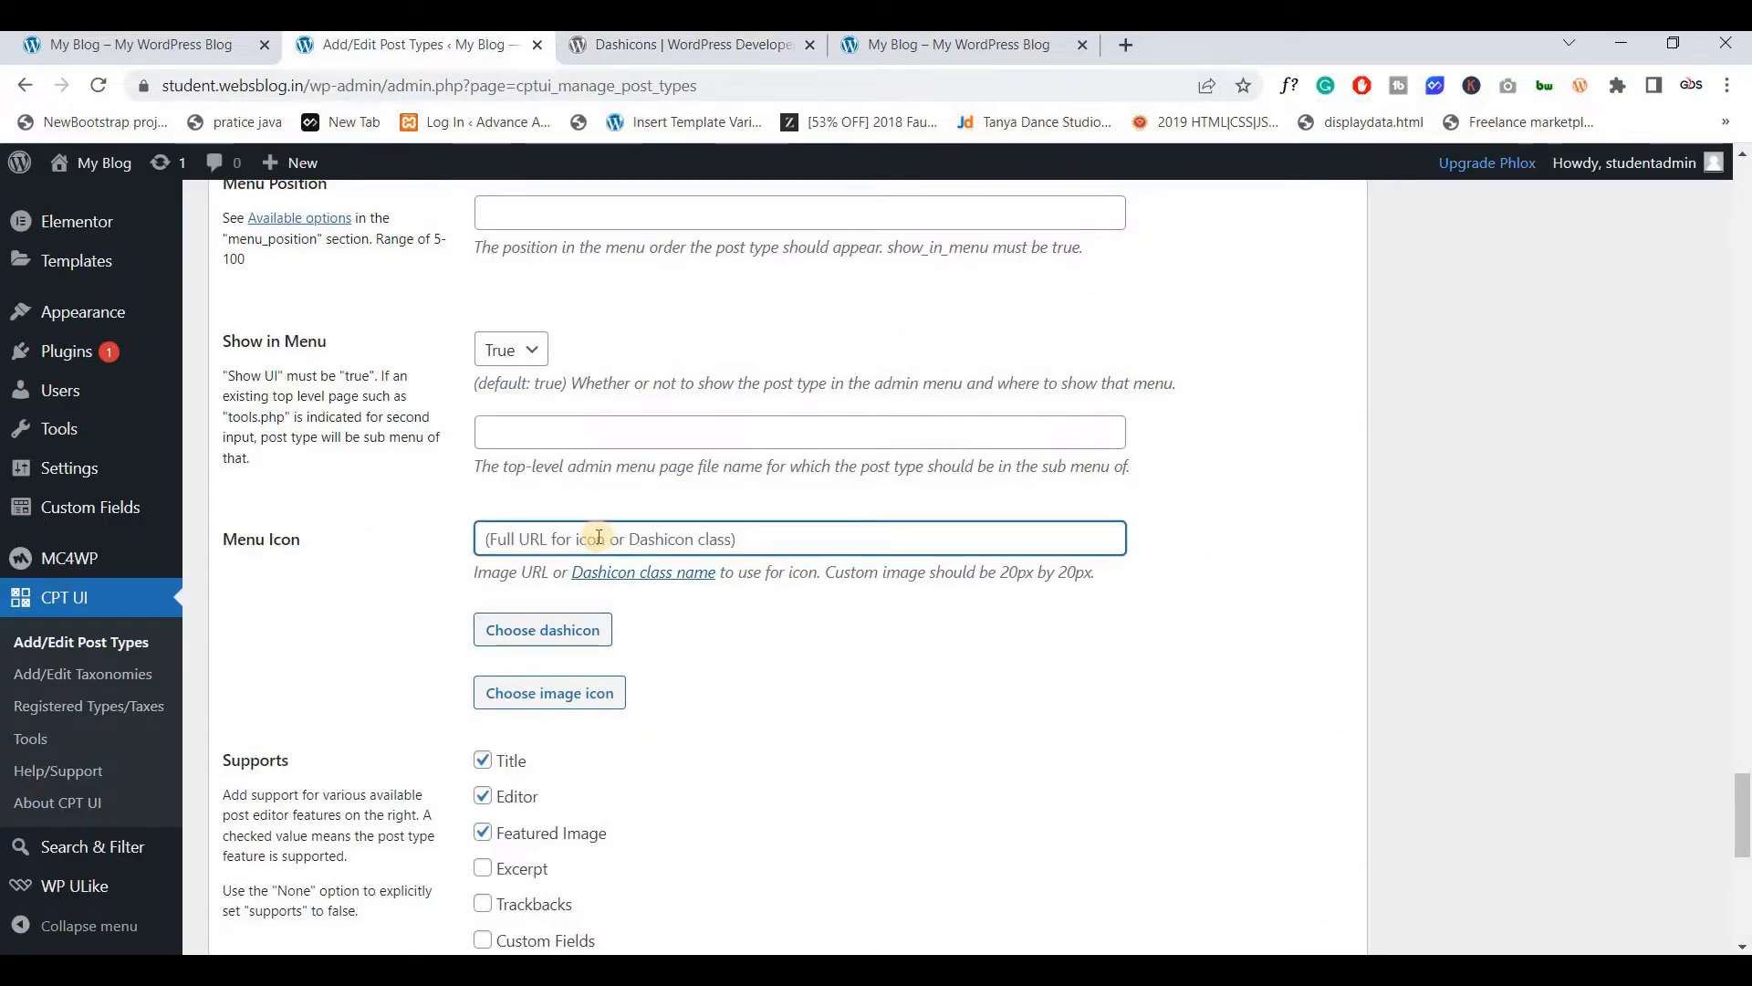
Set the Menu Icon to dashicons-welcome-learn-more and close the Dashicons tab
type("dashicons-welcome-learn-more")
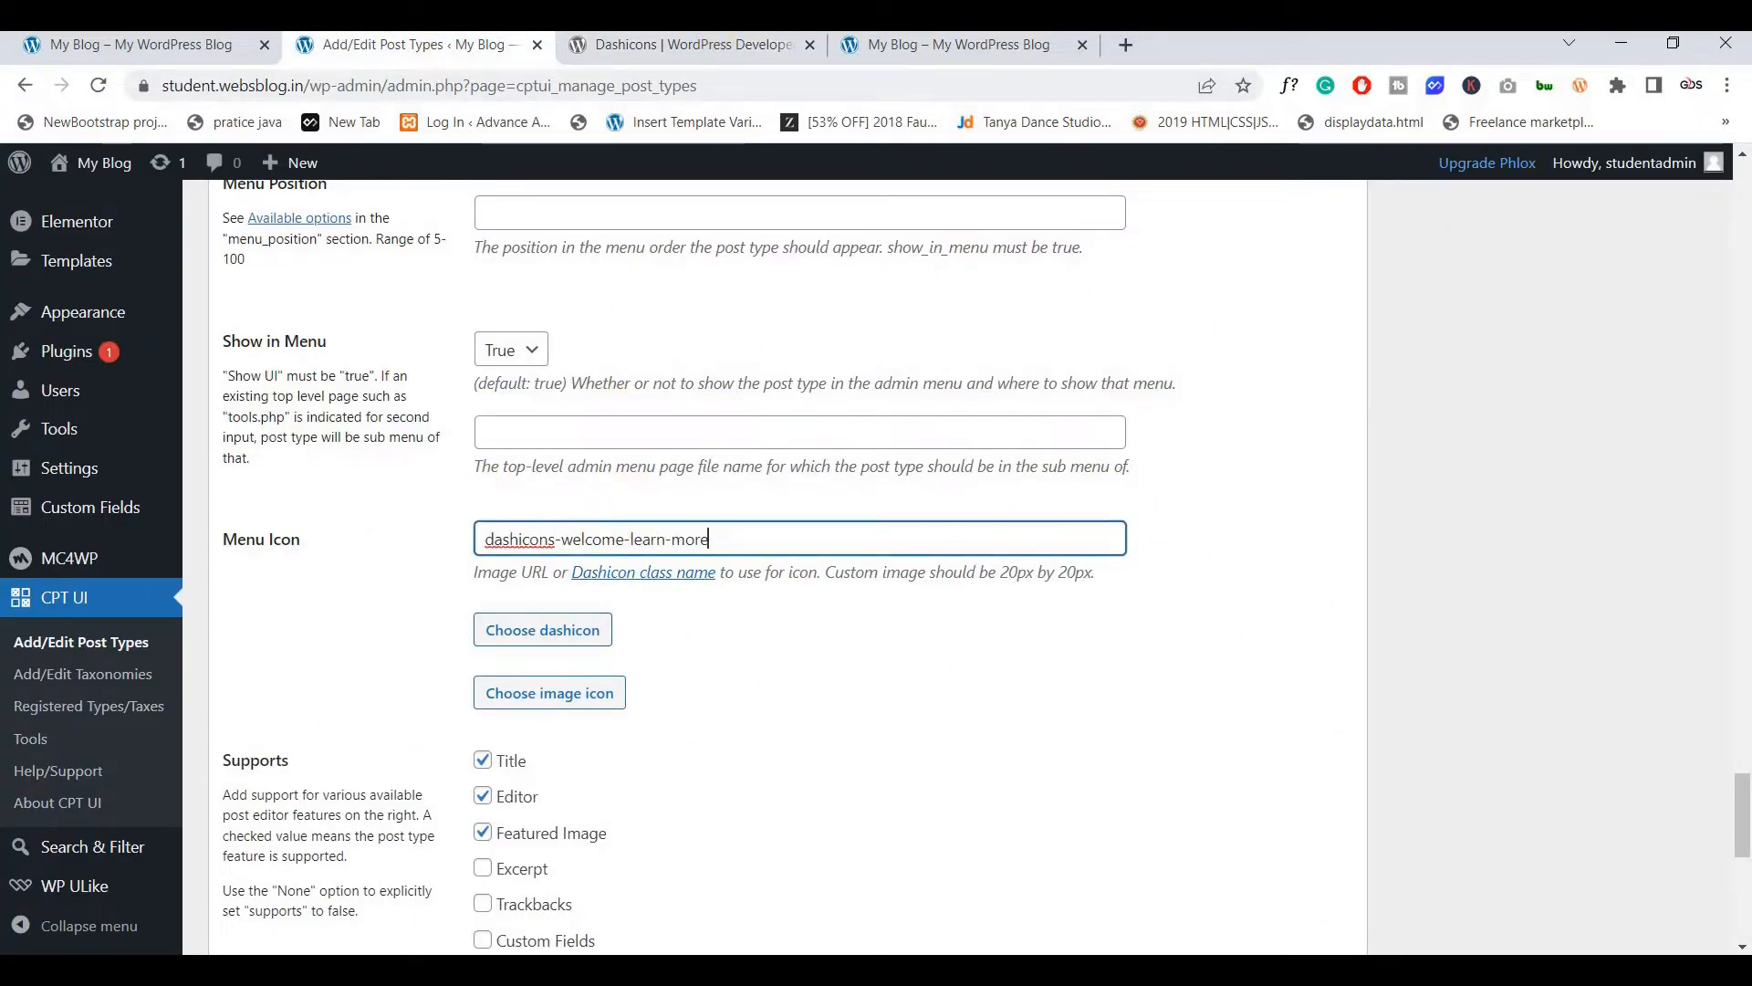
left_click(809, 44)
scroll(399, 501, "down", 2)
scroll(399, 501, "down", 2)
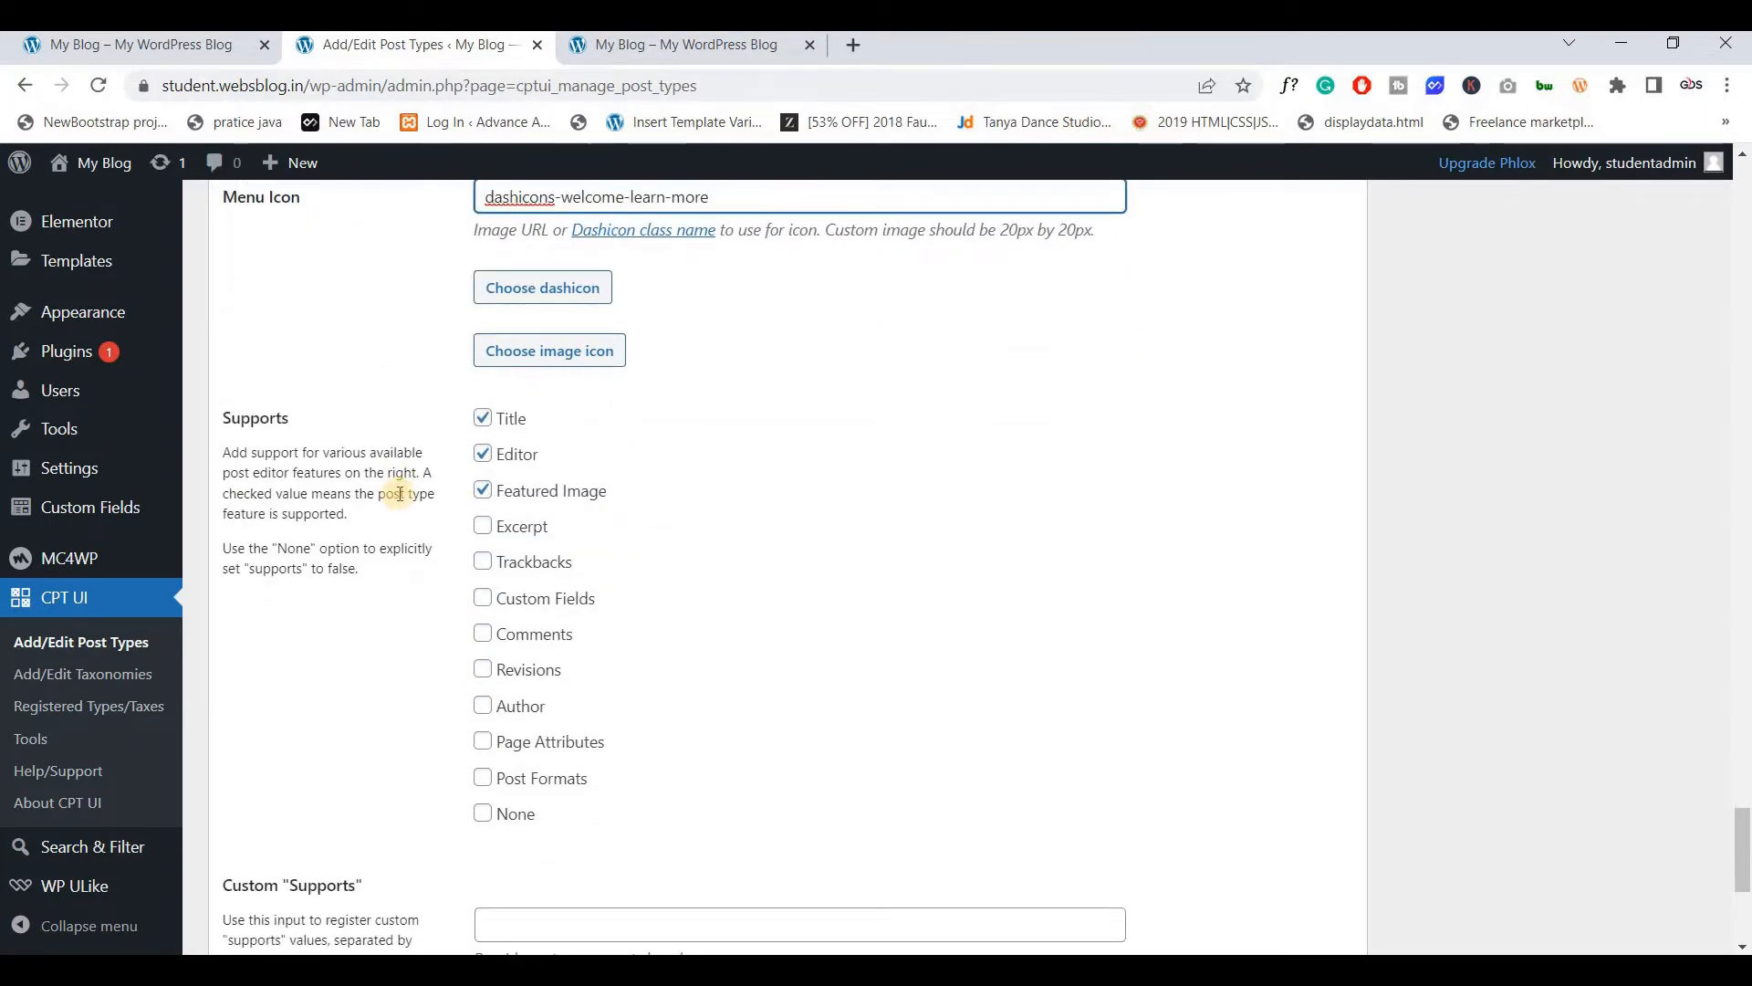
scroll(402, 493, "down", 1)
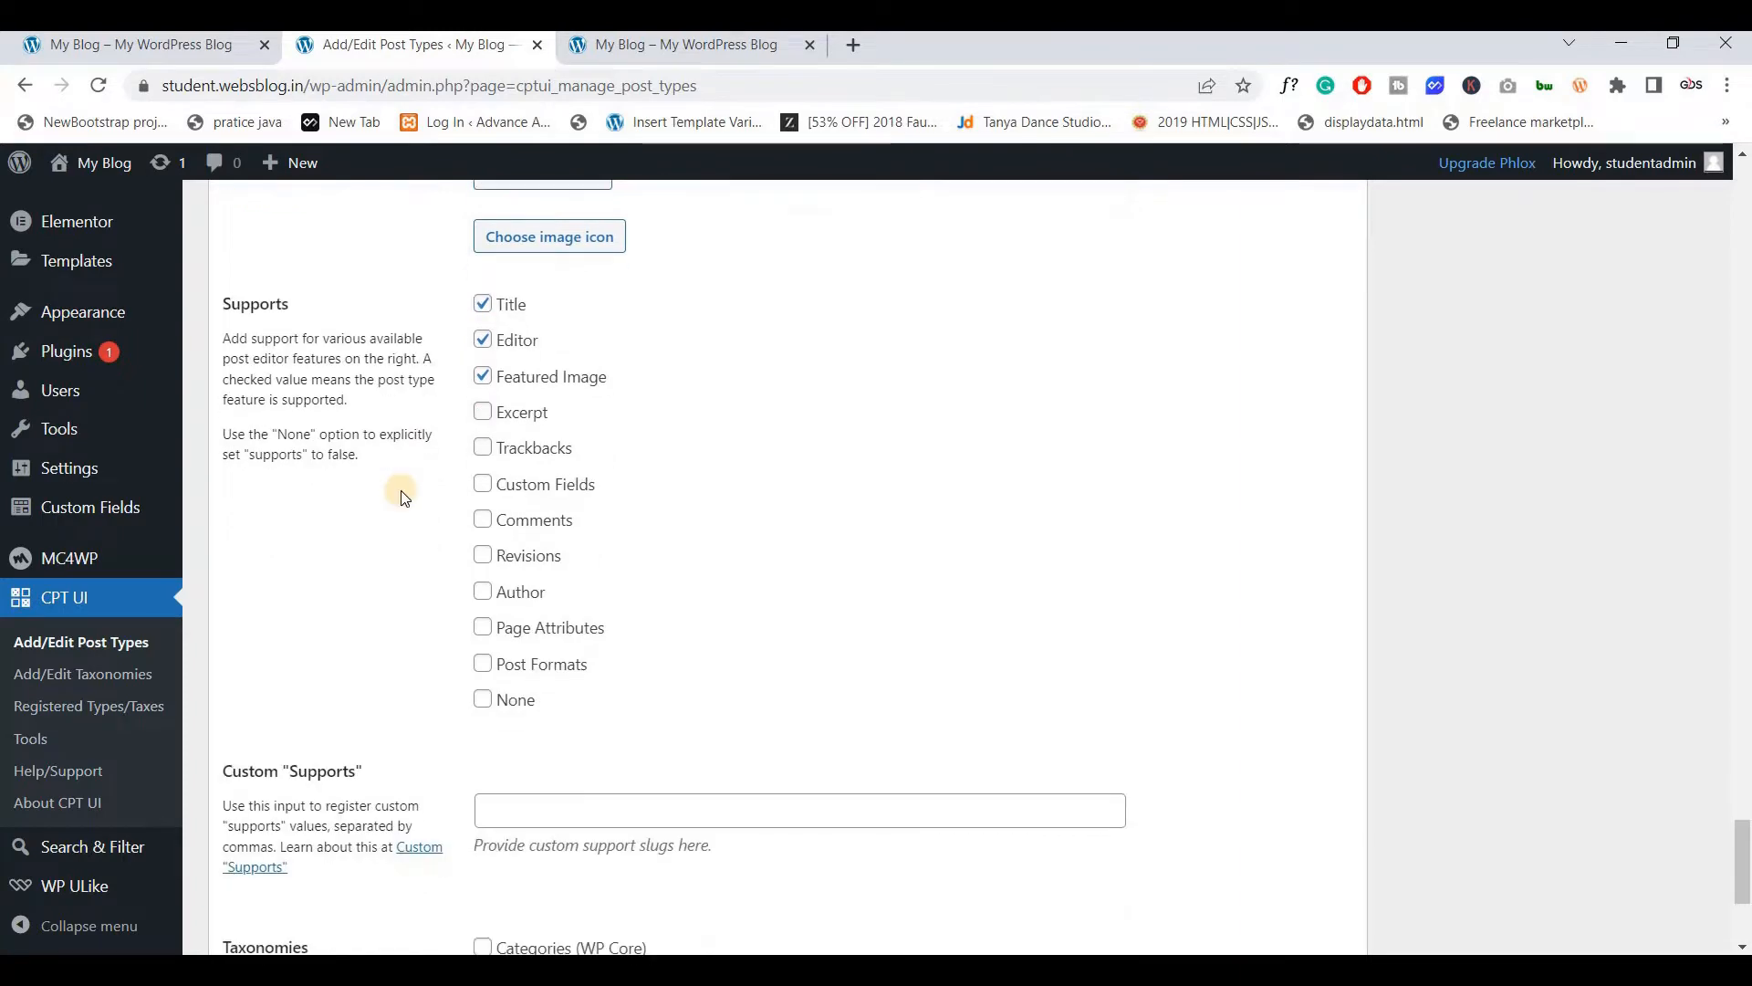
scroll(243, 390, "up", 2)
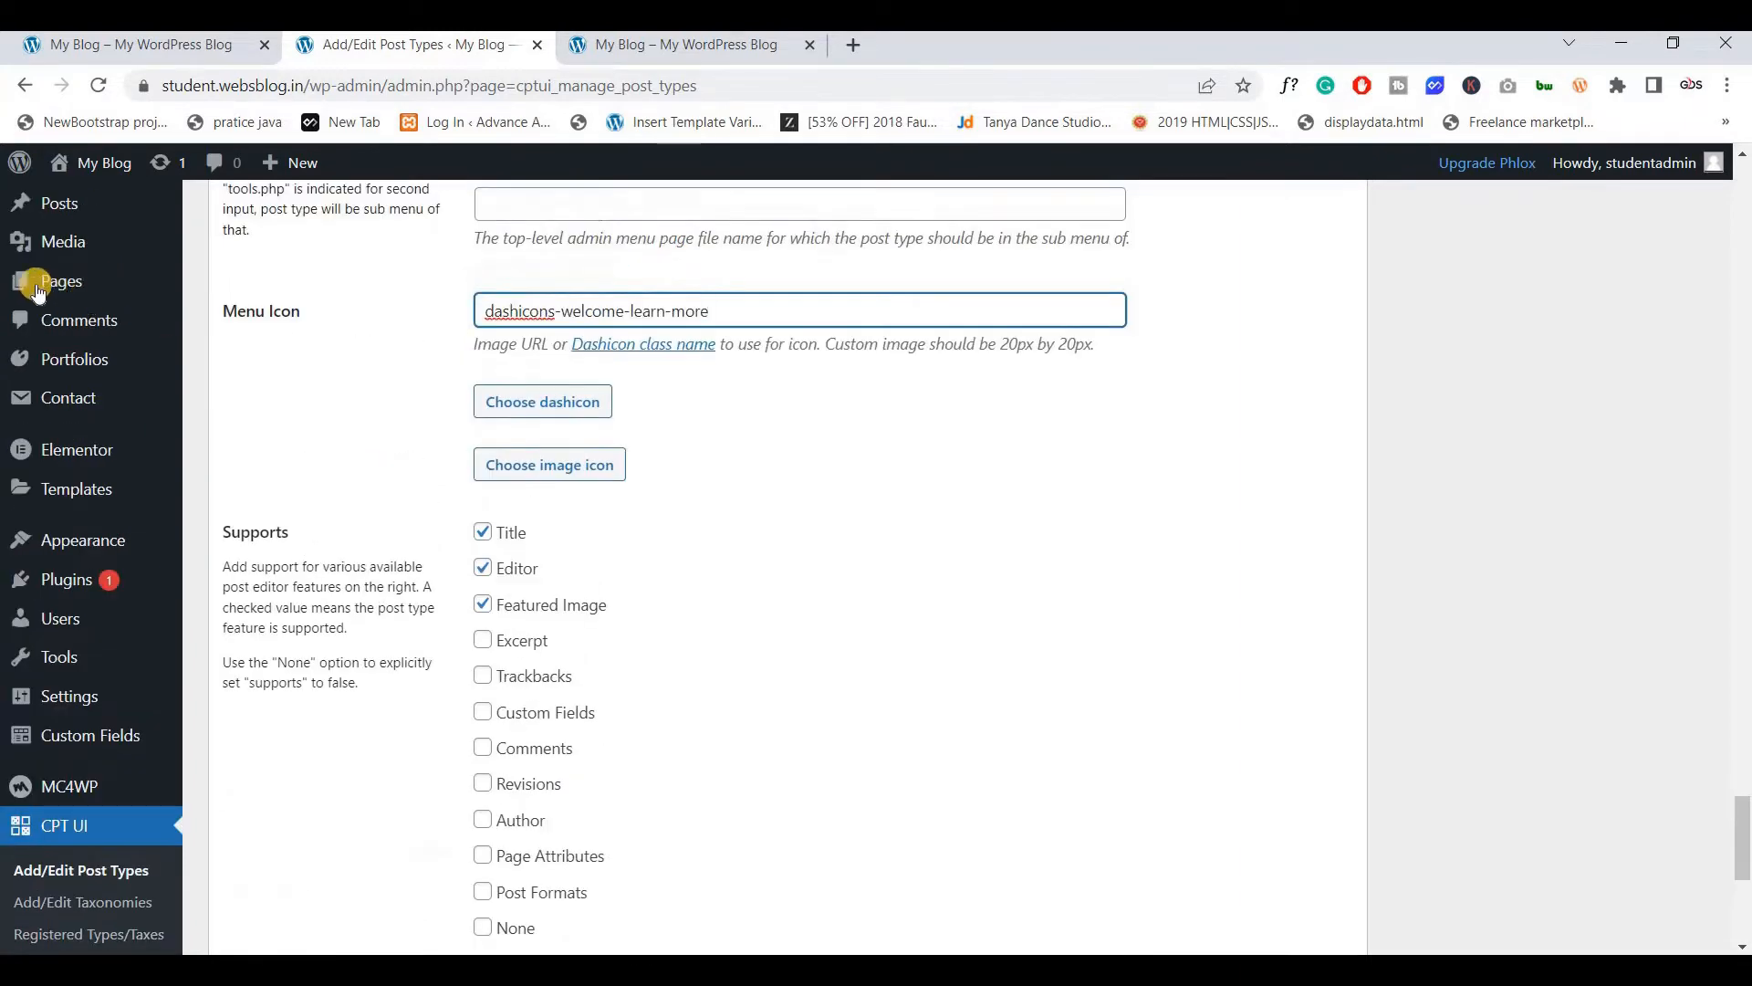
Enable Revisions and Custom Fields support and add the student_certificate post type
mouse_move(92, 292)
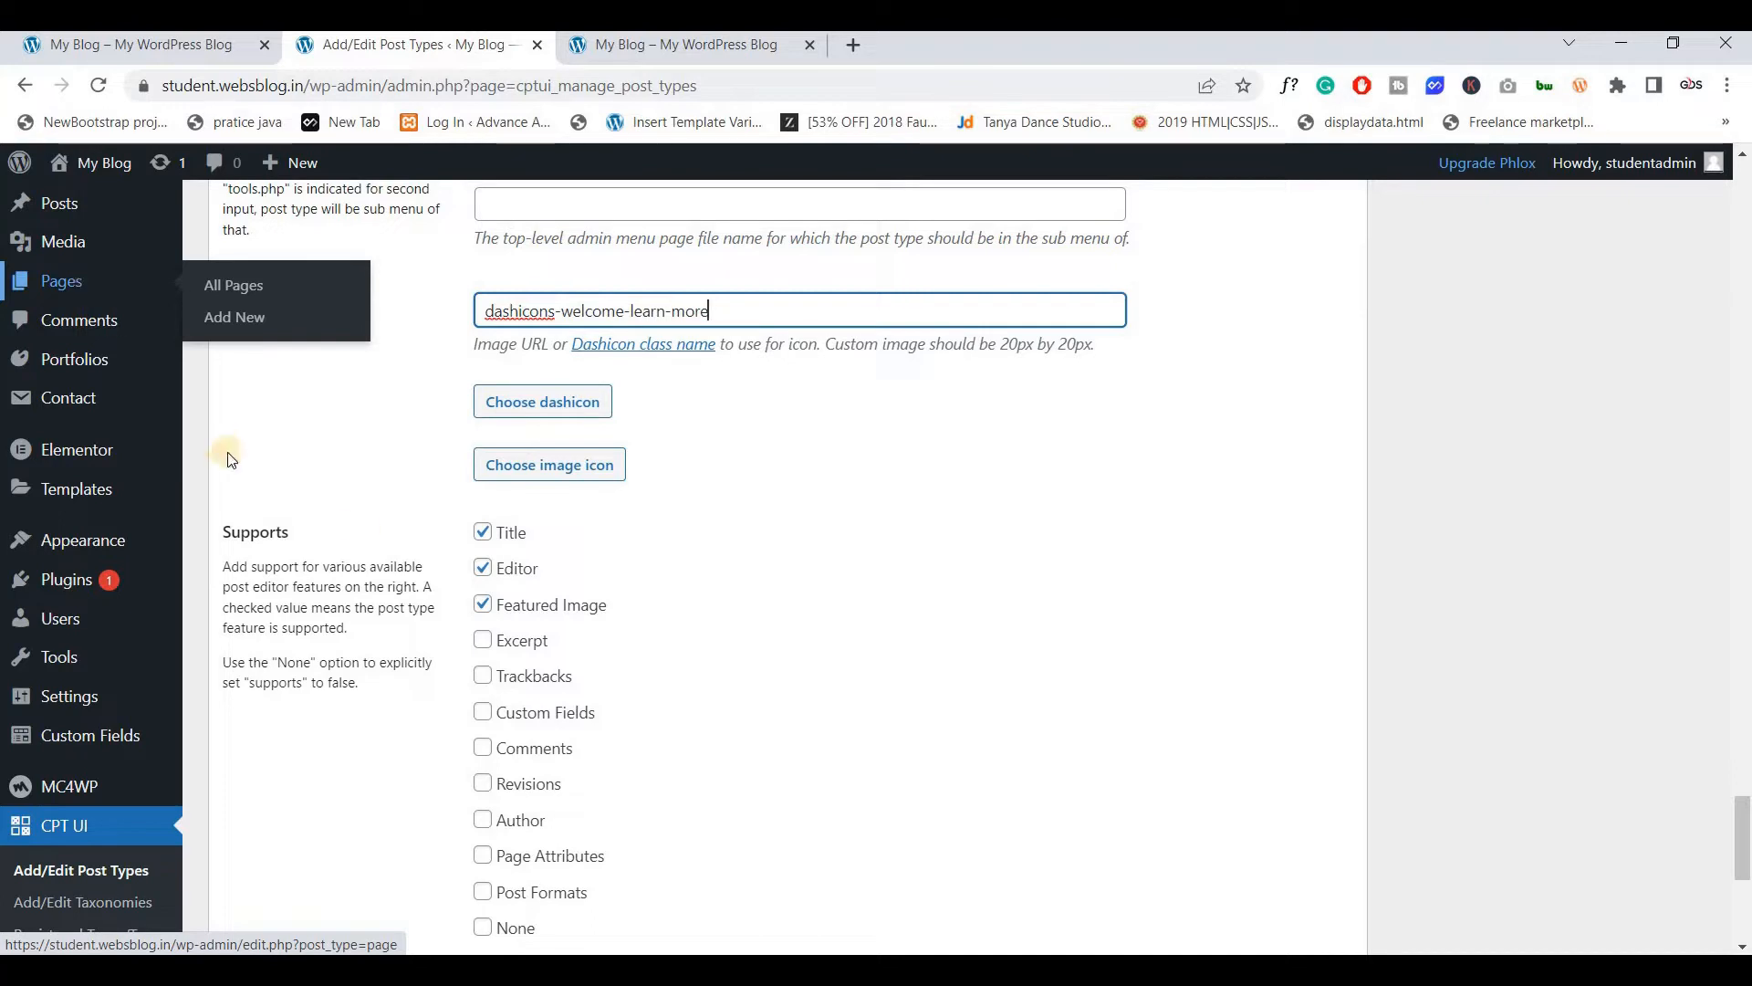
scroll(542, 615, "down", 1)
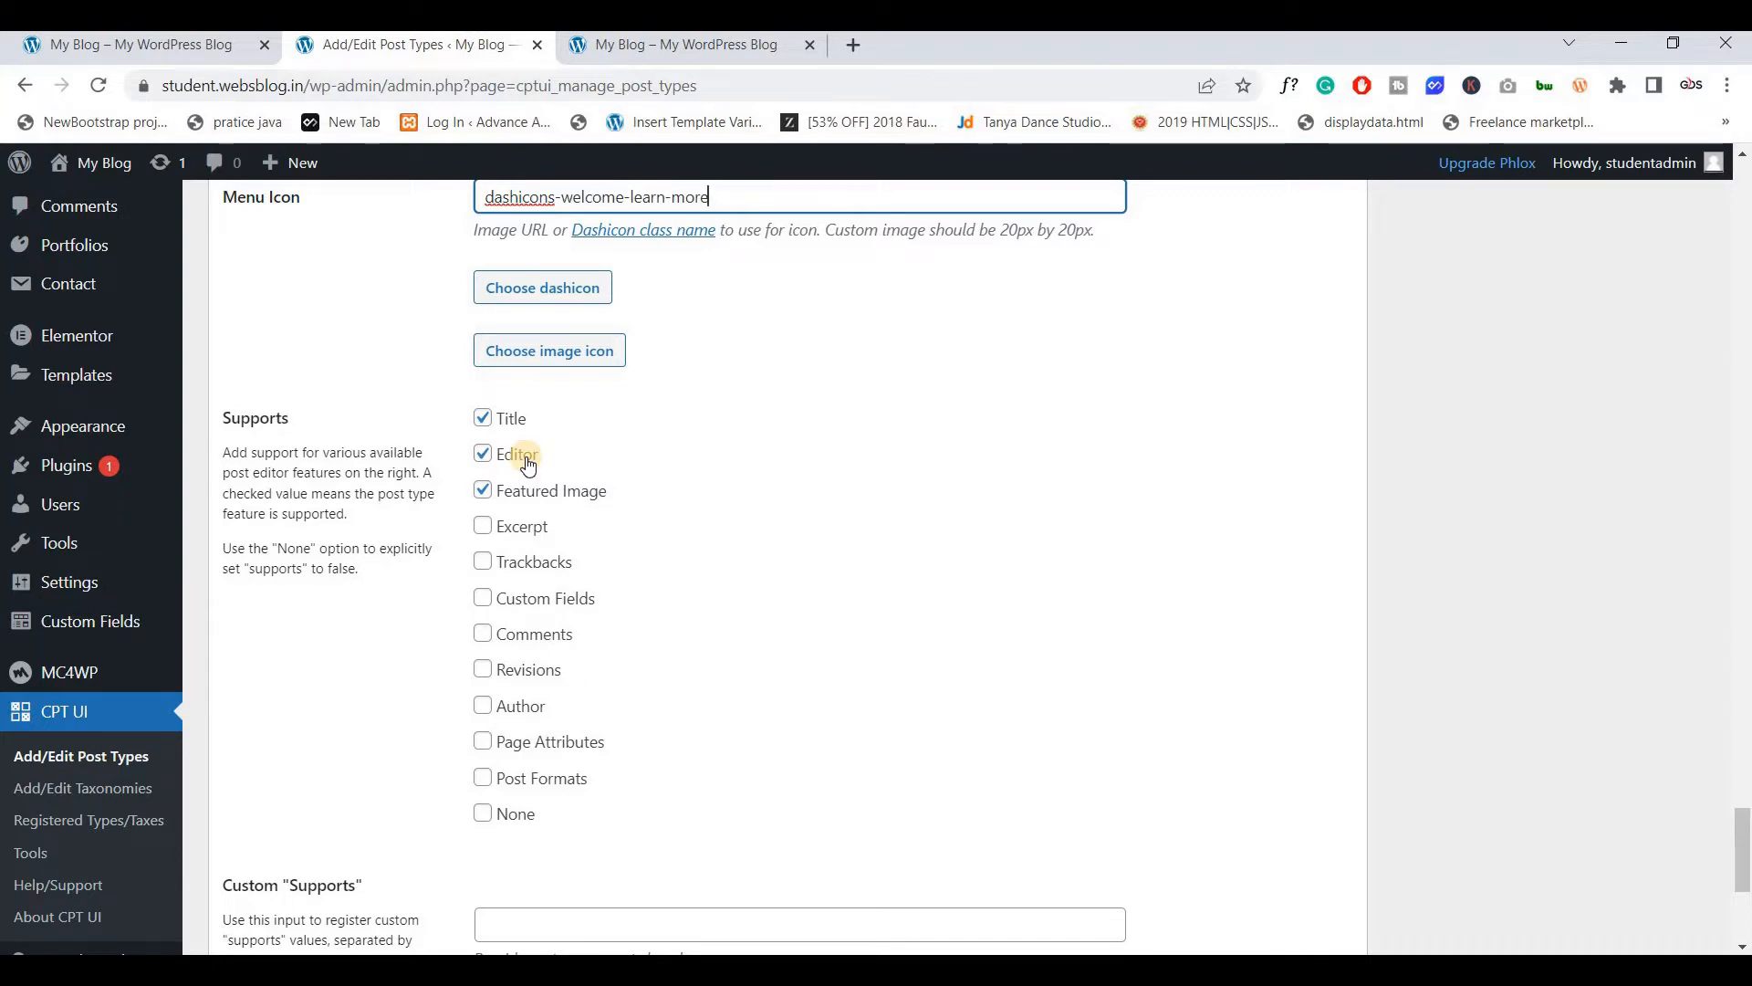
scroll(529, 461, "down", 2)
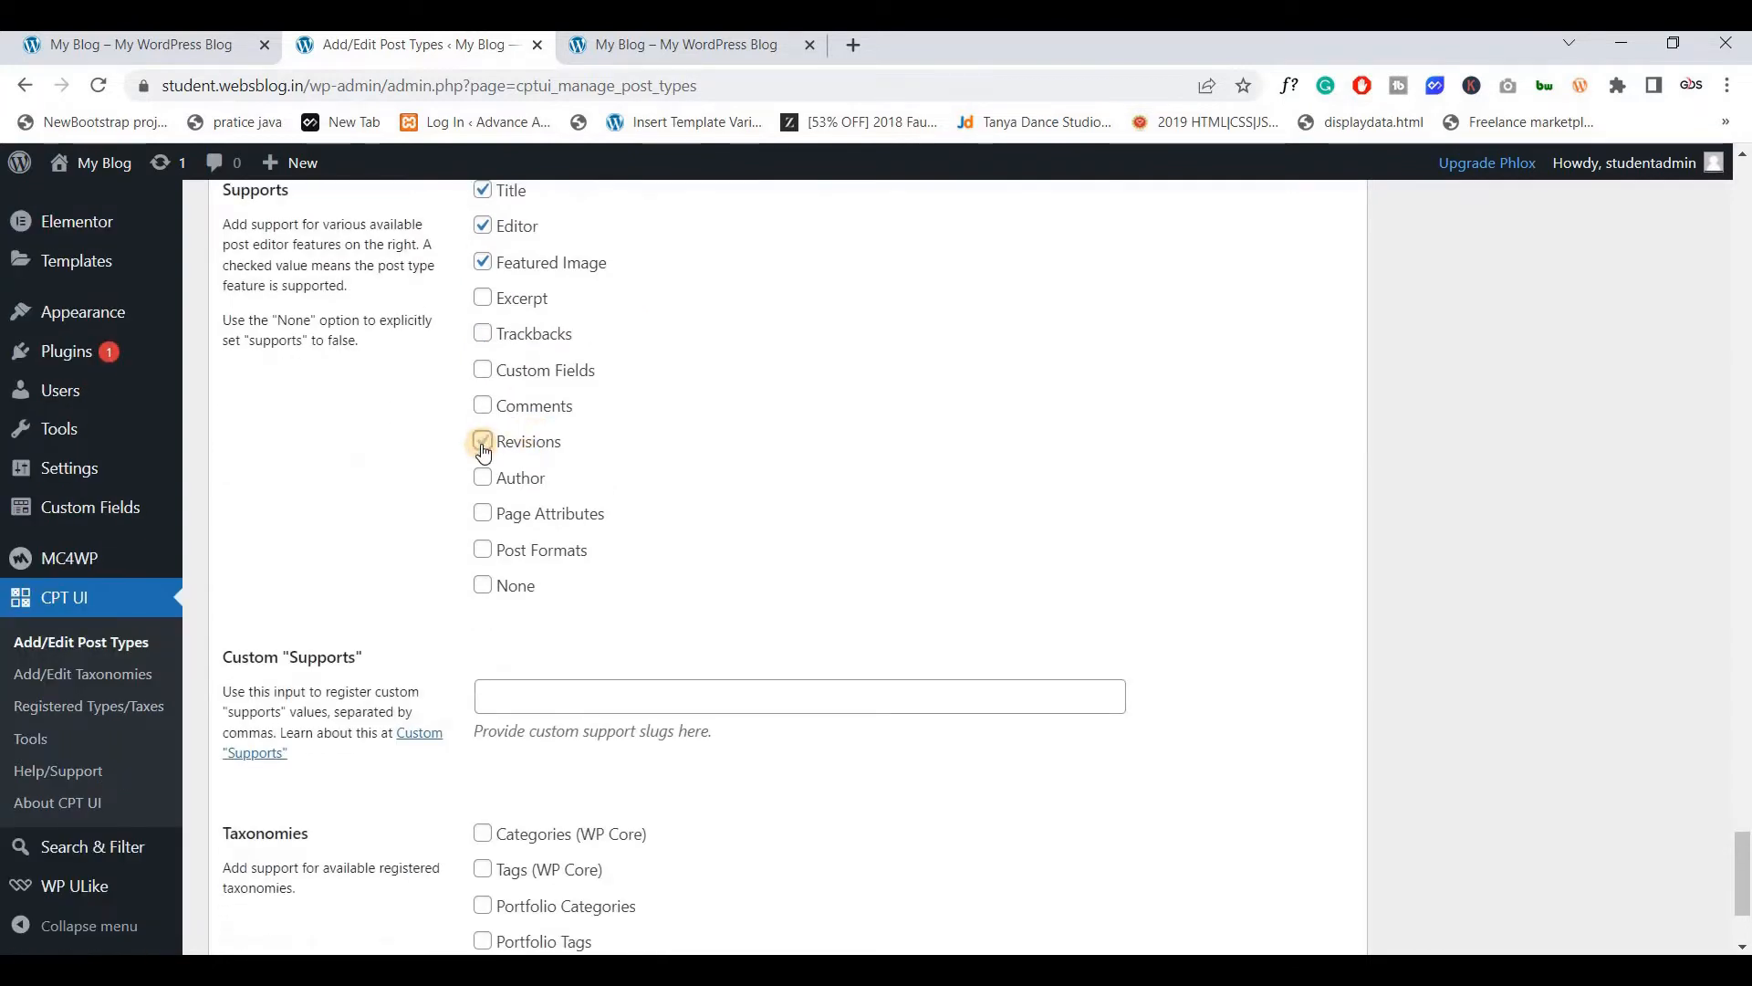
left_click(484, 372)
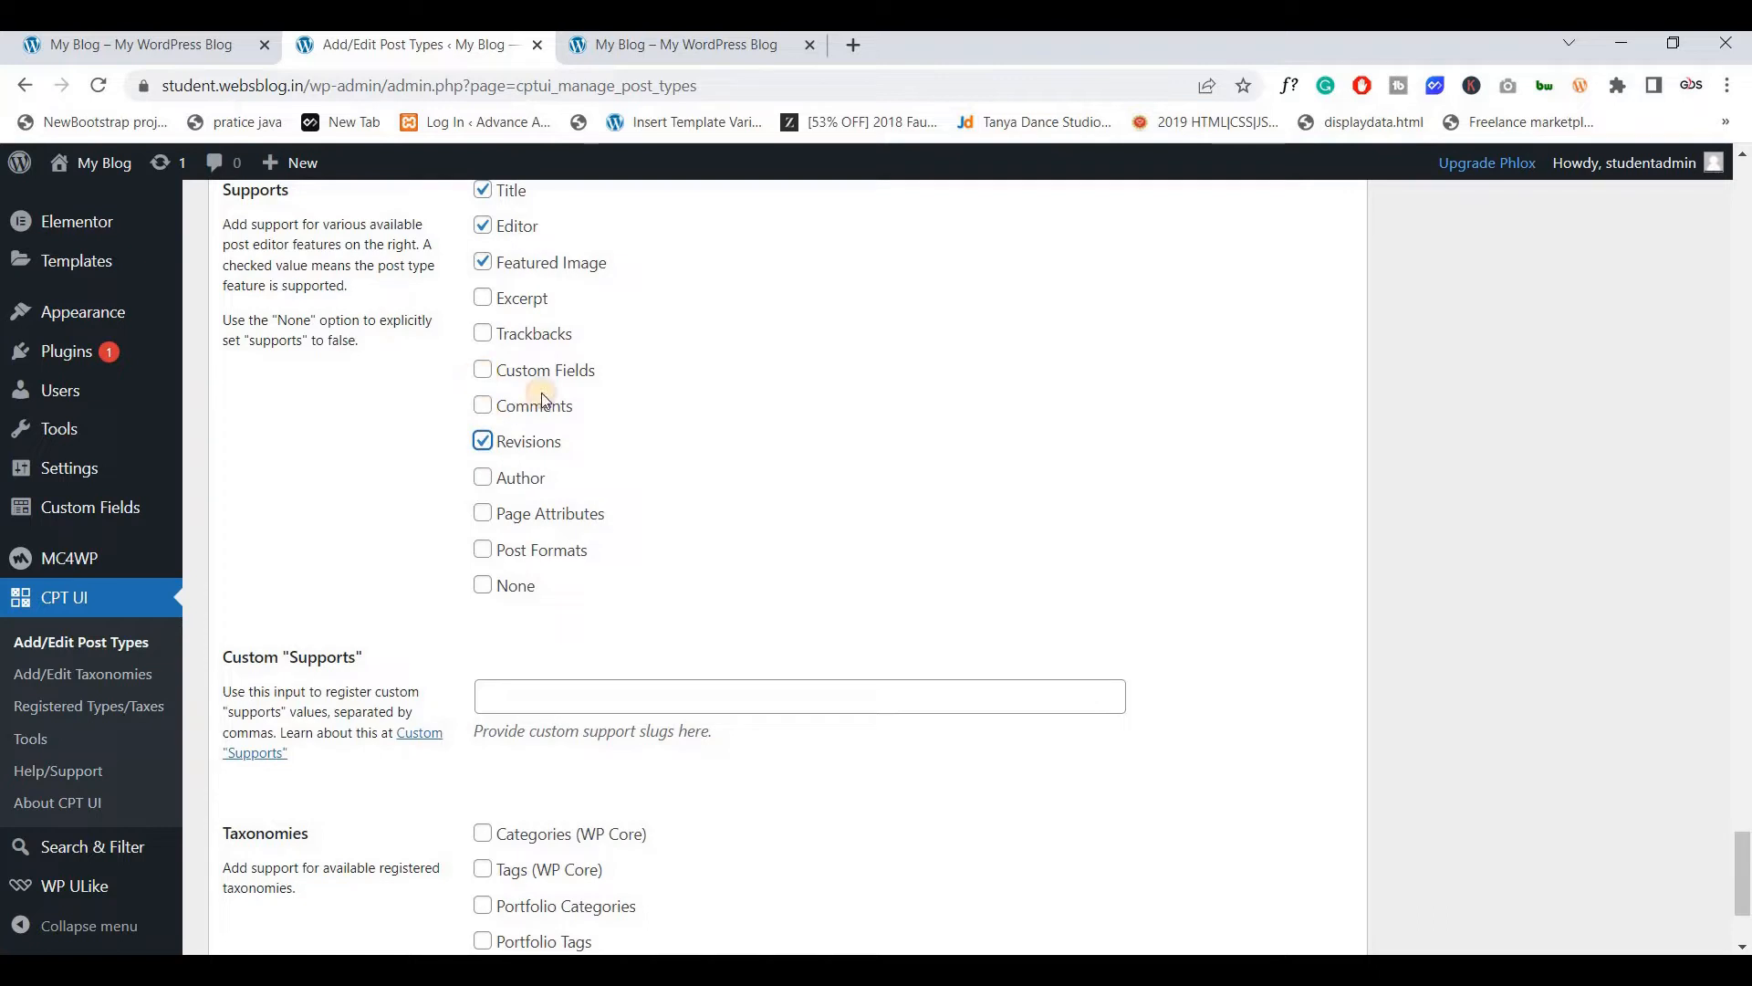
scroll(451, 542, "up", 1)
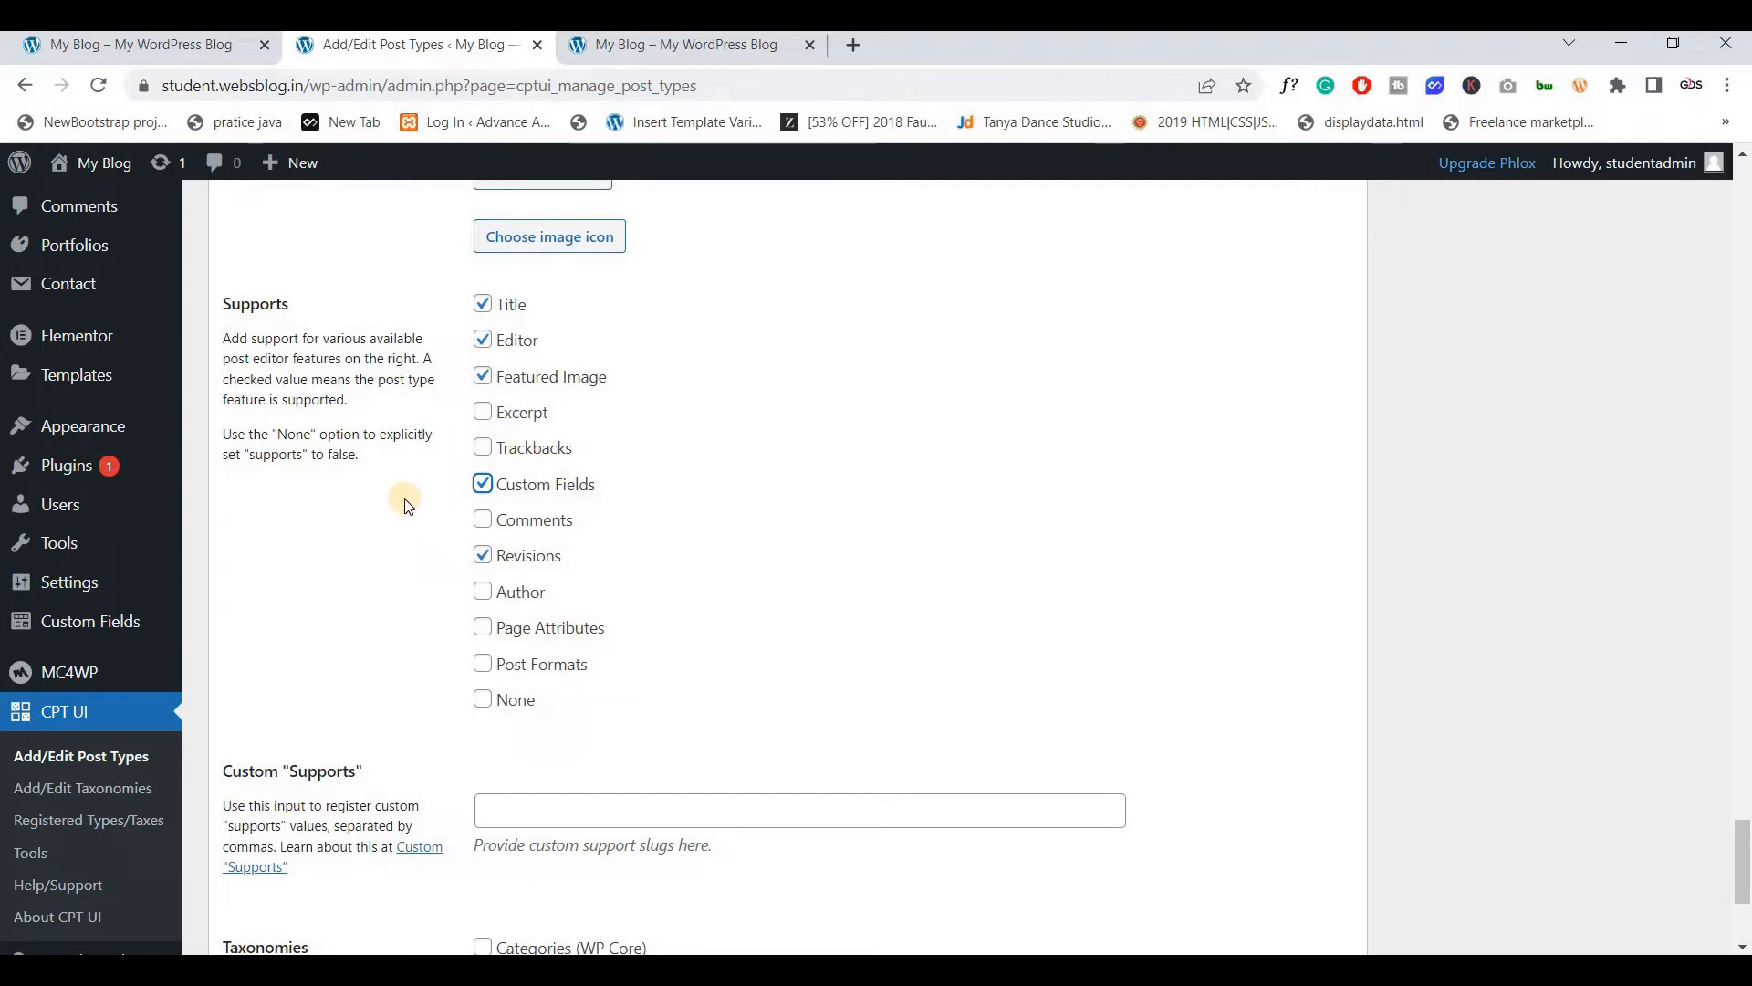
scroll(408, 507, "down", 4)
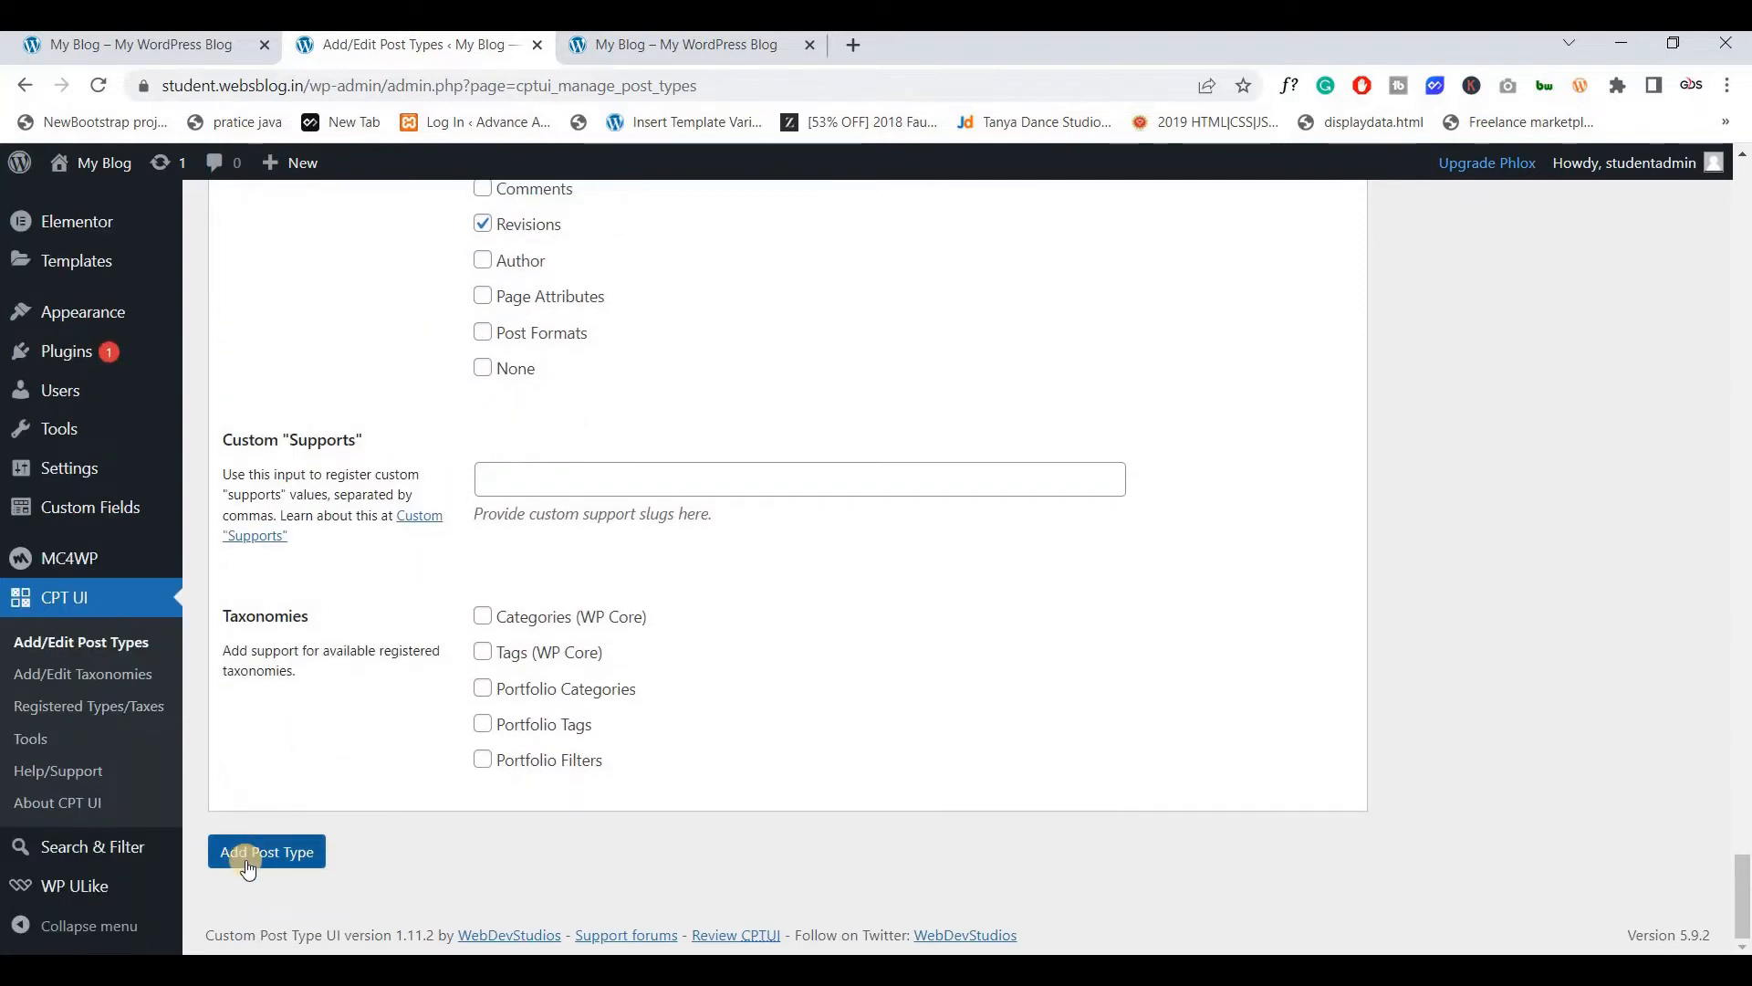
left_click(248, 860)
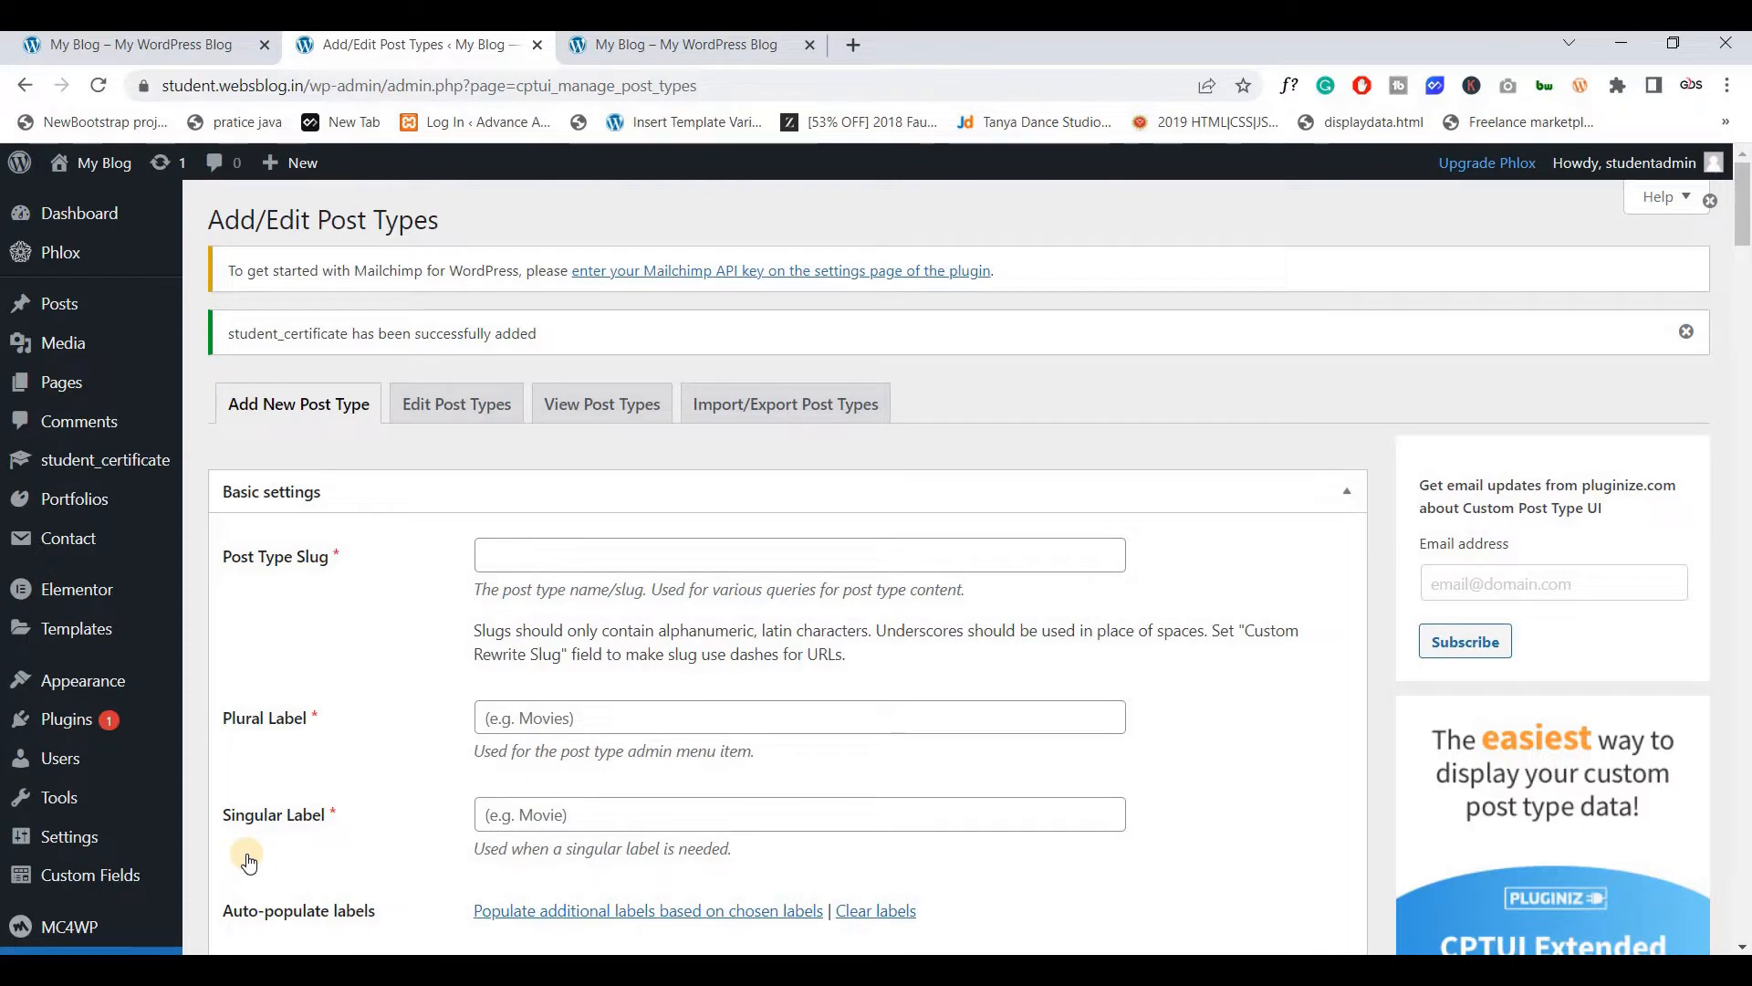
Open a blank editor via the sidebar's student_certificate > Add New
mouse_move(124, 464)
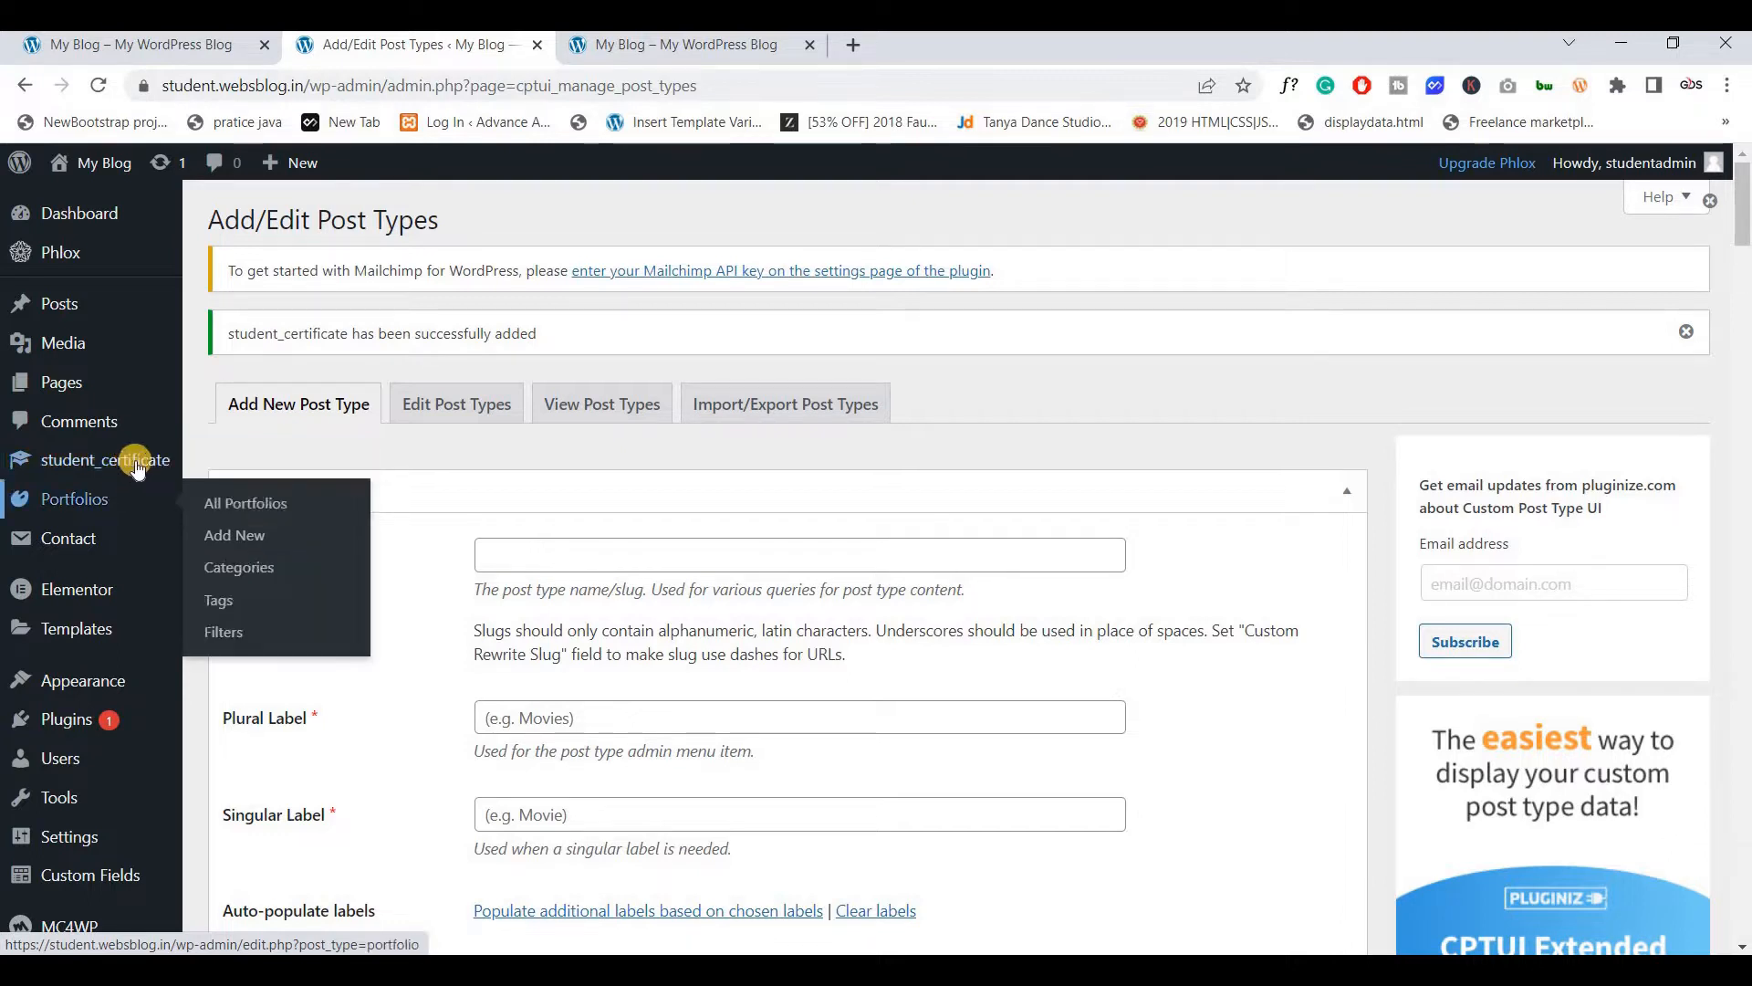
left_click(256, 498)
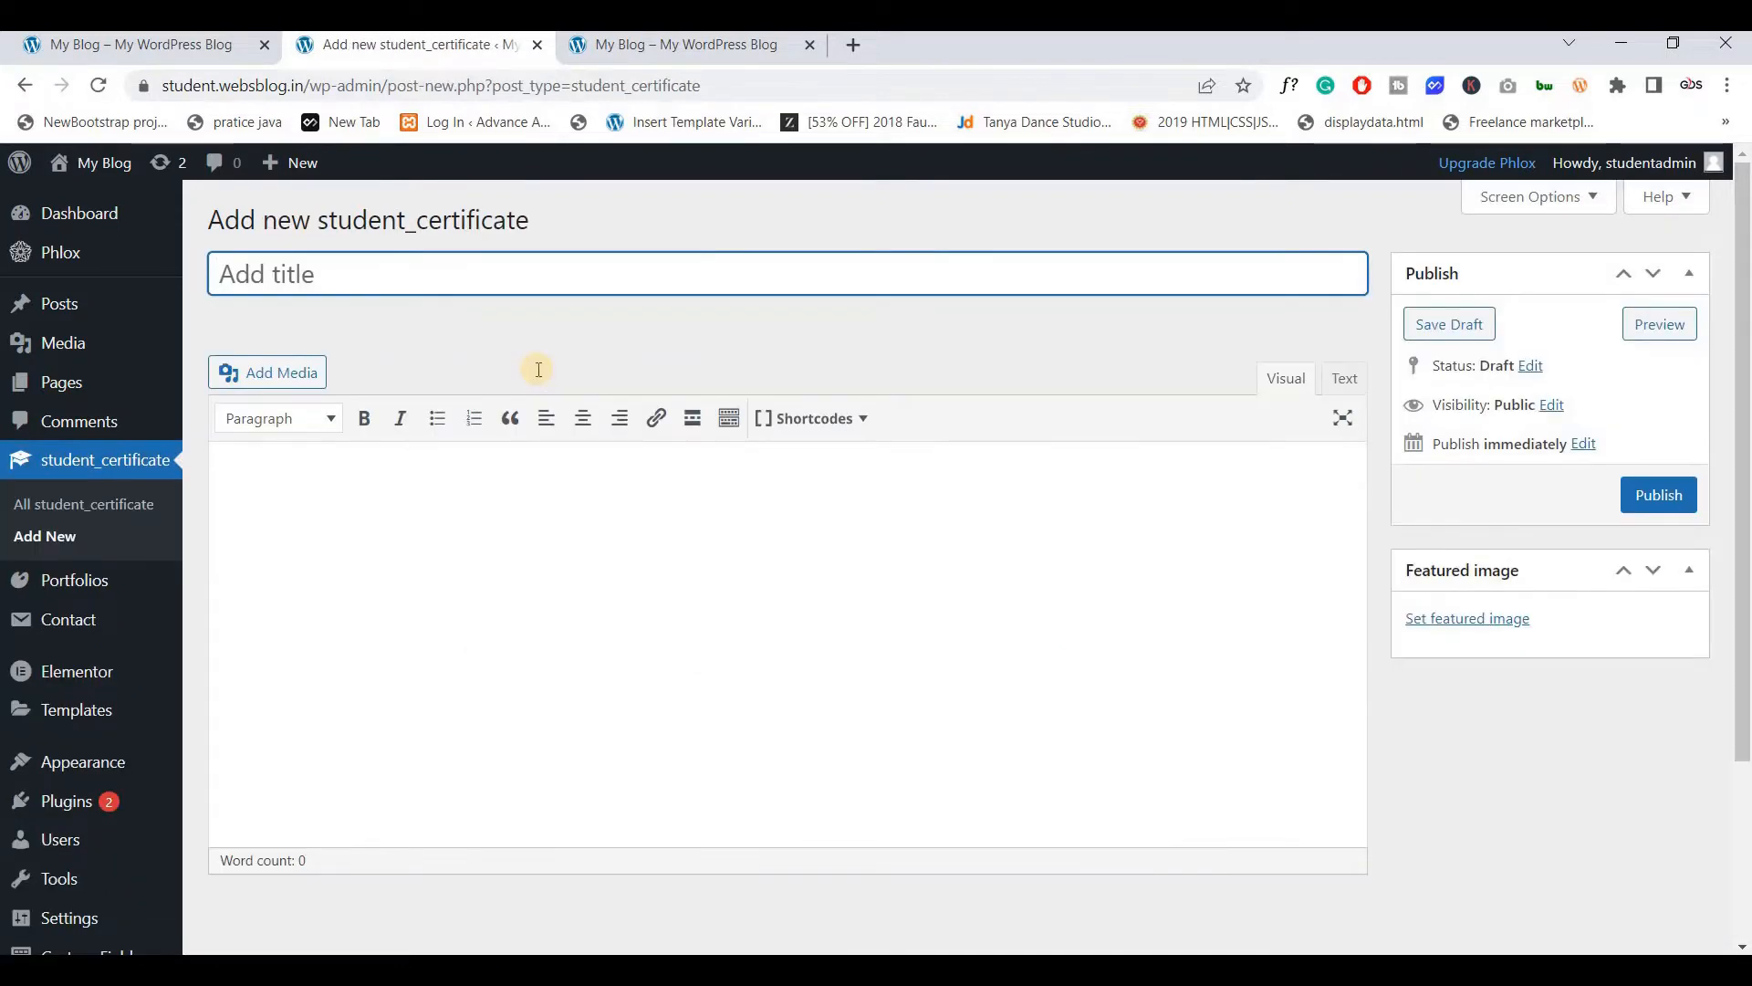
scroll(536, 368, "down", 2)
scroll(538, 377, "up", 2)
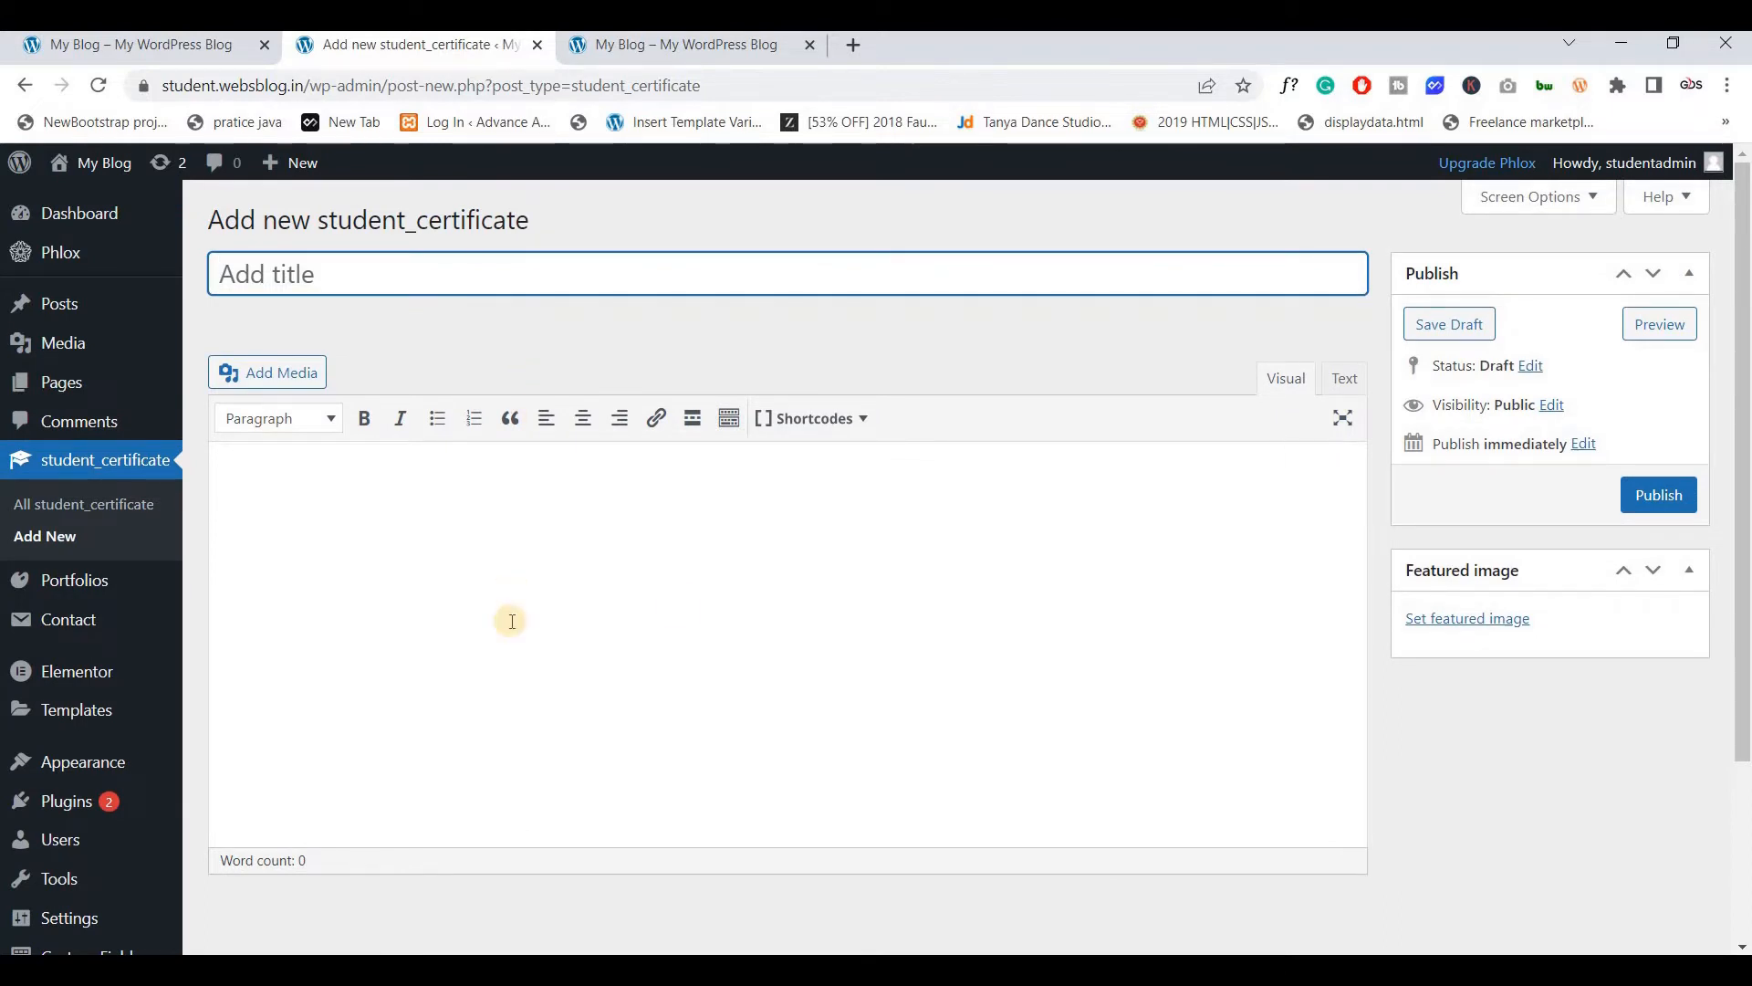
scroll(1535, 628, "down", 1)
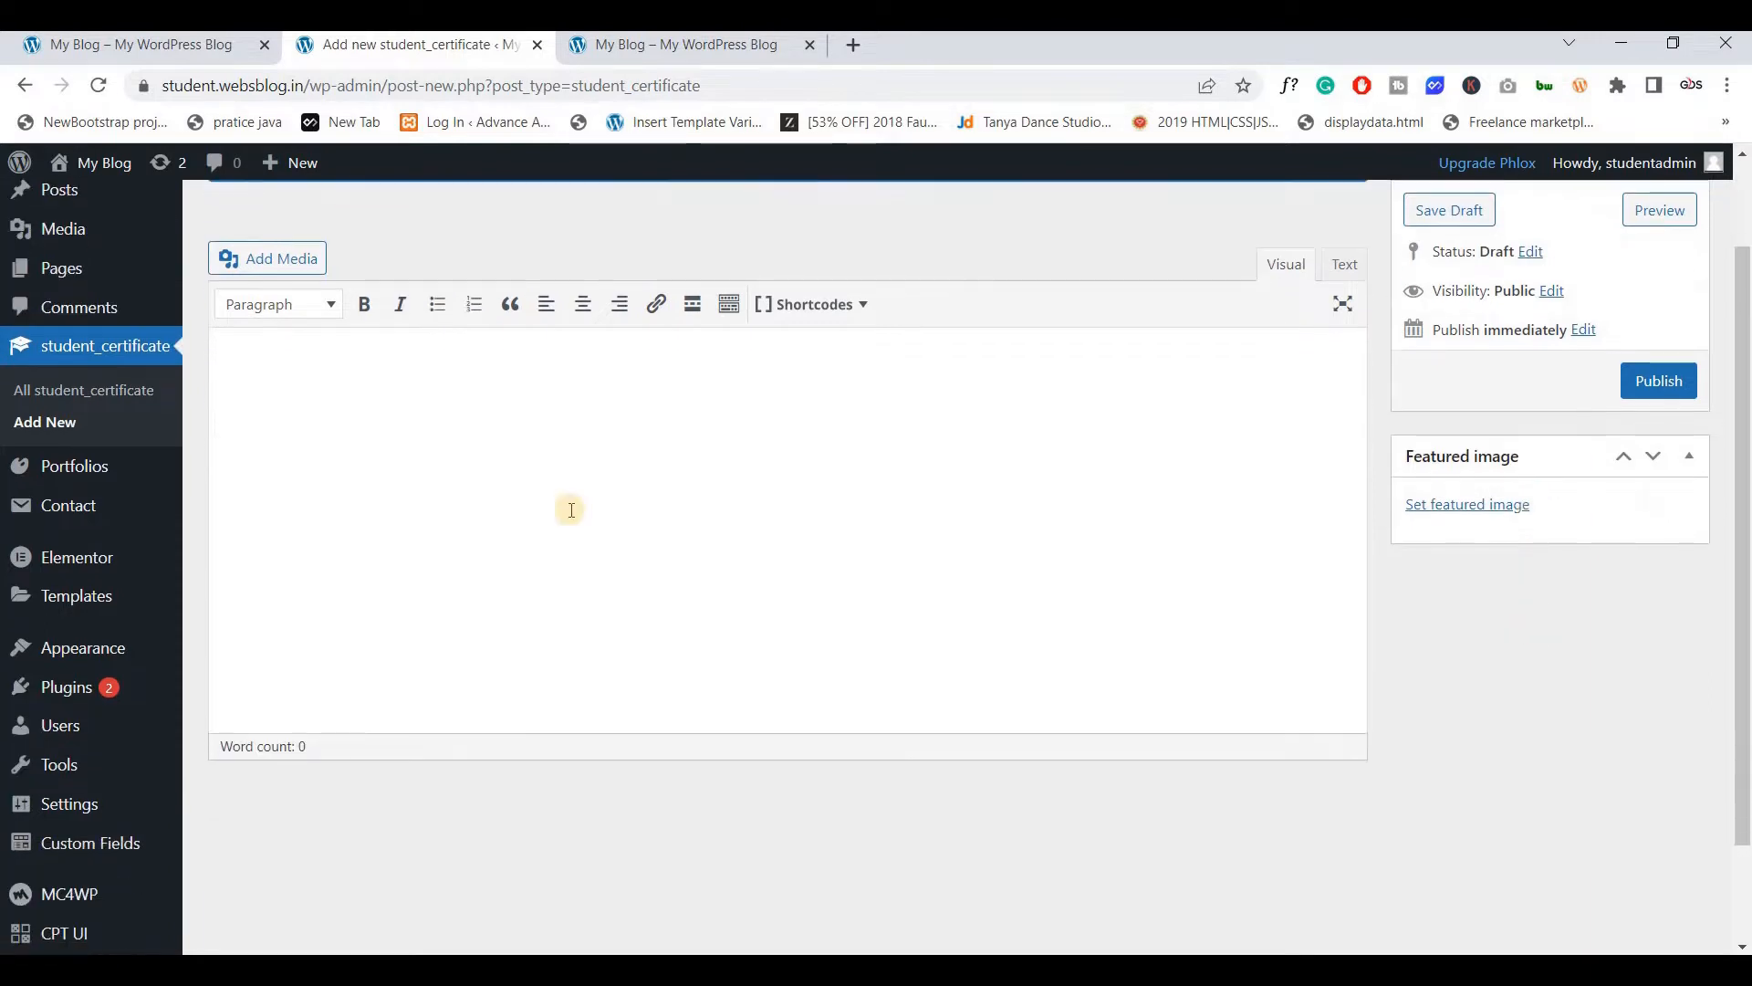
scroll(680, 538, "up", 1)
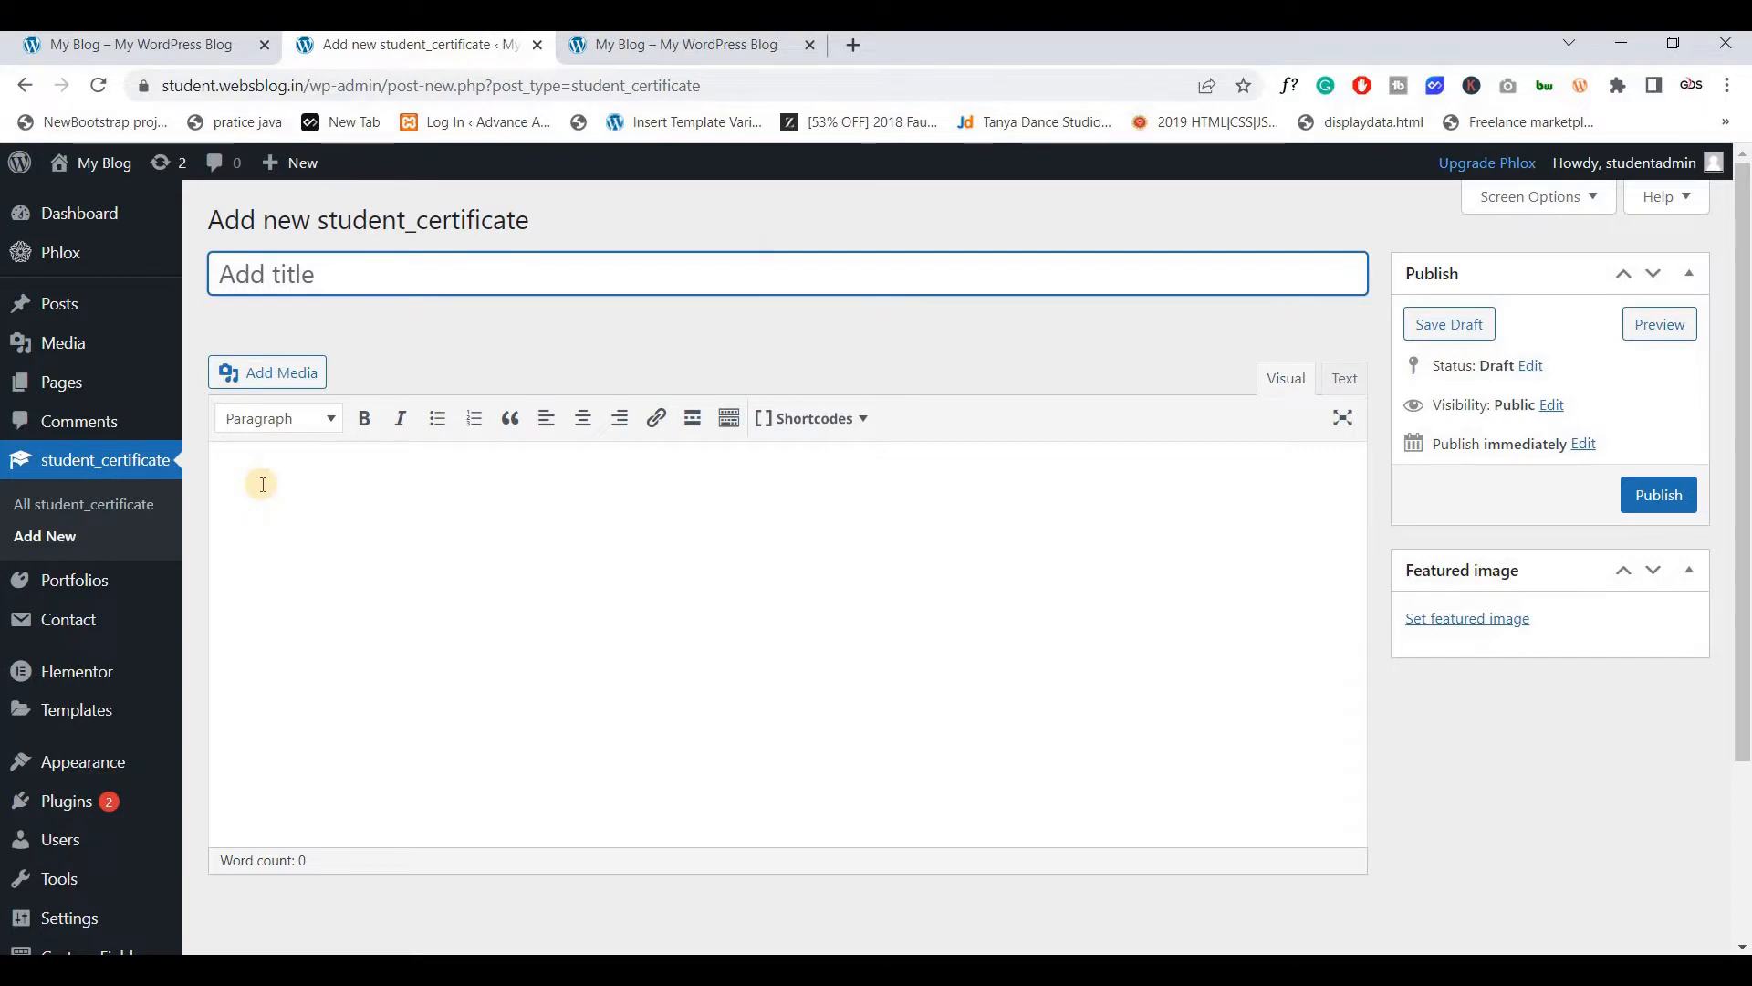
scroll(262, 484, "down", 3)
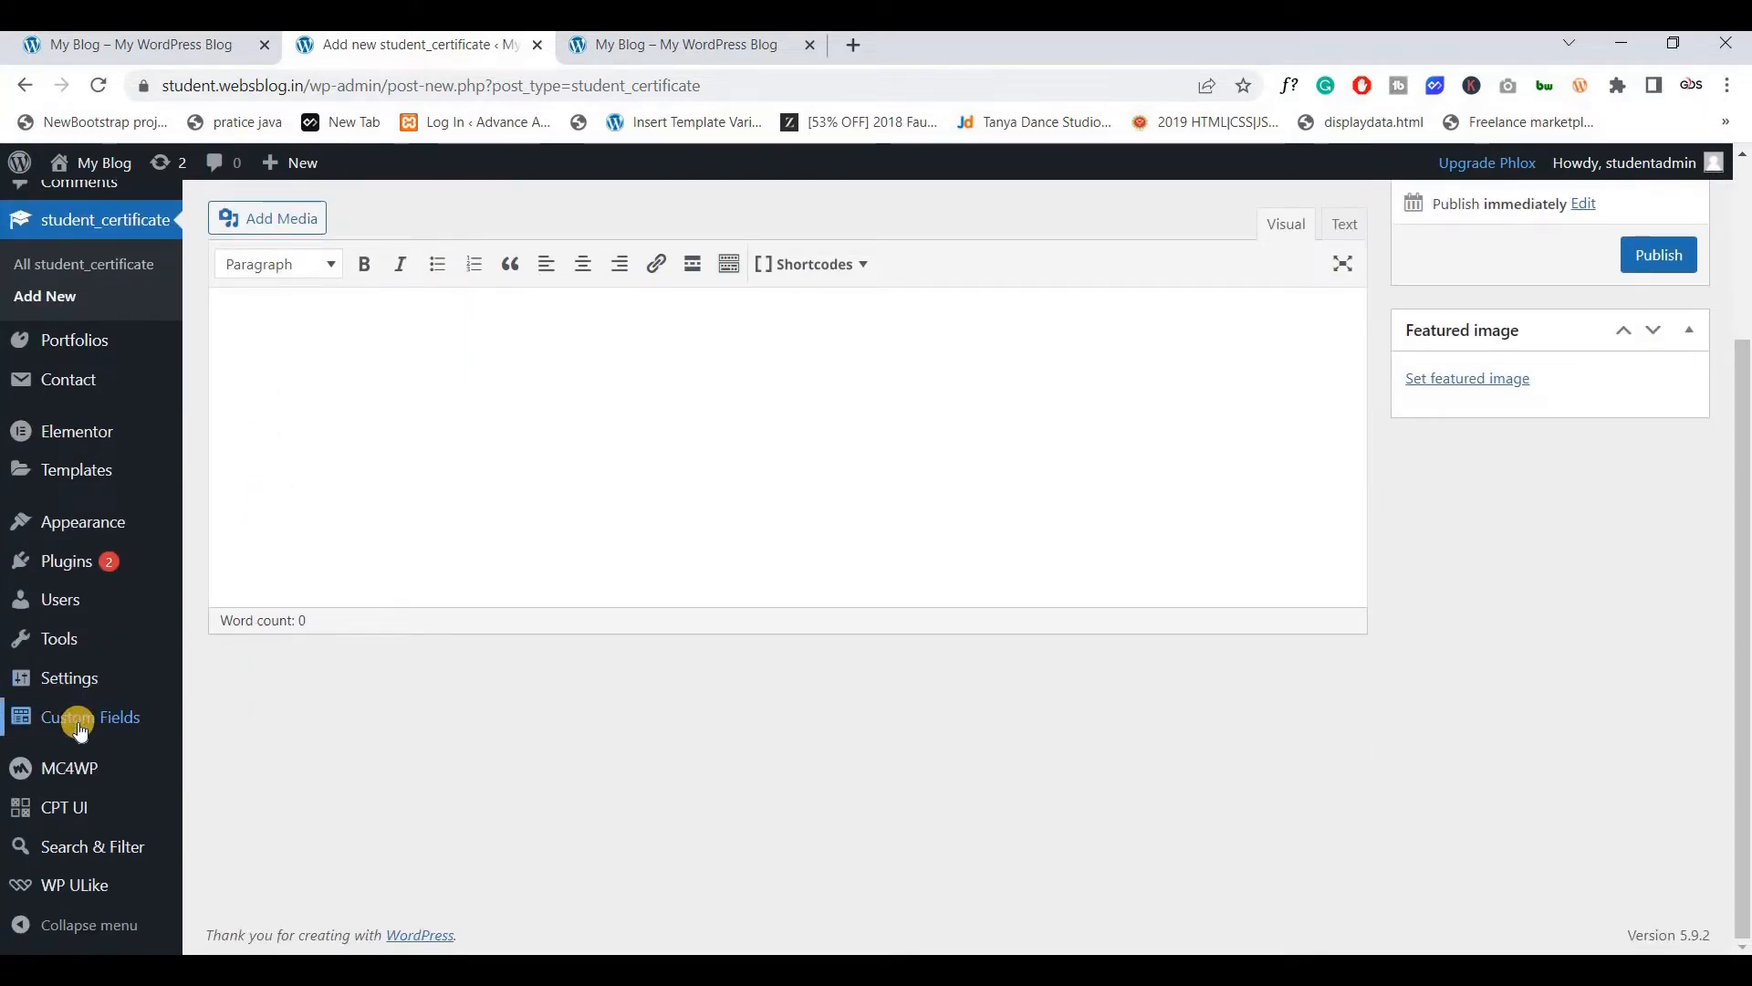
mouse_move(128, 727)
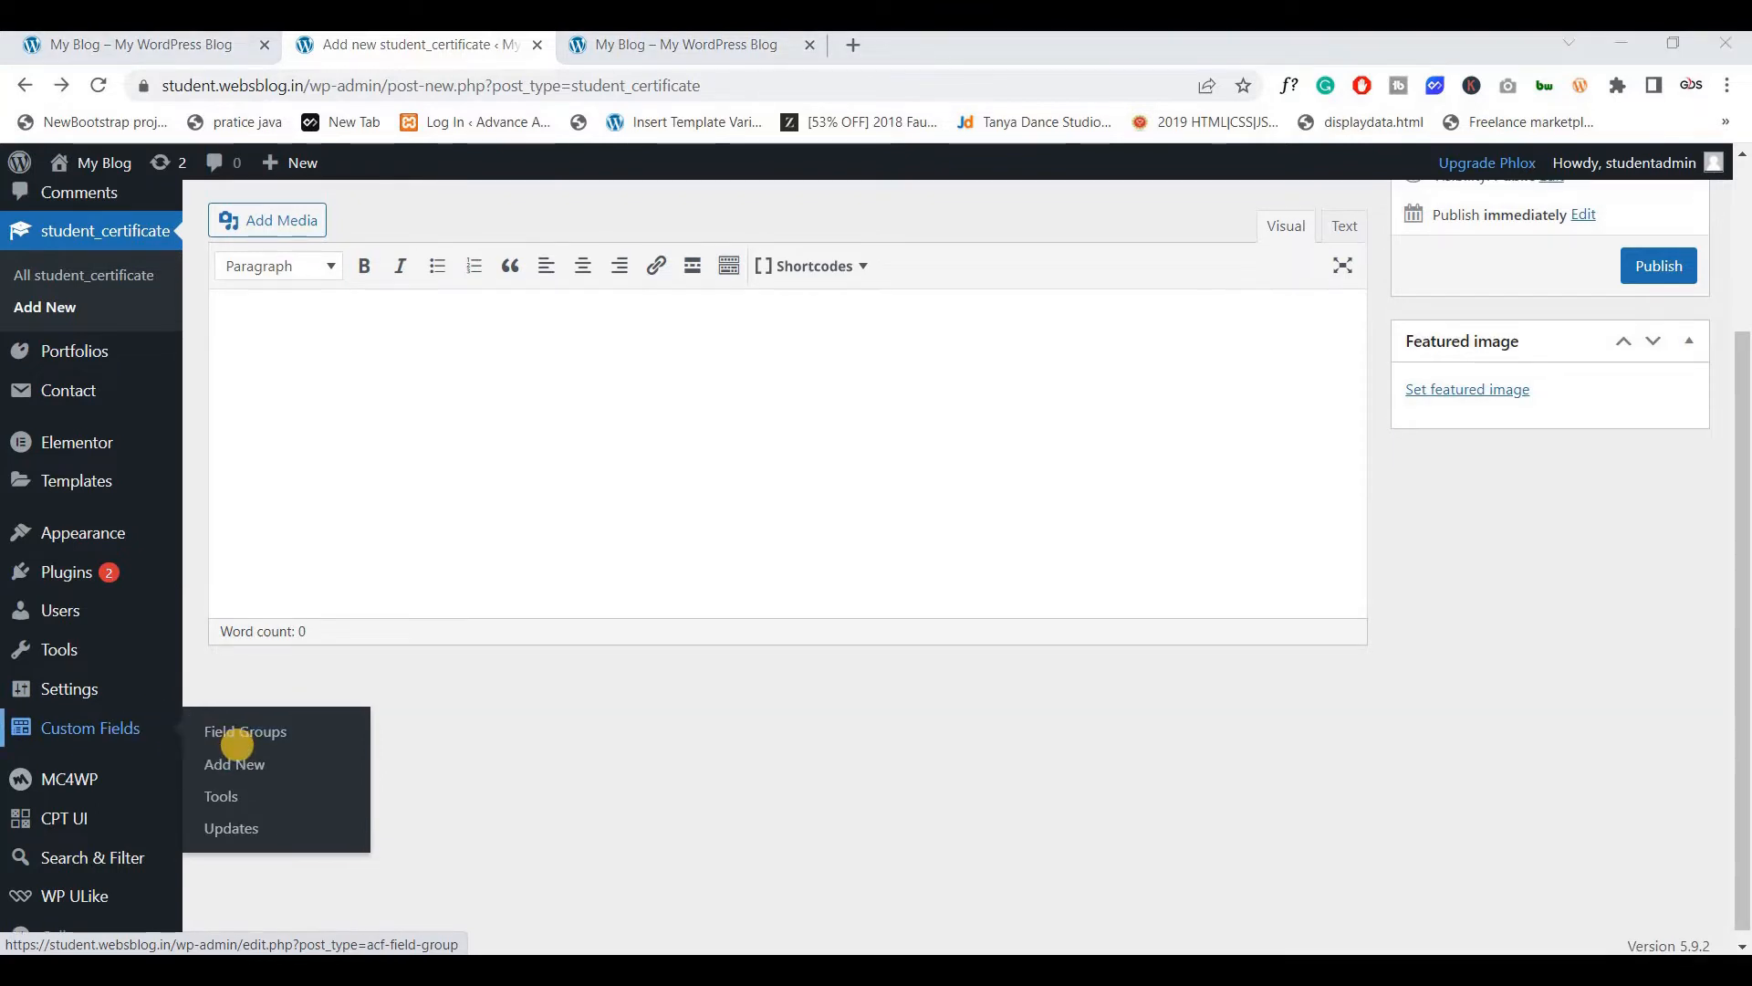
Create a new field group titled SC and add its first empty field
left_click(229, 769)
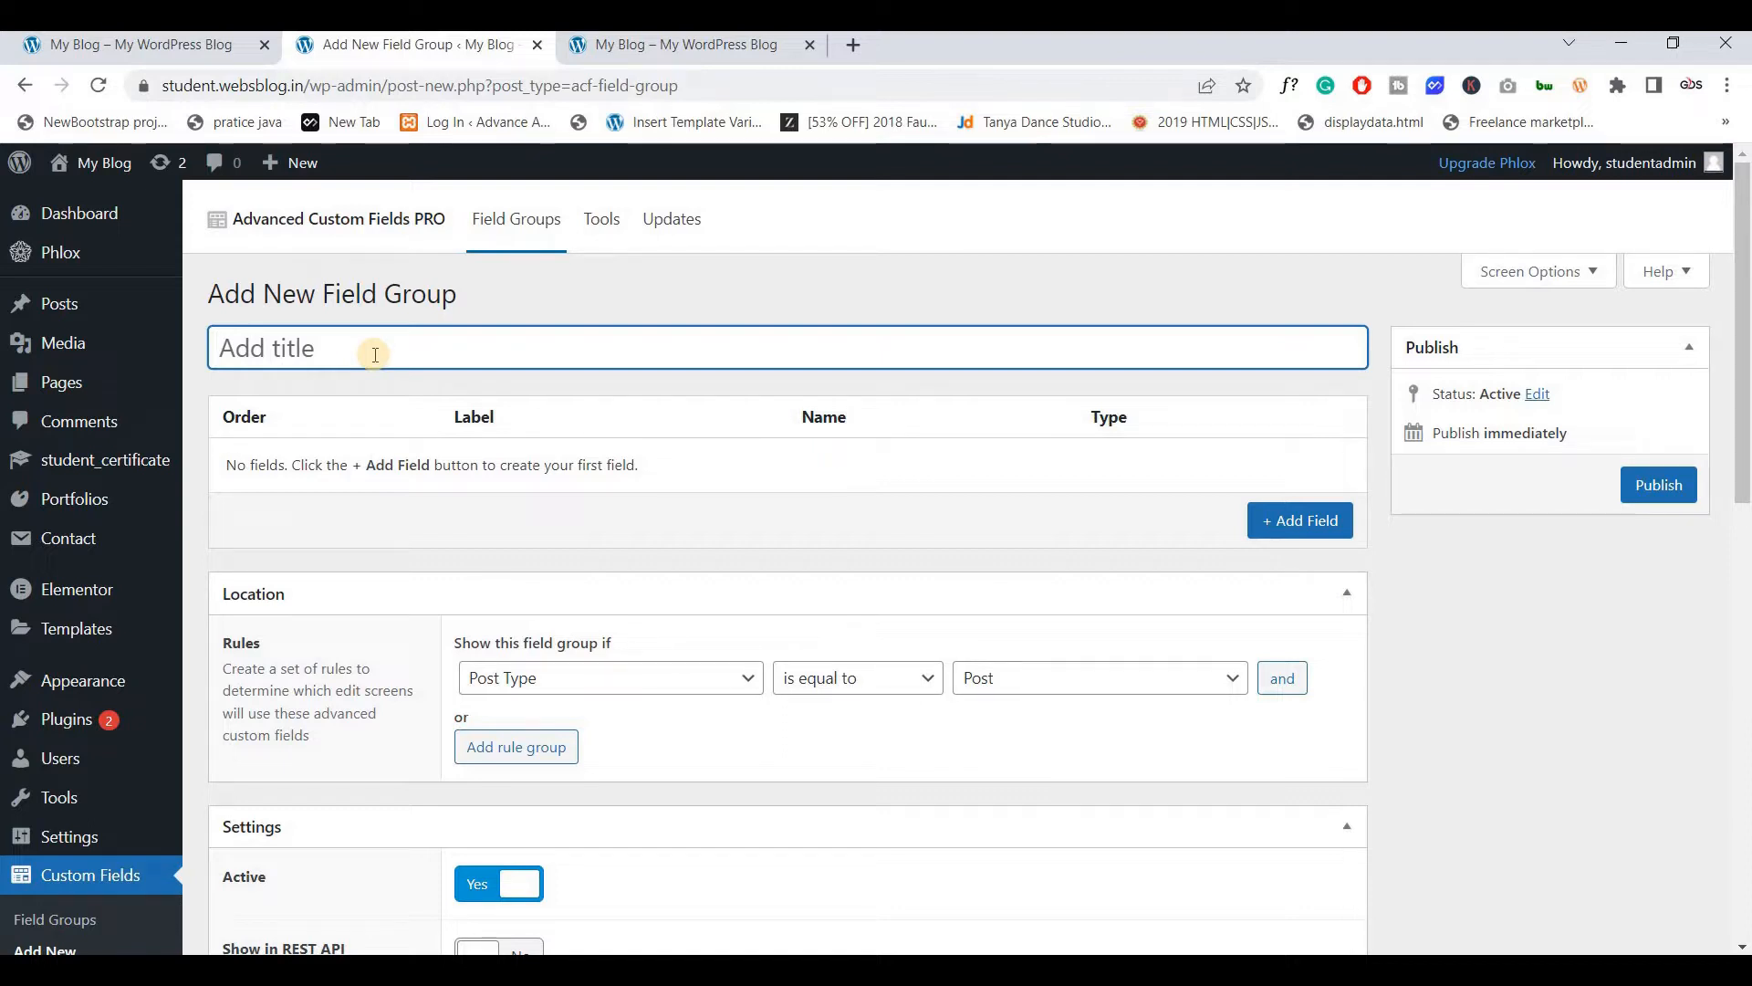
type("SC")
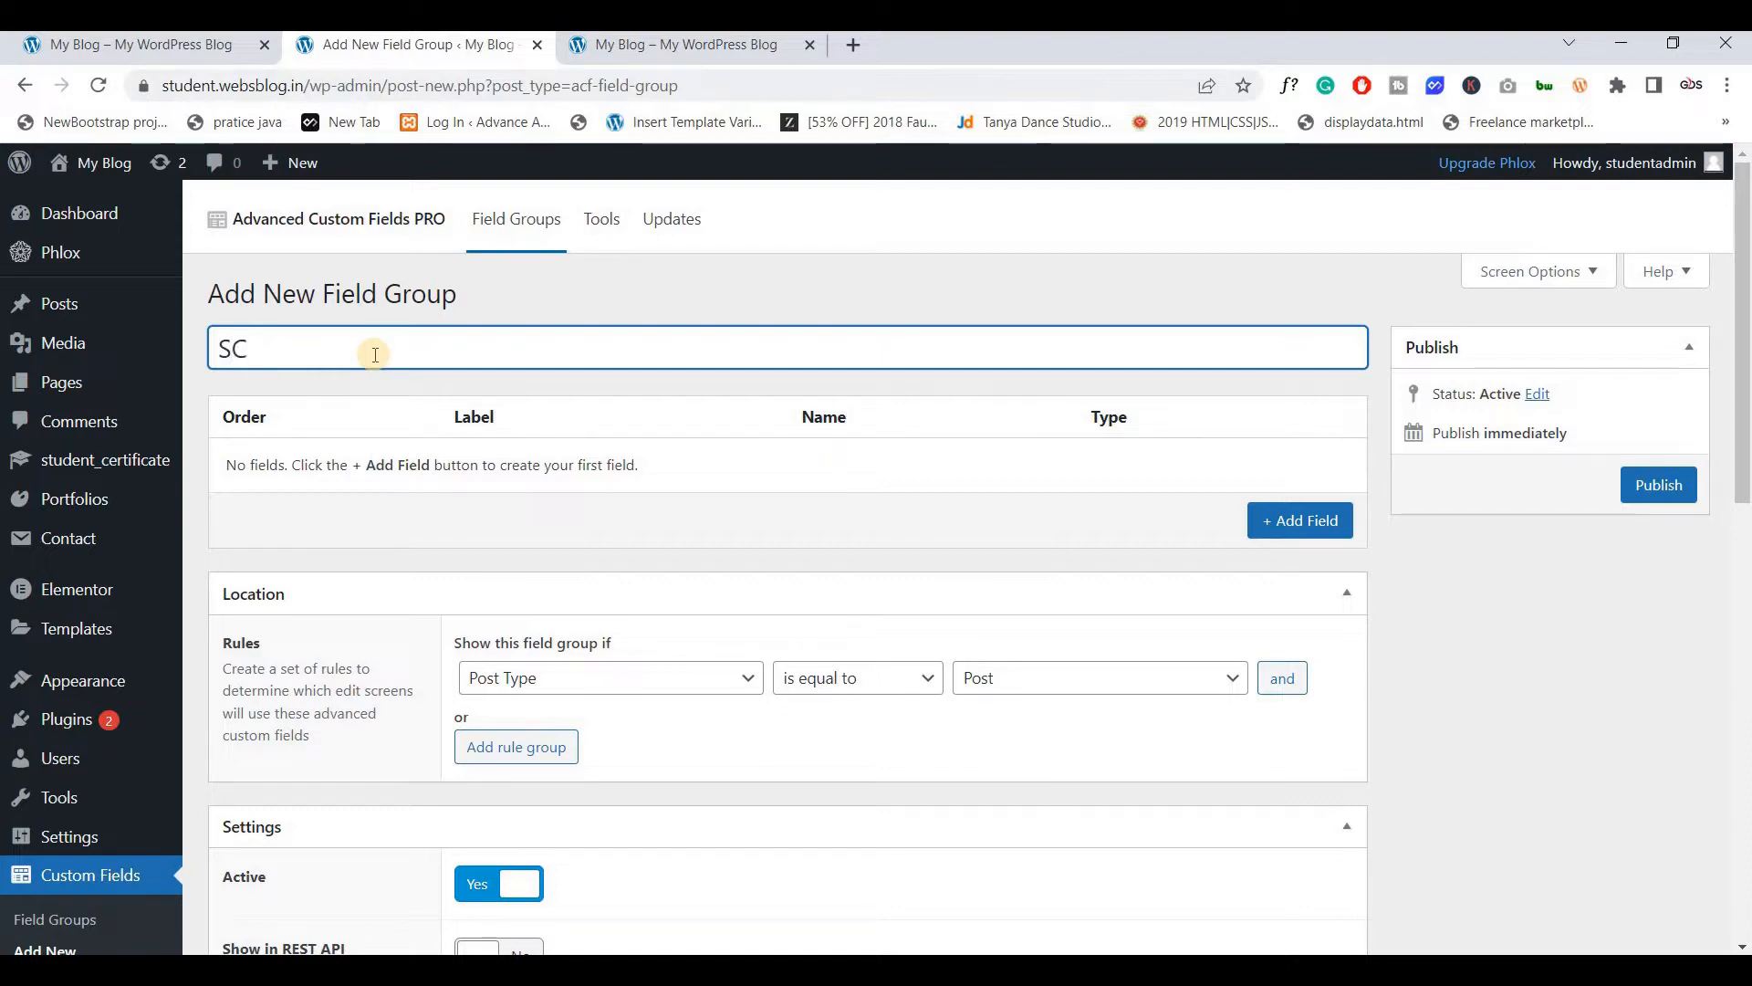
scroll(1296, 420, "down", 1)
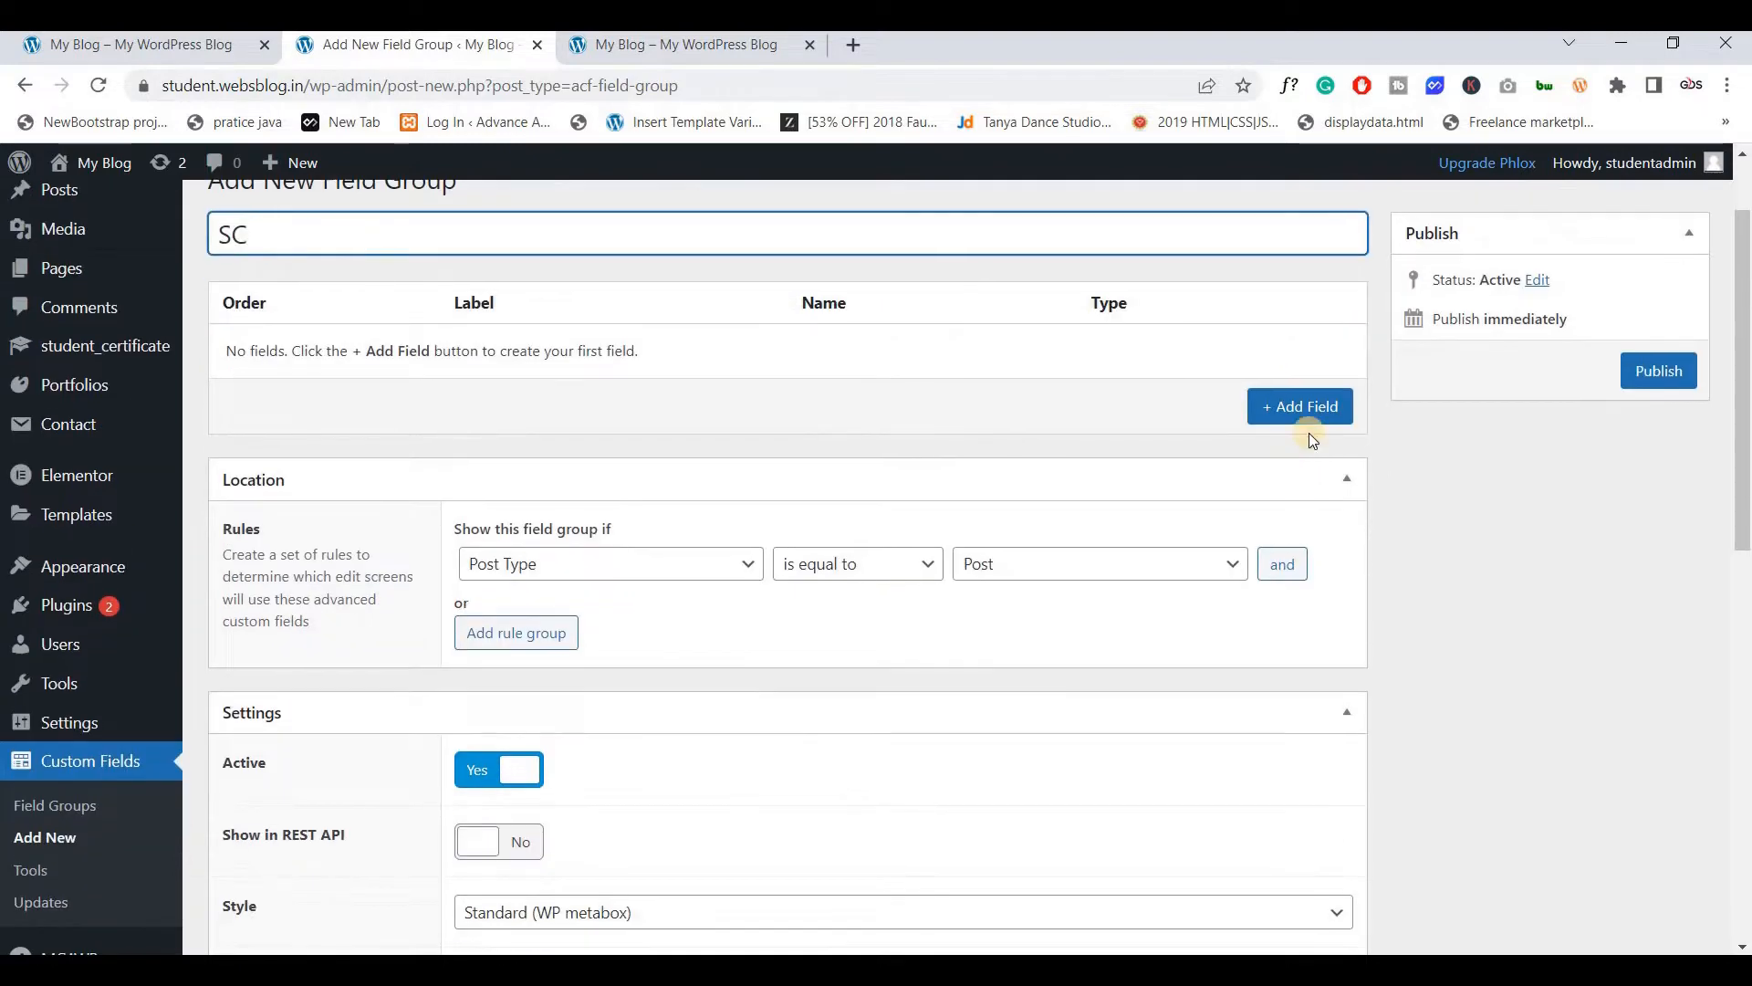
left_click(1299, 410)
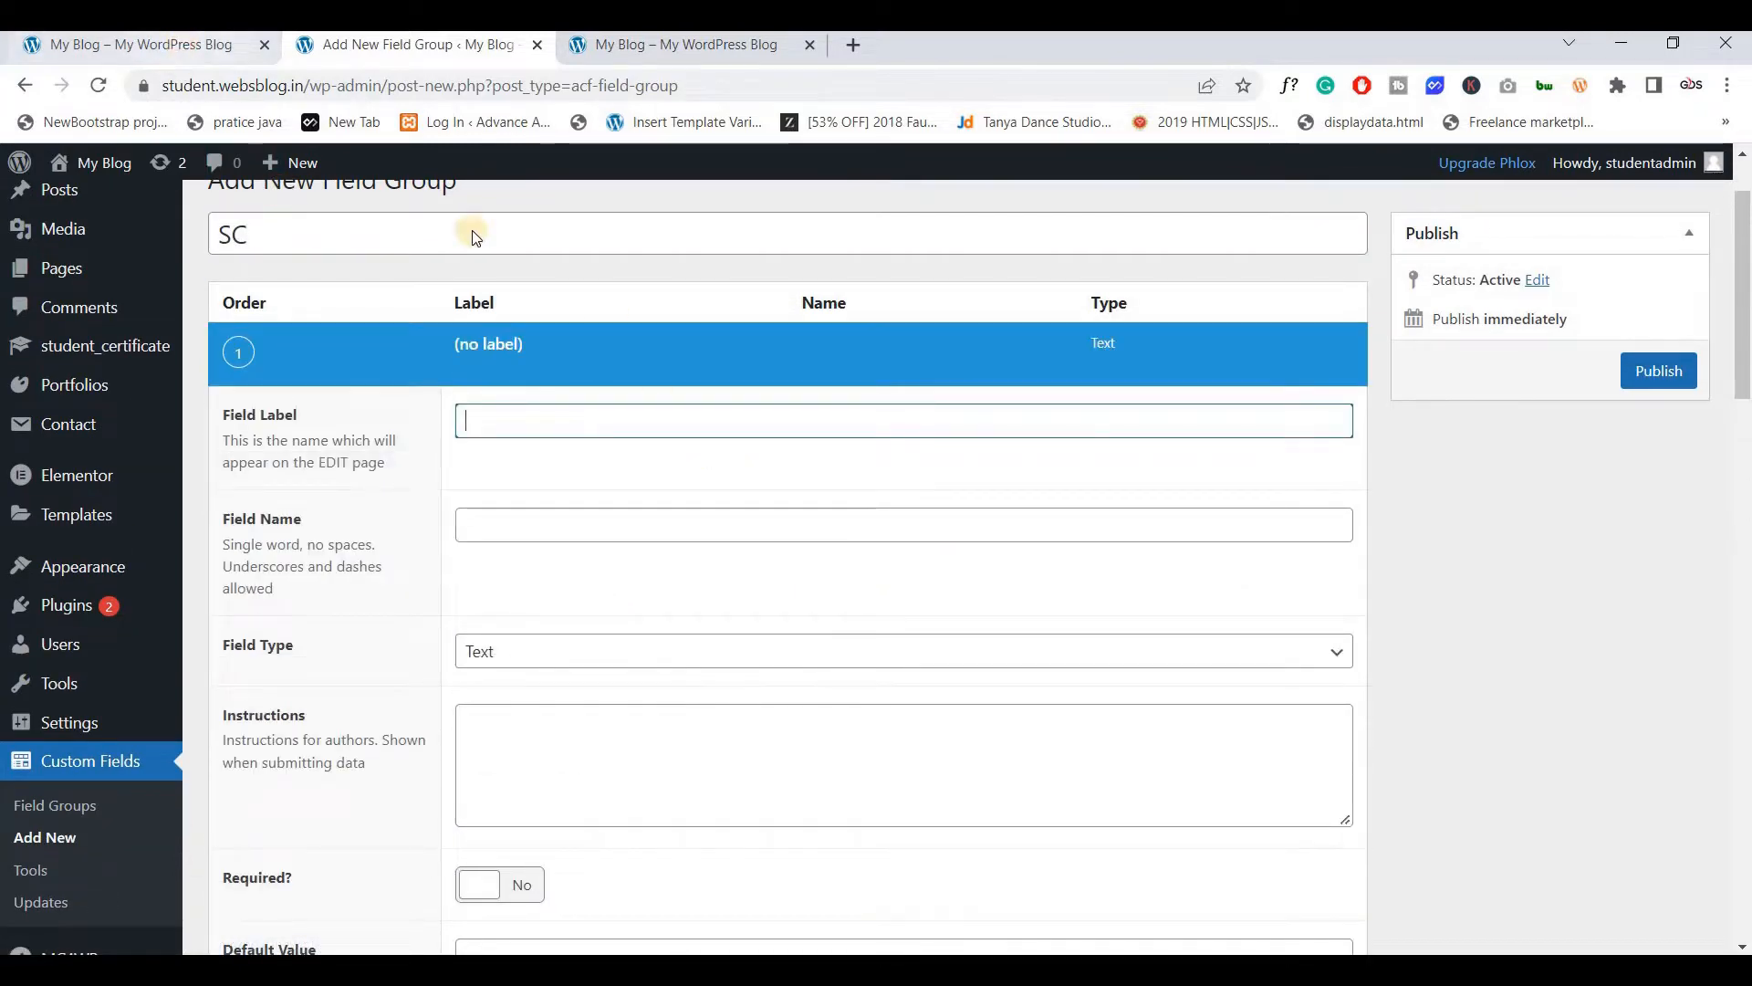
left_click(146, 44)
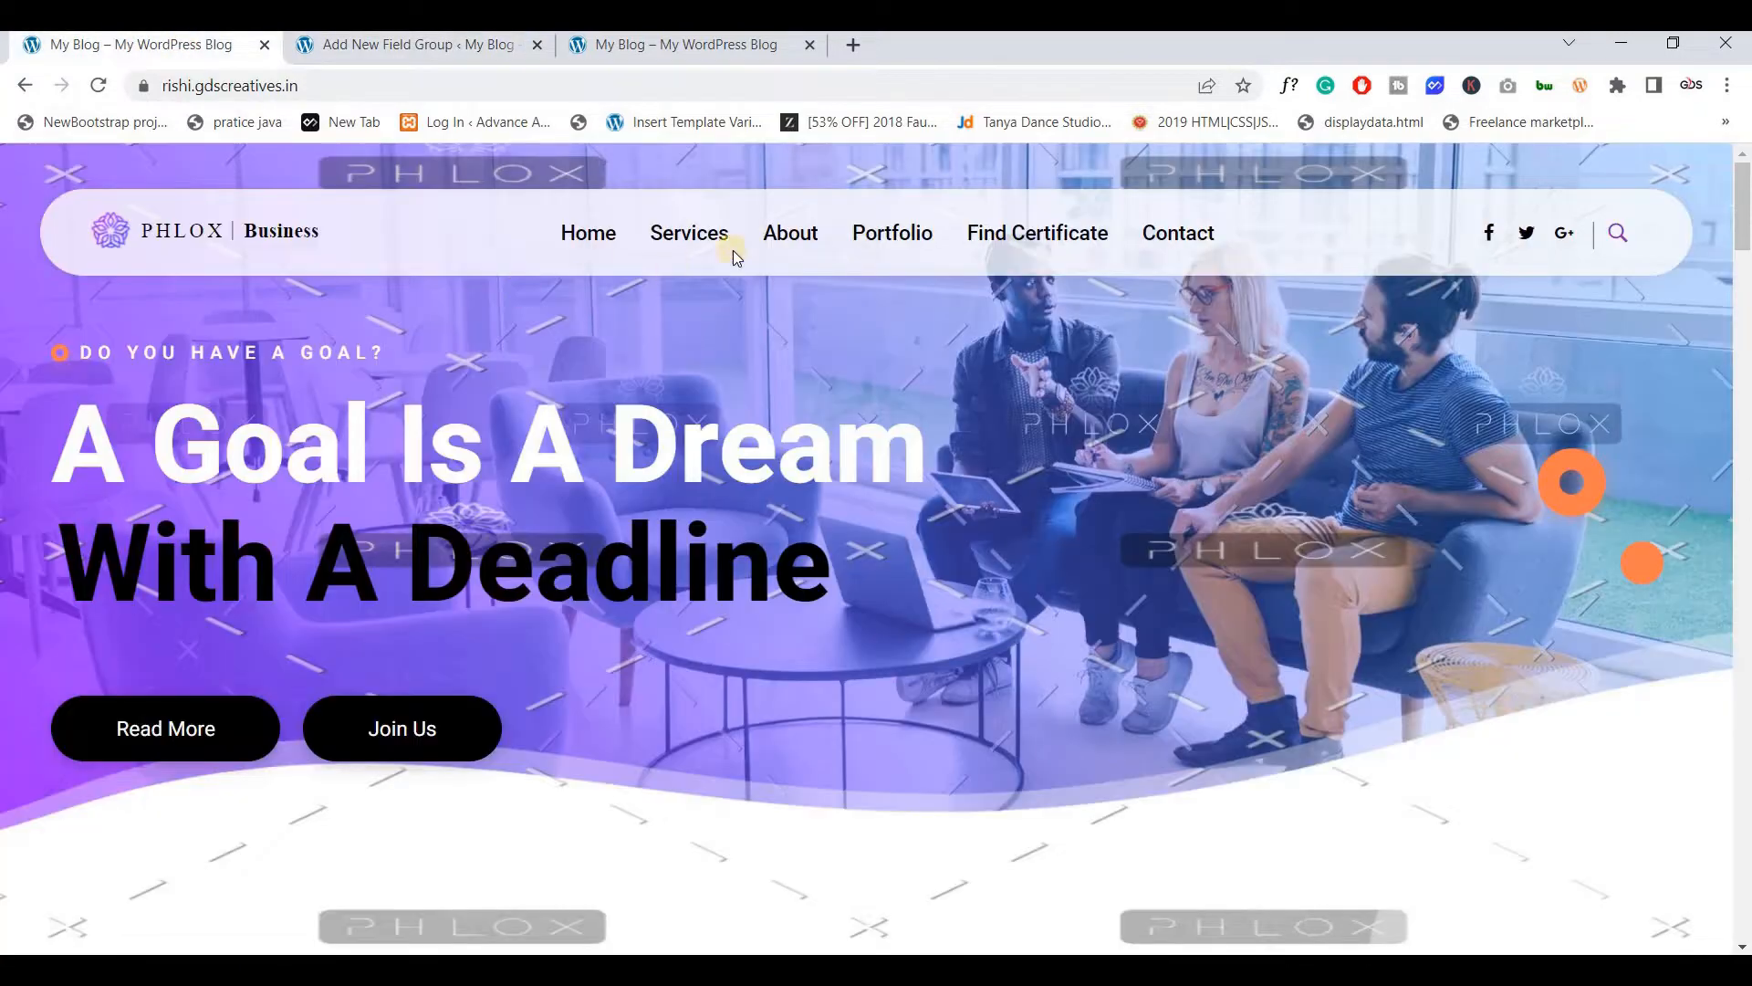
Look up certificate 22 on the live site and copy its Certificate No label
left_click(1028, 238)
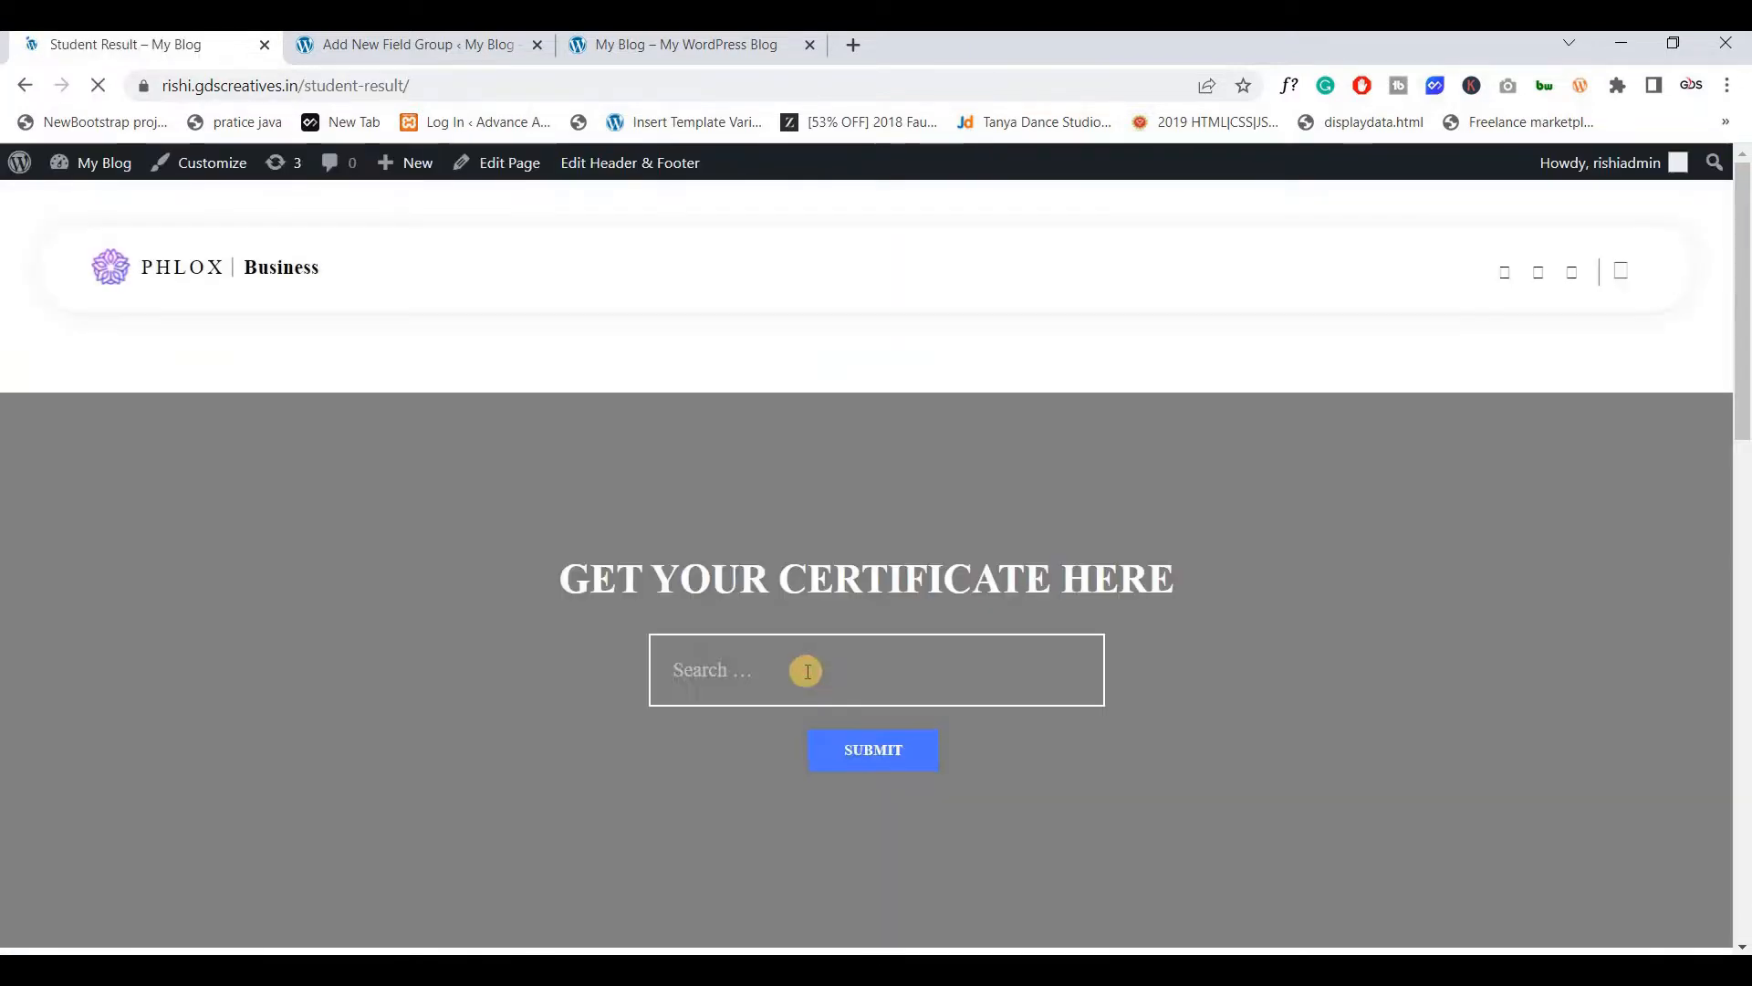
left_click(807, 676)
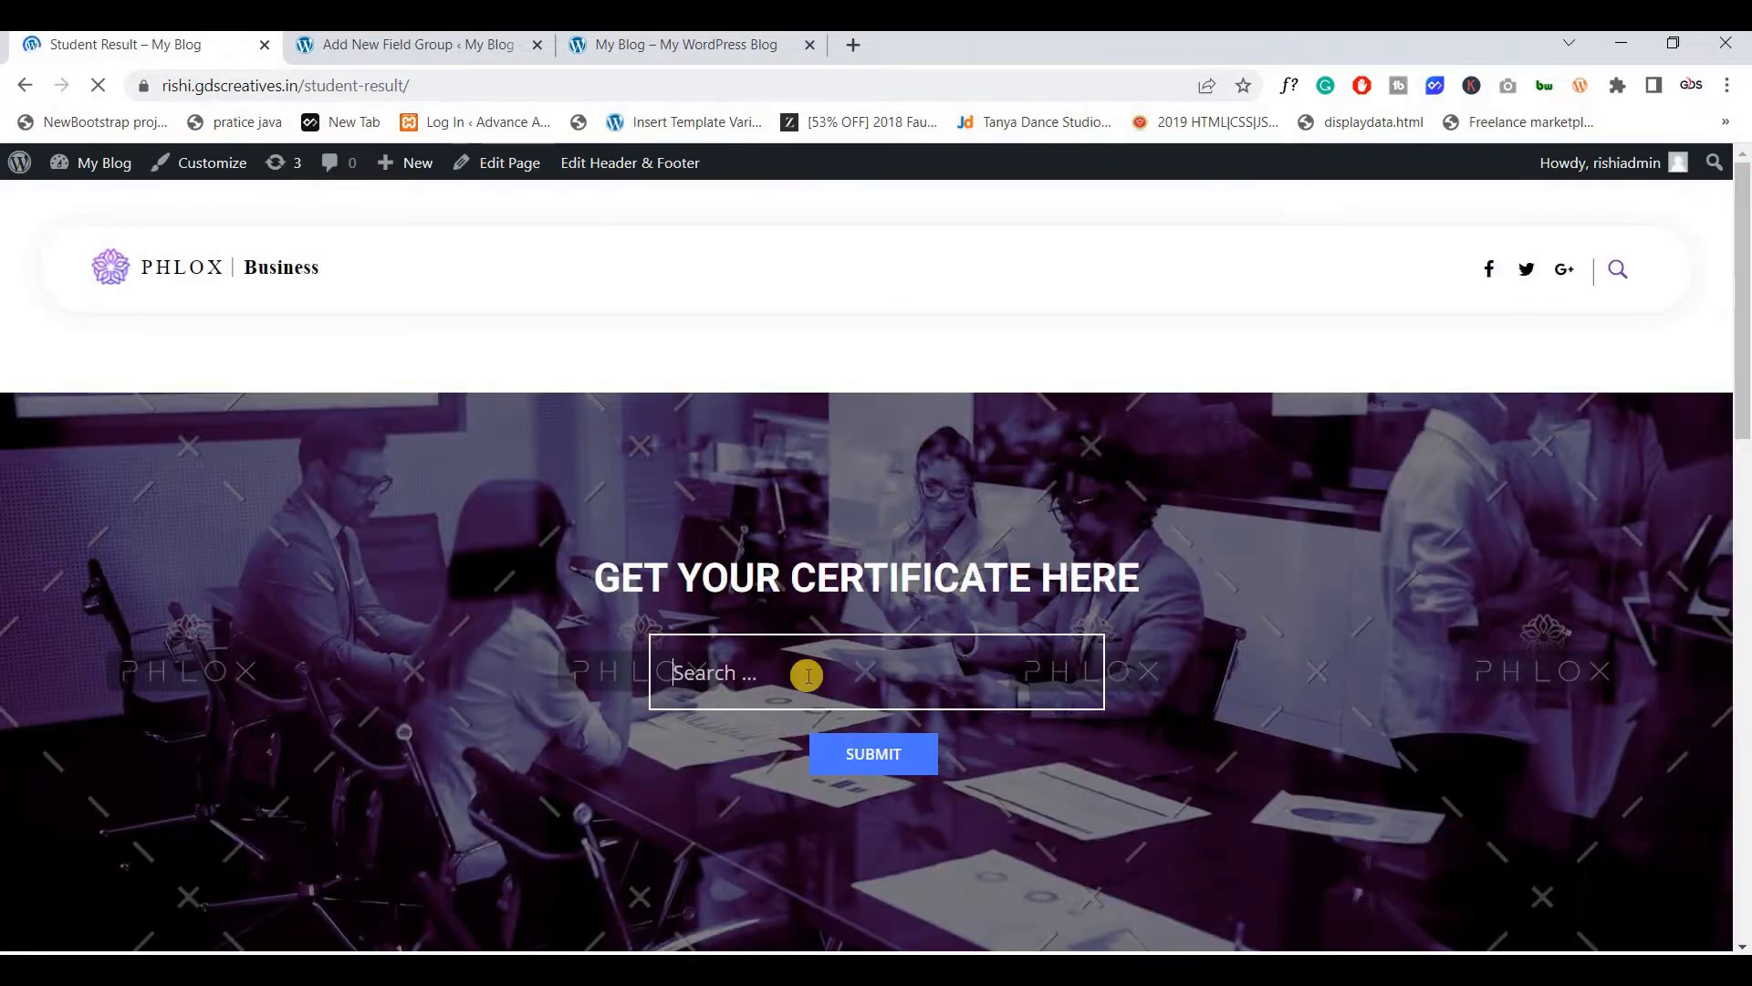
type("22")
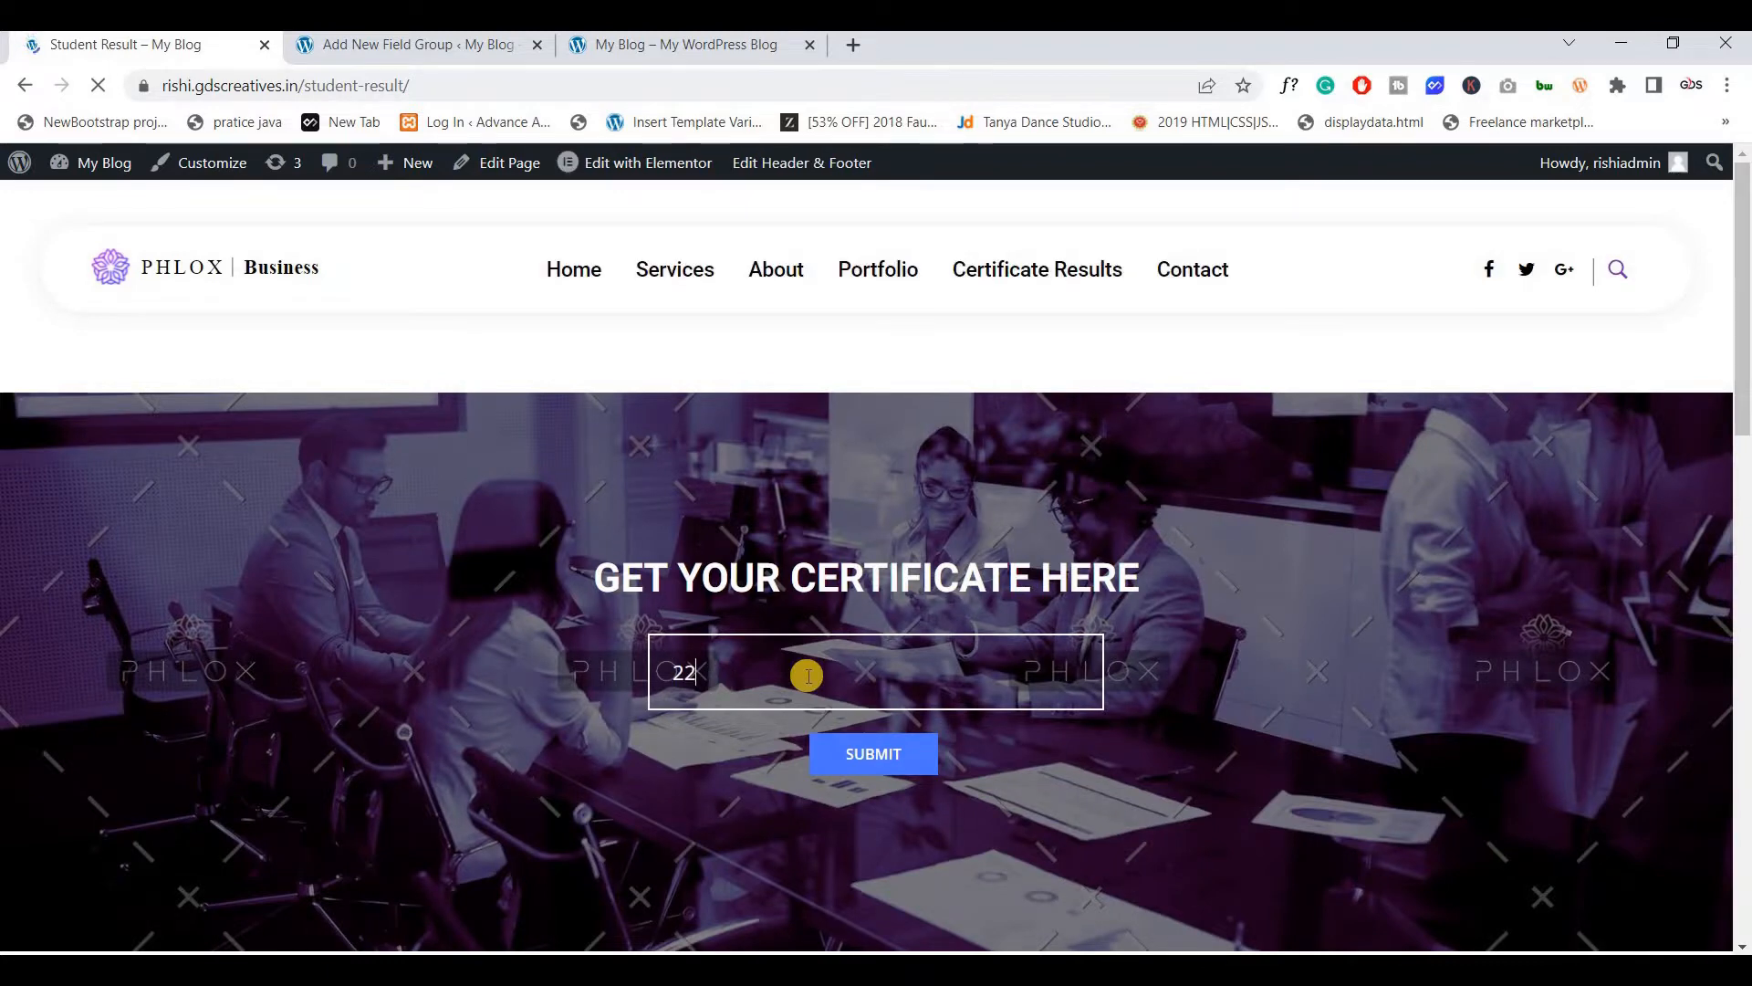
key("Return")
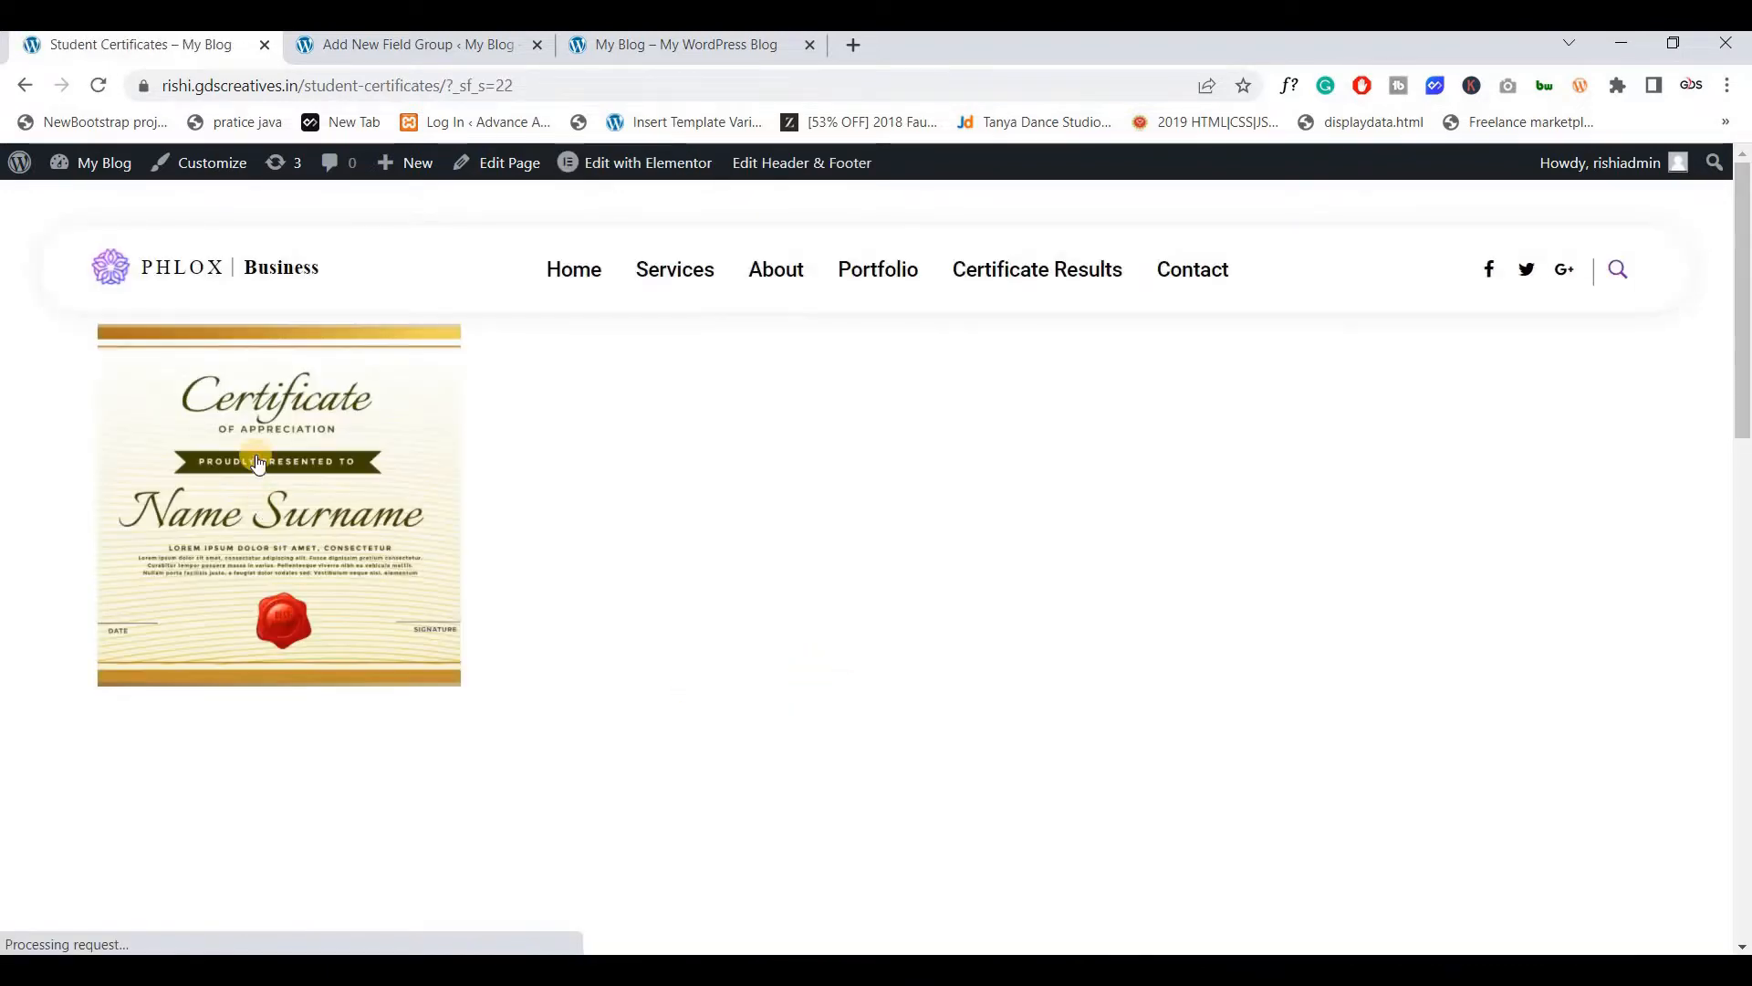
left_click(256, 455)
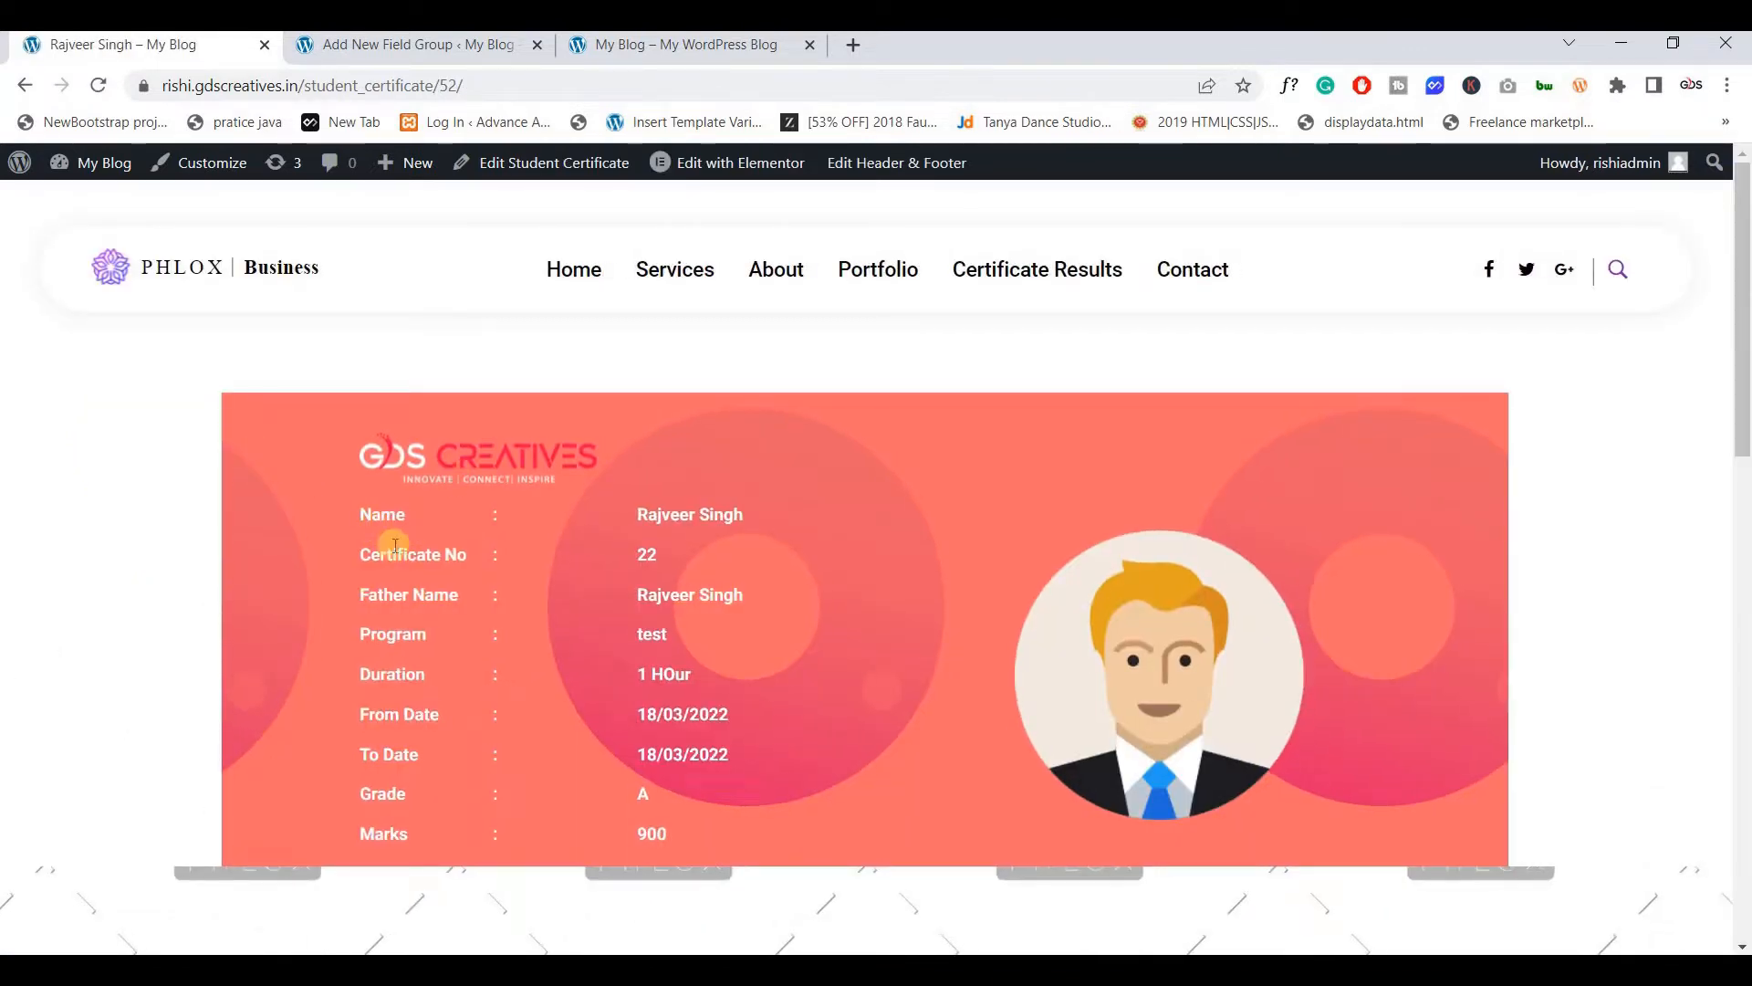
left_click_drag(363, 562, 469, 555)
key("ctrl+c")
left_click(452, 55)
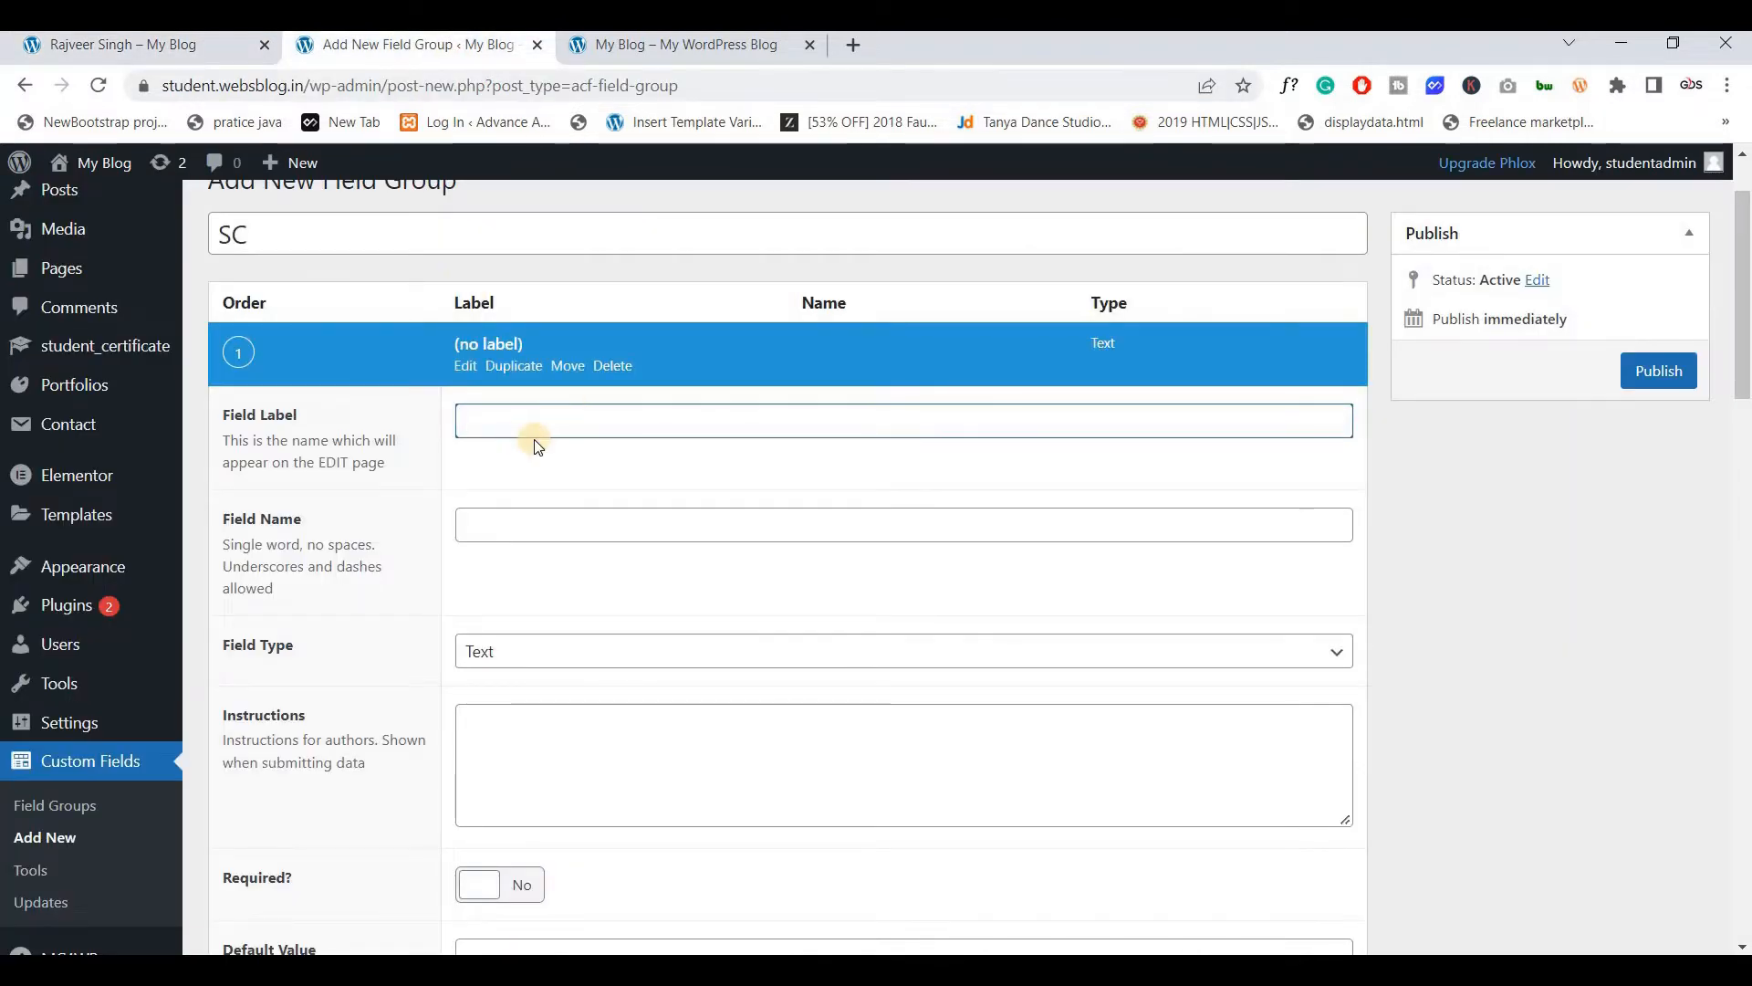
Set the first field to Certificate No (certificate_no) with type Text, and collapse it
key("ctrl+v")
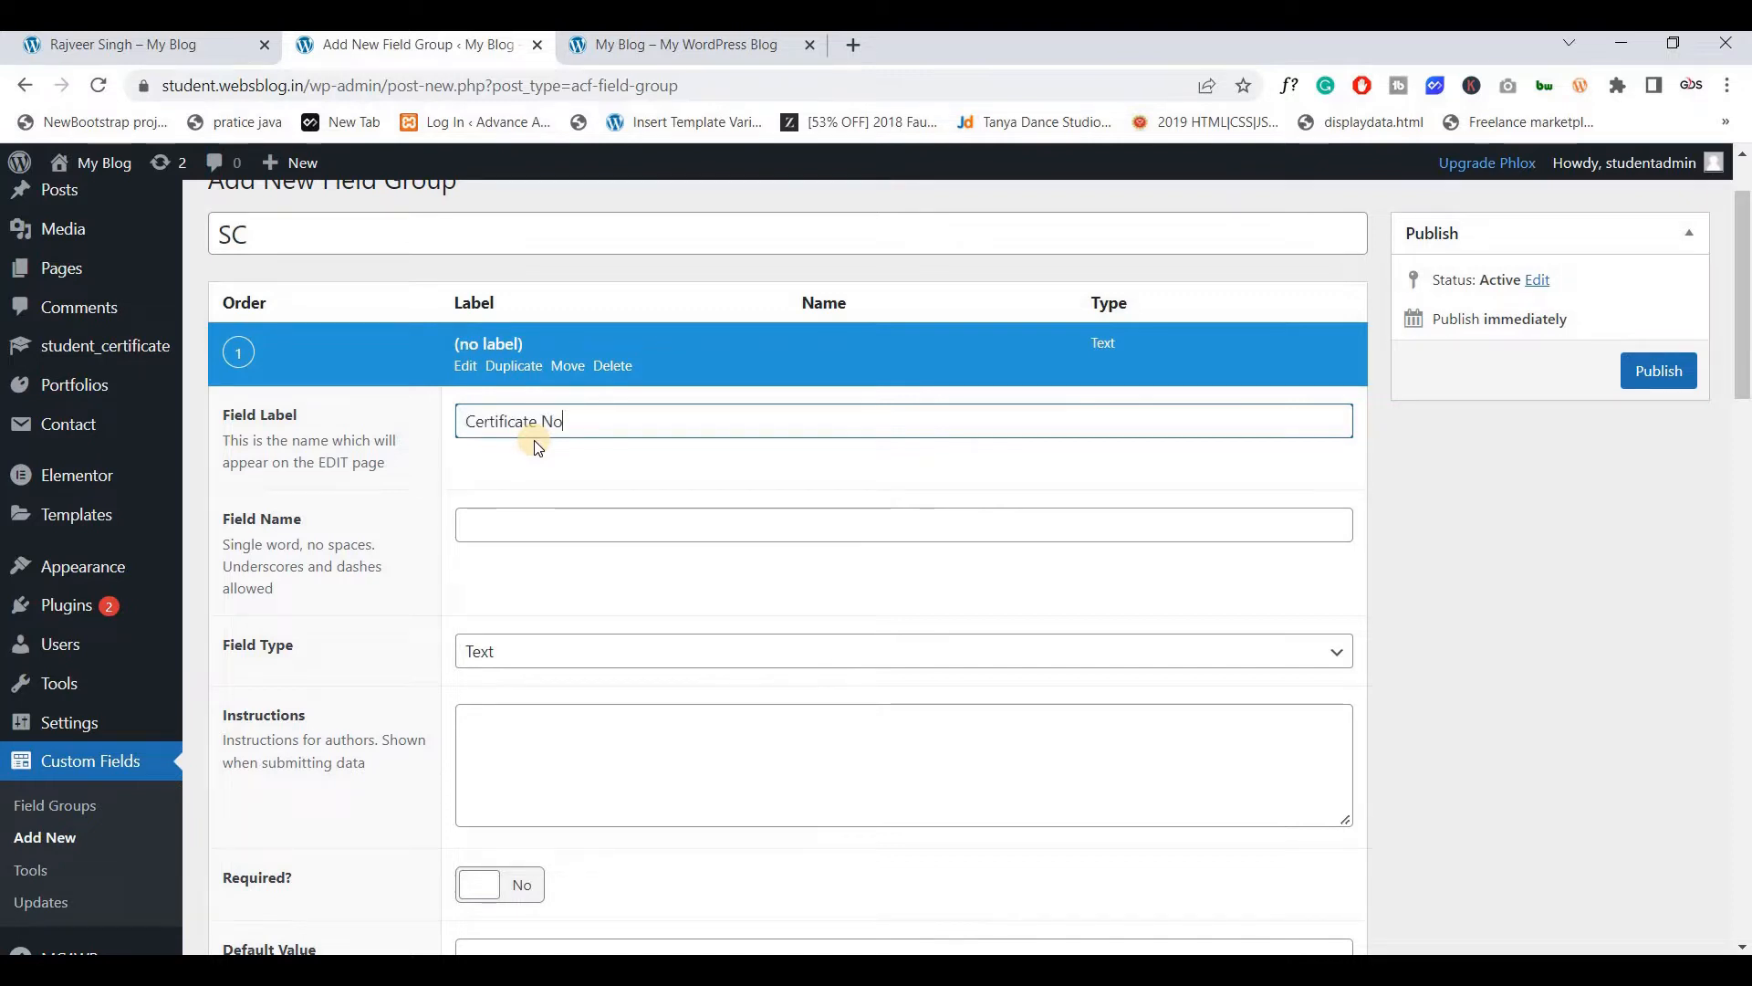
left_click(511, 516)
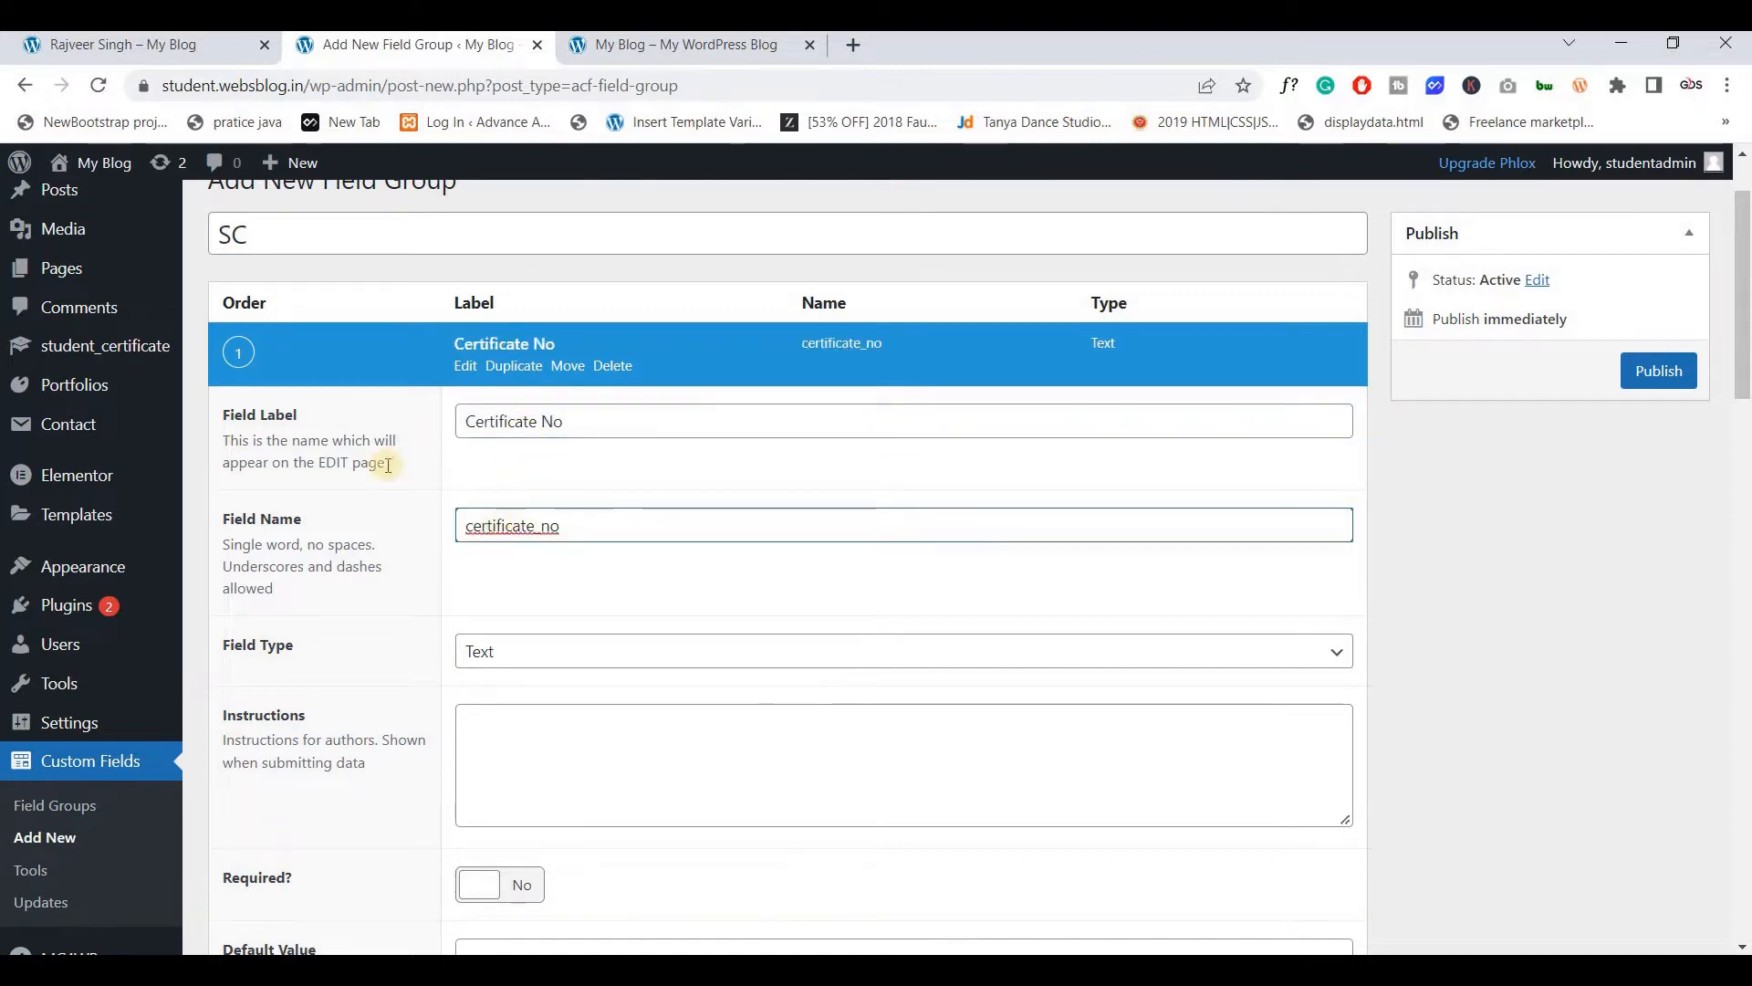
scroll(474, 511, "down", 3)
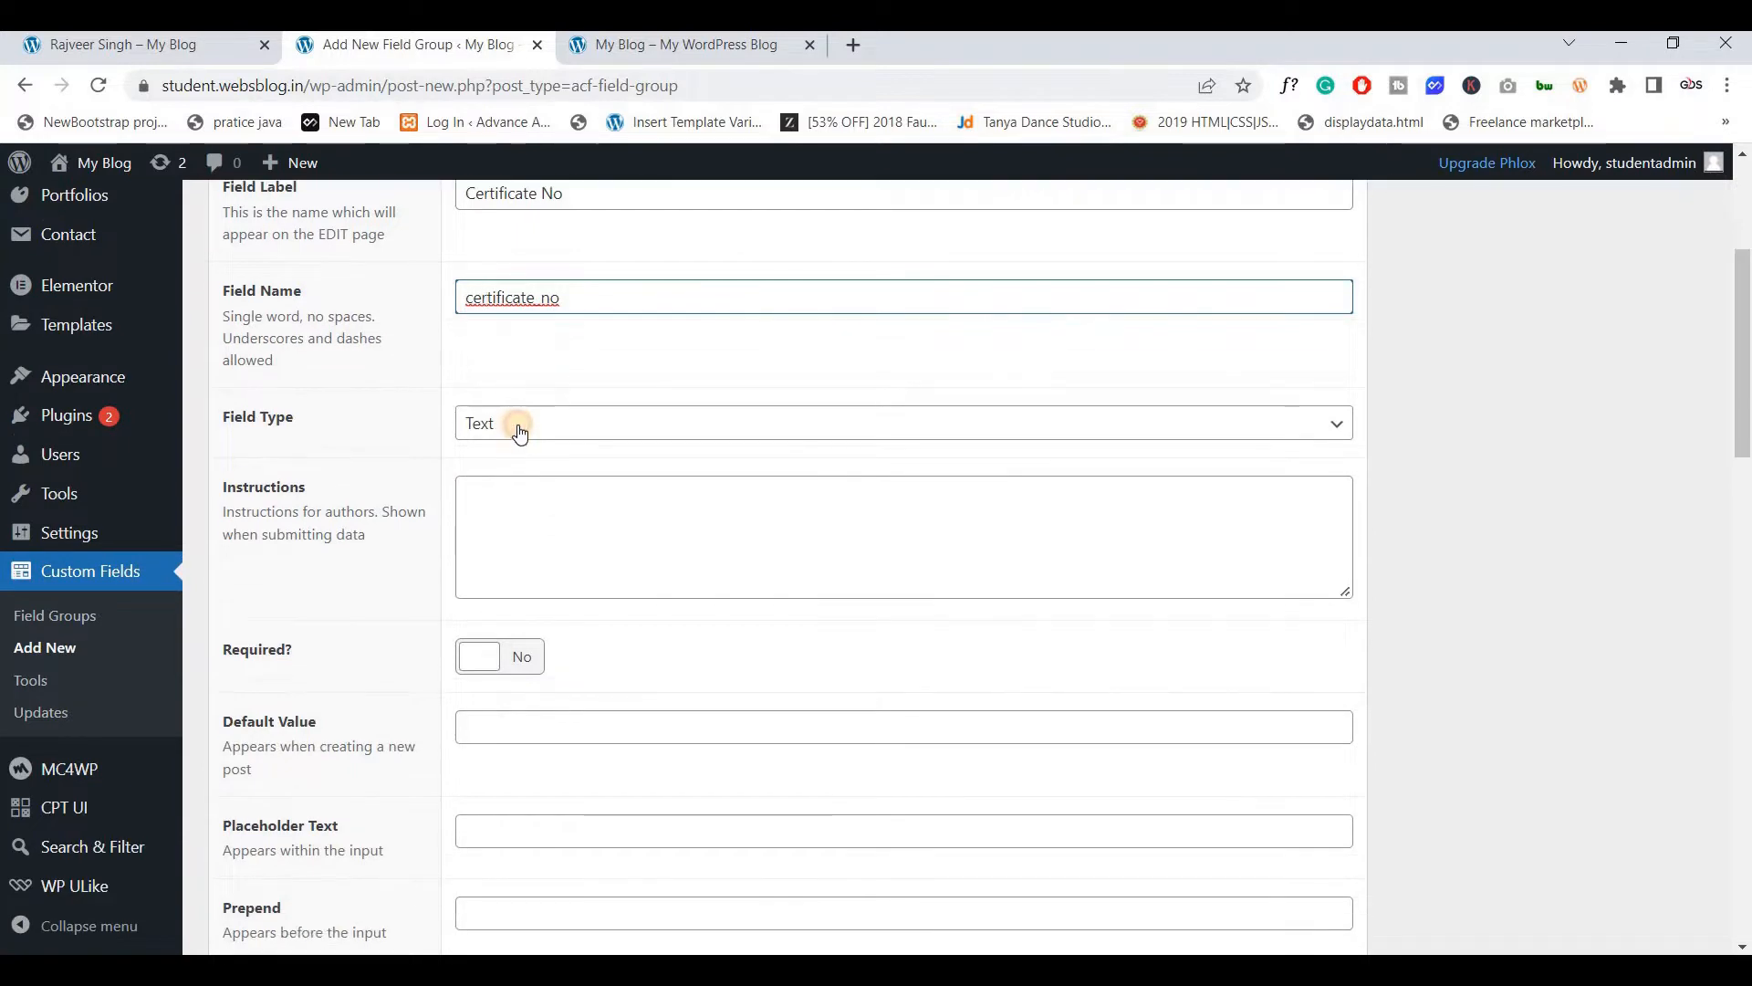
left_click(519, 427)
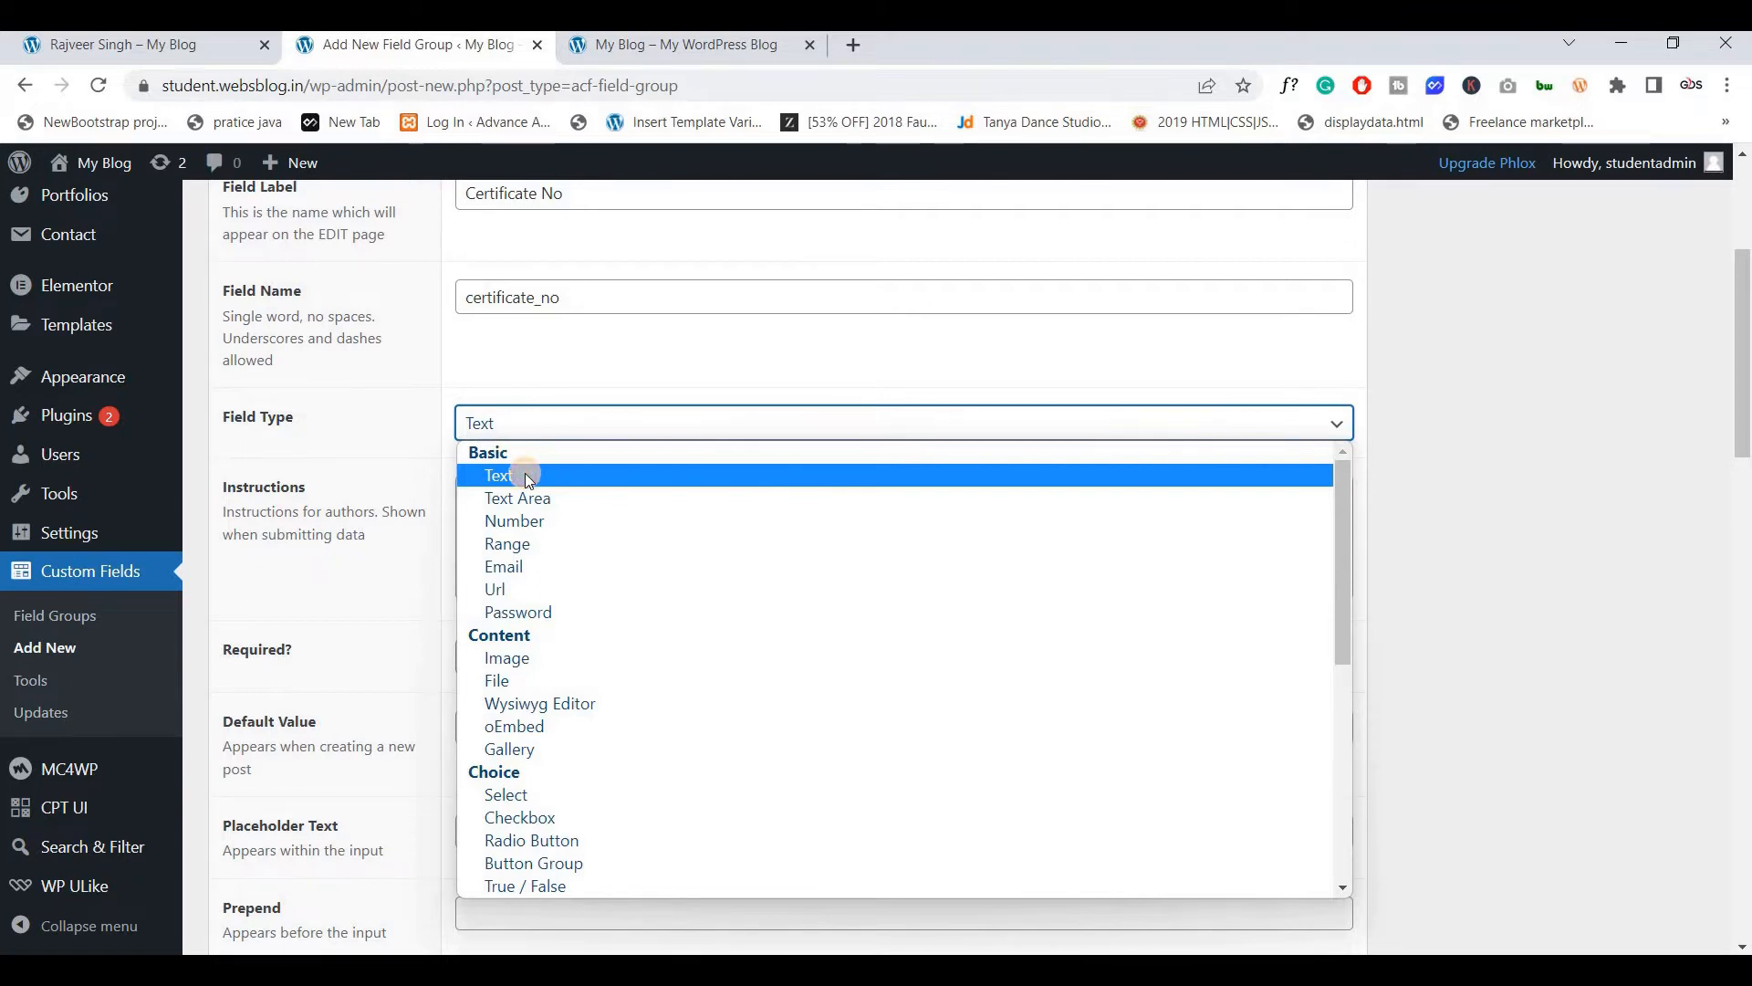
left_click(529, 477)
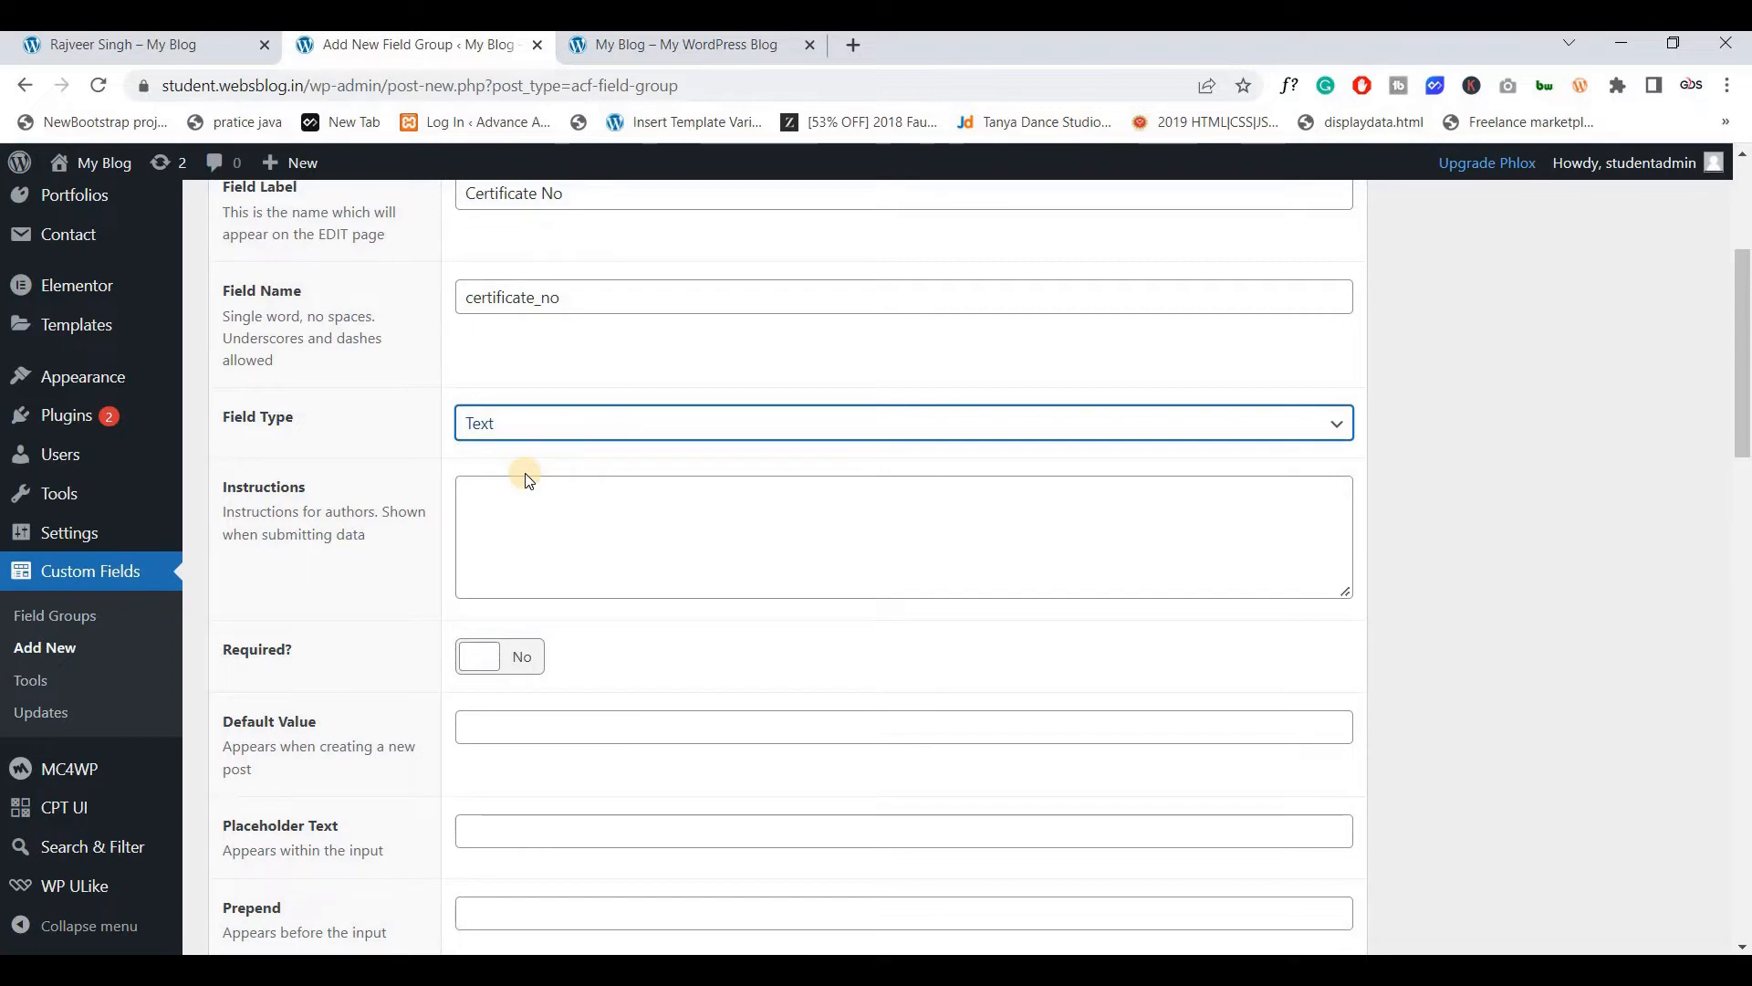
scroll(493, 538, "down", 4)
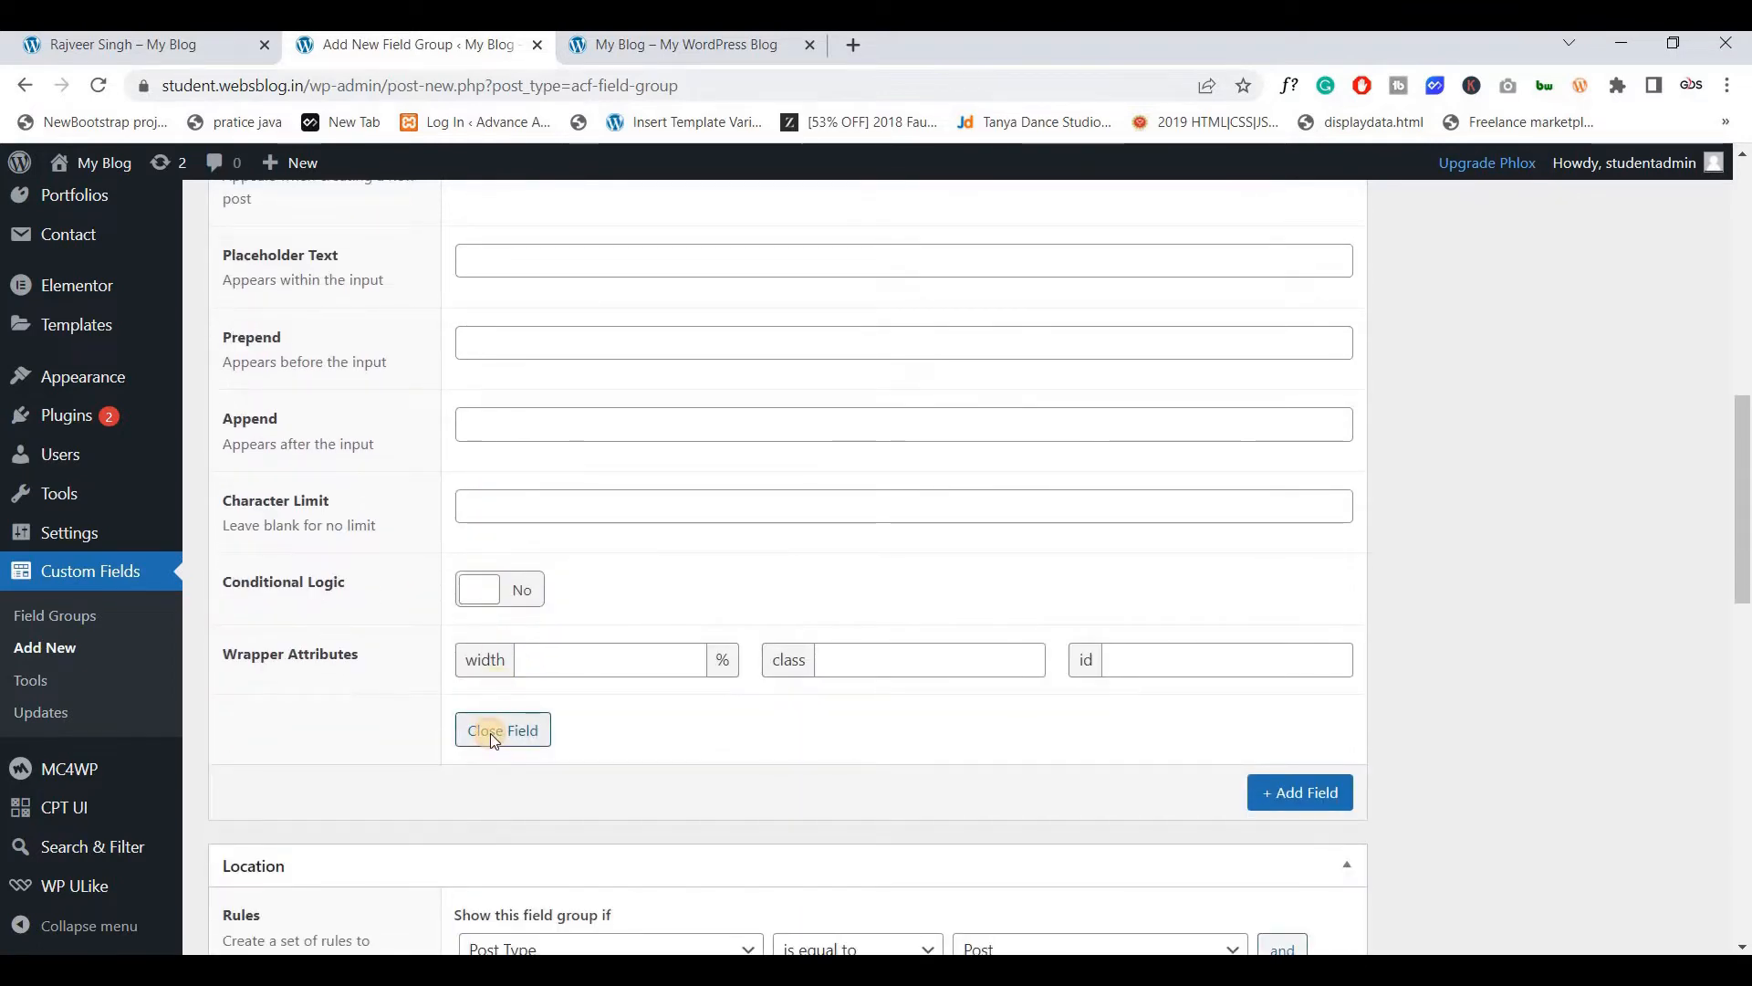
left_click(490, 732)
Add a second, still unlabelled field to the SC group
scroll(511, 602, "up", 10)
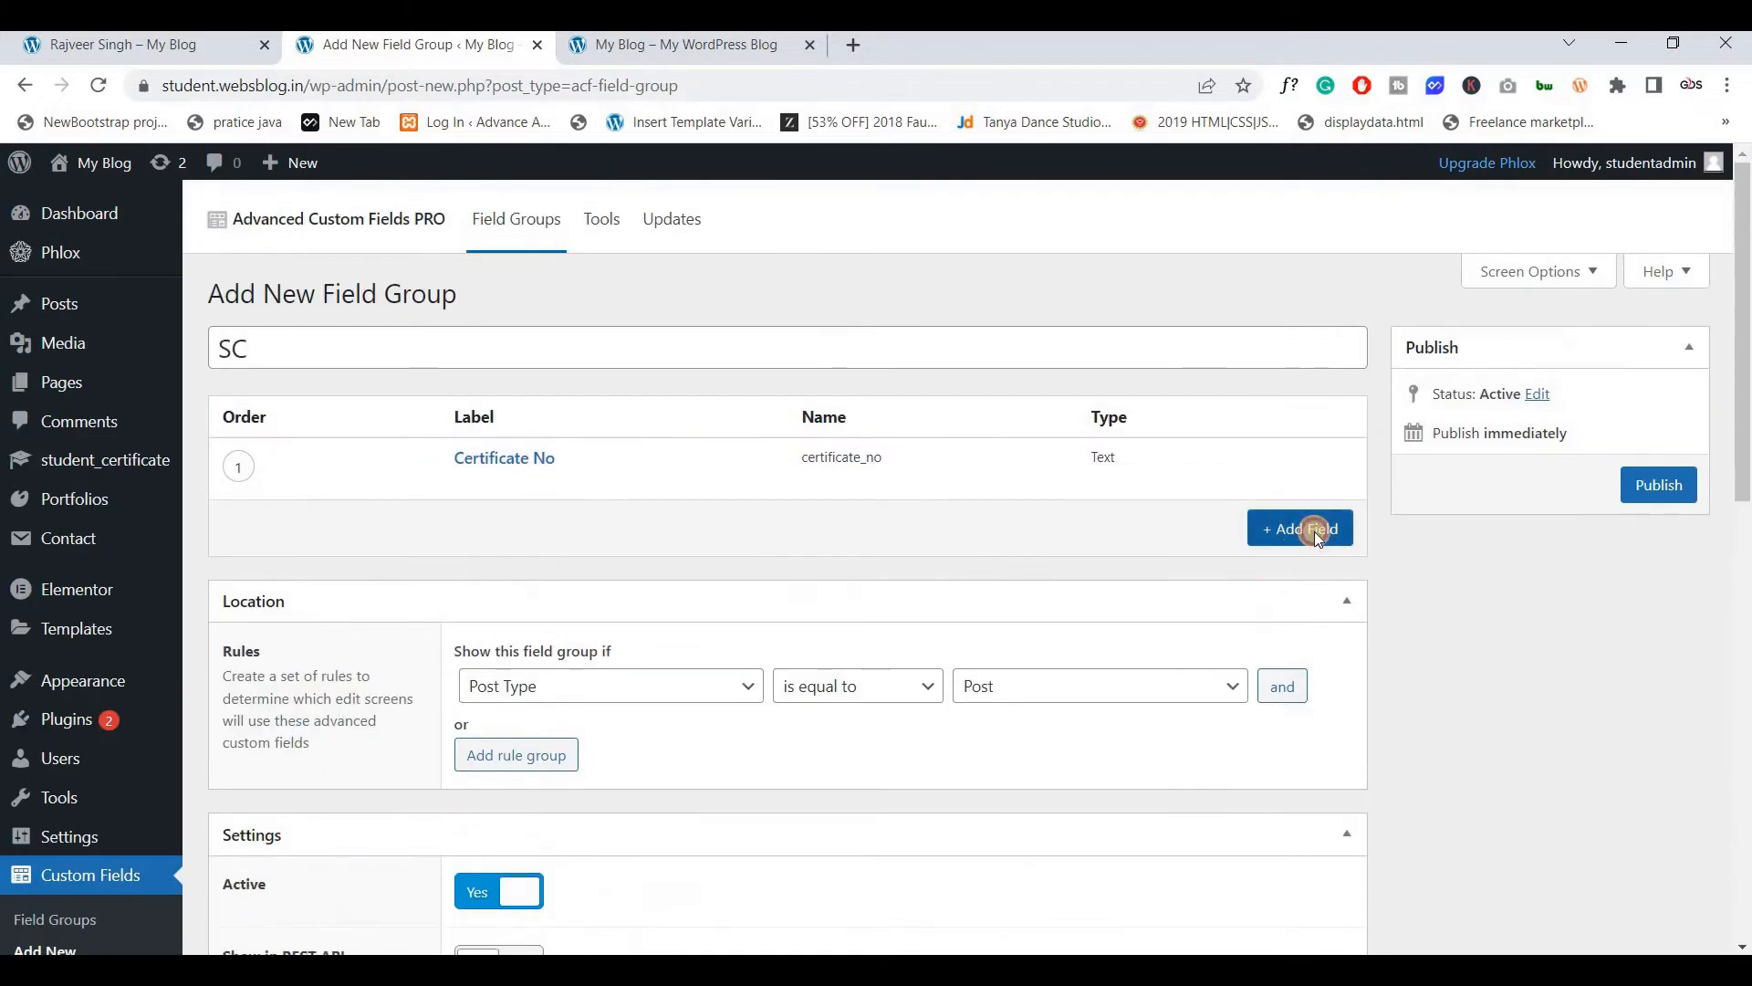
left_click(1305, 529)
left_click(82, 45)
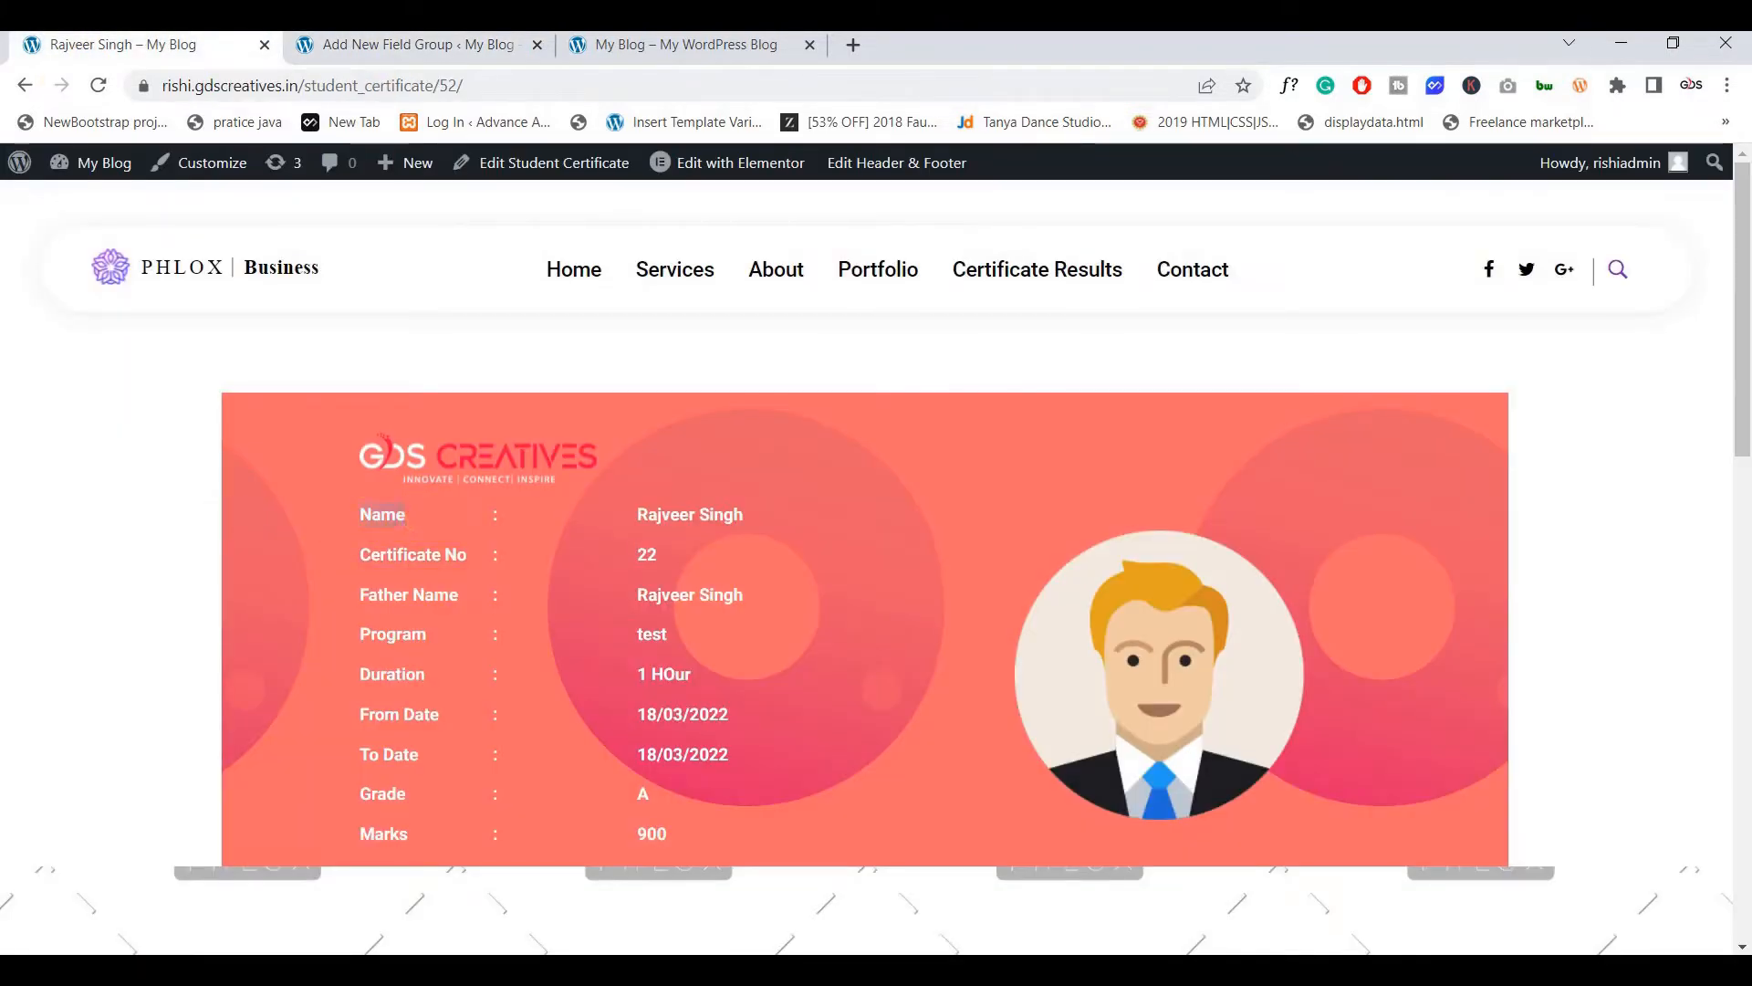
left_click(358, 45)
scroll(524, 519, "down", 1)
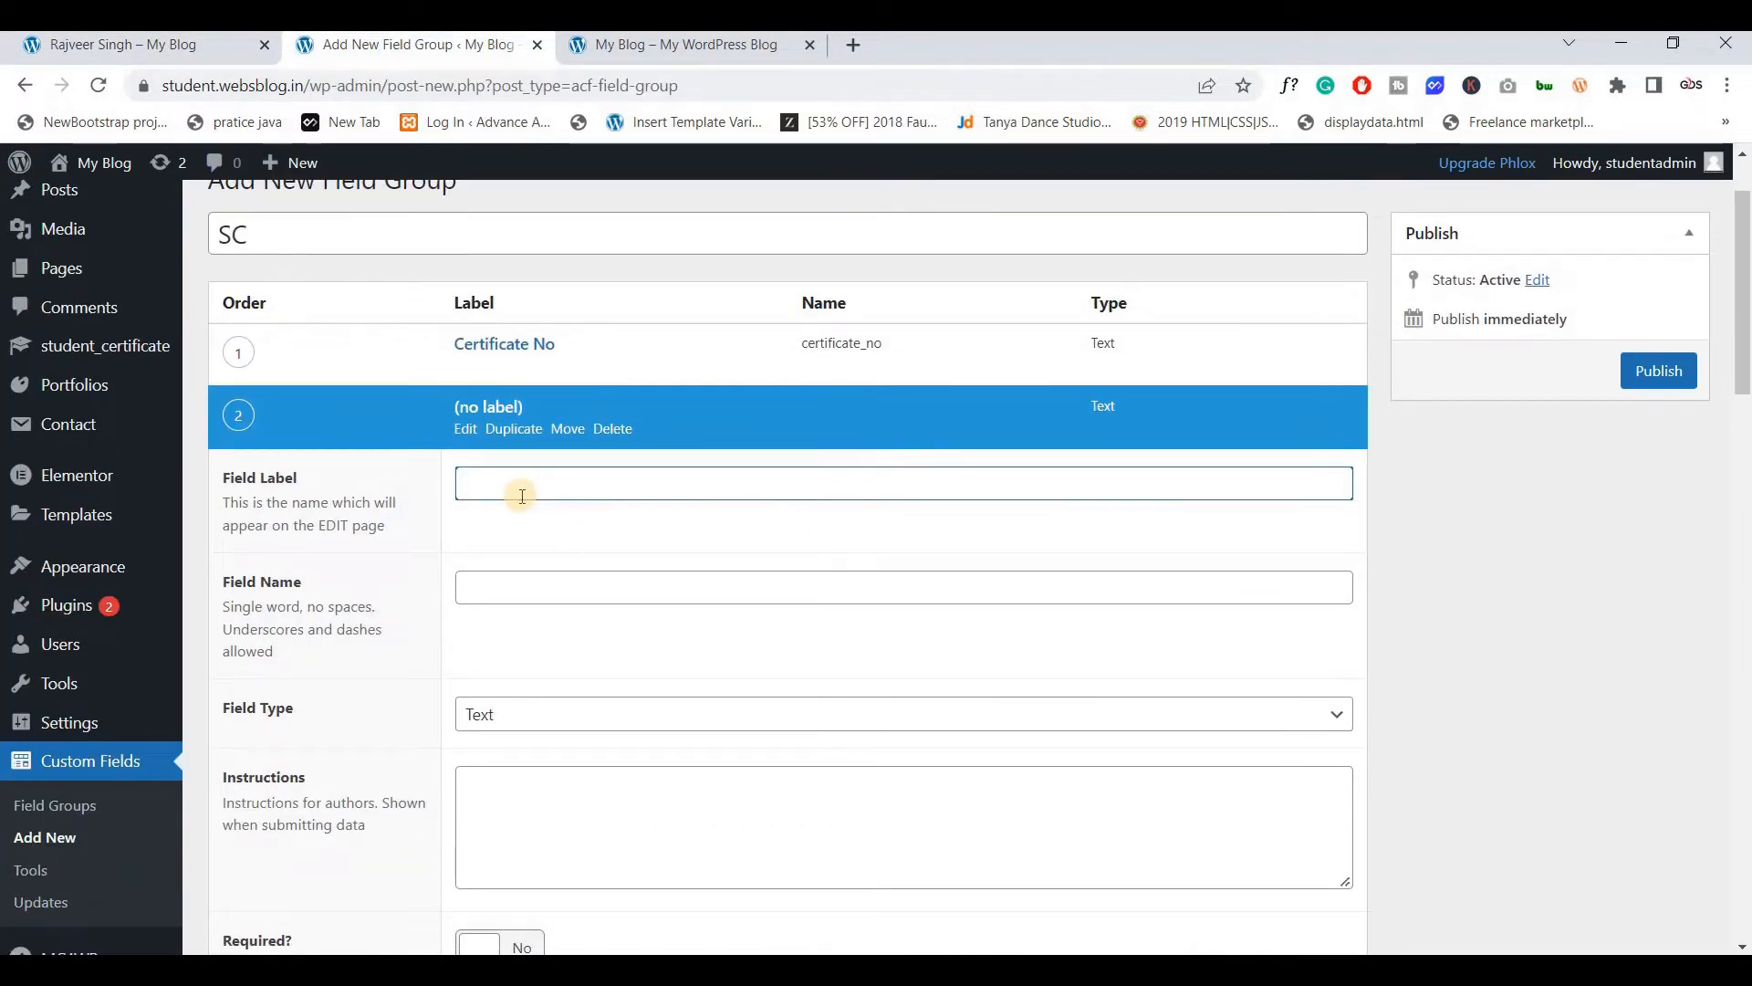
Label the second field Student Name with field name student_name, and collapse it
type("Studen")
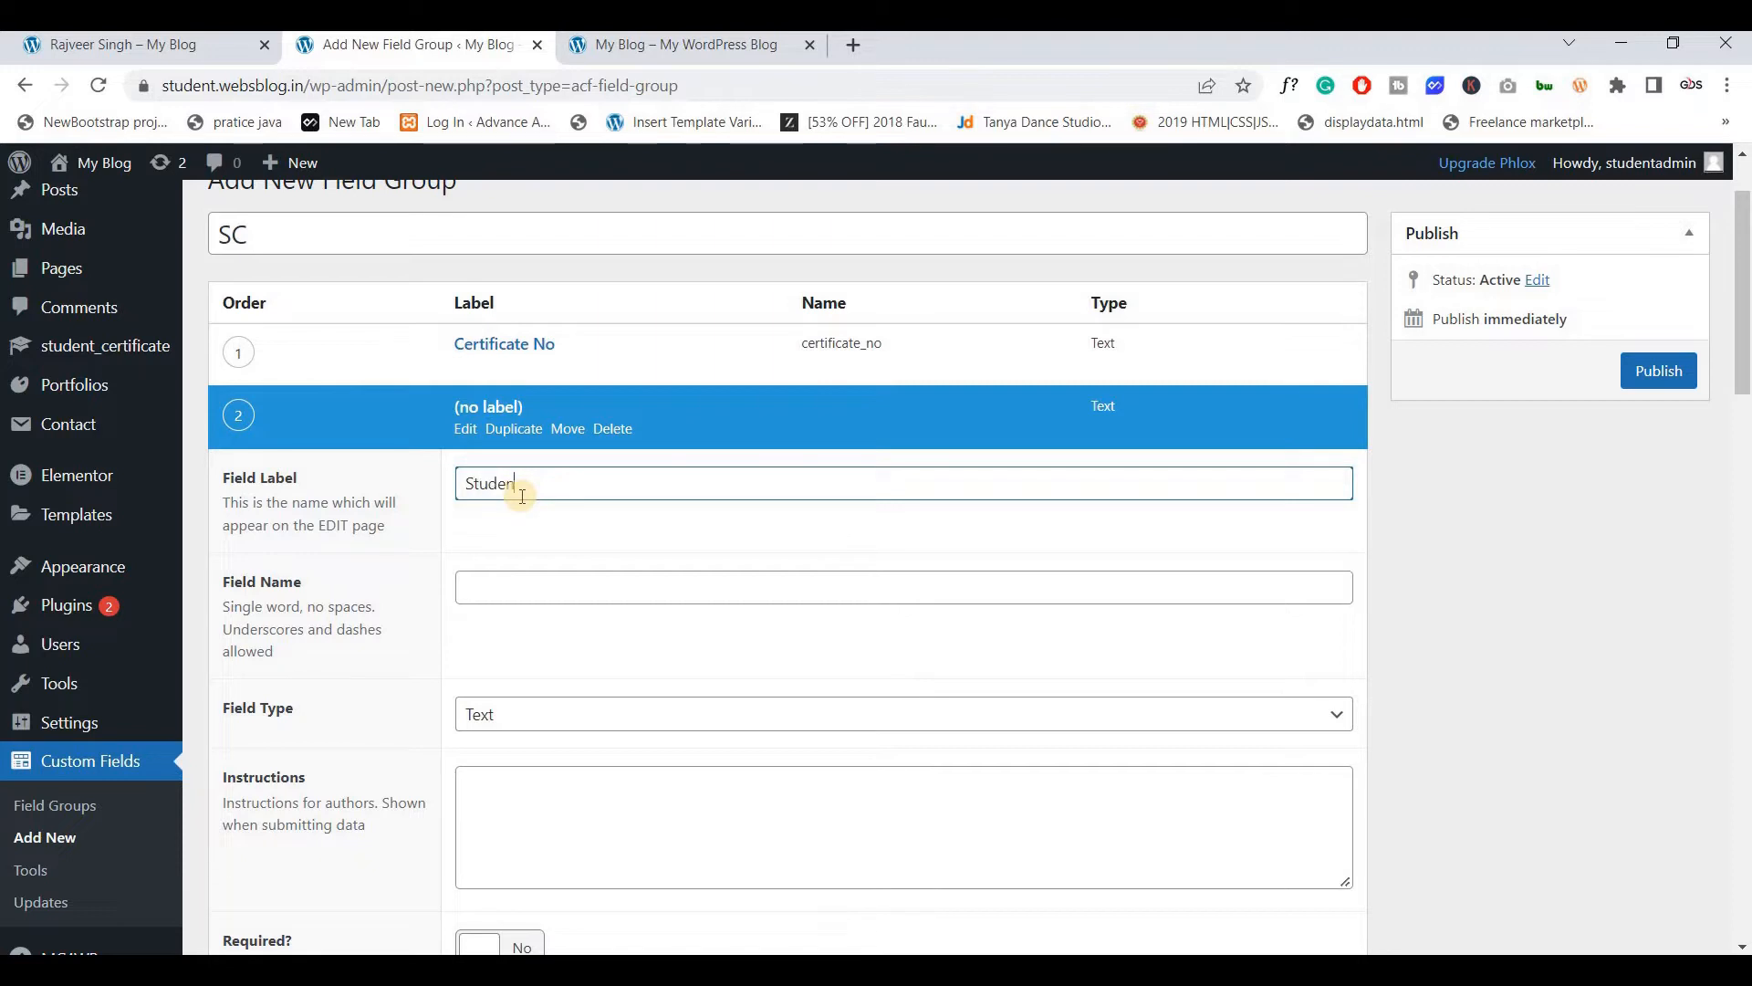
type("t N")
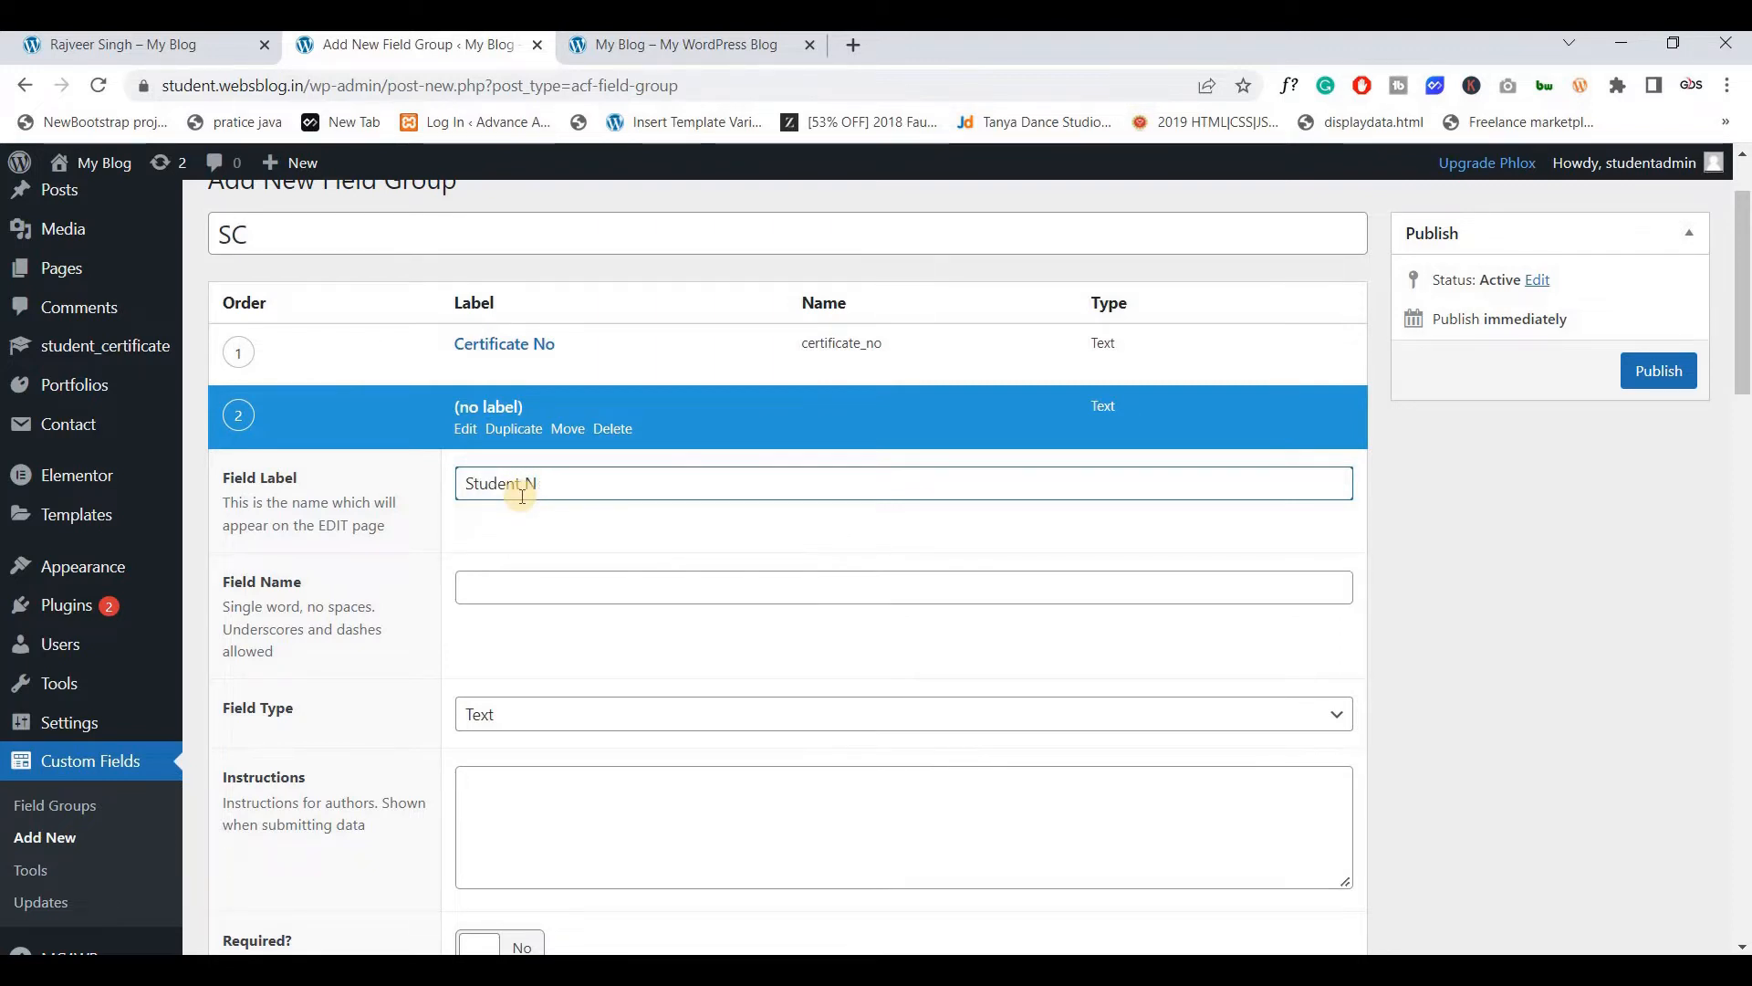
type("Ameame")
left_click(512, 588)
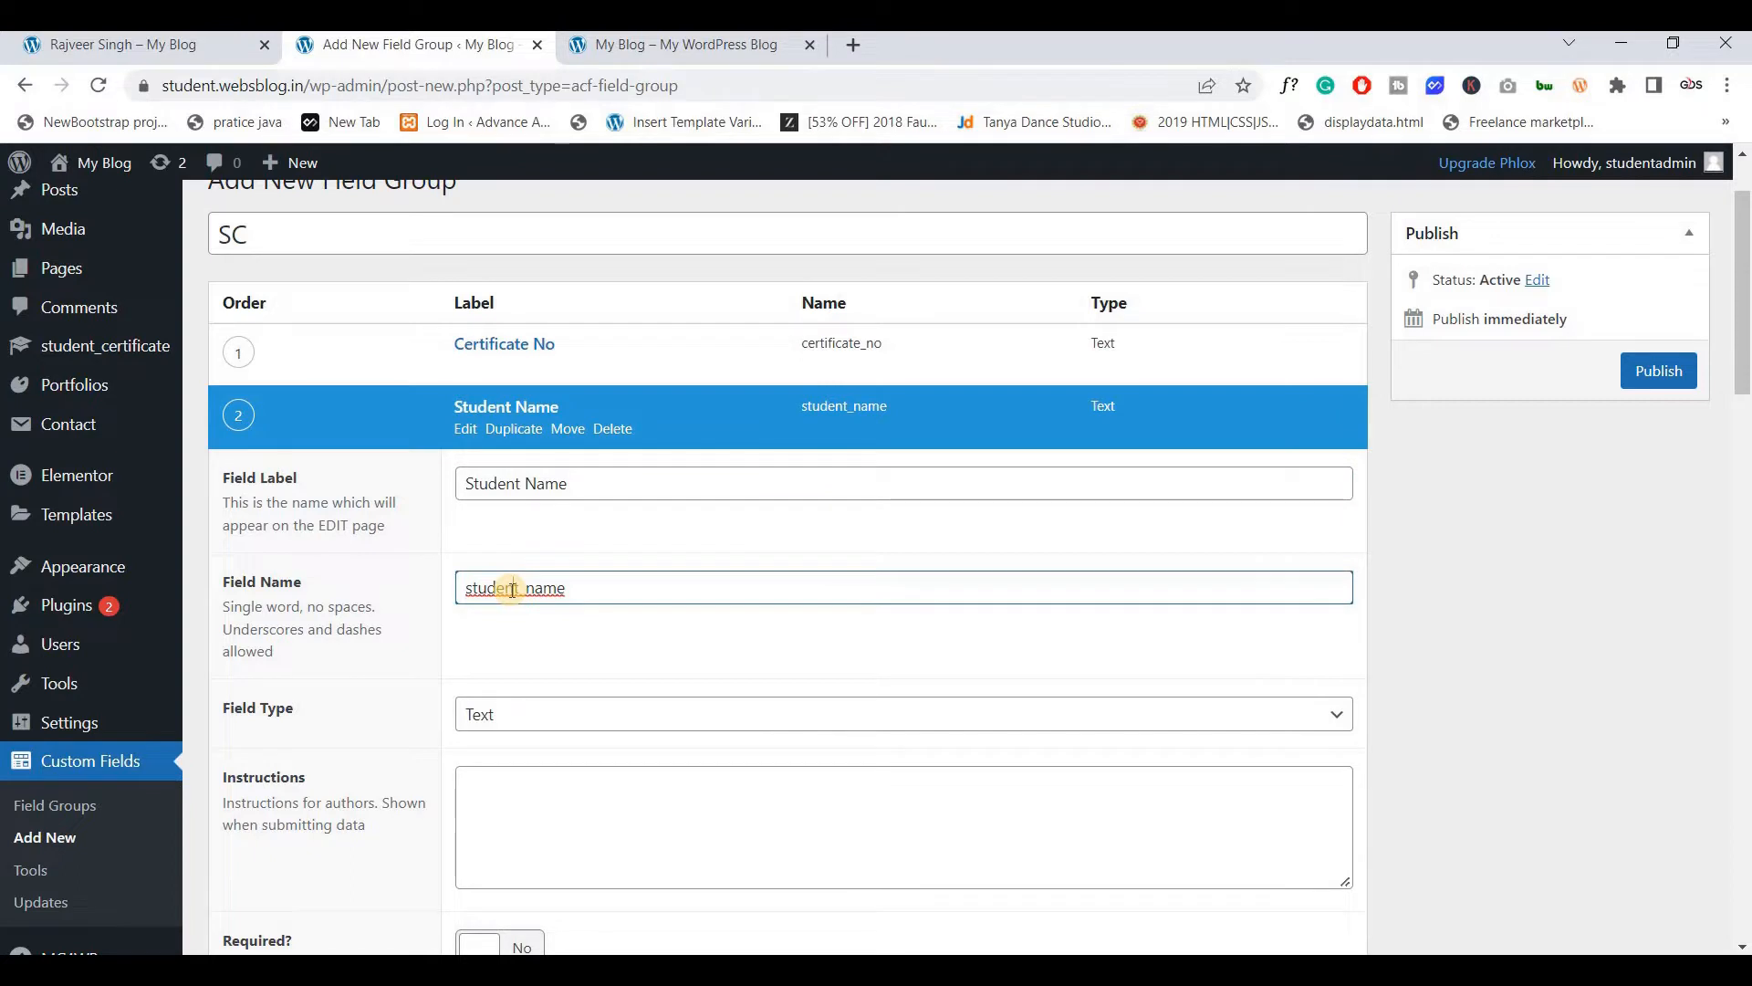
scroll(511, 589, "down", 1)
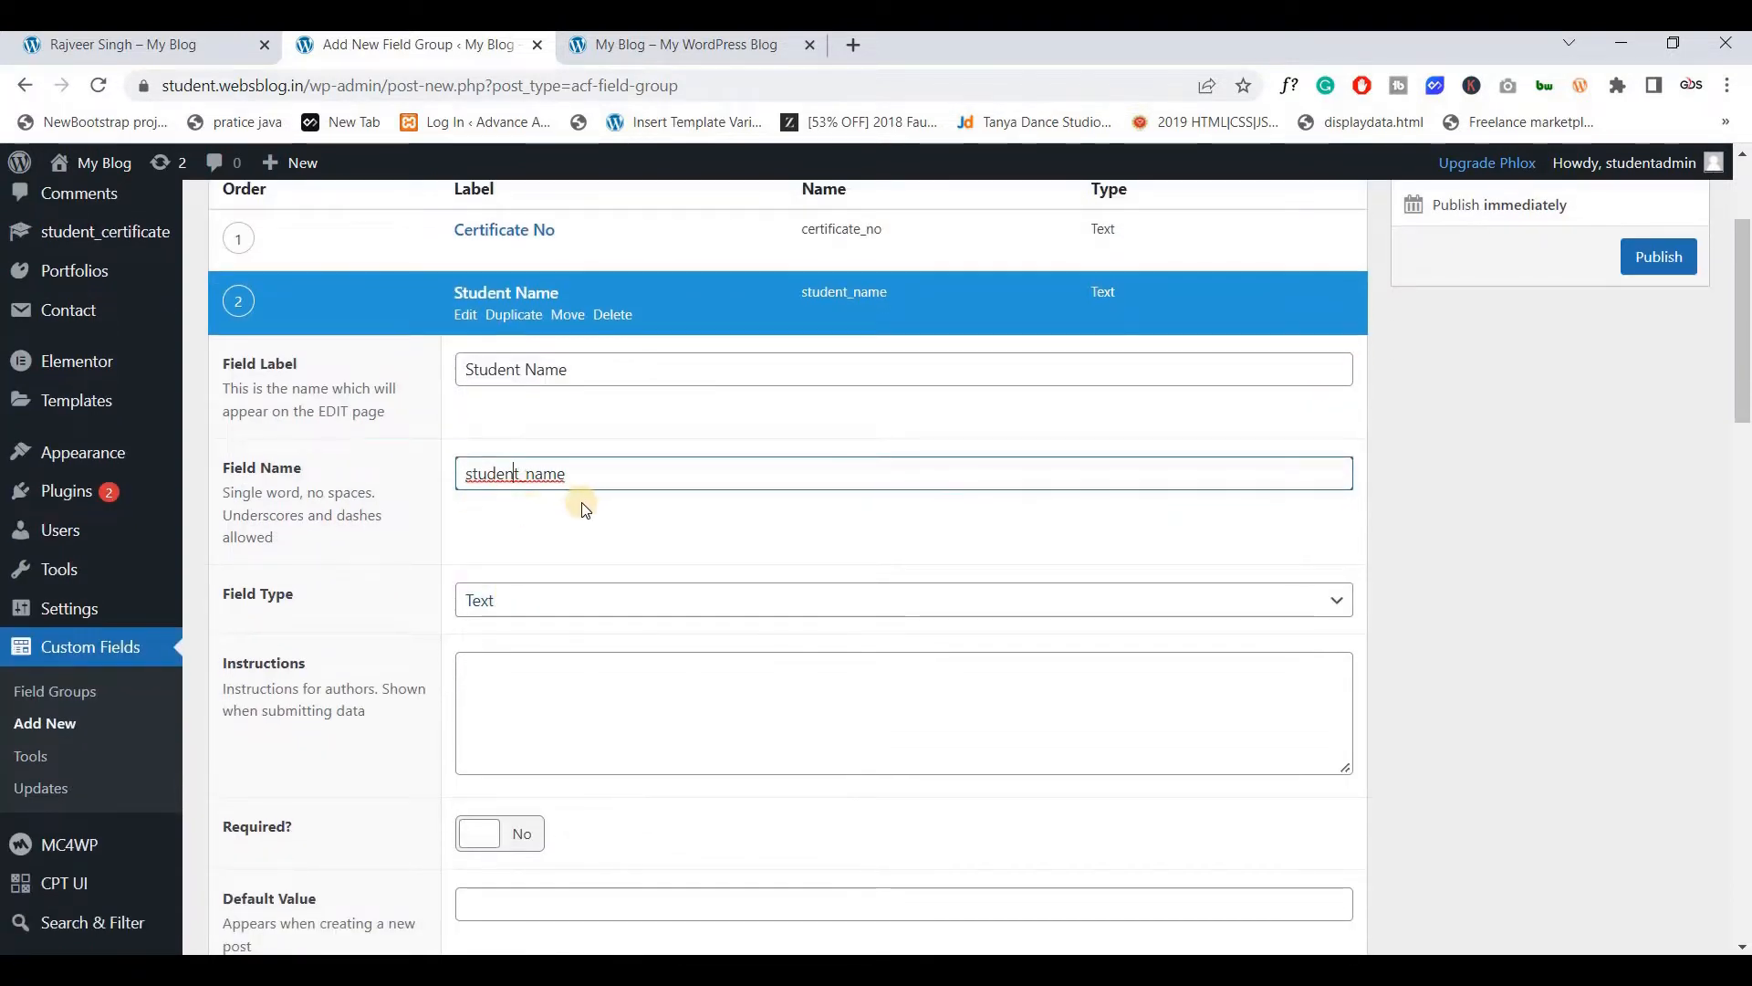
scroll(581, 497, "down", 1)
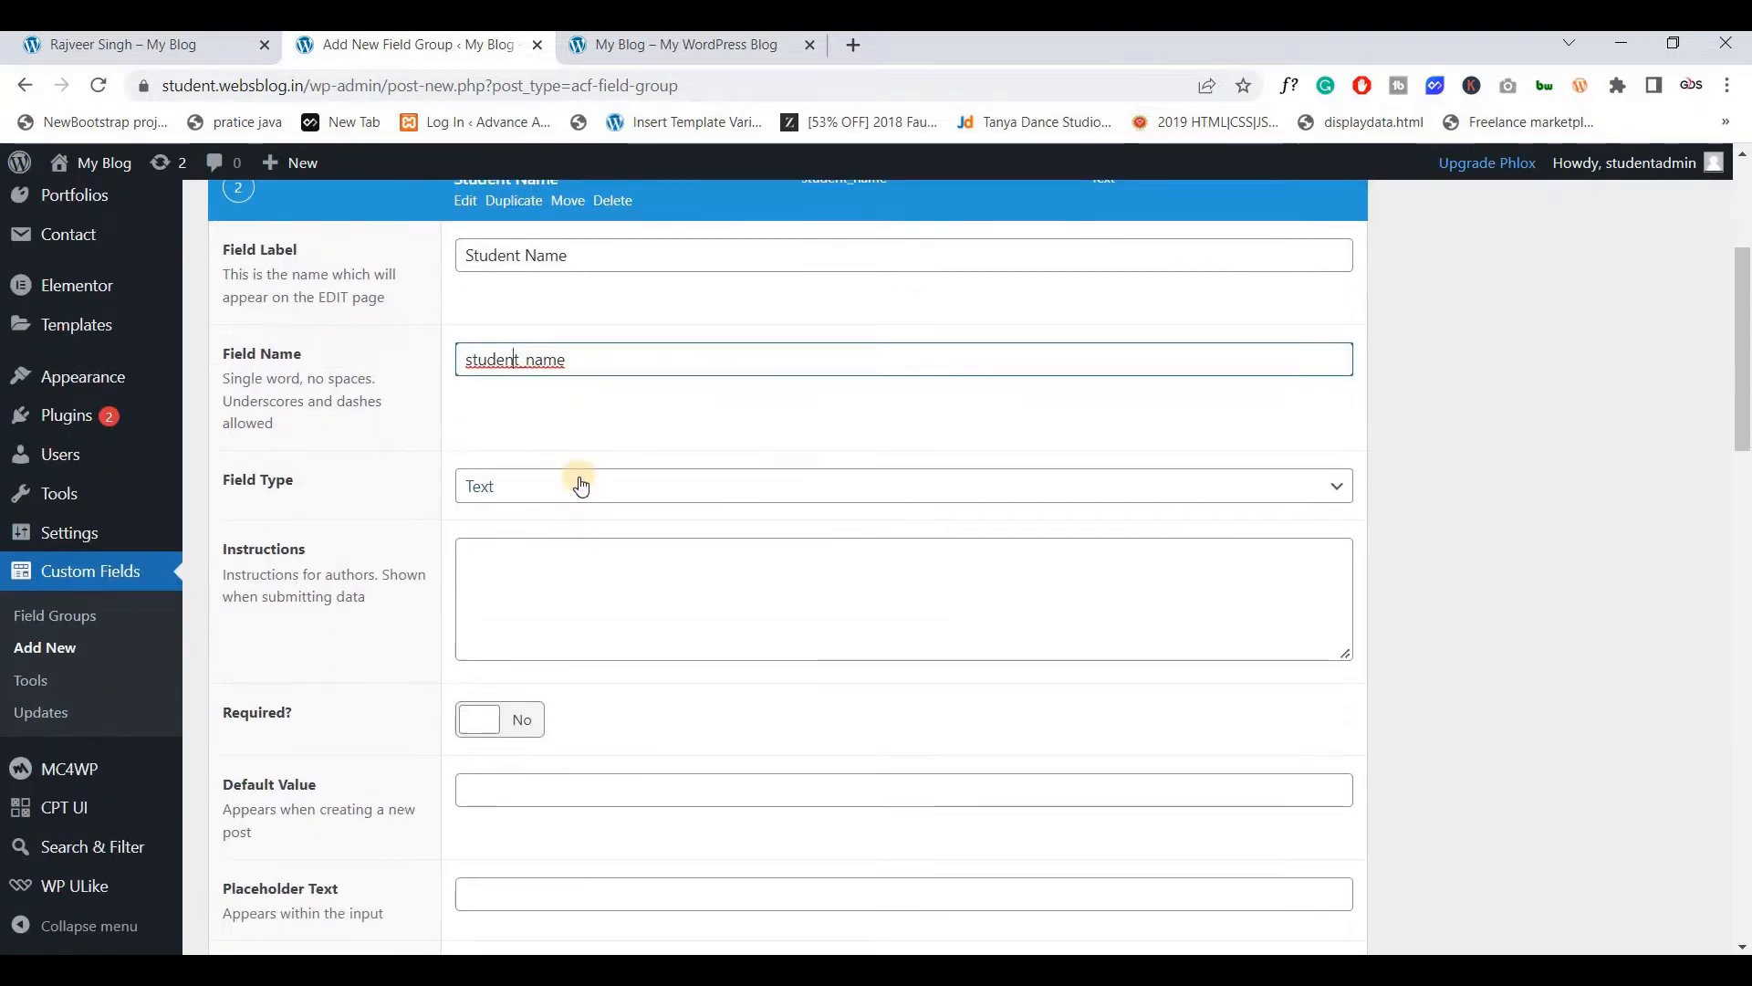
scroll(581, 481, "down", 6)
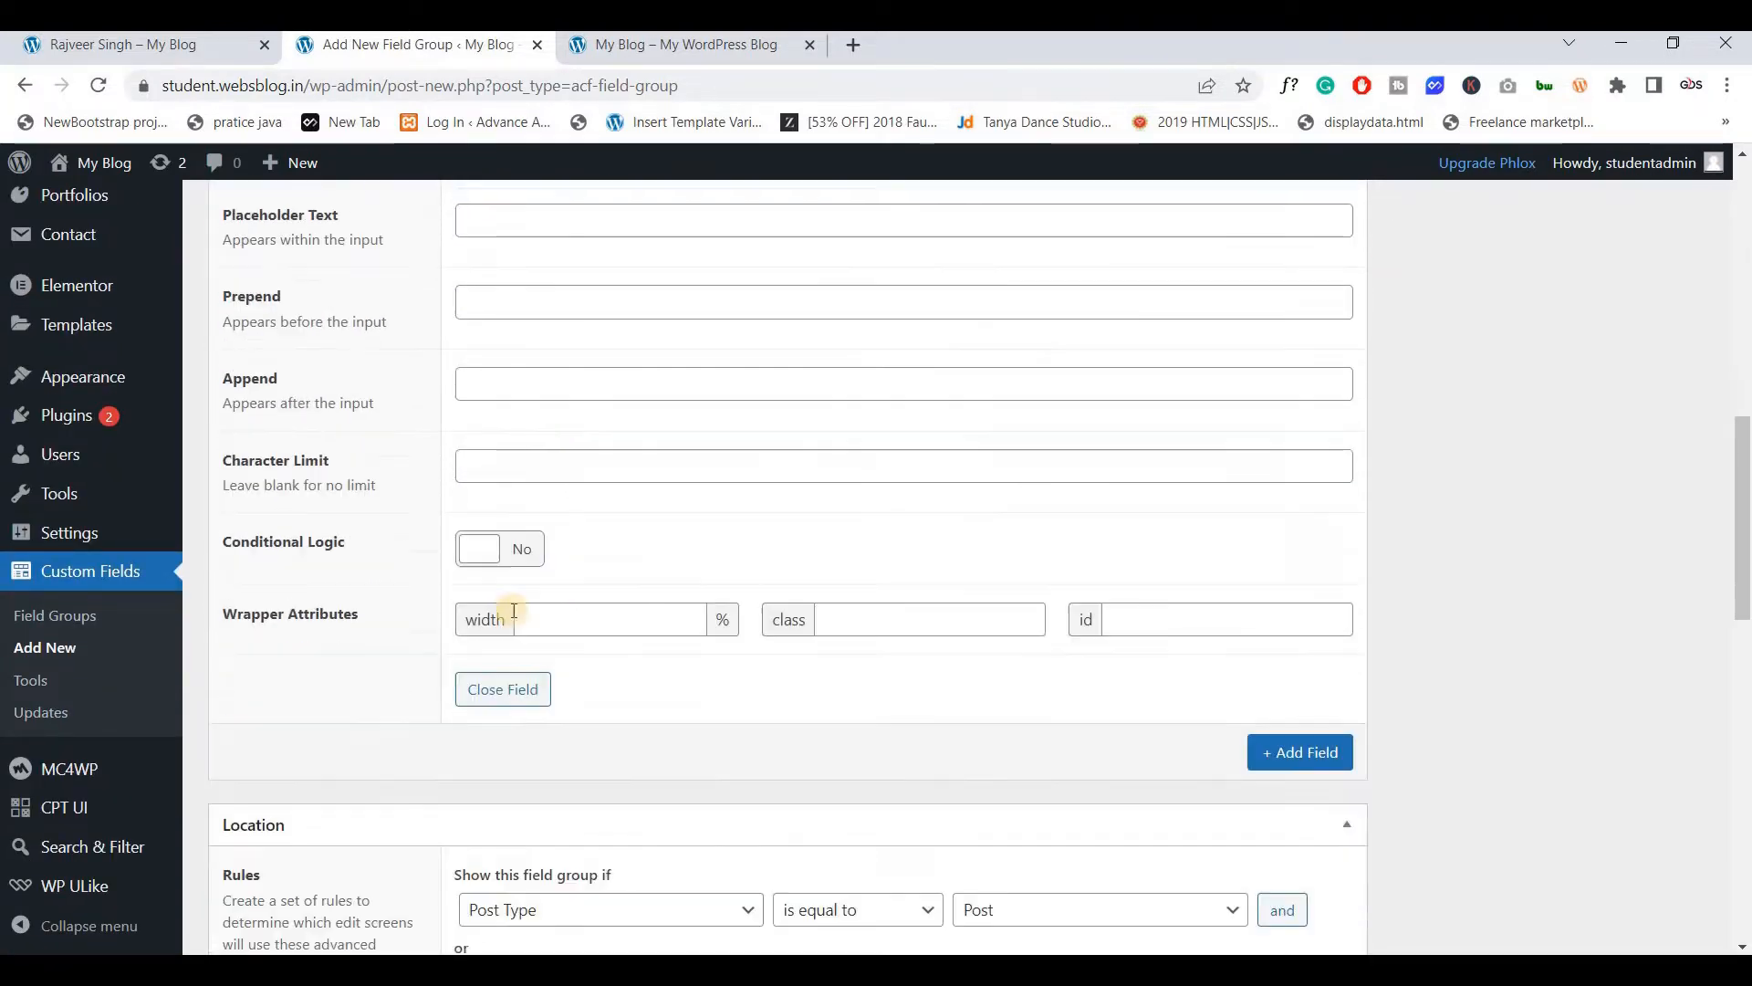
left_click(487, 689)
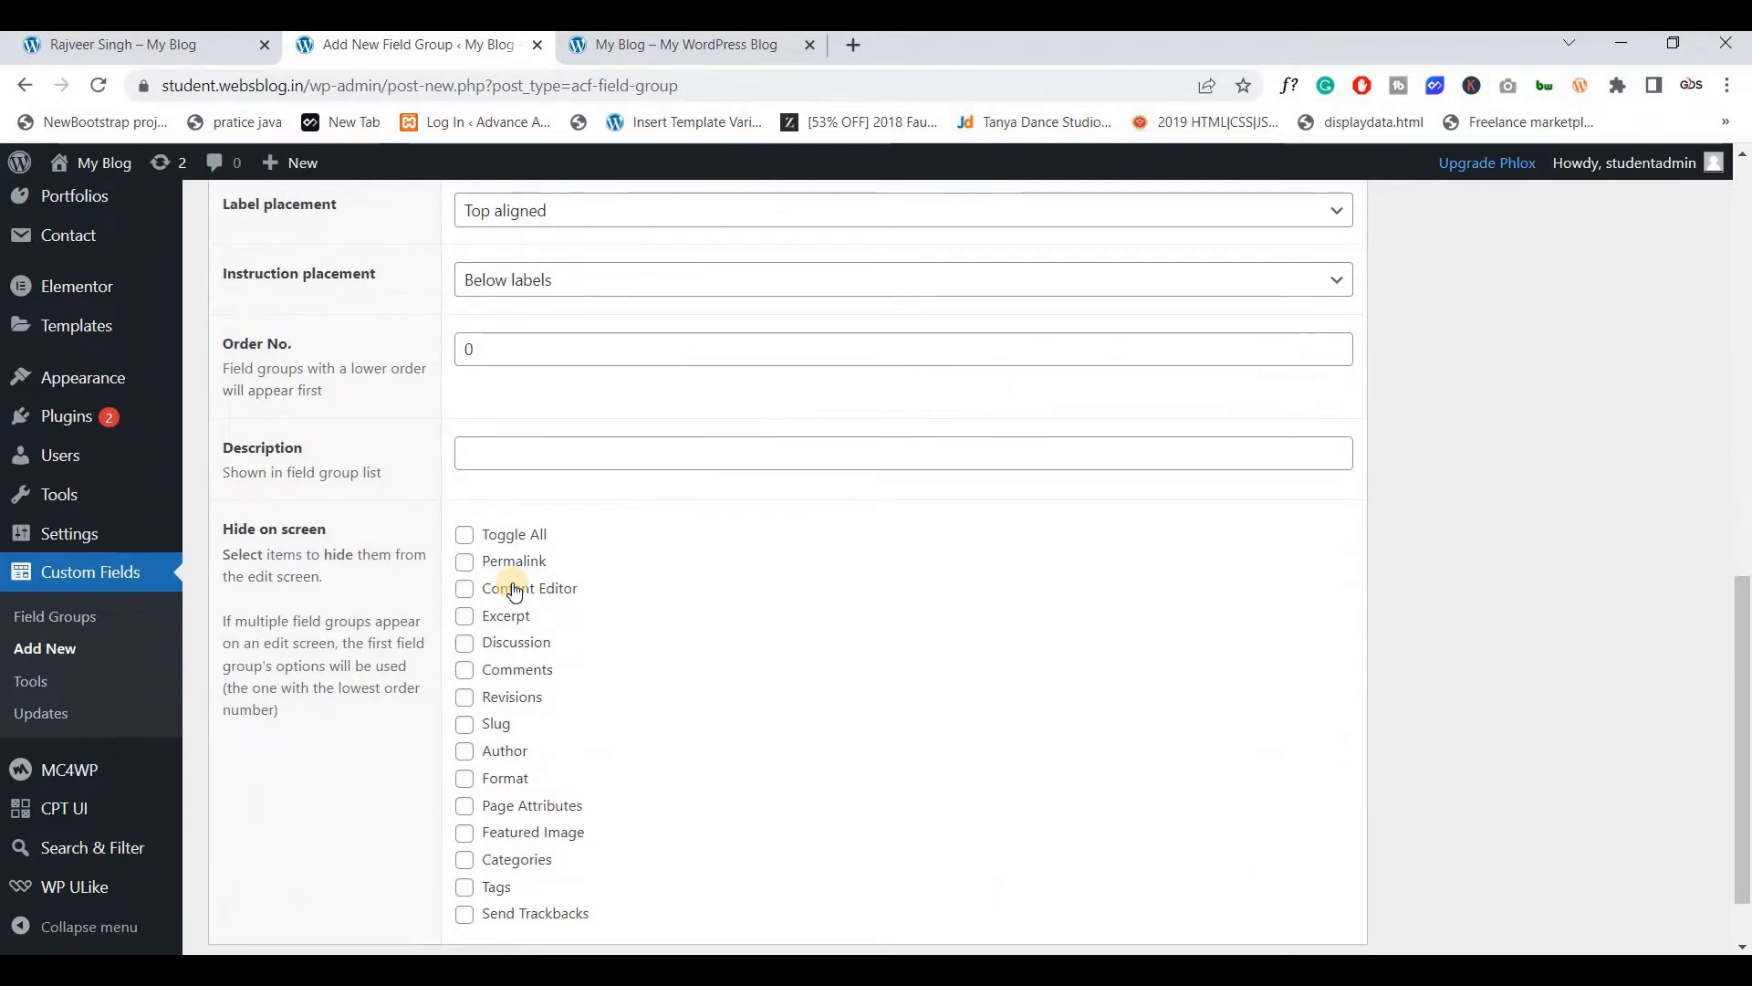
scroll(514, 592, "up", 10)
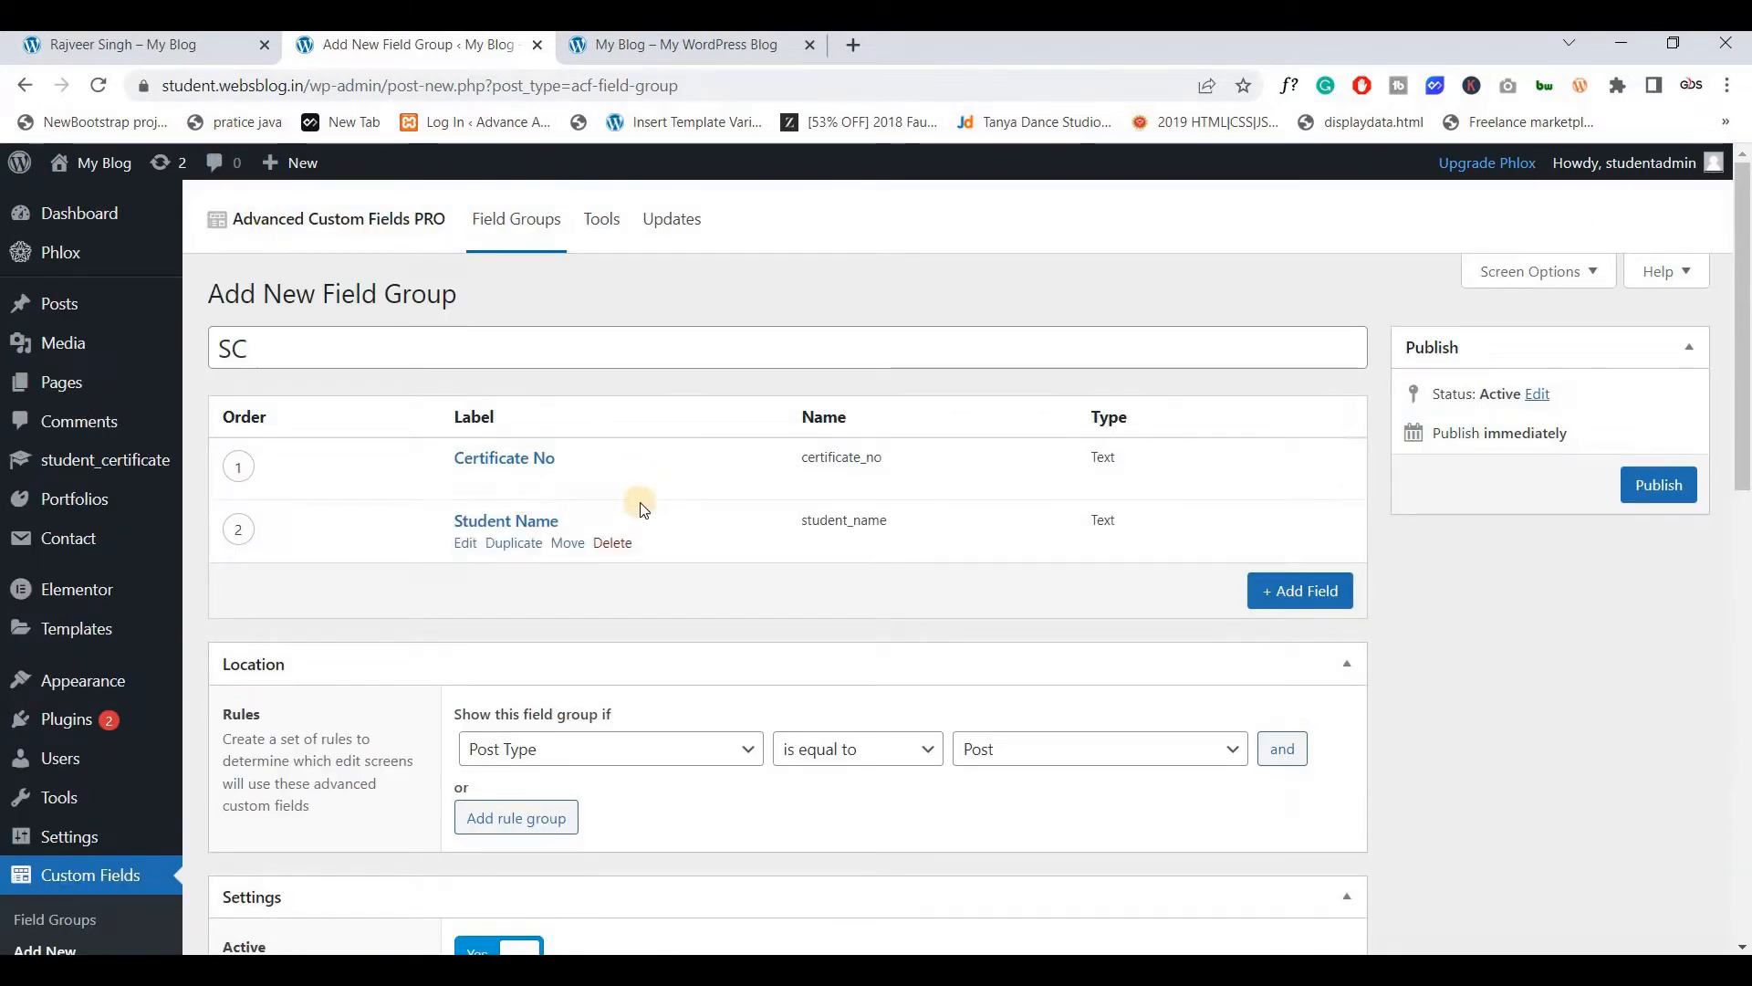
left_click(190, 56)
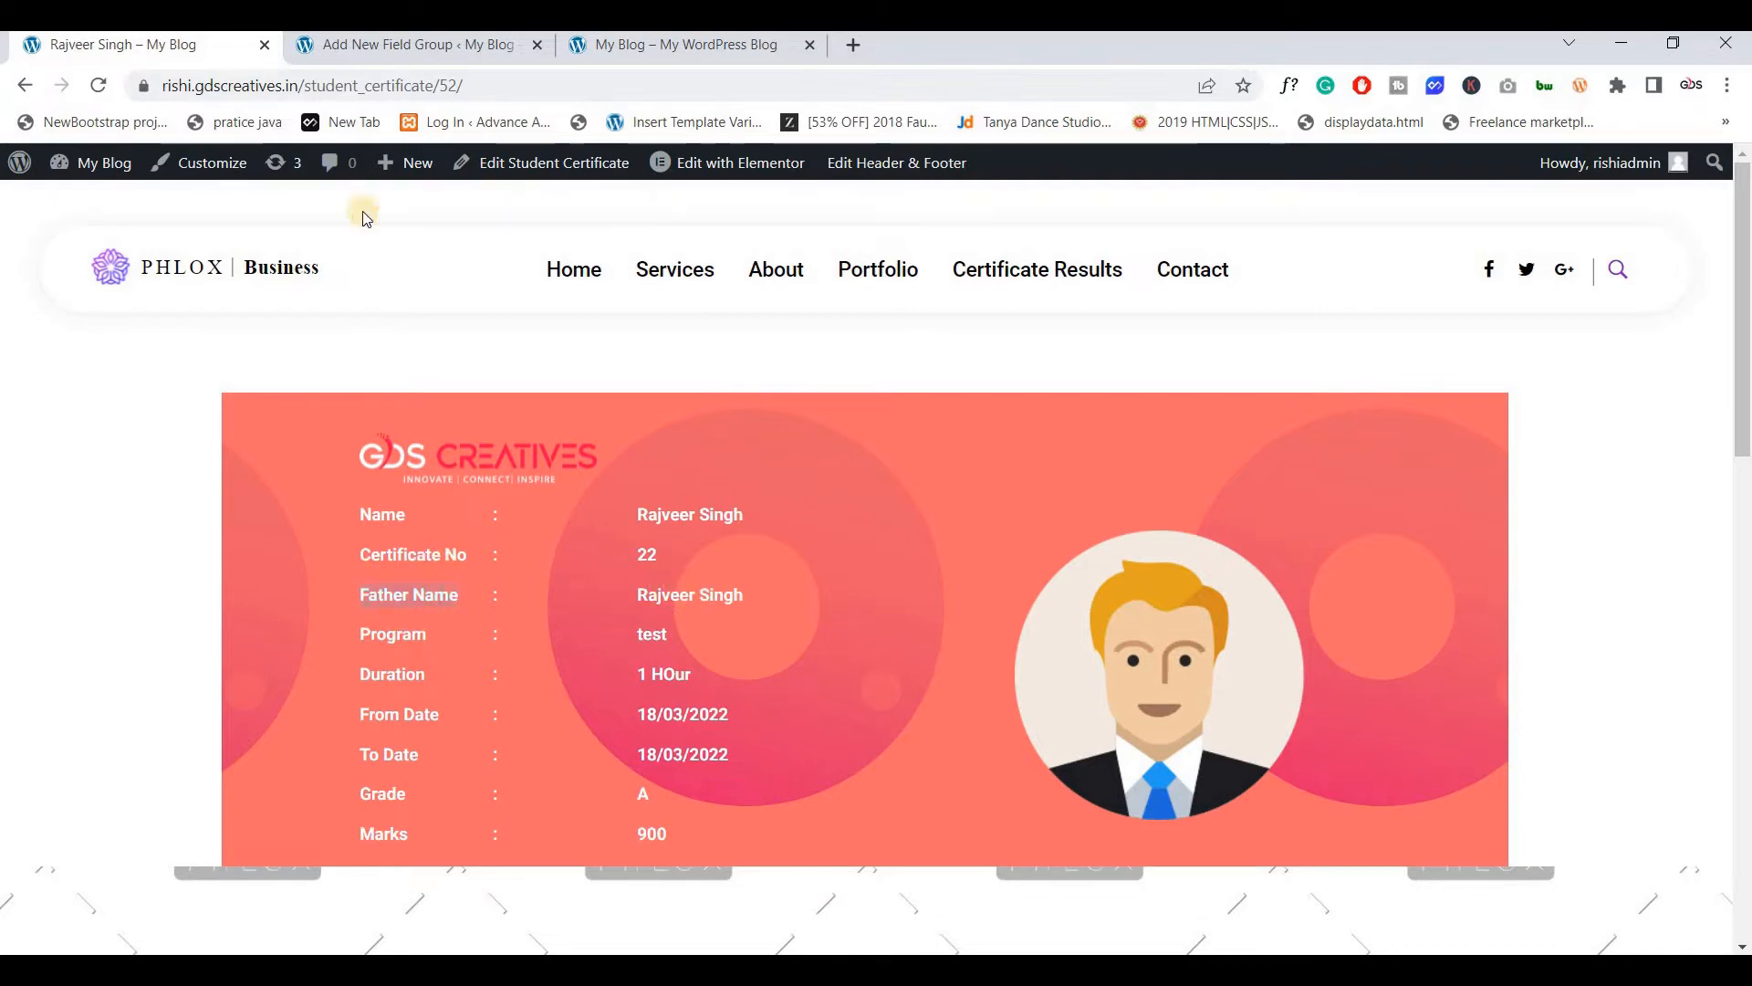
Add a third field labelled Father Name with field name father_name
left_click(392, 43)
left_click(1300, 591)
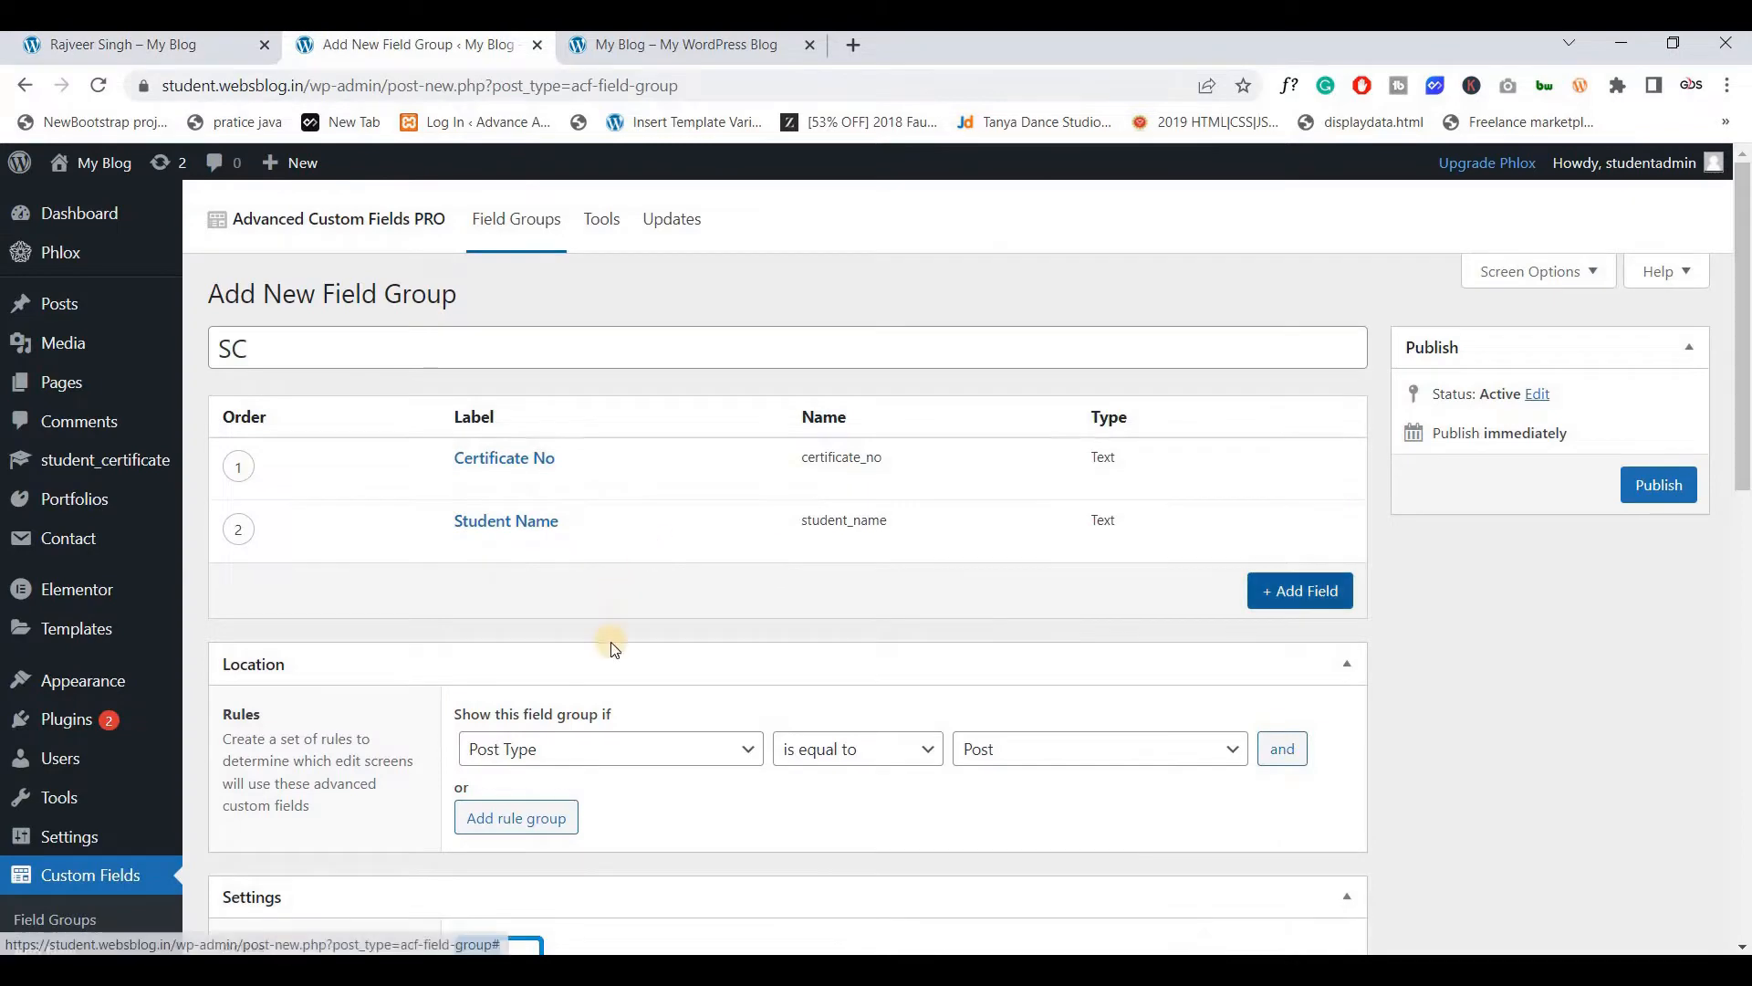
type("Father Name")
scroll(552, 641, "down", 1)
left_click(552, 641)
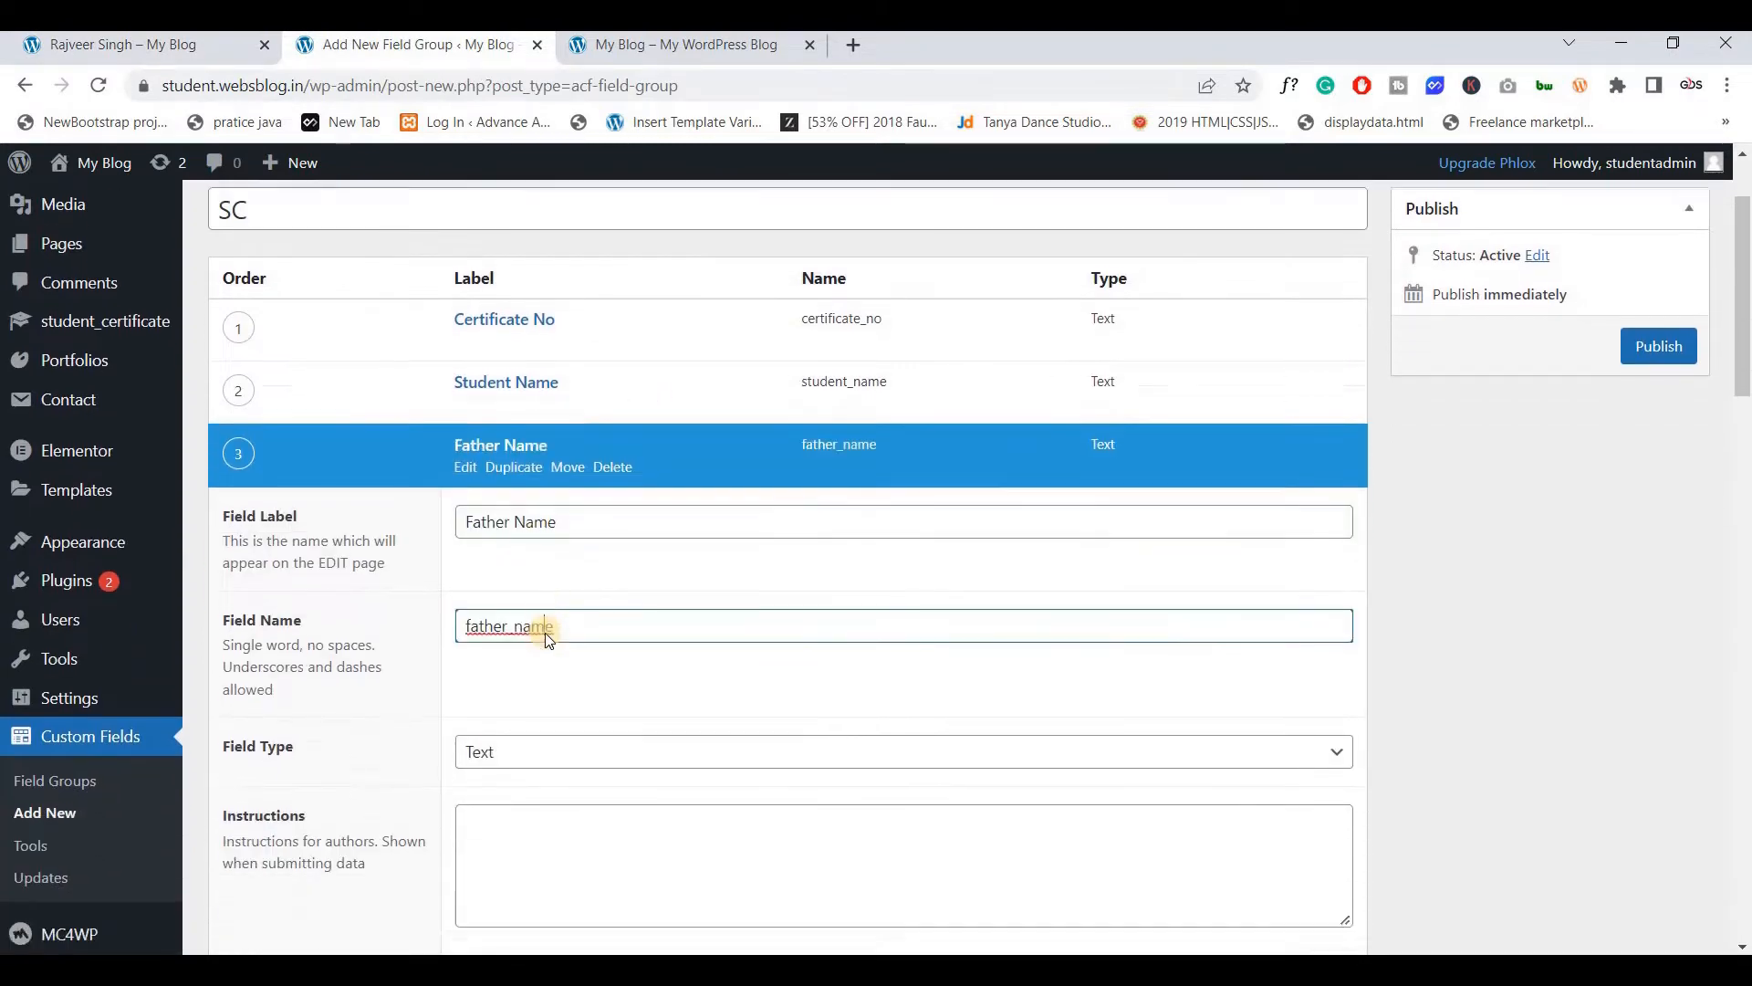
scroll(470, 517, "down", 13)
Copy the Program label from the live certificate page
left_click(219, 51)
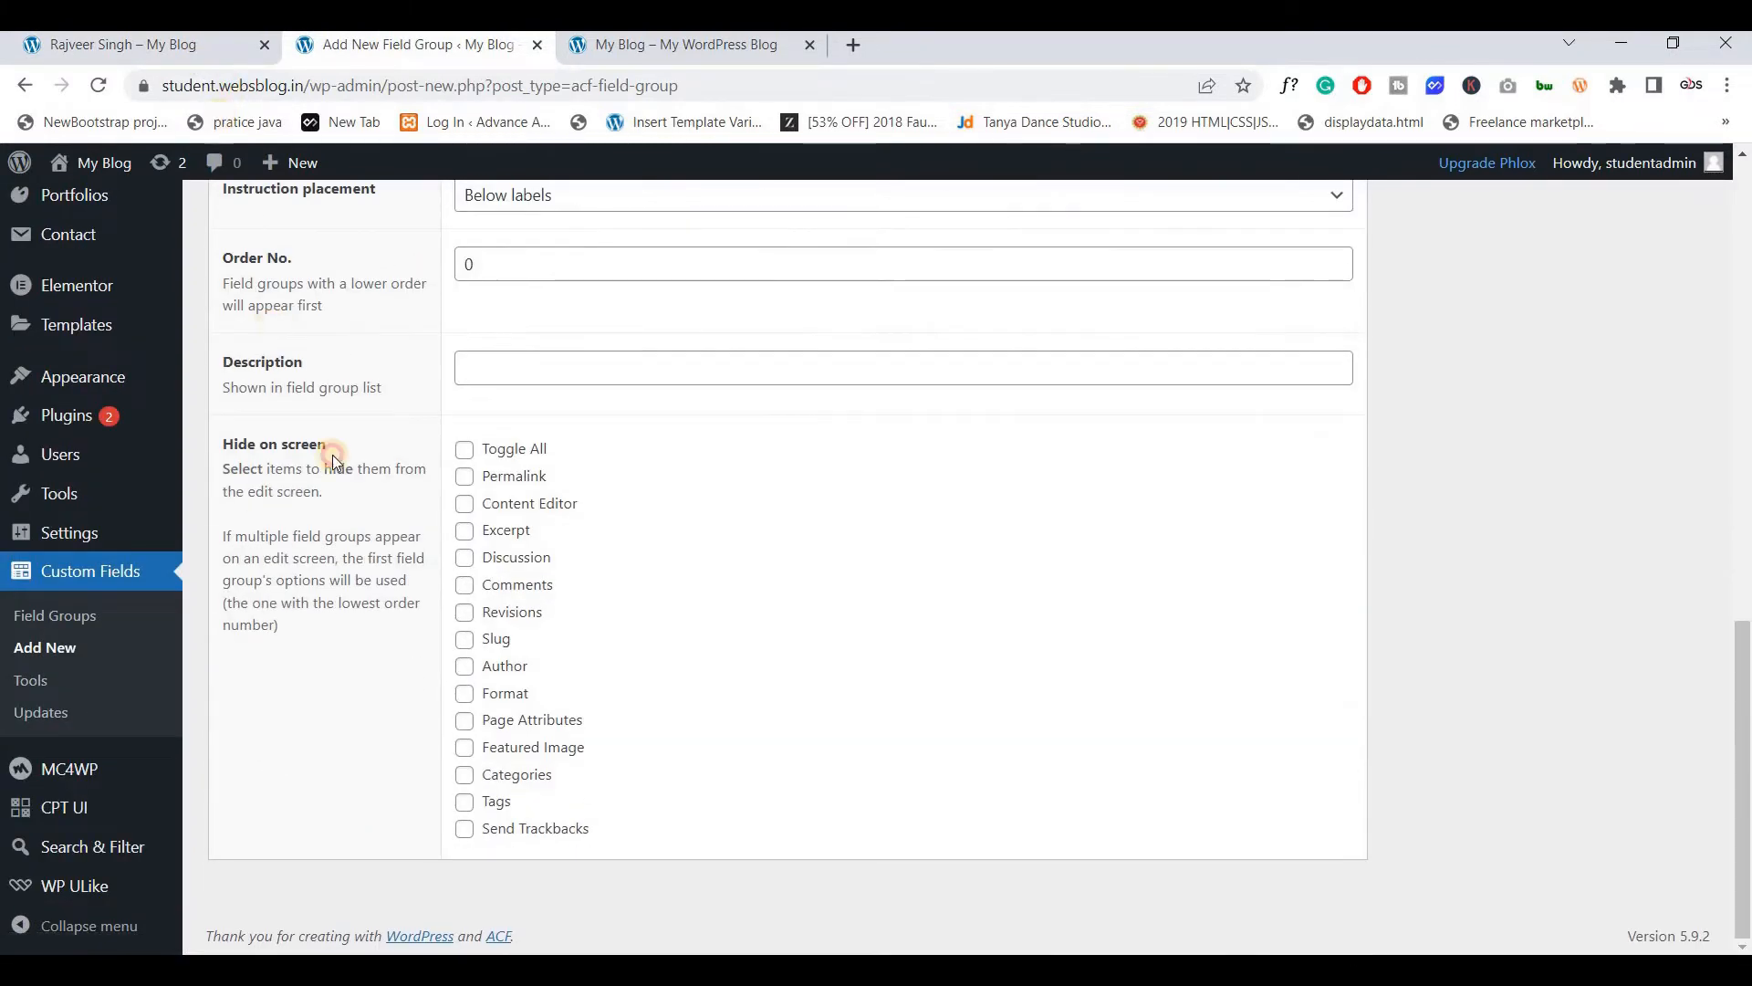
left_click_drag(358, 513, 440, 634)
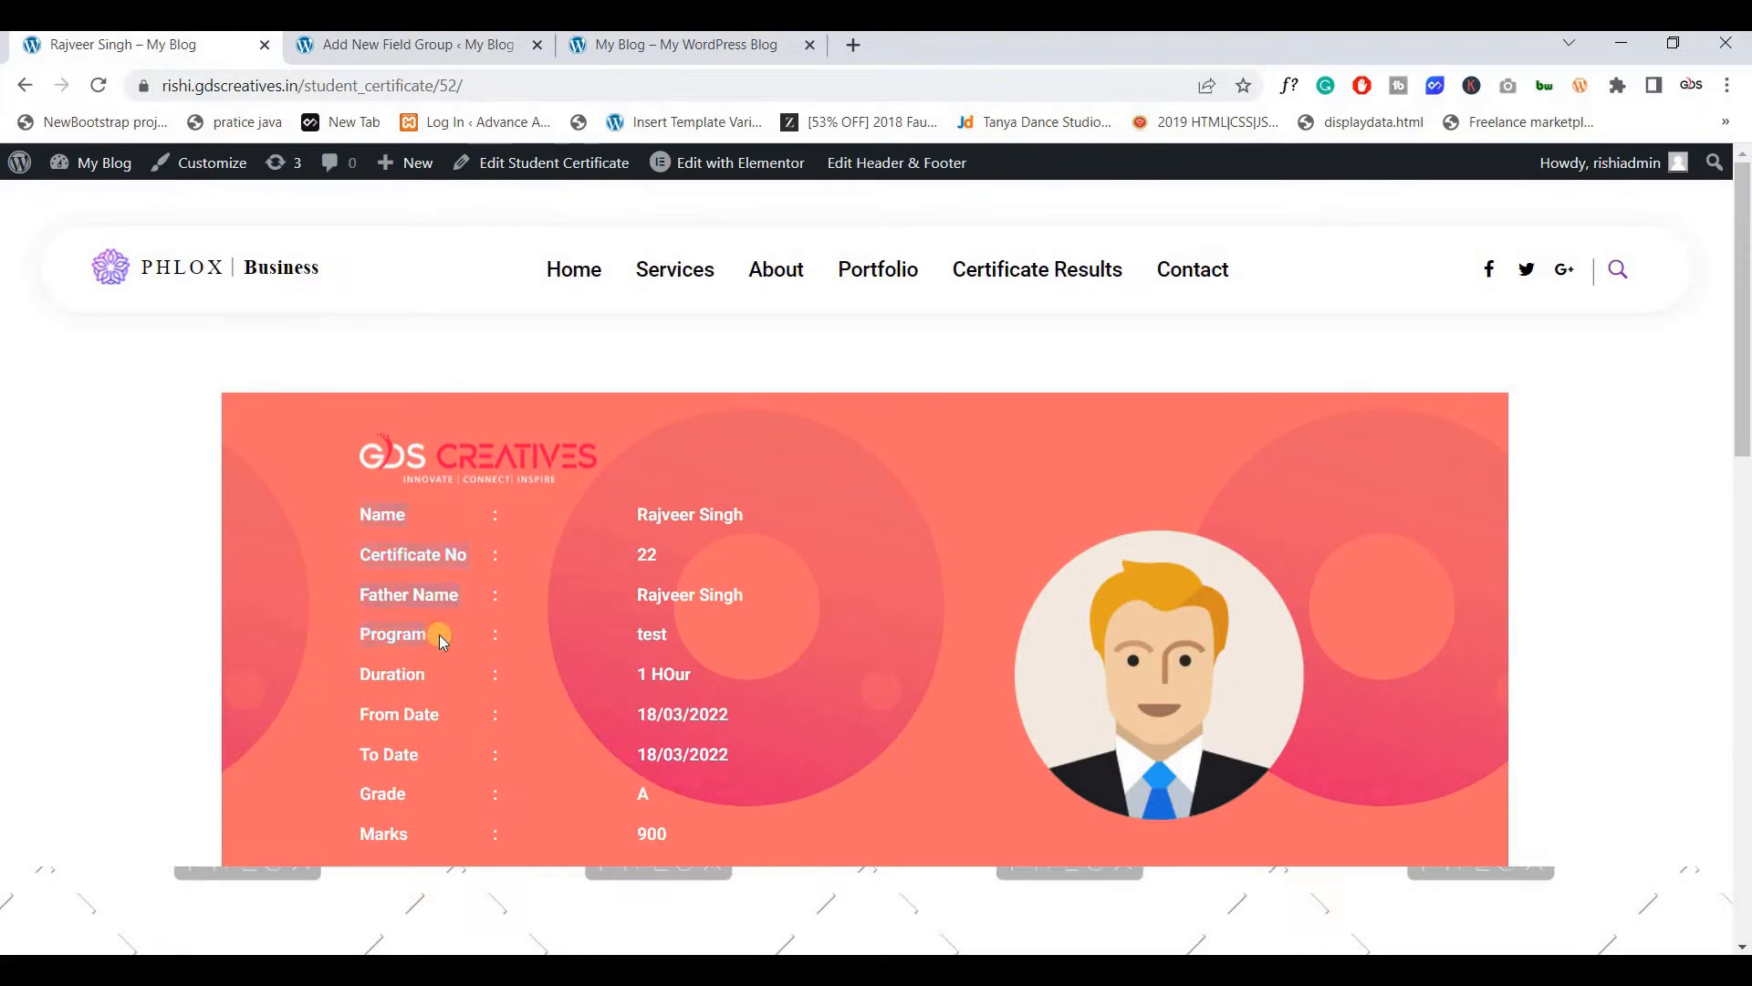
double_click(361, 634)
key("ctrl+c")
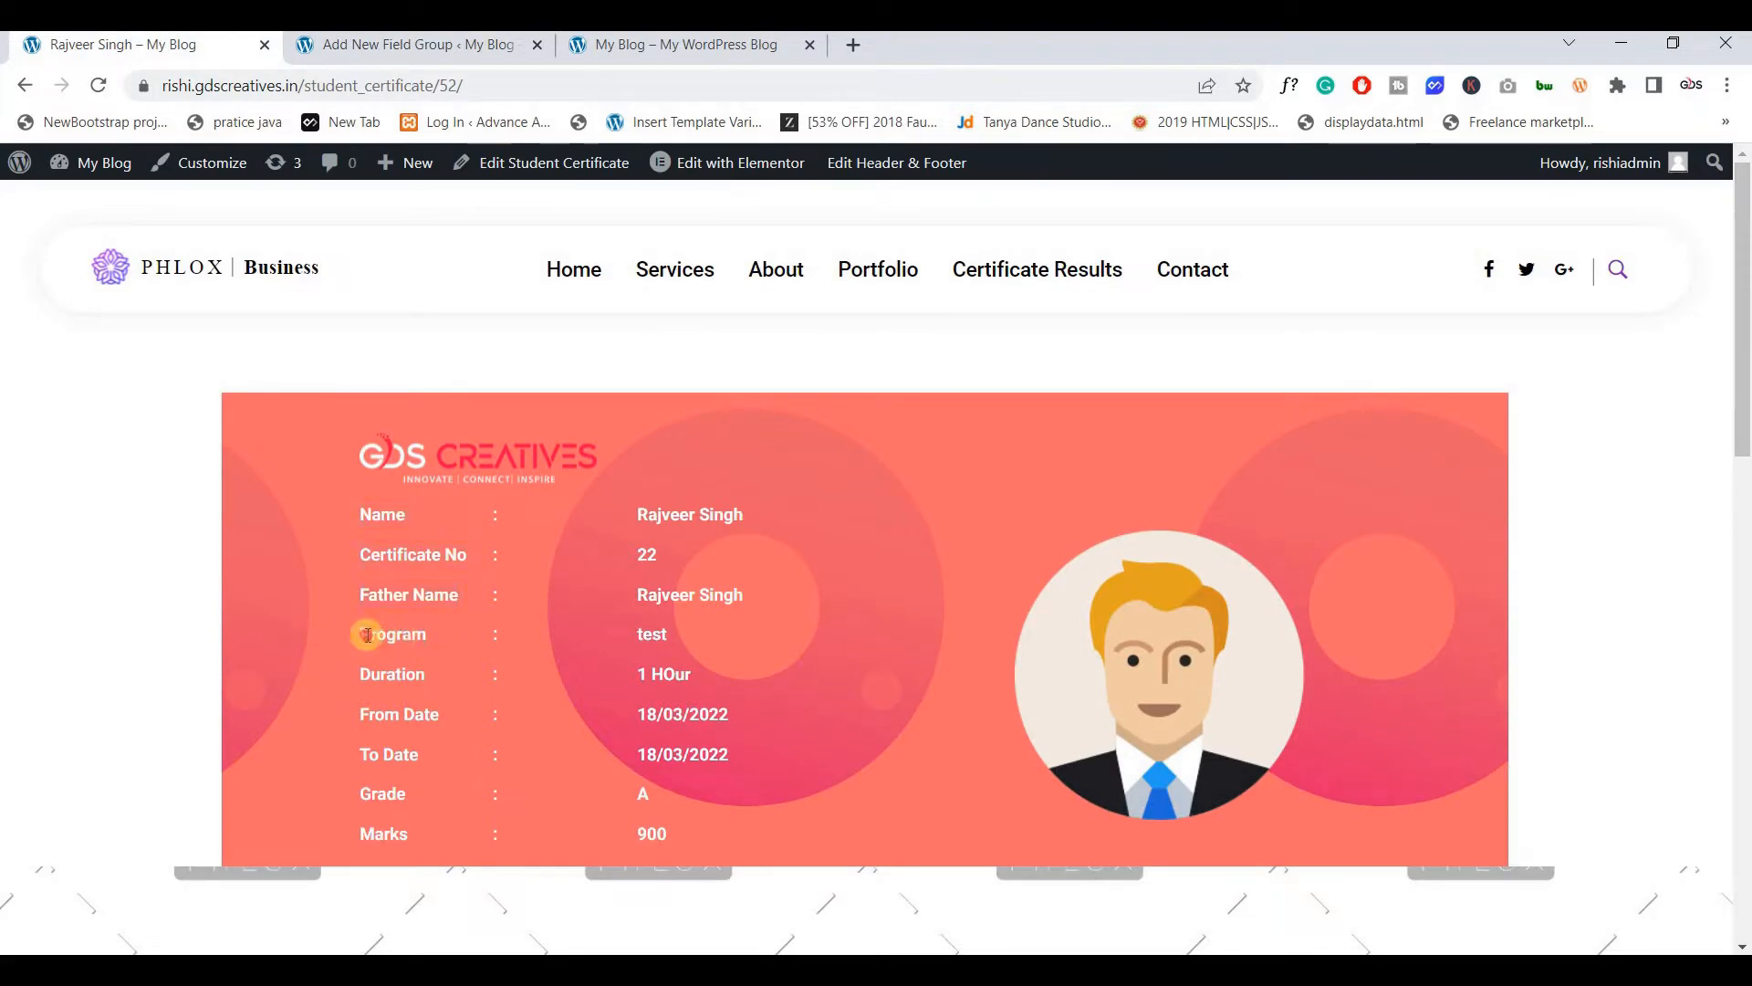
left_click(347, 47)
scroll(546, 347, "up", 8)
scroll(545, 360, "up", 4)
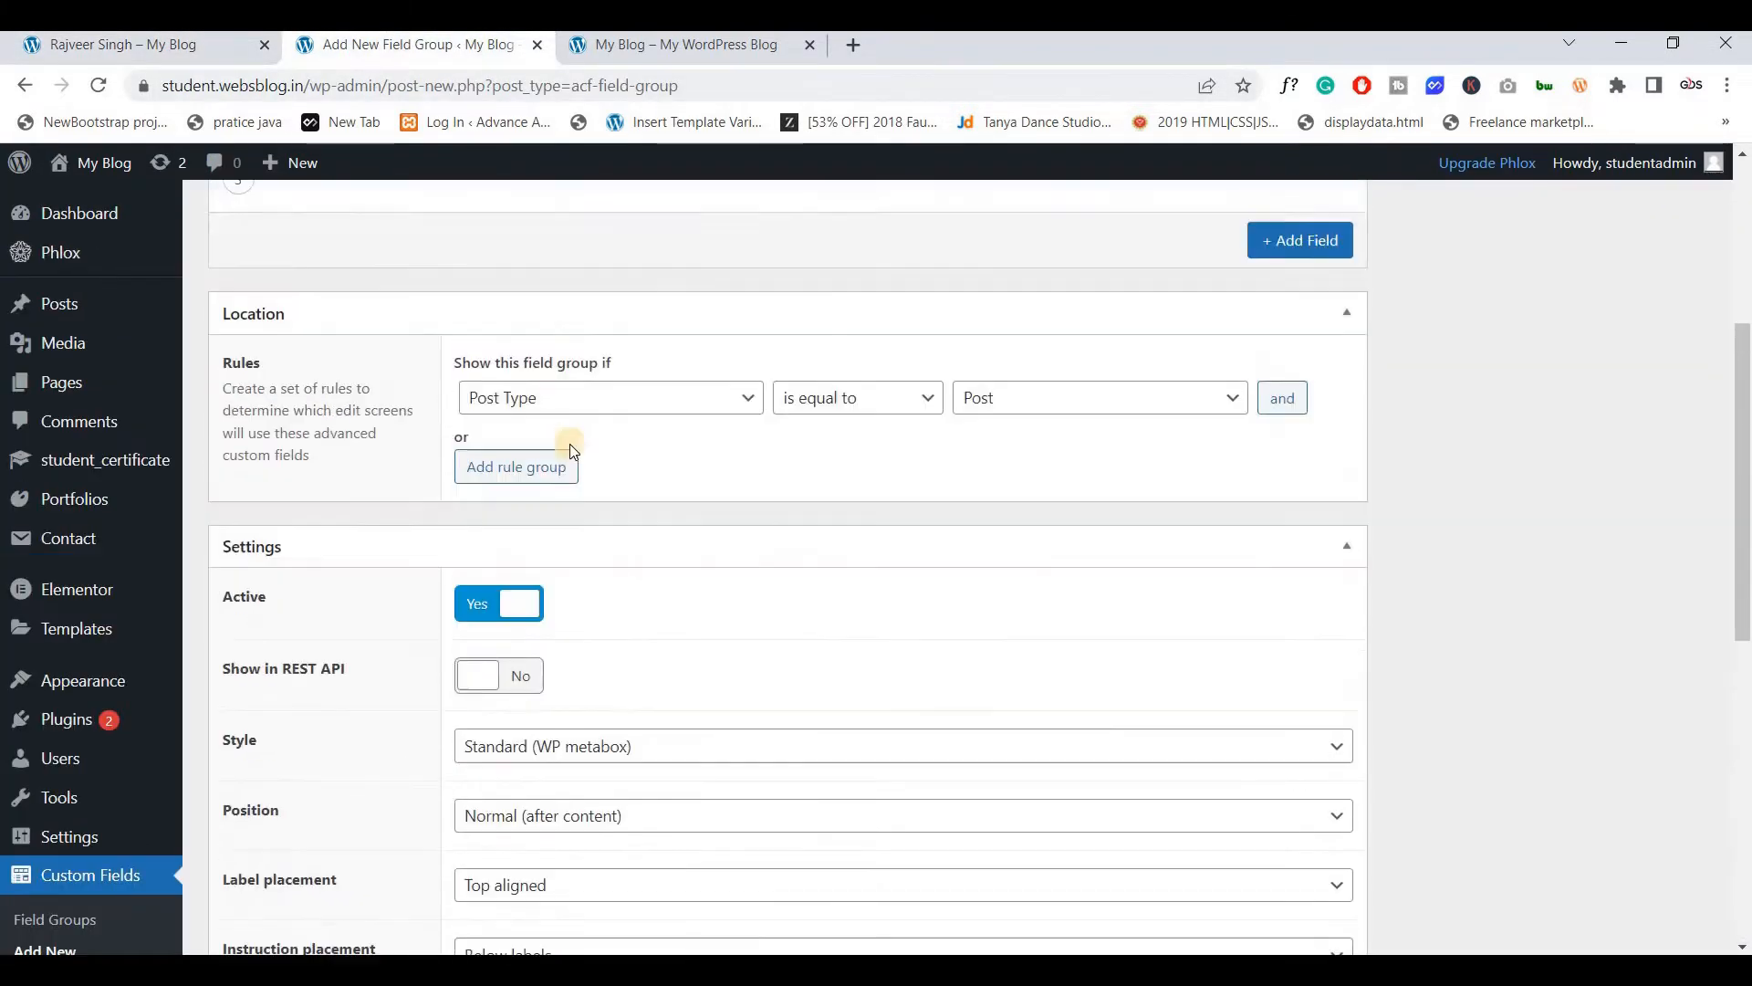
Add a fourth field labelled Program (program) with type Text
left_click(1299, 503)
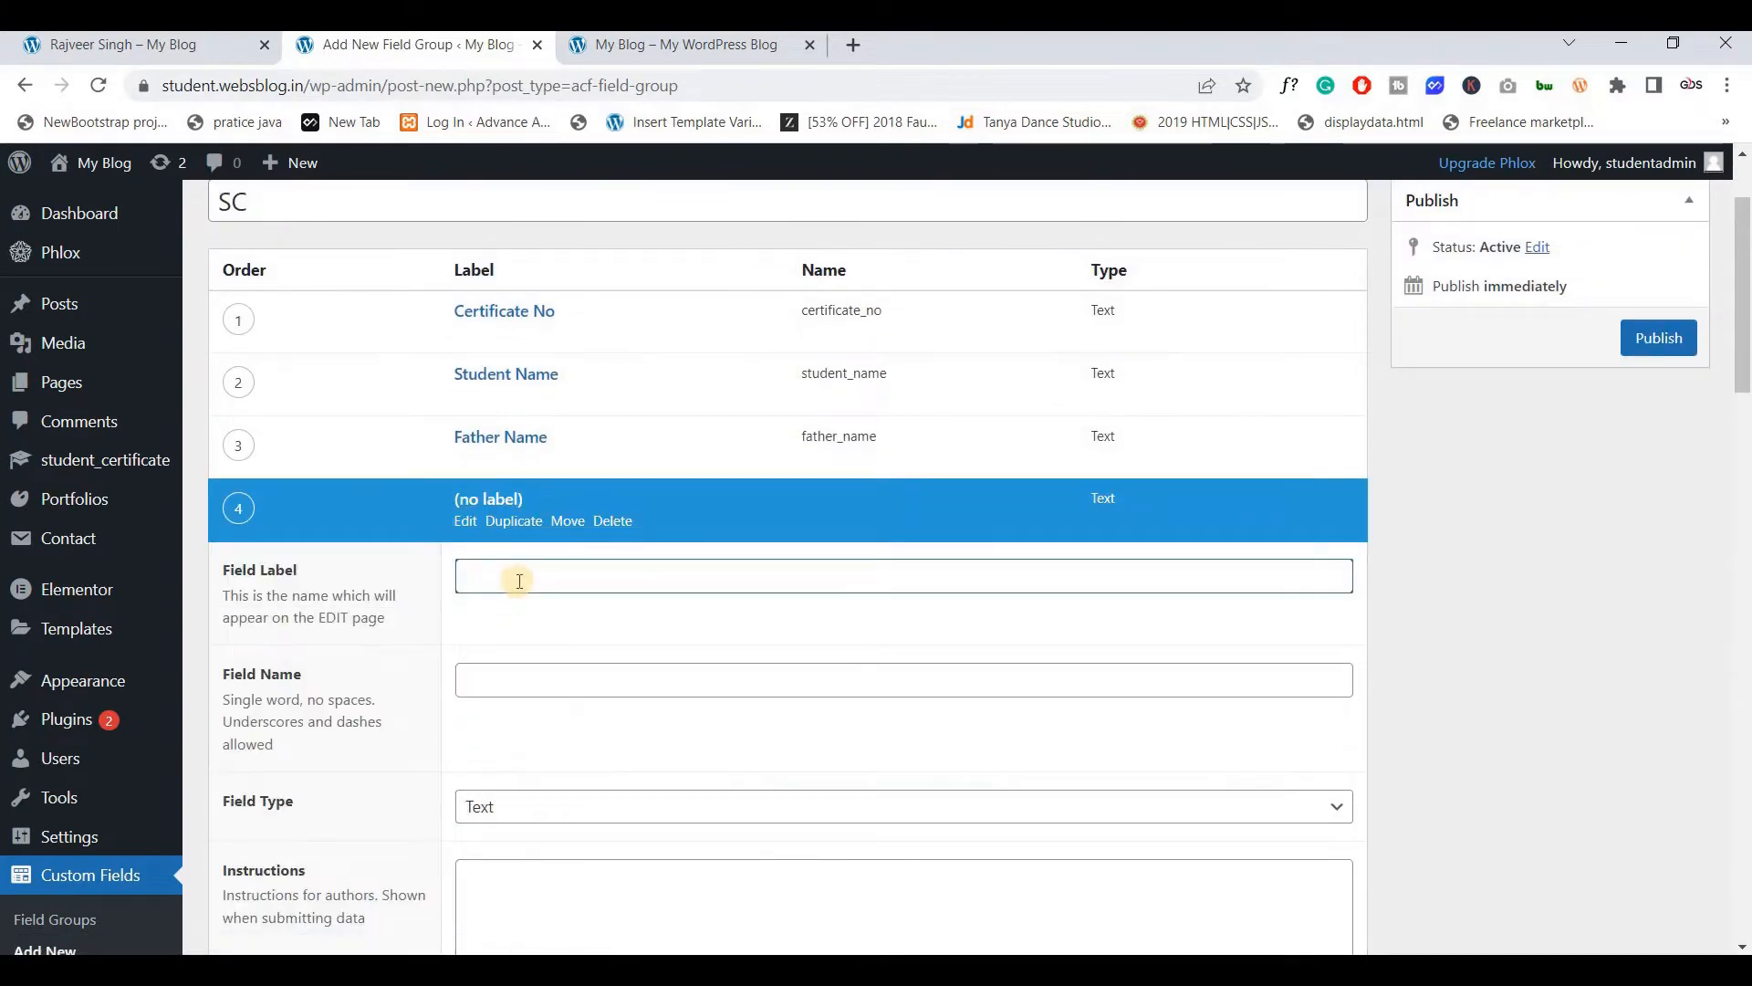
key("ctrl+v")
left_click(512, 680)
scroll(512, 580, "down", 3)
left_click(512, 580)
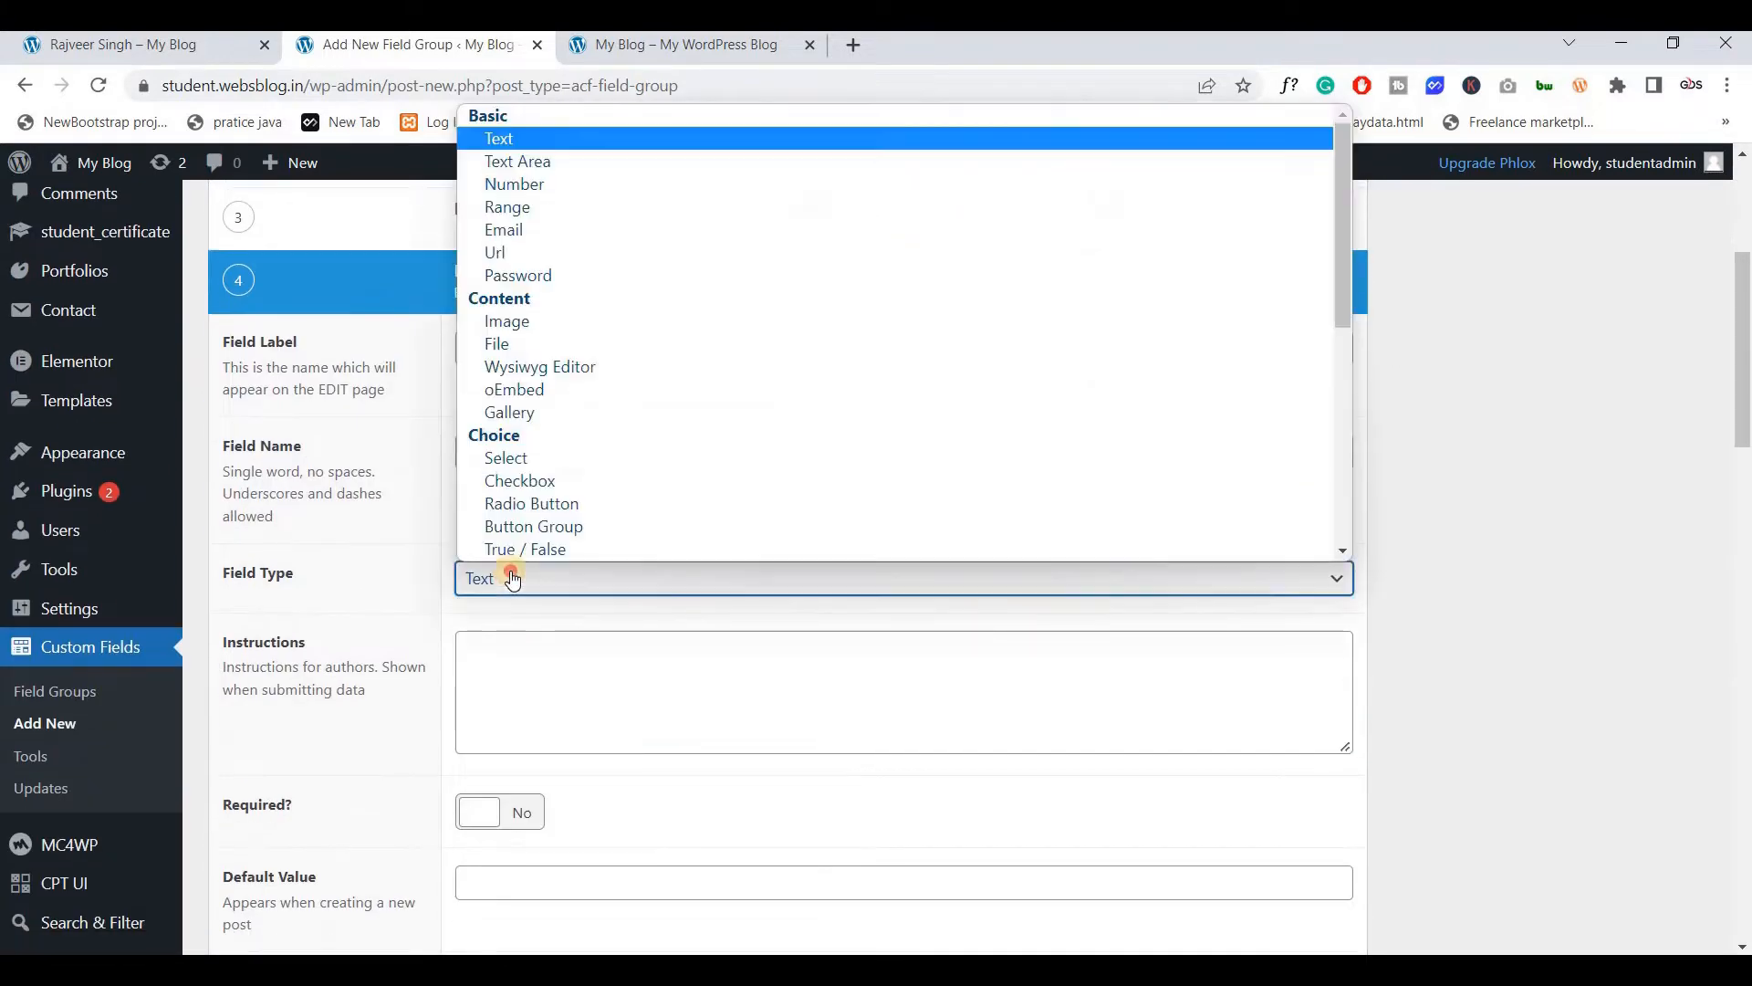
left_click(507, 575)
scroll(504, 571, "down", 7)
scroll(501, 565, "down", 15)
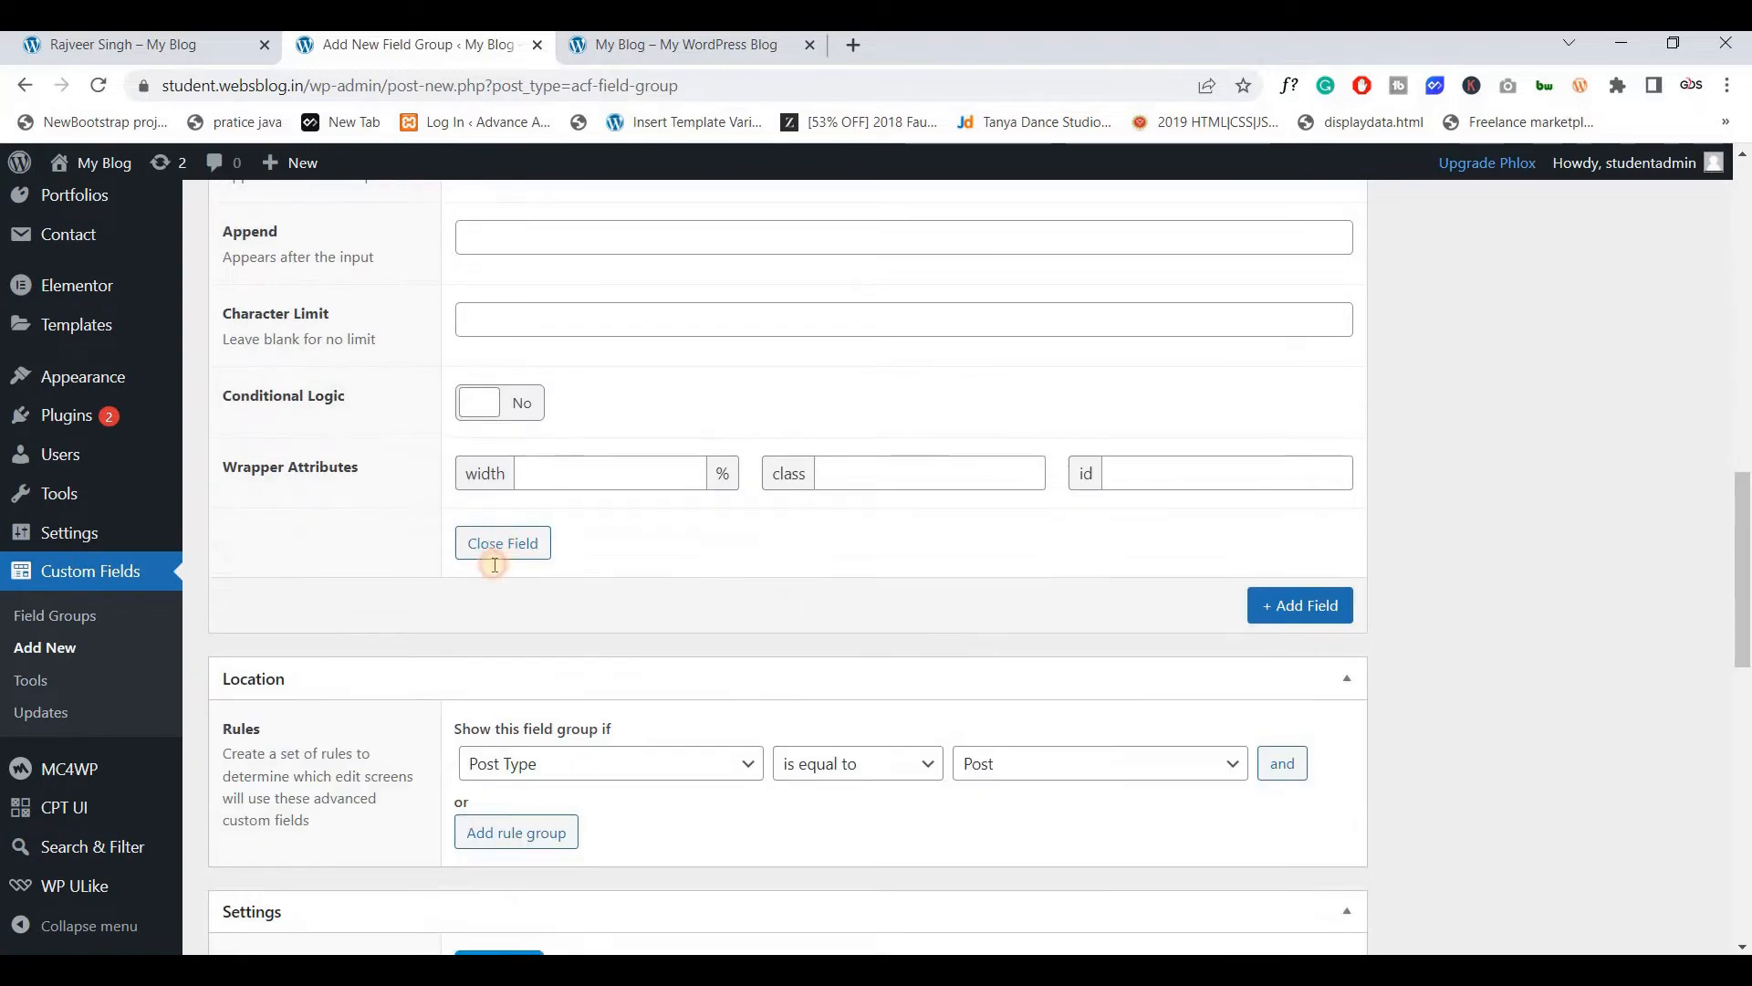
Copy the Duration label from the certificate page and add a fifth field
left_click(146, 43)
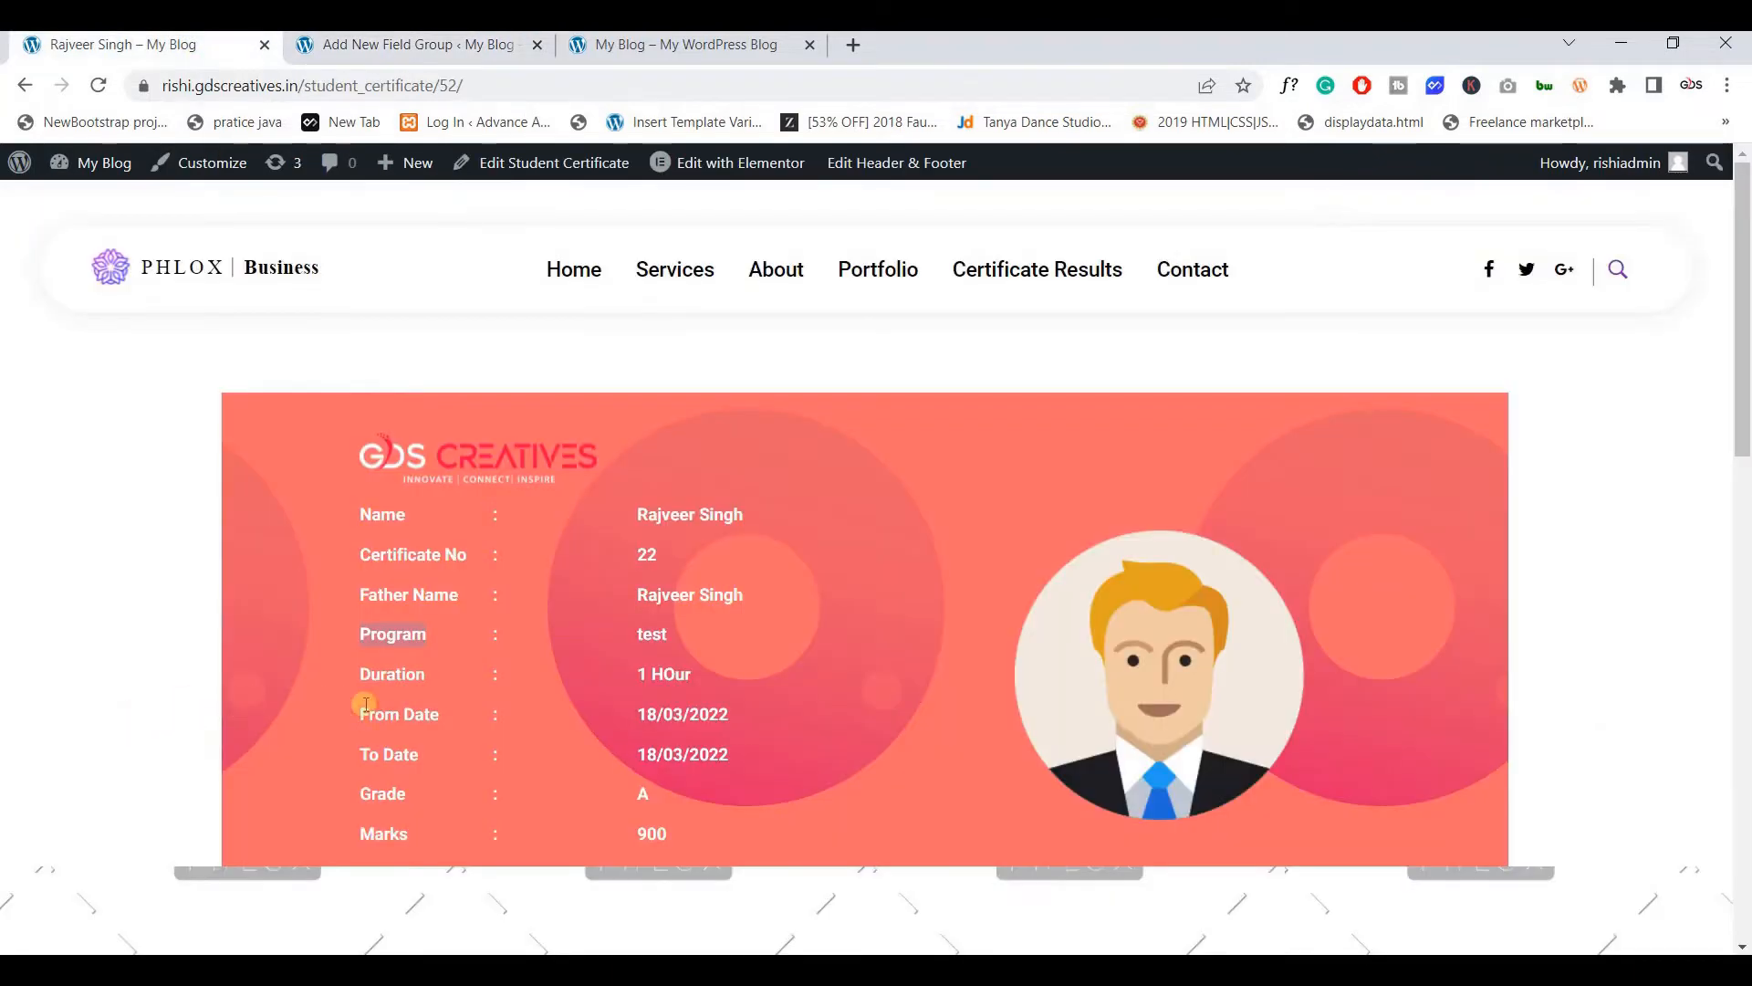
left_click(369, 673)
left_click_drag(361, 672, 435, 671)
key("ctrl+c")
left_click(388, 53)
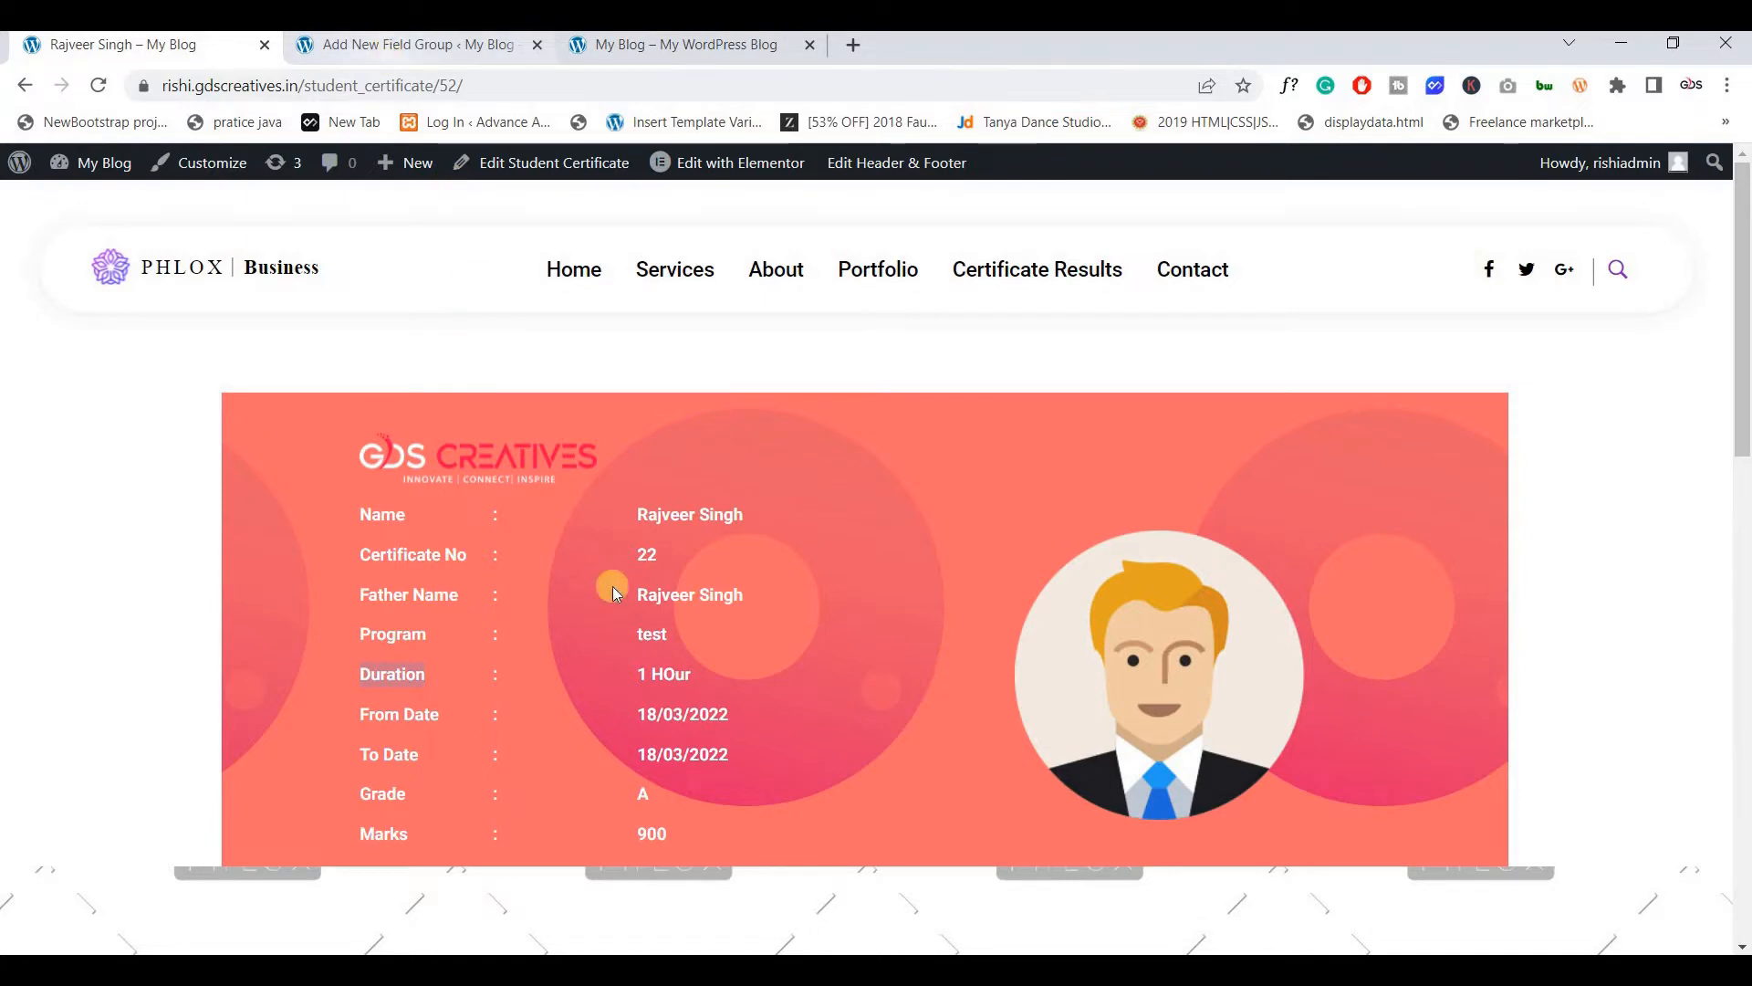
scroll(611, 586, "up", 8)
left_click(1271, 401)
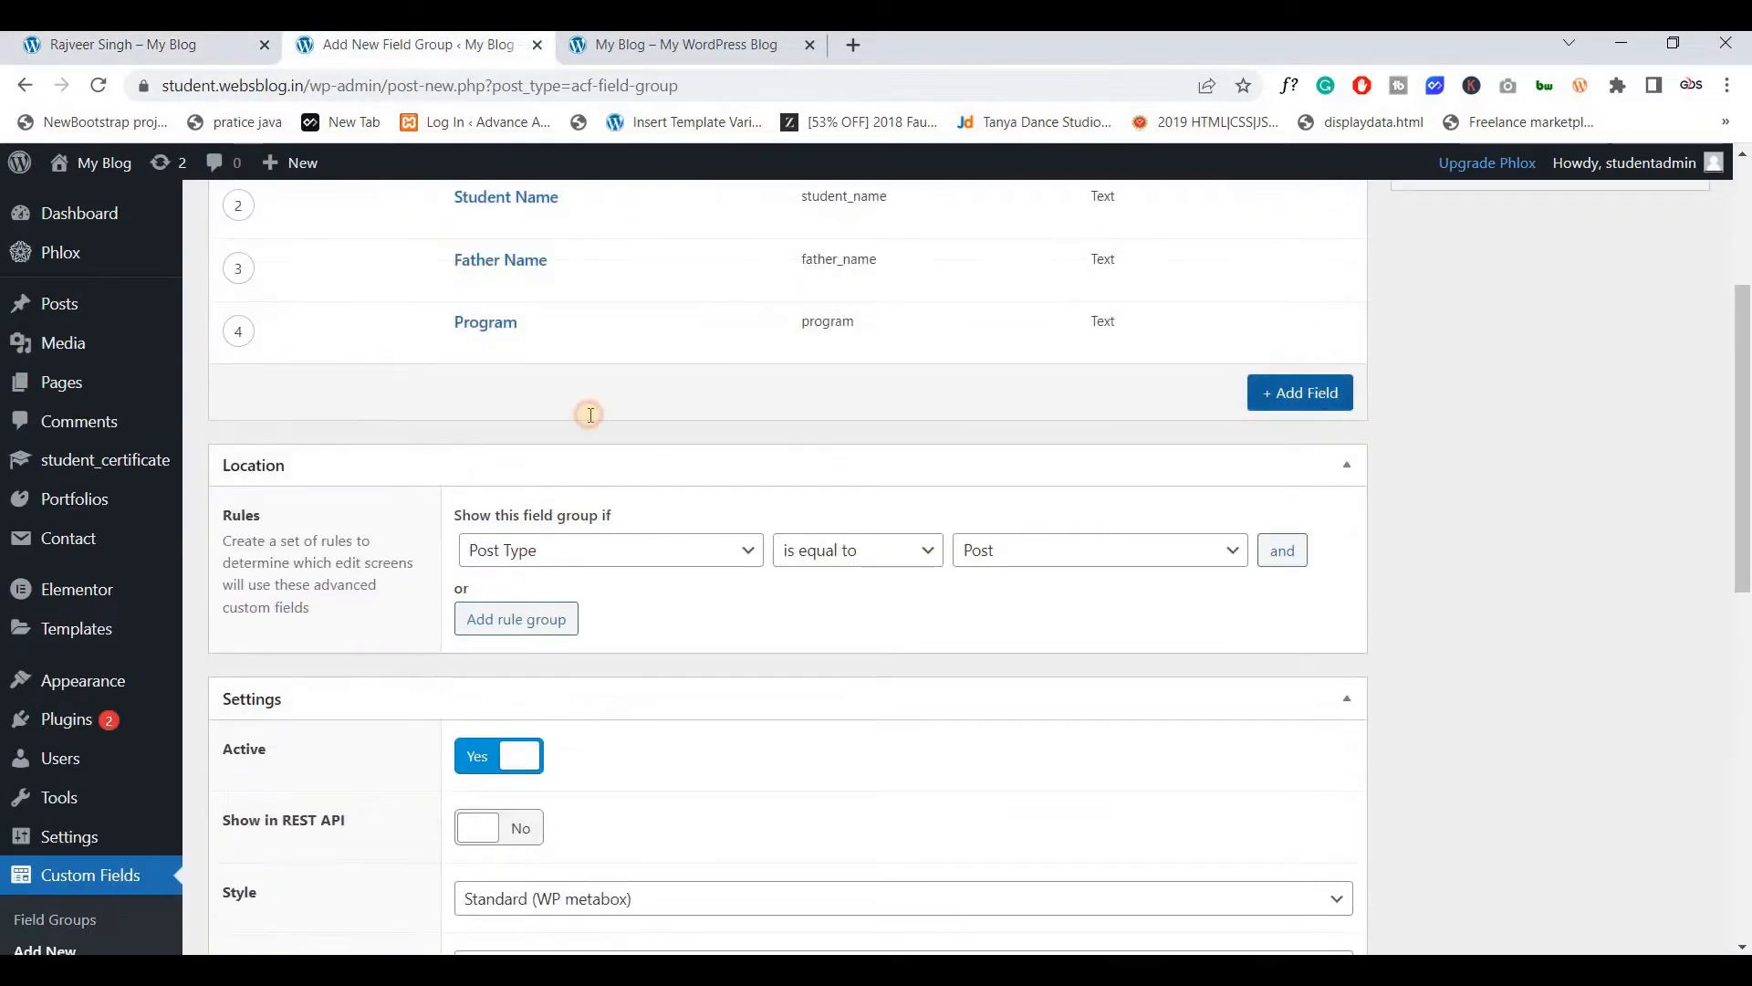
Label the fifth field Duration with field name duration
left_click(606, 470)
key("ctrl+v")
left_click(556, 560)
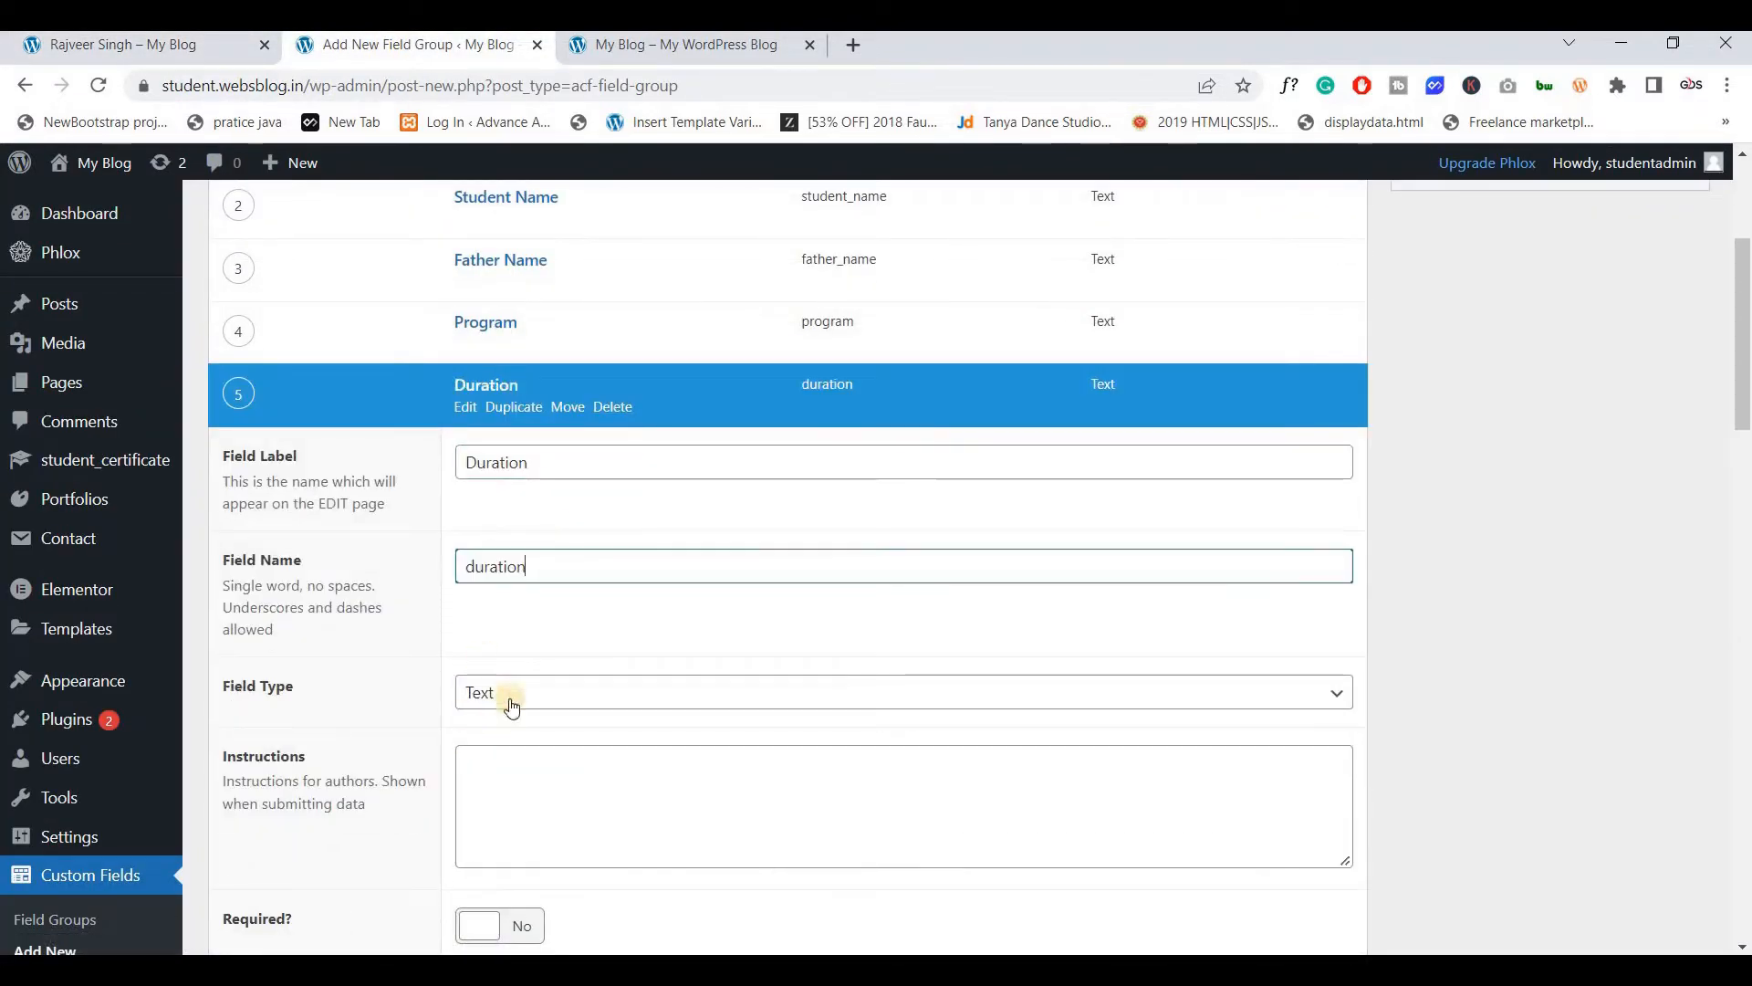
scroll(520, 466, "down", 5)
scroll(534, 476, "up", 3)
Keep the Duration field's type as Text after reviewing the type list
left_click(534, 474)
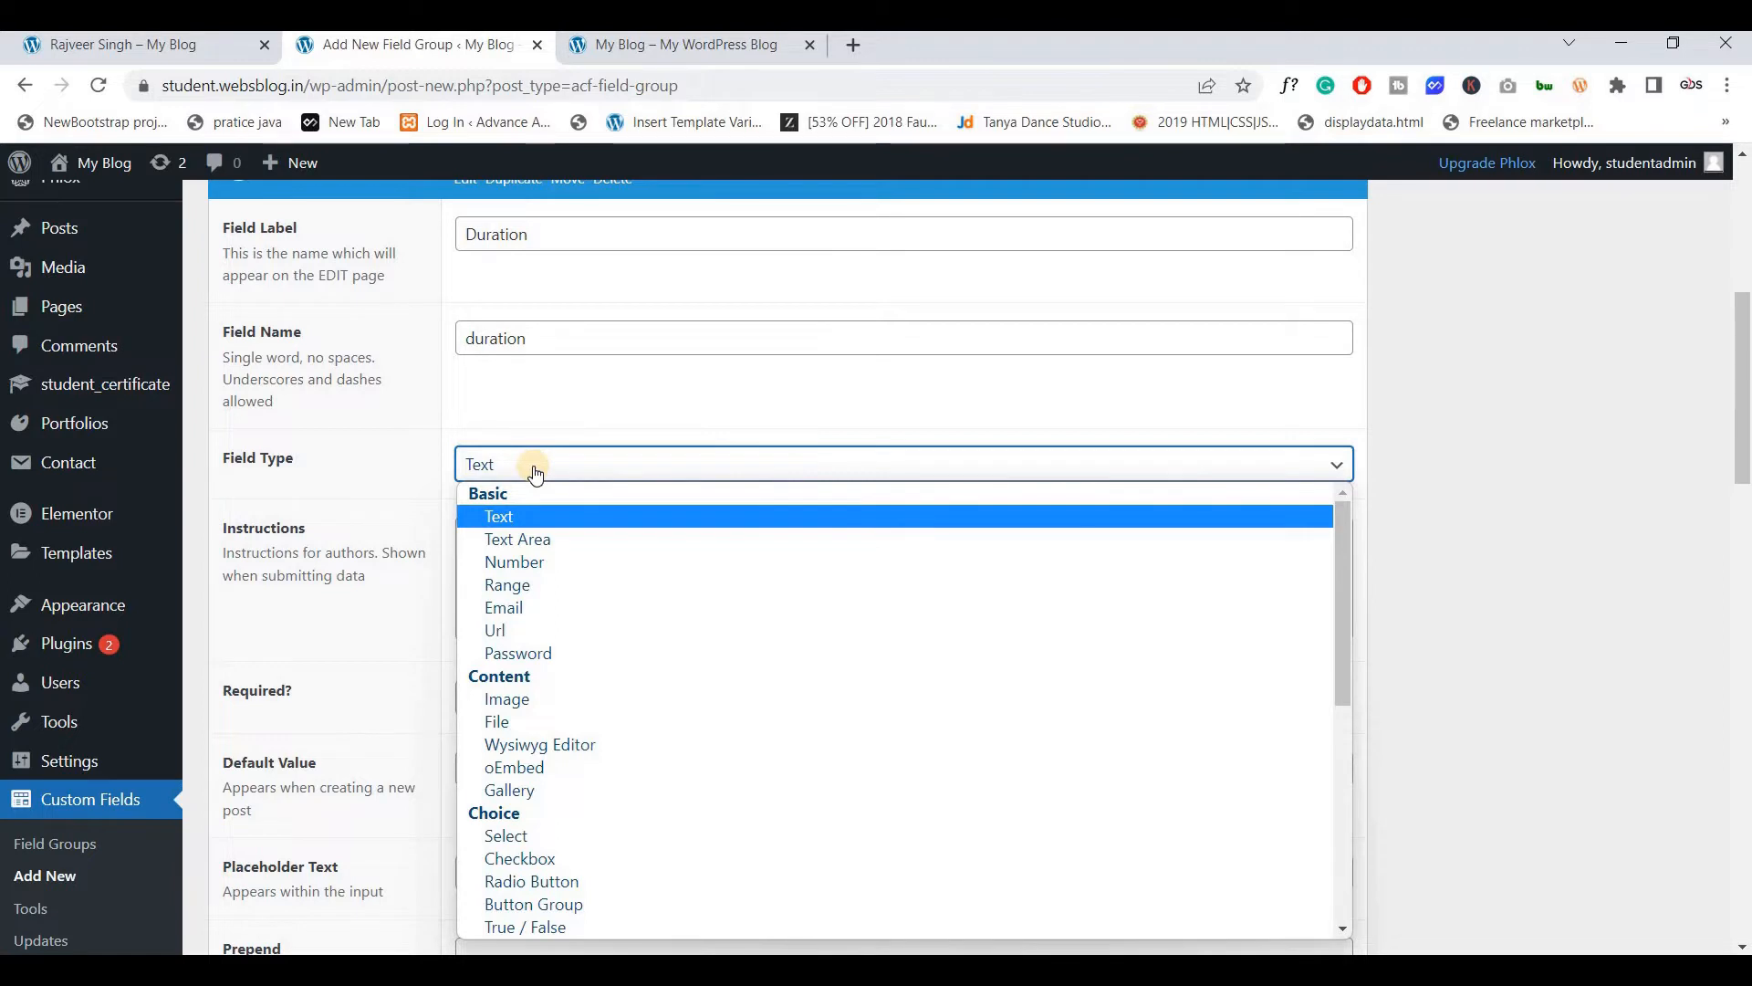
left_click(534, 470)
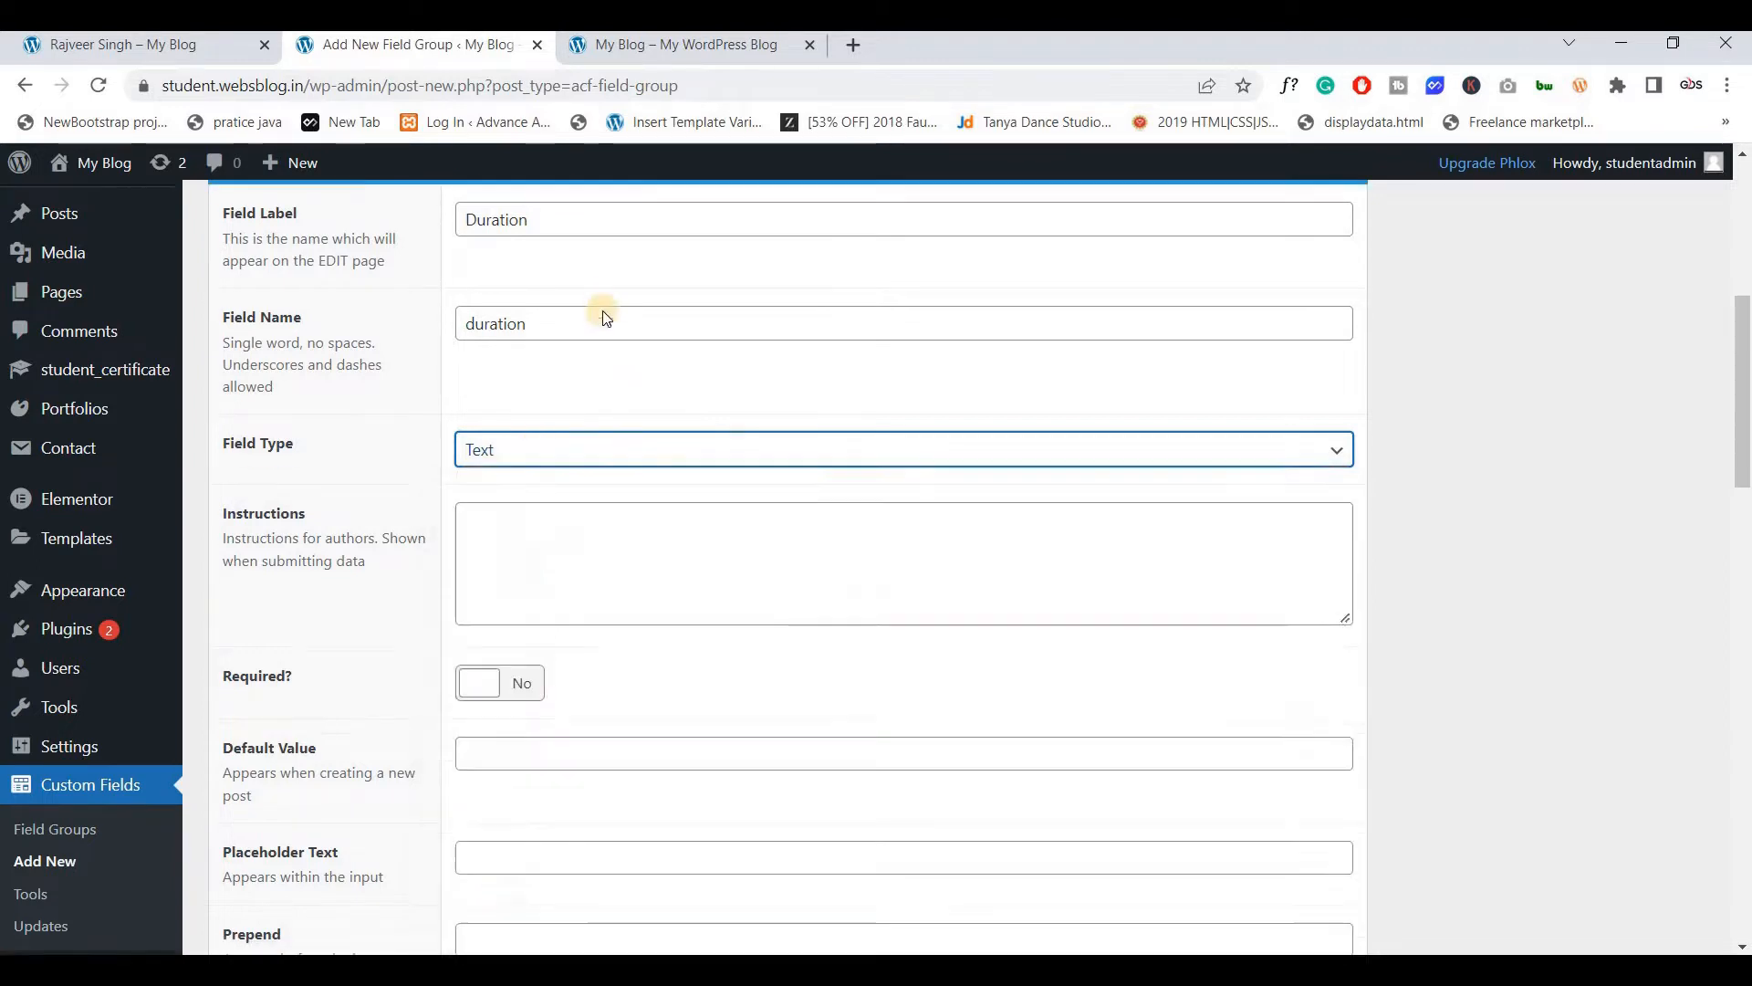
scroll(594, 368, "down", 1)
left_click(594, 369)
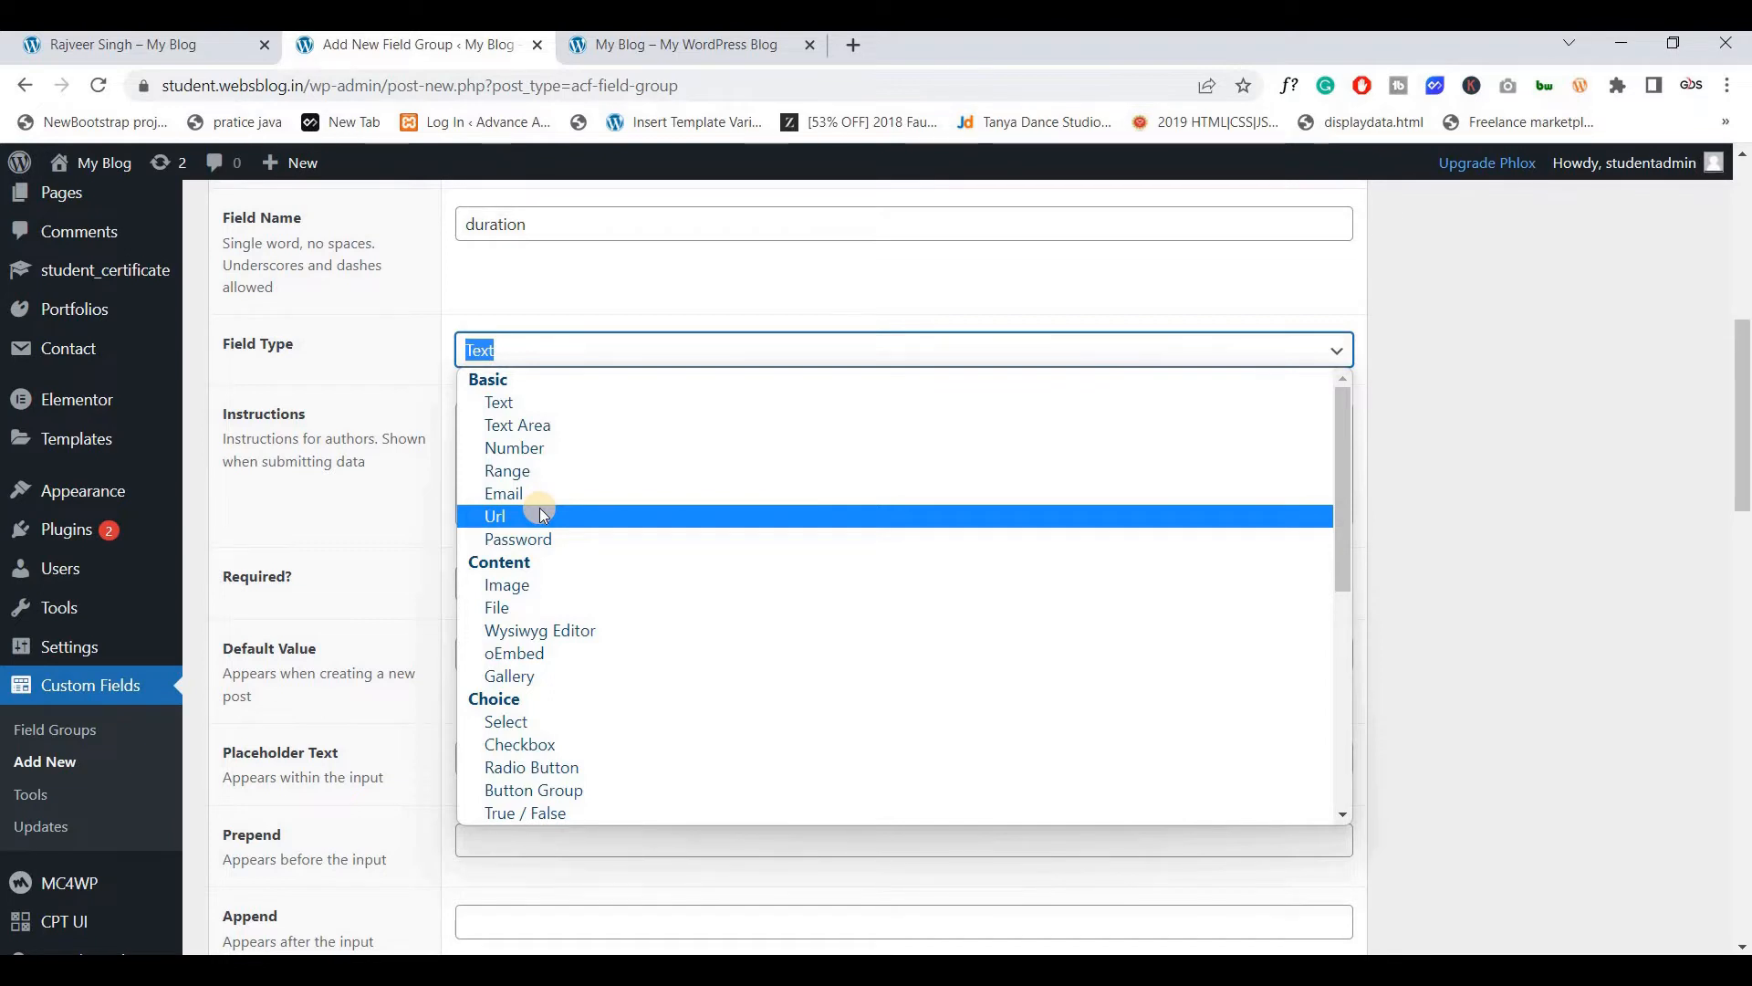
left_click(552, 409)
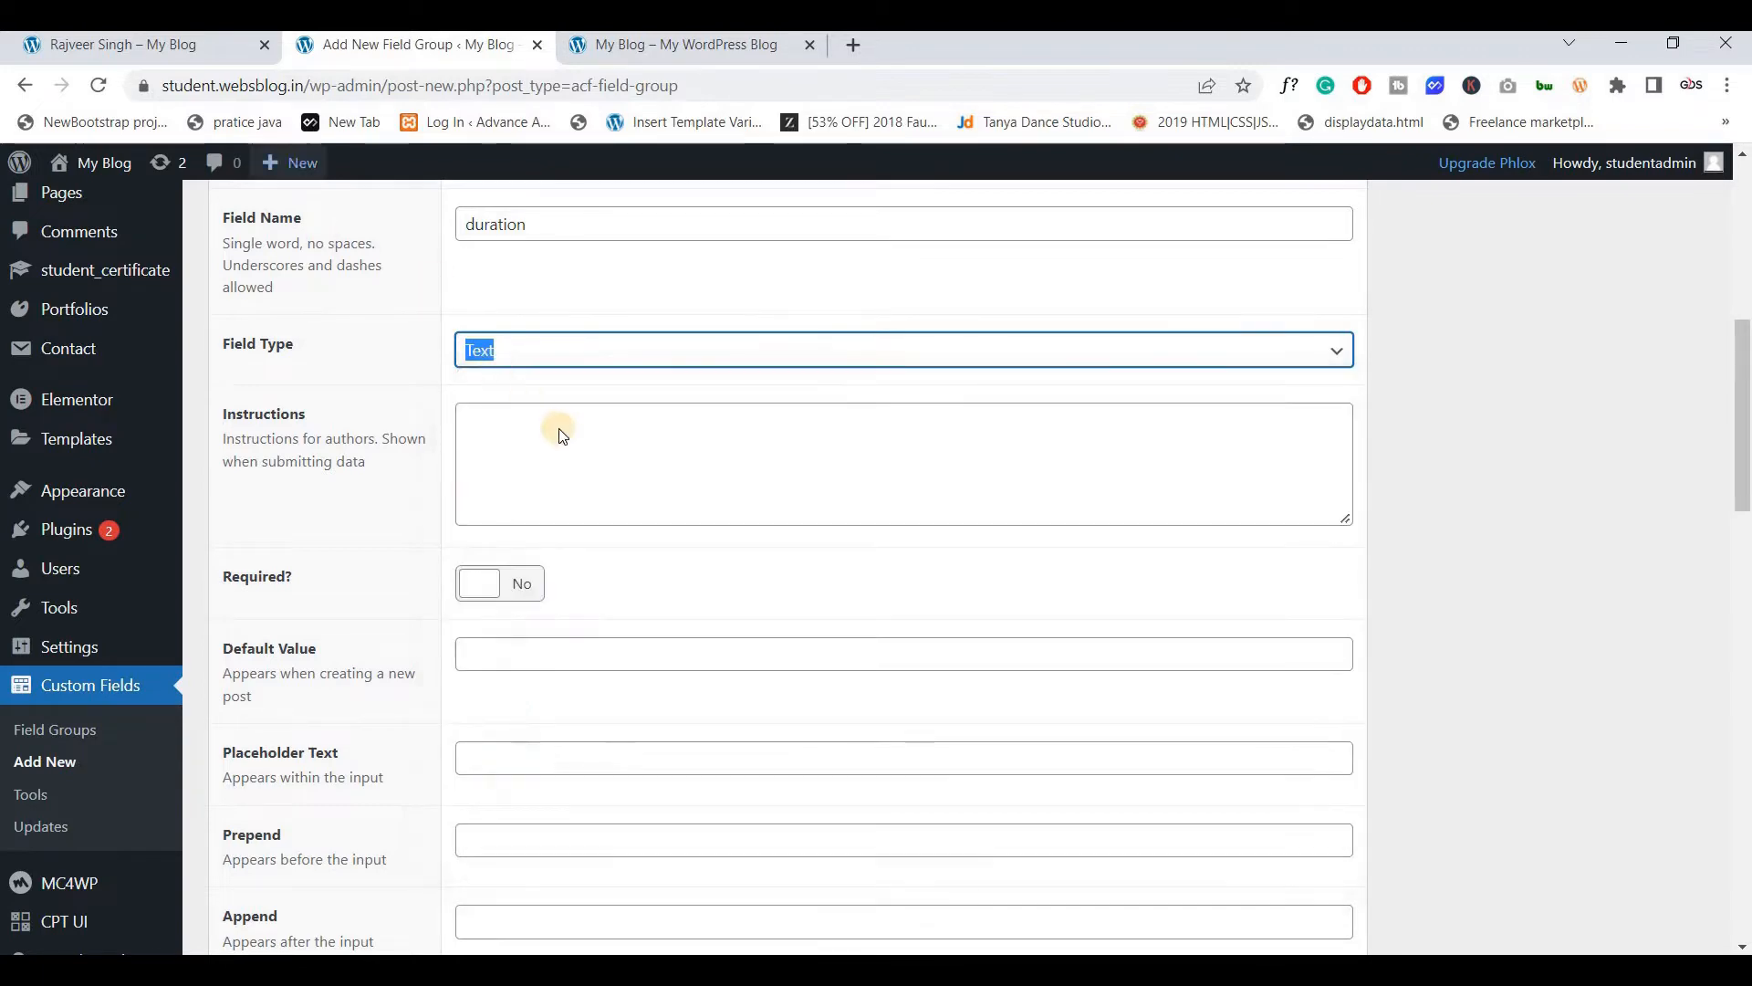
scroll(543, 506, "up", 3)
scroll(543, 513, "down", 7)
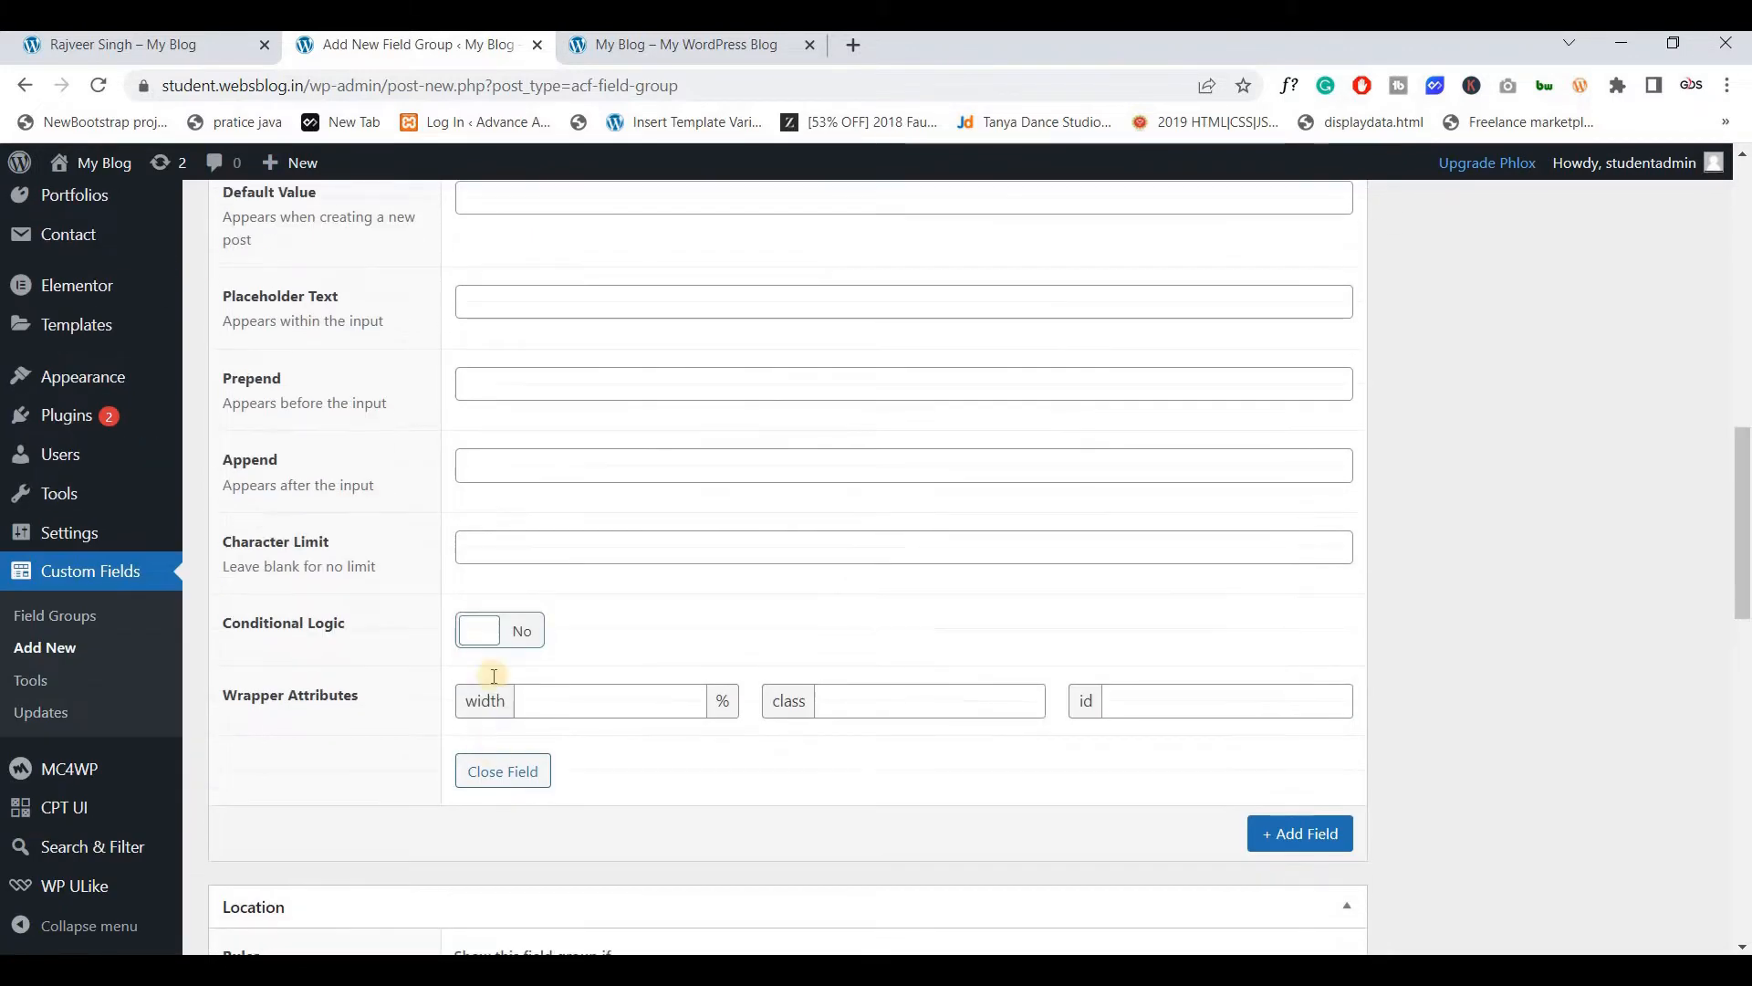
scroll(501, 536, "down", 5)
scroll(456, 520, "up", 4)
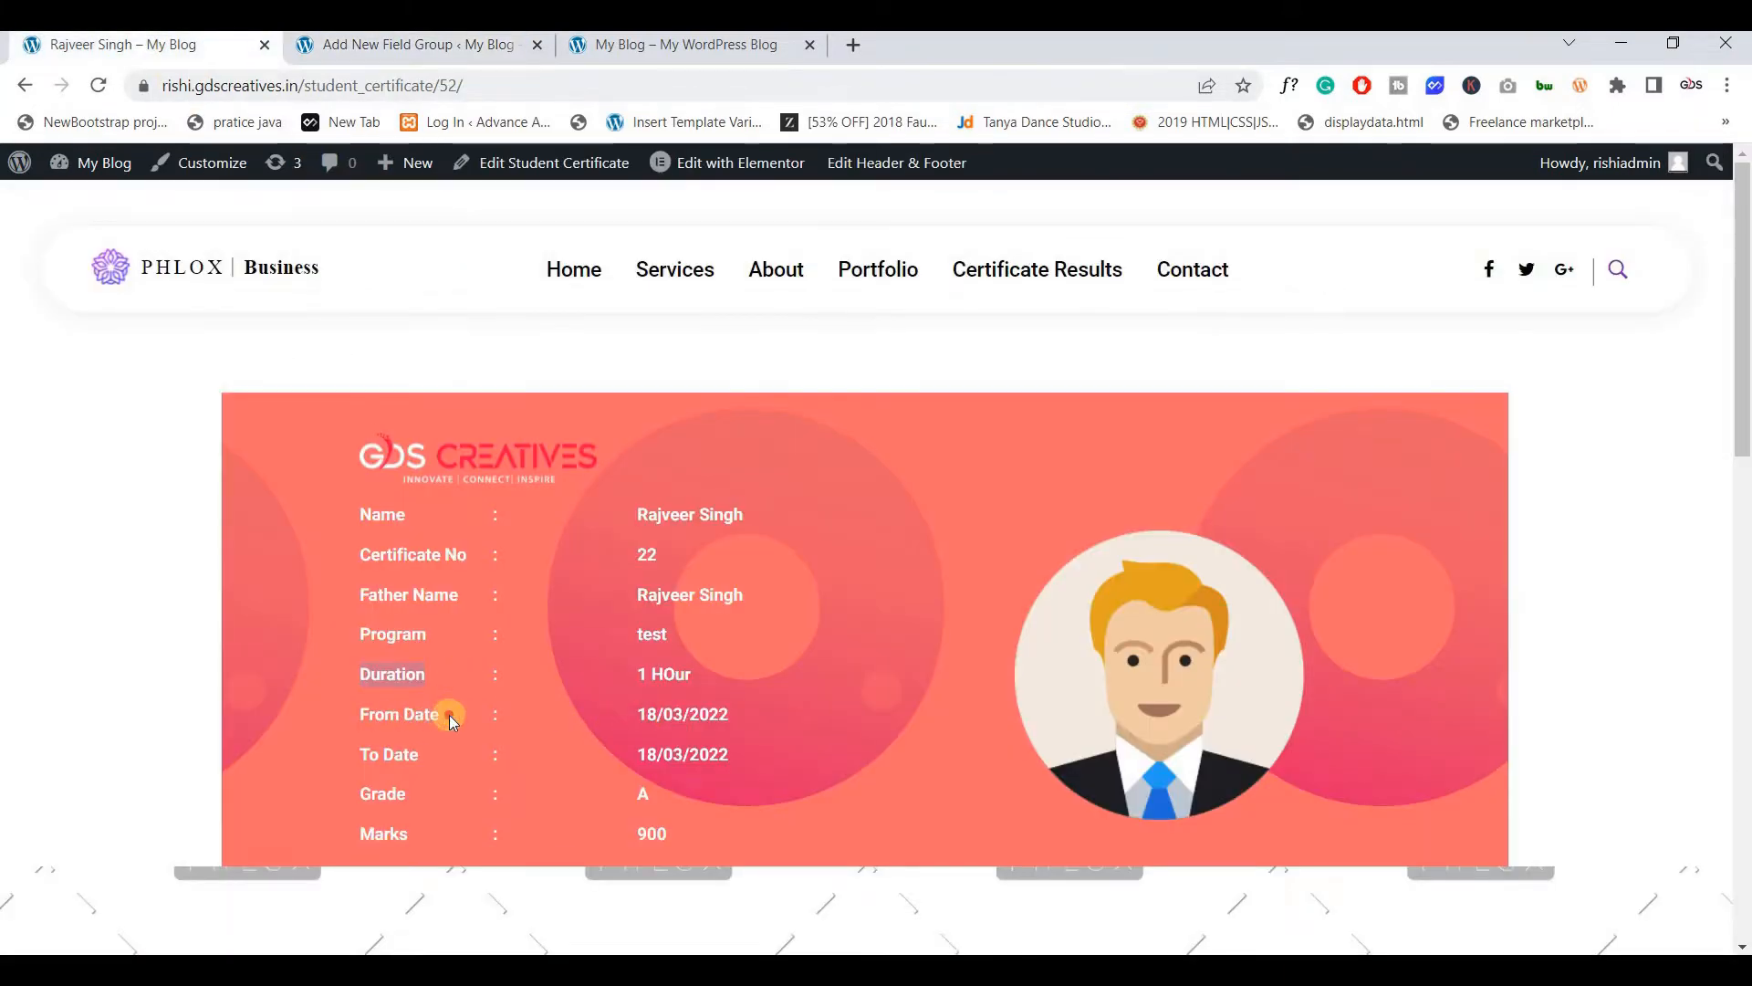
Add a From Date field (from_date) with type Date Picker
left_click(348, 714)
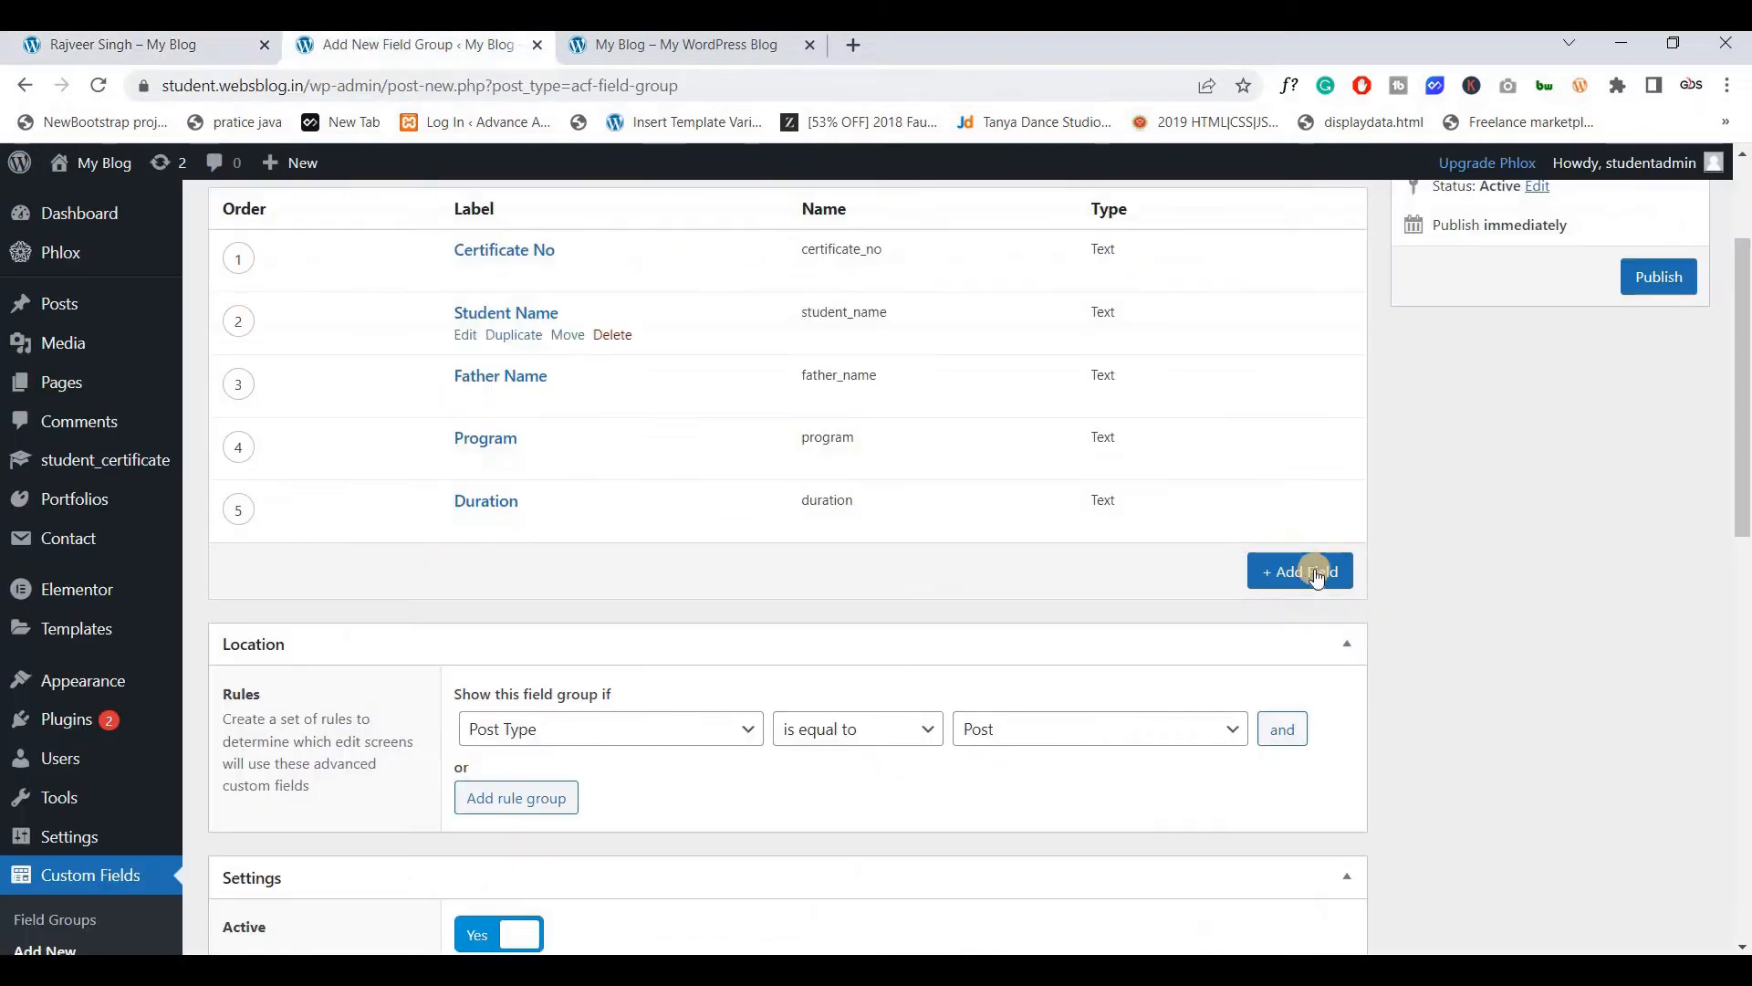
left_click(1316, 575)
type("From Date")
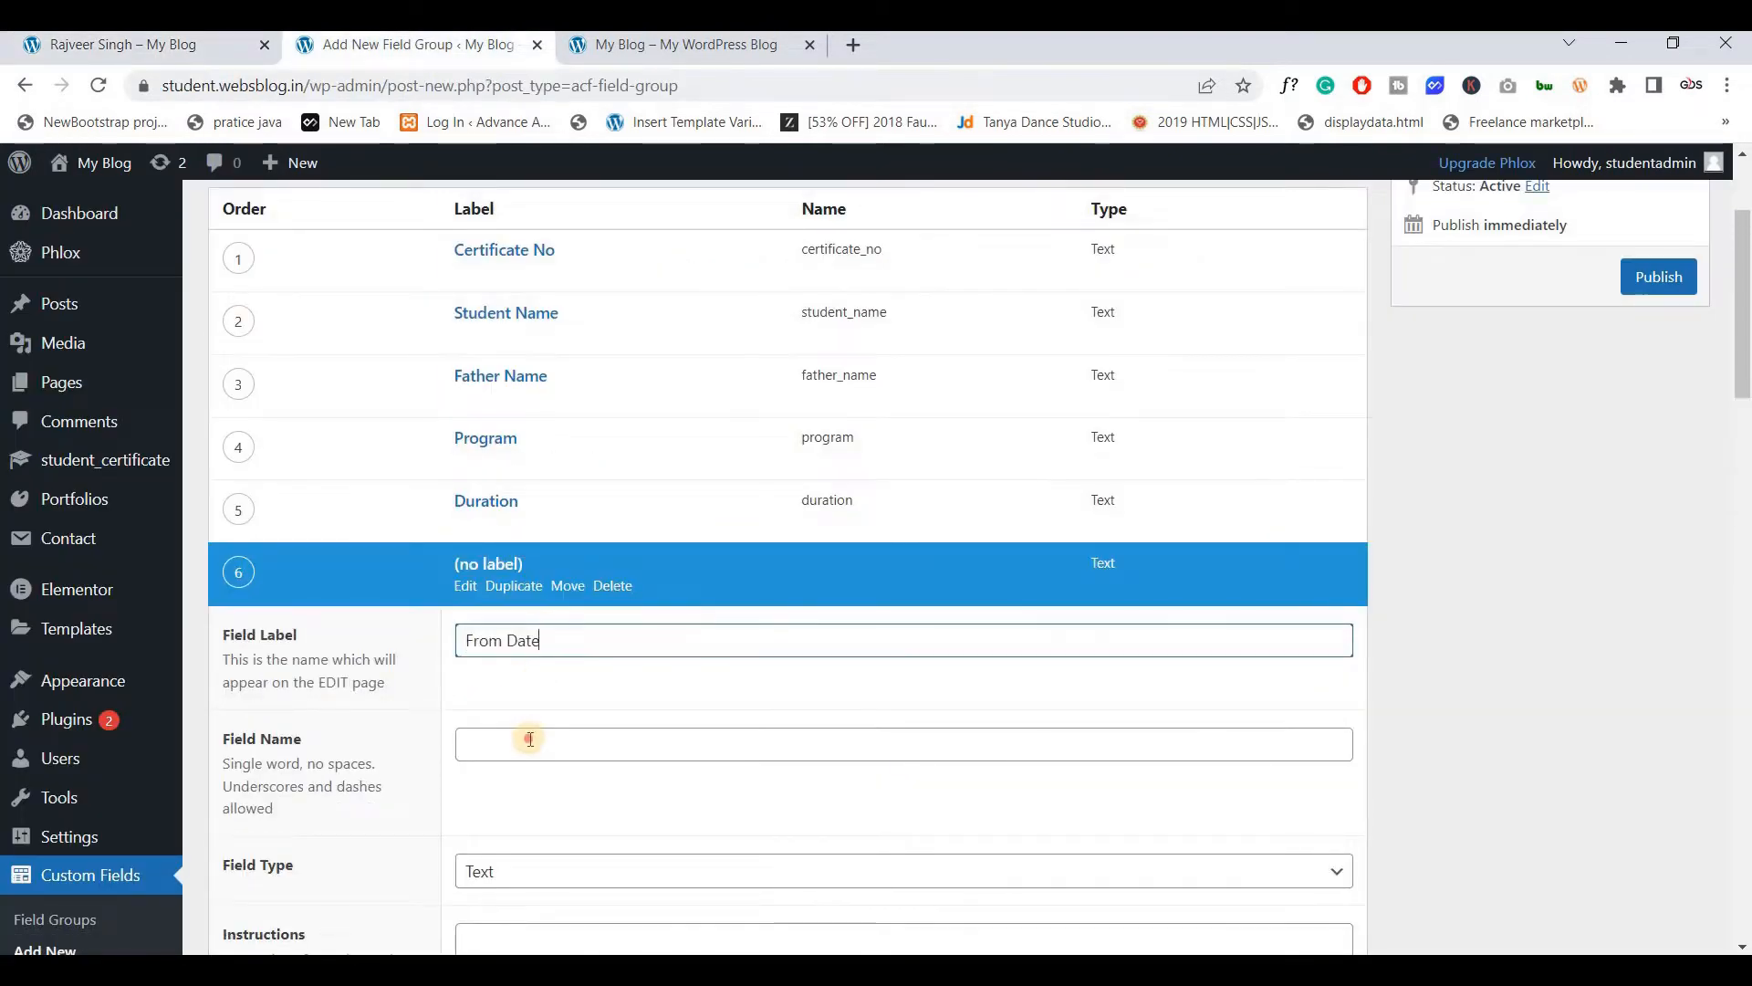
left_click(529, 744)
scroll(529, 630, "down", 3)
left_click(534, 642)
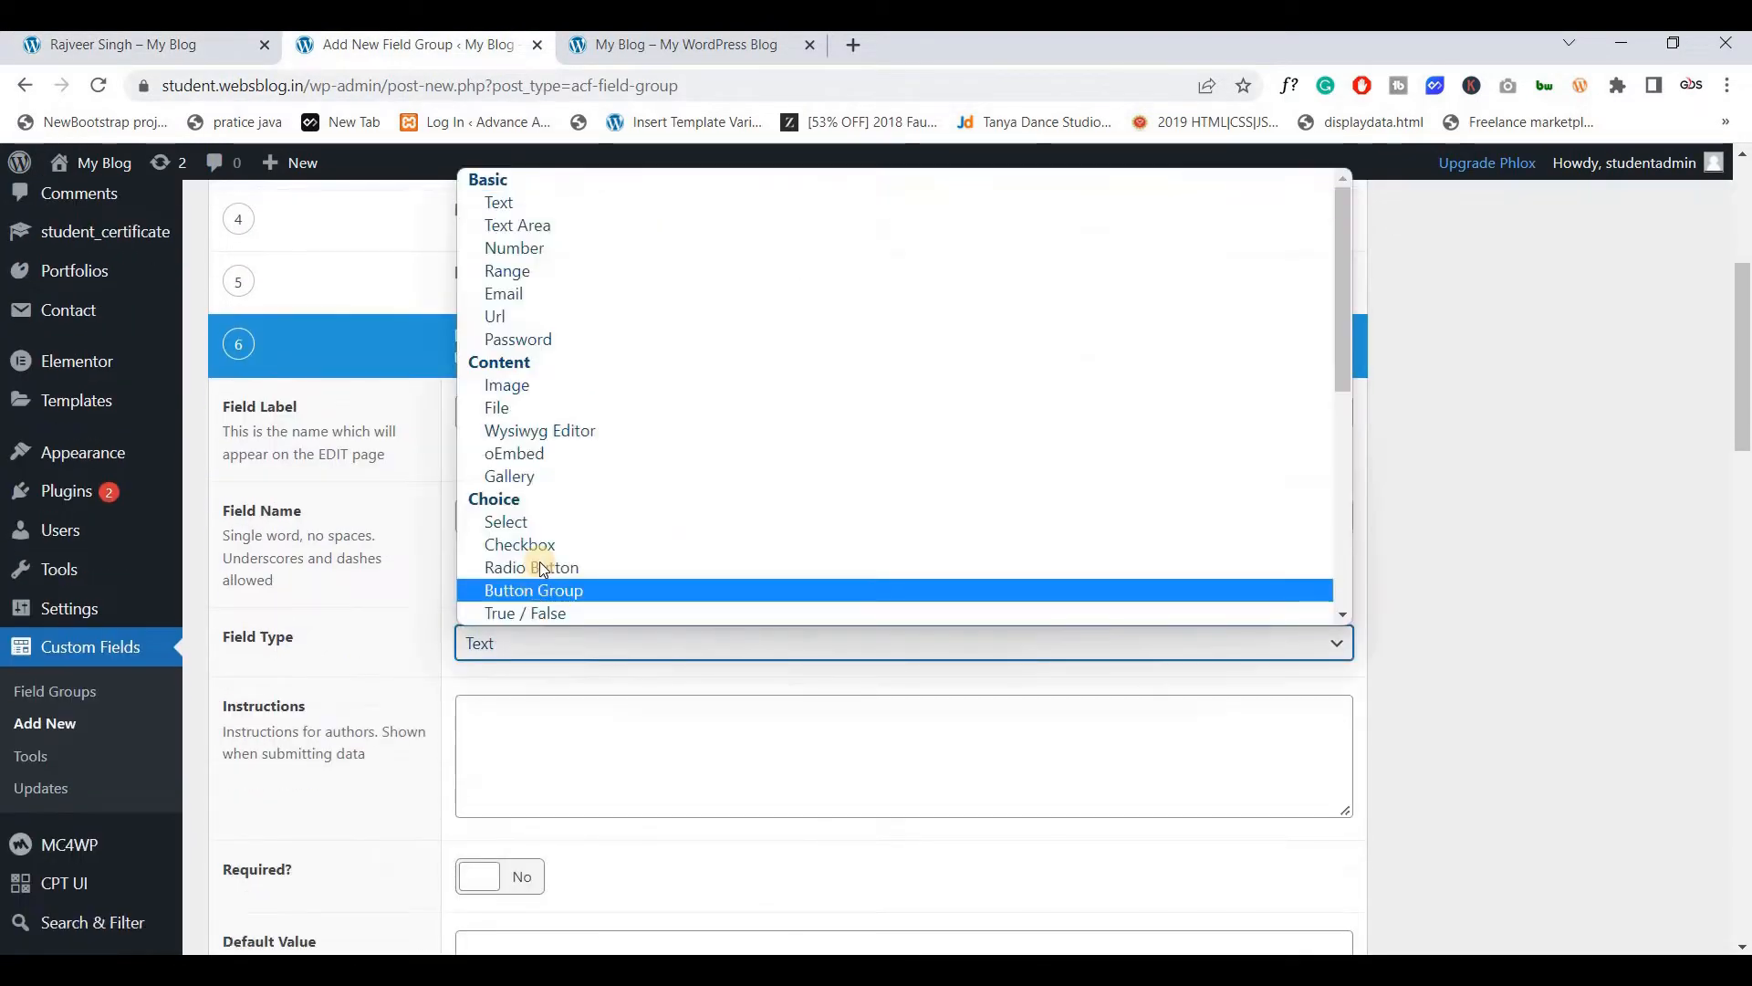
key("d")
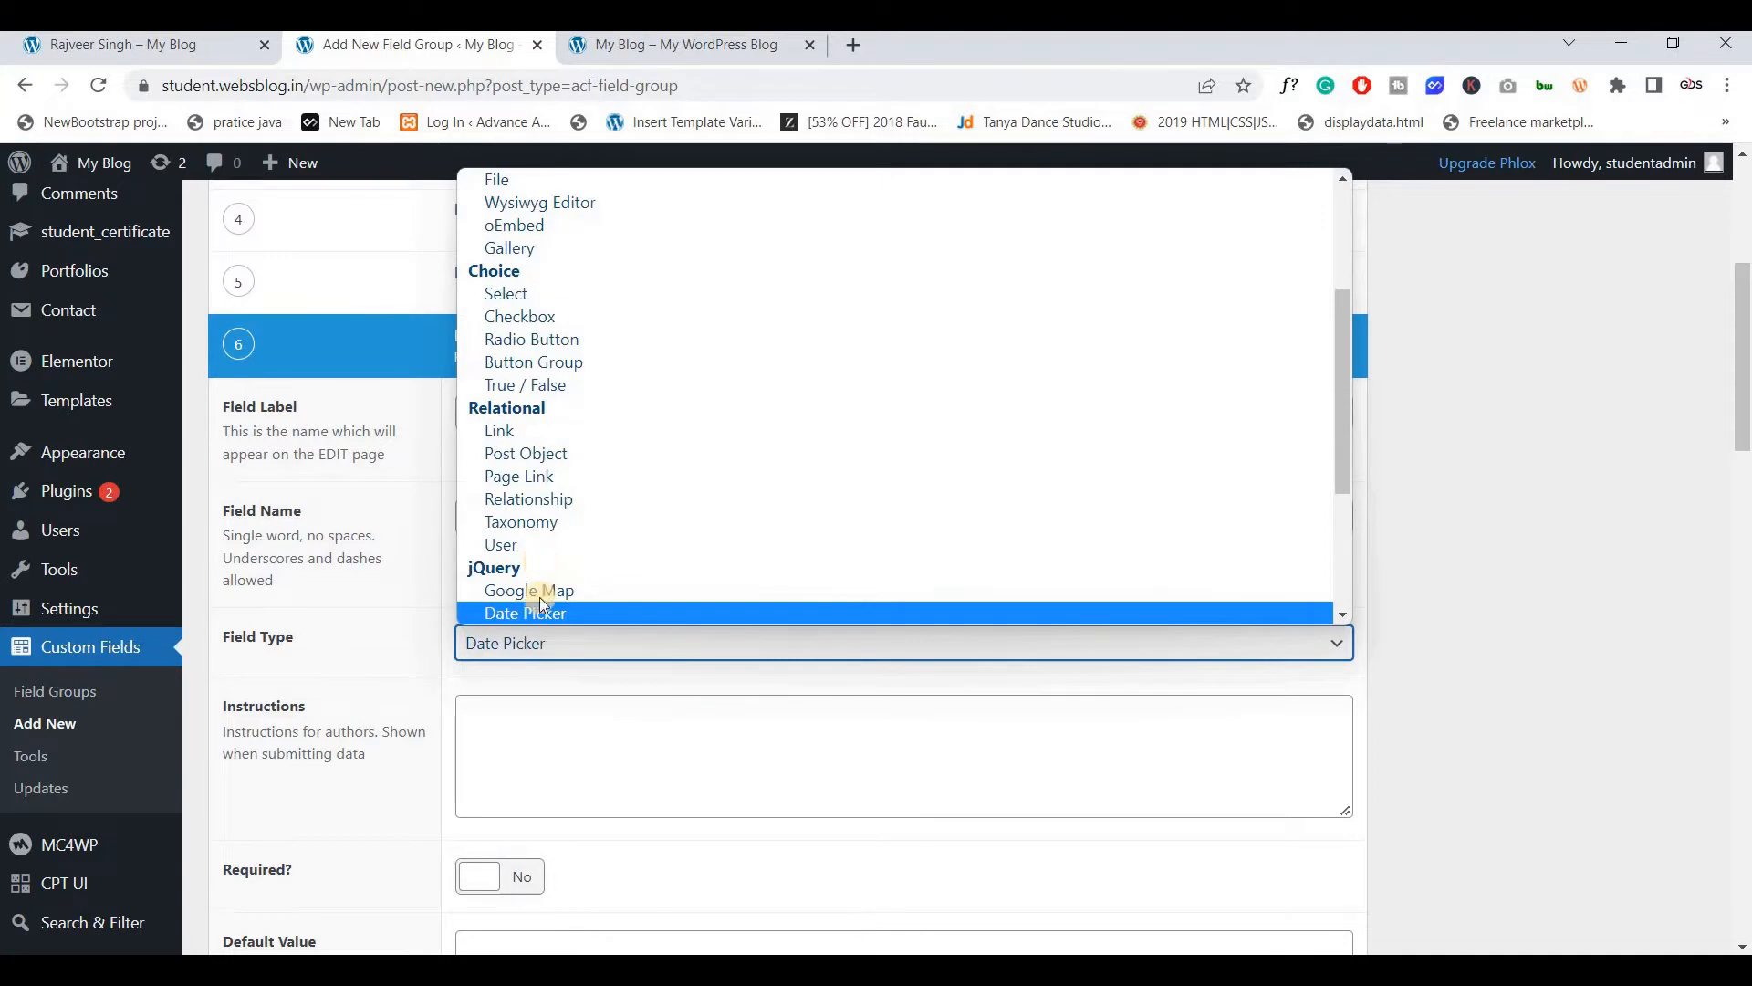
scroll(544, 608, "down", 3)
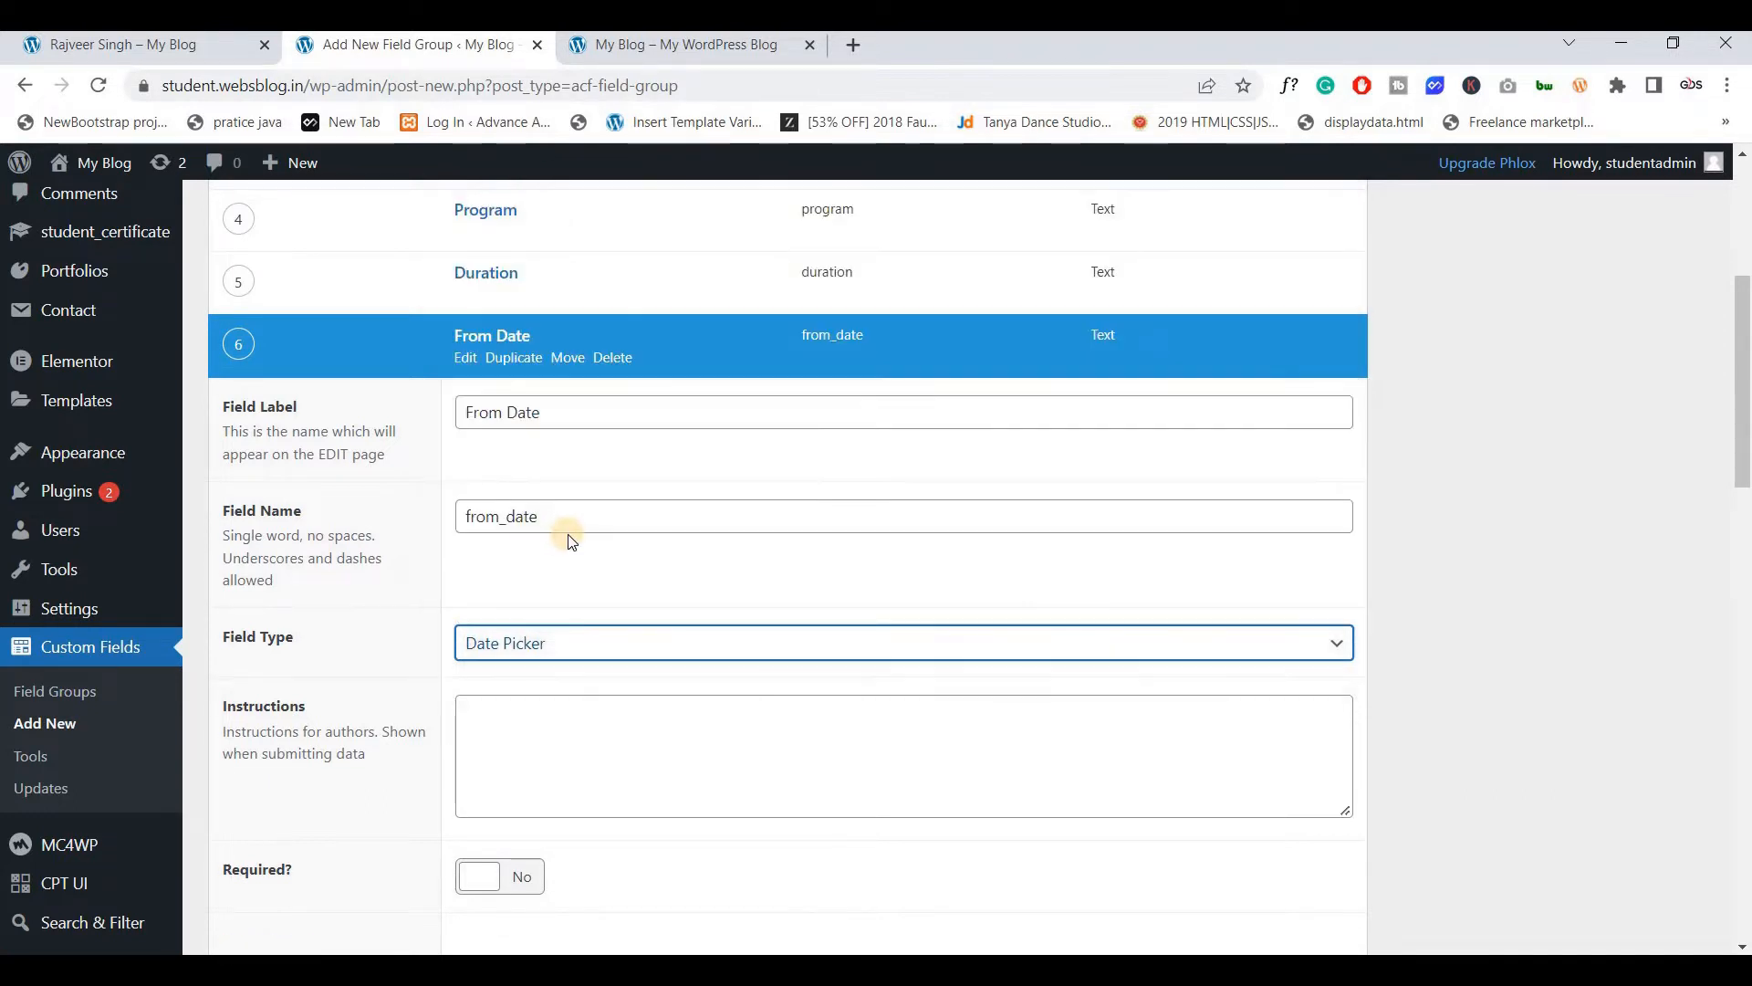
scroll(570, 539, "down", 5)
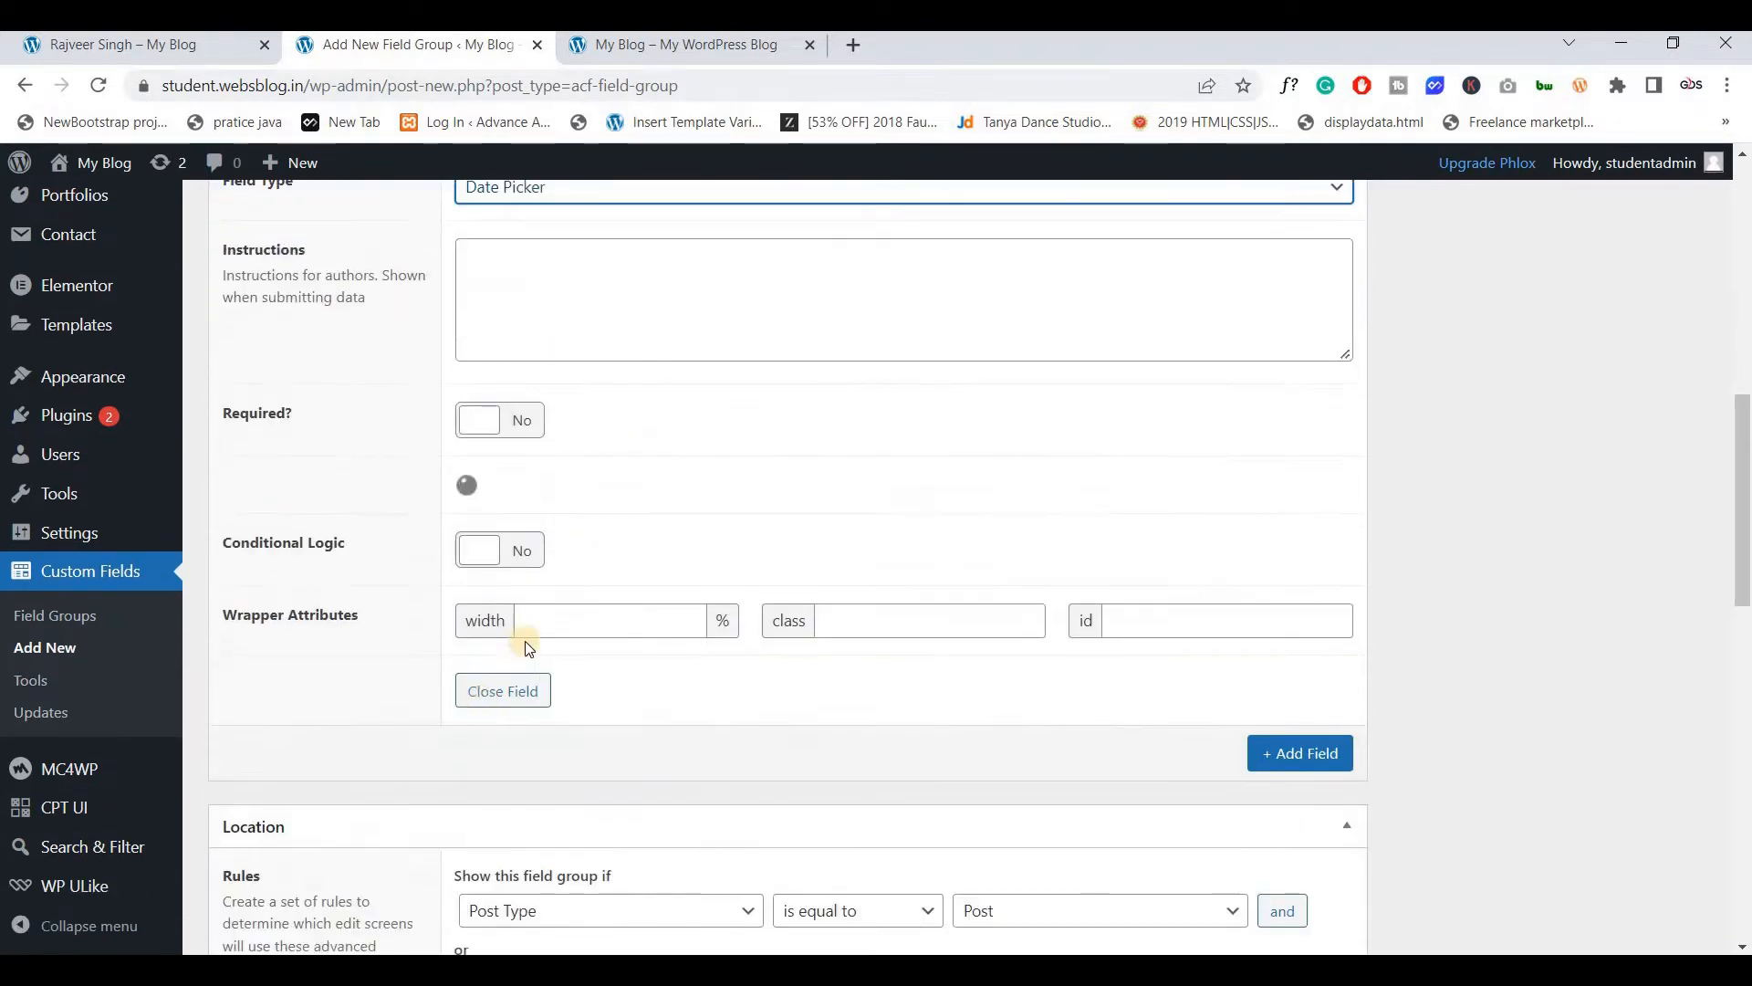
scroll(541, 628, "down", 3)
scroll(559, 436, "up", 2)
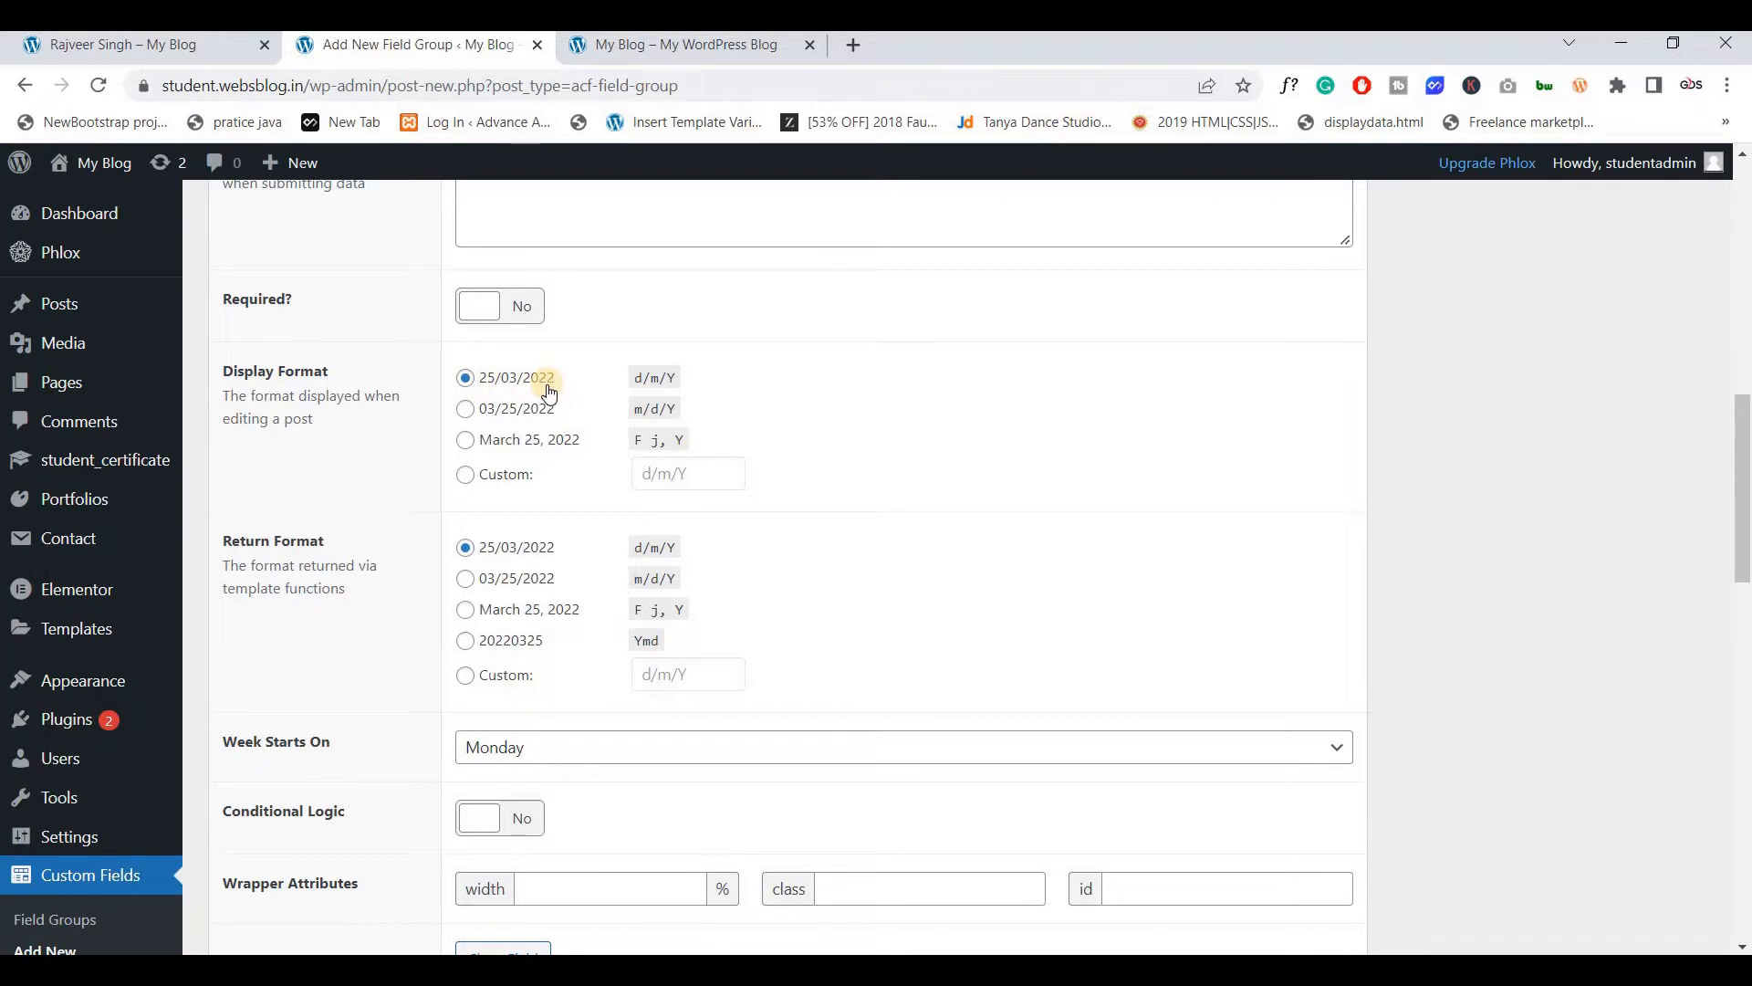
Review the From Date display format options, leaving d/m/Y, and collapse the field
left_click(466, 442)
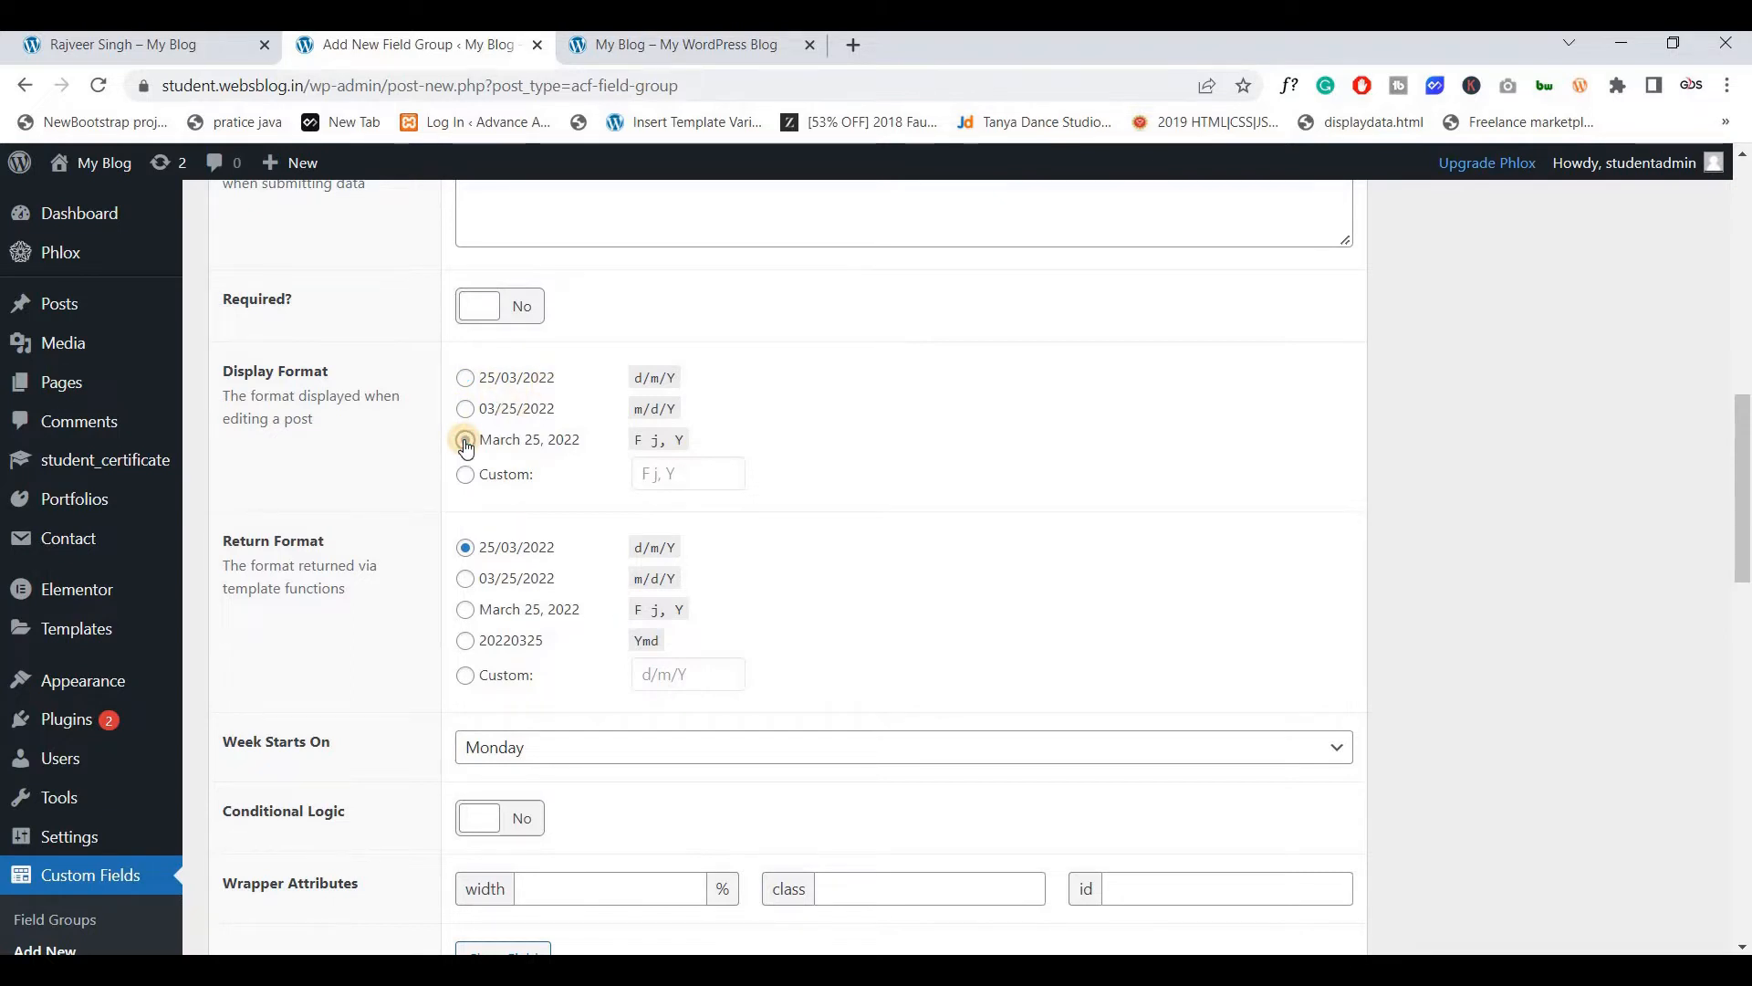
left_click(466, 410)
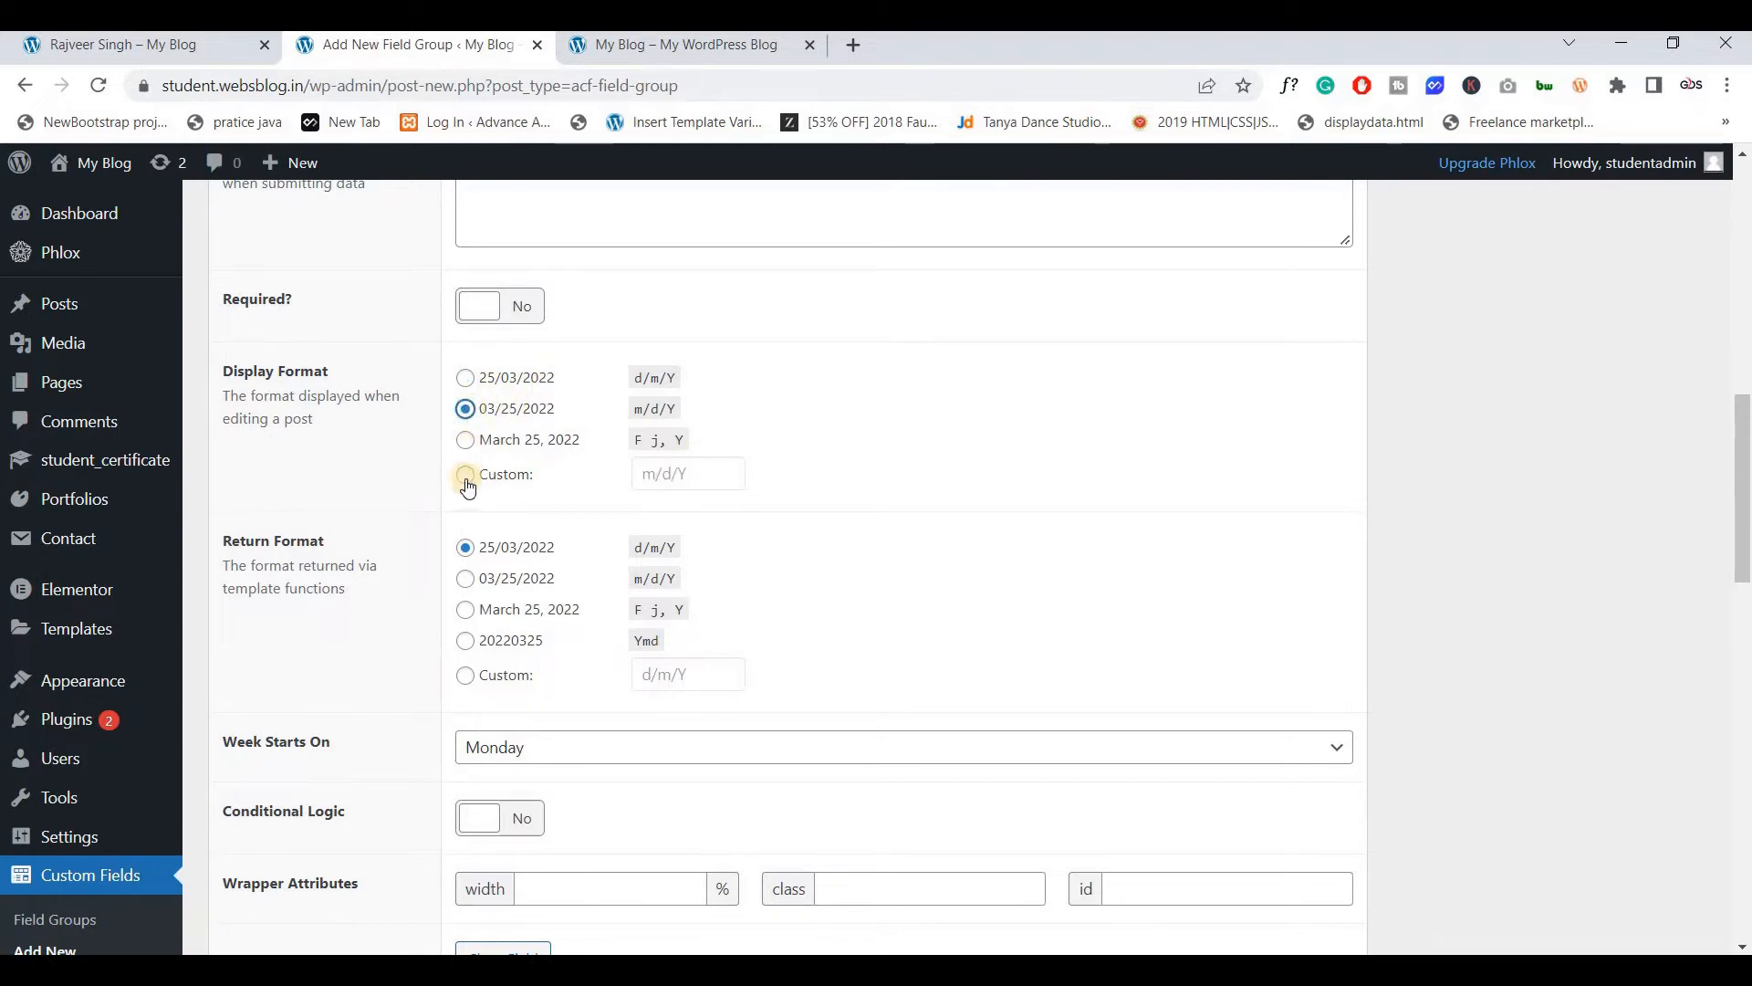
left_click(696, 475)
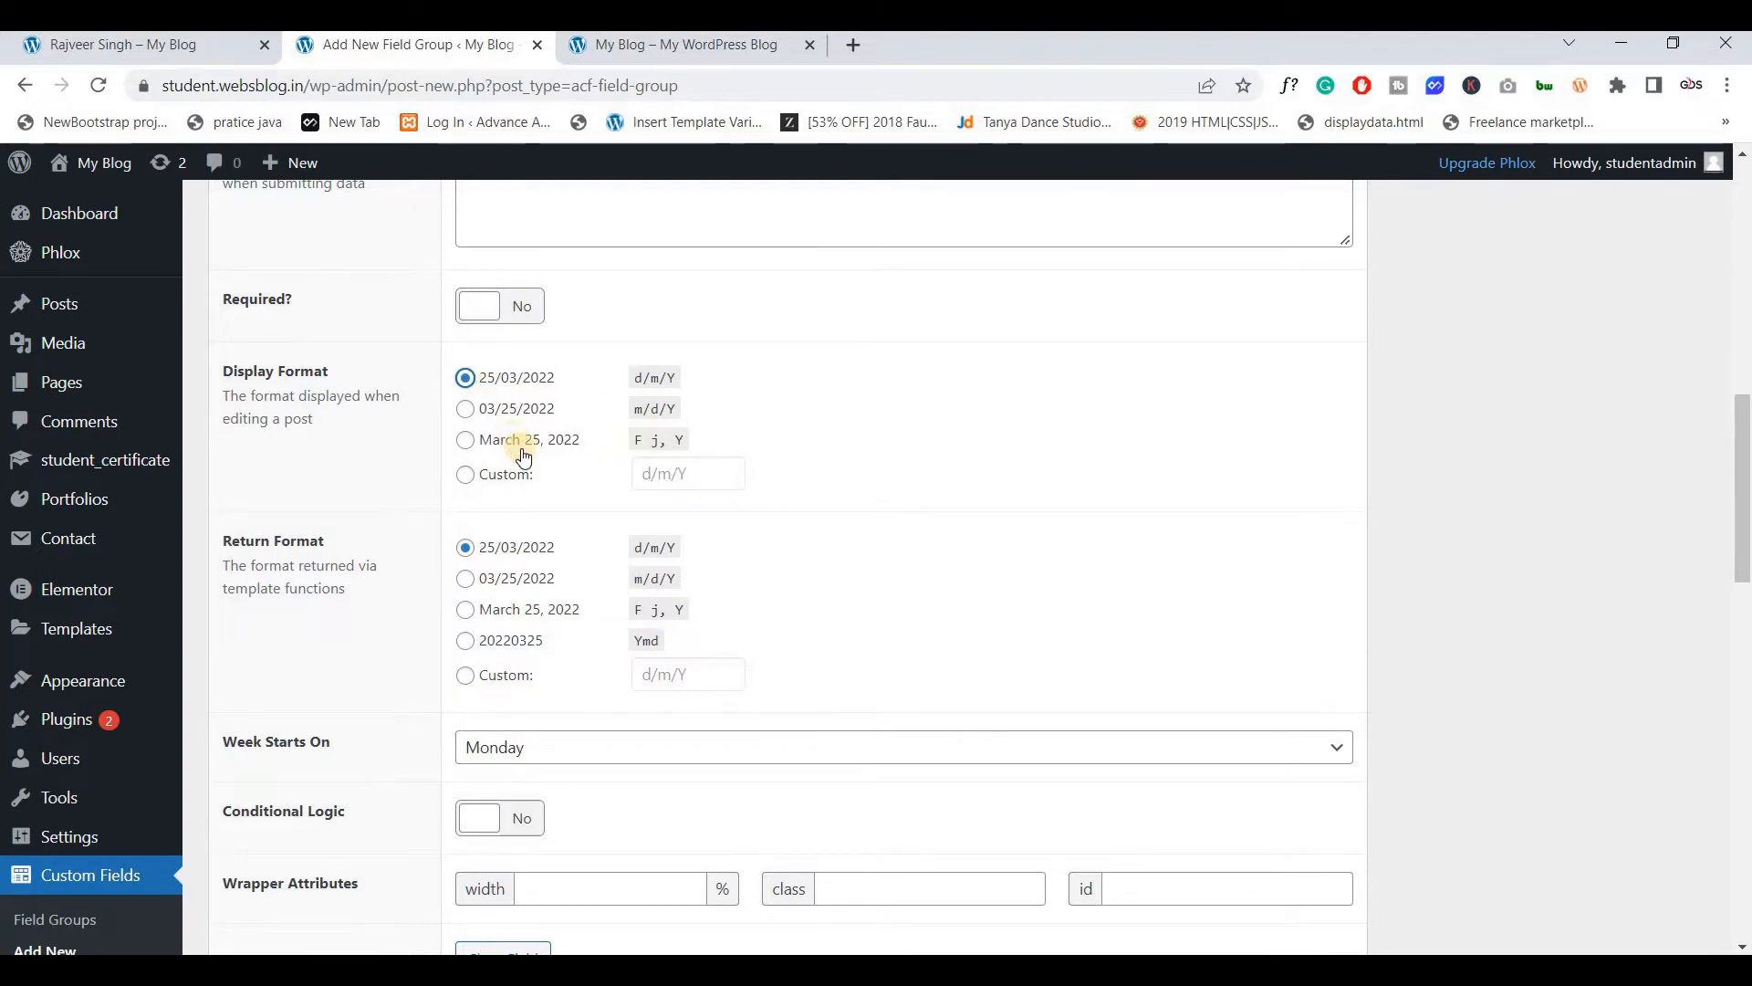
scroll(522, 449, "down", 5)
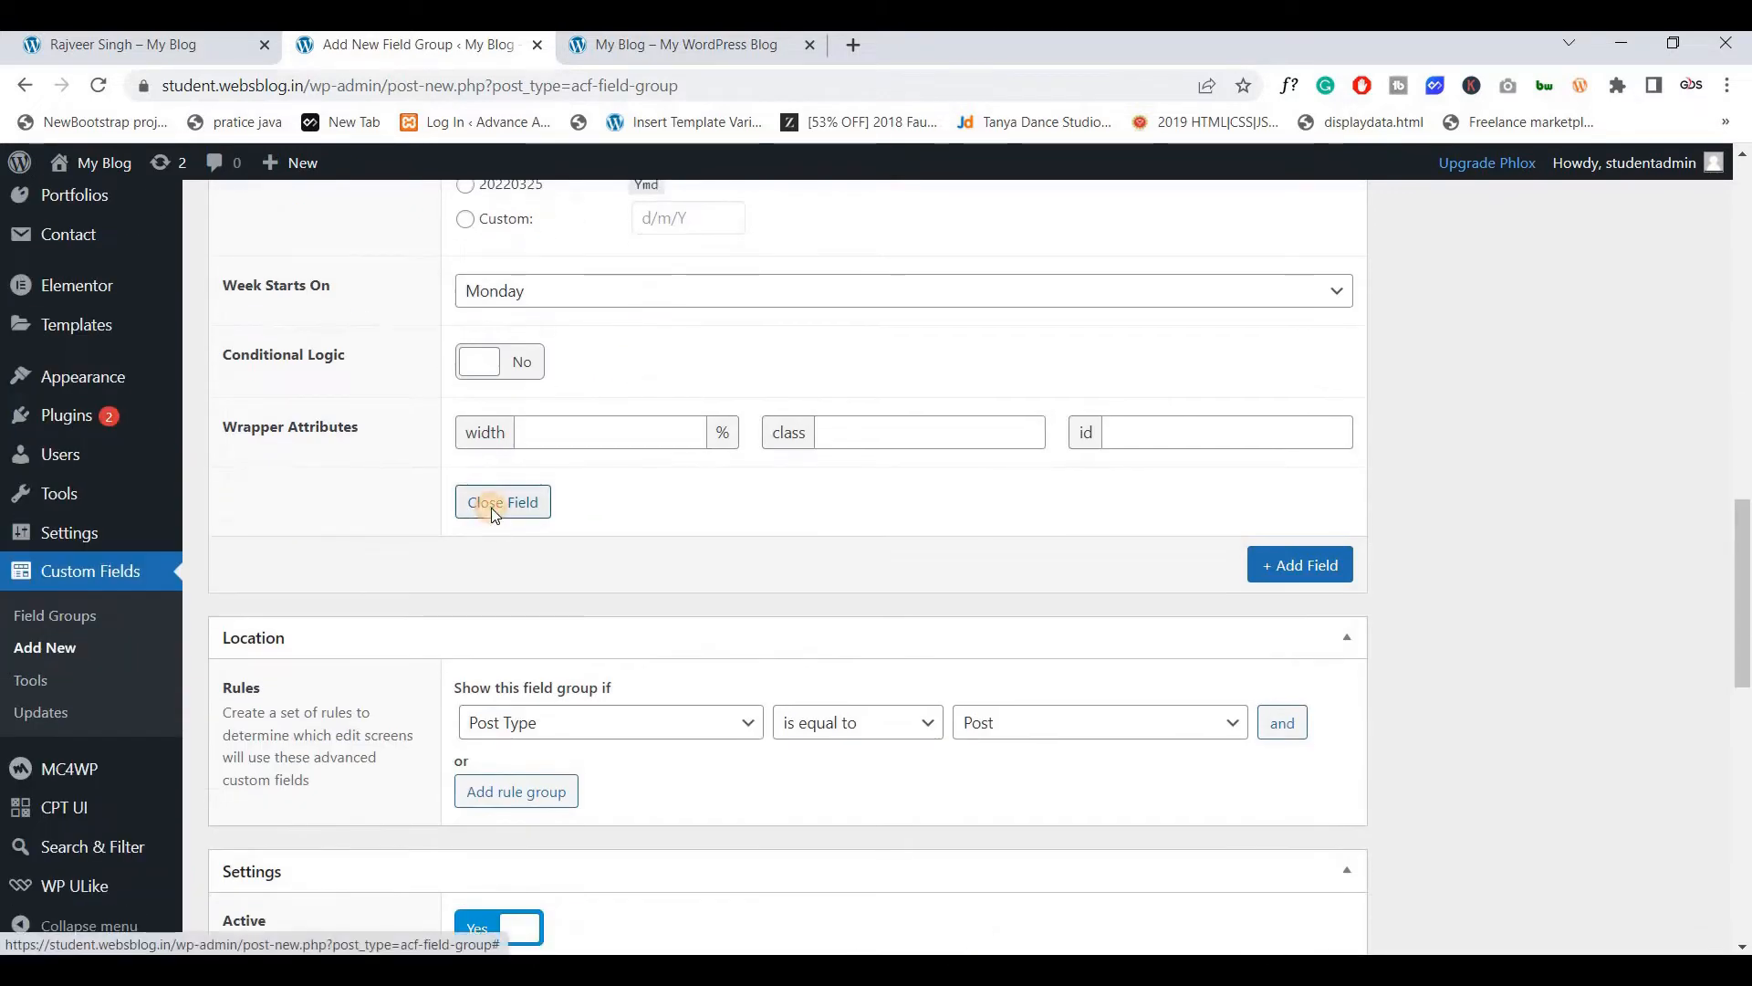
left_click(492, 517)
scroll(496, 508, "up", 10)
left_click(192, 44)
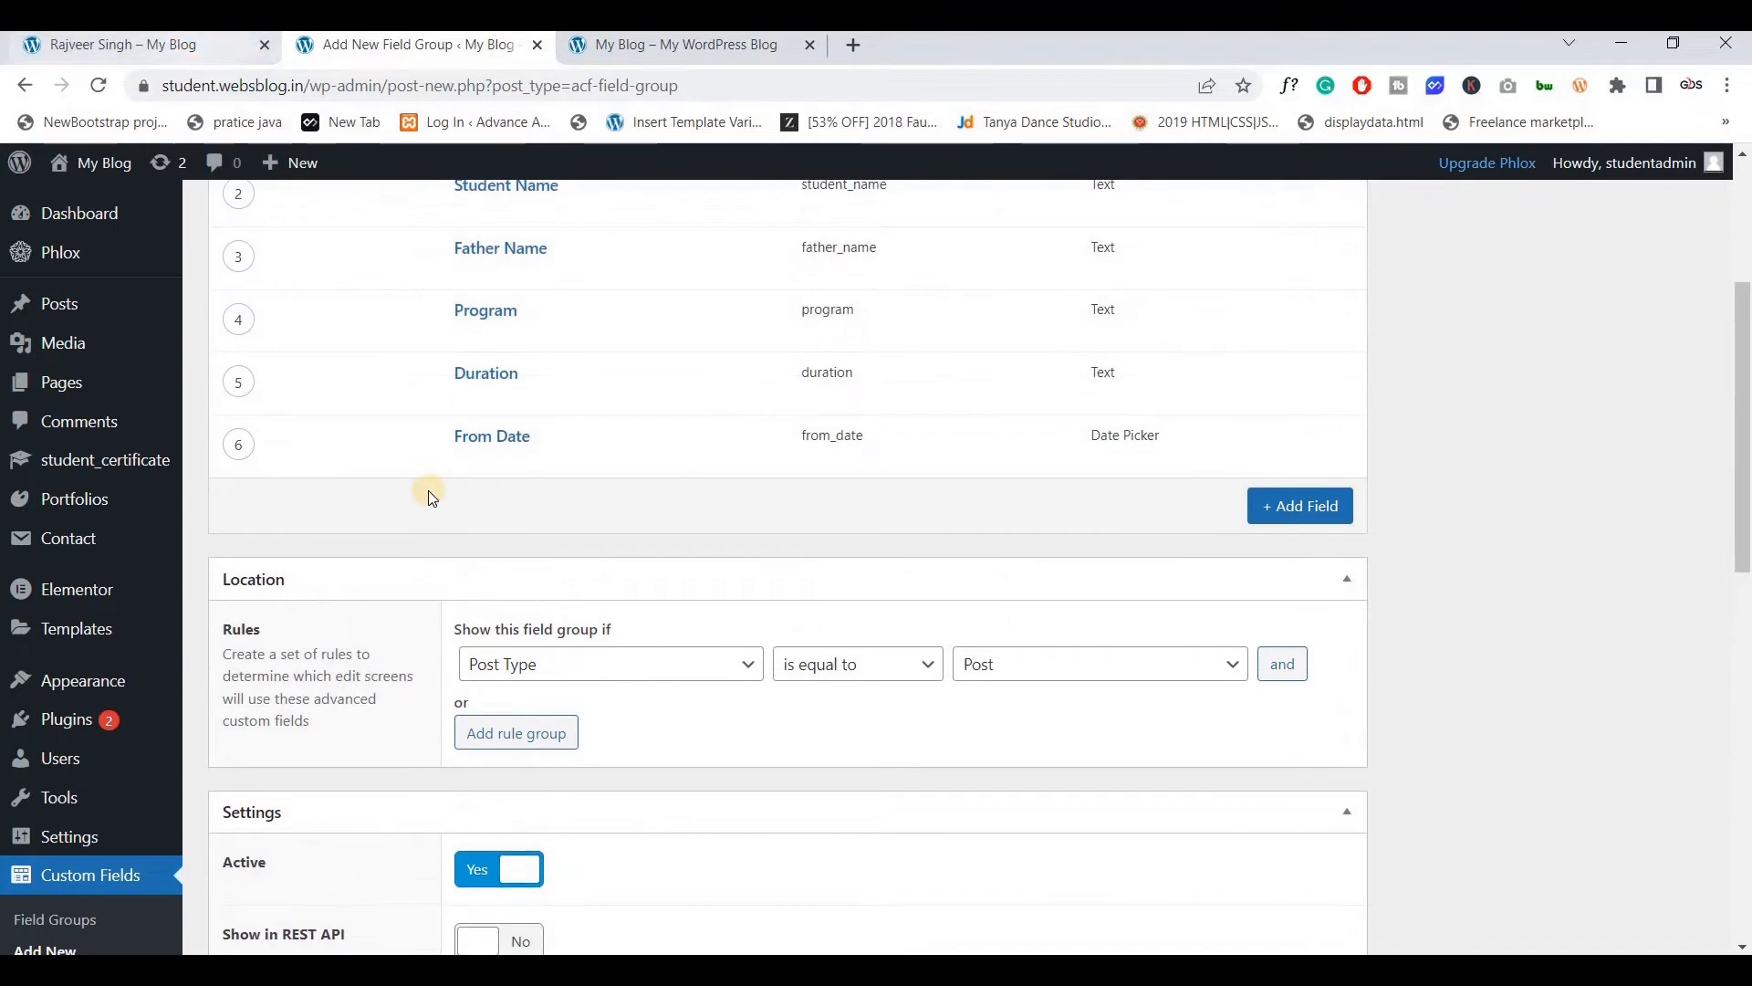
scroll(407, 545, "down", 2)
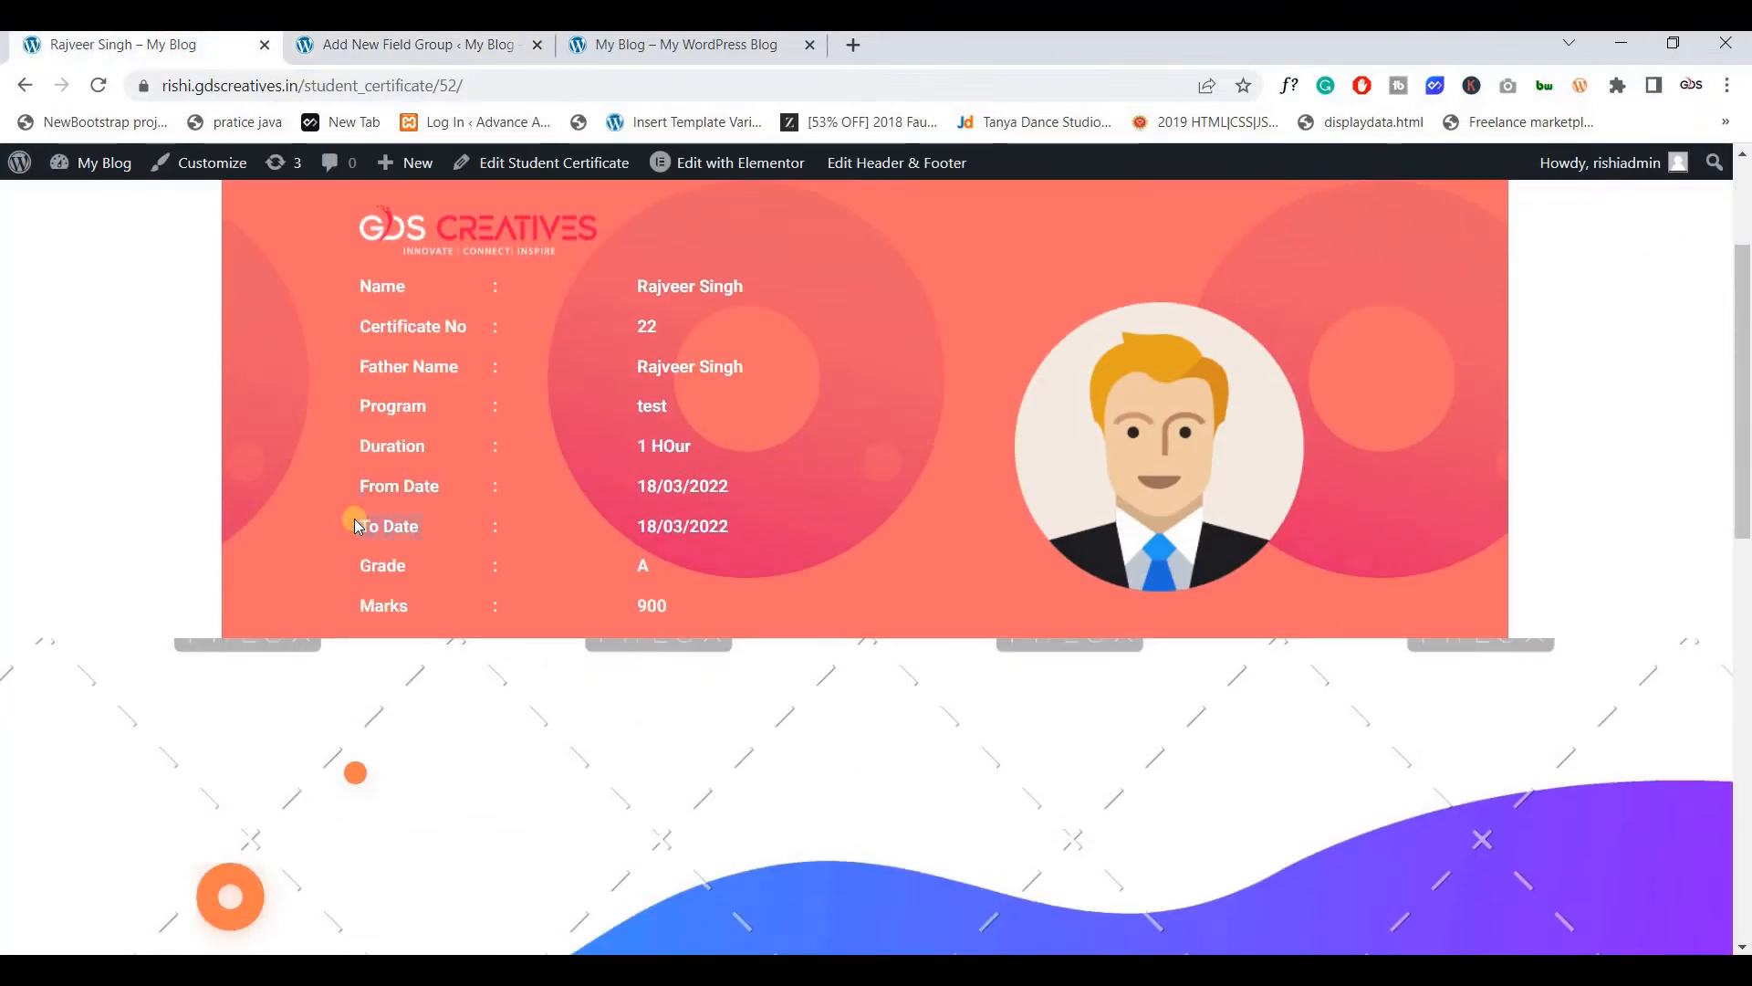
Add a To Date field with type Date Picker
left_click(393, 47)
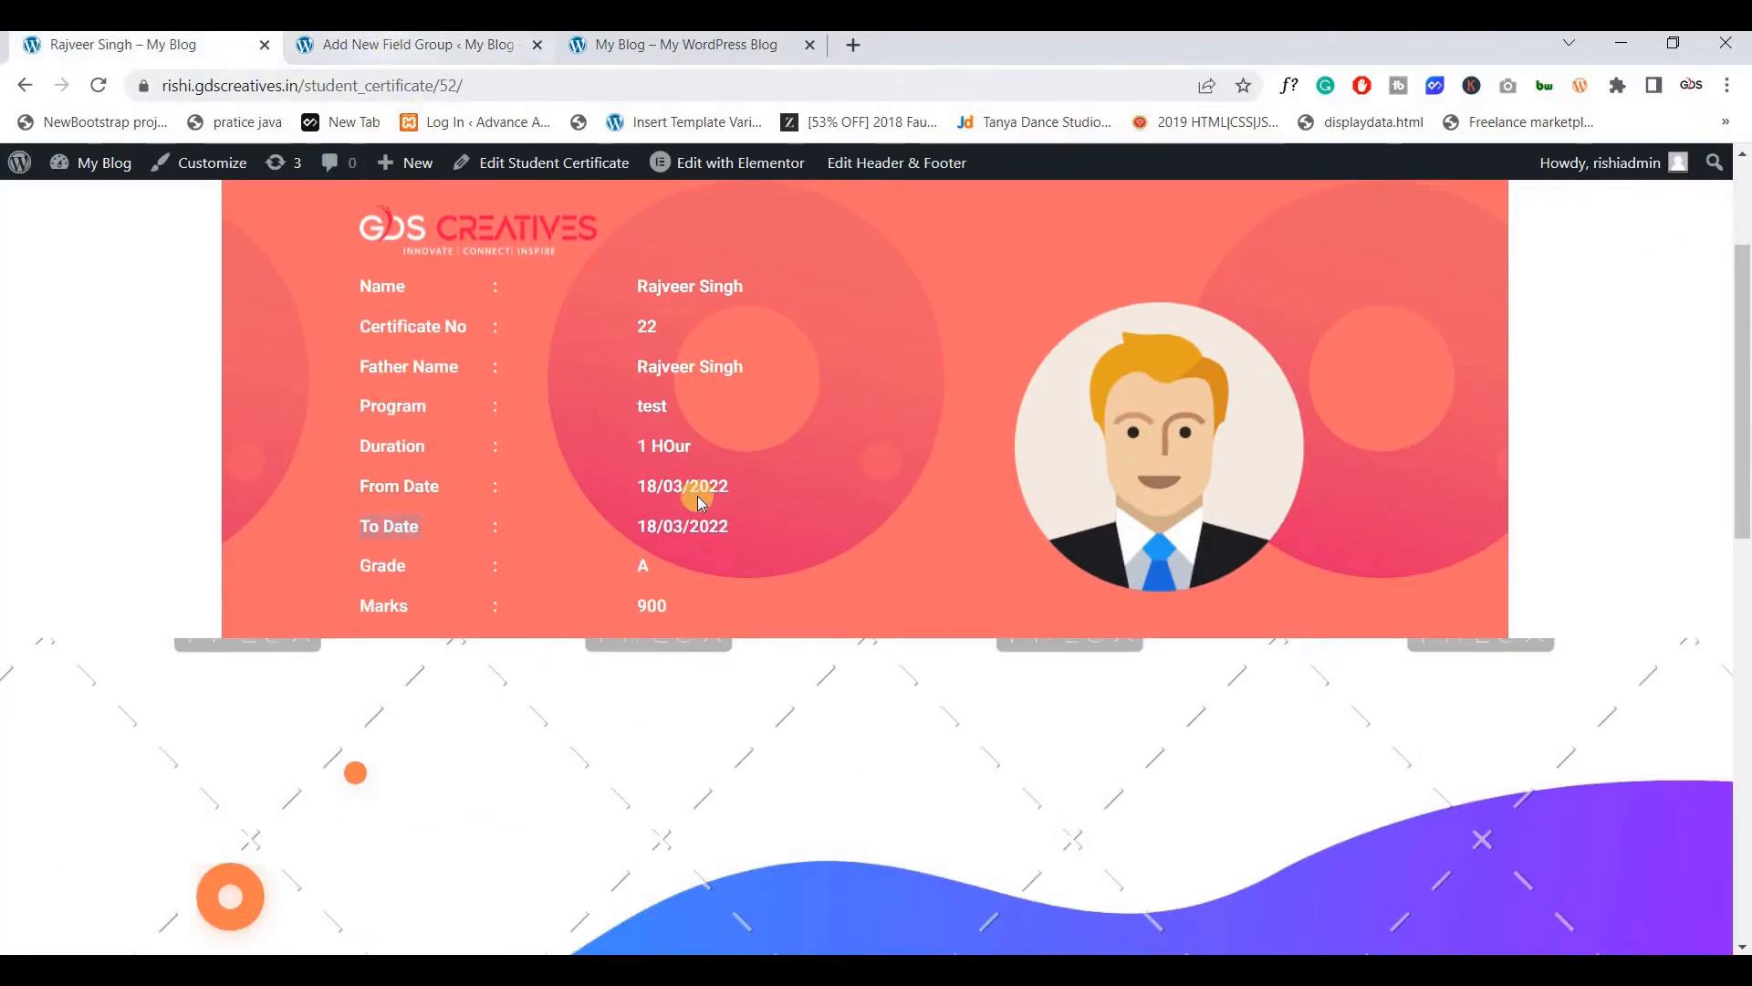
left_click(1316, 509)
type("To Date")
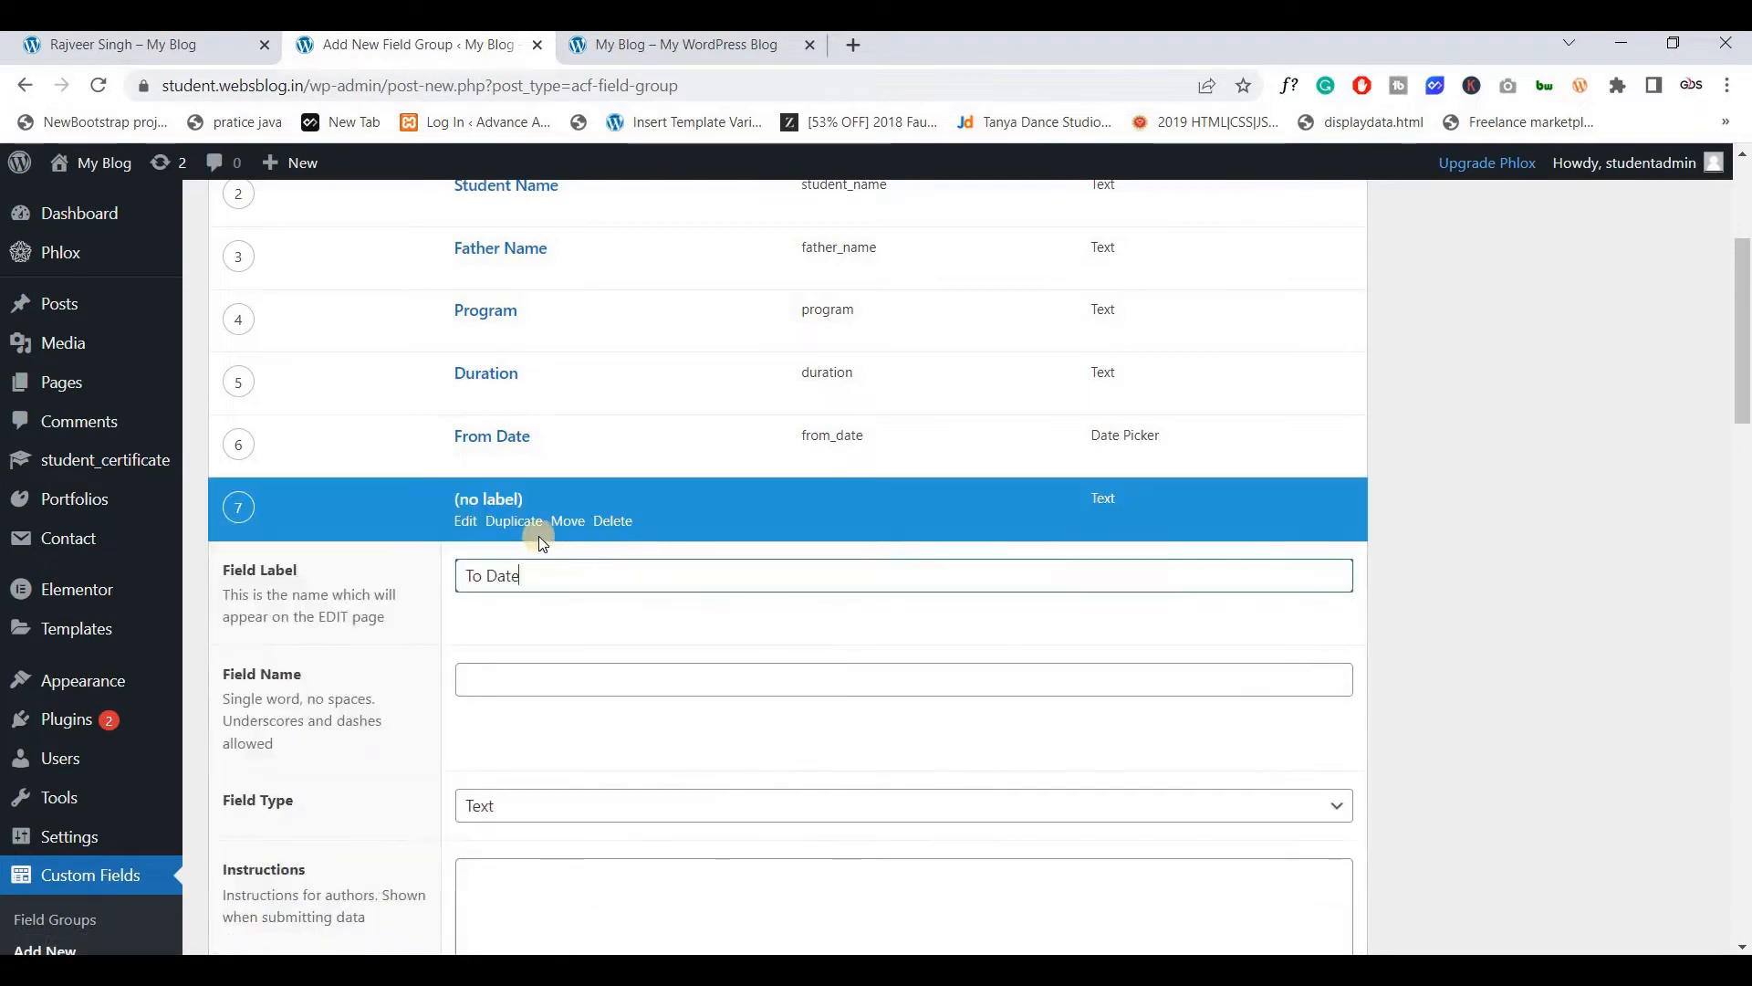
scroll(534, 524, "down", 3)
key("Tab")
left_click(536, 584)
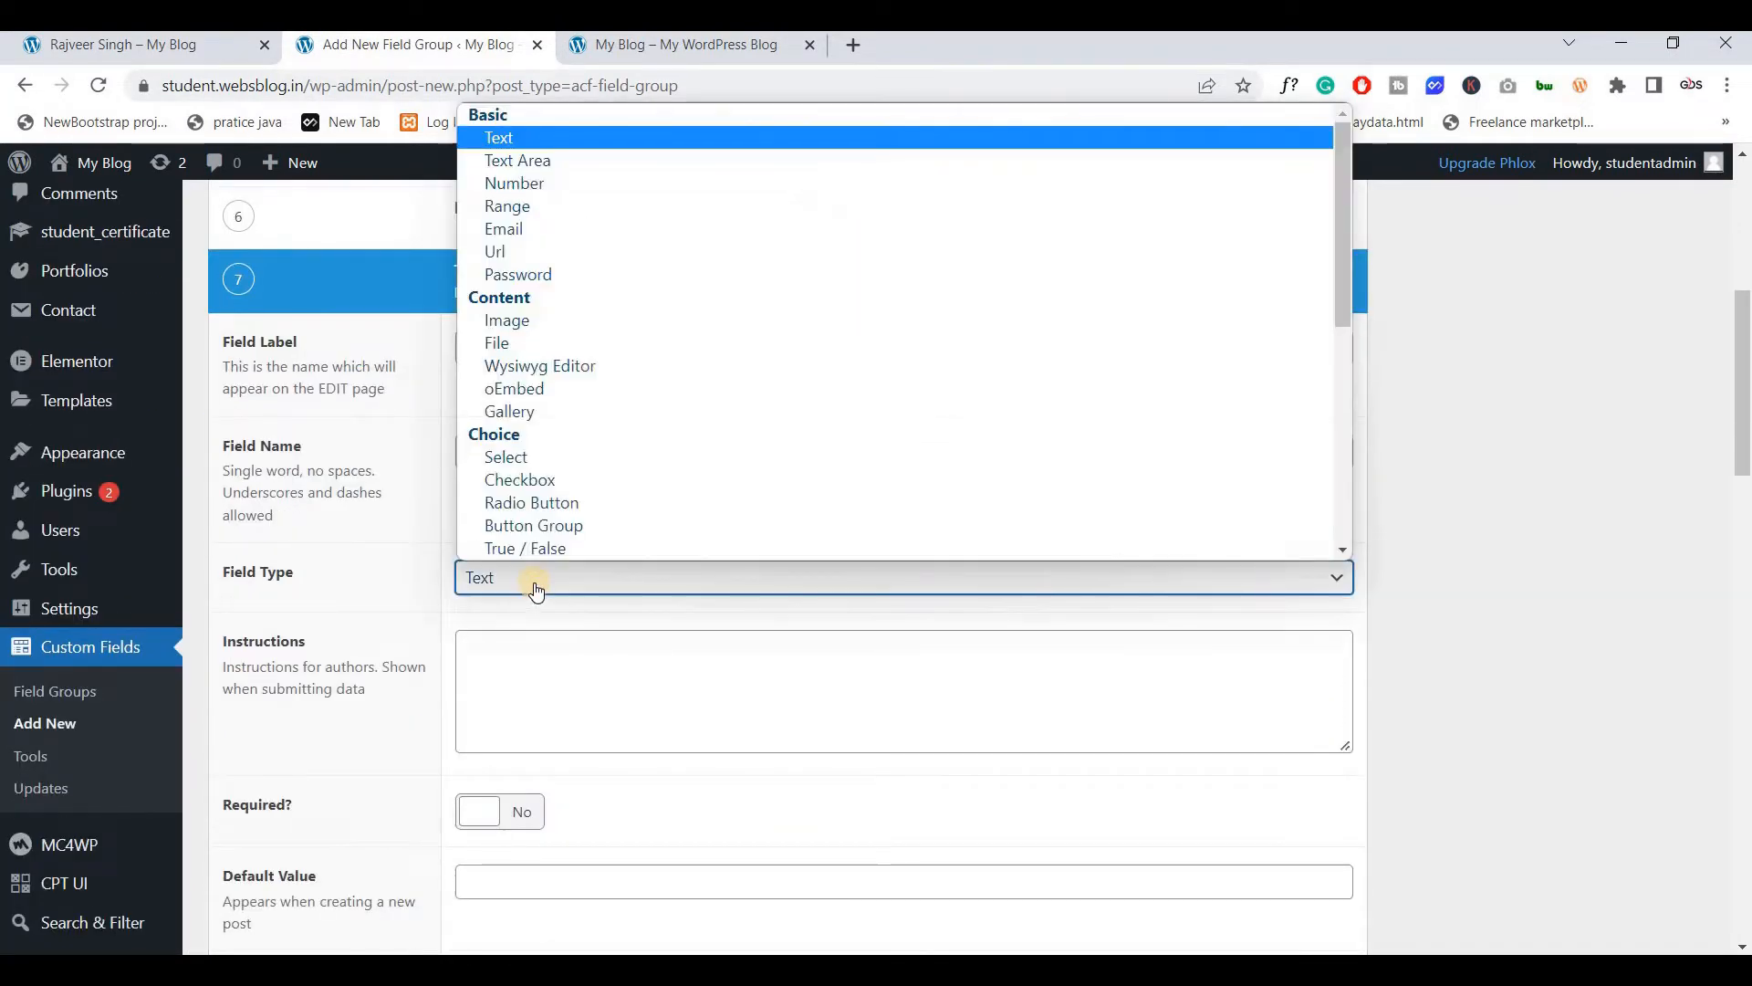
key("d")
scroll(546, 553, "down", 1)
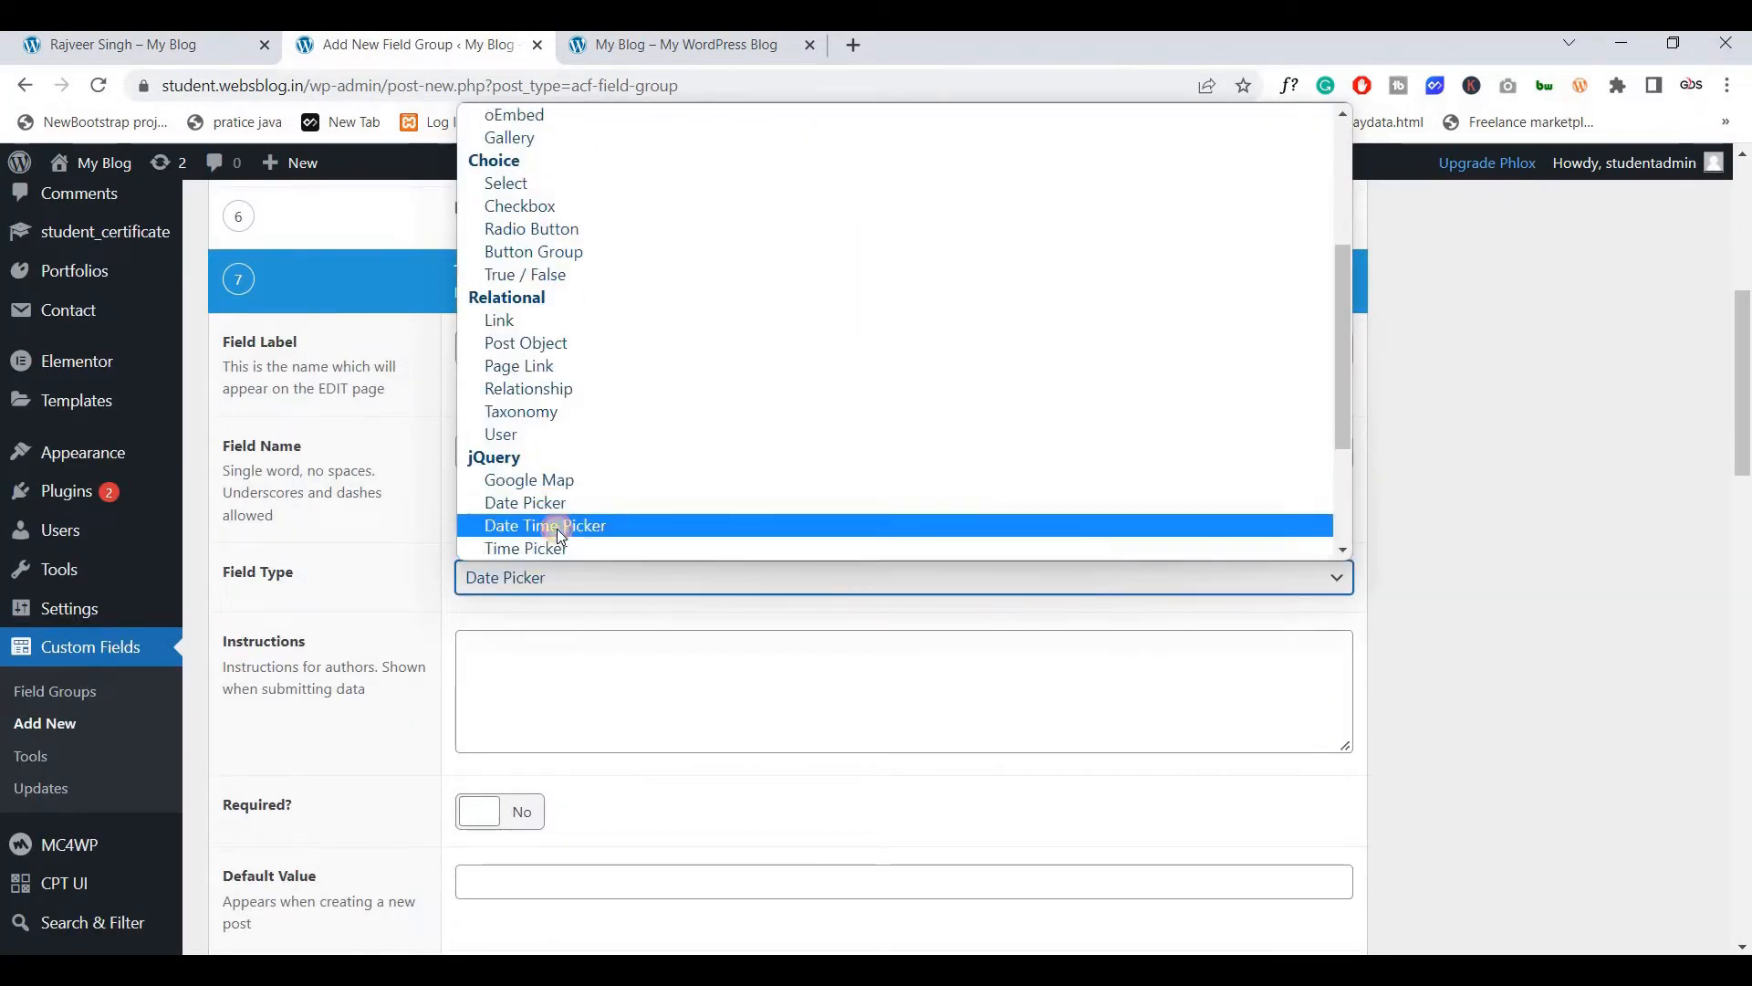
left_click(556, 529)
left_click(532, 575)
scroll(544, 546, "down", 1)
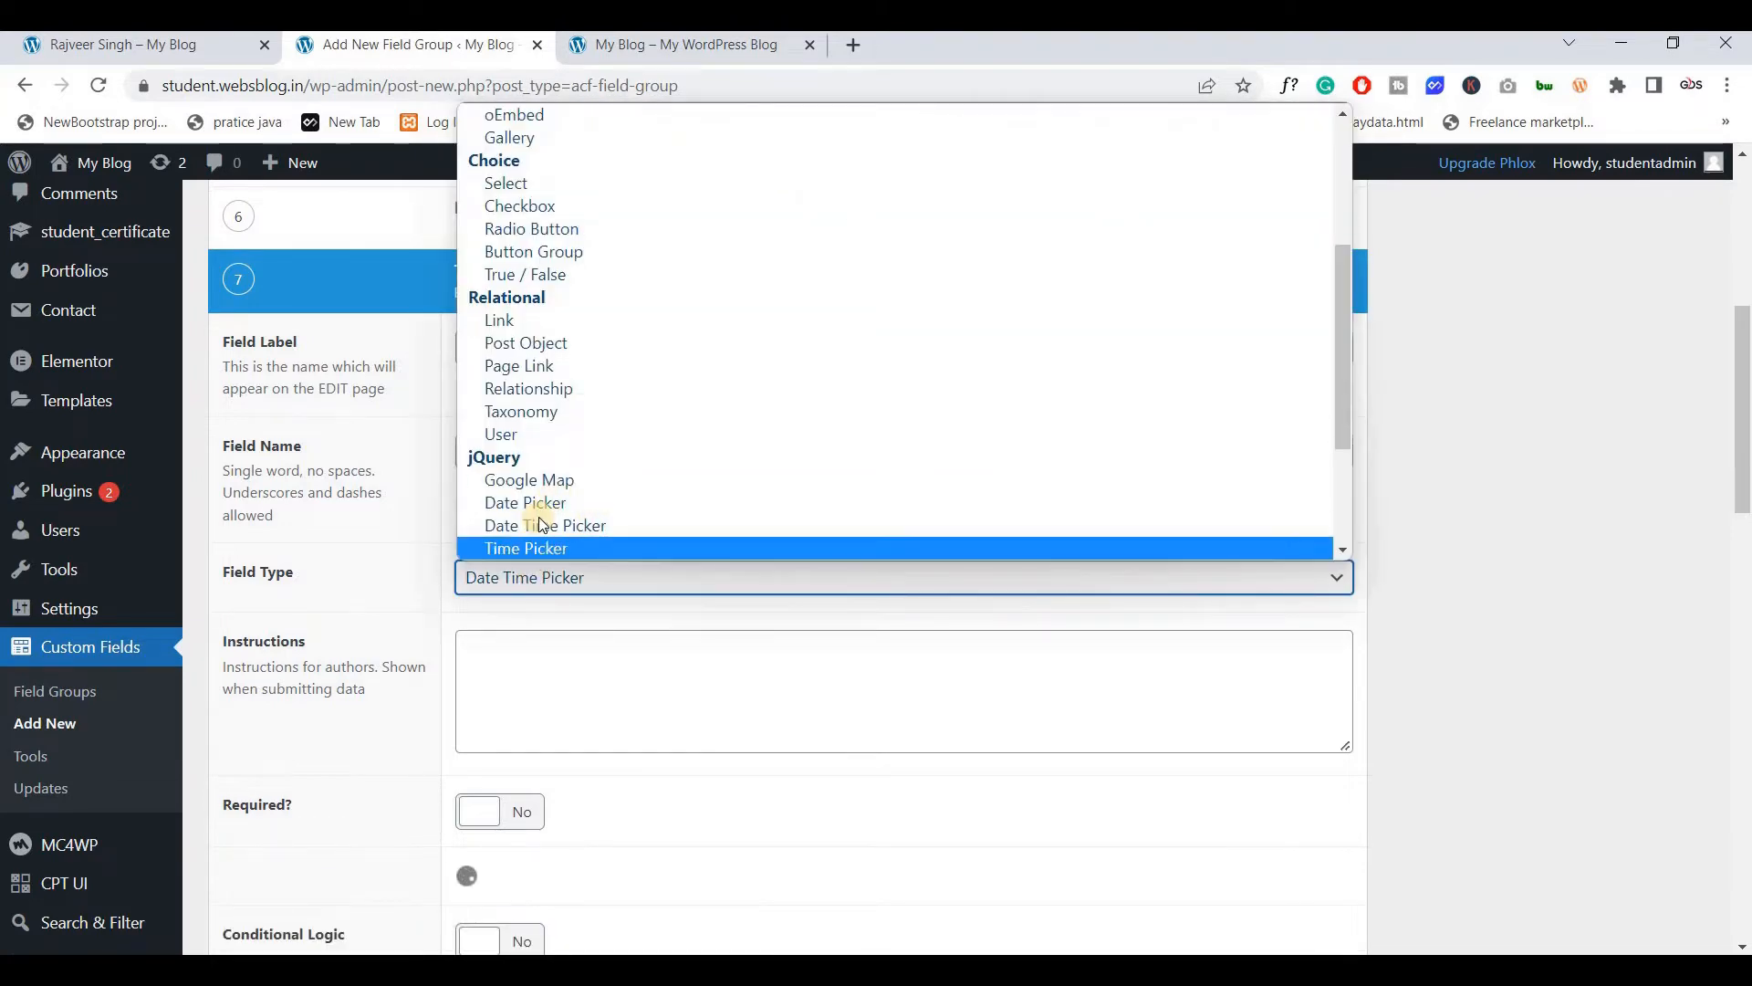
left_click(539, 504)
scroll(542, 584, "down", 3)
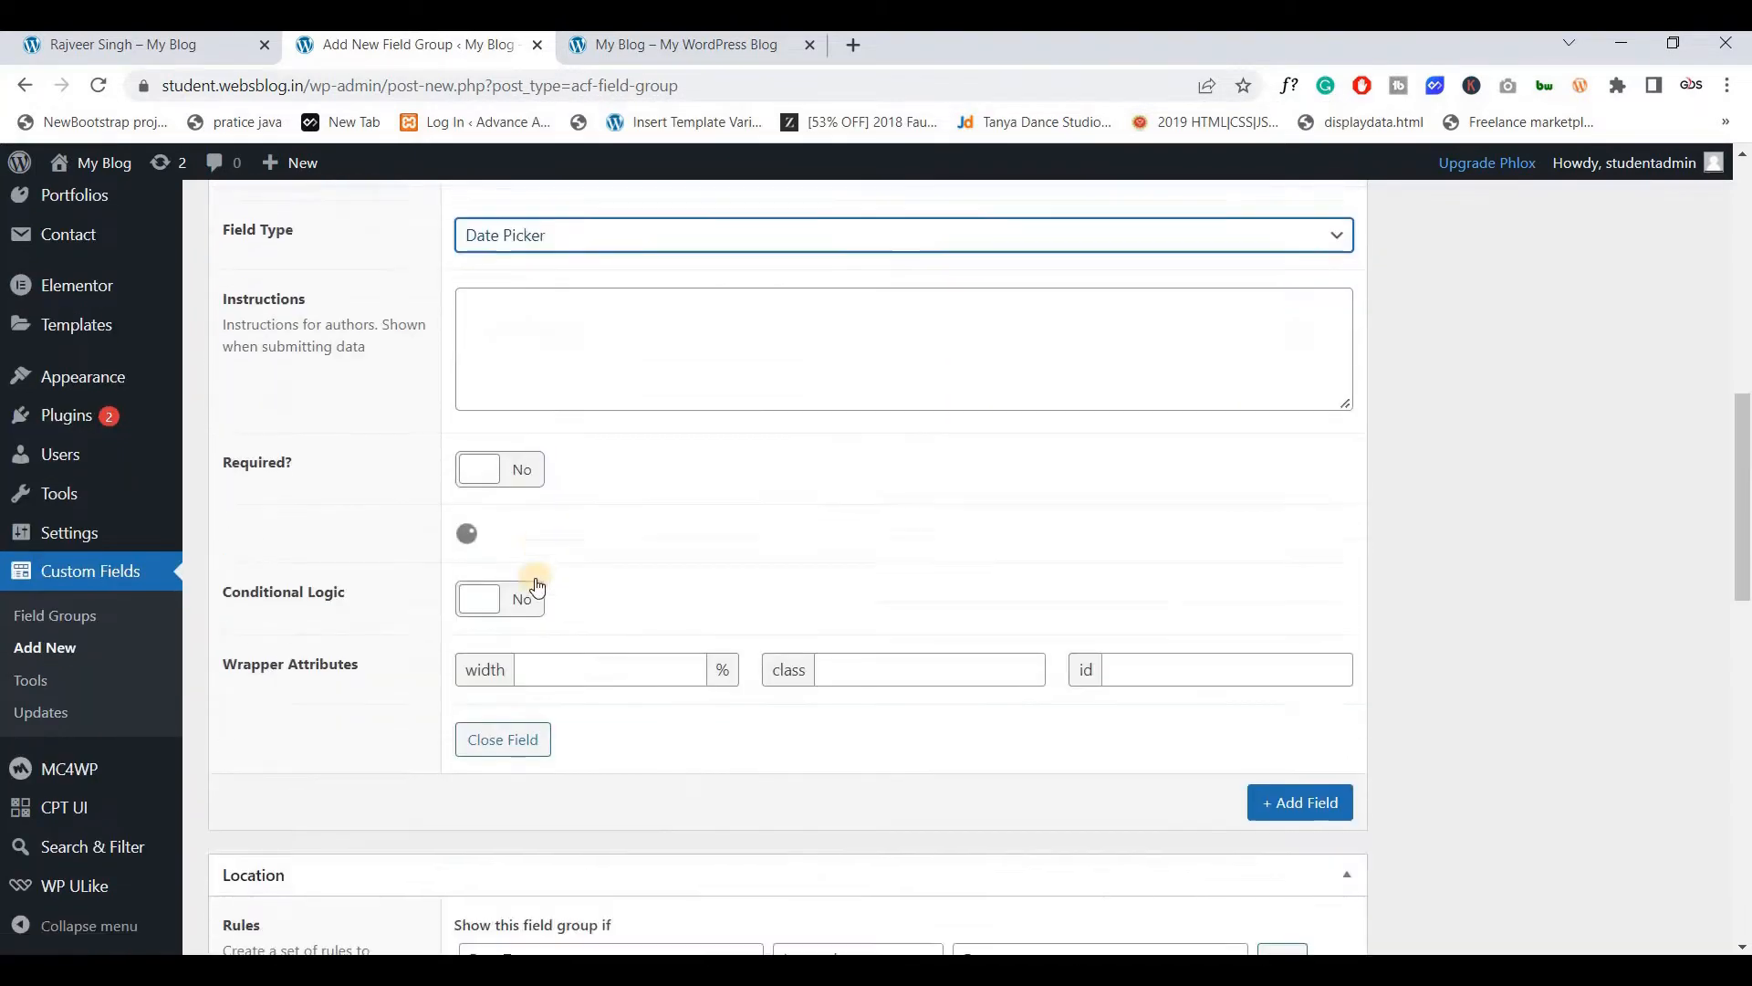
scroll(496, 527, "down", 5)
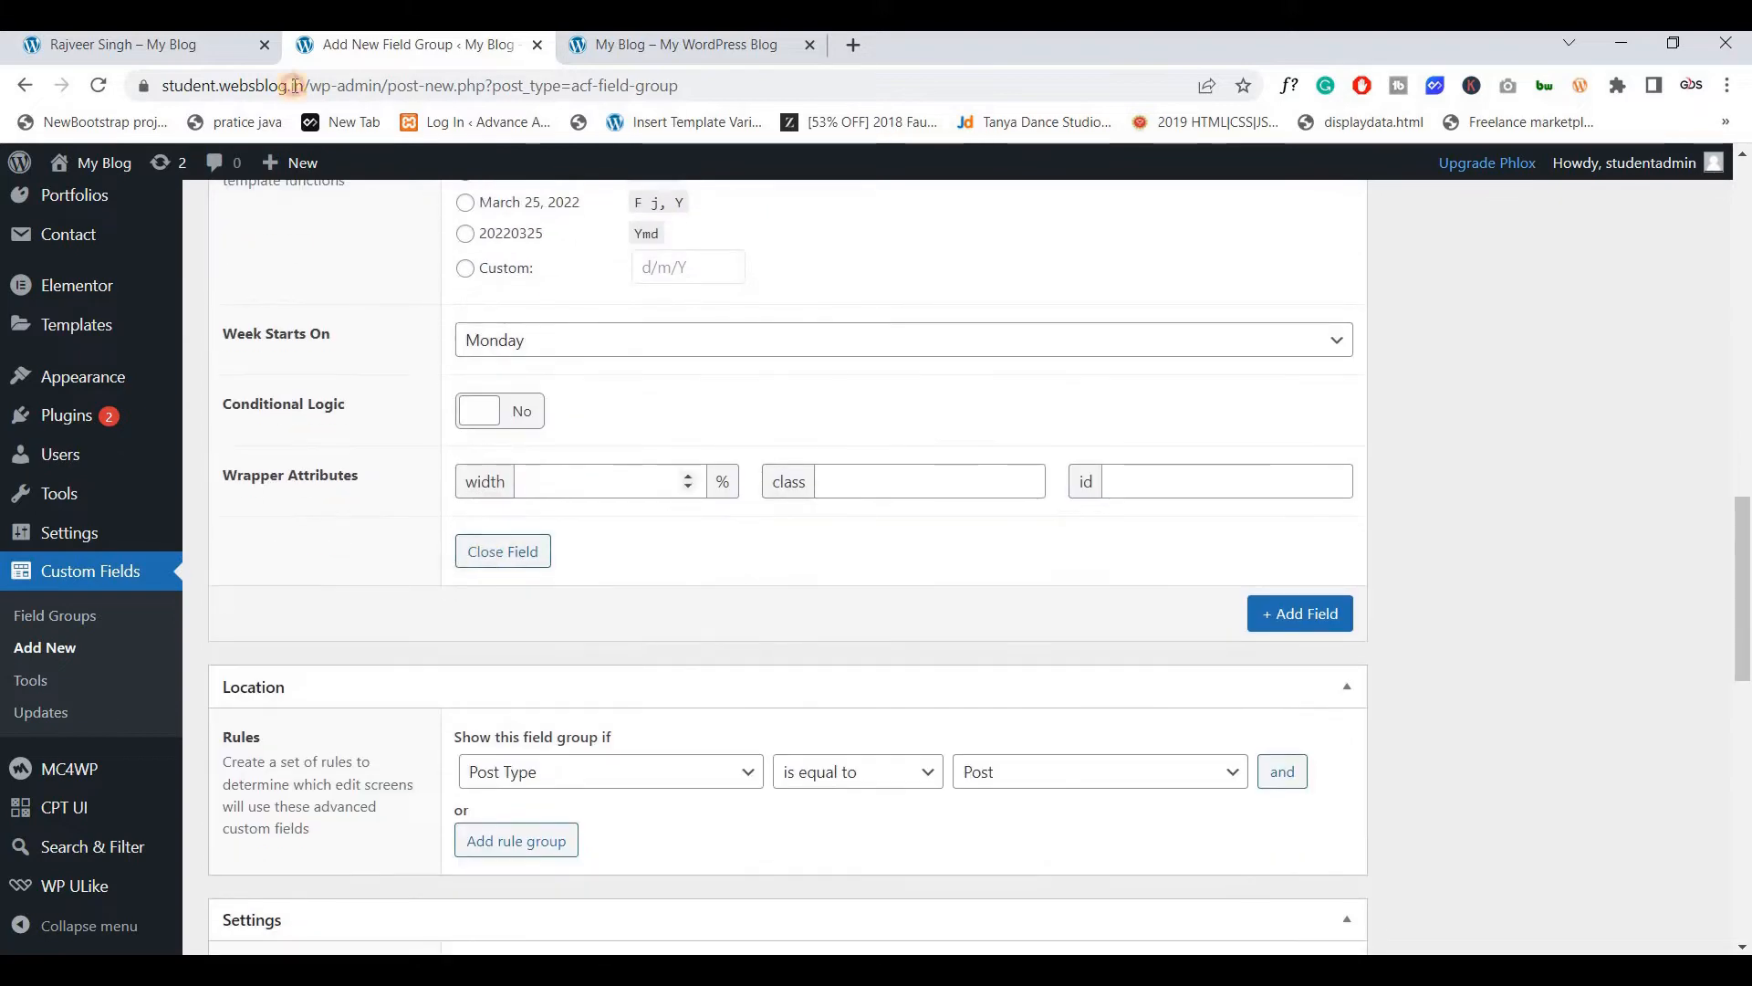
scroll(497, 527, "down", 10)
Add Grade as a Text field and Marks as a Number field
left_click(188, 42)
scroll(407, 474, "down", 1)
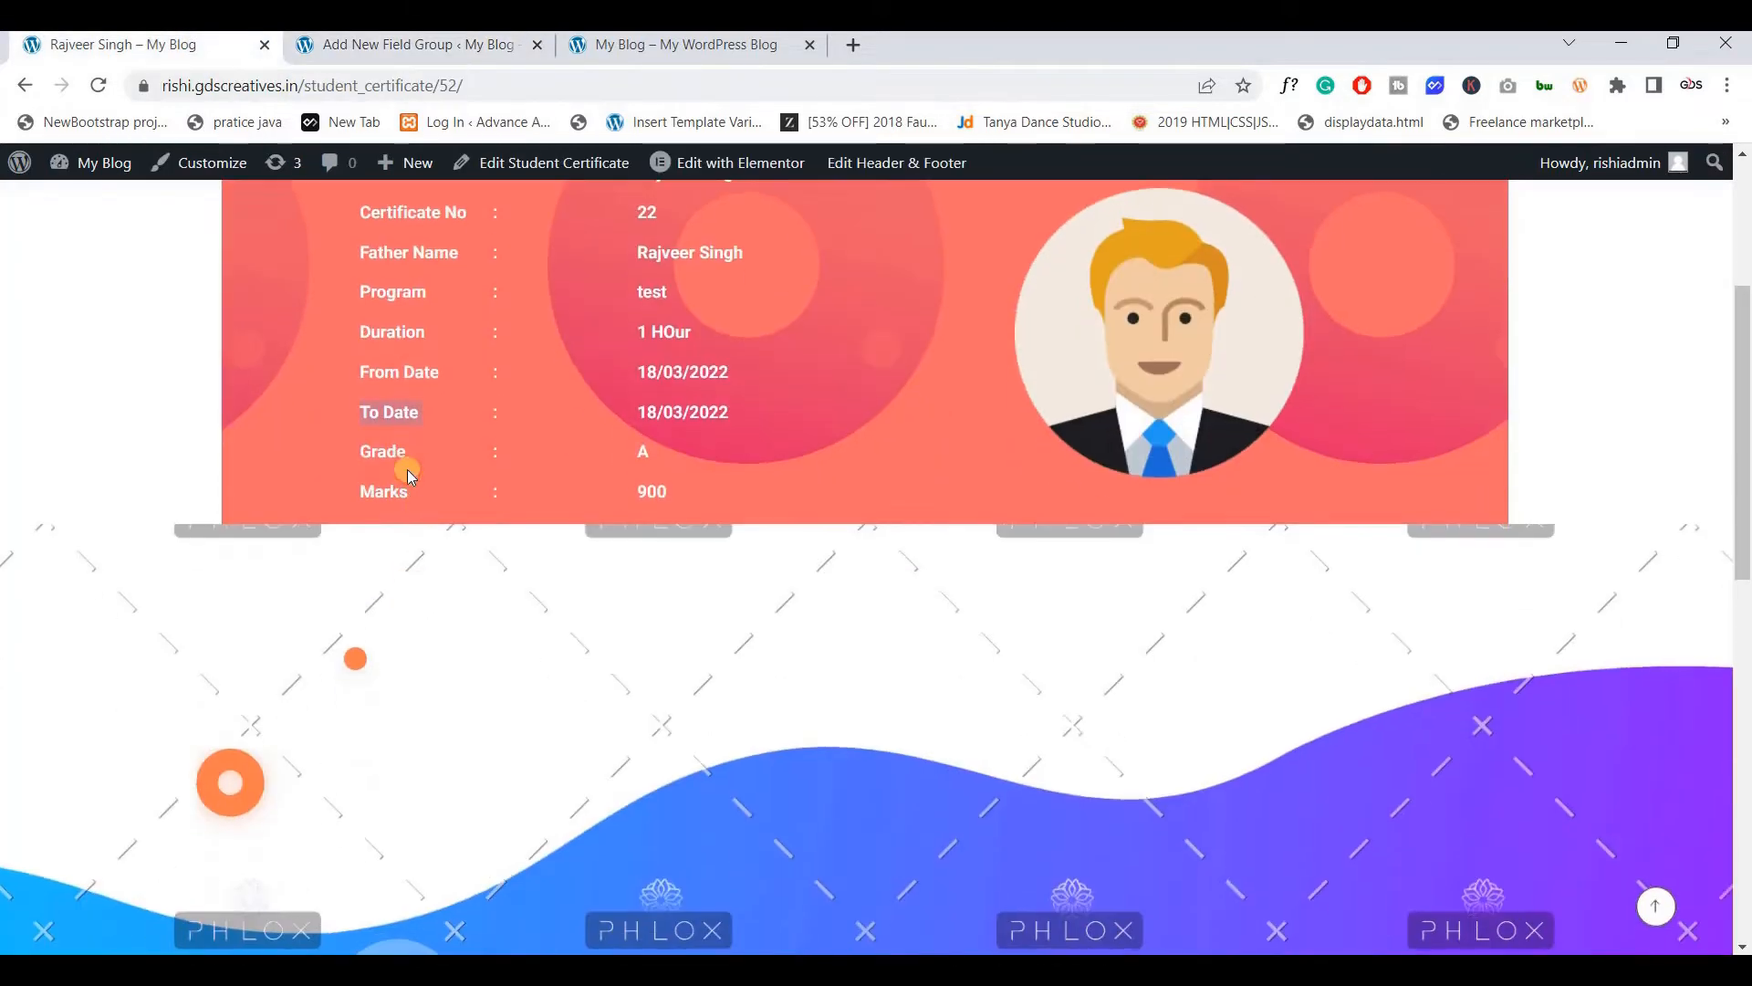
left_click(429, 43)
scroll(1127, 630, "up", 10)
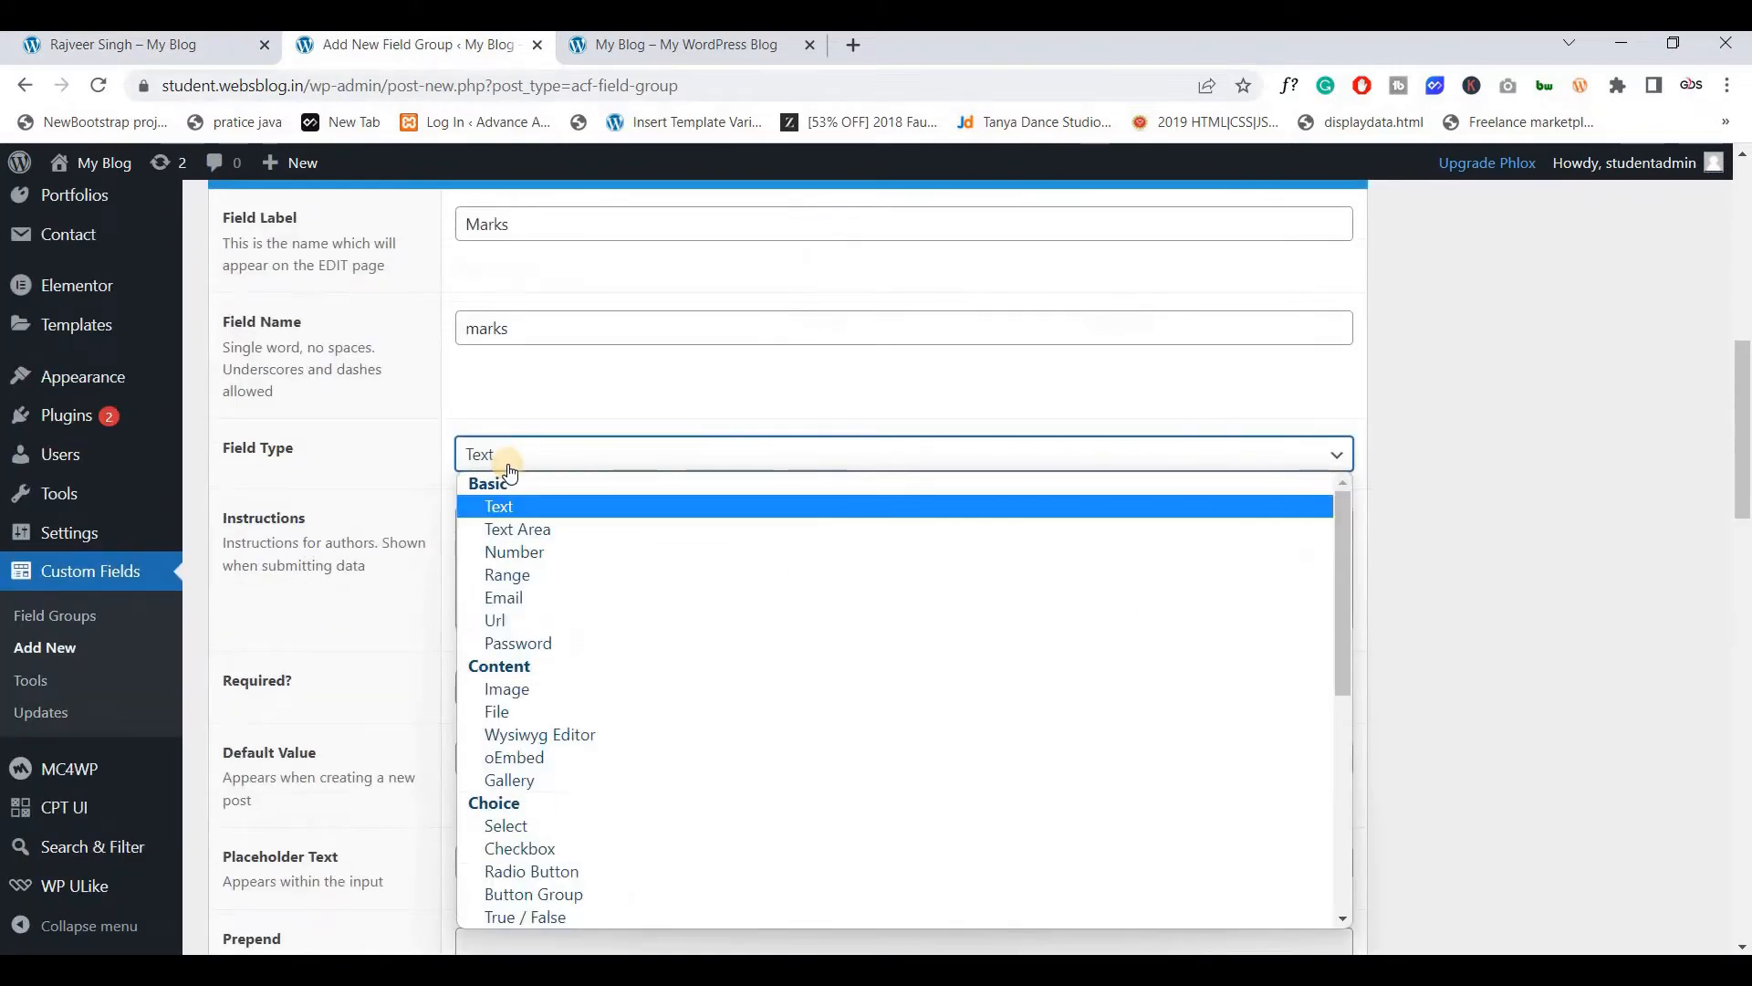
left_click(538, 552)
scroll(500, 471, "up", 3)
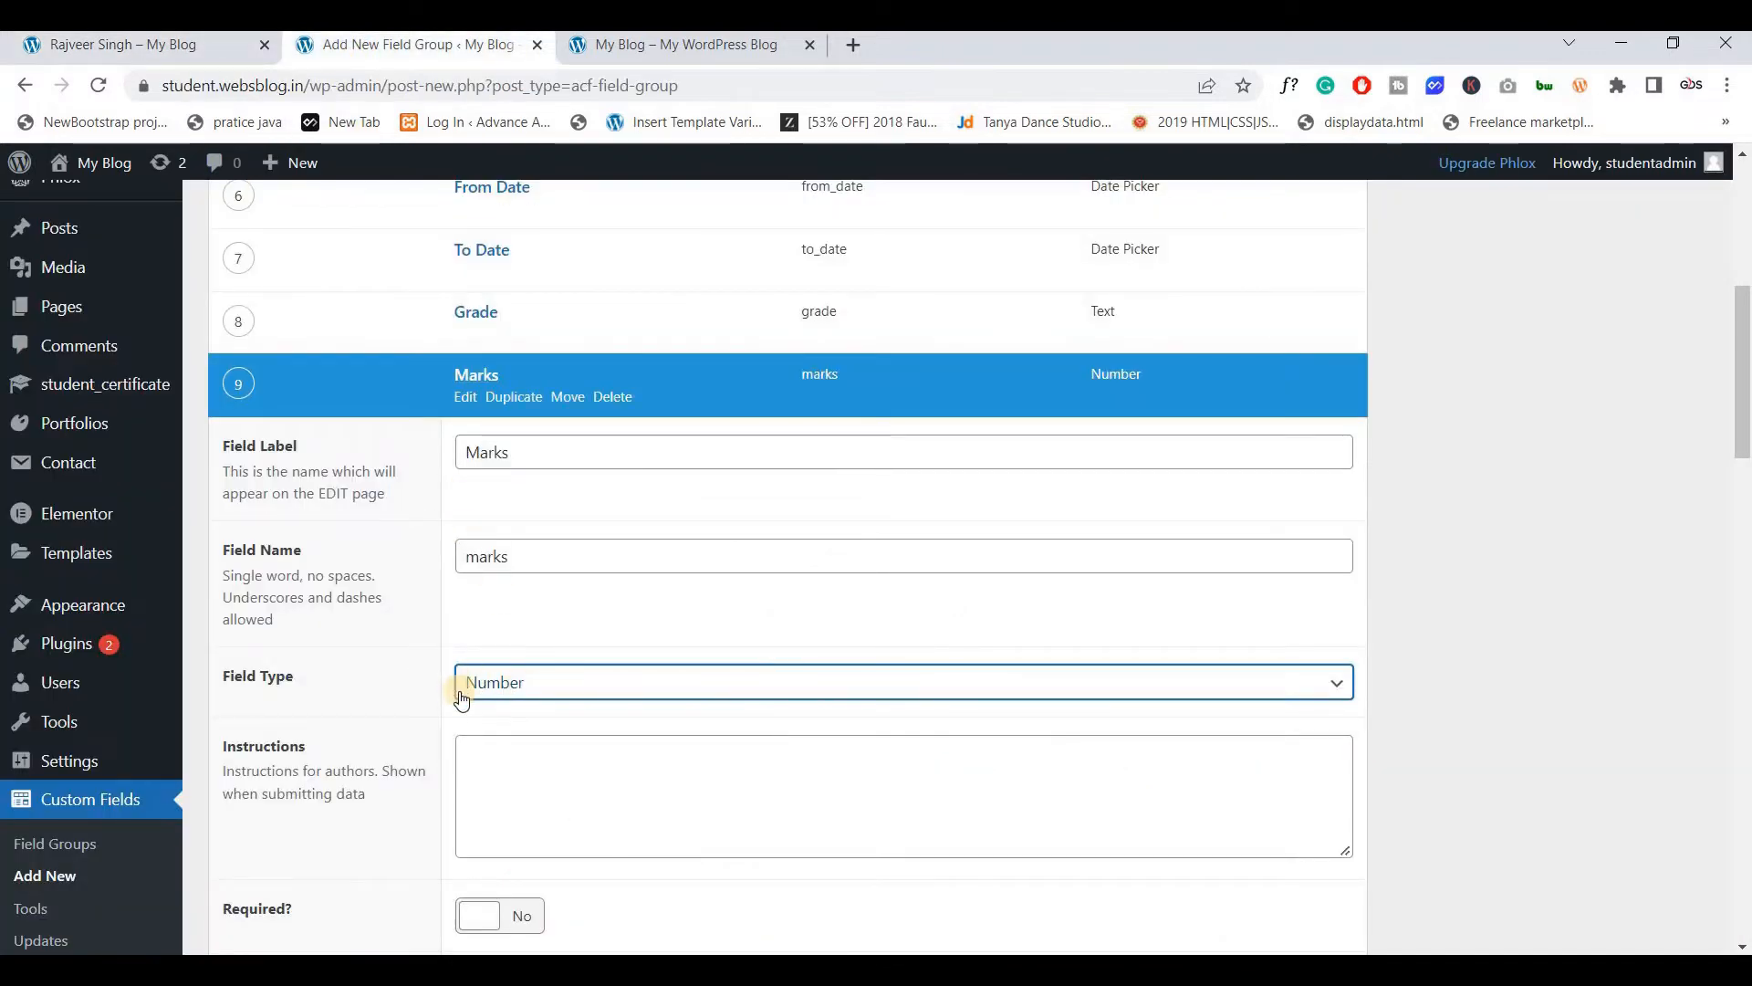
scroll(497, 659, "down", 14)
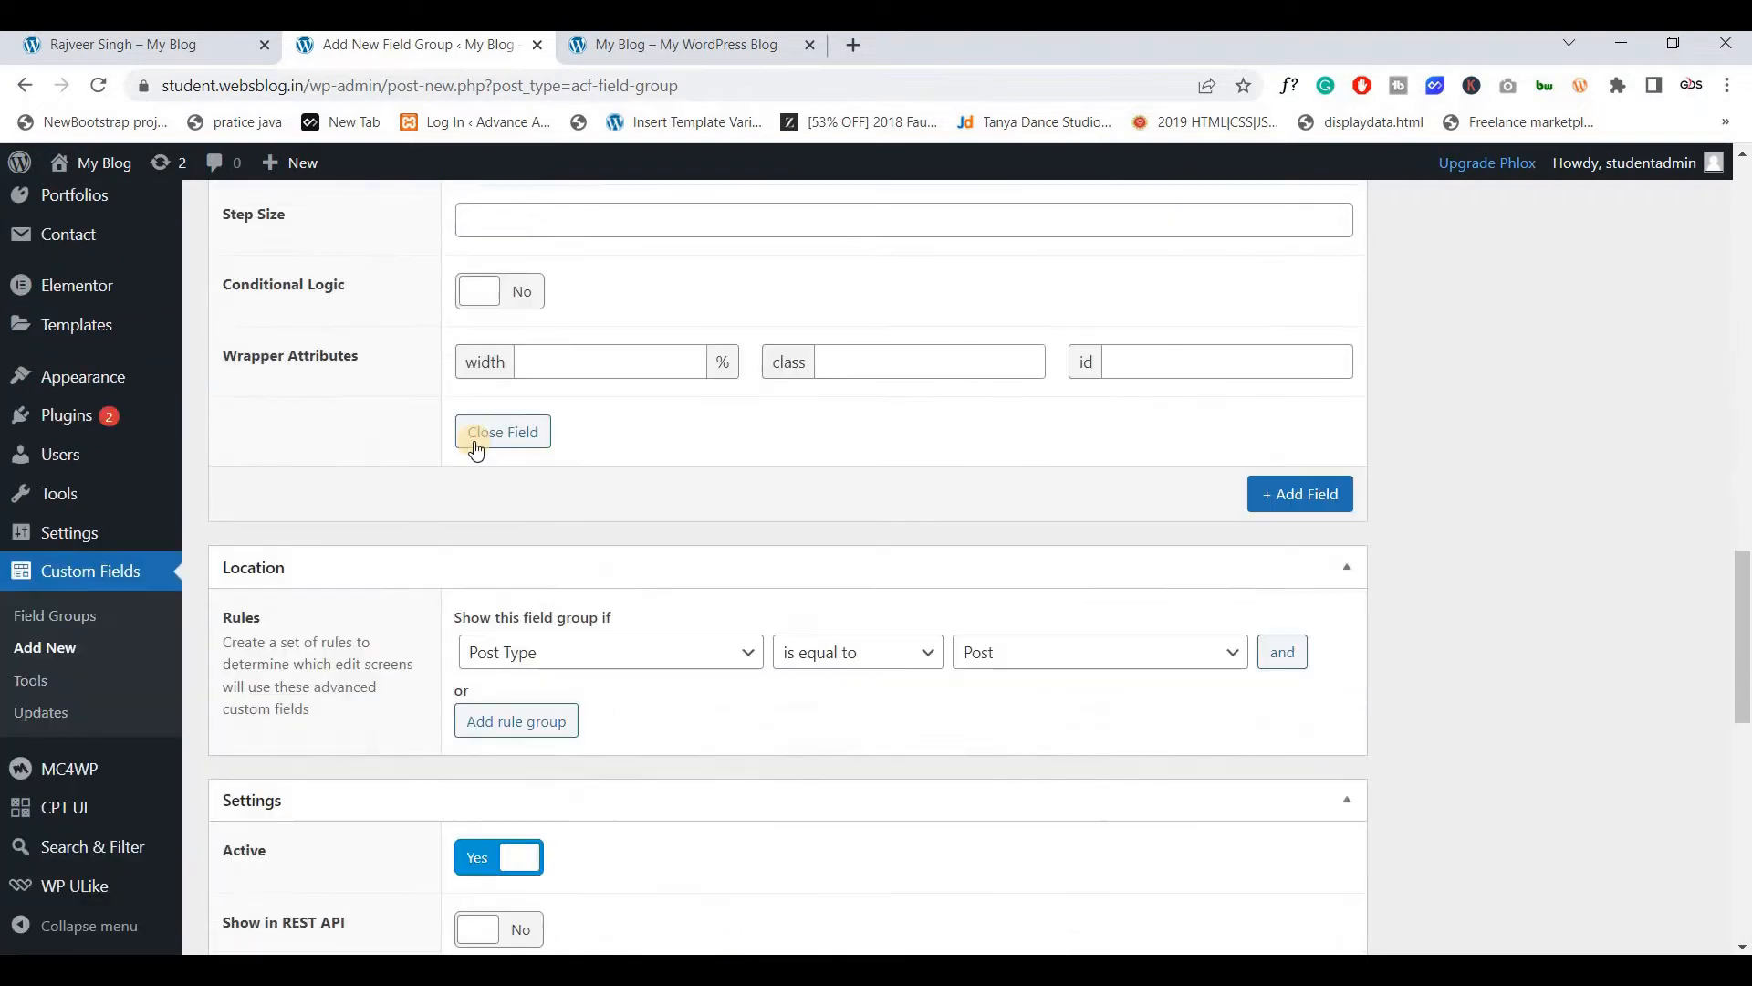
left_click(475, 441)
scroll(823, 513, "up", 7)
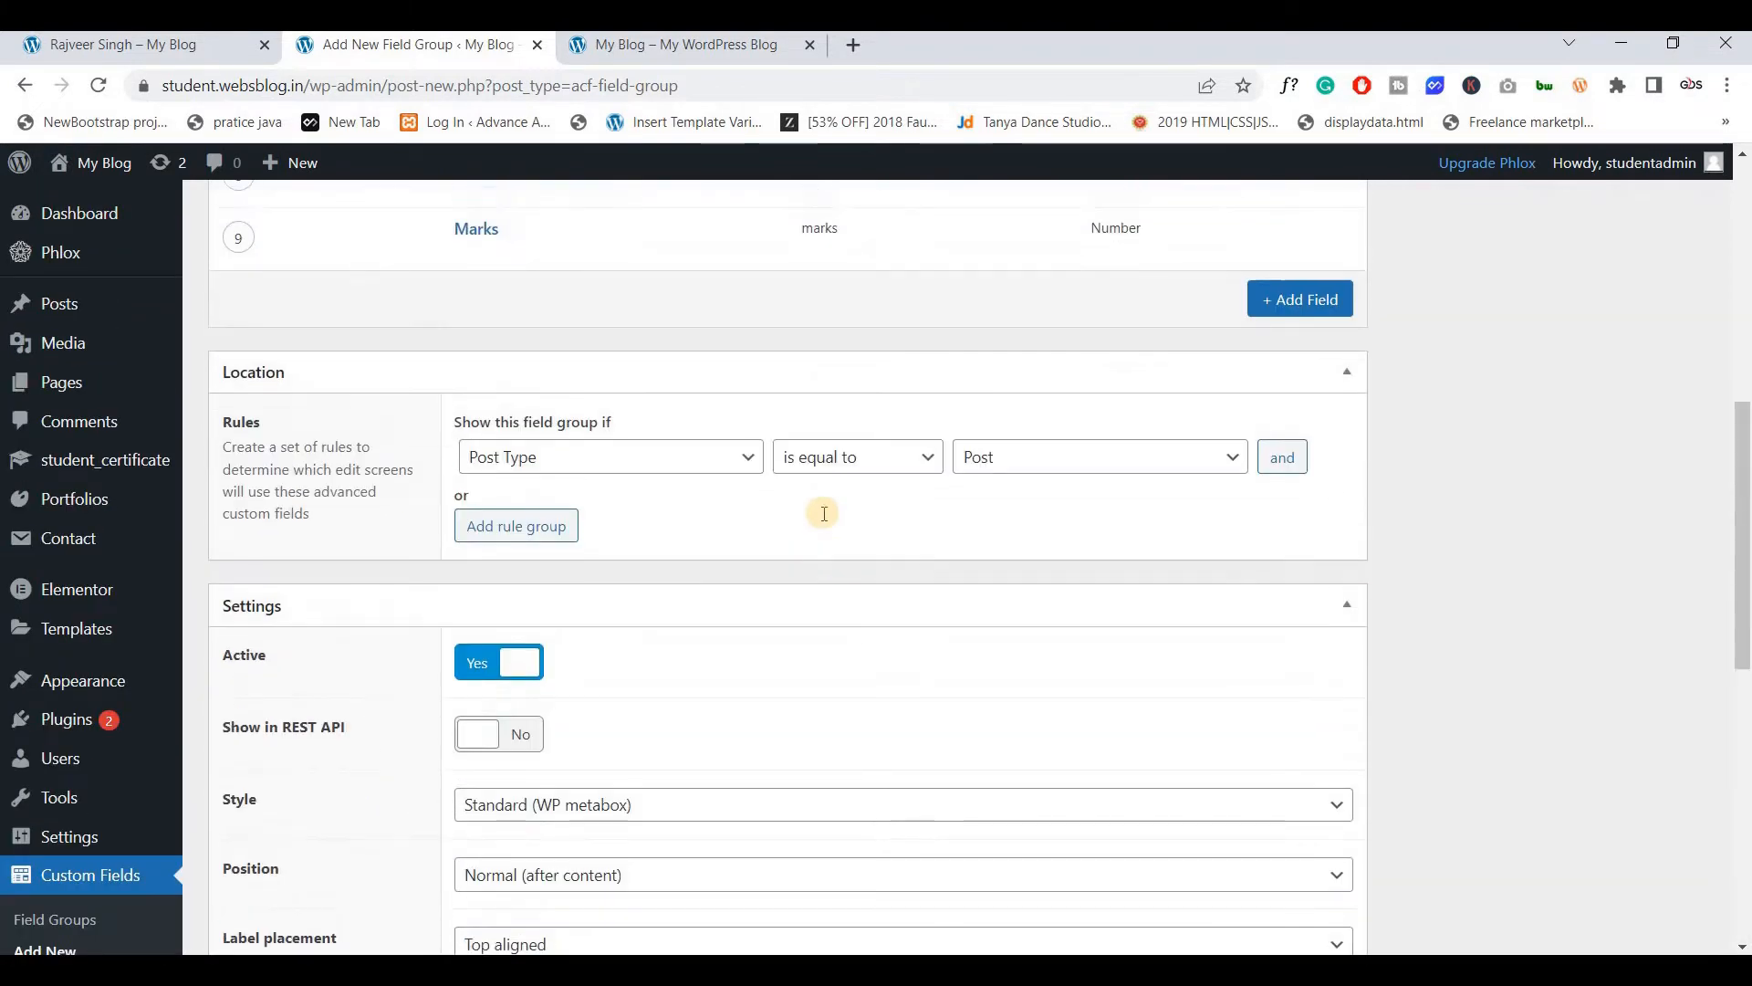
Set the location rule to Post Type is equal to student_certificate
scroll(823, 513, "up", 7)
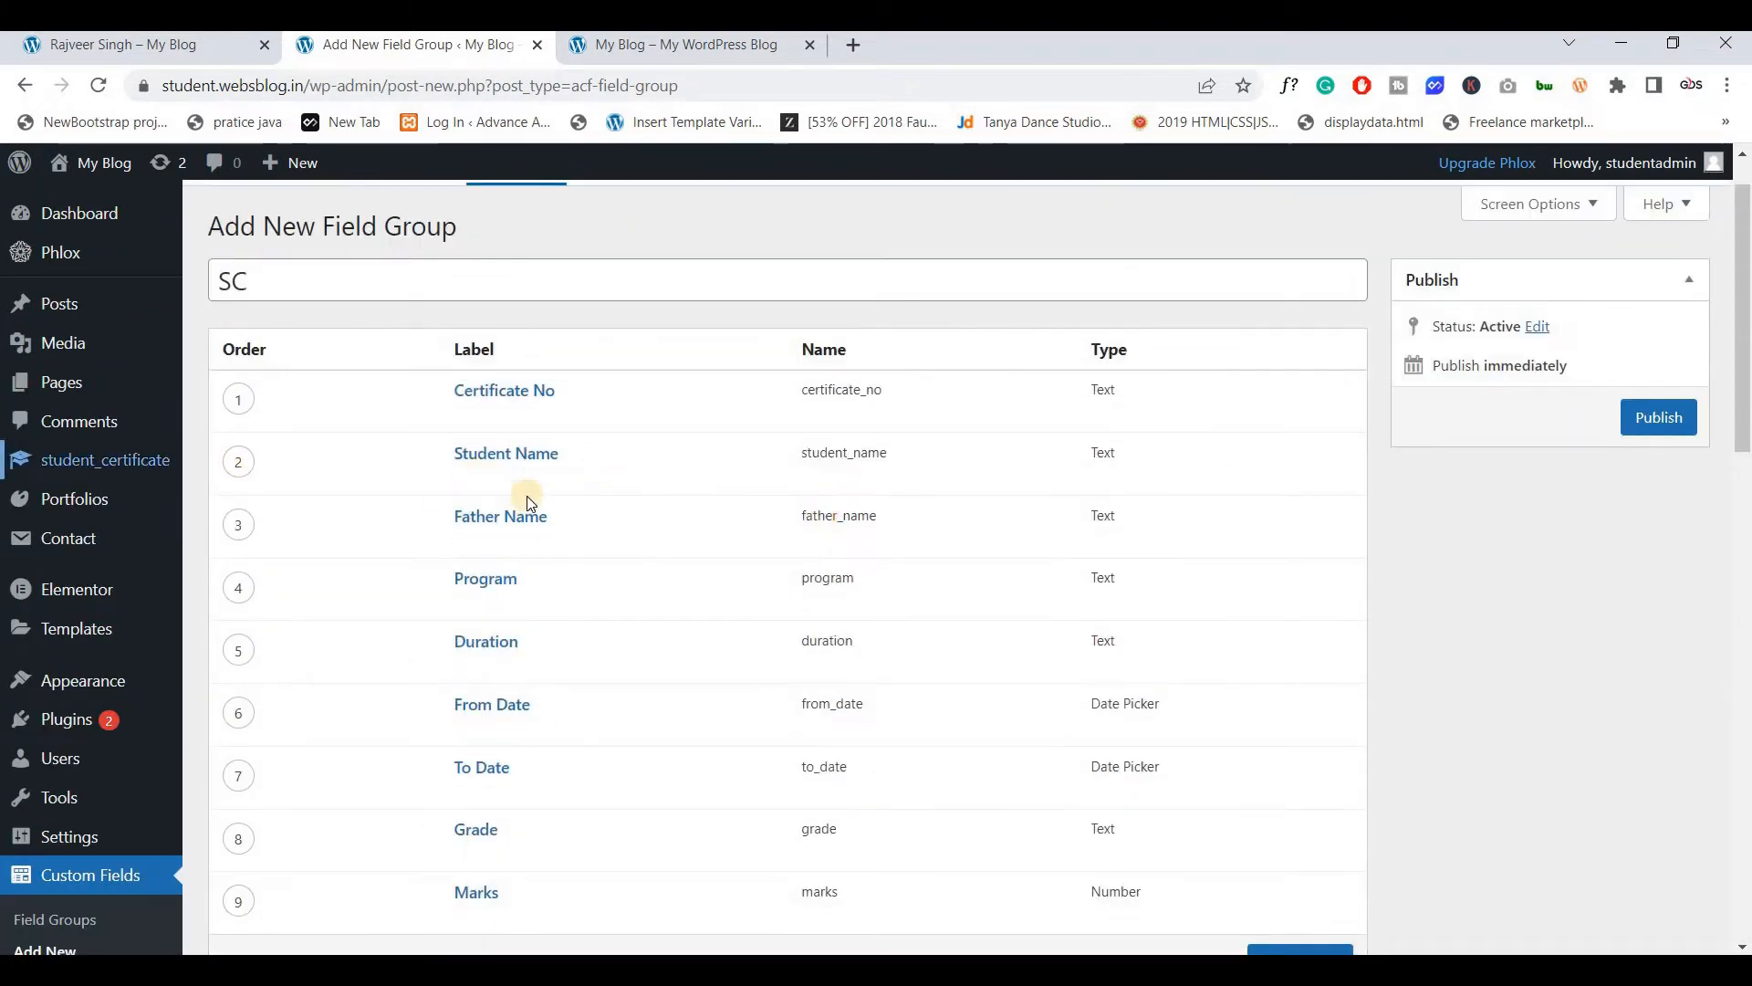
mouse_move(530, 503)
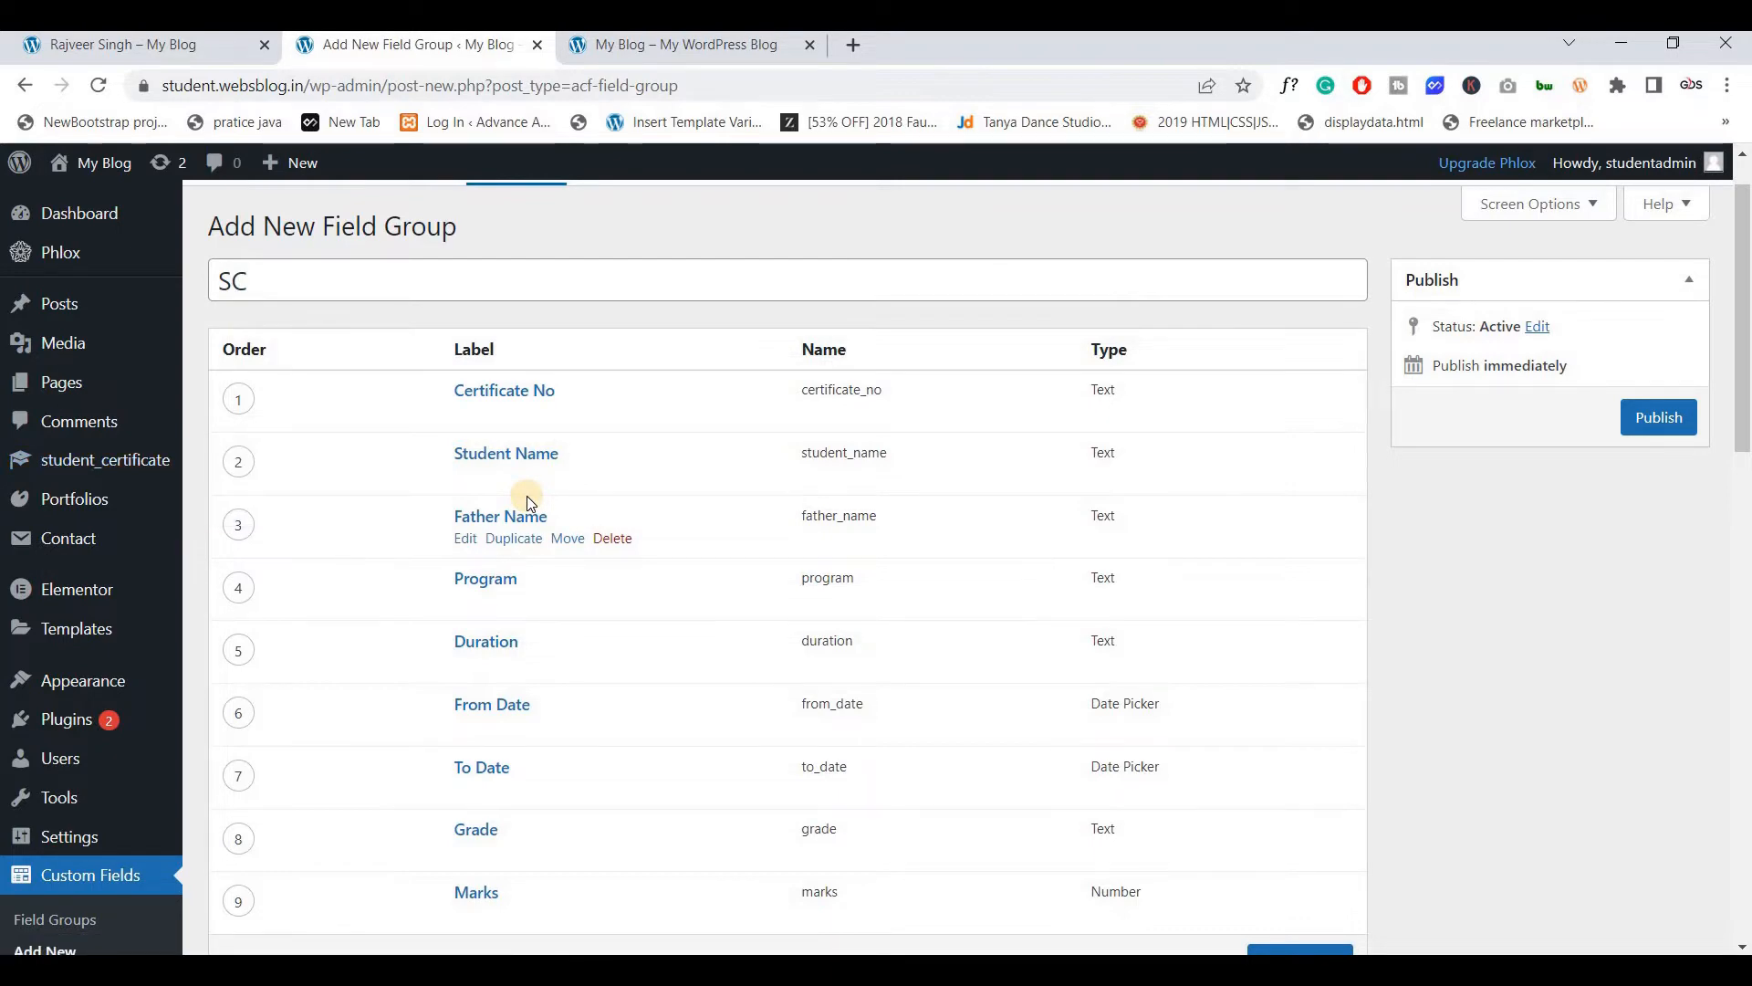
scroll(530, 503, "down", 6)
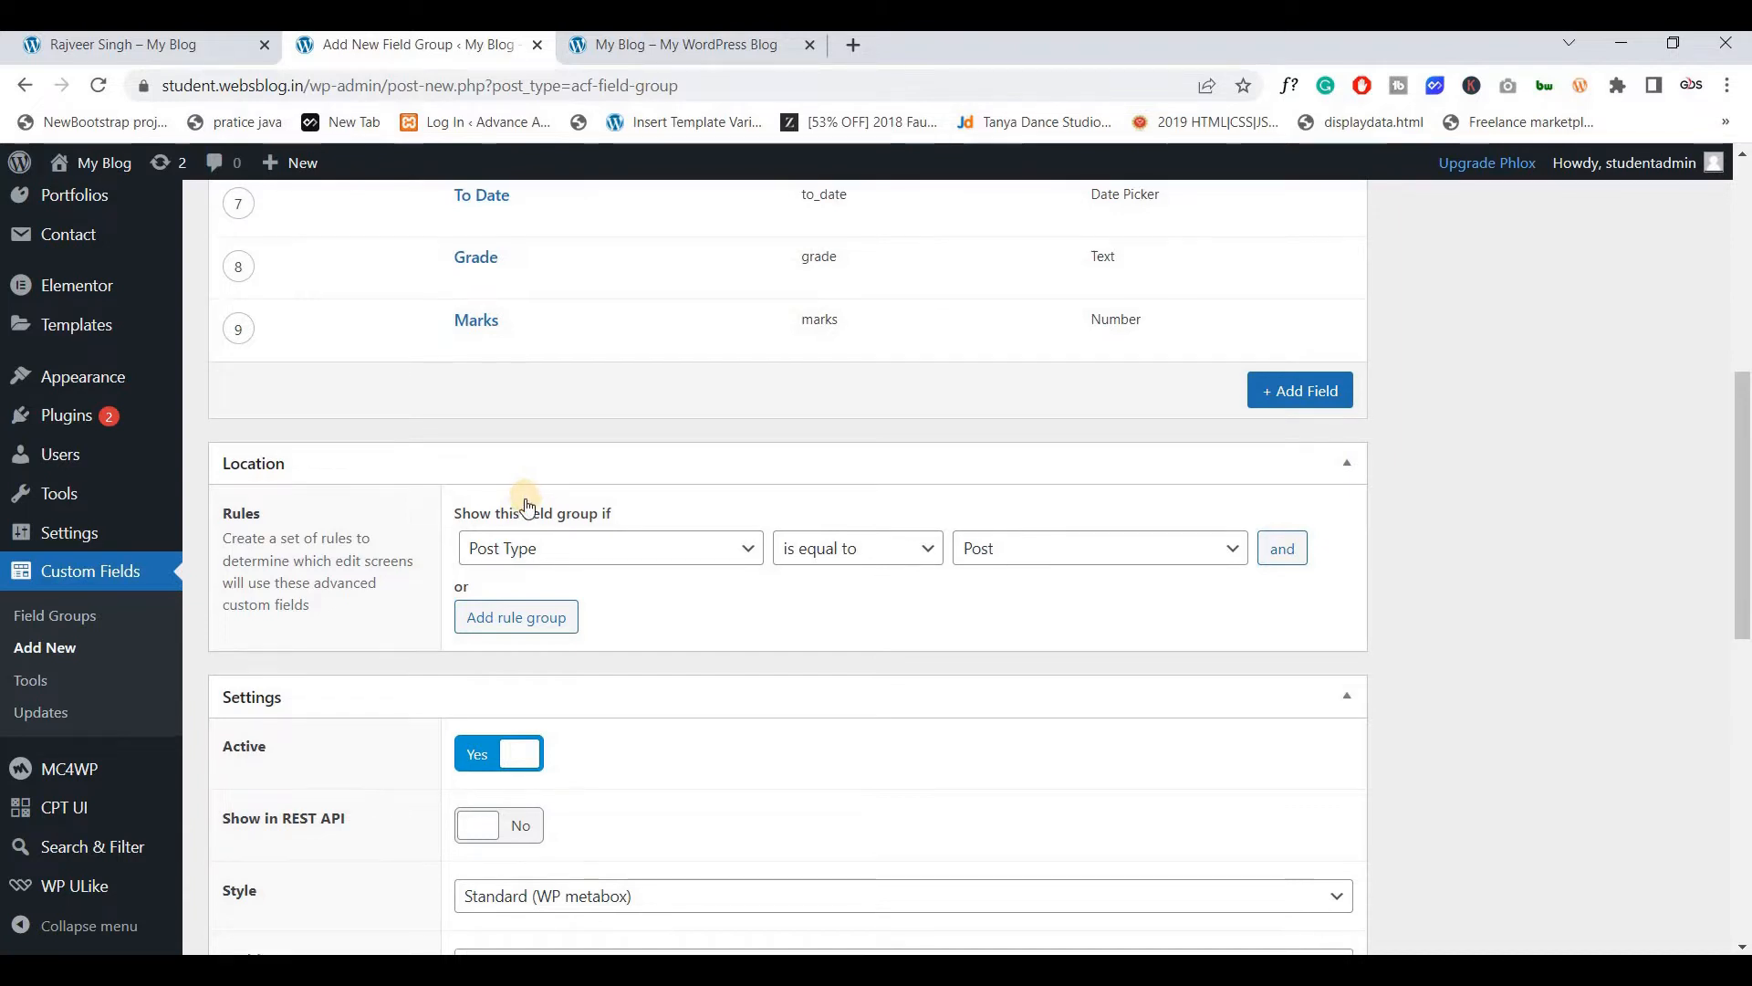
scroll(528, 496, "down", 1)
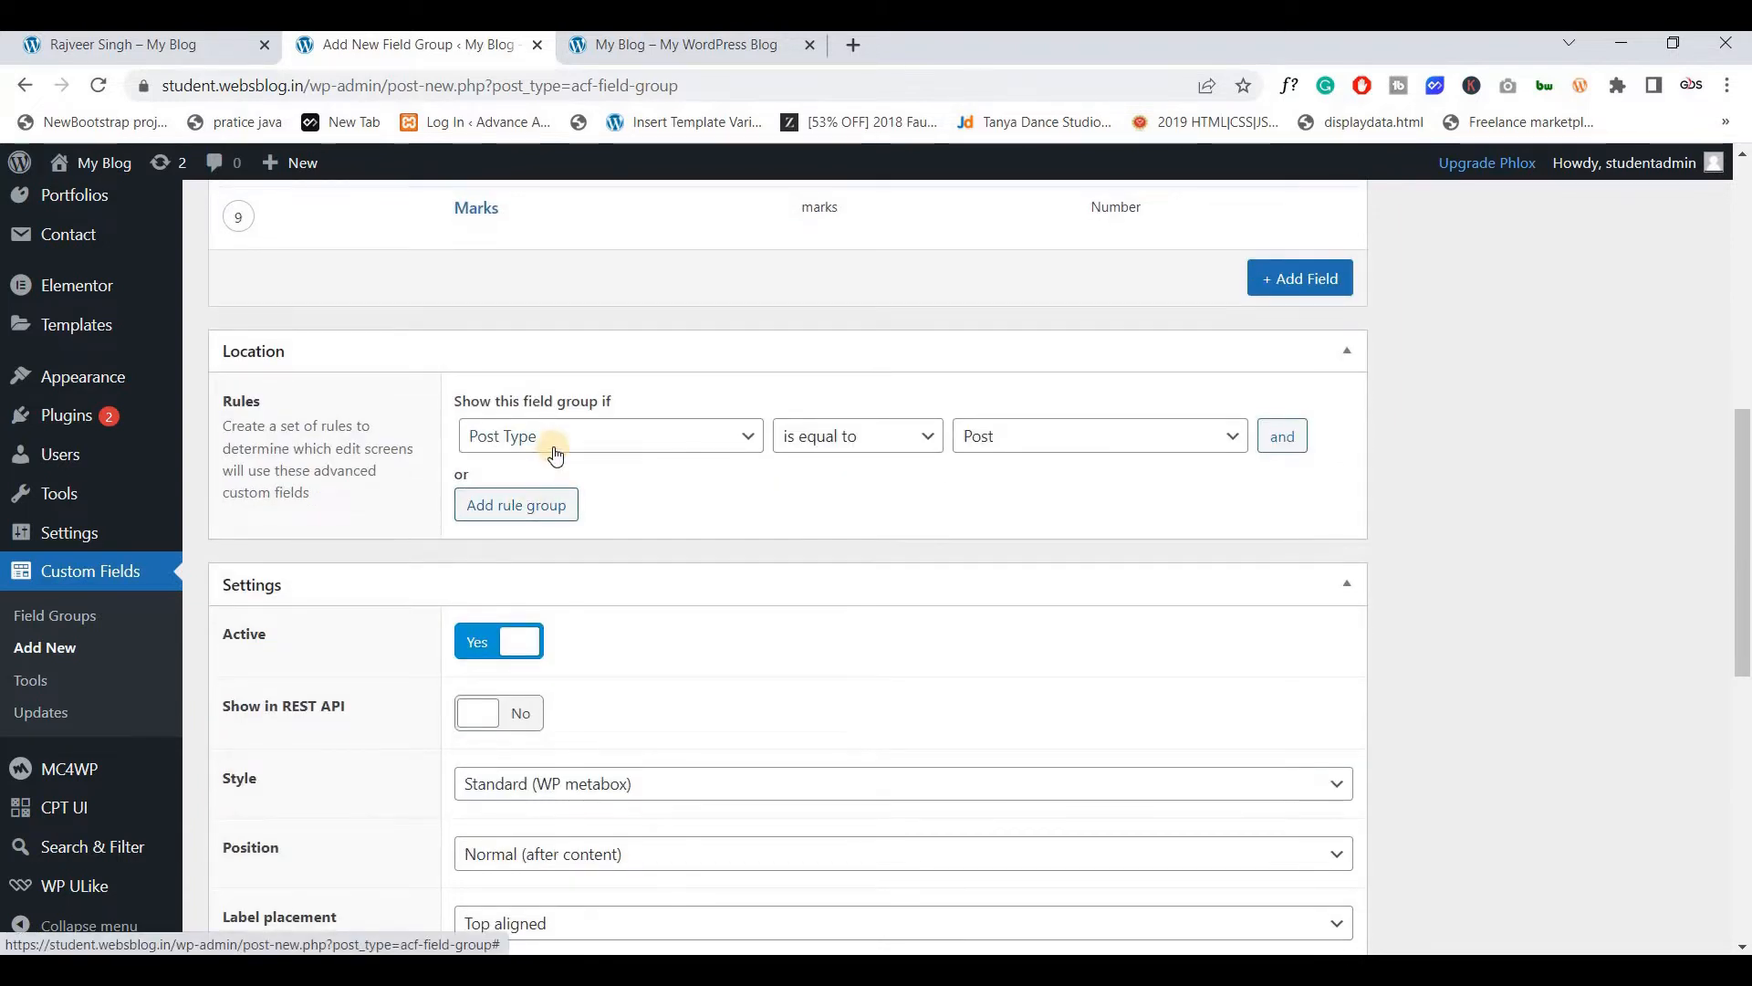
scroll(568, 452, "up", 2)
scroll(570, 447, "down", 1)
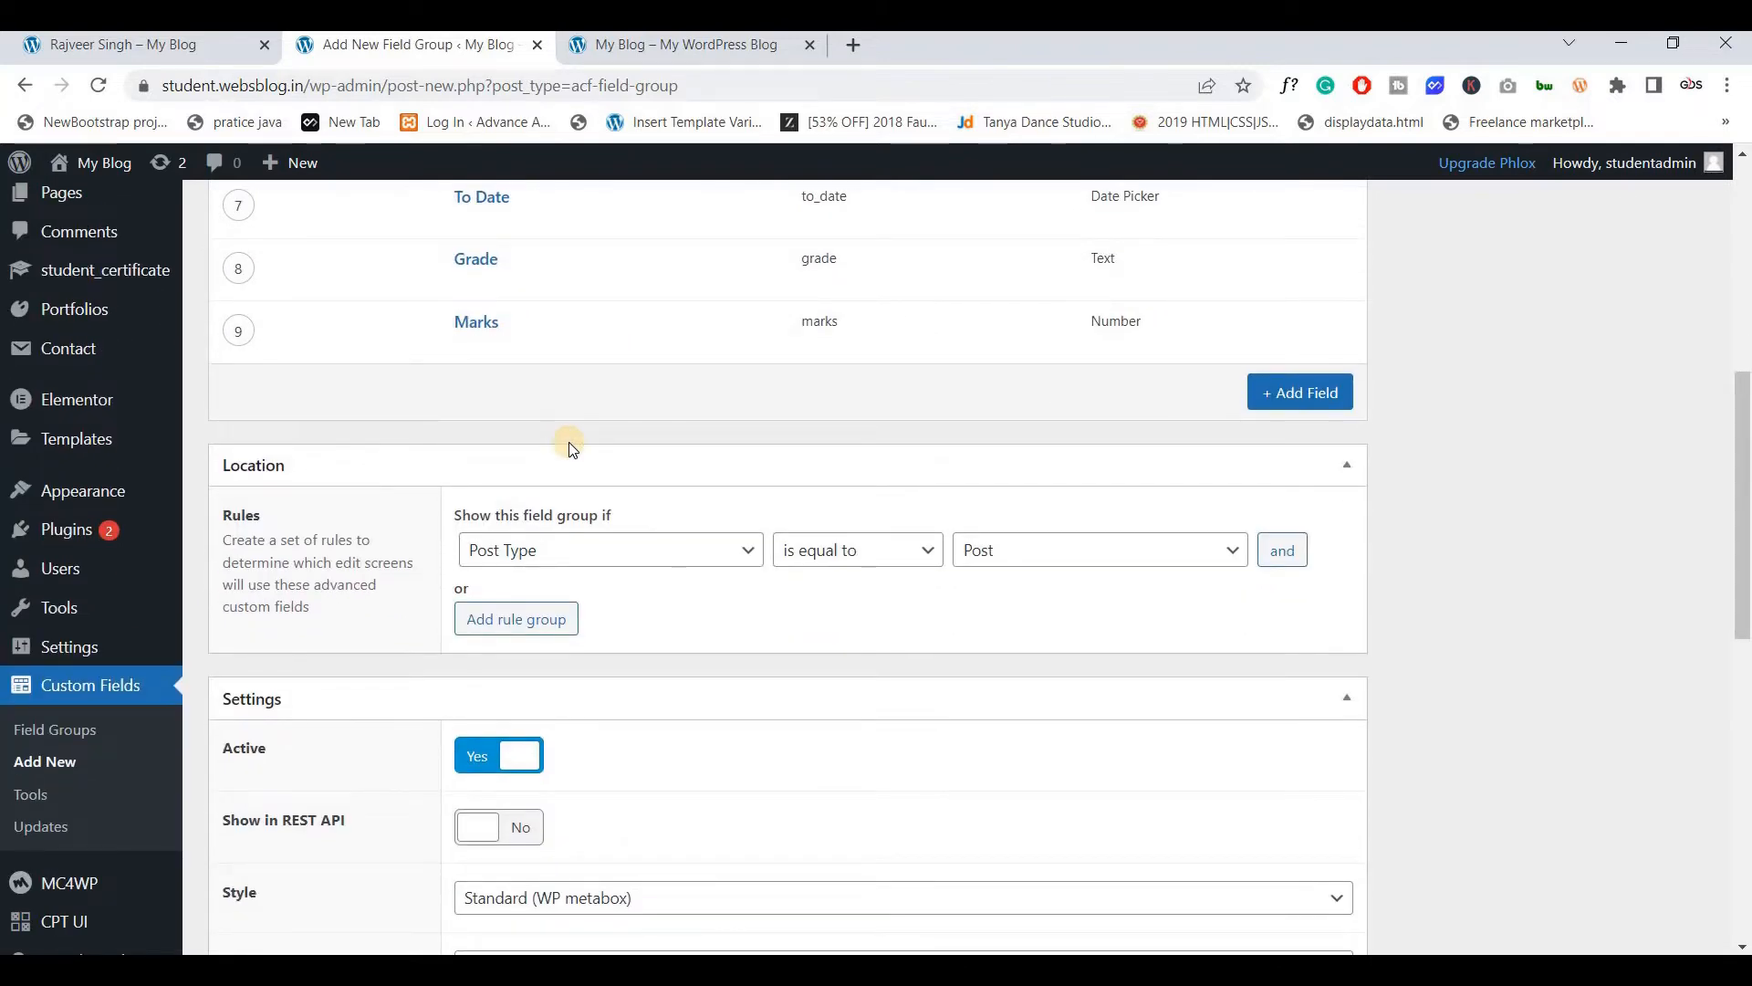
left_click(584, 560)
left_click(582, 555)
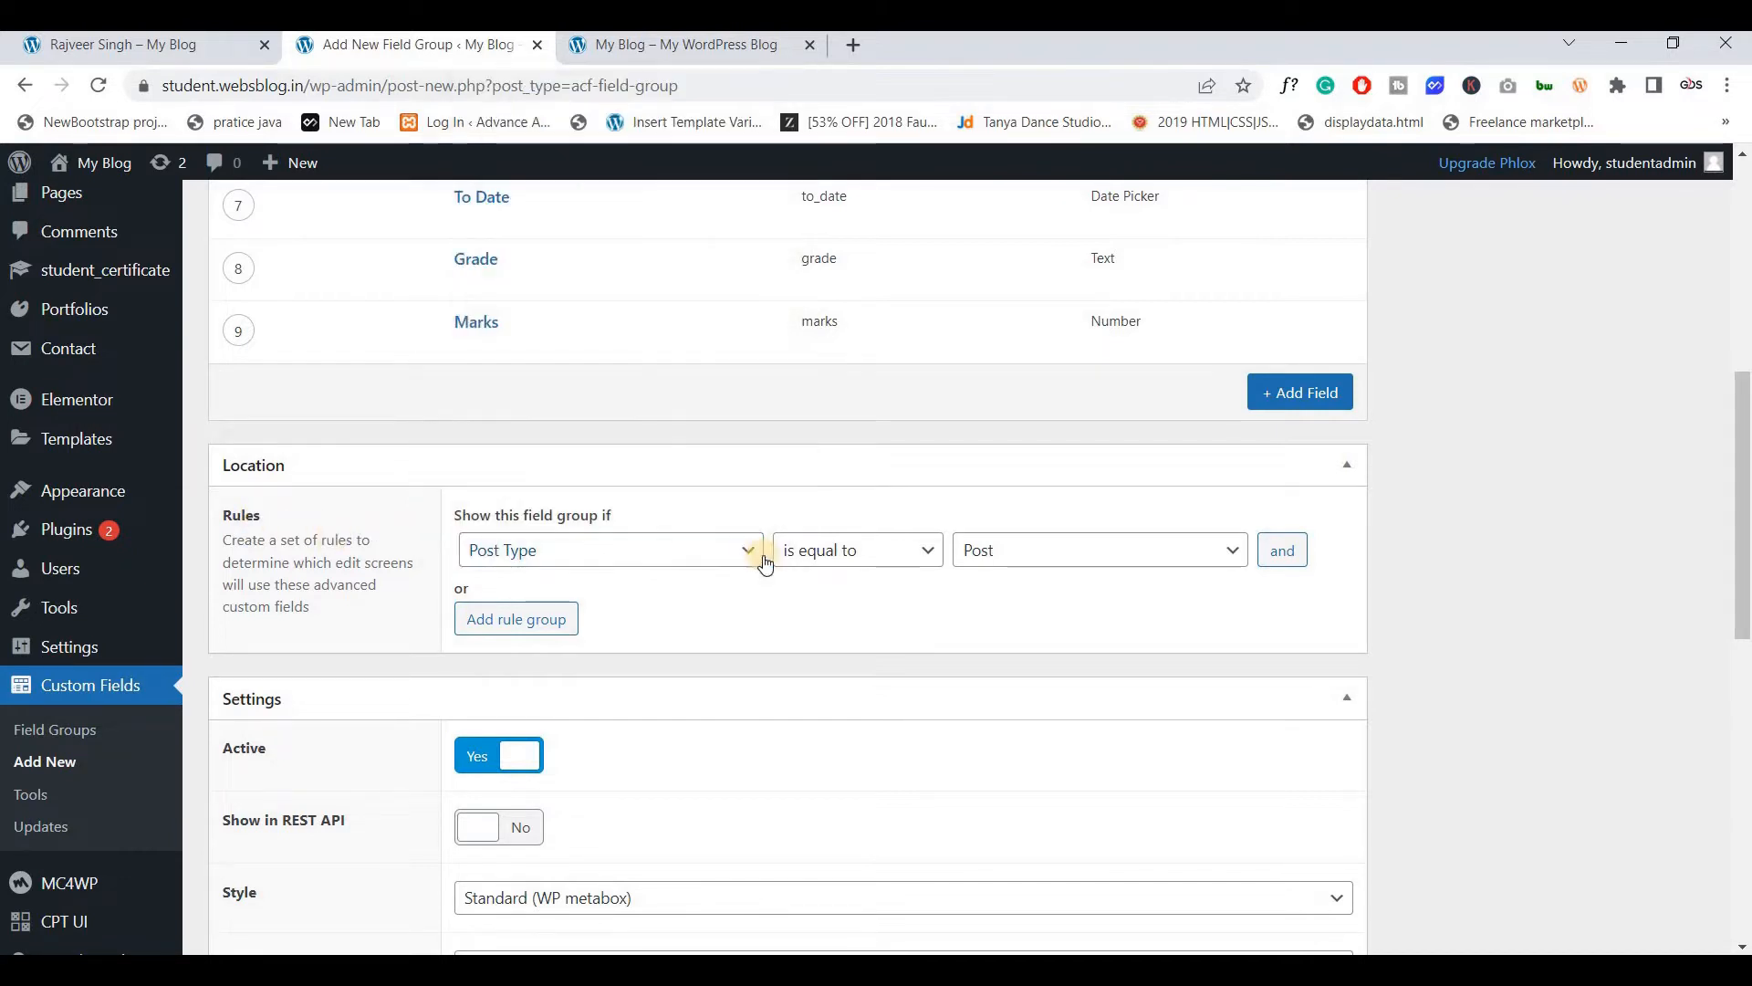
left_click(998, 553)
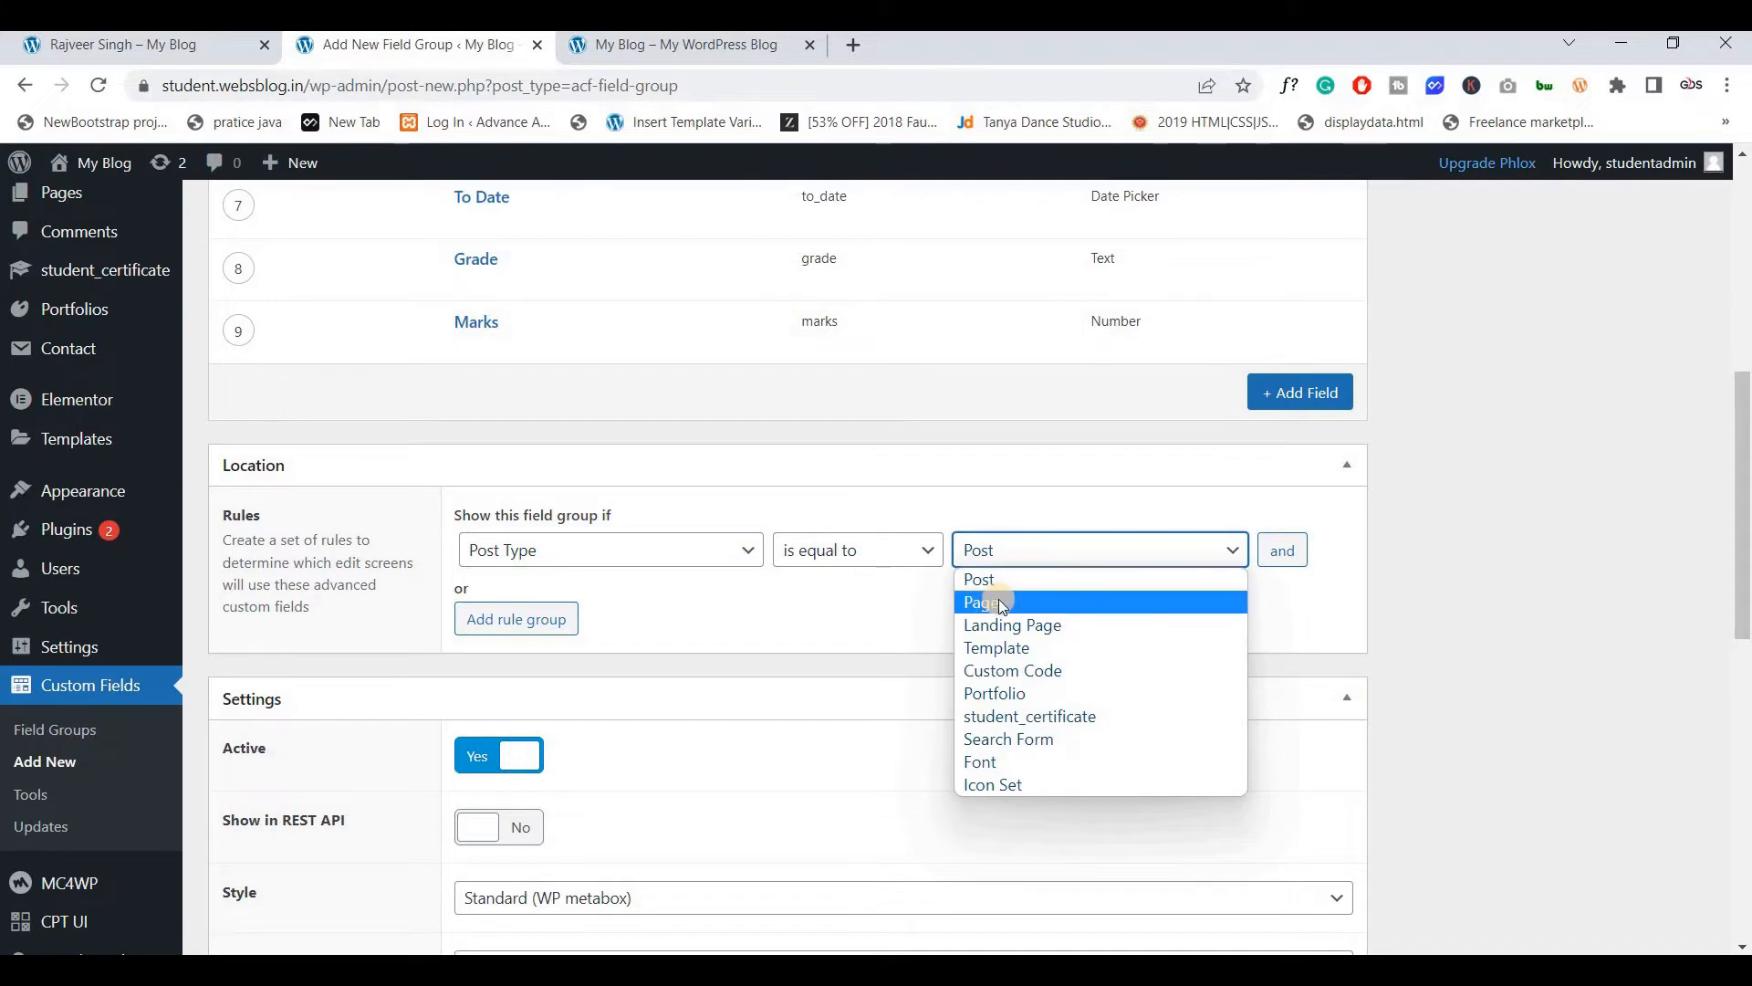
left_click(1054, 716)
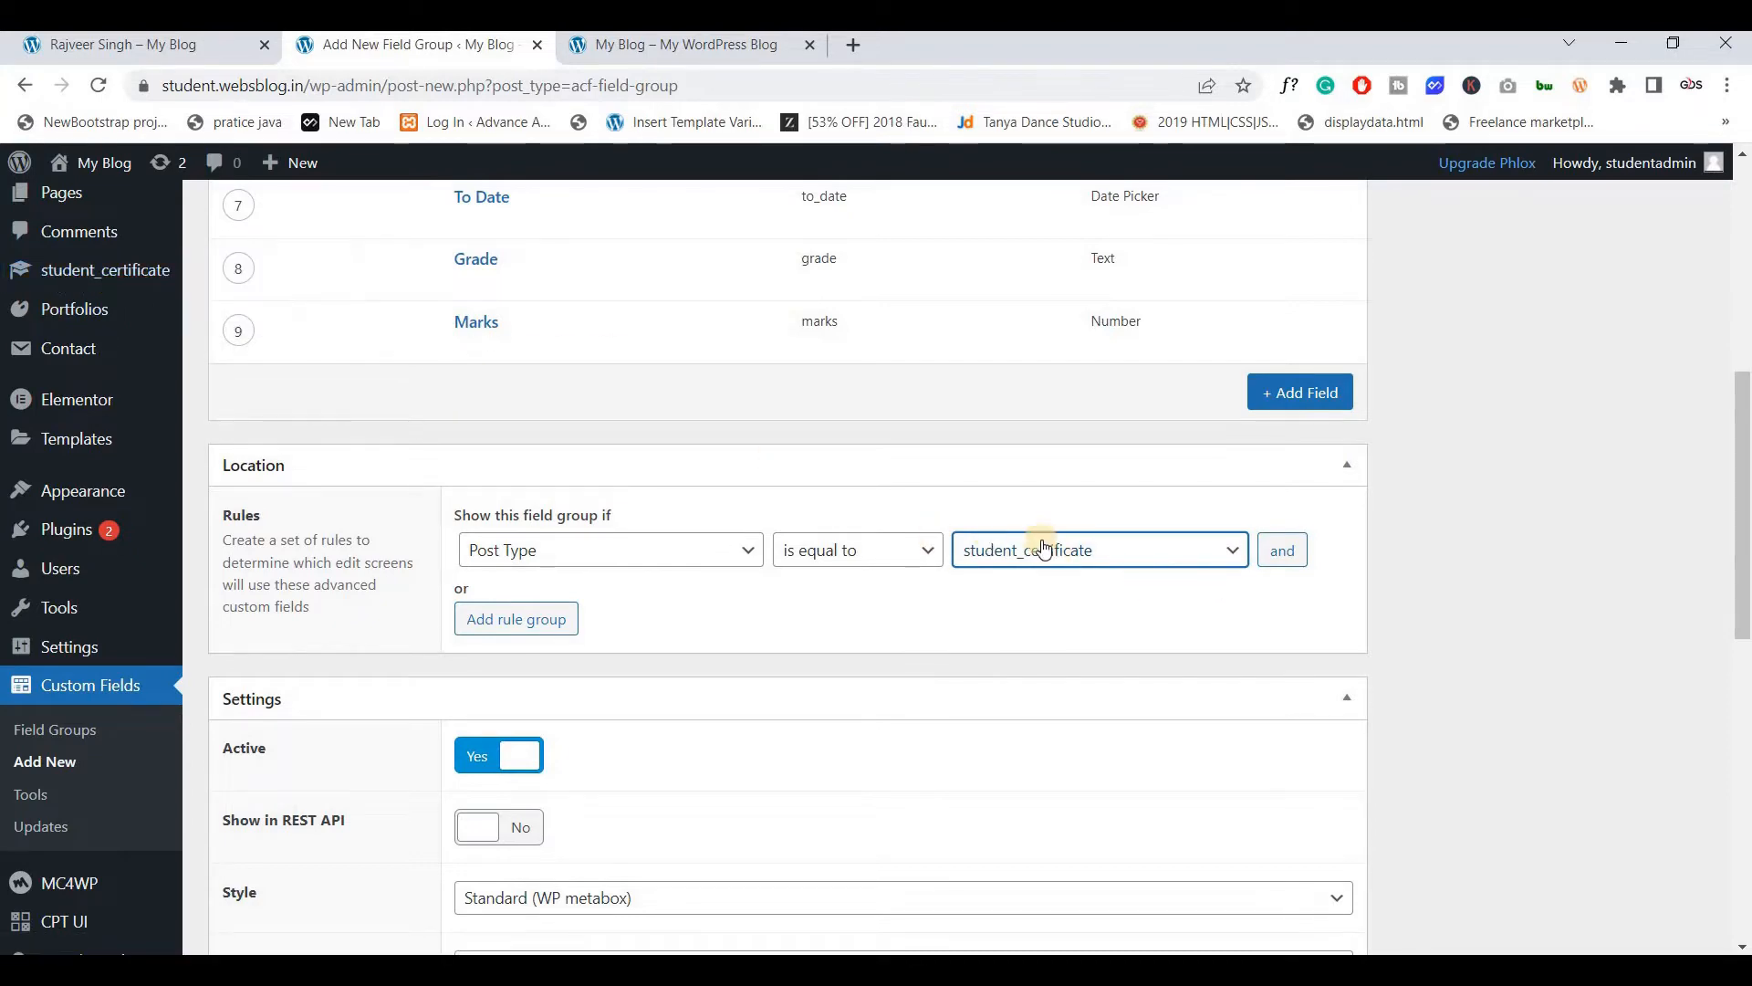
scroll(1652, 550, "up", 10)
Save the SC field group and start a new student_certificate post
left_click(1658, 417)
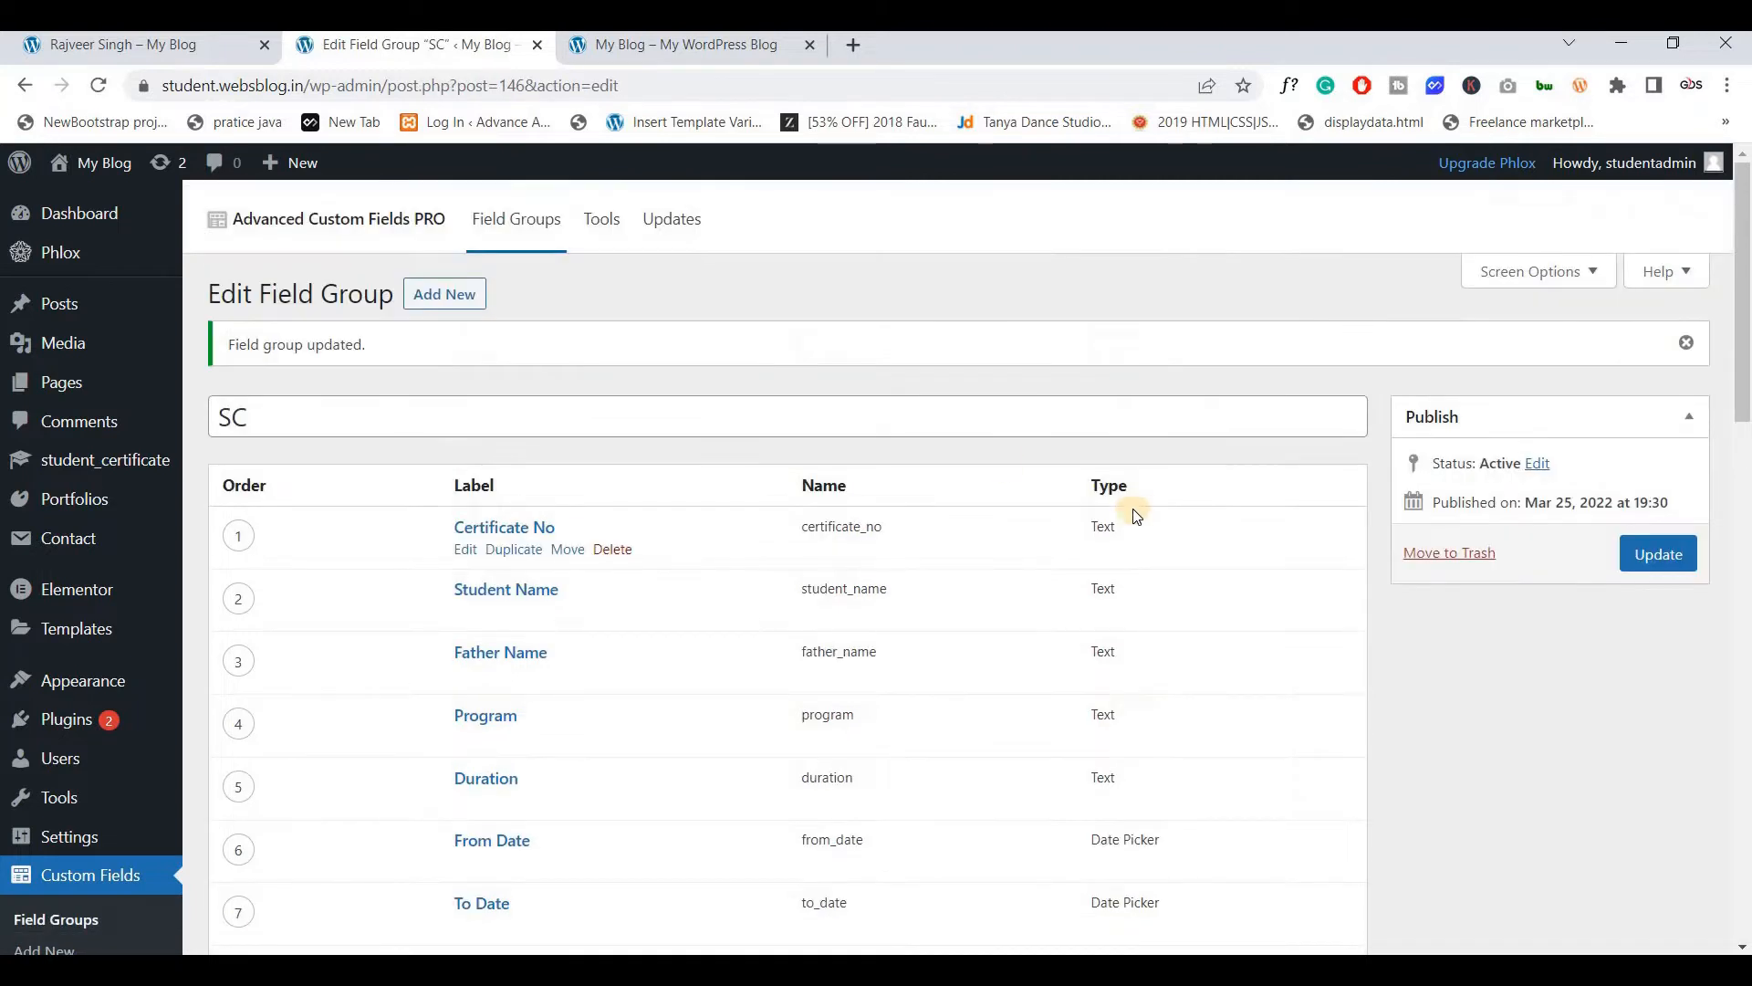
mouse_move(97, 457)
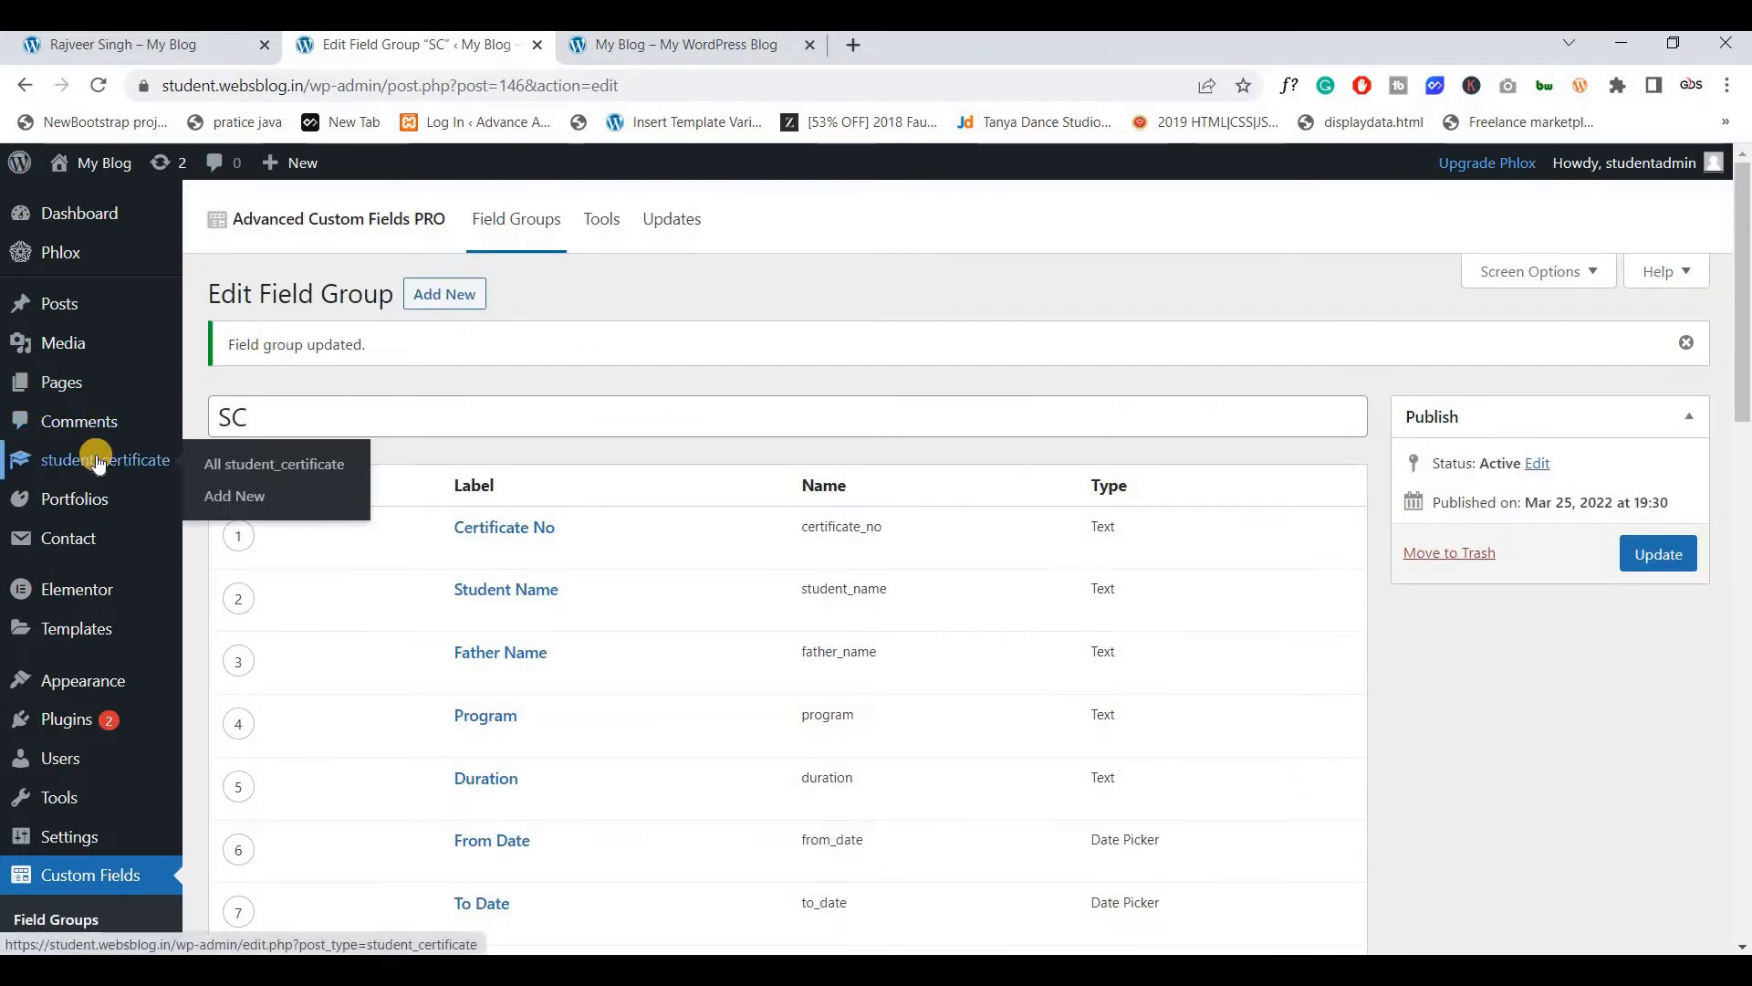
left_click(223, 497)
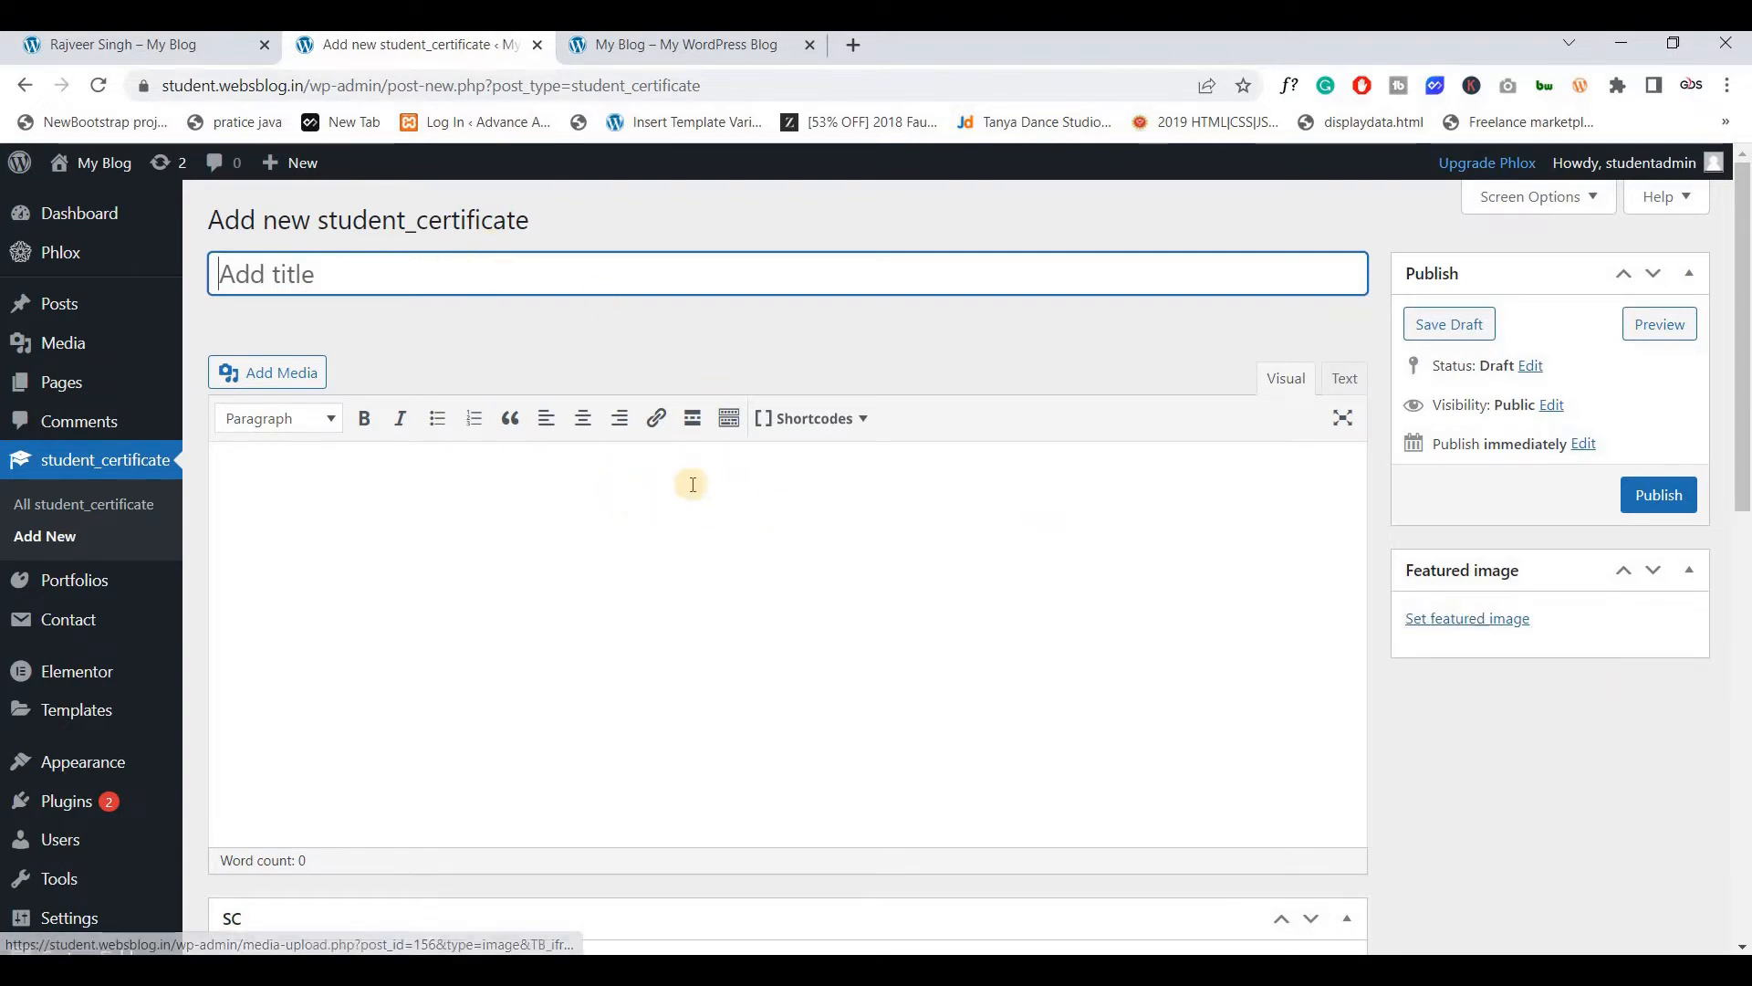
scroll(693, 483, "down", 6)
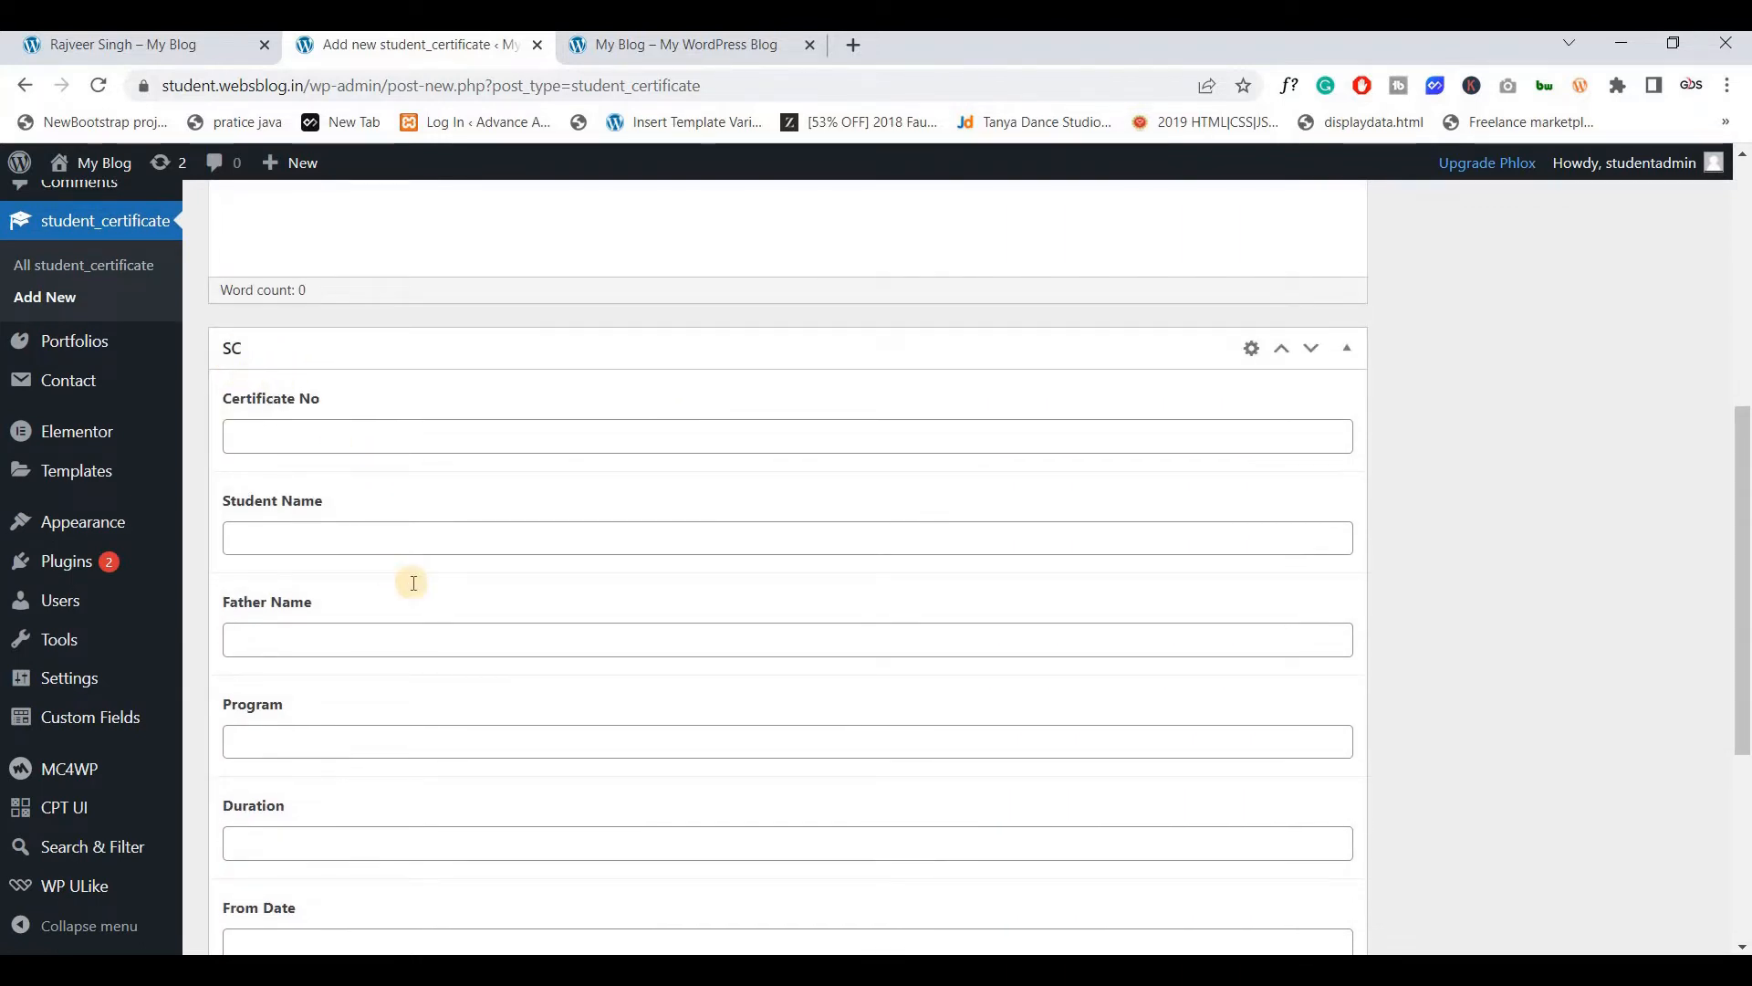
scroll(414, 582, "down", 5)
scroll(413, 582, "up", 4)
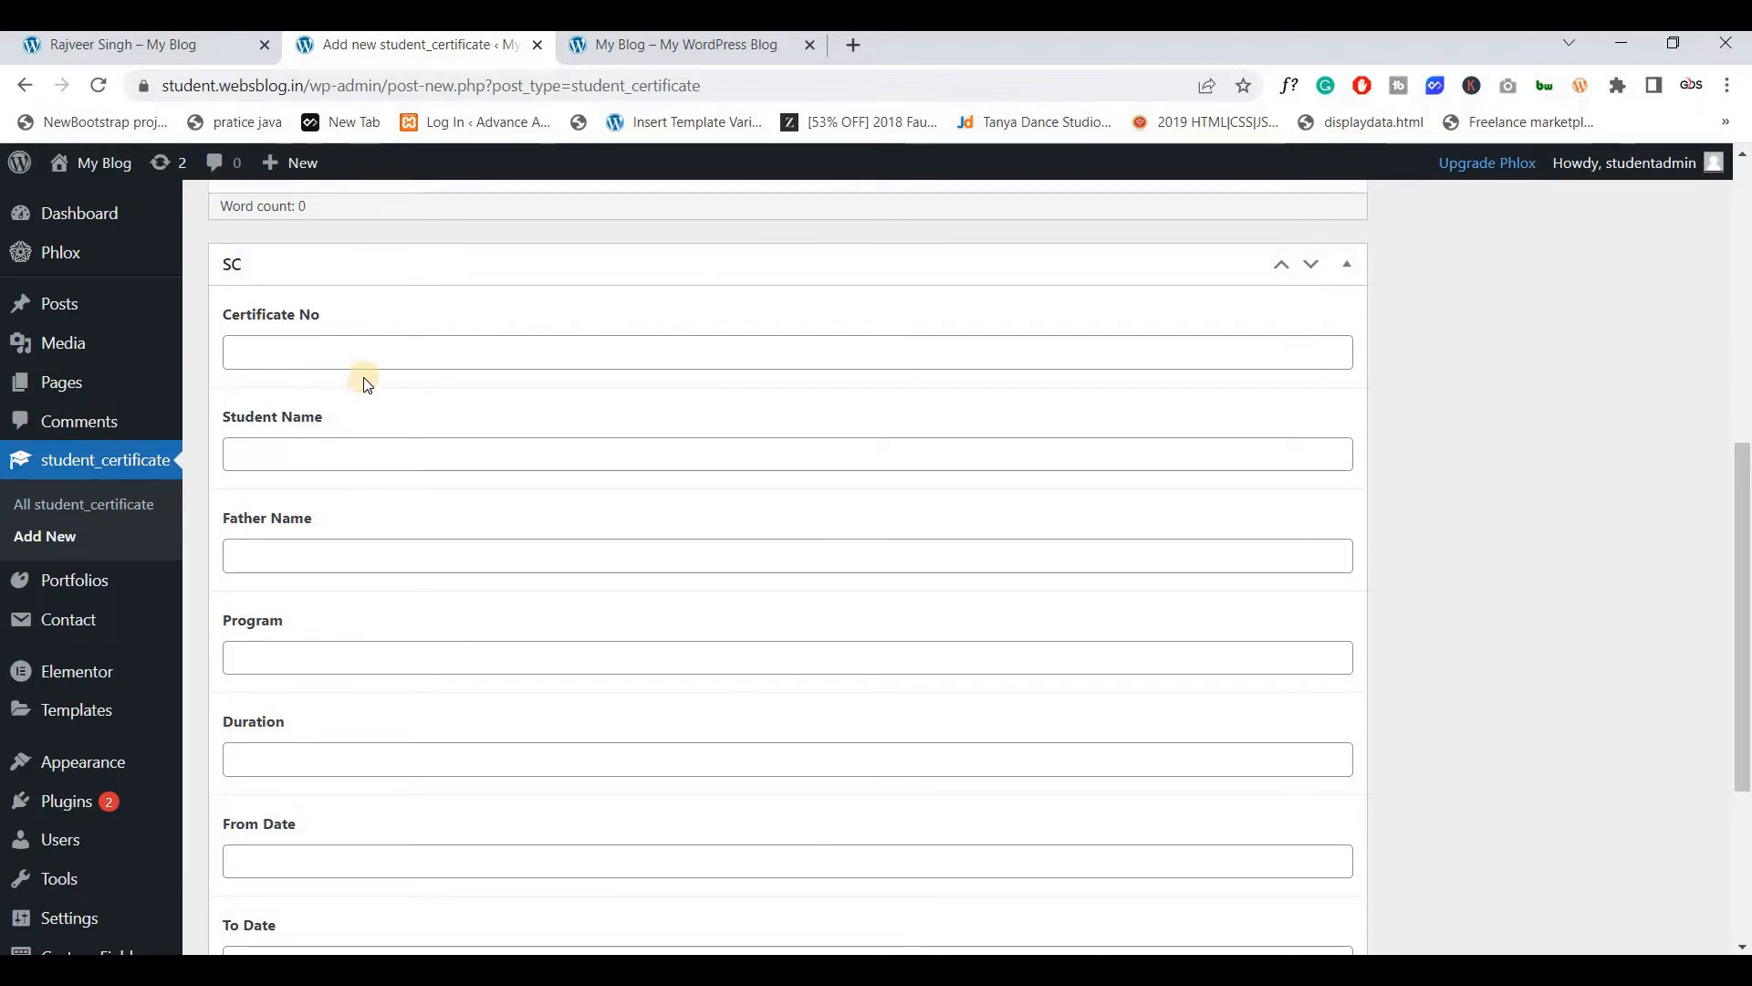
Fill Certificate No 012, Student Name Webs Blog, Father Name Test and Program Test
left_click(354, 350)
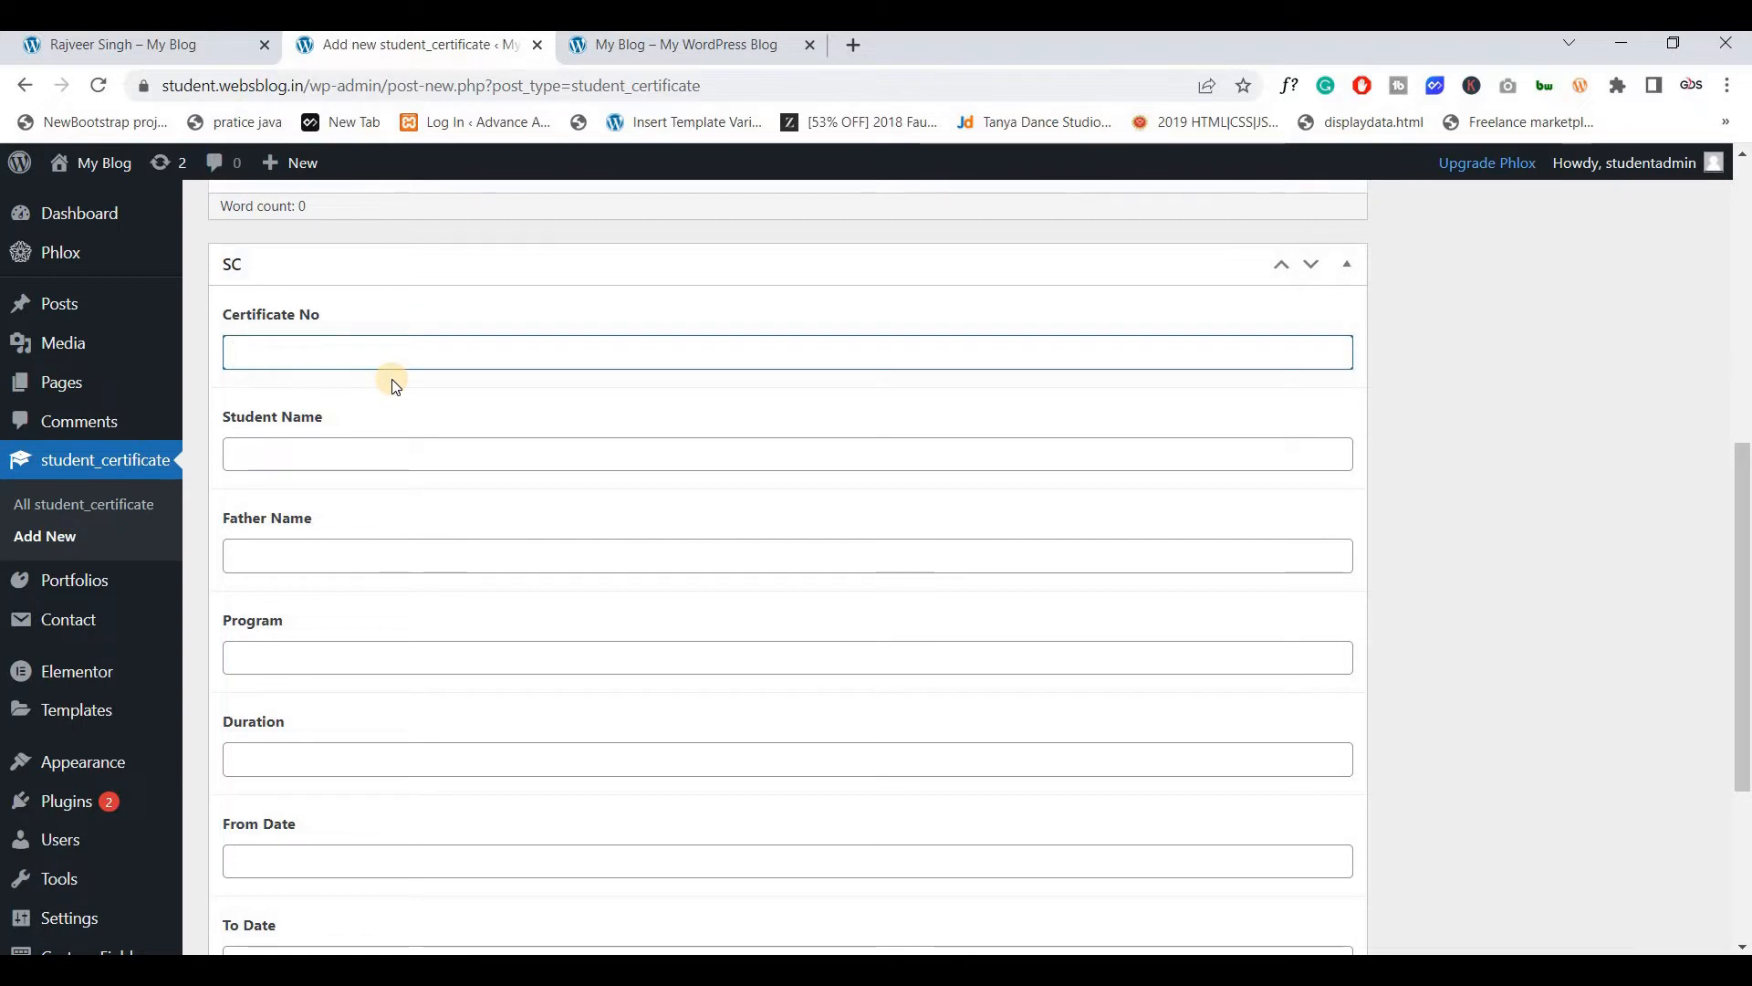
type("012")
left_click(381, 438)
type("Webs")
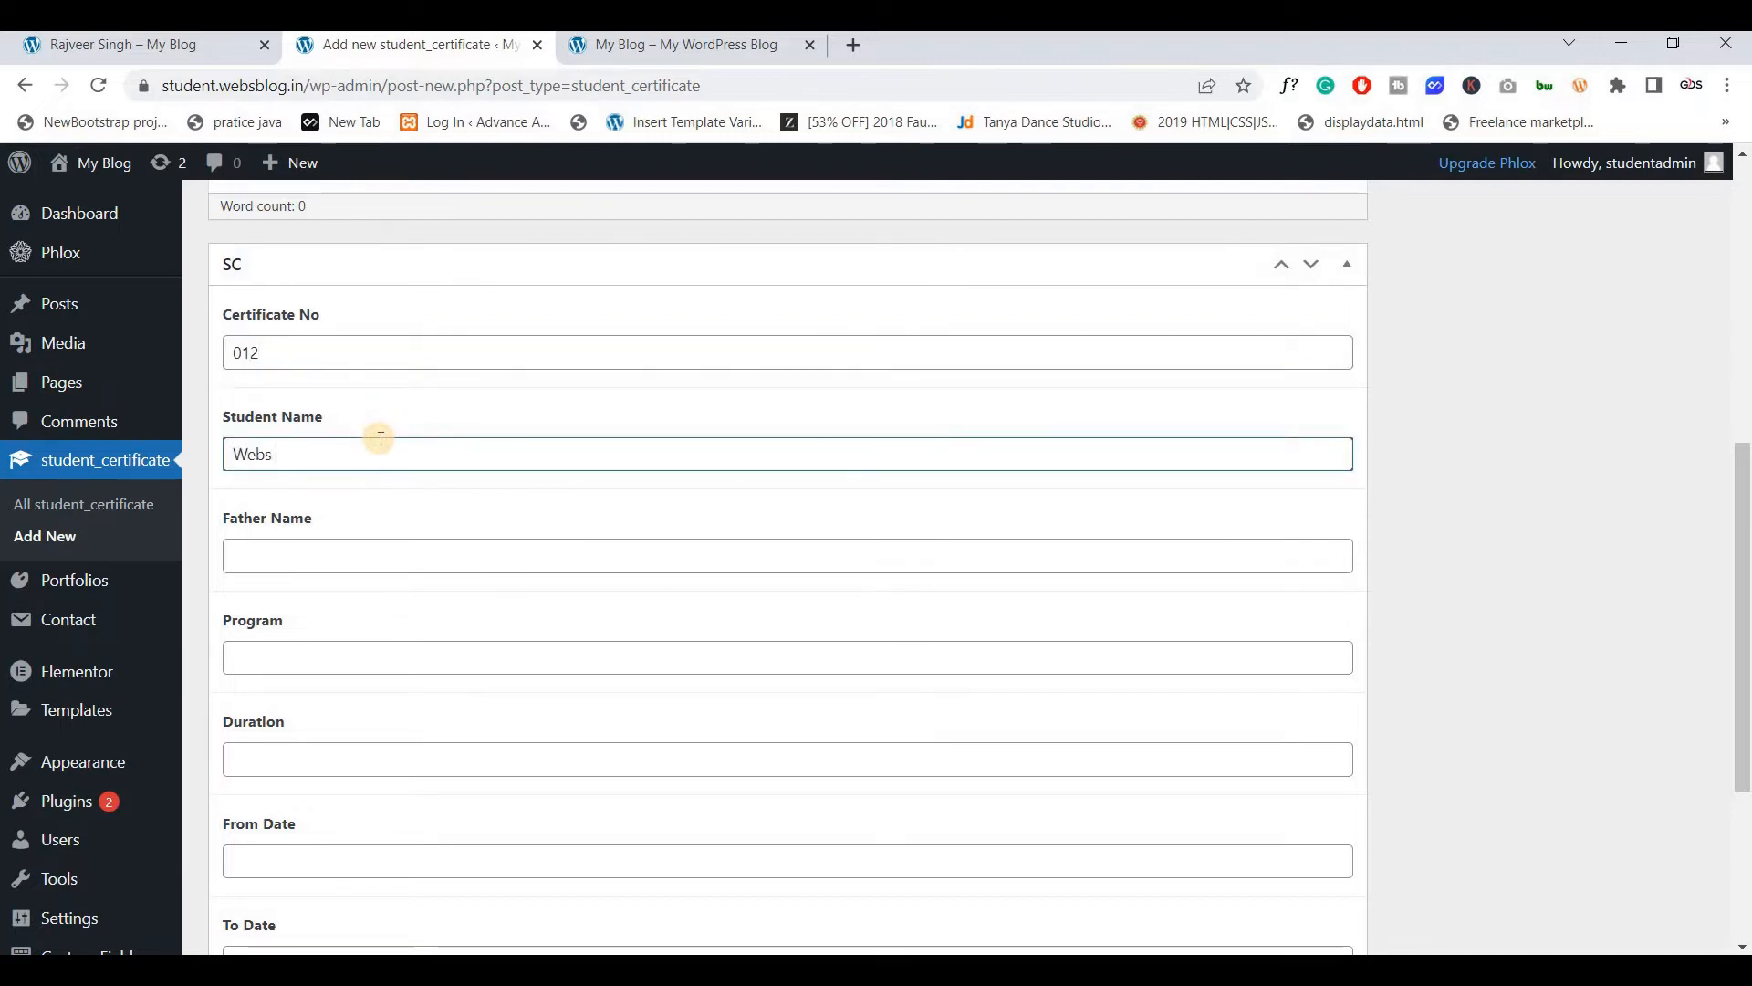
type(" Blog")
scroll(372, 370, "down", 1)
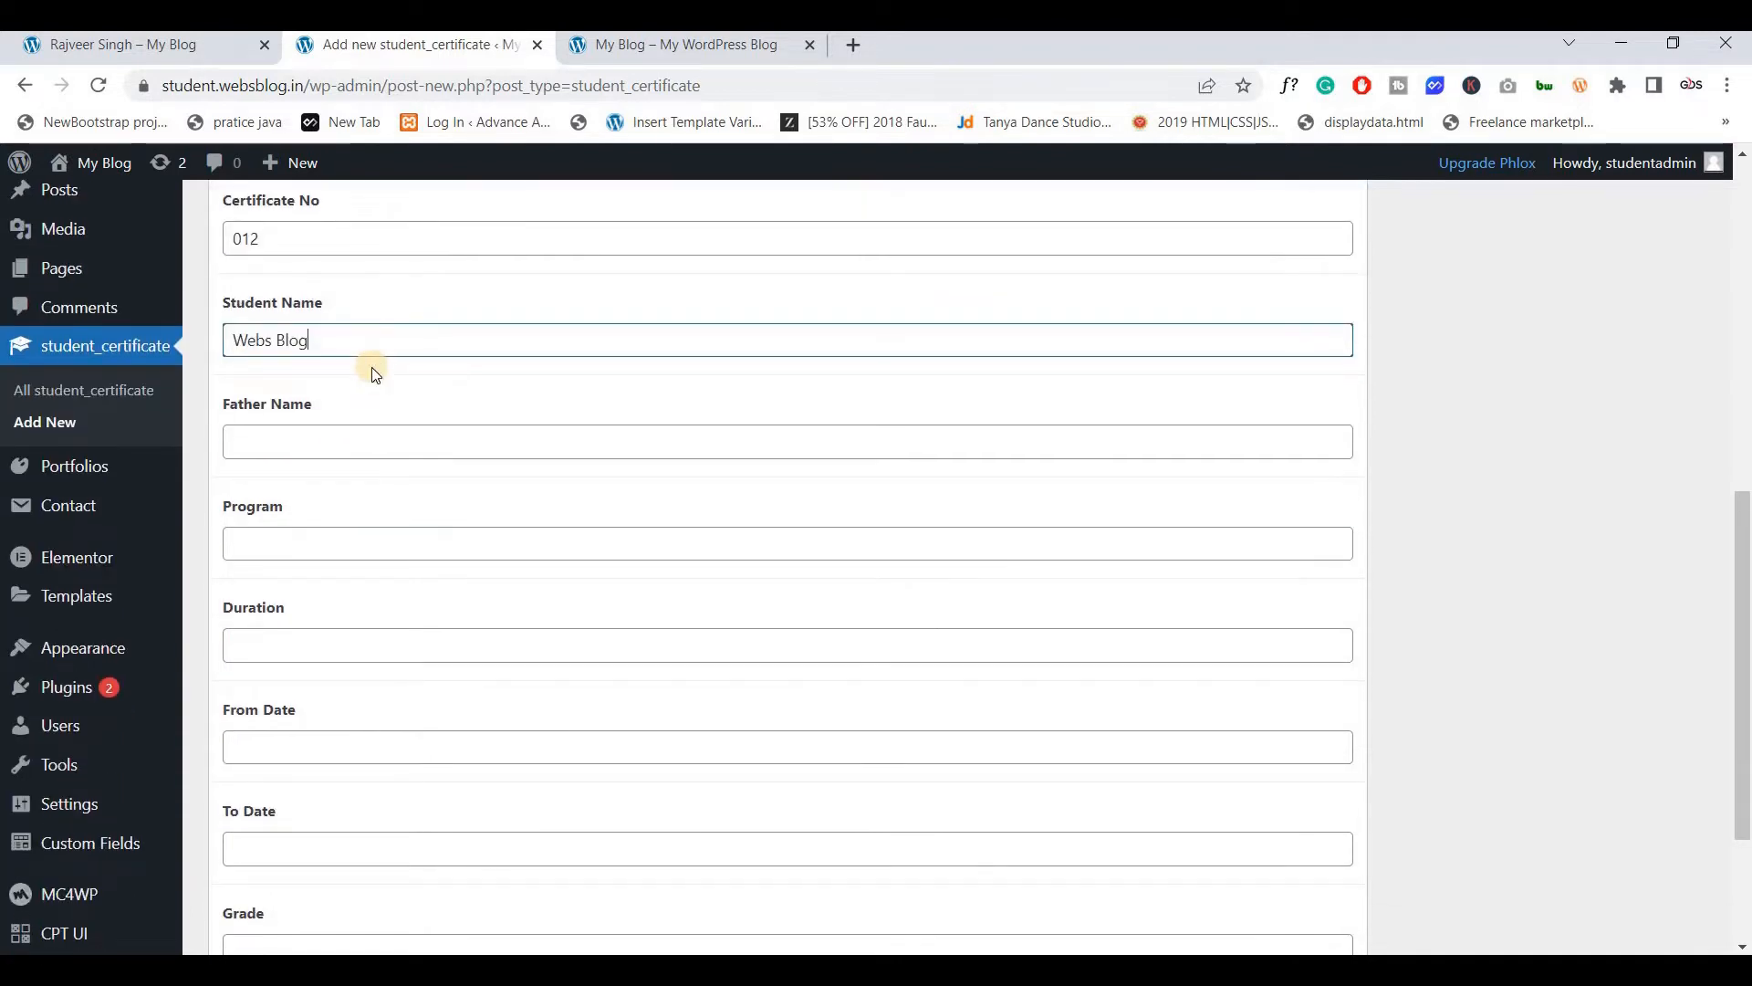
key("ctrl+a")
left_click(303, 441)
type("T")
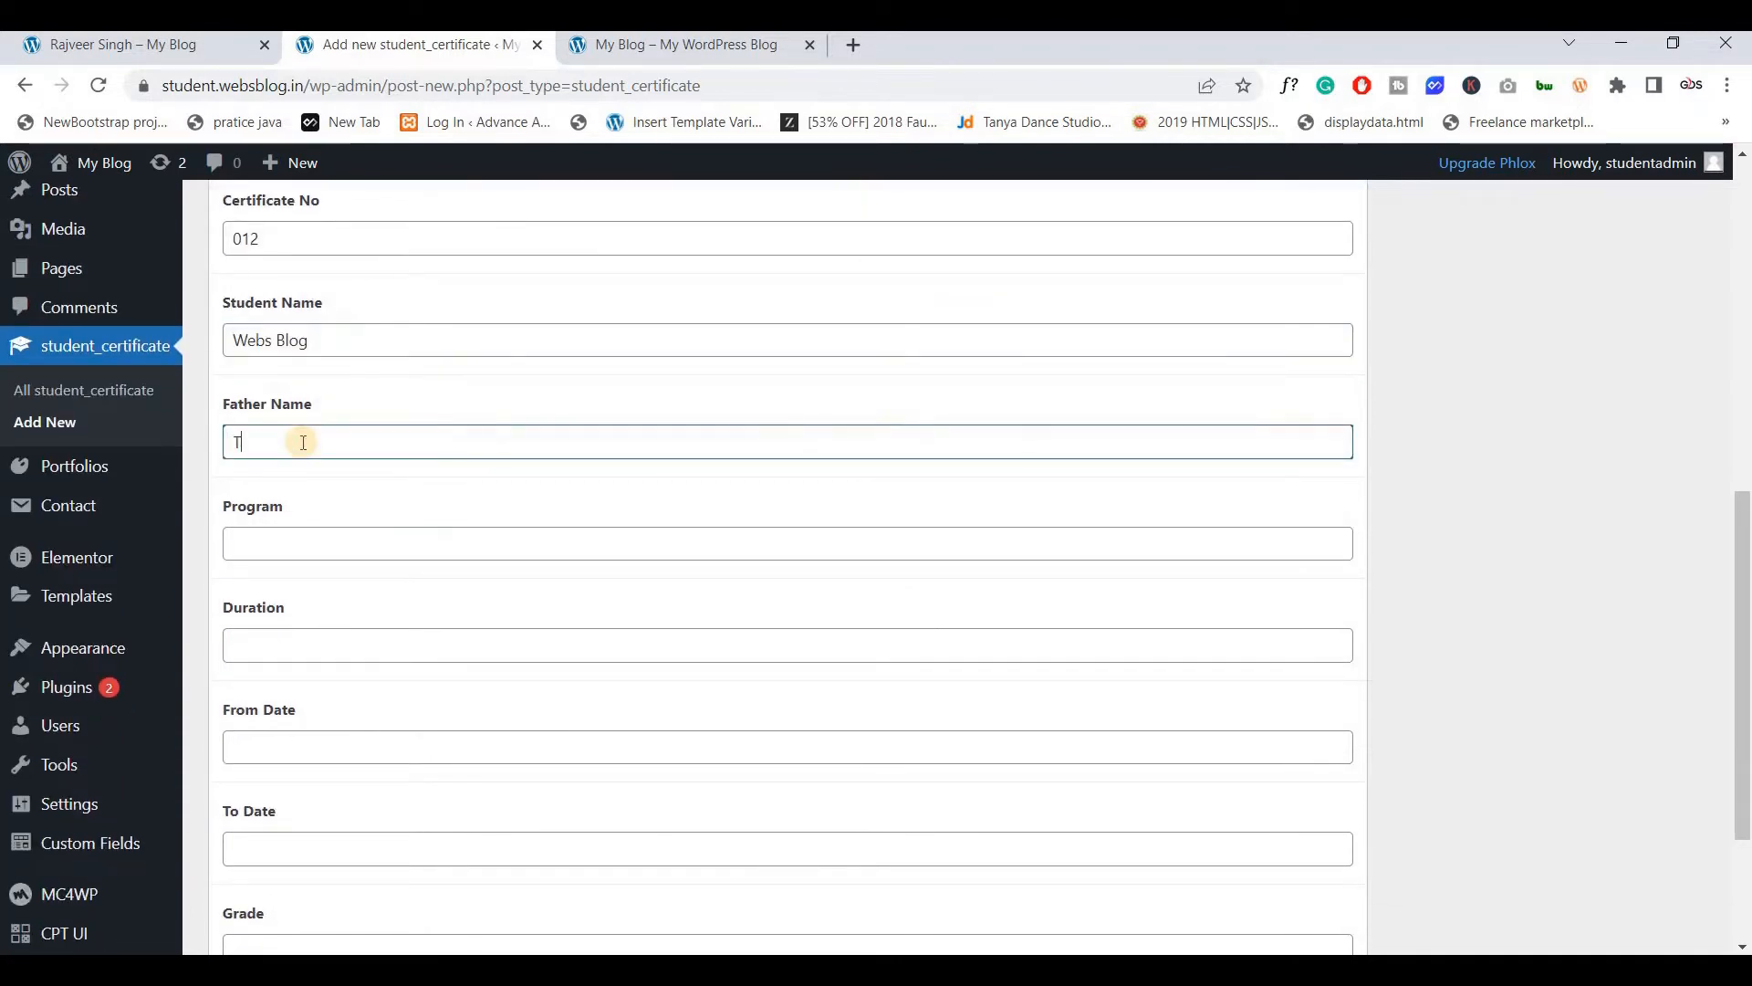
type("est")
key("ctrl+a")
key("ctrl+c")
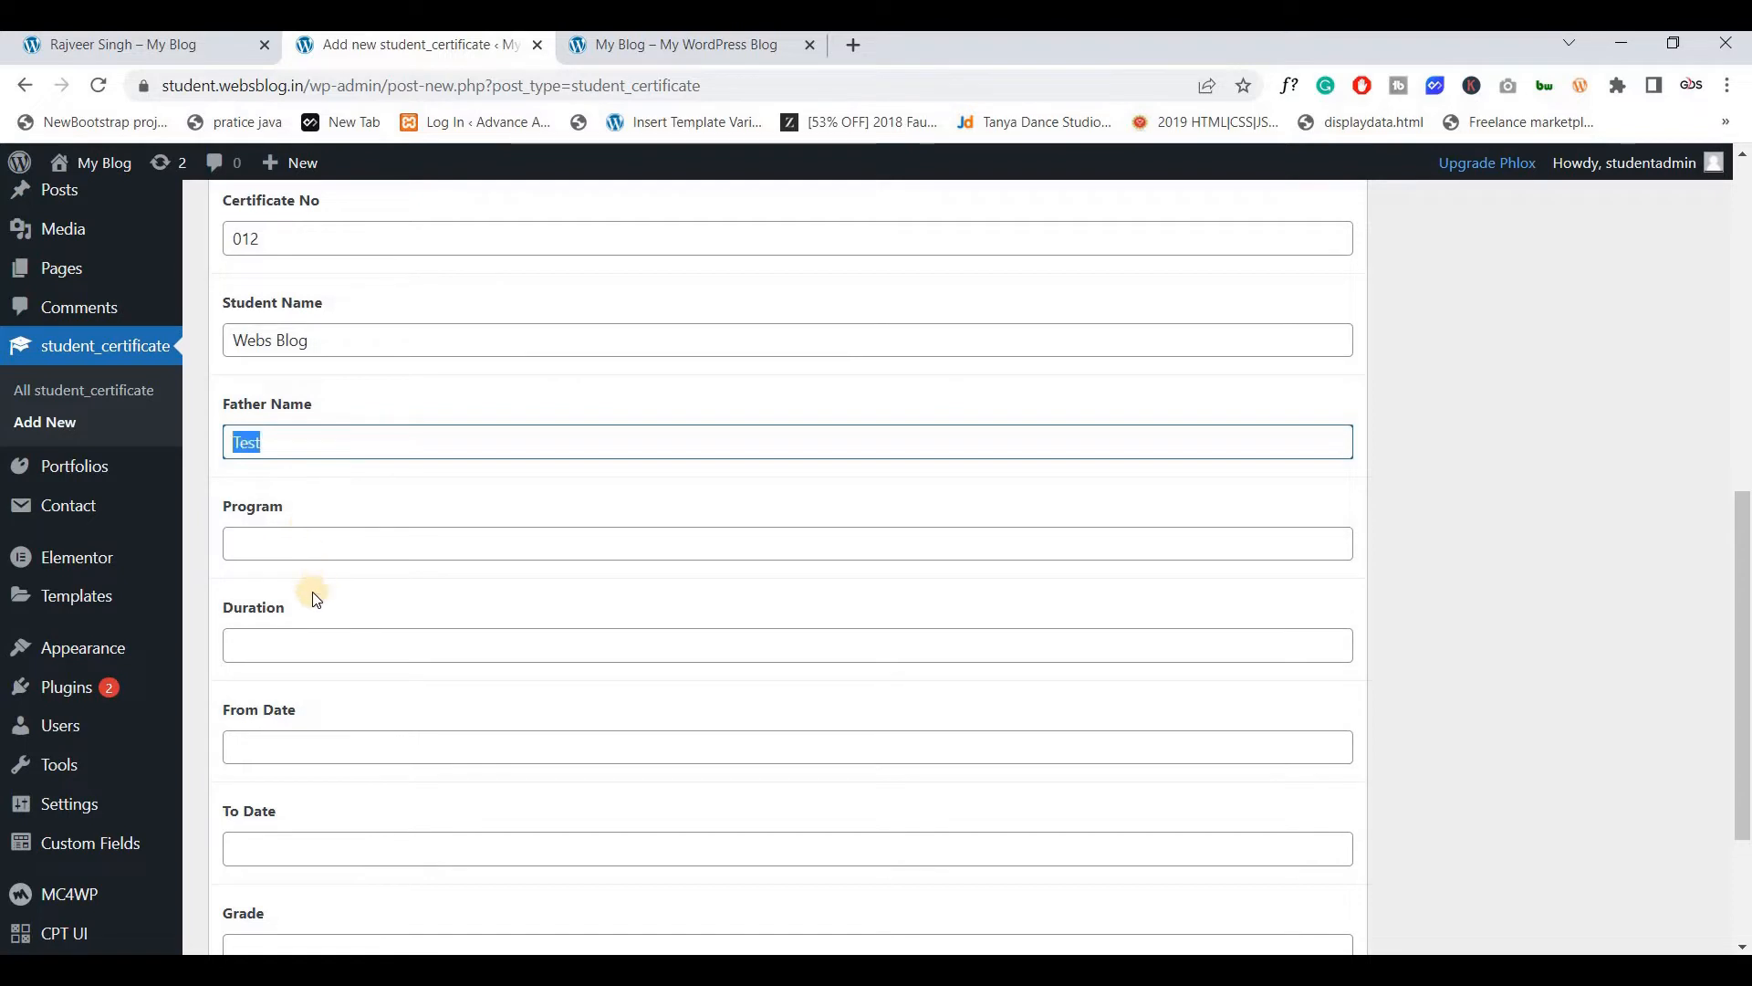
left_click(325, 543)
key("ctrl+v")
Enter Duration 1 and set the dates from 27/03/2022 to 30/03/2022
scroll(363, 493, "down", 1)
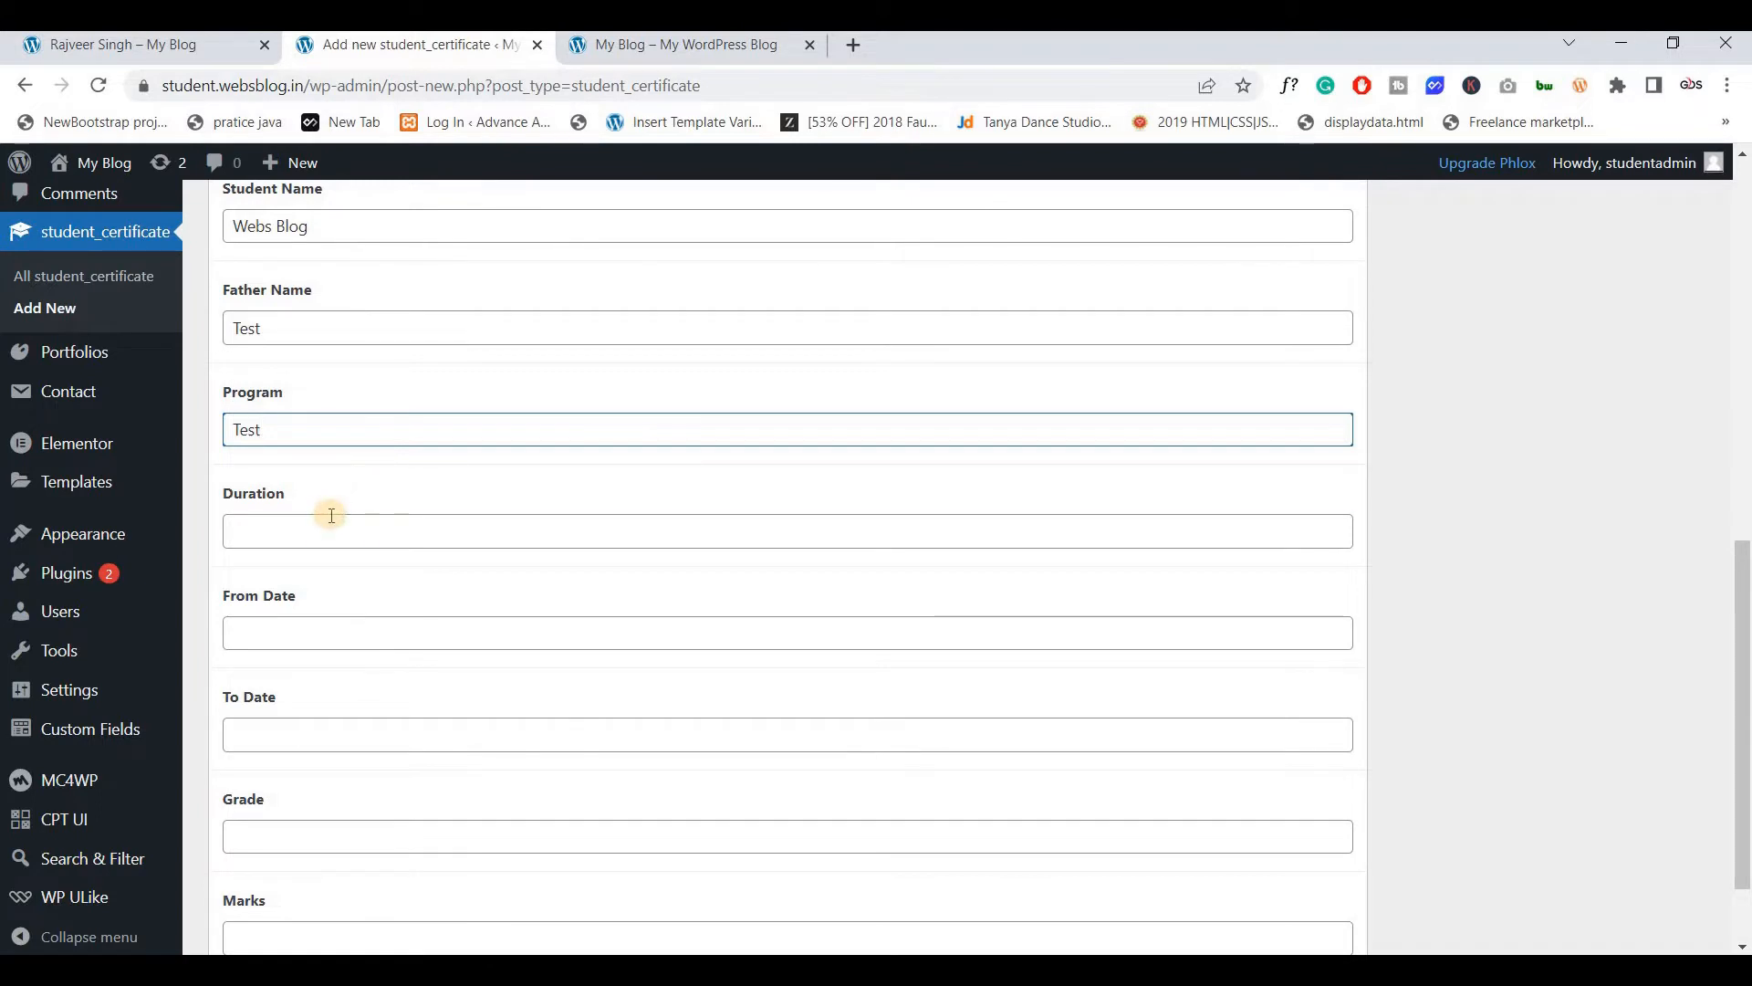
left_click(331, 515)
type("1 Hour")
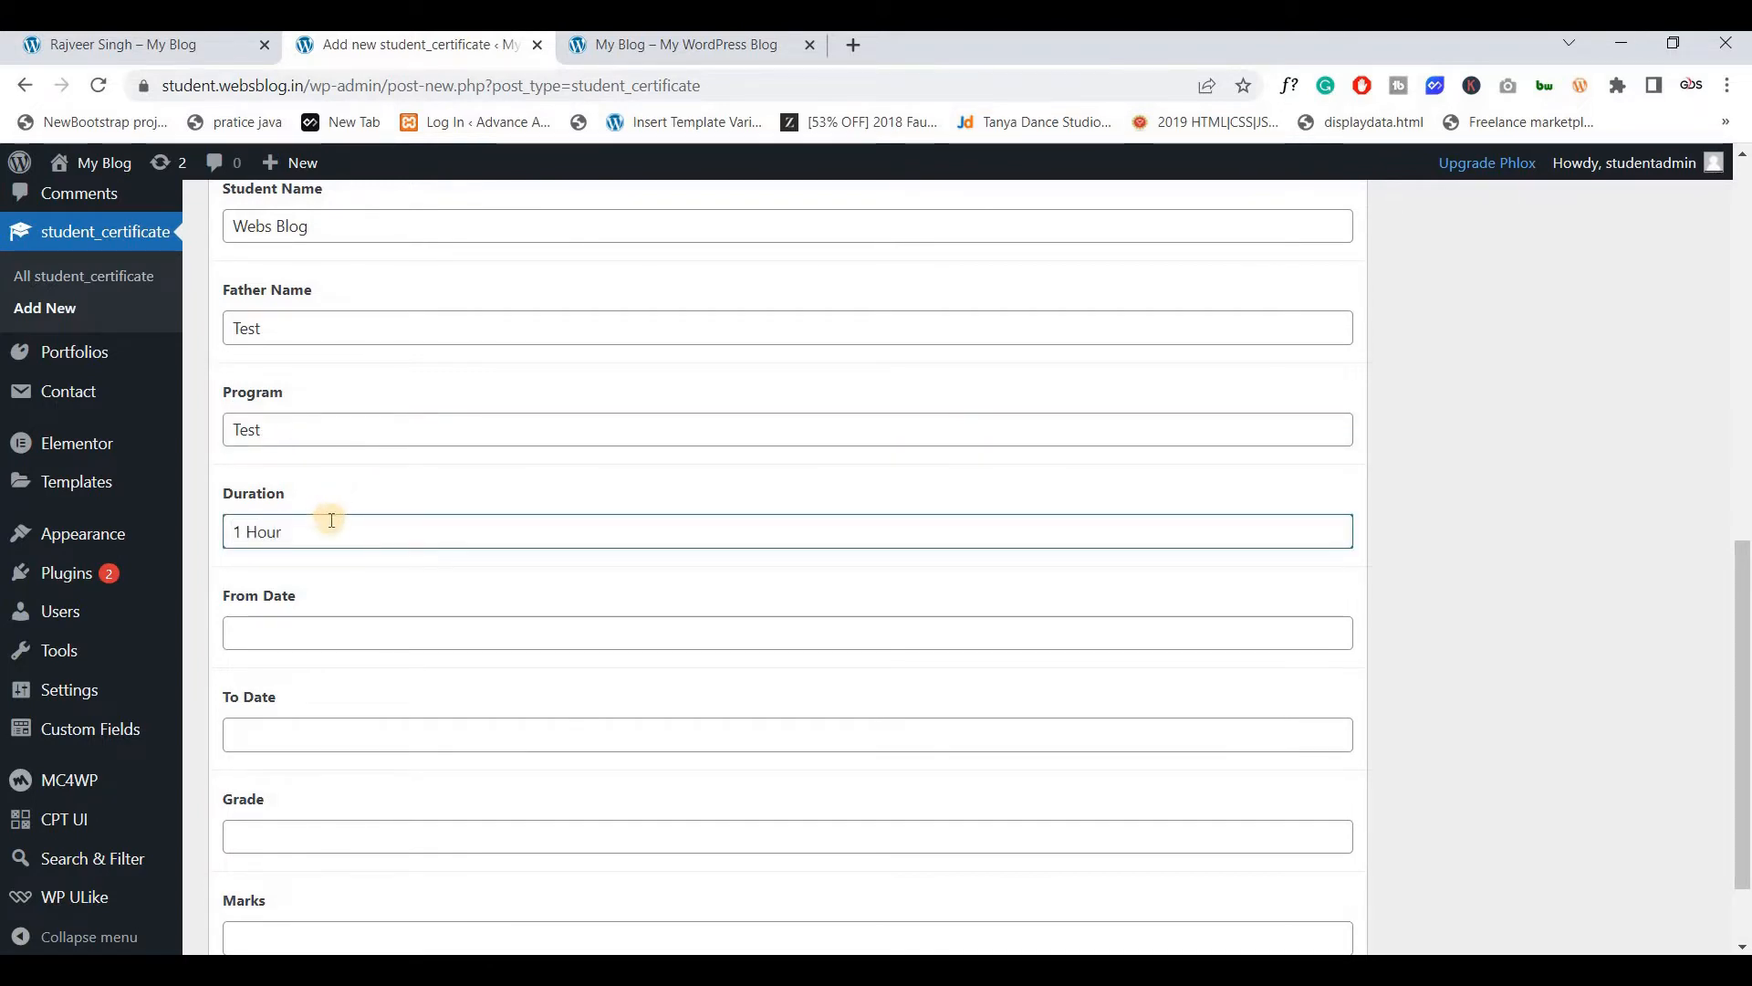
scroll(332, 521, "down", 2)
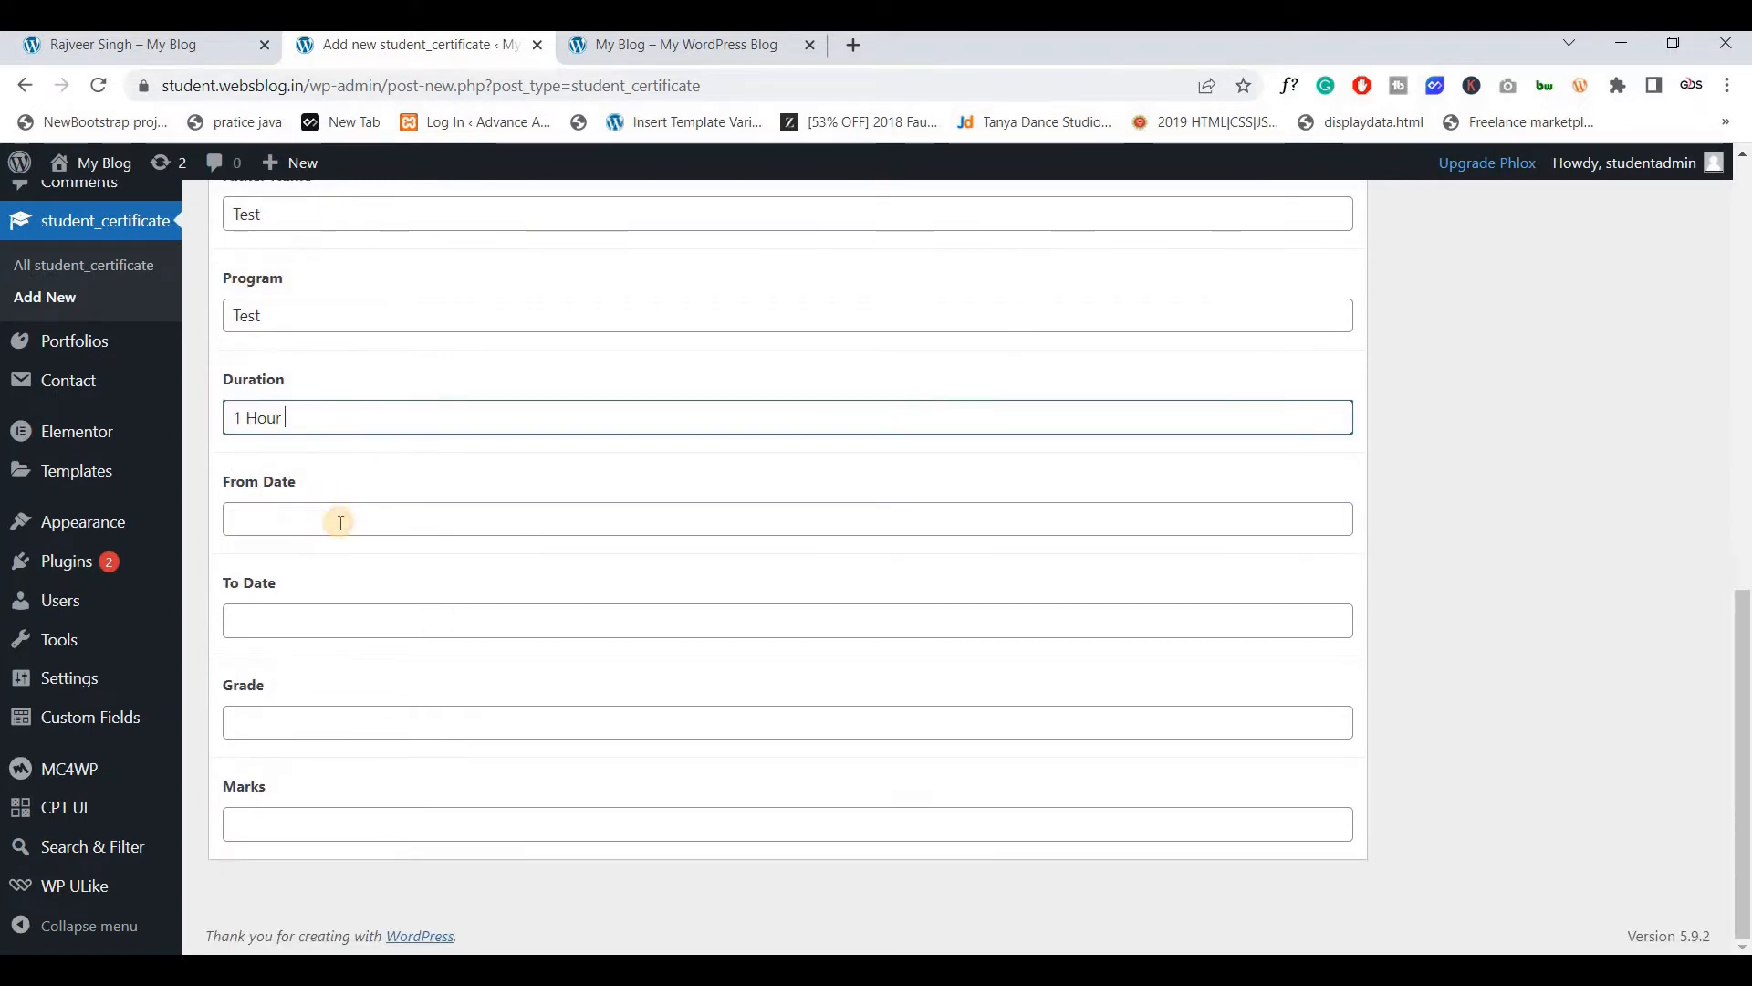
left_click(340, 517)
left_click(474, 736)
left_click(363, 616)
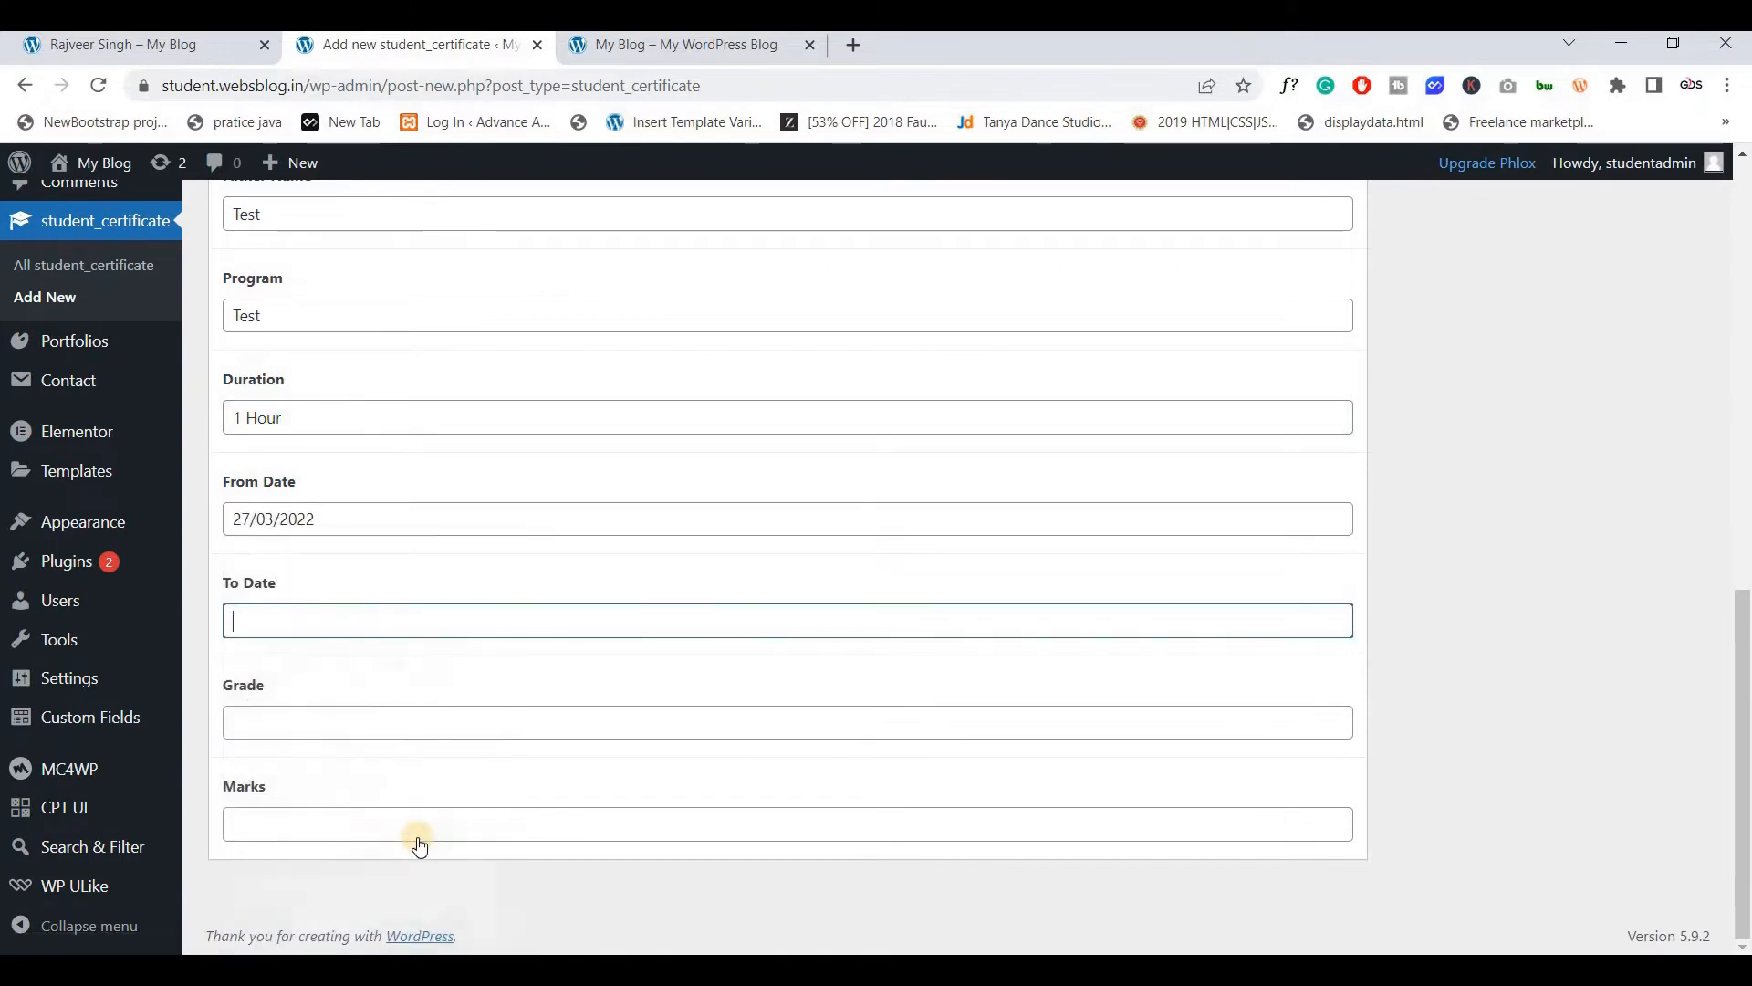
left_click(332, 868)
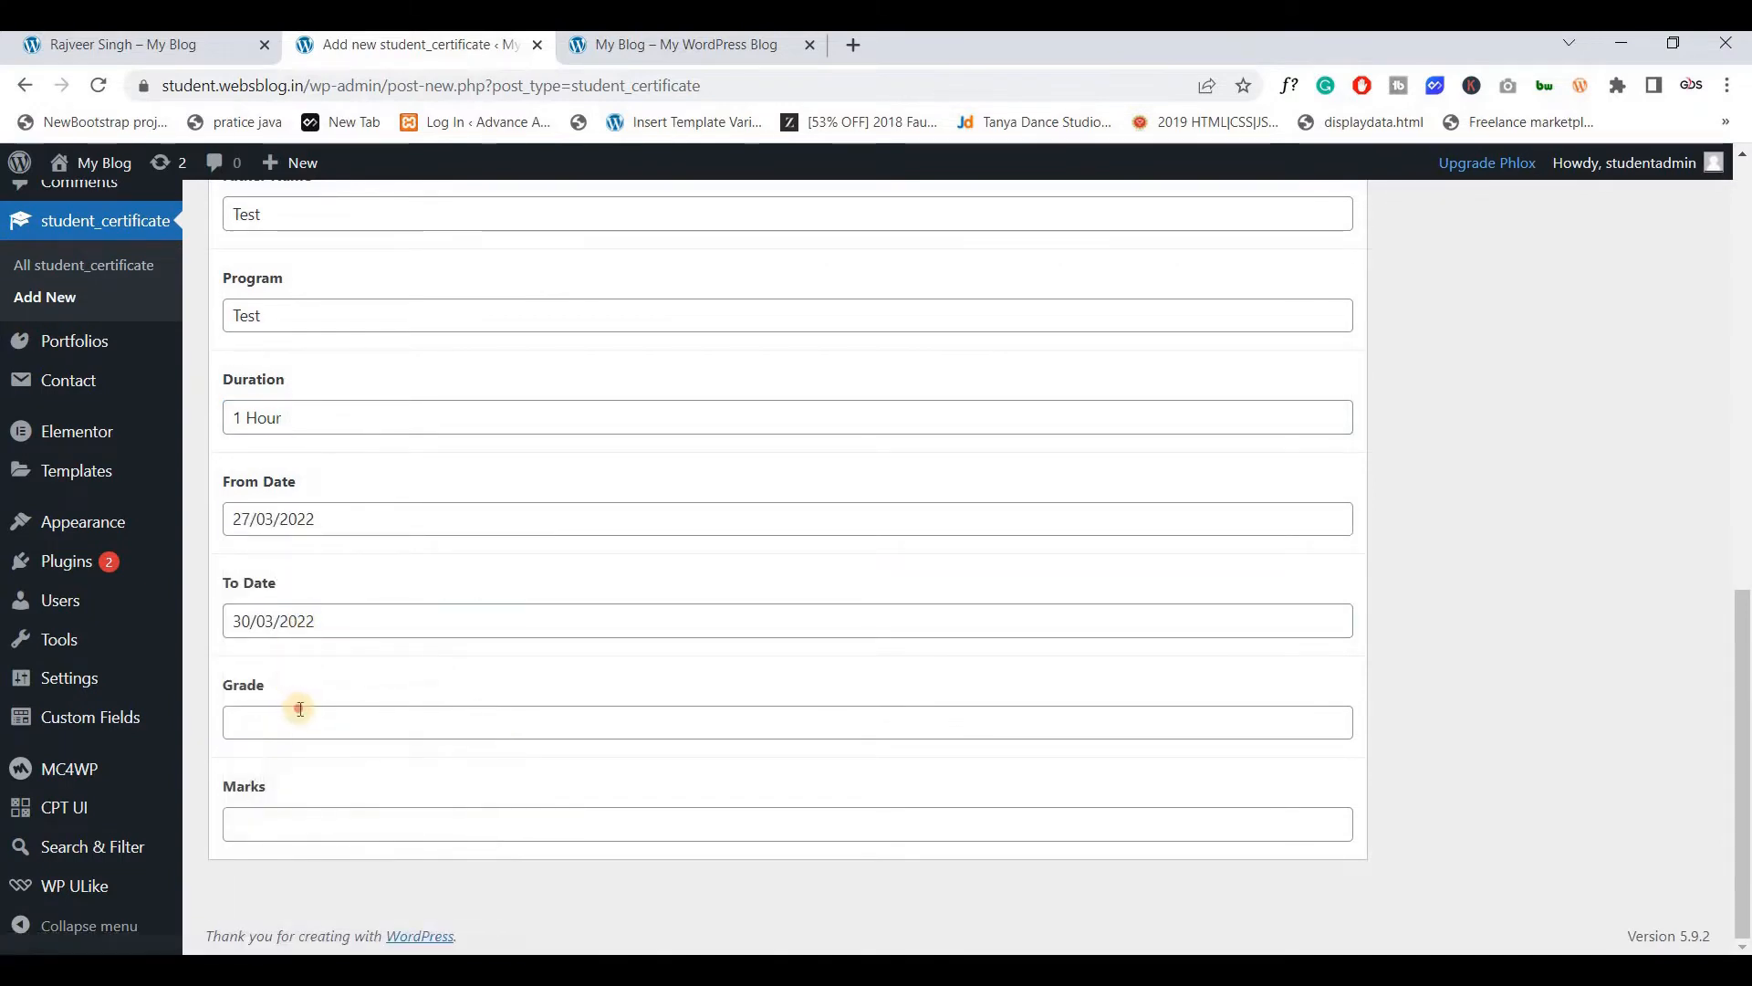
Enter Grade A and Marks 900, then publish the certificate post
left_click(299, 713)
type("A")
left_click(315, 817)
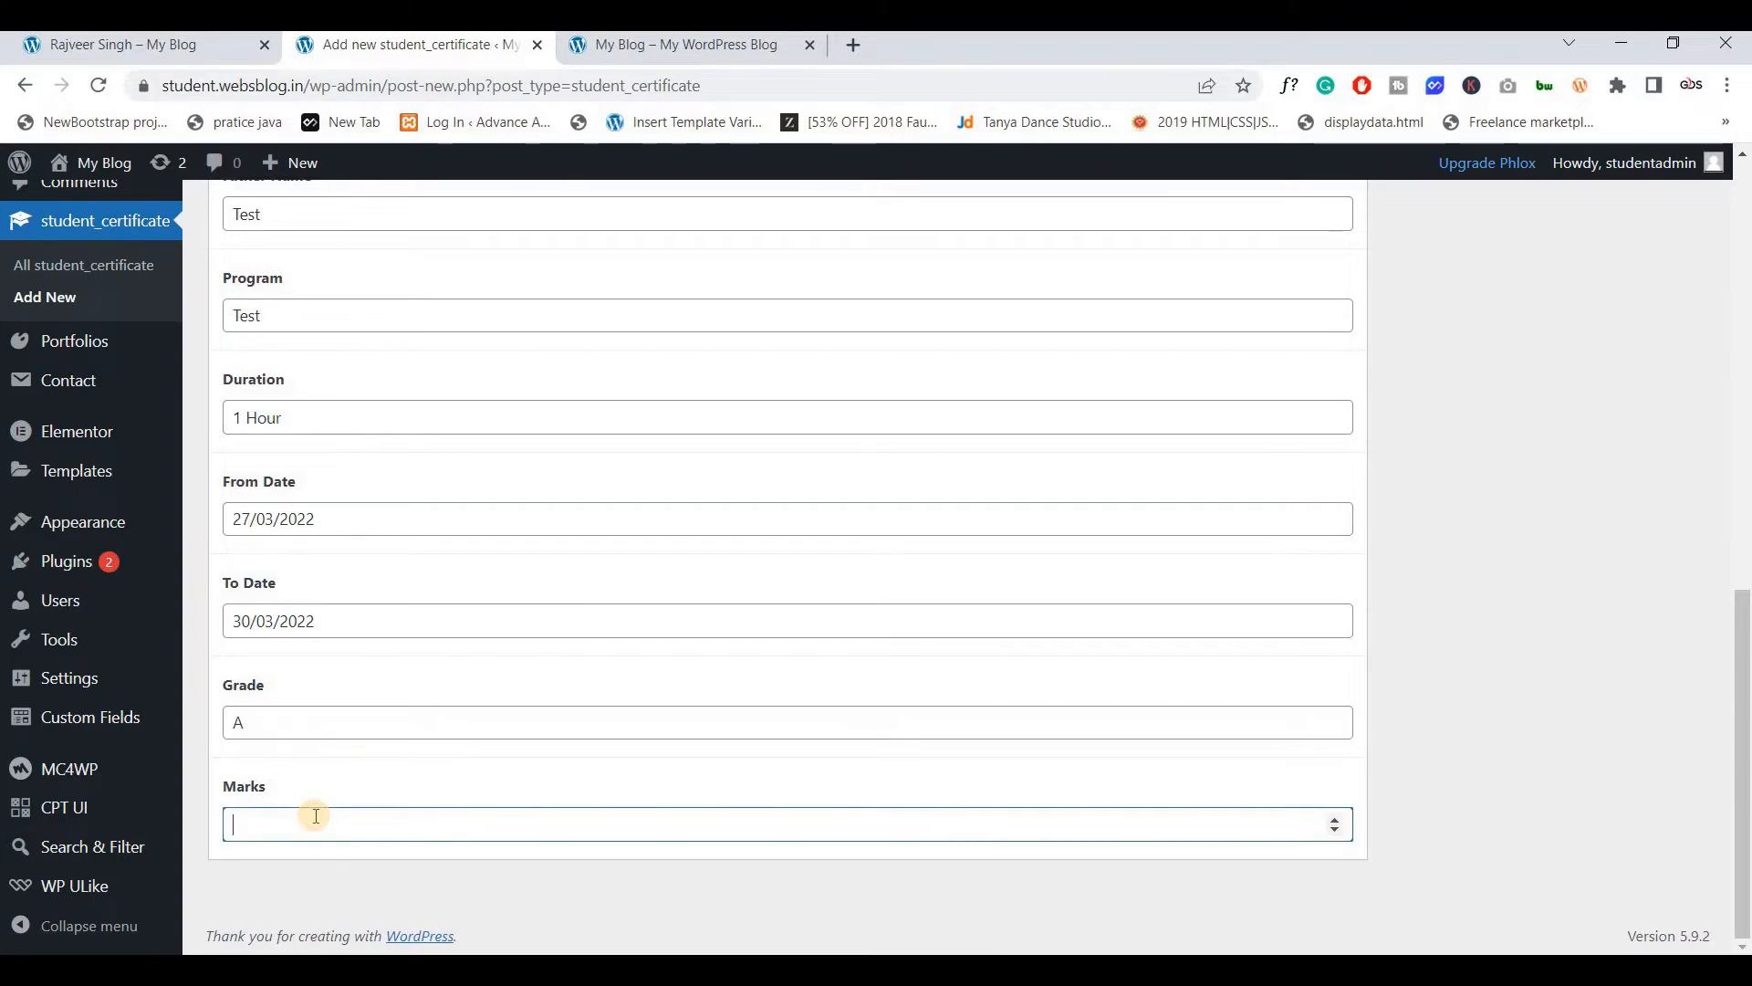
type("100")
scroll(1323, 590, "up", 15)
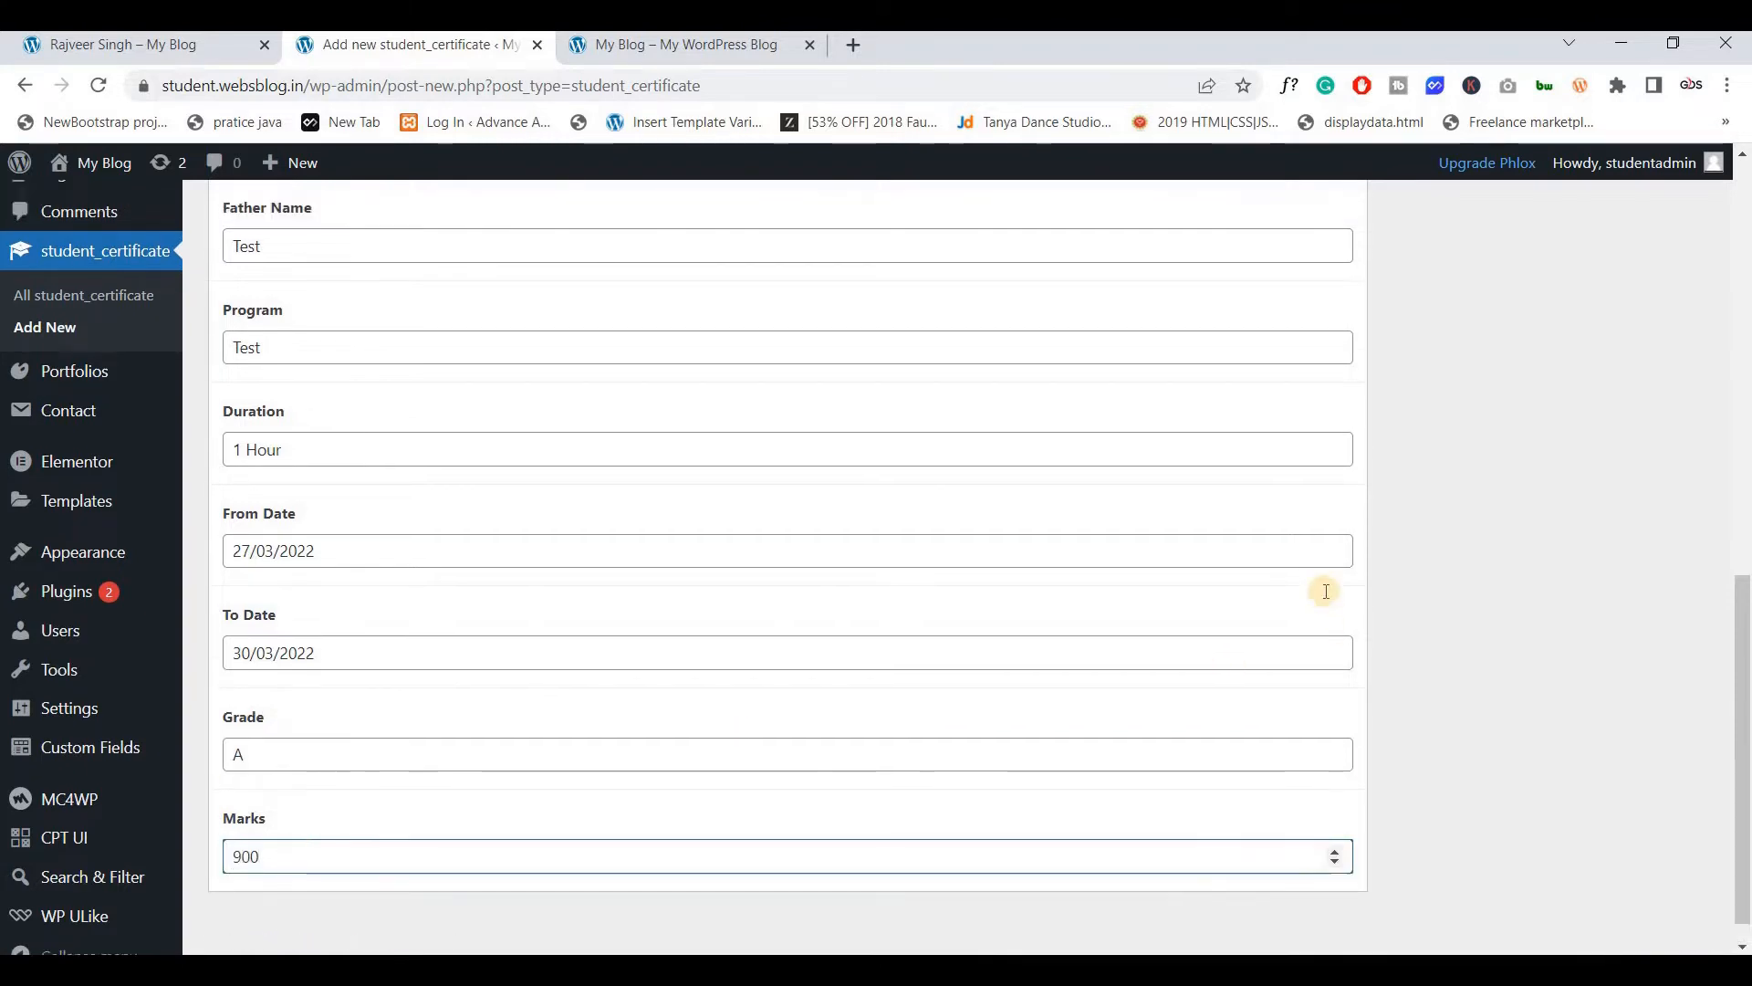
left_click(1656, 497)
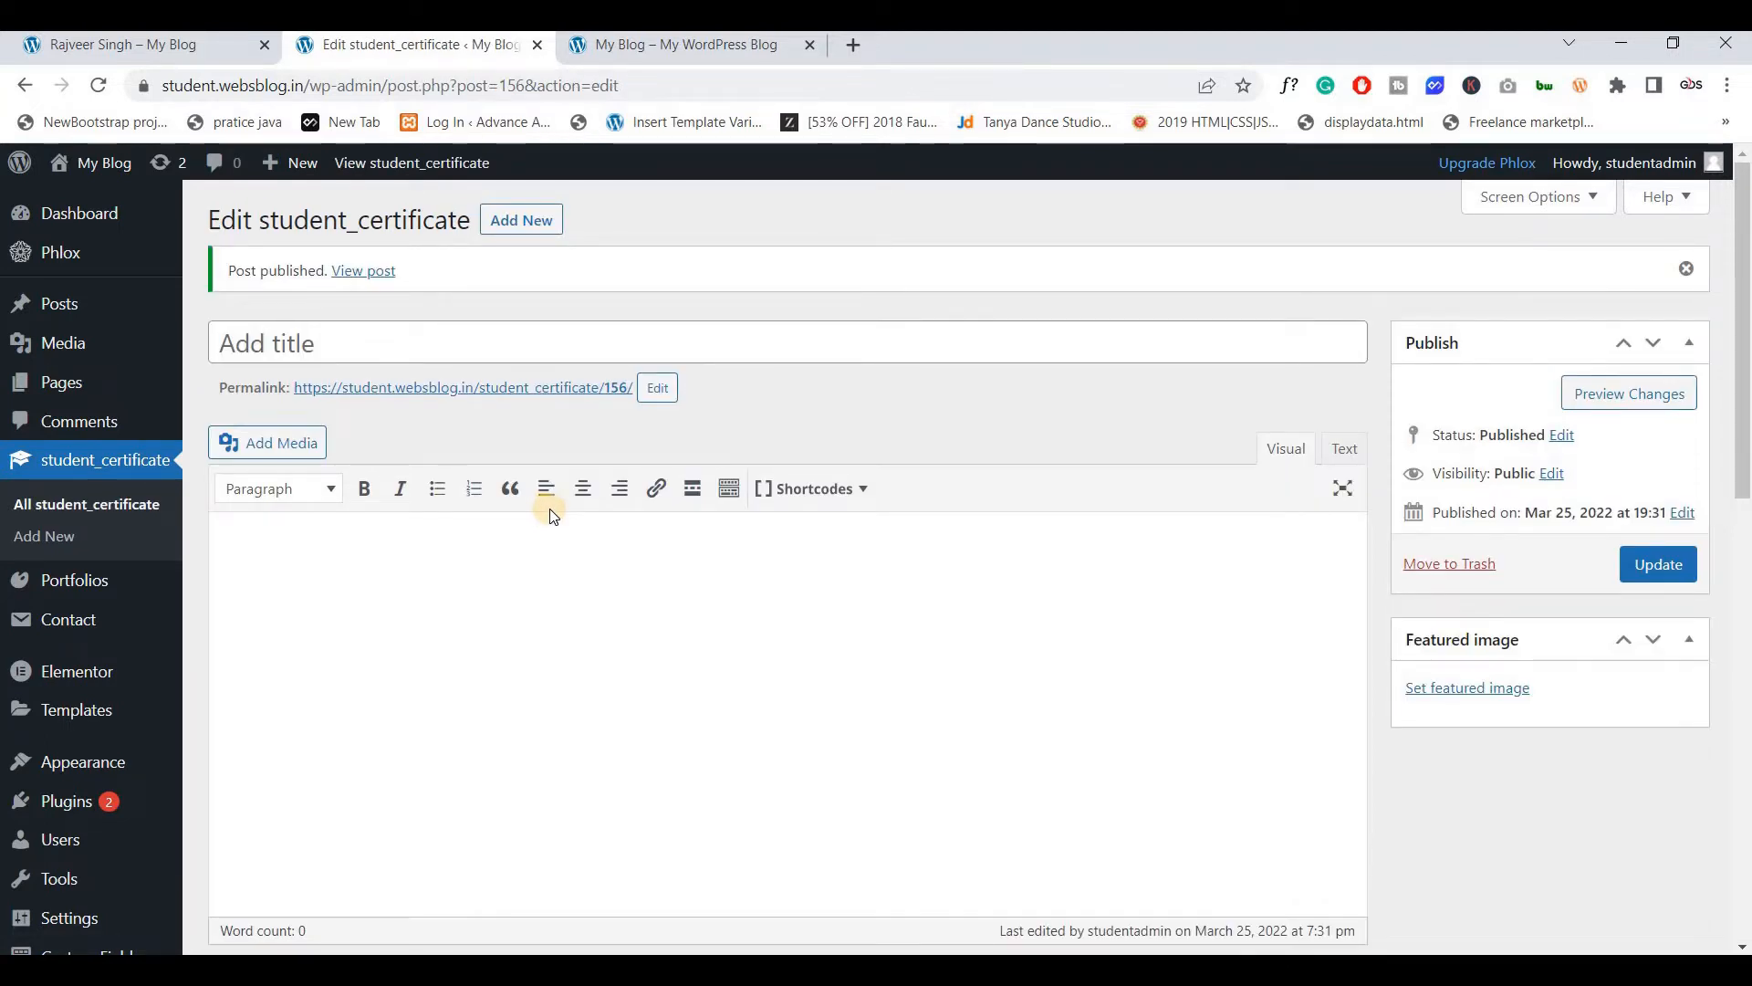
Paste 'Webs Blog' into the certificate post's title field
left_click(470, 347)
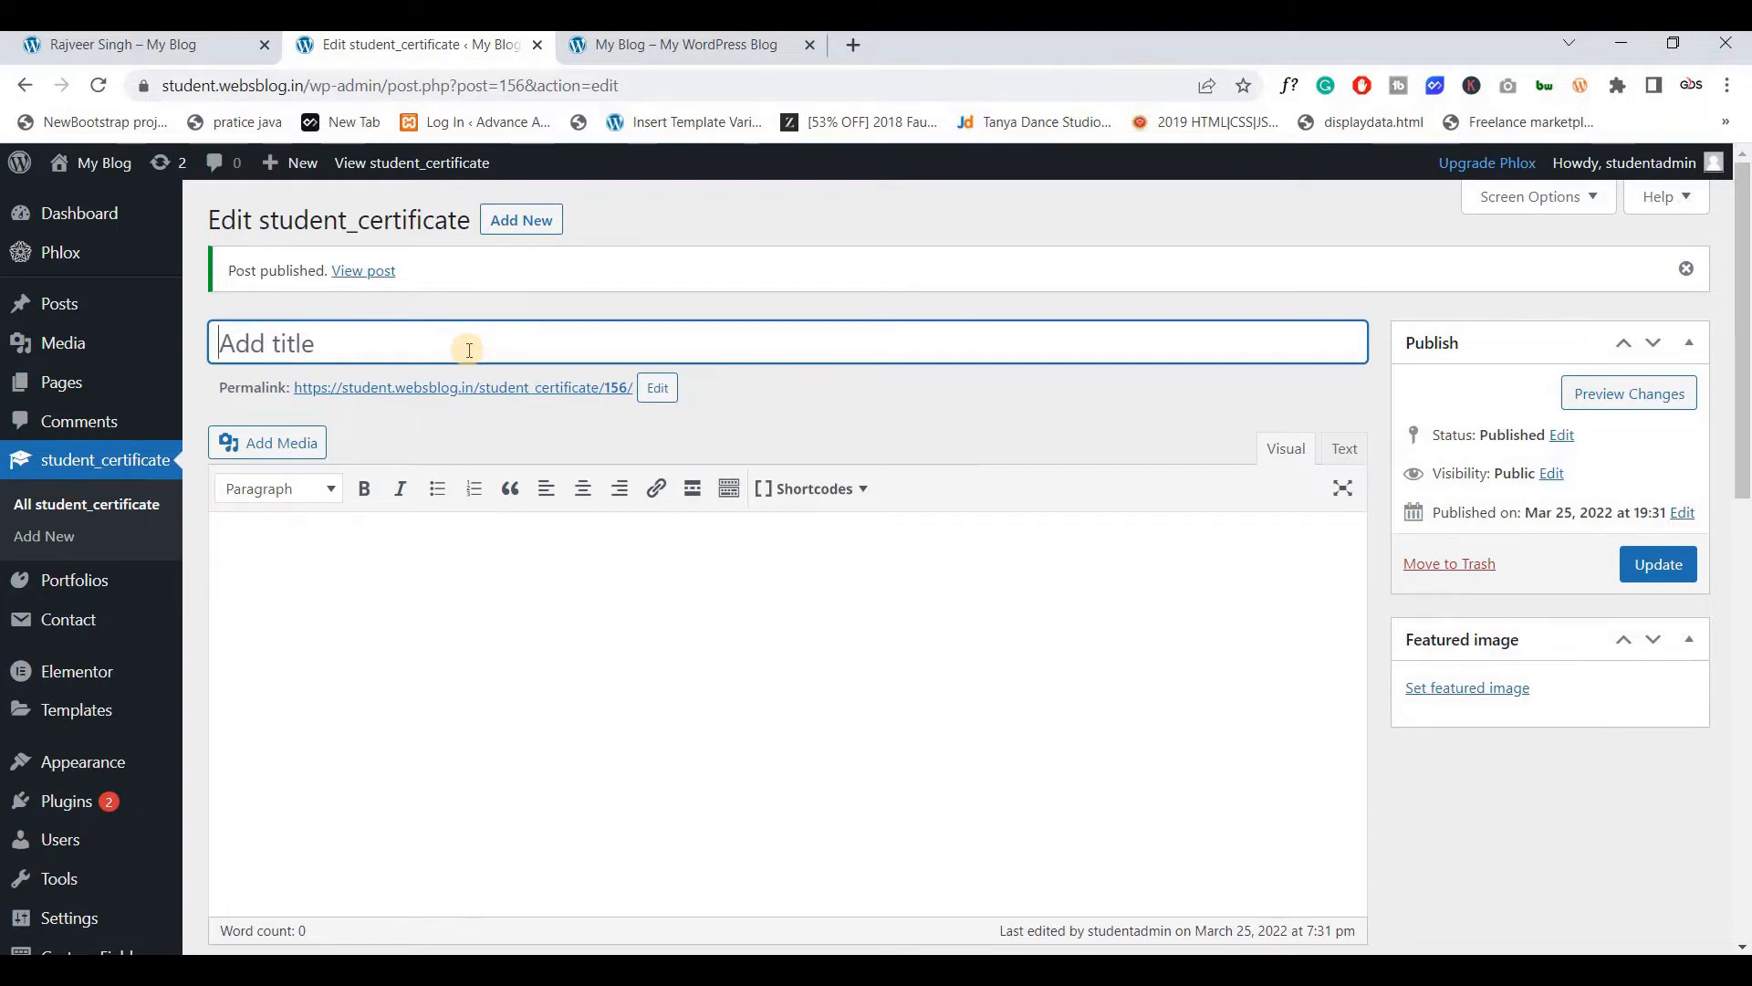
type("Webs Blog")
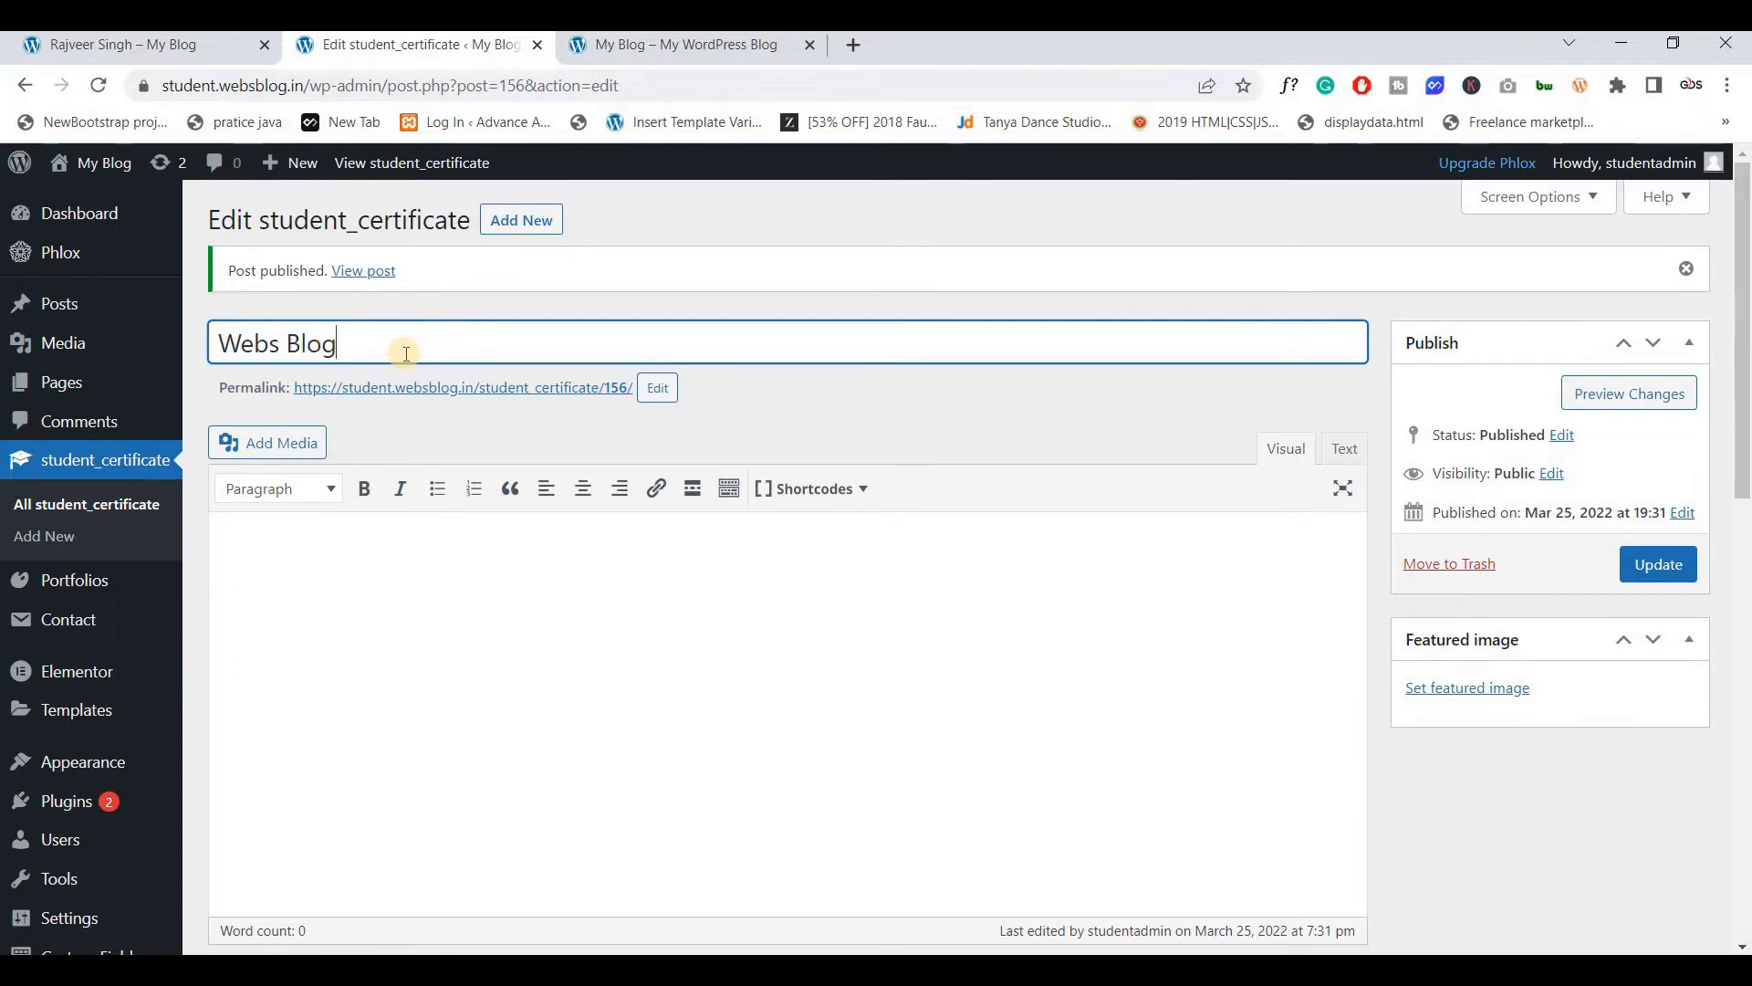
Make the certificate image the featured image, update the post, and view Student Certificates
left_click(1460, 690)
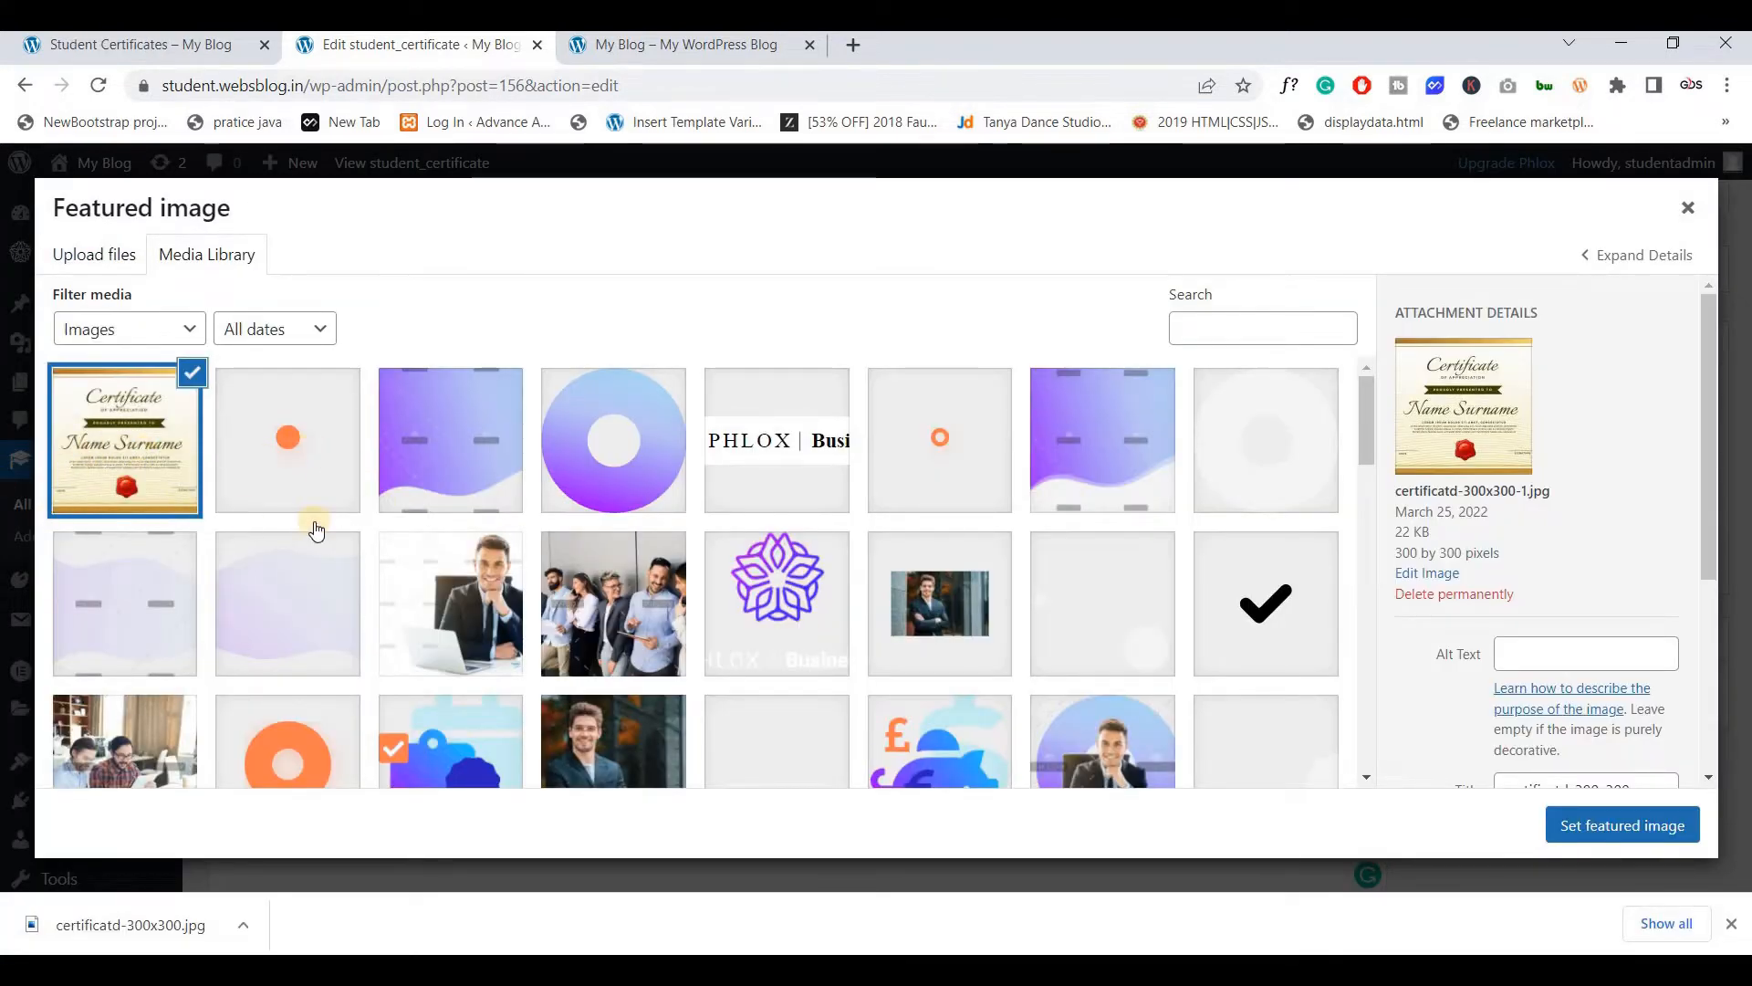
left_click(190, 44)
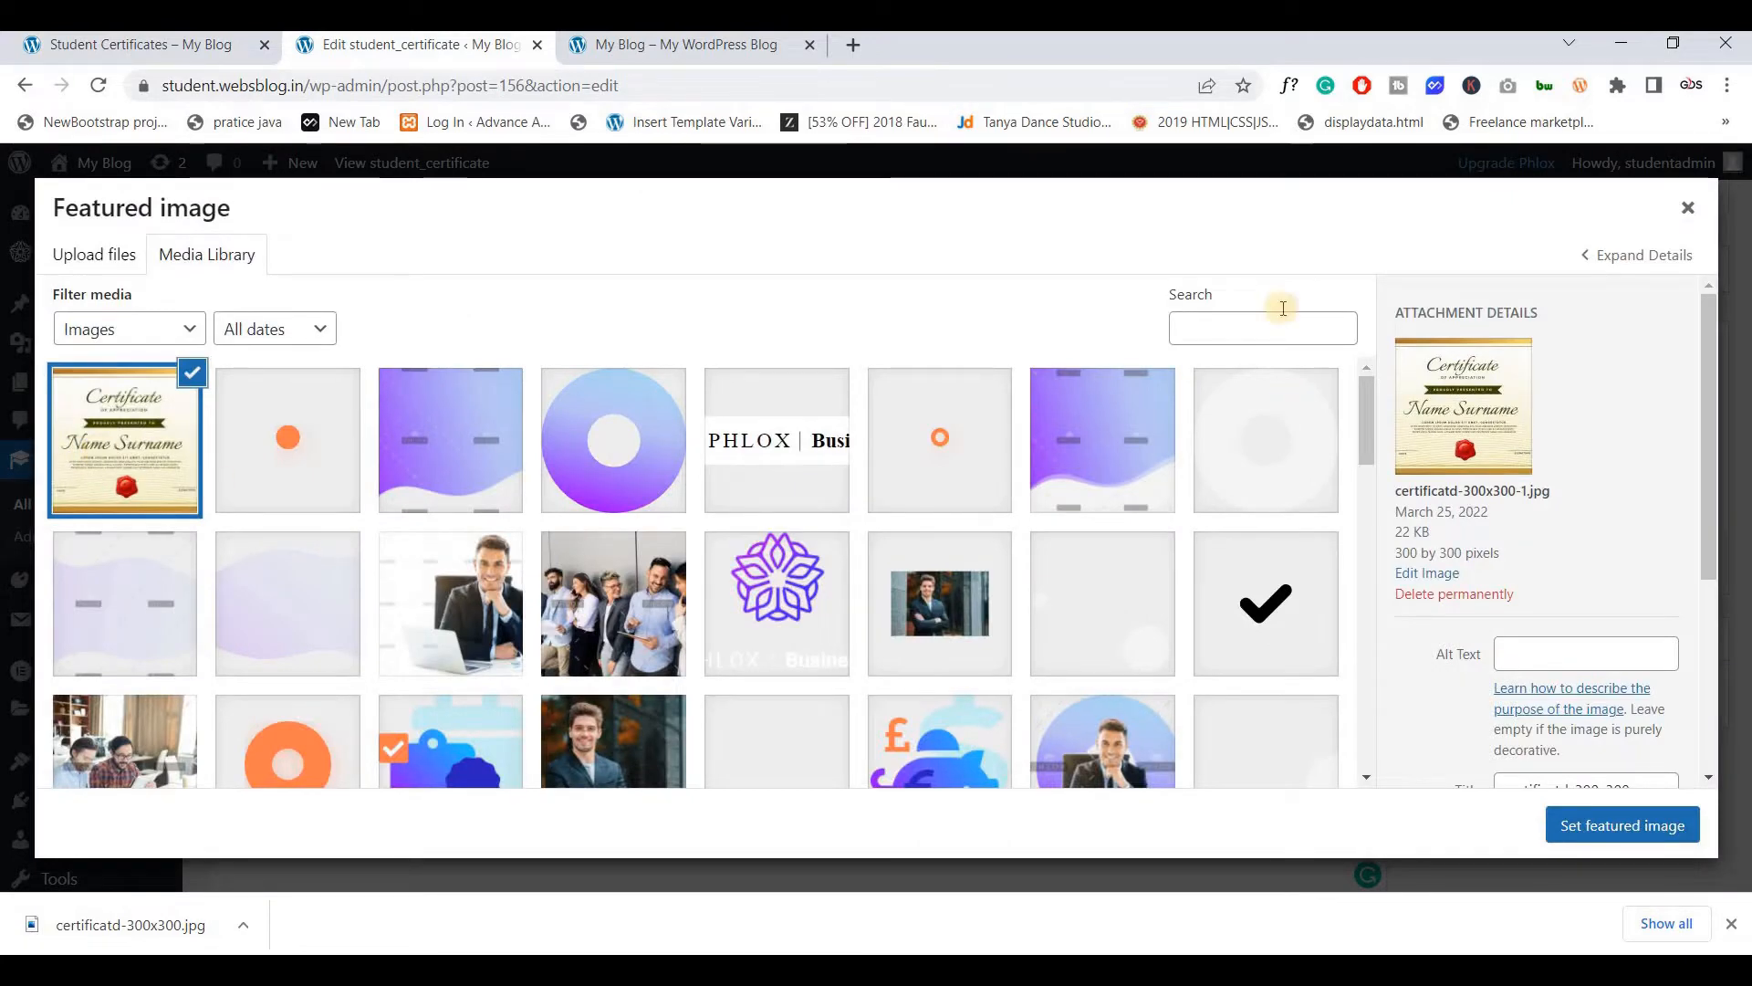
left_click(1612, 830)
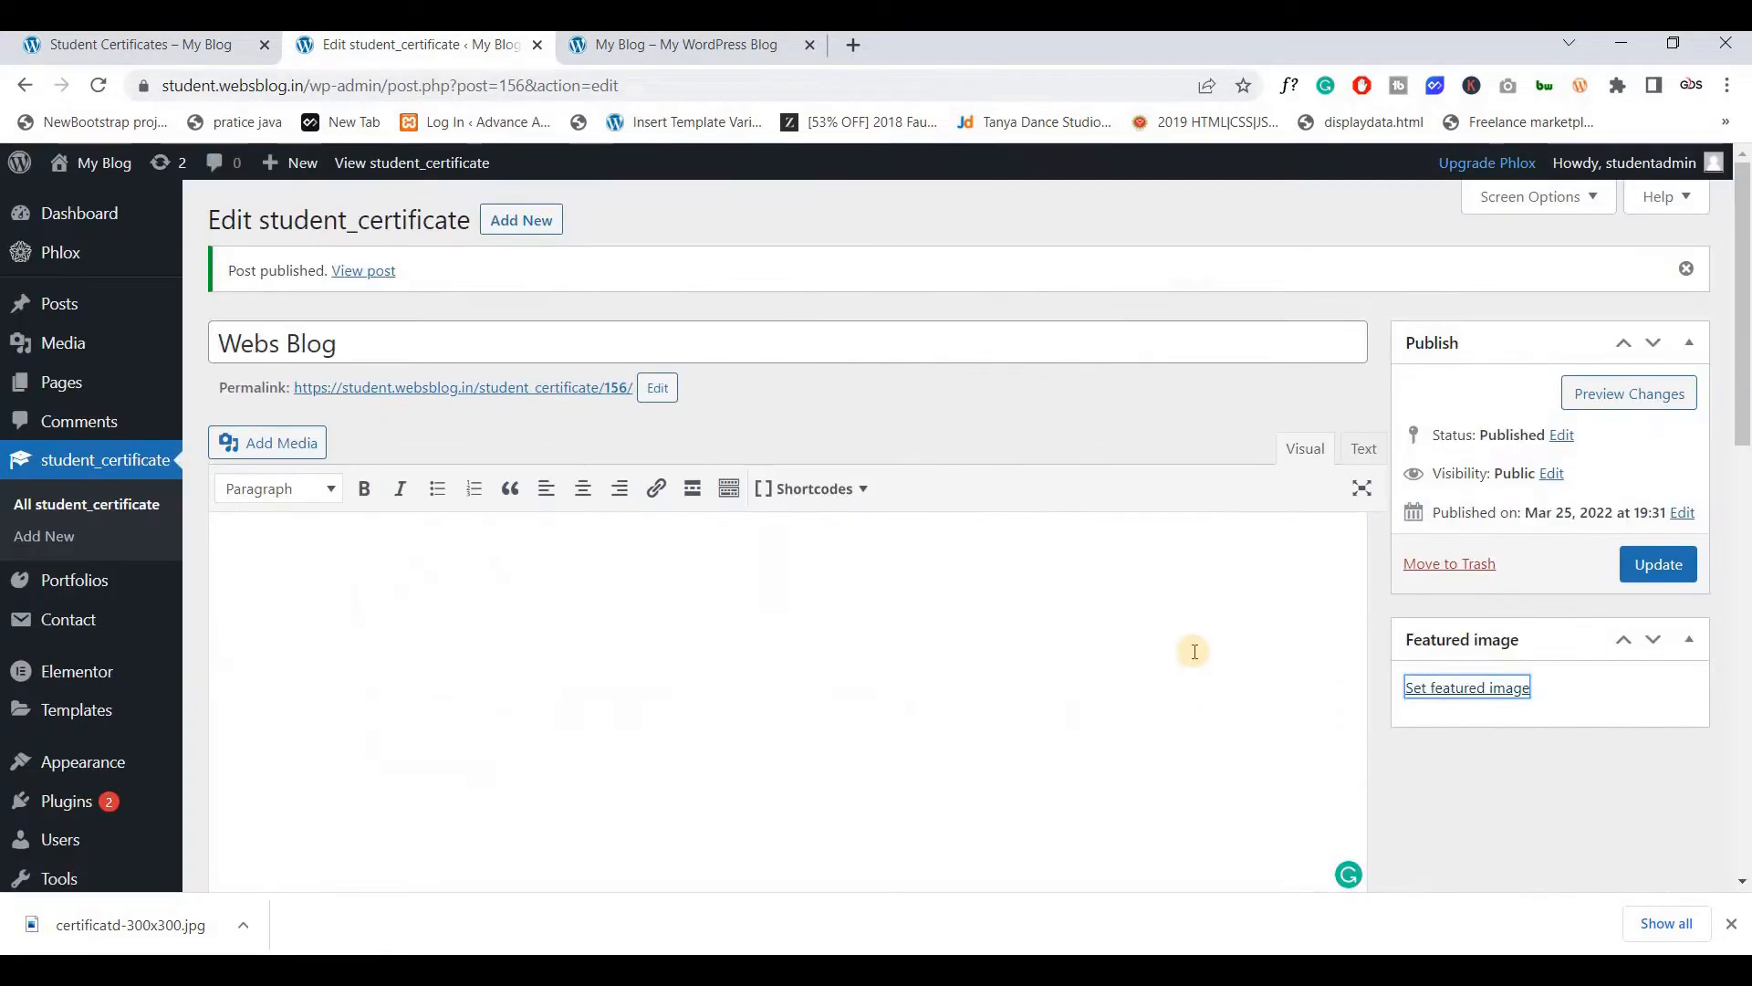
left_click(1652, 575)
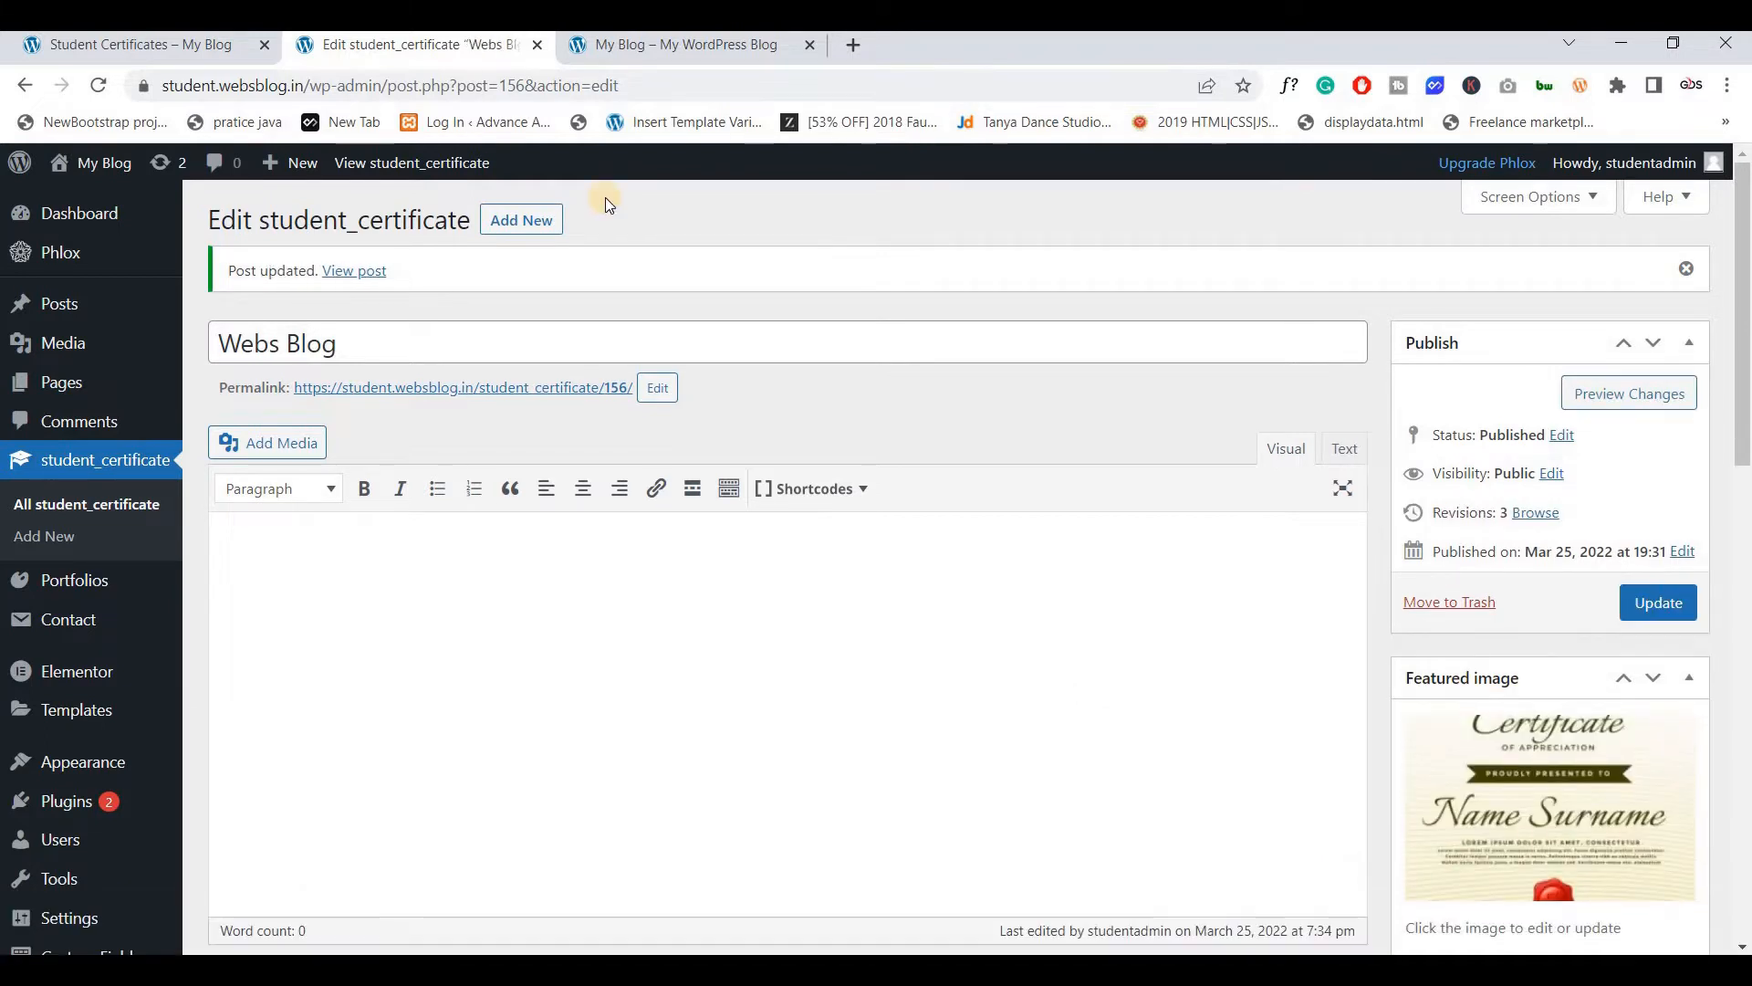
left_click(183, 46)
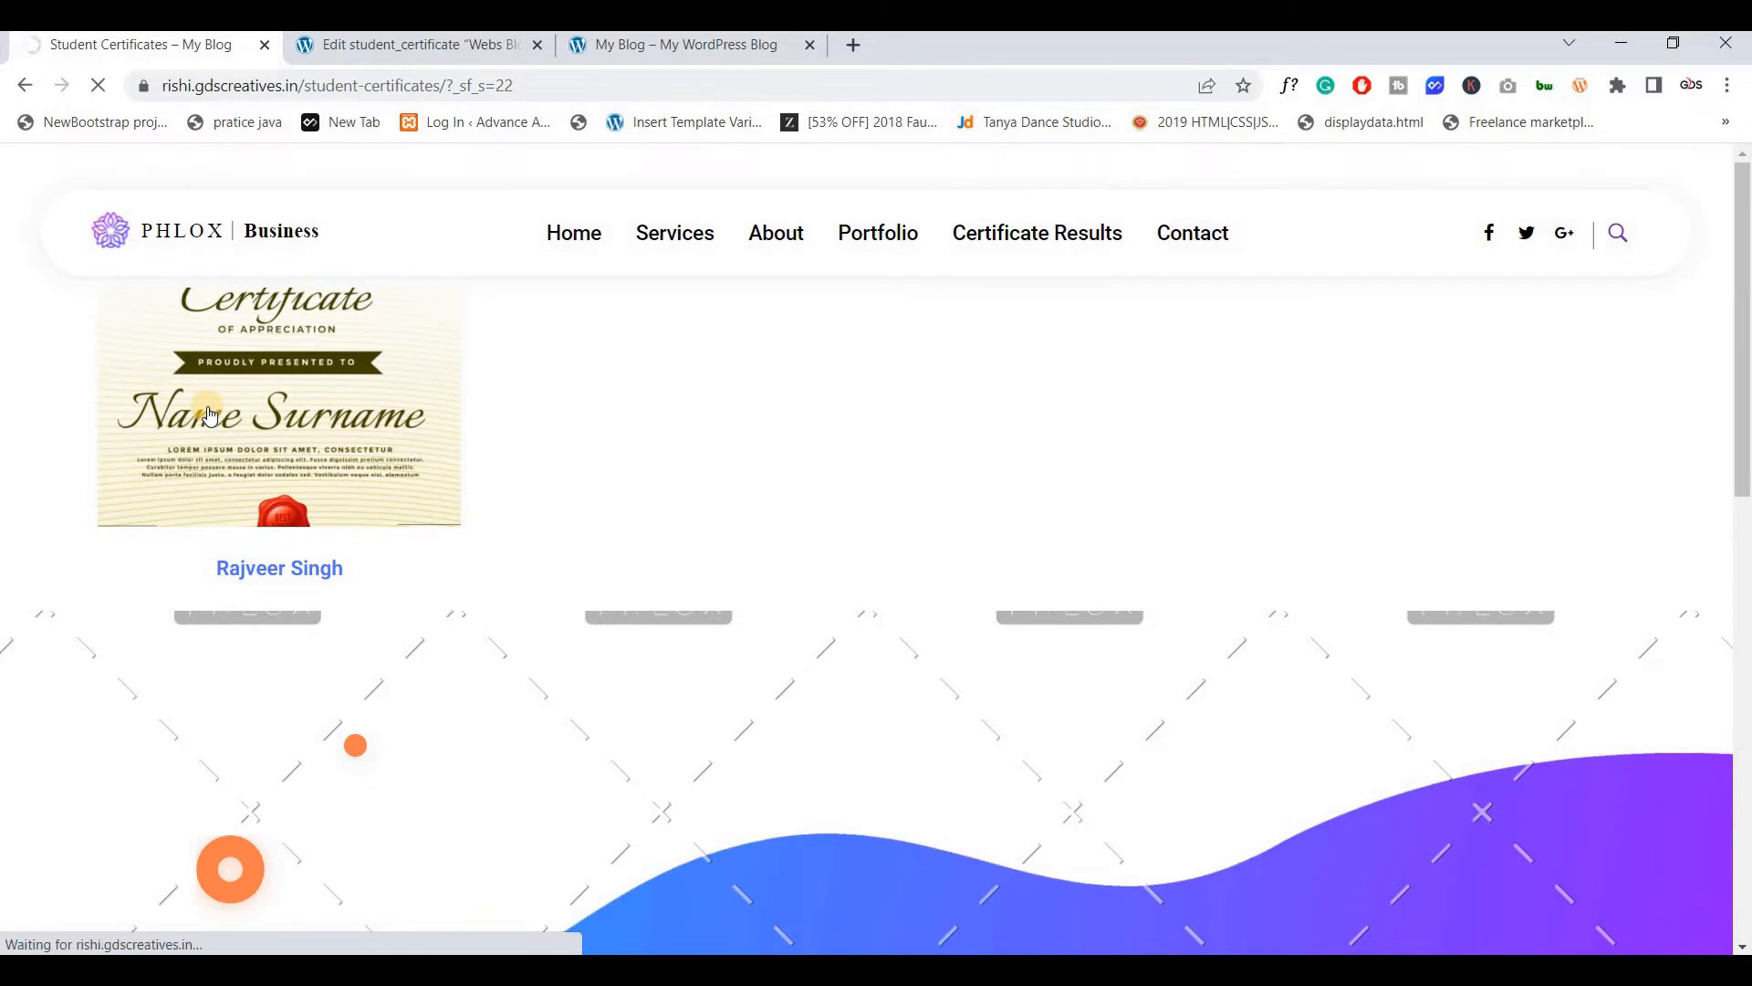
View an existing certificate's detail page, then return to the Webs Blog SC fields
left_click(210, 416)
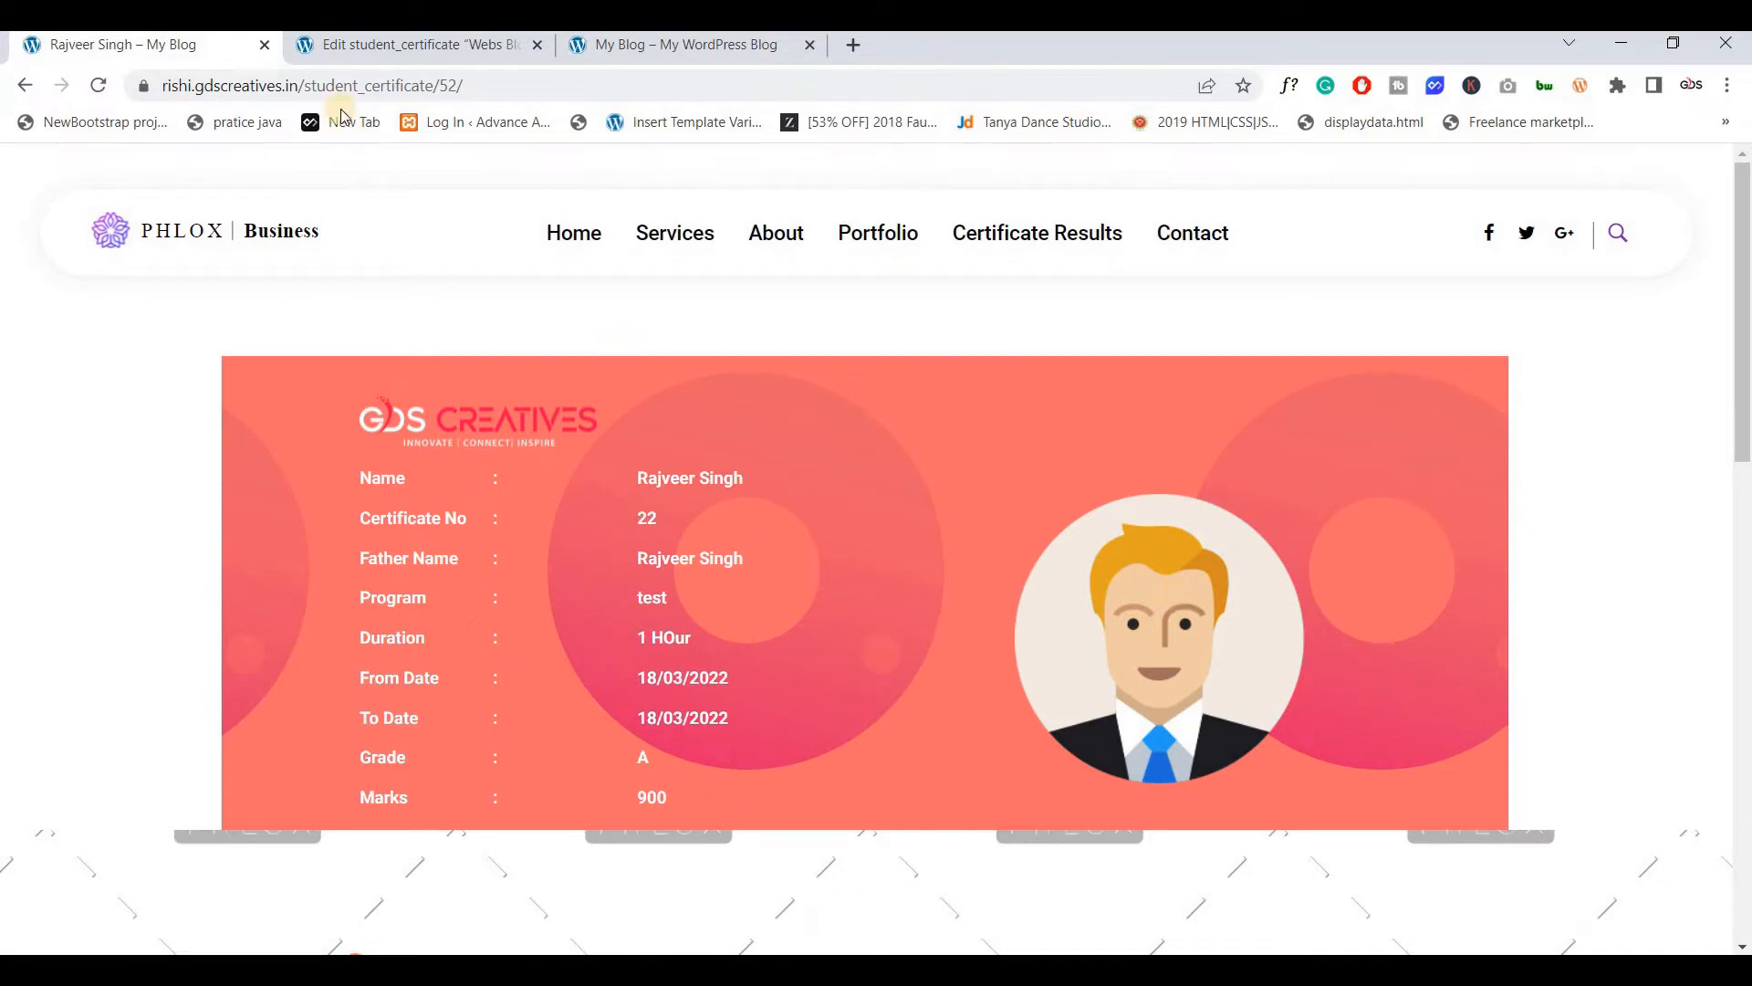
left_click(383, 47)
scroll(667, 536, "down", 12)
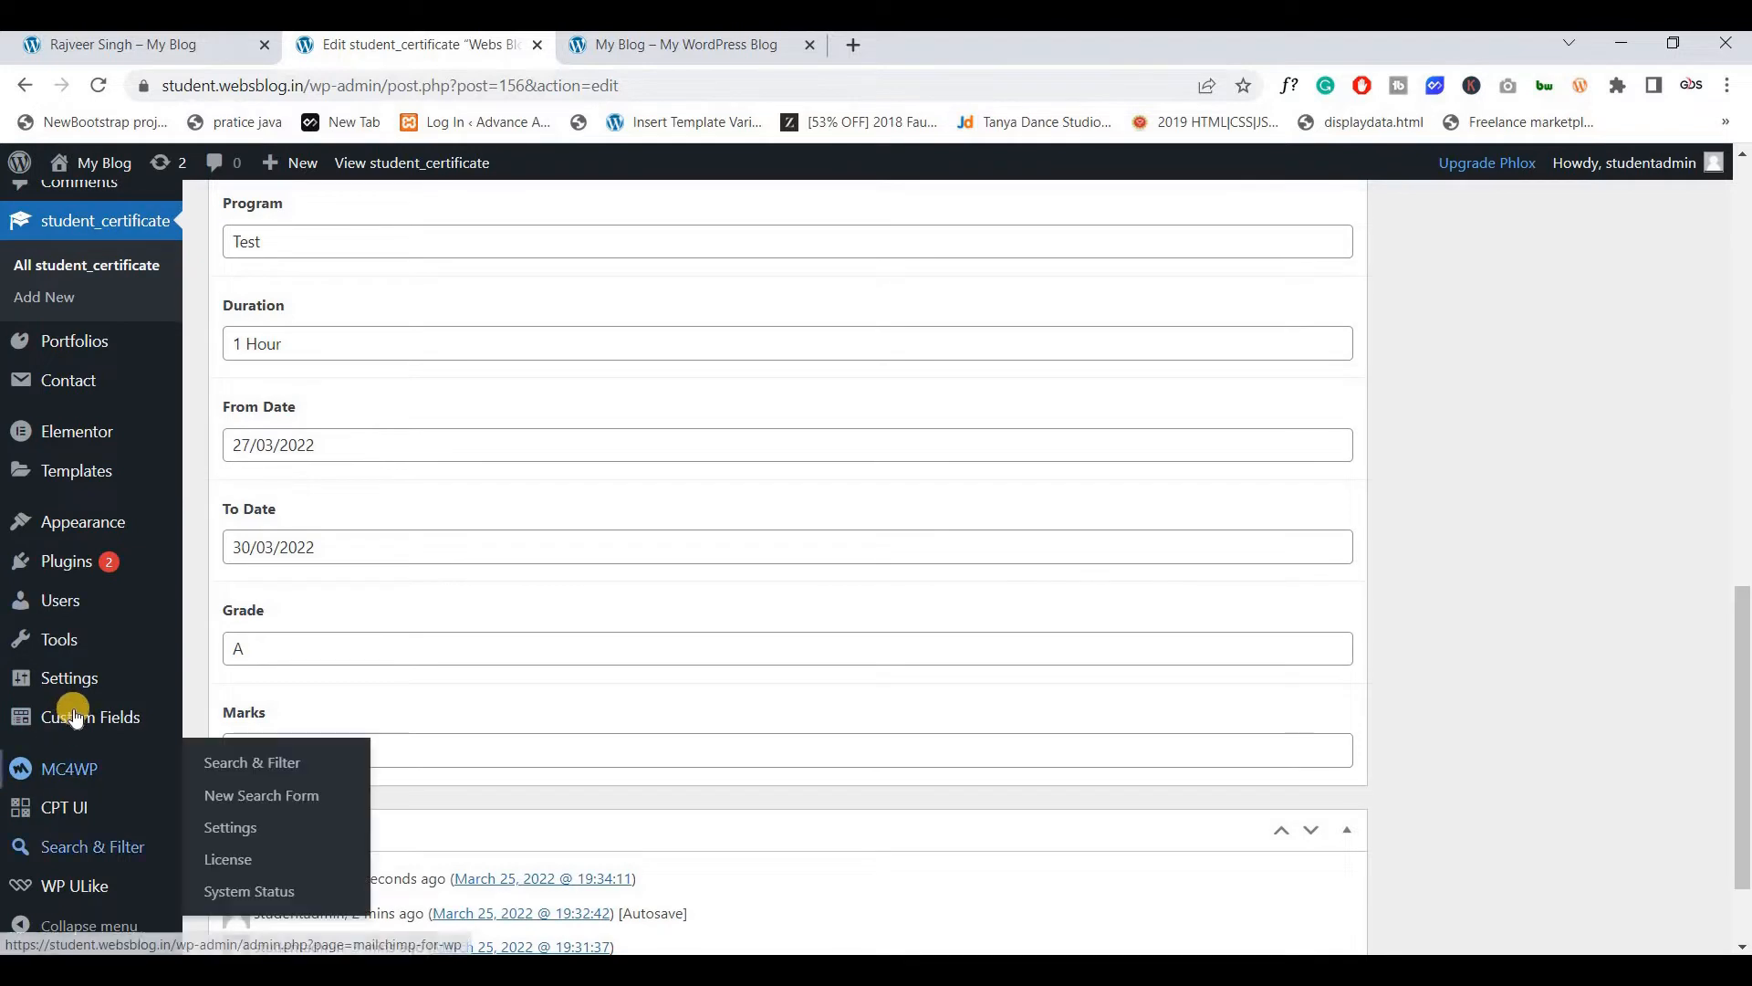
Open the SC field group in a new tab and add a field labelled 'stu img'
mouse_move(109, 718)
left_click(242, 726, "ctrl")
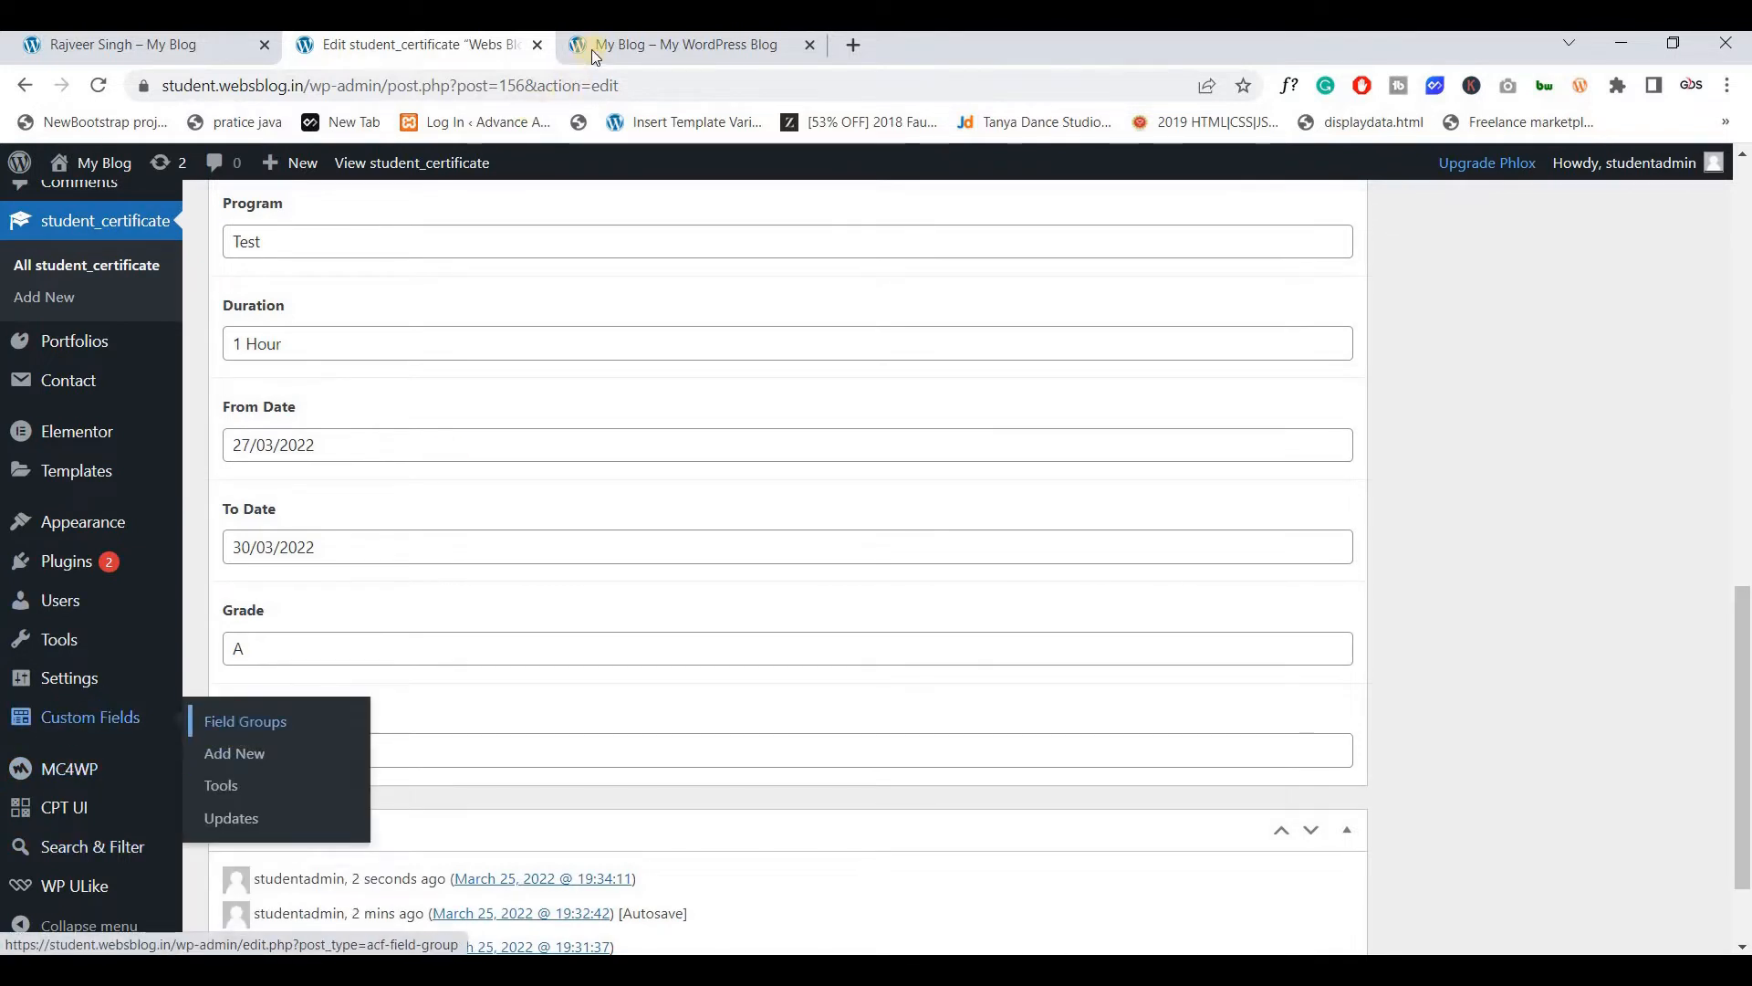
left_click_drag(604, 47, 380, 43)
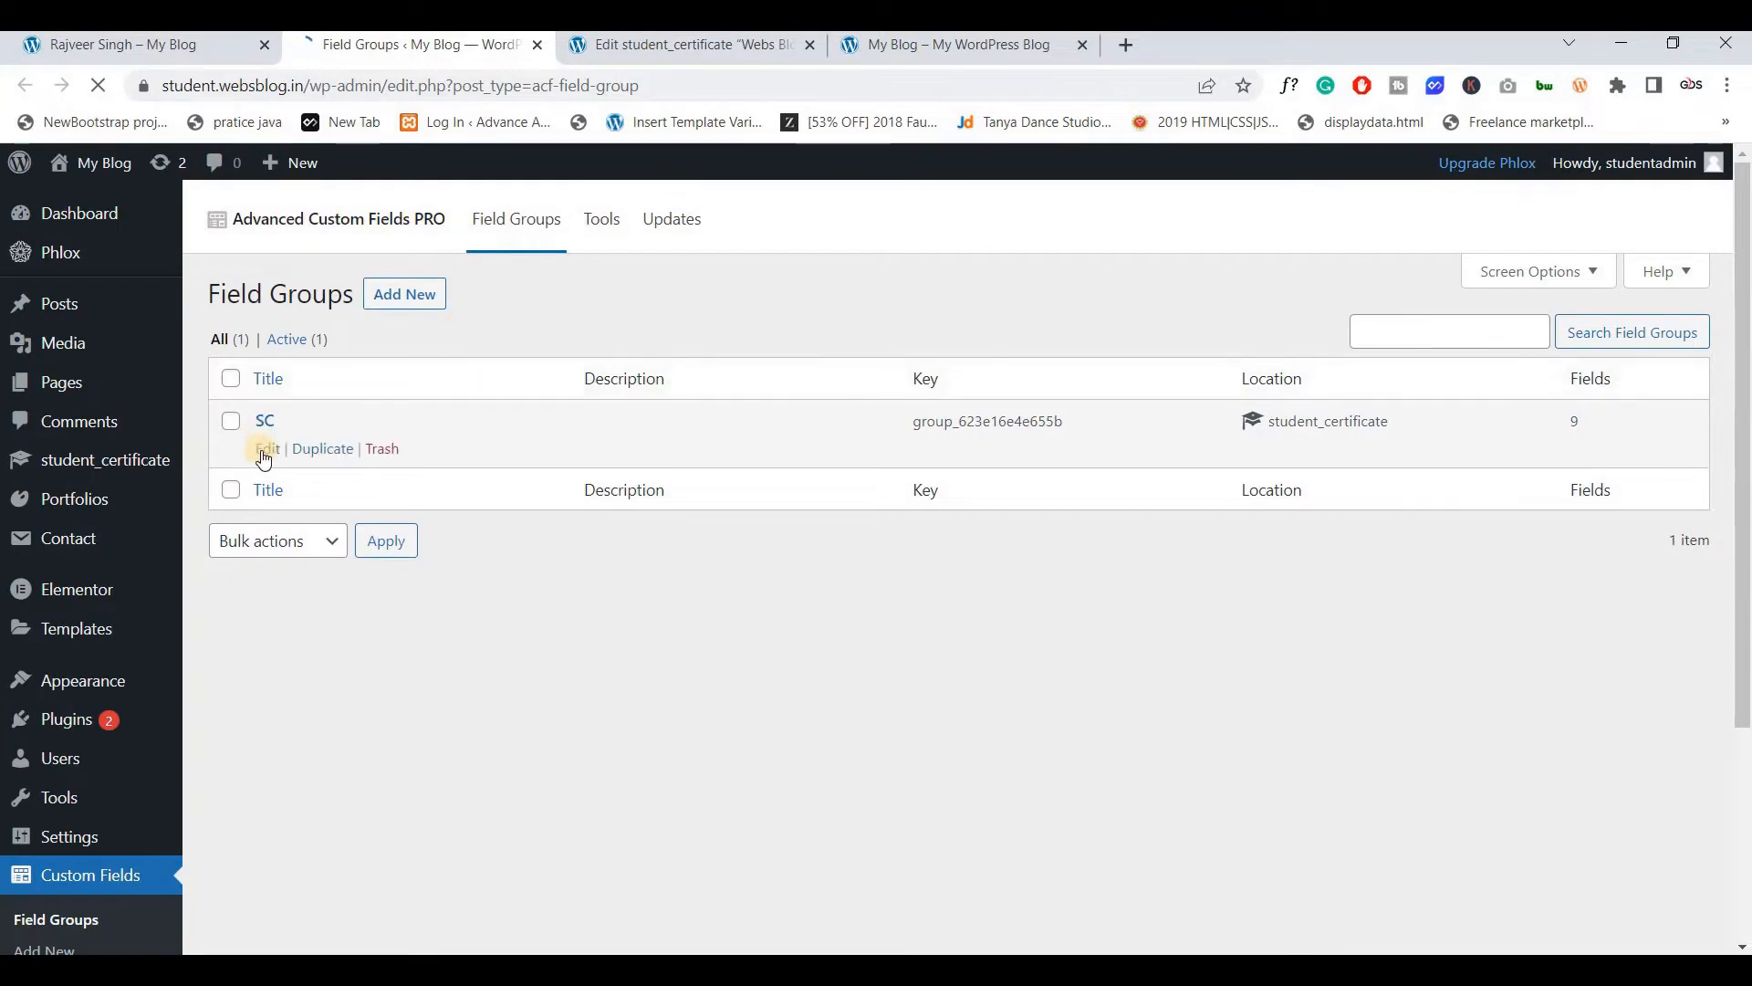
left_click(265, 451)
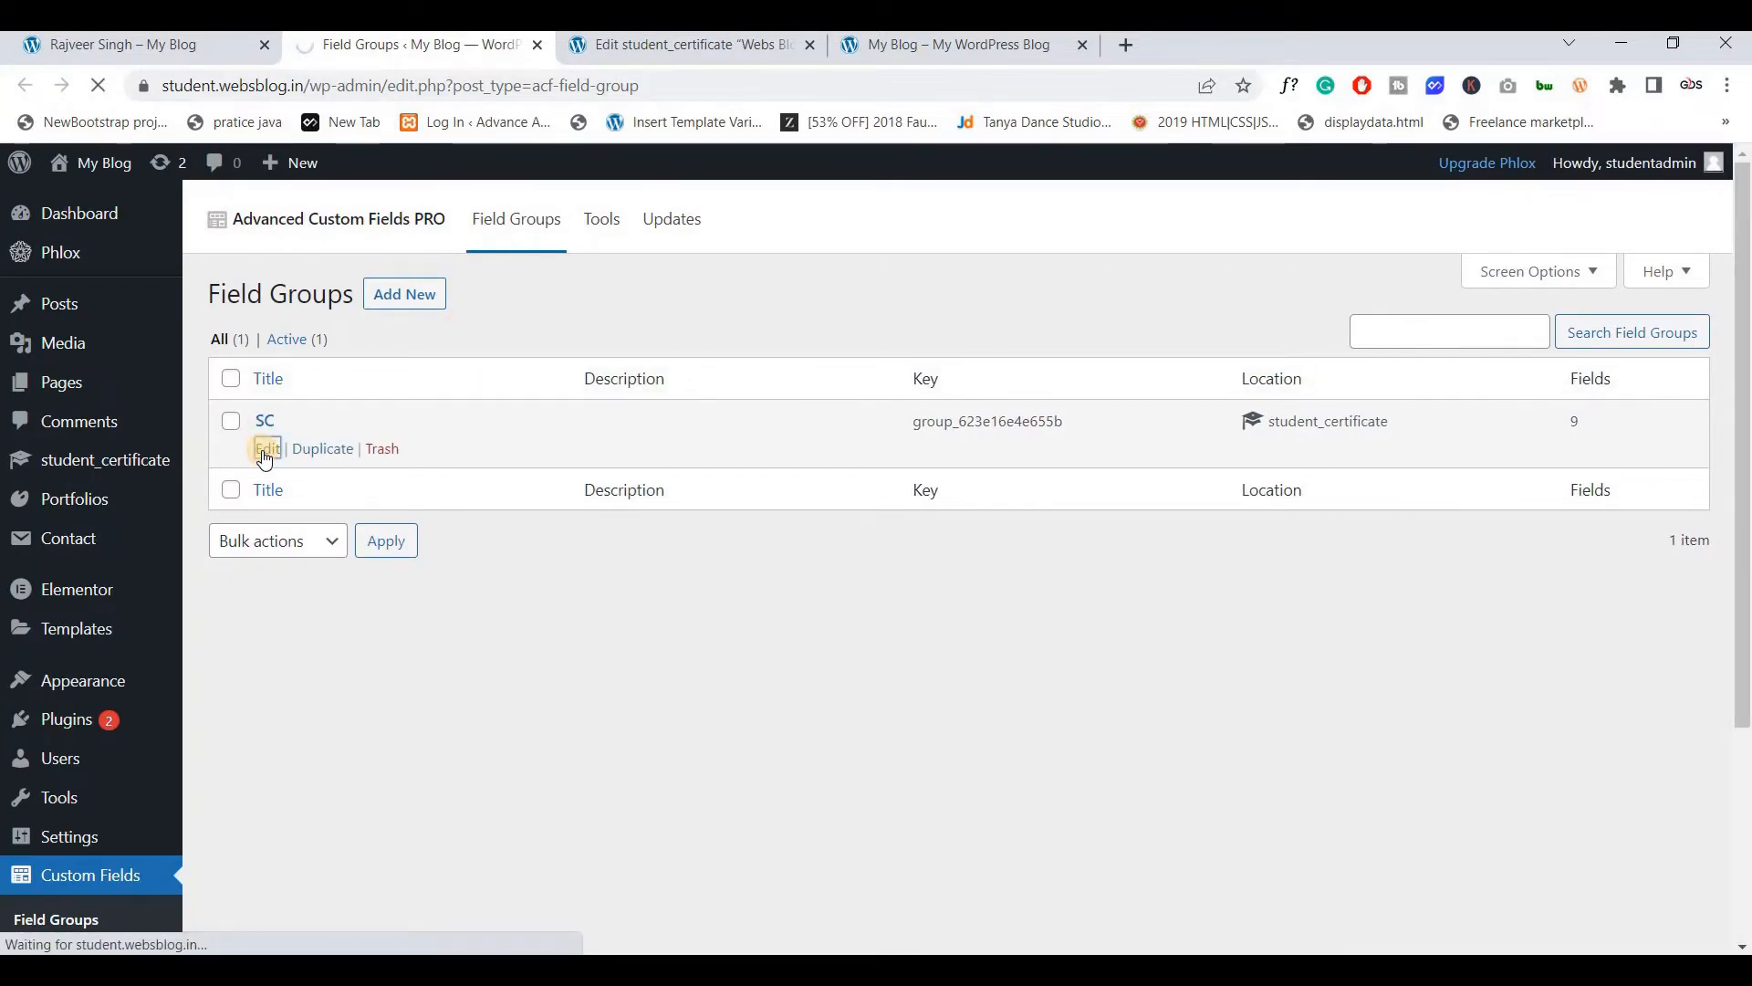
scroll(564, 488, "down", 6)
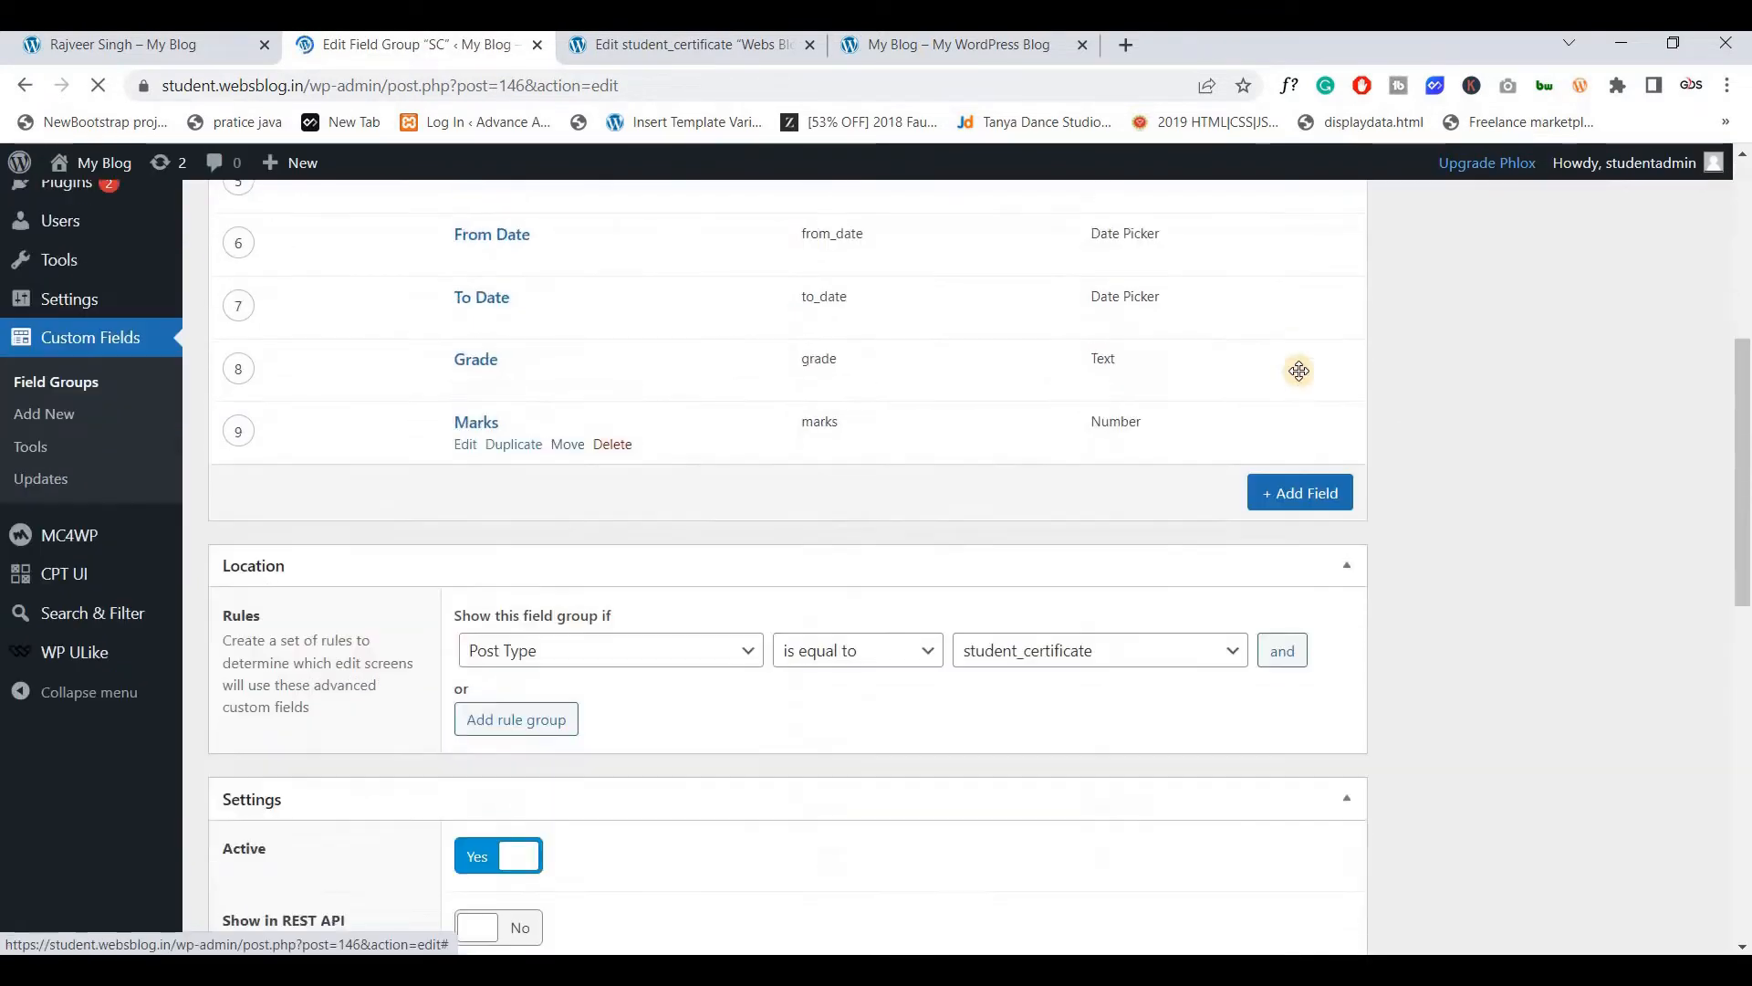
left_click(1298, 354)
type("s")
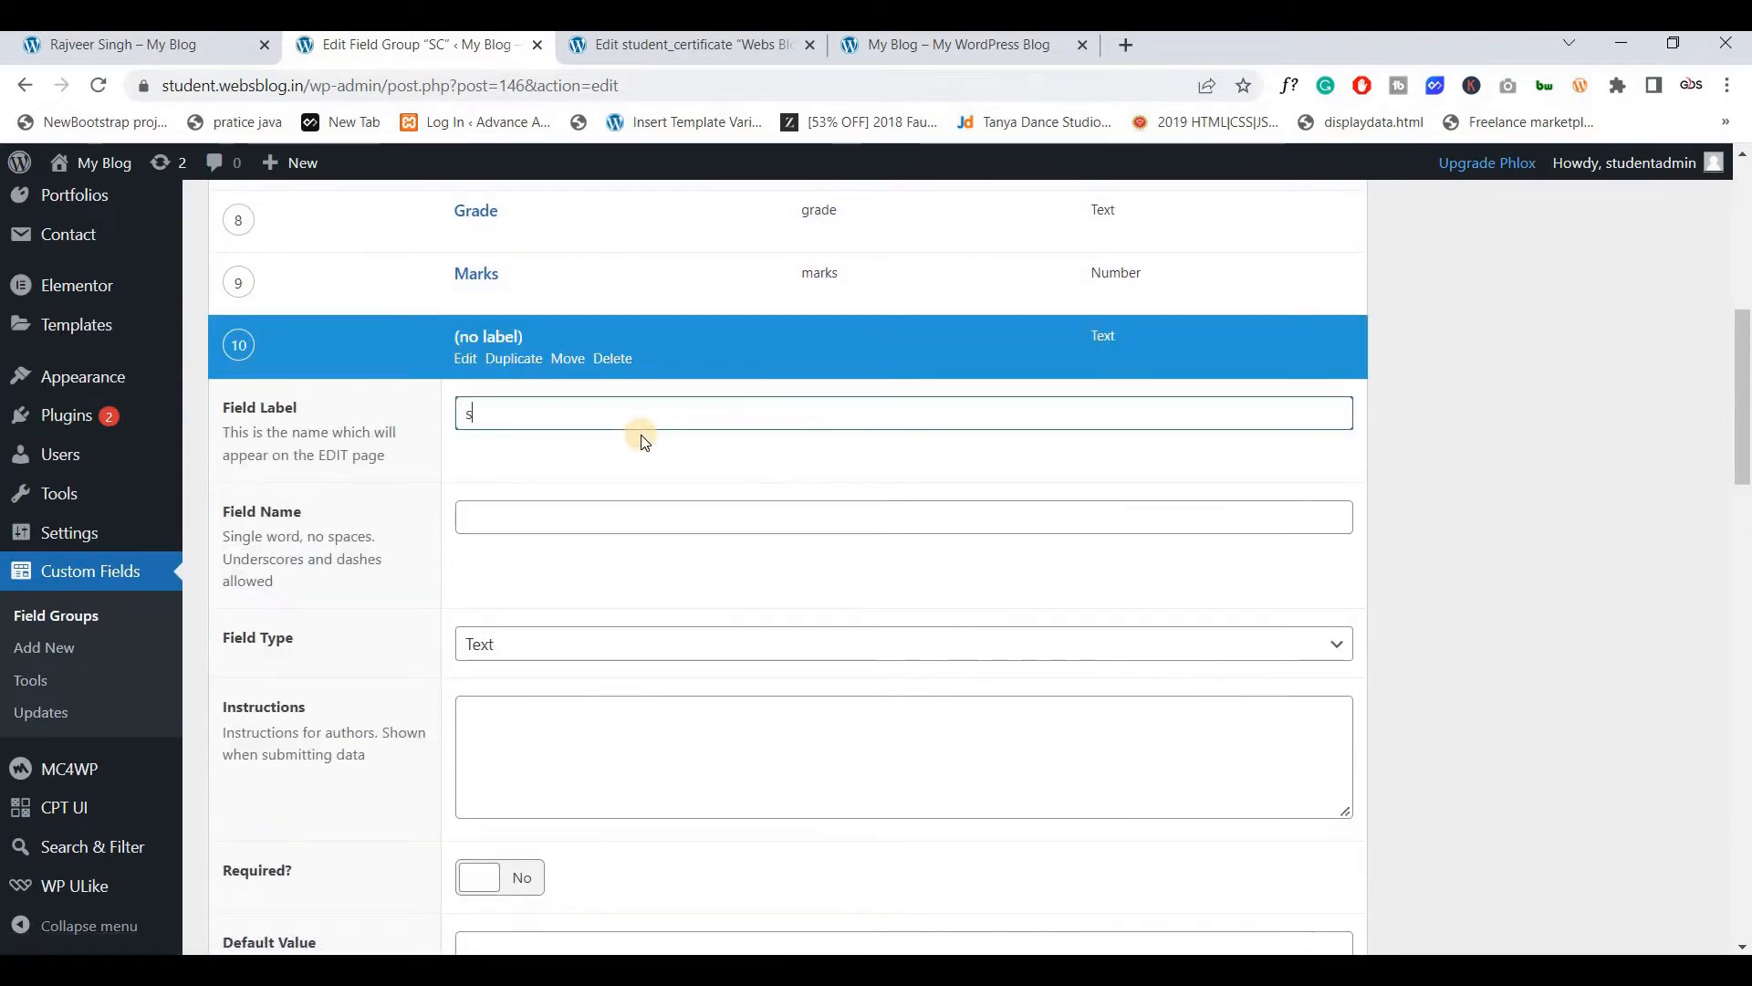
type("tu img")
left_click(584, 496)
scroll(584, 497, "down", 1)
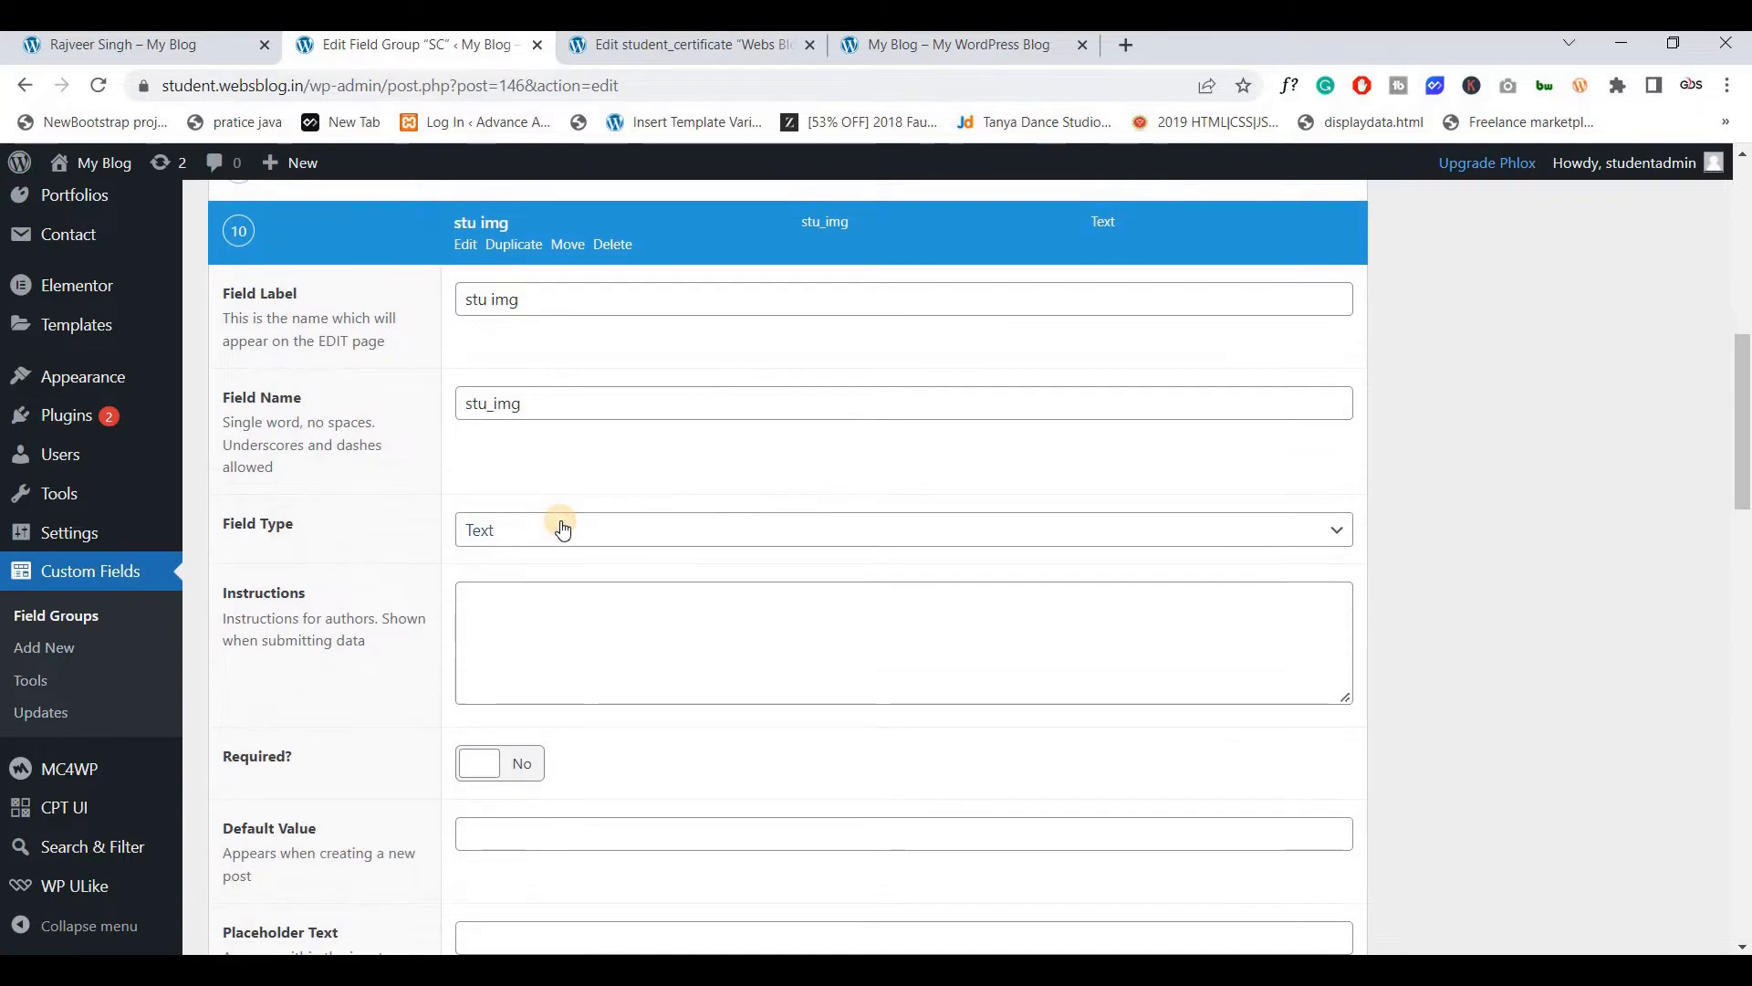
Make stu img an Image field returning Image URL with Full Size preview, and update
left_click(562, 530)
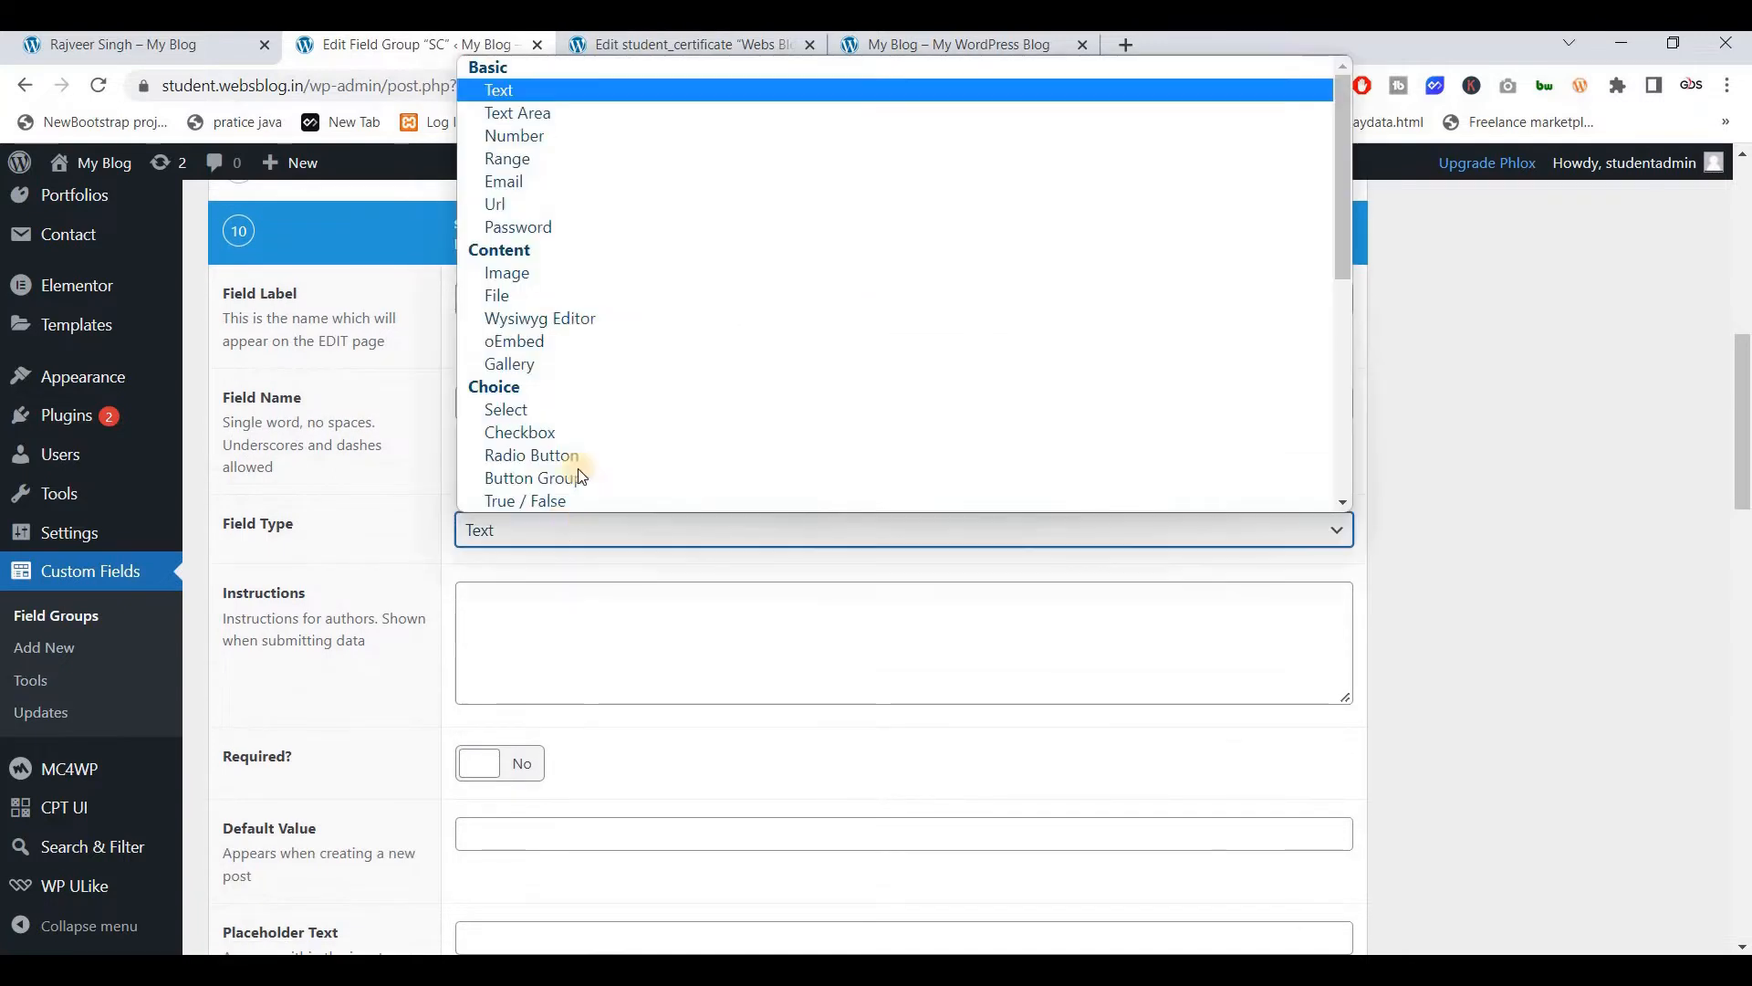
left_click(537, 273)
scroll(595, 502, "down", 2)
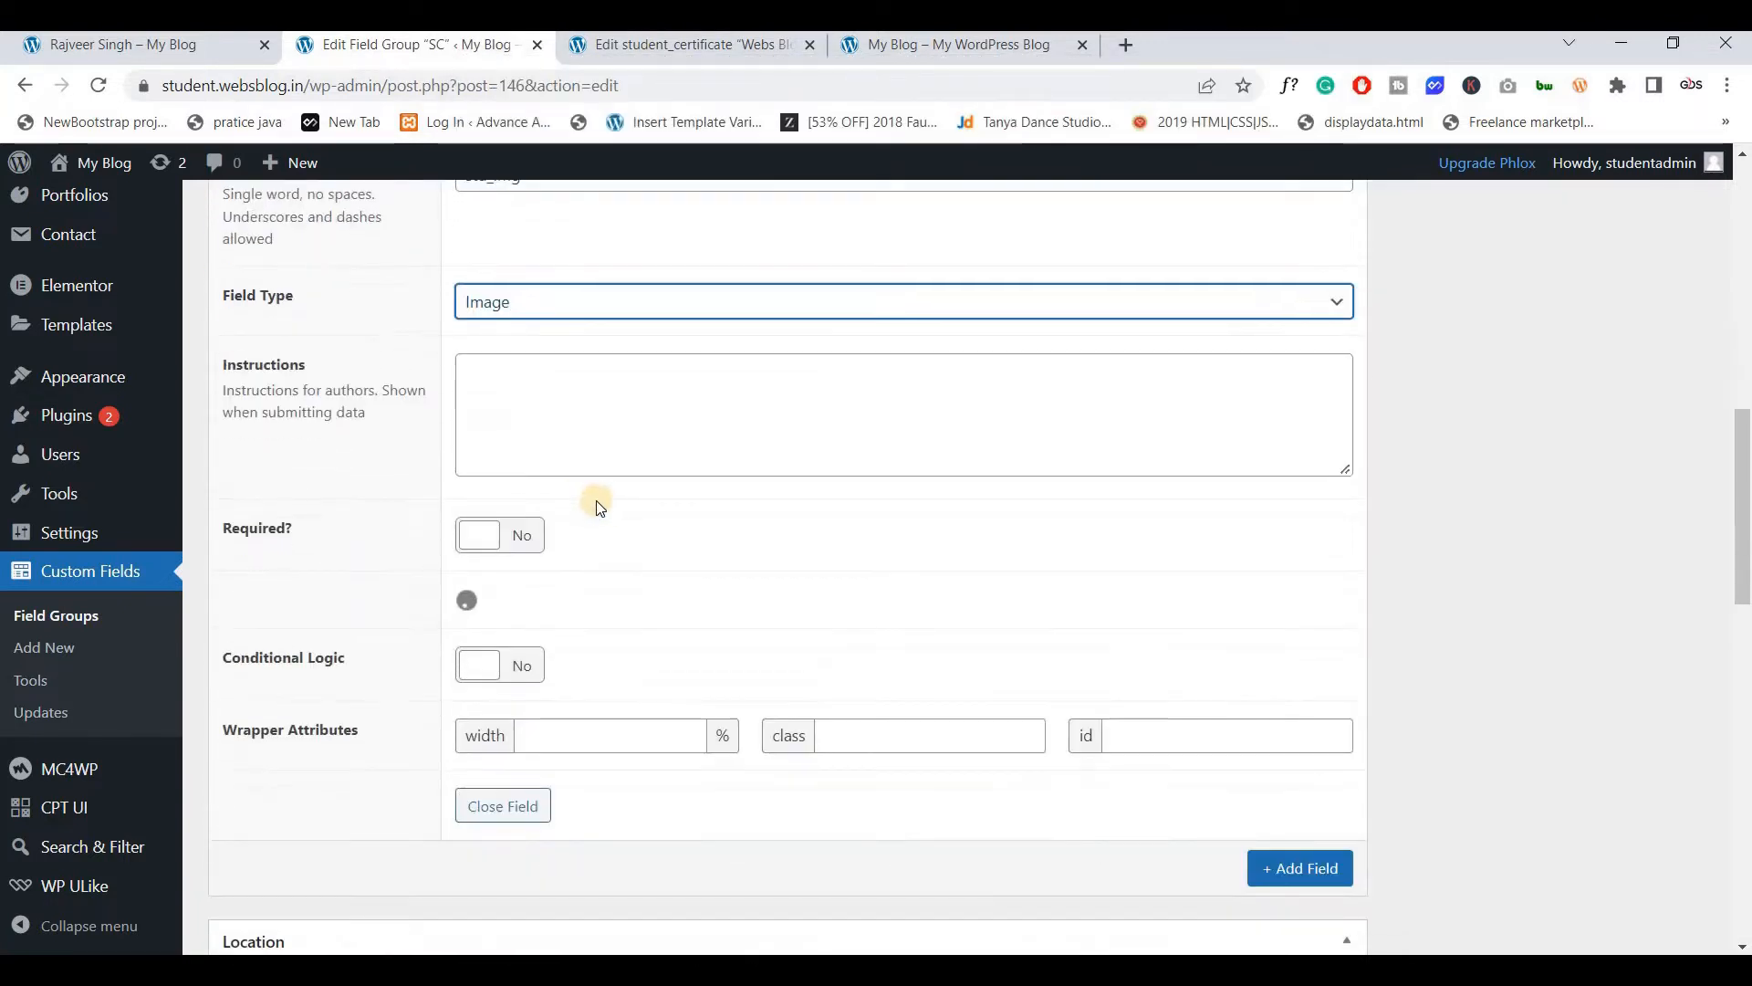
scroll(595, 477, "down", 1)
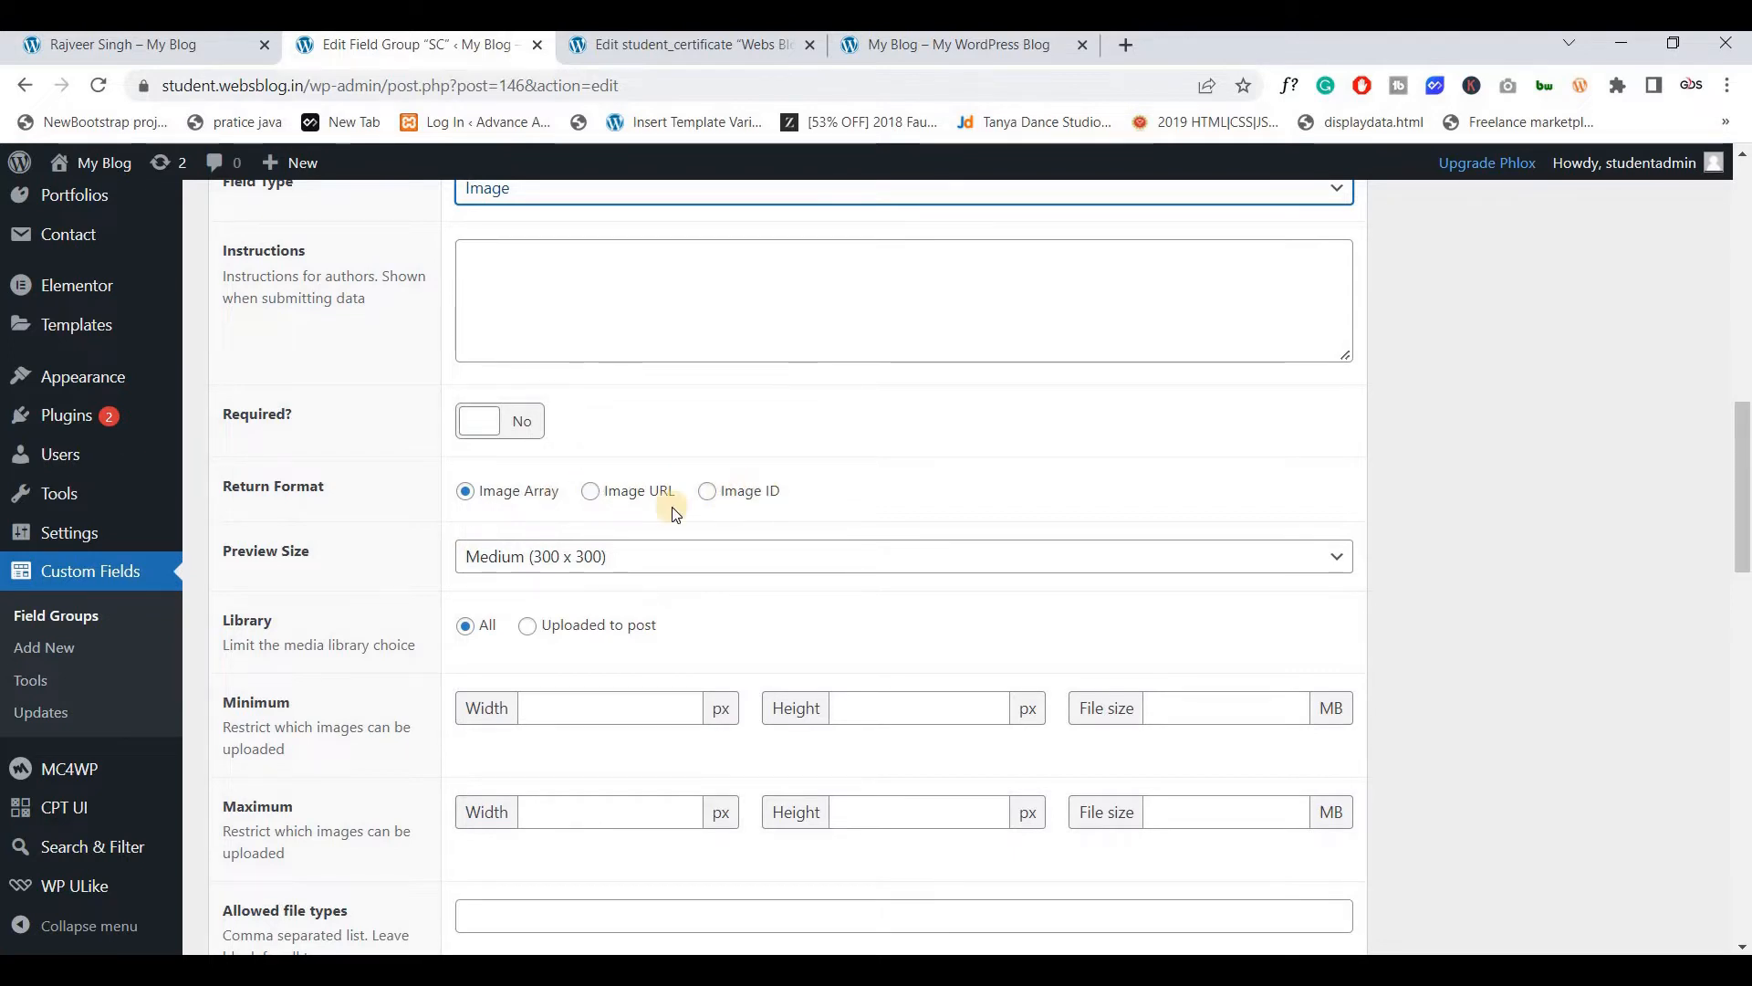
left_click(590, 496)
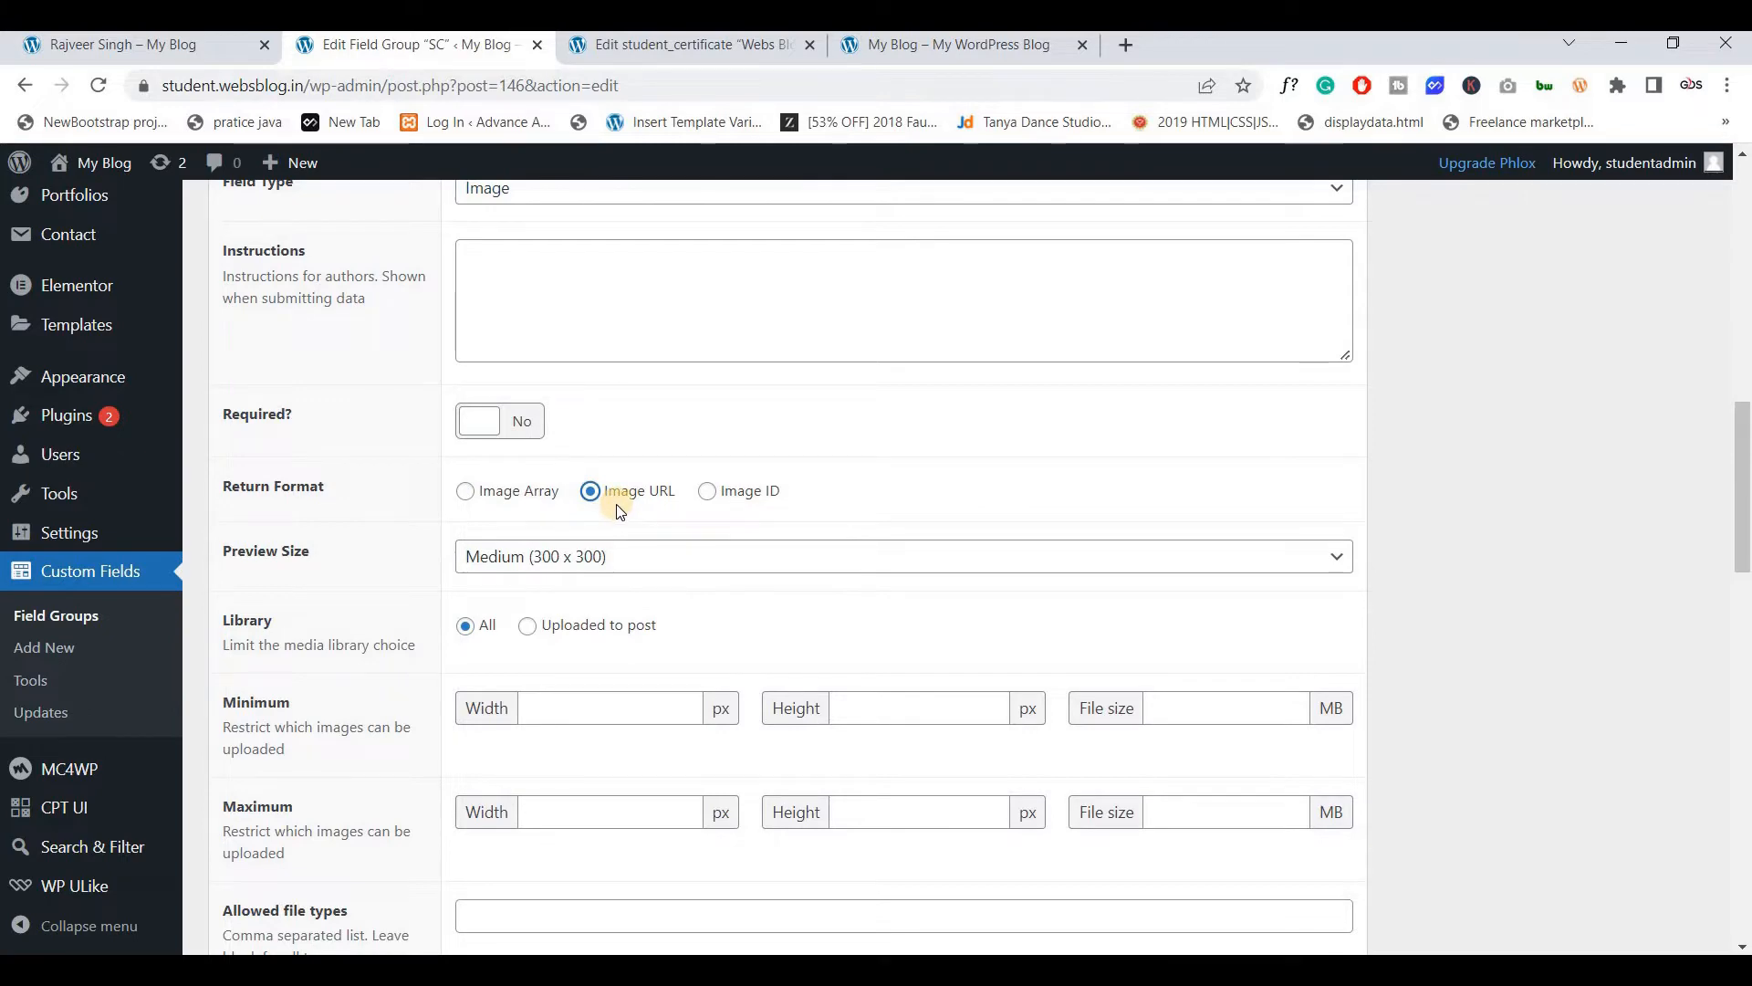
scroll(75, 341, "up", 5)
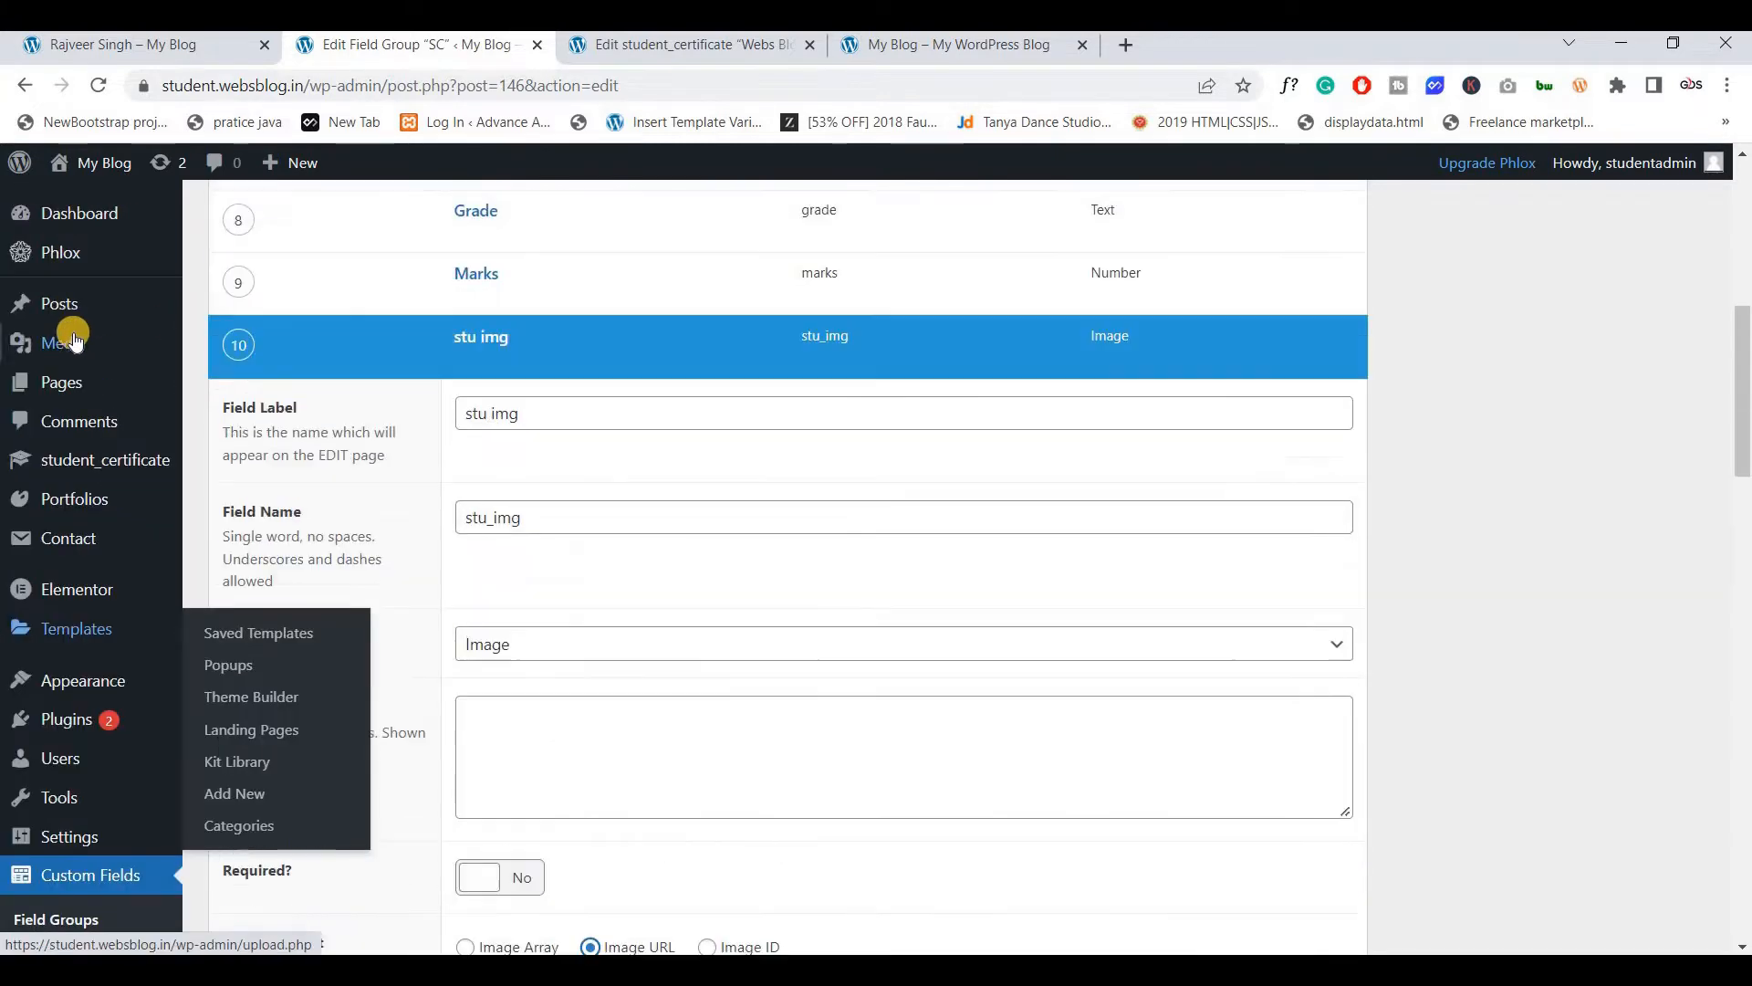
scroll(754, 681, "down", 6)
left_click(556, 446)
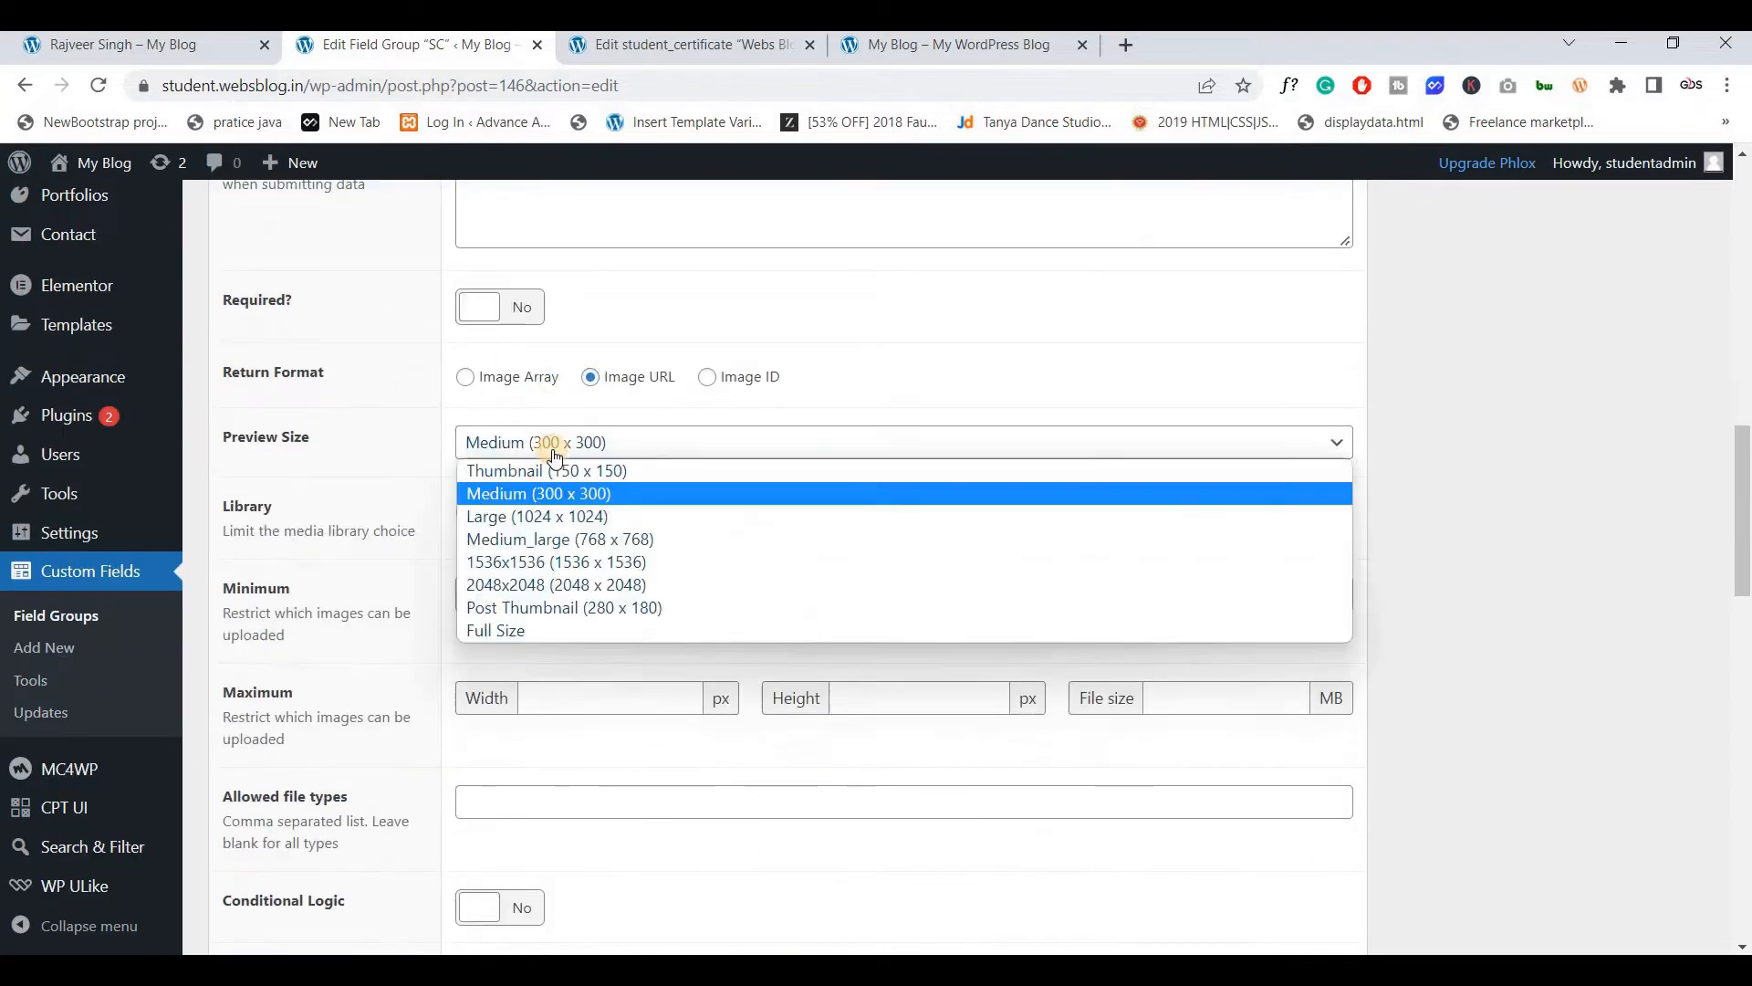
left_click(489, 630)
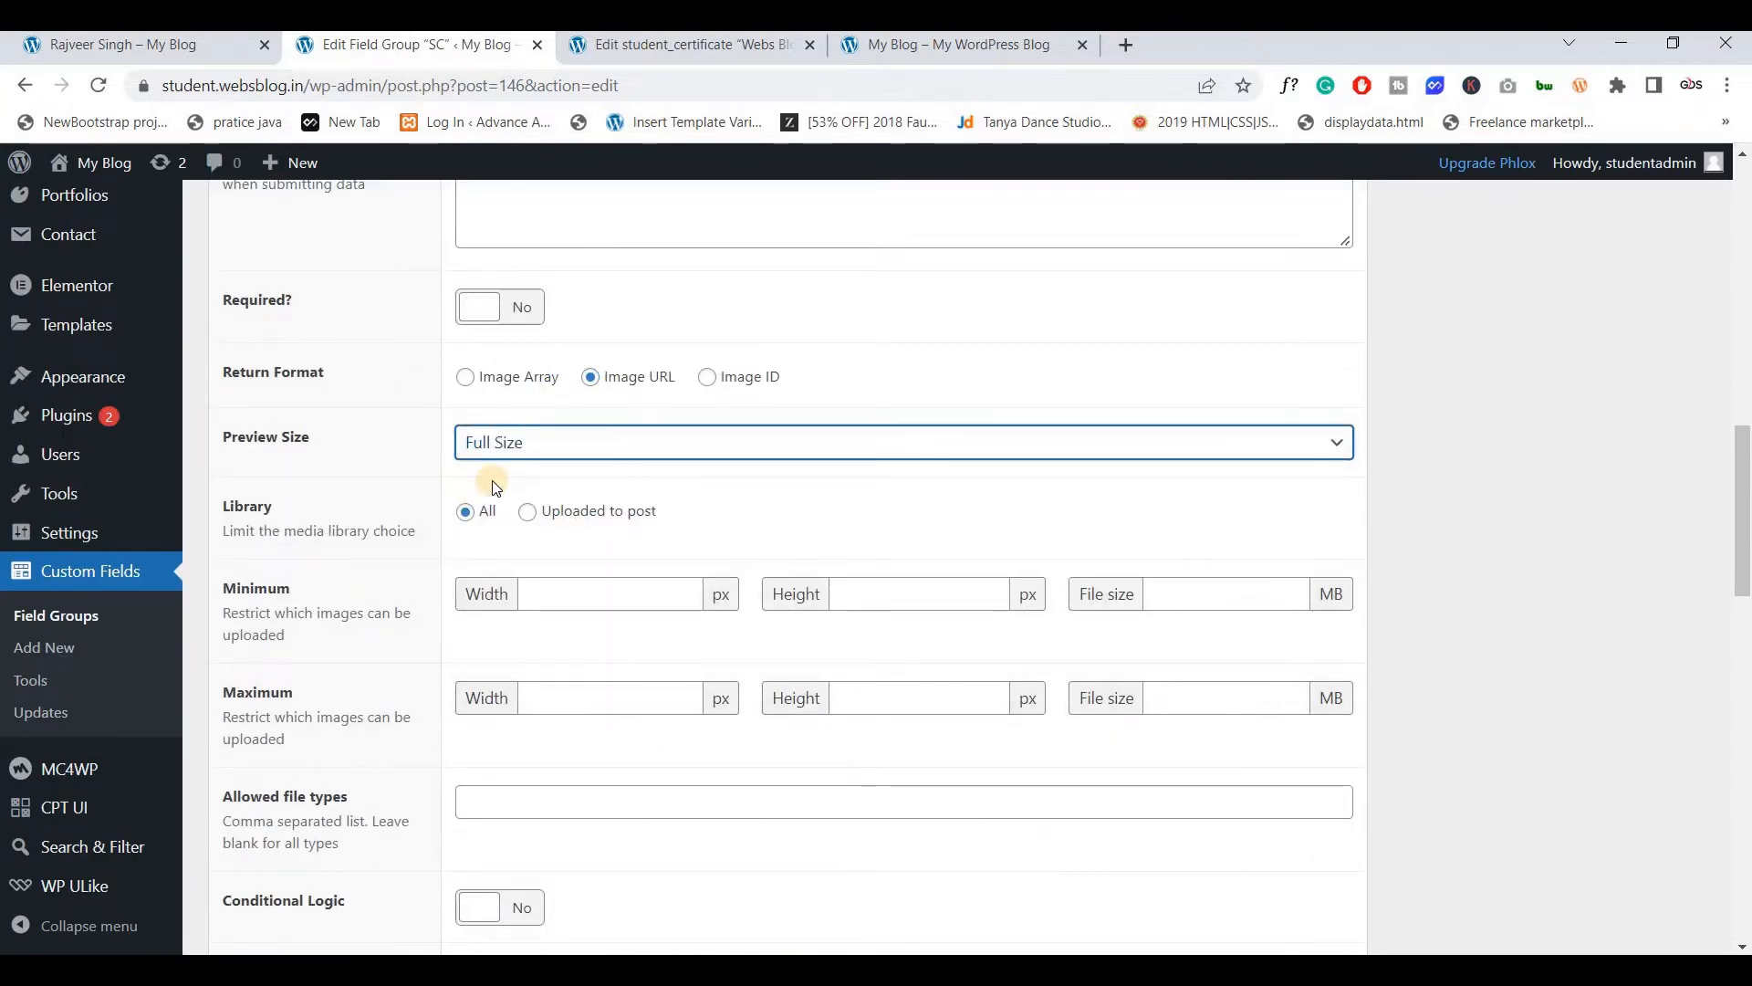
scroll(493, 483, "down", 7)
left_click(467, 370)
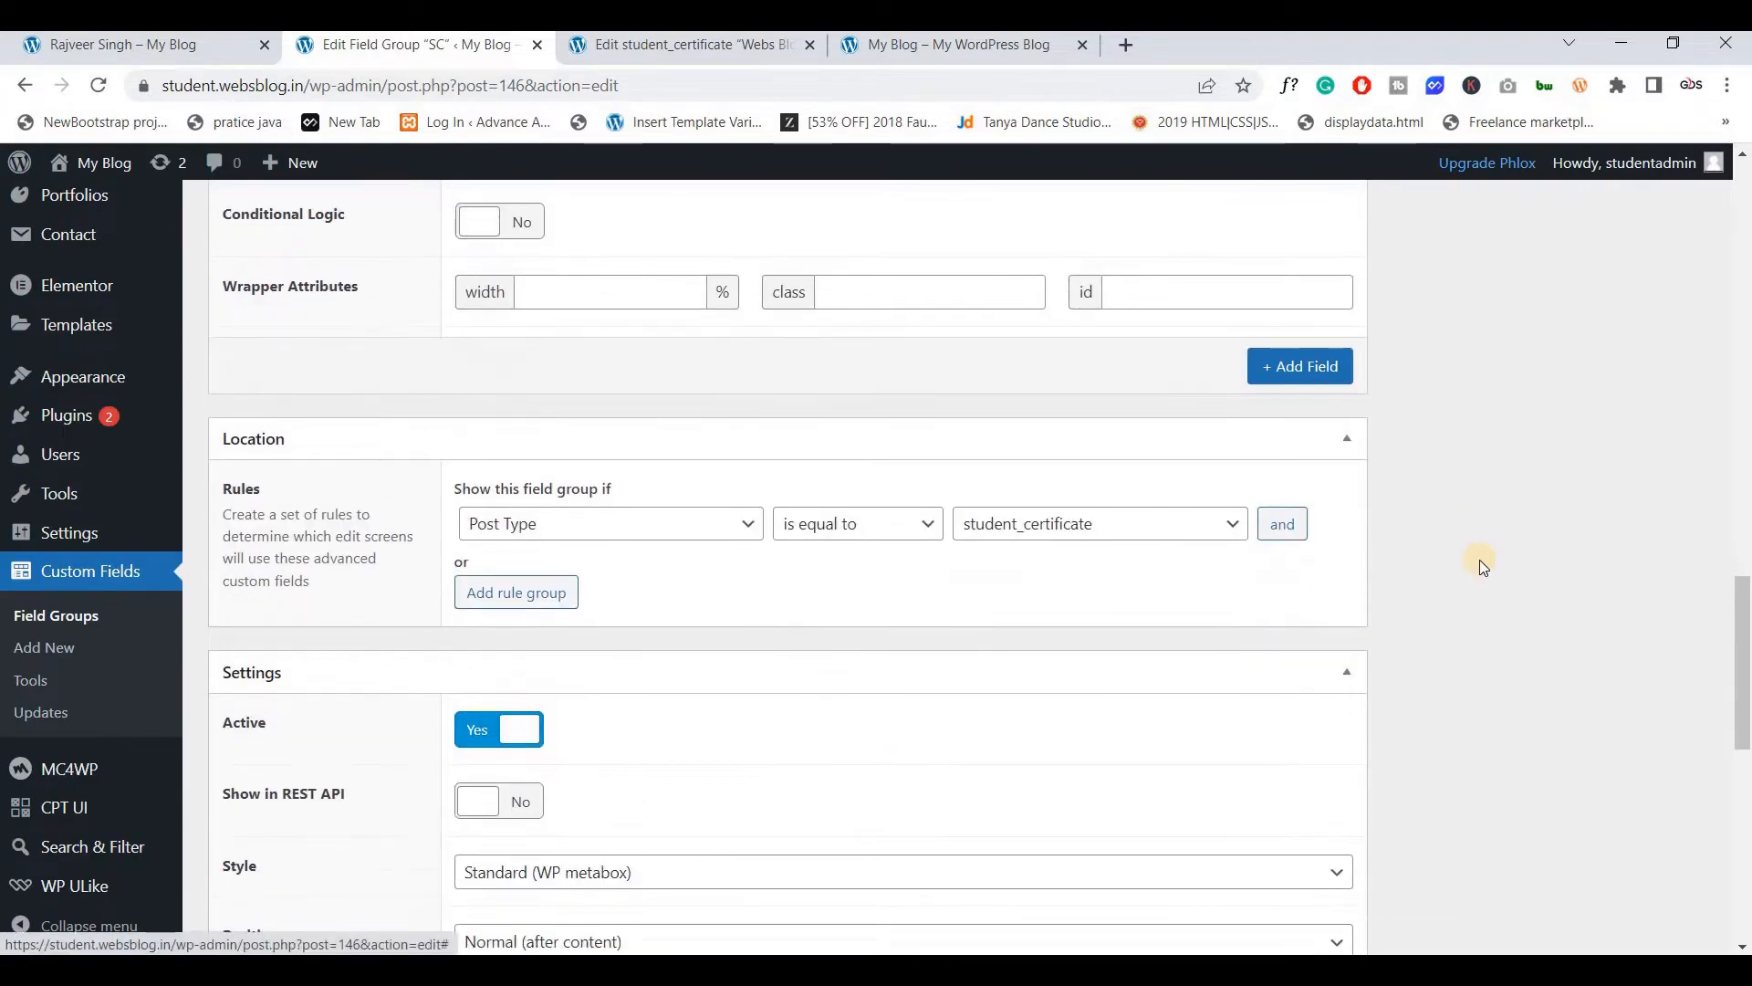
scroll(1481, 561, "up", 10)
left_click(1670, 477)
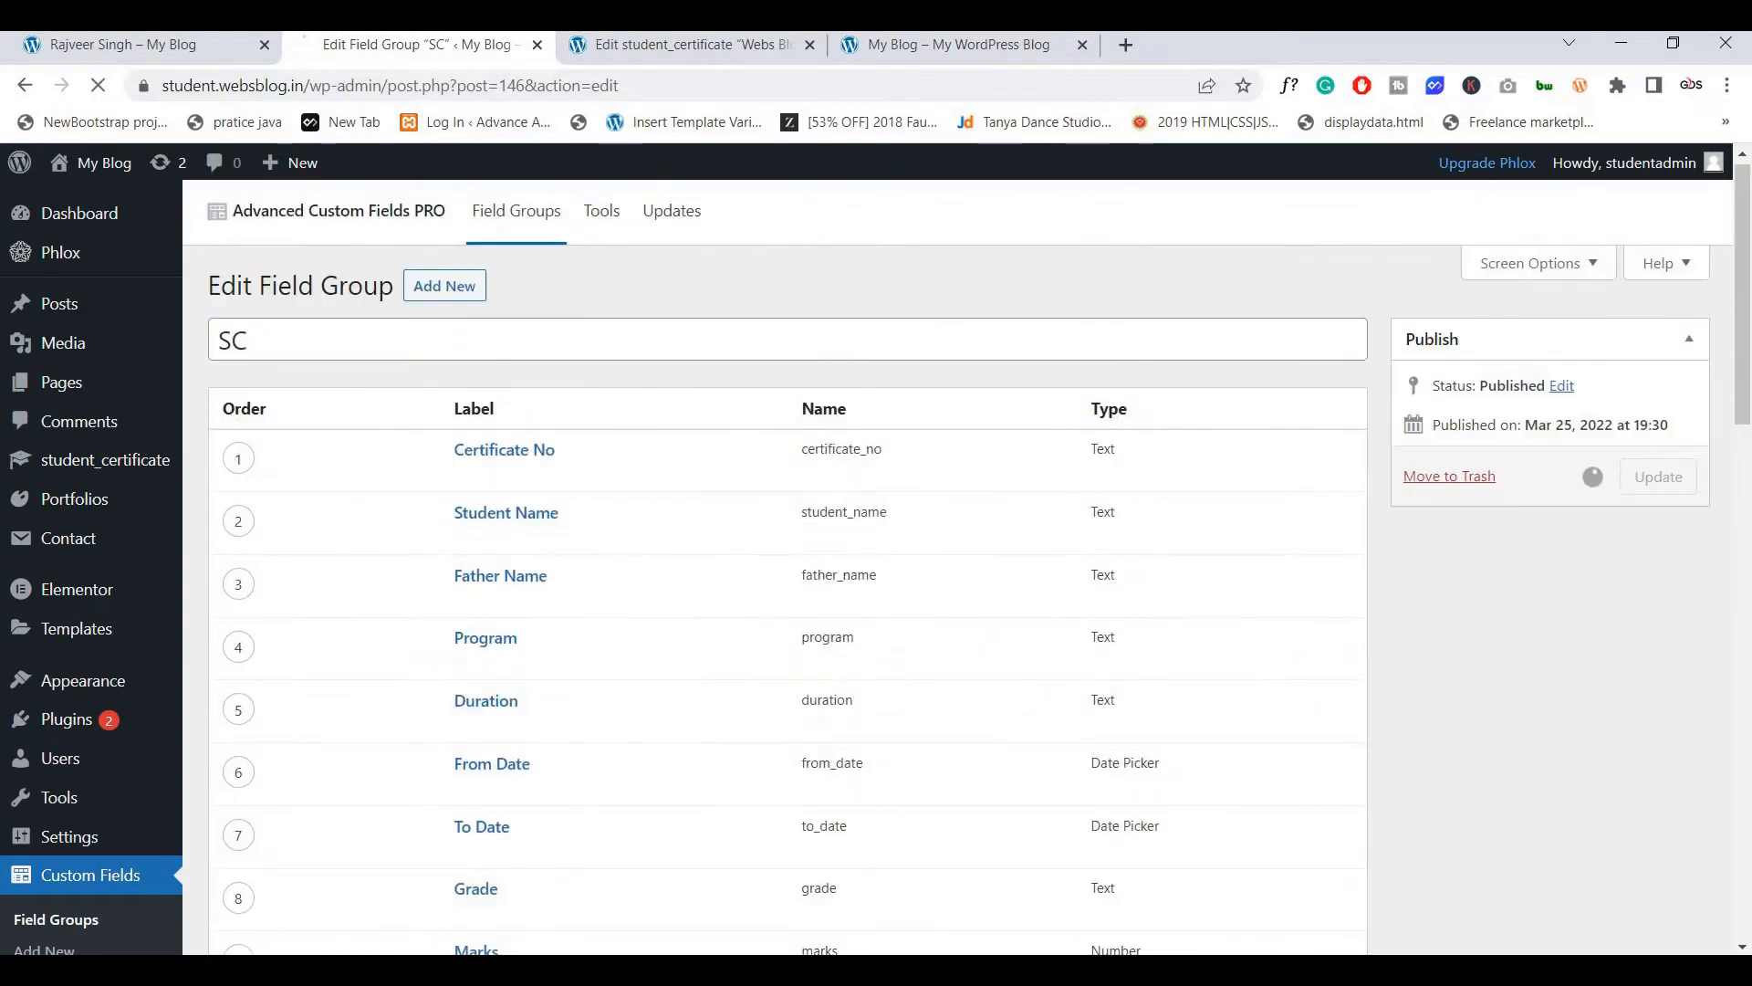
Reload the Webs Blog editor and set the stu img field to avtar.png
left_click(662, 50)
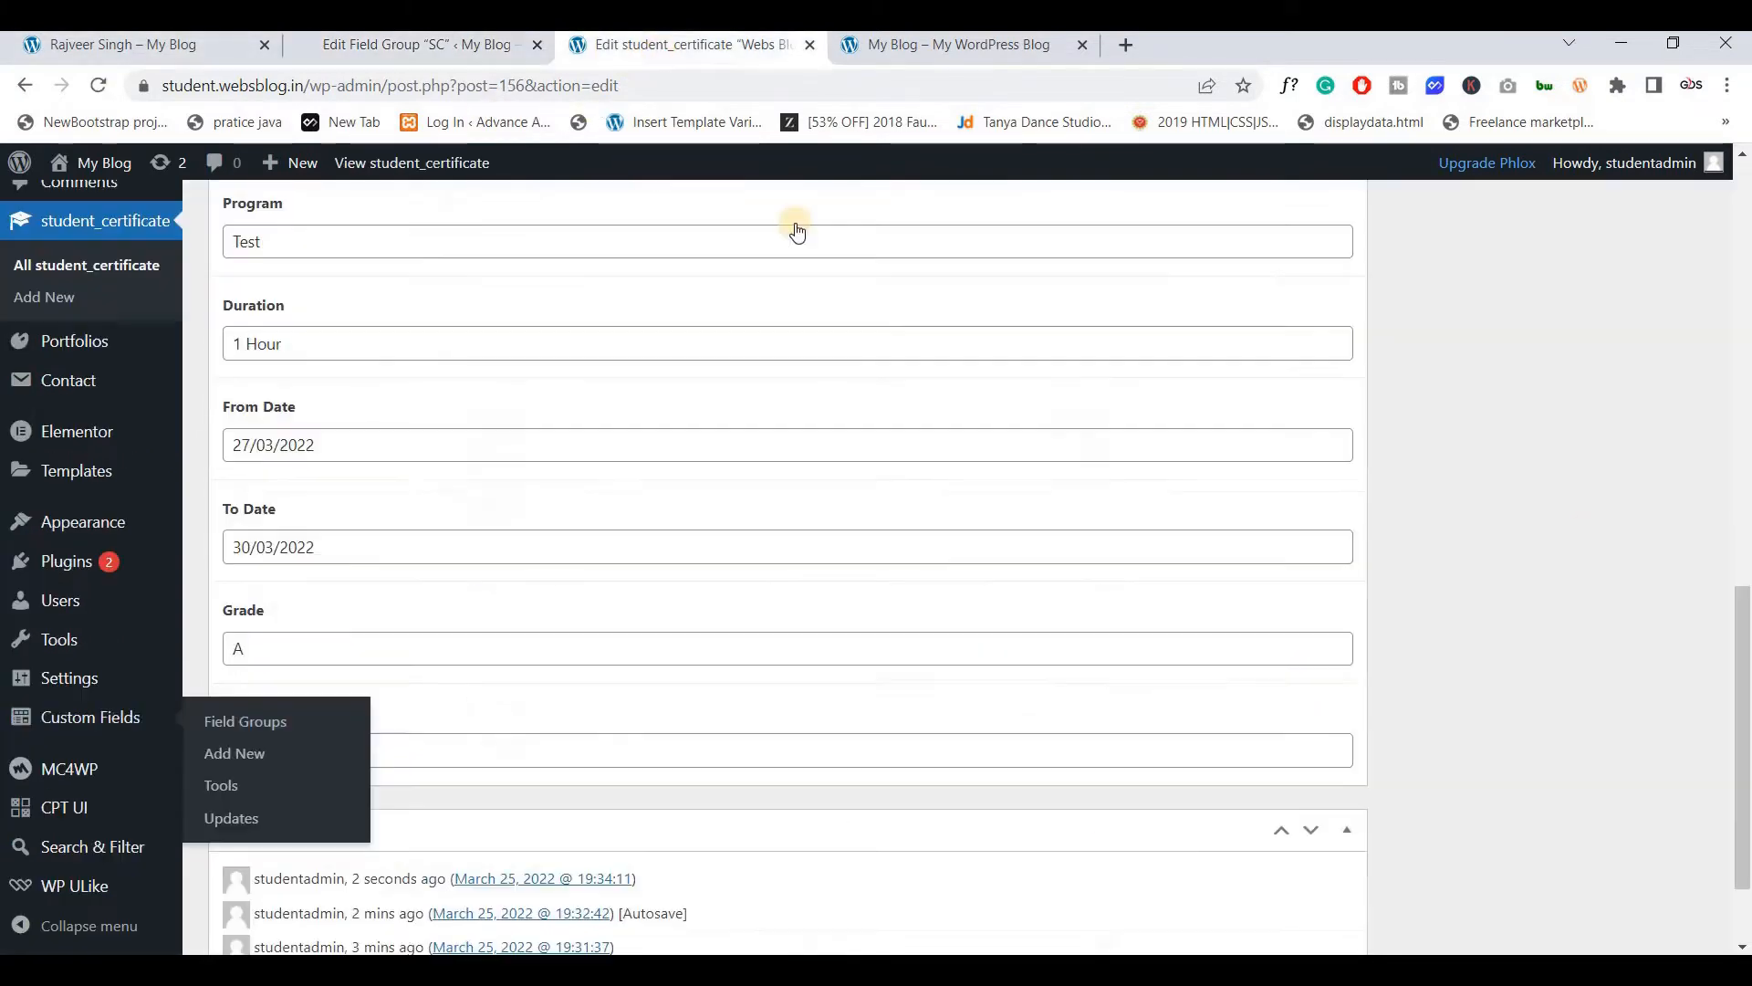
left_click(96, 87)
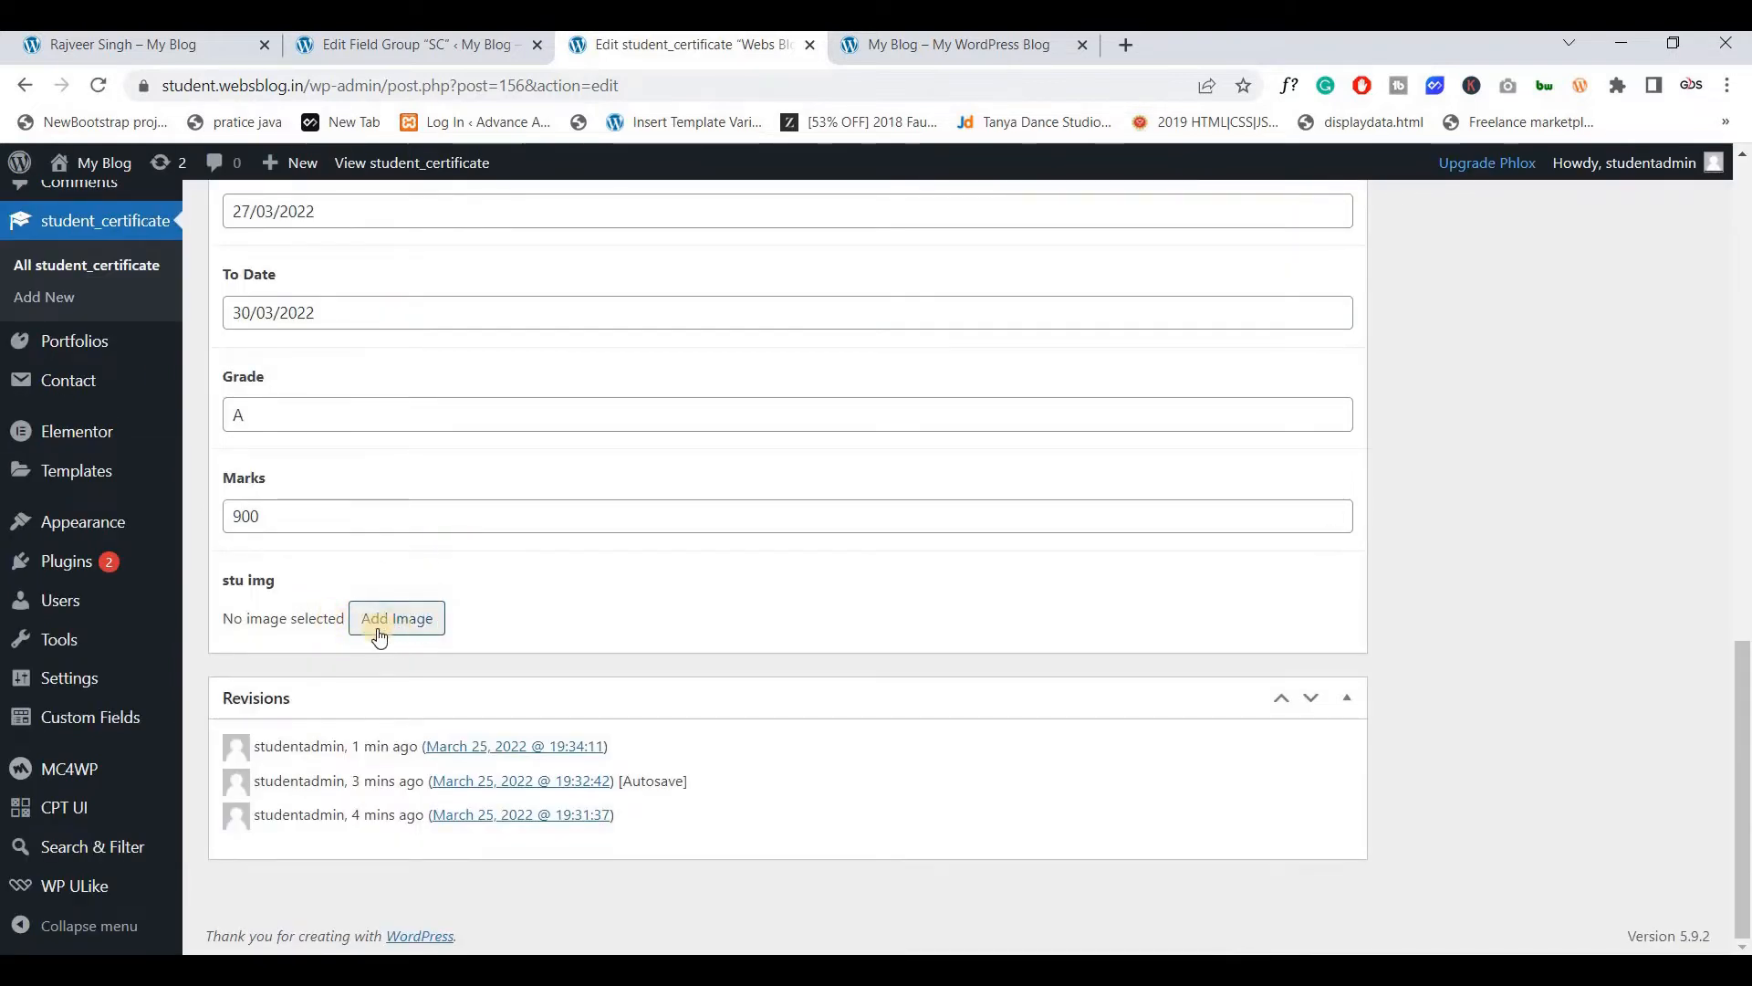
left_click(391, 628)
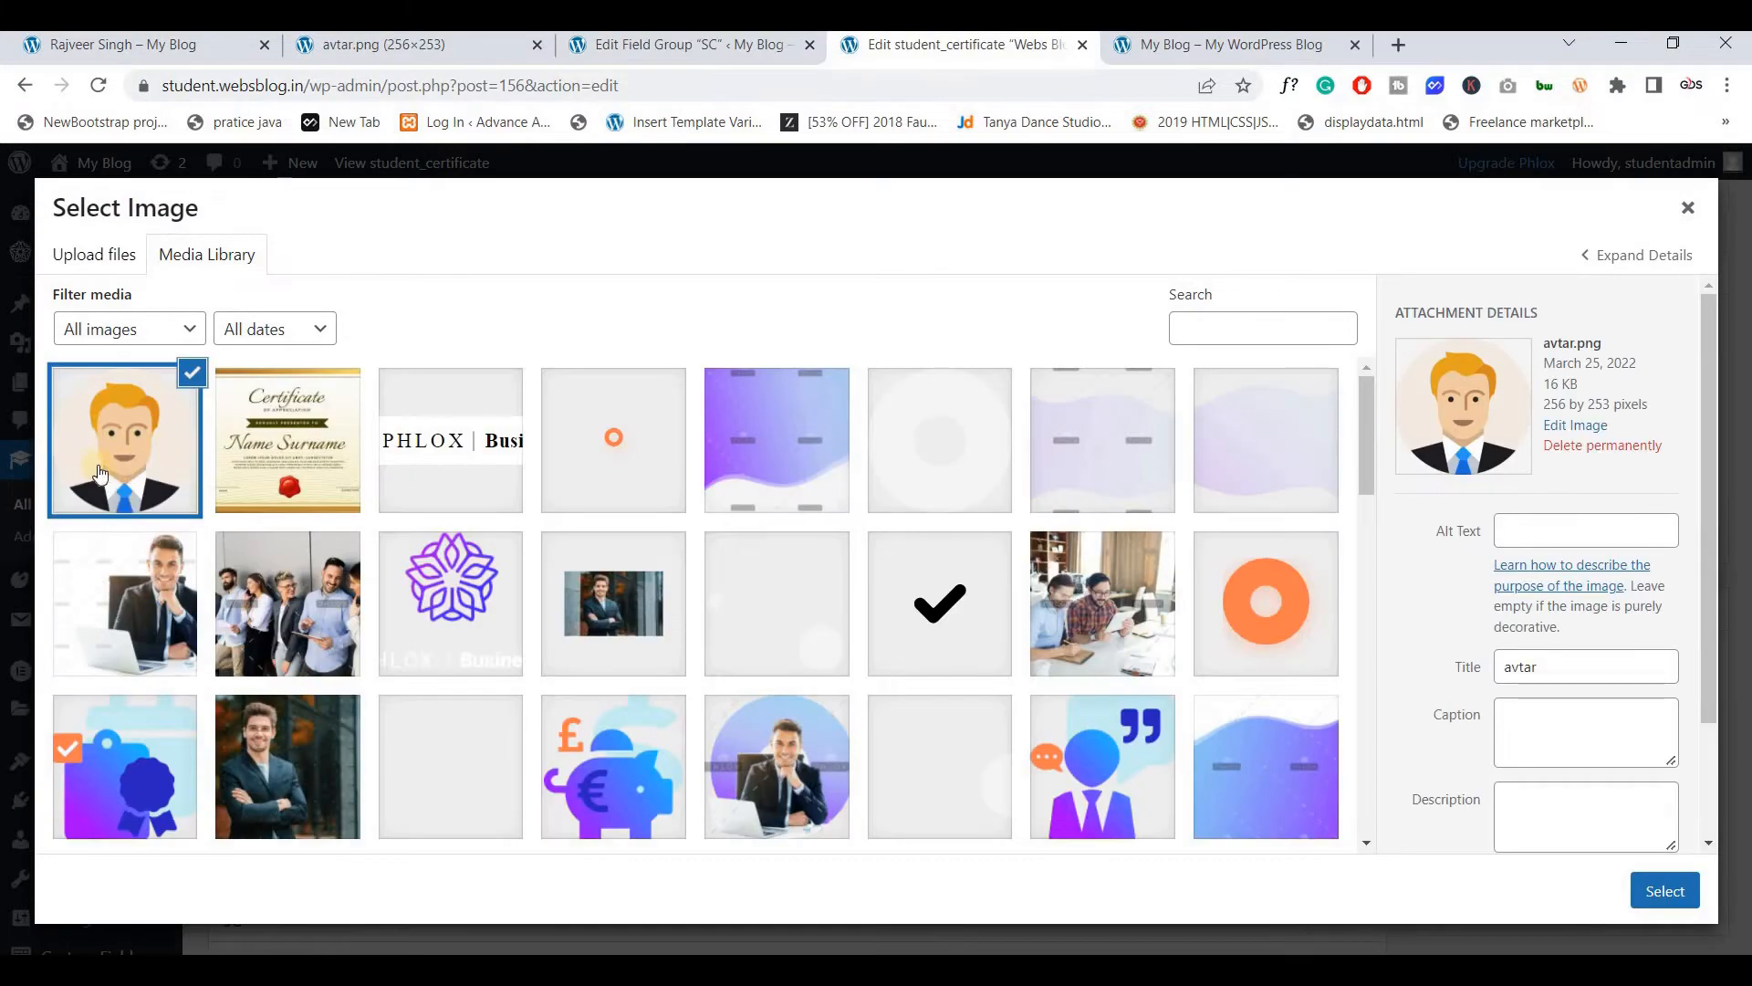
left_click(1676, 901)
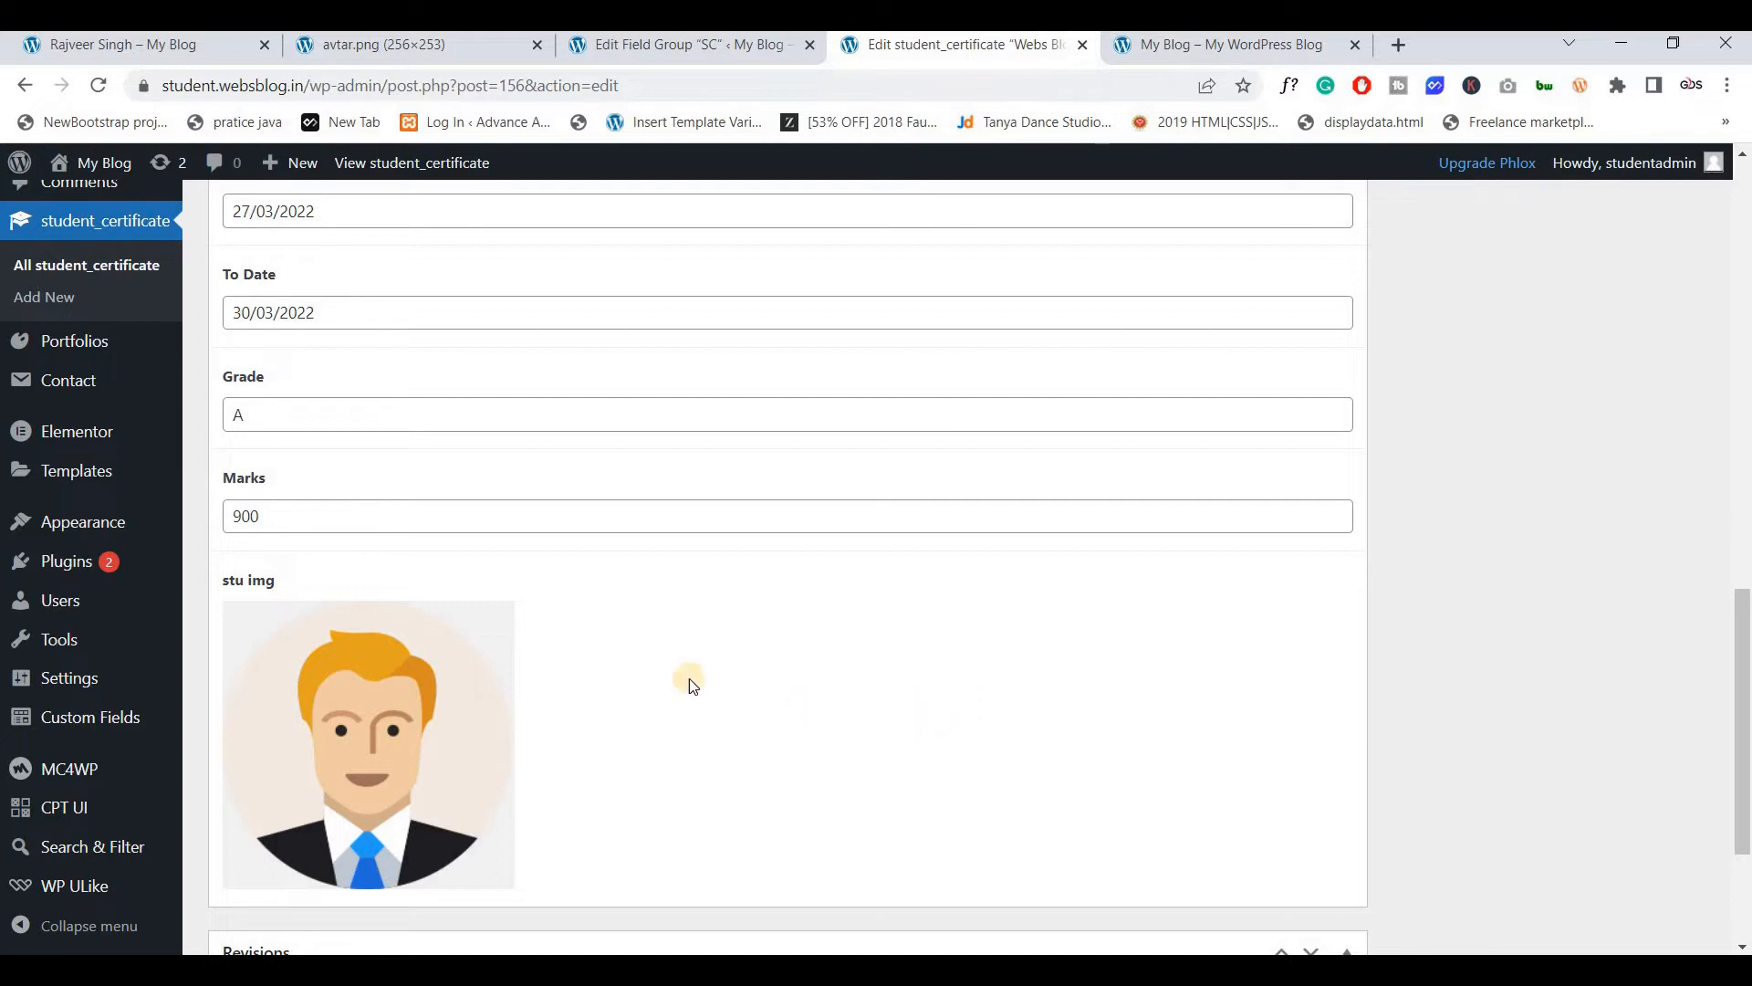
mouse_move(345, 699)
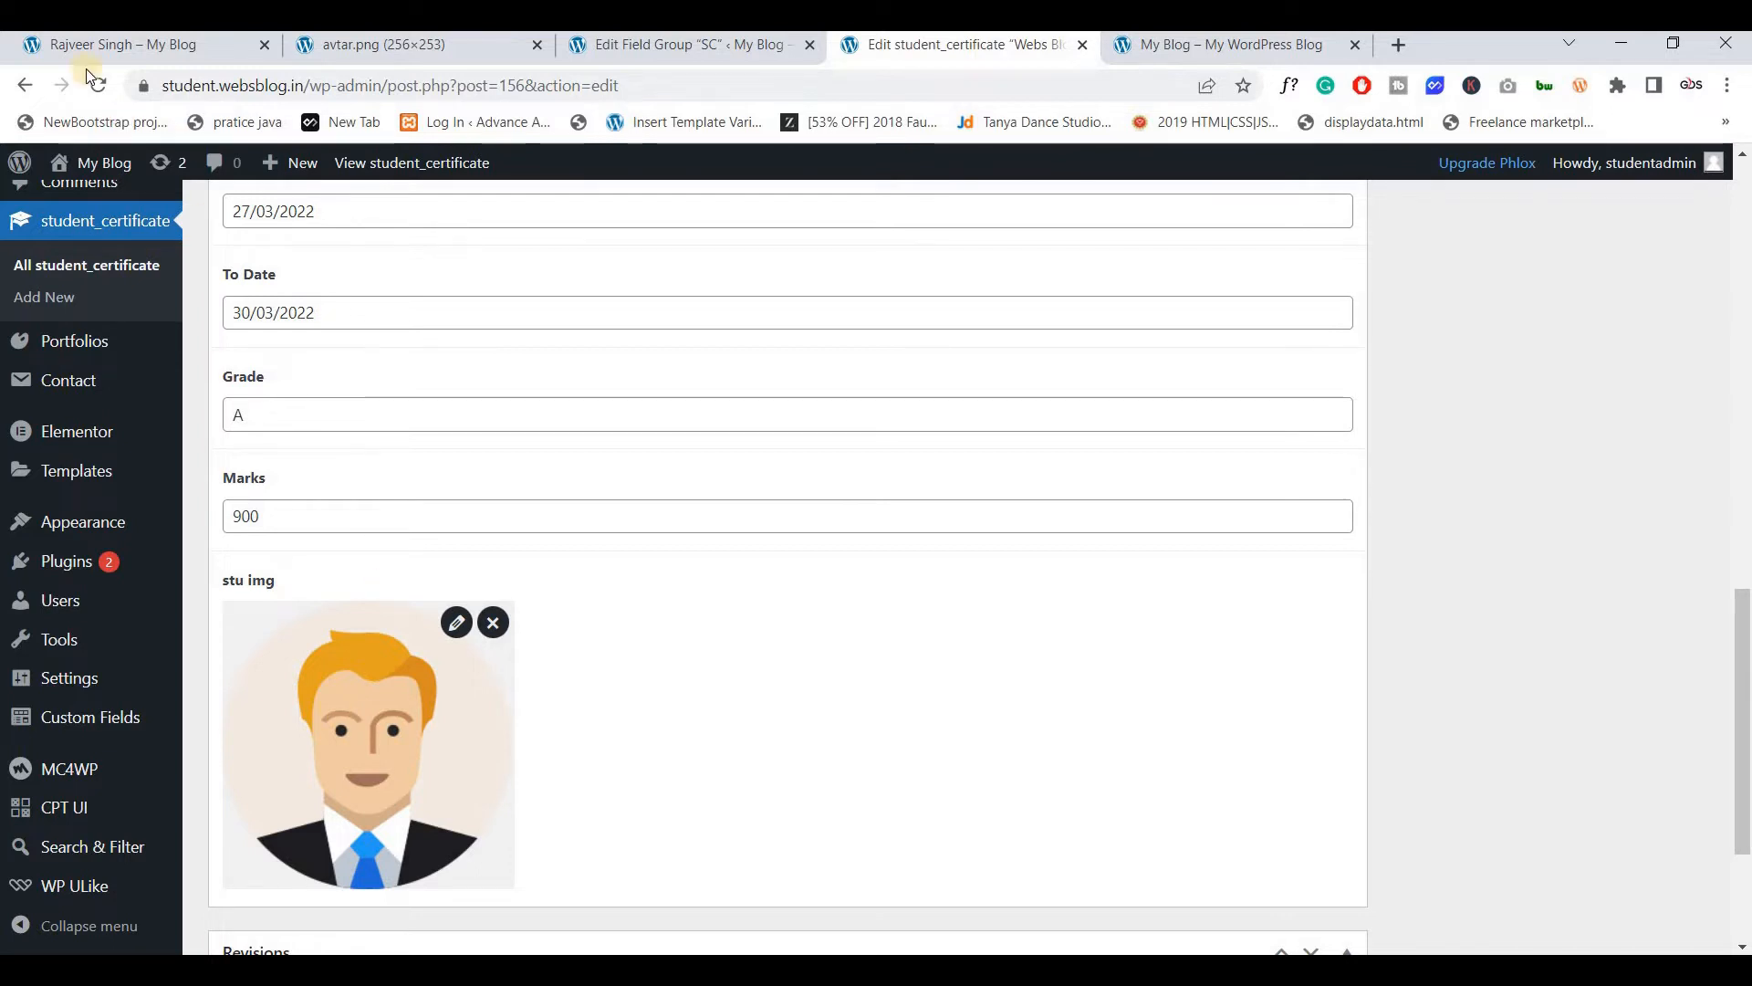
scroll(335, 704, "down", 3)
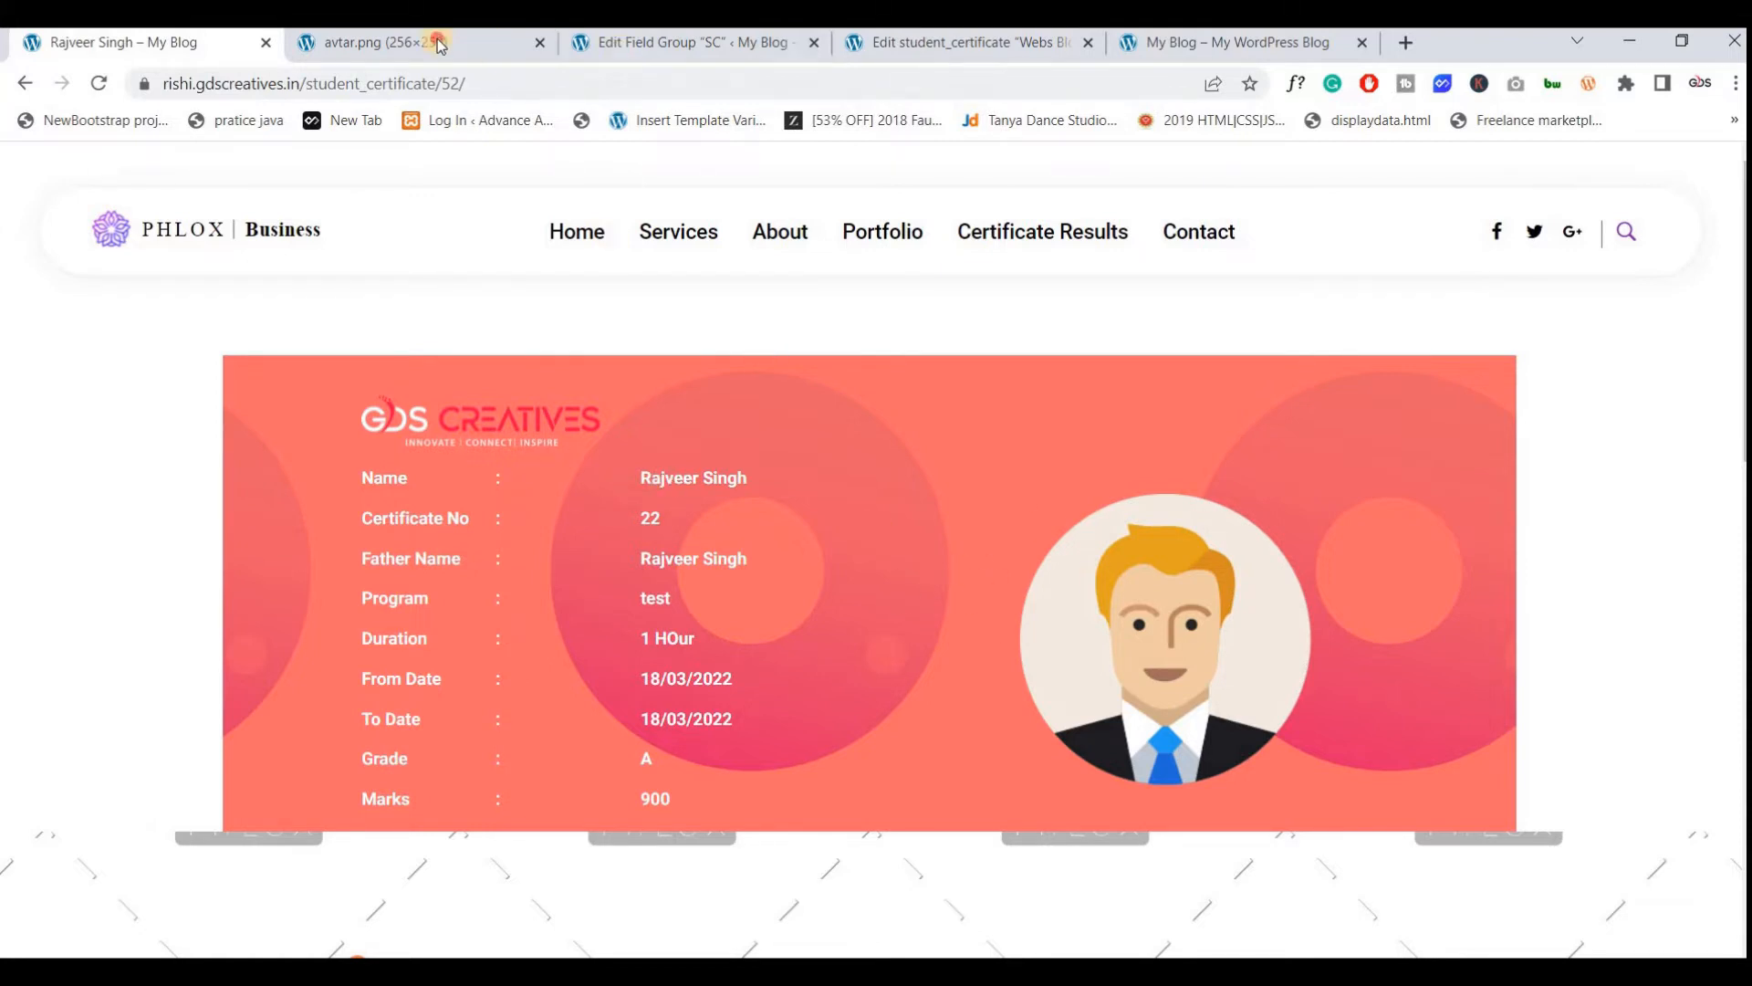
Close the avtar.png tab and update the Webs Blog certificate with its new picture
left_click(544, 55)
left_click(538, 43)
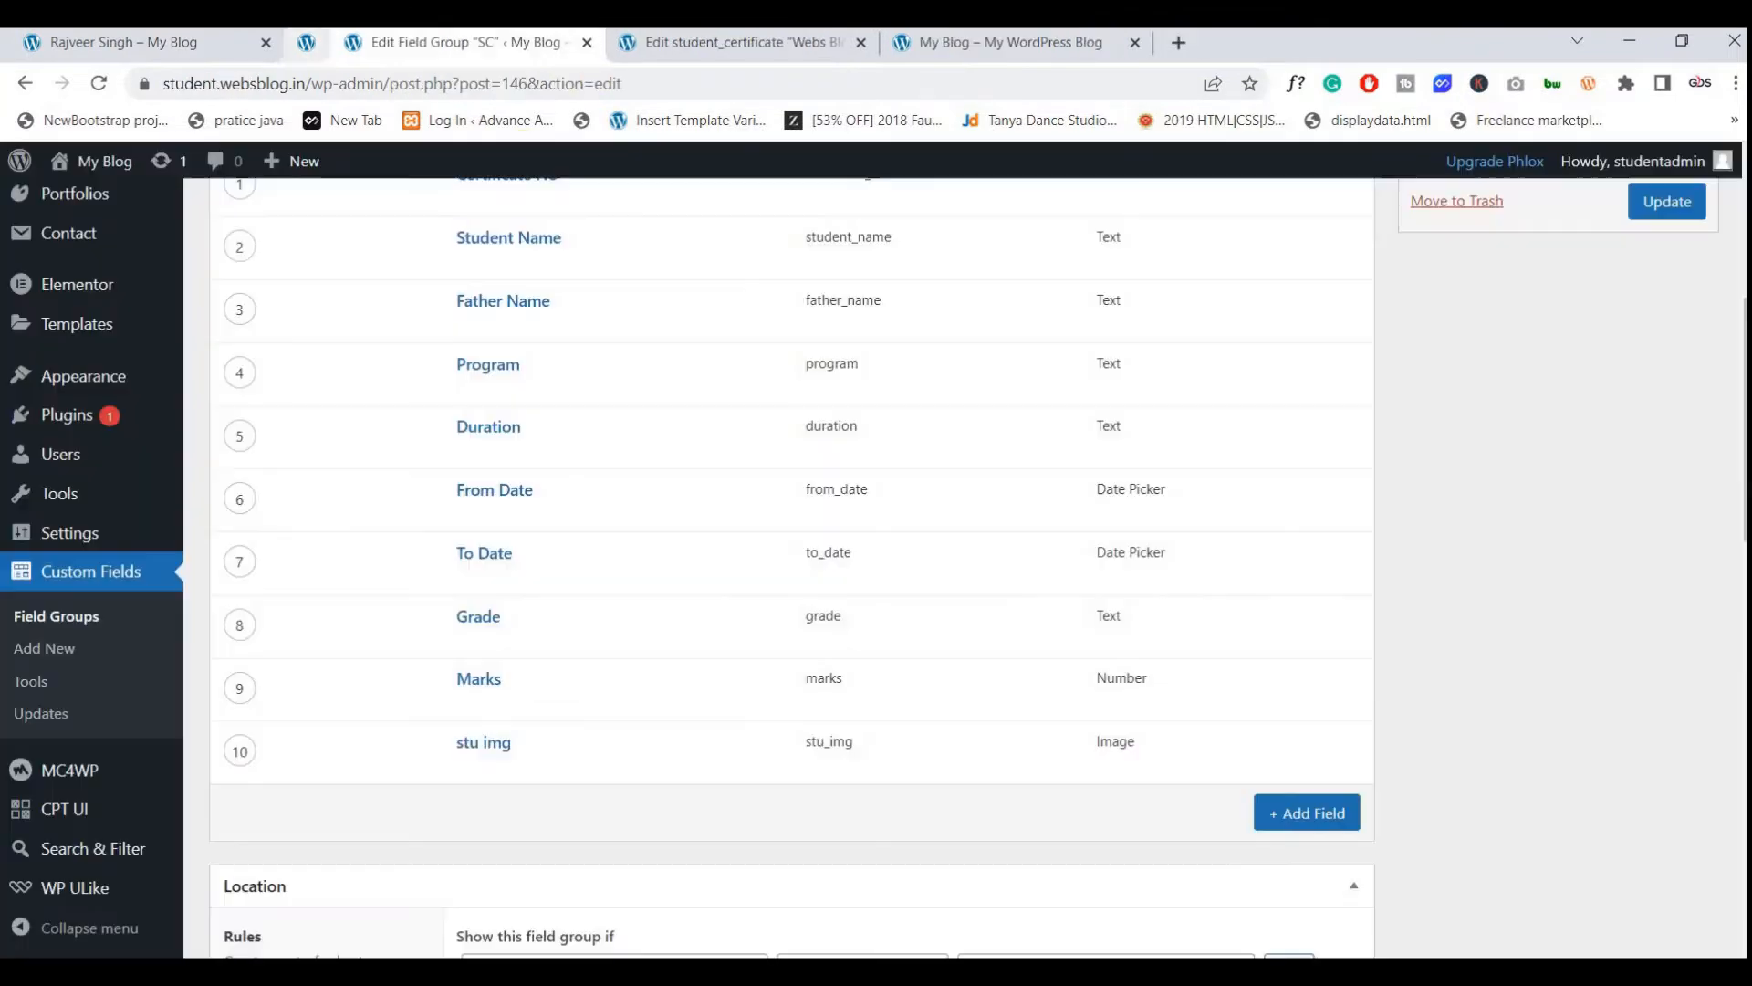
left_click(649, 46)
scroll(755, 570, "up", 15)
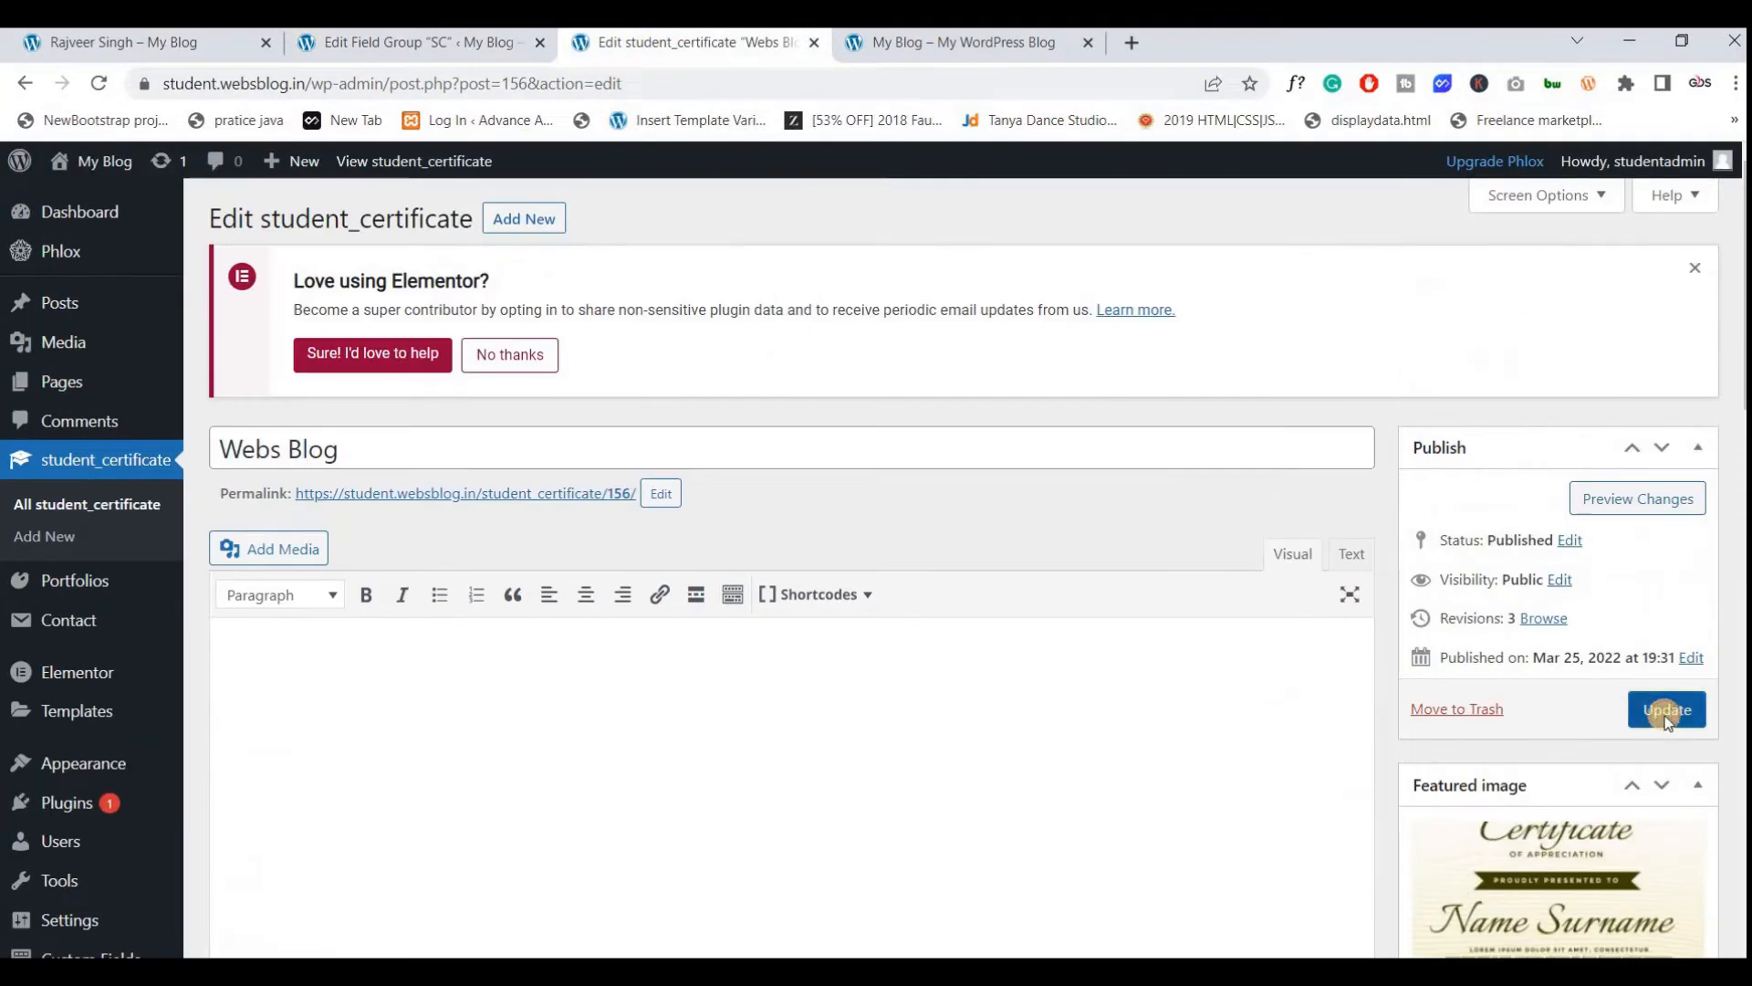
left_click(1666, 717)
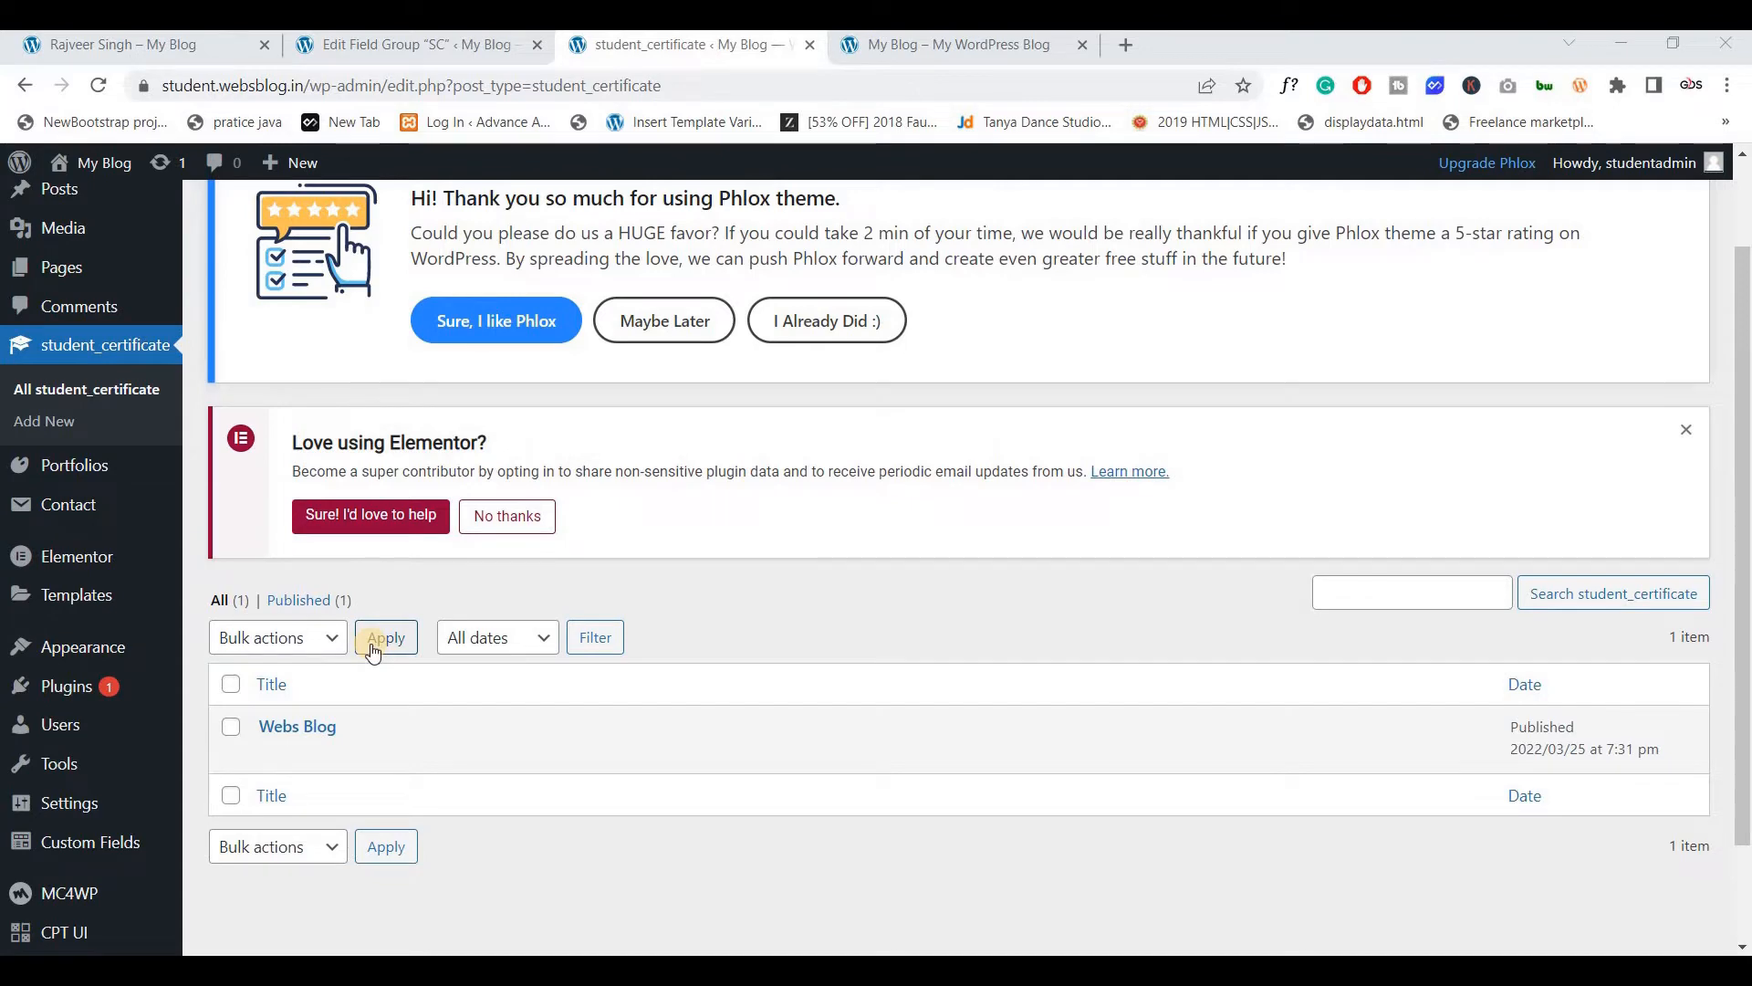
Open Add New in a separate tab, scroll its empty form, then close it with Ctrl+W
scroll(393, 669, "up", 2)
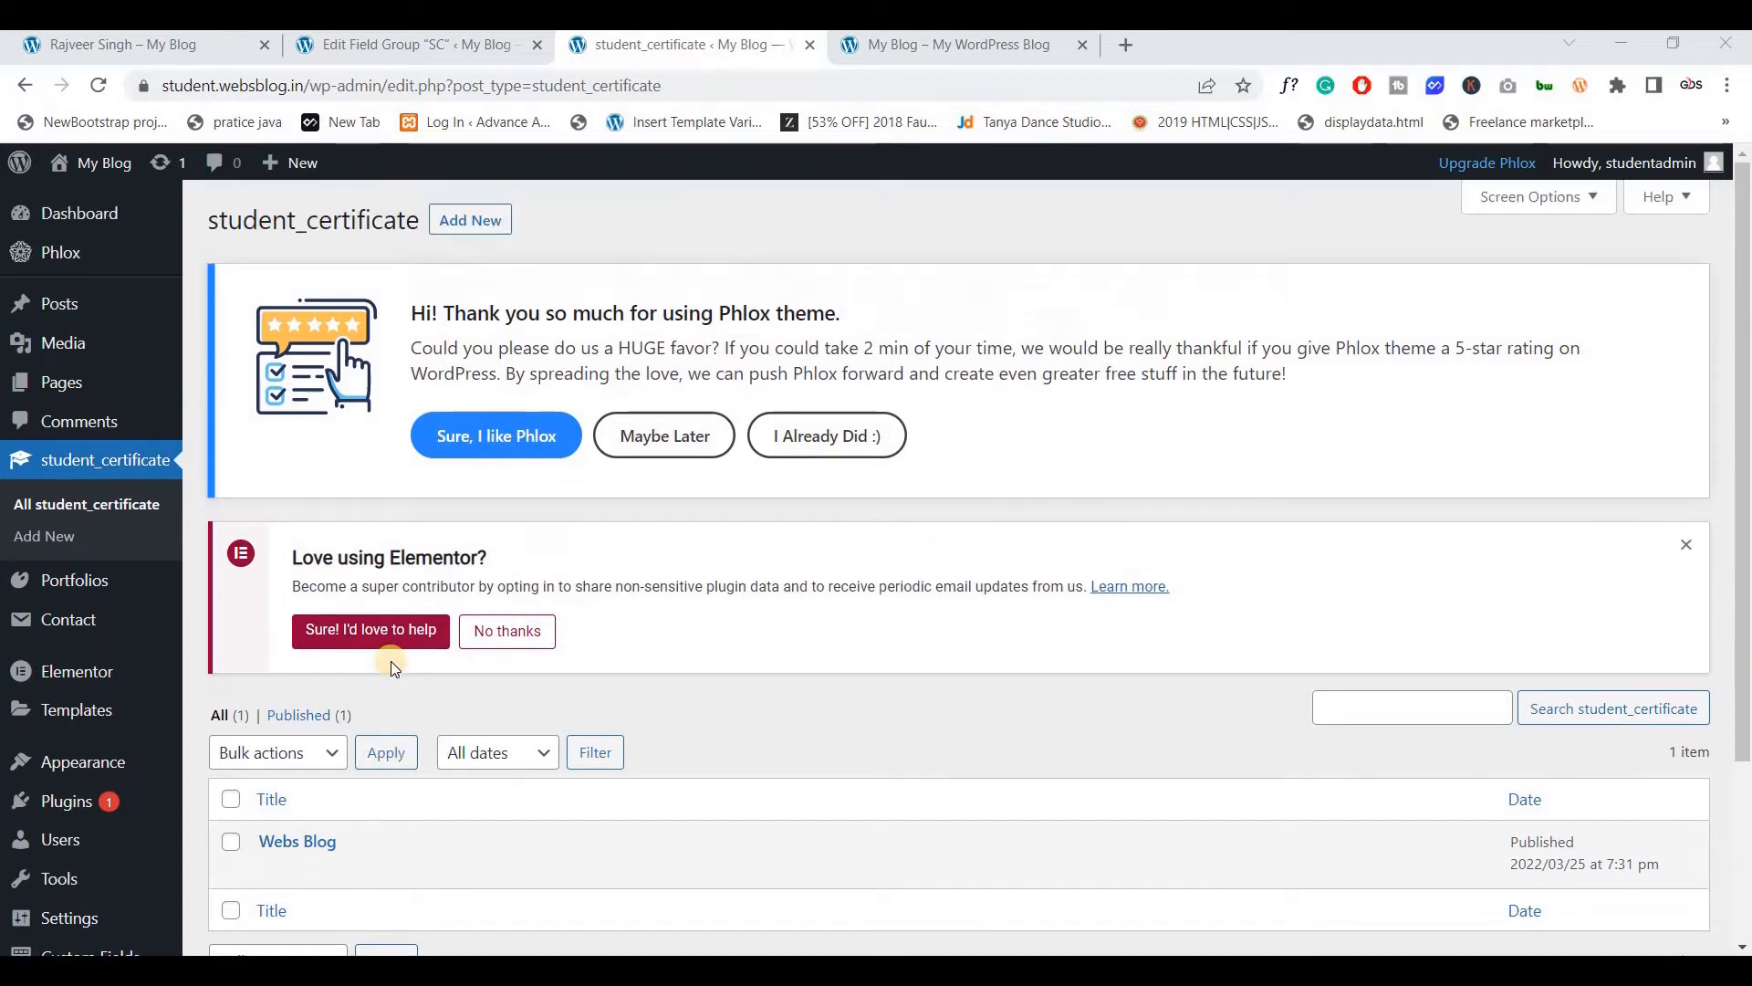
scroll(397, 669, "down", 2)
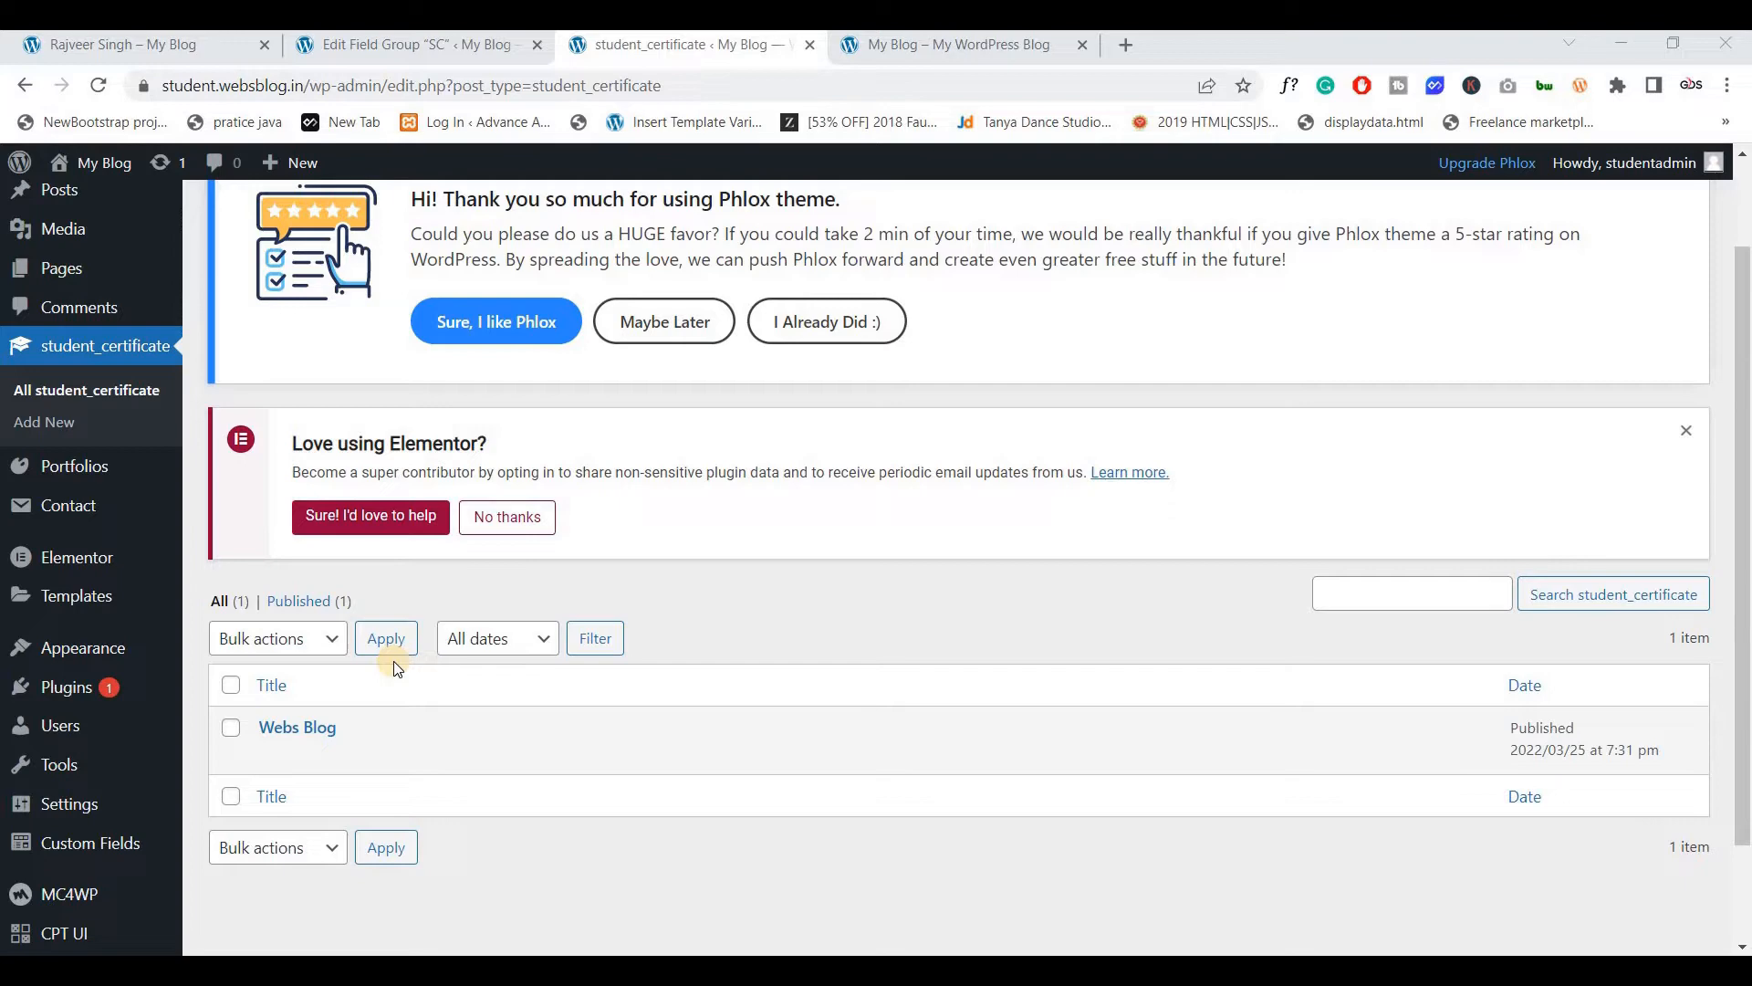
scroll(379, 403, "up", 2)
left_click_drag(470, 220, 940, 52)
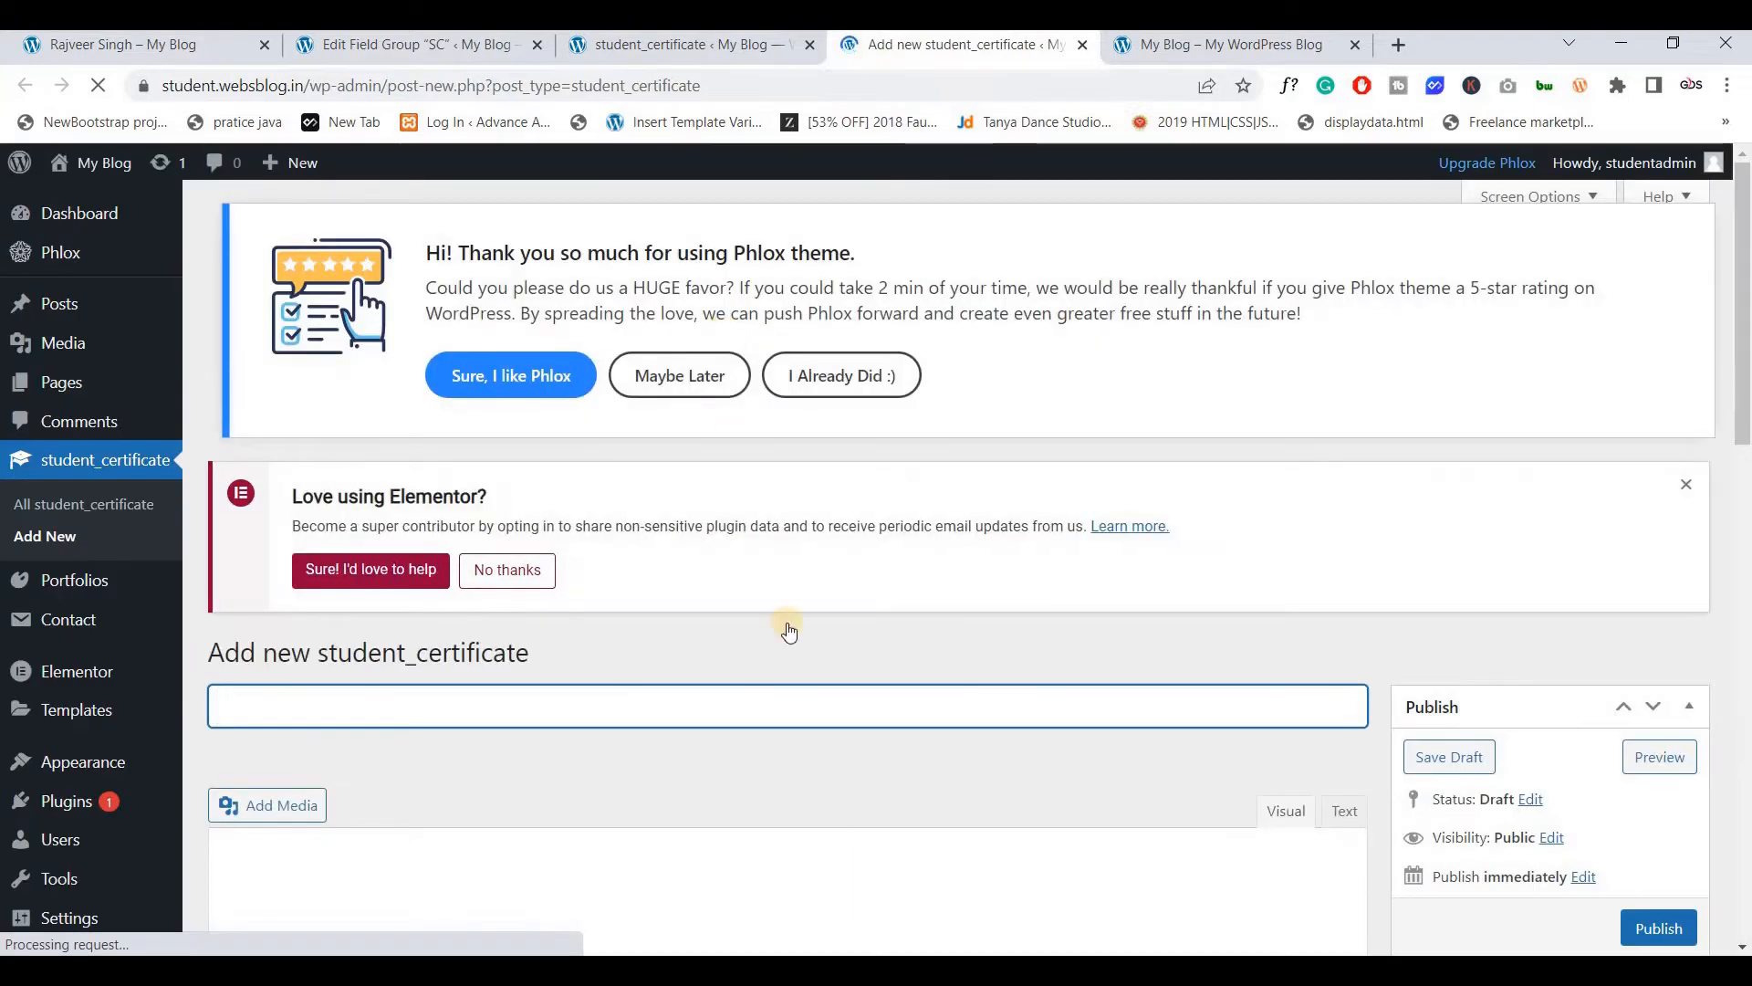
scroll(786, 623, "down", 2)
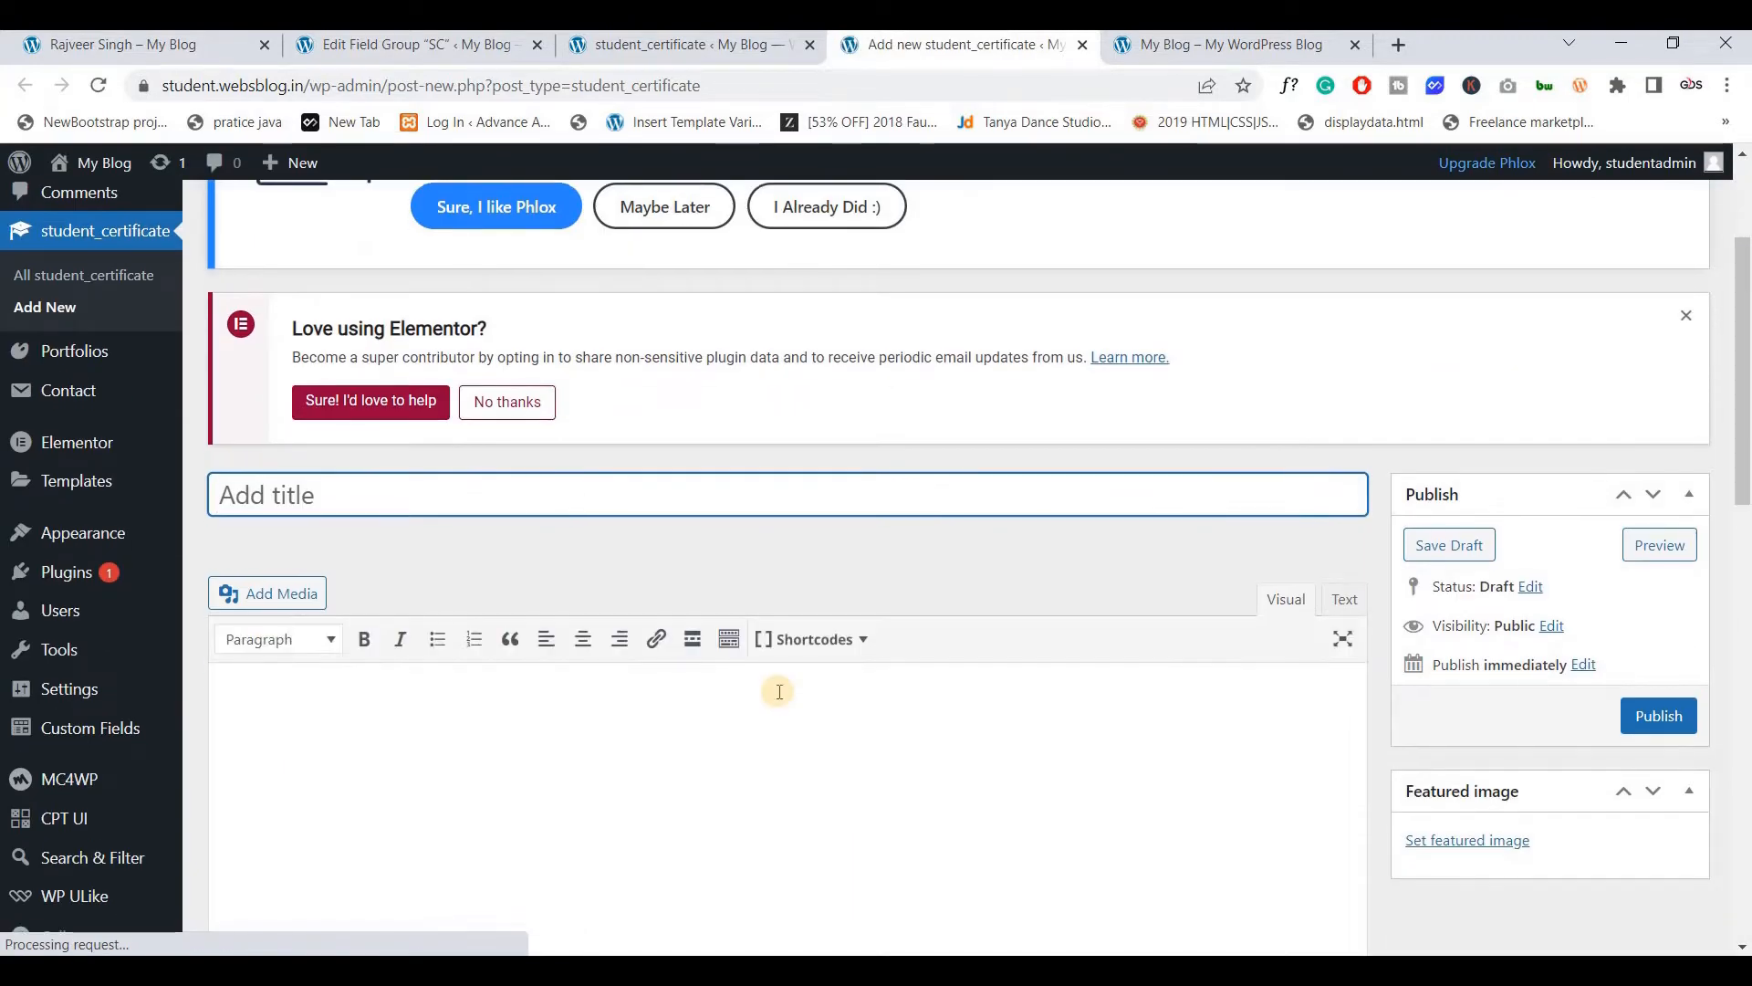
scroll(767, 573, "down", 9)
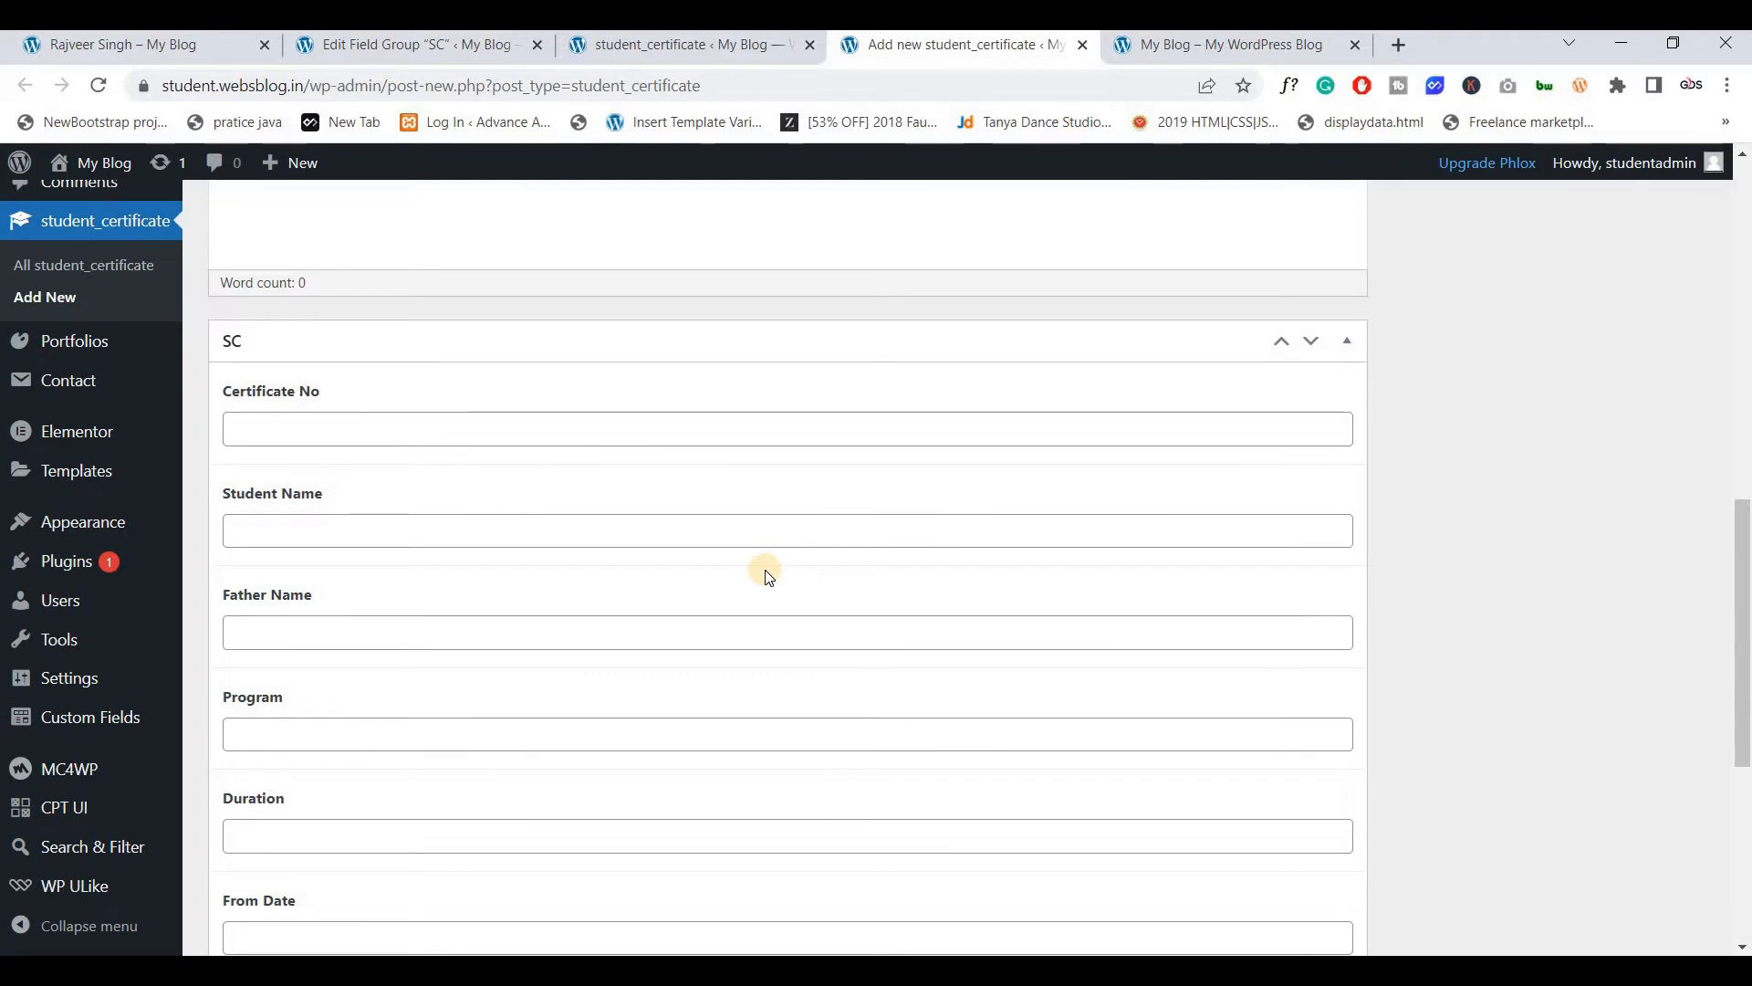
key("ctrl+w")
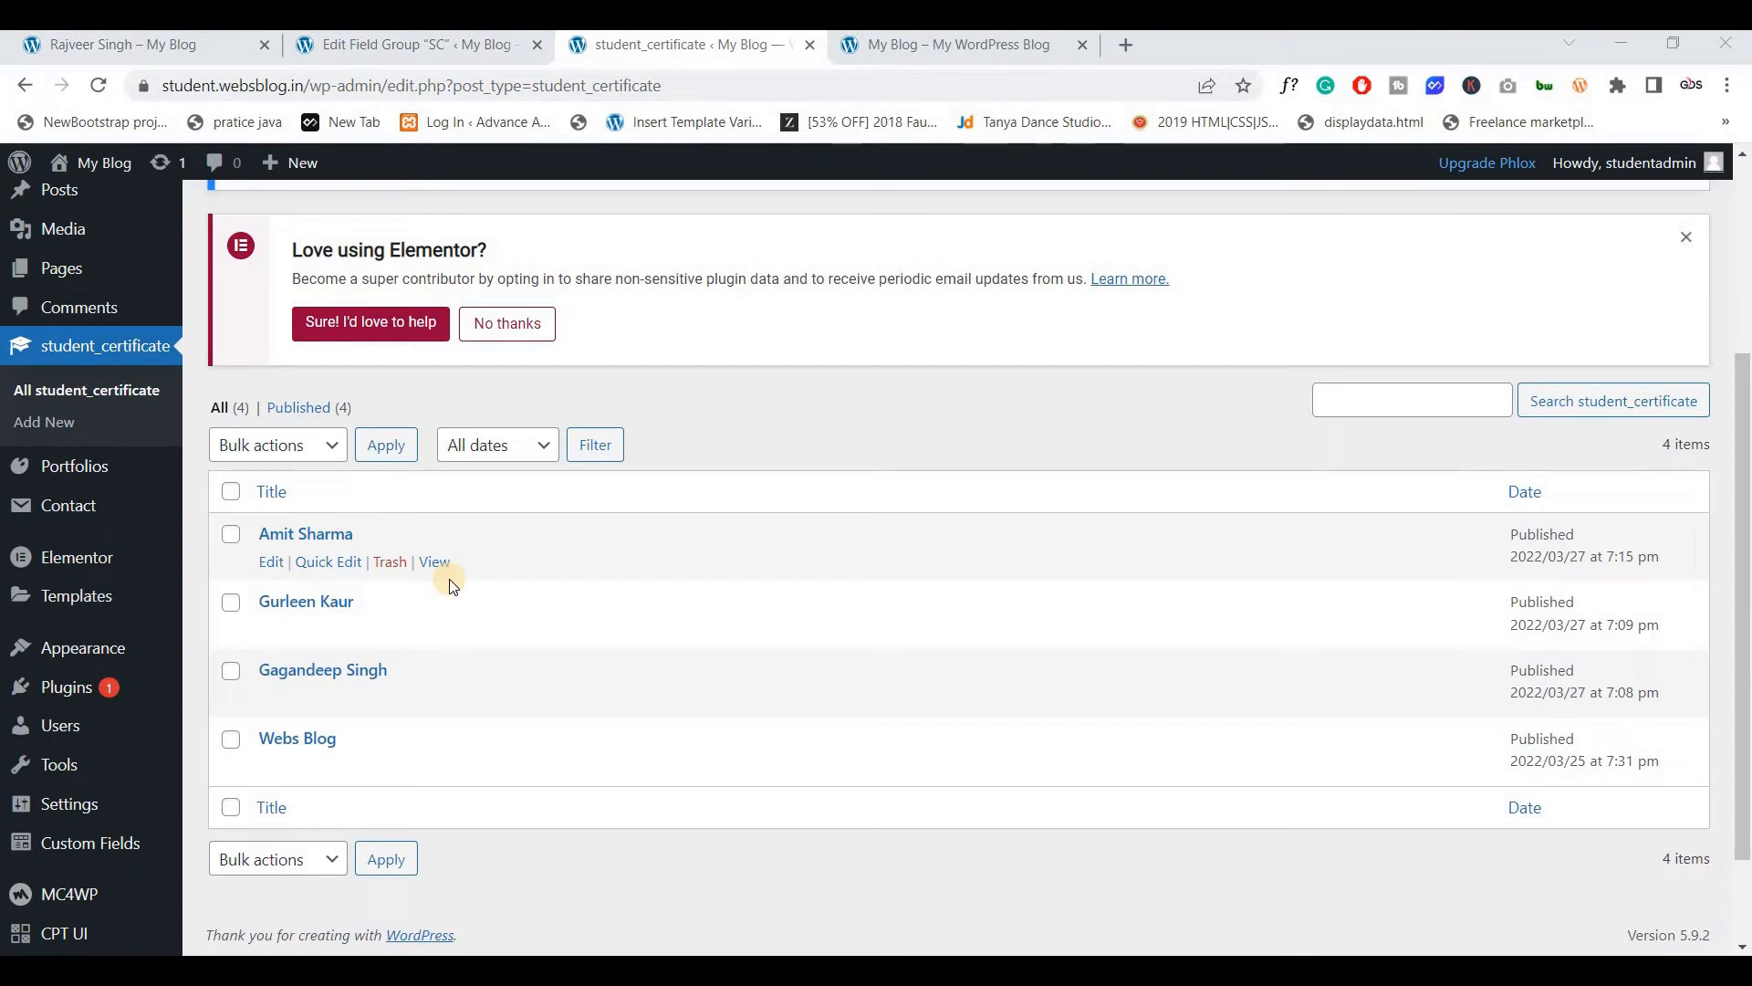
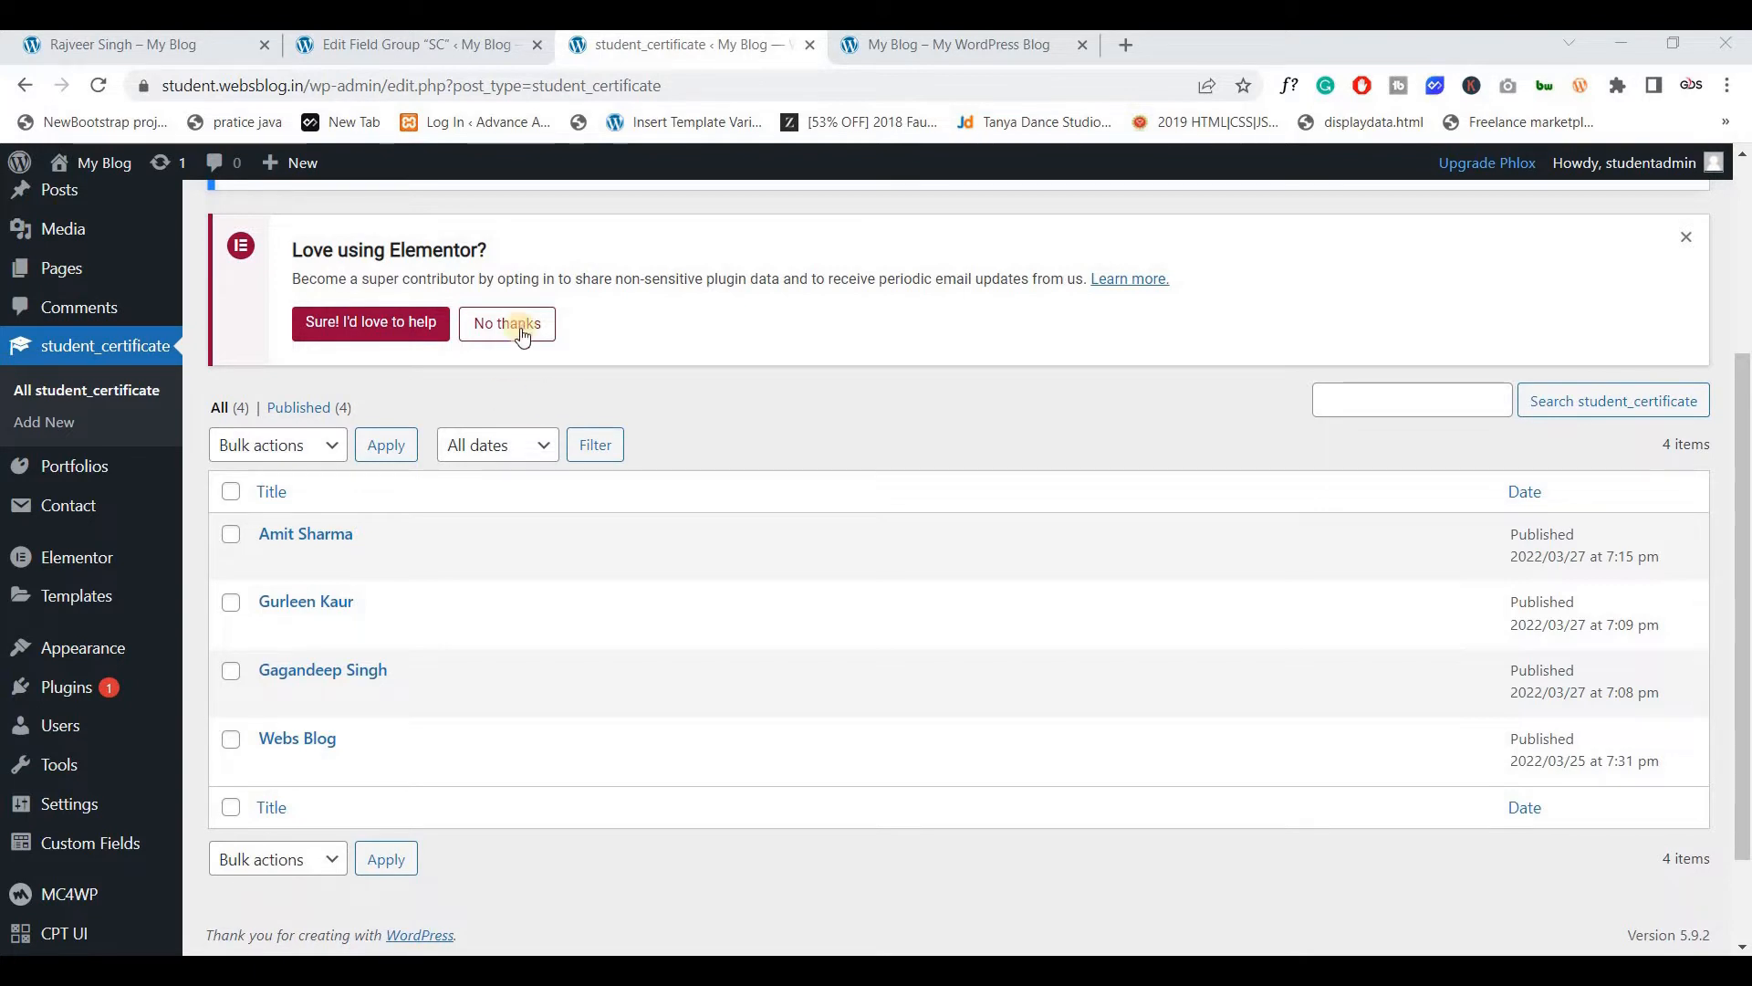
Close the SC field group editor, glance at the certificate page, and go to Saved Templates
left_click(422, 42)
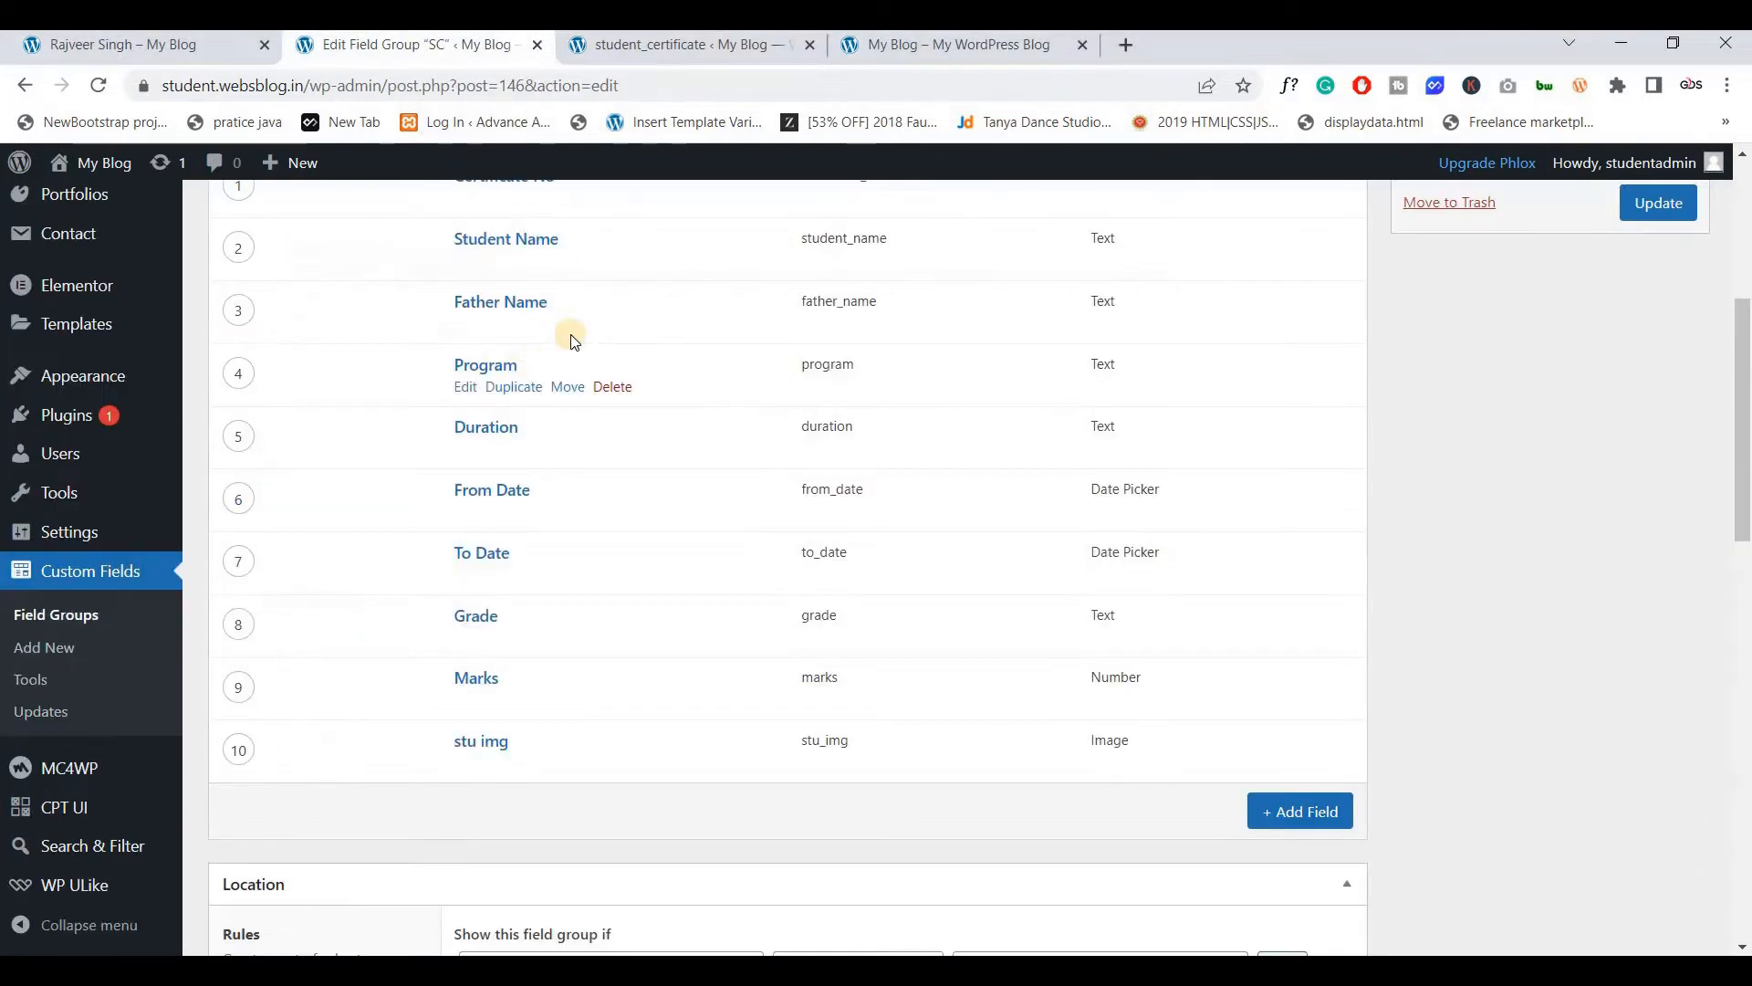
left_click(537, 45)
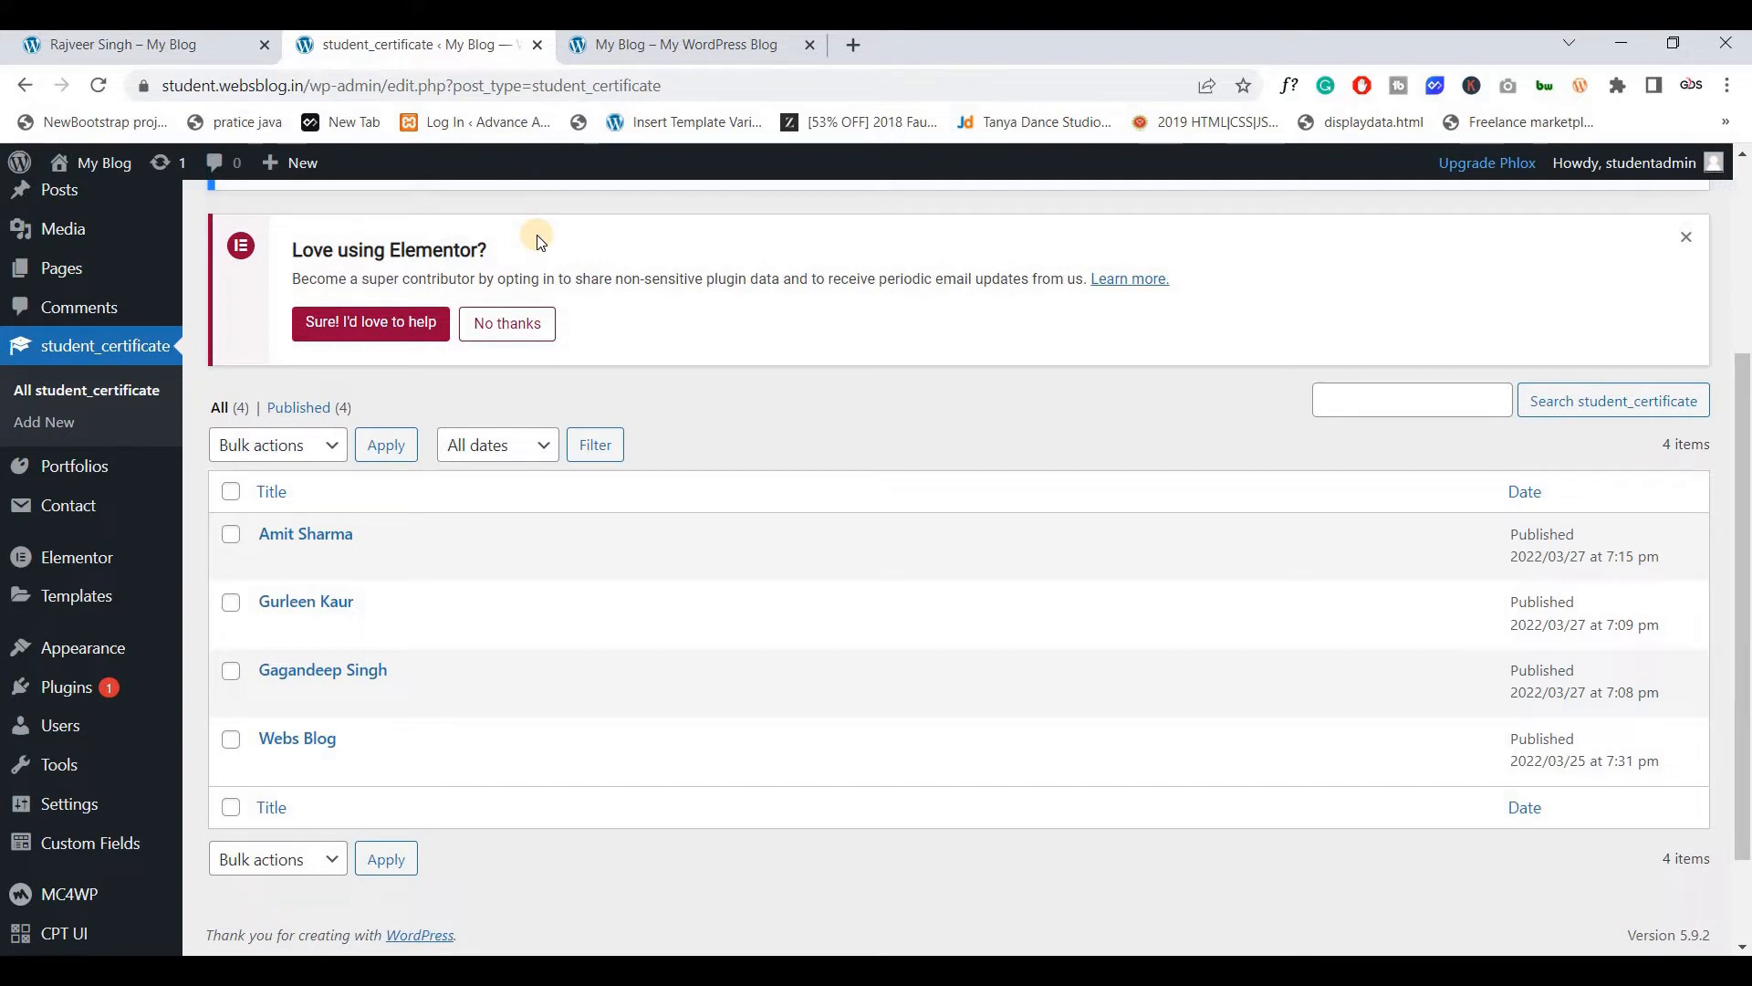
left_click(218, 54)
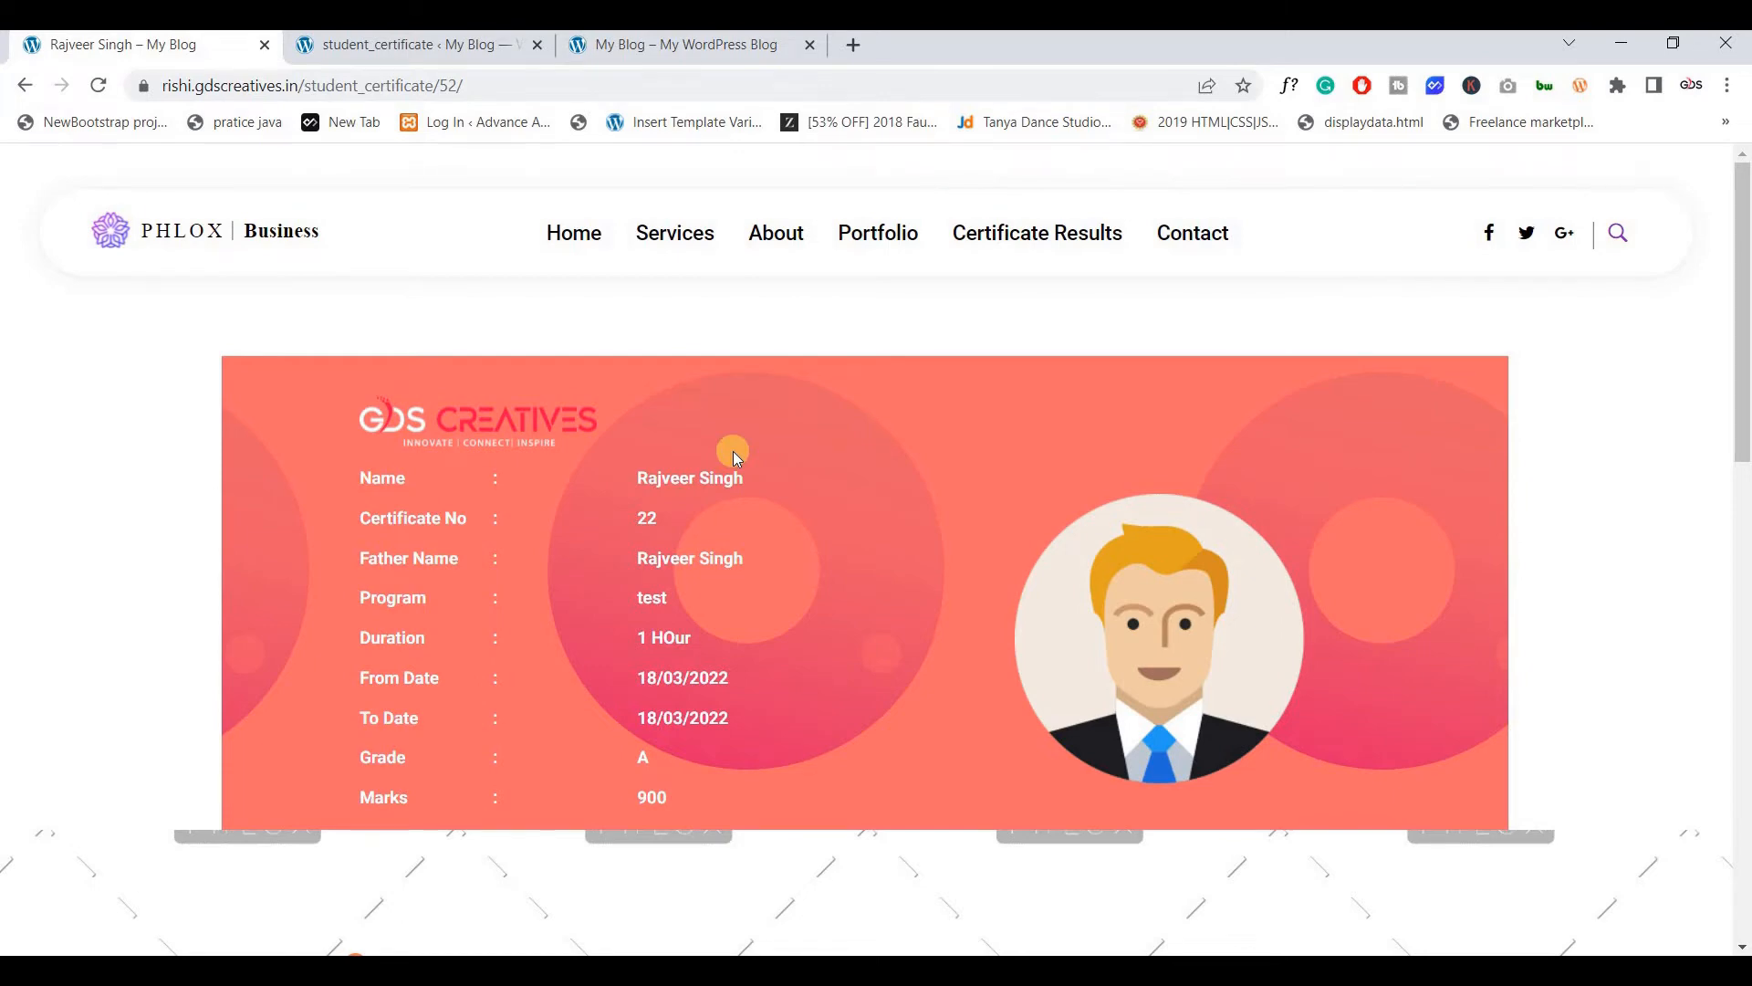
left_click(404, 47)
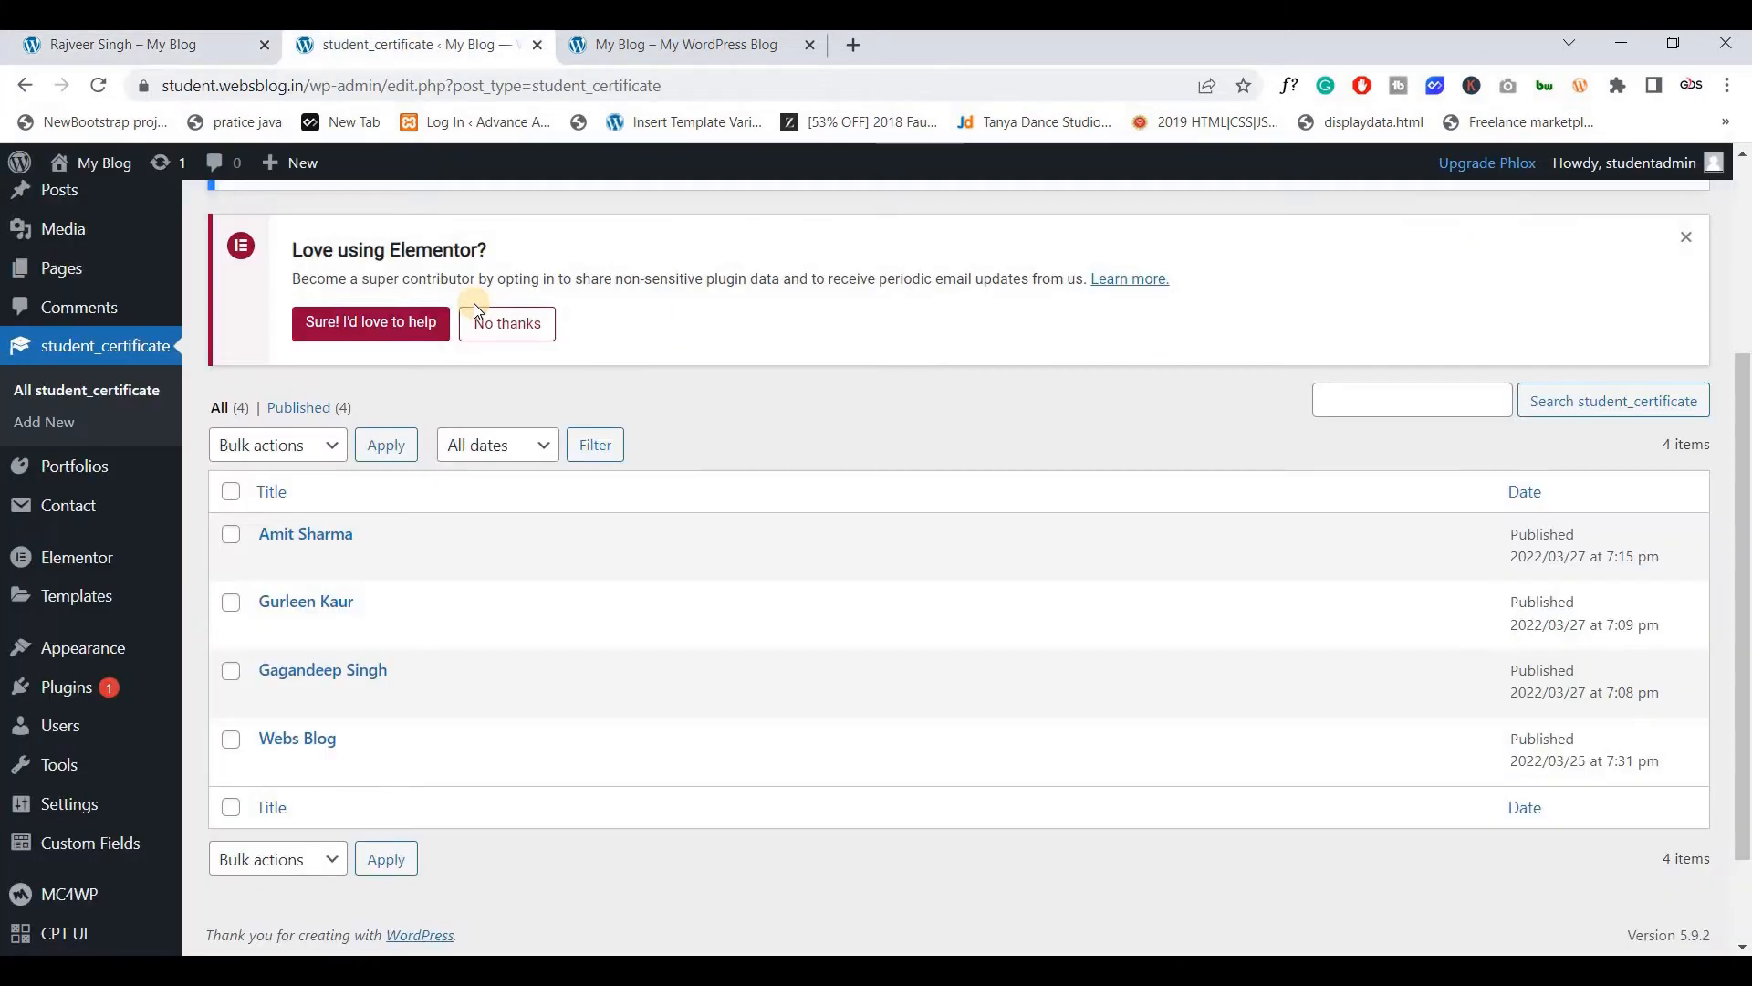
left_click(86, 608)
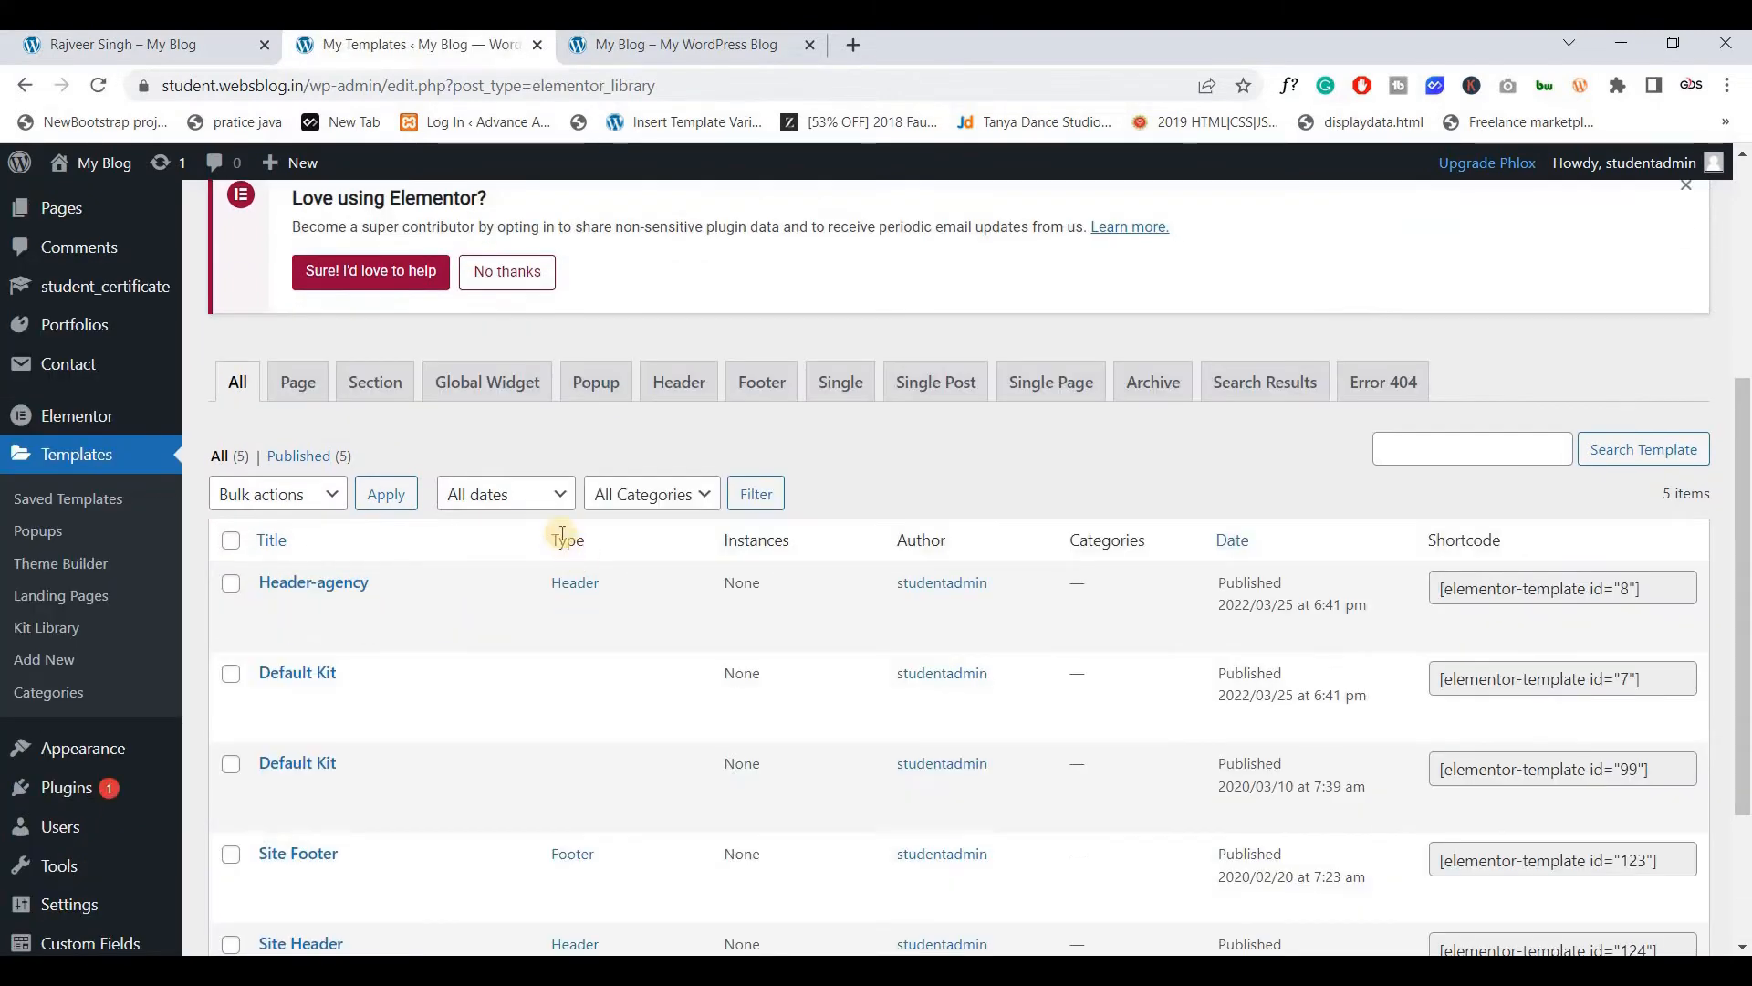
Add a new Single Post template named 'Student Certificate'
scroll(237, 338, "down", 2)
scroll(579, 575, "down", 1)
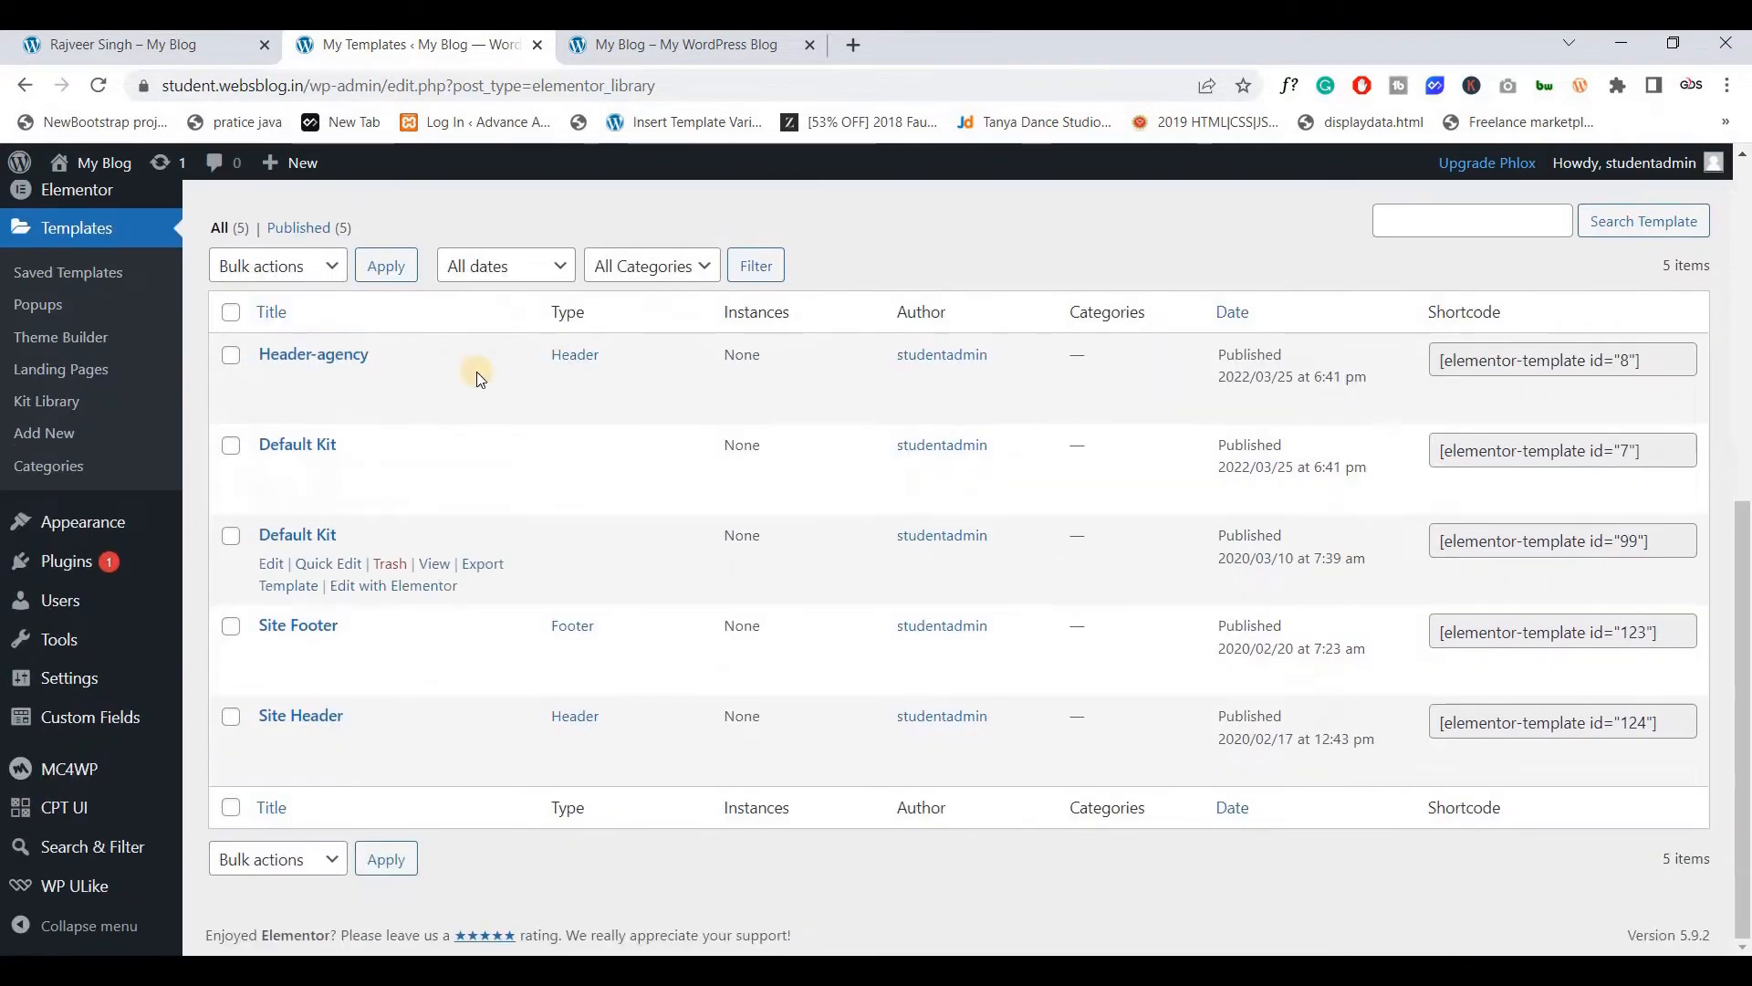
mouse_move(497, 517)
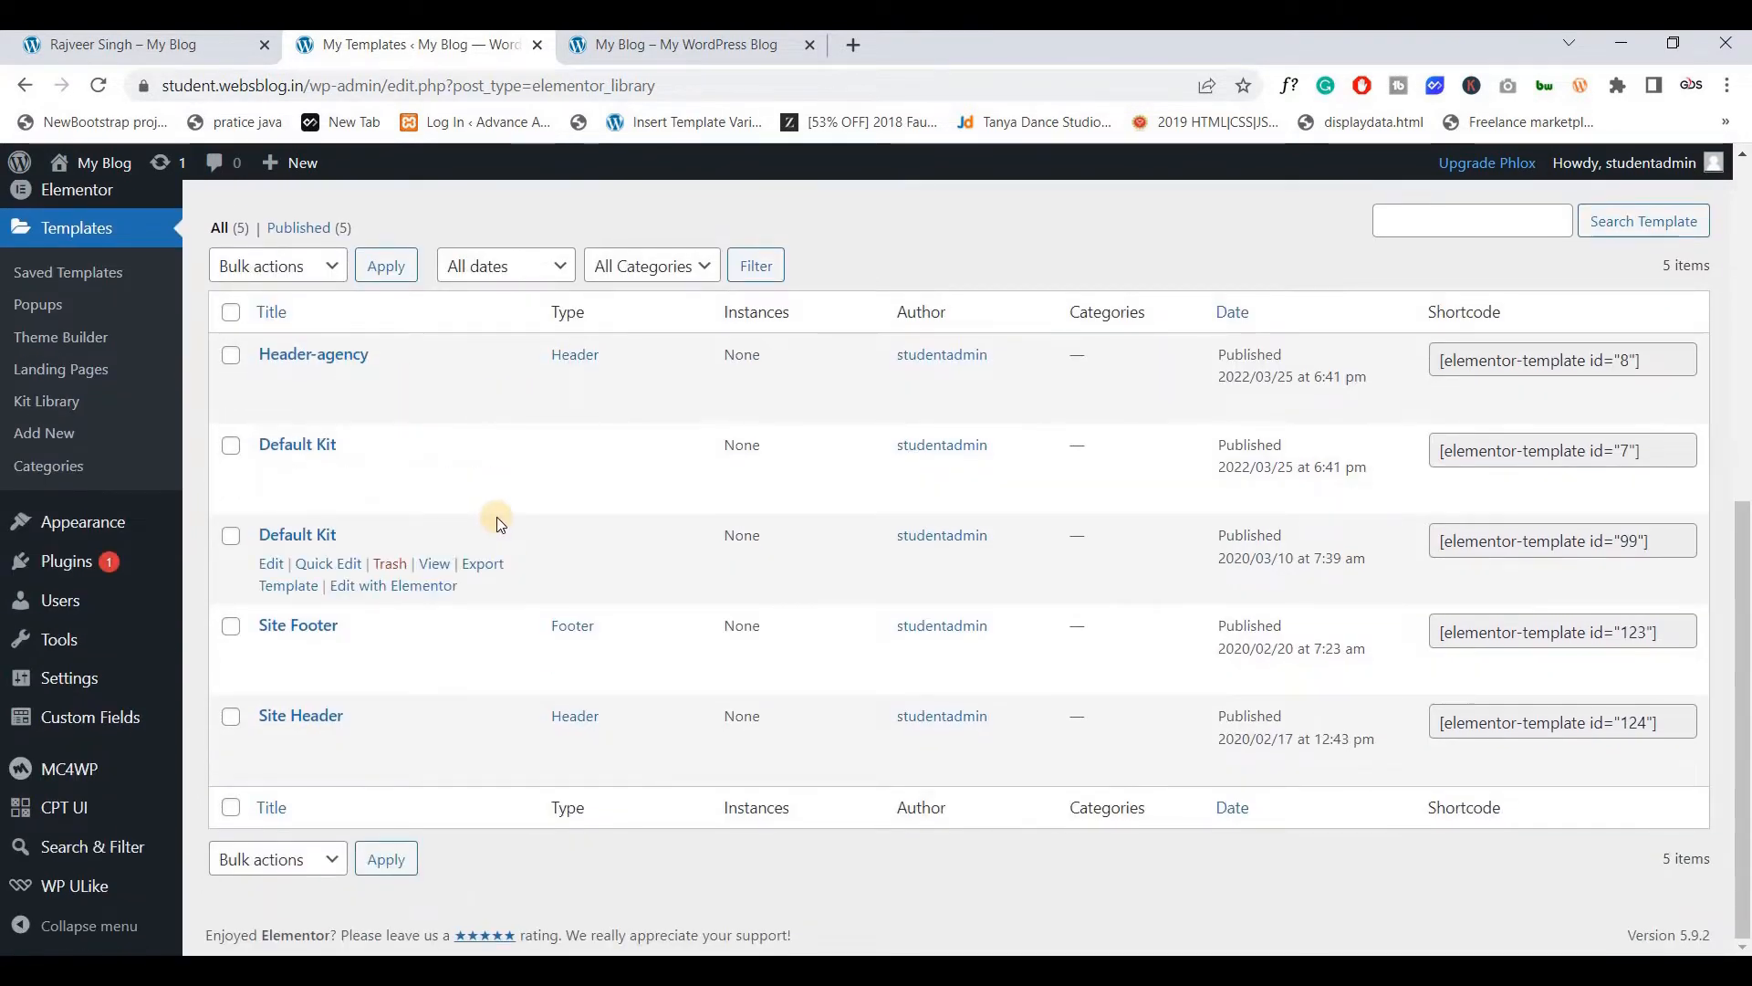
scroll(496, 517, "up", 1)
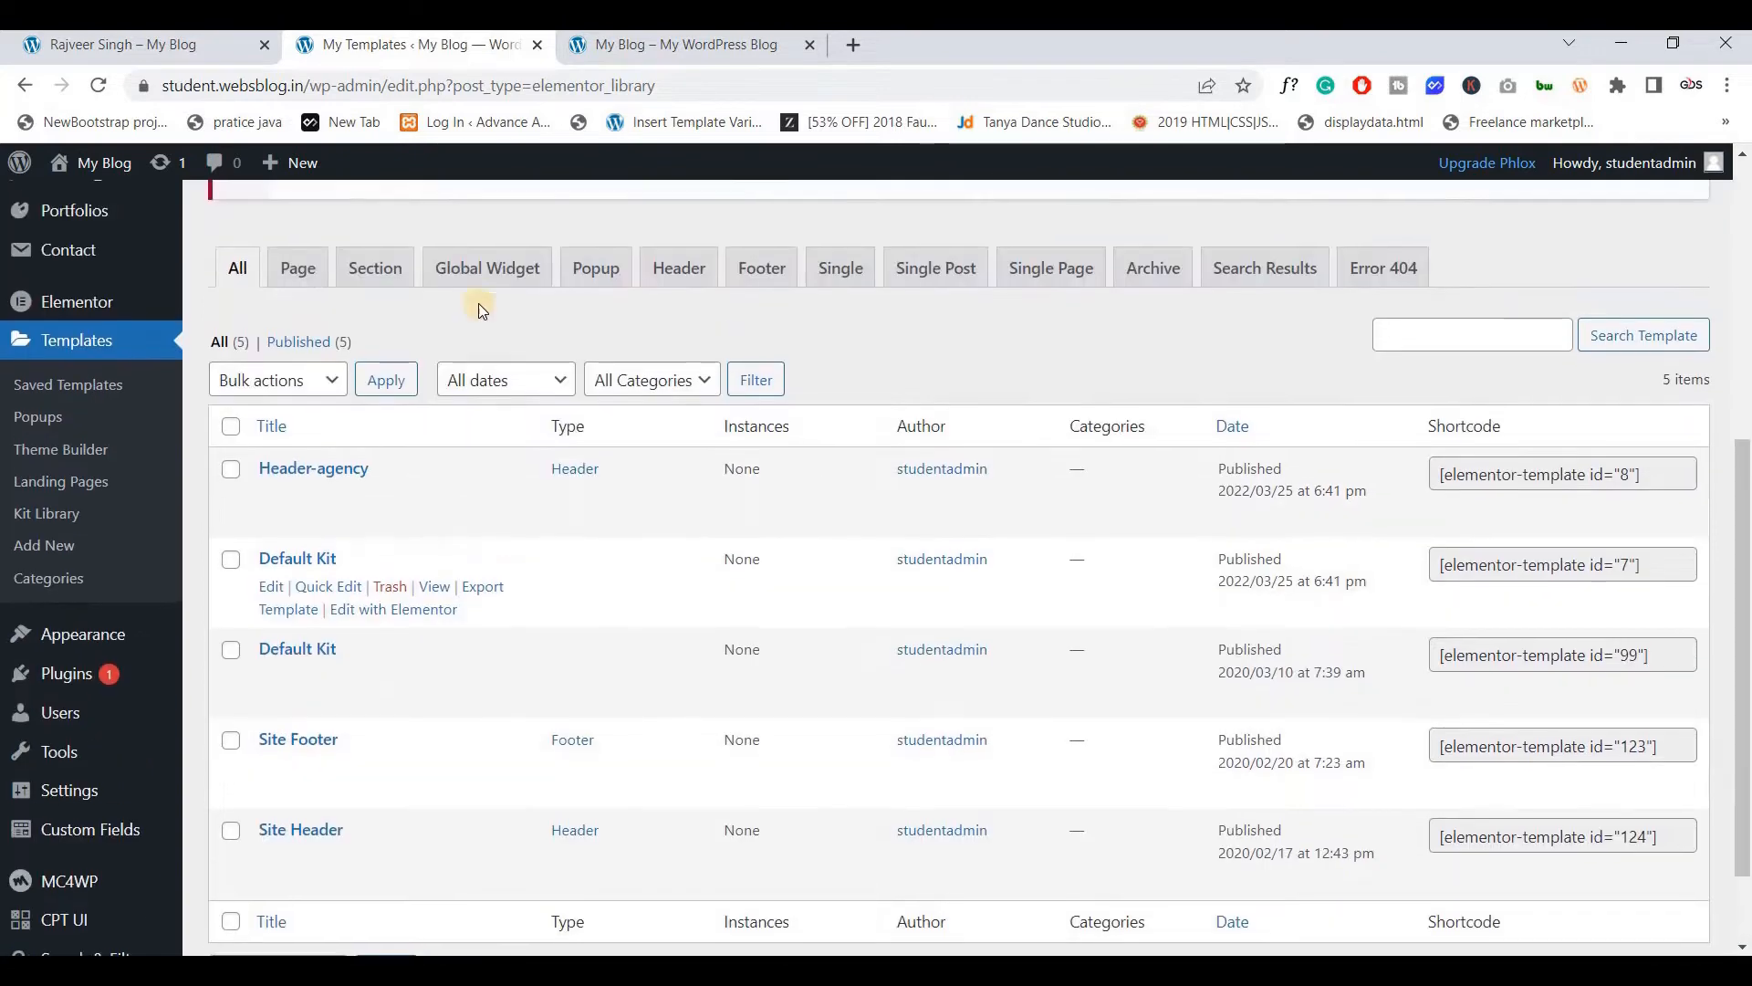
scroll(482, 311, "up", 5)
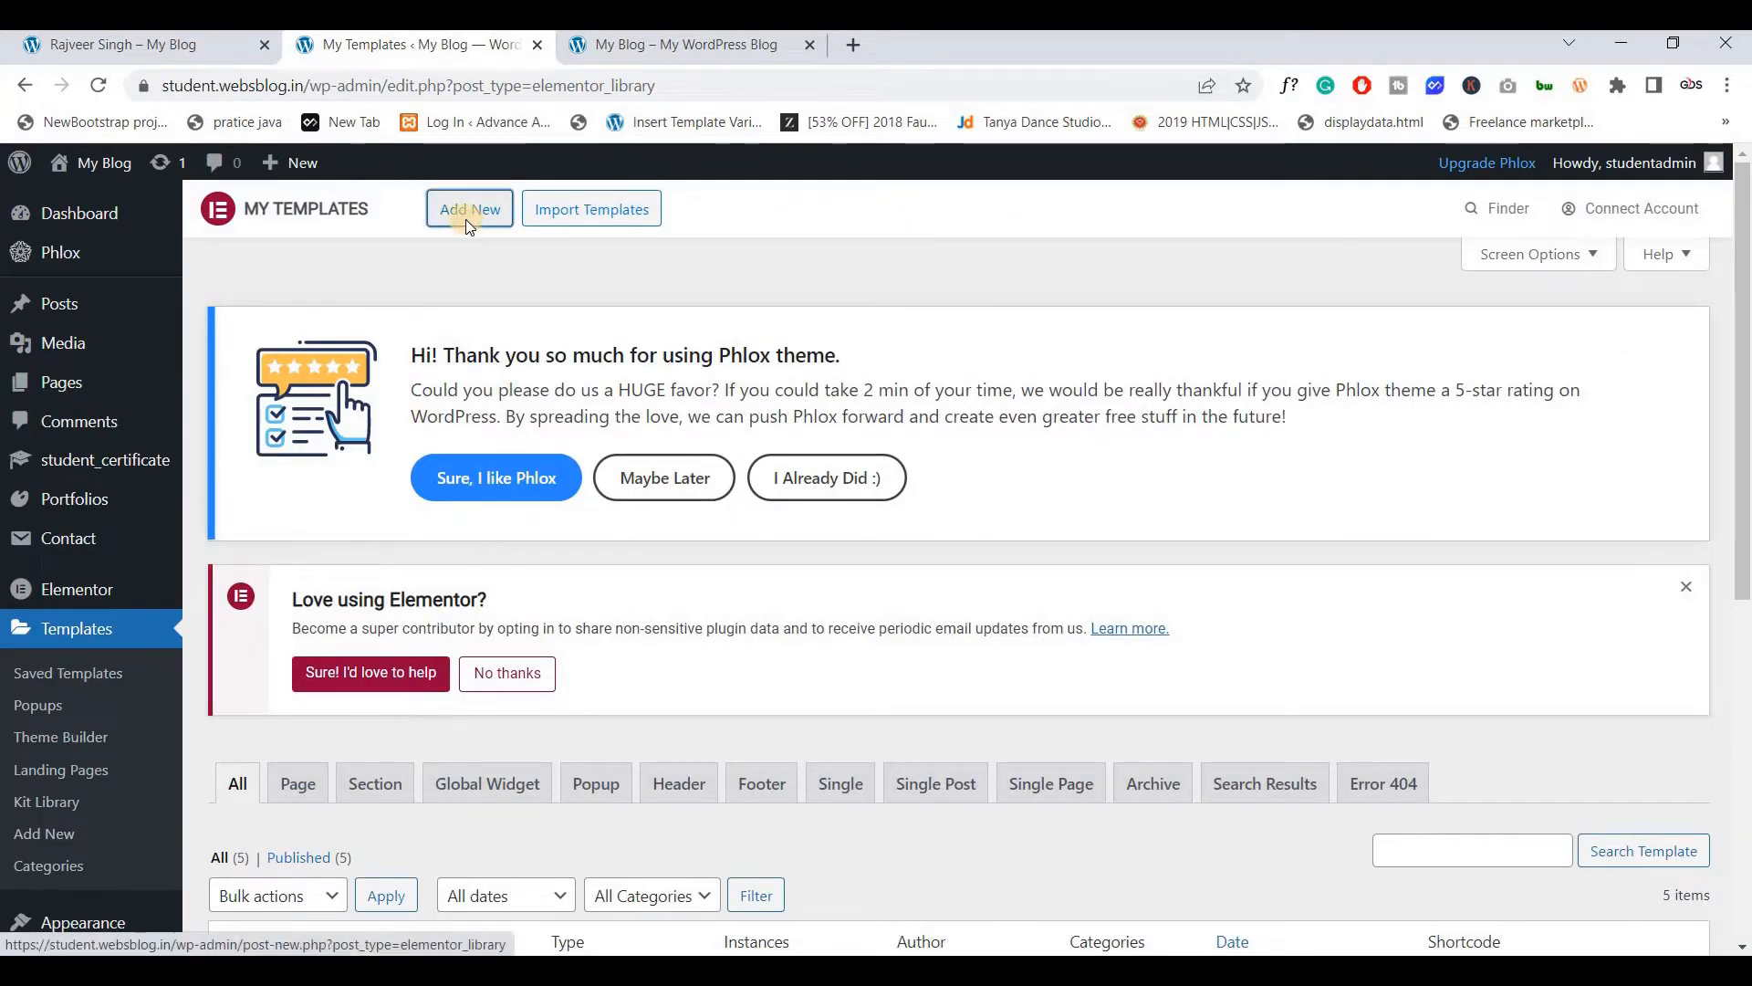
left_click(467, 218)
left_click(915, 546)
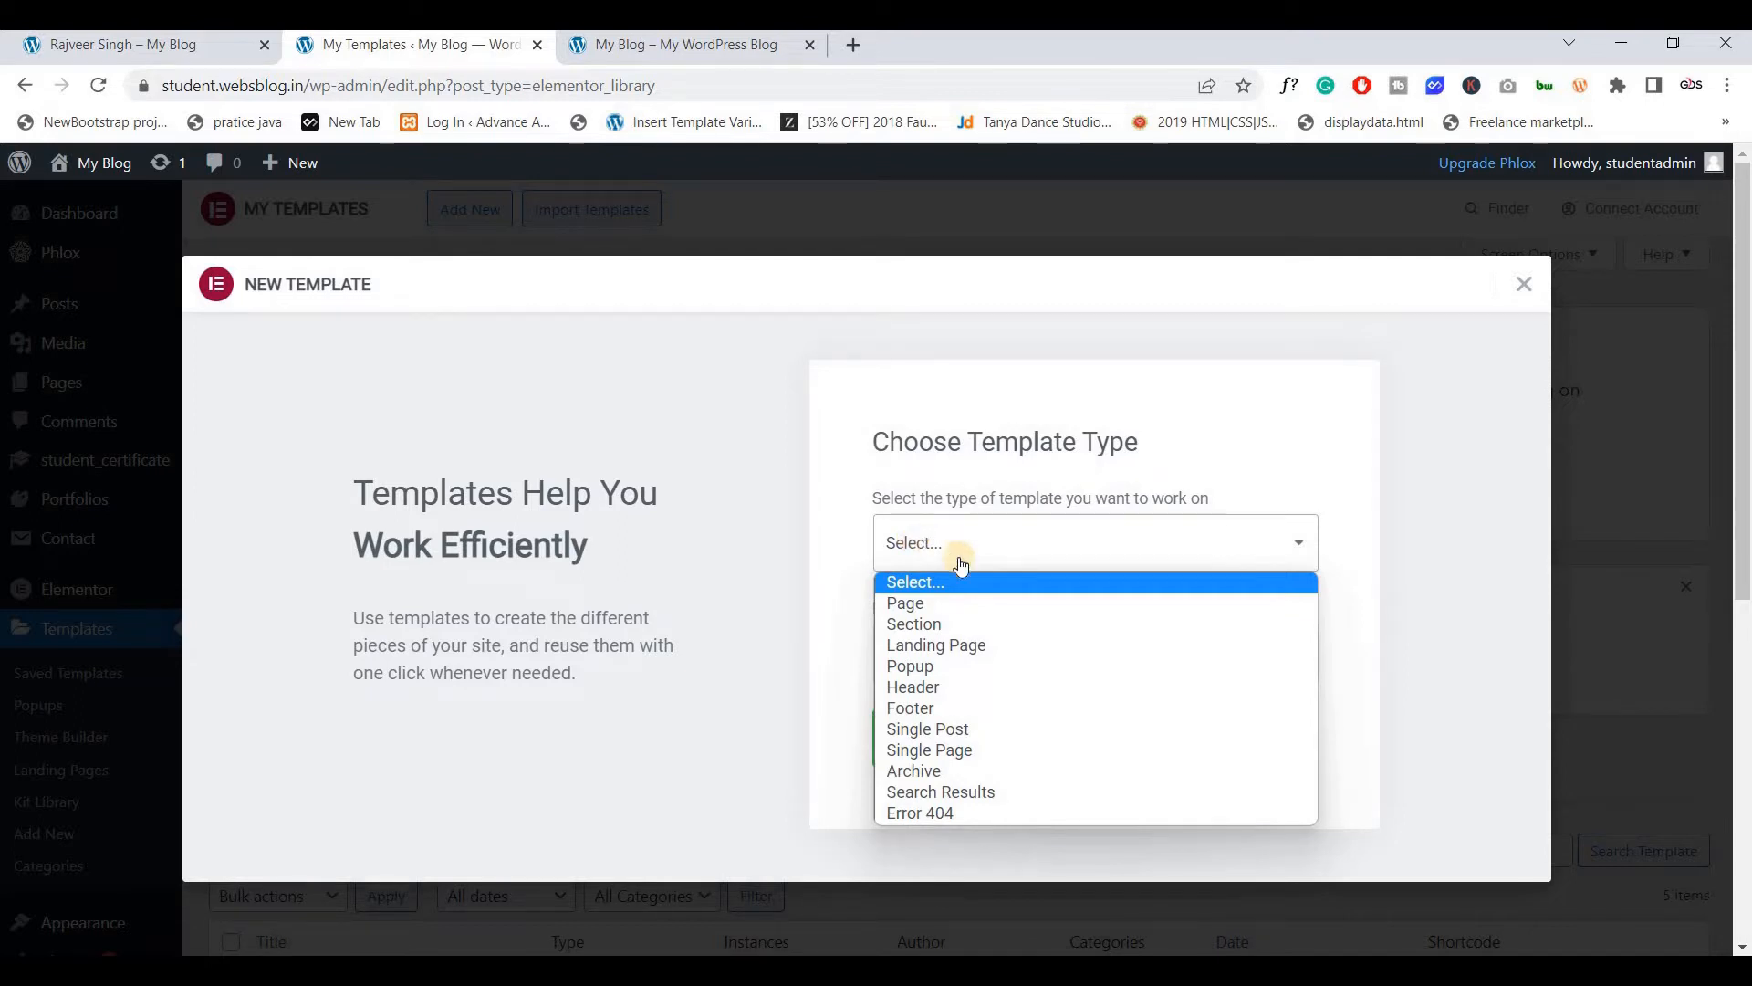
left_click(956, 733)
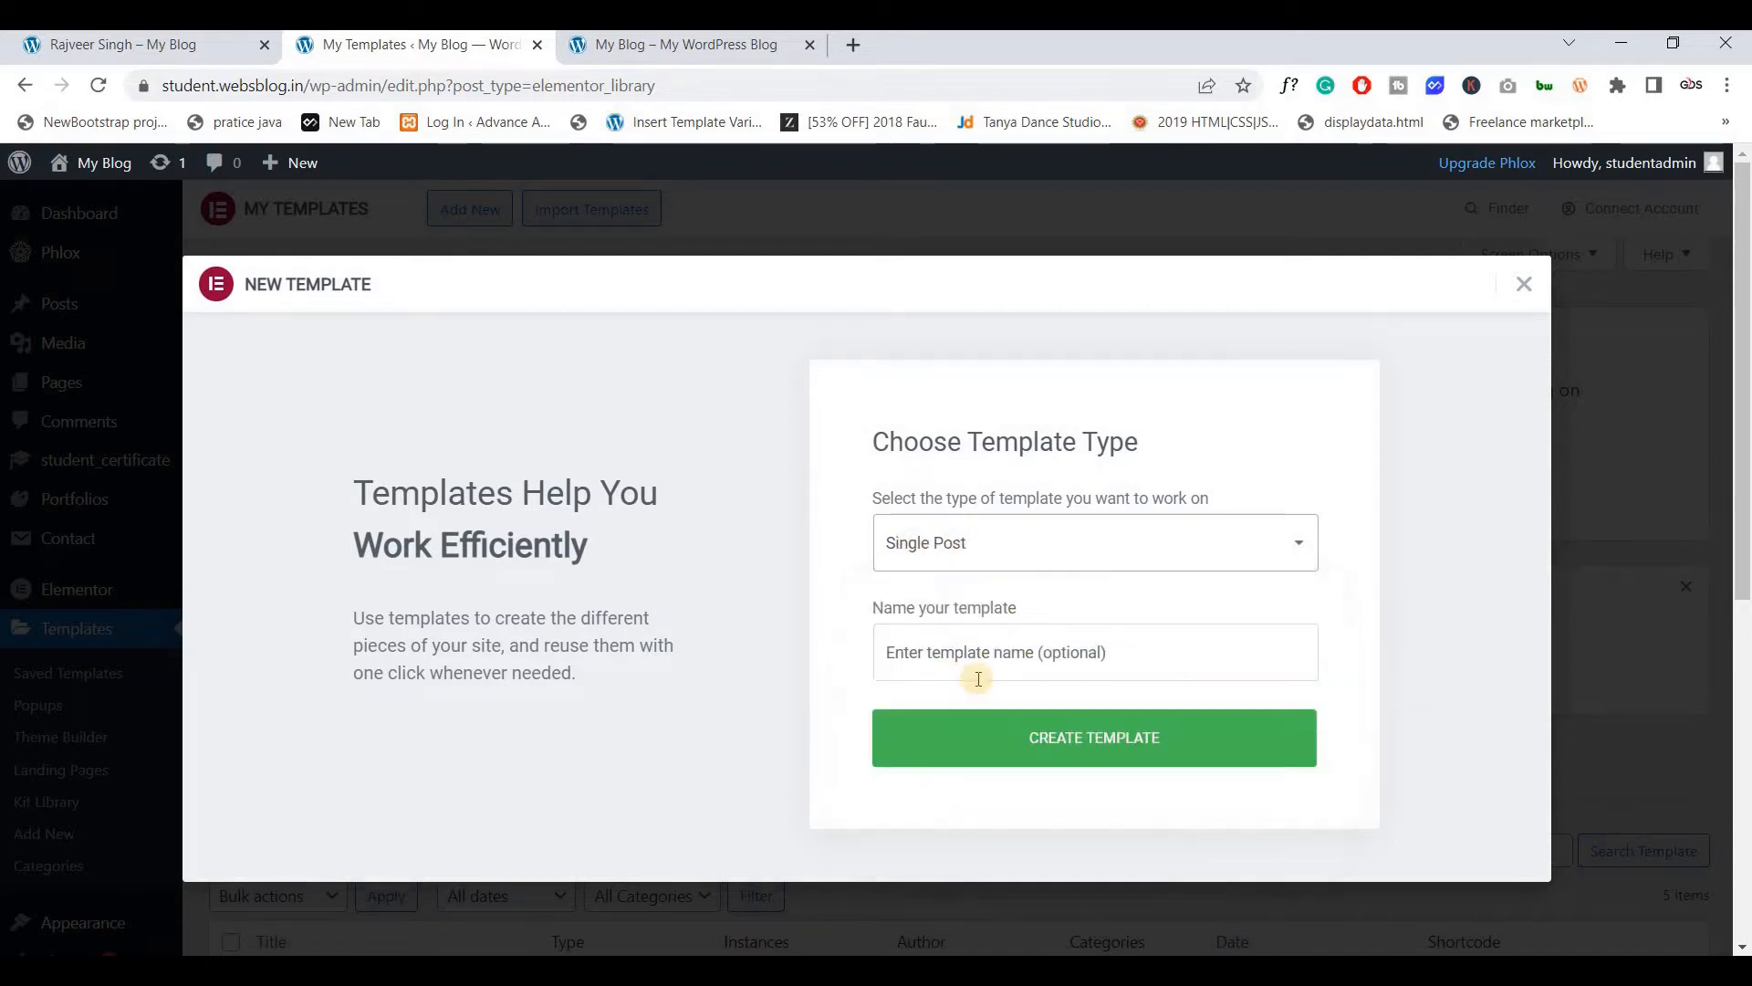
left_click(952, 650)
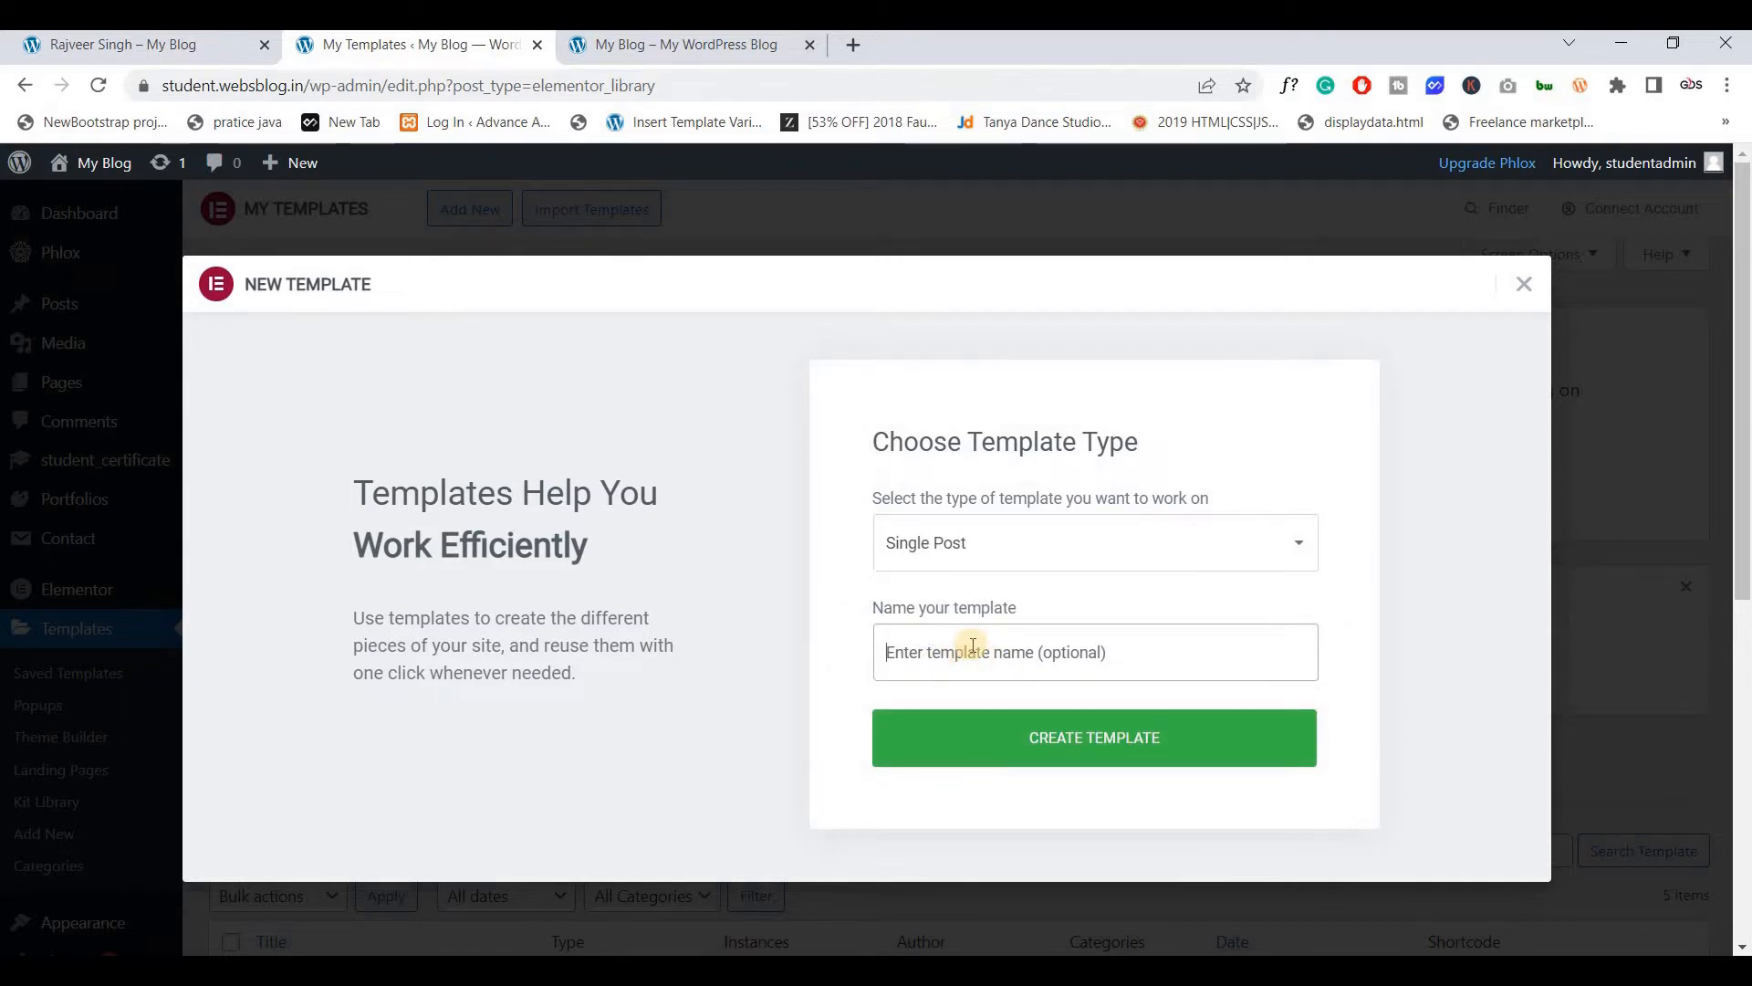
type("Student ")
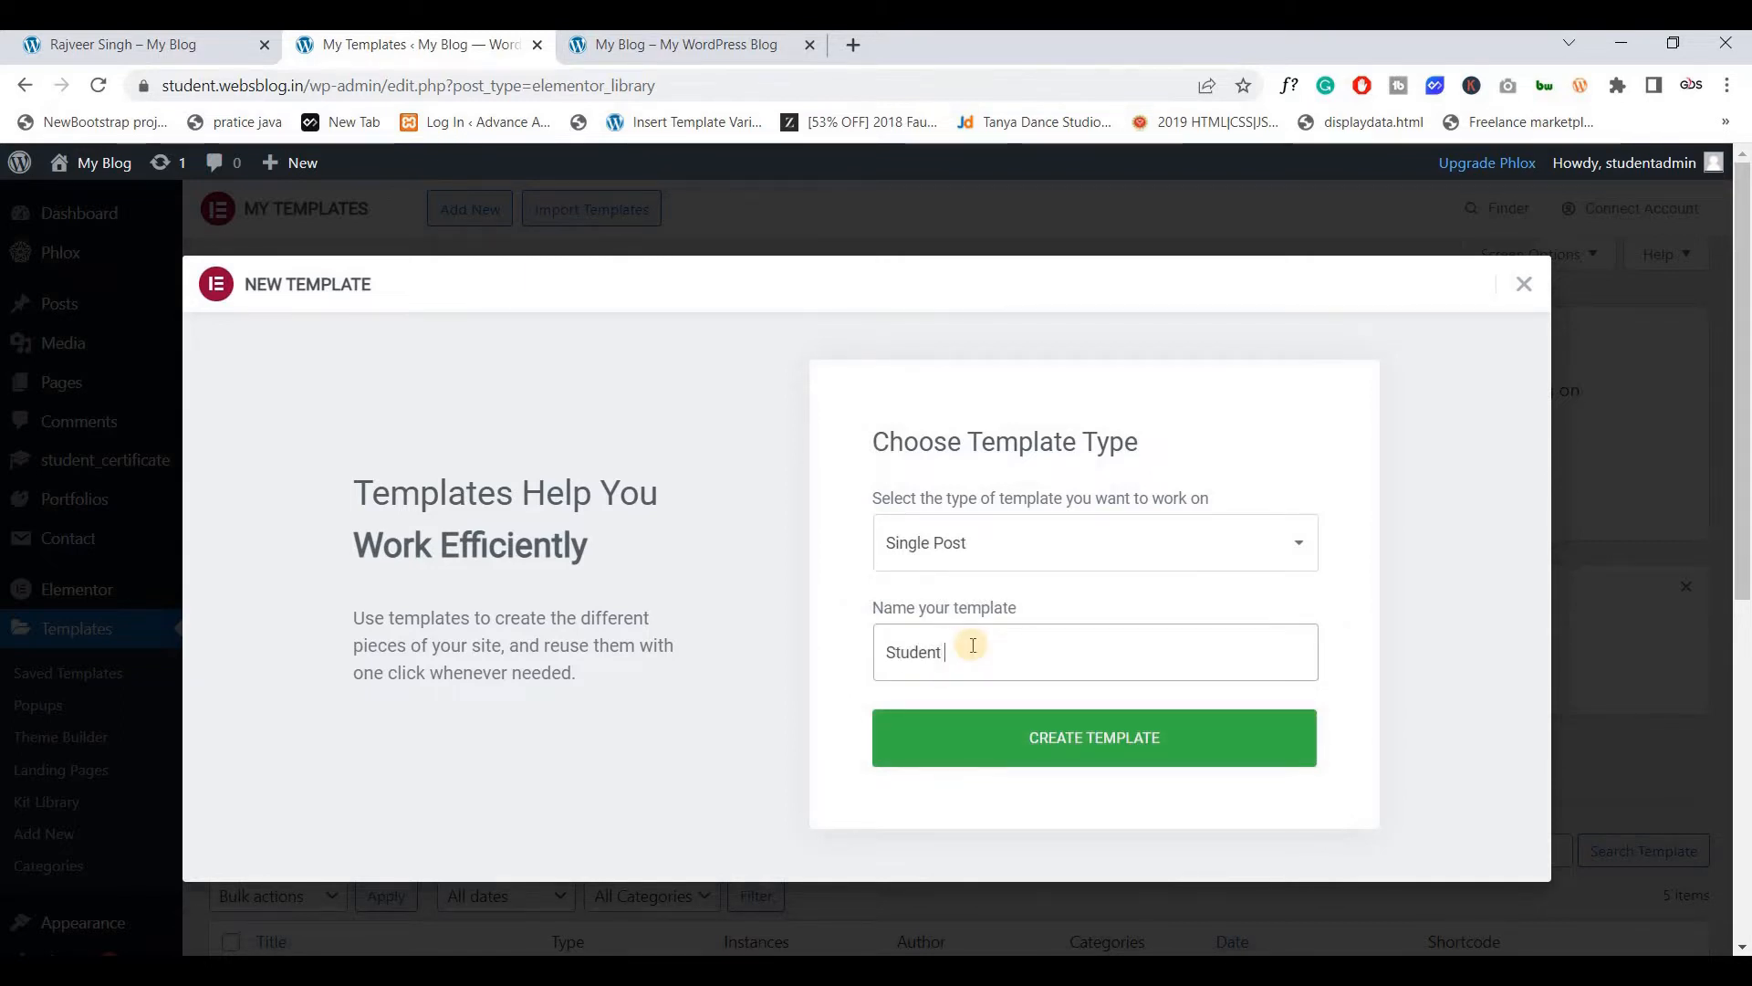
type("Certificate")
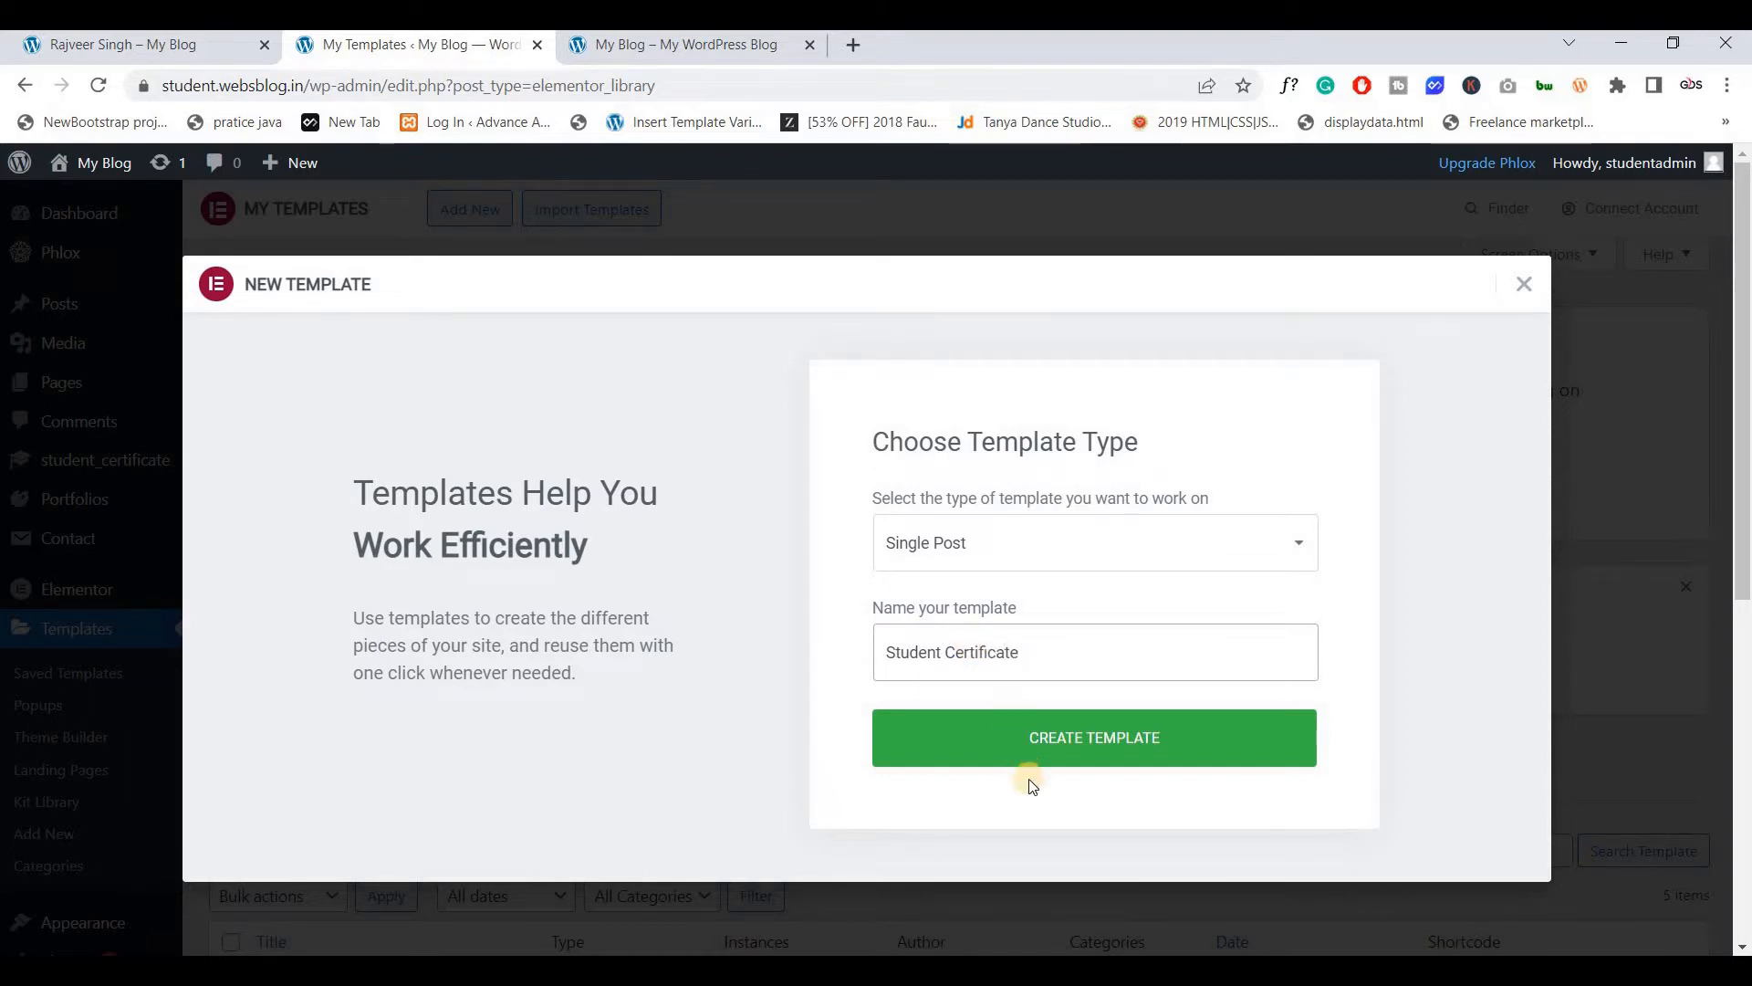
left_click(1040, 741)
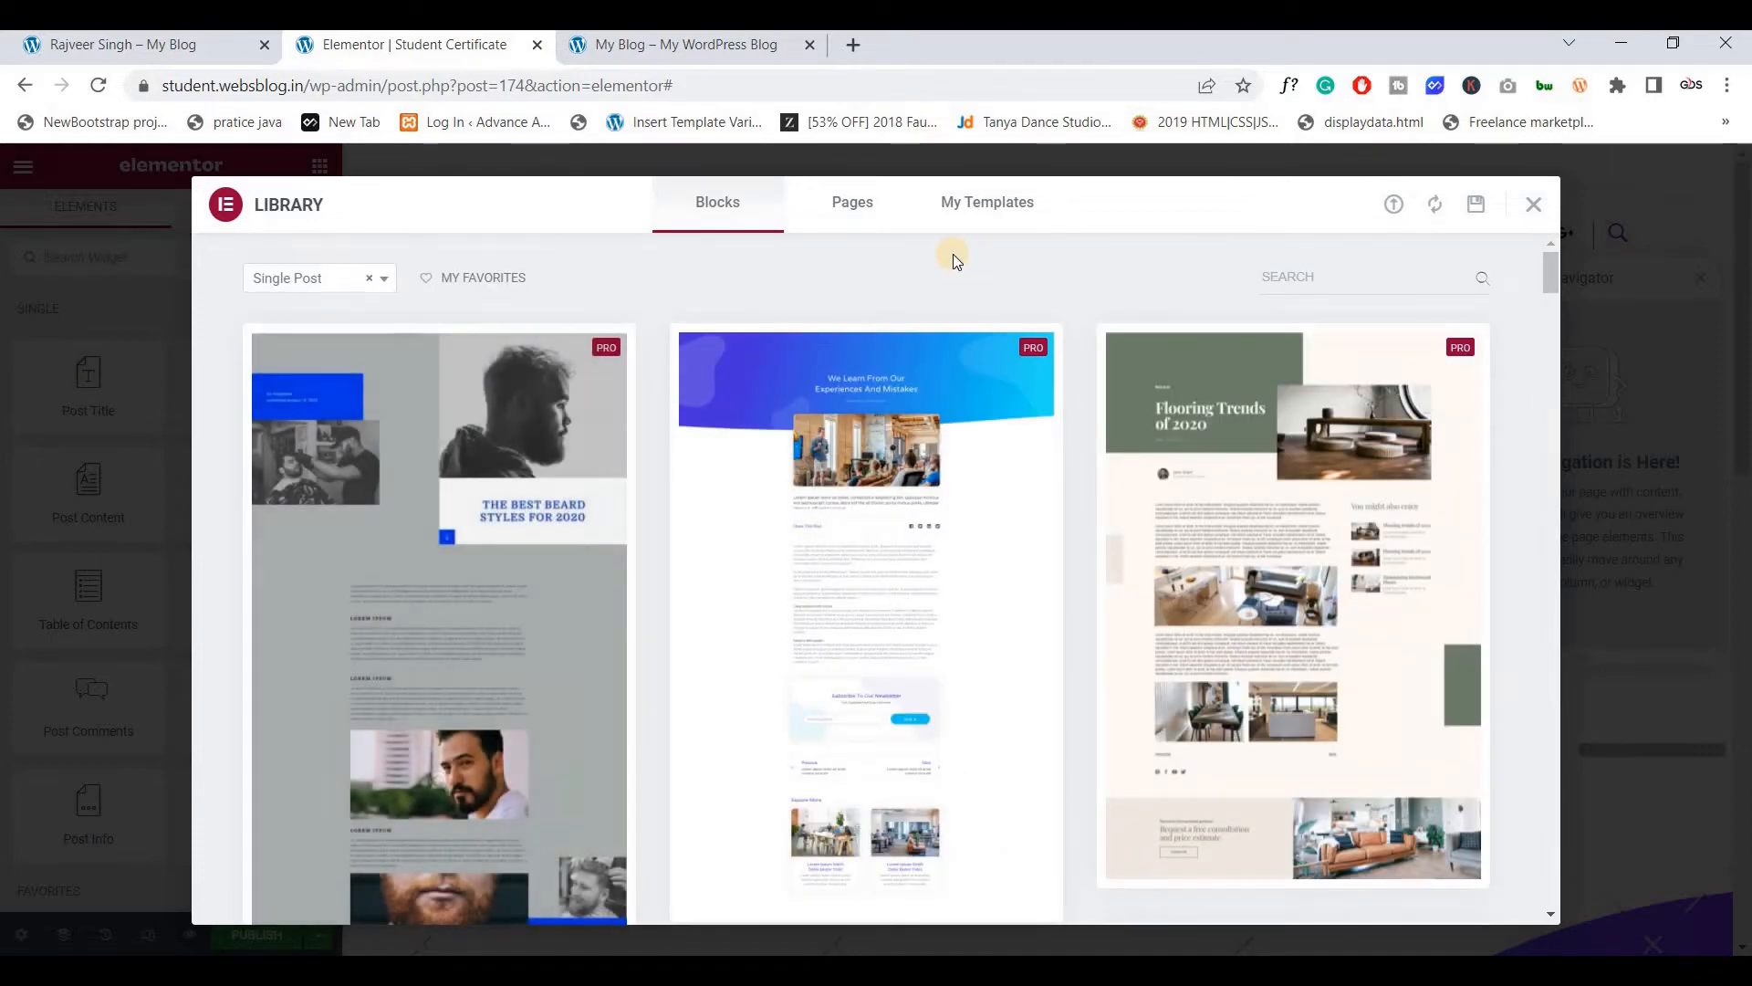
Dismiss the template library and add a single-column section to the blank canvas
left_click(1536, 206)
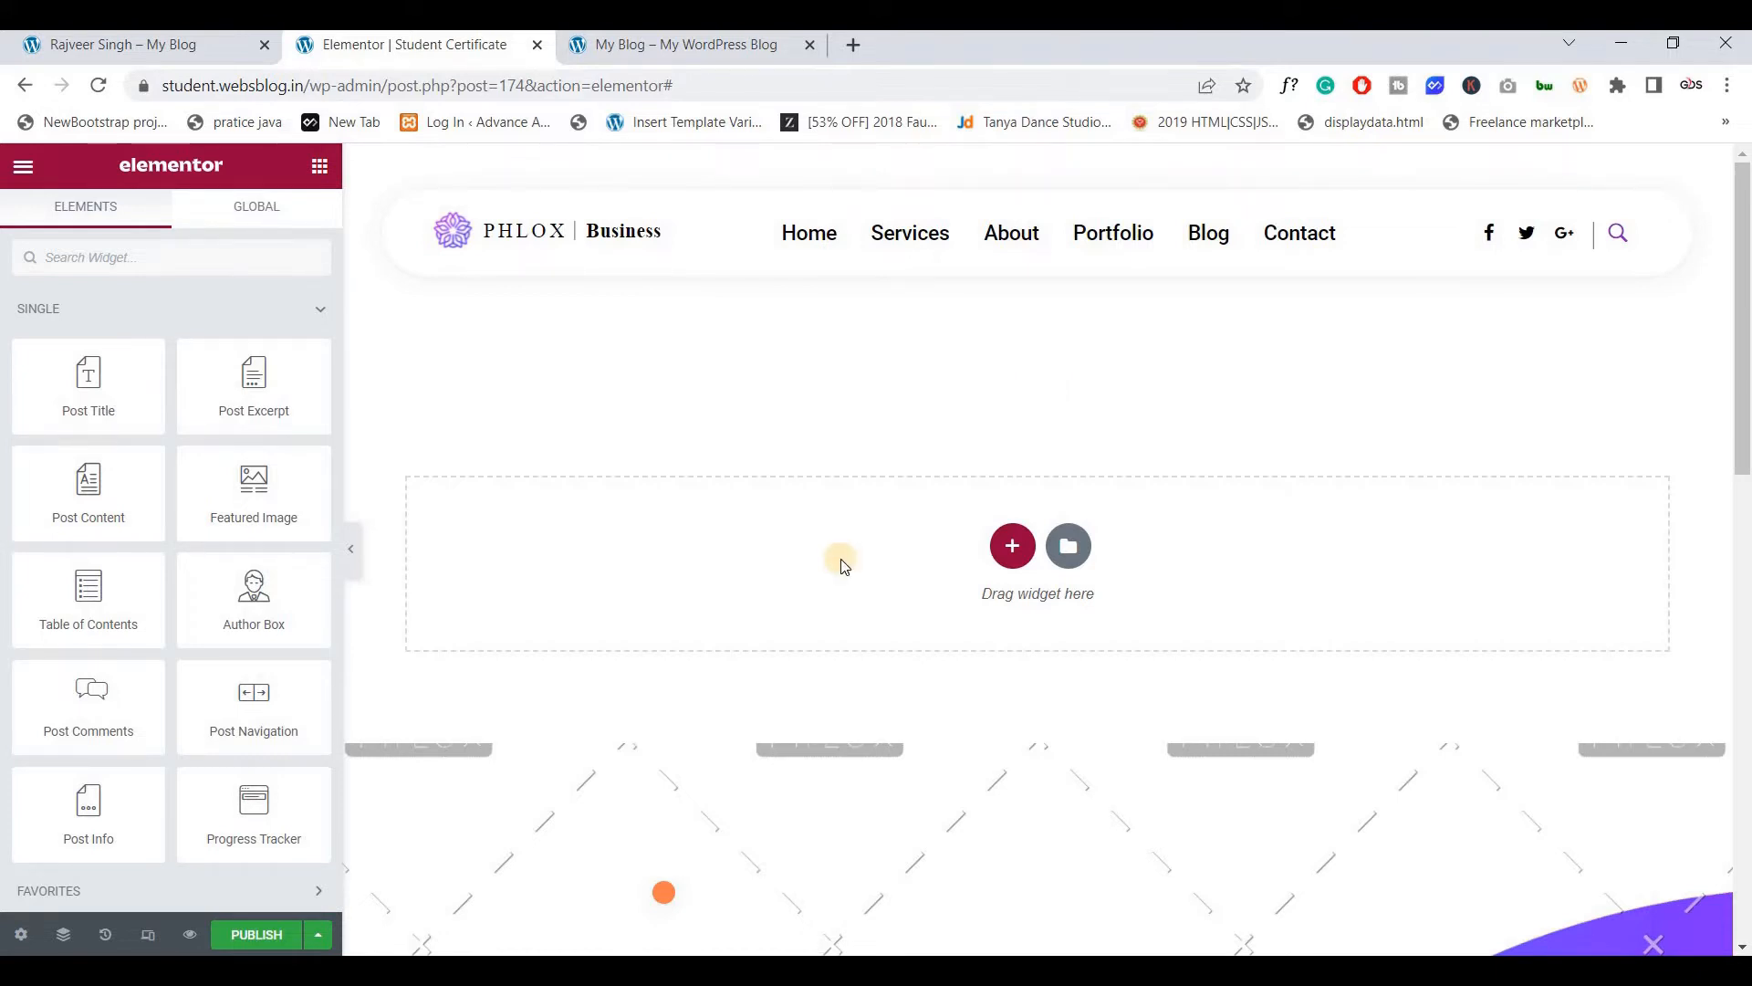
left_click(1011, 545)
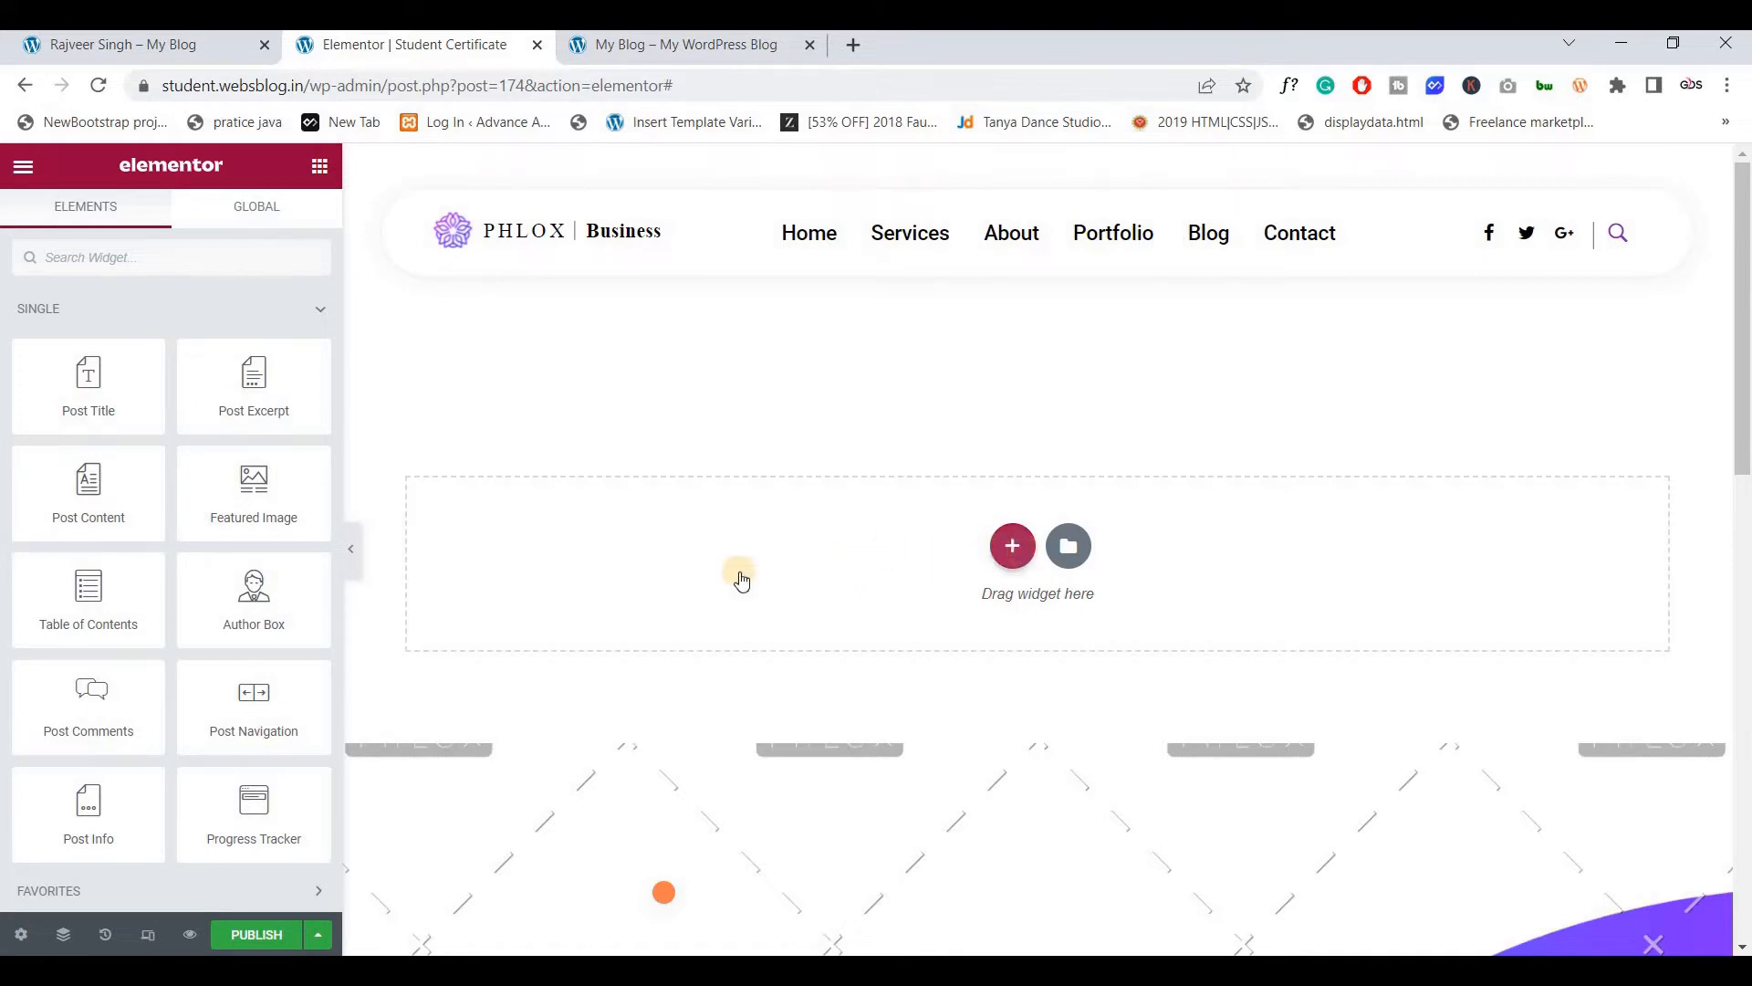
left_click(769, 566)
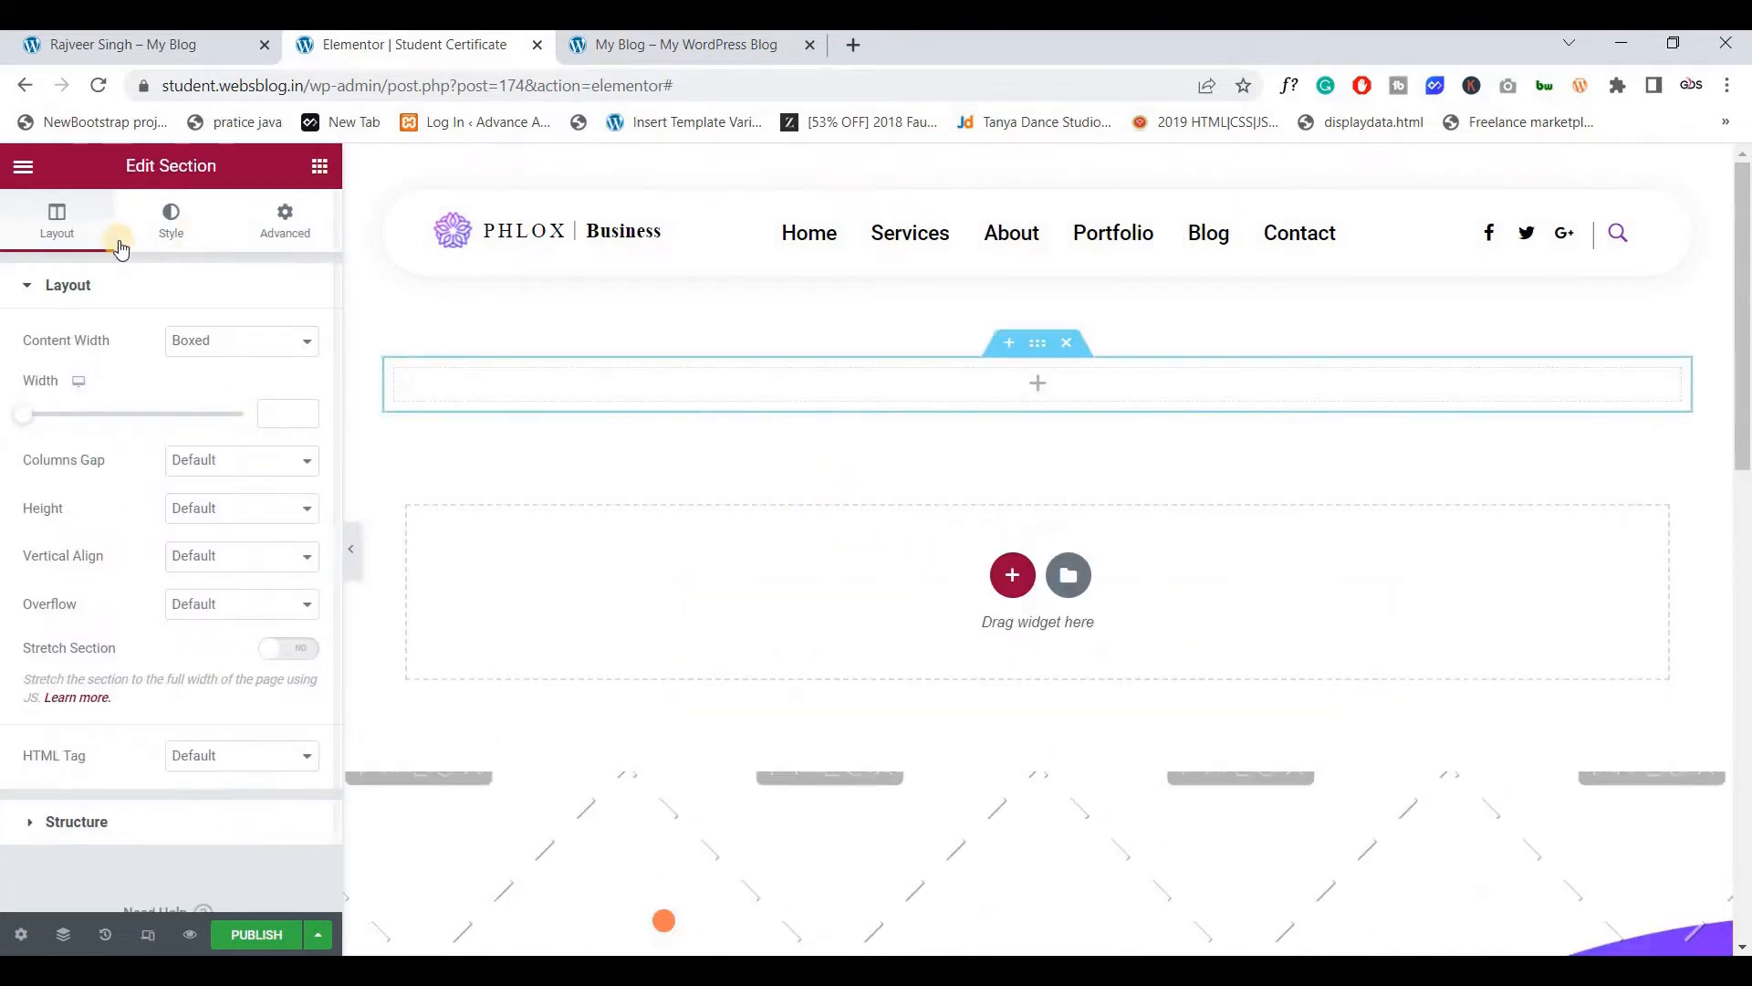
Set the editor's UI Theme to Dark in User Preferences and check the certificate page
left_click(20, 169)
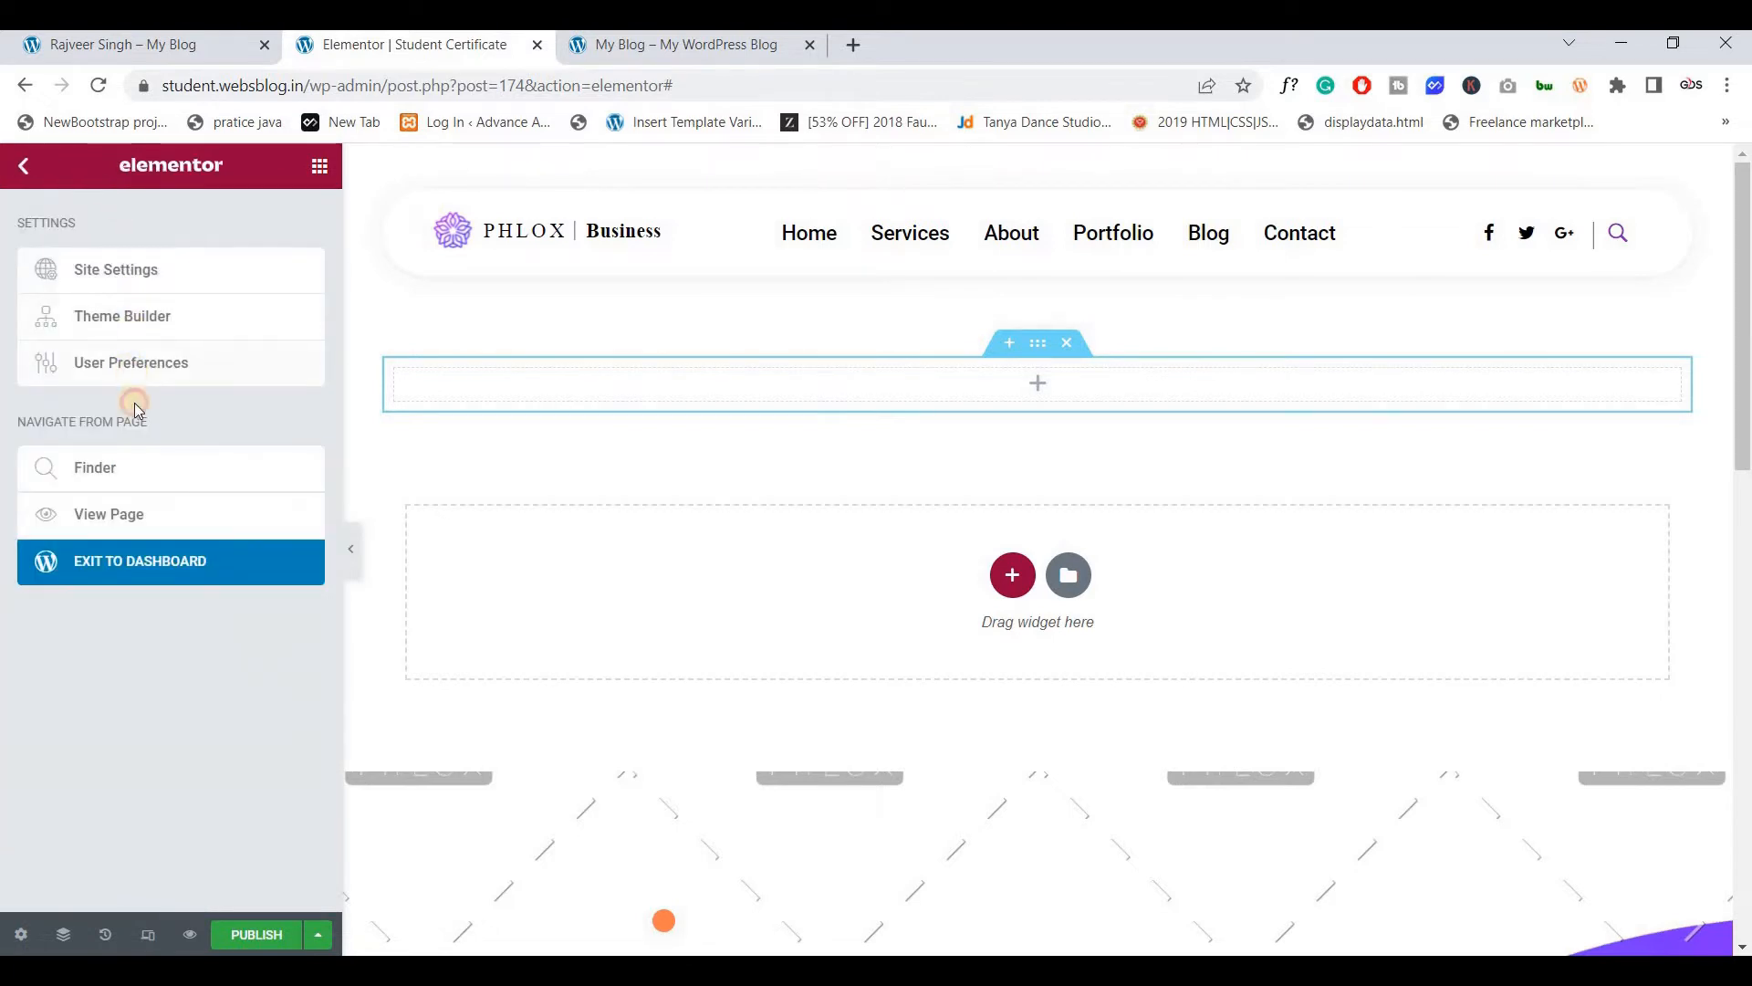
left_click(137, 358)
left_click(184, 290)
left_click(206, 338)
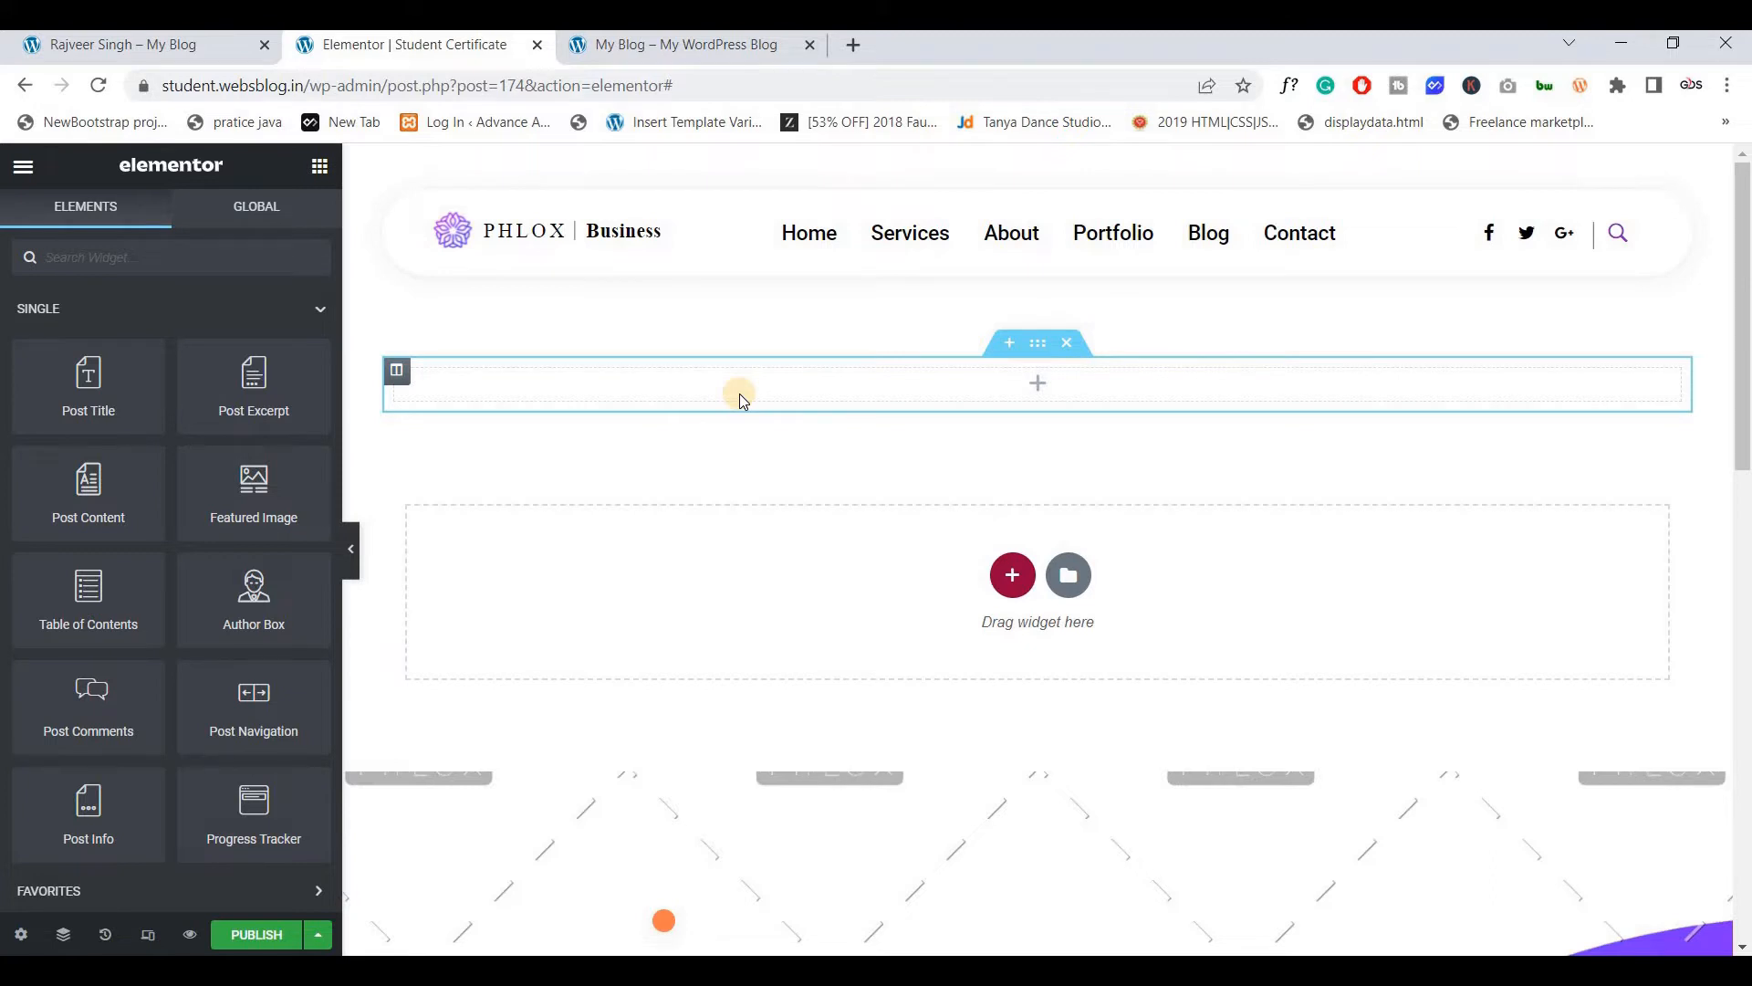
left_click(239, 55)
right_click(1038, 356)
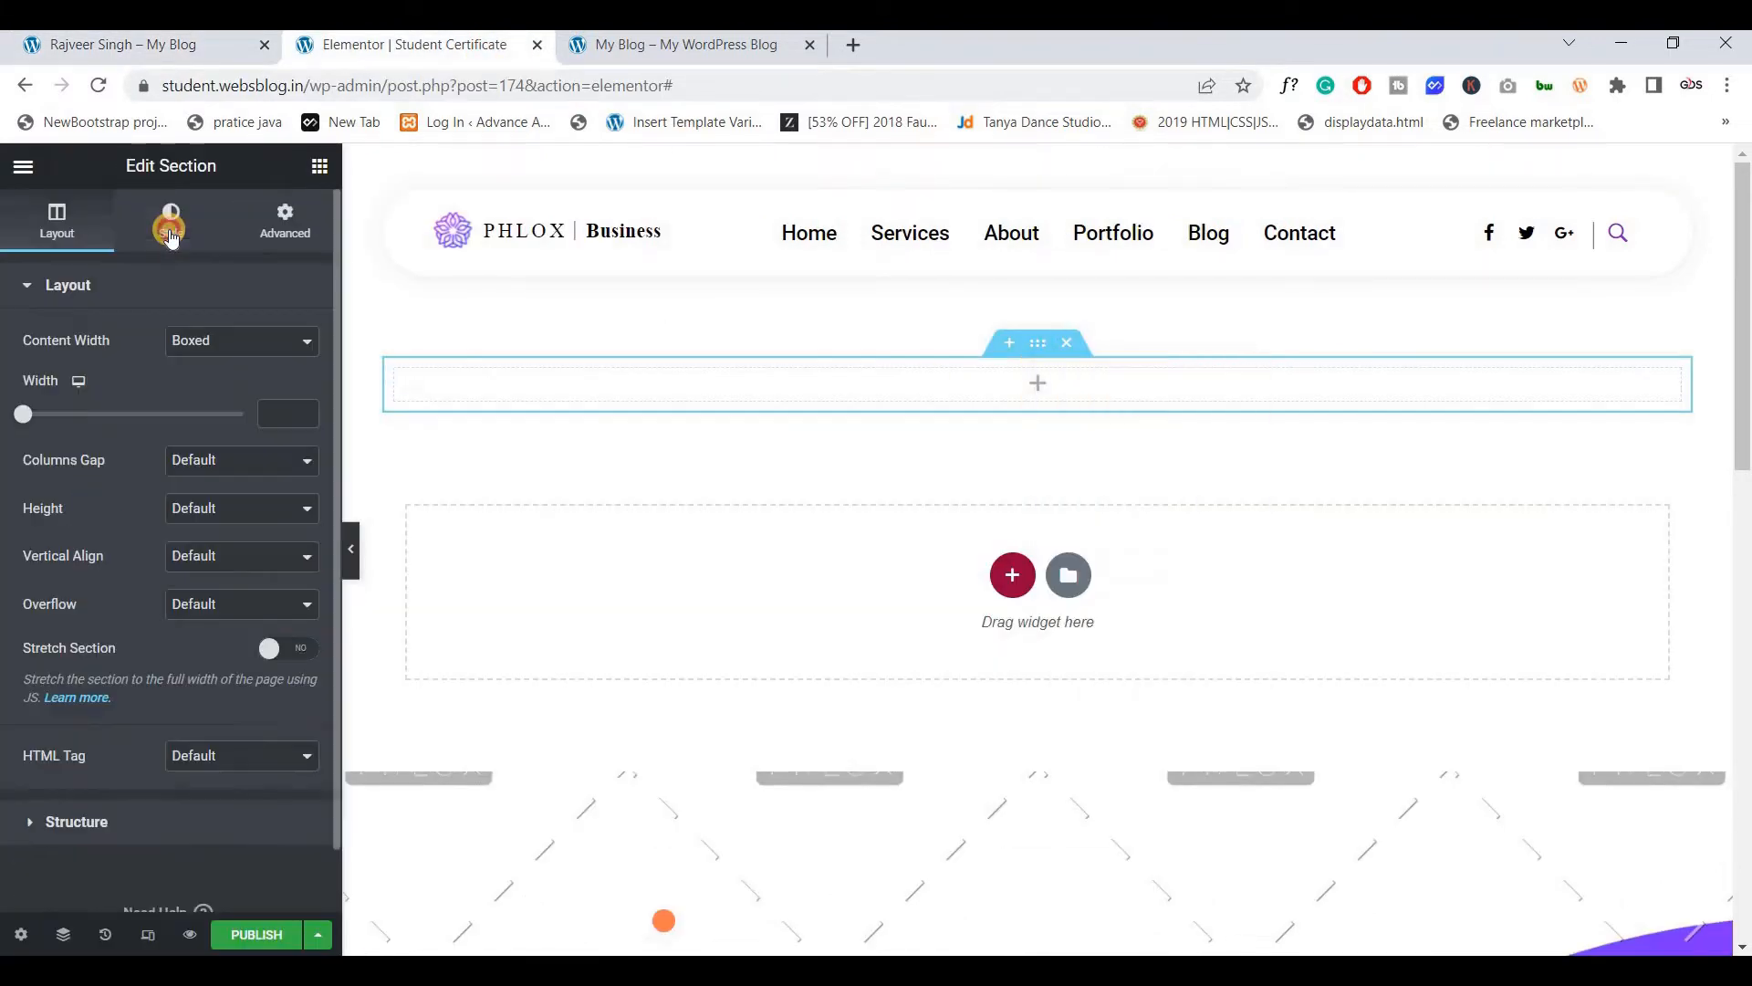
Give the new section the purple circle image as its background
left_click(170, 232)
left_click(210, 388)
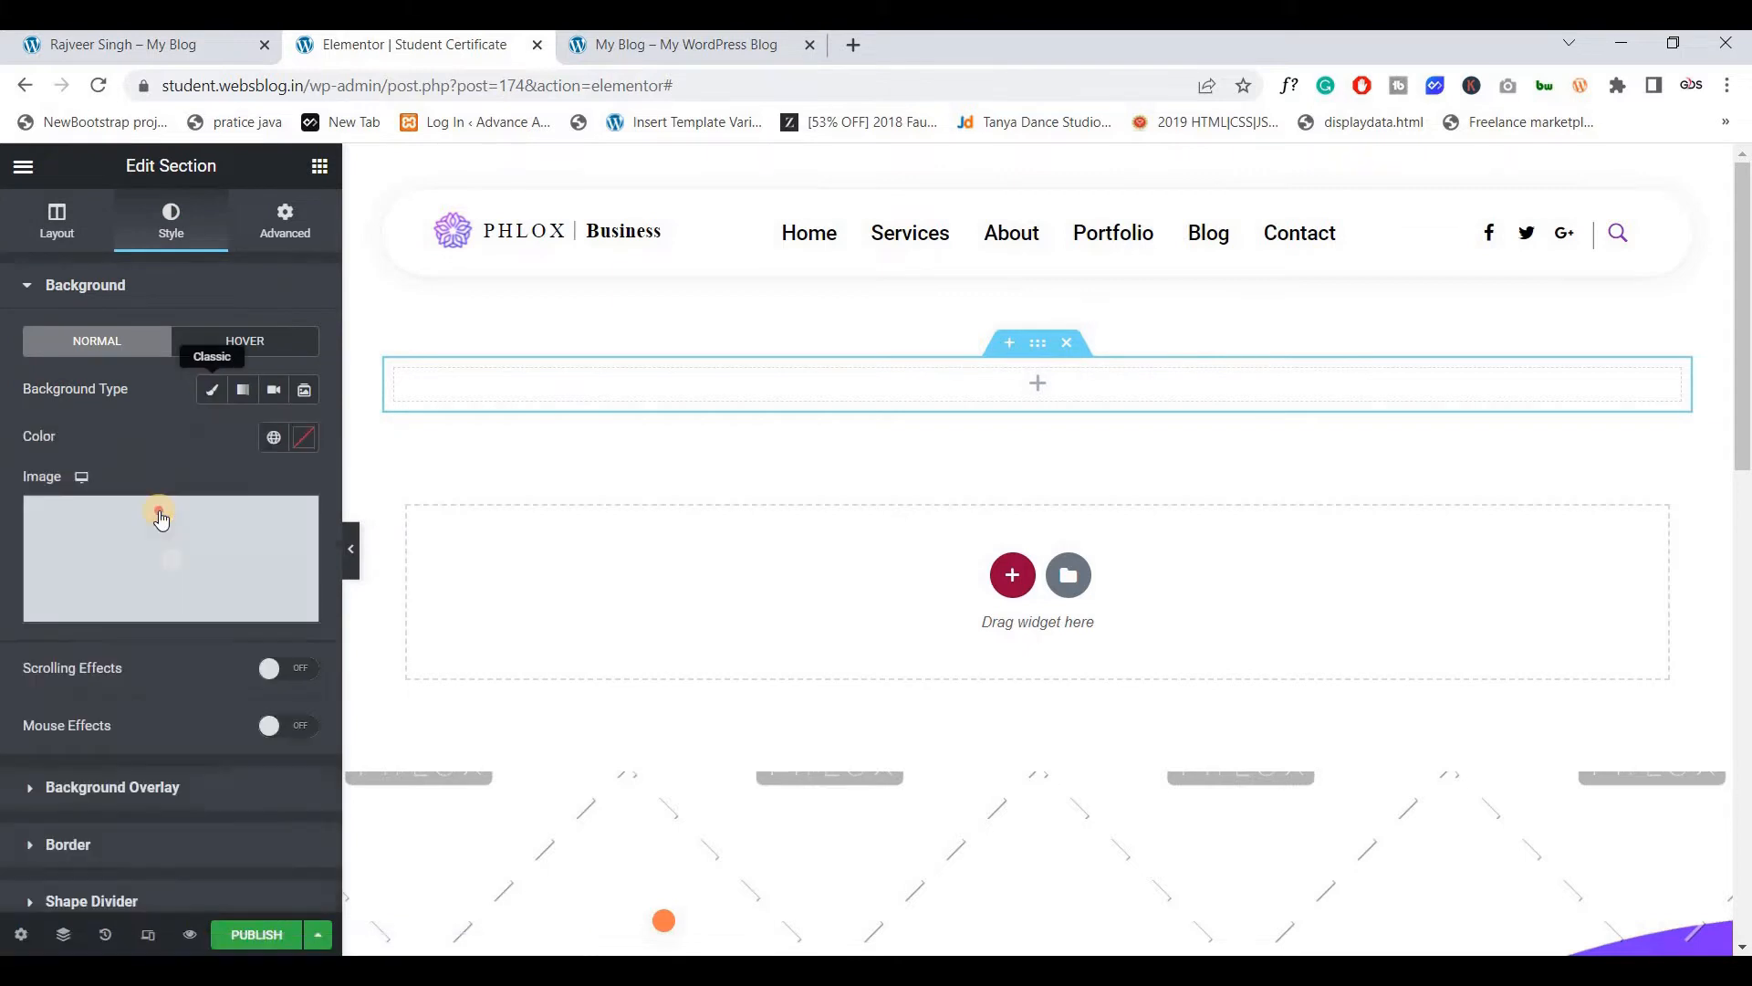
left_click(156, 507)
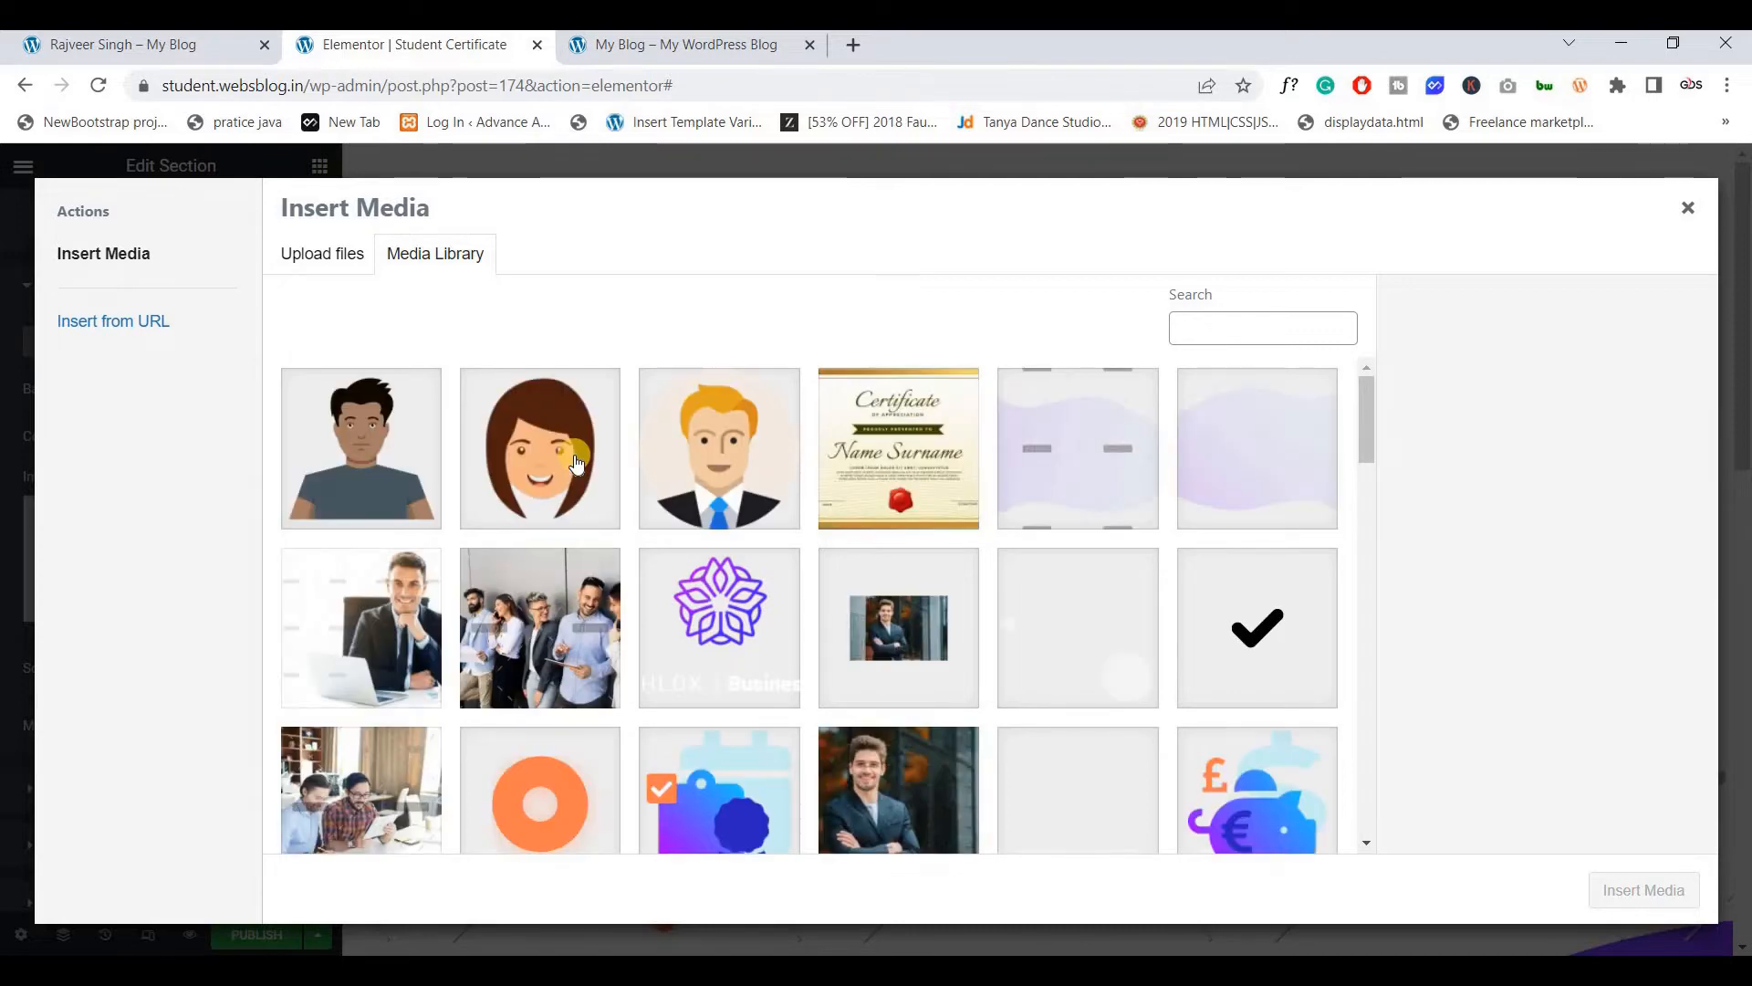
scroll(576, 473, "down", 3)
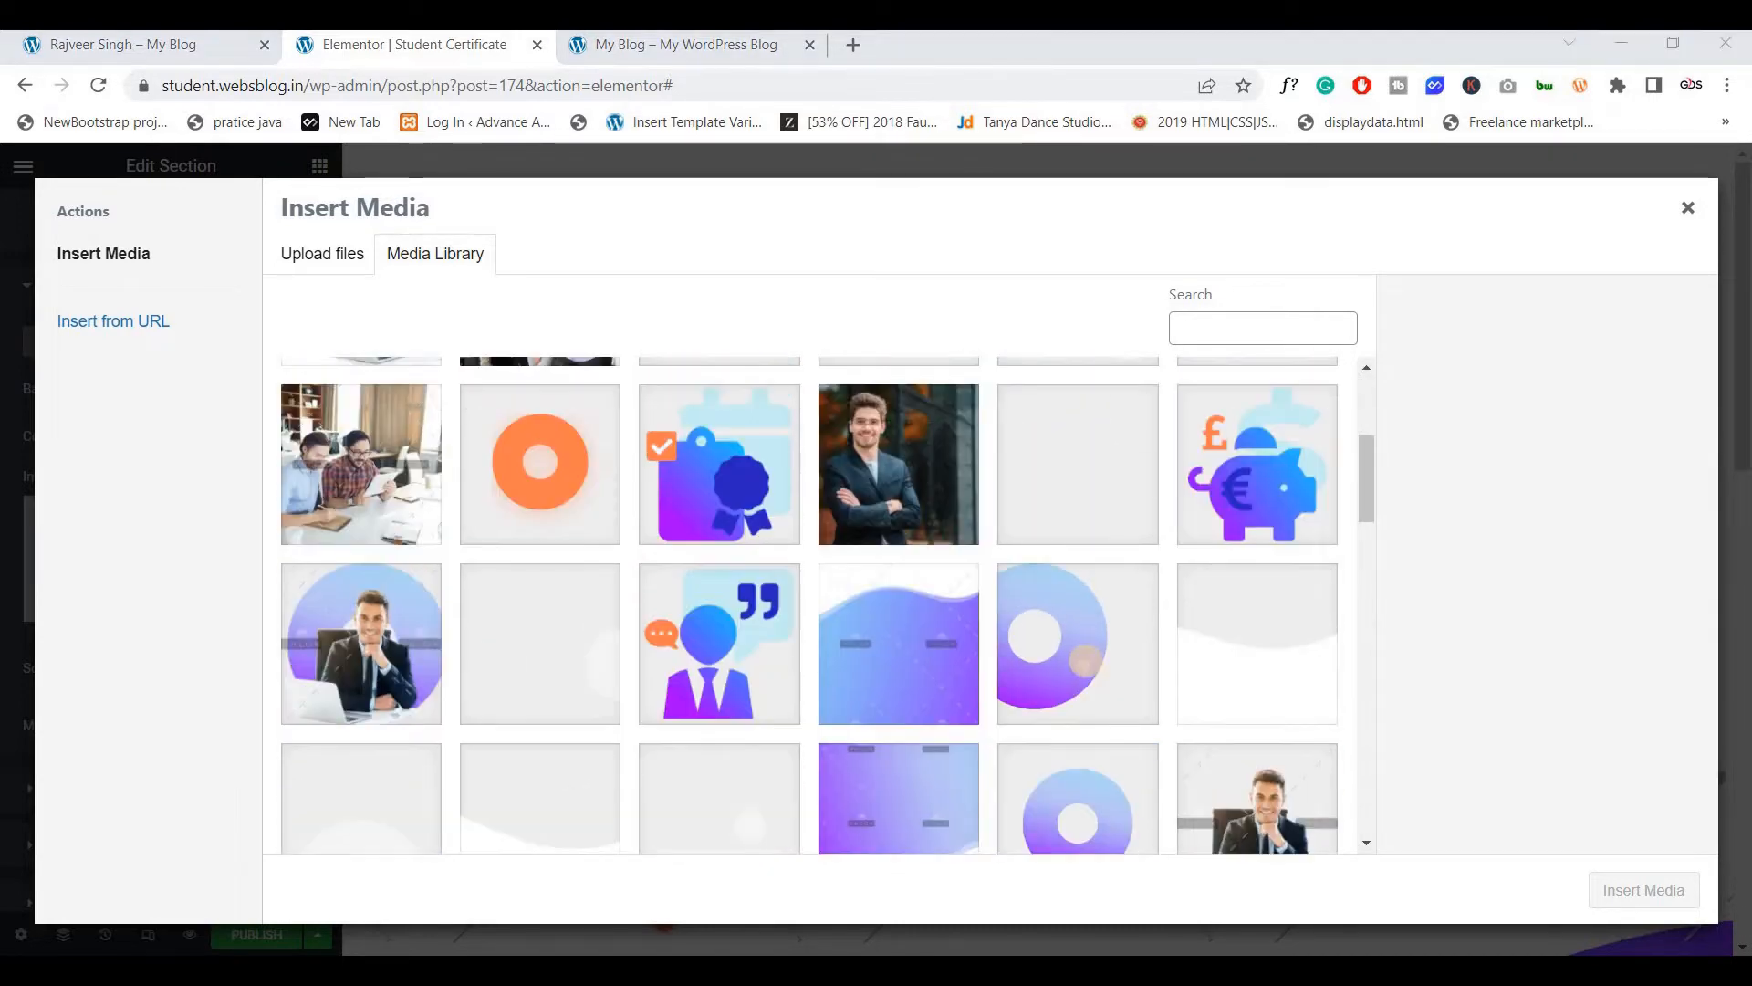
left_click(1055, 660)
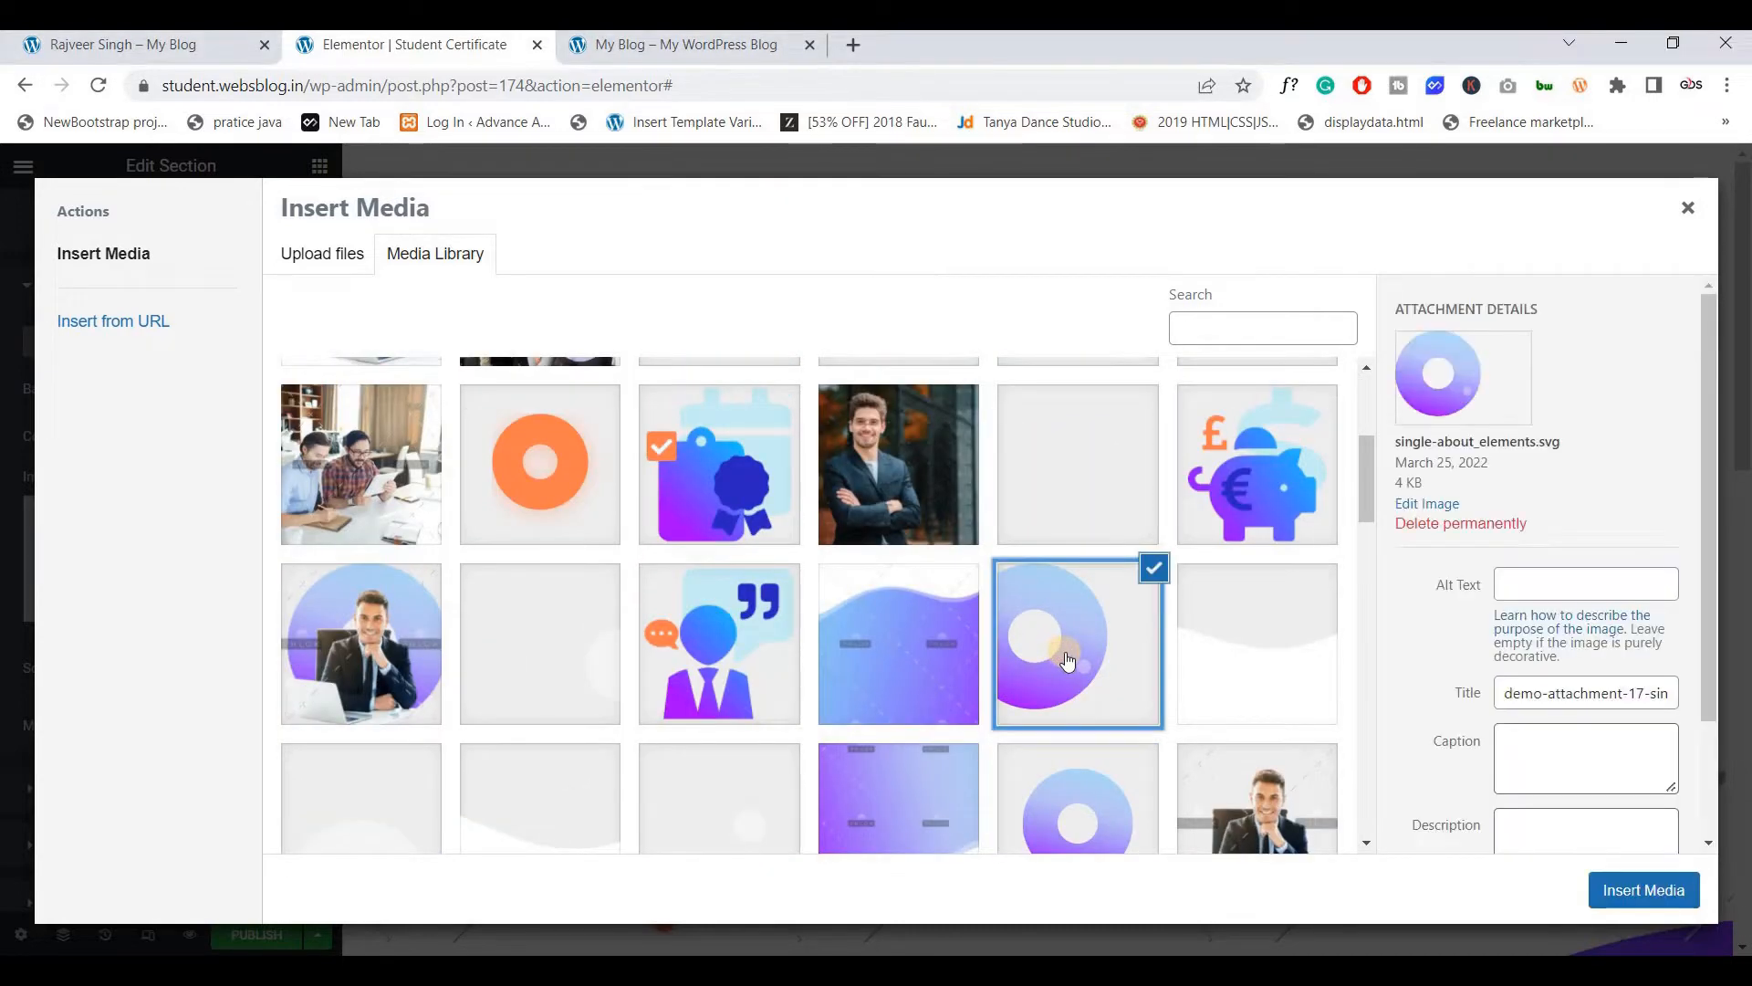
left_click(1642, 890)
Centre the background image and set its repeat to Repeat-x
left_click(240, 658)
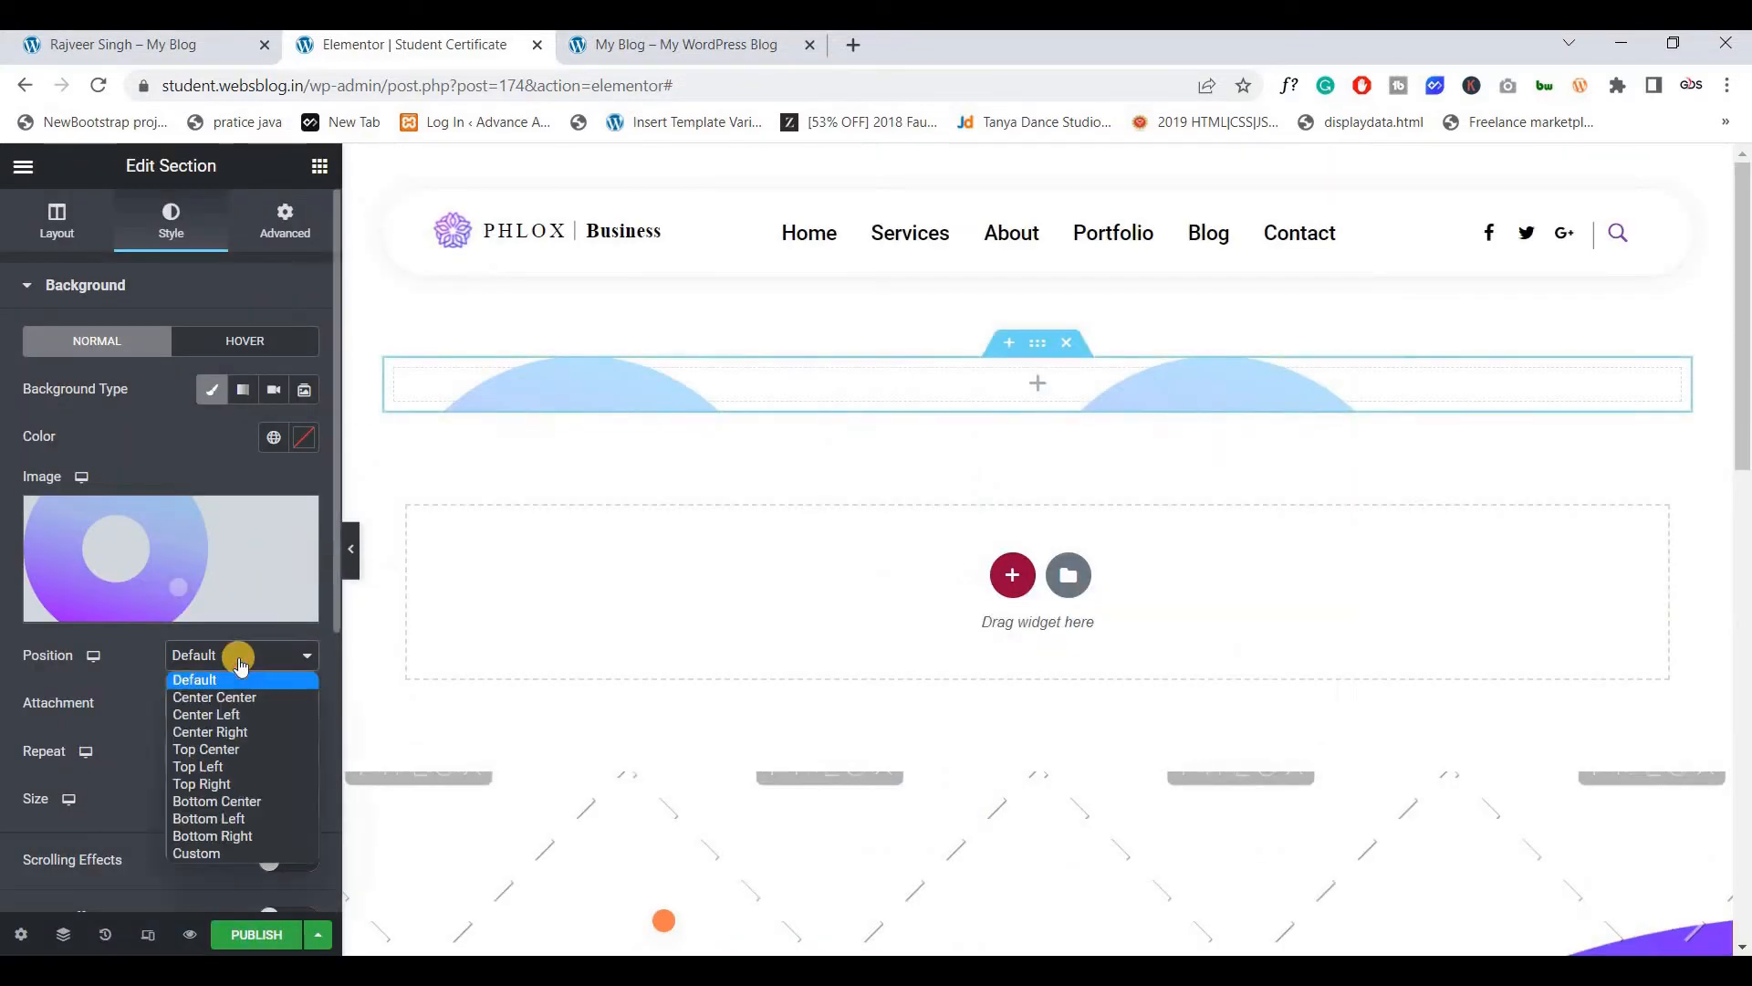
left_click(240, 658)
left_click(240, 658)
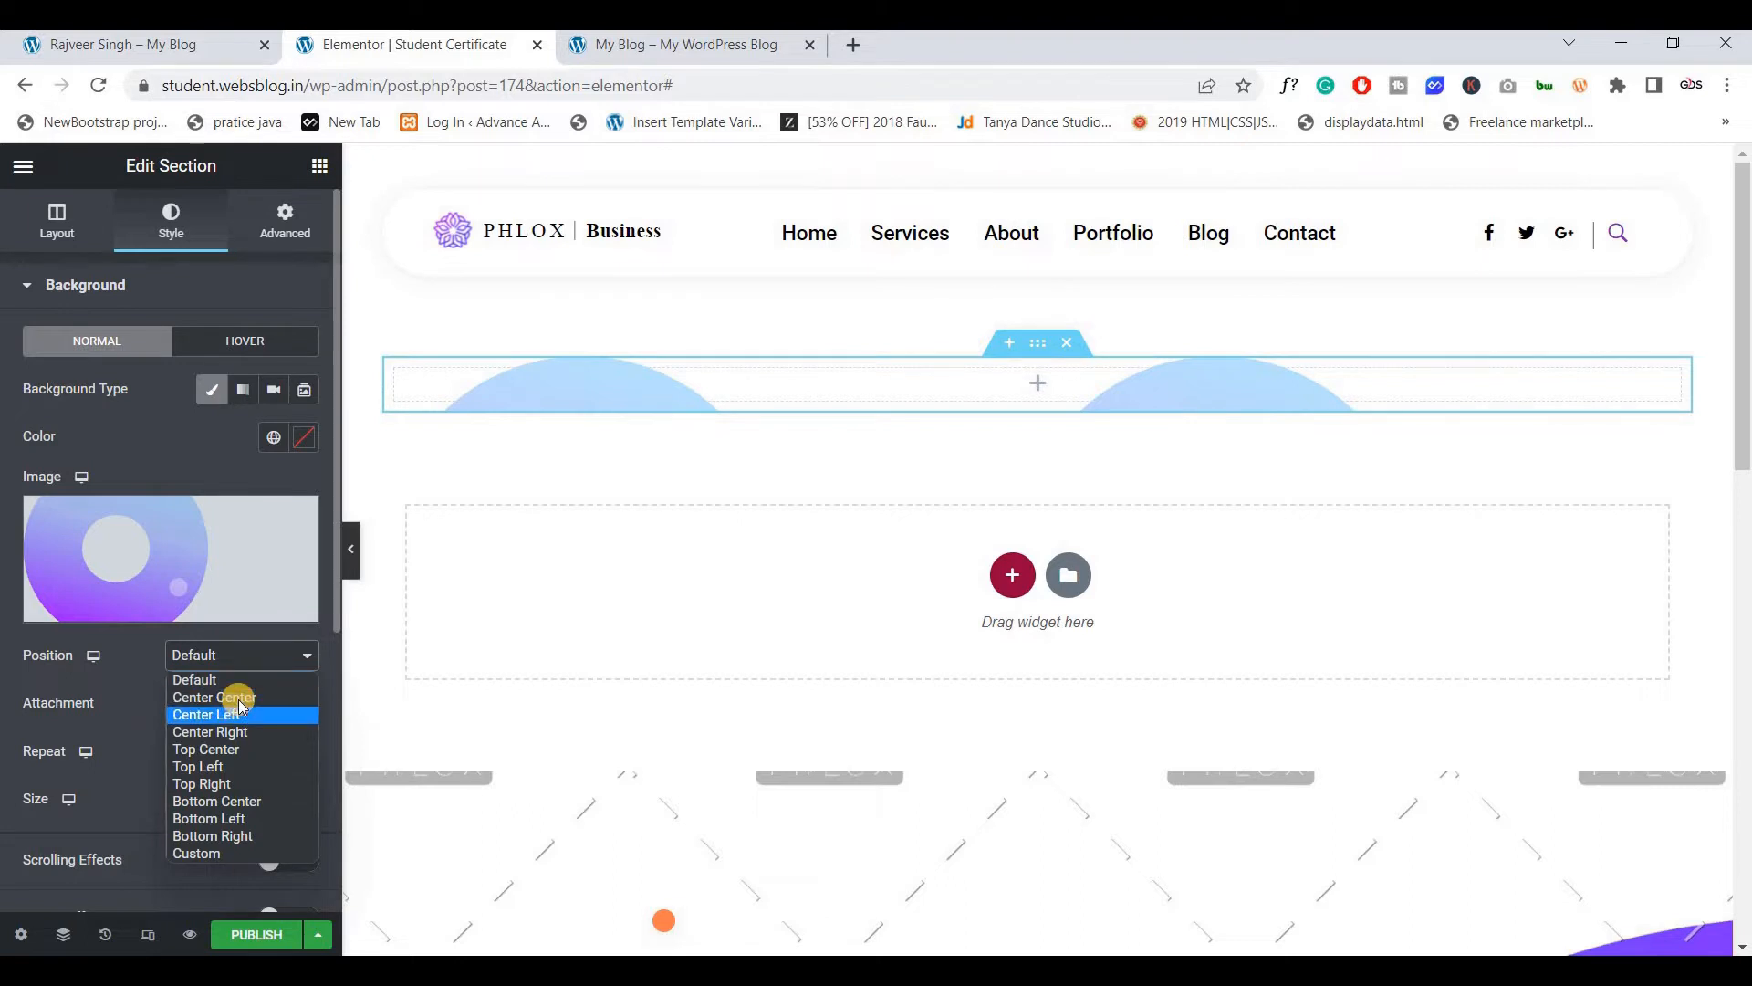
left_click(243, 697)
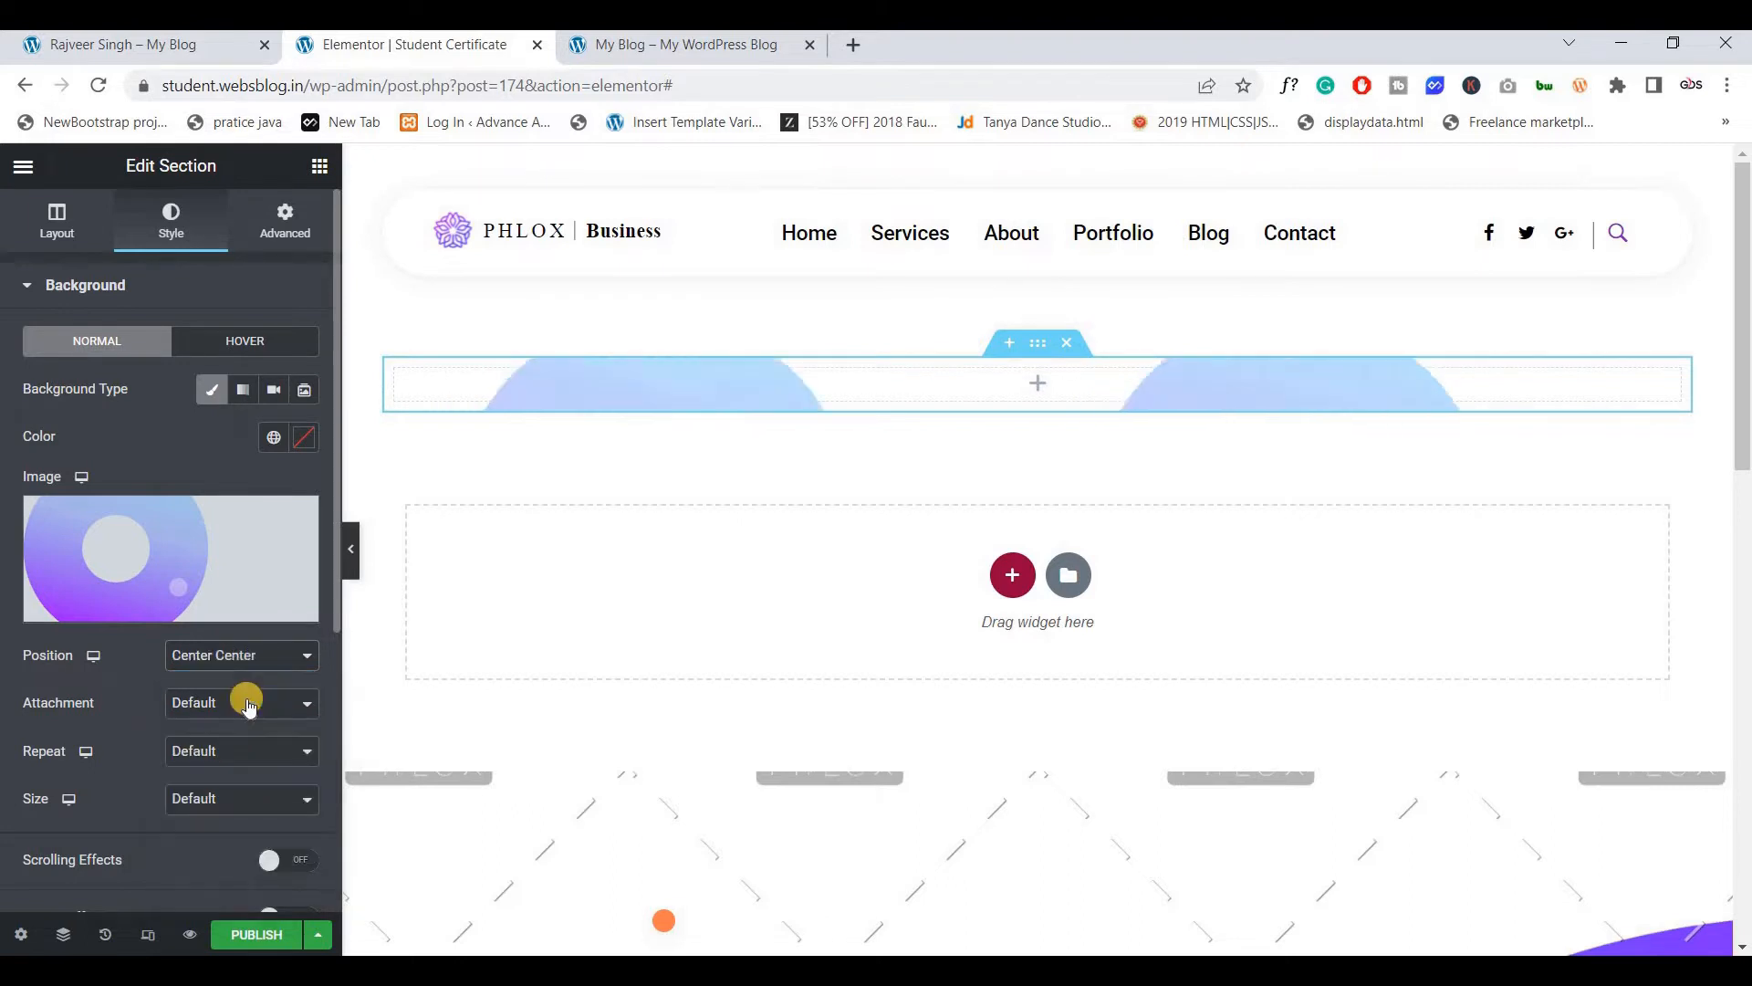
left_click(237, 711)
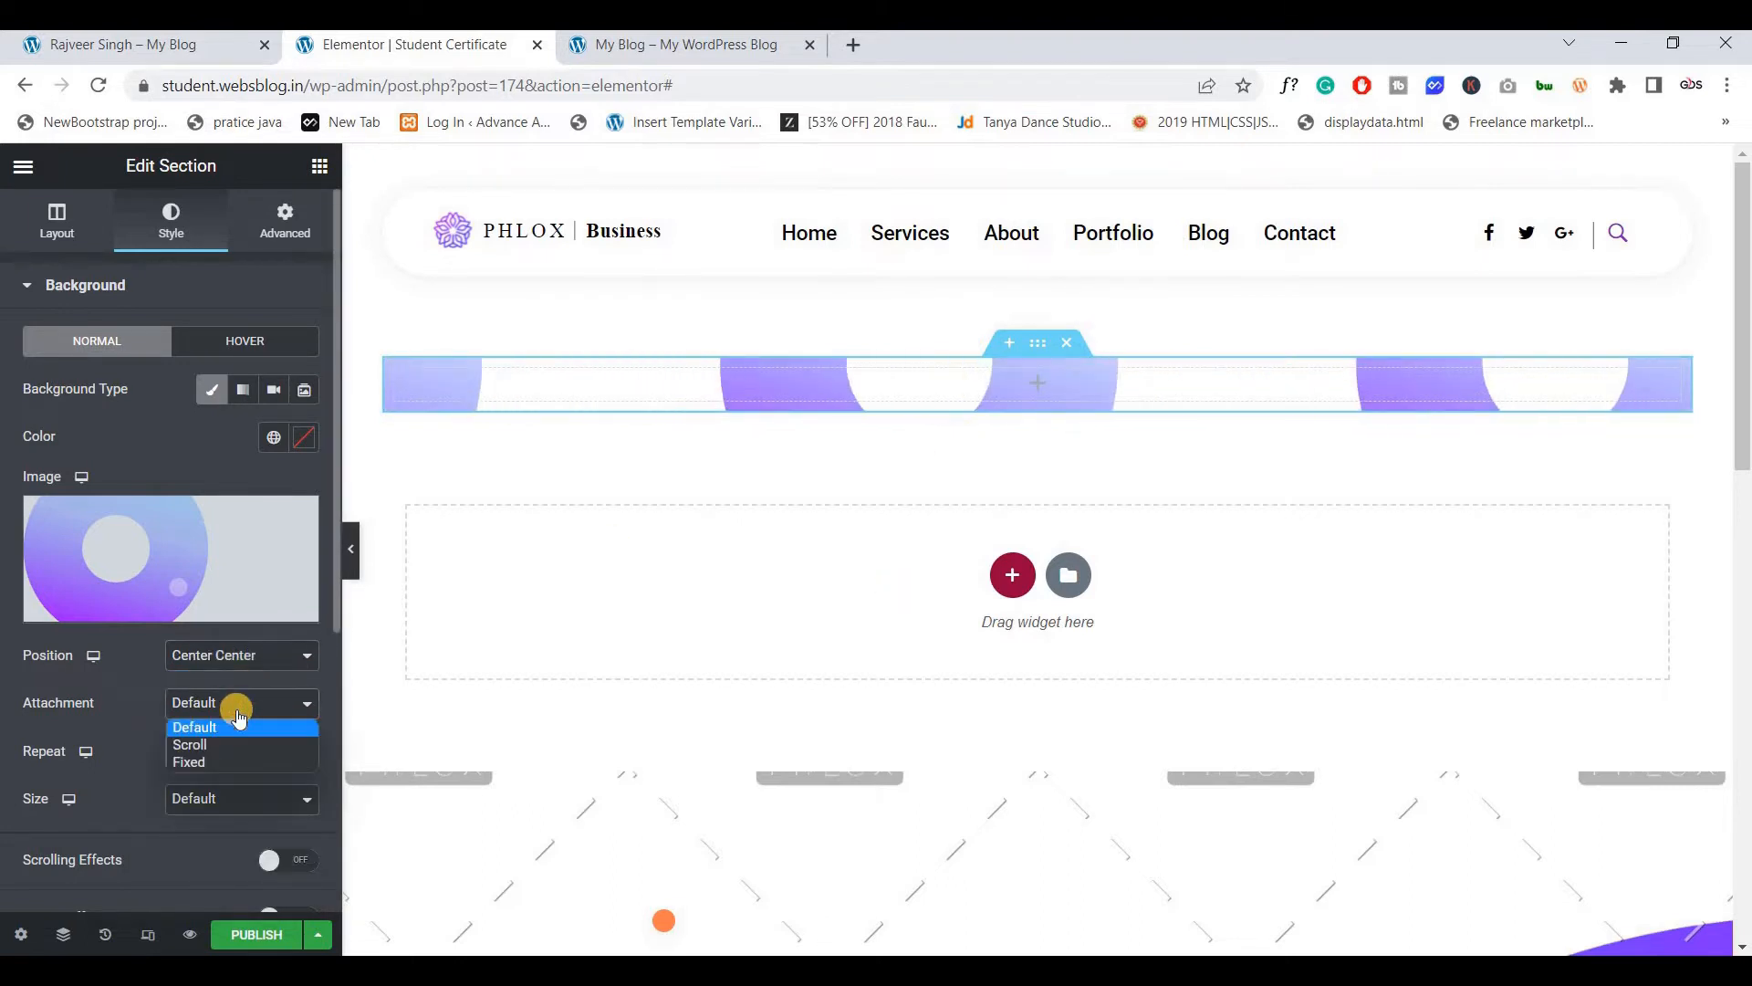
left_click(230, 757)
left_click(231, 757)
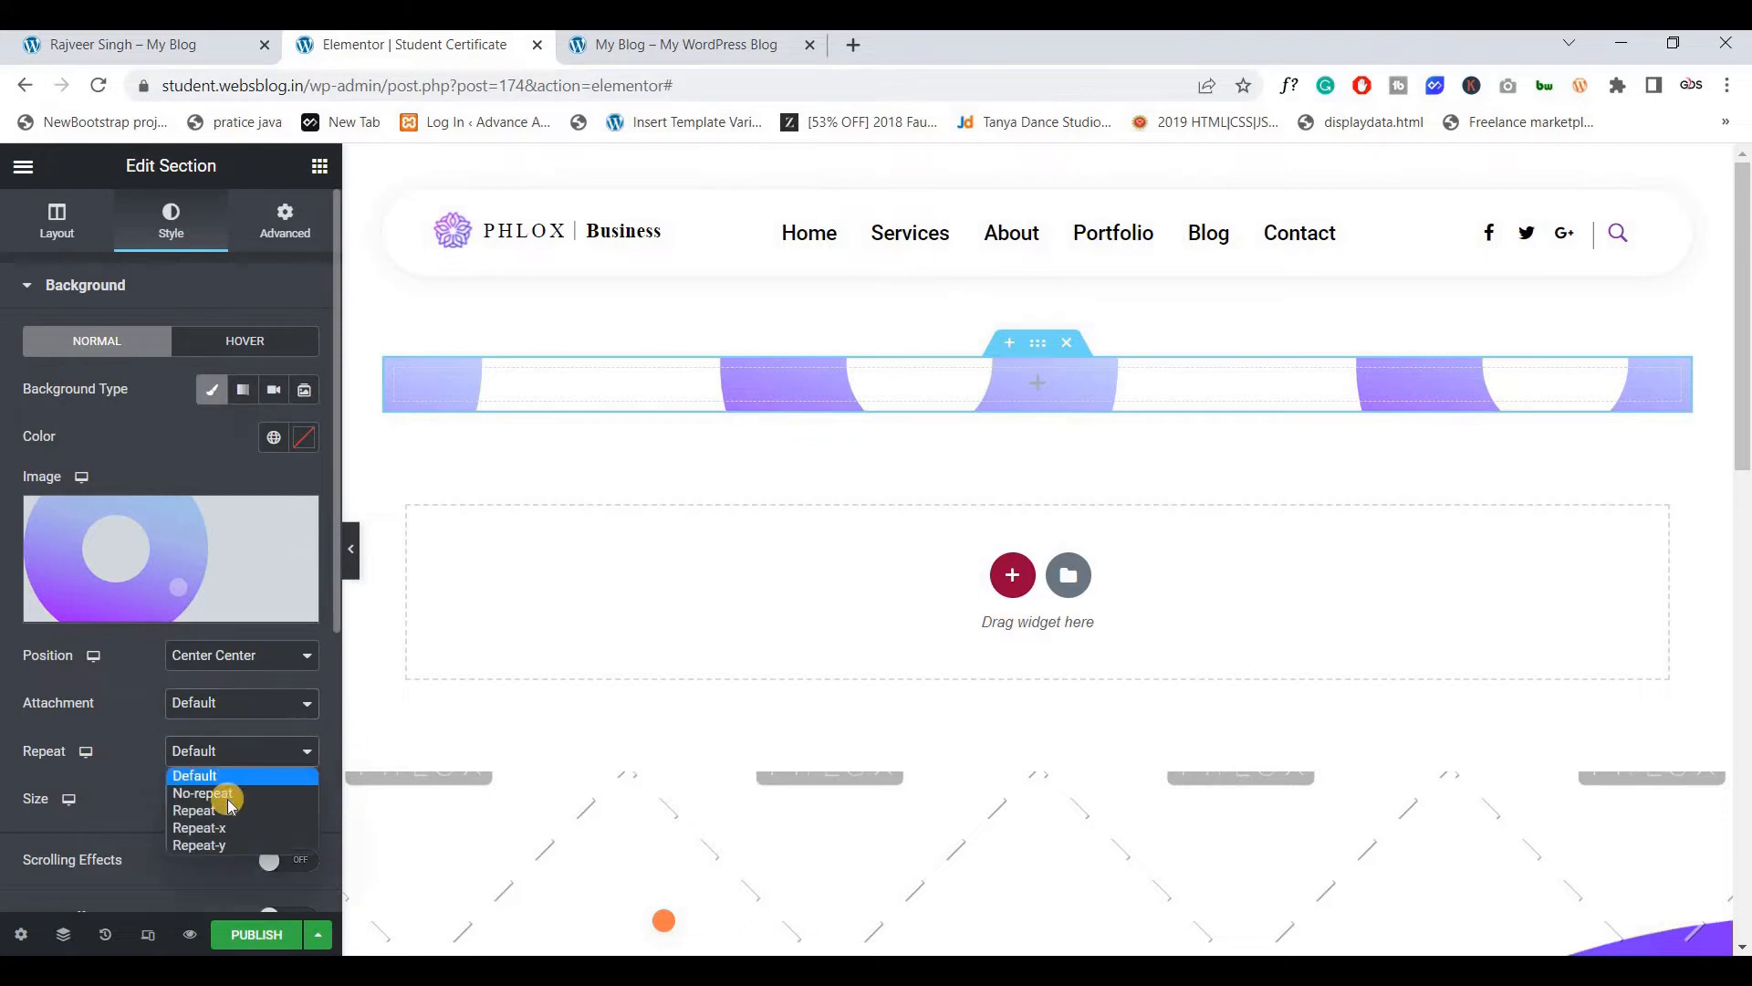
left_click(234, 828)
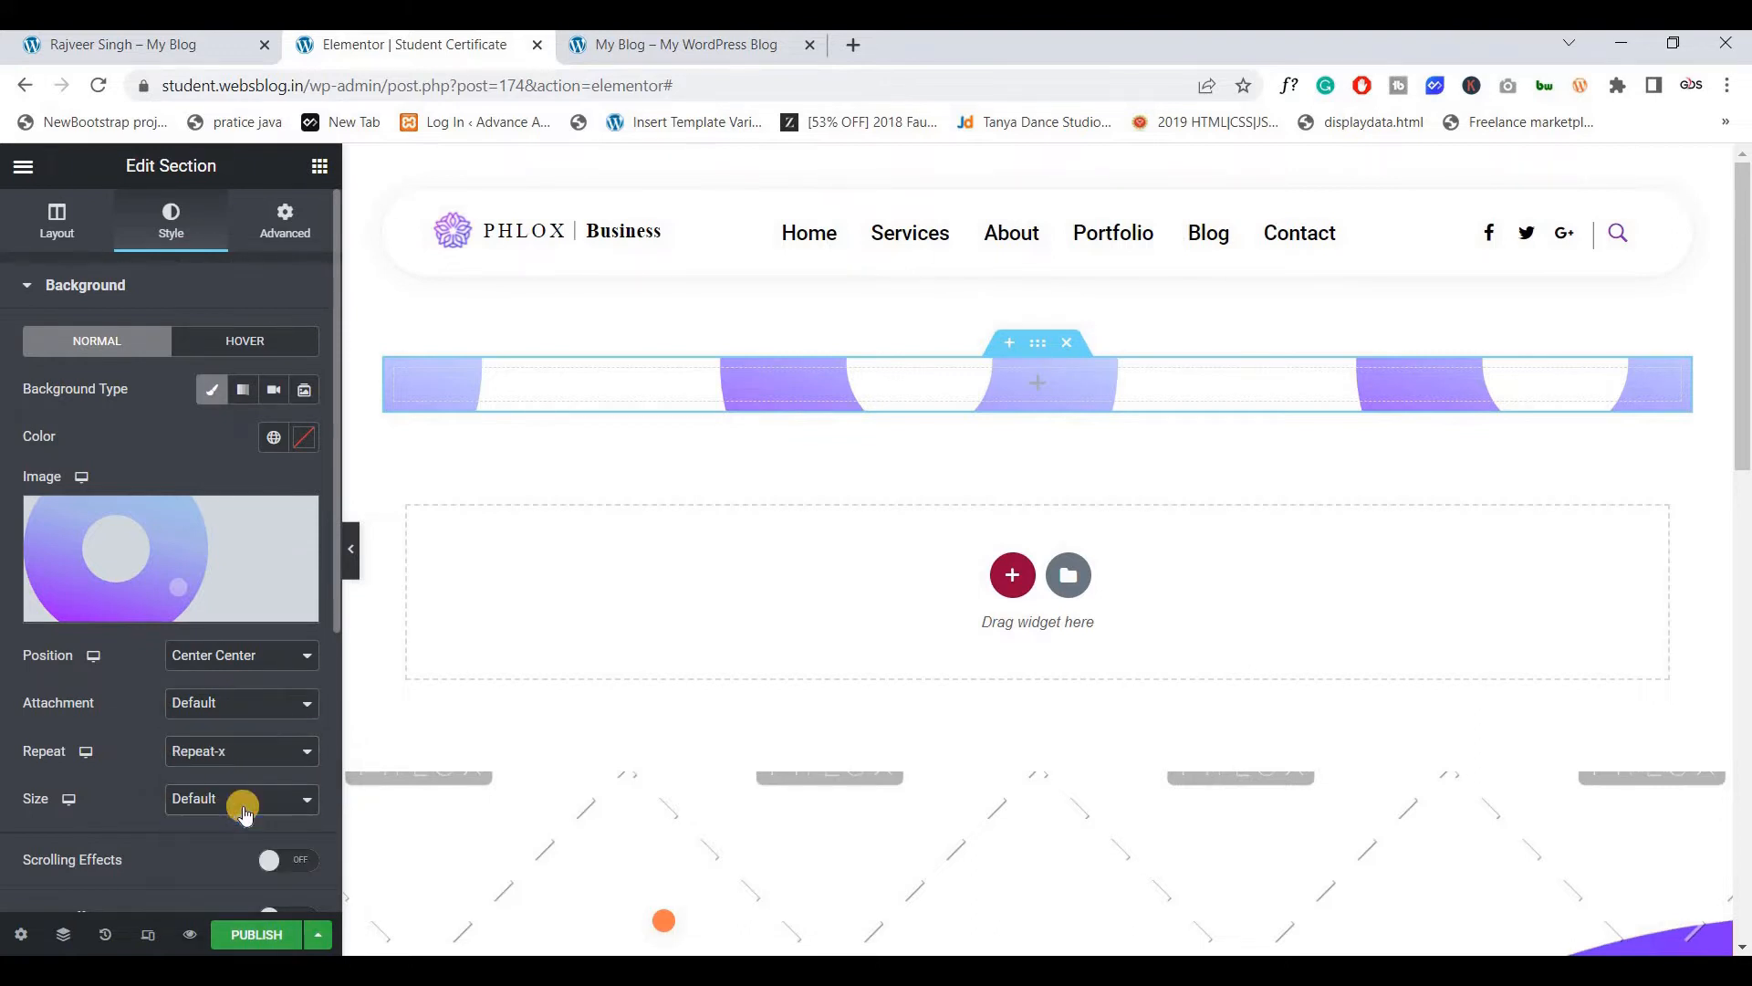
Add a Classic background overlay in red #FD3434 at about 0.75 opacity
mouse_move(123, 571)
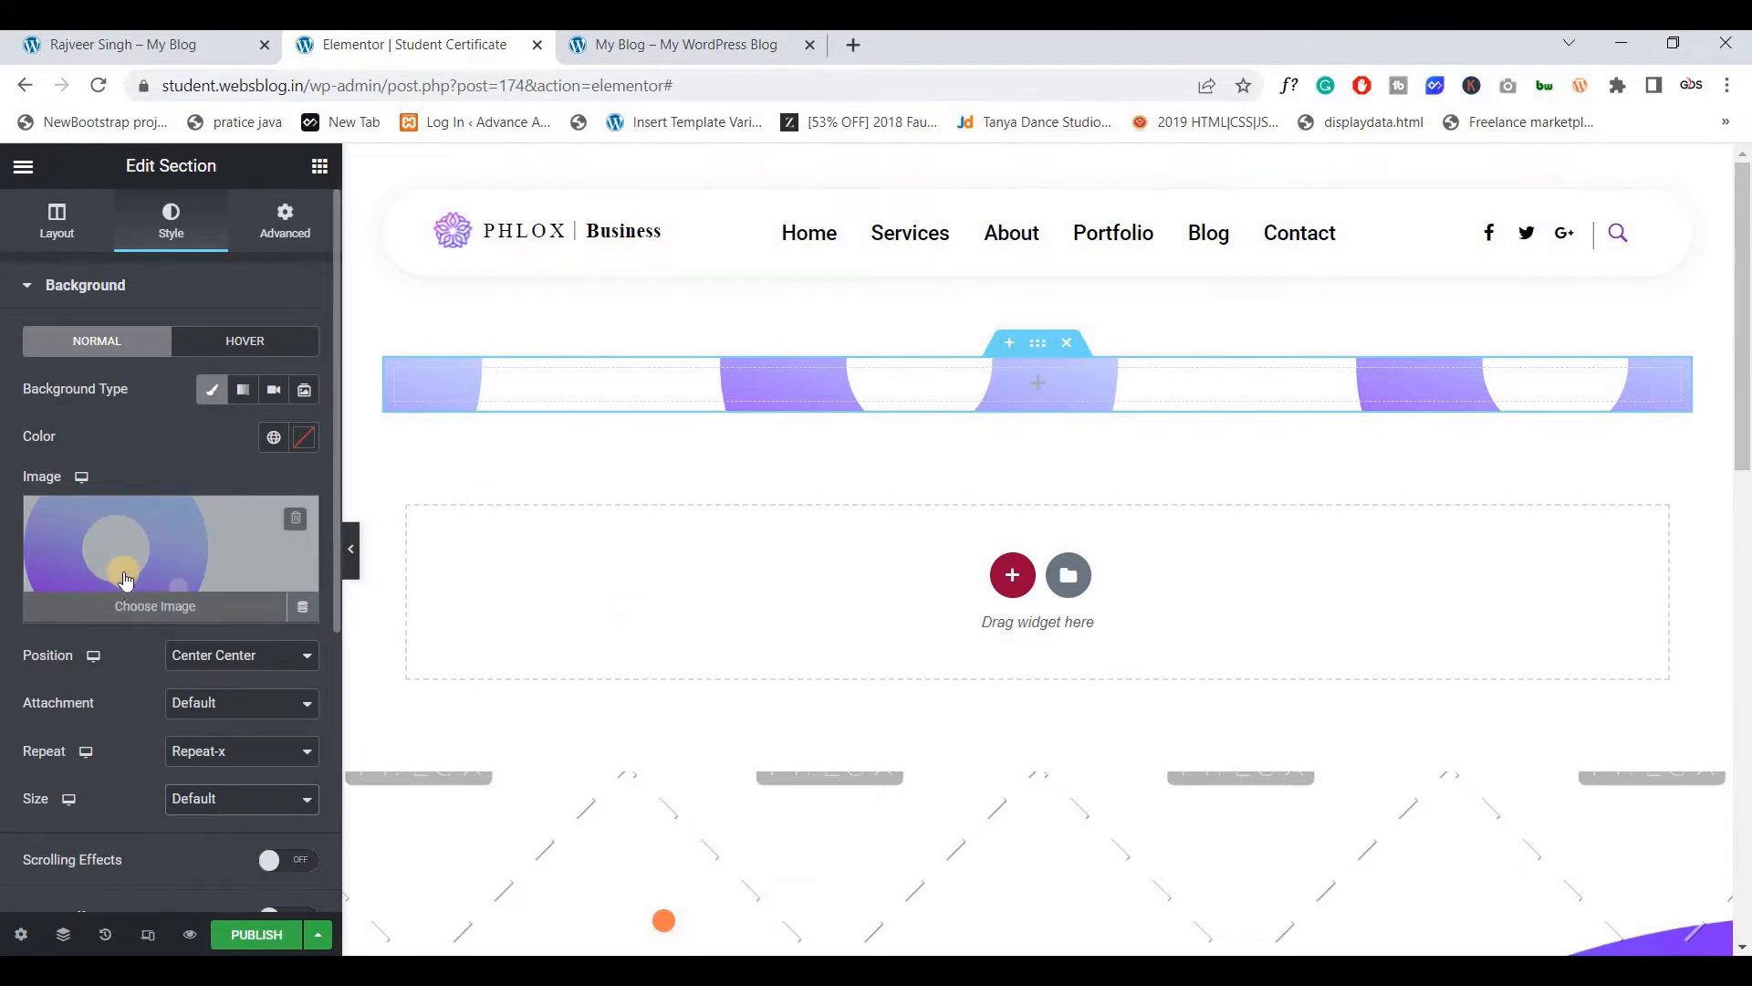
scroll(73, 680, "down", 3)
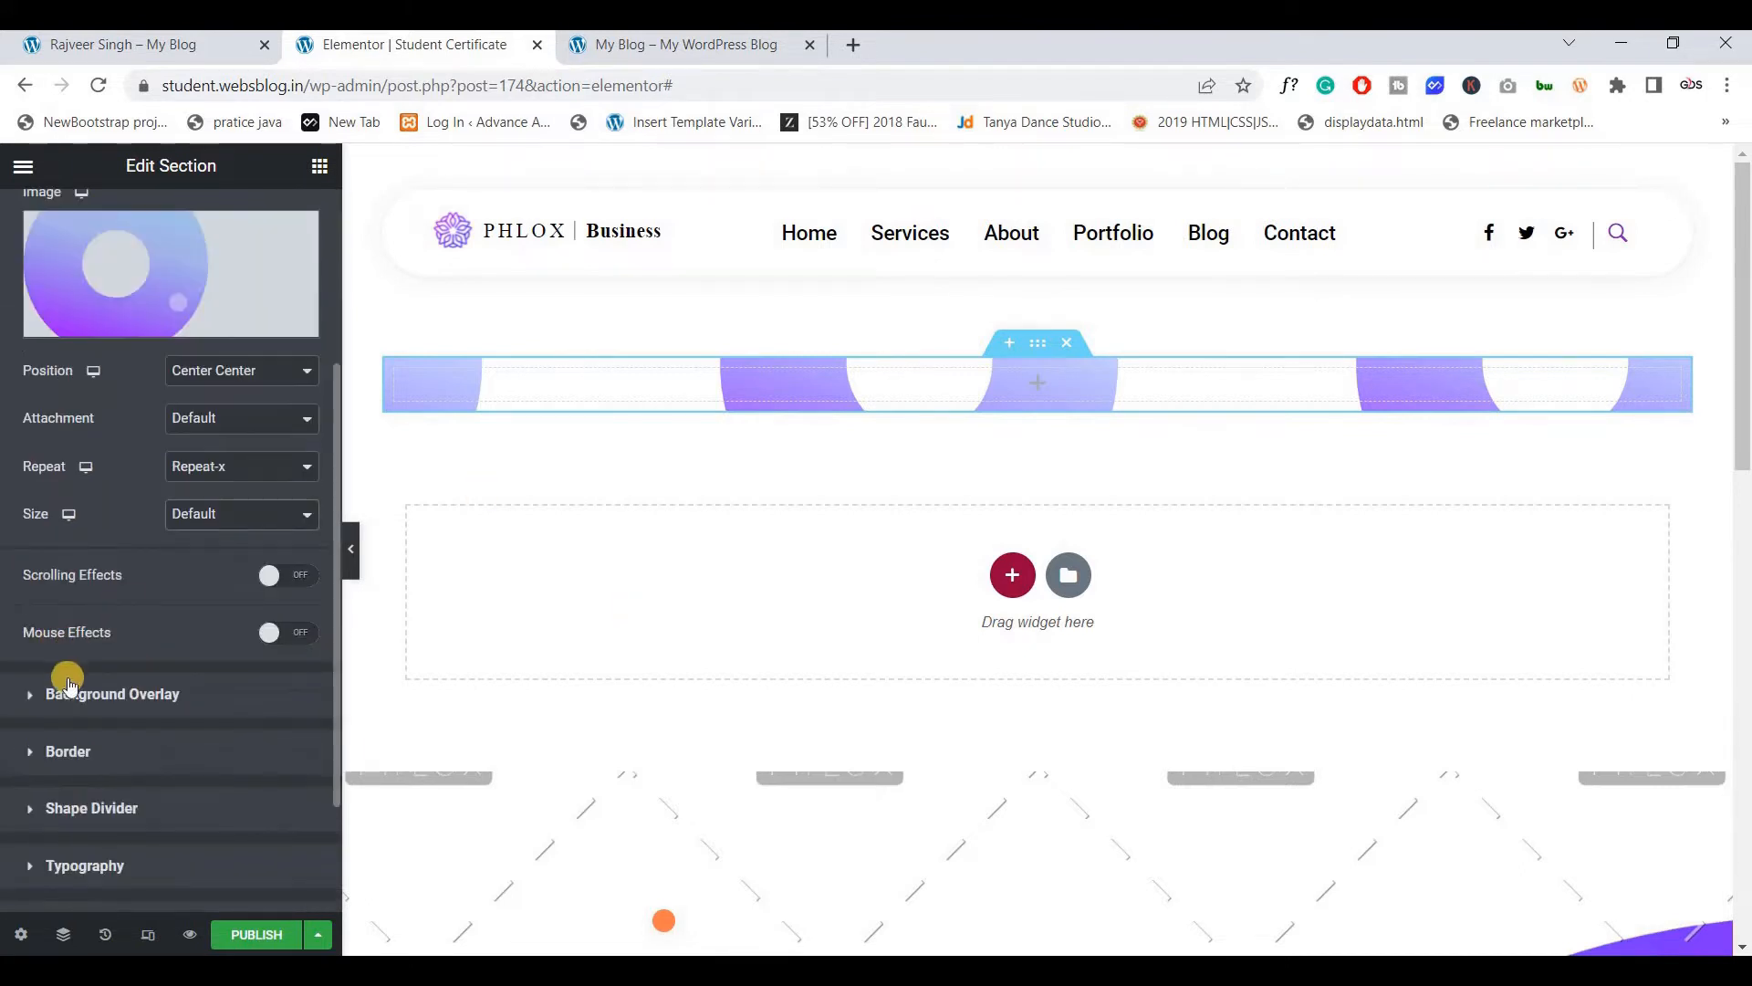
left_click(53, 693)
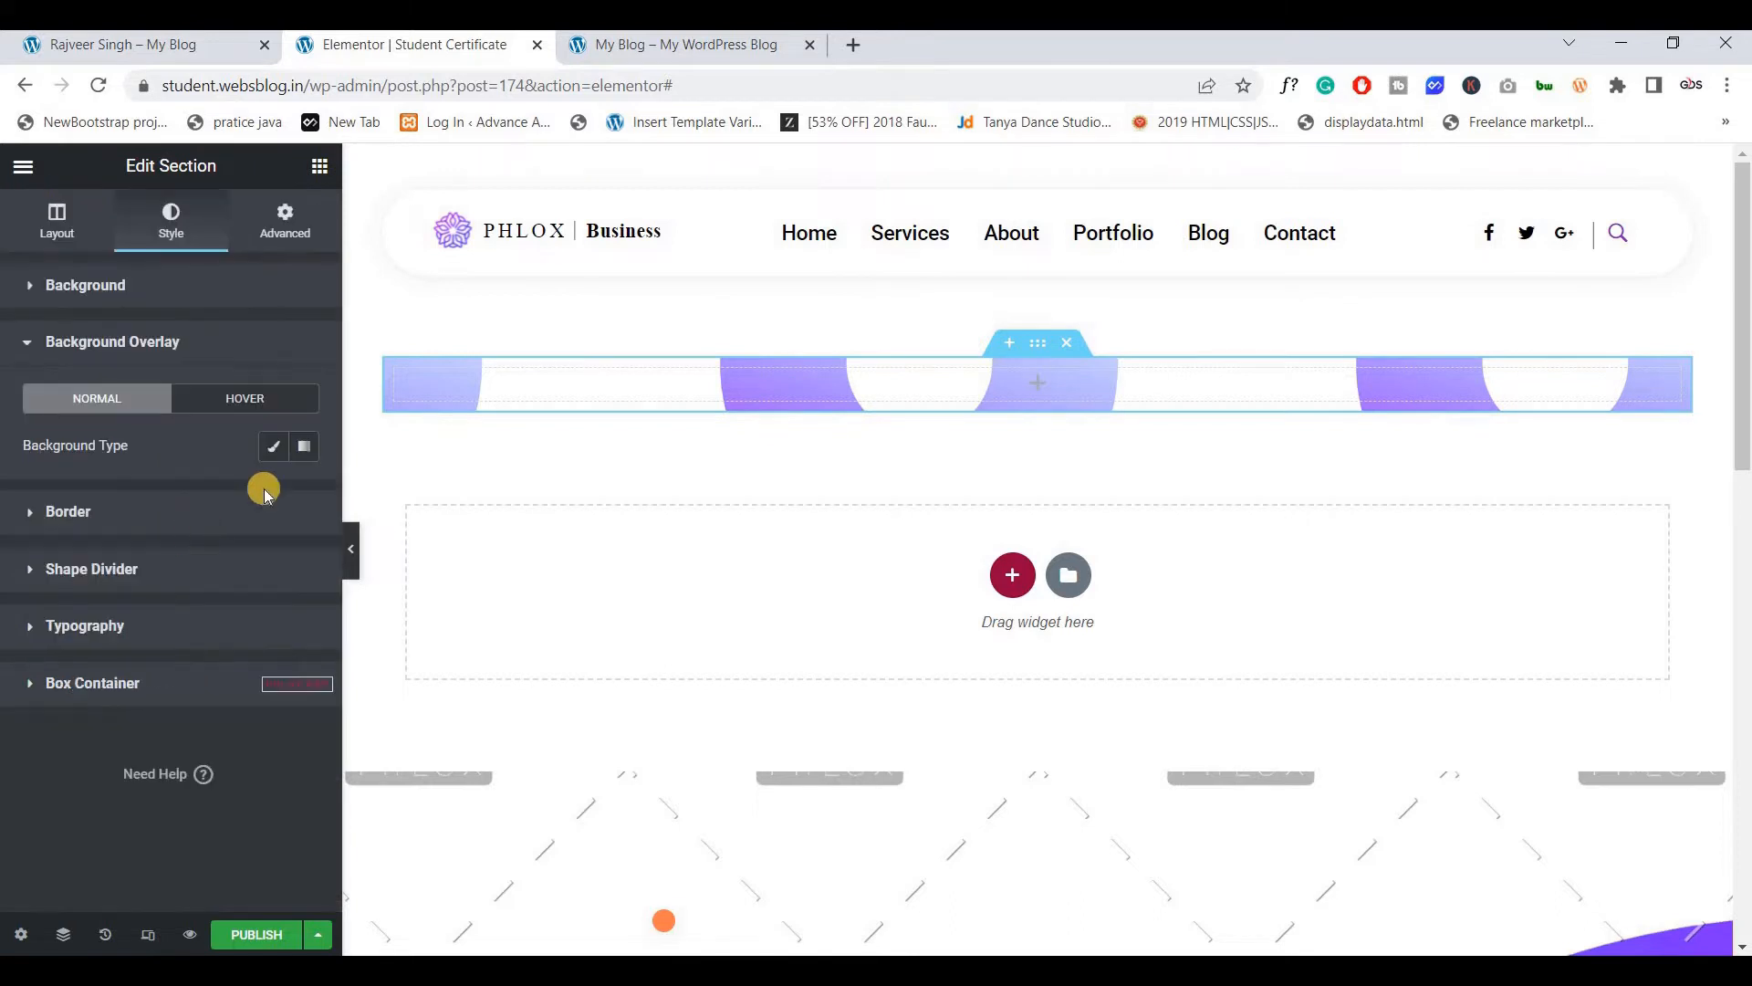
left_click(273, 446)
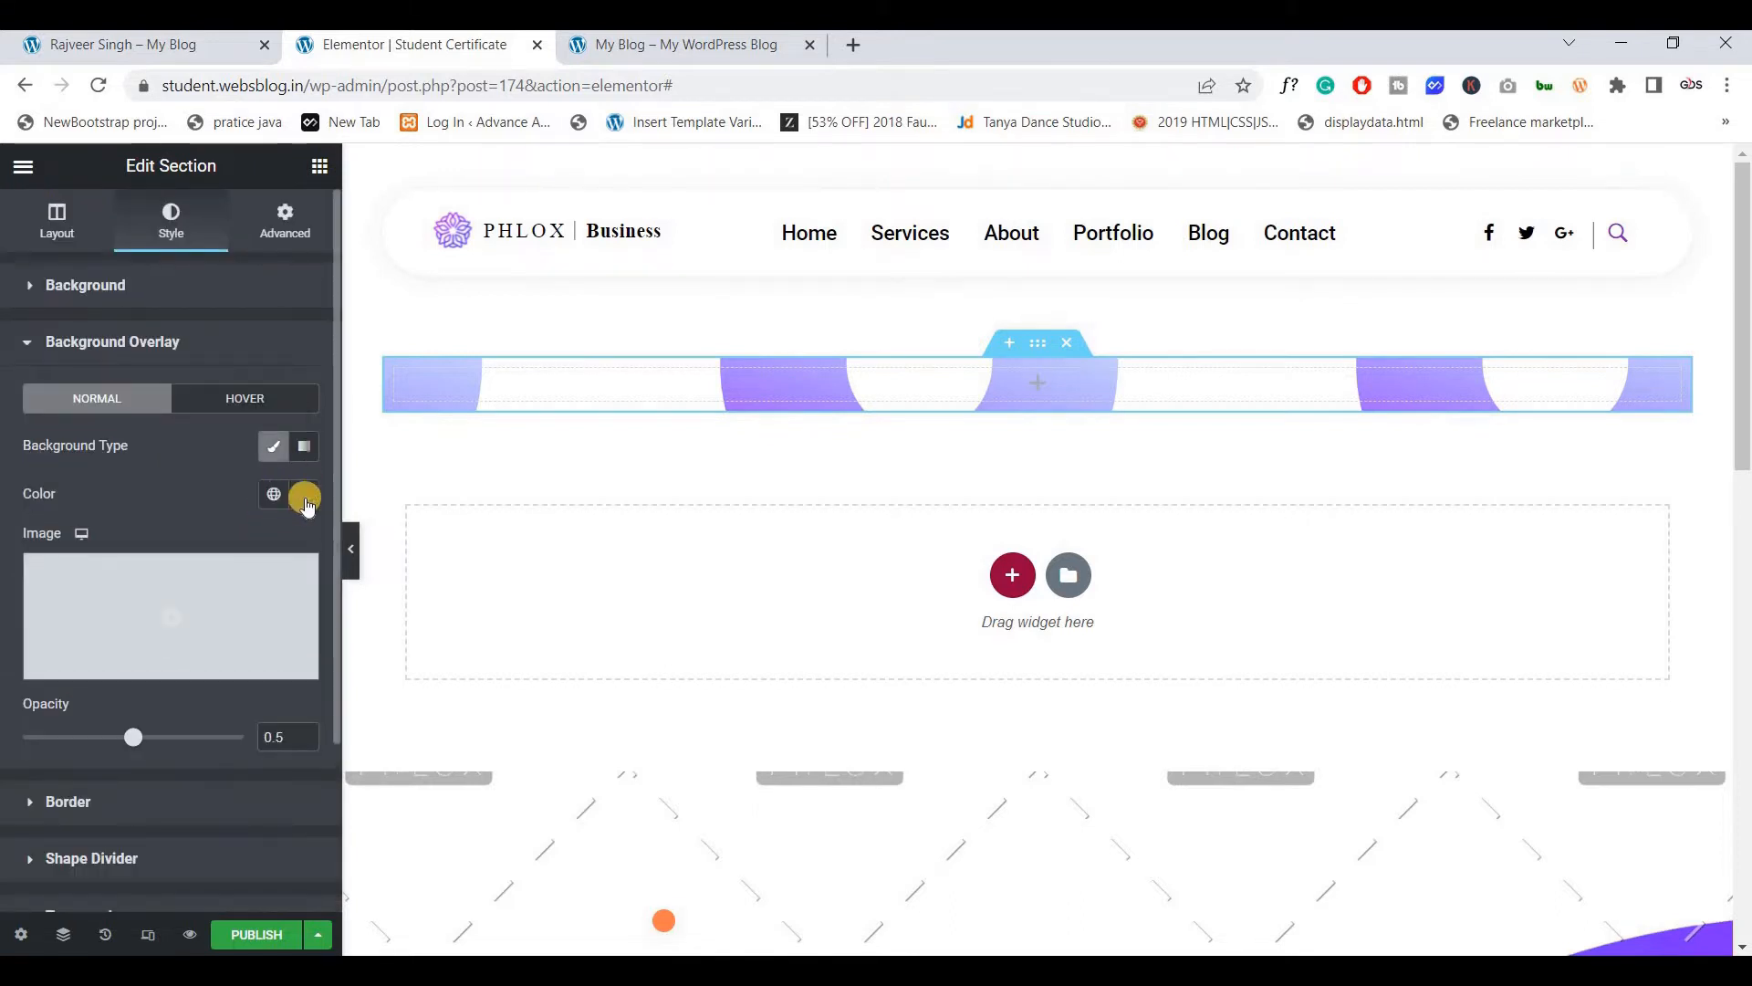
left_click(305, 498)
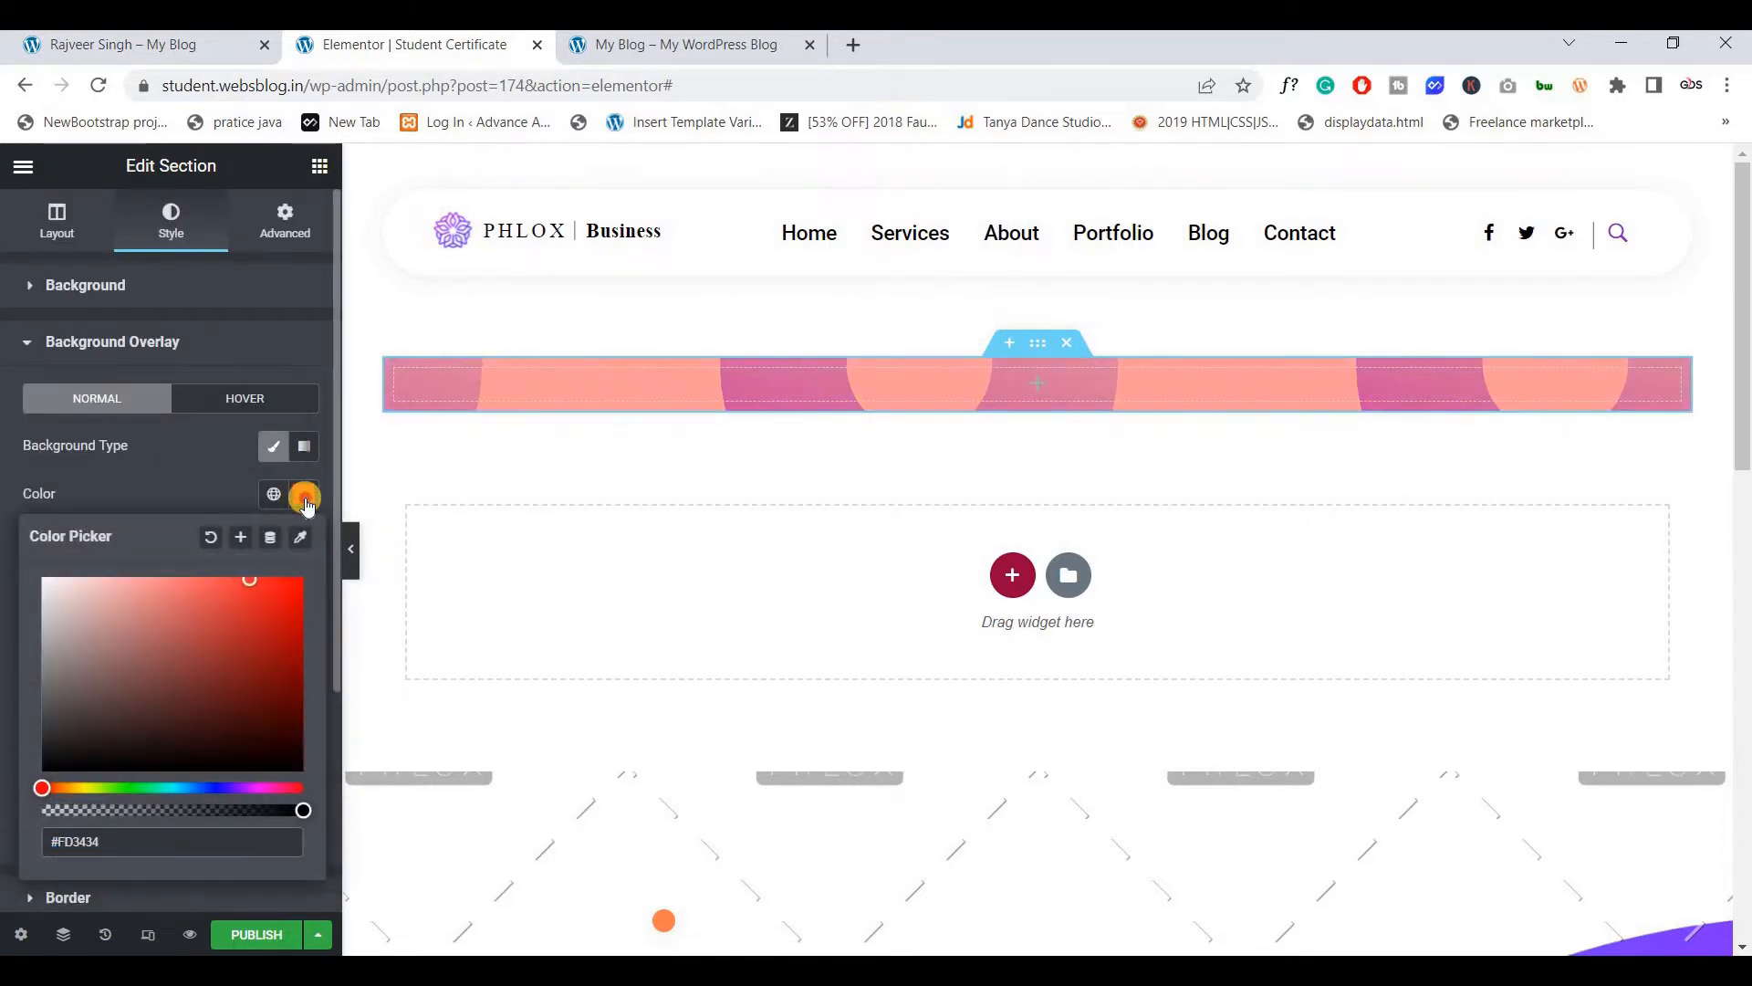
left_click(305, 498)
left_click(182, 44)
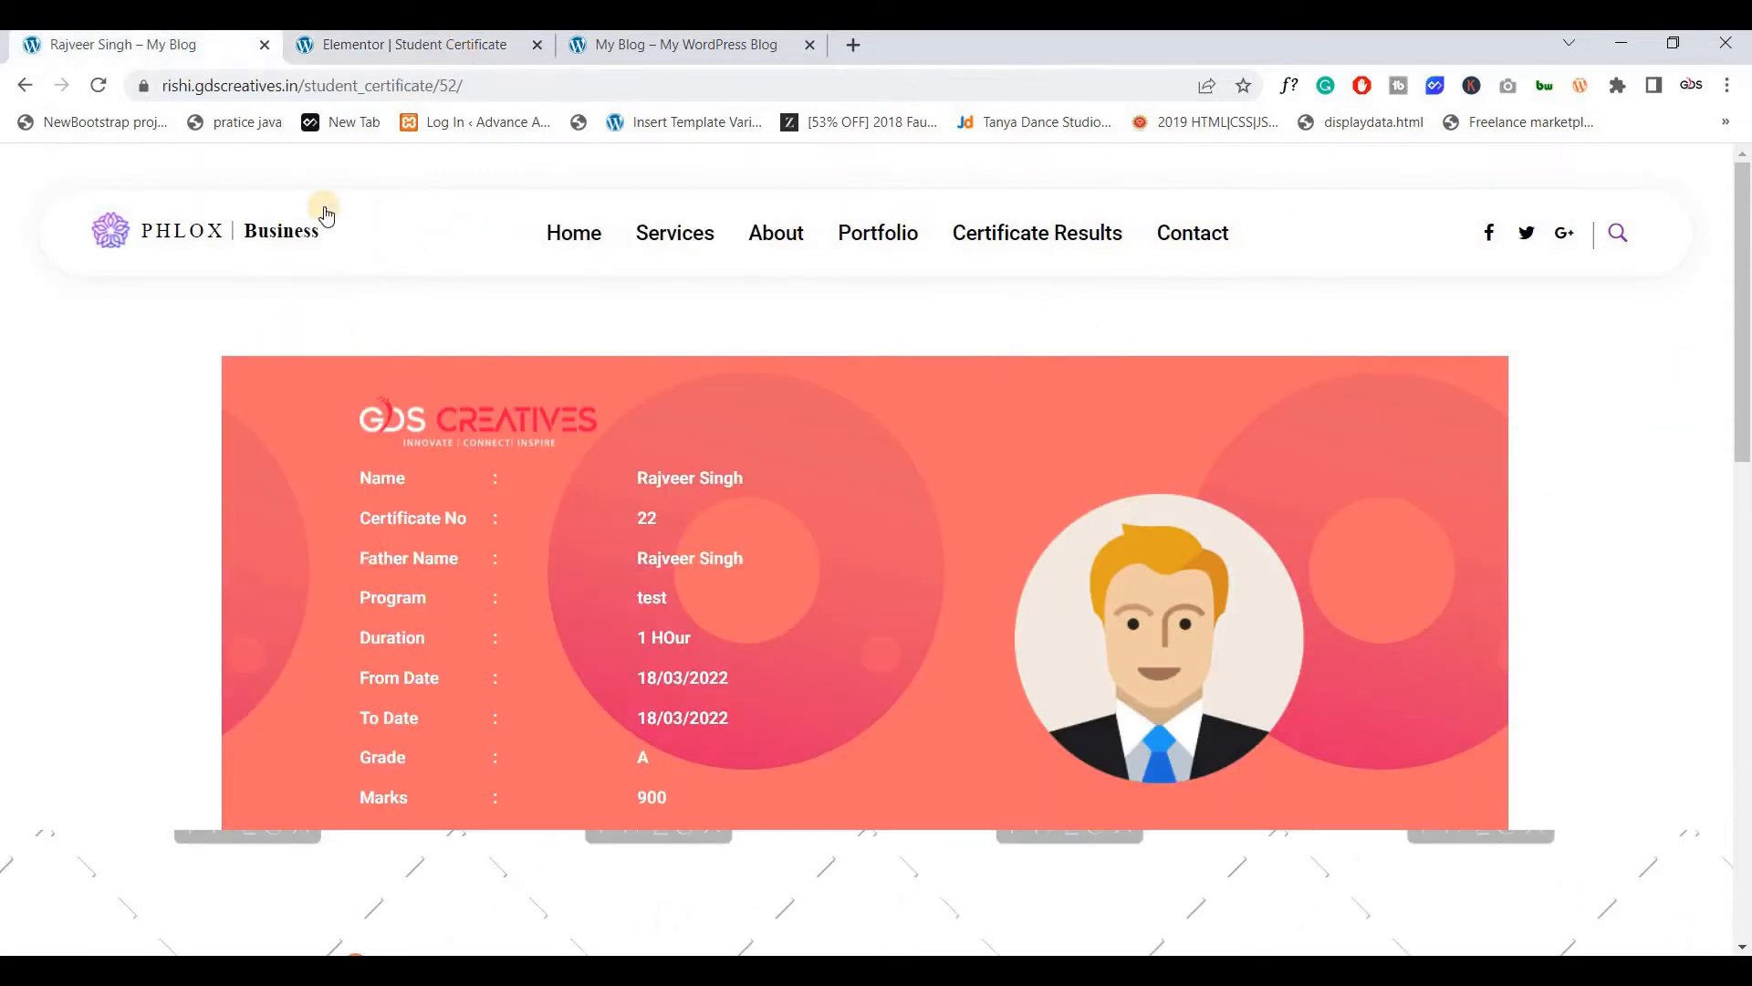
left_click(412, 44)
scroll(183, 594, "down", 2)
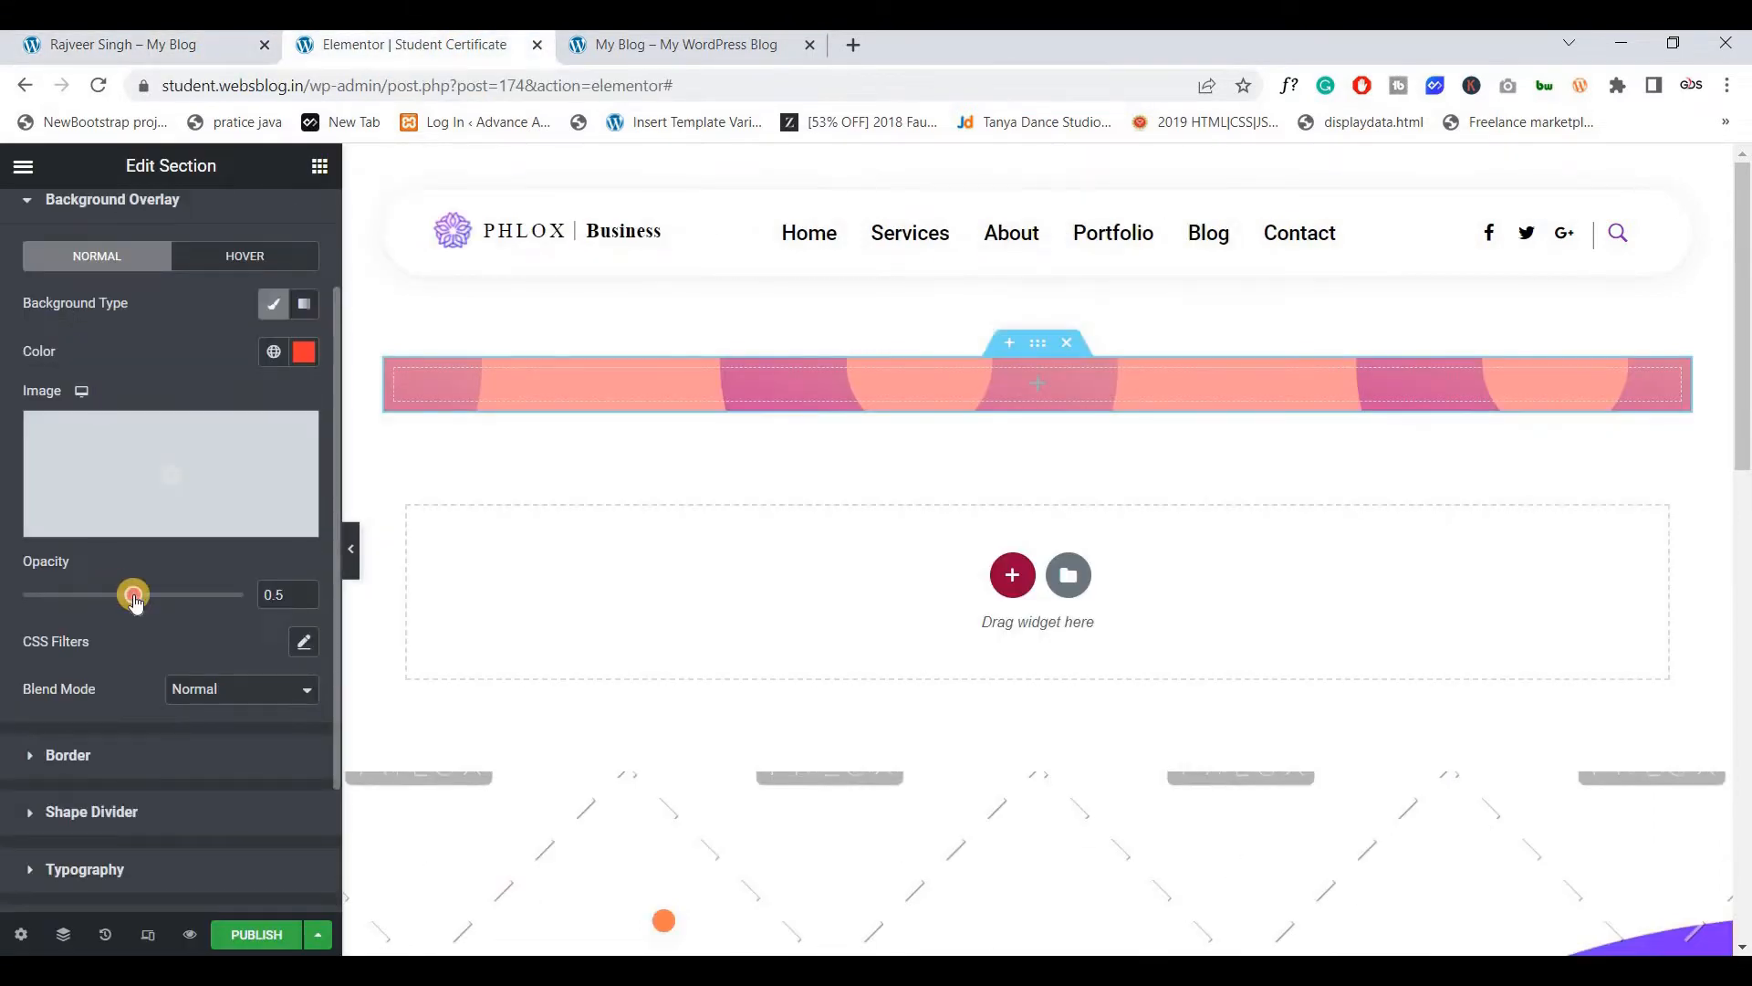
left_click_drag(134, 603, 189, 606)
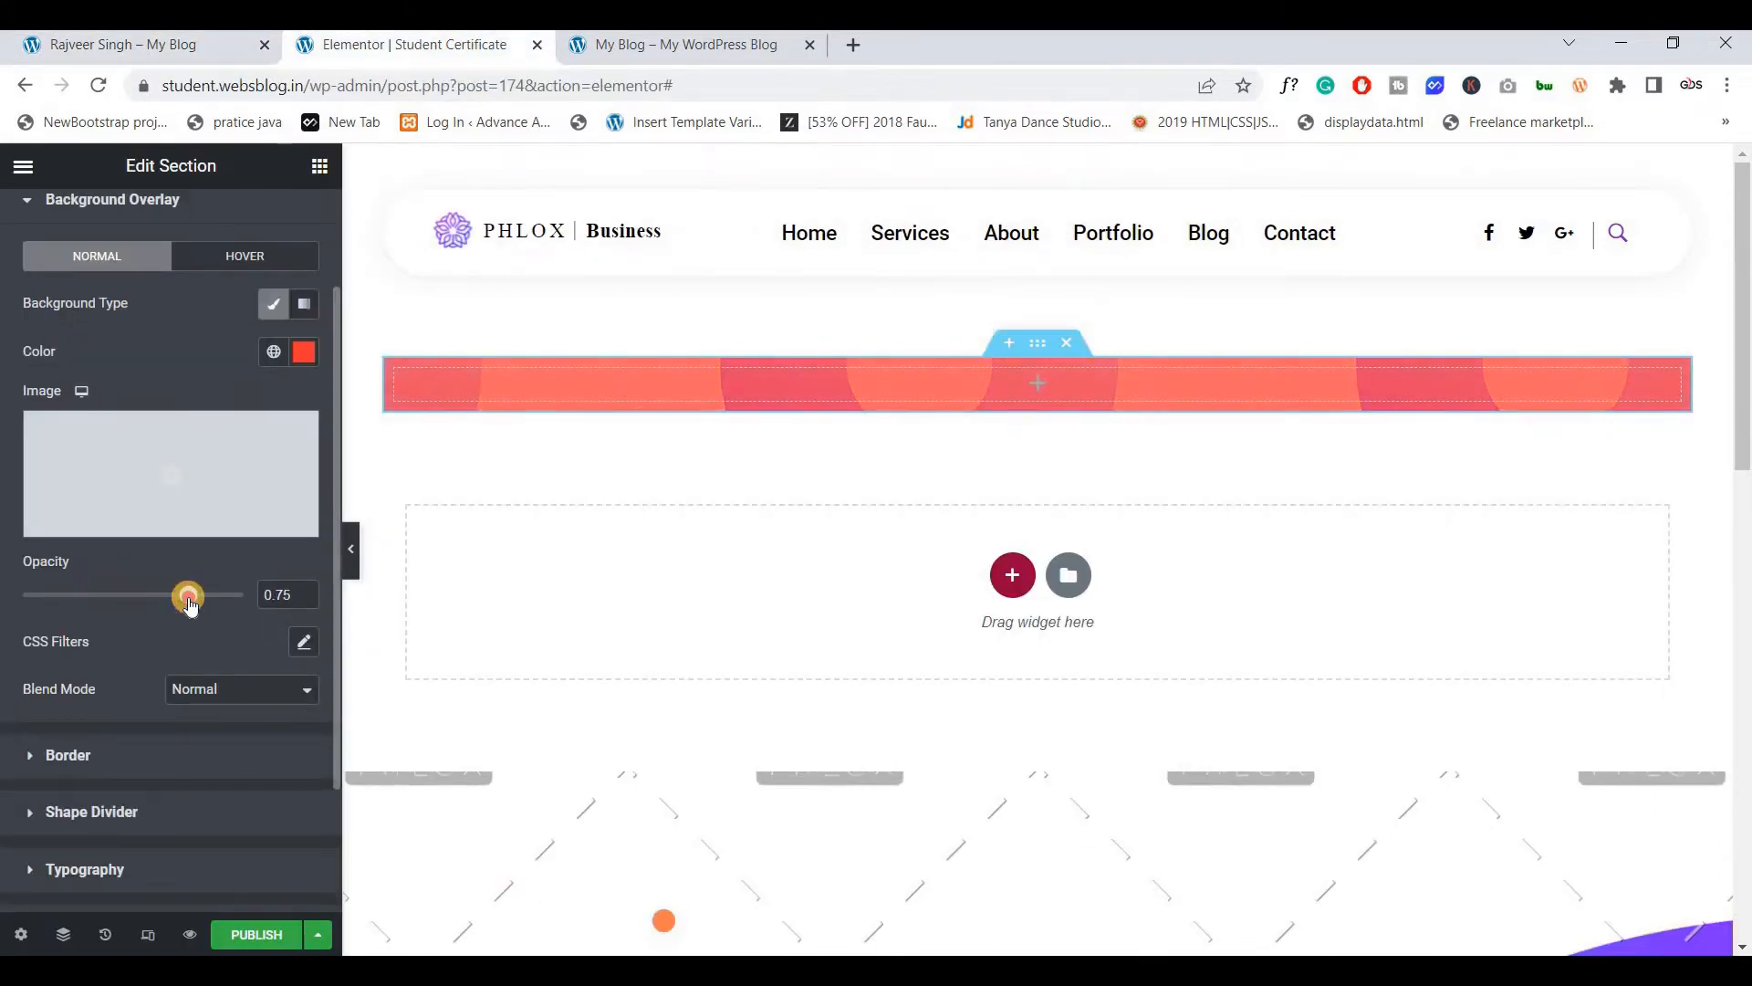
left_click(164, 45)
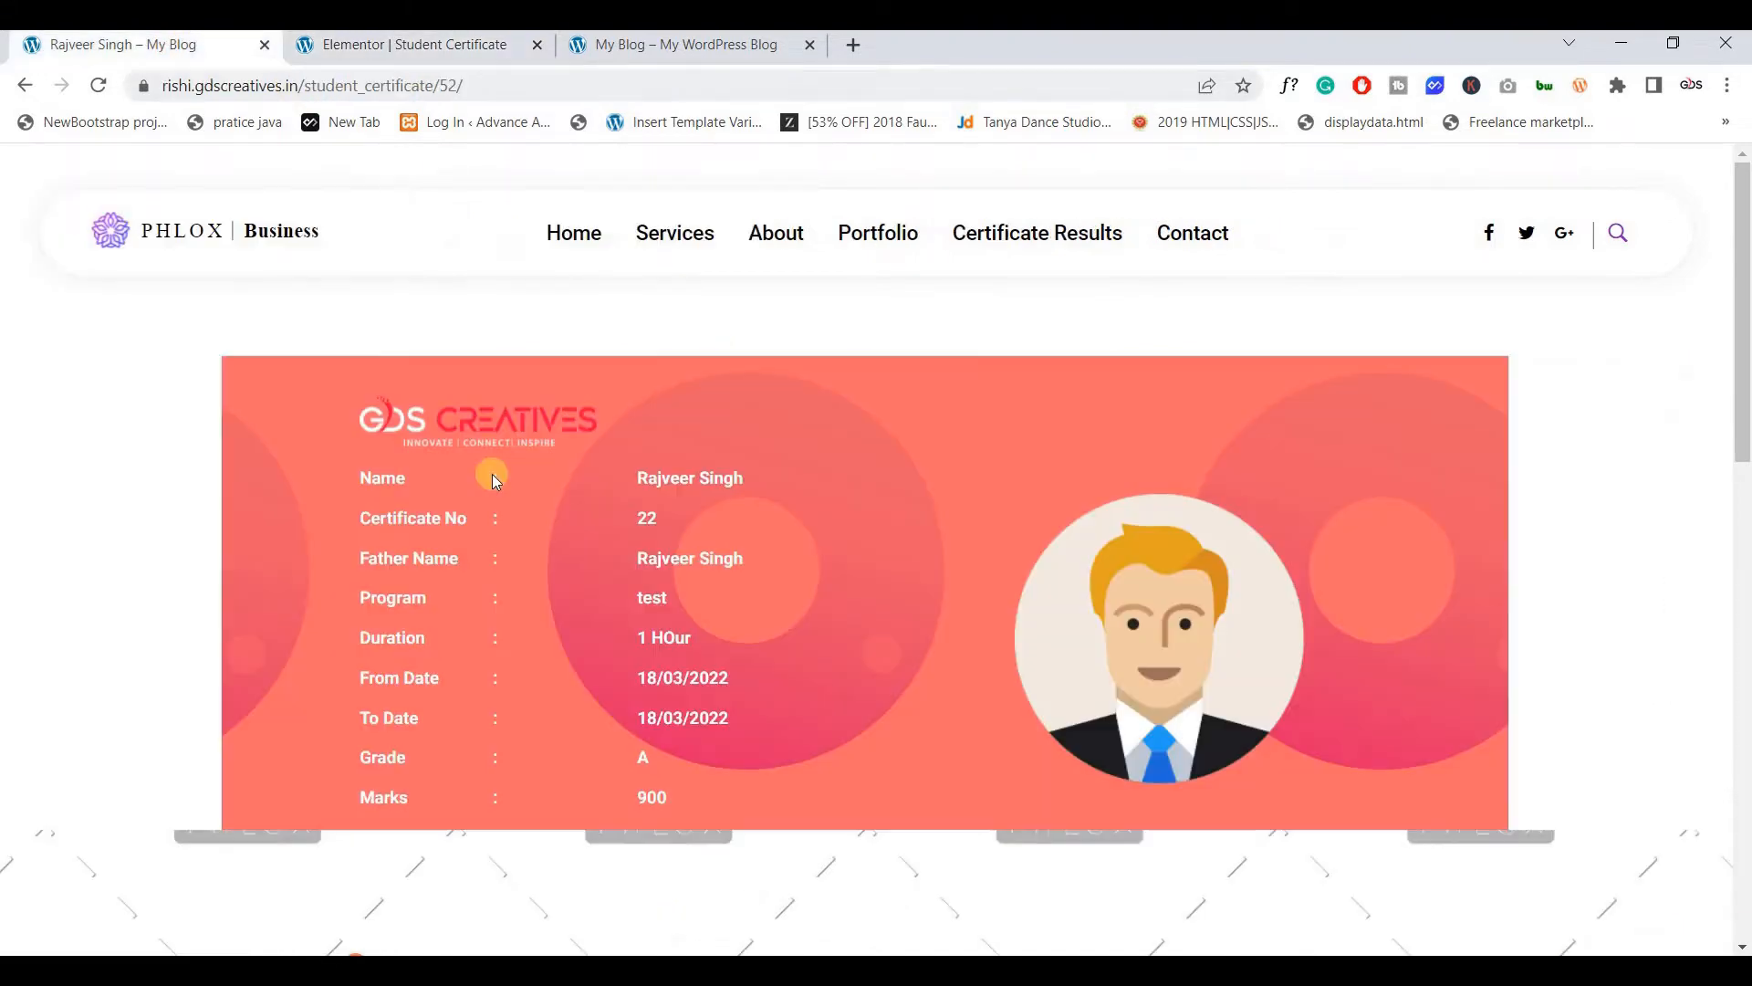
left_click(405, 46)
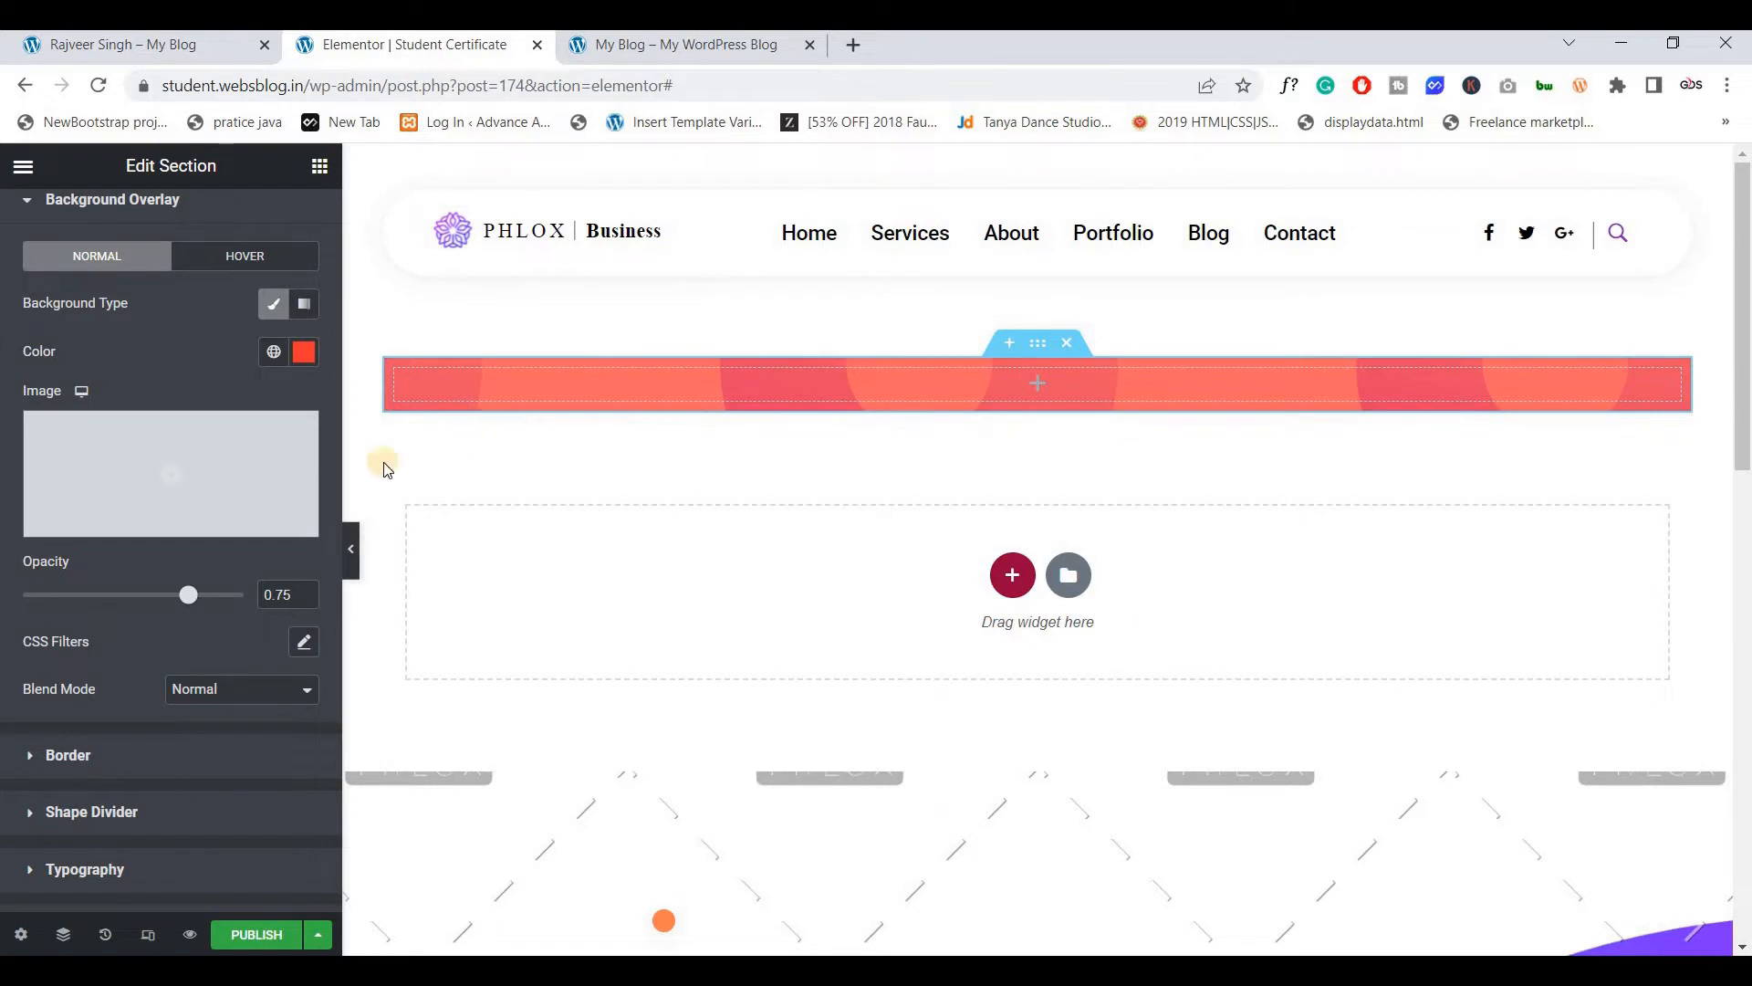
Drop a two-column Inner Section into the banner with an Image widget in its left column
scroll(262, 676, "up", 2)
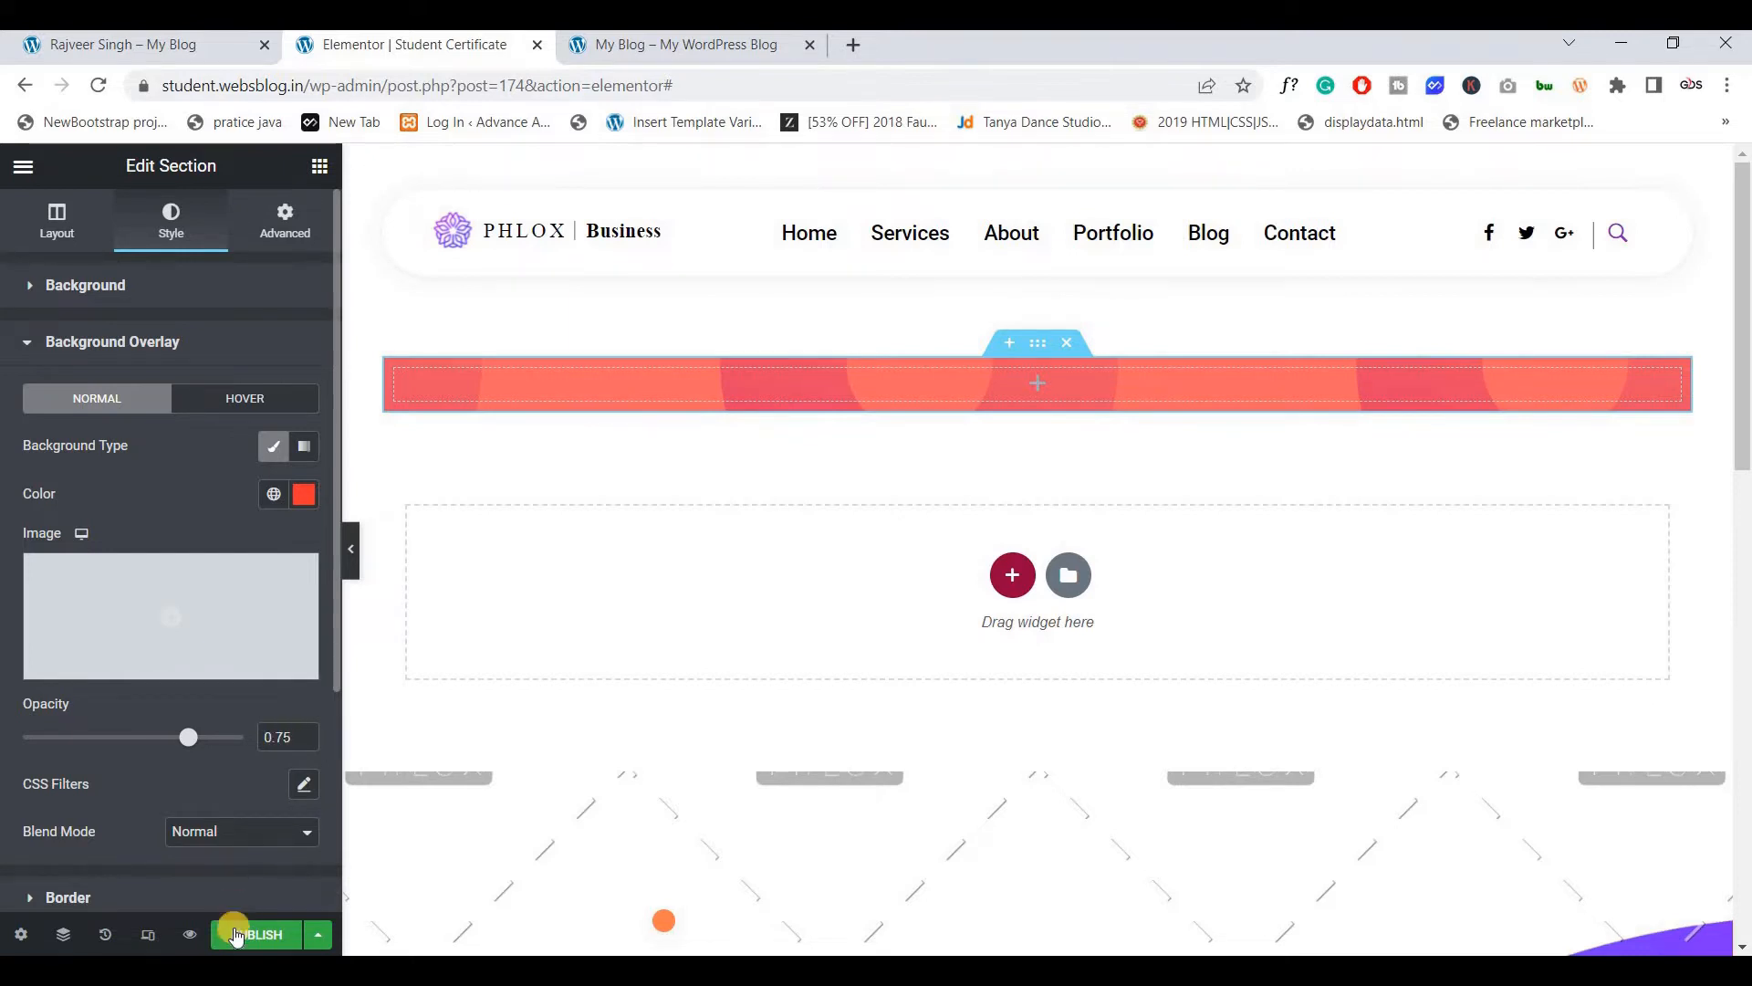
left_click(185, 44)
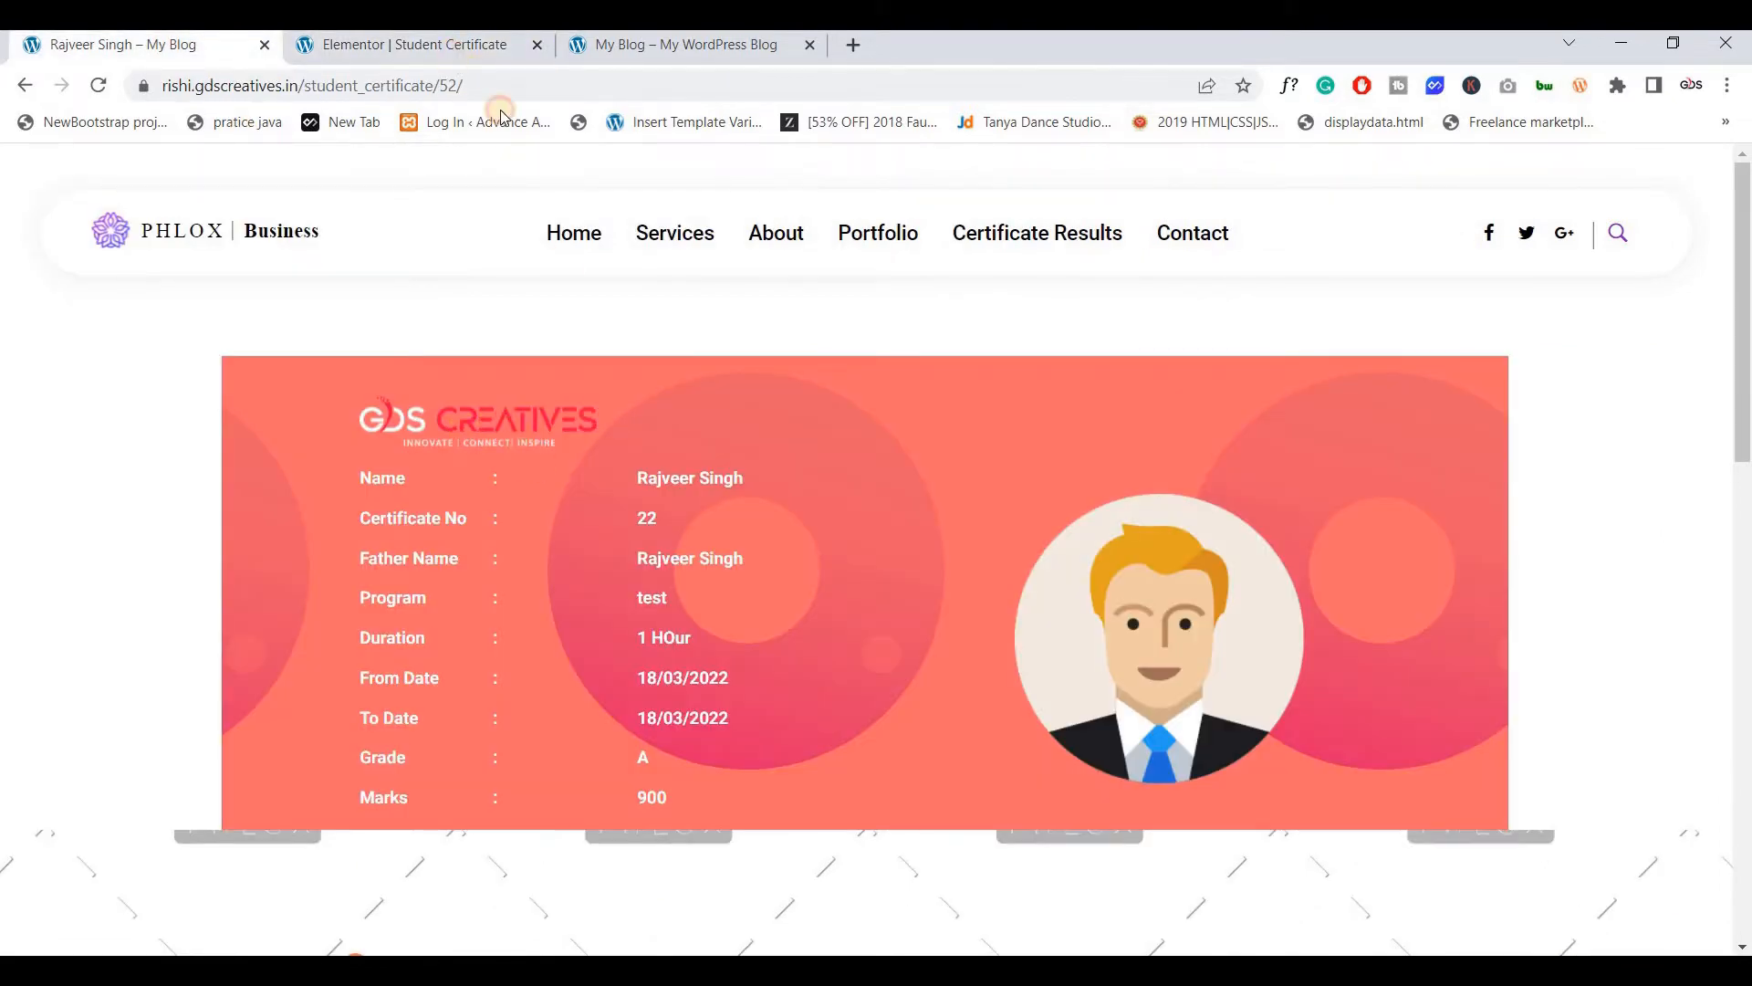
left_click(456, 44)
left_click(315, 183)
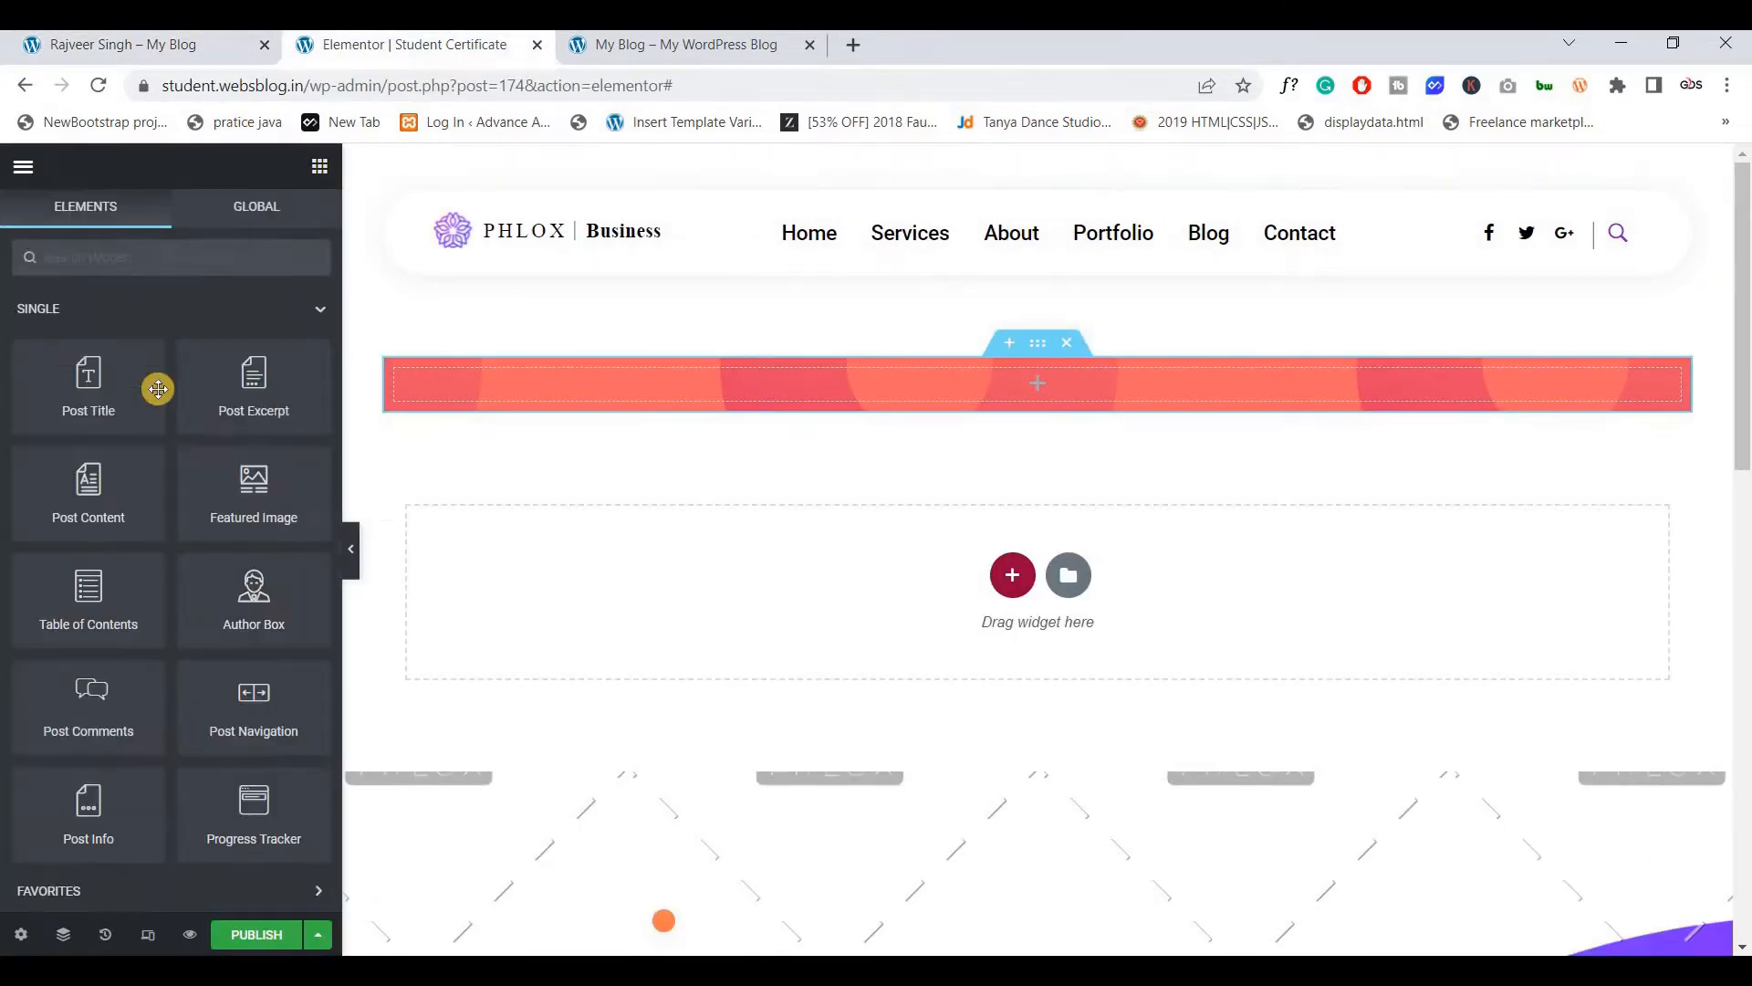
scroll(146, 529, "down", 3)
left_click_drag(101, 731, 784, 383)
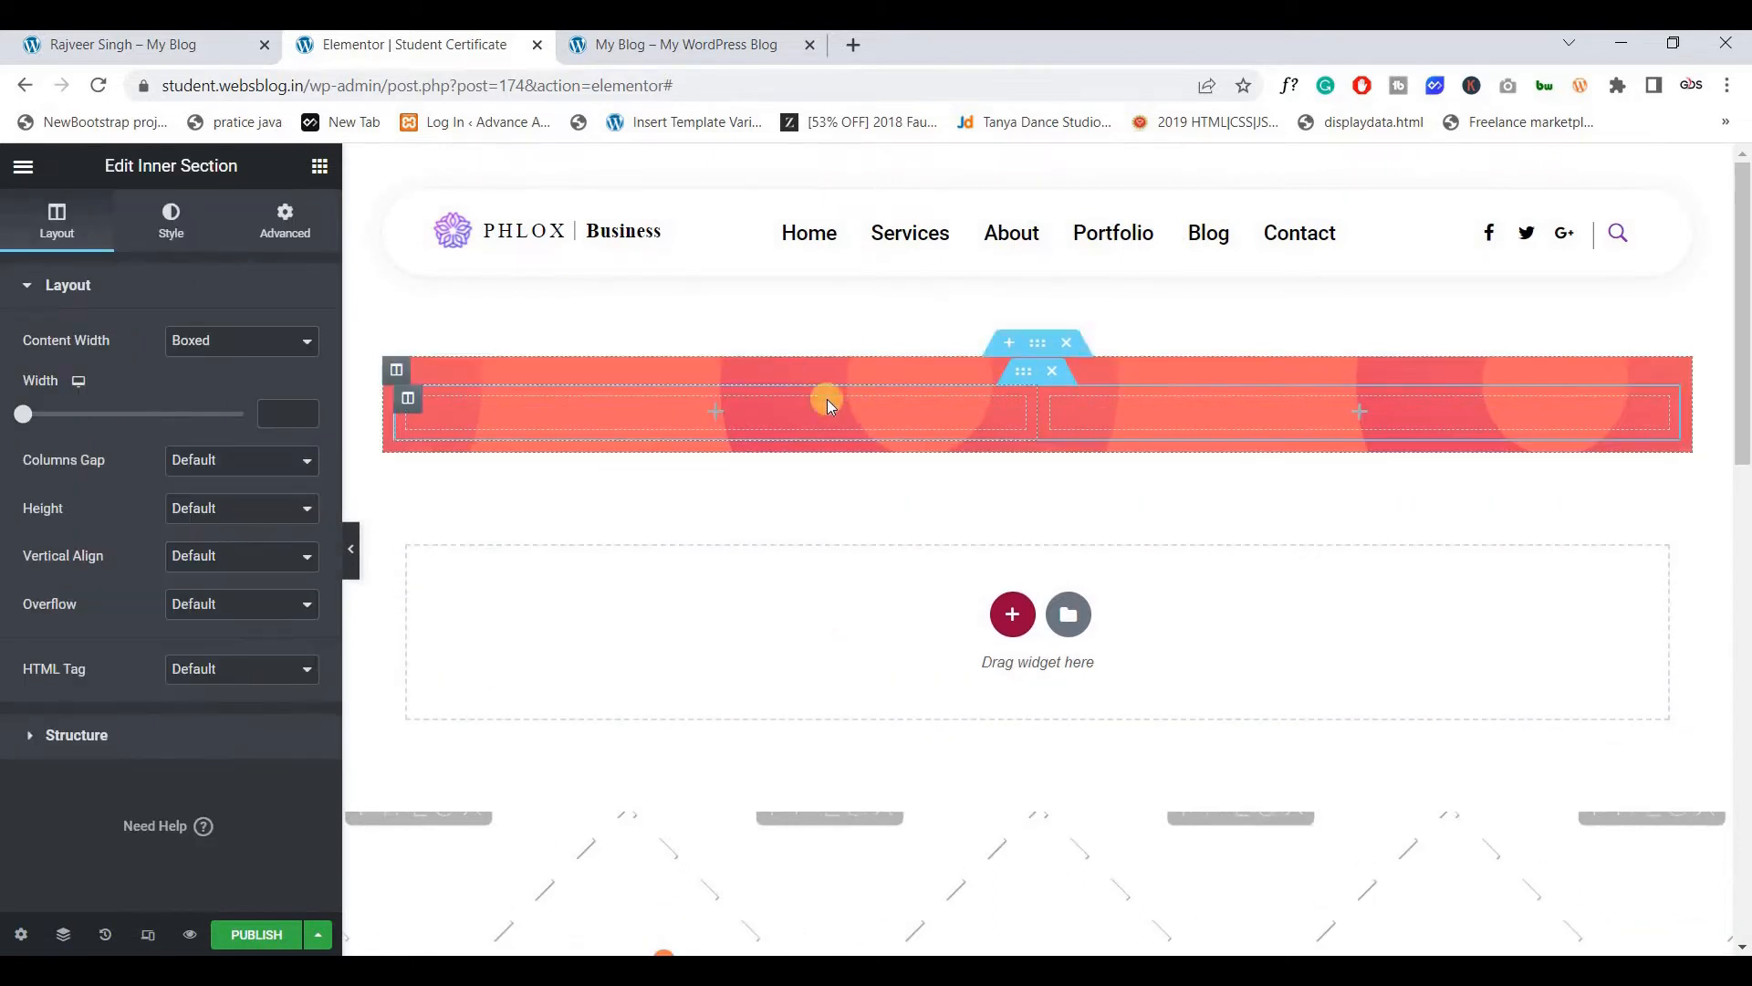
left_click(715, 417)
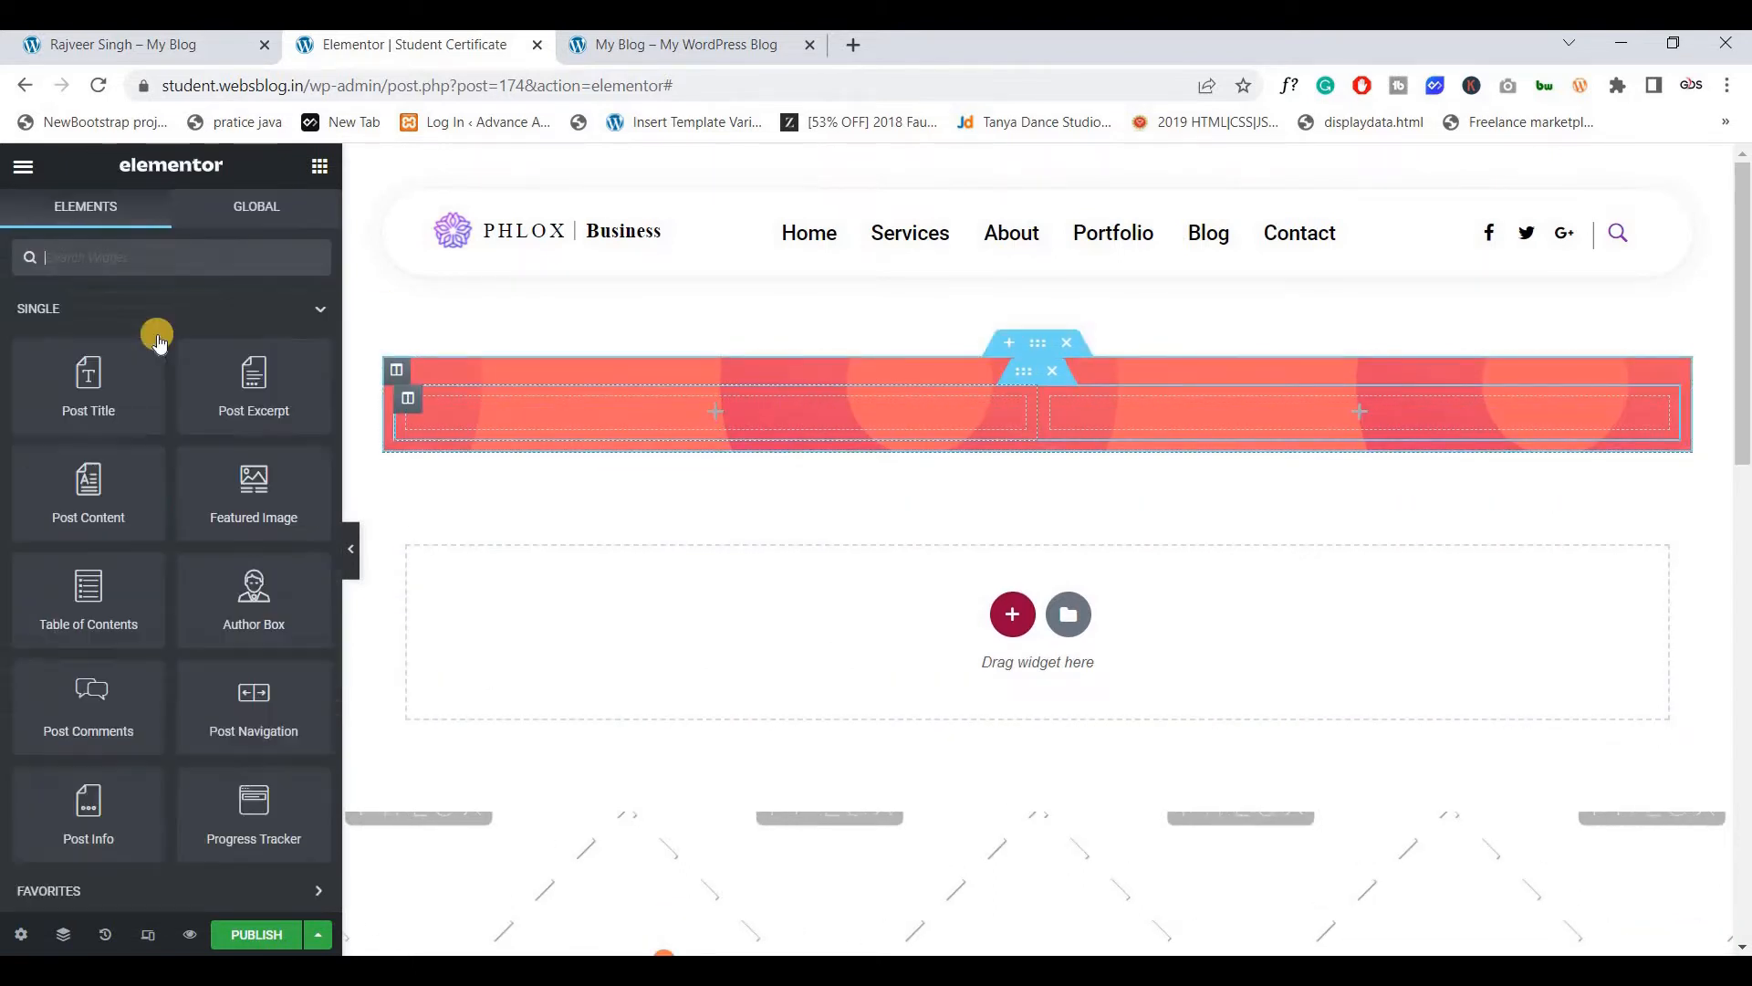
scroll(164, 584, "down", 3)
left_click_drag(91, 698, 703, 412)
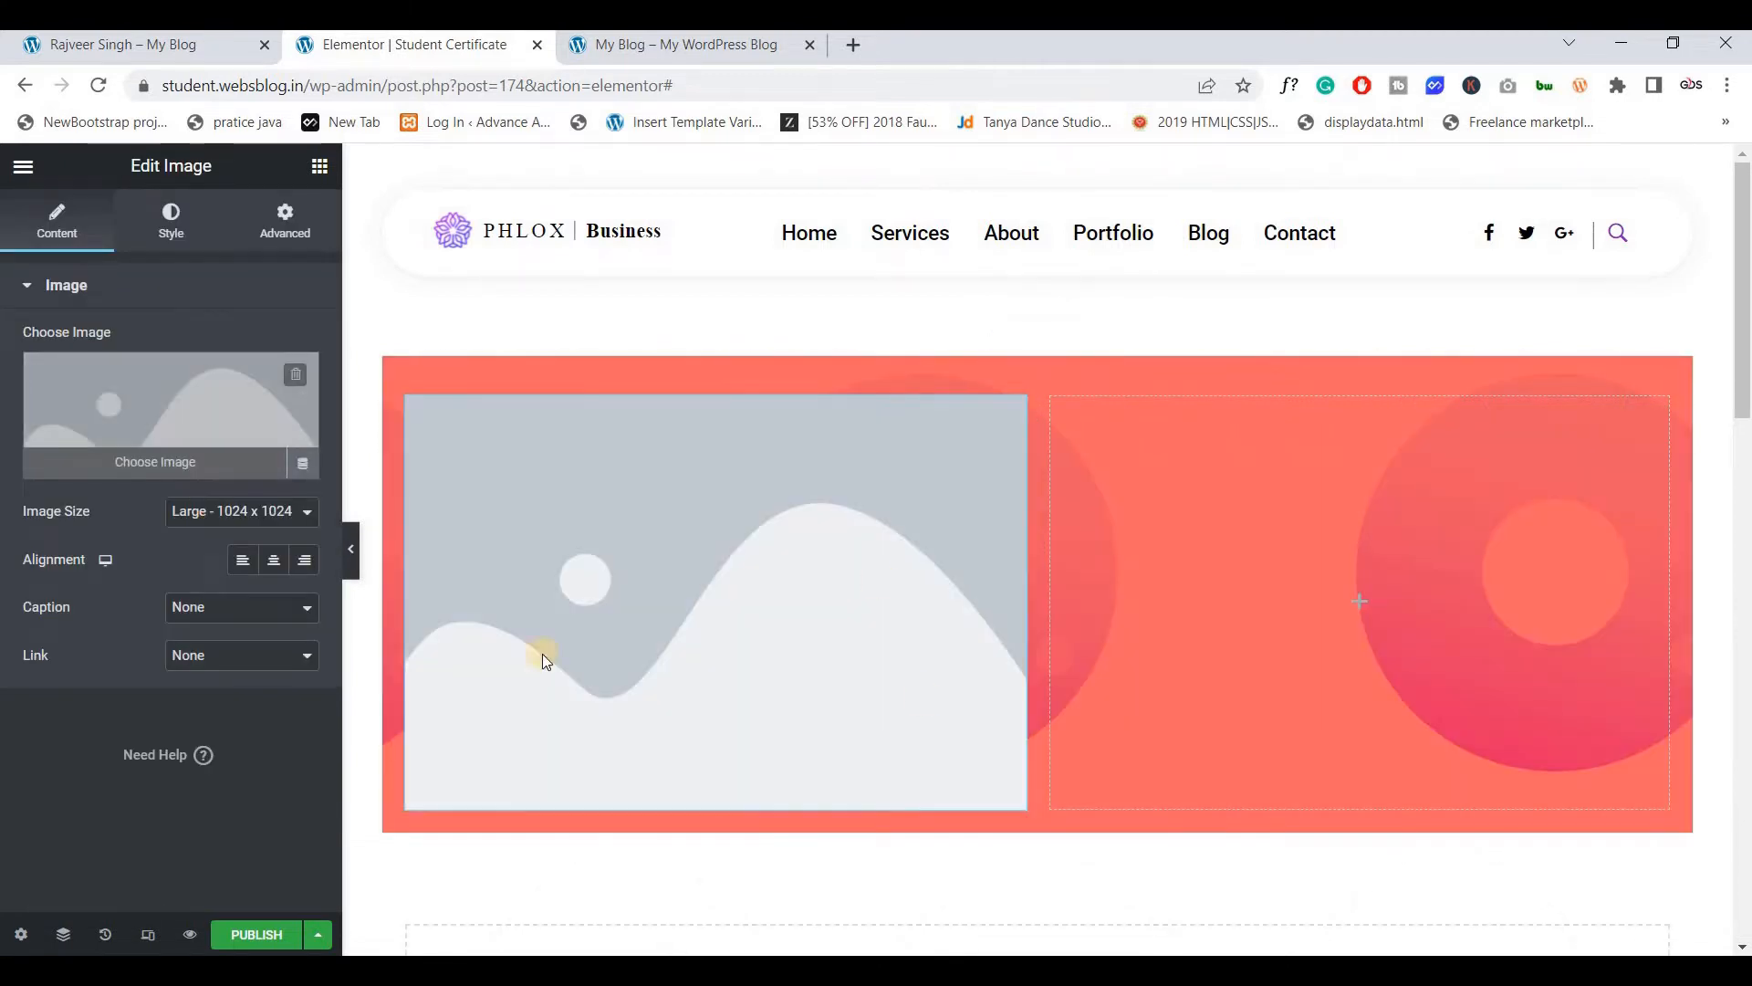
Insert the CREATIVES logo into the Image widget and set the section's right and left padding to 7
left_click(571, 628)
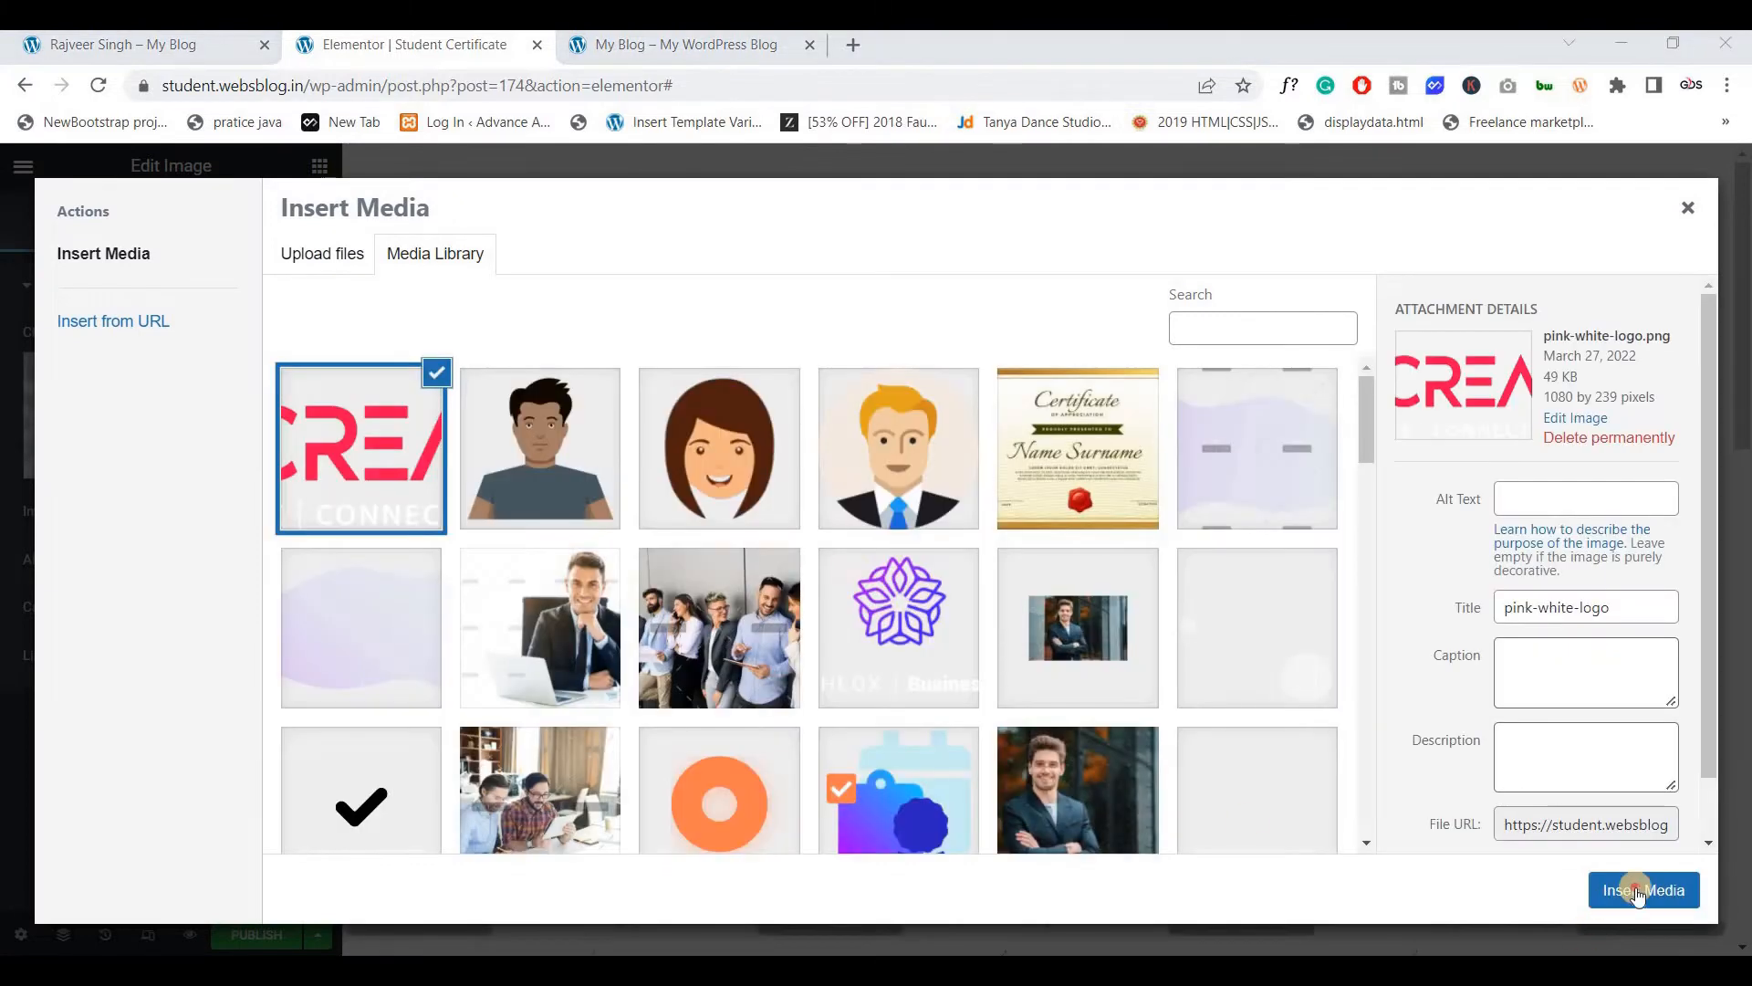
left_click(1635, 890)
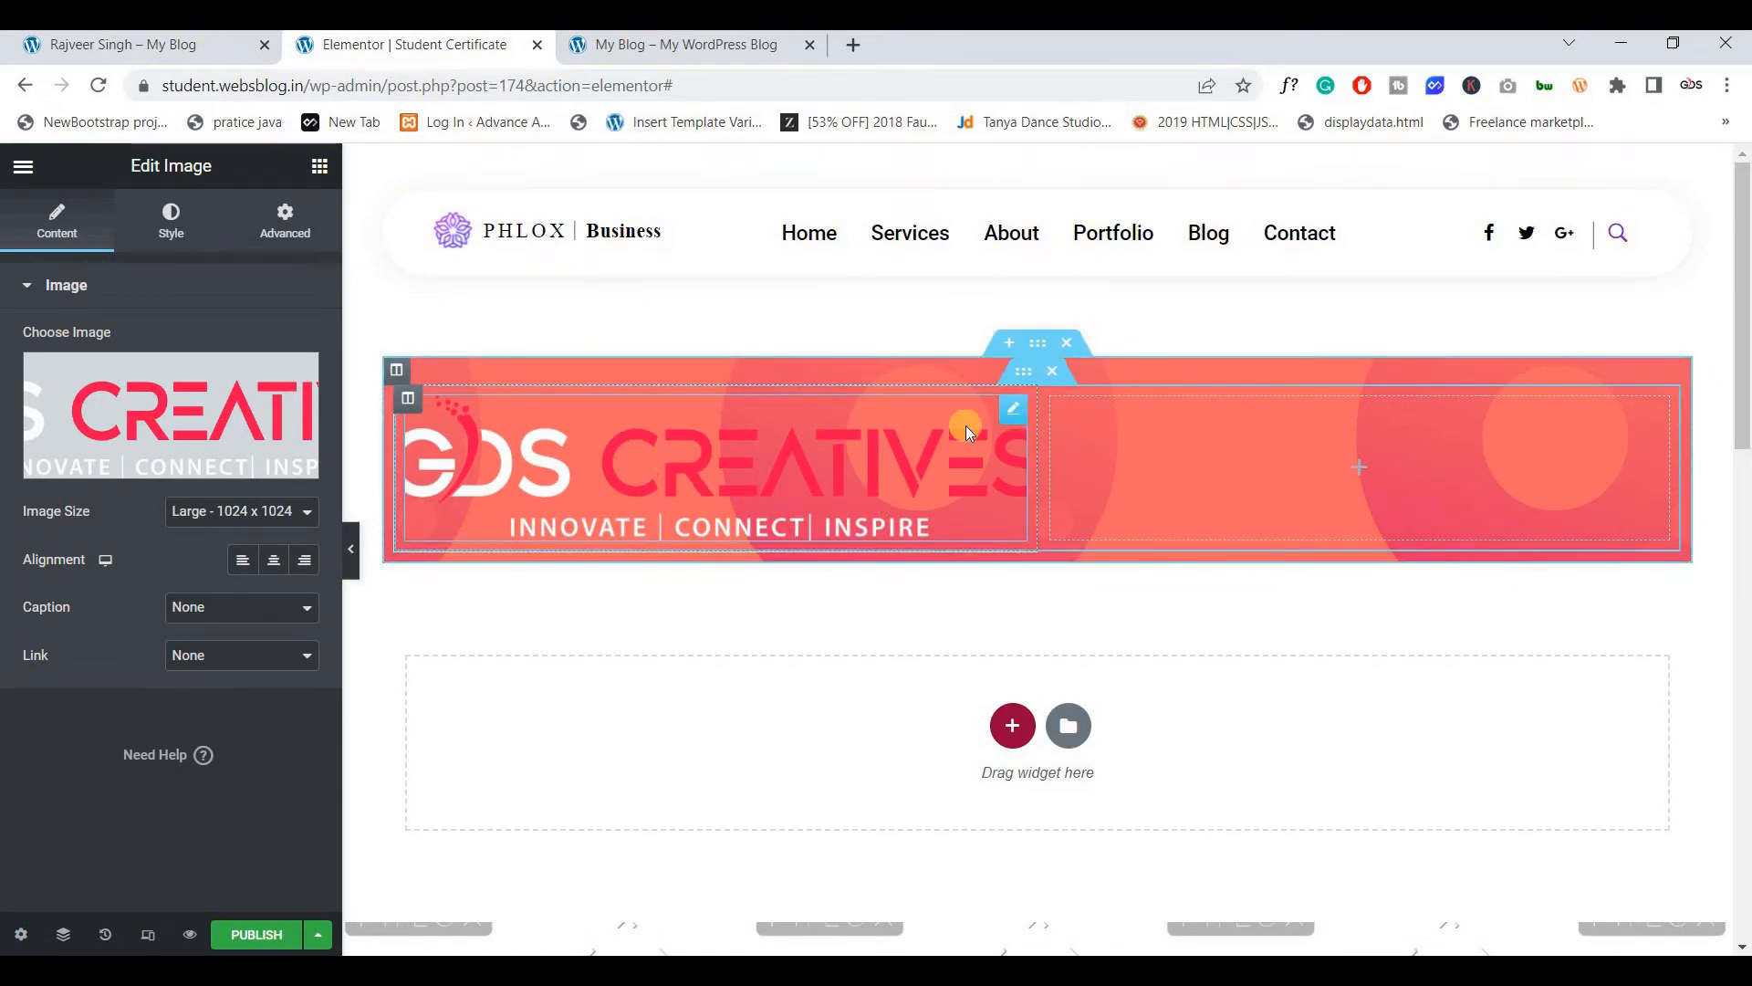
left_click(1038, 343)
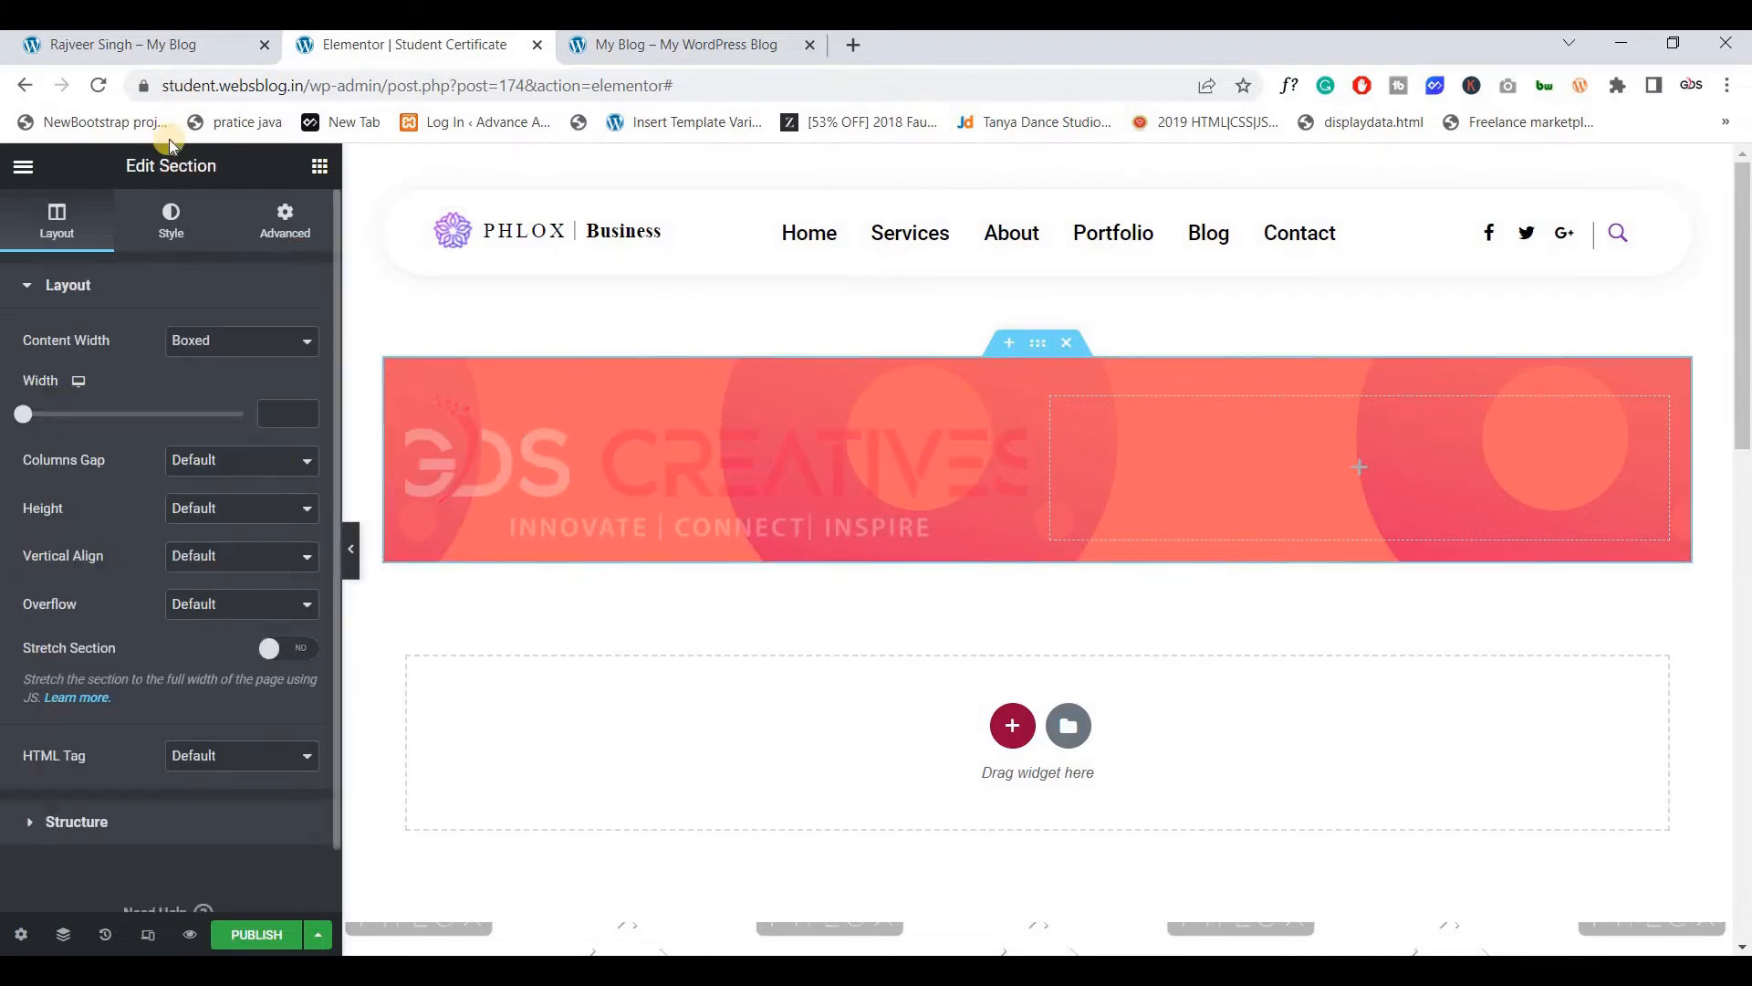
left_click(287, 222)
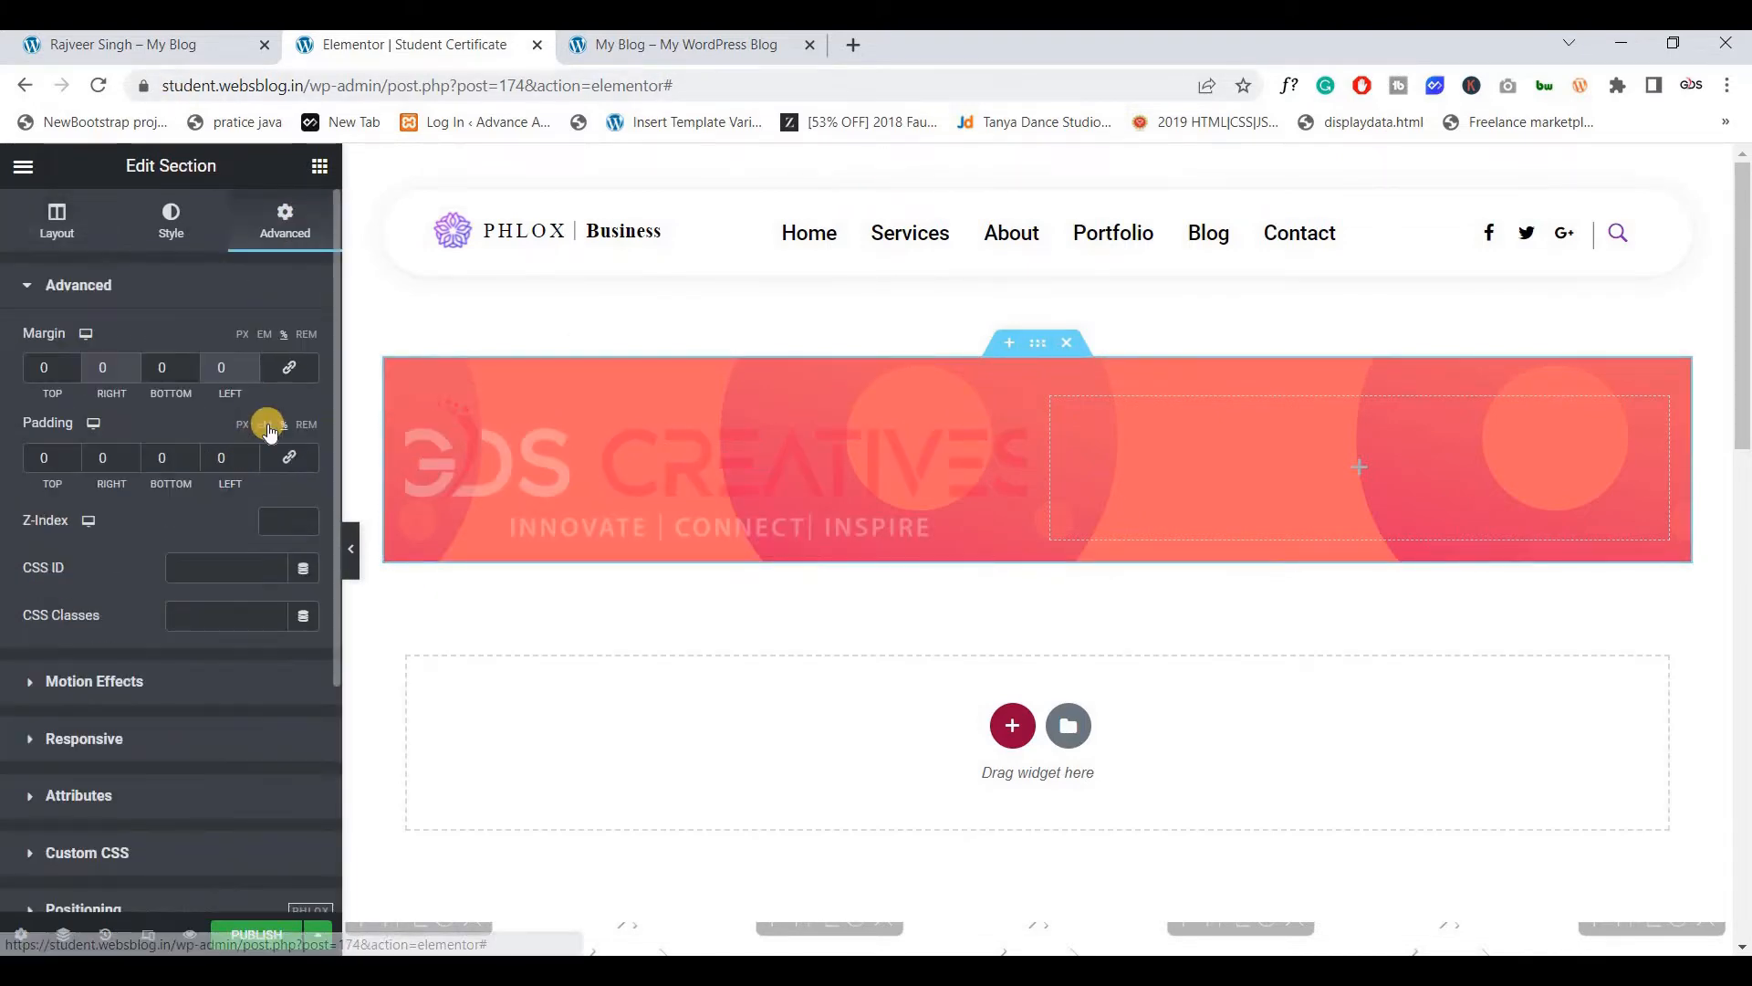
double_click(107, 458)
type("7")
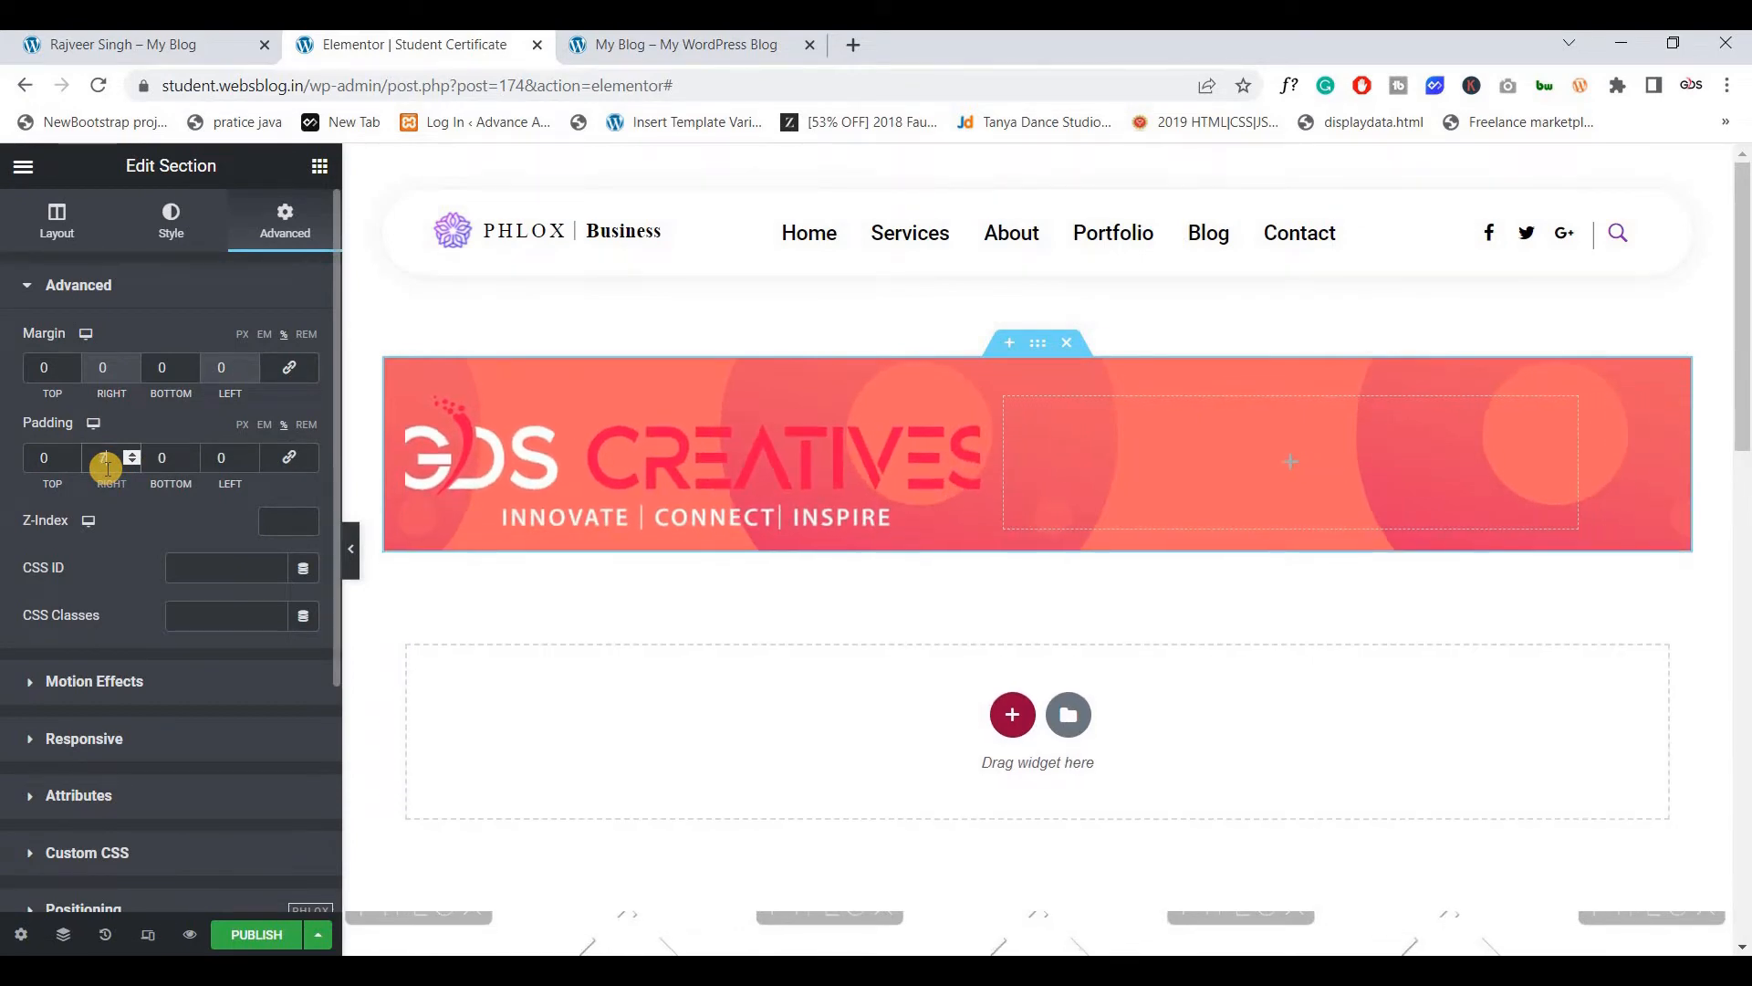
key("Tab")
key("Tab")
type("7")
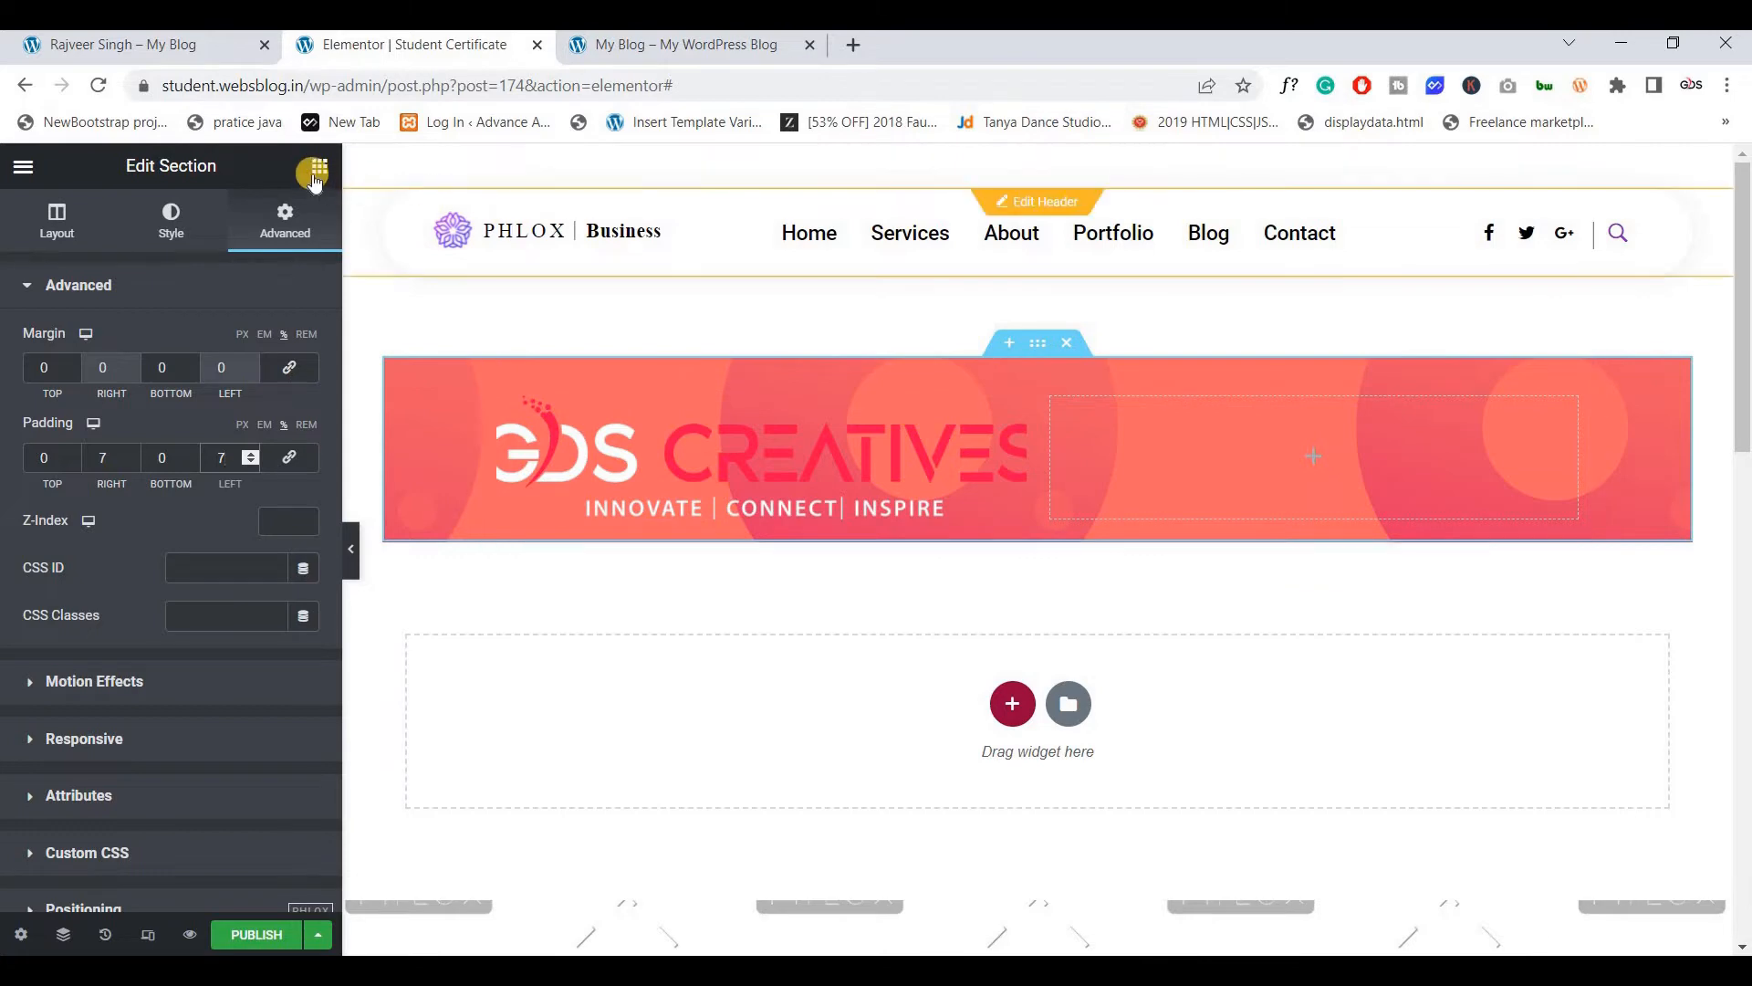
left_click(442, 382)
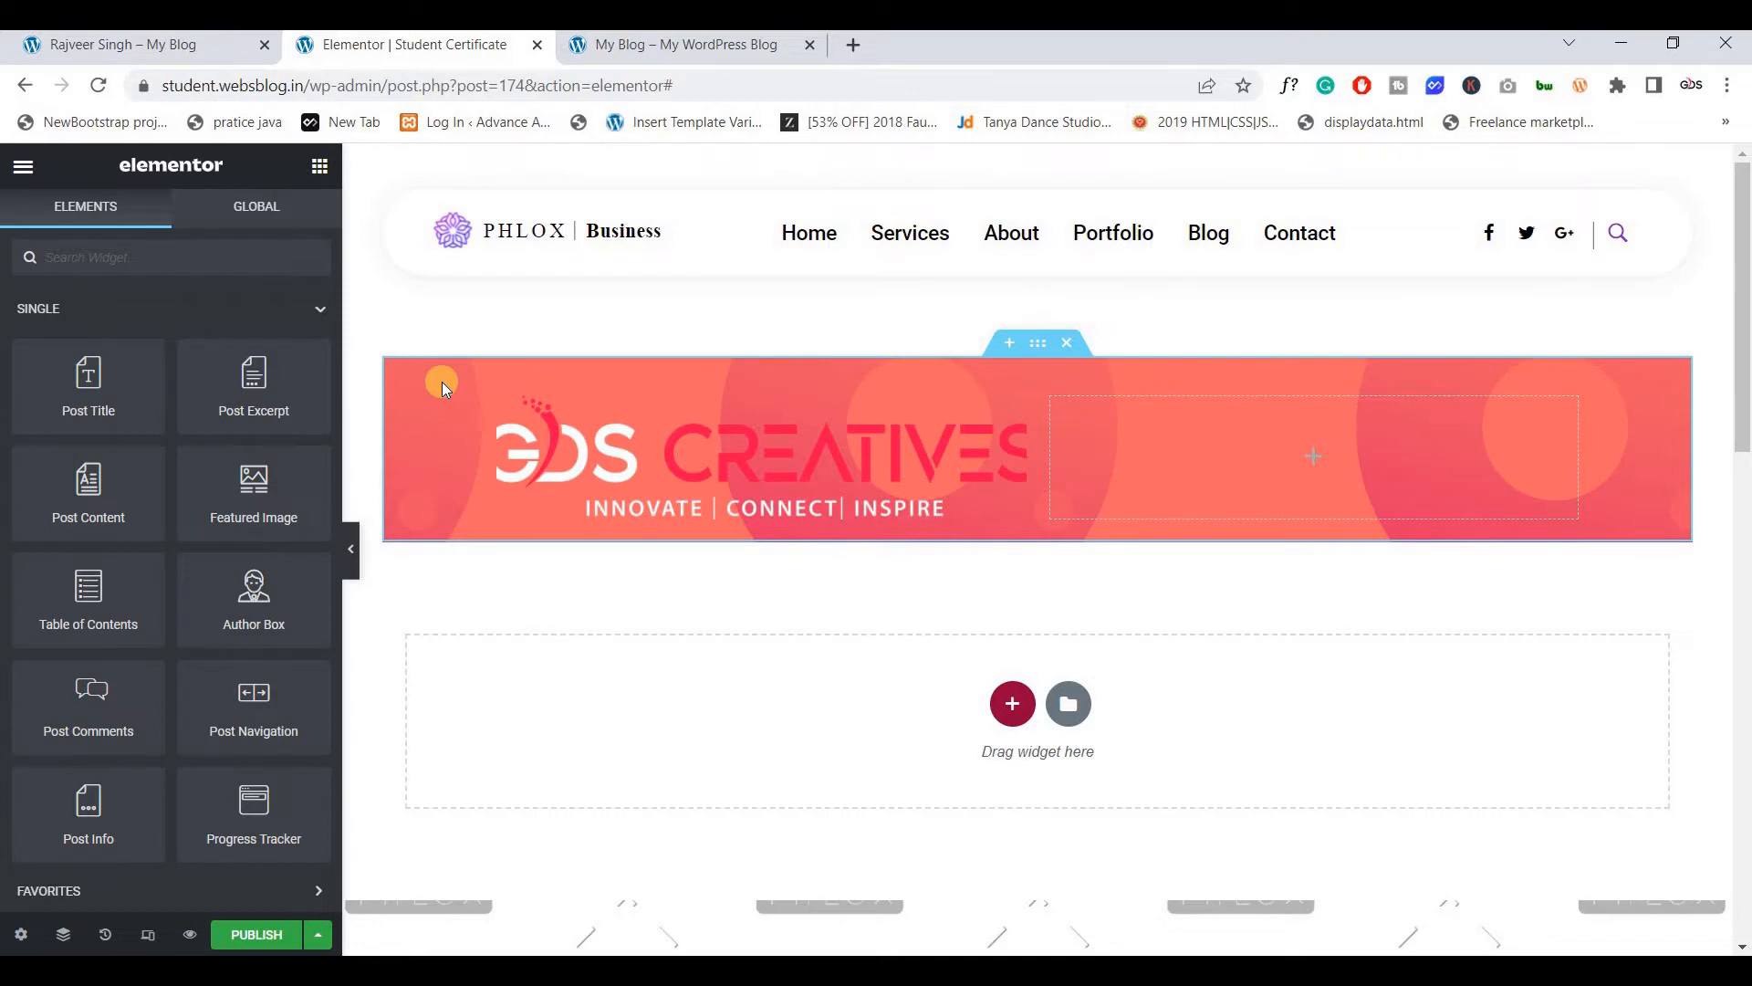
Place an inner section below the logo and give it an unlinked top padding of 2
left_click(142, 54)
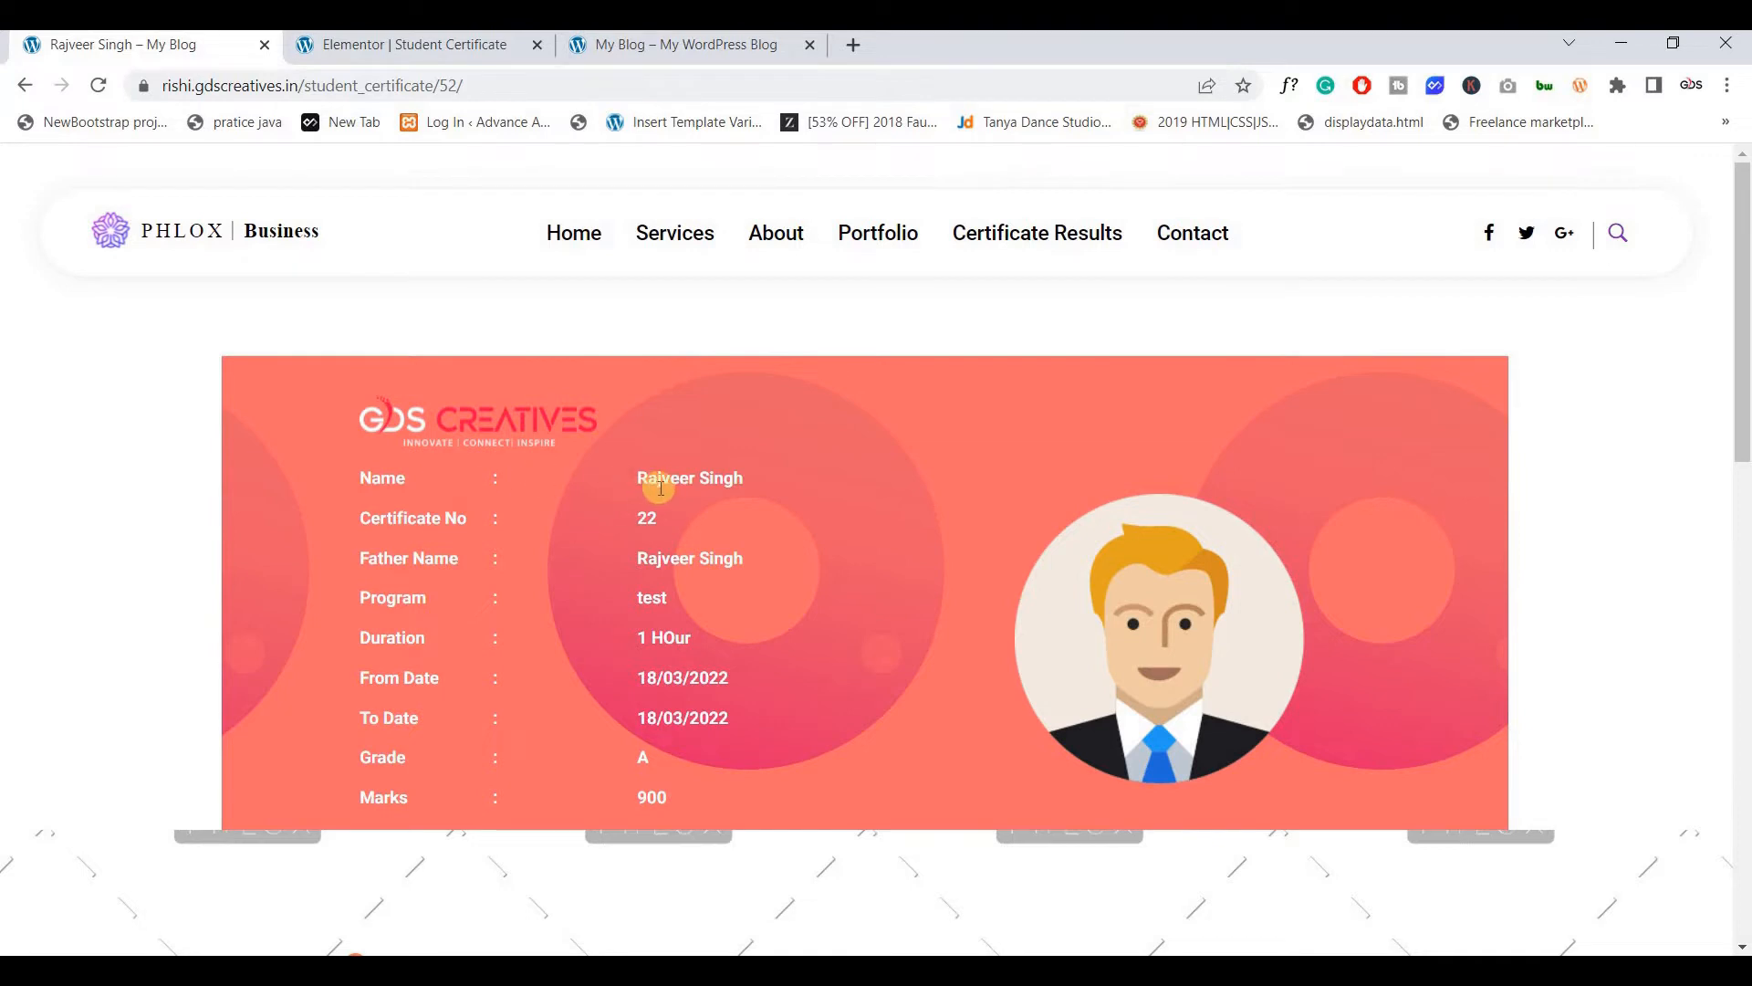
left_click_drag(802, 479, 648, 479)
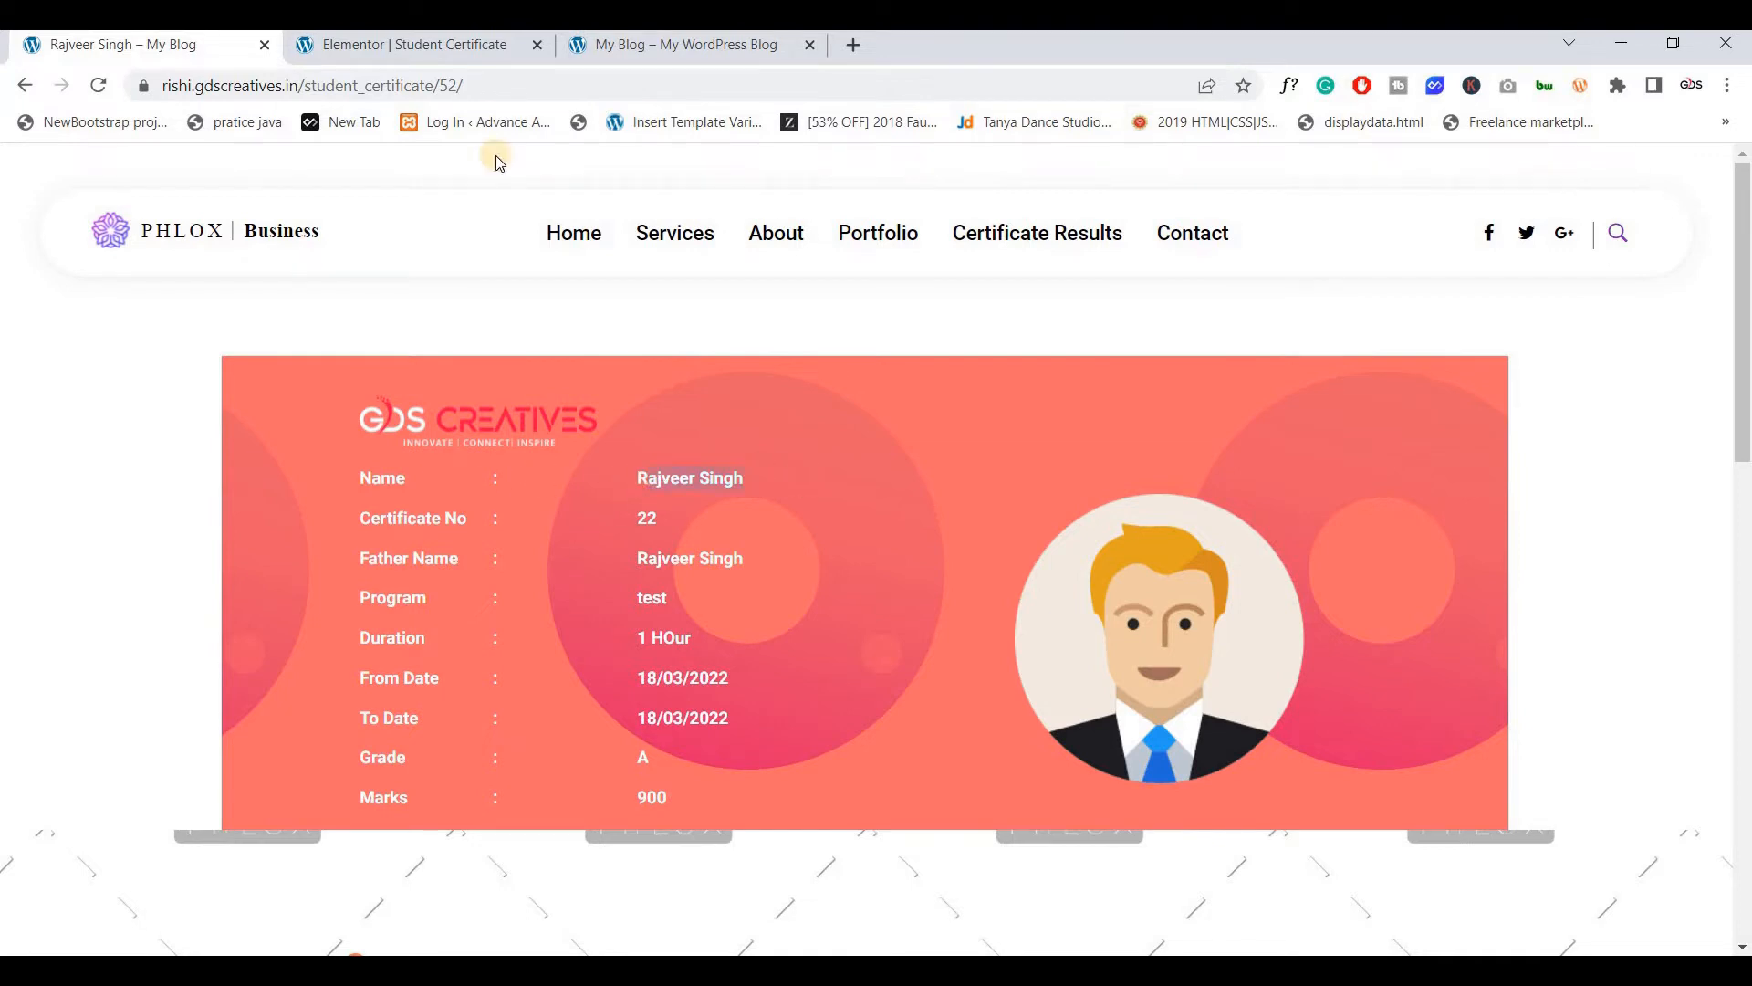
left_click(361, 55)
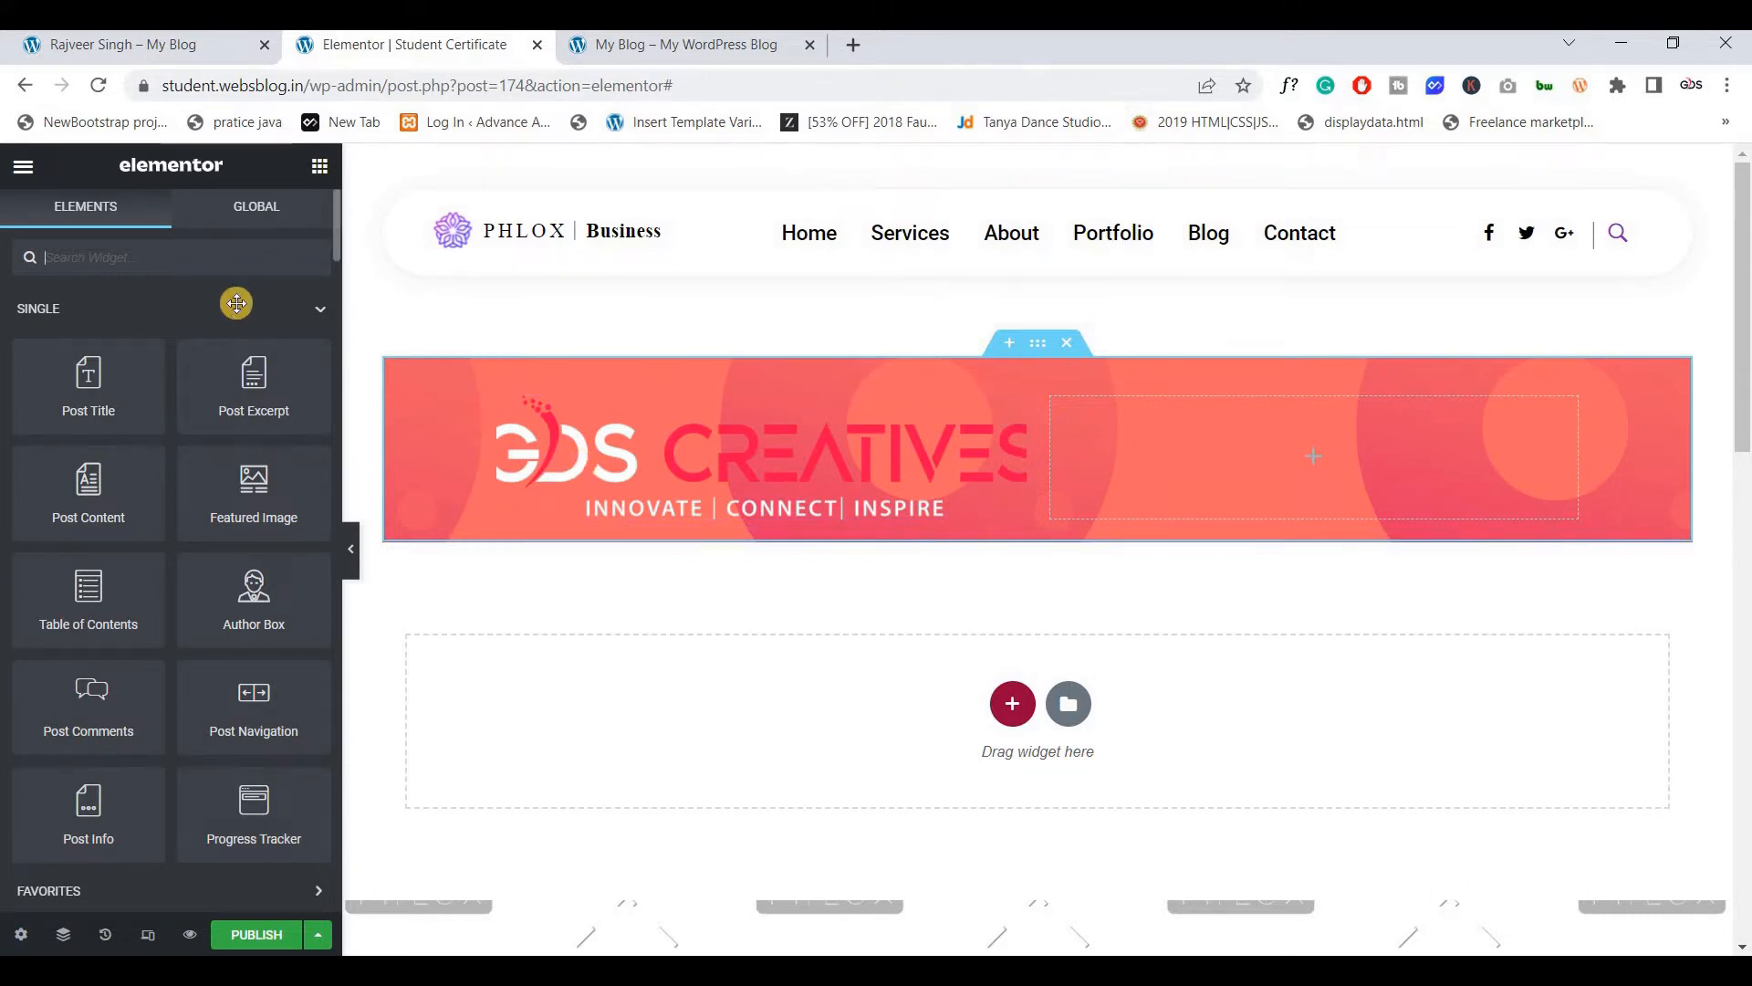
scroll(236, 303, "down", 5)
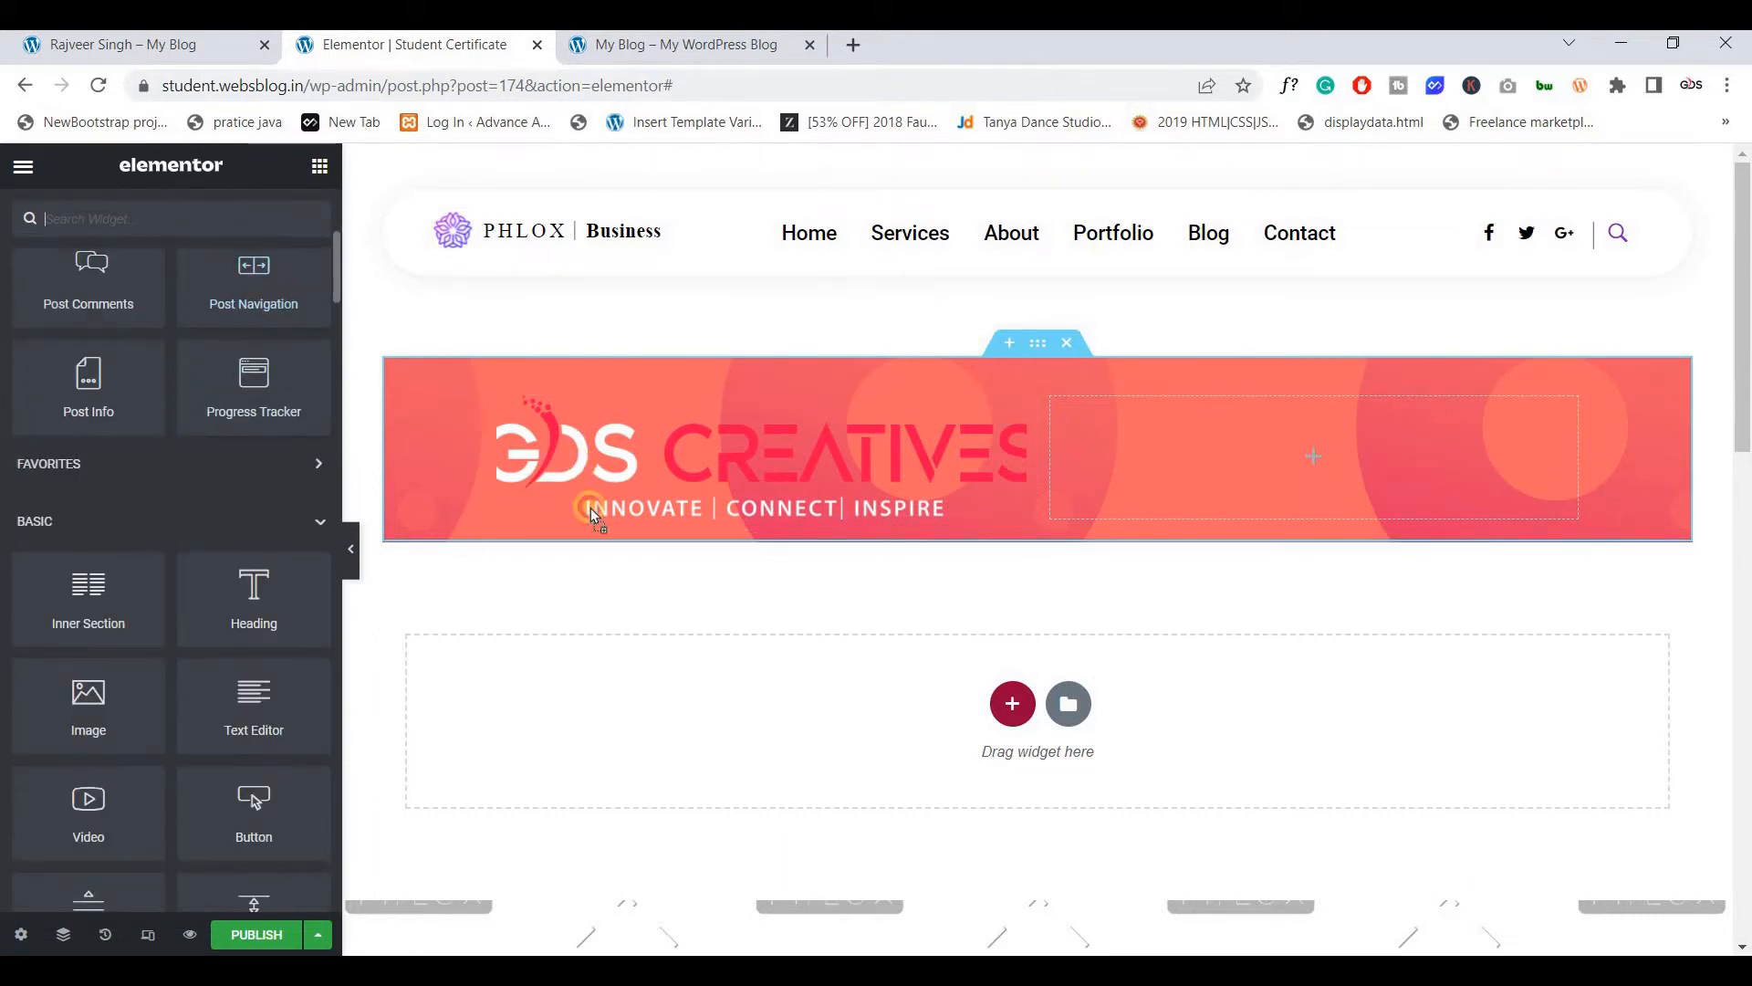
left_click_drag(593, 516, 858, 465)
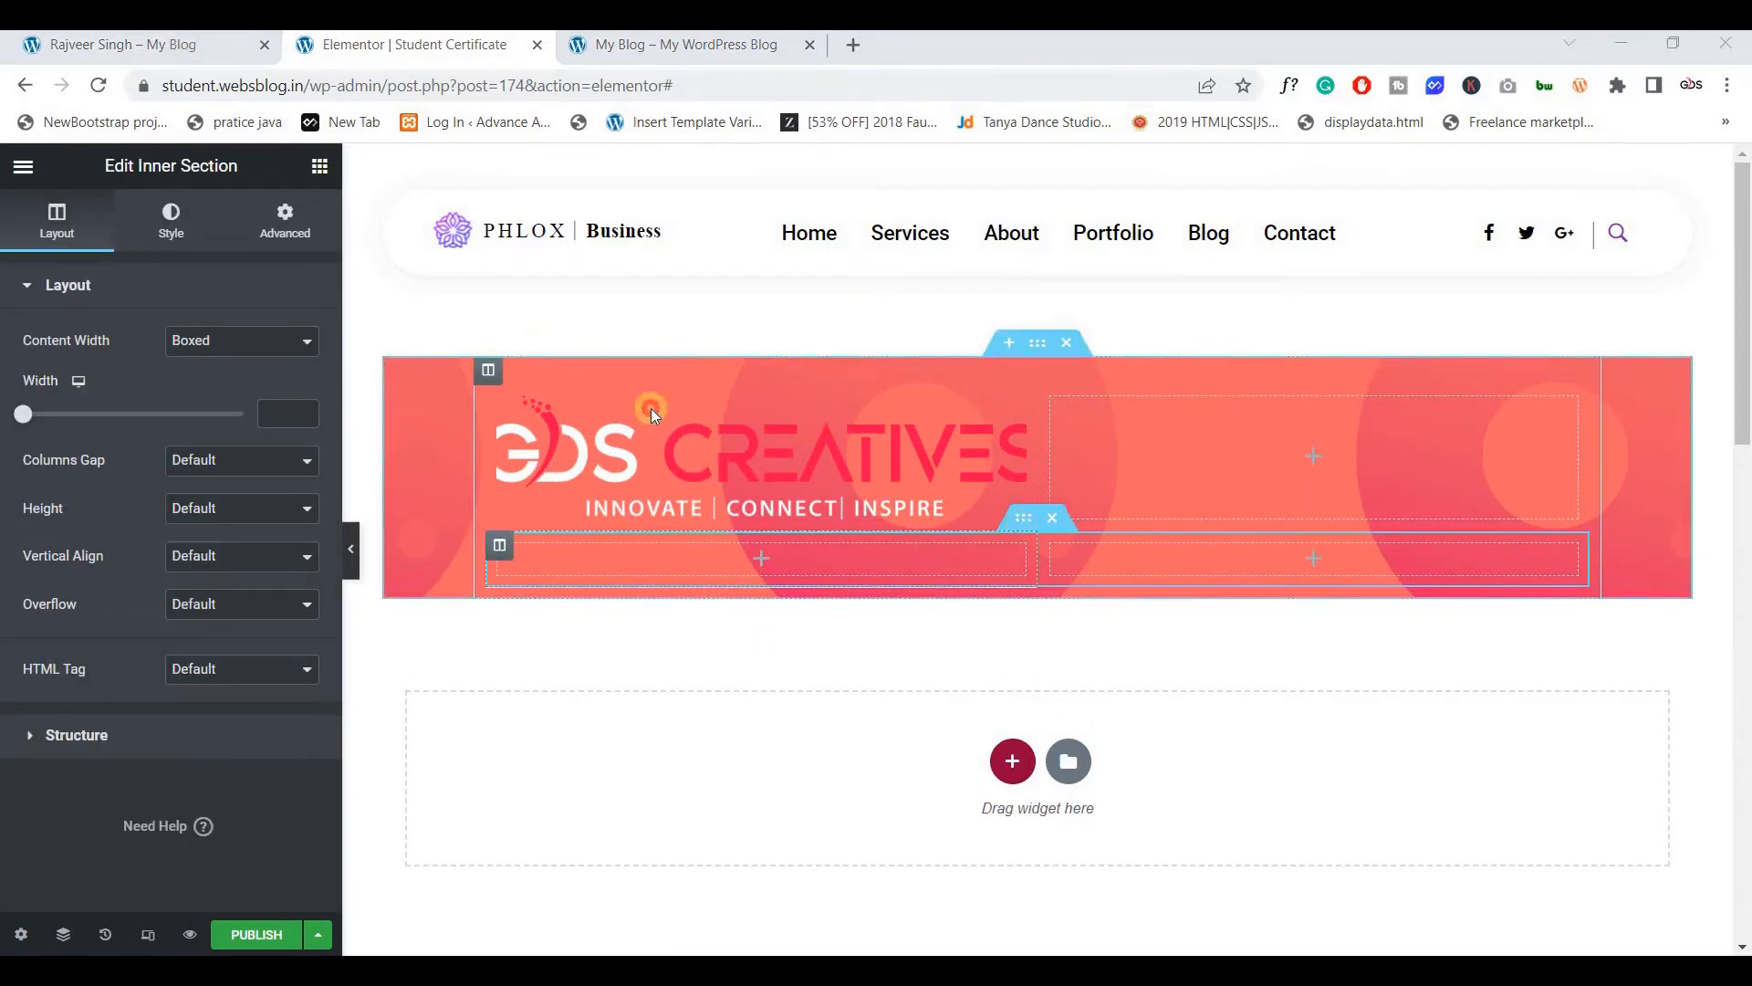
left_click(285, 219)
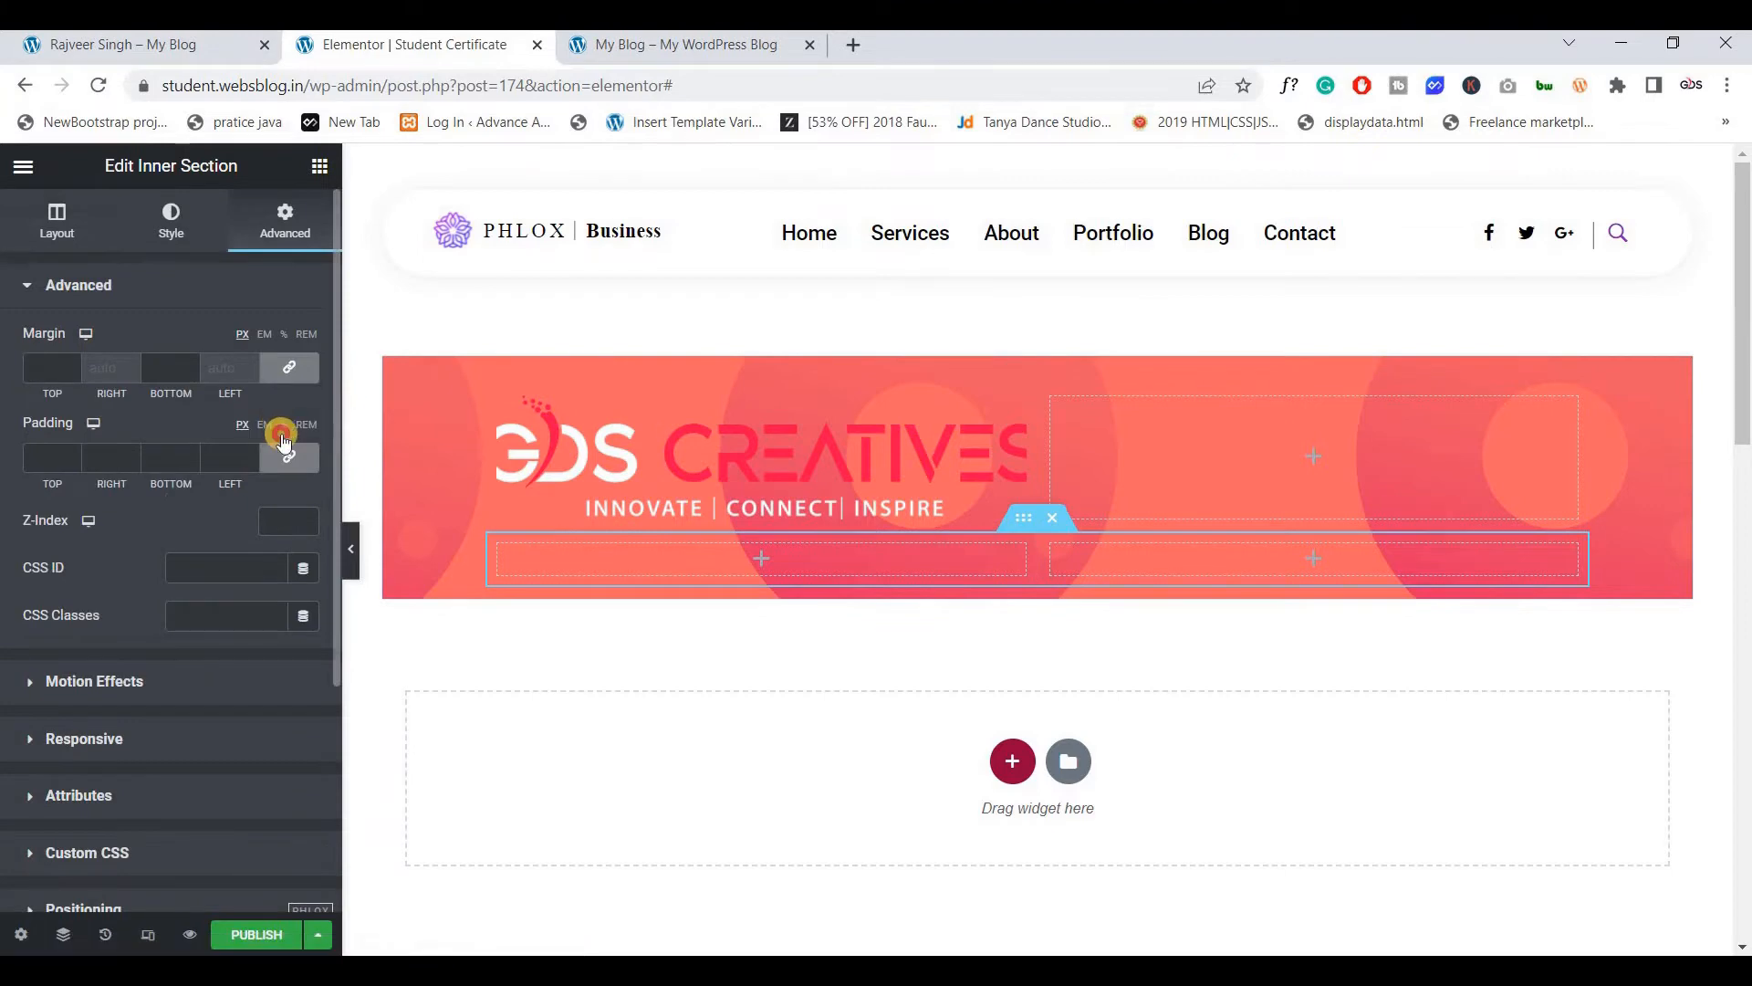
left_click(283, 441)
left_click(52, 461)
type("3")
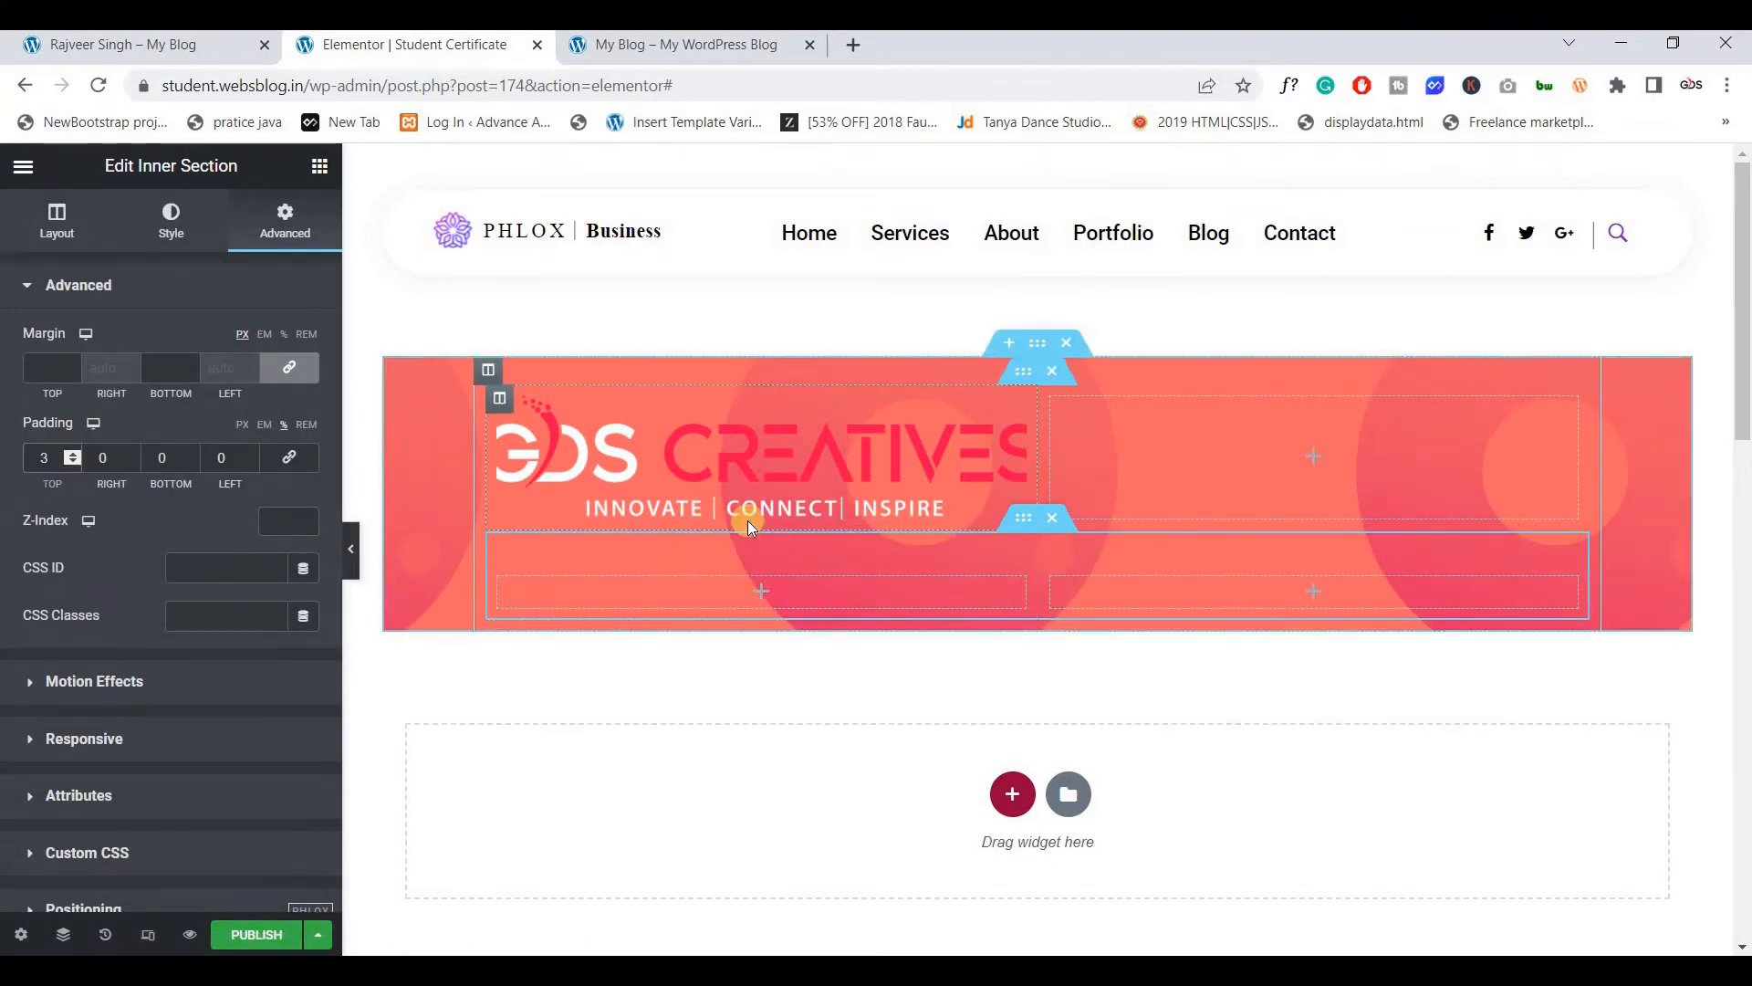
key("Down")
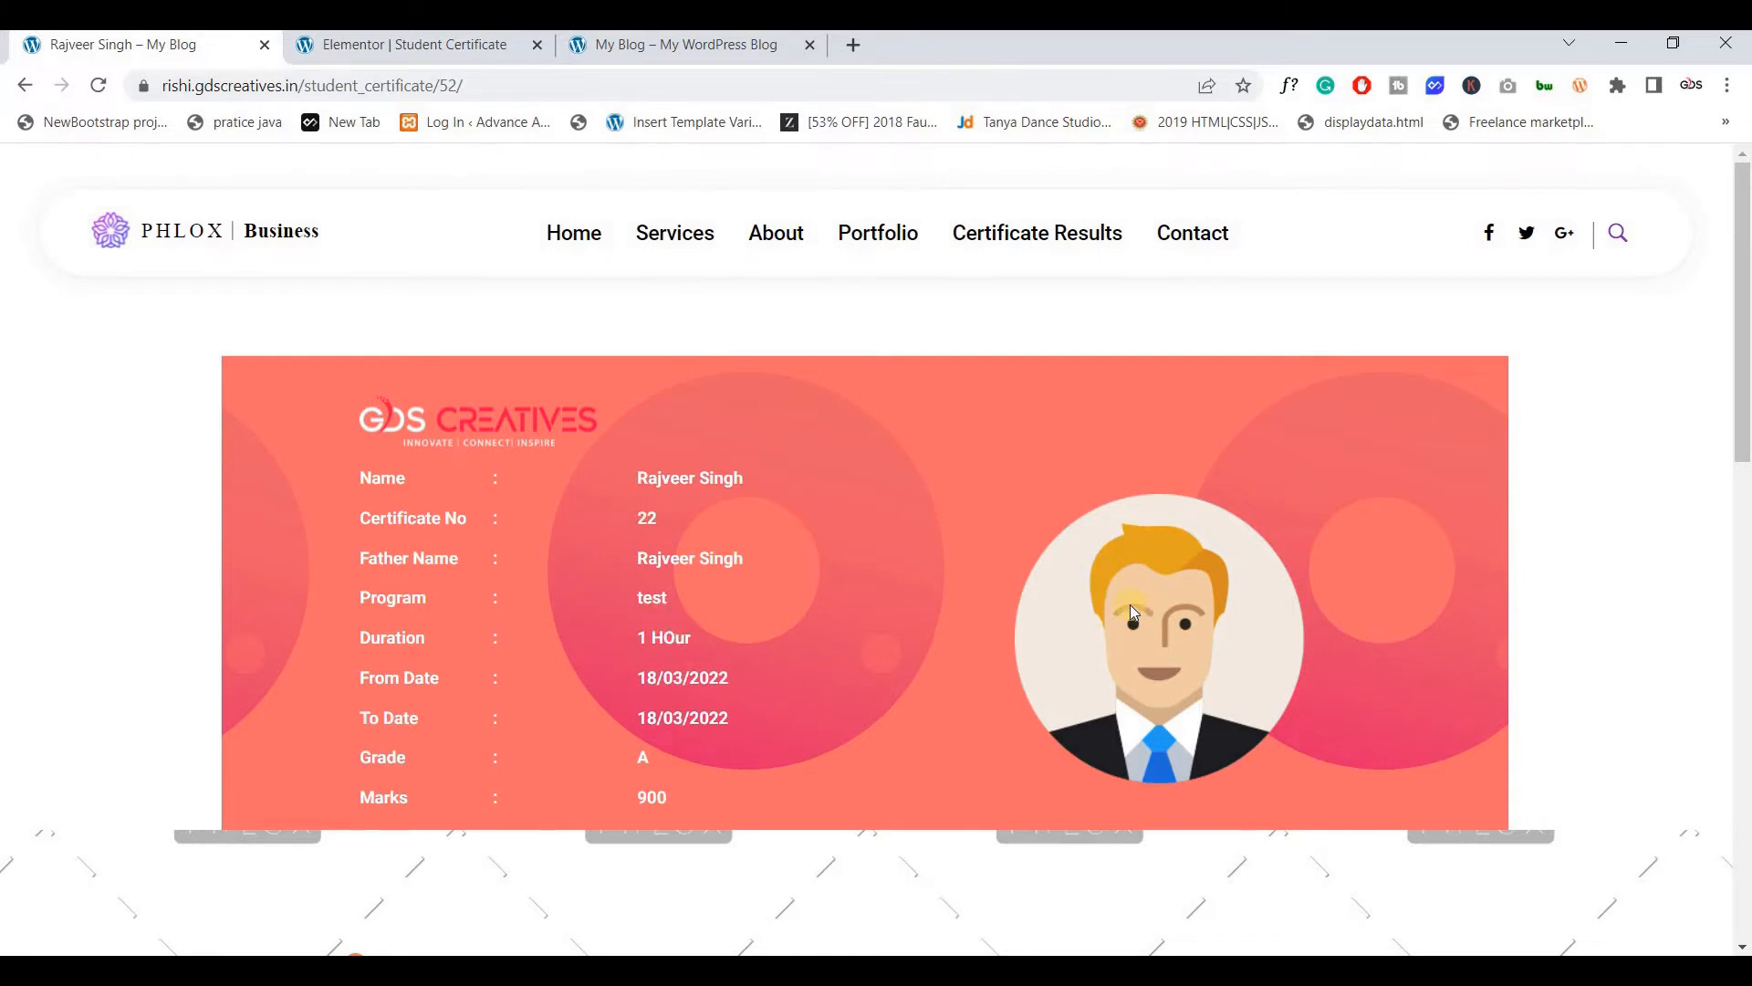
Duplicate the lower-left column of the new inner section
left_click(367, 43)
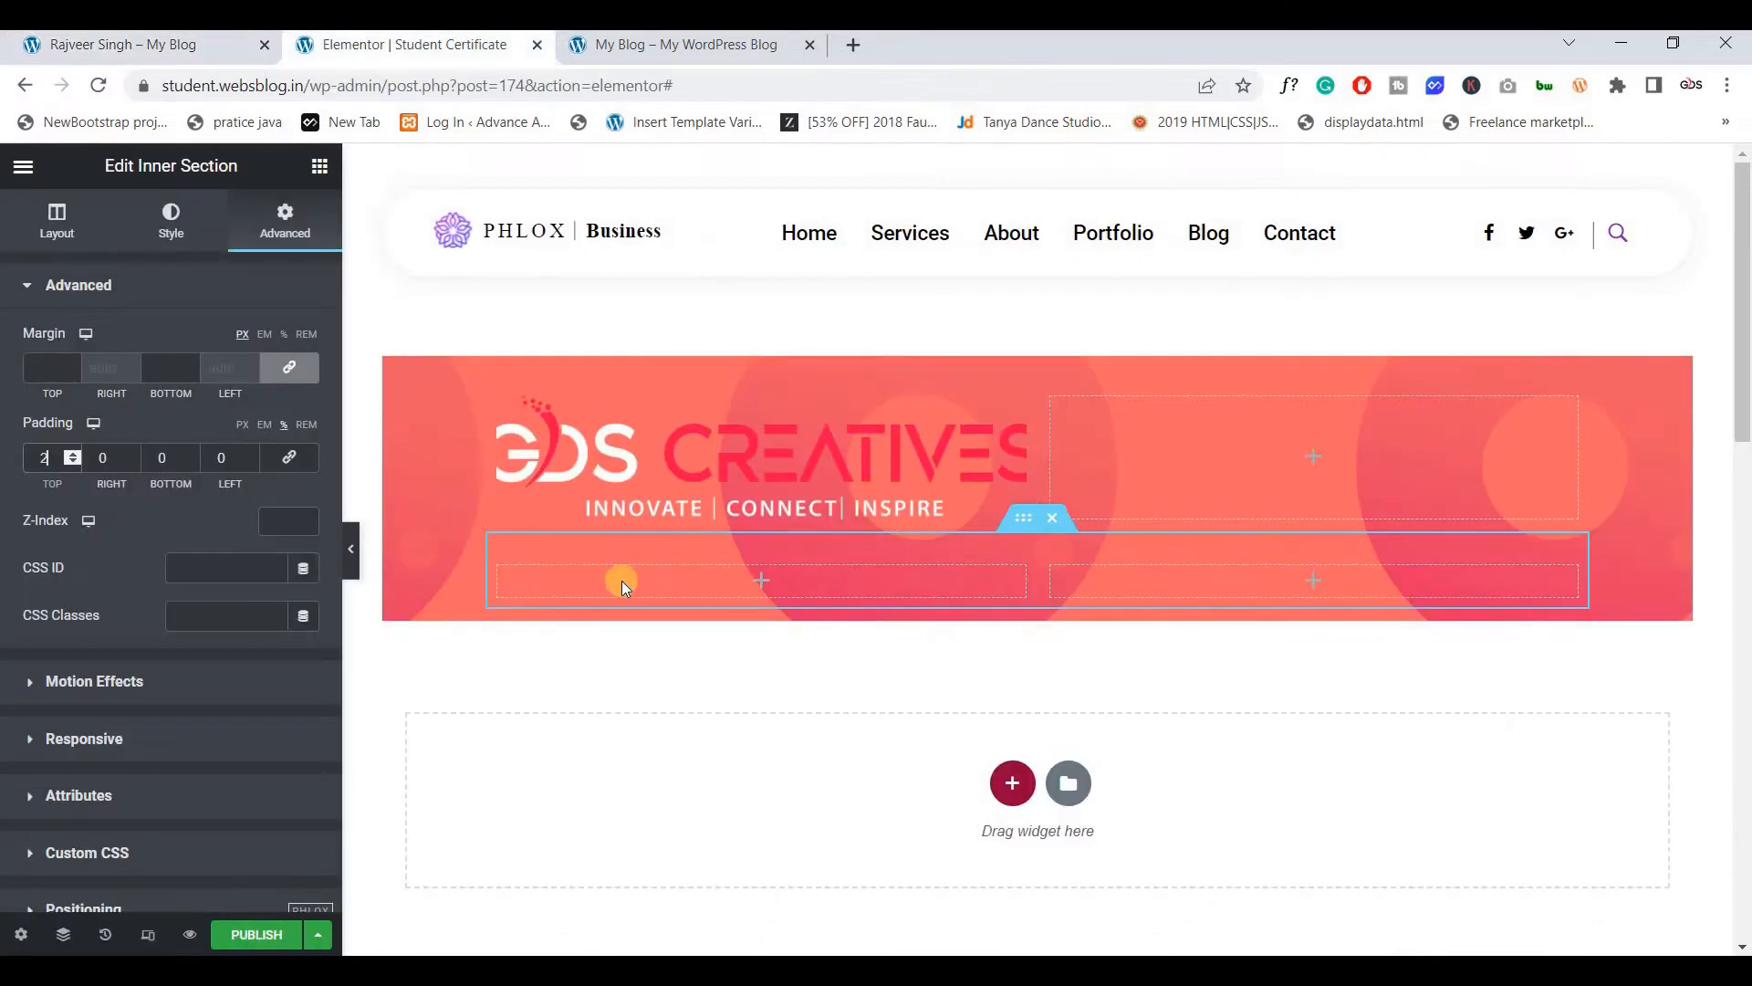
right_click(523, 598)
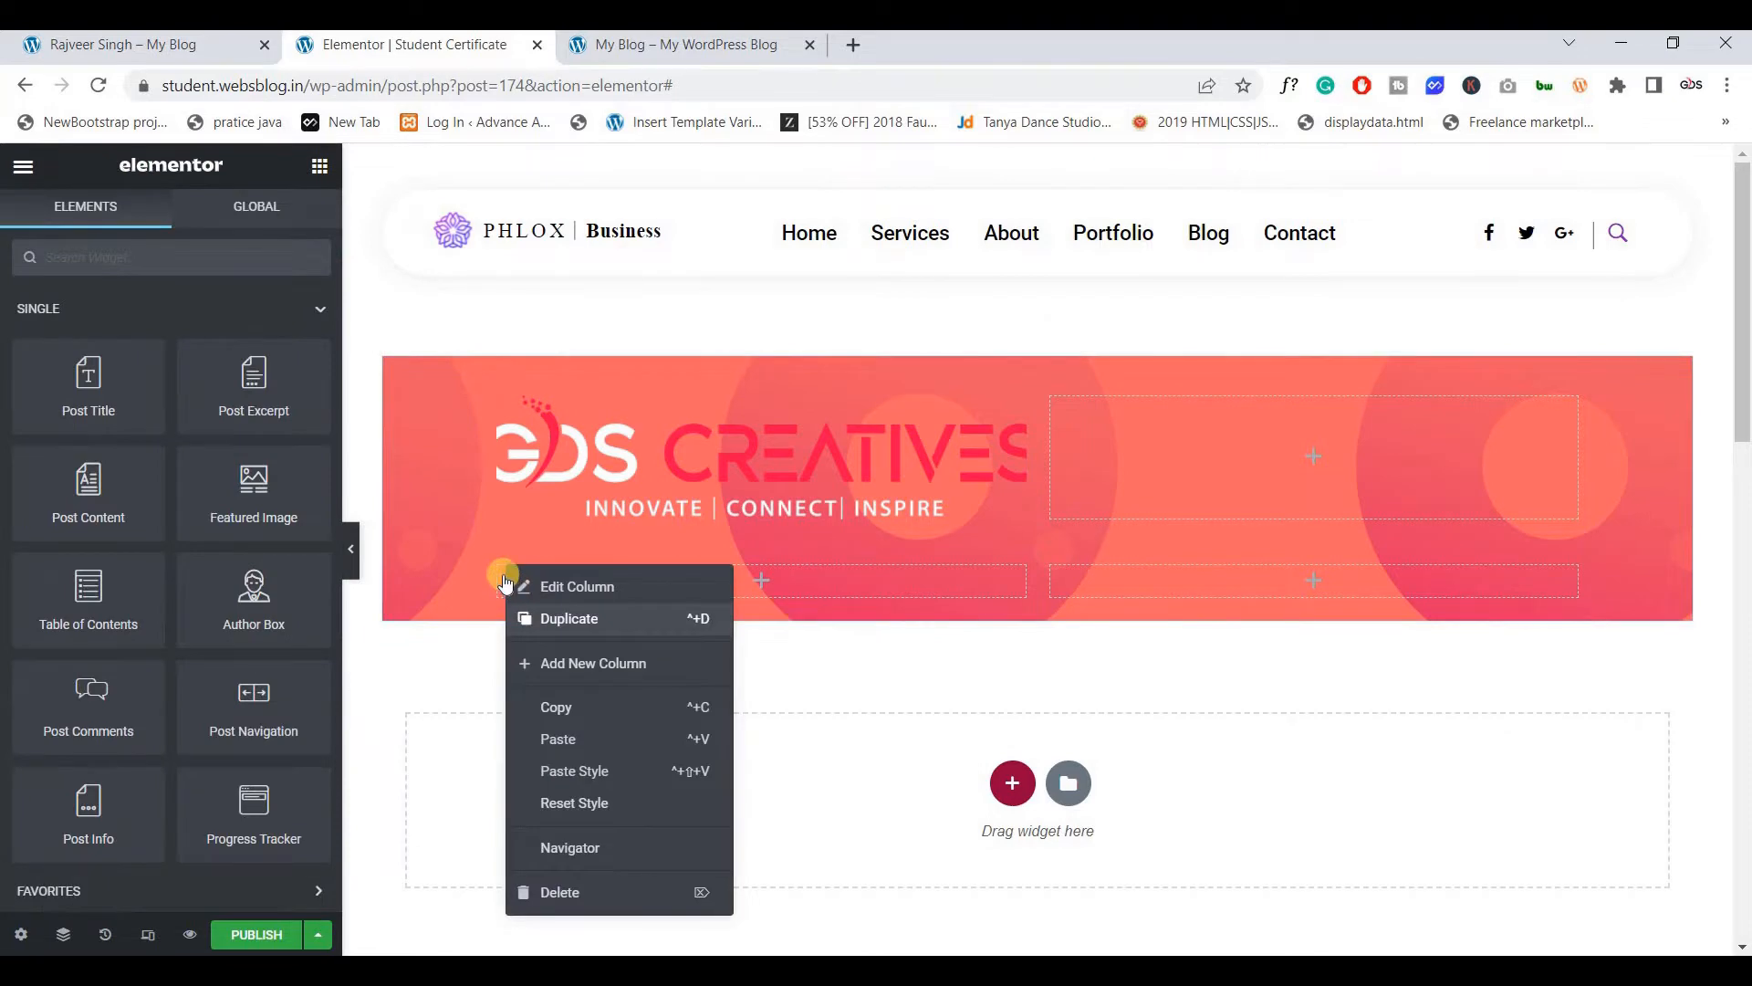
left_click(557, 619)
right_click(503, 575)
Duplicate the column again to make four and add a 'Name' heading to the first
left_click(559, 620)
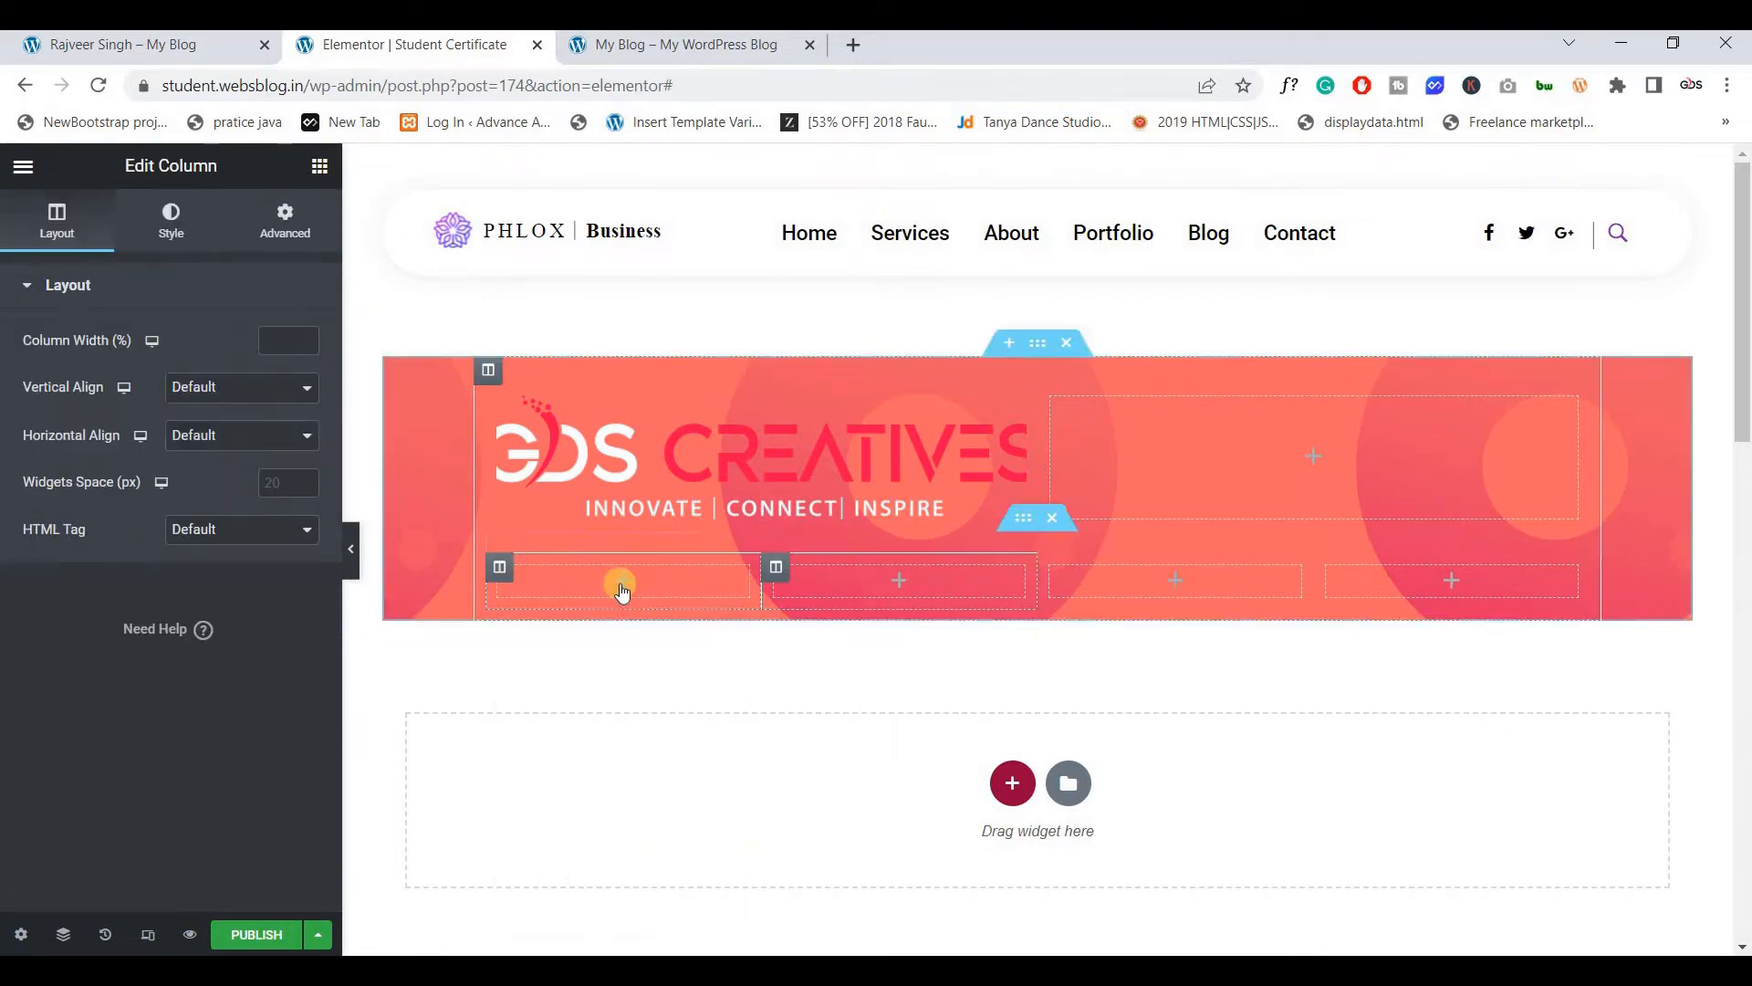
left_click(622, 584)
scroll(126, 744, "down", 3)
left_click_drag(126, 744, 588, 584)
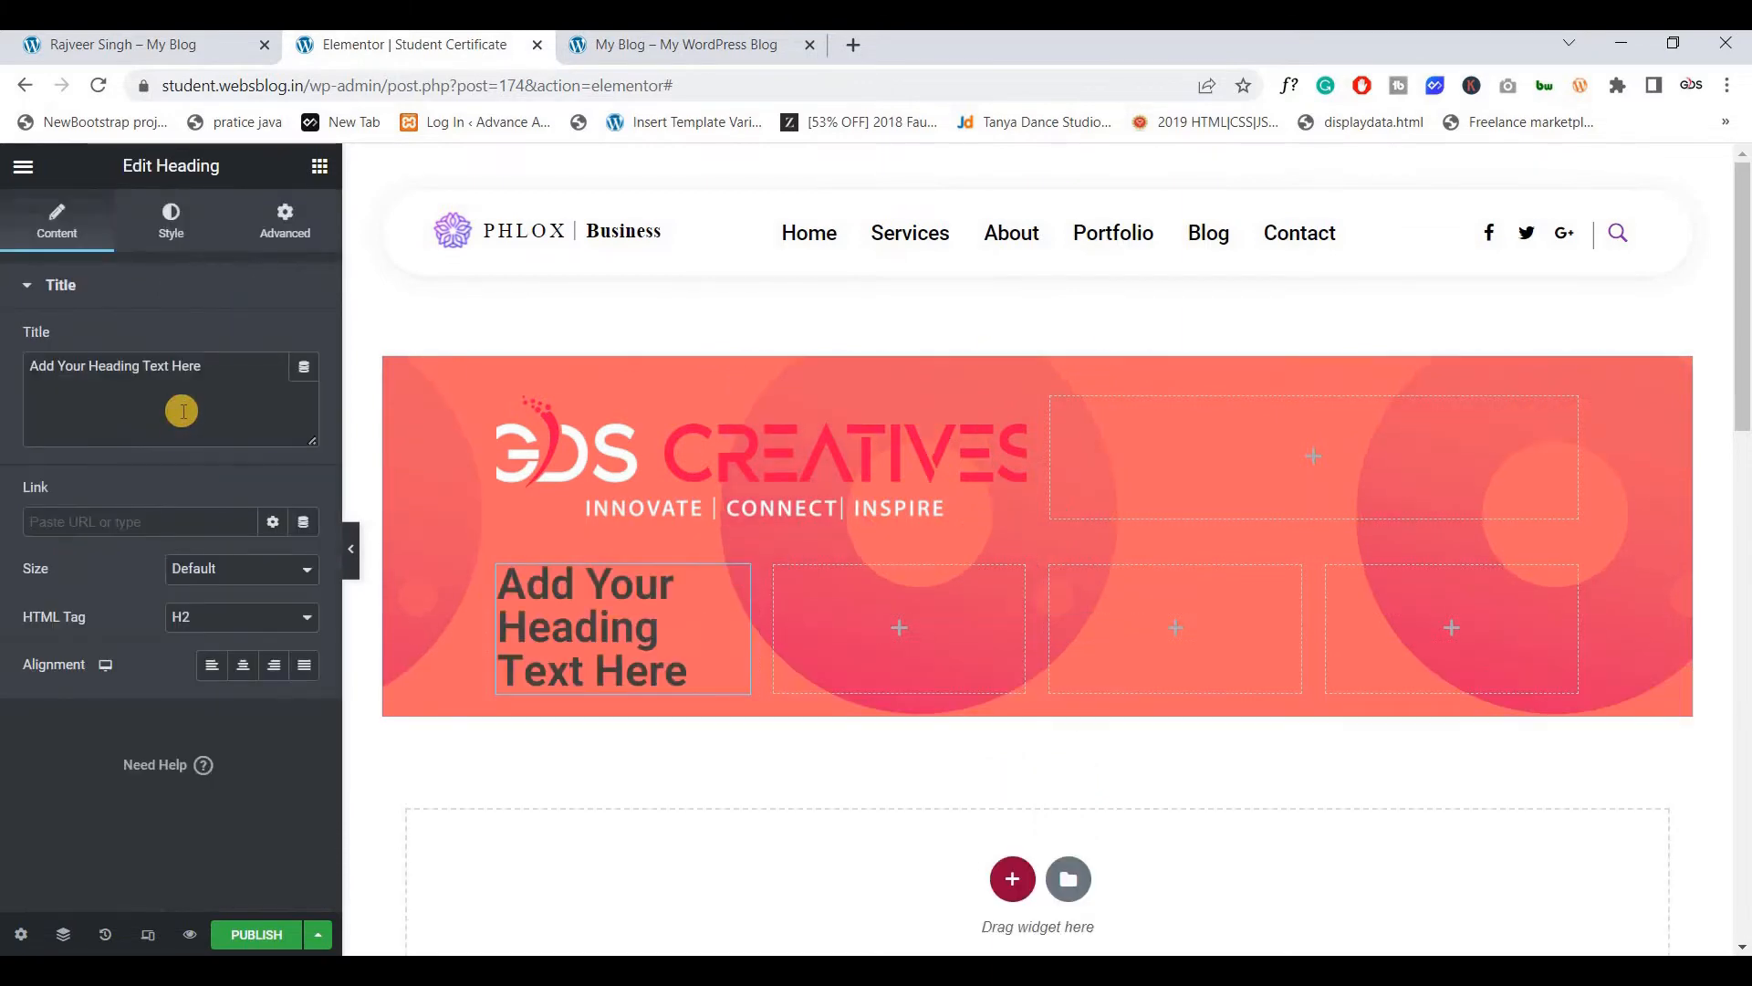
key("ctrl+a")
type("Name")
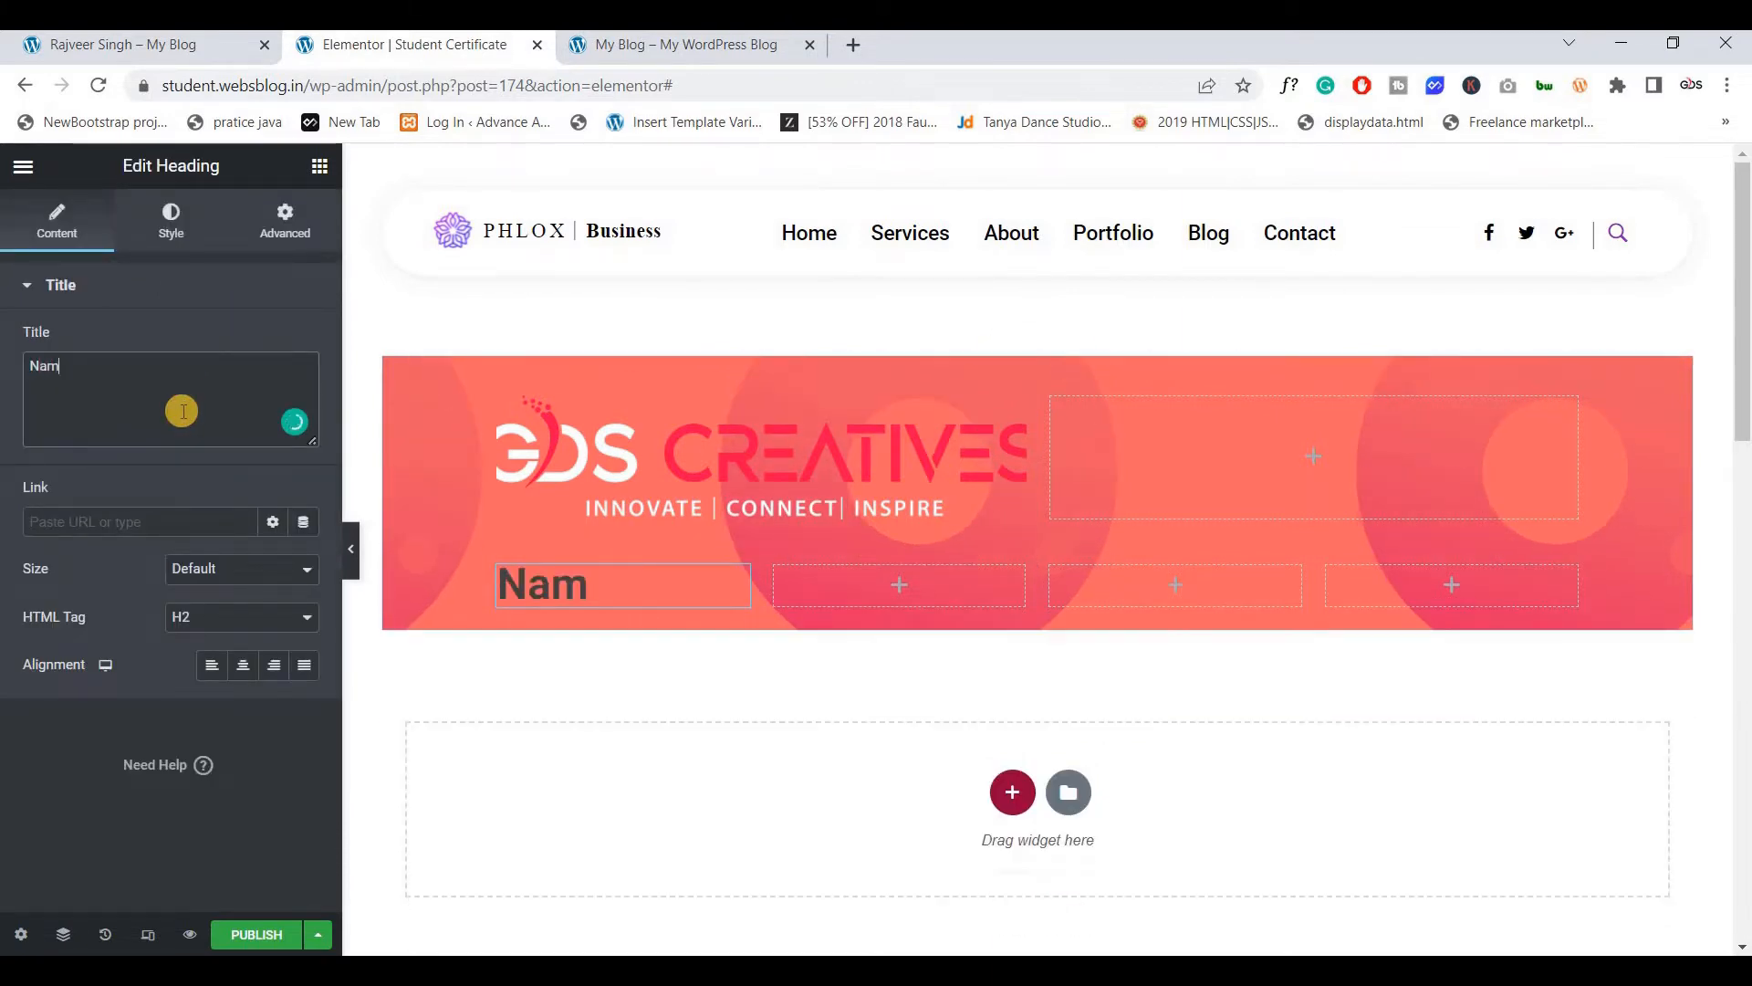
Style the Name heading with white text and font size 20
left_click(170, 219)
left_click(273, 343)
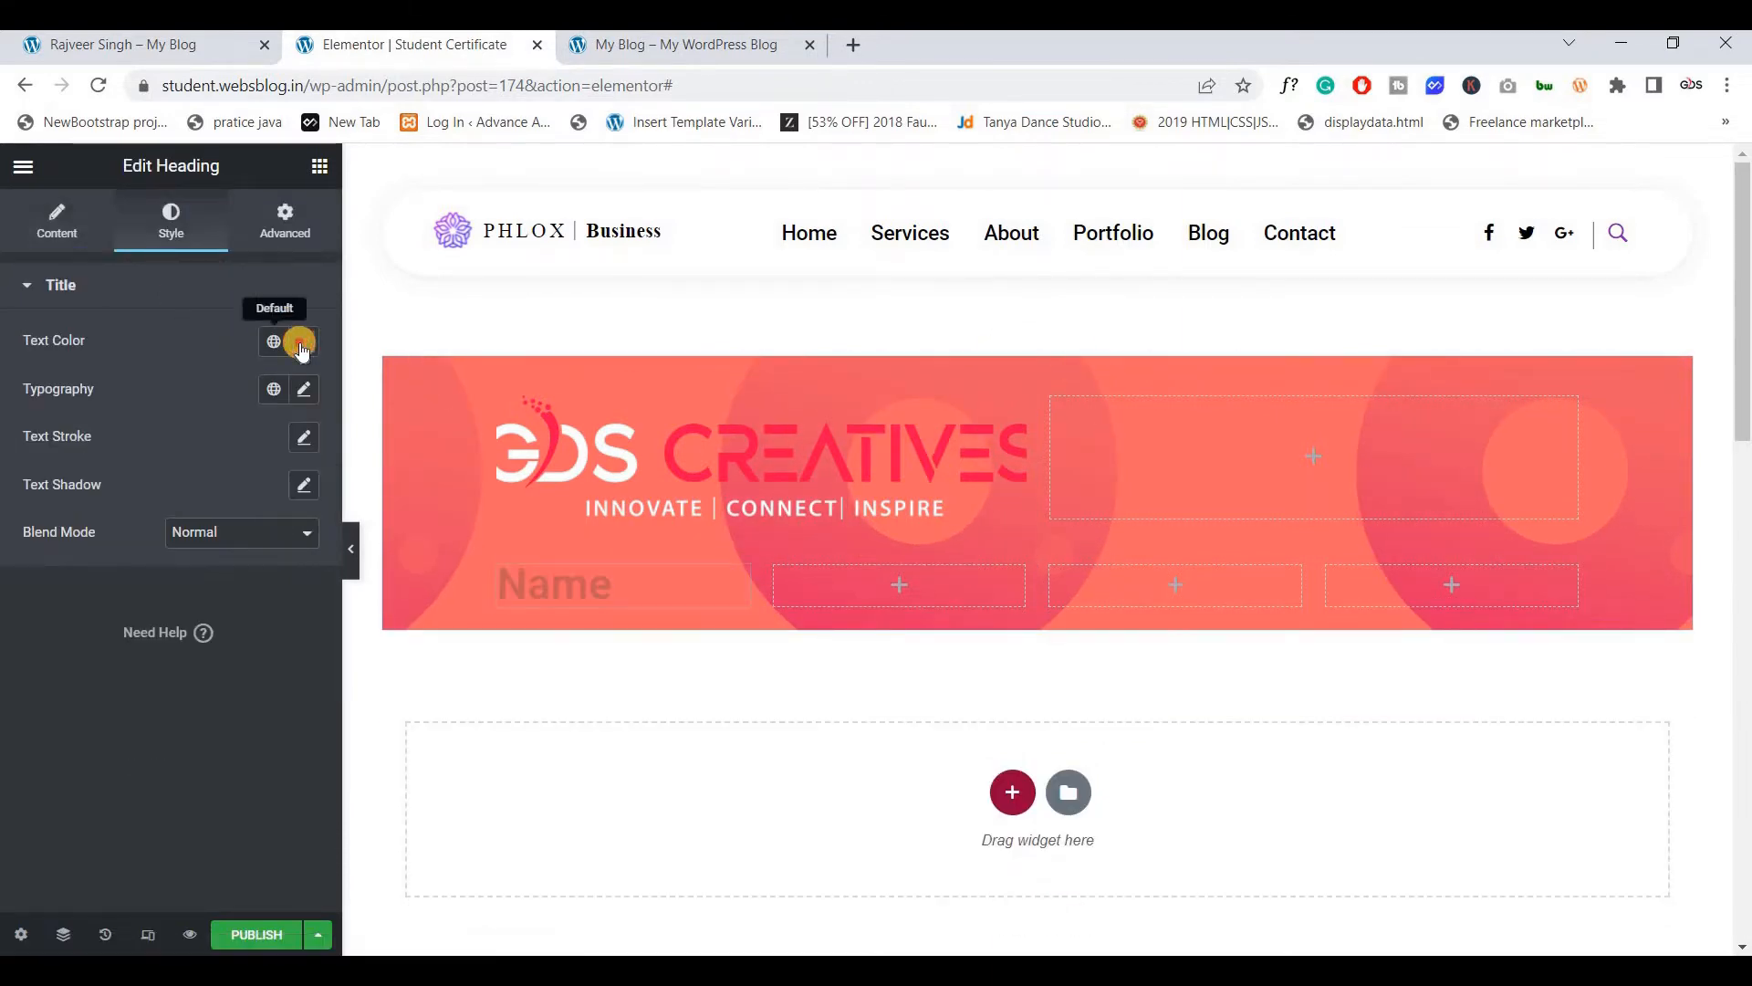
left_click(301, 344)
left_click_drag(104, 518, 13, 404)
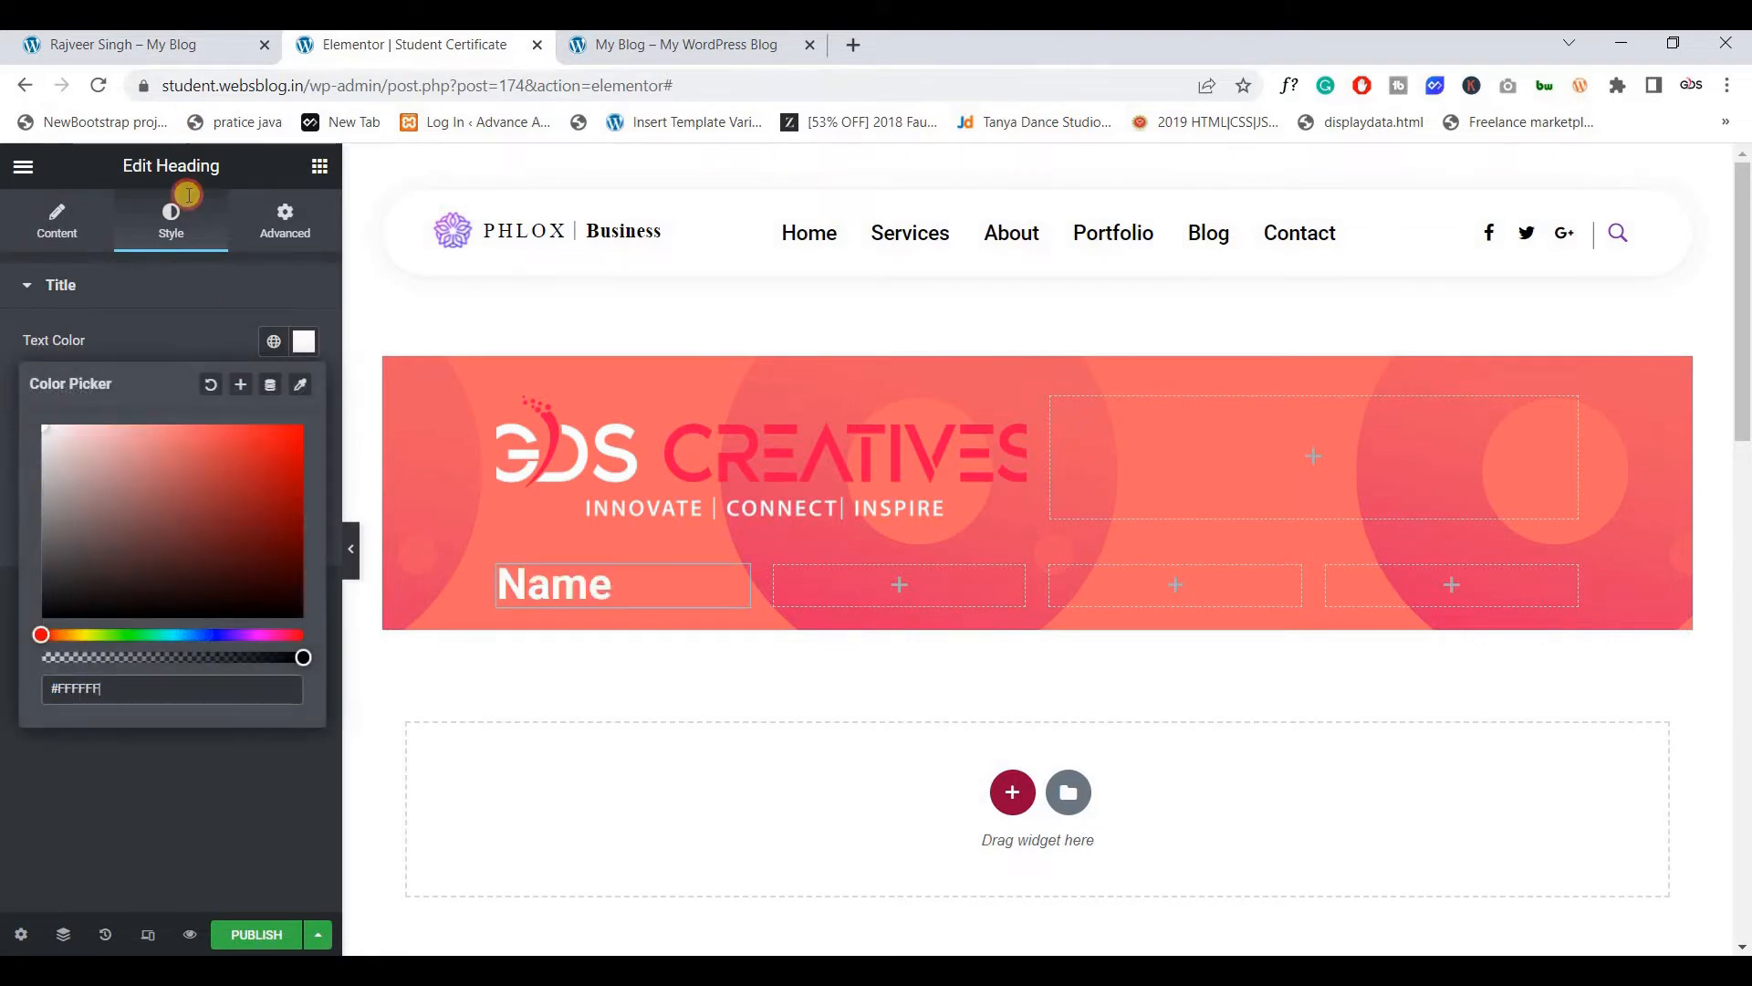
left_click(180, 282)
left_click(133, 288)
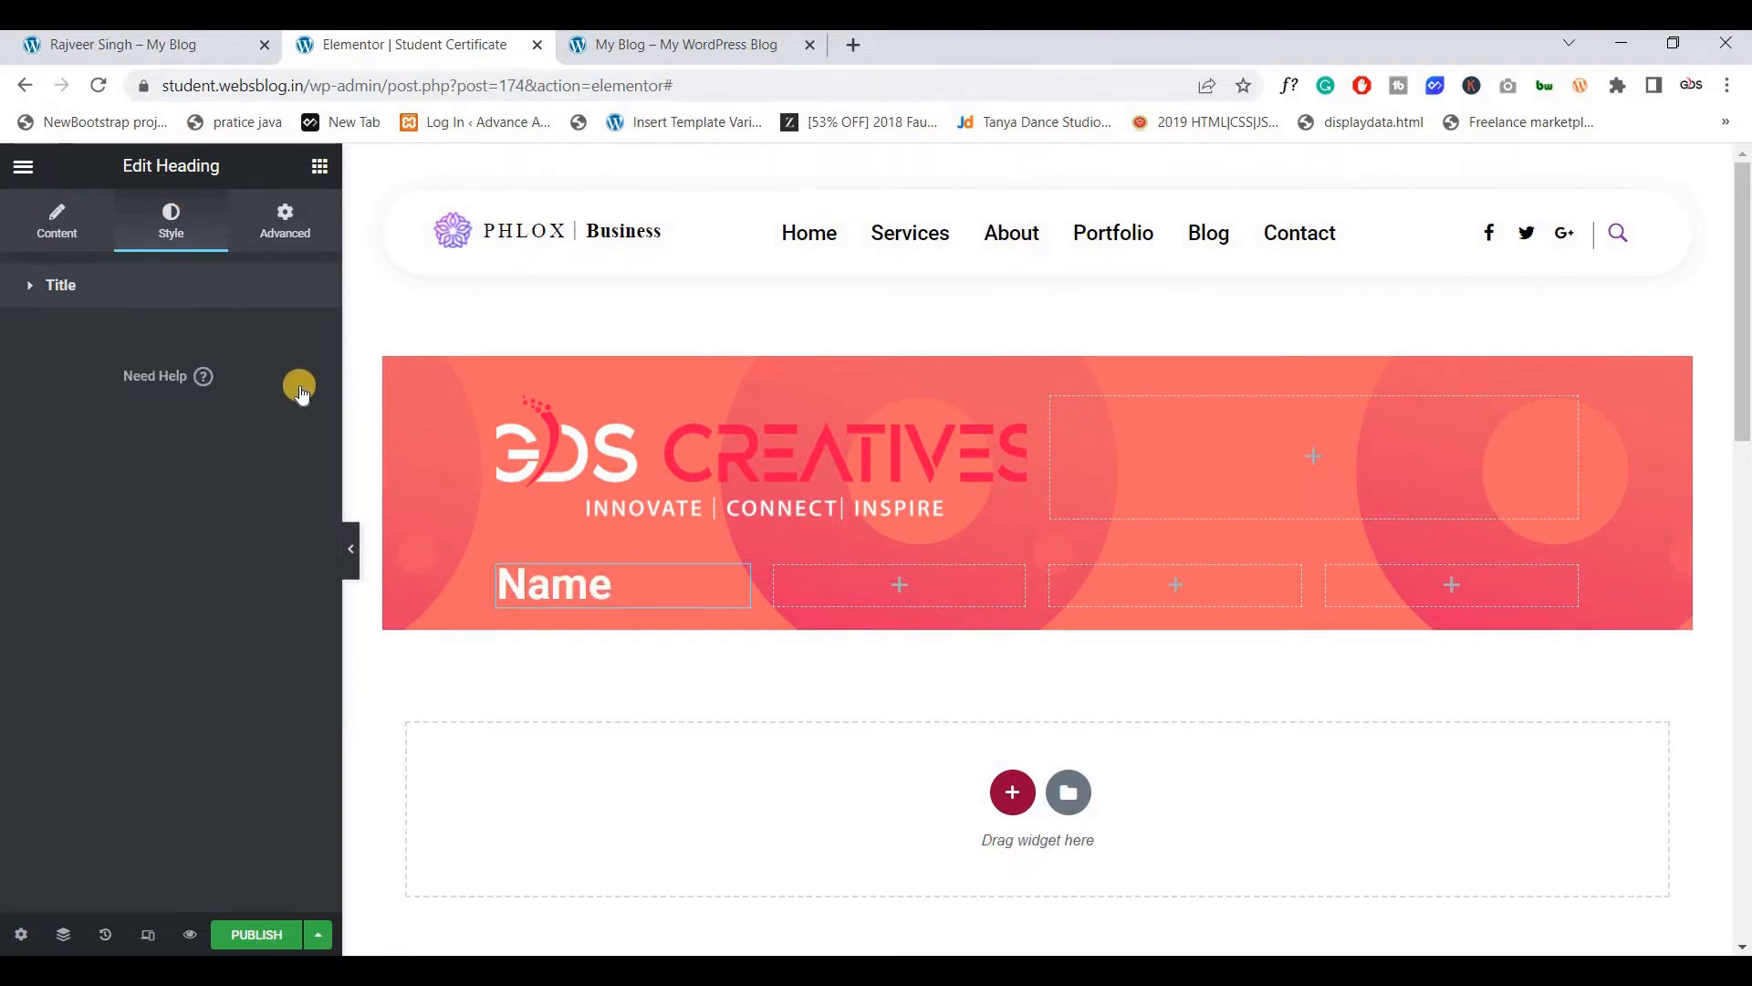
left_click(301, 388)
left_click(264, 573)
type("20")
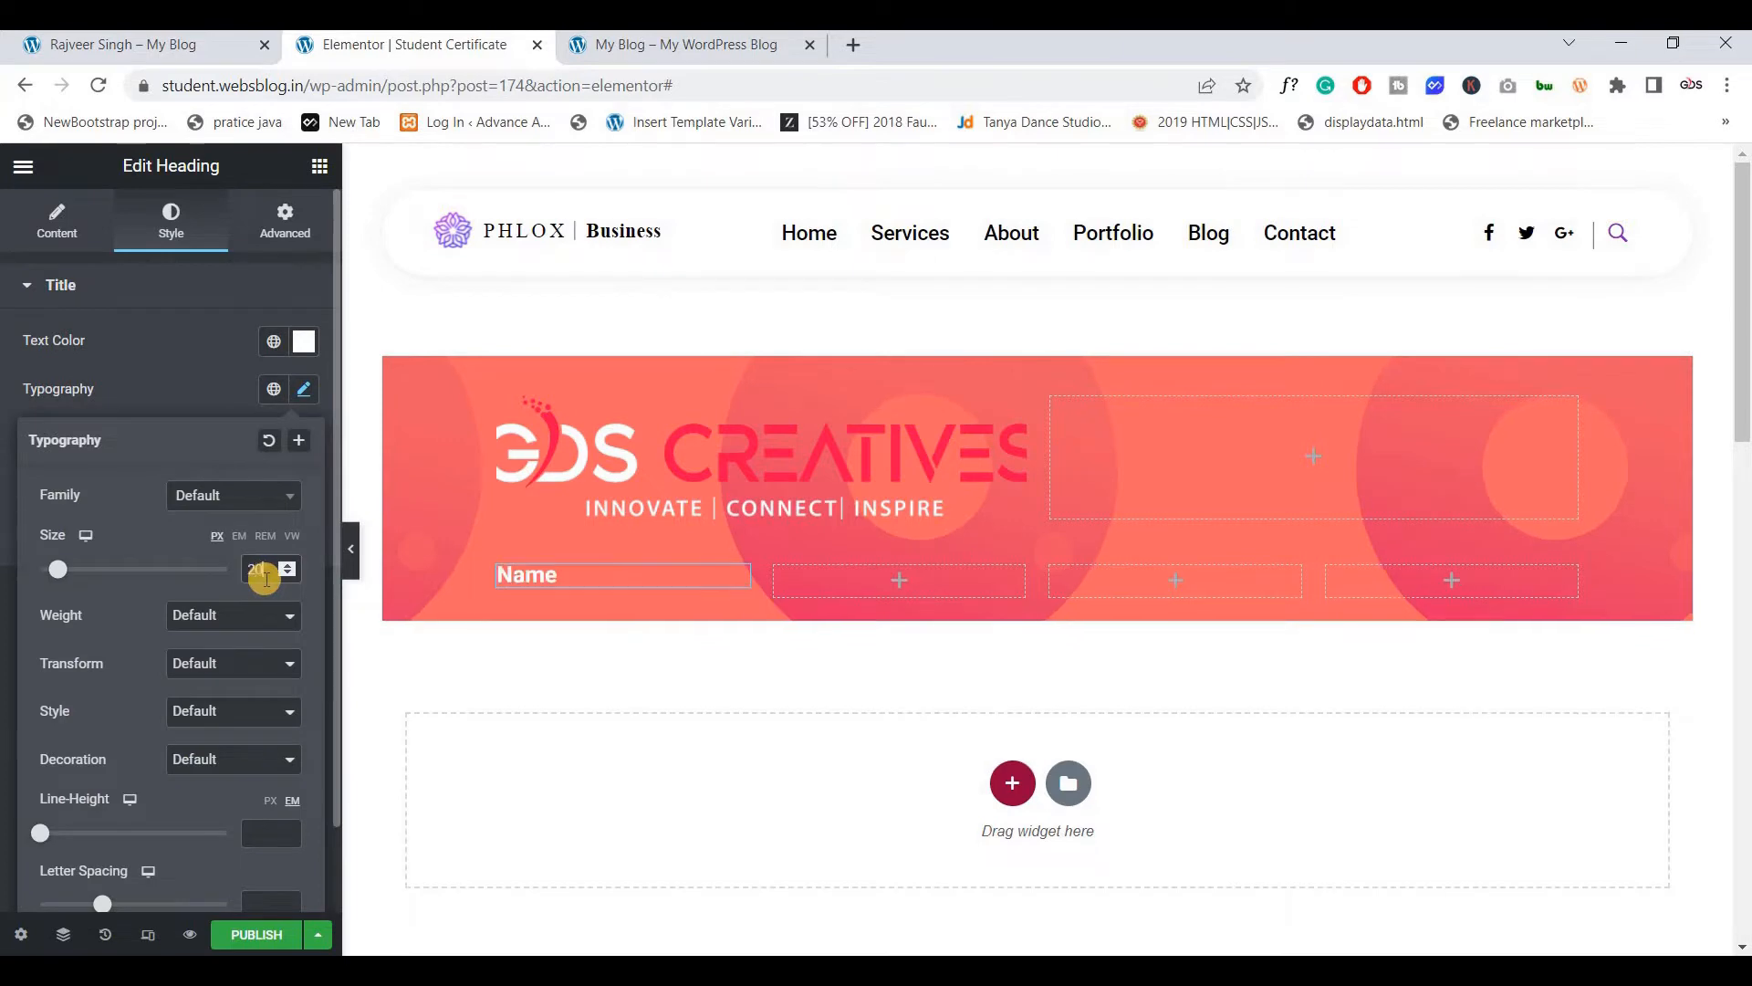
left_click(241, 58)
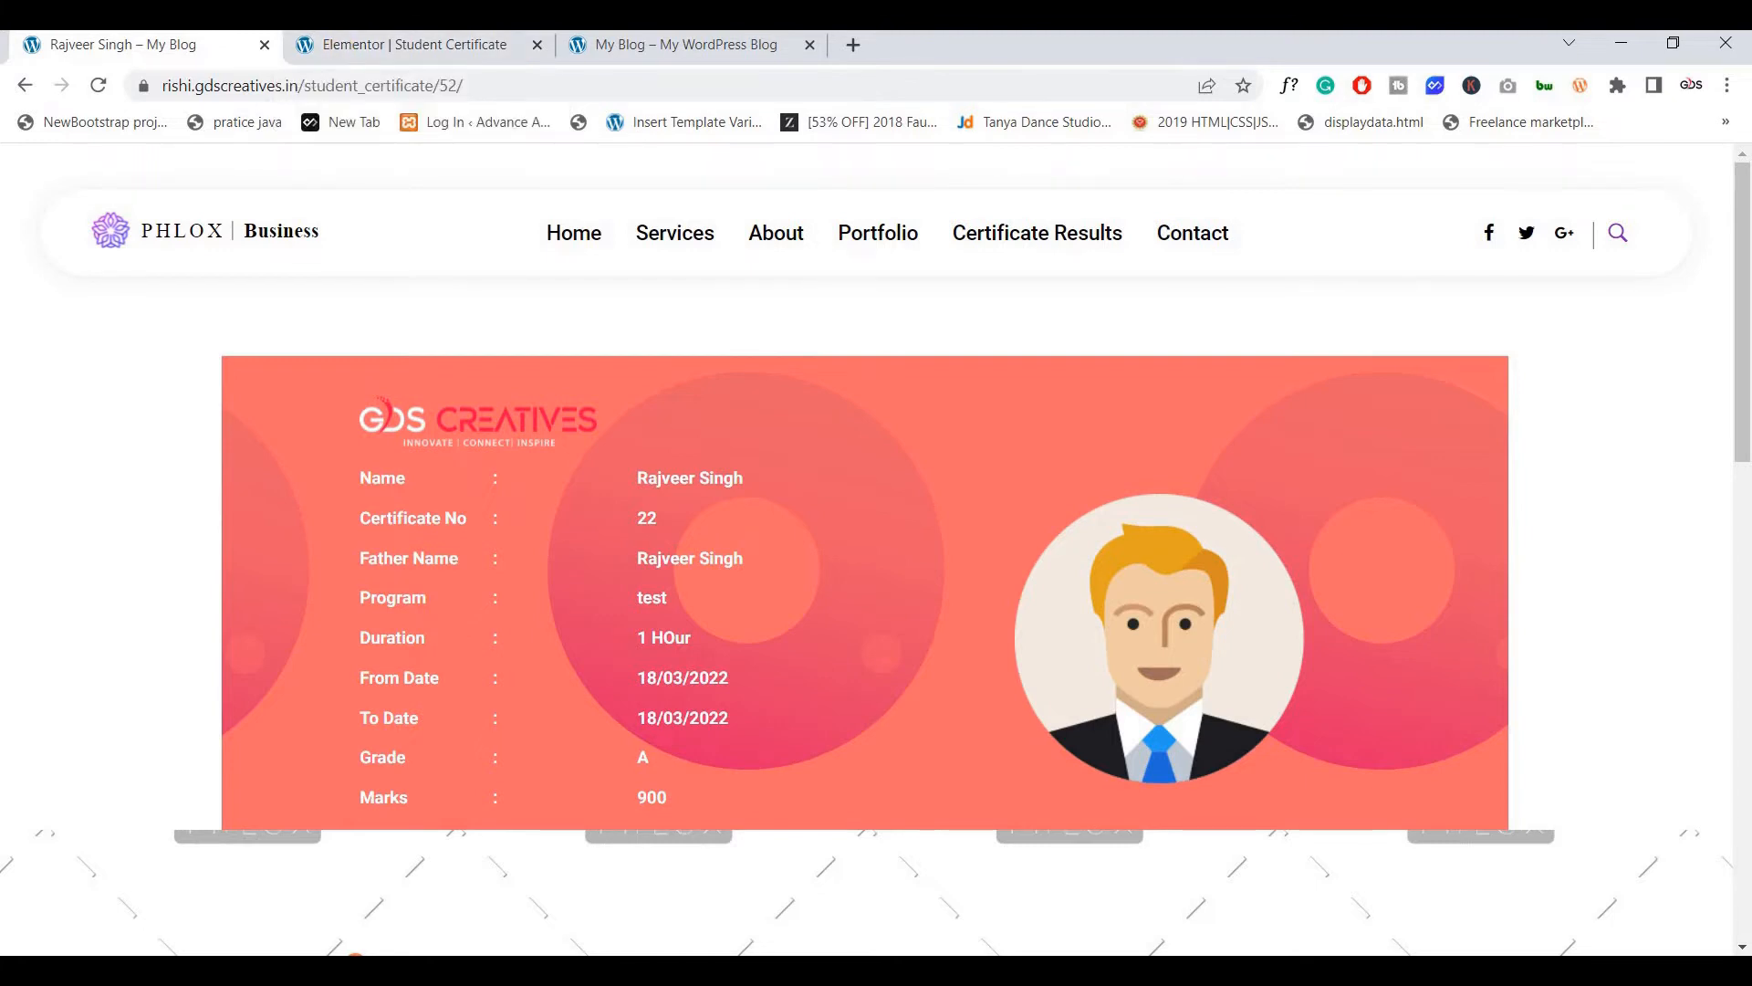
left_click(406, 45)
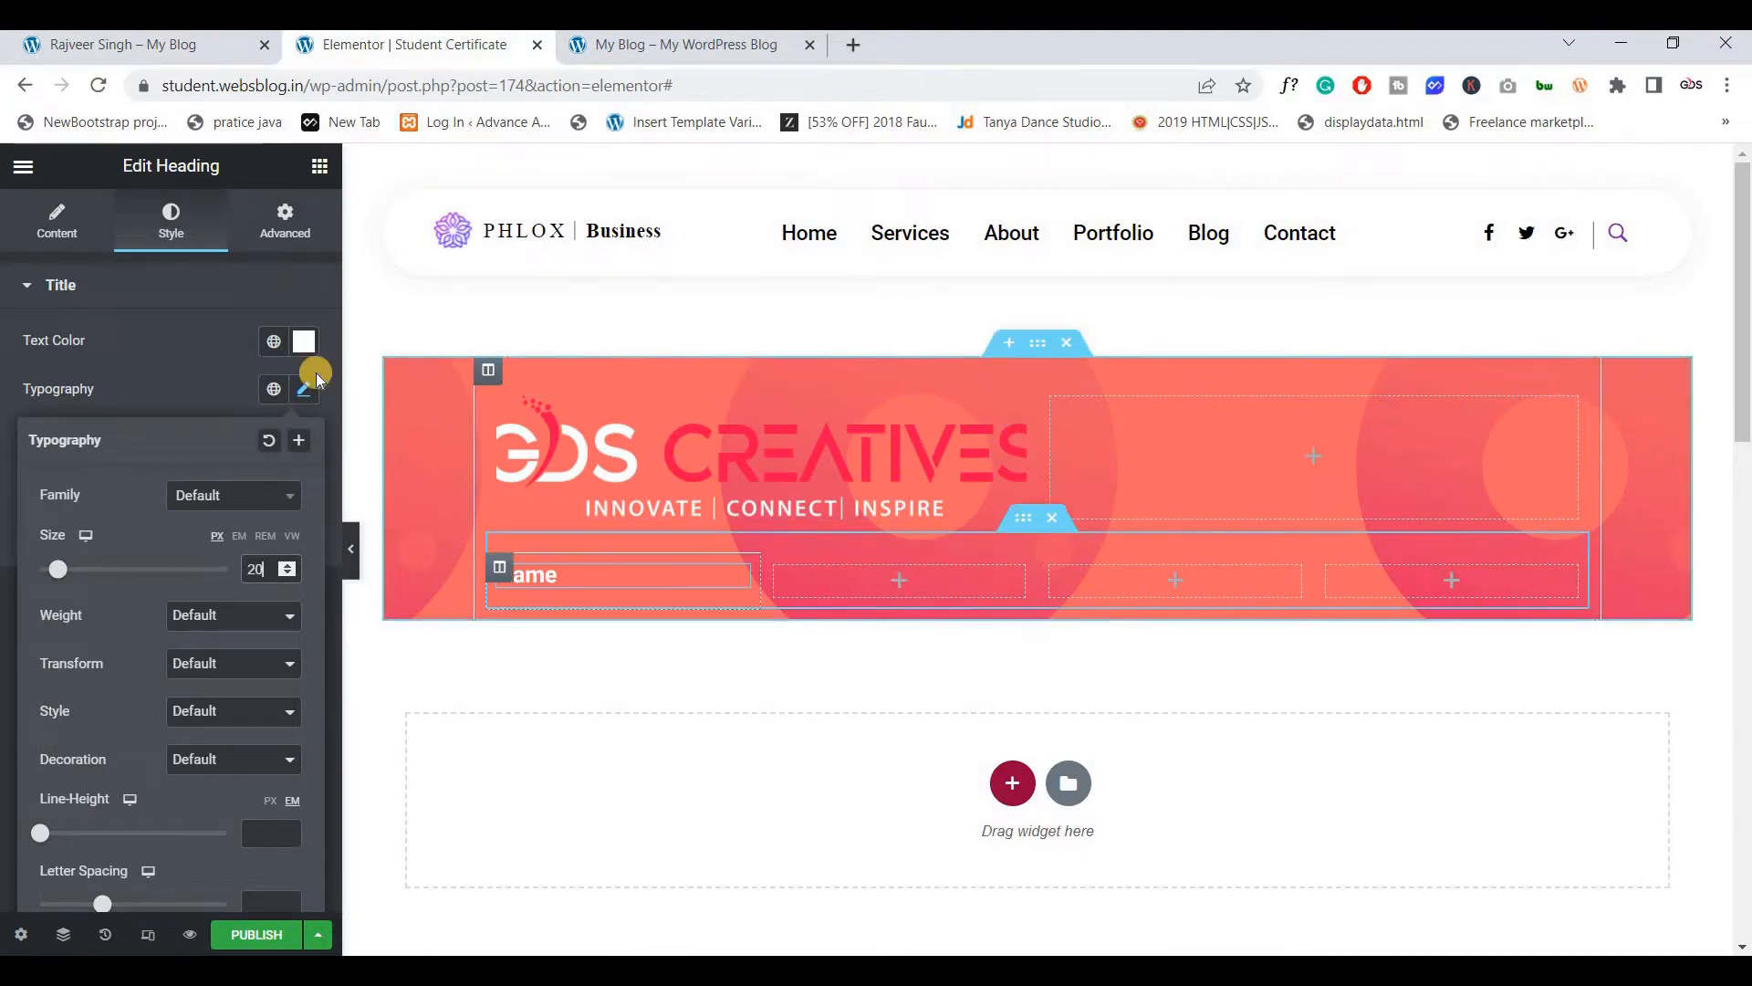
left_click(316, 173)
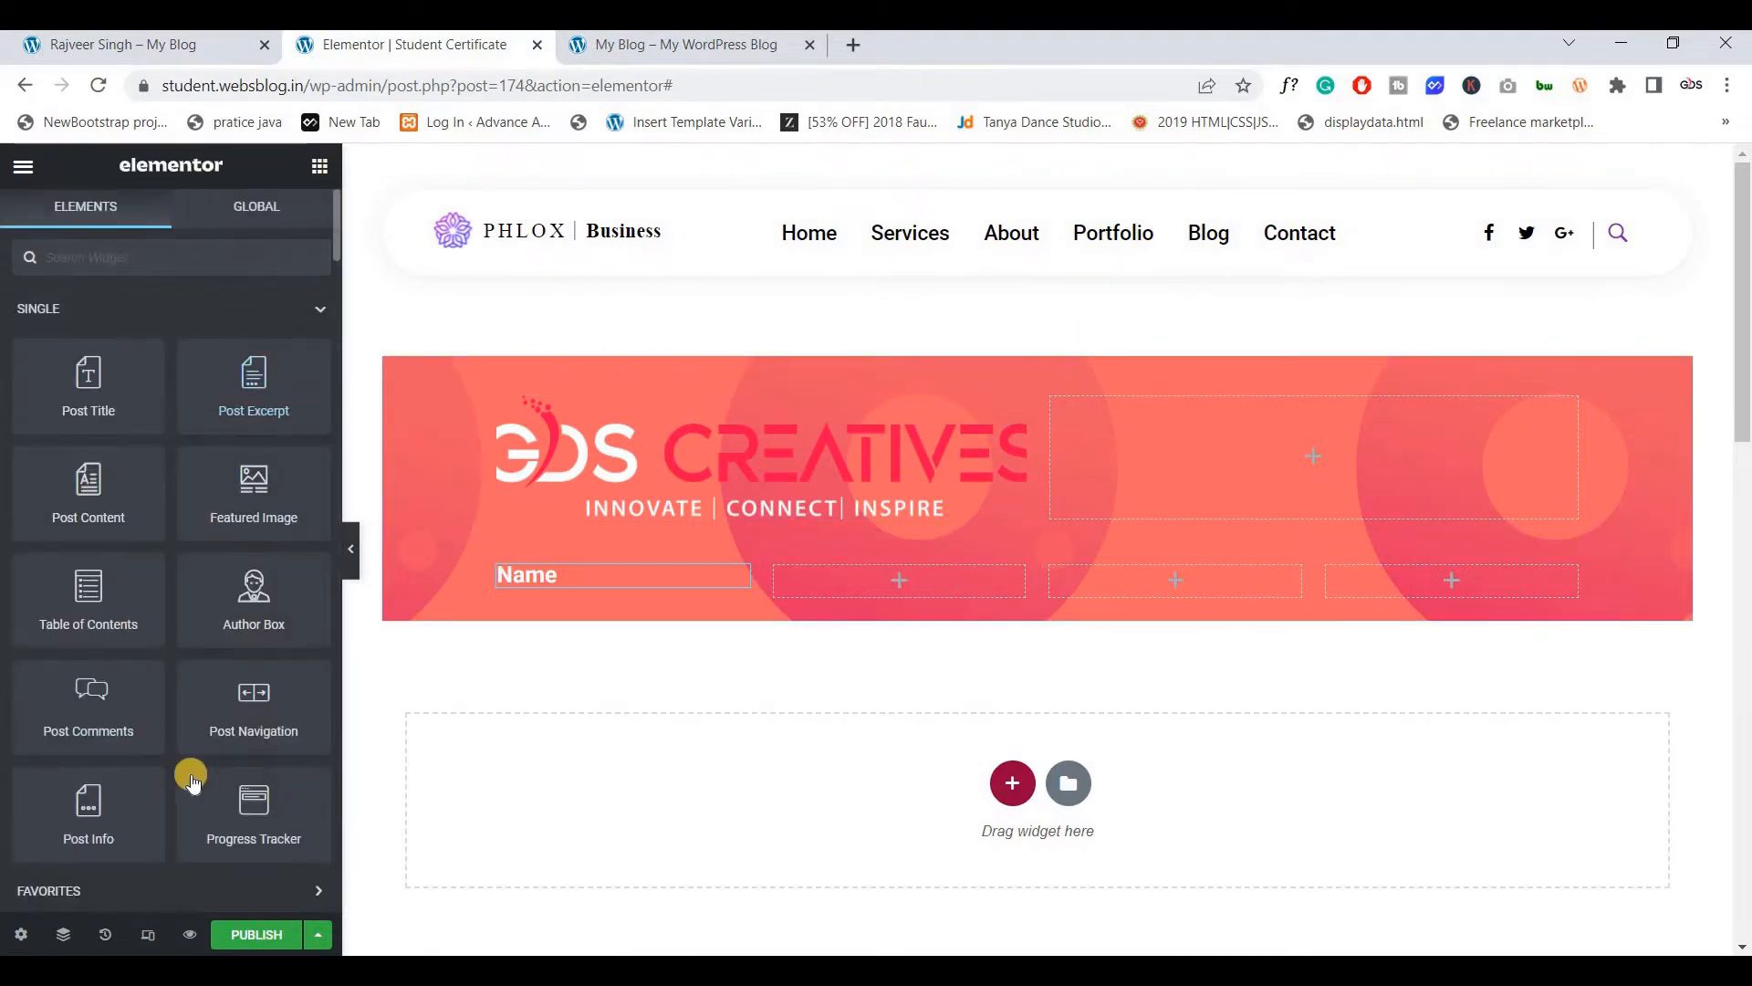
Add a ':' heading to the second column with a new text colour and font size 15
scroll(183, 774, "down", 2)
left_click_drag(270, 849, 890, 578)
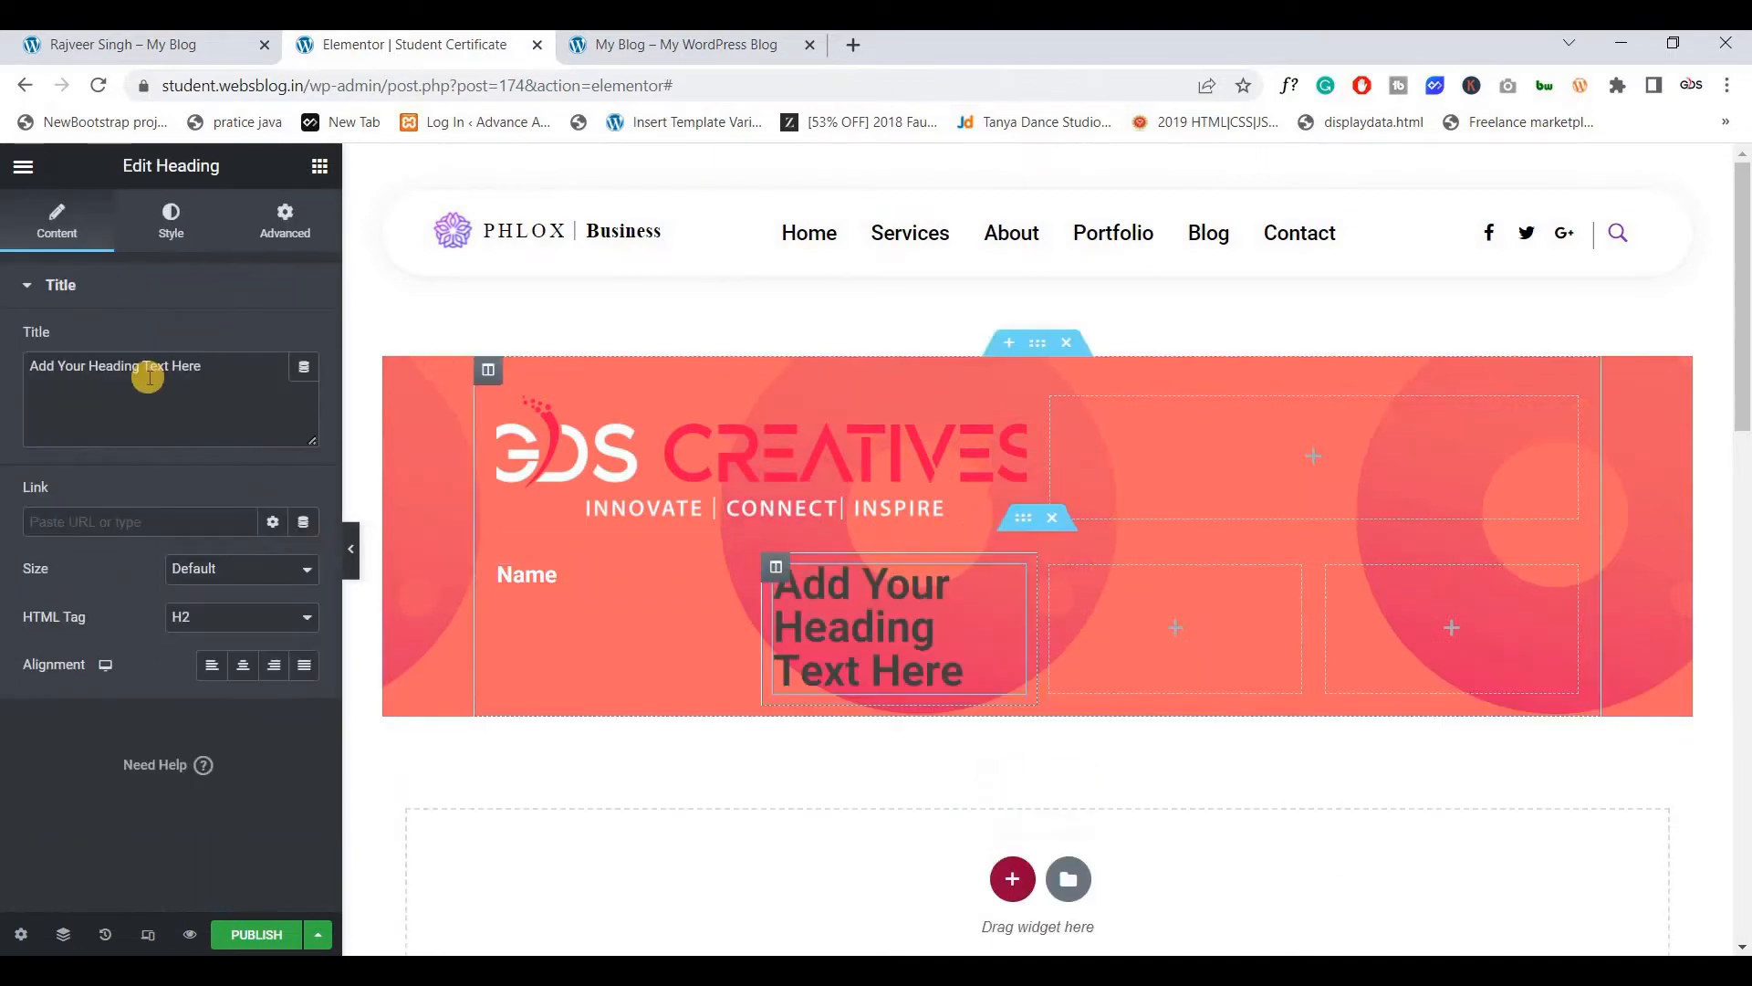
triple_click(148, 376)
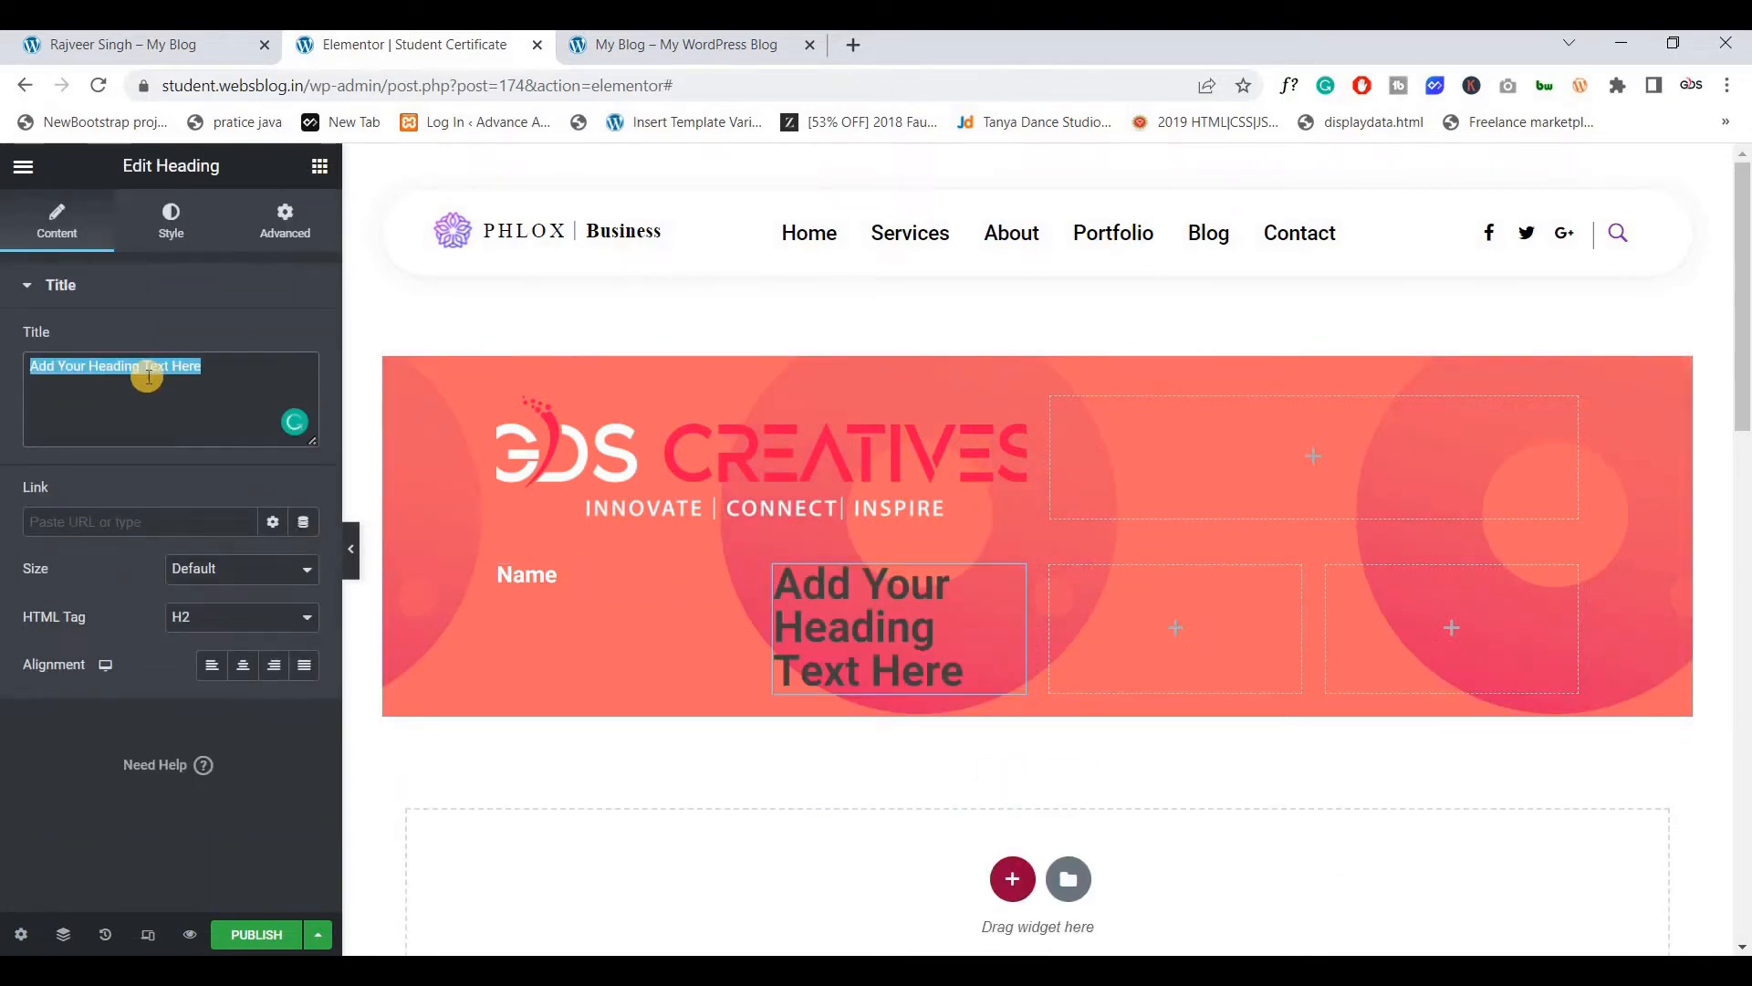
type(":")
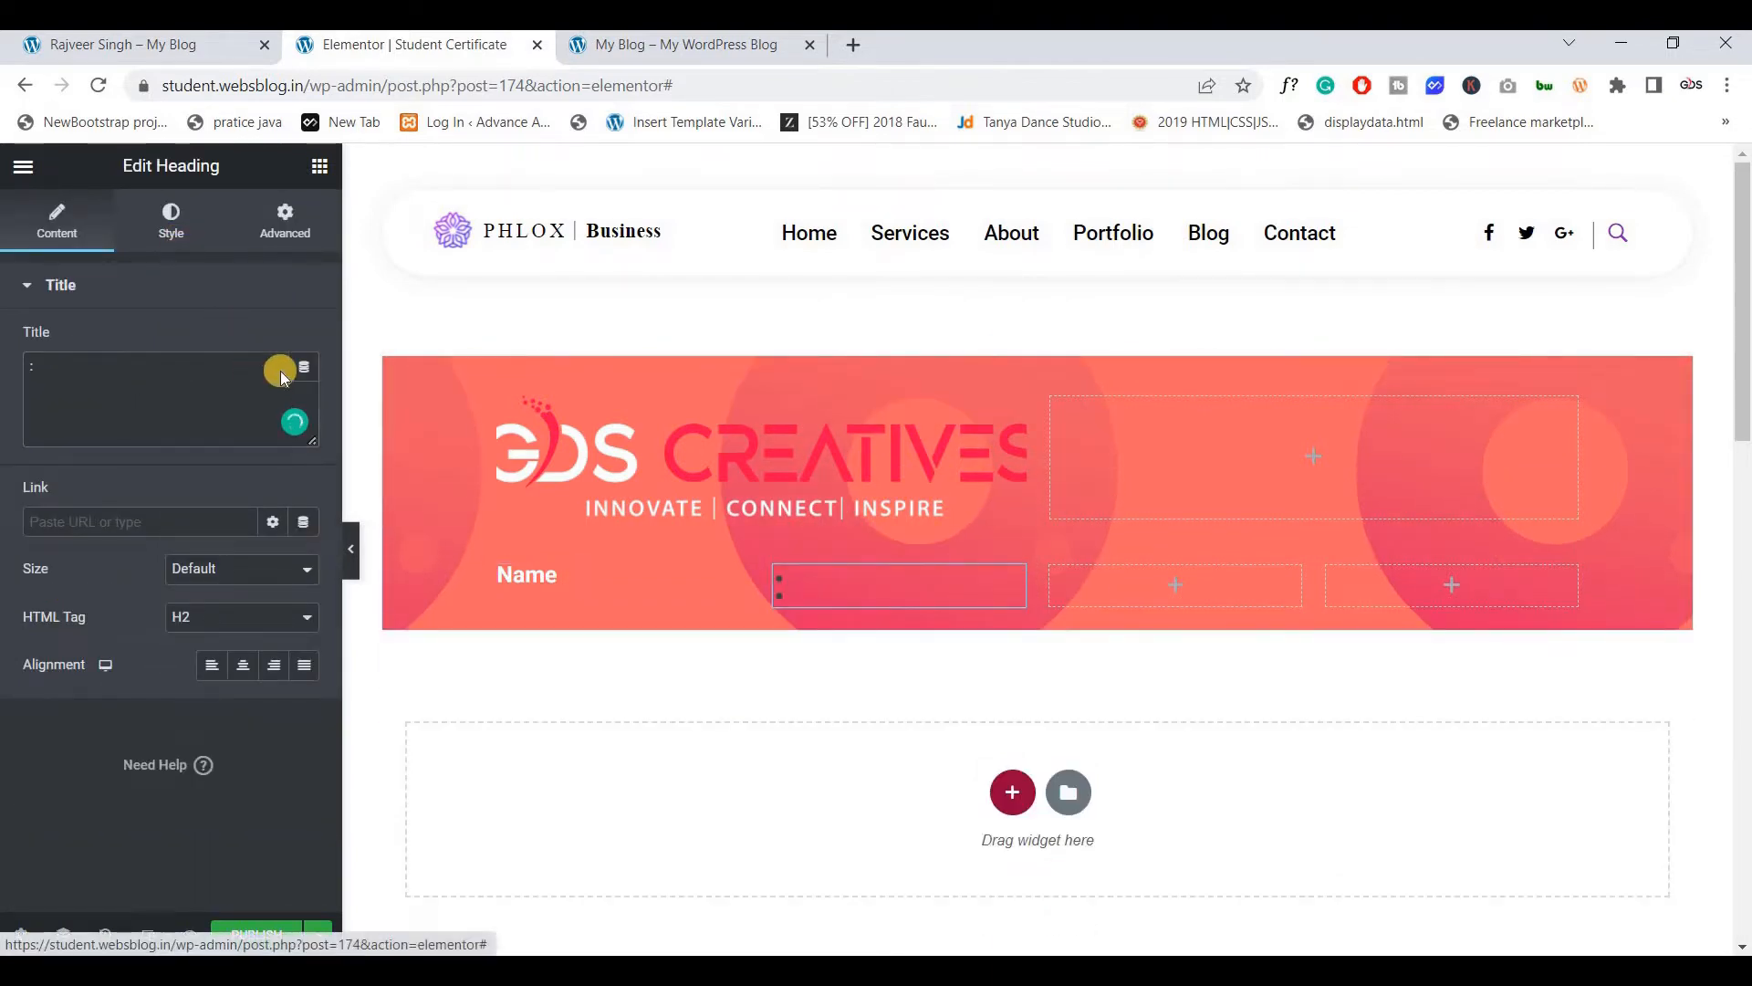
left_click(171, 221)
left_click(303, 343)
left_click_drag(171, 615, 38, 422)
left_click(306, 424)
left_click(304, 390)
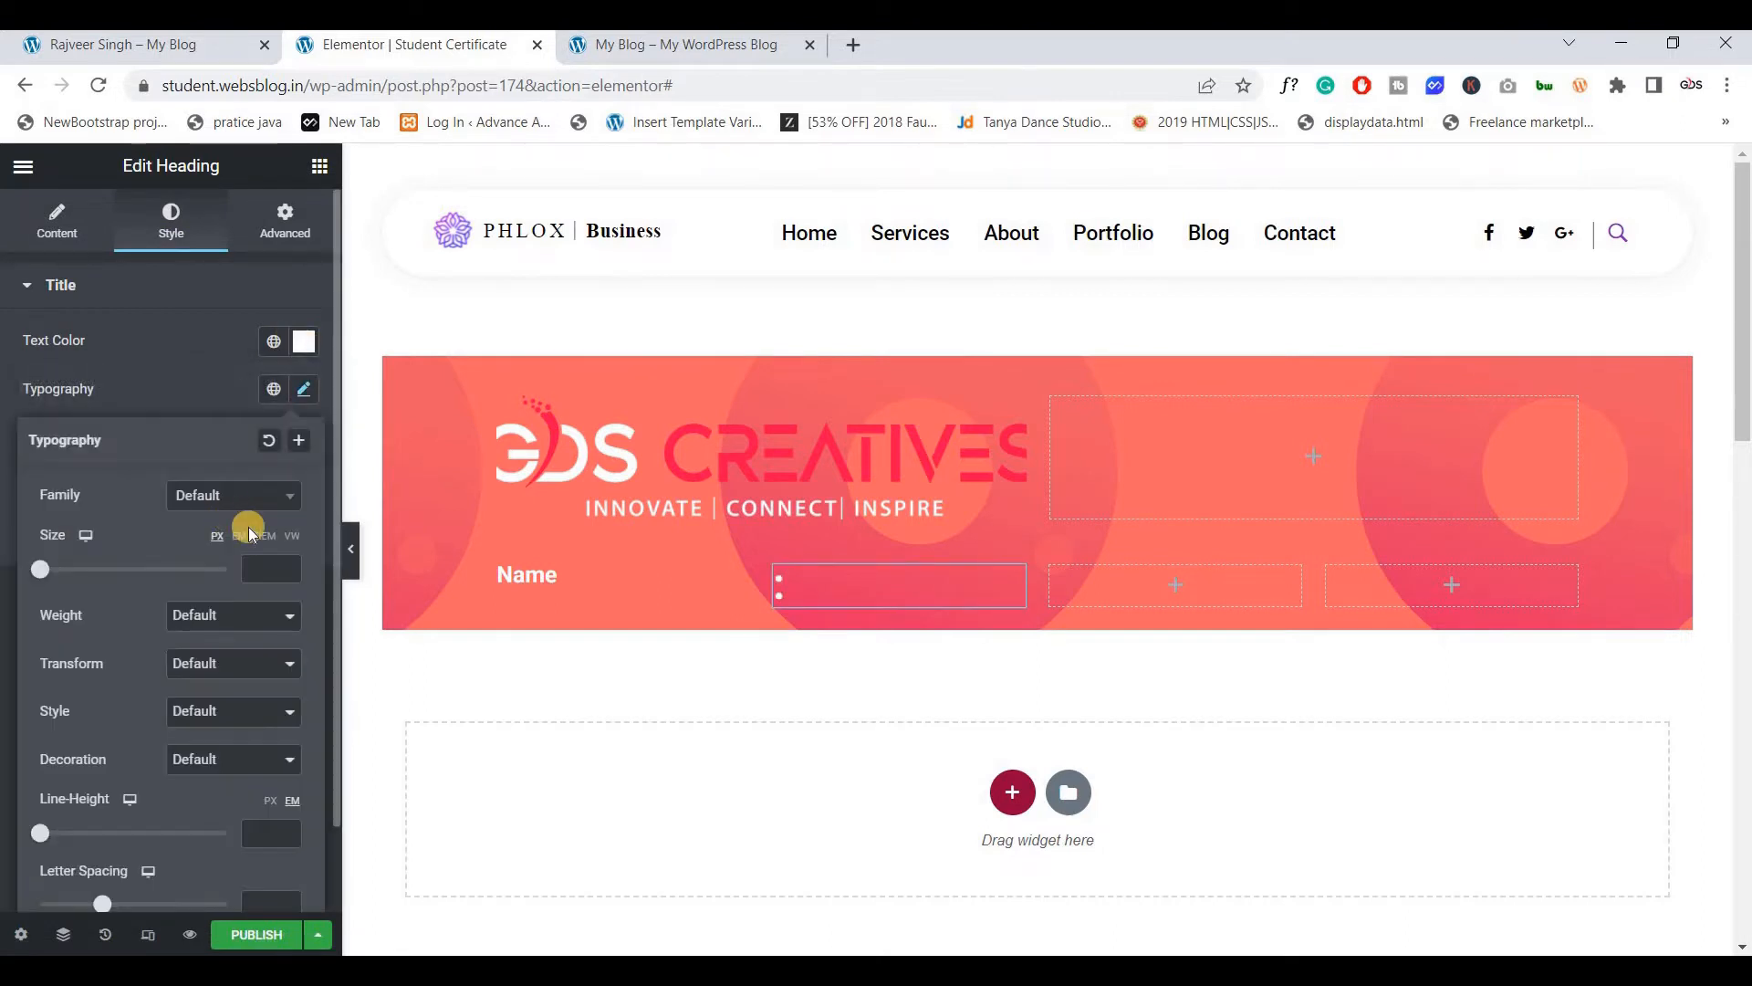
left_click(263, 566)
type("15")
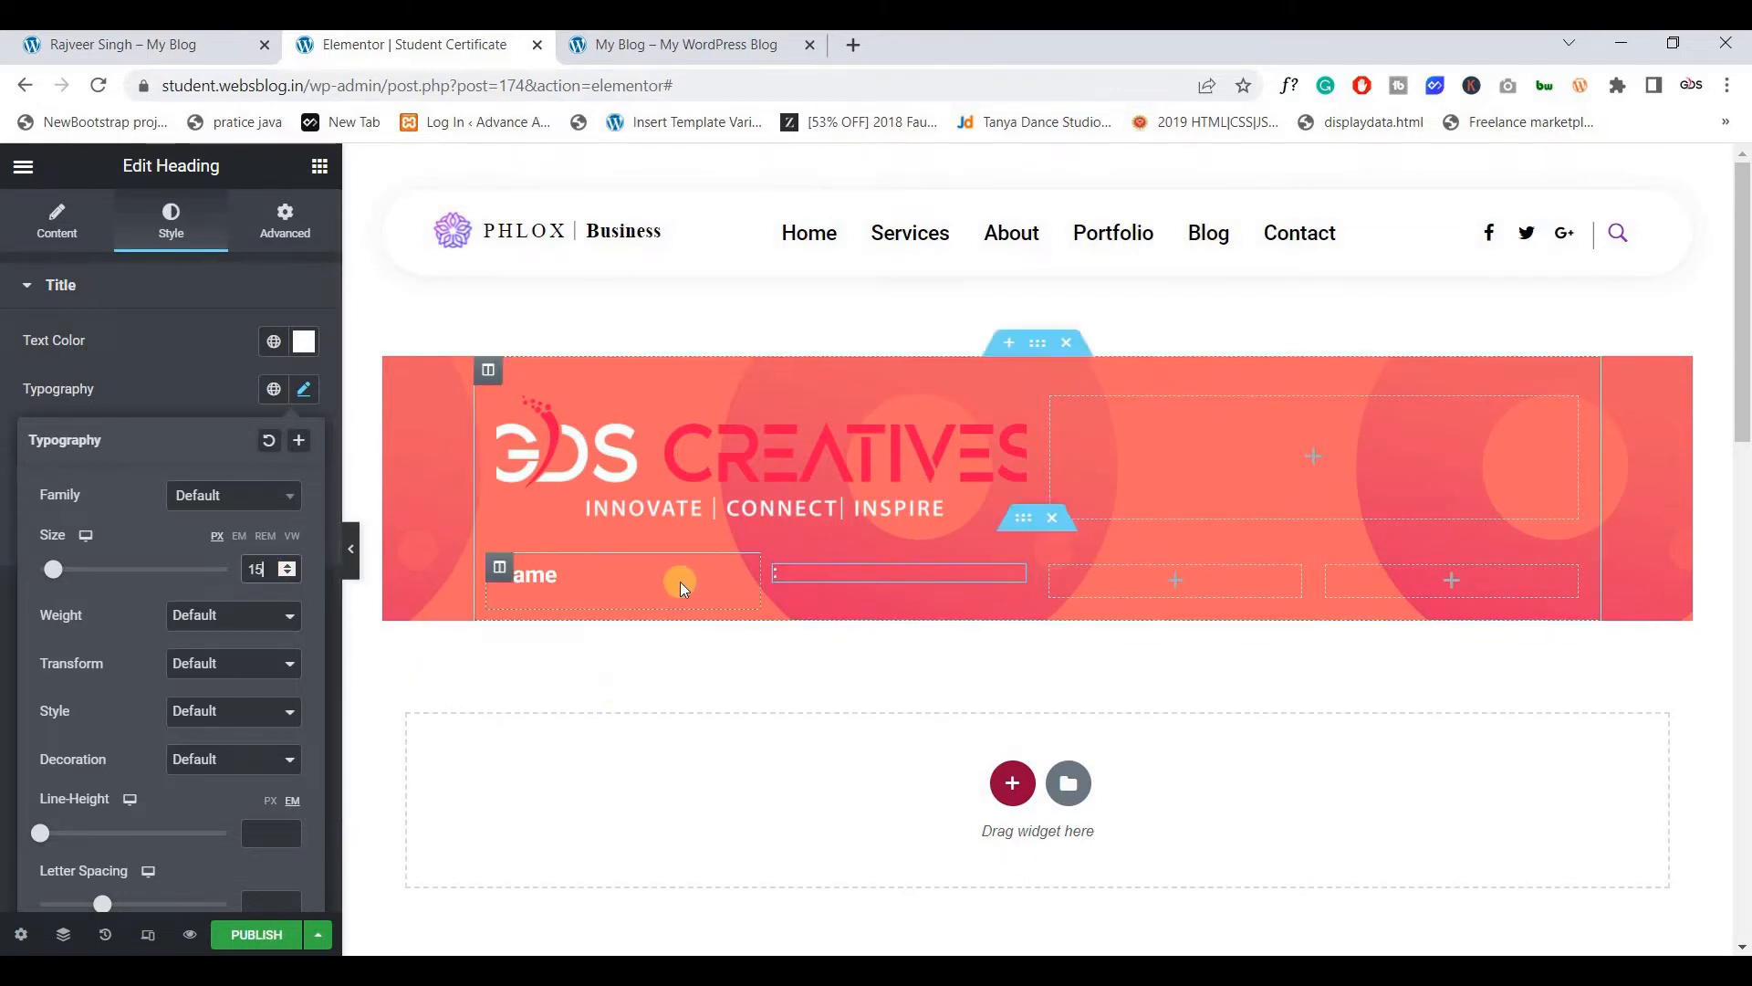
Narrow the Name column so the colon sits beside it, and retune the colon's typography
left_click(197, 48)
left_click(462, 46)
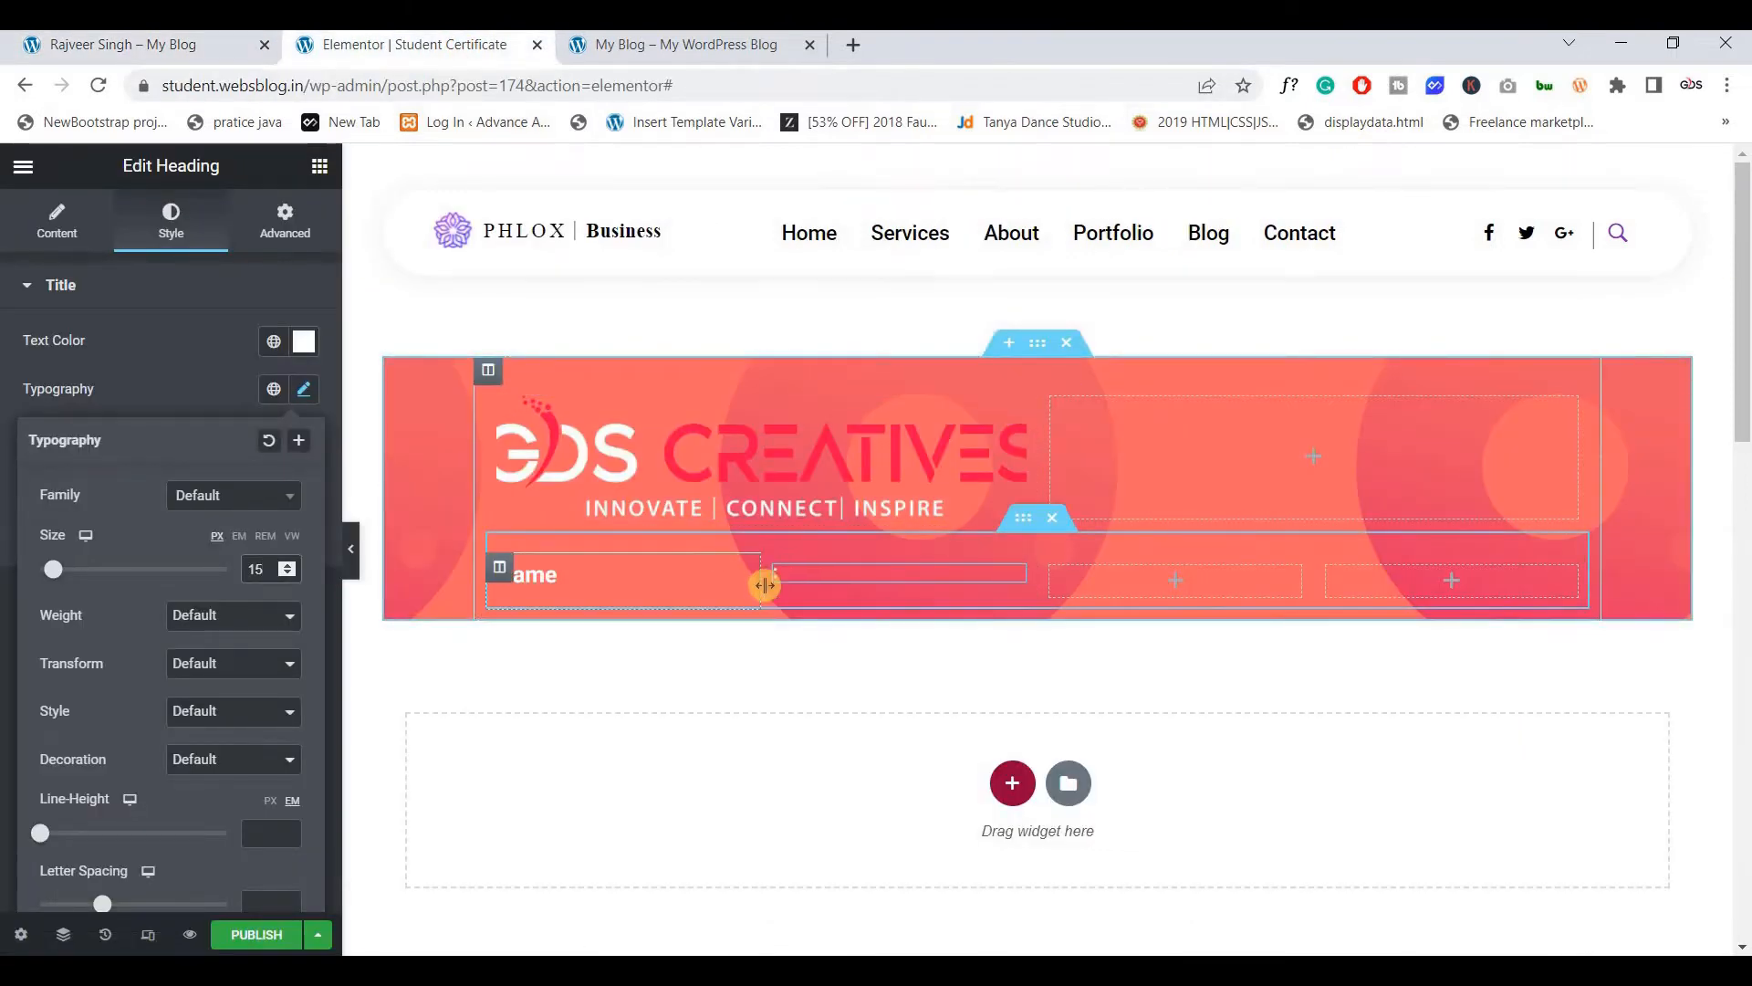
left_click_drag(763, 582, 614, 582)
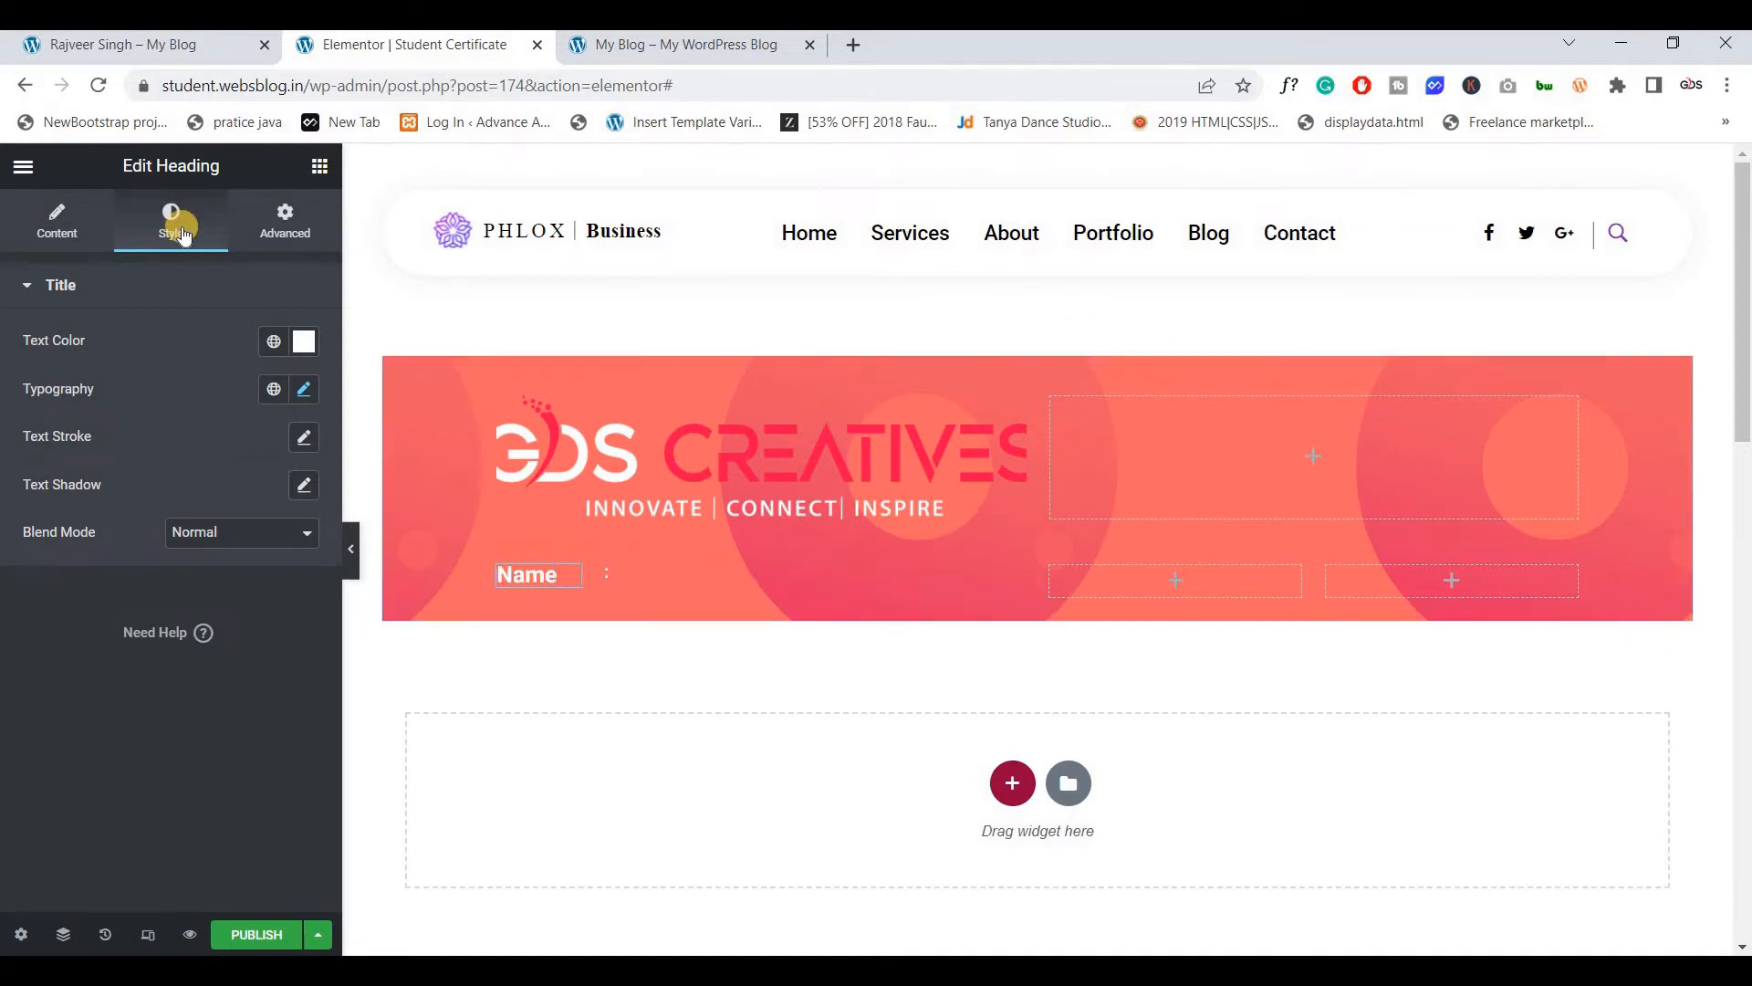
right_click(575, 575)
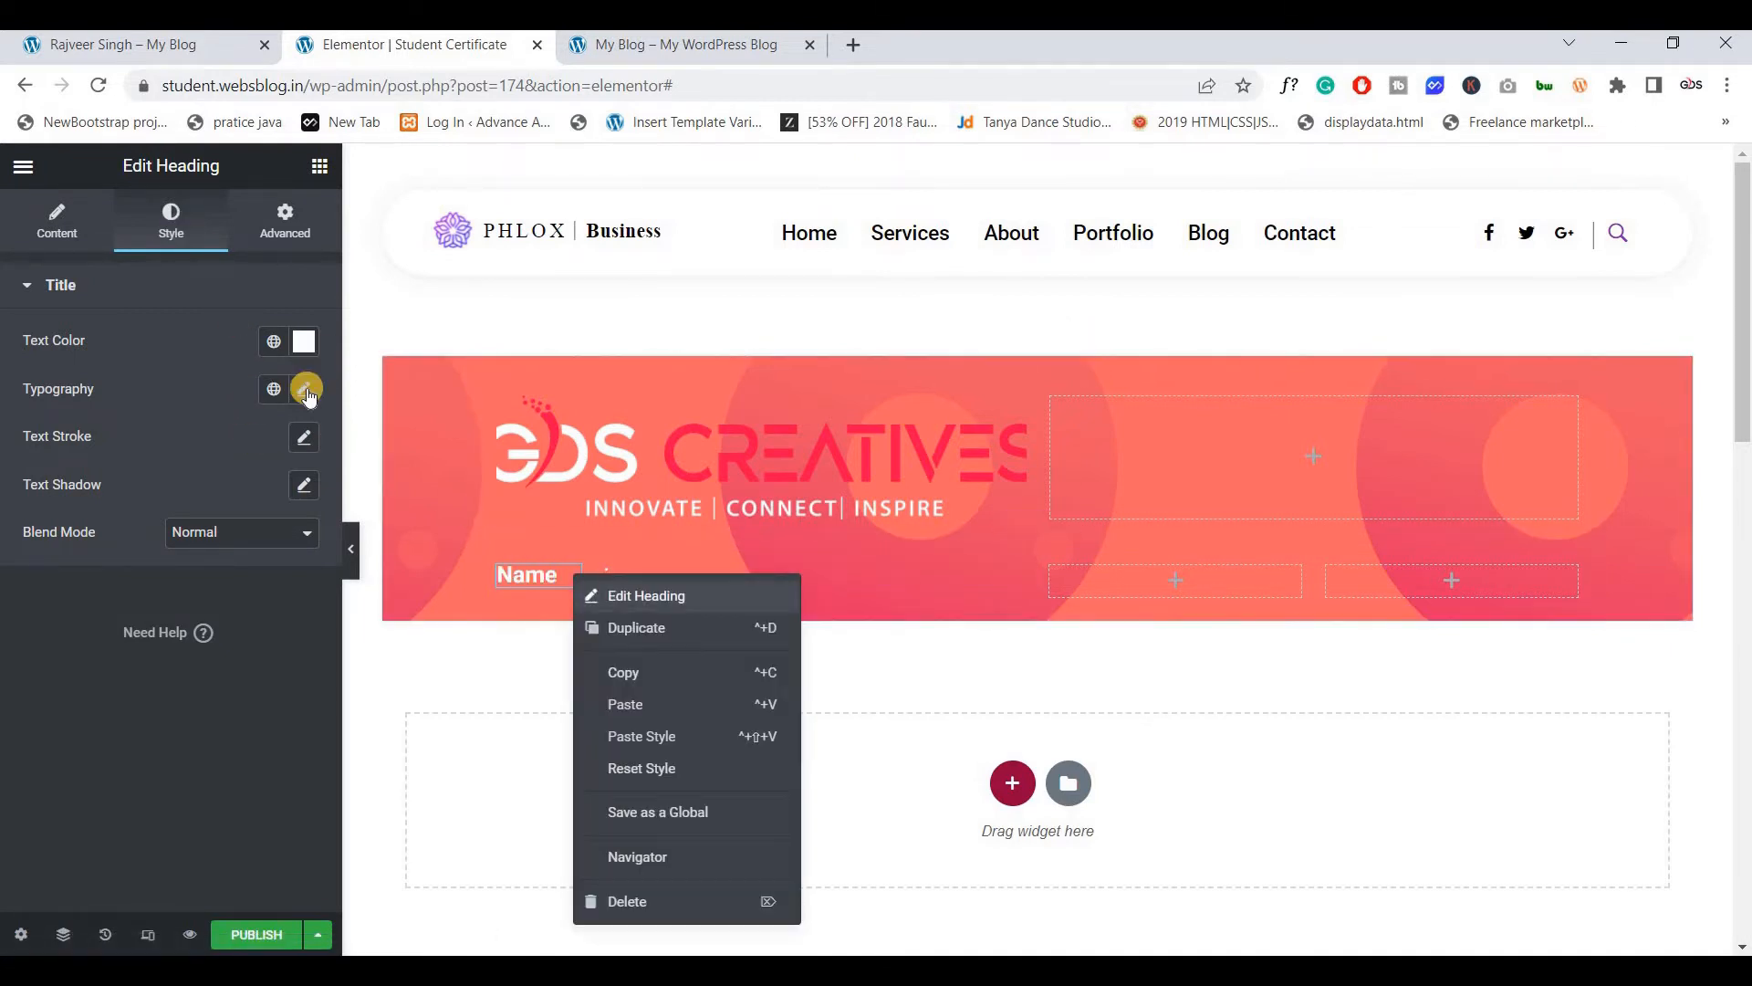
left_click(305, 391)
left_click(304, 390)
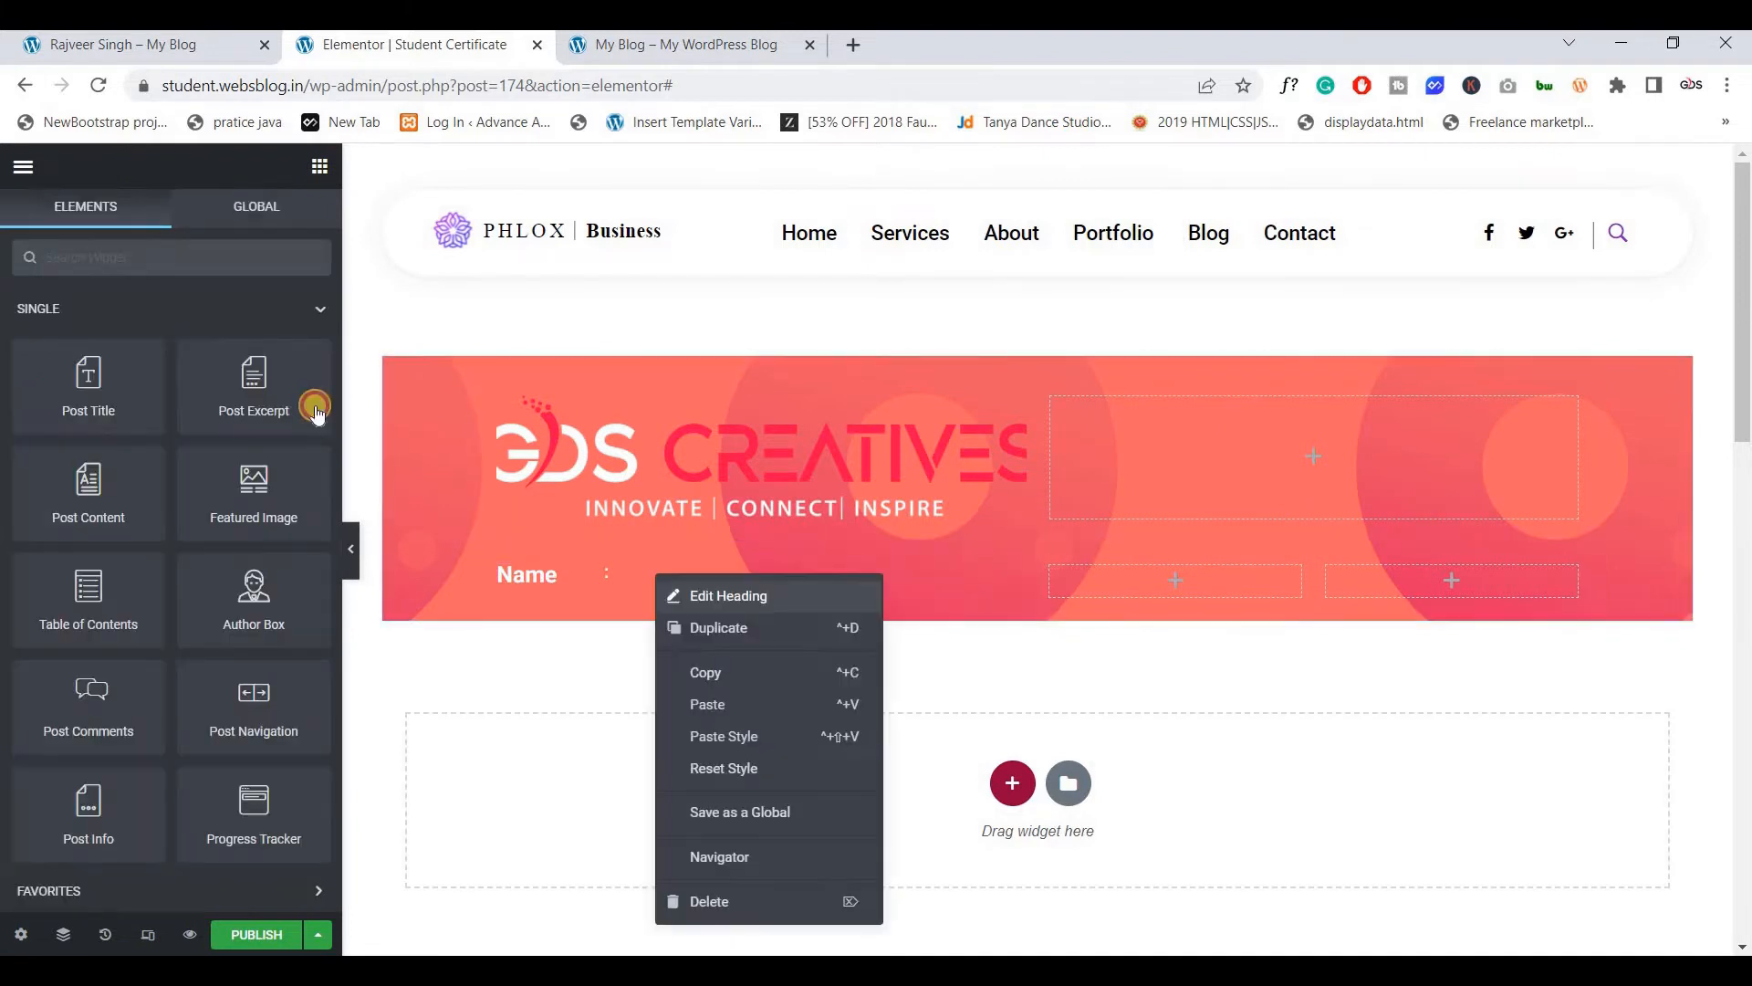
left_click(313, 403)
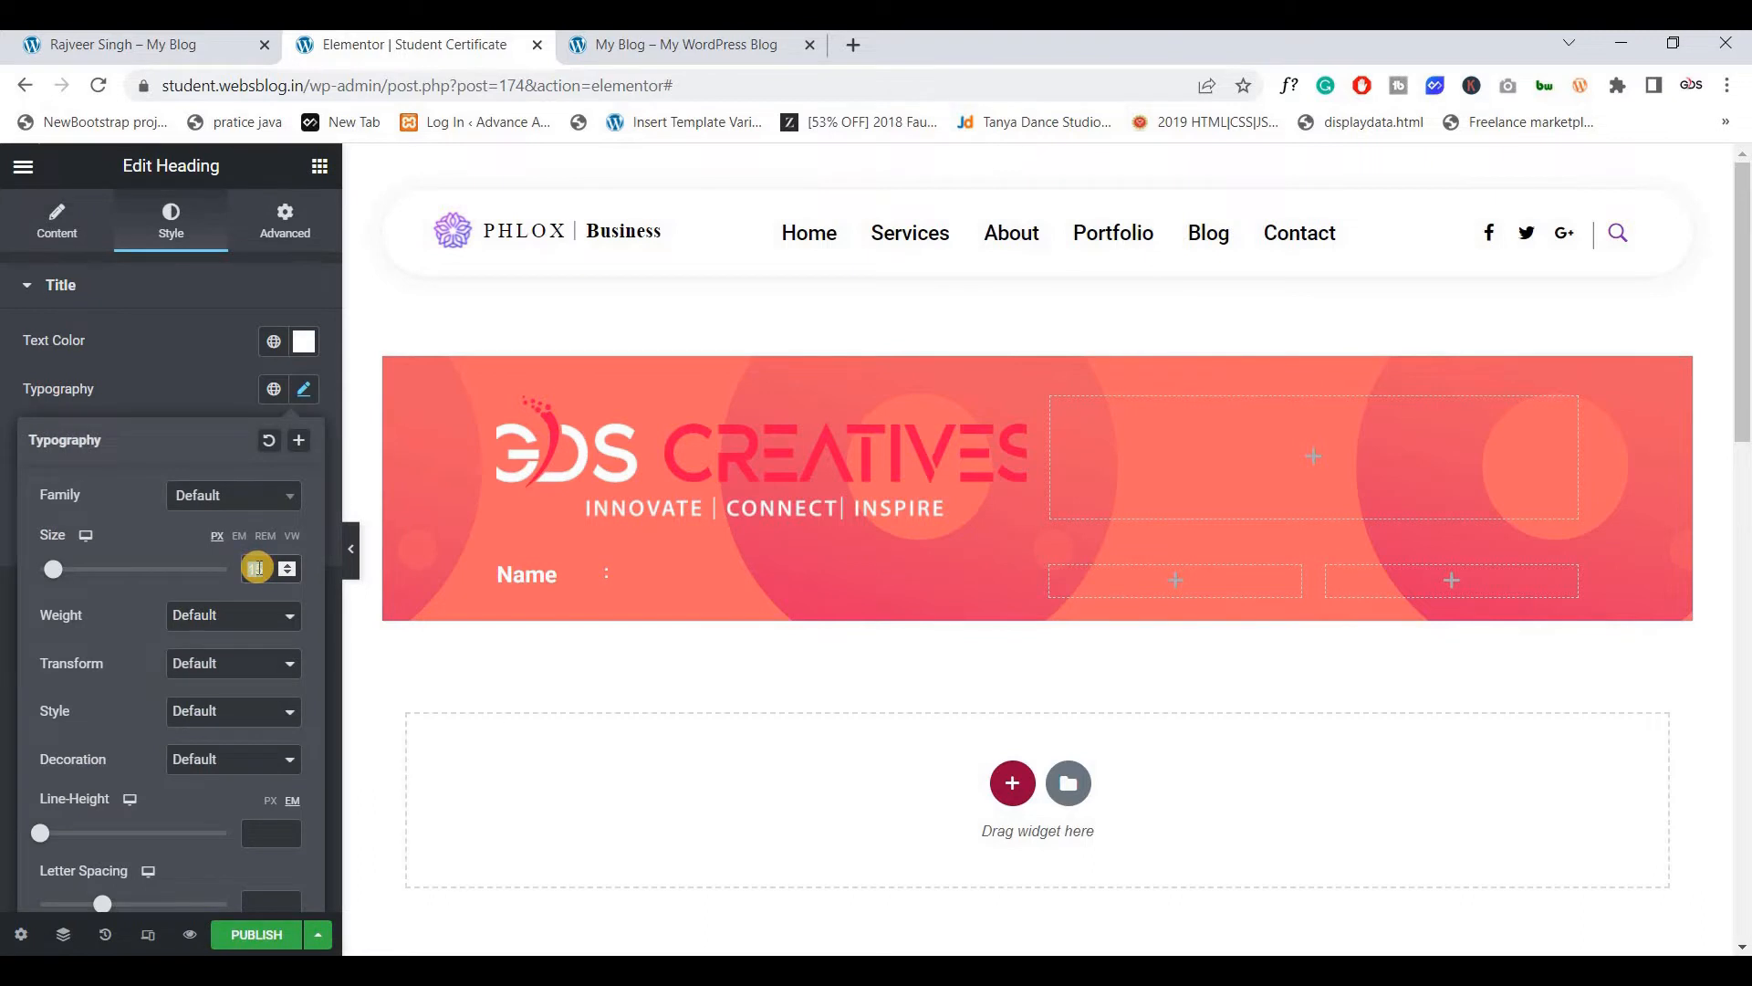
type("20")
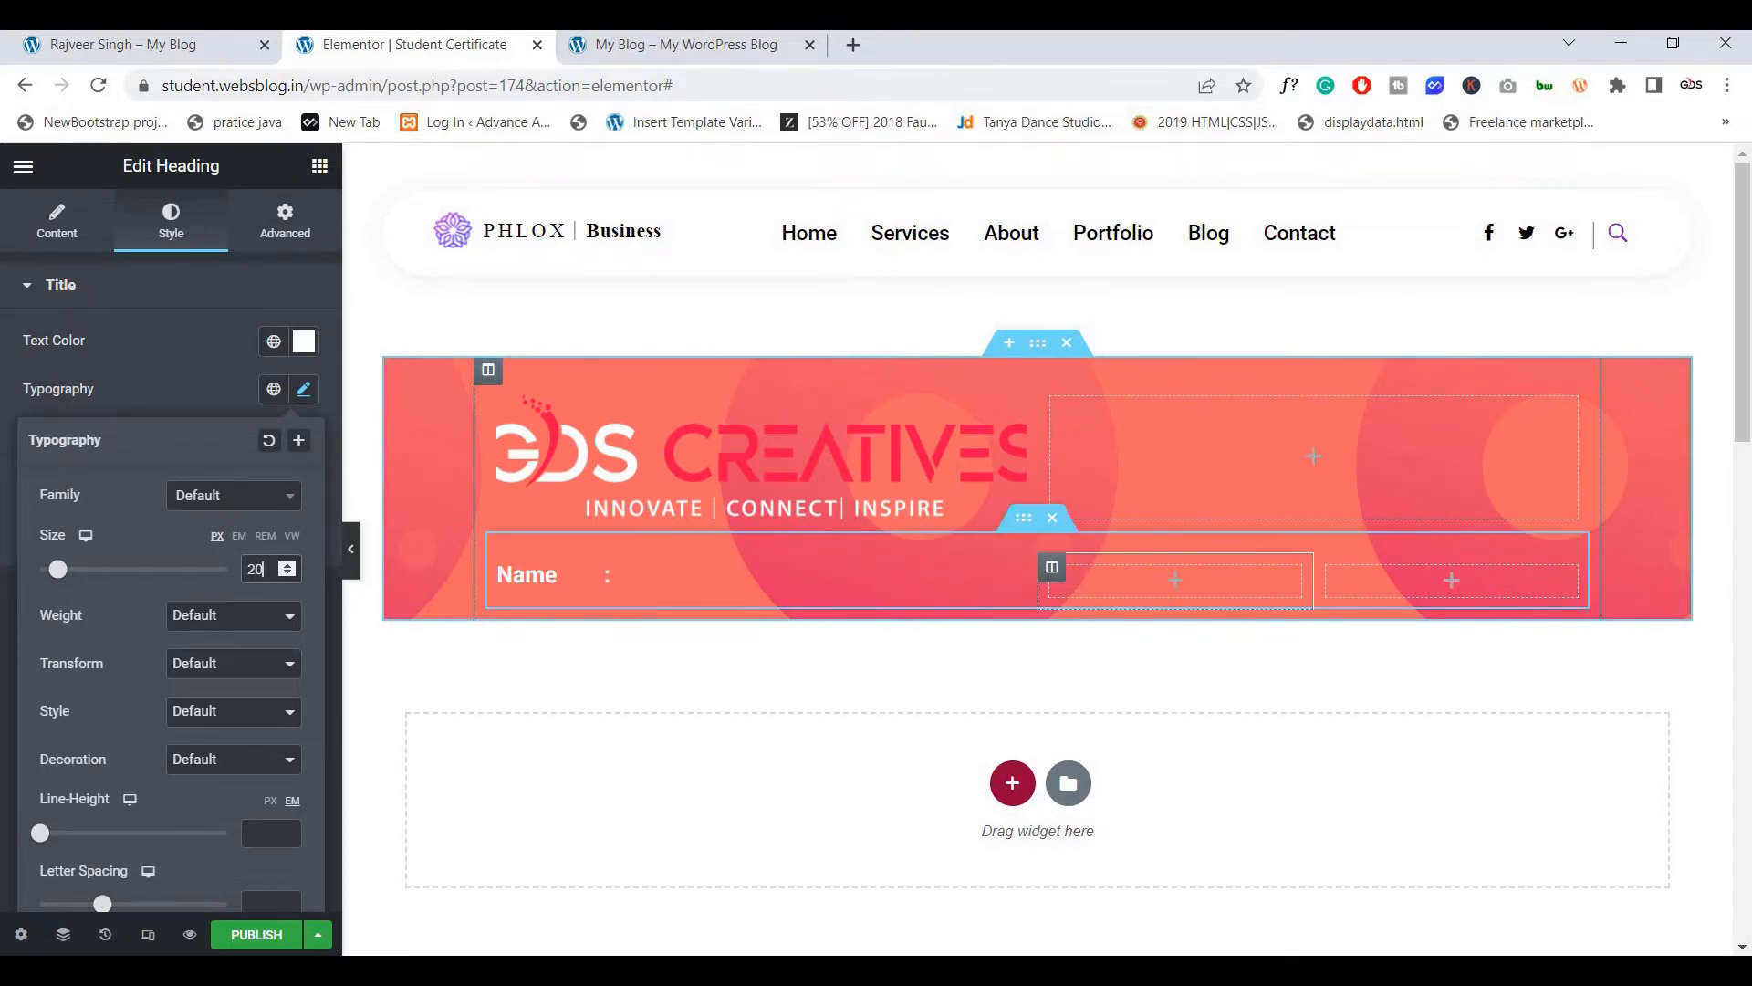
left_click(173, 44)
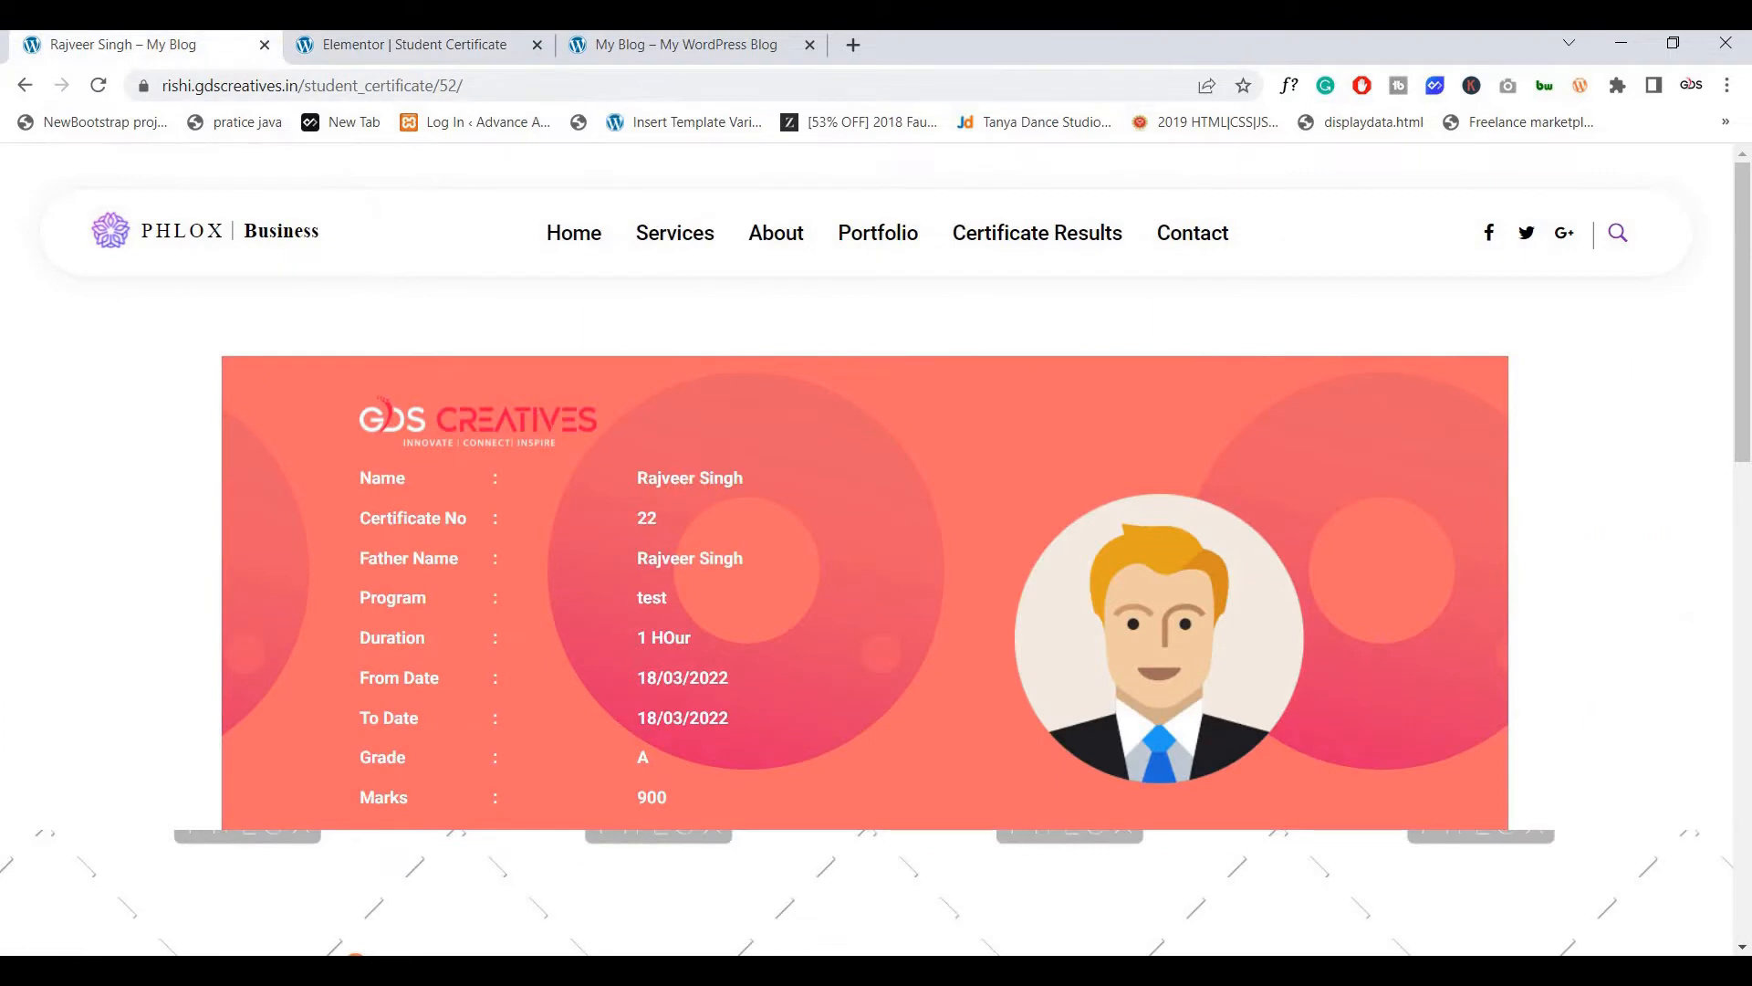
key("ctrl+Tab")
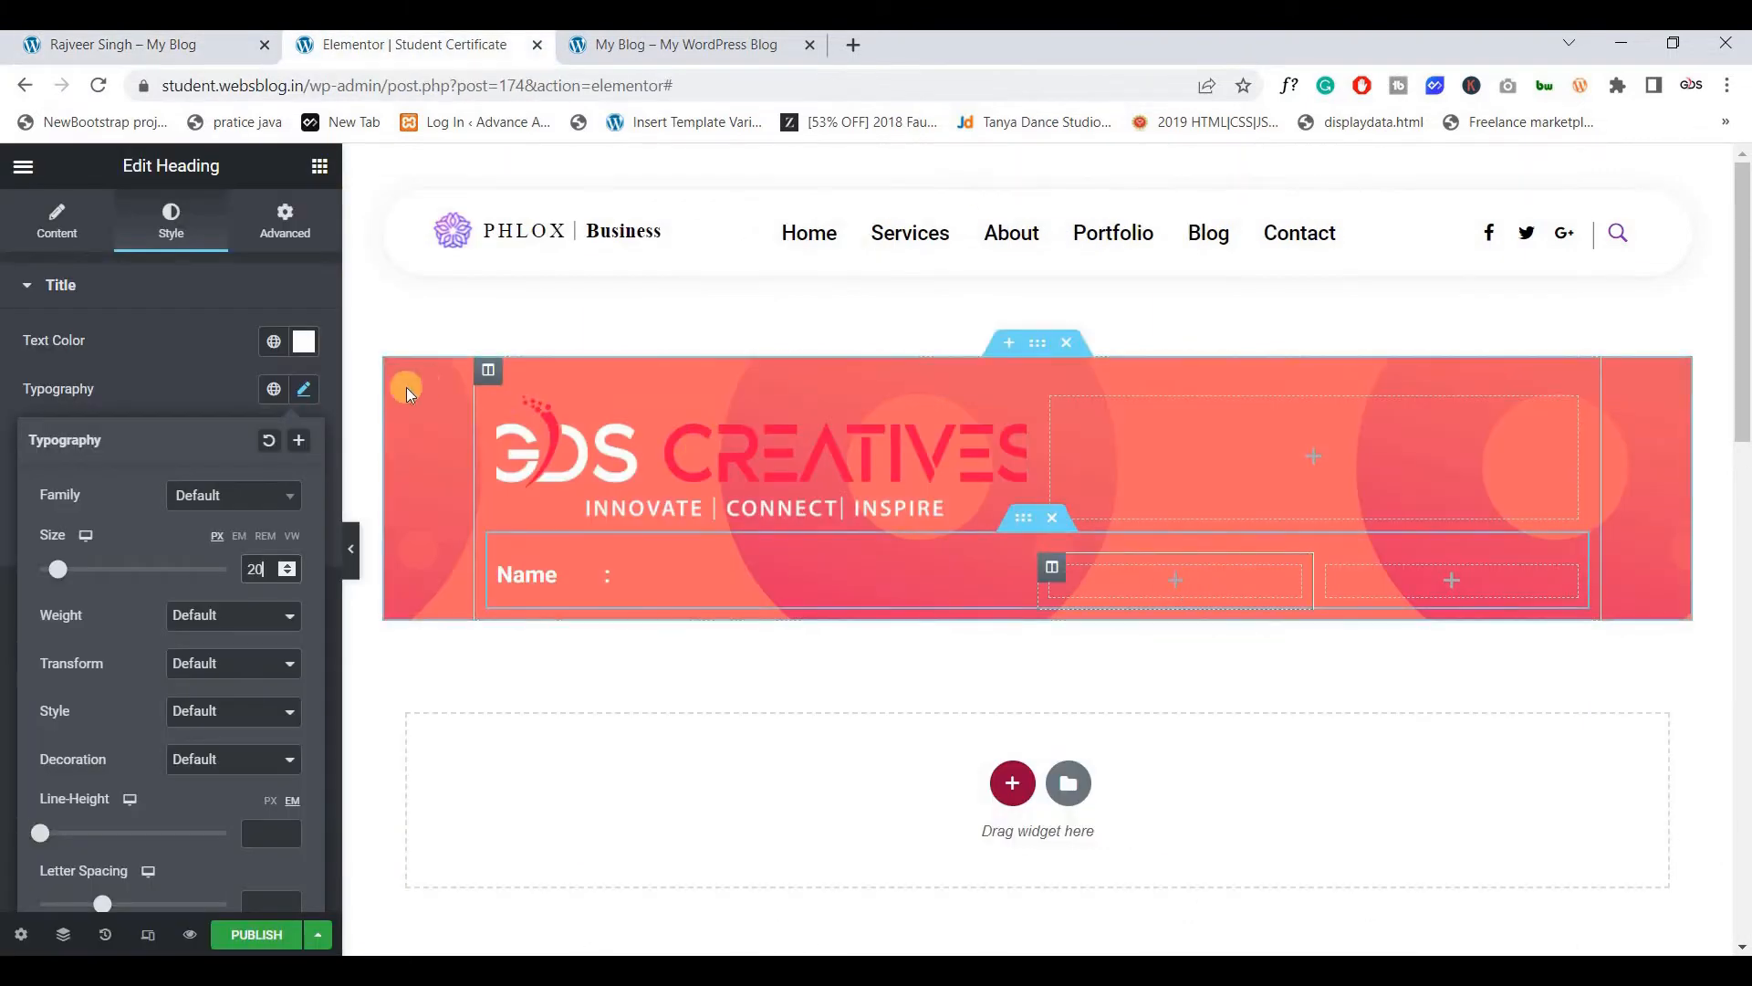
Add a Heading widget to the middle column and clear its placeholder text
left_click(320, 166)
scroll(243, 748, "down", 3)
left_click_drag(257, 775, 1106, 597)
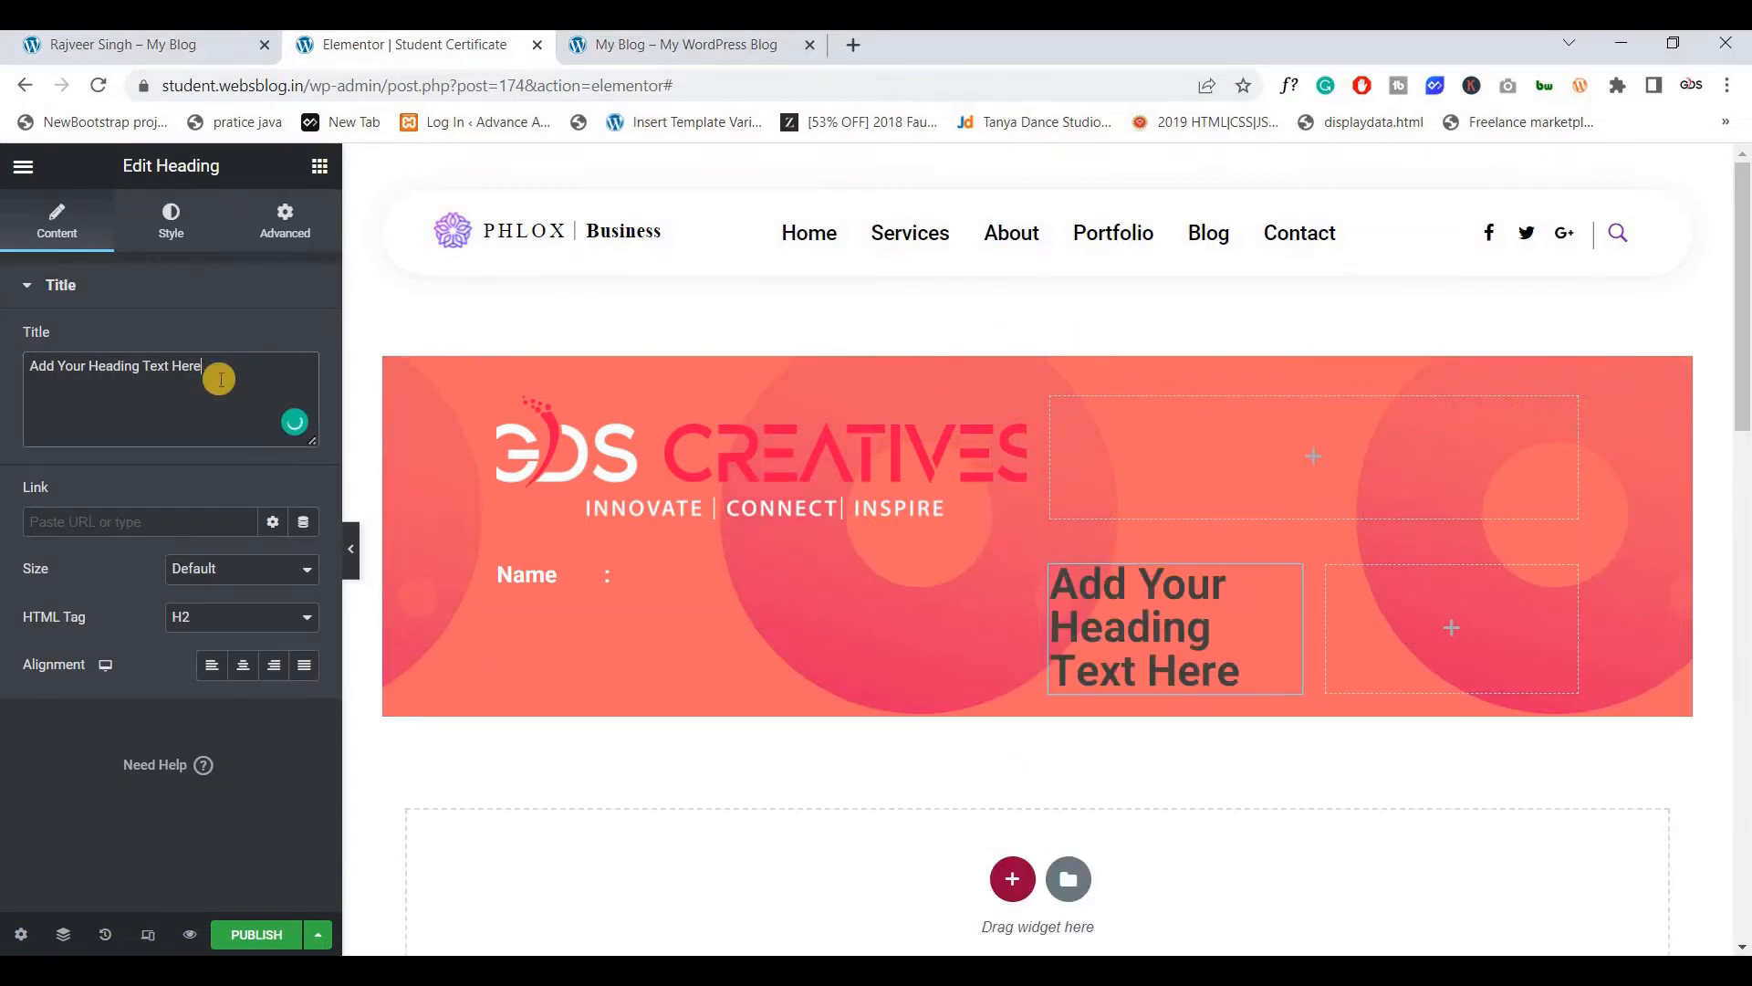
key("ctrl+a")
key("BackSpace")
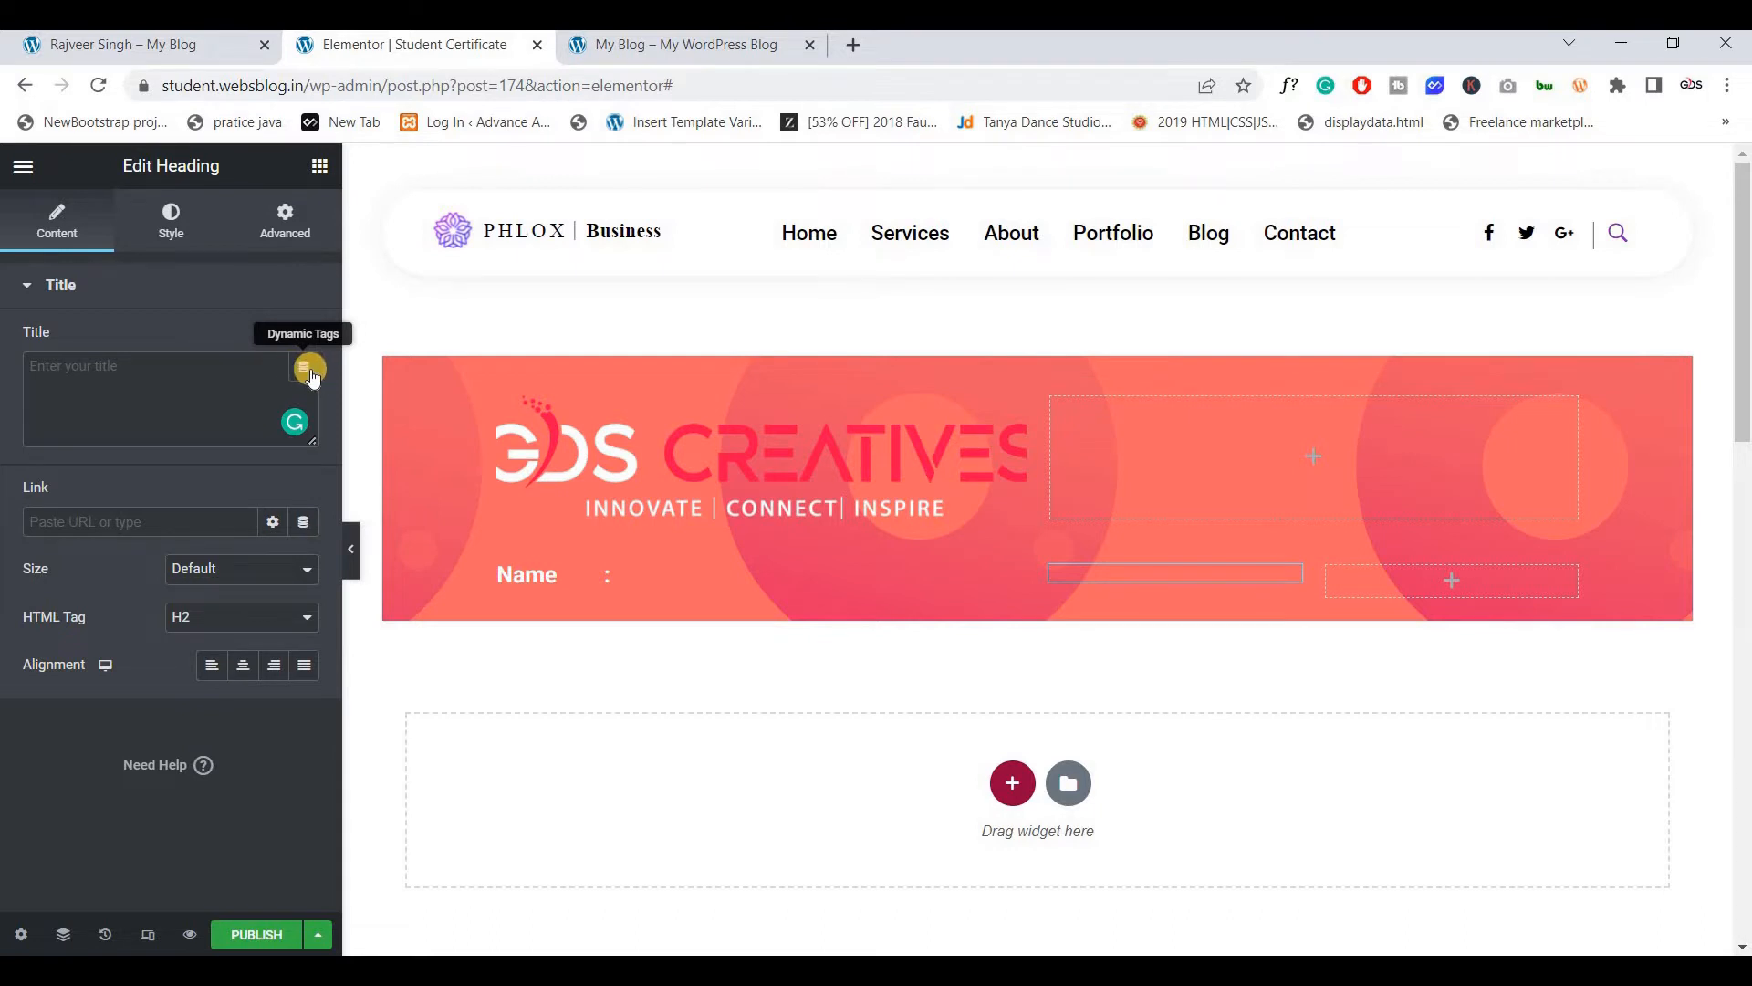
Set the heading's title to the ACF Field dynamic tag with key Student Name
left_click(310, 369)
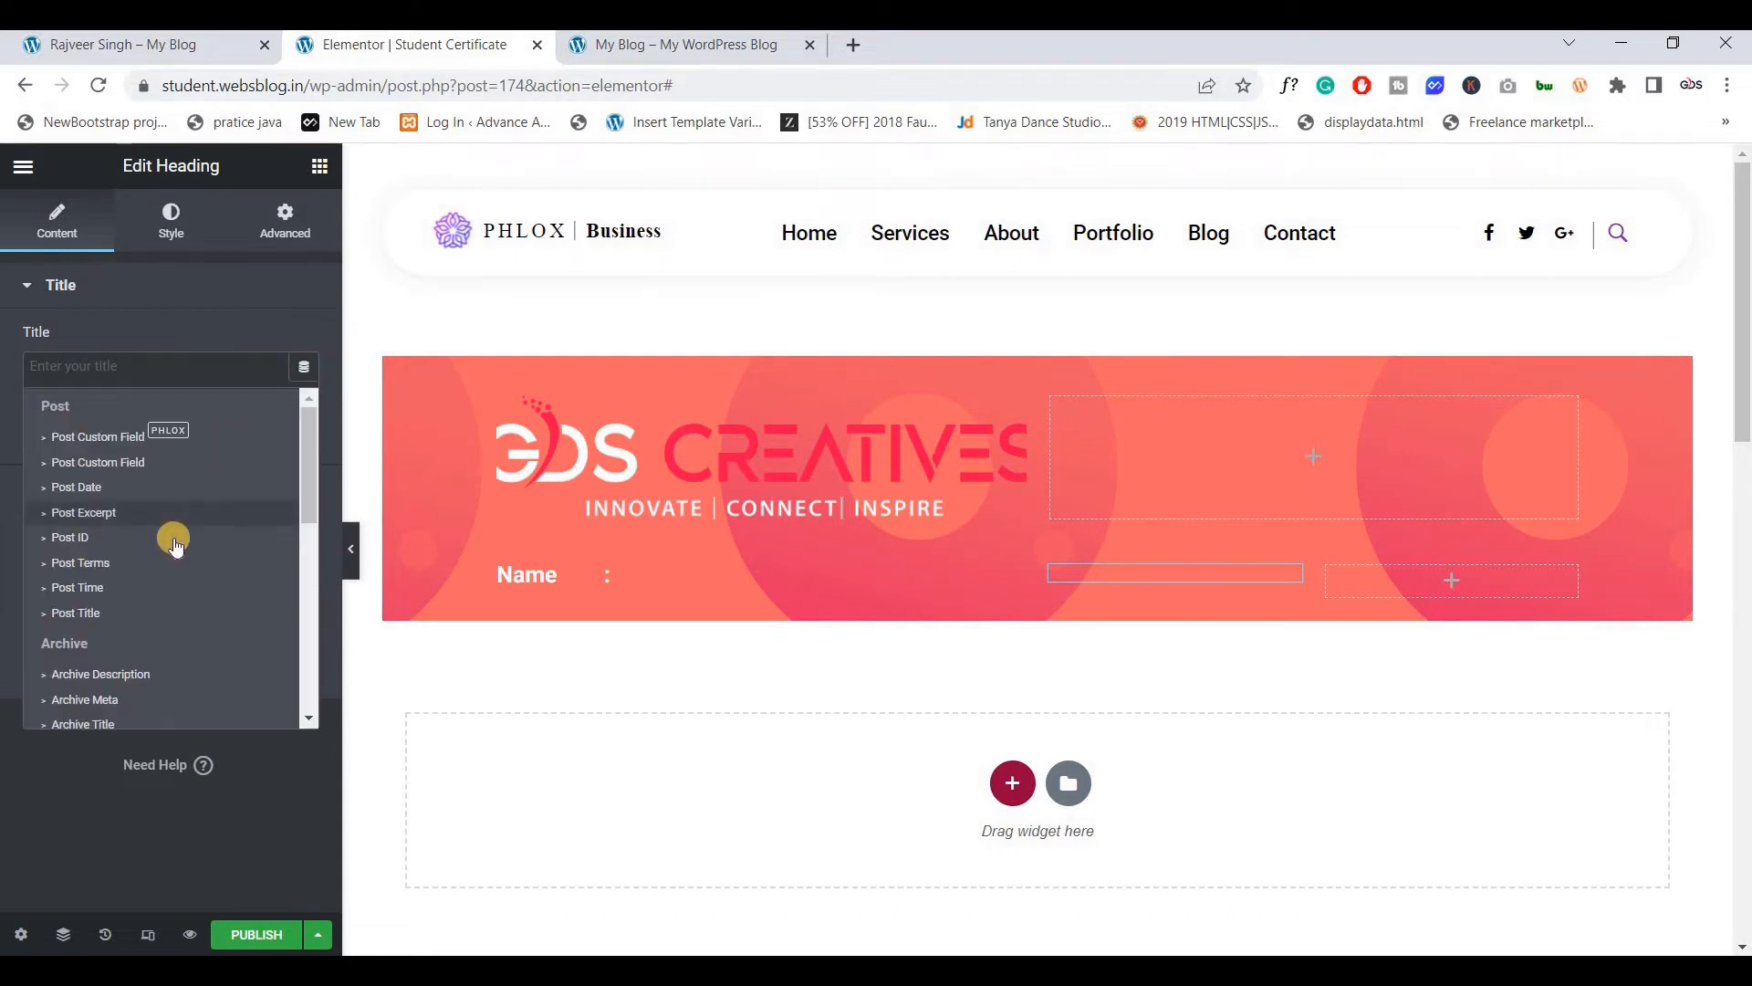
scroll(173, 543, "down", 10)
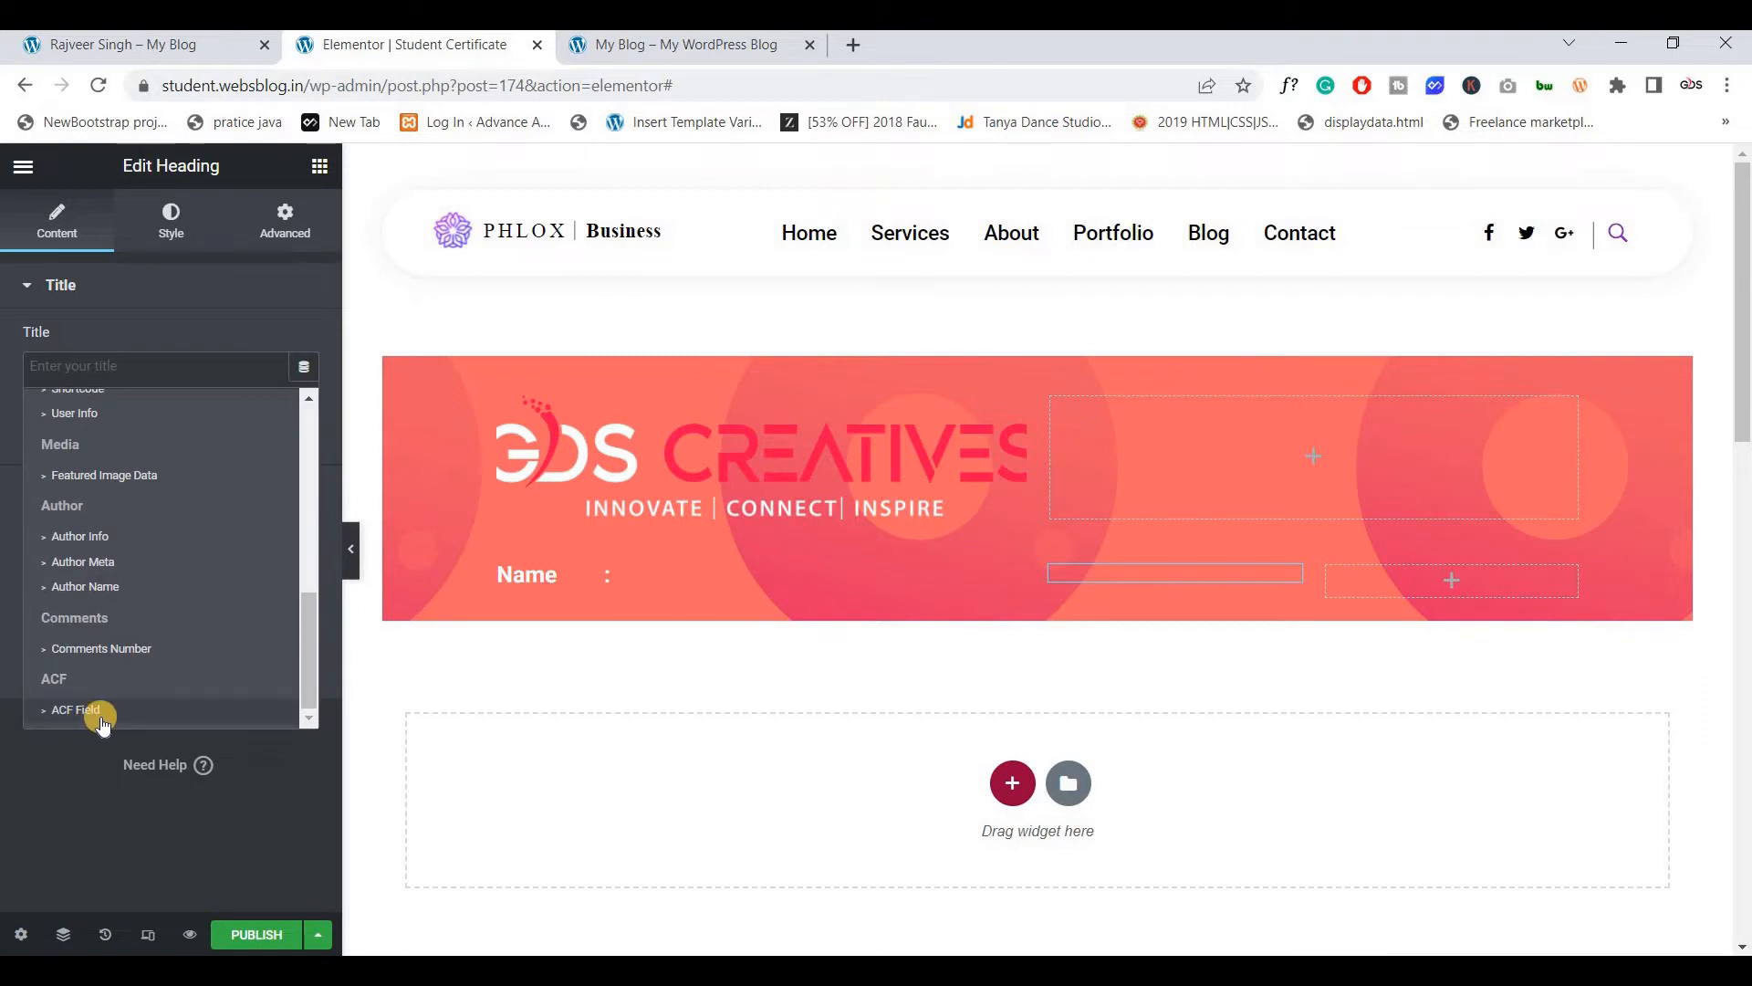
left_click(103, 719)
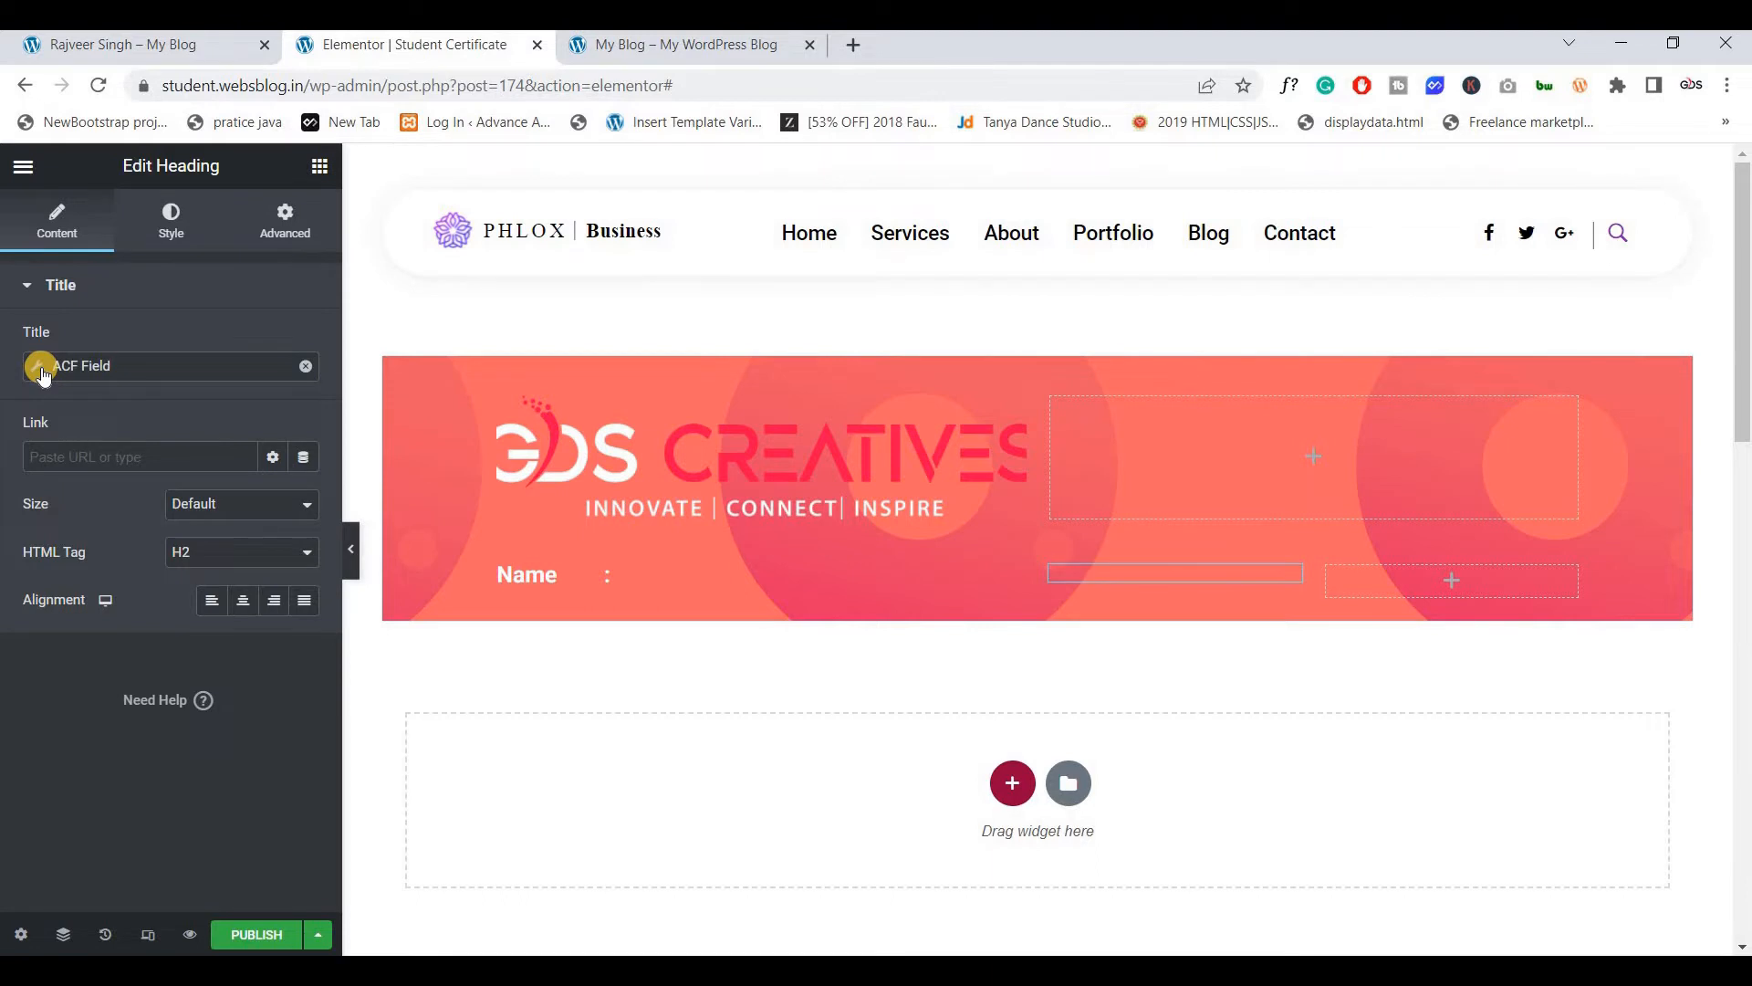
left_click(41, 370)
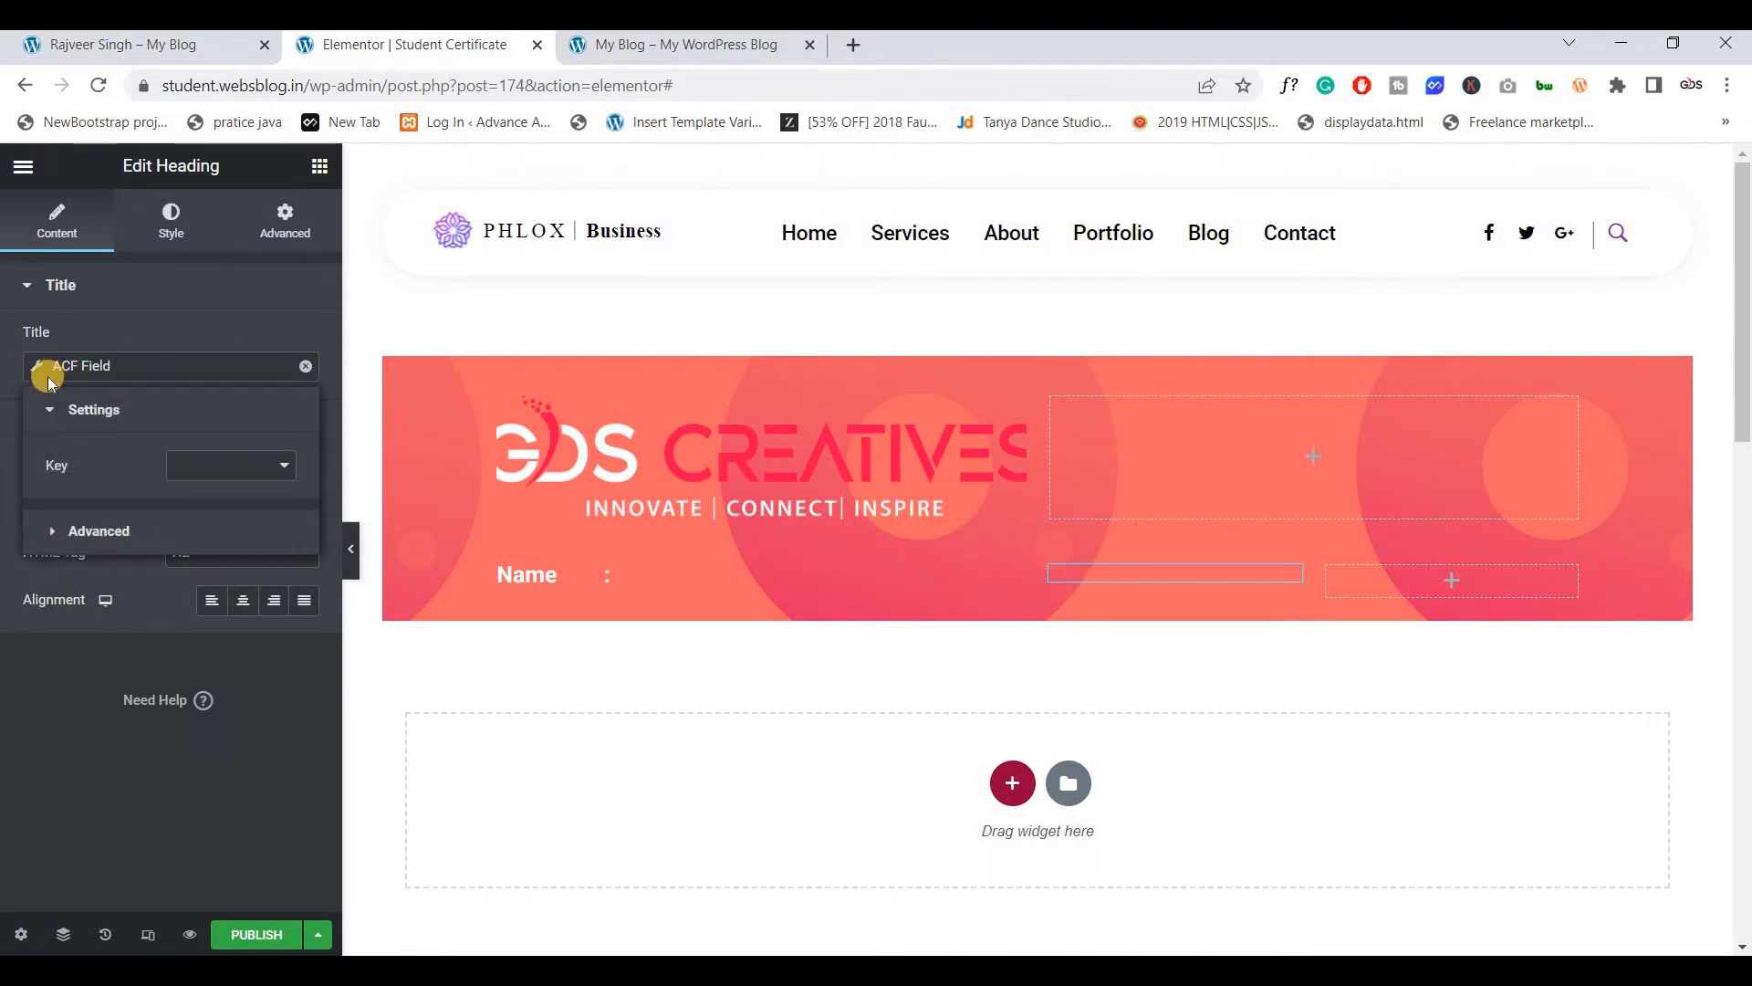
left_click(196, 471)
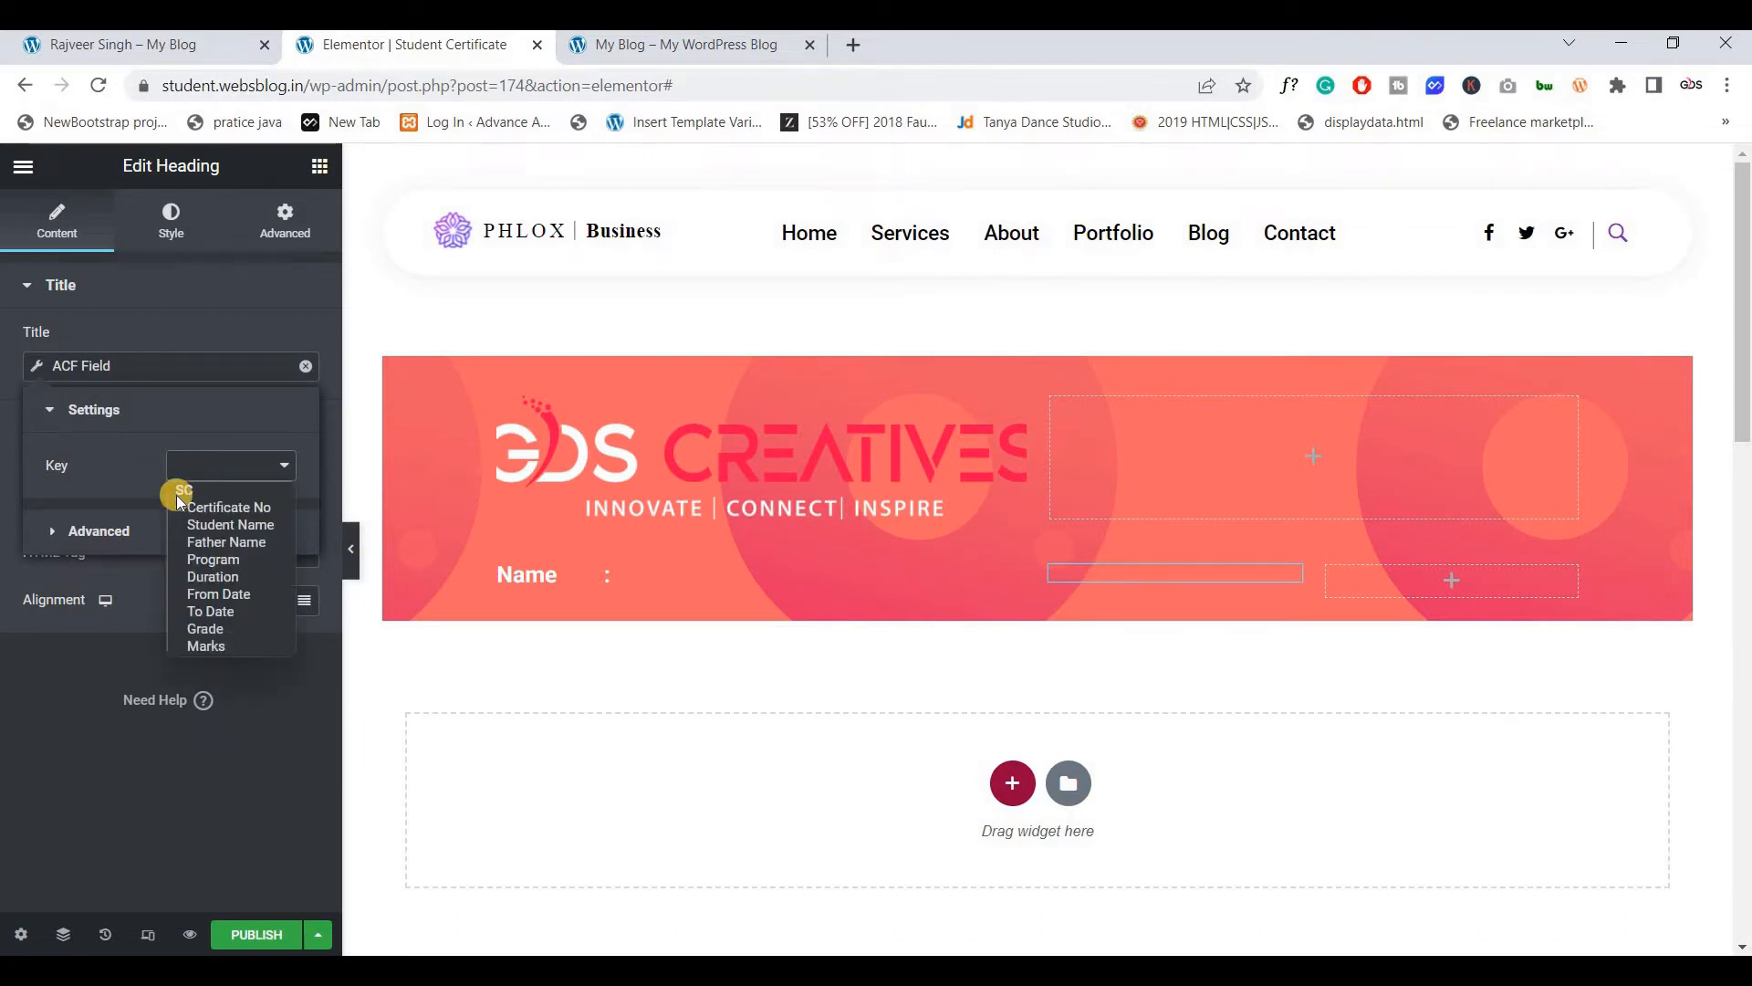
left_click(228, 525)
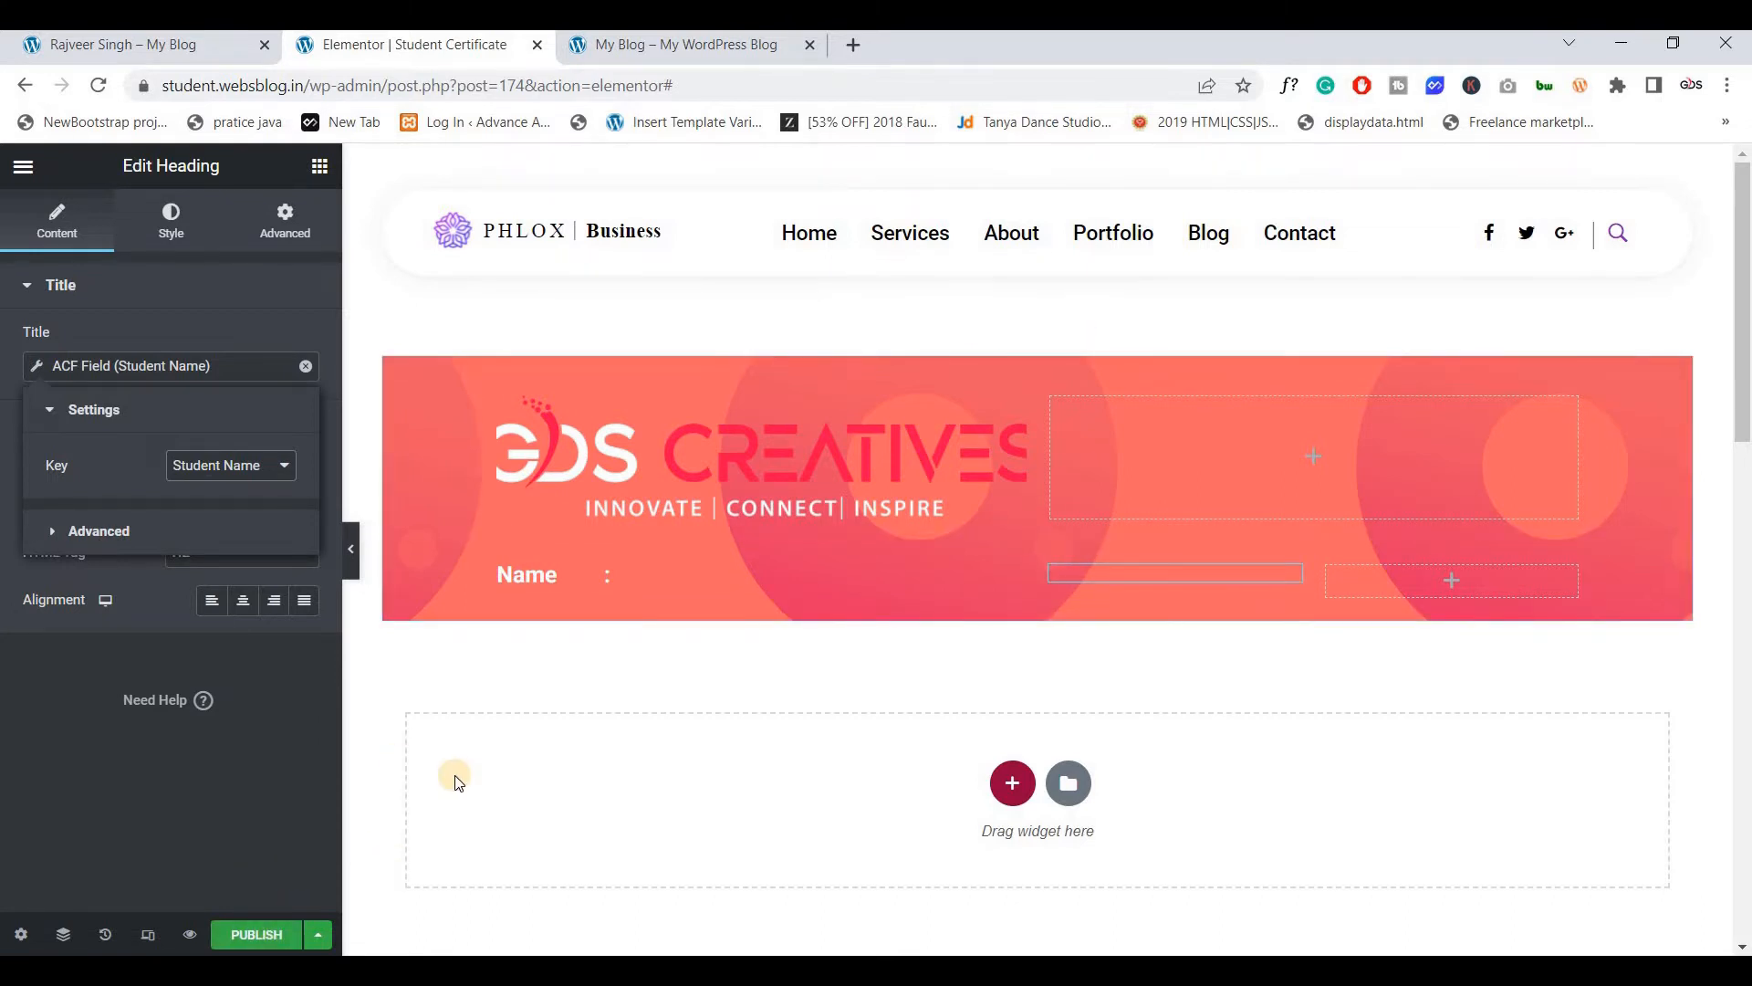
left_click(173, 45)
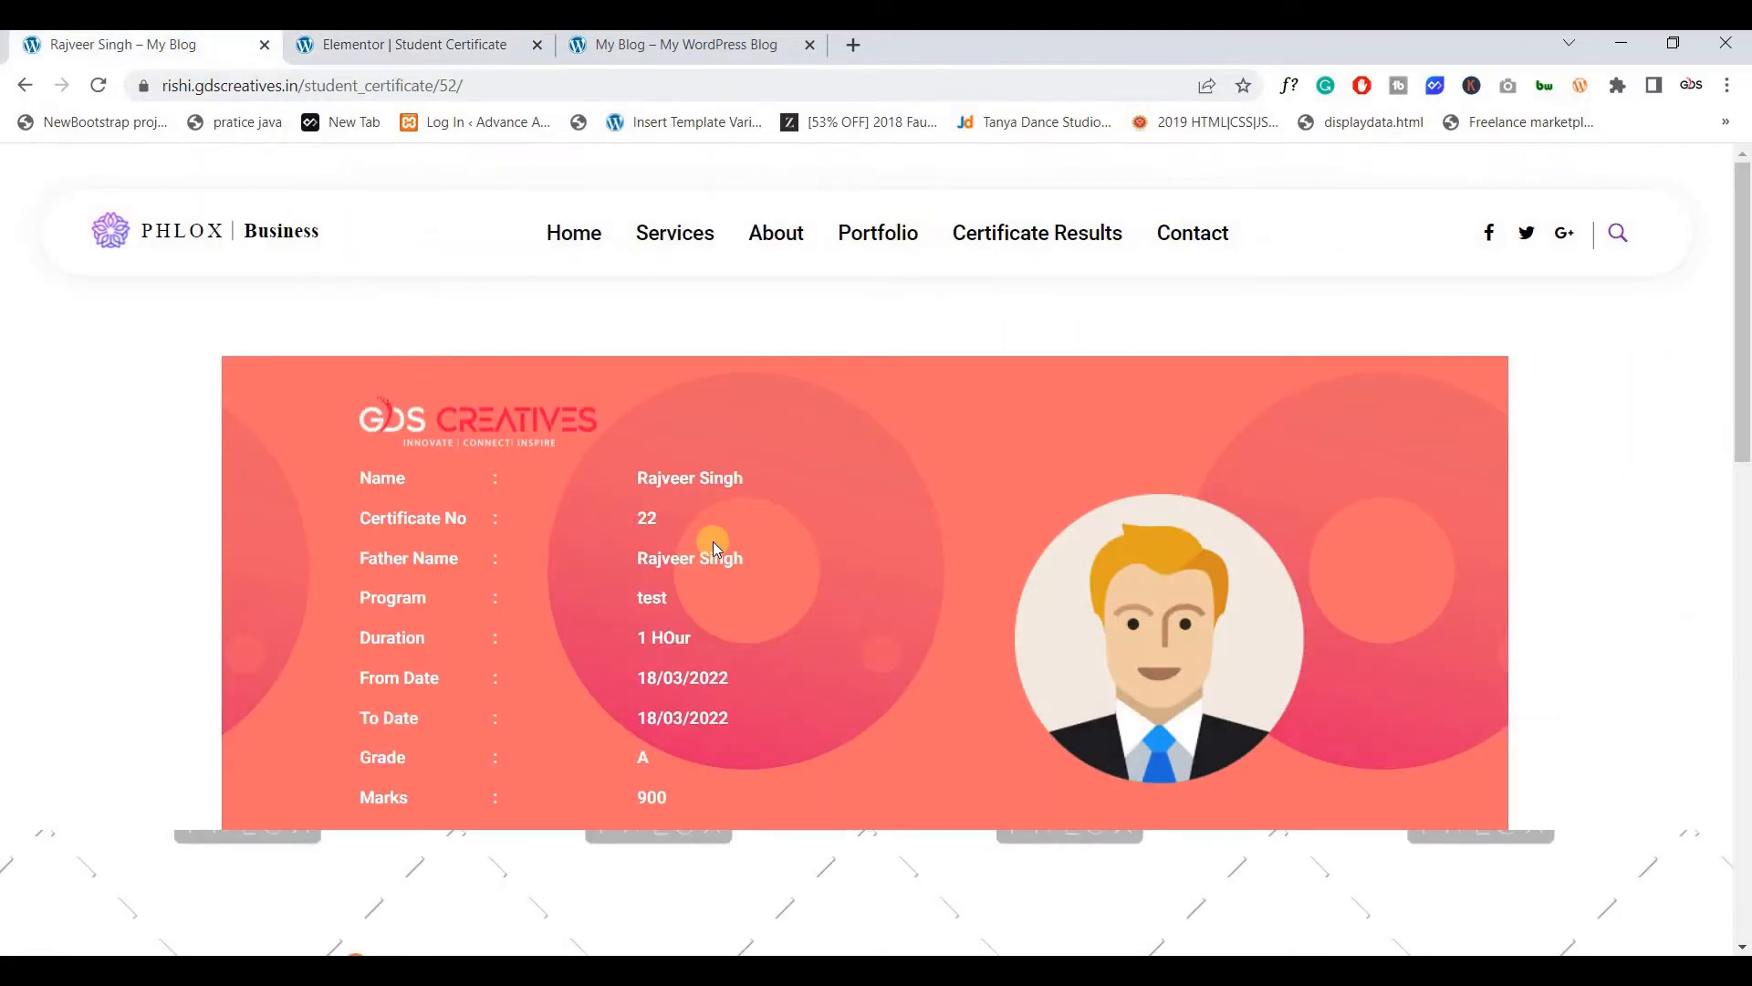
left_click(407, 45)
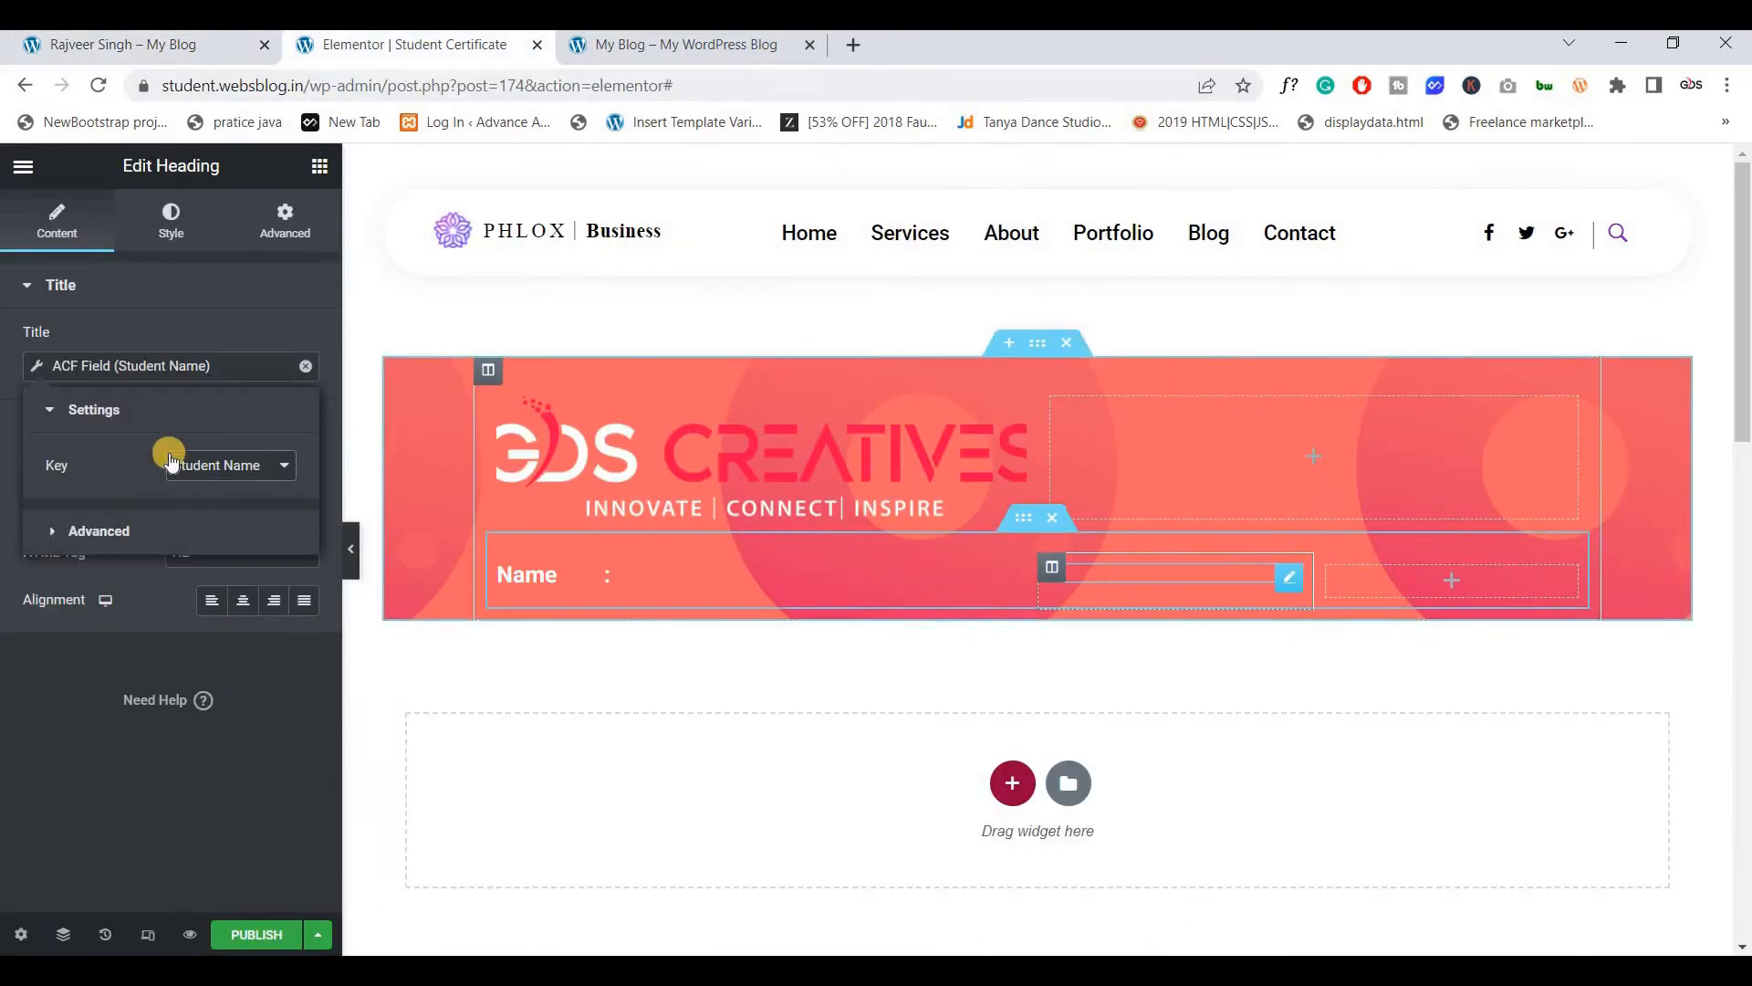
left_click(34, 686)
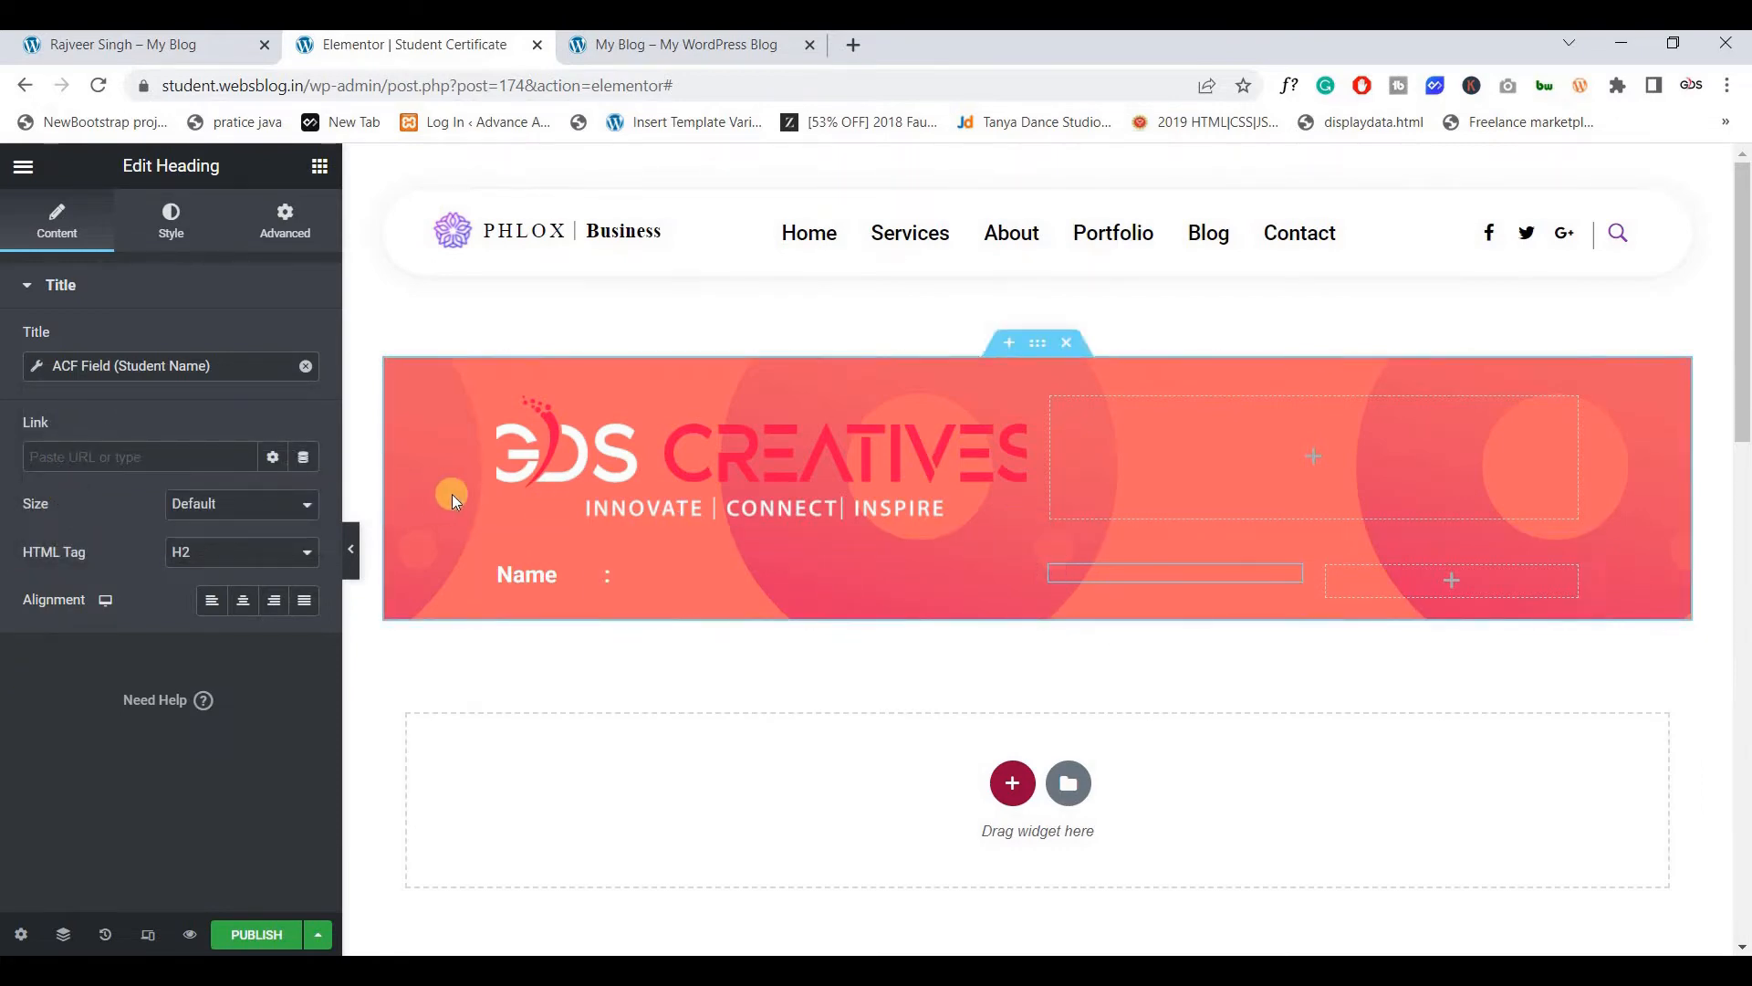
left_click(37, 368)
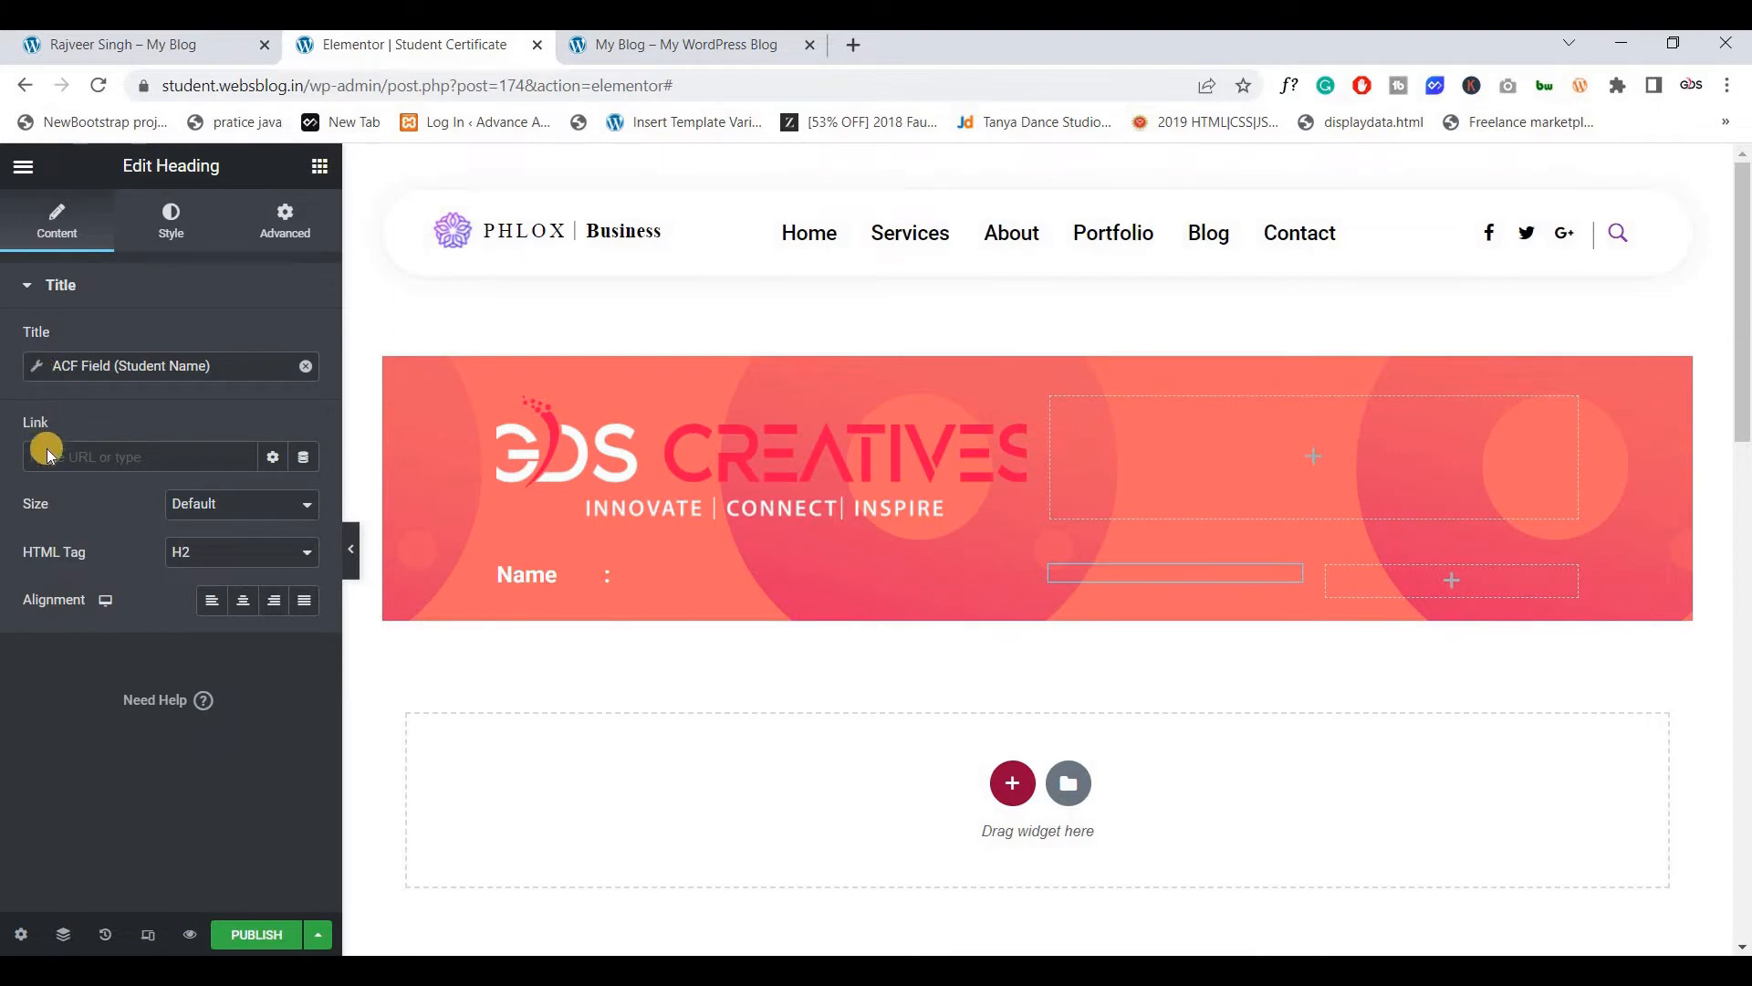
Duplicate the Name label heading, retitle the copy 'Certificate No' and widen the label column
right_click(529, 589)
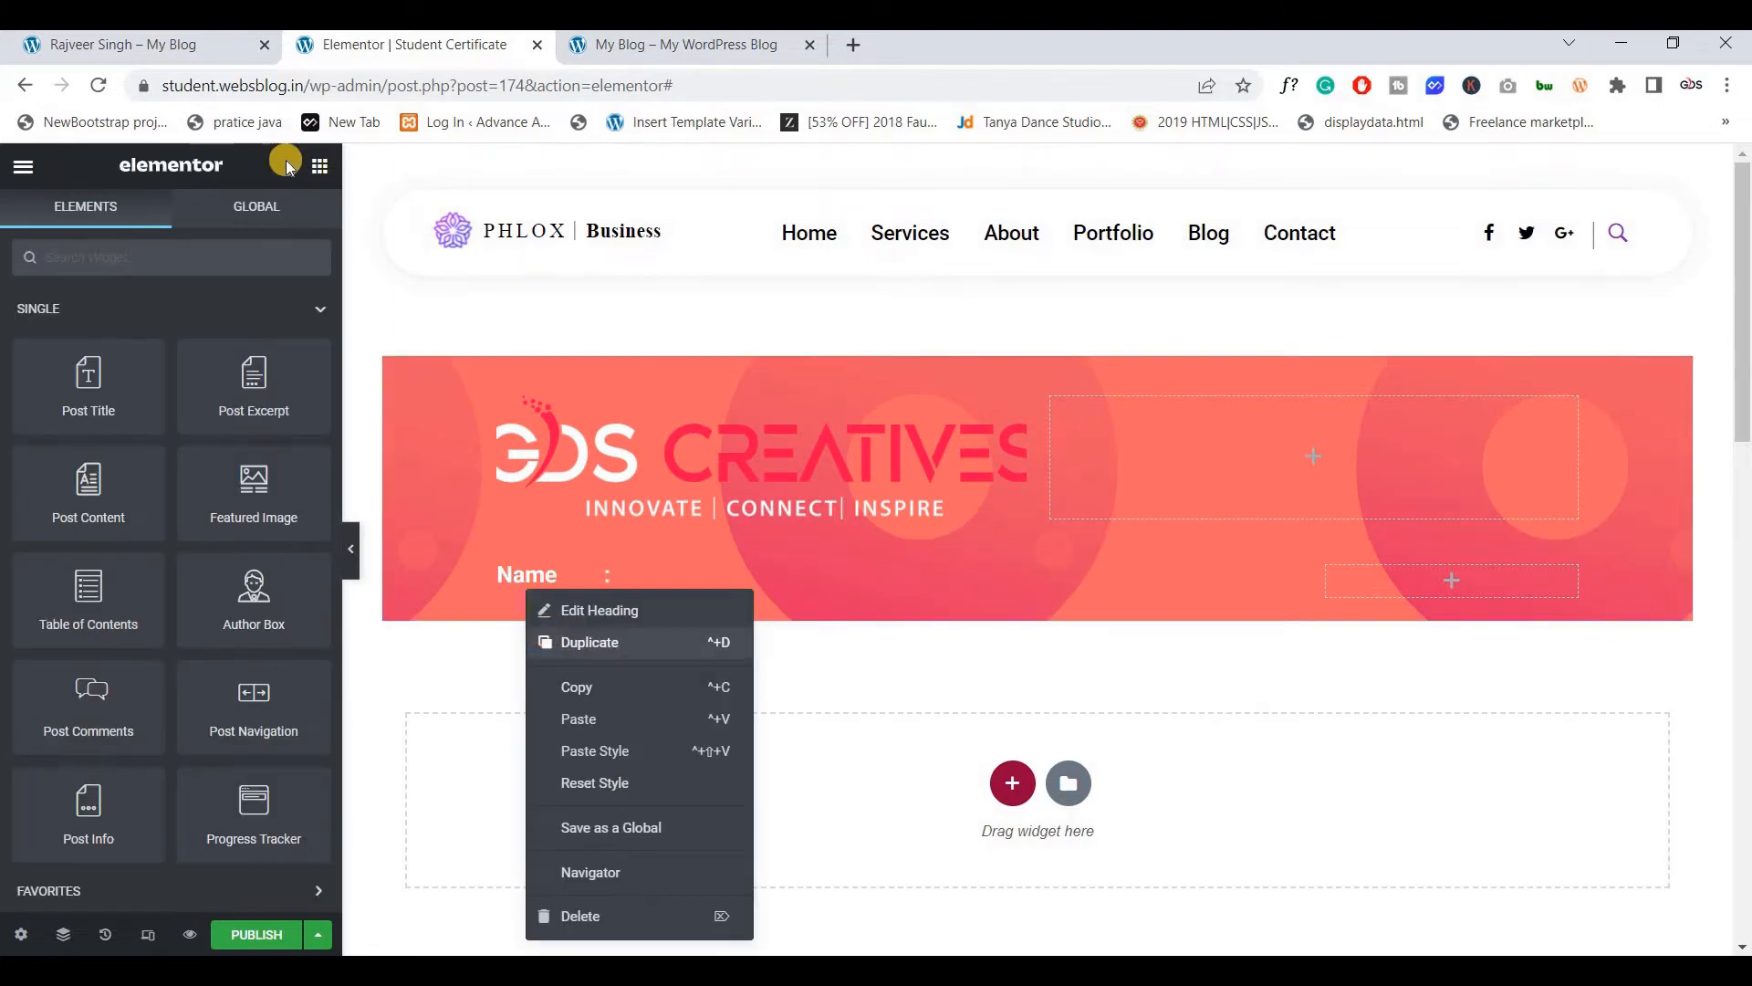
left_click(546, 643)
left_click(182, 44)
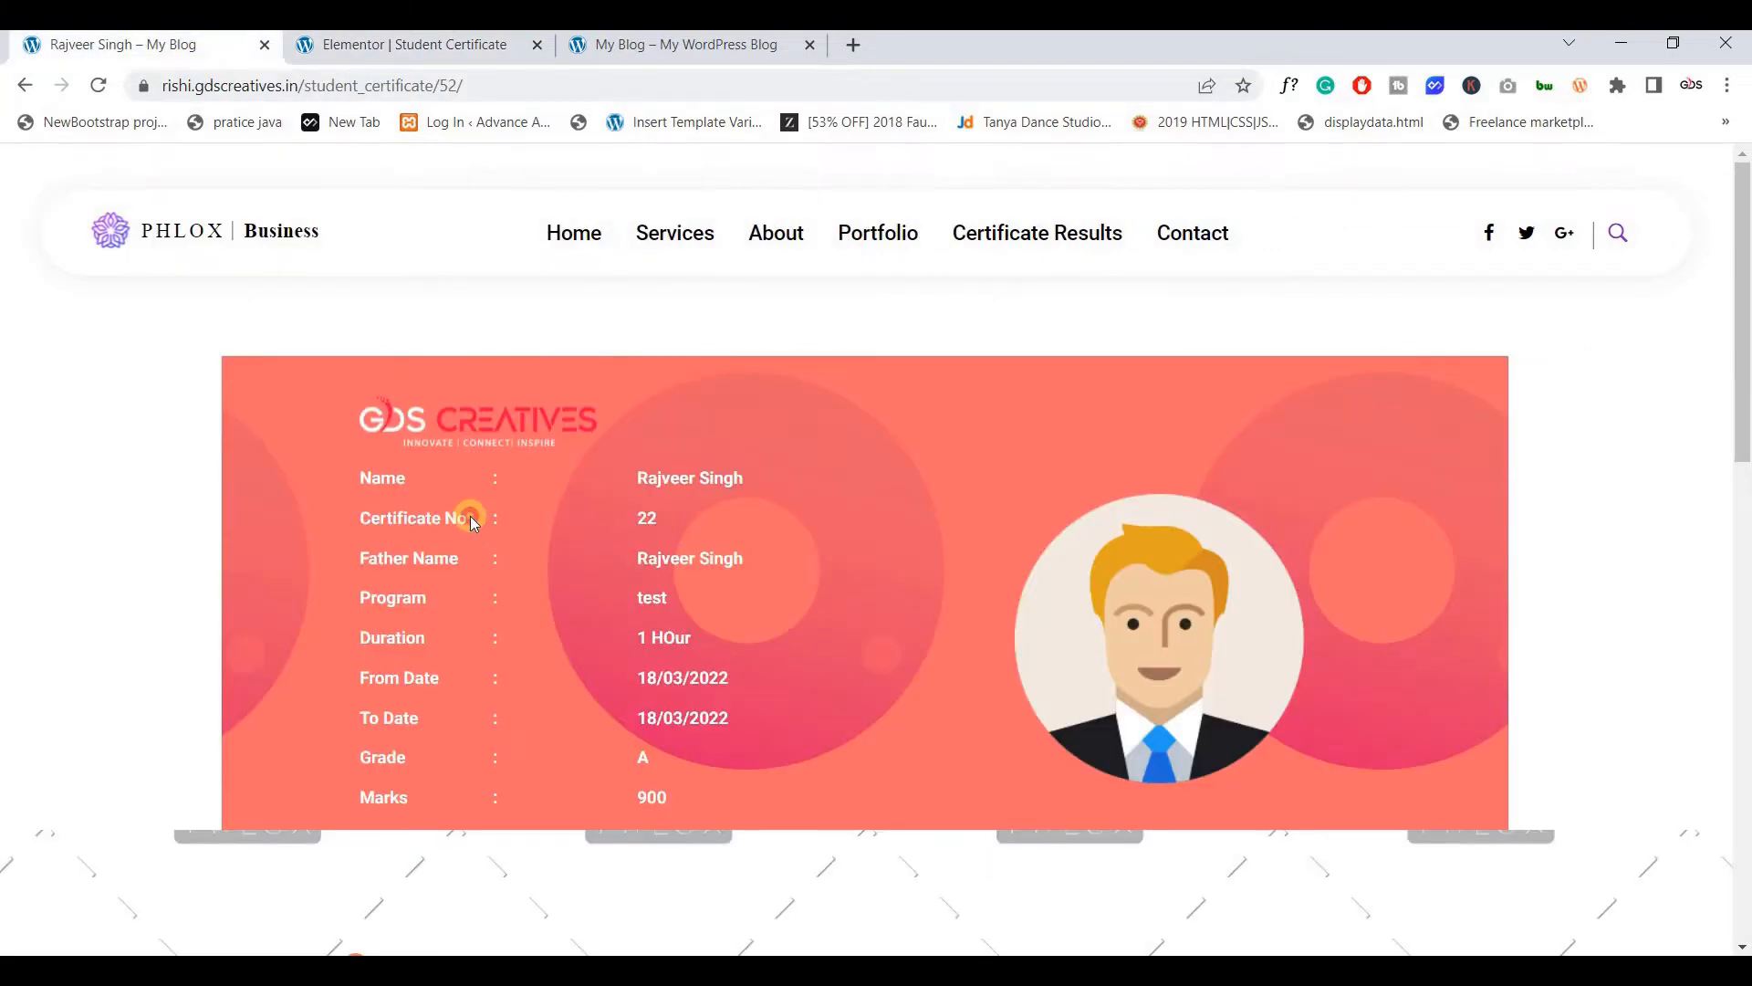
left_click(407, 46)
left_click(171, 407)
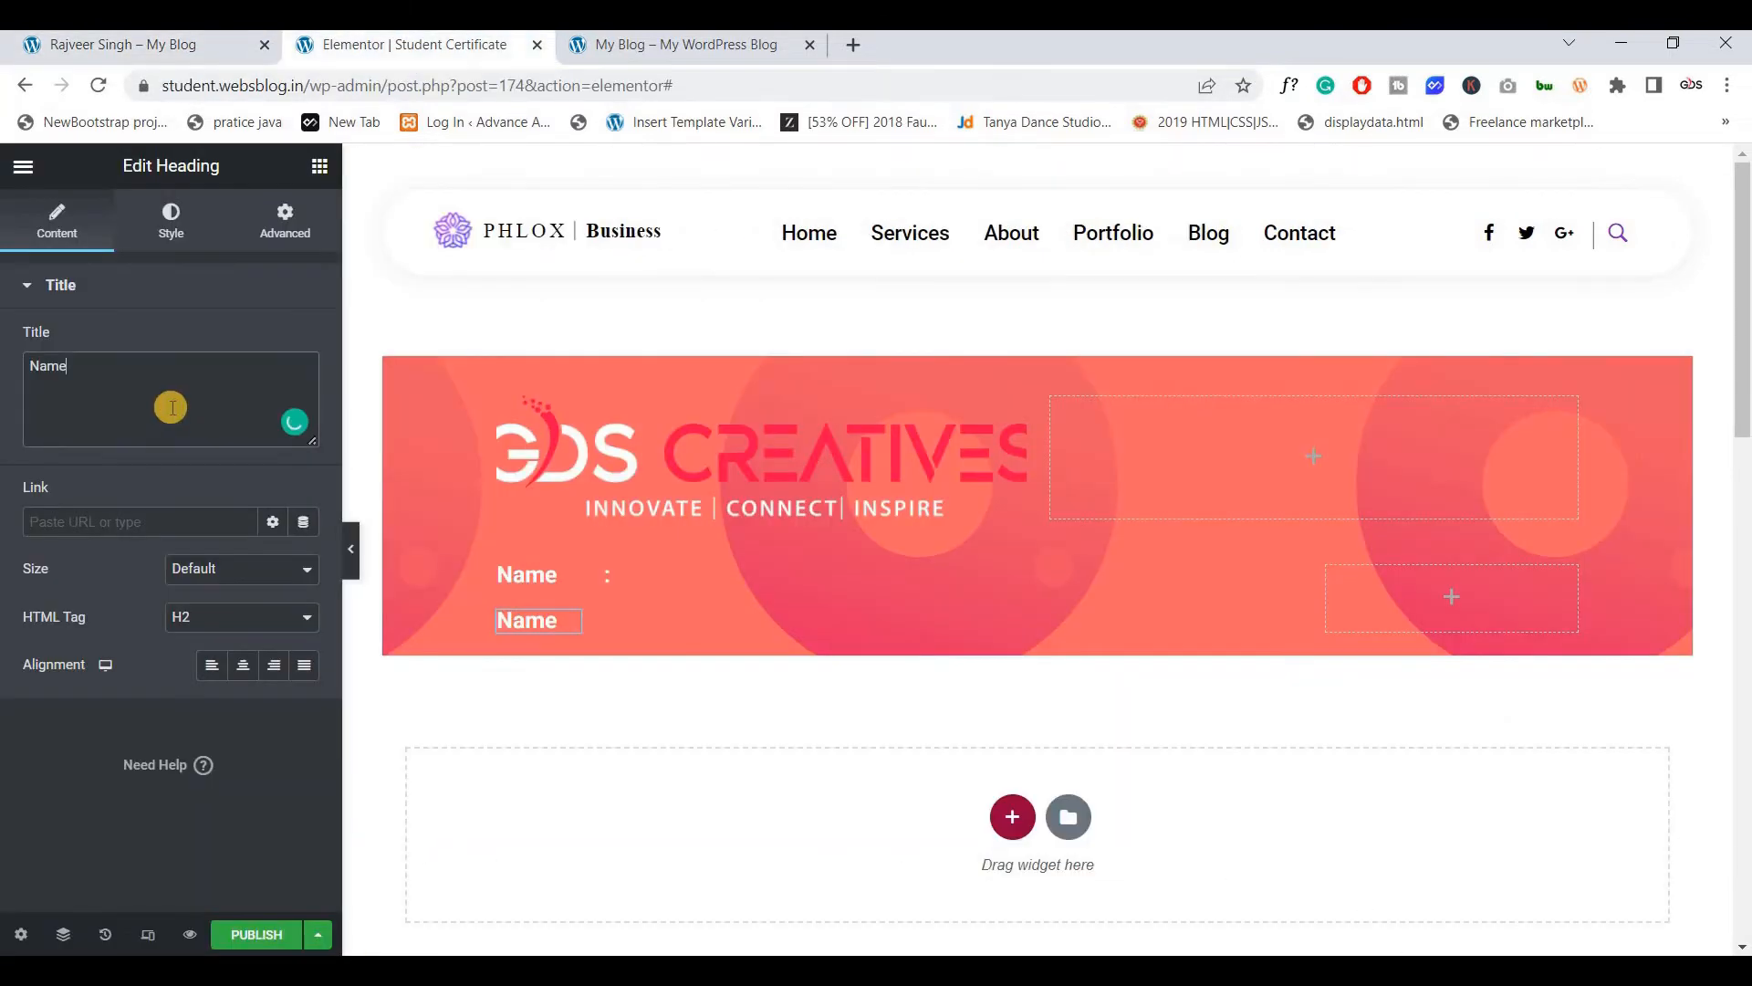
key("ctrl+a")
type("Certificate No")
left_click_drag(594, 608, 659, 602)
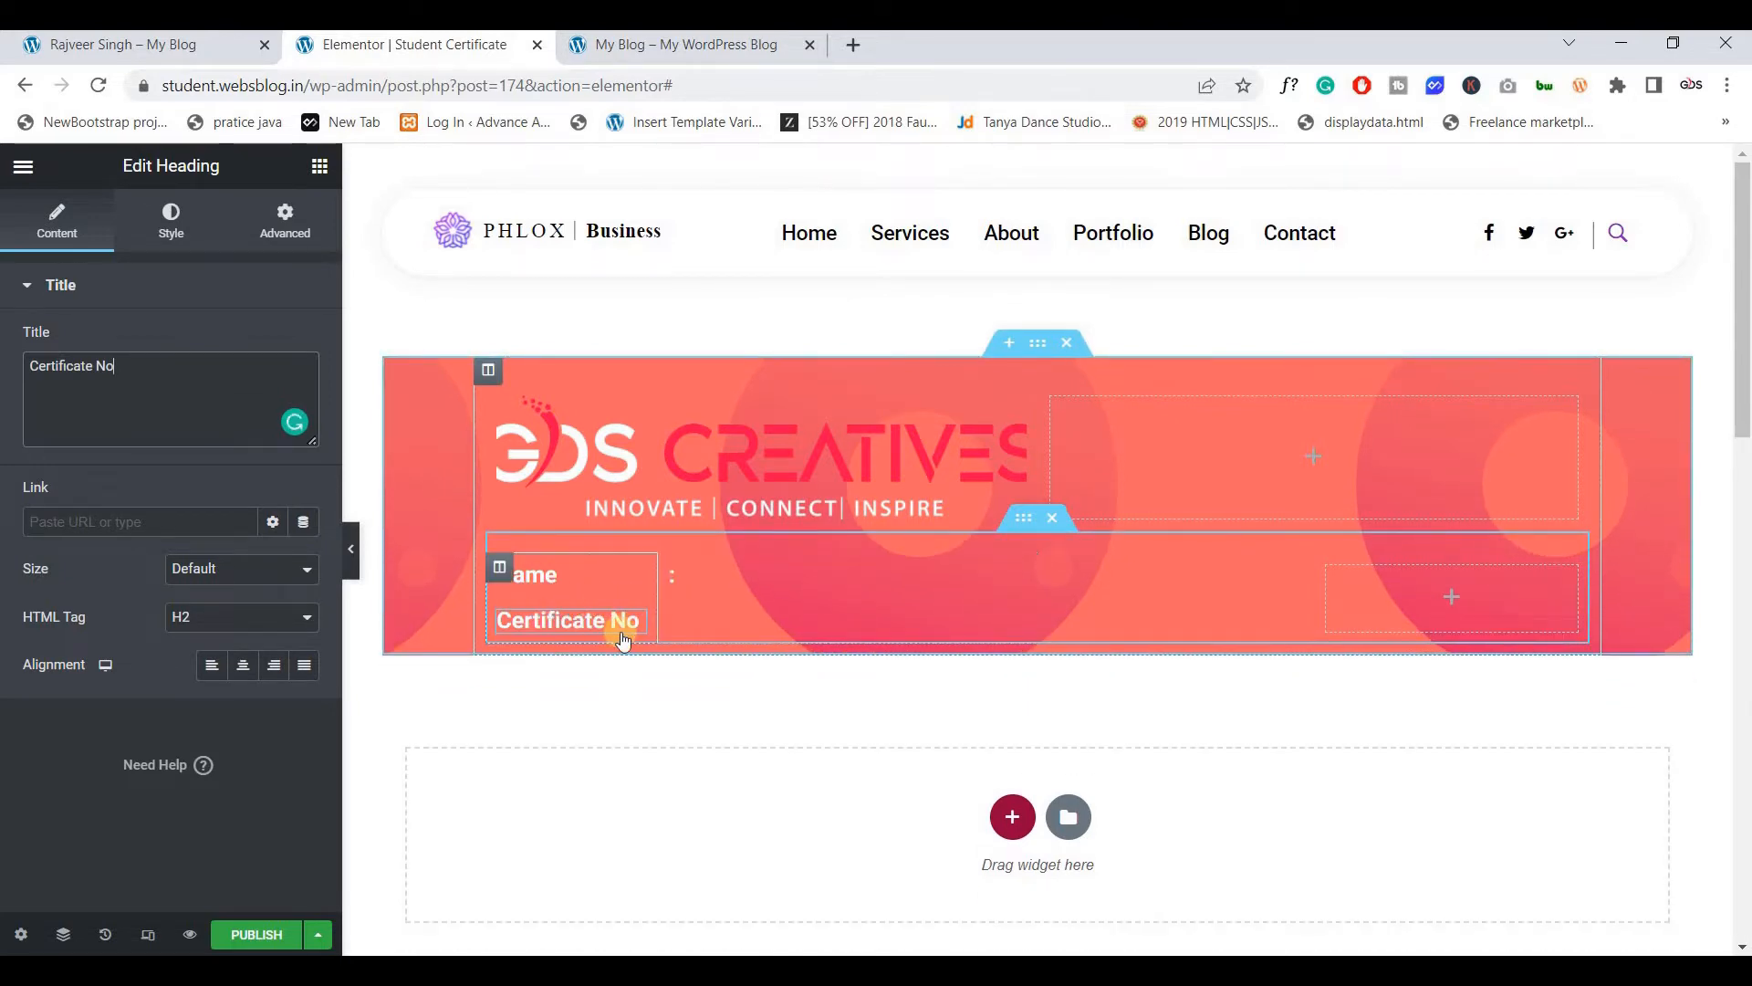
Duplicate the colon heading and place the copy beside Certificate No
right_click(710, 577)
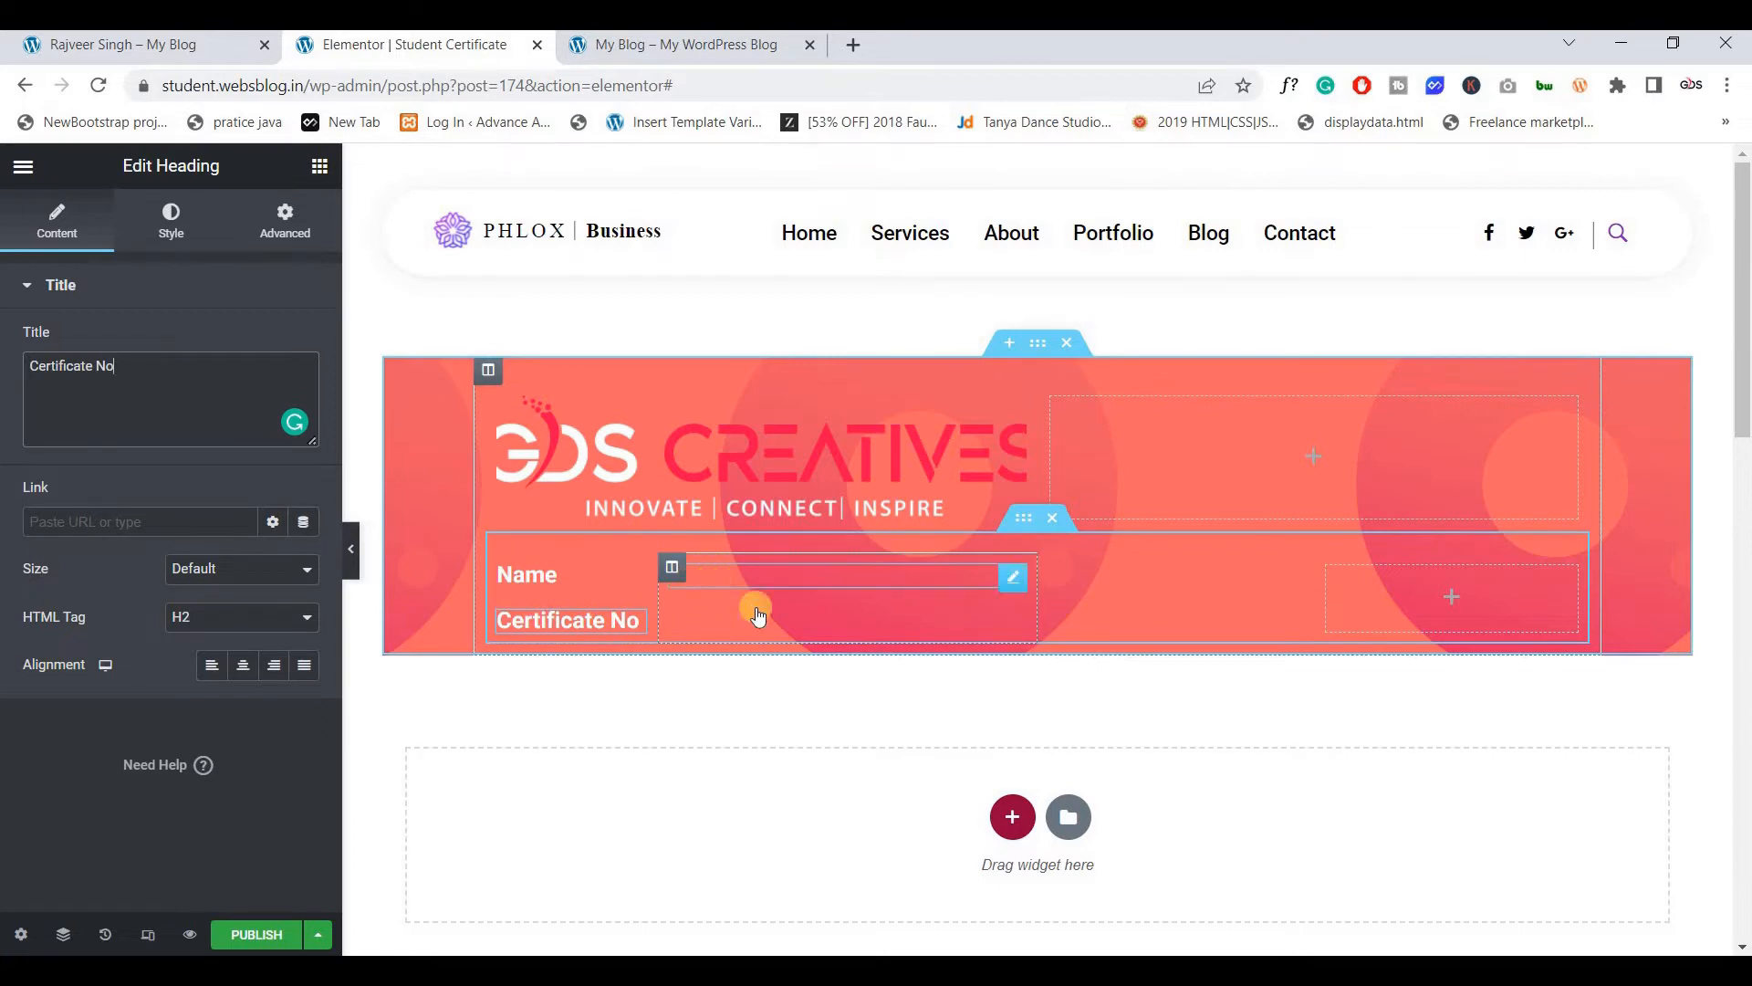
left_click(734, 626)
left_click_drag(1140, 584, 1293, 577)
Duplicate the value heading, link the copy to the Certificate No ACF field, and view the live page
right_click(1290, 577)
left_click(1328, 628)
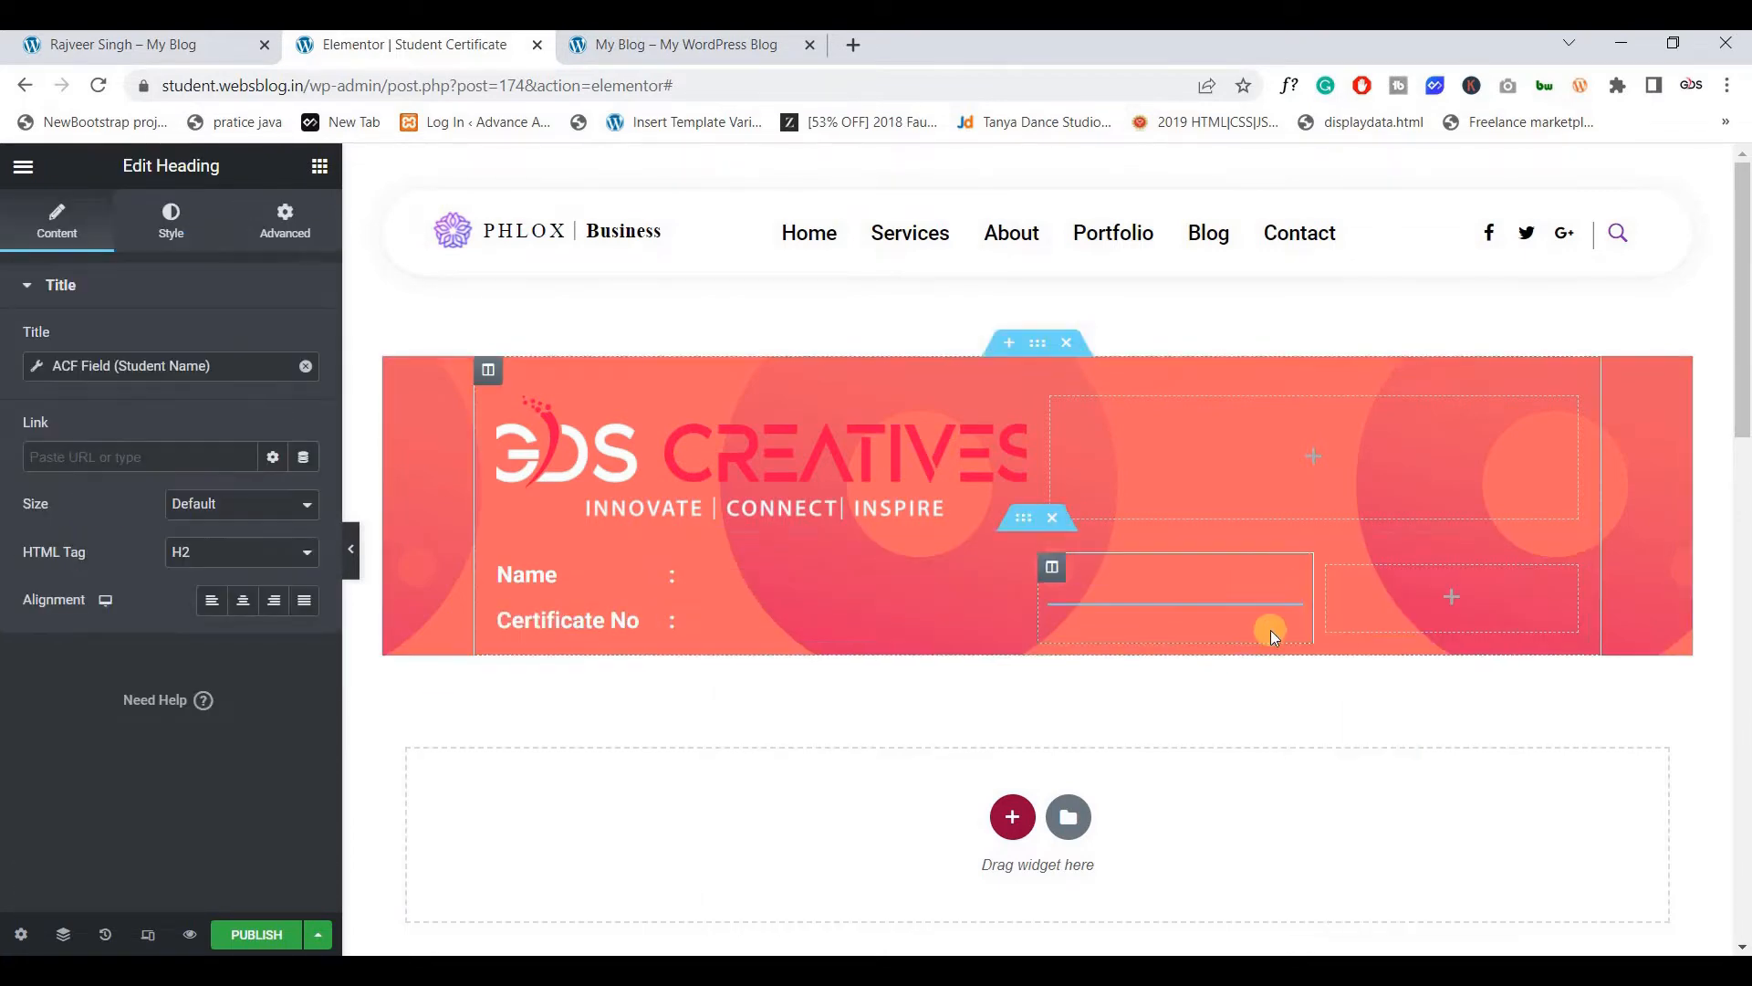
right_click(1298, 628)
left_click(27, 365)
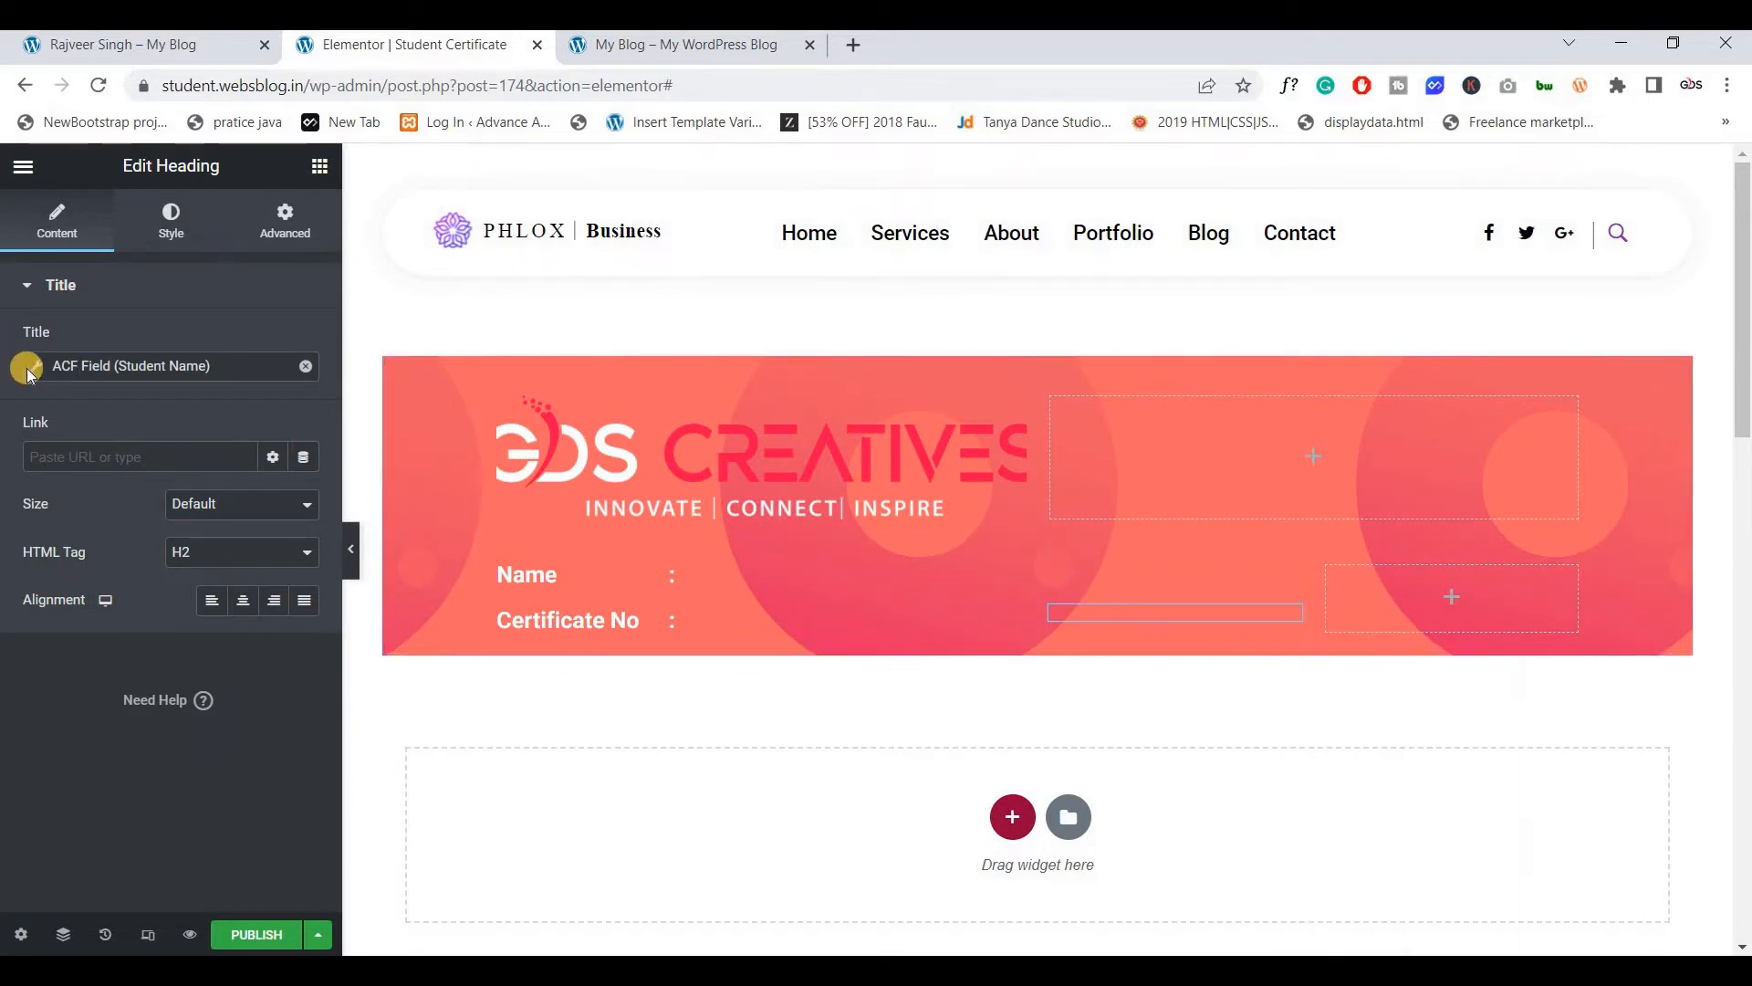
left_click(191, 468)
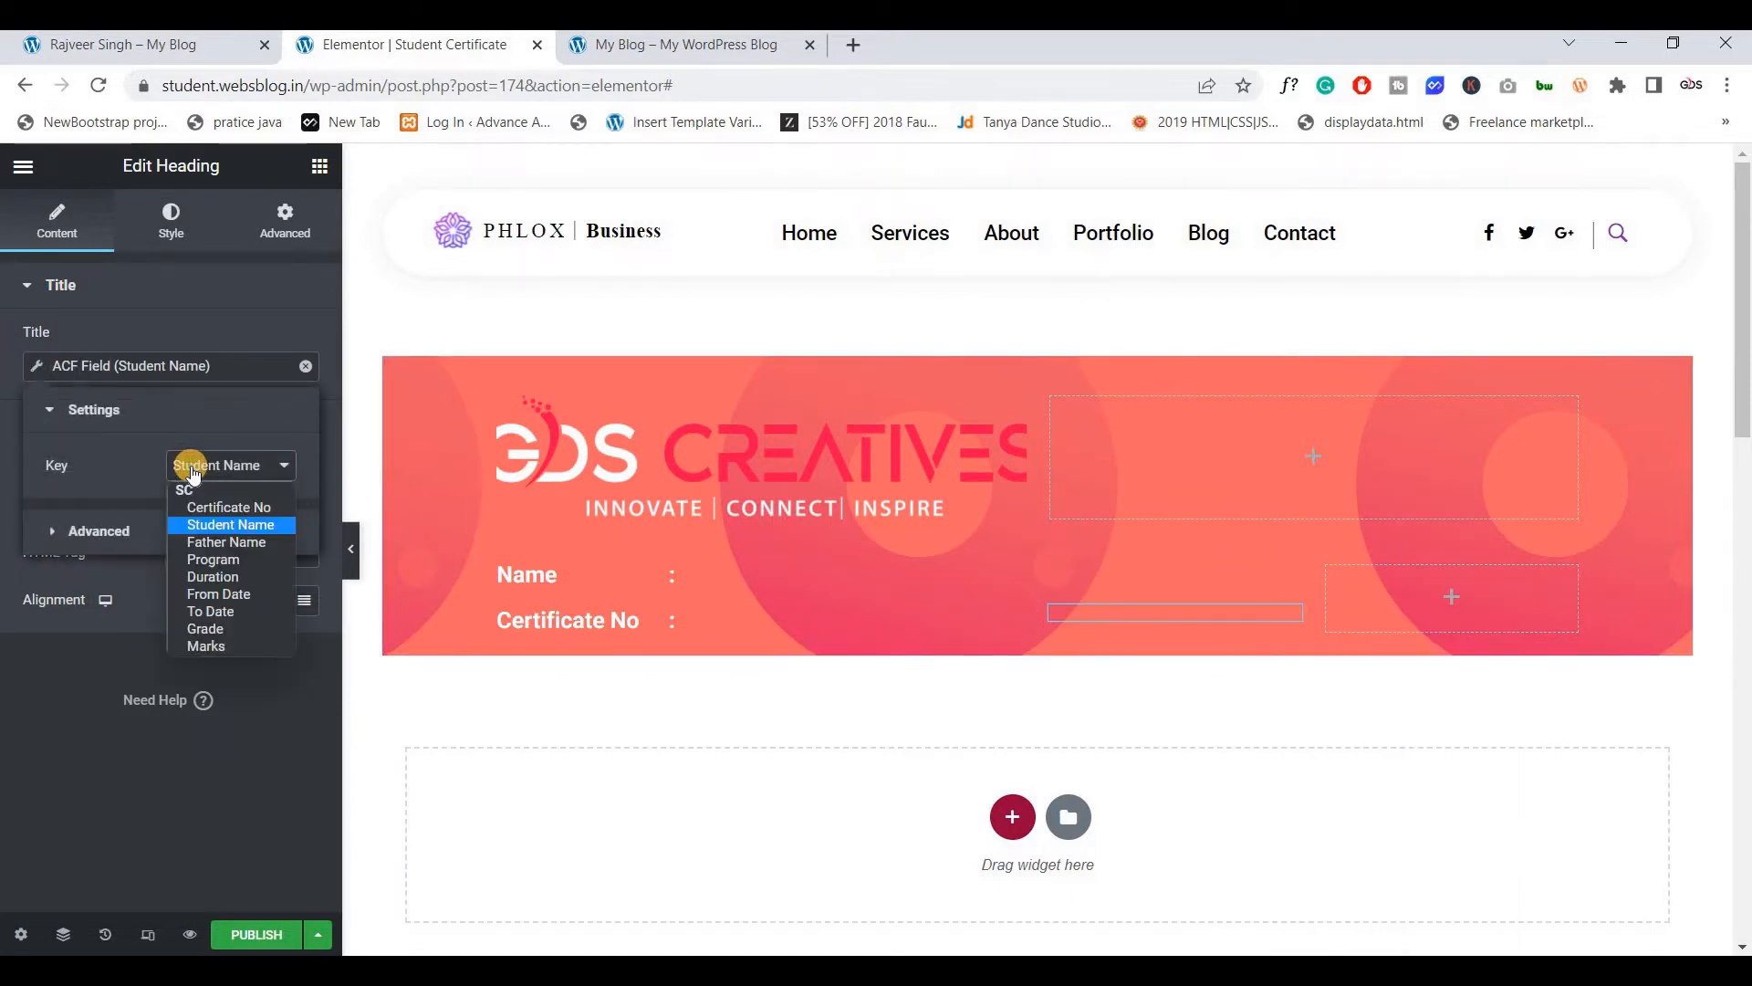
left_click(243, 514)
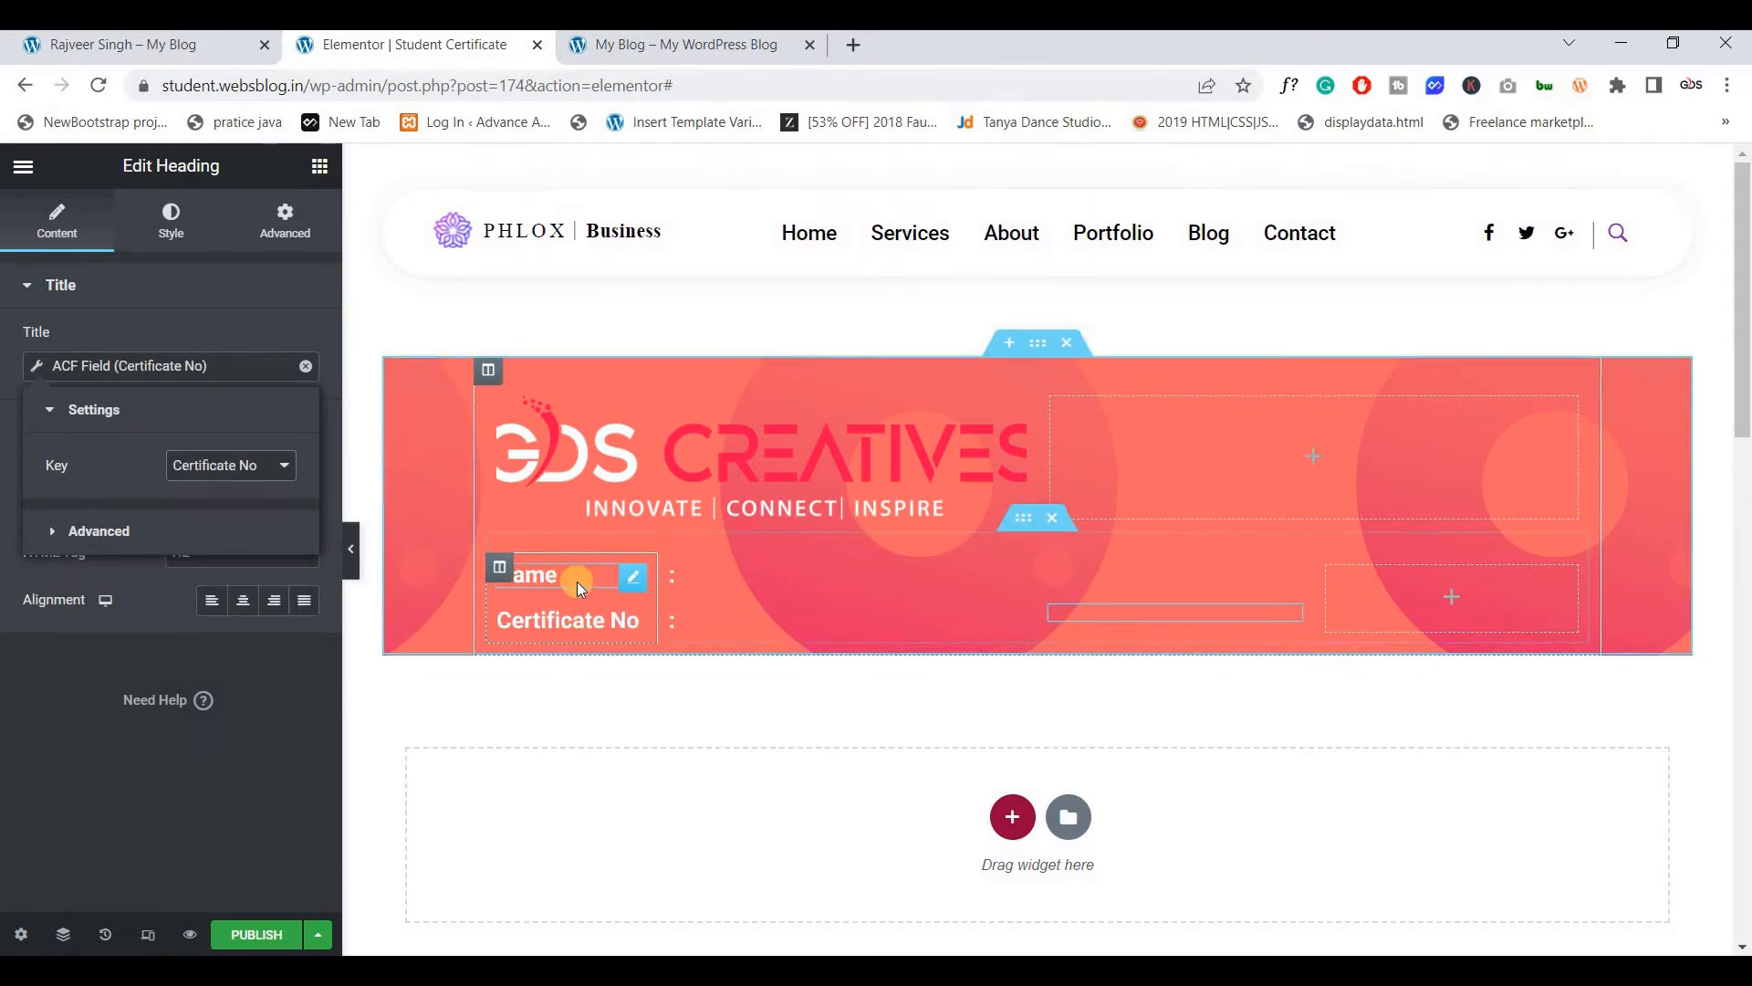
left_click(179, 56)
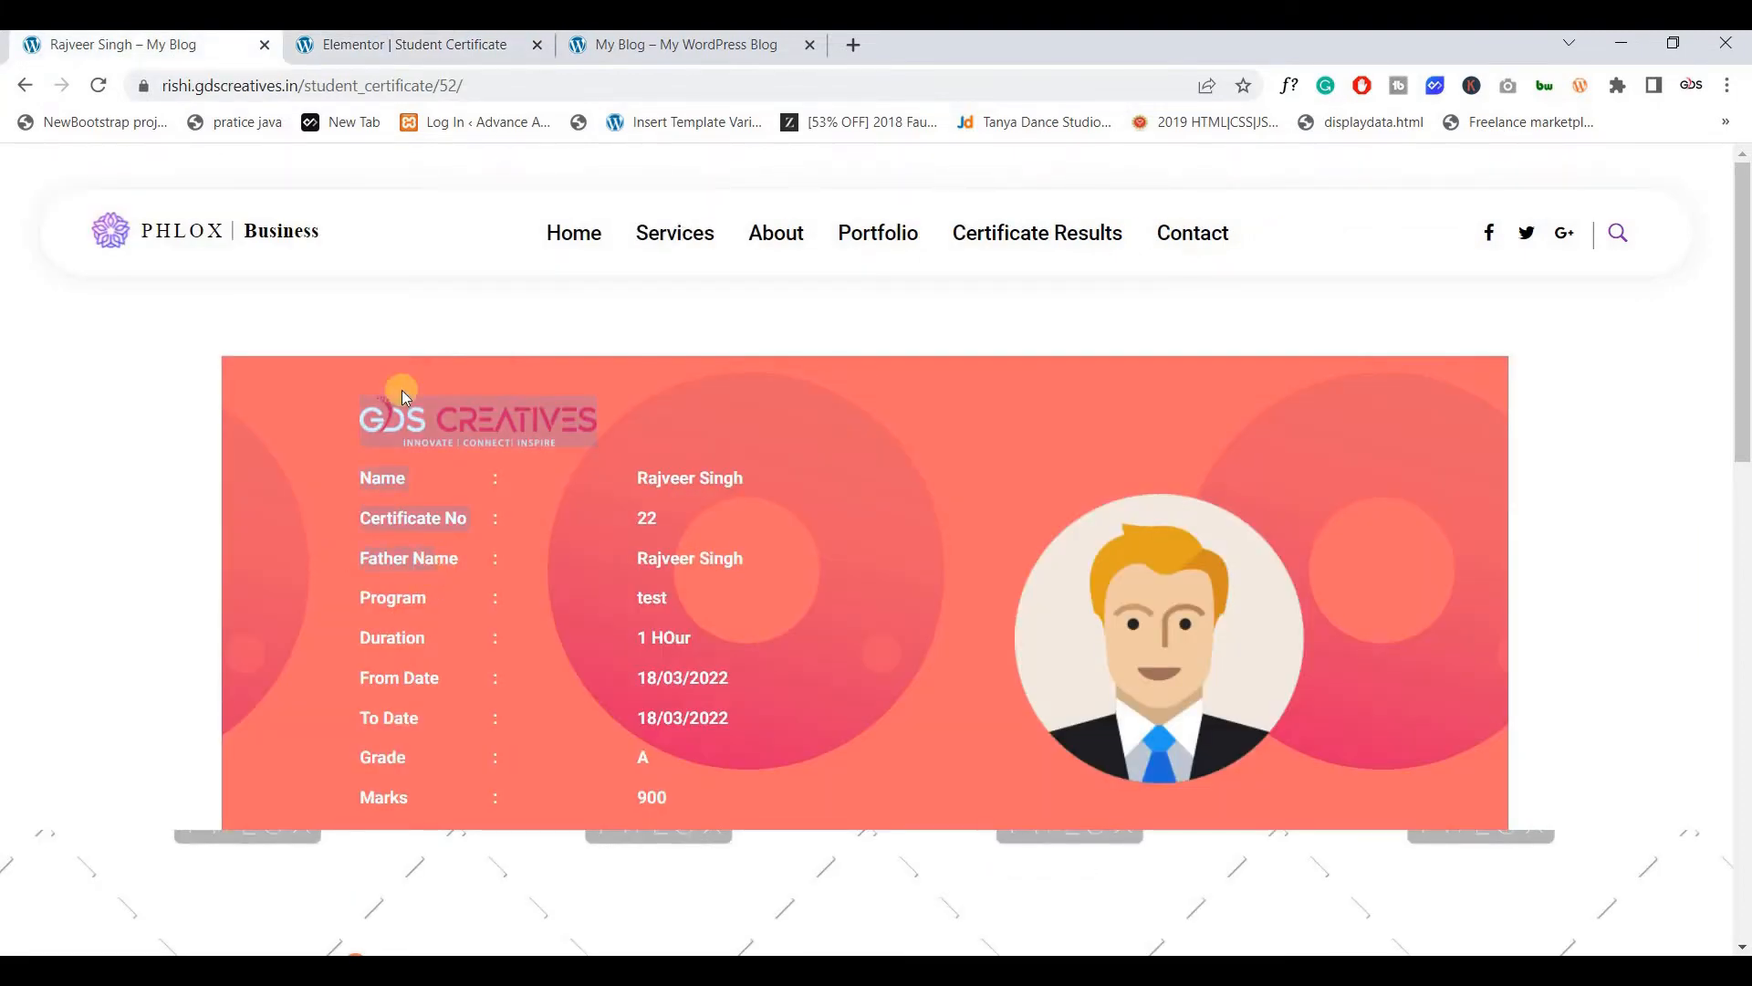
Check the Grade, Father Name and Duration value headings against the live certificate page
left_click(380, 44)
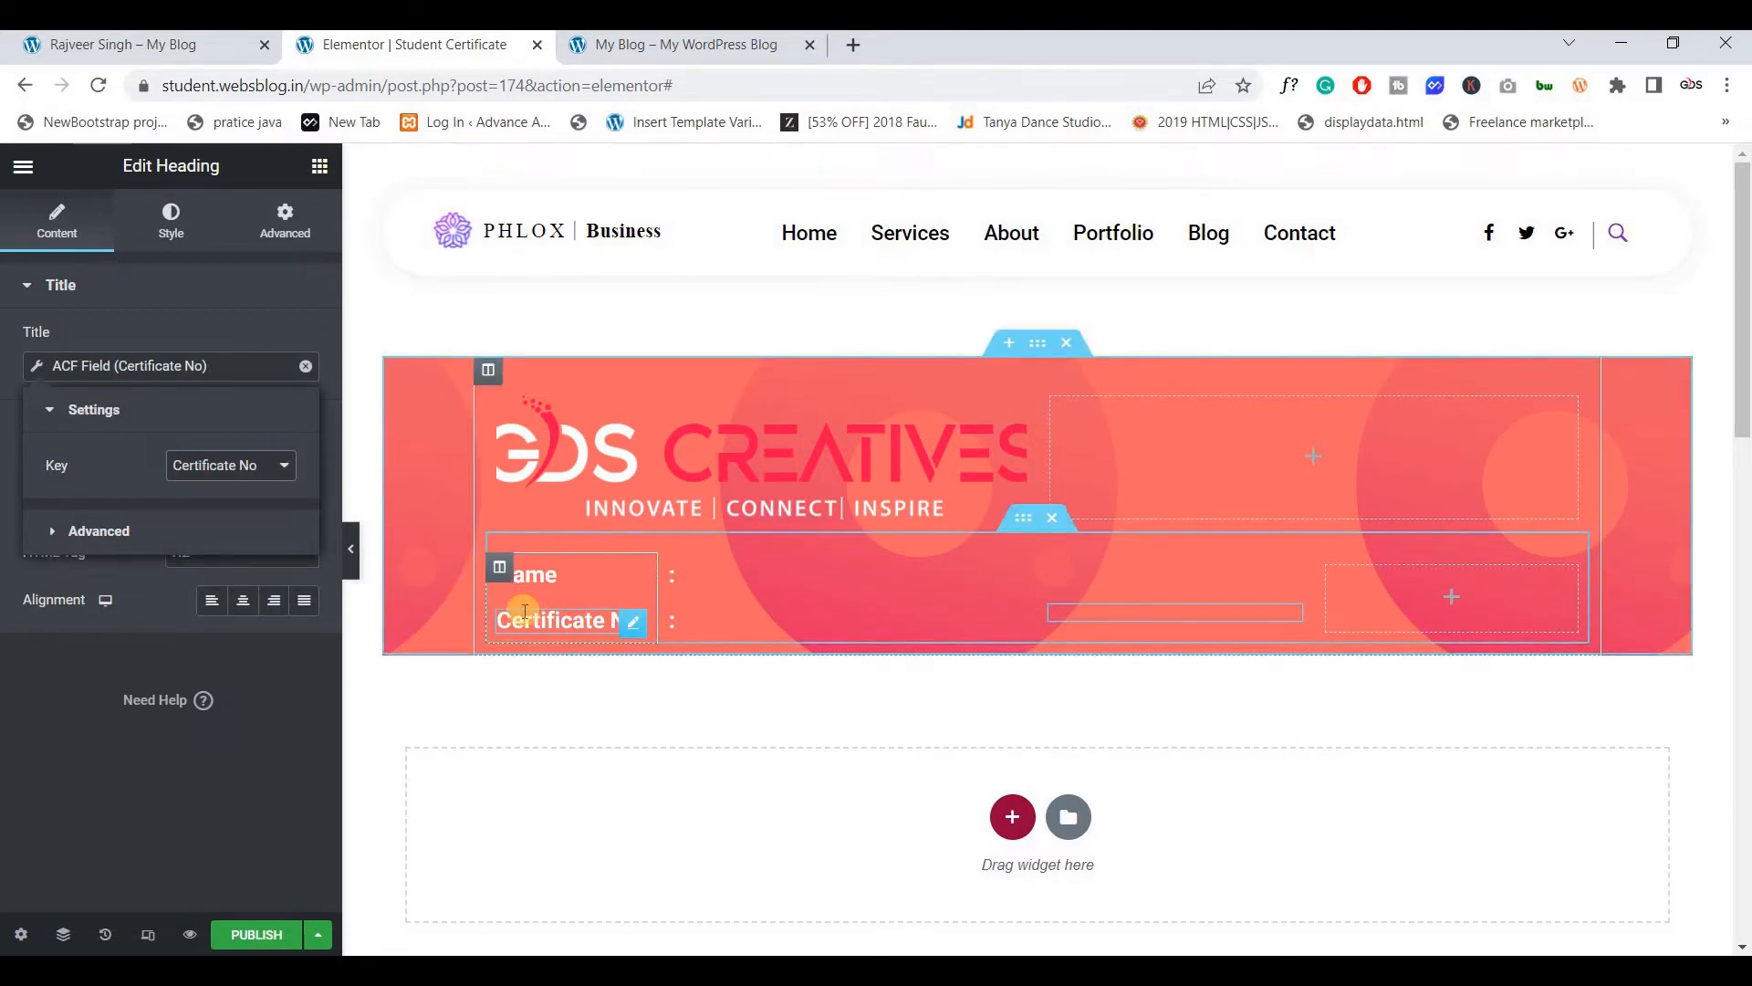
left_click(913, 539)
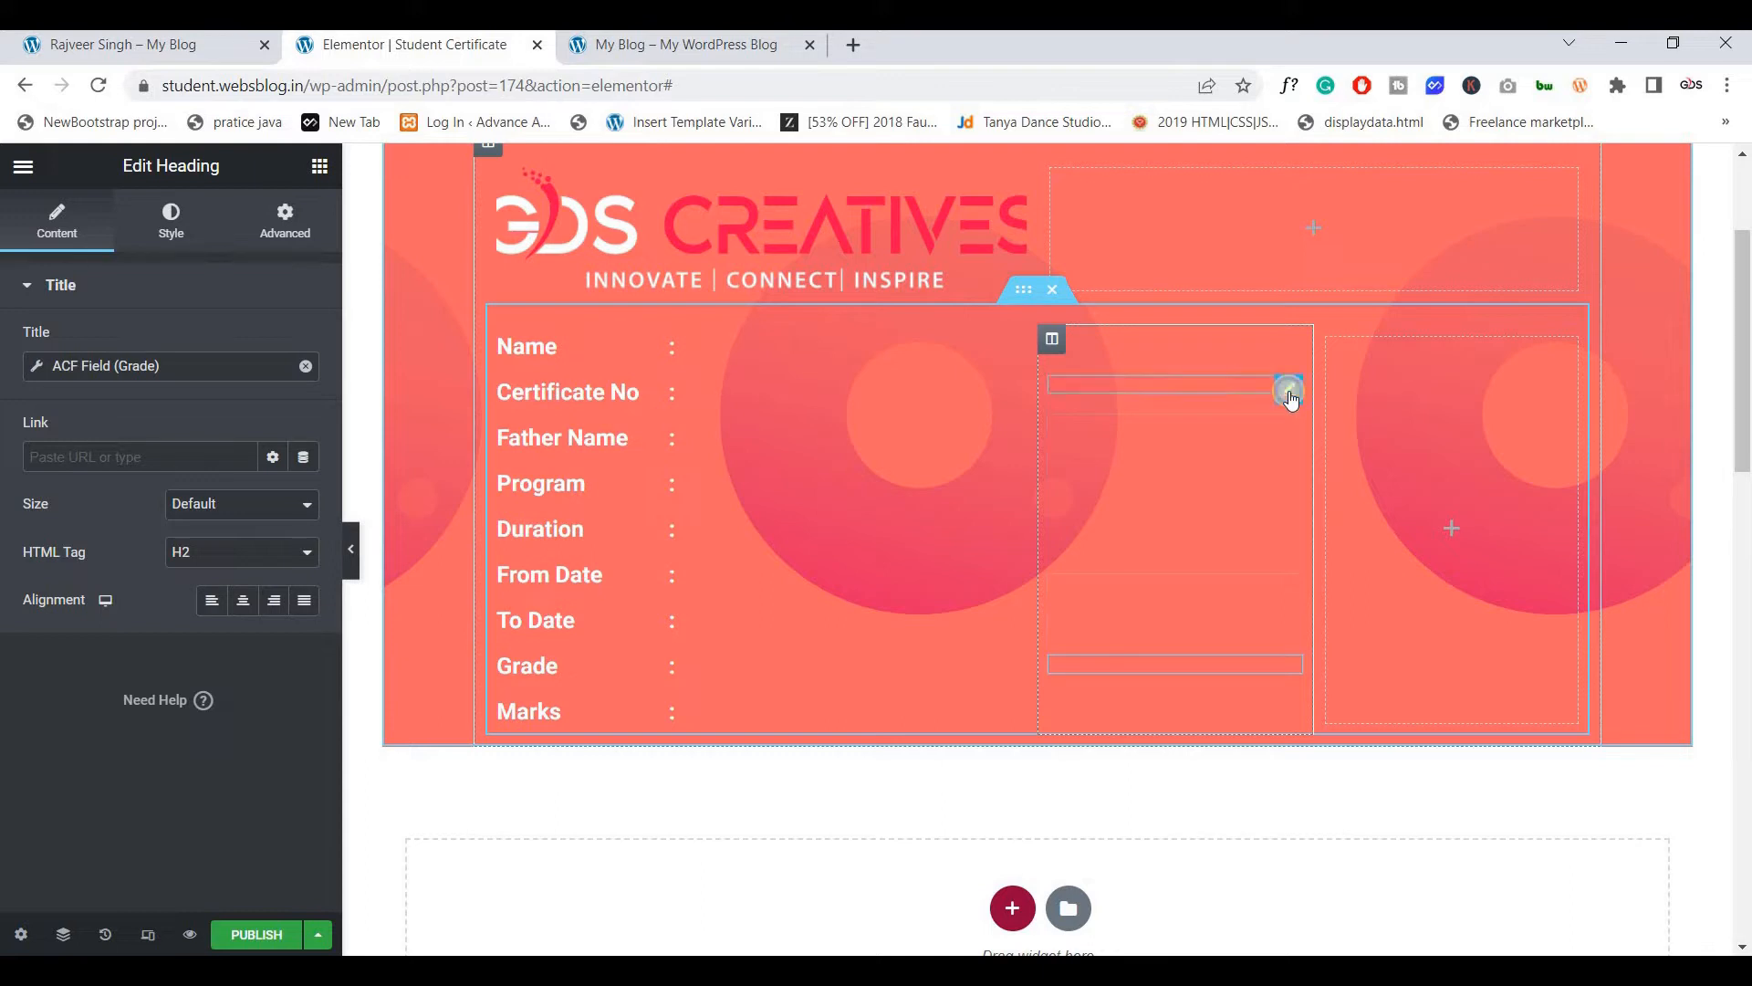
left_click(1289, 392)
left_click(1290, 425)
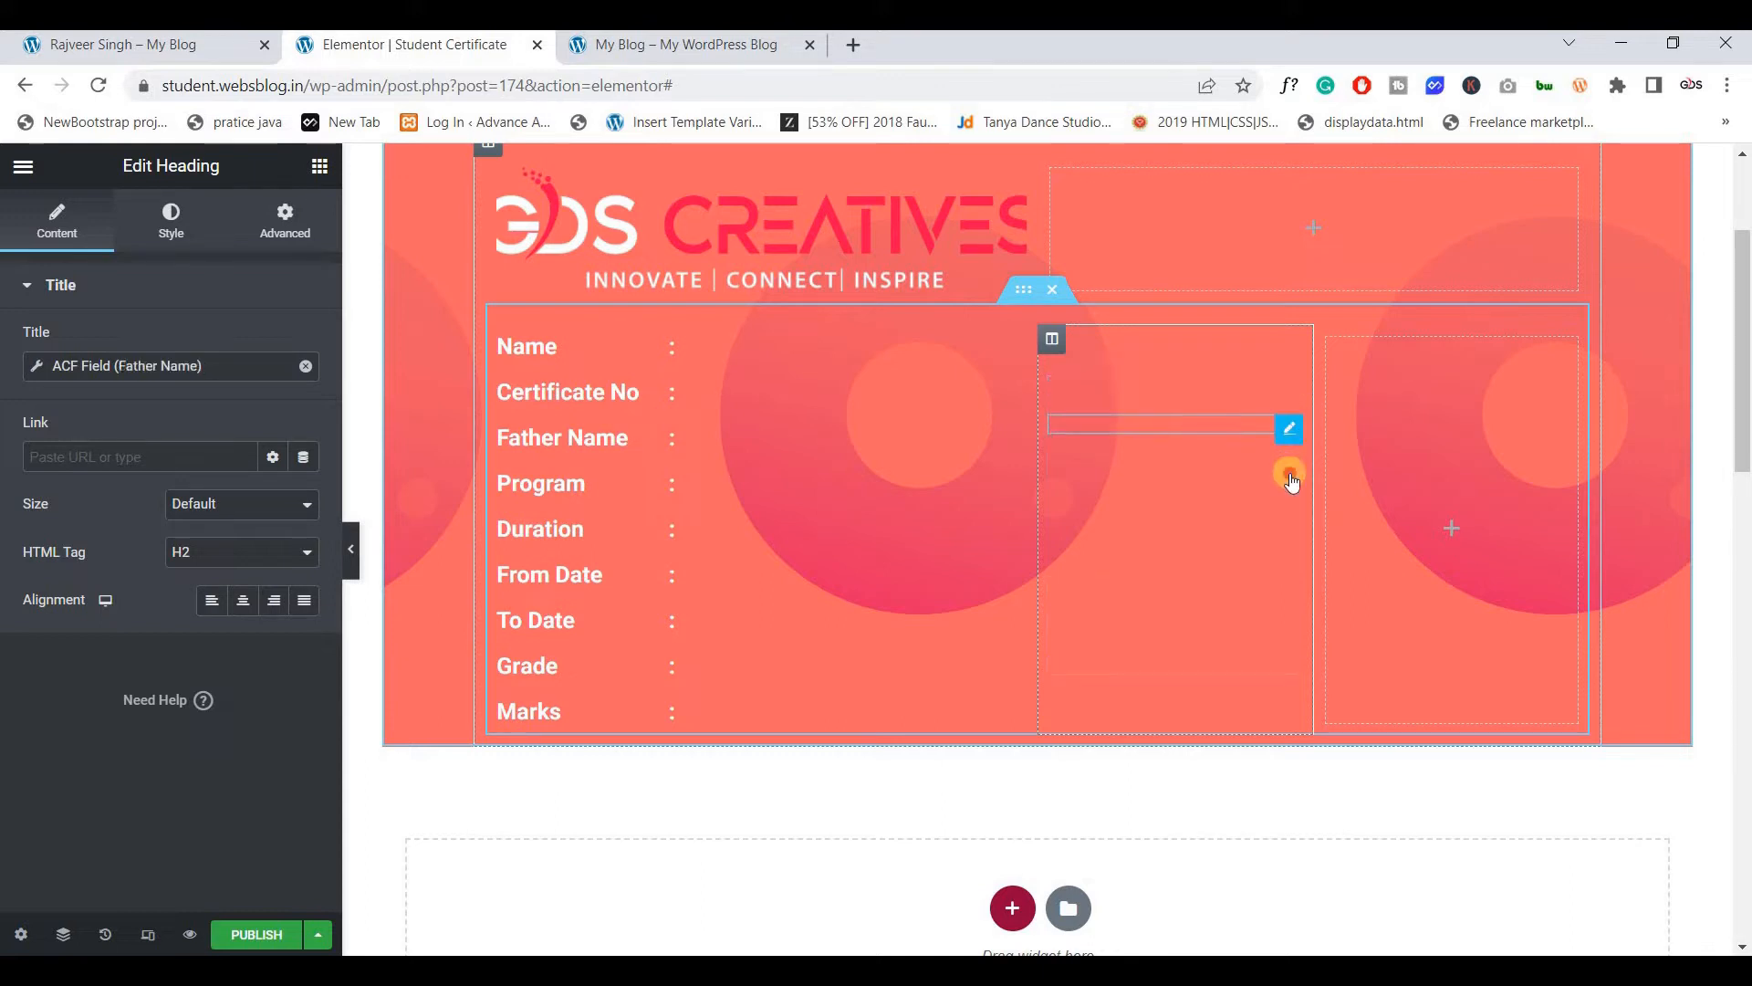
left_click(1278, 508)
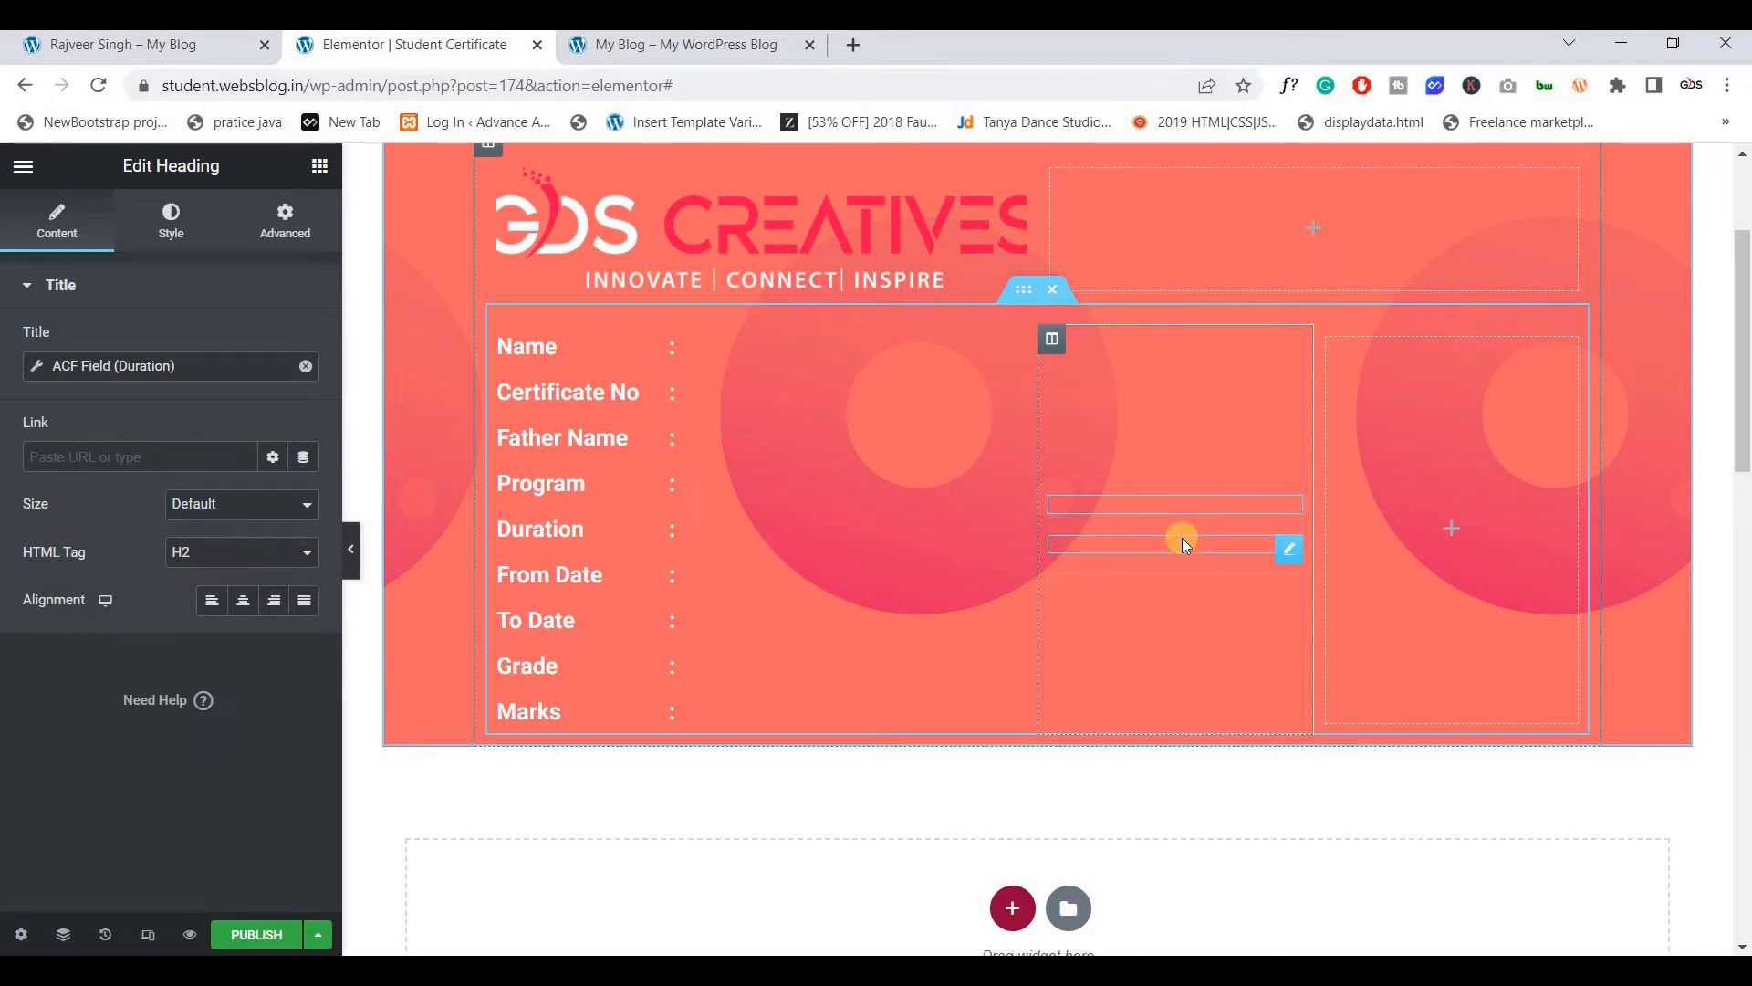
left_click(189, 45)
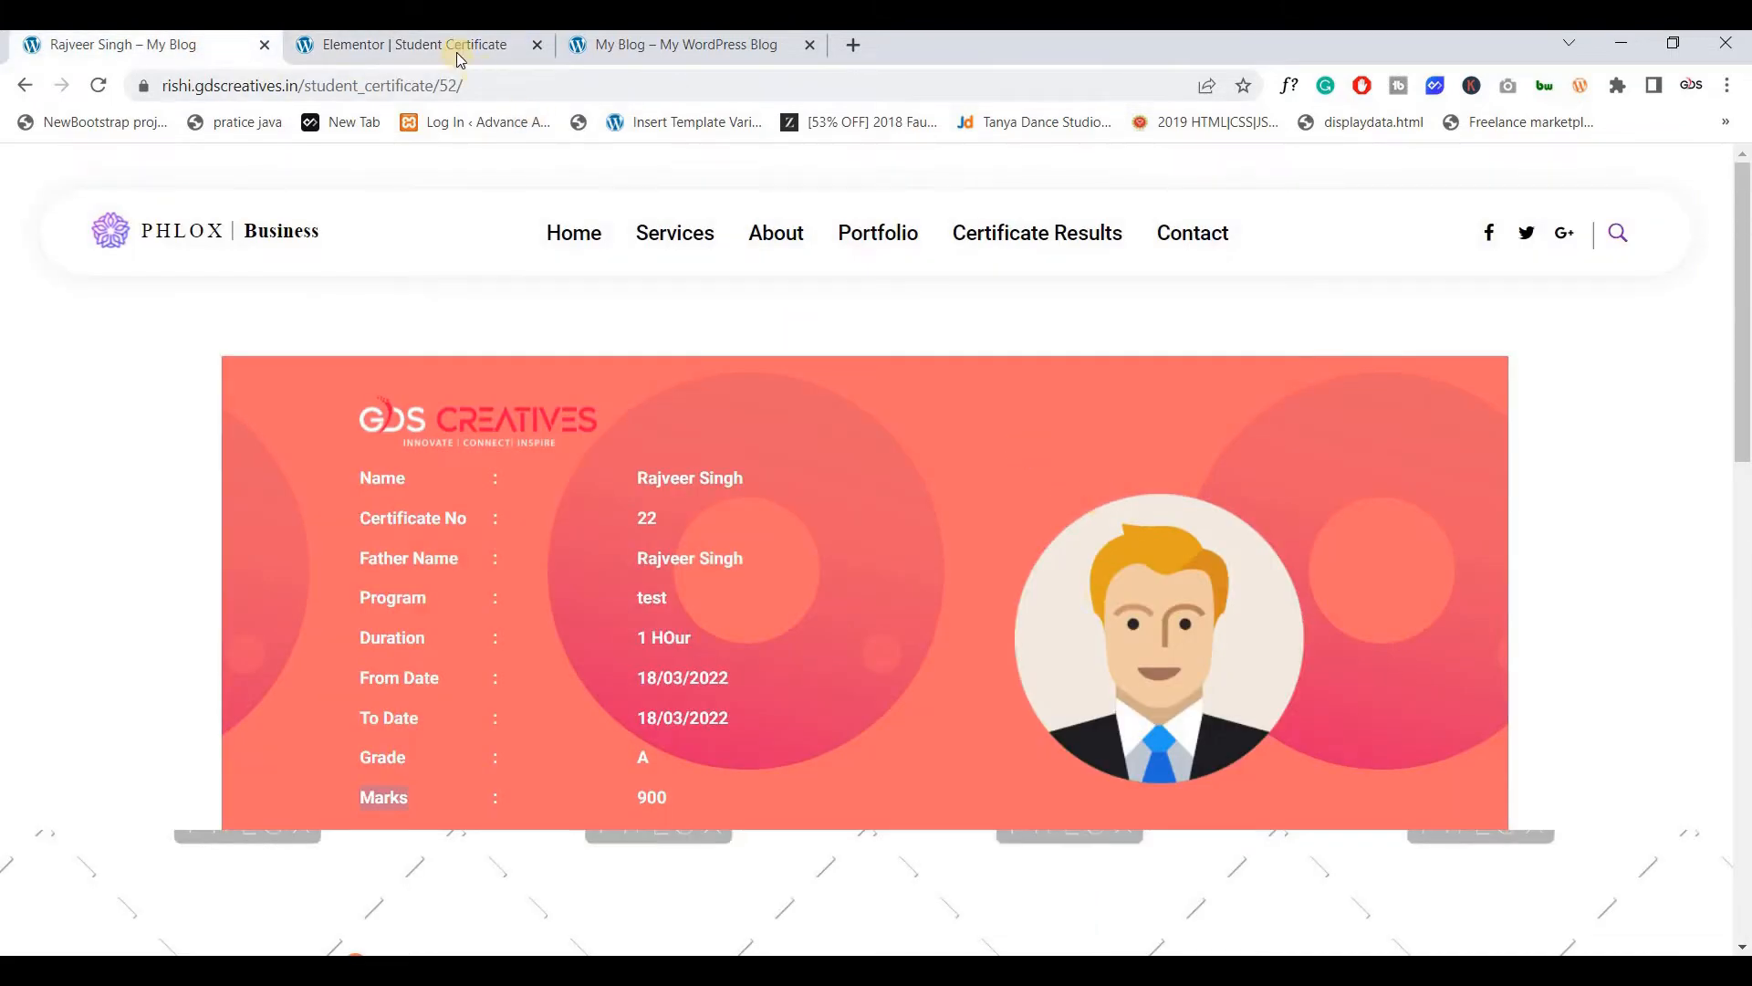
key("ctrl+Tab")
left_click(1450, 526)
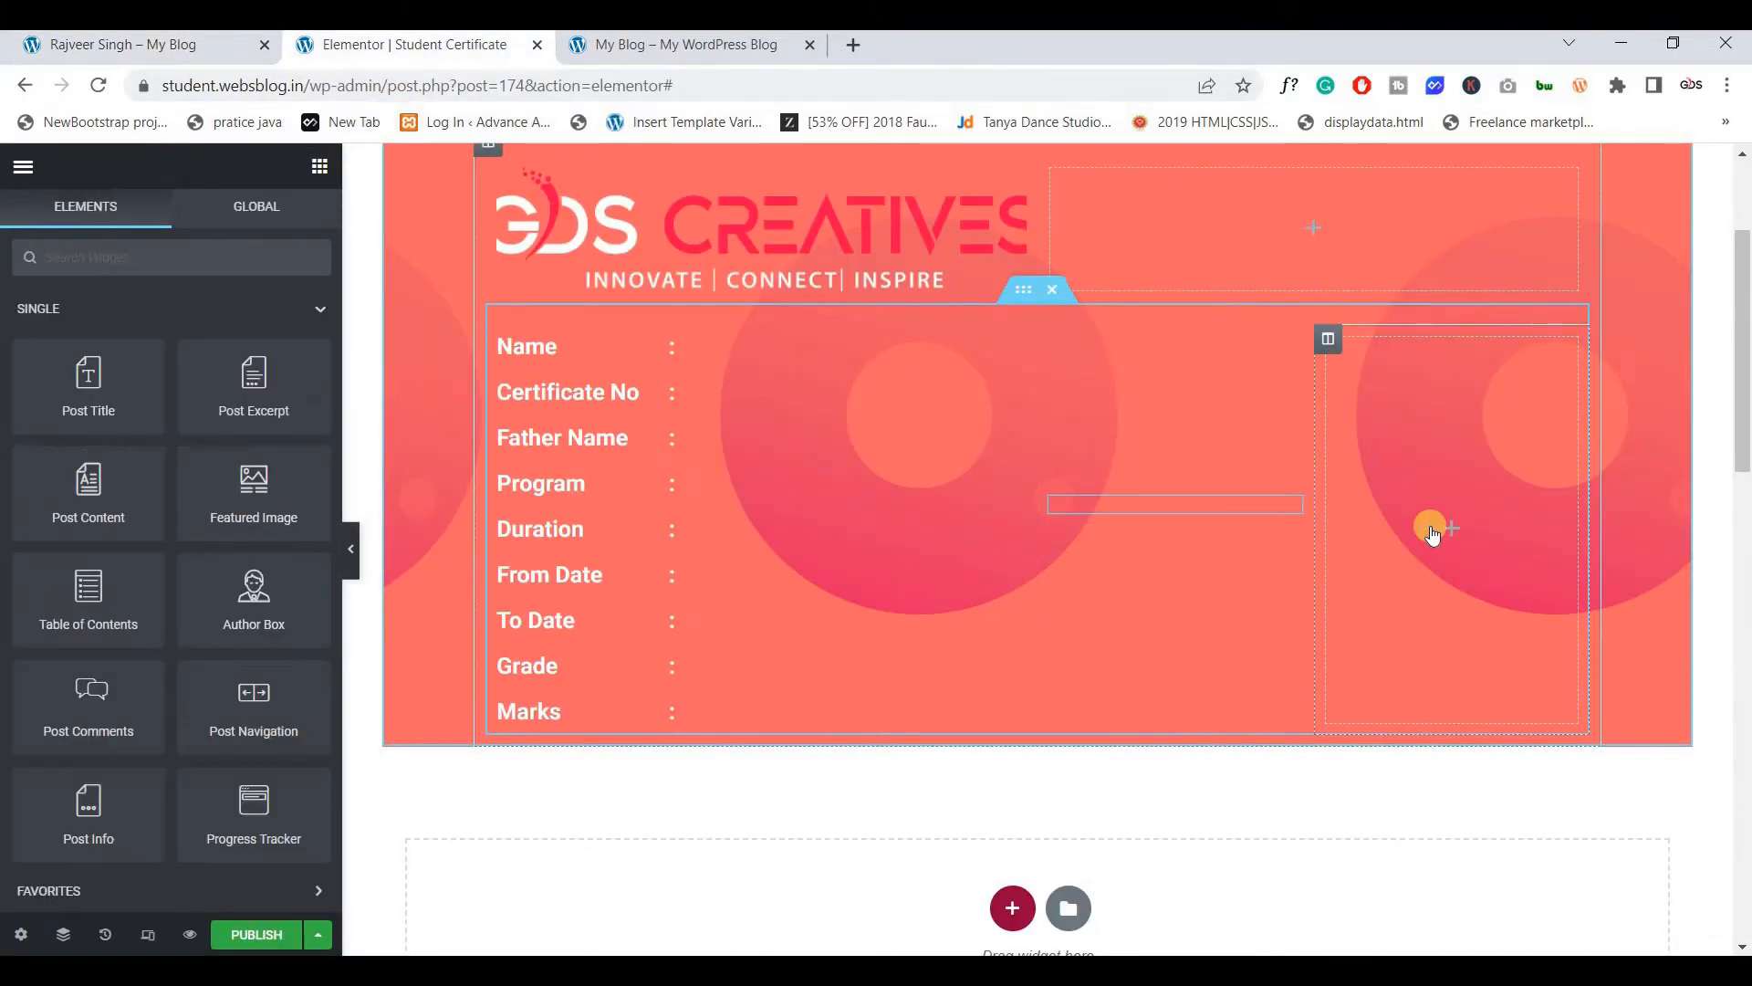
Drop an Image widget in the right column and set its dynamic source to ACF Image Field 'stu img'
scroll(156, 465, "down", 5)
left_click_drag(79, 695, 1393, 555)
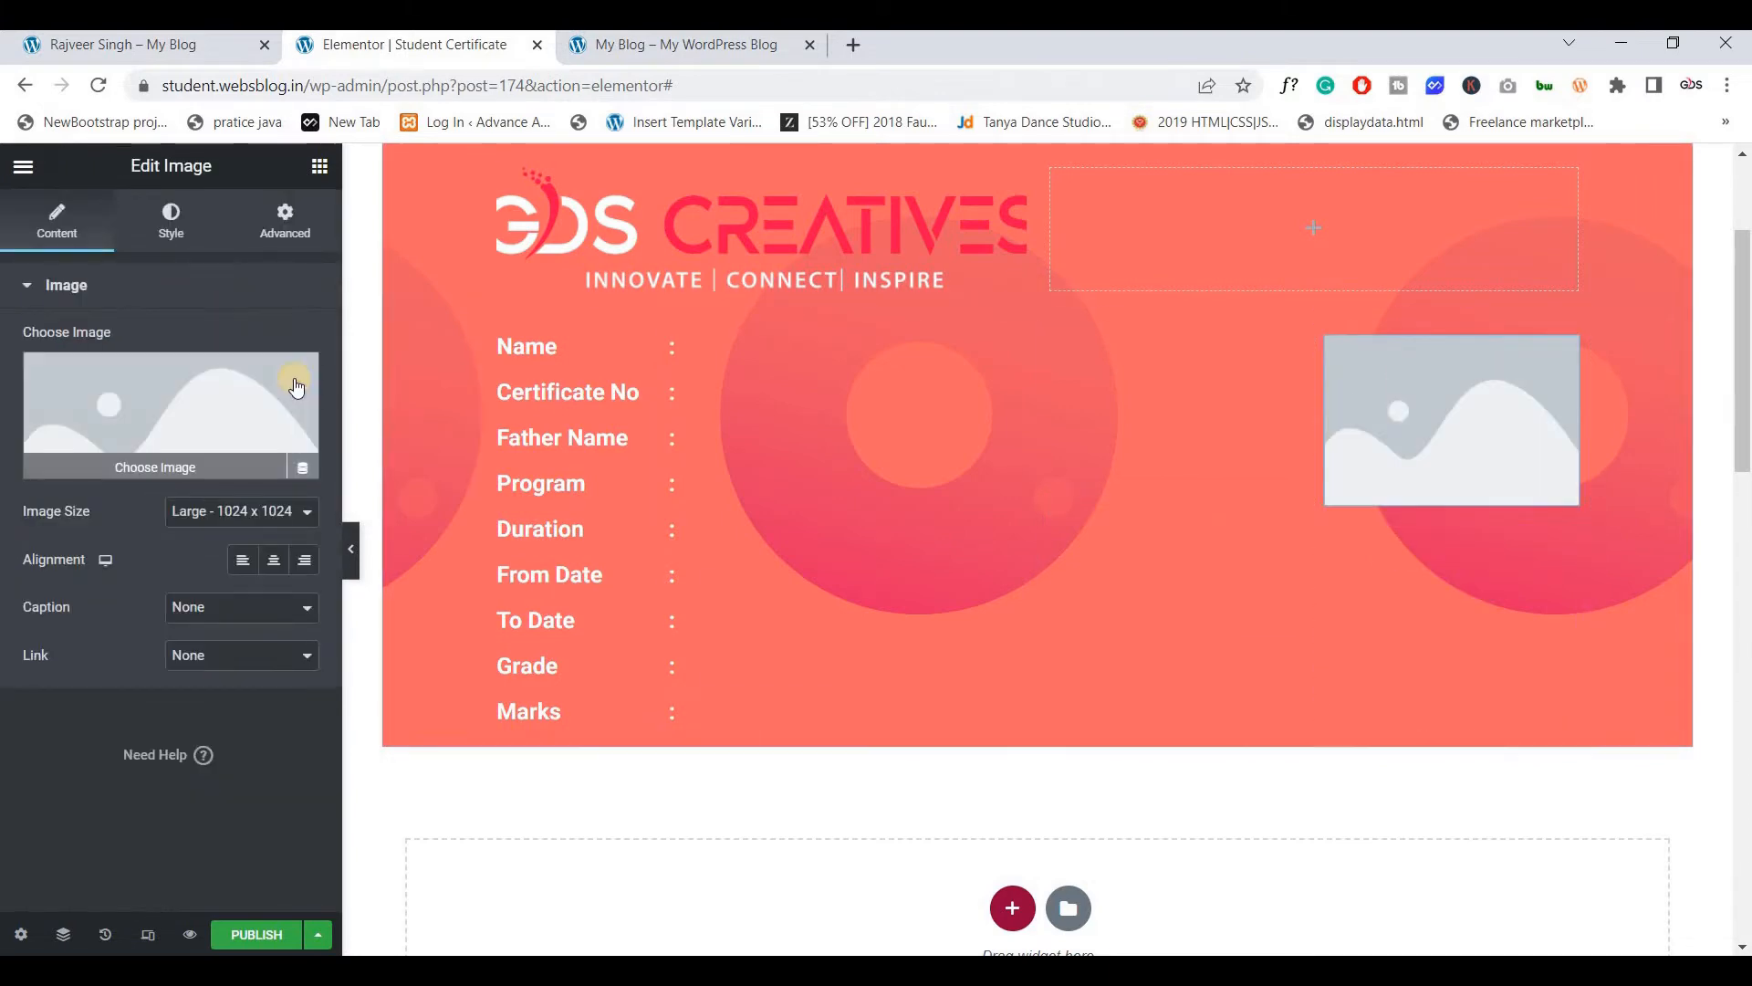
left_click(304, 469)
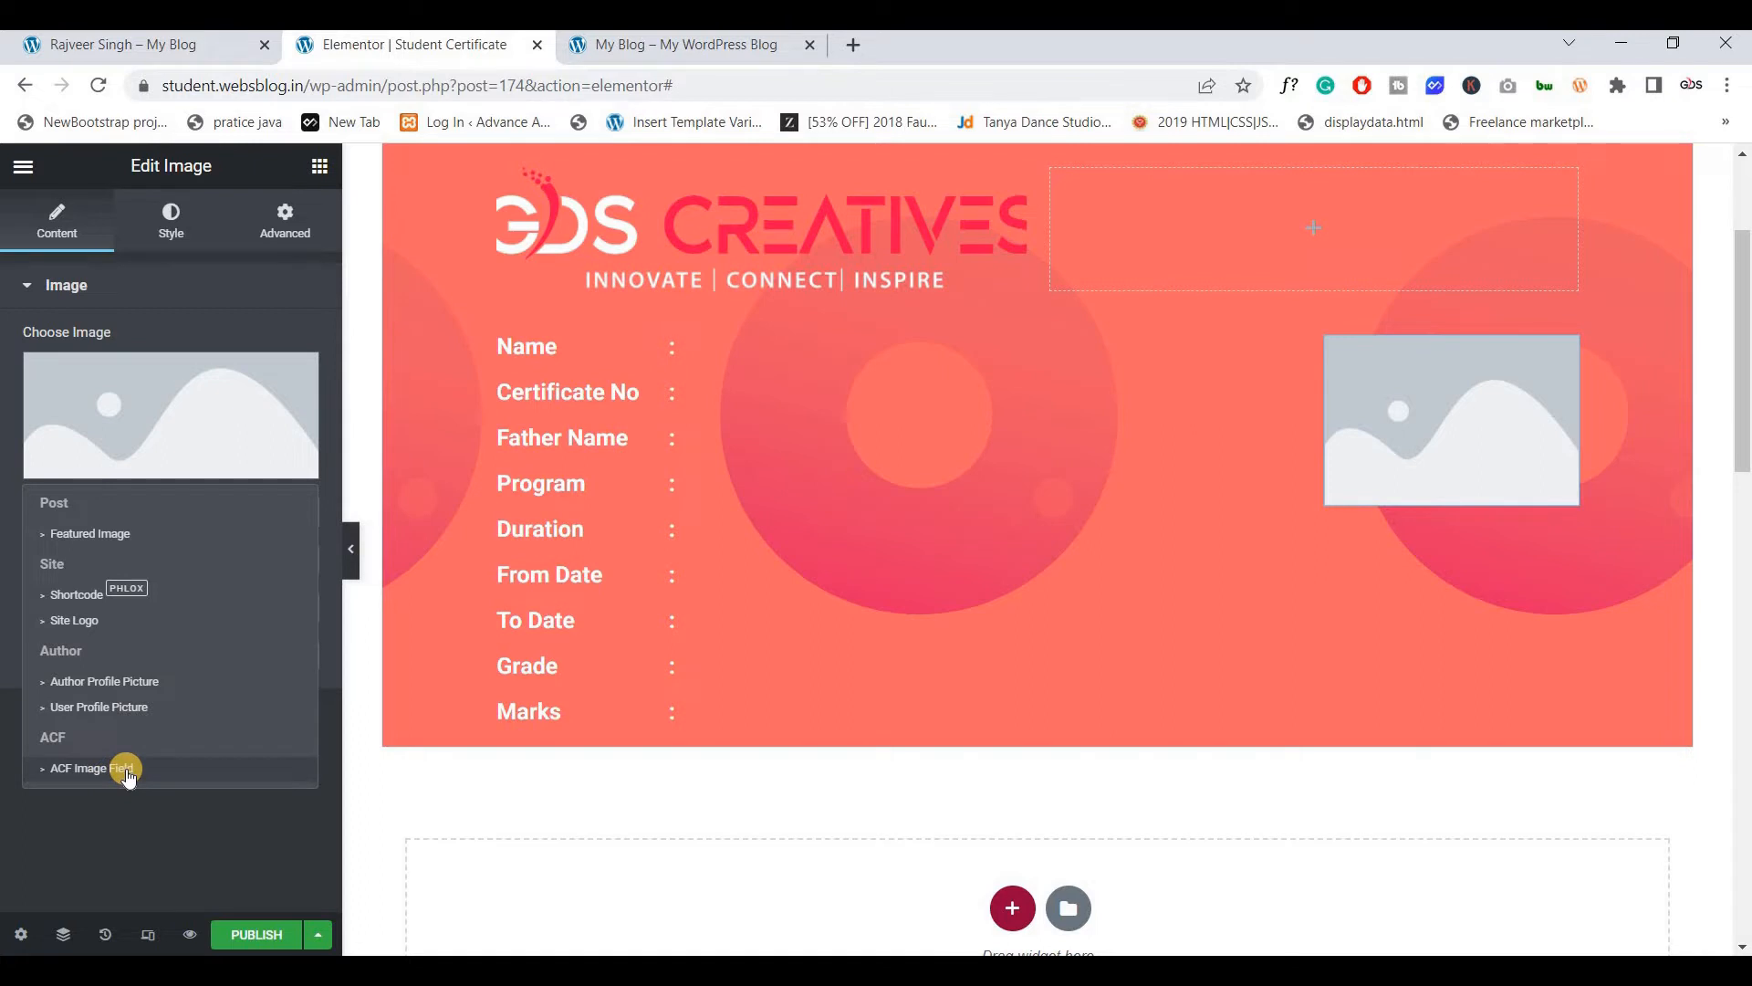
left_click(128, 773)
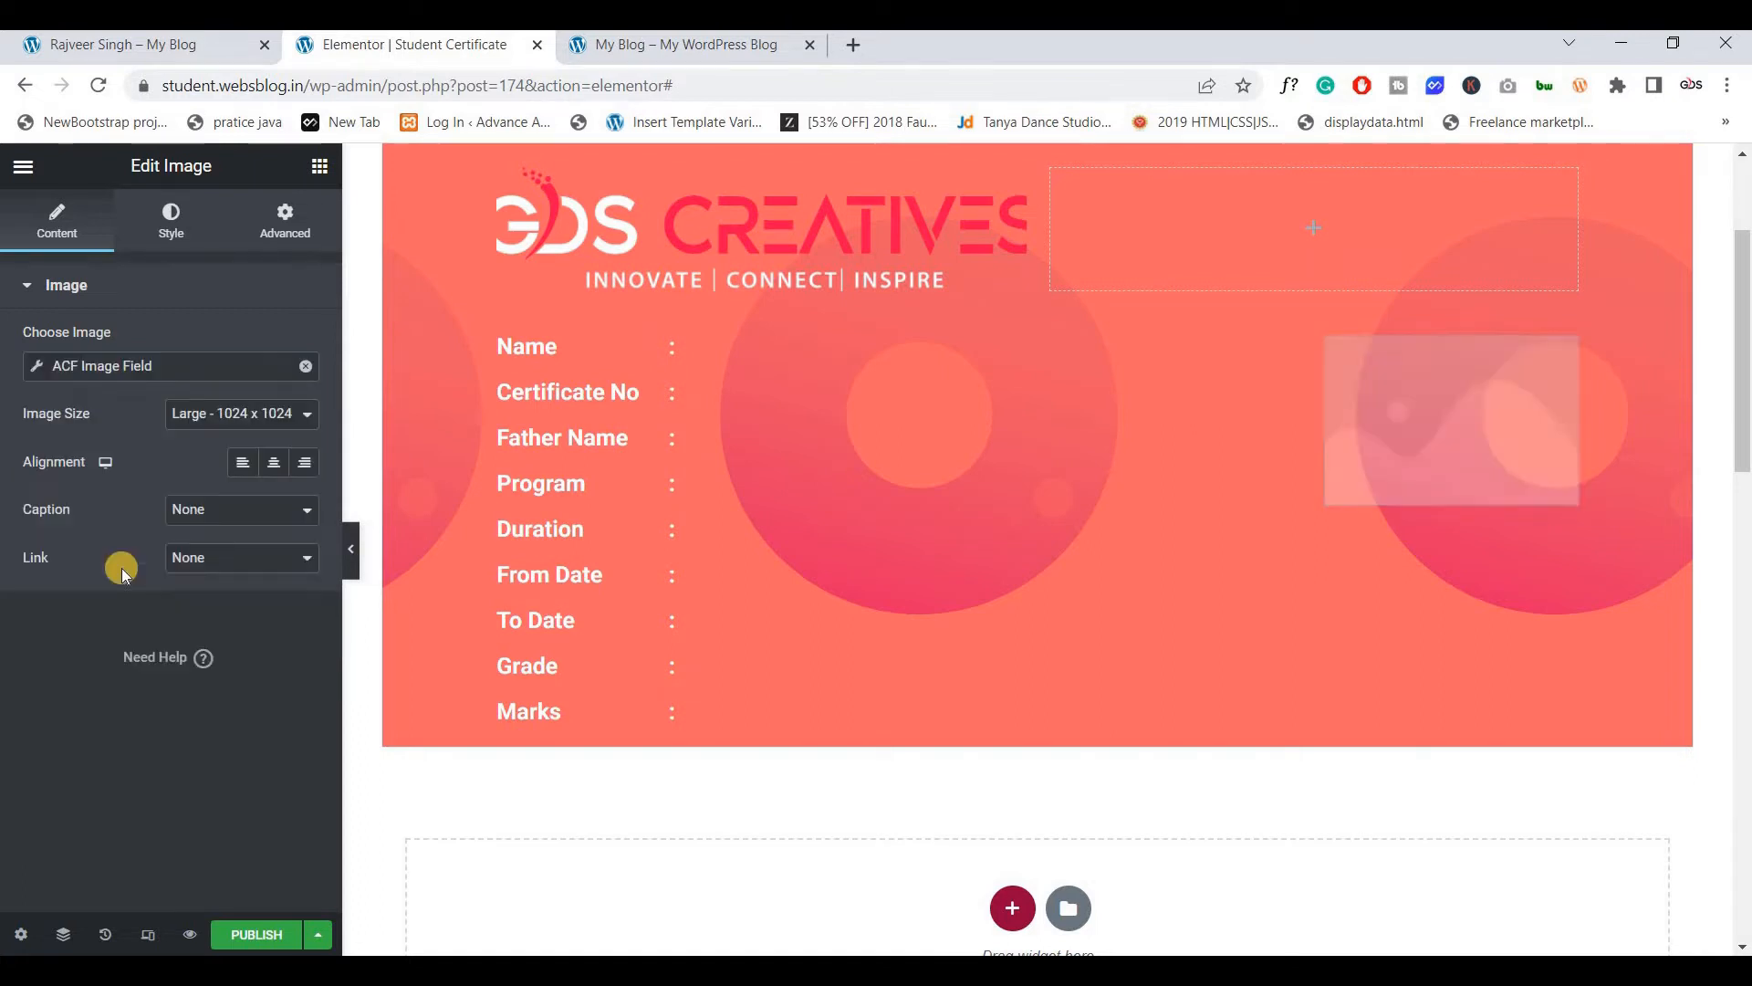
left_click(37, 370)
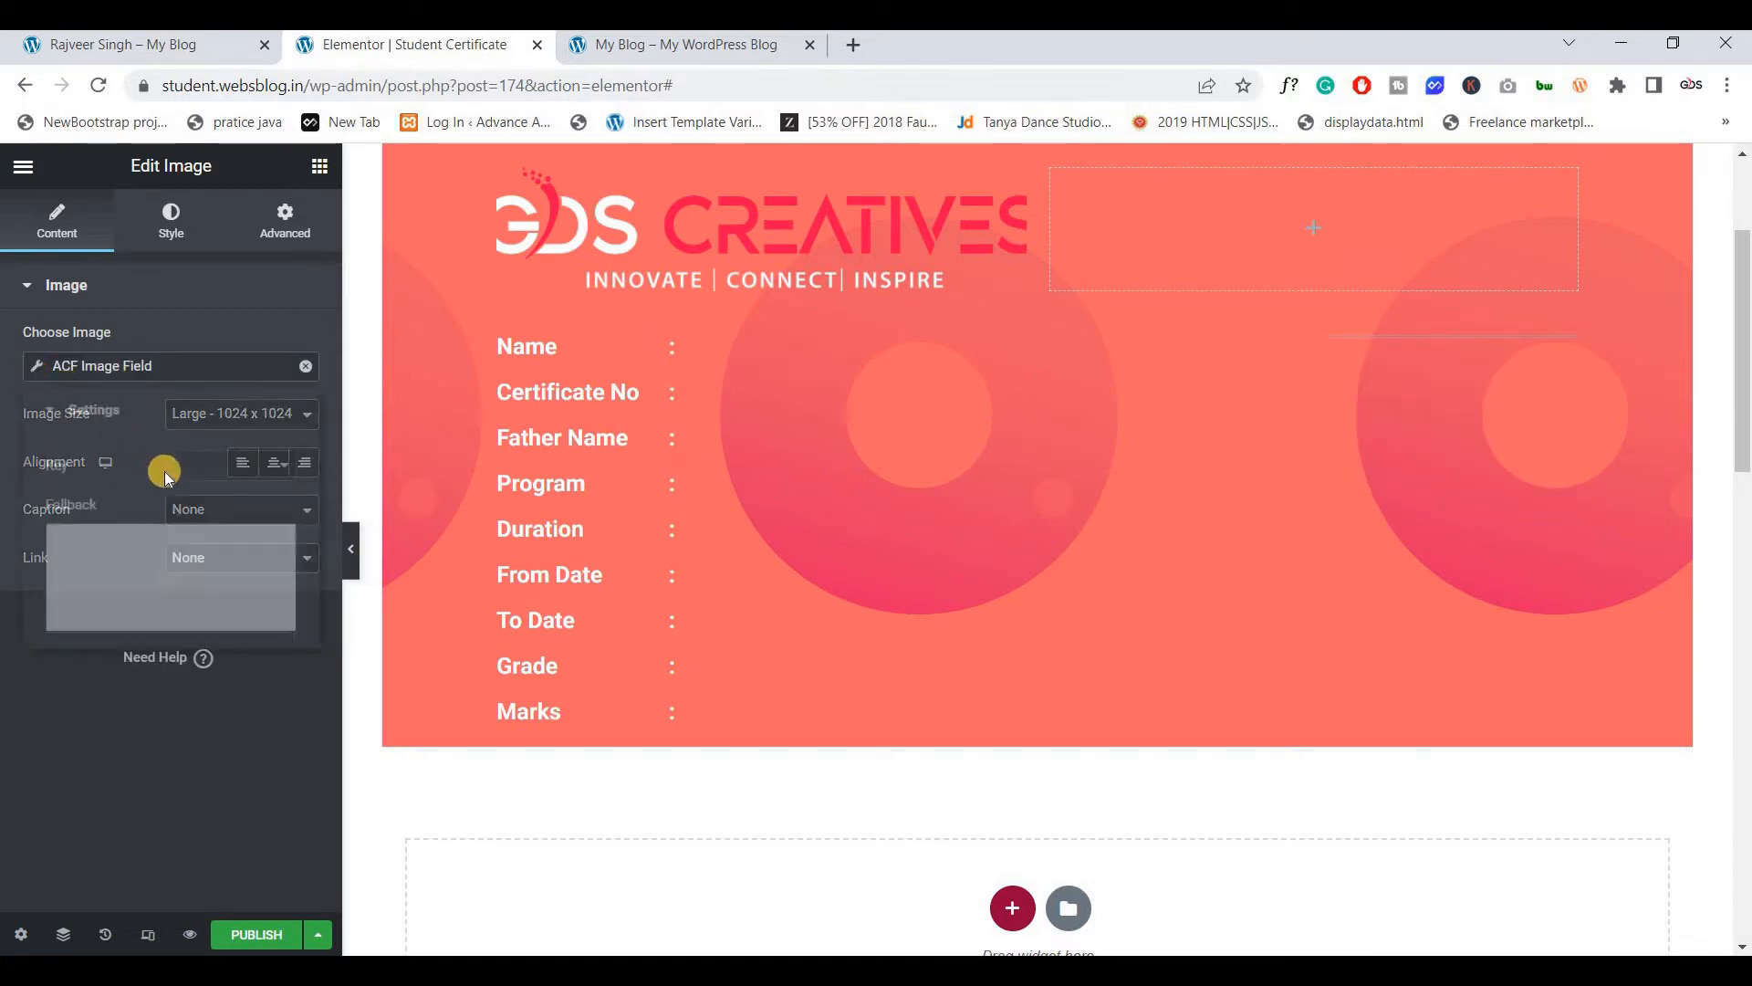
left_click(206, 468)
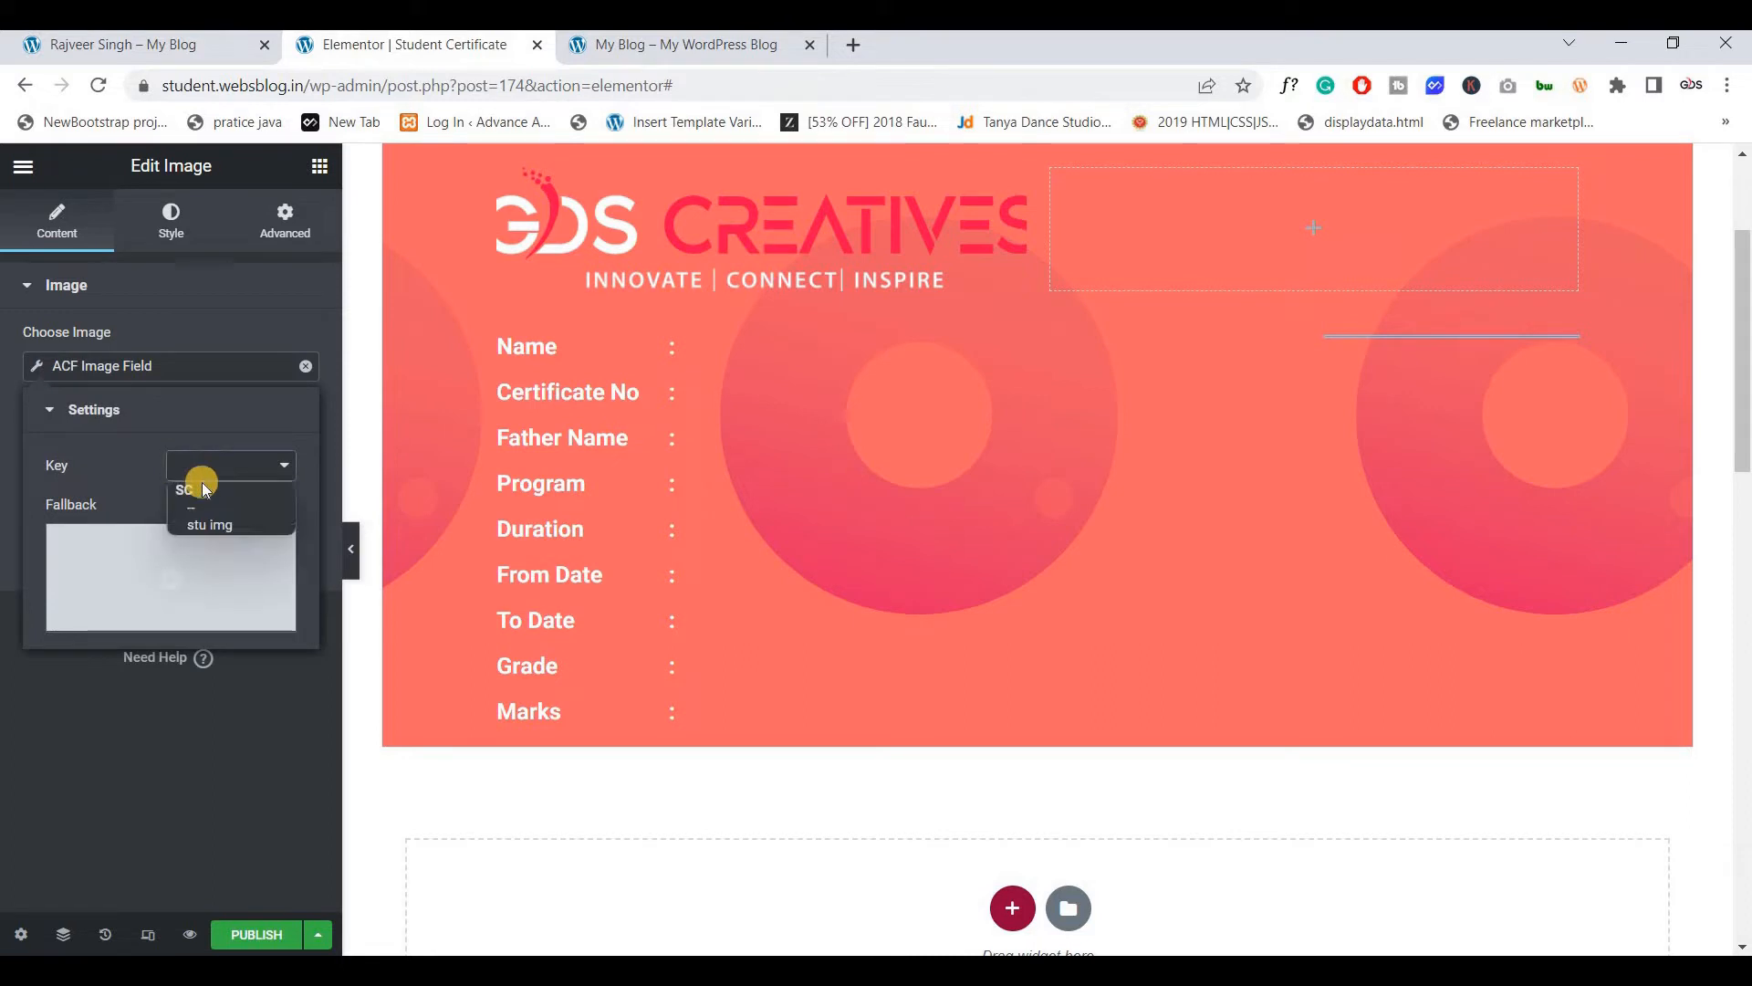
left_click(237, 523)
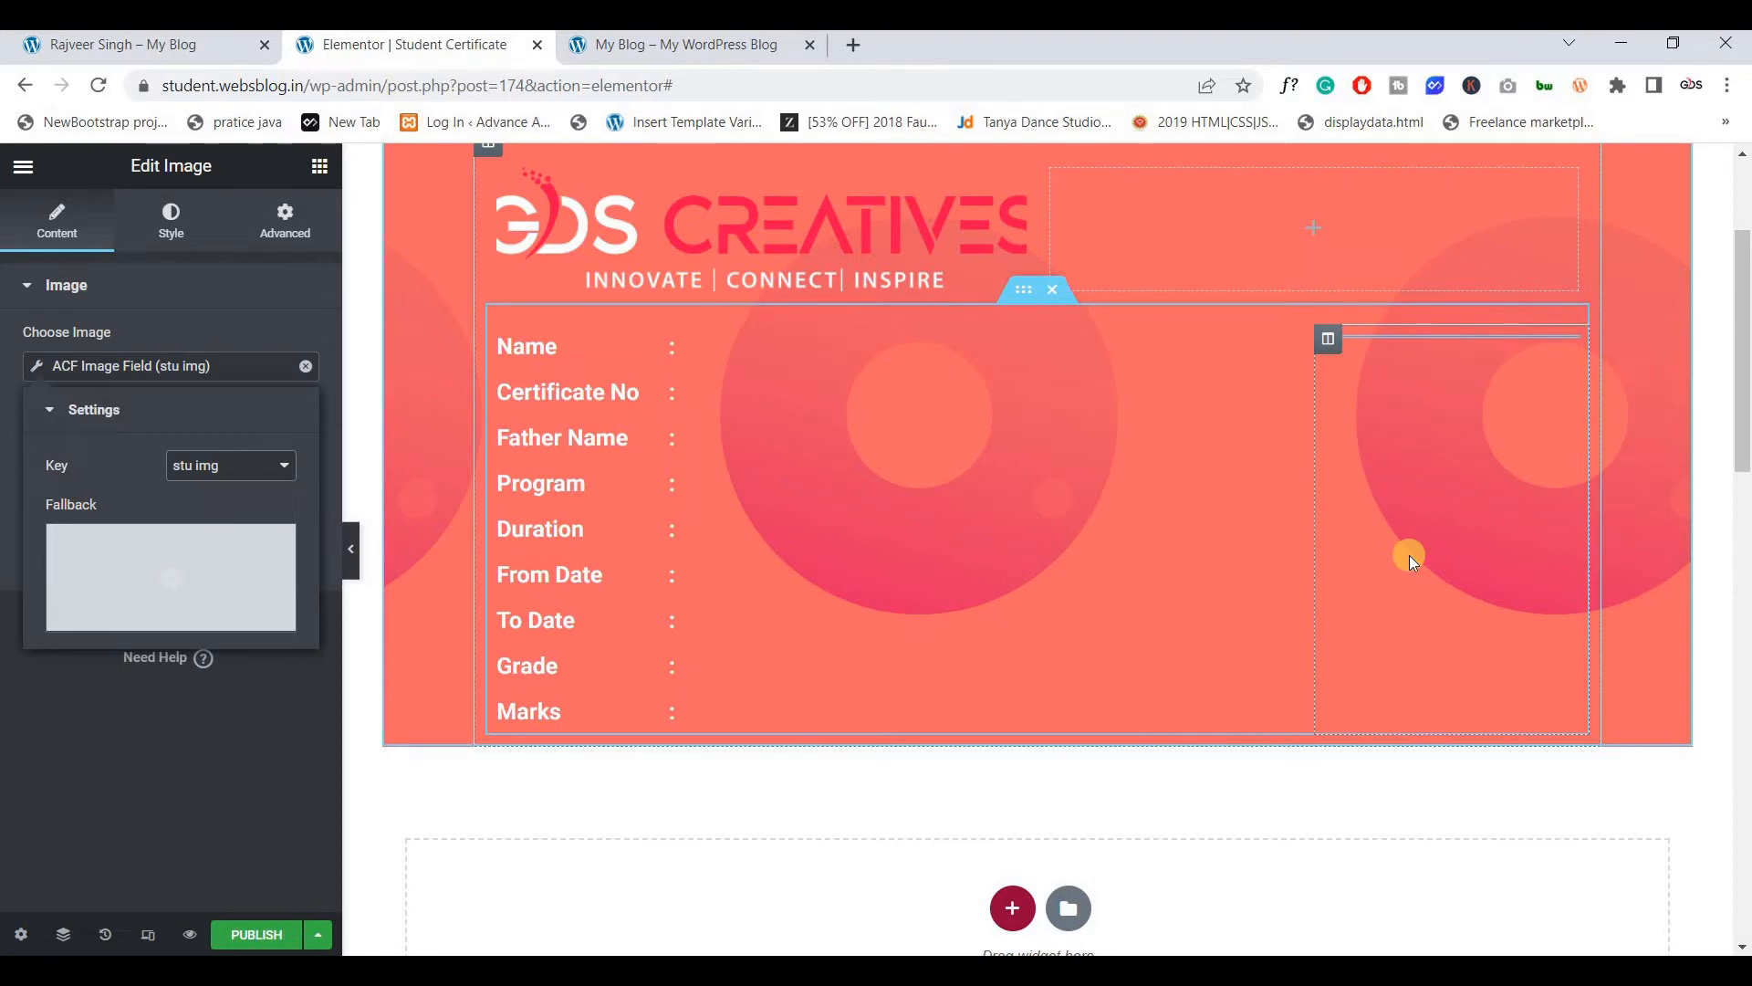
Select the inner section holding the certificate details and open its settings
scroll(927, 582, "up", 1)
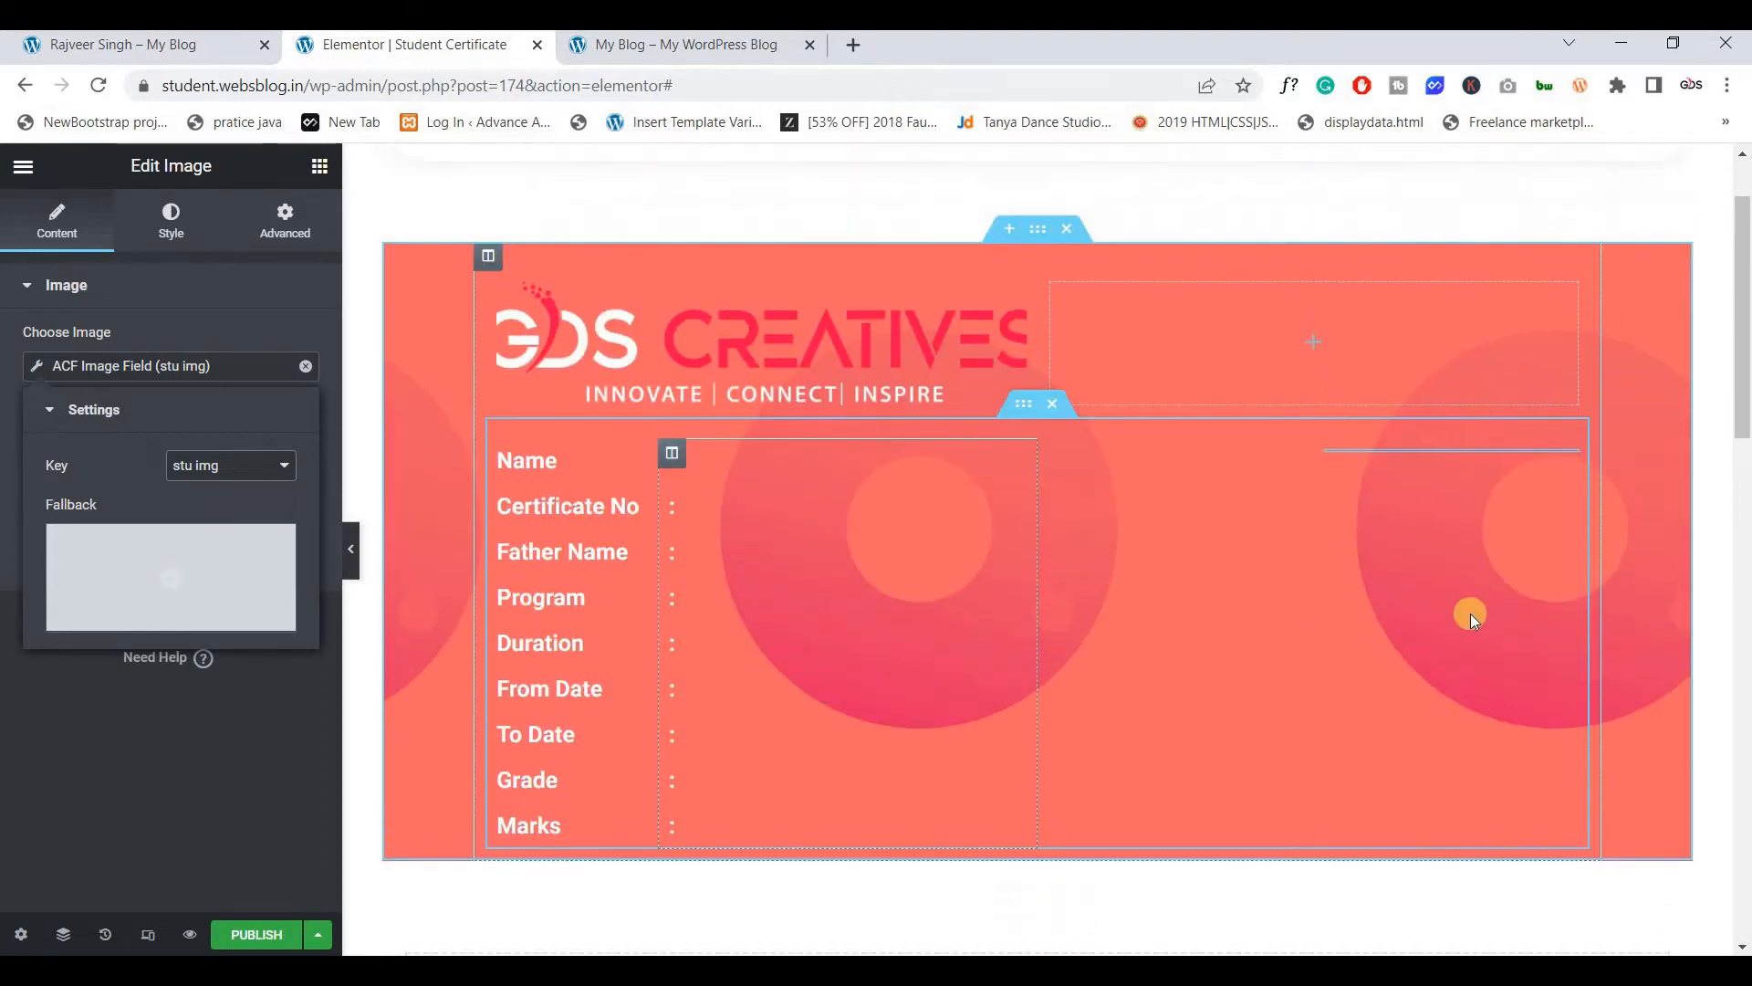
left_click(1017, 412)
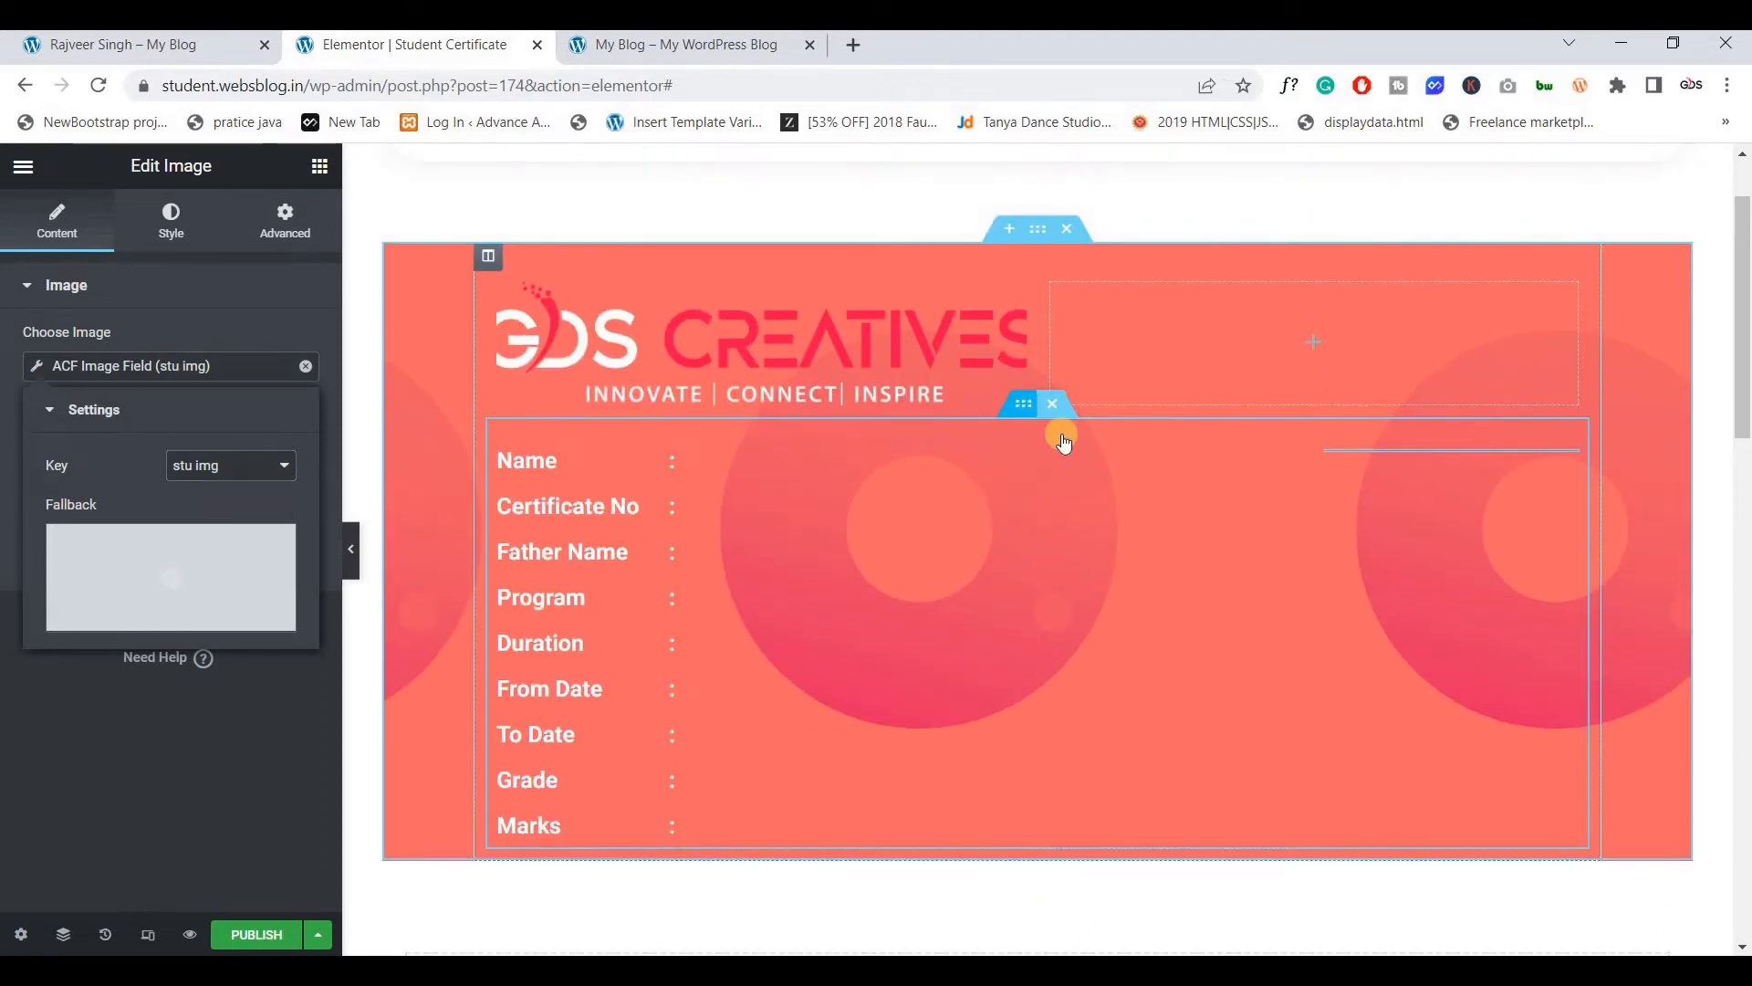
right_click(1017, 413)
left_click(1061, 436)
Keep the inner section height at Default and set its vertical alignment to Middle
left_click(68, 240)
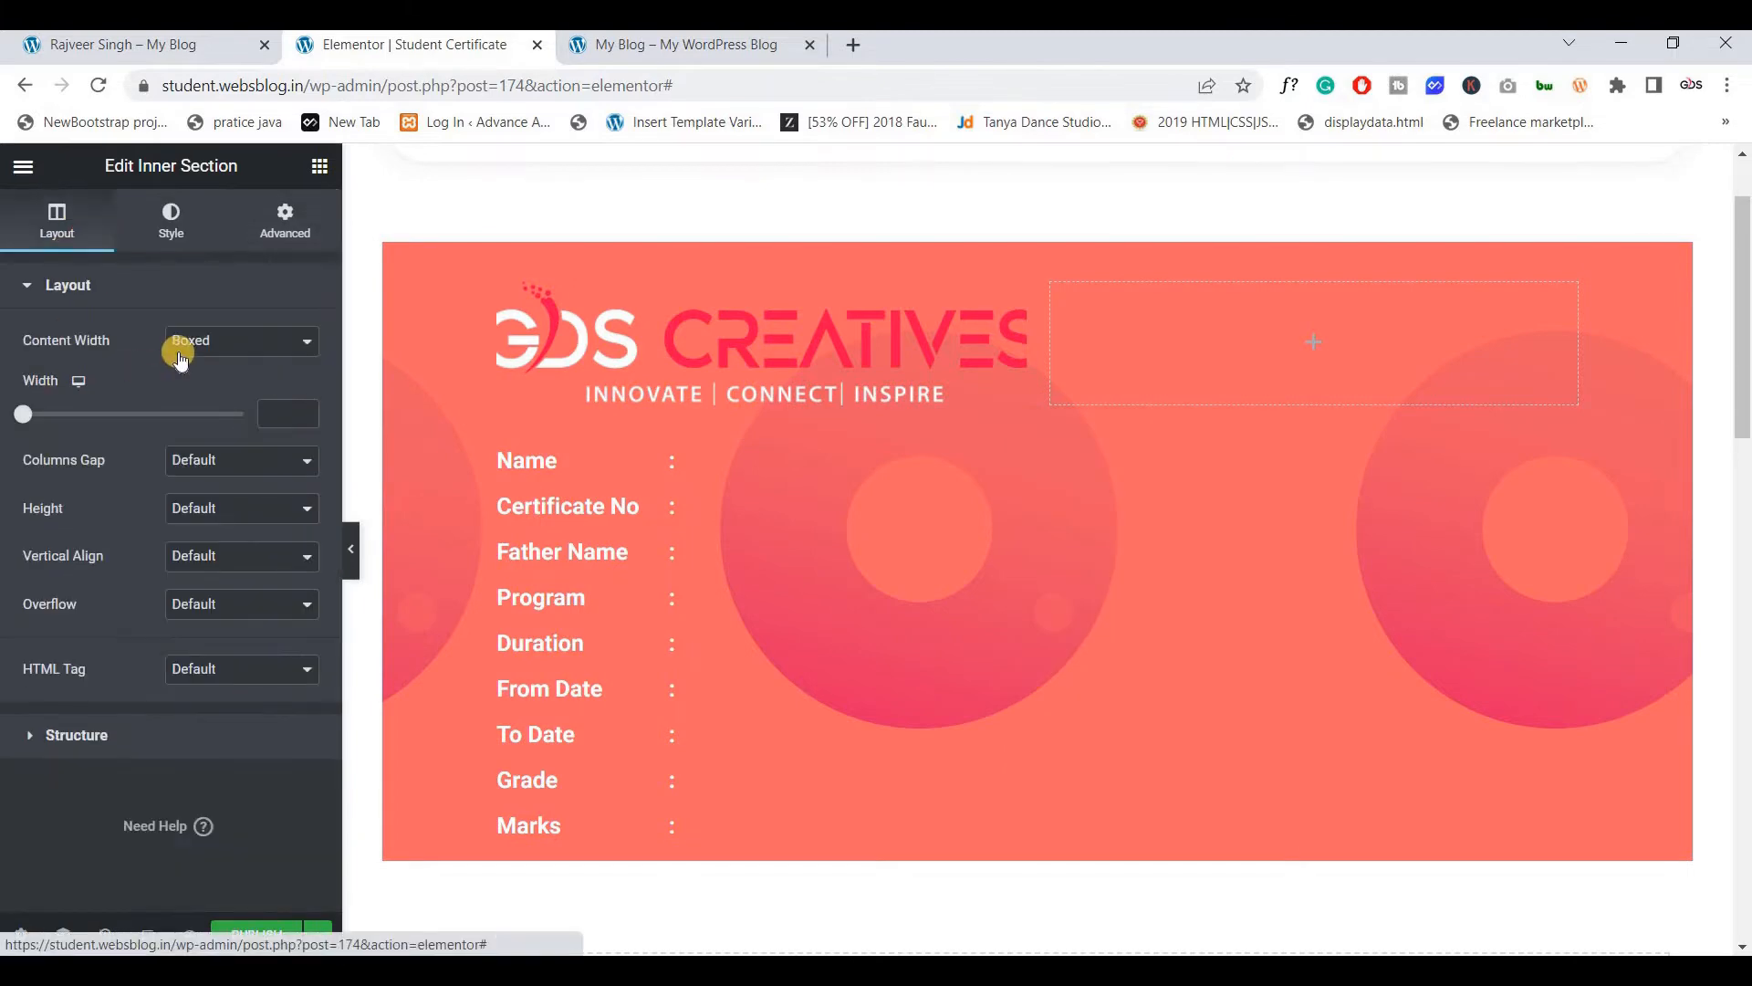
left_click(203, 508)
left_click(195, 536)
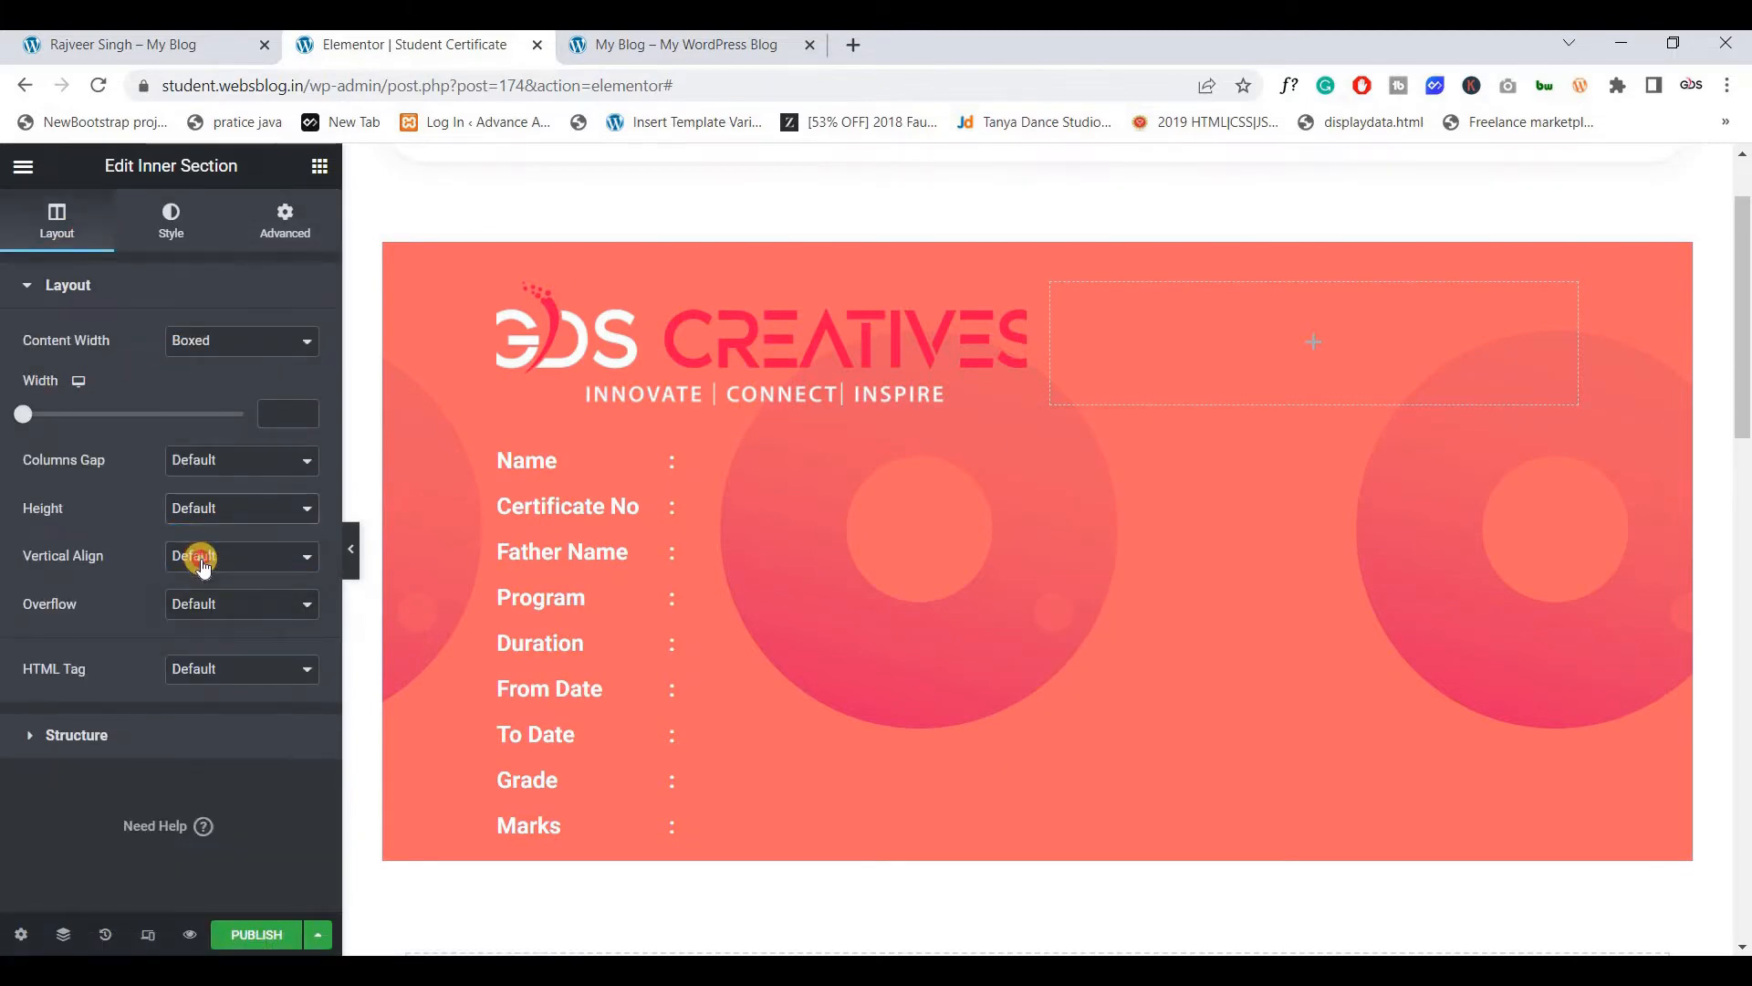
left_click(203, 558)
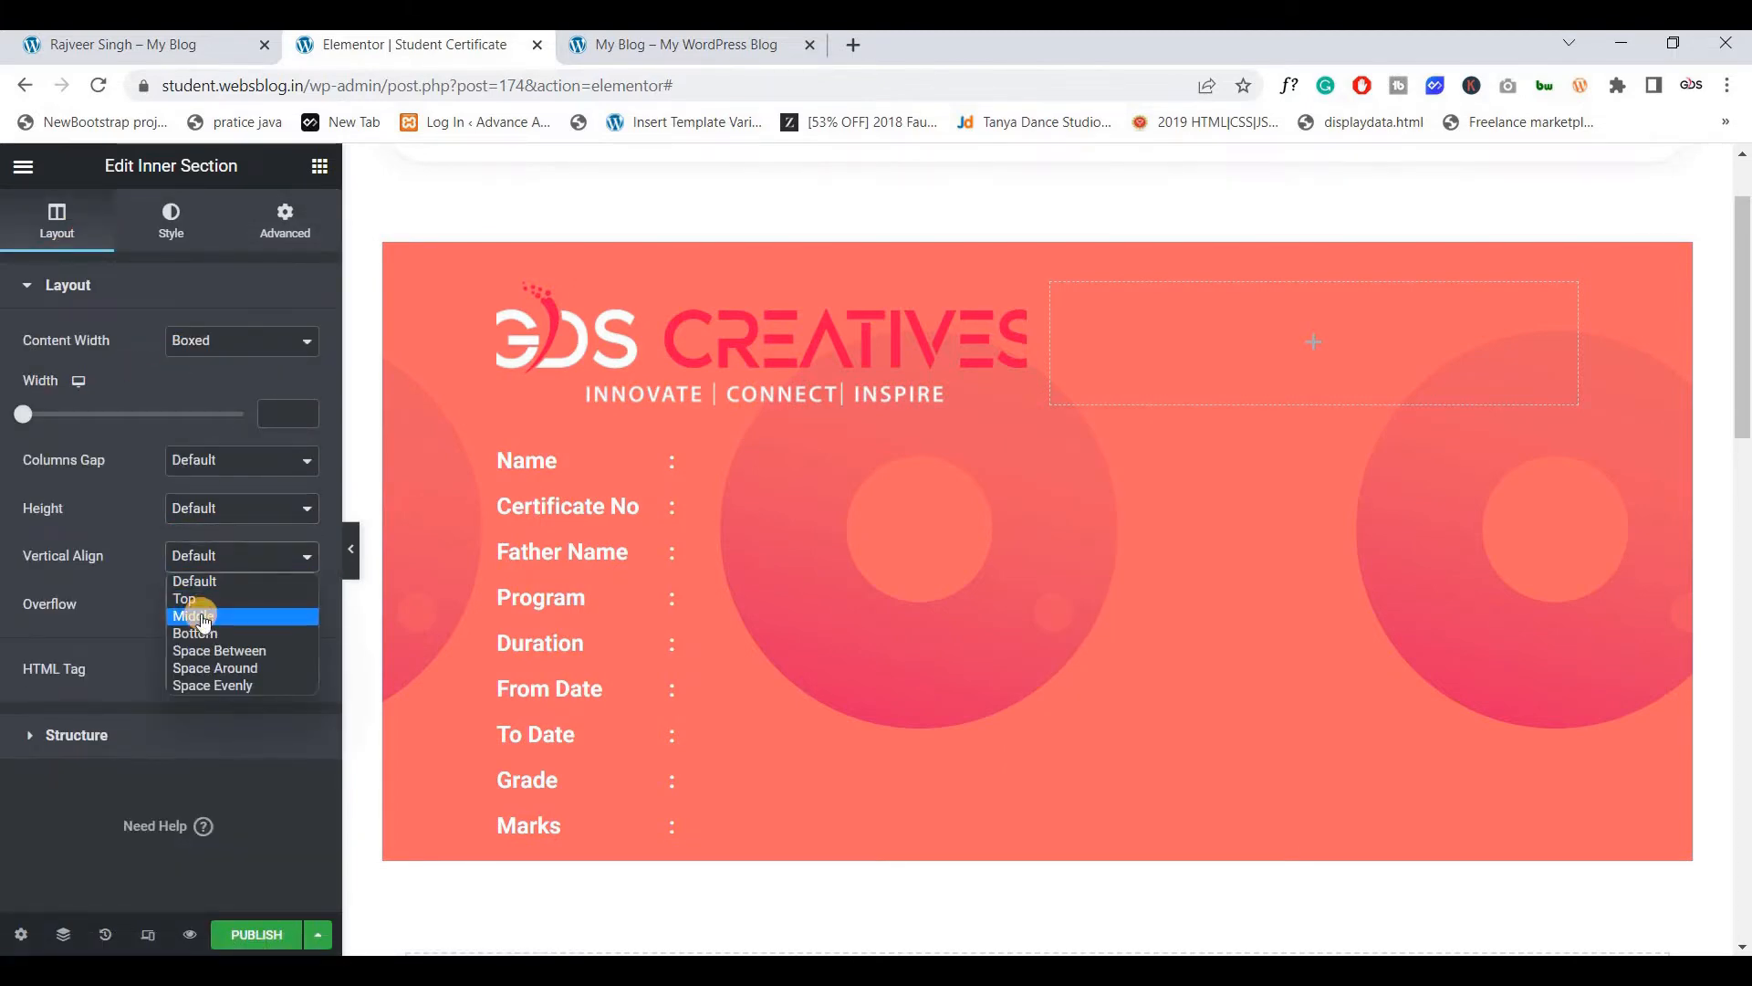
left_click(195, 616)
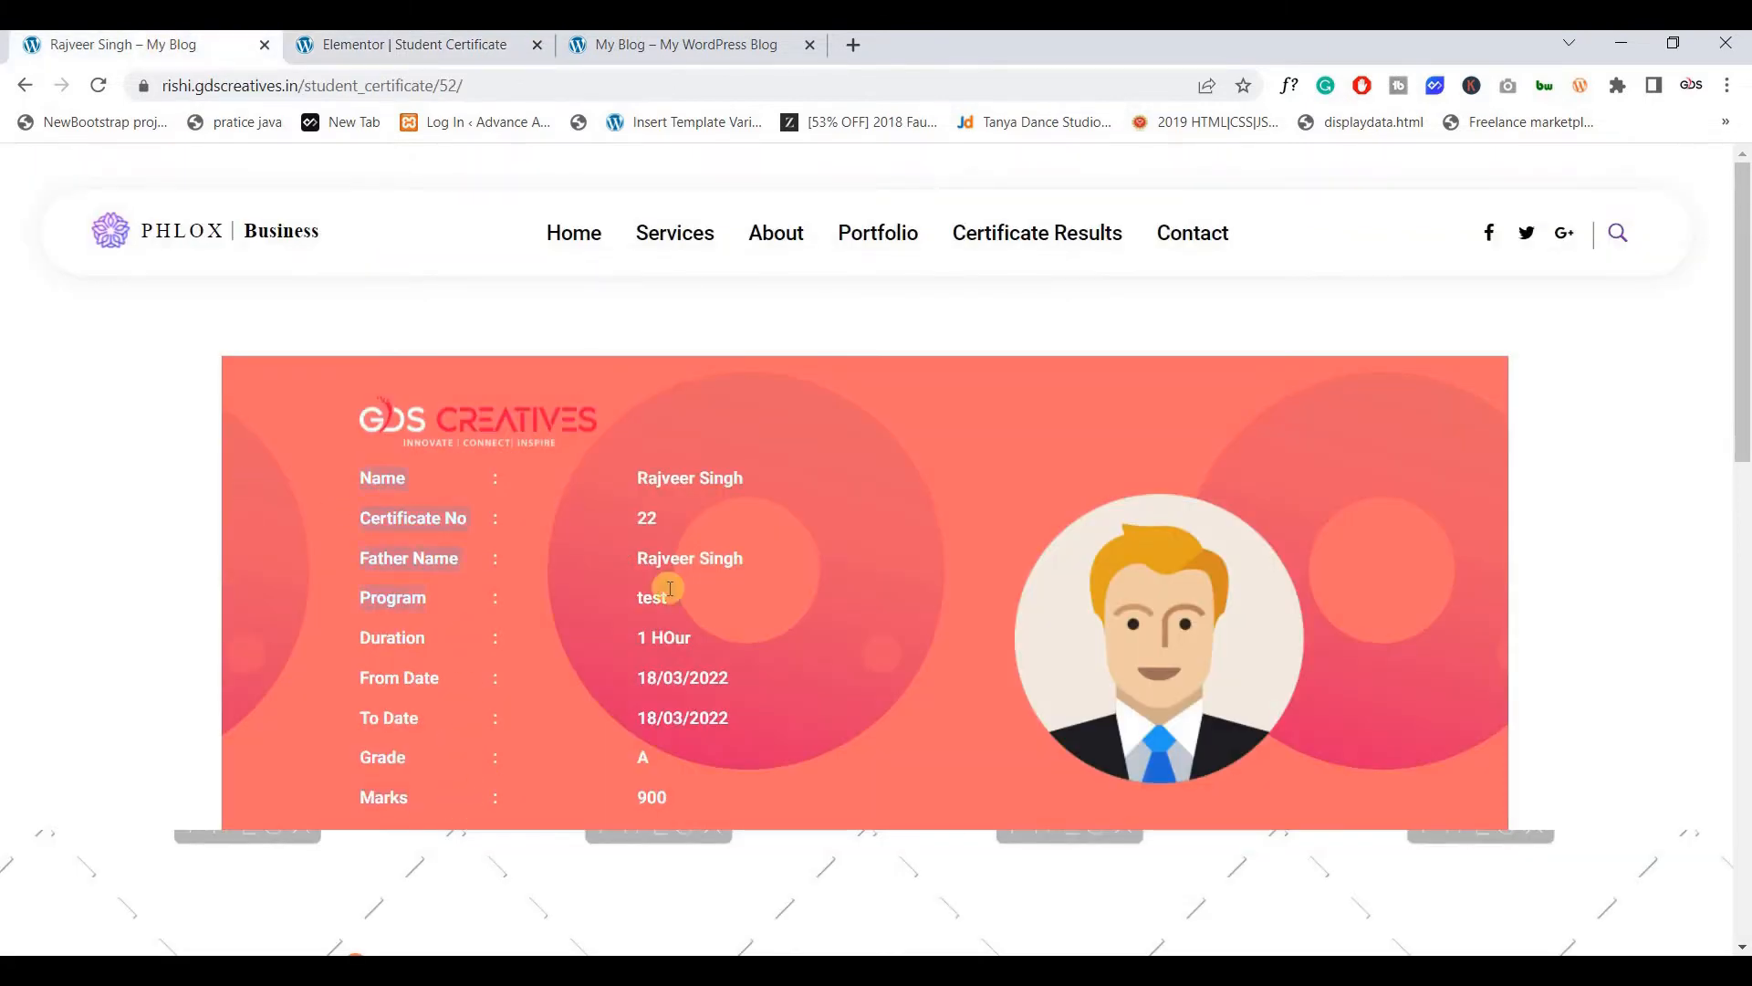
left_click_drag(698, 479, 734, 717)
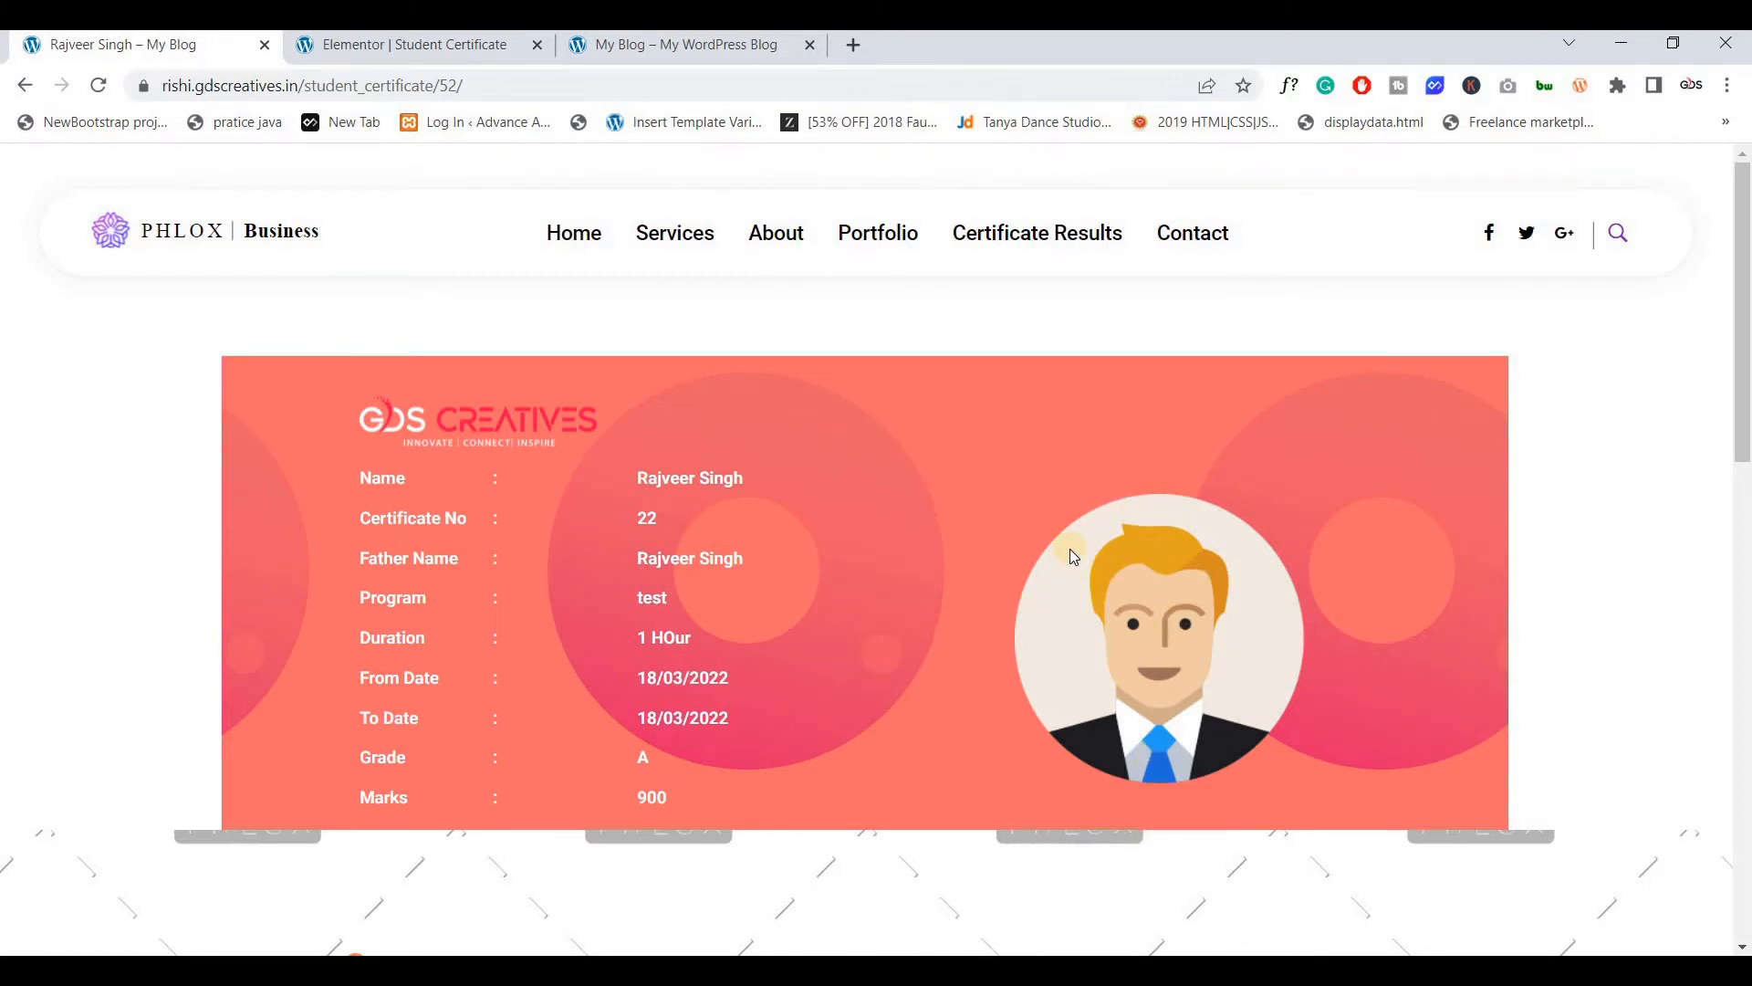
Add a display condition so the template shows on student_certificate posts
left_click(383, 51)
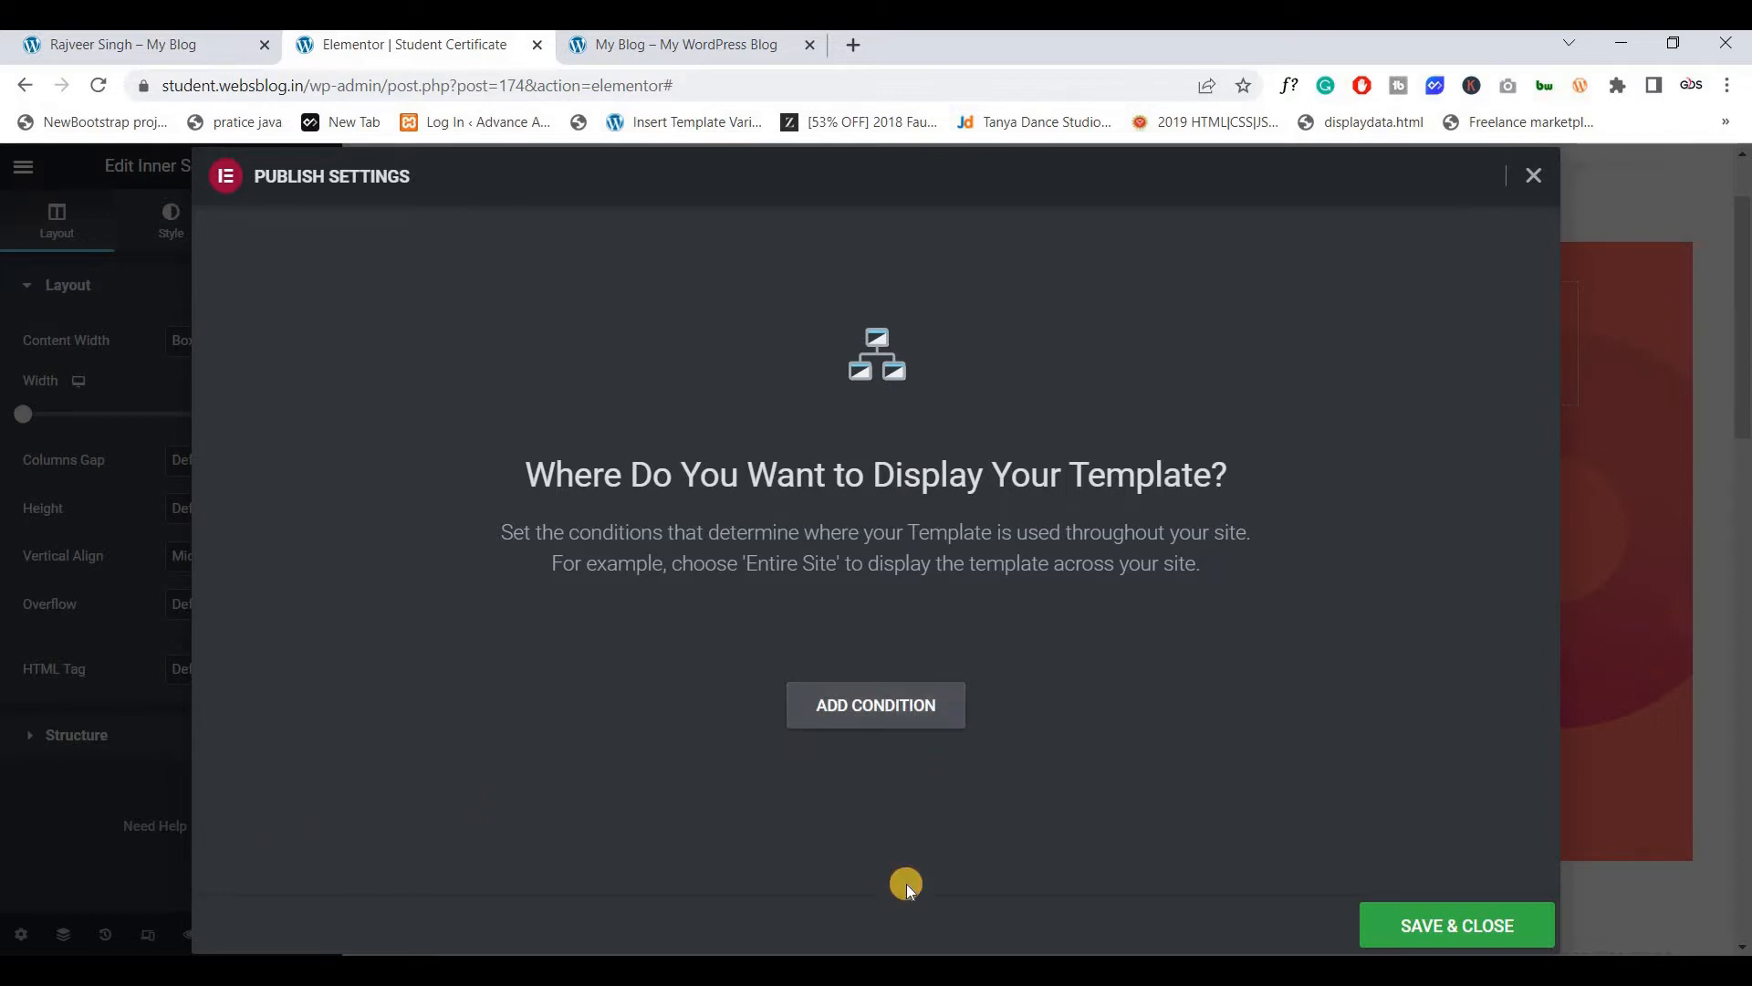
left_click(876, 705)
left_click(726, 653)
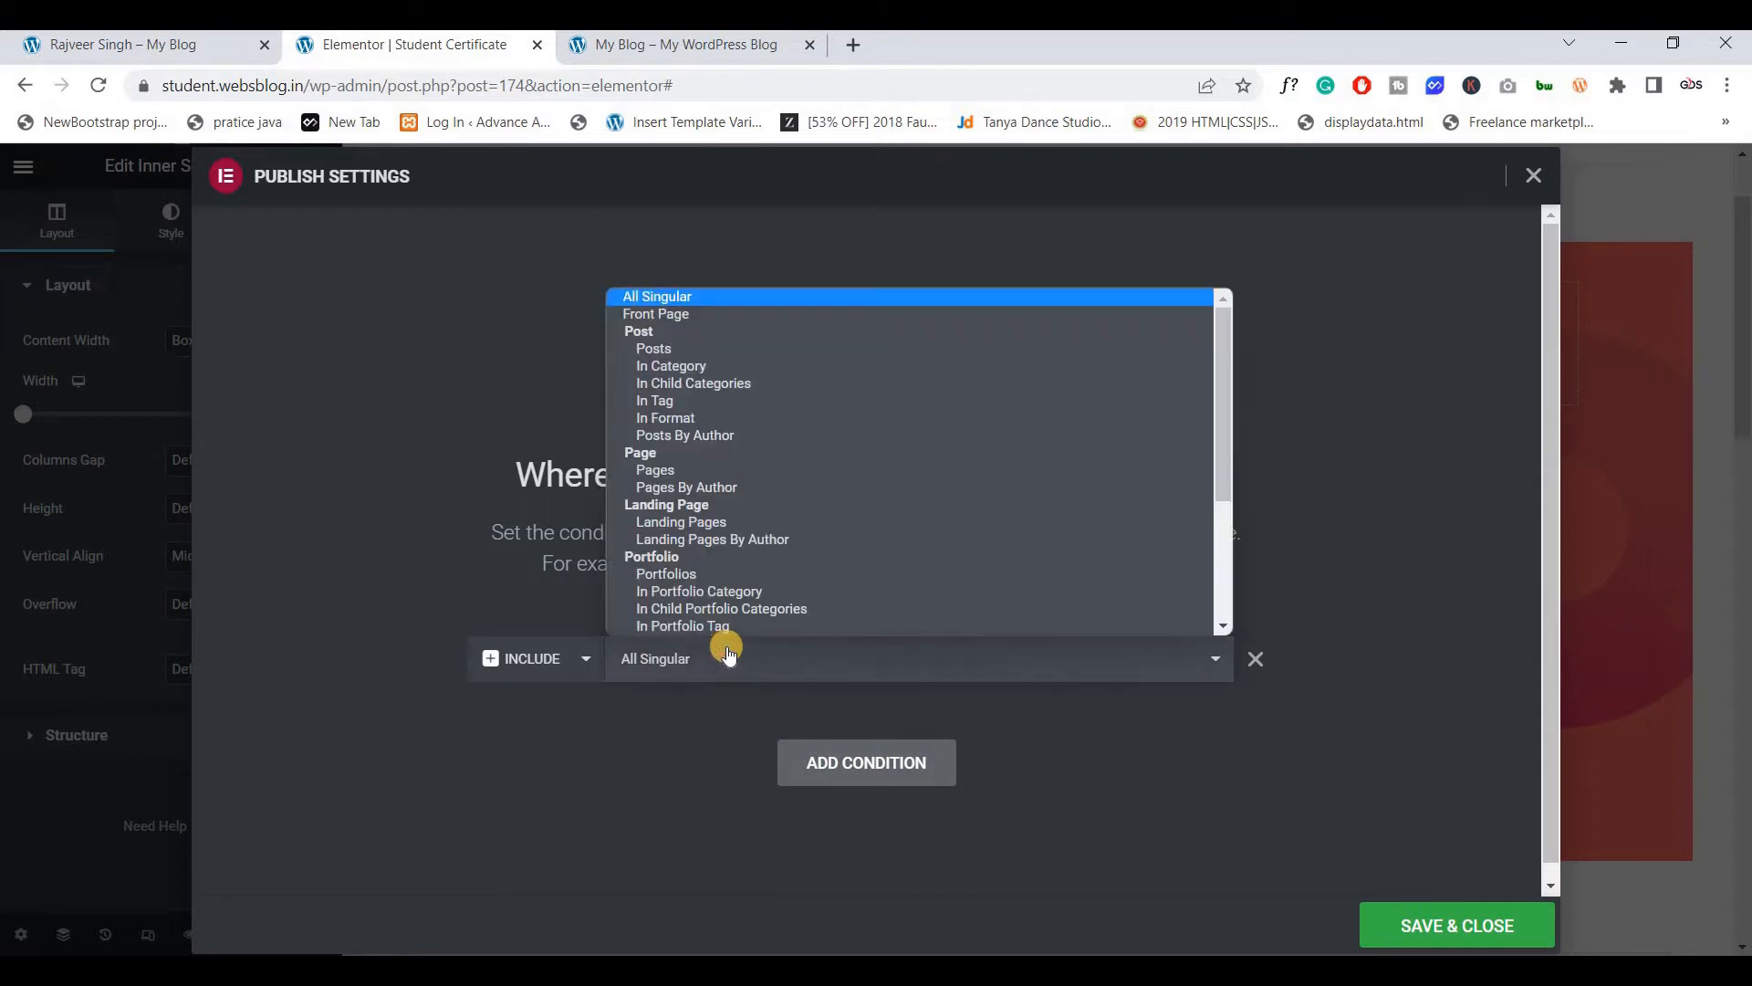
scroll(719, 494, "down", 2)
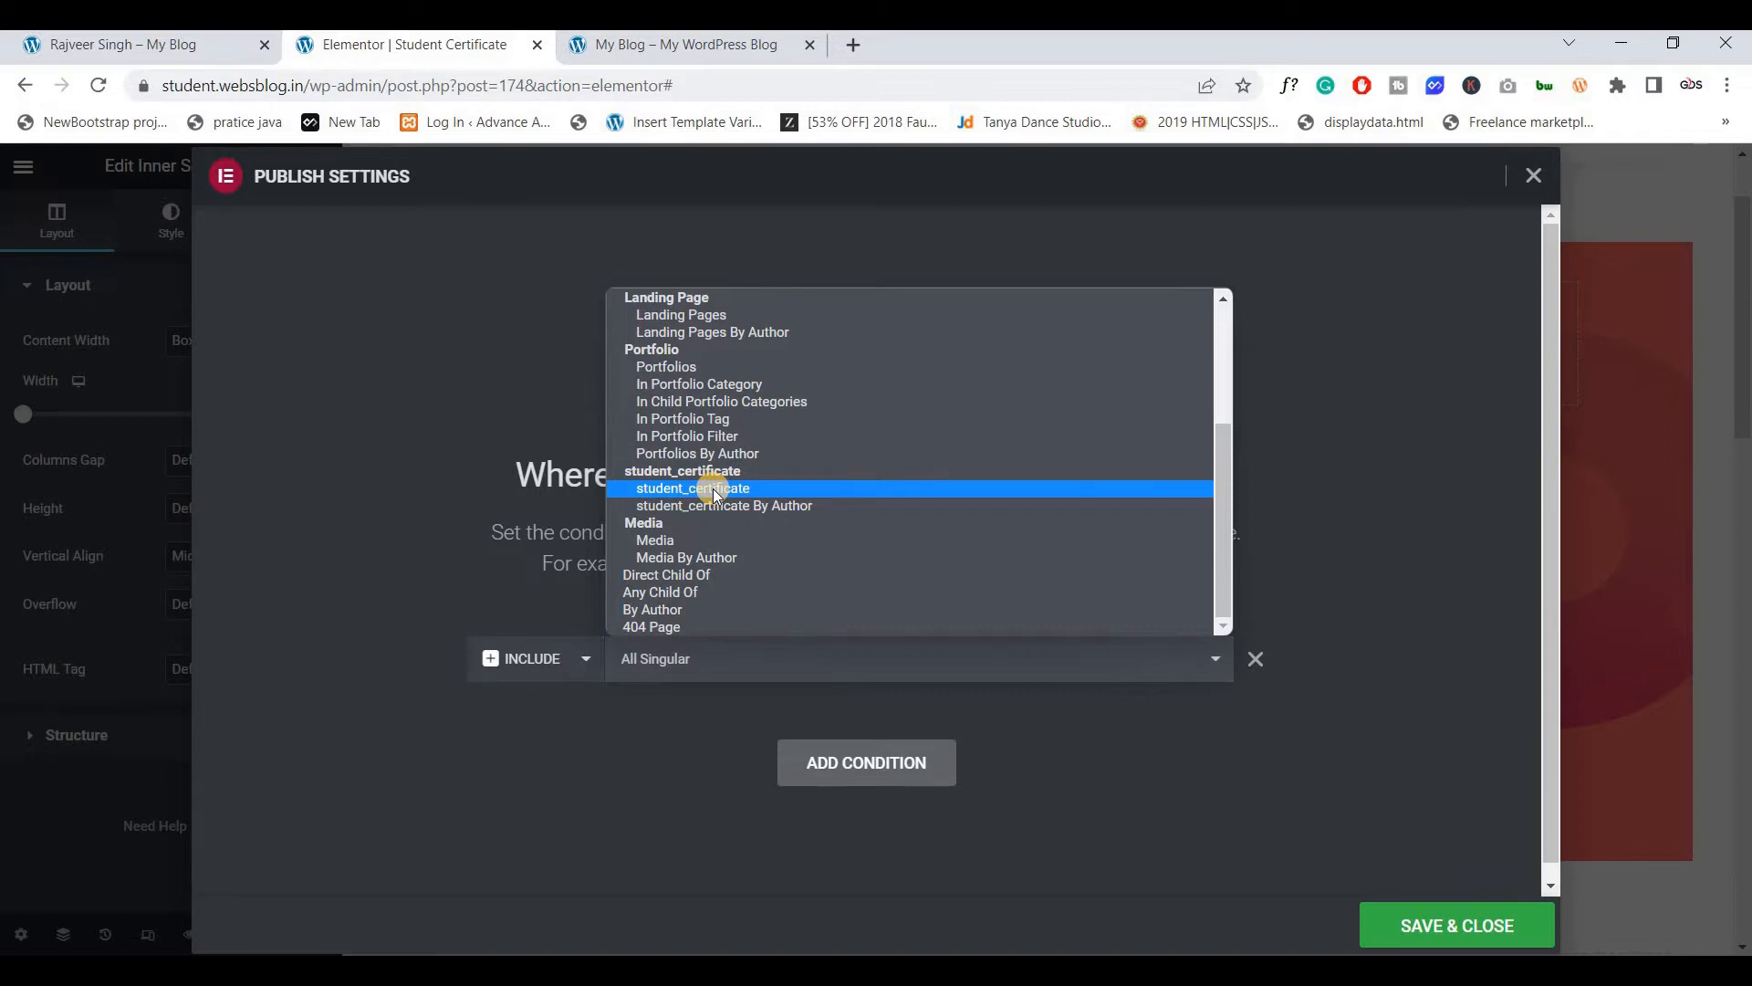
left_click(714, 489)
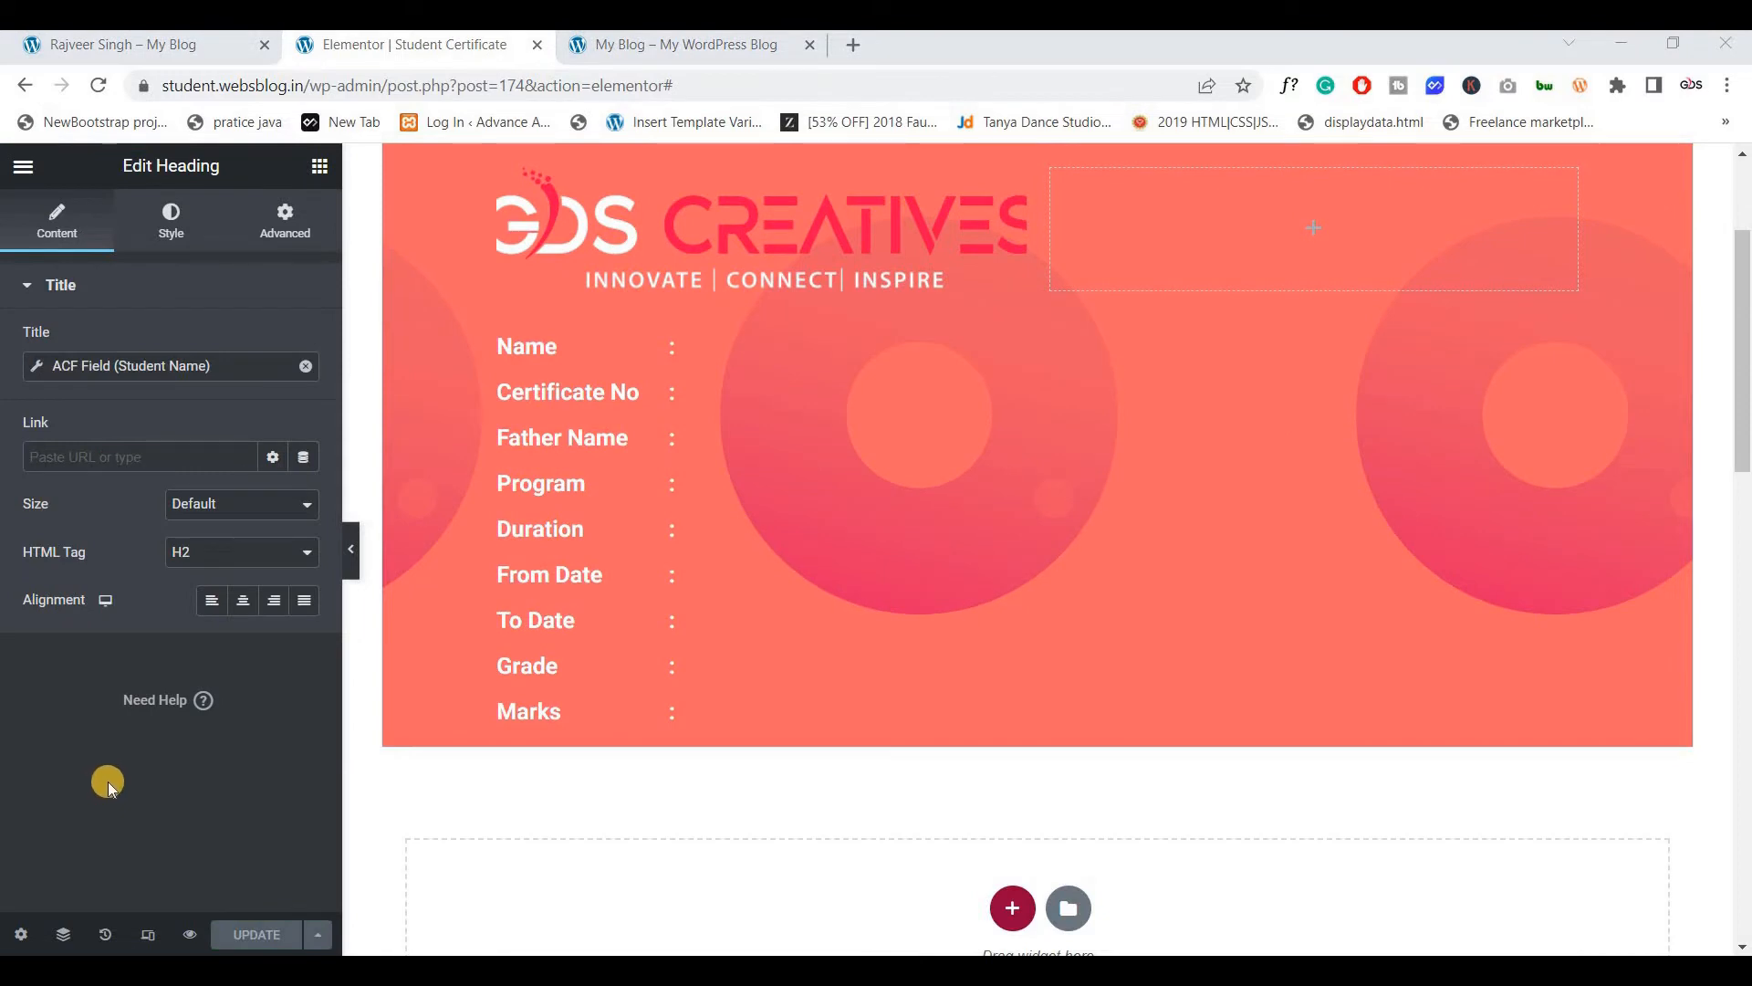
Set Preview Dynamic Content to student_certificate and apply it to the editor
left_click(20, 937)
left_click(87, 638)
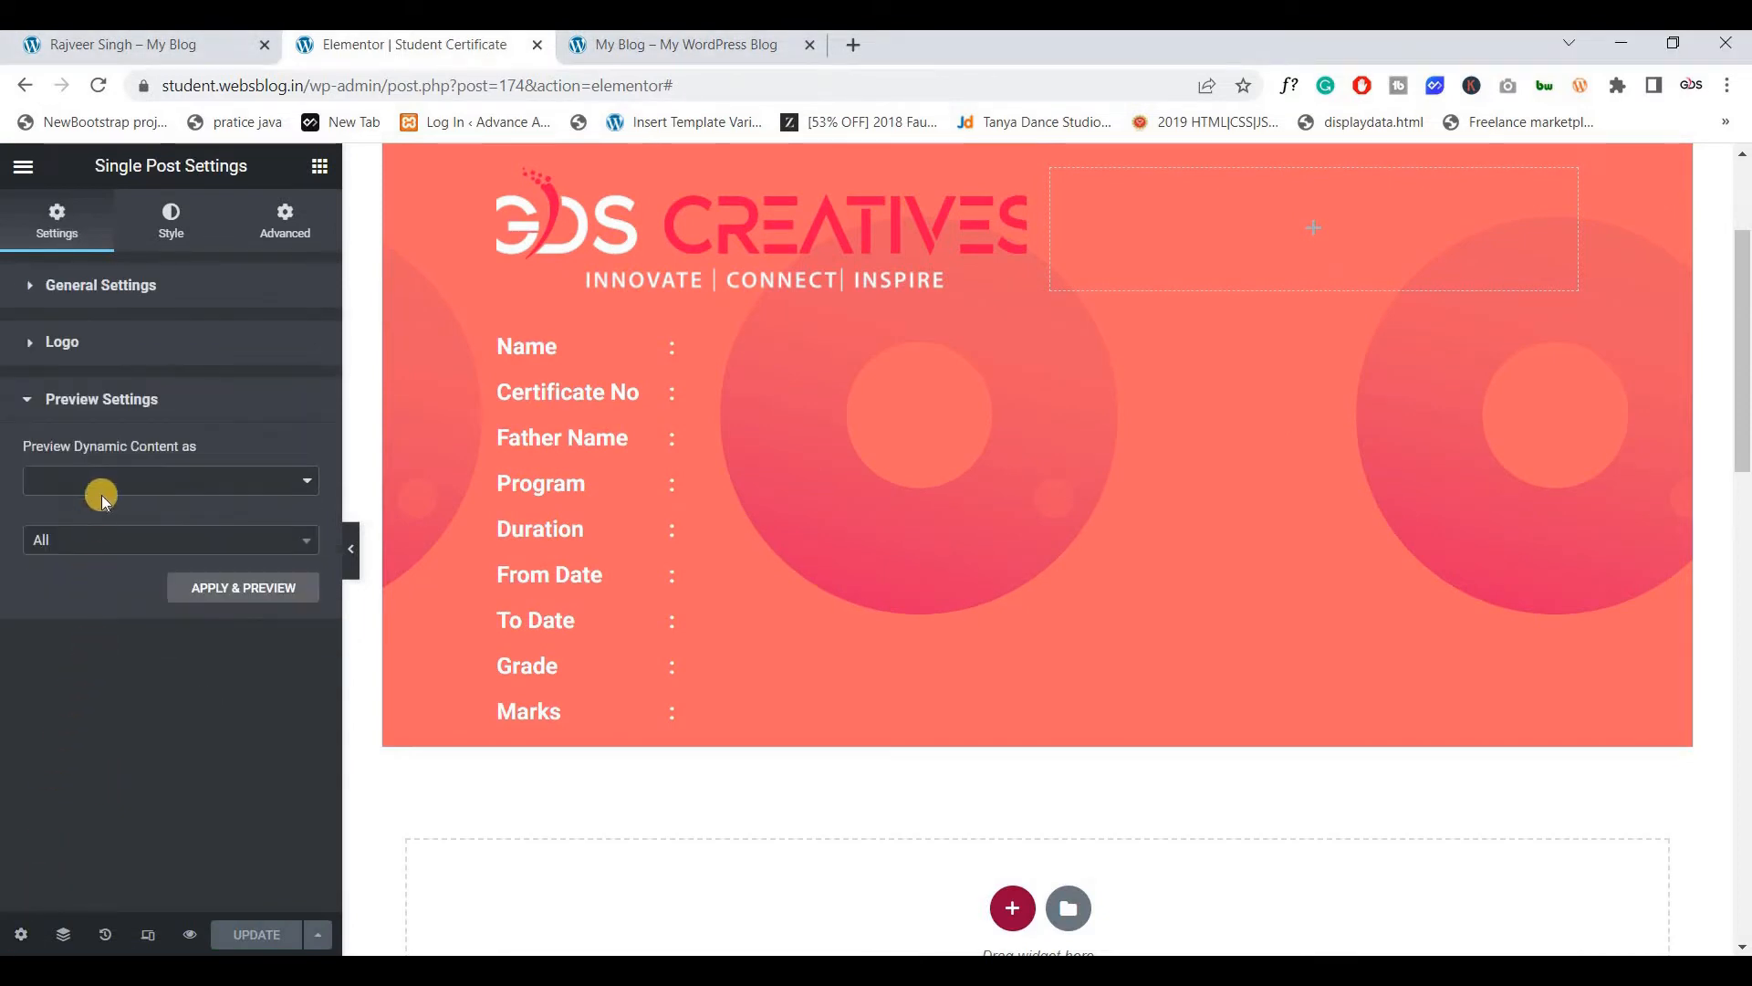
left_click(105, 489)
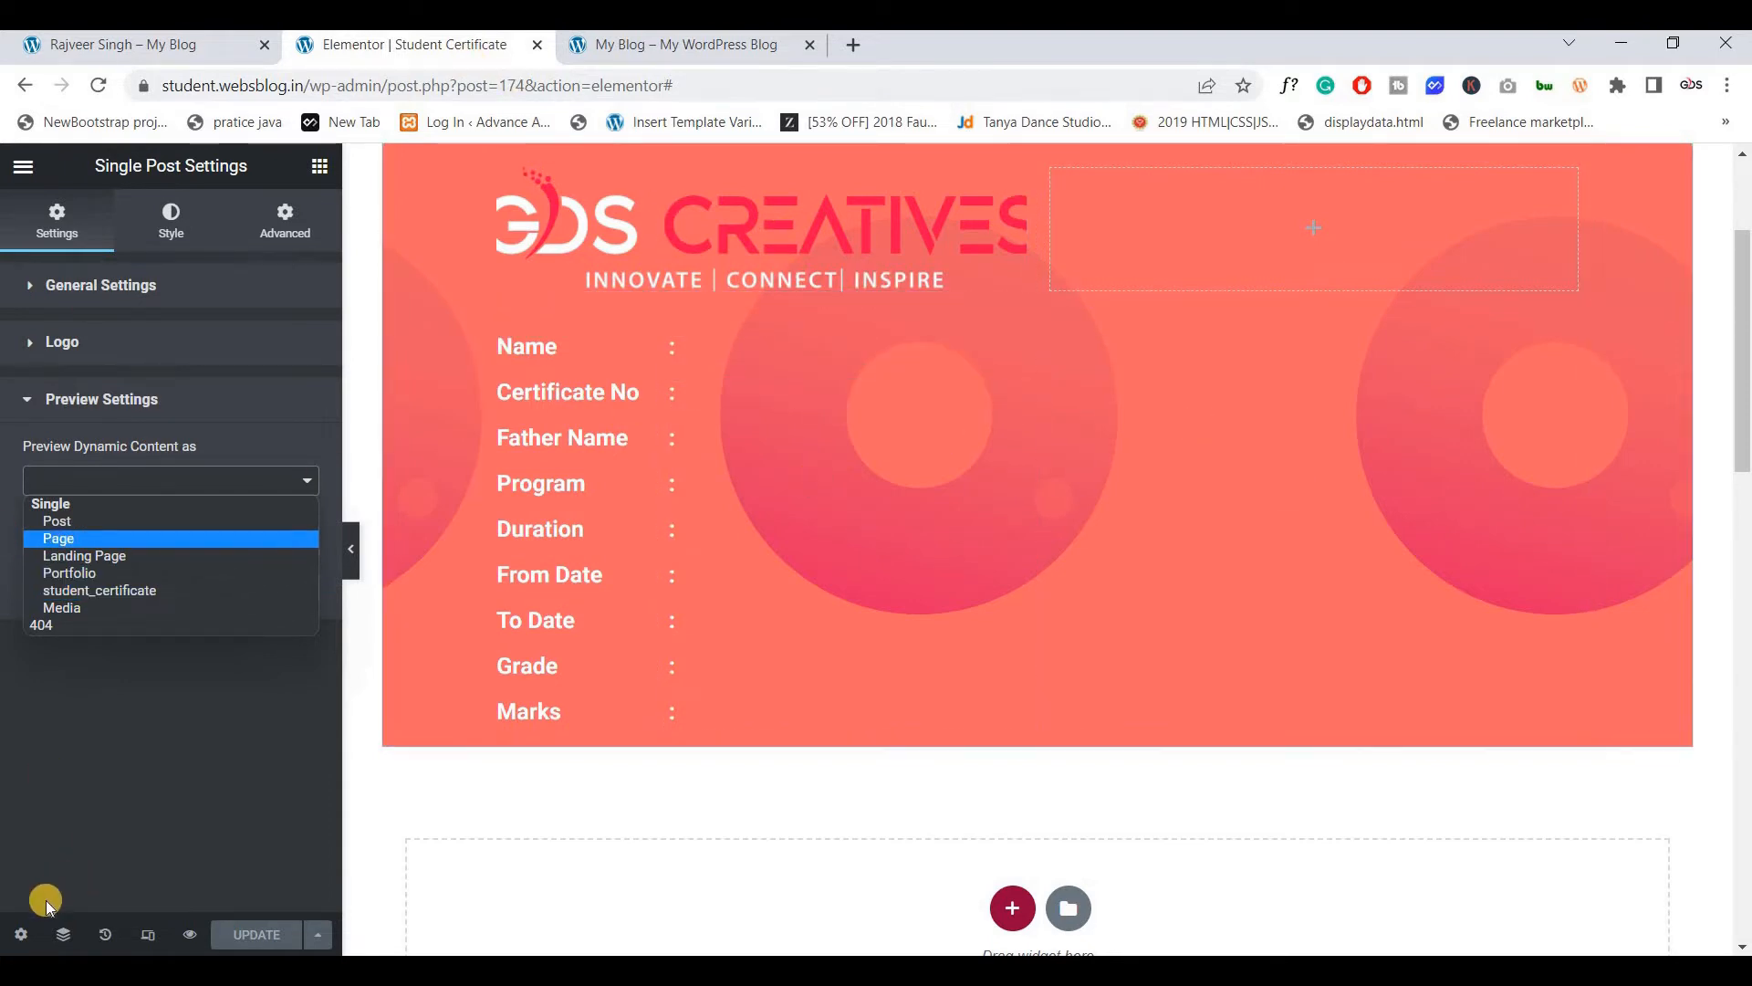
left_click(78, 541)
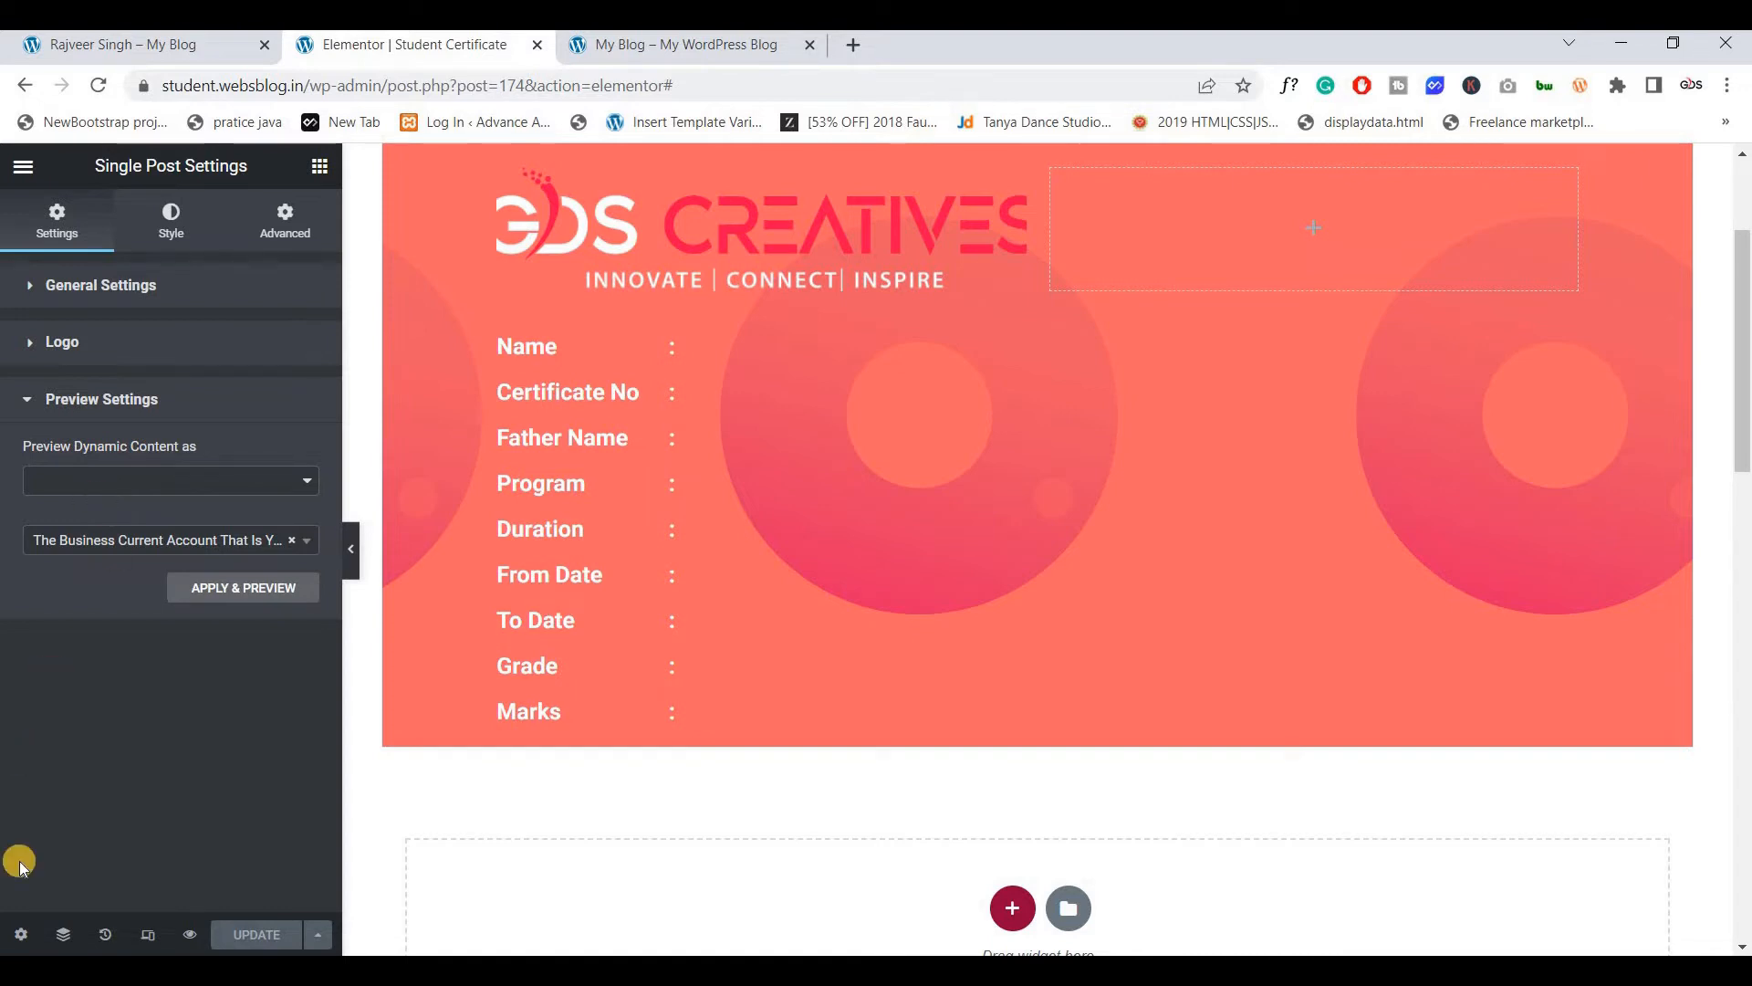
left_click(313, 171)
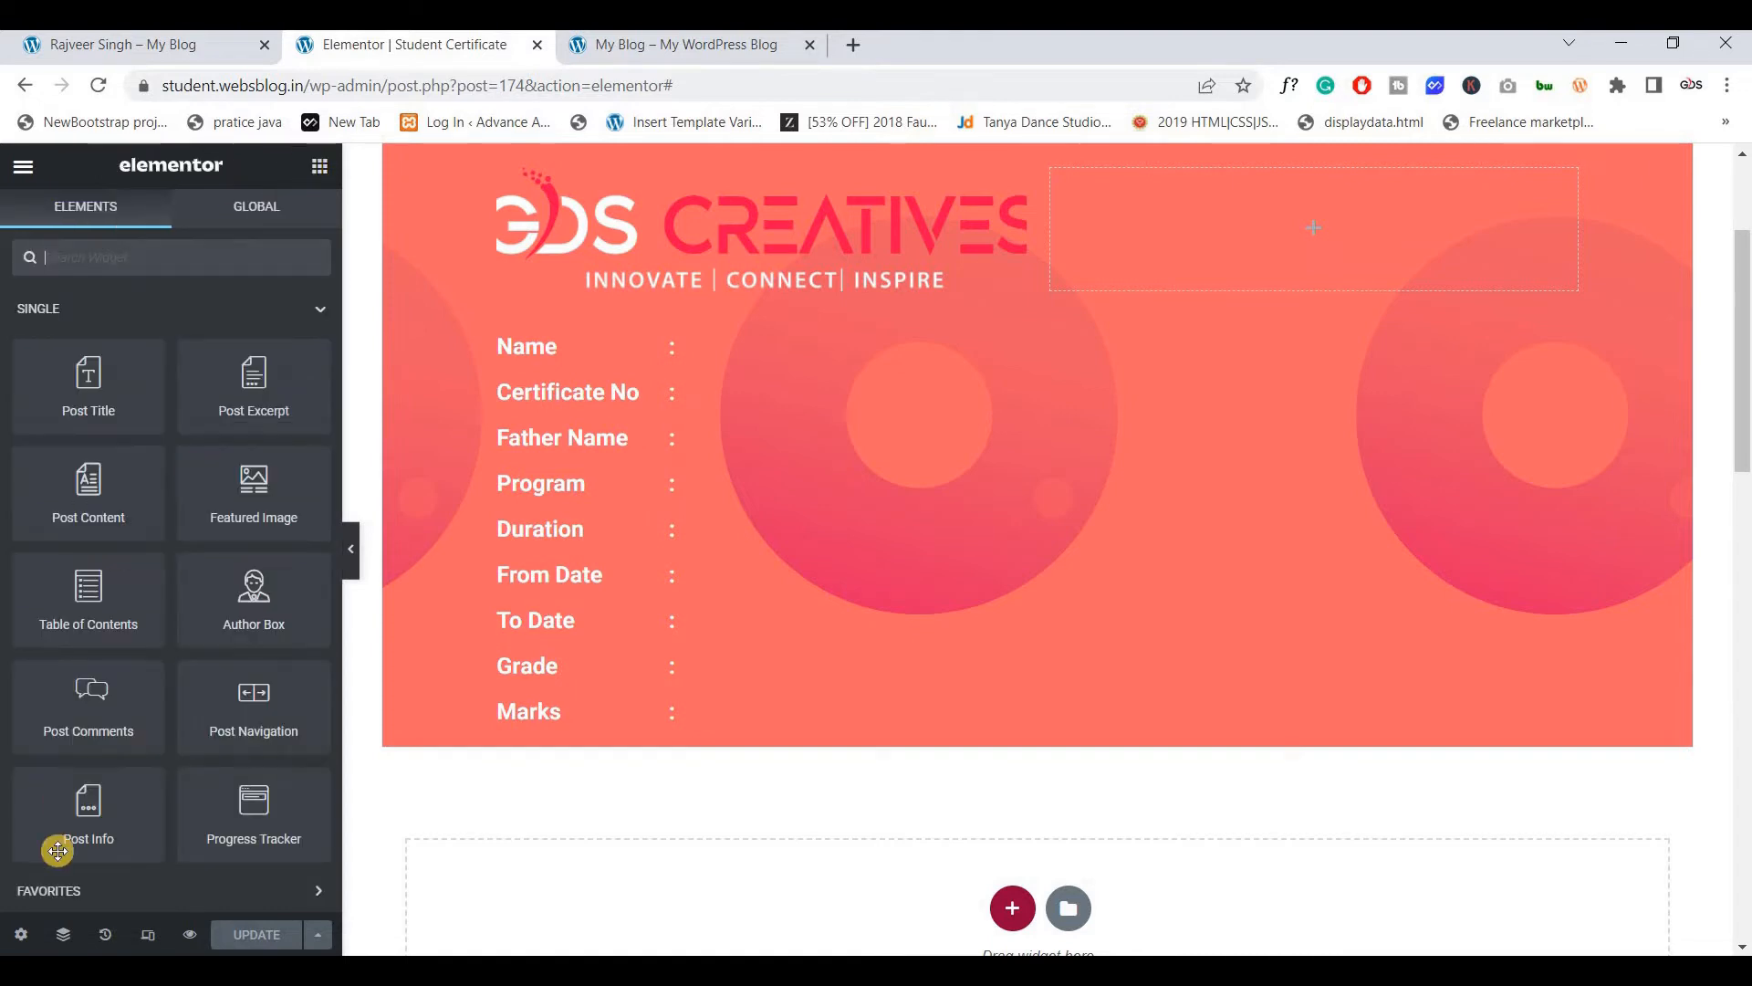
left_click(20, 934)
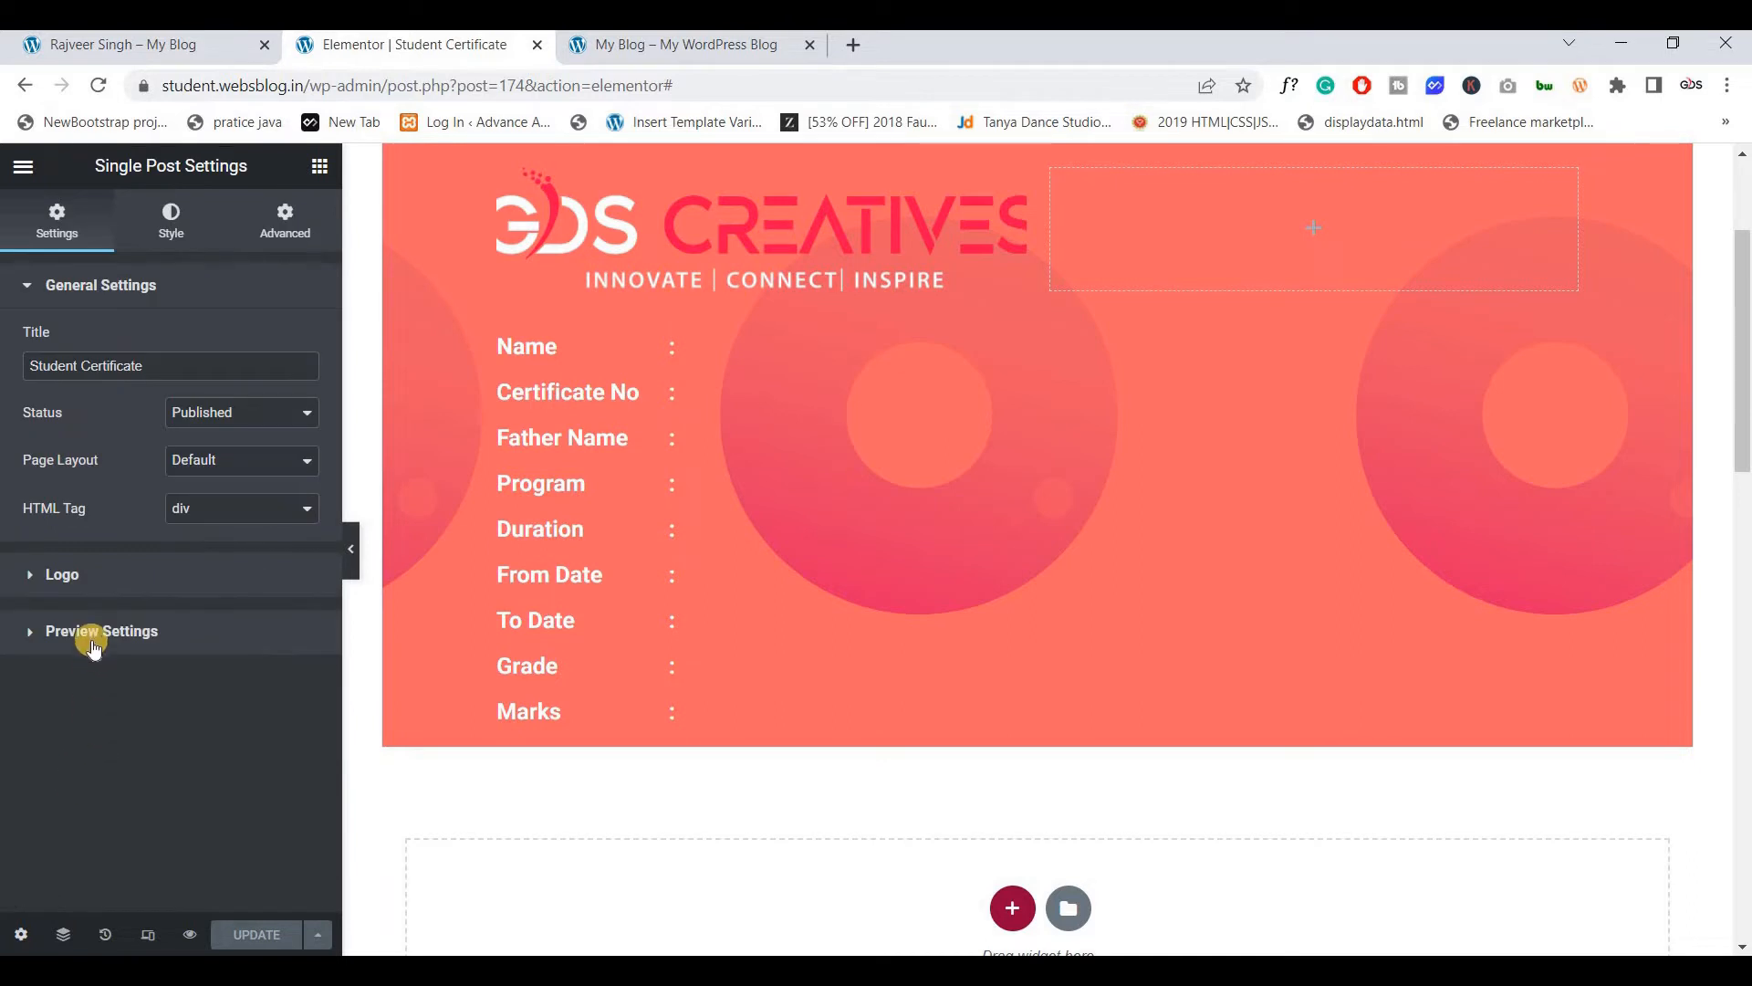
left_click(91, 635)
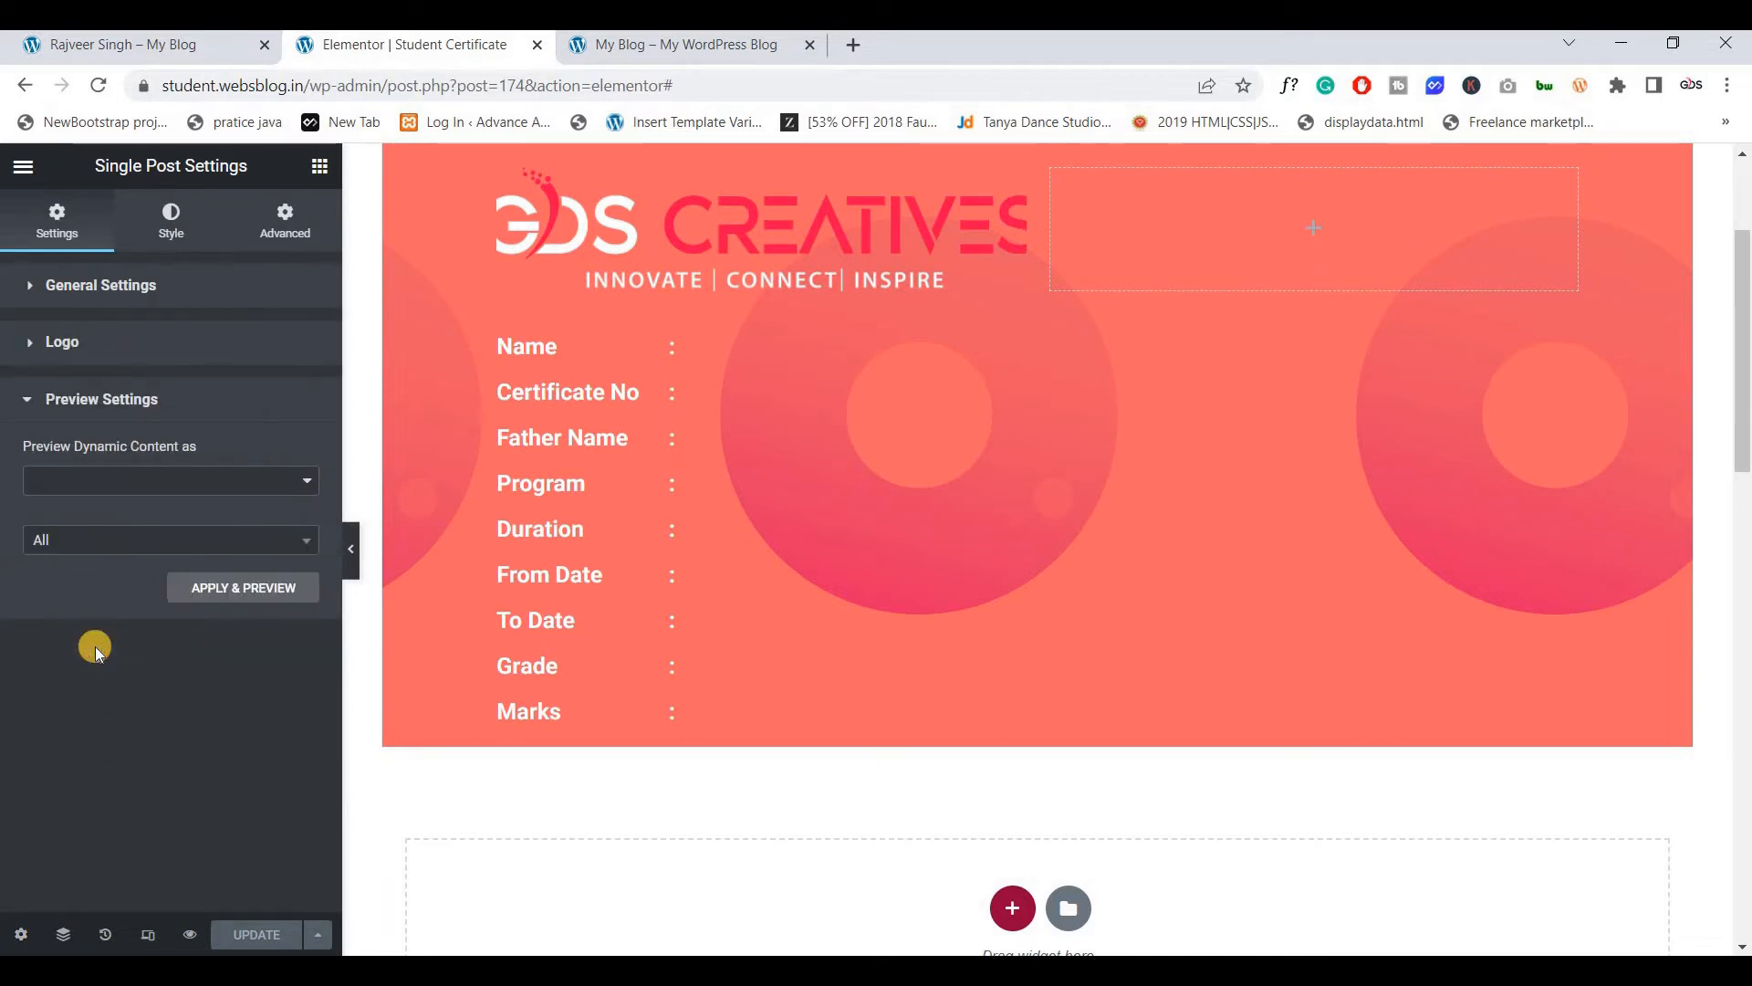
left_click(107, 483)
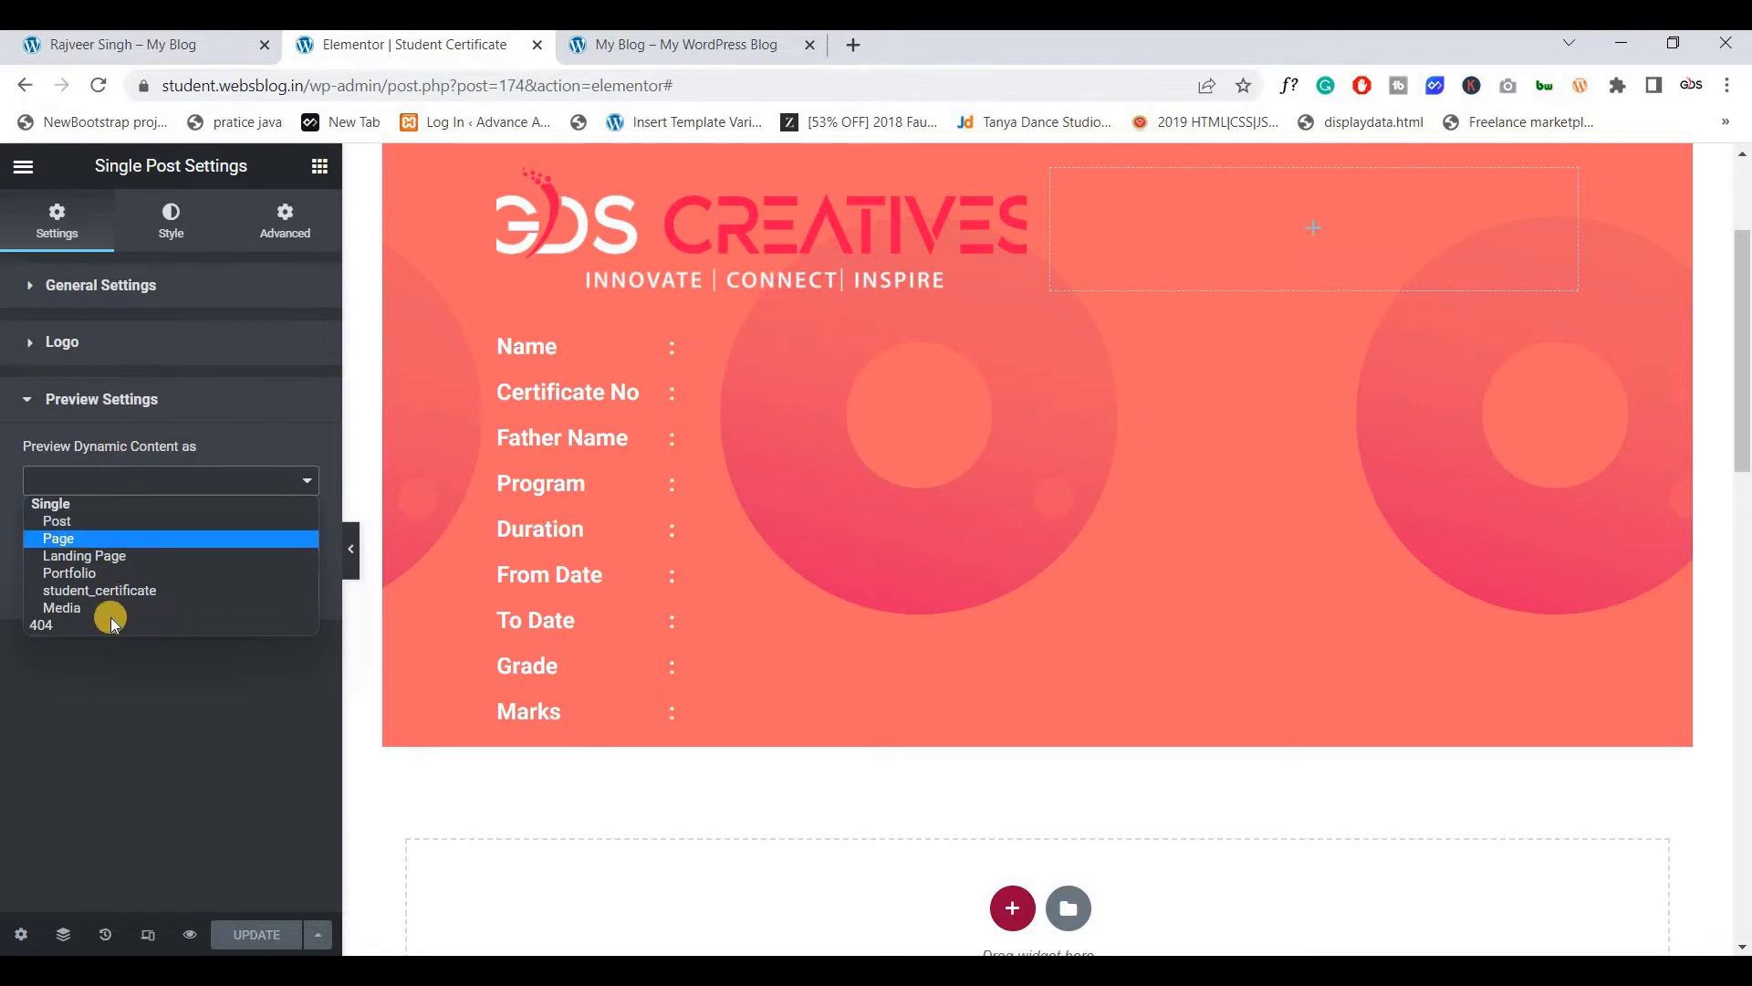
left_click(117, 593)
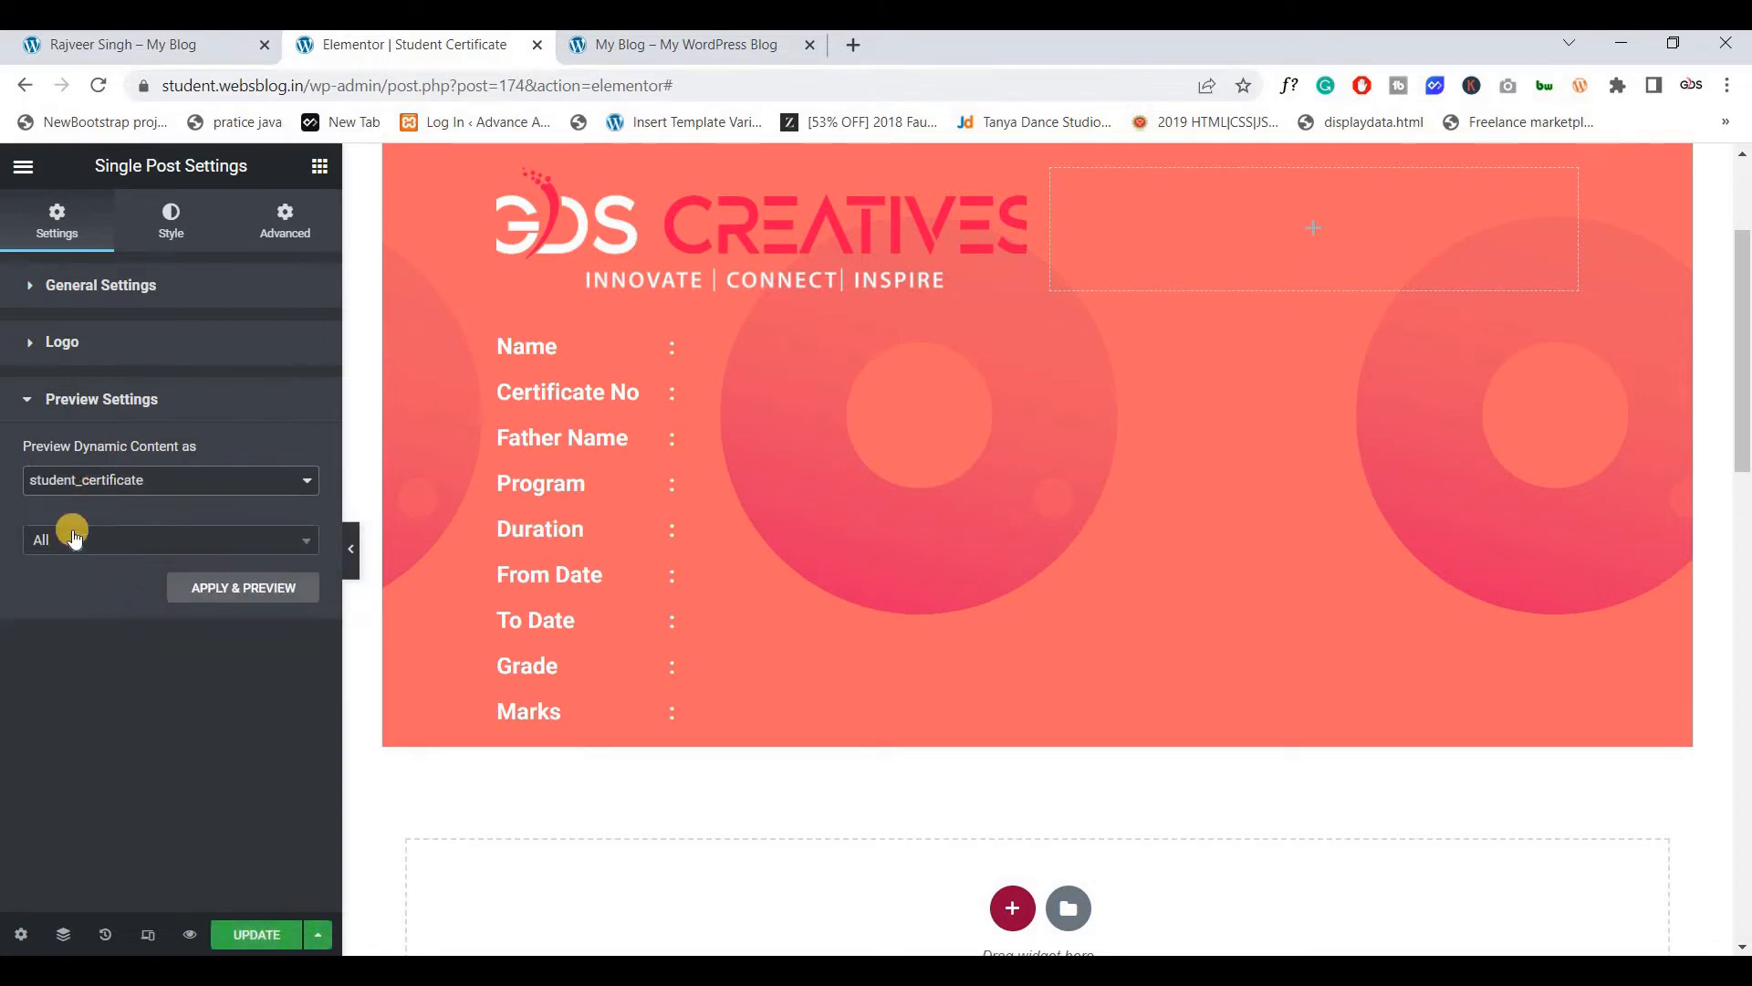
left_click(209, 592)
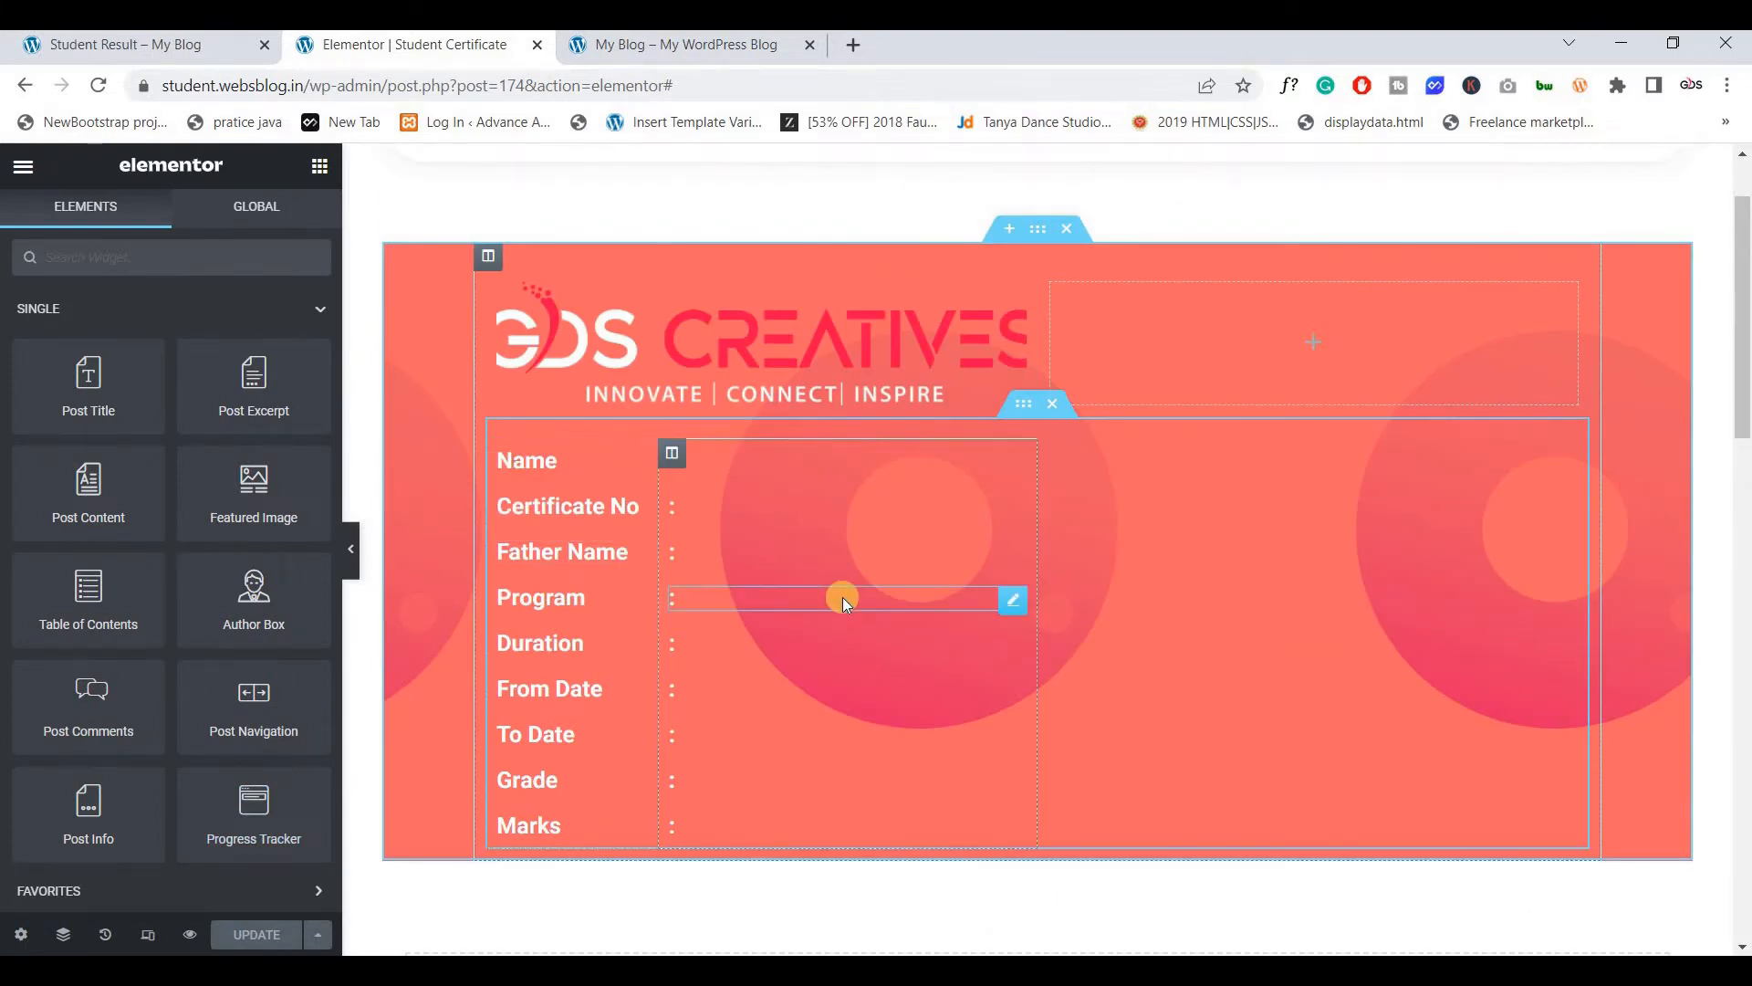
Preview the template in a new tab from the Update menu's save options
left_click(21, 934)
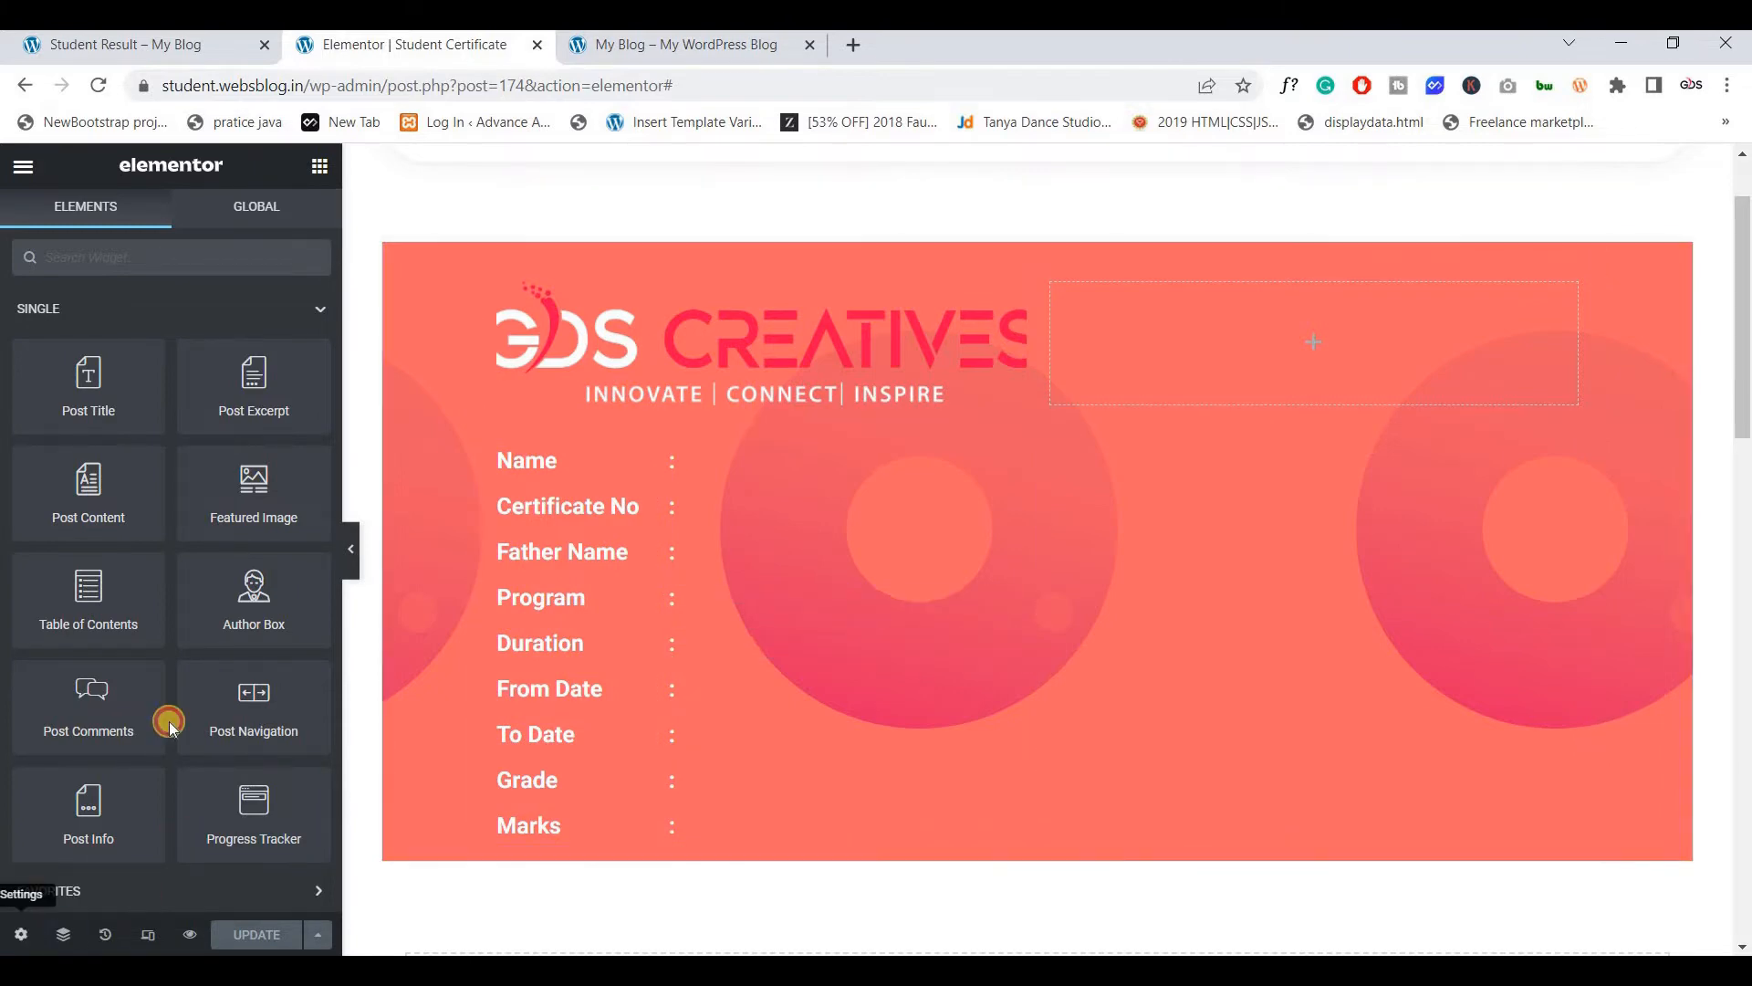
left_click(115, 648)
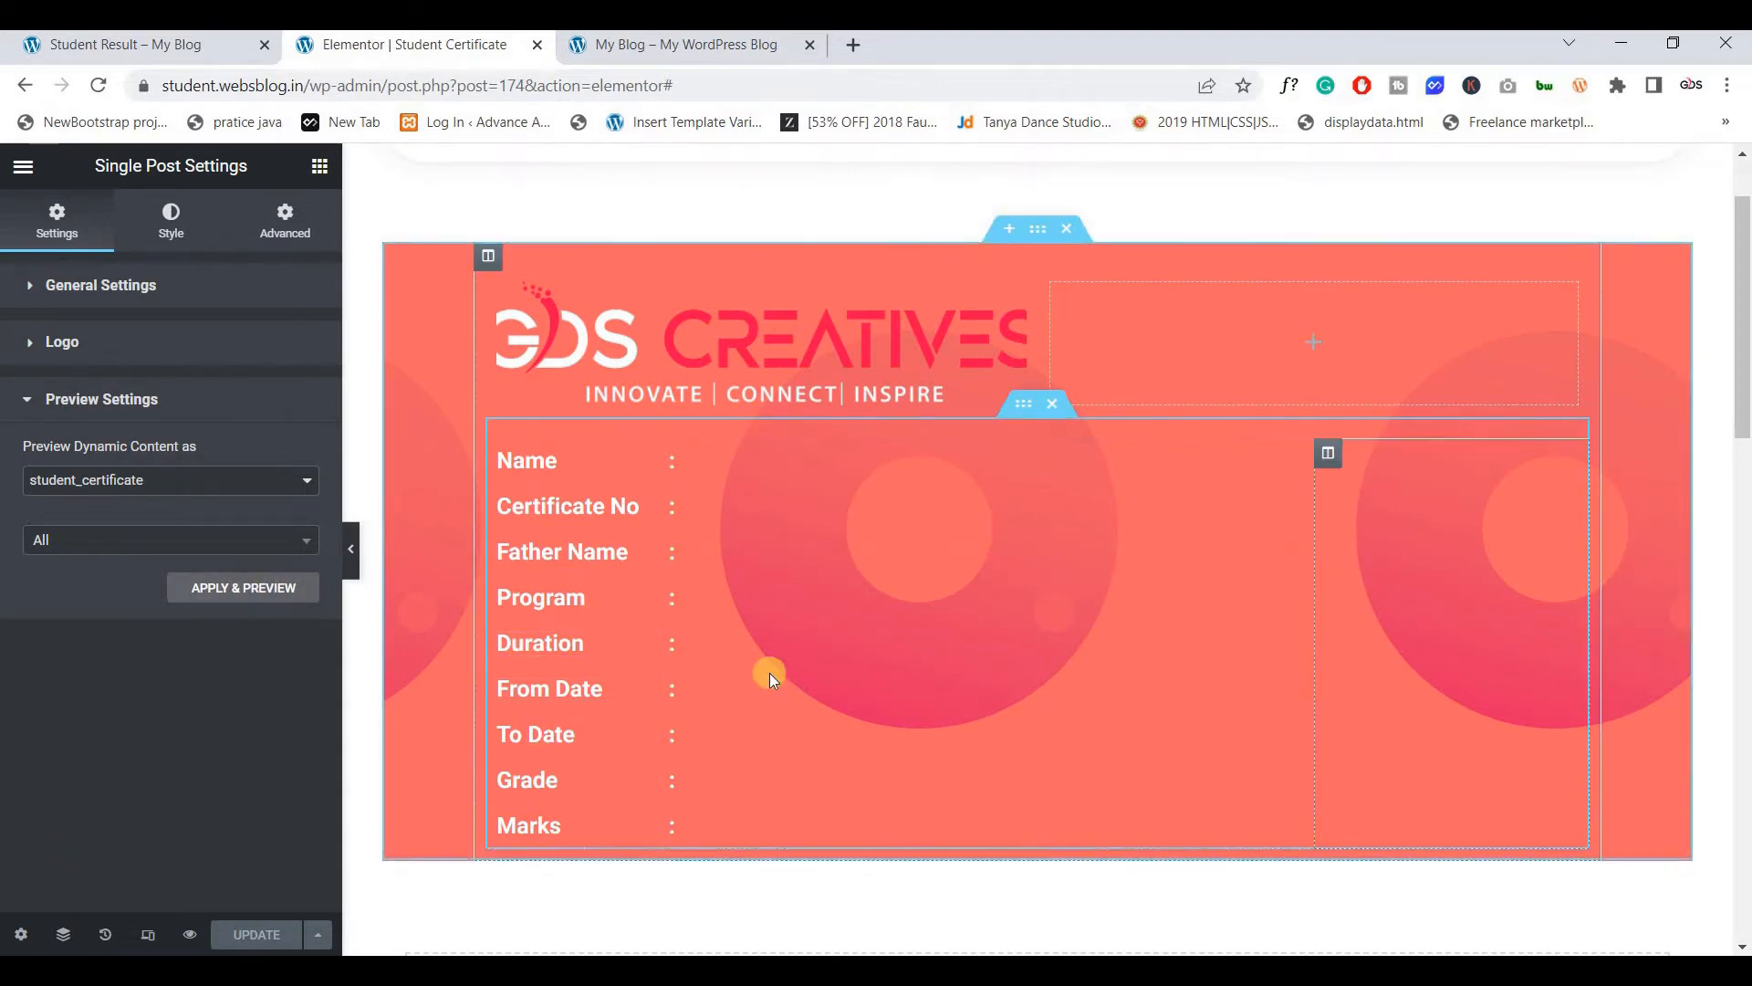
left_click(321, 933)
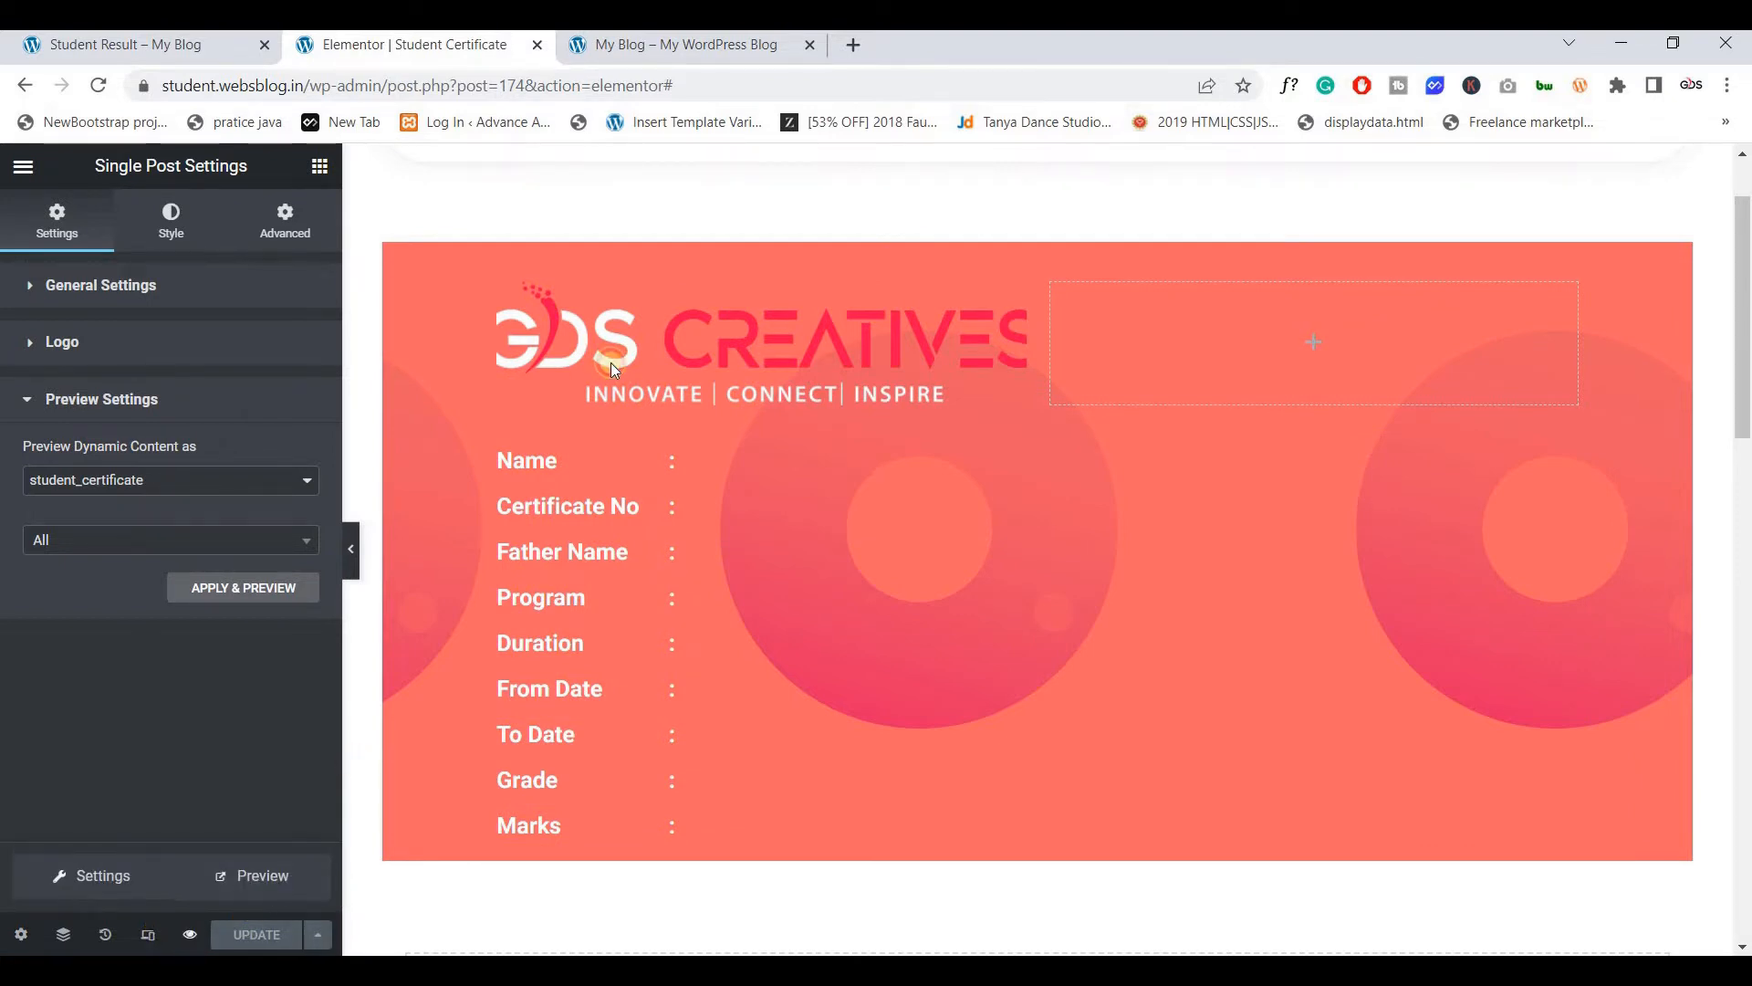
left_click(257, 876)
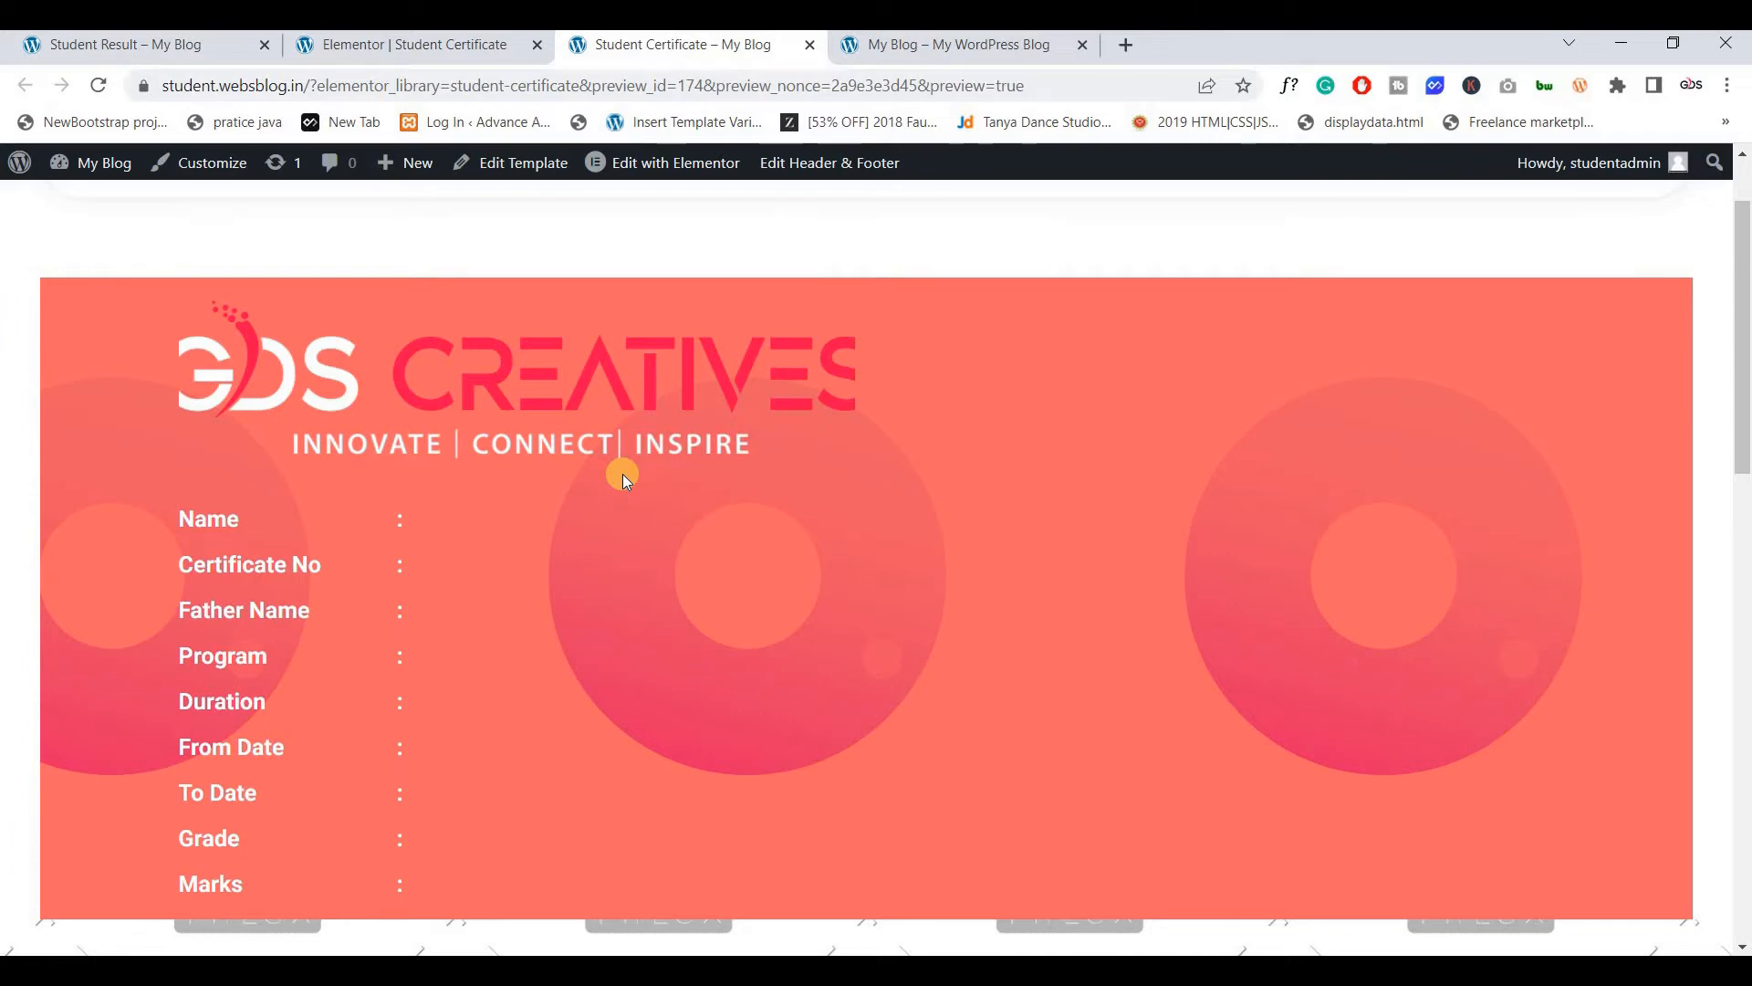
Search certificate number 22 on the Student Result page and open the matching certificate
left_click(808, 45)
left_click(100, 42)
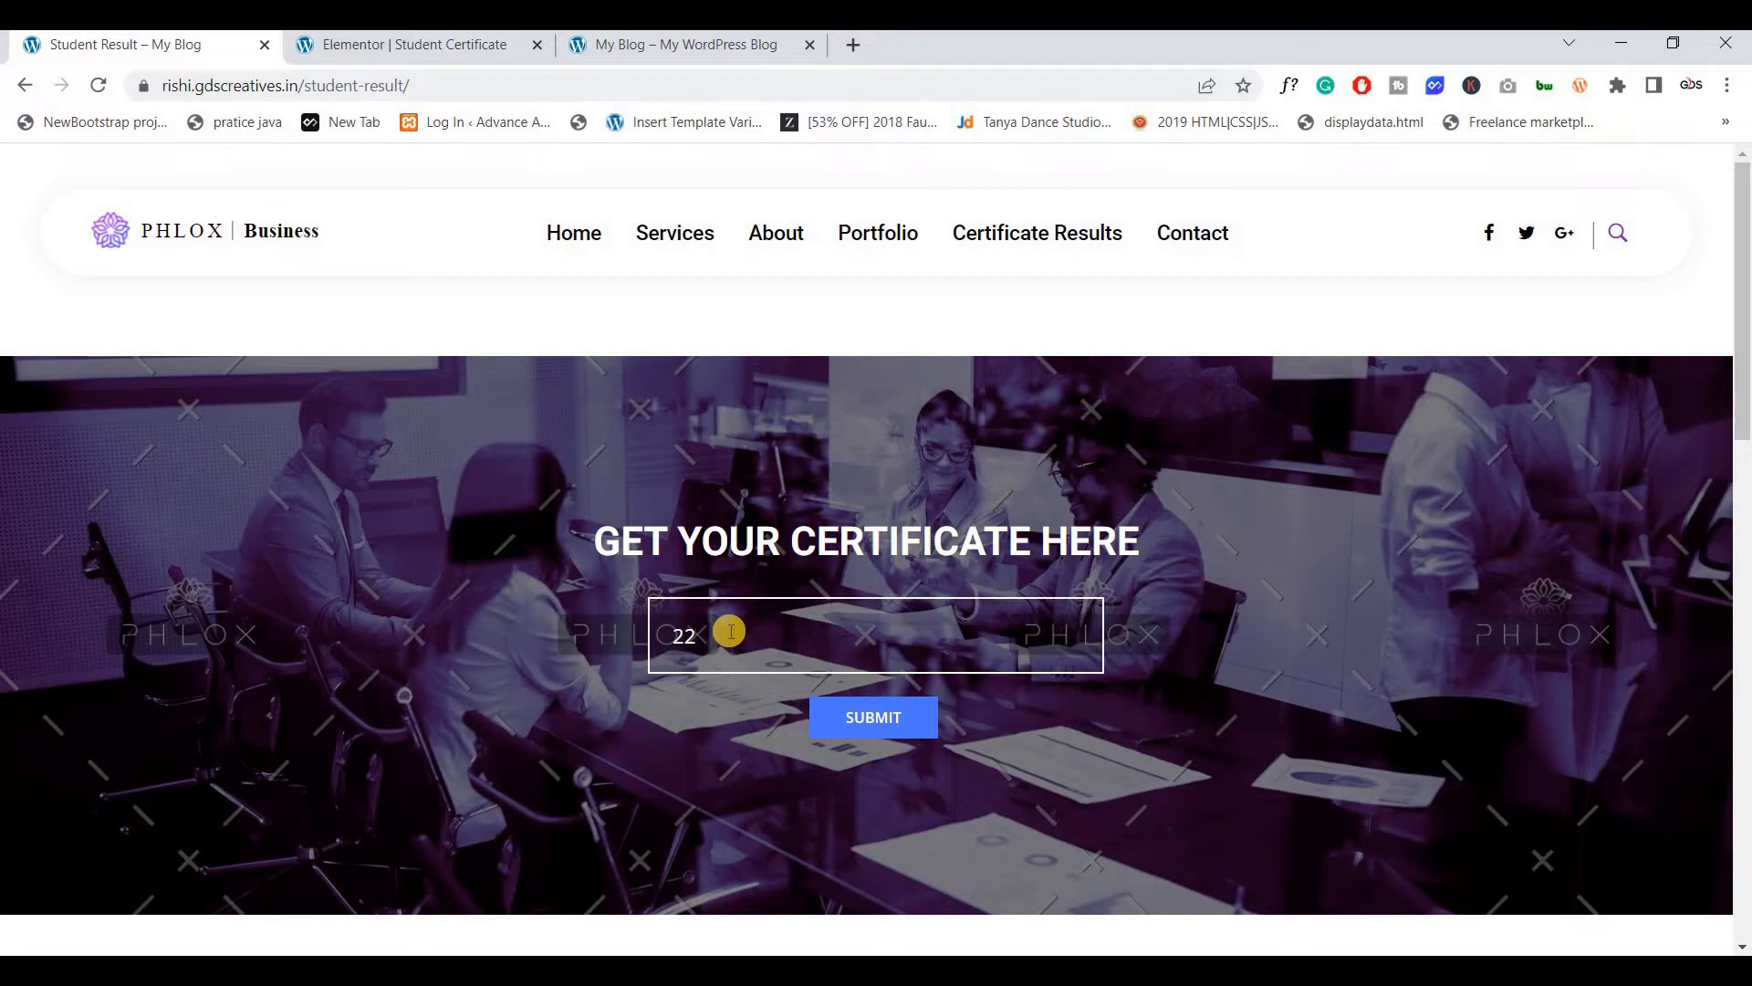
left_click(833, 710)
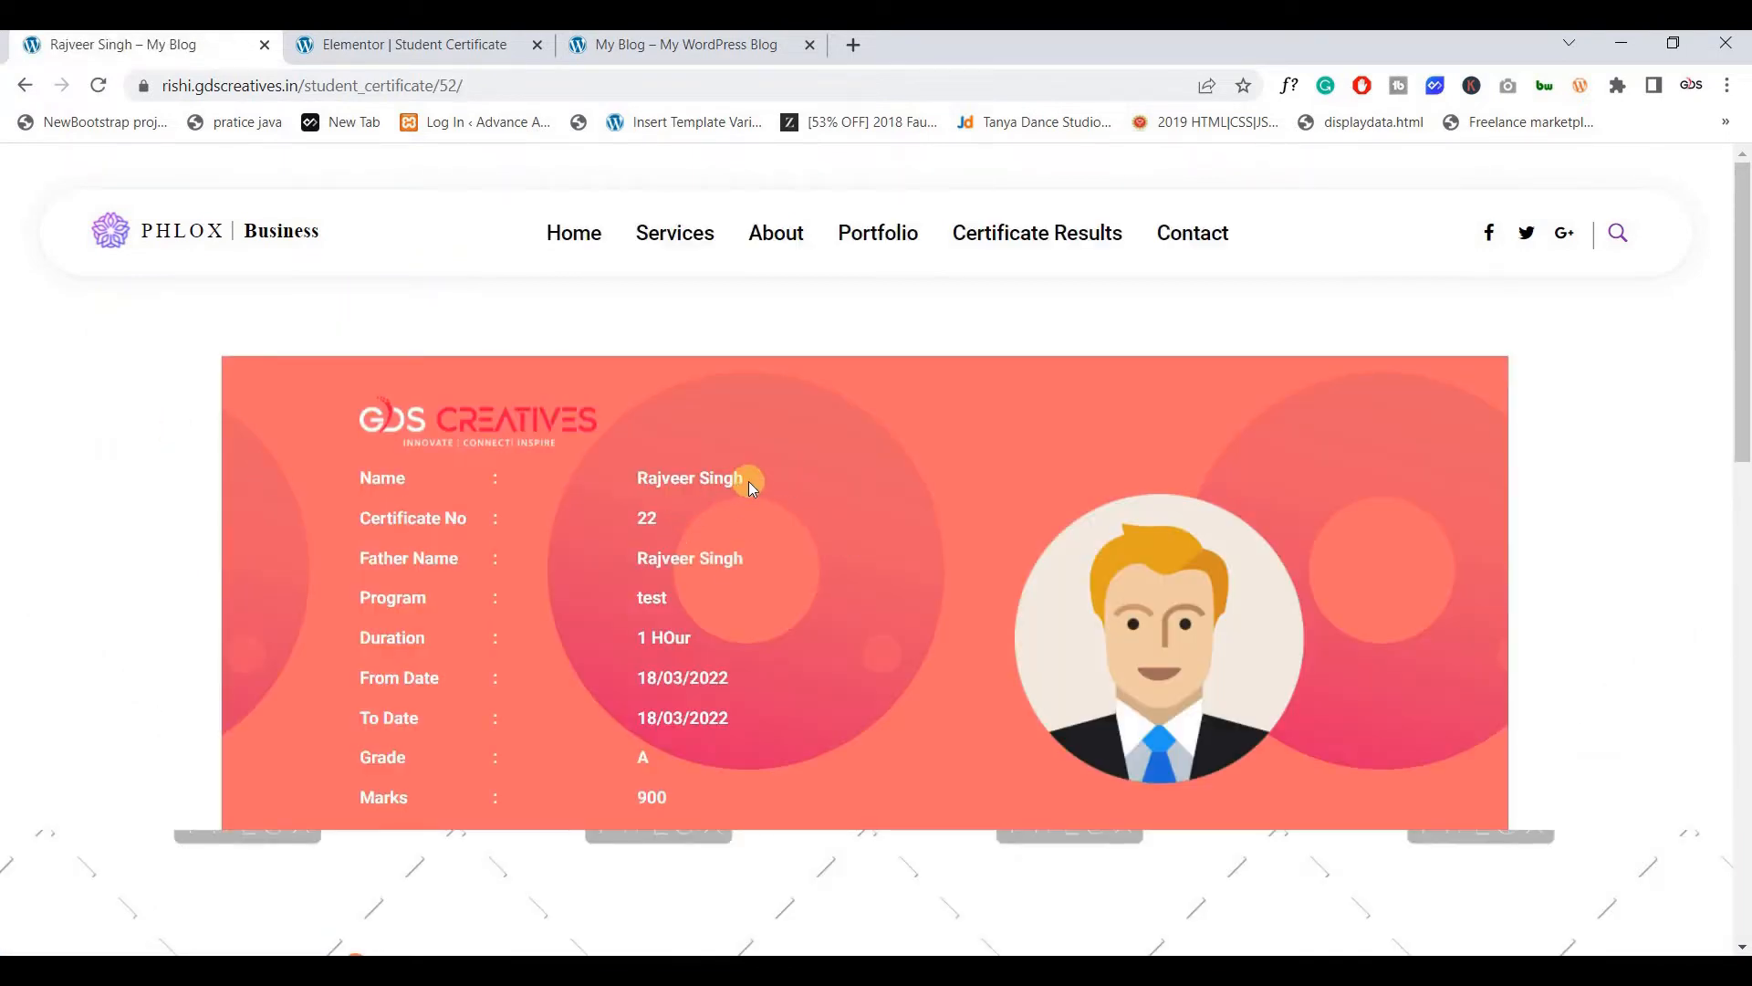
left_click(616, 608)
Open the dashboard in a new tab, close the Elementor template tab, and start a new page
left_click(469, 53)
left_click(643, 51)
mouse_move(91, 170)
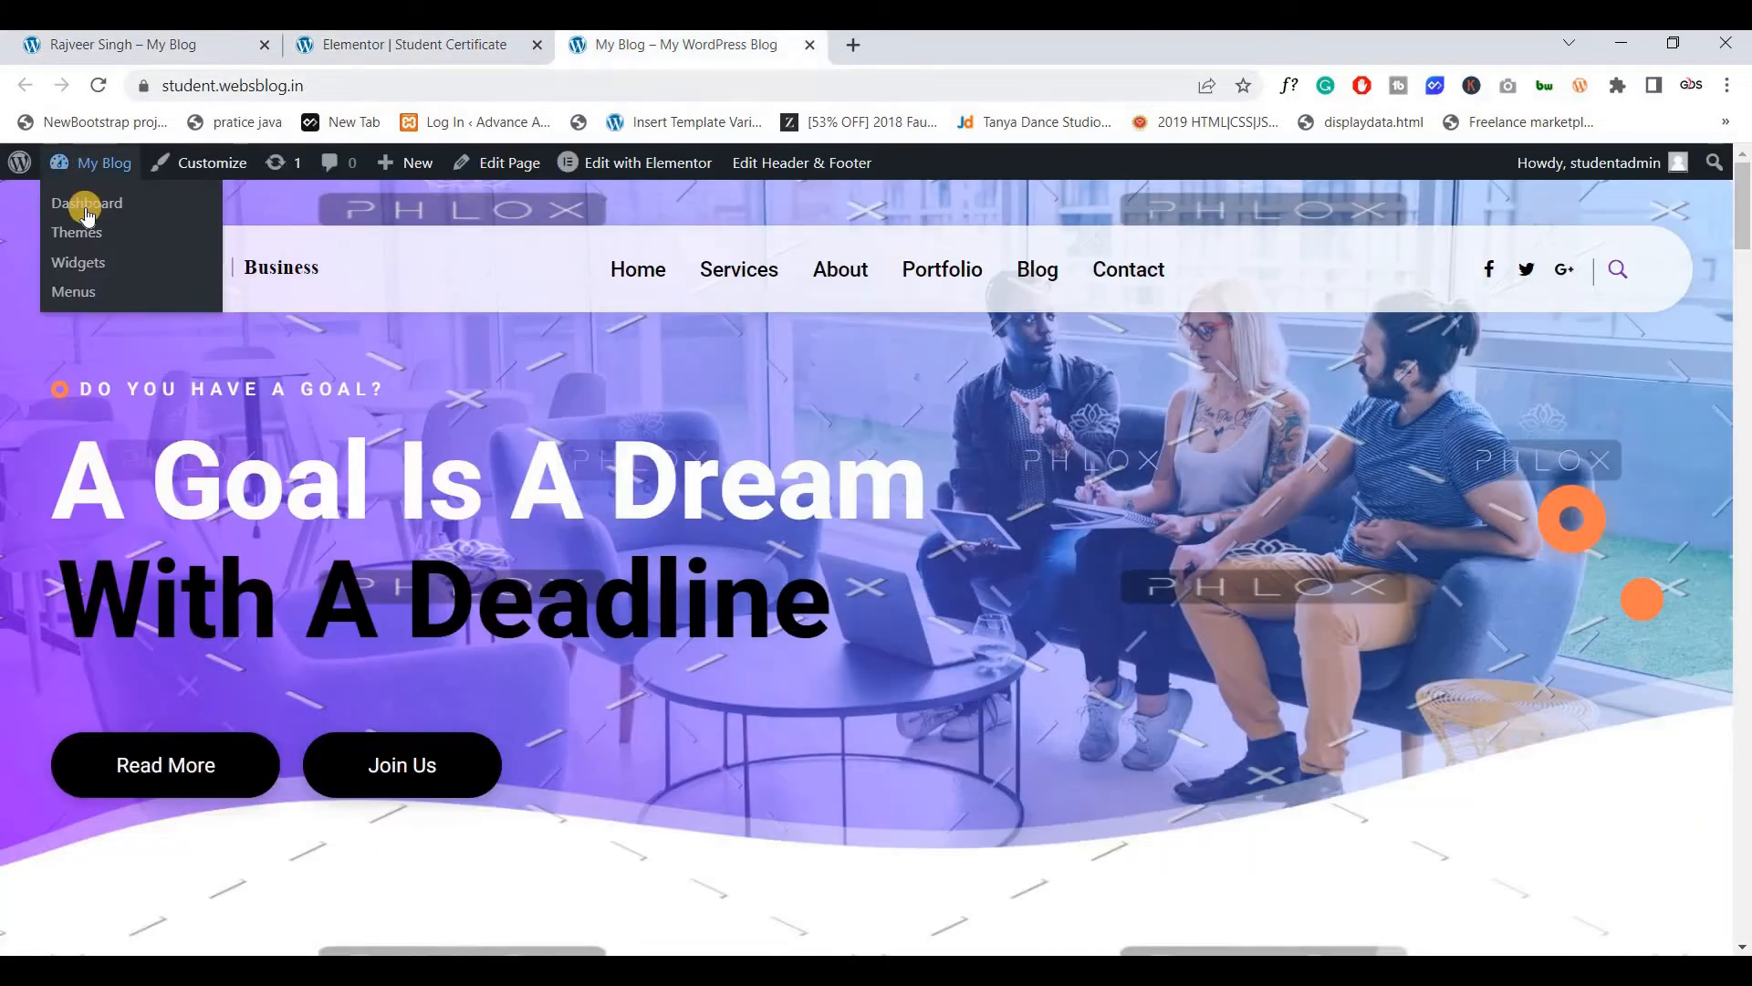
left_click(86, 205, "ctrl")
left_click_drag(881, 54, 513, 56)
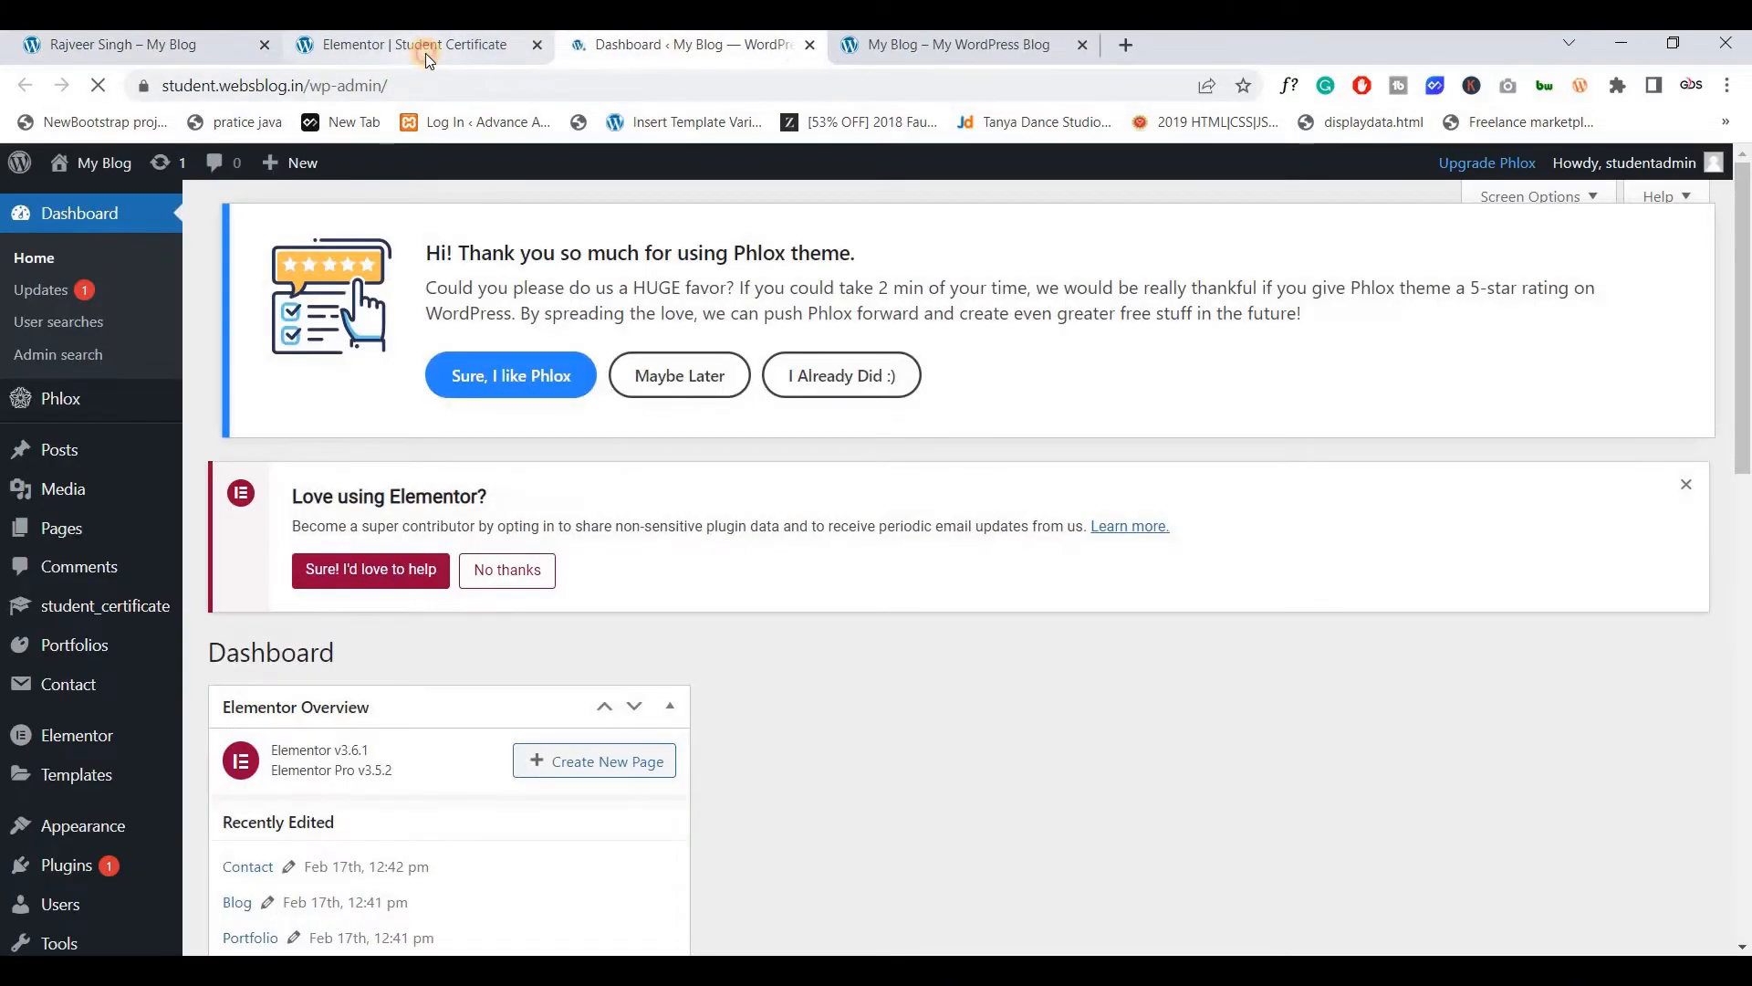
left_click(422, 55)
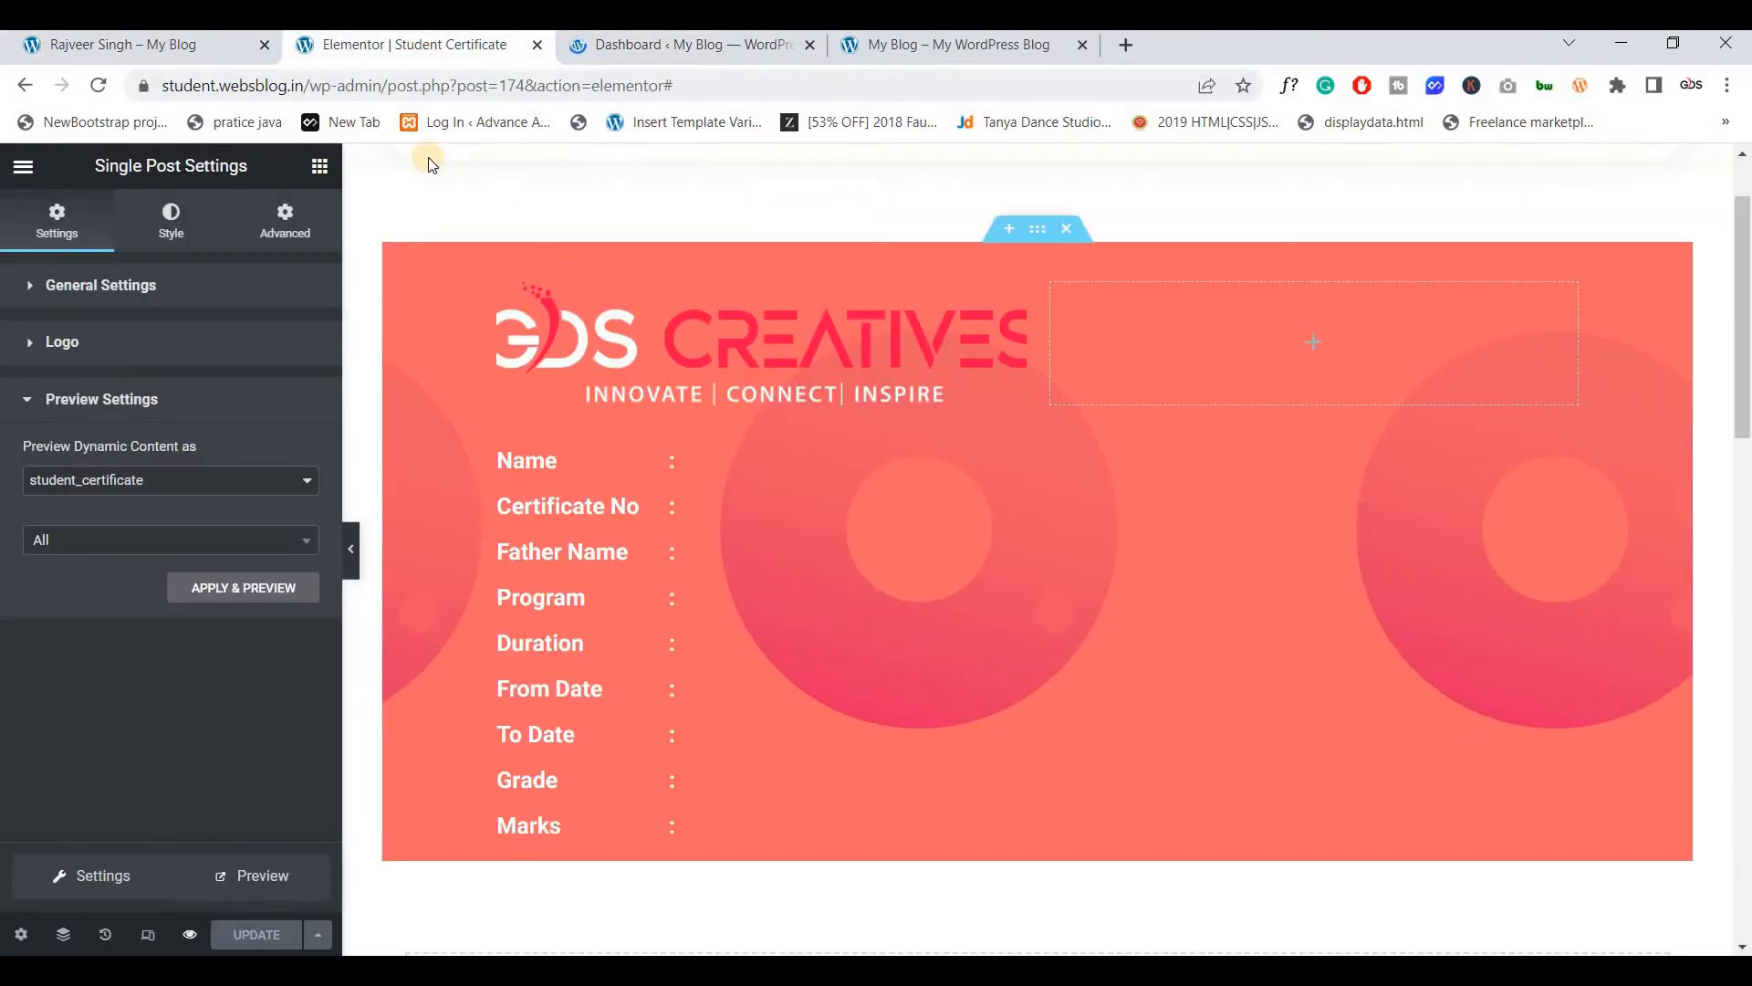
left_click(537, 45)
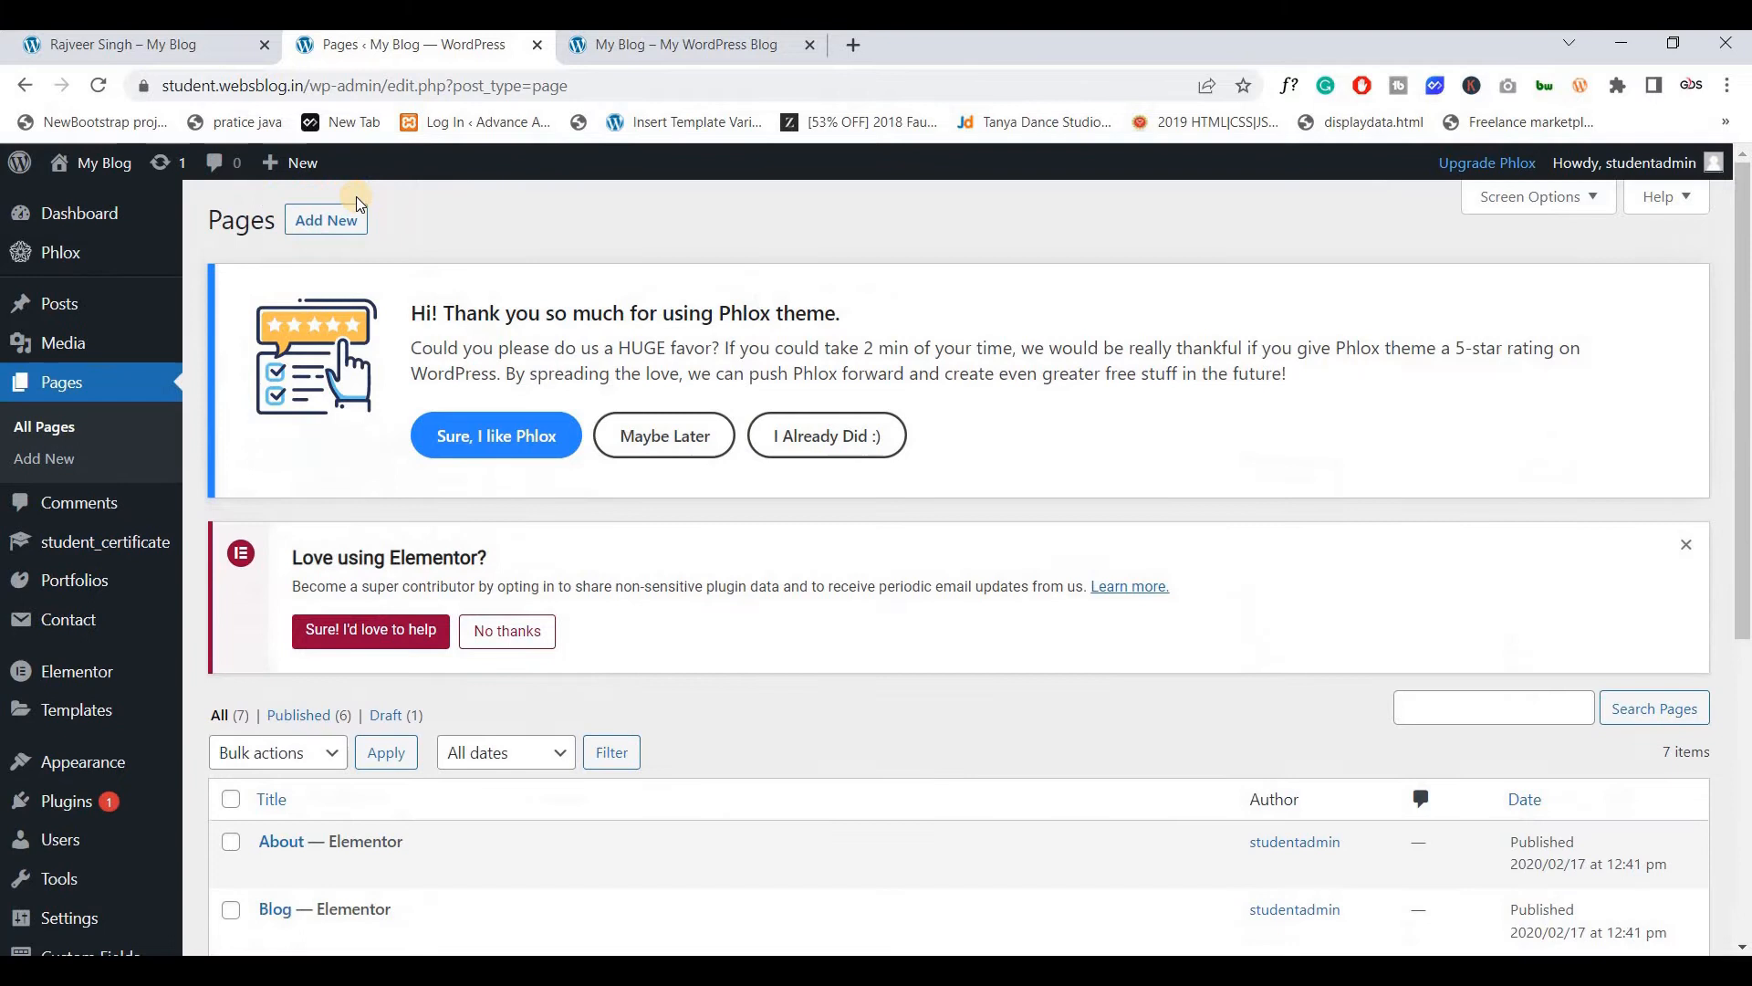
middle_click(331, 222)
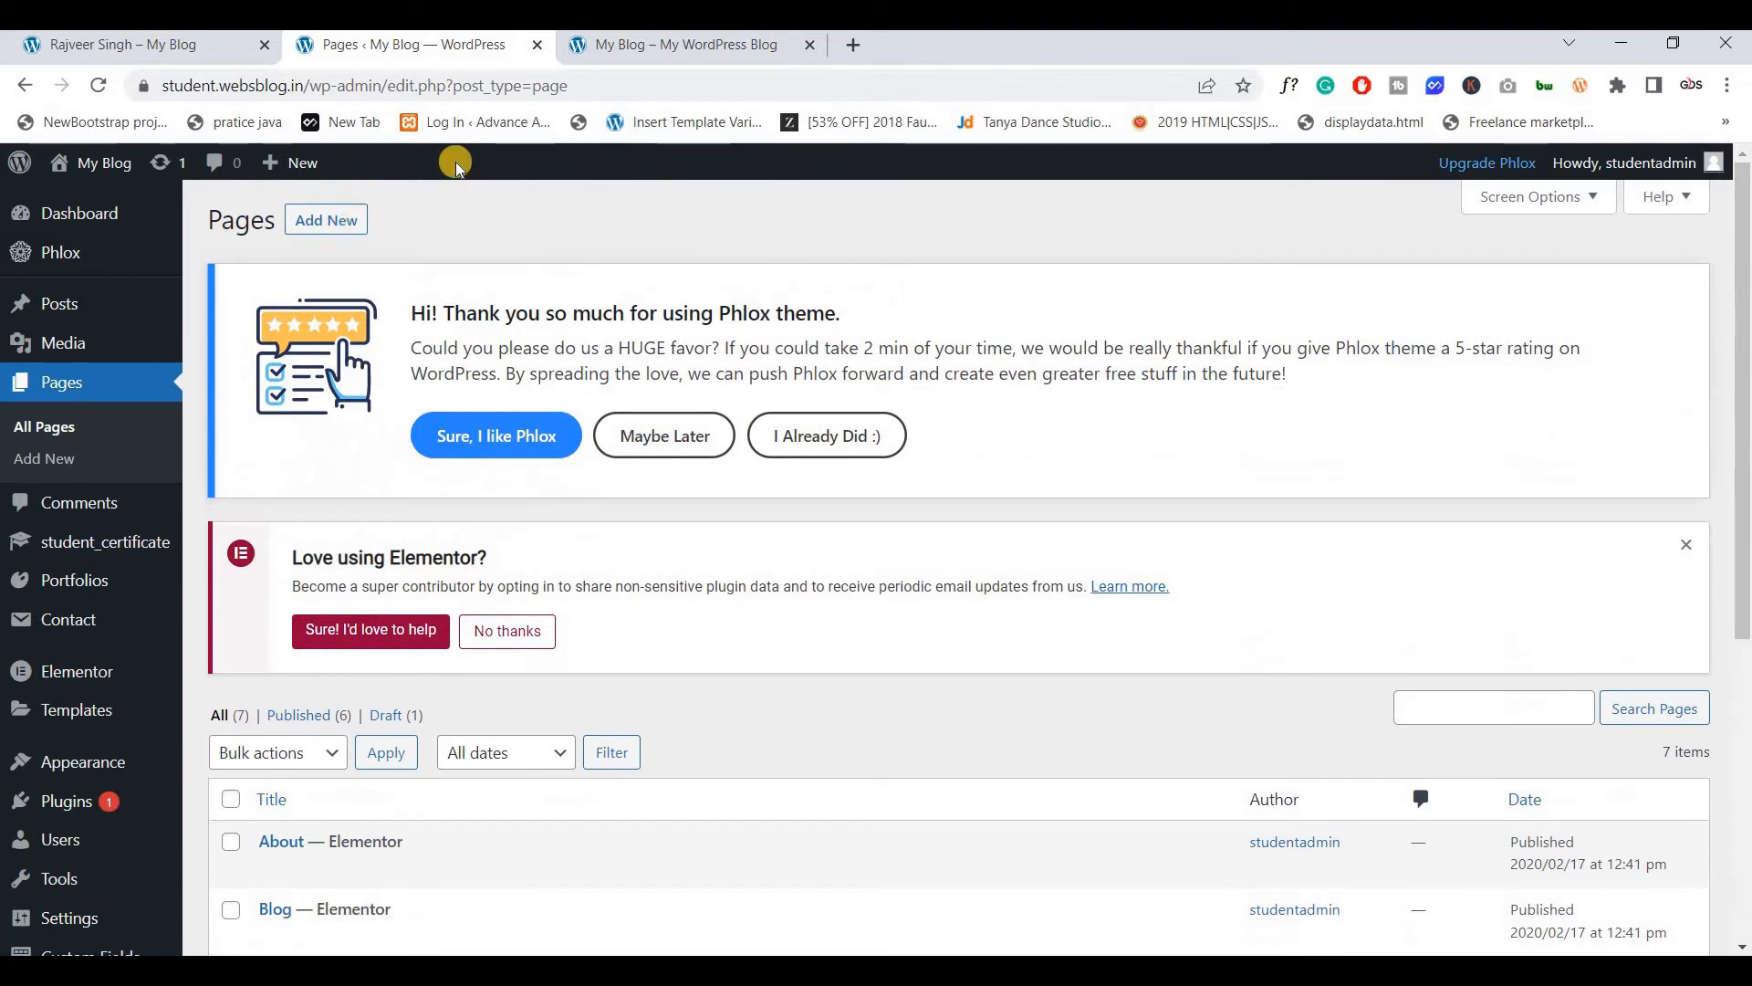
left_click_drag(595, 53, 449, 62)
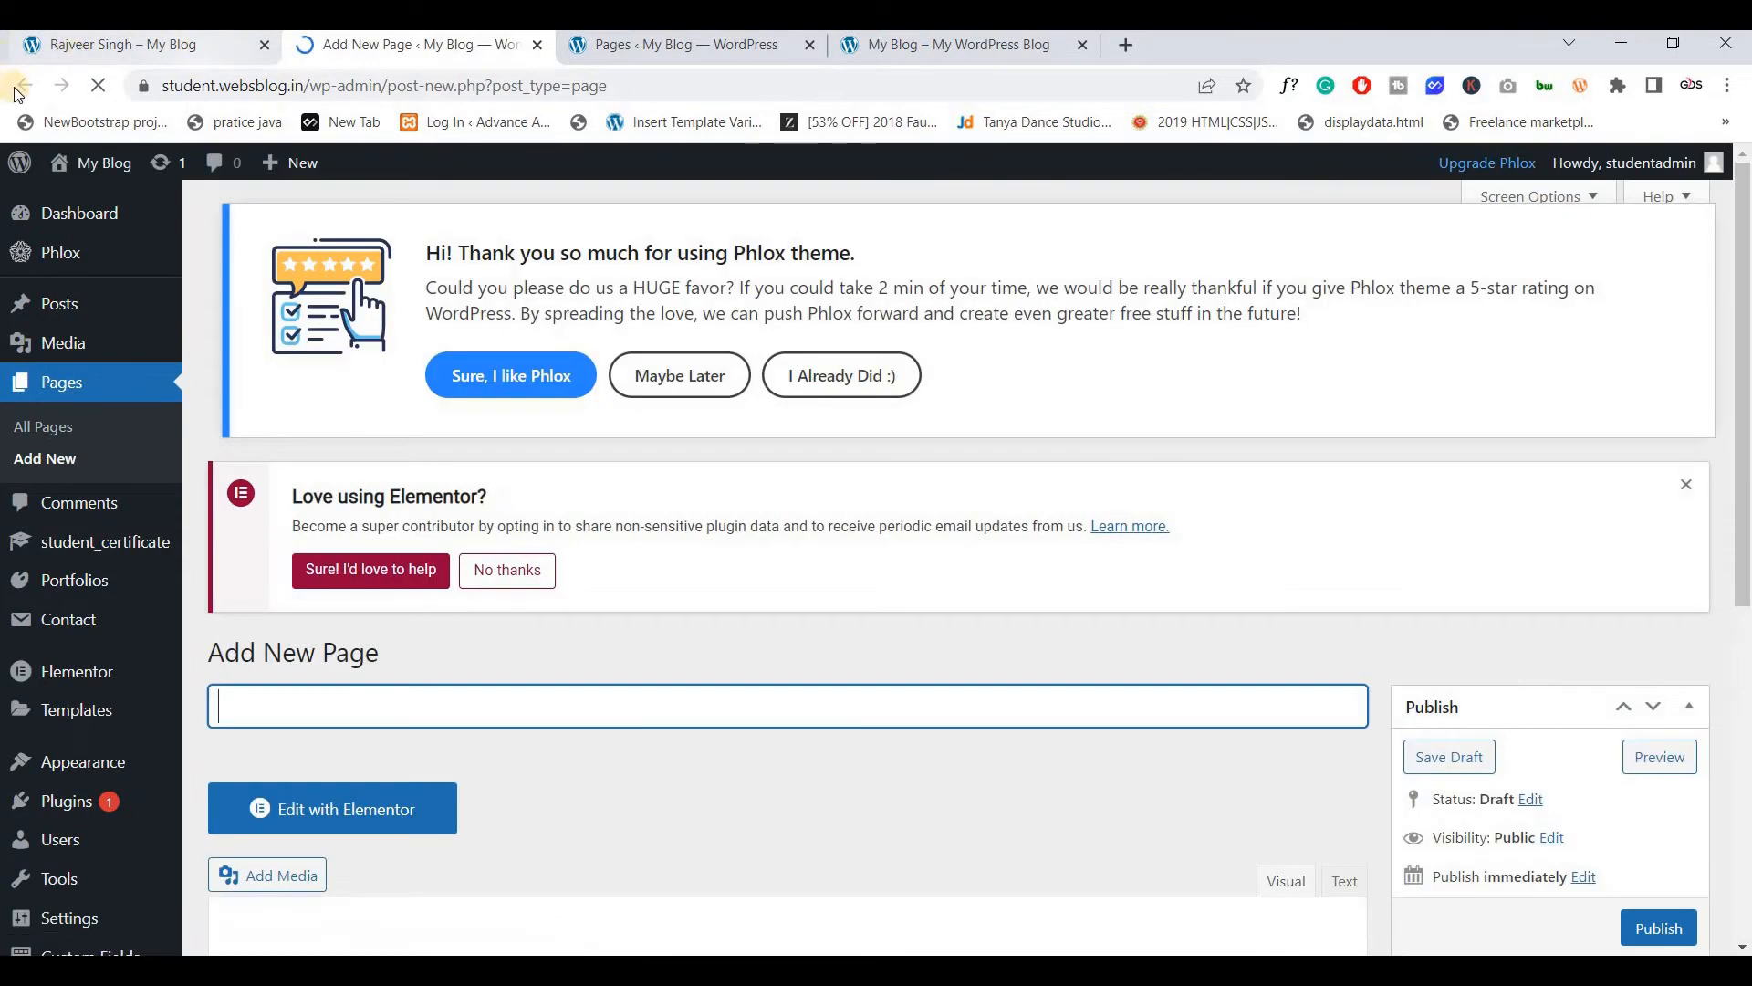
left_click(20, 50)
left_click(19, 89)
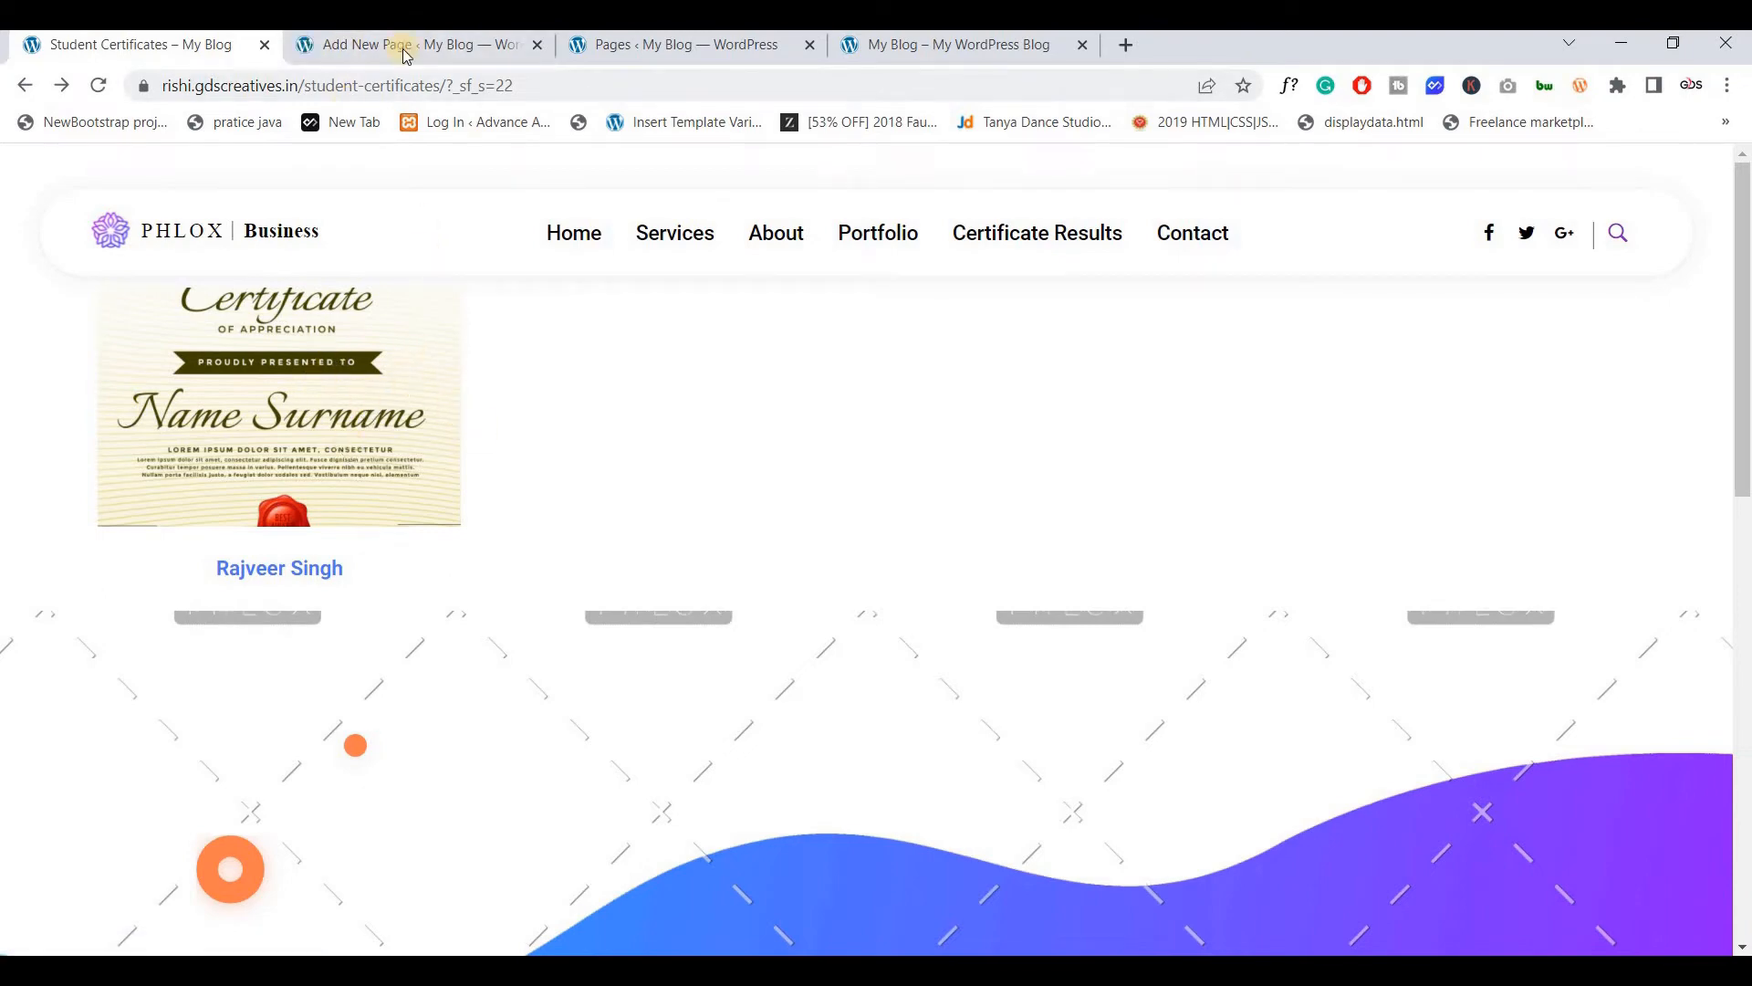
Title the new page 'Student Certificates'
key("ctrl+Tab")
scroll(491, 517, "down", 3)
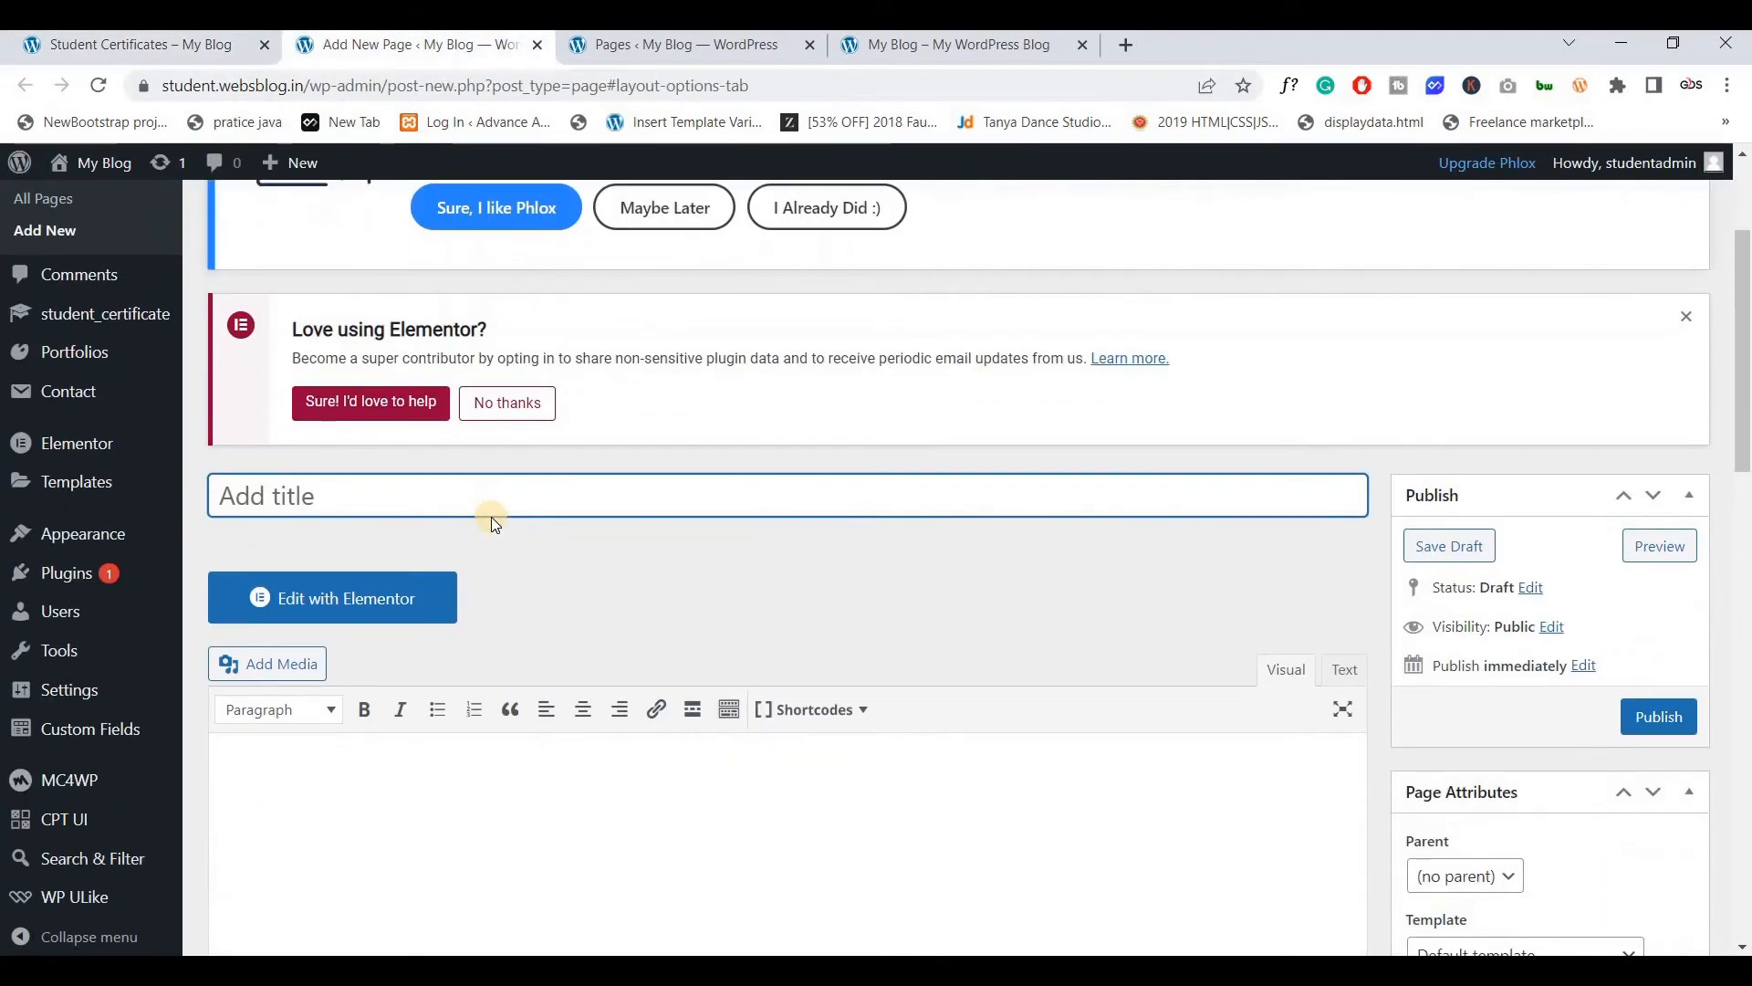
type("Student ")
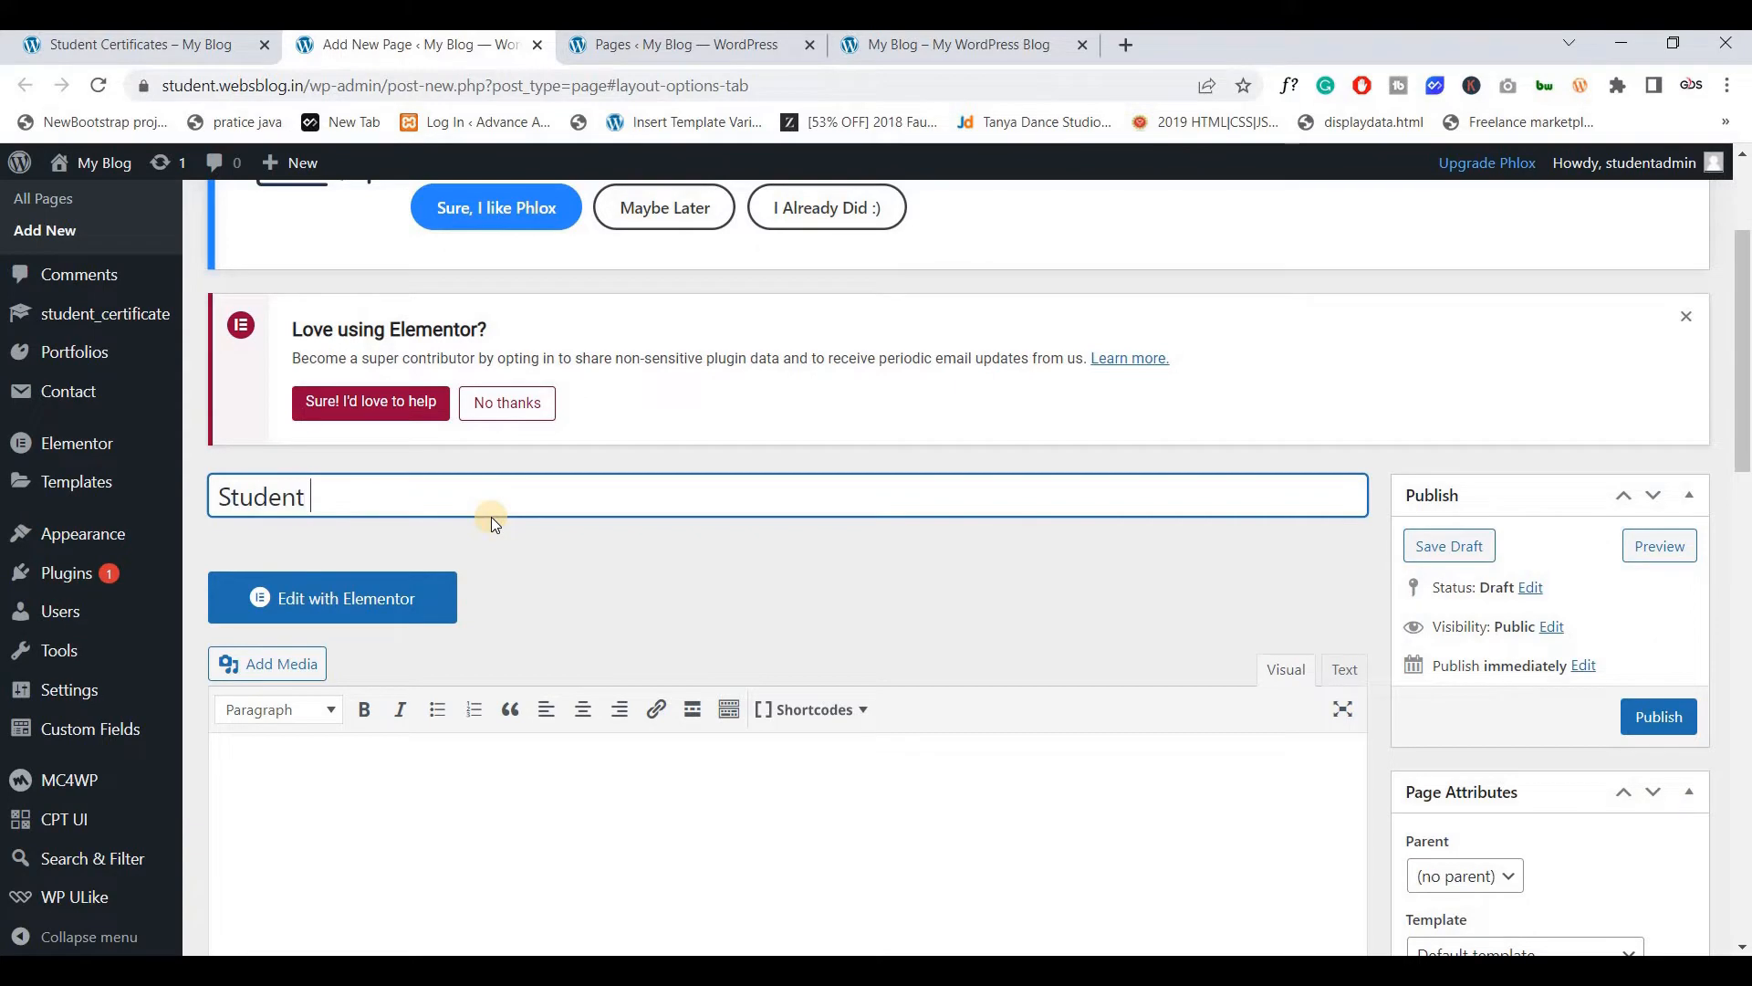
type("Certificates")
scroll(543, 502, "down", 3)
scroll(543, 500, "up", 1)
scroll(631, 498, "down", 8)
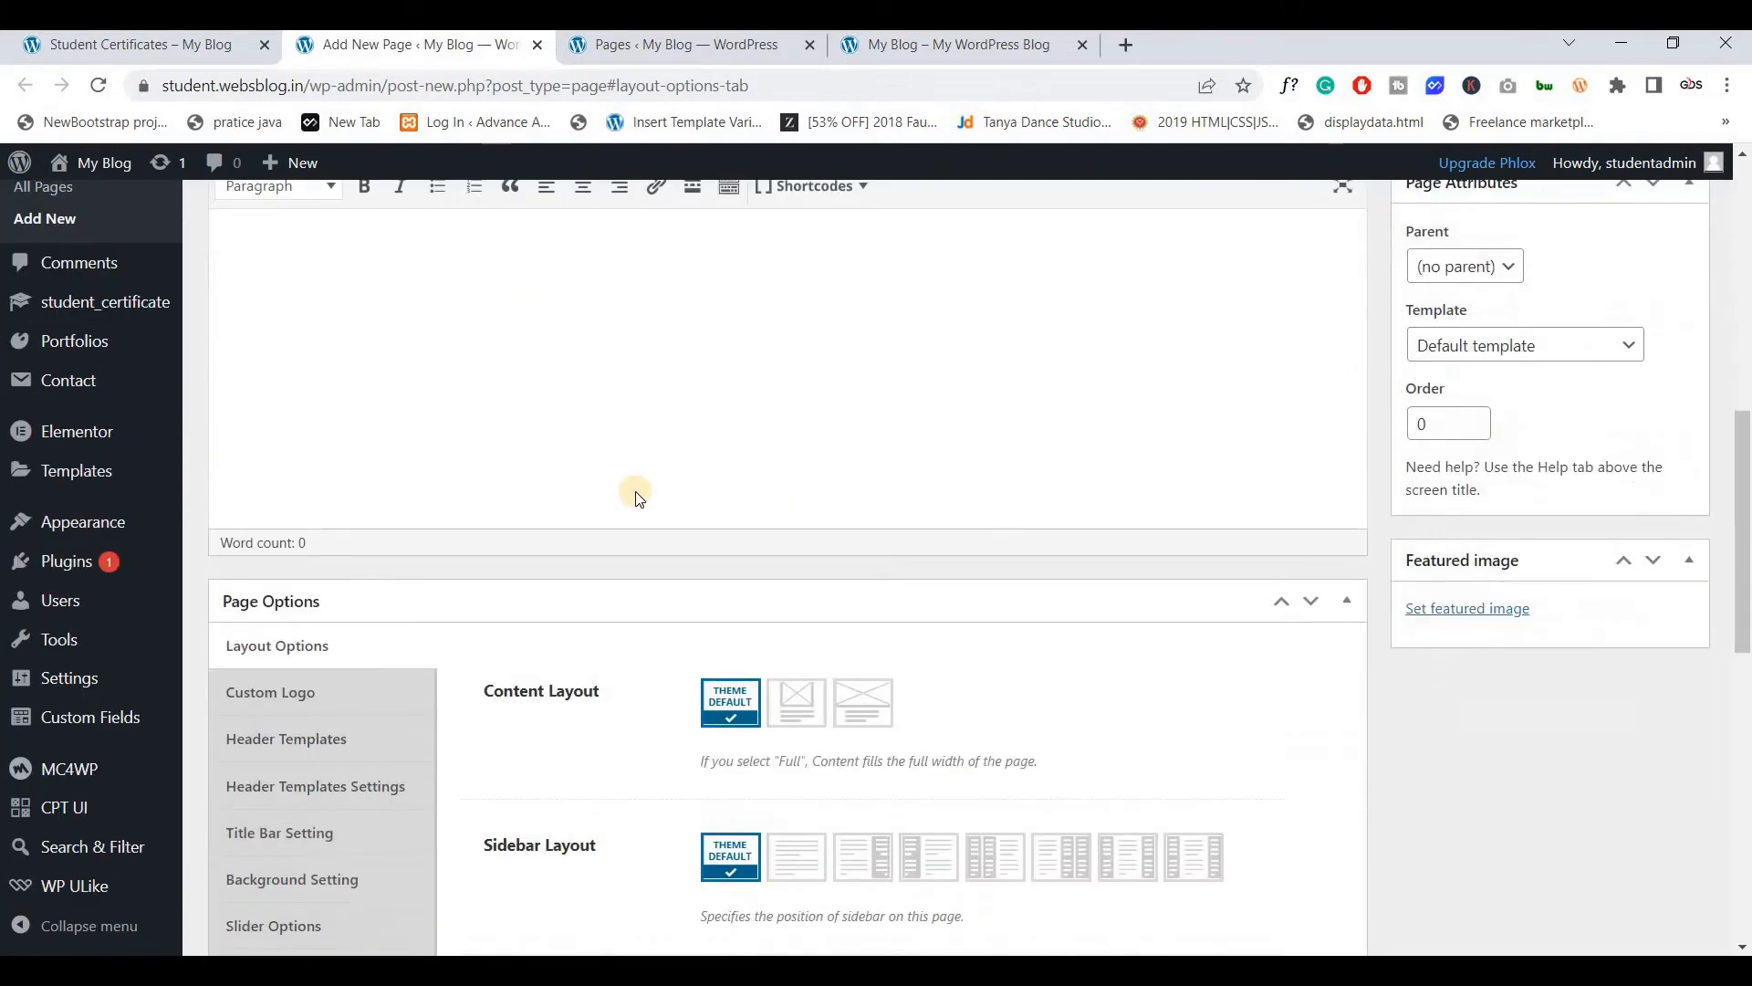
Set the page to full width, no sidebar, no content top margin and hidden title bar
left_click(863, 286)
left_click(797, 440)
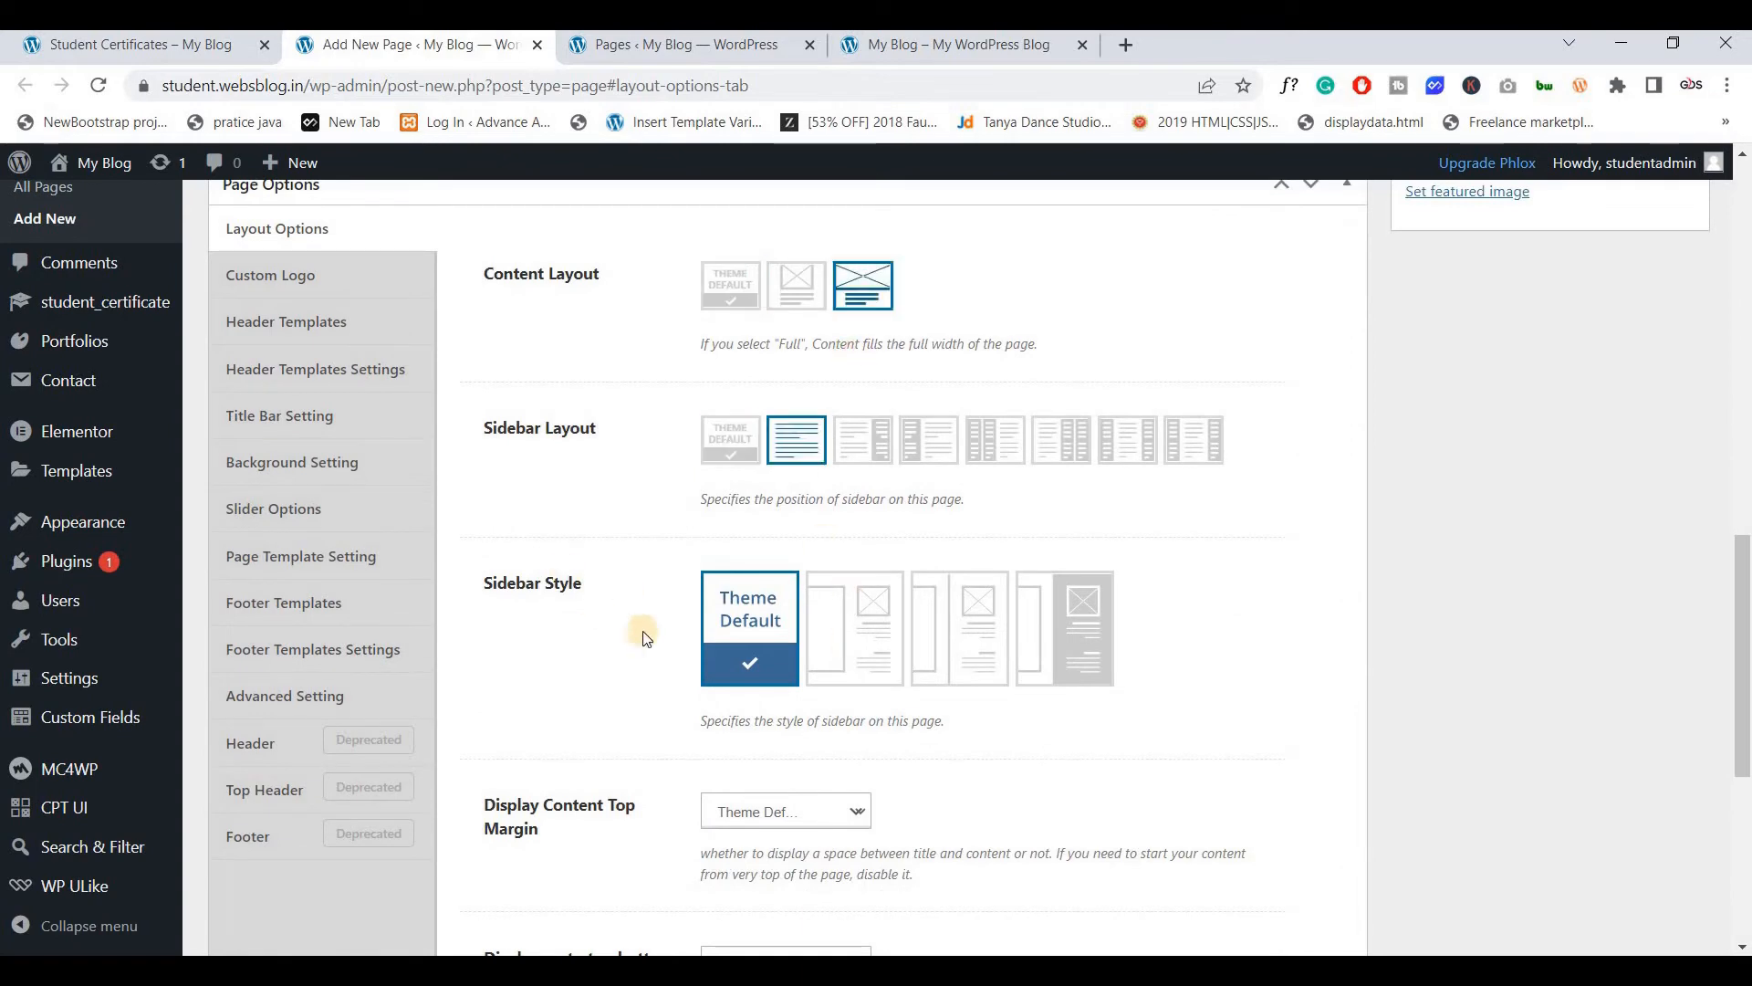
scroll(712, 702, "down", 1)
left_click(748, 697)
left_click(730, 757)
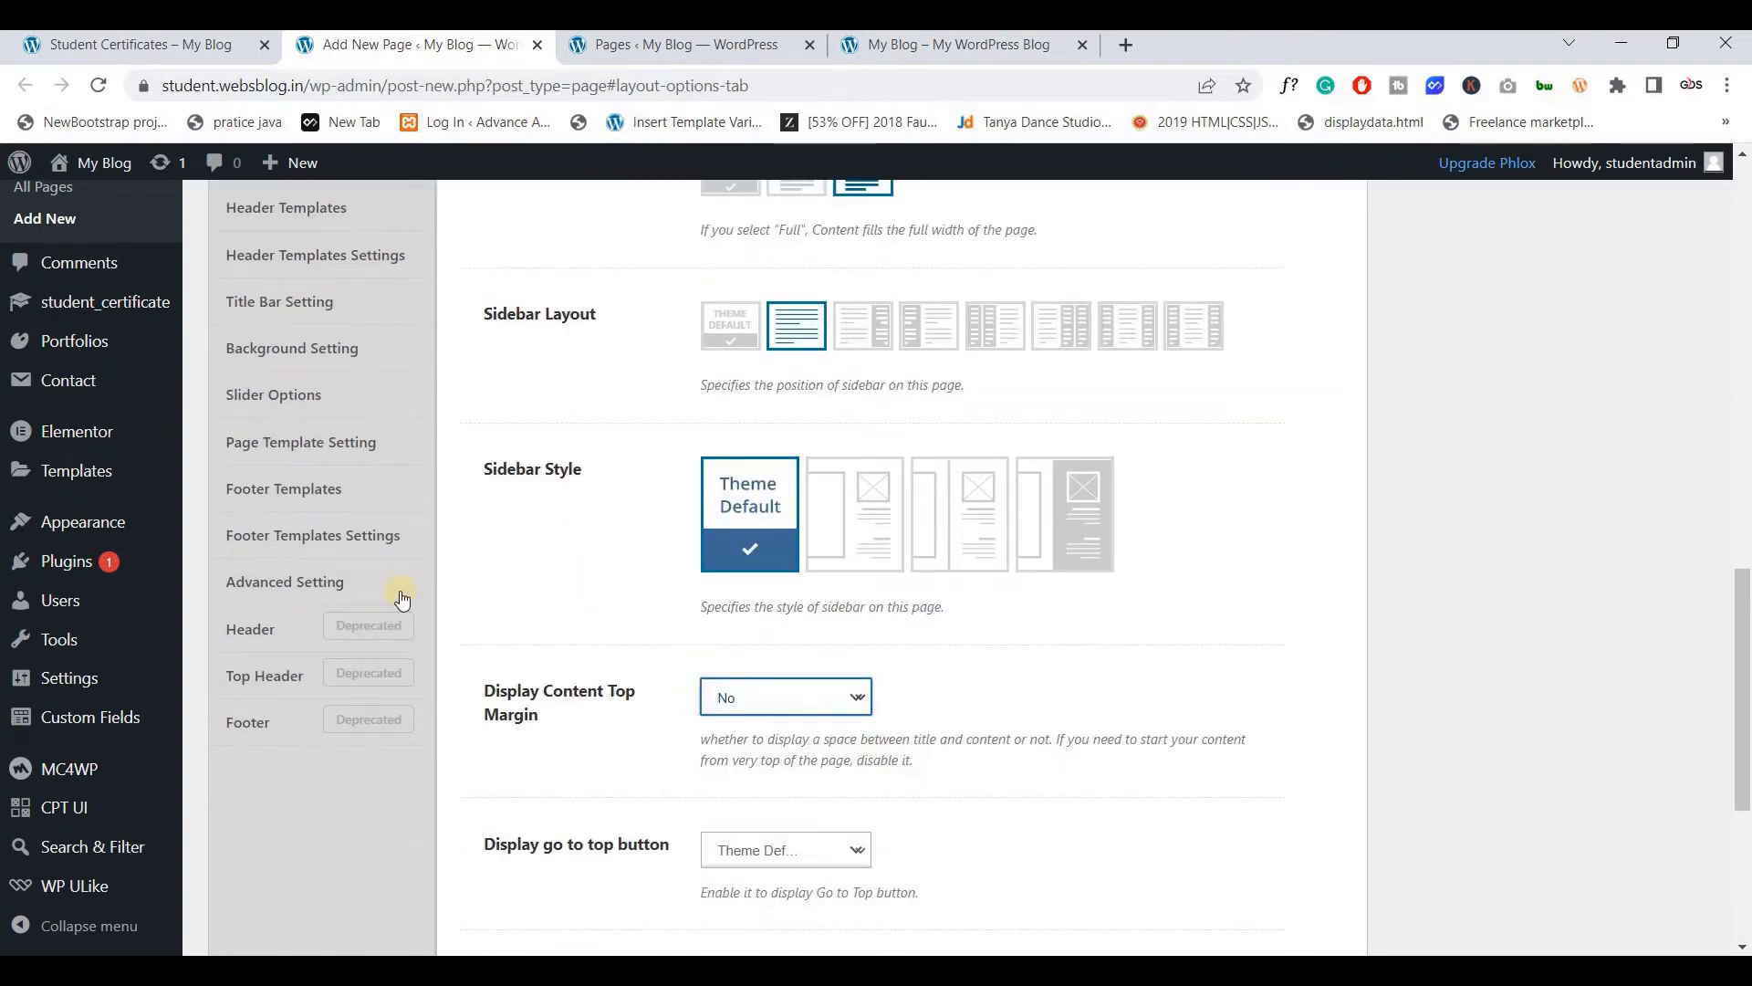
scroll(365, 593, "up", 4)
left_click(291, 657)
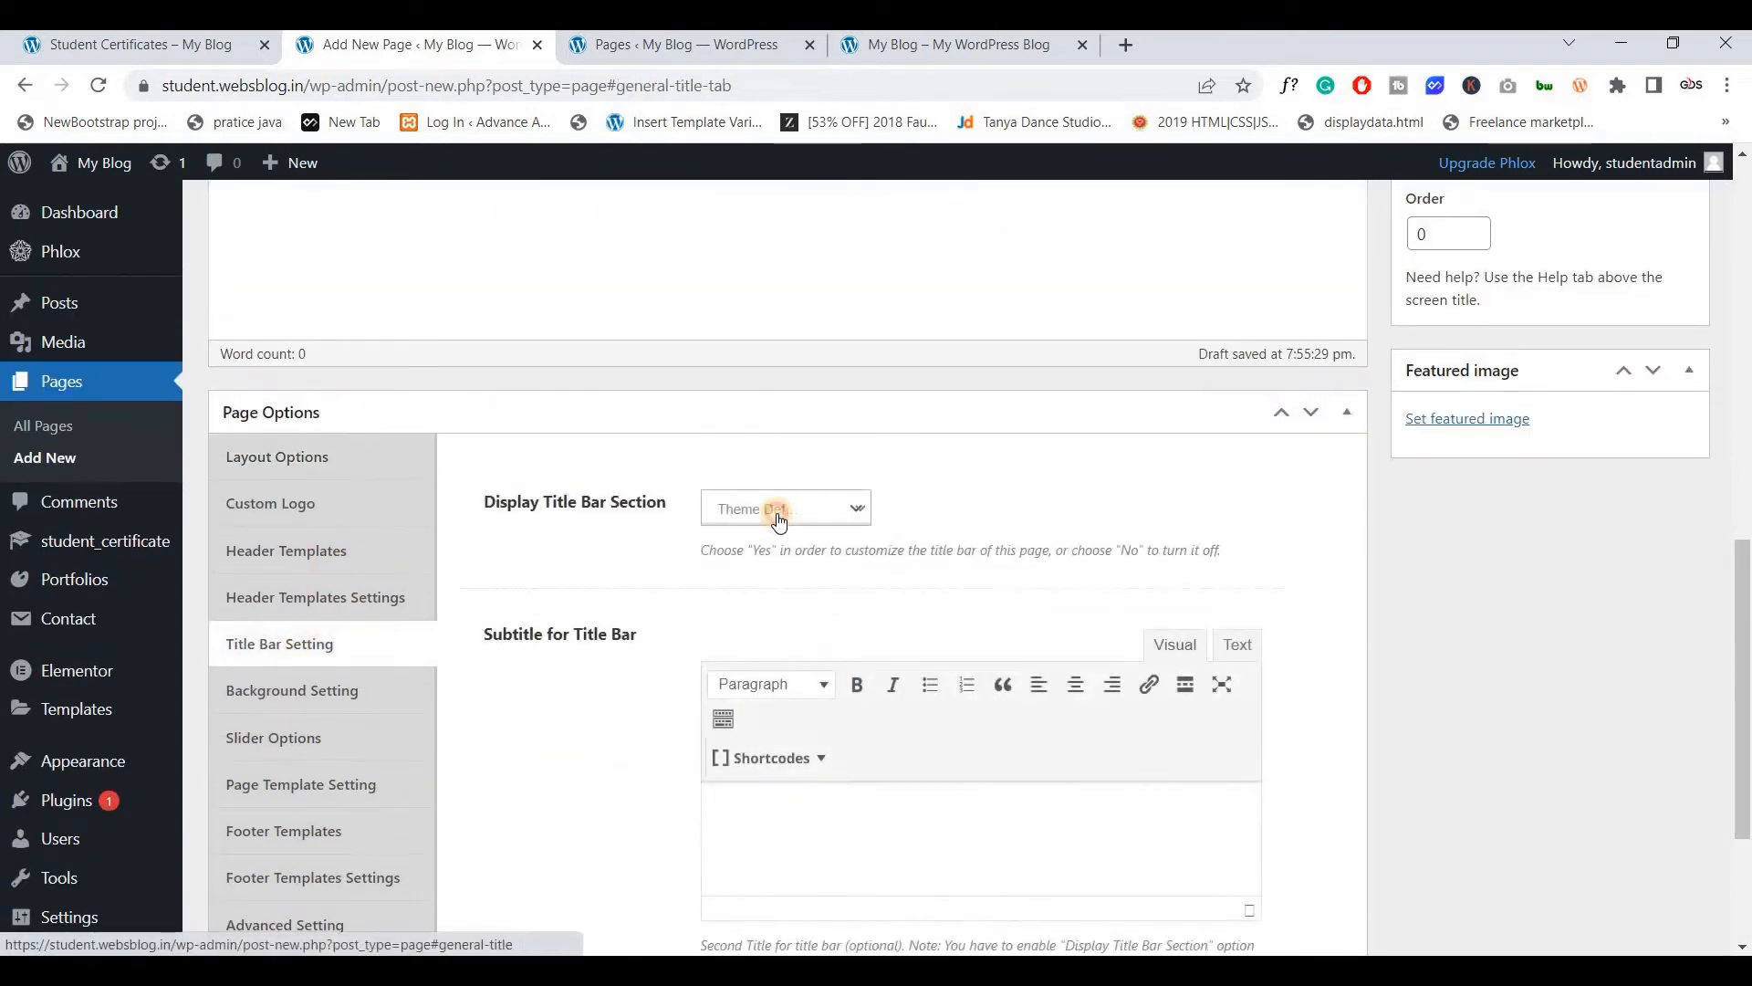
left_click(770, 508)
key("Return")
scroll(1652, 460, "up", 6)
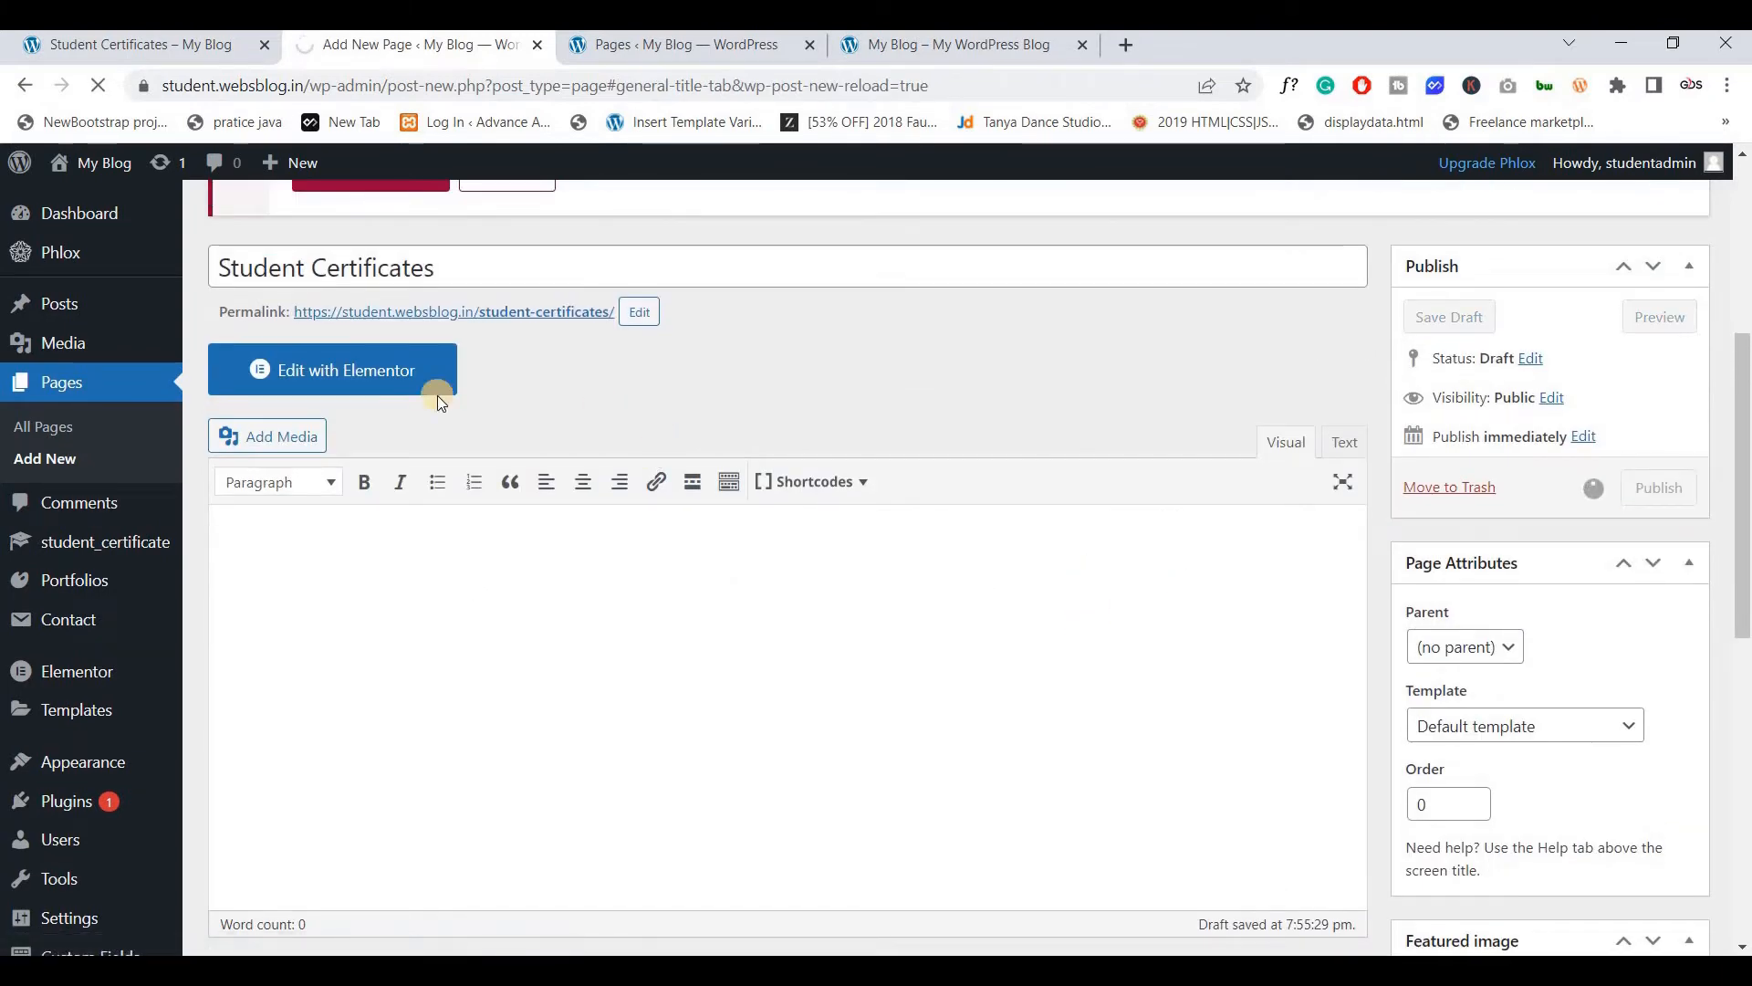
Publish the page, edit it in Elementor, and add a one-column section
left_click(338, 438)
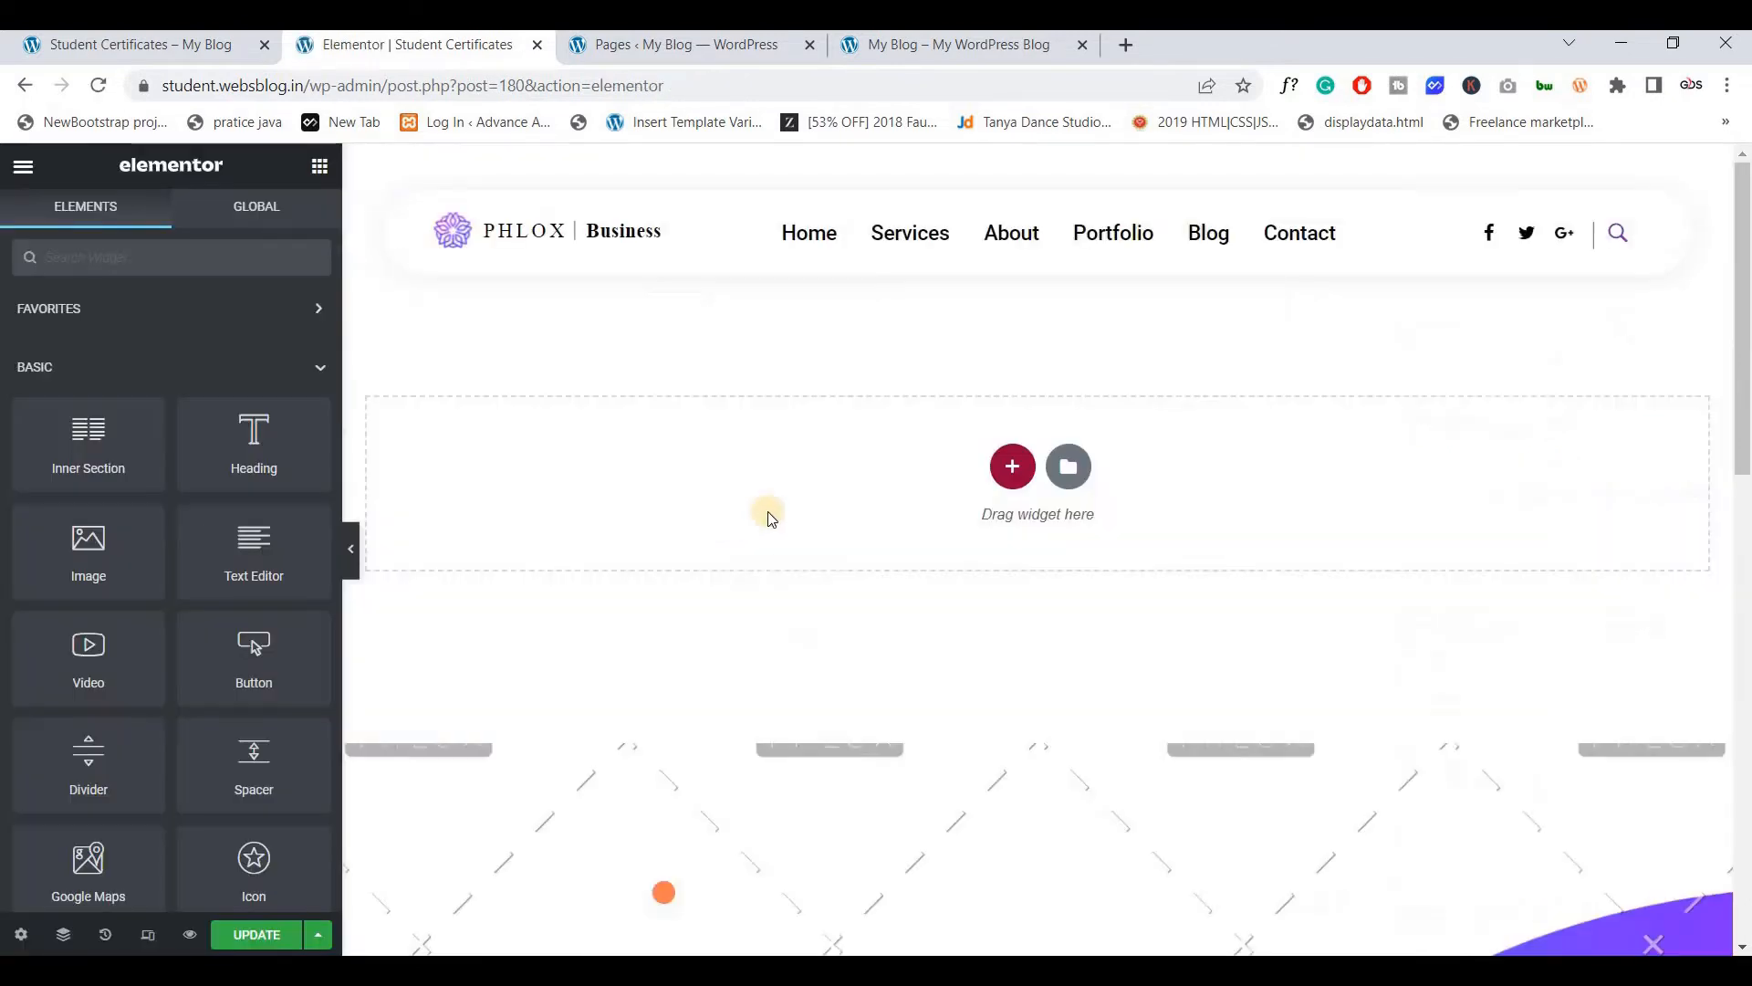
left_click(1013, 467)
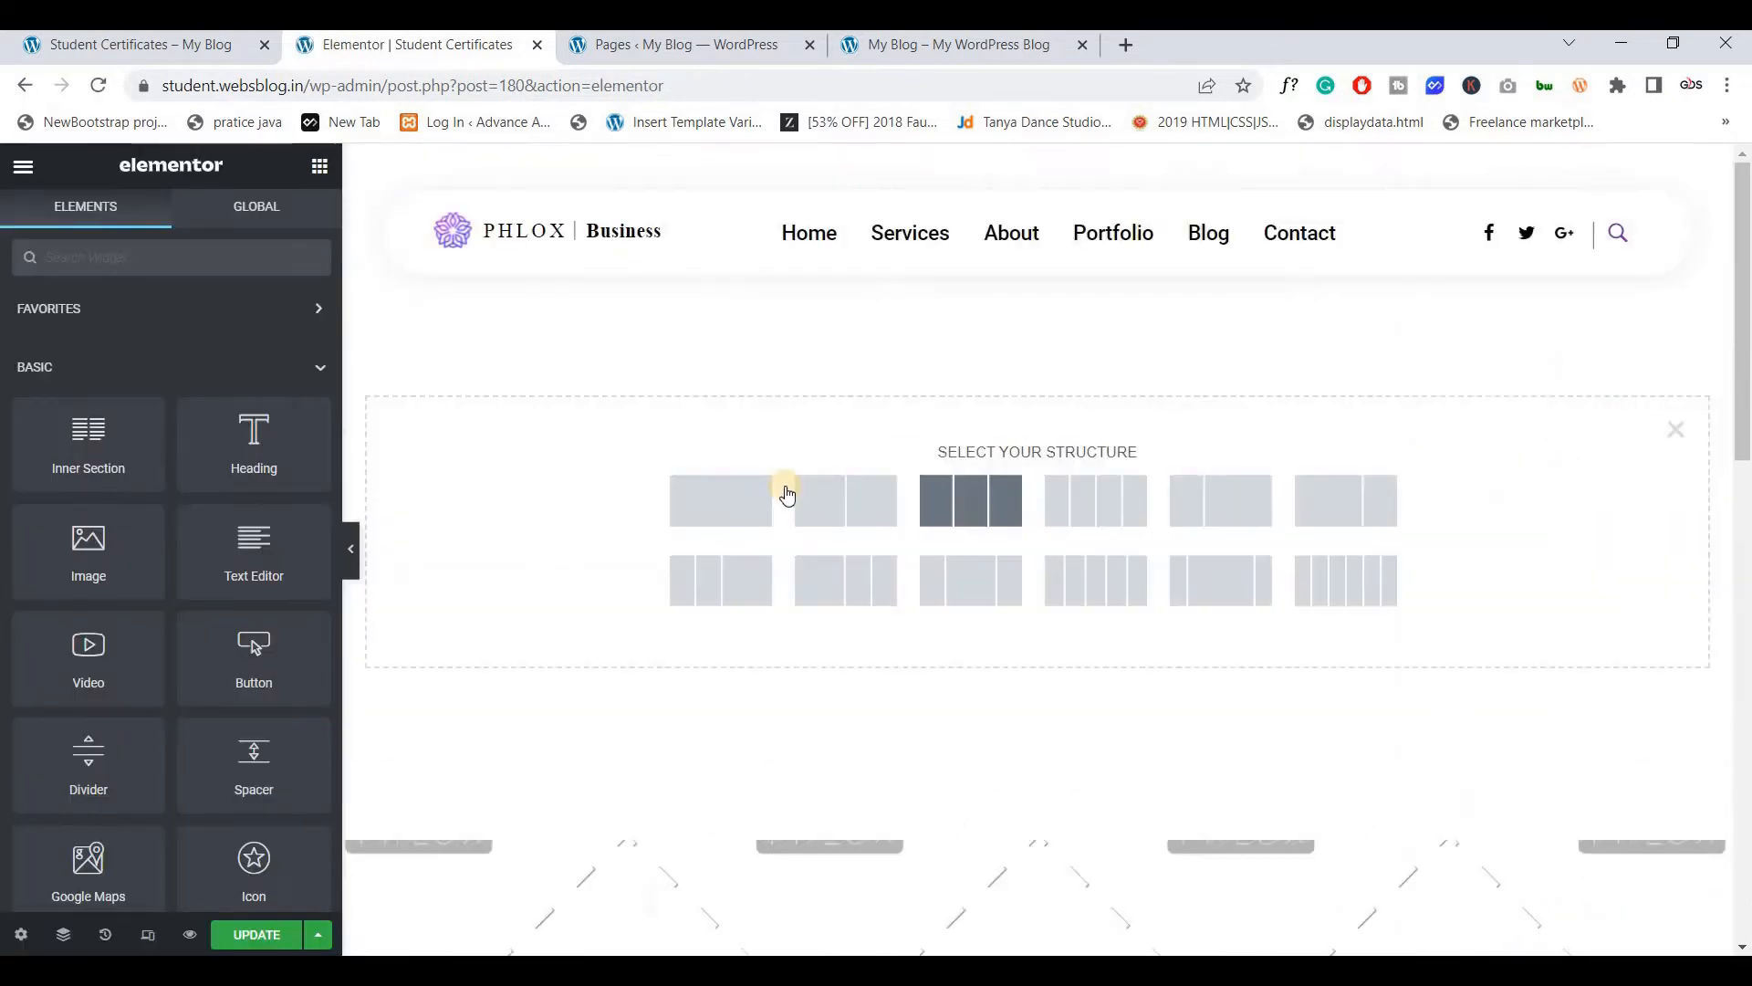
left_click(731, 488)
left_click(1041, 302)
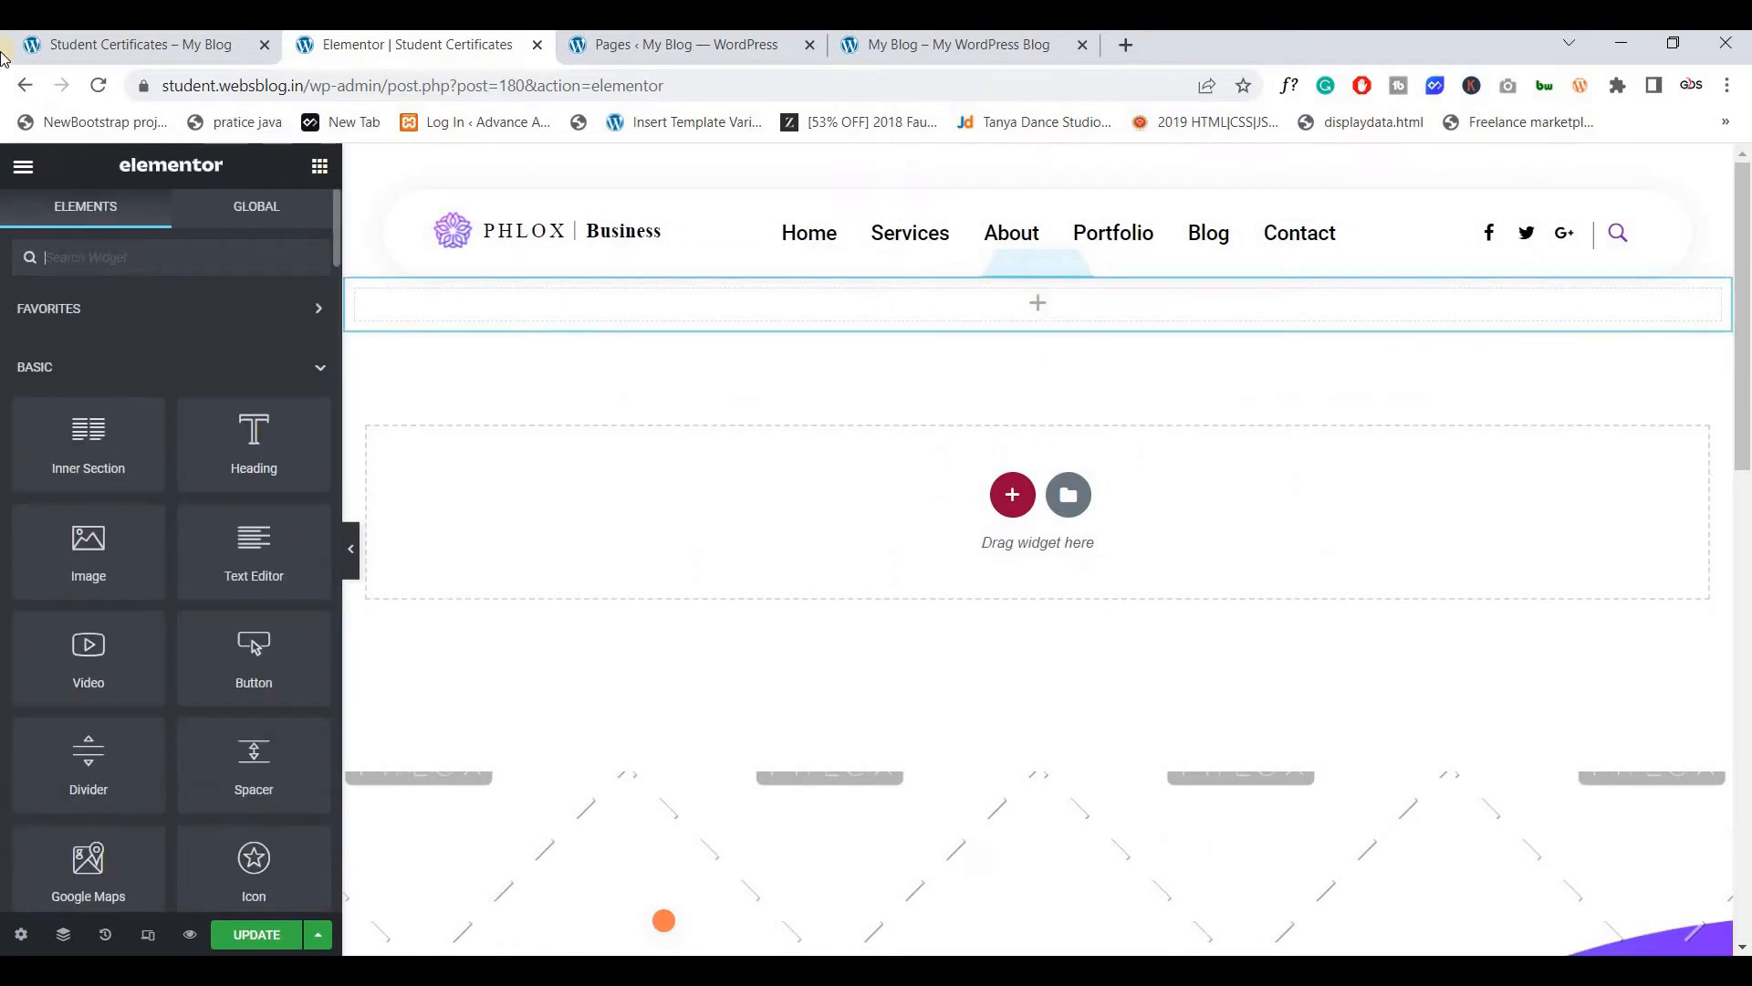
left_click(82, 45)
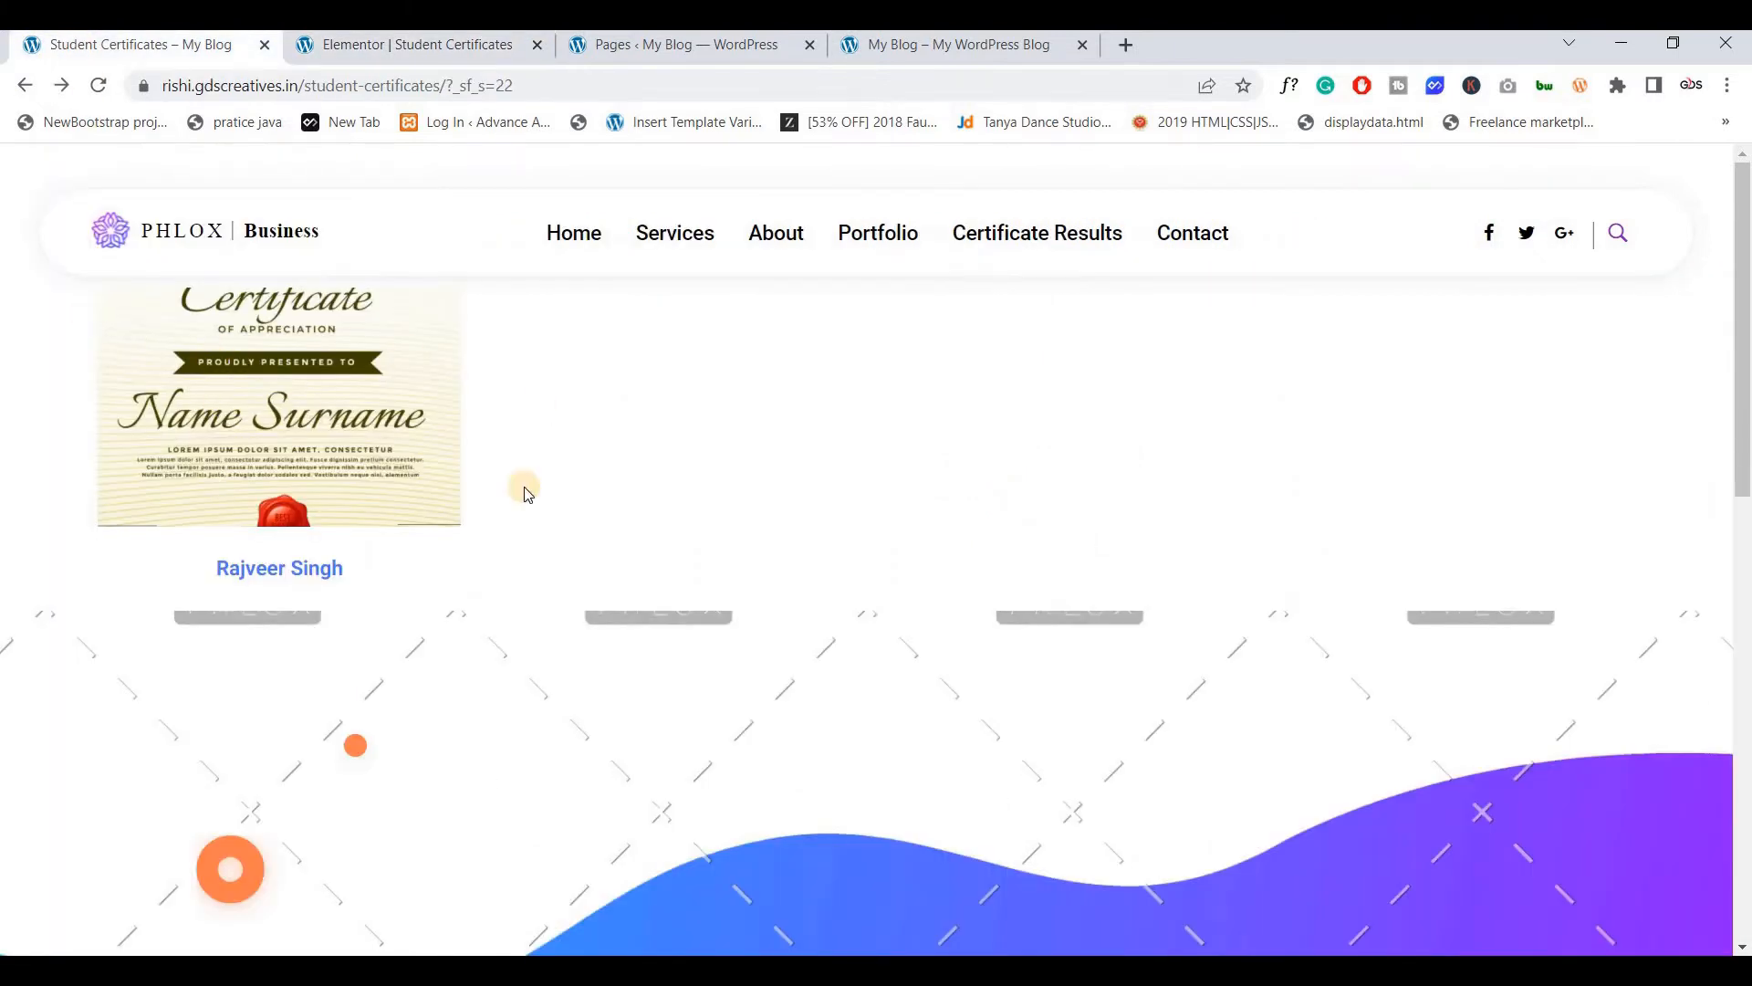
left_click(342, 55)
Search widgets for 'posts' and place the Posts widget in the new section
left_click(177, 249)
type("post")
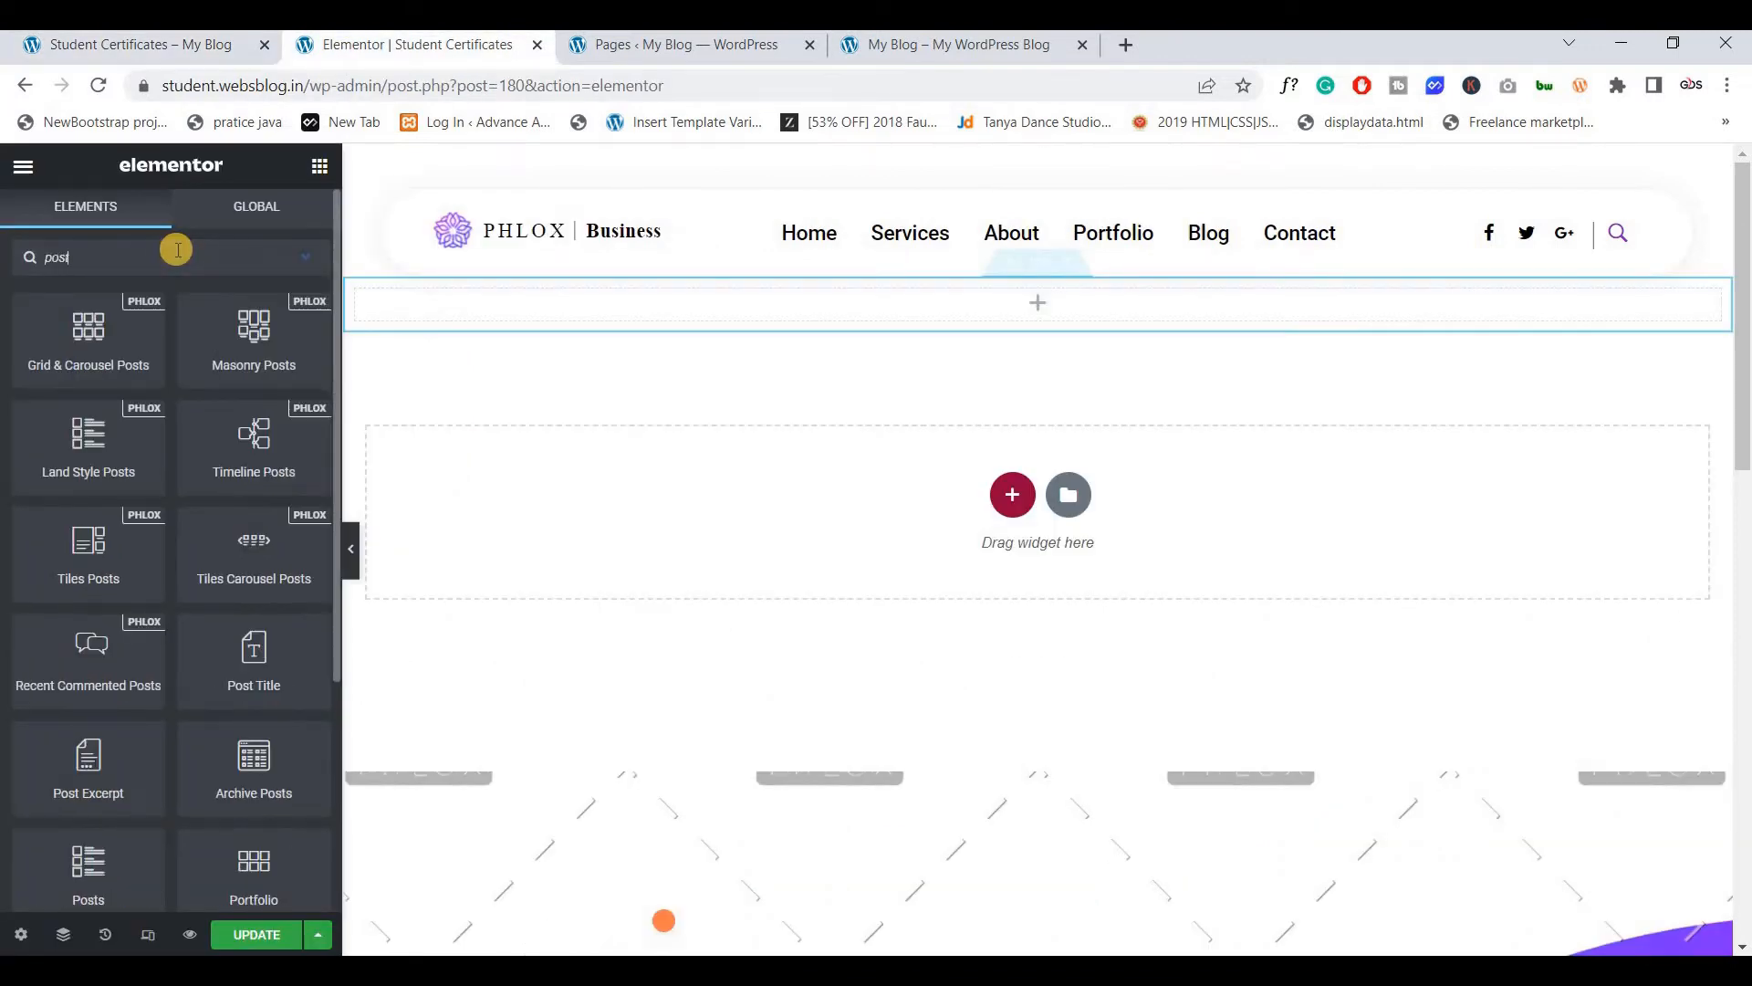
scroll(176, 475, "down", 3)
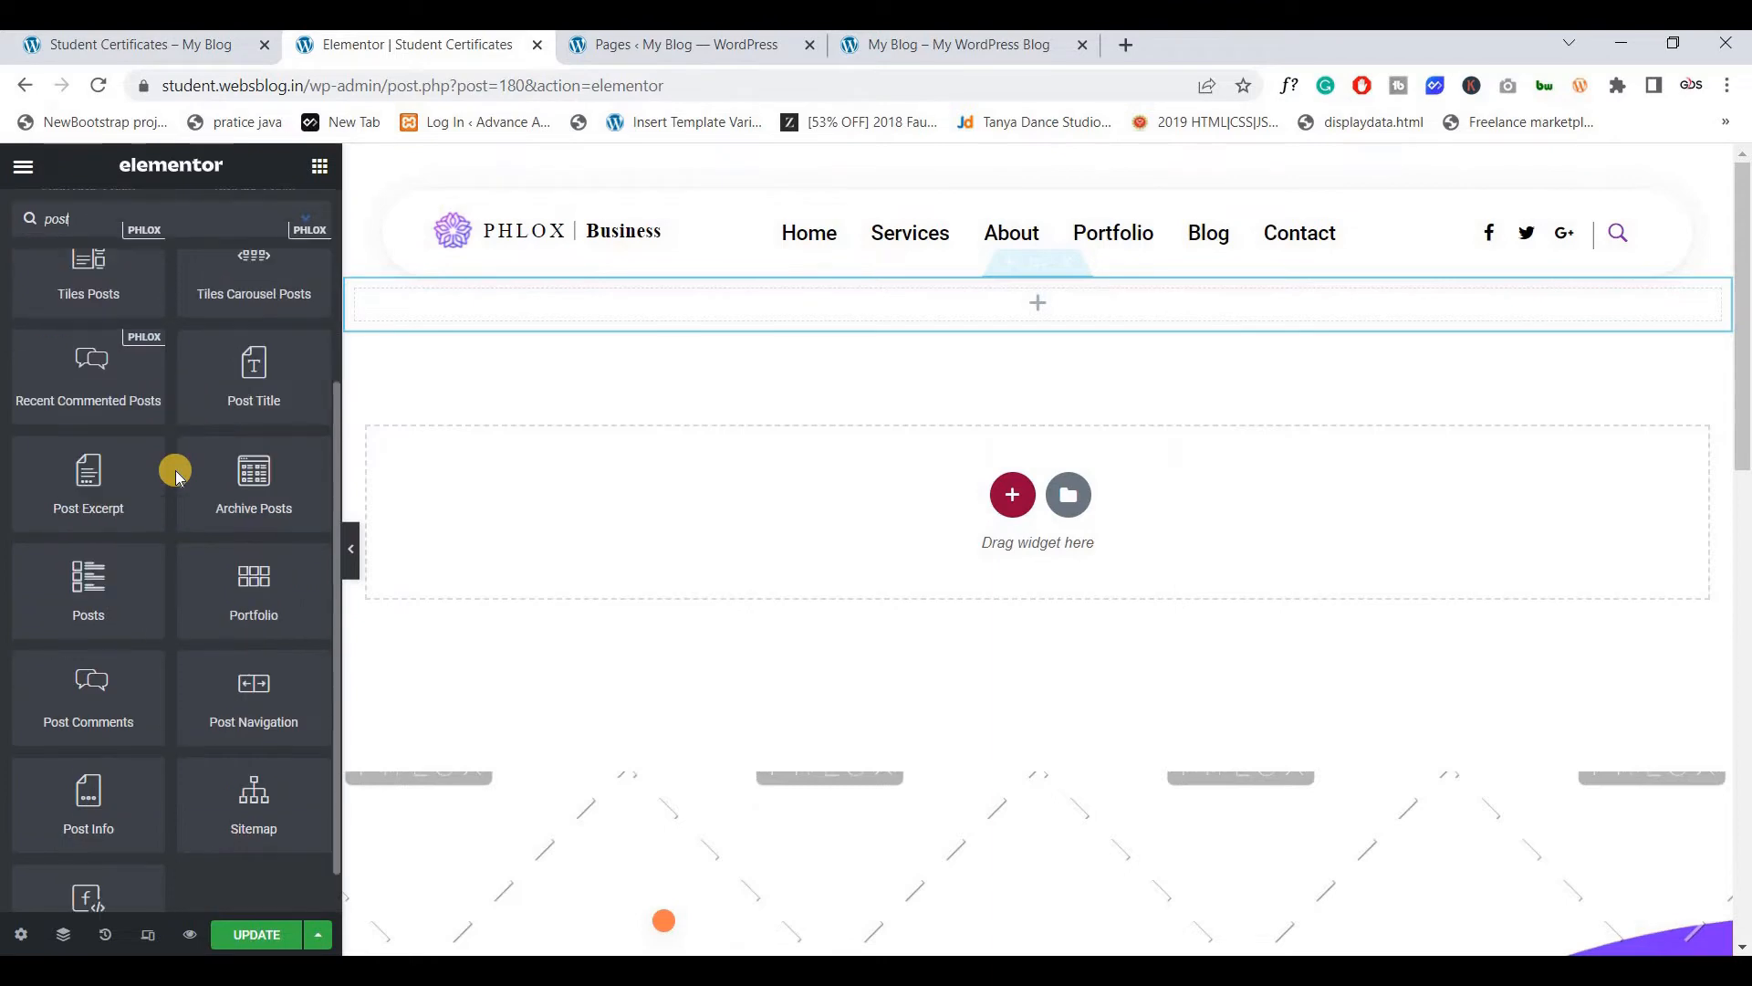
scroll(176, 474, "up", 3)
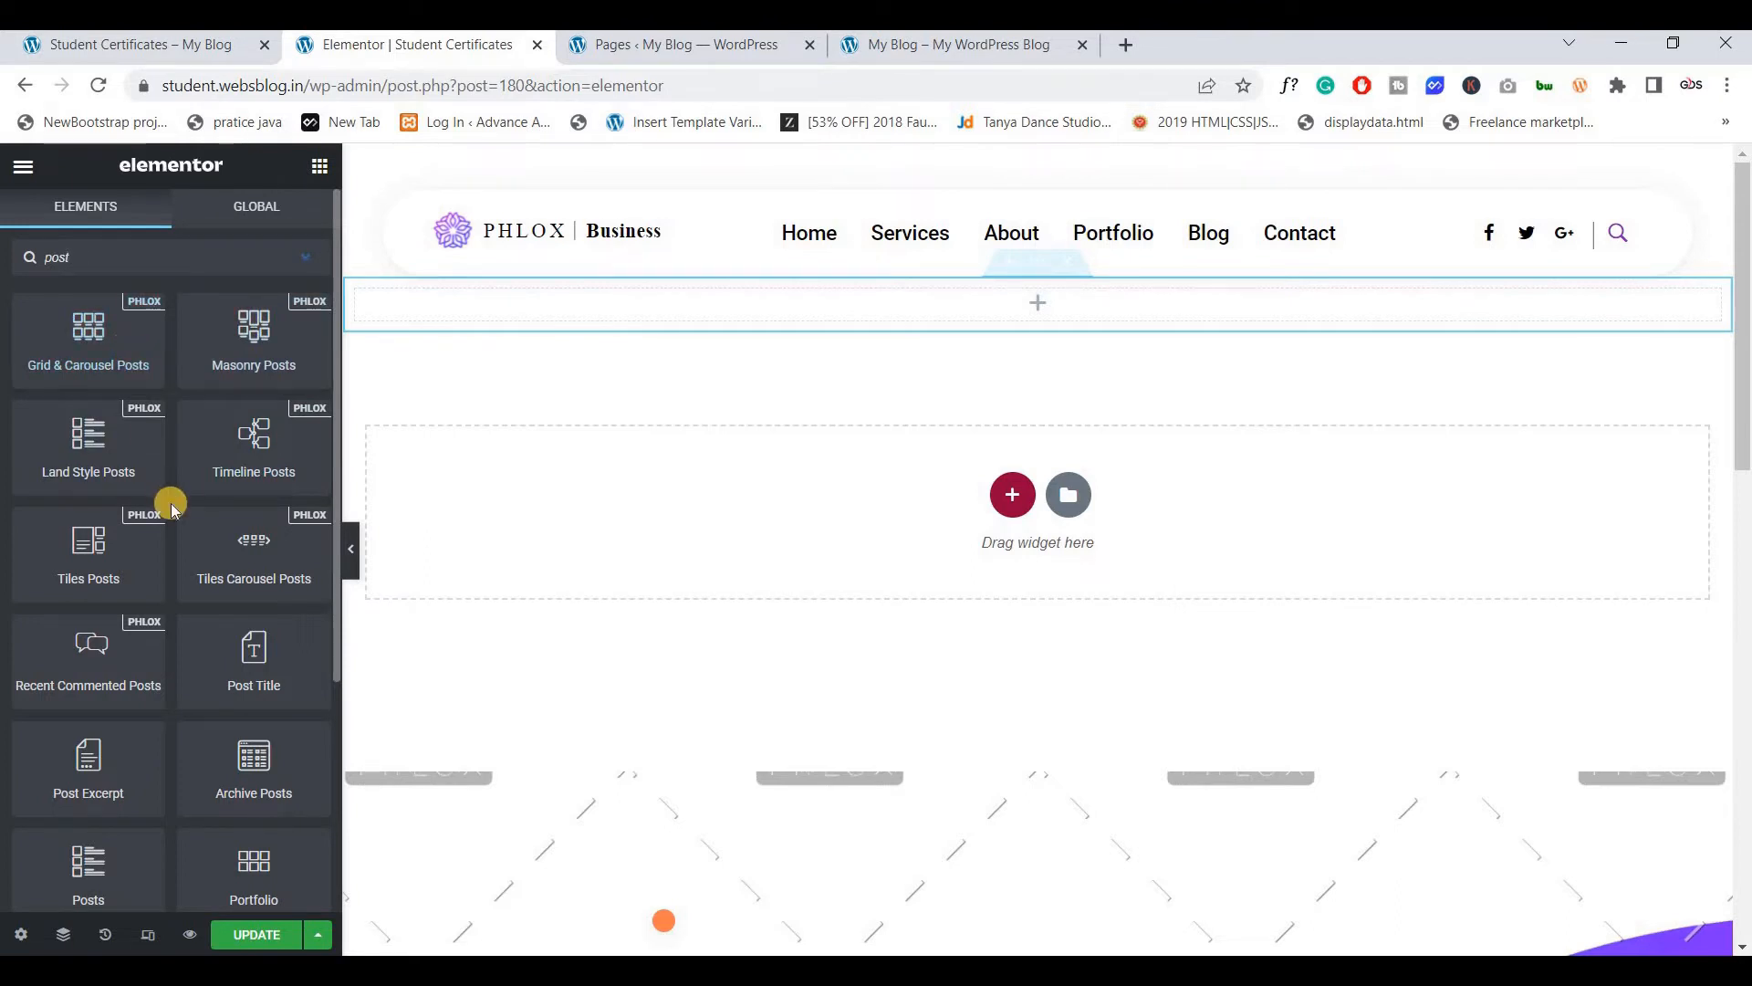
scroll(172, 501, "down", 4)
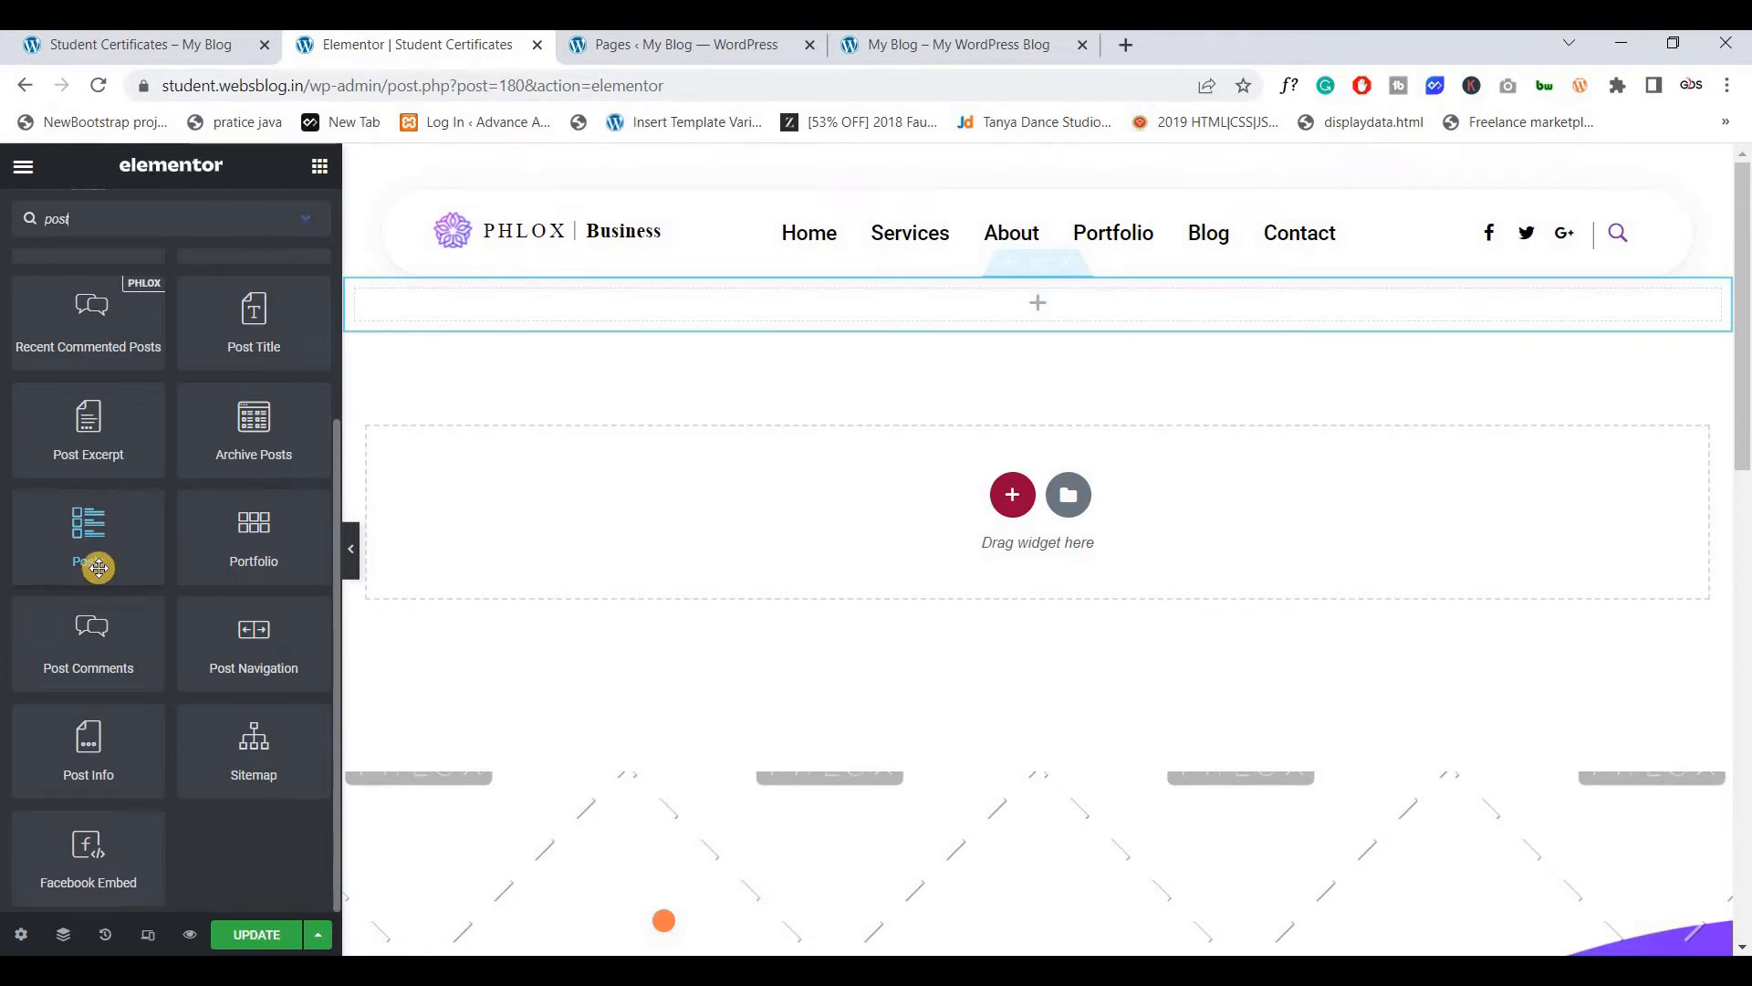
type("s")
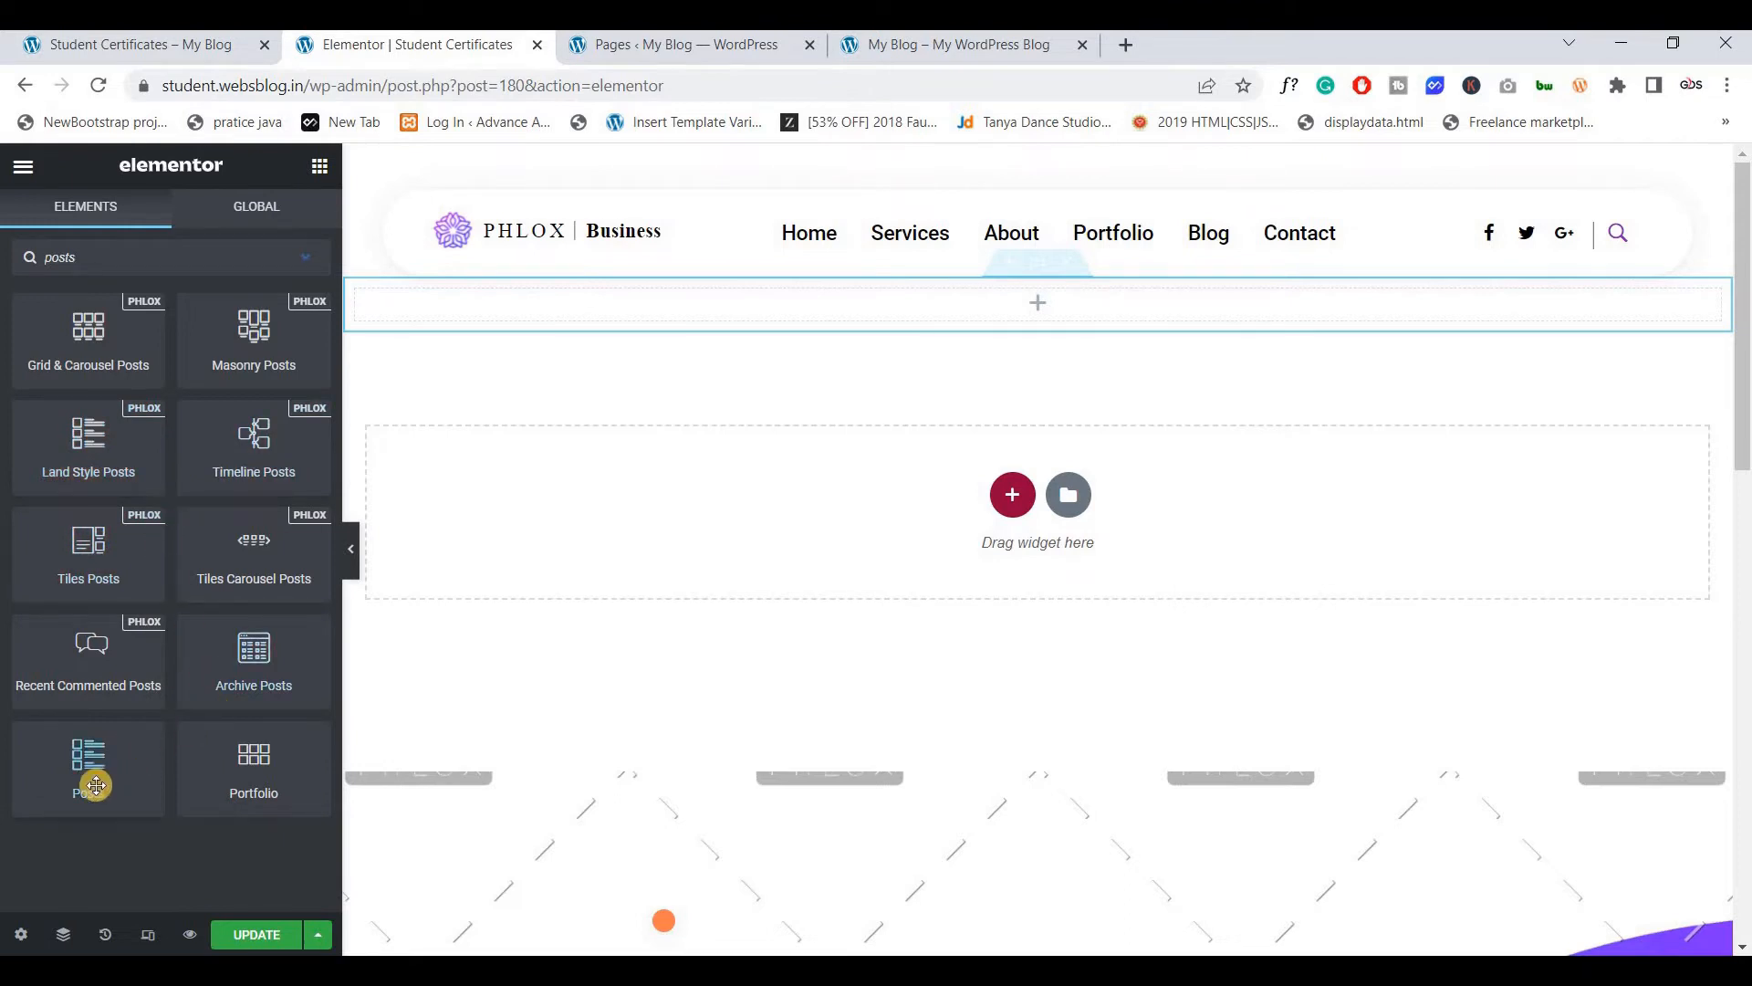
left_click_drag(96, 785, 1007, 352)
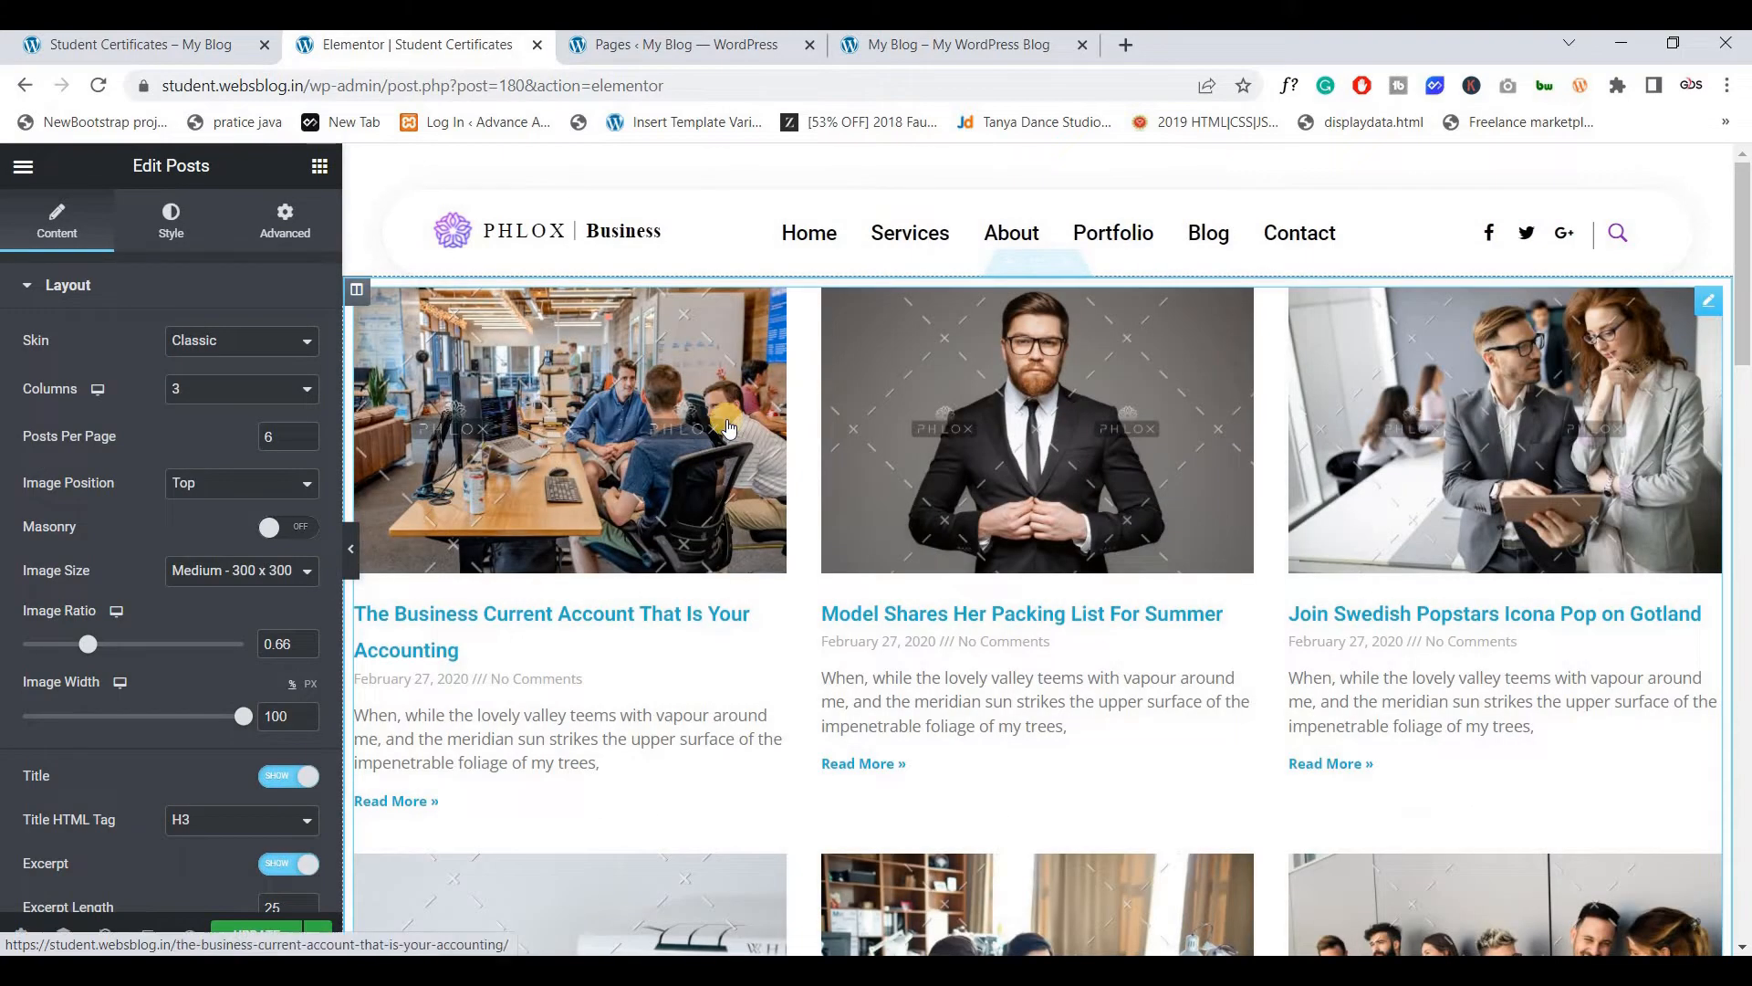
scroll(727, 426, "down", 3)
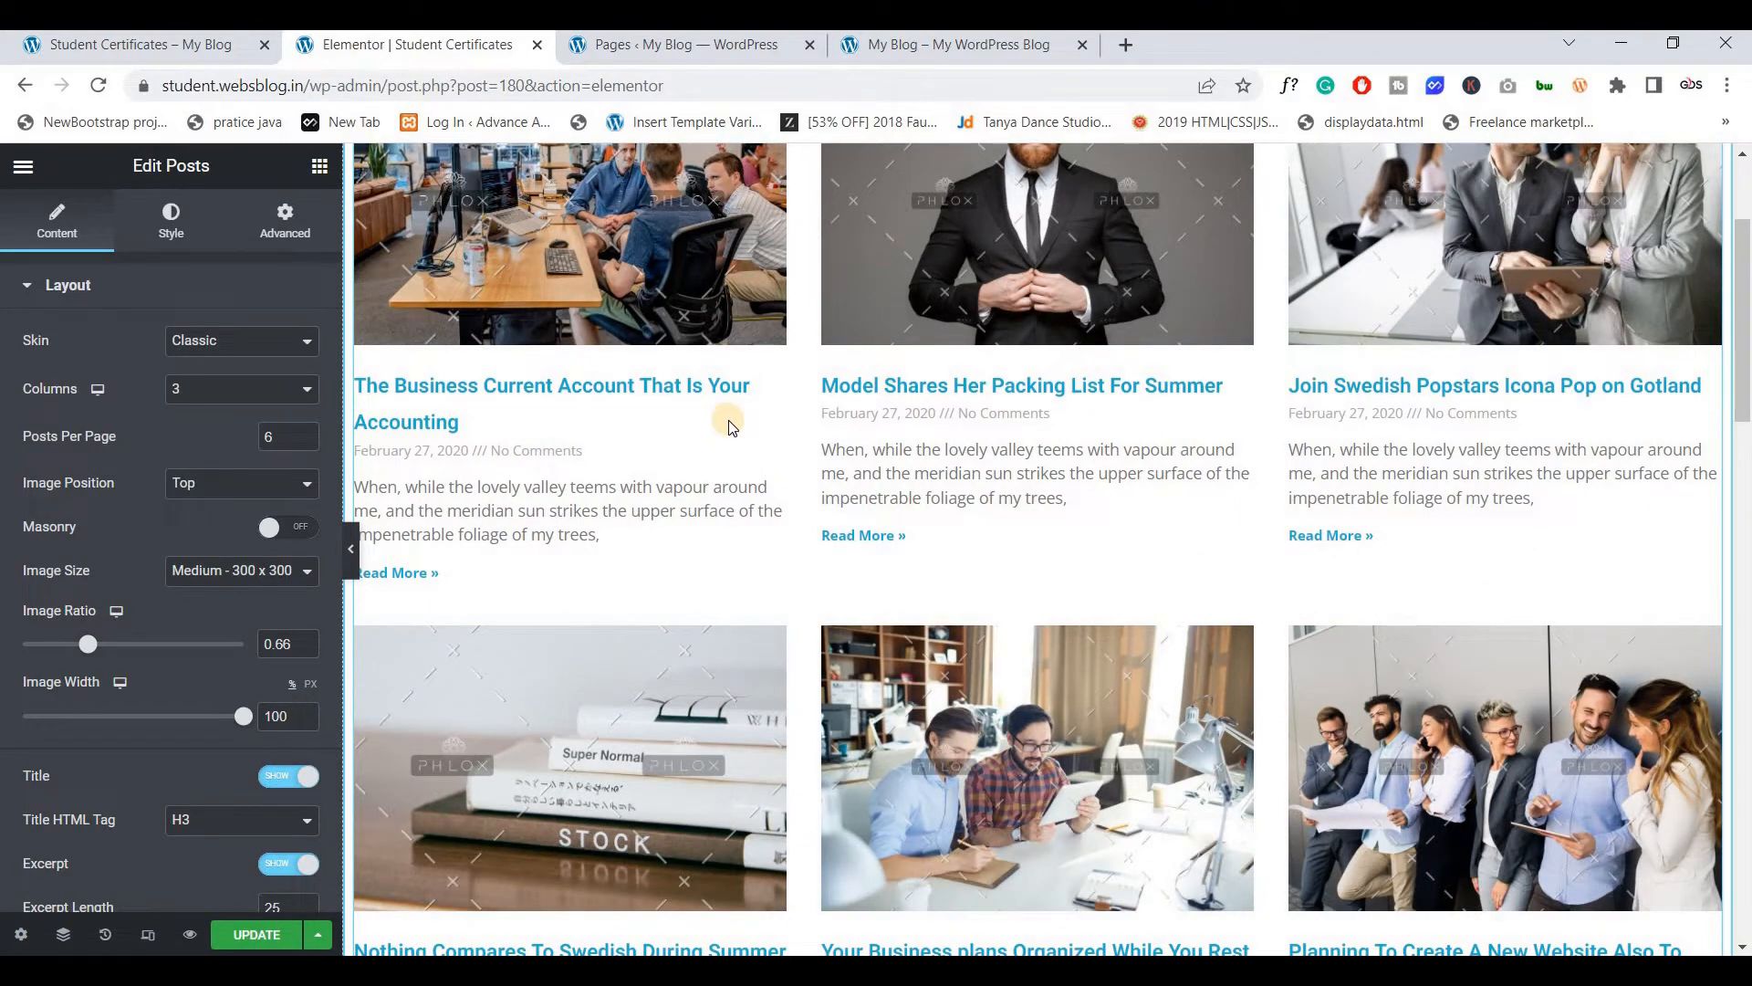
scroll(731, 423, "down", 4)
scroll(731, 424, "up", 5)
scroll(731, 424, "up", 1)
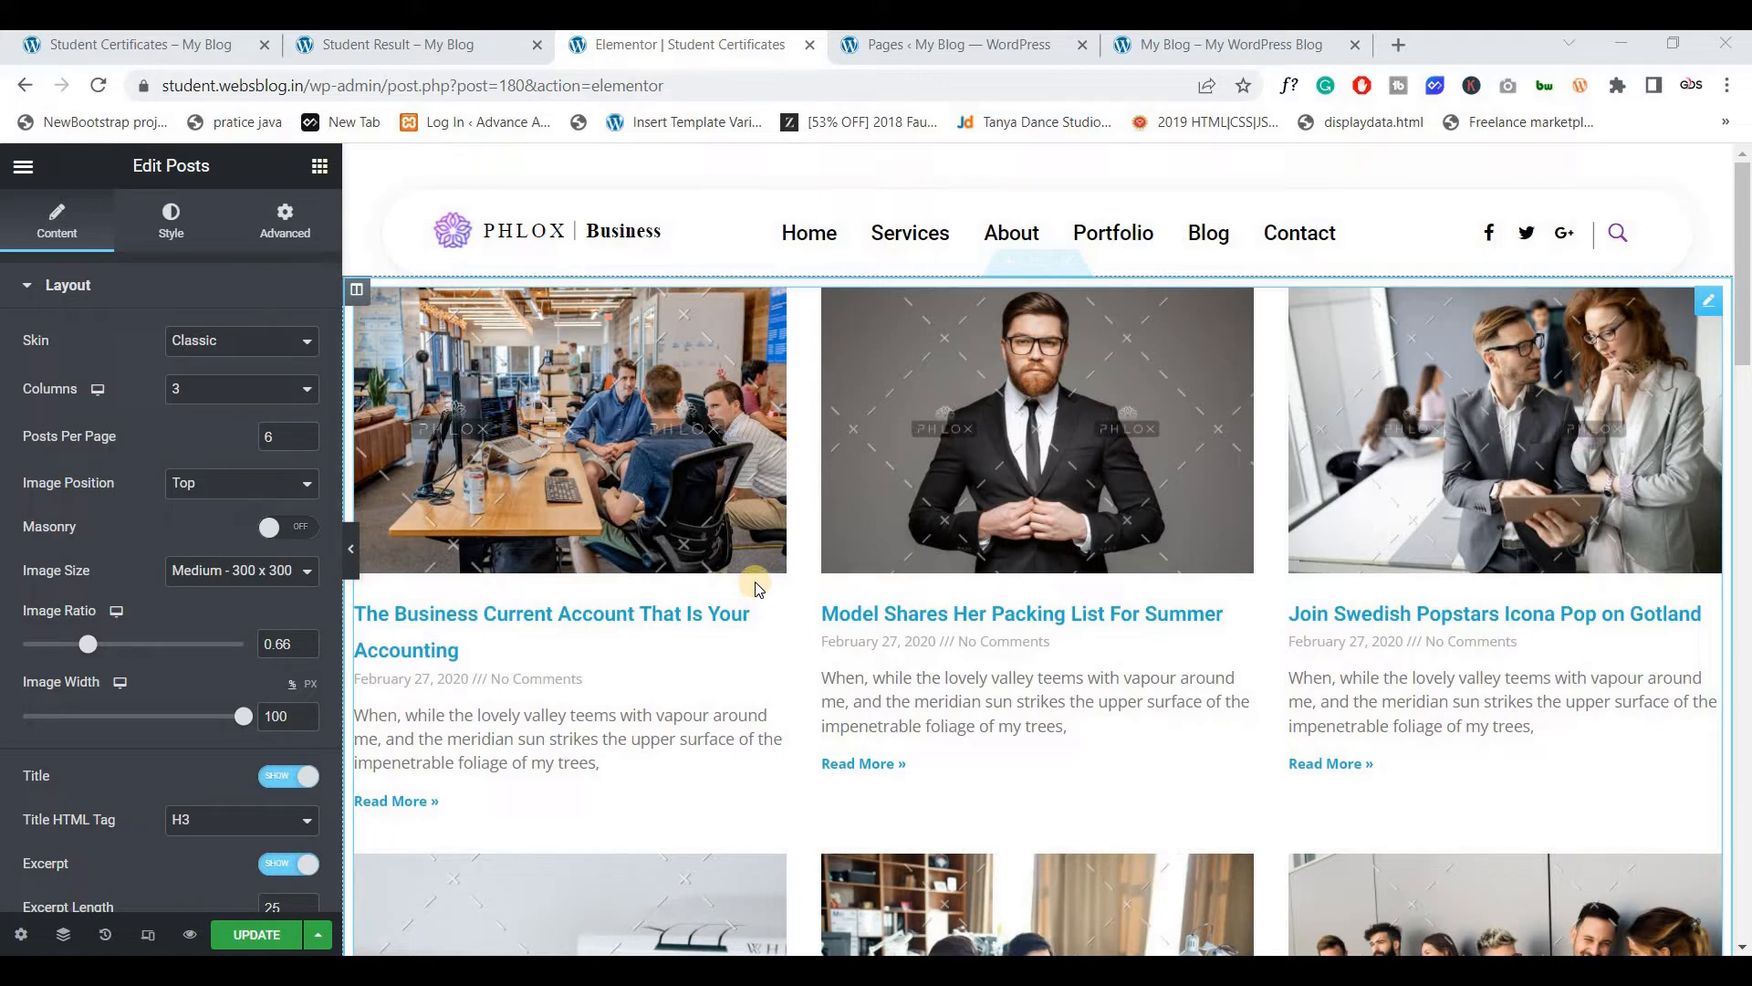
Compare with the live page and save the Student Certificates page with Update
left_click(176, 50)
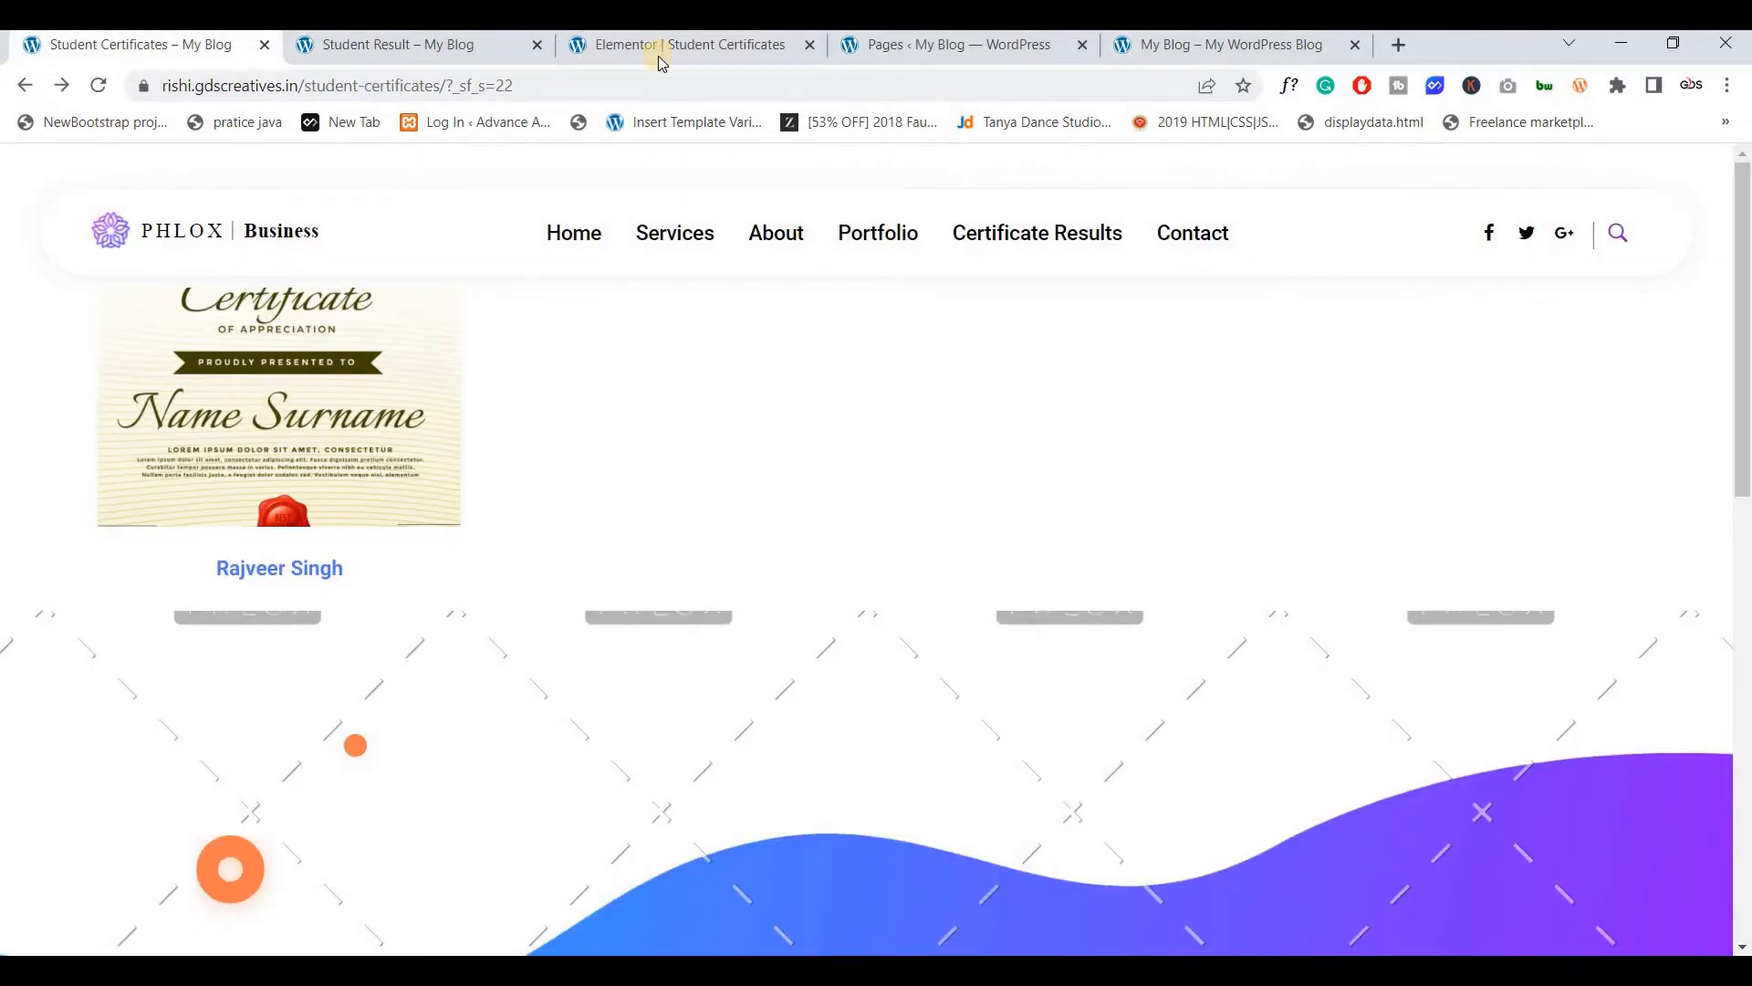
left_click(659, 50)
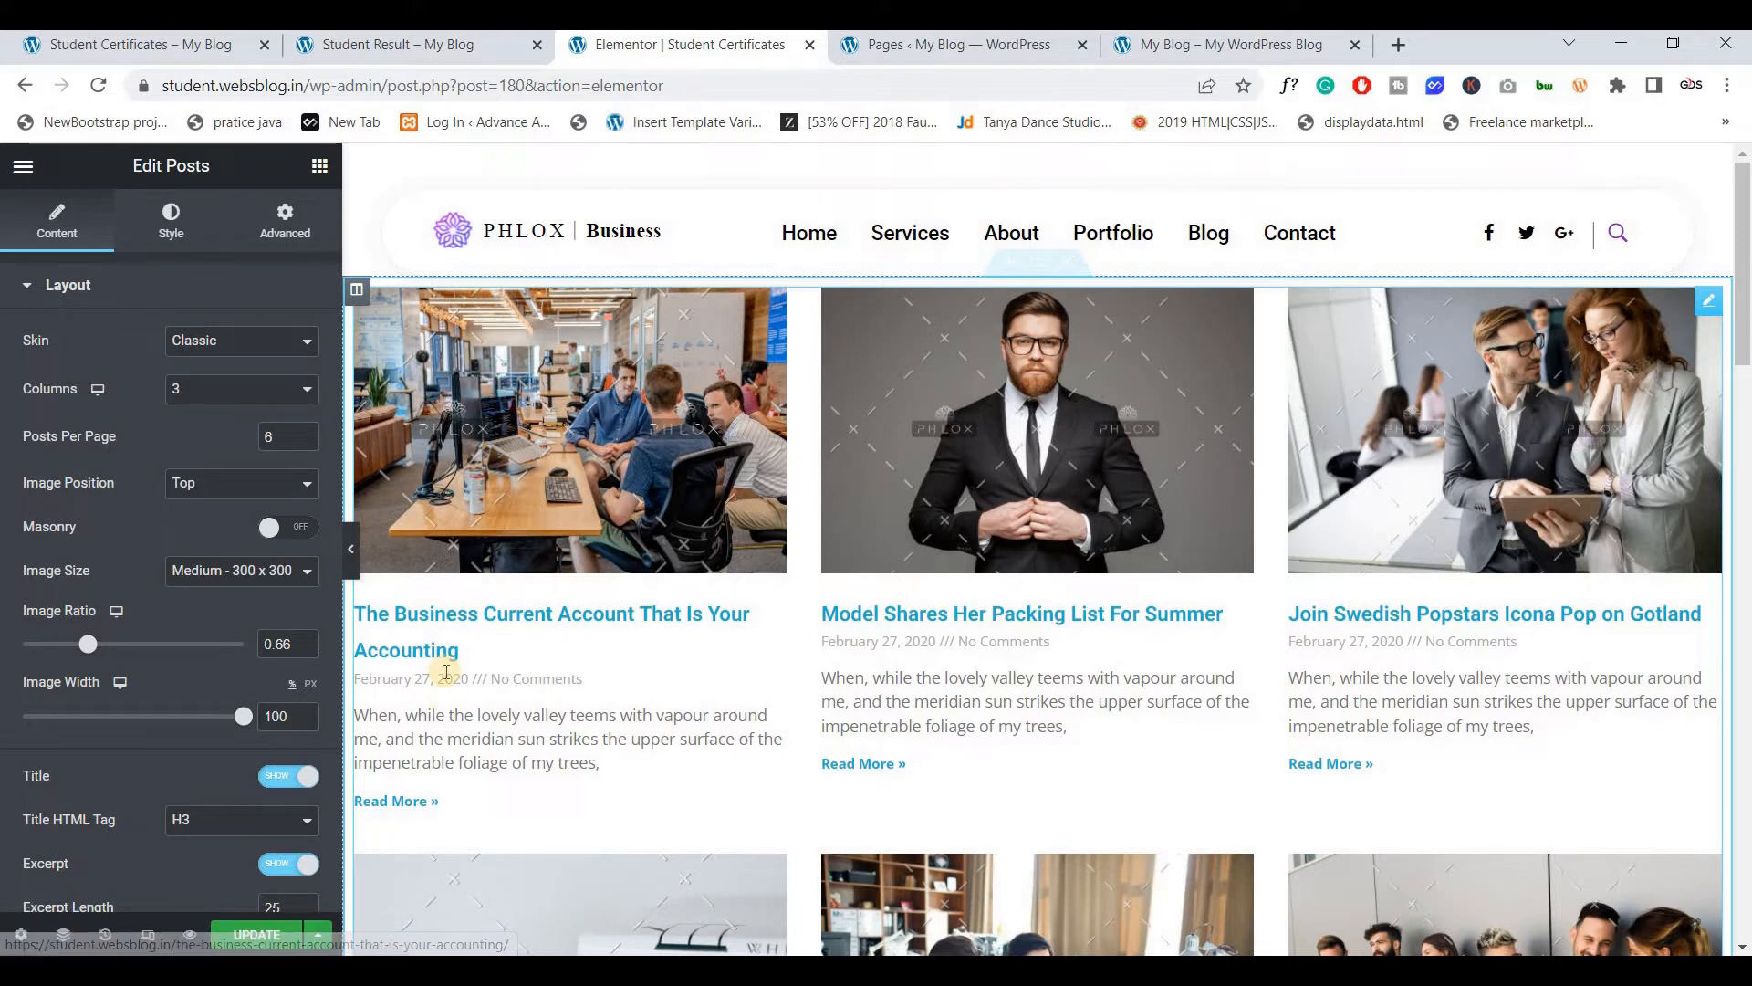
left_click(265, 933)
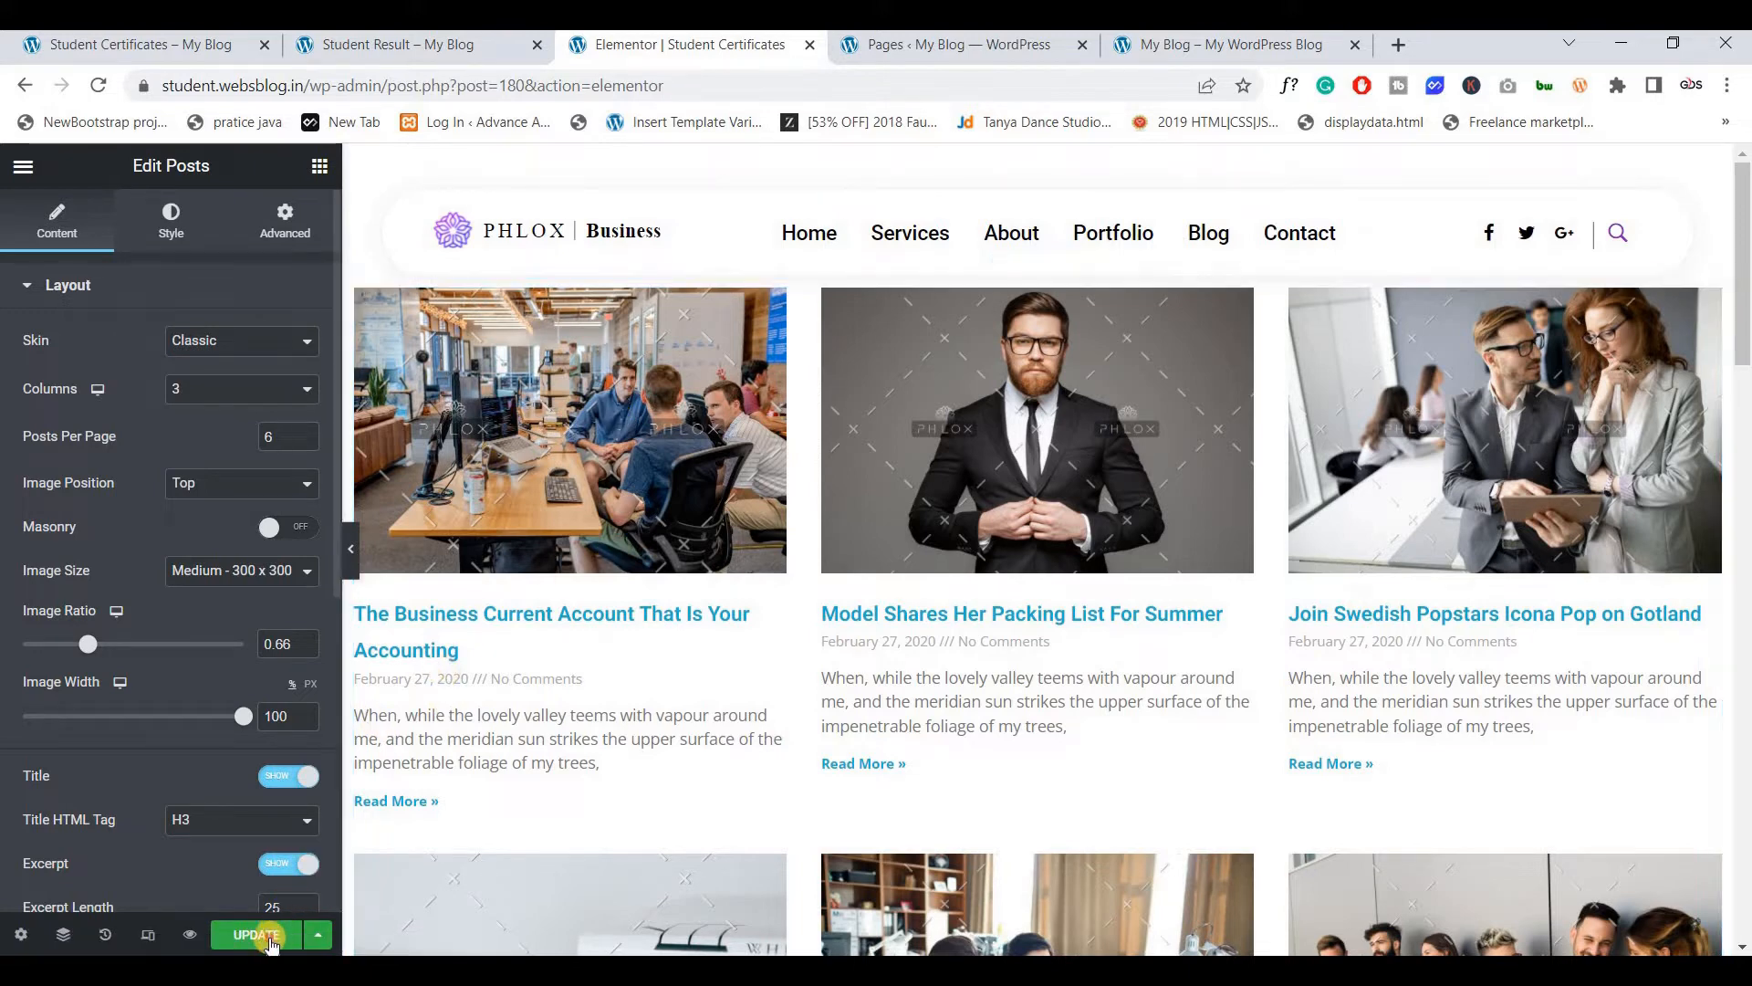
Open the Search & Filter admin page from the dashboard sidebar
left_click(956, 52)
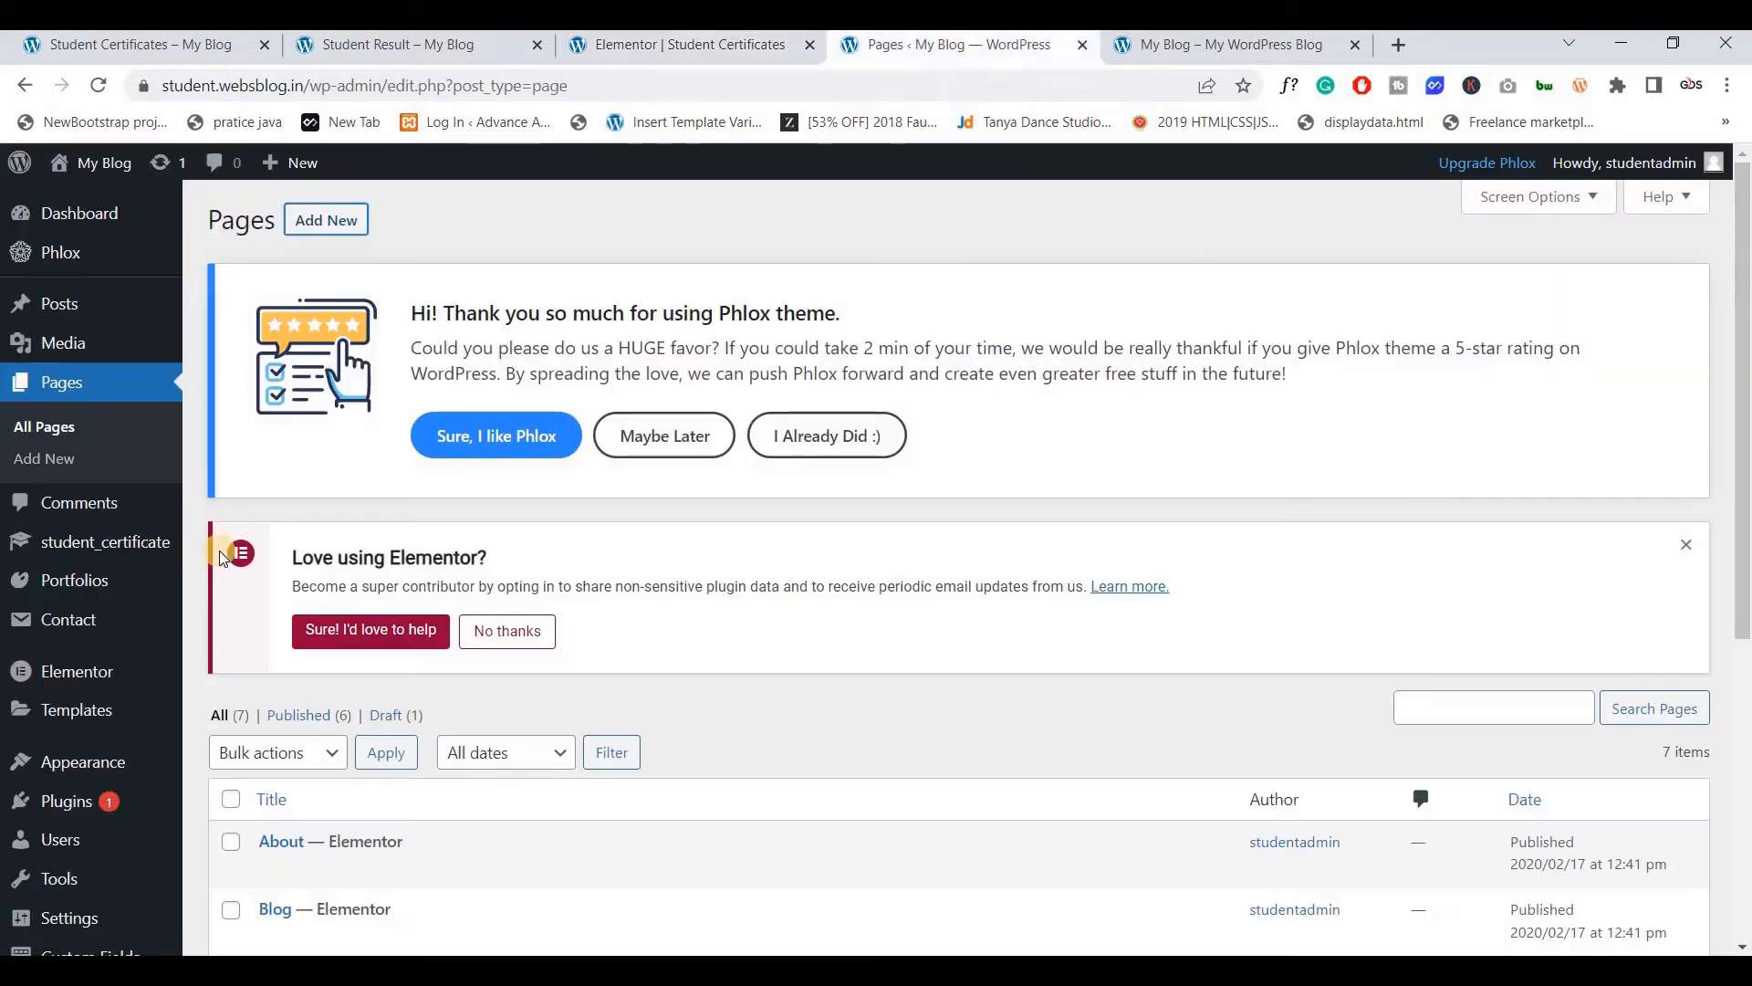
scroll(86, 755, "down", 5)
mouse_move(90, 860)
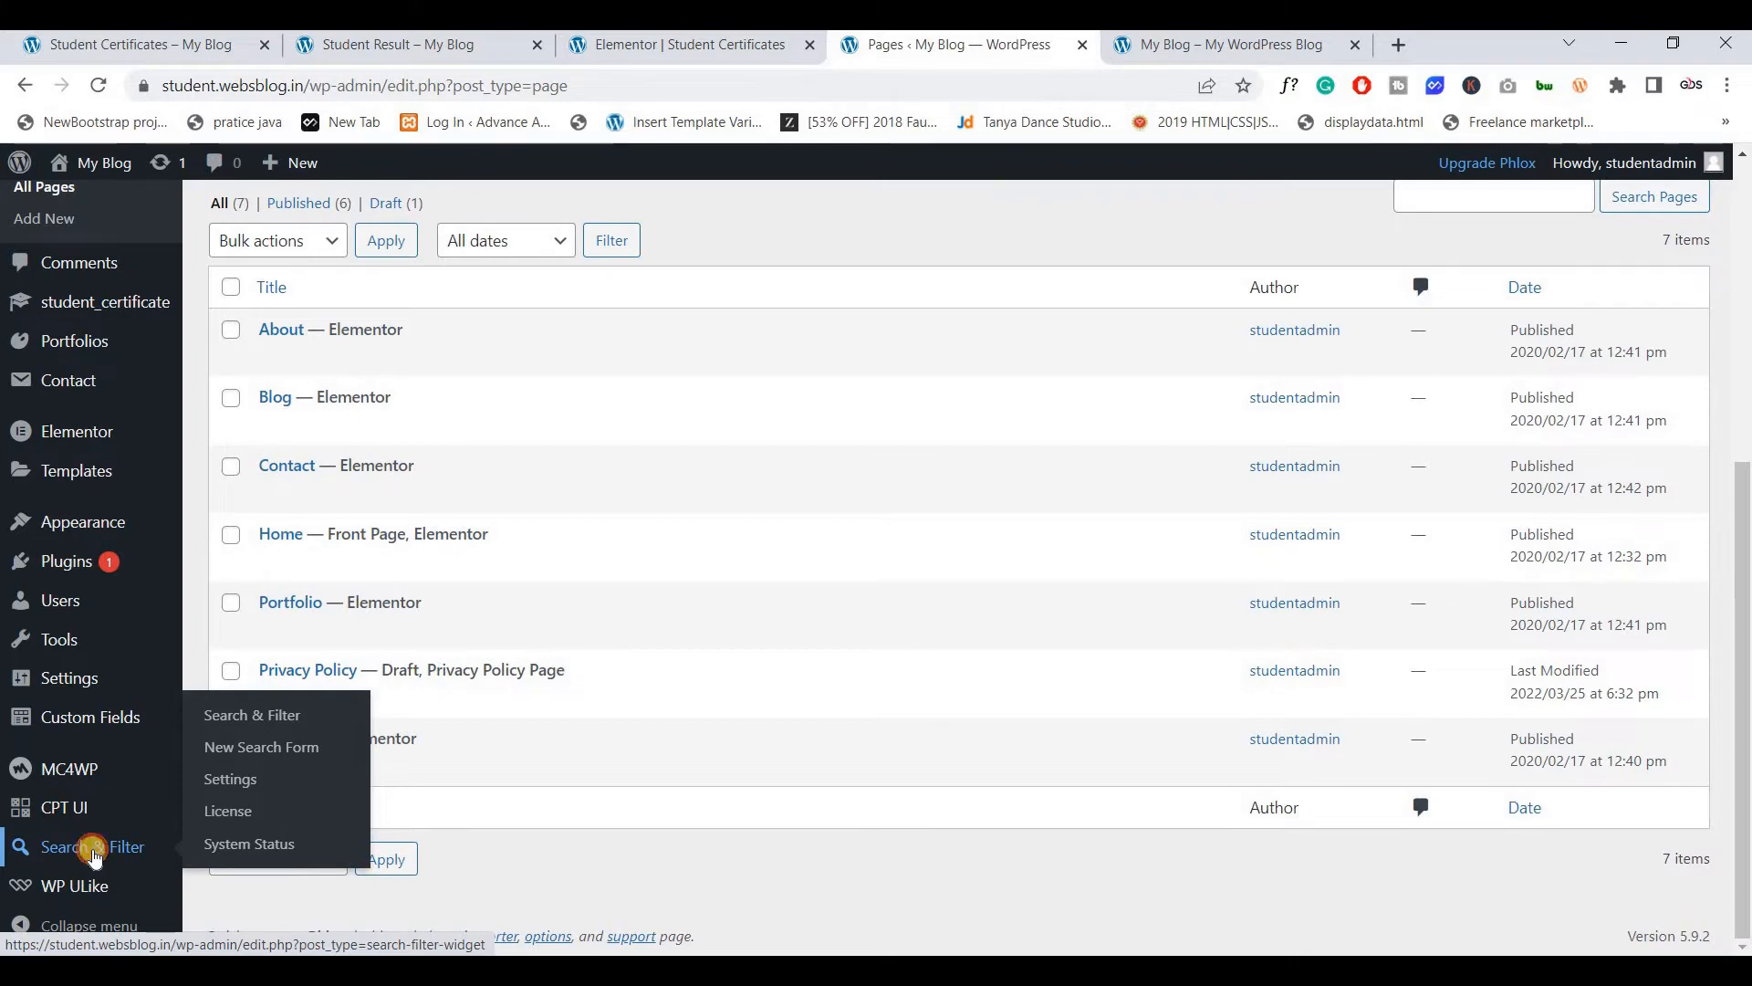
left_click(93, 854)
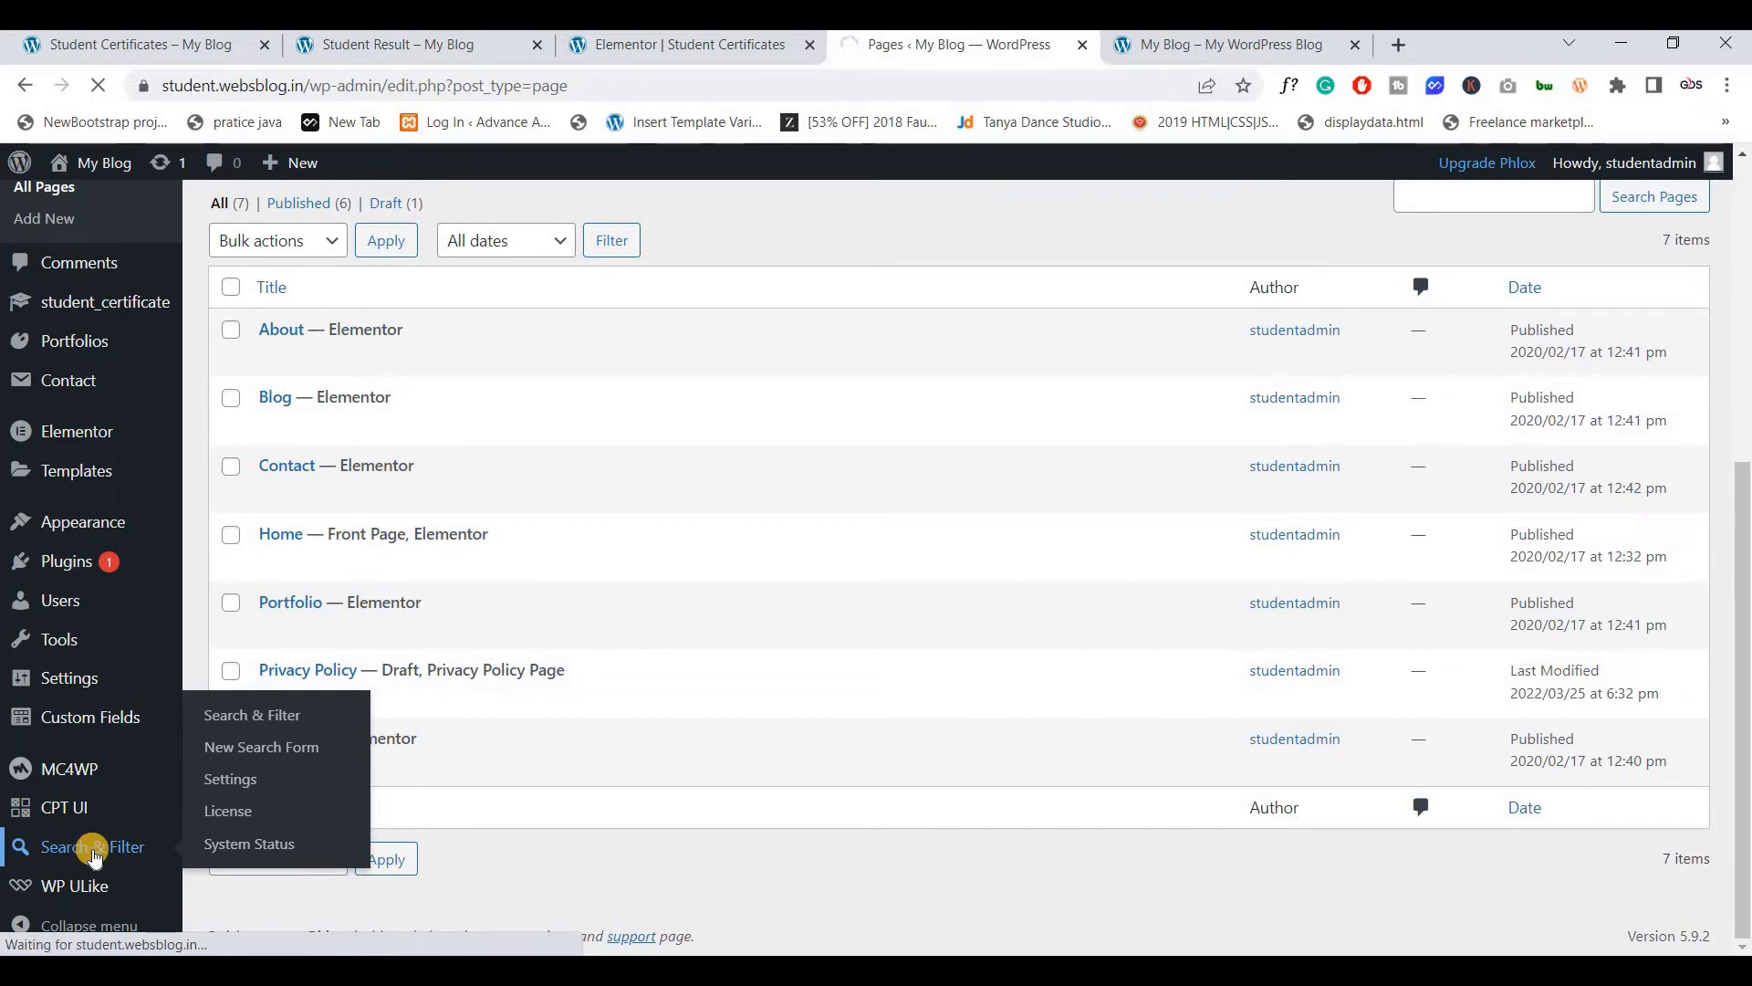
scroll(628, 462, "down", 4)
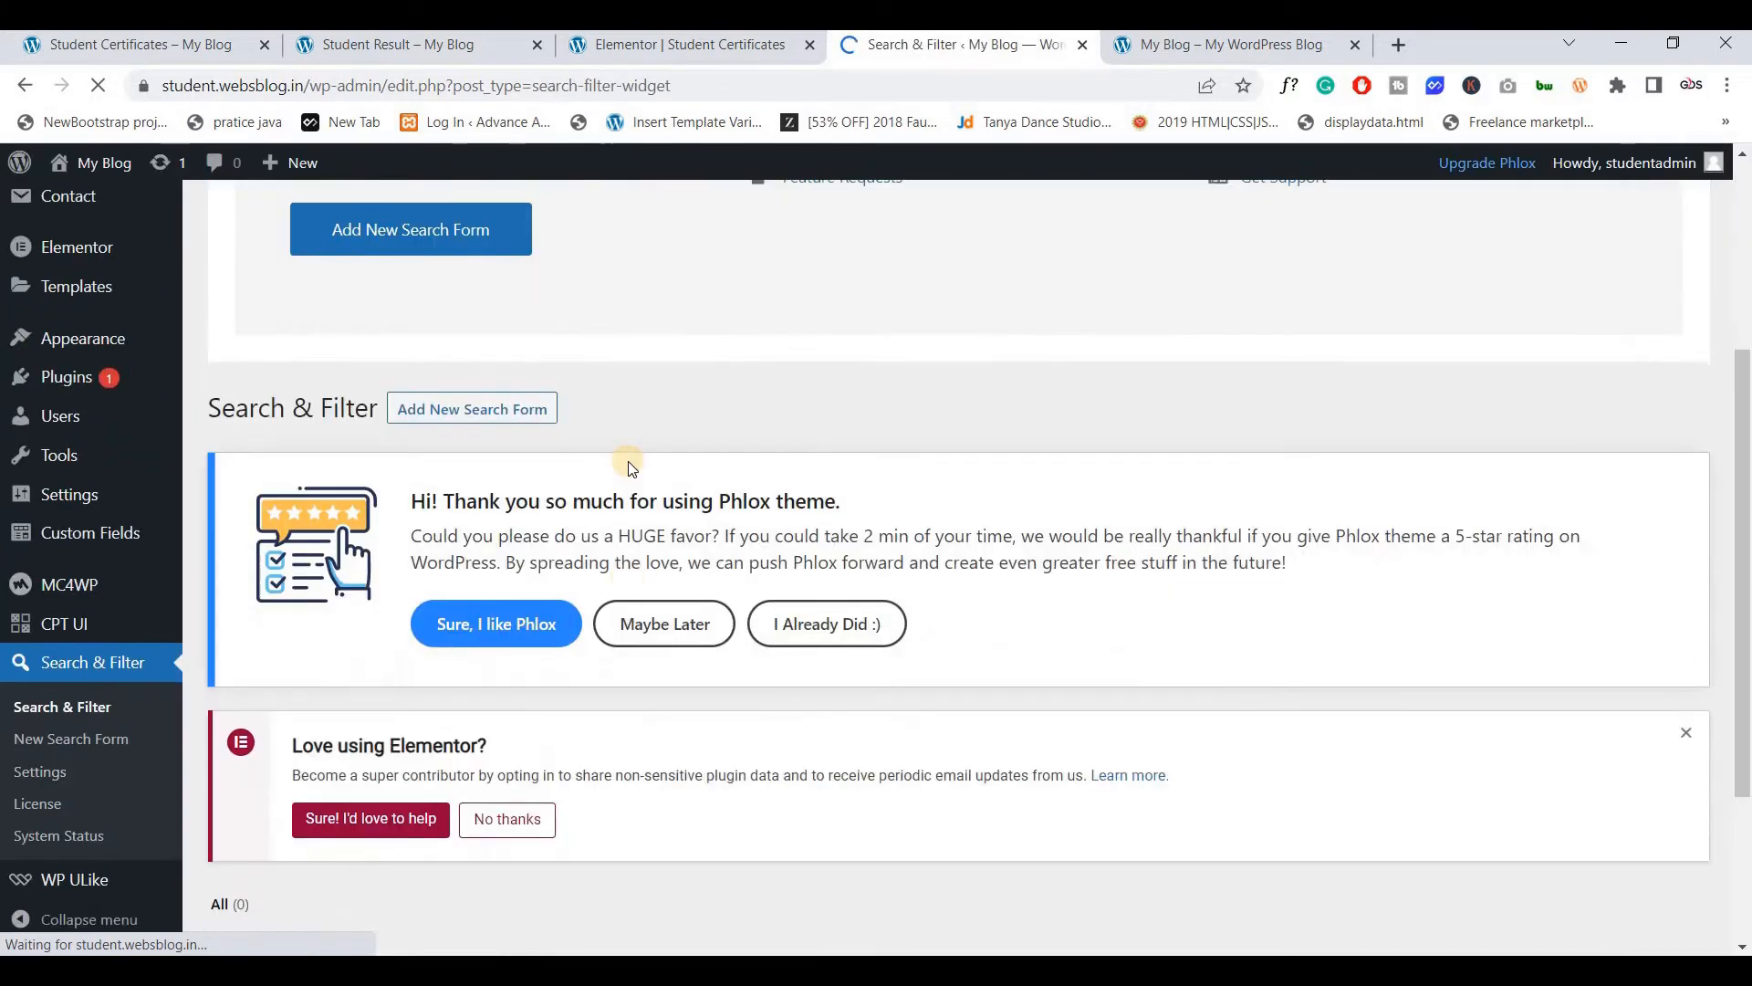
scroll(628, 462, "down", 3)
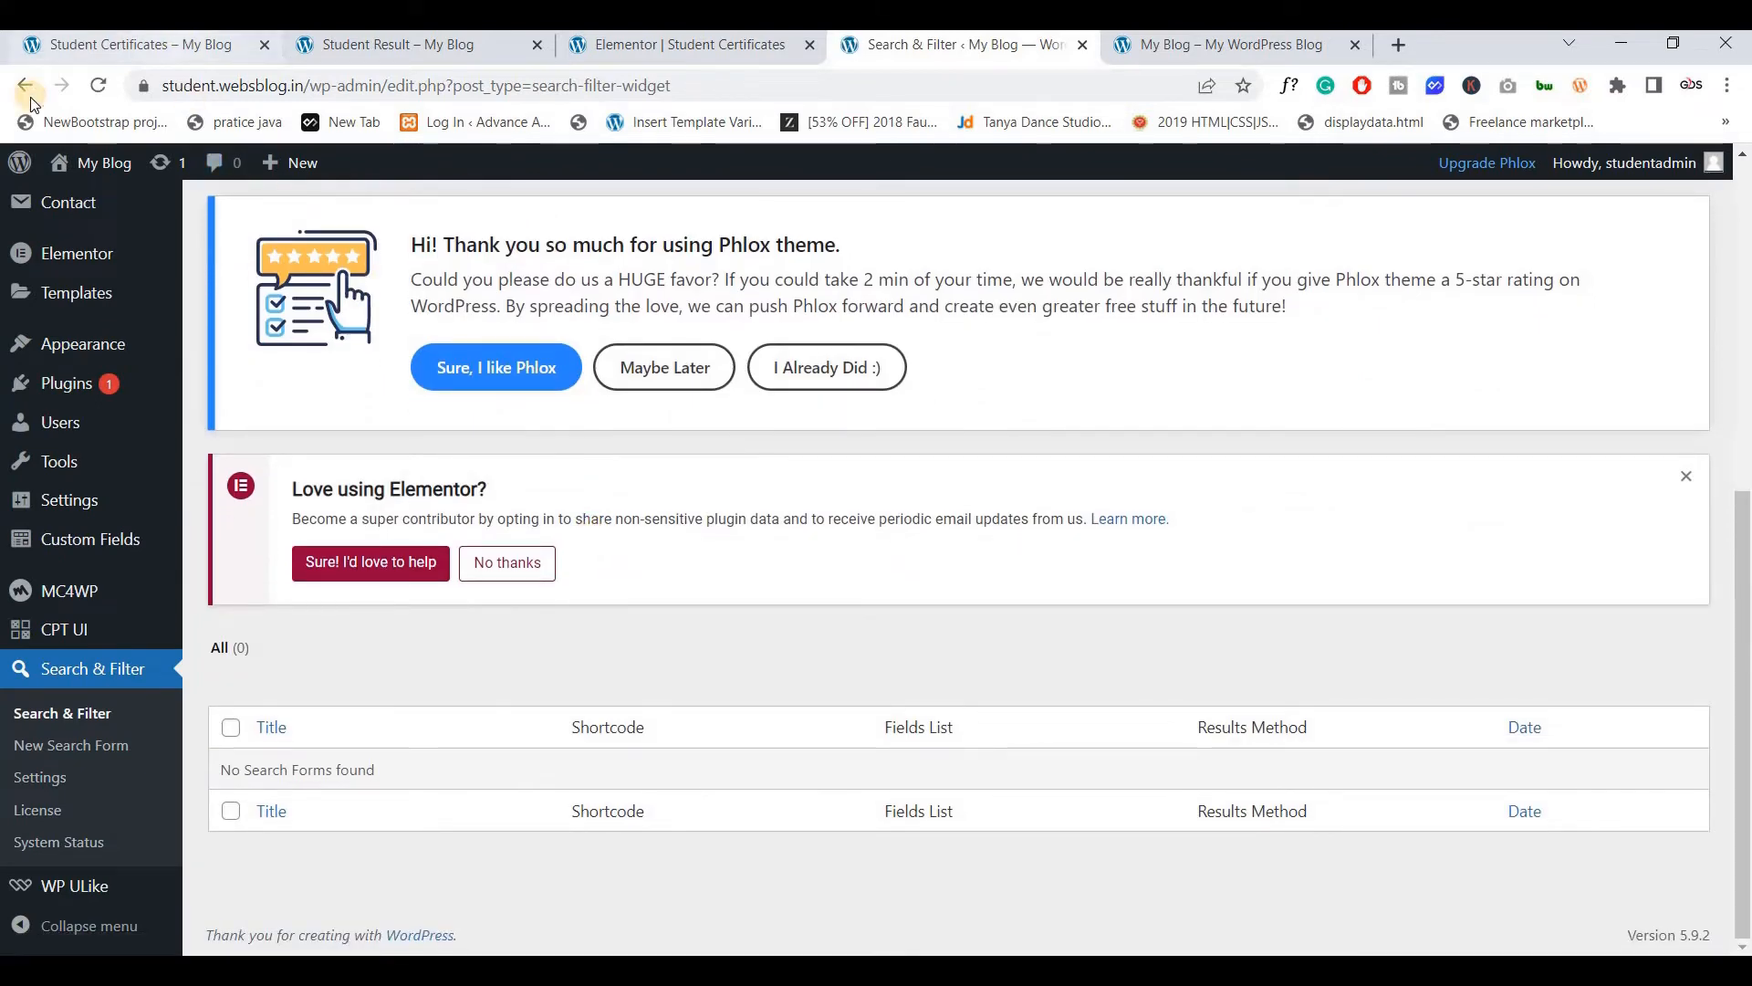
Test a certificate search for 22 on the front-end Student Result page
left_click(110, 45)
left_click(30, 93)
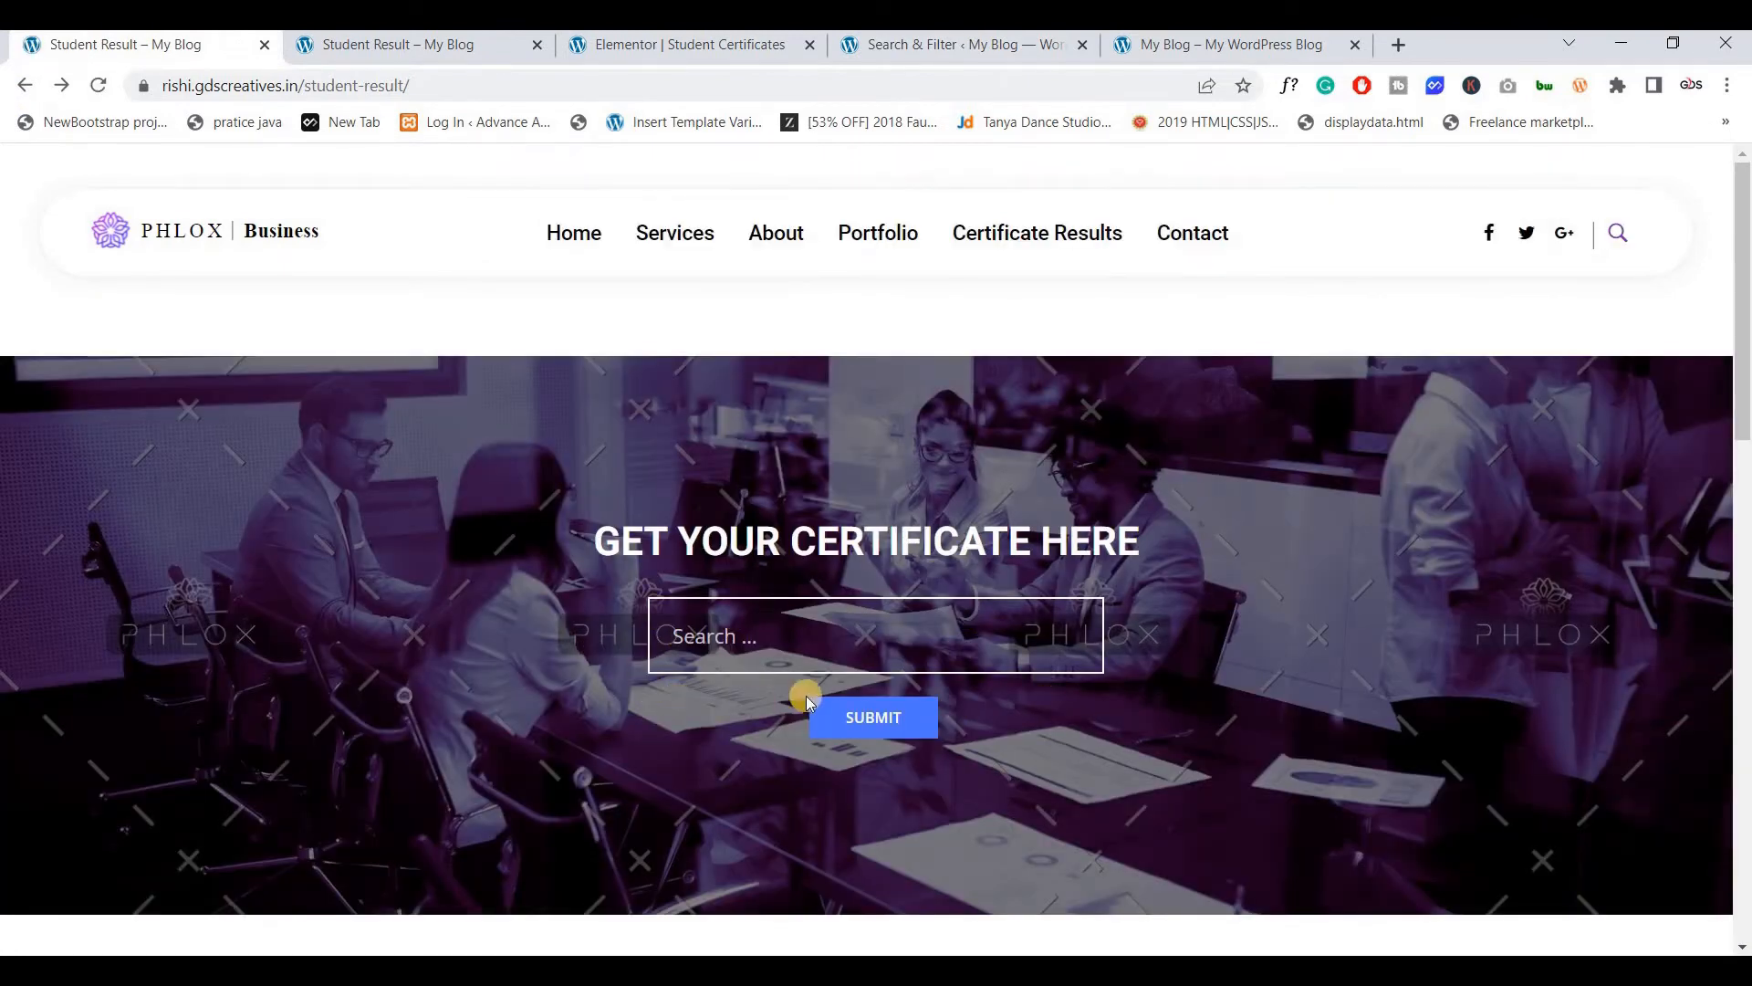
left_click(789, 658)
type("22")
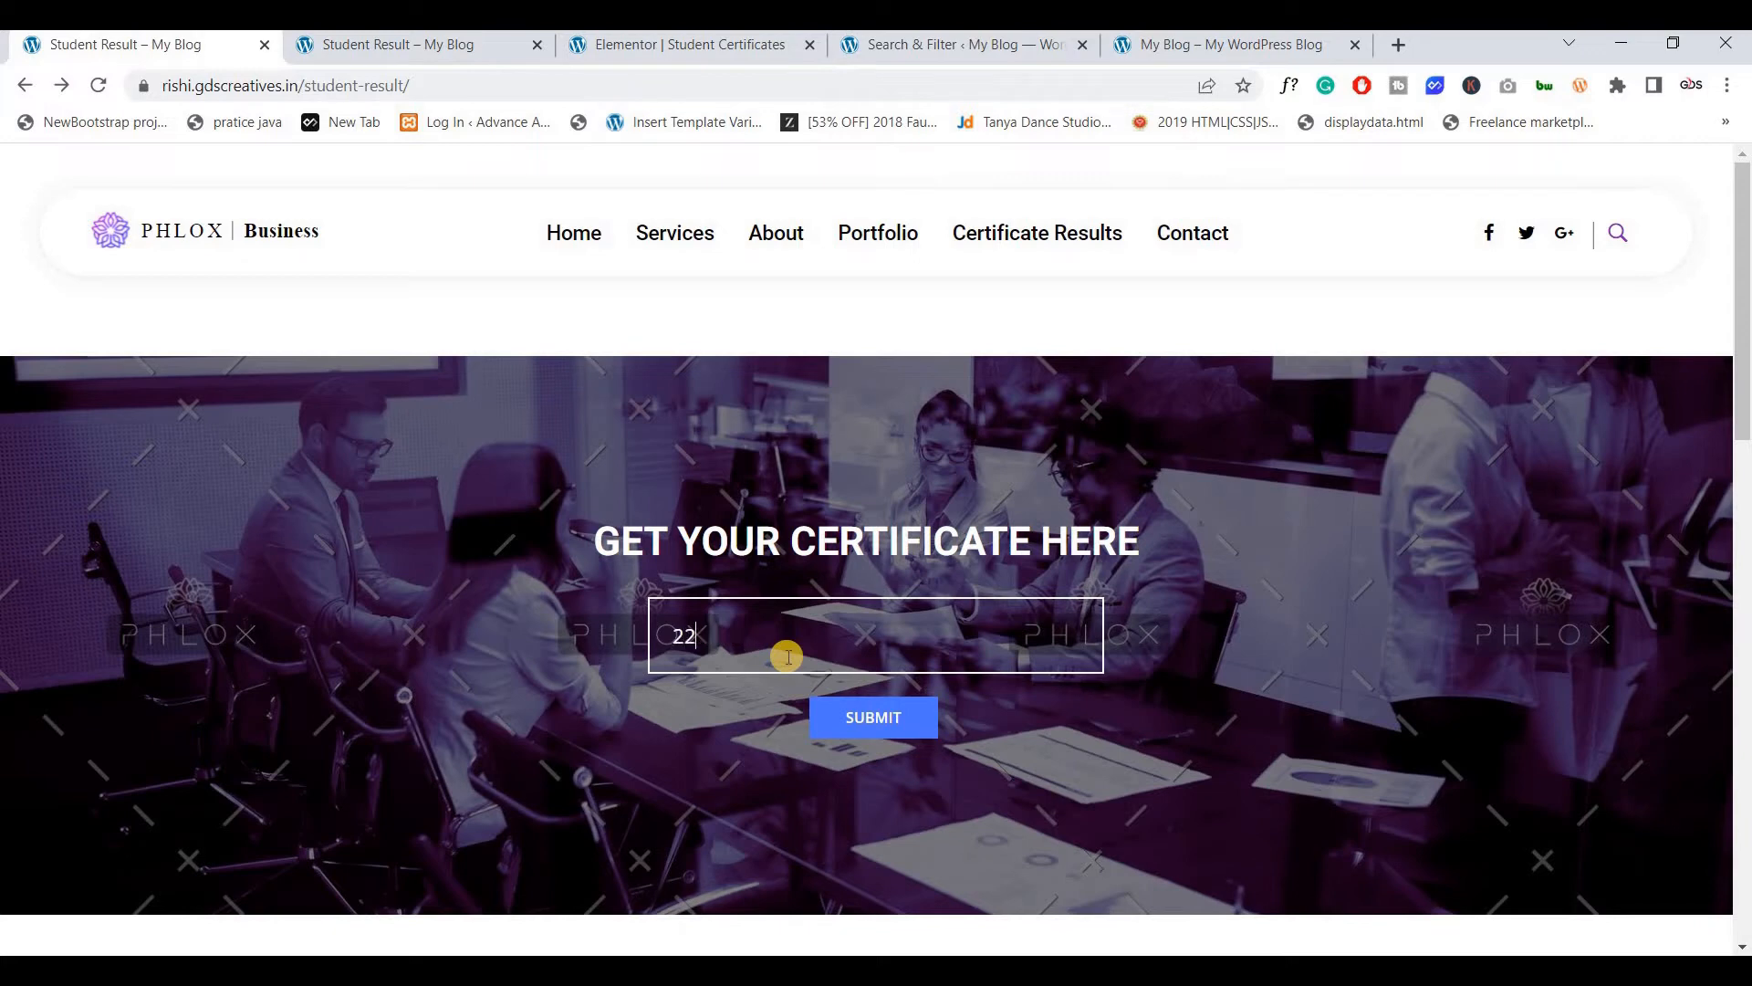
left_click(908, 719)
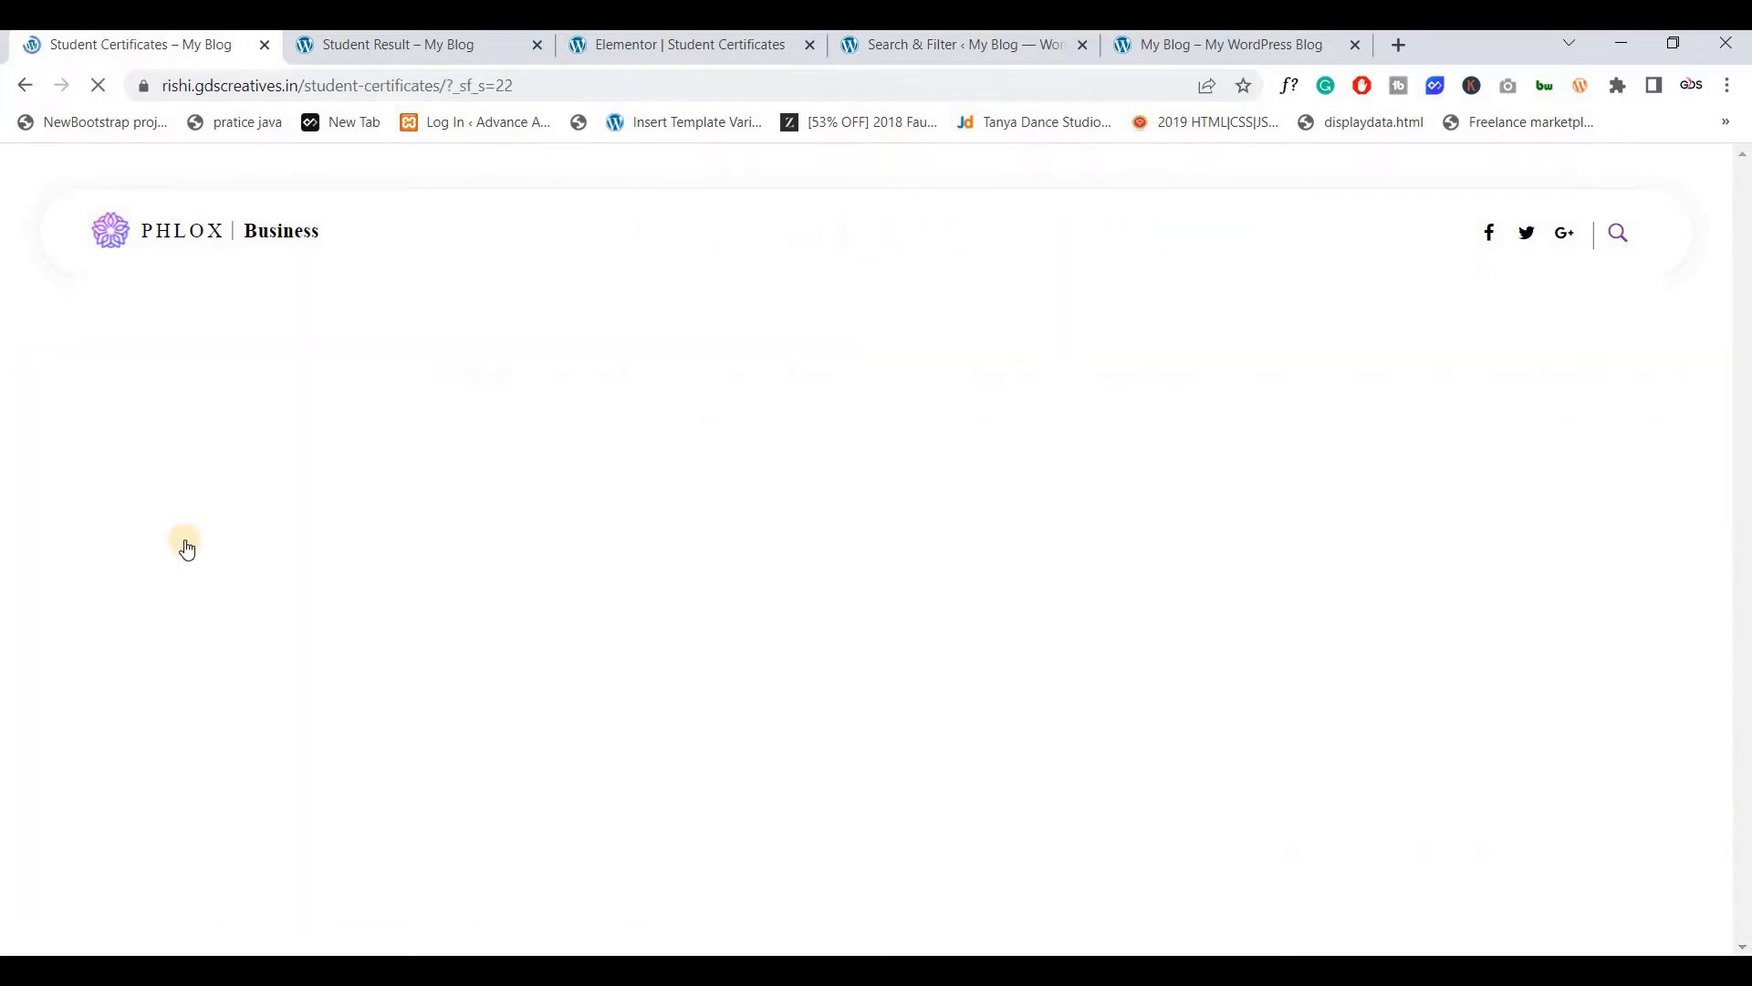
scroll(212, 461, "down", 4)
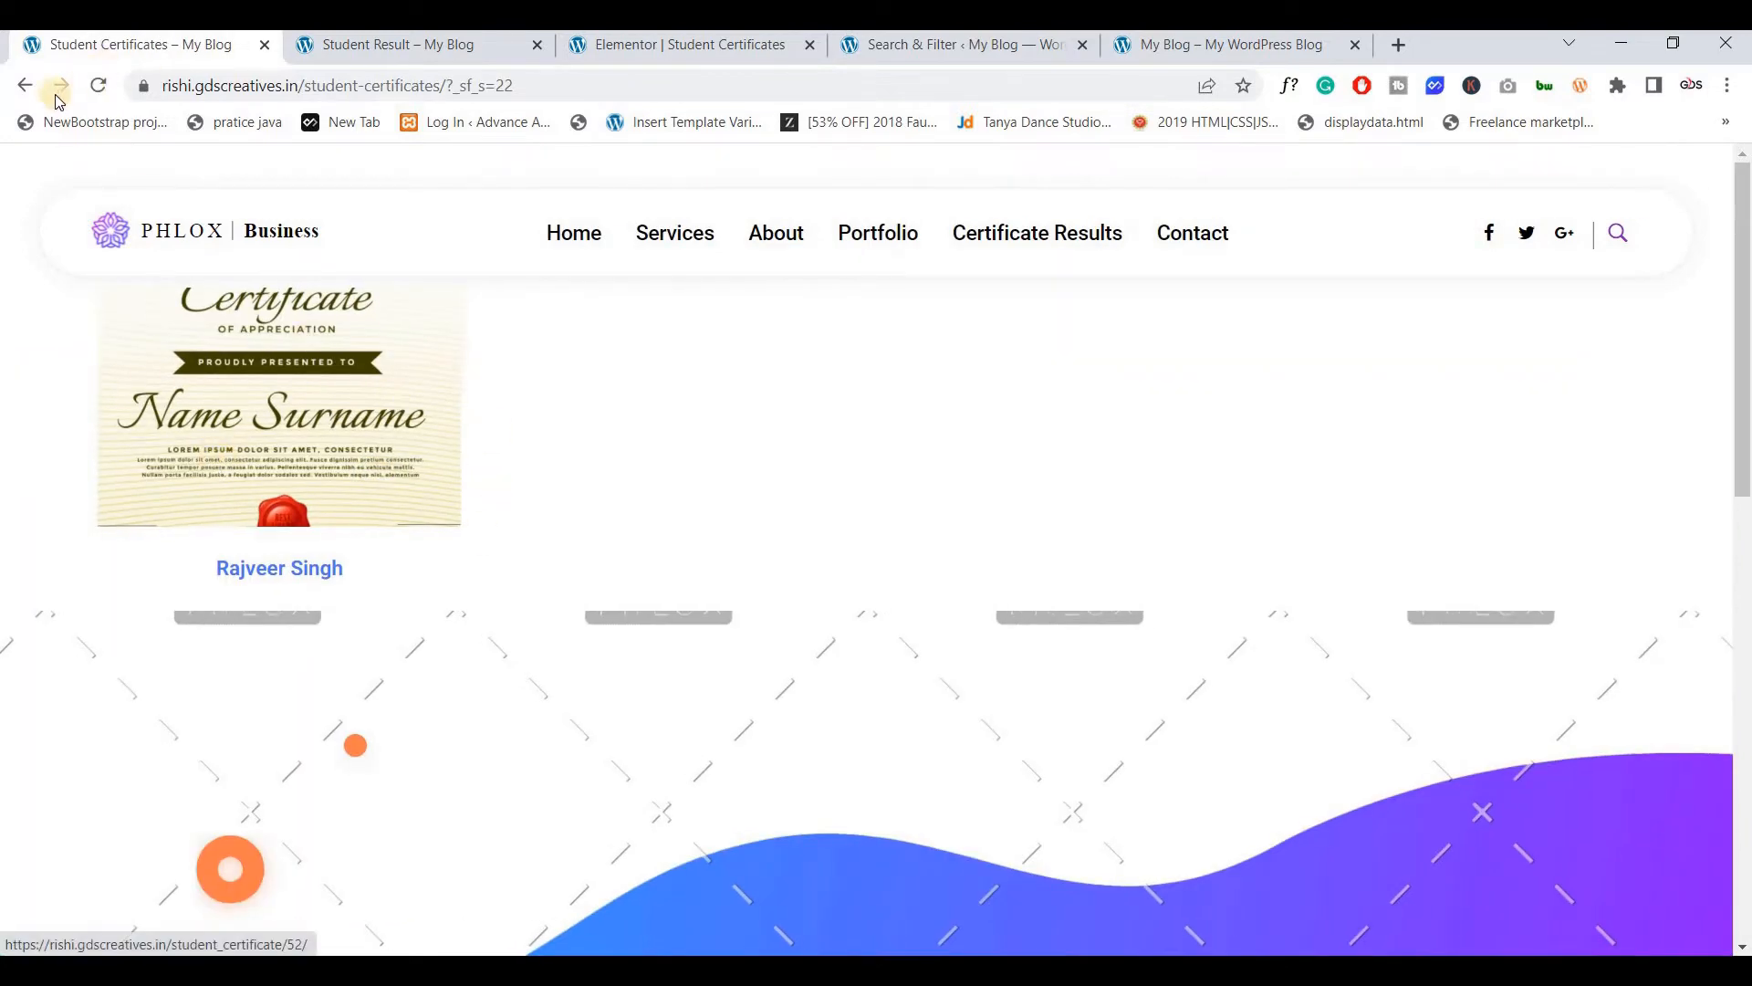
left_click(25, 85)
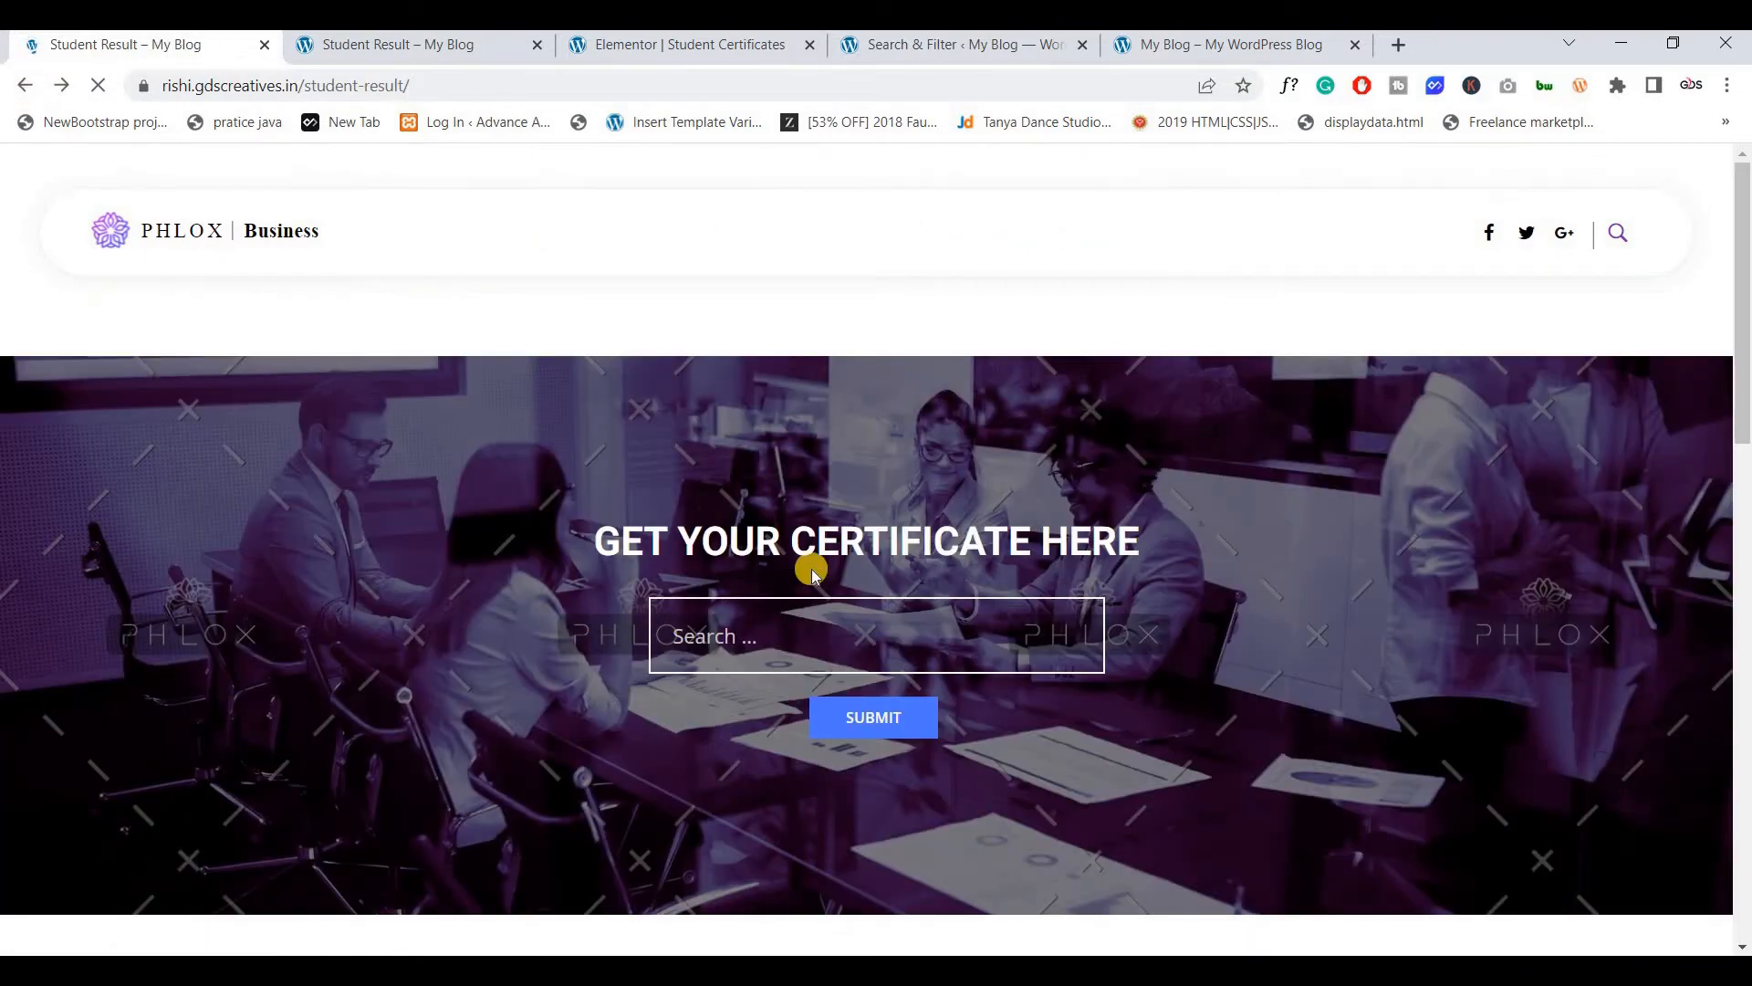
Back in Search & Filter, start a new search form with Add New
left_click(873, 50)
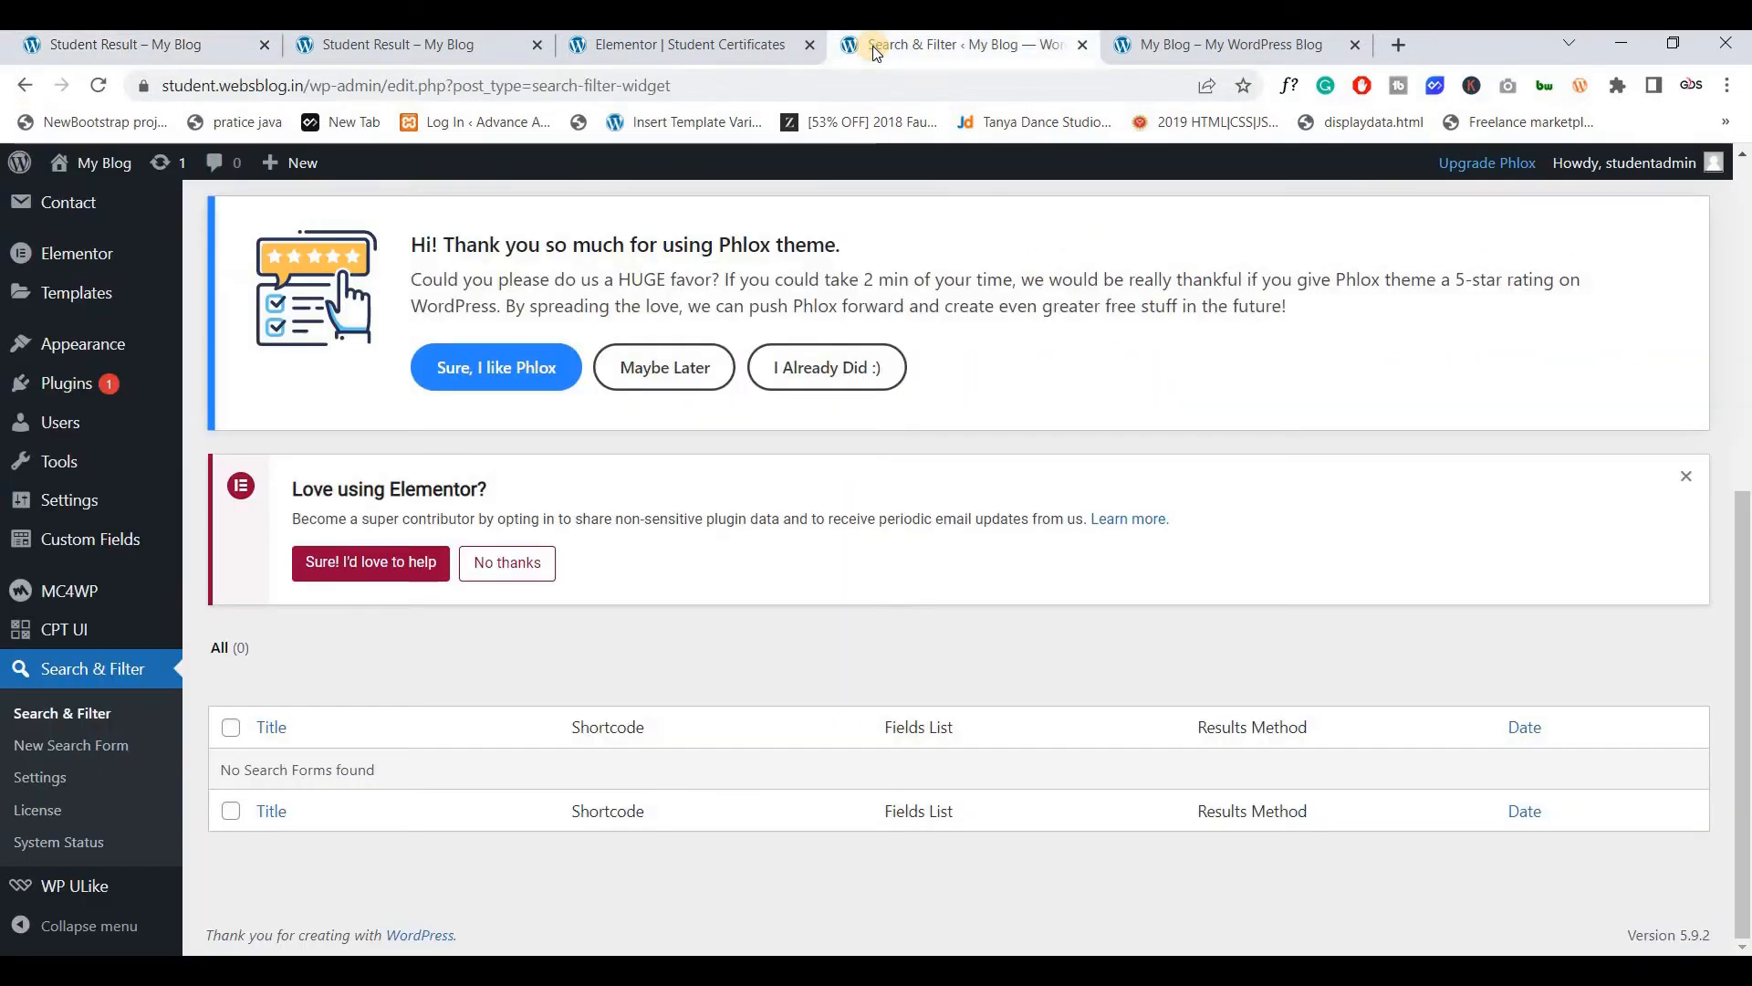
scroll(441, 477, "up", 1)
scroll(441, 476, "up", 5)
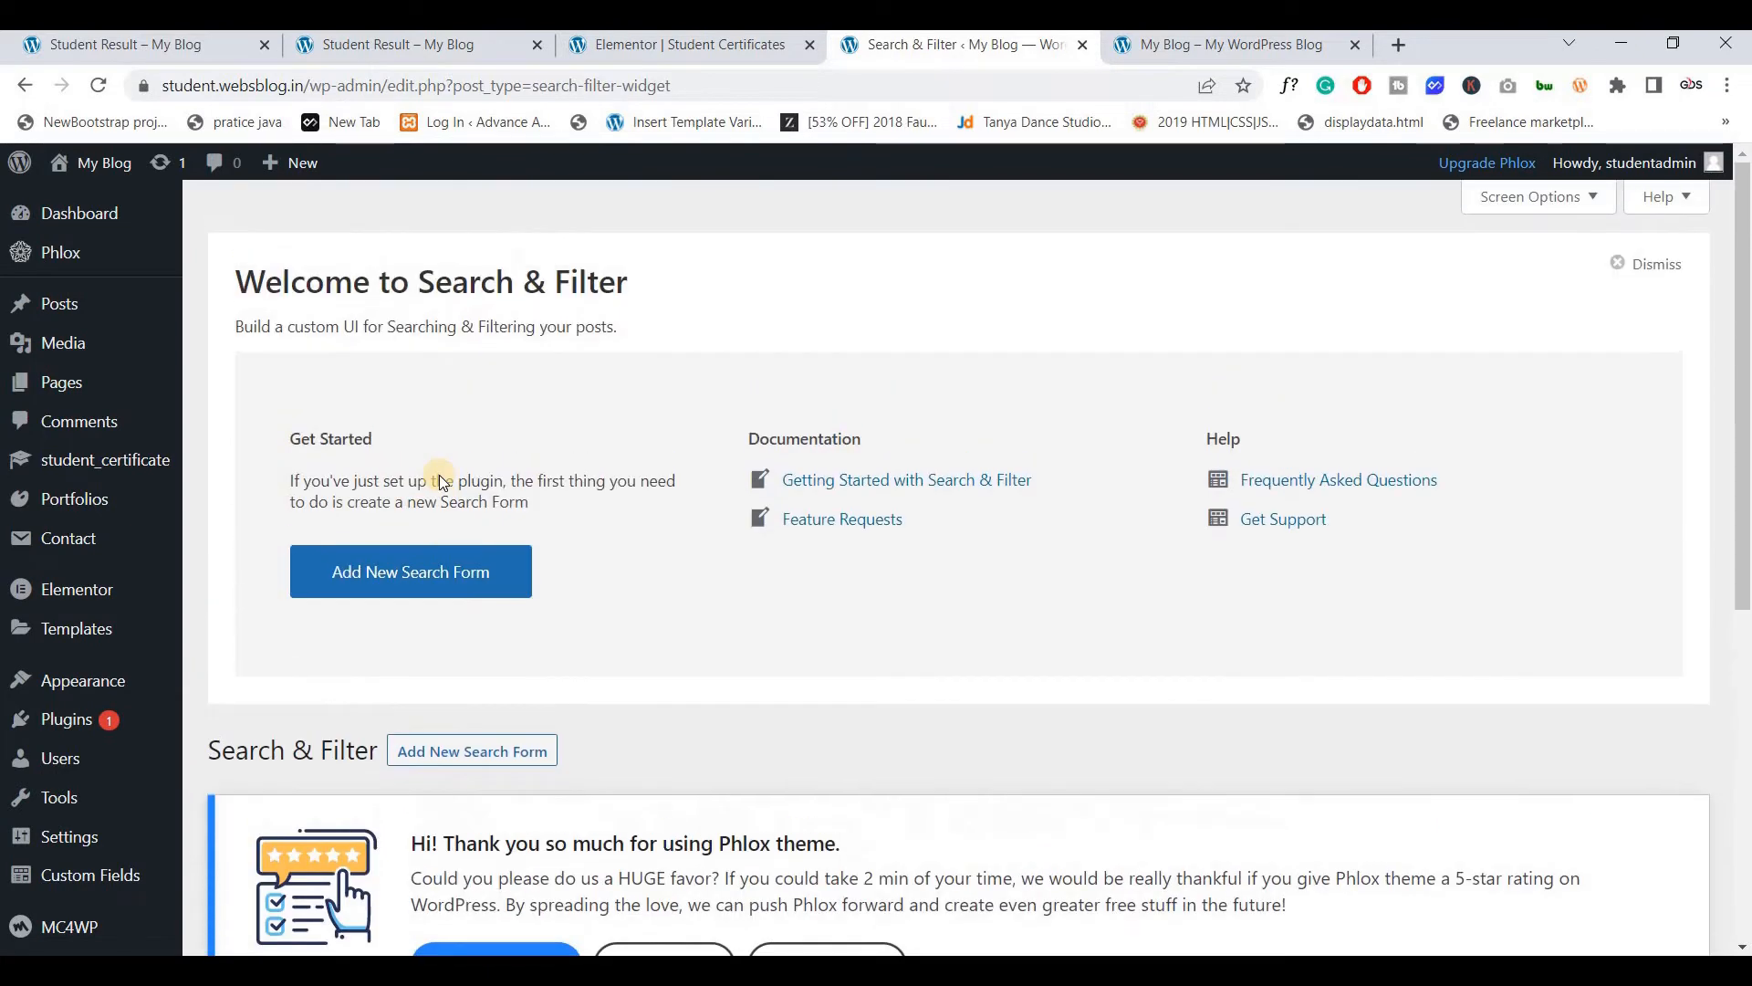
scroll(438, 467, "down", 6)
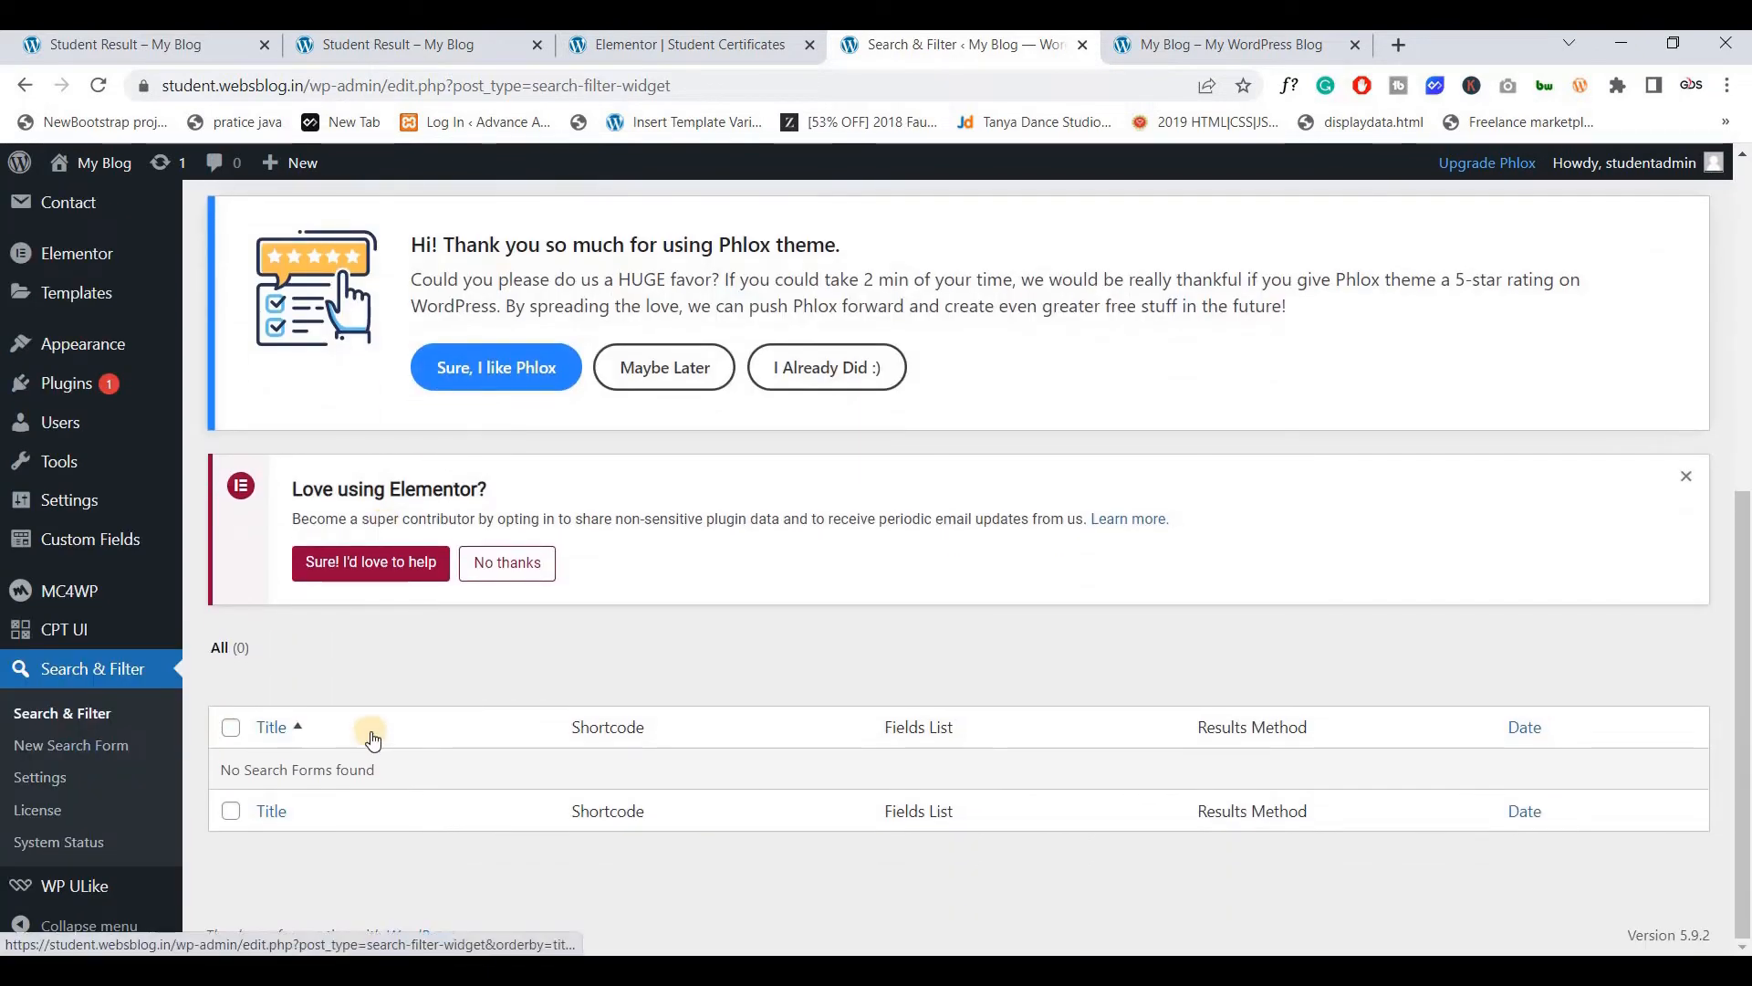
scroll(372, 731, "up", 5)
scroll(373, 731, "up", 1)
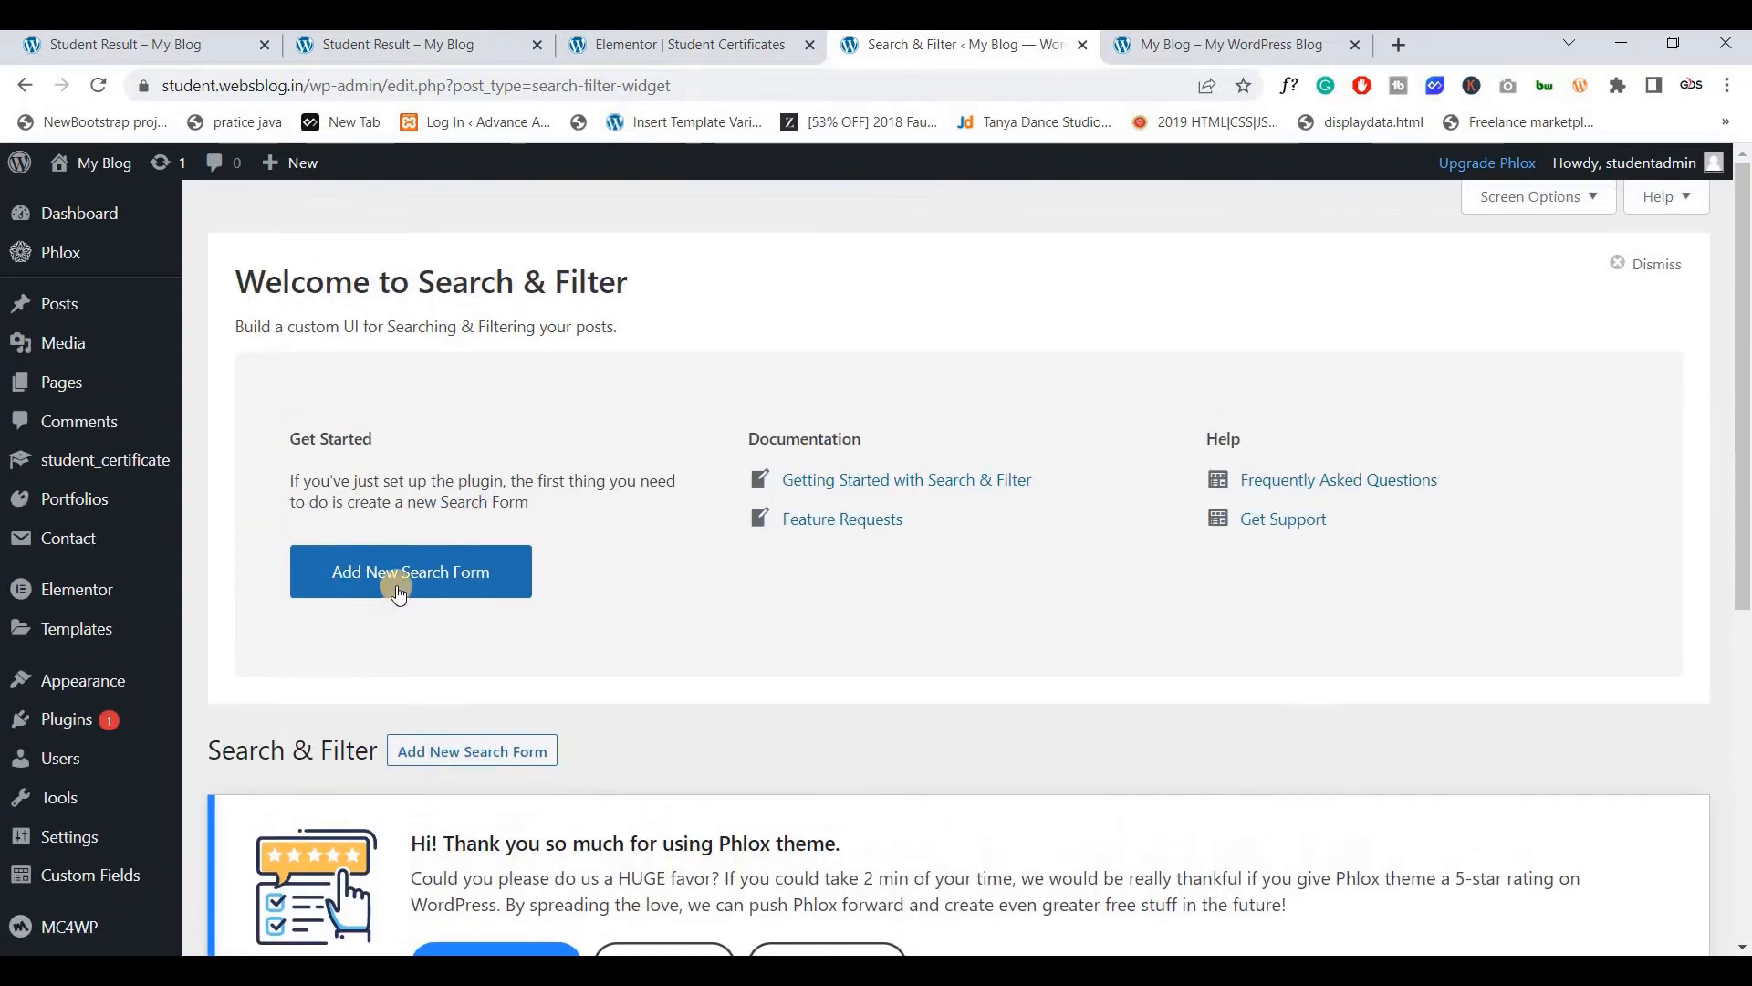
left_click(398, 588)
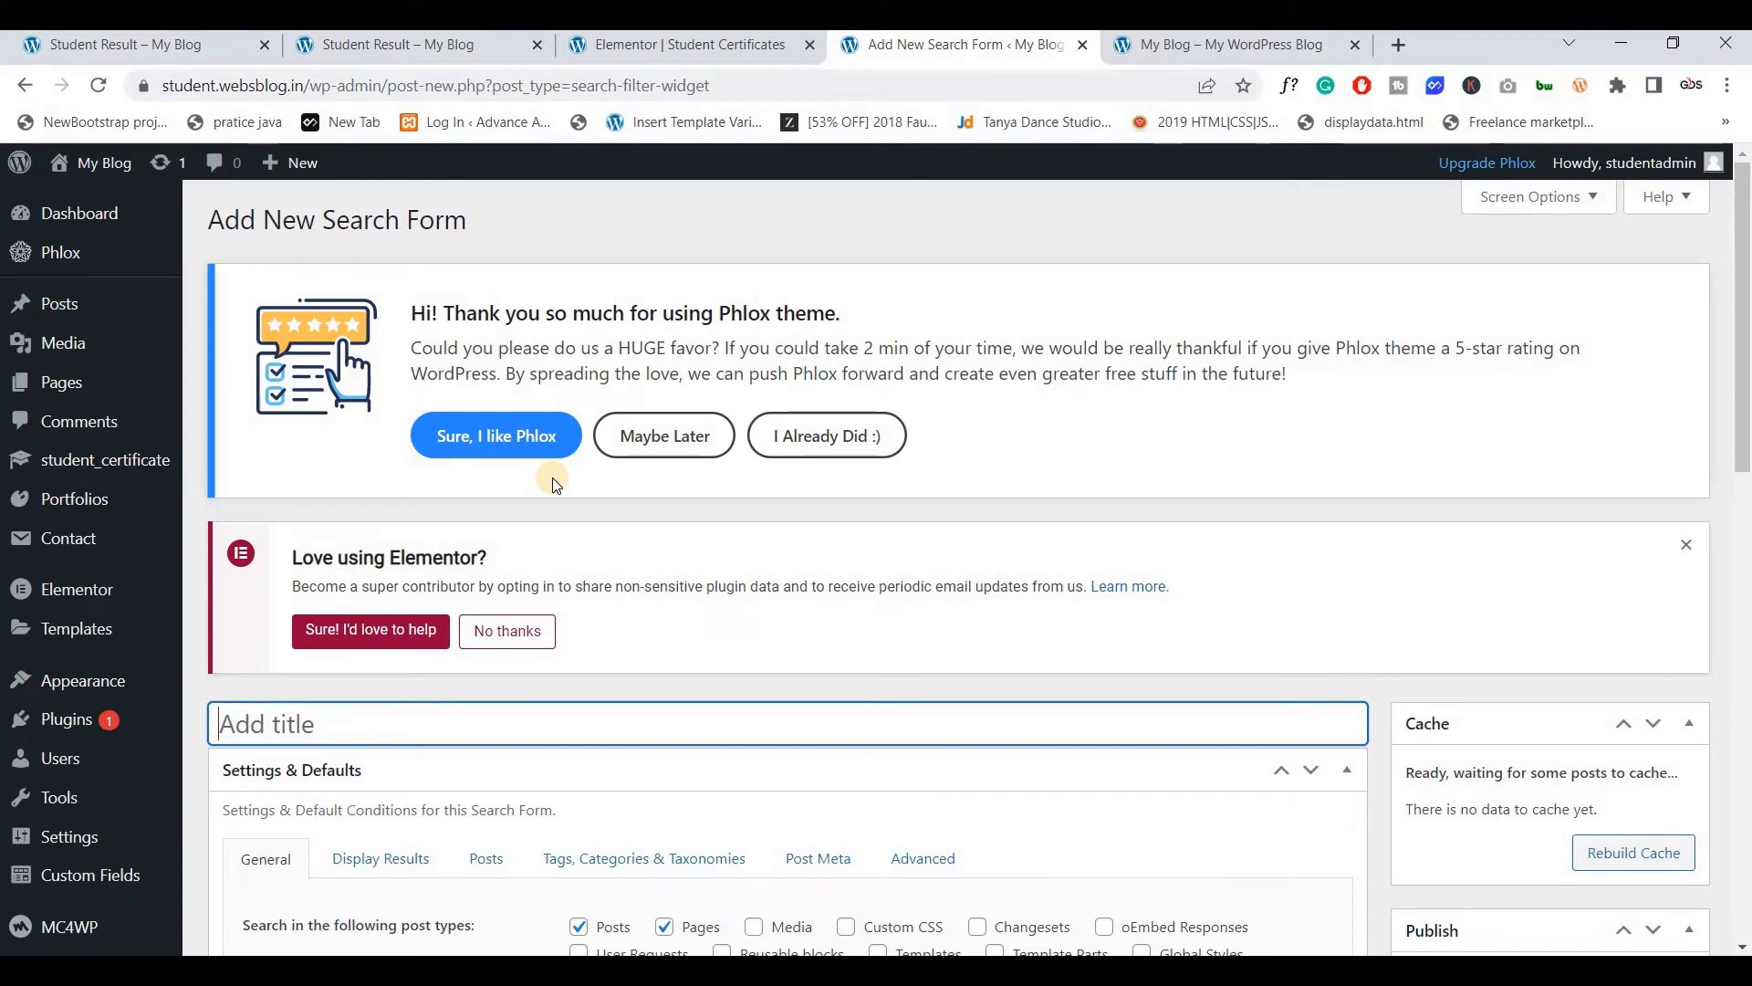
Limit the search form's post types to student_certificate, unticking Posts and Pages
scroll(596, 523, "down", 3)
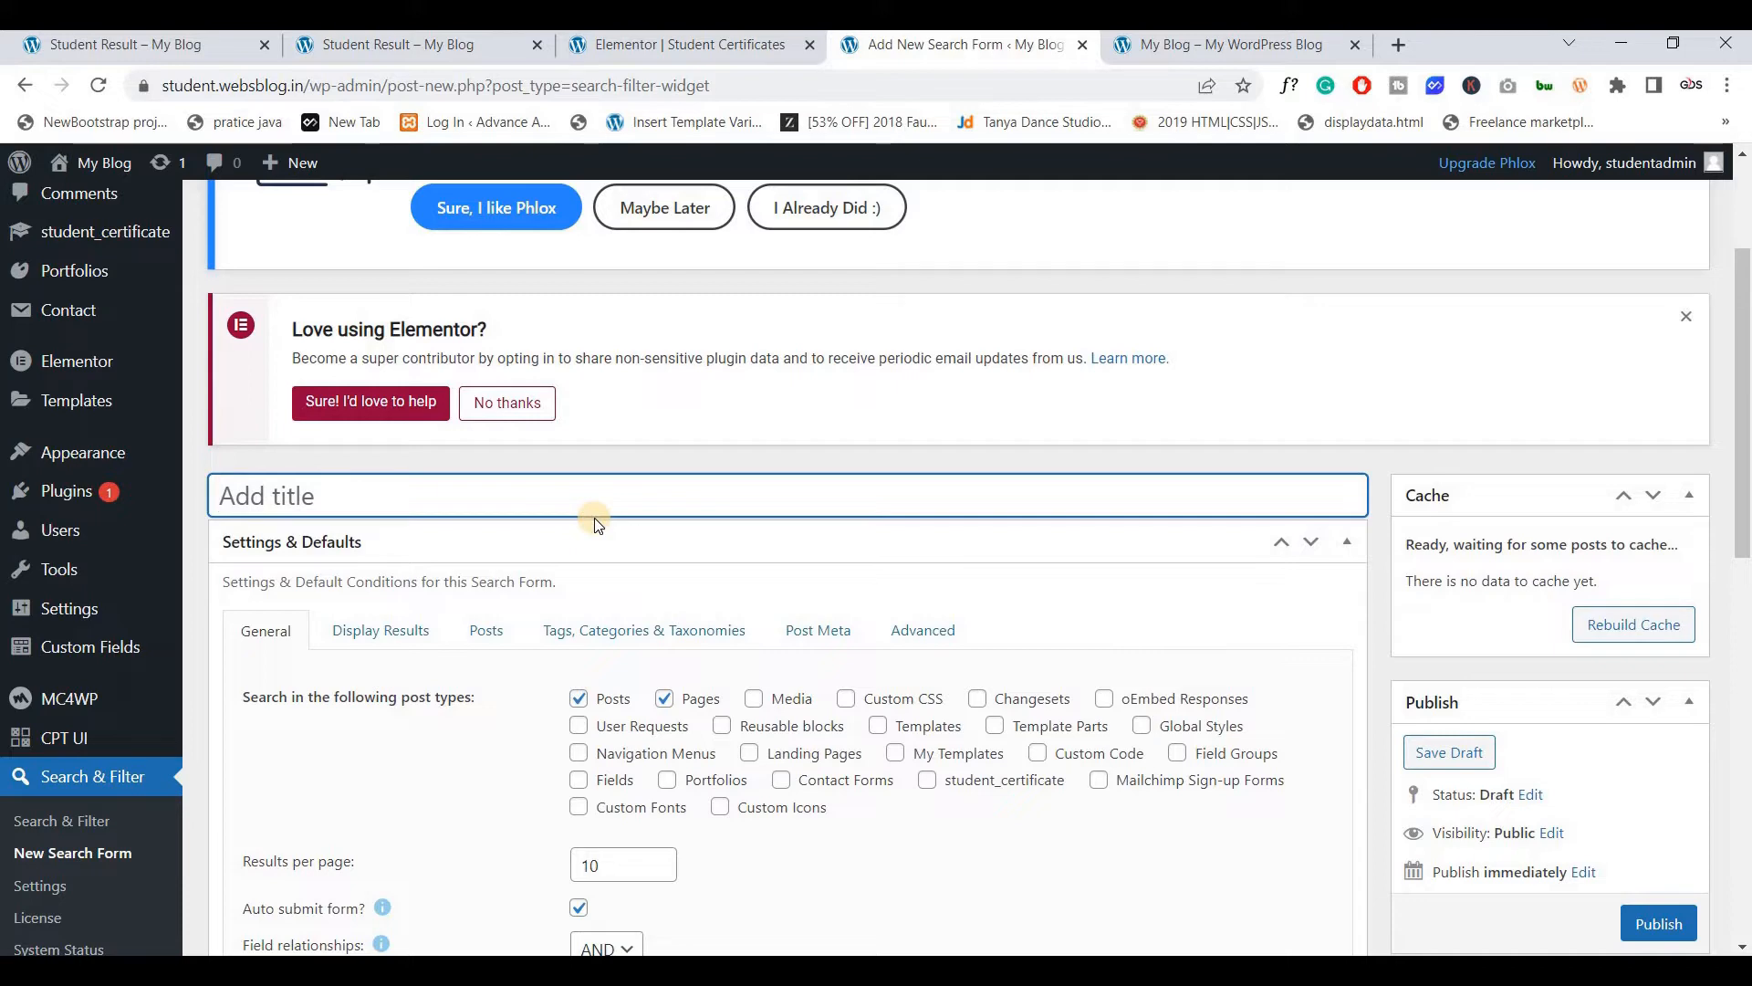
scroll(594, 523, "down", 1)
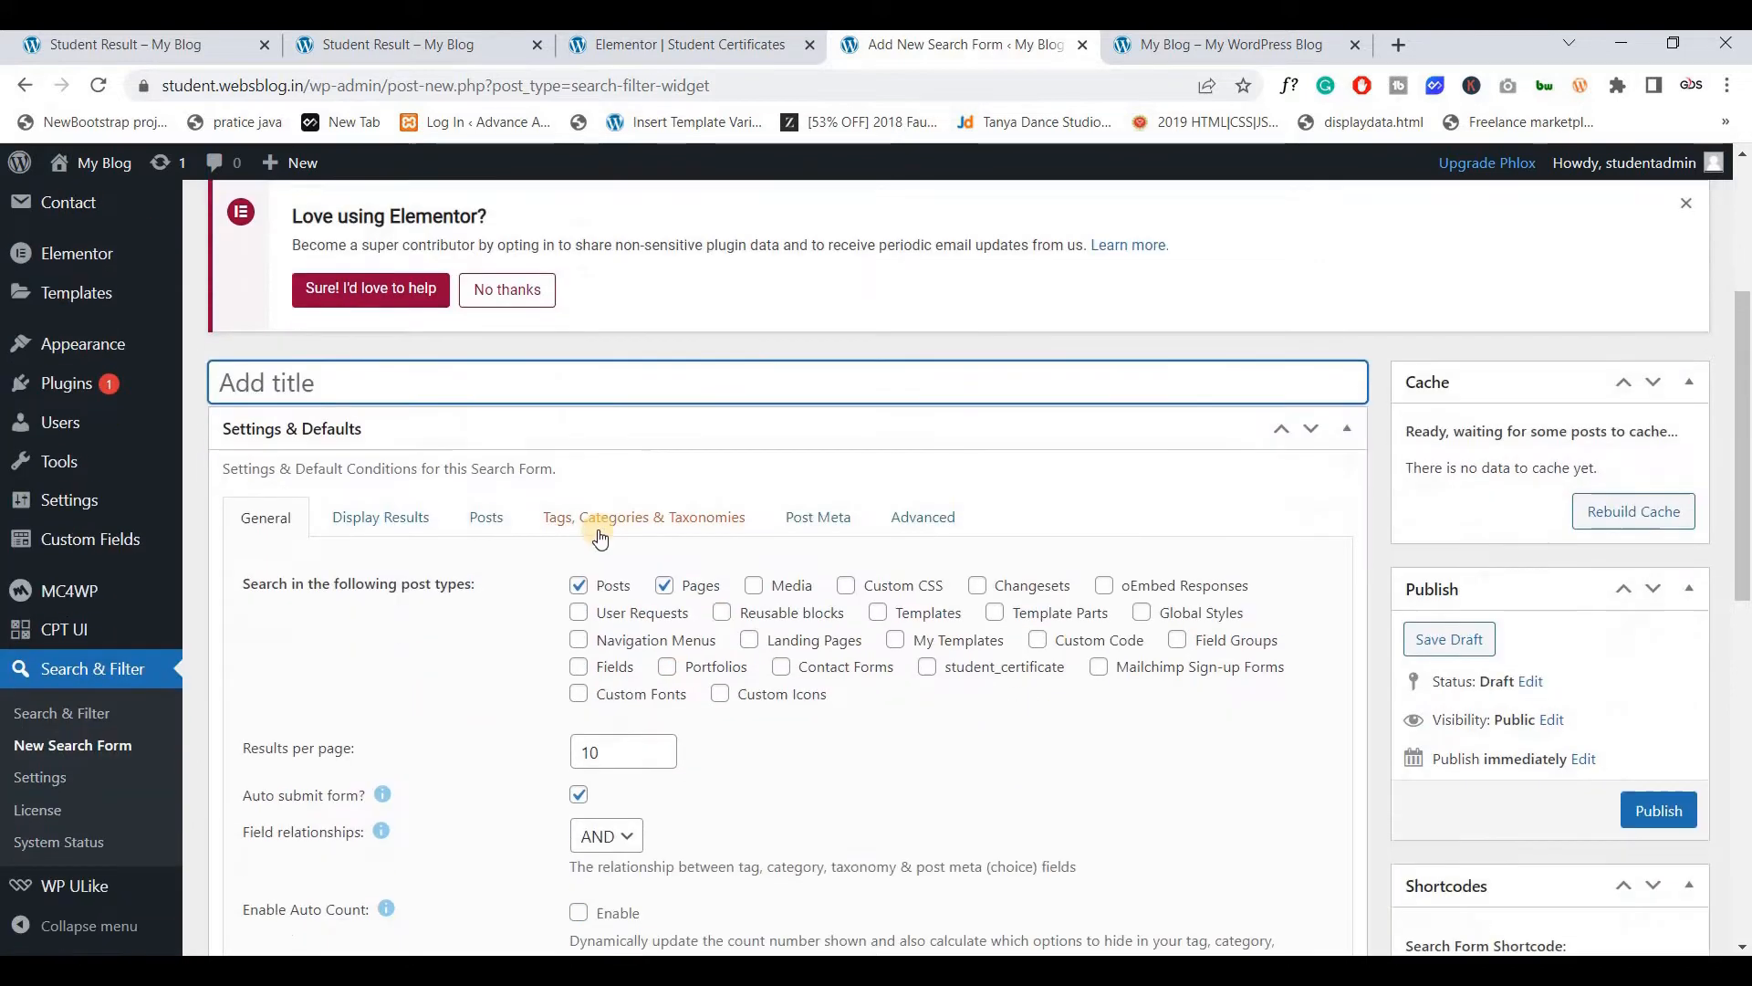
scroll(597, 535, "down", 1)
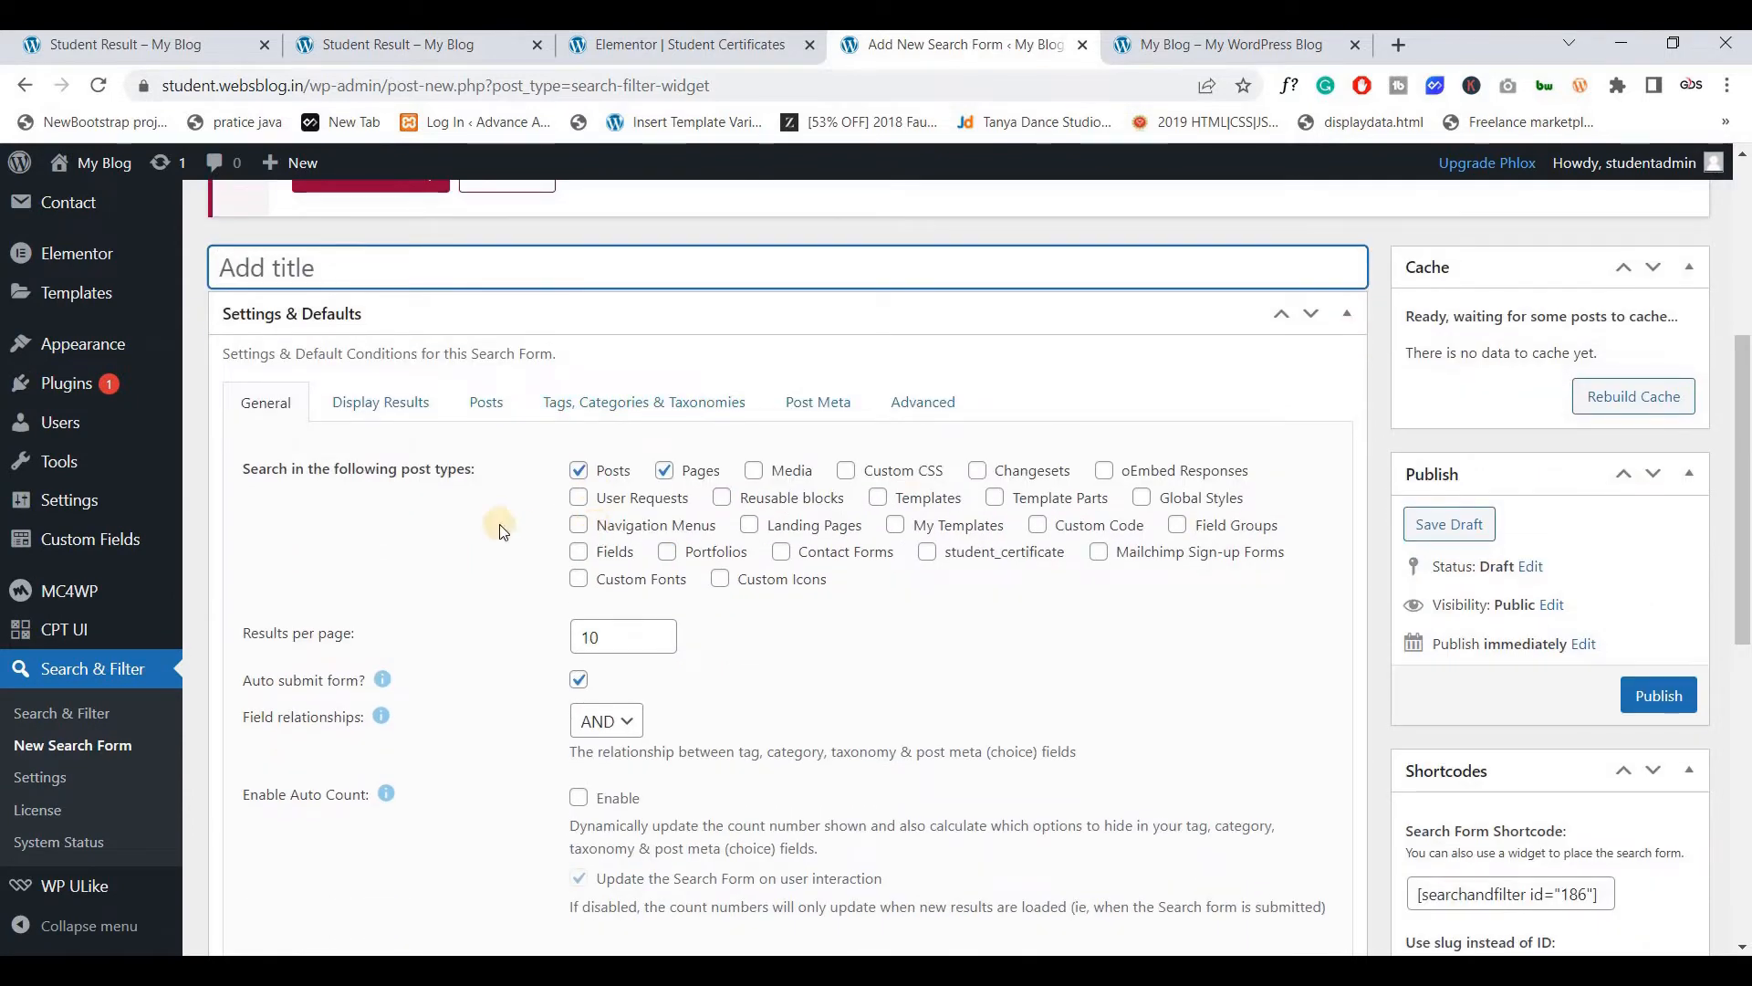
scroll(500, 531, "down", 1)
scroll(500, 531, "down", 7)
scroll(501, 531, "up", 5)
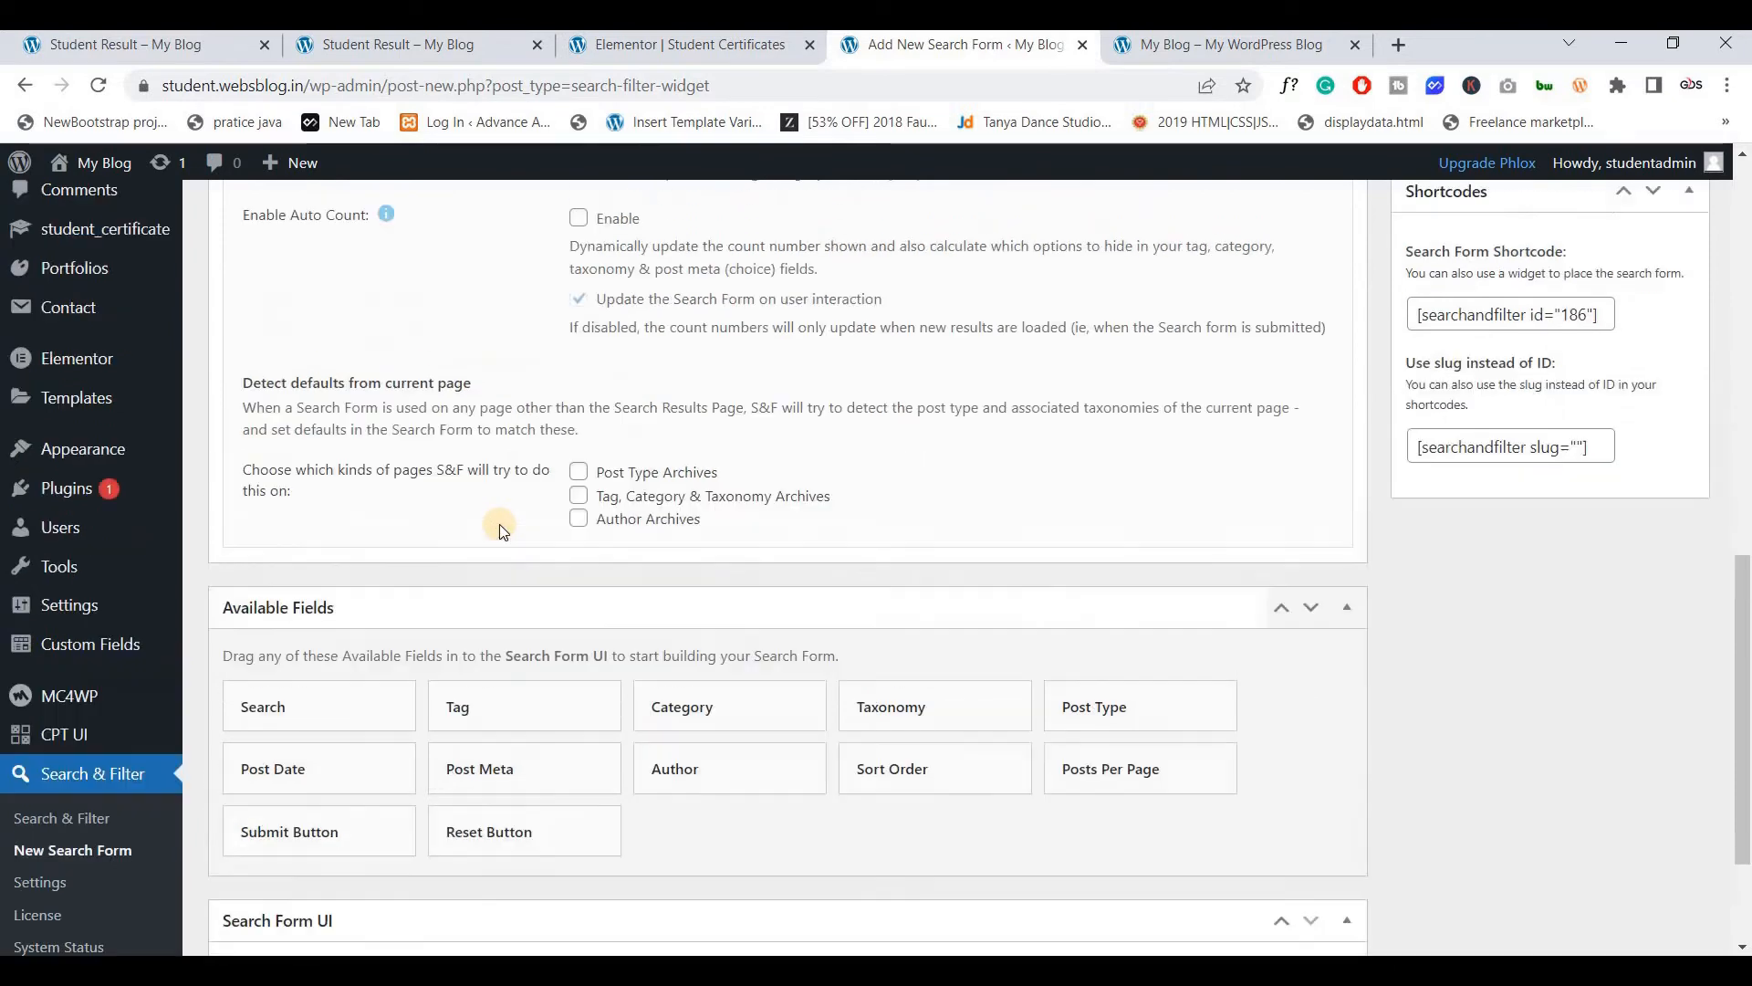
scroll(500, 531, "up", 2)
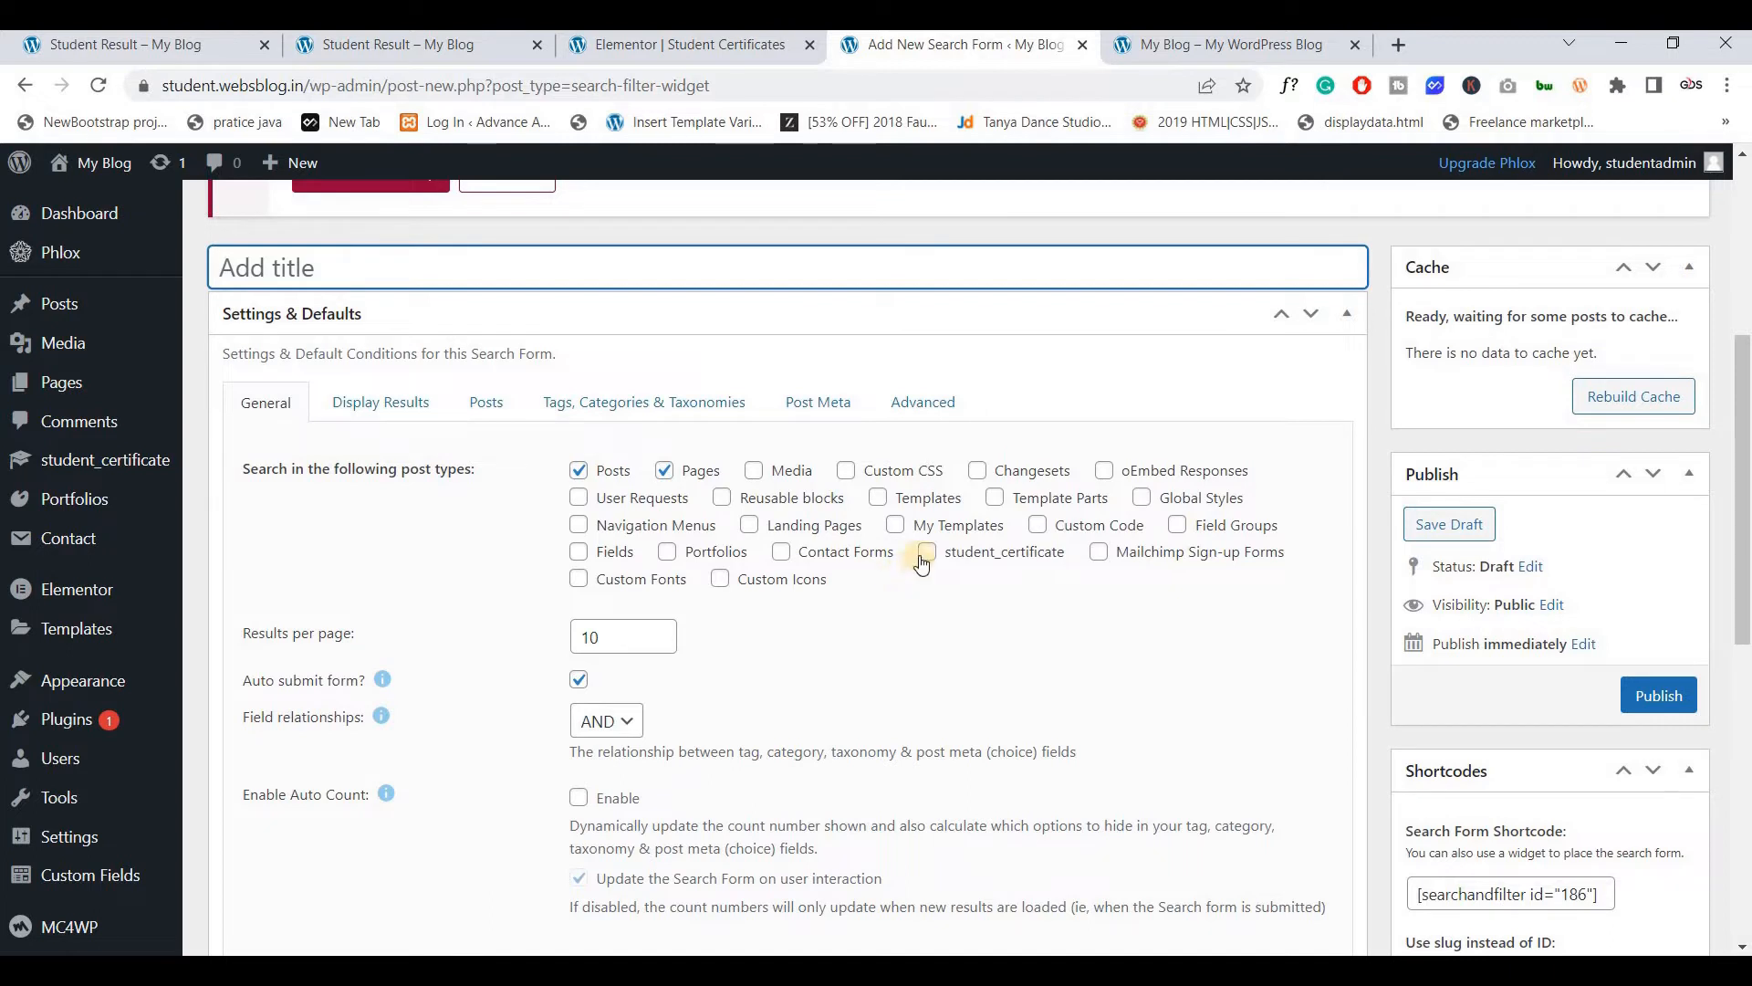
left_click(925, 553)
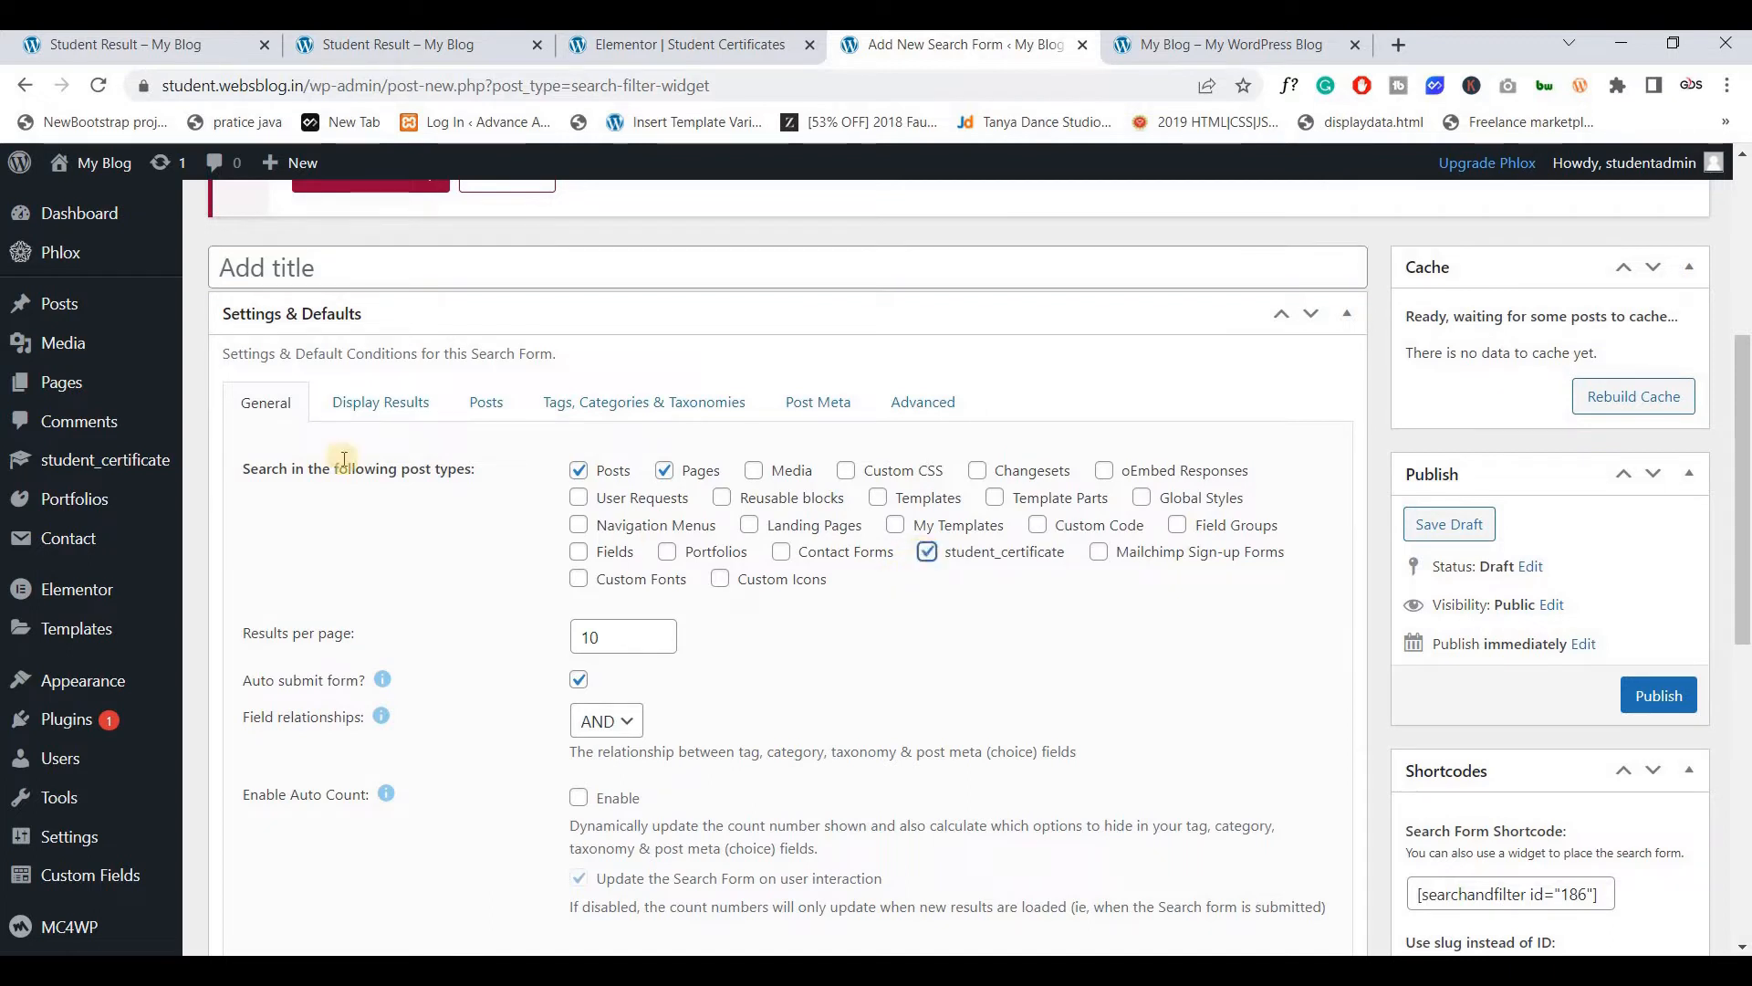
left_click(579, 470)
left_click(665, 470)
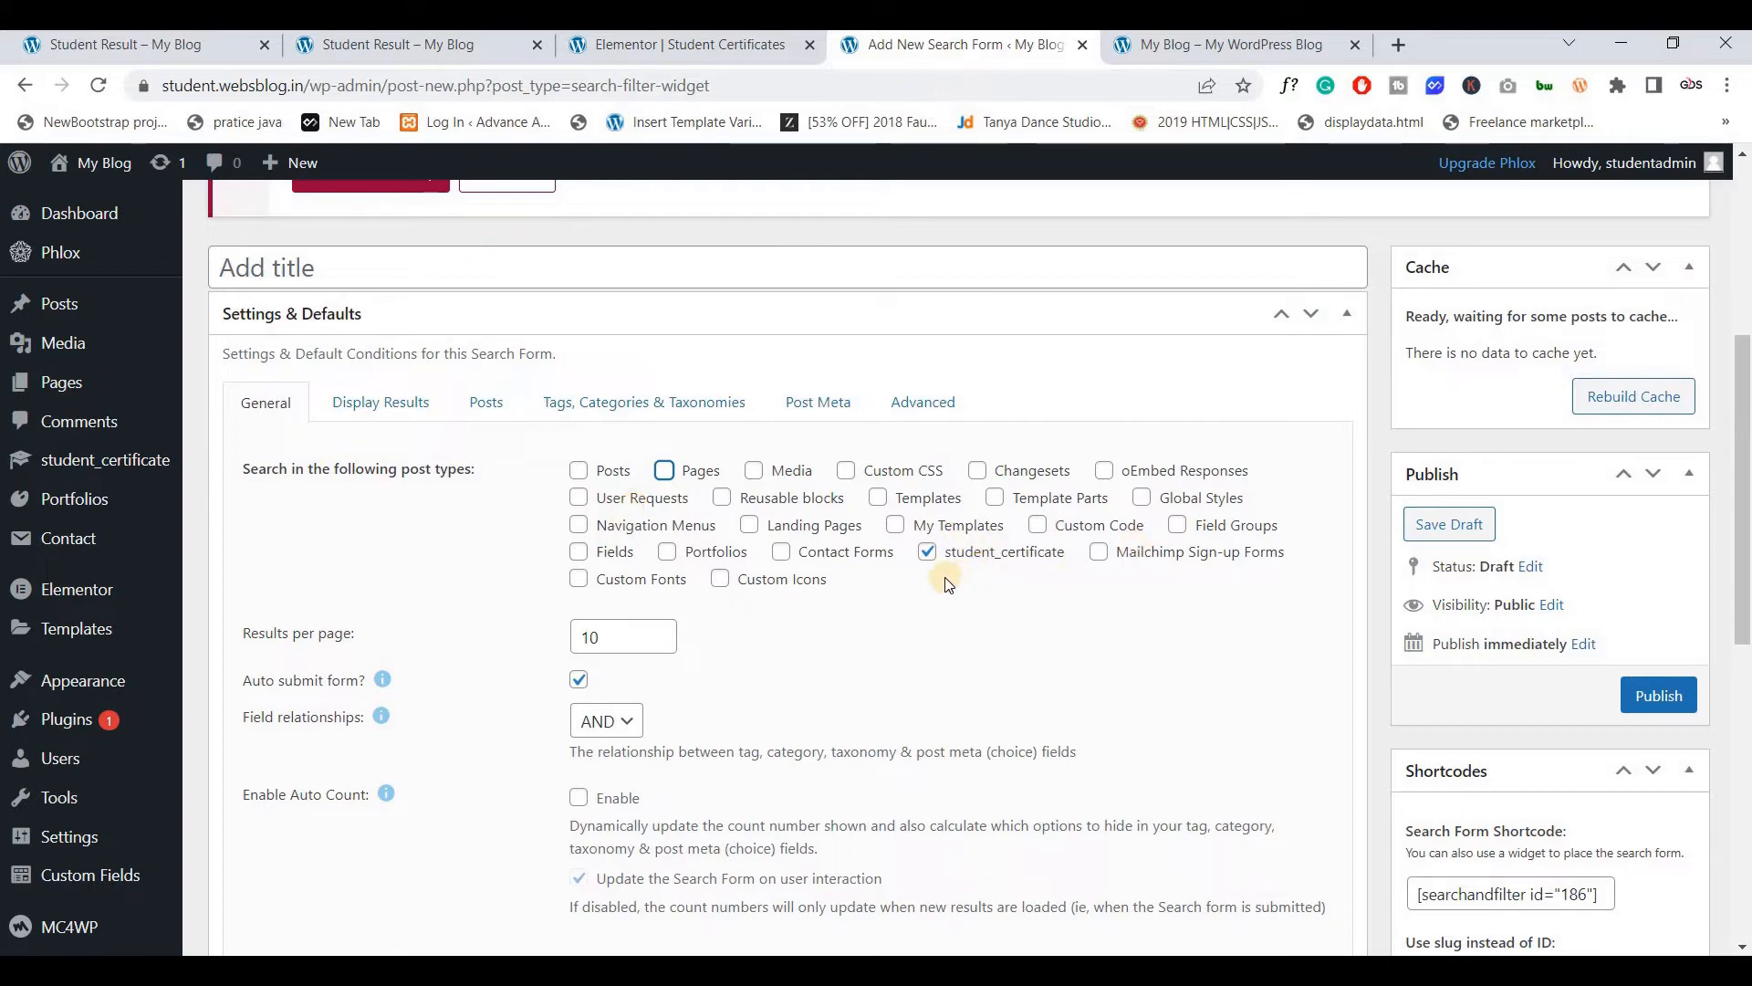
scroll(537, 525, "down", 2)
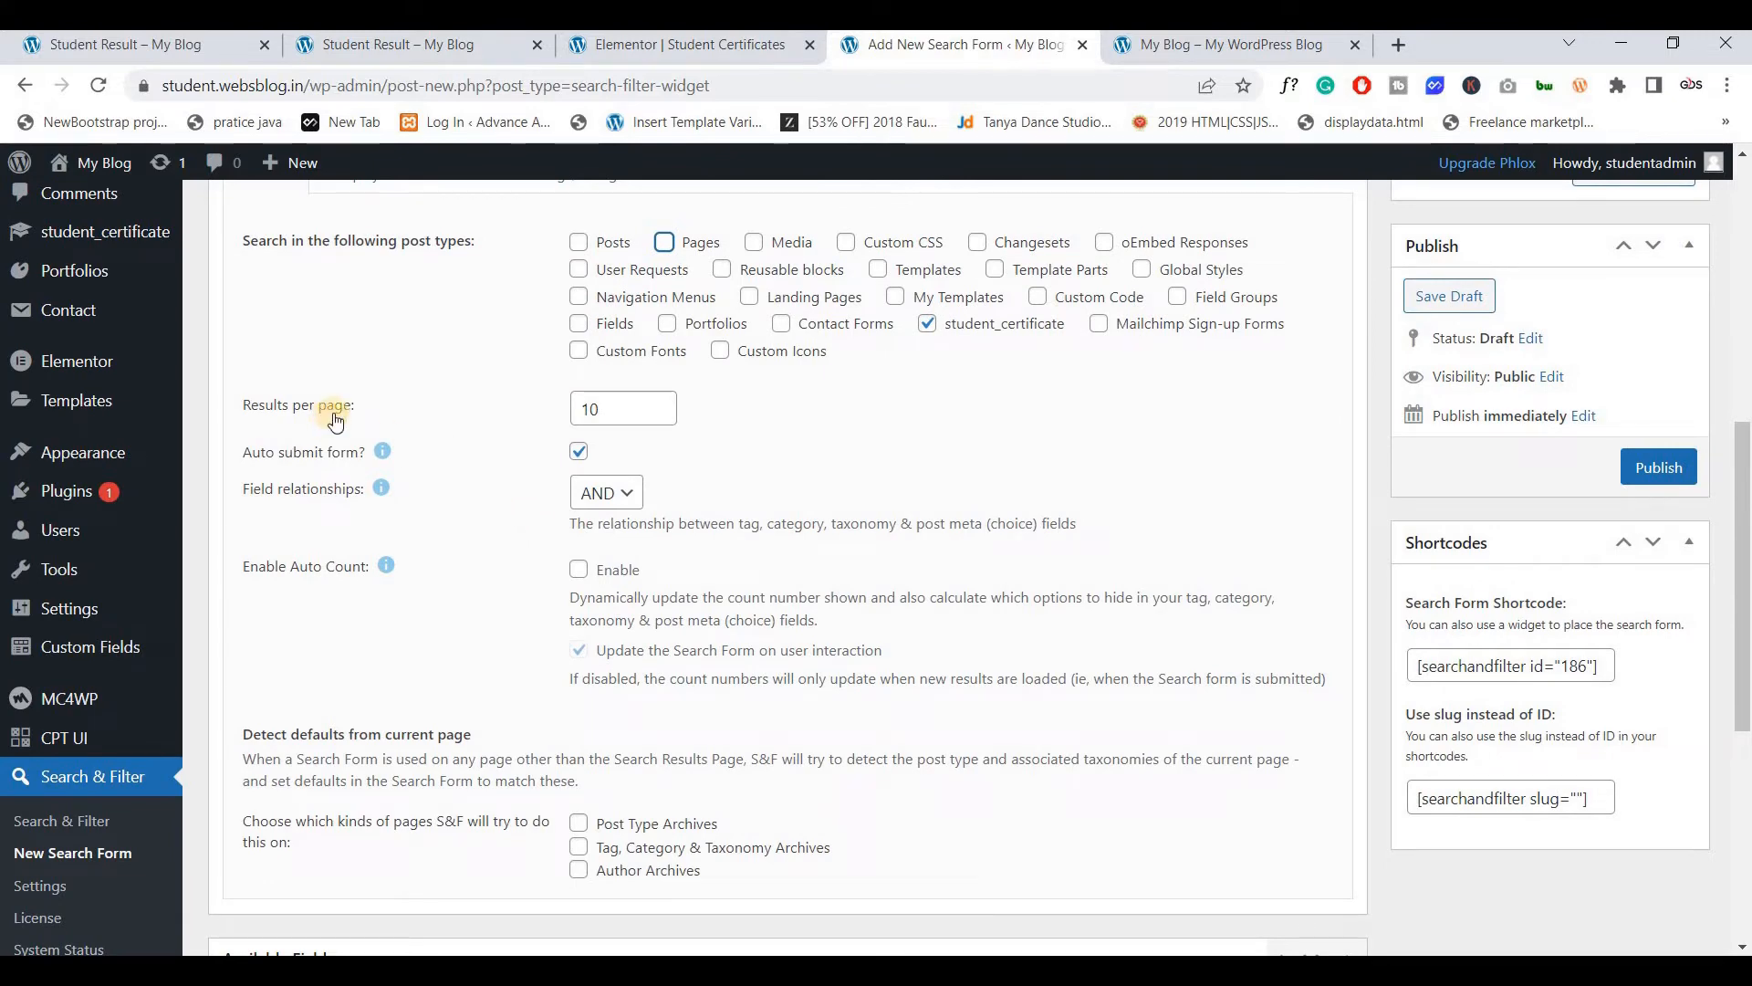
Keep results per page at 10 and turn off 'Auto submit form?'
left_click(142, 43)
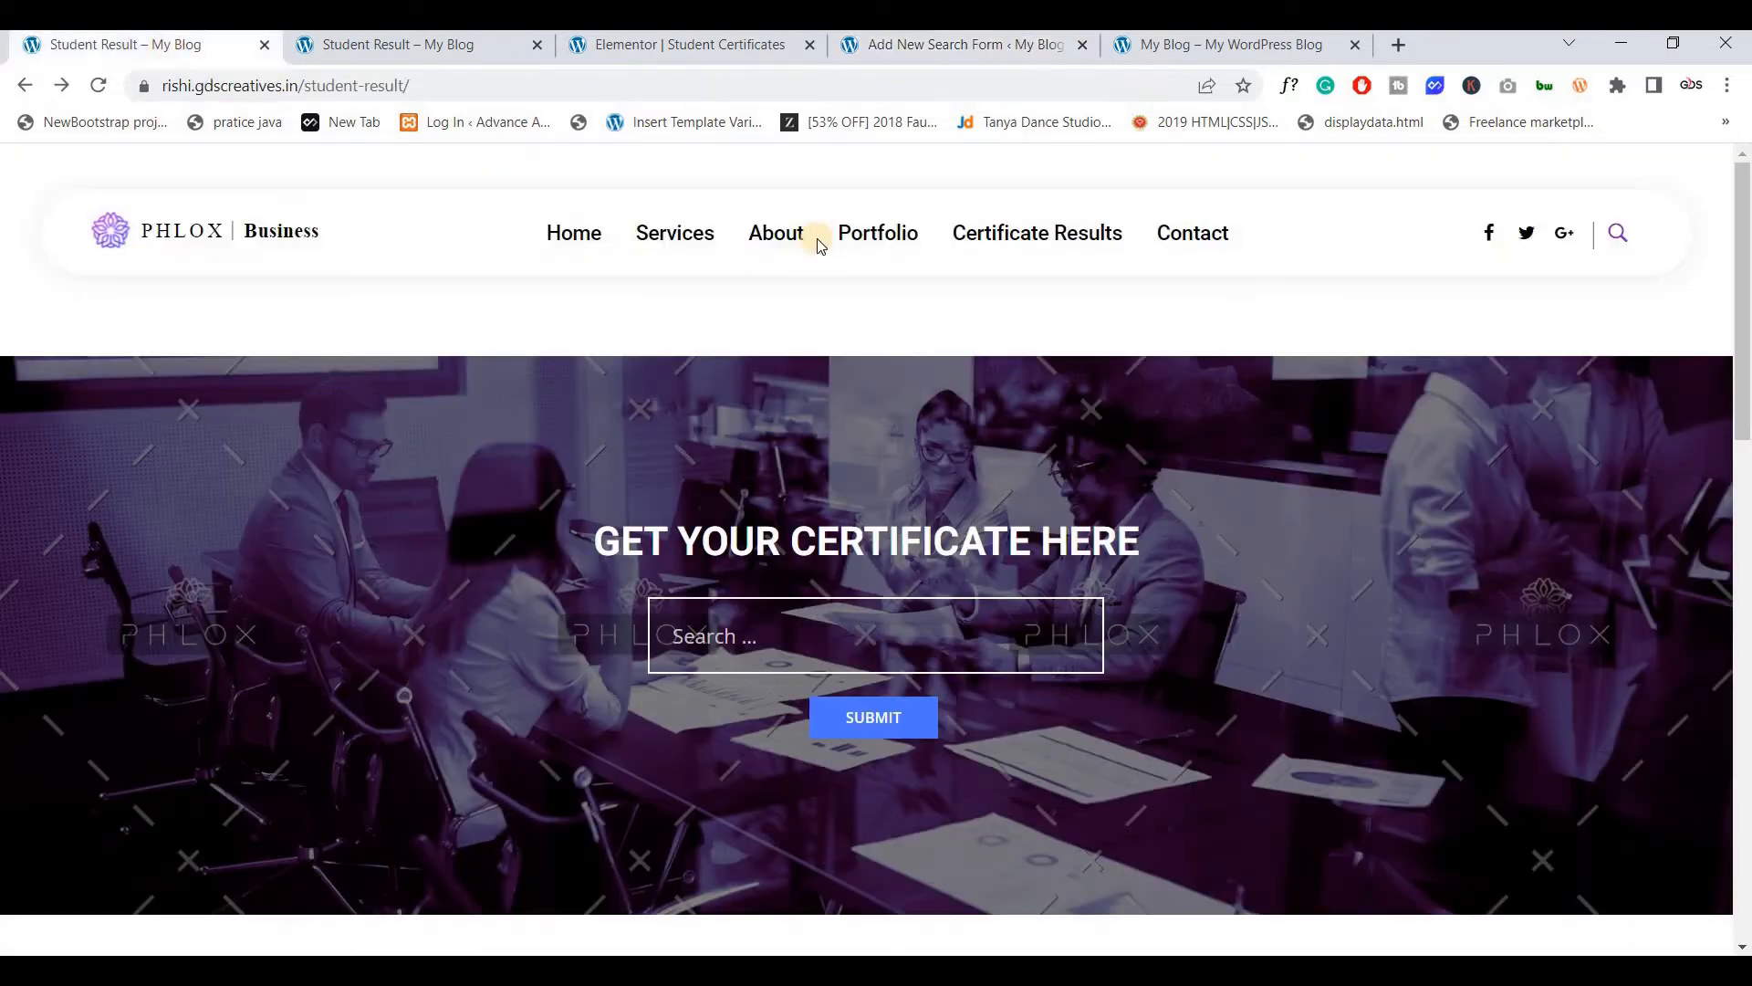
left_click(883, 50)
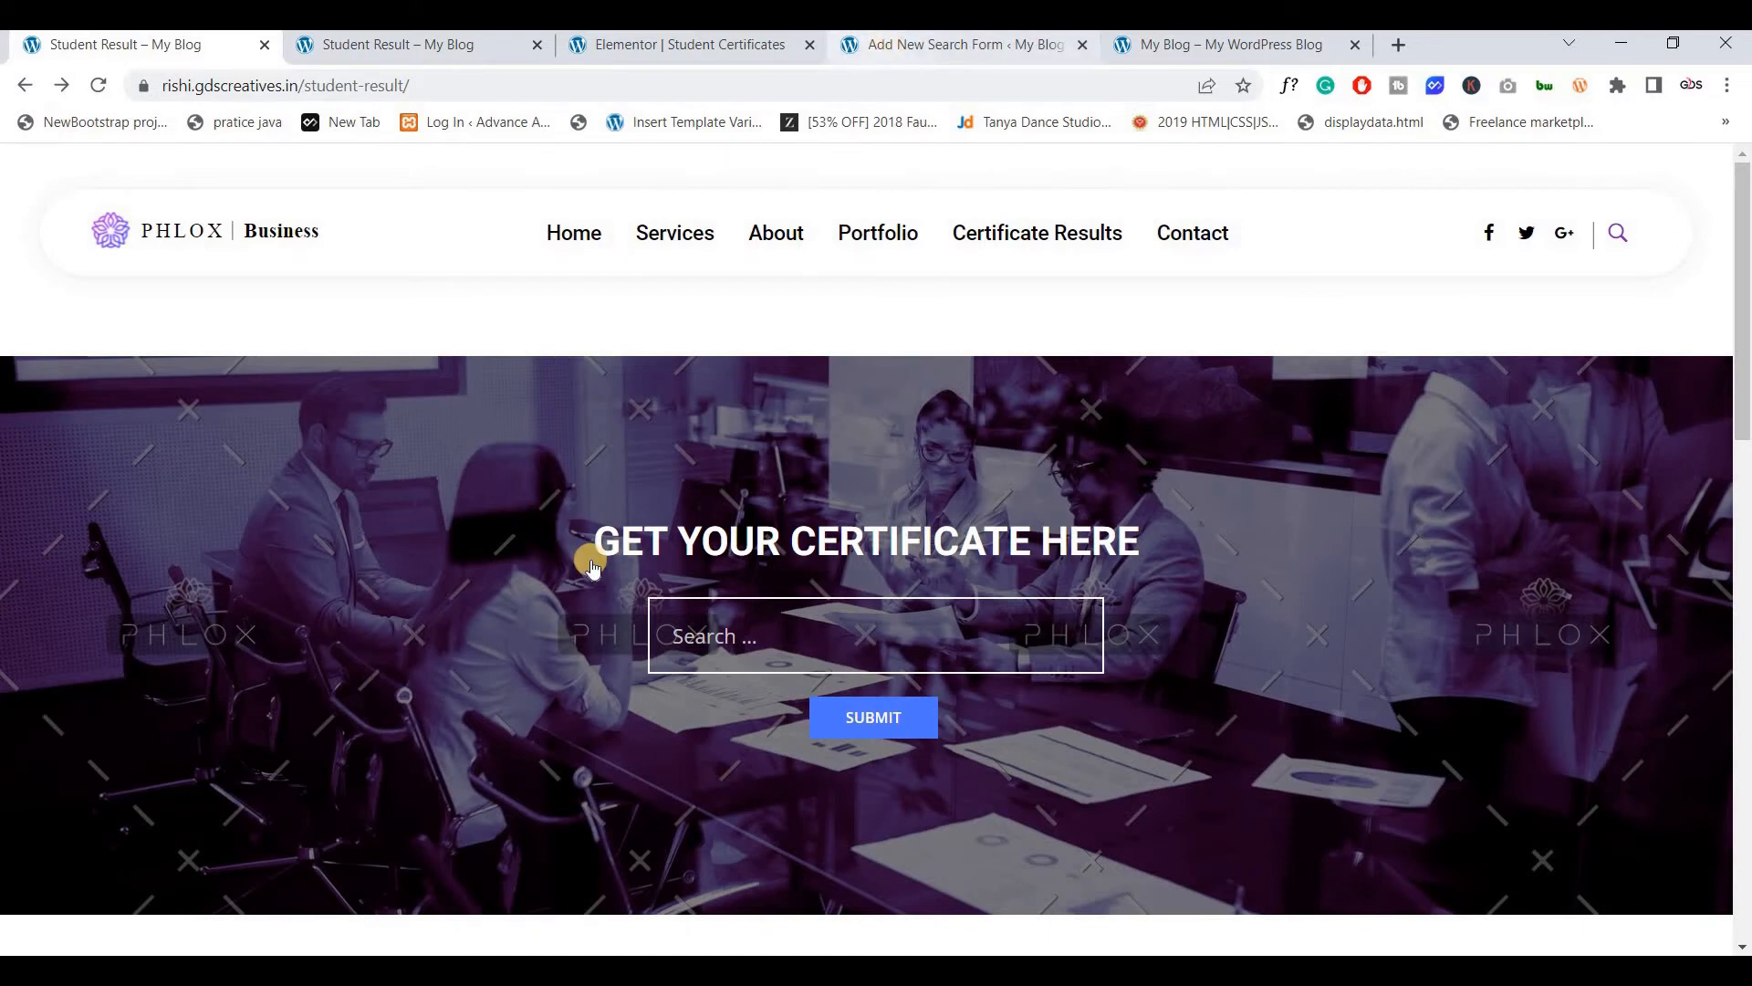
left_click(616, 399)
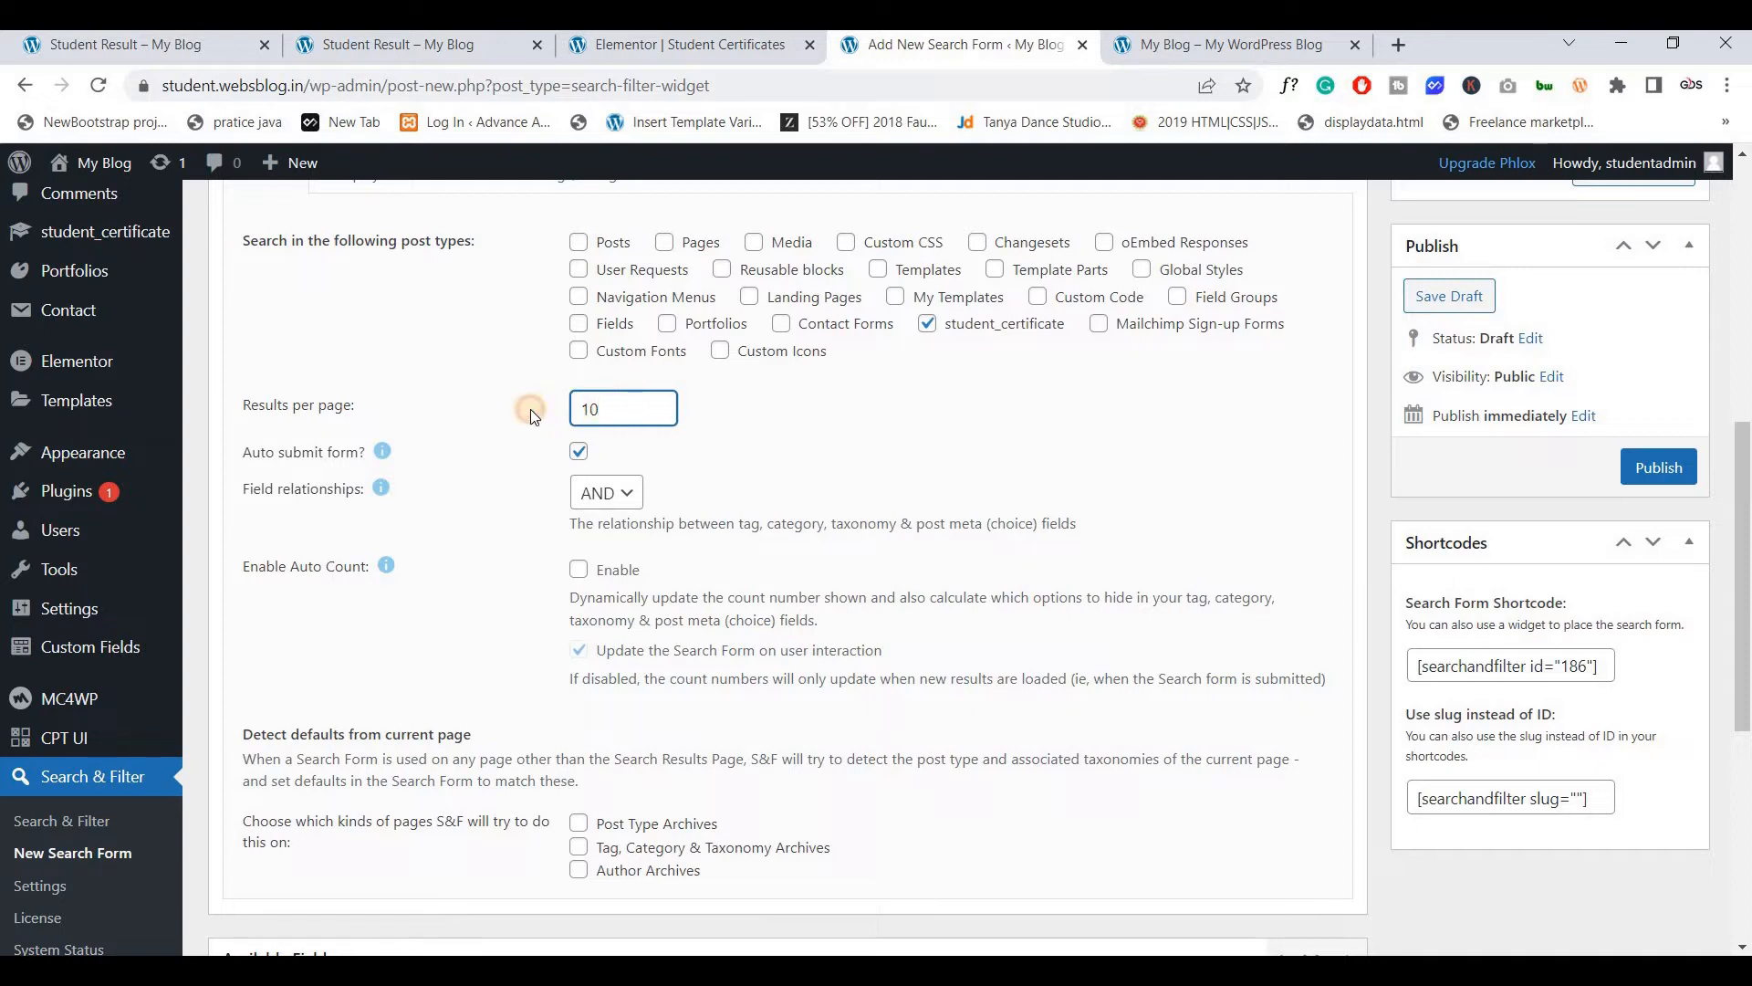
left_click_drag(531, 411, 643, 412)
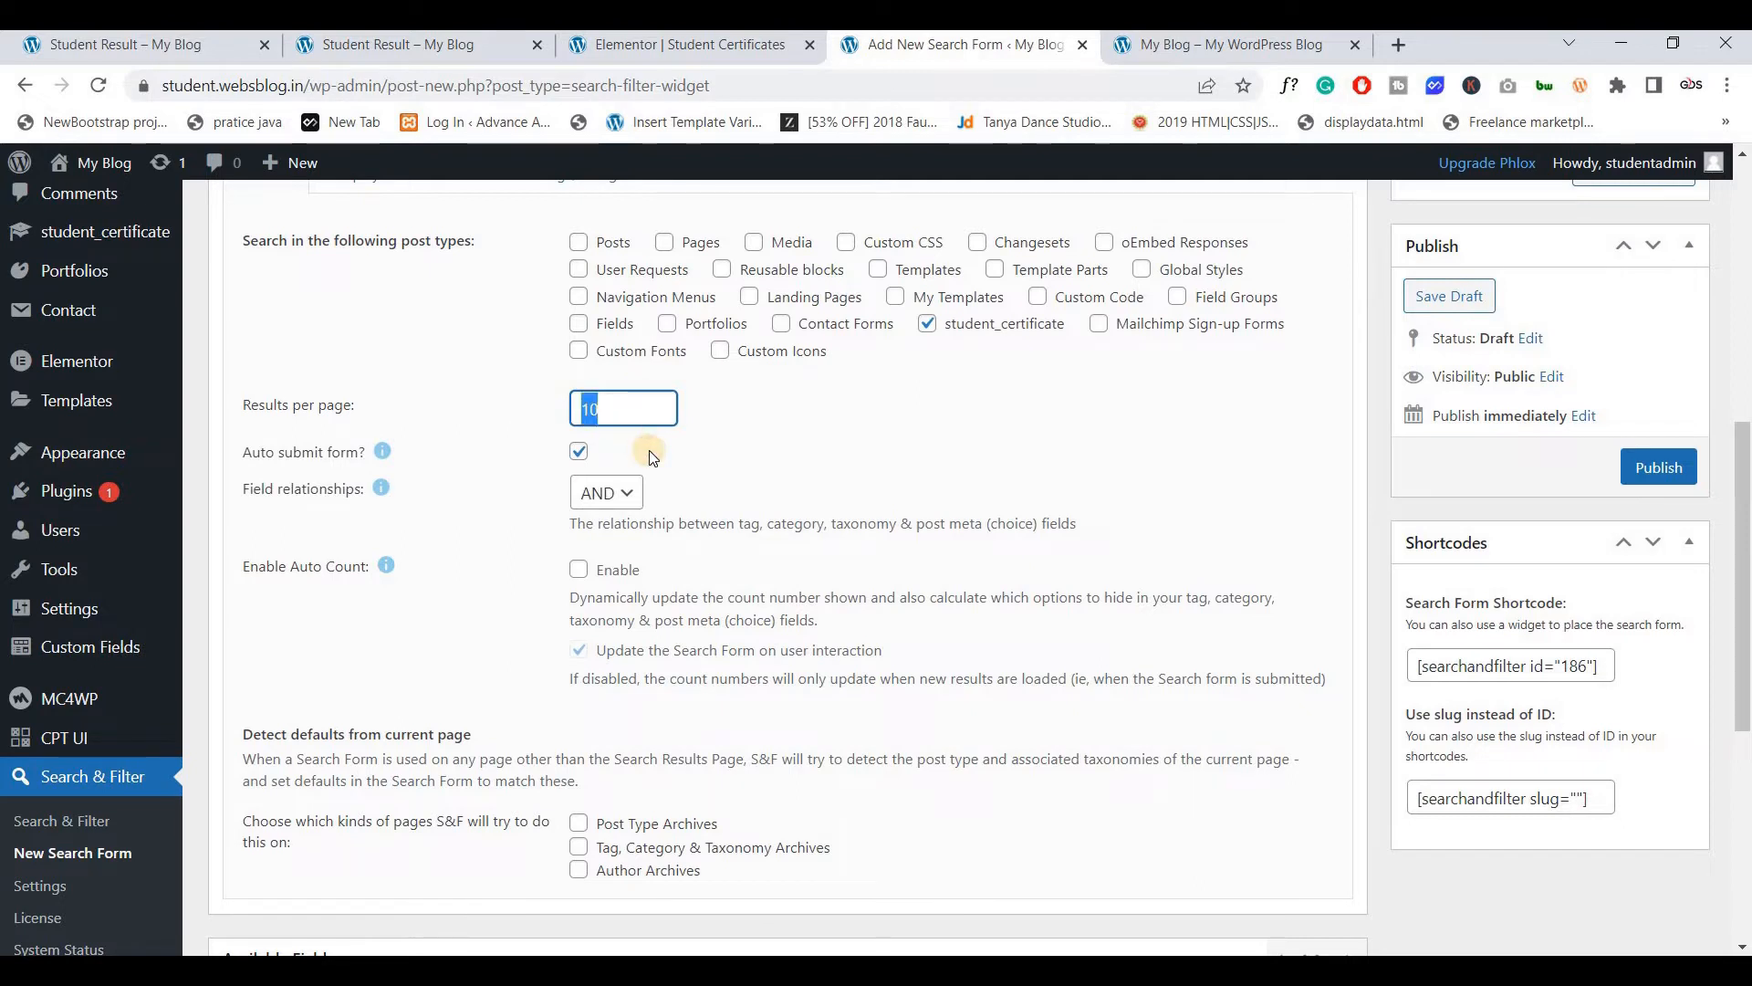
left_click(649, 451)
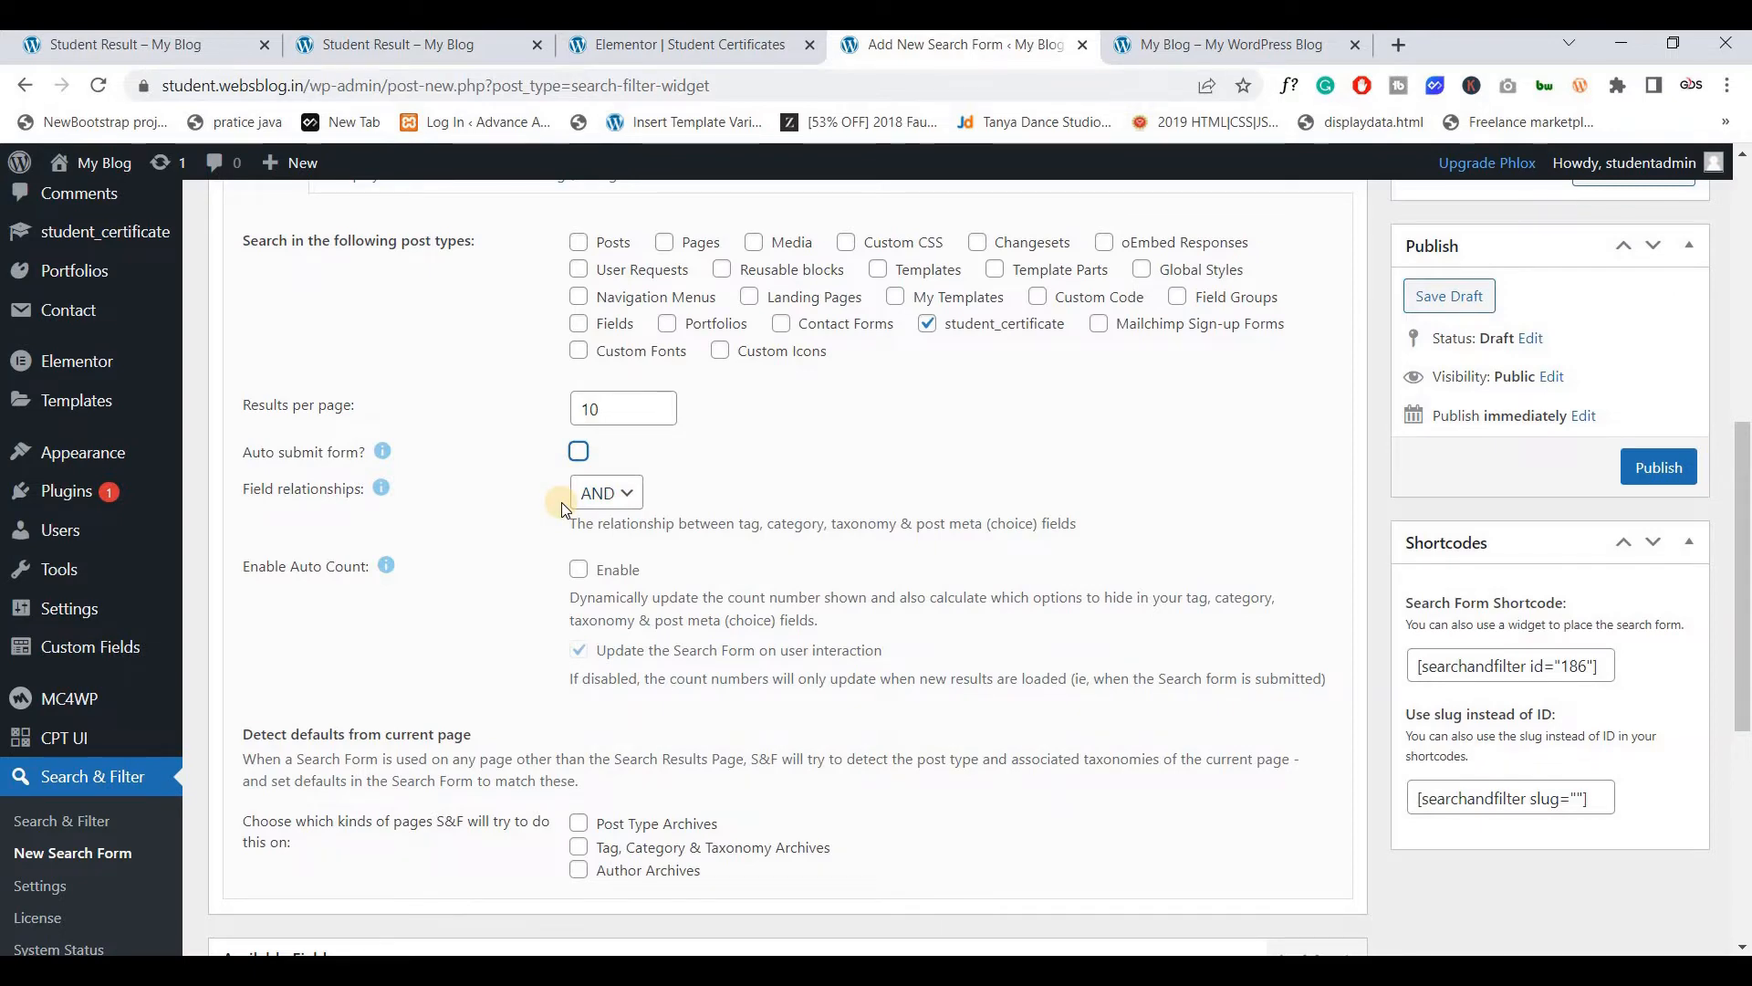
scroll(562, 511, "down", 2)
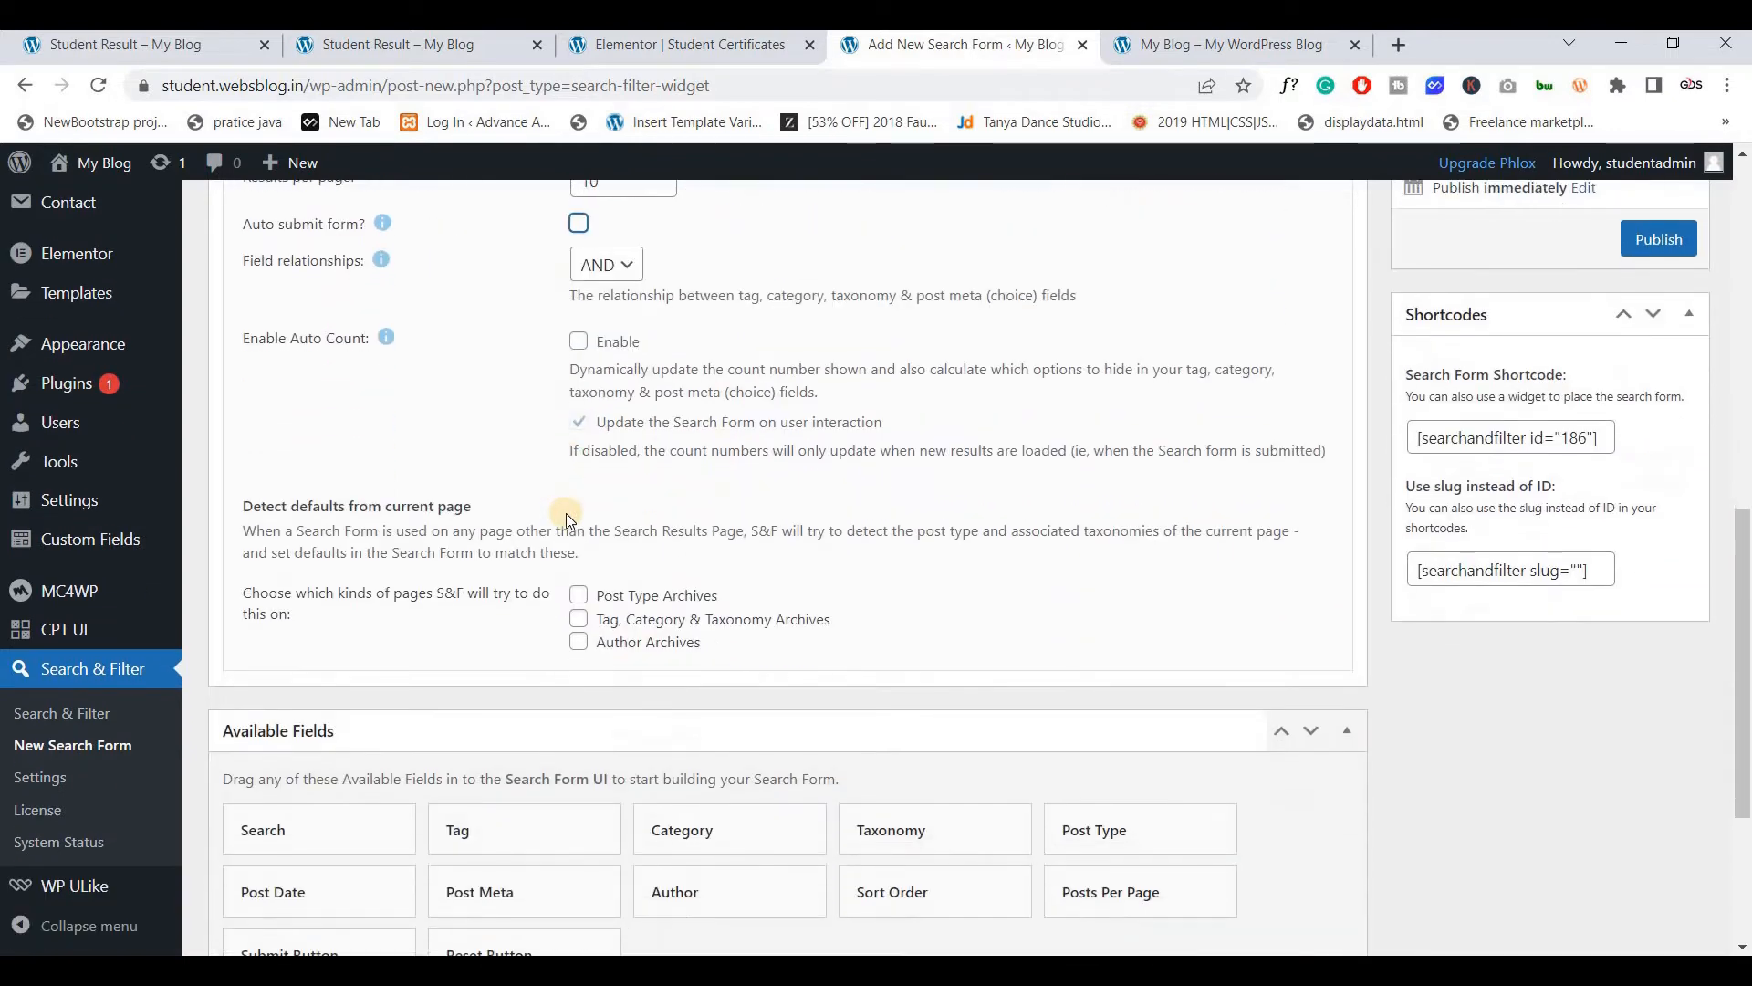
scroll(565, 513, "up", 5)
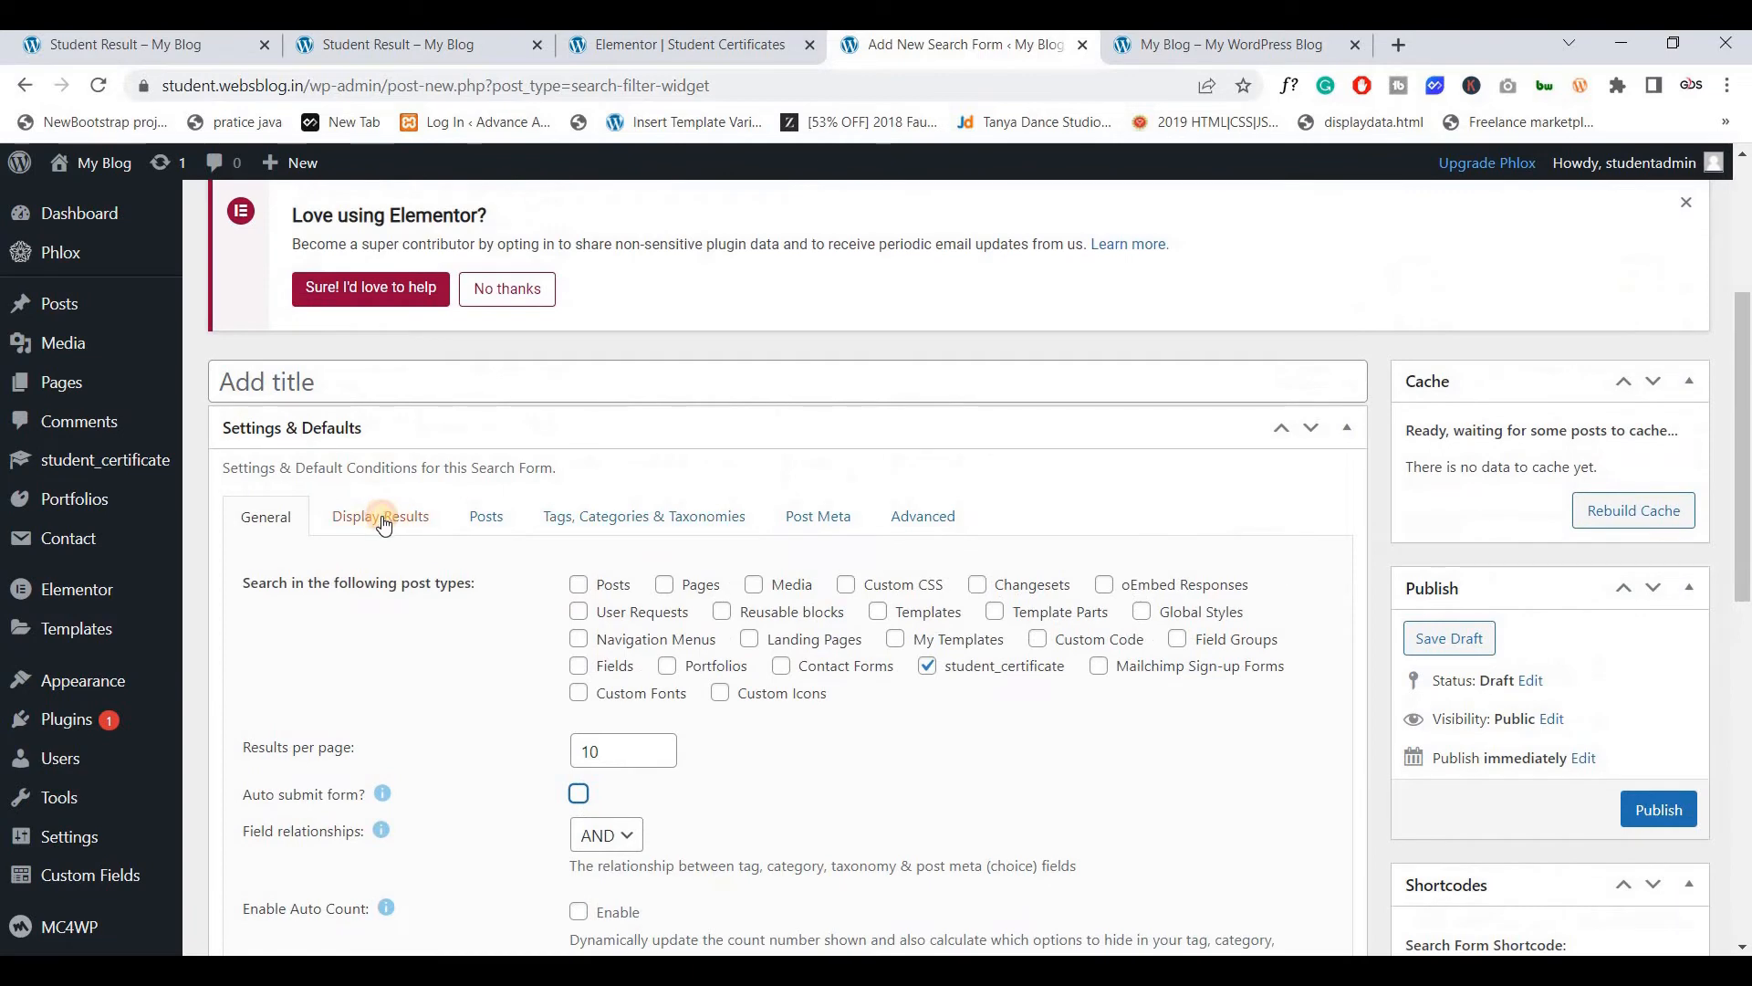
Under Display Results, set the method to Elementor Posts / Portfolio / Products and select the Results URL field
left_click(383, 518)
scroll(387, 438, "down", 1)
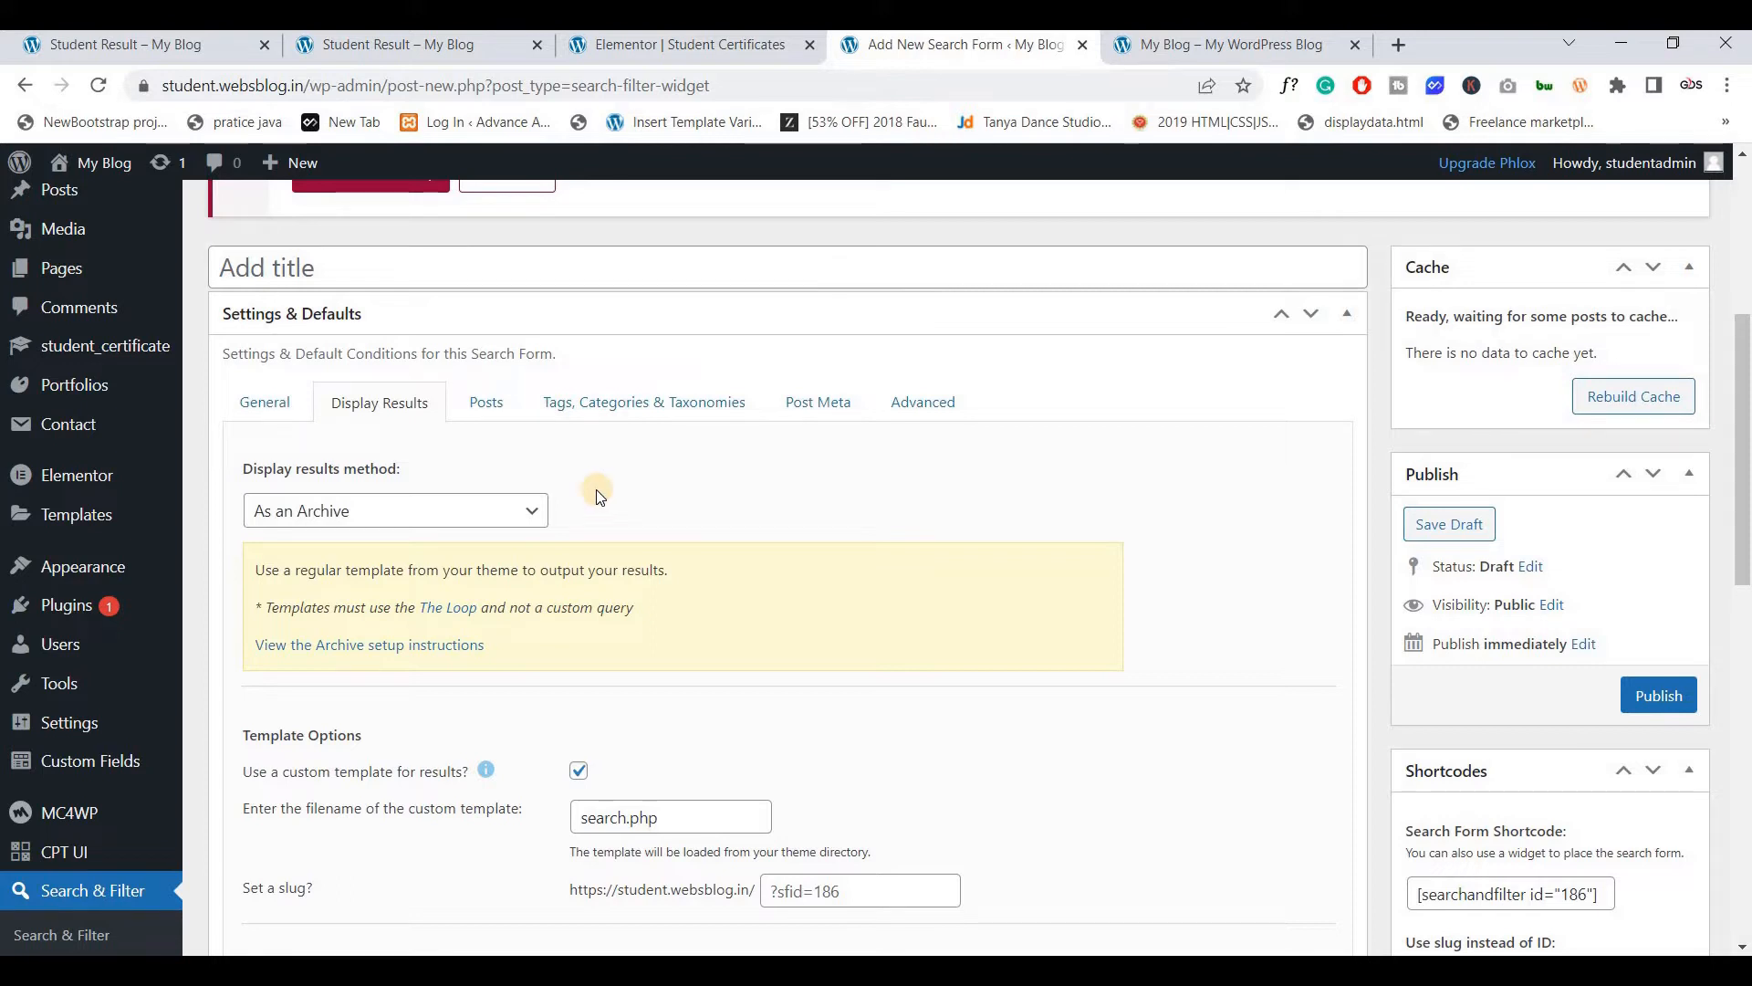
left_click(378, 520)
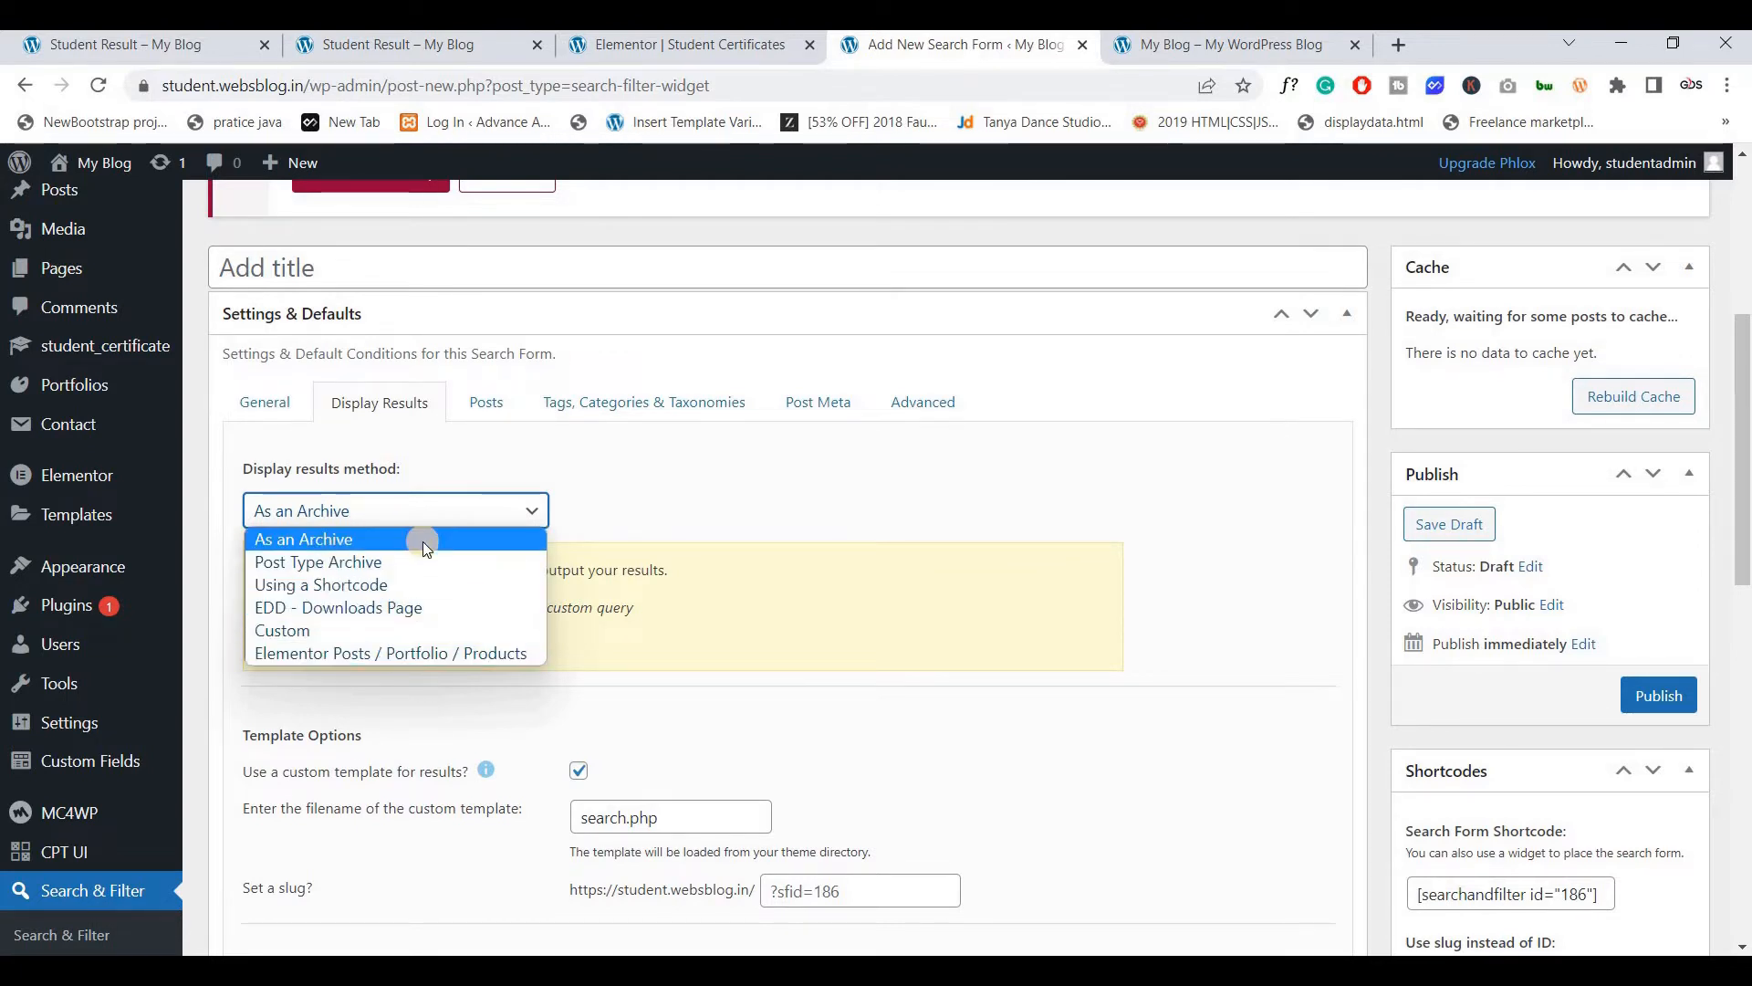
left_click(332, 653)
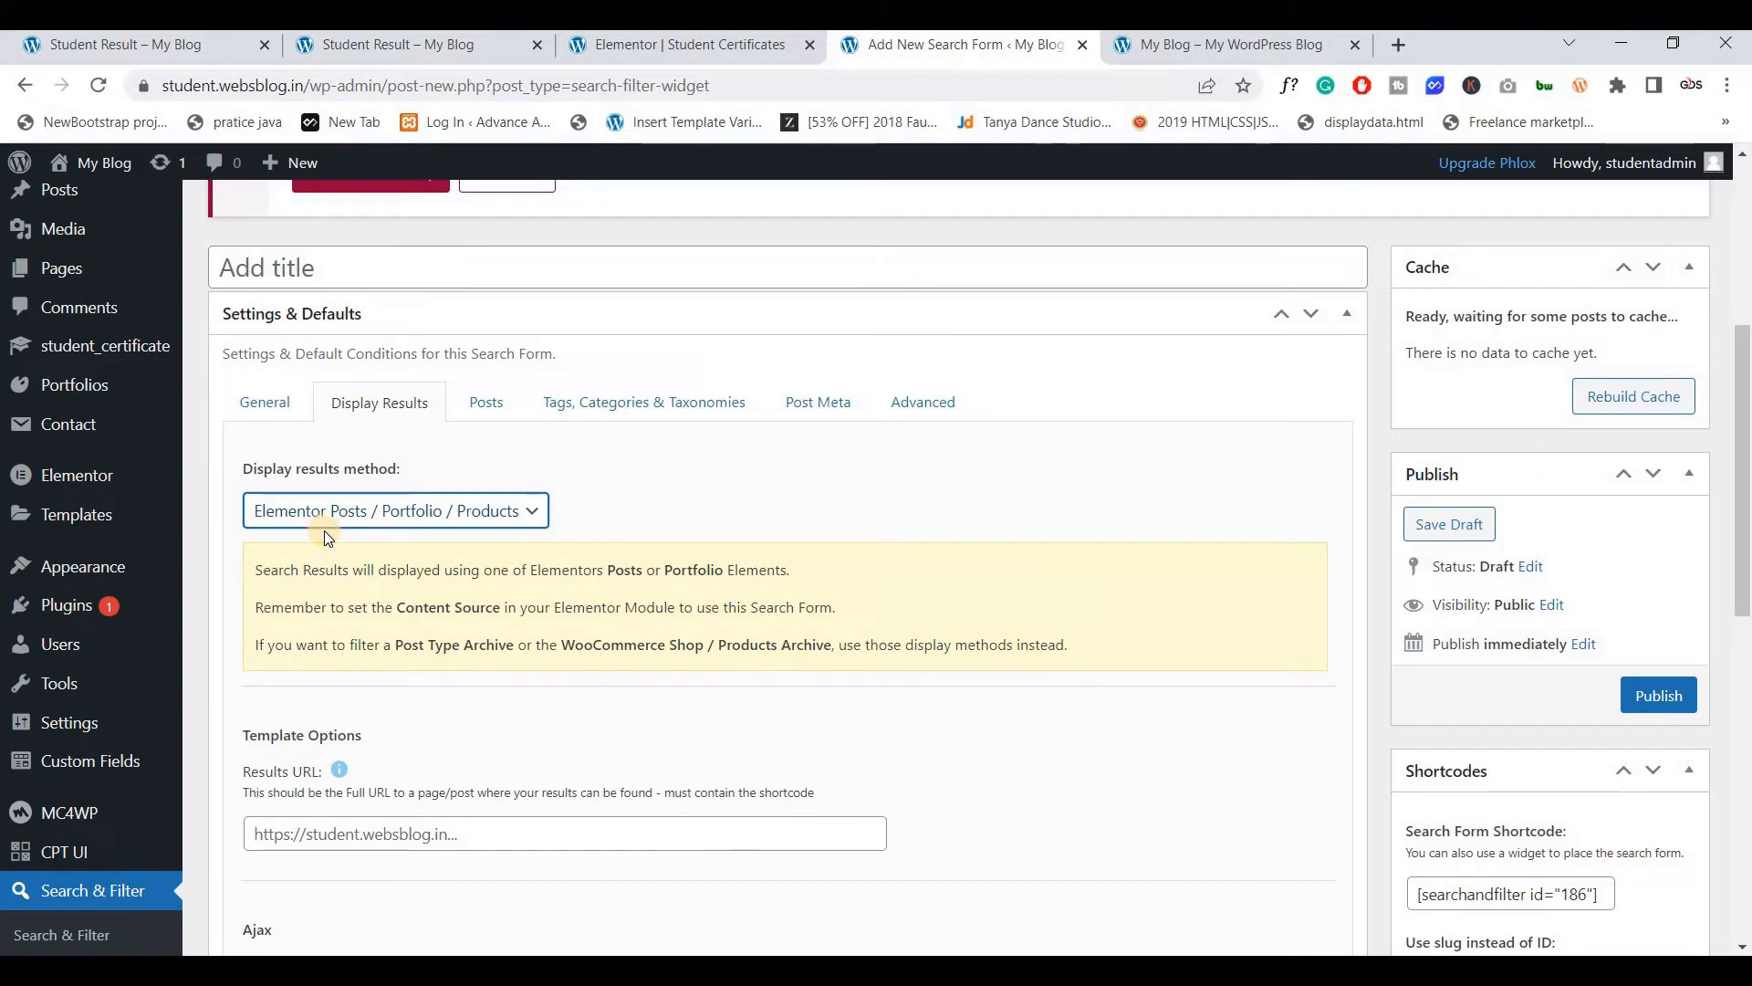
scroll(383, 518, "down", 1)
scroll(387, 518, "up", 1)
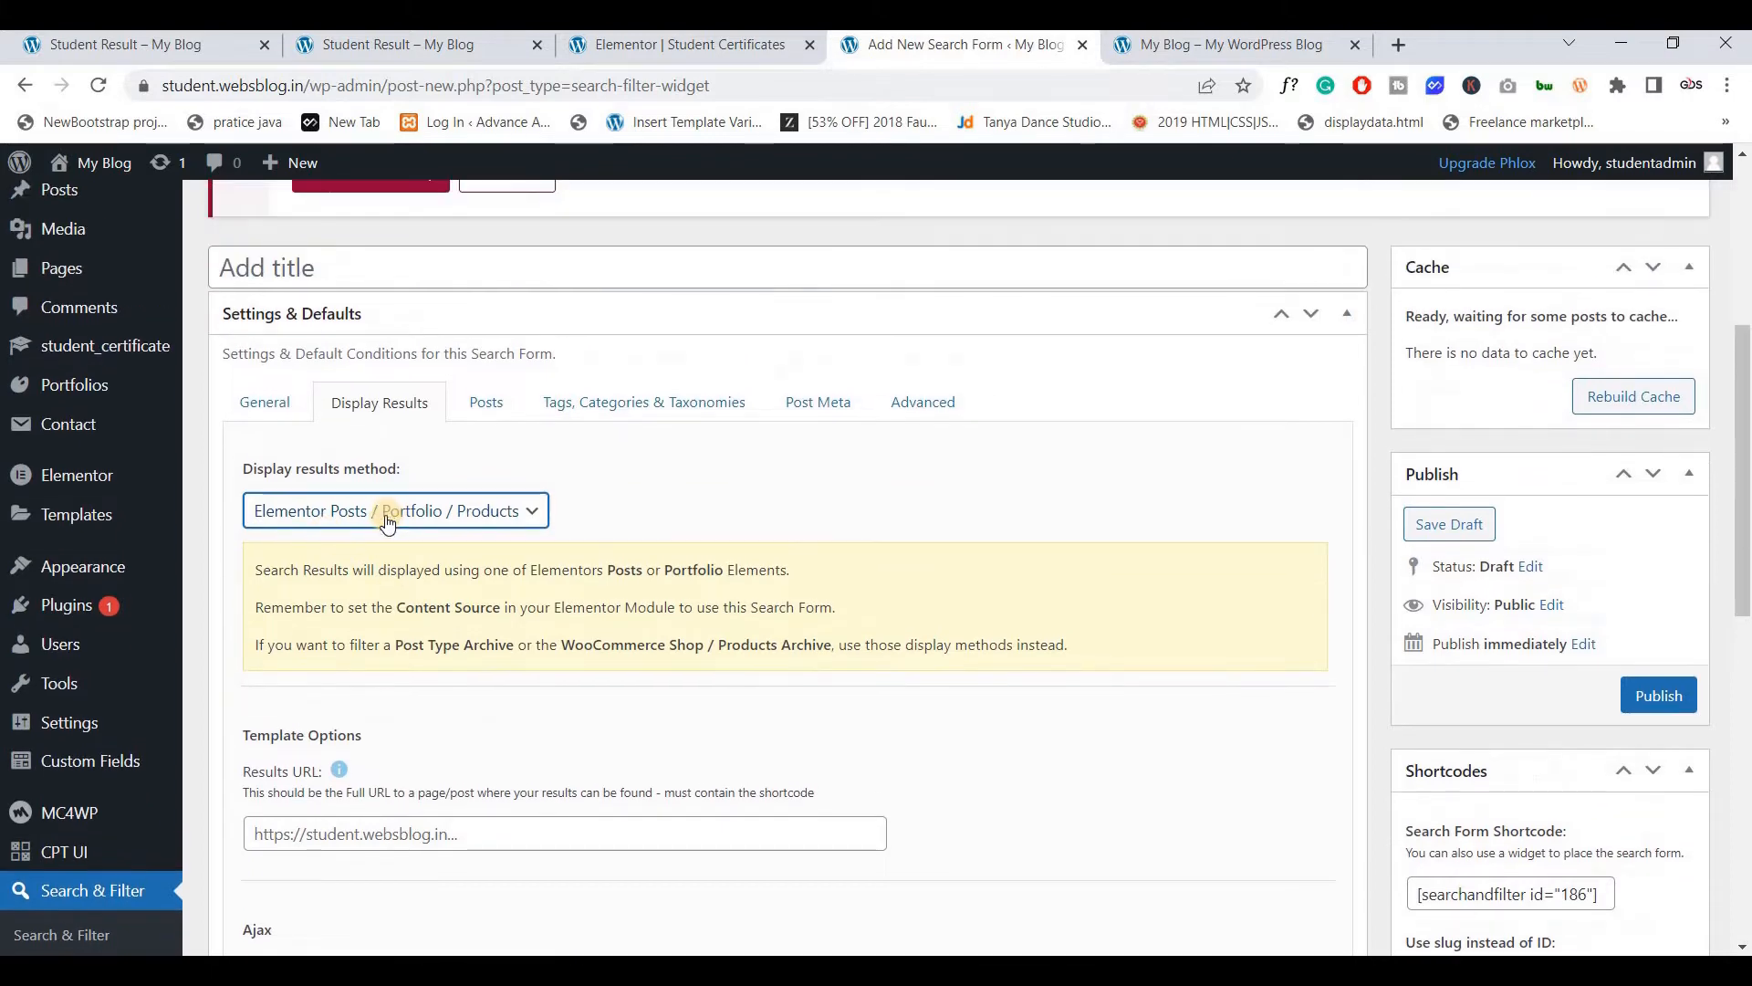
scroll(387, 519, "down", 2)
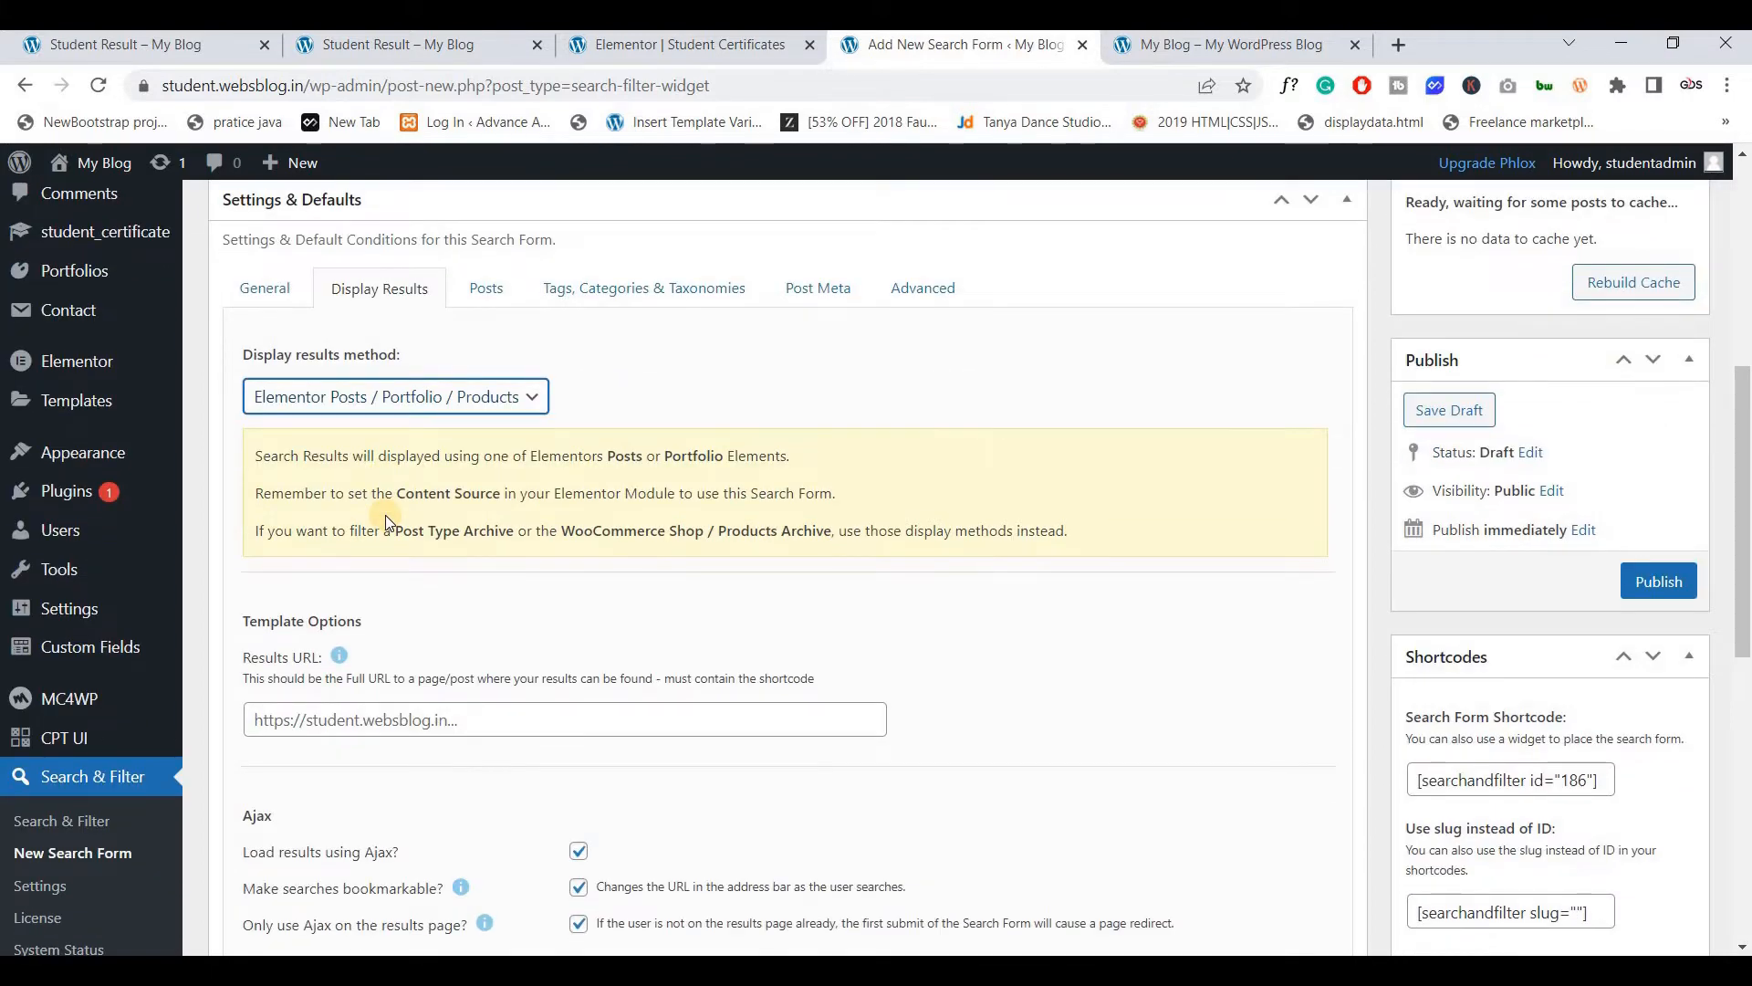
scroll(265, 571, "down", 1)
left_click(363, 604)
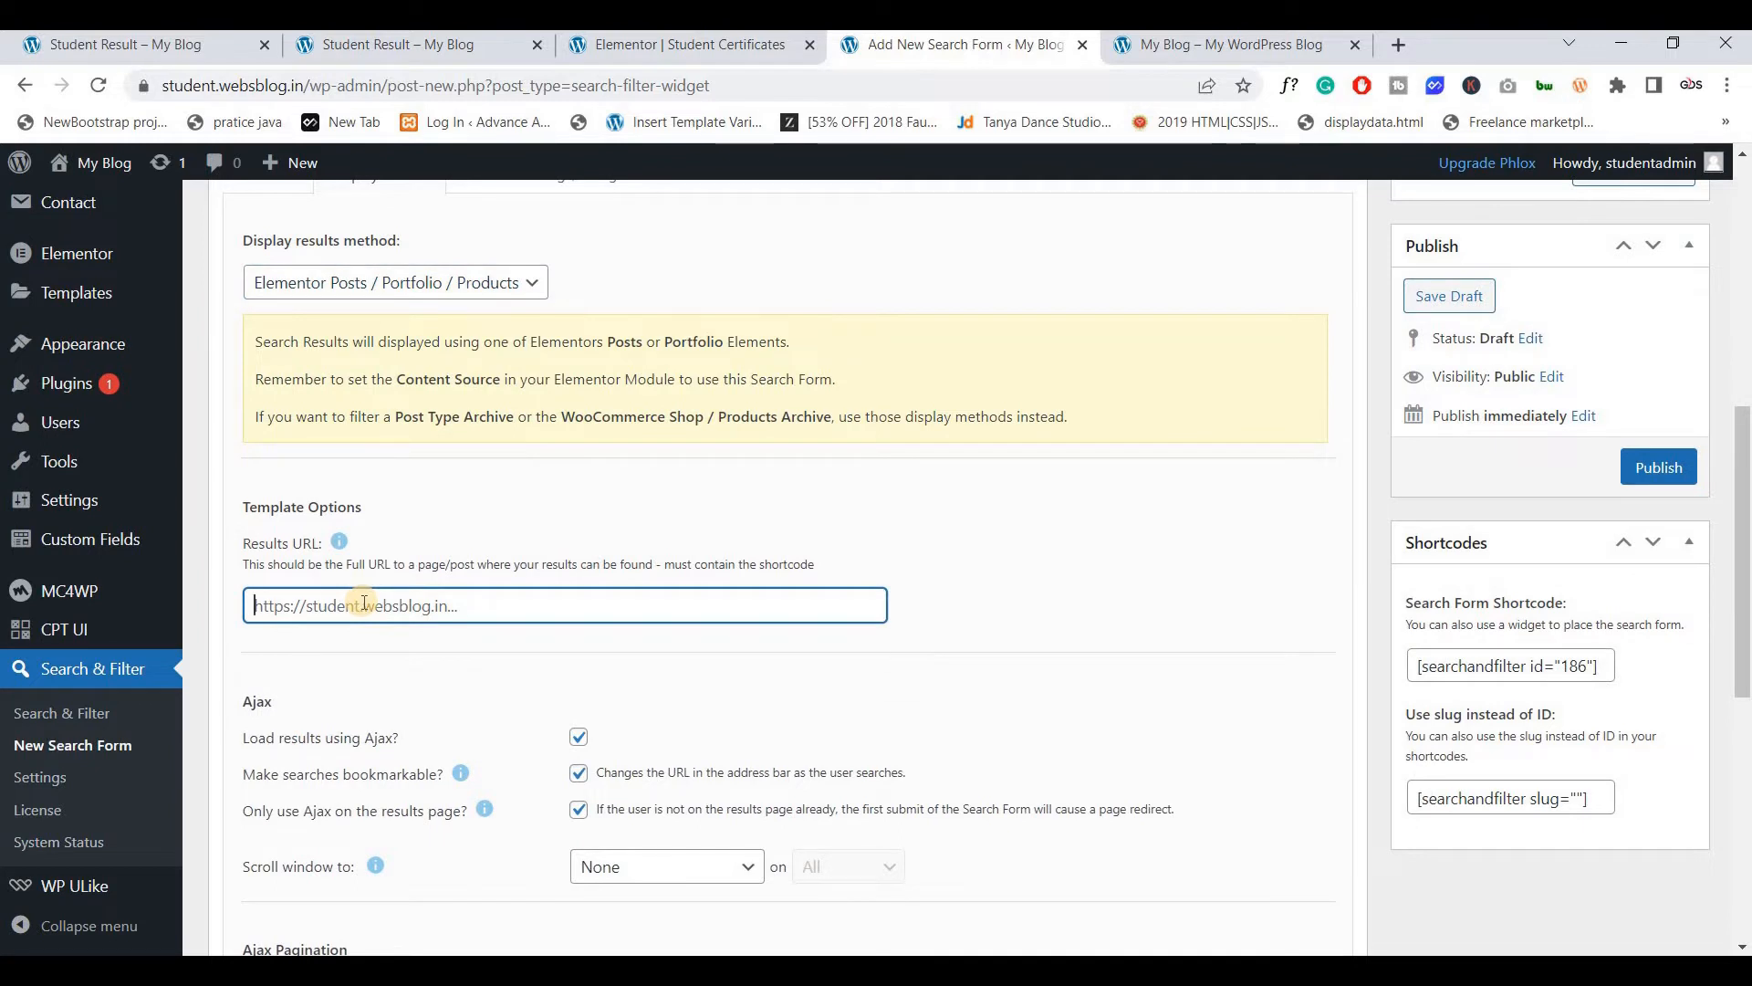
Run a test search for 22 on the Student Result page and confirm a certificate result appears
left_click(182, 50)
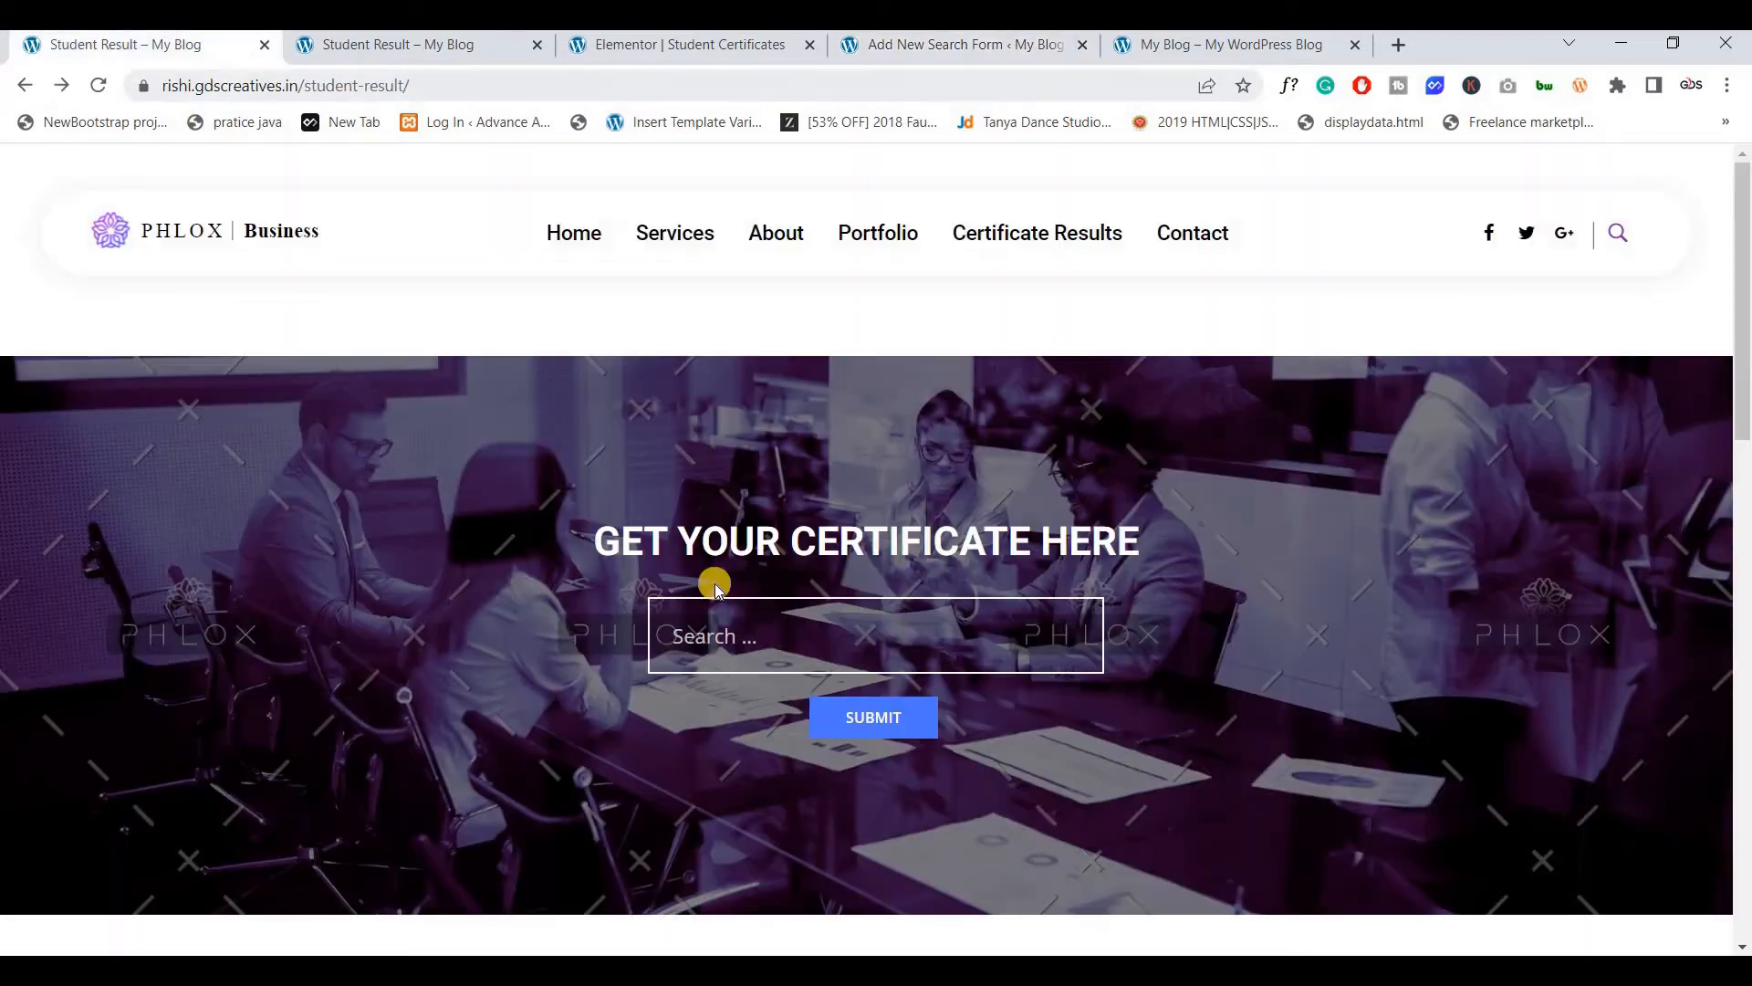
left_click(743, 623)
type("22")
left_click(874, 737)
left_click(917, 61)
left_click(164, 50)
left_click(912, 710)
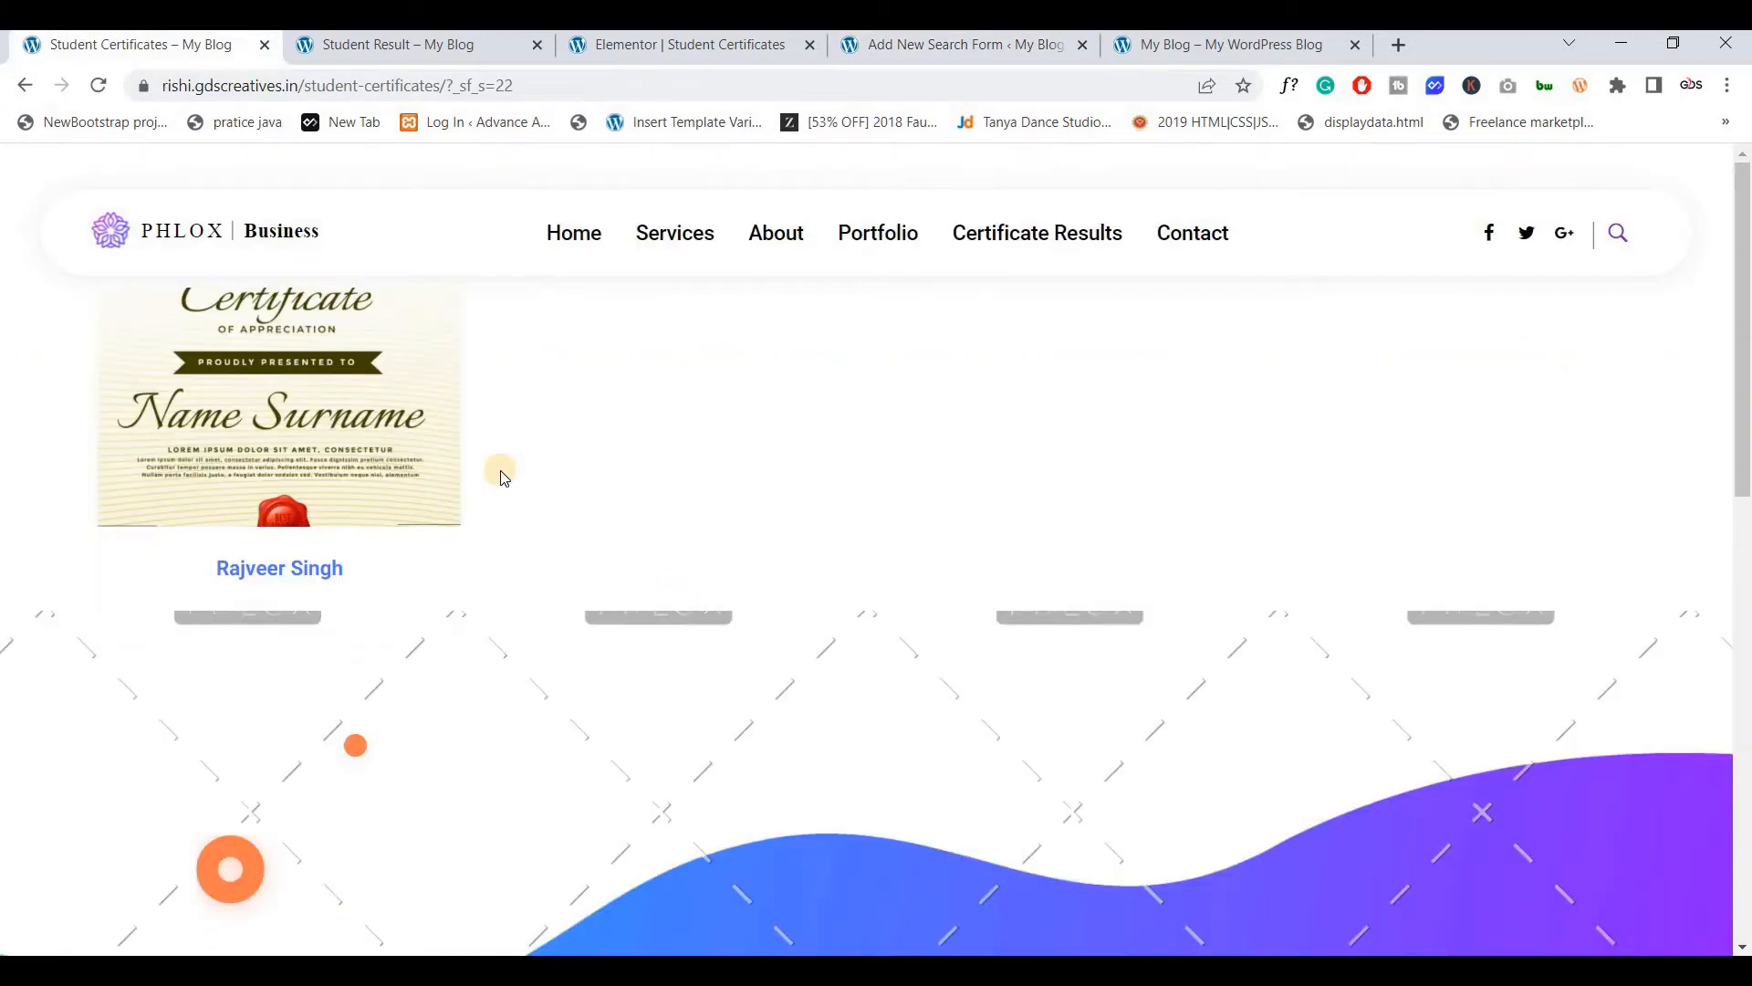
left_click(908, 47)
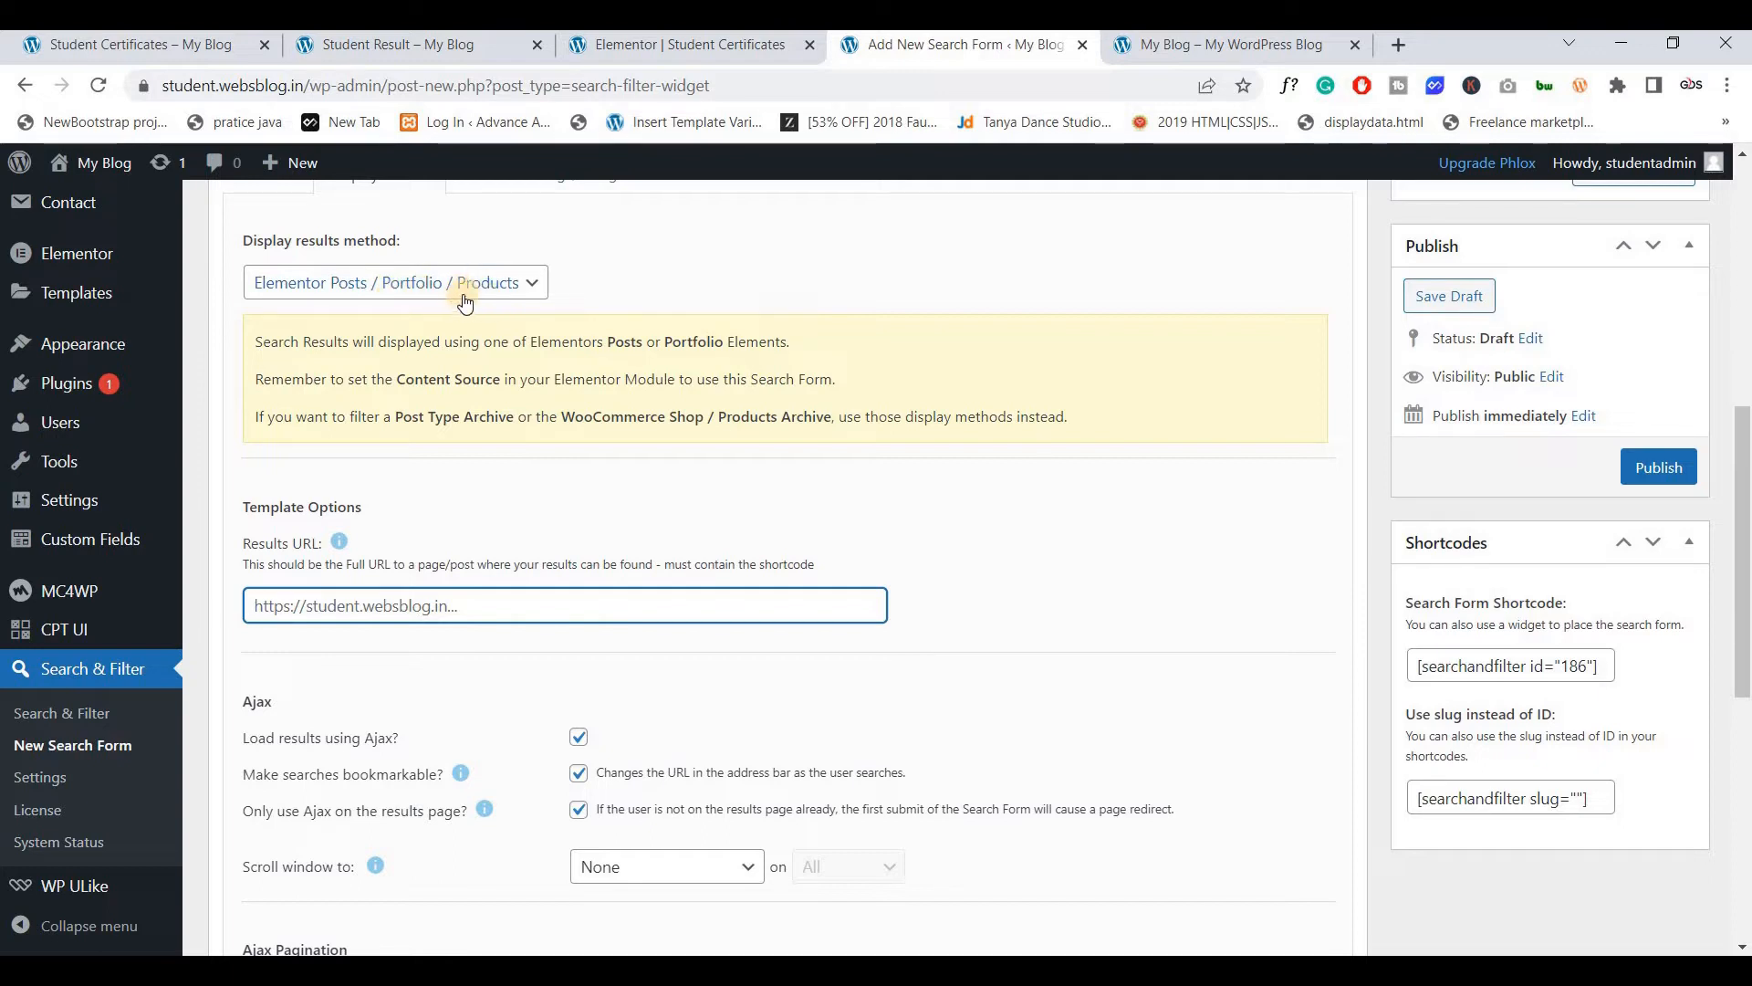
Open the Plugins list in a new tab to check Search & Filter Pro and its Elementor Extension
scroll(529, 430, "up", 3)
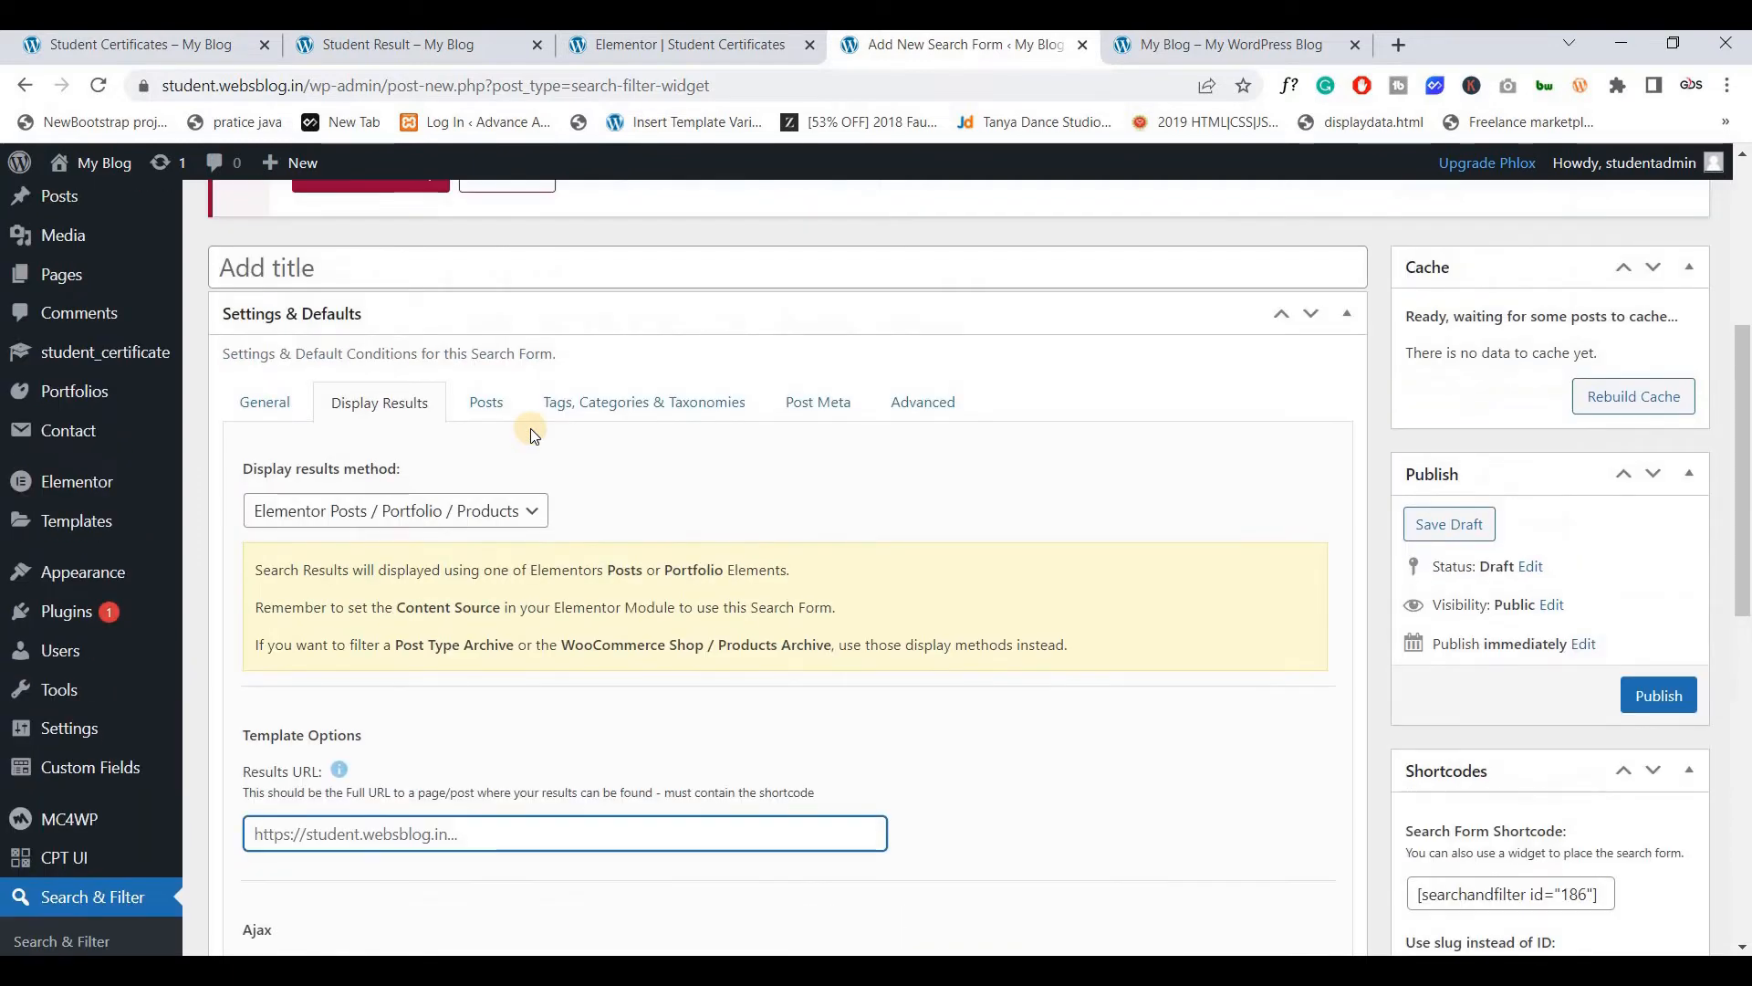
scroll(529, 429, "down", 1)
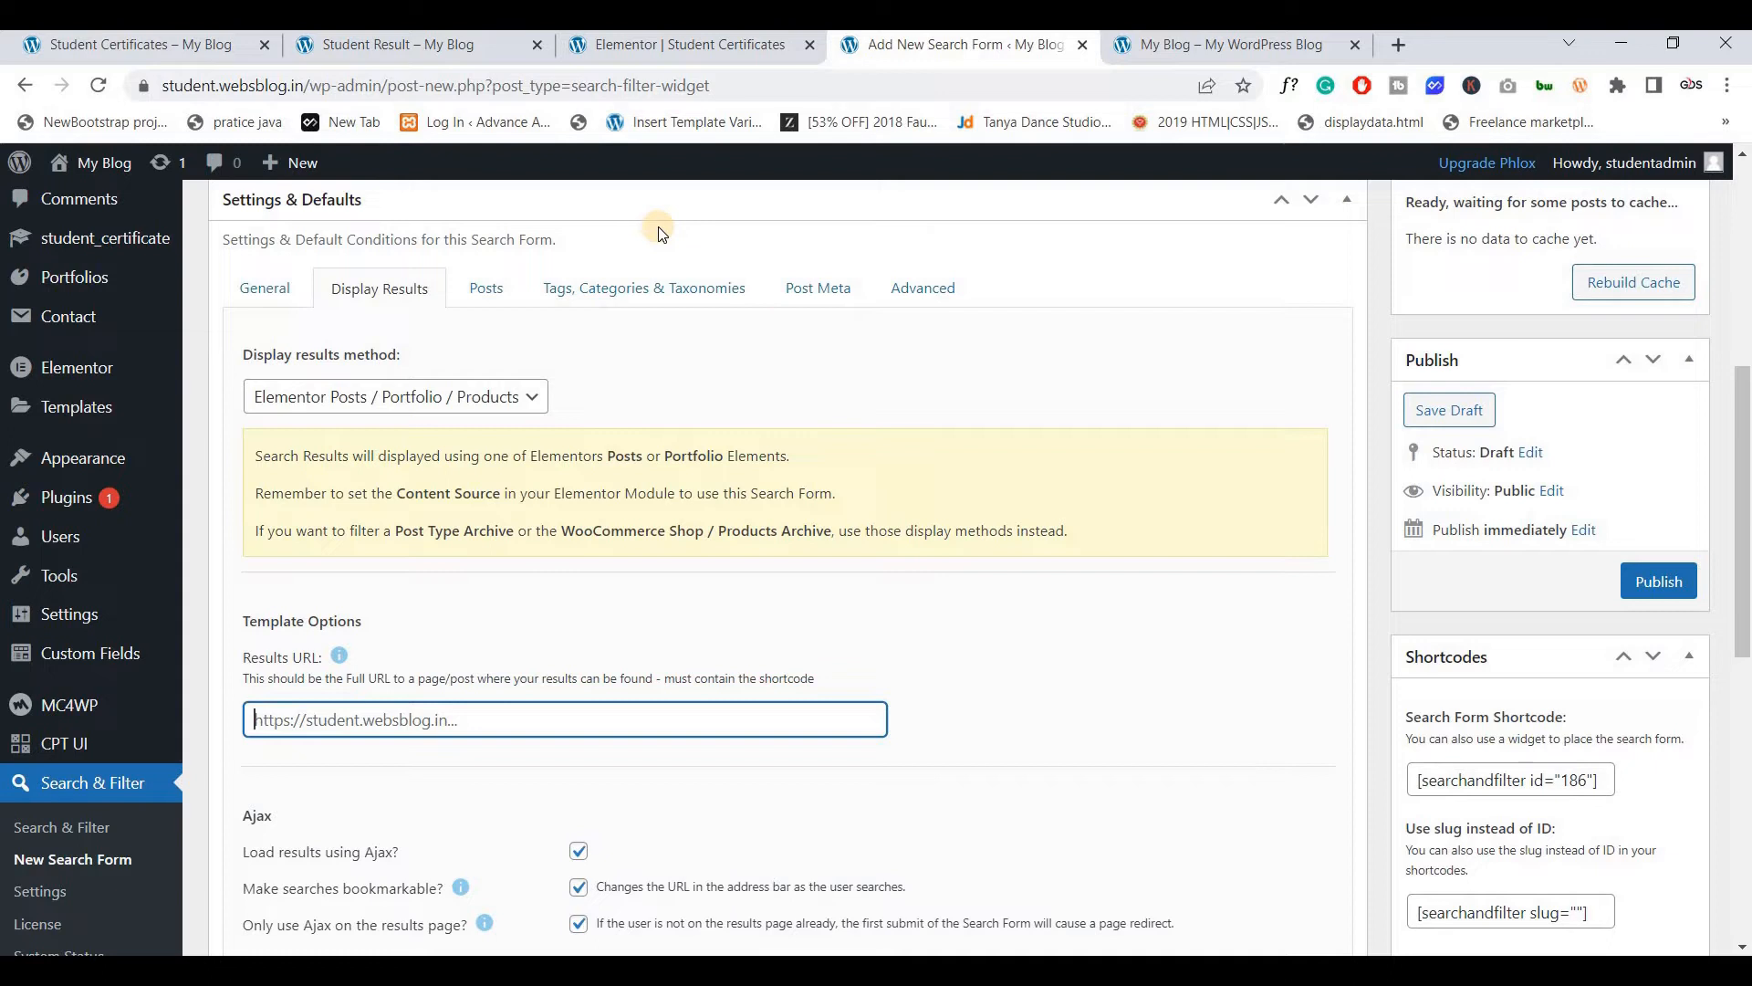
middle_click(84, 500)
left_click(1076, 35)
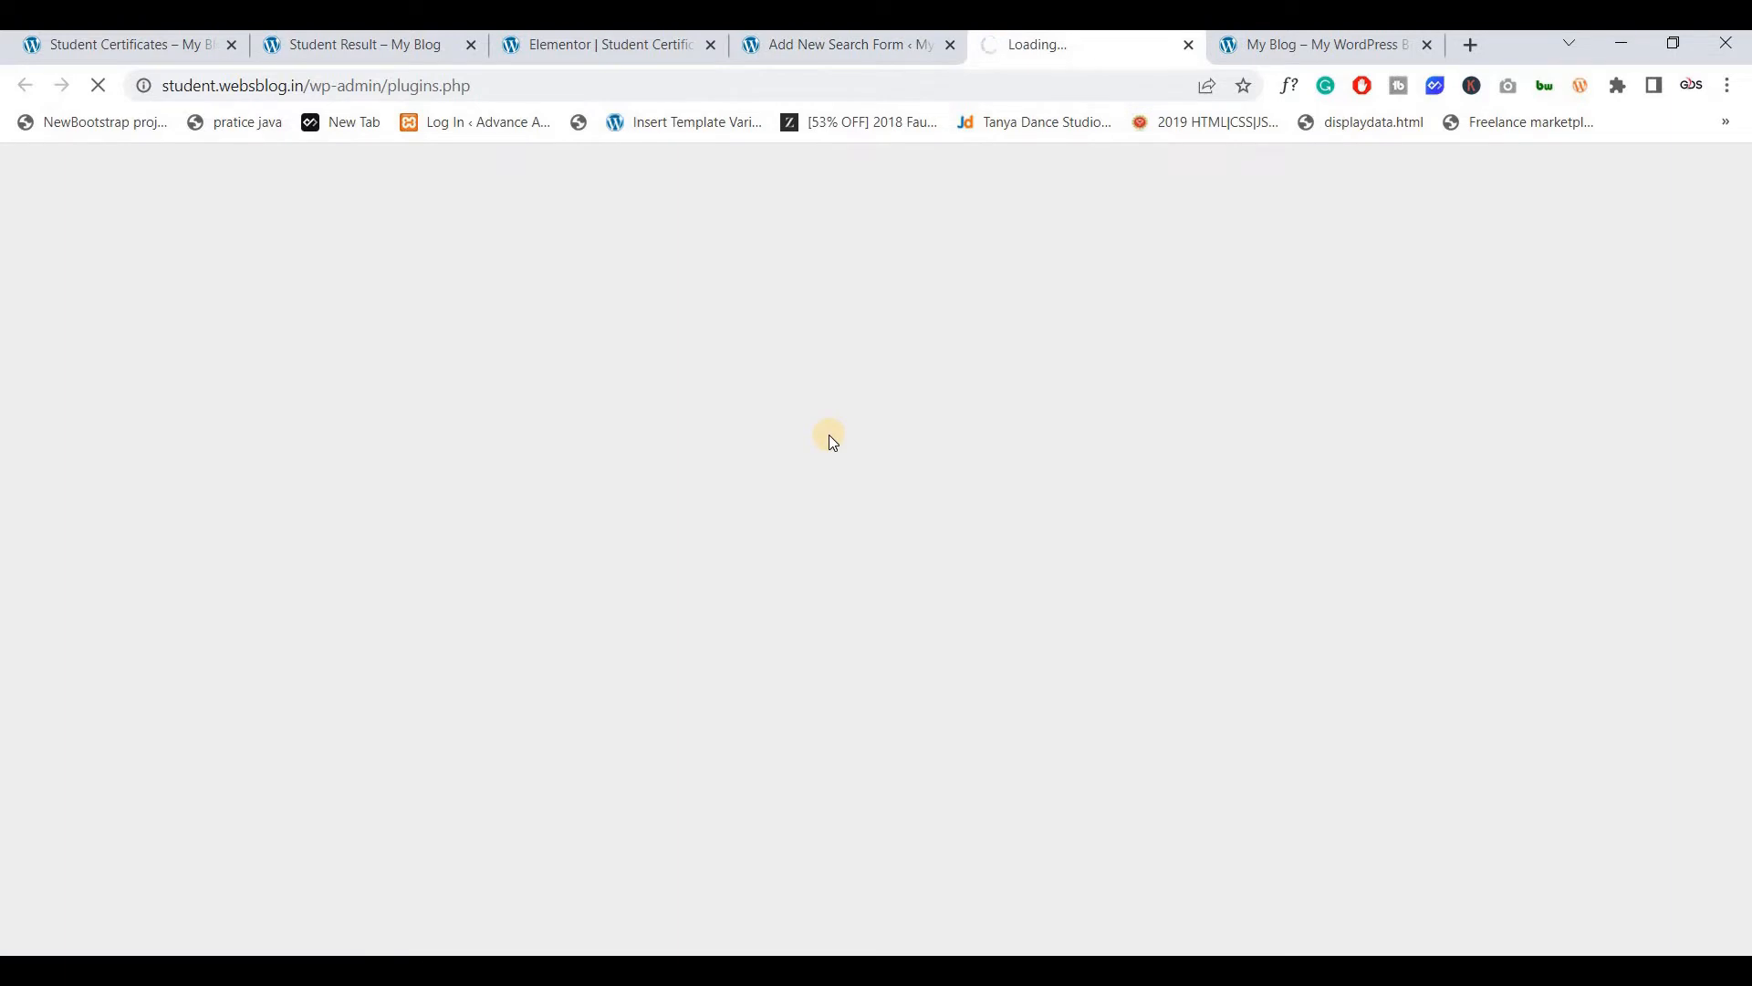
scroll(610, 544, "down", 4)
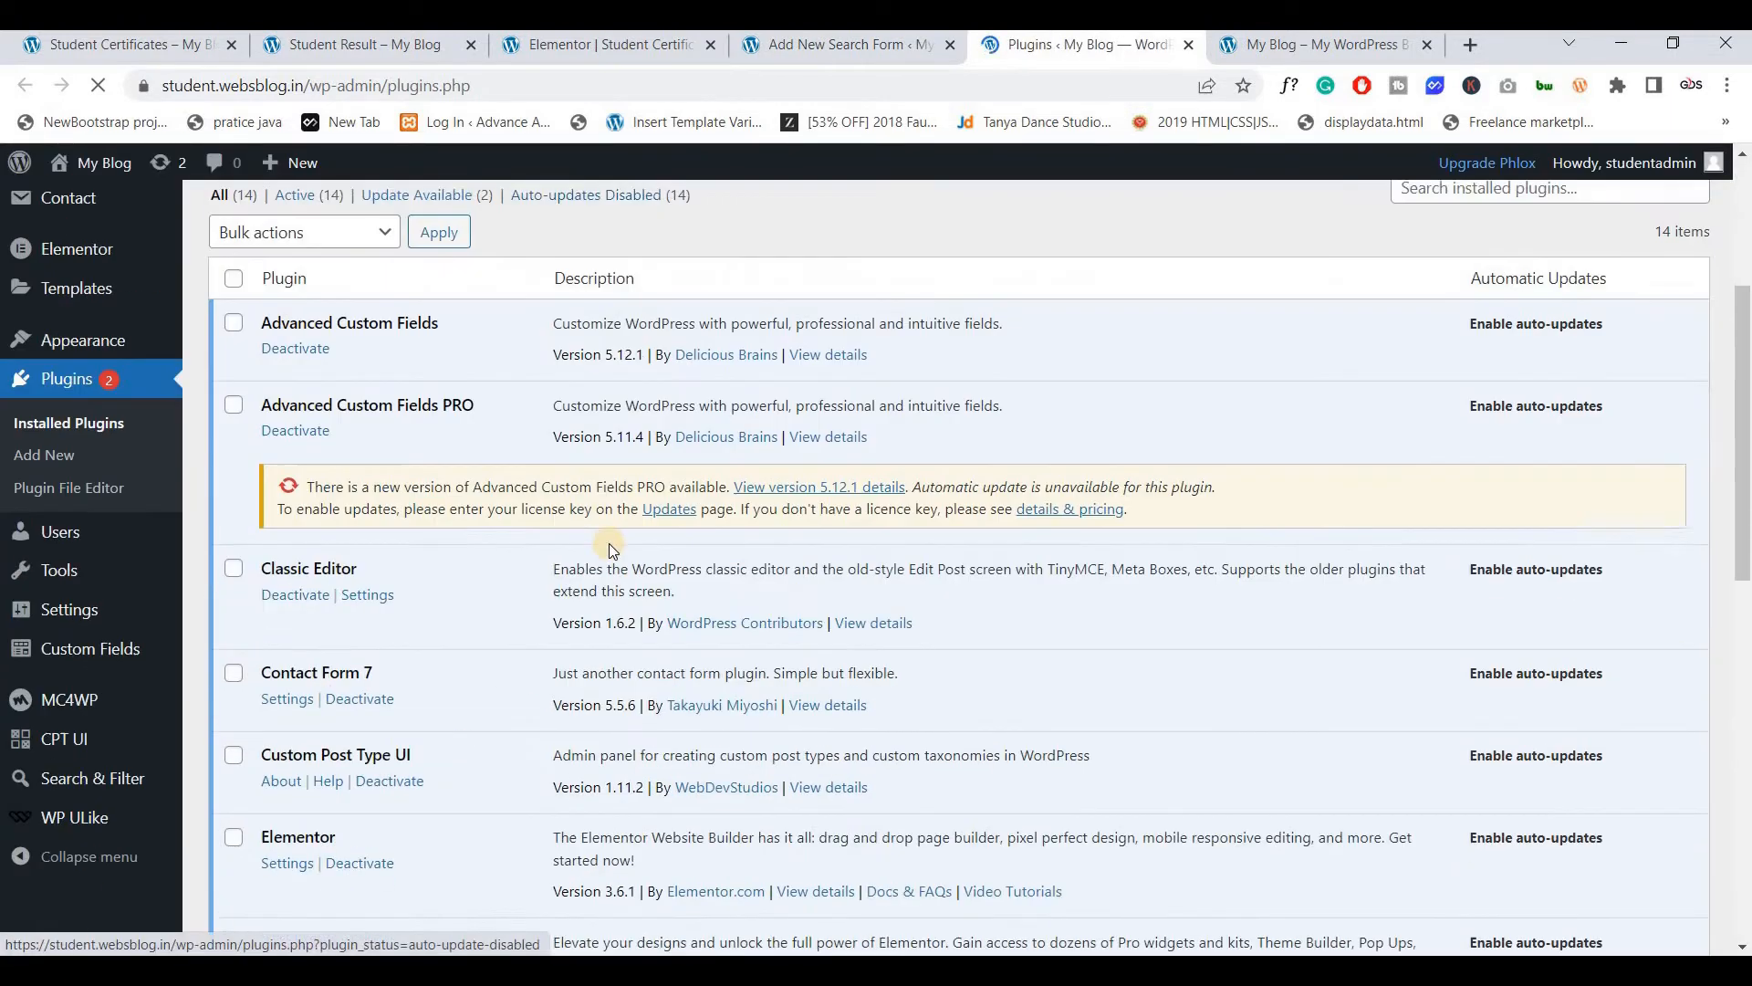
scroll(610, 544, "down", 12)
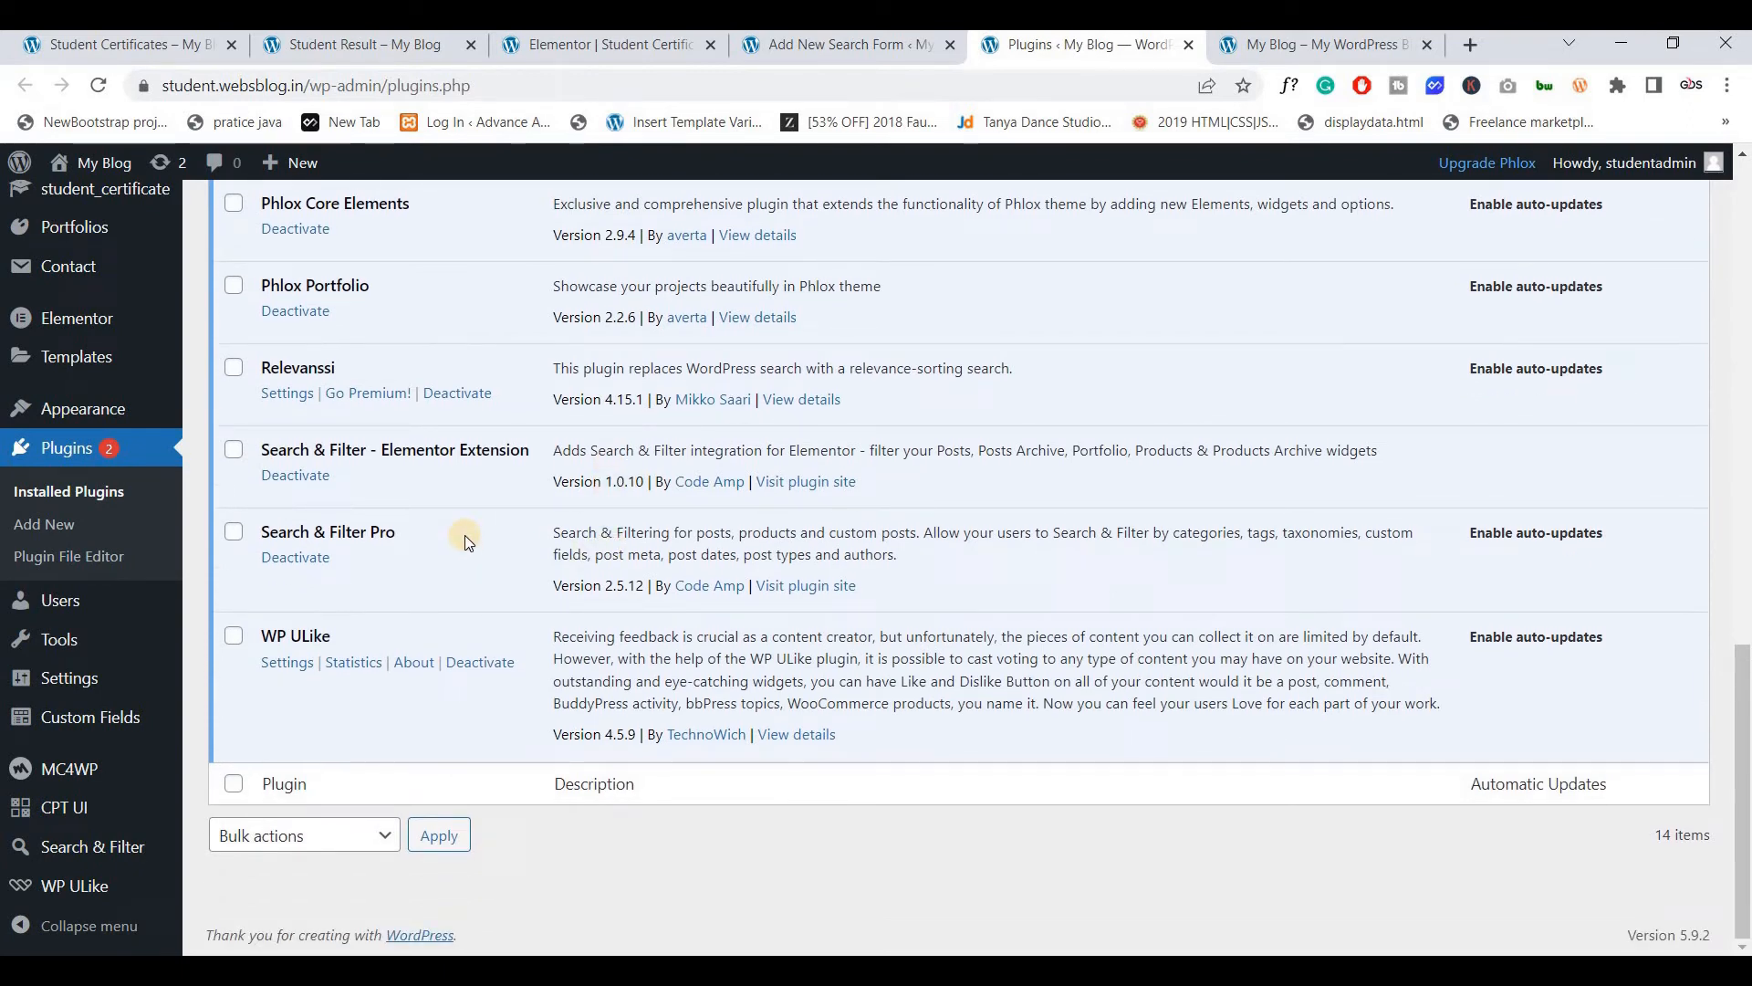
scroll(478, 542, "up", 3)
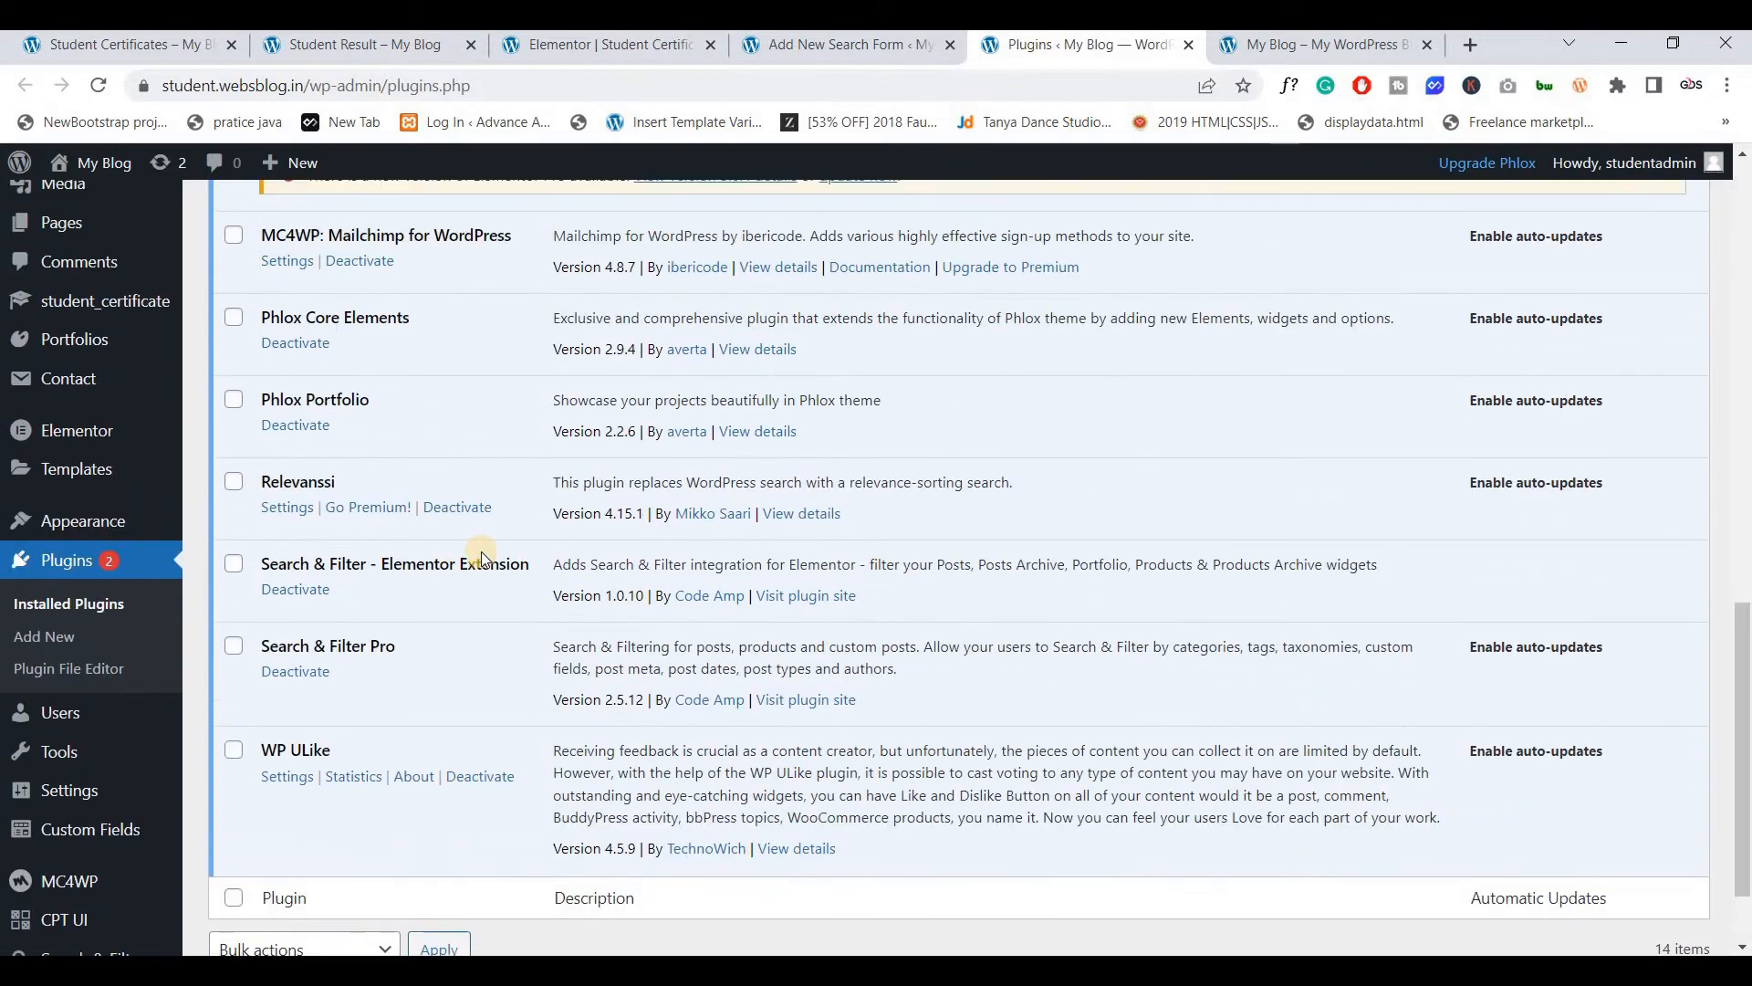
scroll(500, 549, "up", 4)
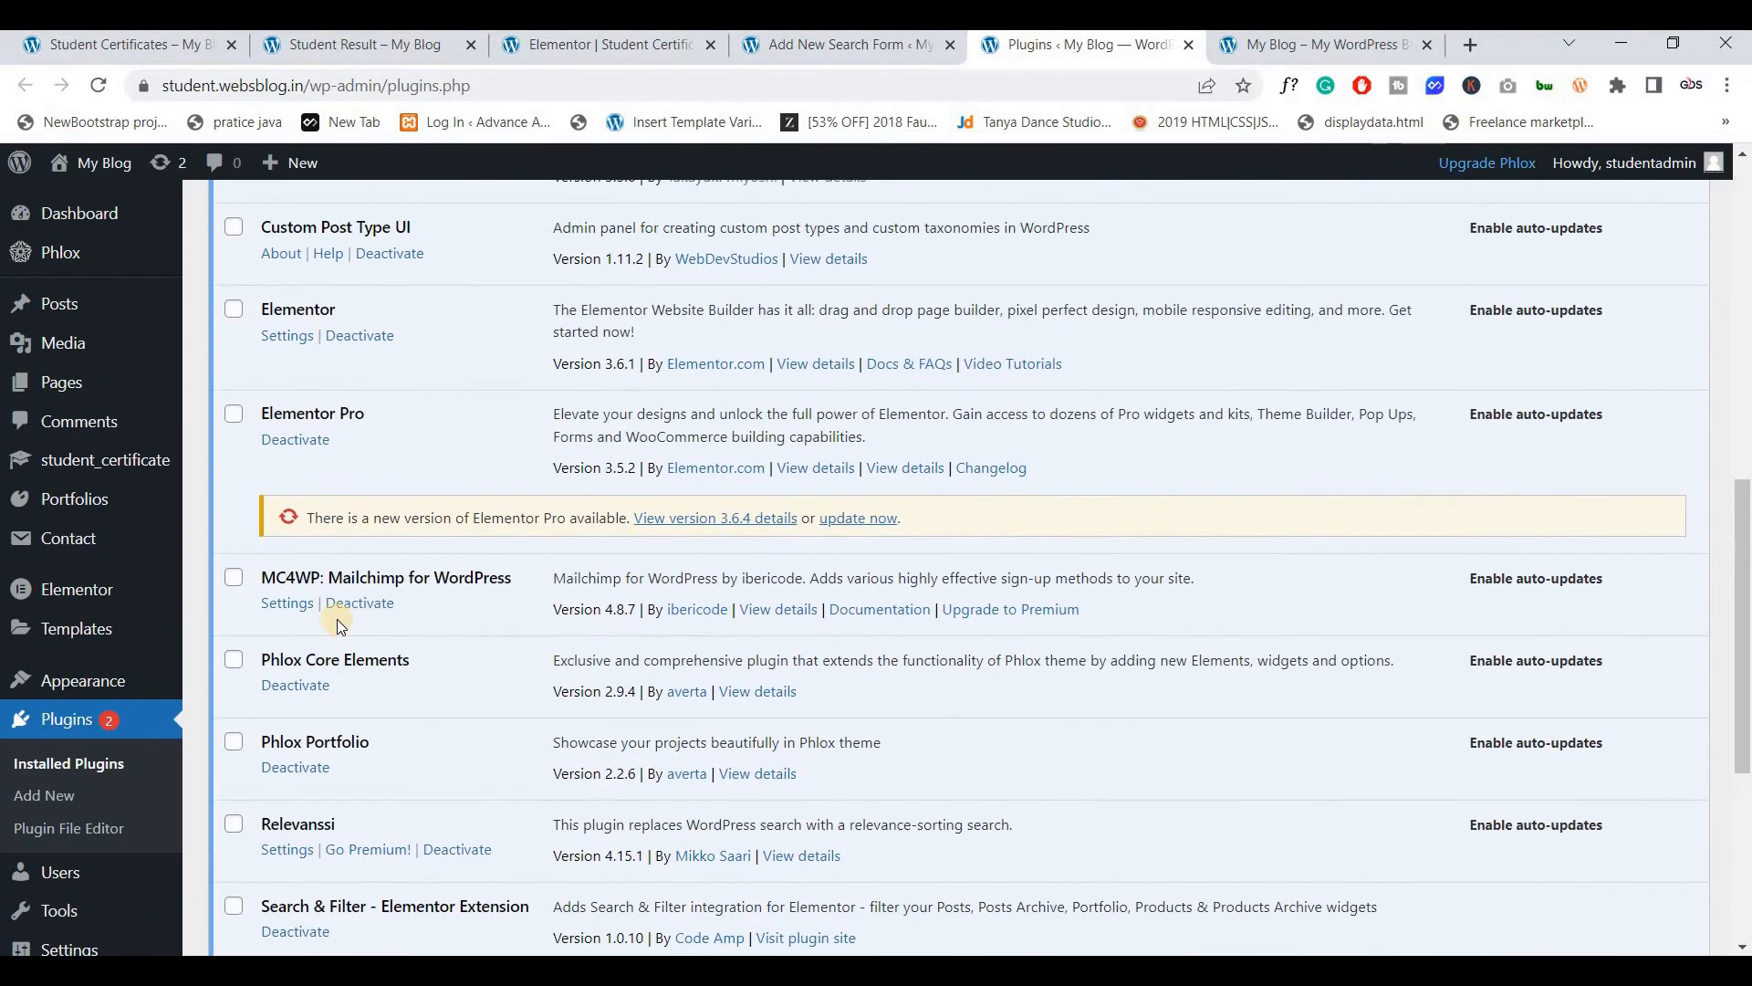
scroll(360, 533, "down", 5)
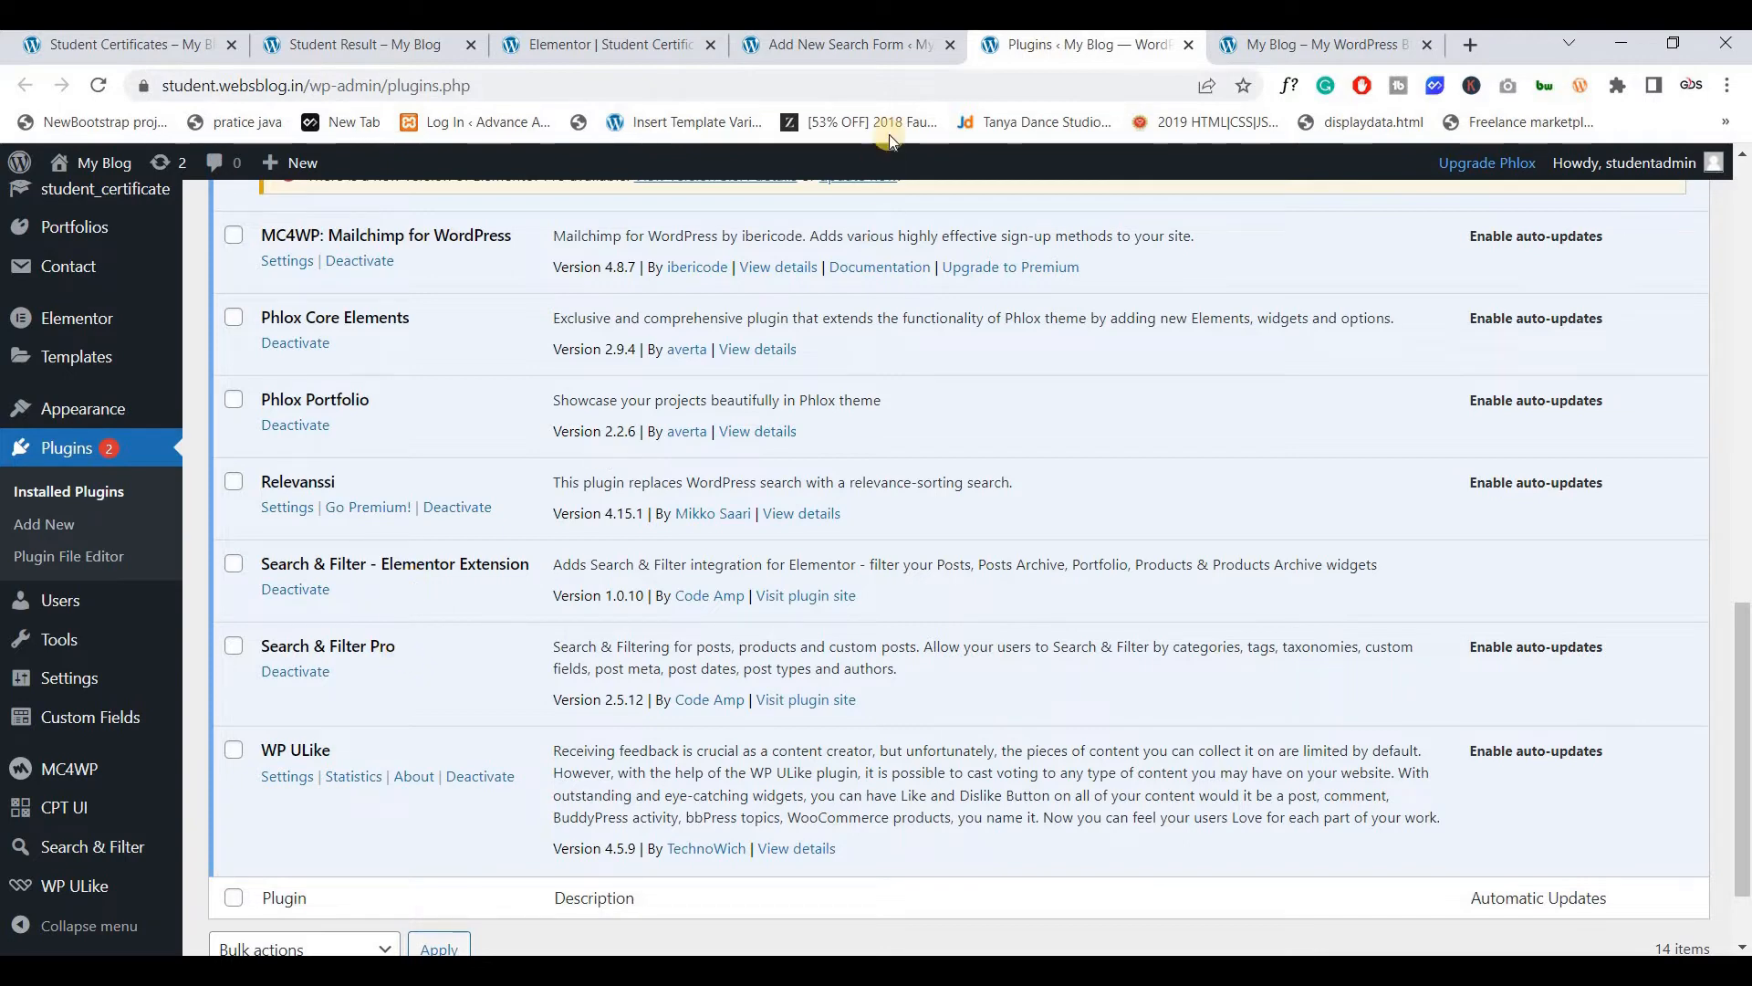
left_click(779, 49)
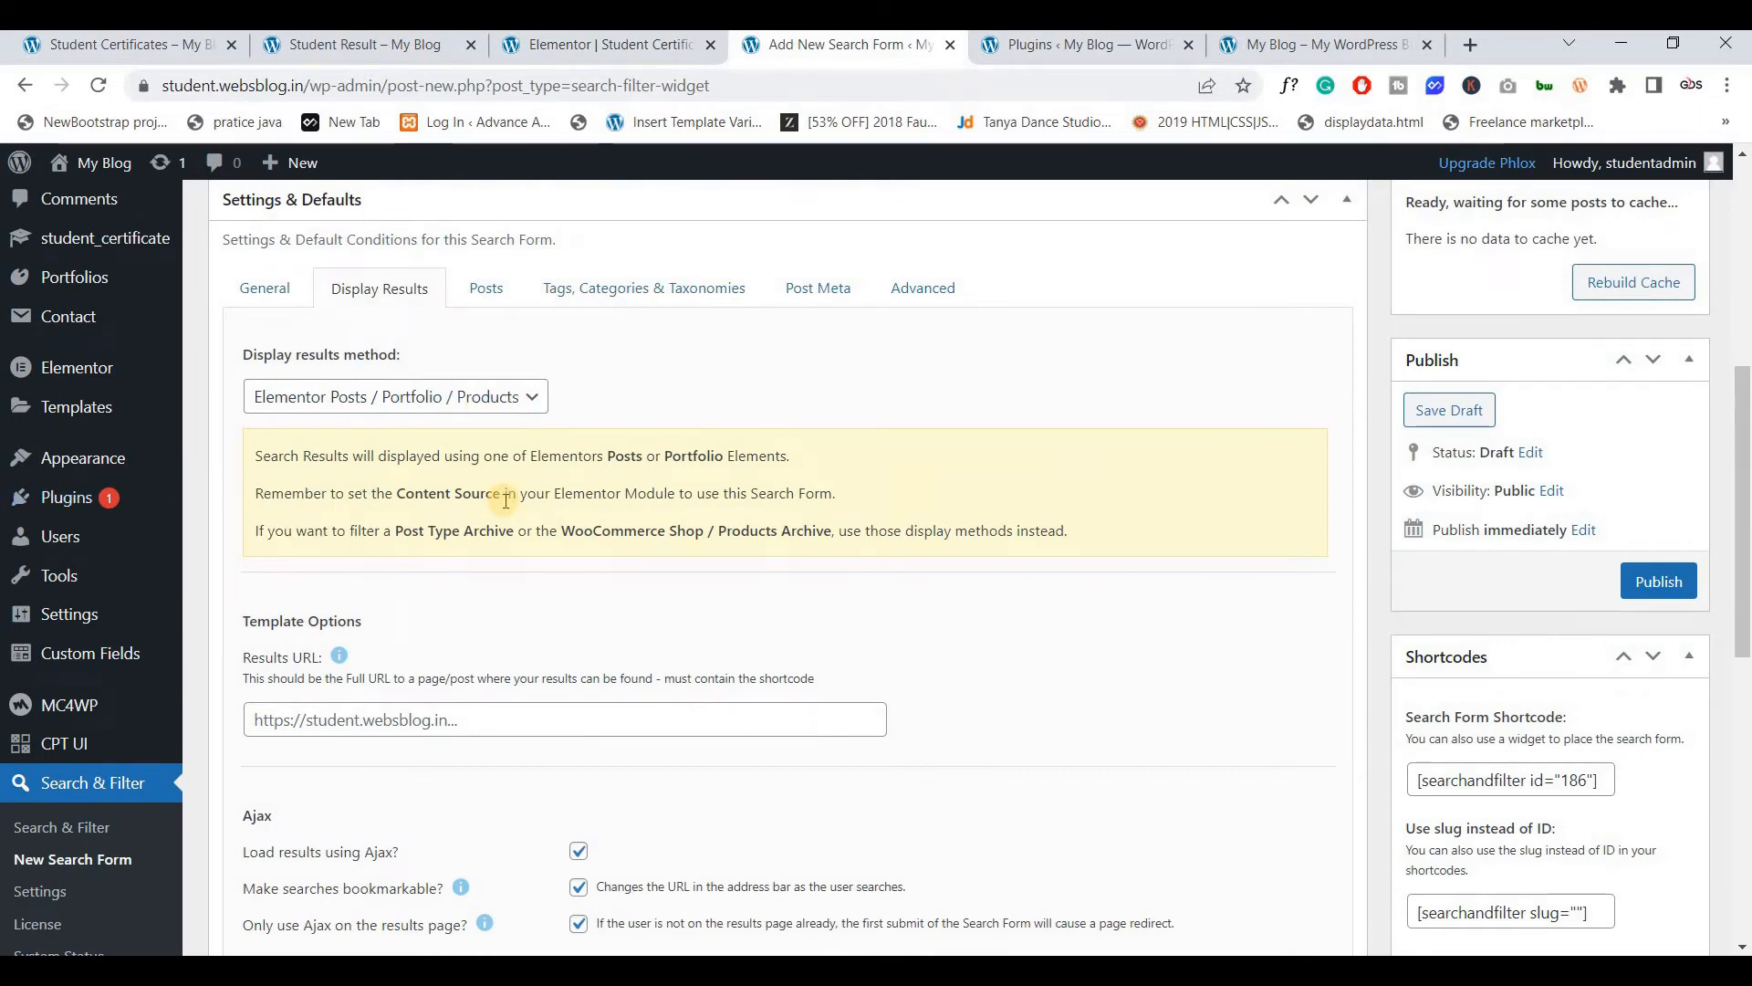
Open the Student Certificates page from Pages in a new tab and copy its URL
left_click(610, 47)
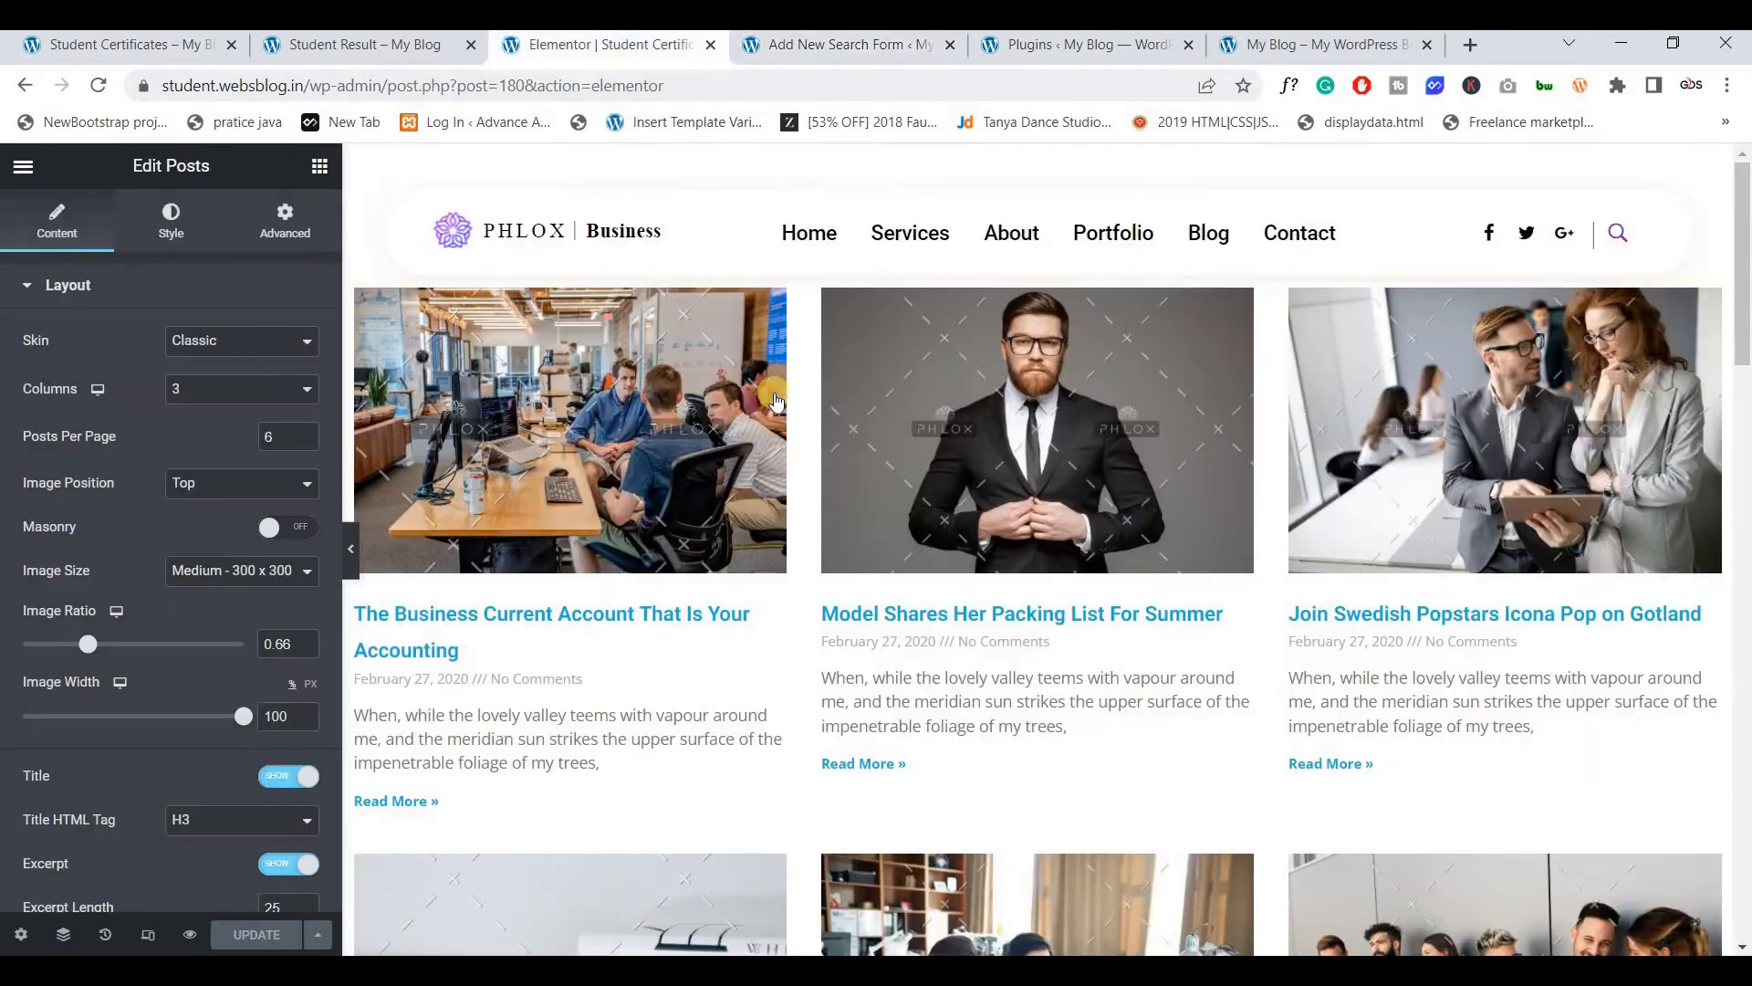
left_click(795, 44)
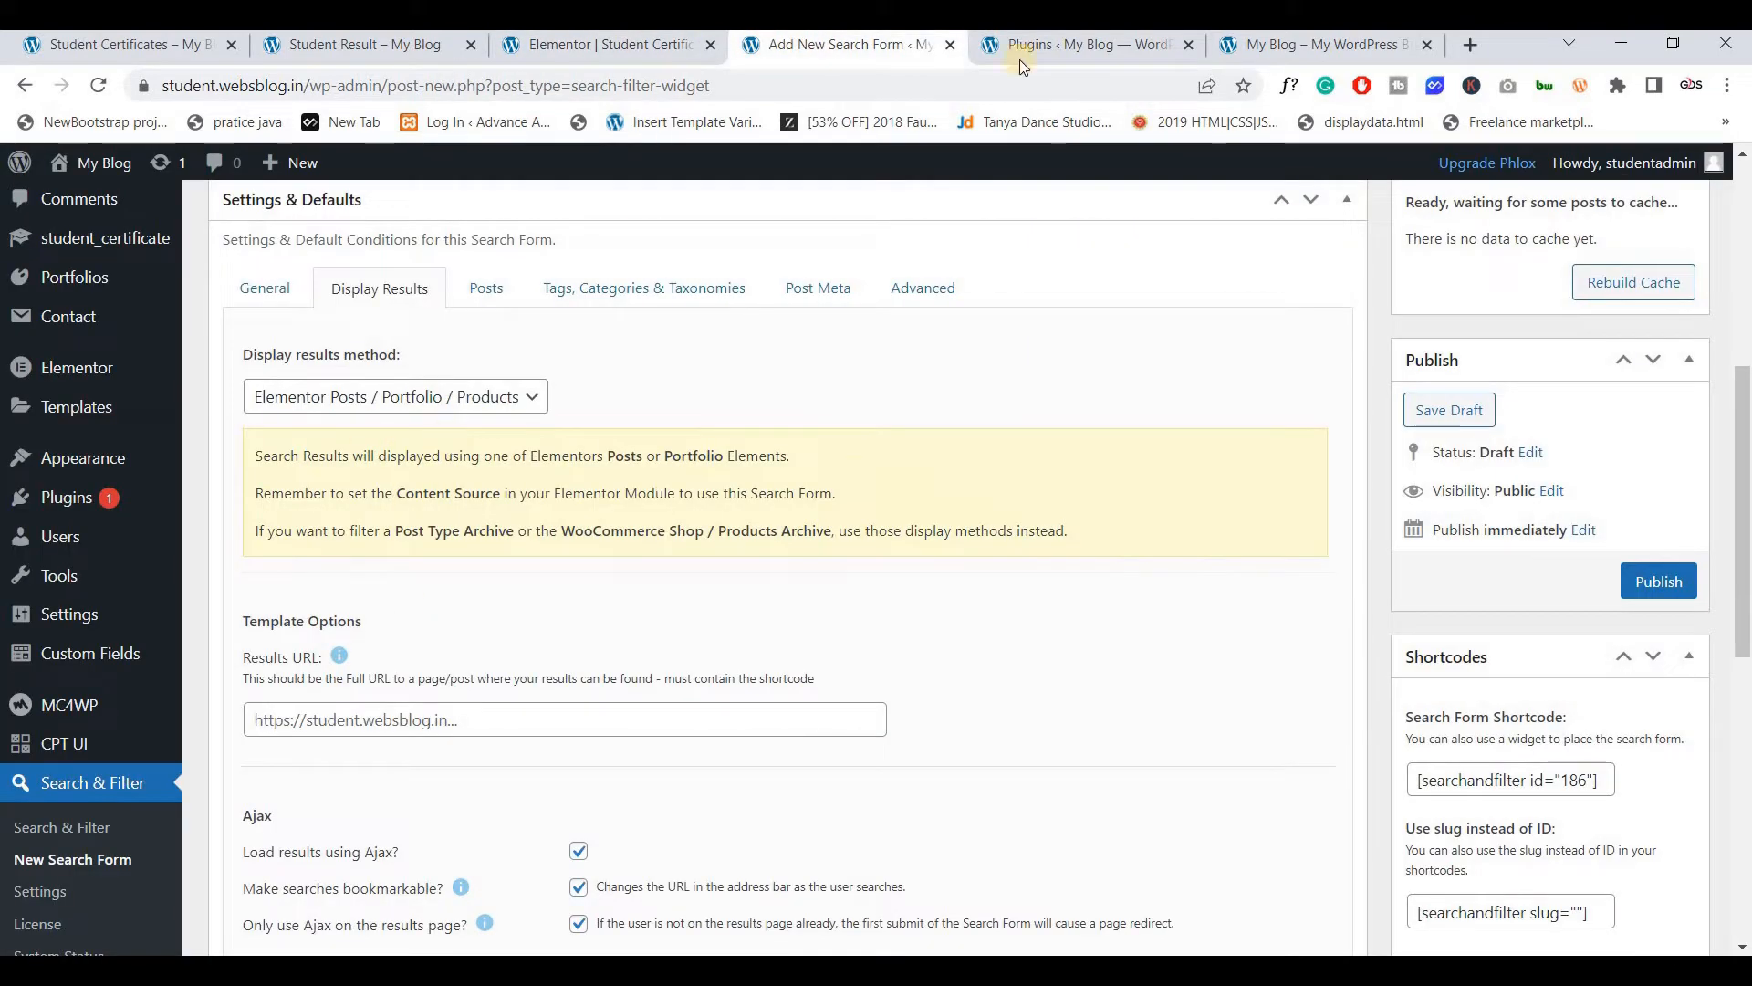
left_click(1044, 53)
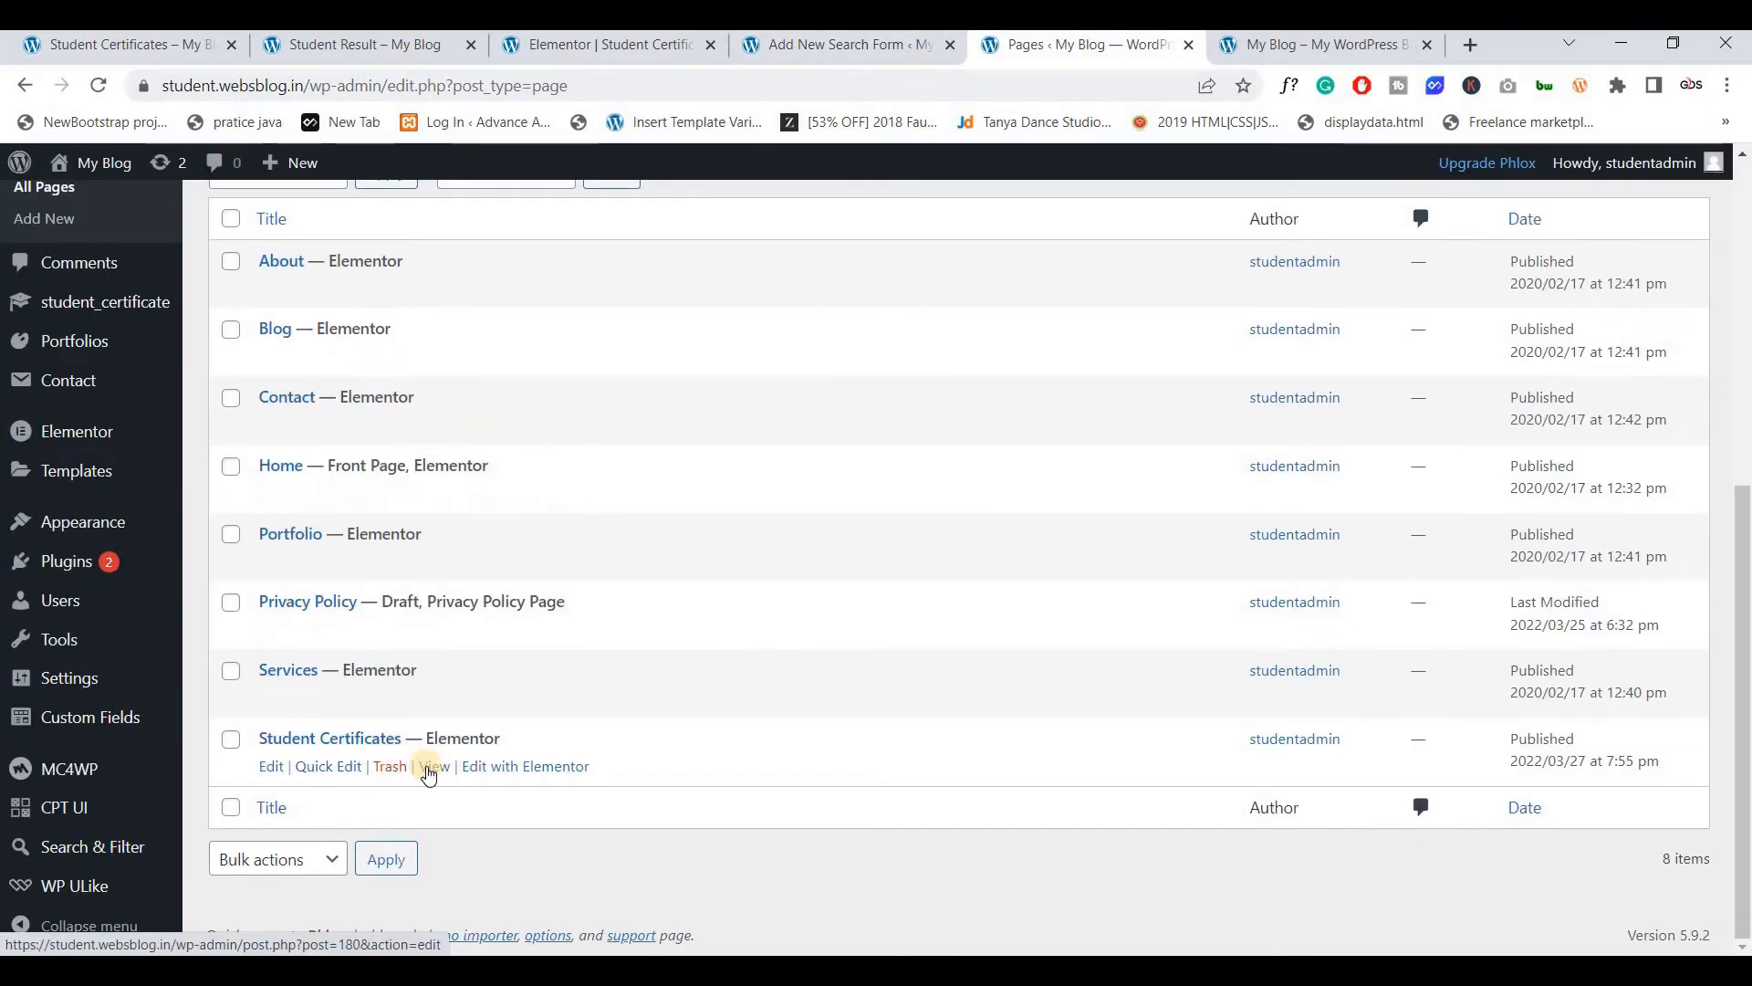
middle_click(433, 774)
left_click_drag(1097, 48, 821, 50)
left_click(815, 84)
key("ctrl+c")
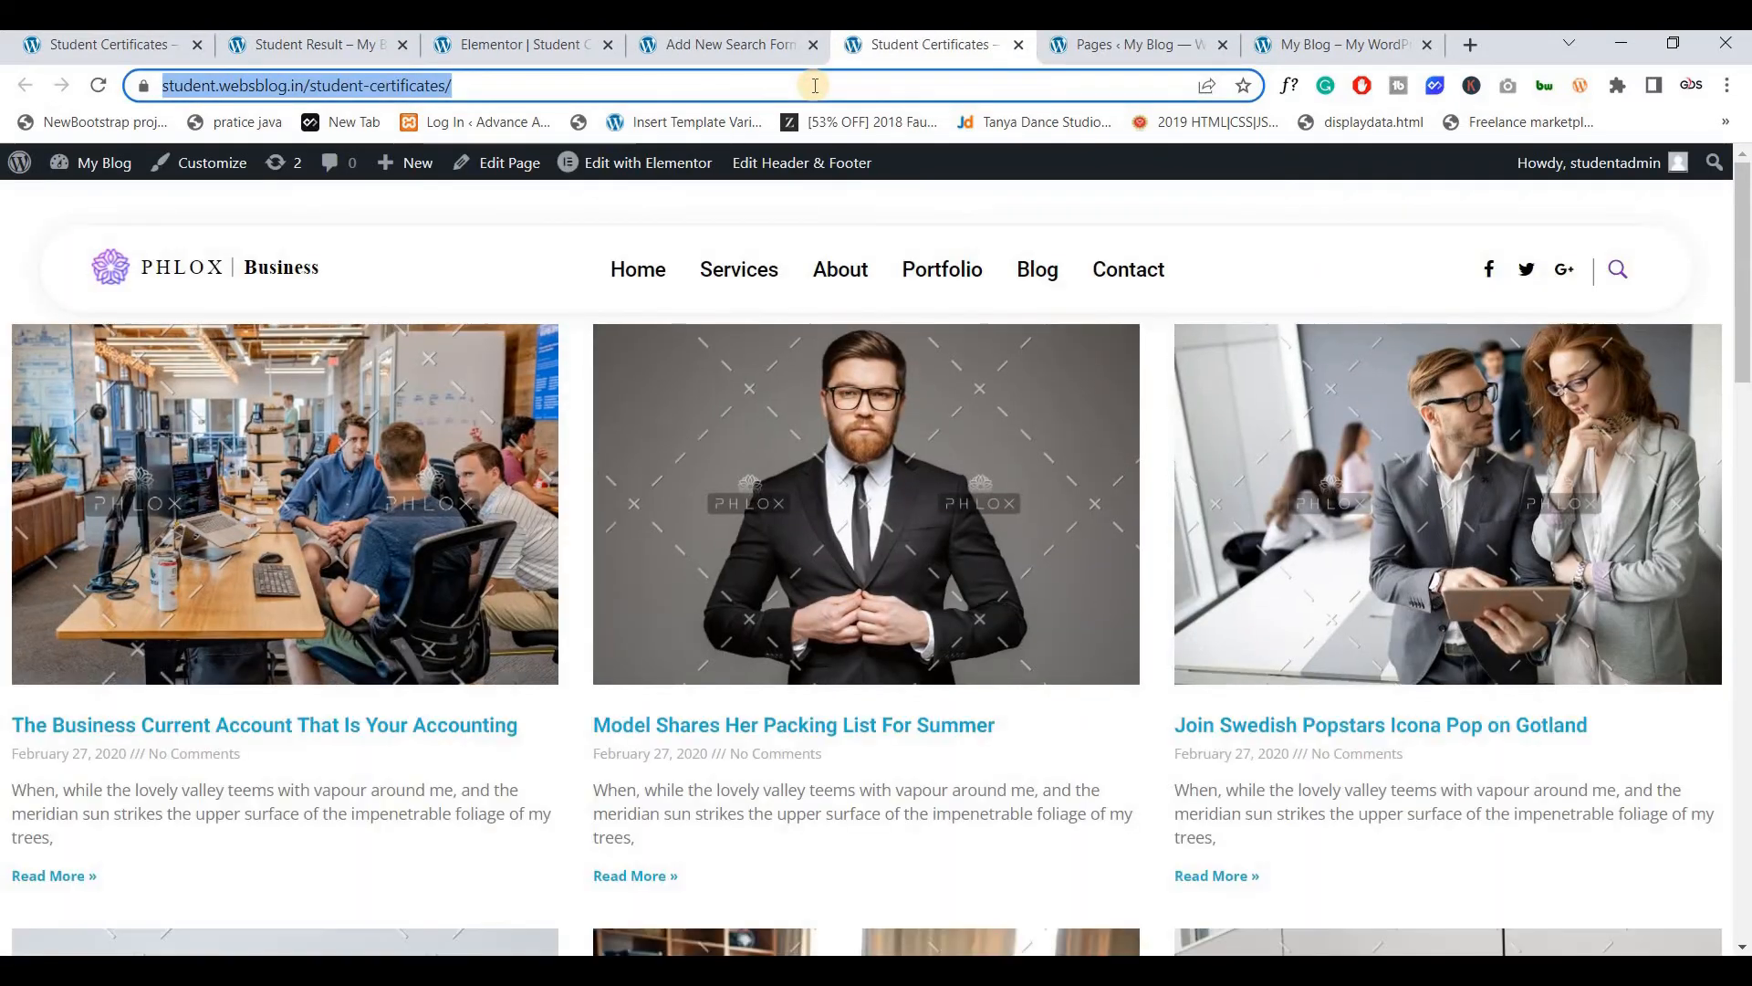
left_click(696, 45)
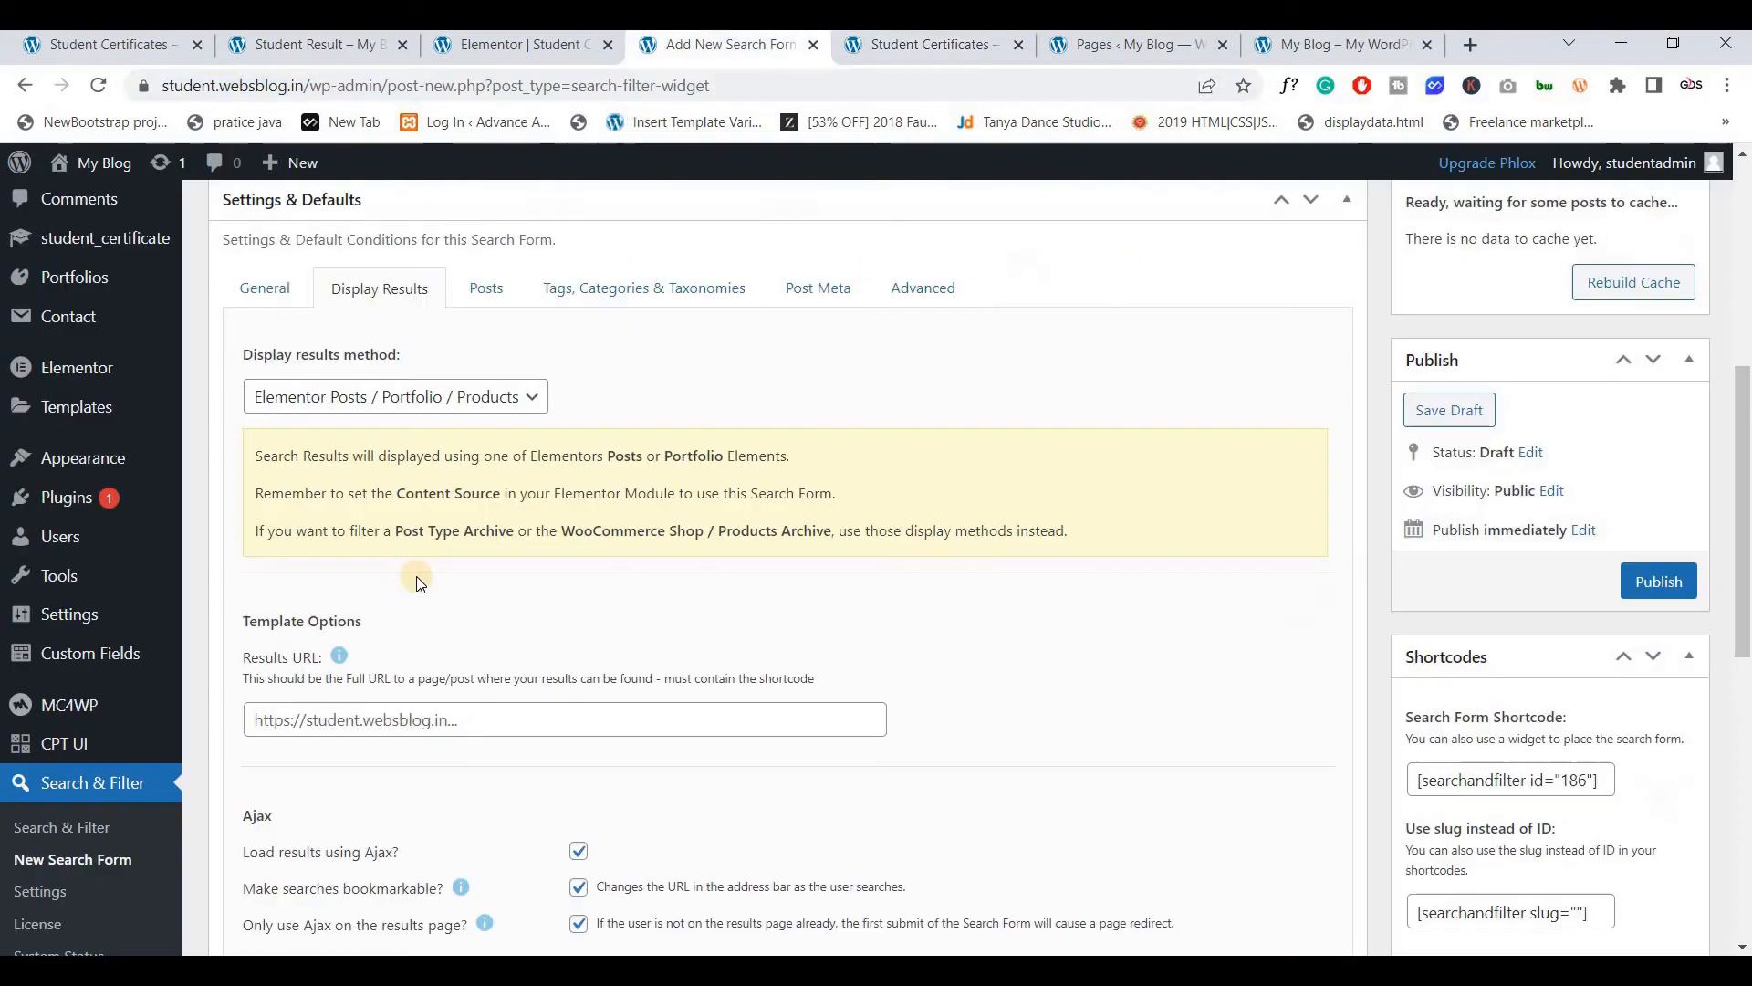
left_click(409, 718)
key("ctrl+v")
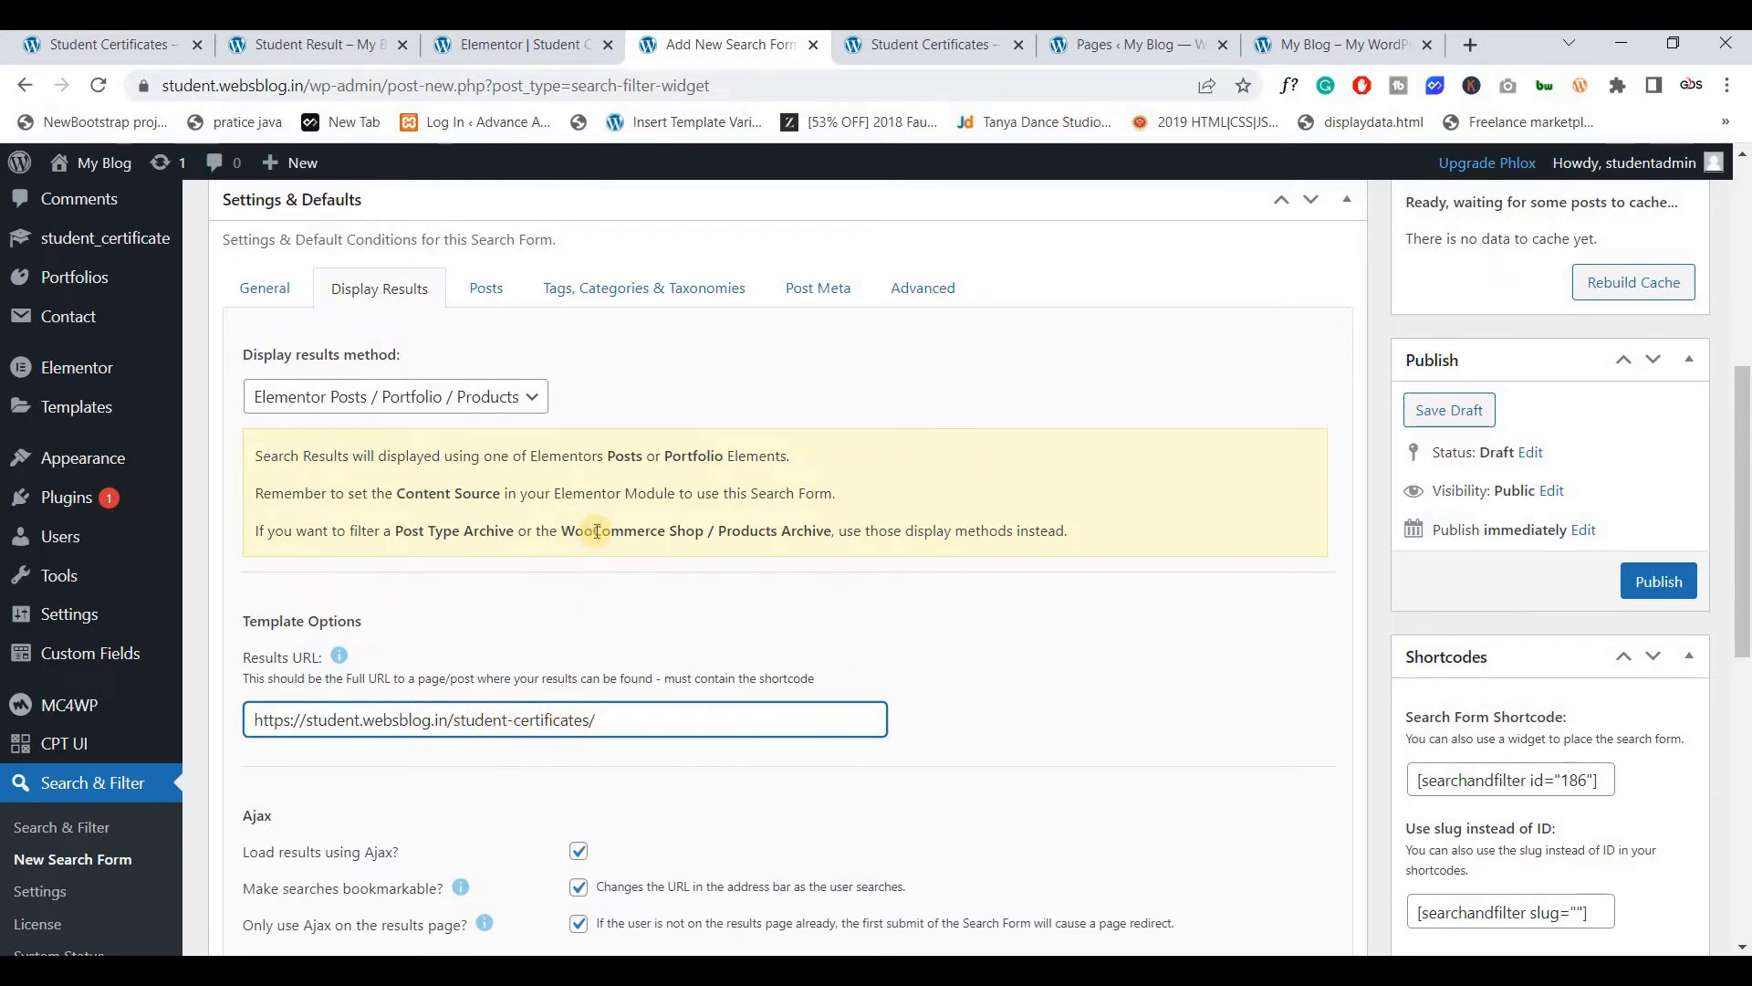
scroll(482, 496, "down", 4)
scroll(484, 493, "down", 1)
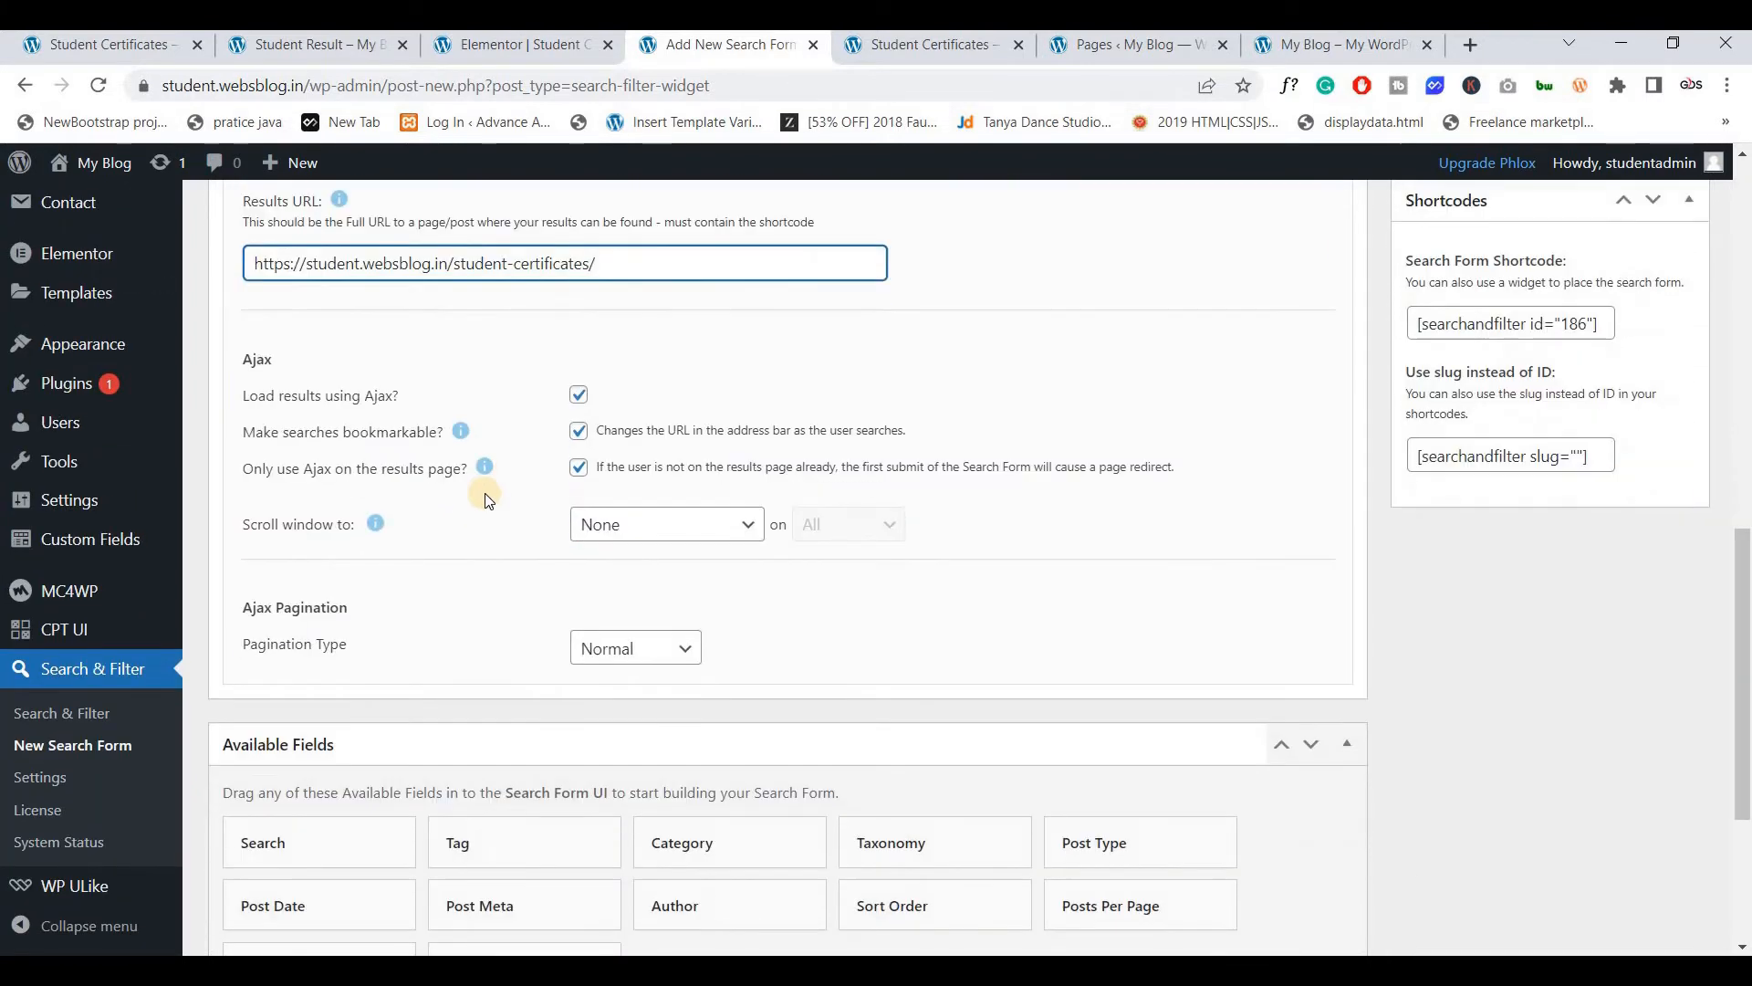
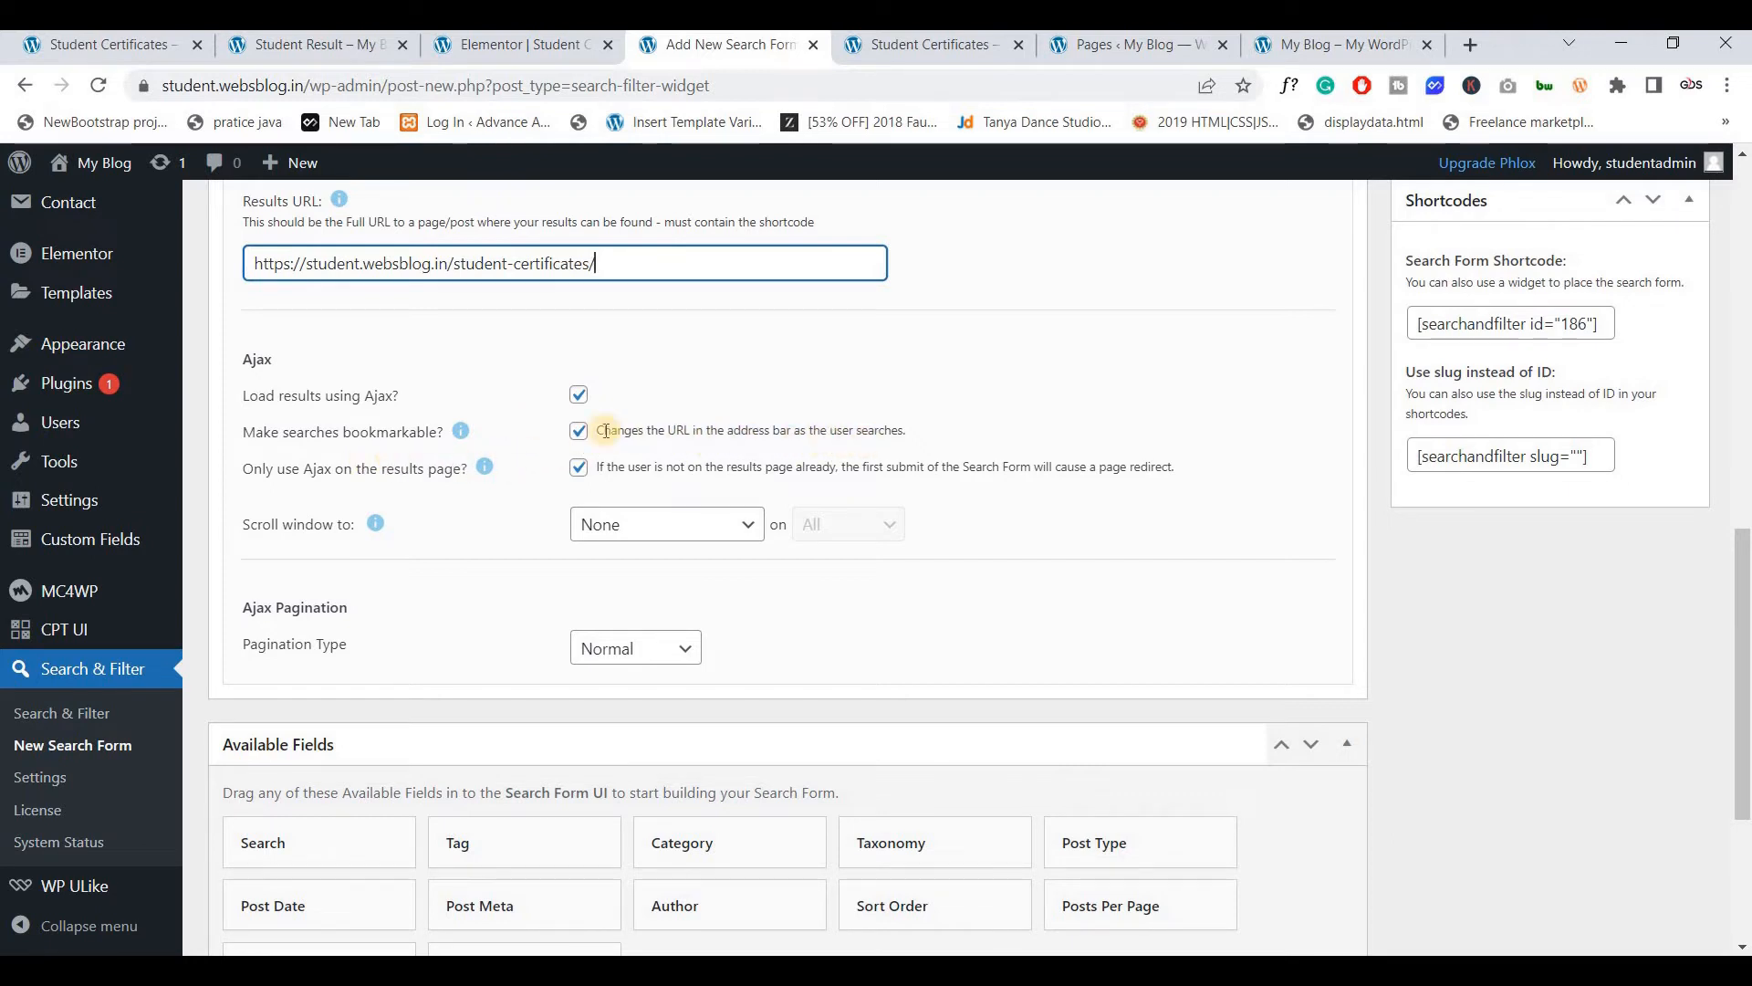
Turn off bookmarkable searches and show the Posts settings, where only Published status is ticked
left_click(578, 431)
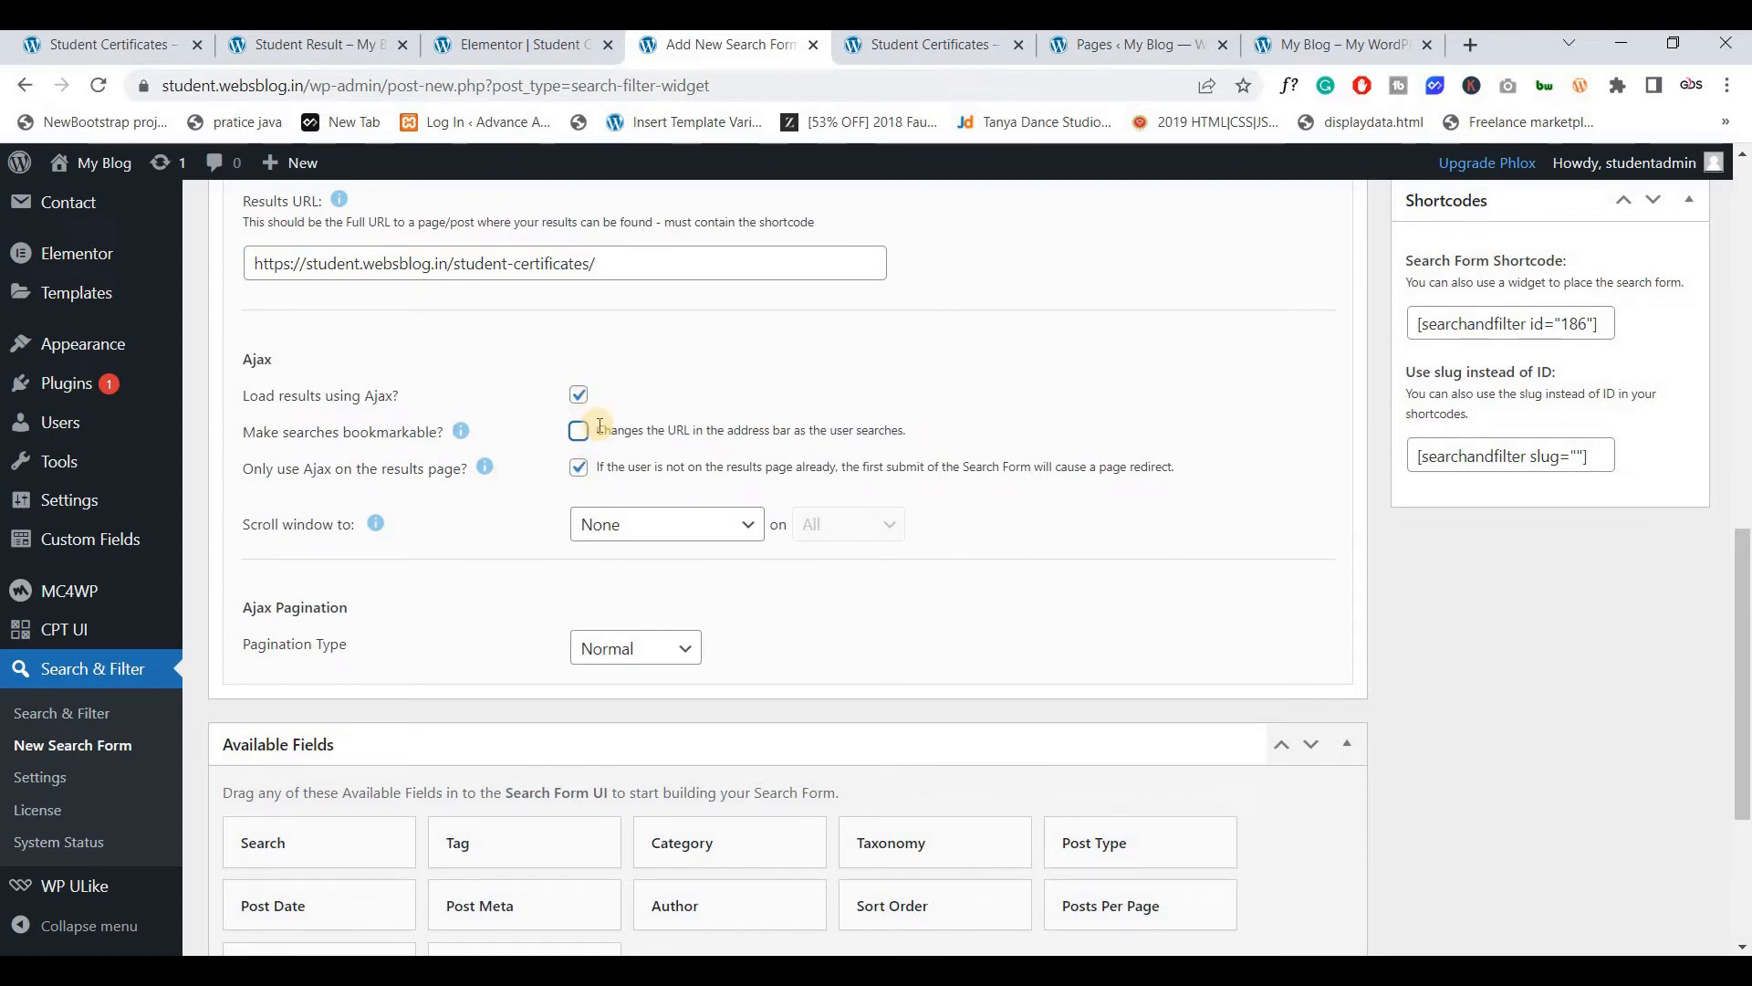
scroll(395, 587, "up", 1)
scroll(399, 585, "up", 5)
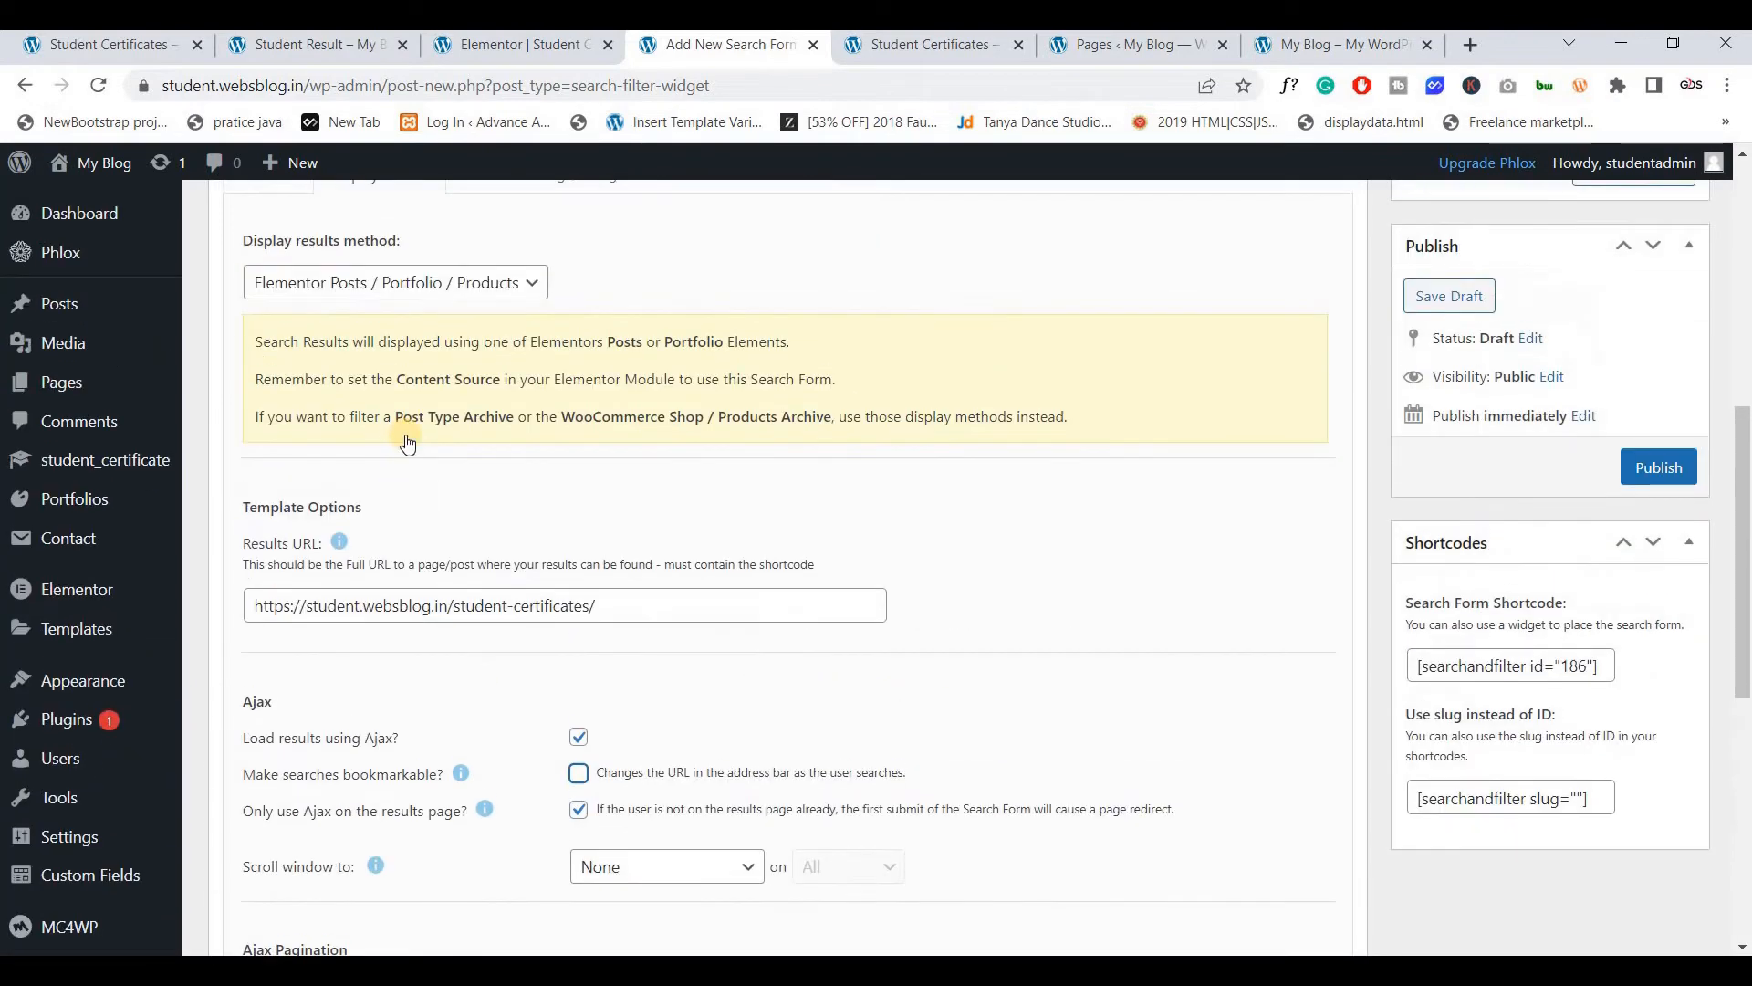
left_click(491, 406)
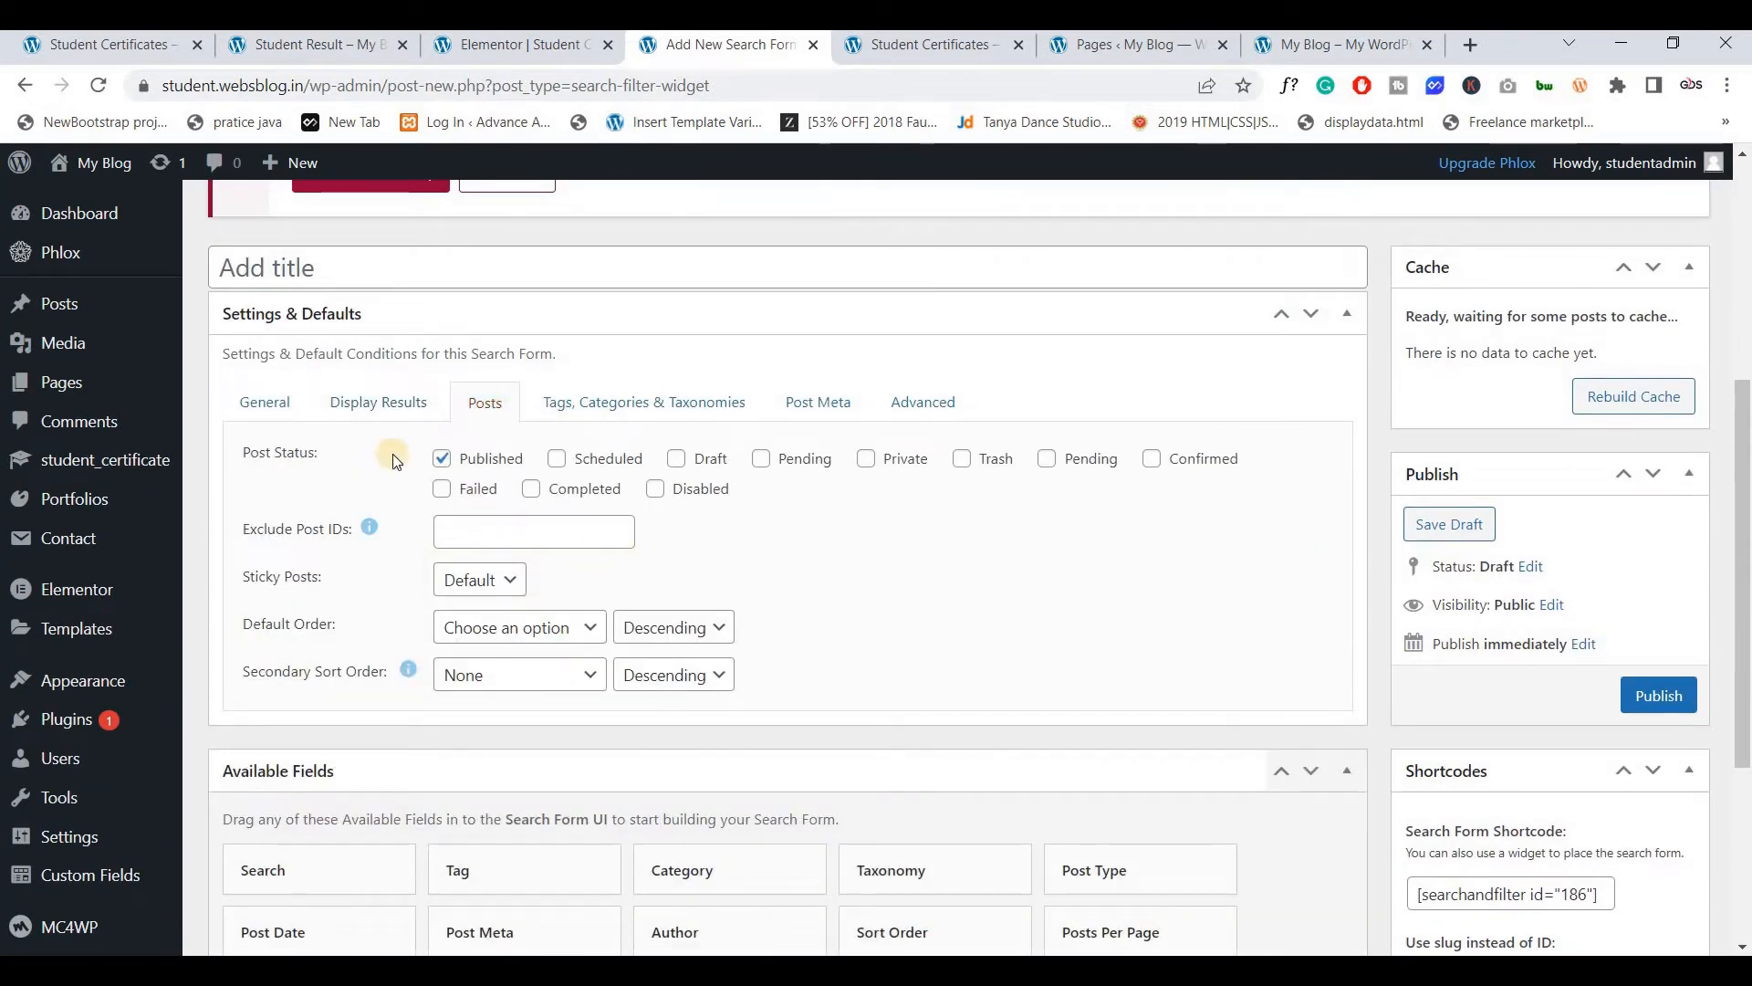
Show the form's Tags, Categories & Taxonomies settings and review the taxonomy options
scroll(484, 312, "down", 1)
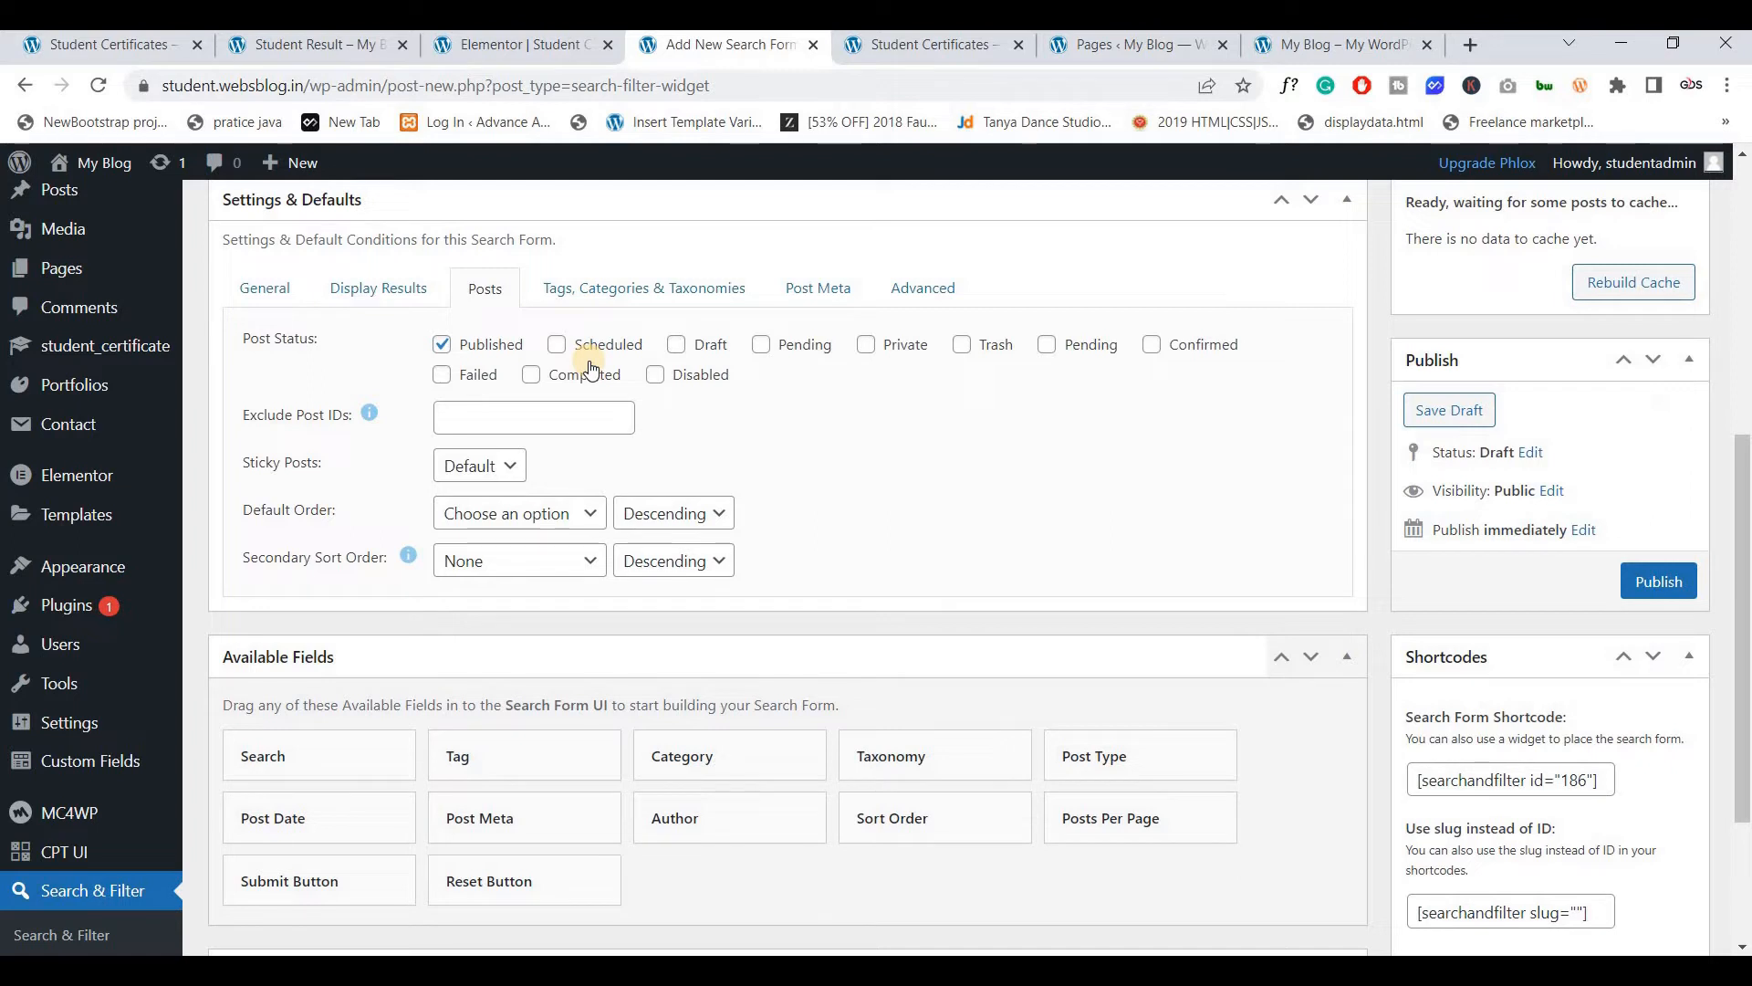
left_click(603, 291)
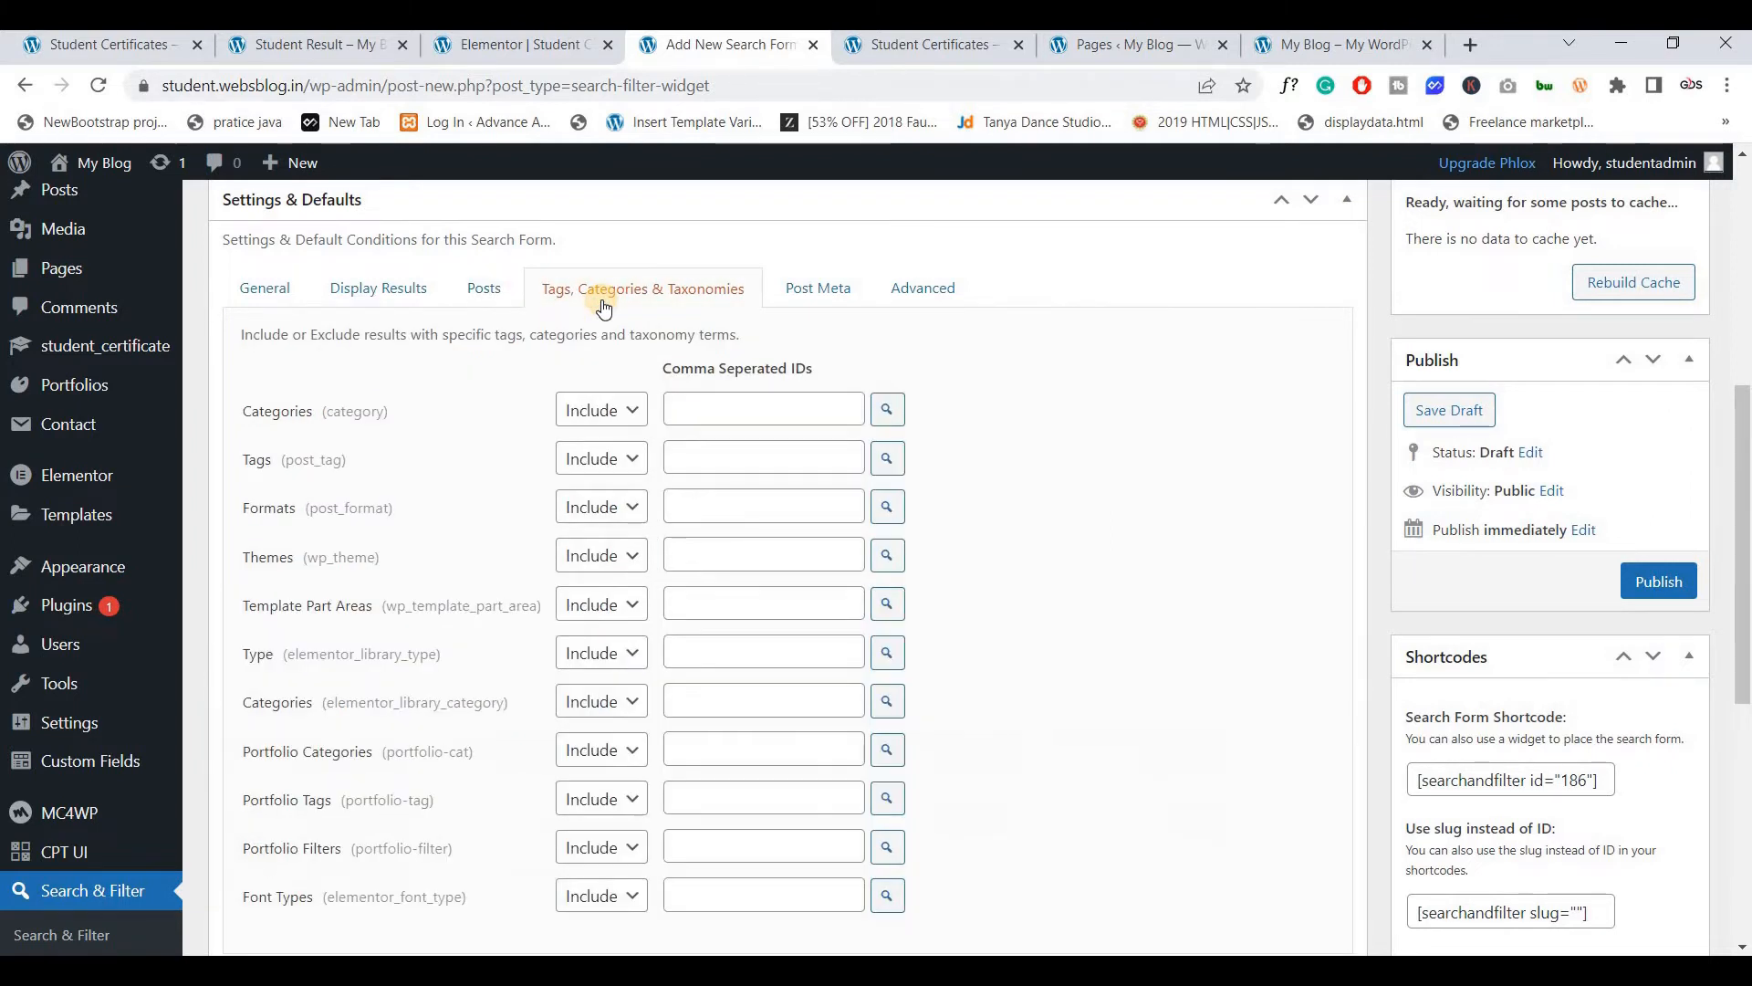
scroll(543, 477, "down", 1)
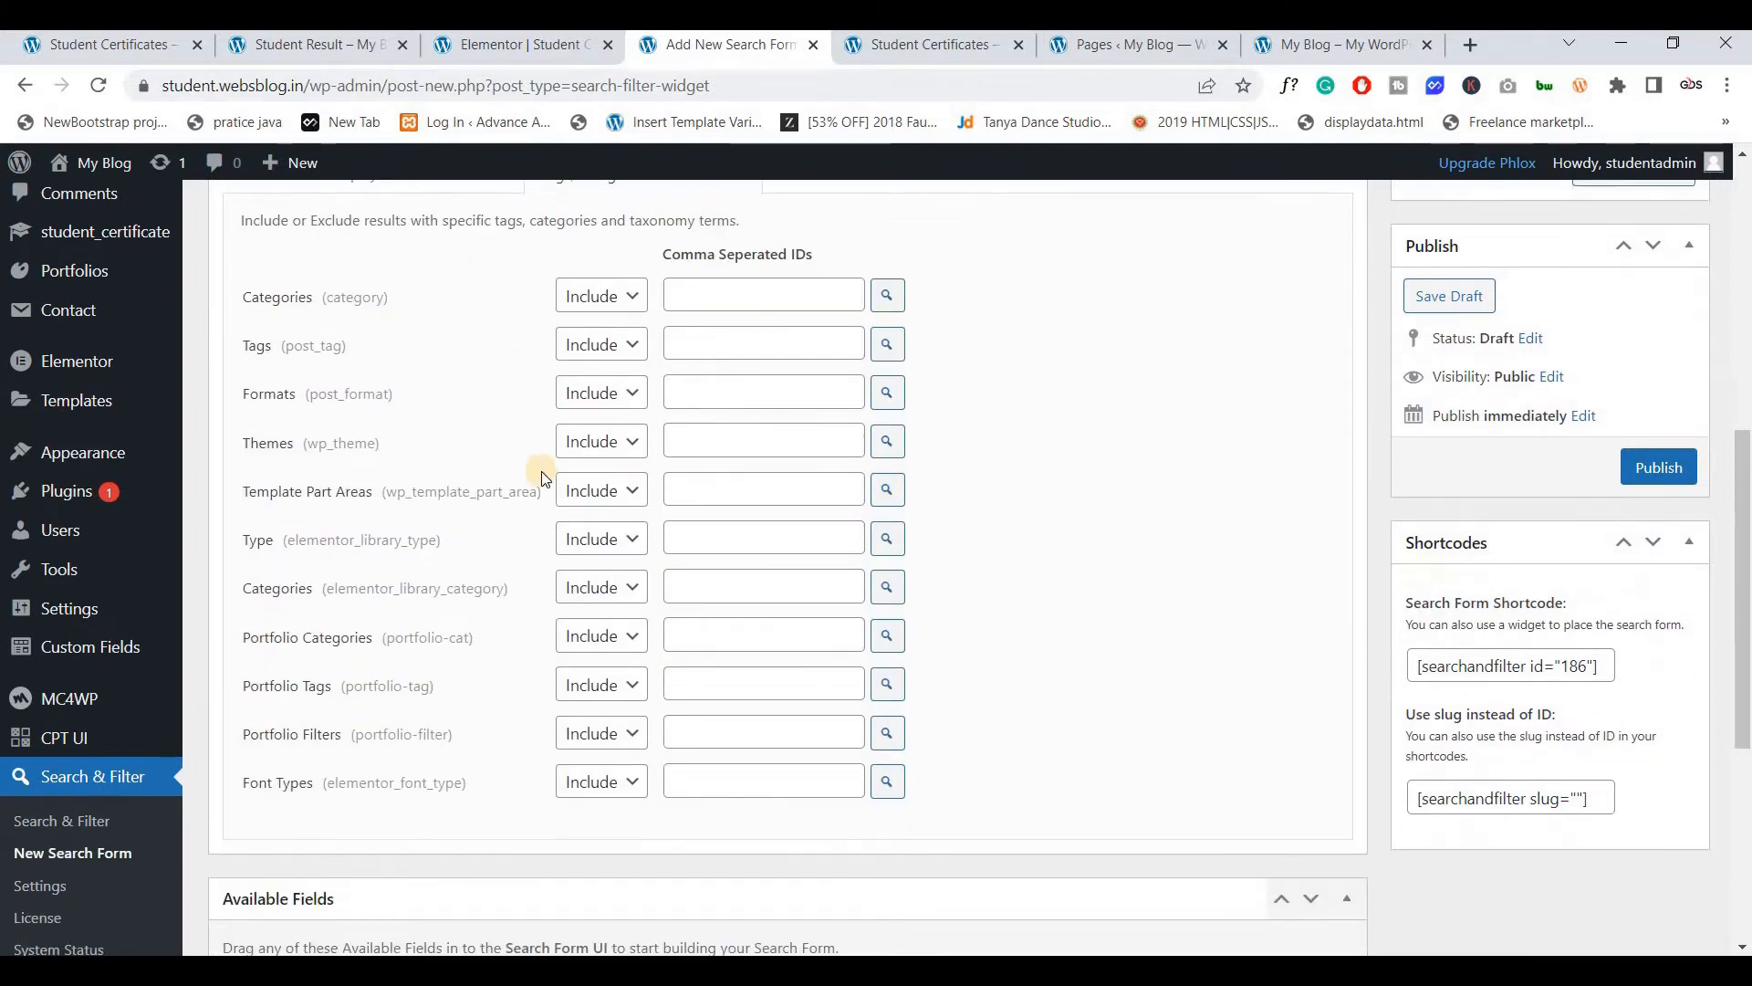
scroll(544, 476, "up", 1)
scroll(543, 477, "down", 1)
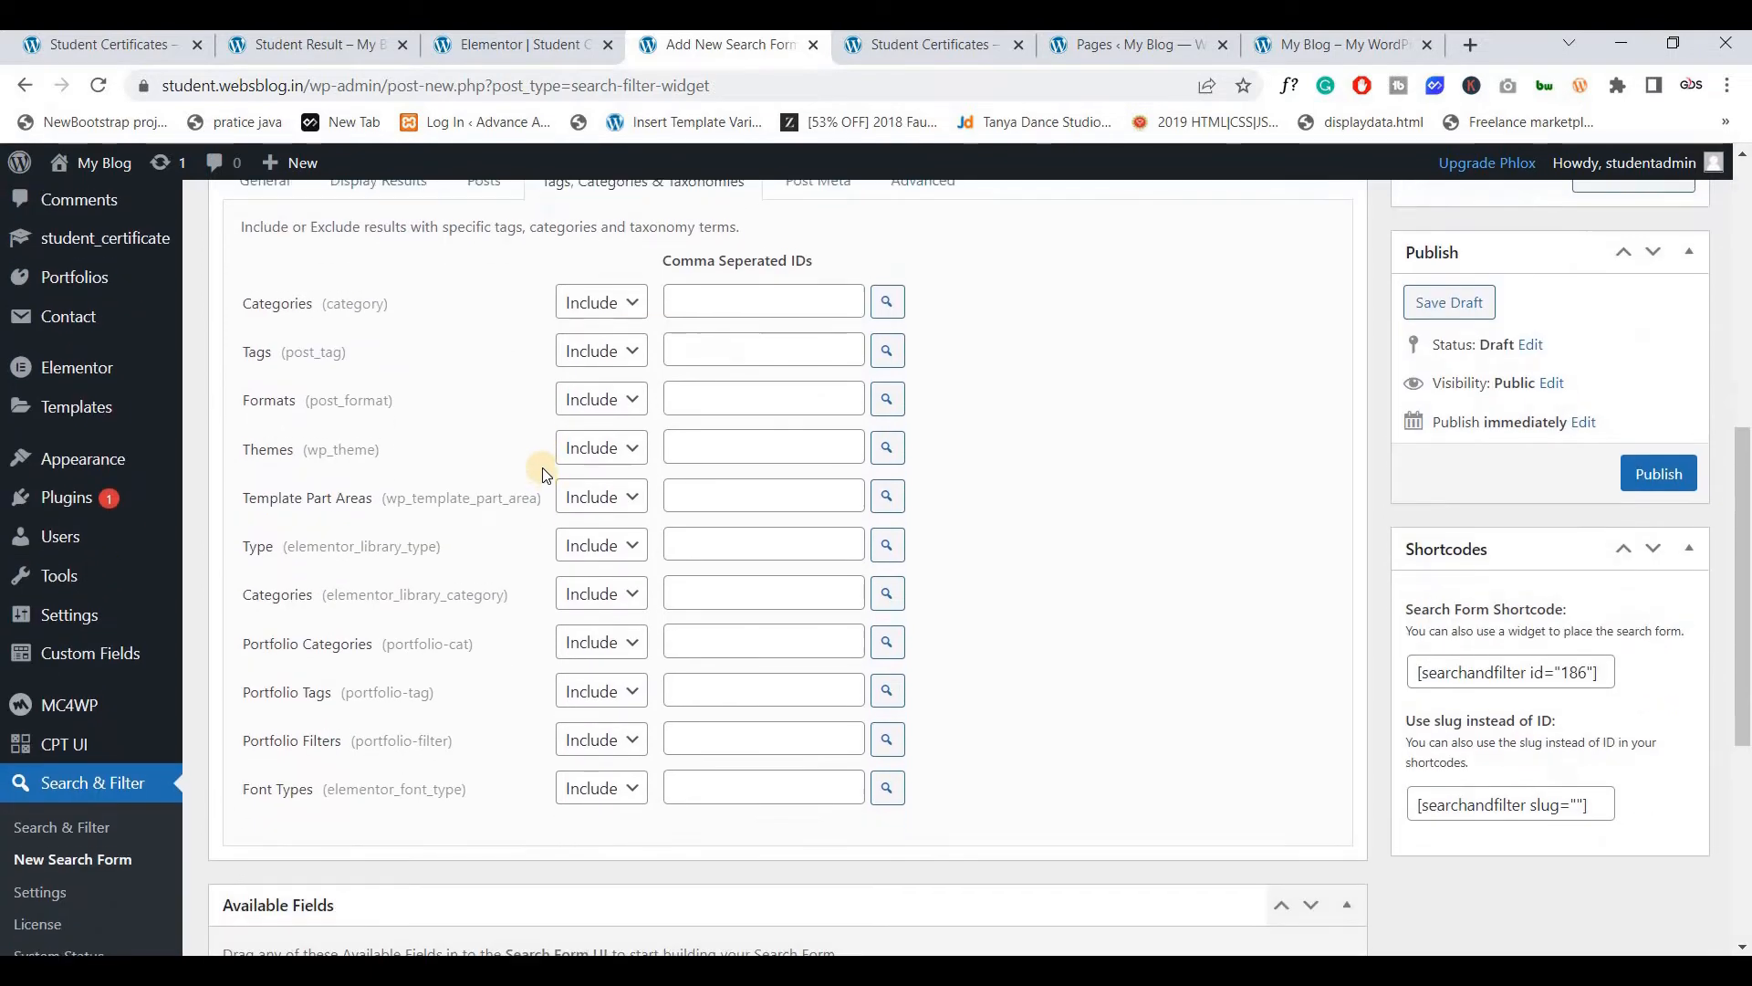
scroll(544, 475, "up", 2)
scroll(544, 475, "down", 1)
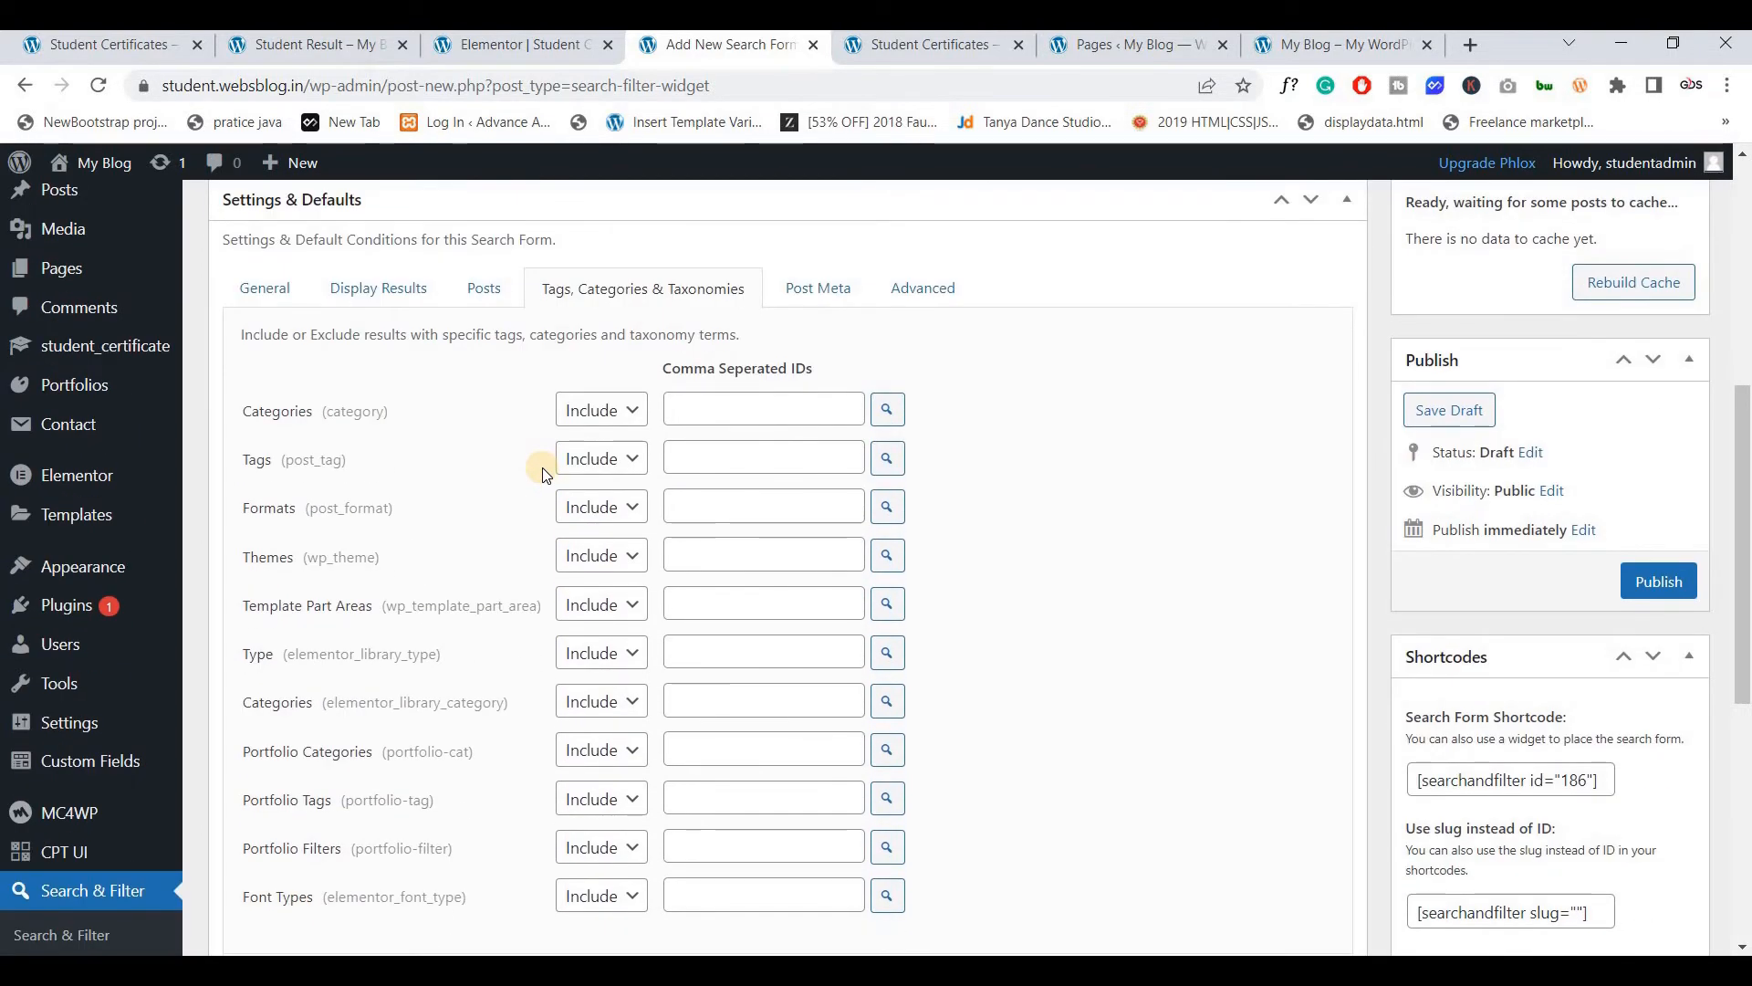
scroll(544, 475, "down", 1)
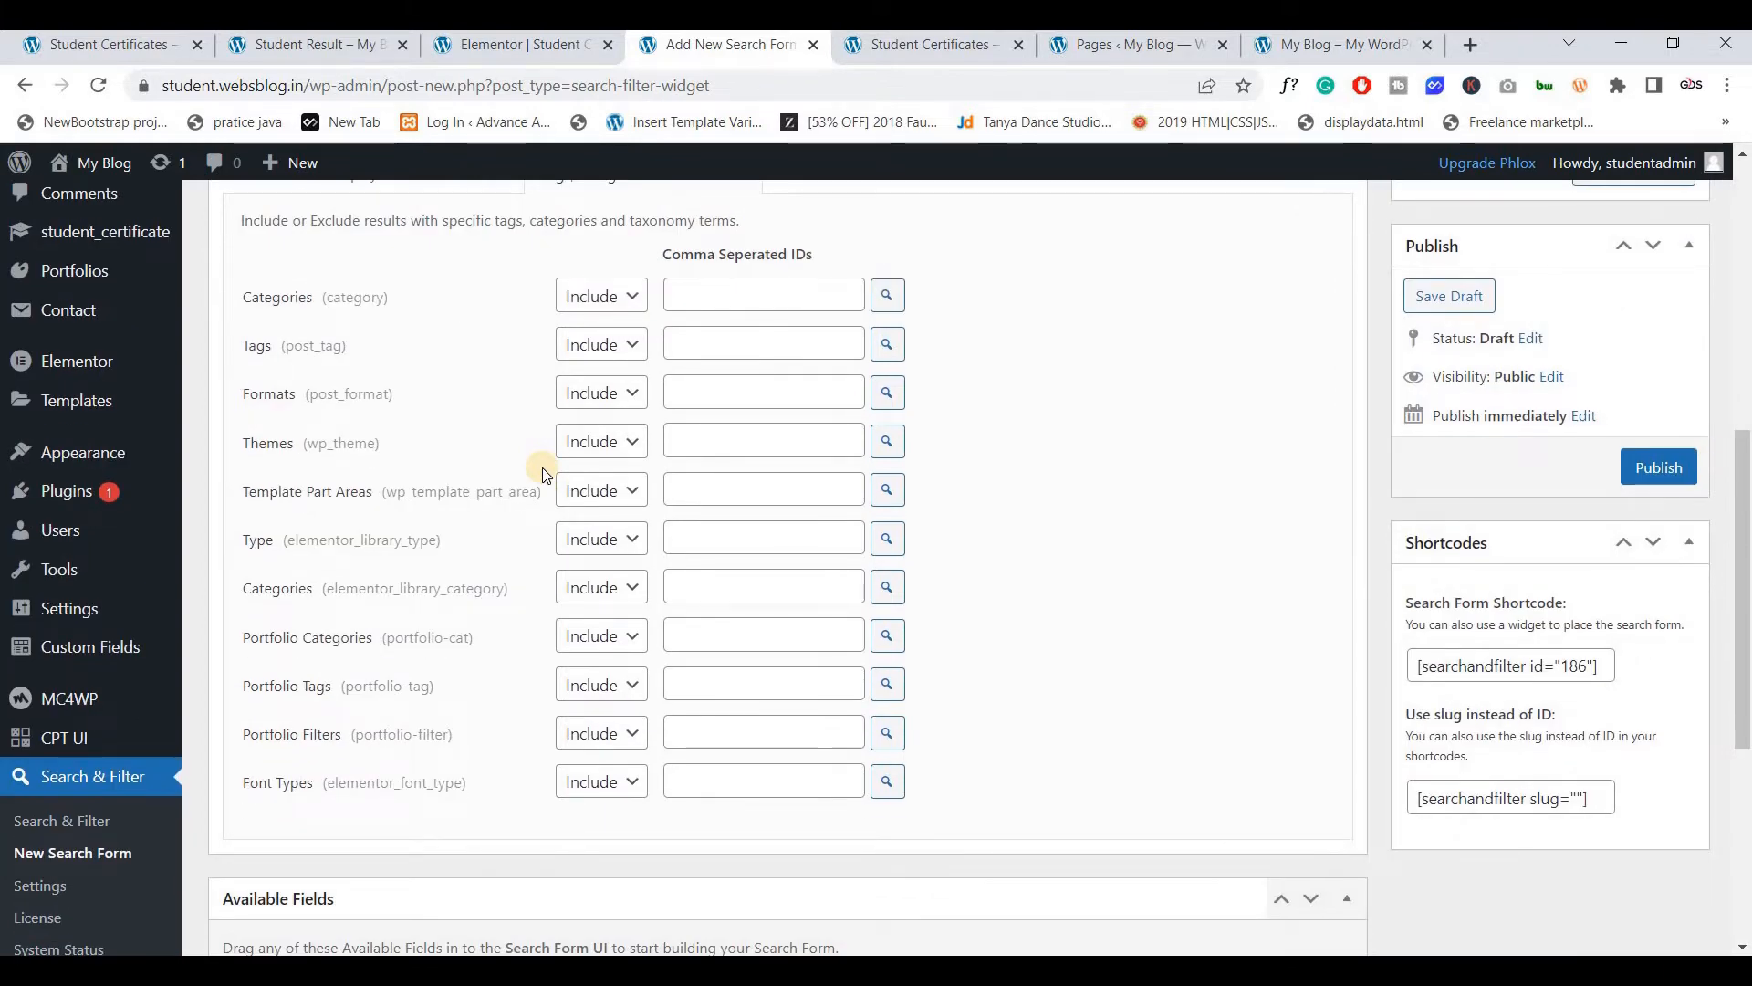
Leave the Categories ID field empty and keep its mode on Include
left_click(717, 296)
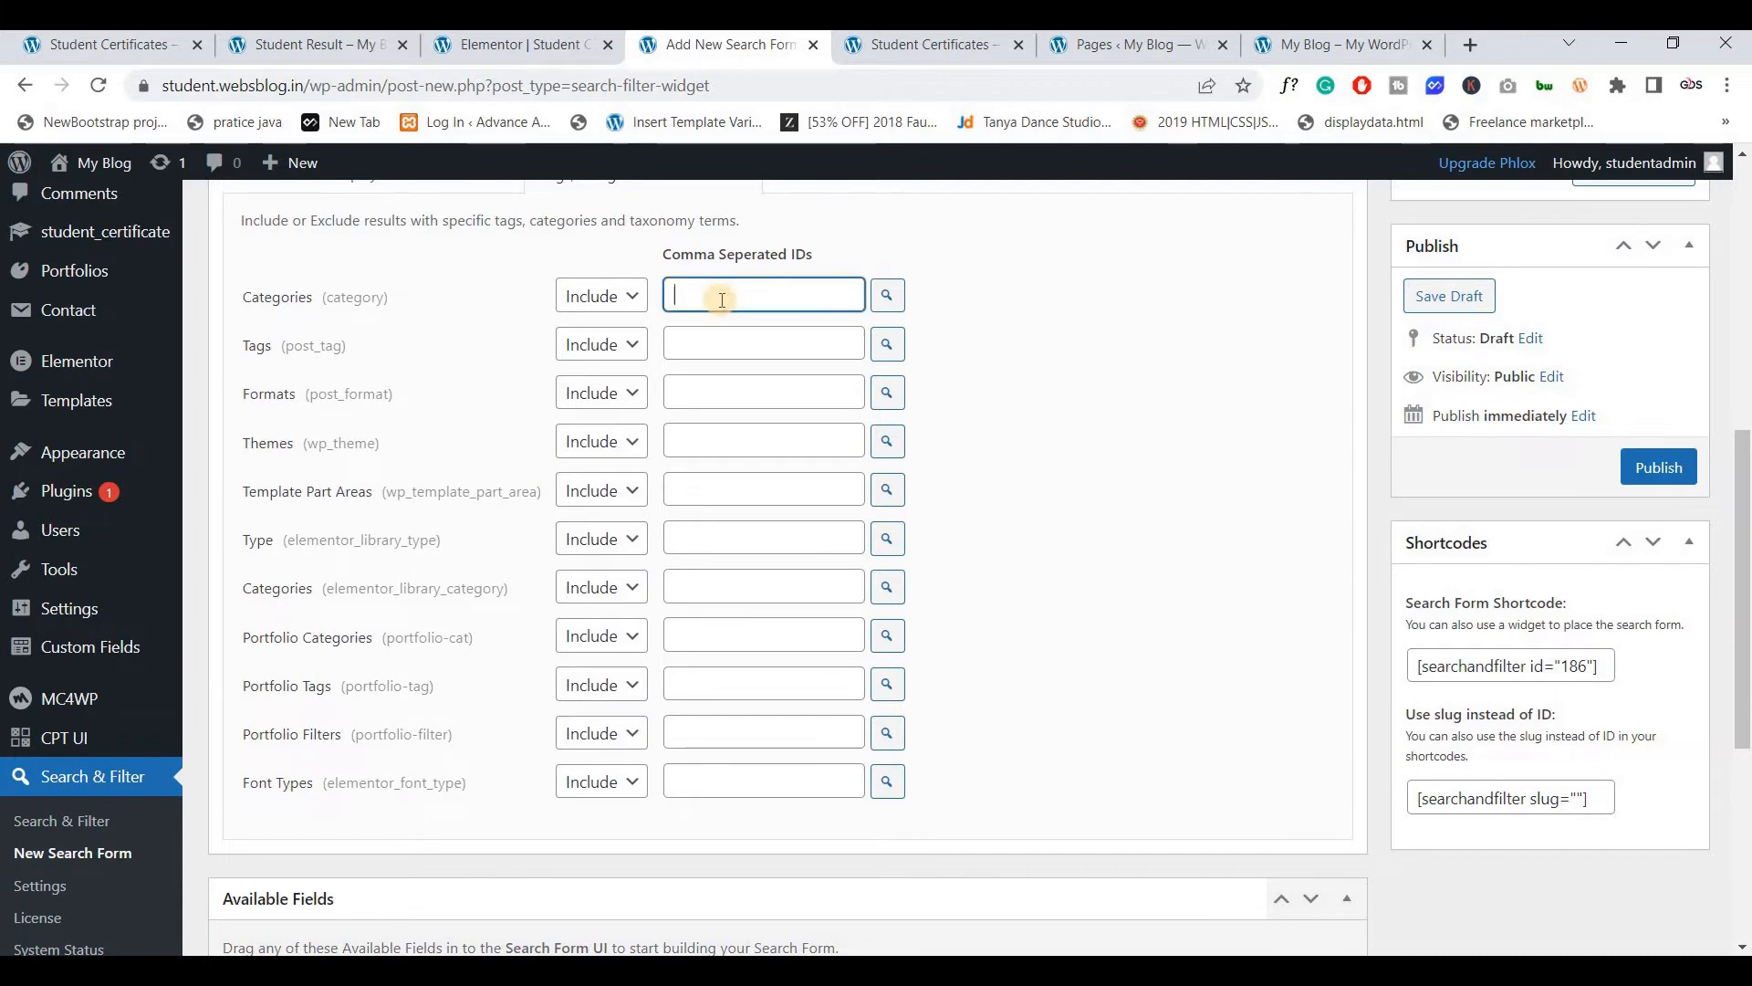
left_click(616, 296)
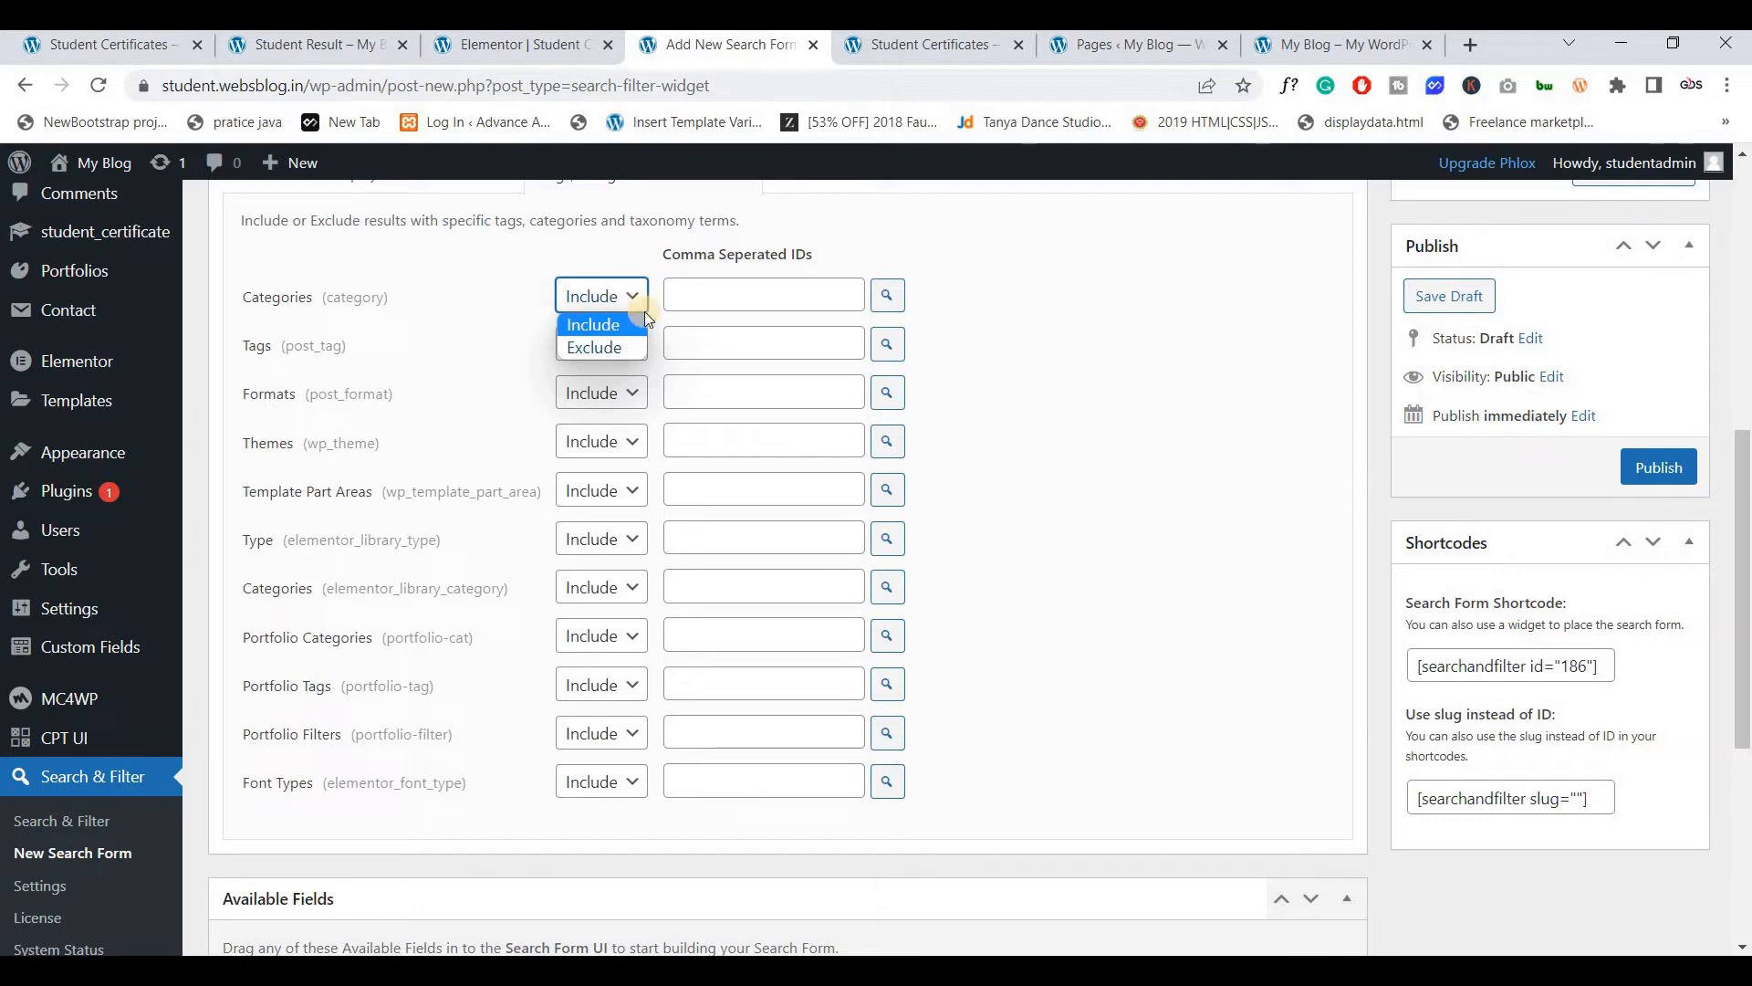
left_click(1066, 339)
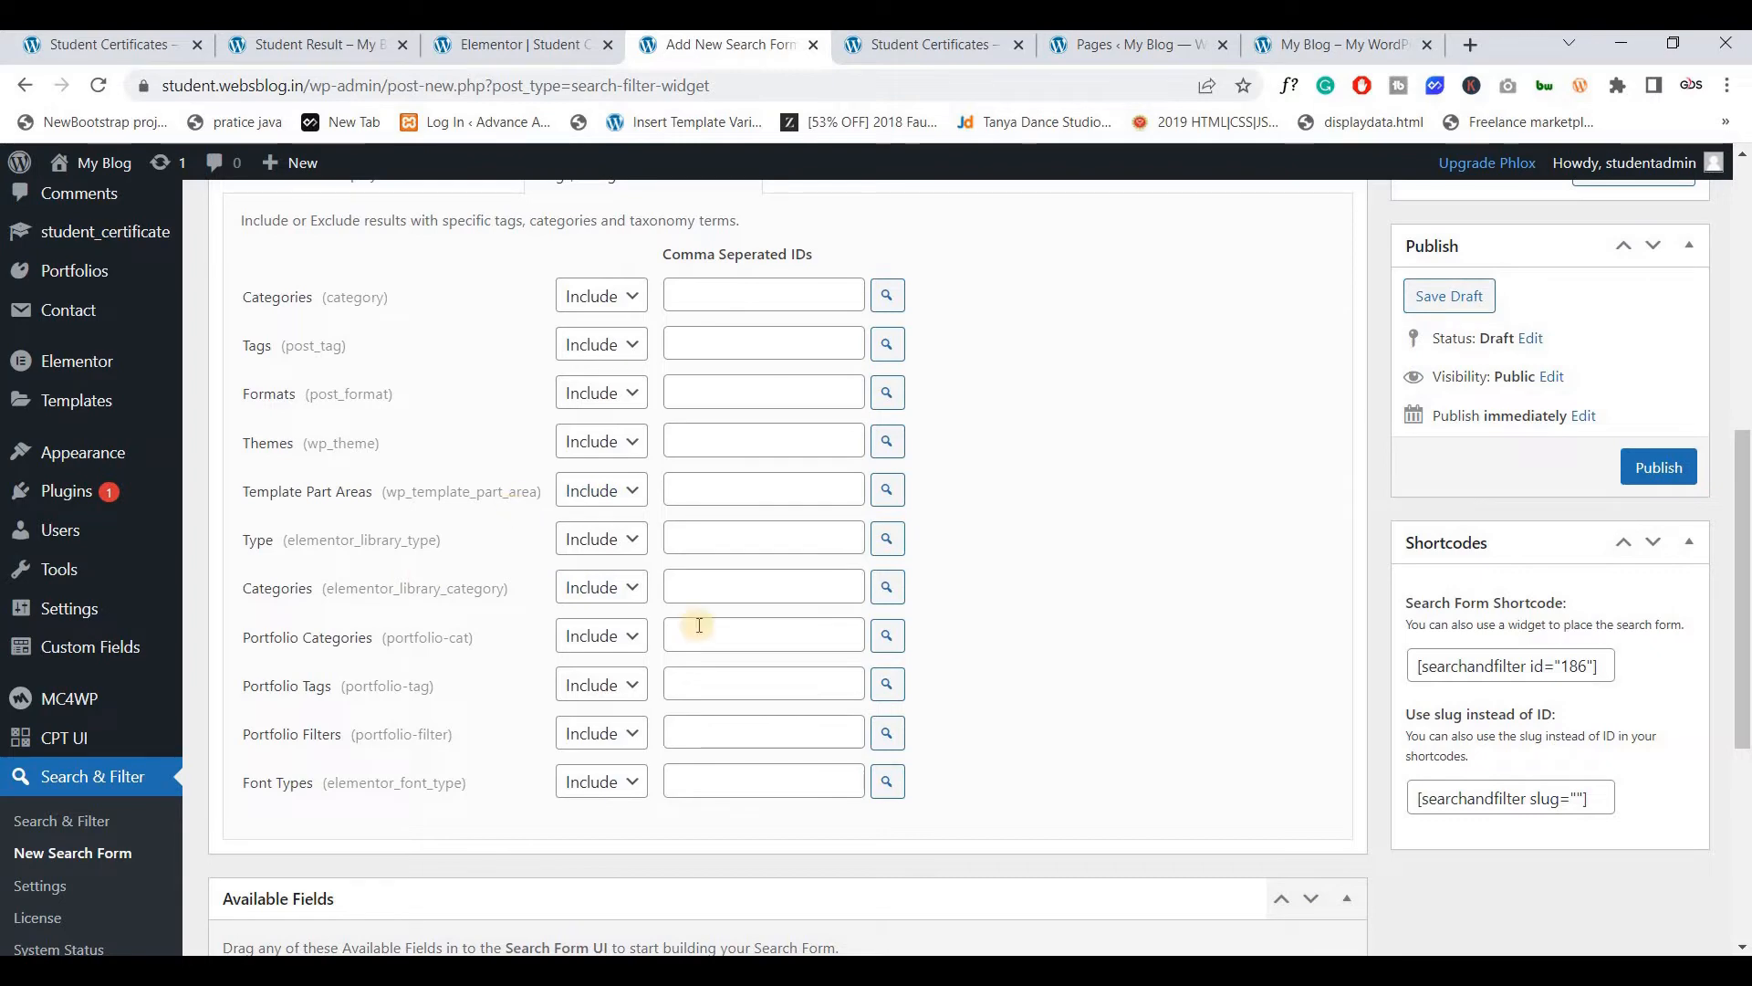
scroll(756, 544, "up", 5)
scroll(812, 423, "down", 2)
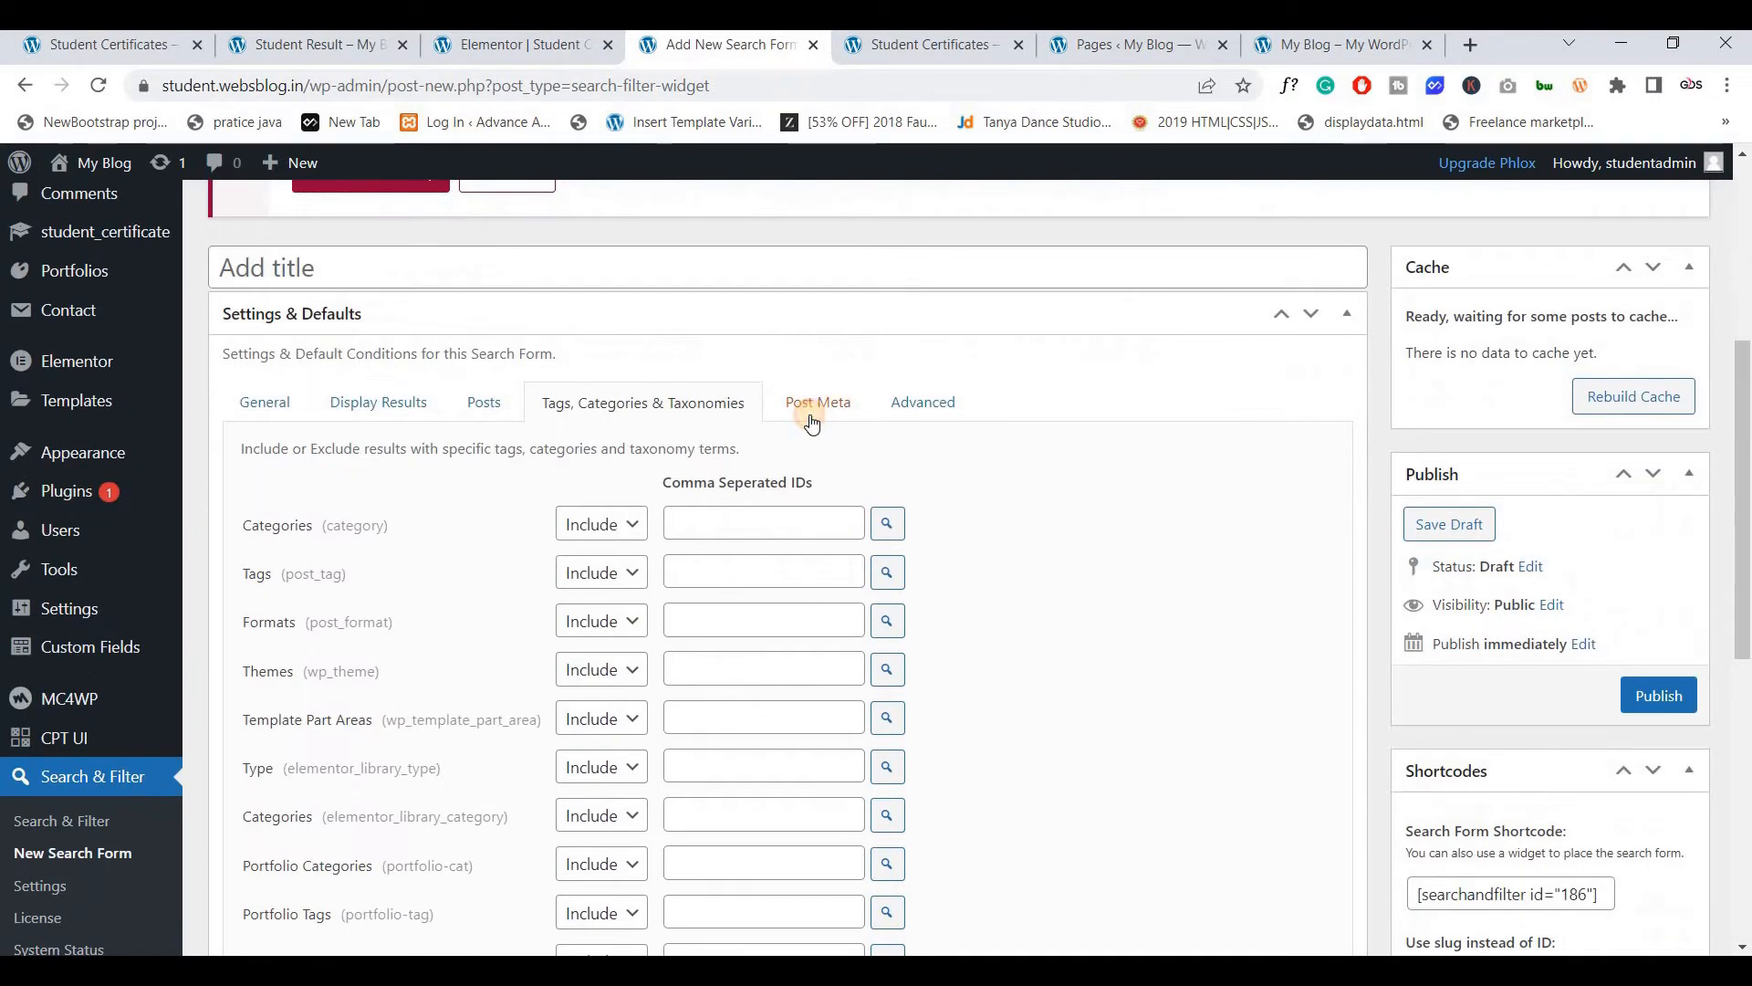
Add a Post Meta condition using the stu_img meta key
left_click(807, 416)
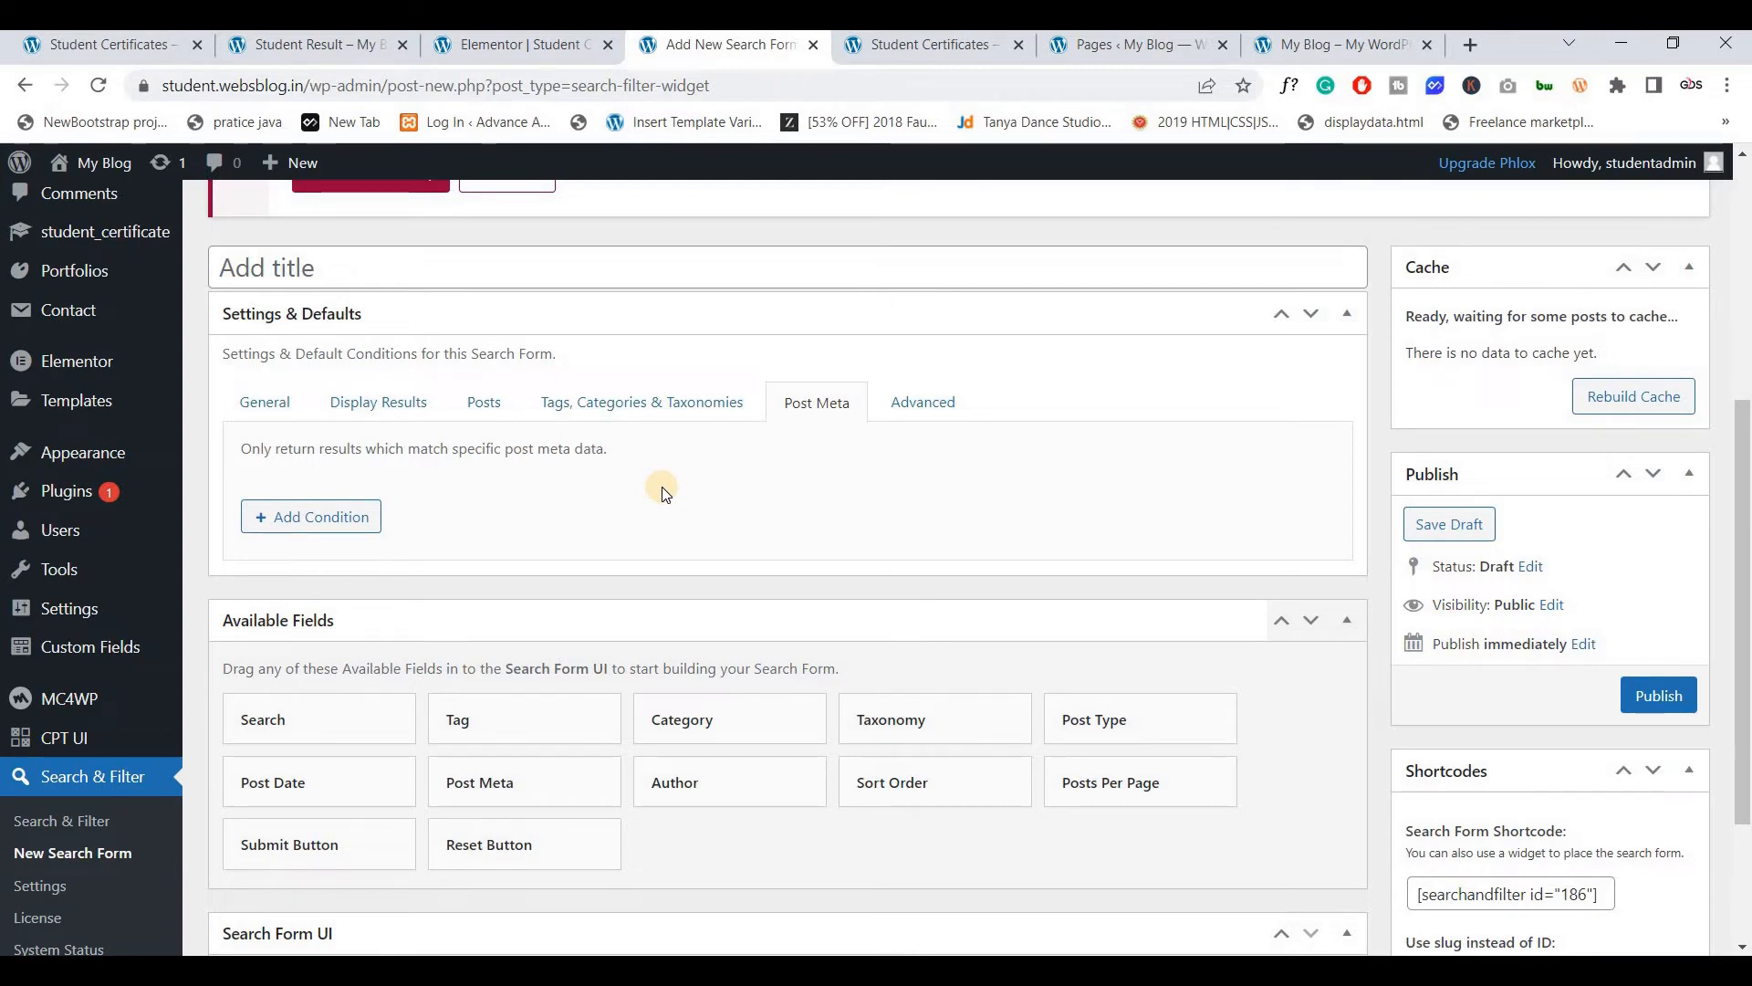
left_click(352, 516)
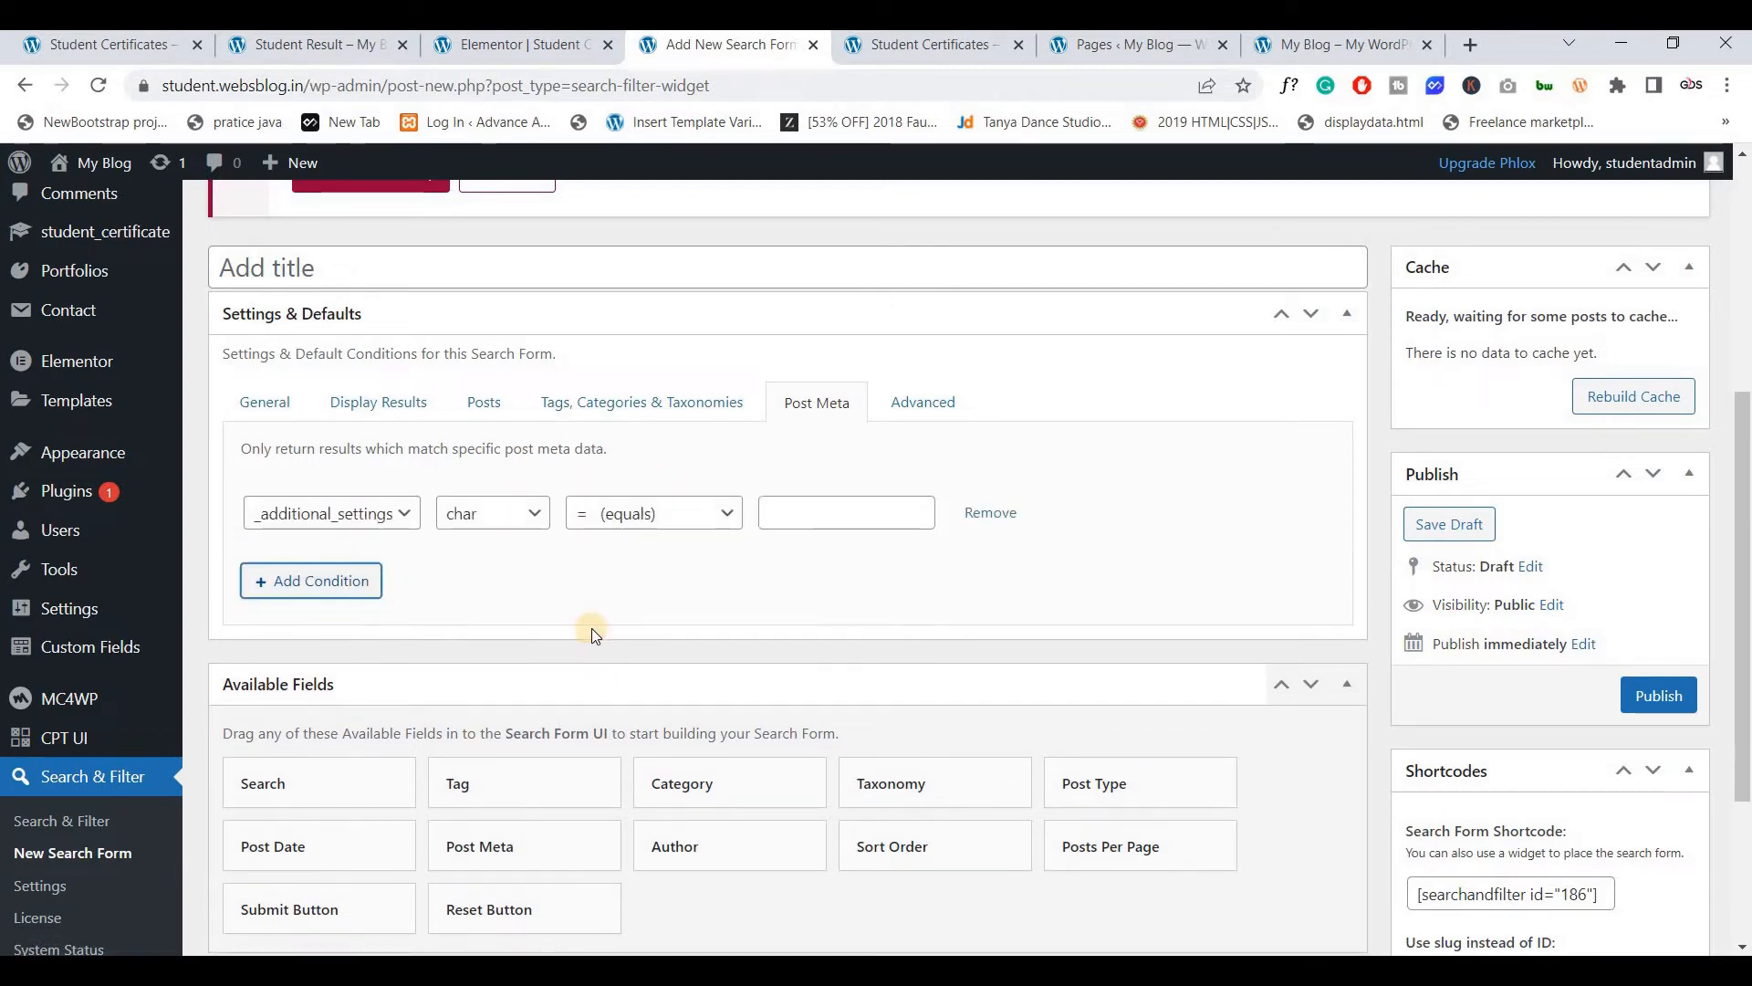
left_click(362, 513)
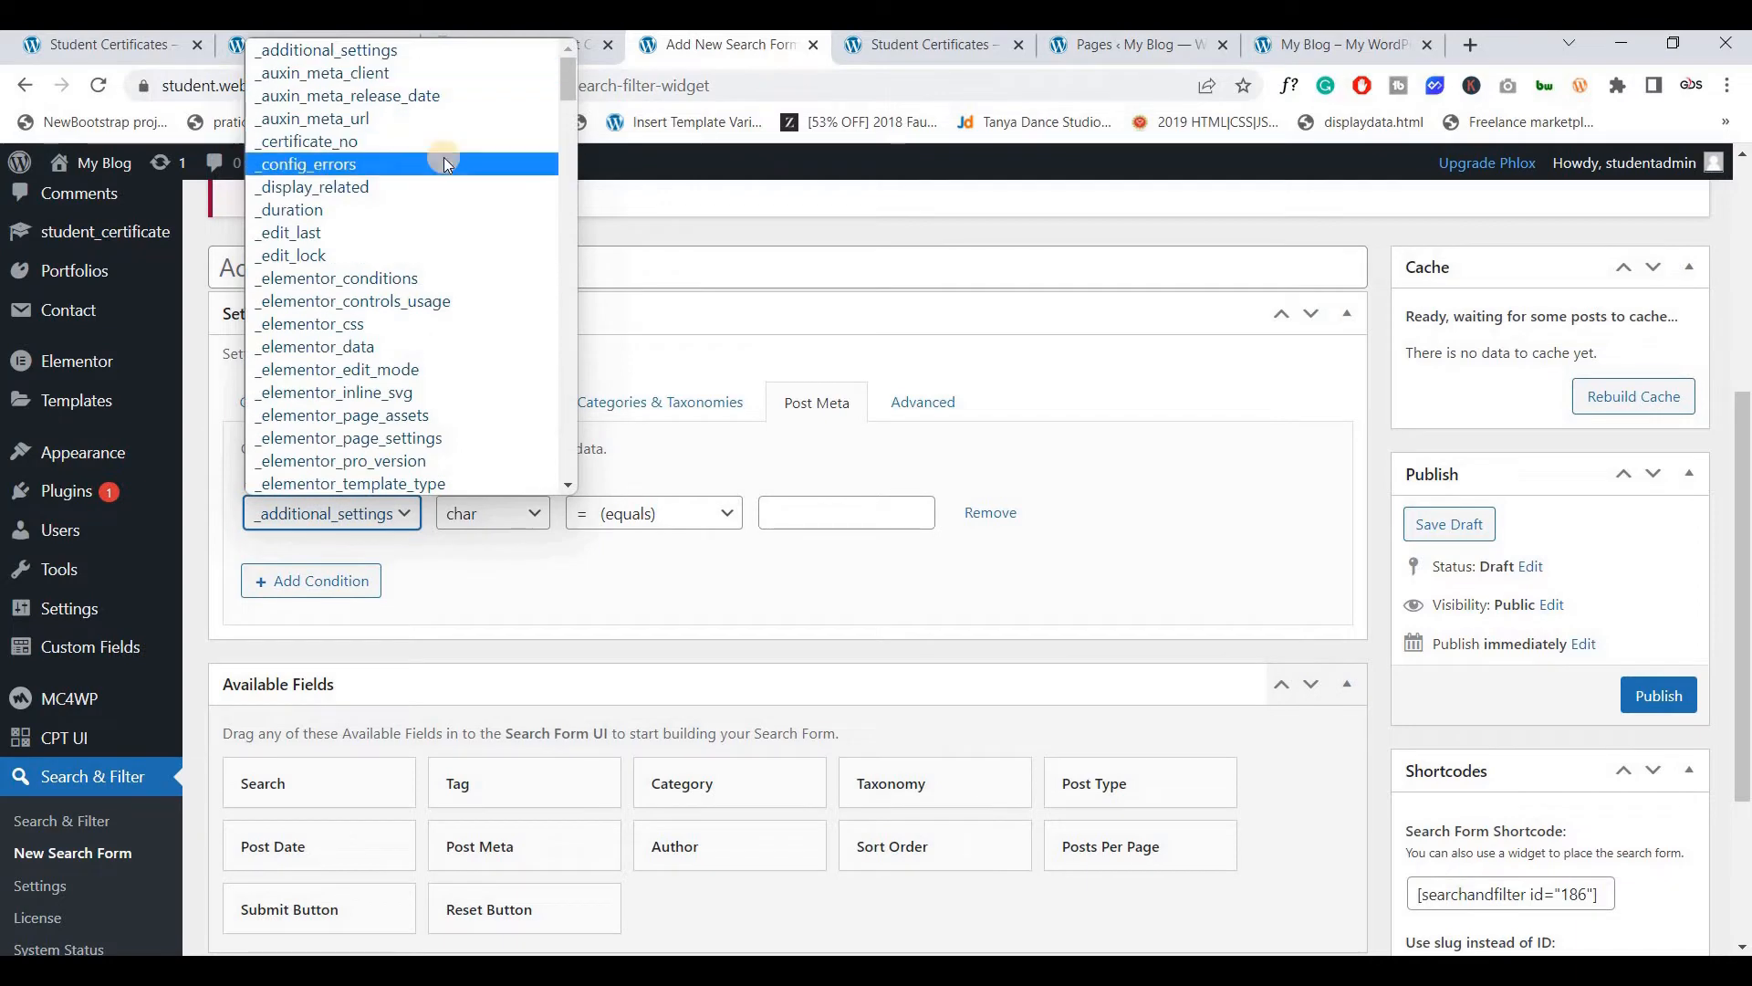
scroll(444, 157, "down", 15)
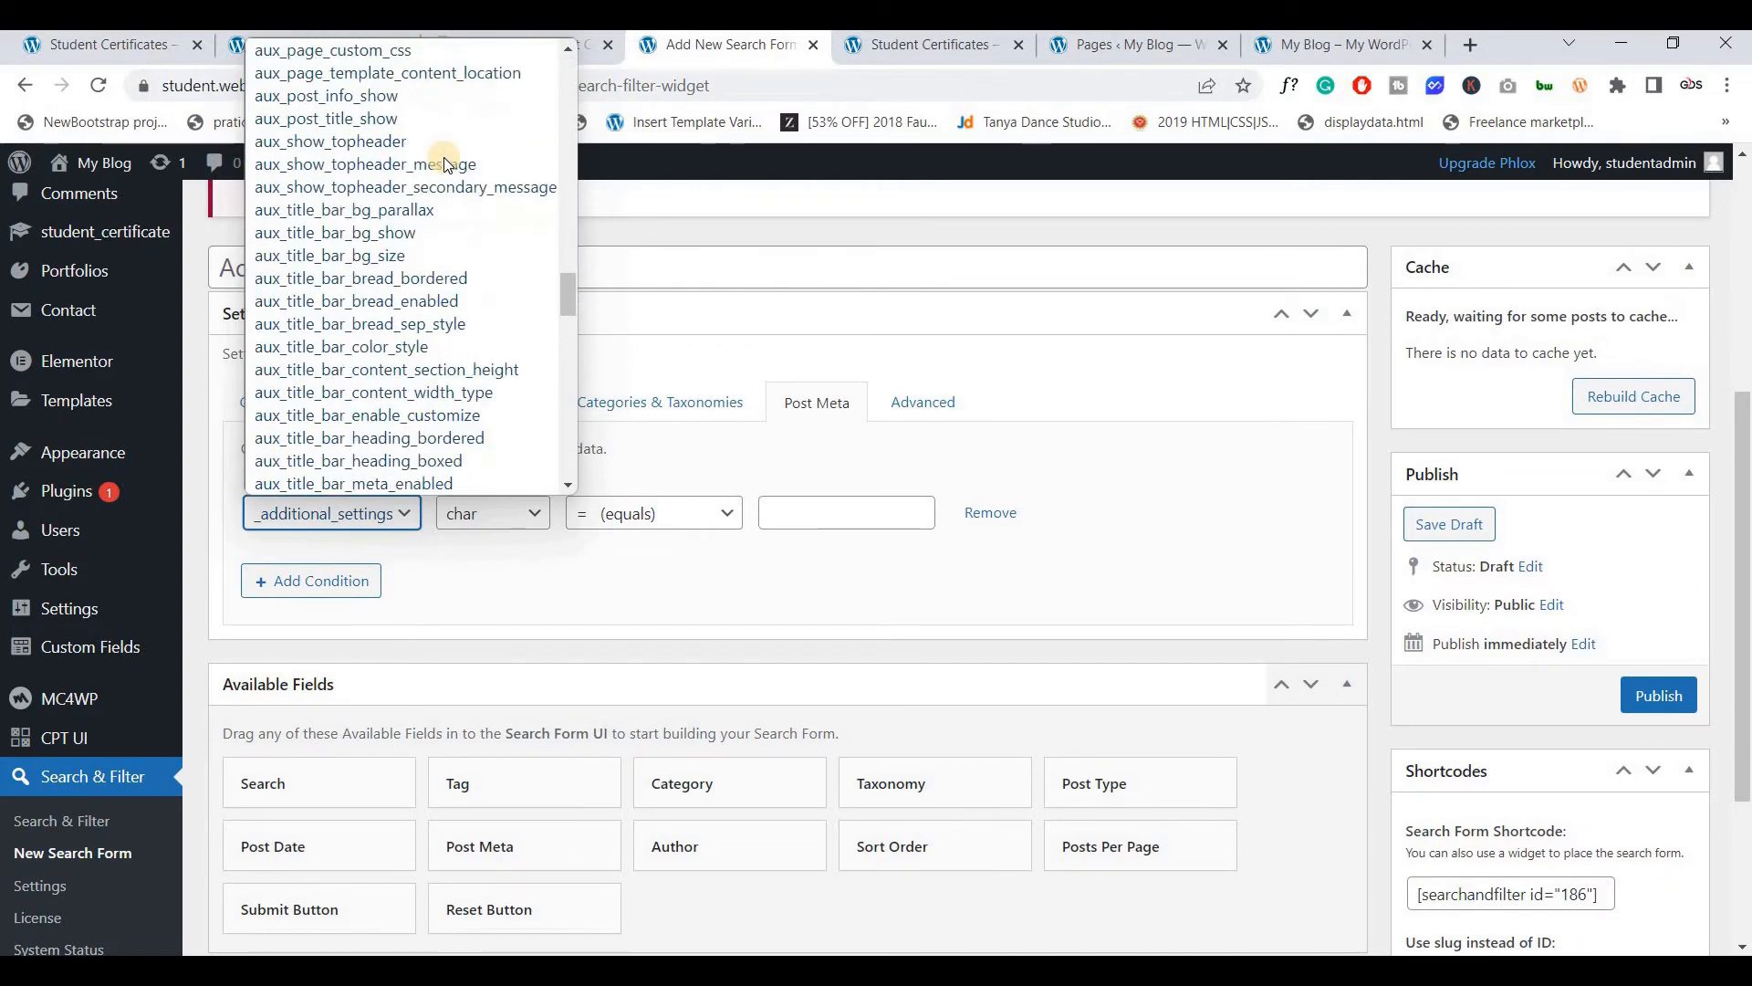
scroll(337, 283, "up", 3)
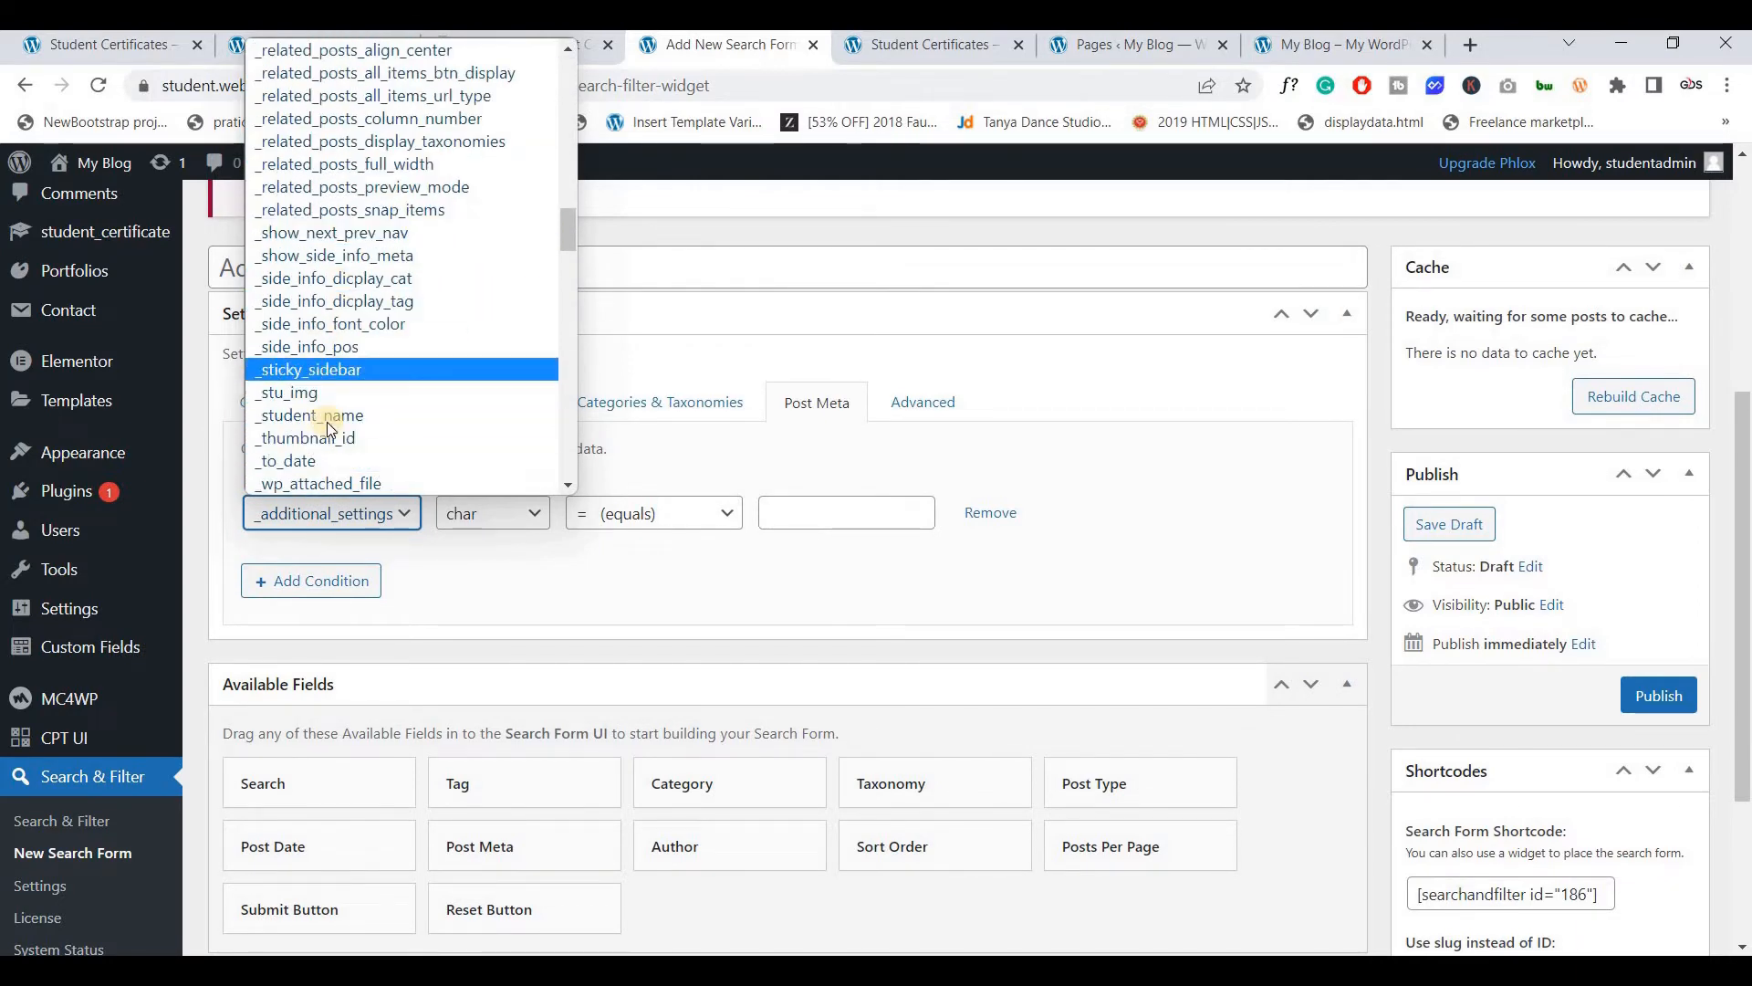
type("stu_img")
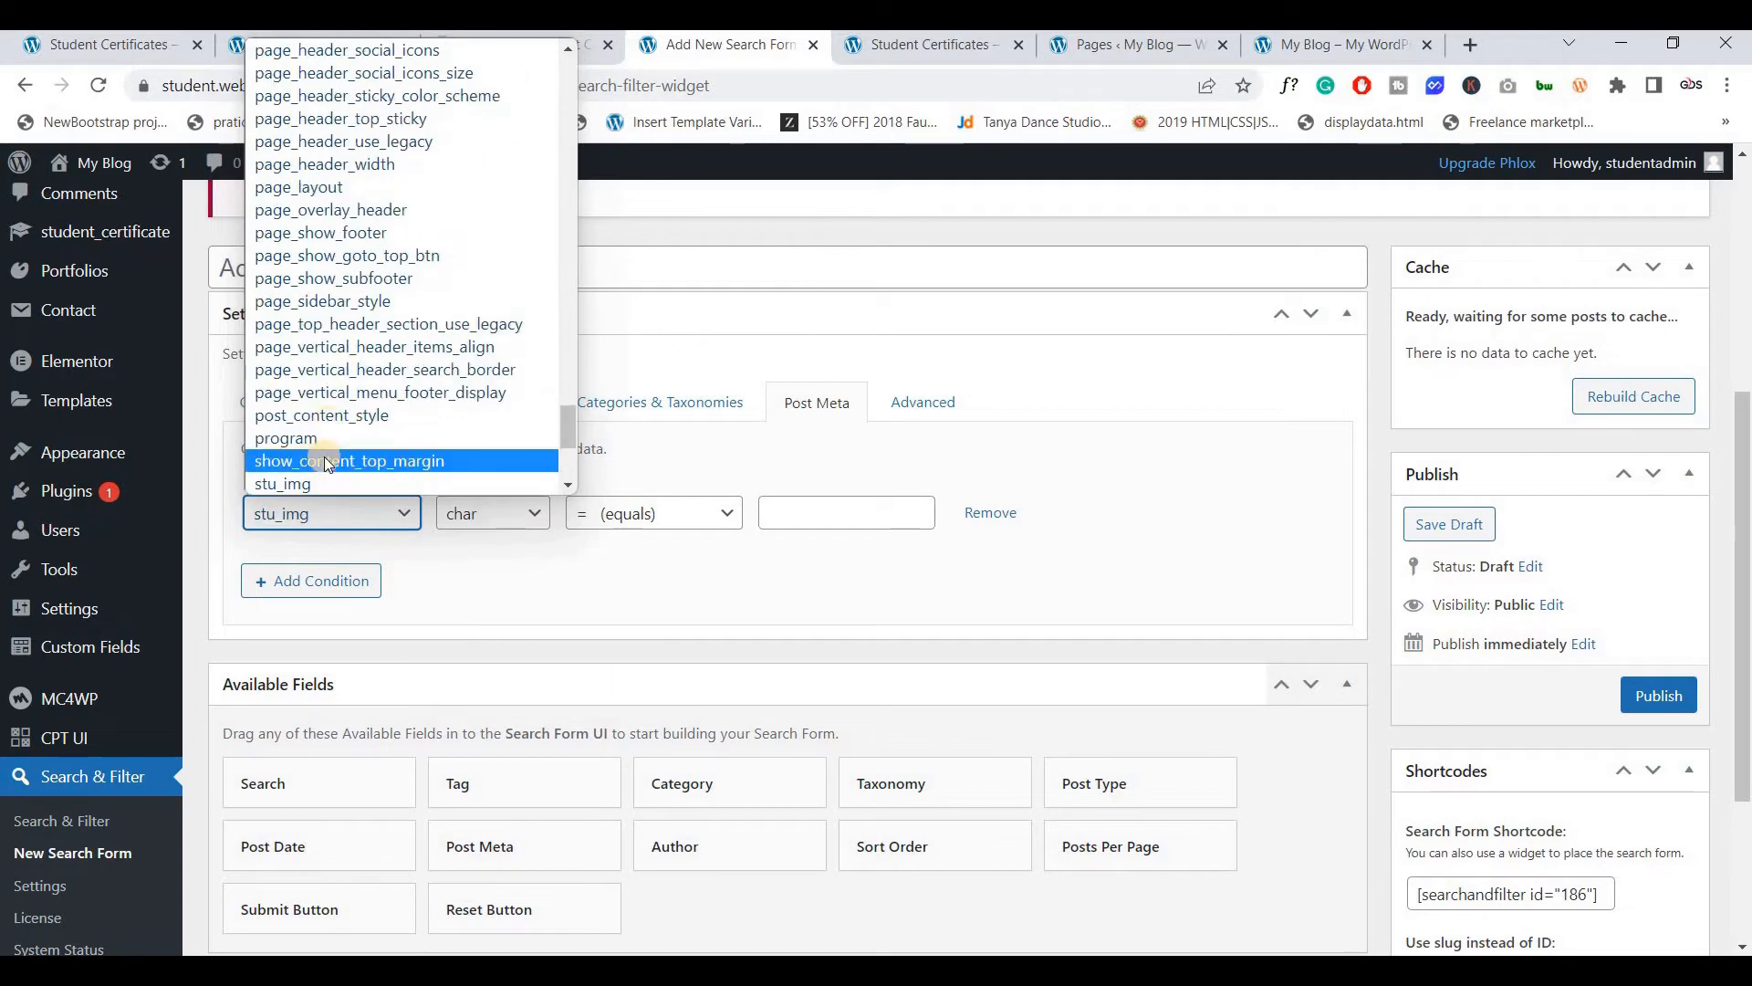
scroll(326, 458, "down", 2)
left_click(321, 256)
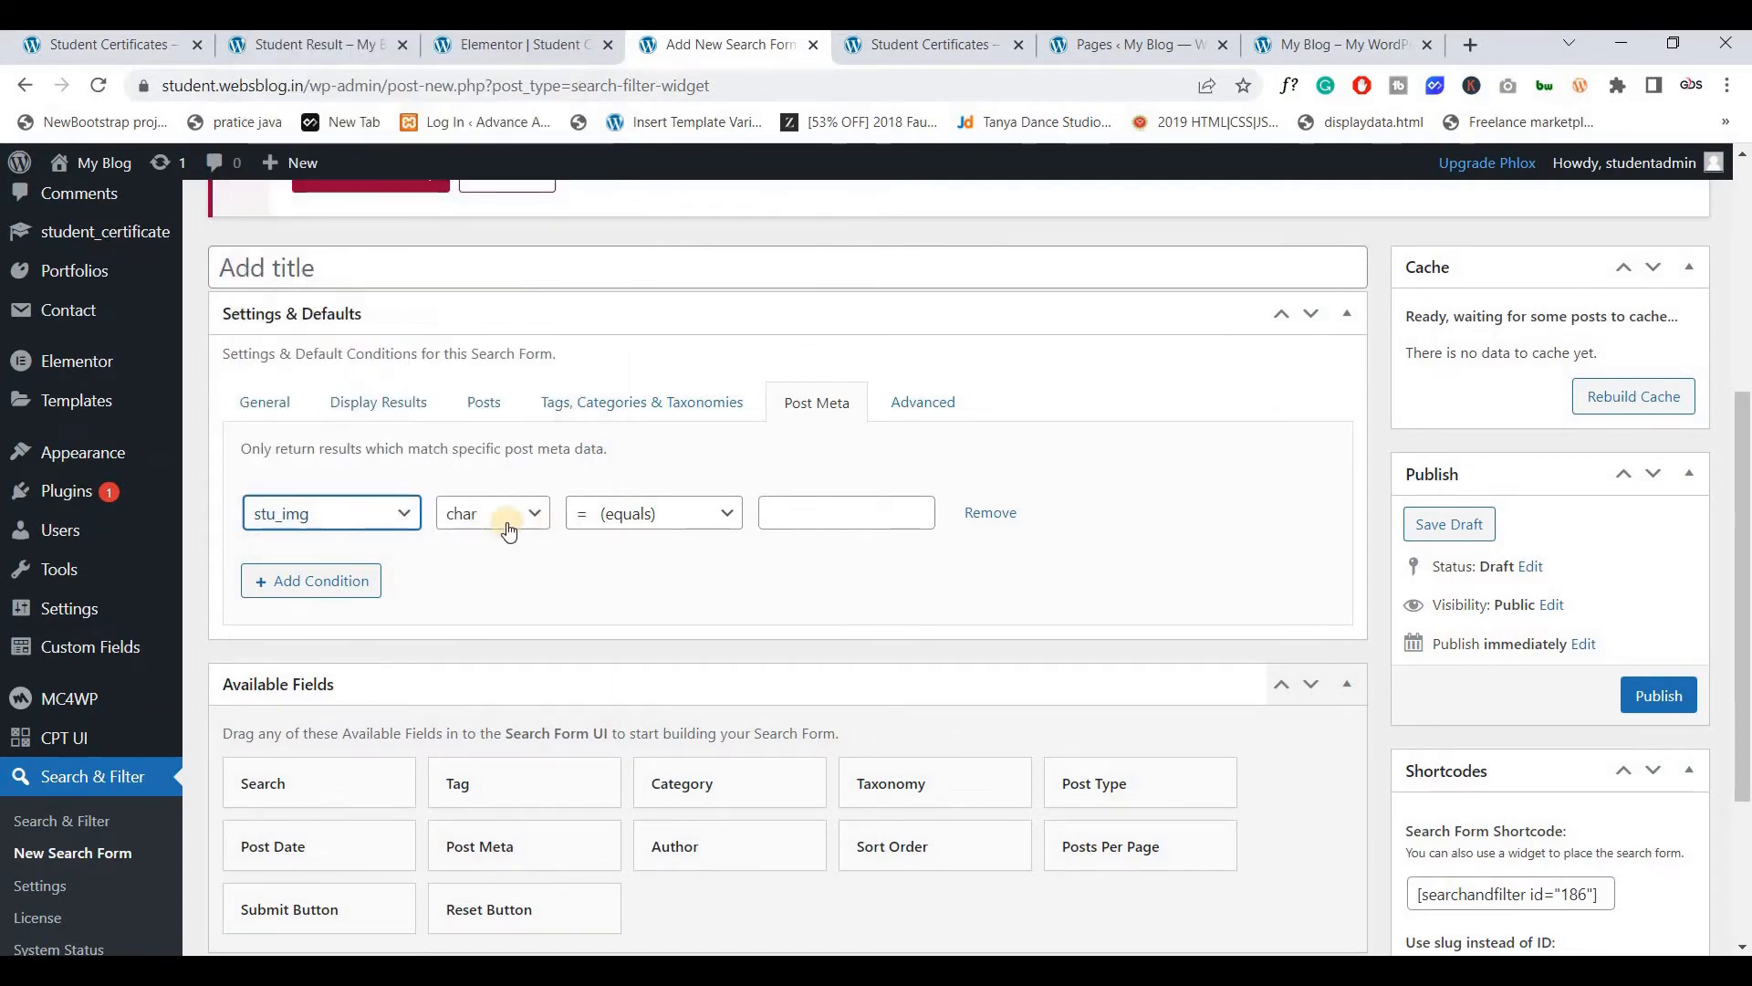
Set the stu_img condition's value type to date with an equals comparison
left_click(520, 532)
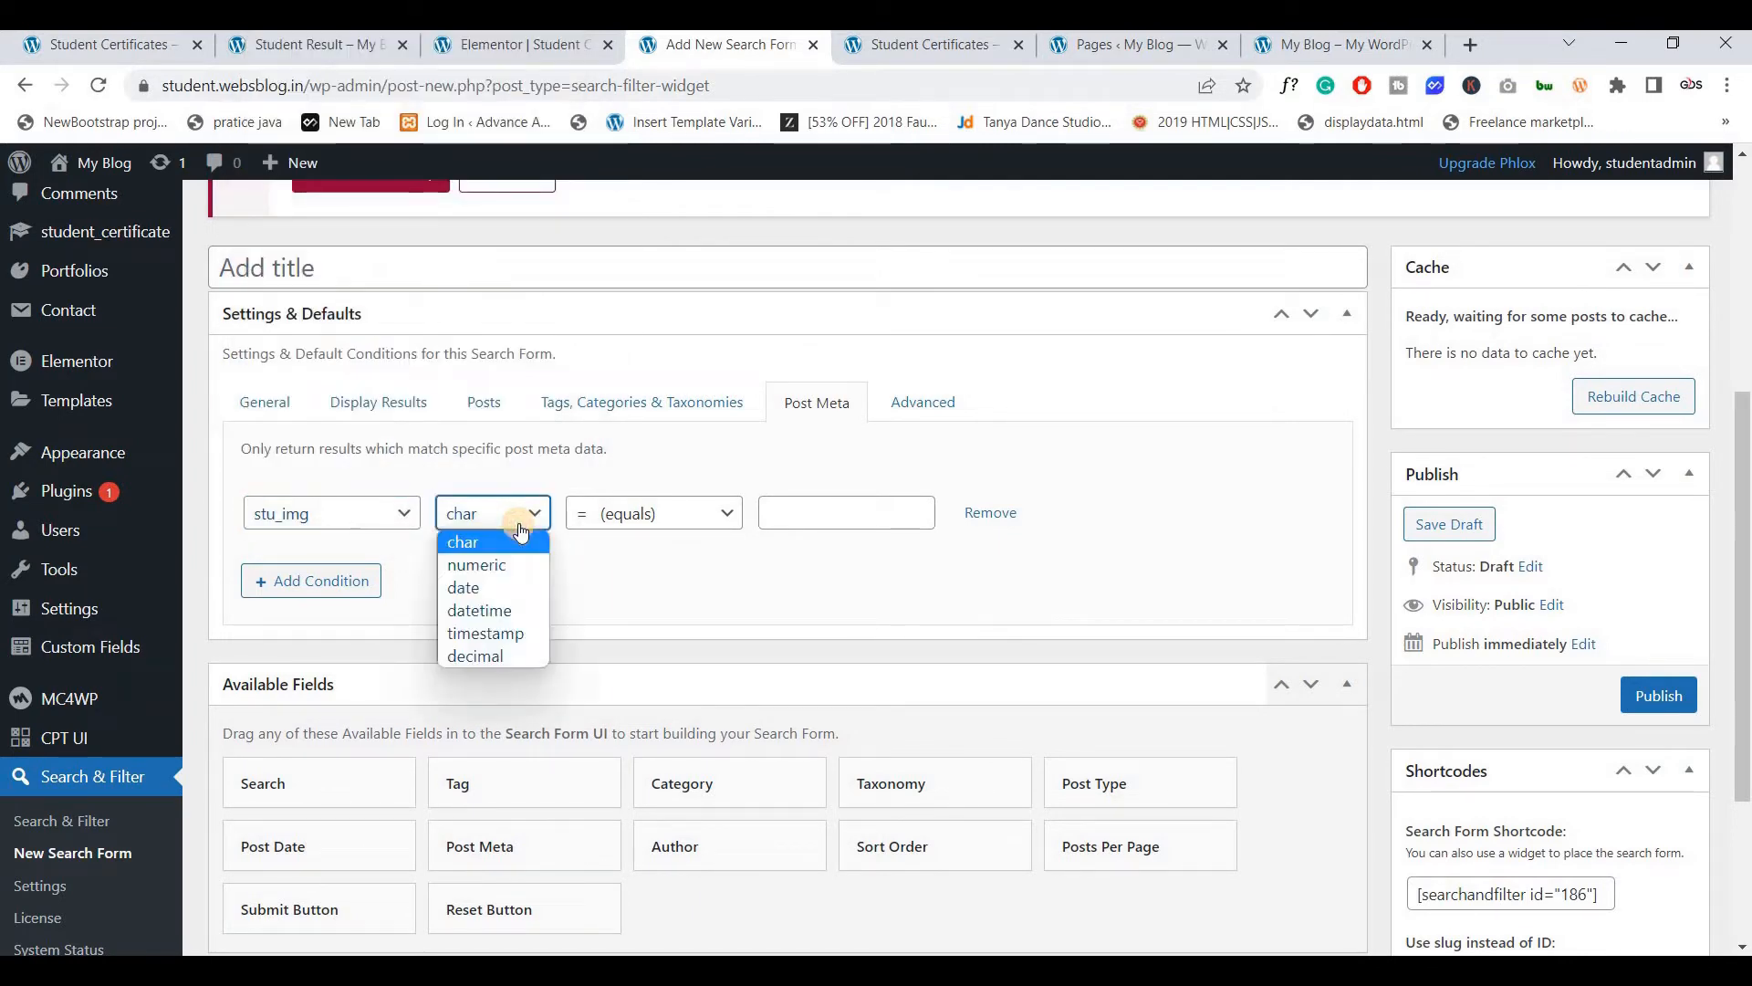
left_click(626, 556)
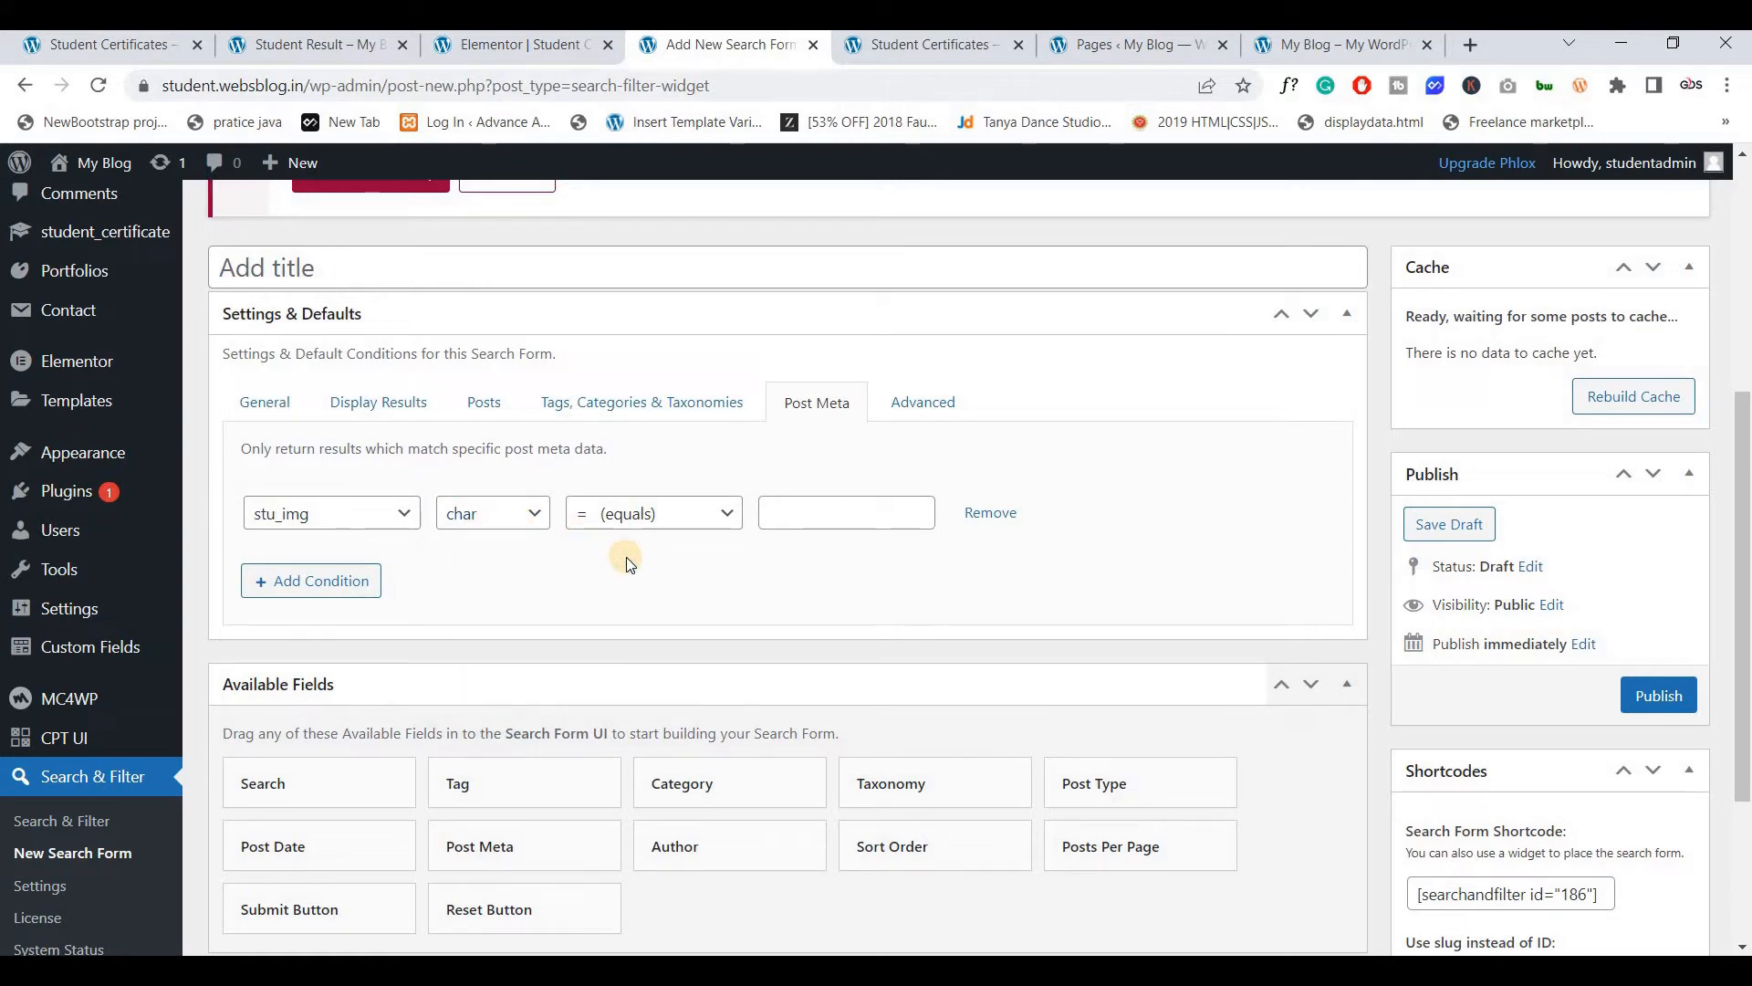
left_click(514, 522)
left_click(502, 591)
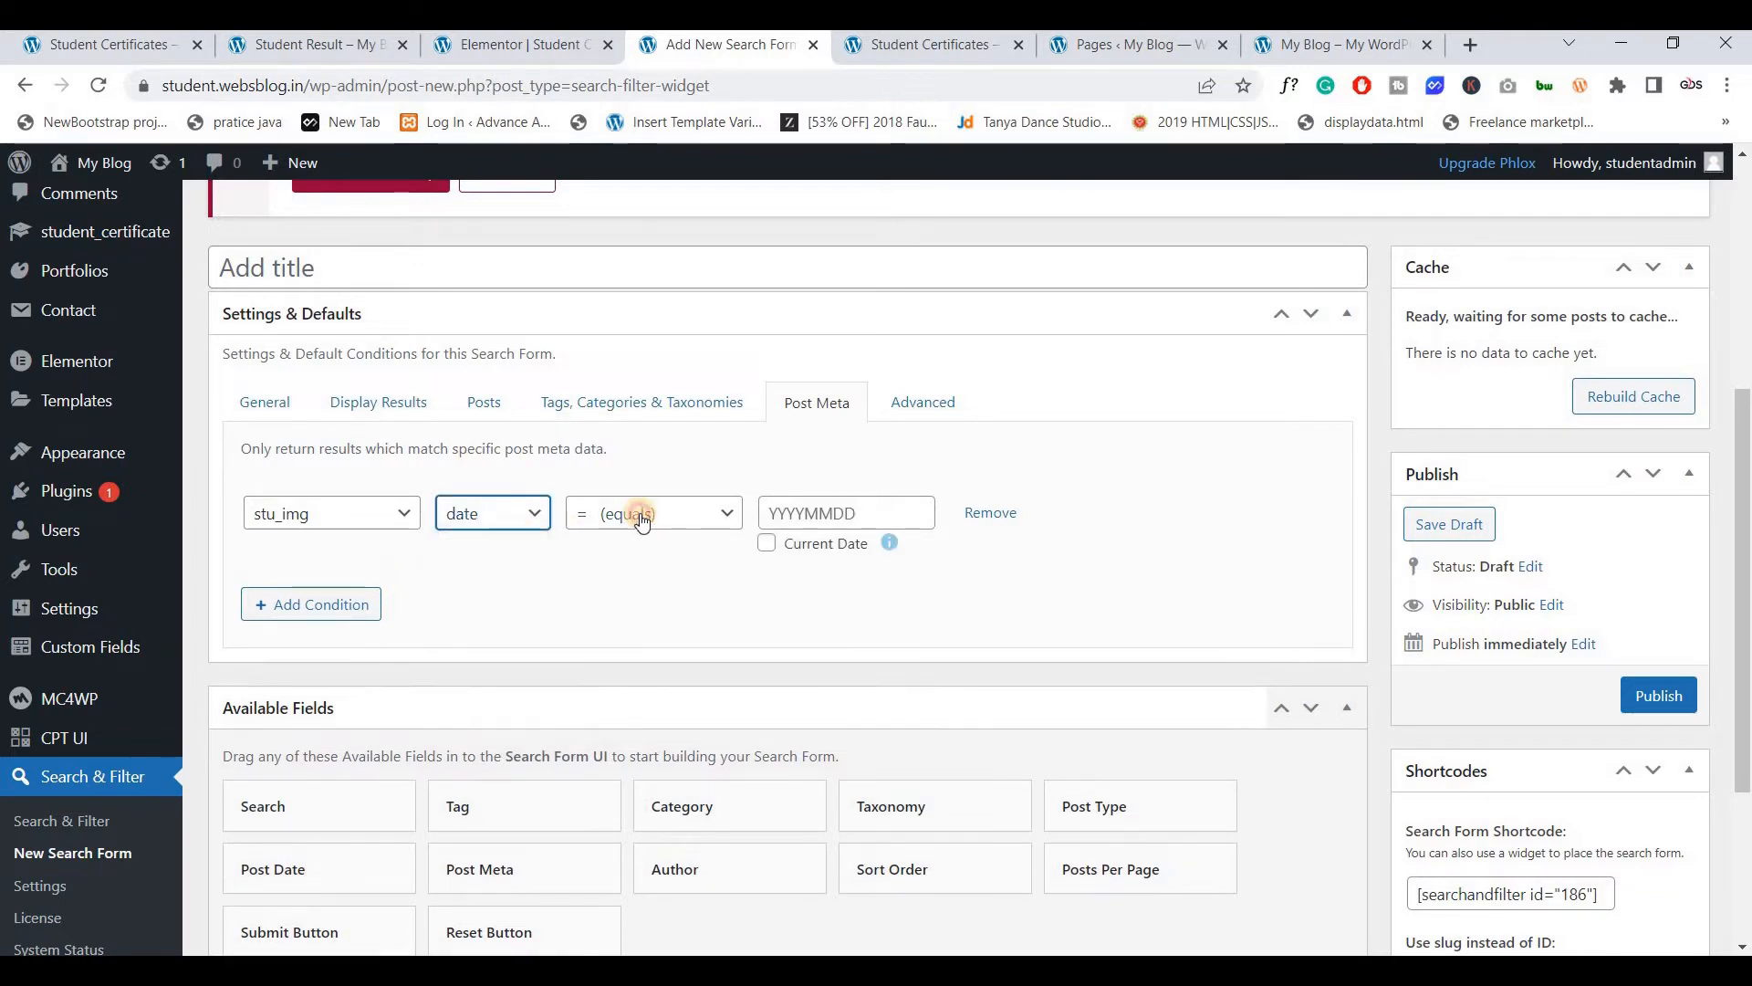
left_click(638, 515)
left_click(815, 518)
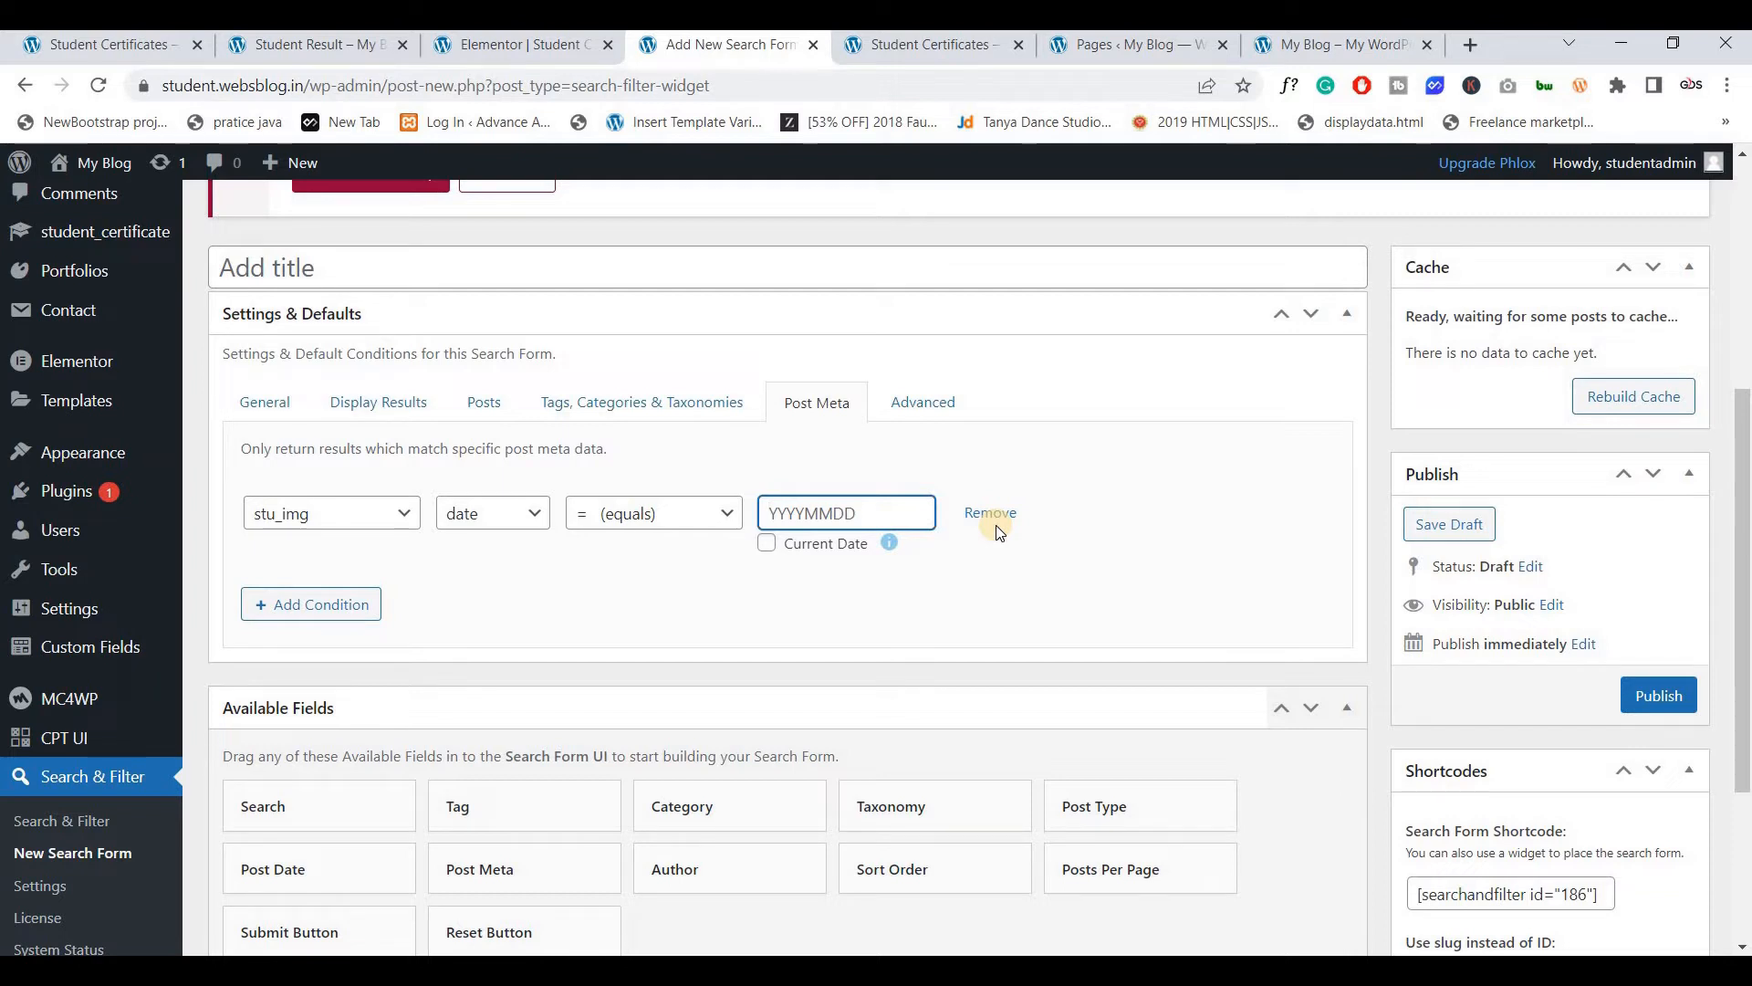
Remove the trial stu_img meta condition
left_click(350, 514)
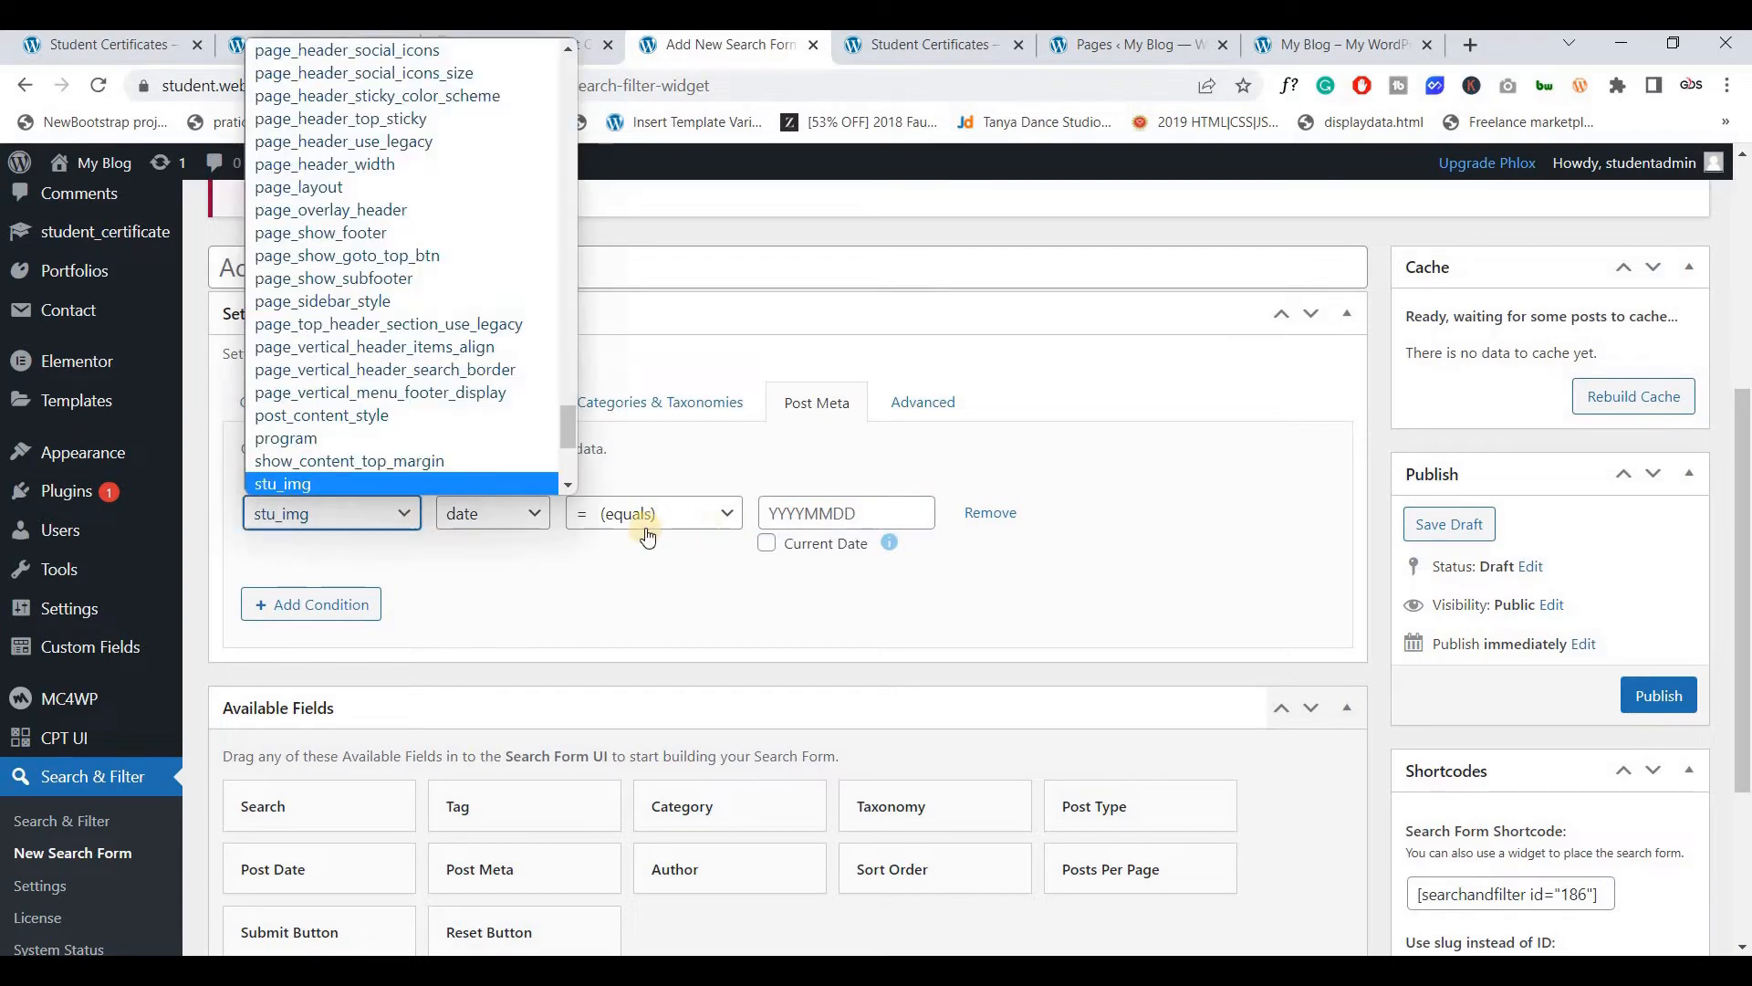
left_click(655, 590)
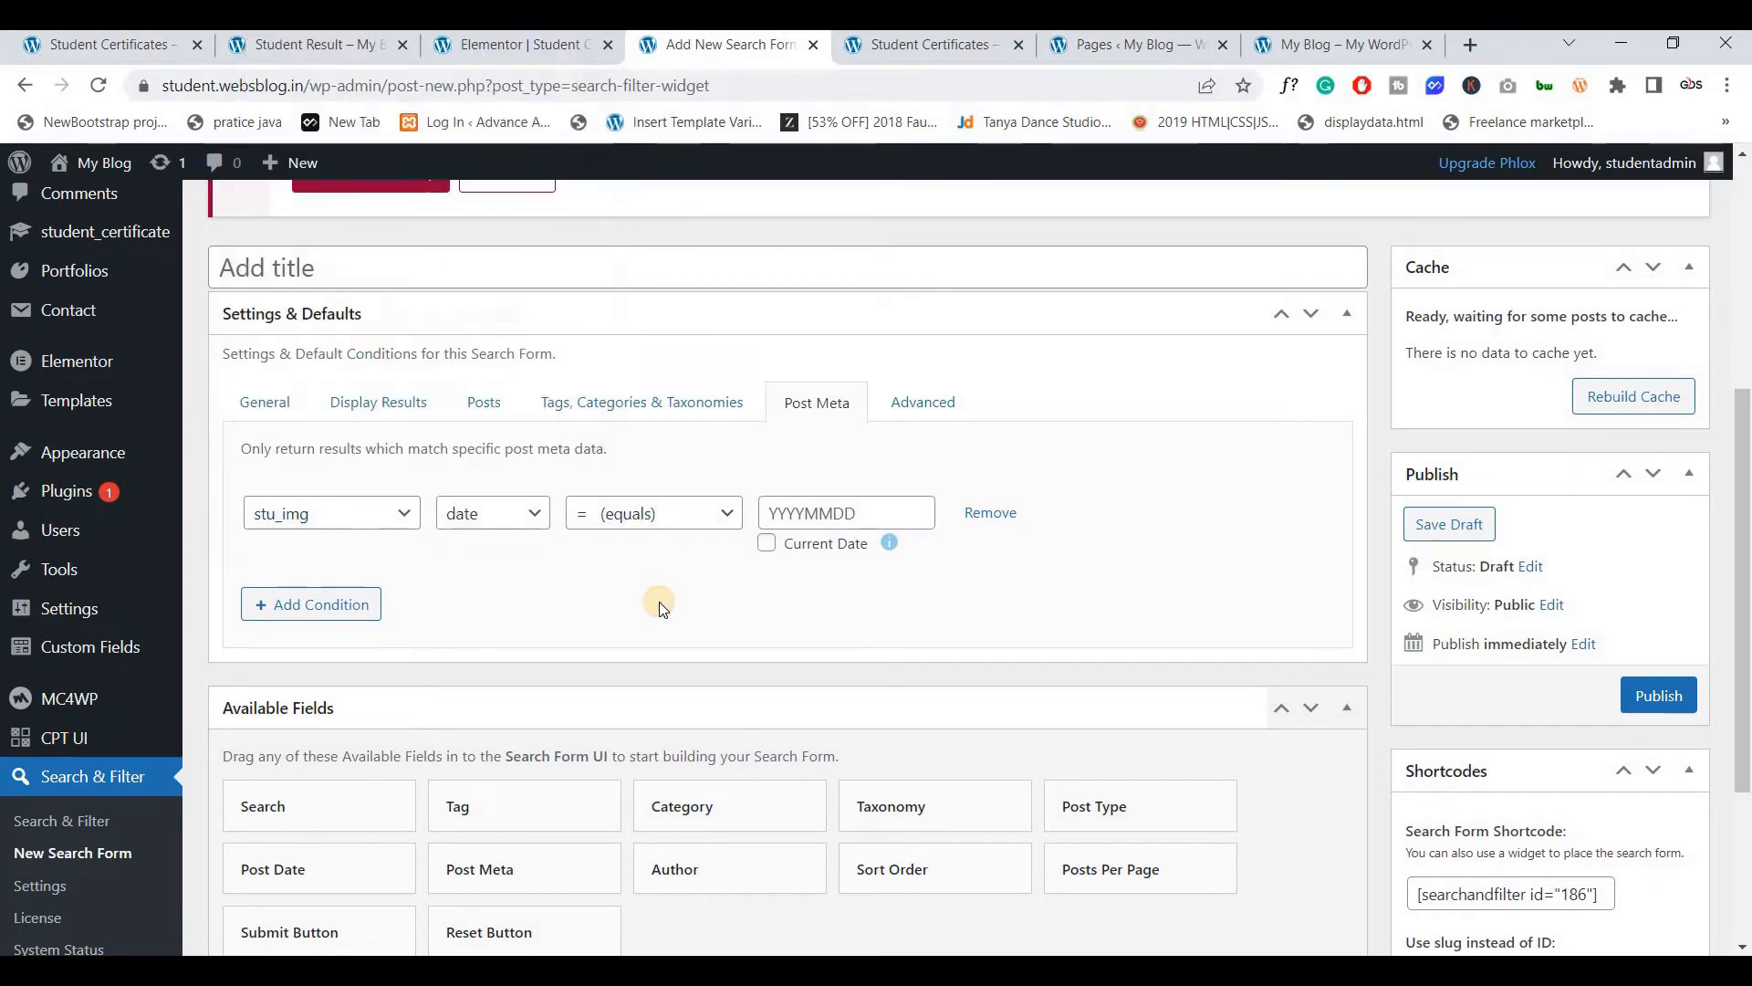
left_click(976, 512)
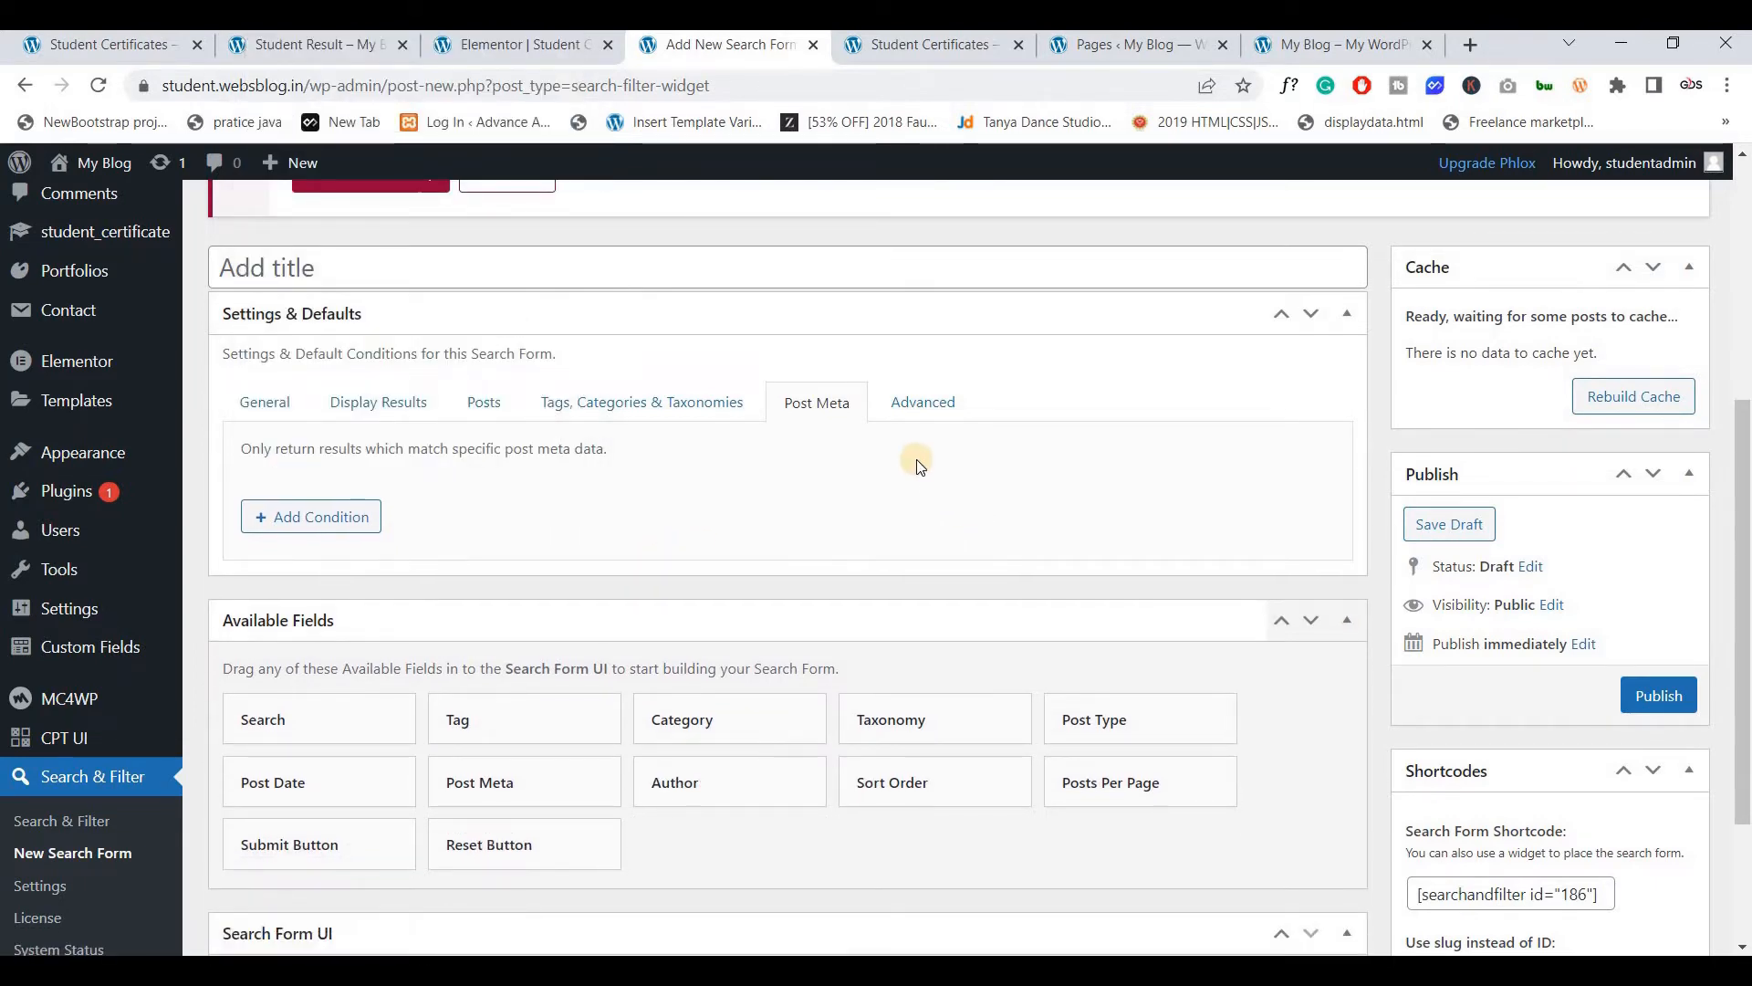
Leave Relevanssi disabled, title the search form 'Stu Serach', and publish it
left_click(920, 425)
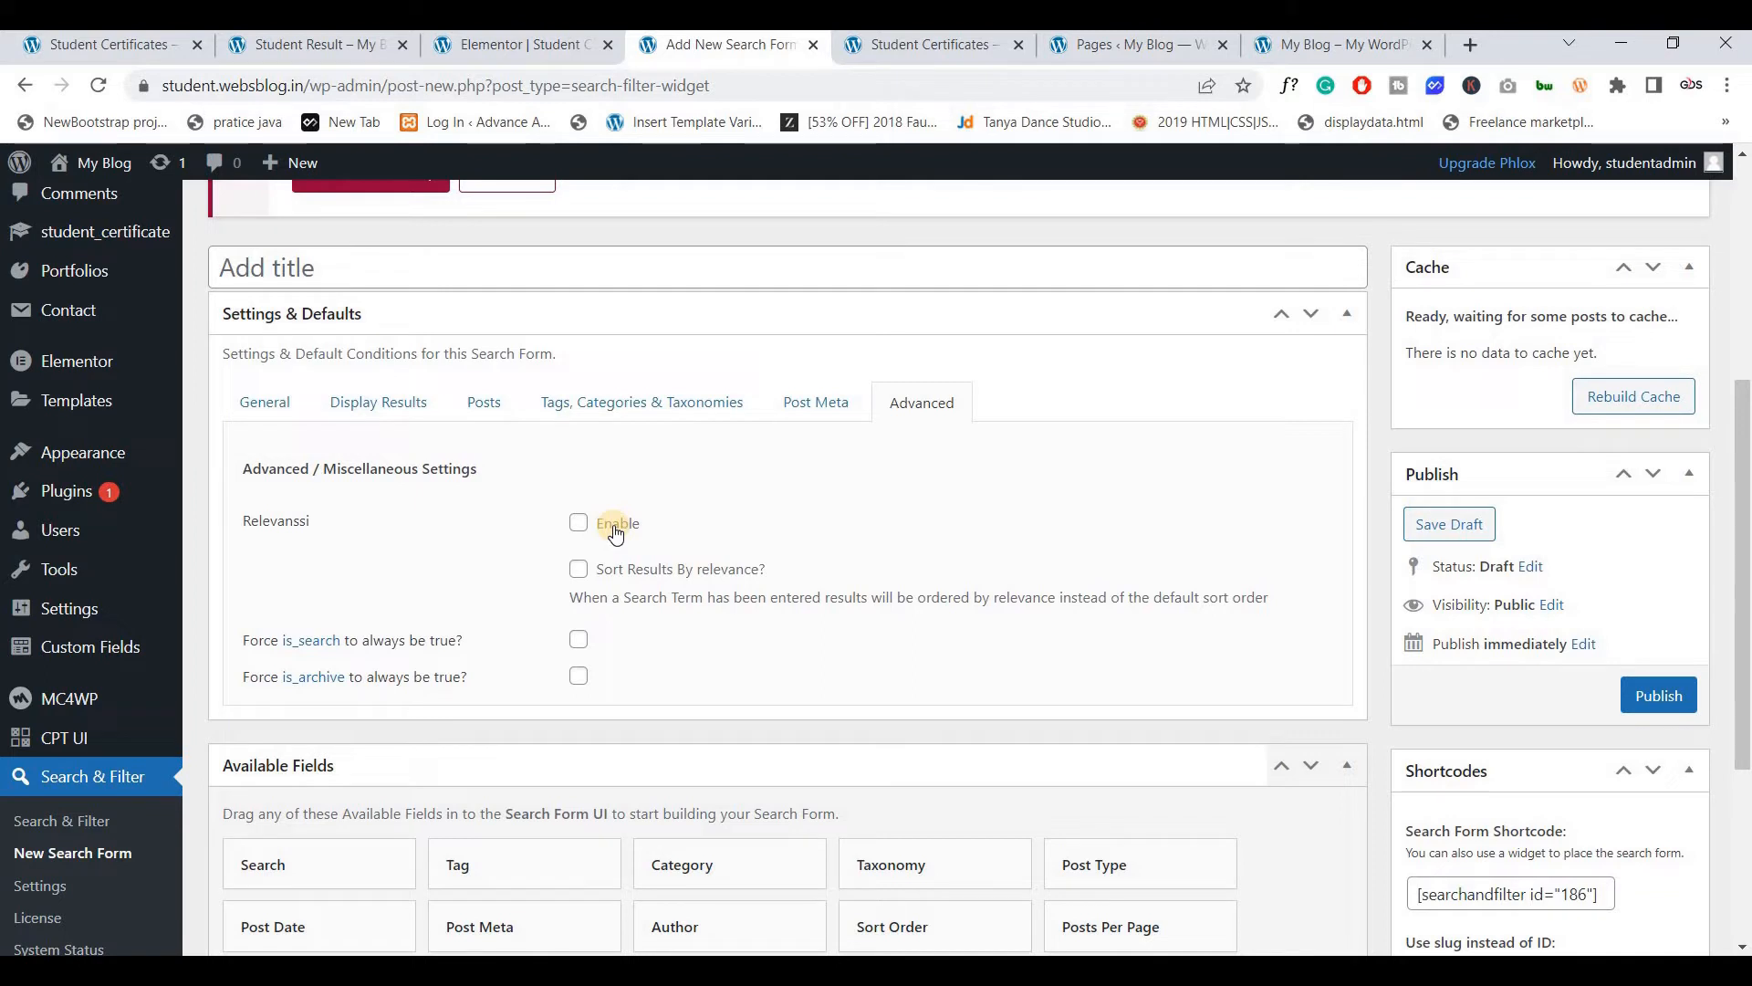
left_click(391, 268)
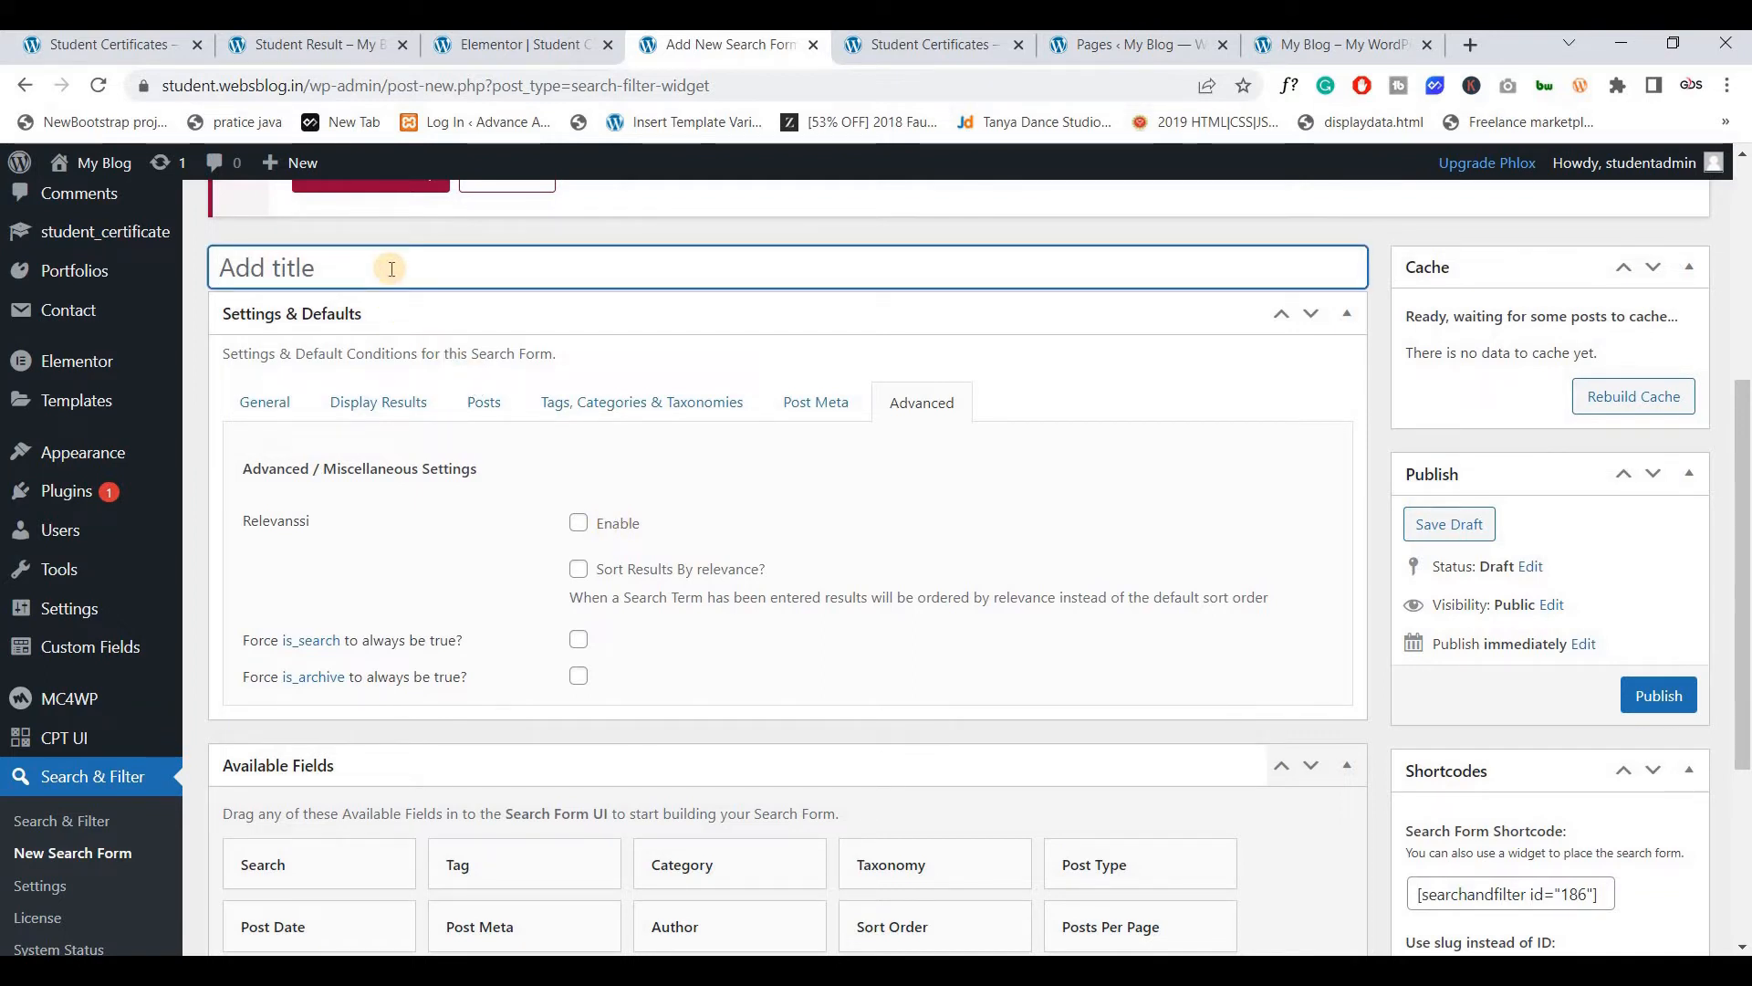
type("Stu Serach")
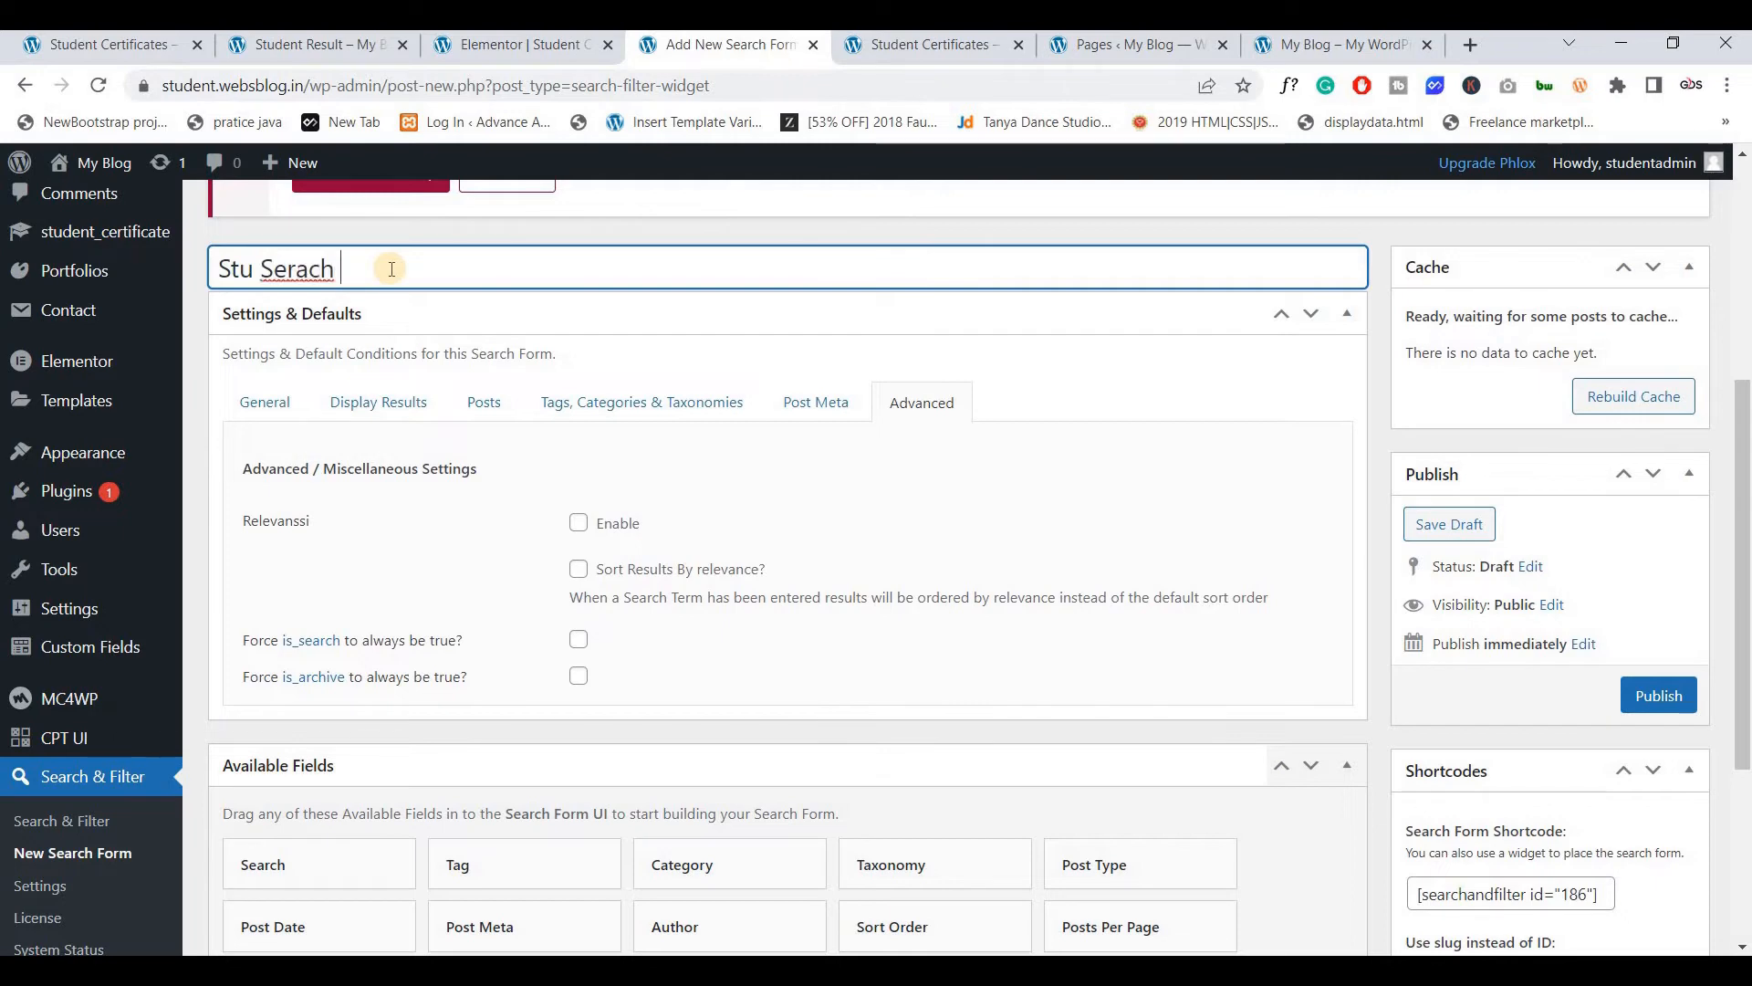
double_click(273, 269)
right_click(275, 272)
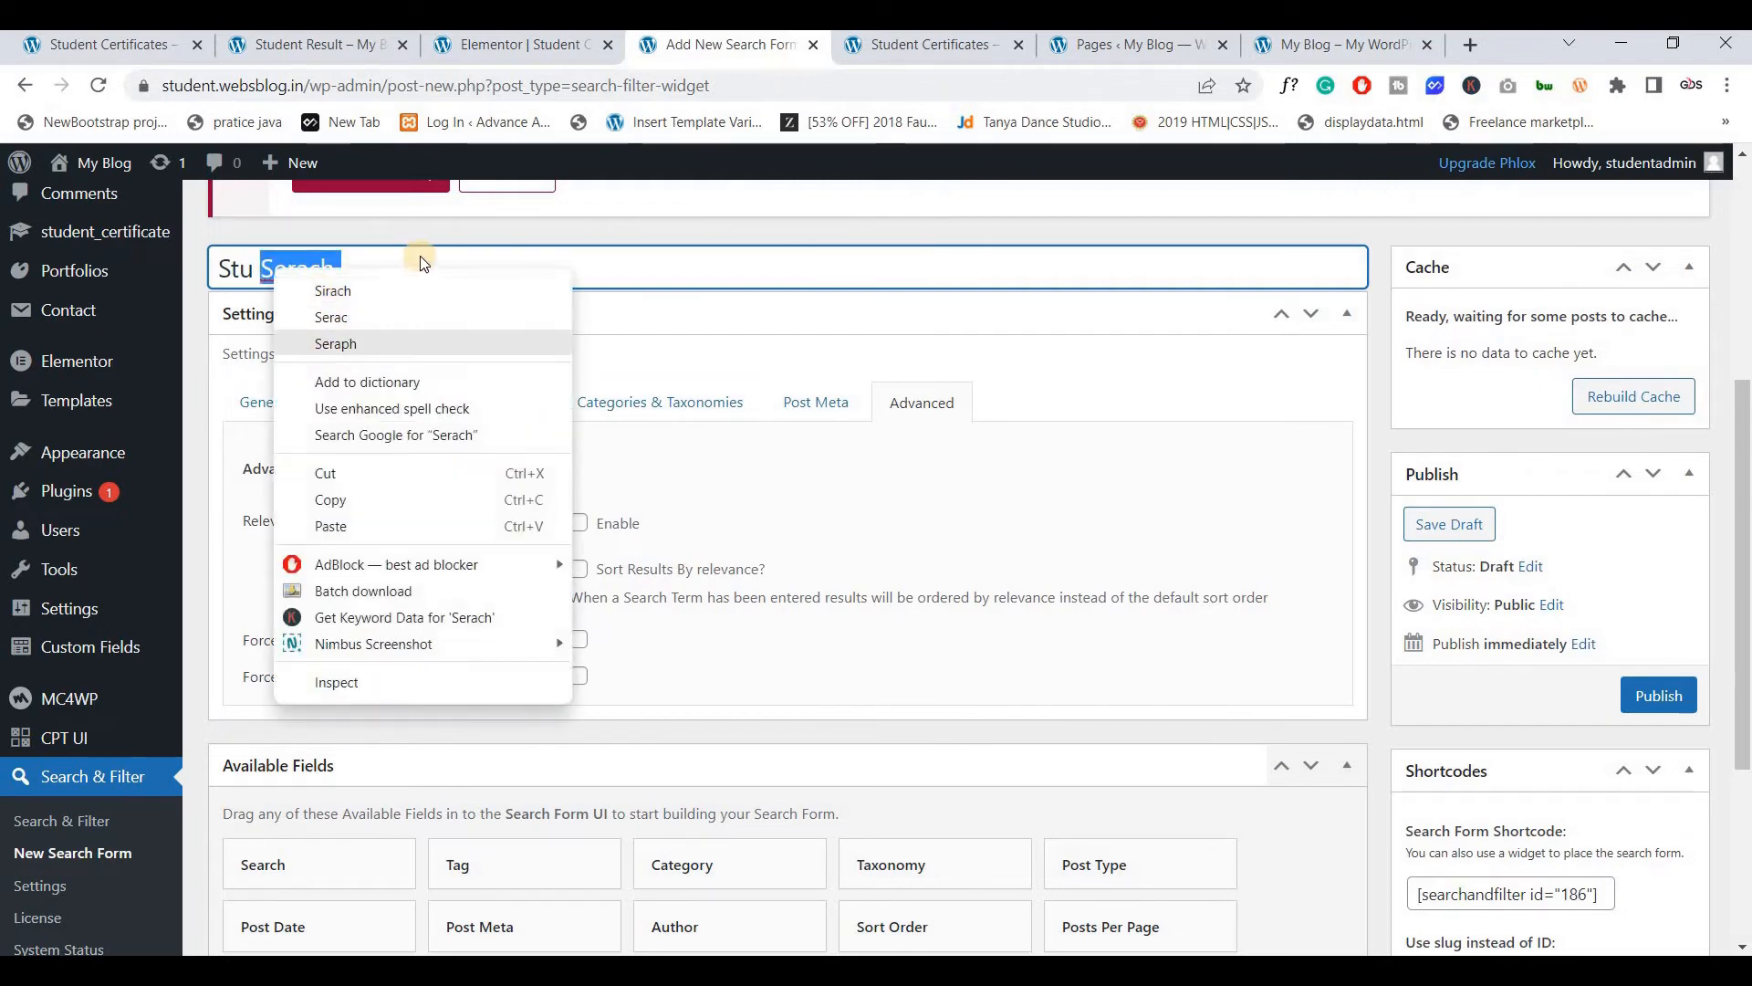
key("Escape")
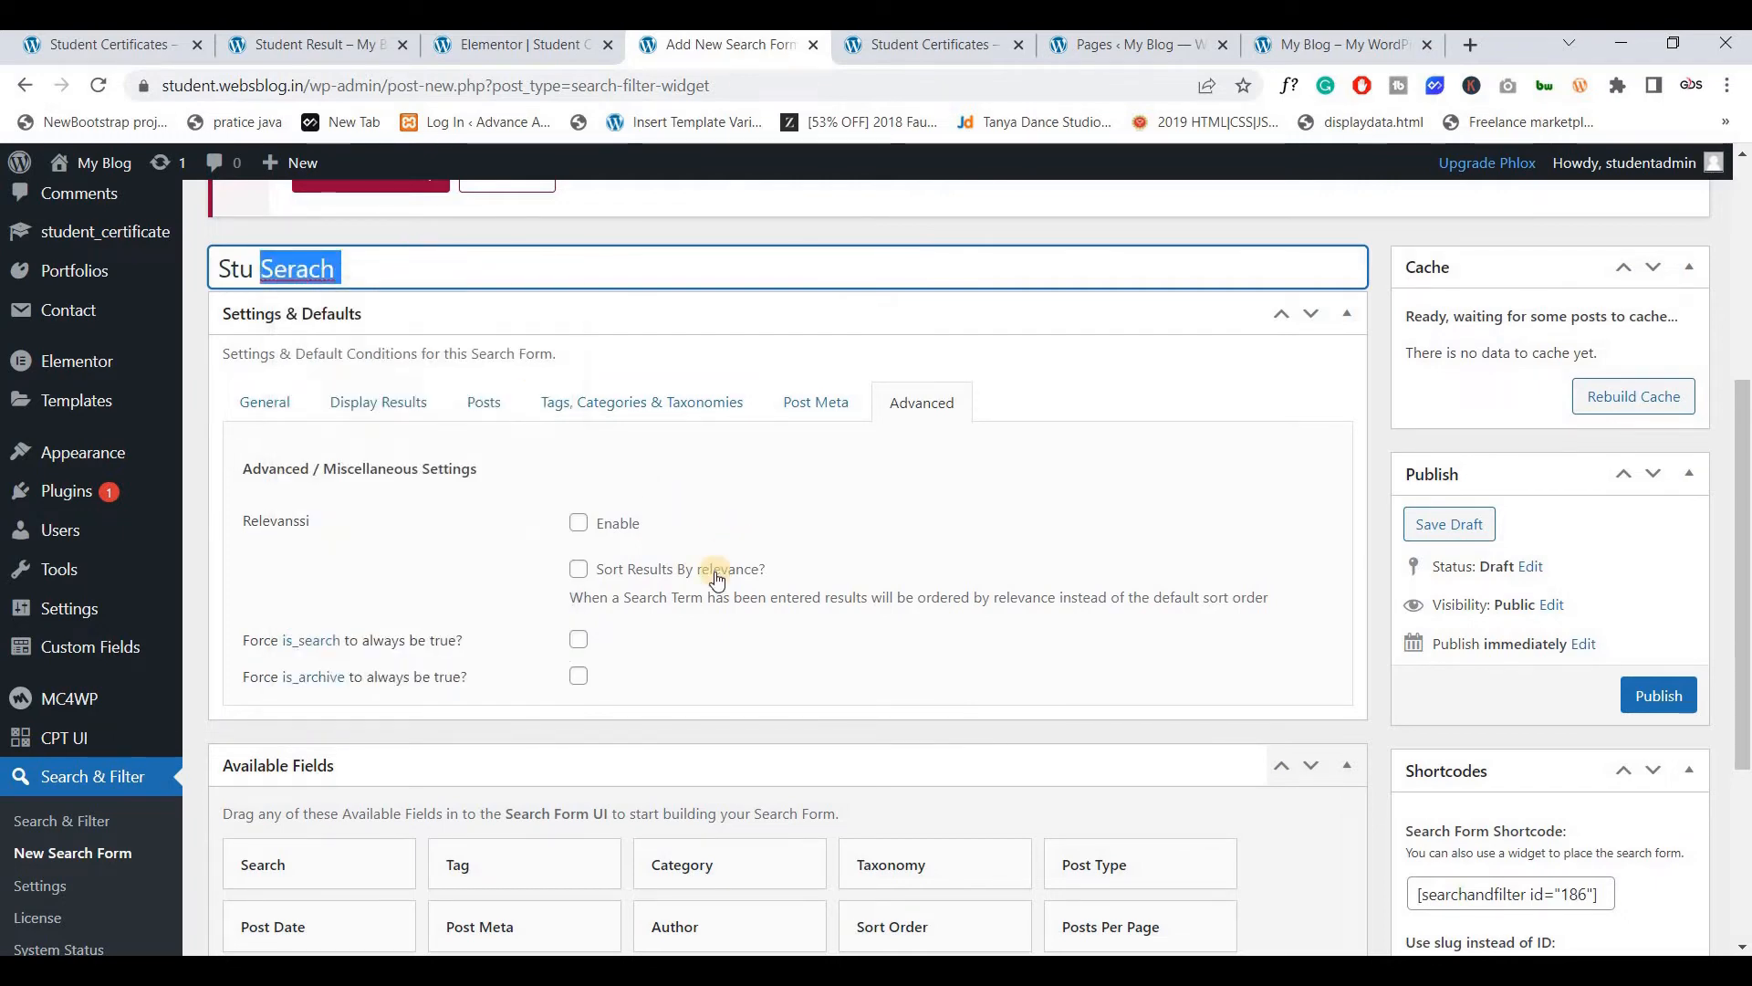
left_click(528, 545)
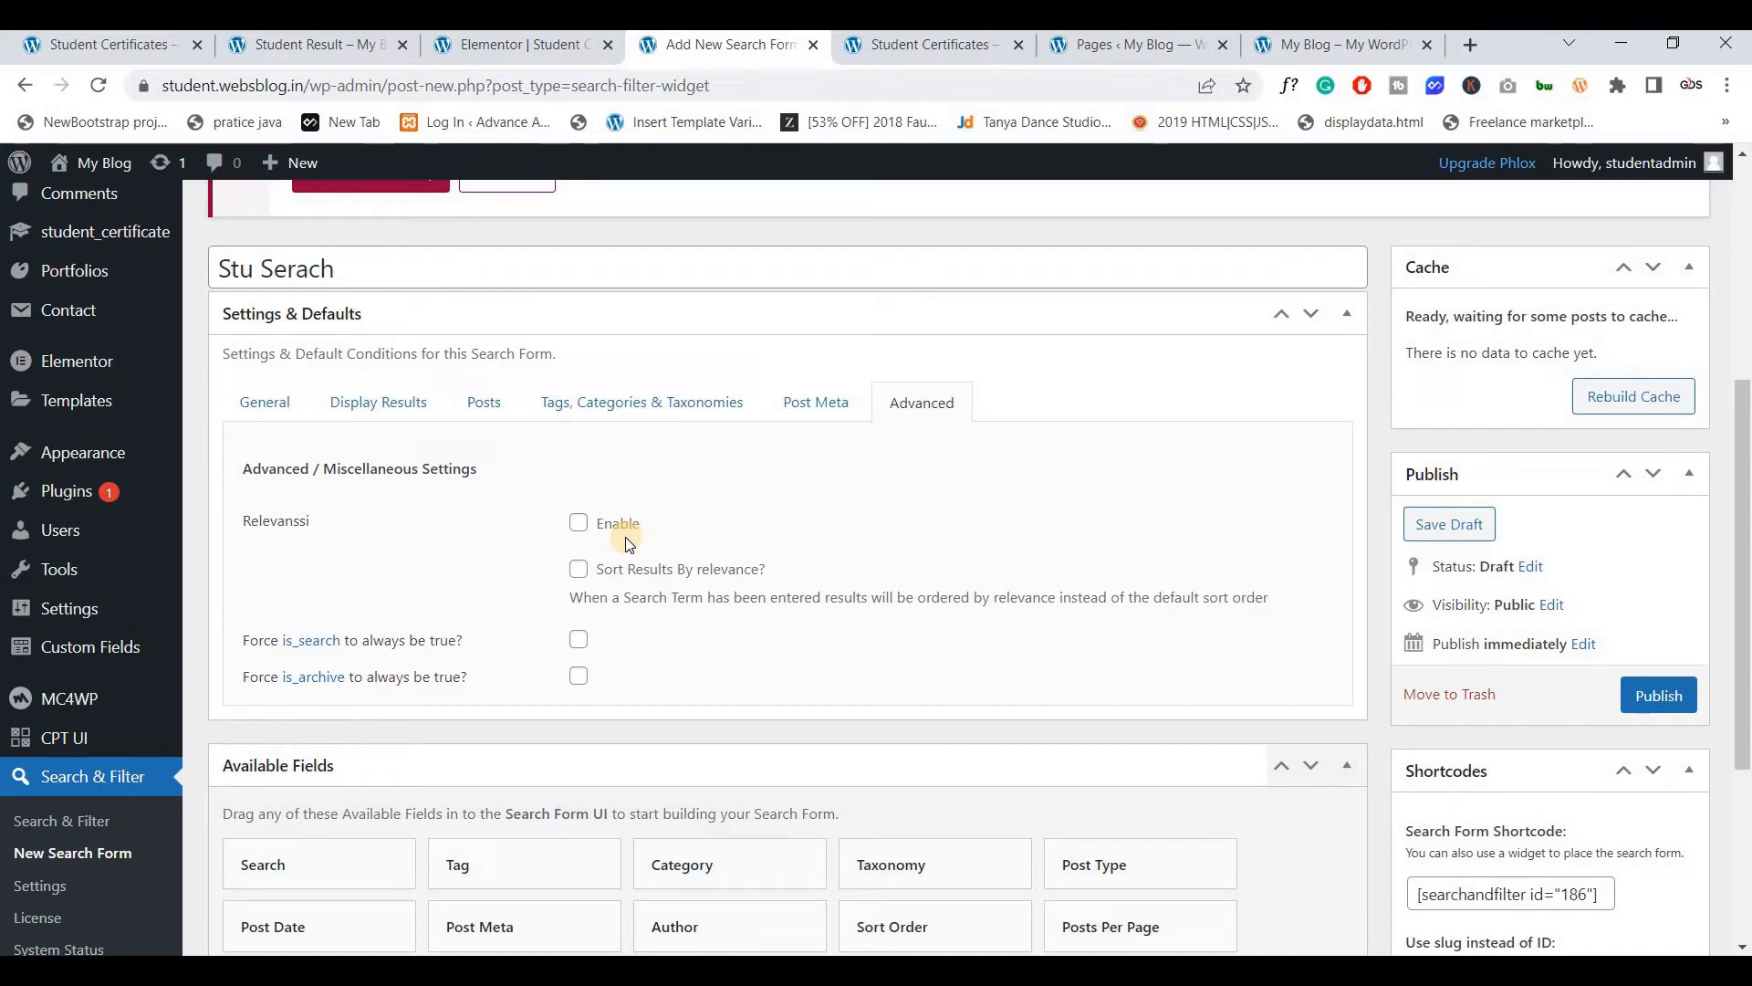
left_click(1645, 693)
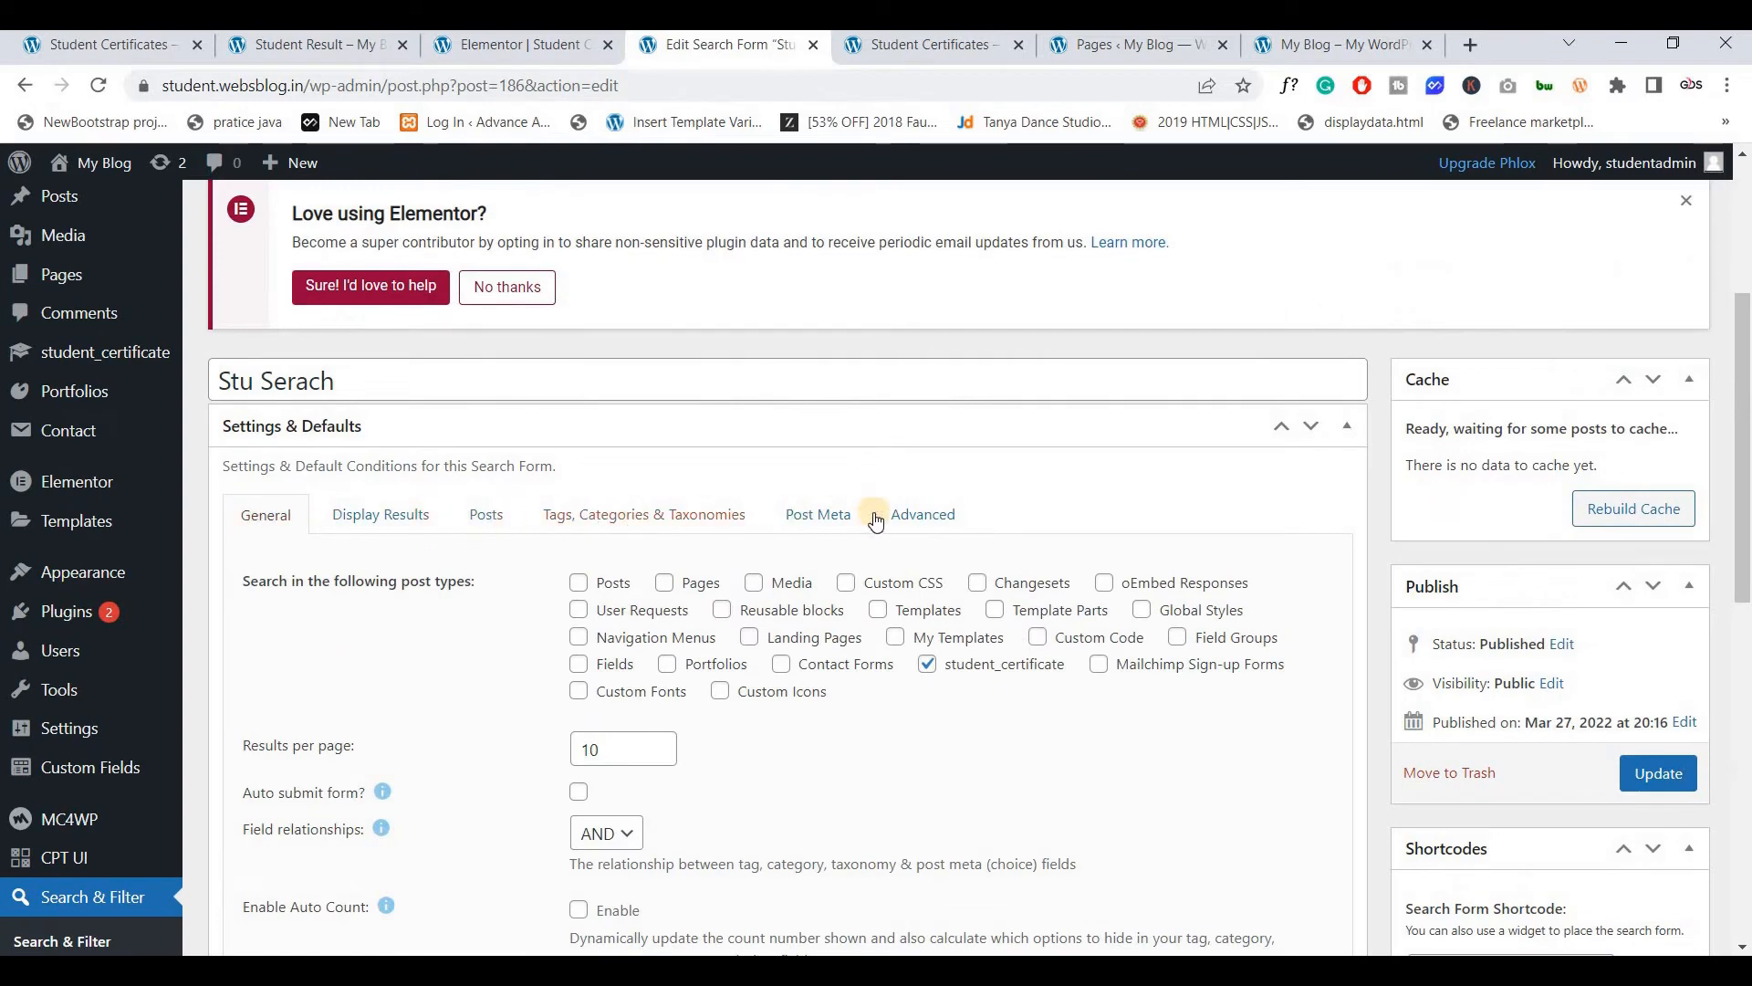
Check Relevanssi is still unticked under Advanced and update the Stu Serach form
left_click(921, 515)
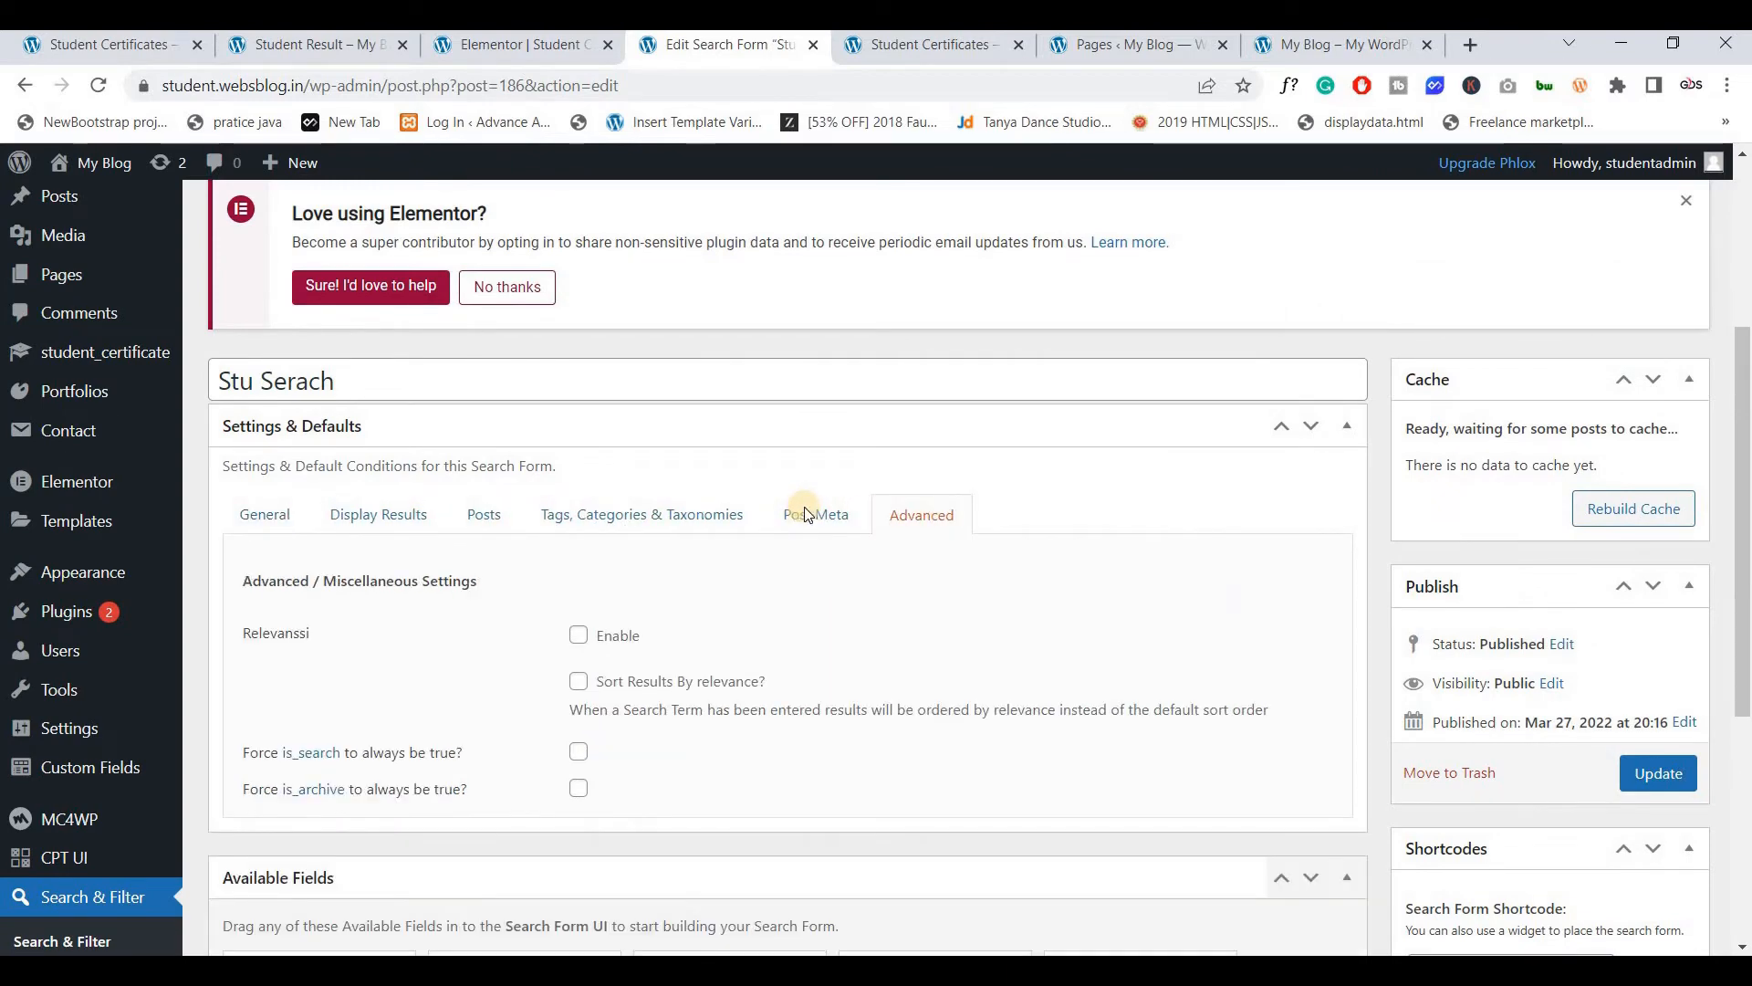
scroll(603, 439, "down", 3)
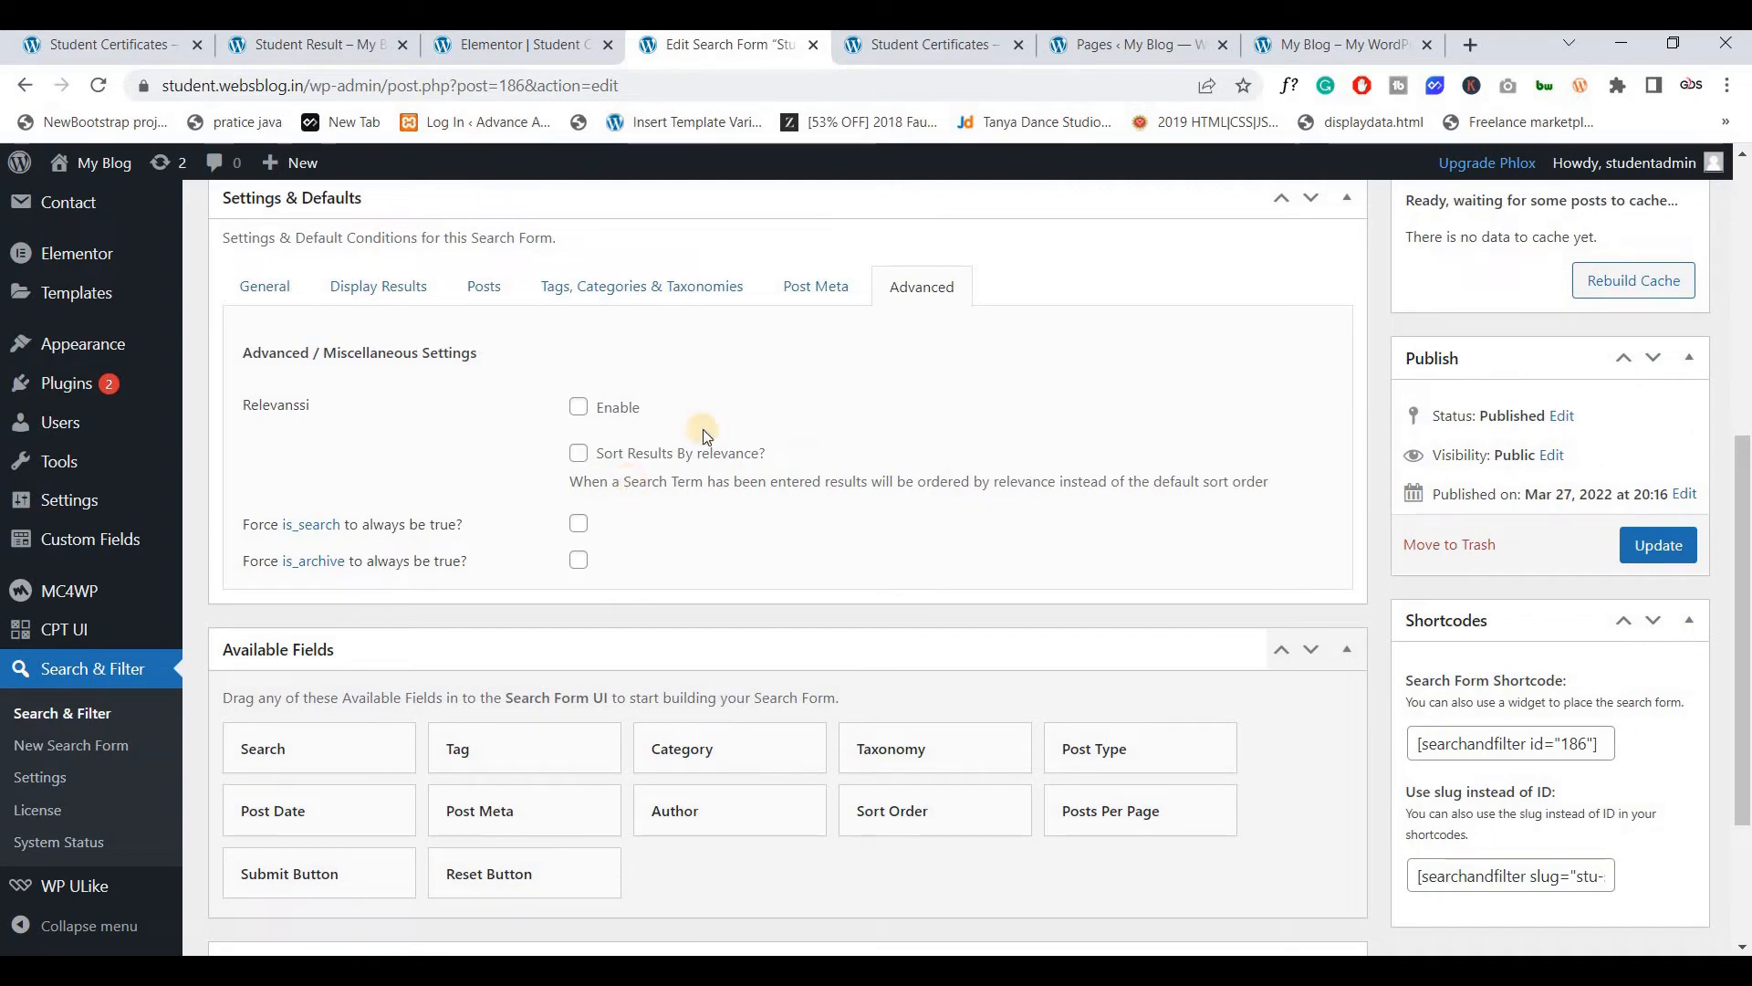
left_click(1659, 545)
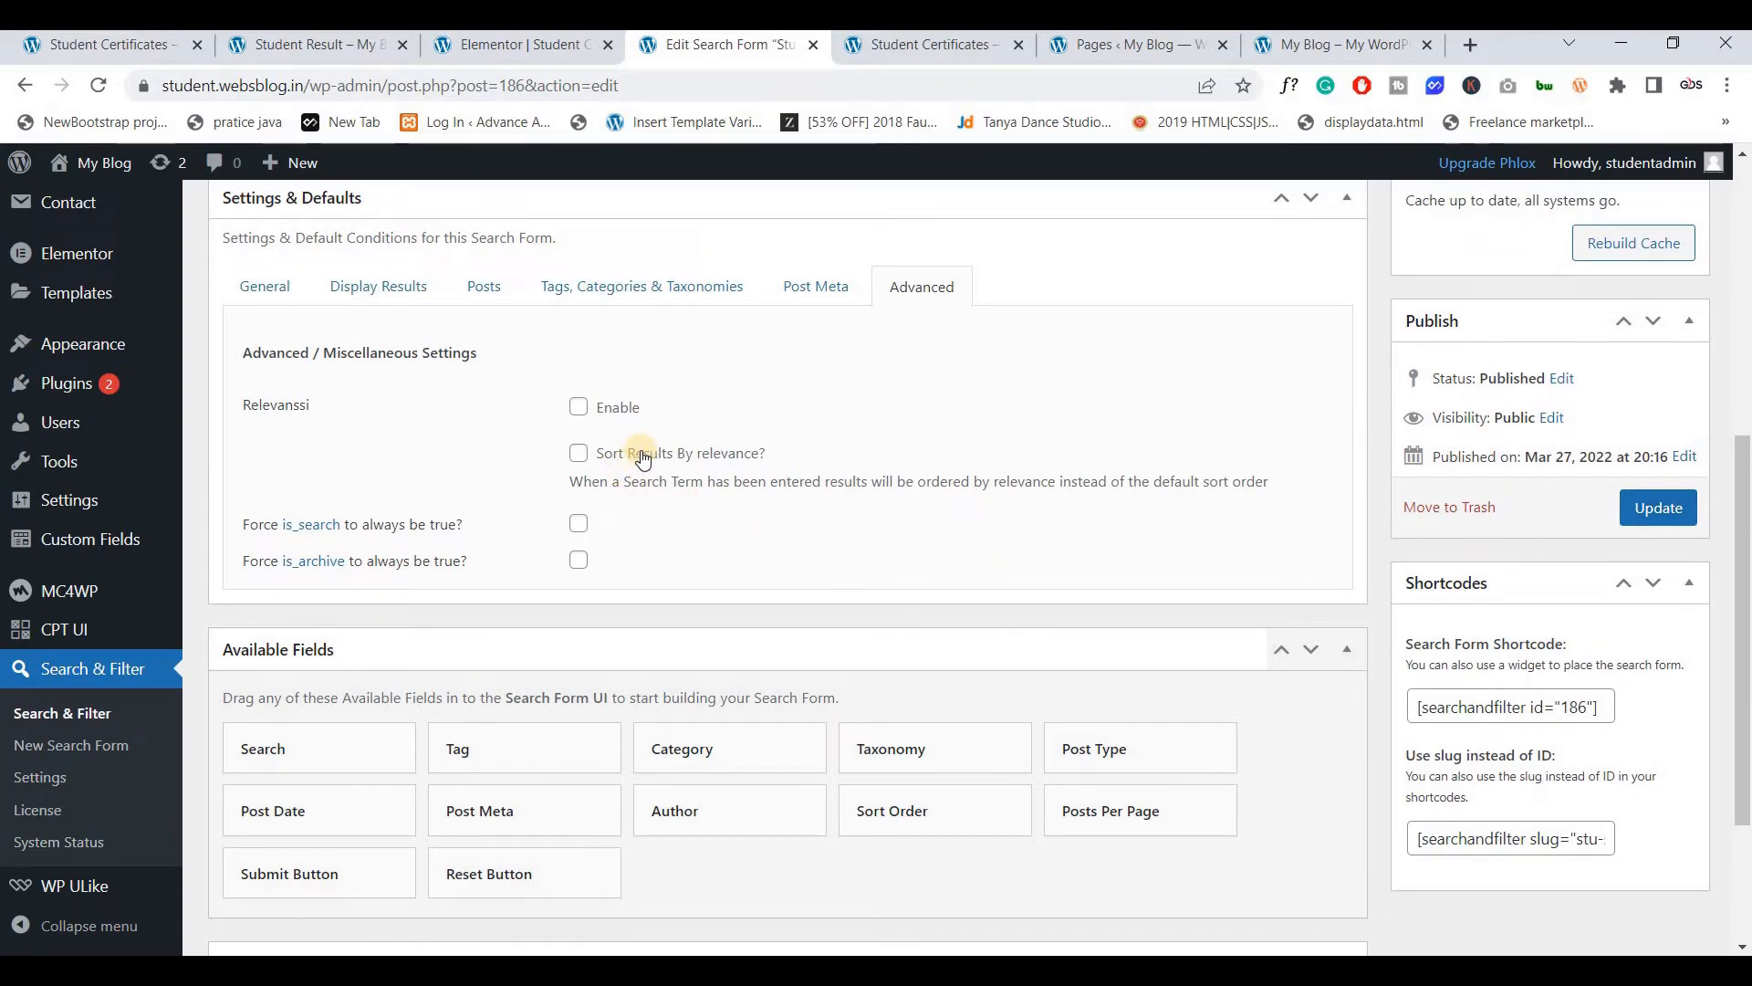
scroll(642, 458, "down", 3)
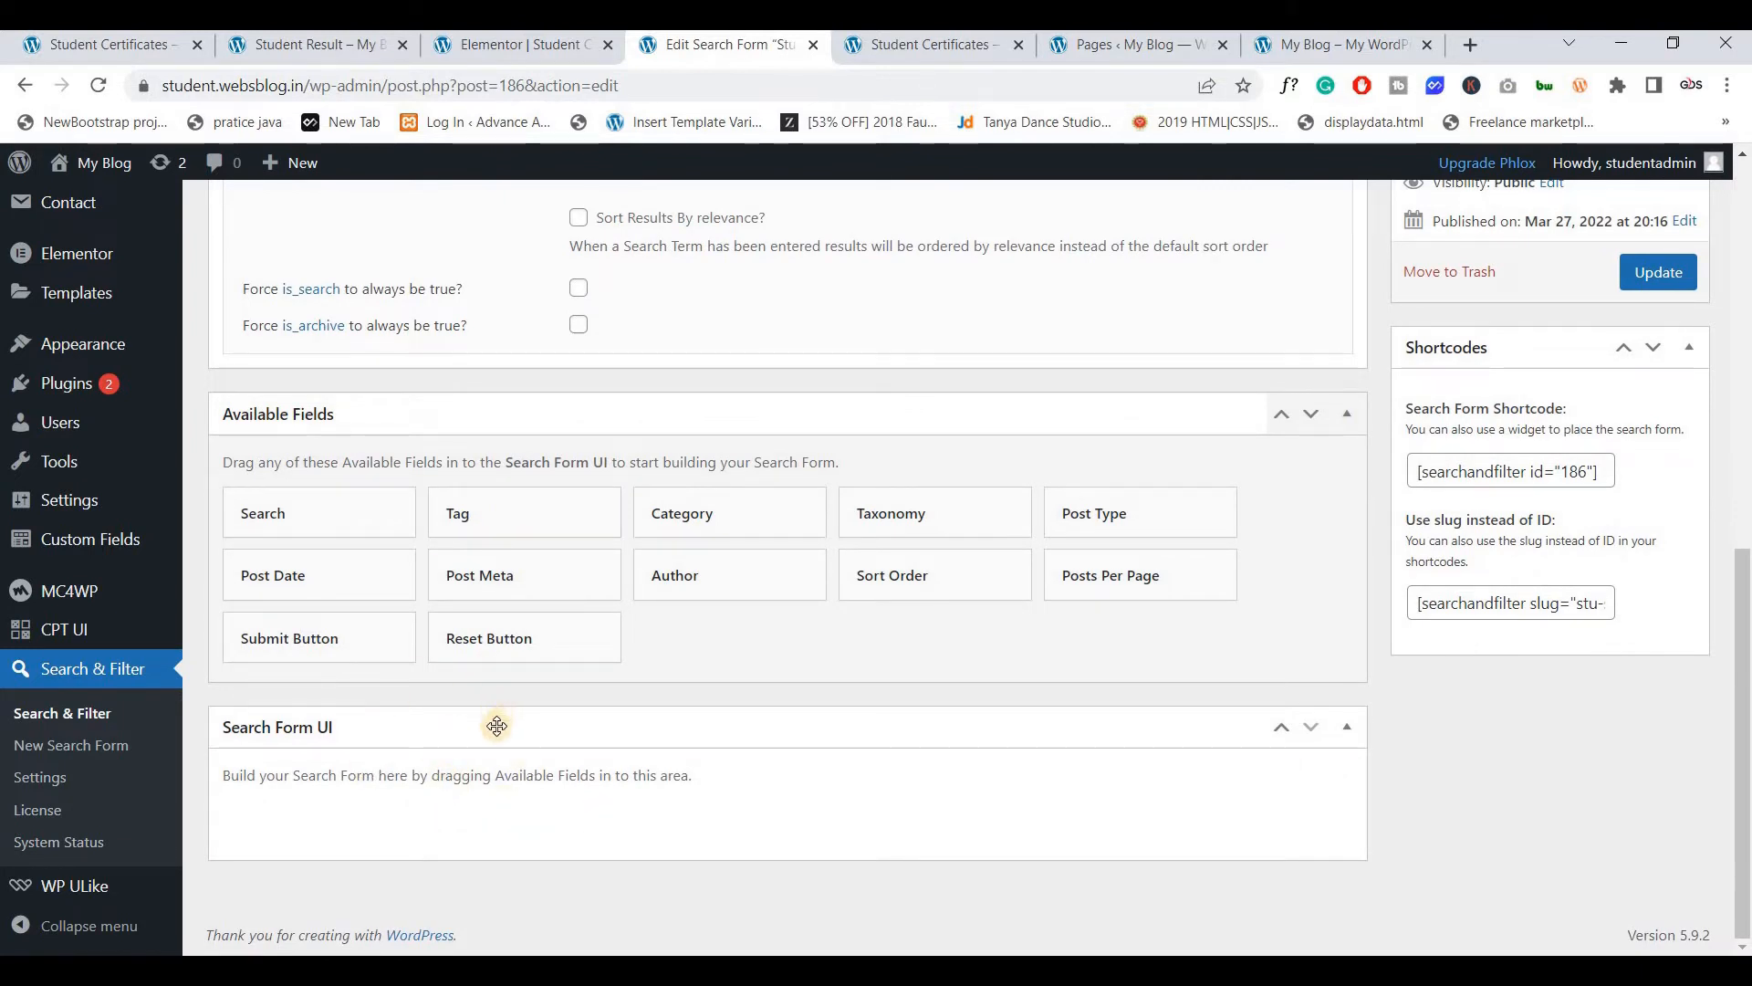
left_click(105, 45)
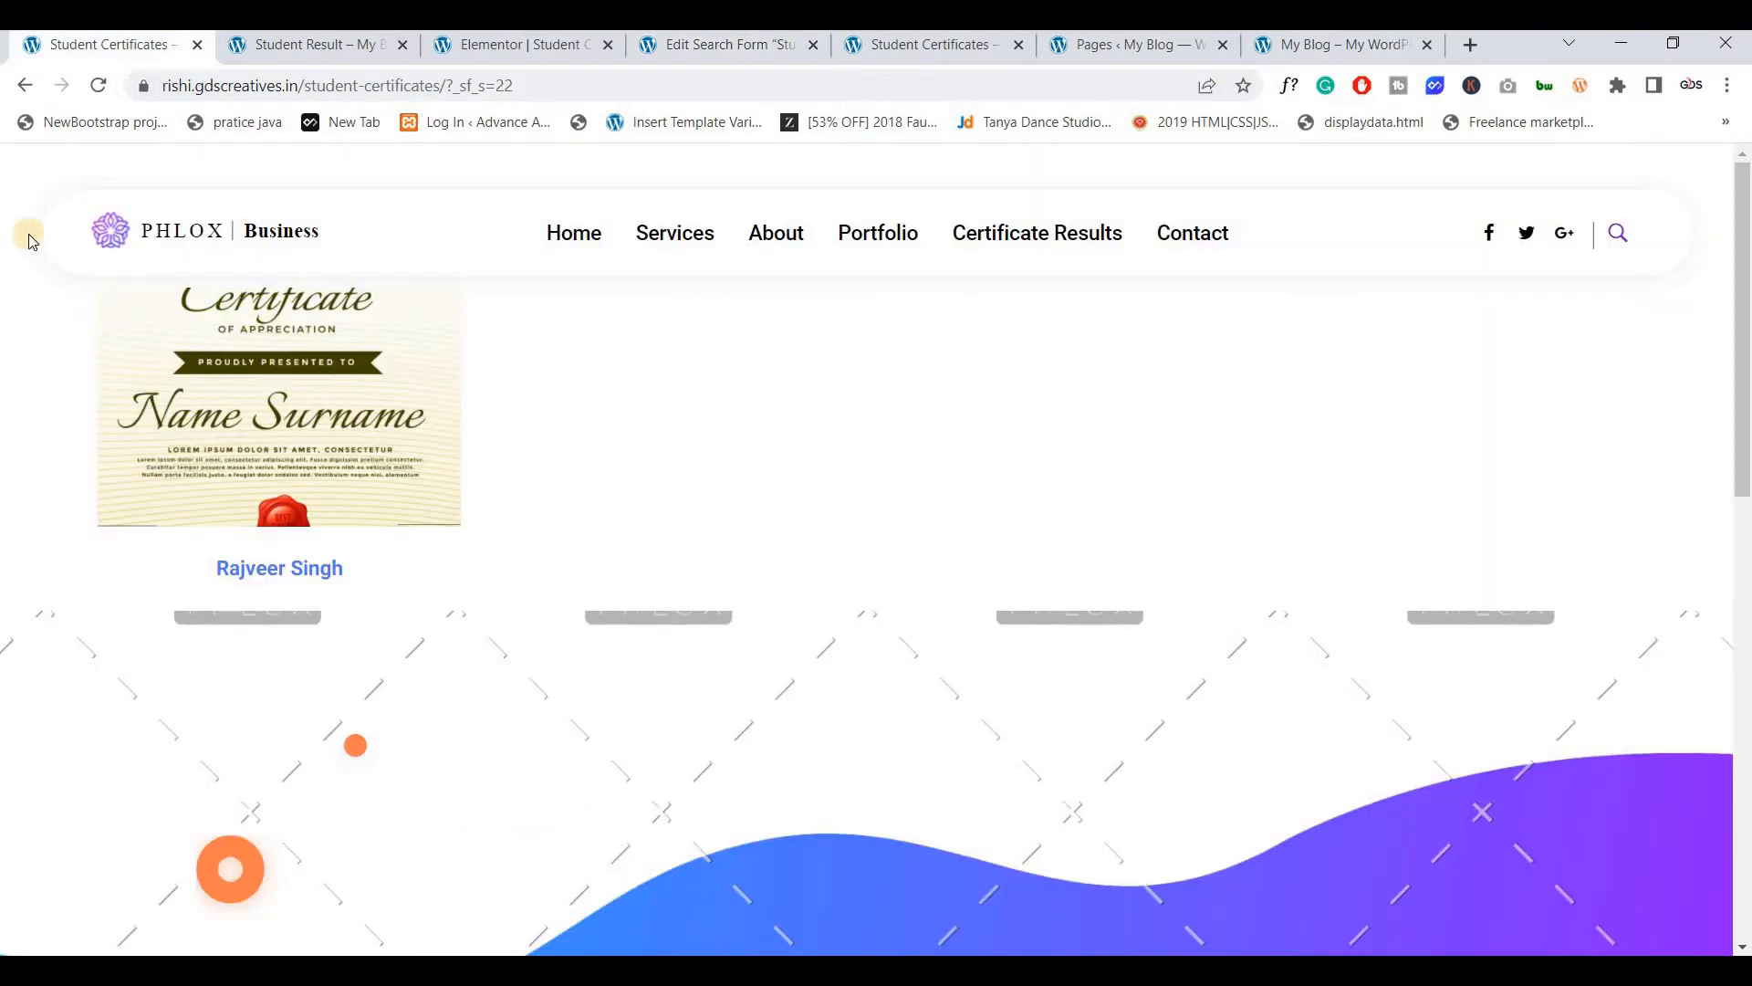
left_click(25, 86)
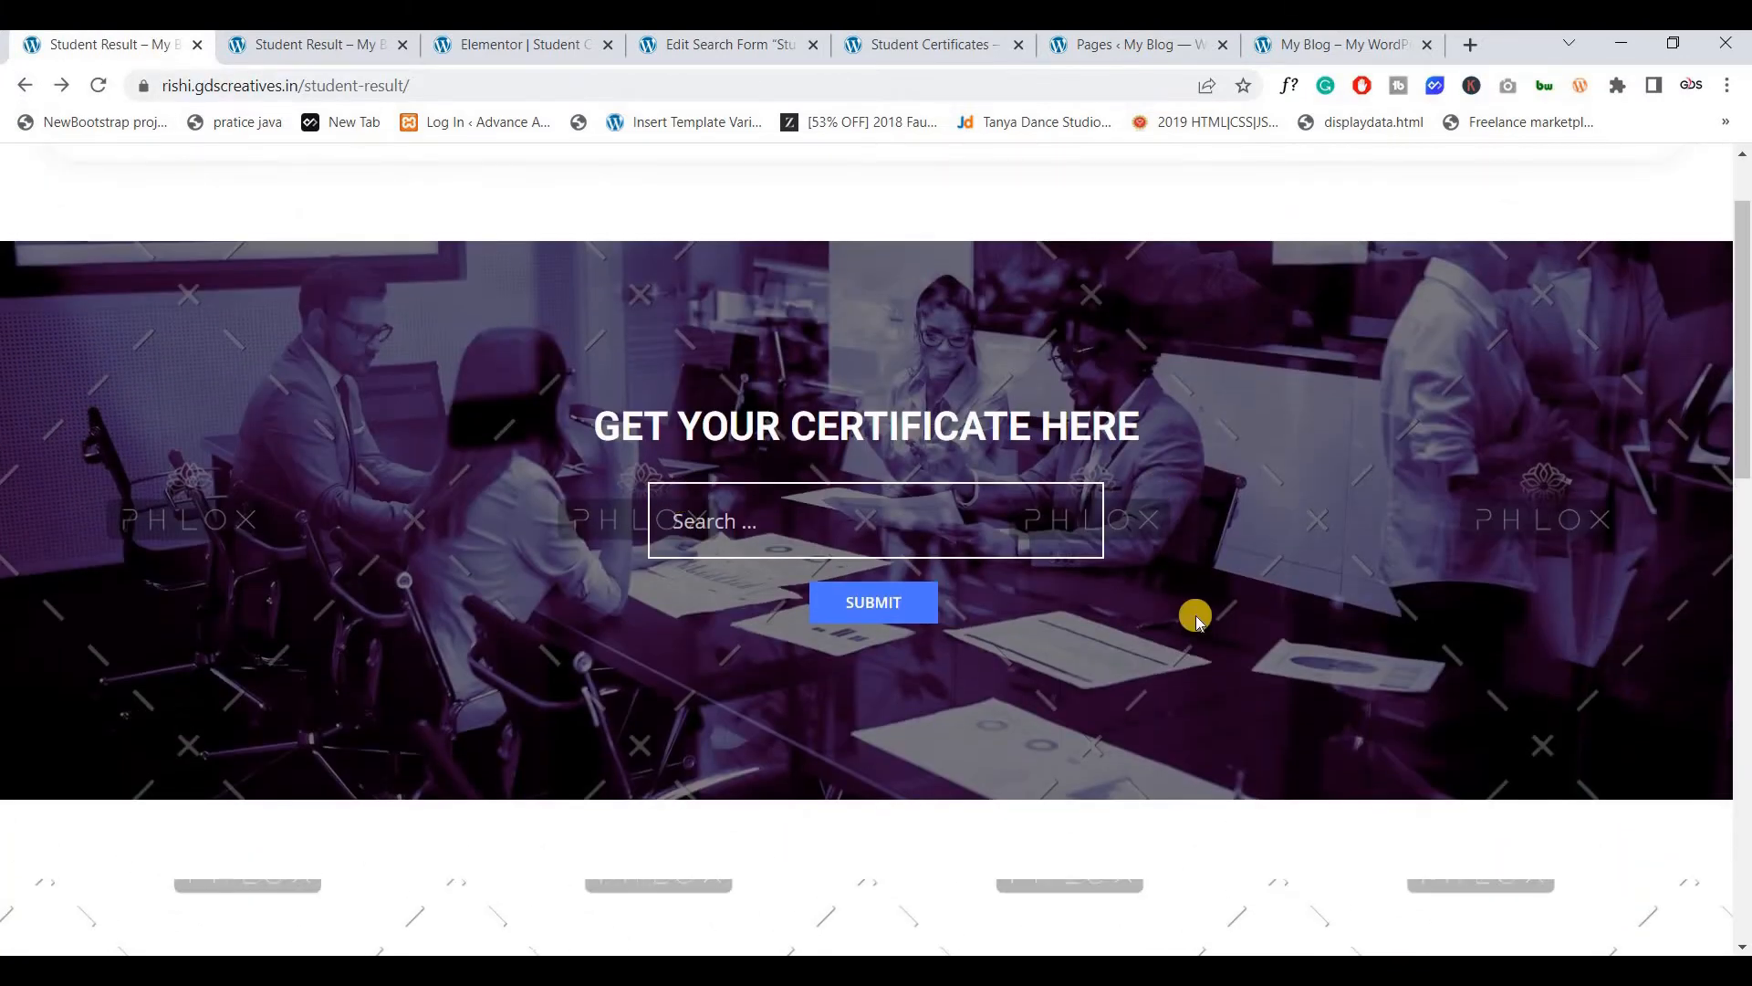
left_click(902, 607)
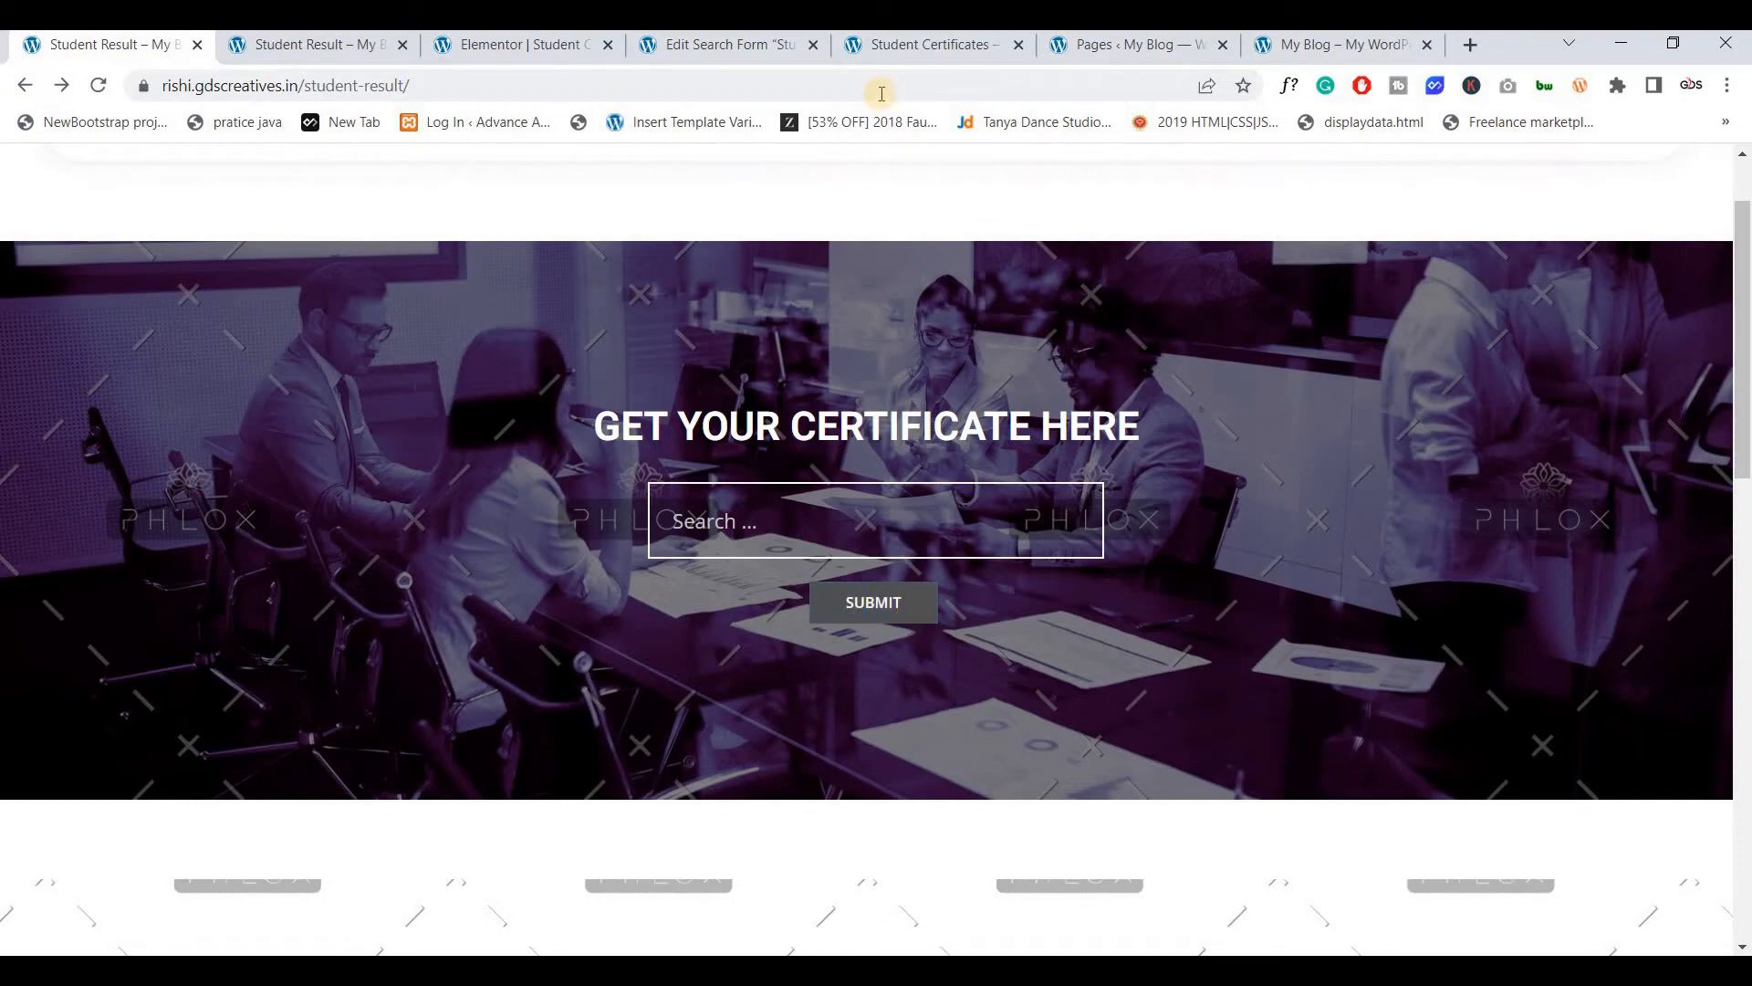
left_click(899, 50)
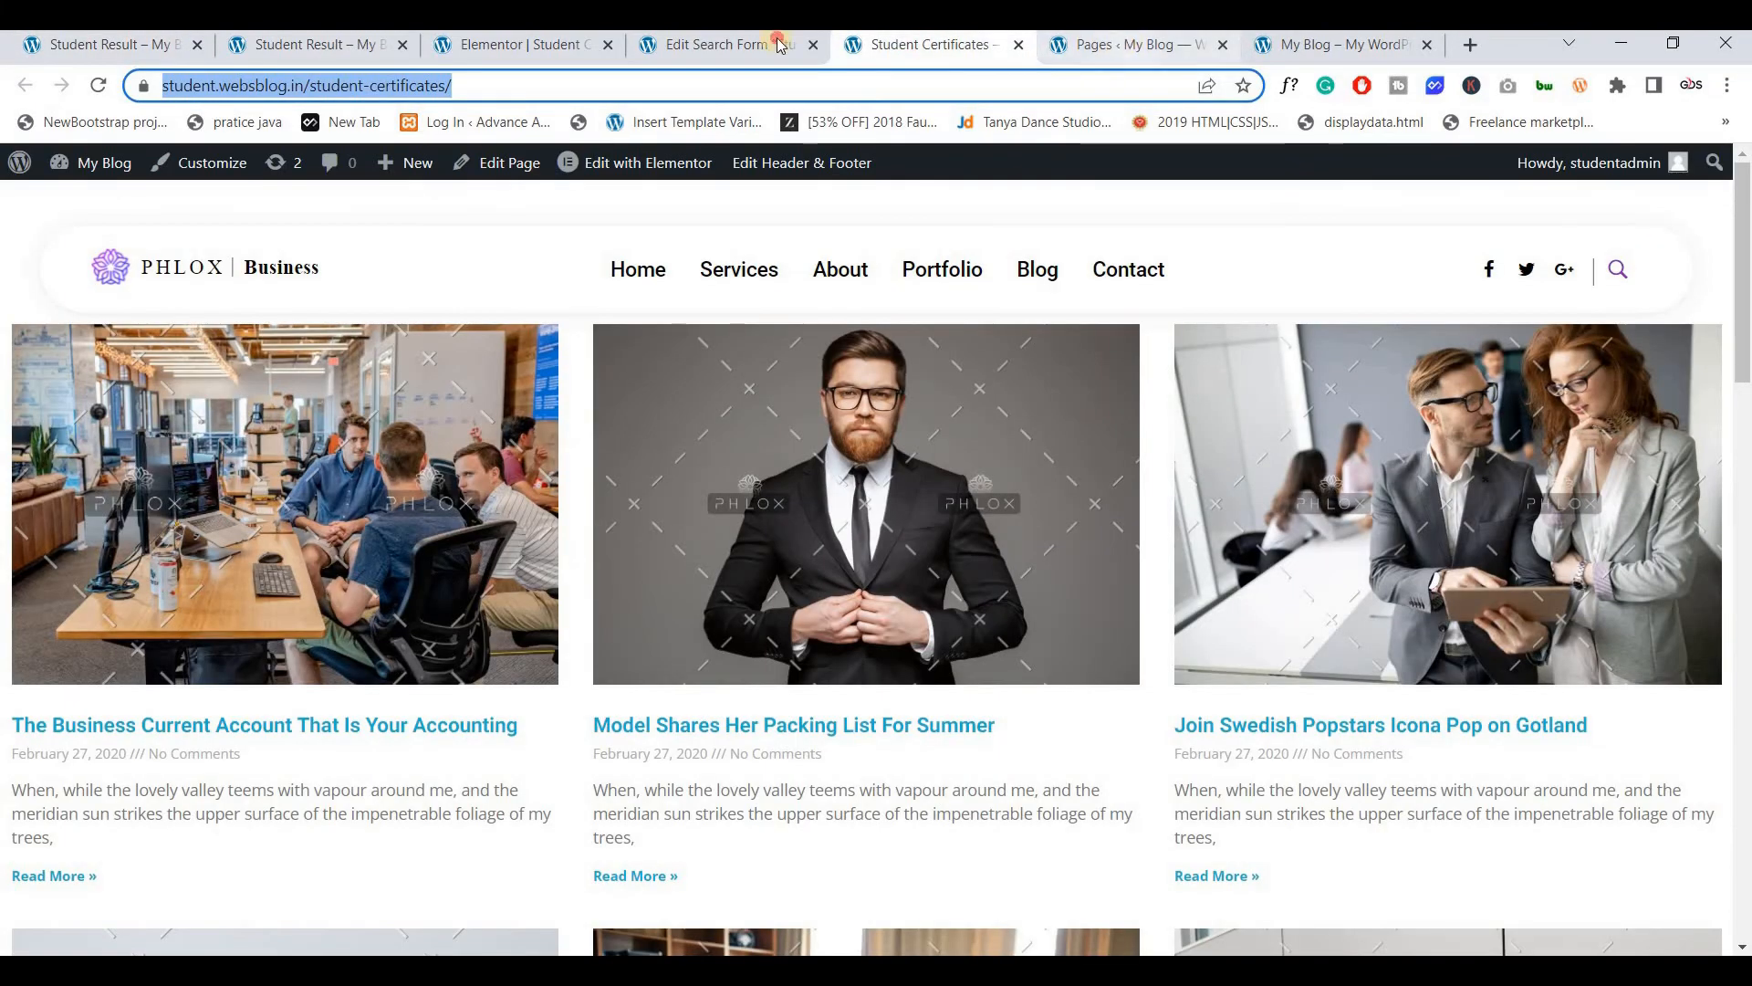
left_click(779, 46)
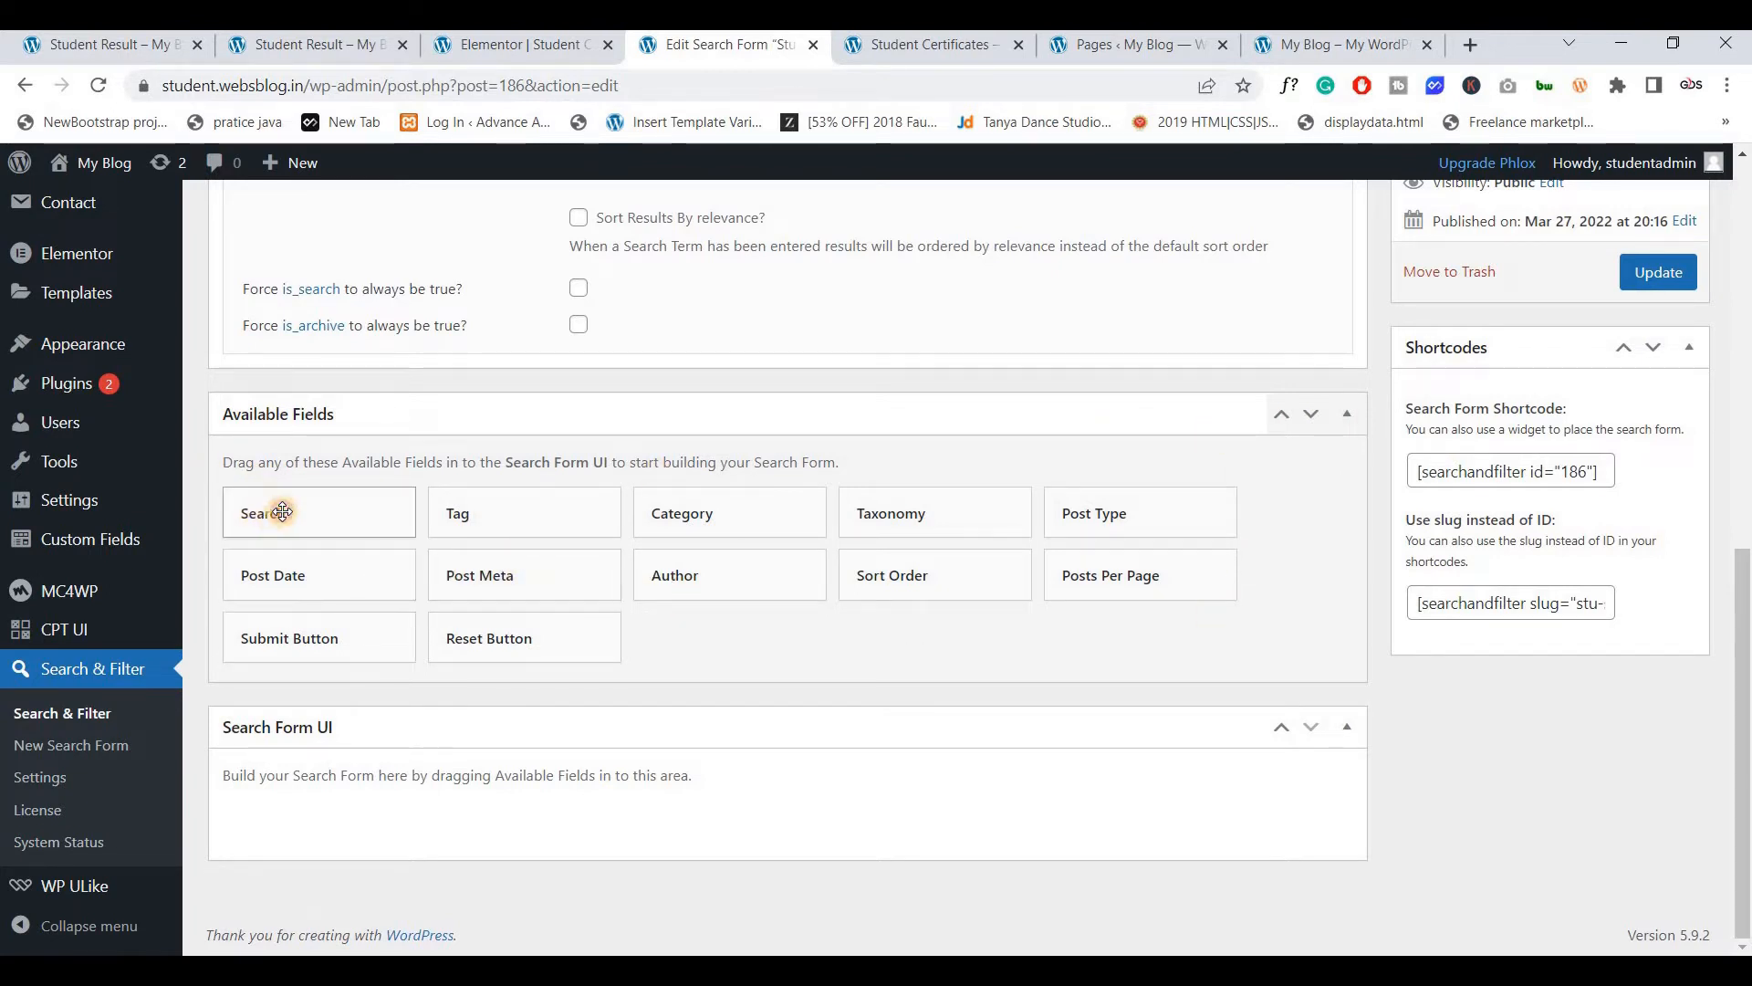
Add a Search field to the Stu Serach form layout
left_click_drag(282, 511, 429, 707)
scroll(462, 638, "down", 3)
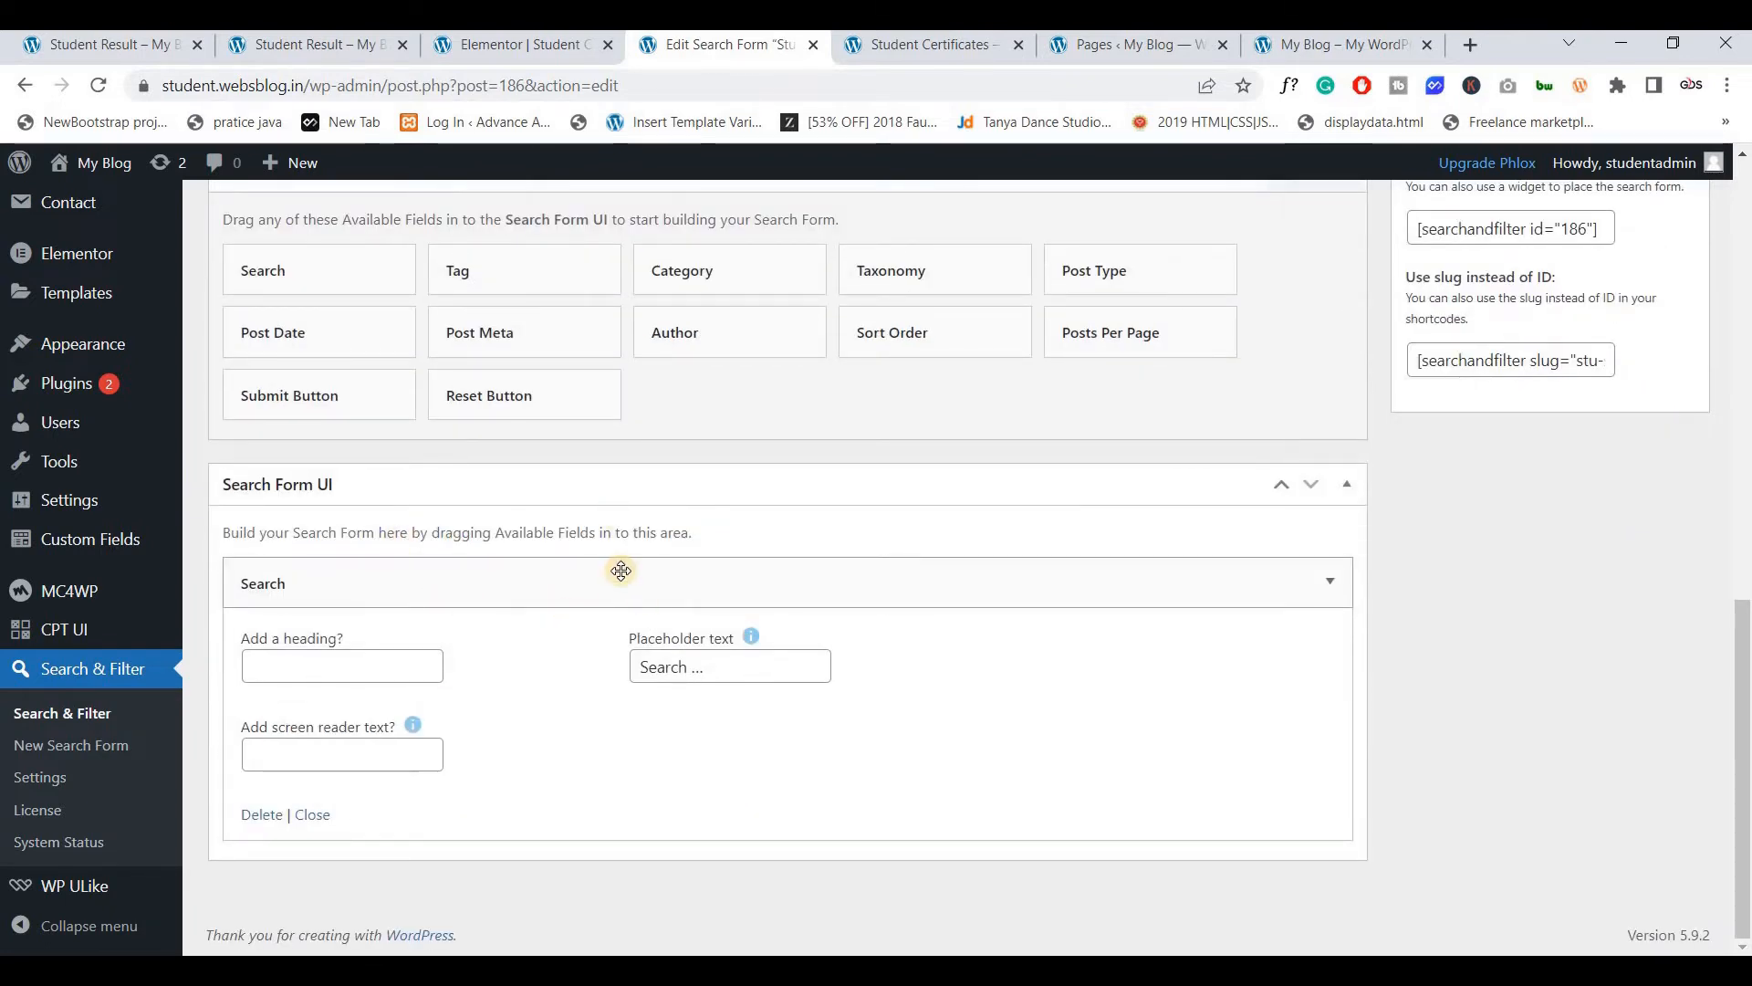
left_click(1330, 584)
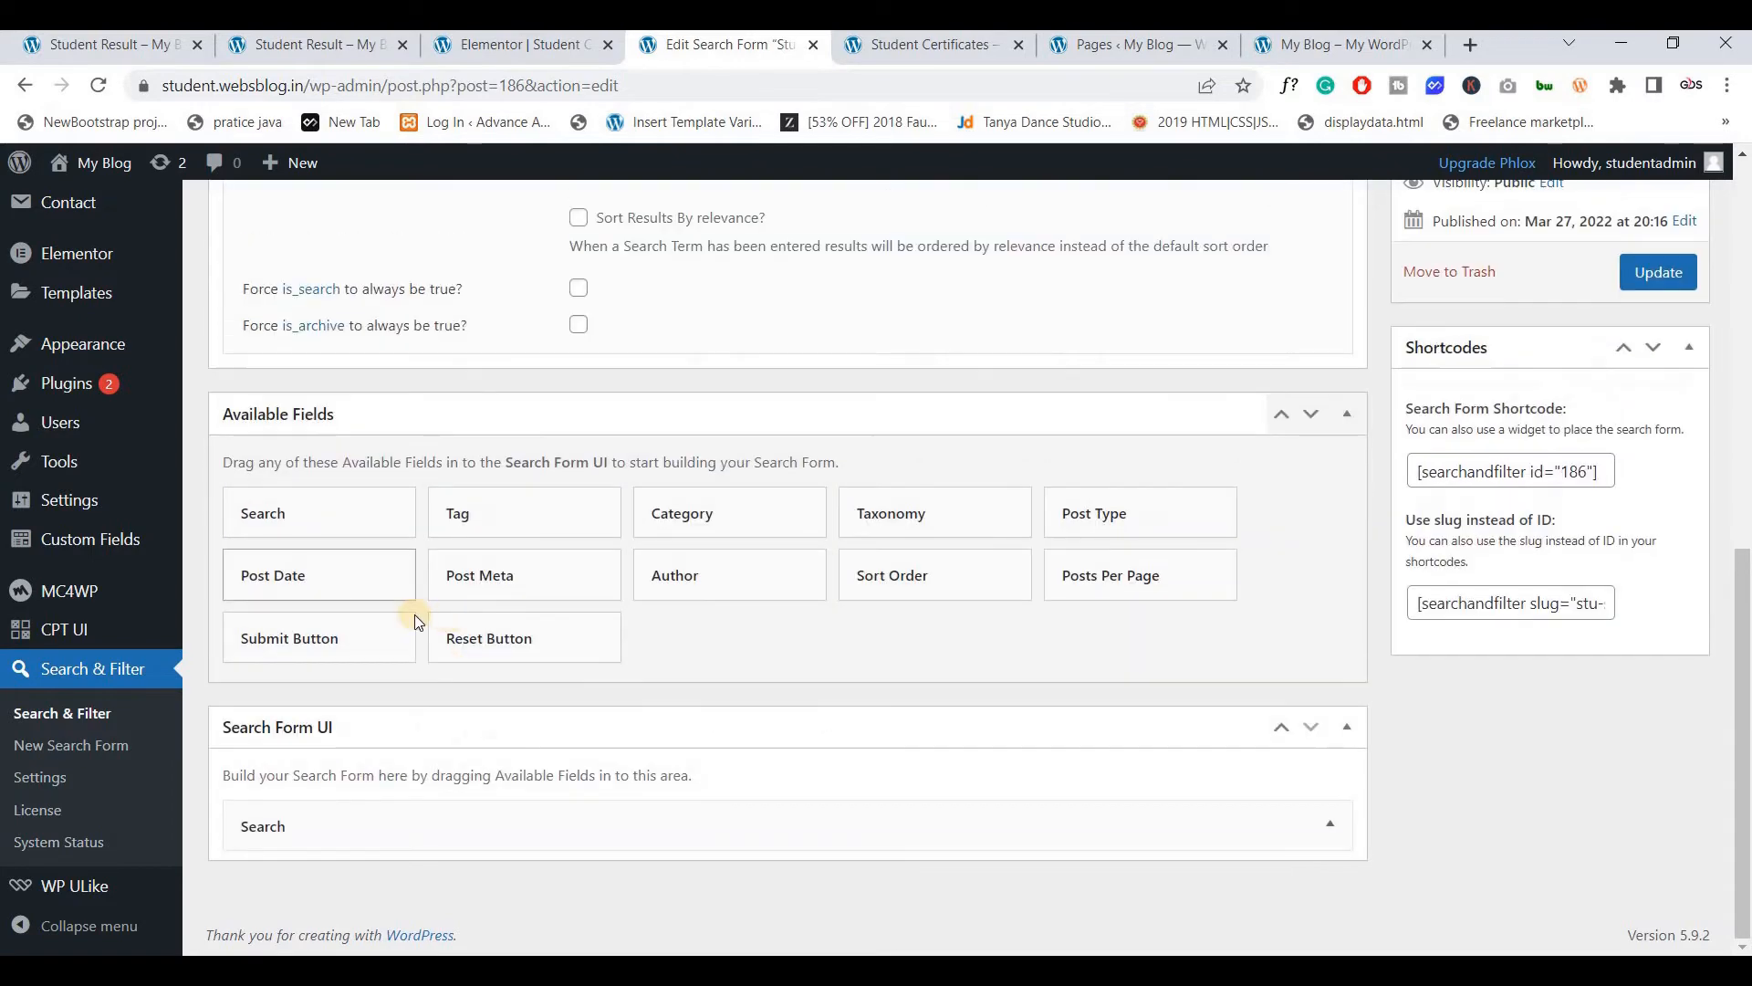
Add a Submit Button and change its label from Submit to Search
left_click_drag(415, 620, 339, 730)
left_click(688, 765)
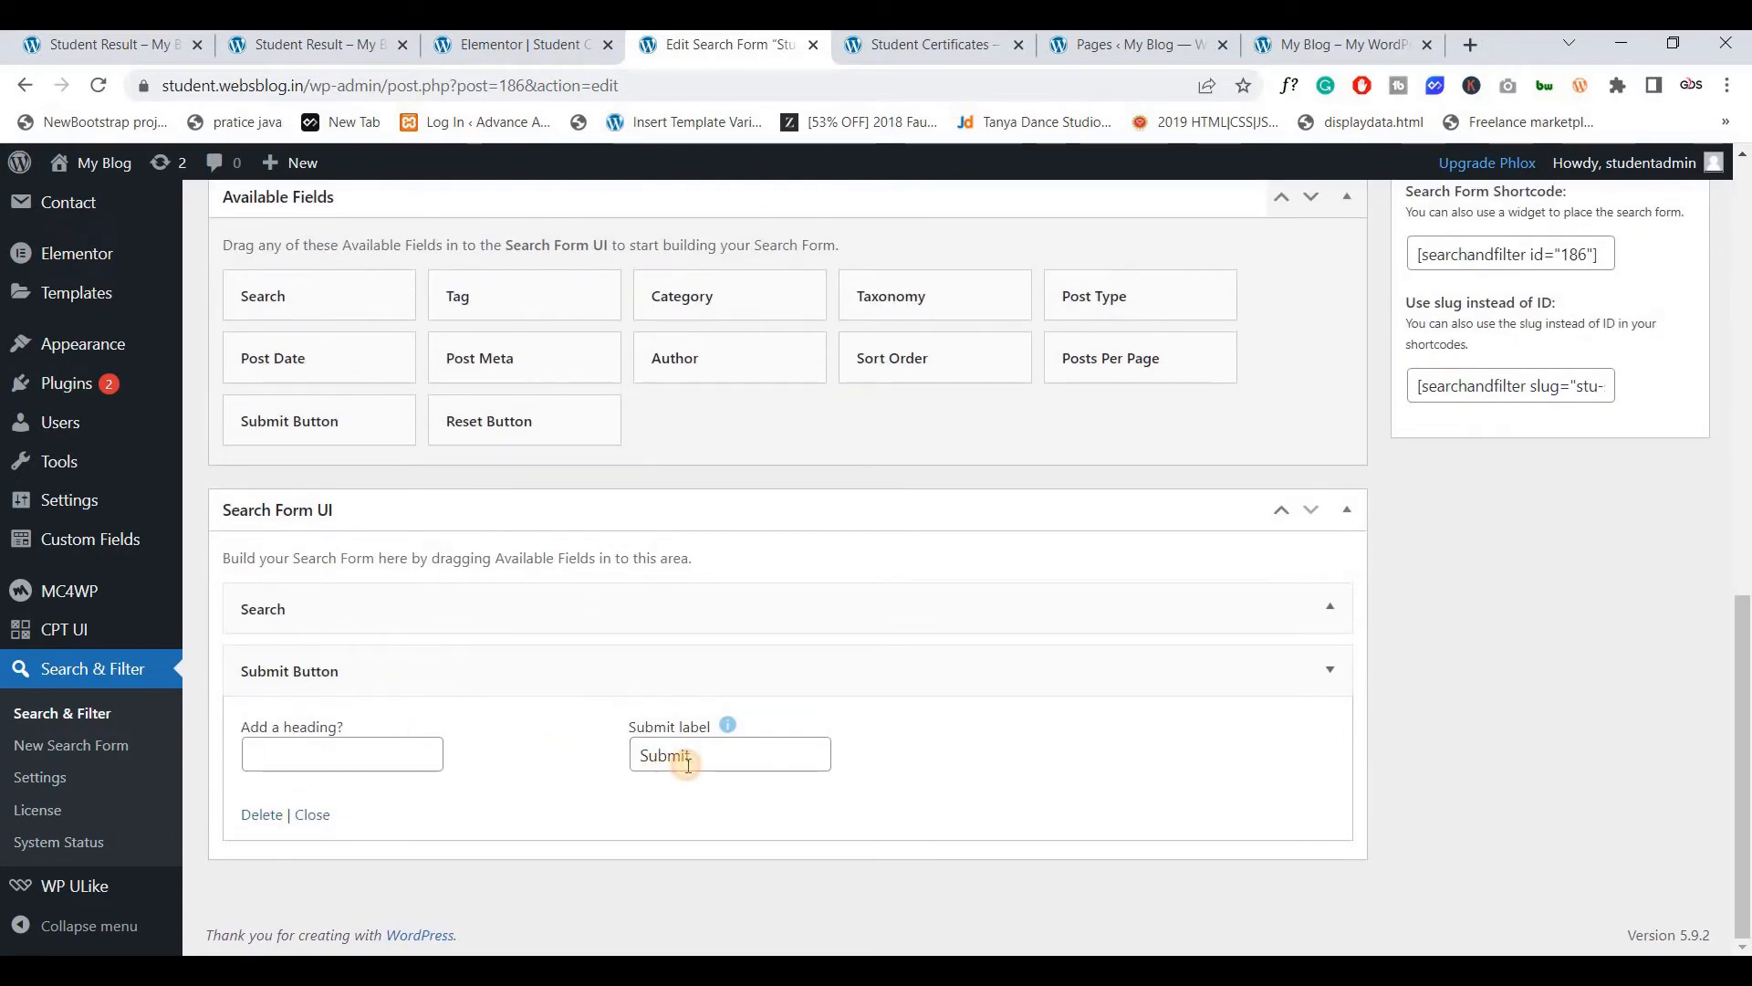
double_click(688, 765)
type("Search")
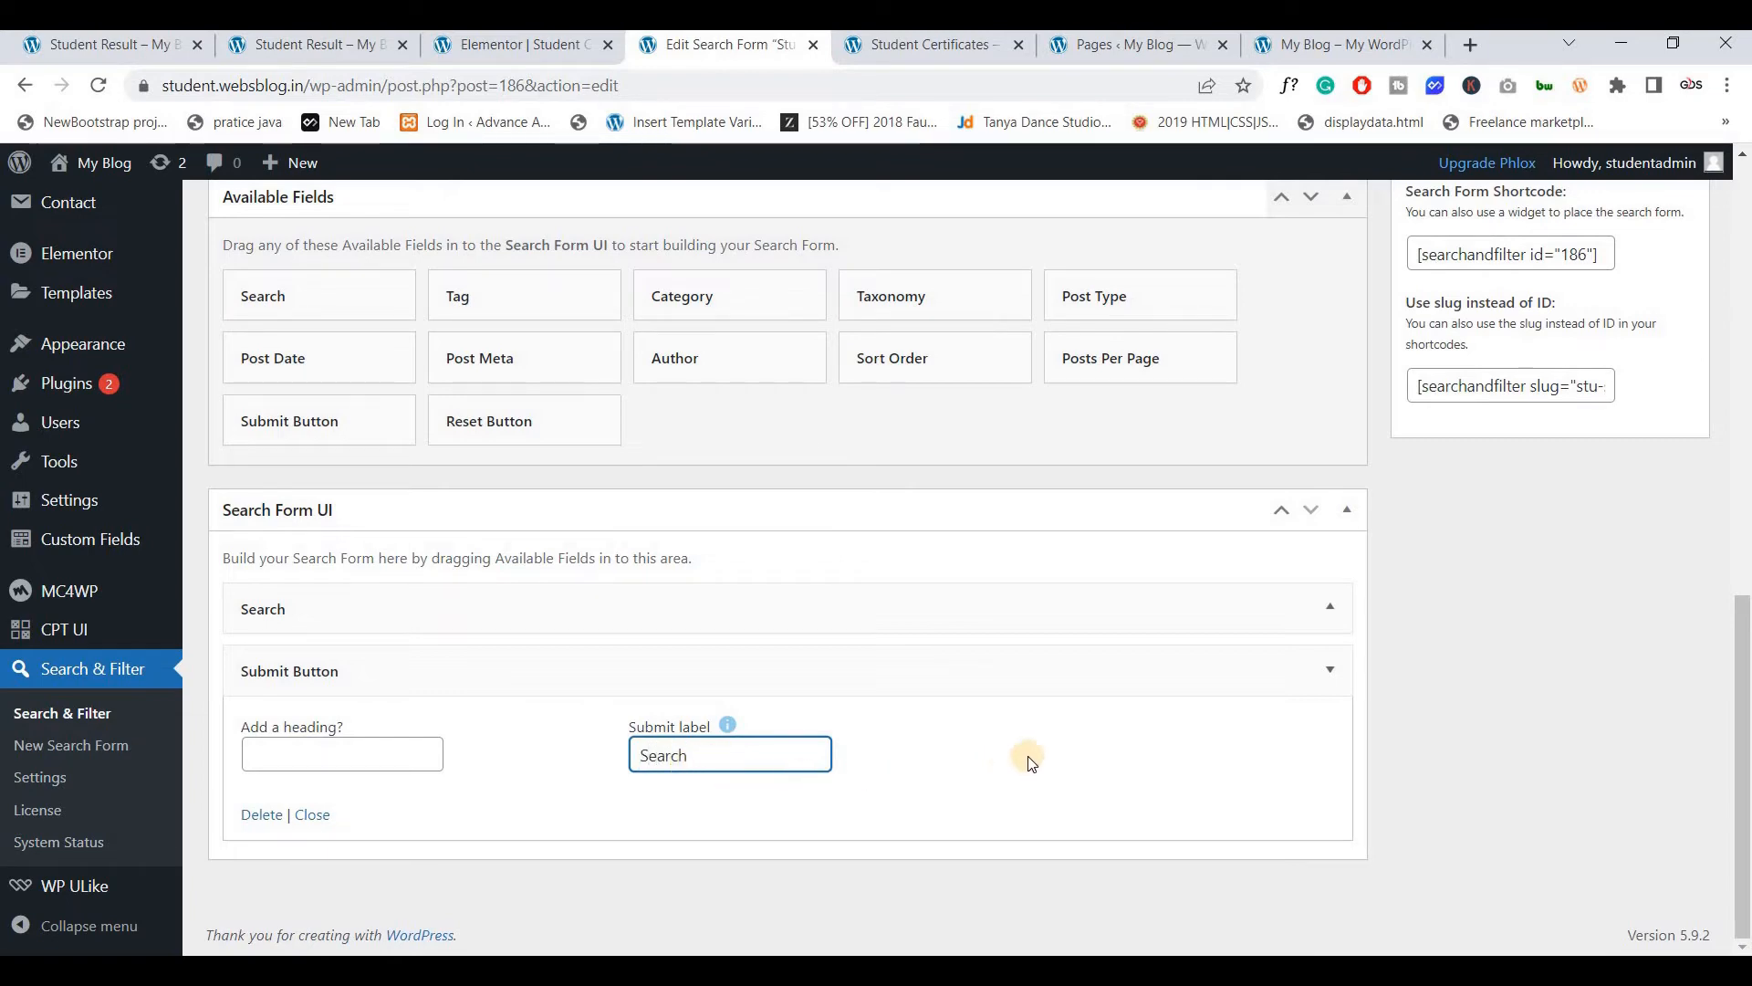
left_click(1314, 669)
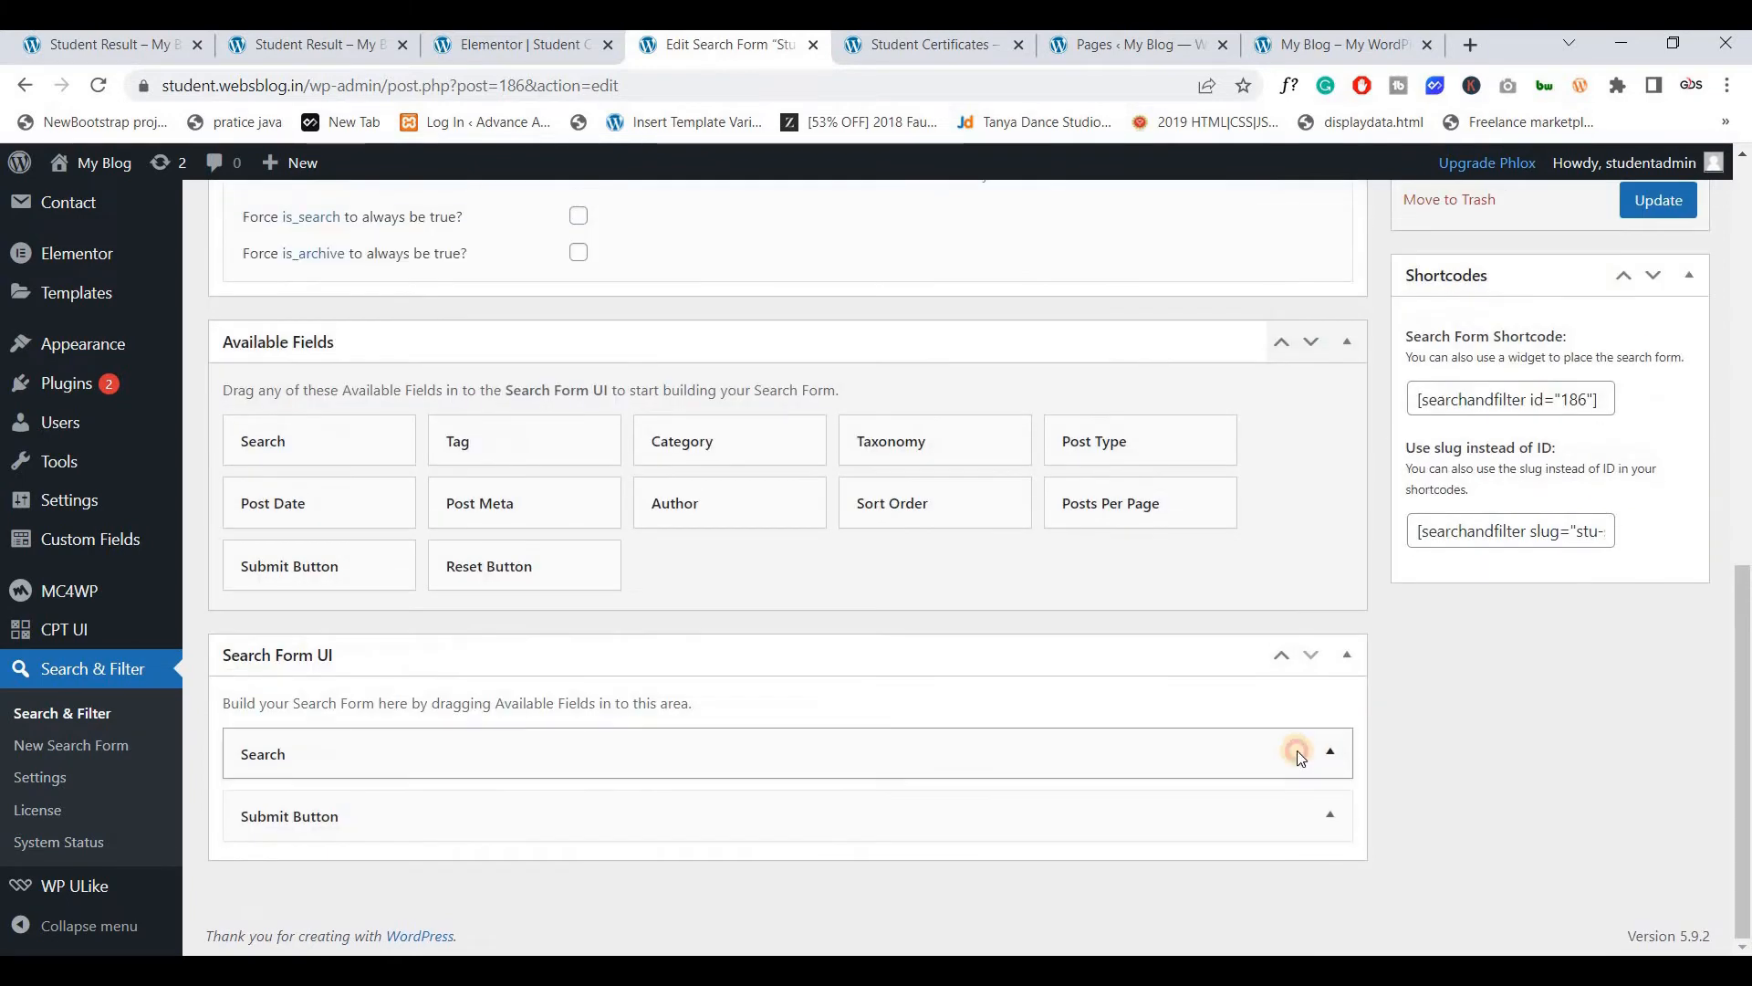
Set the Search field placeholder to 'Search Your Certificate' and update the form
left_click(1296, 750)
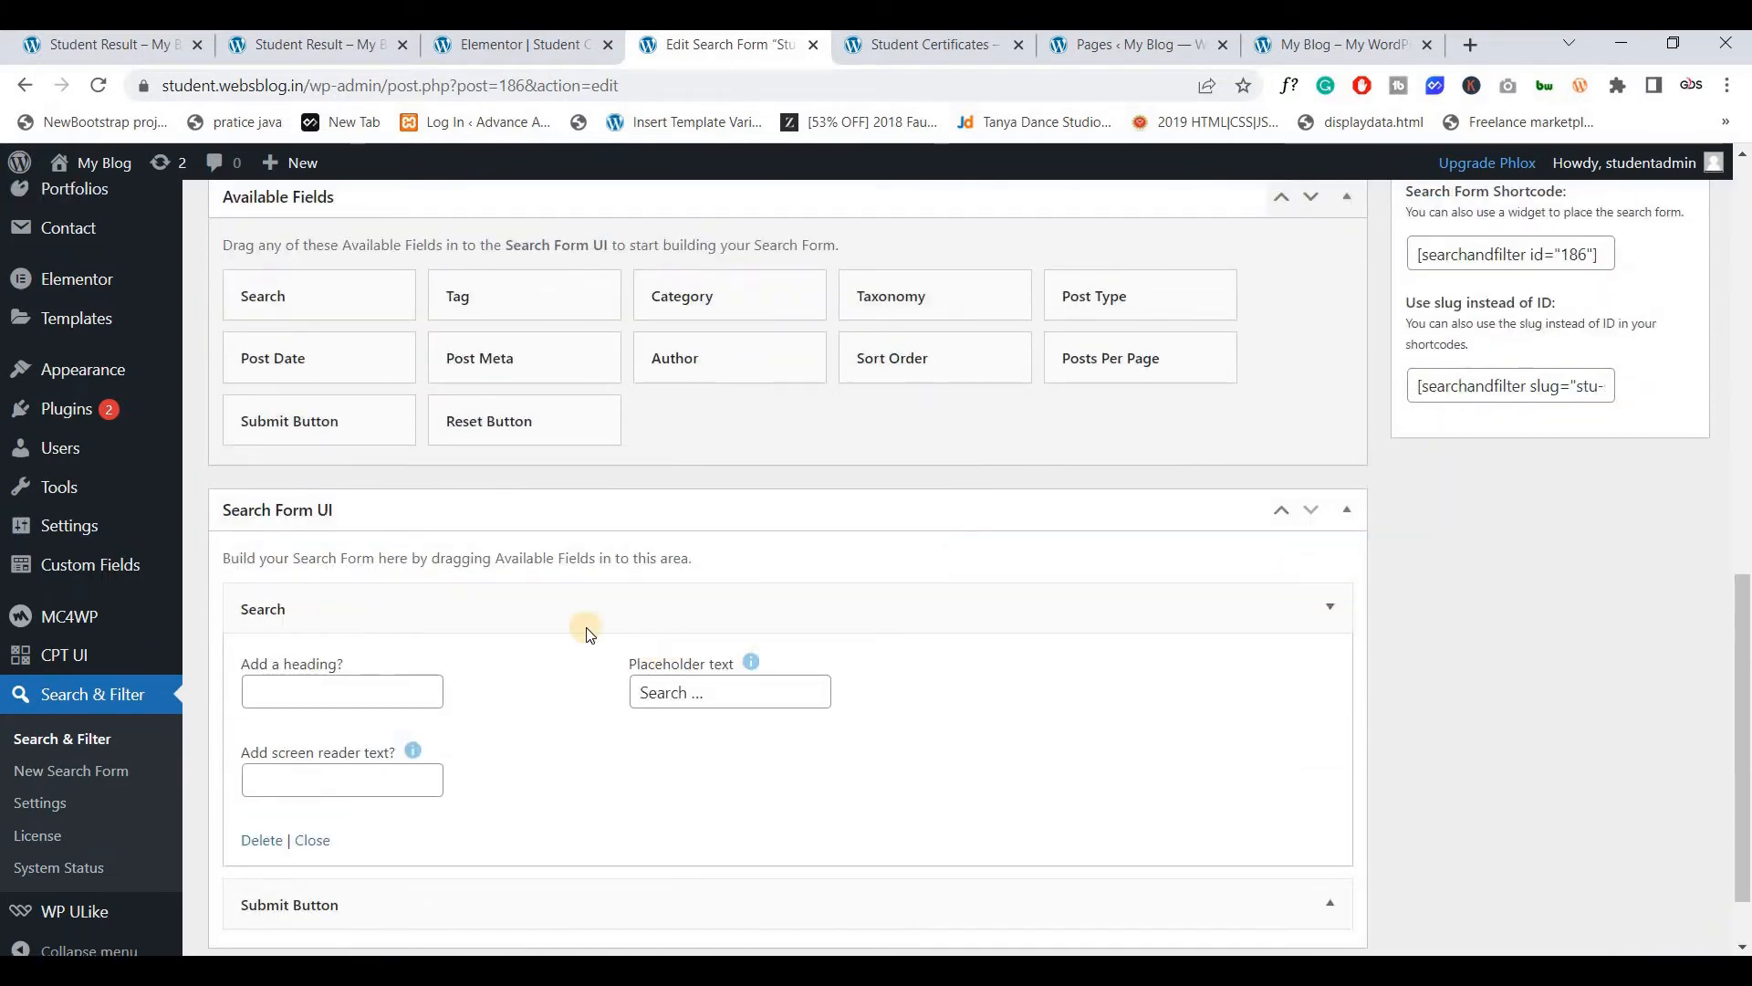
scroll(639, 616, "down", 1)
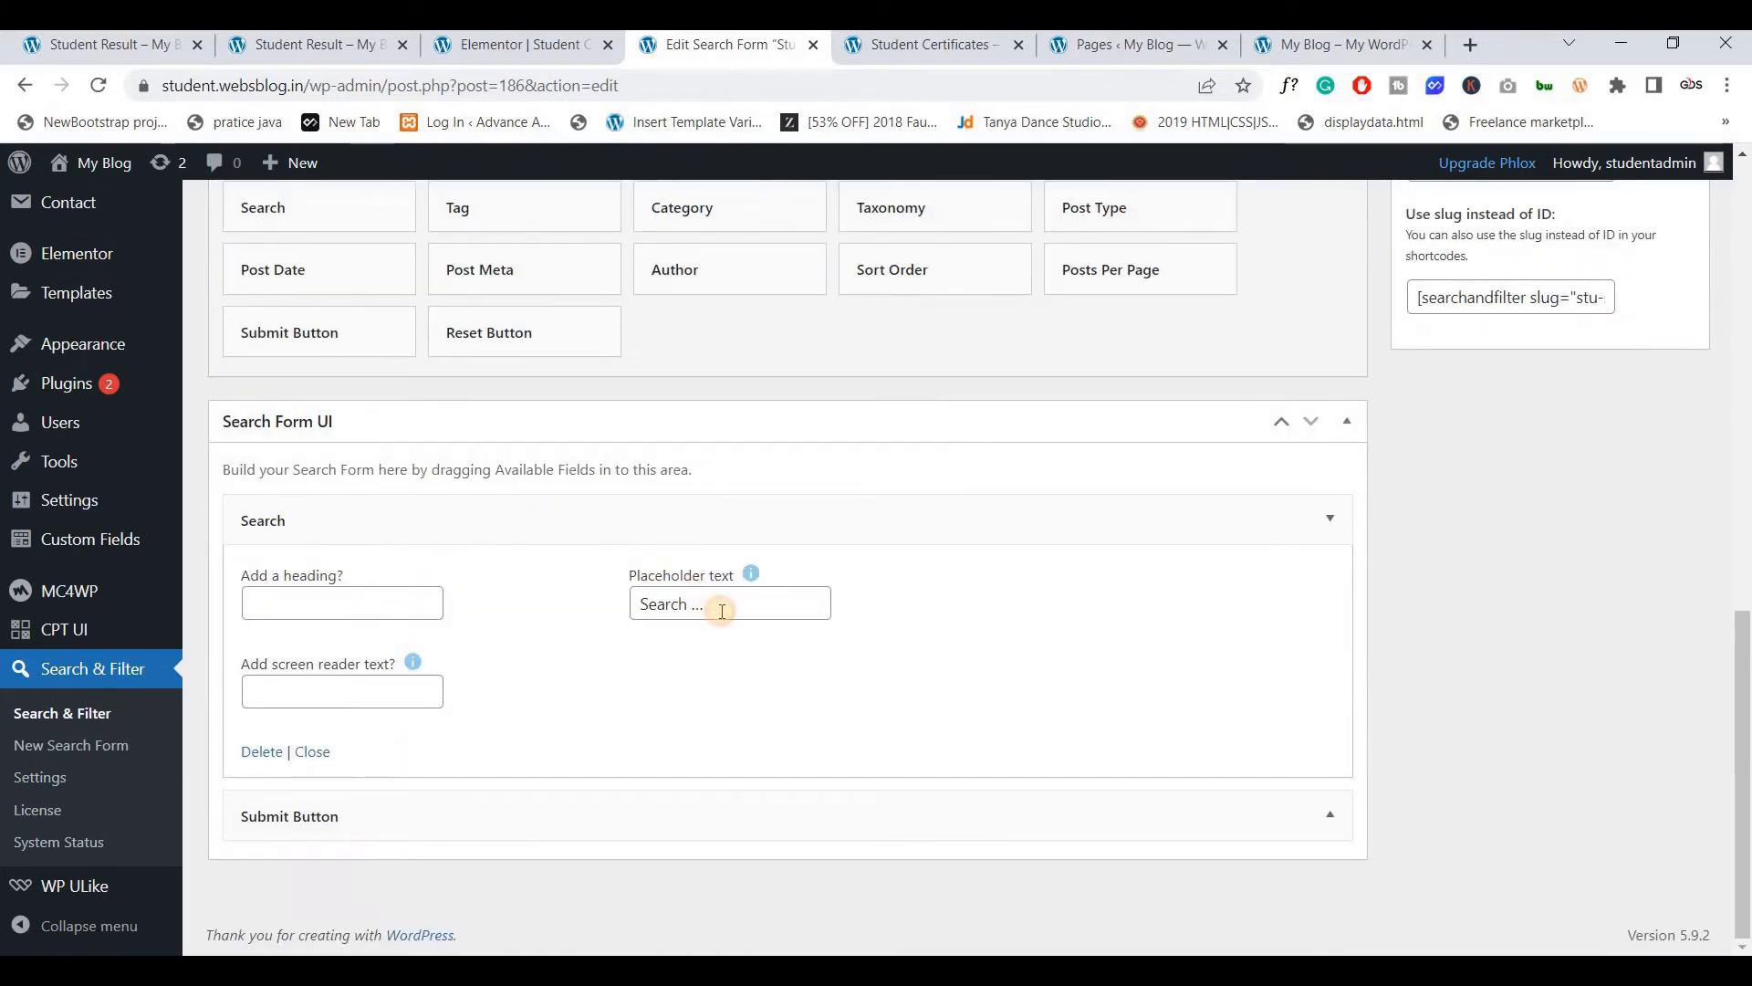
left_click(722, 610)
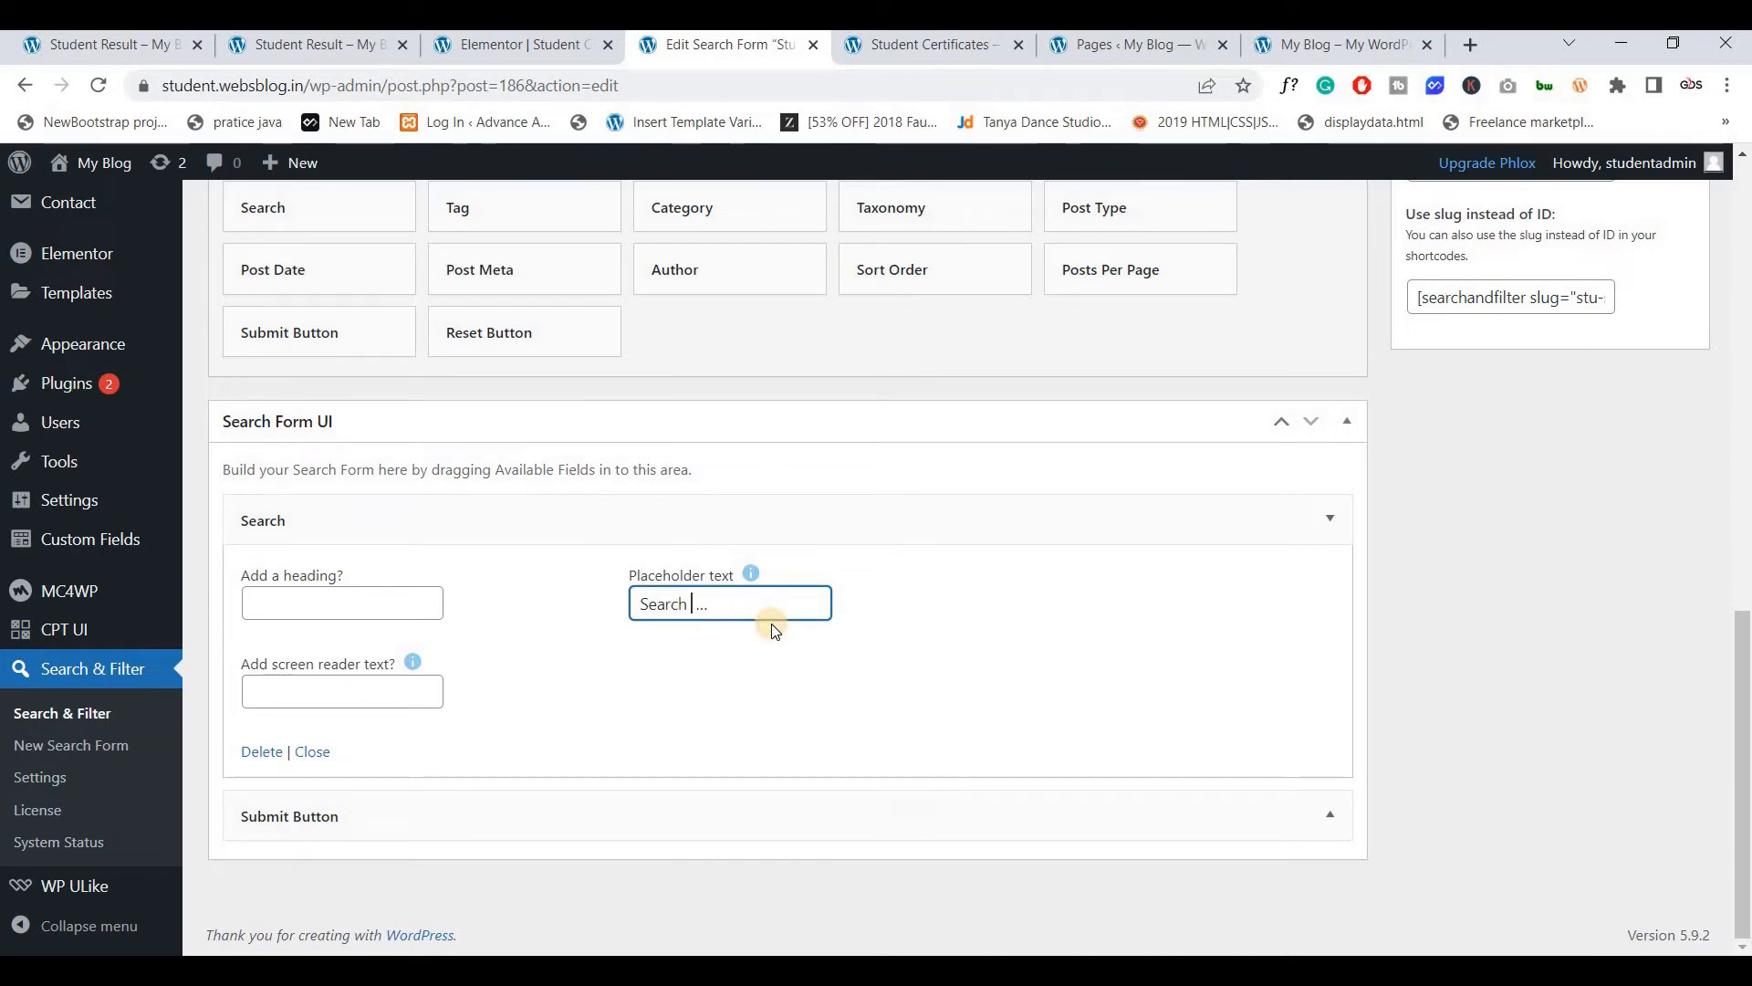
type("Your Cdert")
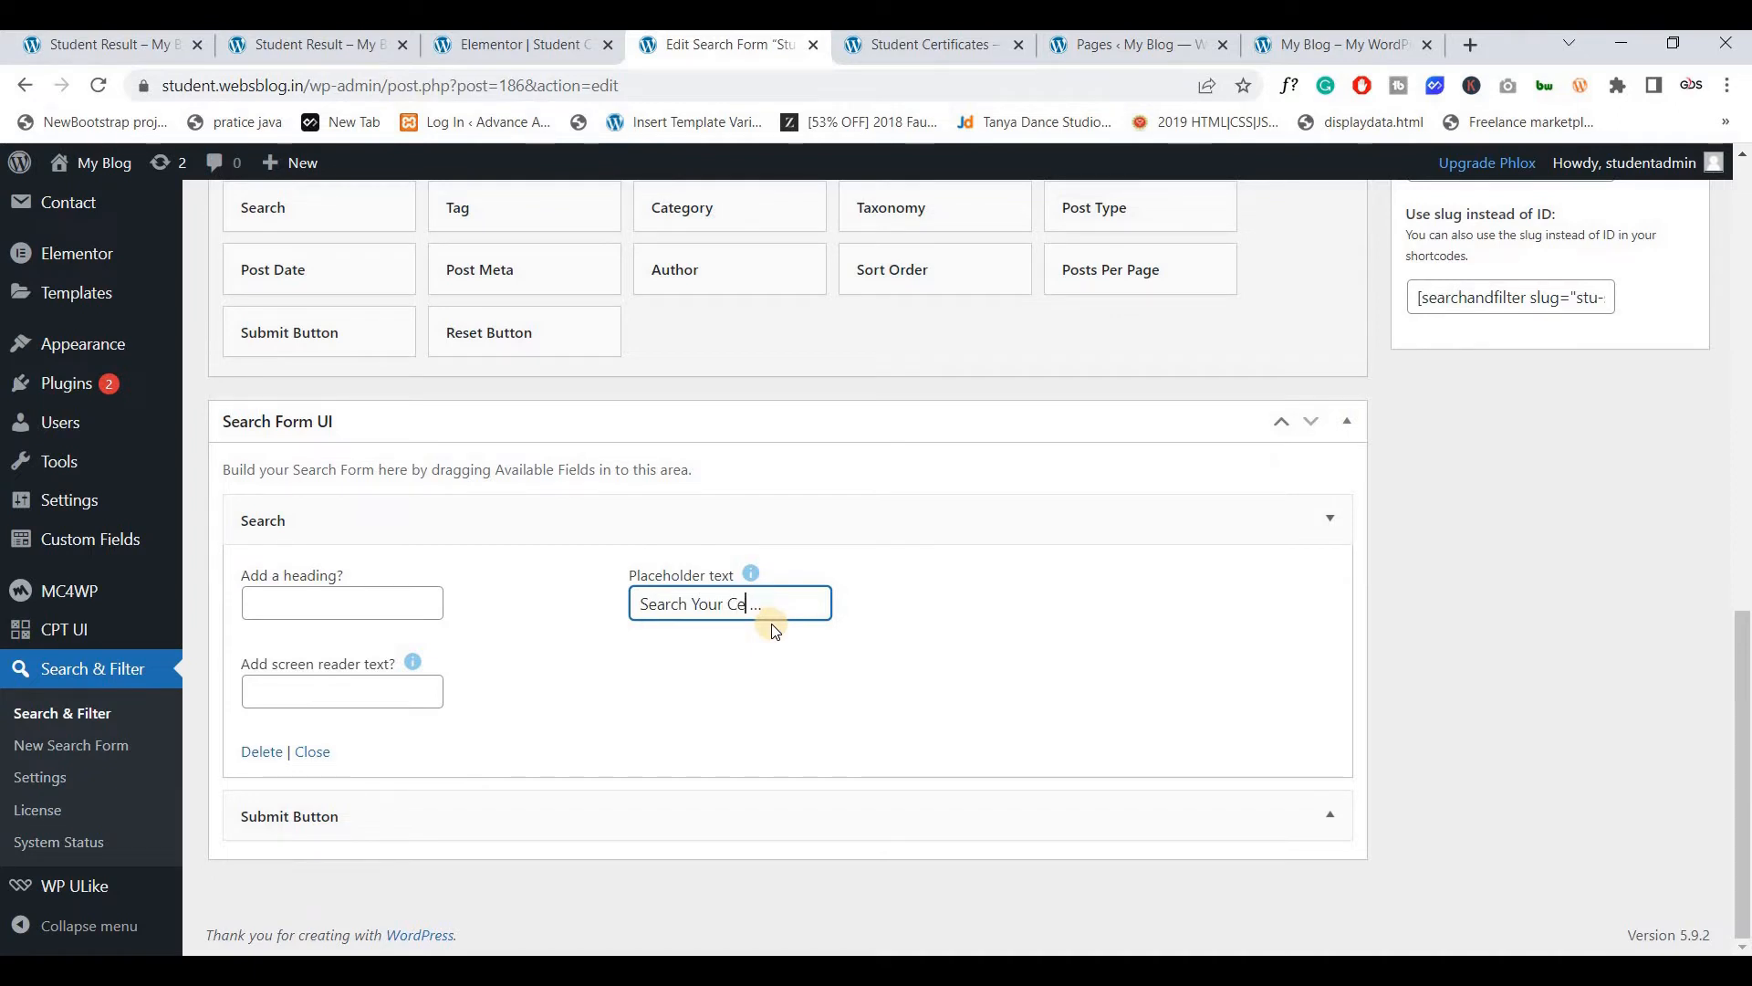
type("tificate")
scroll(913, 630, "up", 3)
scroll(1603, 596, "up", 4)
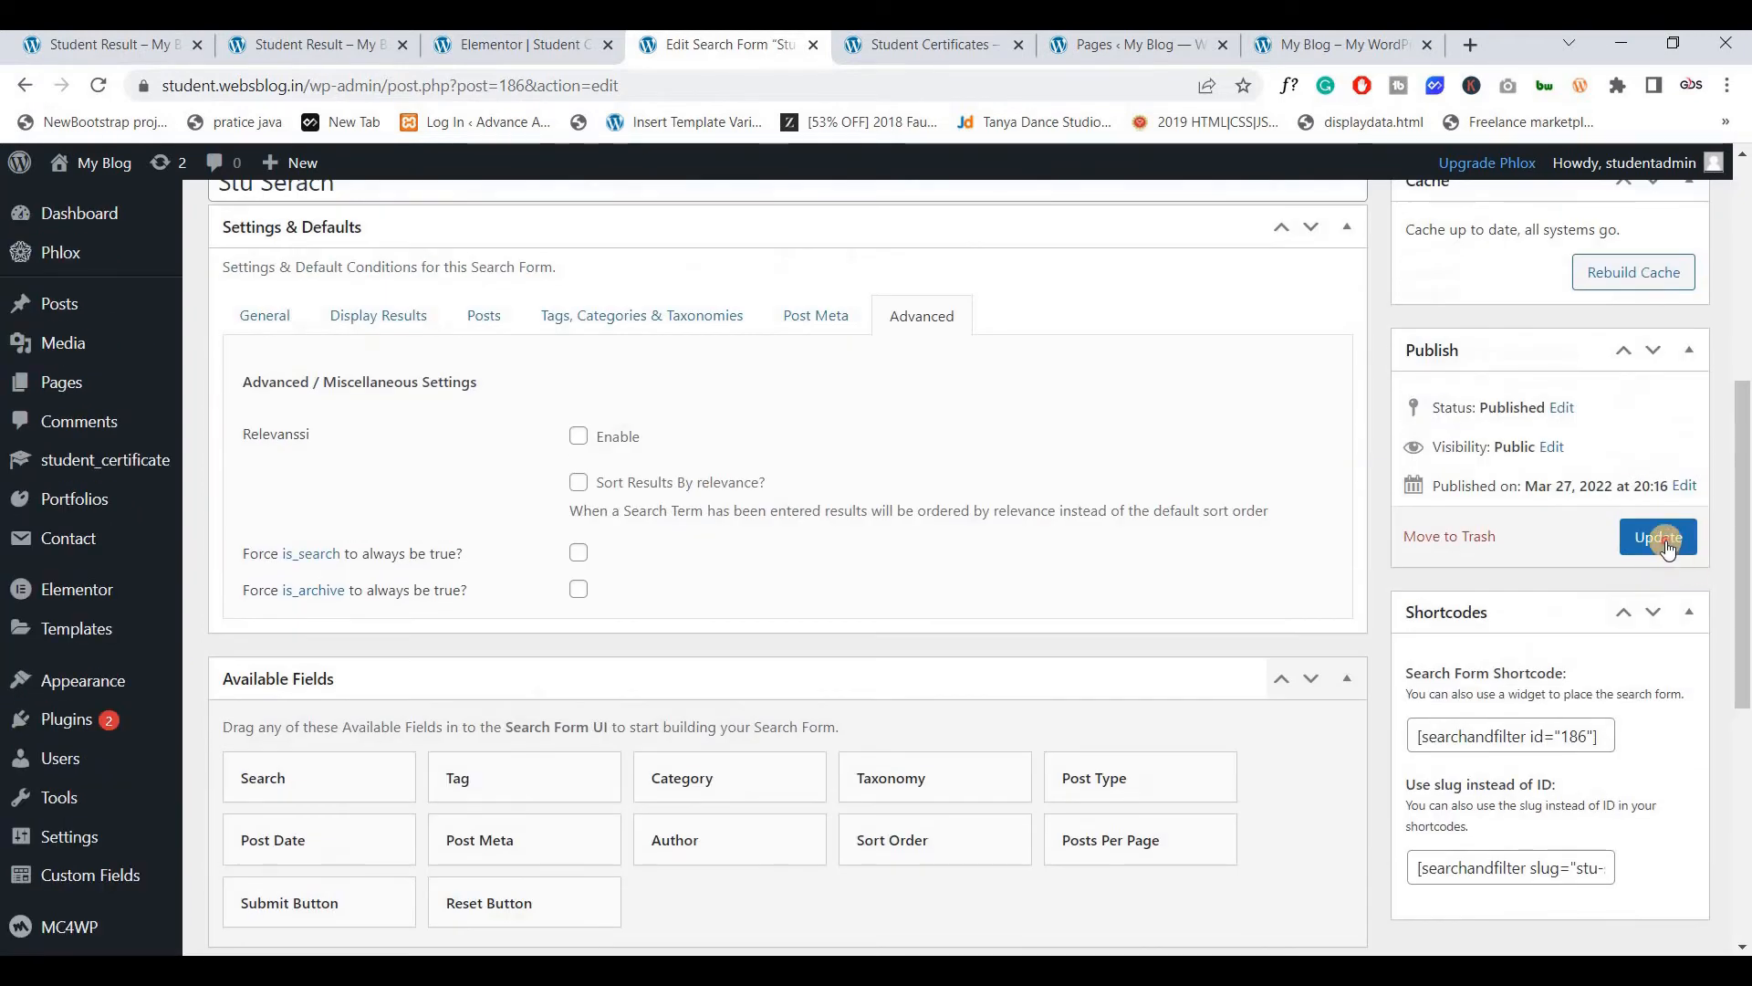
left_click(1658, 536)
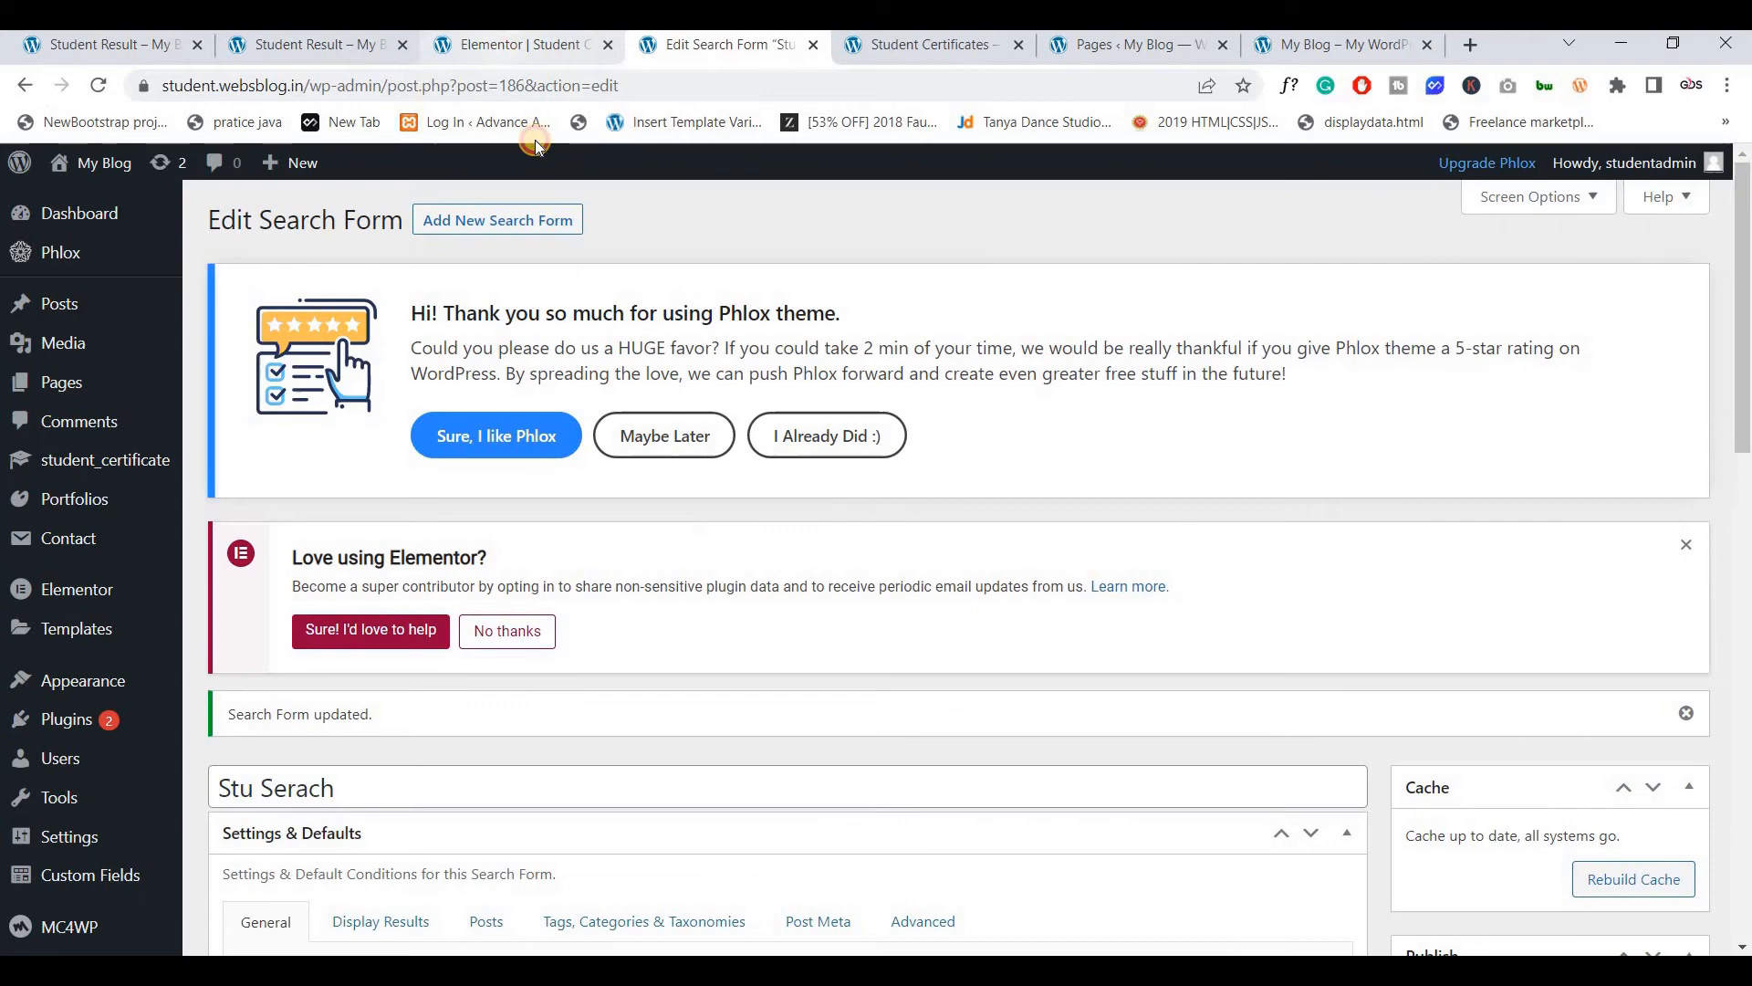
left_click(524, 45)
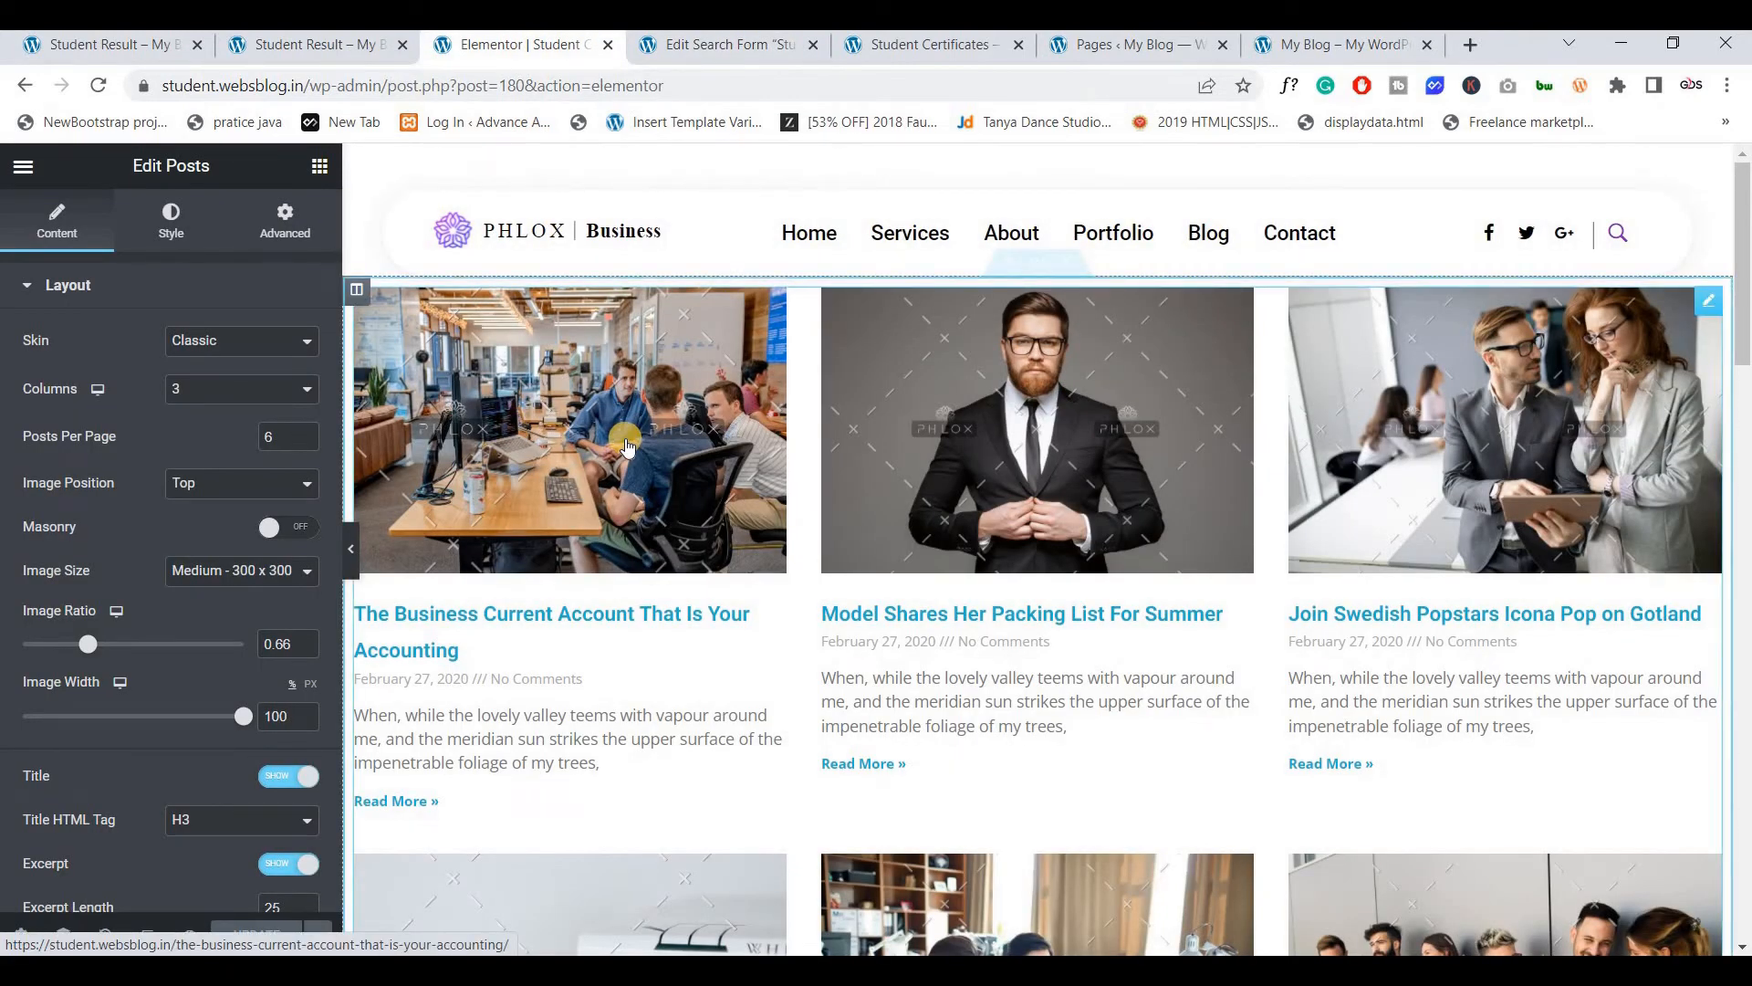
Reload Elementor and set the posts grid's query Source to Search & Filter Query
left_click(98, 85)
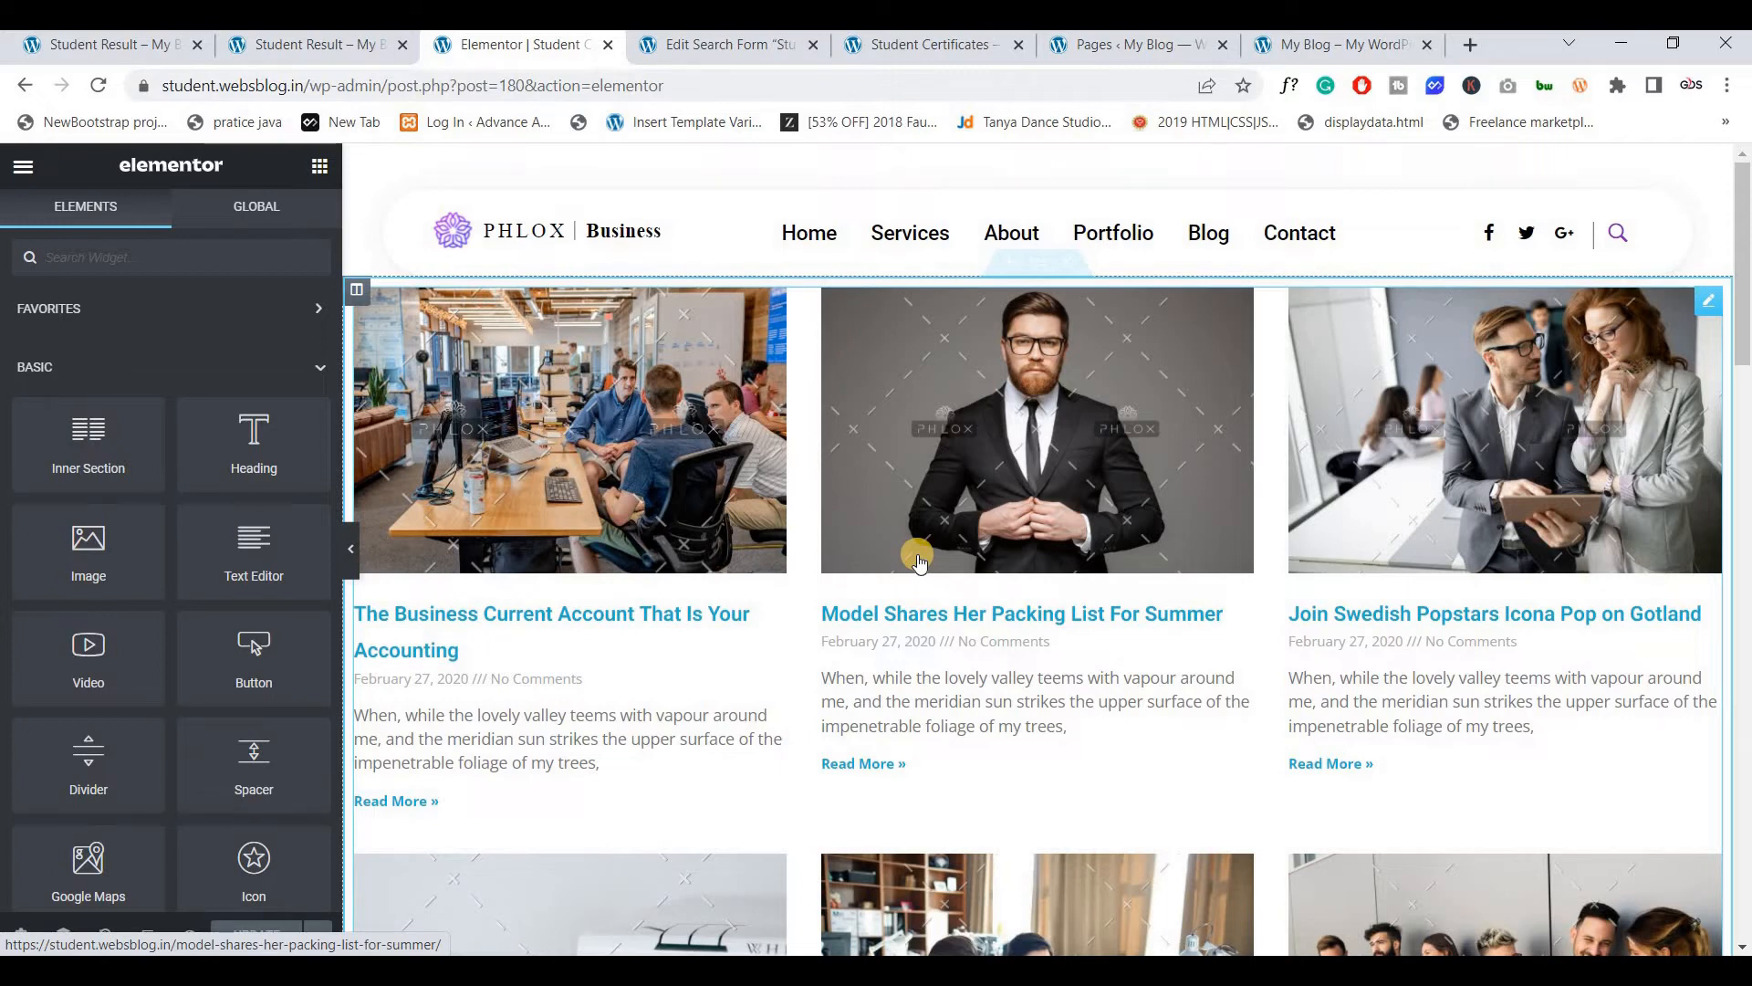
right_click(604, 421)
left_click(604, 417)
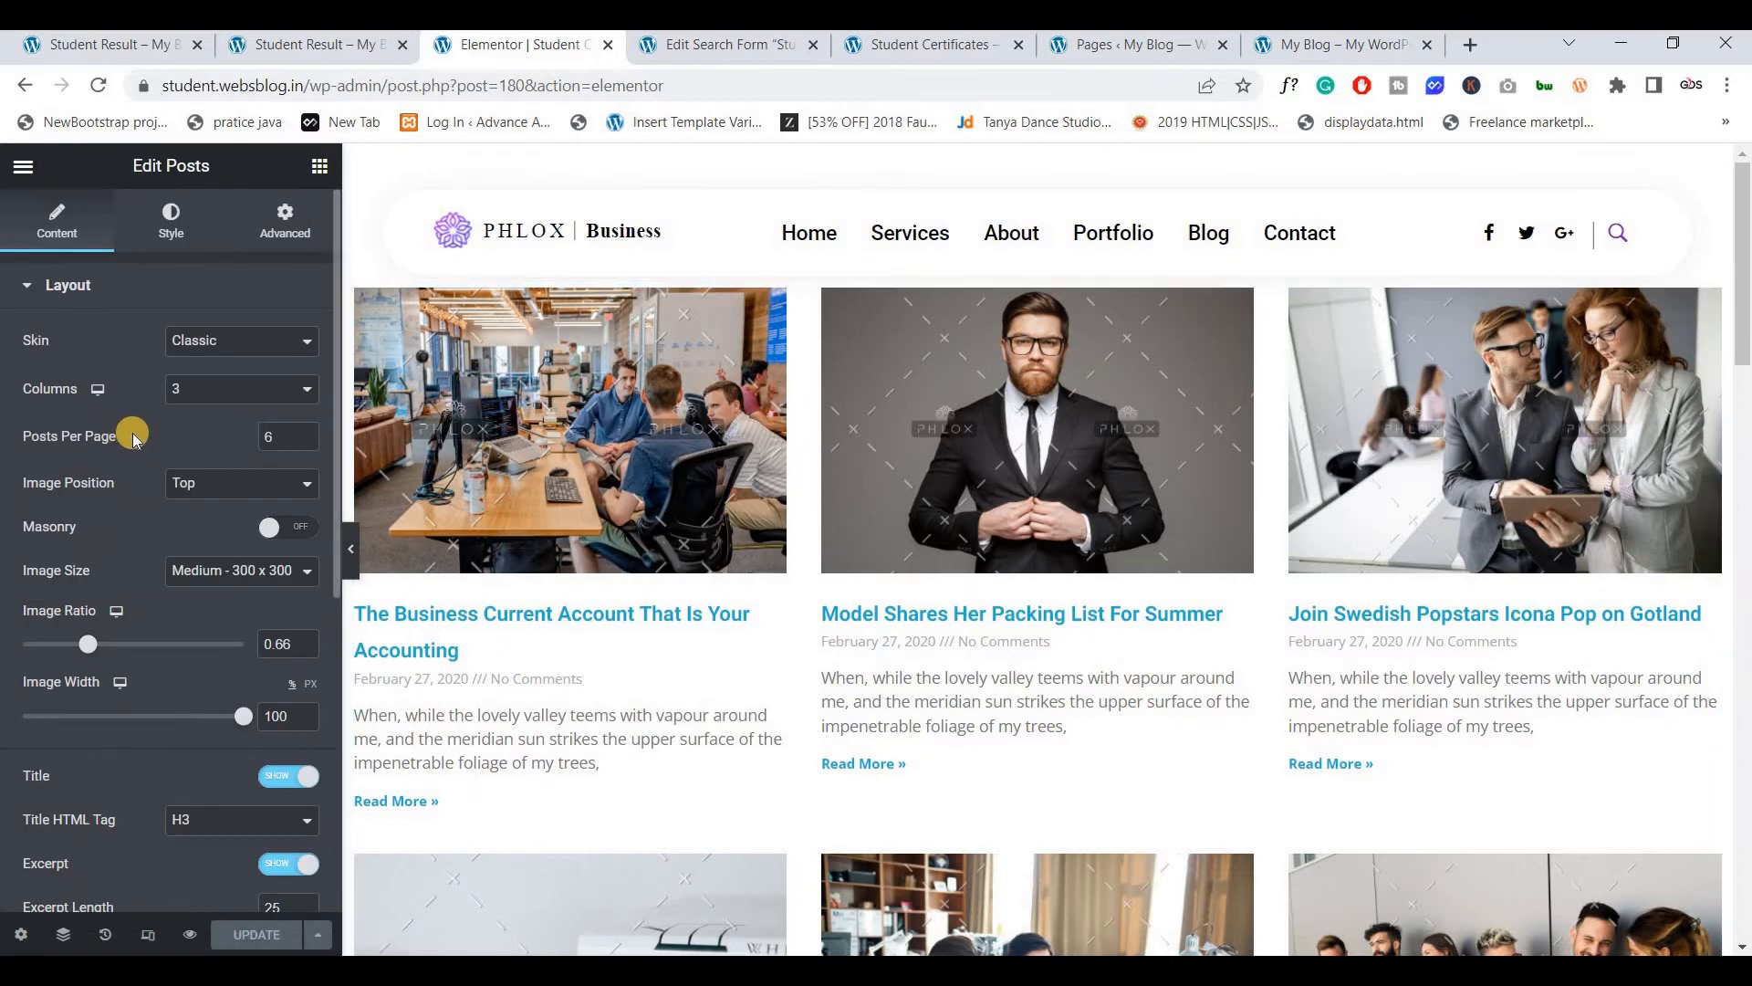
scroll(130, 501, "down", 6)
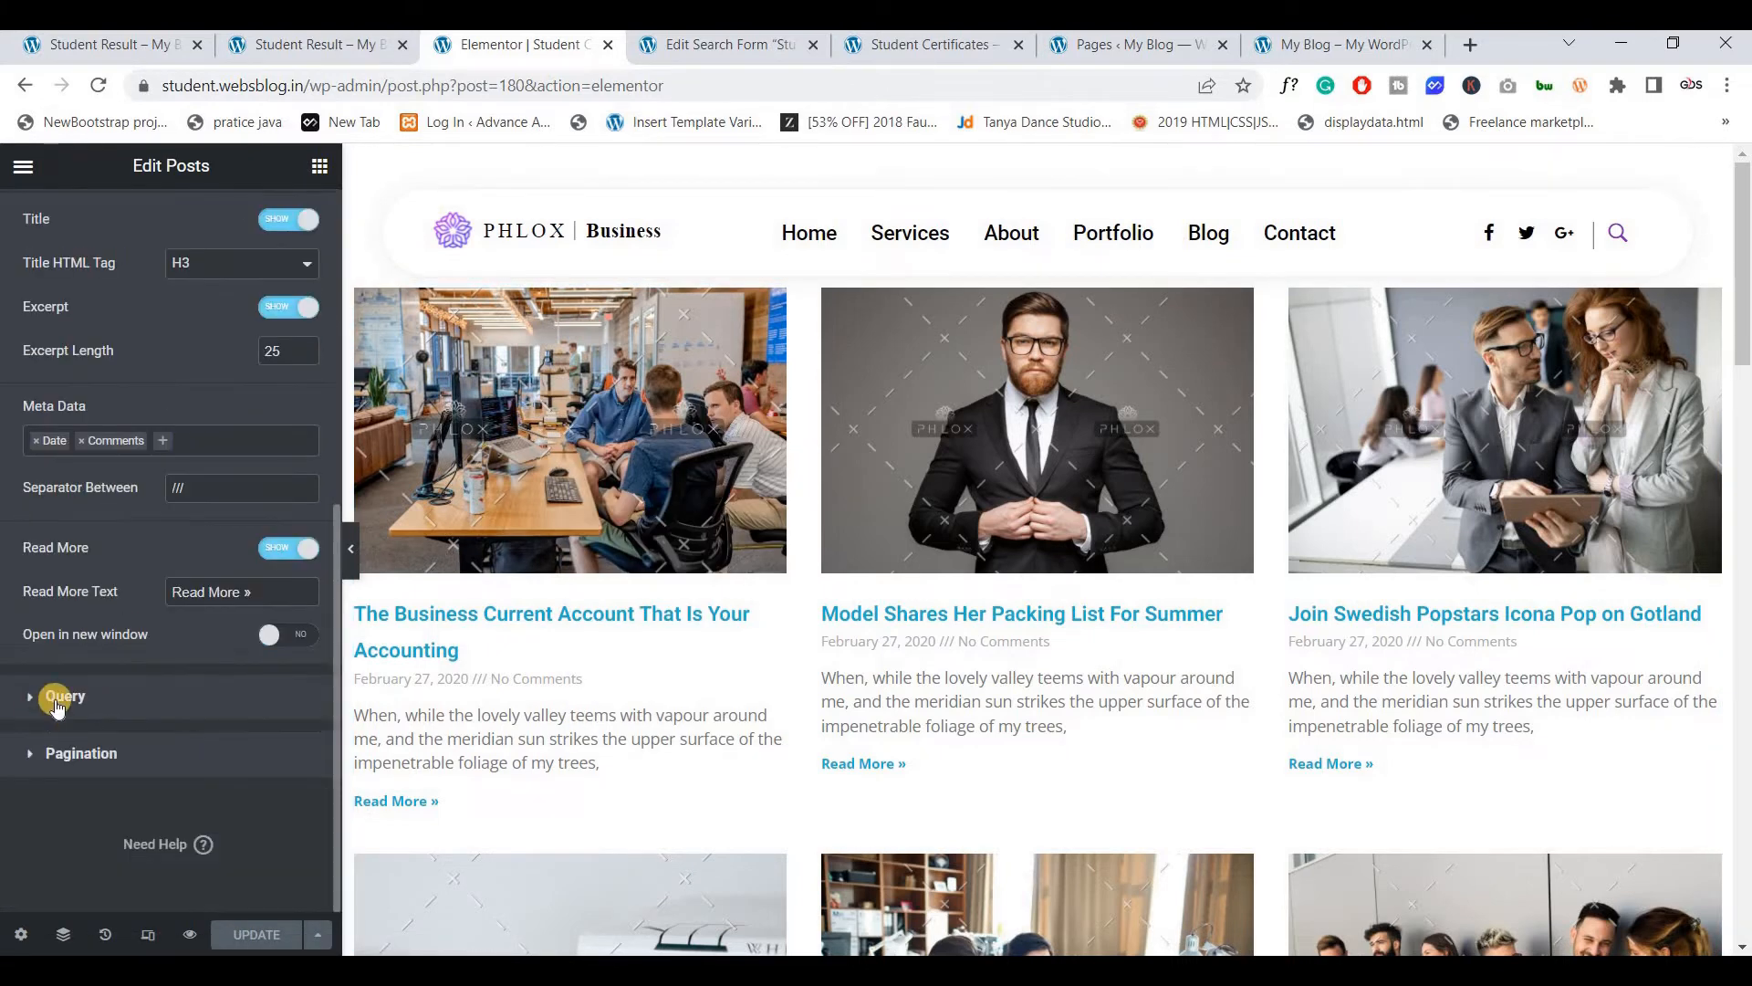
left_click(59, 697)
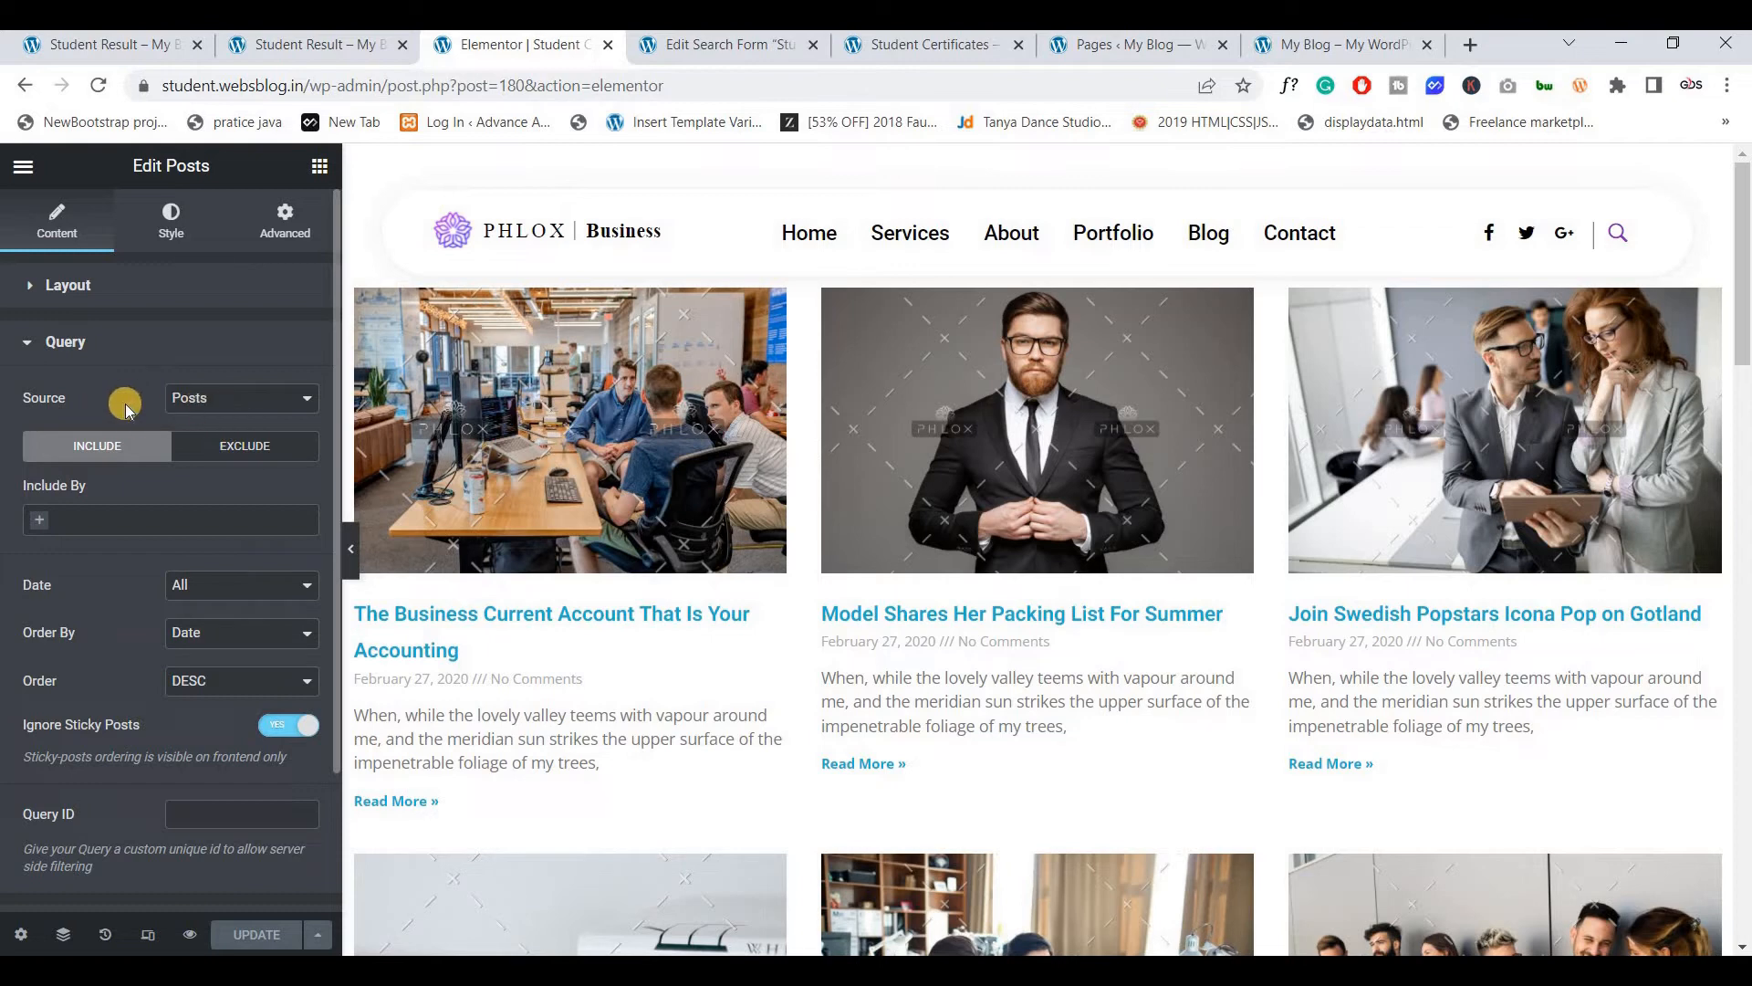
left_click(217, 401)
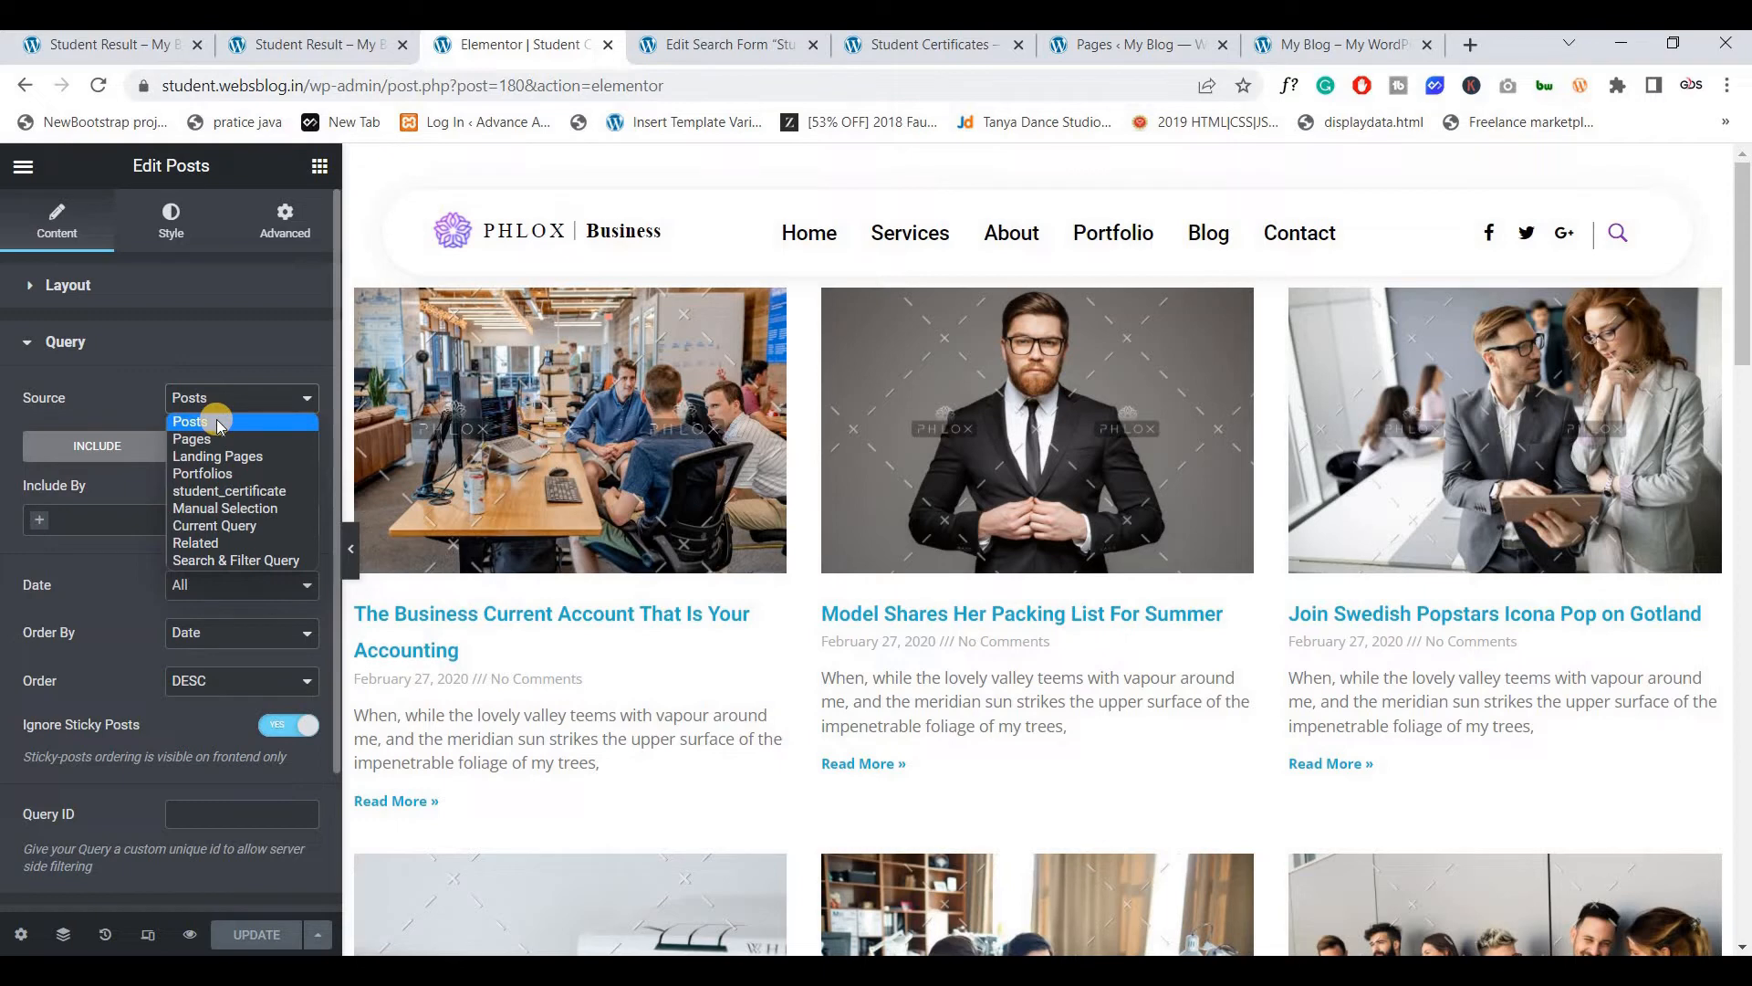
left_click(260, 563)
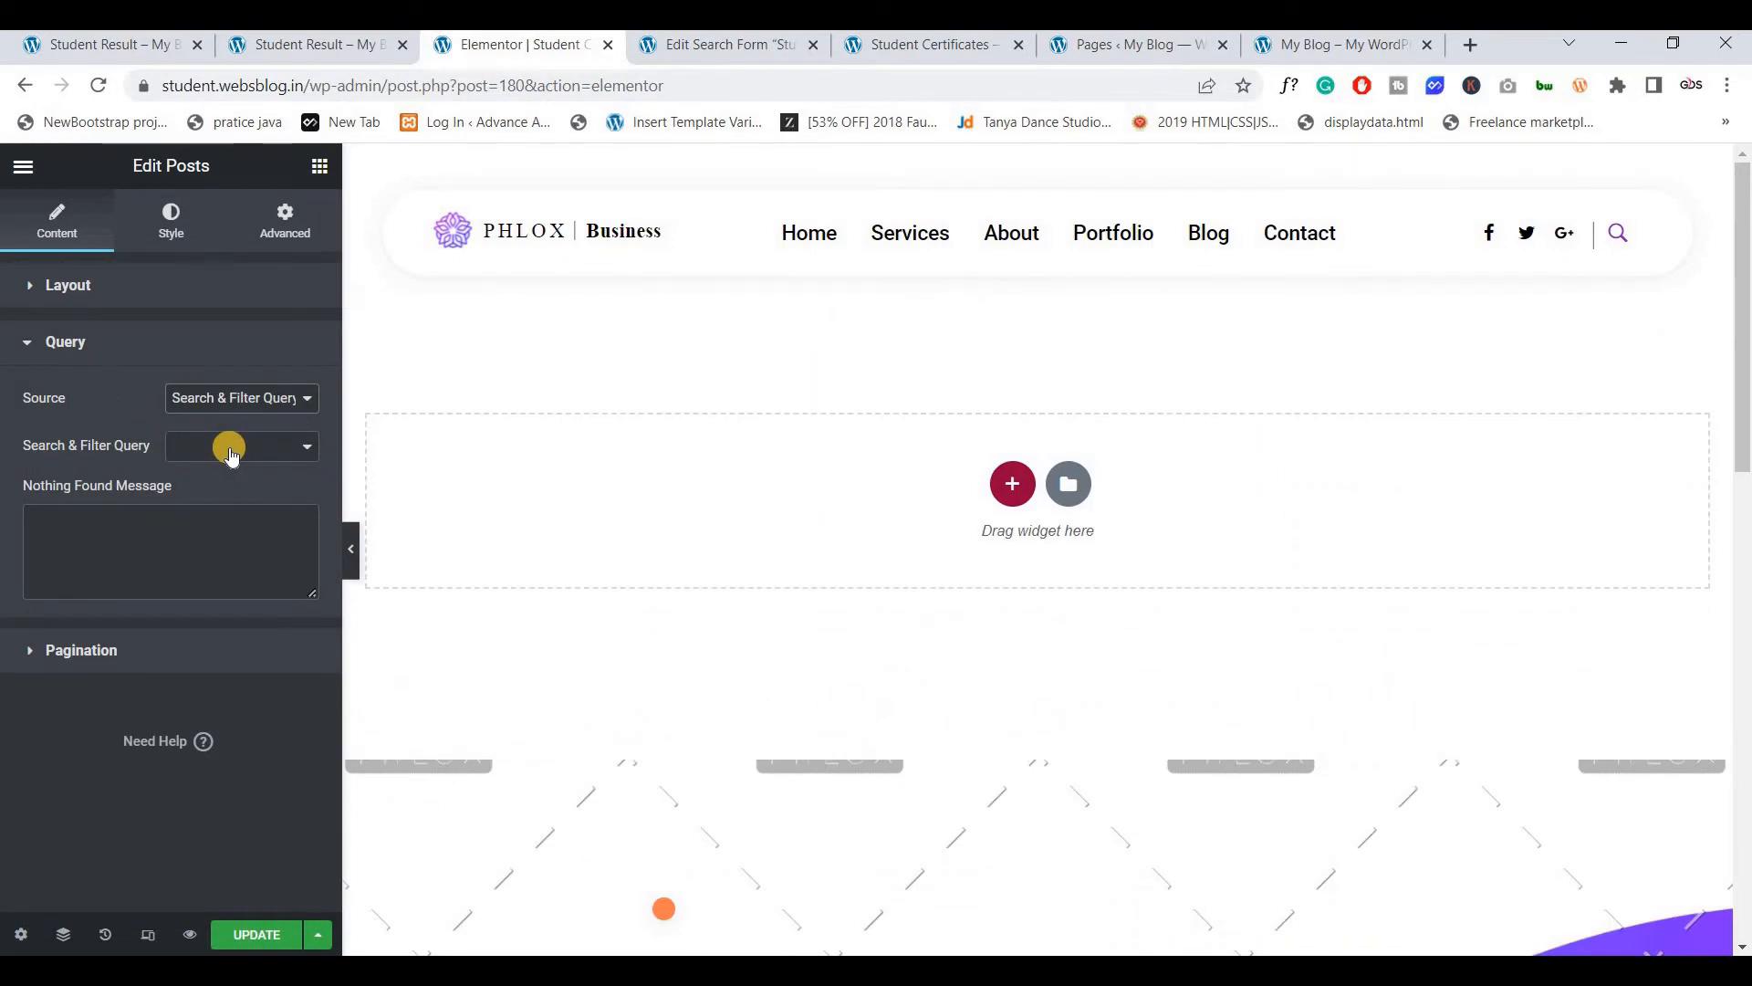
Link the Posts widget's Search & Filter Query to the Stu Serach form
left_click(230, 449)
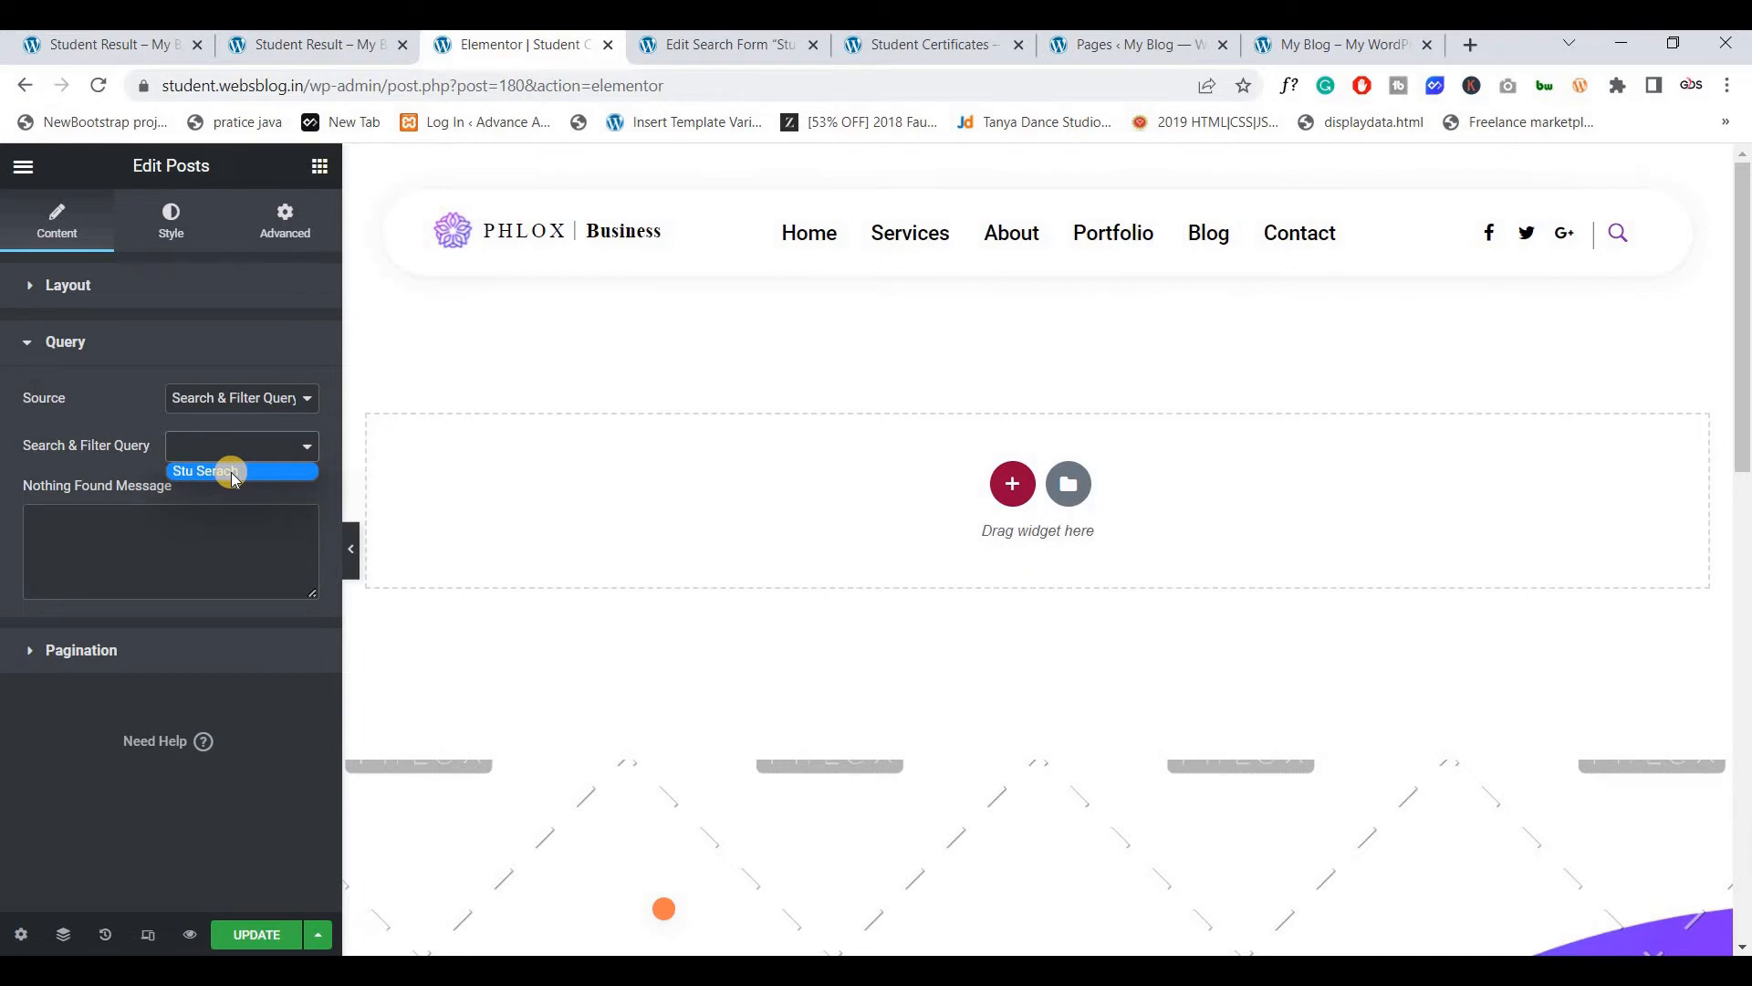
left_click(232, 472)
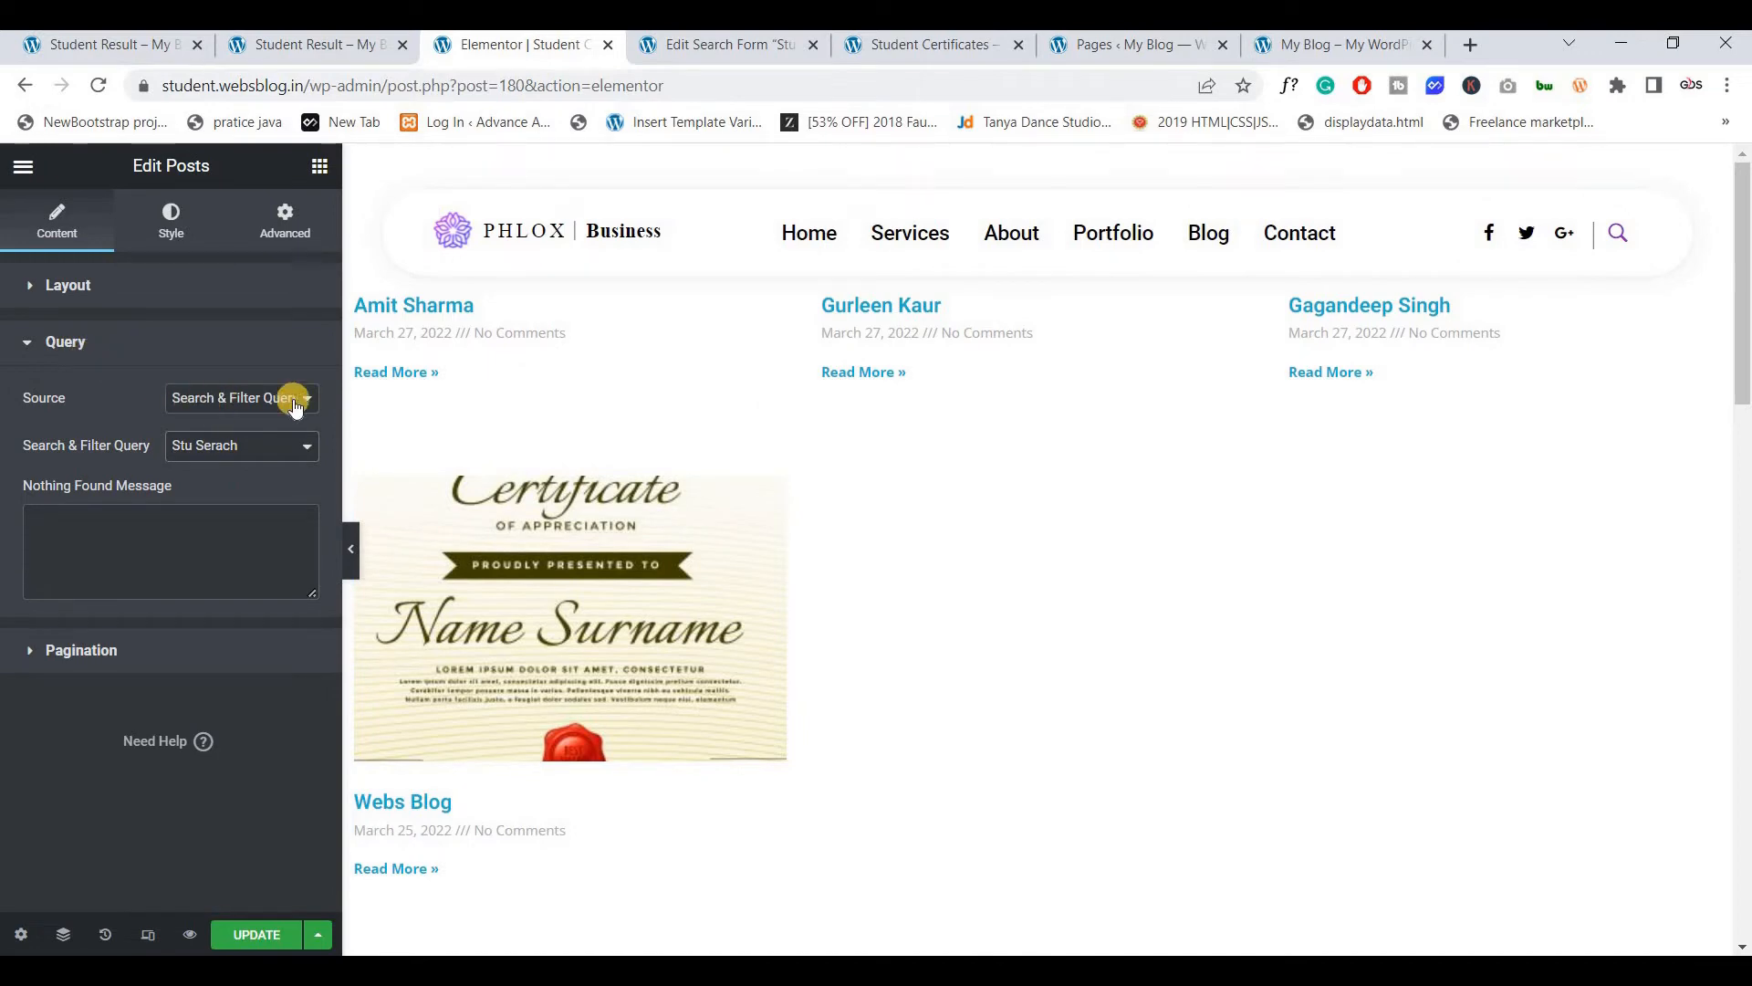
left_click(243, 450)
left_click(255, 452)
Save the search form again, then show the Posts widget's Layout options in Elementor
left_click(737, 46)
scroll(384, 572, "down", 3)
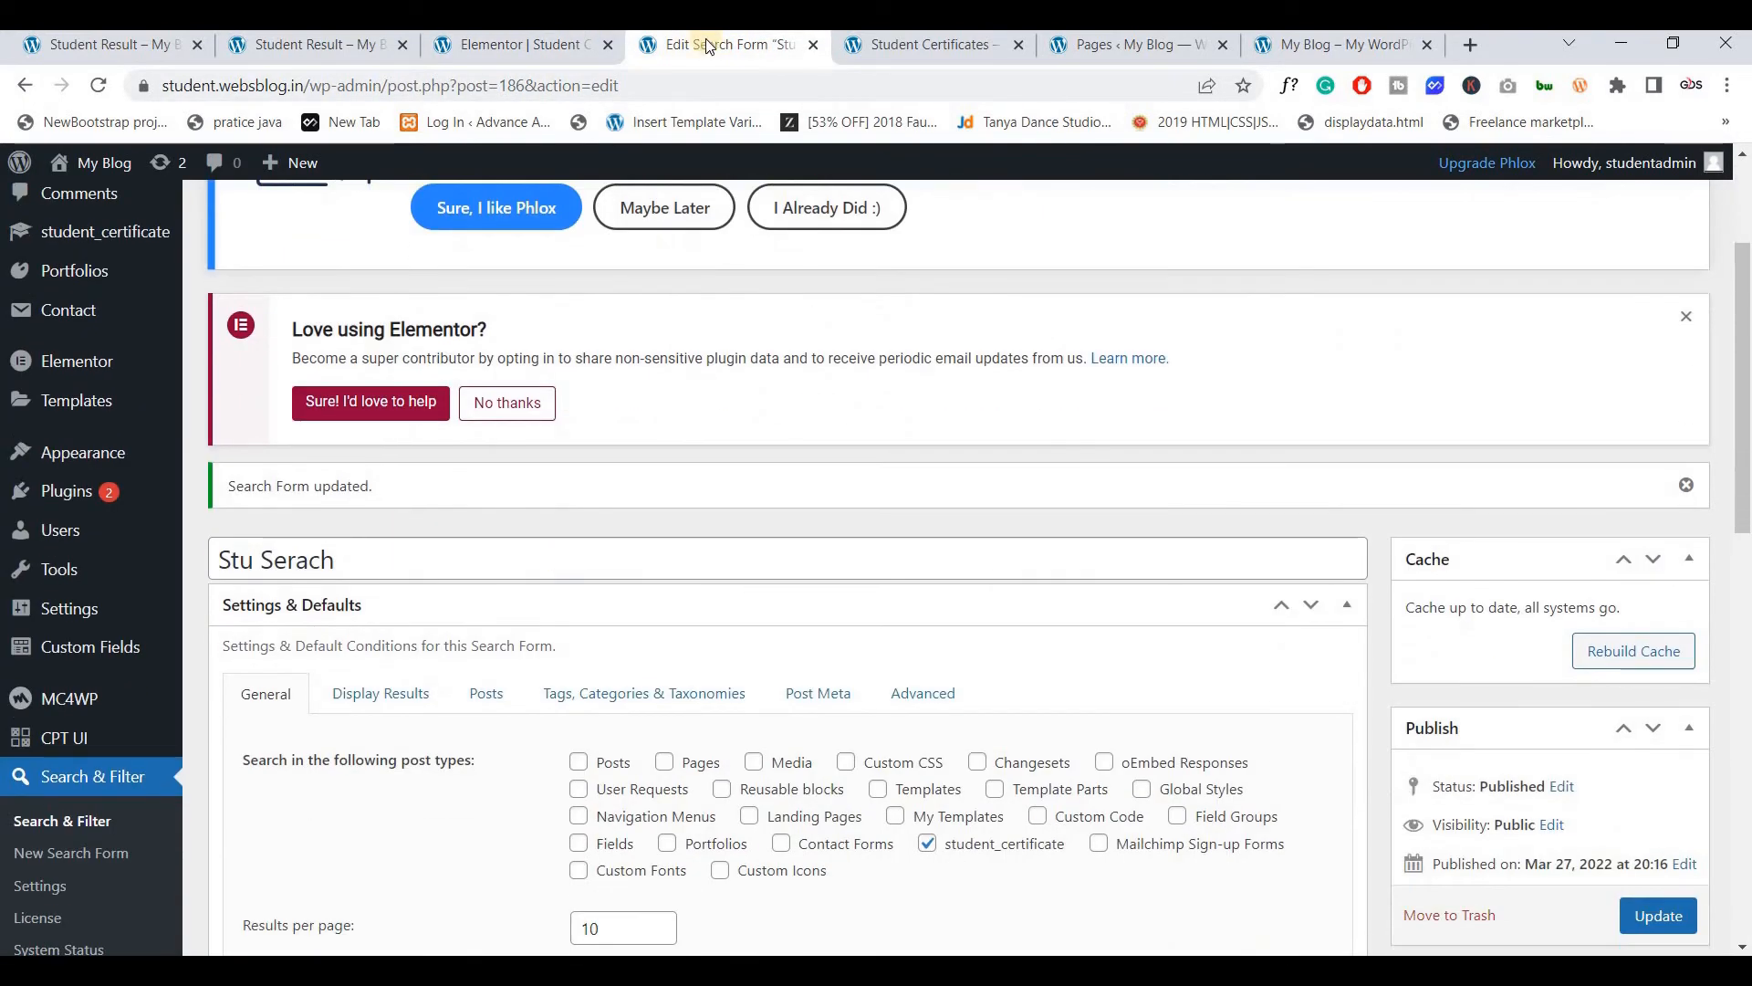
left_click(511, 62)
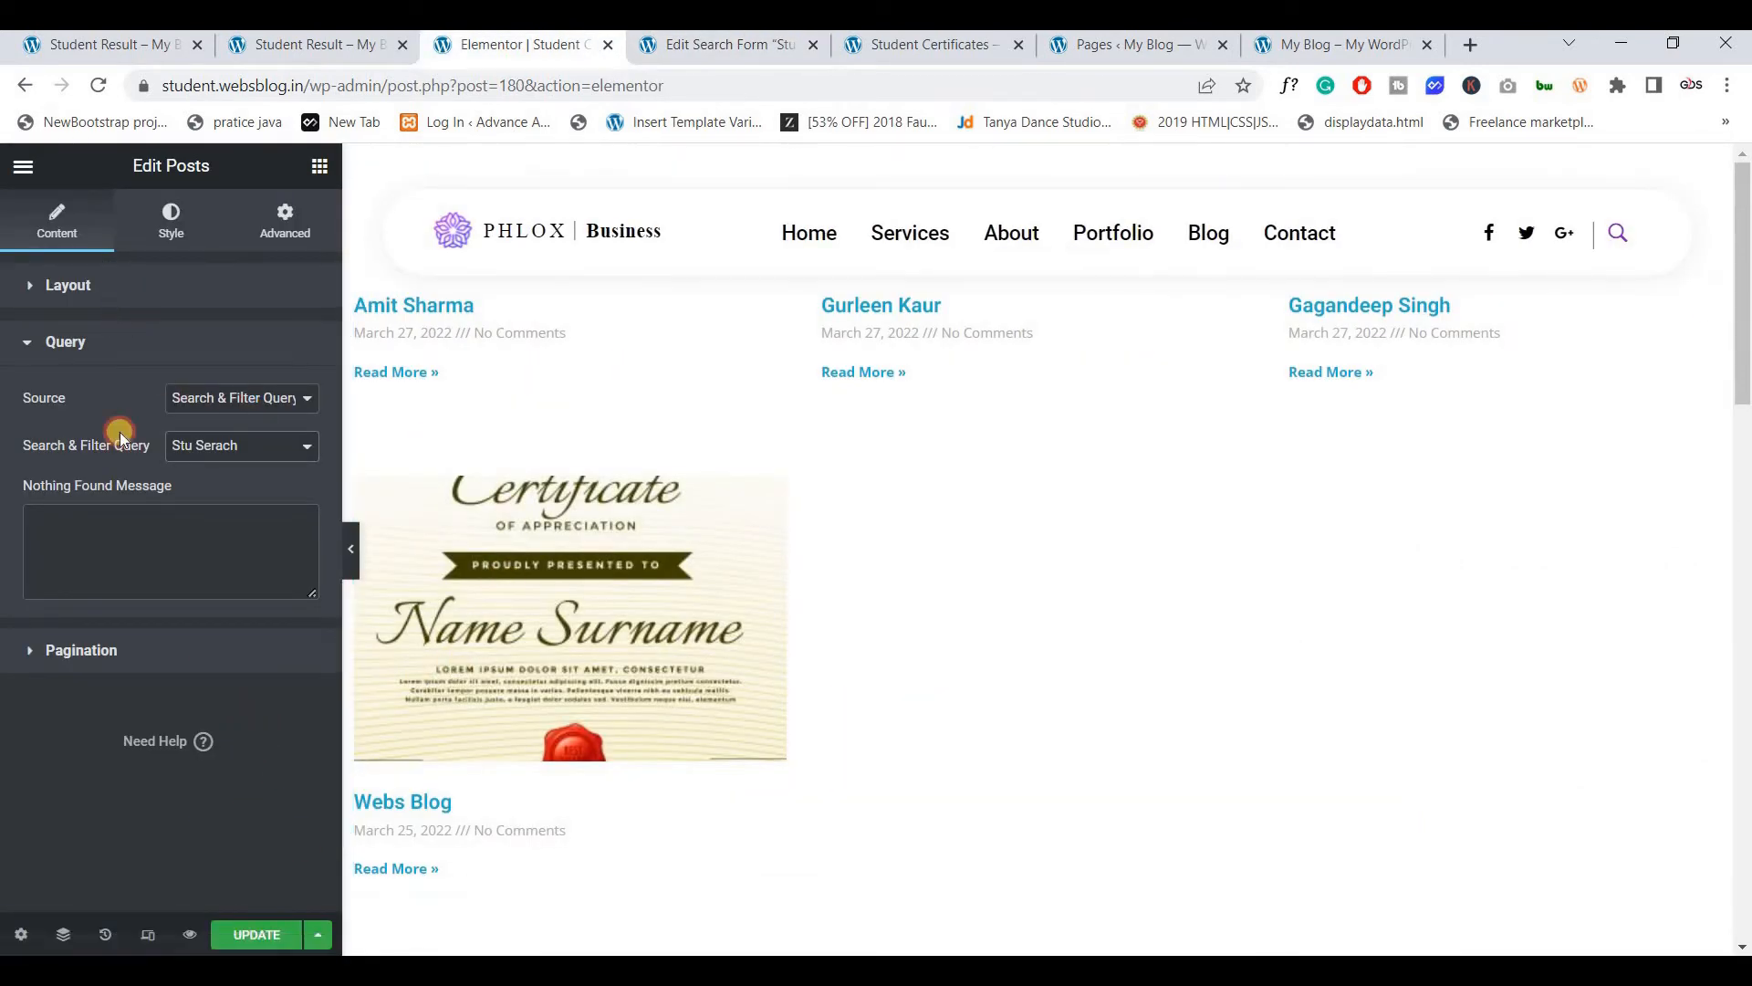
left_click(119, 286)
scroll(124, 677, "down", 3)
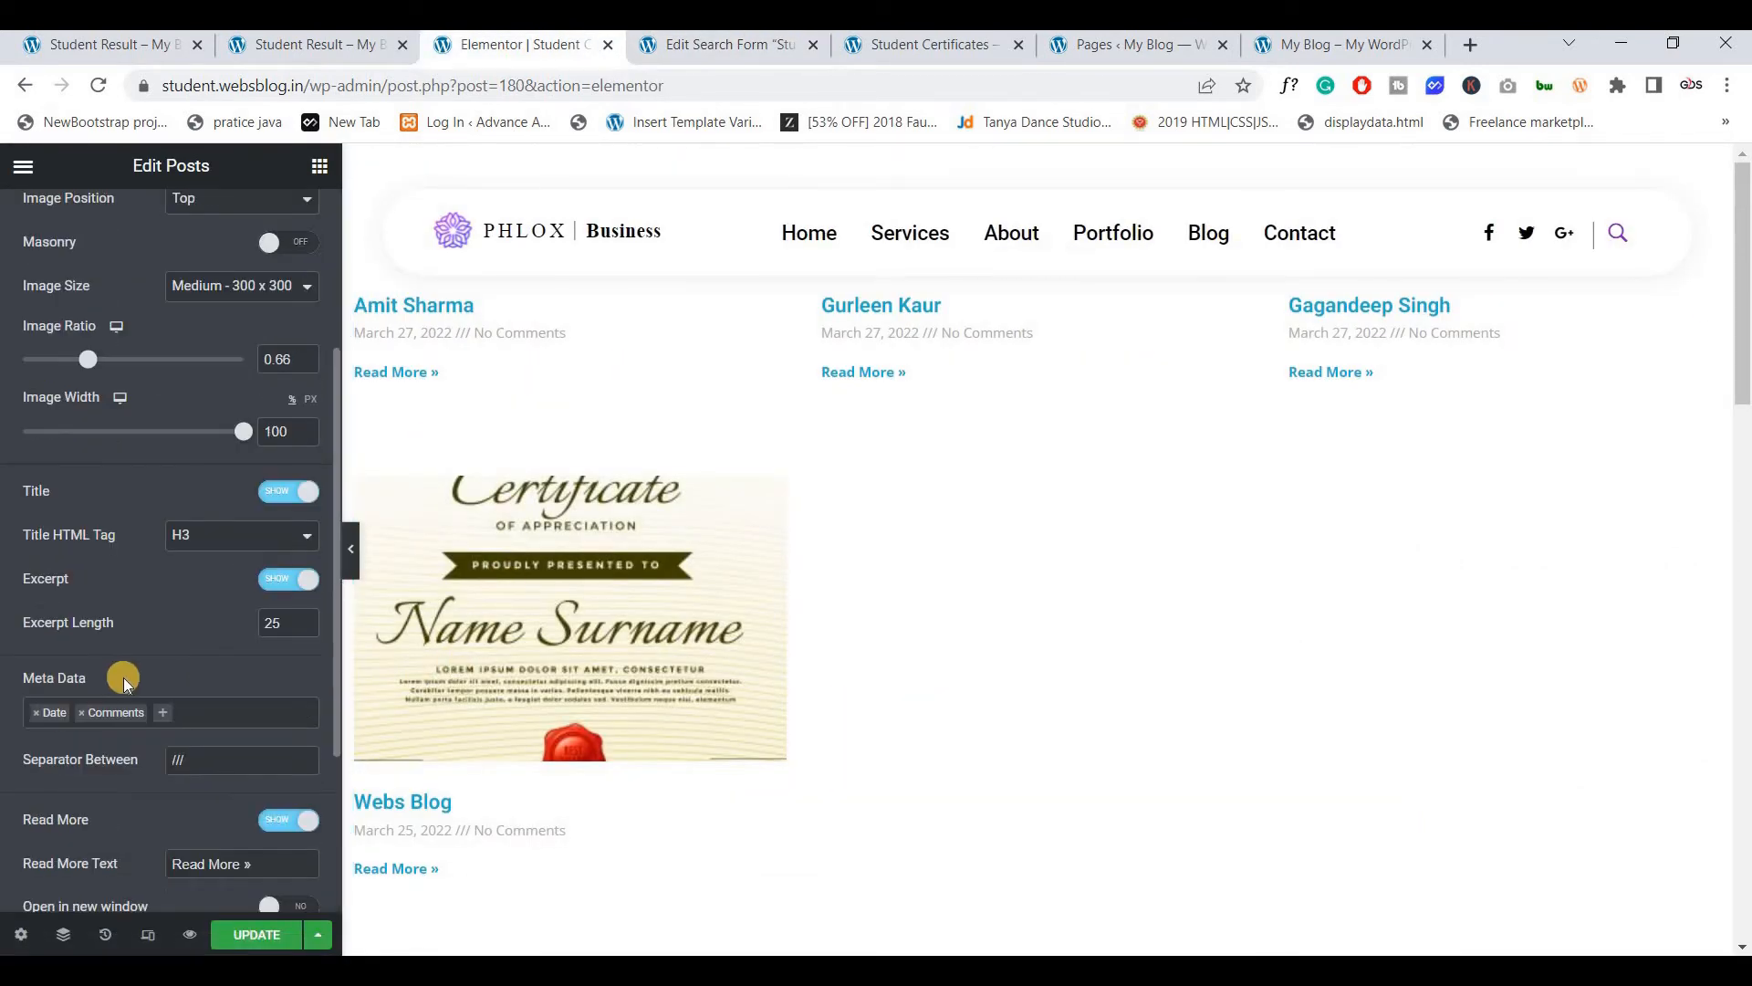
Remove Date and Comments from the post meta and hide the Read More links
left_click(35, 717)
left_click(33, 713)
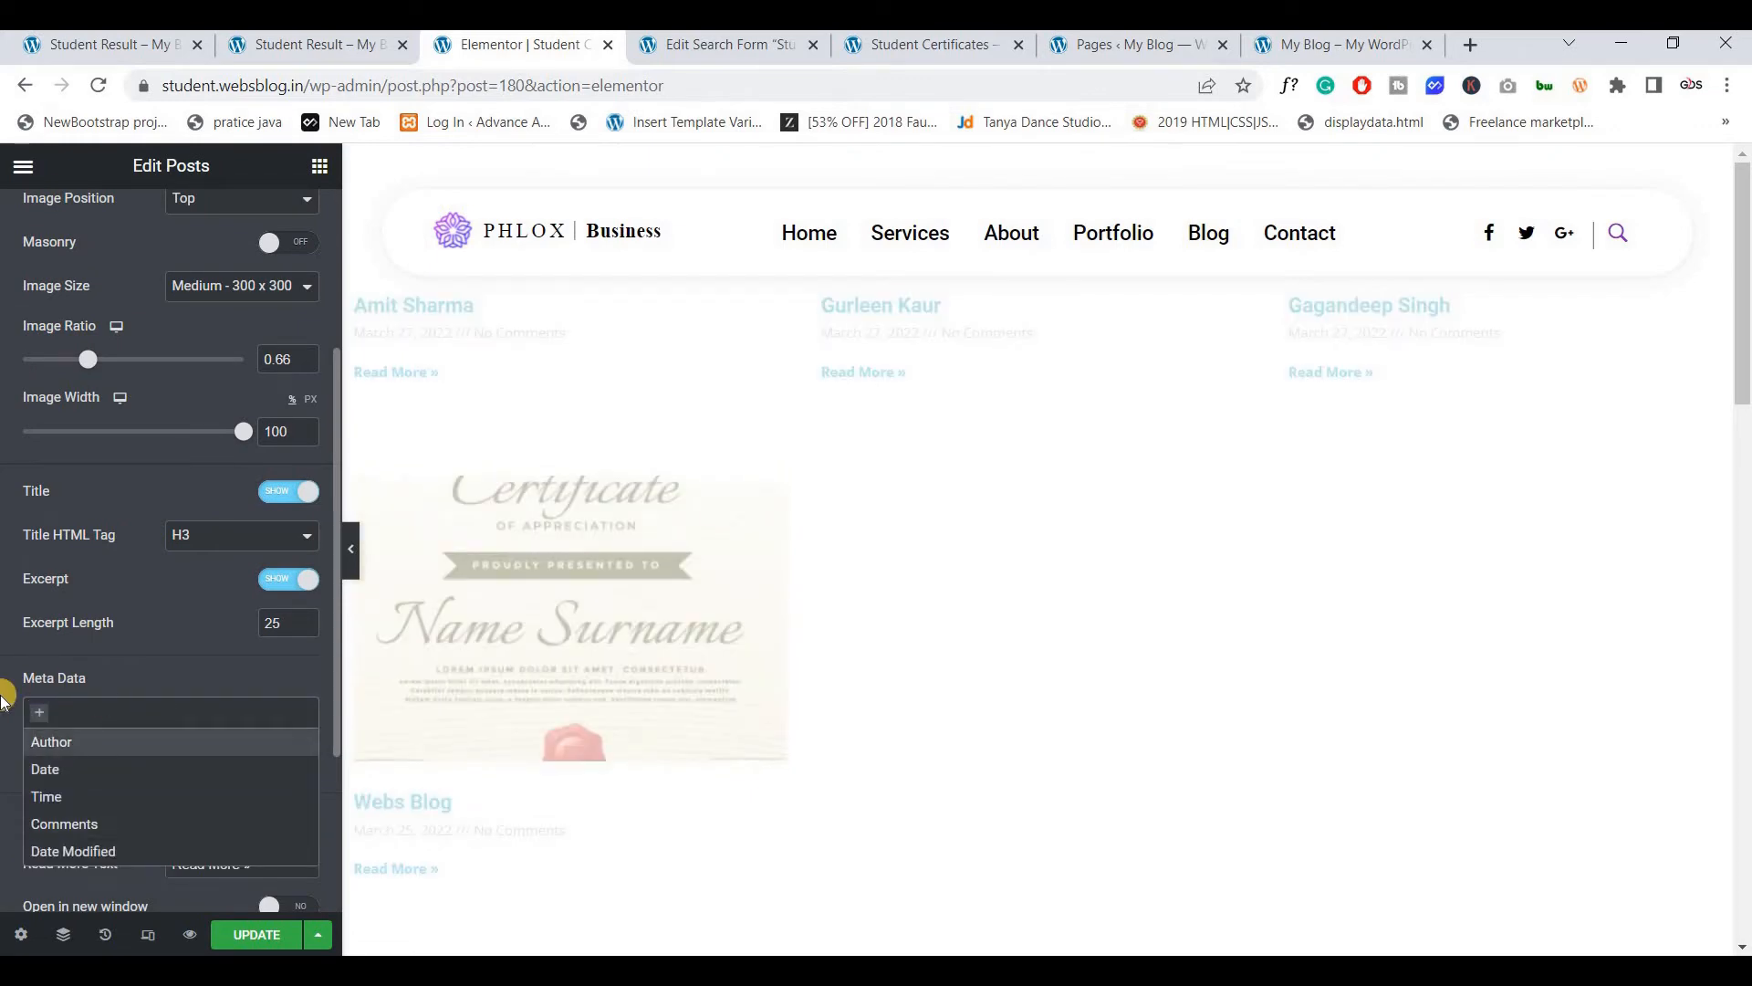
left_click(73, 707)
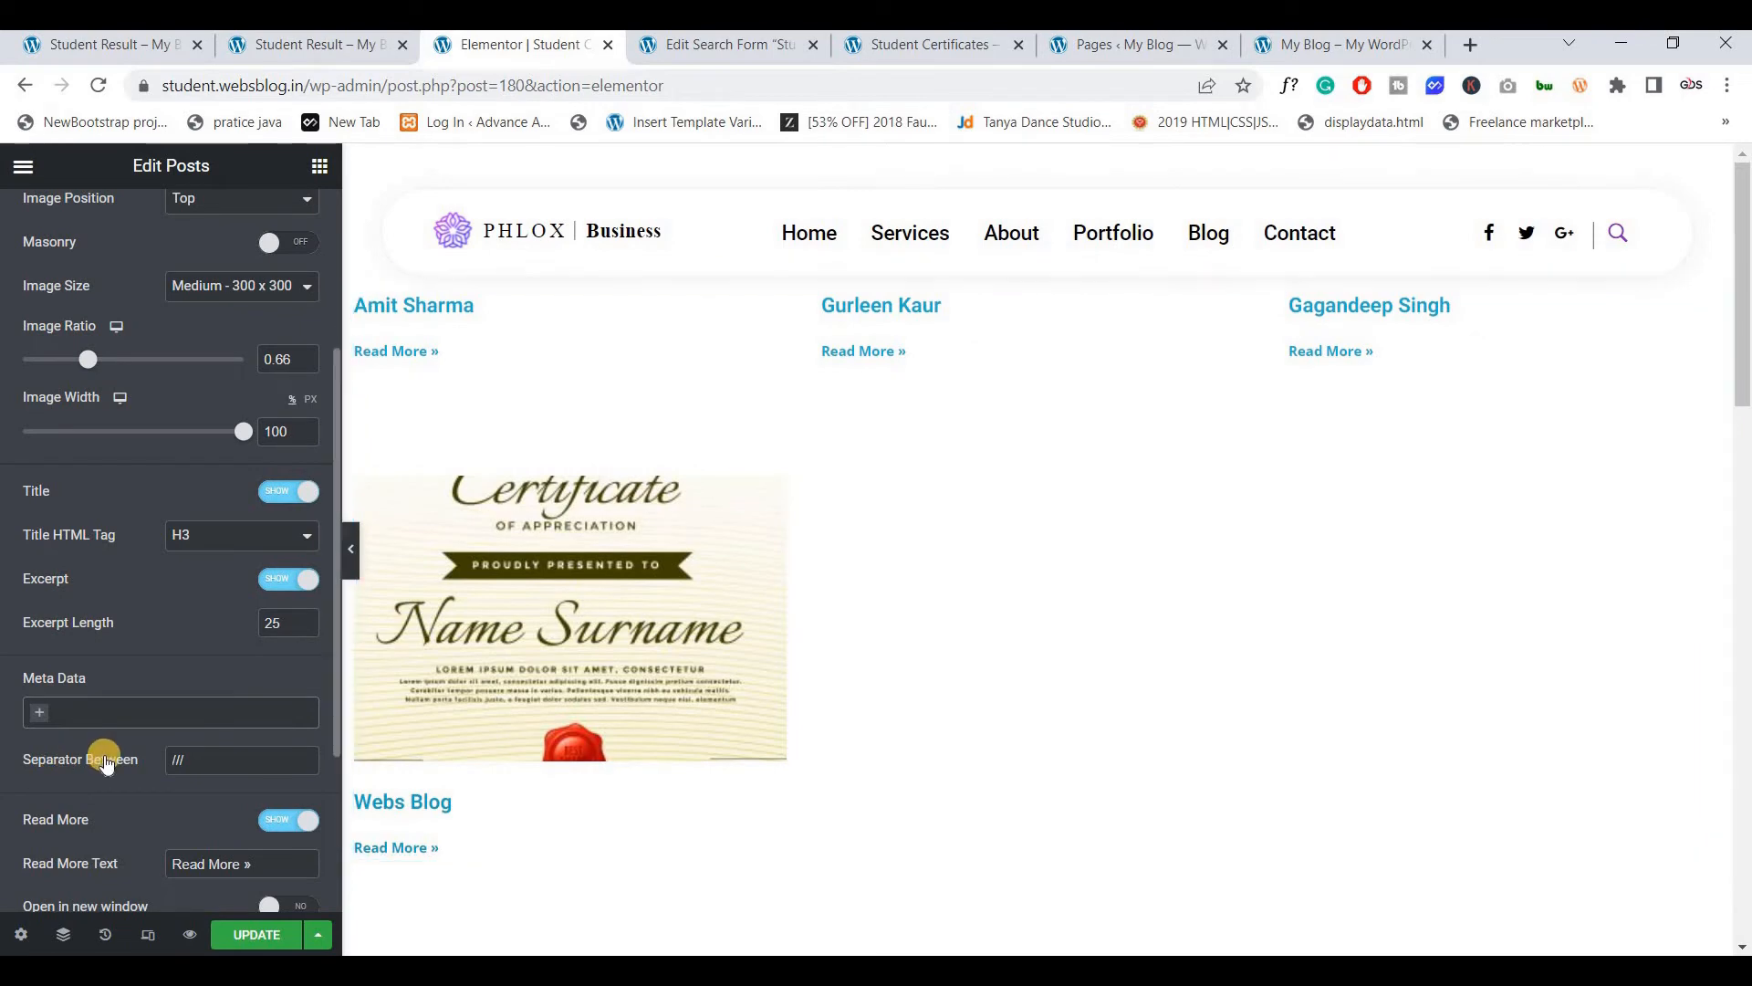
scroll(222, 590, "down", 3)
left_click(271, 554)
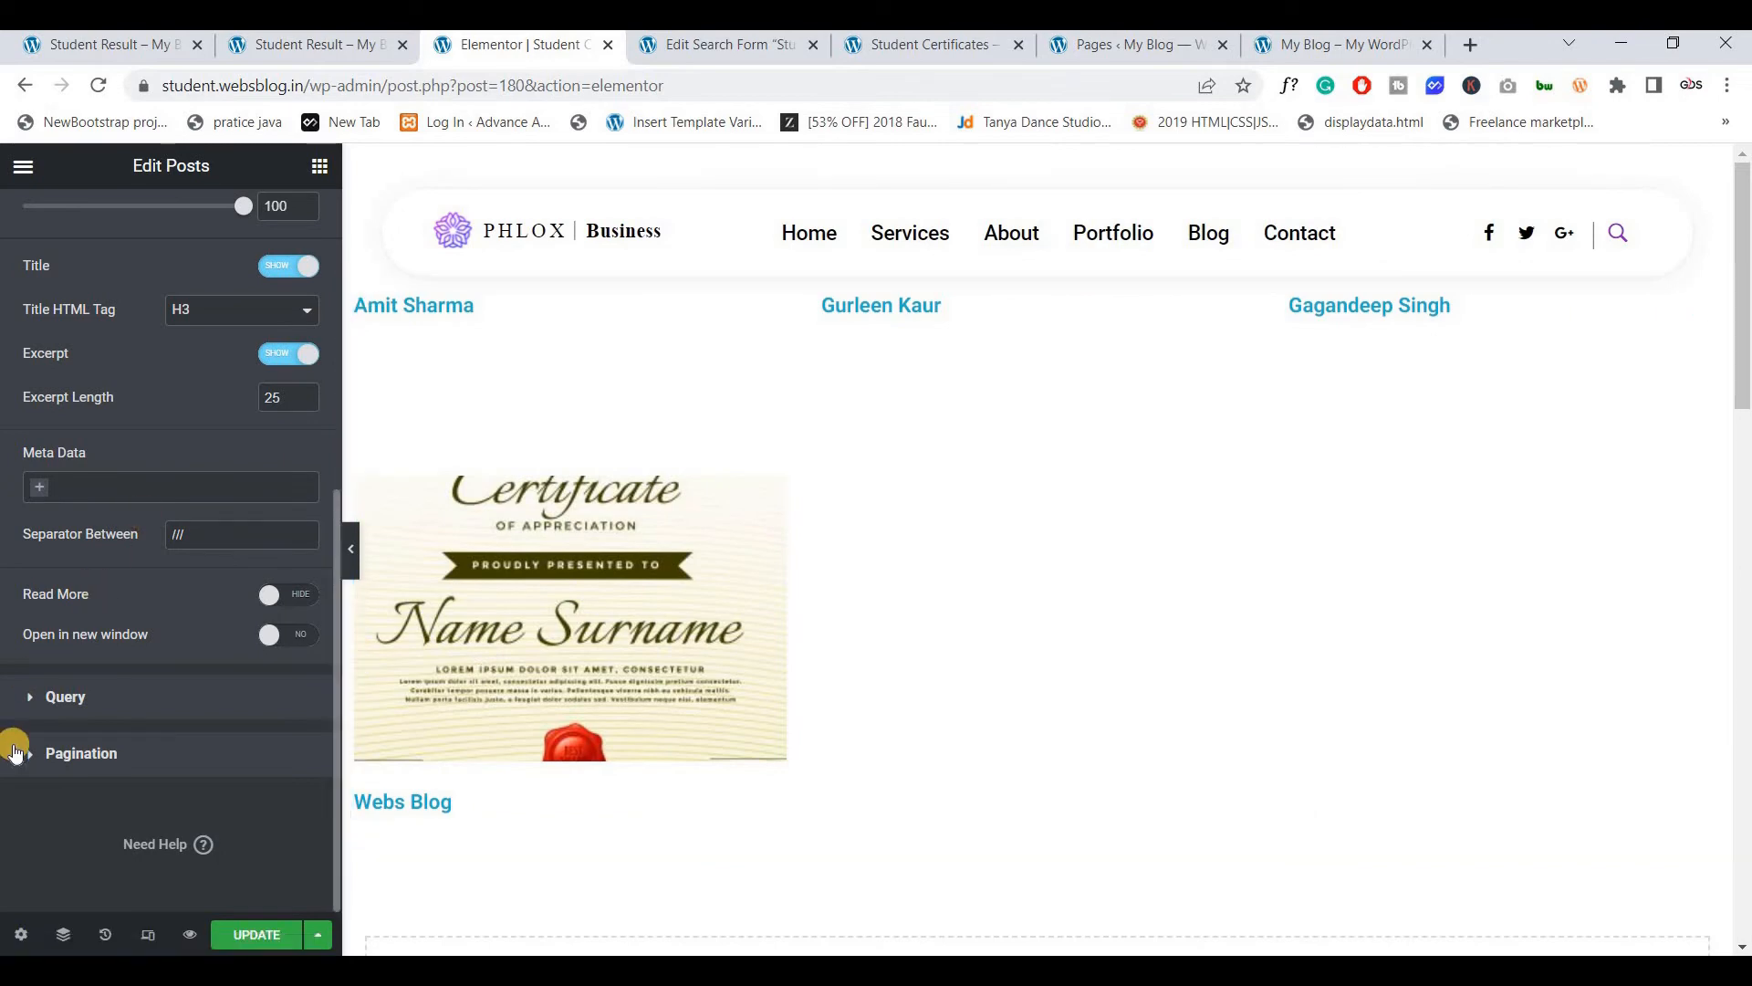
Confirm the query Source stays Search & Filter Query and begin editing the Nothing Found Message
left_click(50, 698)
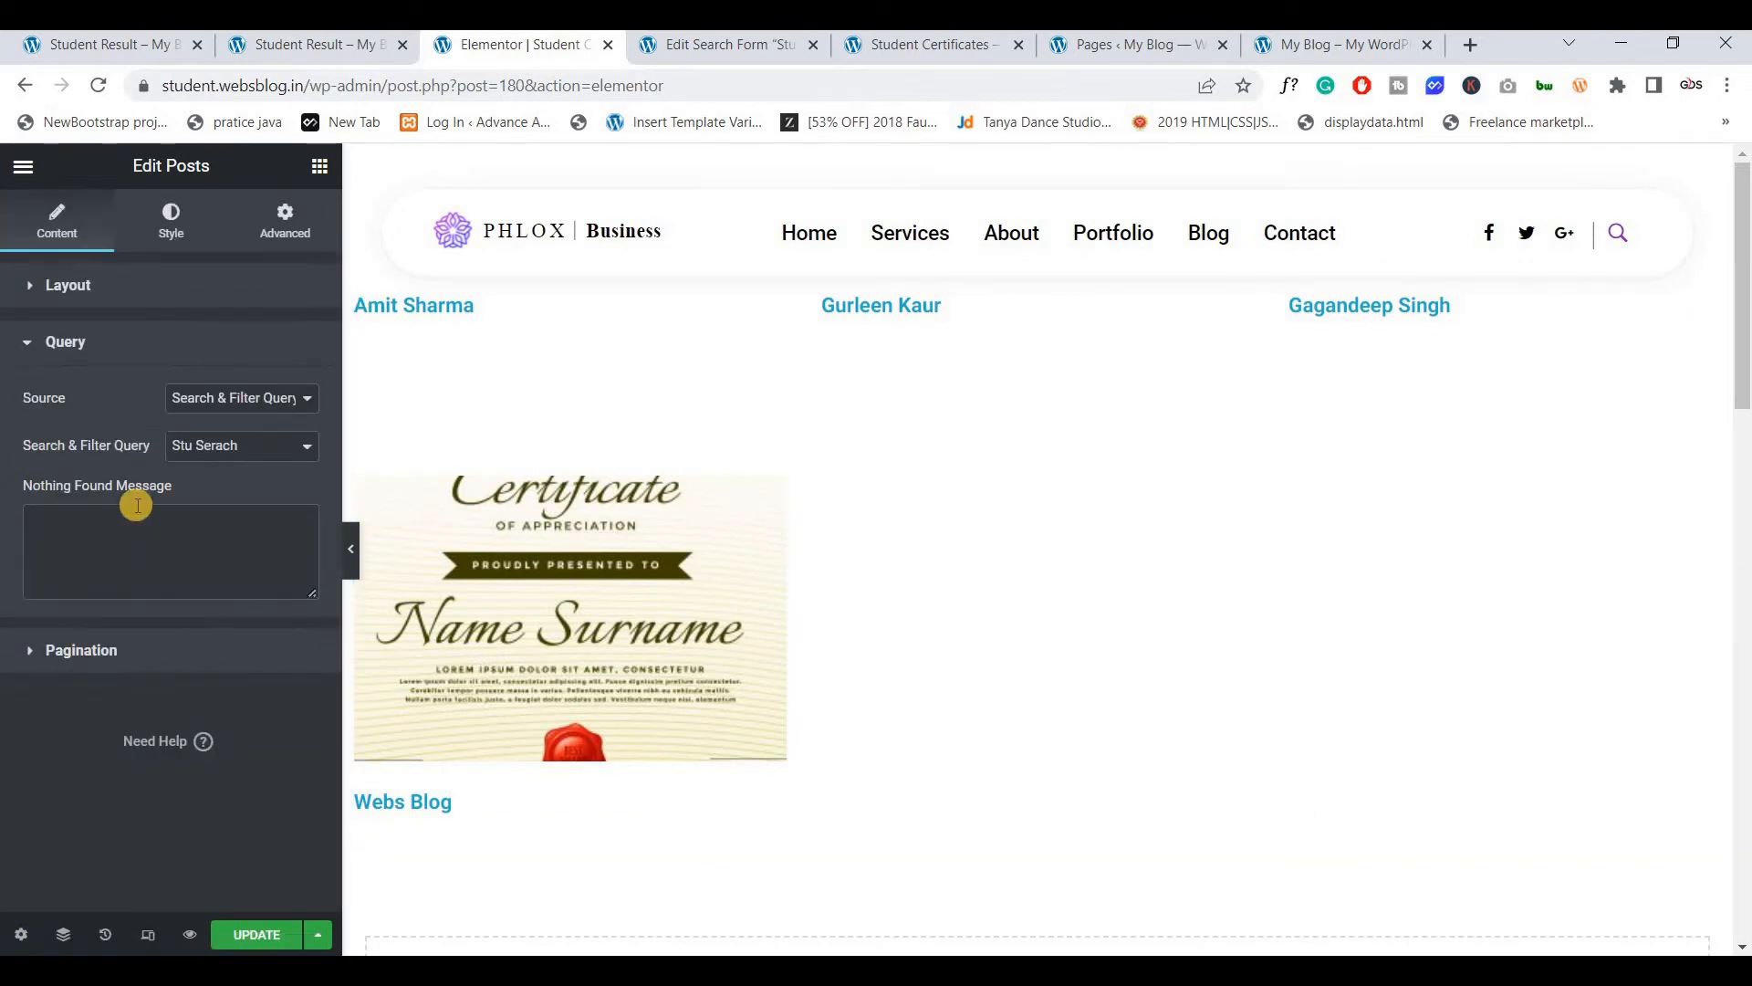
left_click(216, 398)
left_click(193, 458)
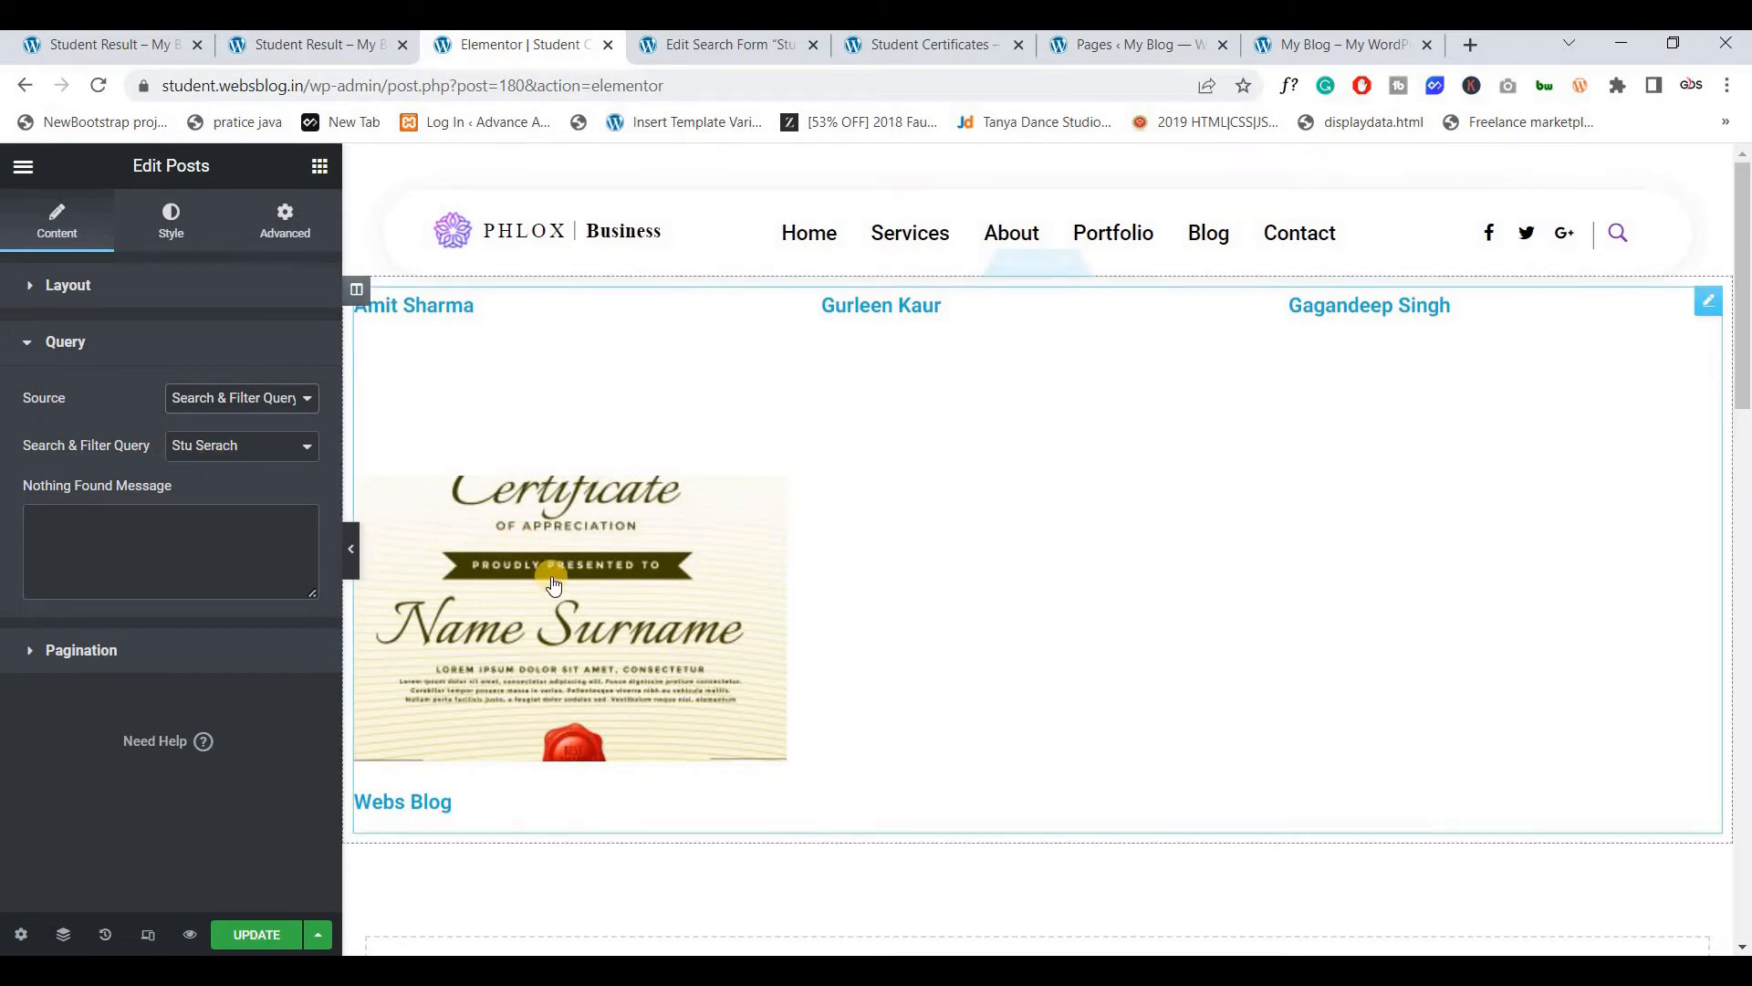
left_click(124, 551)
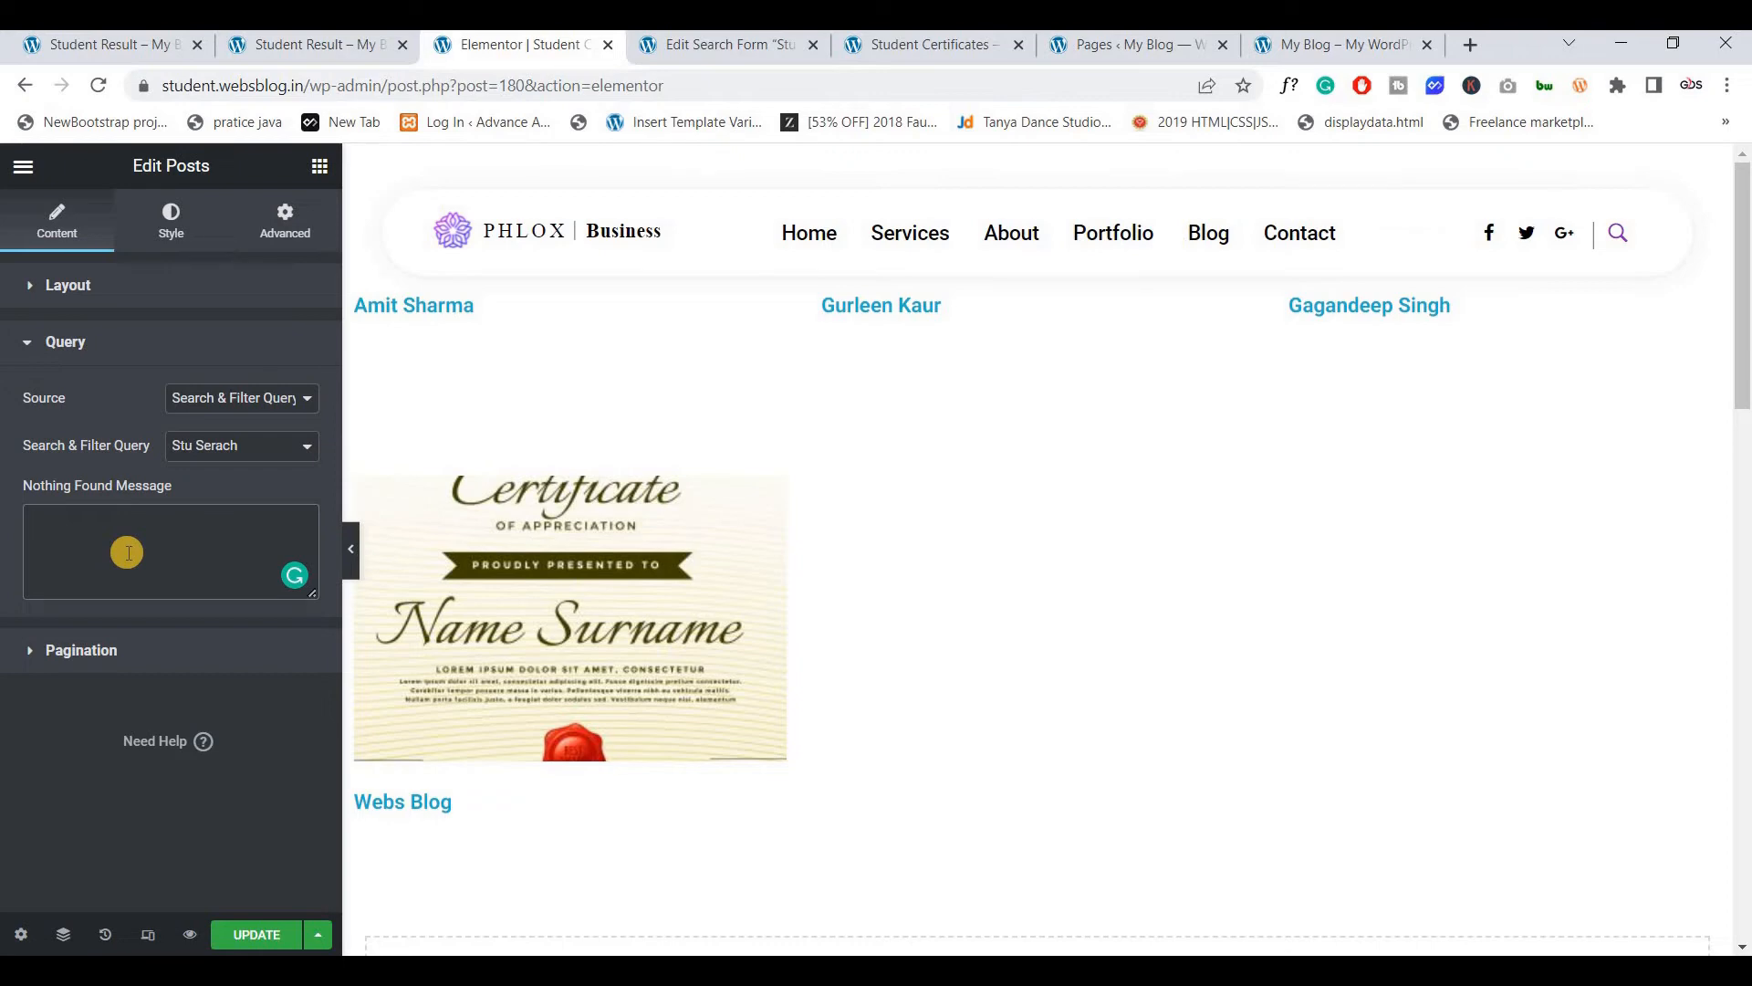
Set the Posts widget's Nothing Found Message to 'Nothing Found Please Check Back.' and update the page
type("Nothing Found Please Check Back.")
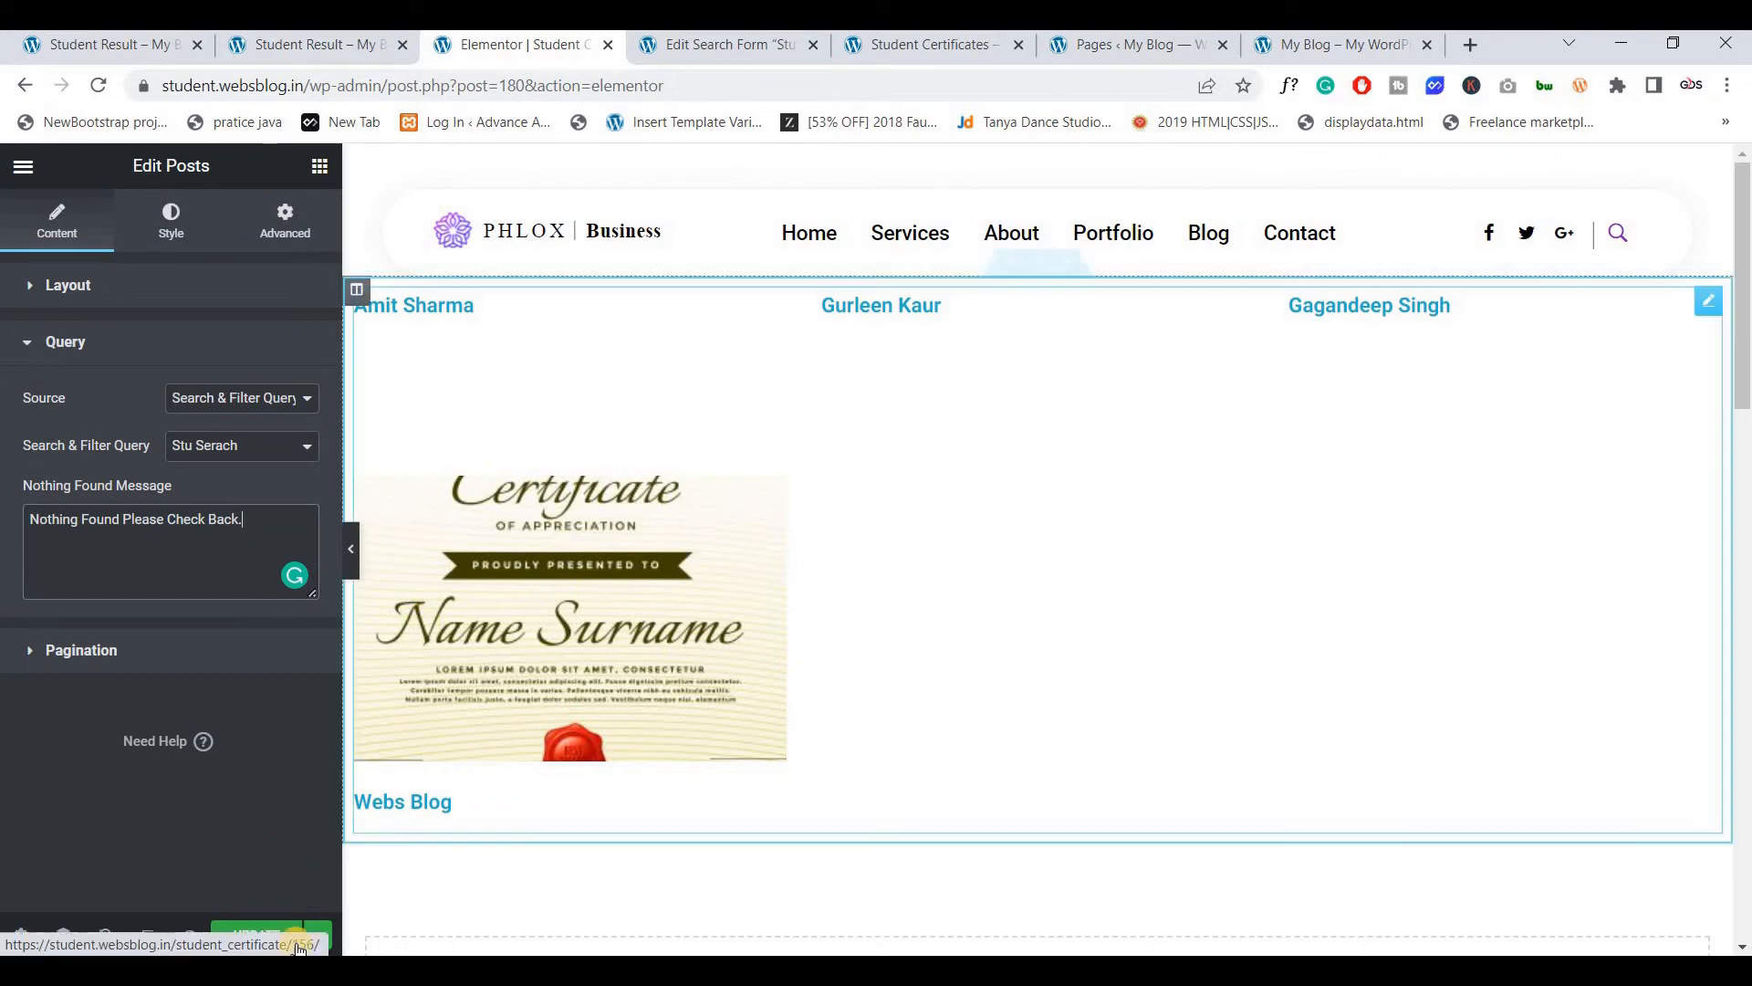
left_click(181, 234)
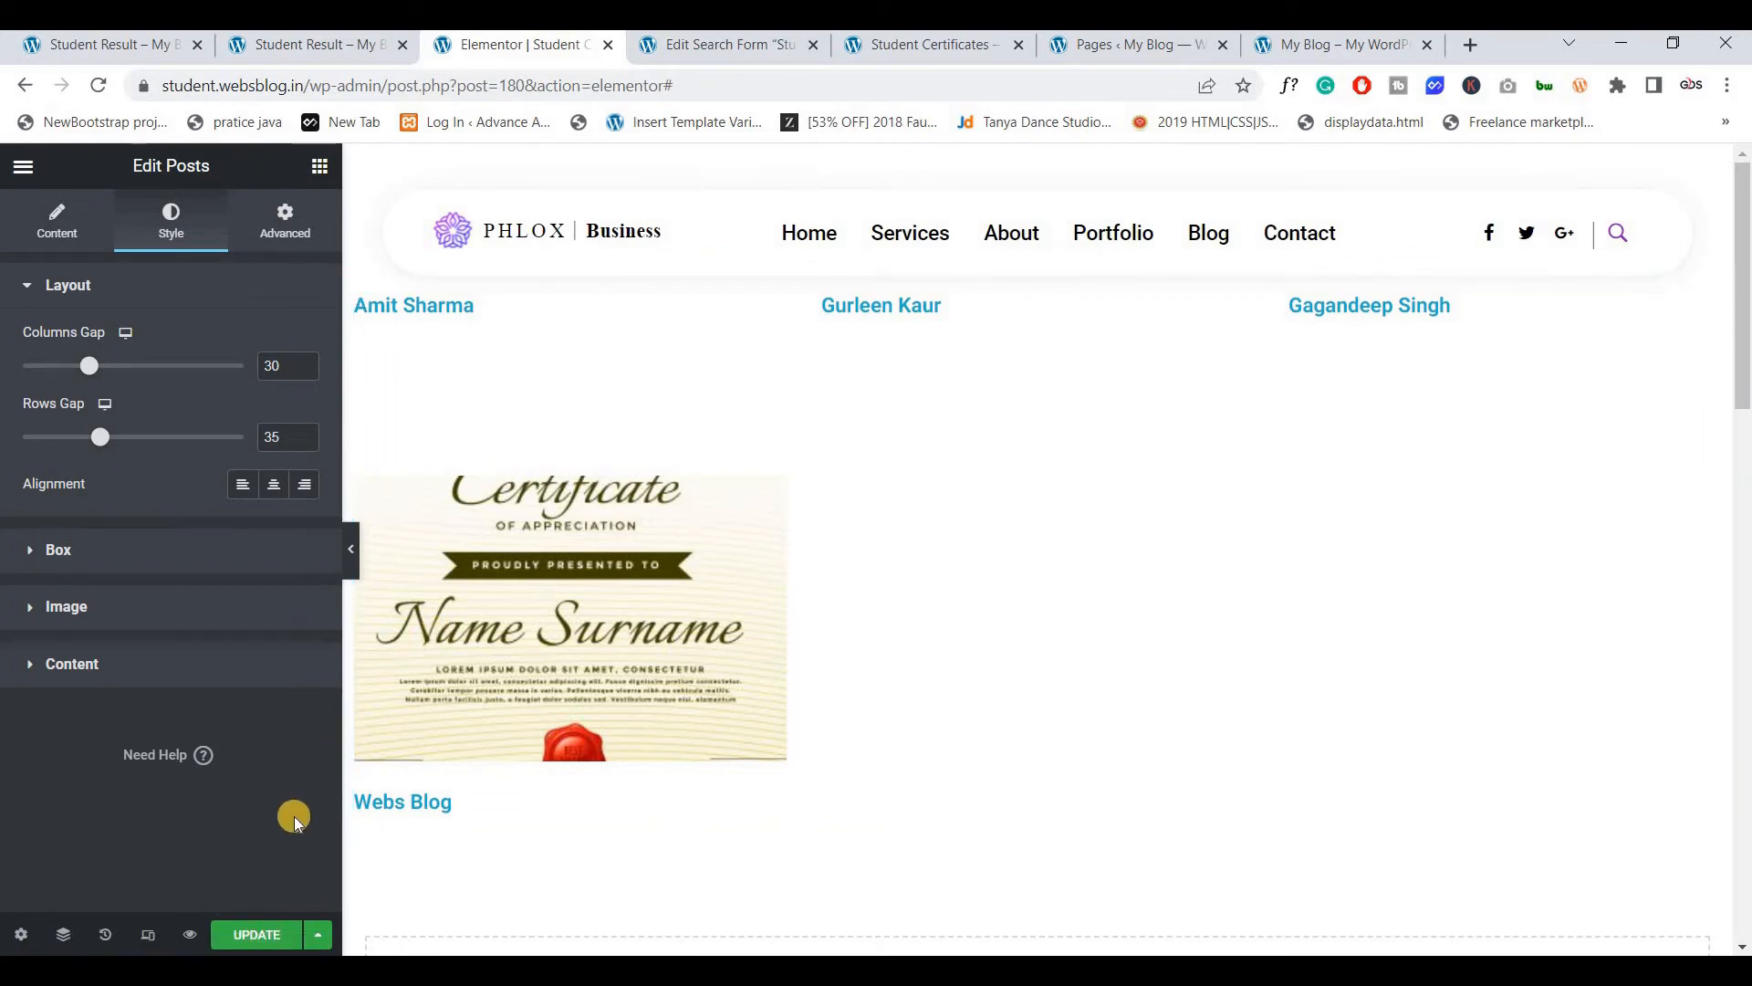
left_click(248, 933)
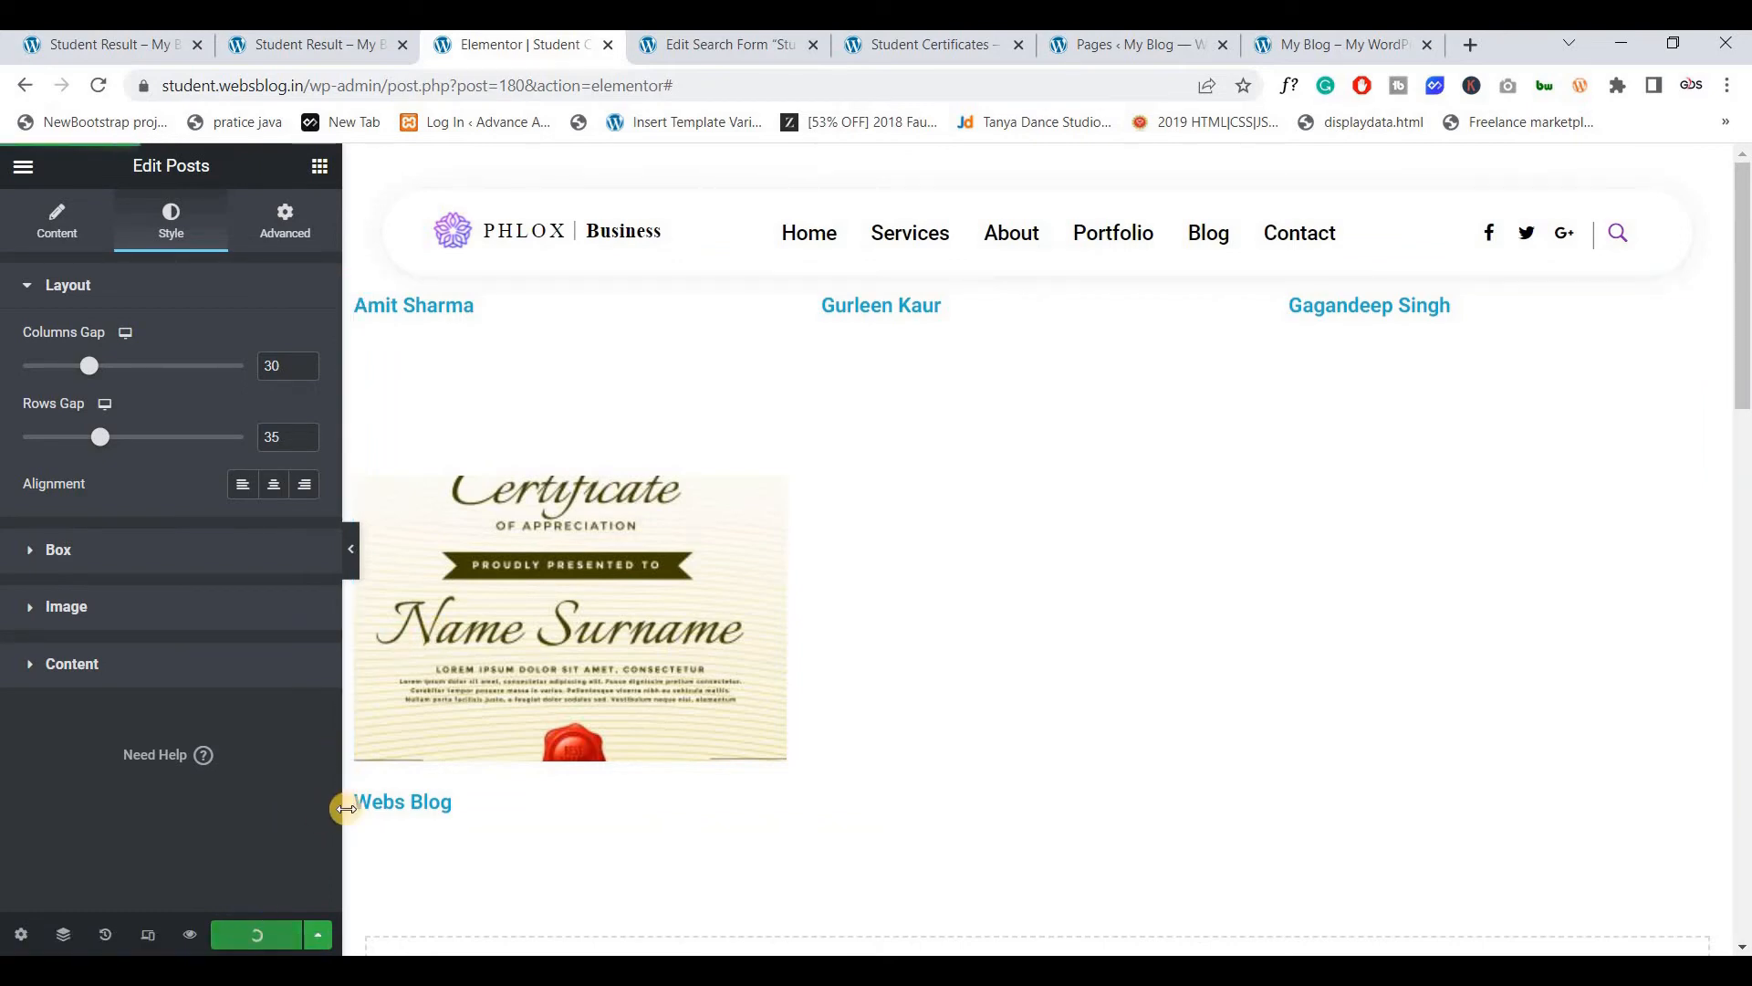
left_click(393, 684)
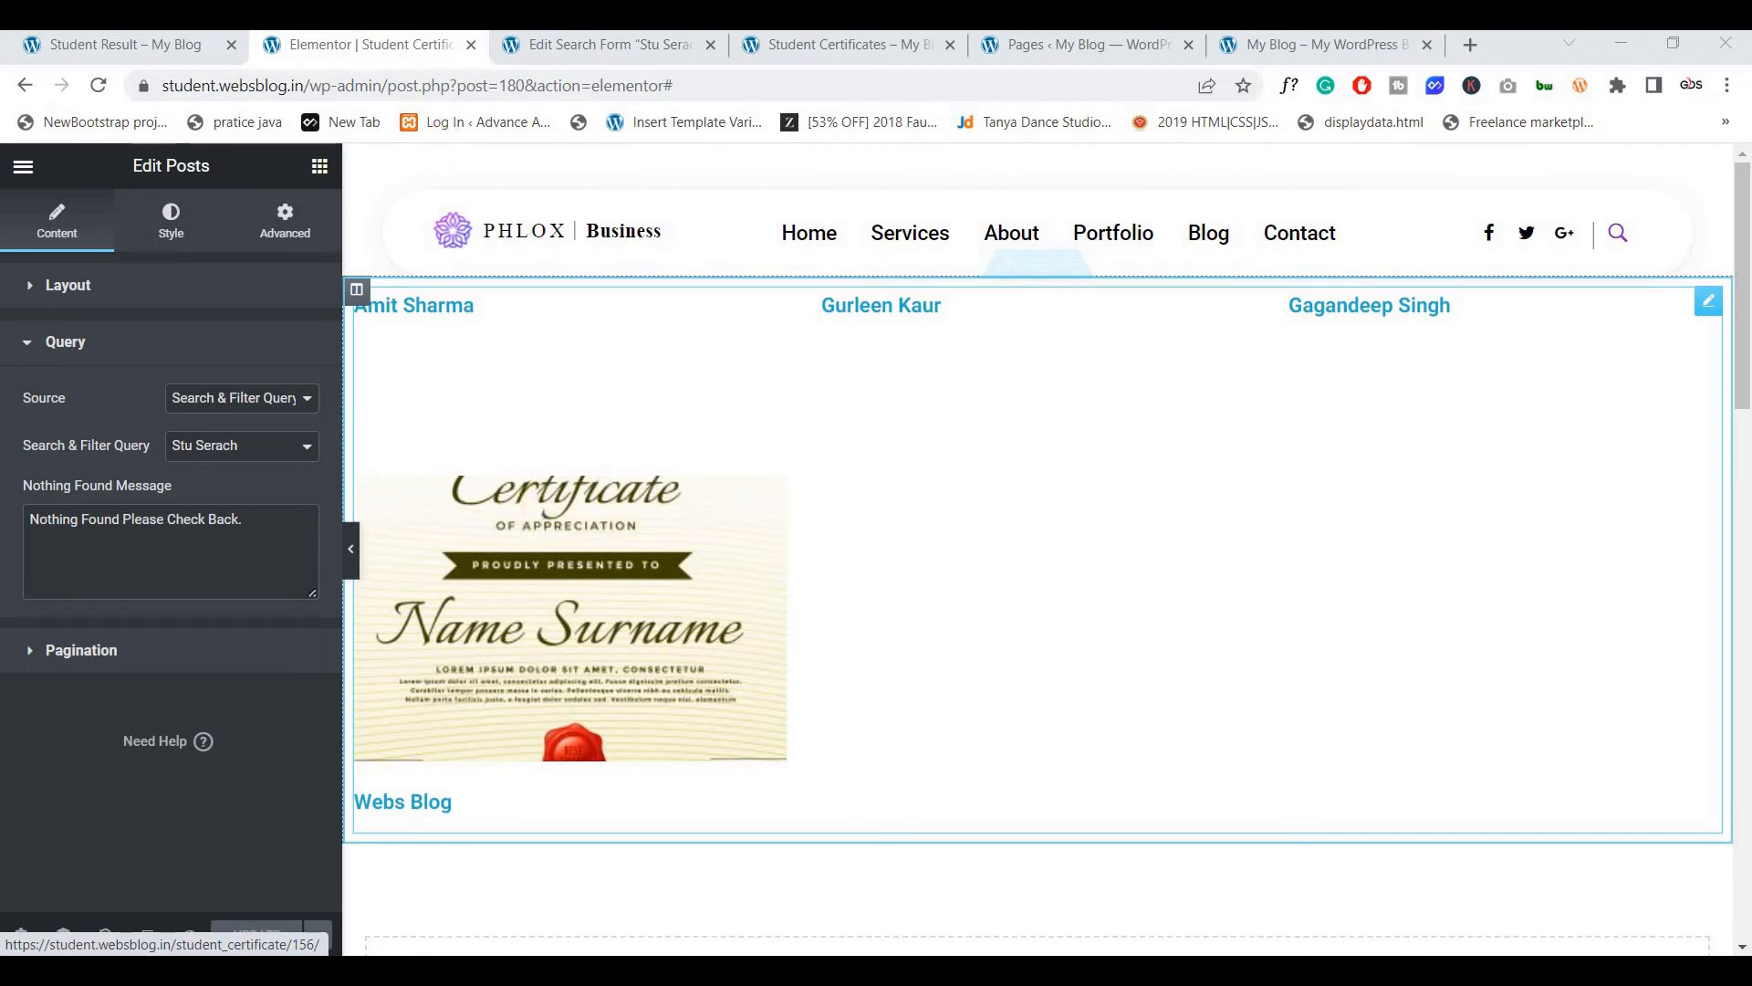
From the Pages list, open a blank Add New Page editor in a new tab
key("ctrl+shift+Tab")
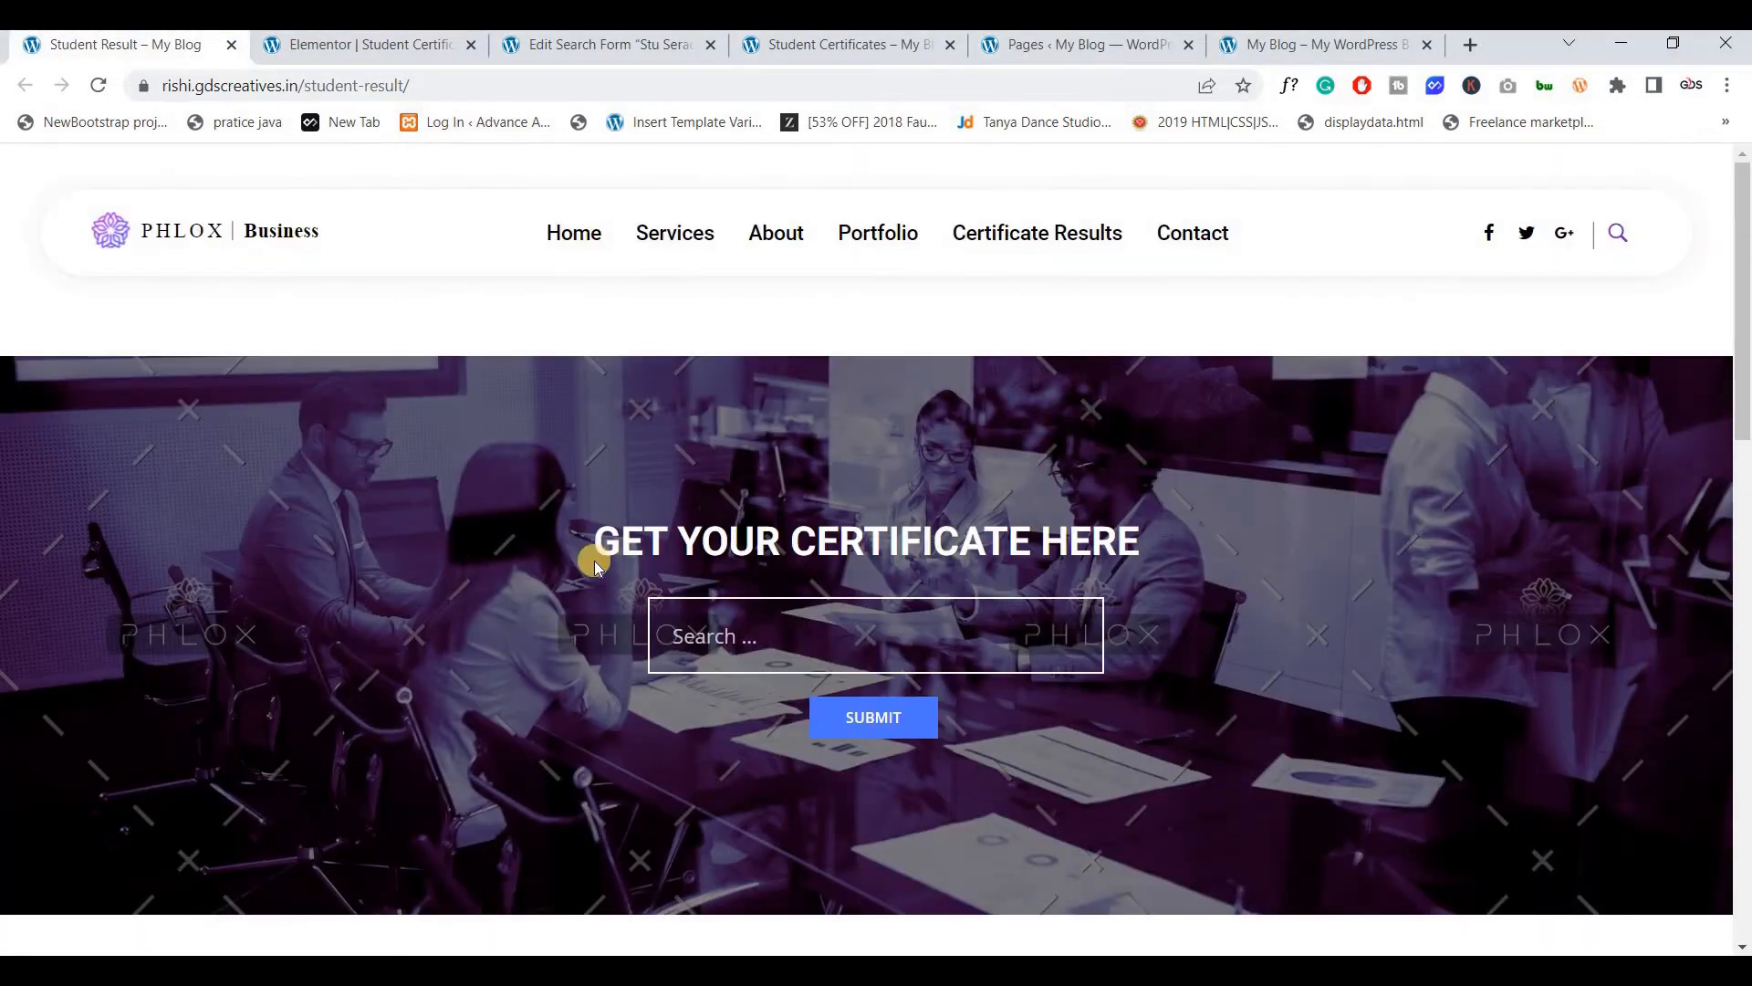
left_click(716, 657)
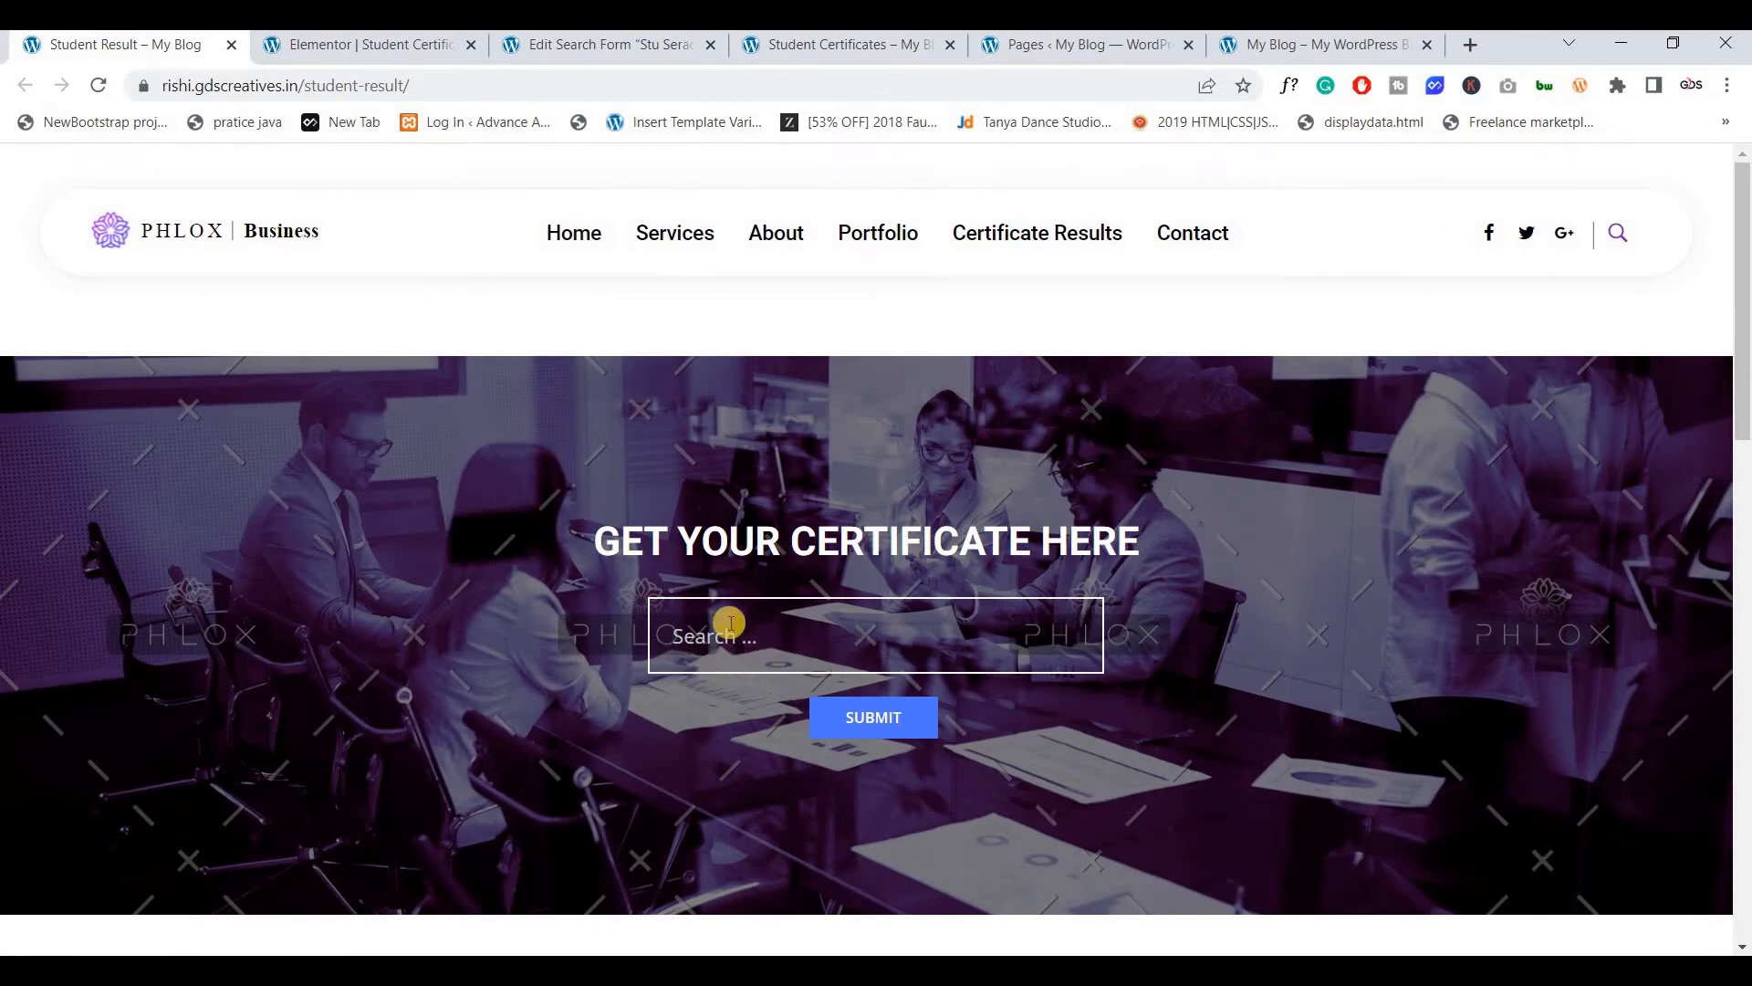
left_click(1070, 55)
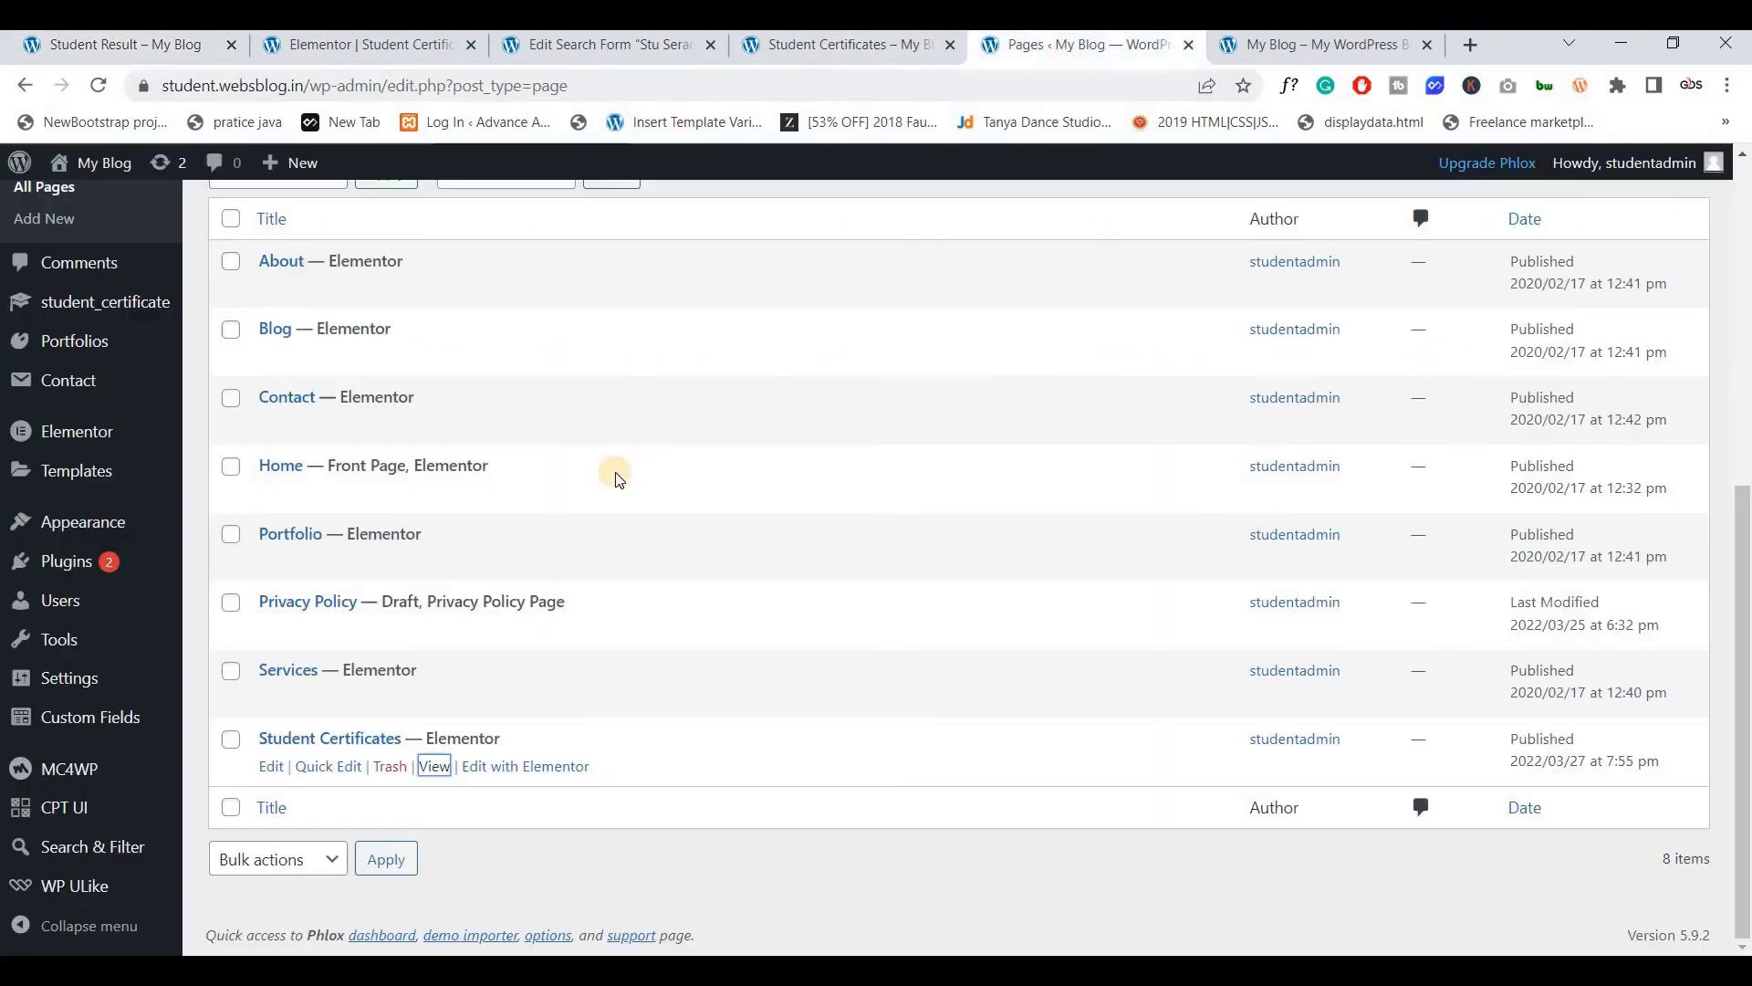
scroll(384, 383, "up", 10)
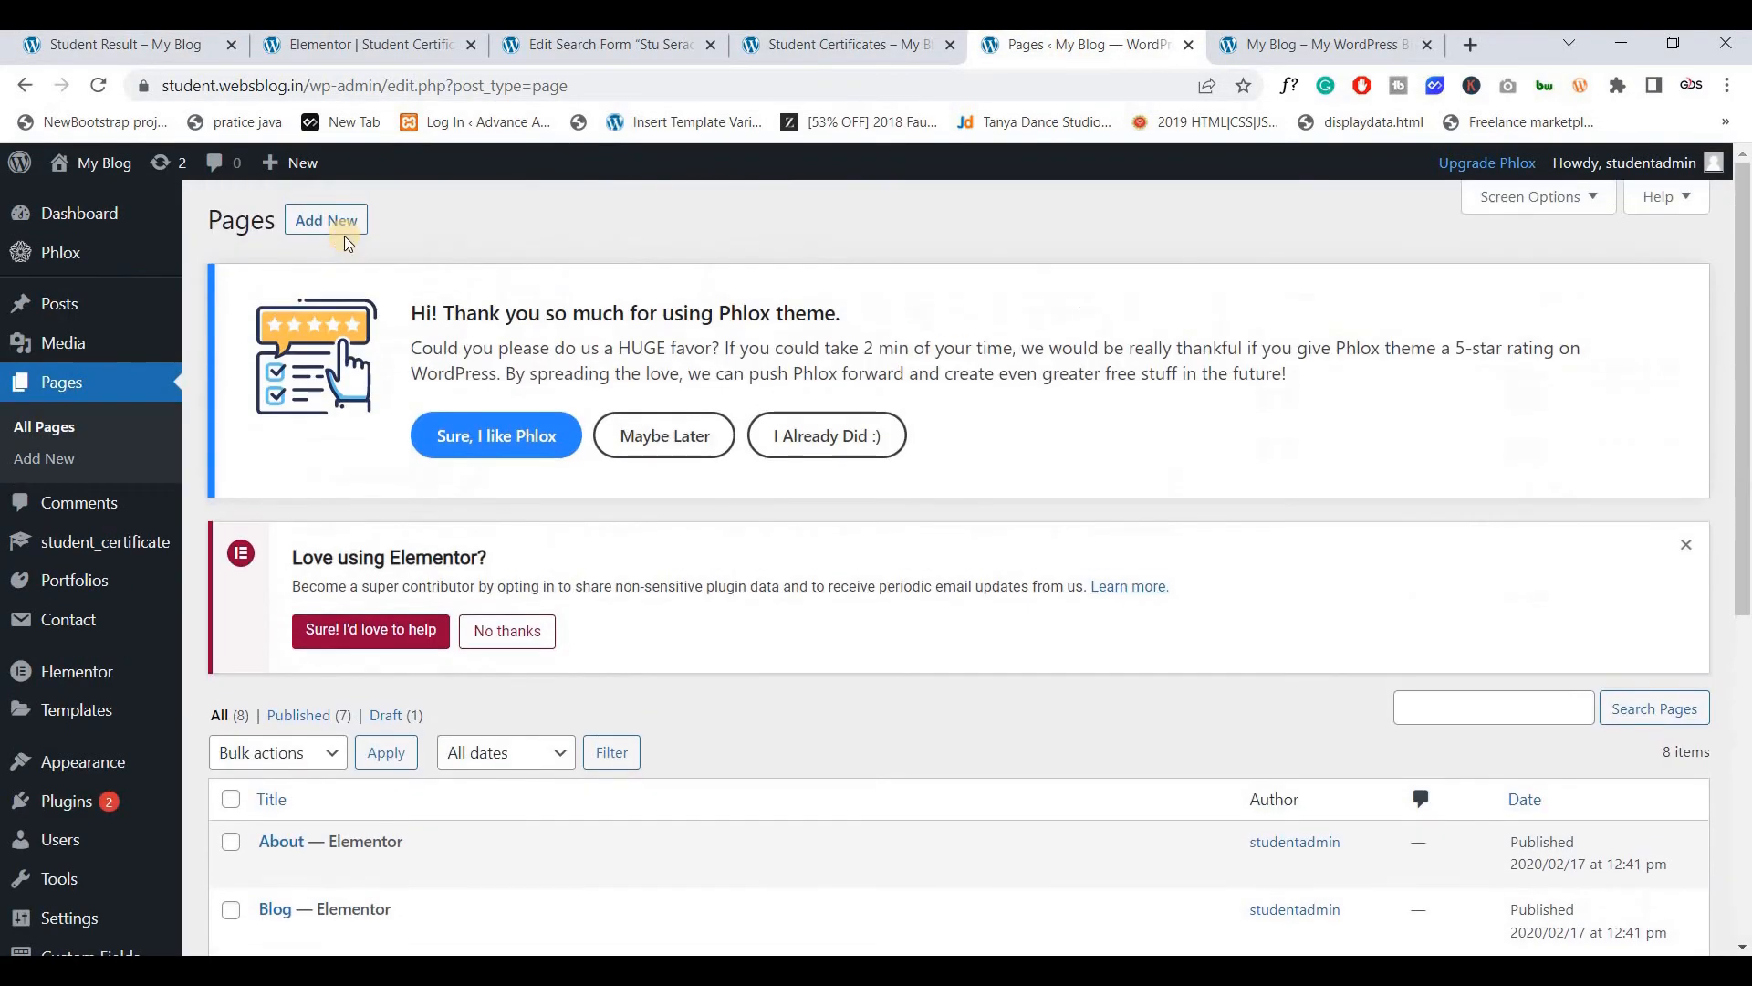
middle_click(324, 220)
left_click_drag(1095, 51, 949, 62)
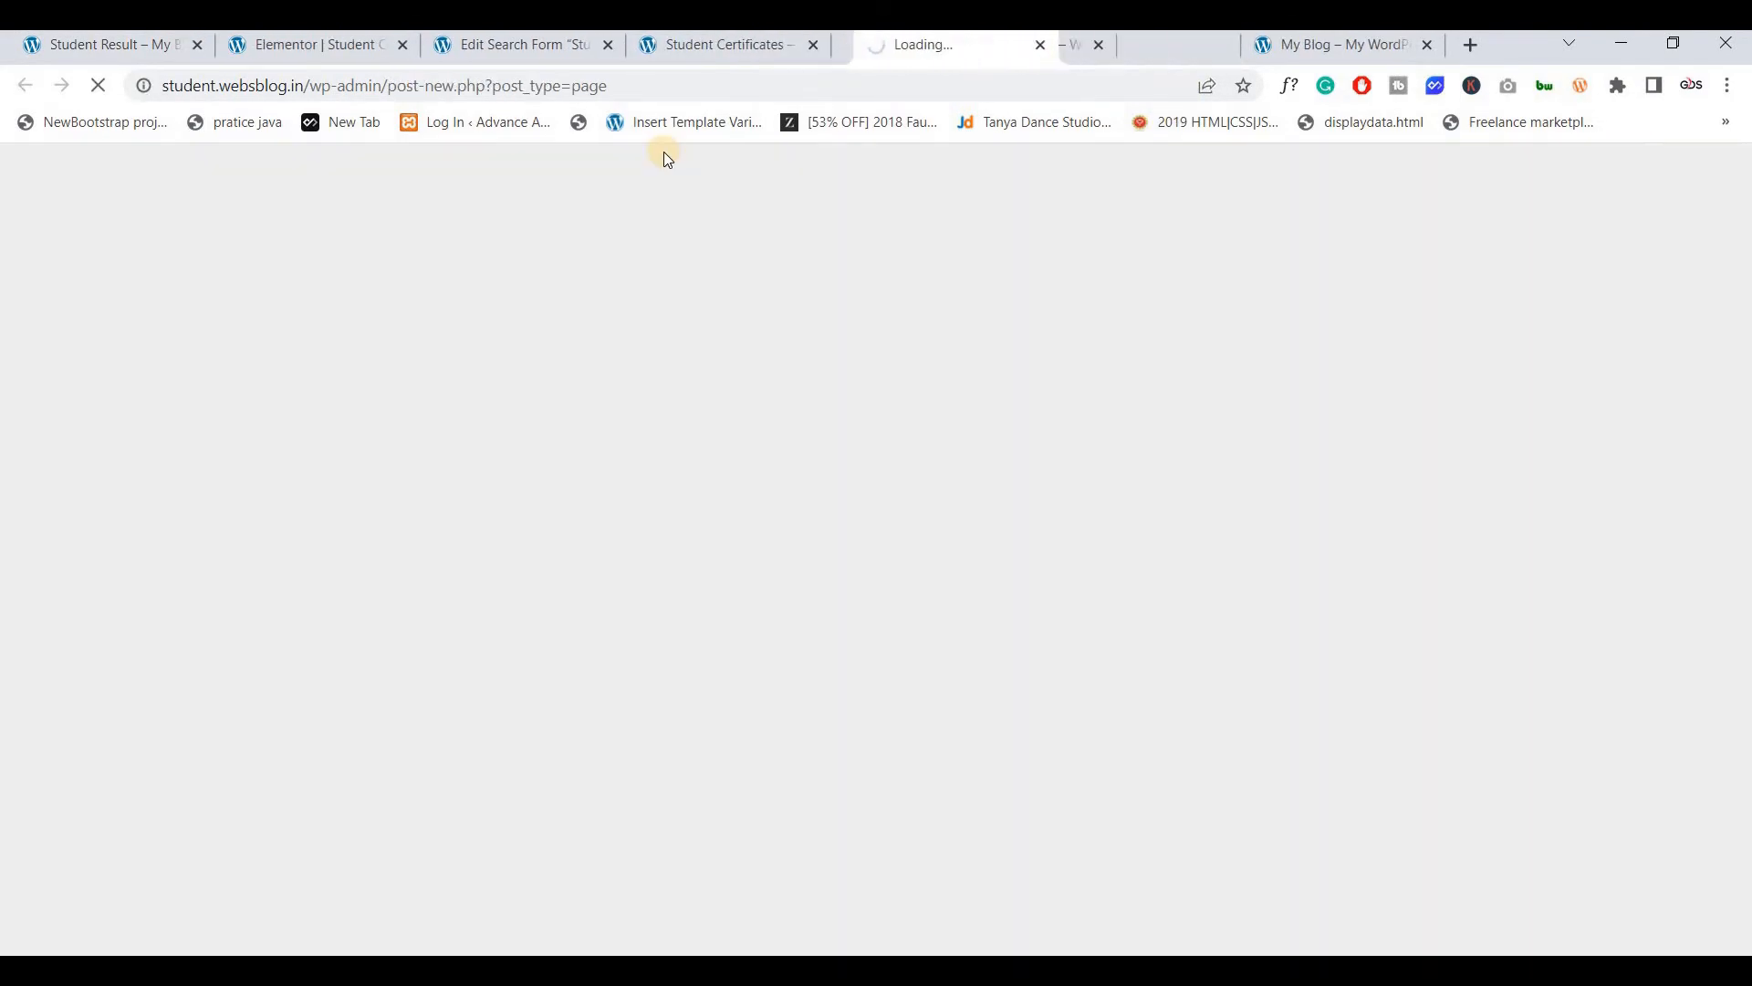
scroll(732, 641, "down", 3)
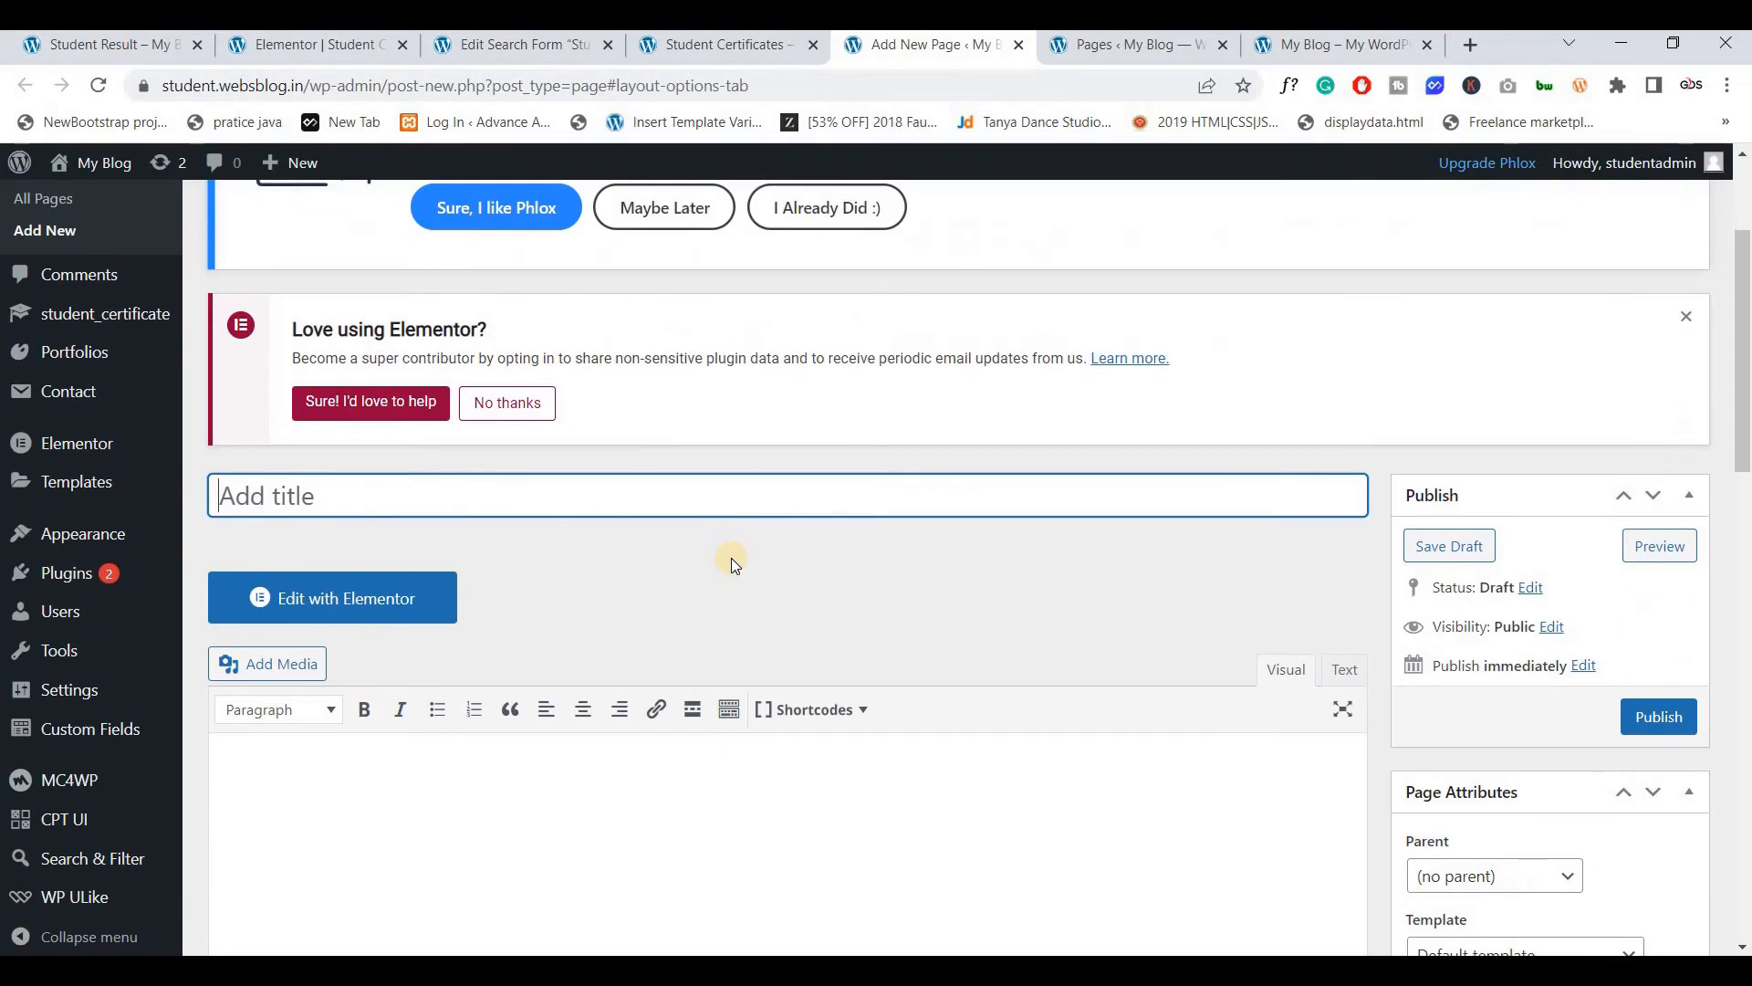
Title the new page 'Student Result' and set its layout to full width with no sidebar
type("Student Result")
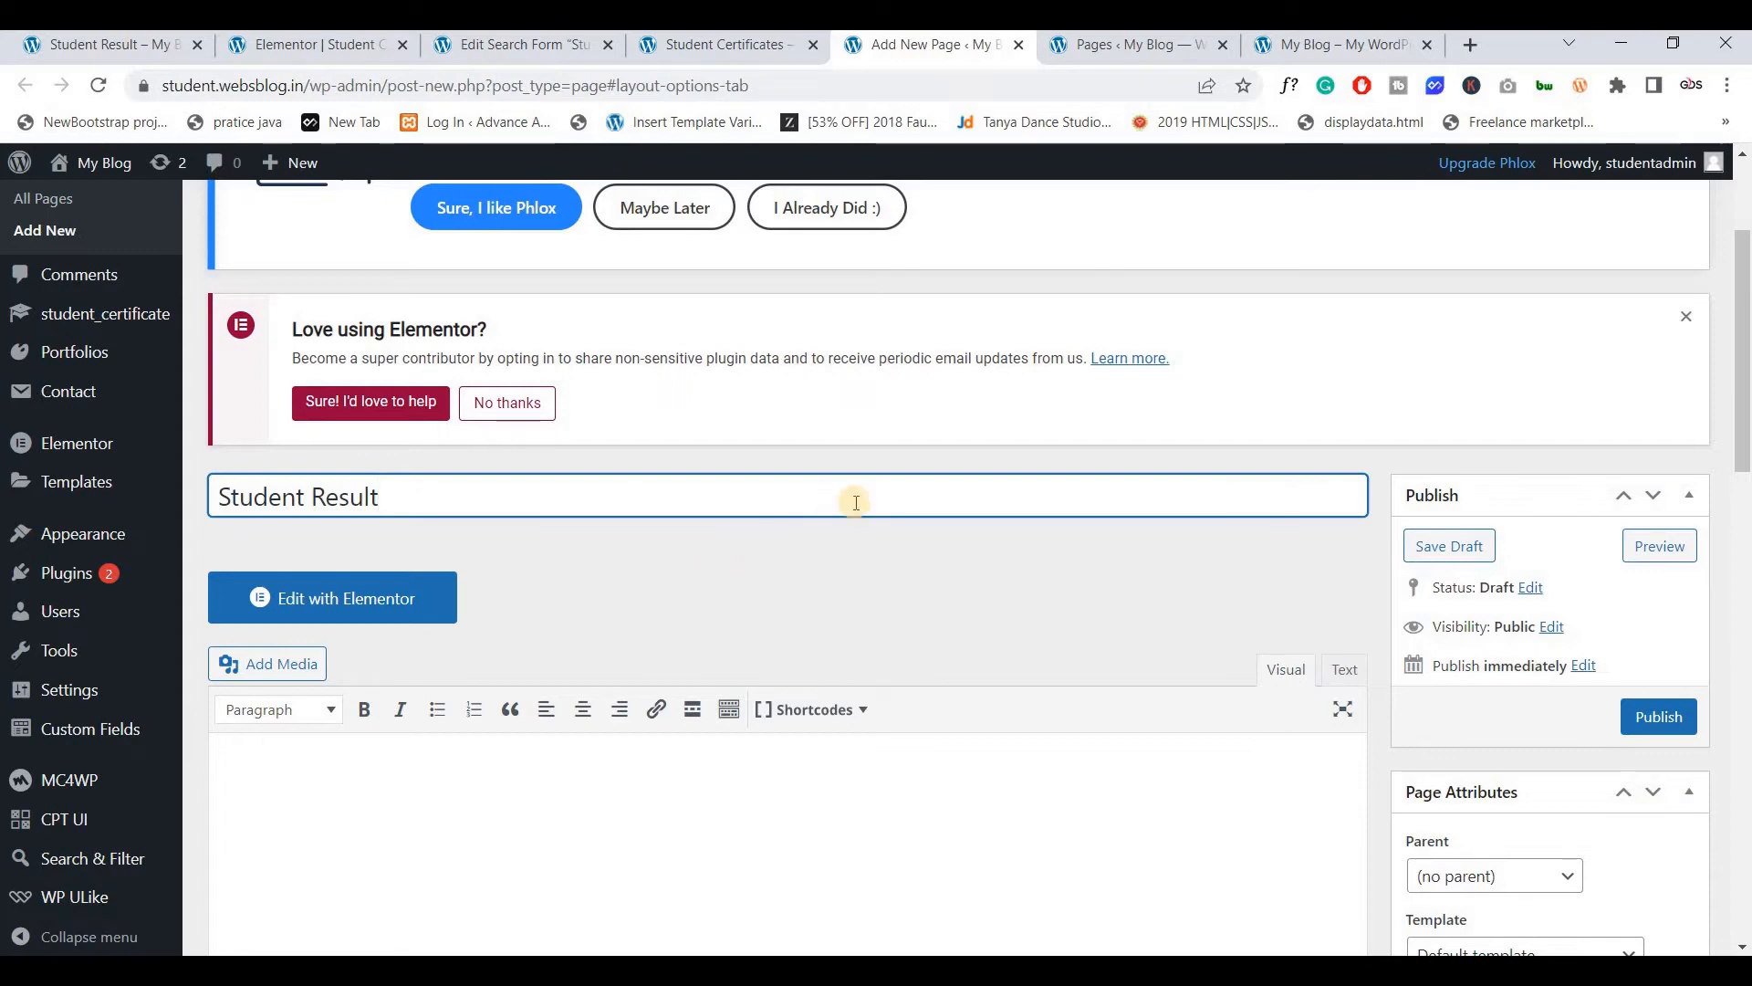
scroll(848, 502, "down", 10)
left_click(863, 400)
left_click(796, 553)
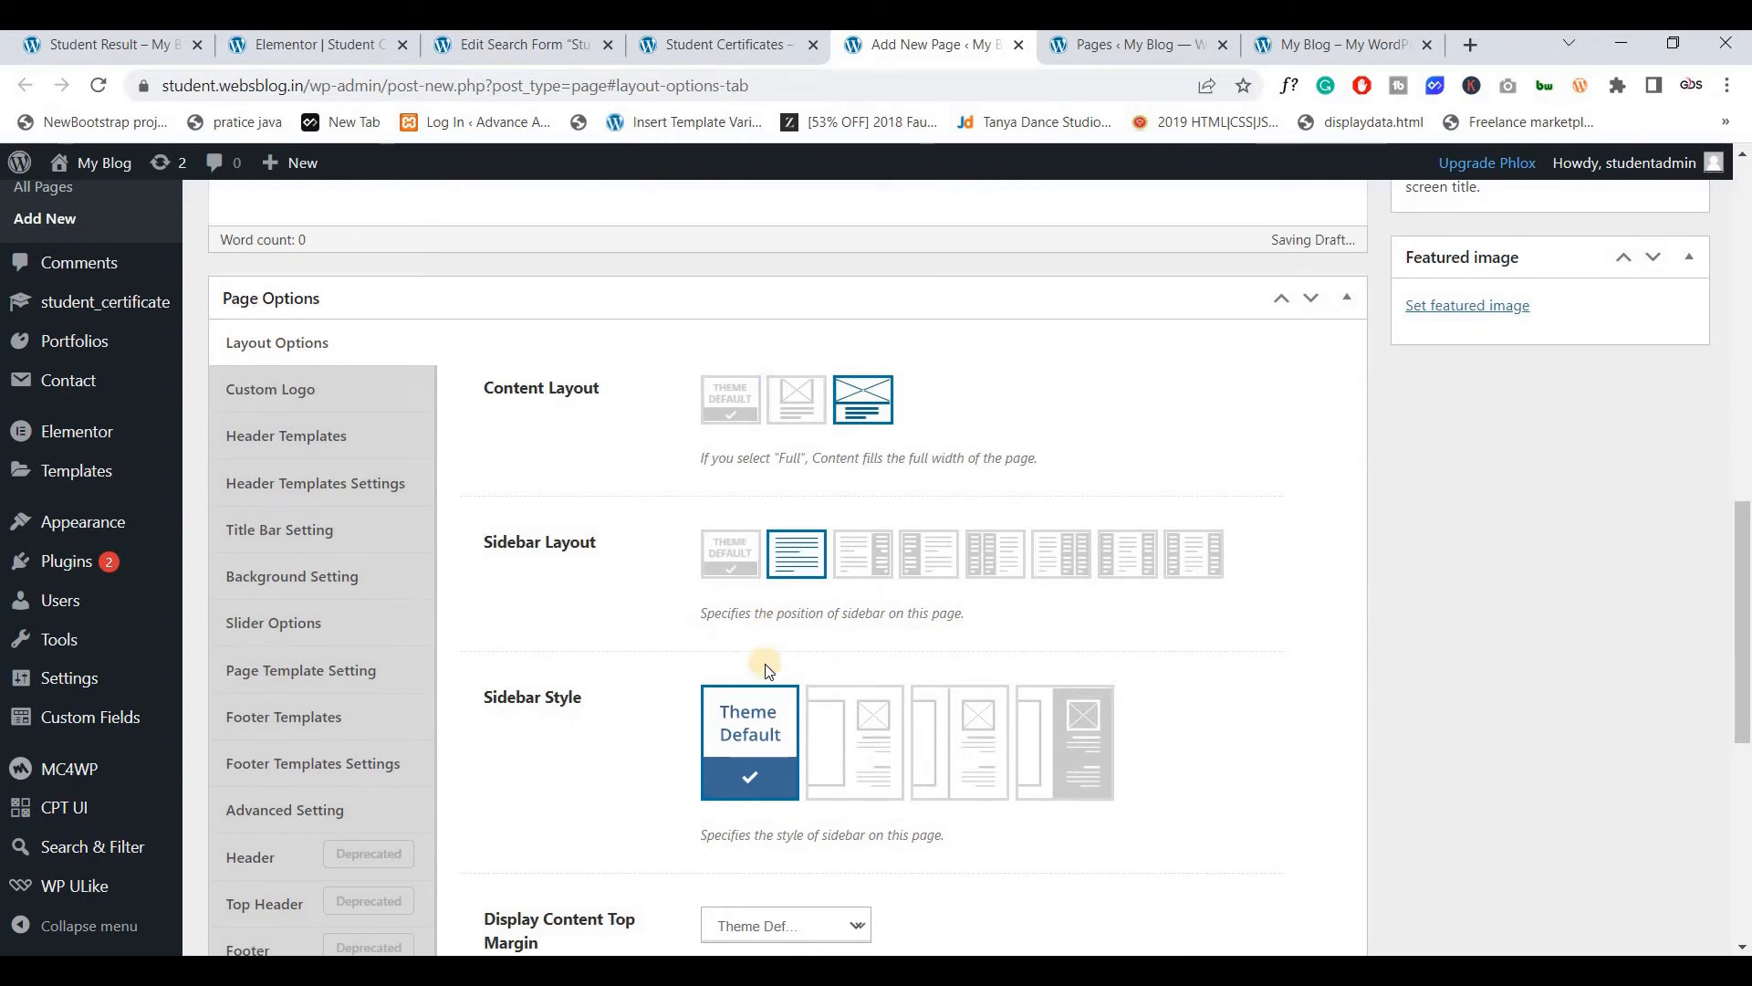
scroll(796, 566, "down", 3)
left_click(767, 697)
scroll(274, 598, "up", 4)
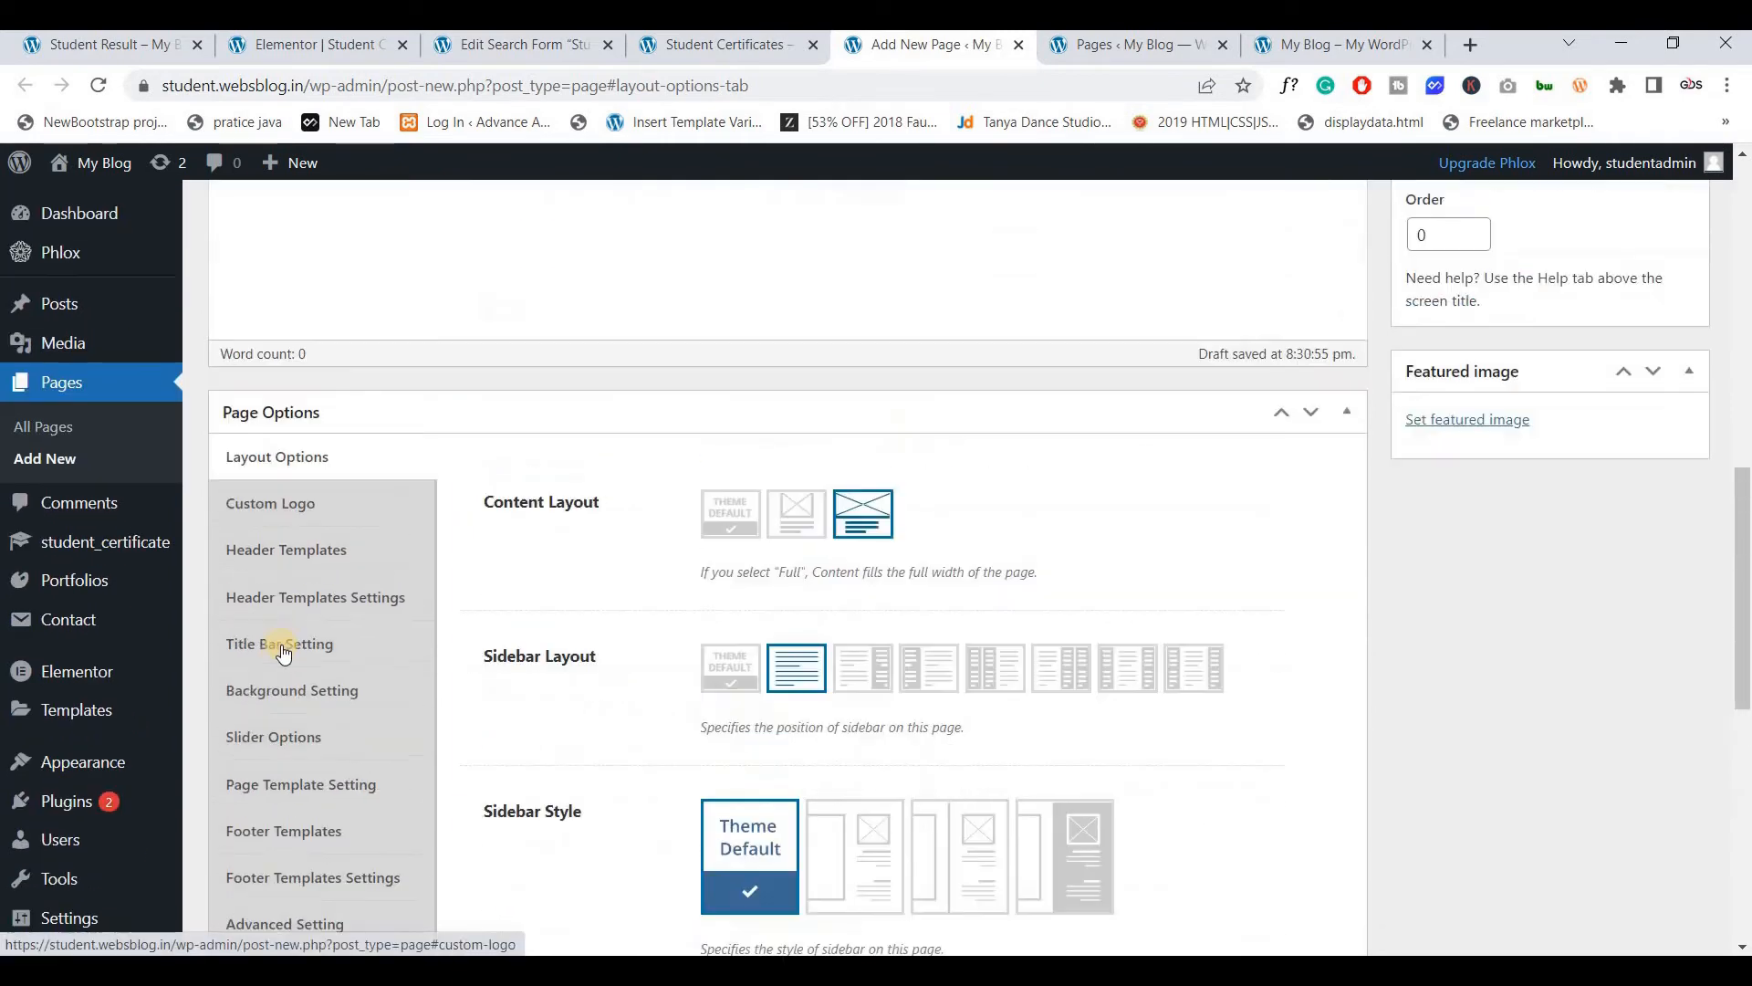
Set Title Bar to No, publish the page, and open it in Elementor
left_click(279, 643)
left_click(766, 509)
left_click(721, 575)
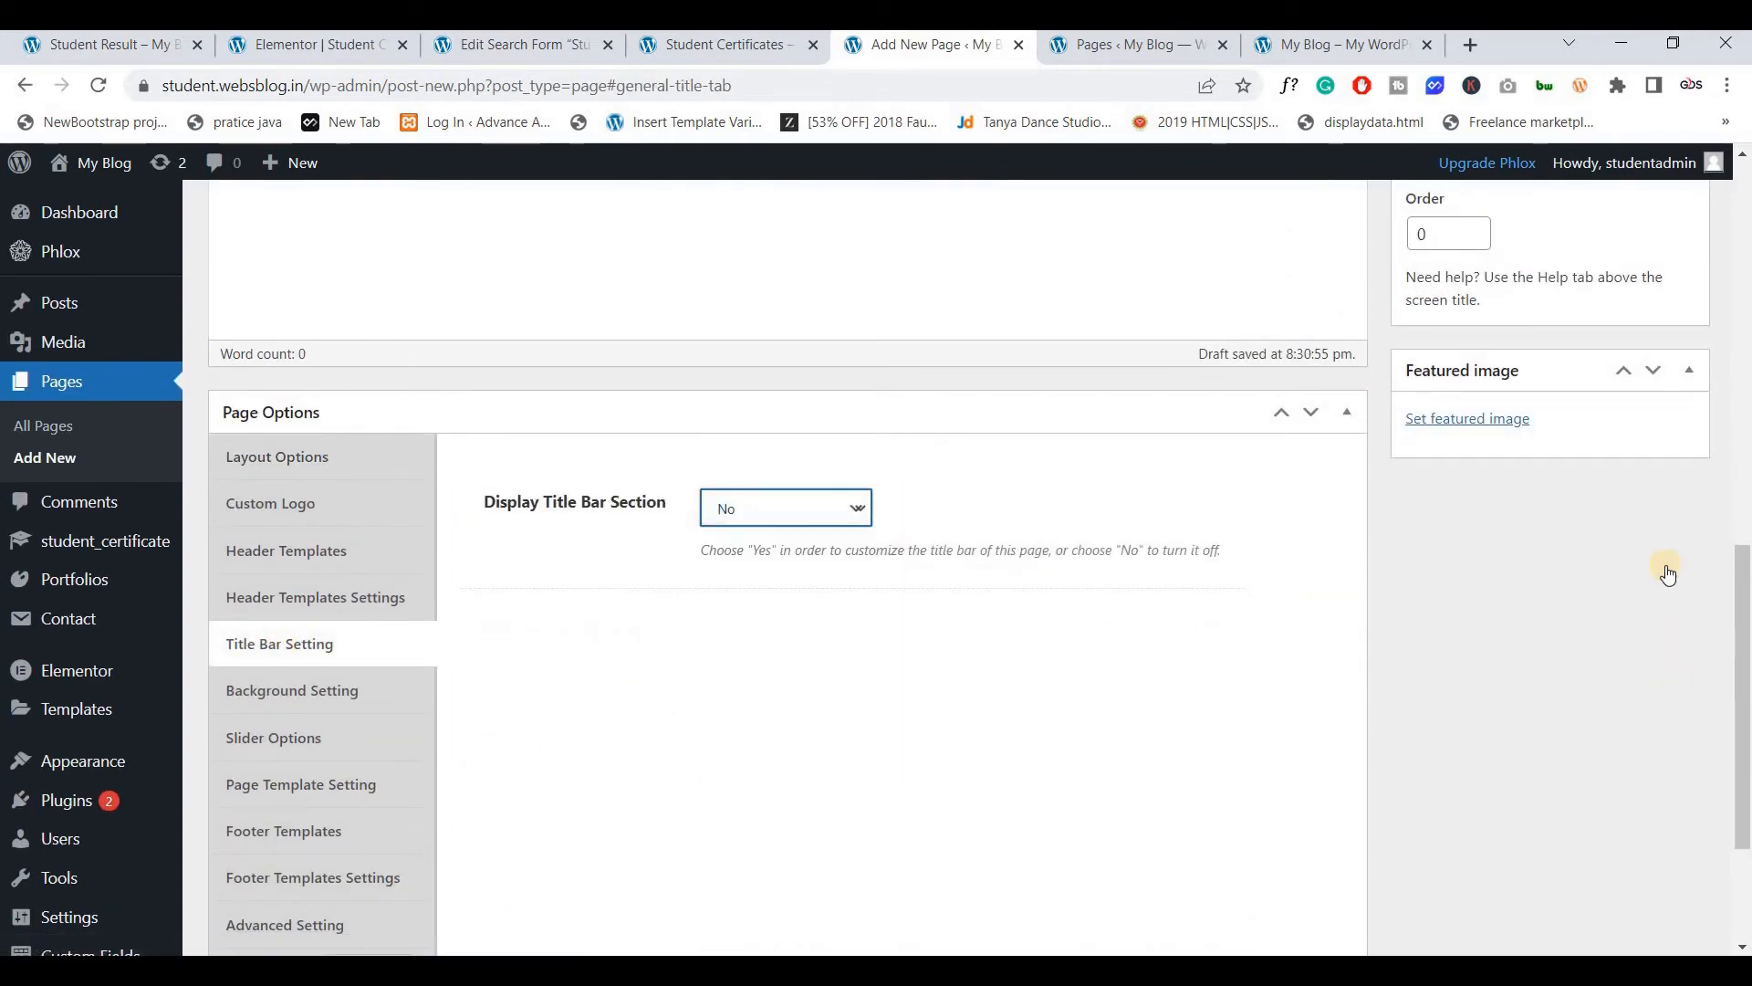
scroll(1666, 568, "up", 5)
left_click(1660, 484)
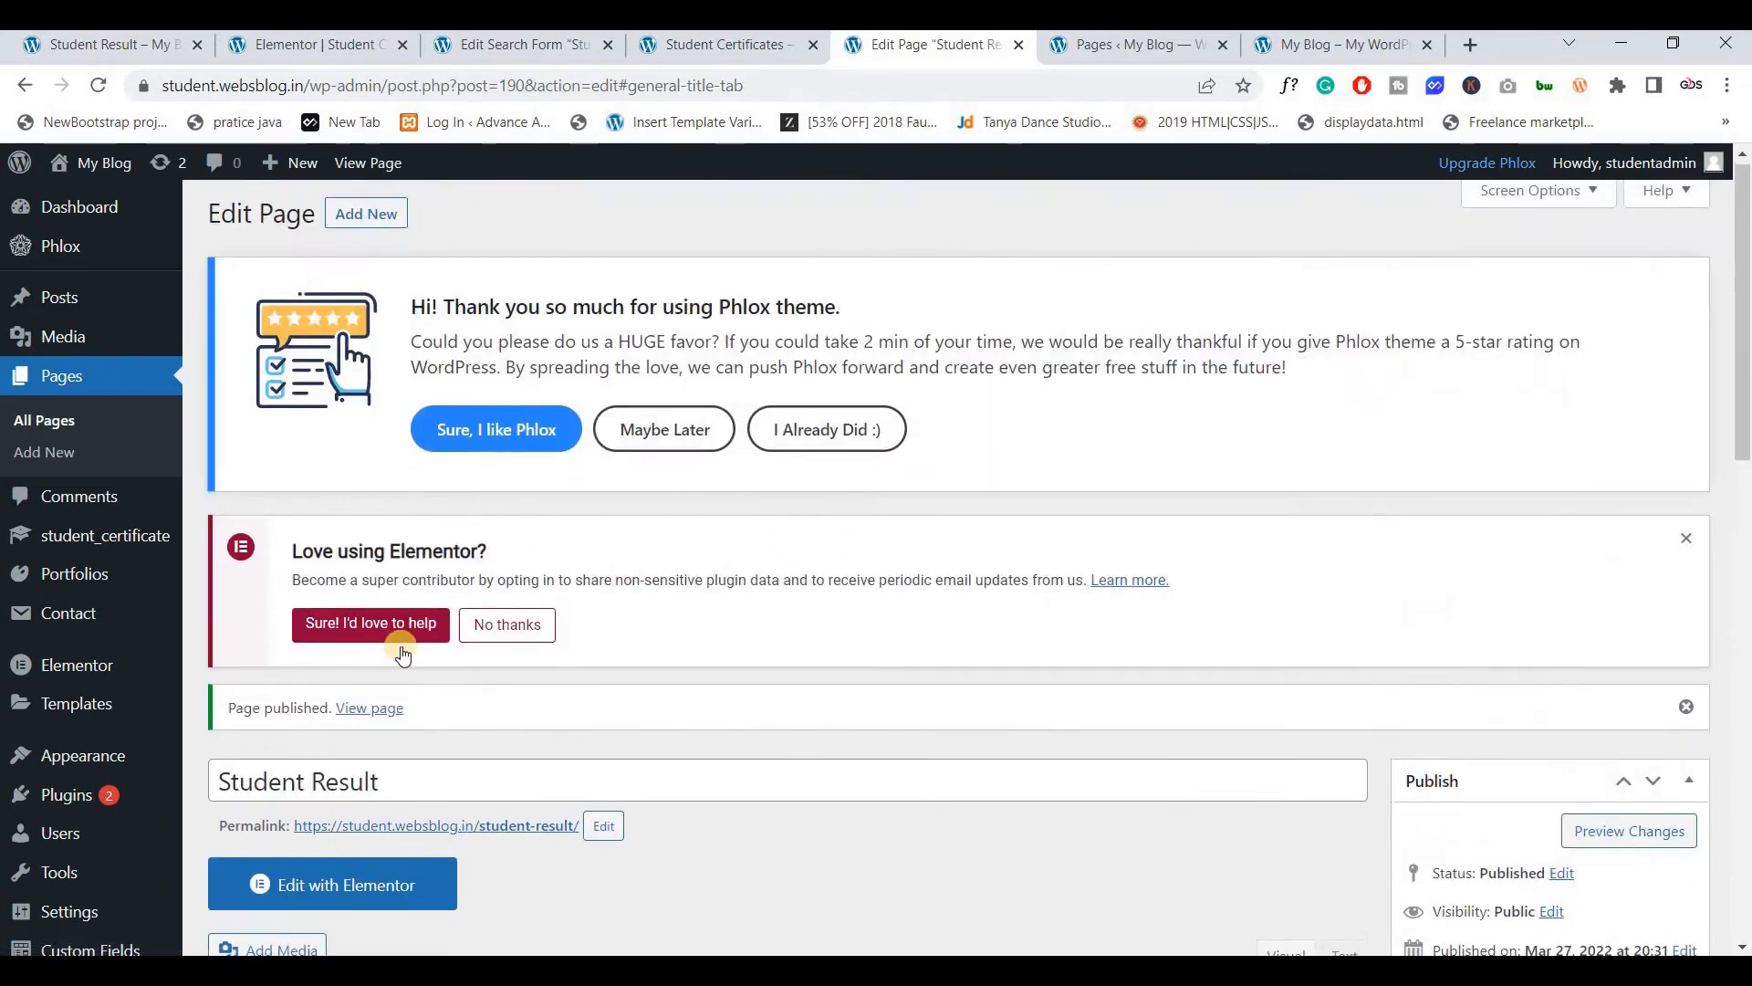
scroll(339, 680, "down", 3)
left_click(339, 676)
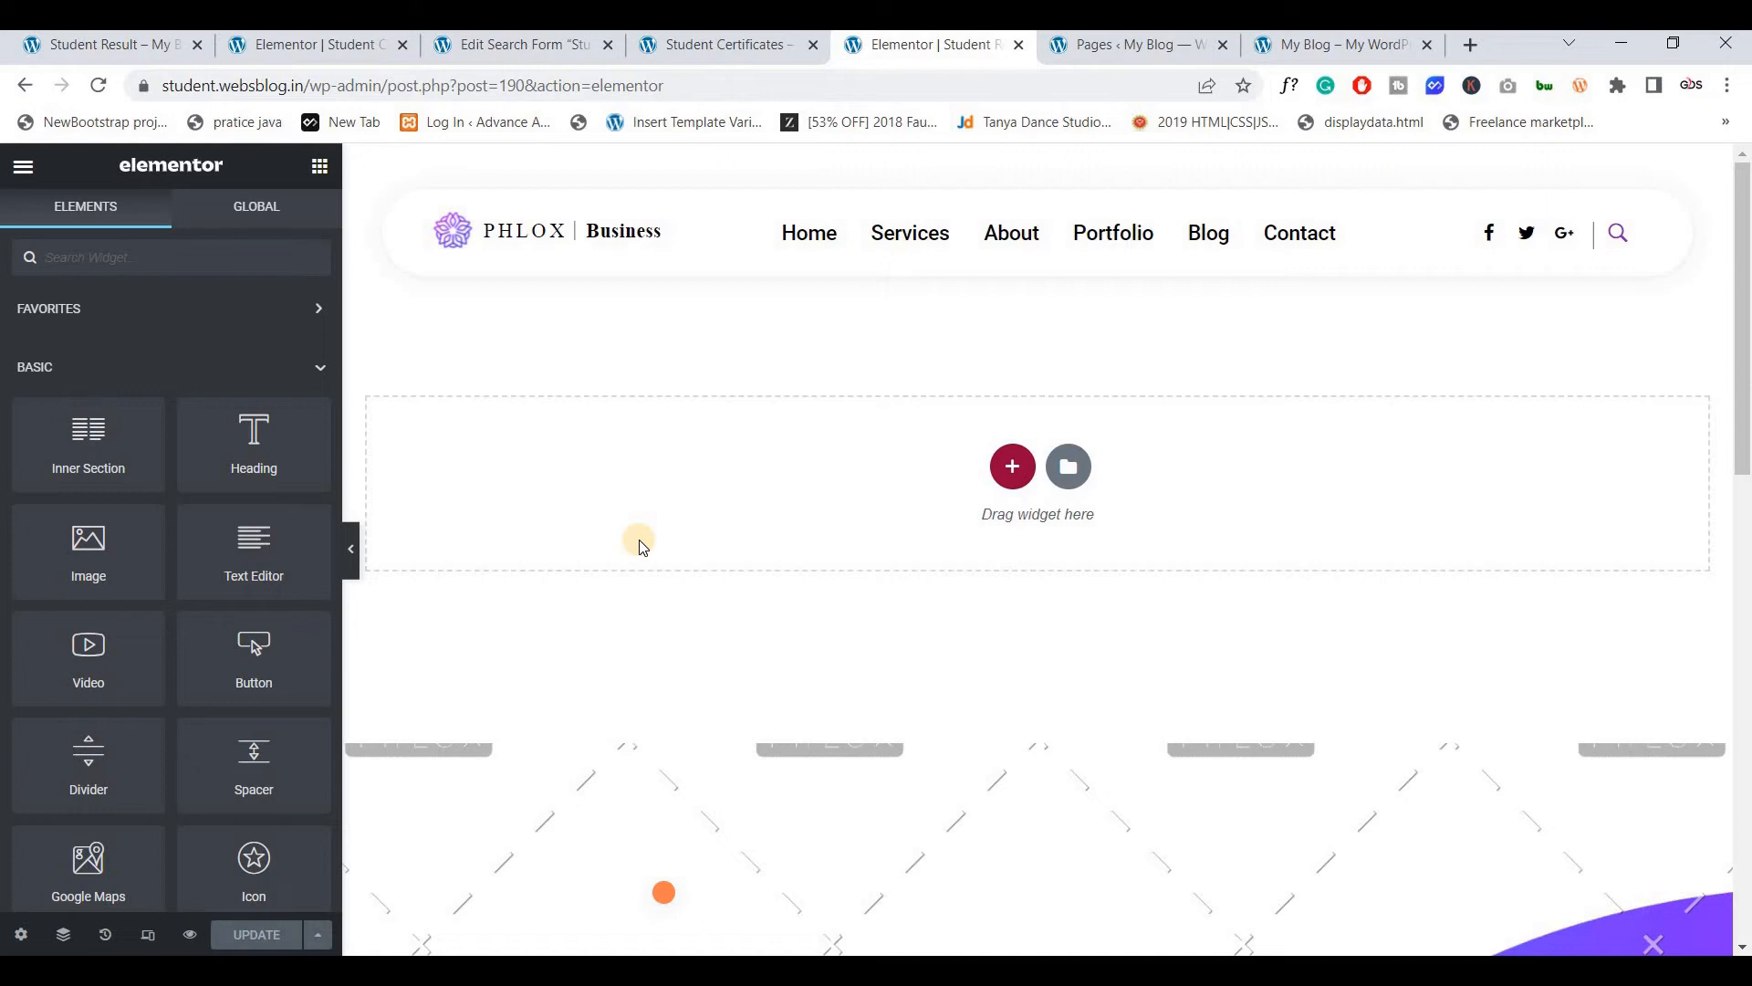
Add a single-column section with full-width content, stretched across the page
left_click(1012, 466)
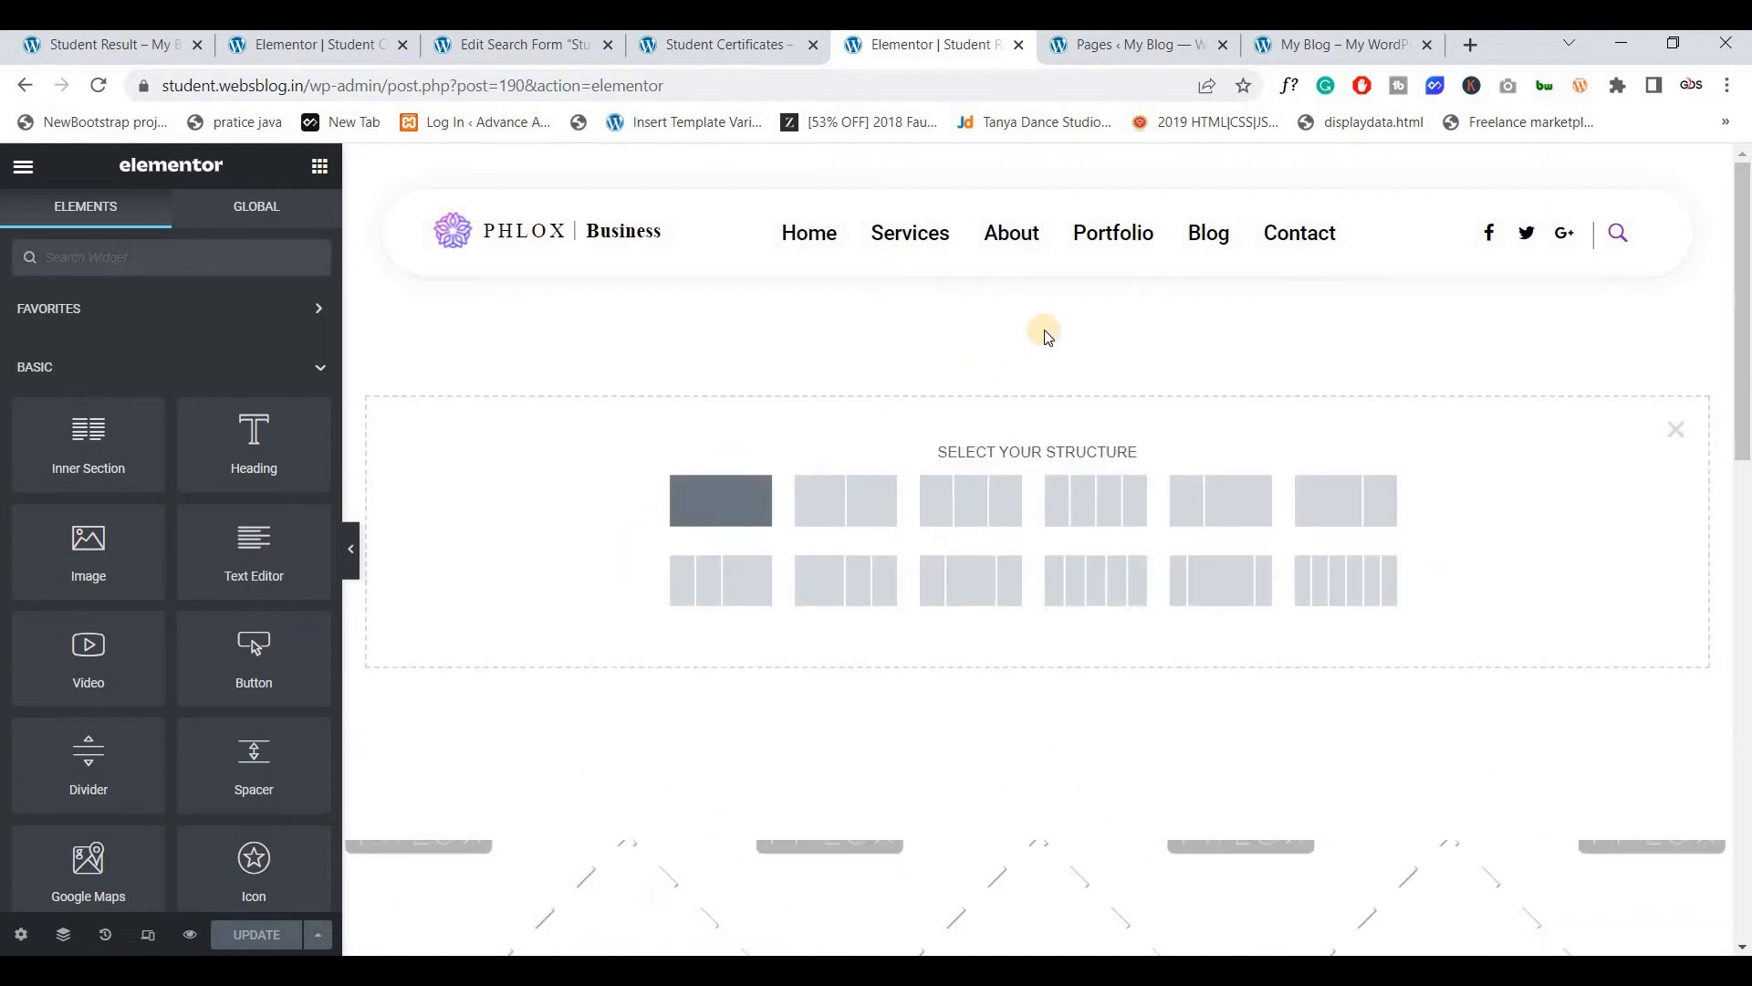
left_click(1038, 300)
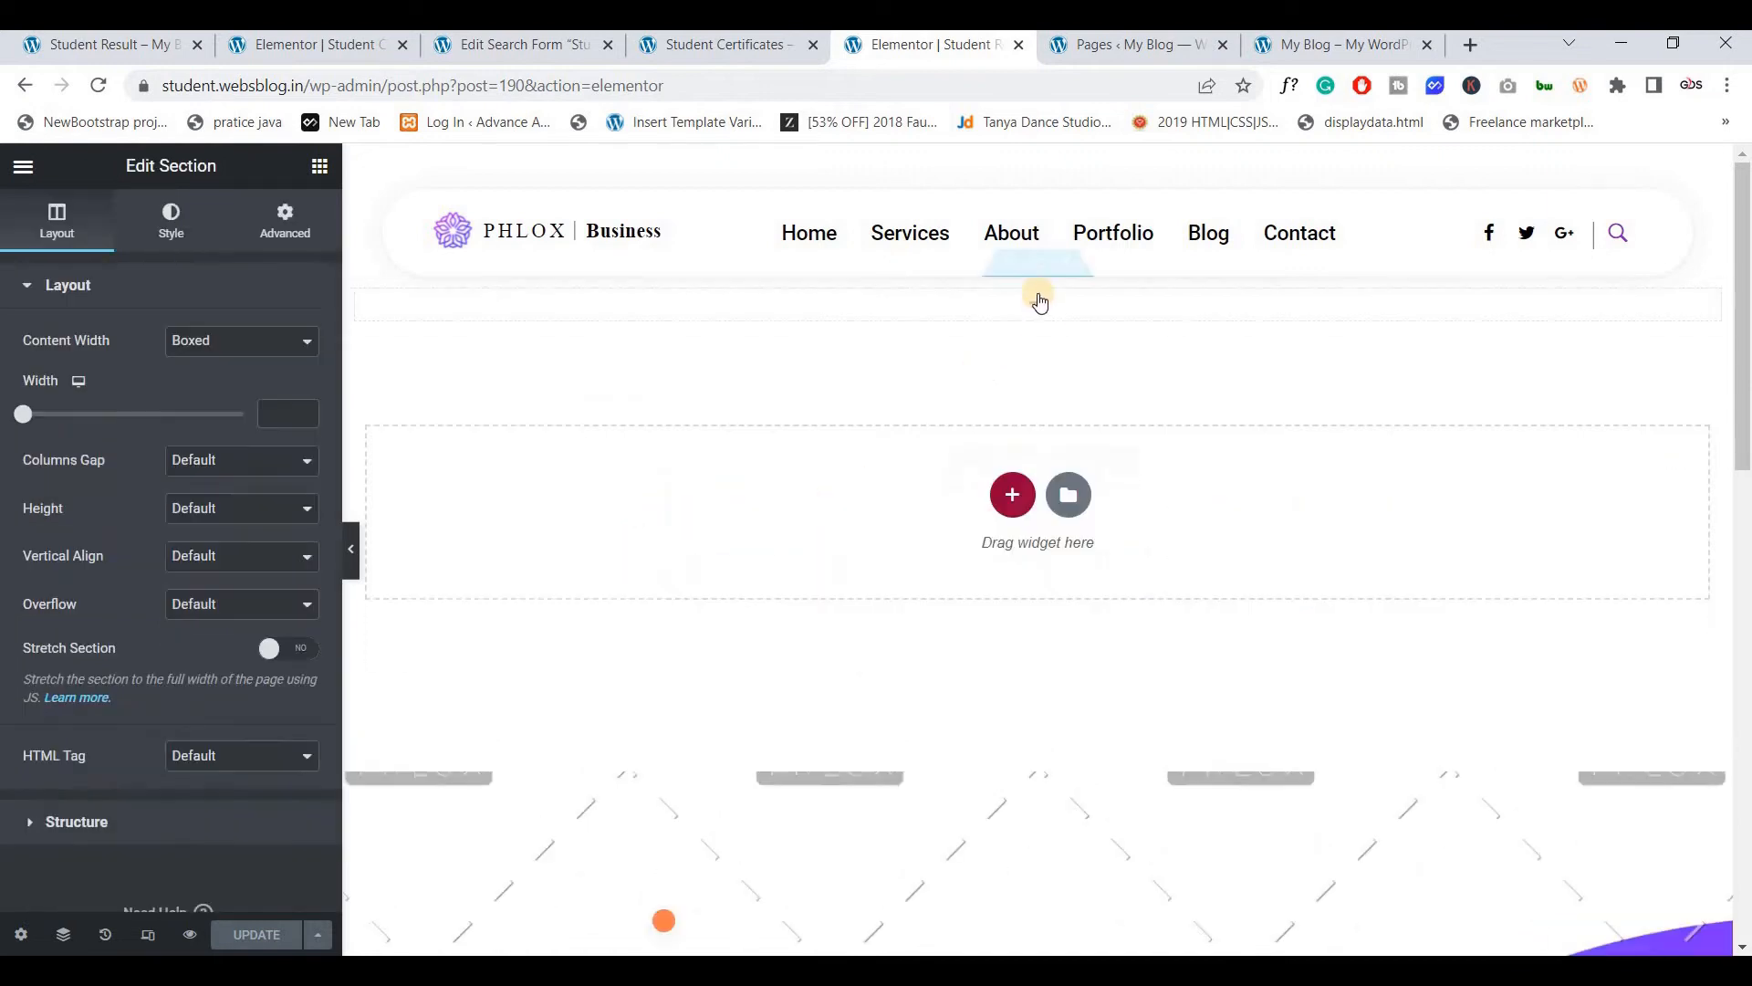
left_click(245, 343)
left_click(247, 347)
left_click(246, 345)
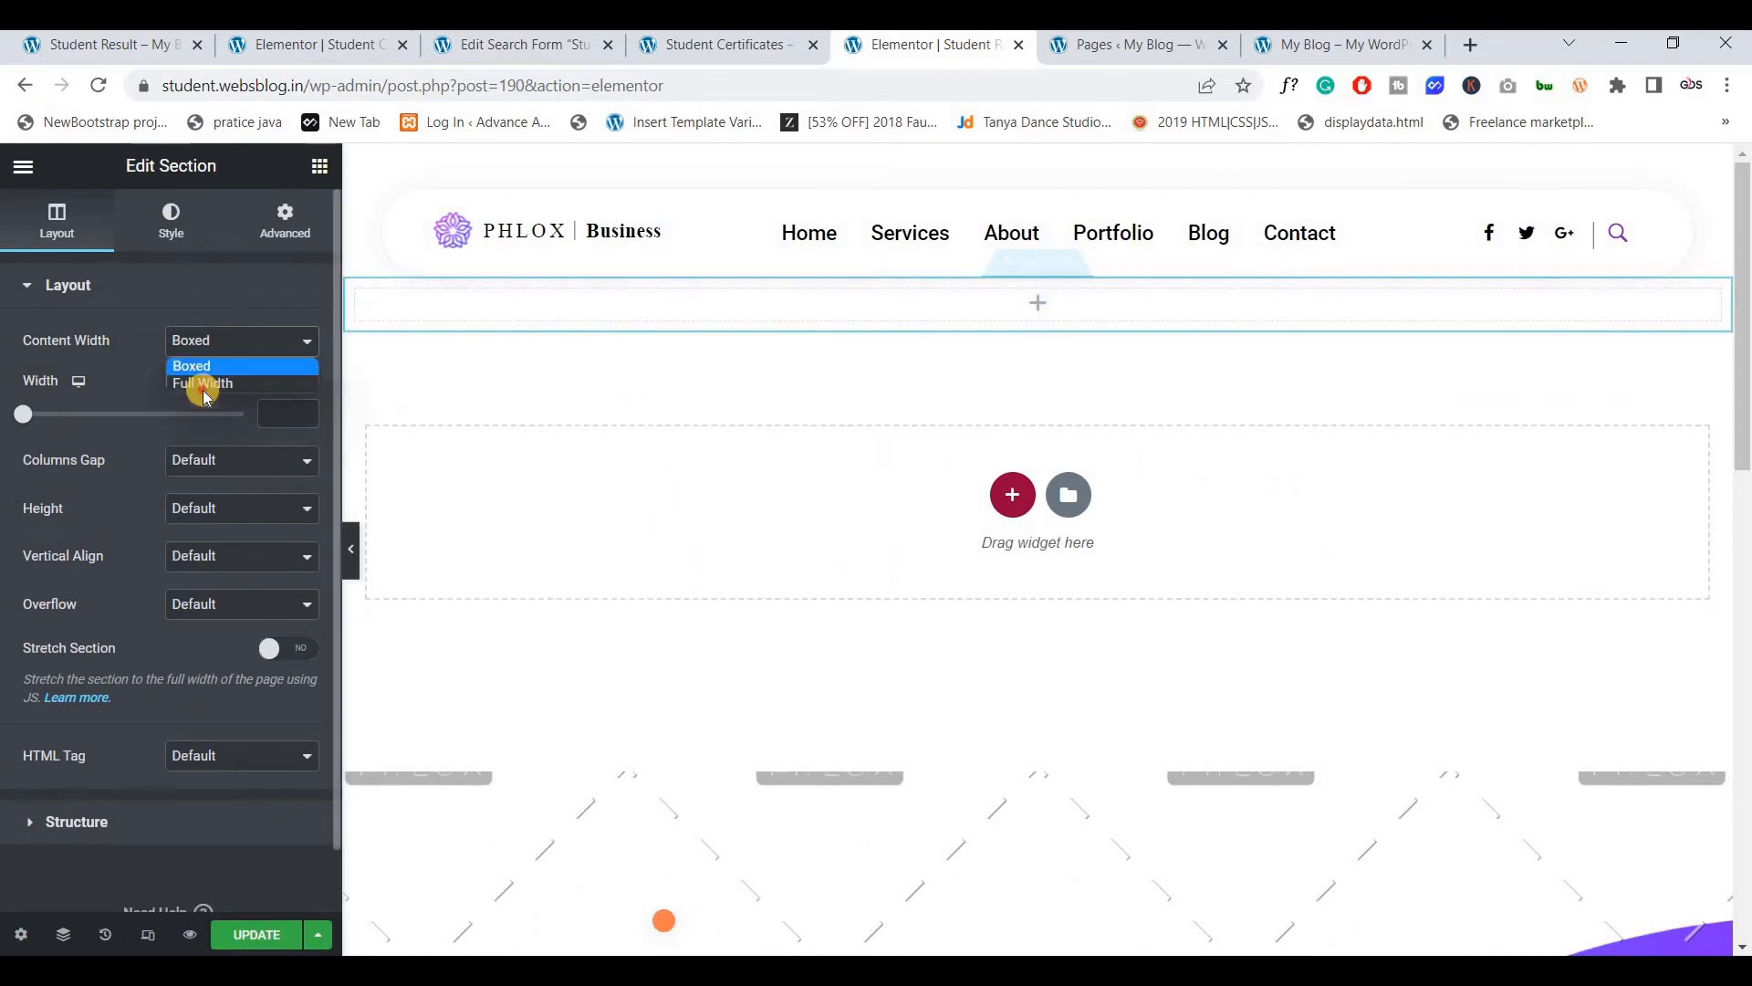
left_click(196, 382)
left_click(275, 577)
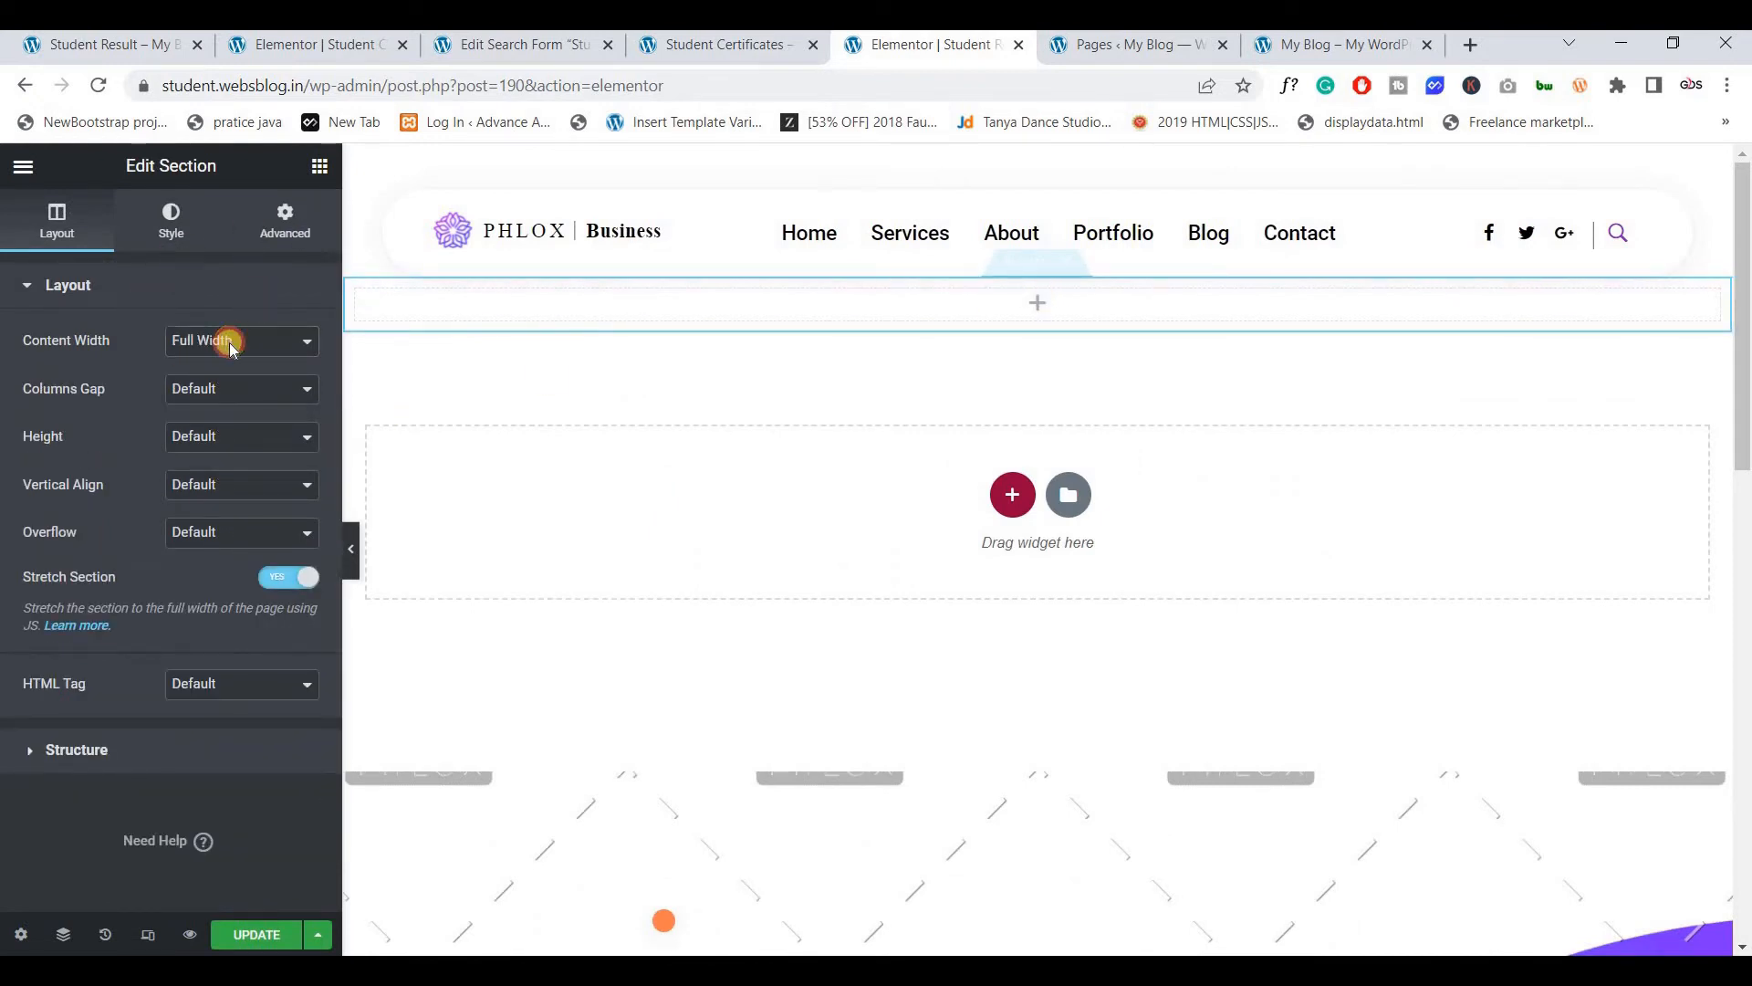
left_click(255, 236)
Set the team photo from the media library as the section's classic background image
left_click(171, 219)
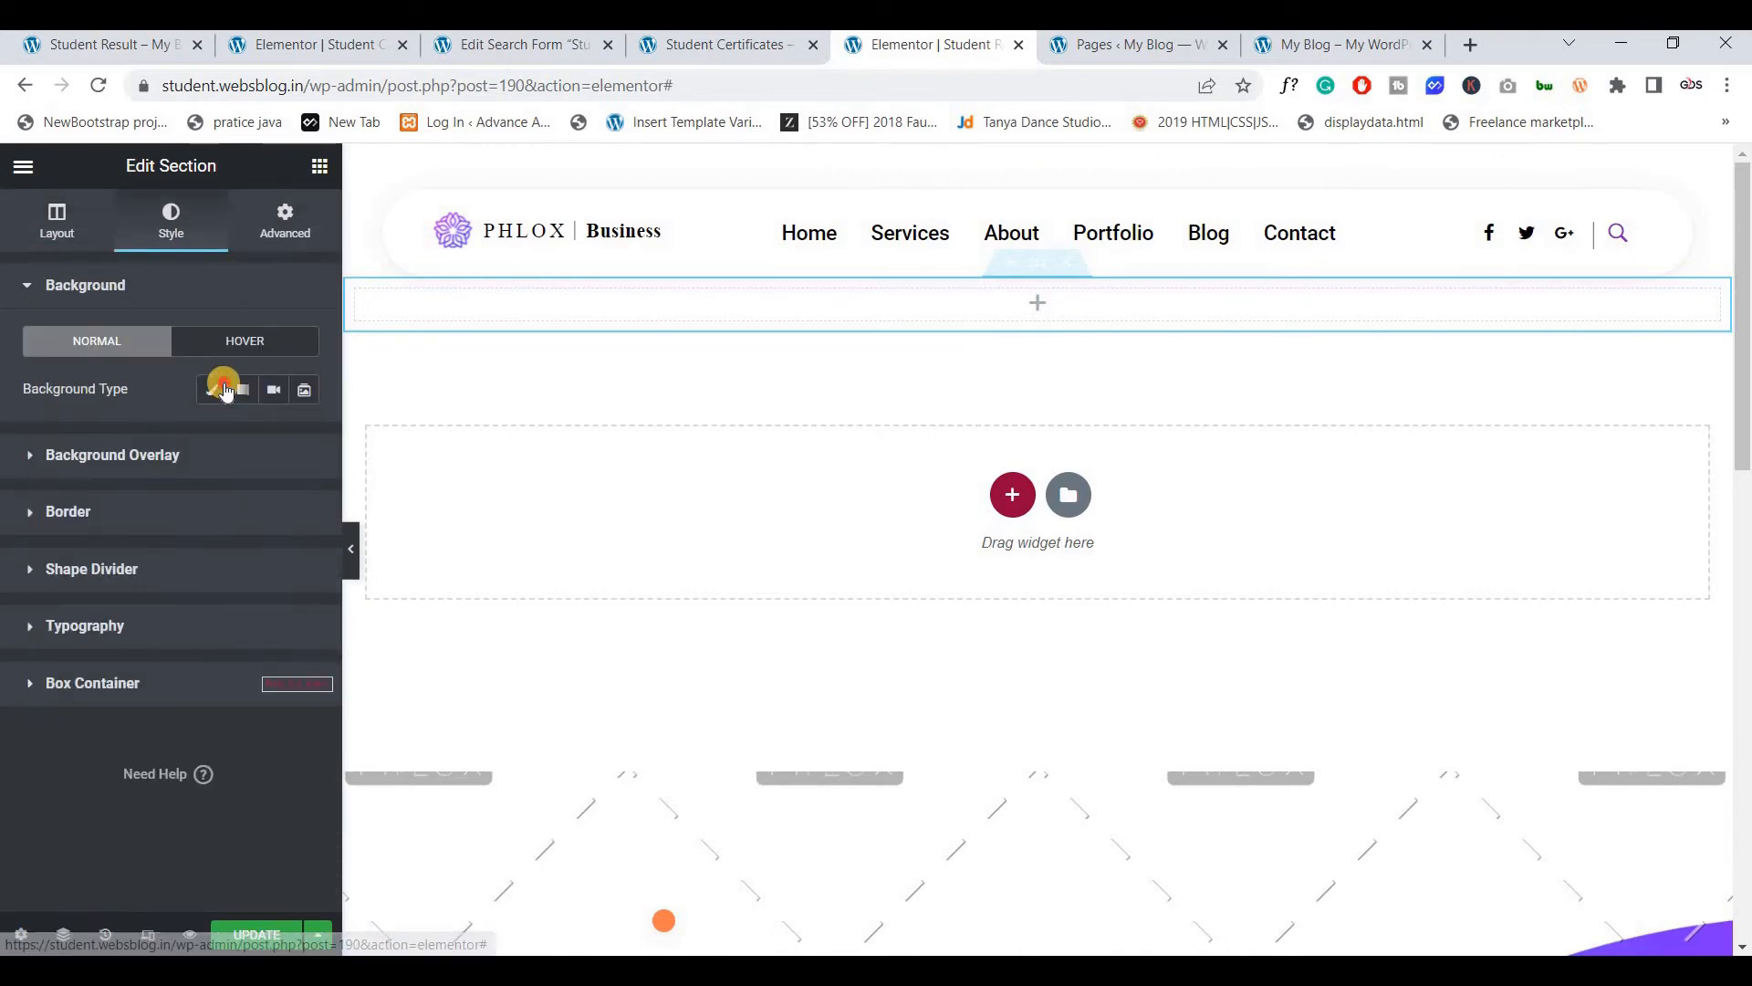
left_click(212, 390)
left_click(216, 563)
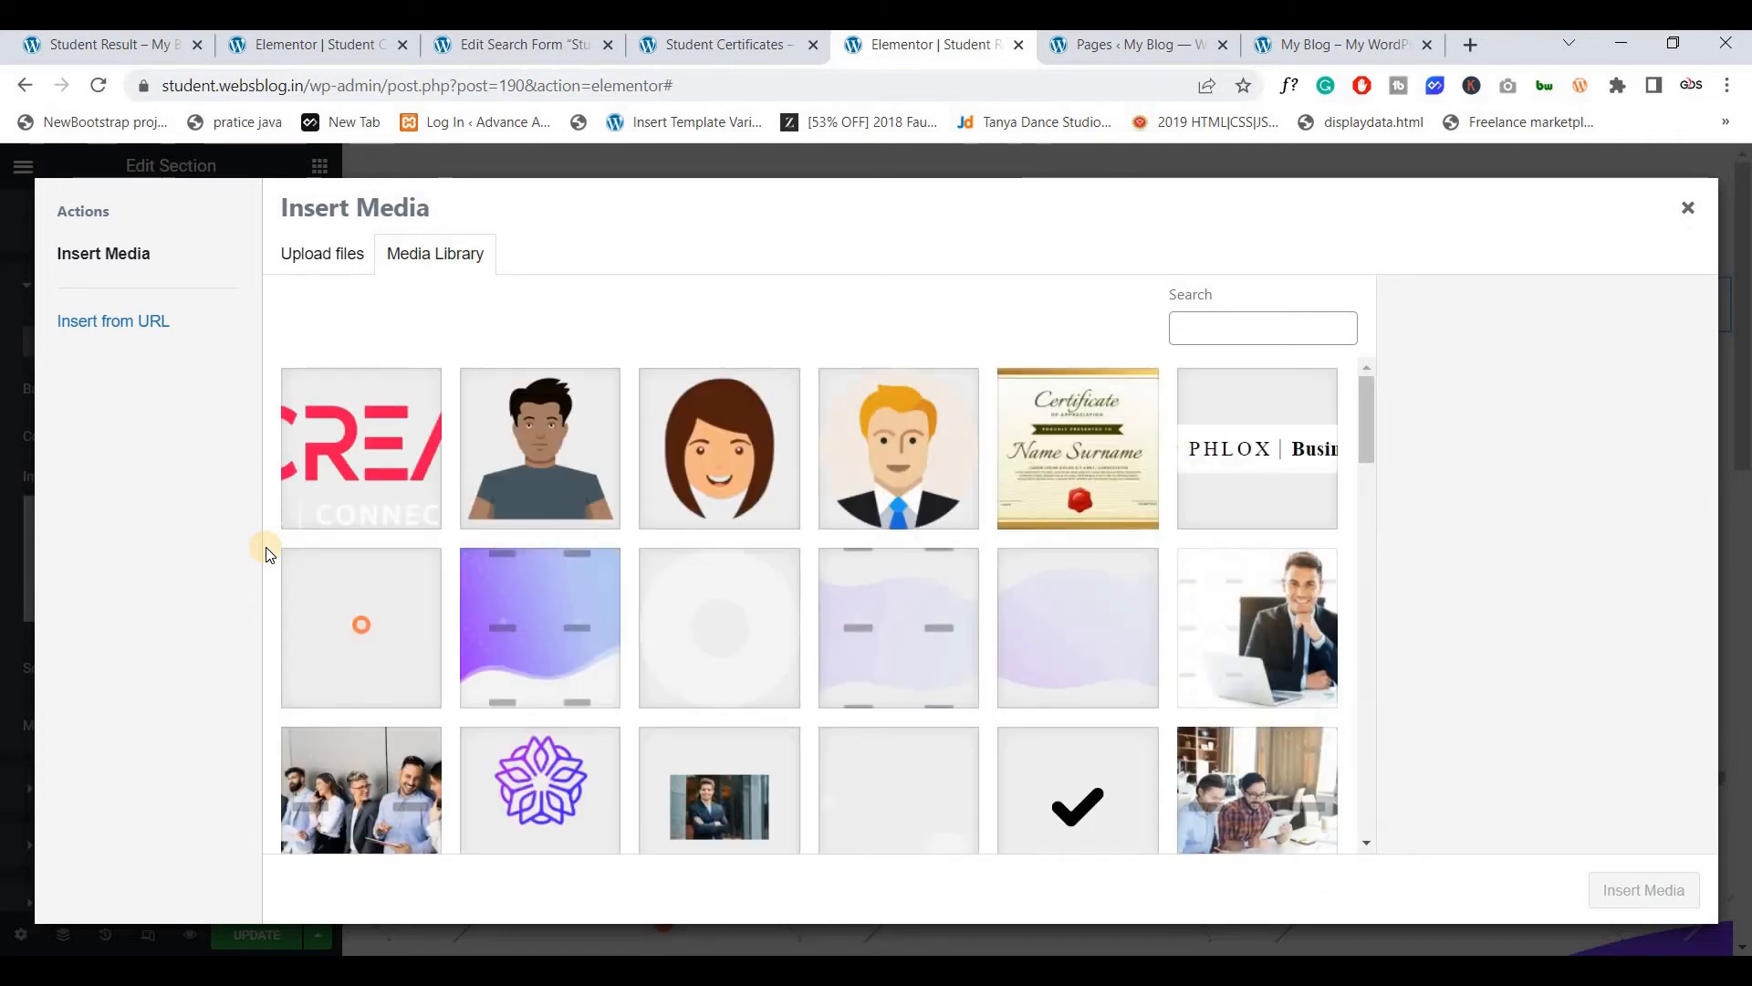
scroll(1111, 721, "down", 4)
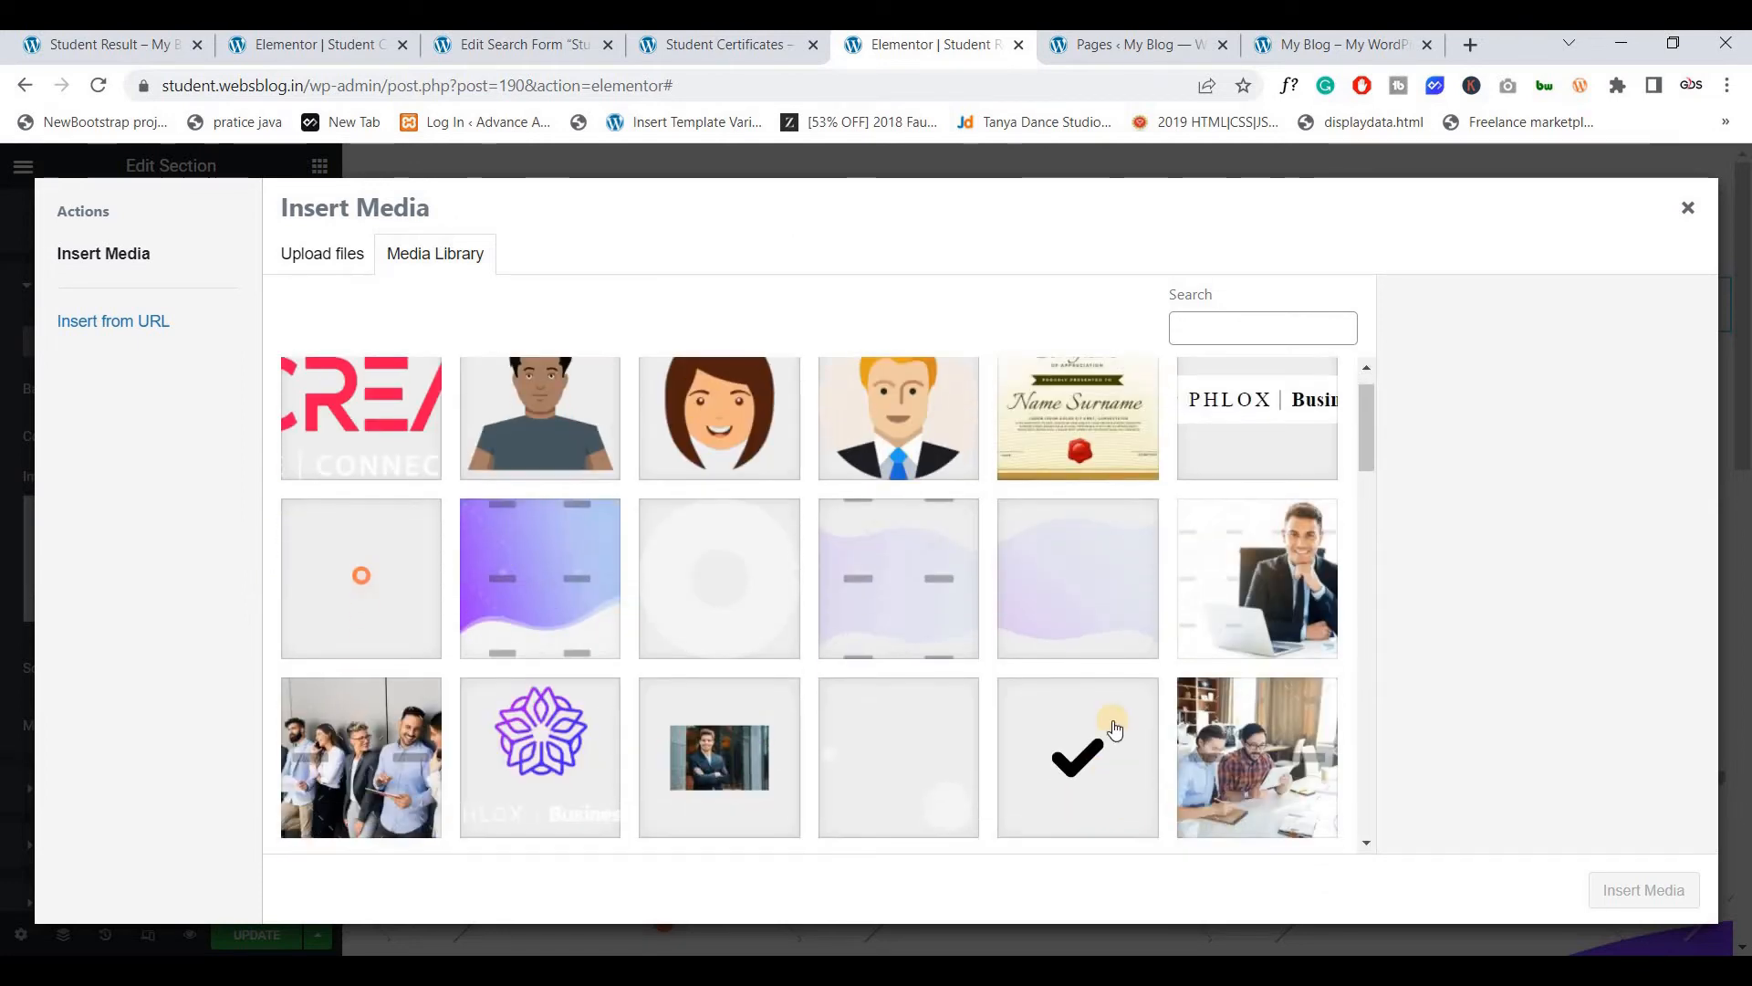
left_click(352, 498)
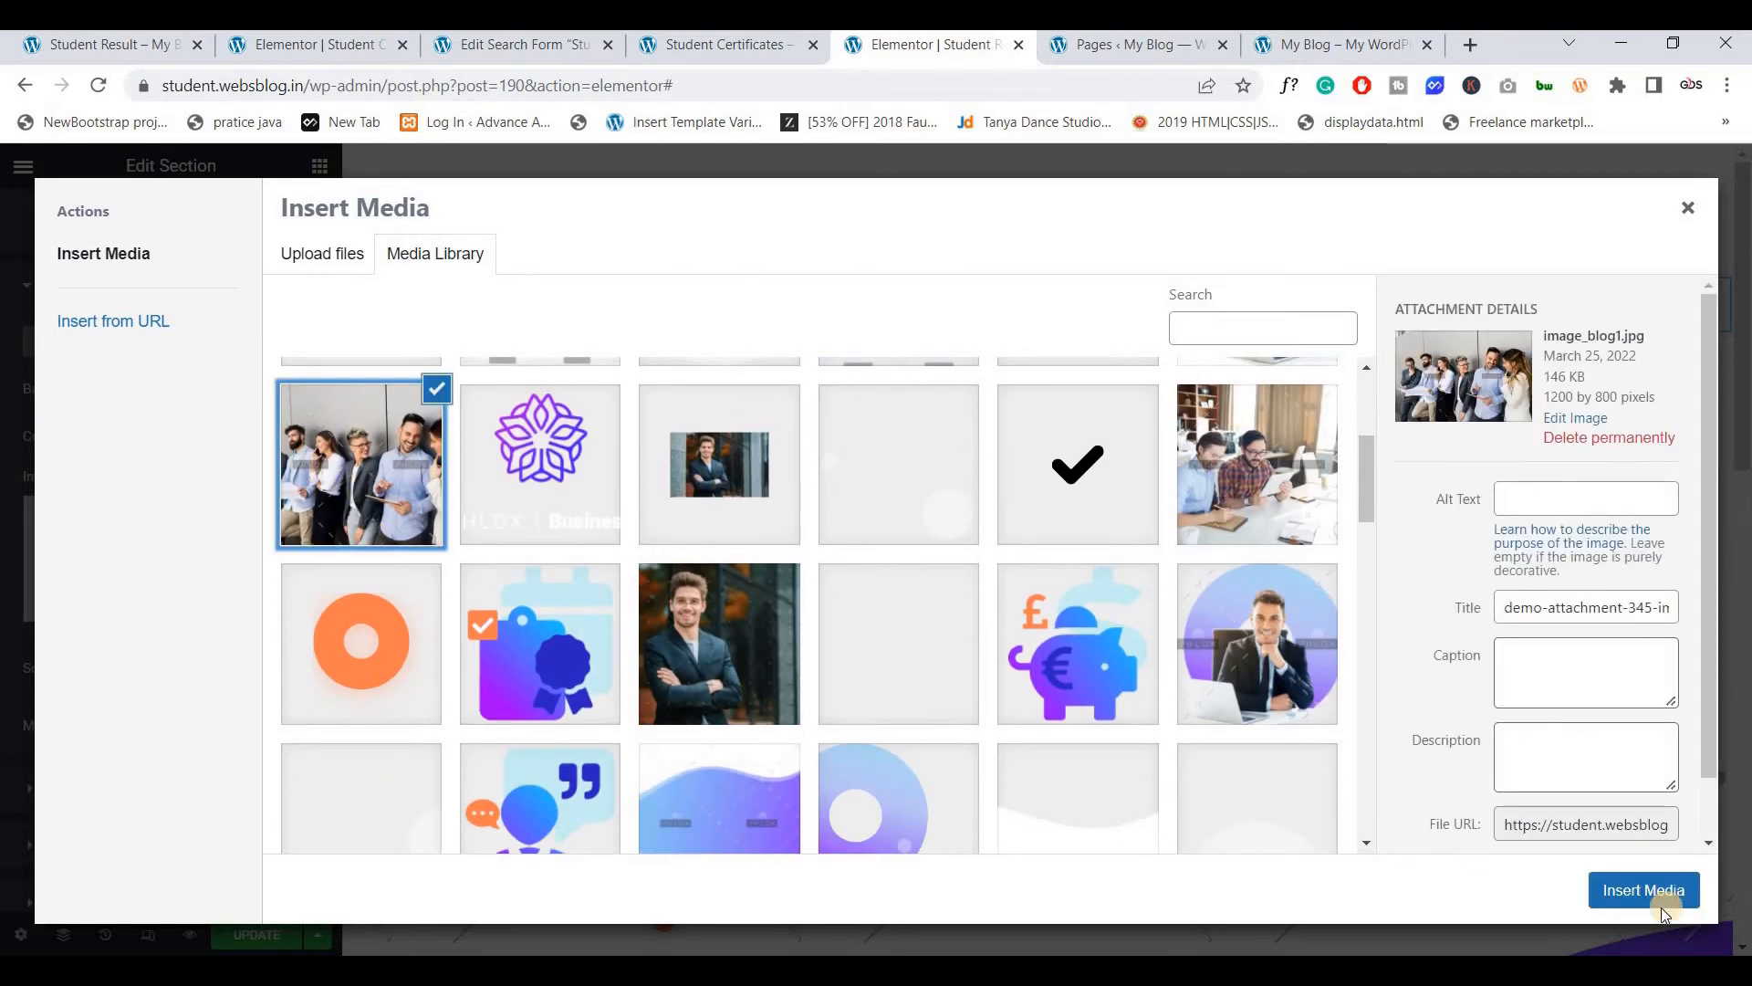
left_click(1633, 889)
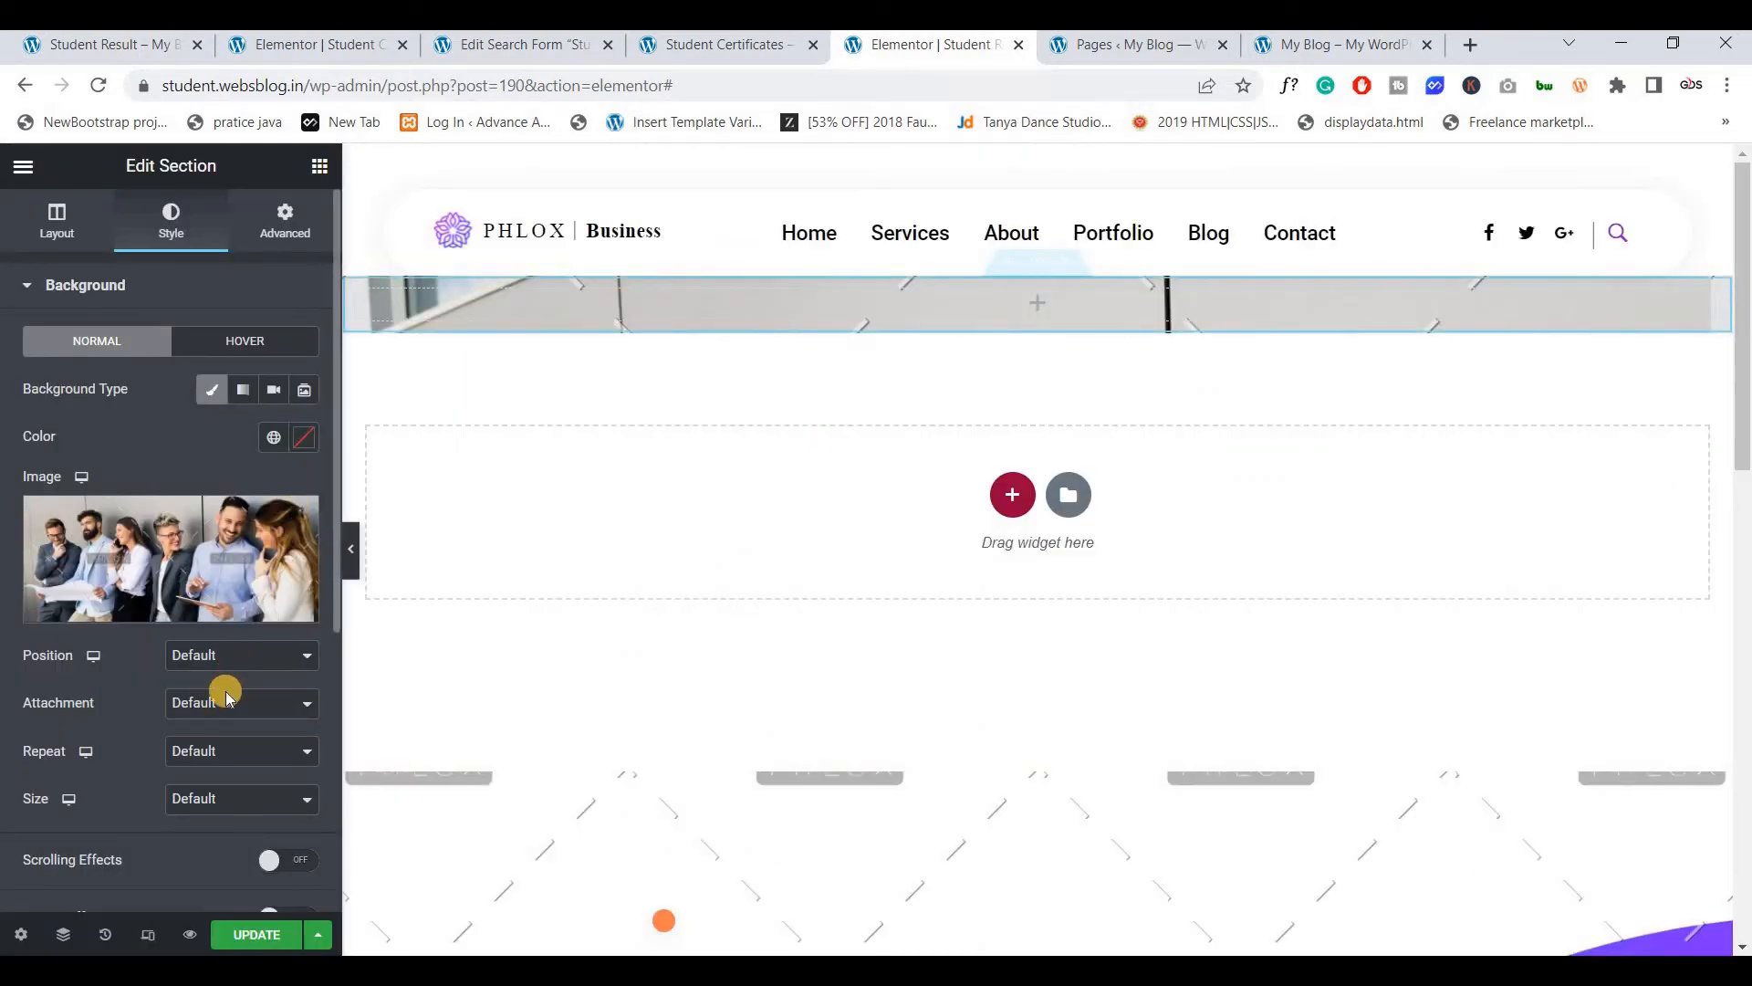
Set the background to Center Center position, No-repeat, and Cover size
left_click(233, 657)
left_click(209, 693)
left_click(213, 765)
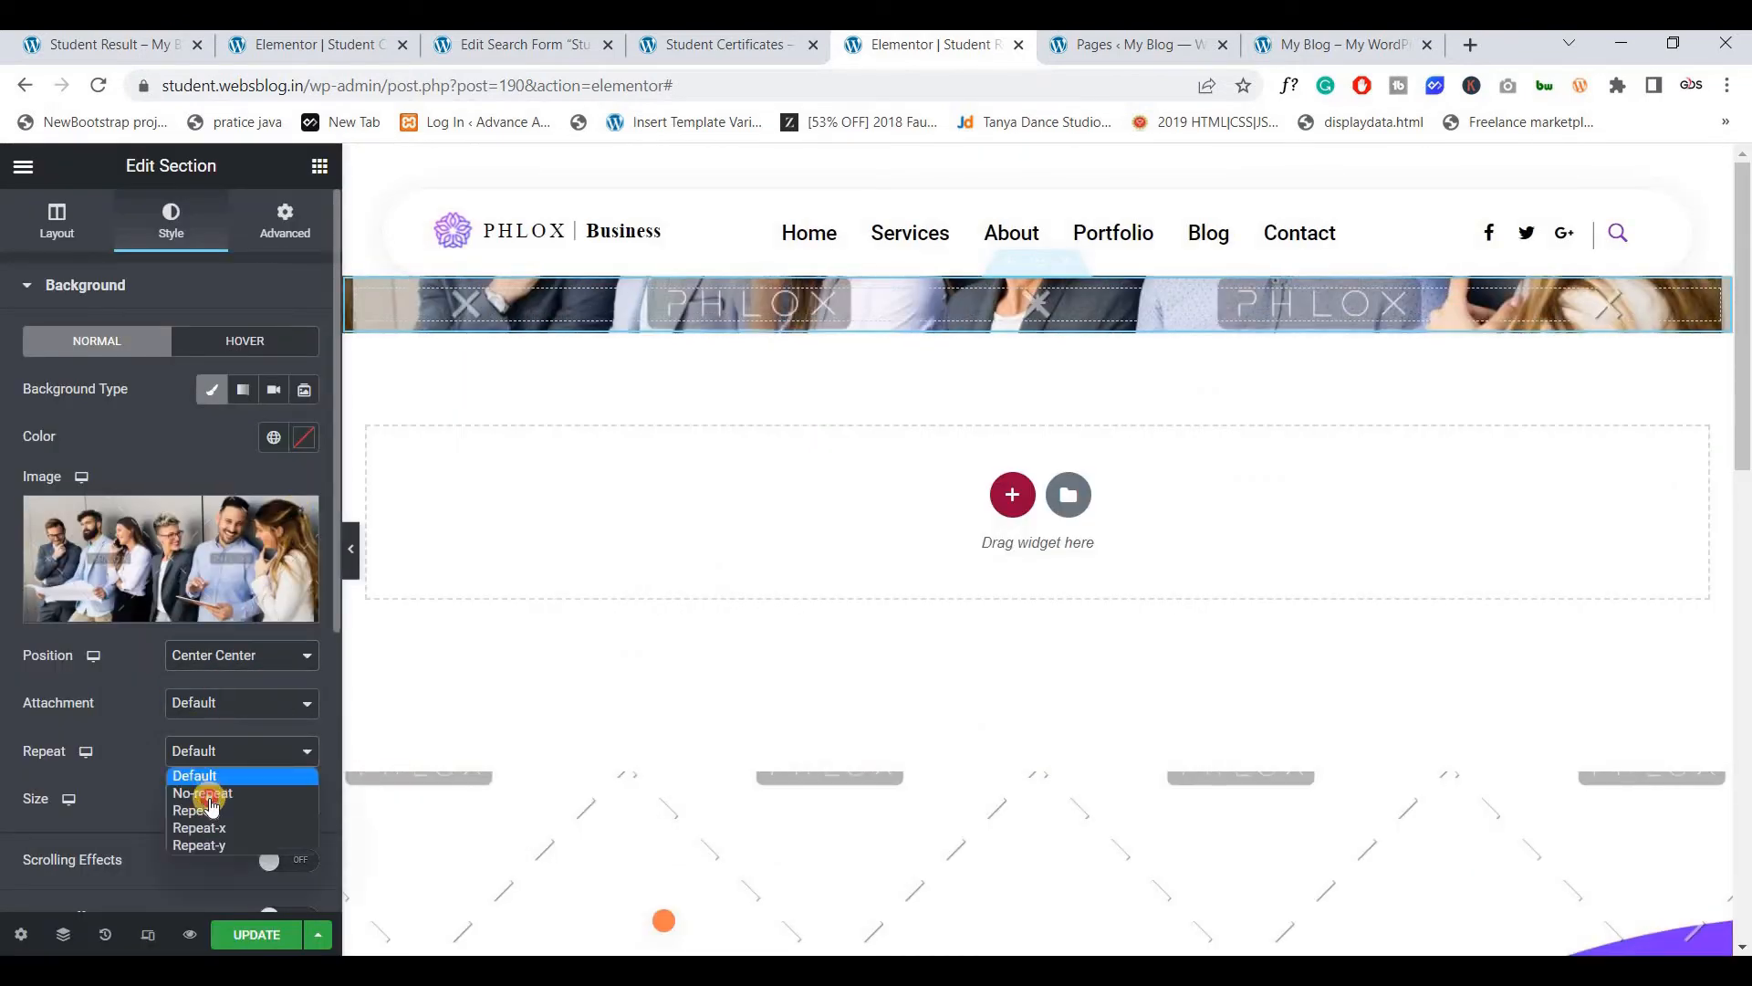
left_click(196, 787)
left_click(196, 799)
left_click(190, 858)
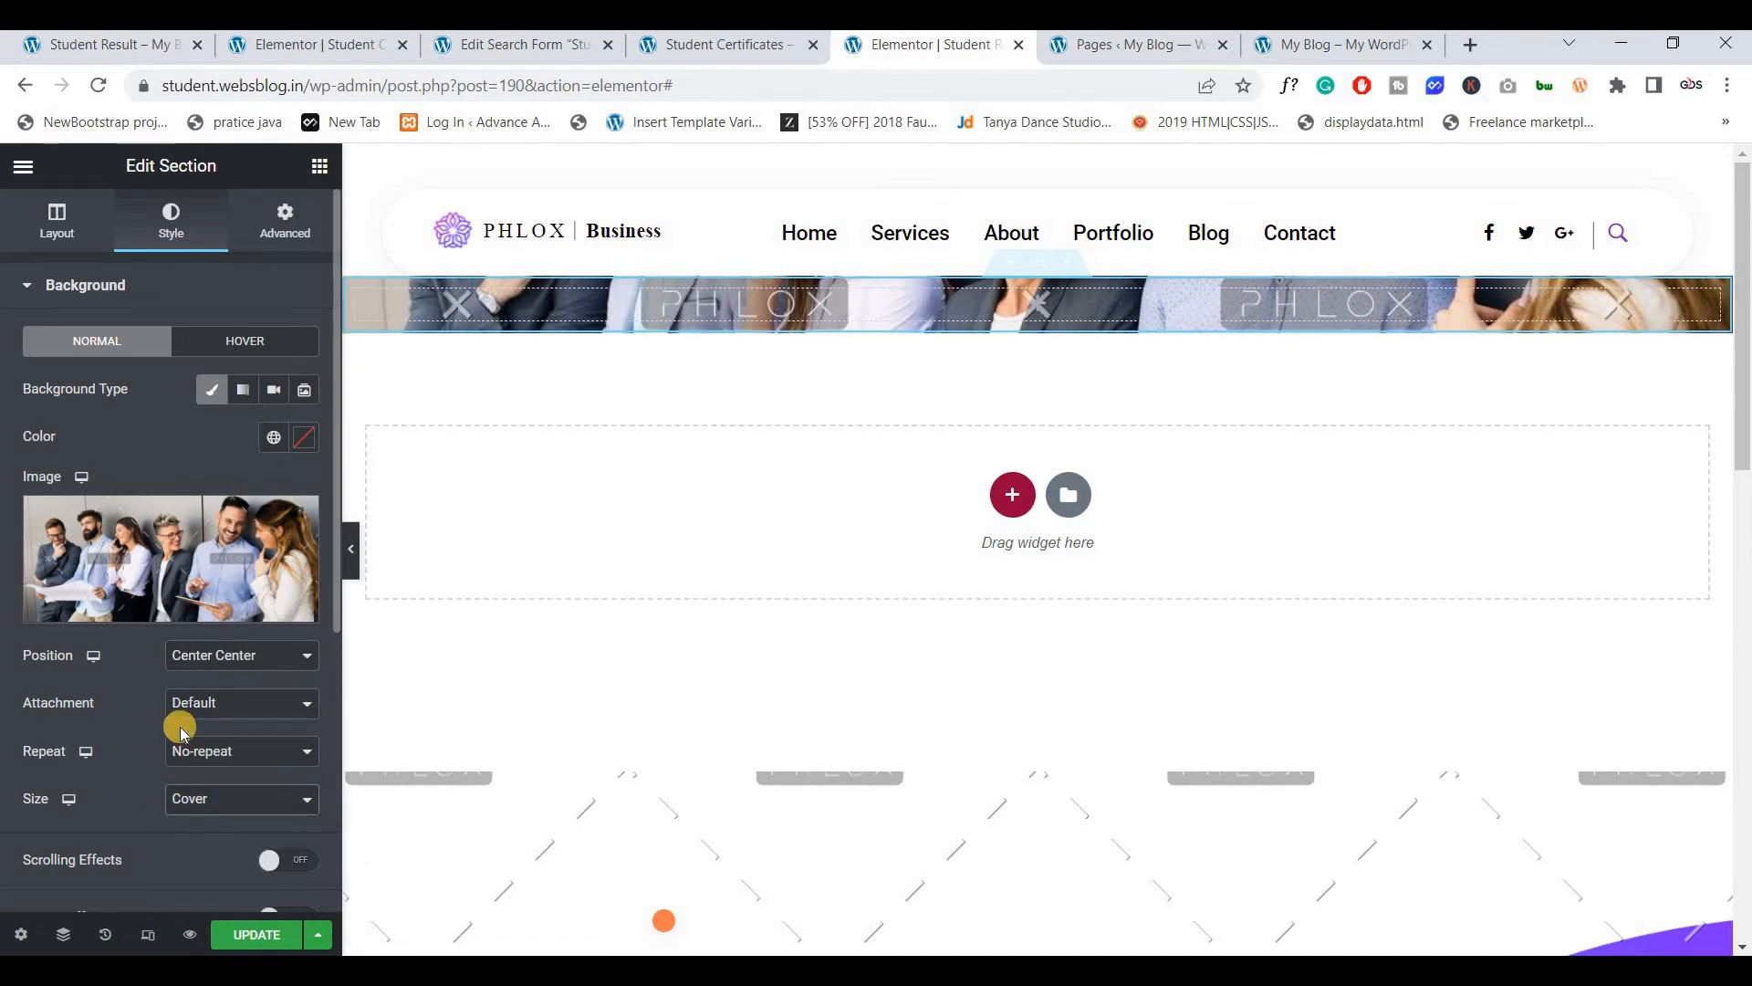
scroll(176, 727, "down", 5)
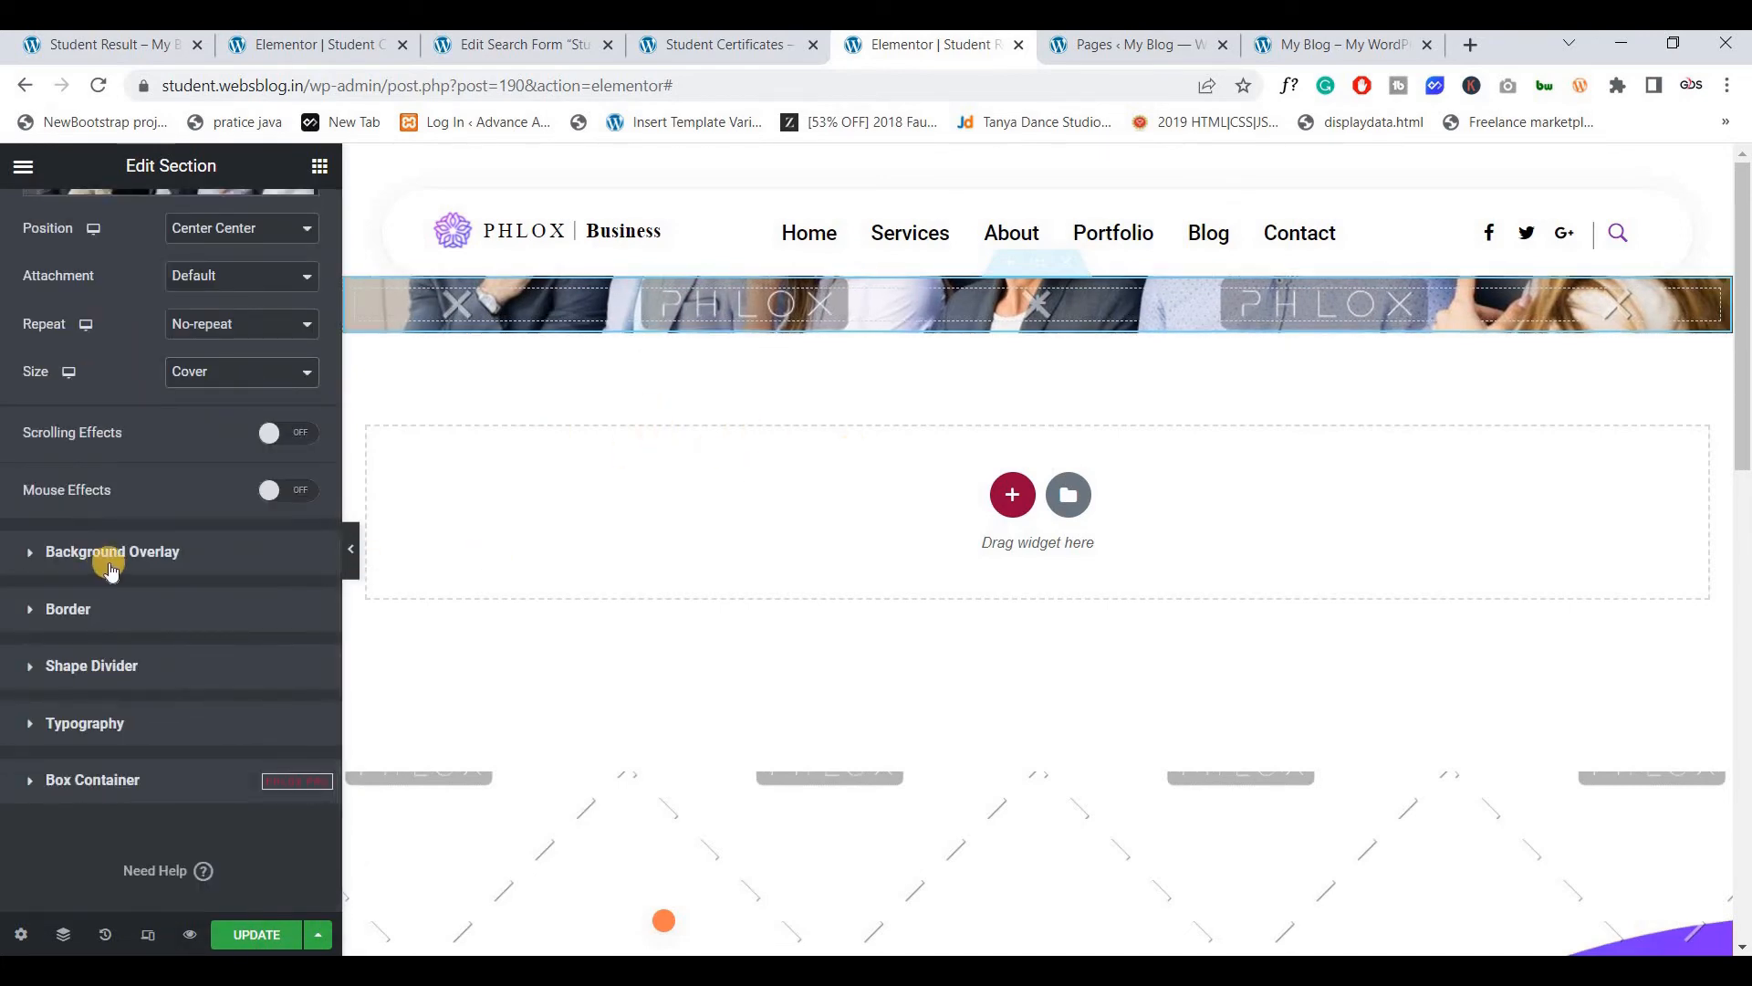
Add a classic black background overlay at 0.75 opacity
left_click(137, 549)
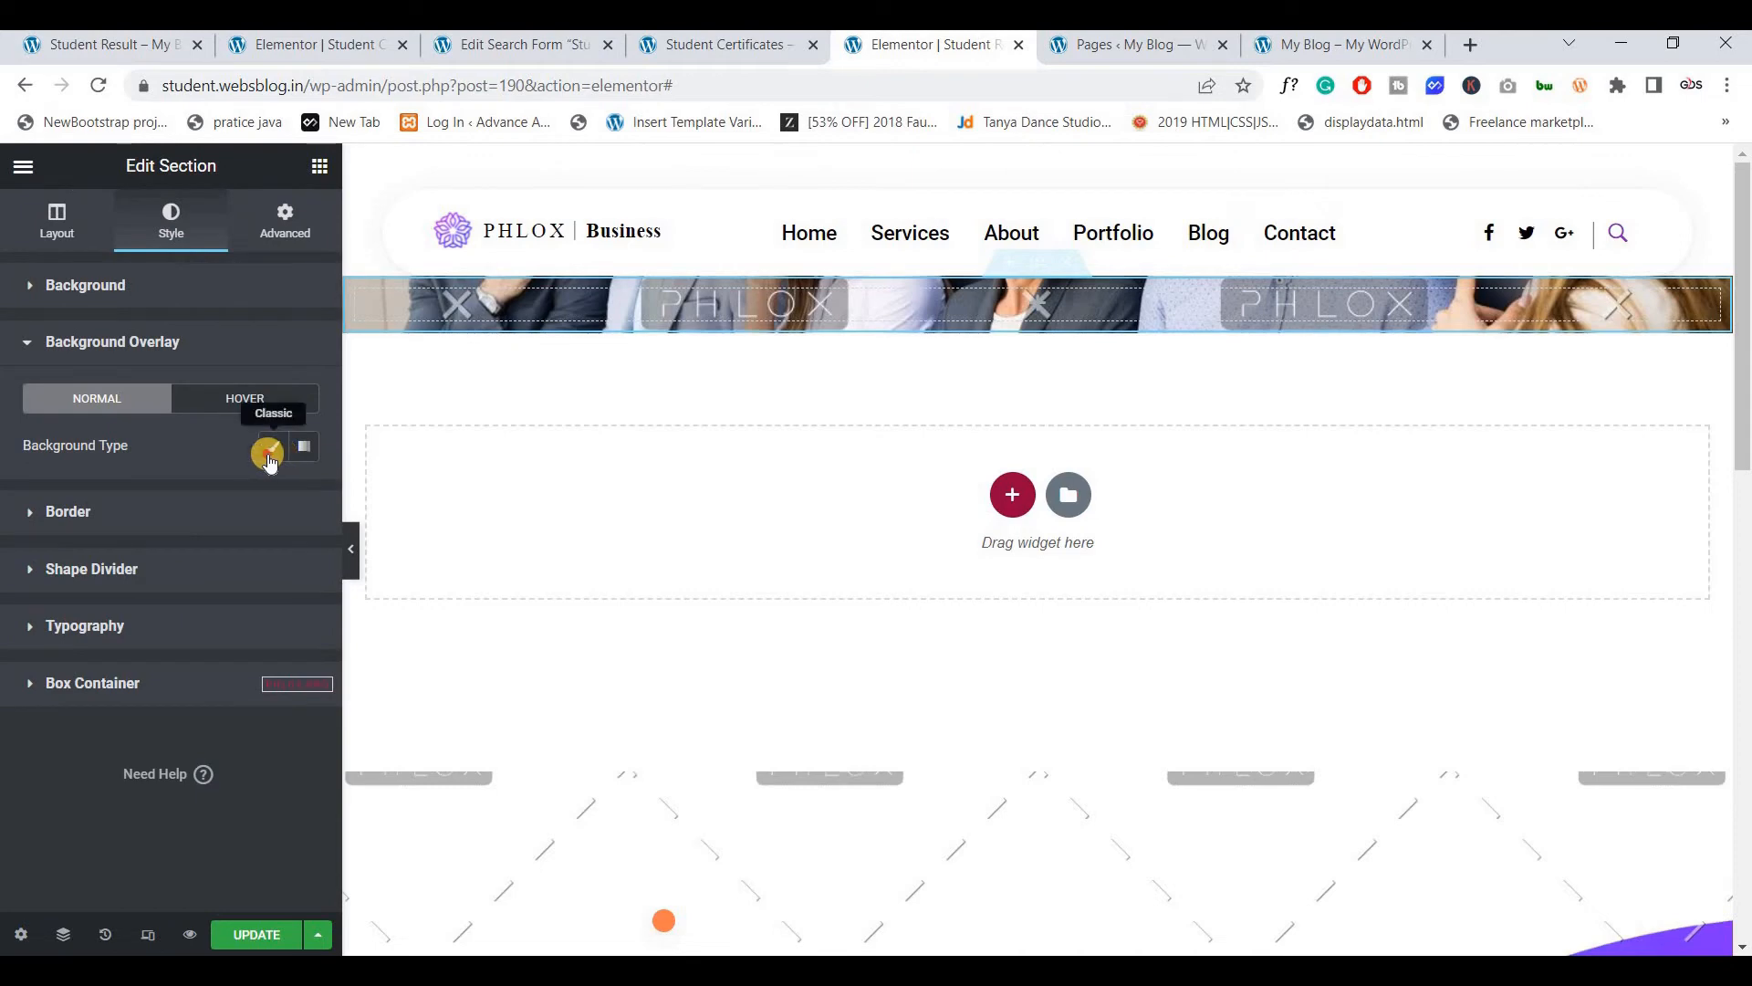
left_click(273, 447)
left_click(304, 494)
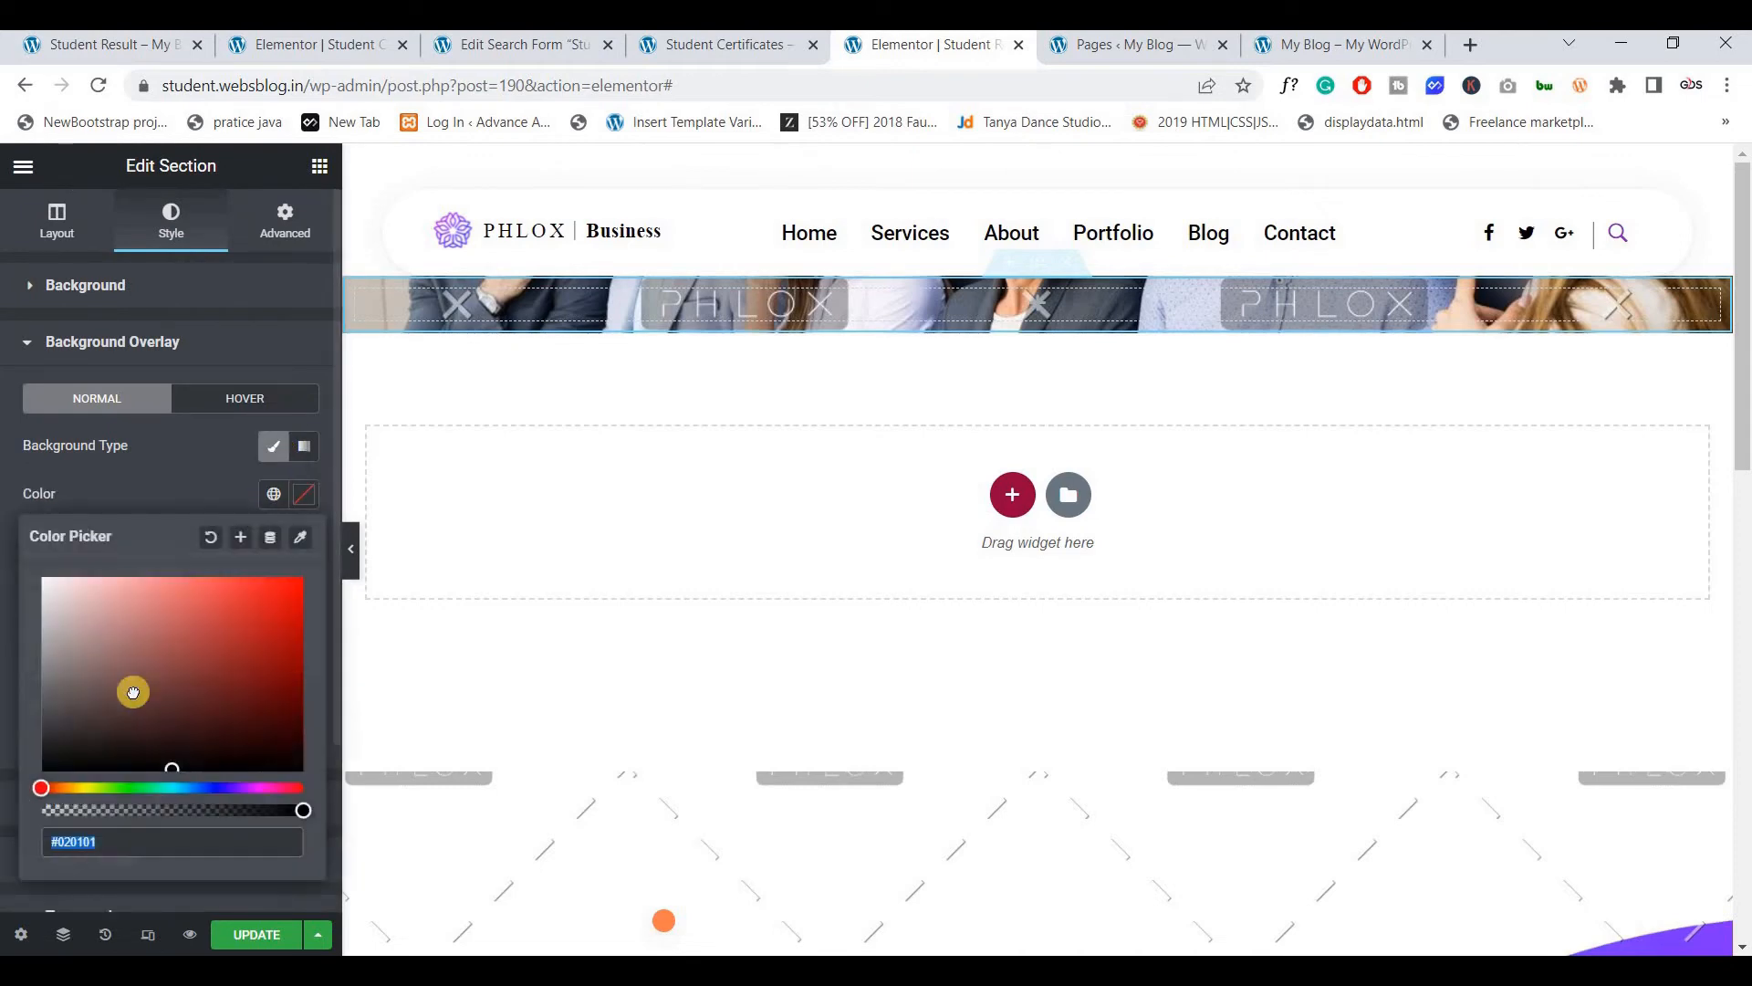
left_click(303, 810)
left_click(315, 504)
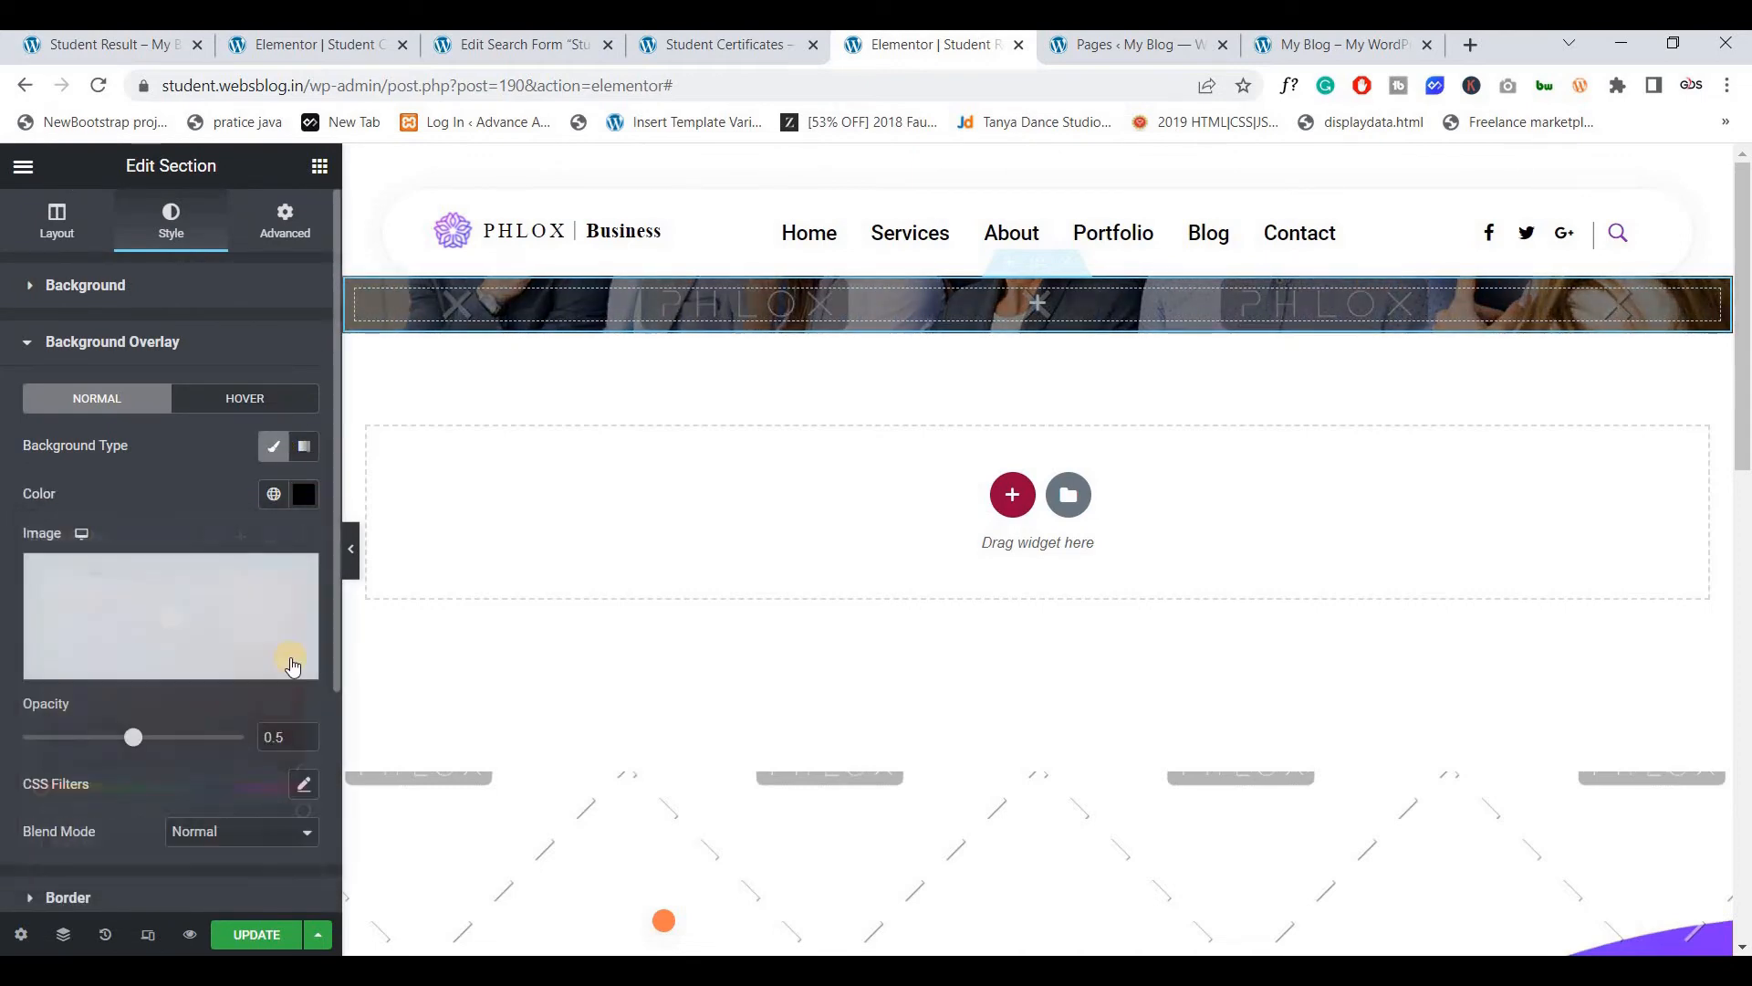
left_click_drag(135, 736, 198, 739)
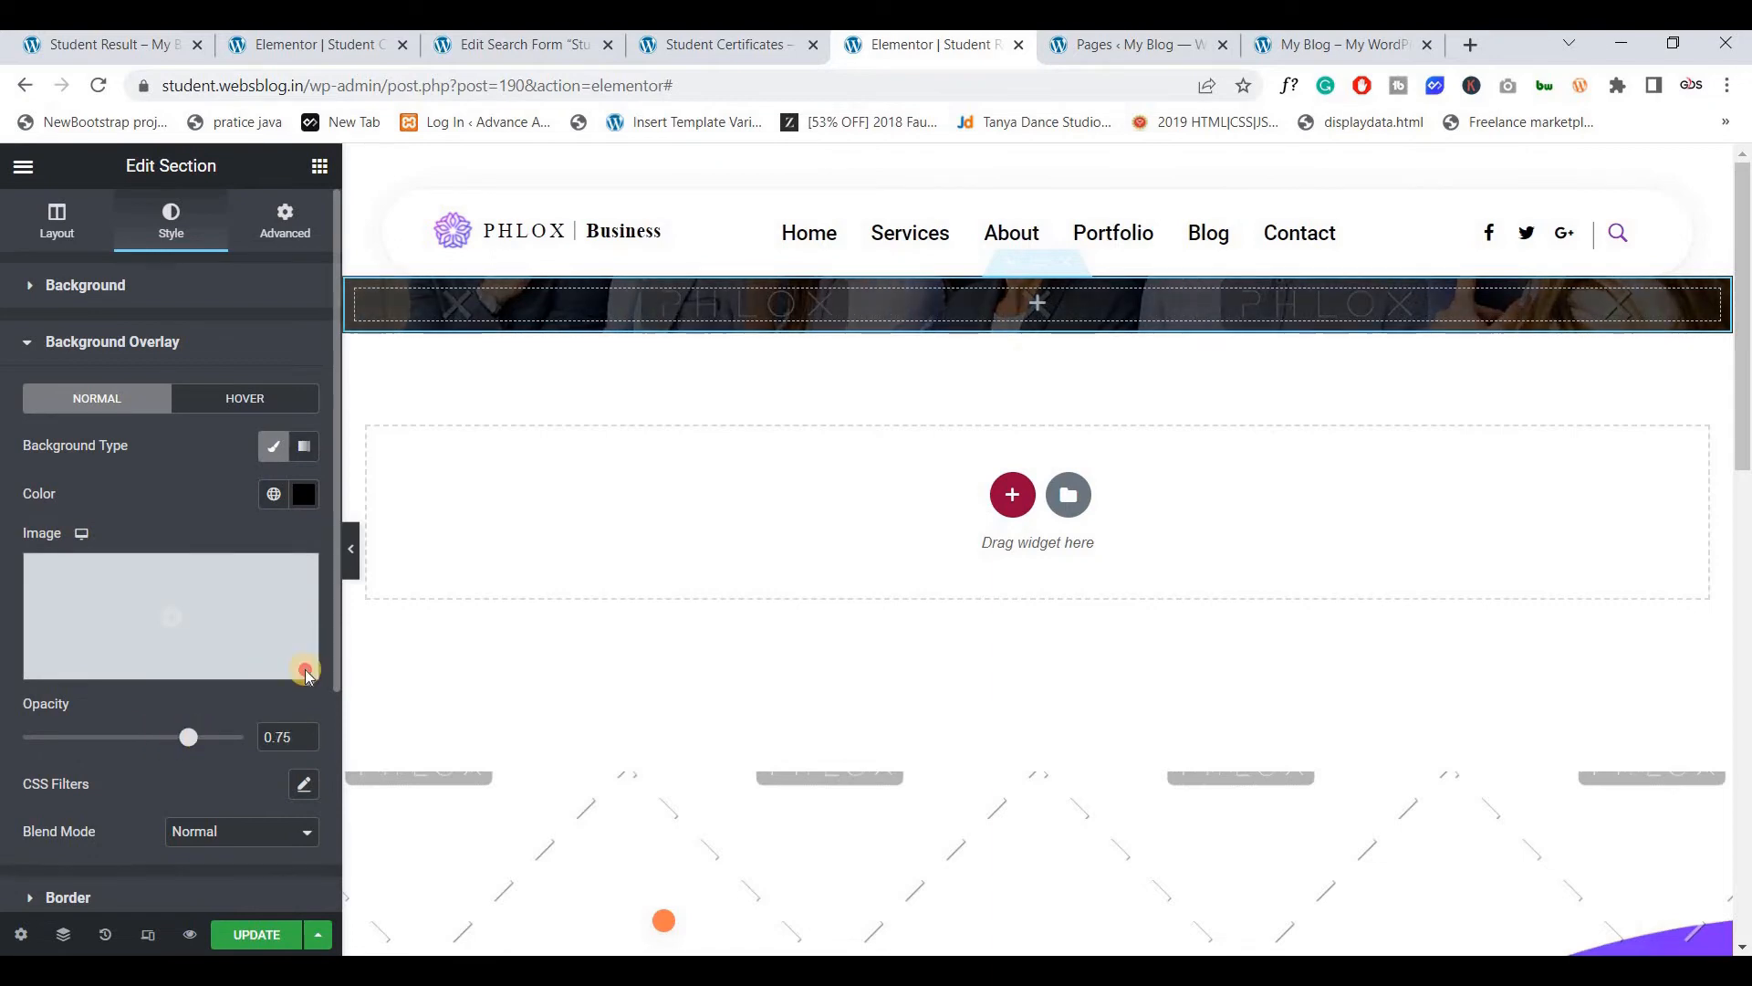
Give the section 15 top and bottom padding
left_click(284, 219)
left_click(282, 426)
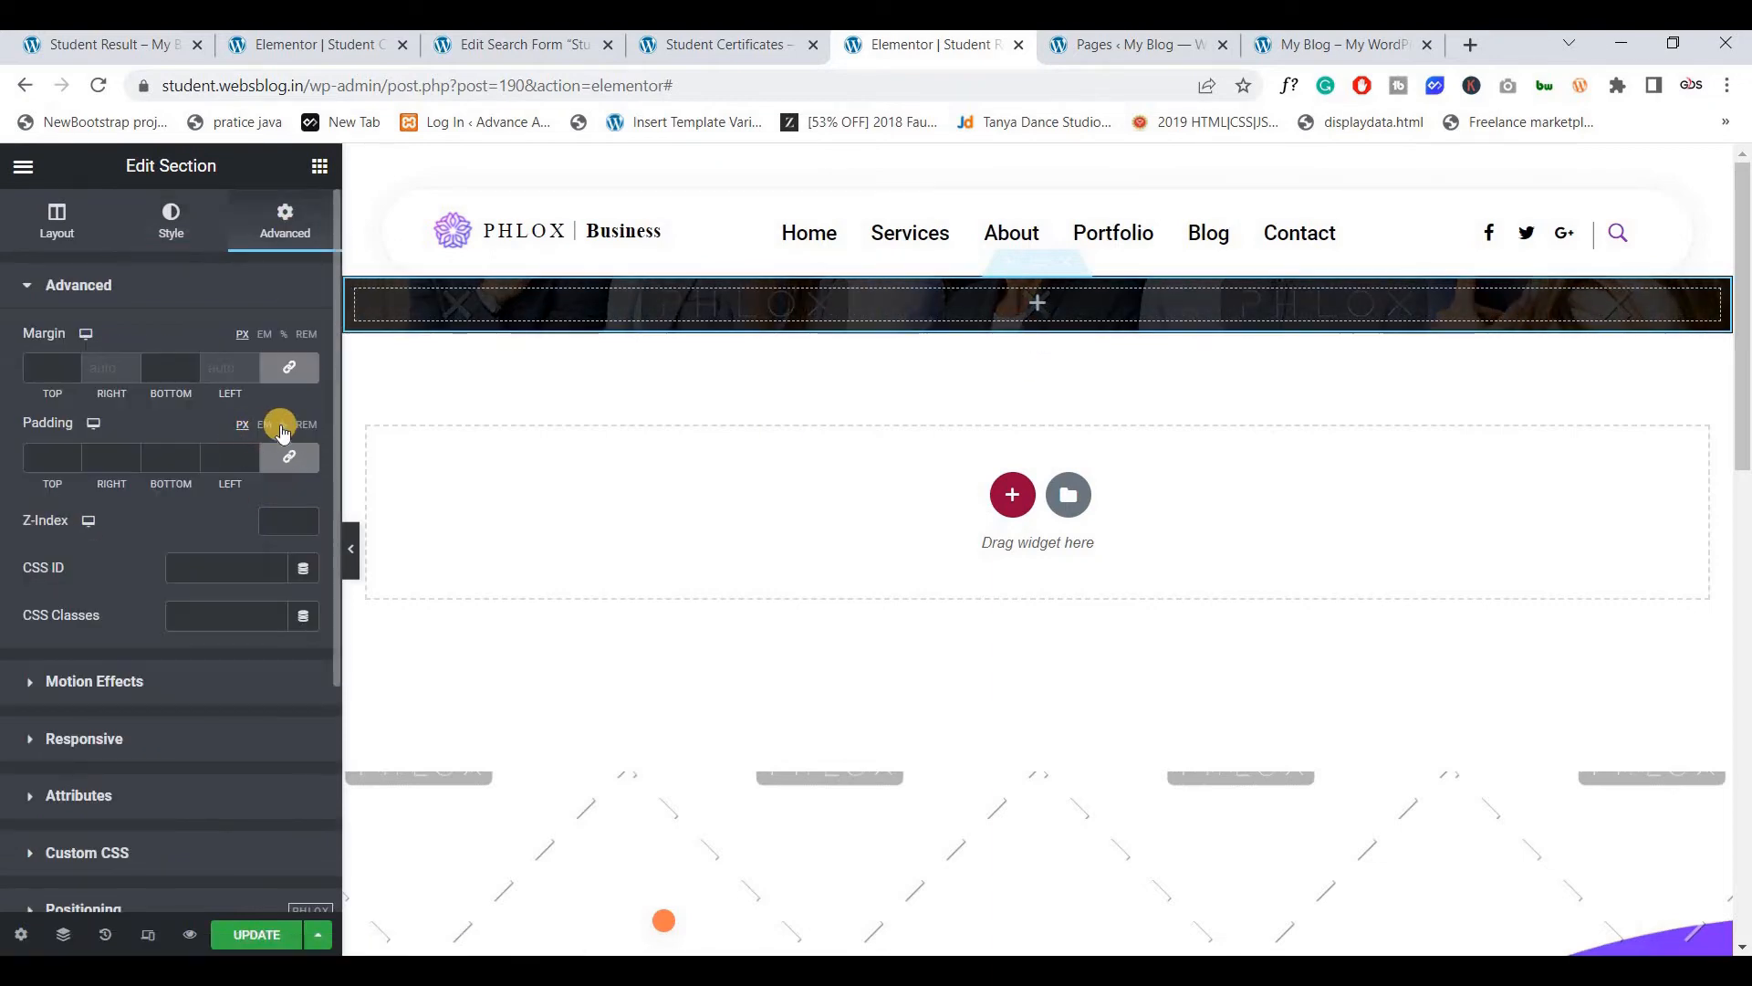
left_click(284, 466)
left_click(38, 461)
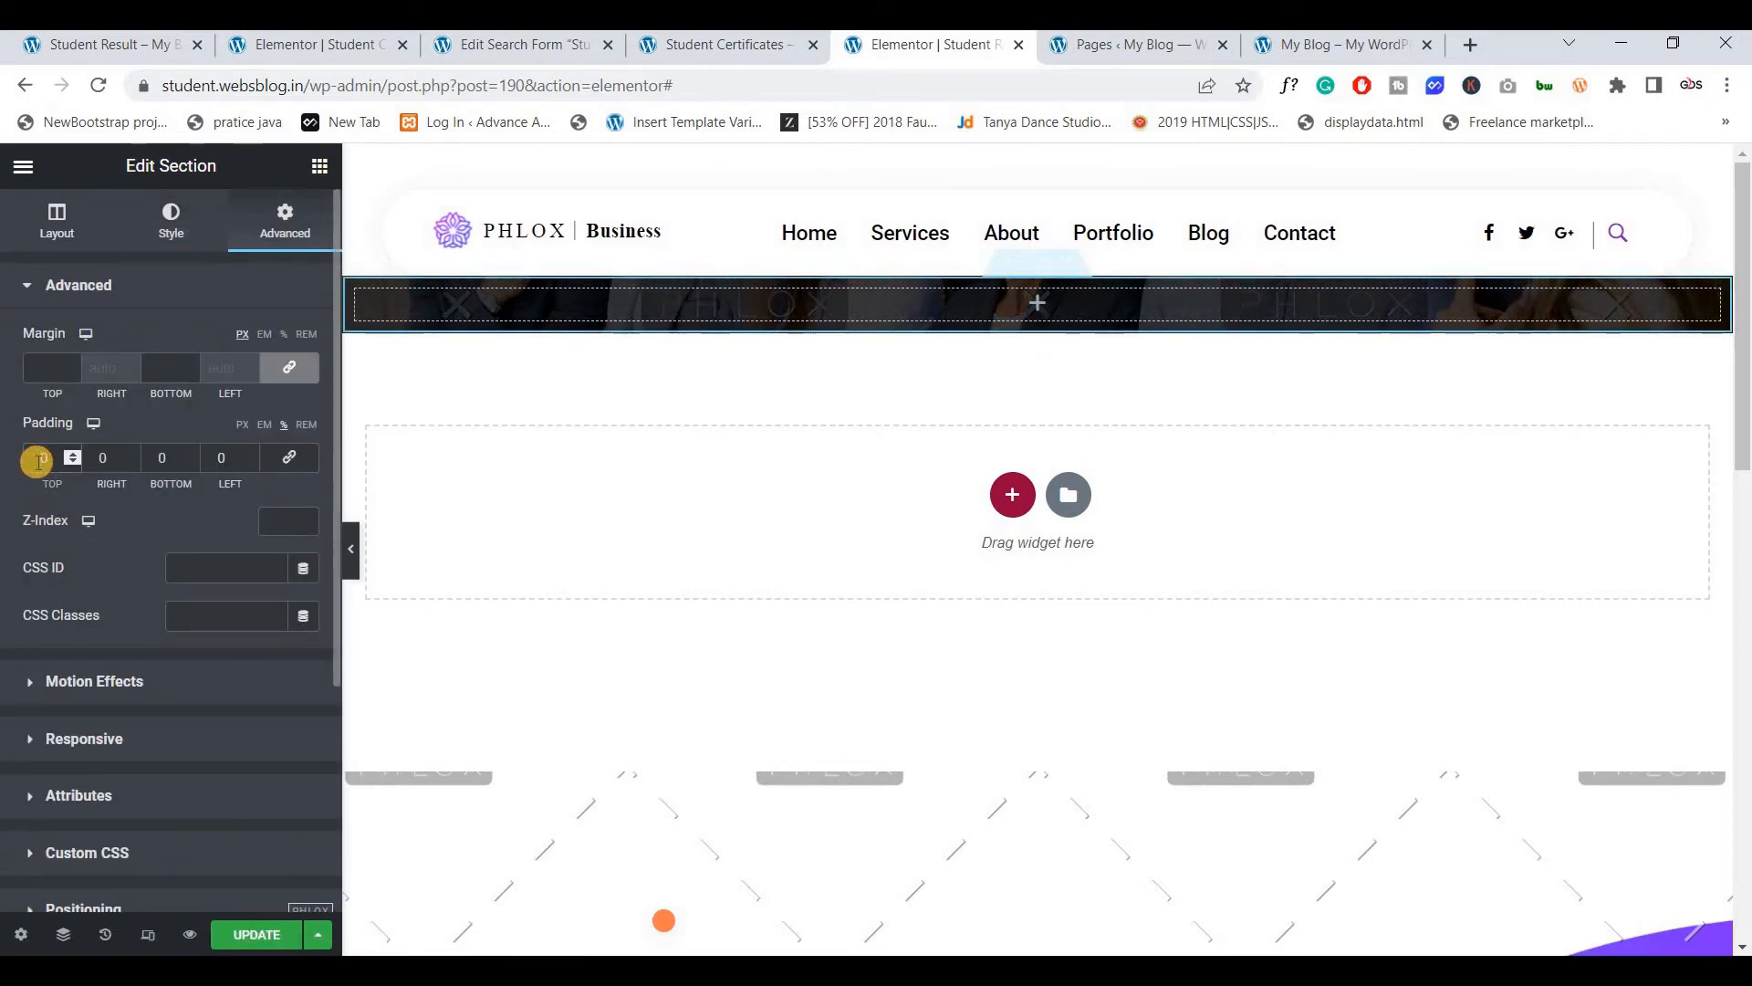
type("10")
key("Tab")
key("Tab")
type("10")
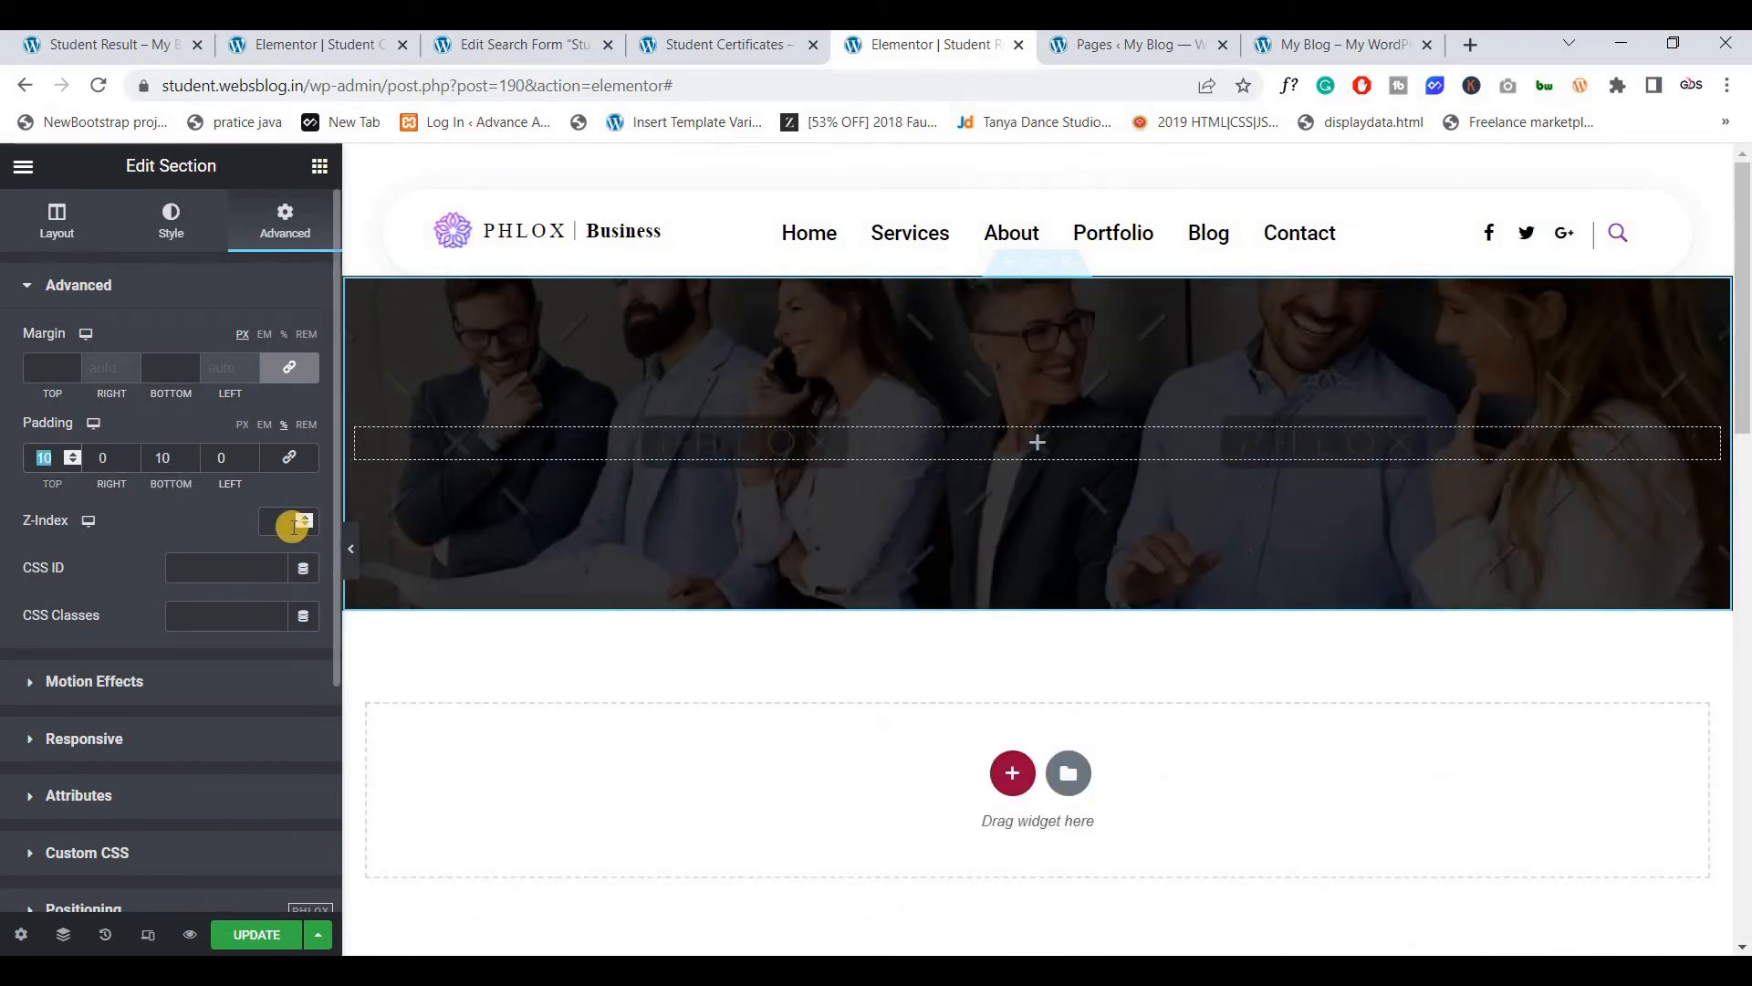
type("15")
key("Tab")
type("15")
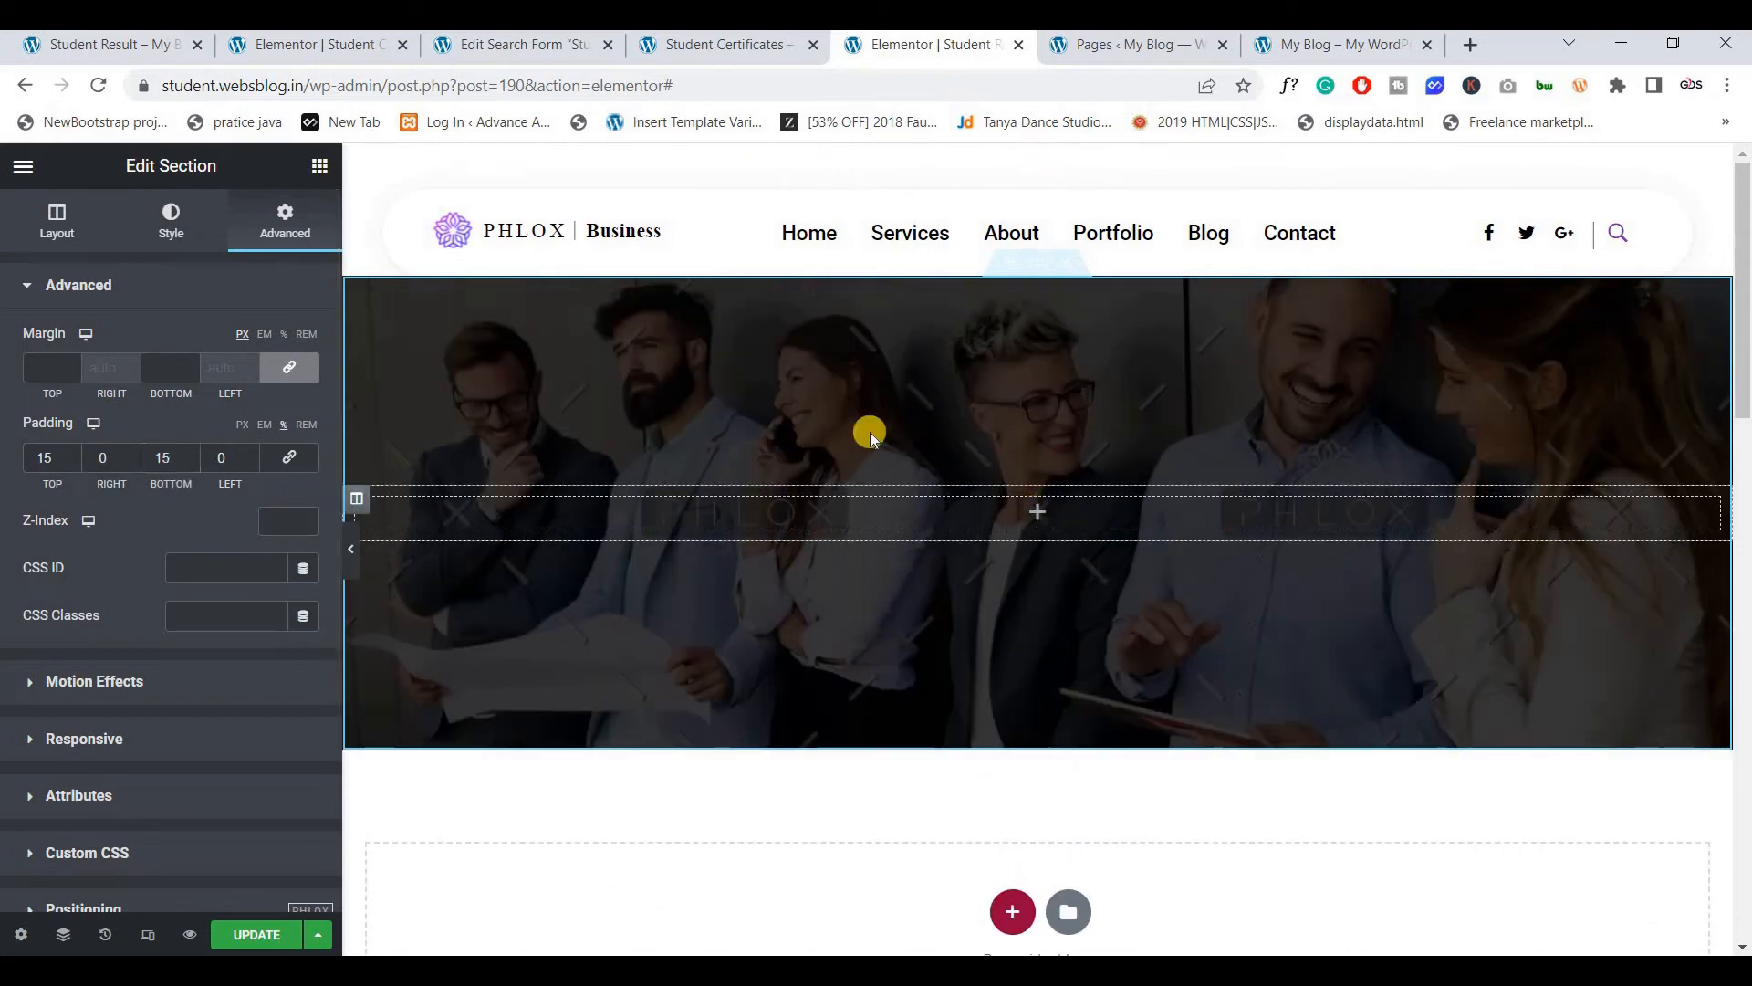
left_click(320, 166)
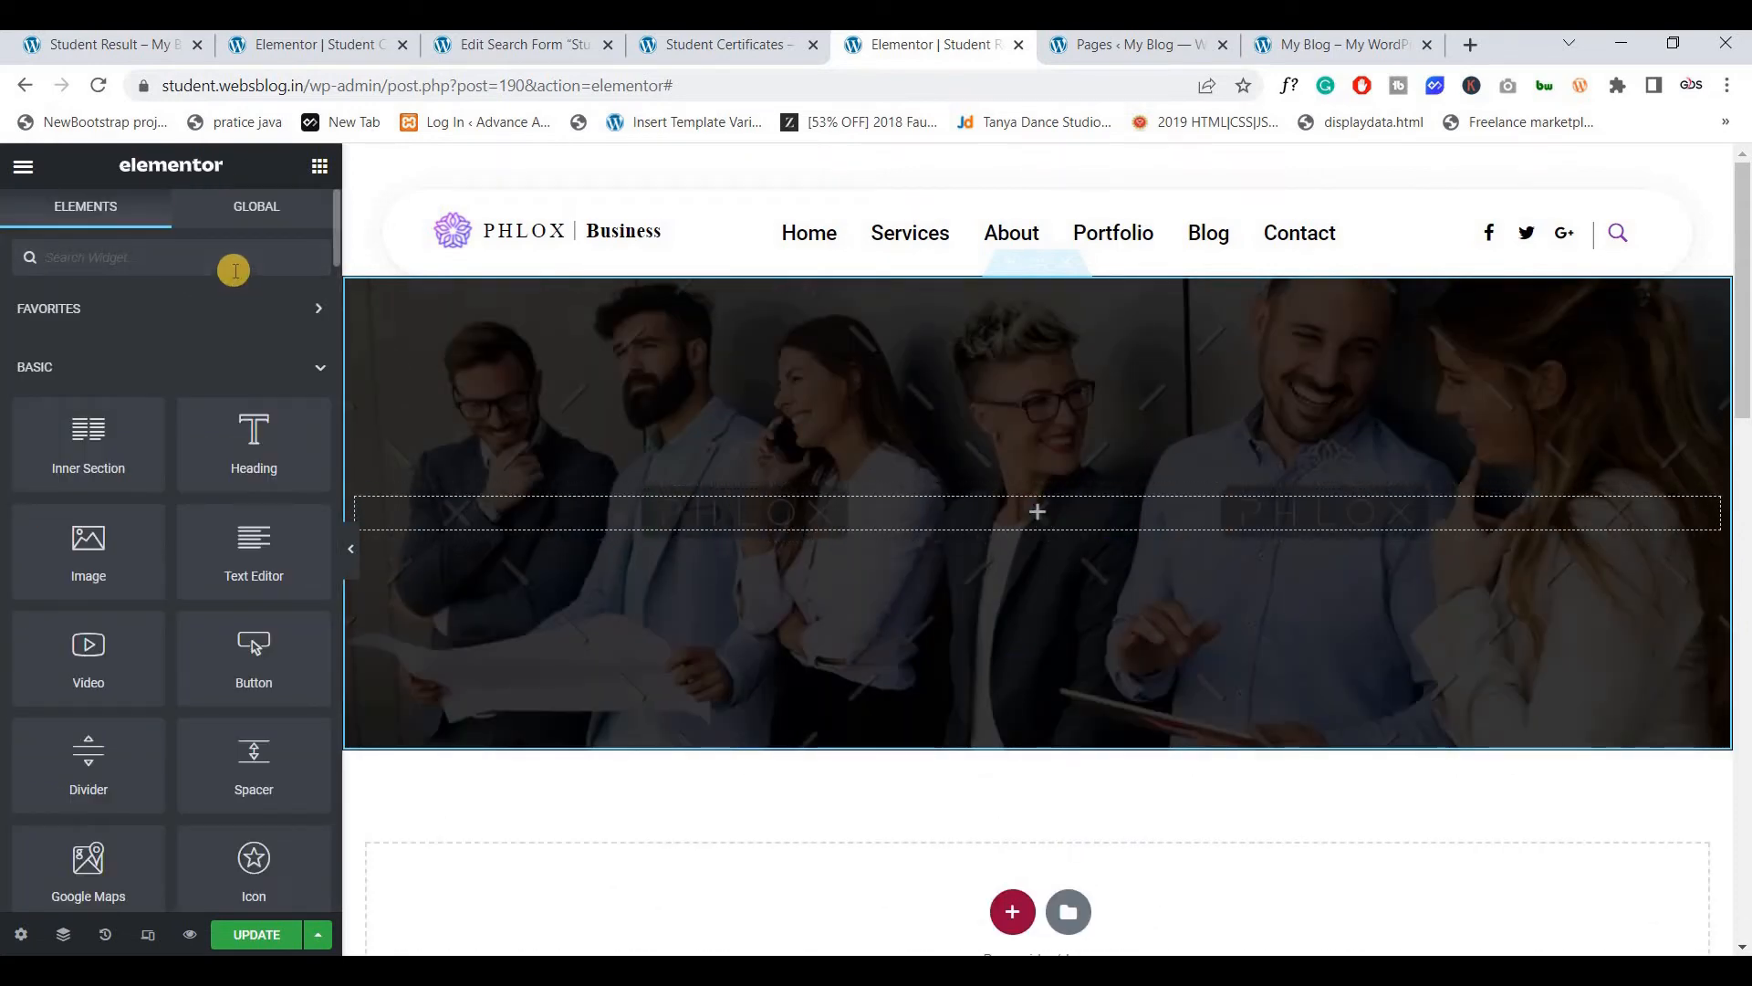
Search widgets for 'search' and place a Search & Filter Form widget in the hero section
left_click(546, 45)
left_click(920, 48)
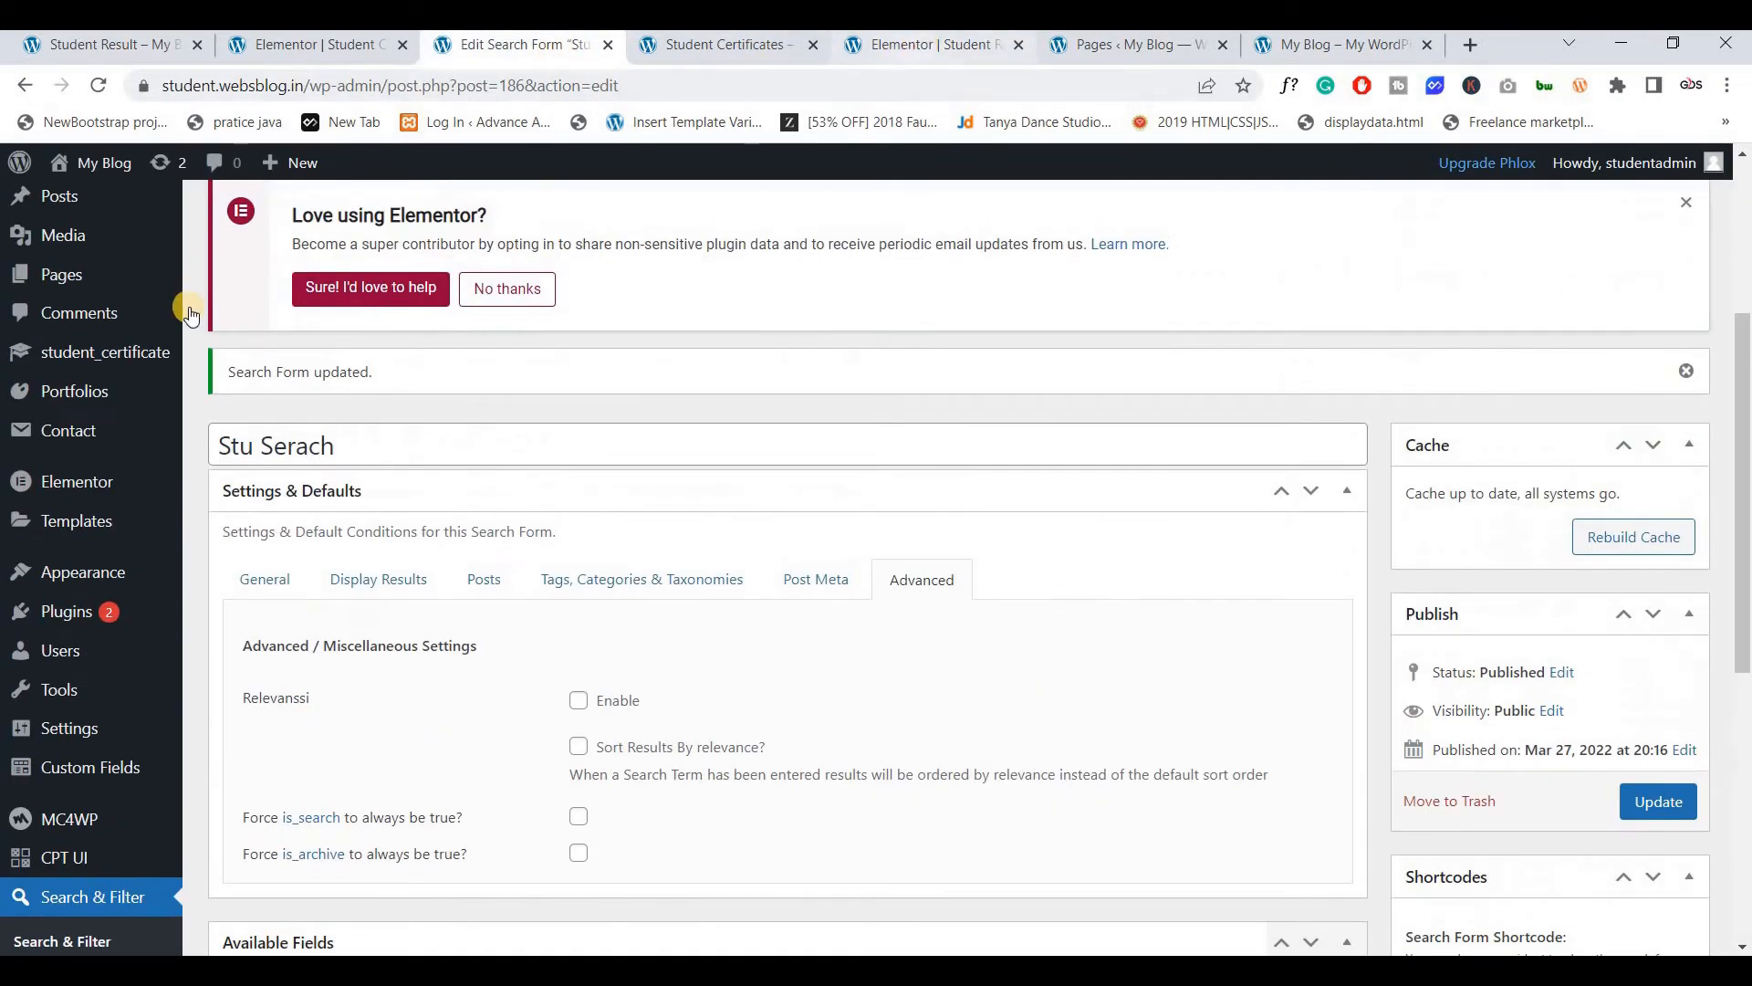
type("serac")
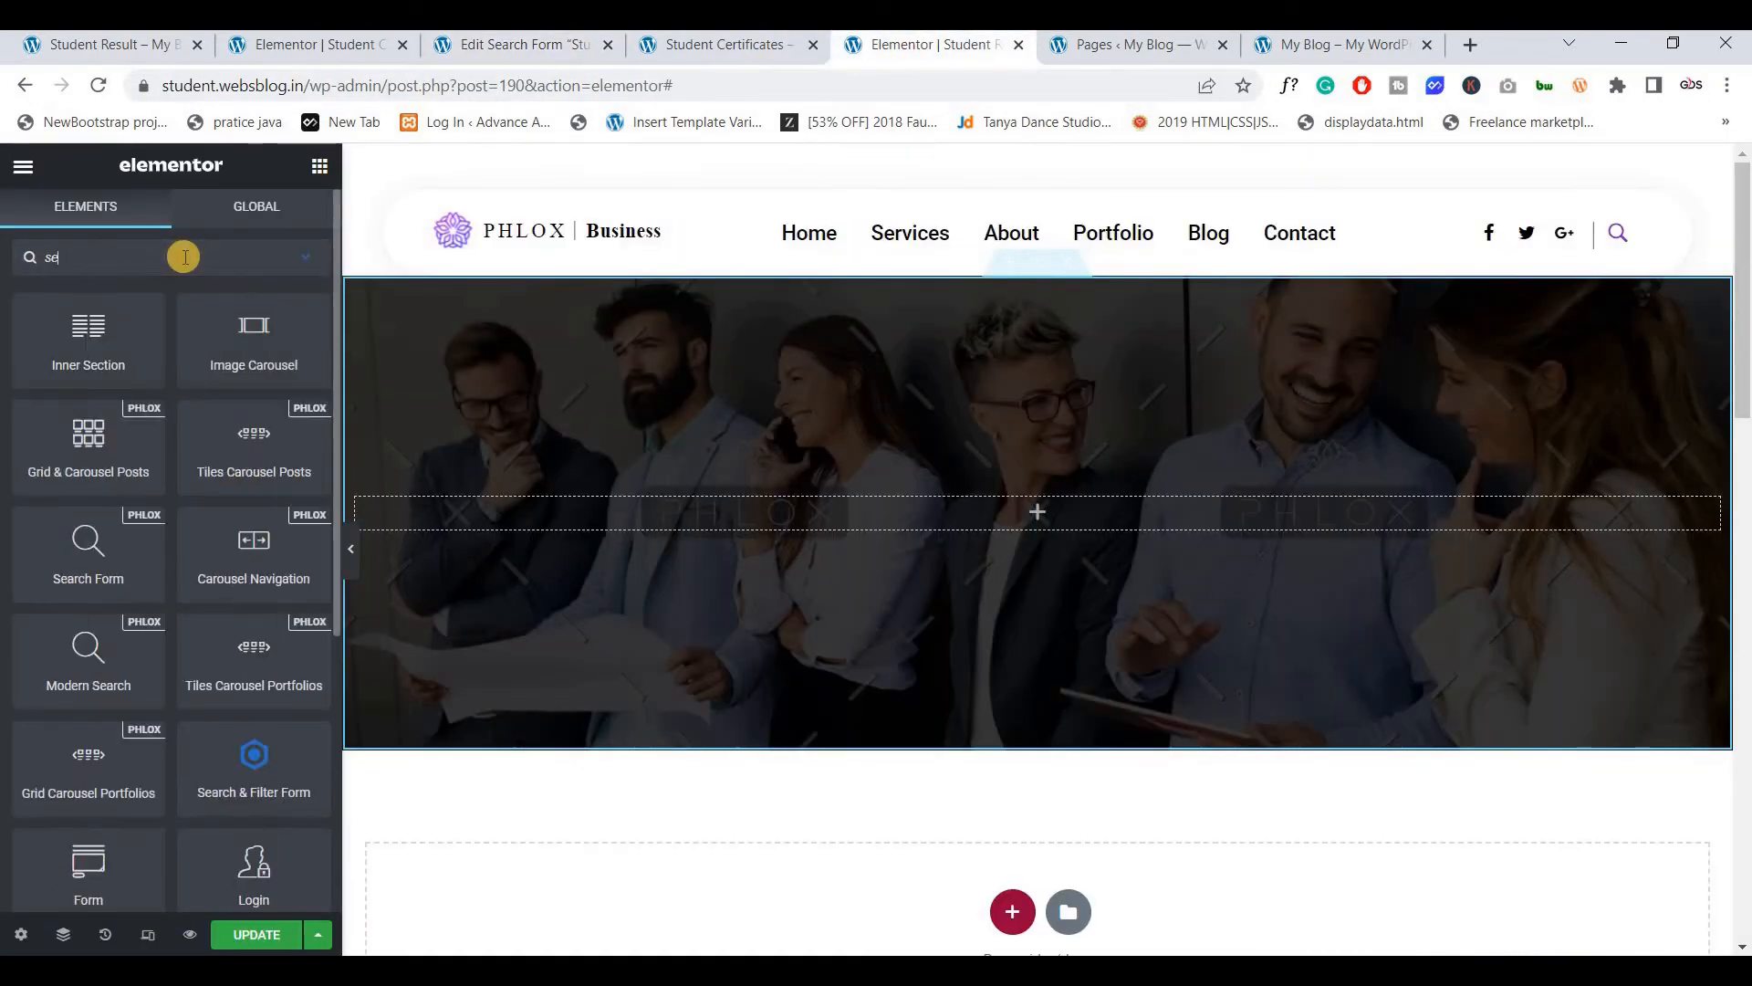
key("BackSpace")
key("BackSpace")
key("BackSpace")
type("arc")
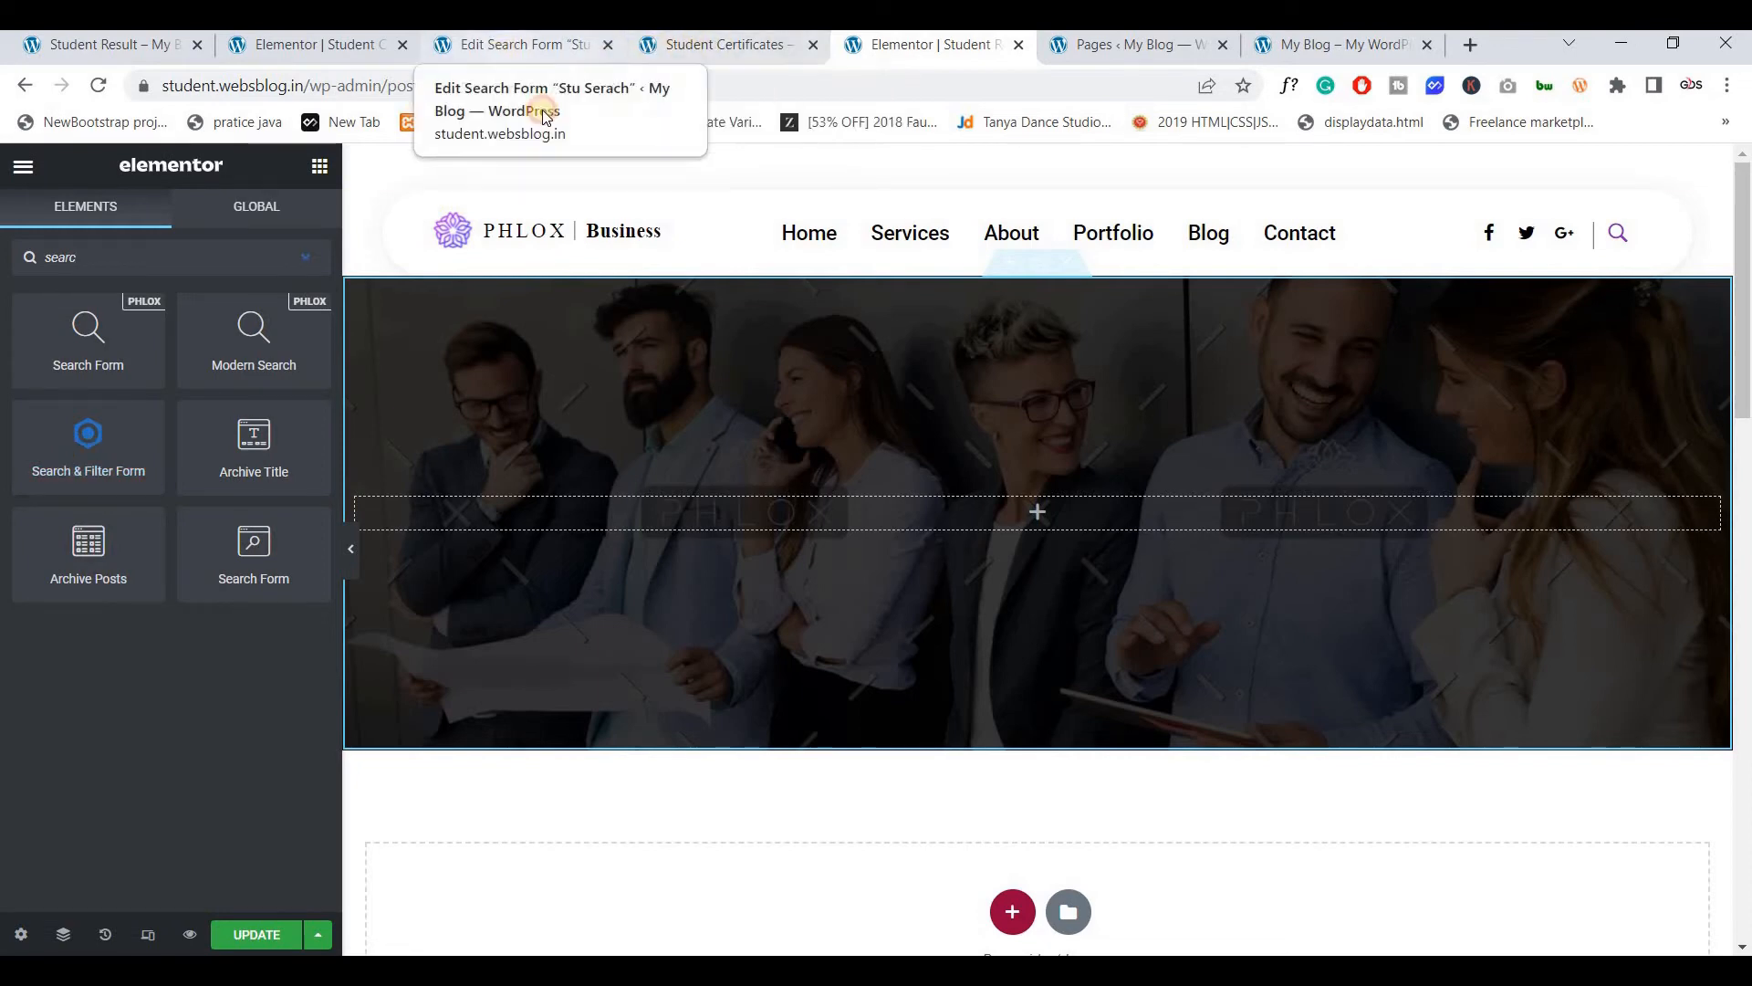
left_click(507, 47)
left_click(867, 44)
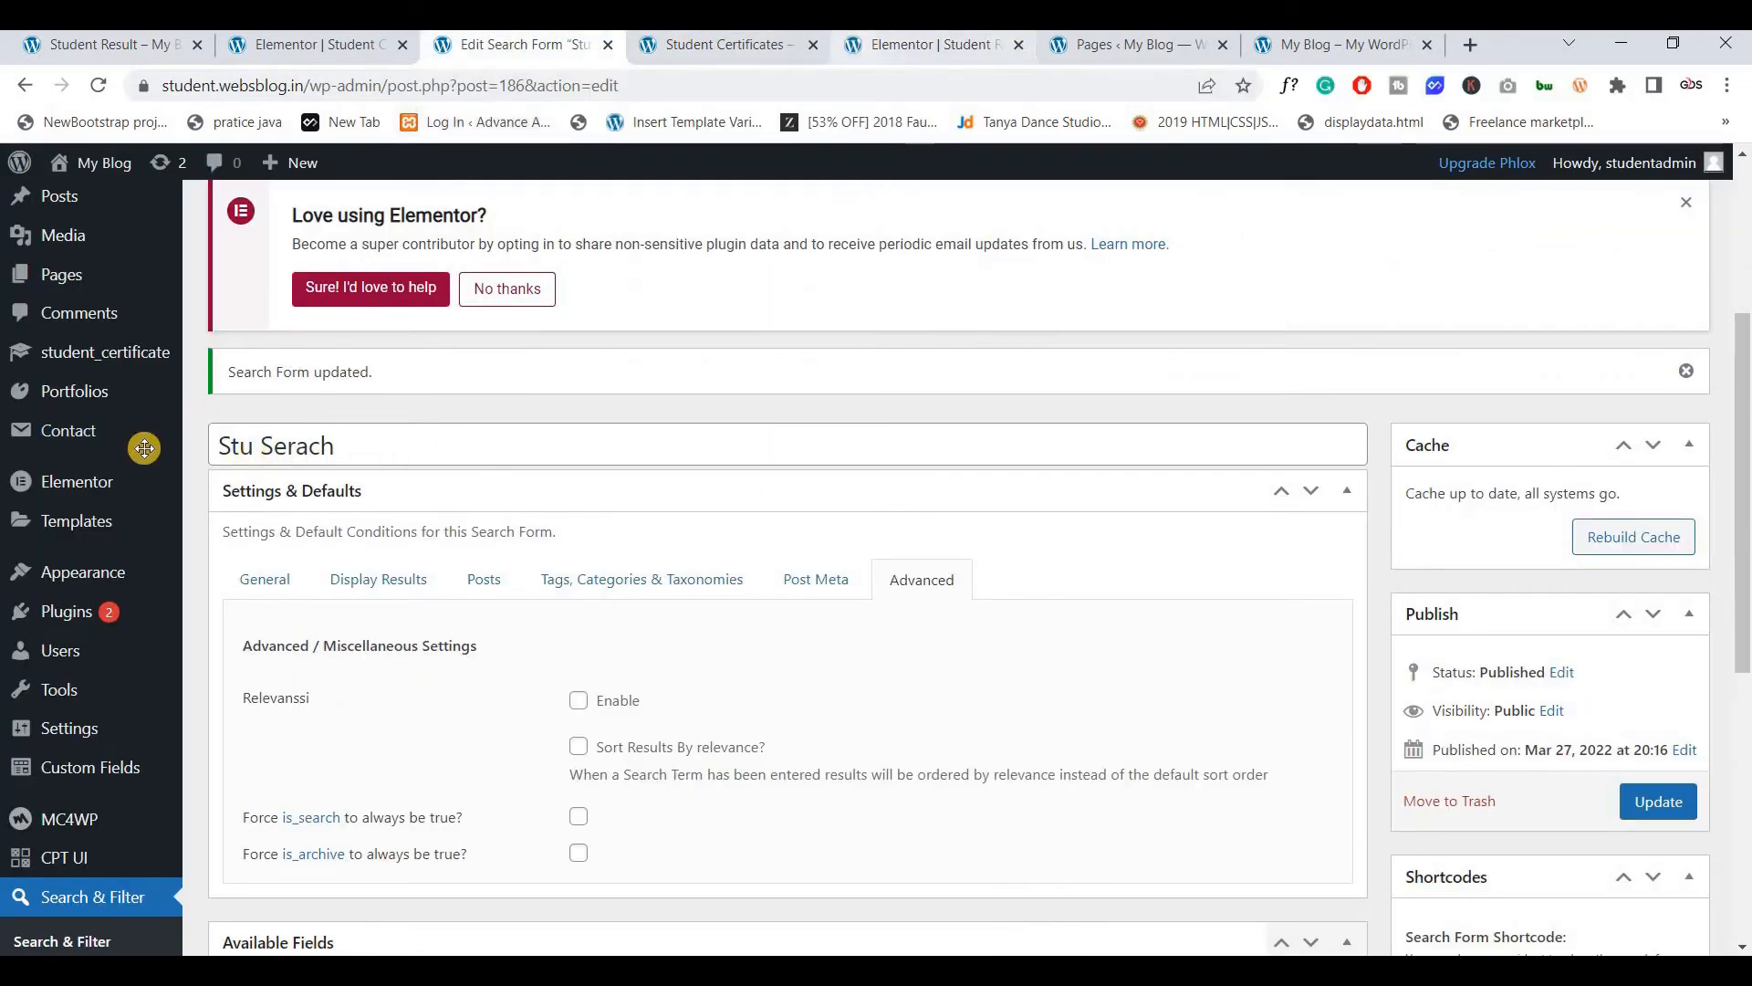
left_click_drag(144, 441, 858, 511)
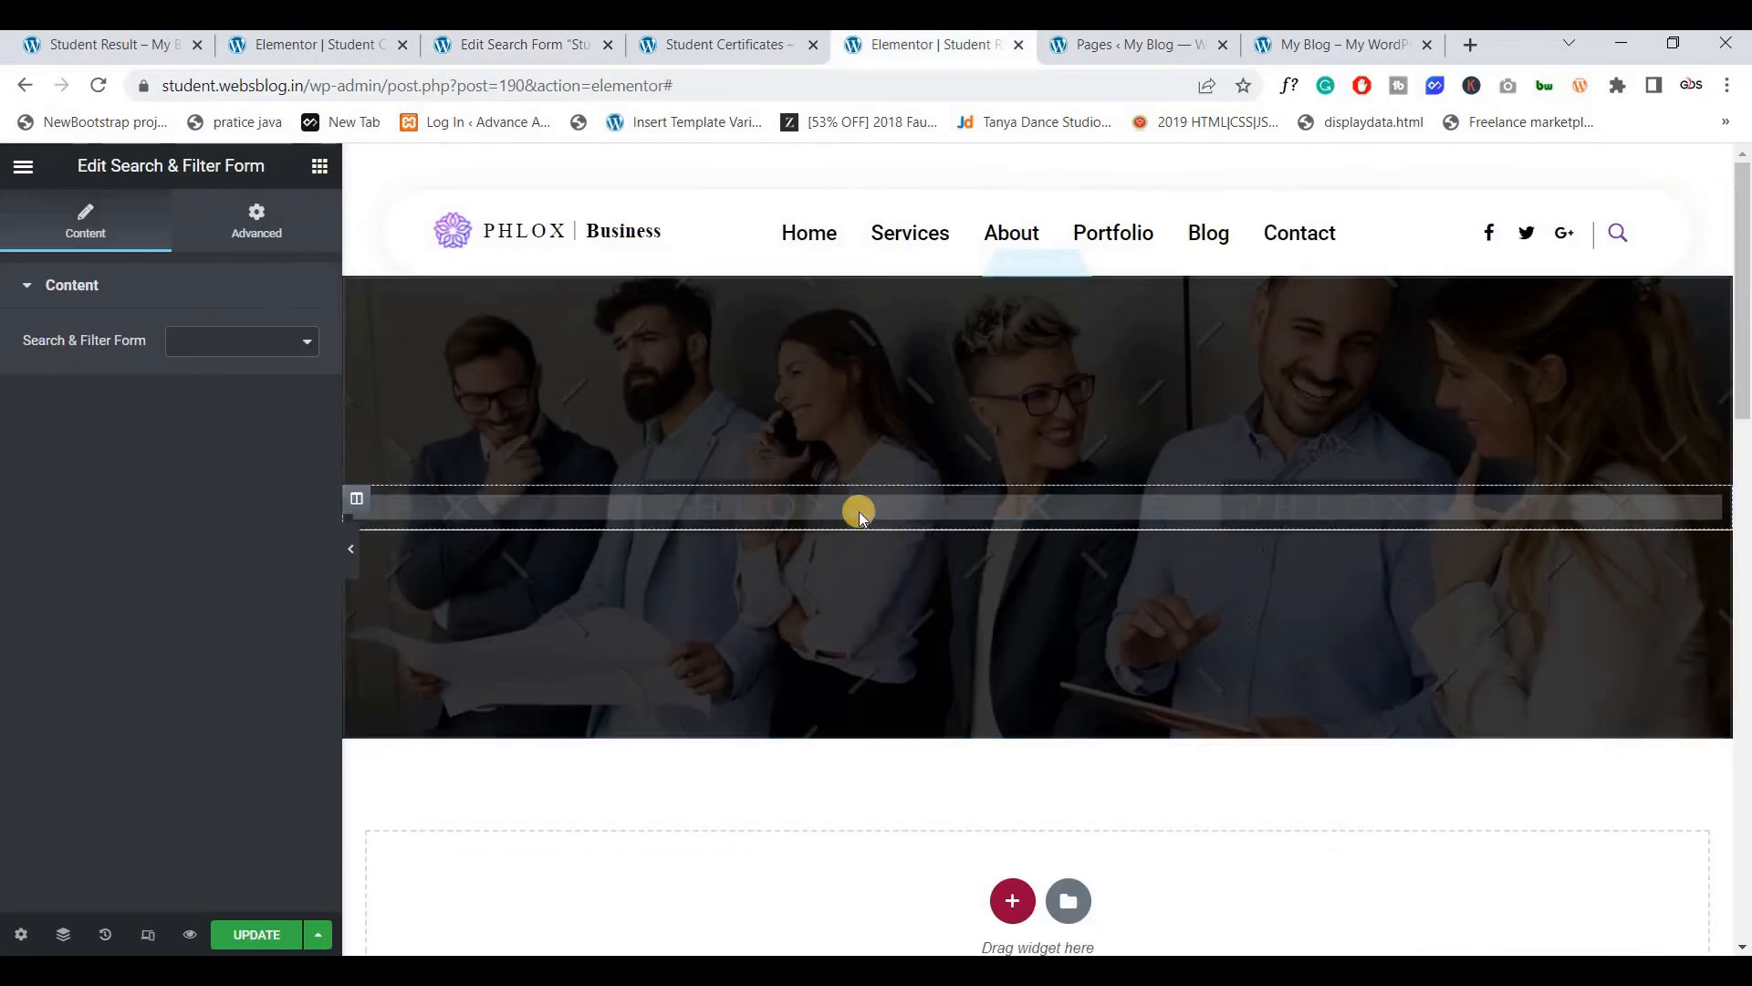
Select the Stu Serach form in the widget and update the page
left_click(222, 343)
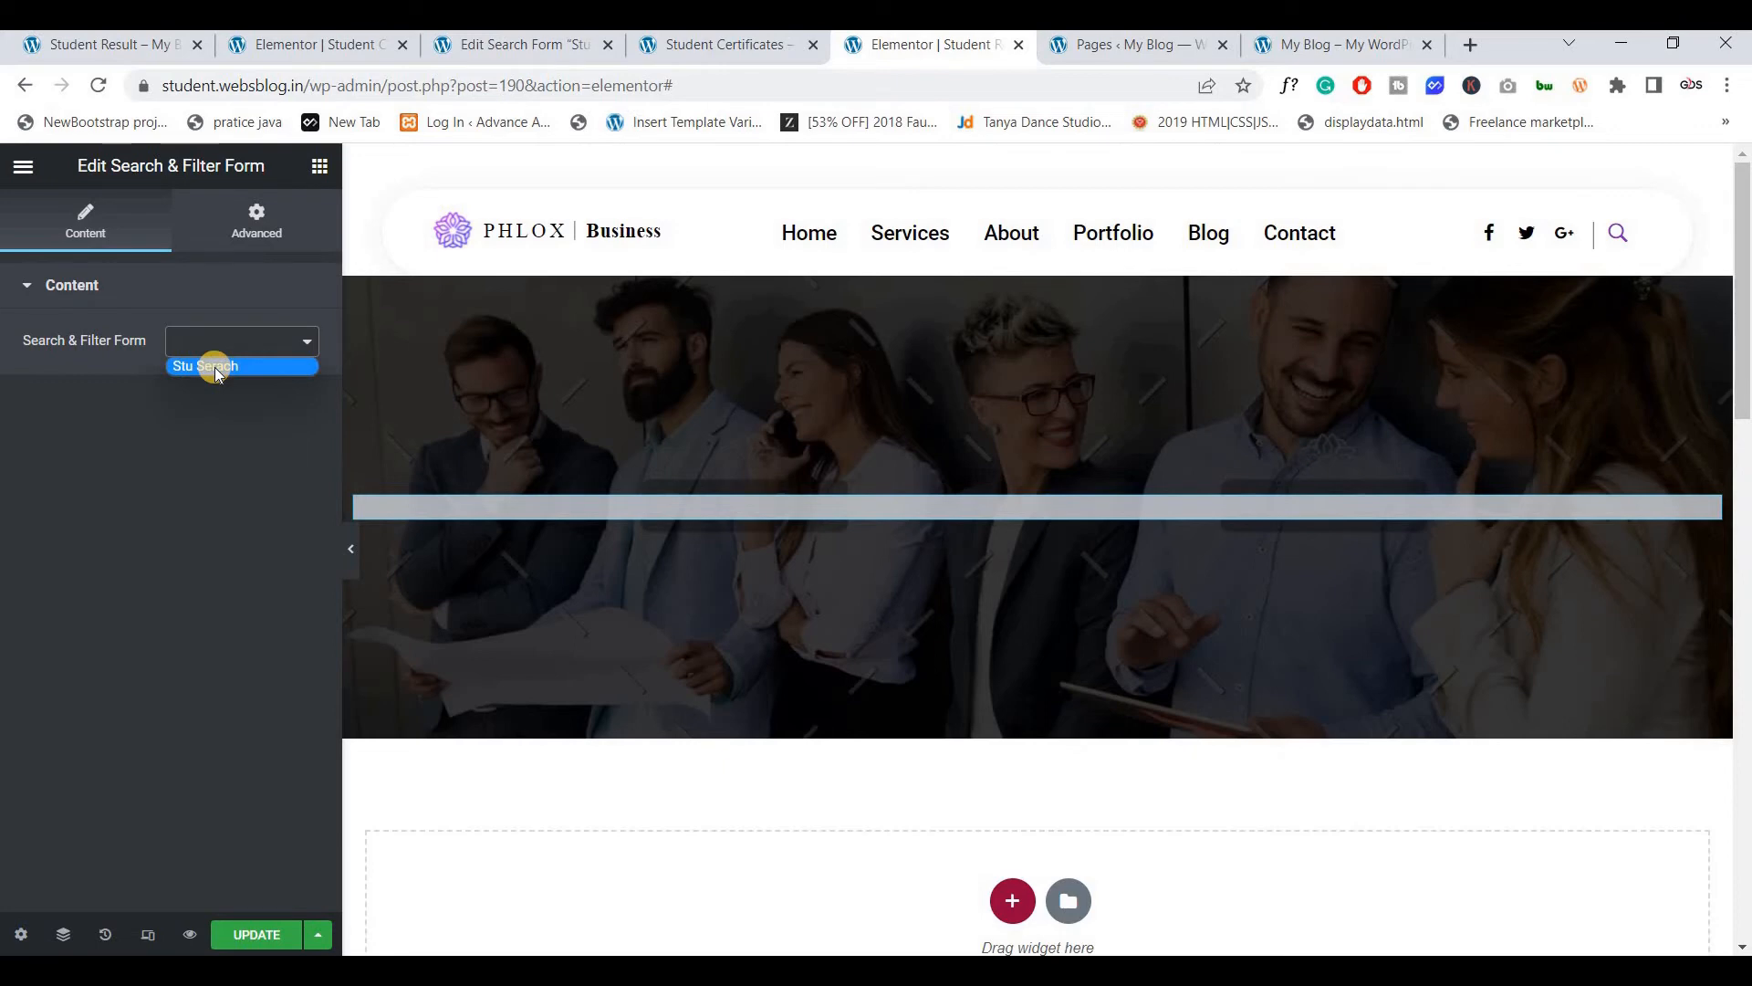
left_click(516, 45)
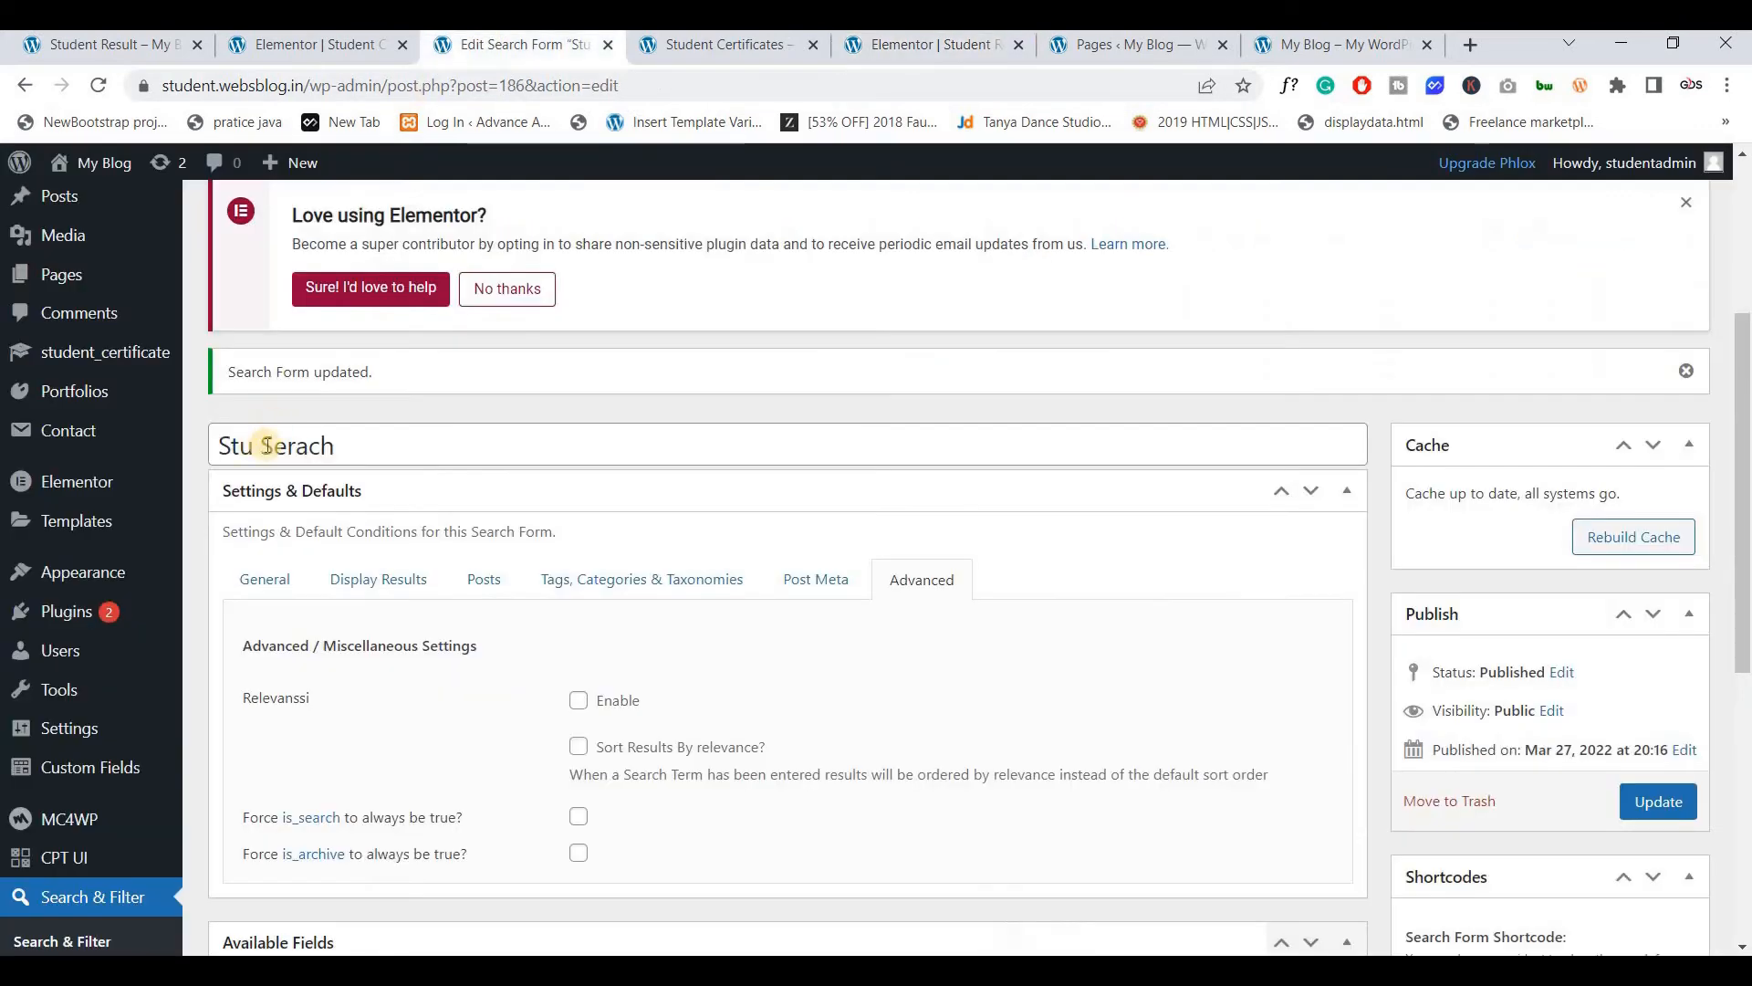
left_click(865, 64)
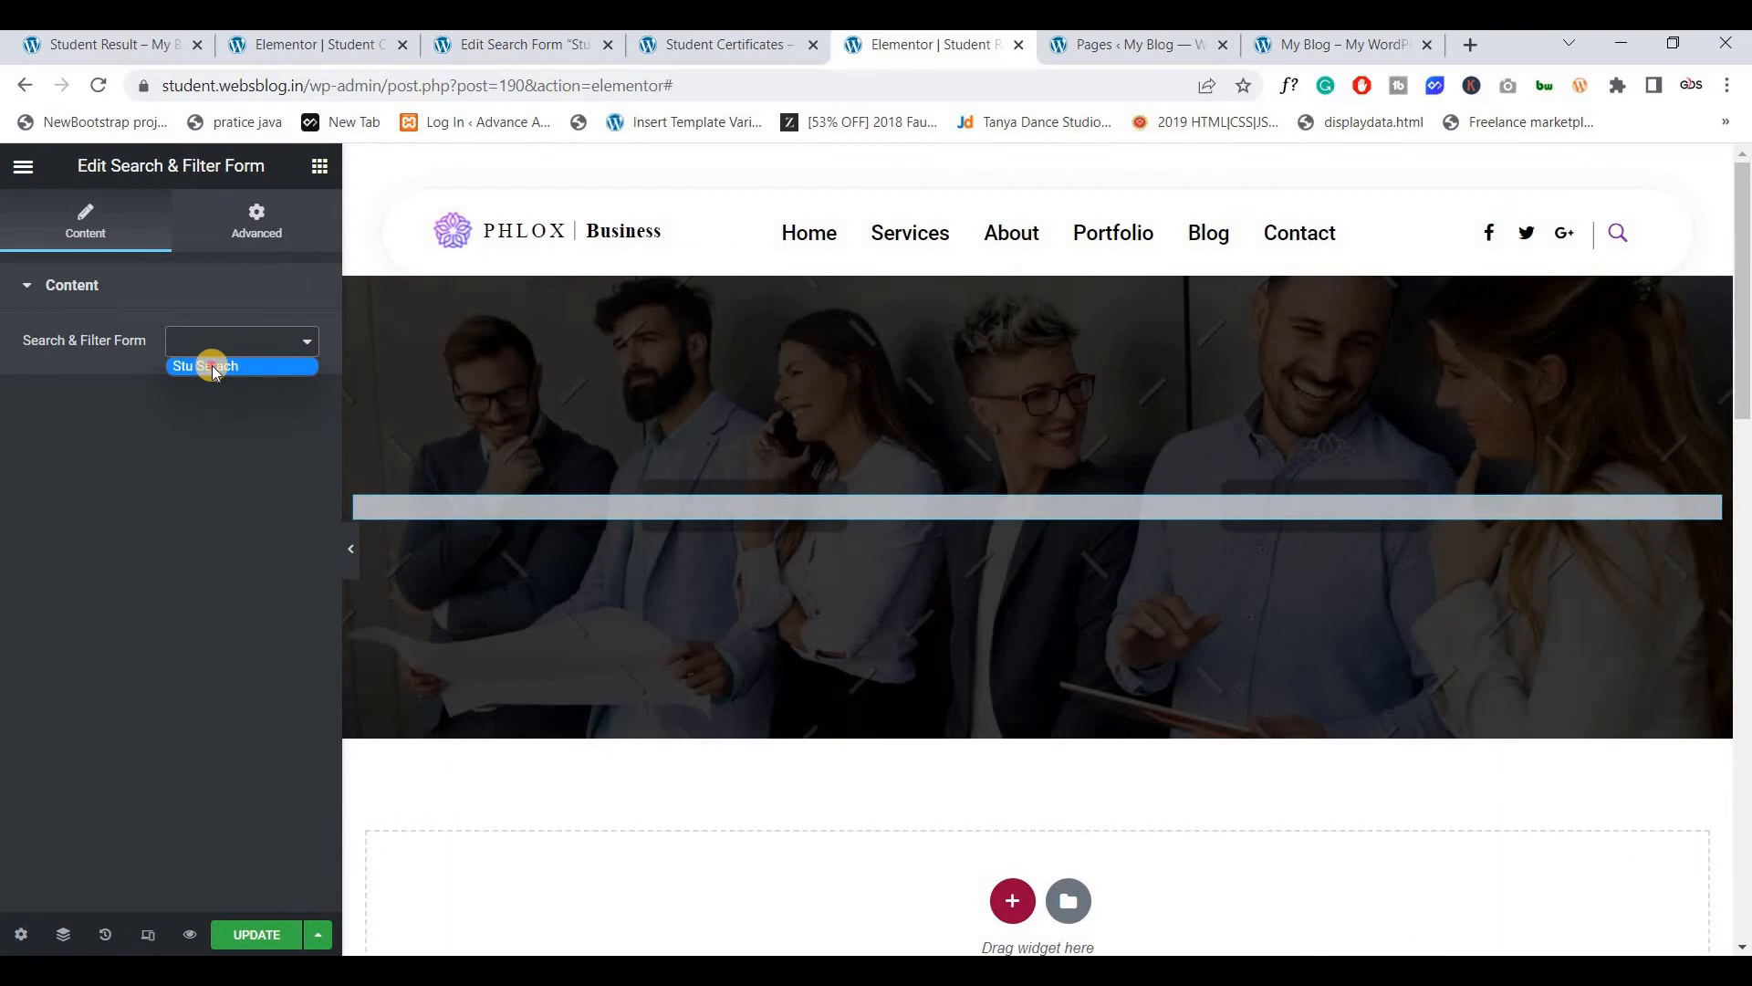
key("Return")
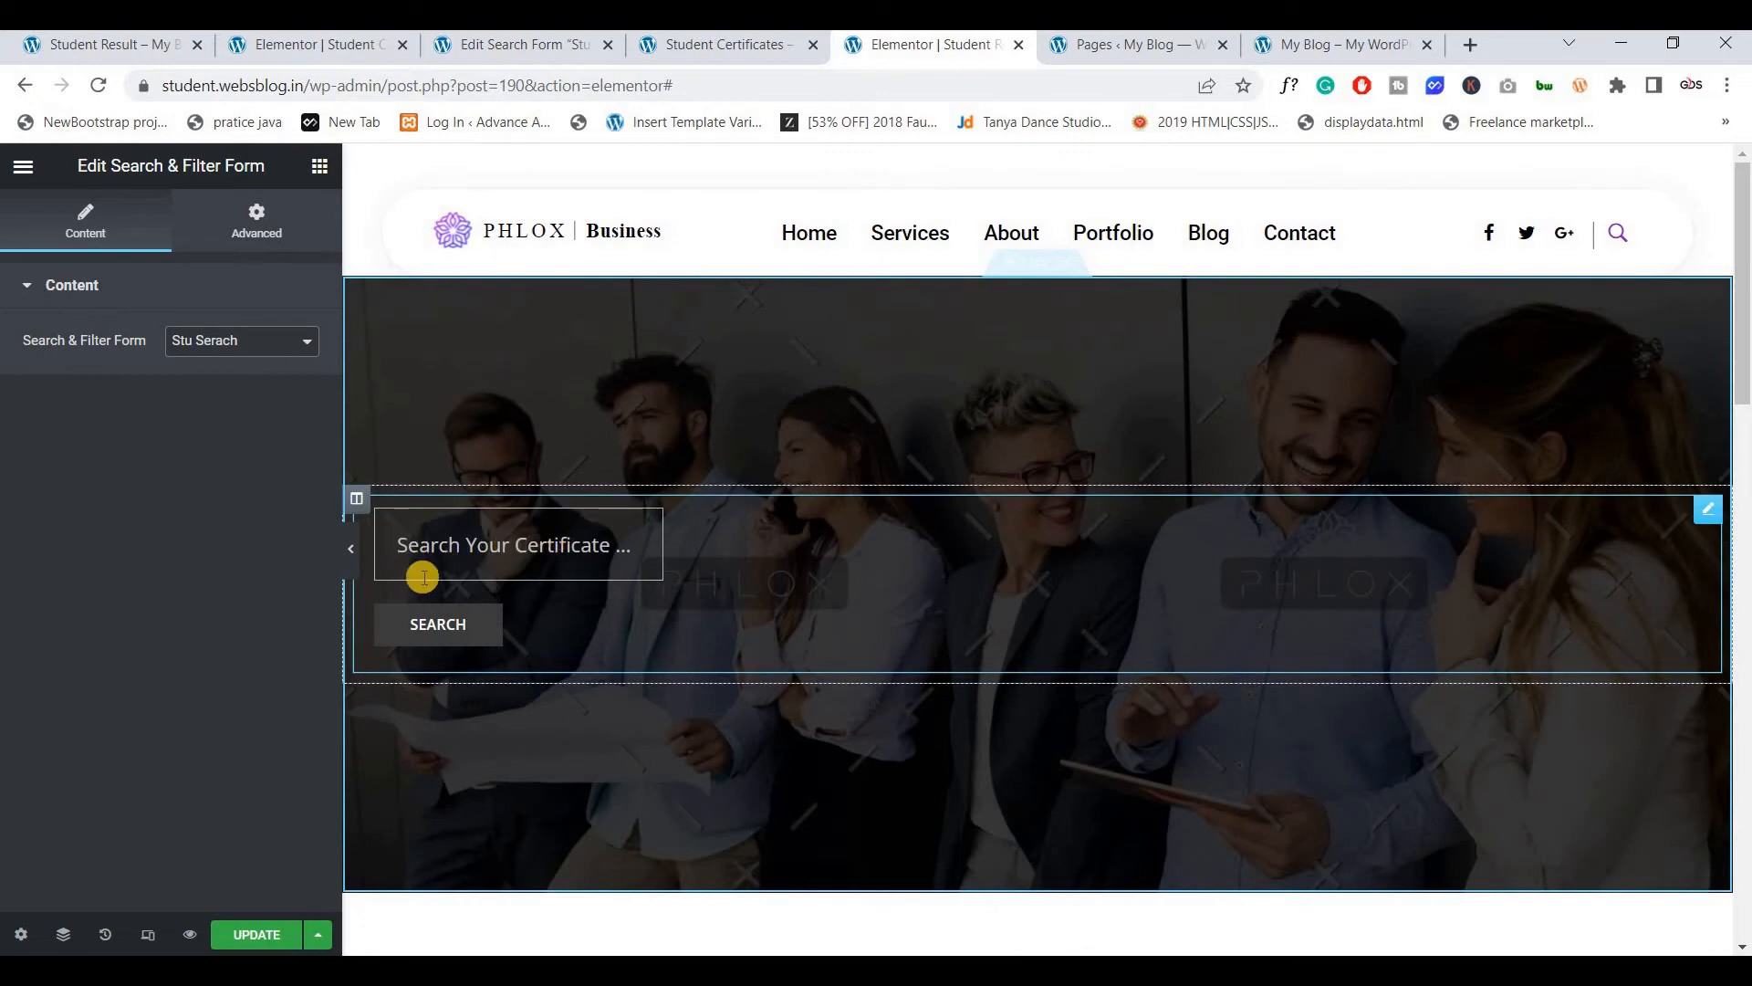
left_click(264, 239)
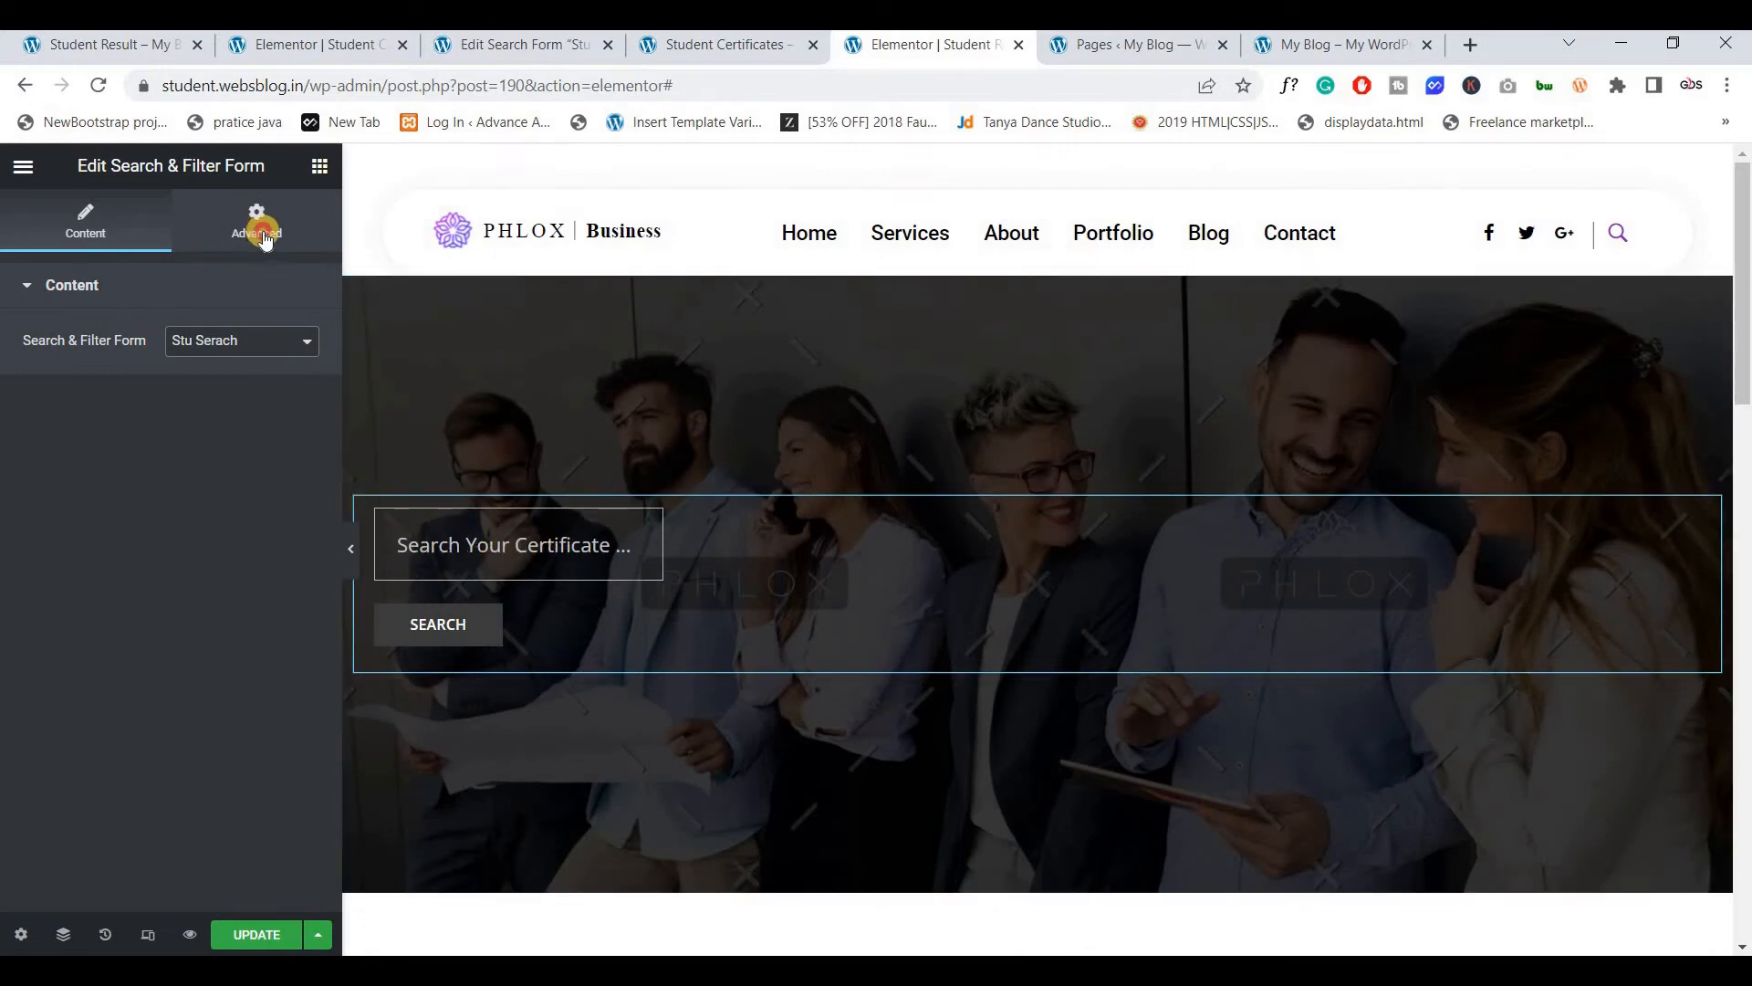
left_click(83, 235)
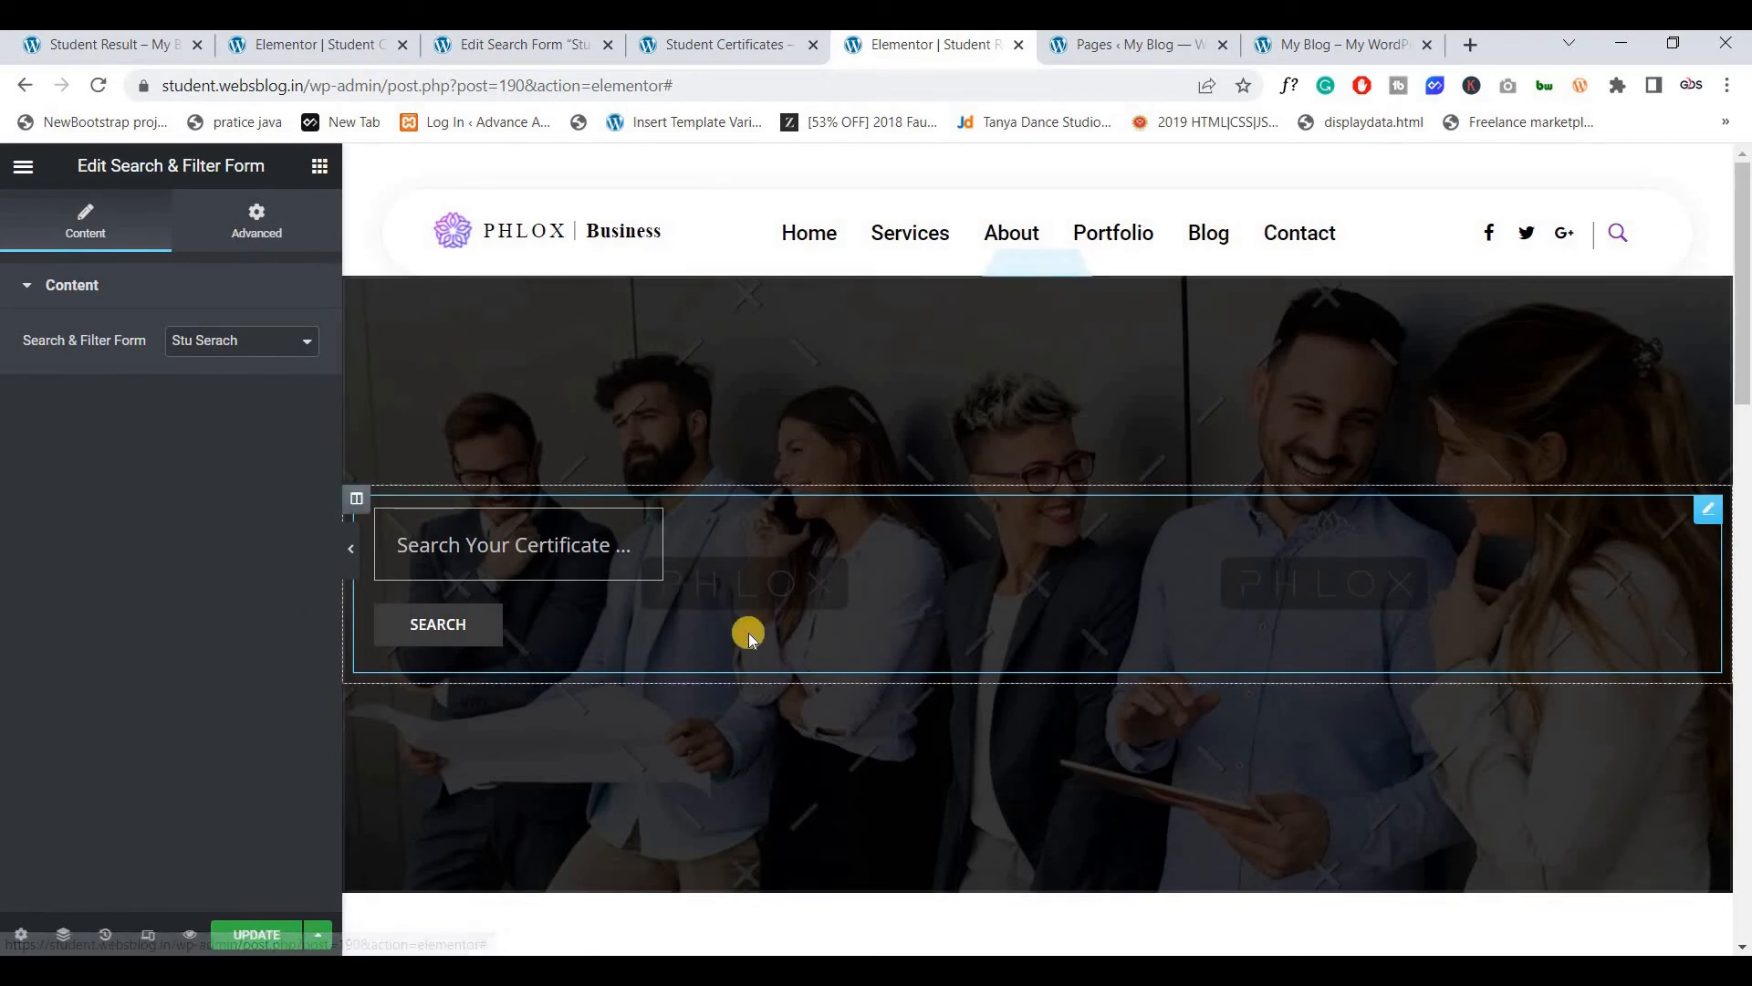
left_click(239, 932)
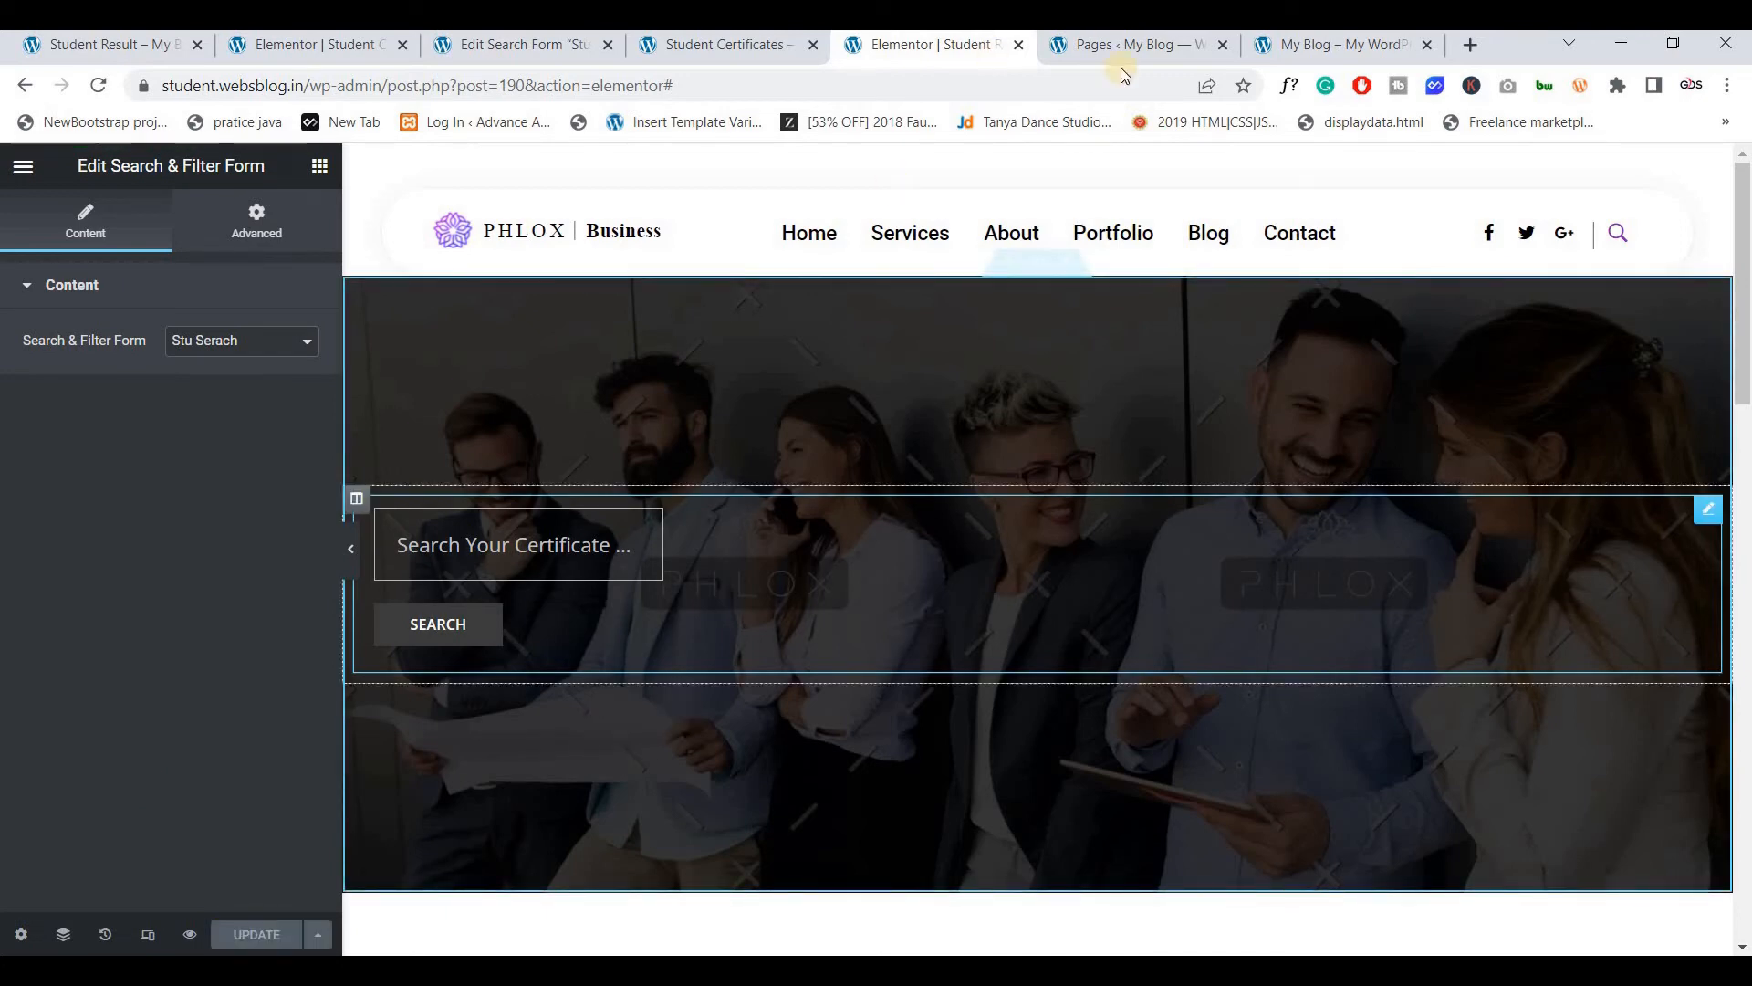
left_click(1109, 46)
Add the Student Result page to the main menu between About and Portfolio and save the menu
scroll(109, 520, "down", 3)
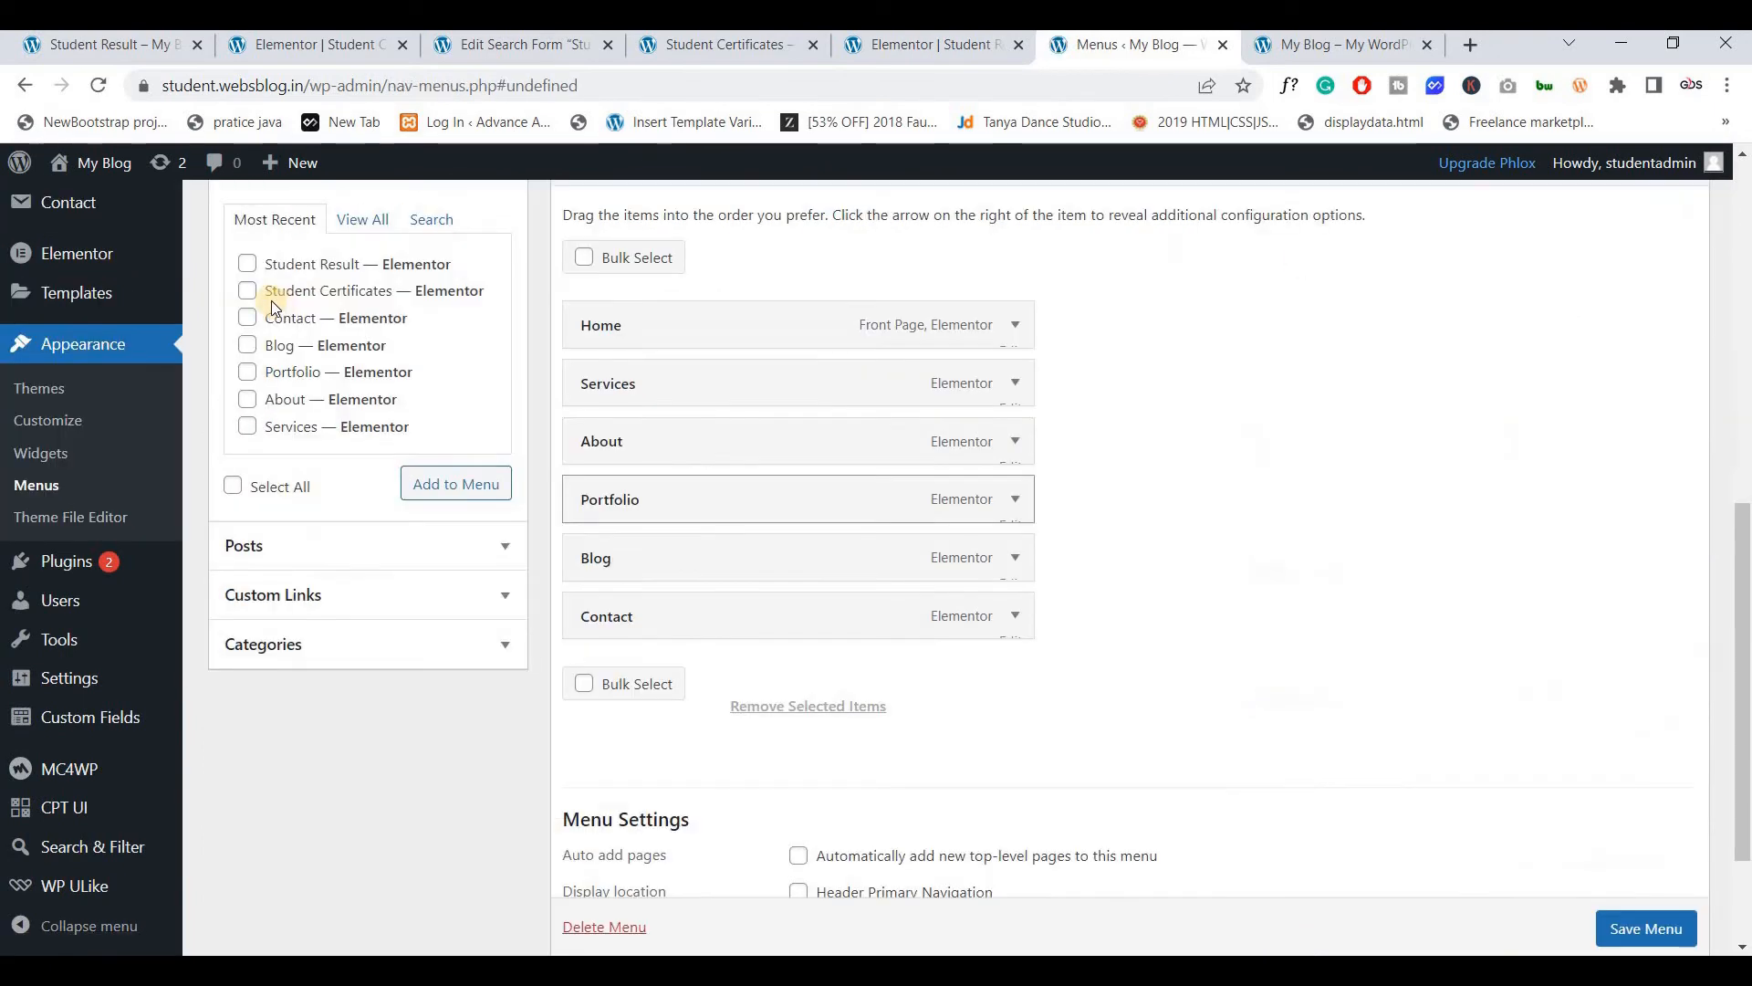
left_click(247, 264)
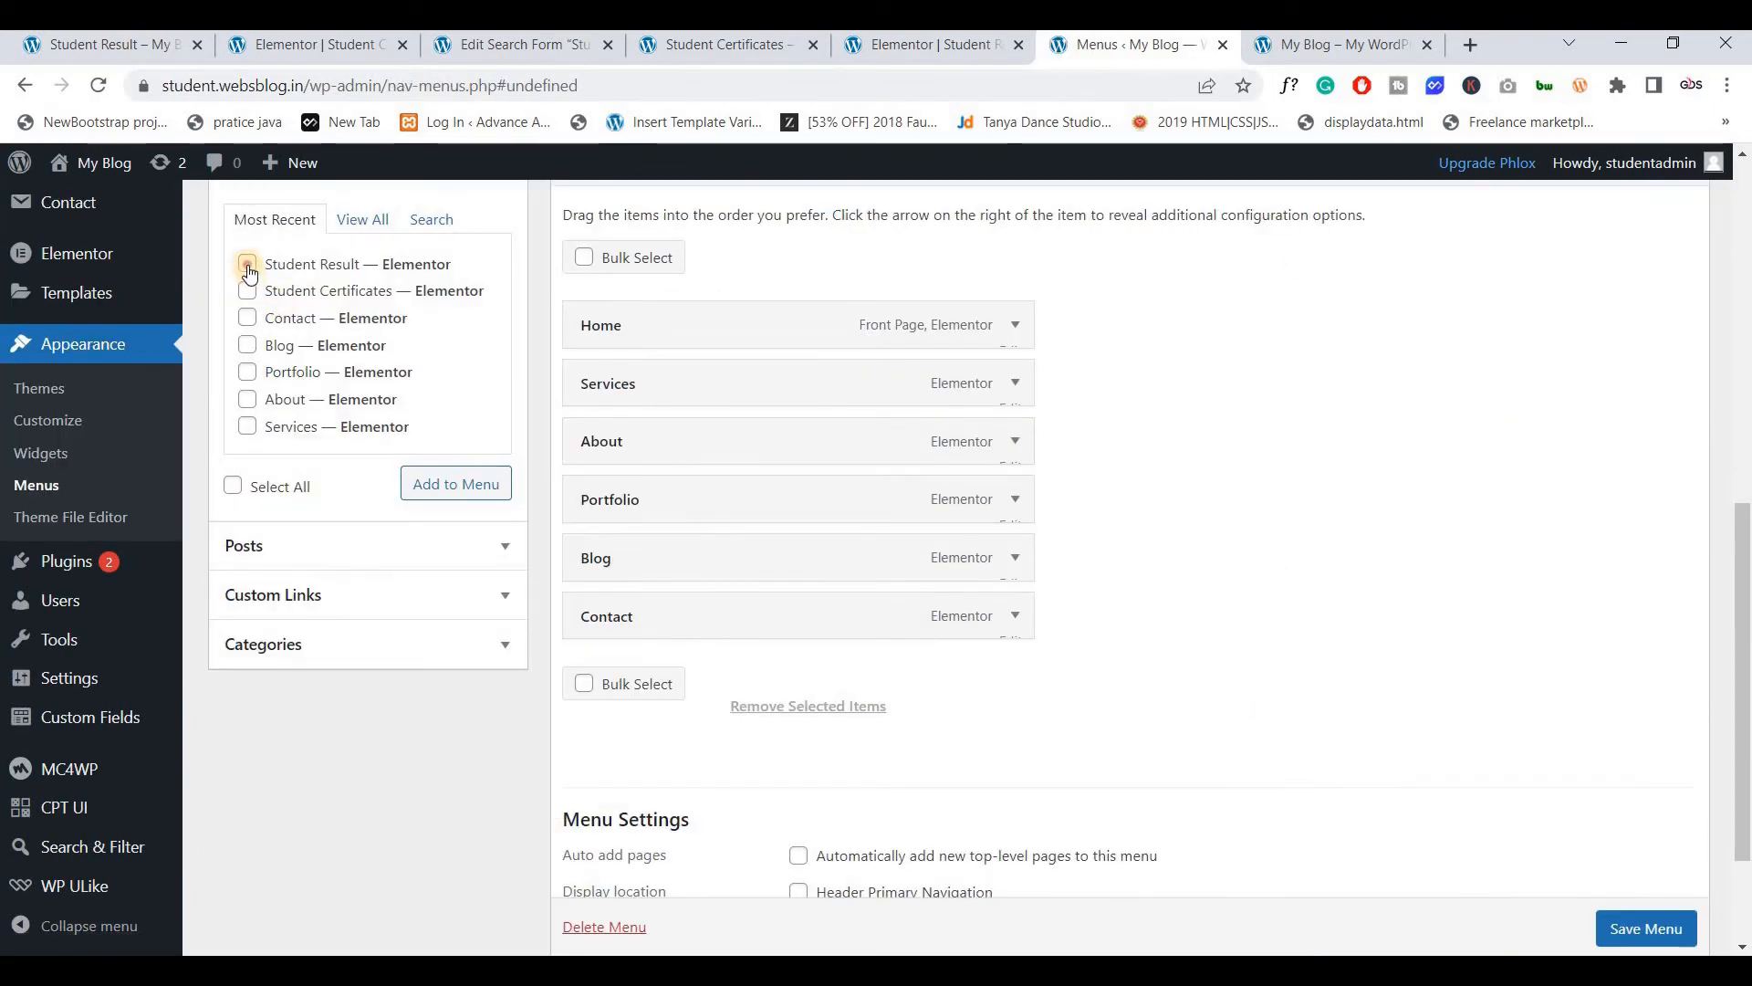
left_click(458, 485)
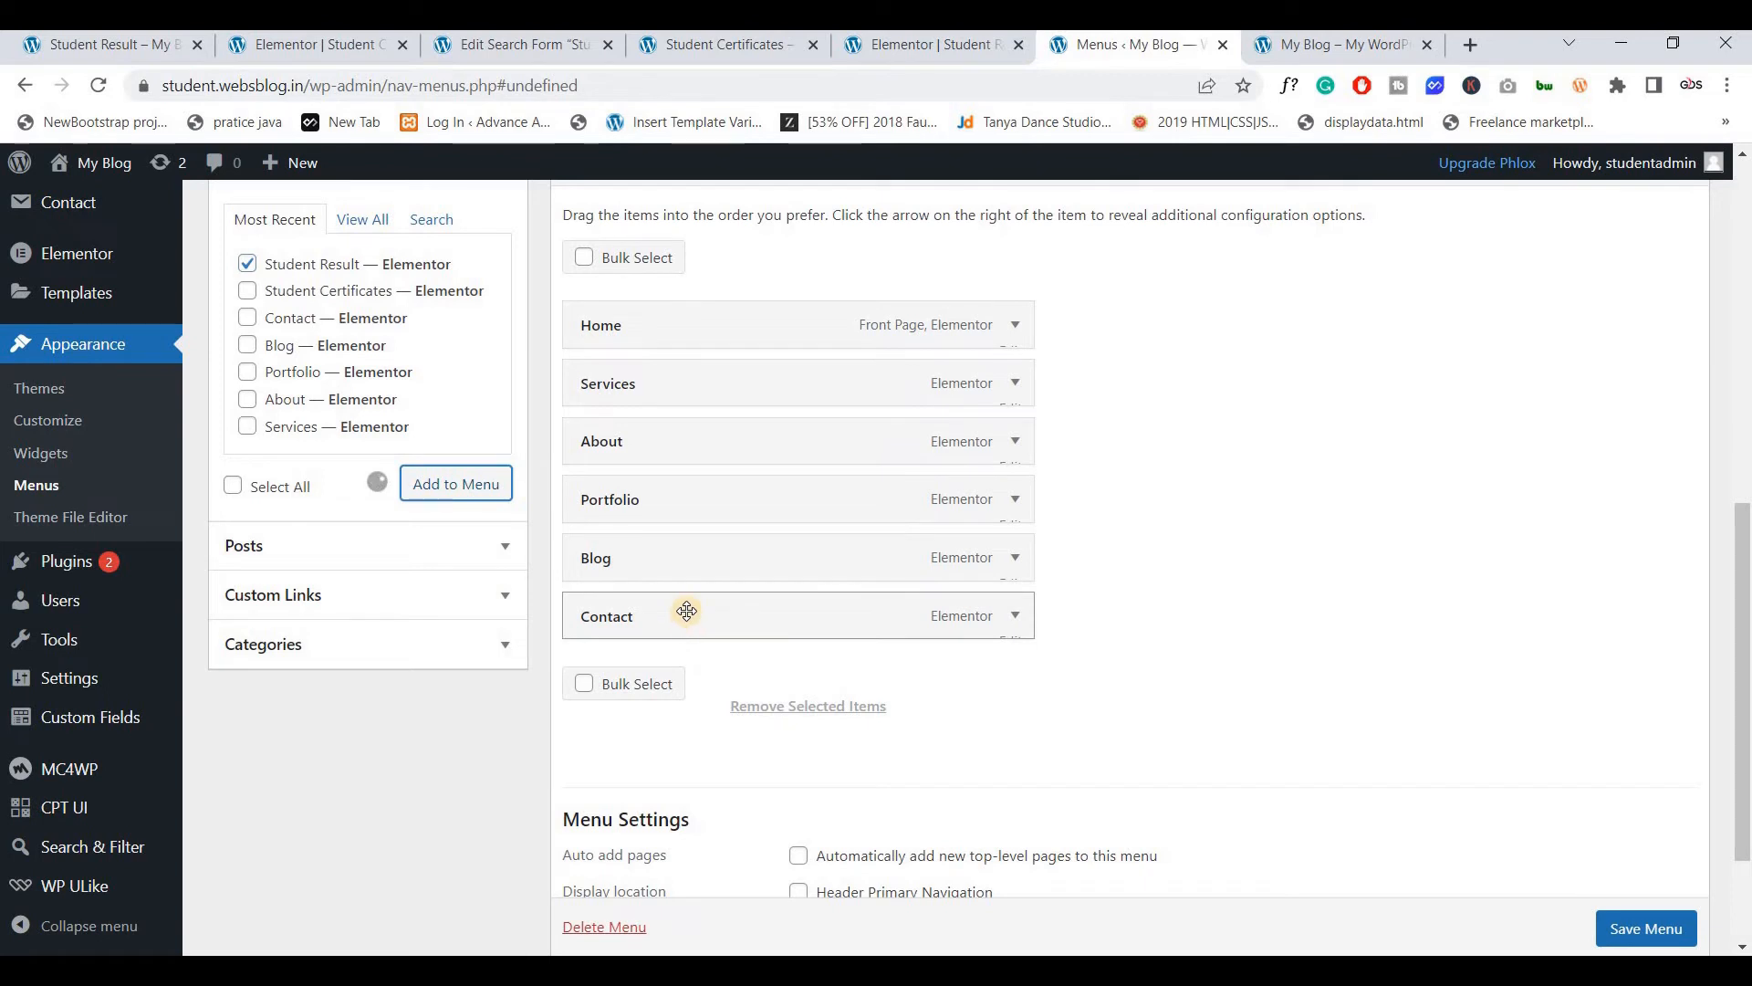
left_click_drag(665, 673, 659, 493)
left_click(1634, 928)
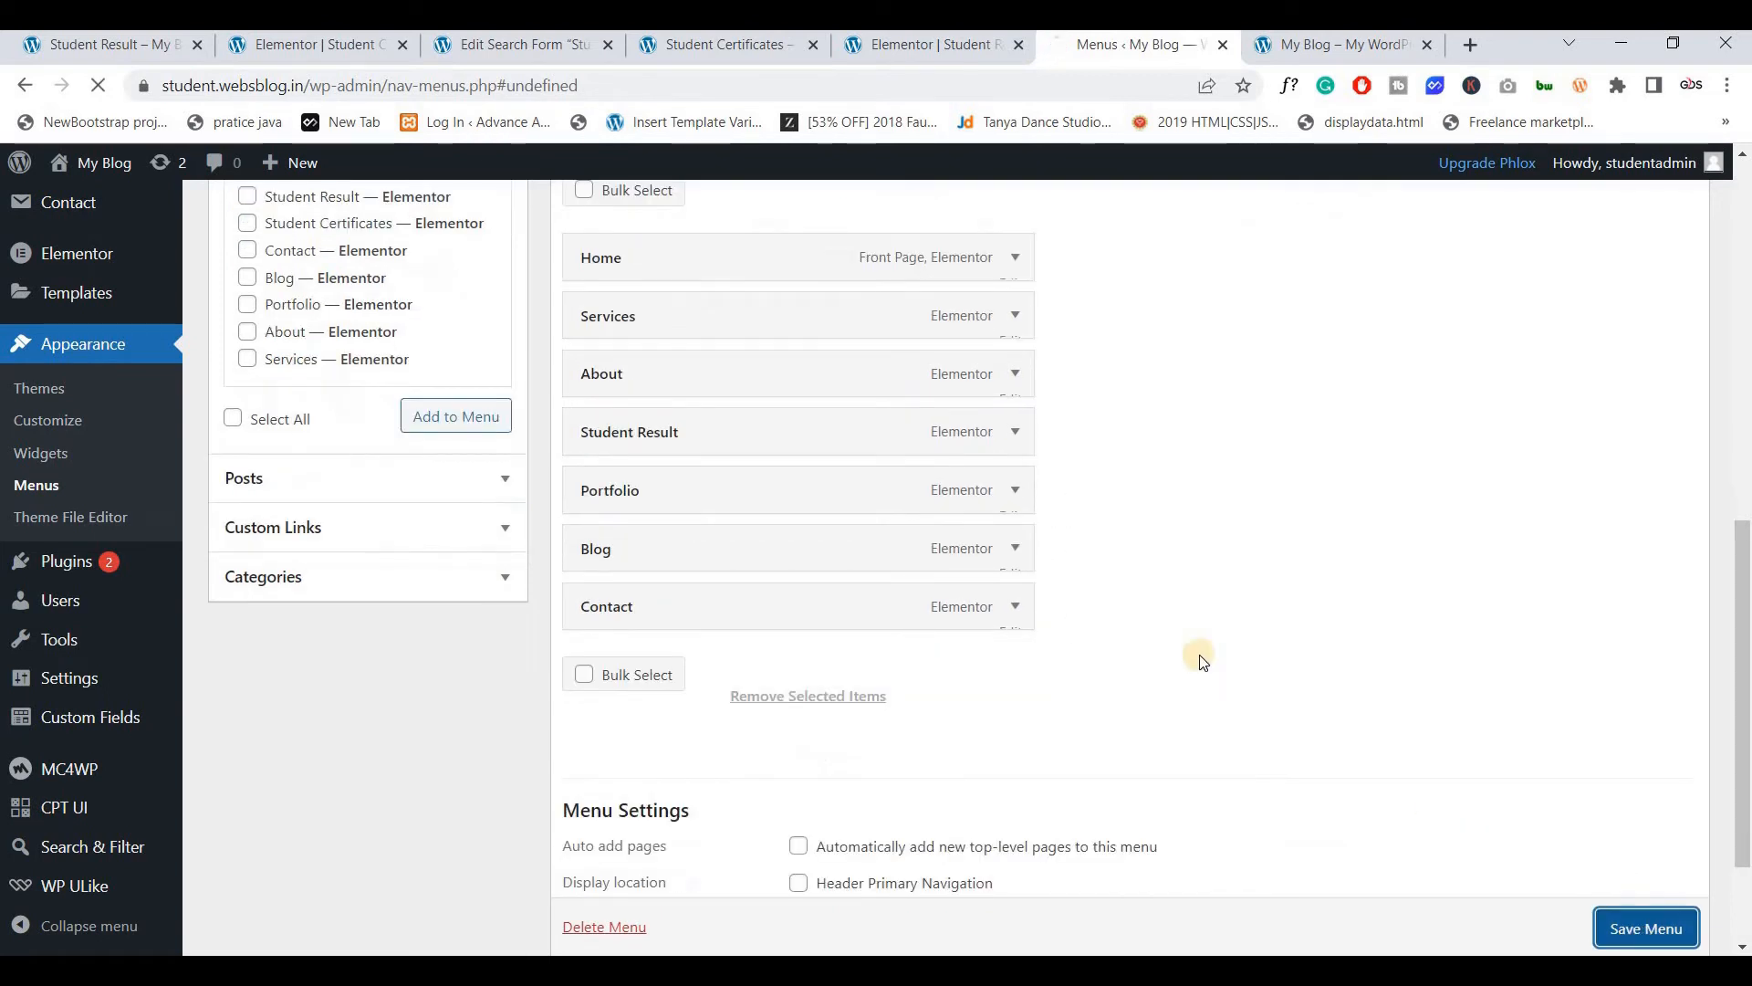
scroll(1186, 652, "down", 1)
left_click(1337, 45)
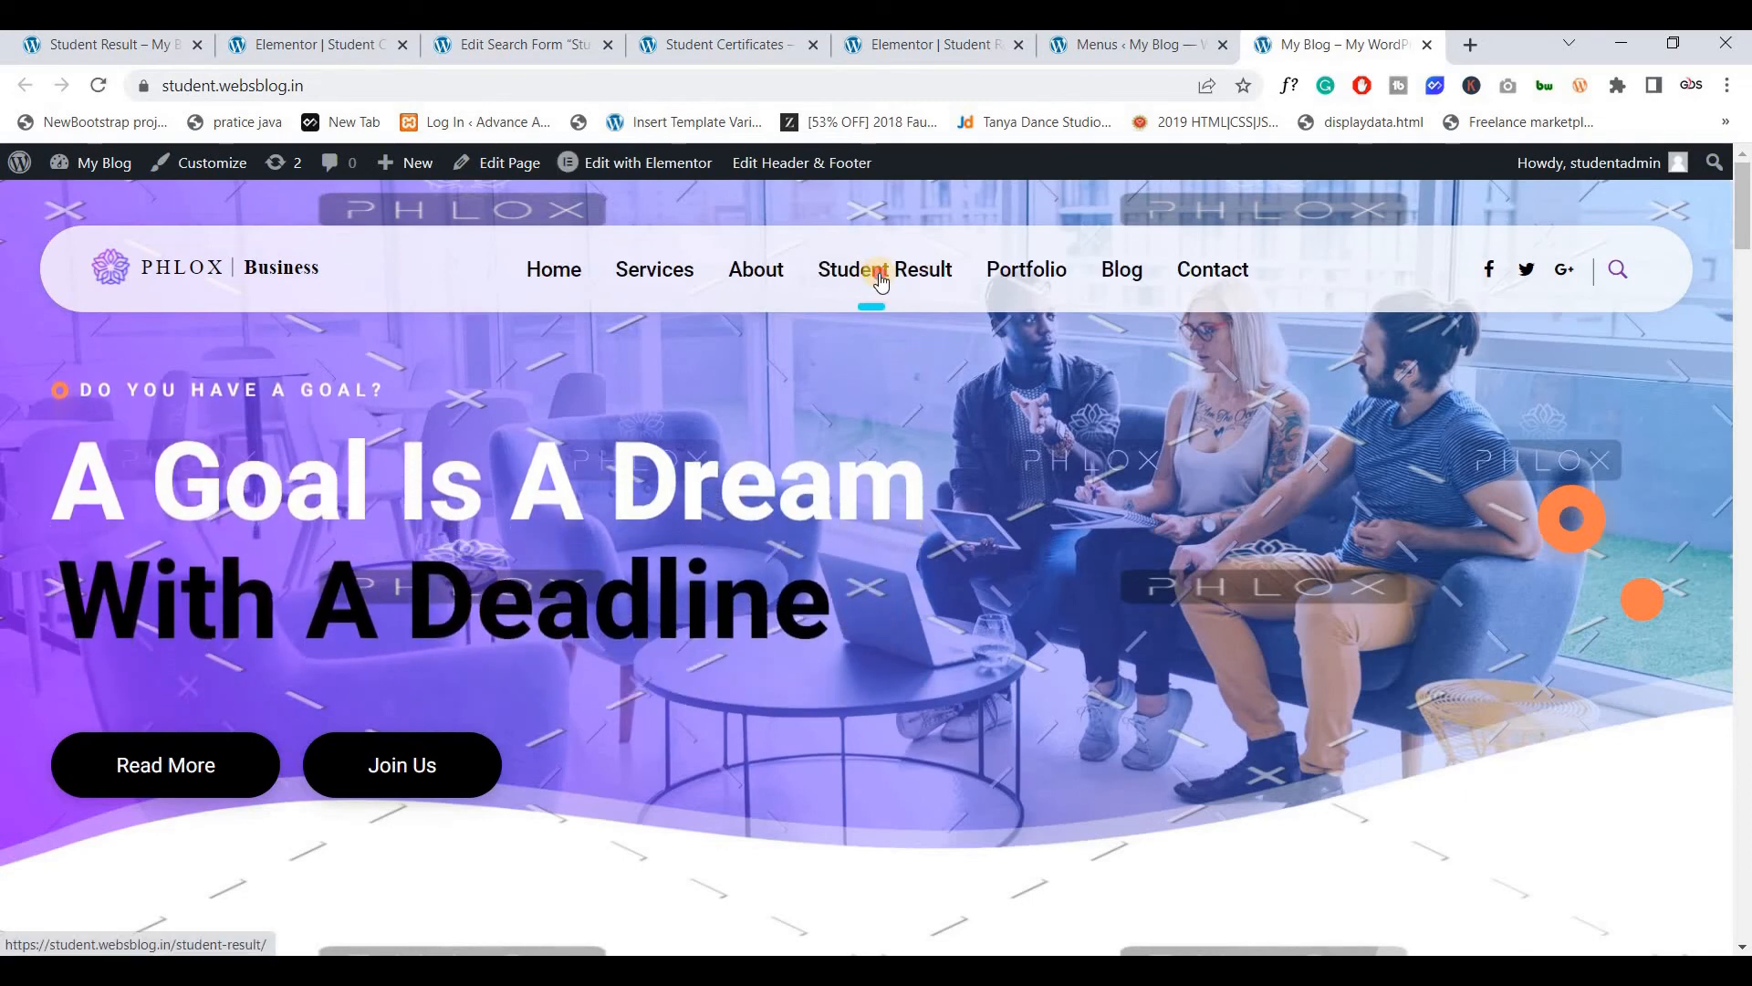
left_click(882, 282)
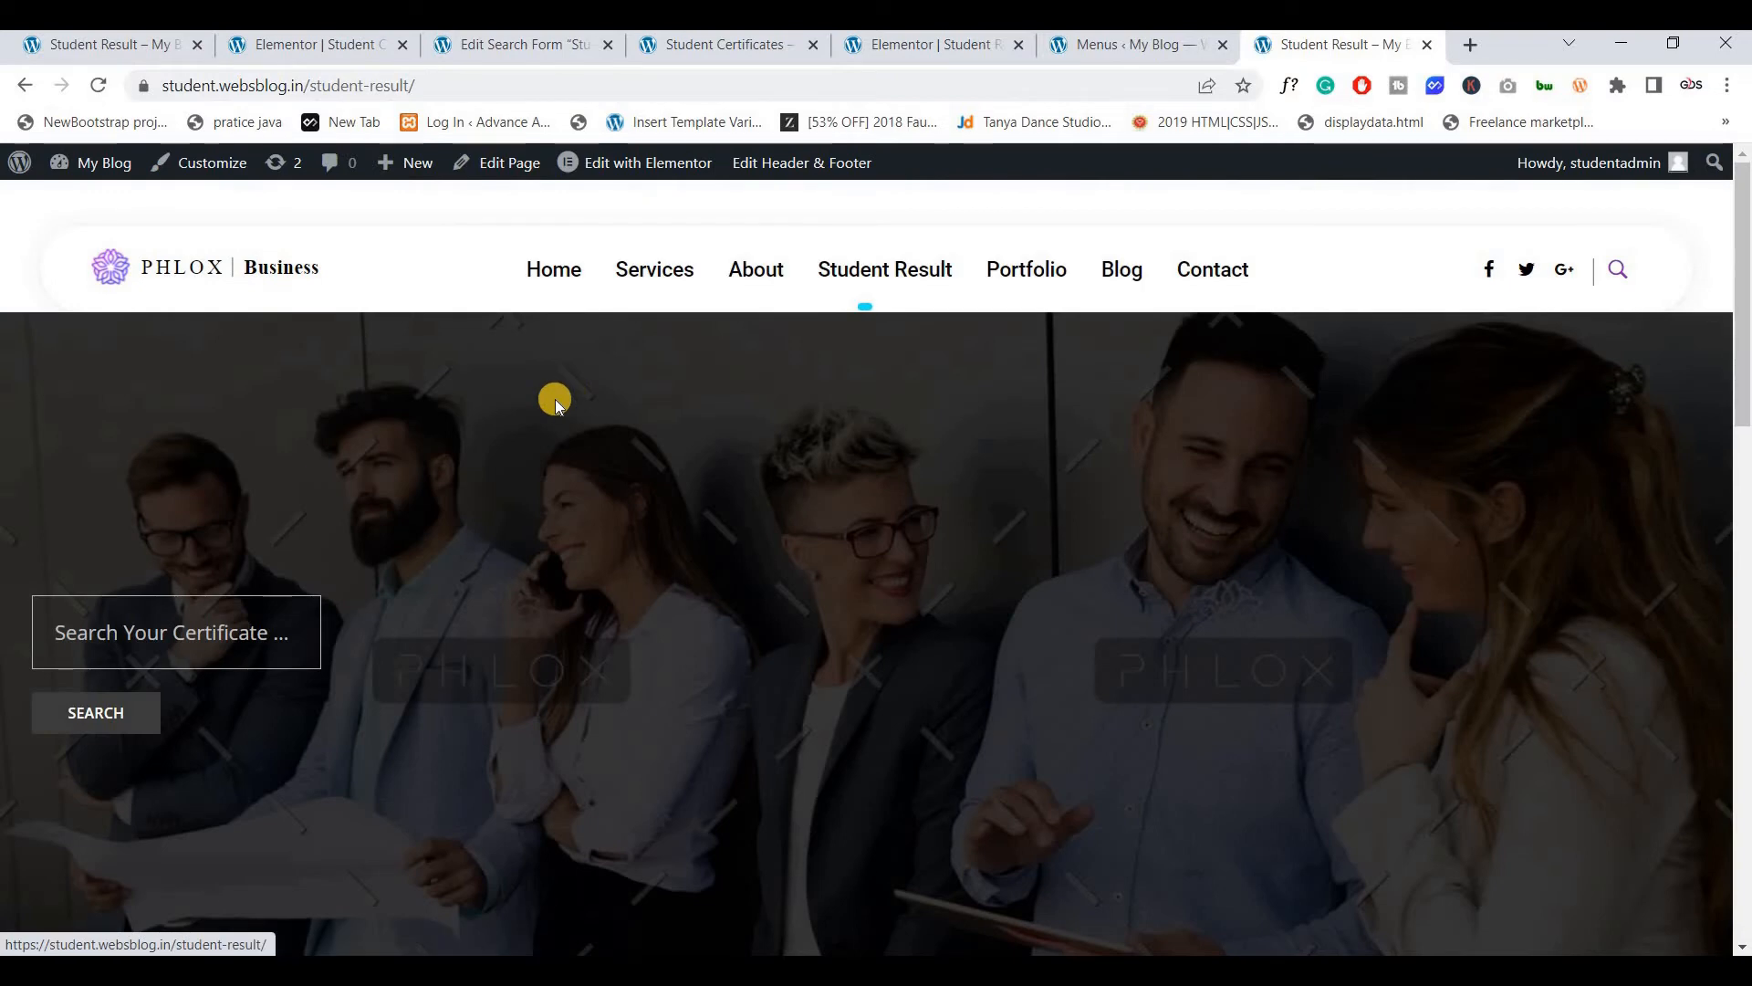
scroll(89, 548, "down", 1)
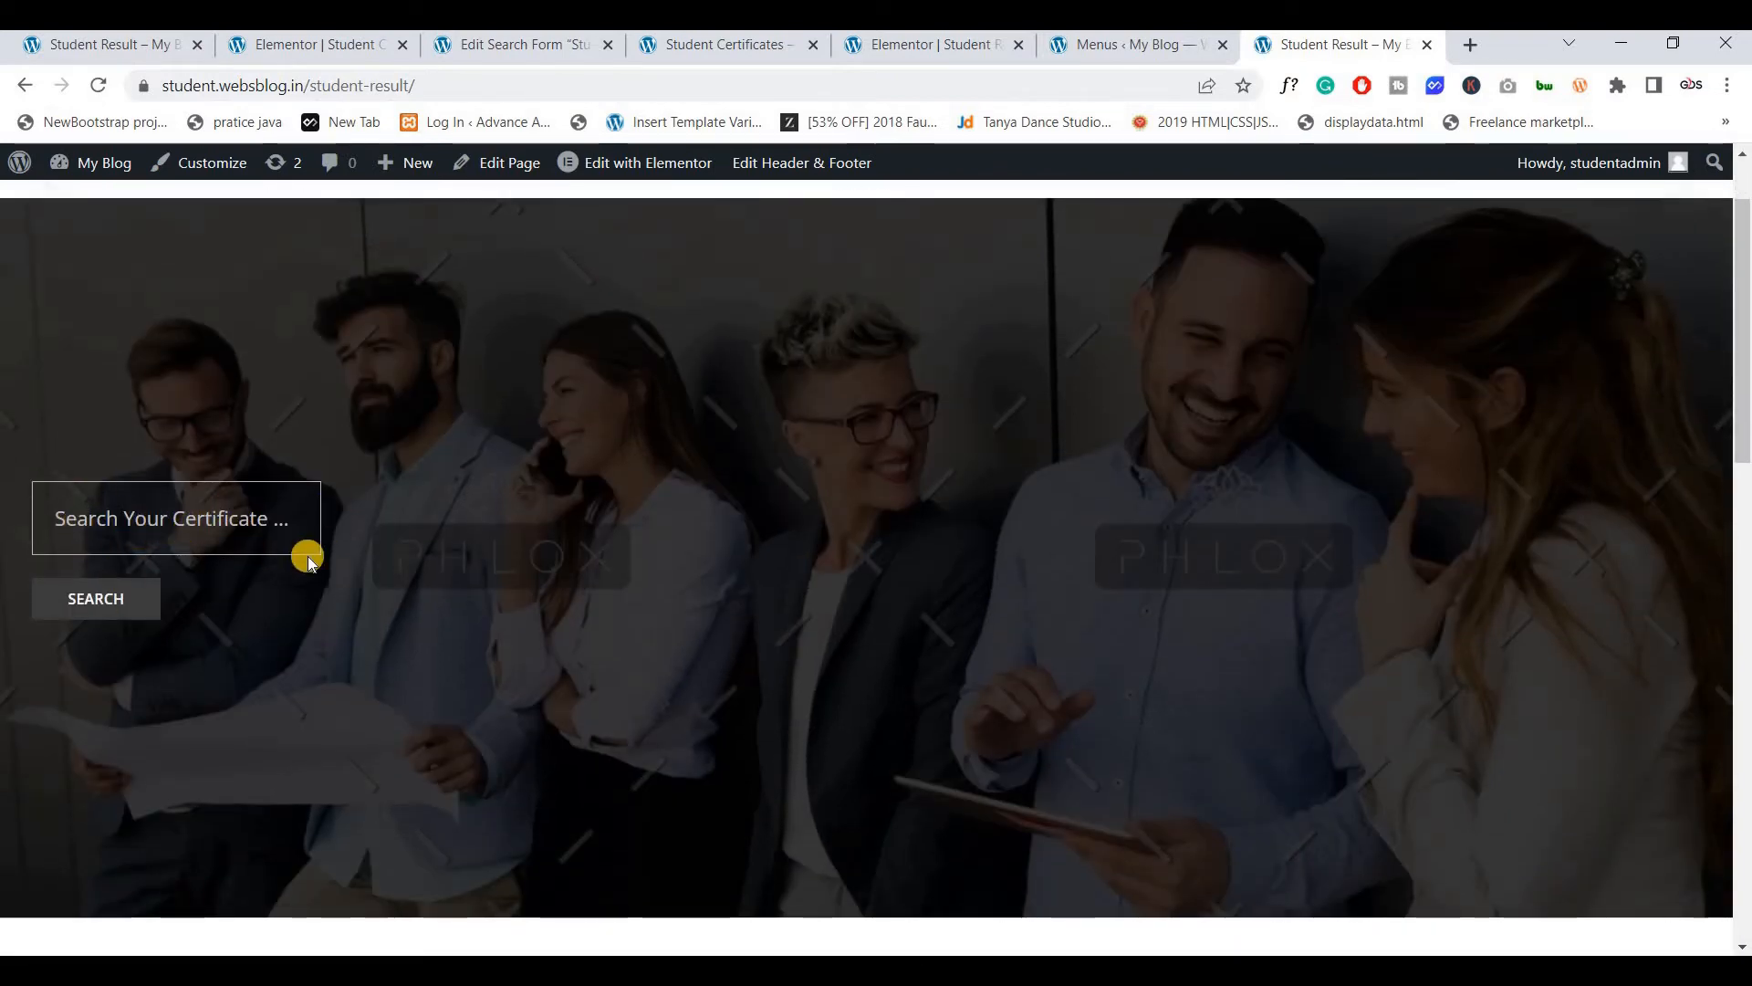
scroll(309, 556, "up", 1)
scroll(309, 556, "down", 1)
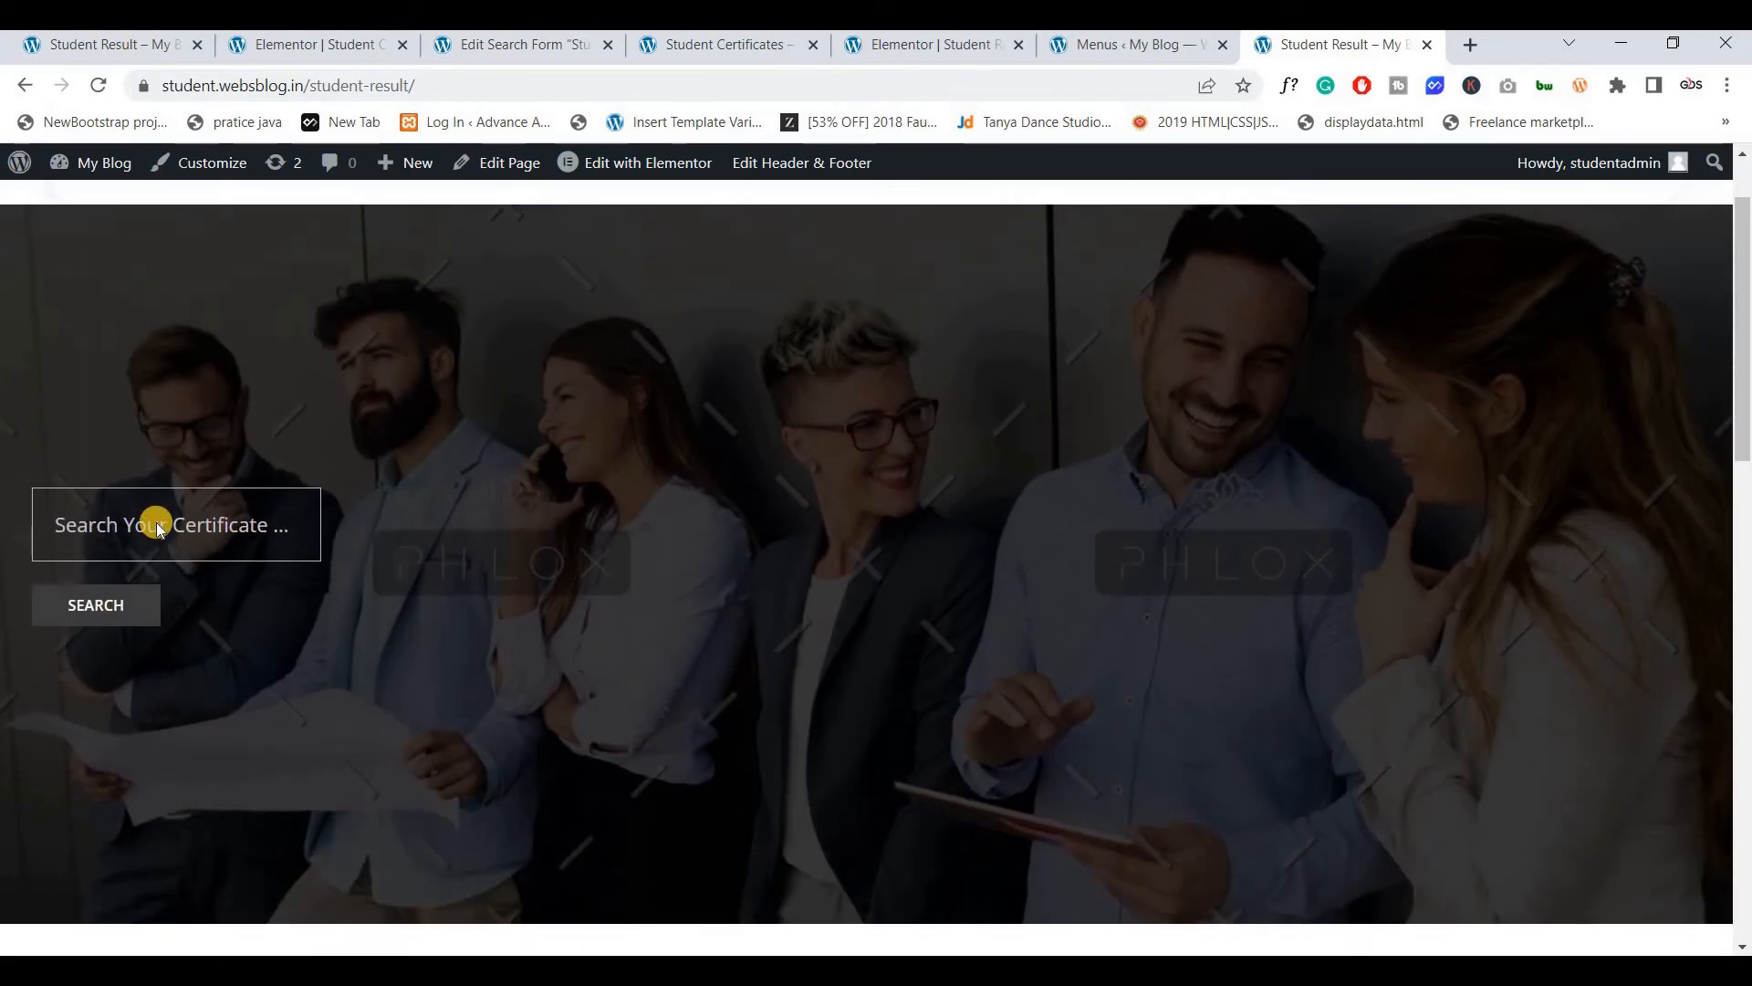
scroll(156, 522, "up", 1)
left_click(135, 626)
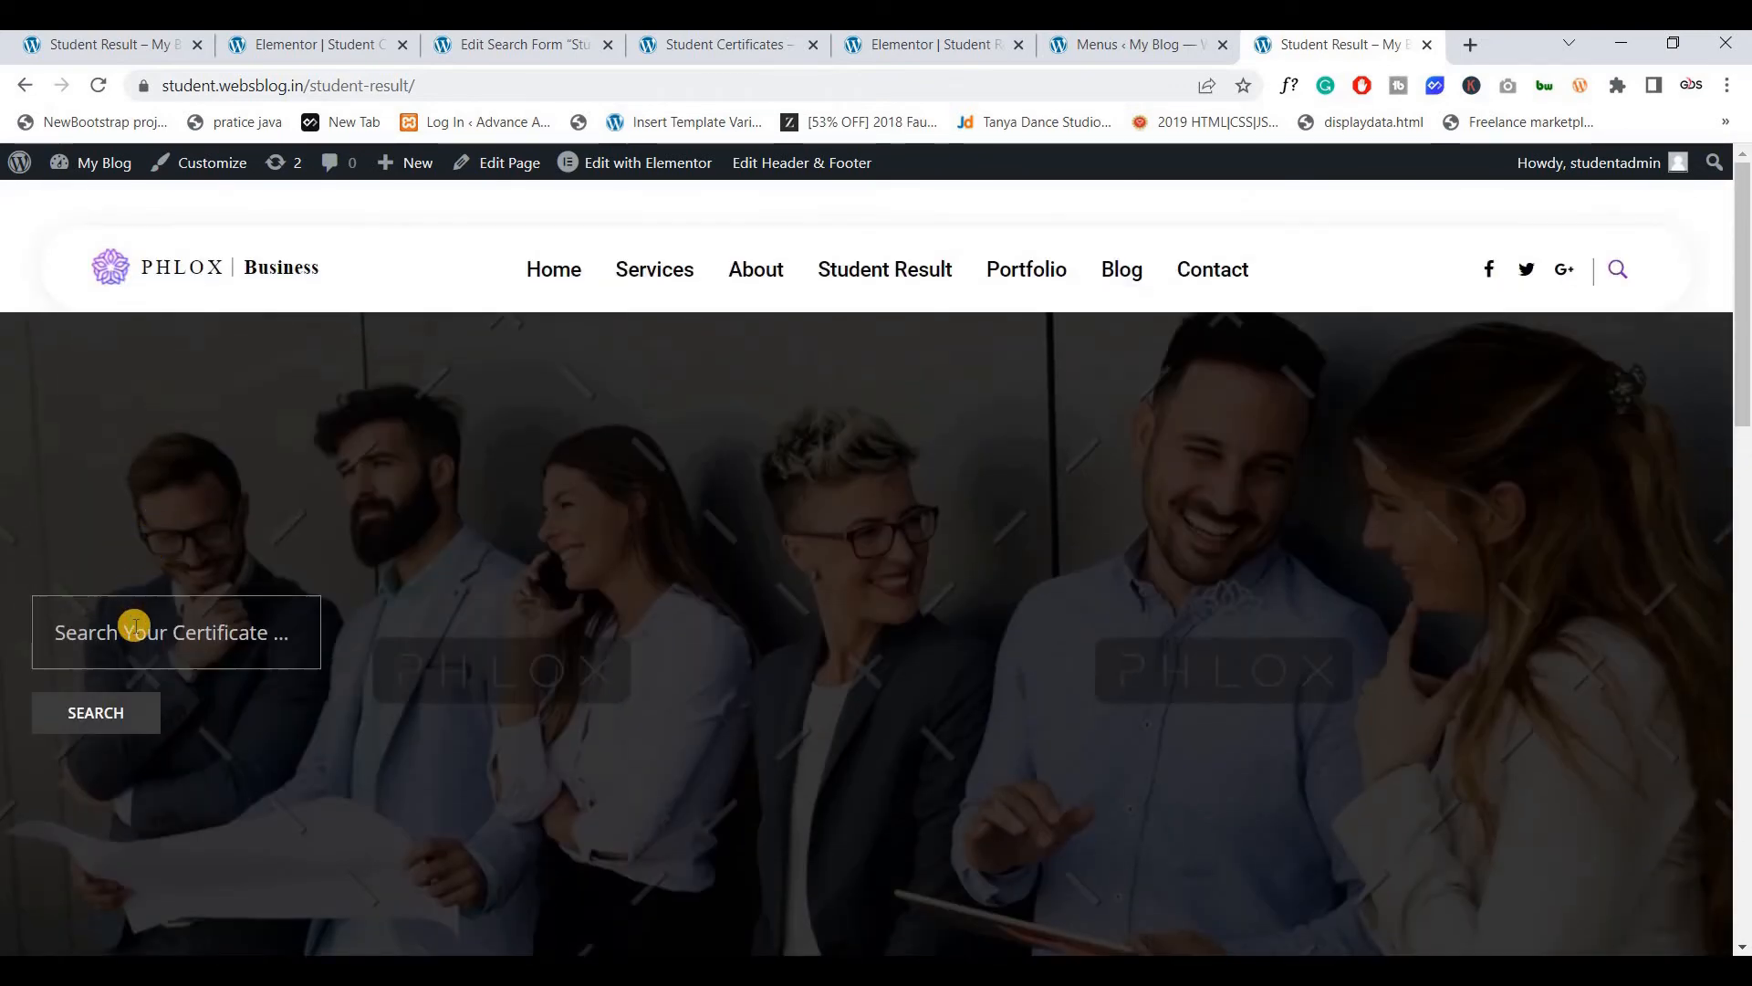
left_click(135, 625)
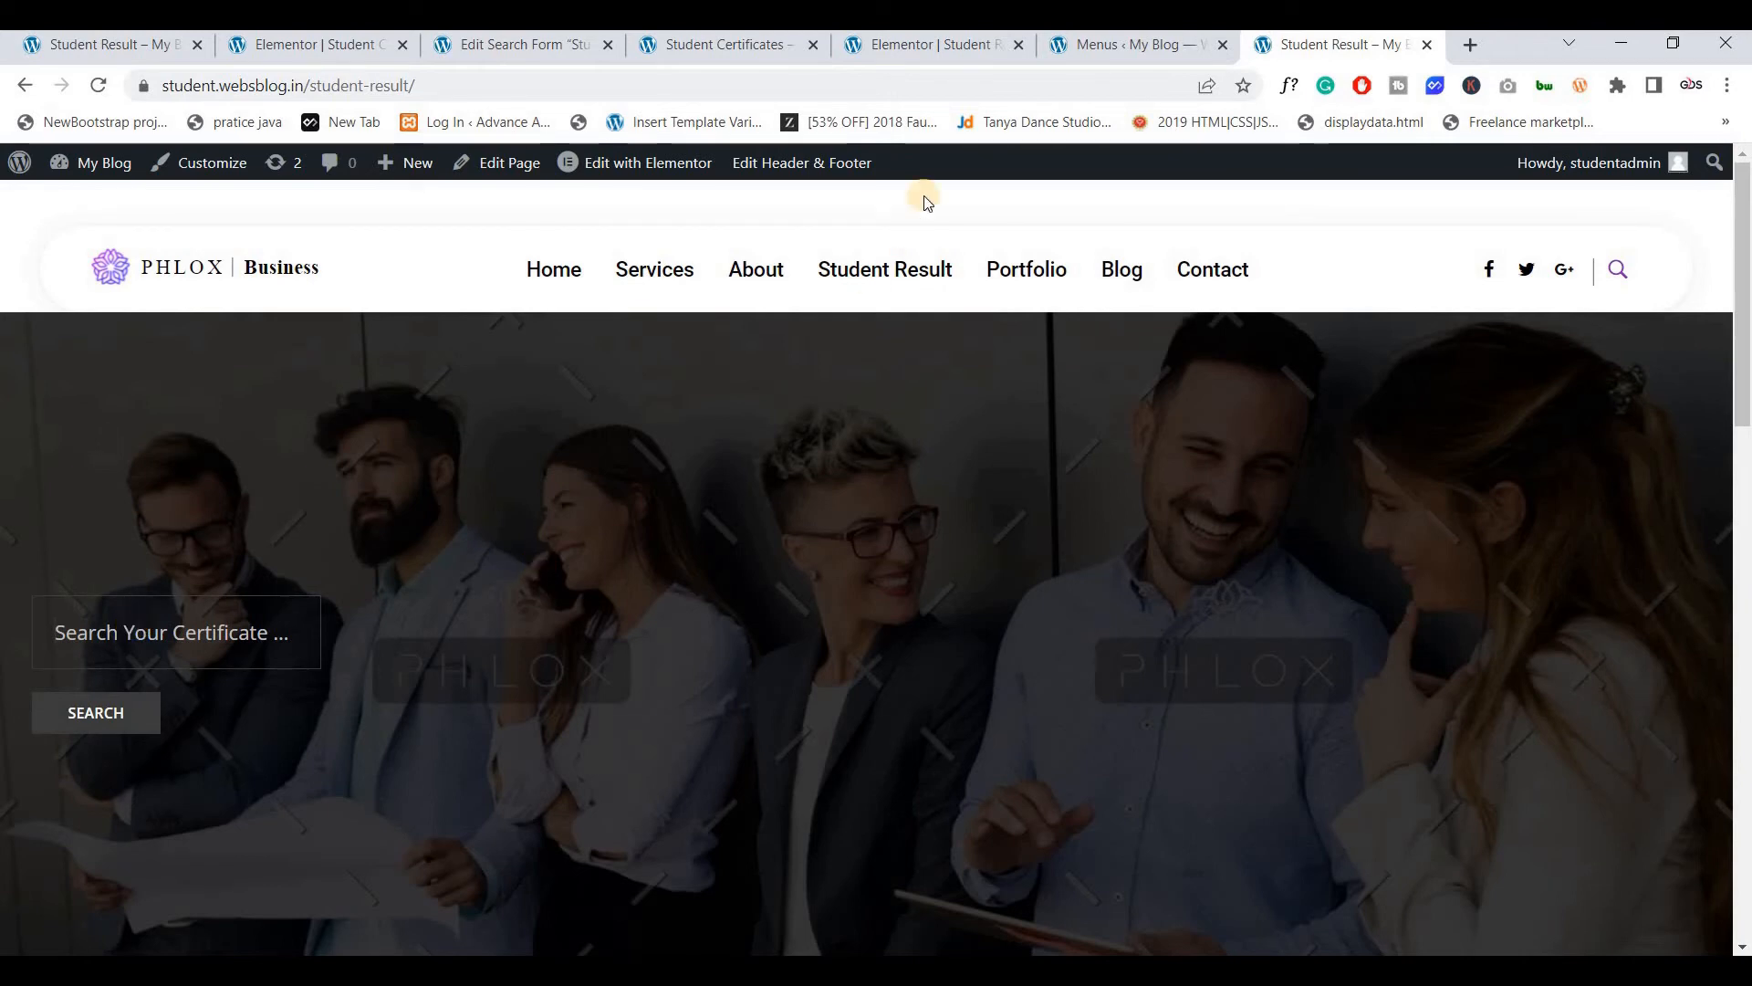
Copy certificate number 042 from the first student certificate's edit screen
left_click(478, 39)
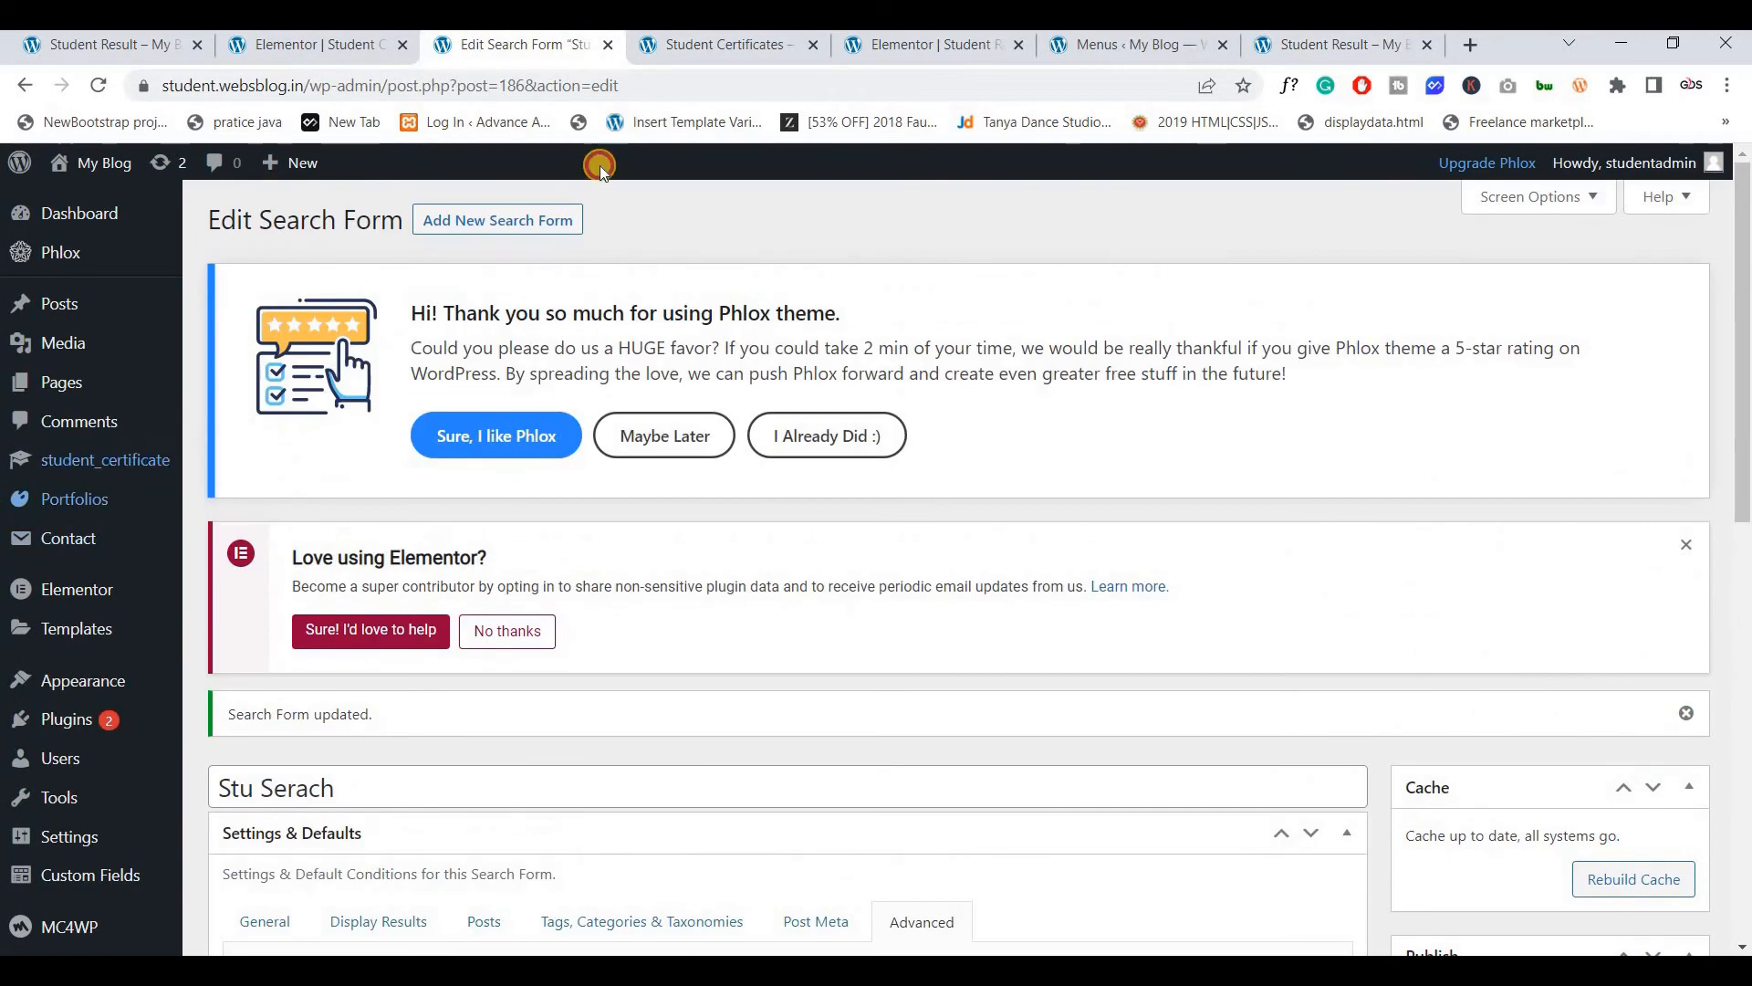
left_click_drag(511, 44, 1127, 44)
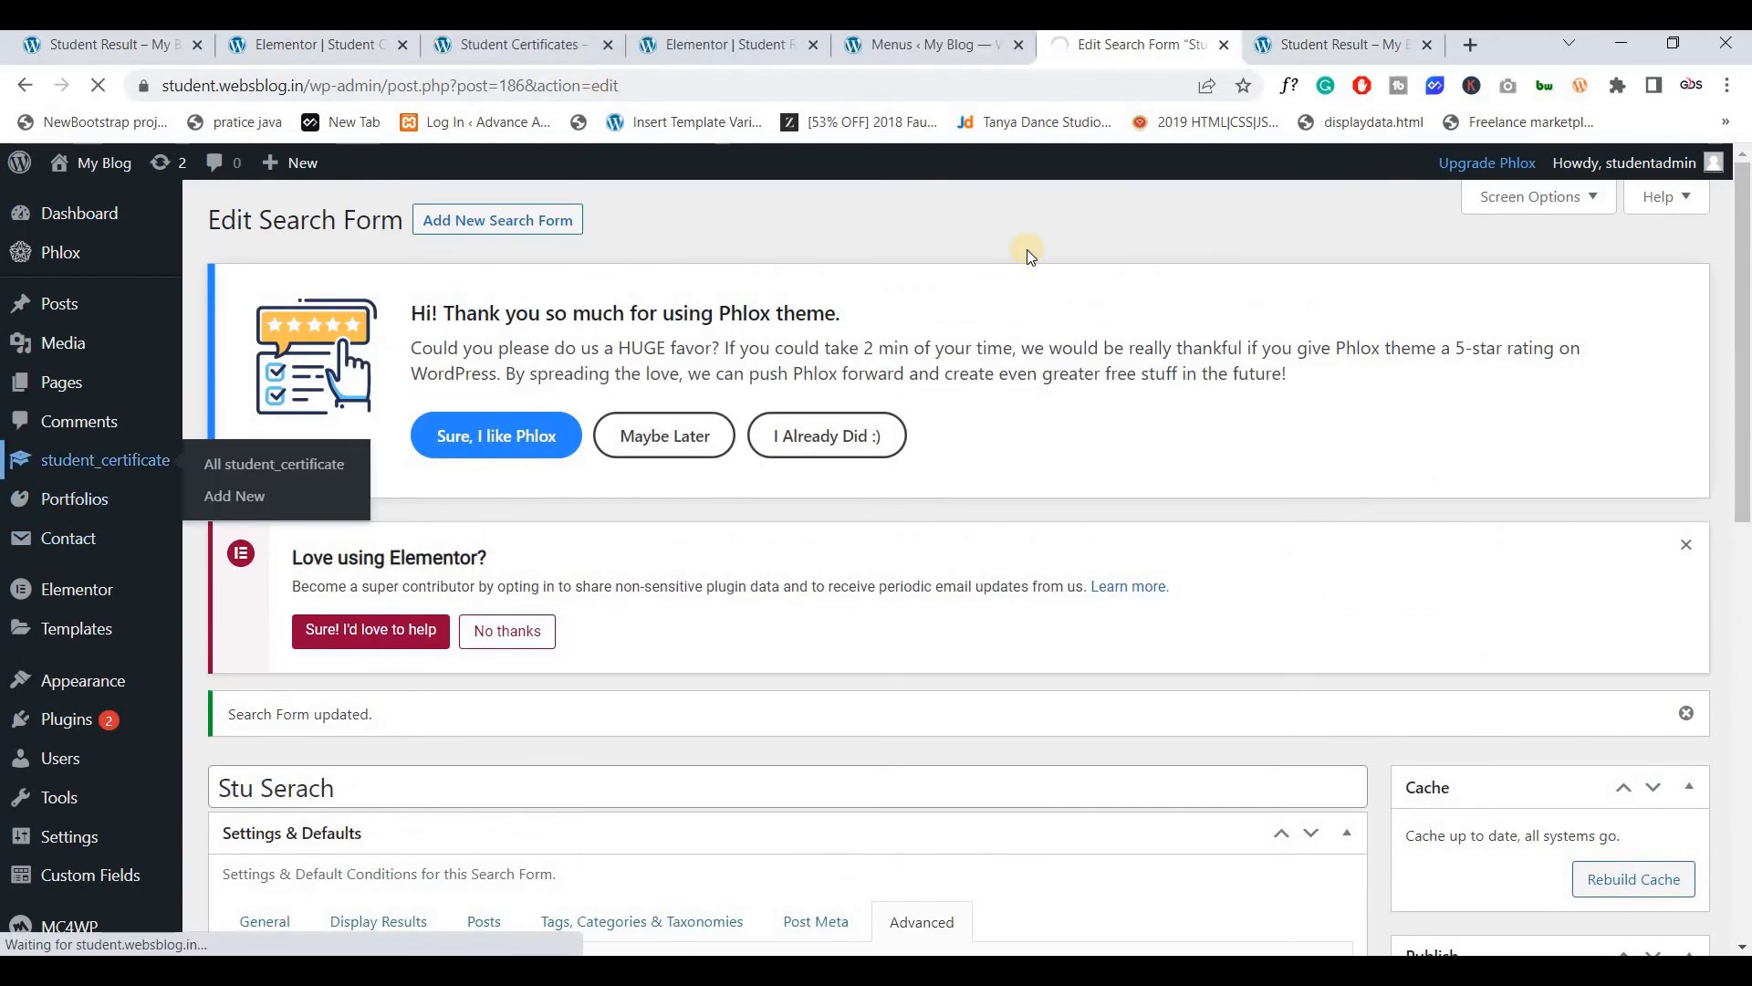
scroll(450, 509, "down", 5)
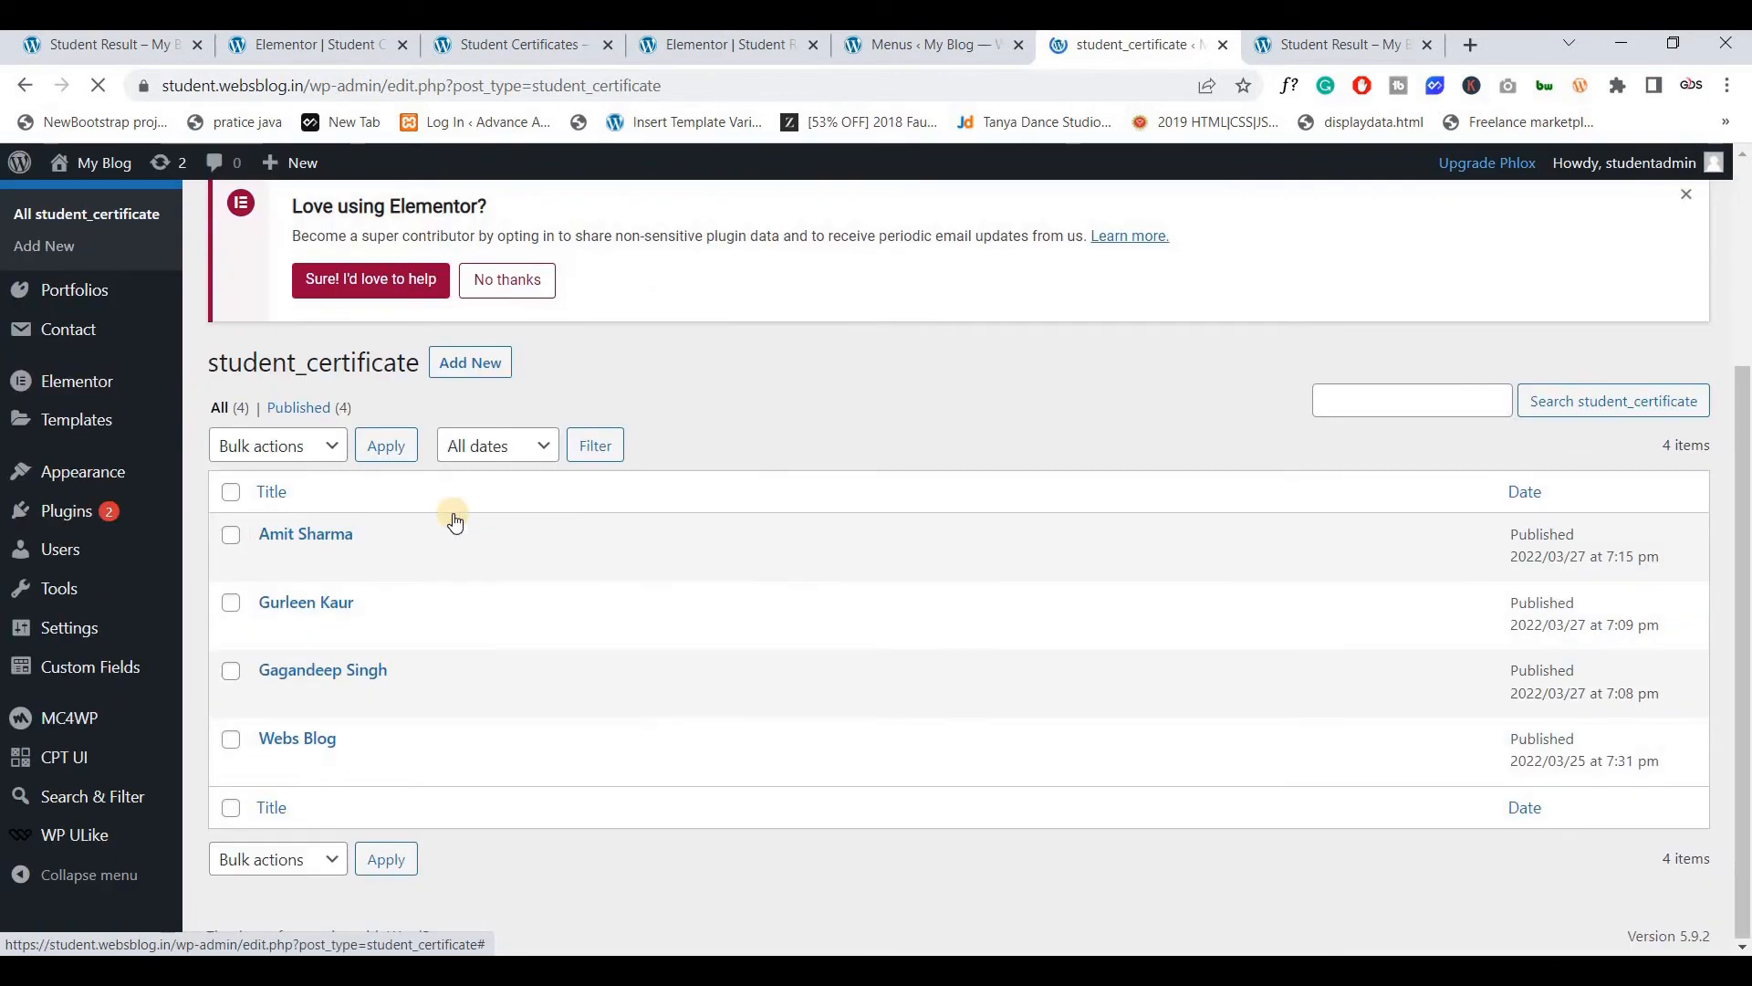
left_click(270, 578)
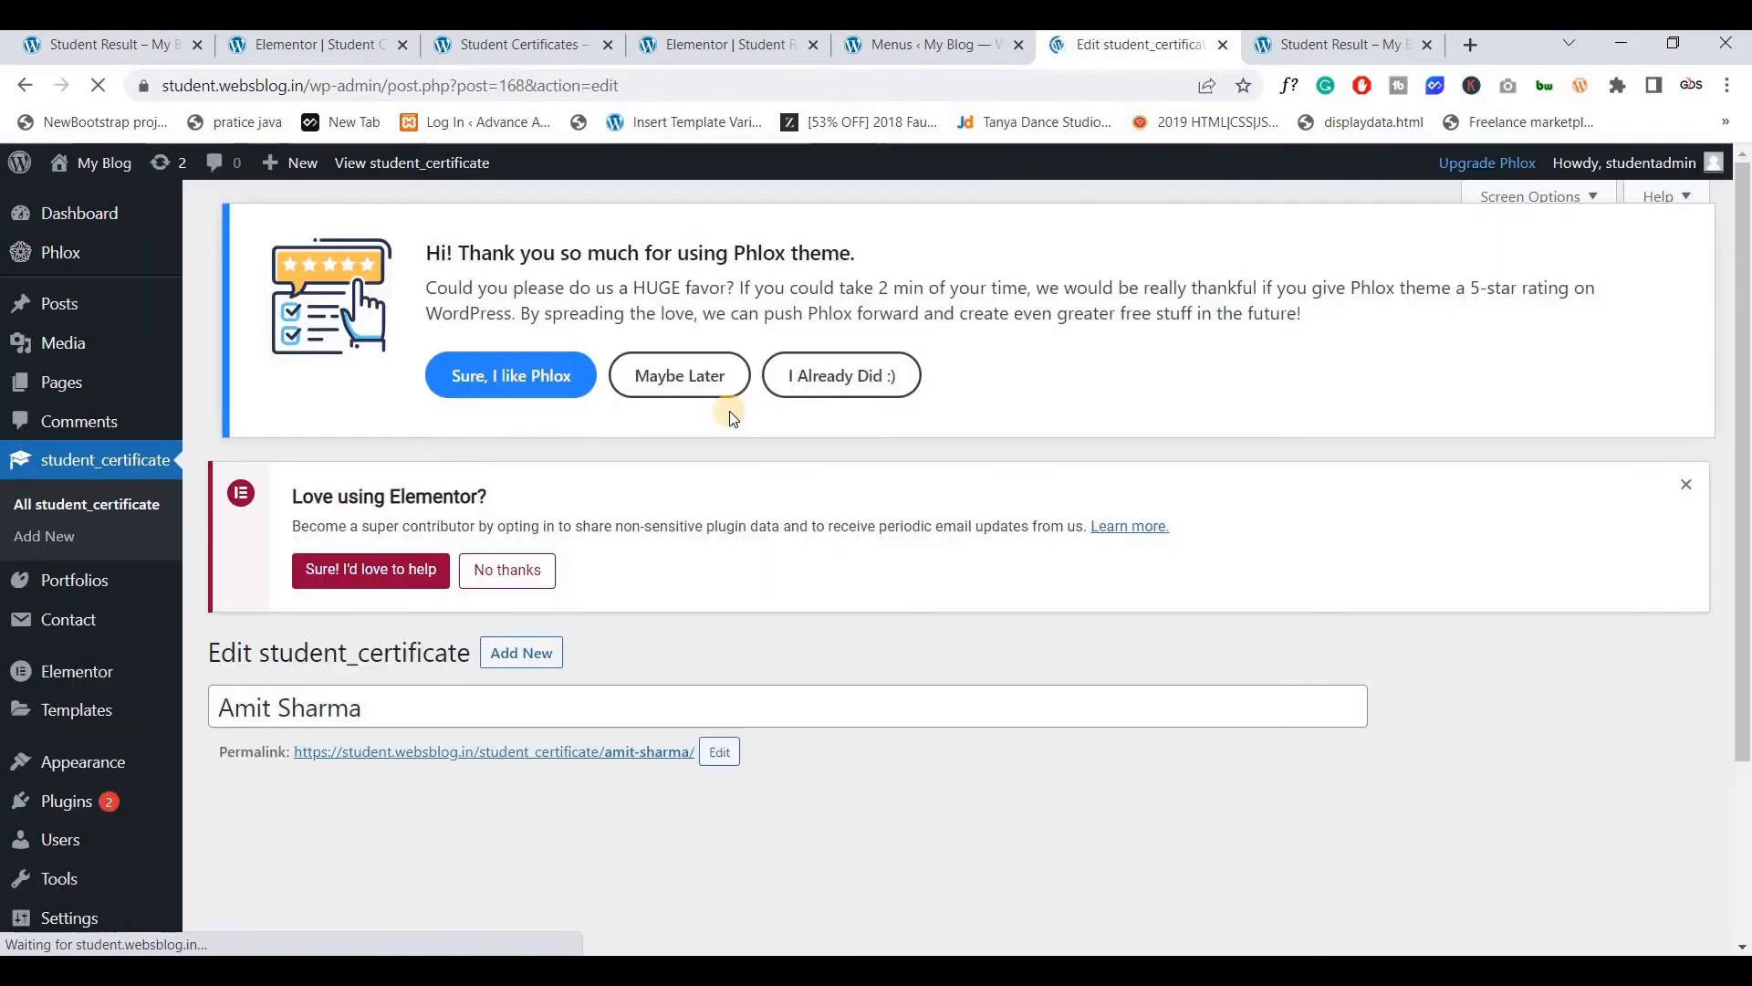
scroll(721, 411, "down", 6)
scroll(666, 474, "down", 7)
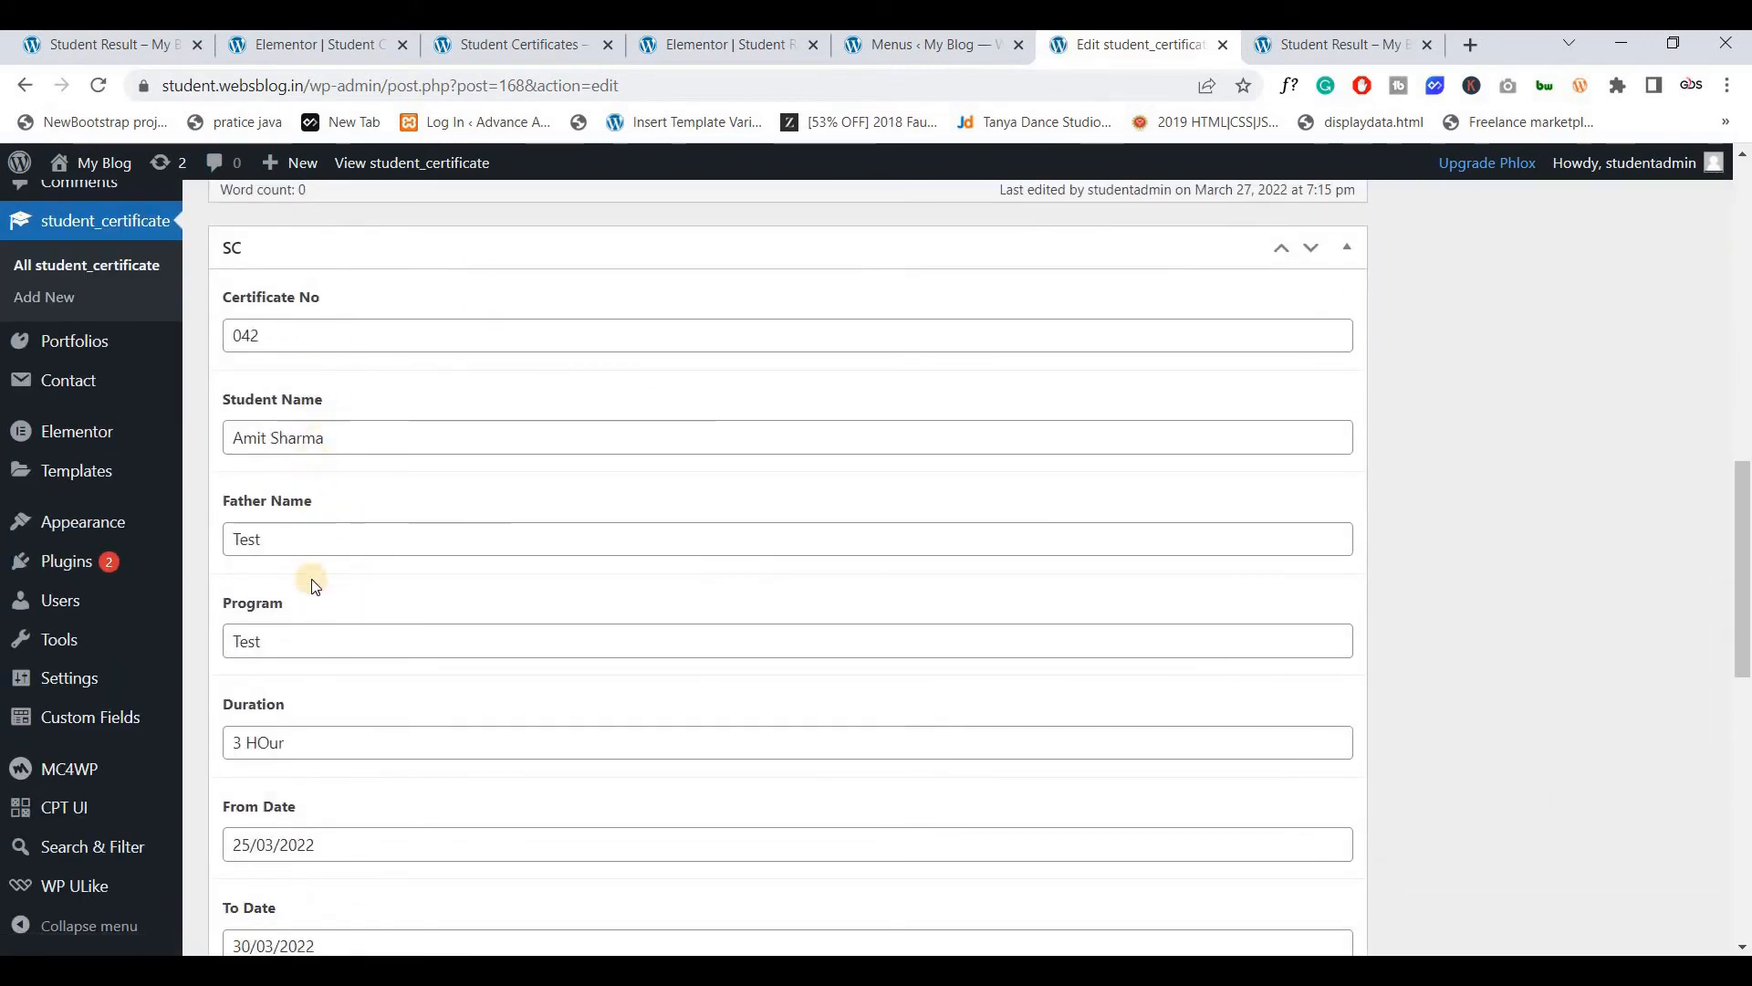
left_click(302, 339)
key("ctrl+a")
key("ctrl+c")
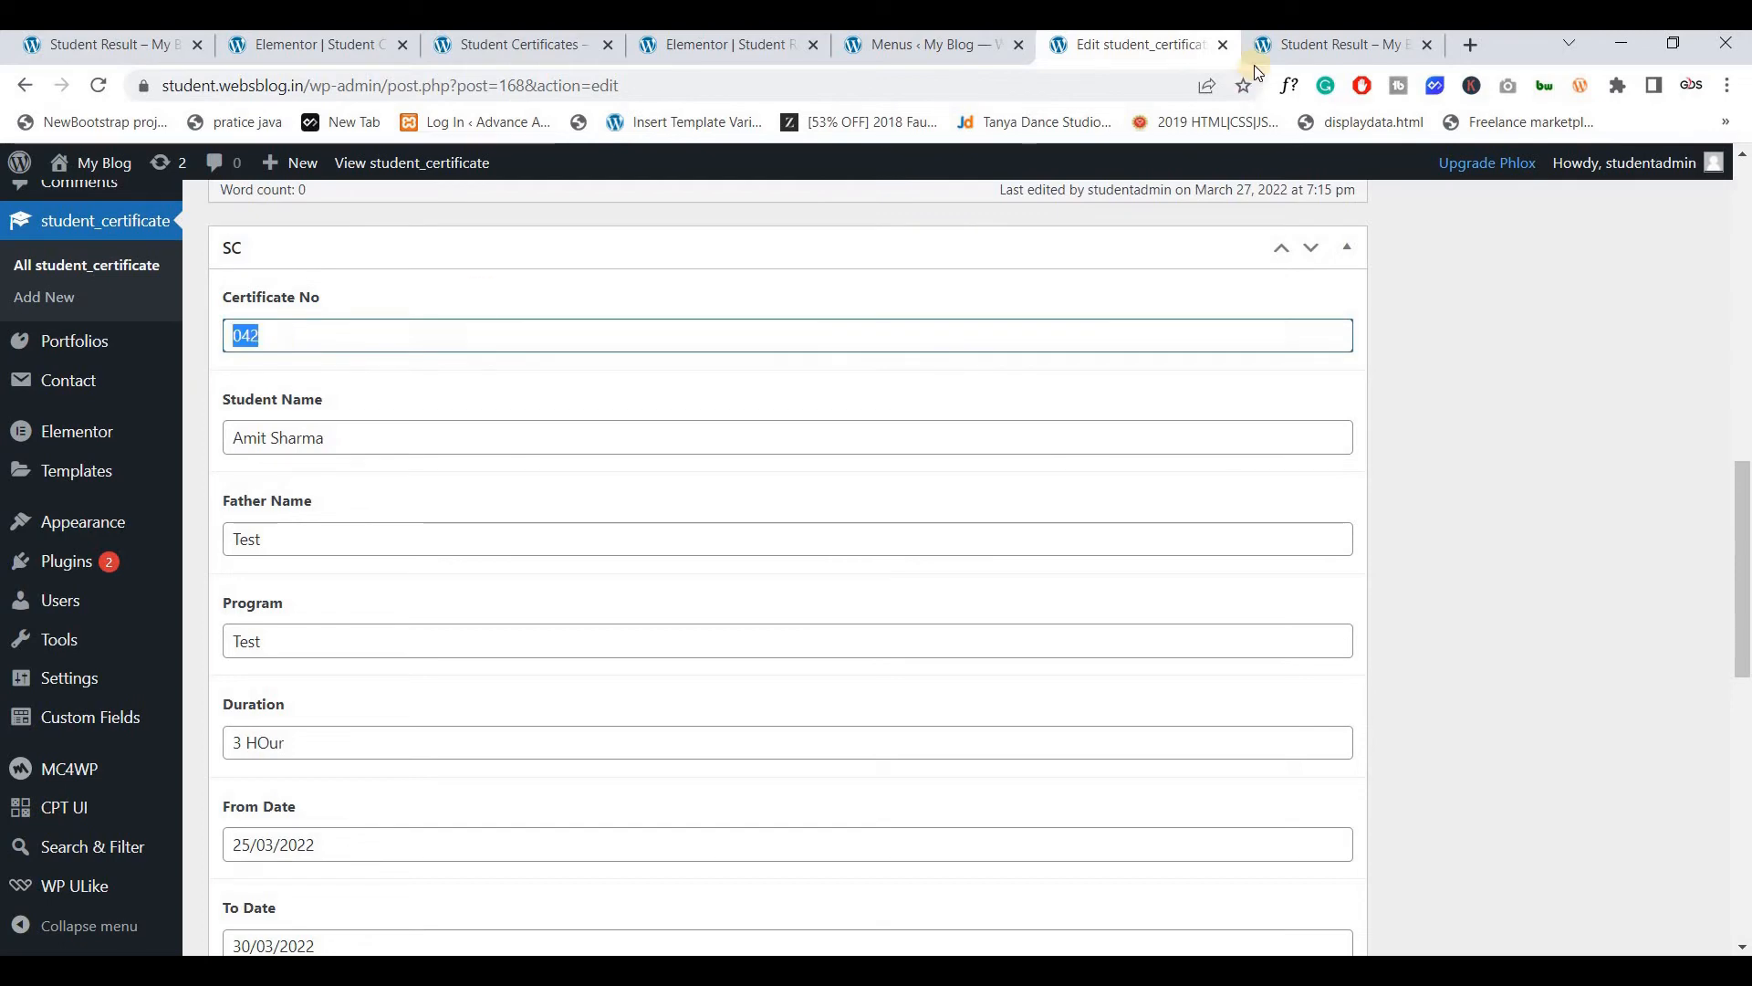
left_click(1280, 51)
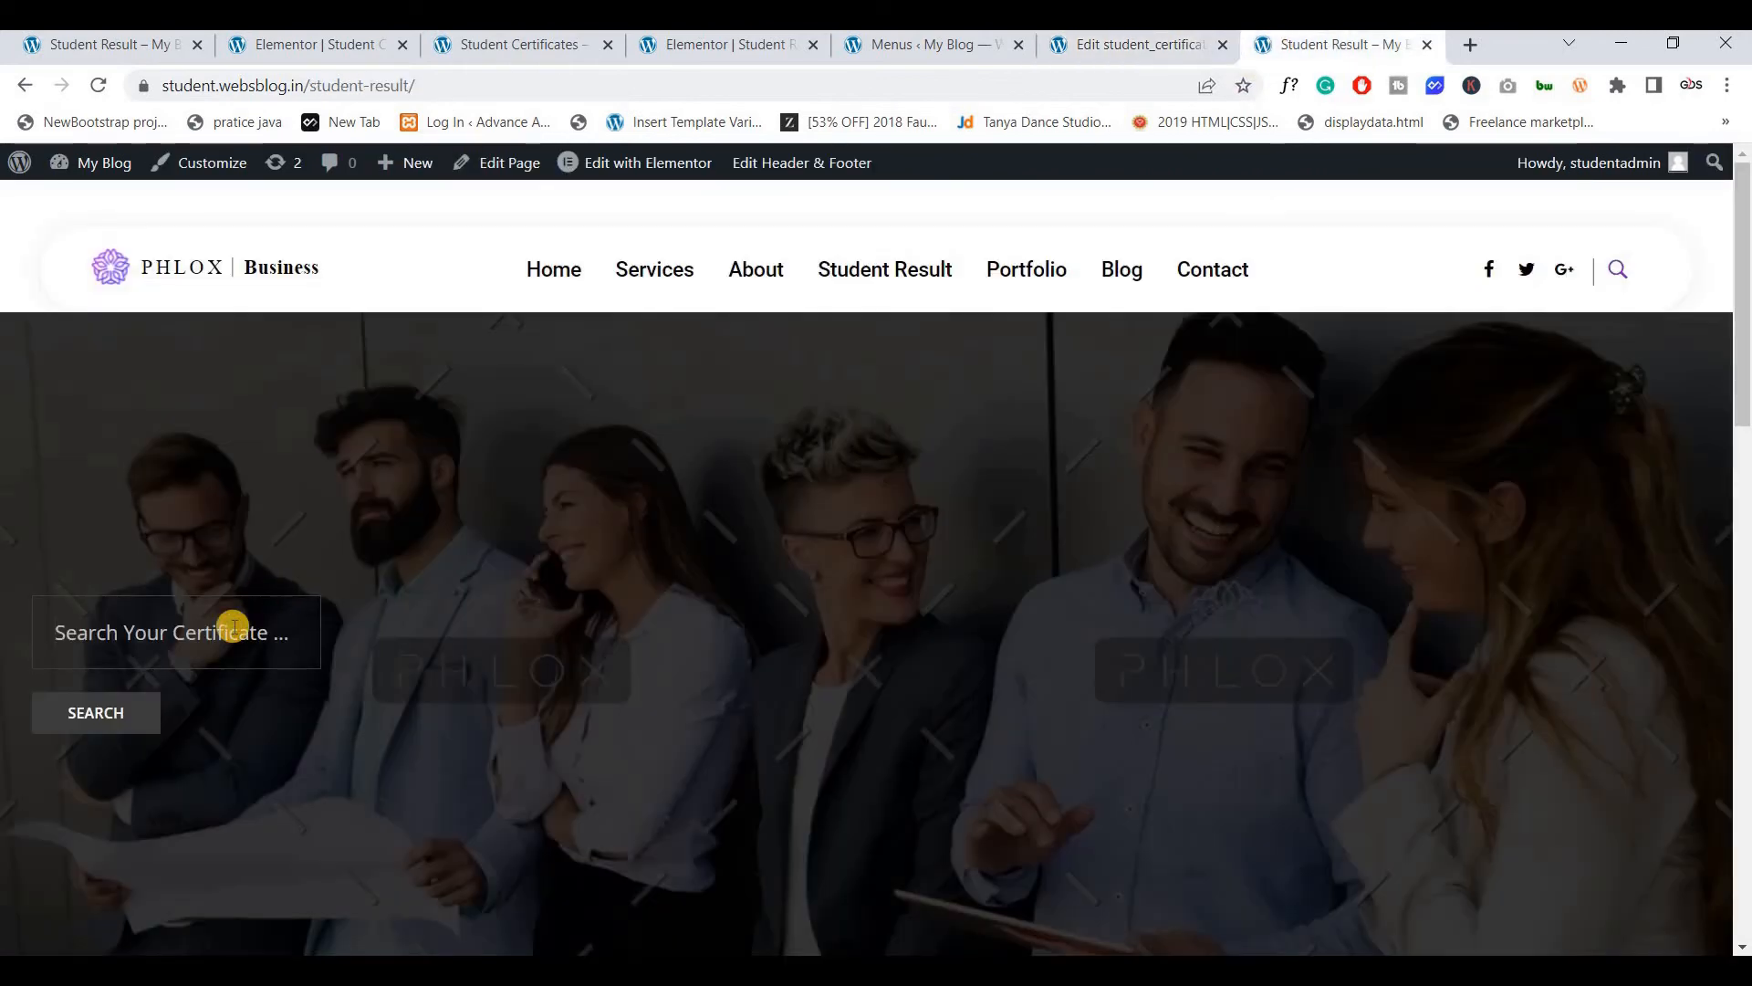
Paste certificate number 042 into the Student Result search box and run the search
left_click(234, 627)
key("ctrl+v")
left_click_drag(51, 638, 133, 635)
left_click(259, 634)
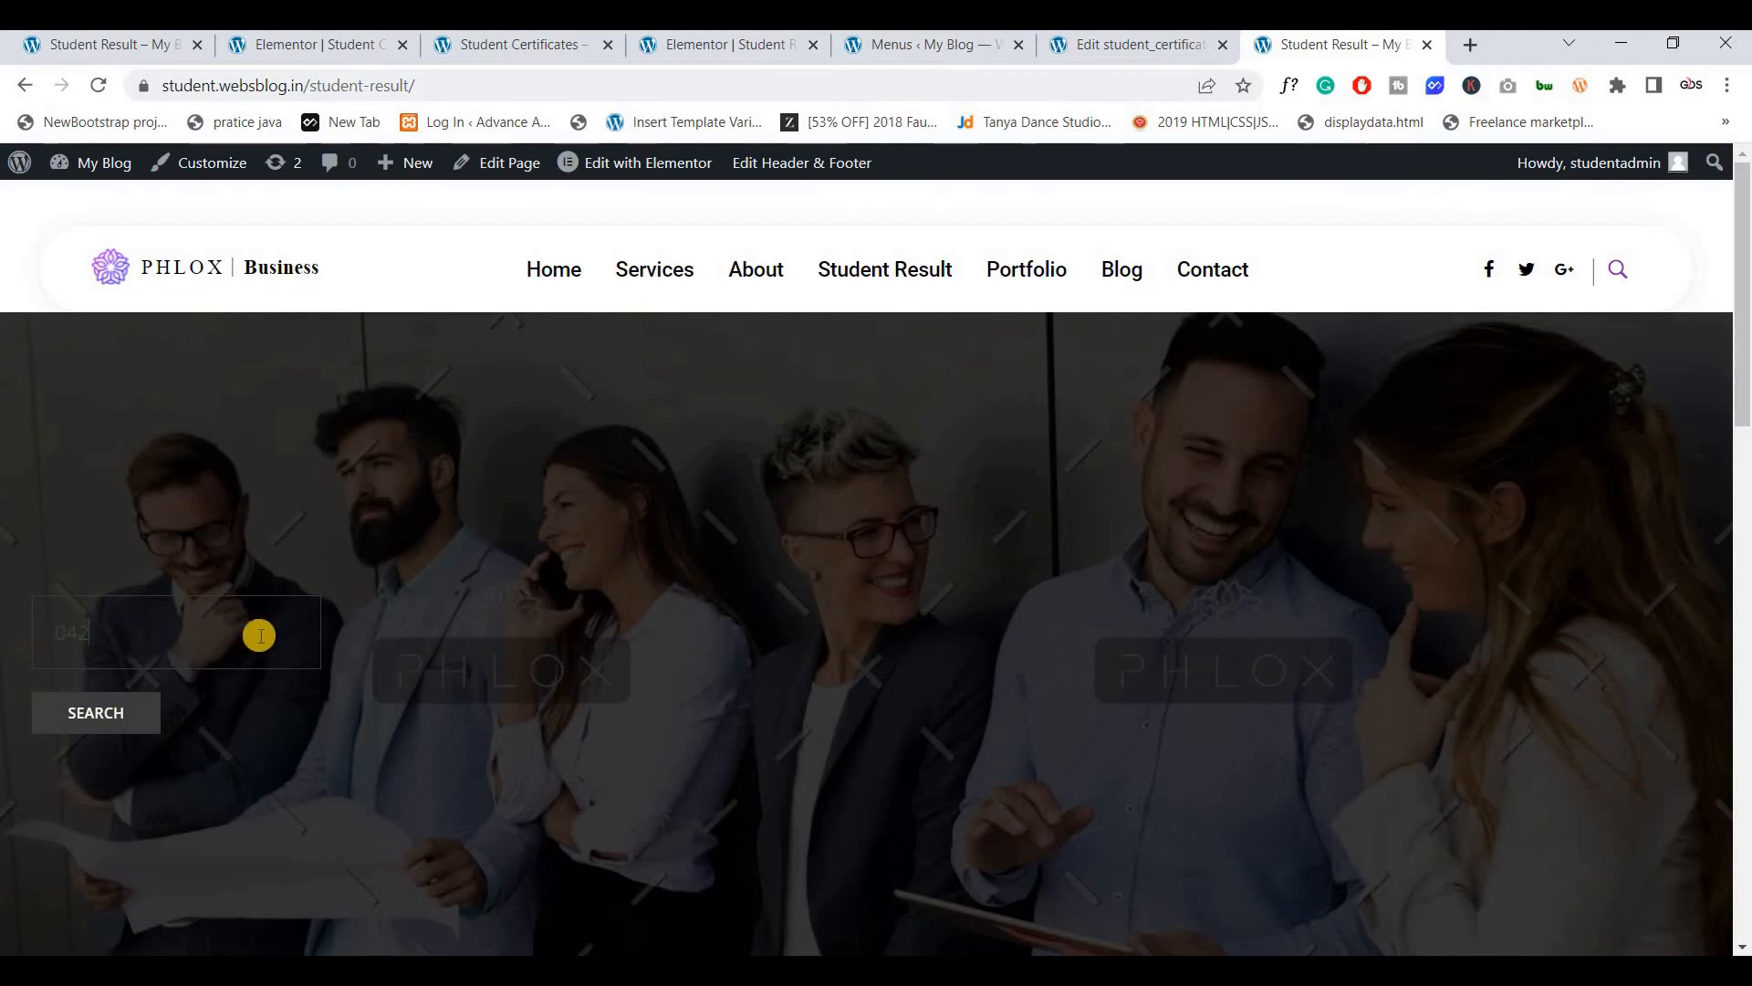
left_click(91, 714)
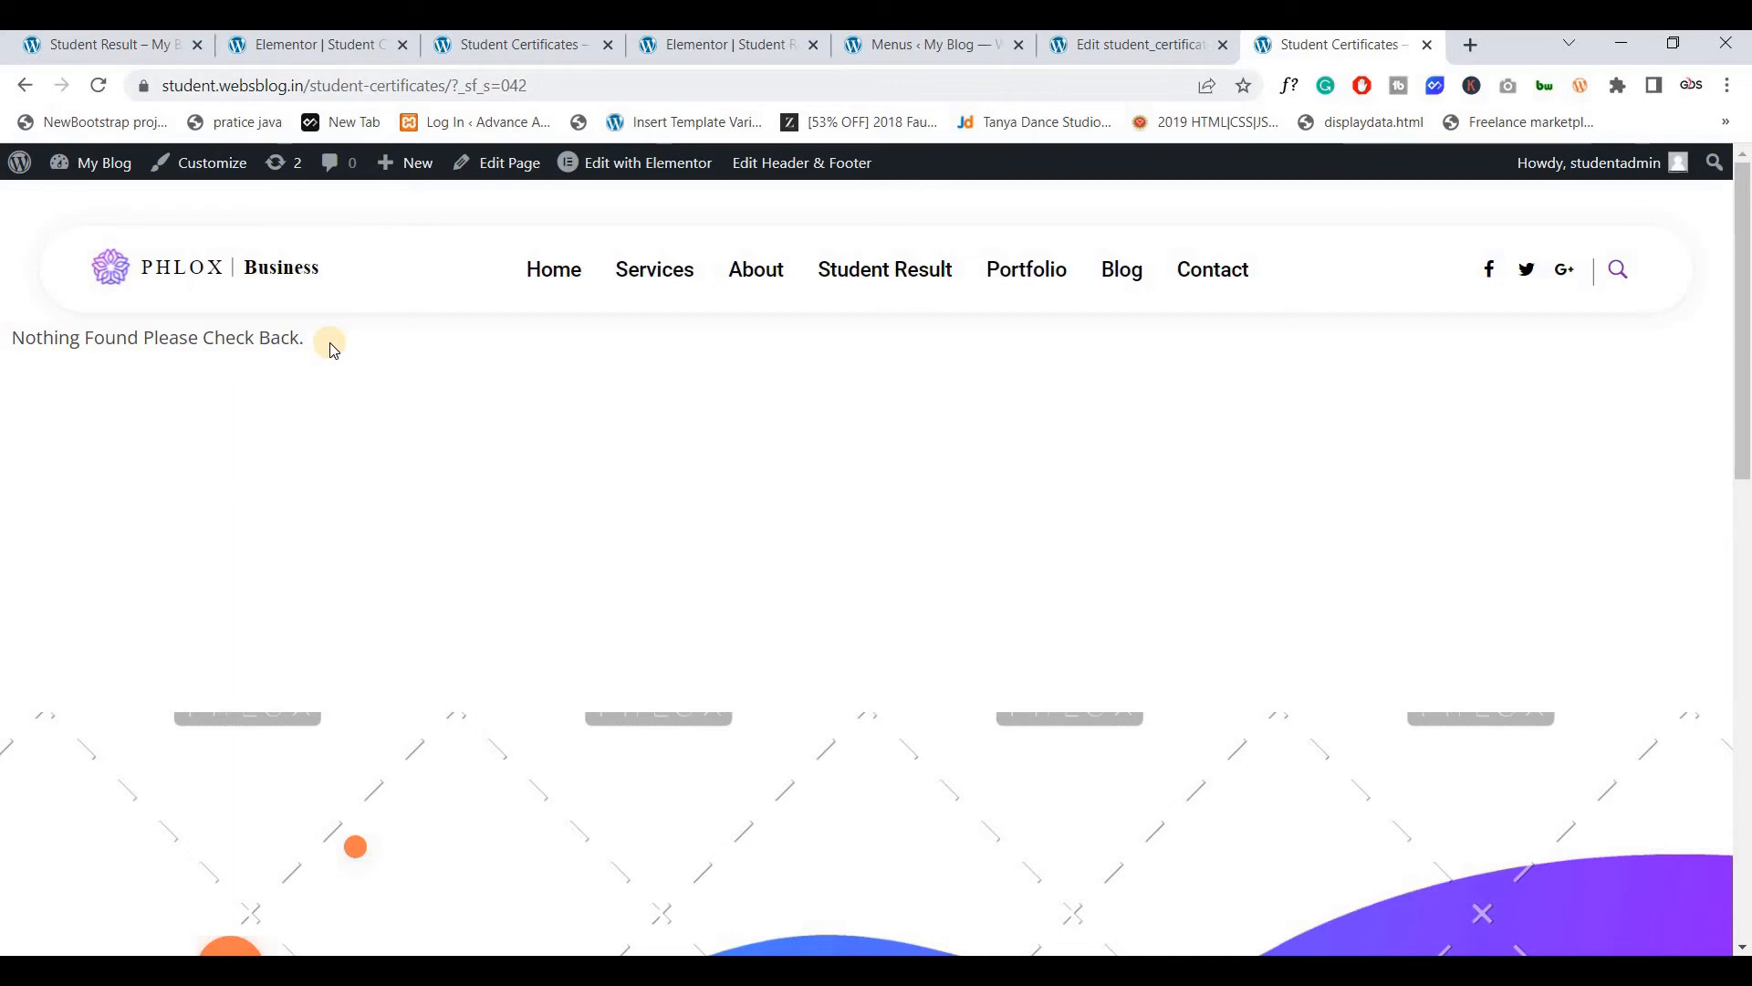
Check the Student Result and certificates layout query setup in Elementor
left_click(694, 58)
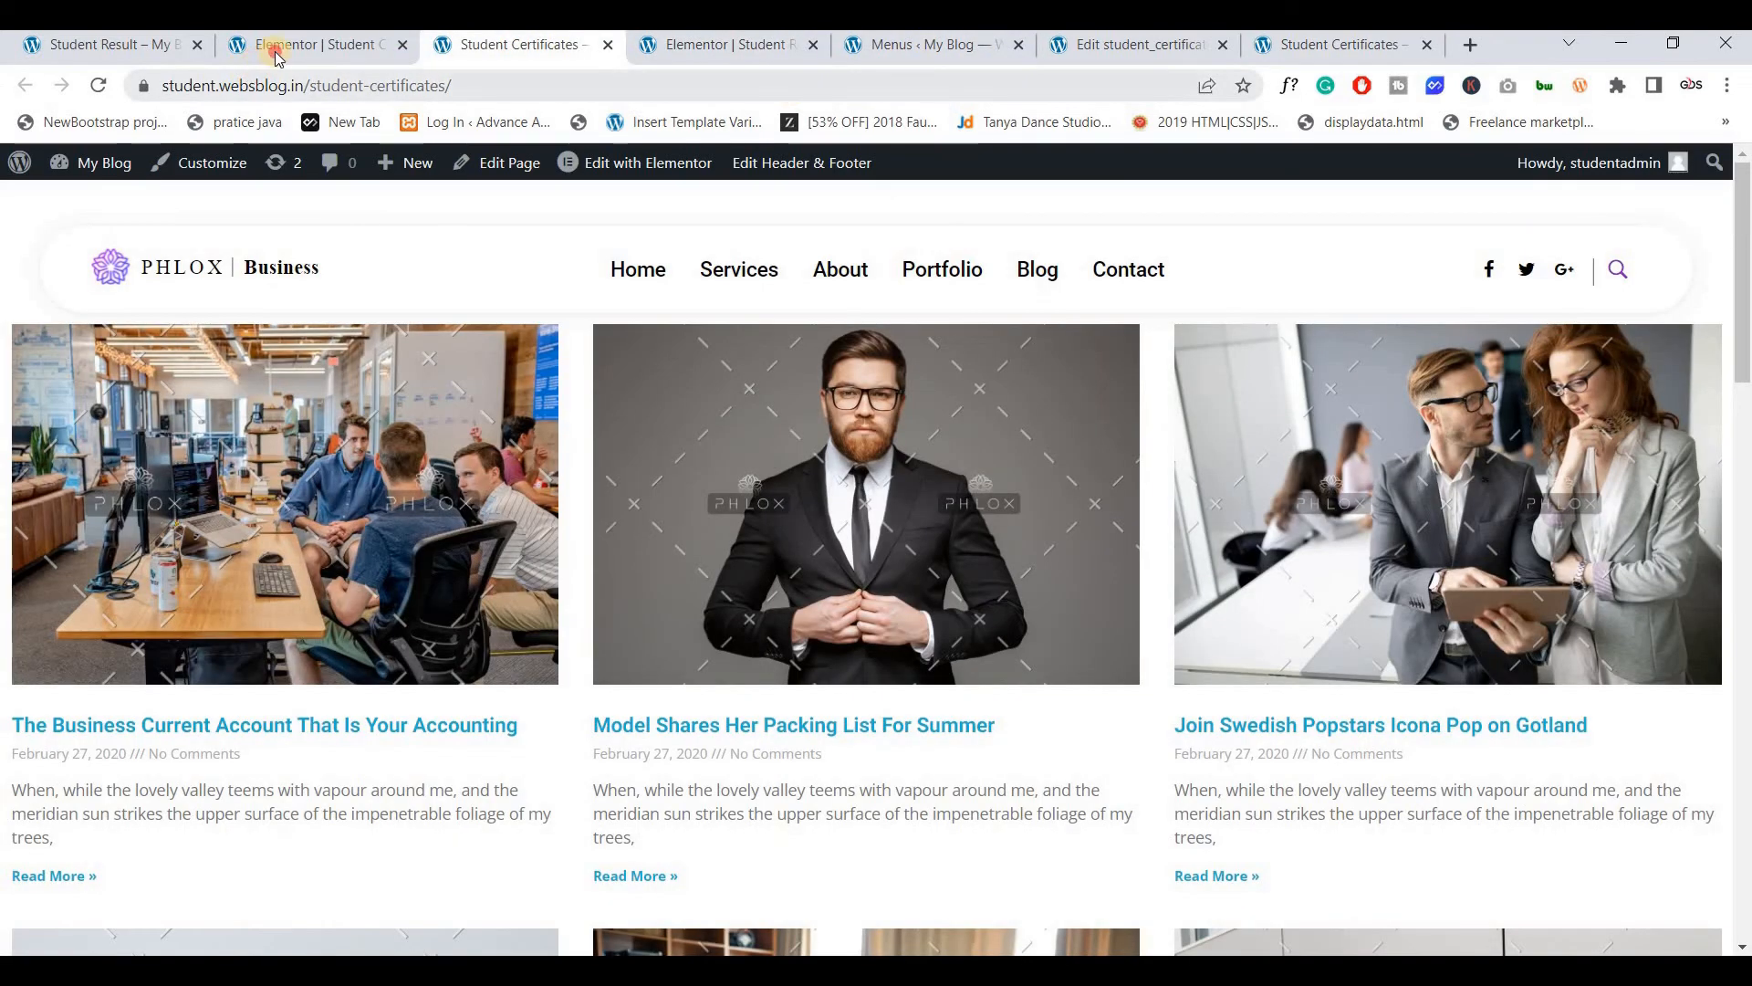
left_click(274, 51)
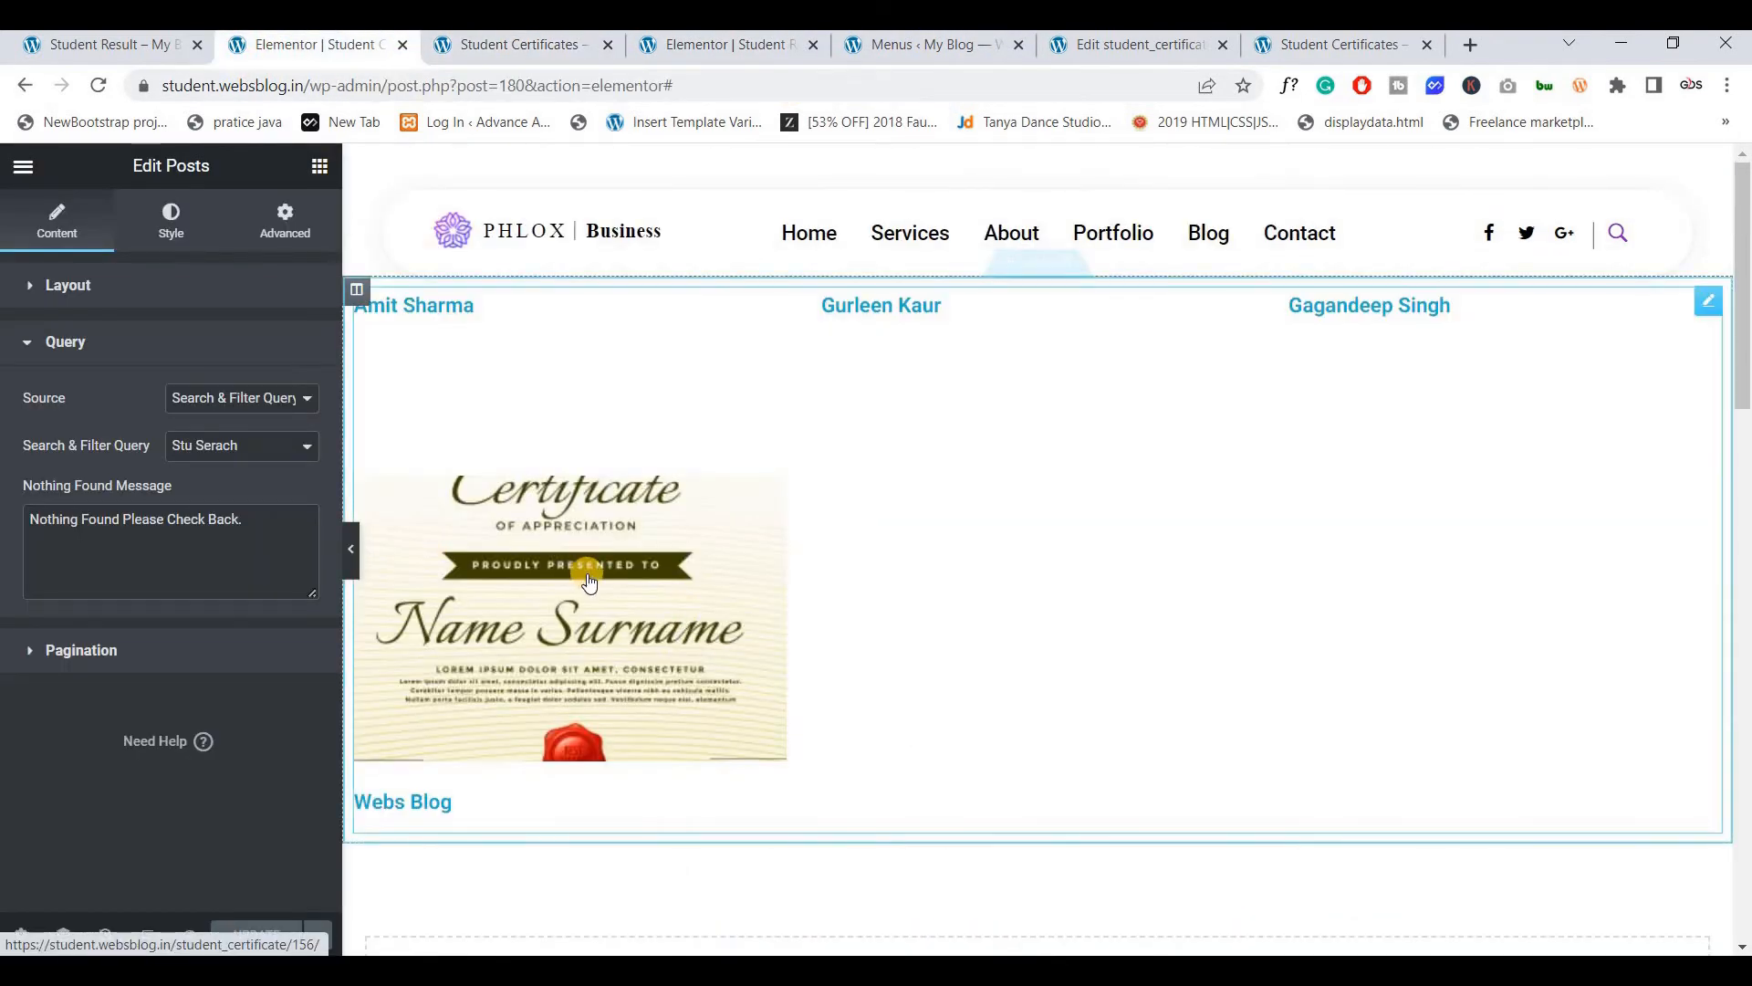
left_click(1328, 51)
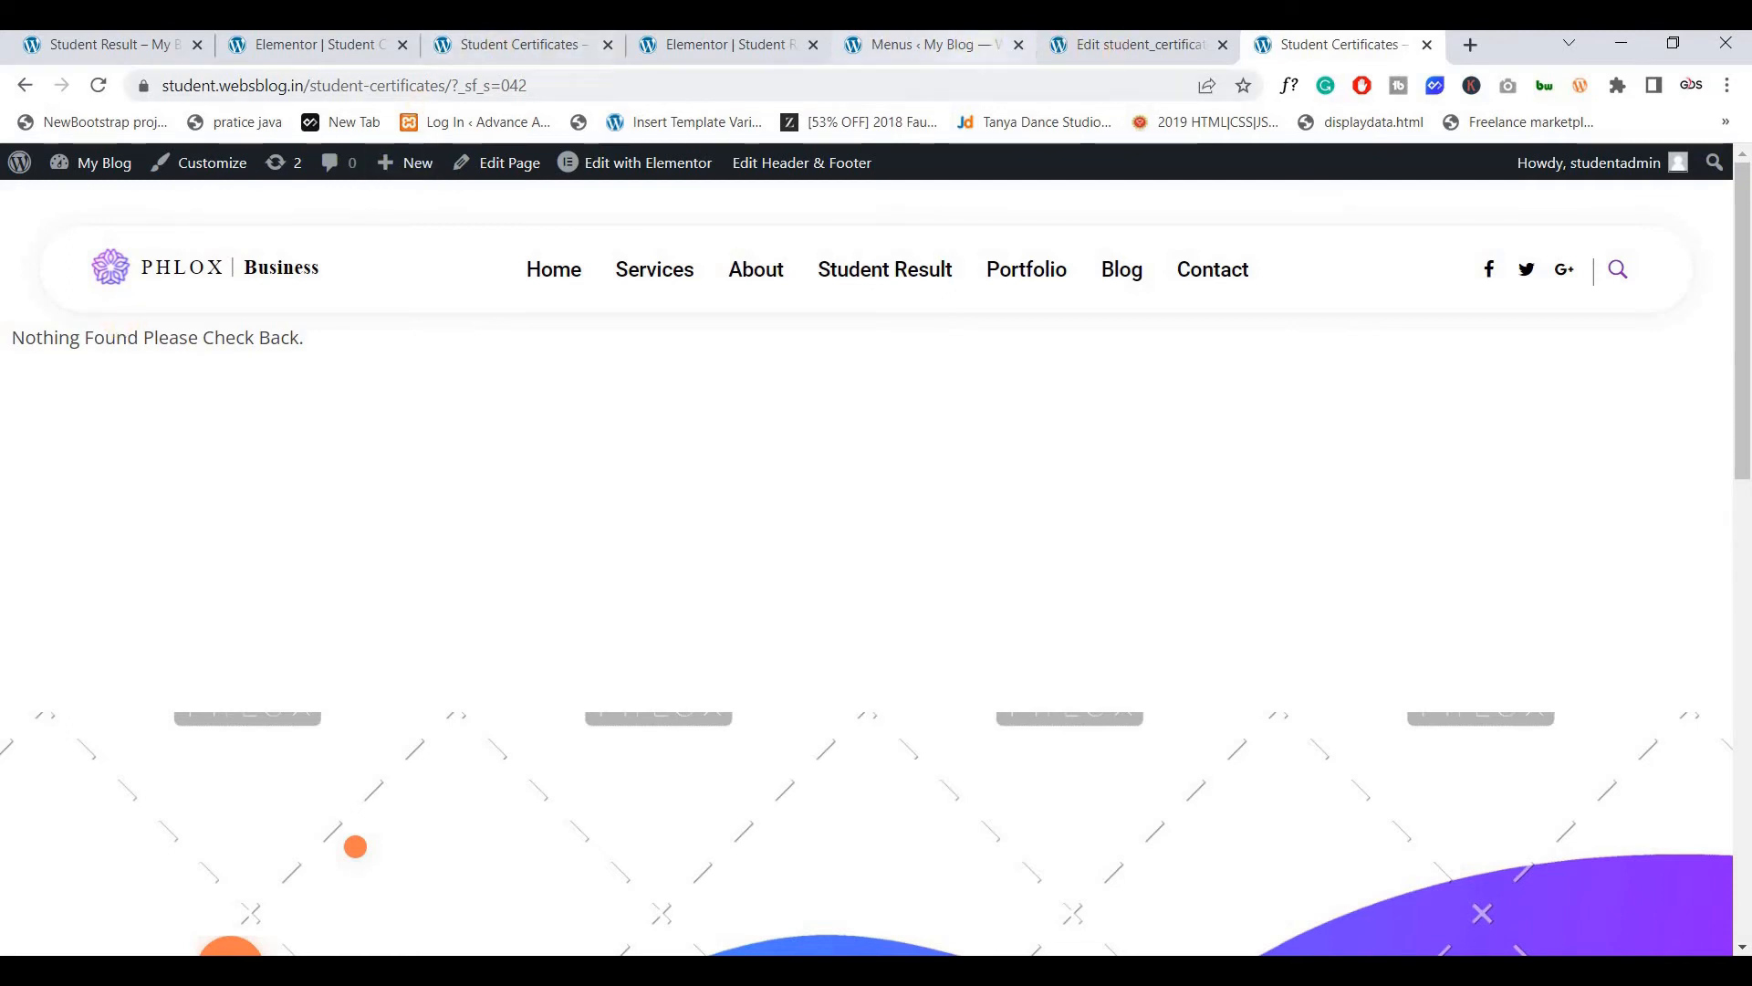
Go from the Menus page to the Search & Filter admin and review Stu Serach's settings
left_click(1110, 44)
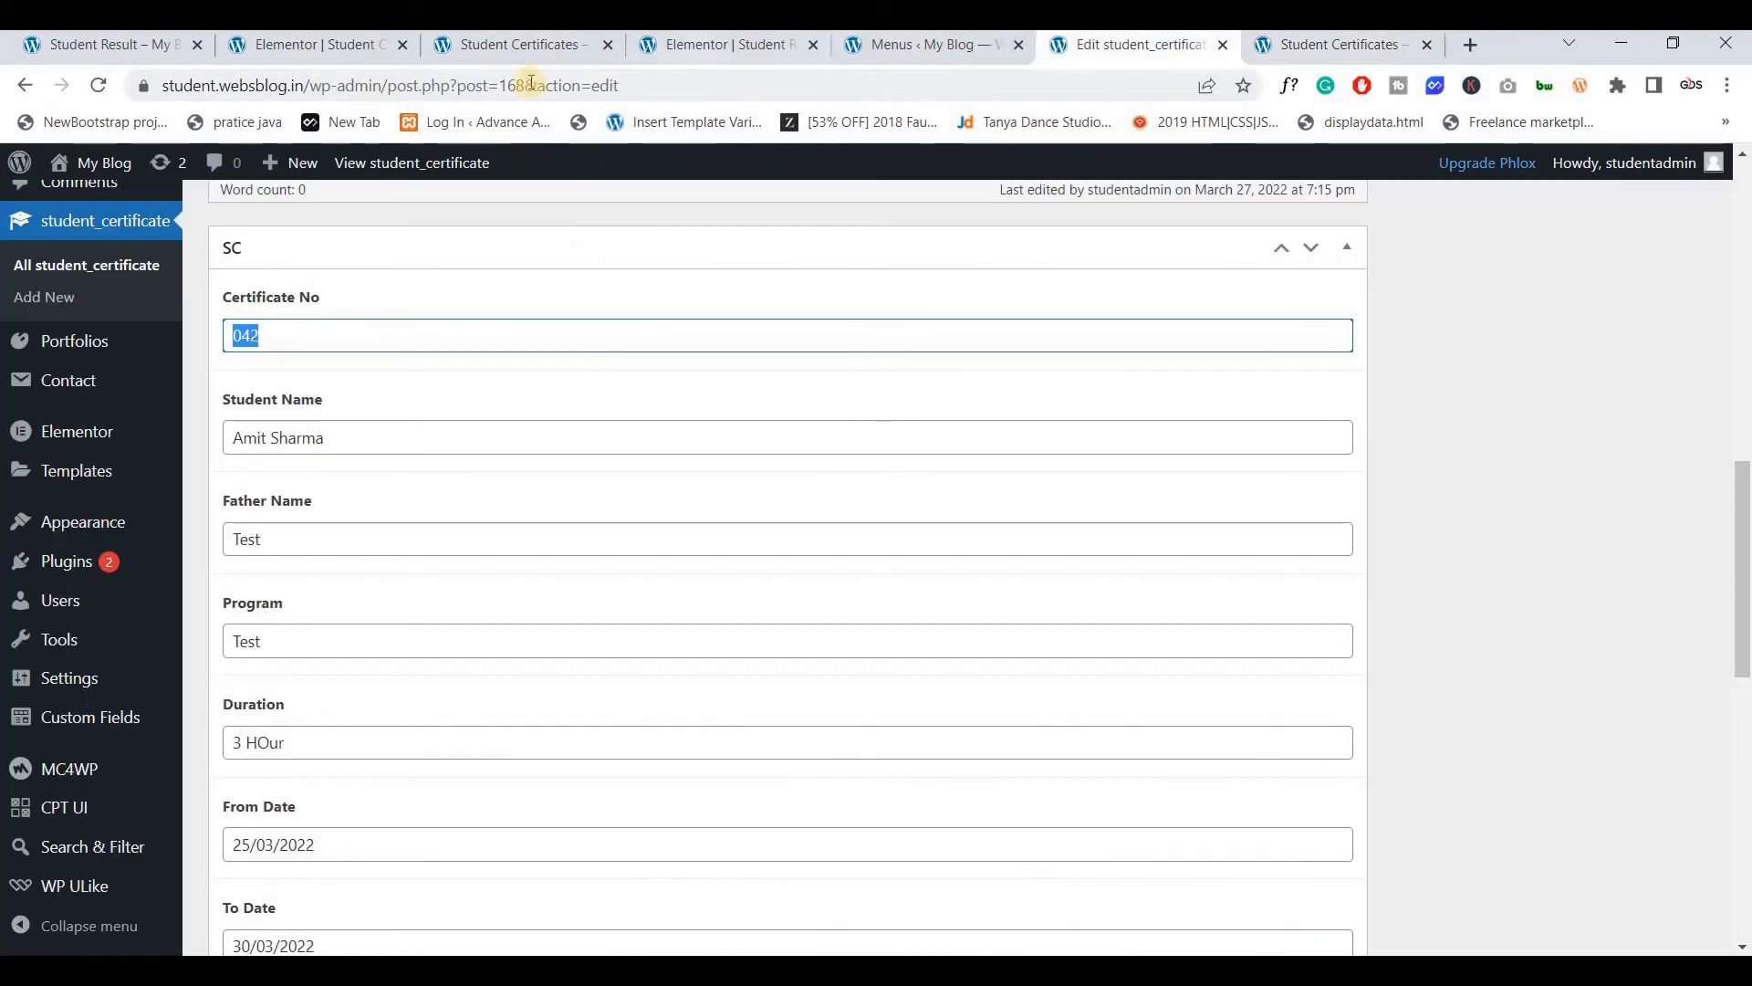
left_click(531, 49)
left_click(339, 44)
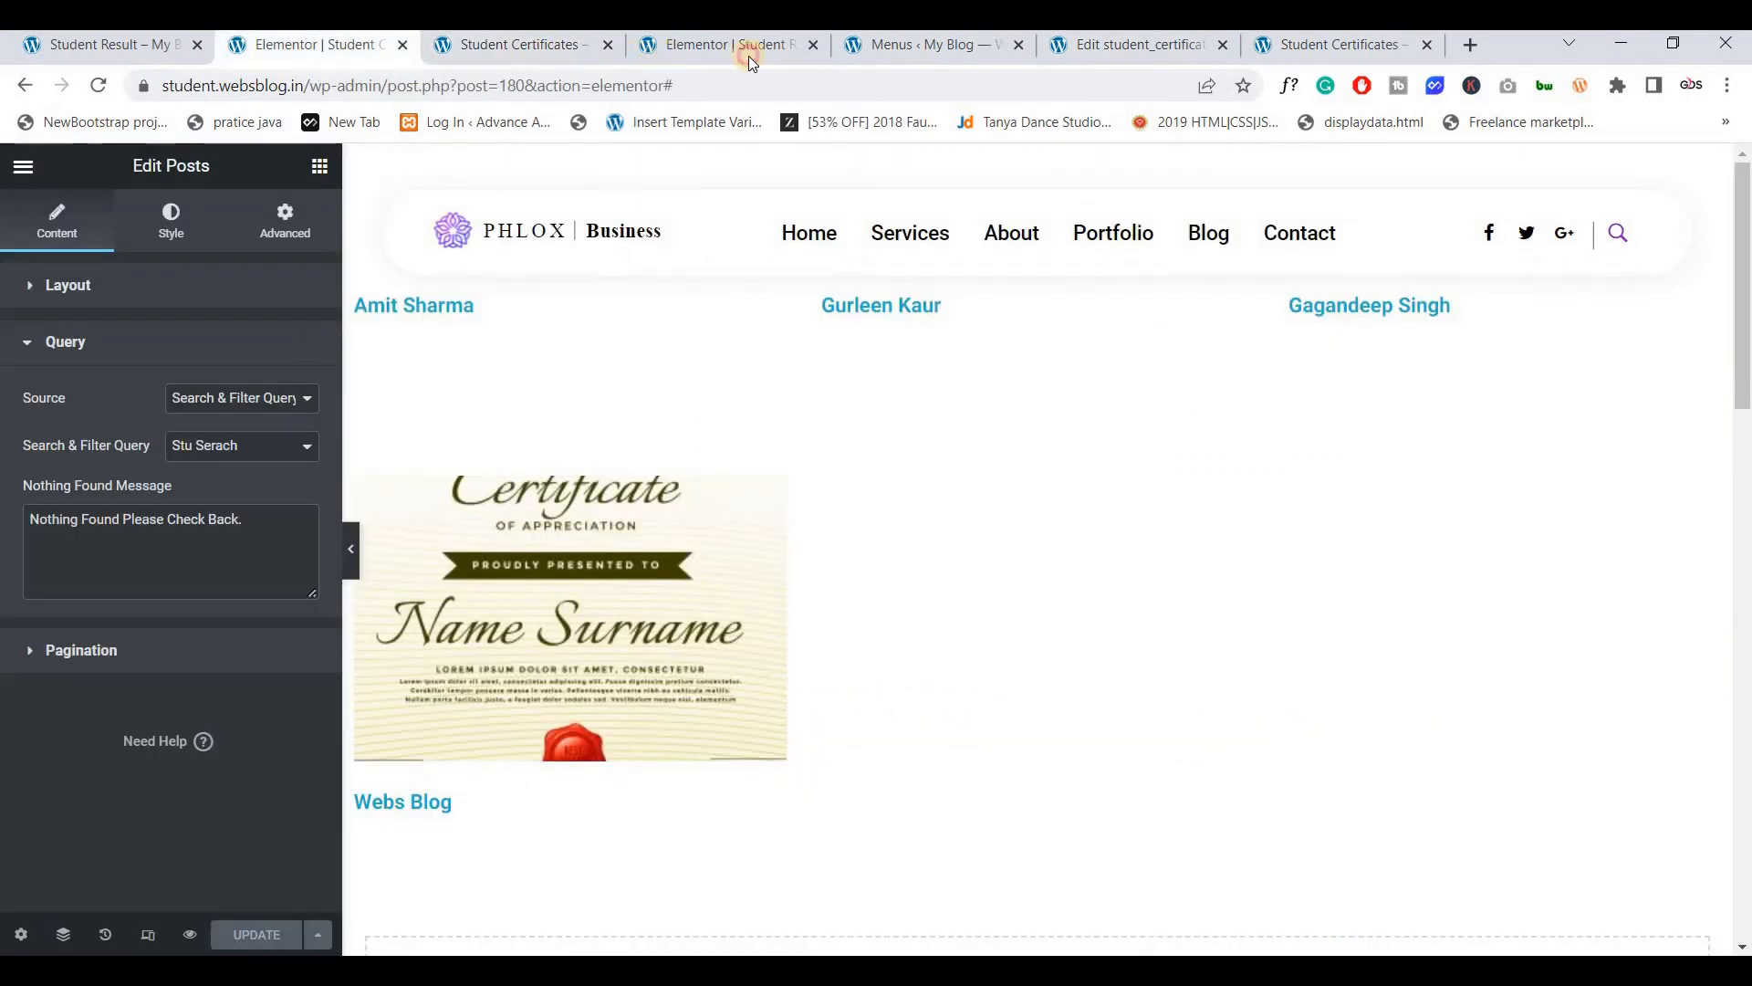
left_click(749, 57)
left_click(884, 48)
scroll(92, 847, "down", 5)
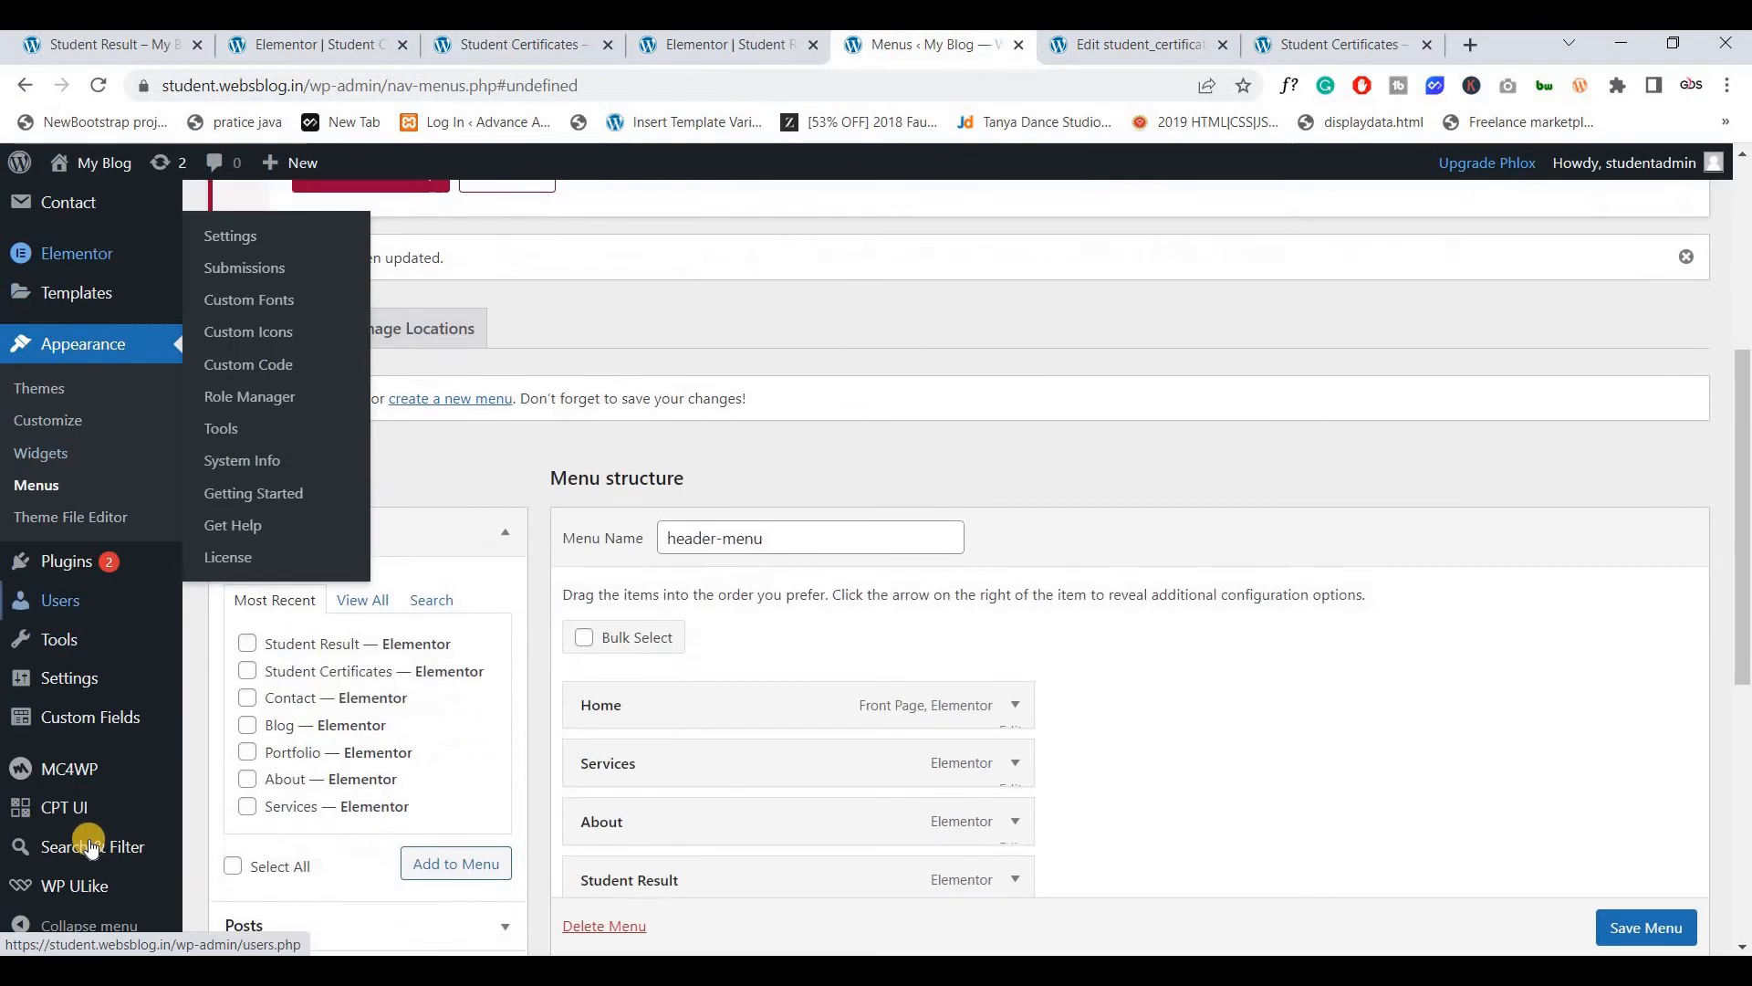
scroll(92, 846, "down", 3)
left_click(91, 847)
key("Return")
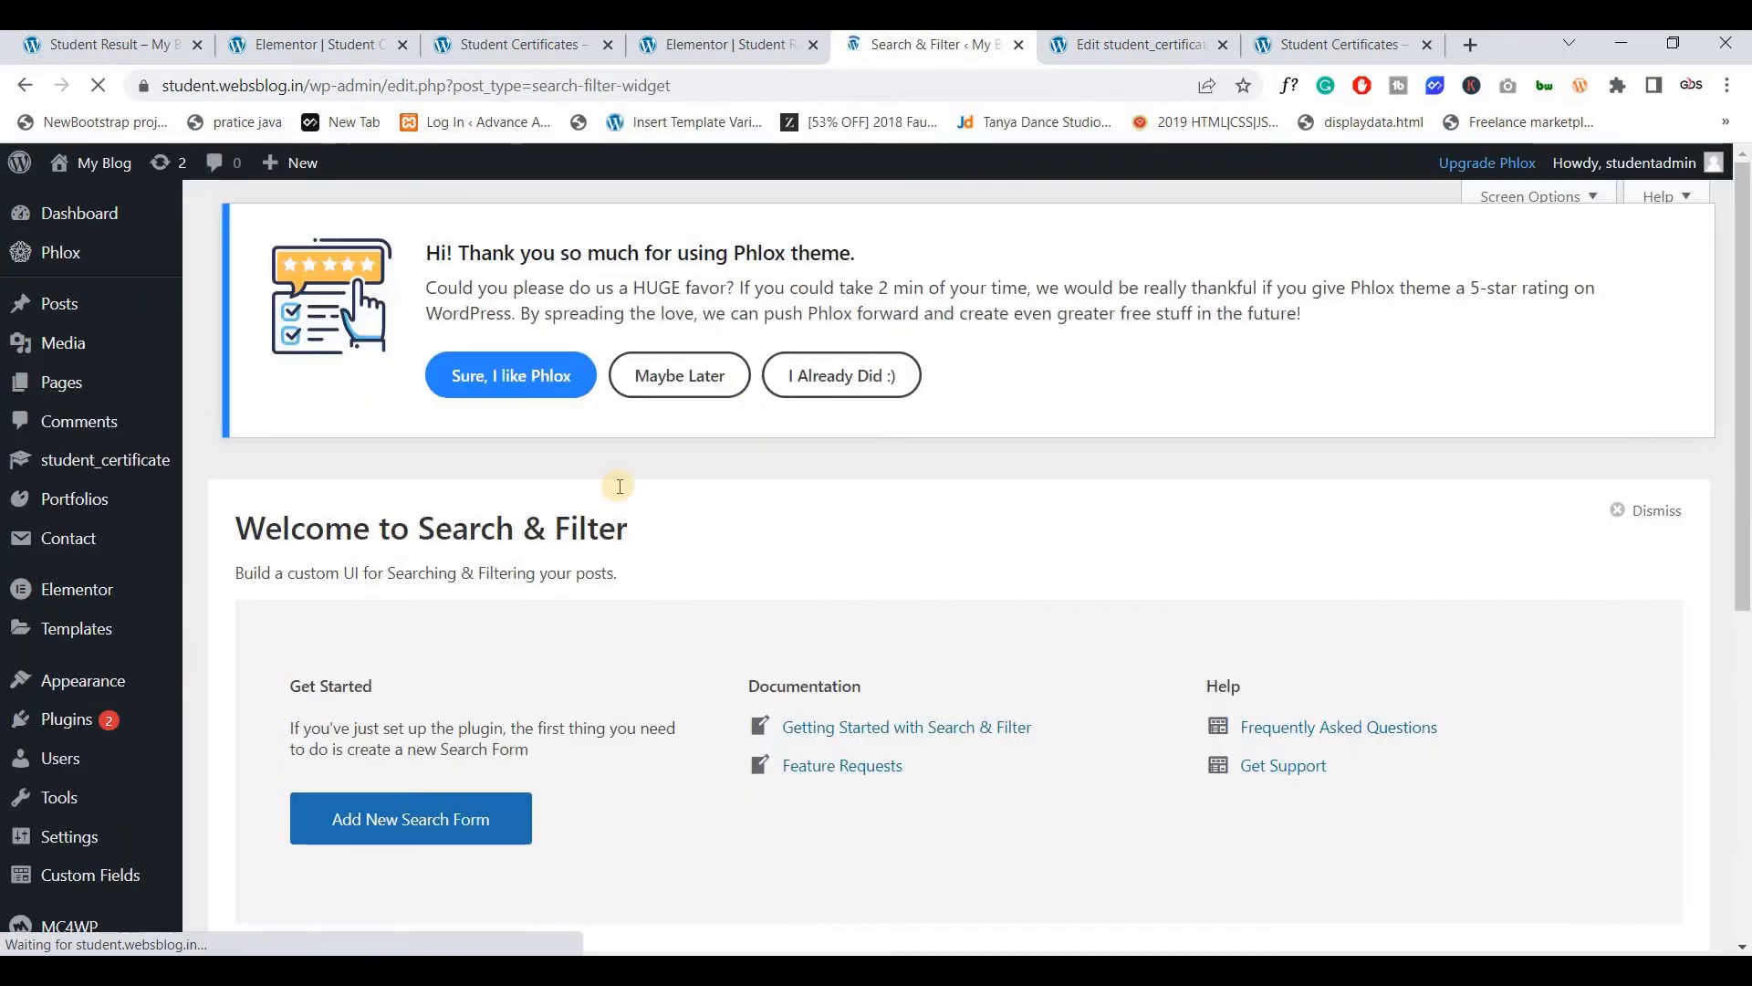
scroll(593, 511, "down", 4)
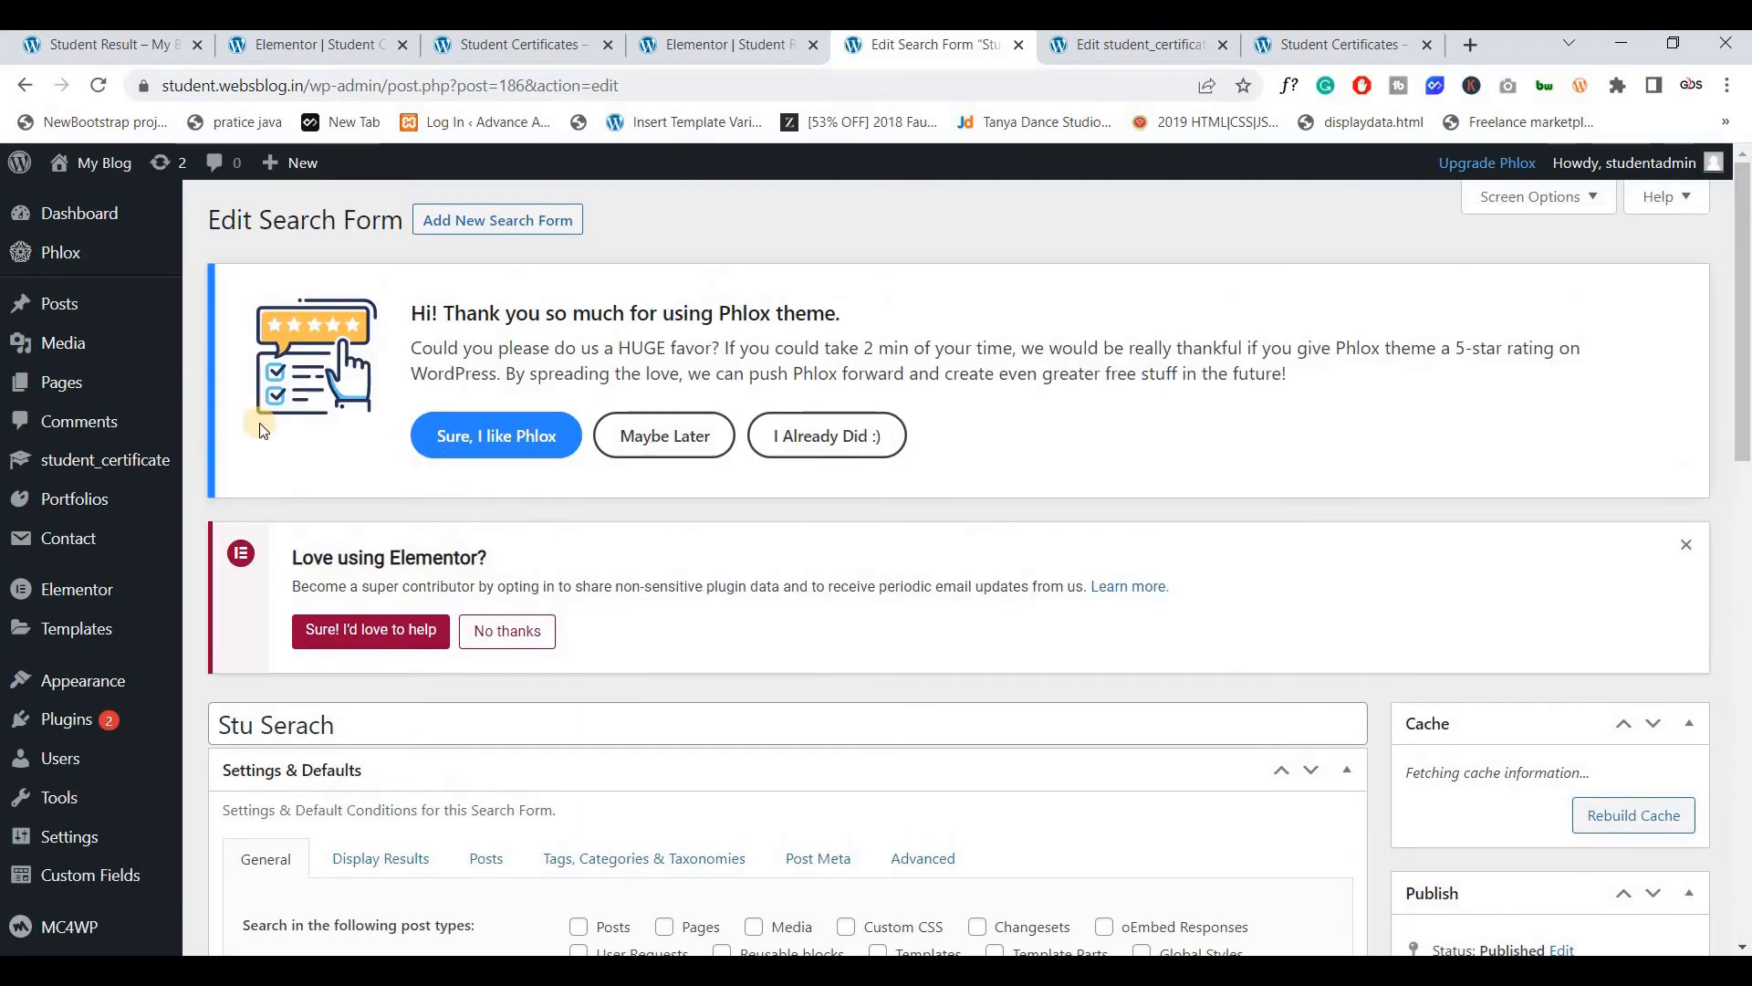
mouse_move(129, 466)
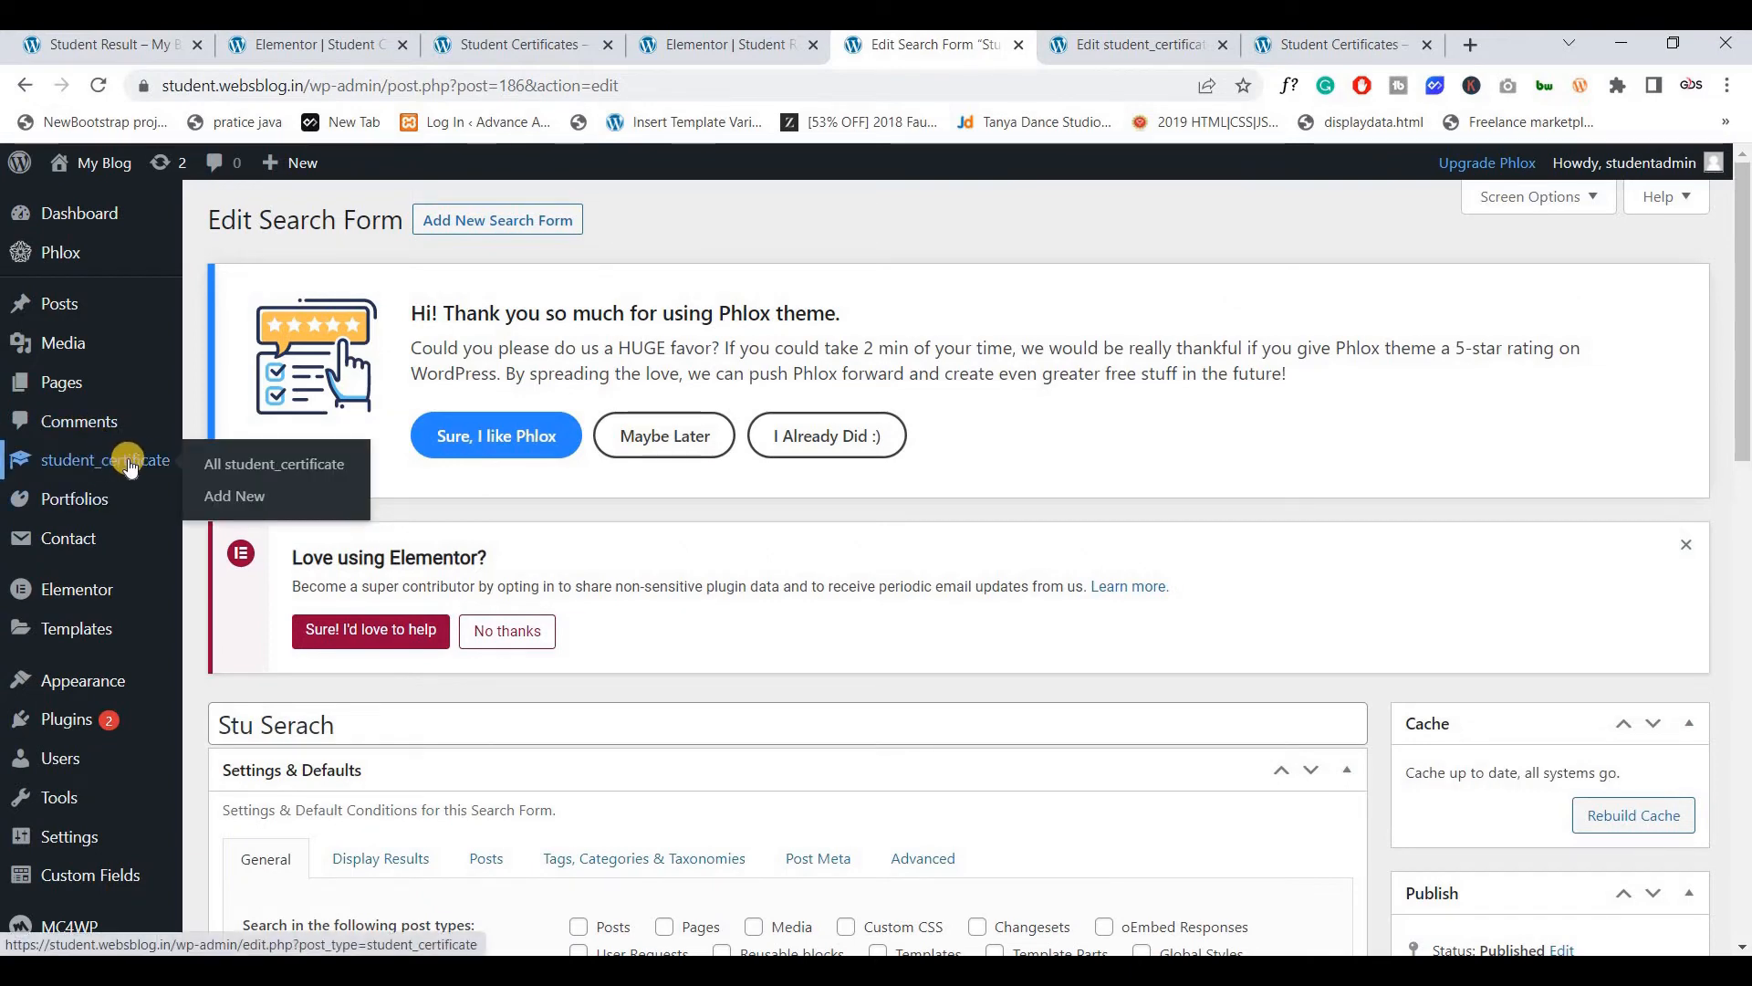
scroll(485, 531, "down", 3)
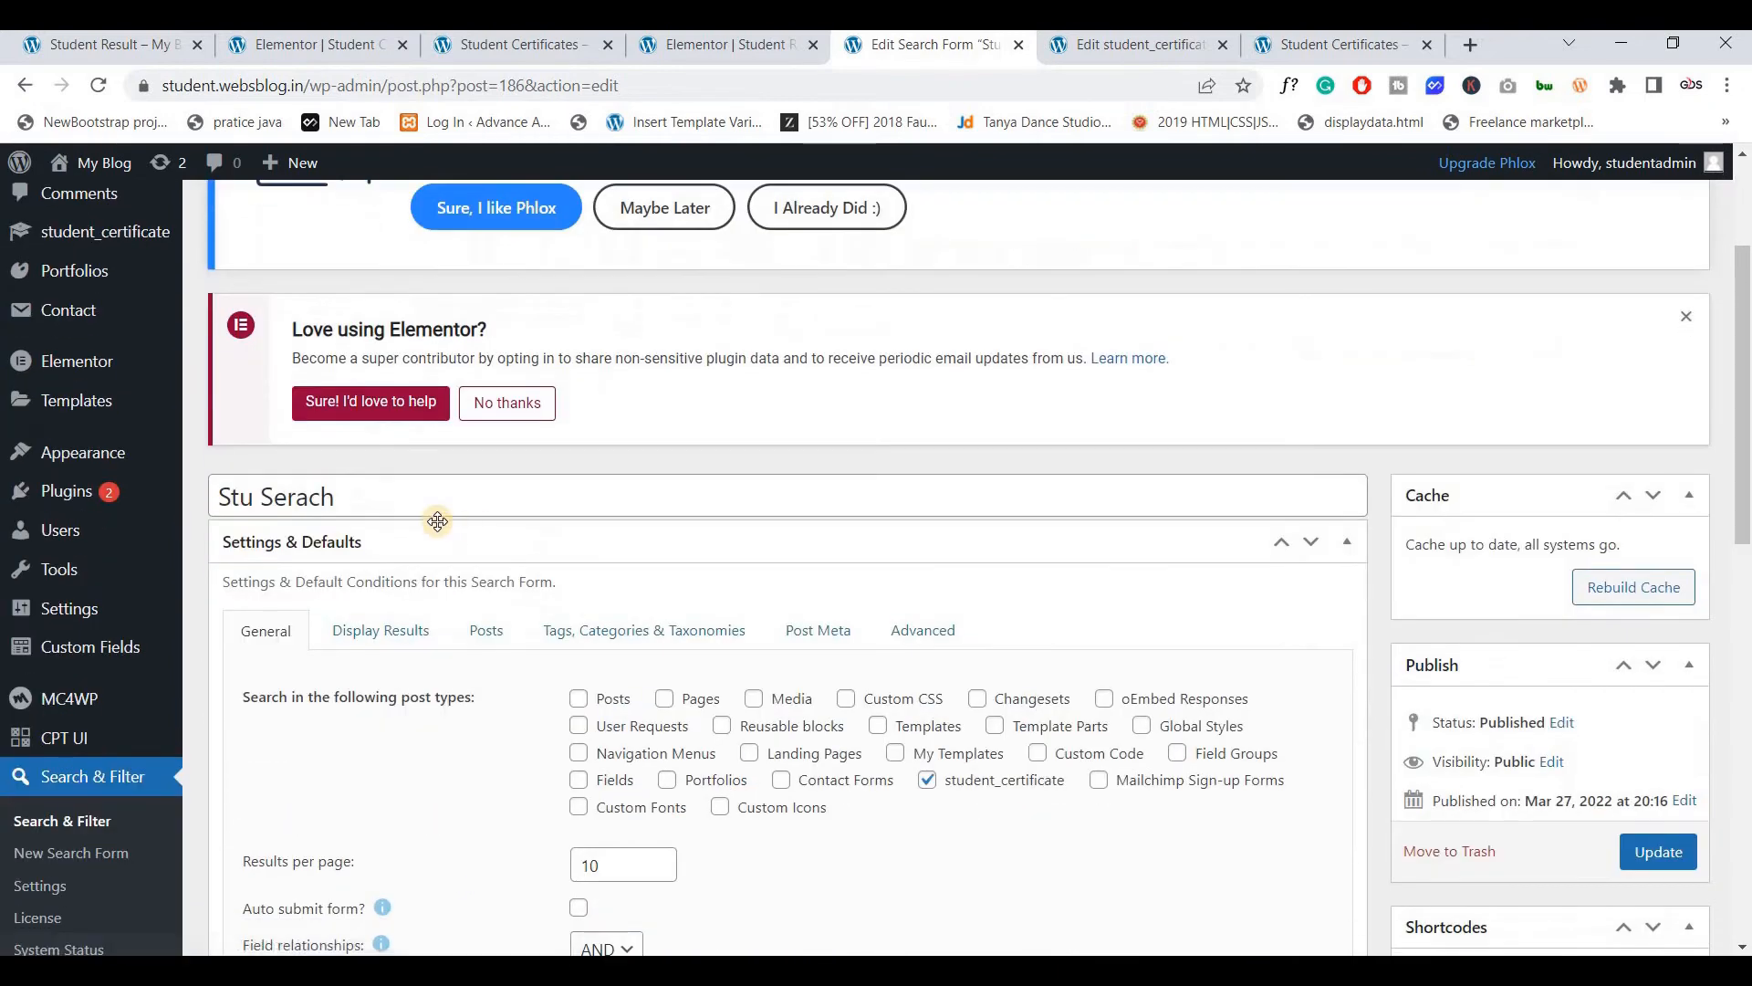
scroll(434, 528, "up", 1)
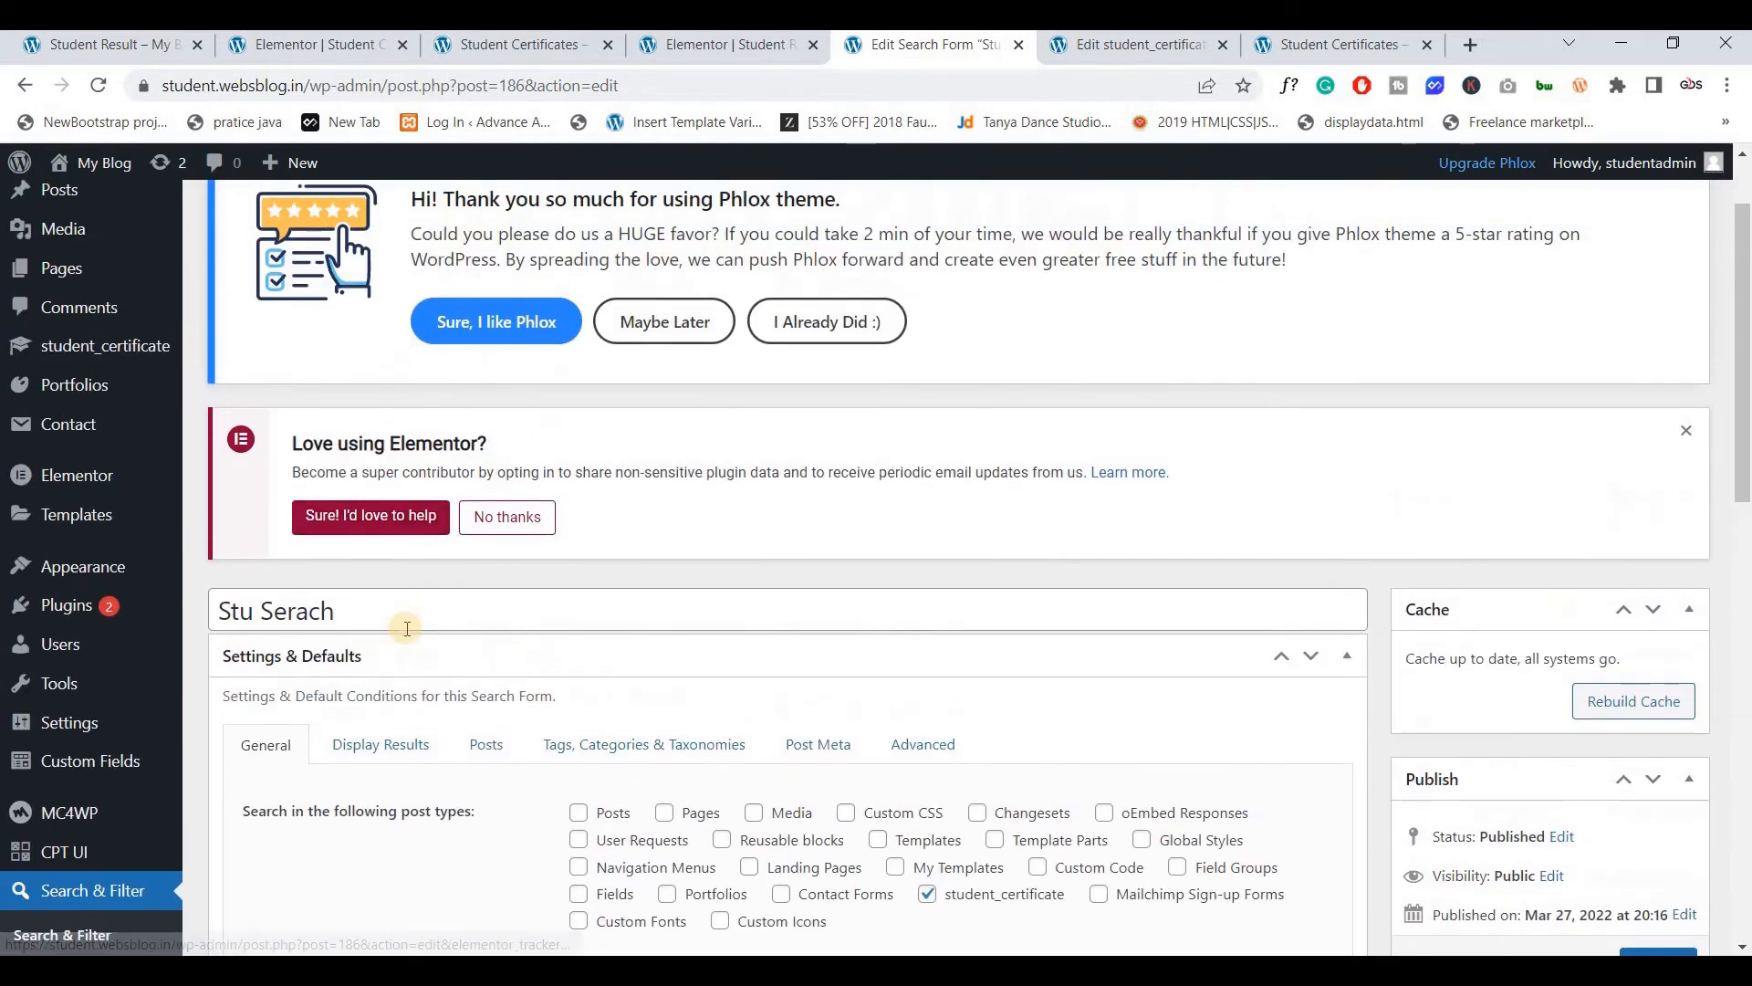
Back on the certificate edit page, inspect the Certificate No and Student Name fields
middle_click(123, 356)
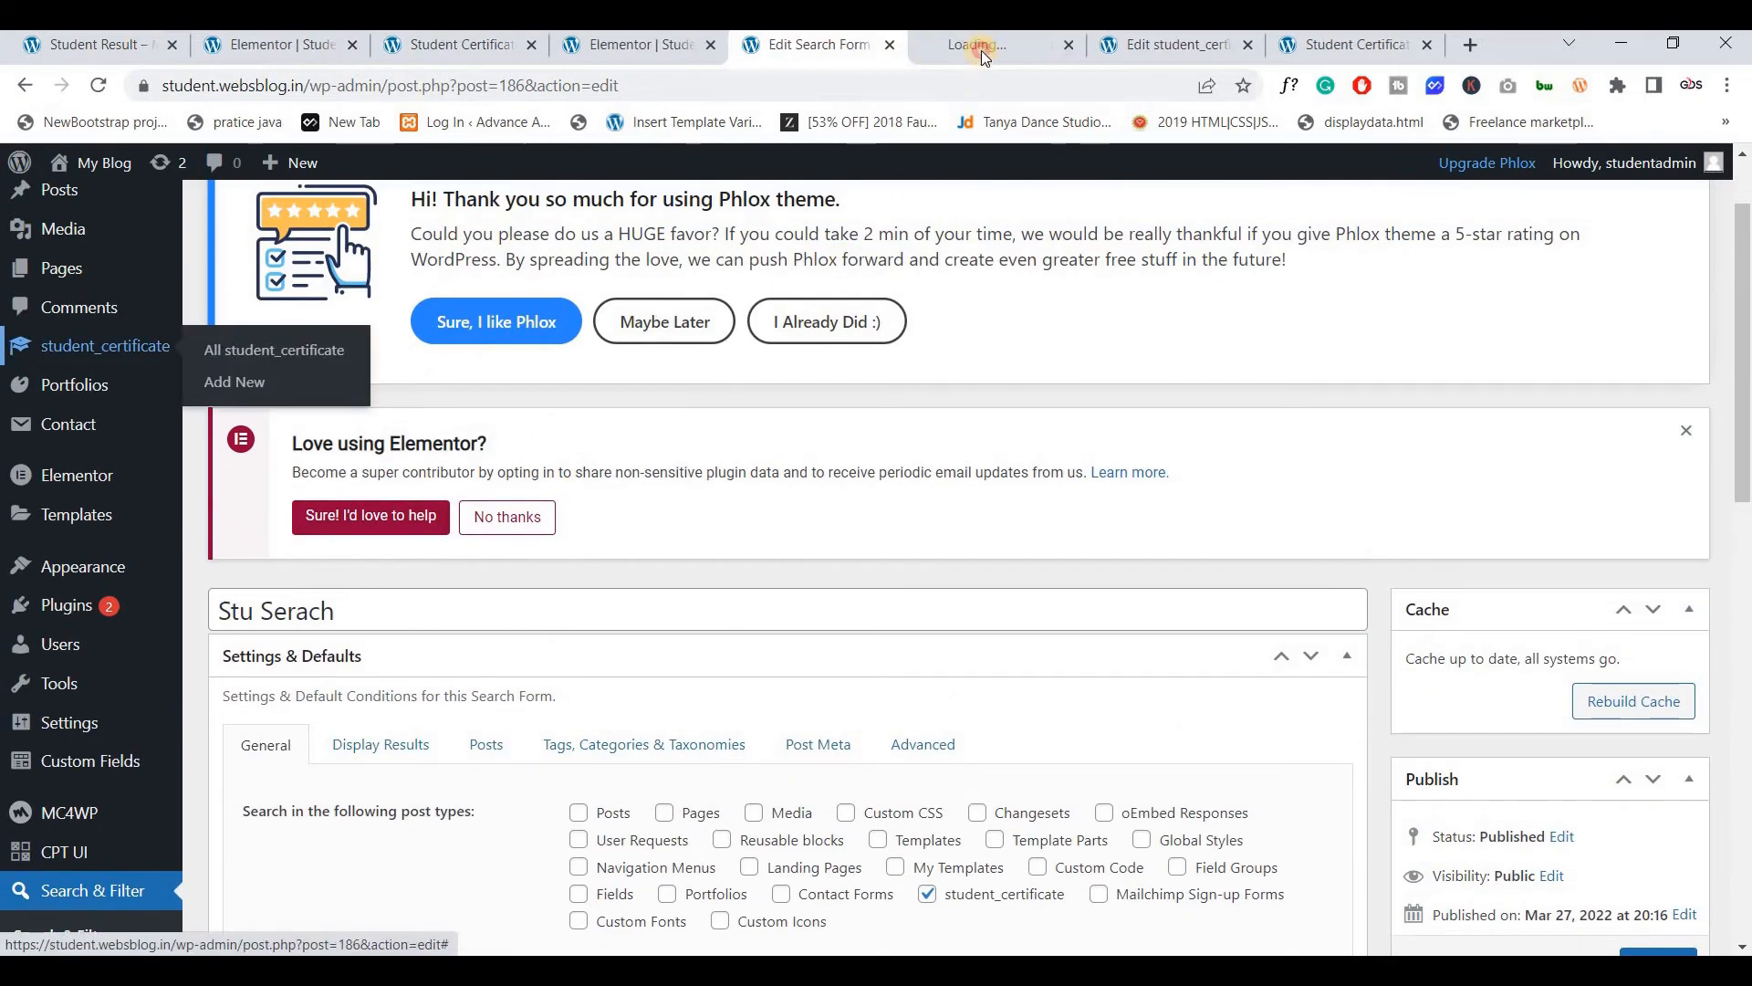
left_click(982, 51)
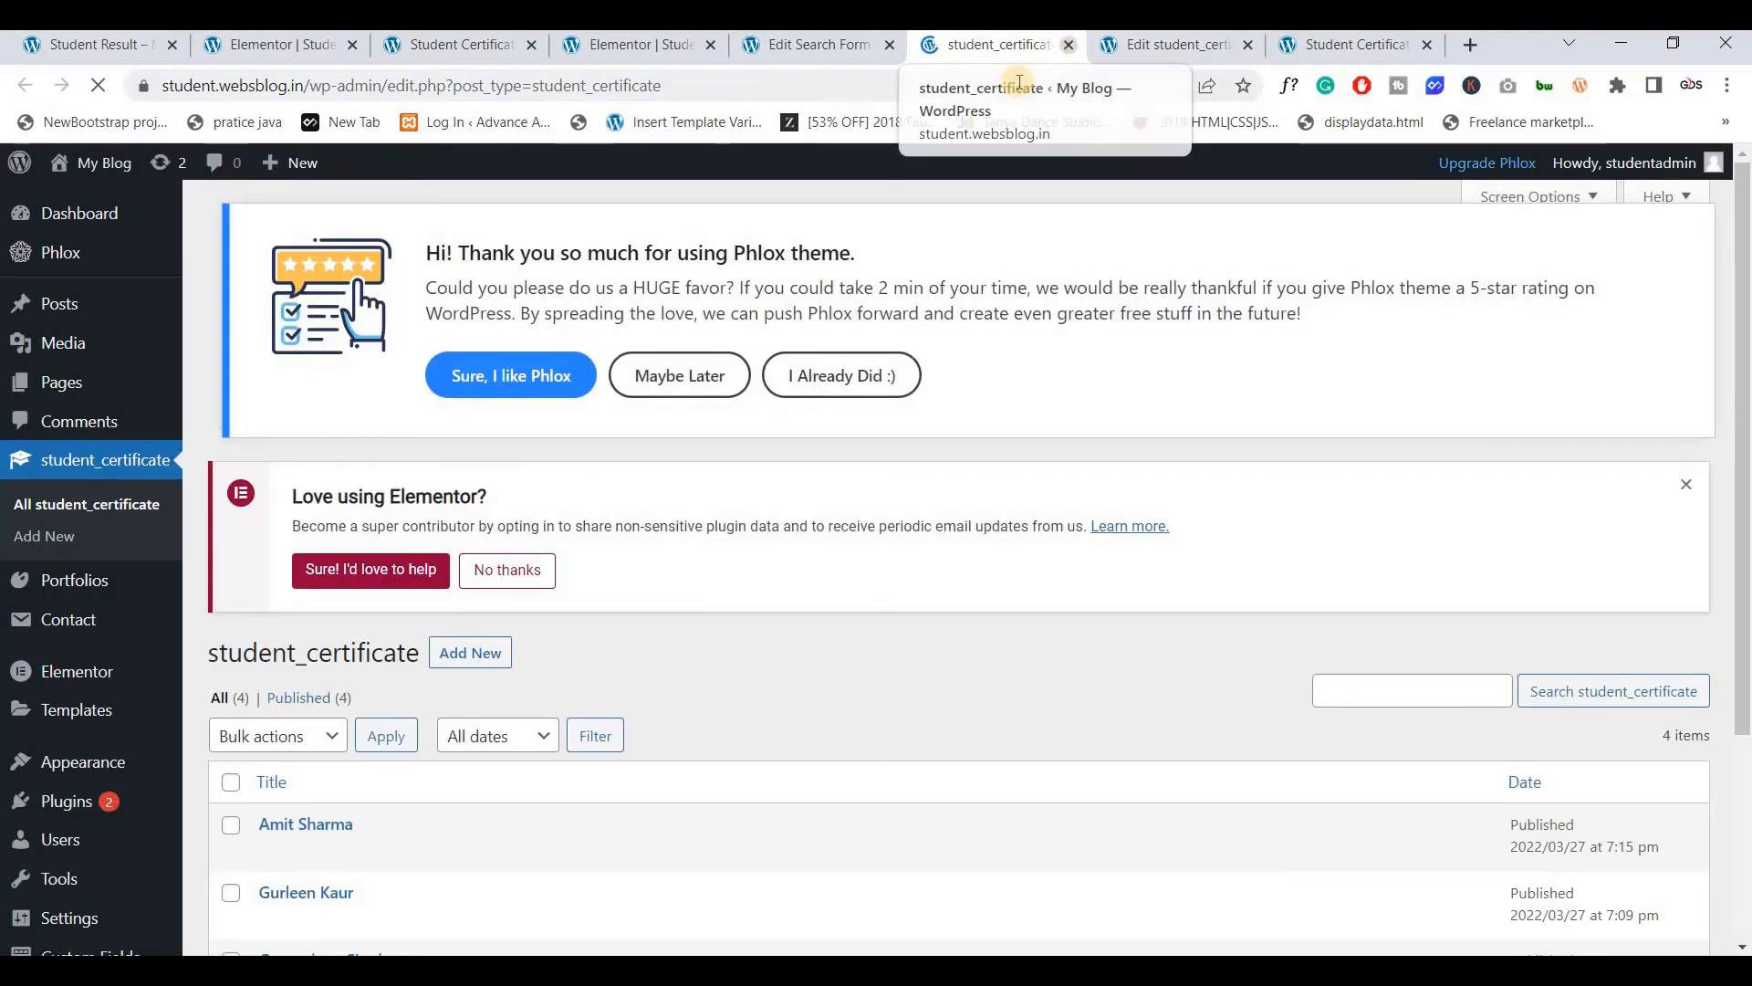
left_click(1068, 44)
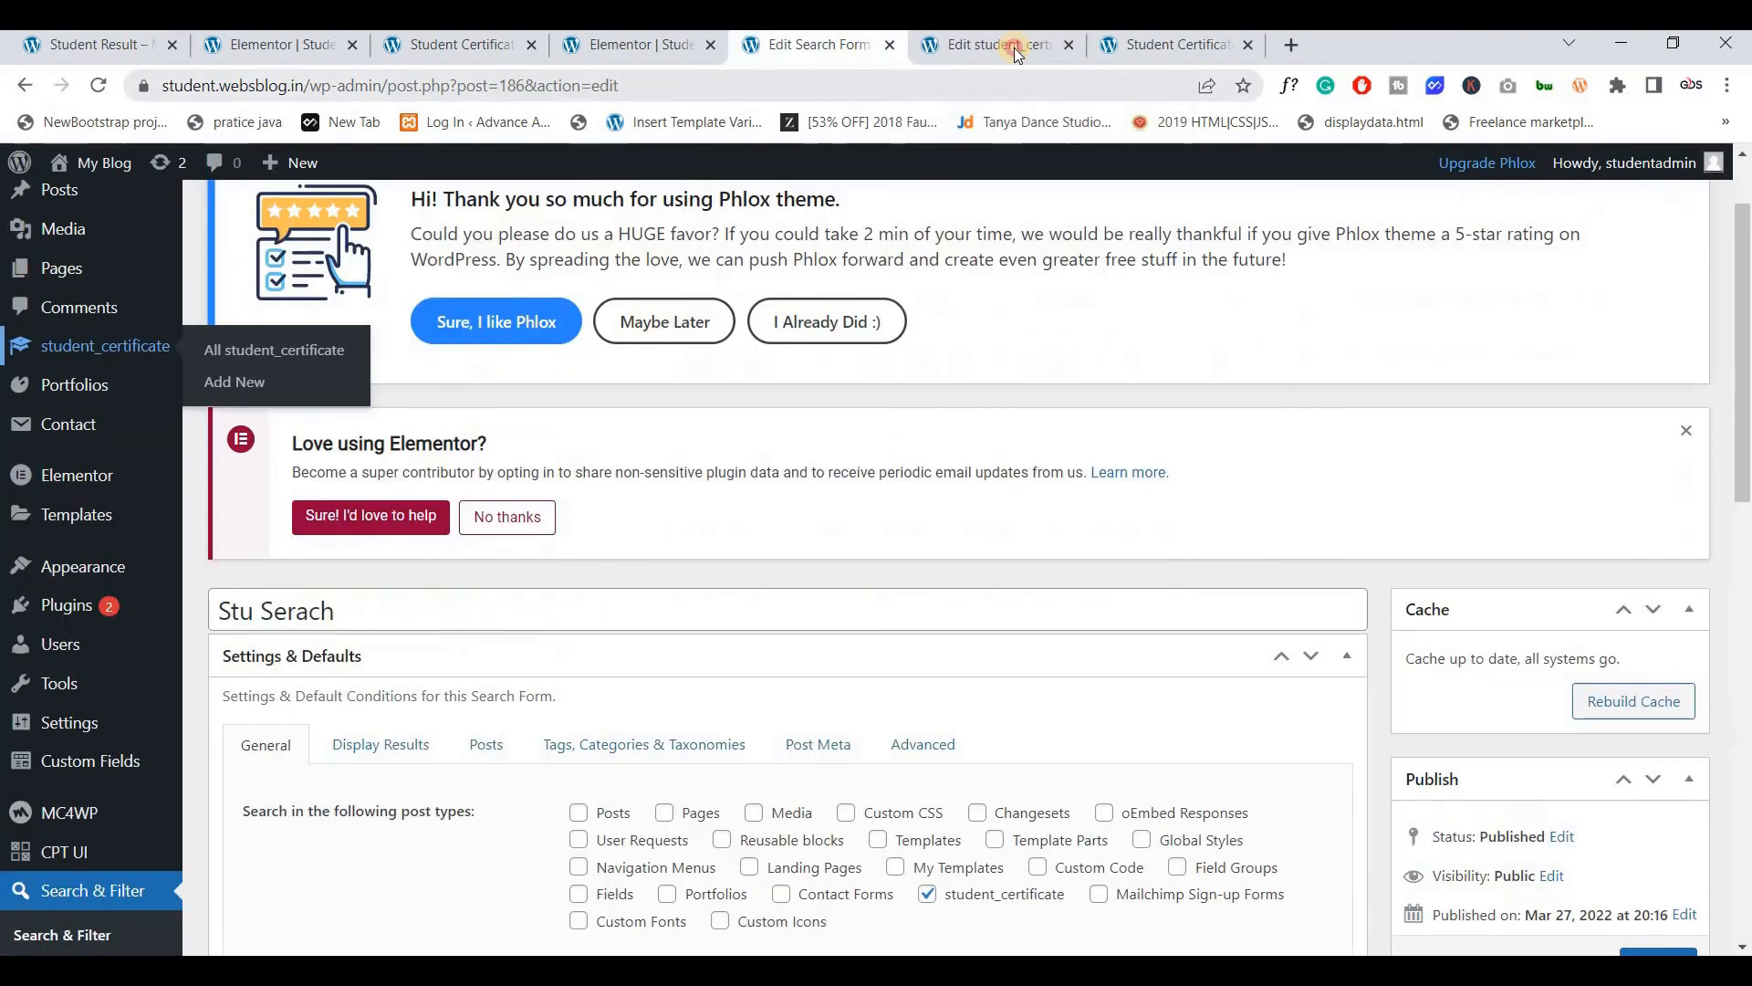
left_click(1016, 50)
scroll(1491, 500, "down", 4)
scroll(532, 441, "up", 5)
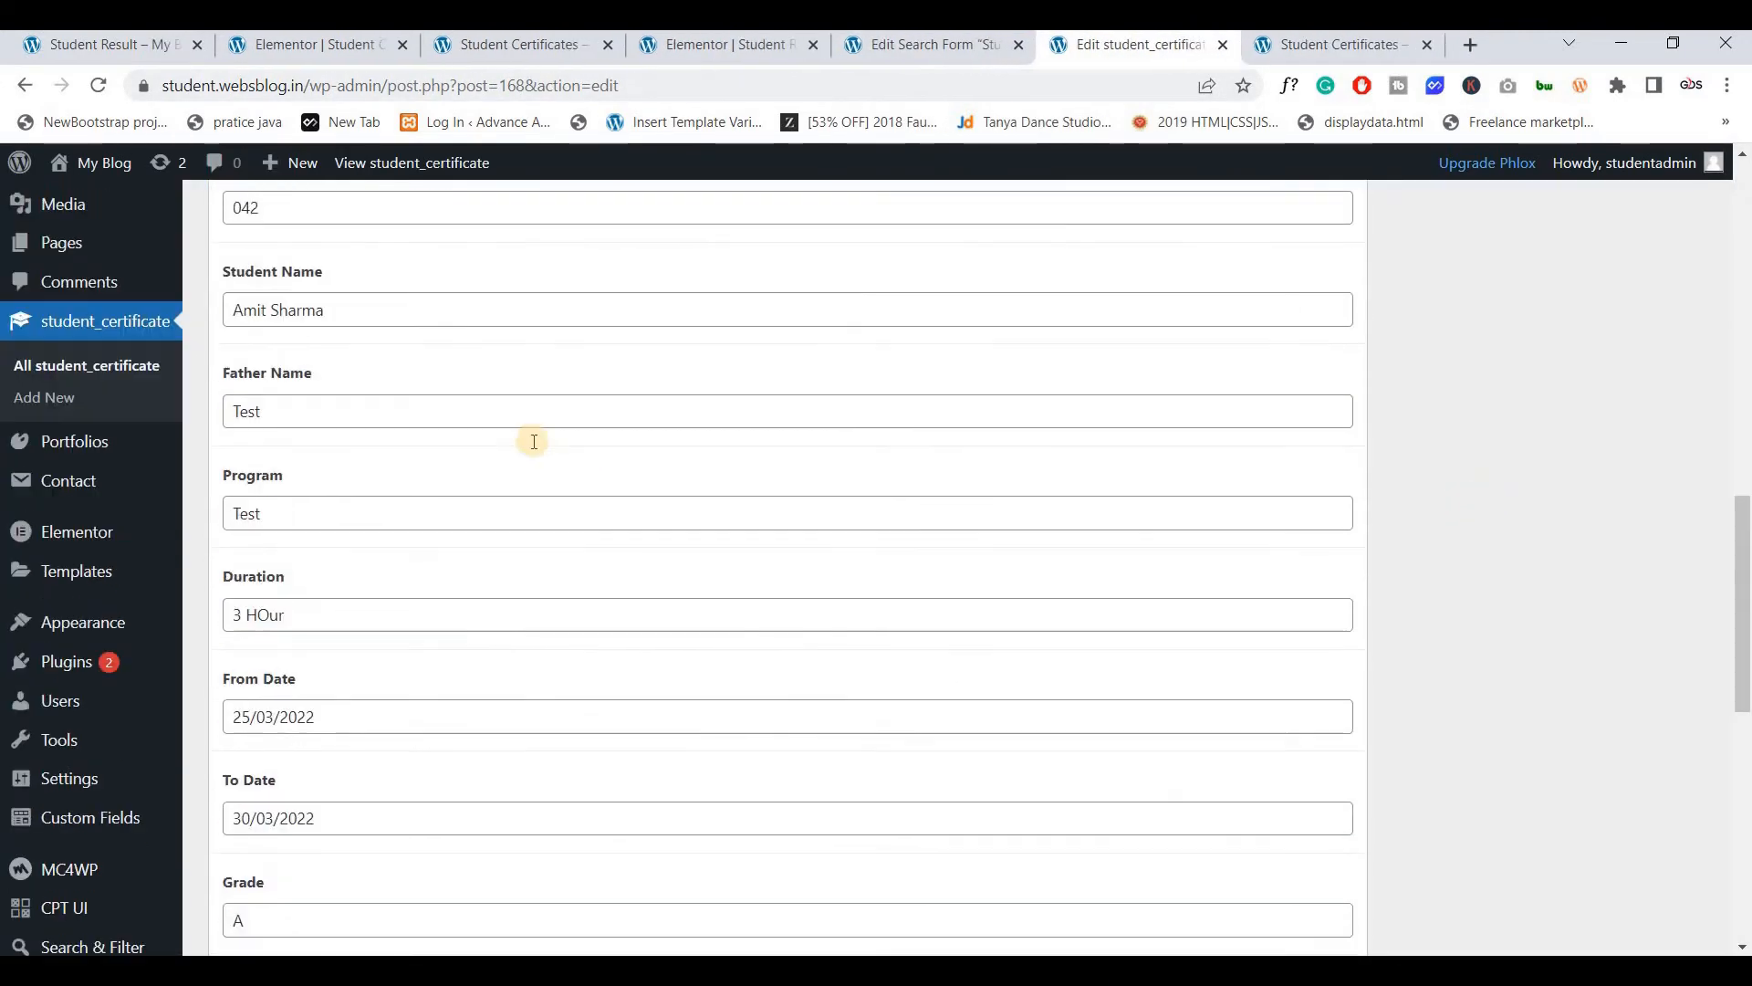
left_click_drag(285, 529, 243, 562)
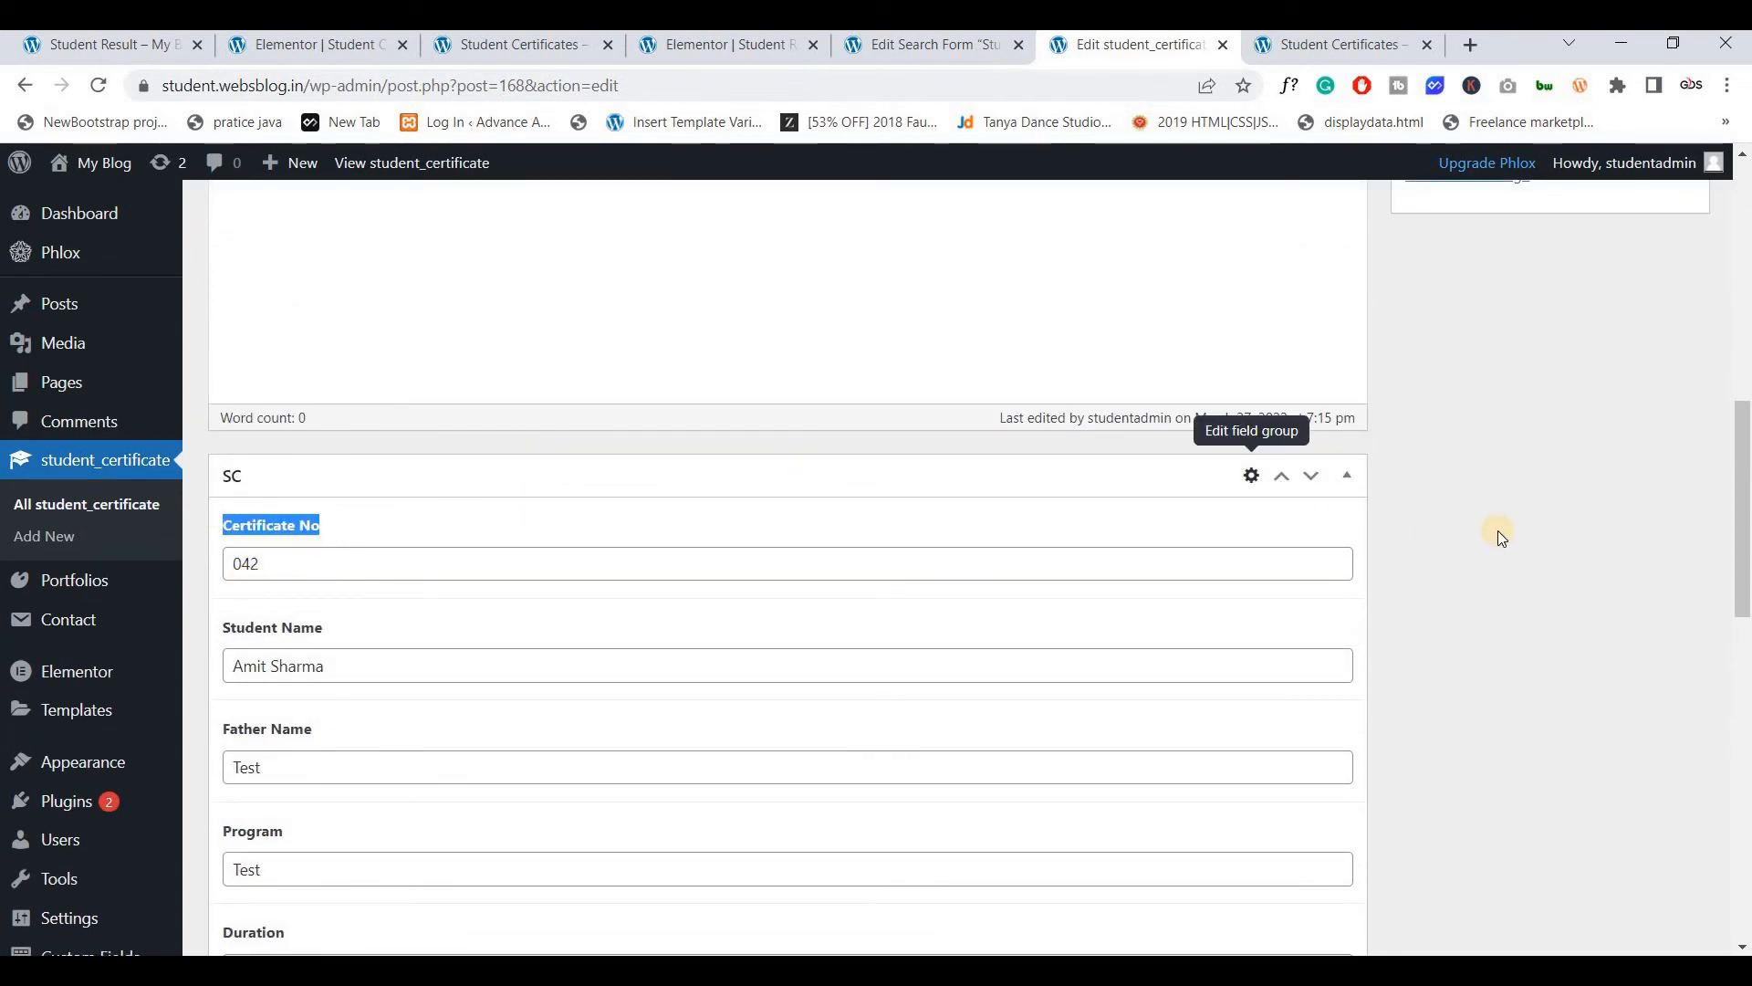
left_click(1409, 558)
scroll(387, 407, "down", 2)
left_click_drag(235, 395, 1342, 394)
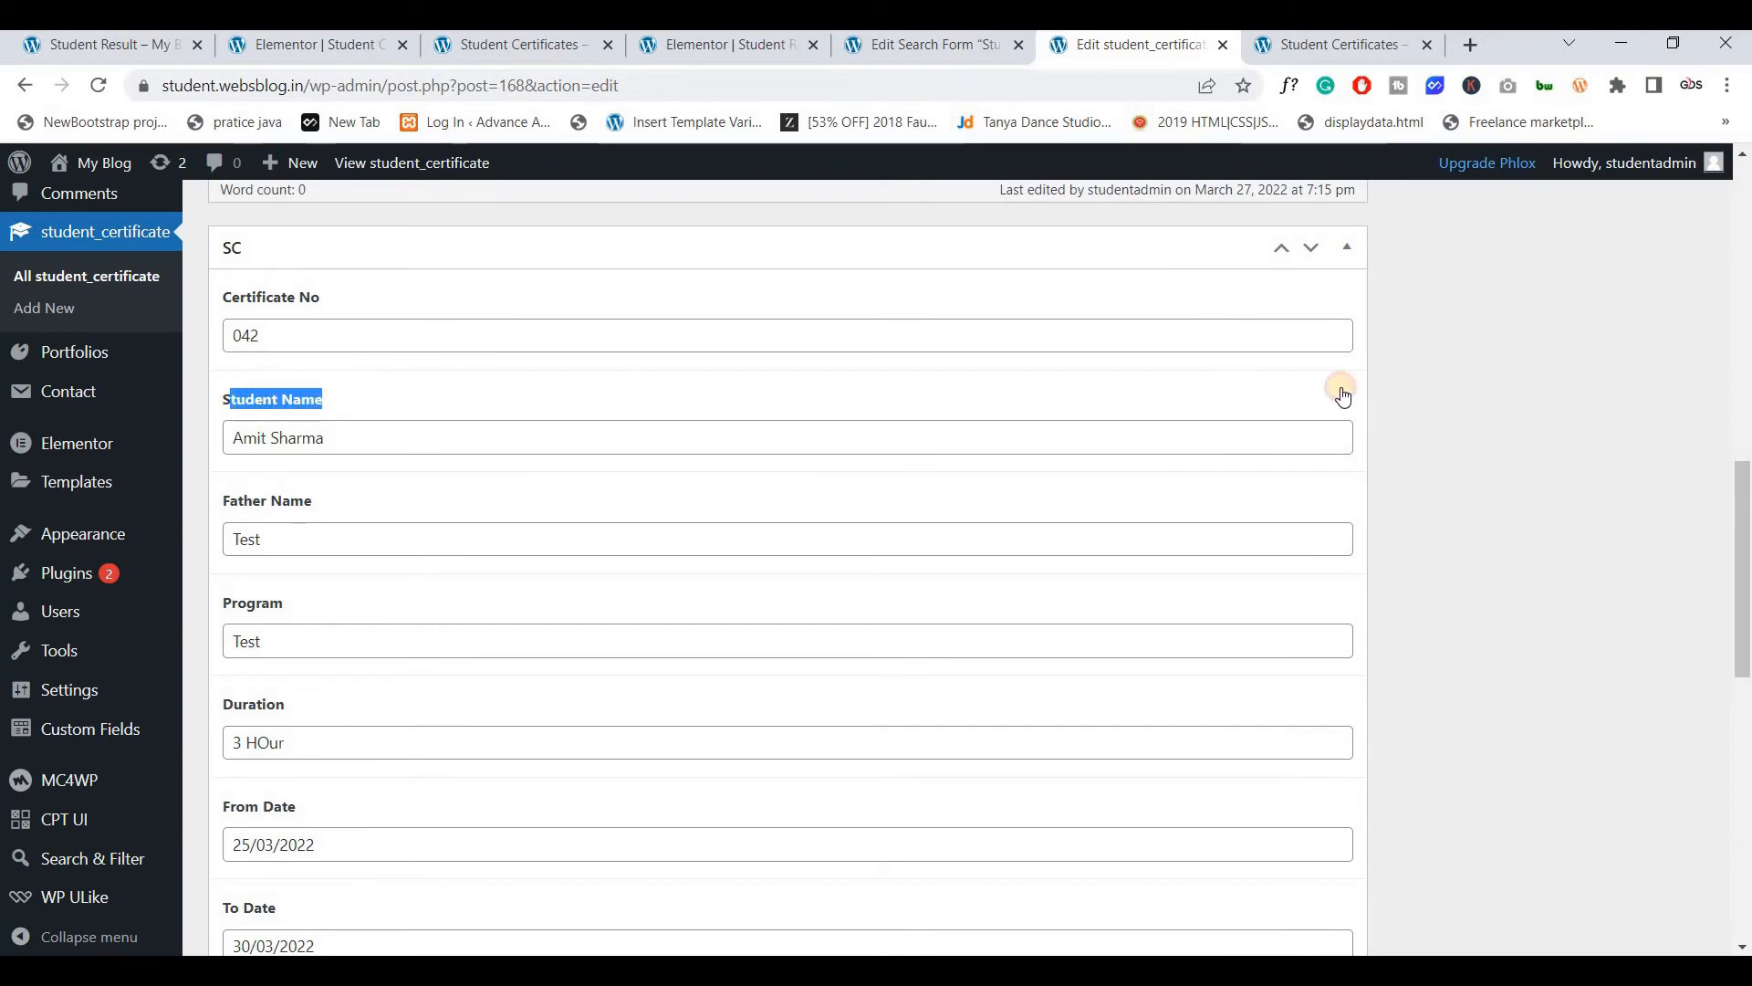
left_click(1298, 715)
scroll(469, 691, "up", 6)
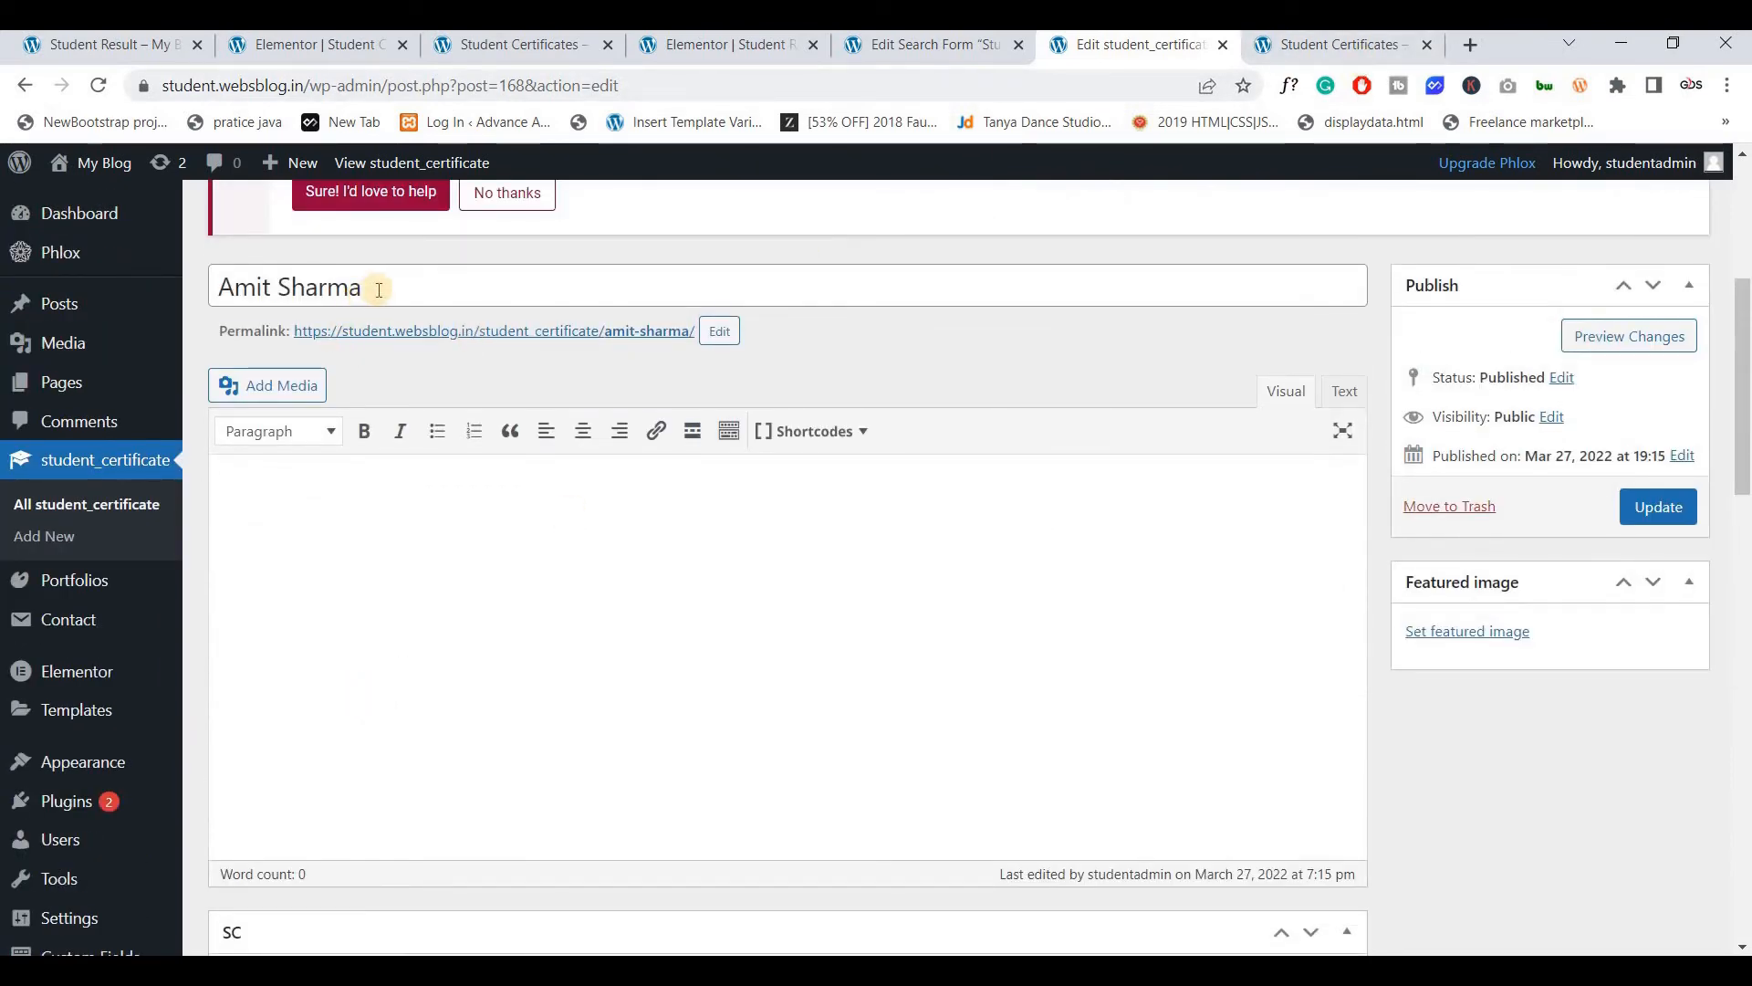
Search the first student's name on the Student Result page
triple_click(261, 286)
key("ctrl+c")
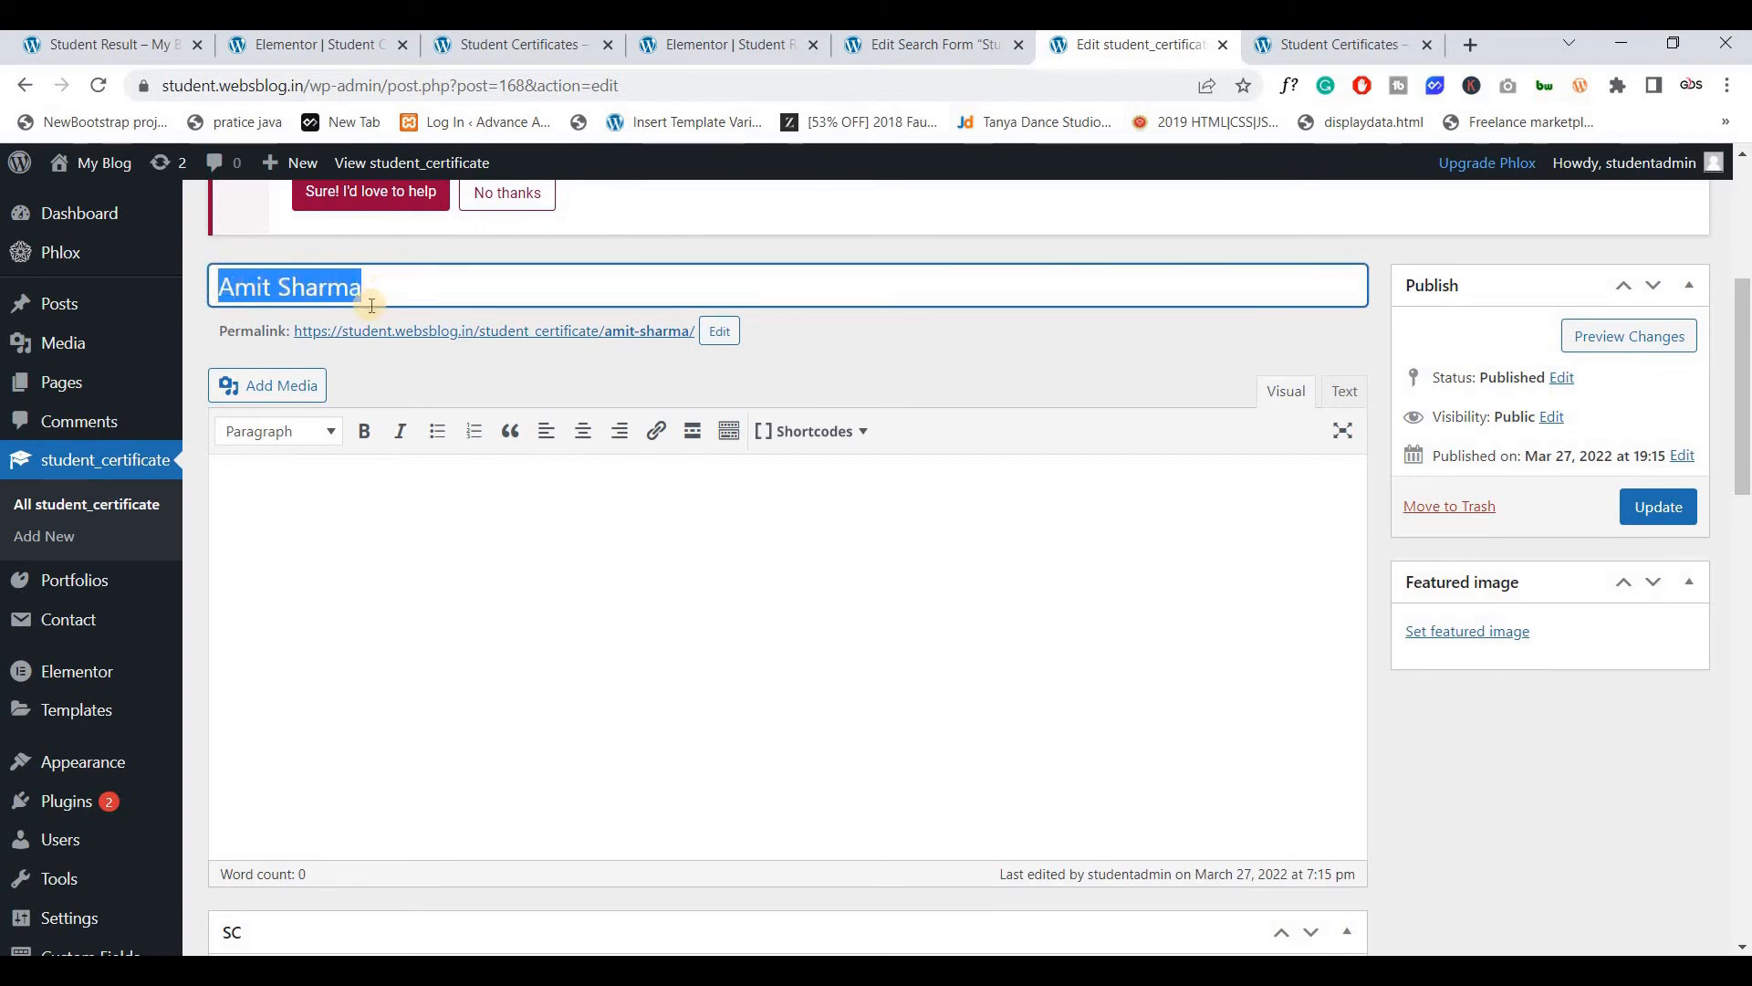
left_click(1305, 46)
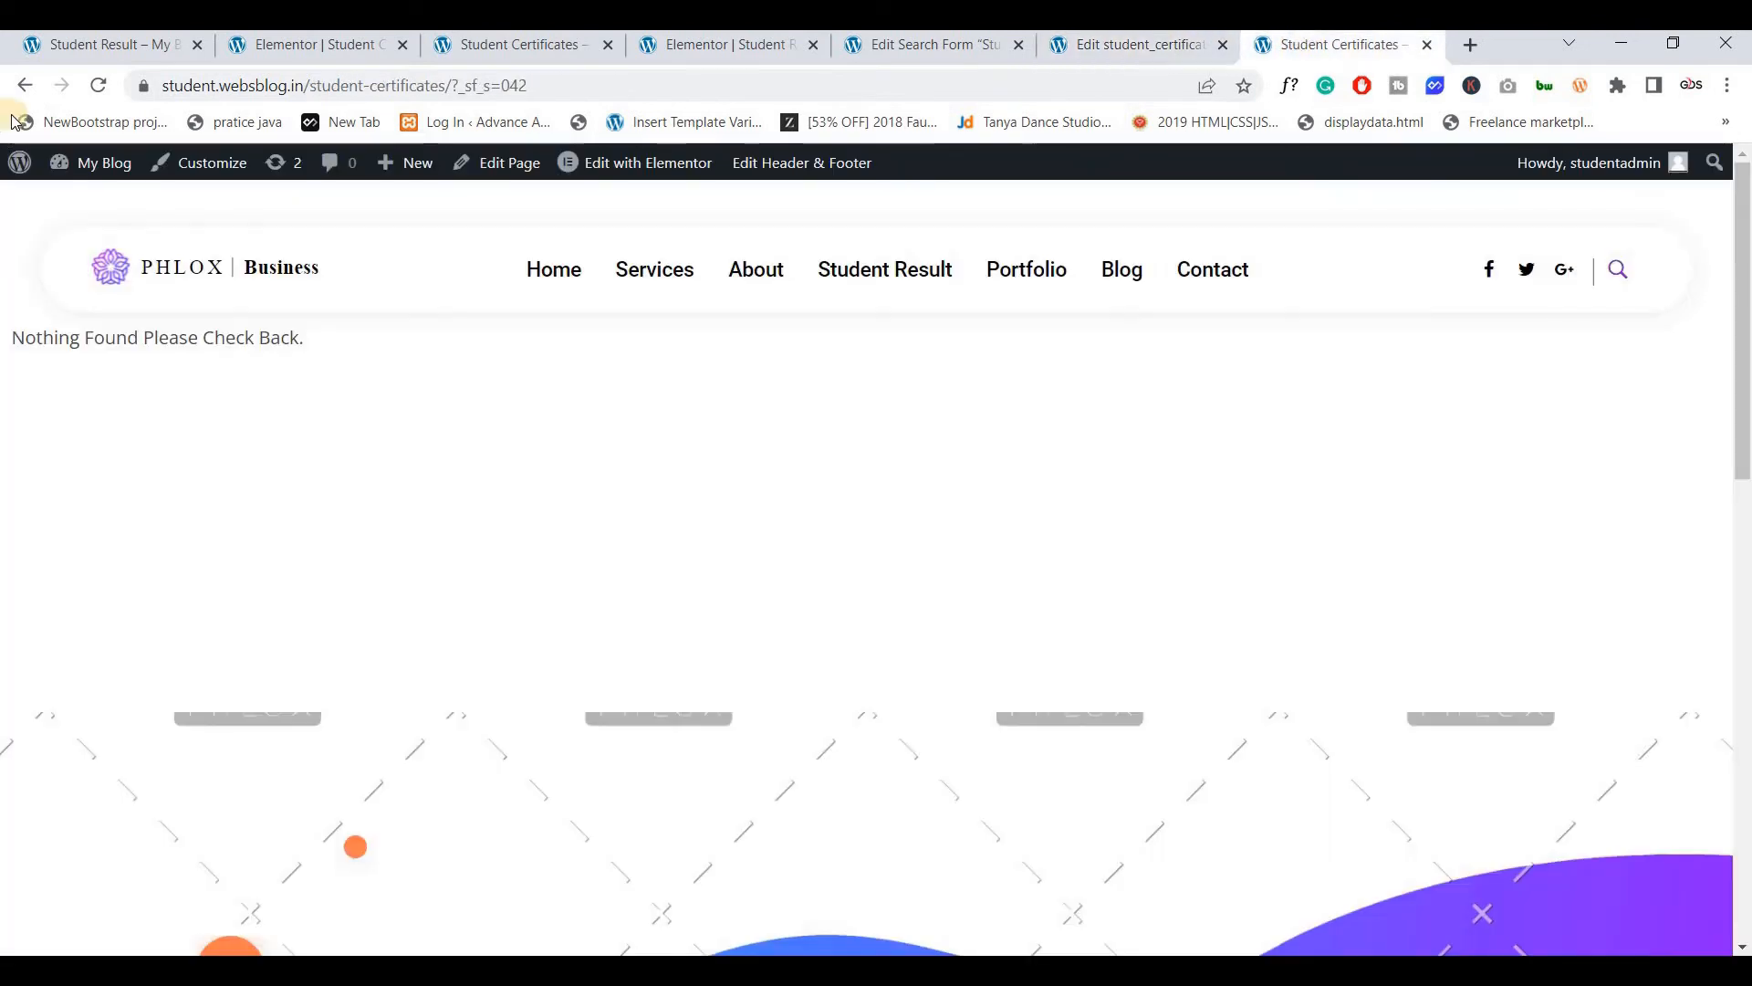
left_click(25, 85)
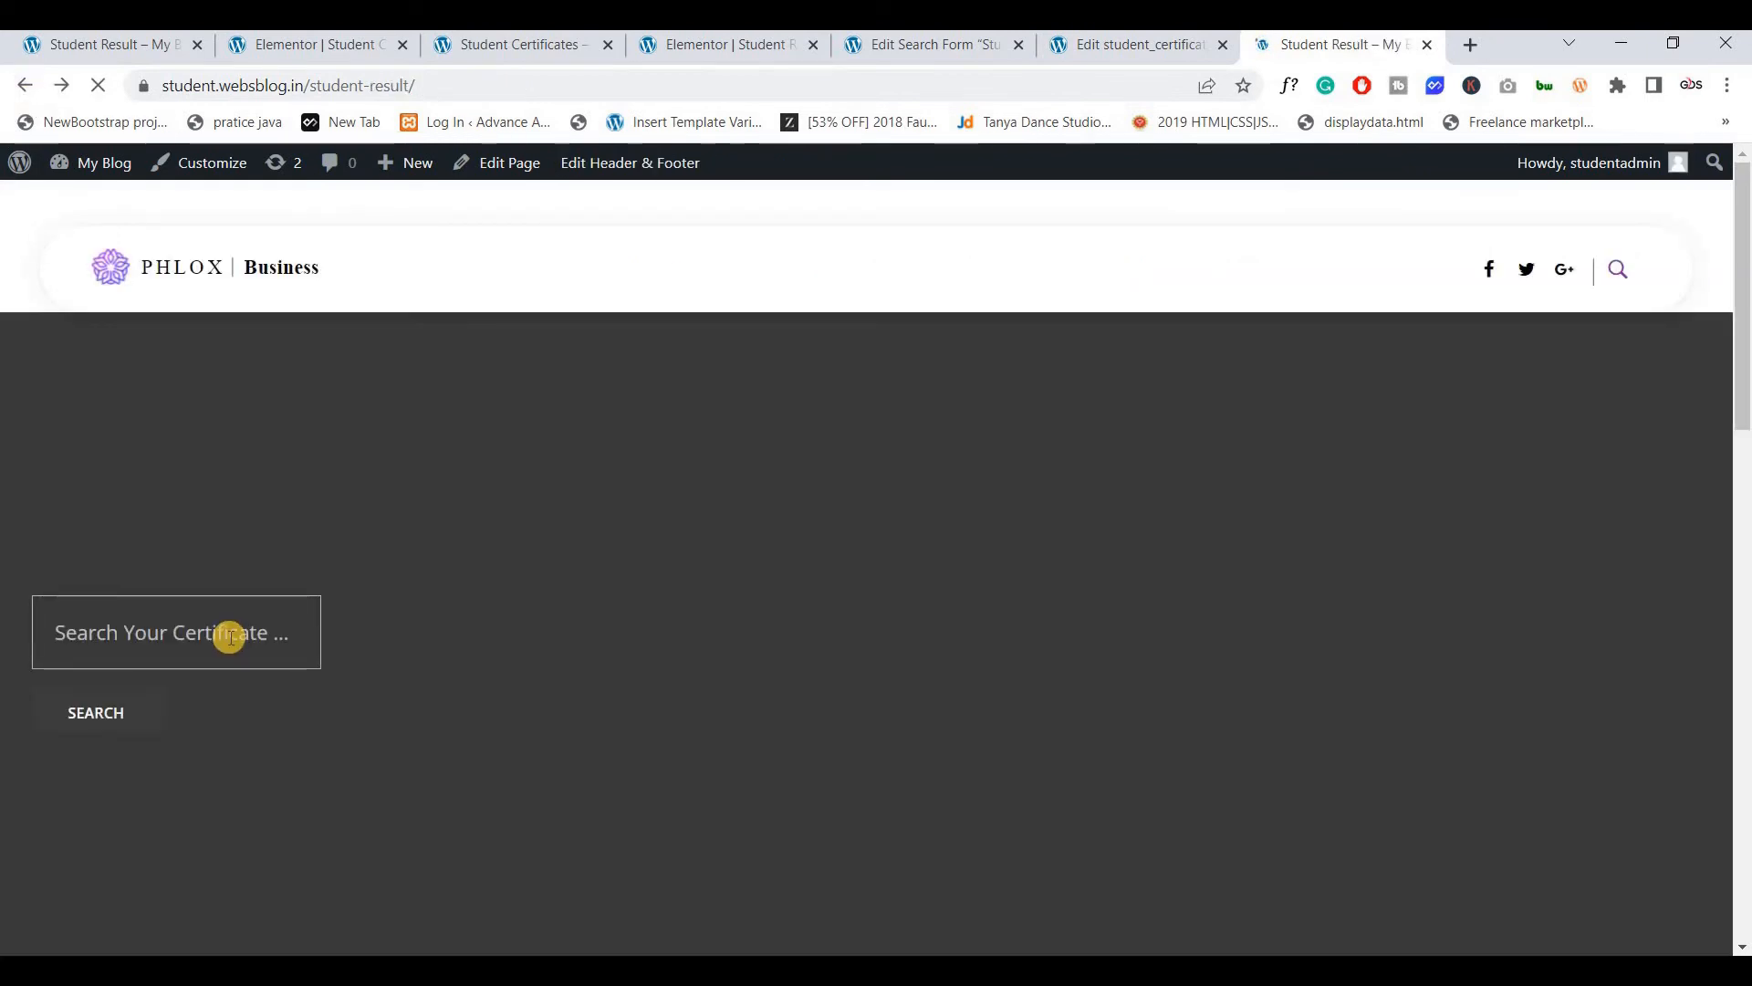
left_click(231, 638)
key("ctrl+v")
left_click(111, 720)
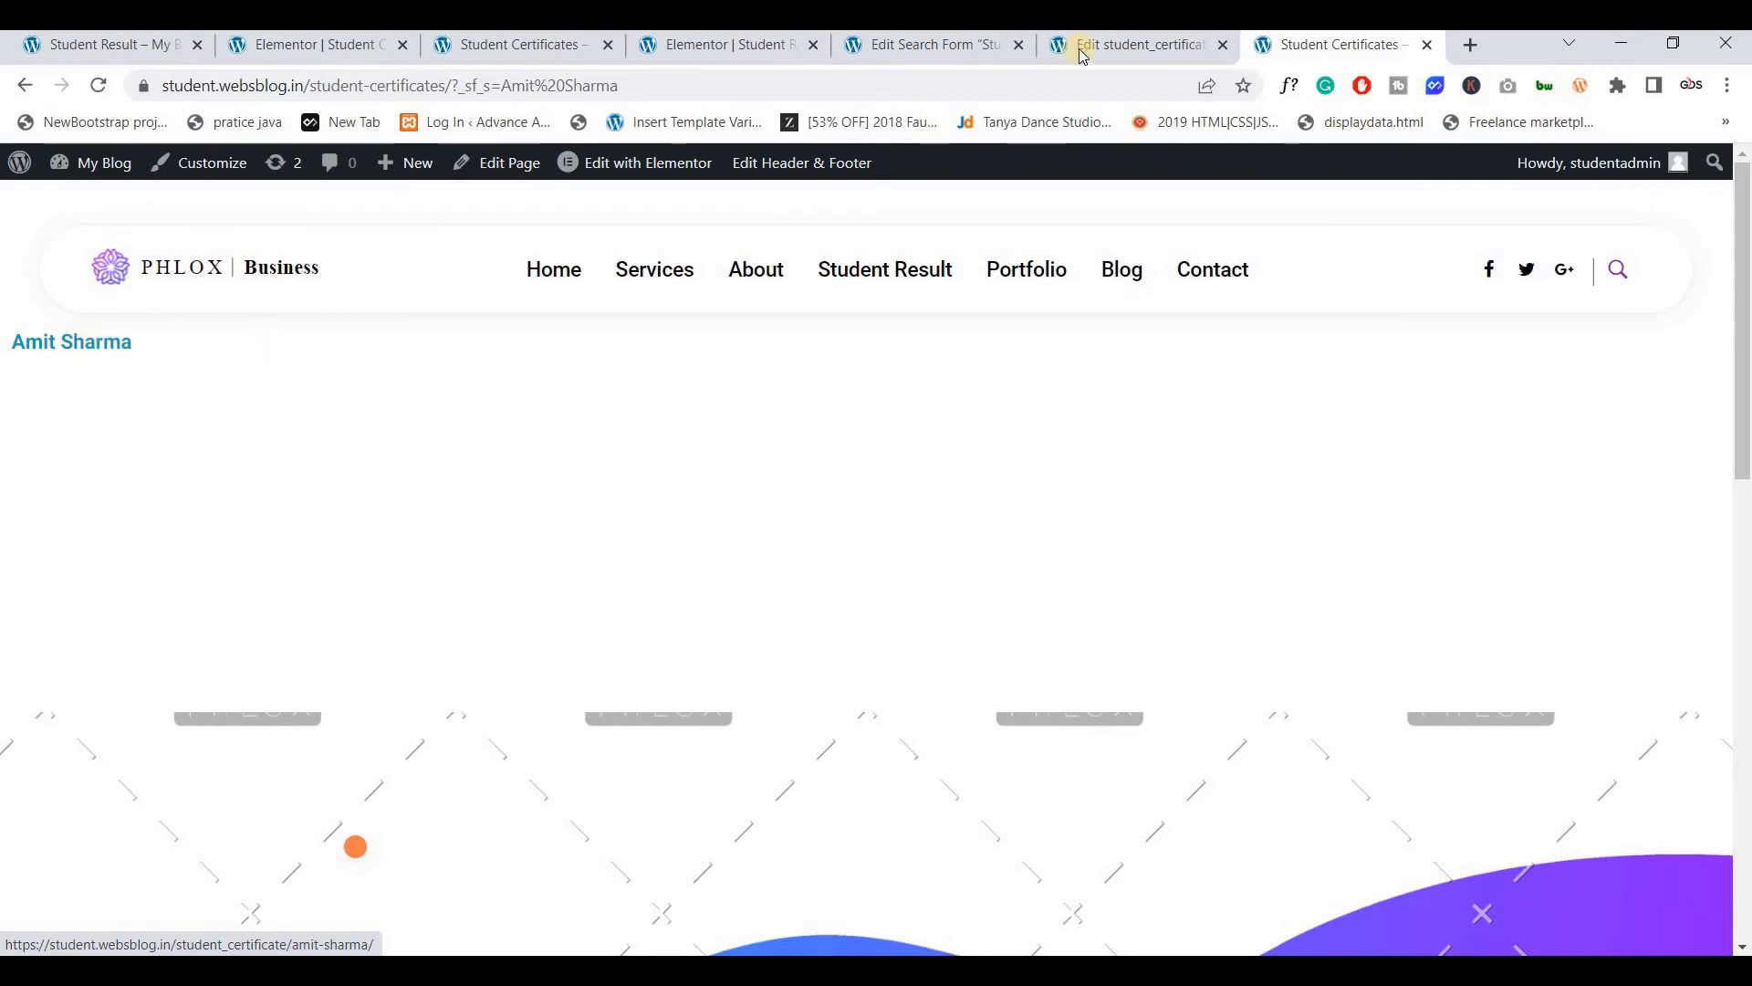
Set the certificate image as the post's featured image, update the post, and recheck the name search
left_click(1126, 47)
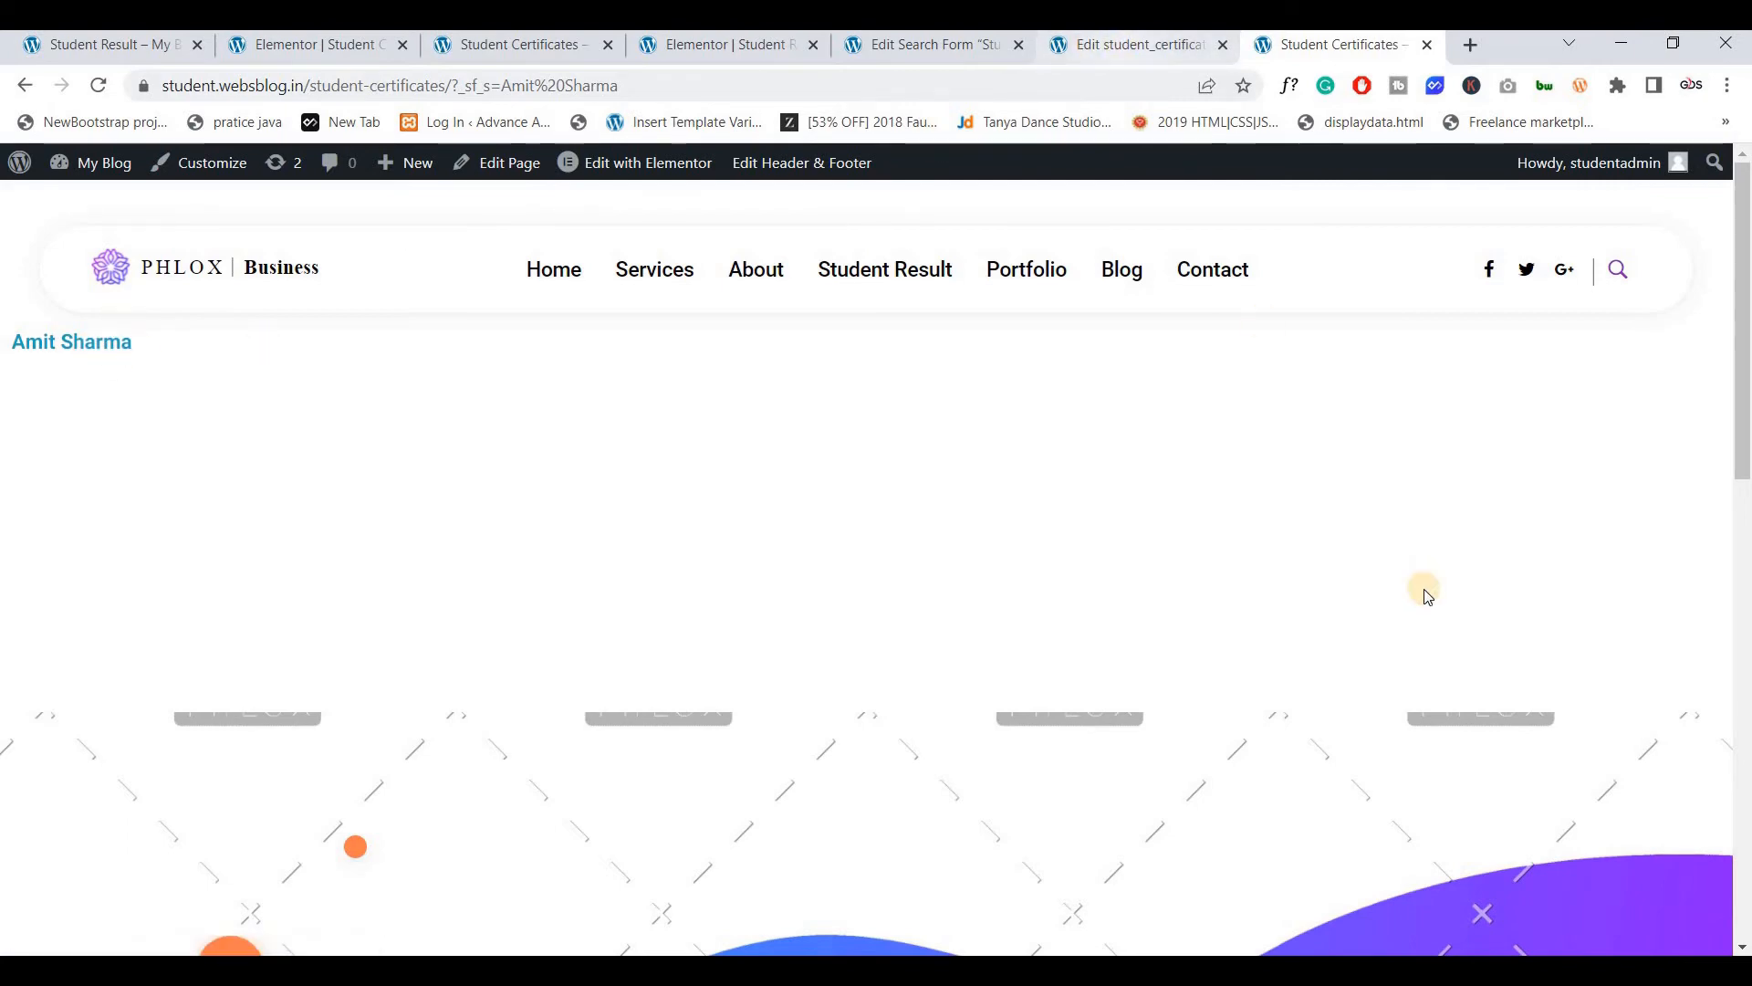
scroll(1448, 391, "down", 2)
left_click(1468, 403)
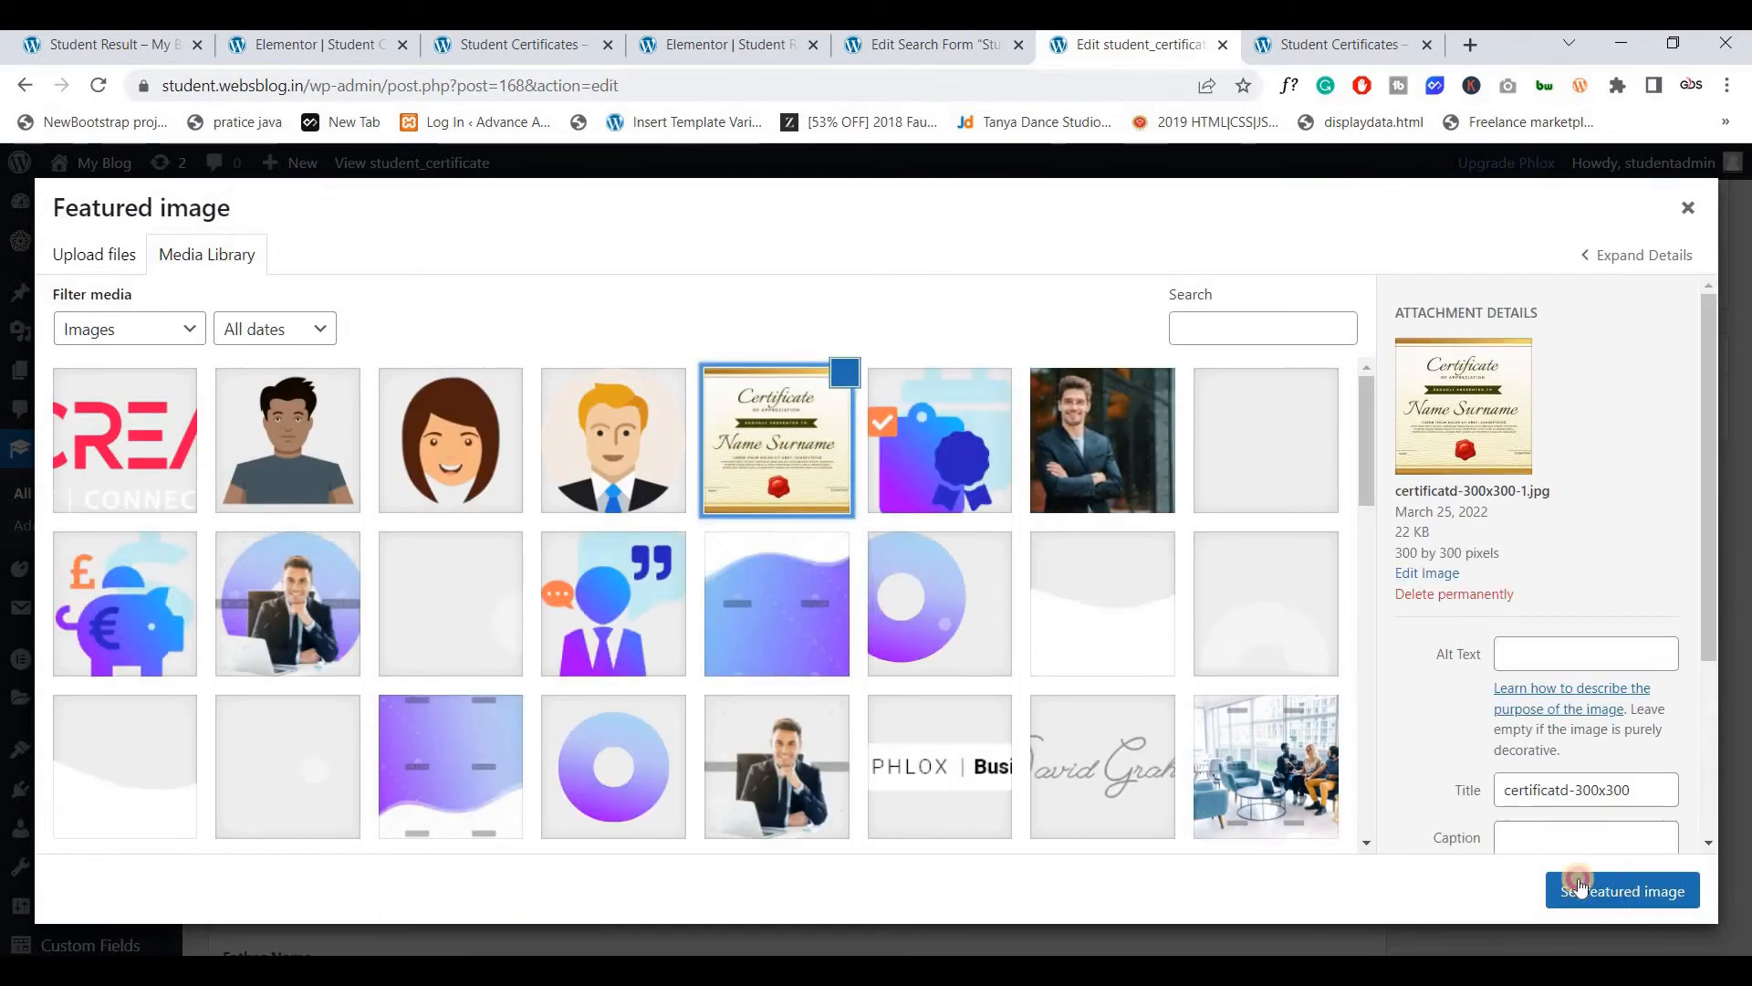
left_click(1621, 891)
scroll(1678, 863, "up", 5)
left_click(1659, 851)
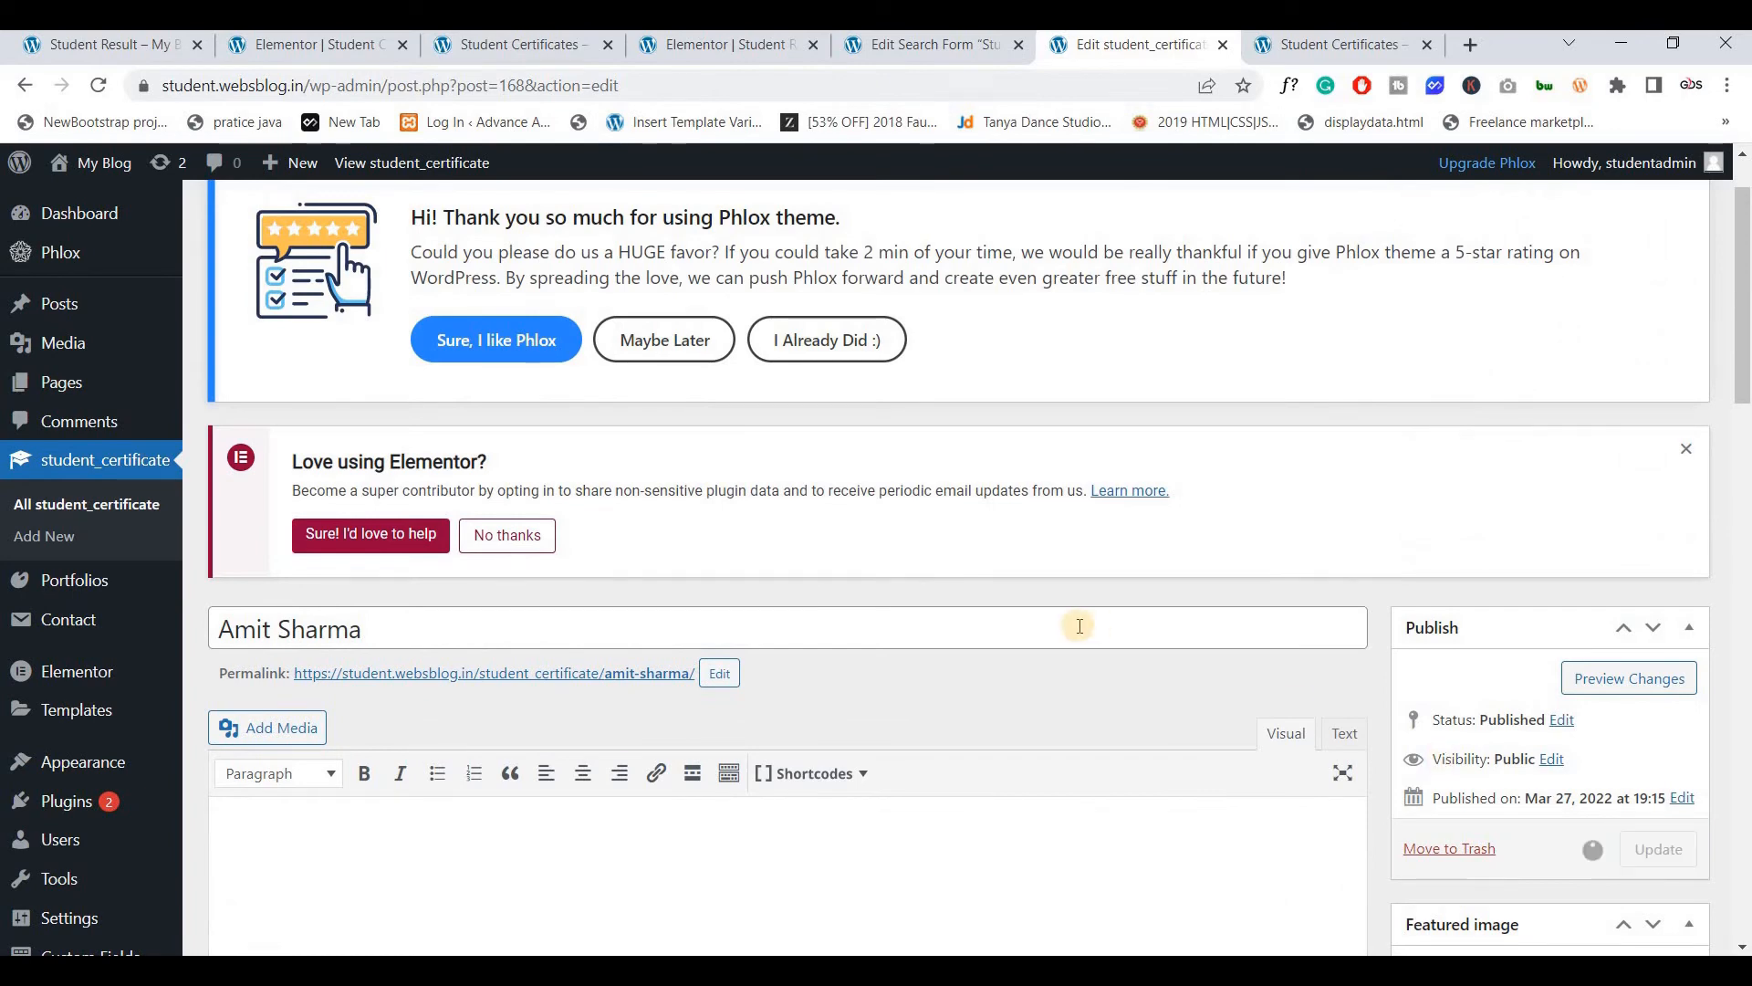
scroll(1037, 584, "down", 8)
left_click(1334, 48)
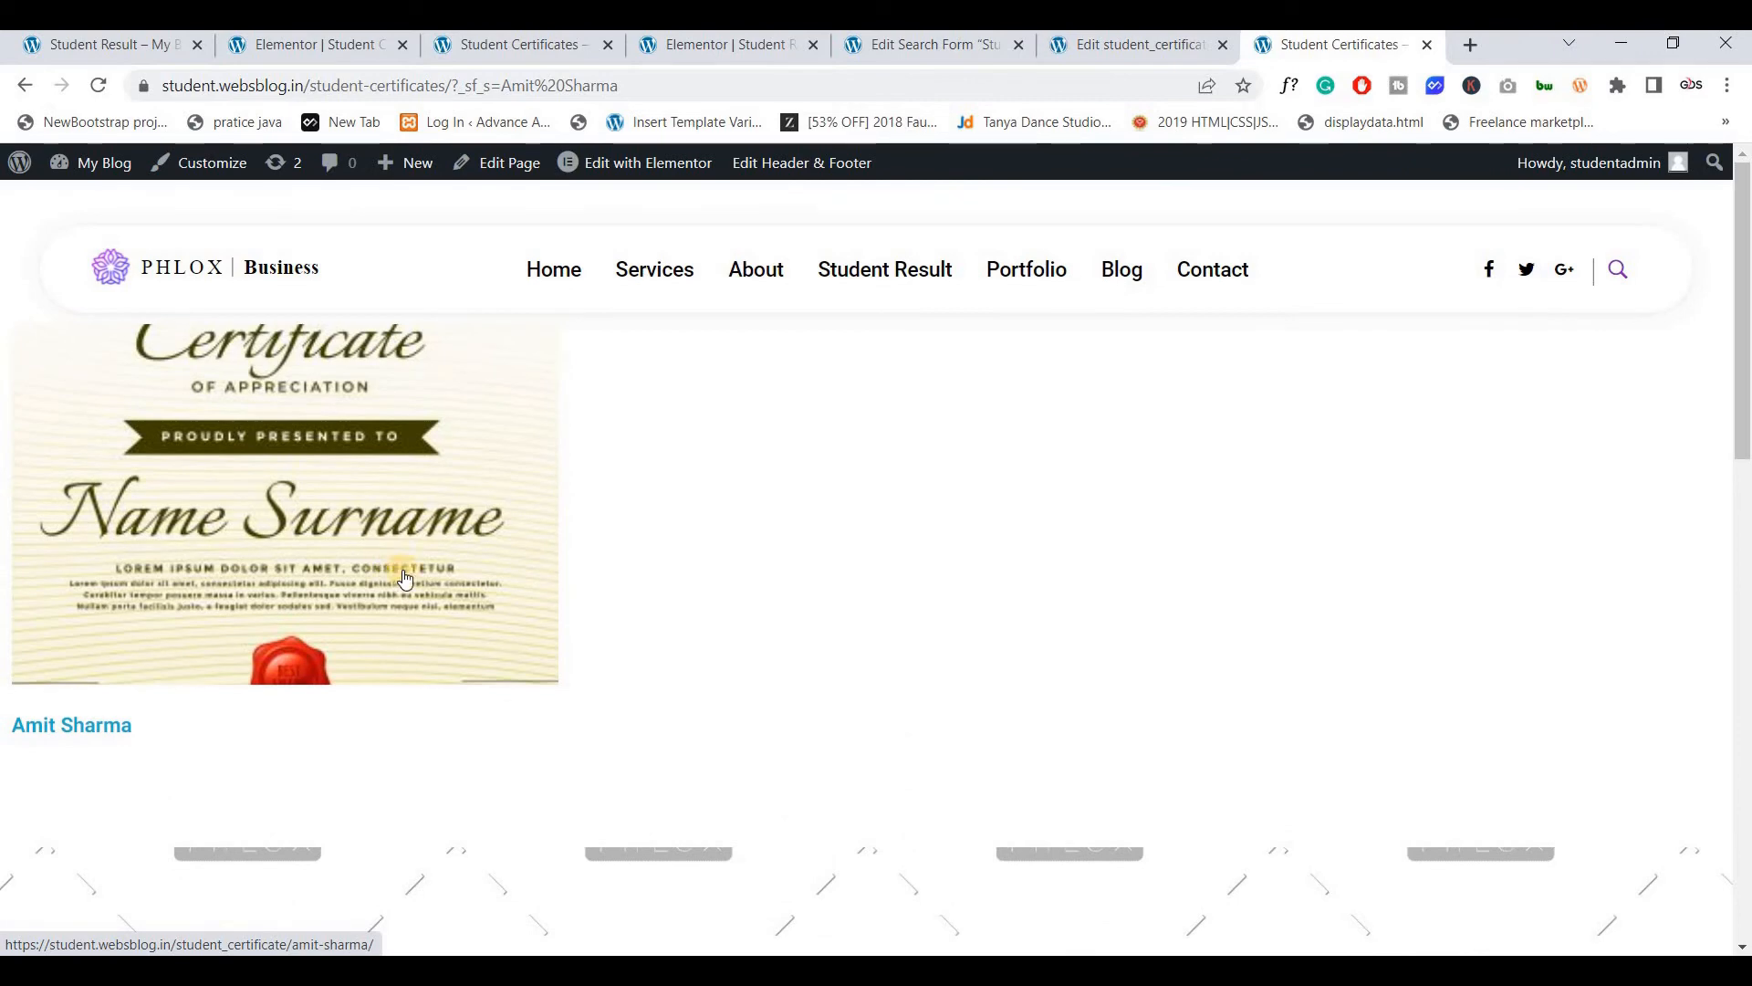
left_click(1115, 46)
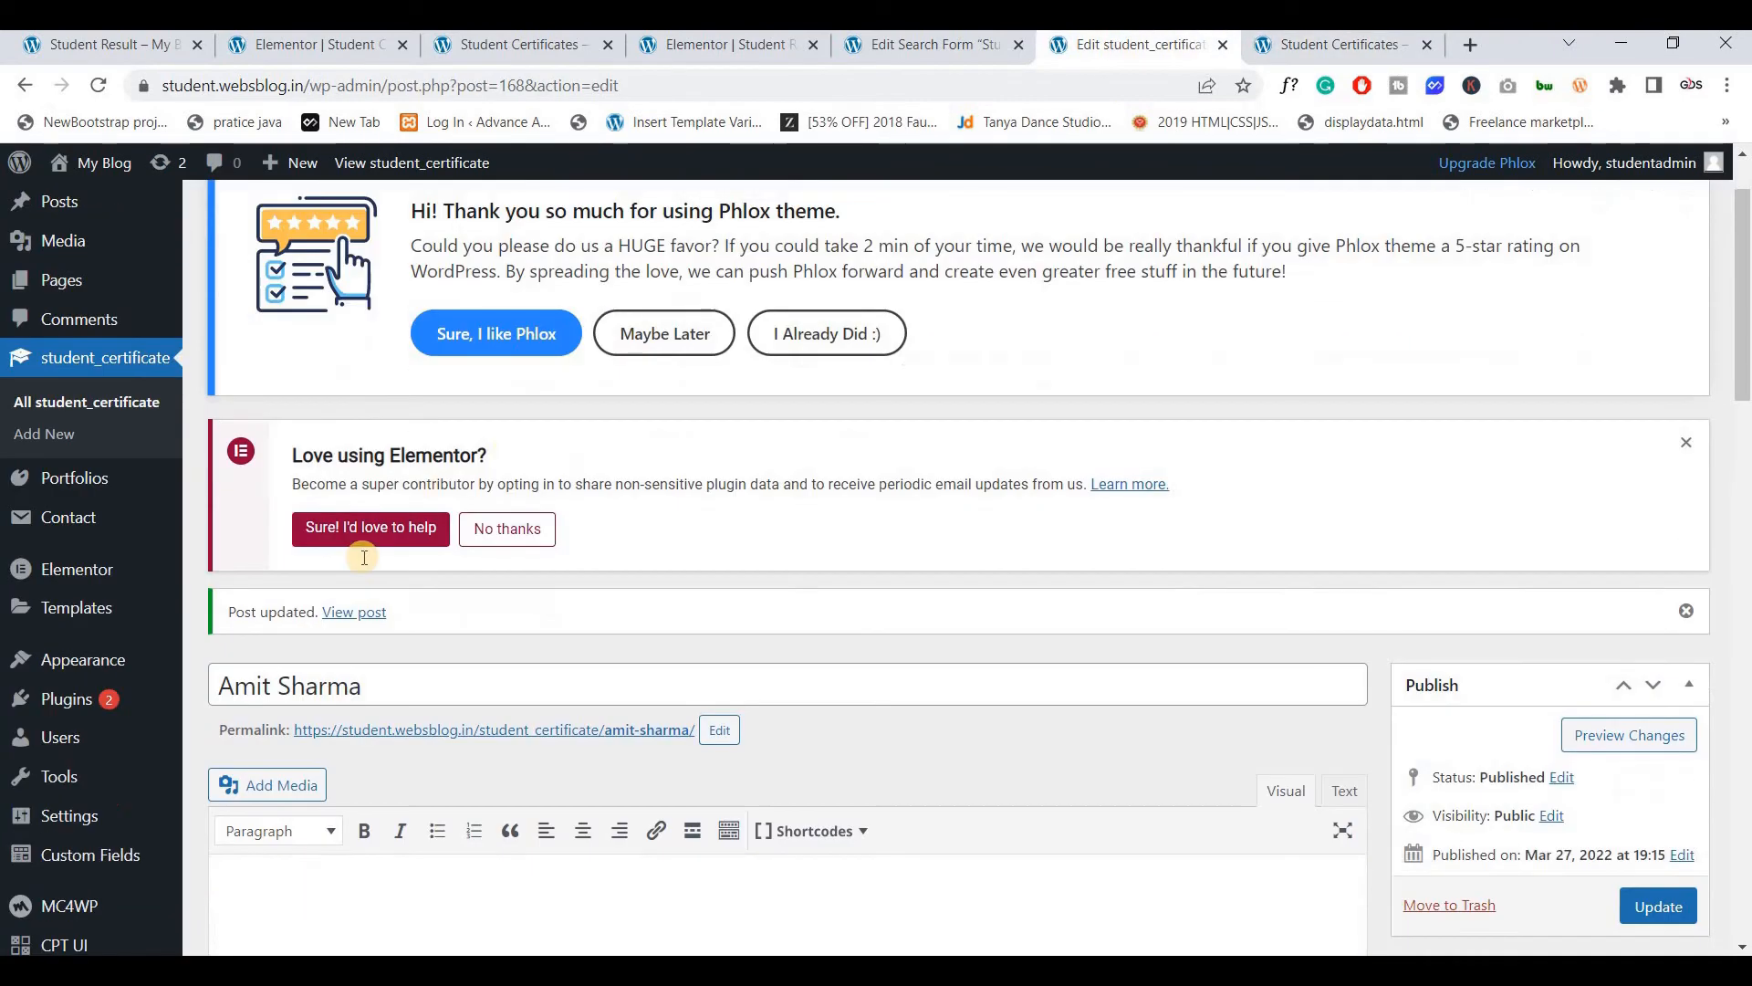
Check that the certificate post's Certificate No field reads 042
scroll(364, 557, "down", 1)
left_click_drag(362, 559, 188, 555)
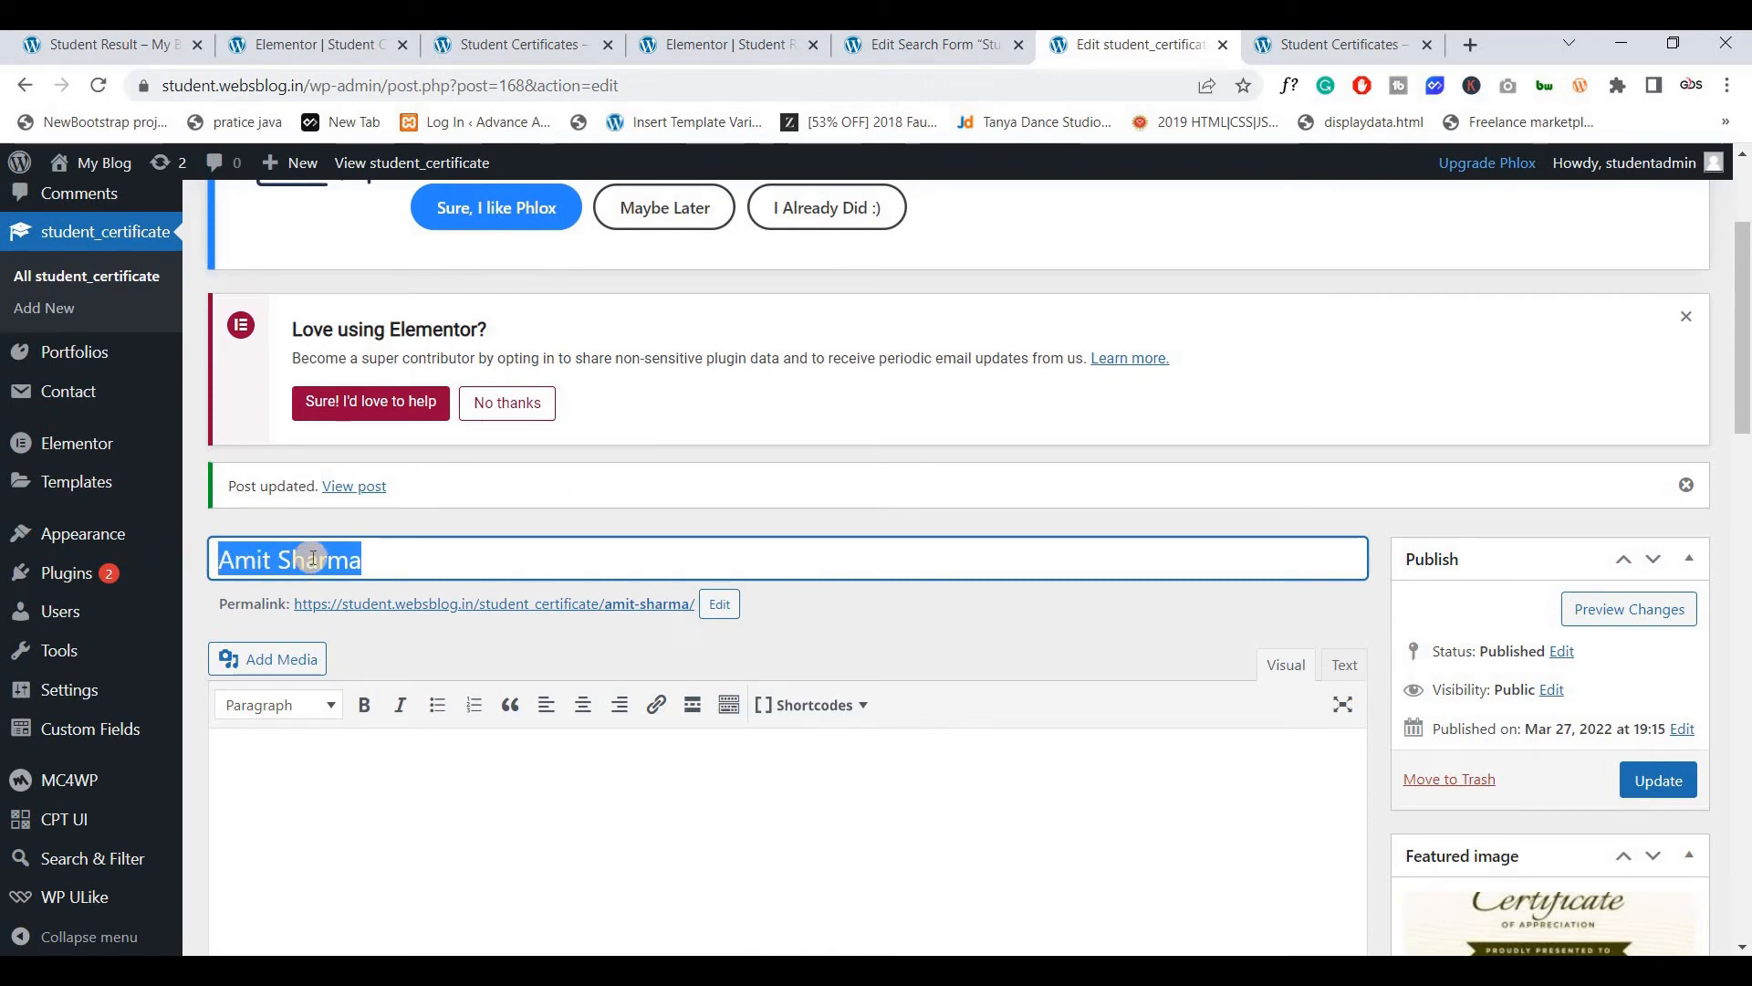
scroll(332, 587, "down", 8)
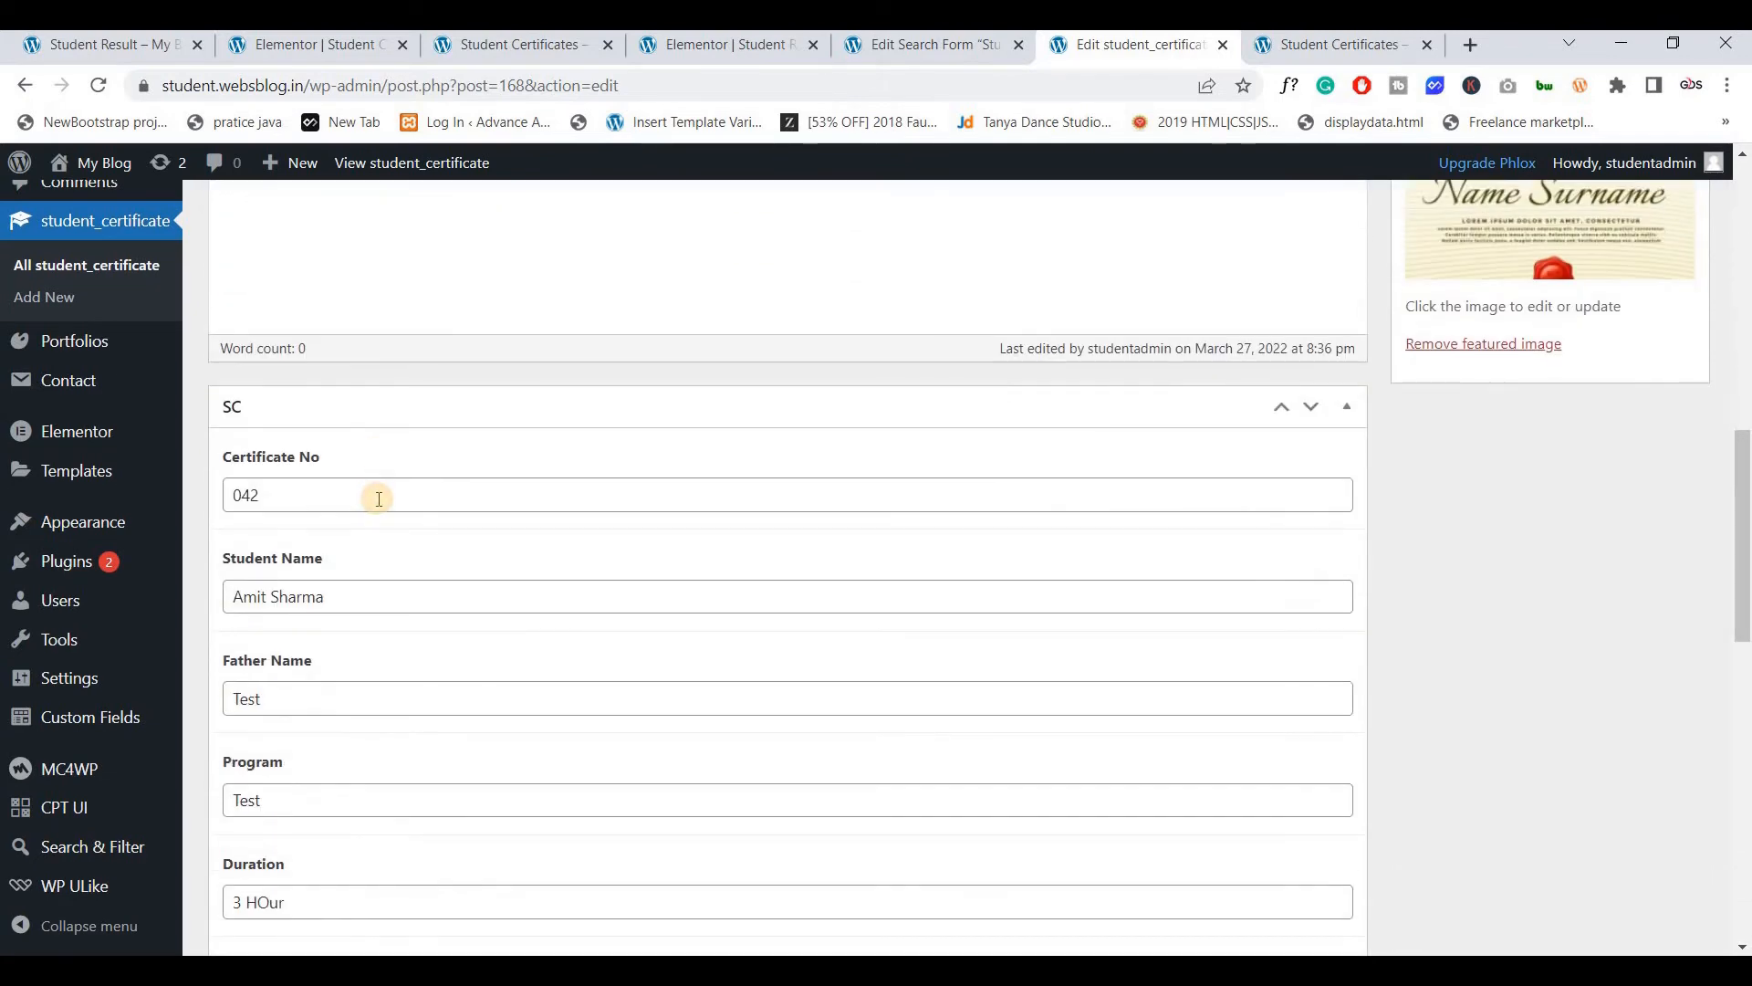
left_click(378, 496)
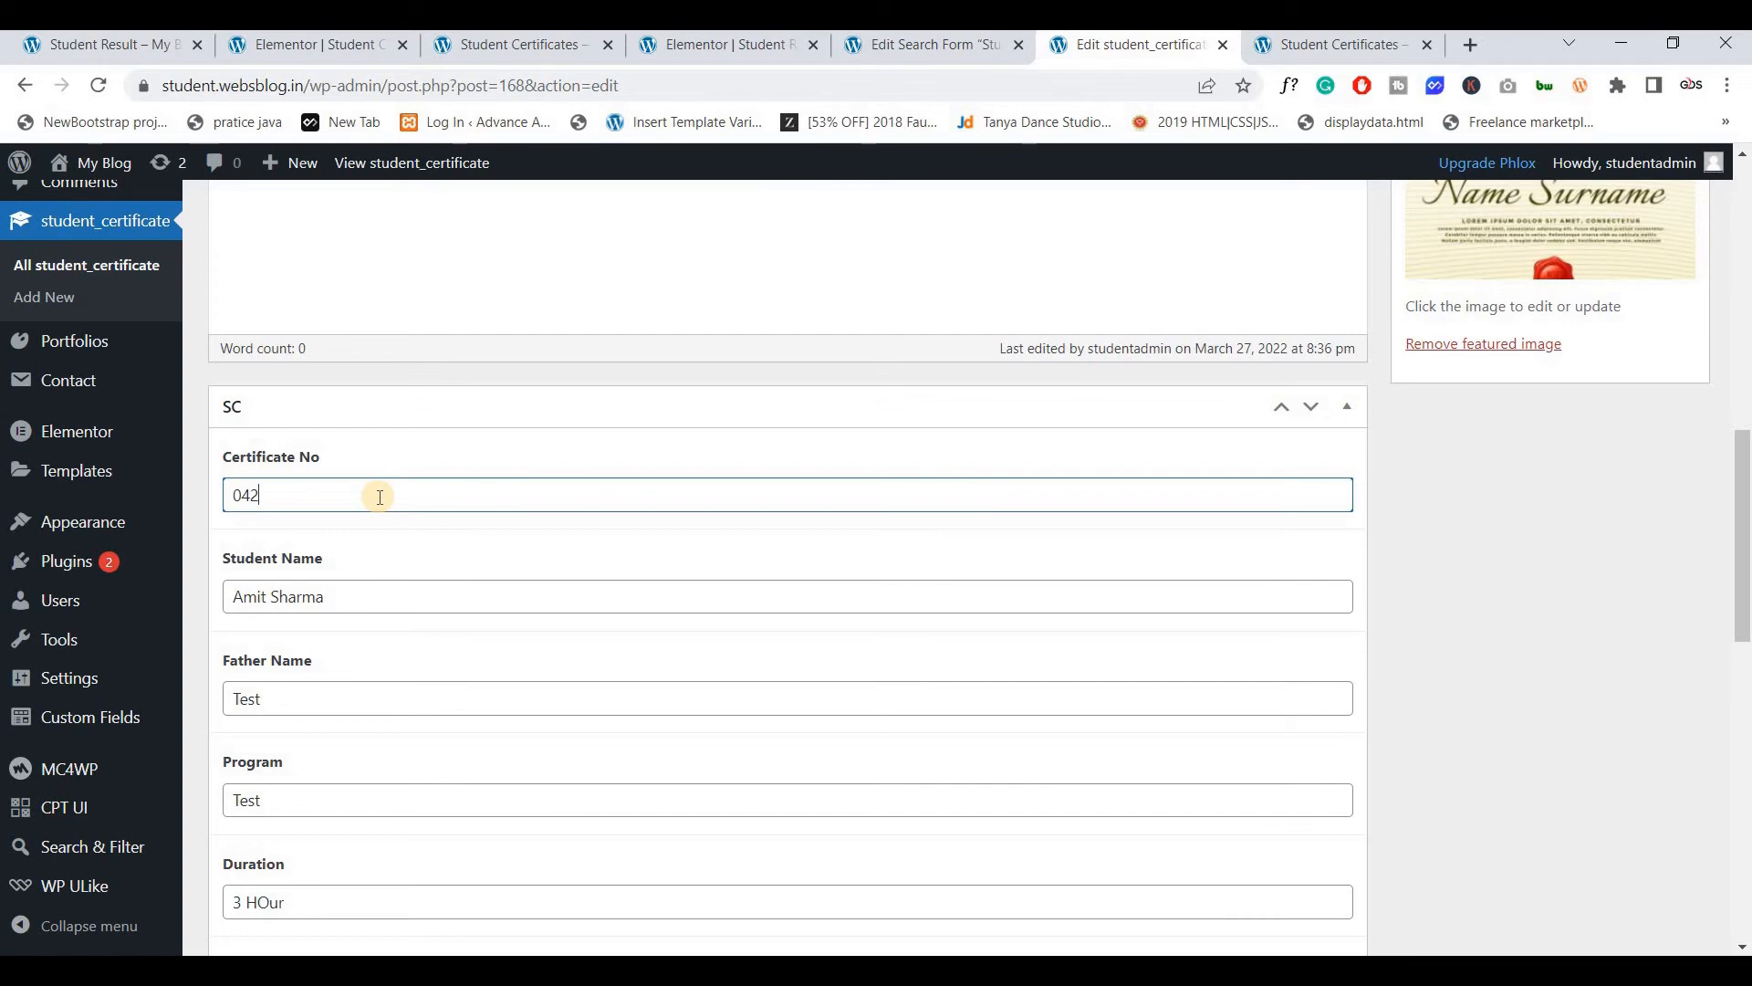
scroll(379, 496, "up", 1)
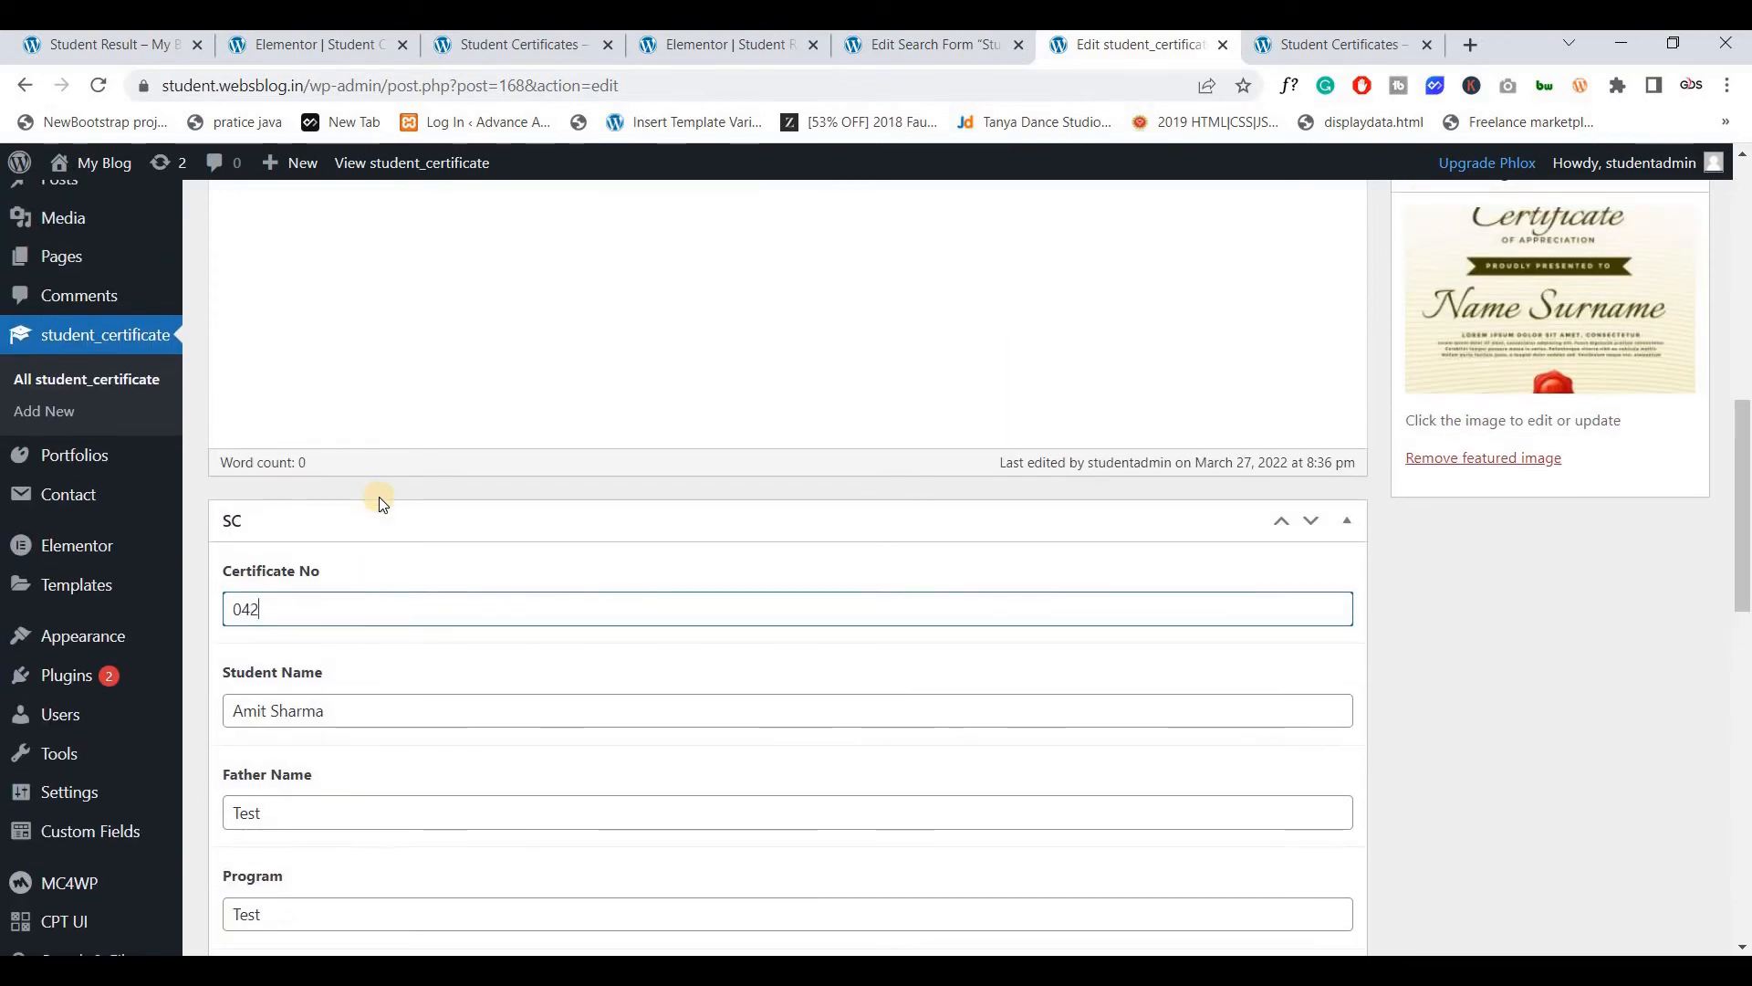
scroll(380, 497, "up", 4)
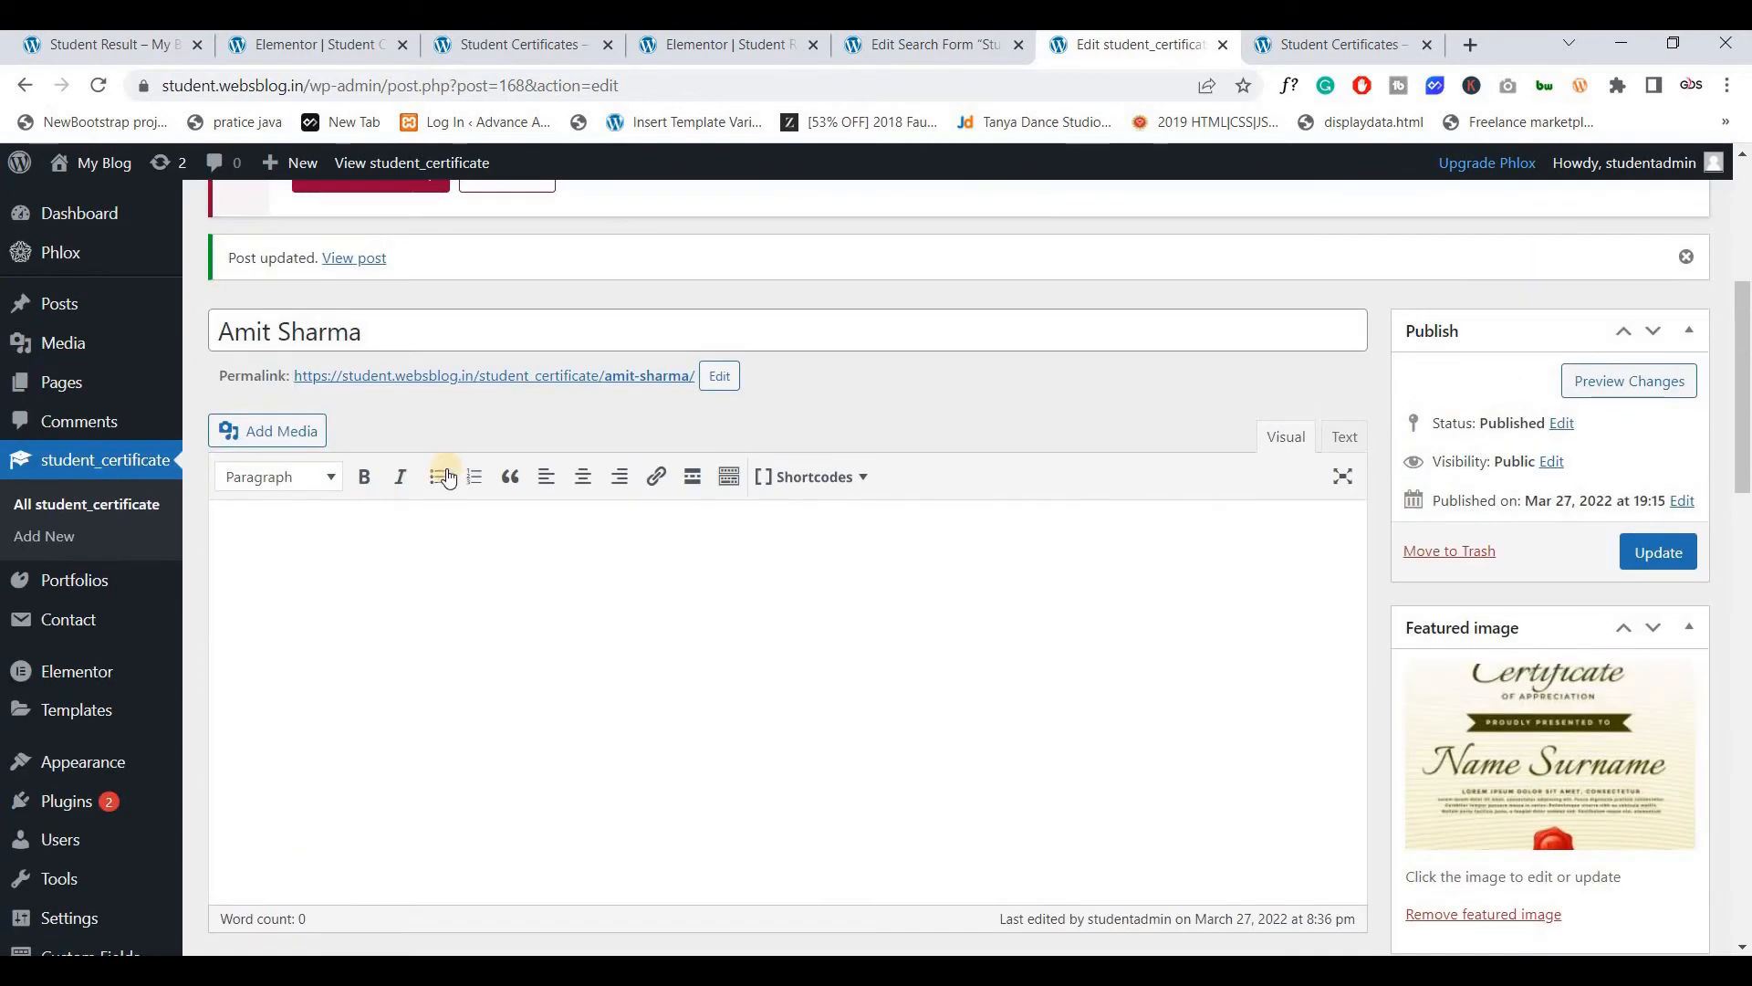
Review the Stu Serach form's Advanced settings, with Relevanssi still unchecked, then return to Student Result
left_click(931, 58)
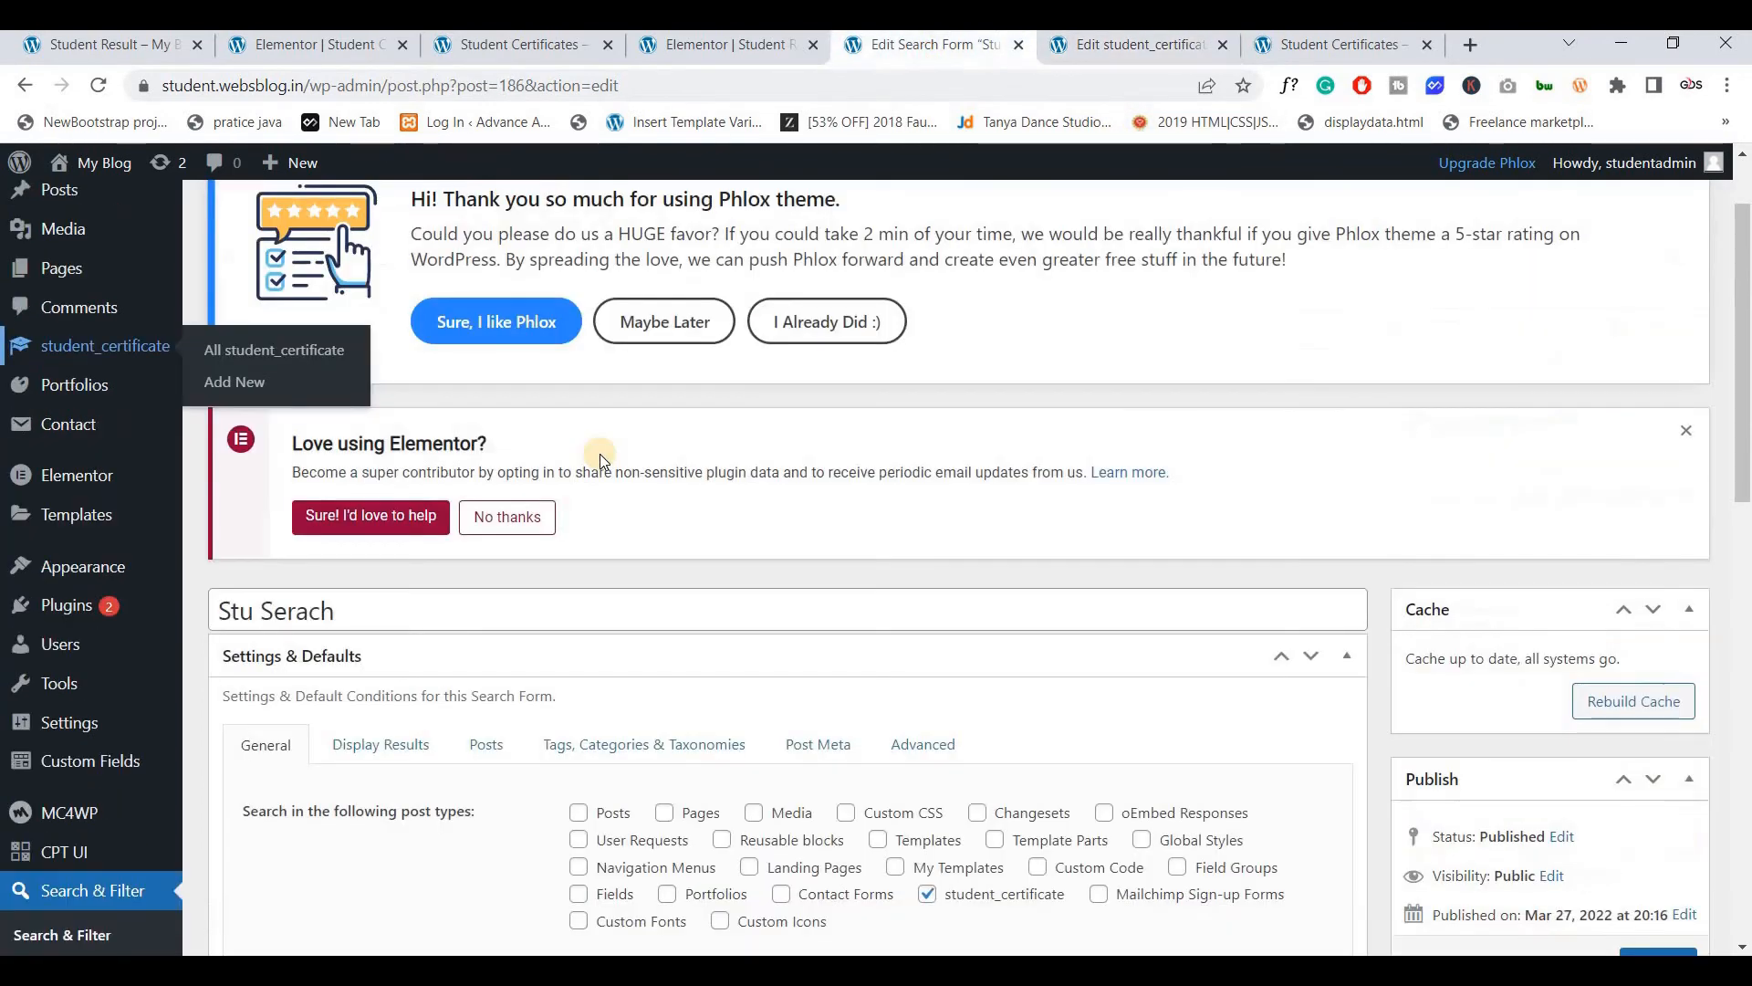
scroll(599, 453, "down", 5)
left_click(919, 406)
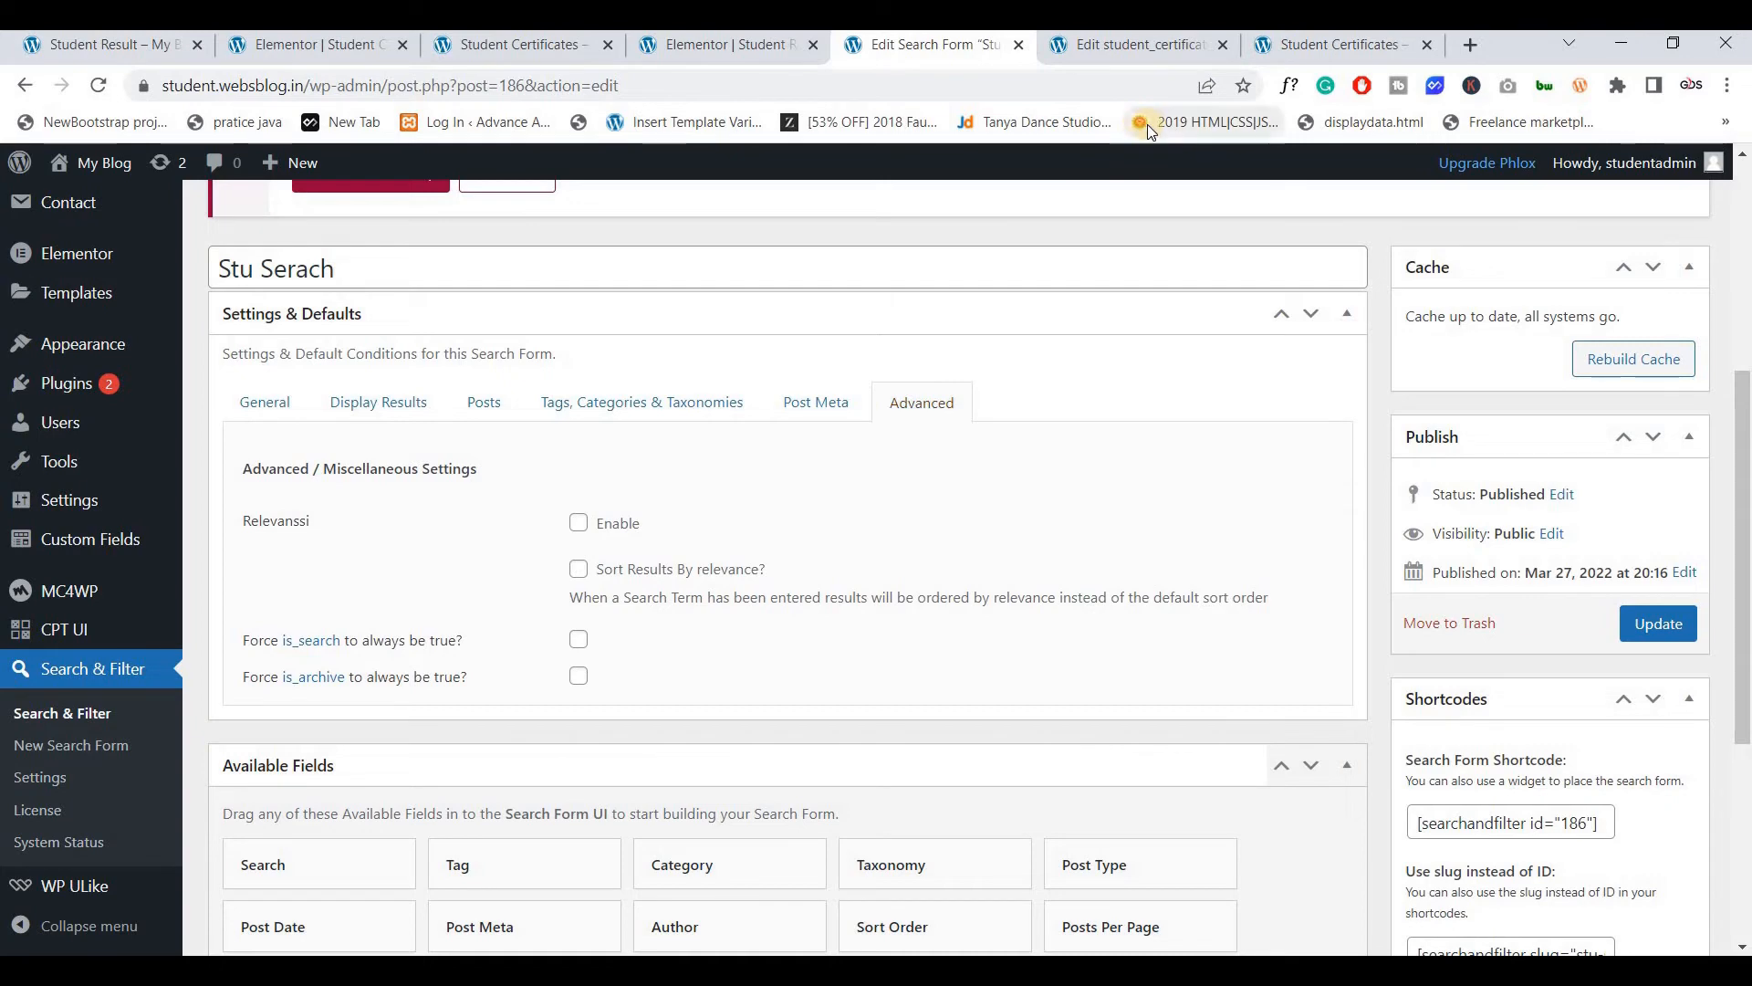
left_click(1311, 40)
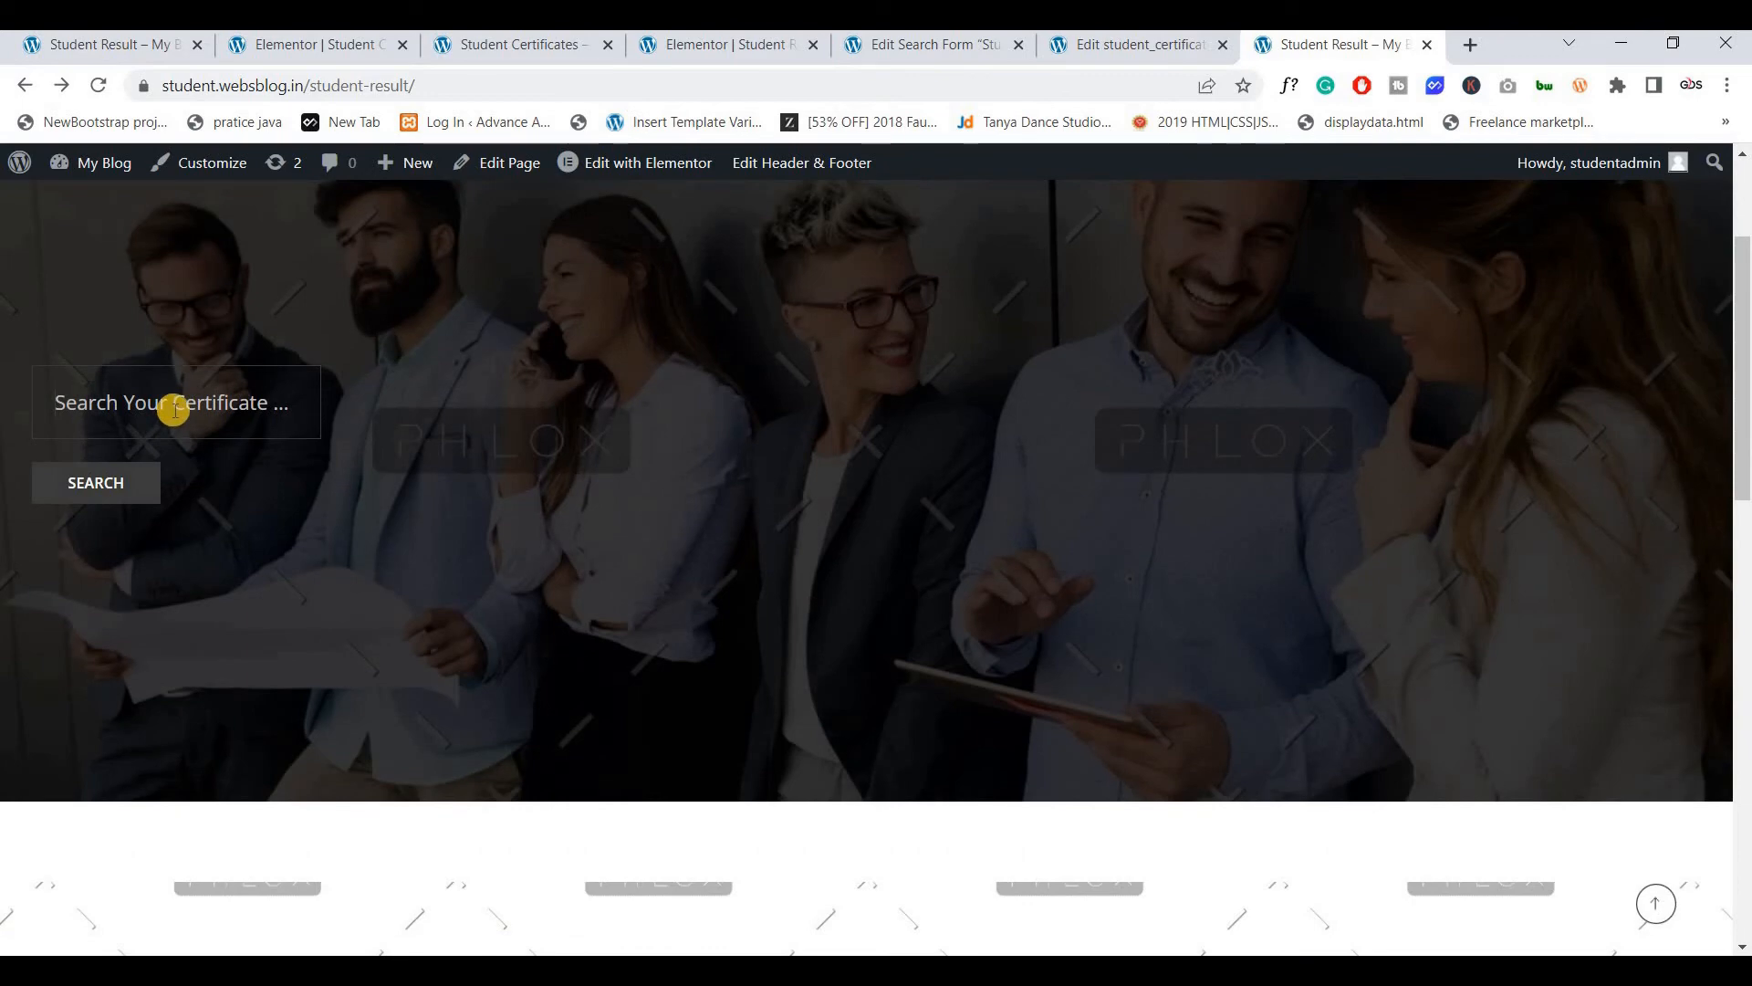
Search certificate number 042 and check Elementor's Nothing Found Message for the empty result
left_click(175, 410)
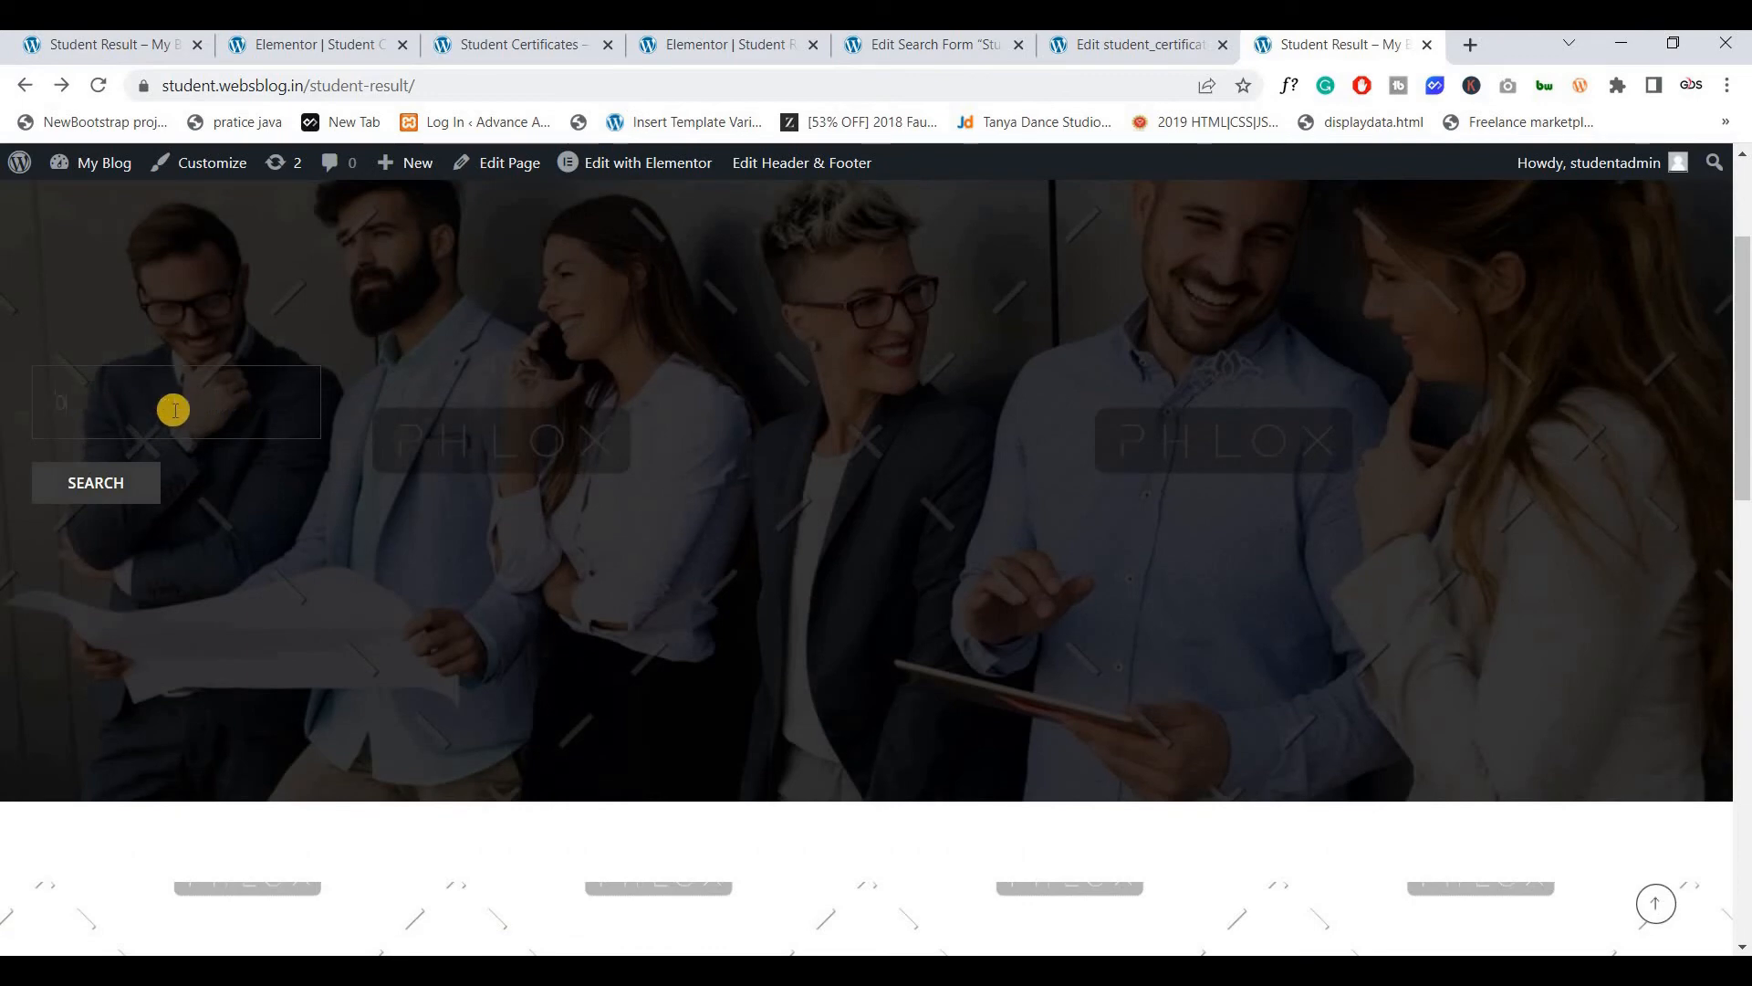
left_click(115, 484)
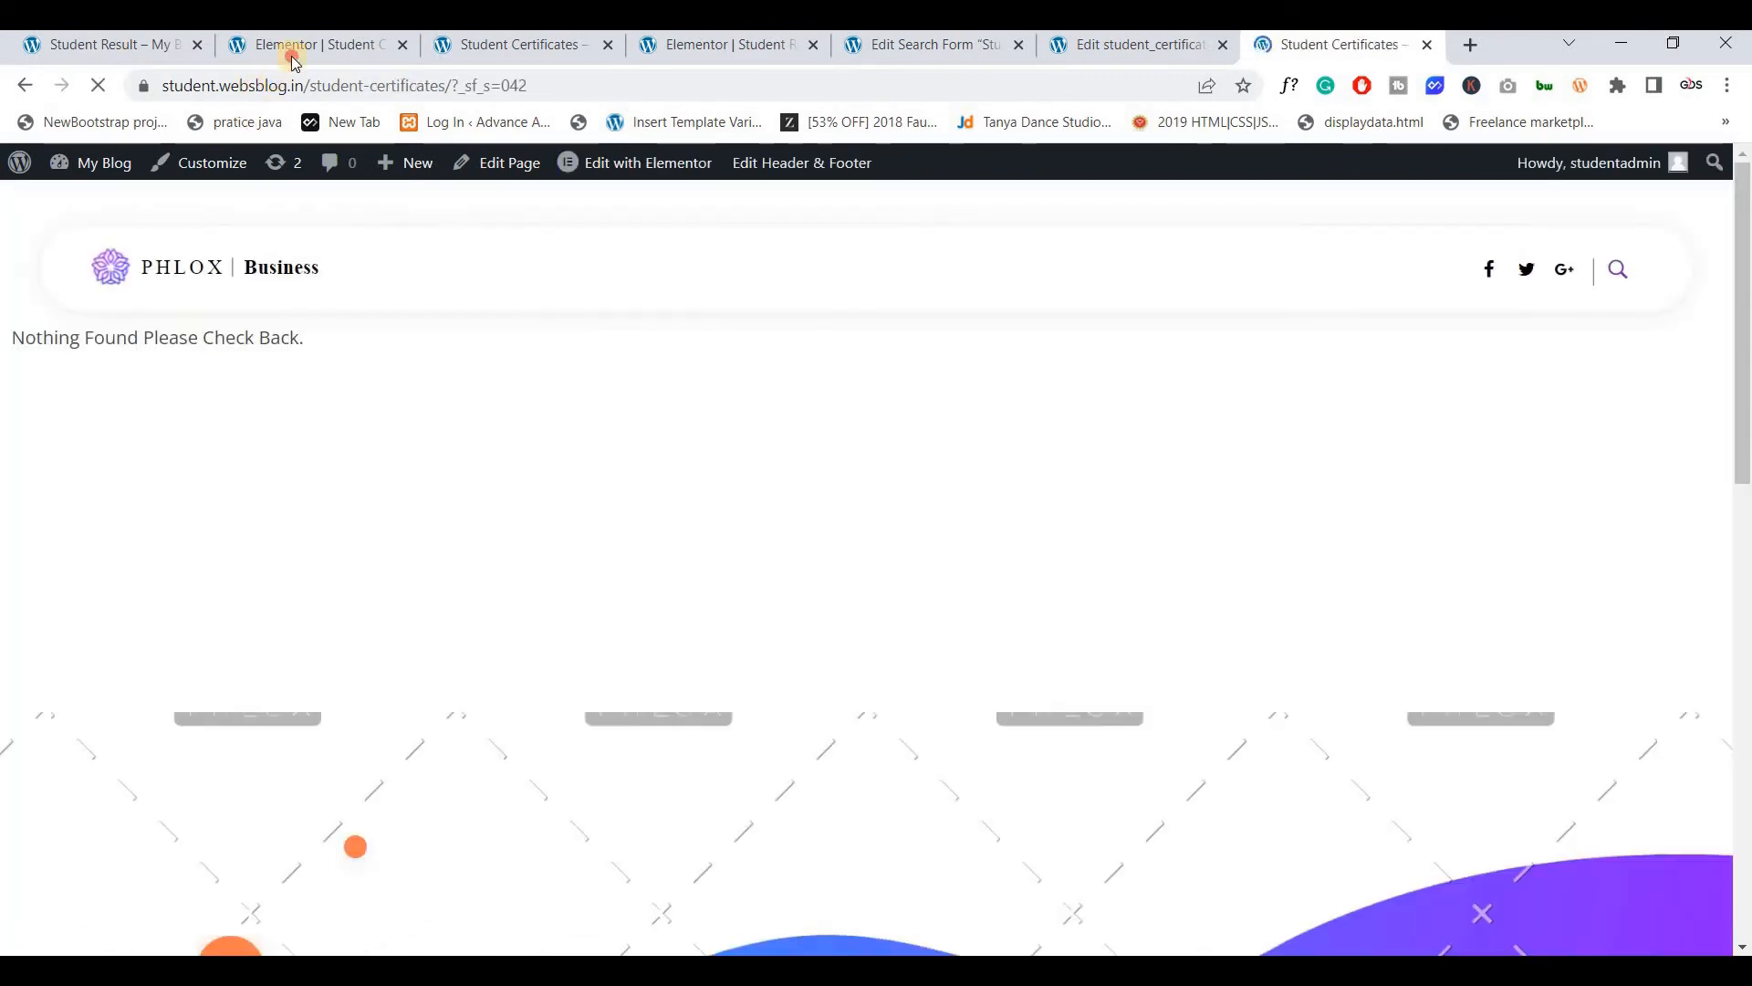
left_click(294, 46)
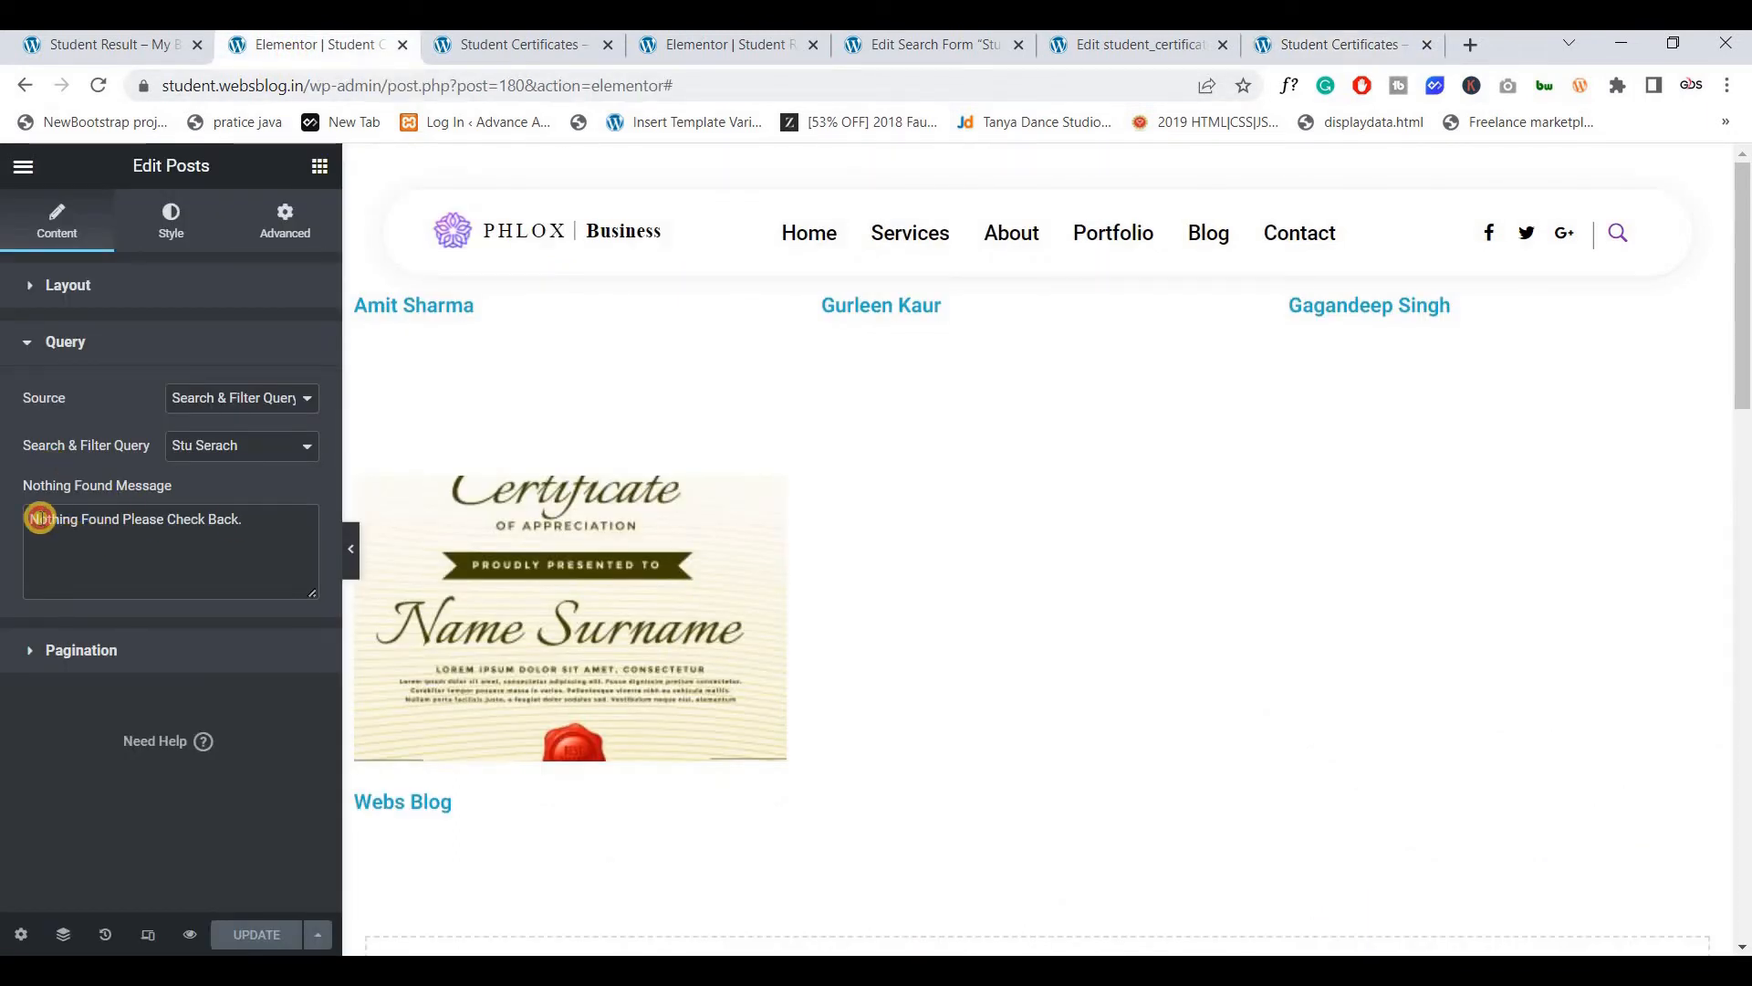
triple_click(188, 533)
Go back to the search form and paste the student's name into the search box
left_click(1323, 45)
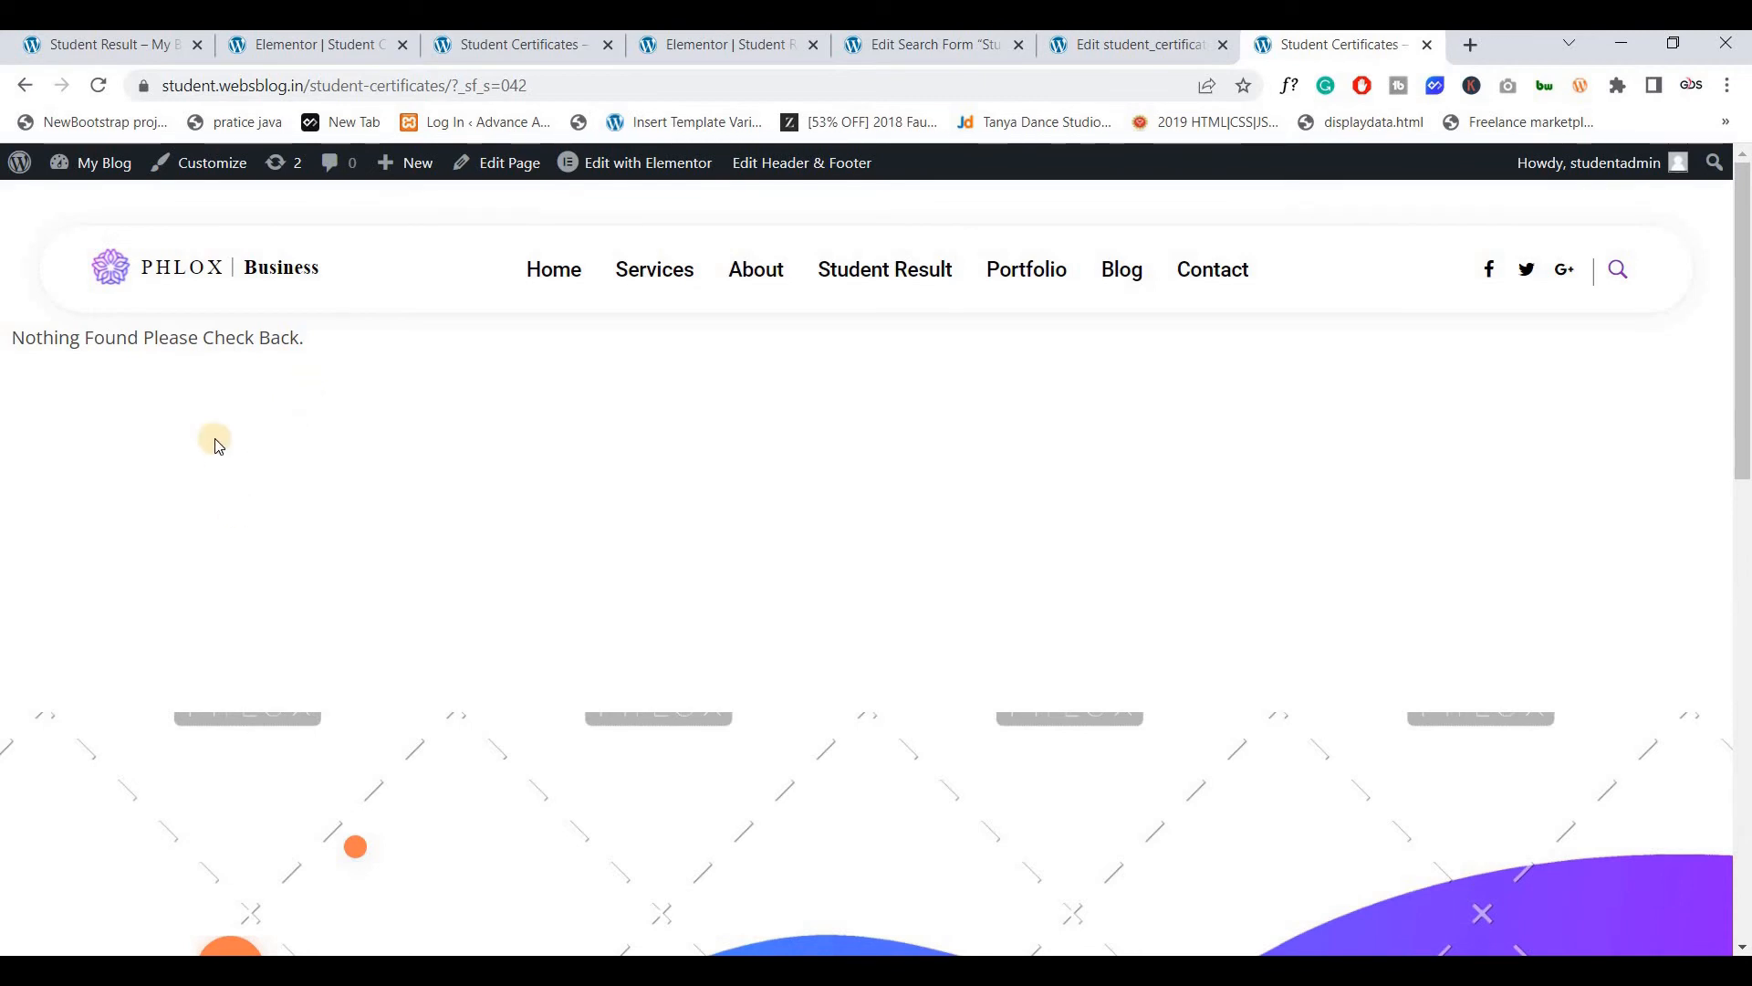
key("alt+Left")
left_click(217, 410)
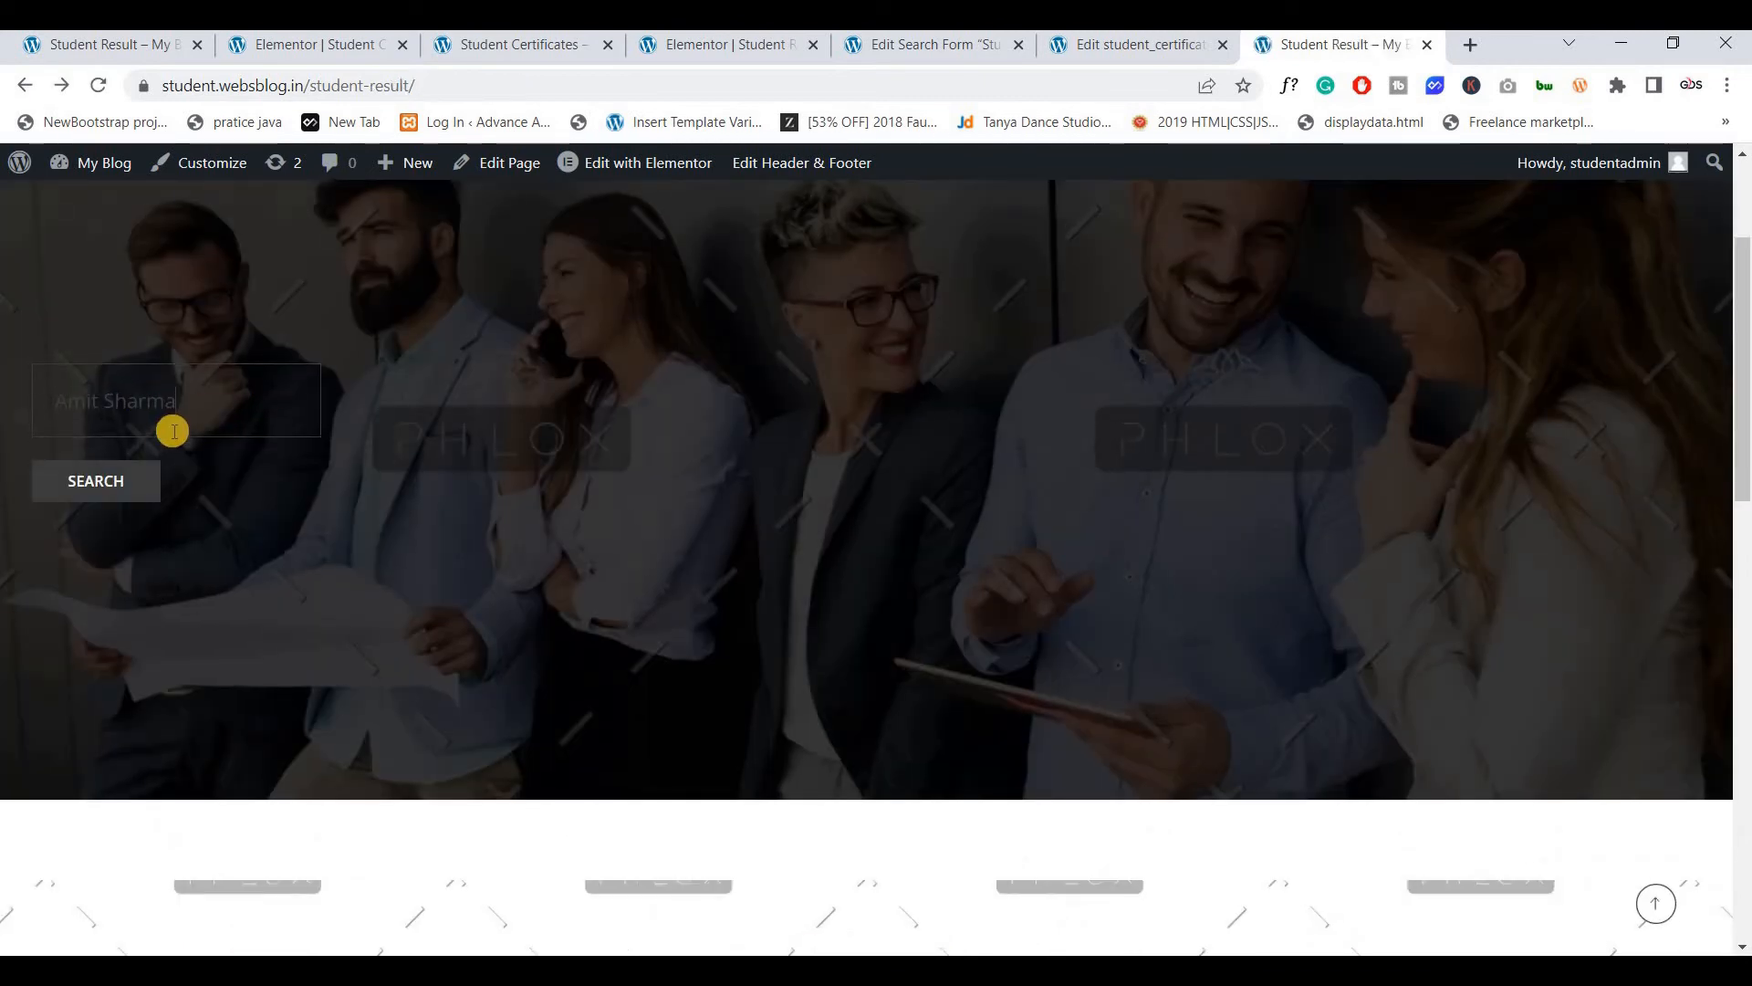
key("ctrl+a")
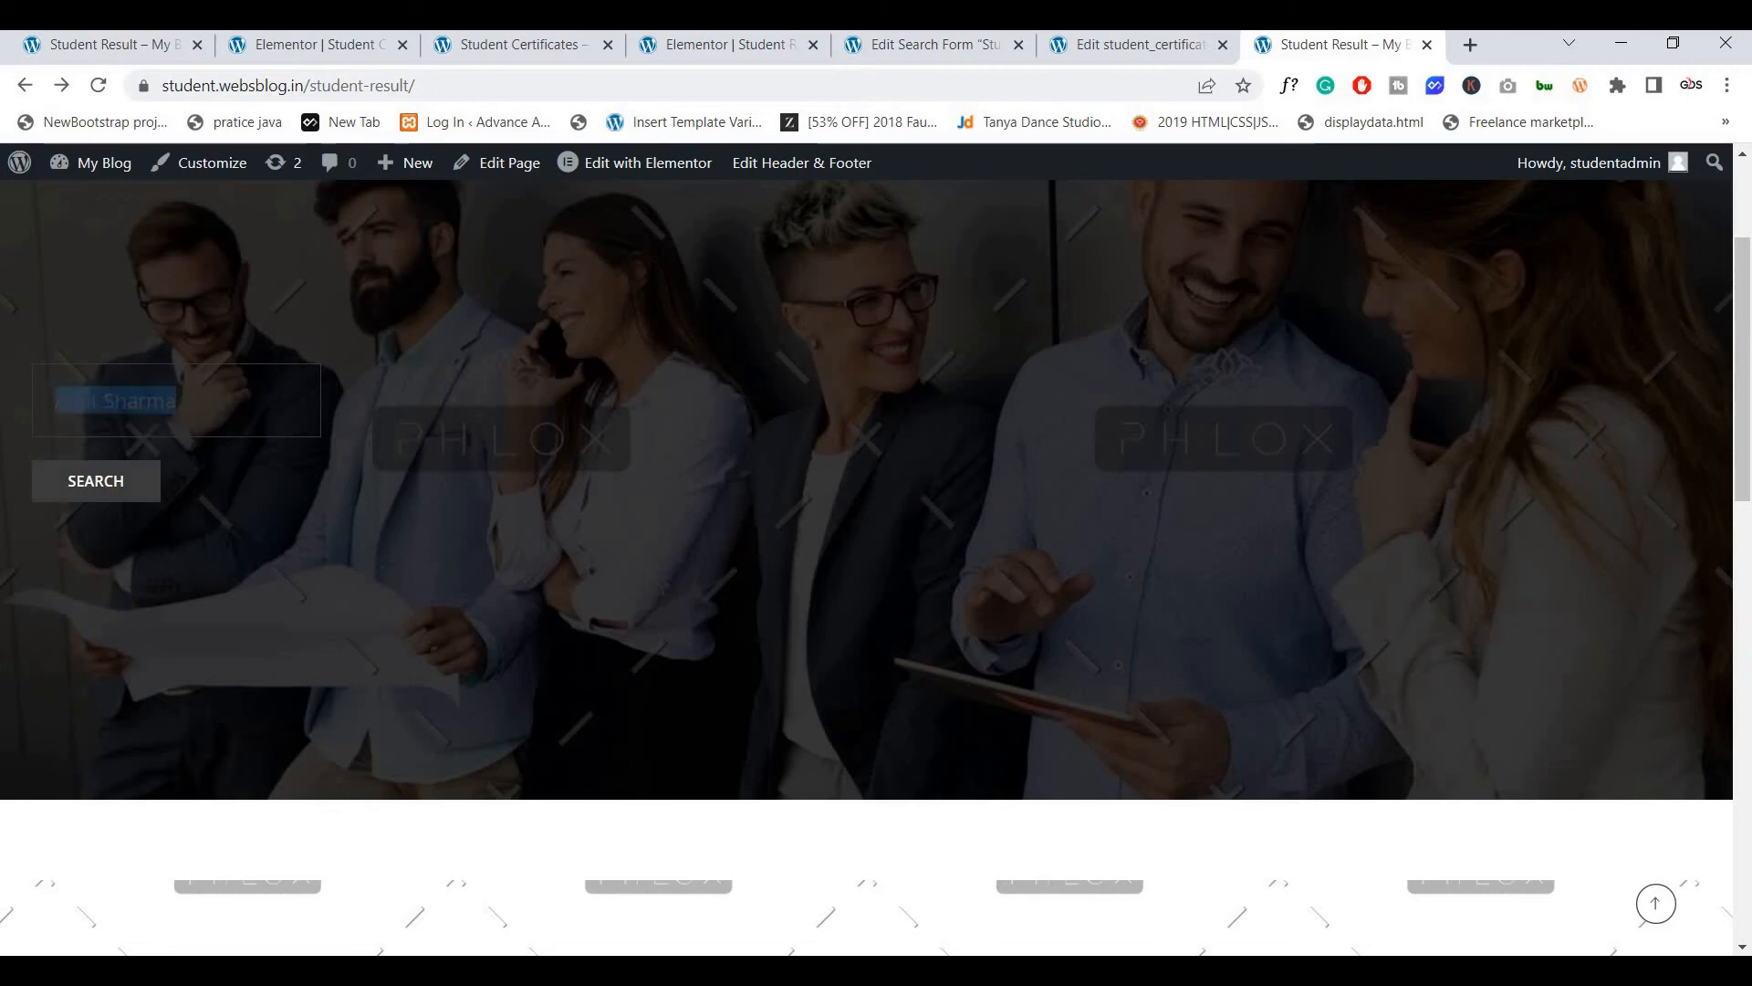
Open the student_certificate list in a new tab and copy the second student's title
left_click(1191, 50)
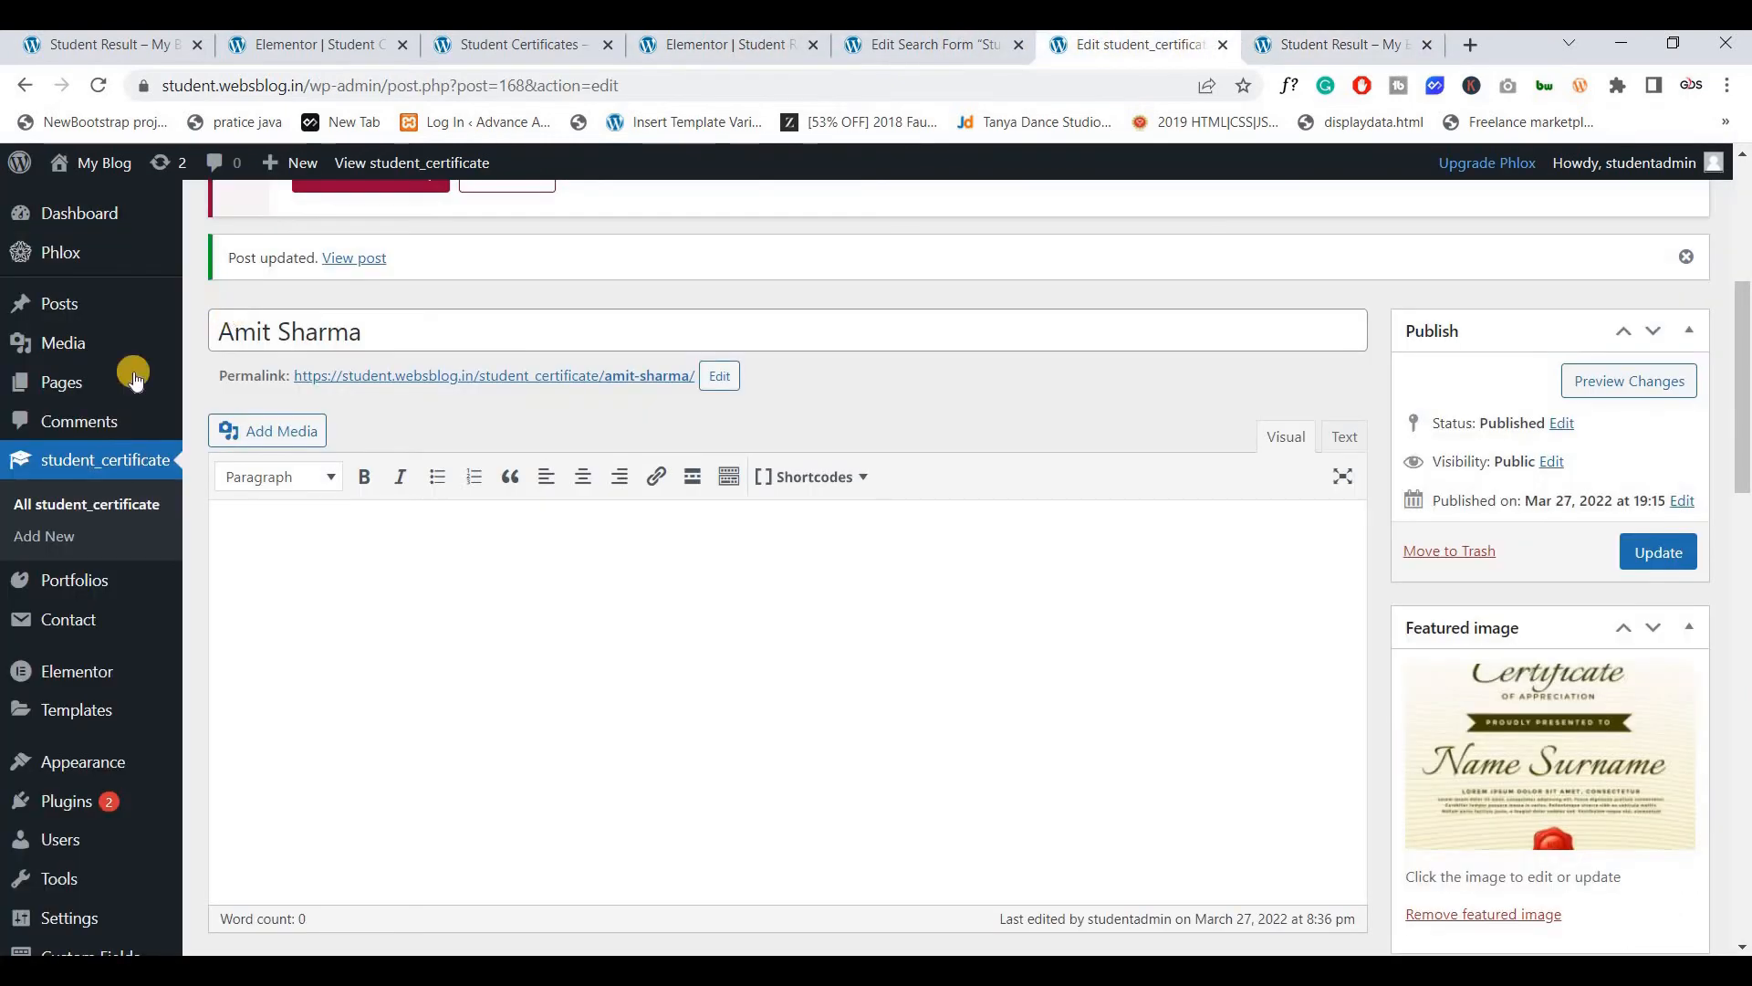
left_click(82, 454, "ctrl")
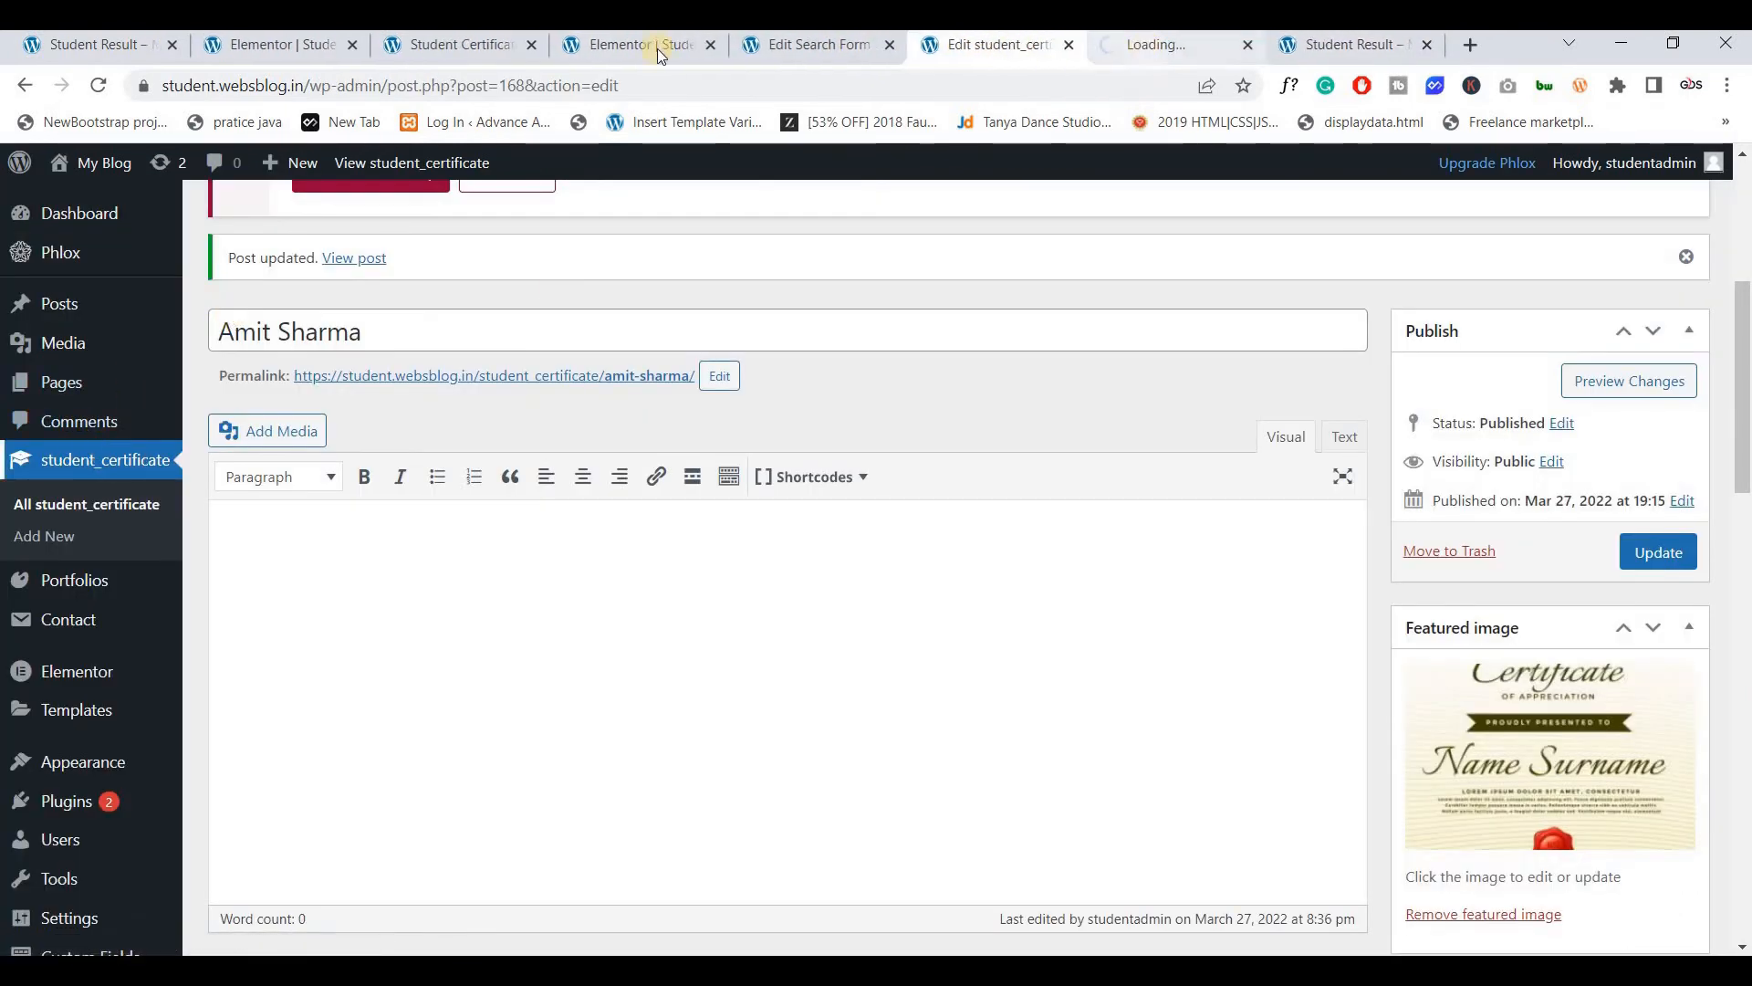
left_click(457, 44)
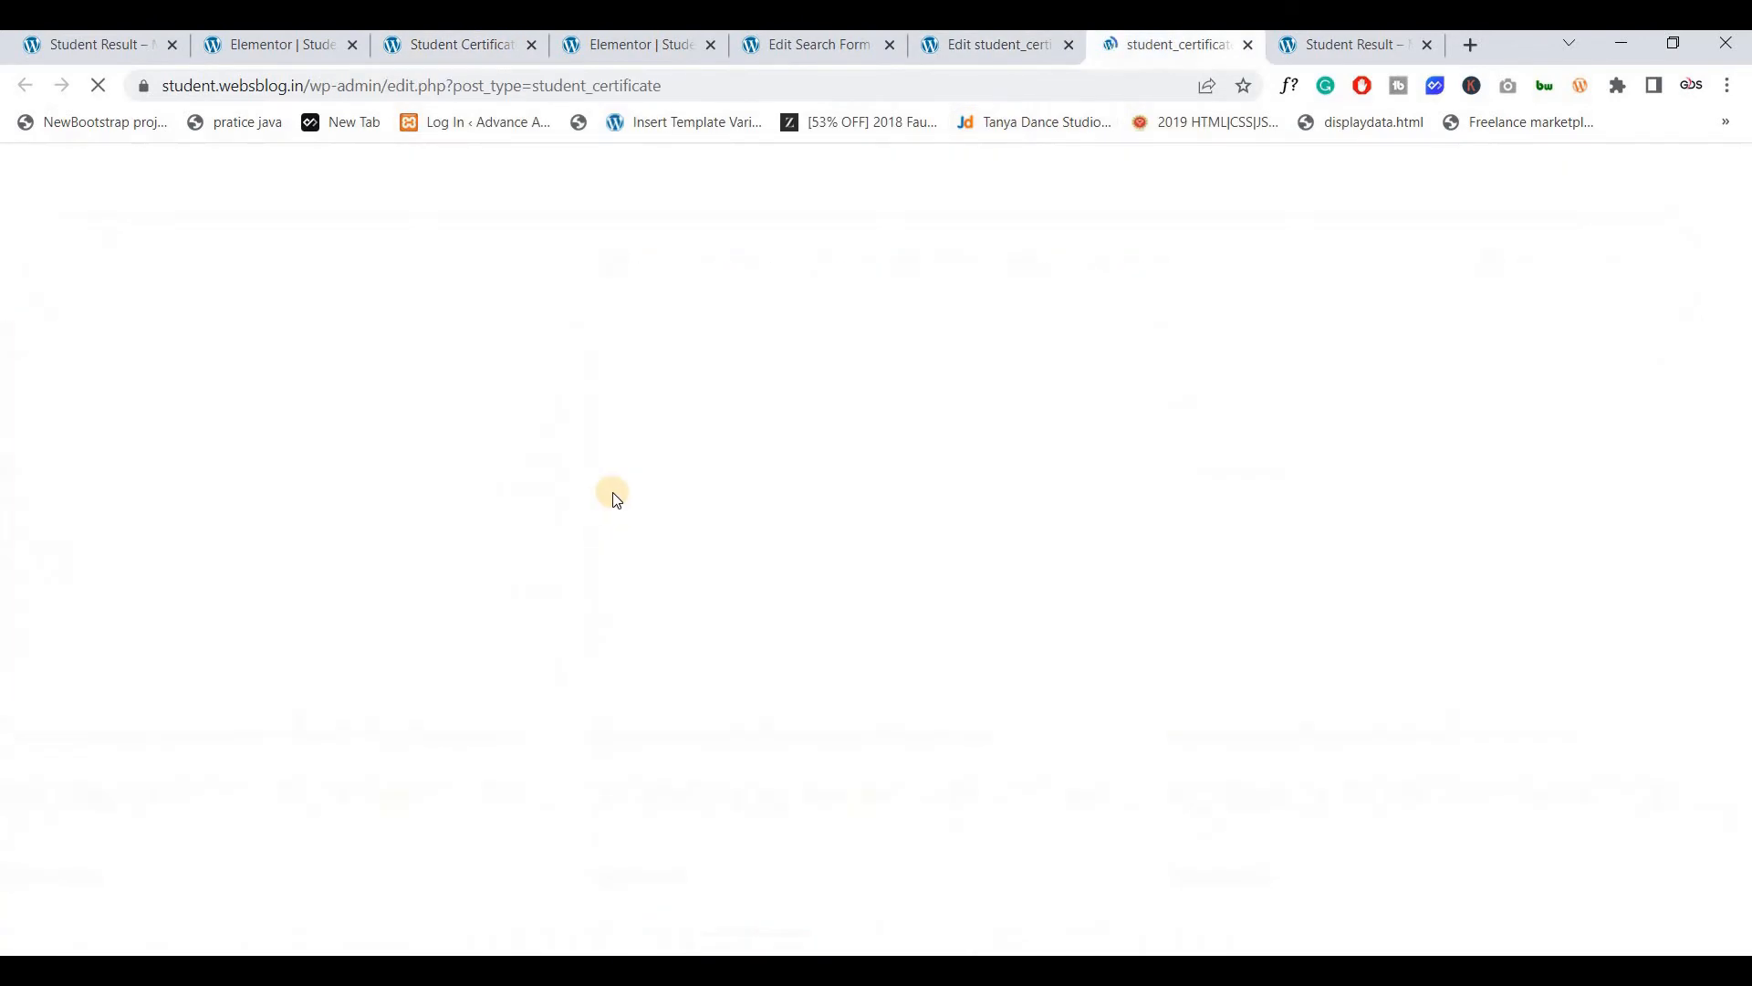
scroll(310, 624, "down", 3)
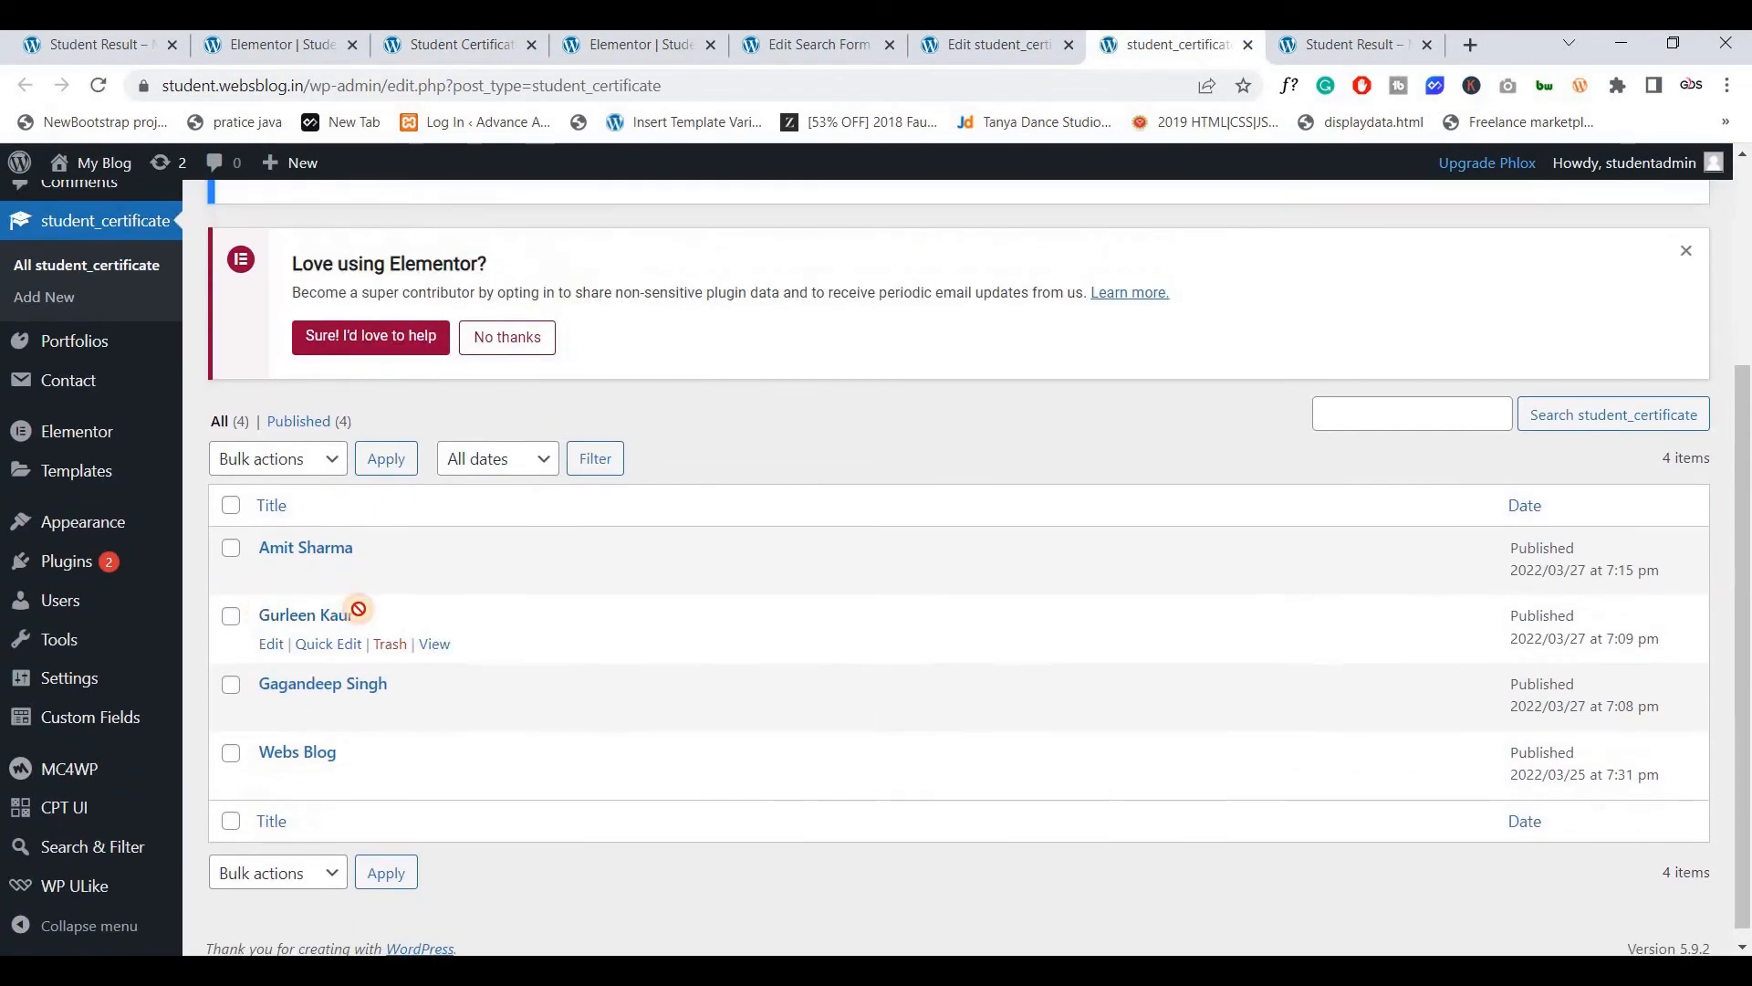
left_click_drag(311, 618, 354, 612)
key("ctrl+c")
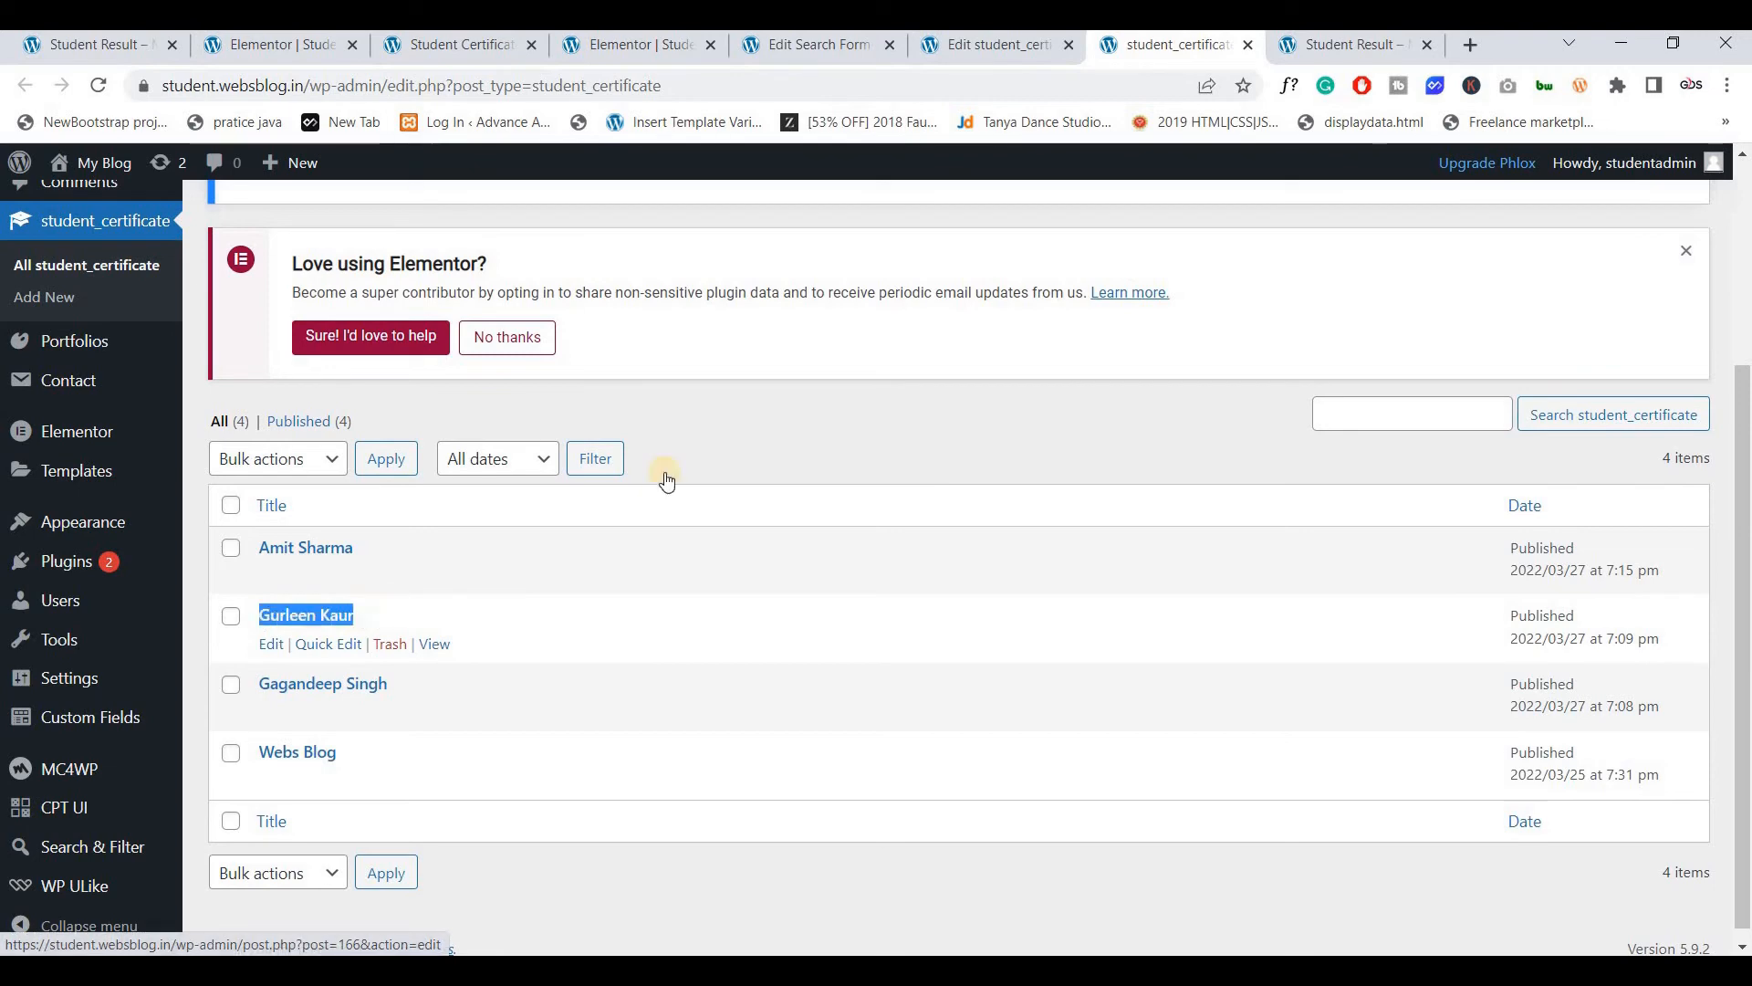
Search the second student's name and compare the results with the certificate list
left_click(1307, 52)
left_click_drag(53, 403, 196, 418)
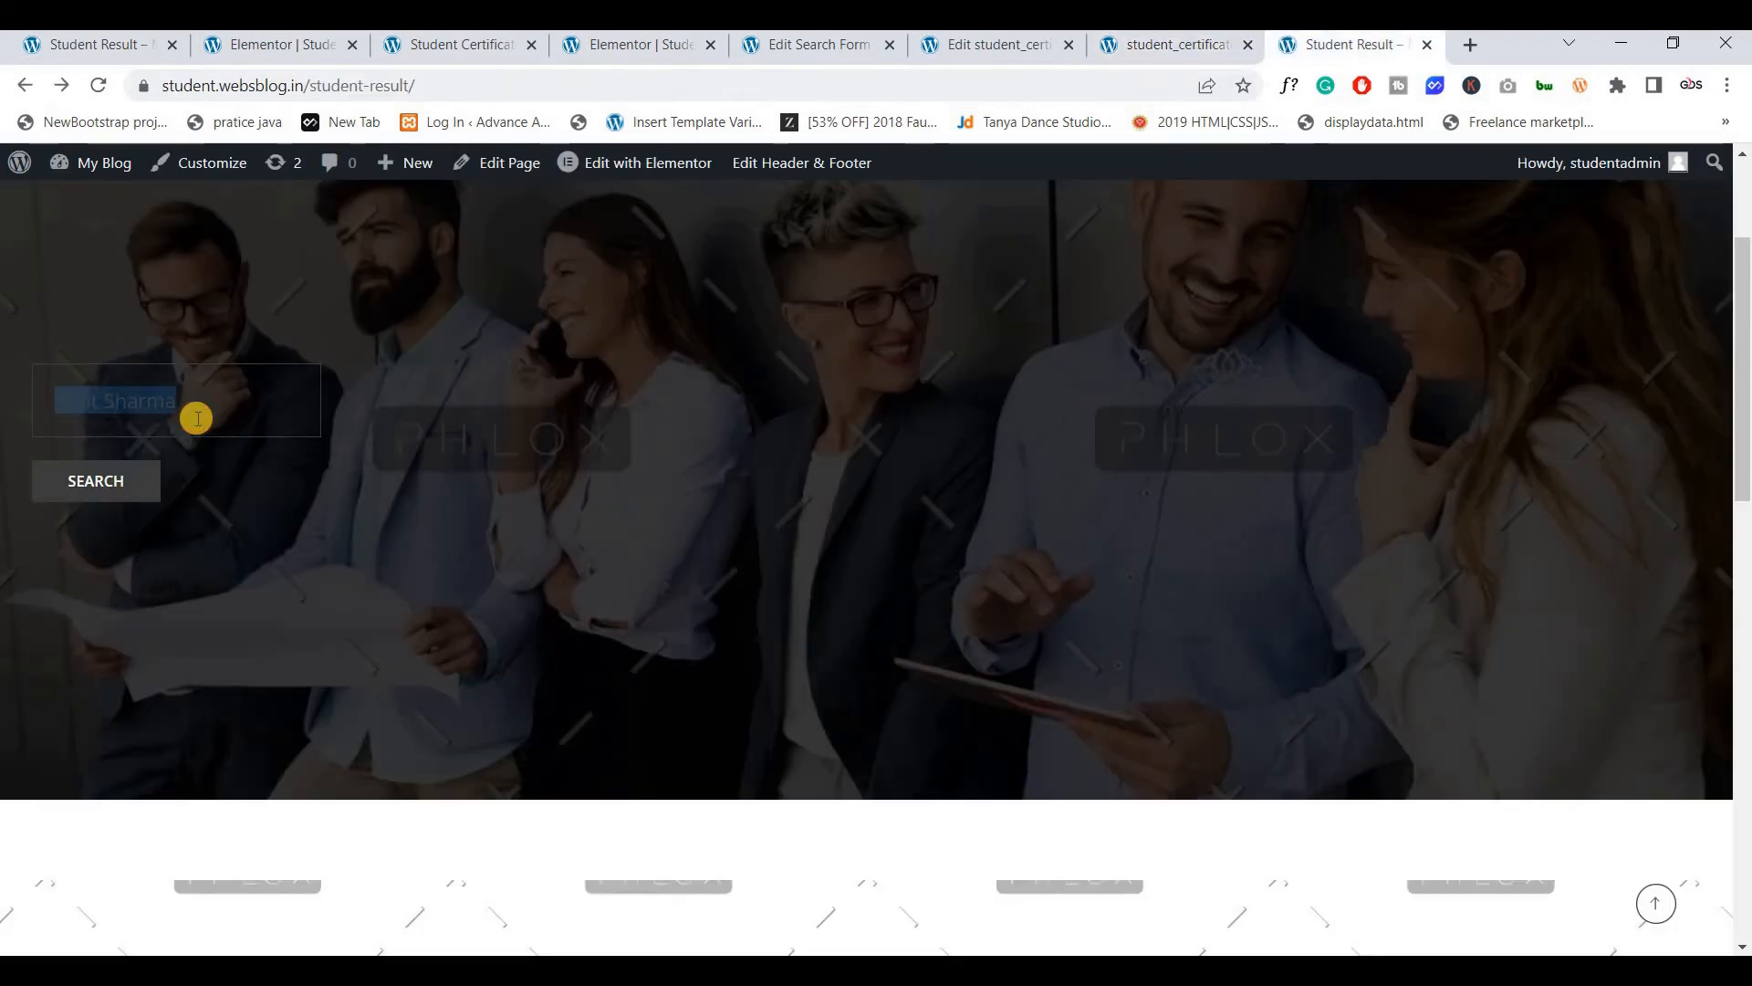
key("ctrl+v")
left_click(116, 486)
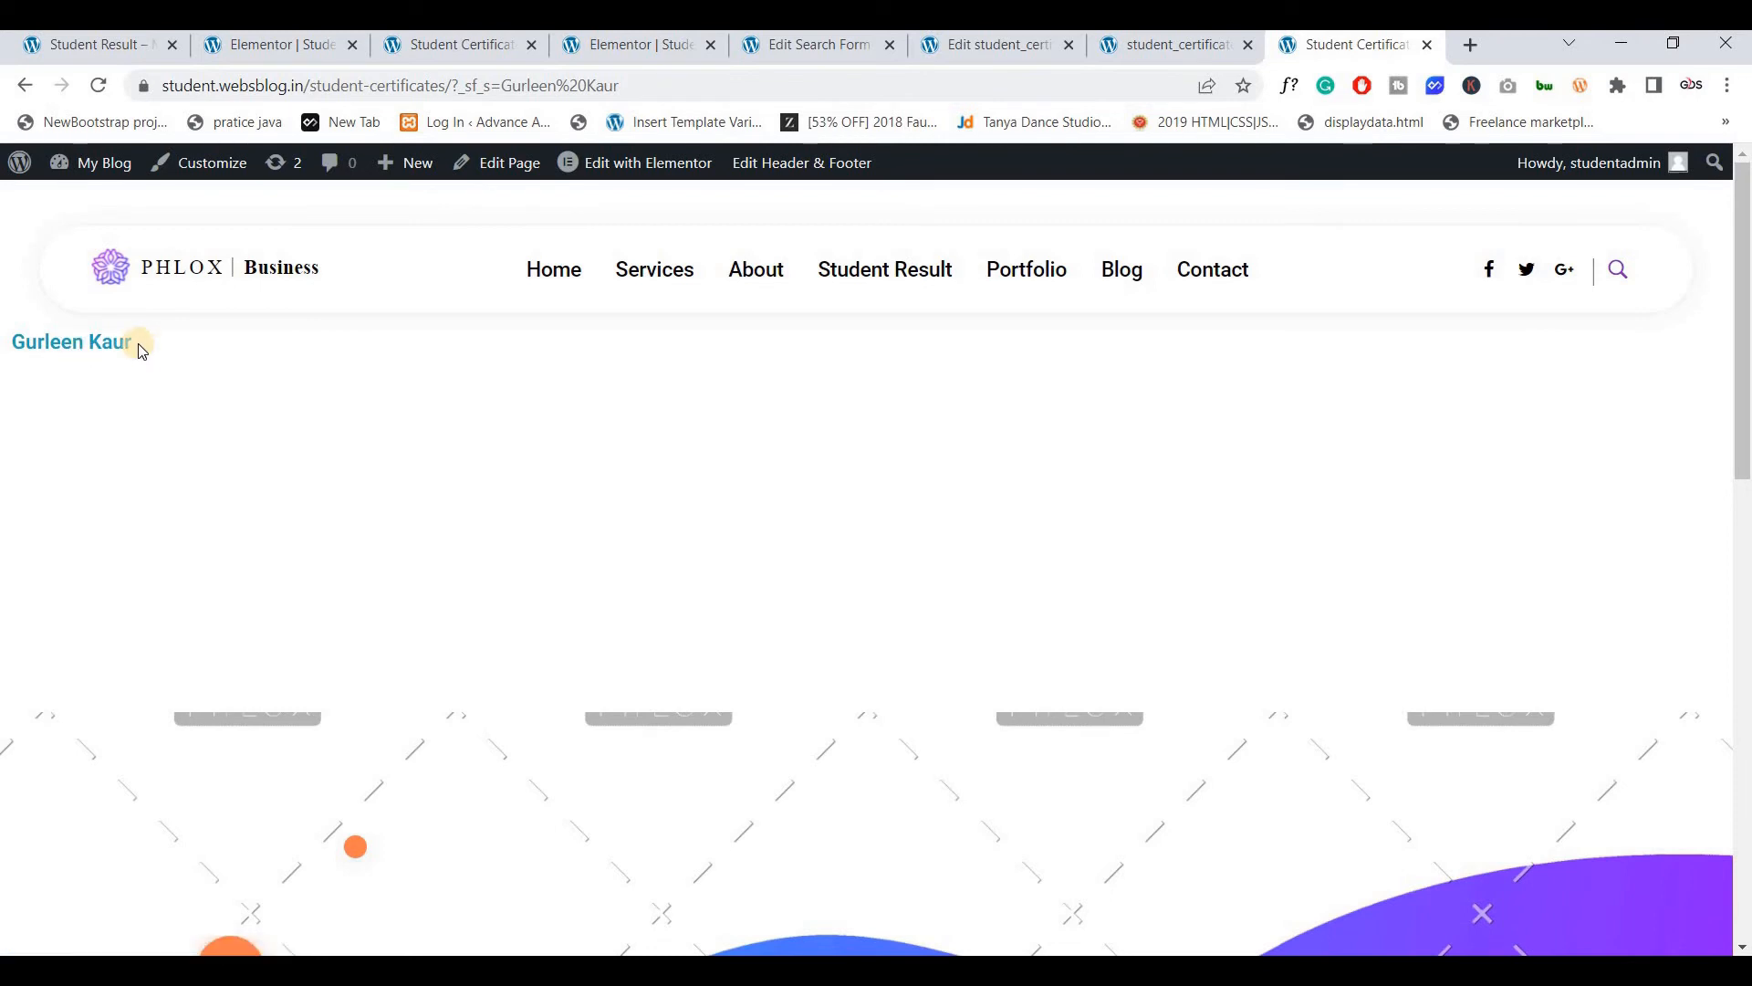
left_click(993, 54)
left_click(1186, 45)
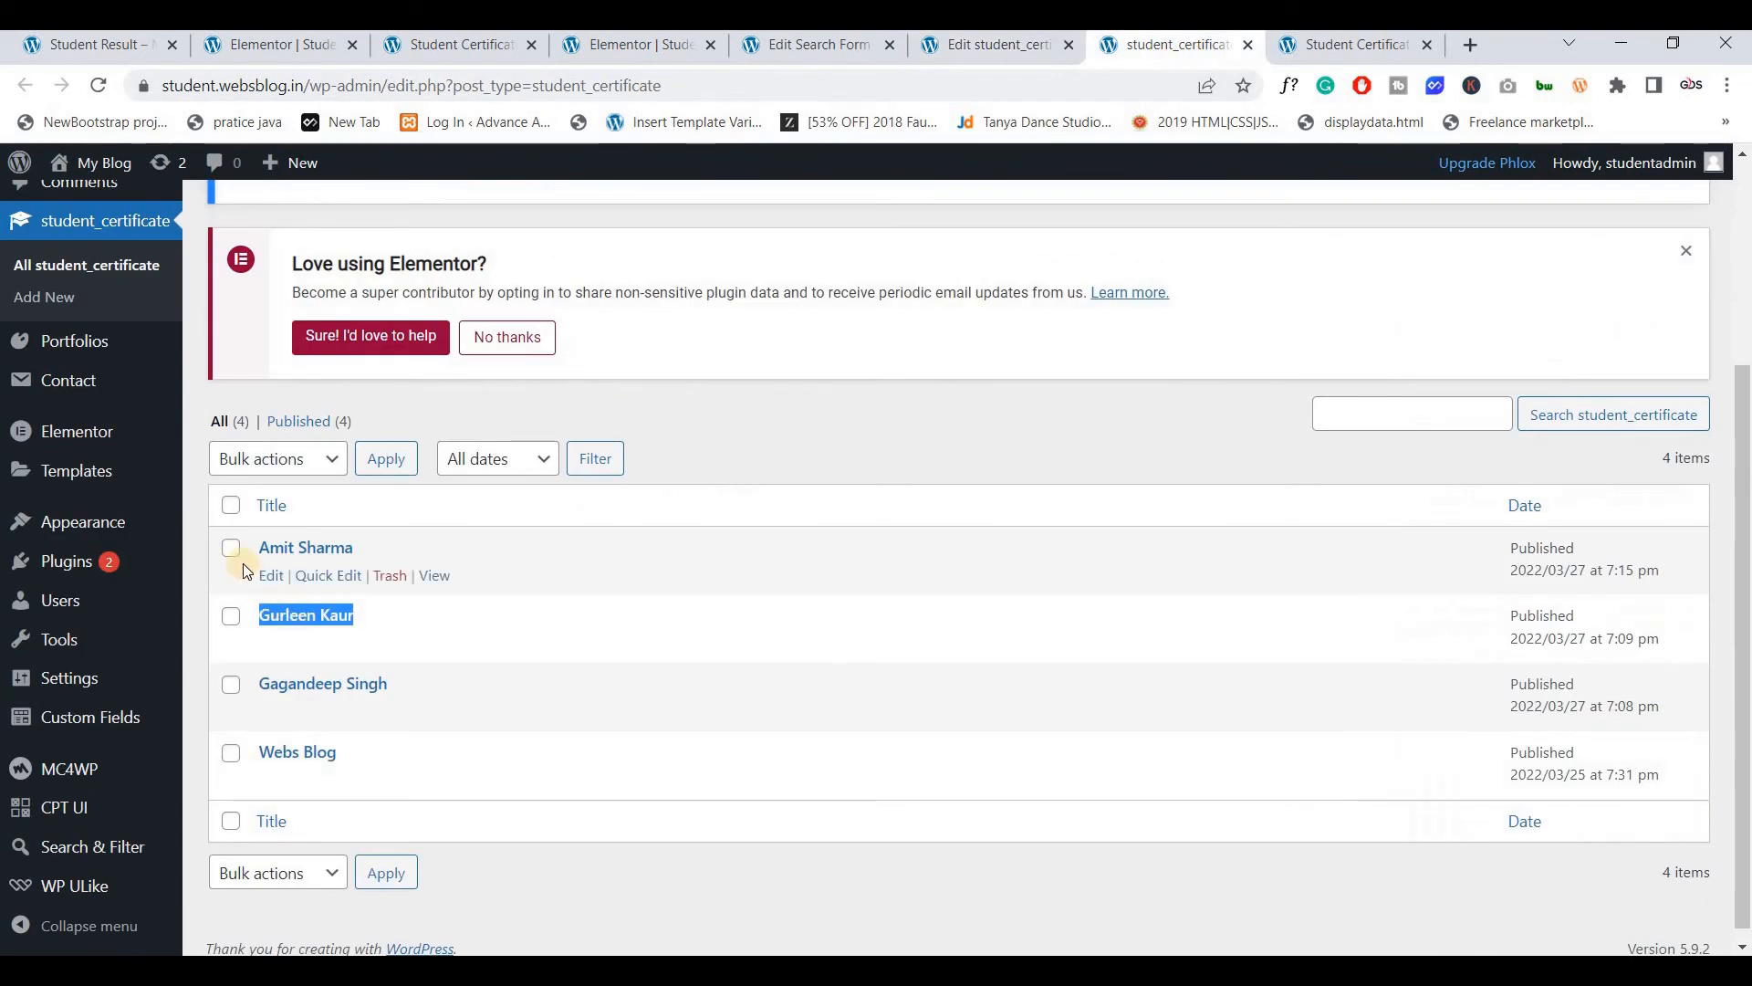
left_click_drag(259, 553, 373, 544)
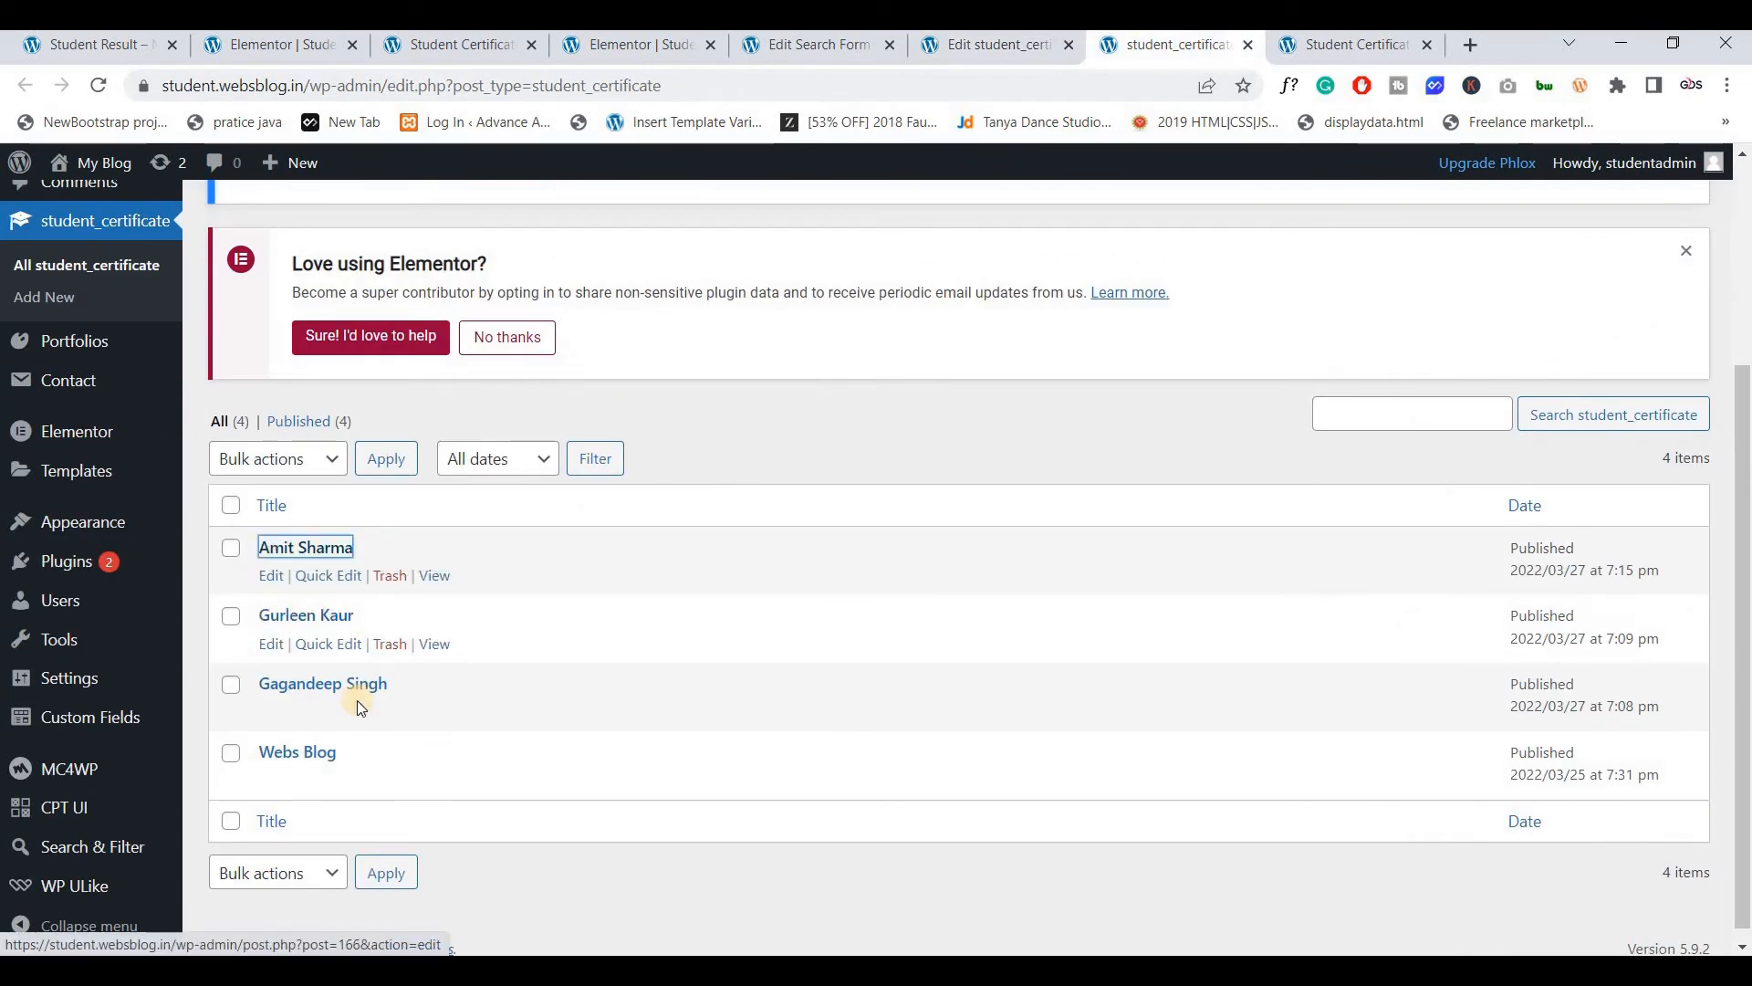
key("ctrl+Tab")
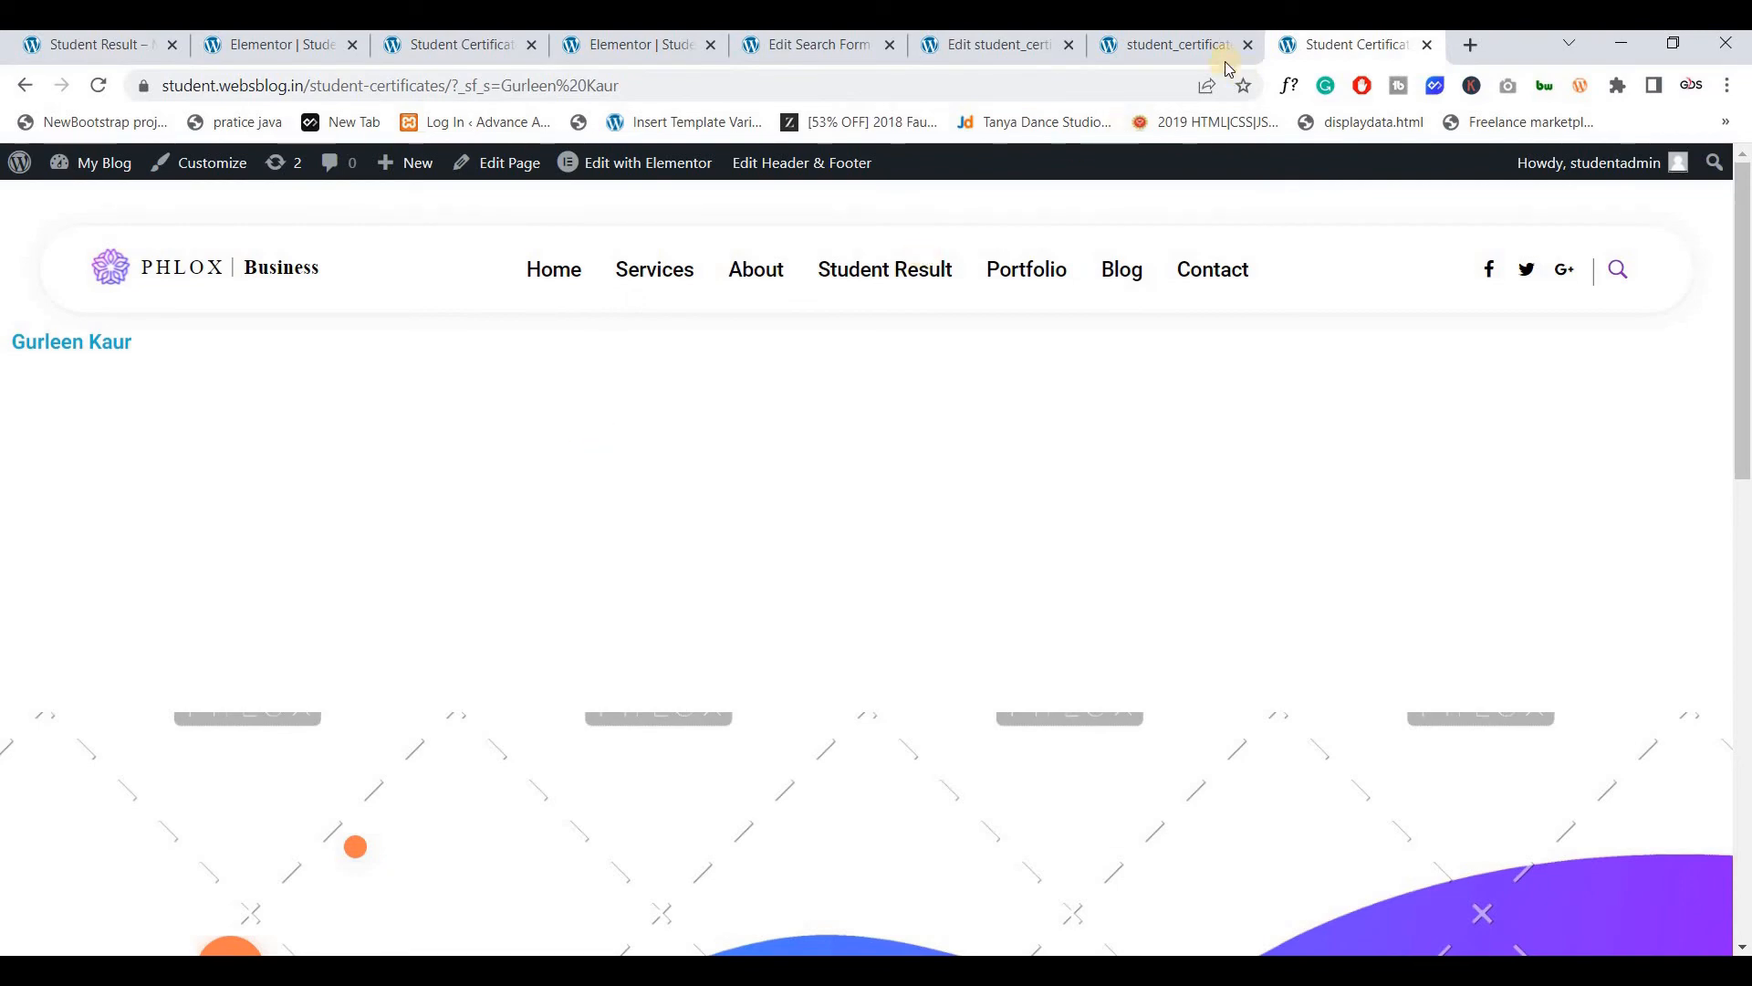
left_click(1152, 46)
Review the student's certificate fields, confirming Certificate No 042, and glance at the search results
scroll(81, 324, "up", 1)
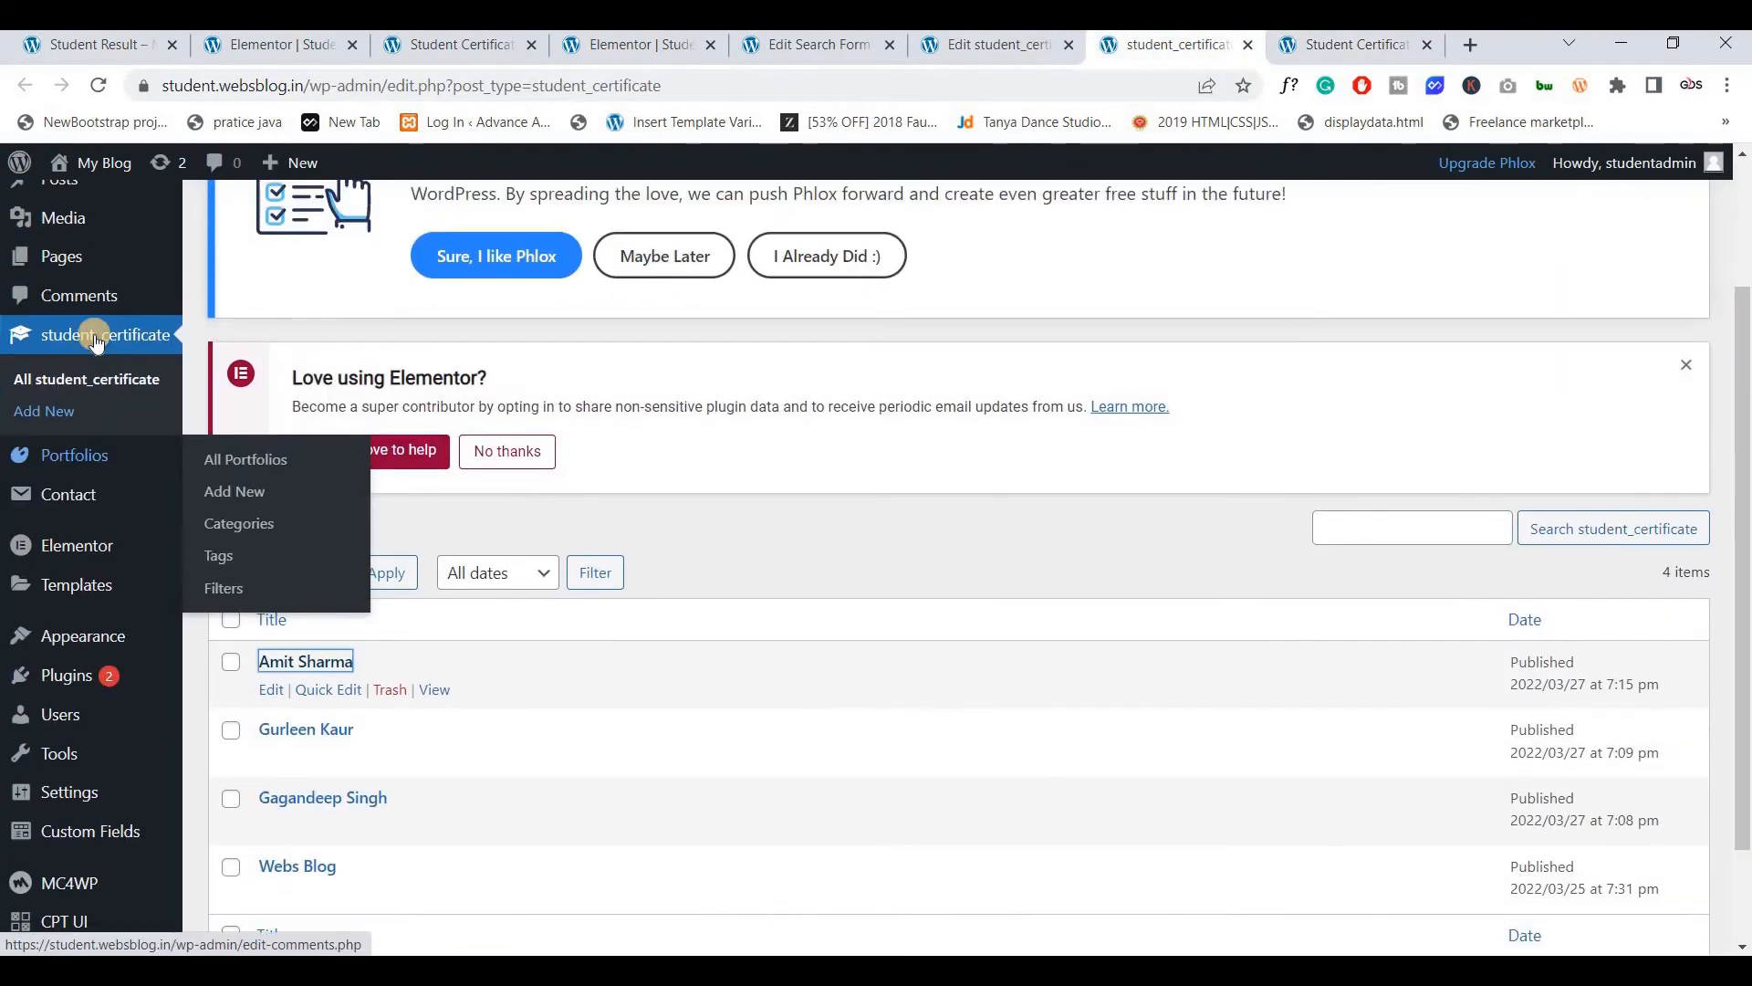
left_click(986, 50)
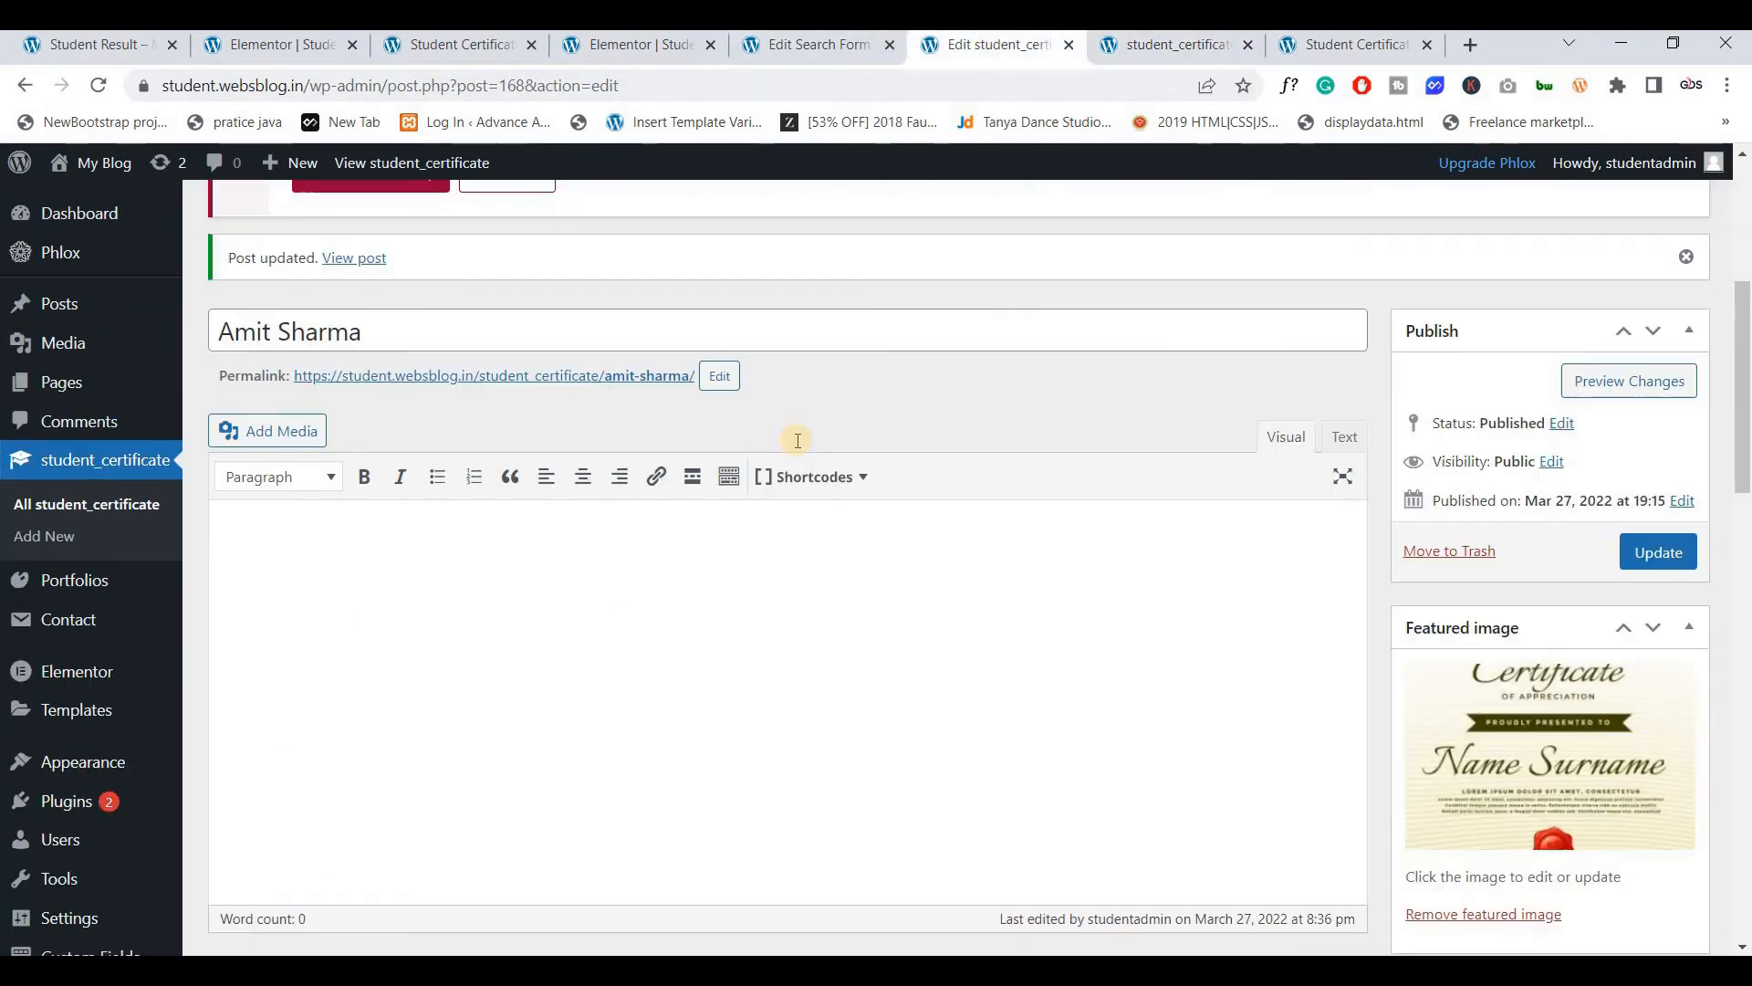
scroll(798, 438, "down", 8)
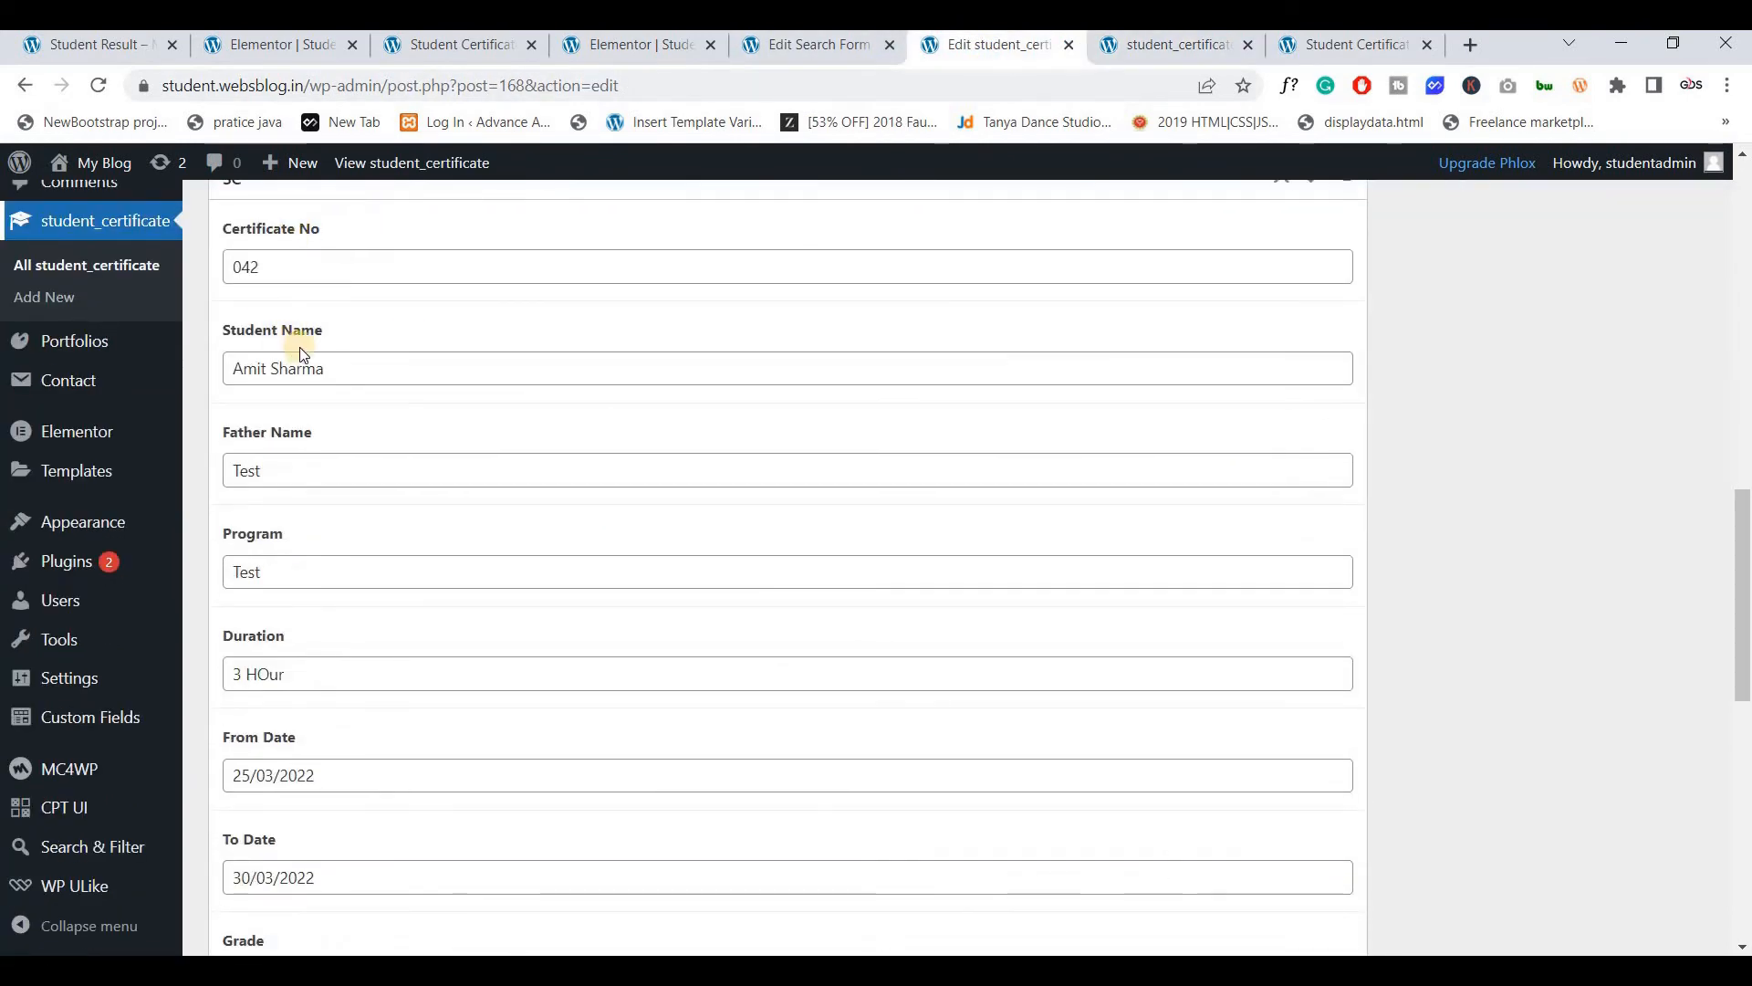
scroll(302, 356, "up", 1)
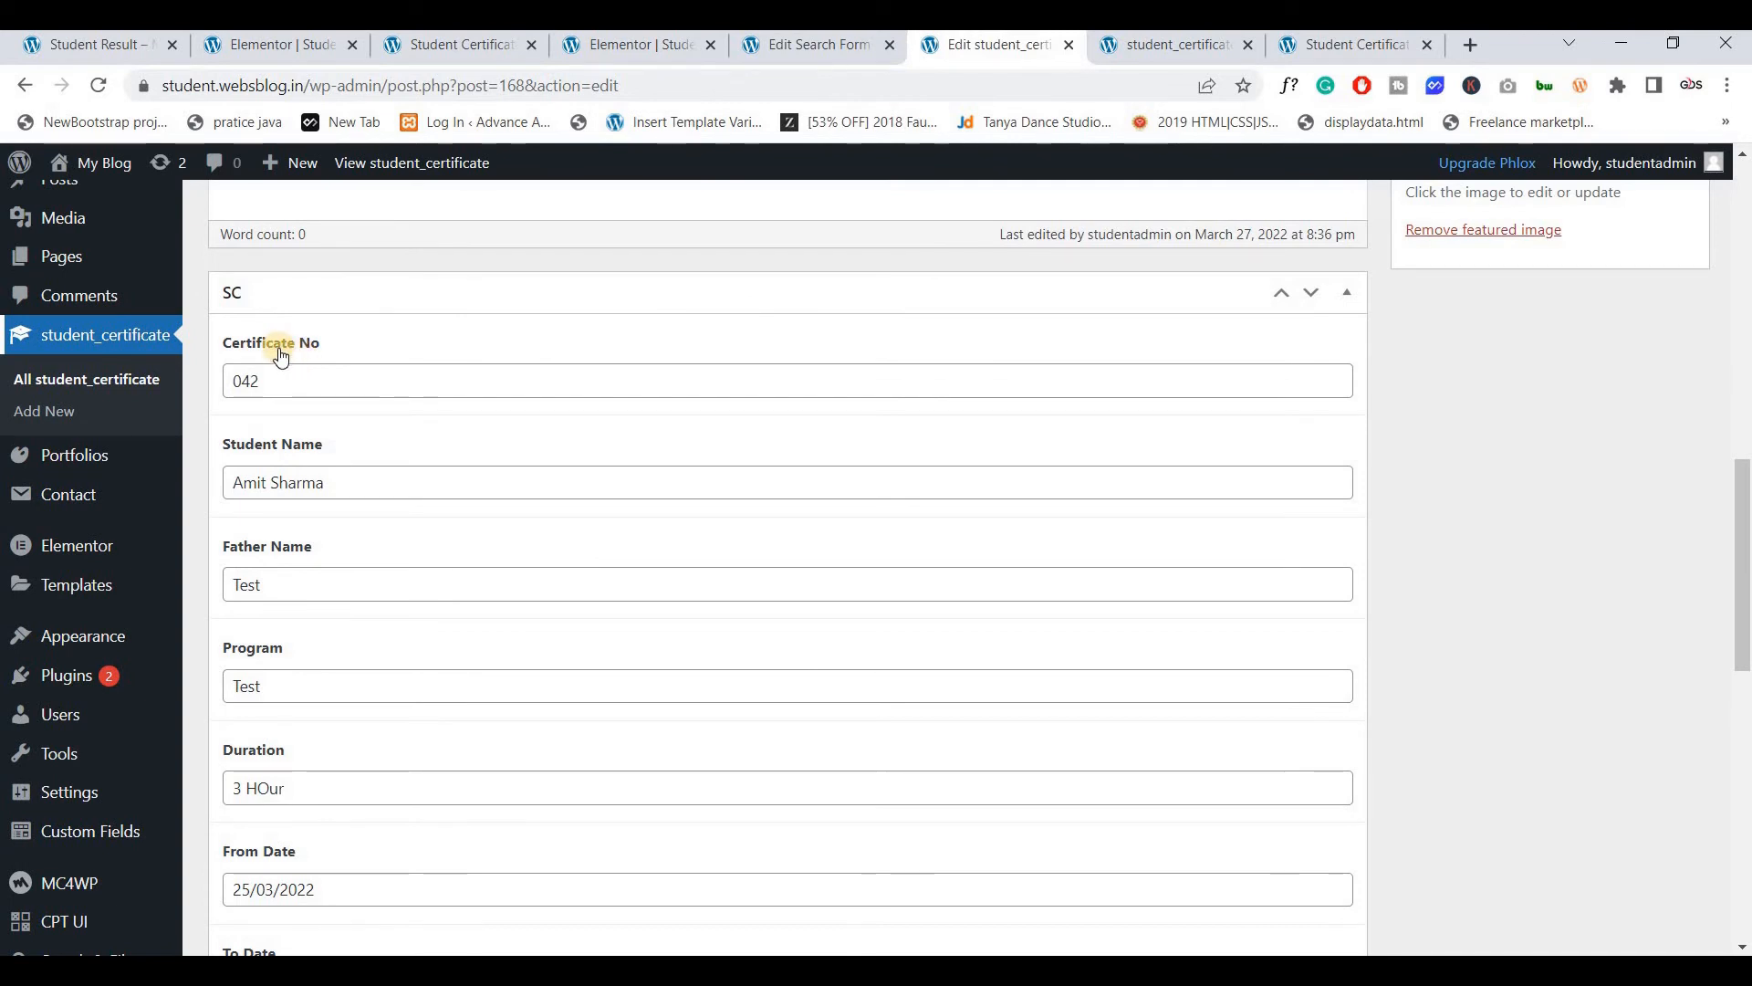
left_click(1355, 46)
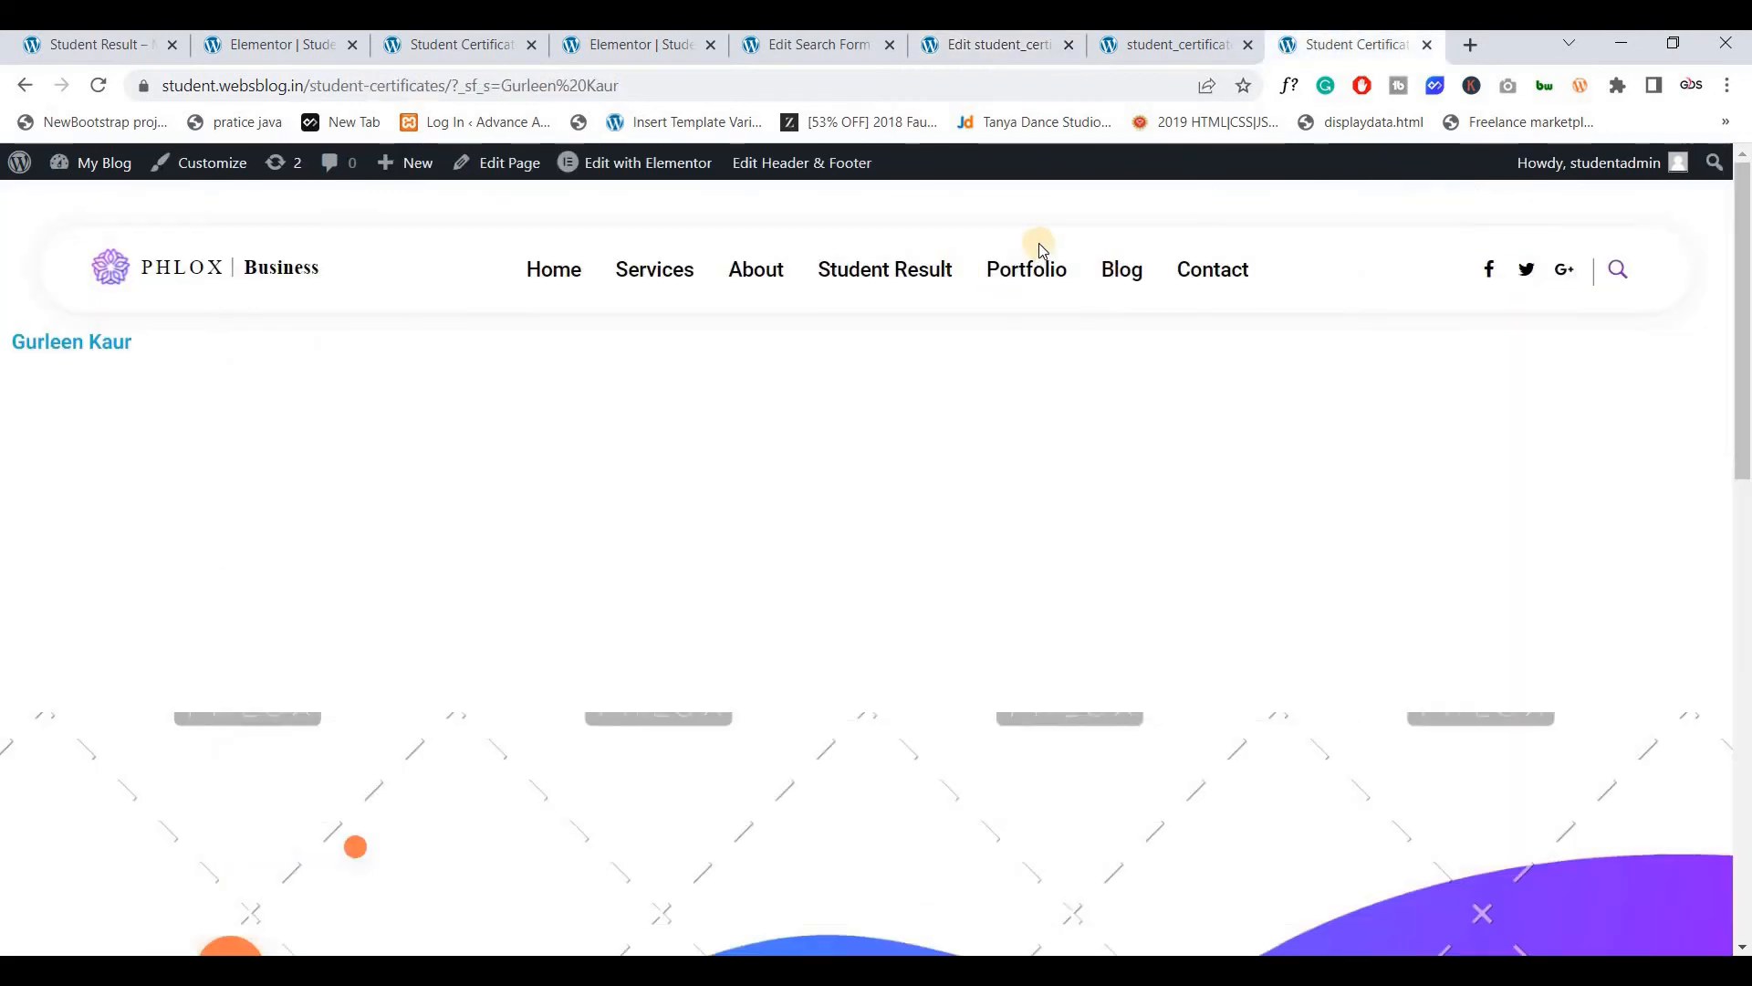
left_click(962, 46)
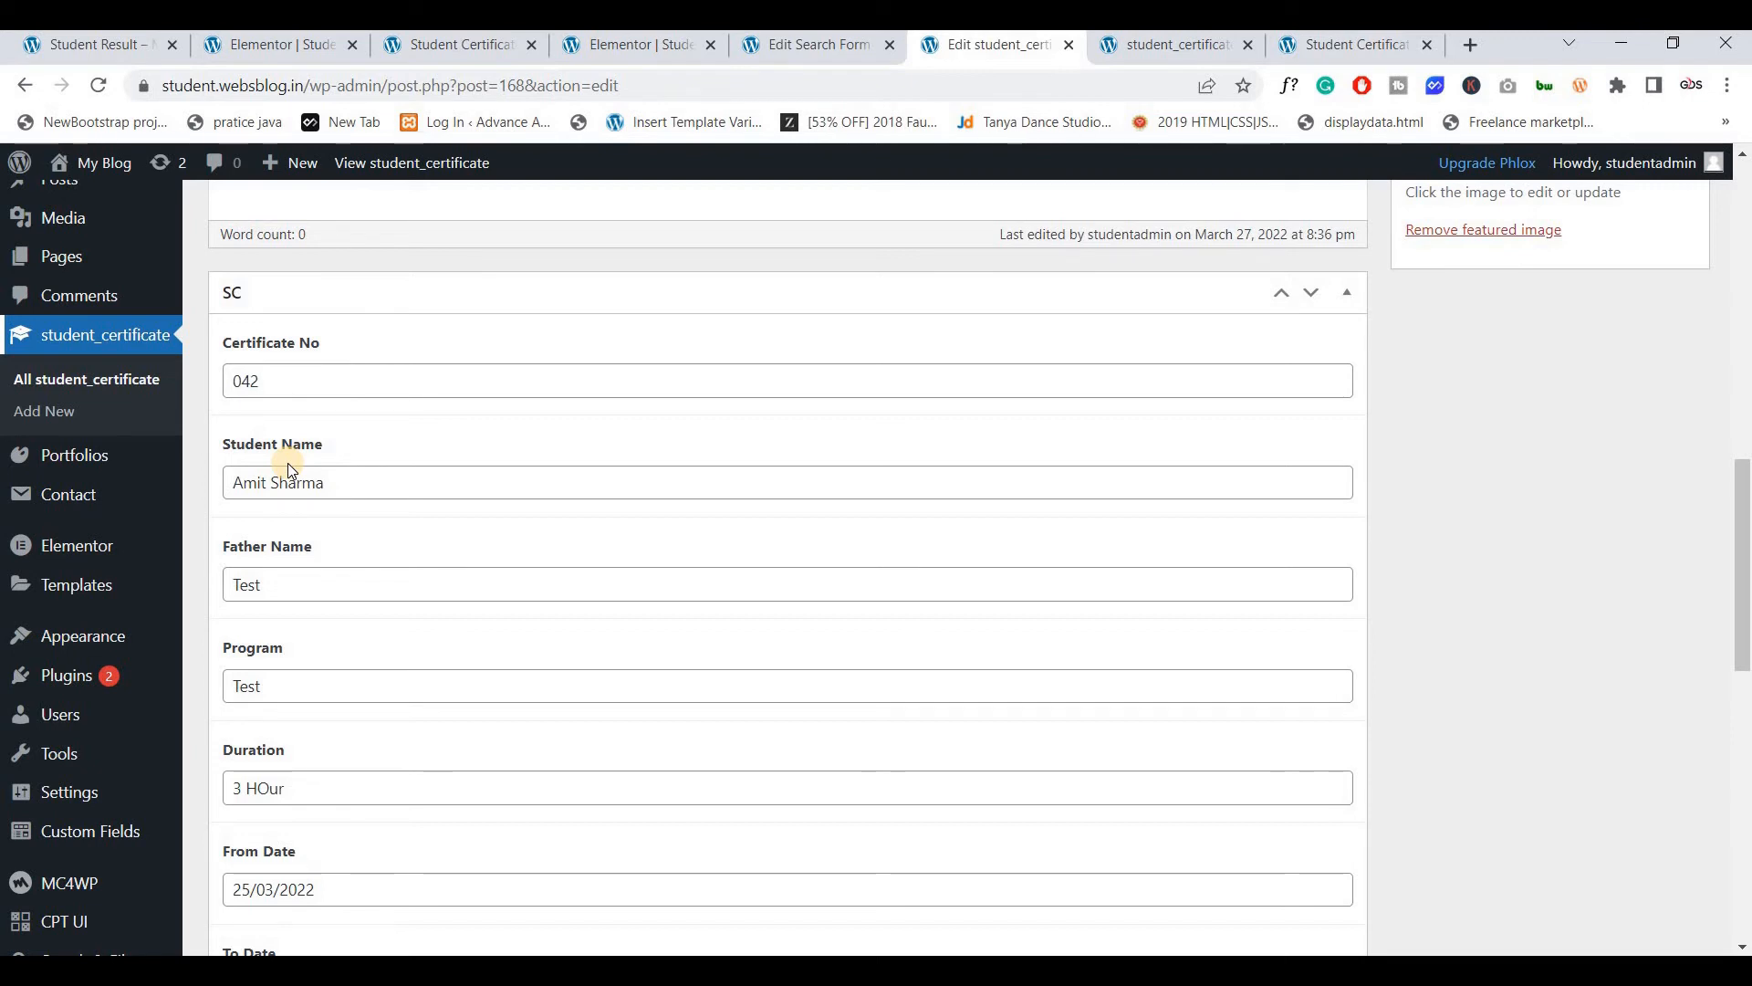
Go to Settings > Relevanssi
scroll(301, 511, "down", 2)
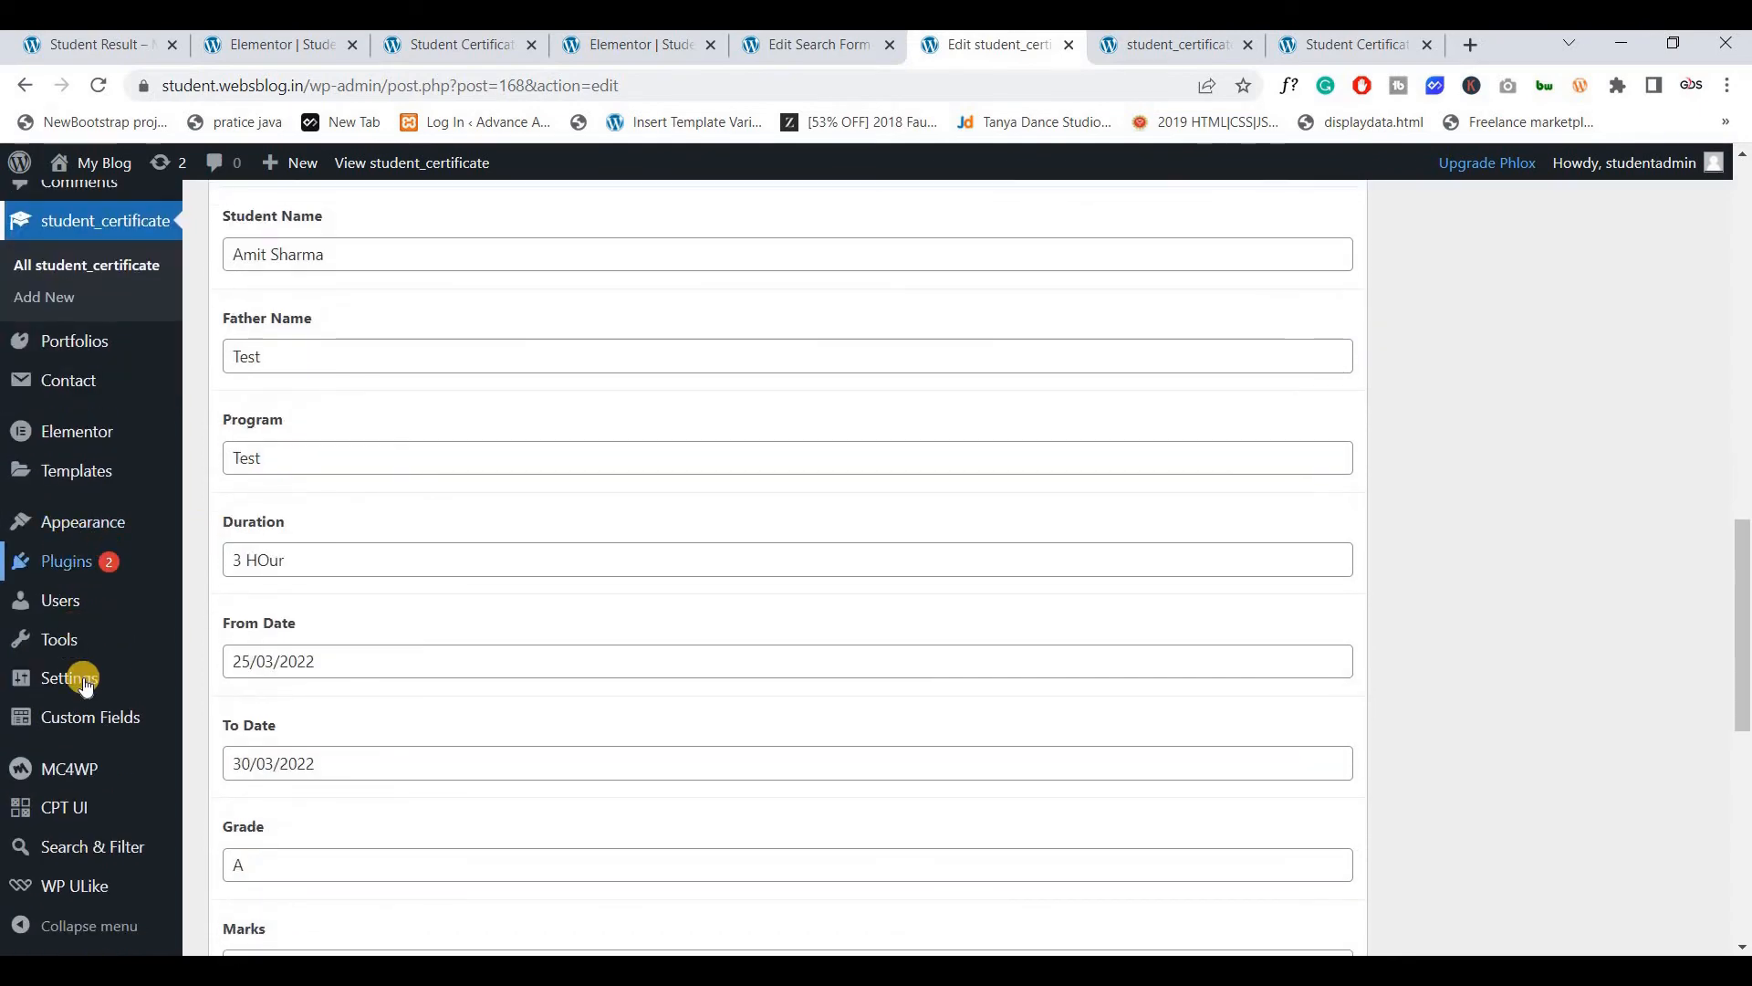
mouse_move(90, 689)
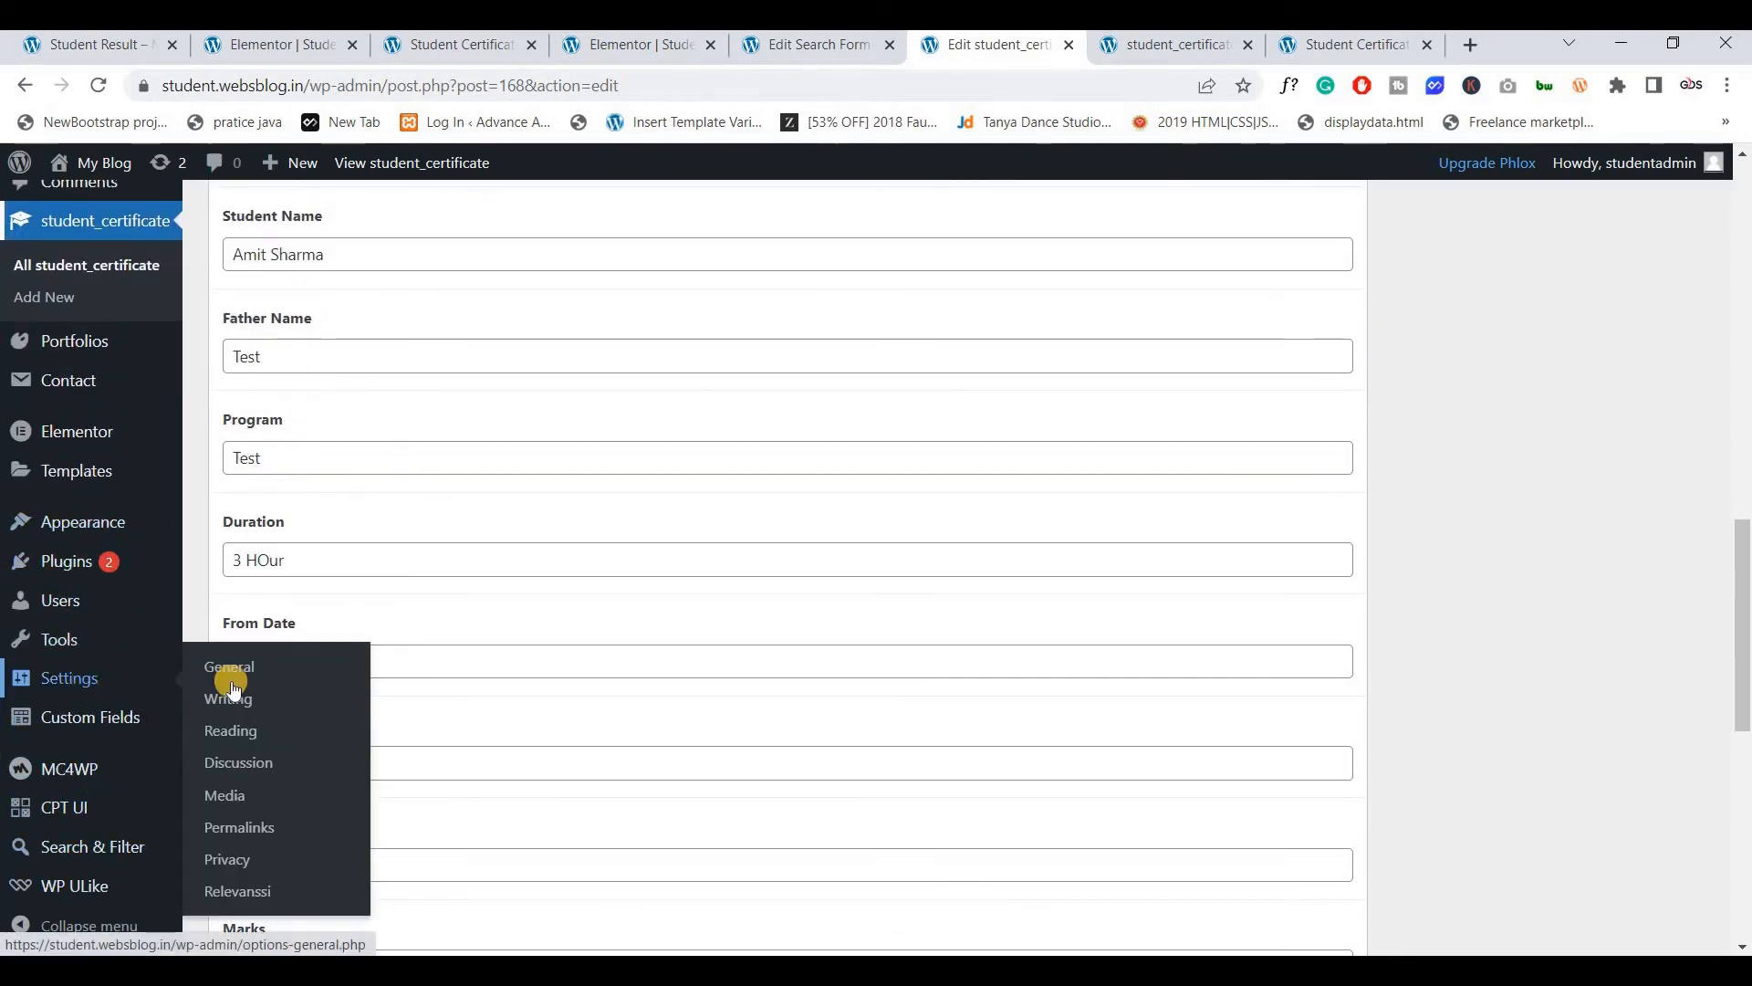
left_click(239, 892)
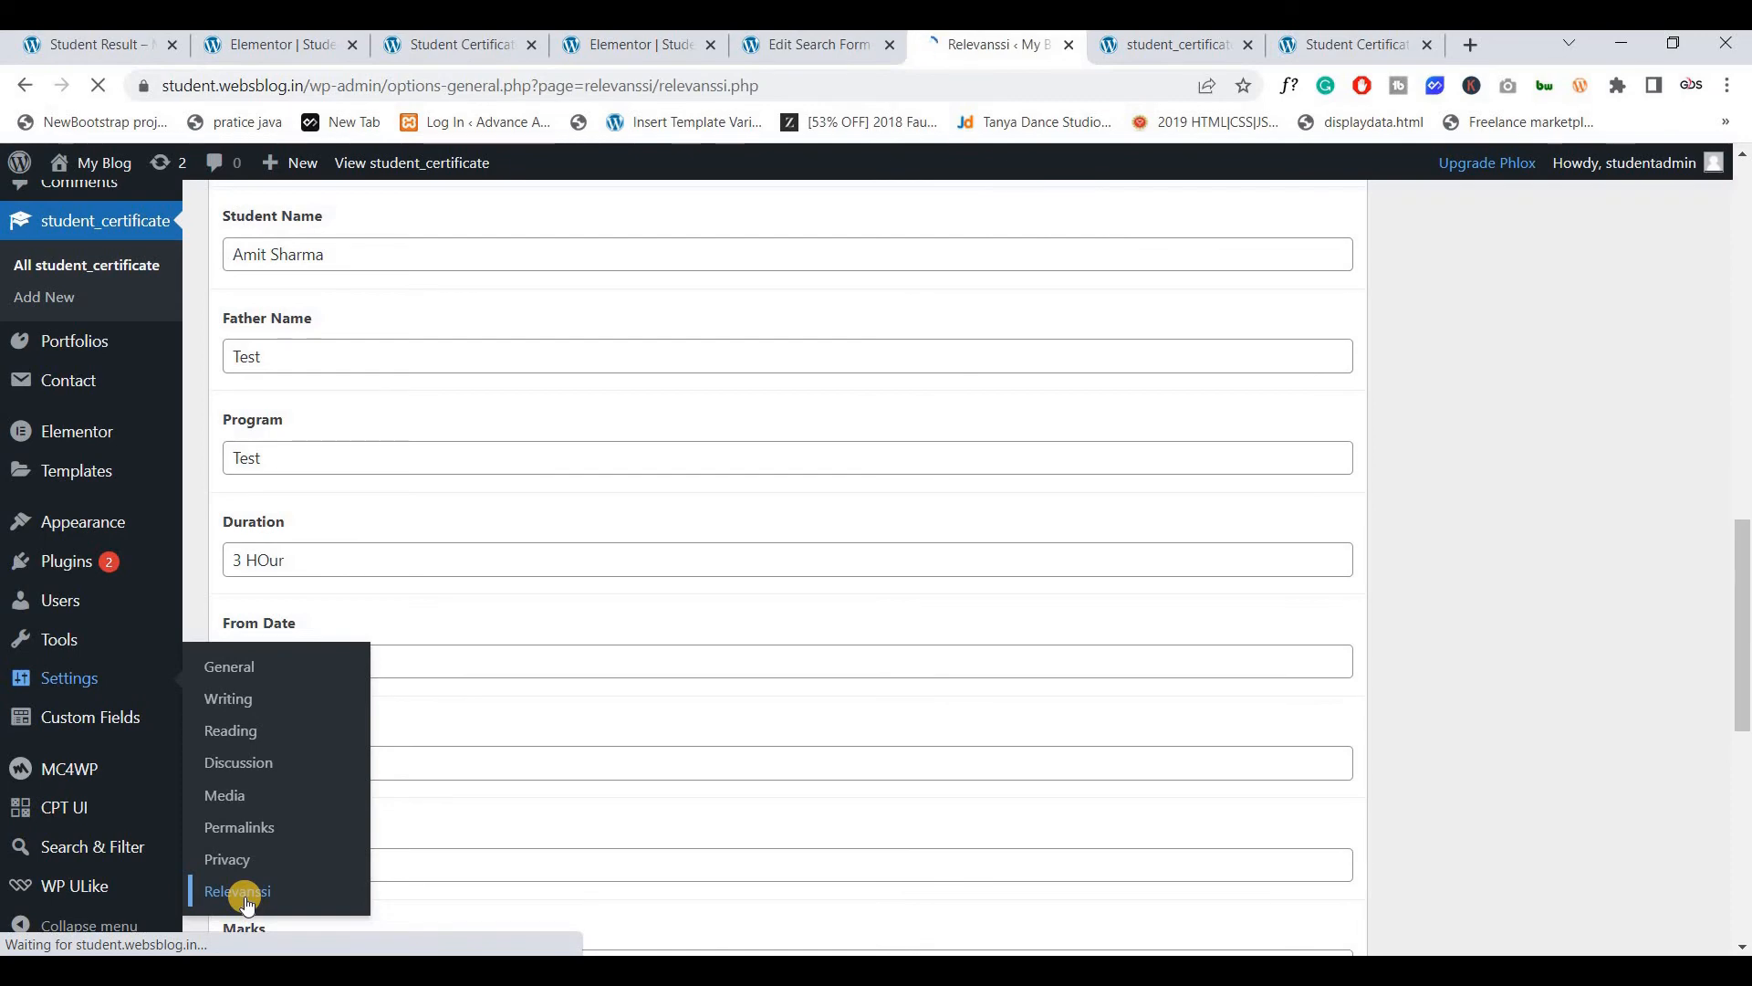
On Relevanssi's Indexing tab, index student_certificate instead of post and page
scroll(405, 605, "down", 2)
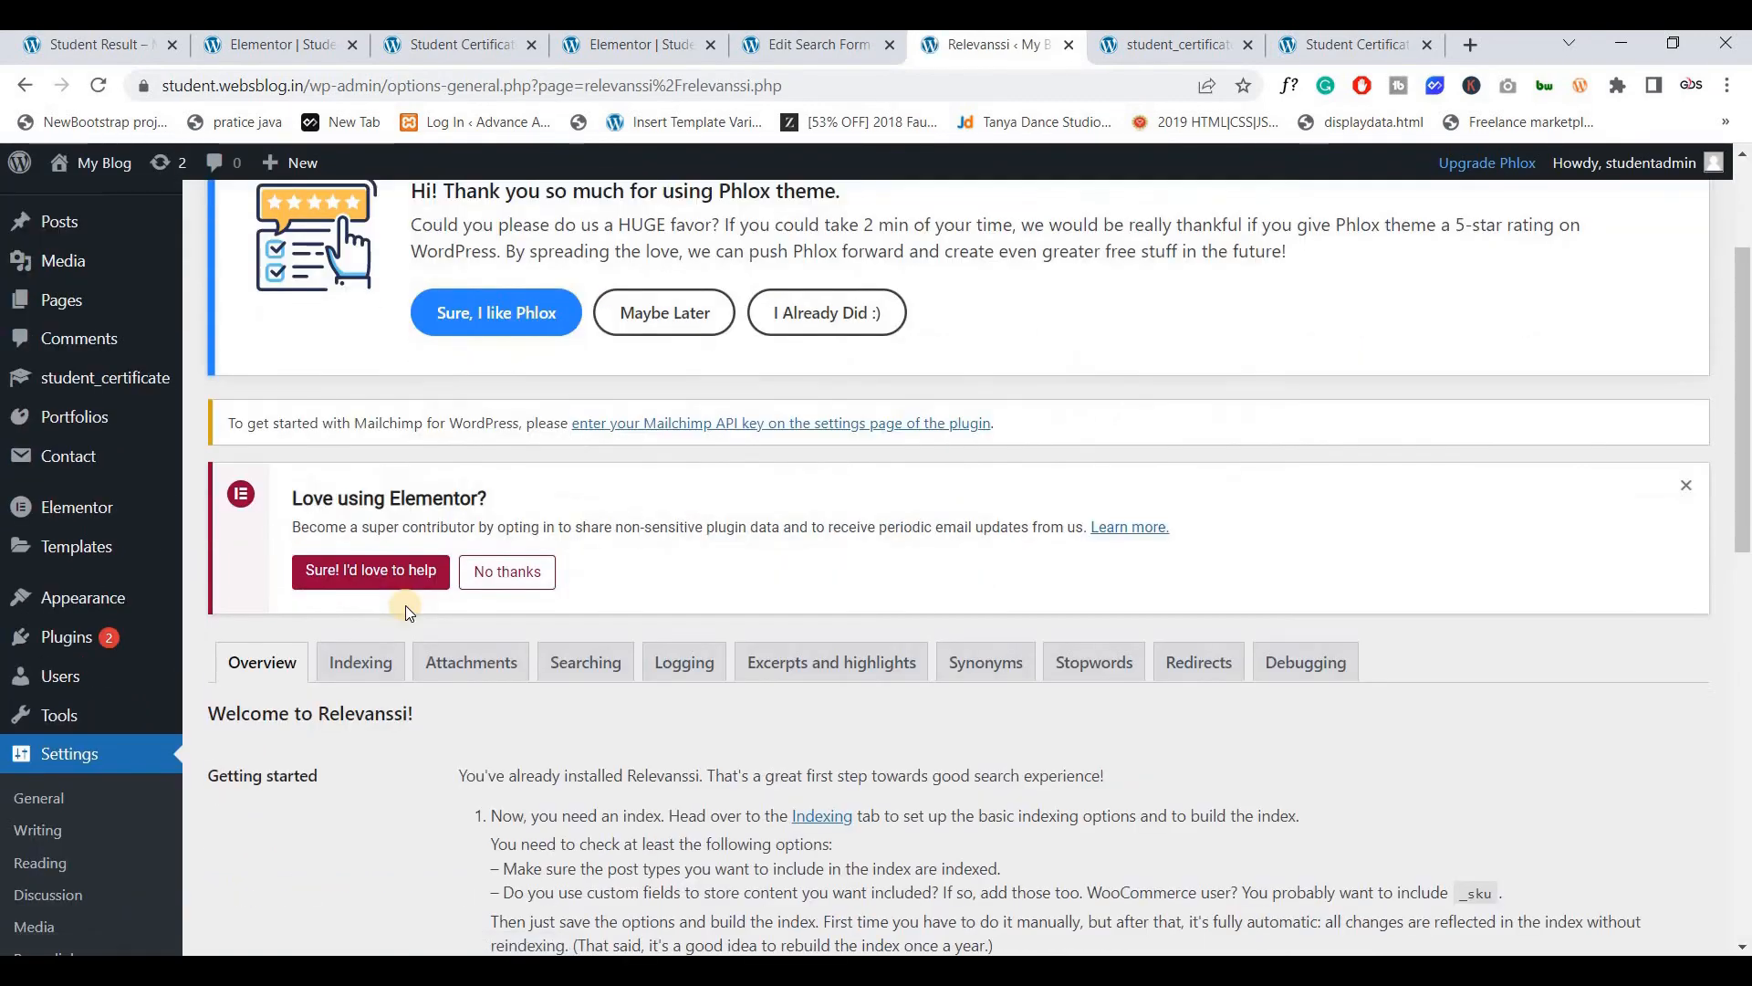
scroll(405, 605, "down", 1)
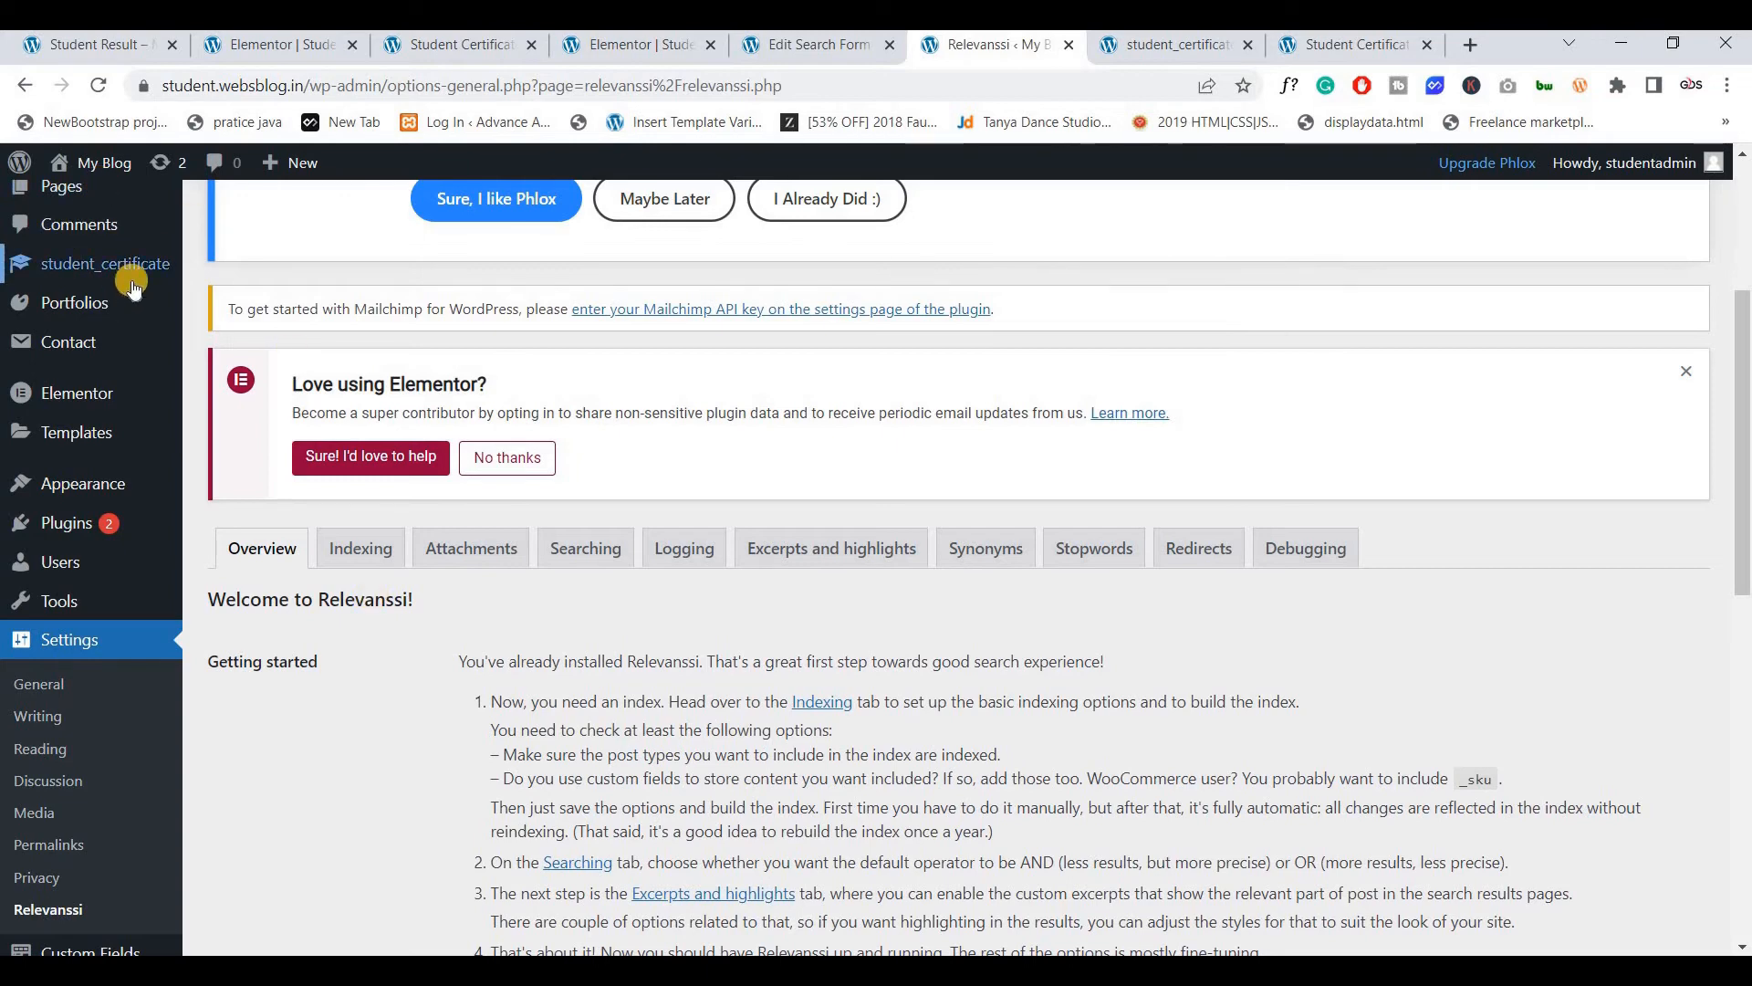
mouse_move(132, 285)
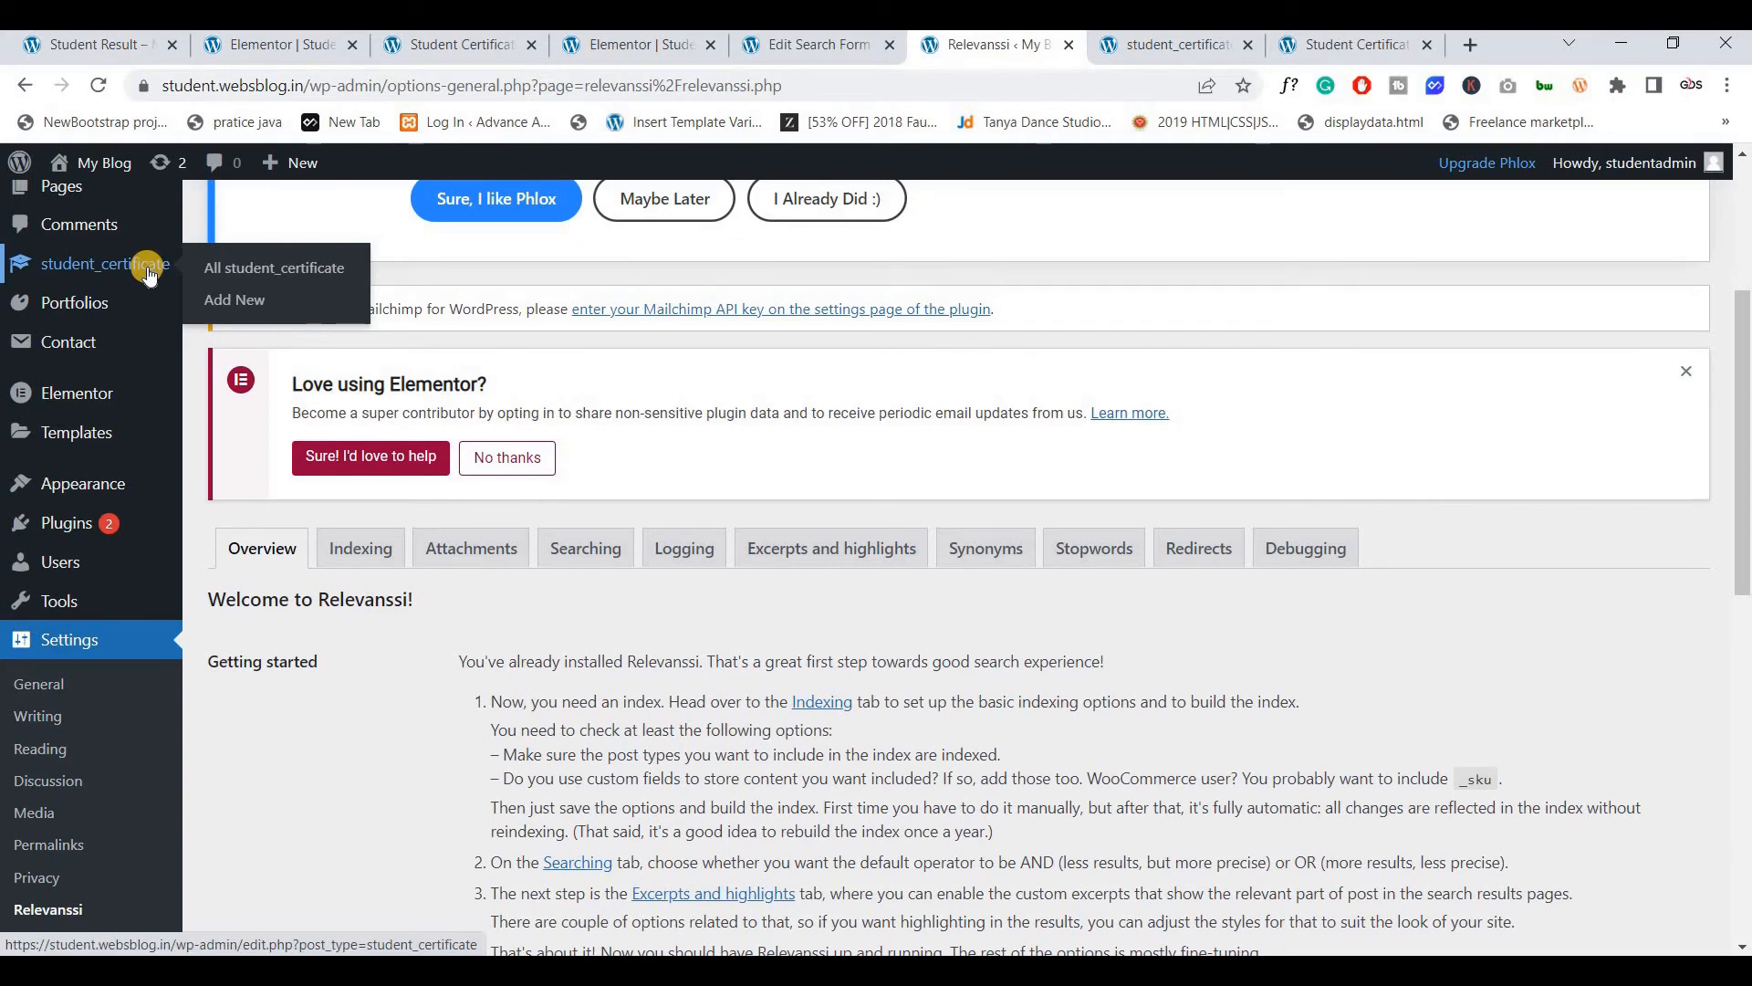
left_click(358, 548)
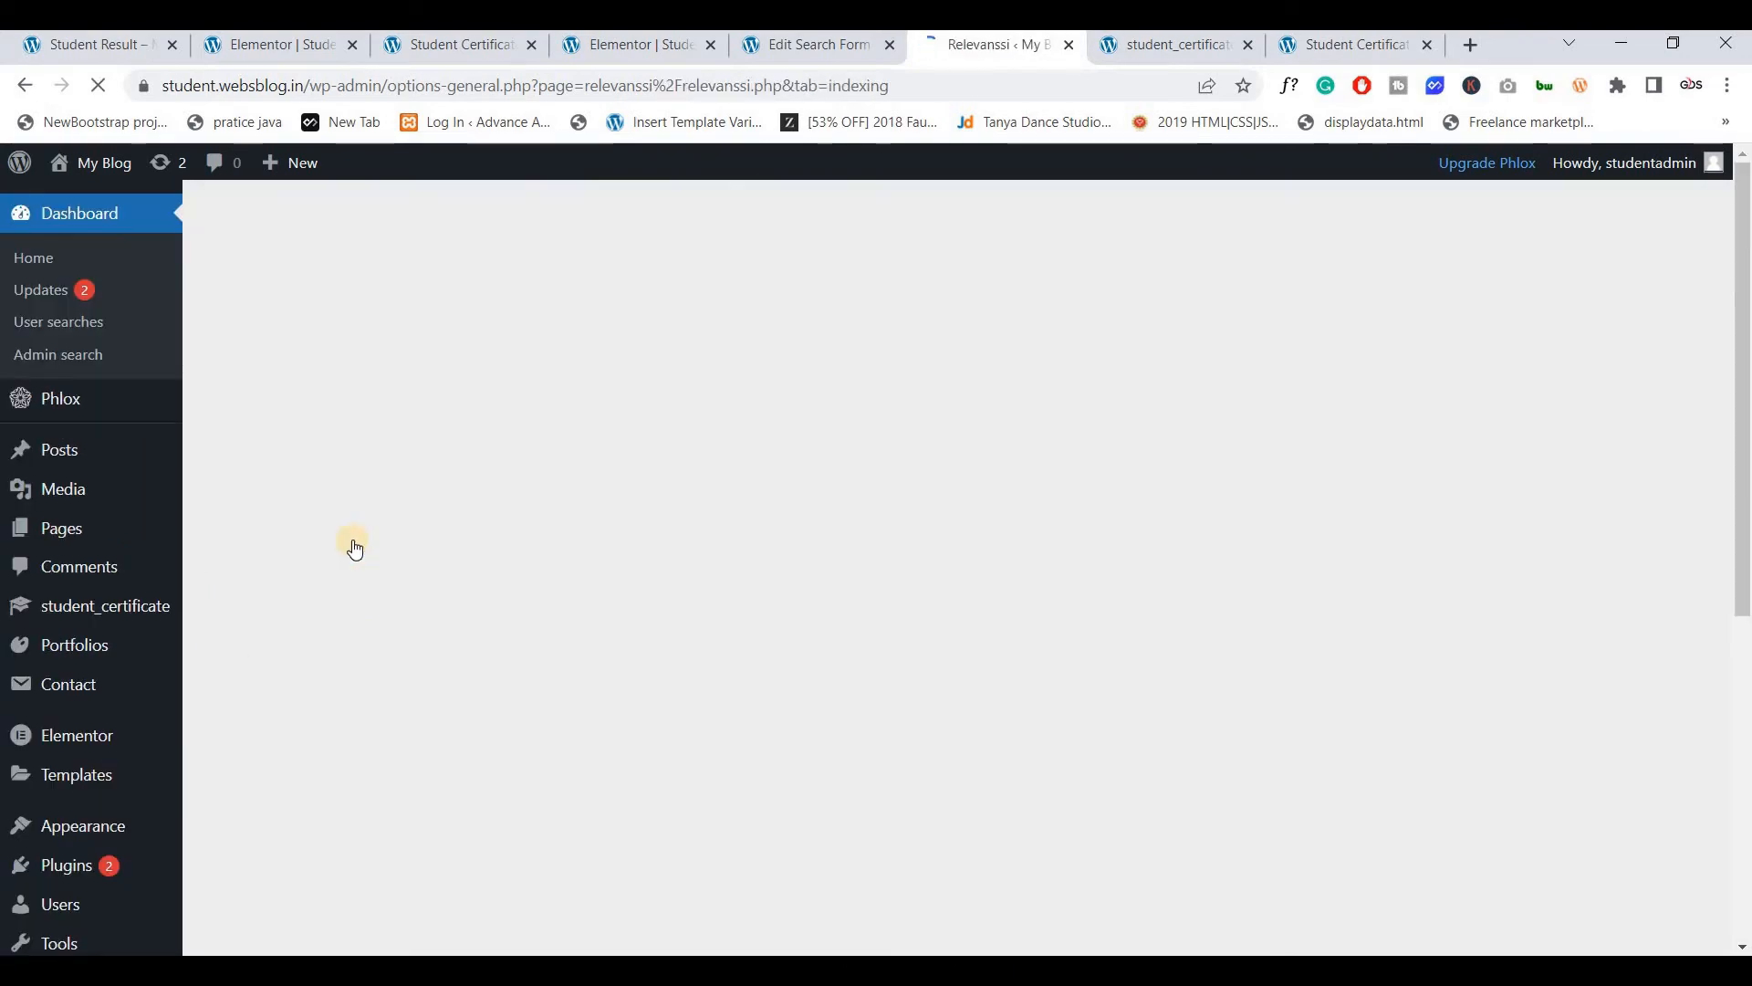
scroll(396, 564, "down", 9)
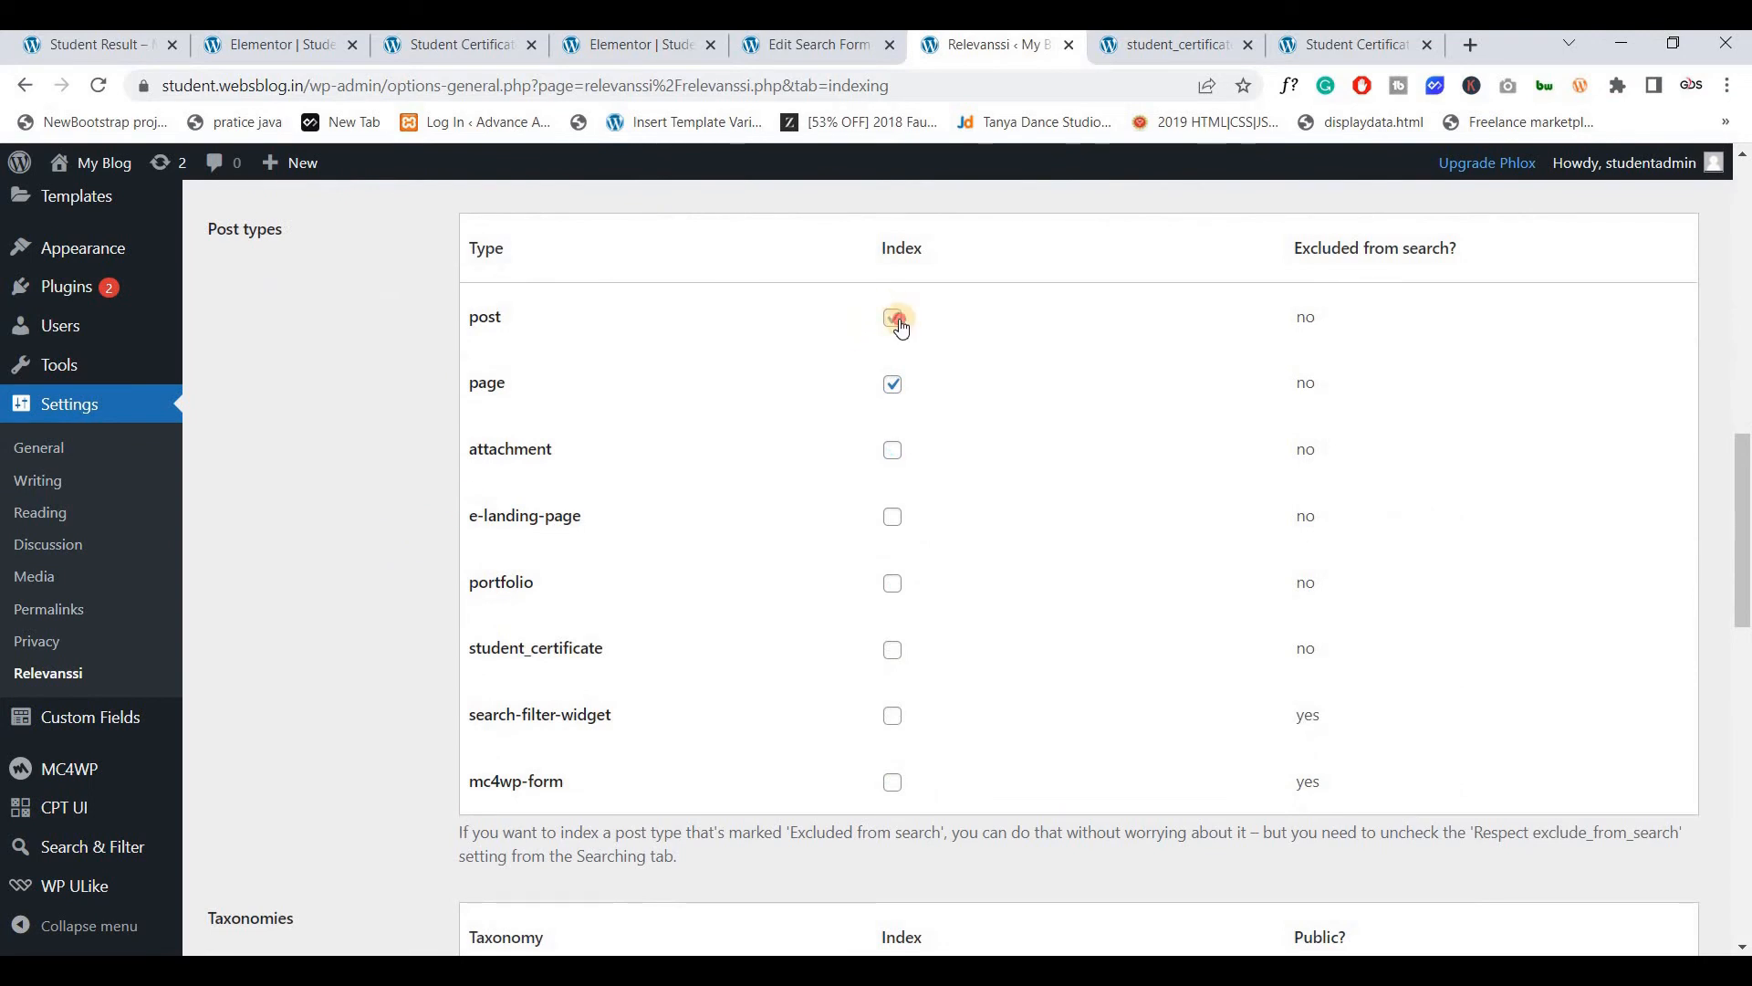
left_click(893, 317)
left_click(892, 383)
scroll(767, 465, "down", 1)
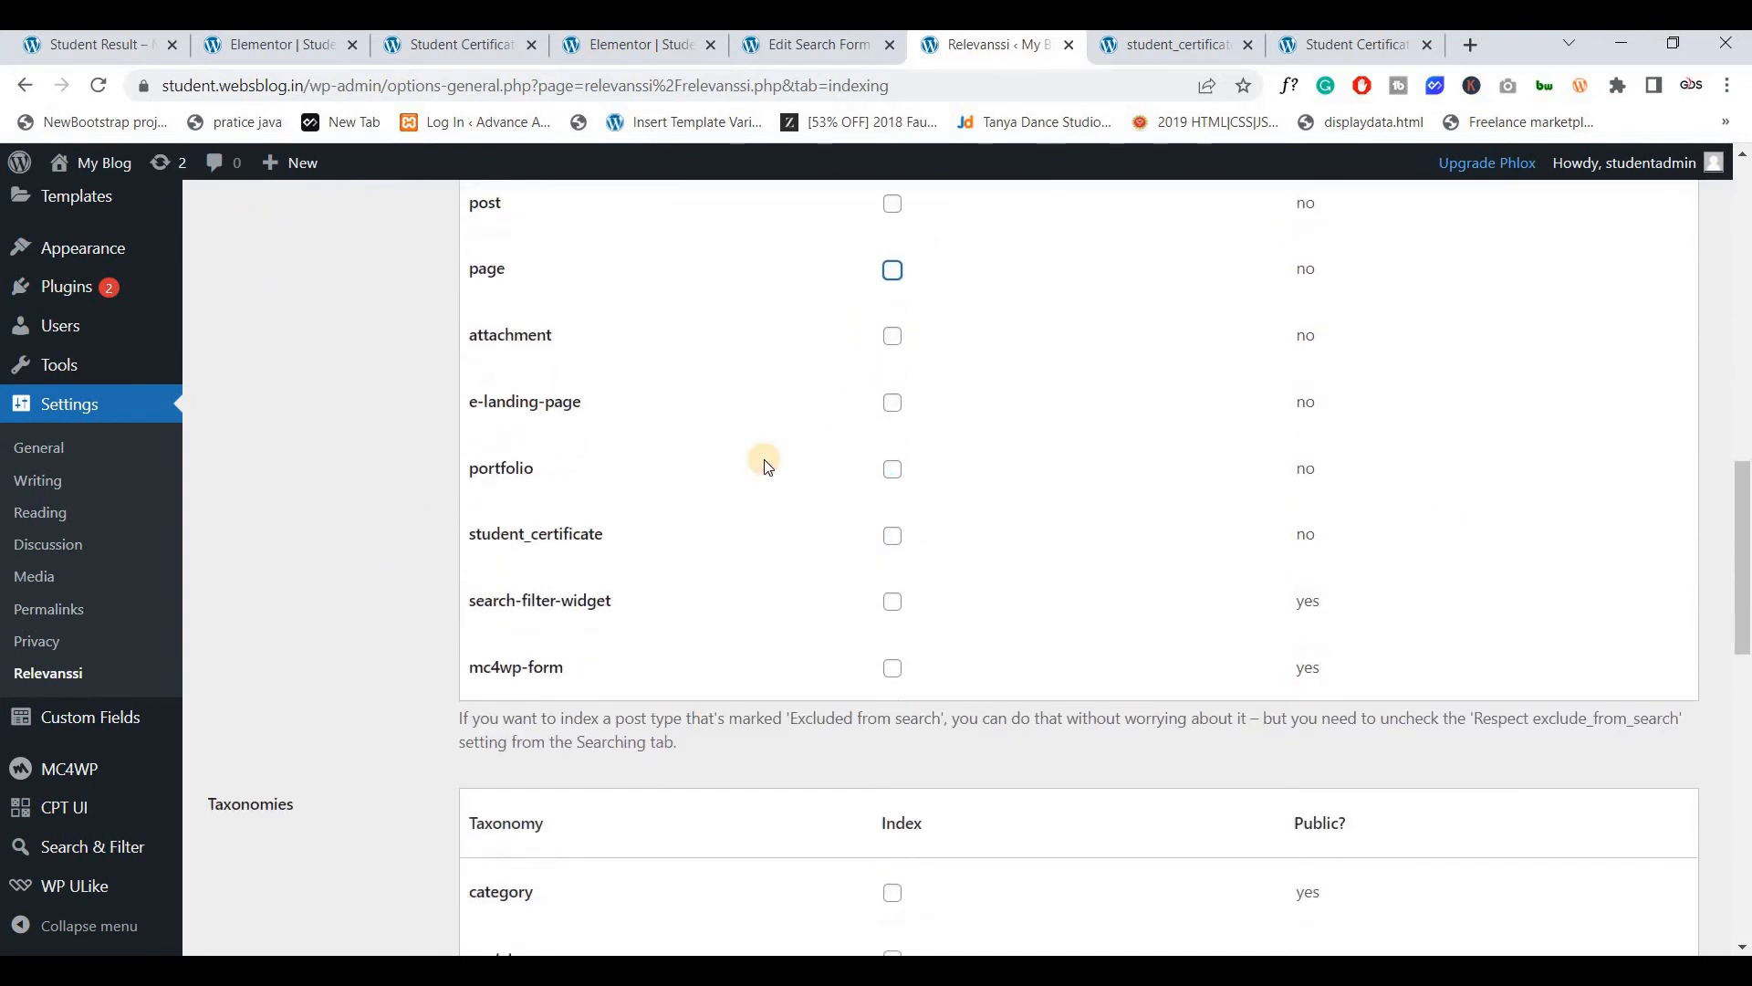
scroll(767, 466, "down", 1)
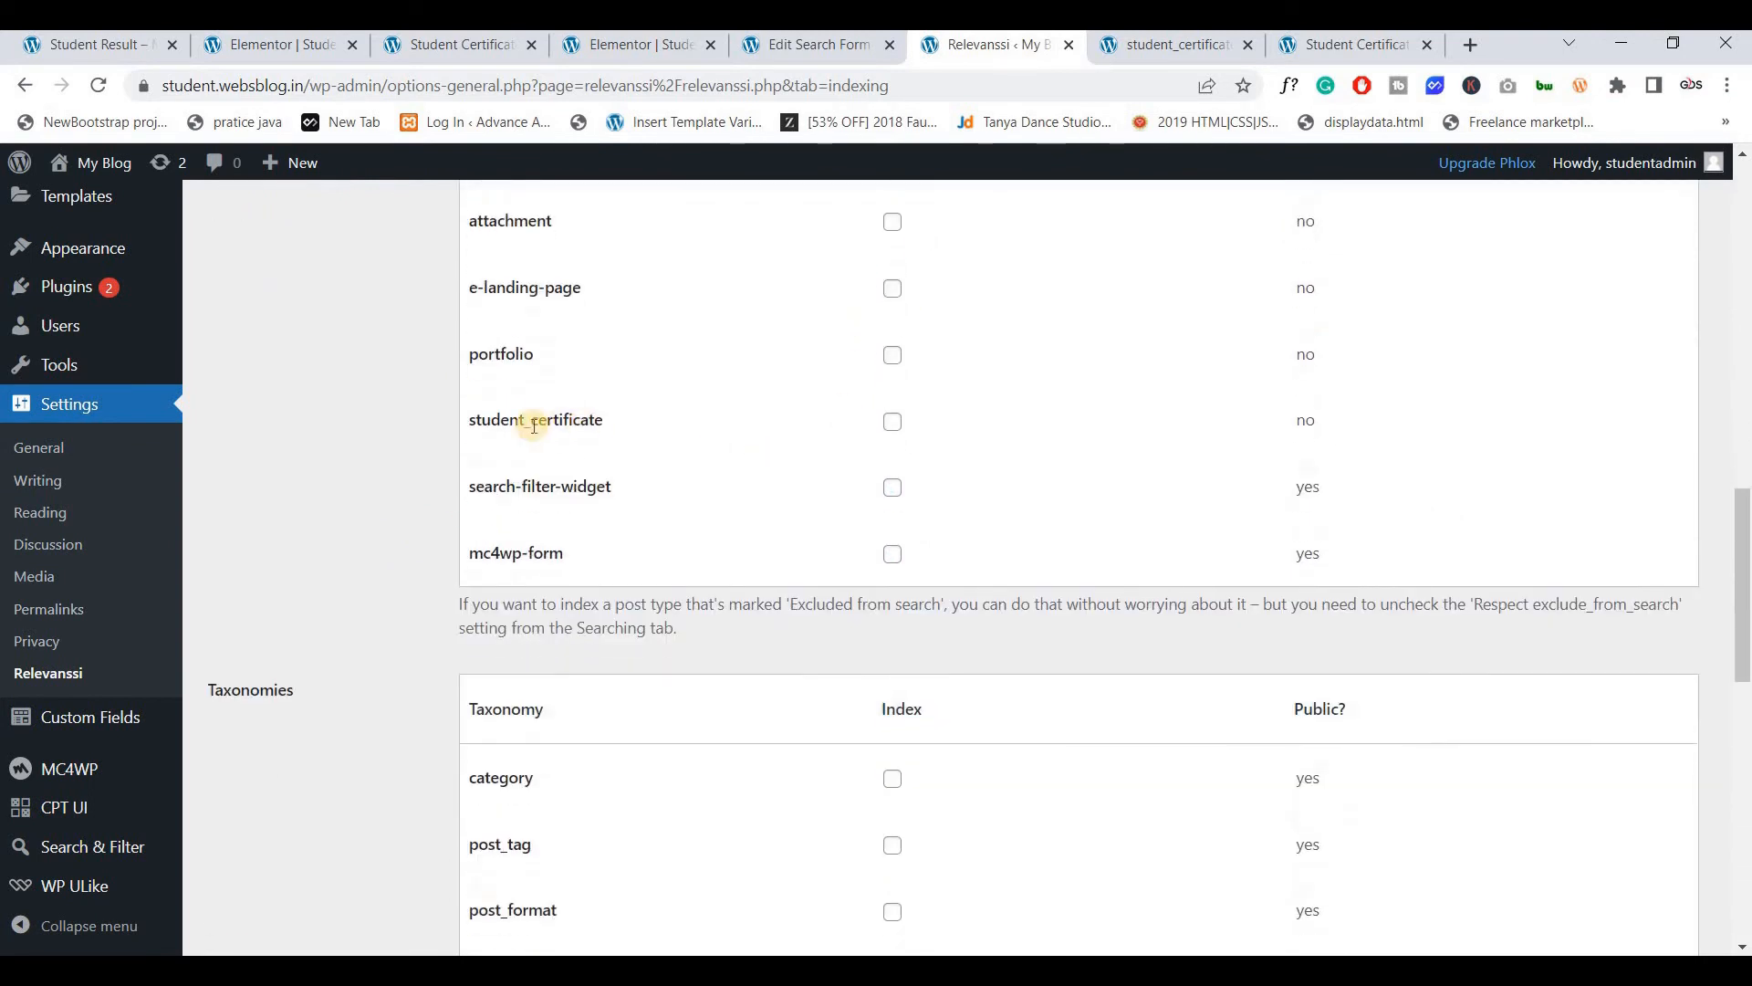
left_click(892, 421)
Set Relevanssi's Custom fields indexing option to 'some'
scroll(650, 422, "down", 2)
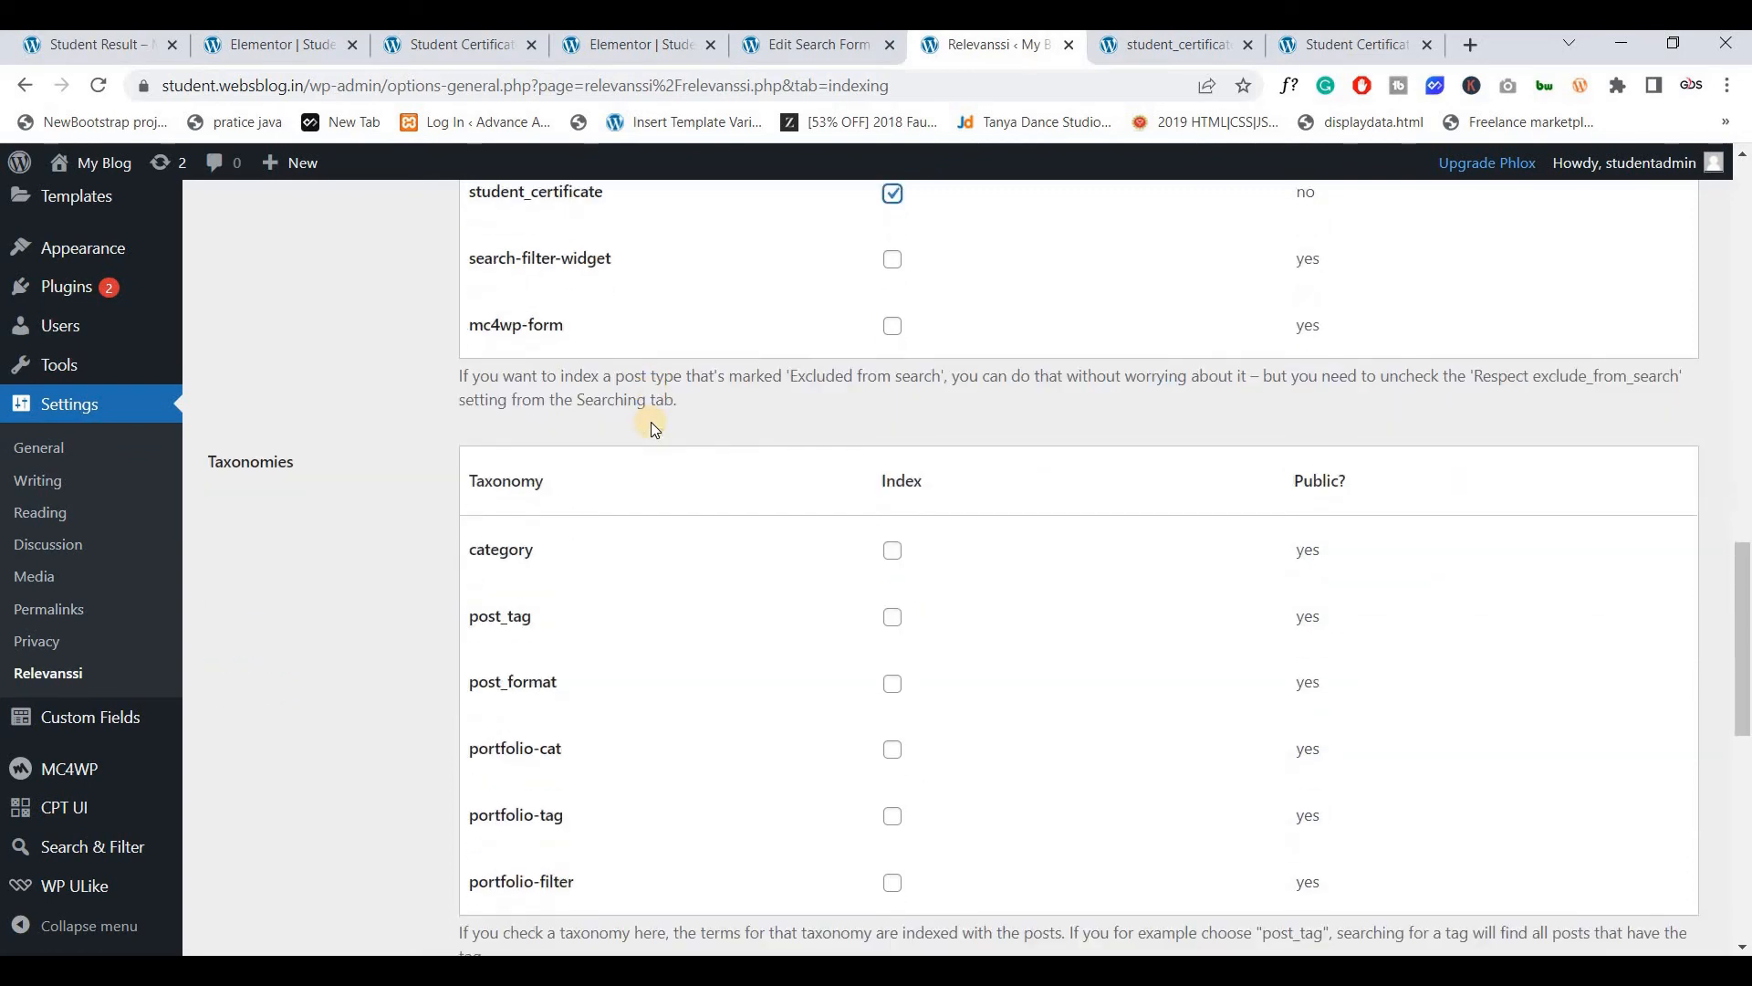
scroll(650, 421, "down", 2)
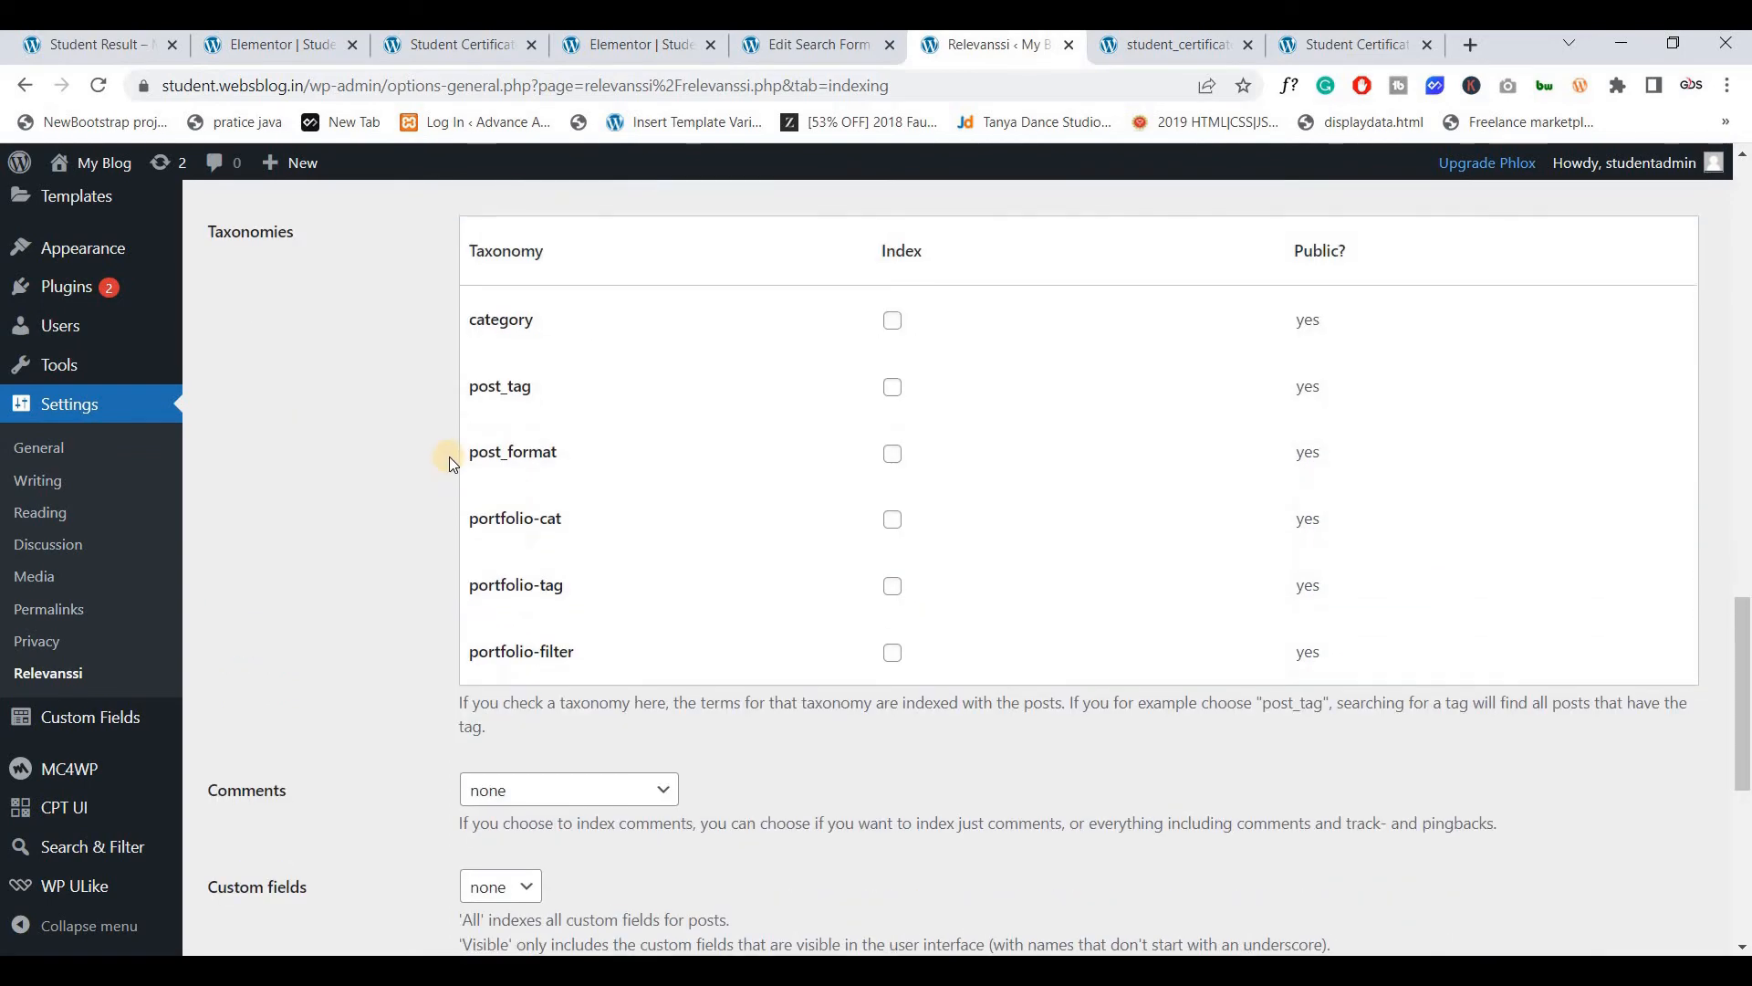
scroll(449, 456, "down", 3)
scroll(449, 457, "down", 1)
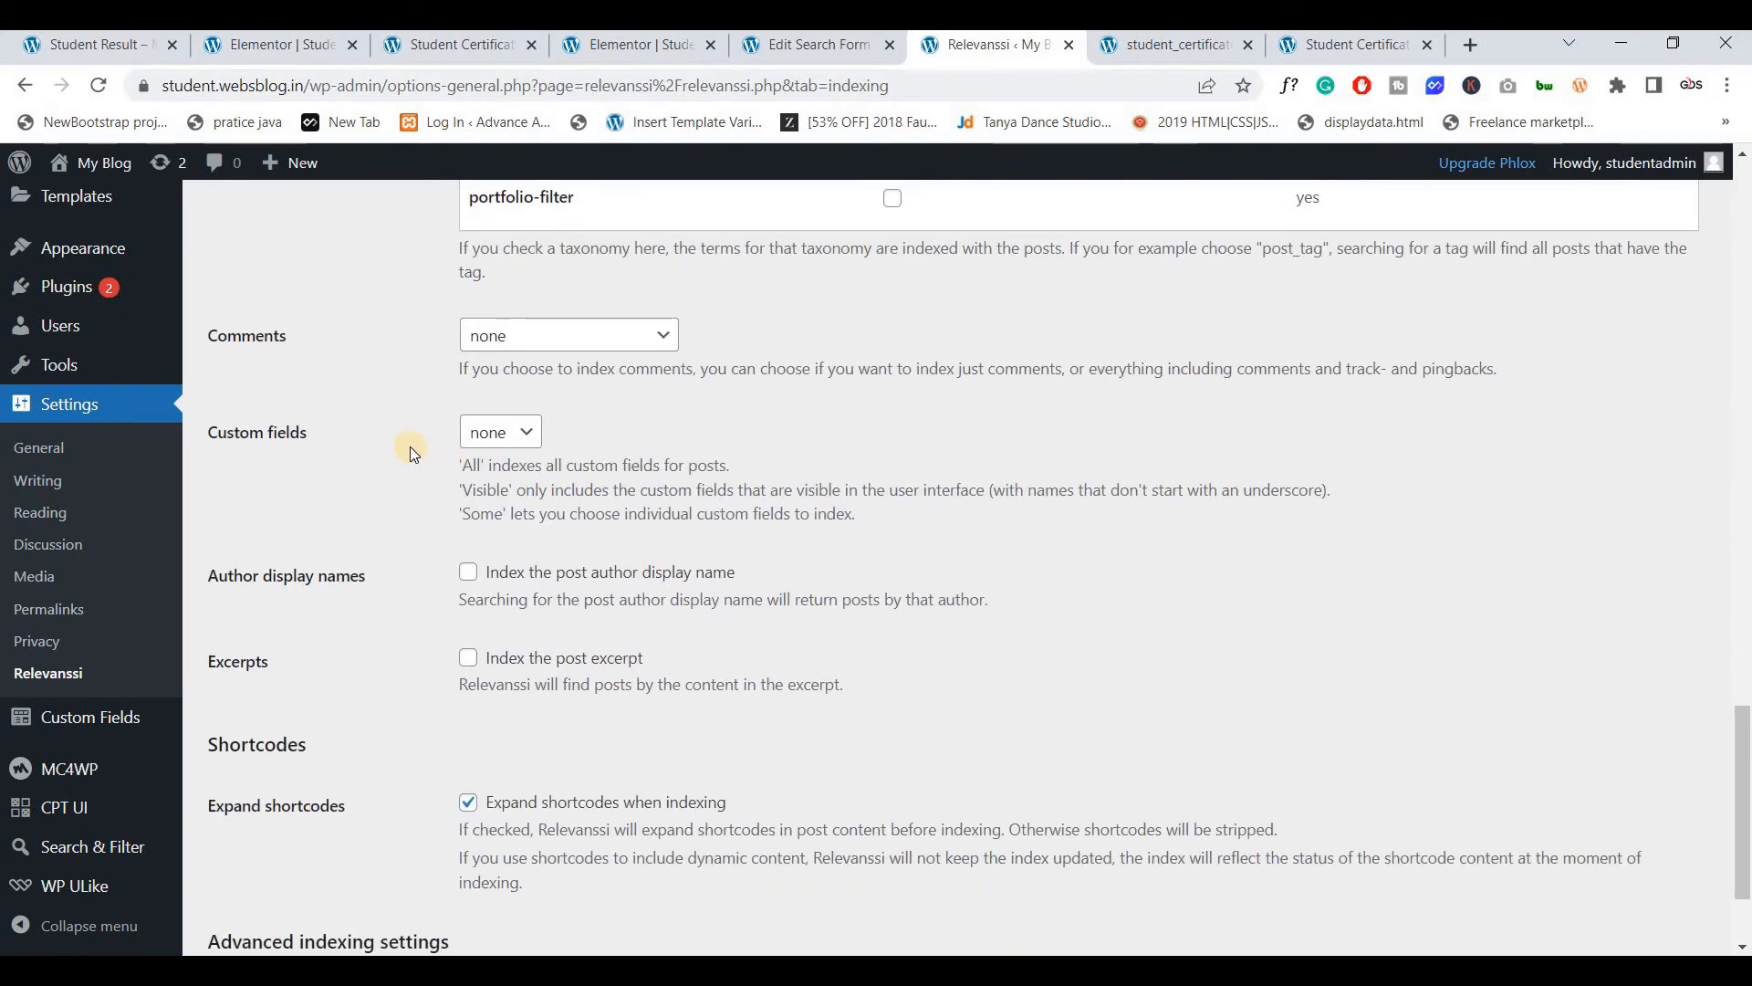
left_click(498, 439)
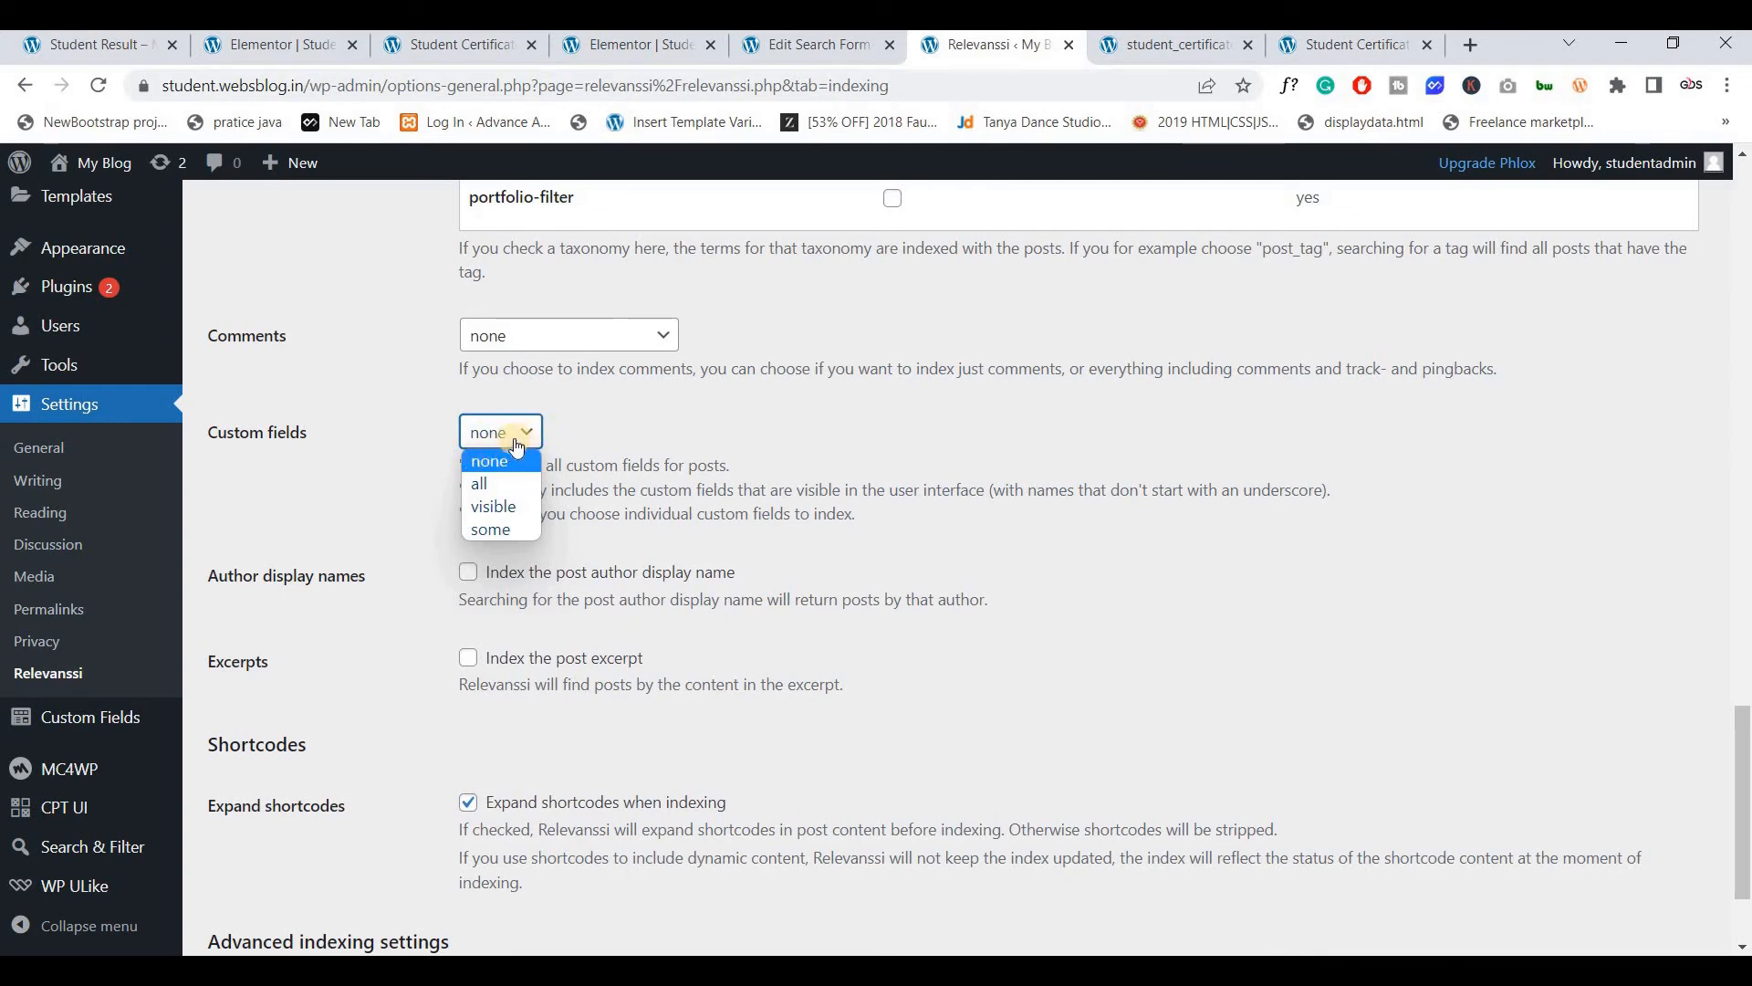
left_click(486, 532)
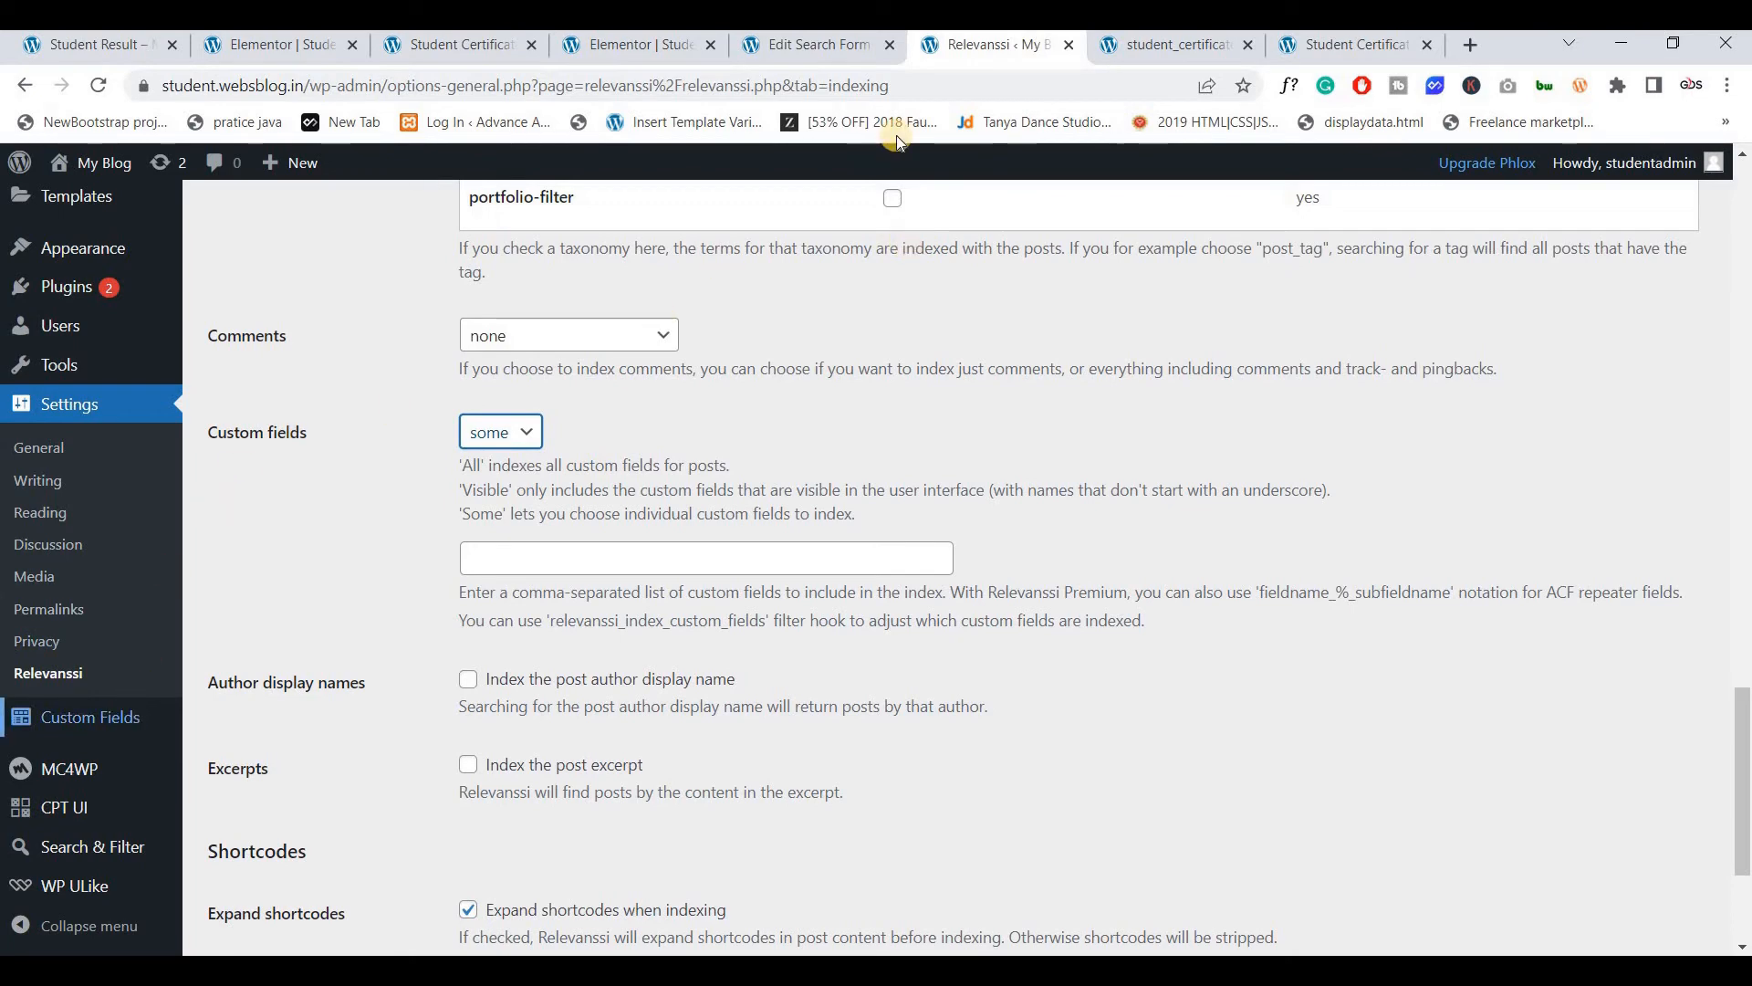
Open the SC field group in a new tab and copy the certificate_no field name
middle_click(110, 716)
left_click_drag(1034, 48, 882, 48)
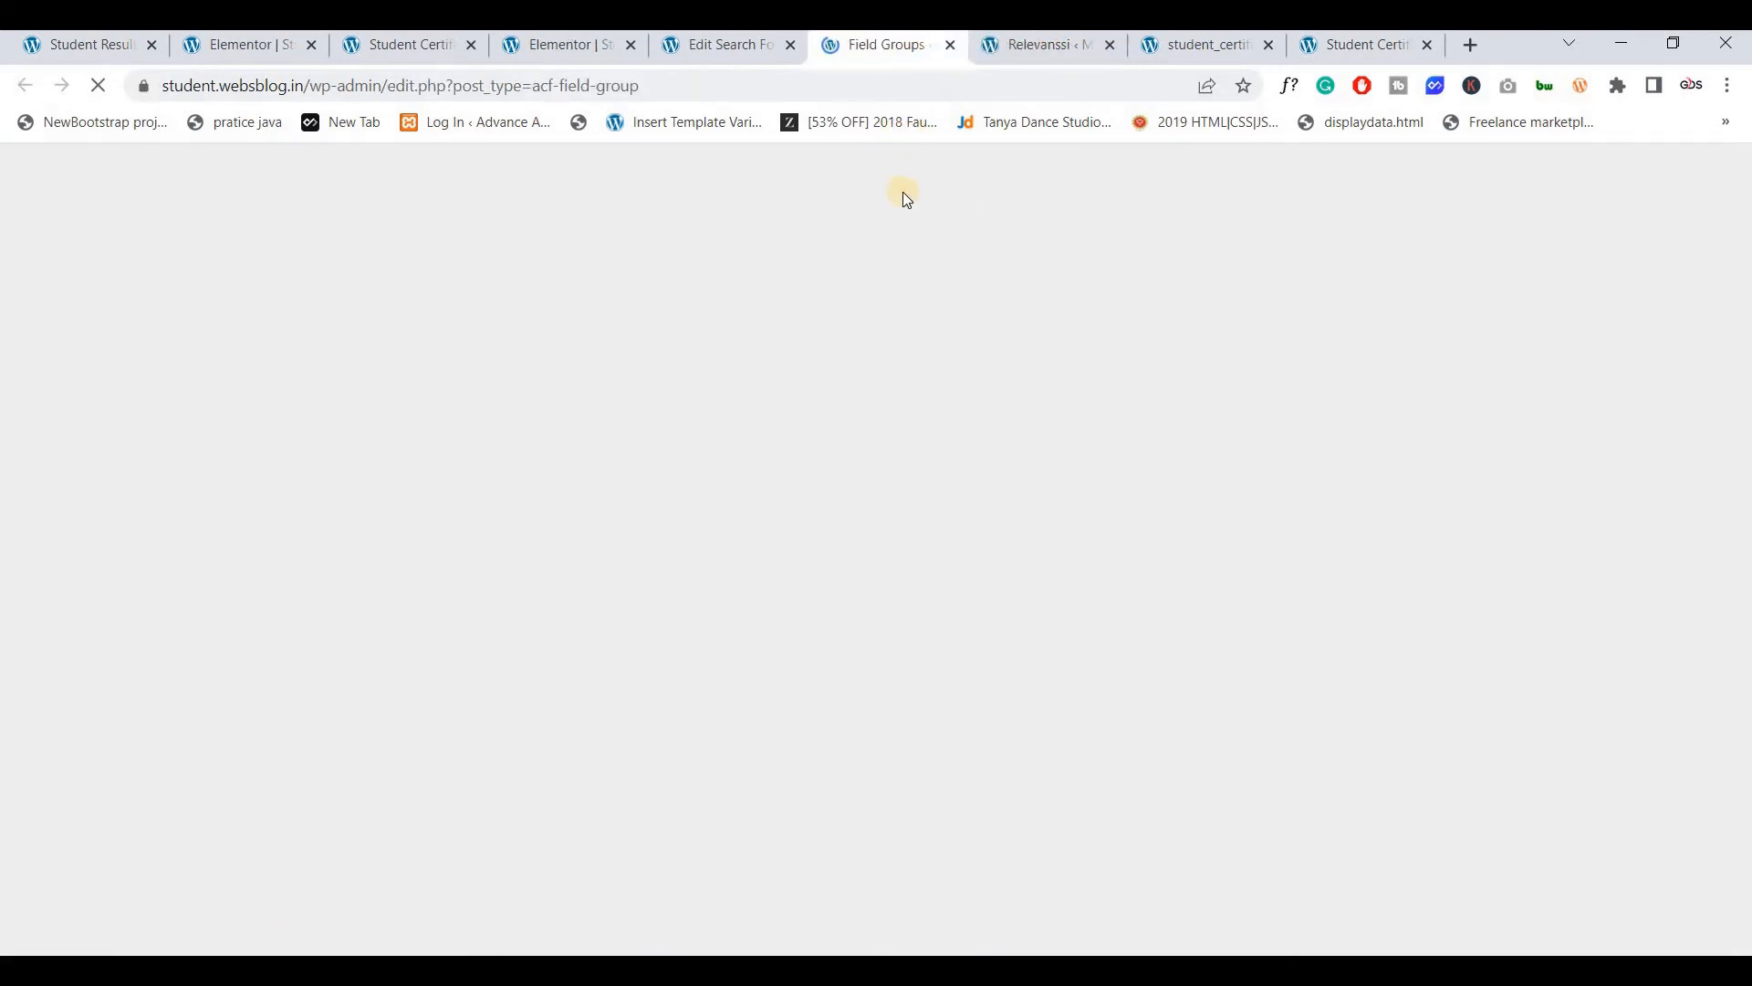
scroll(310, 542, "down", 3)
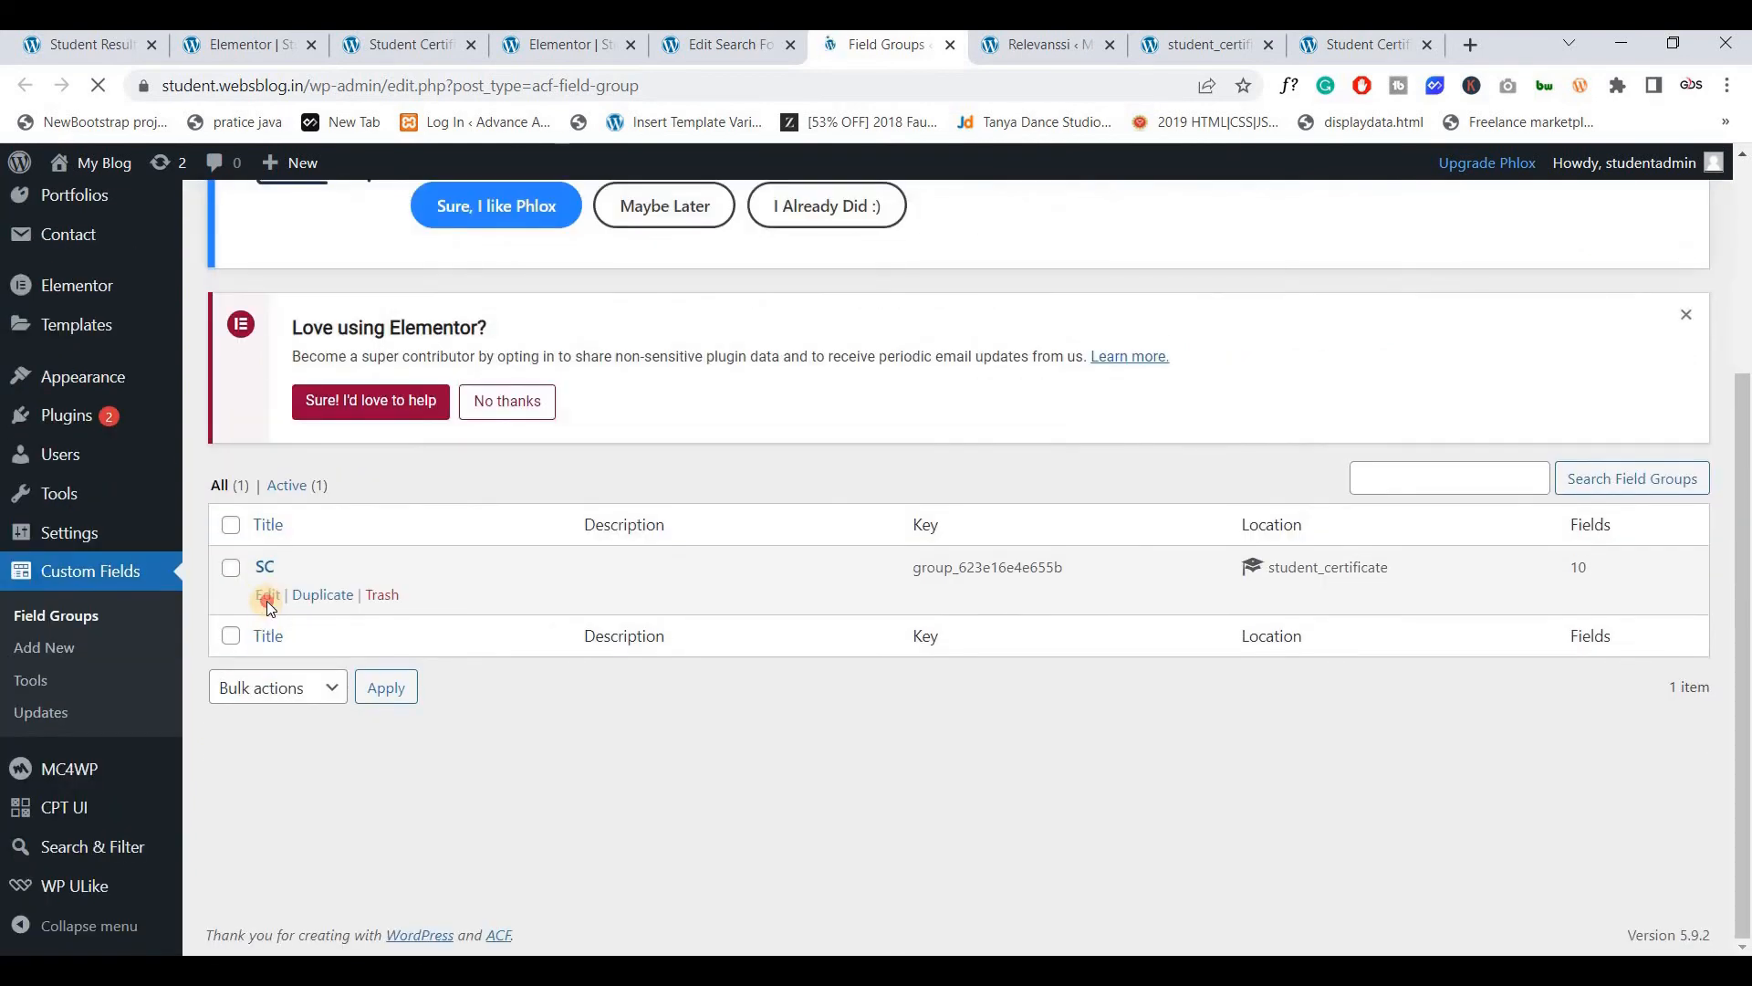
left_click(267, 595)
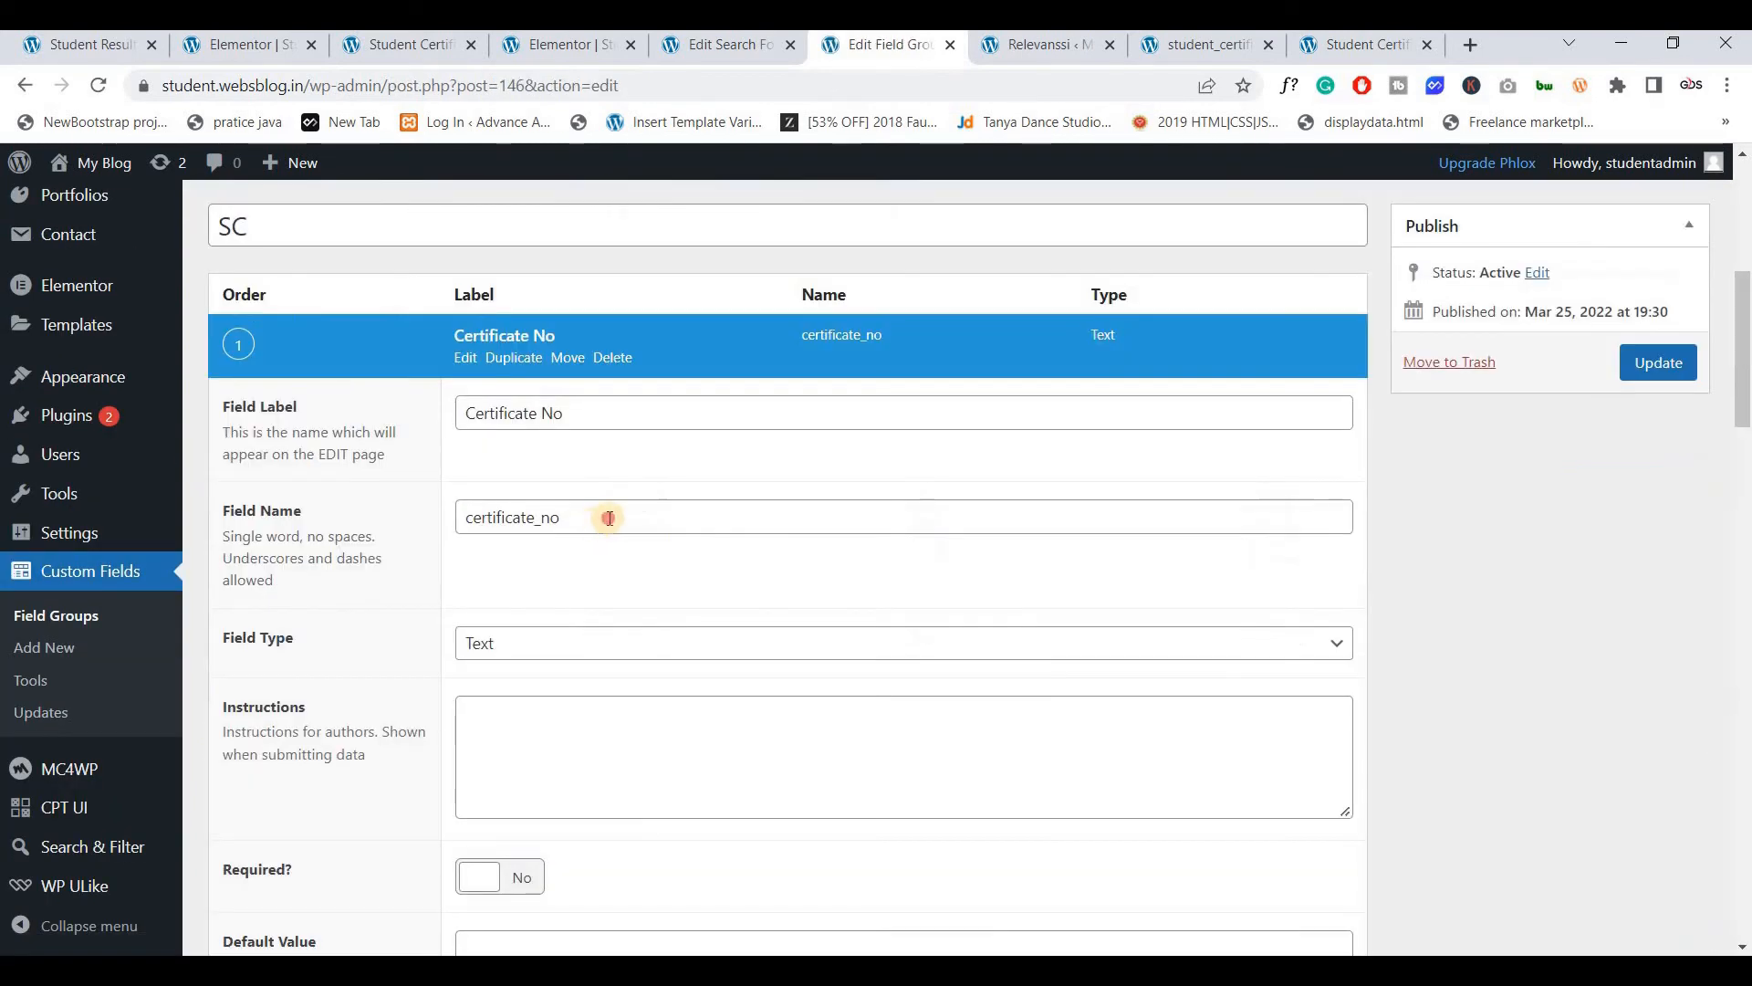
left_click(607, 517)
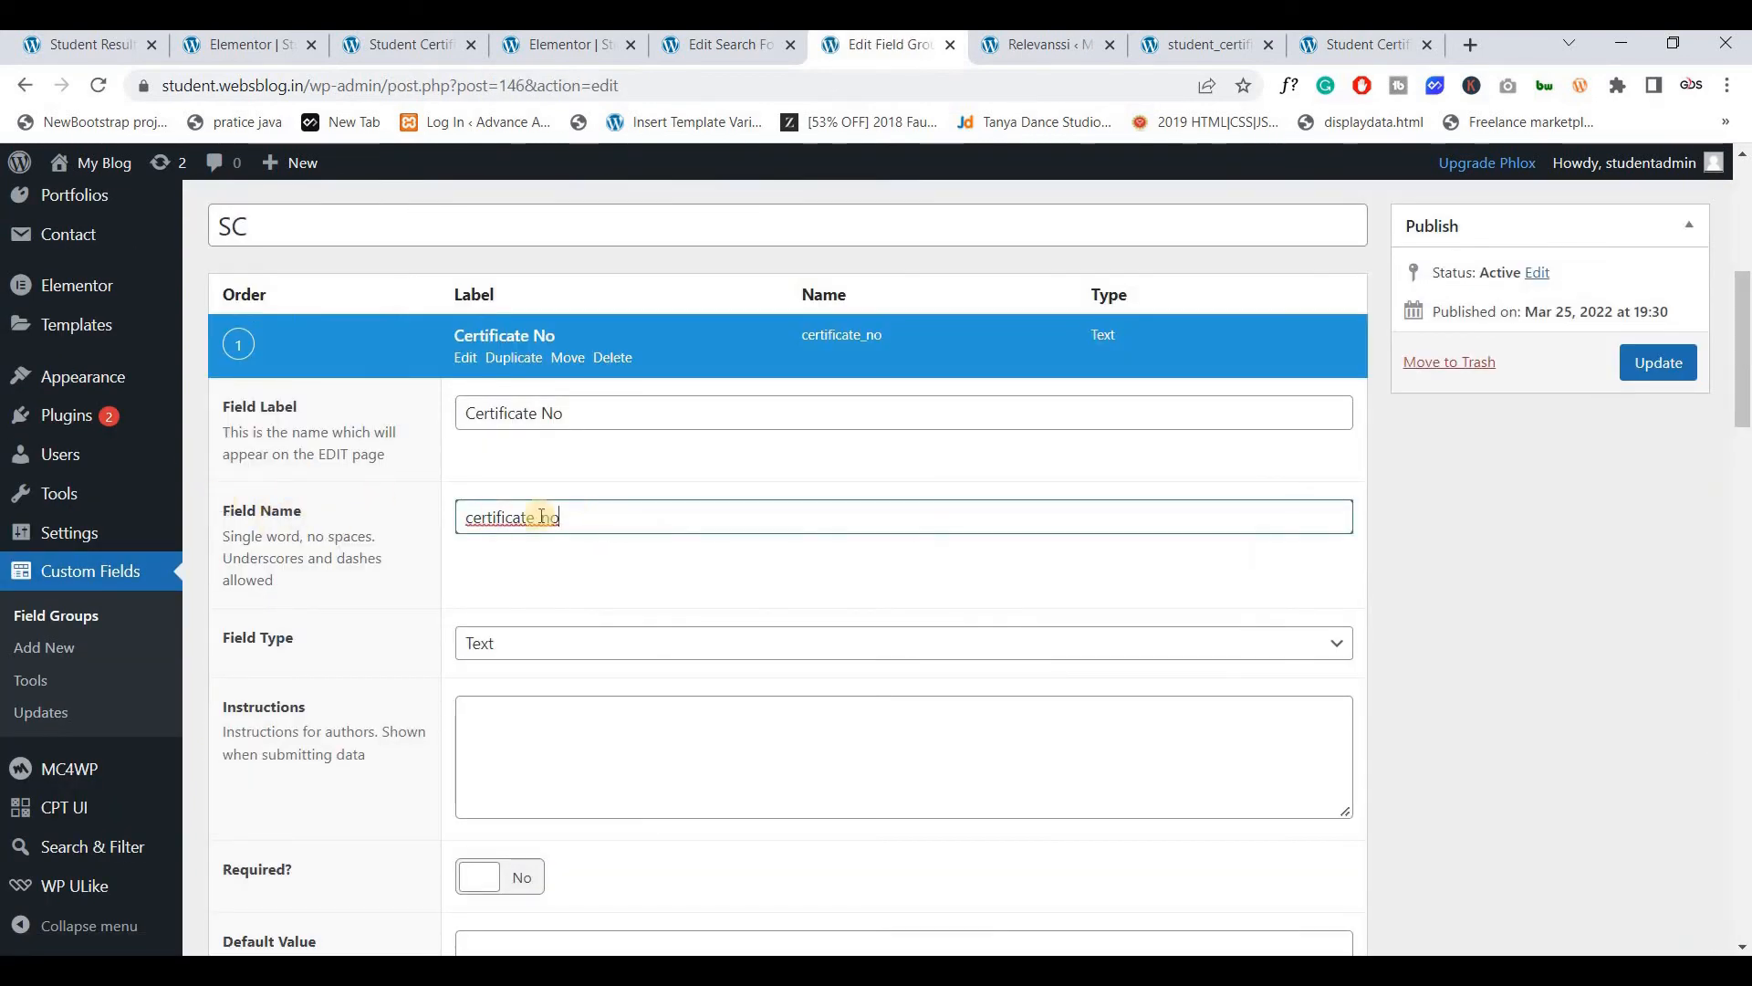
double_click(652, 505)
key("ctrl+c")
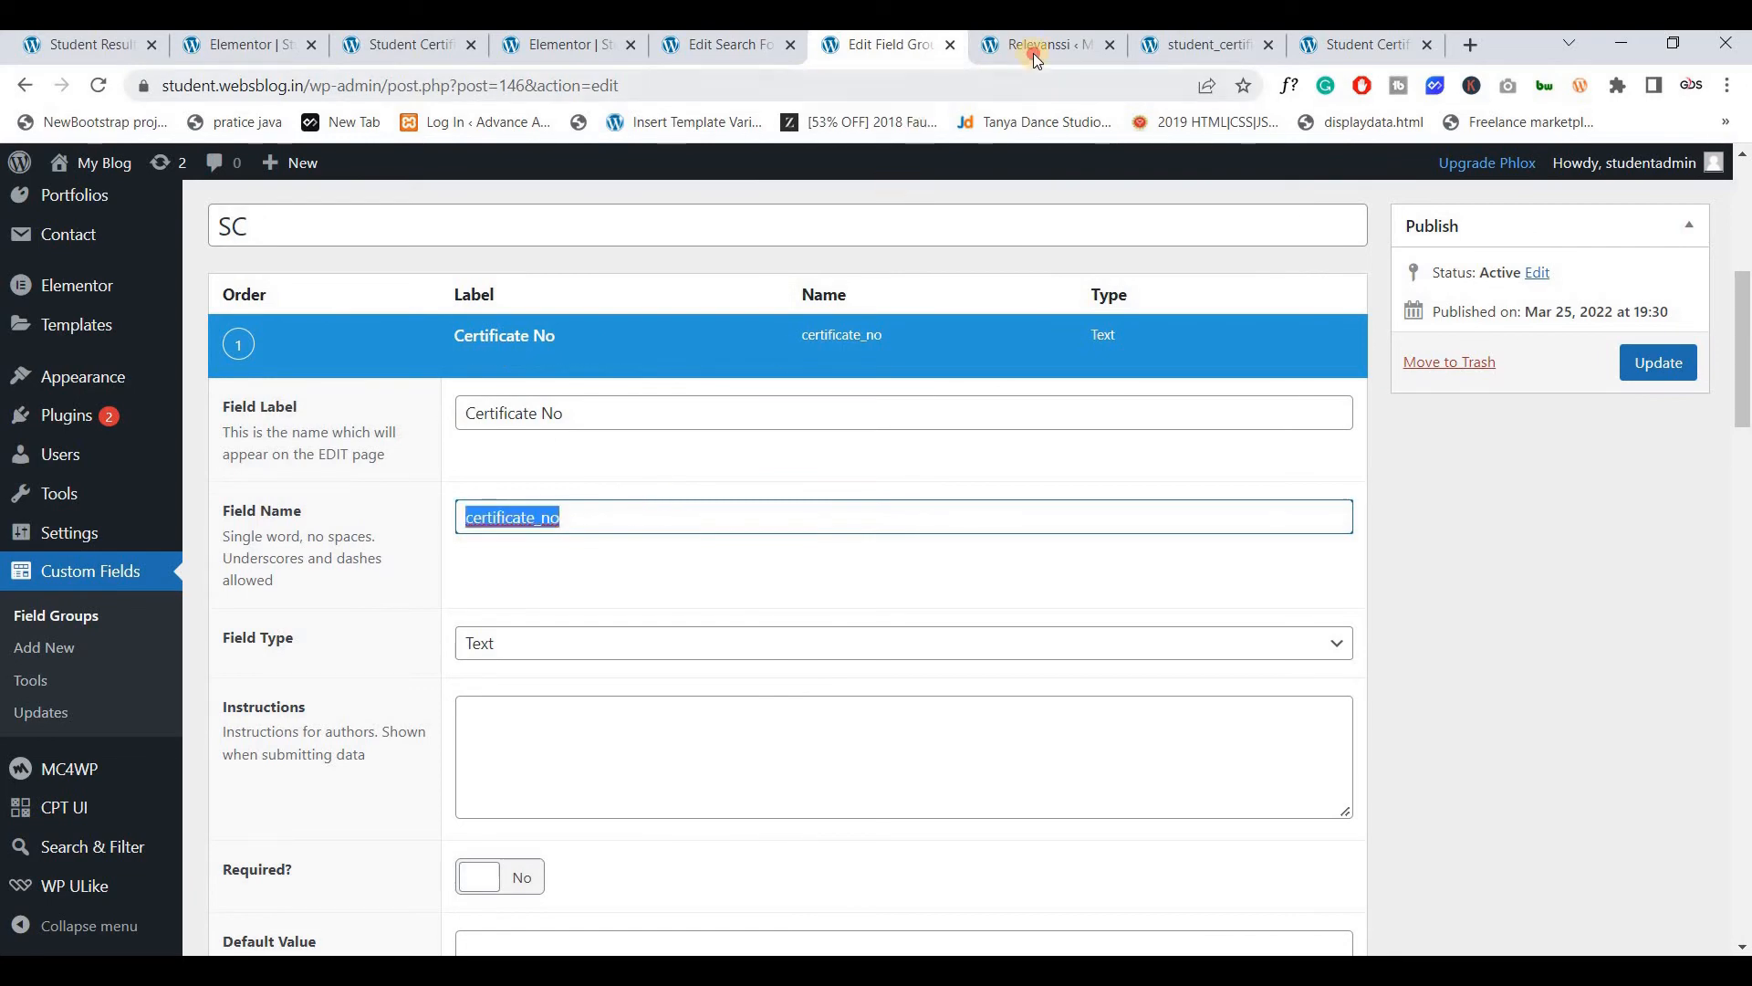
Enter certificate_no, followed by a comma, in Relevanssi's custom fields list
left_click(1033, 46)
left_click(549, 554)
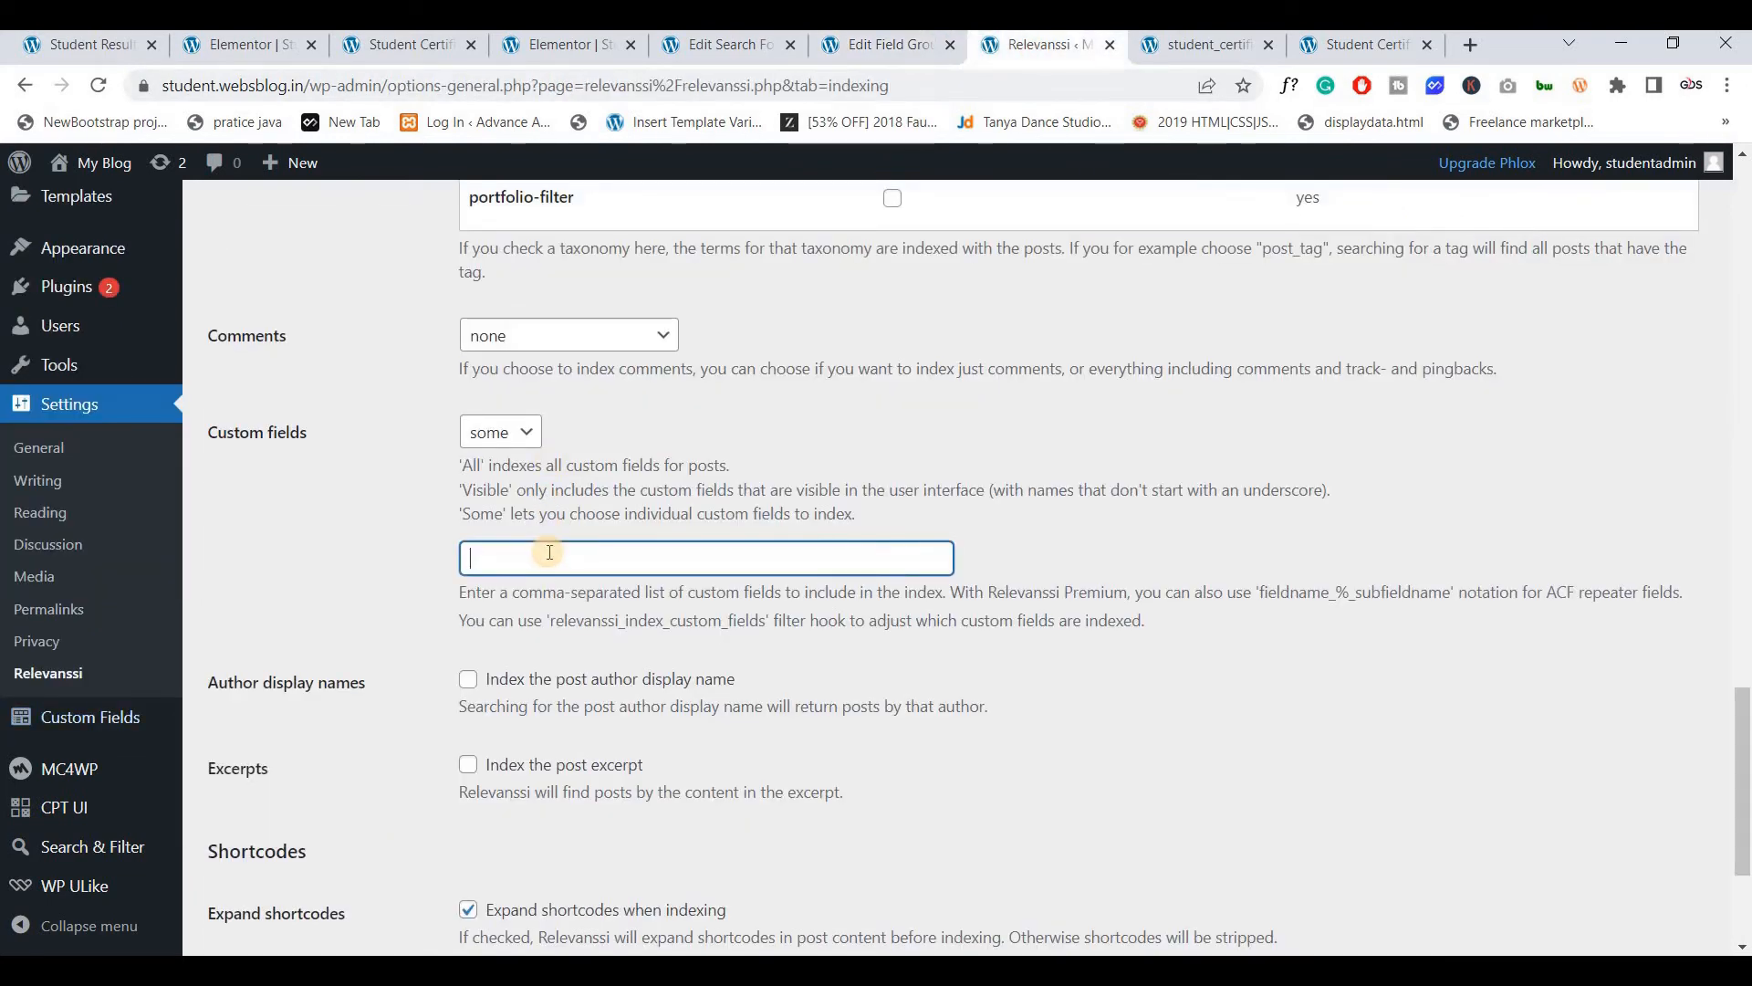
key("ctrl+v")
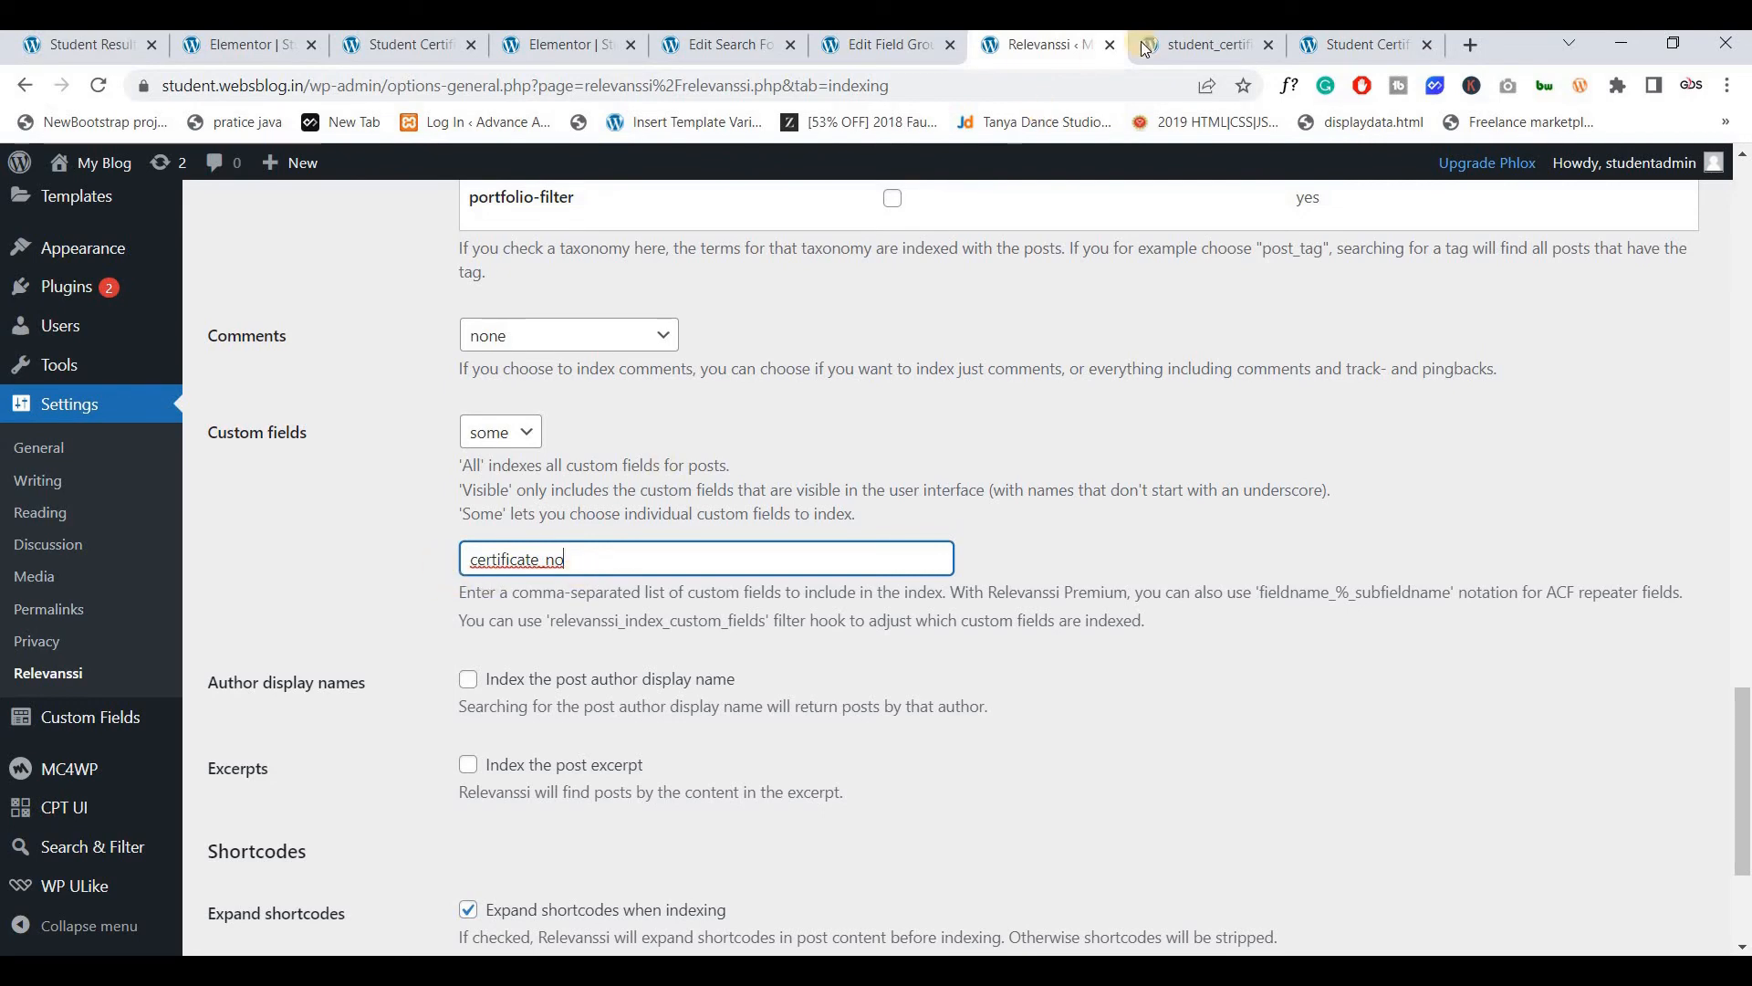
left_click(1167, 55)
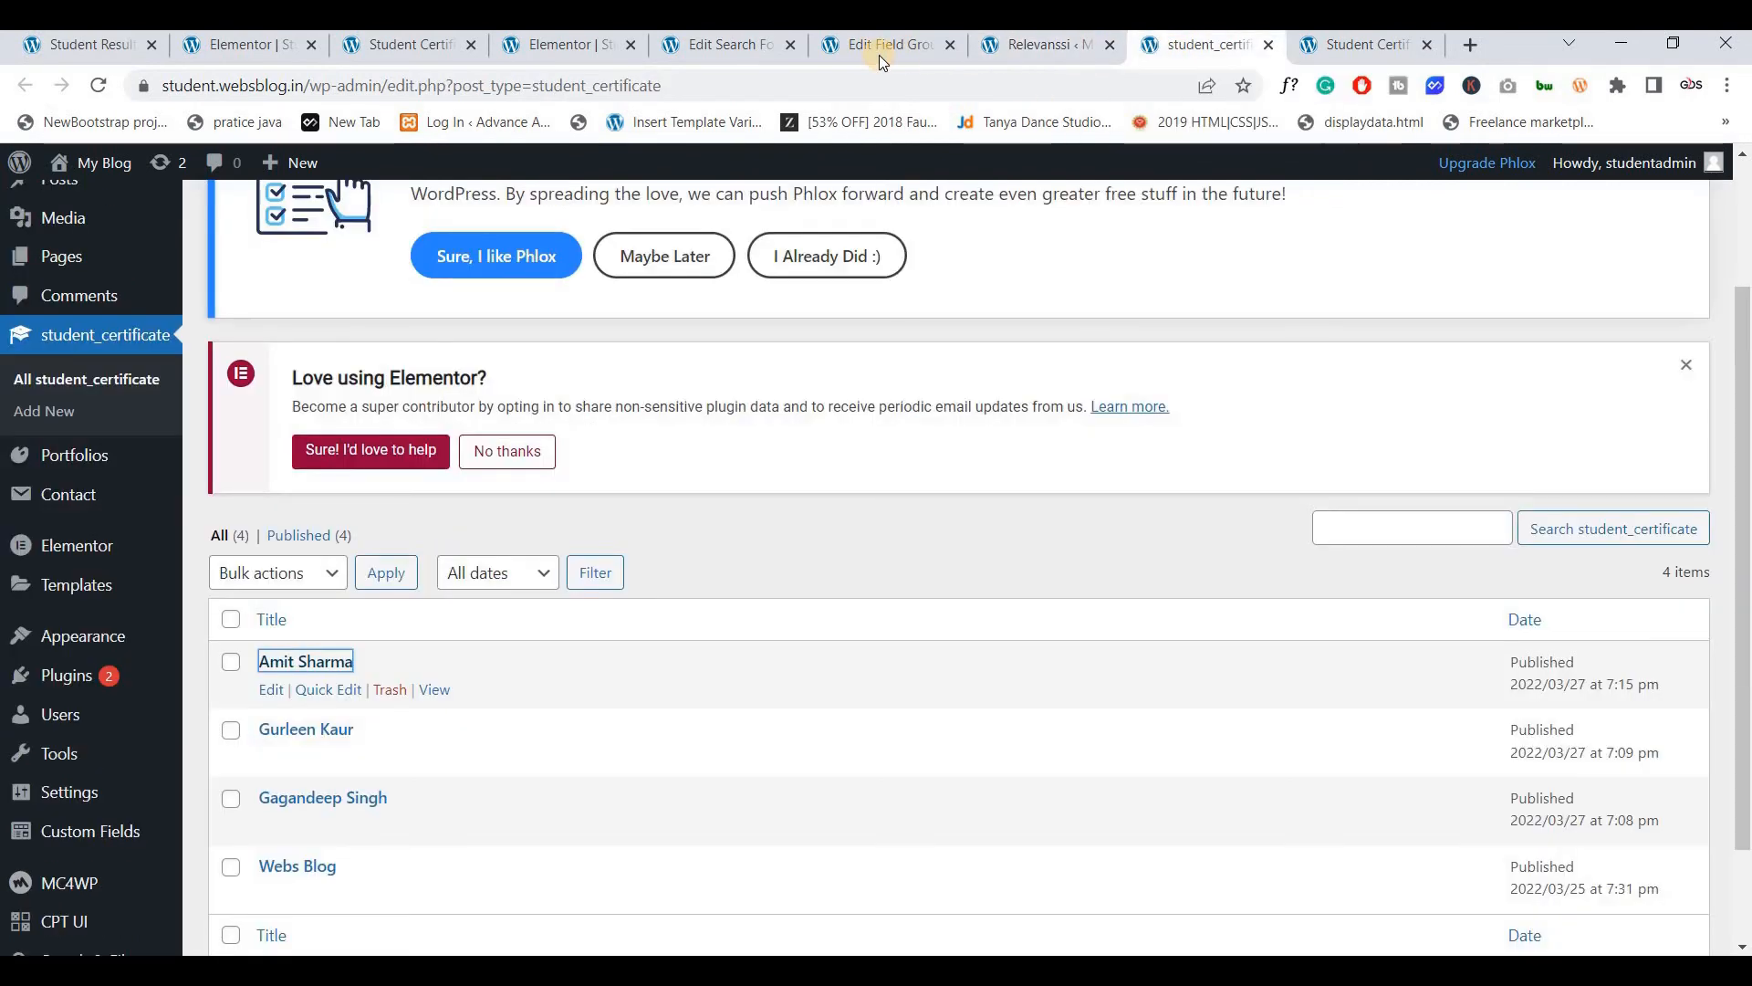
left_click(879, 50)
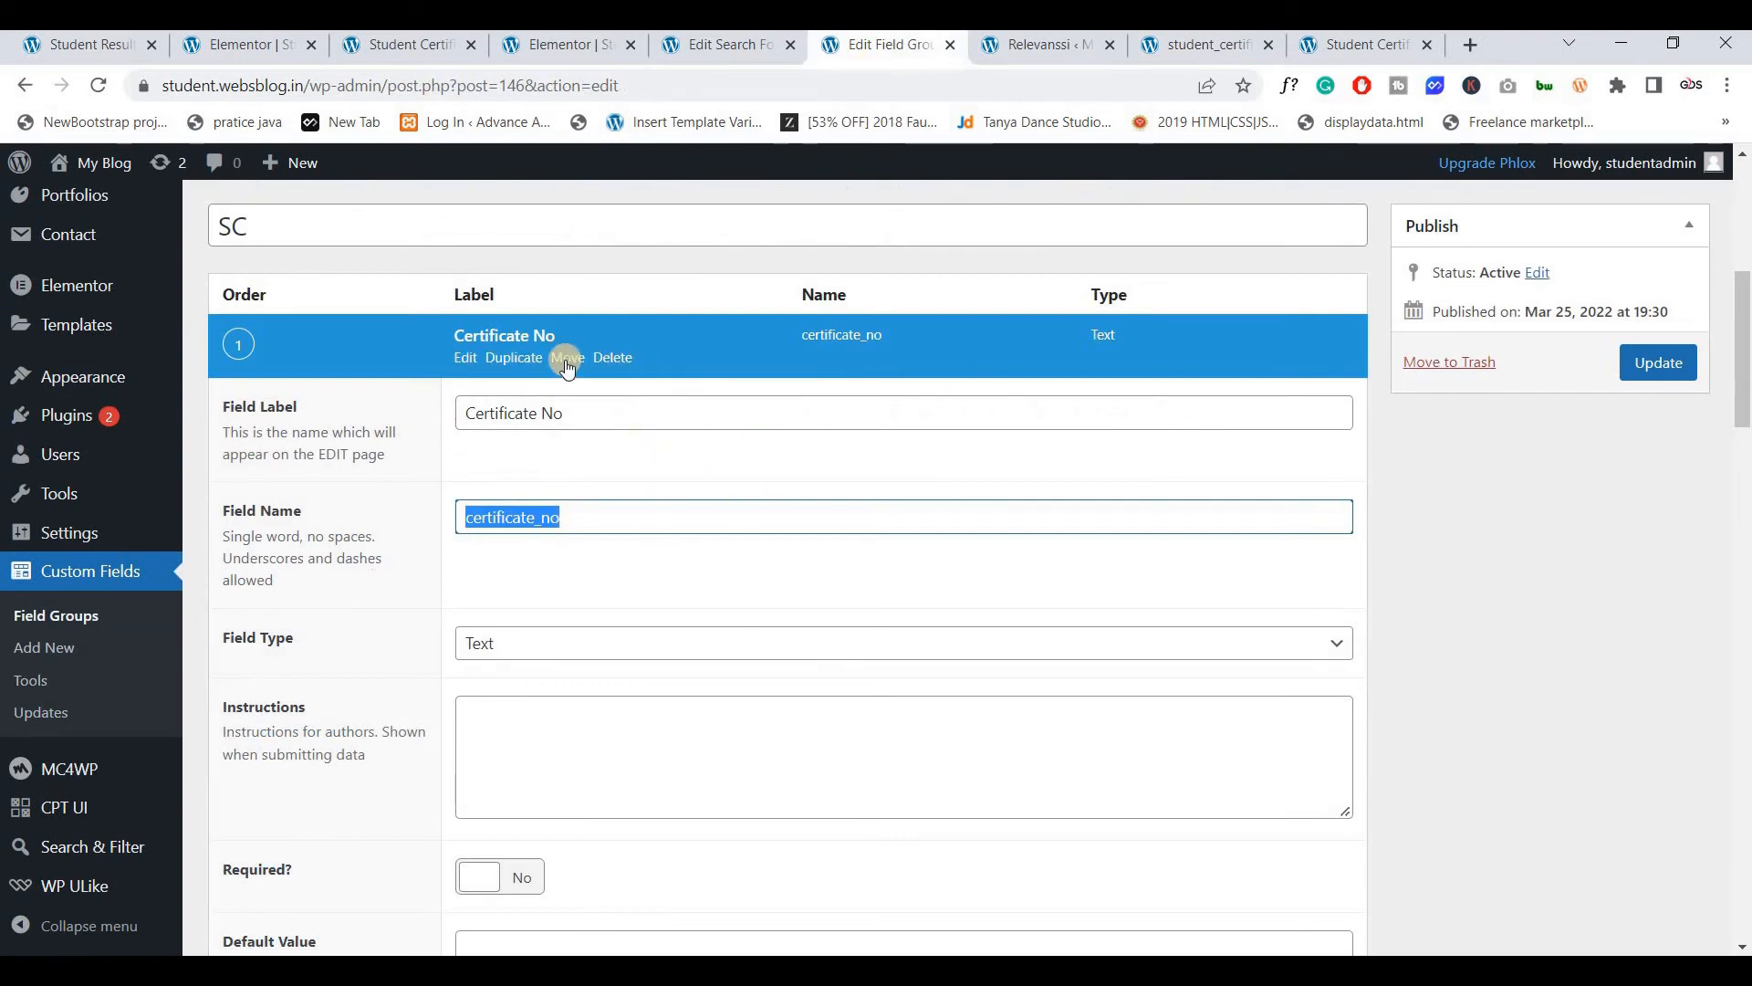
left_click(466, 357)
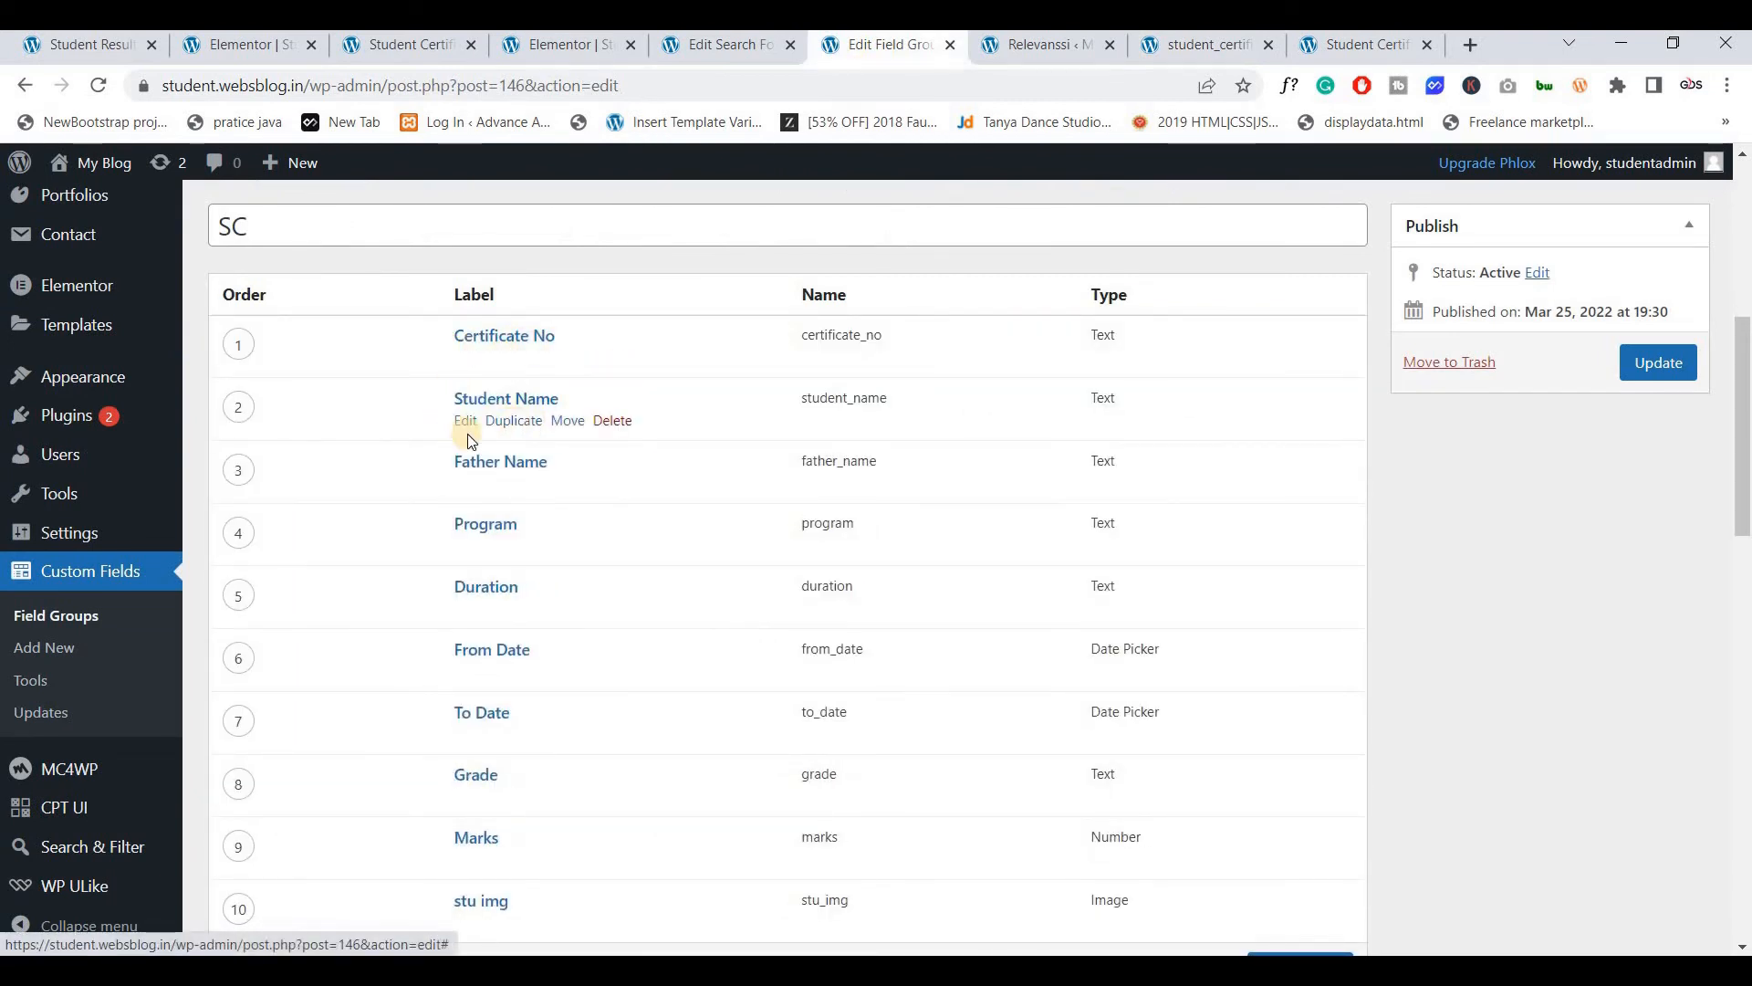
left_click(1079, 51)
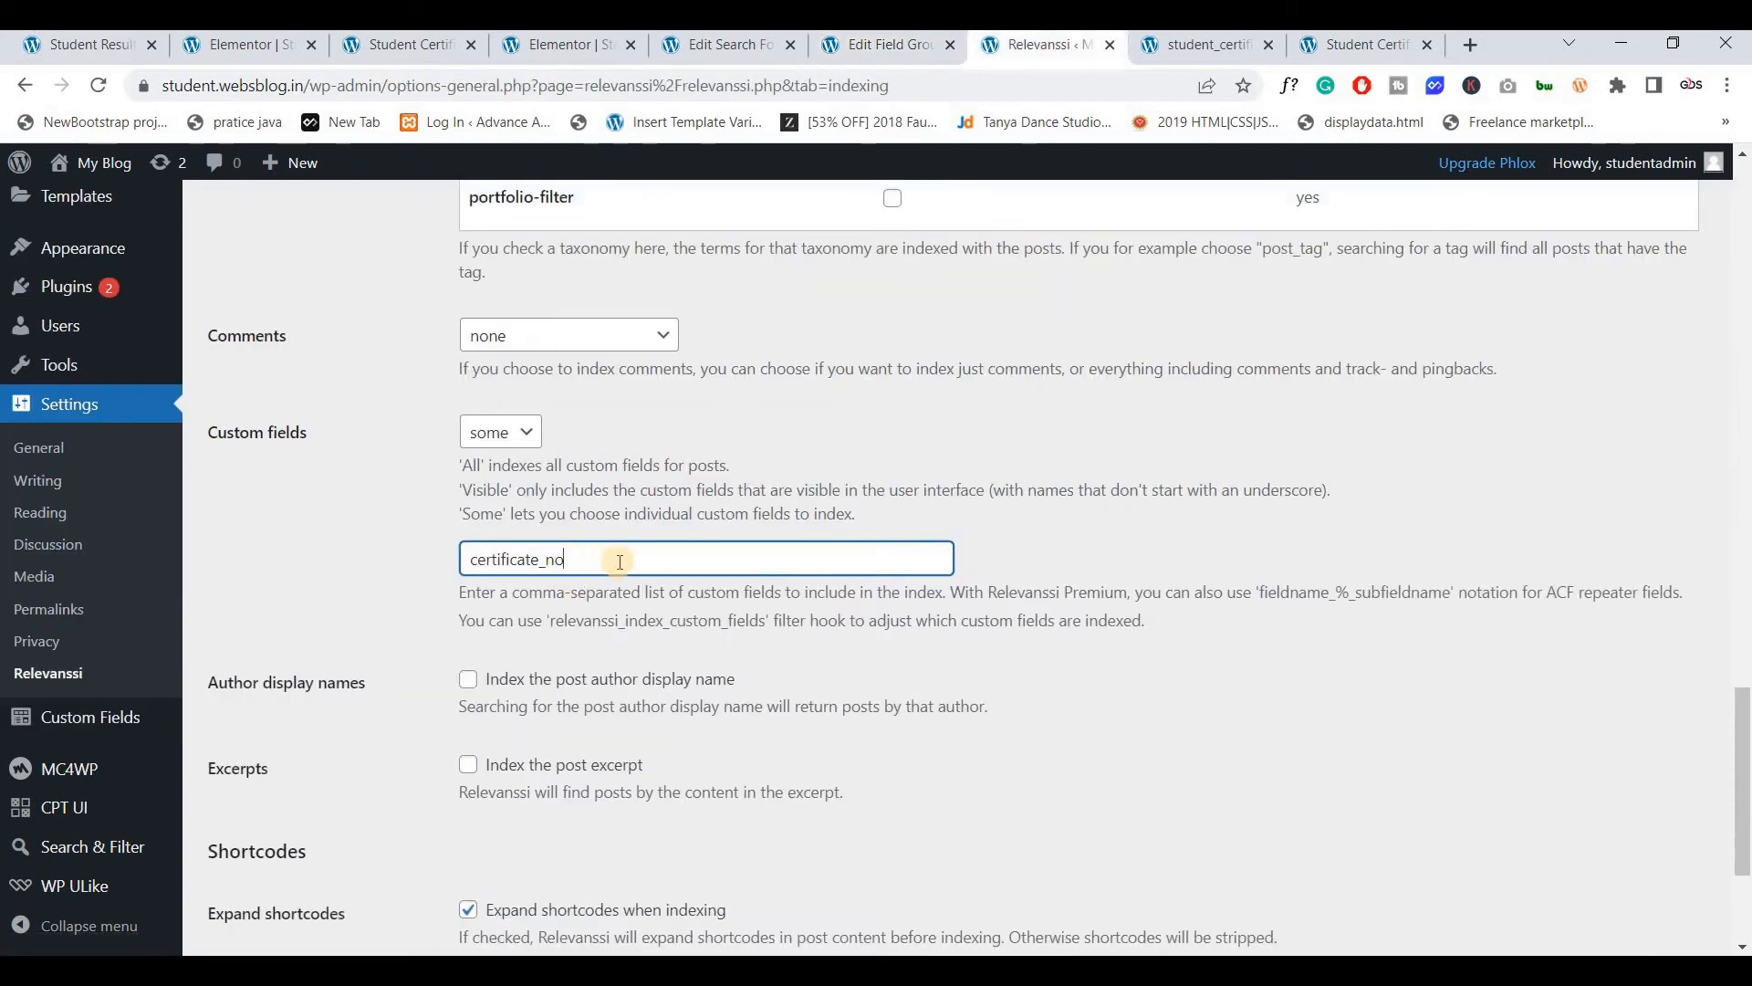
type(",")
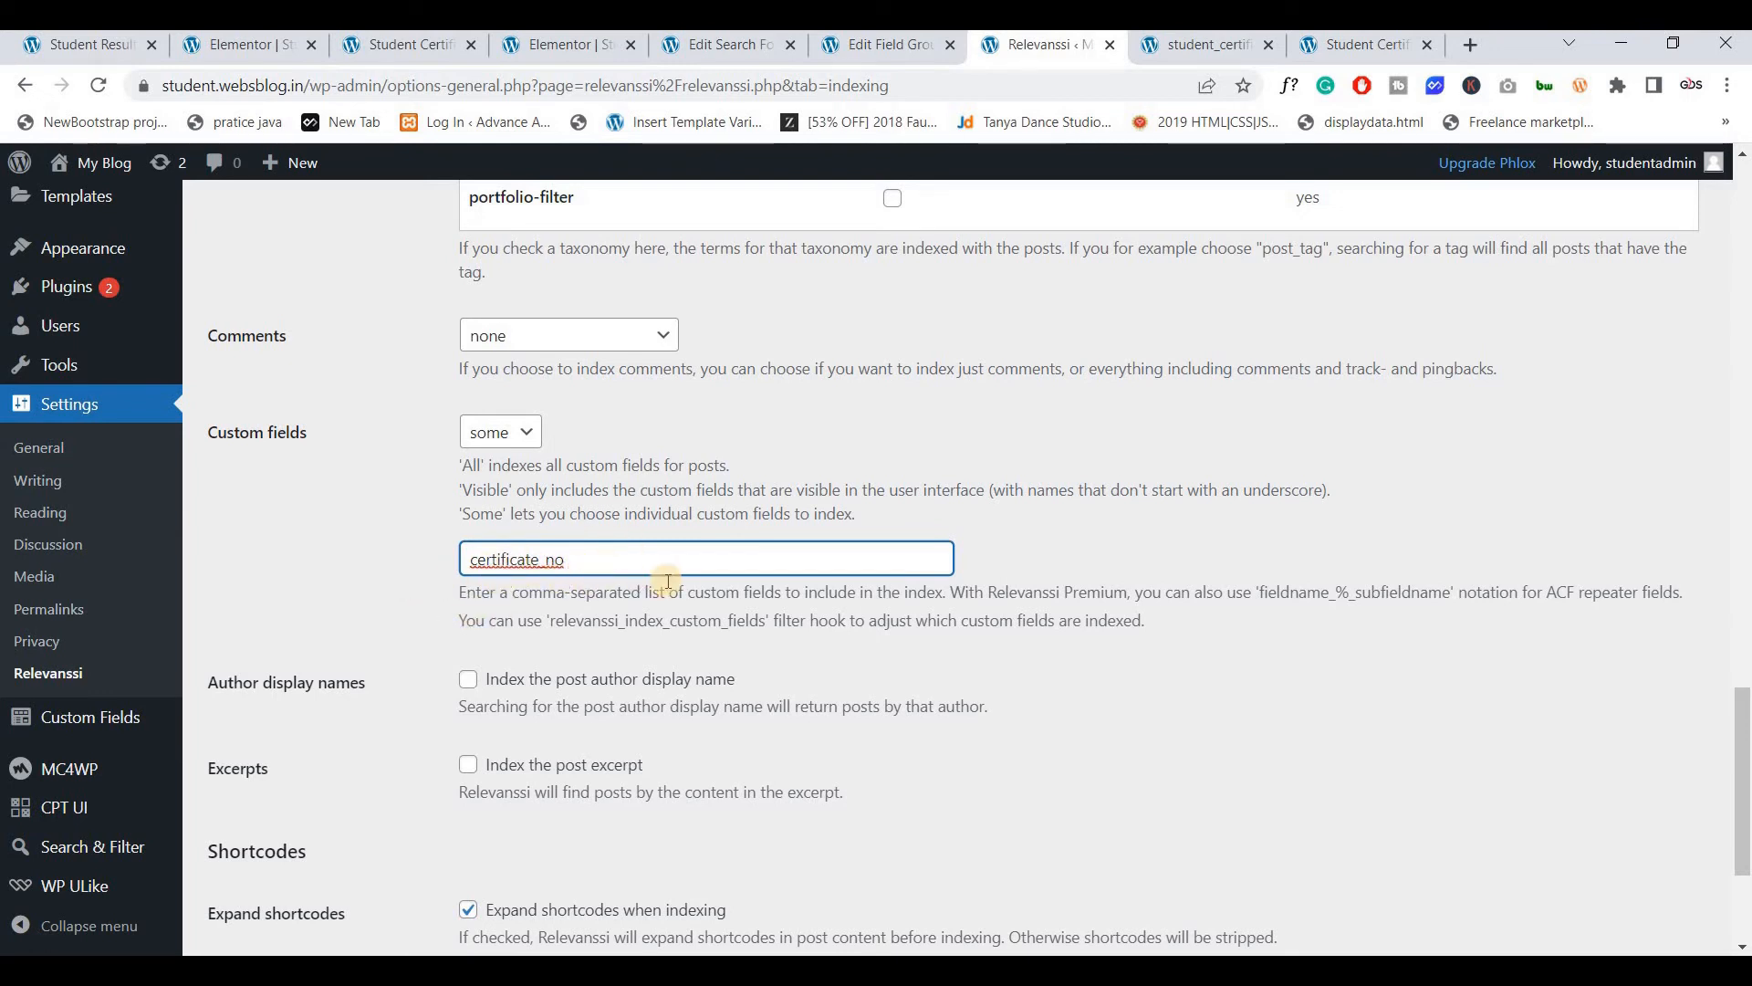
scroll(302, 821, "down", 3)
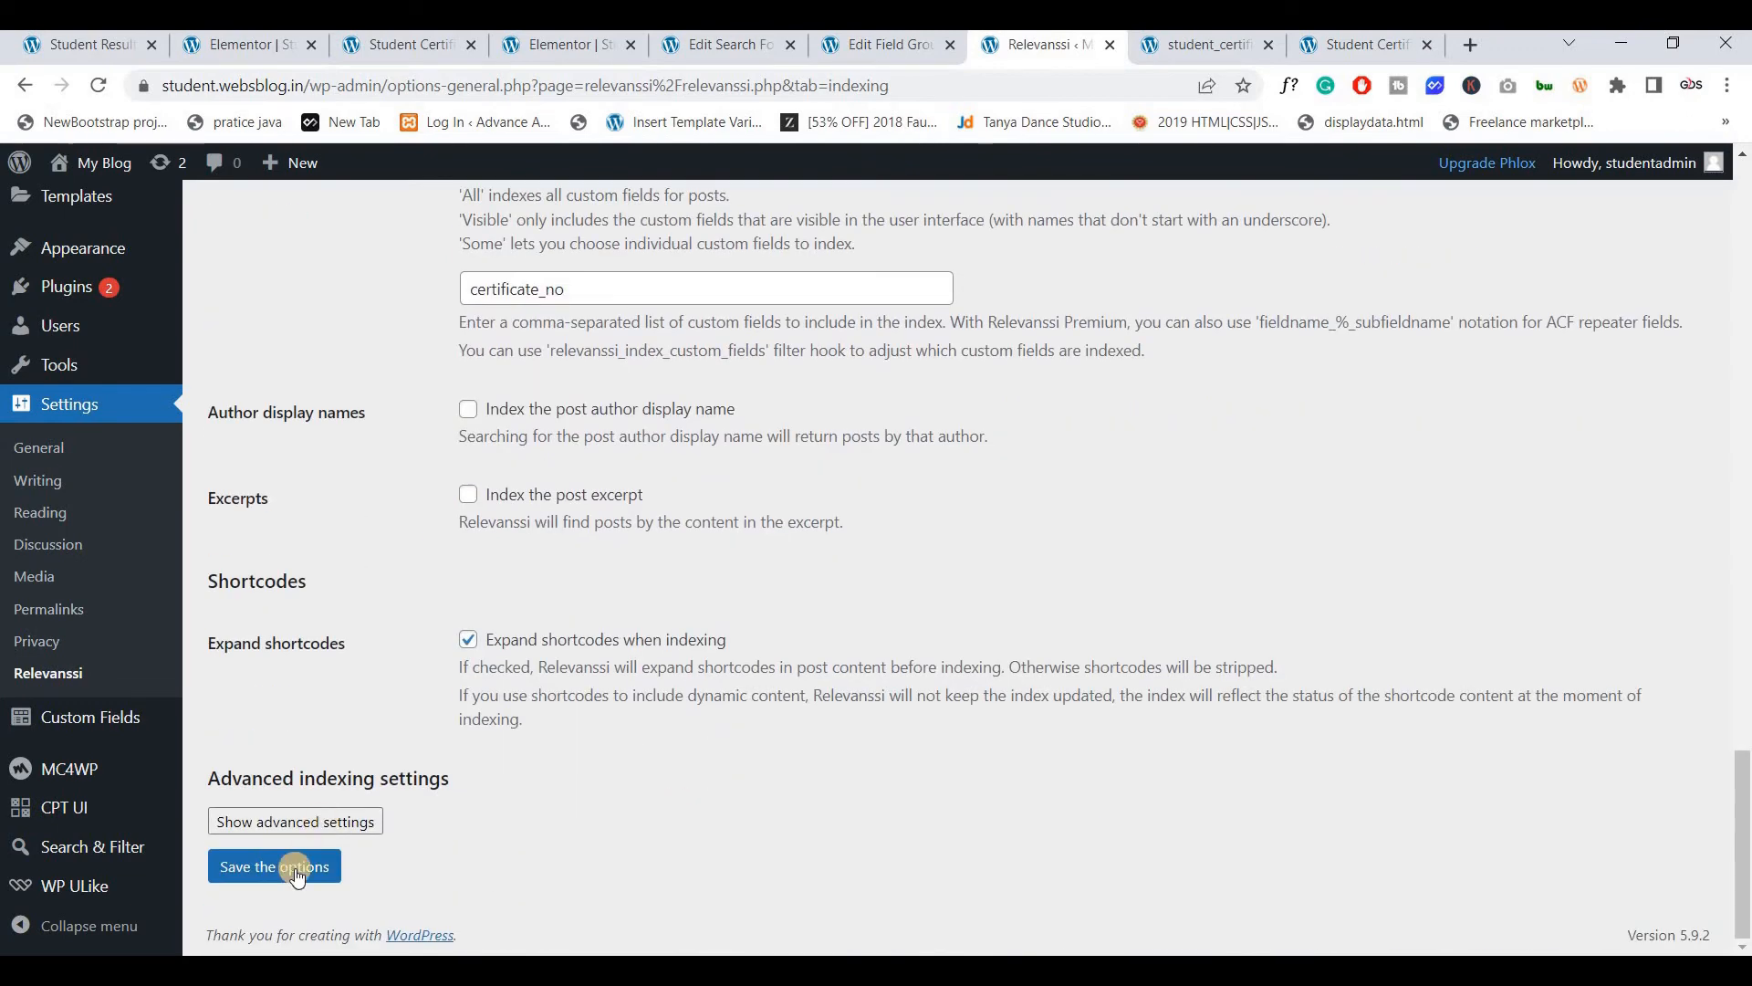
Save the Relevanssi indexing options and build the index
left_click(294, 871)
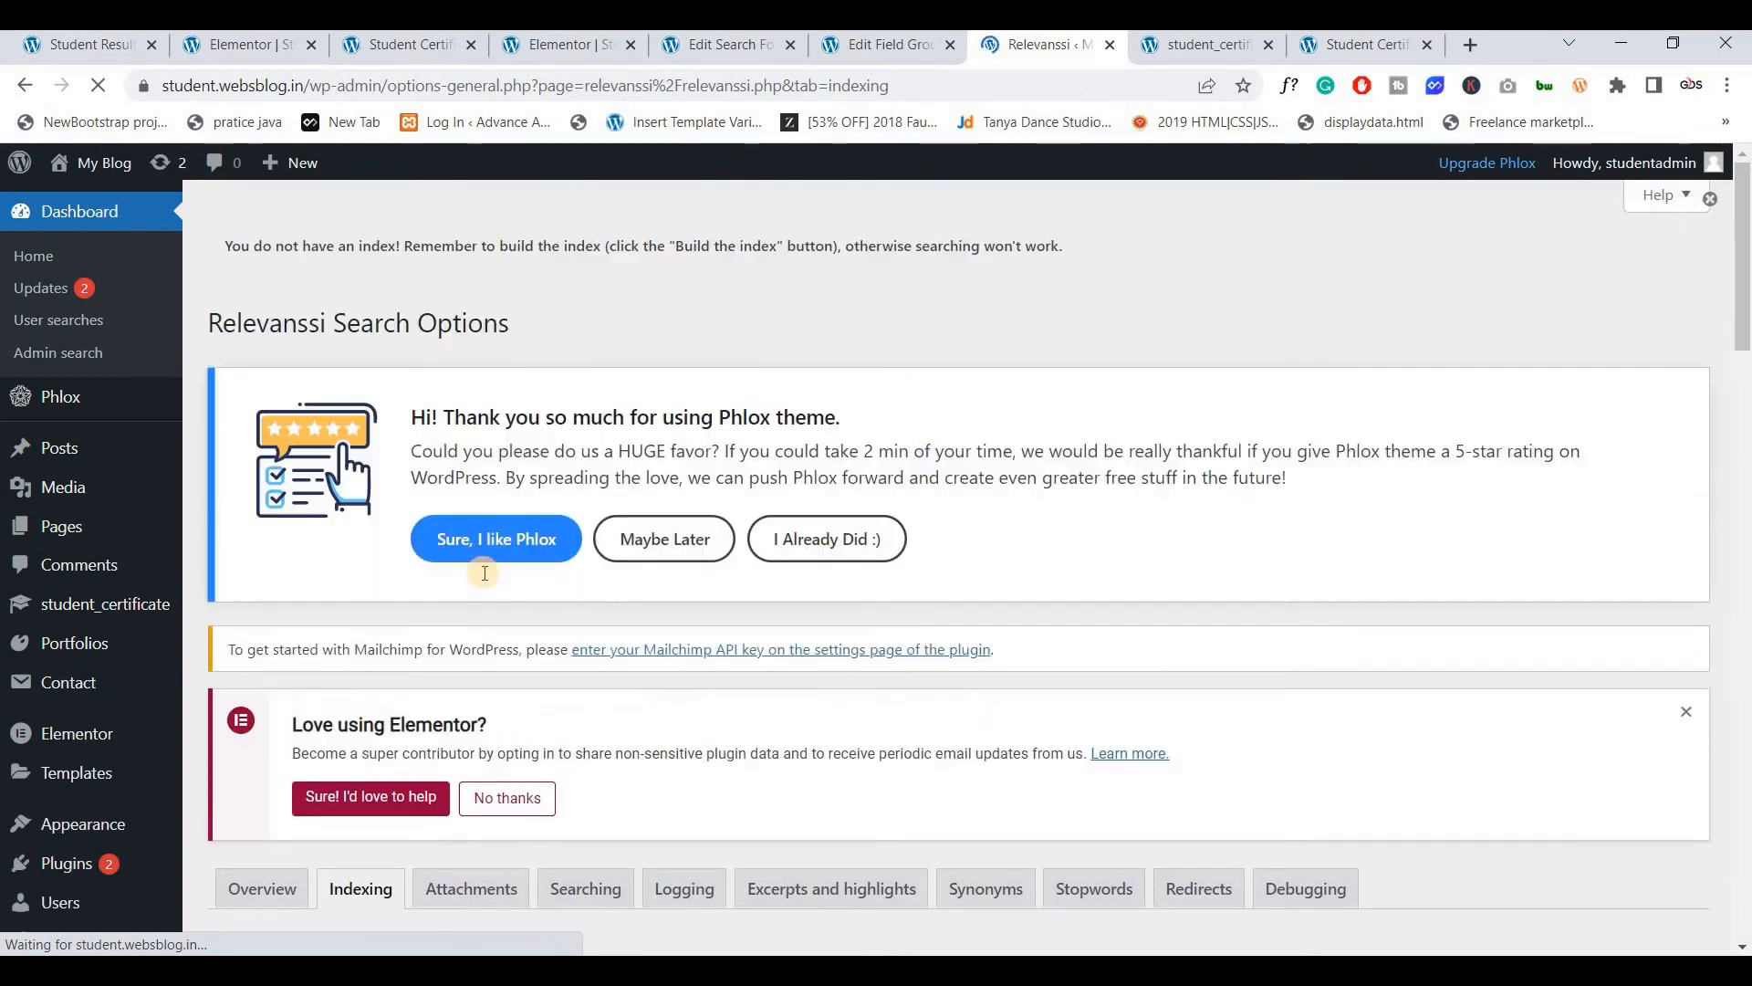
scroll(484, 572, "down", 6)
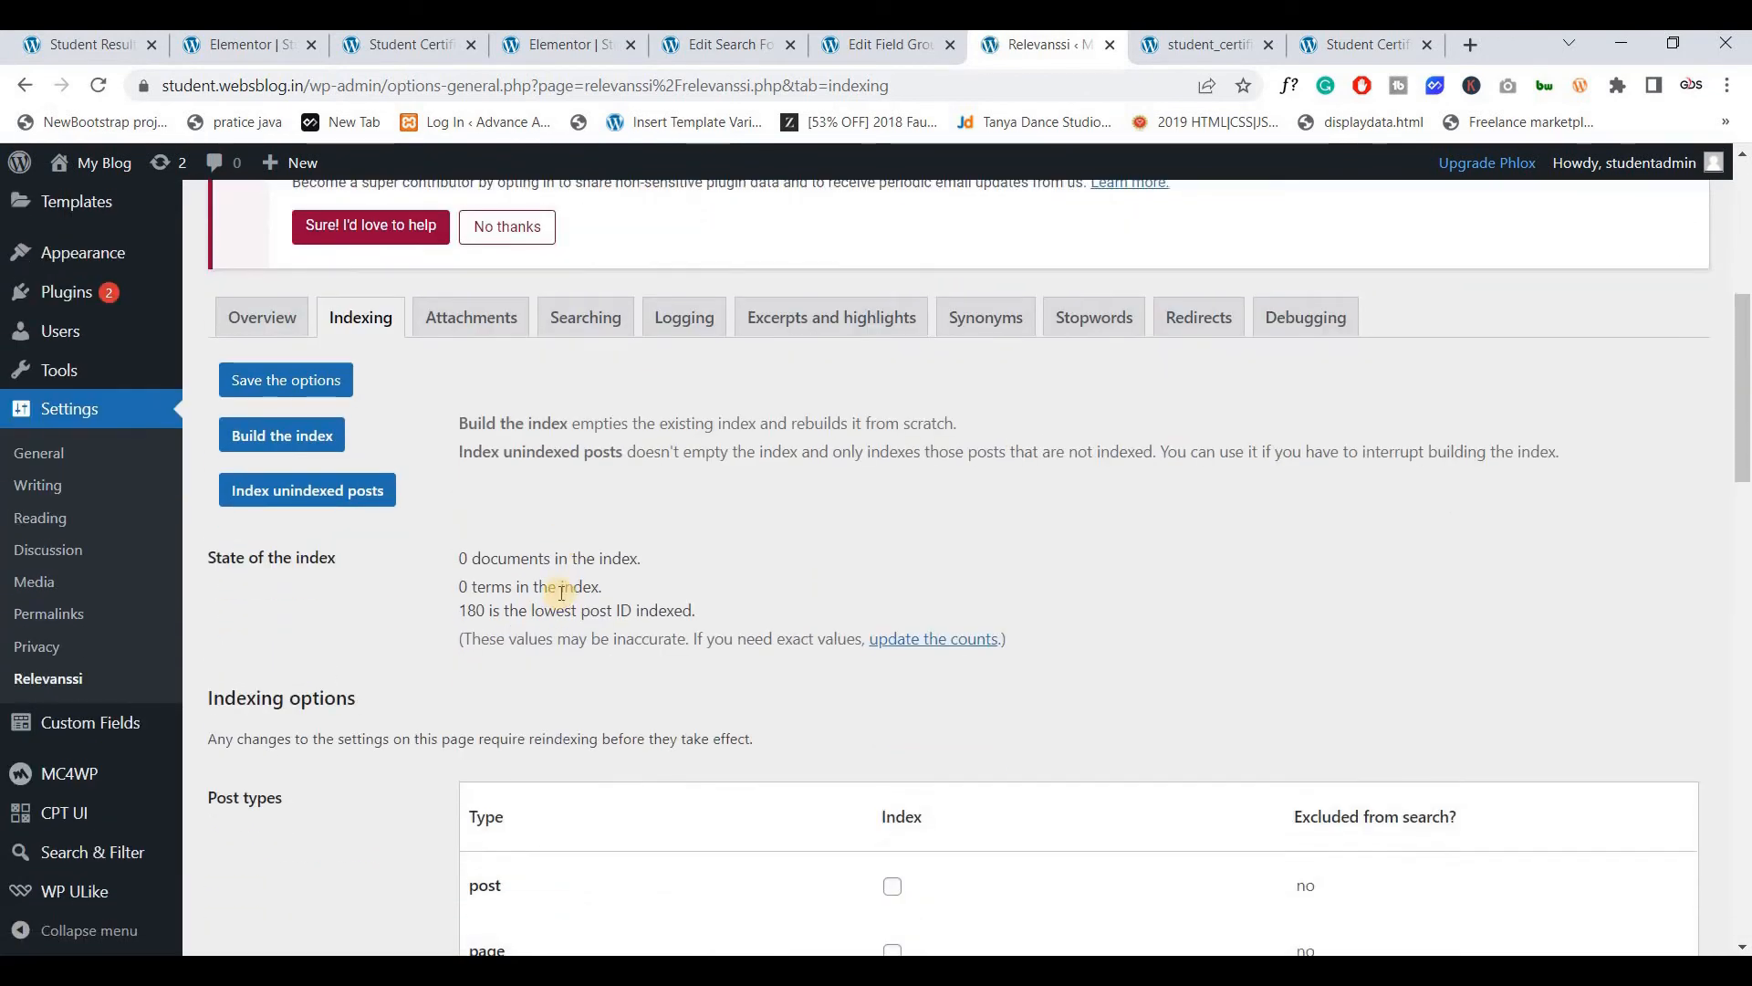
left_click(284, 436)
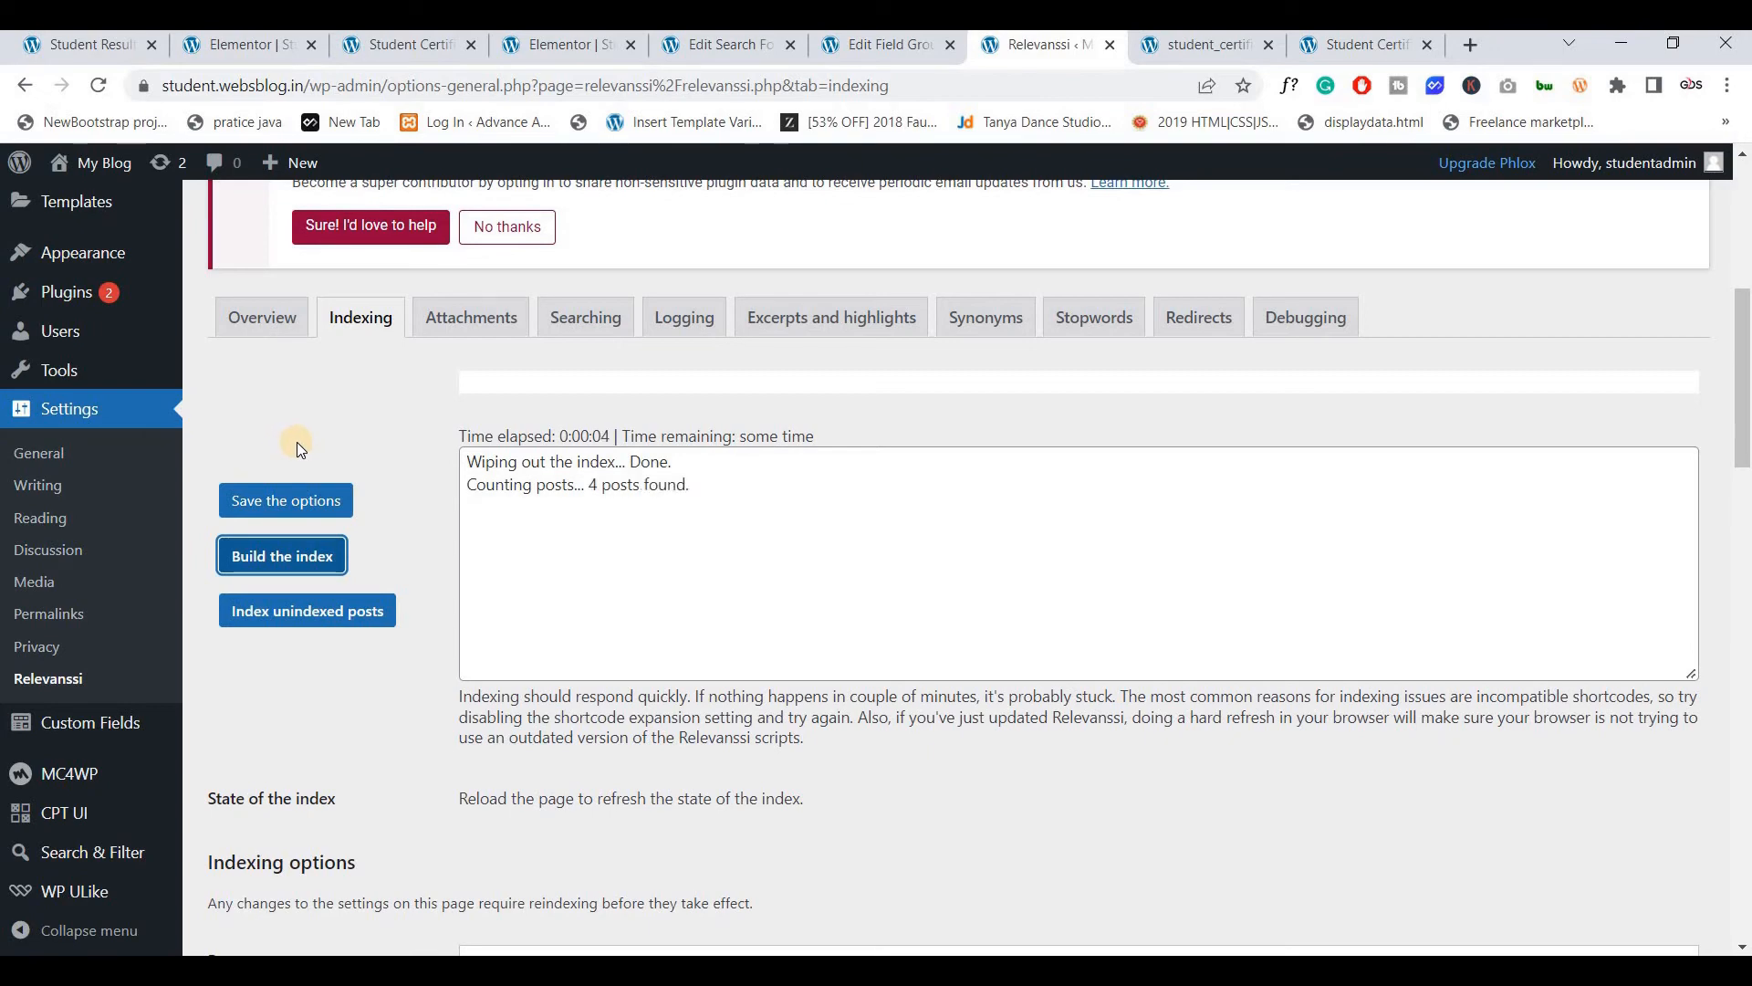
scroll(484, 570, "down", 3)
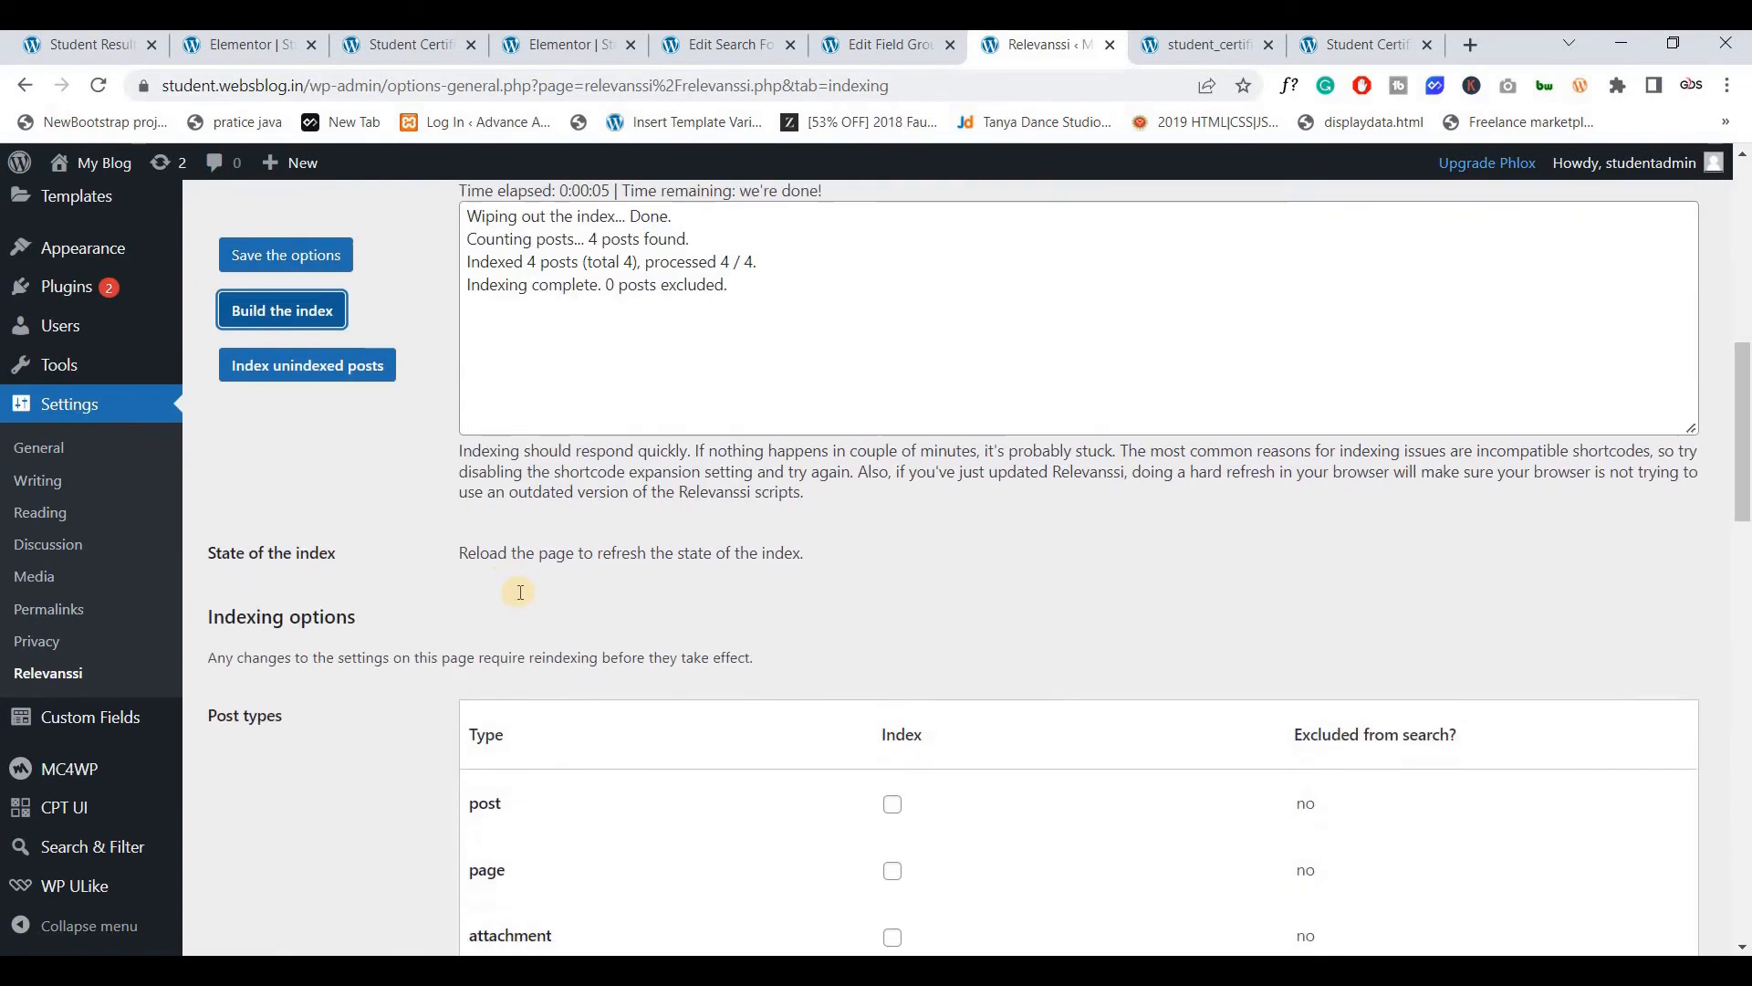
scroll(521, 592, "down", 8)
scroll(548, 410, "up", 2)
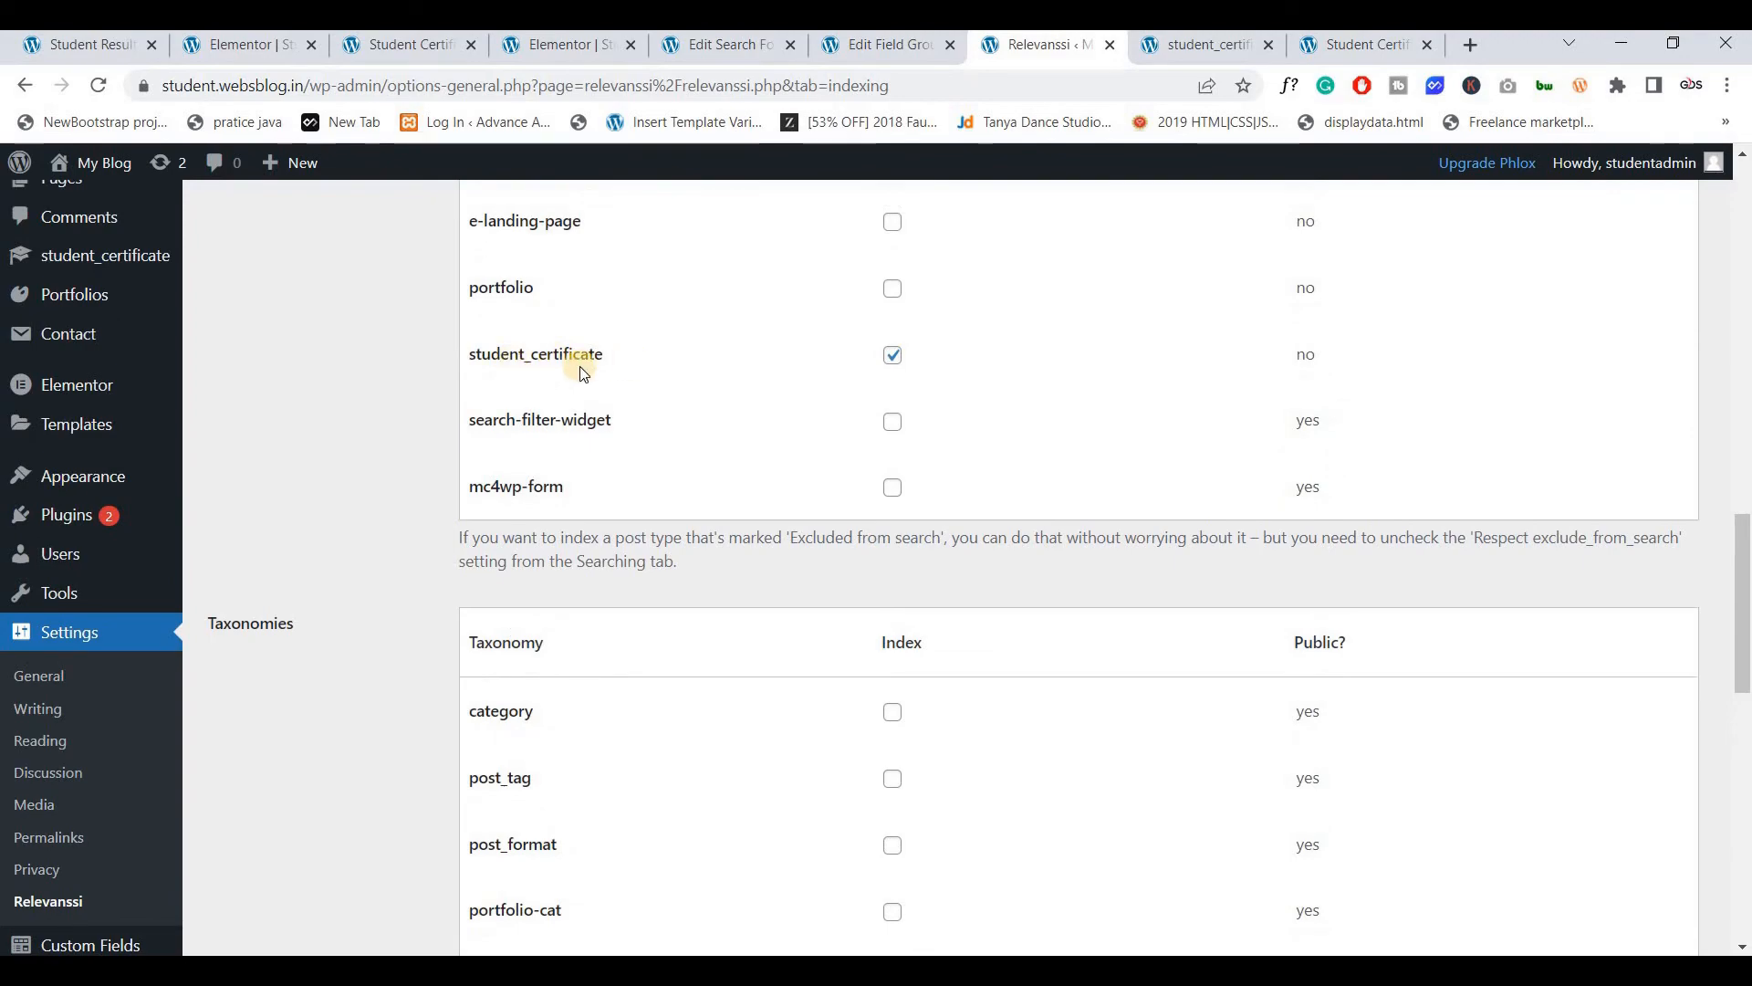
scroll(568, 438, "up", 10)
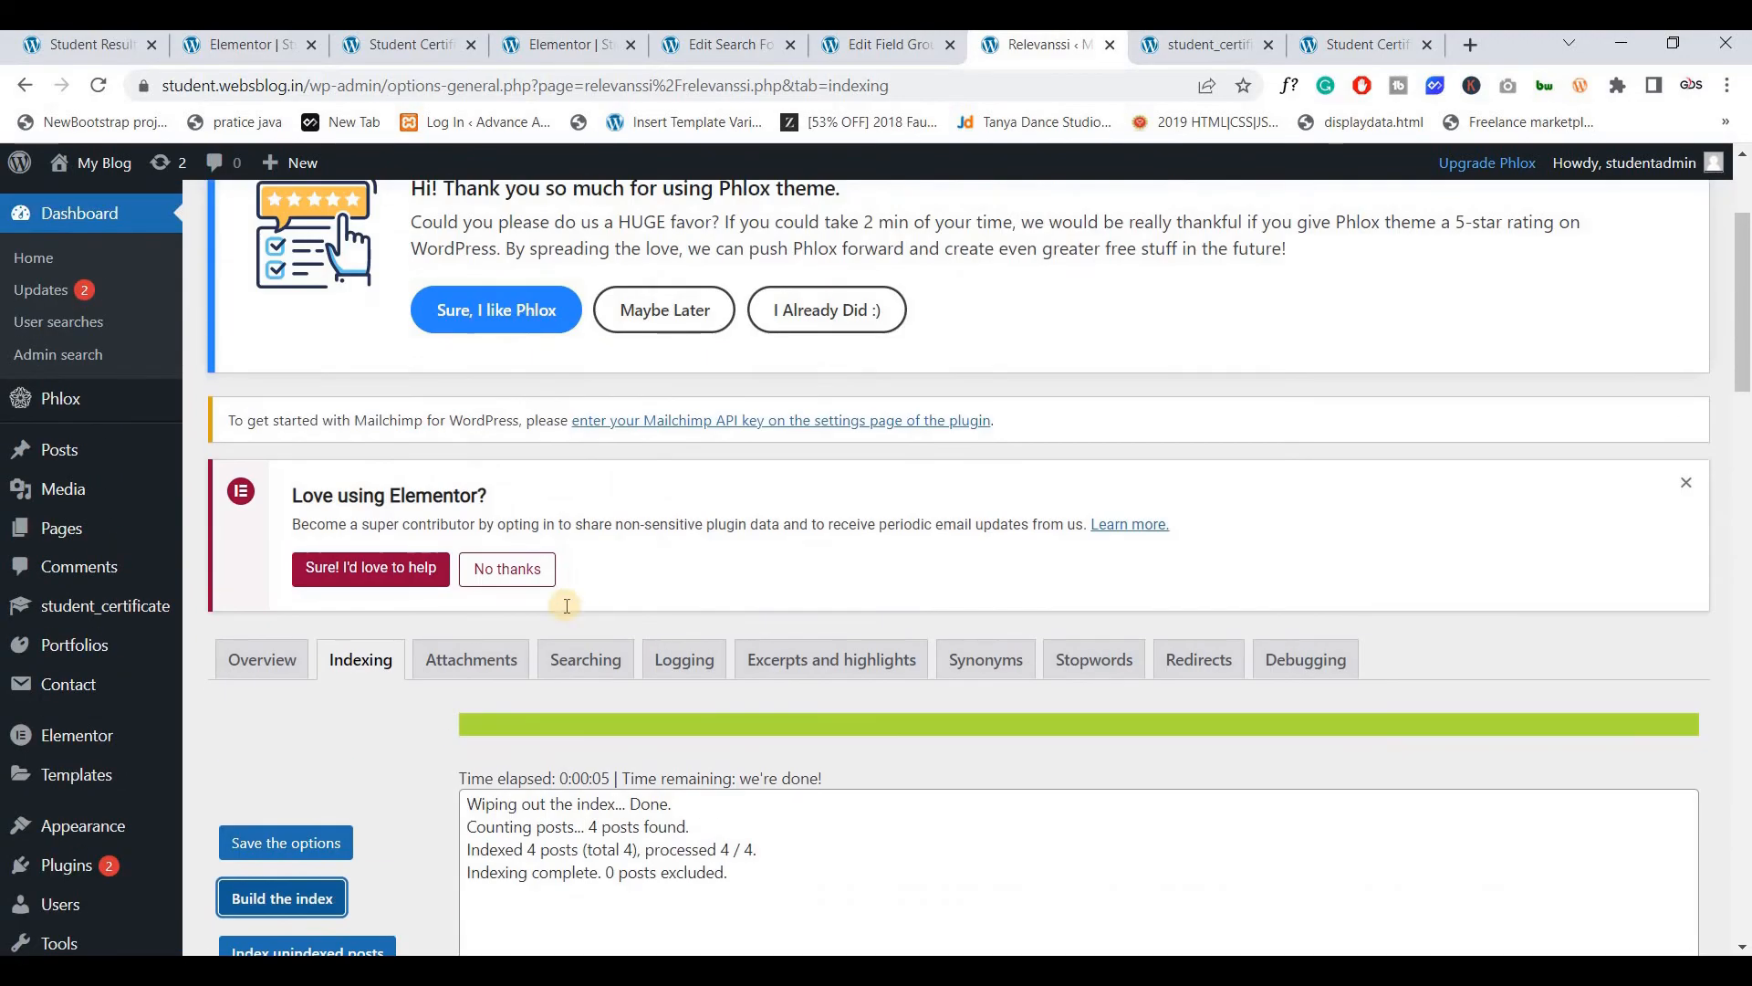
scroll(566, 606, "down", 3)
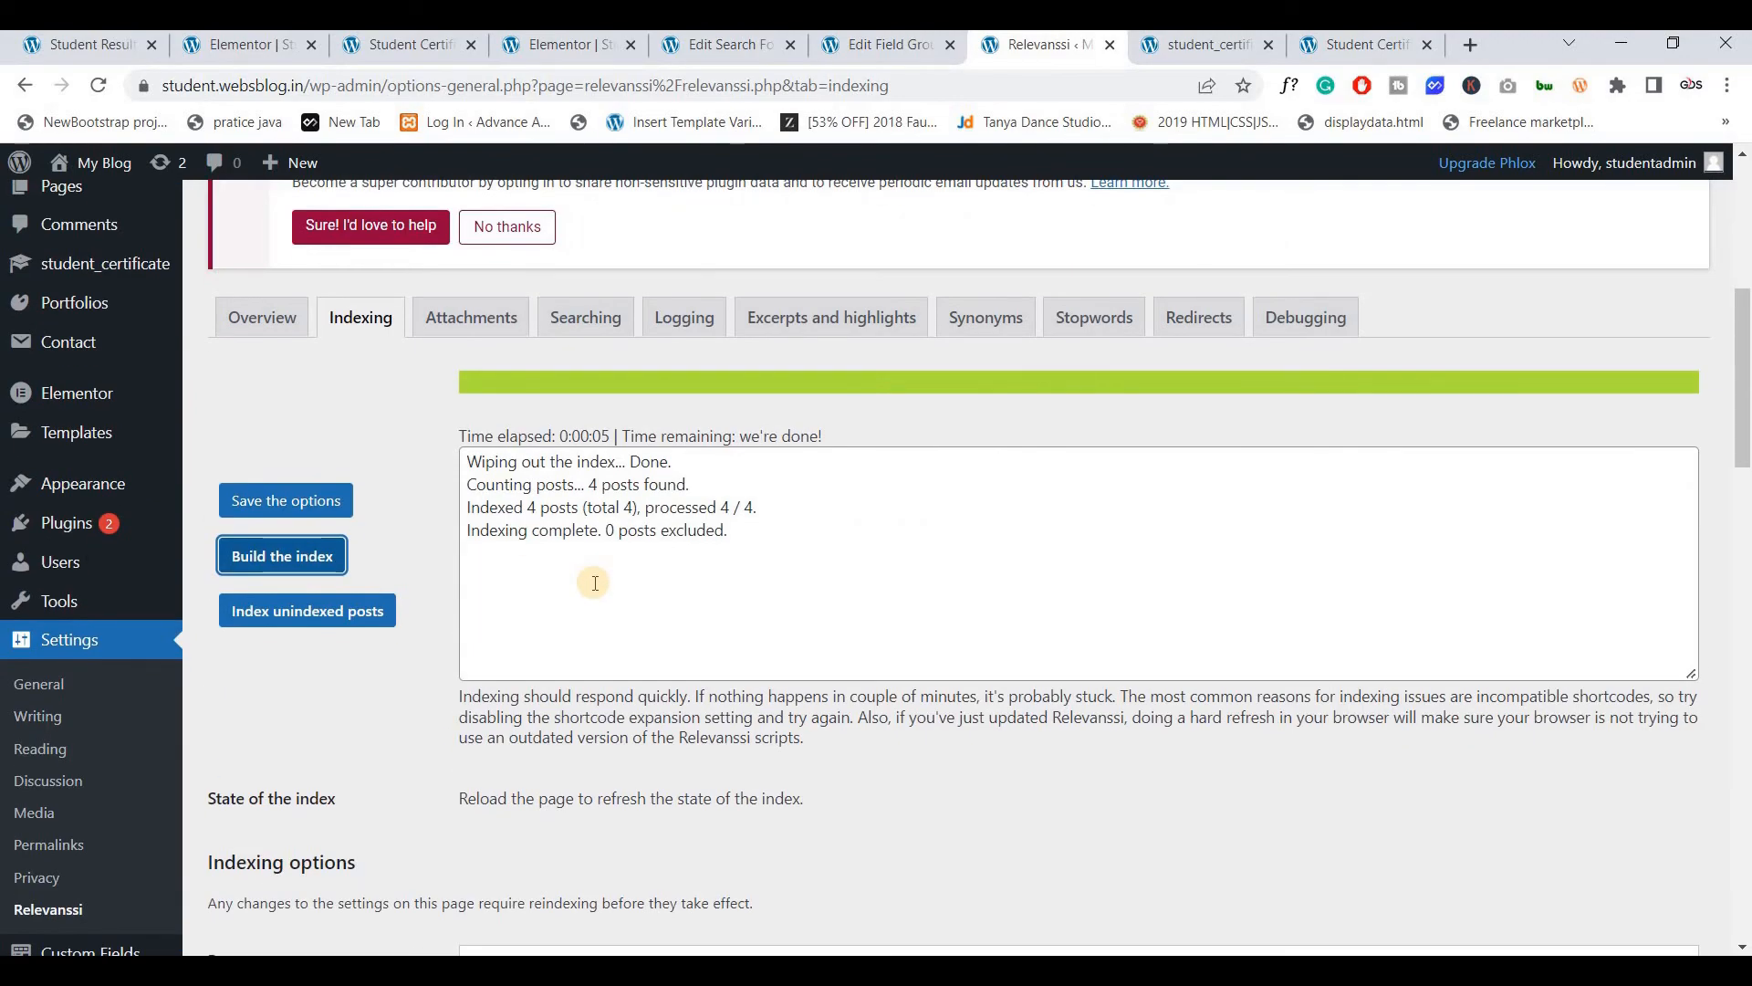
scroll(594, 582, "up", 2)
Open the student_certificate list in a new tab, closing the older duplicate tab
middle_click(108, 492)
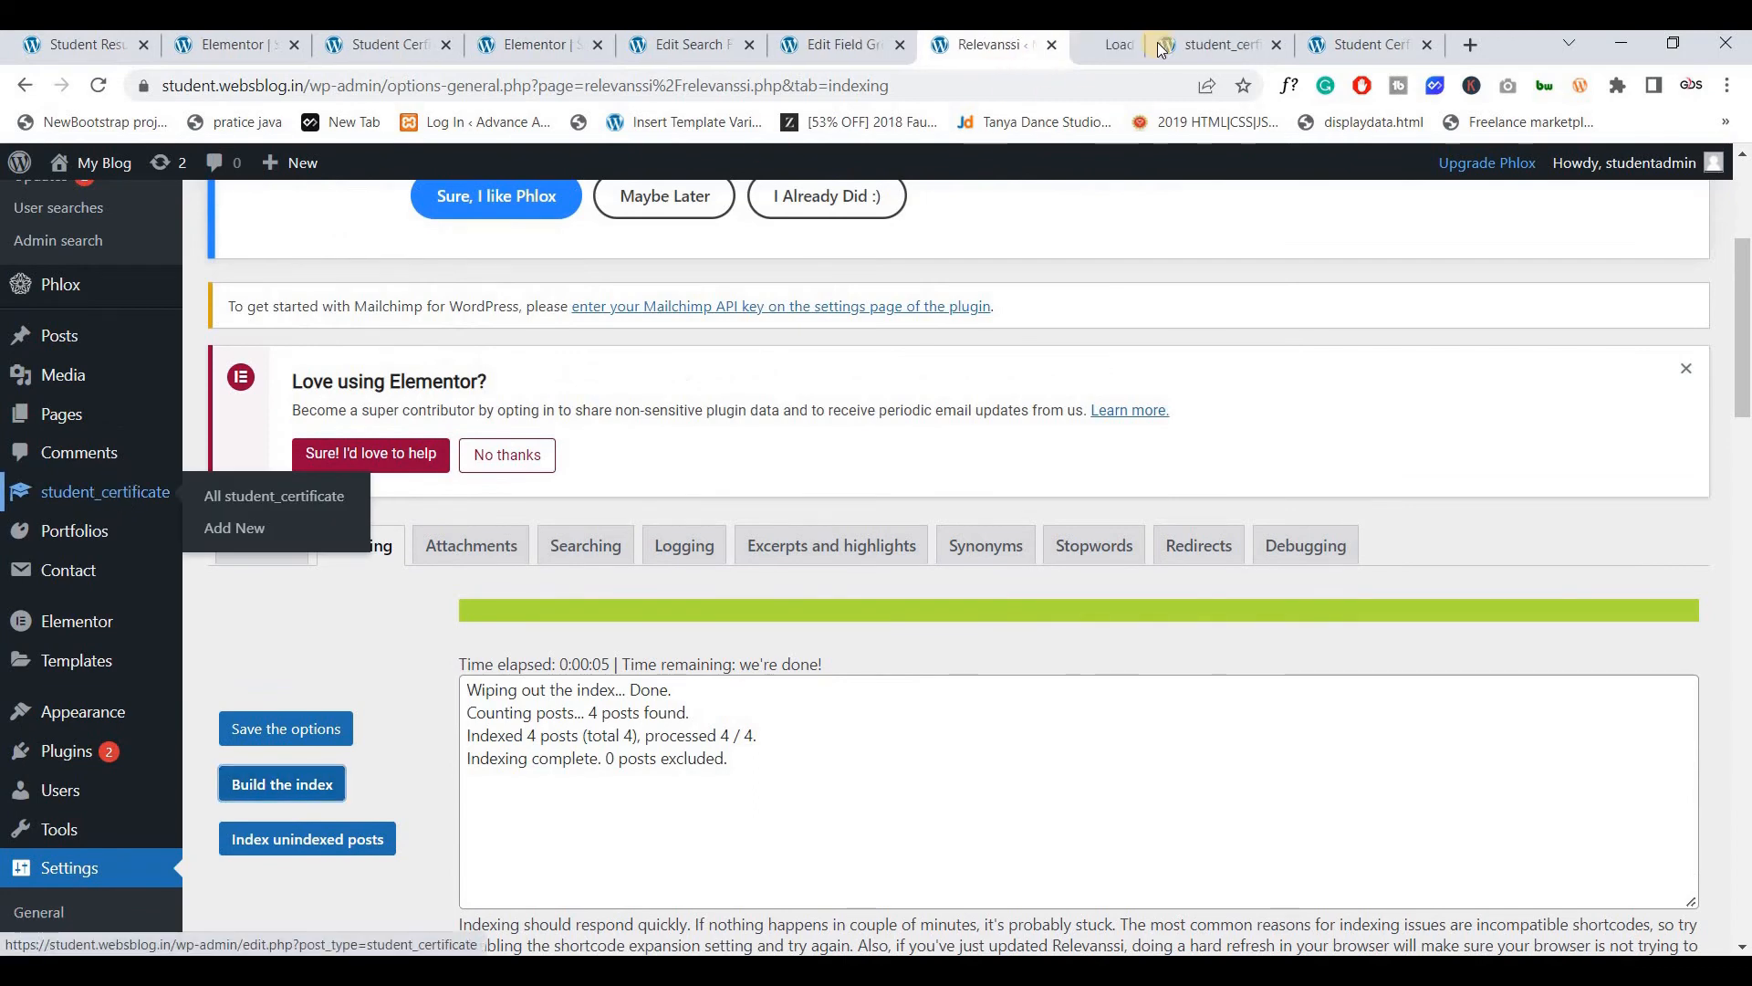
left_click(1220, 42)
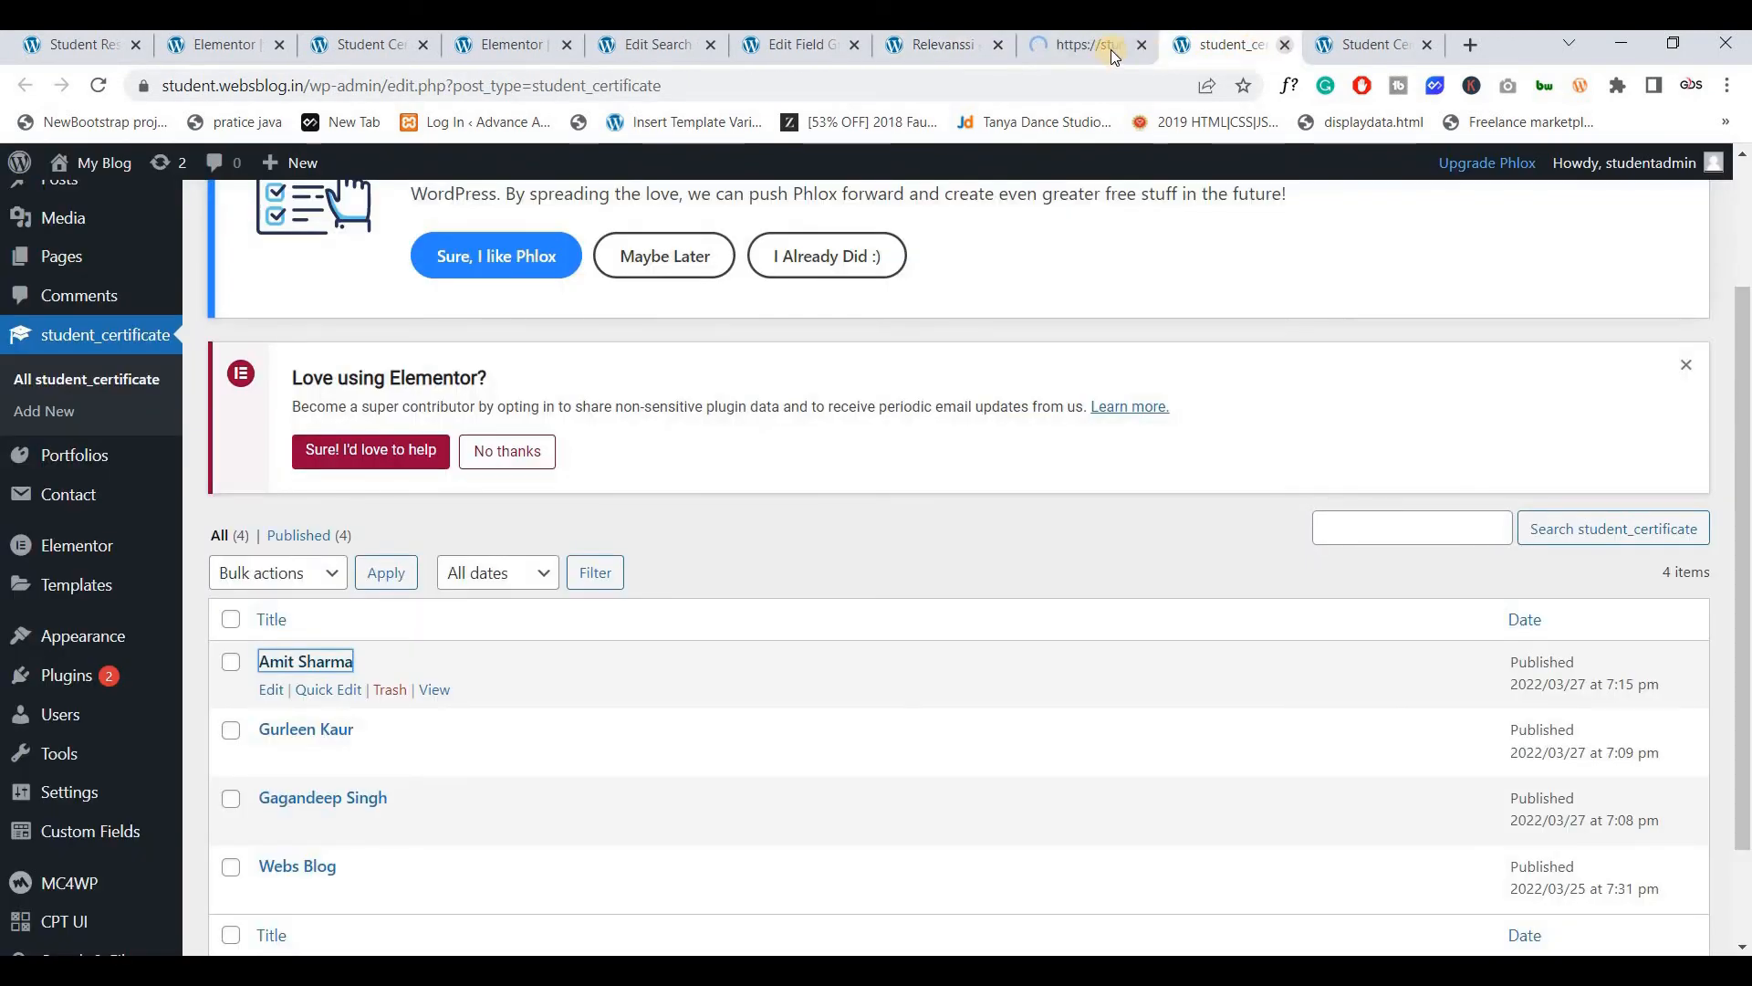
left_click(1285, 45)
left_click(1106, 47)
scroll(719, 365, "down", 2)
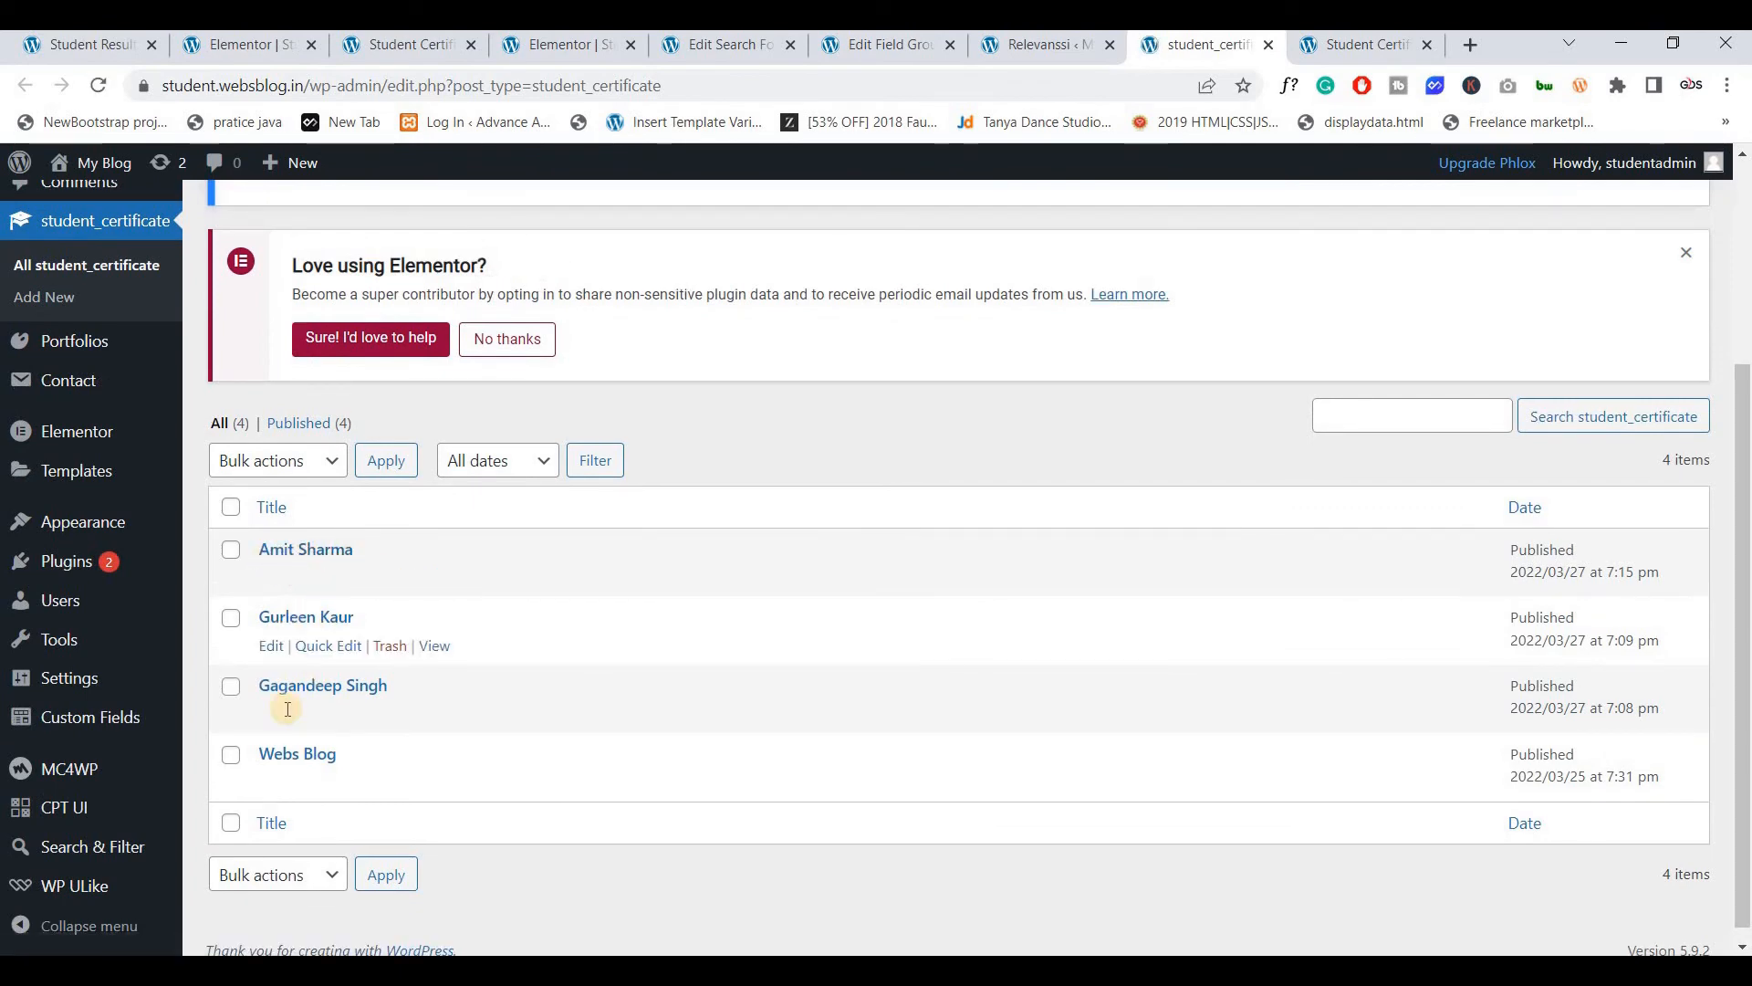
Save the indexing options again and confirm the index holds 4 documents and 12 terms
left_click(1093, 47)
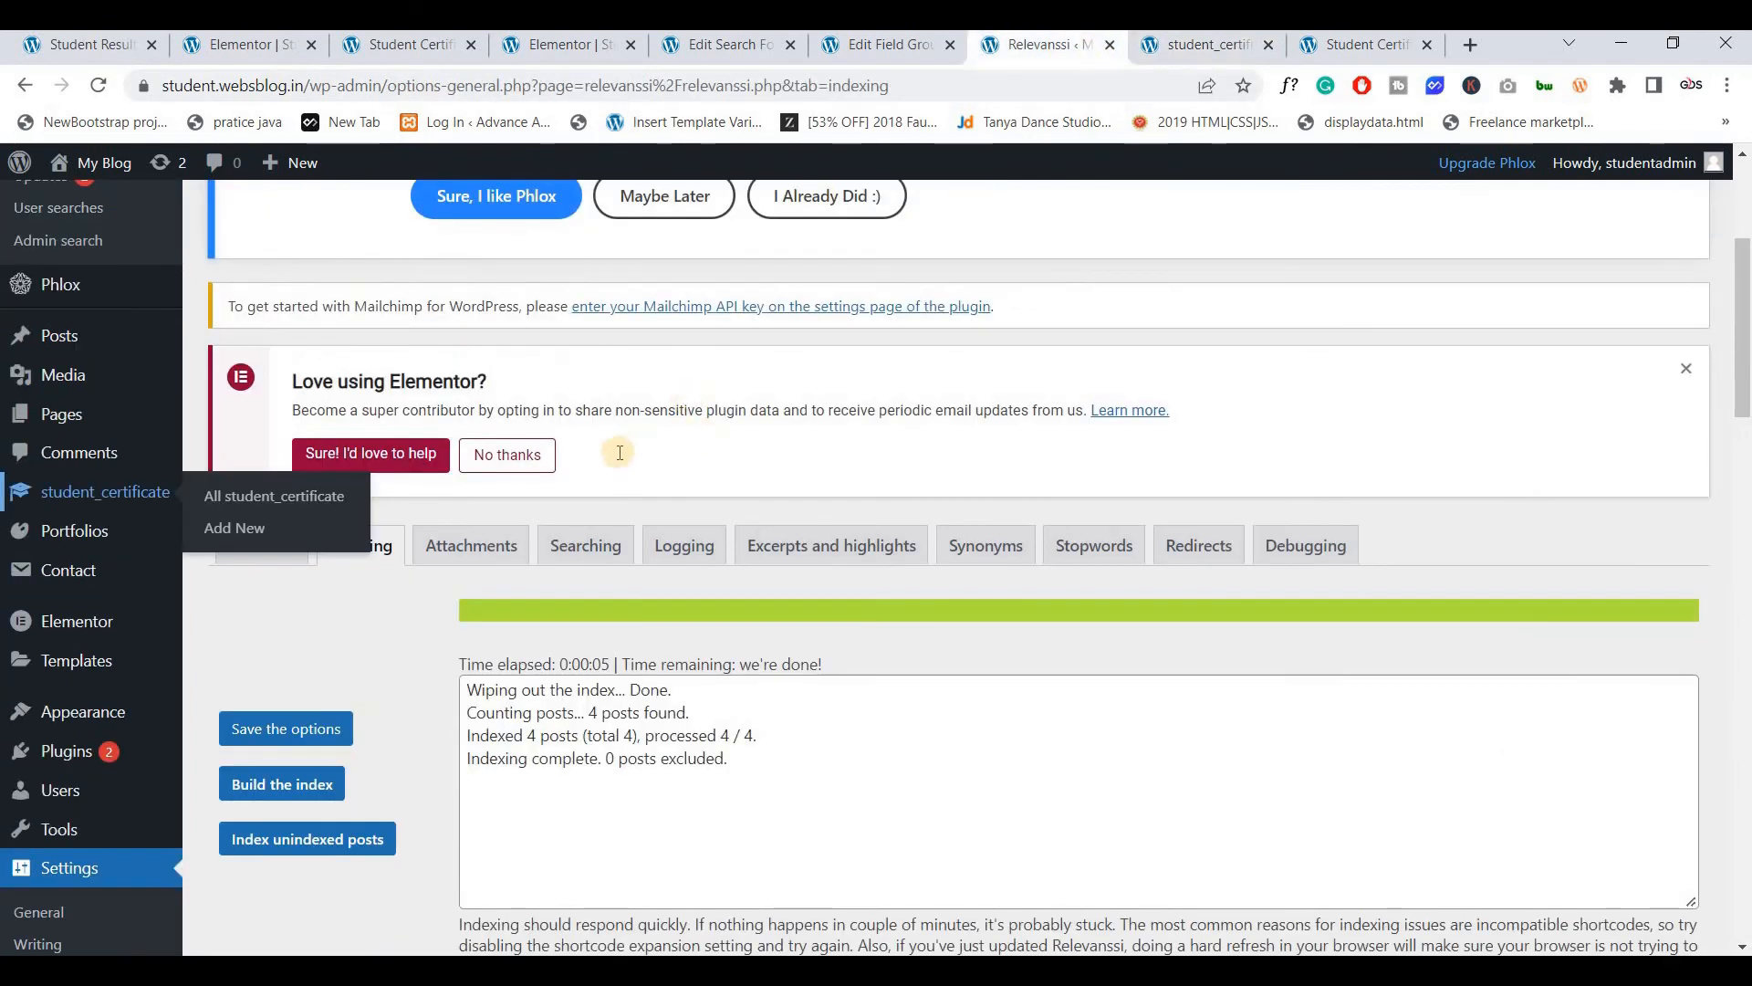
scroll(620, 453, "down", 3)
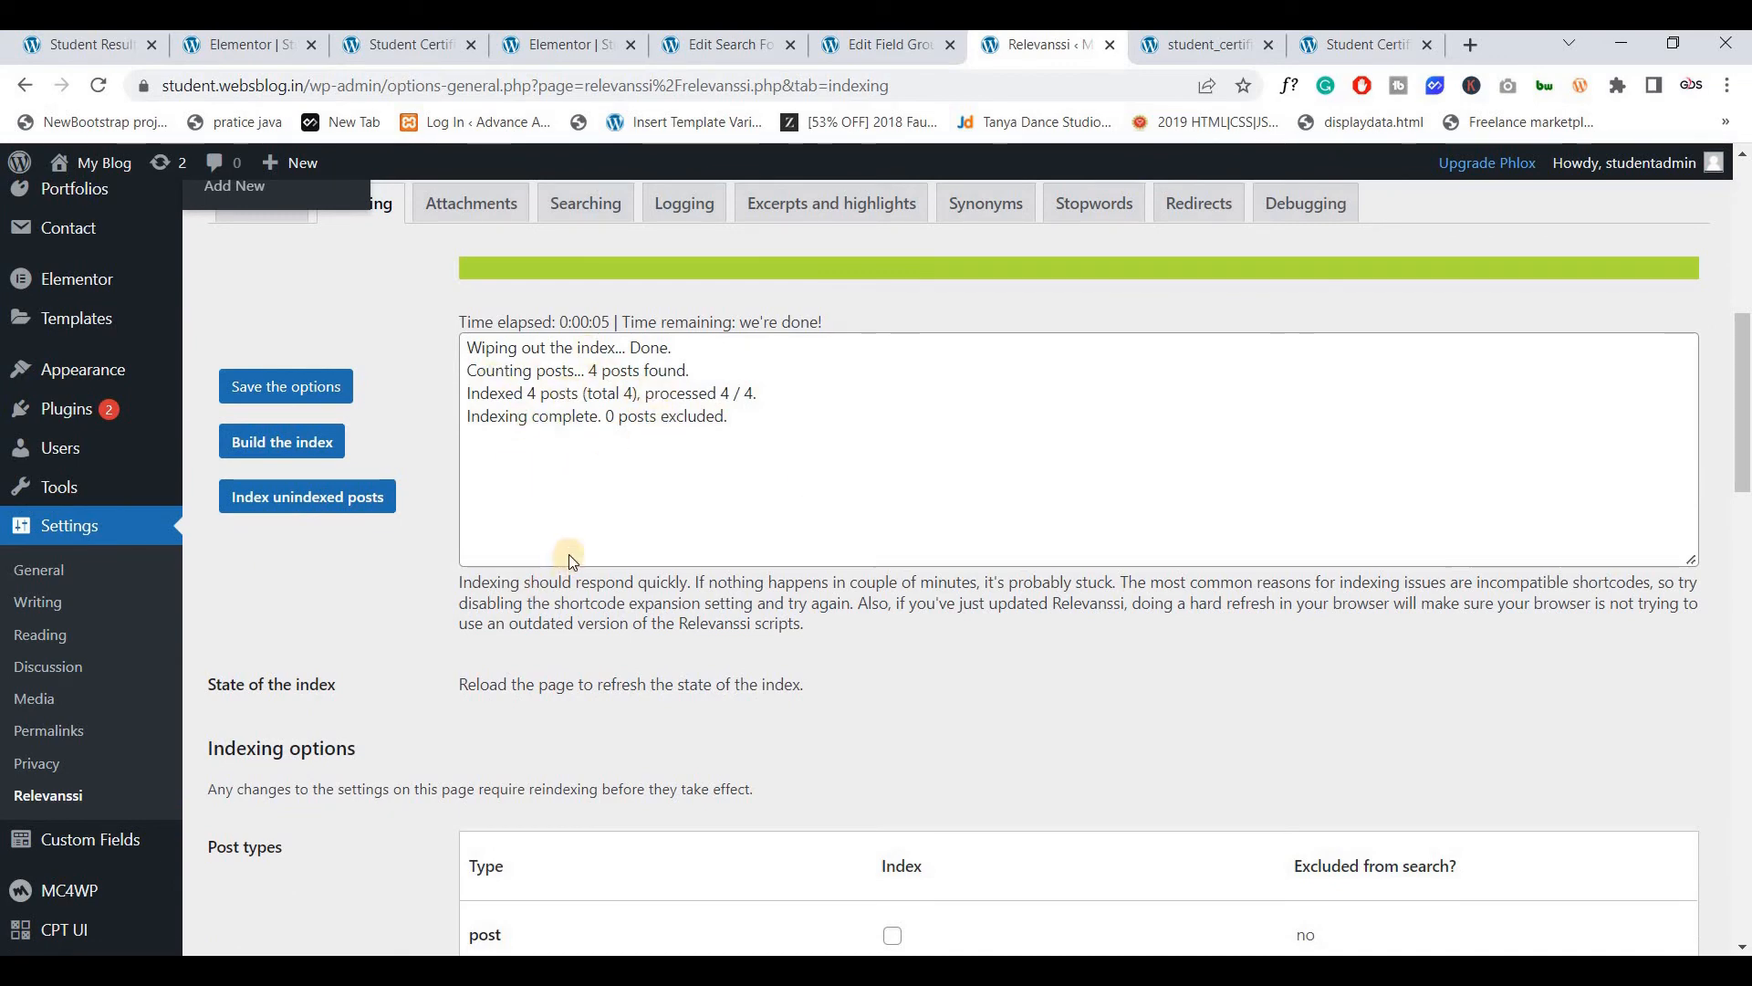
scroll(570, 559, "down", 8)
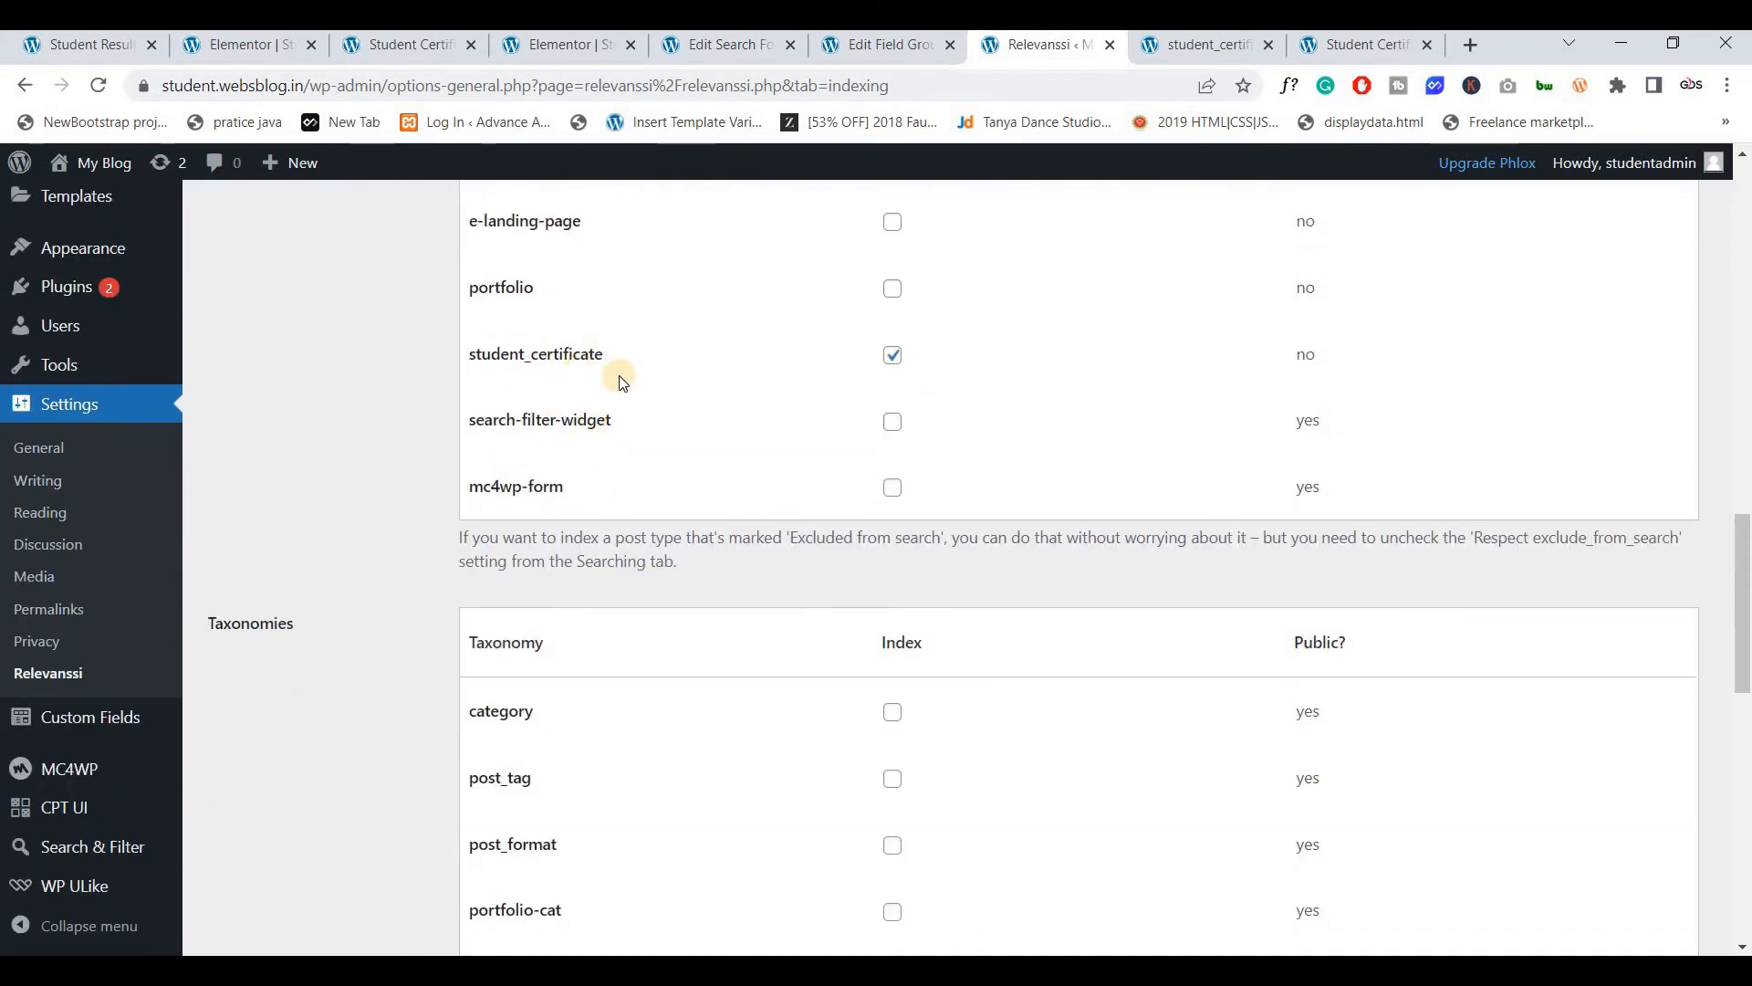
scroll(626, 453, "up", 10)
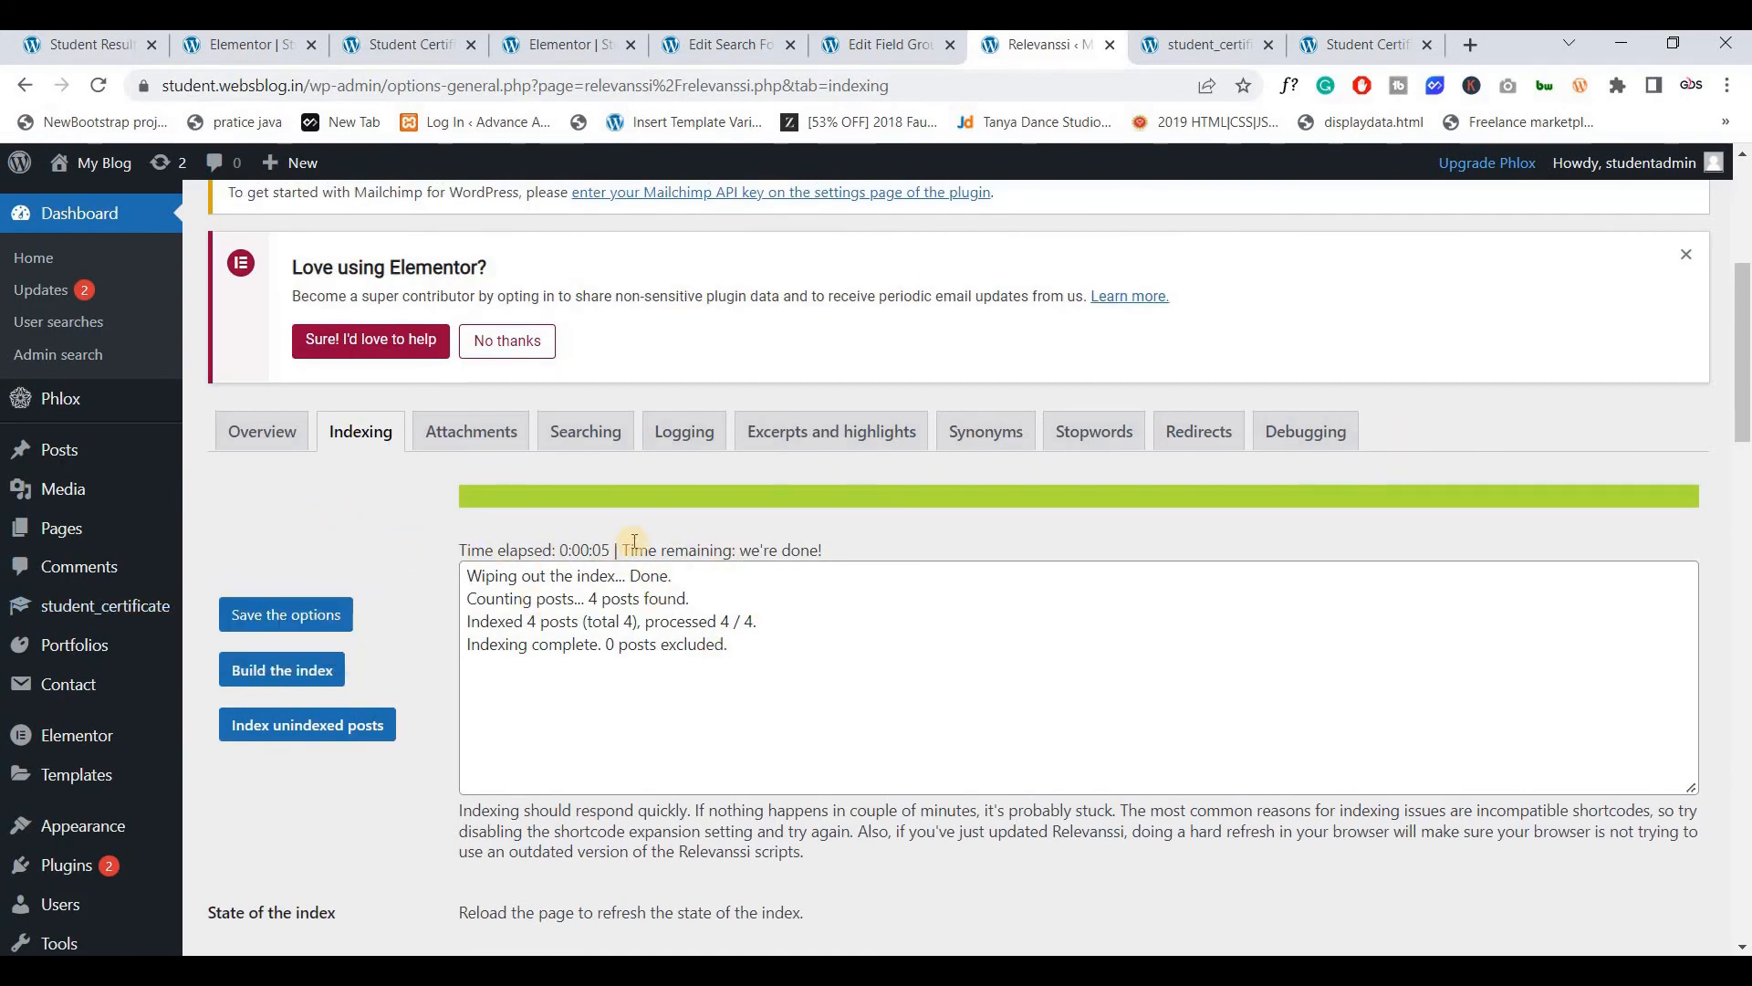
left_click(303, 626)
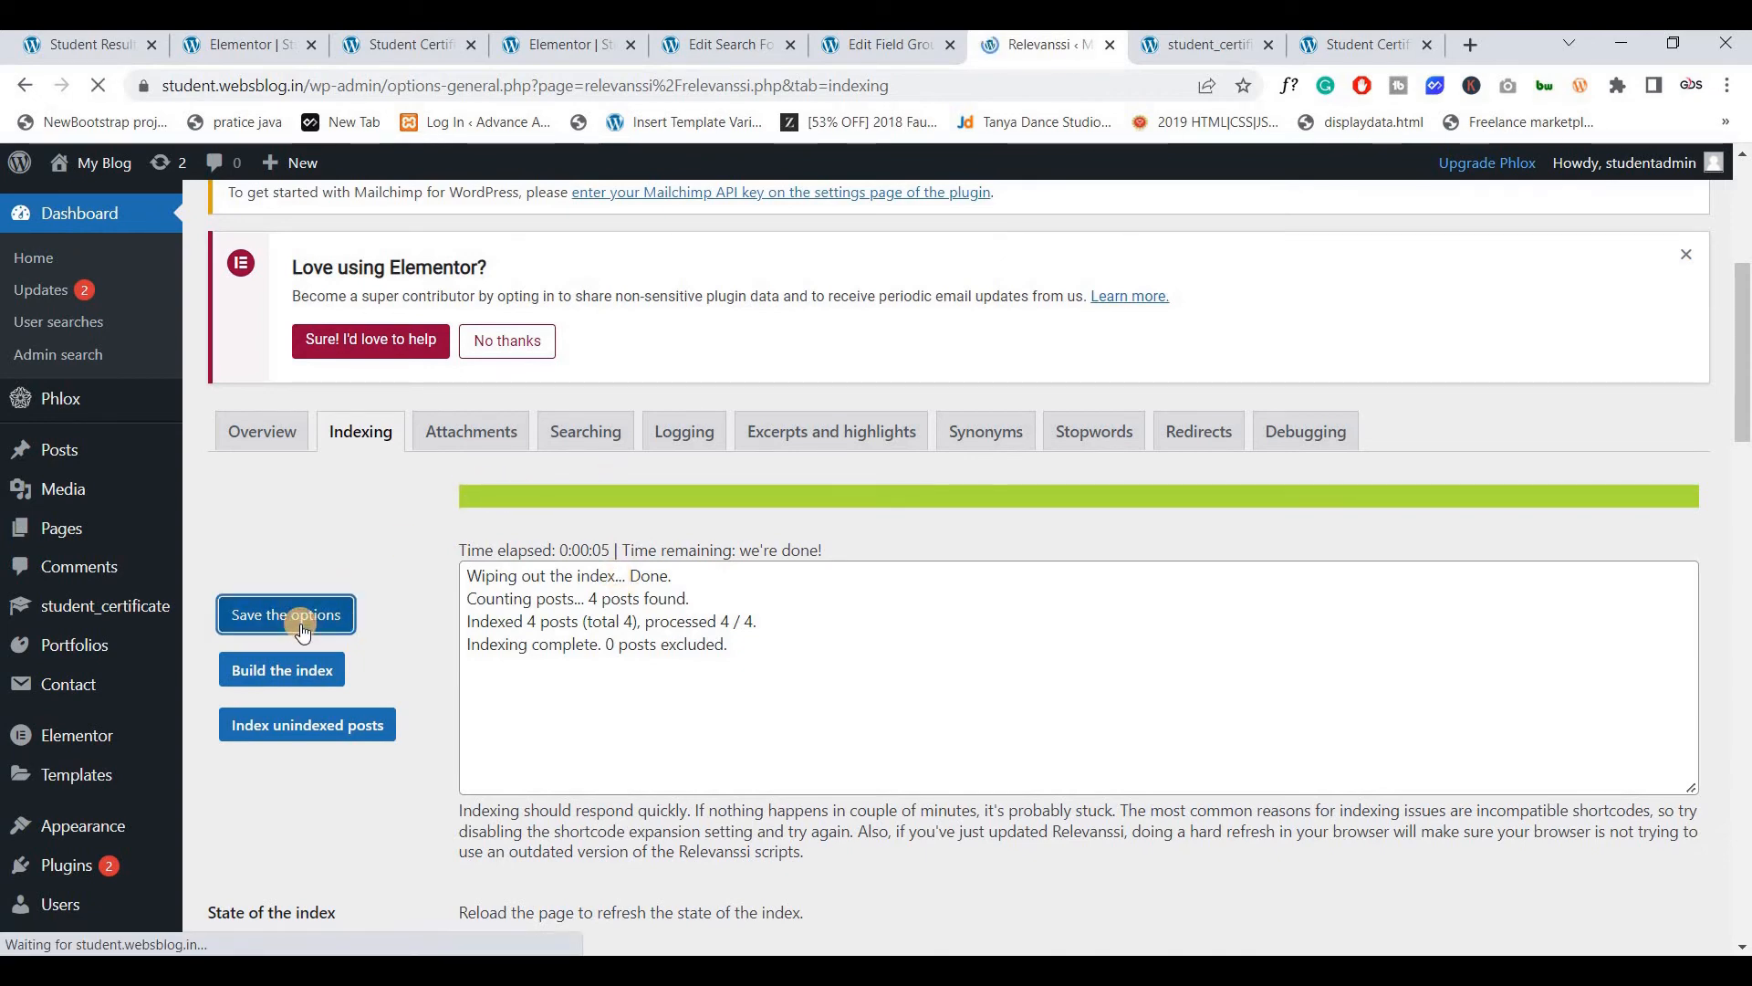
scroll(715, 496, "down", 4)
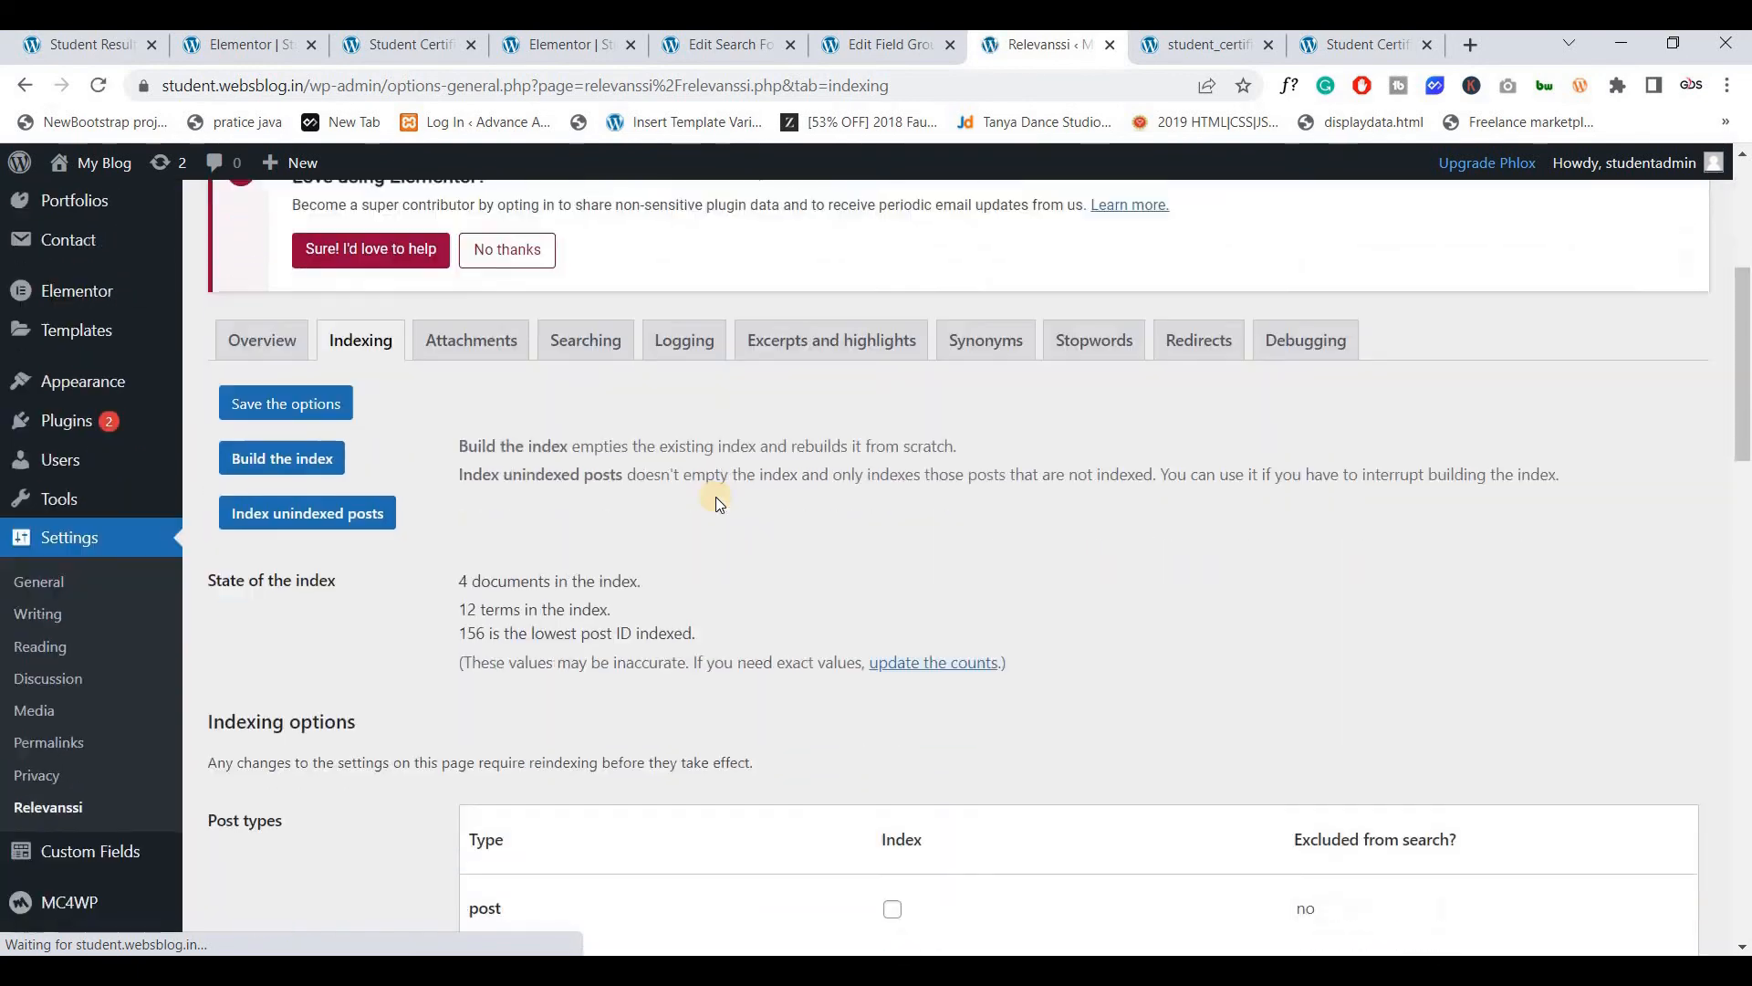
scroll(716, 497, "down", 1)
scroll(717, 493, "up", 1)
scroll(447, 462, "down", 1)
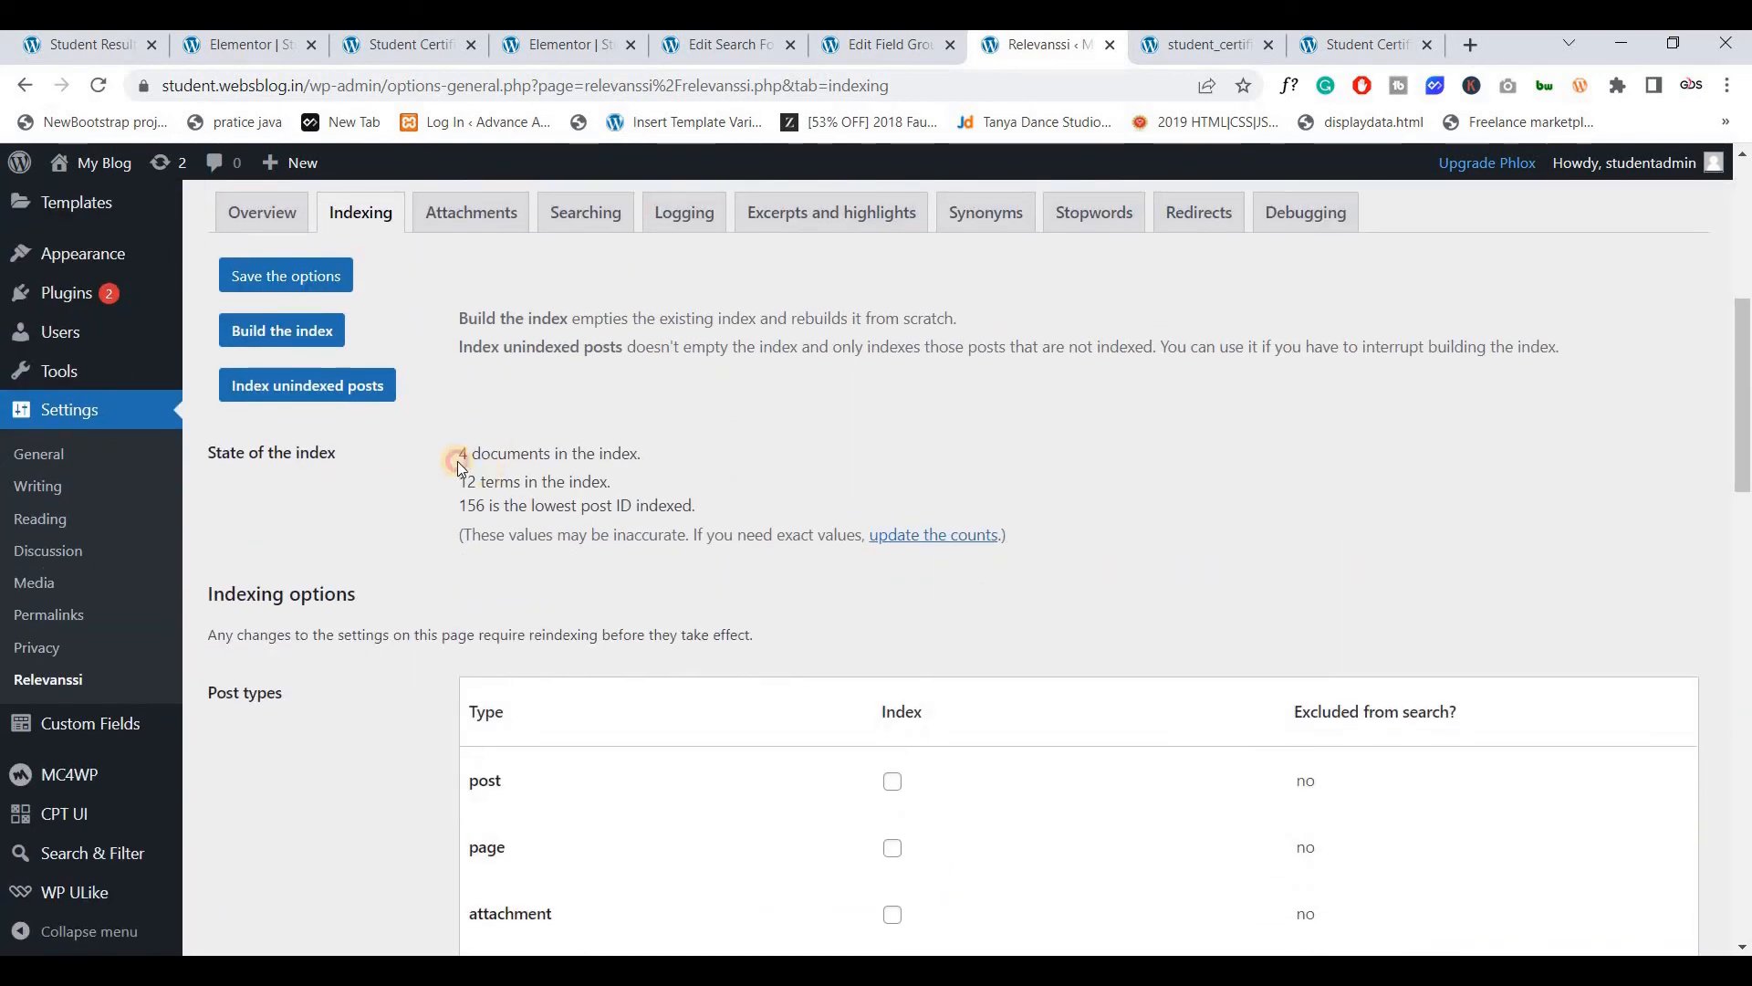
left_click_drag(457, 462, 650, 464)
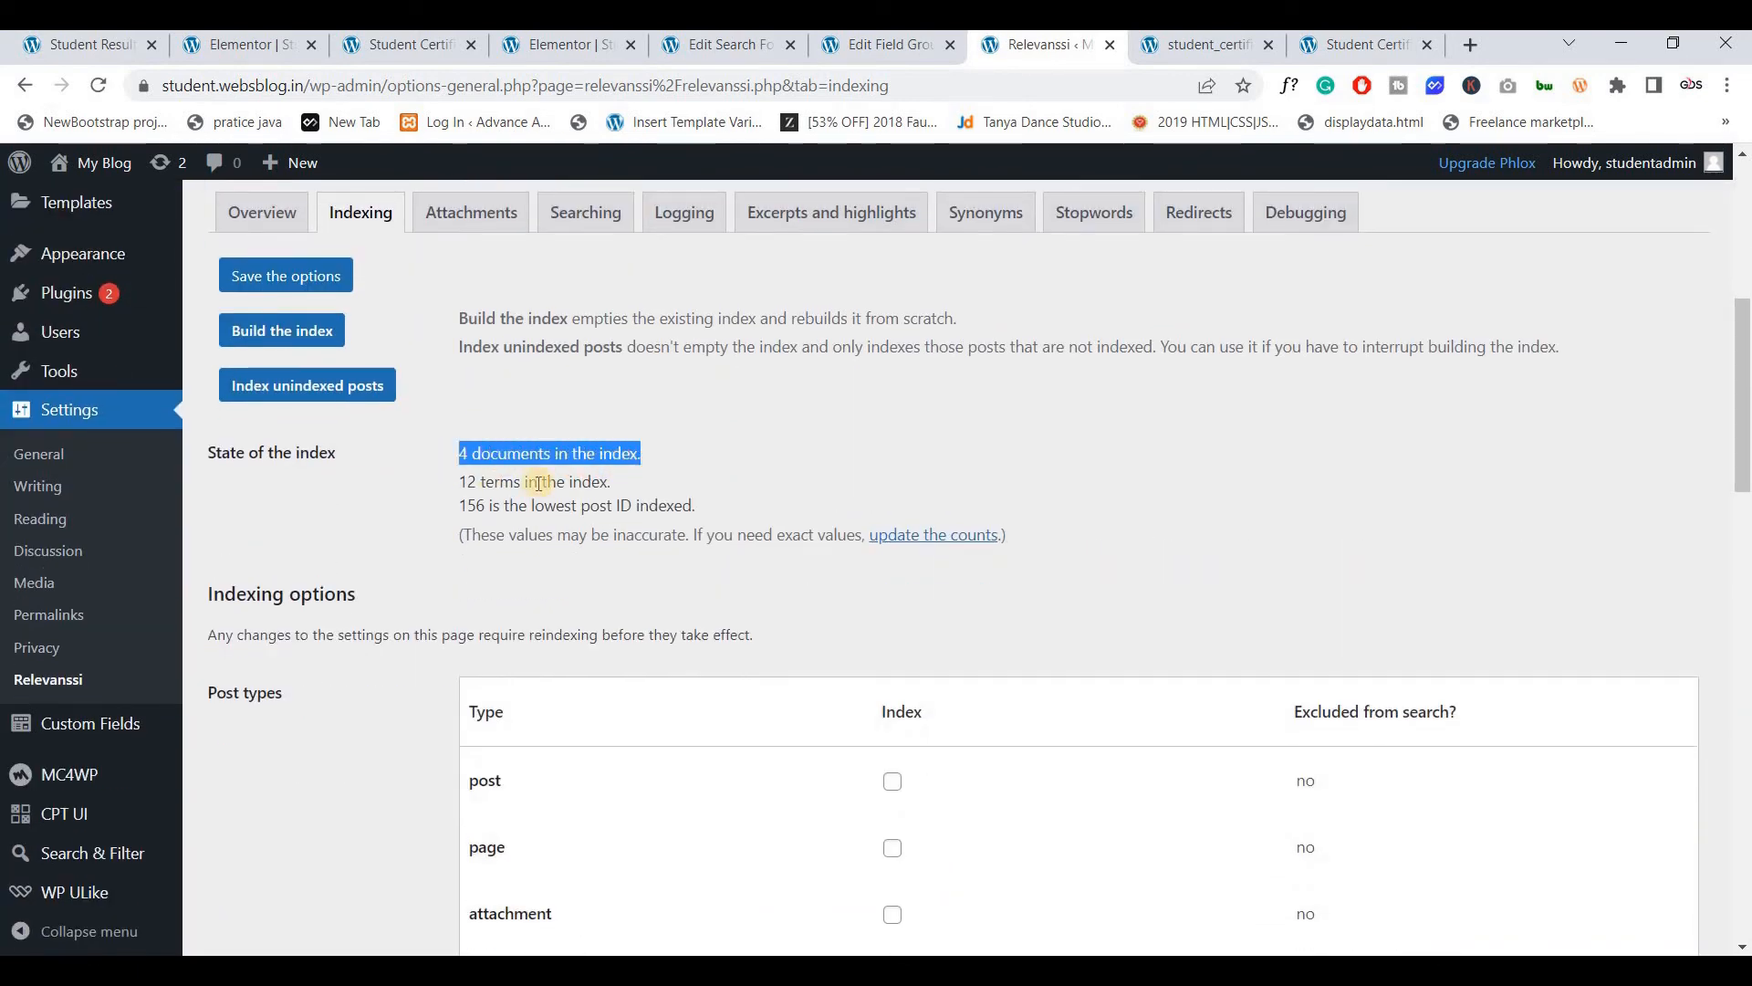
left_click(763, 480)
scroll(1104, 217, "up", 6)
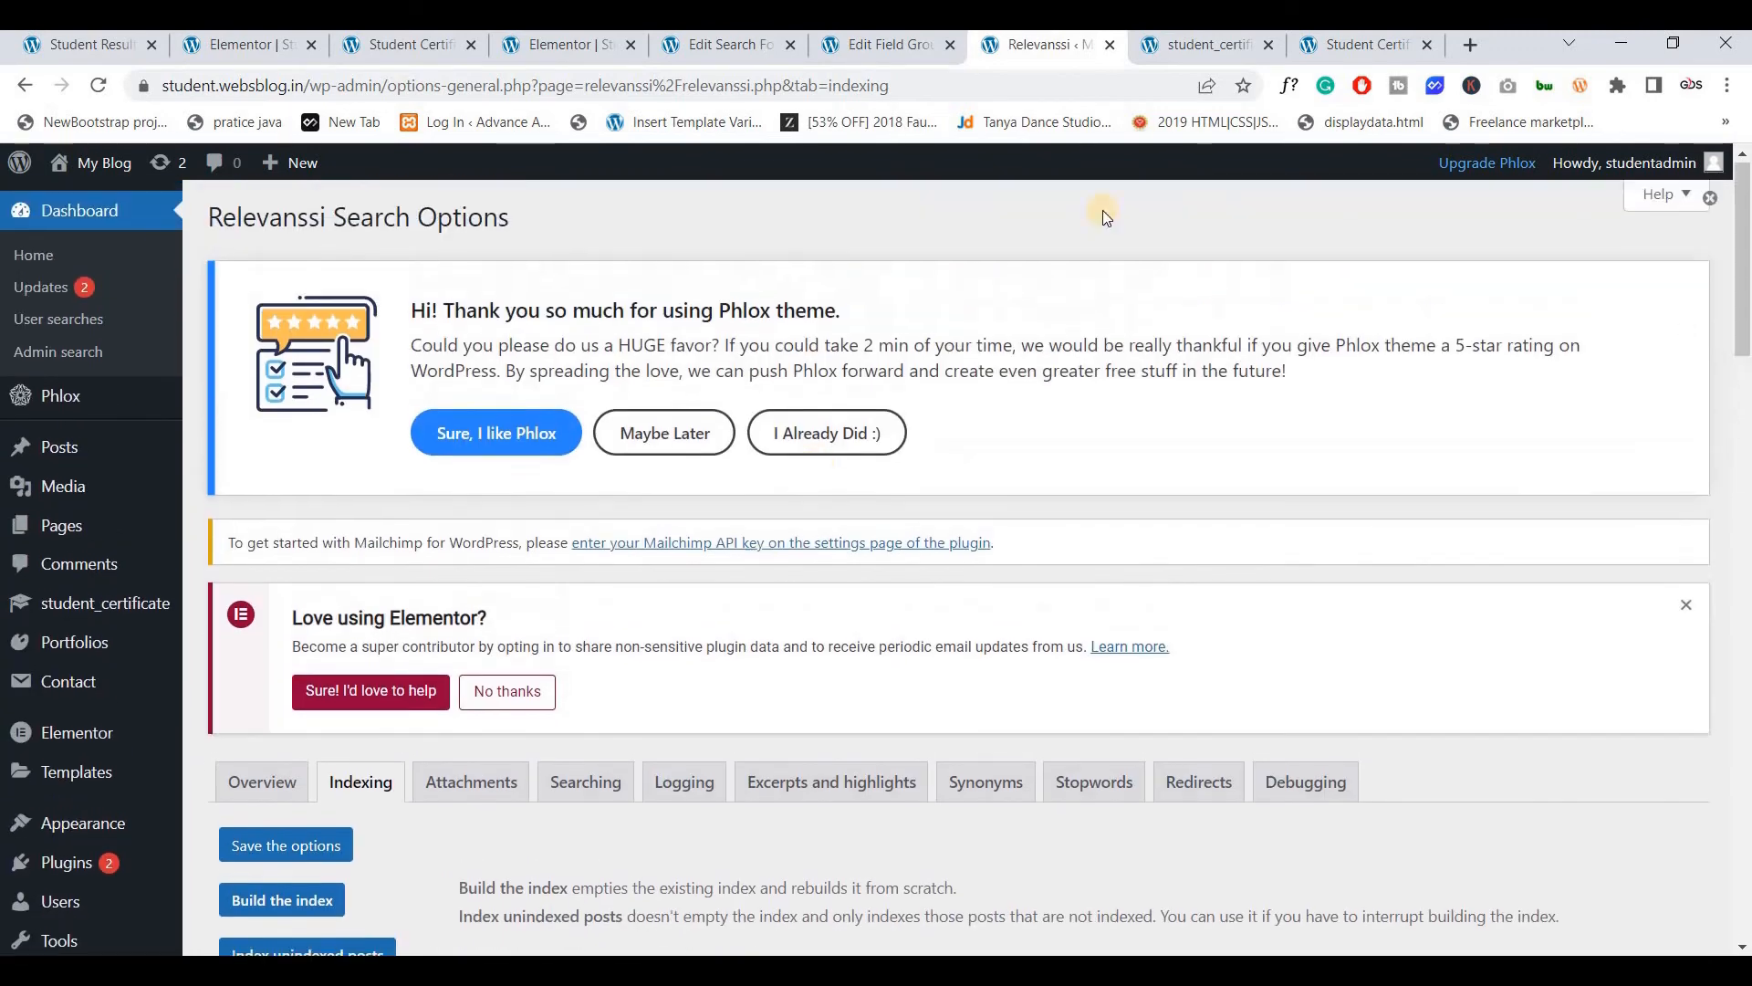
Enable Relevanssi with relevance sorting in the Stu Serach form's Advanced settings and update it
left_click(707, 44)
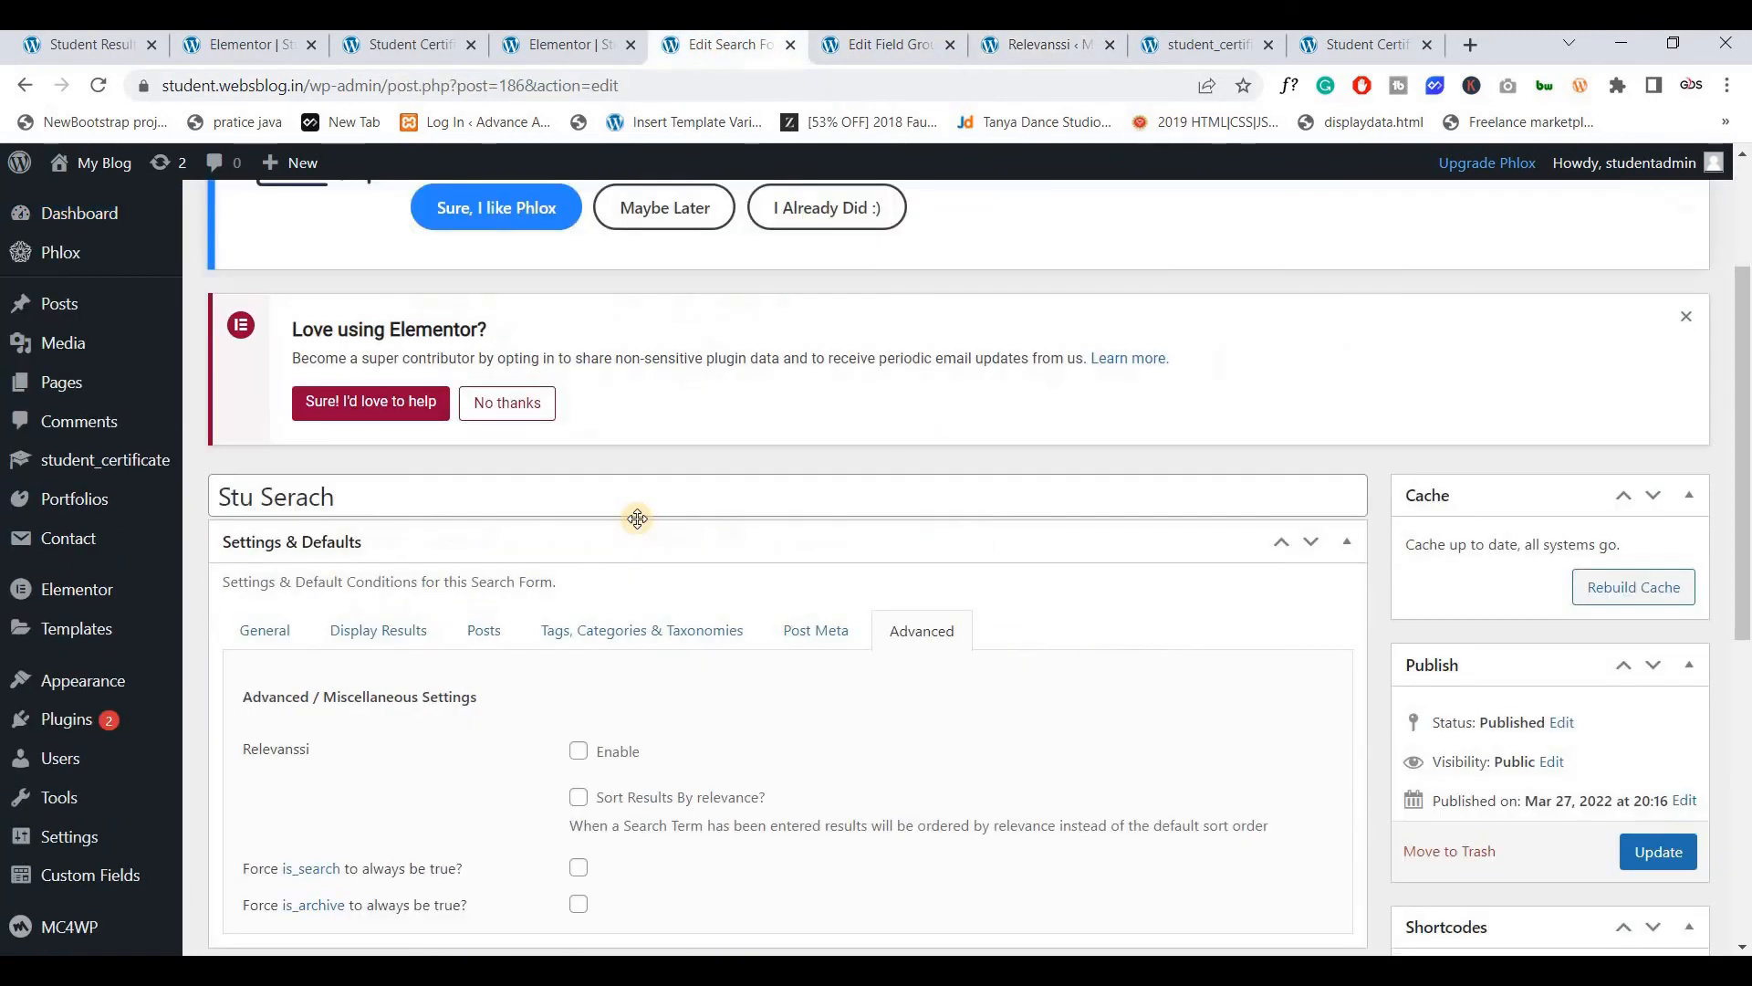
scroll(612, 474, "down", 4)
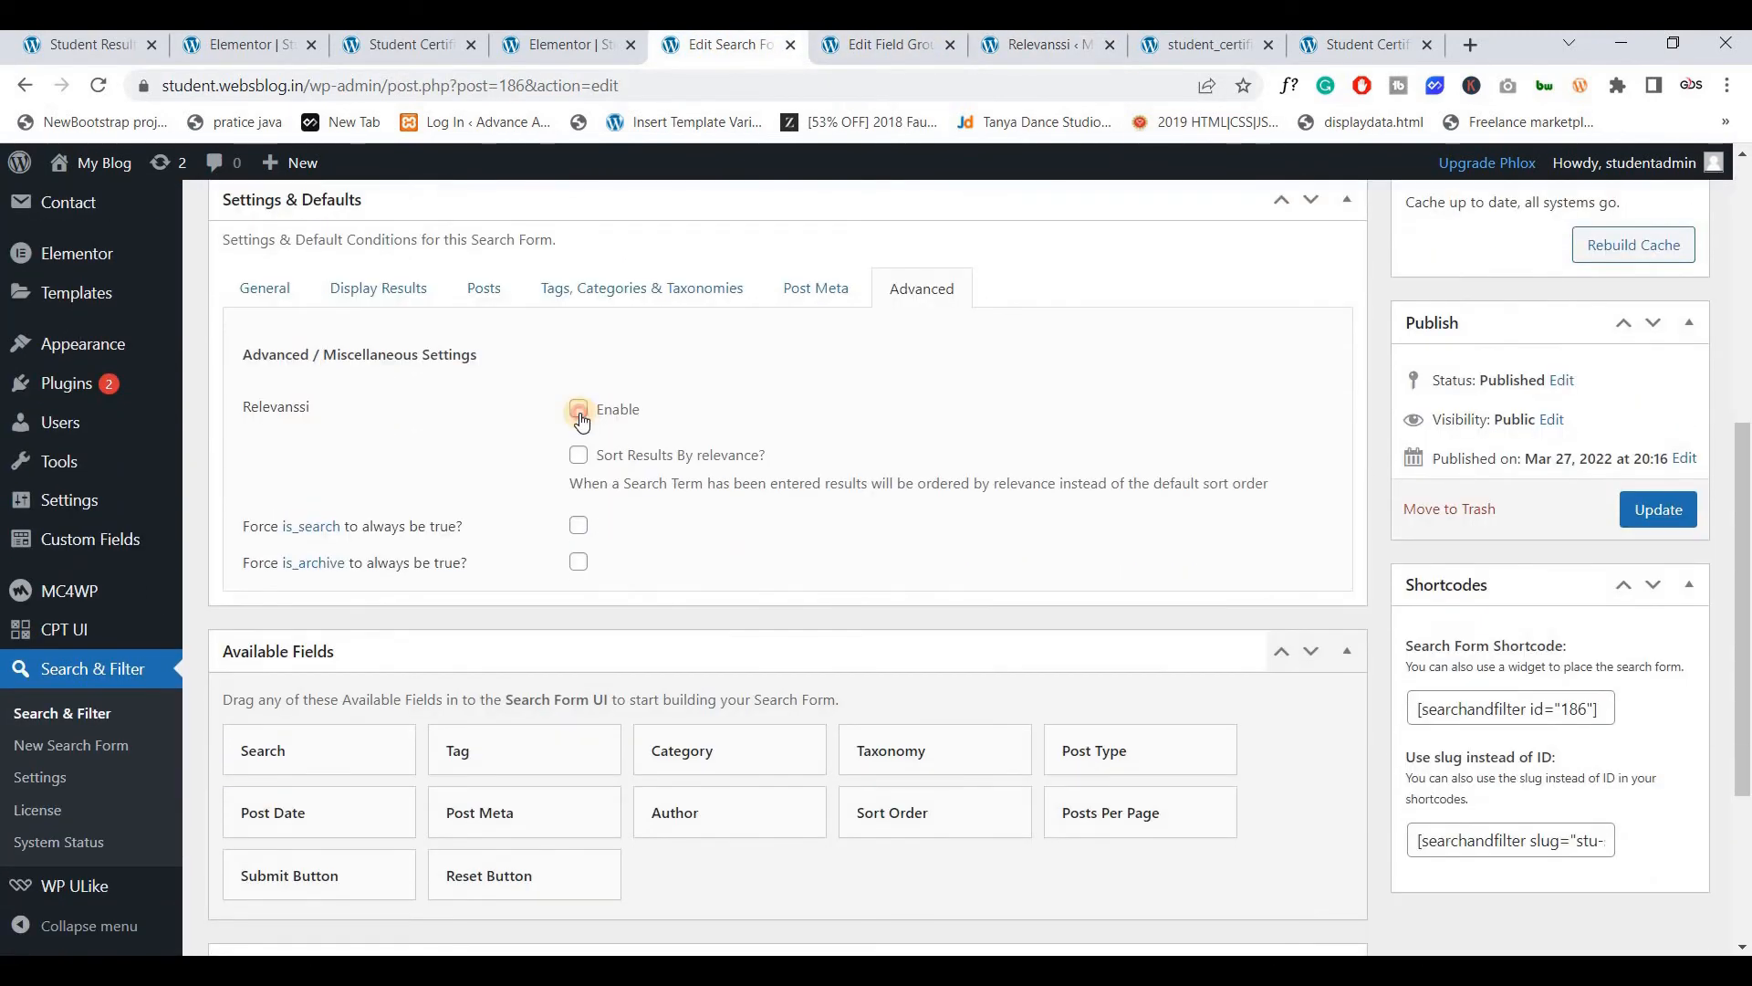
left_click(580, 412)
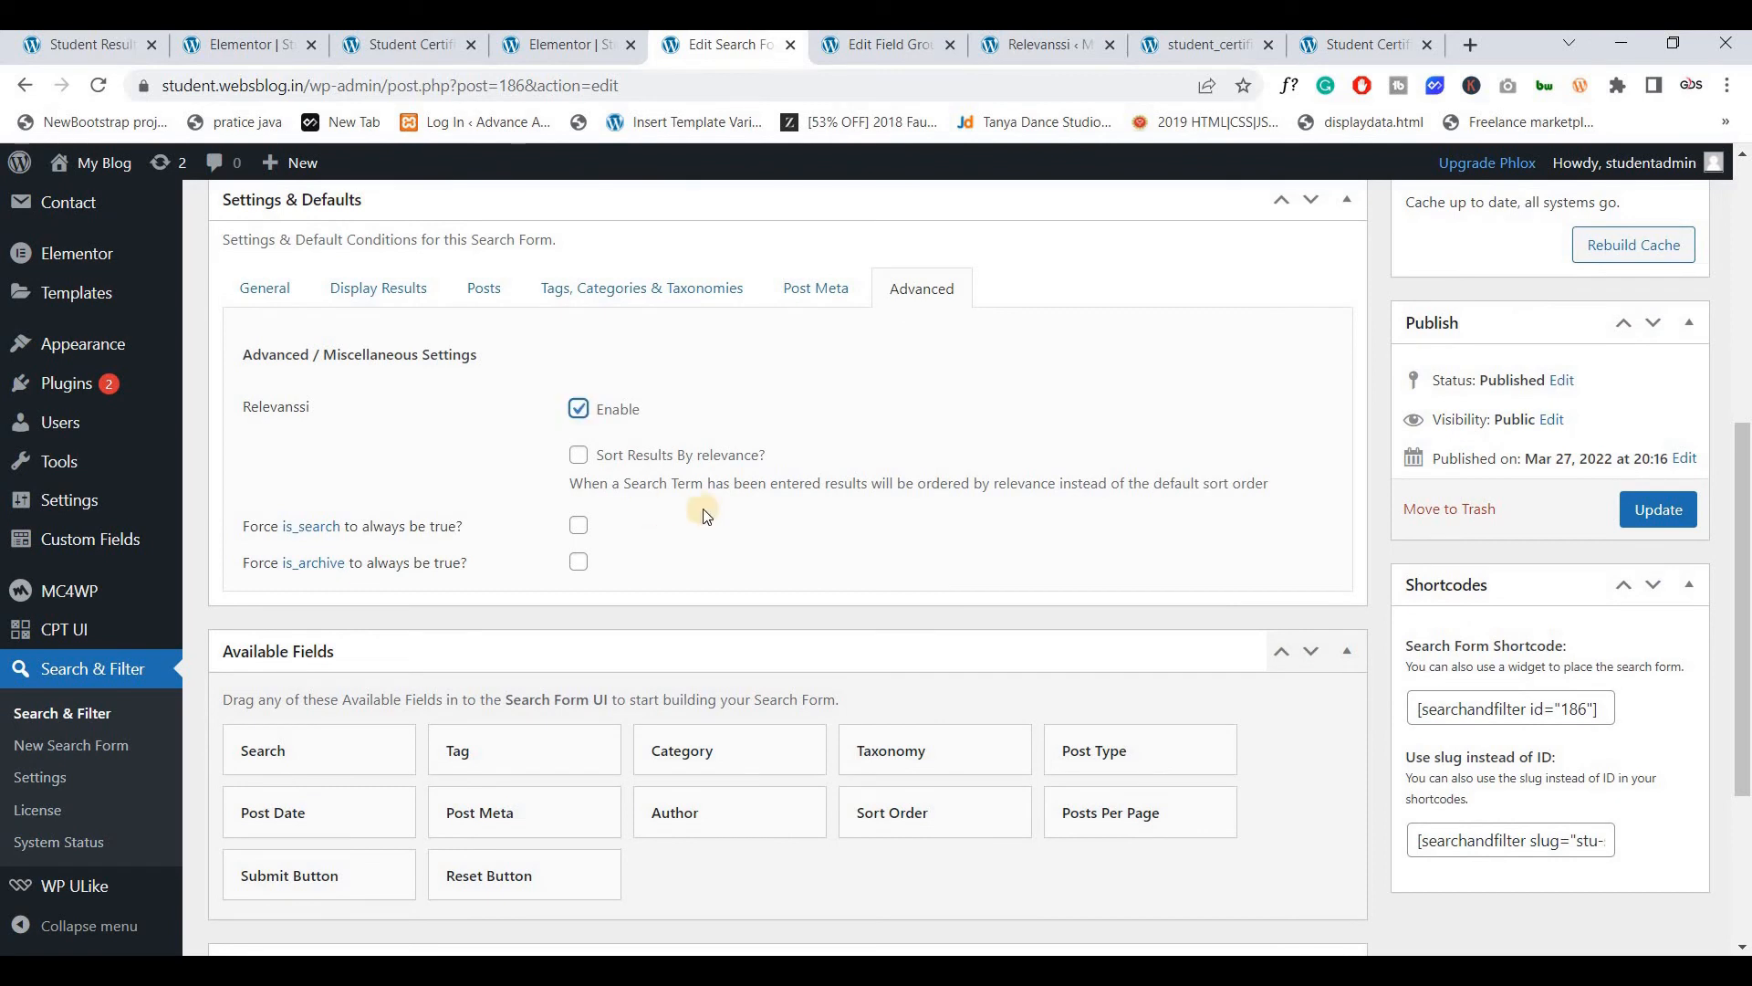
left_click(577, 456)
left_click(1658, 509)
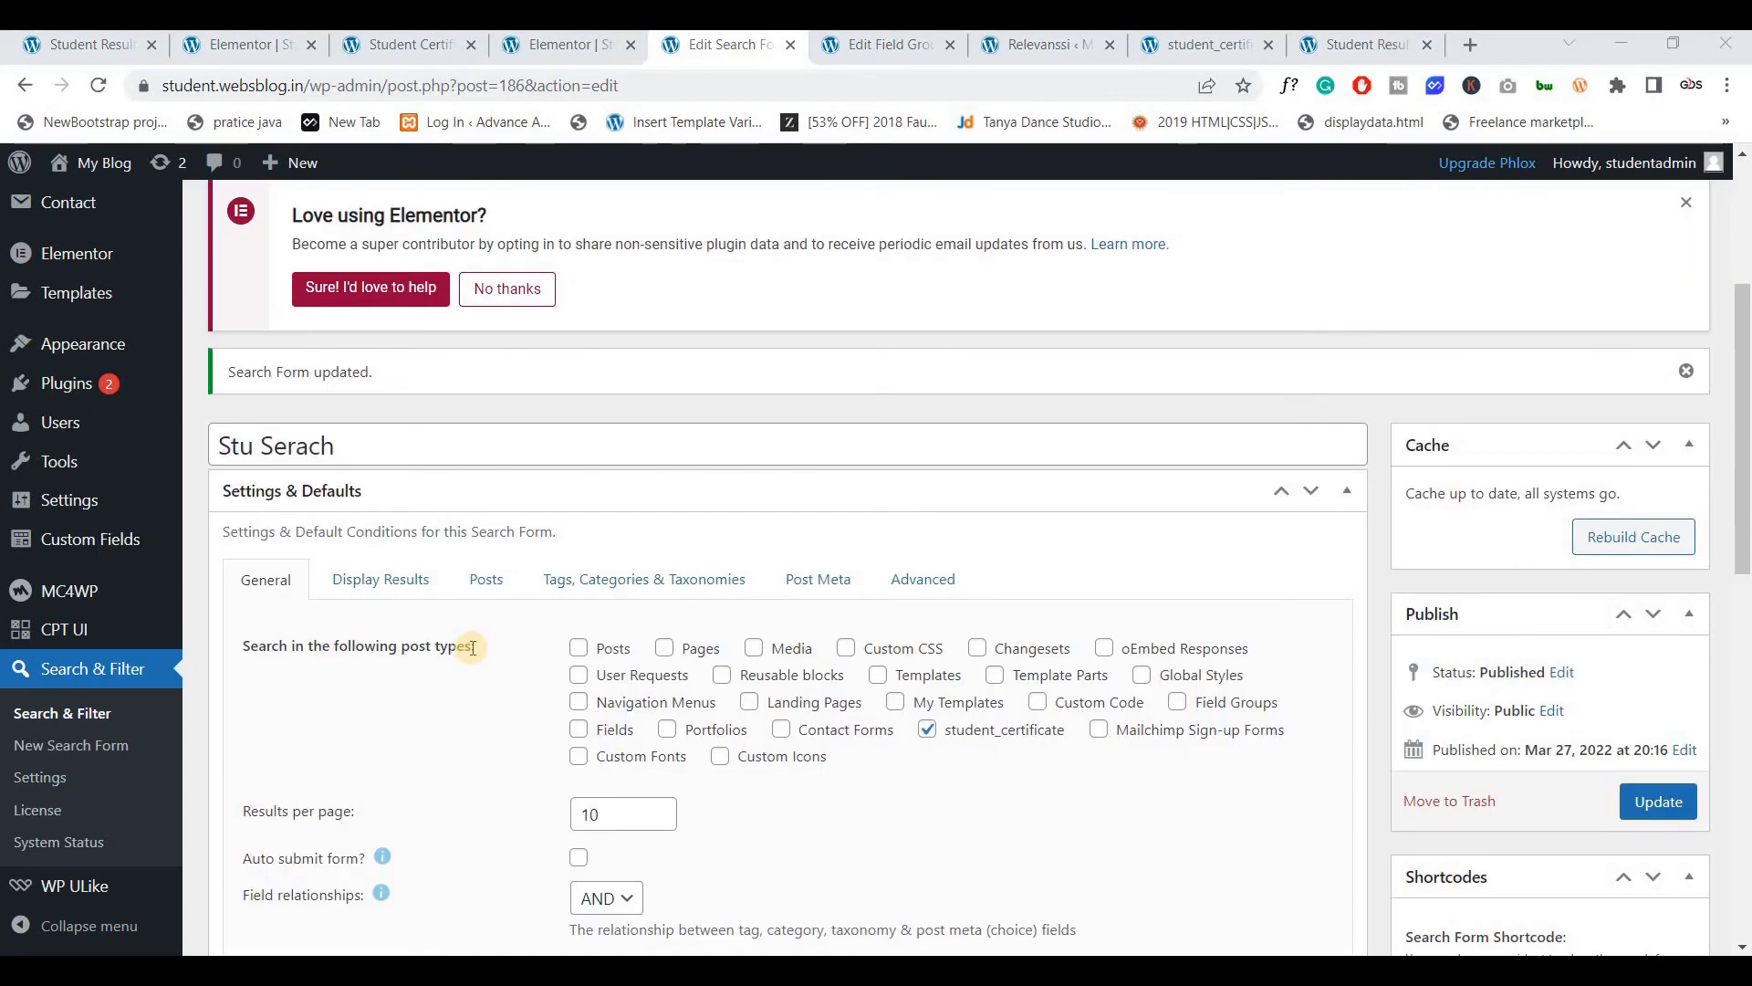
left_click(1340, 41)
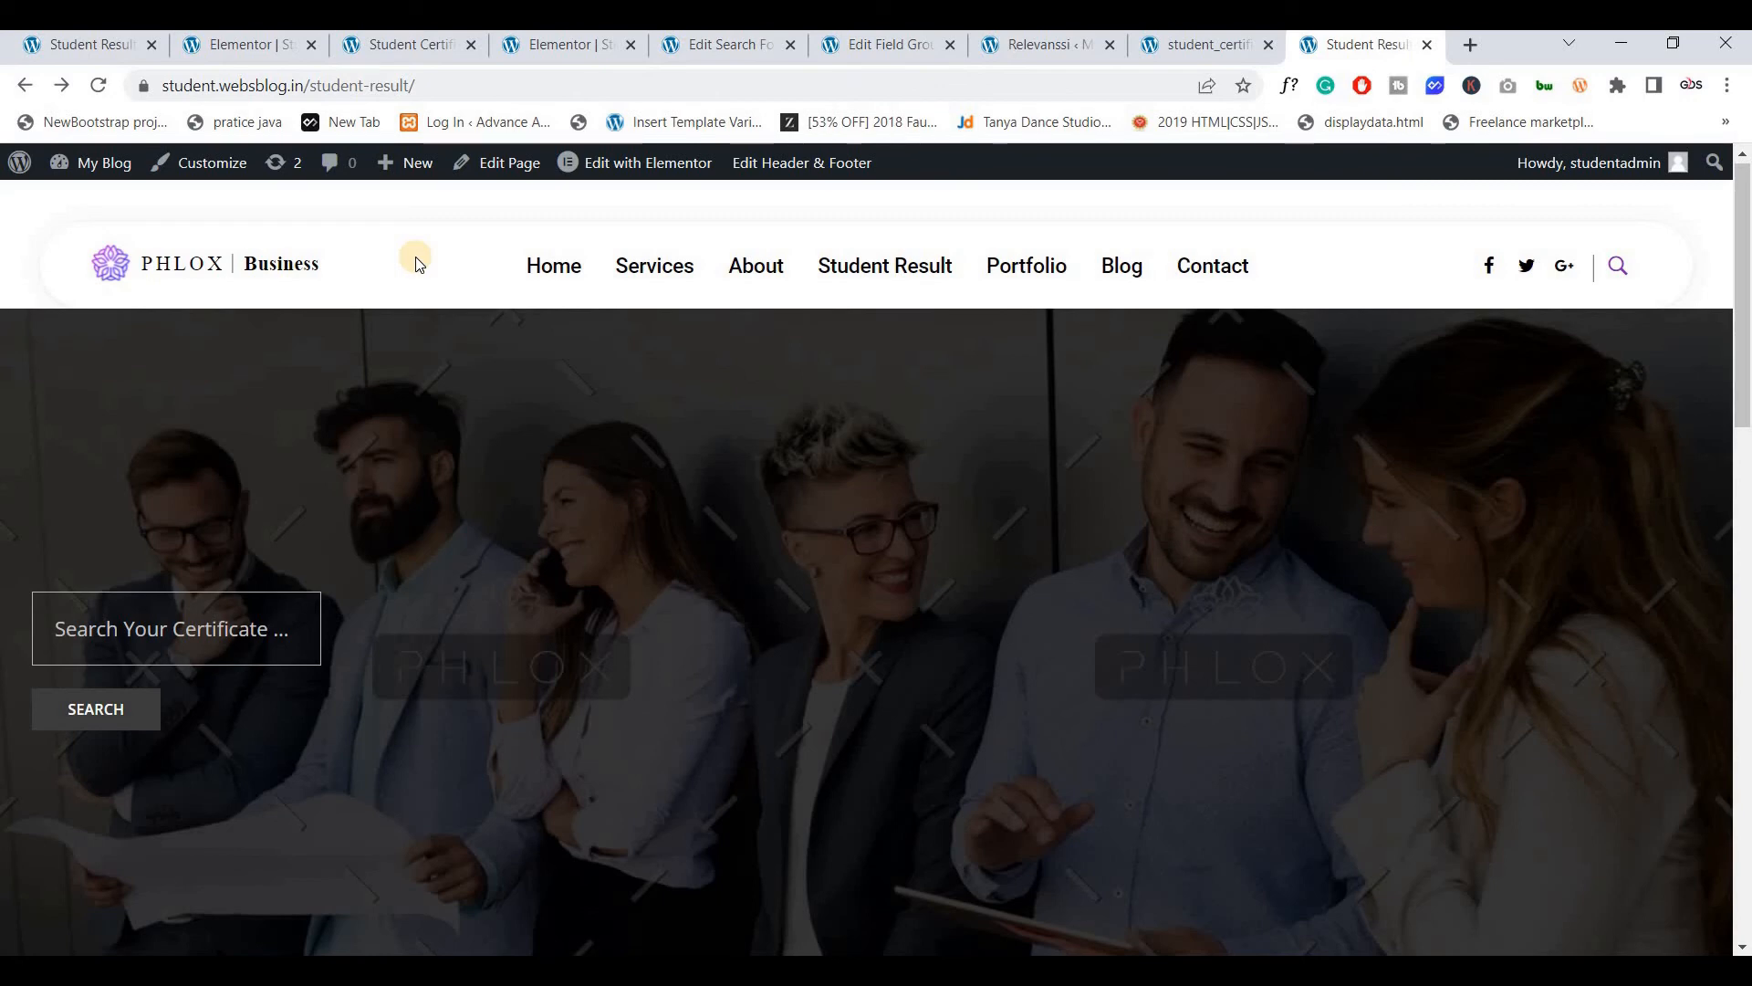
Reload Student Result, search 042, and open the matching certificate showing Certificate No 042
left_click(100, 91)
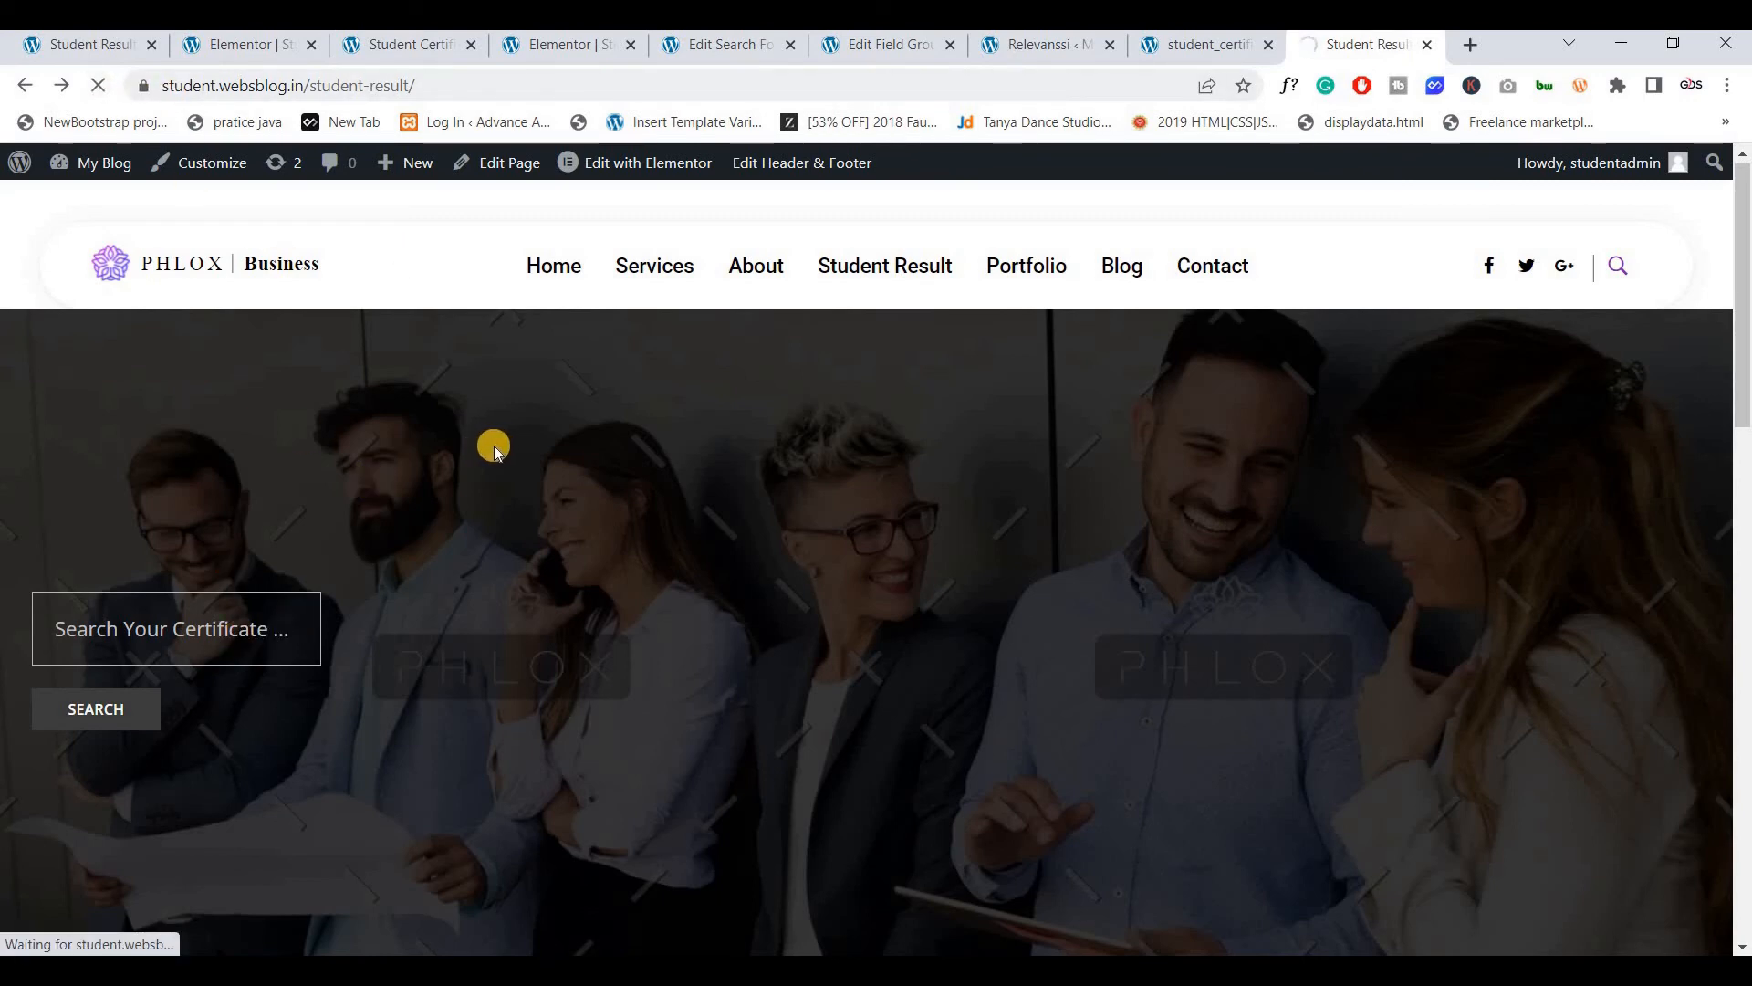
left_click(202, 625)
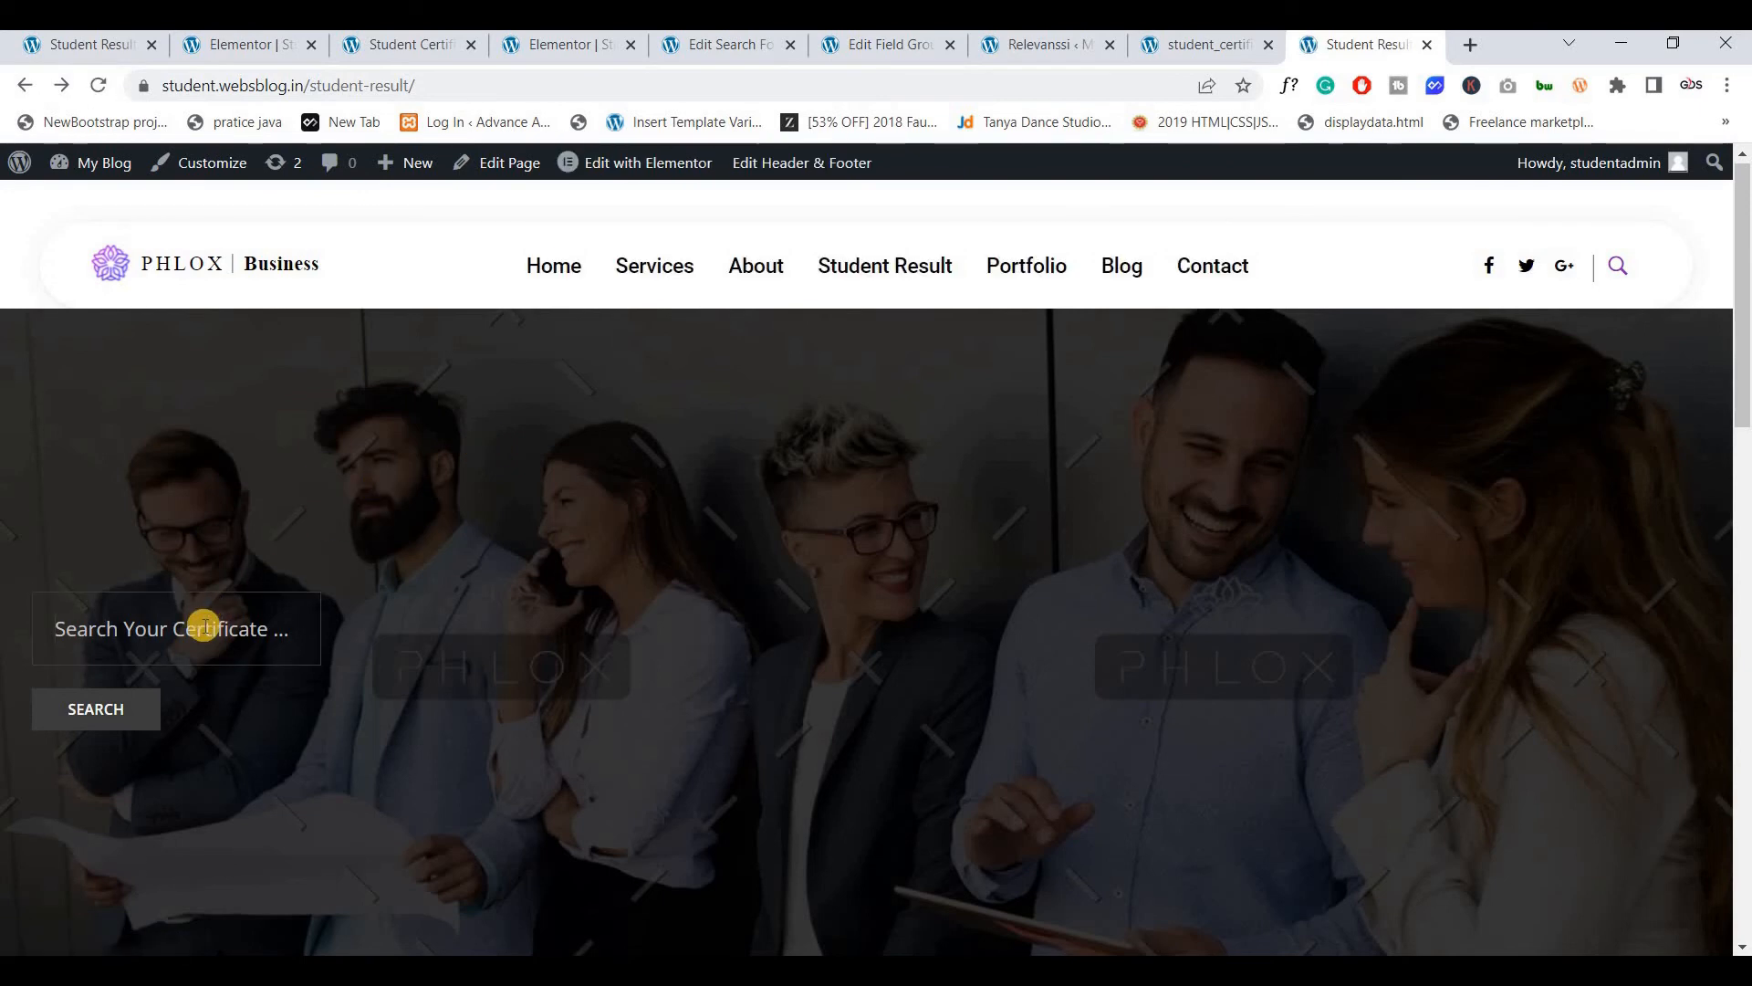
type("042")
left_click(98, 709)
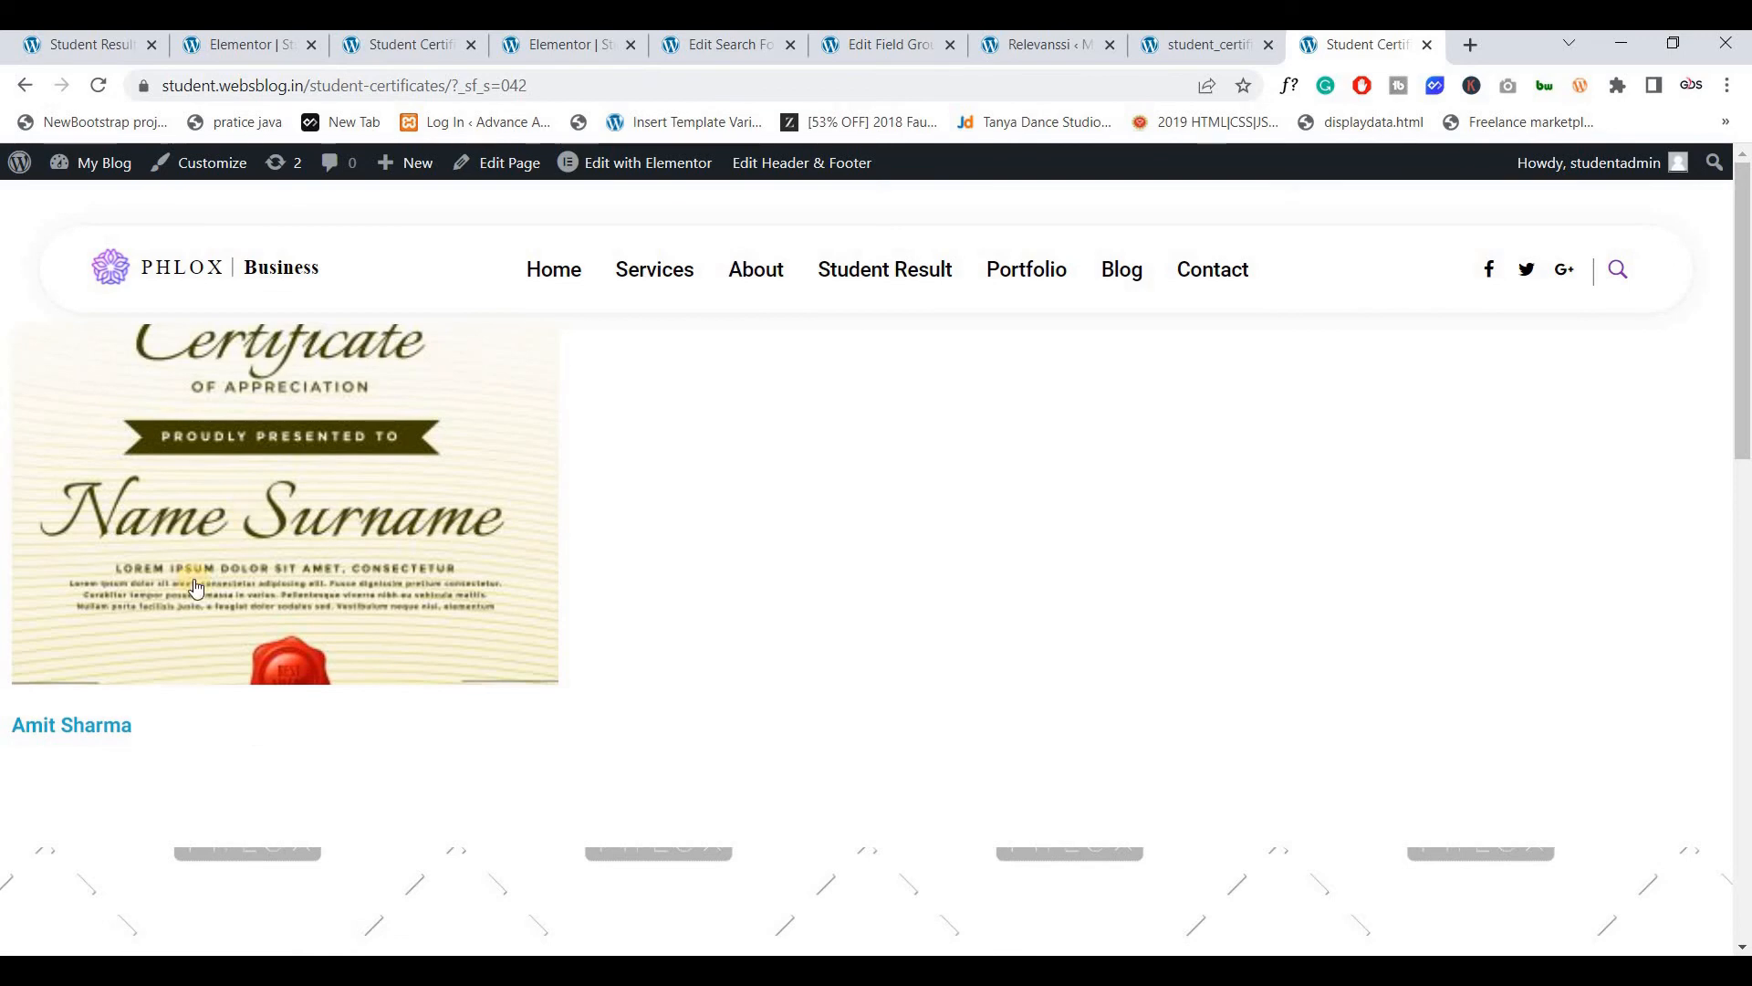
left_click(291, 509)
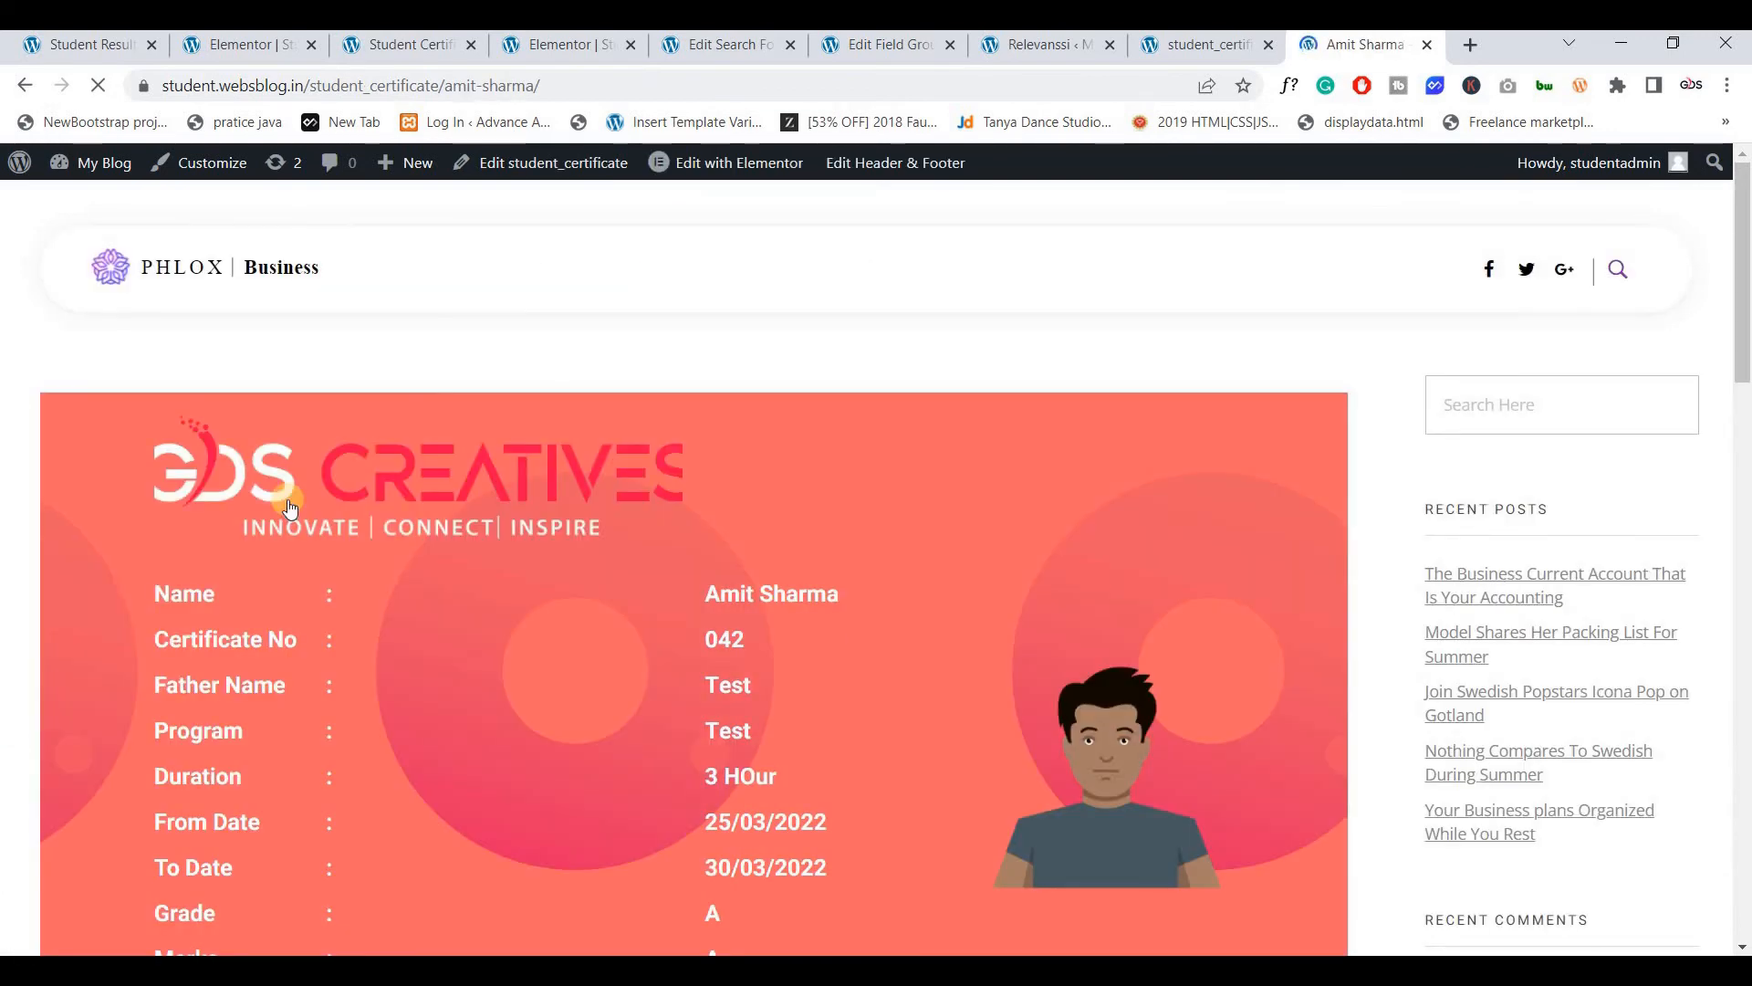
scroll(291, 508, "down", 1)
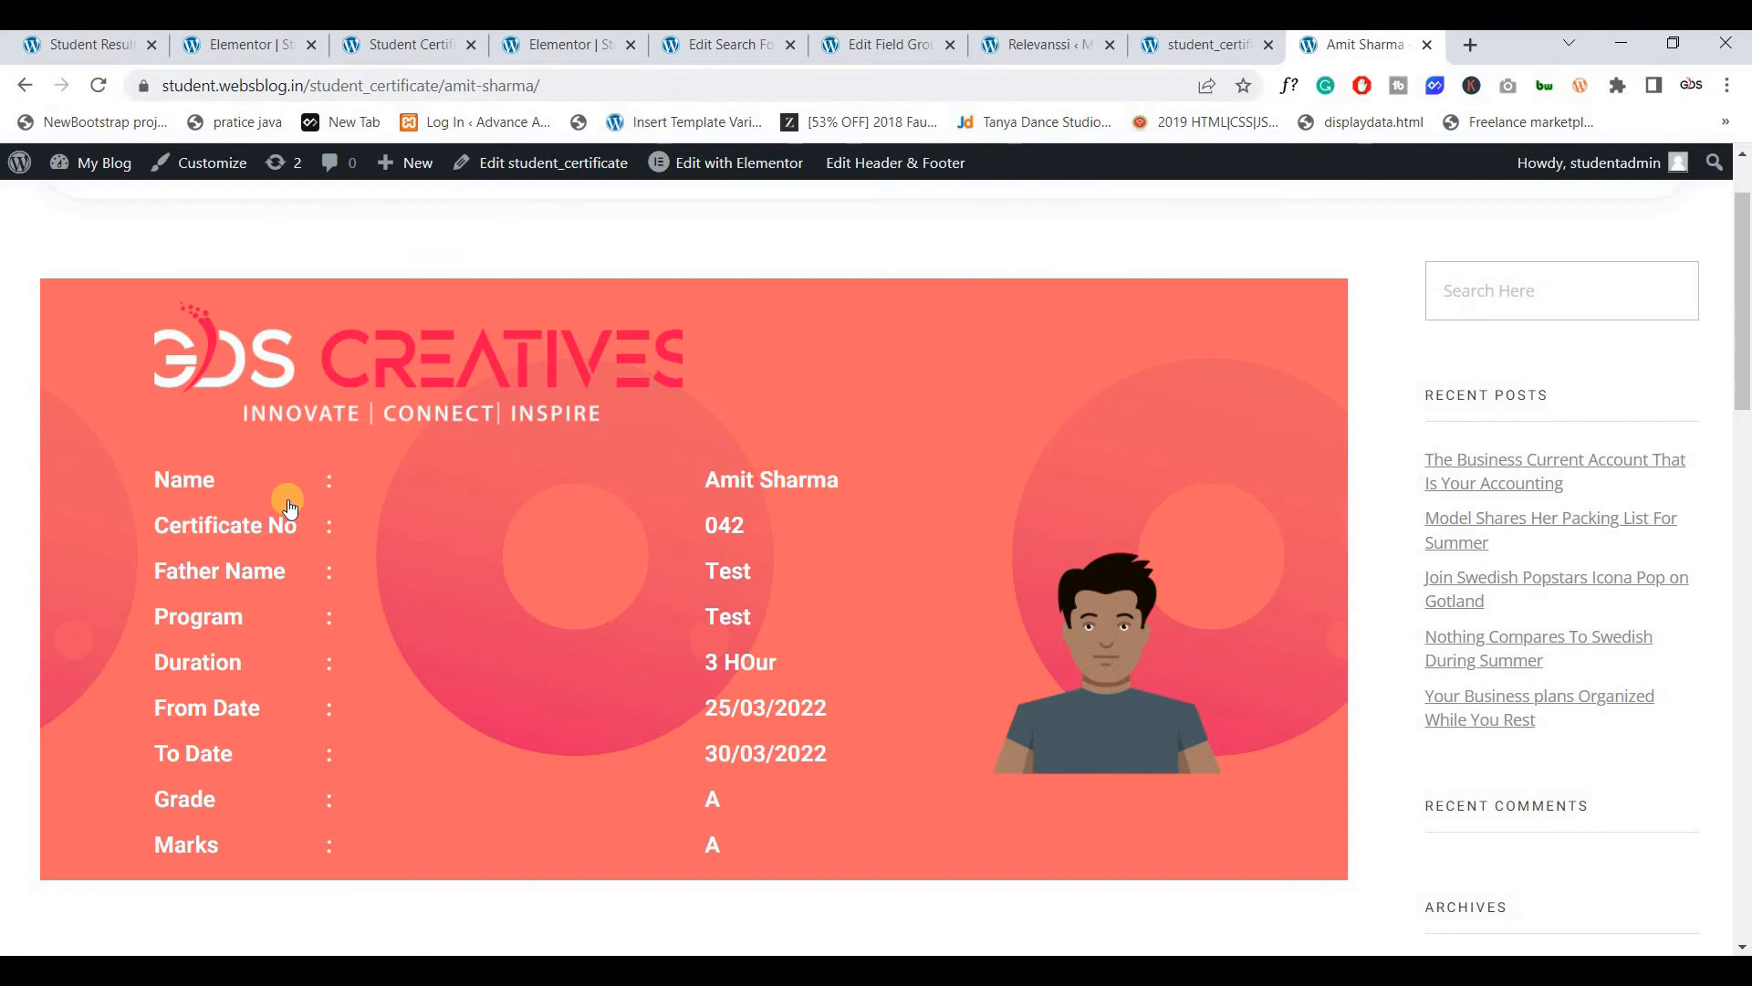
left_click_drag(724, 478, 838, 474)
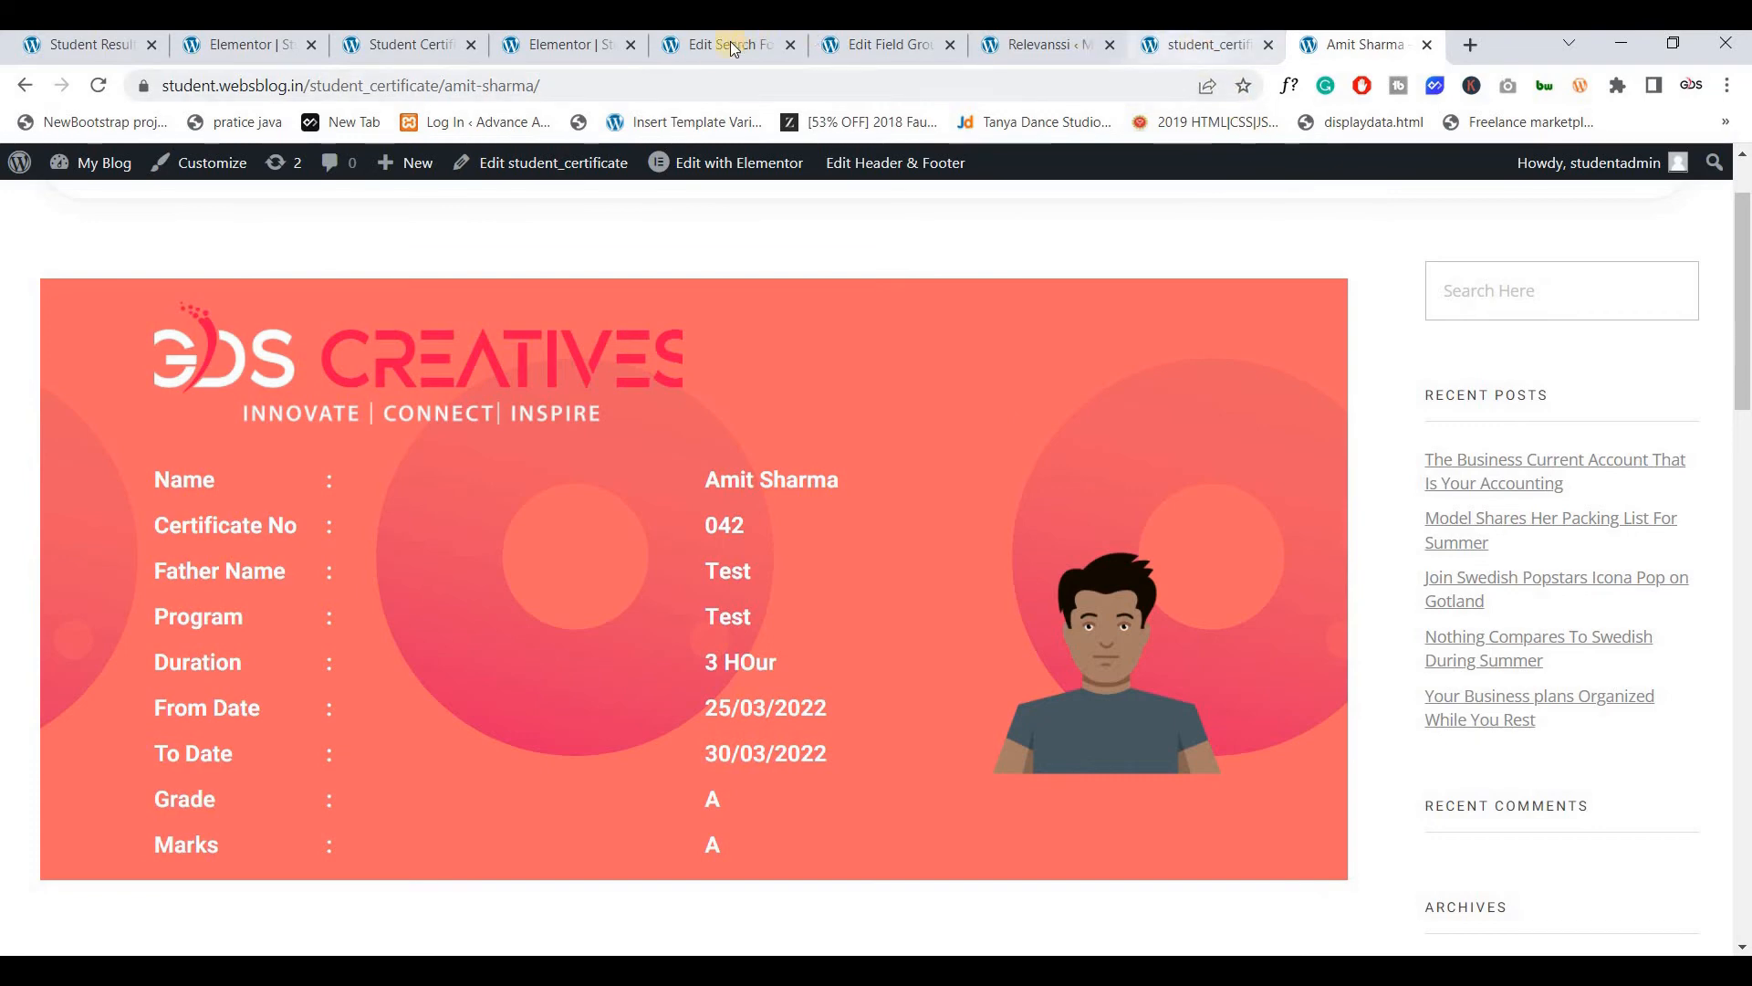
left_click(259, 56)
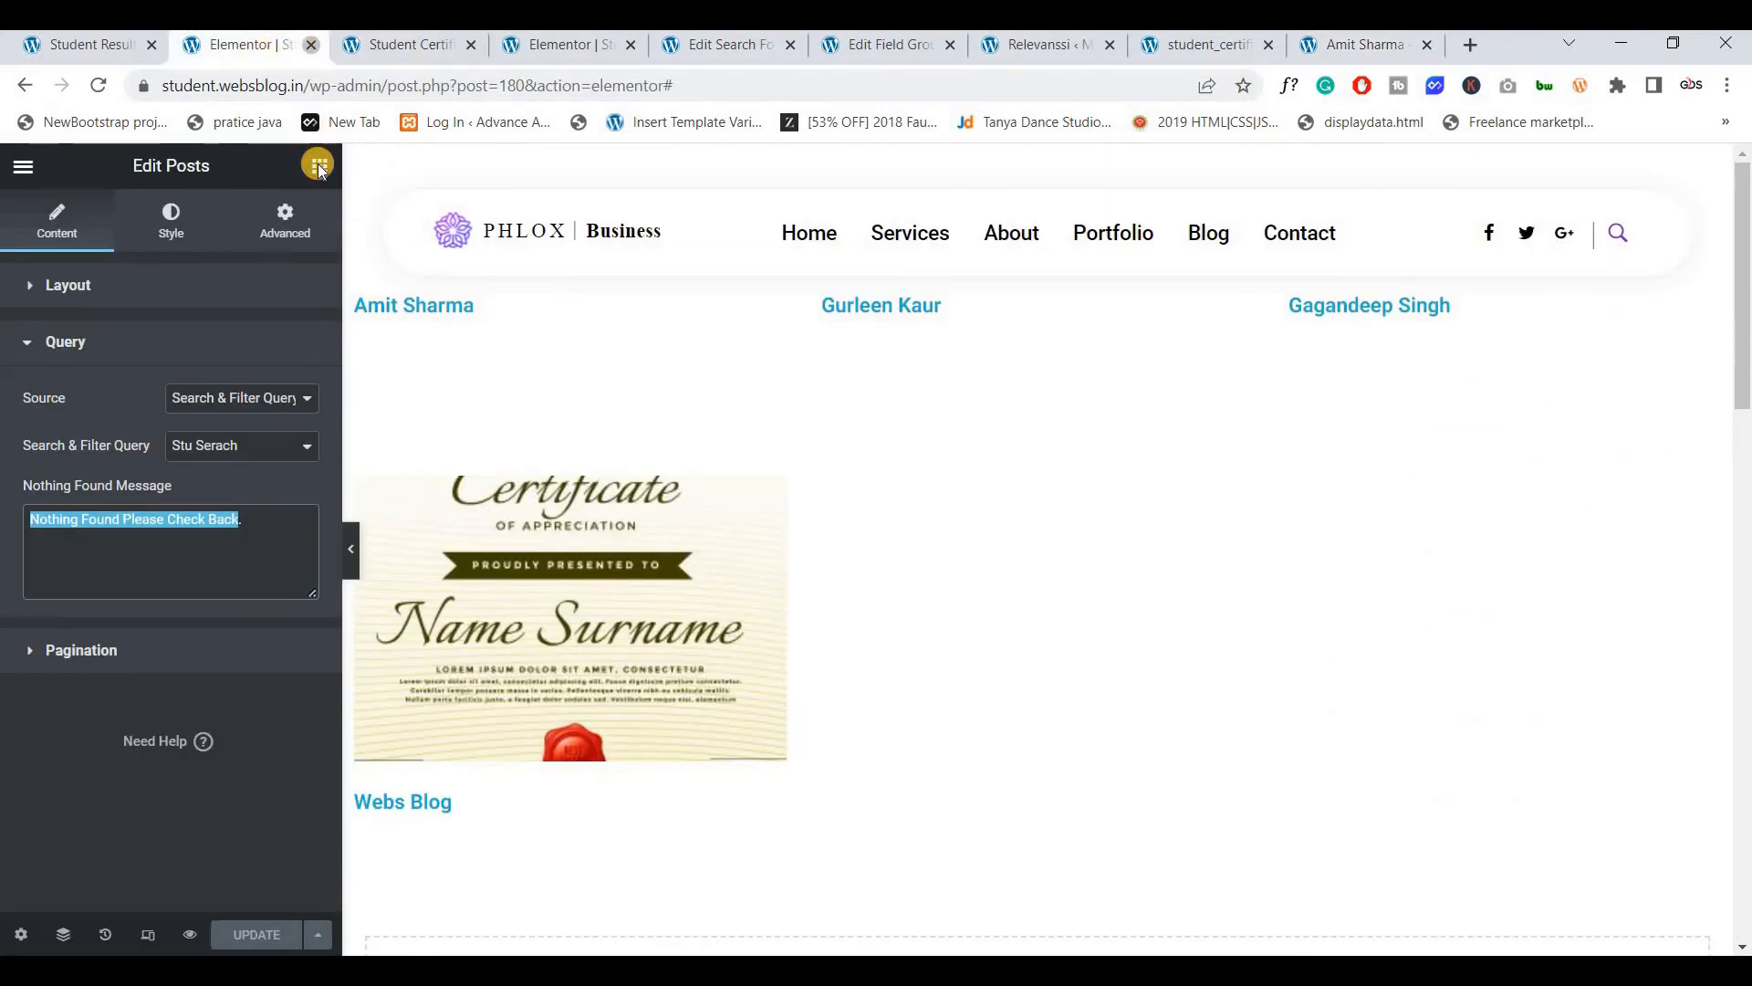
Close the extra Elementor editor and certificate listing tabs, then check the certificate field group settings
left_click(310, 44)
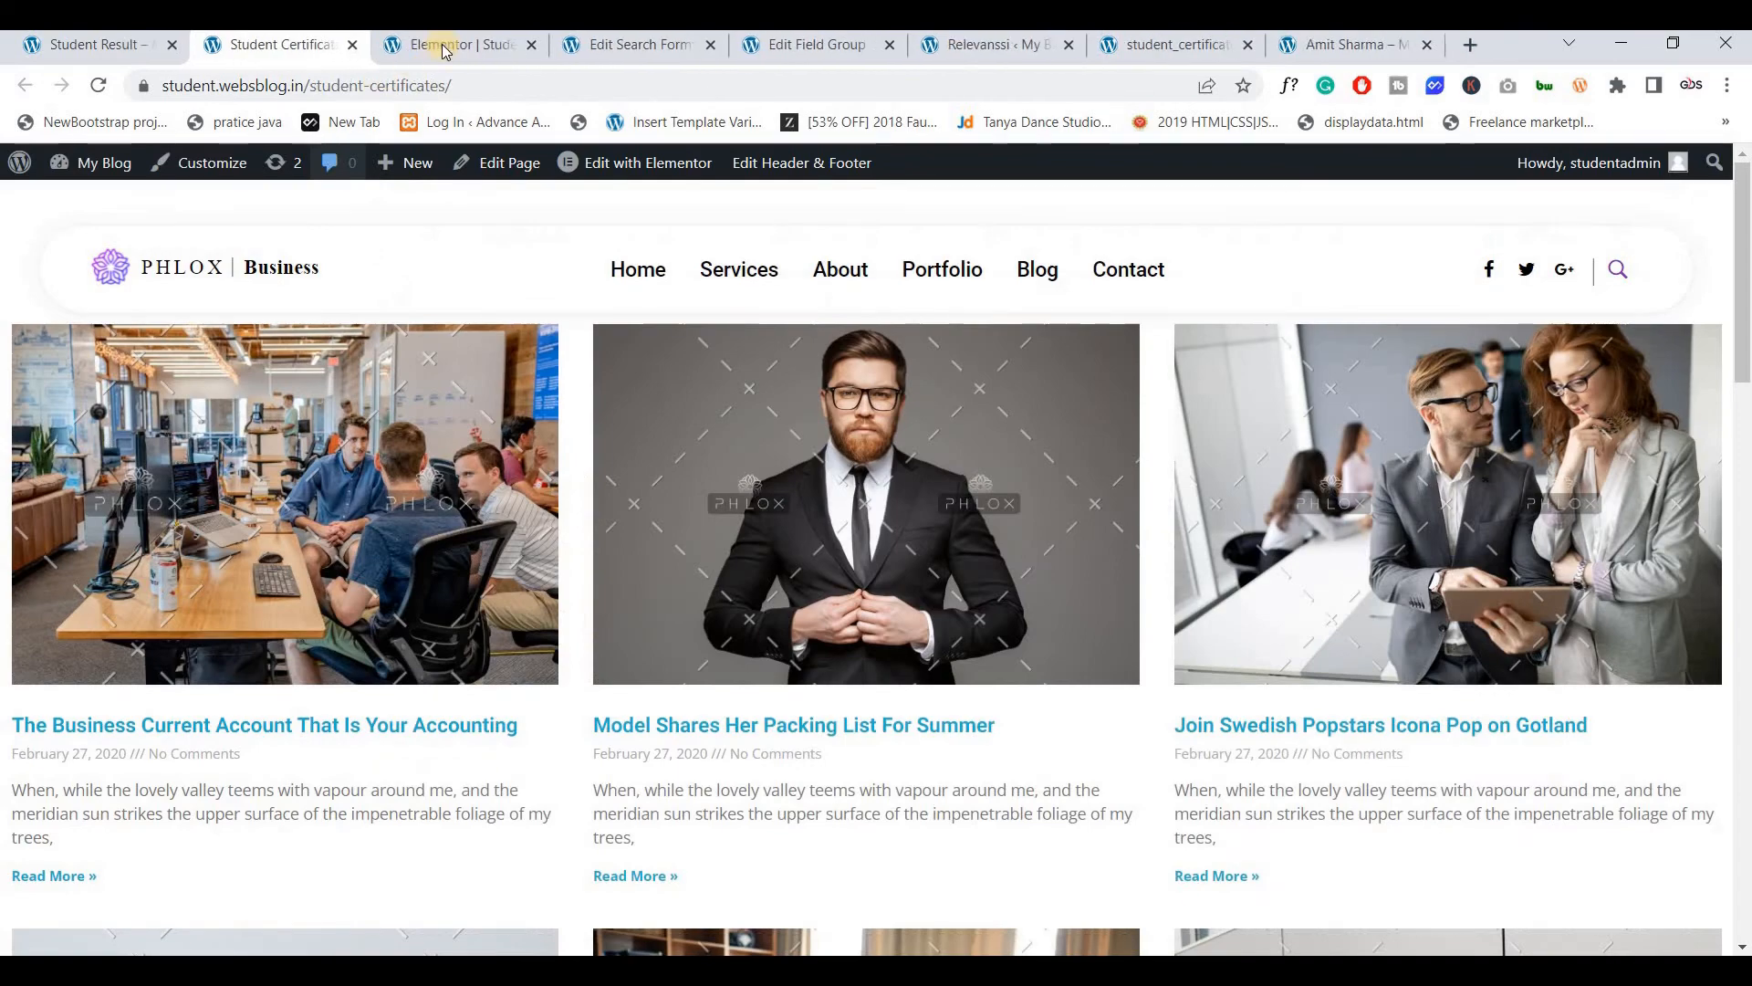
left_click(352, 45)
left_click(352, 45)
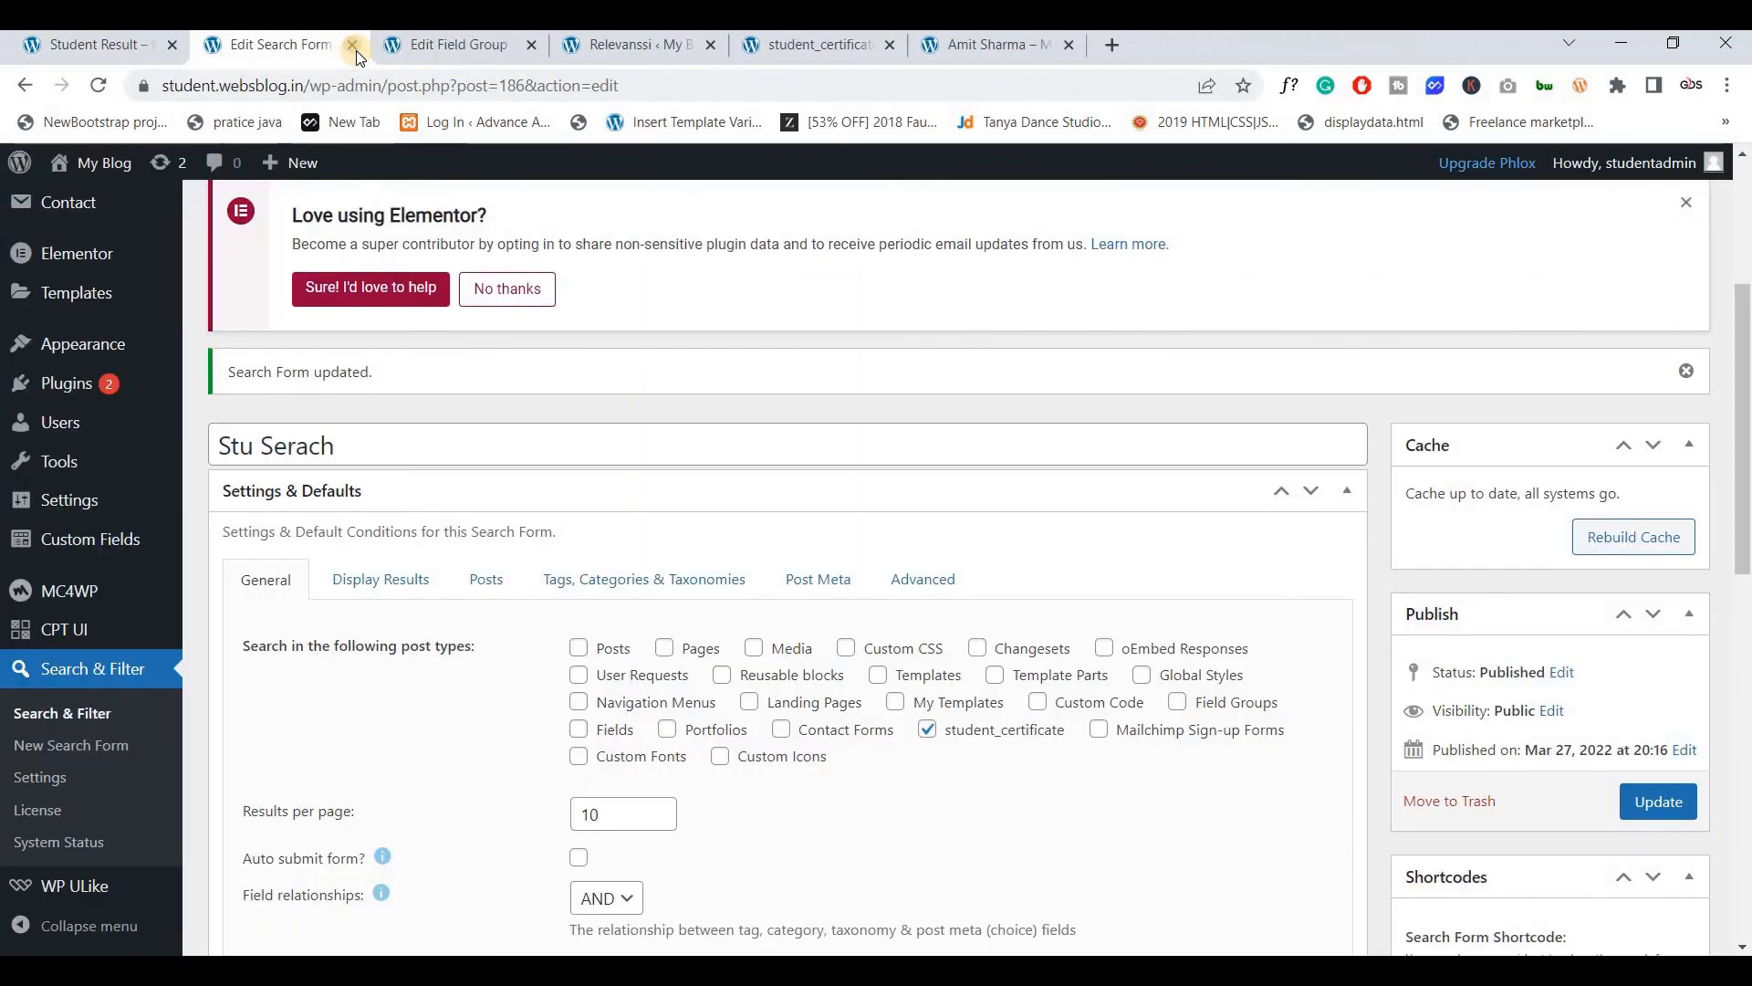
left_click(468, 46)
scroll(95, 488, "up", 4)
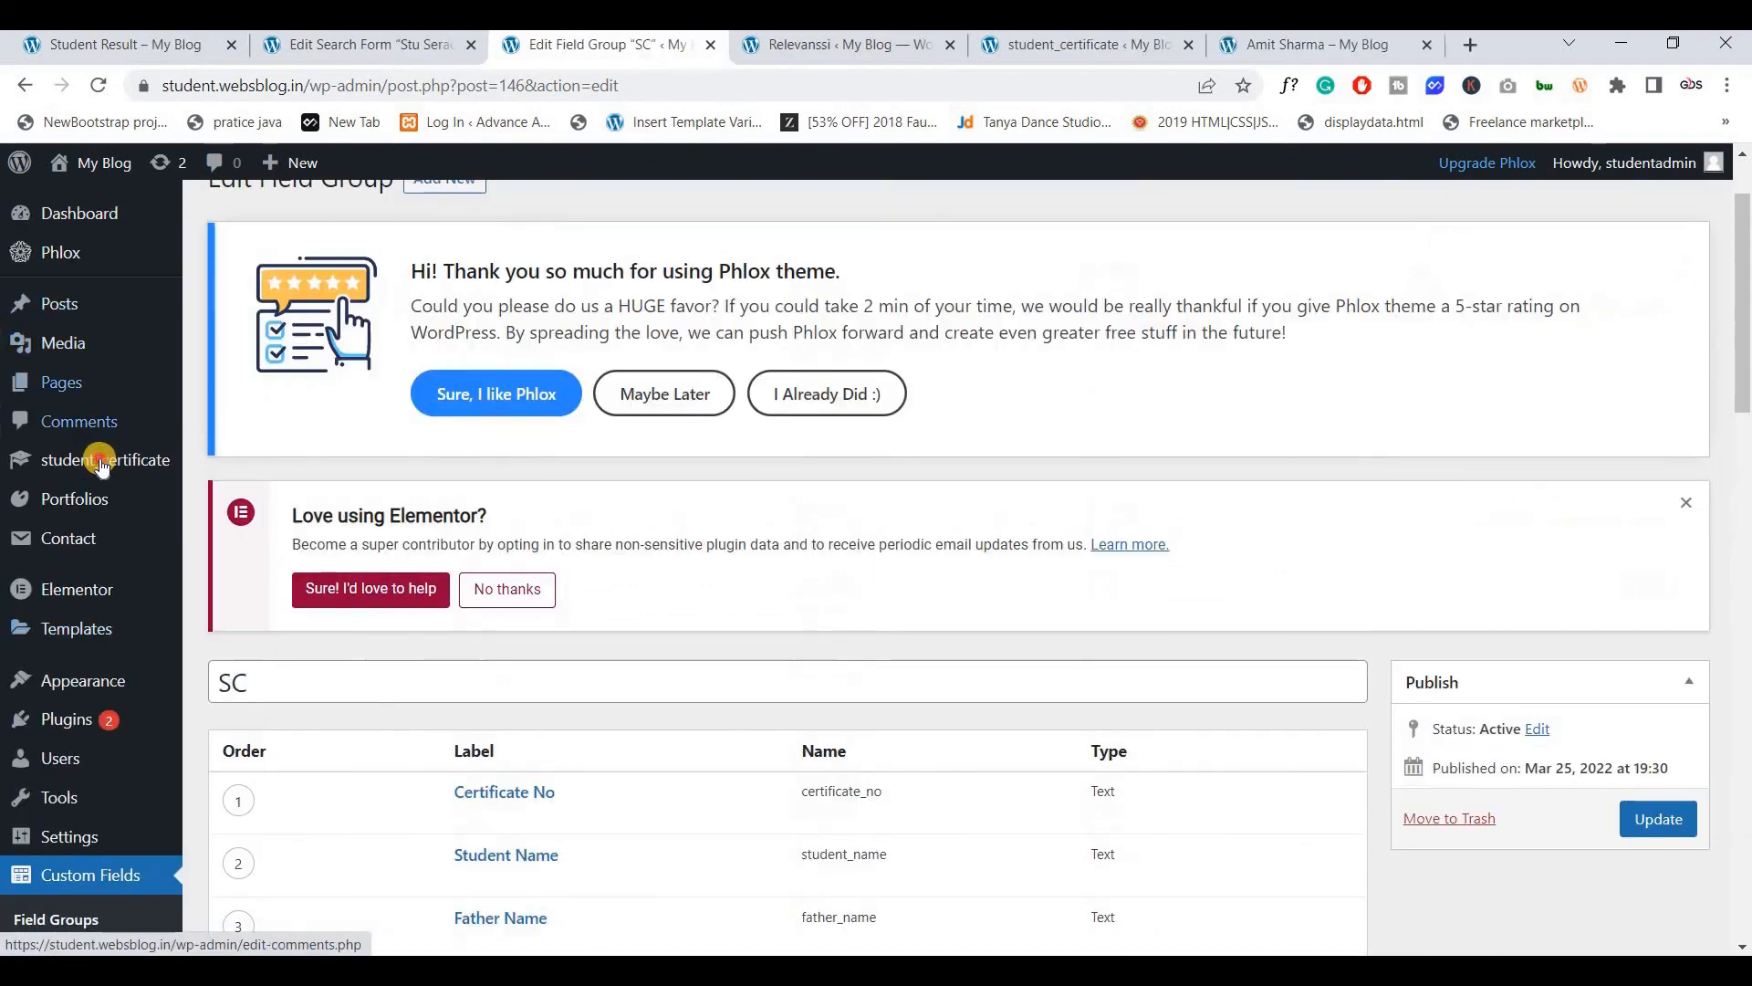
Bring up the student certificates list, rearrange the tabs and close the Relevanssi settings page
left_click(102, 462)
left_click_drag(627, 44, 1086, 45)
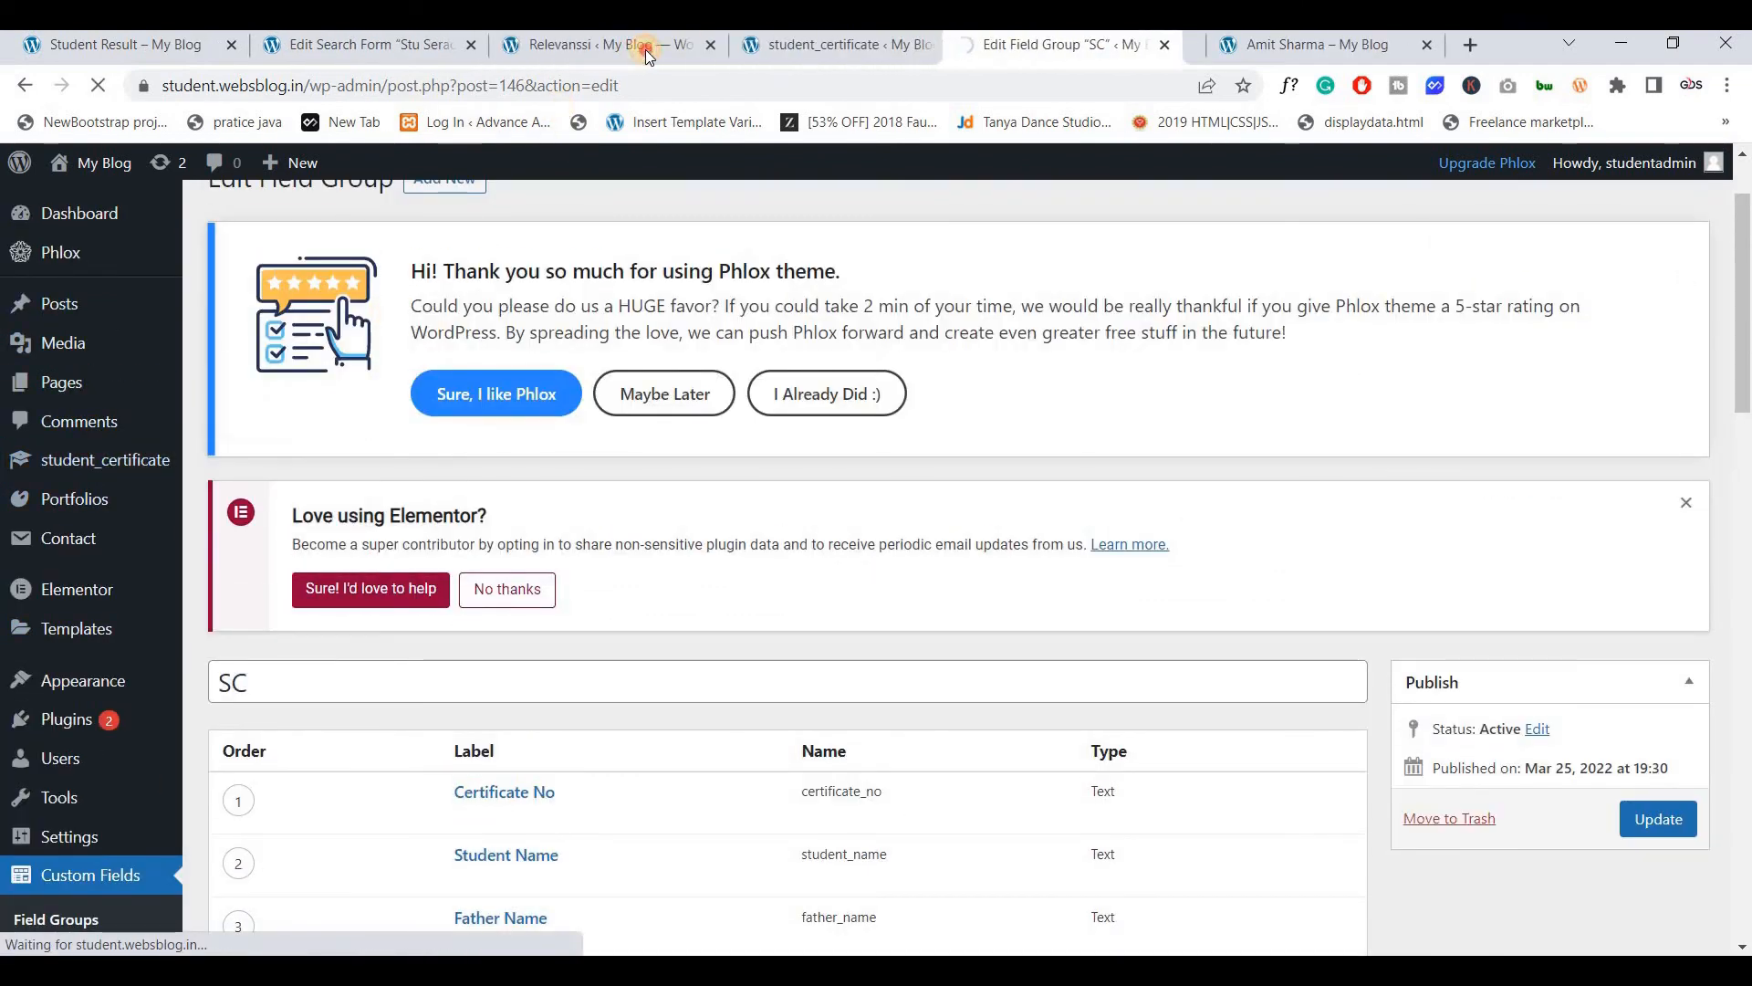
left_click(646, 47)
left_click(711, 44)
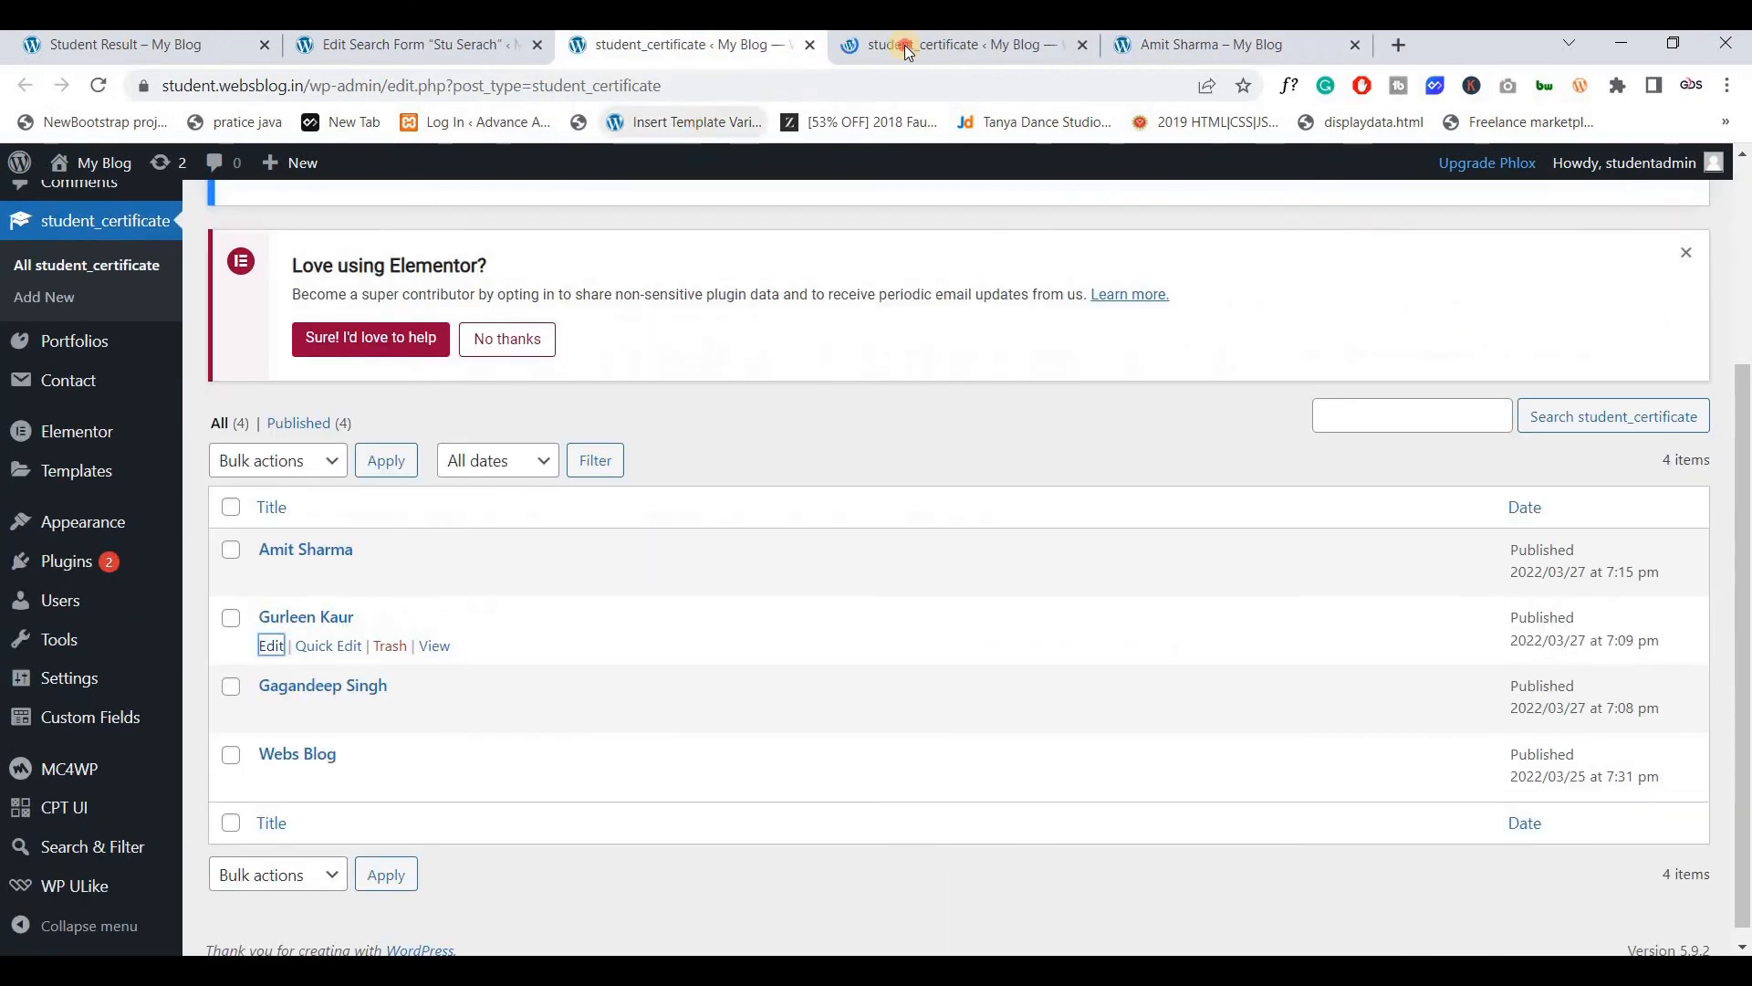
left_click(905, 46)
Compare a student certificate's edit form with its published front-end page
scroll(726, 407, "down", 3)
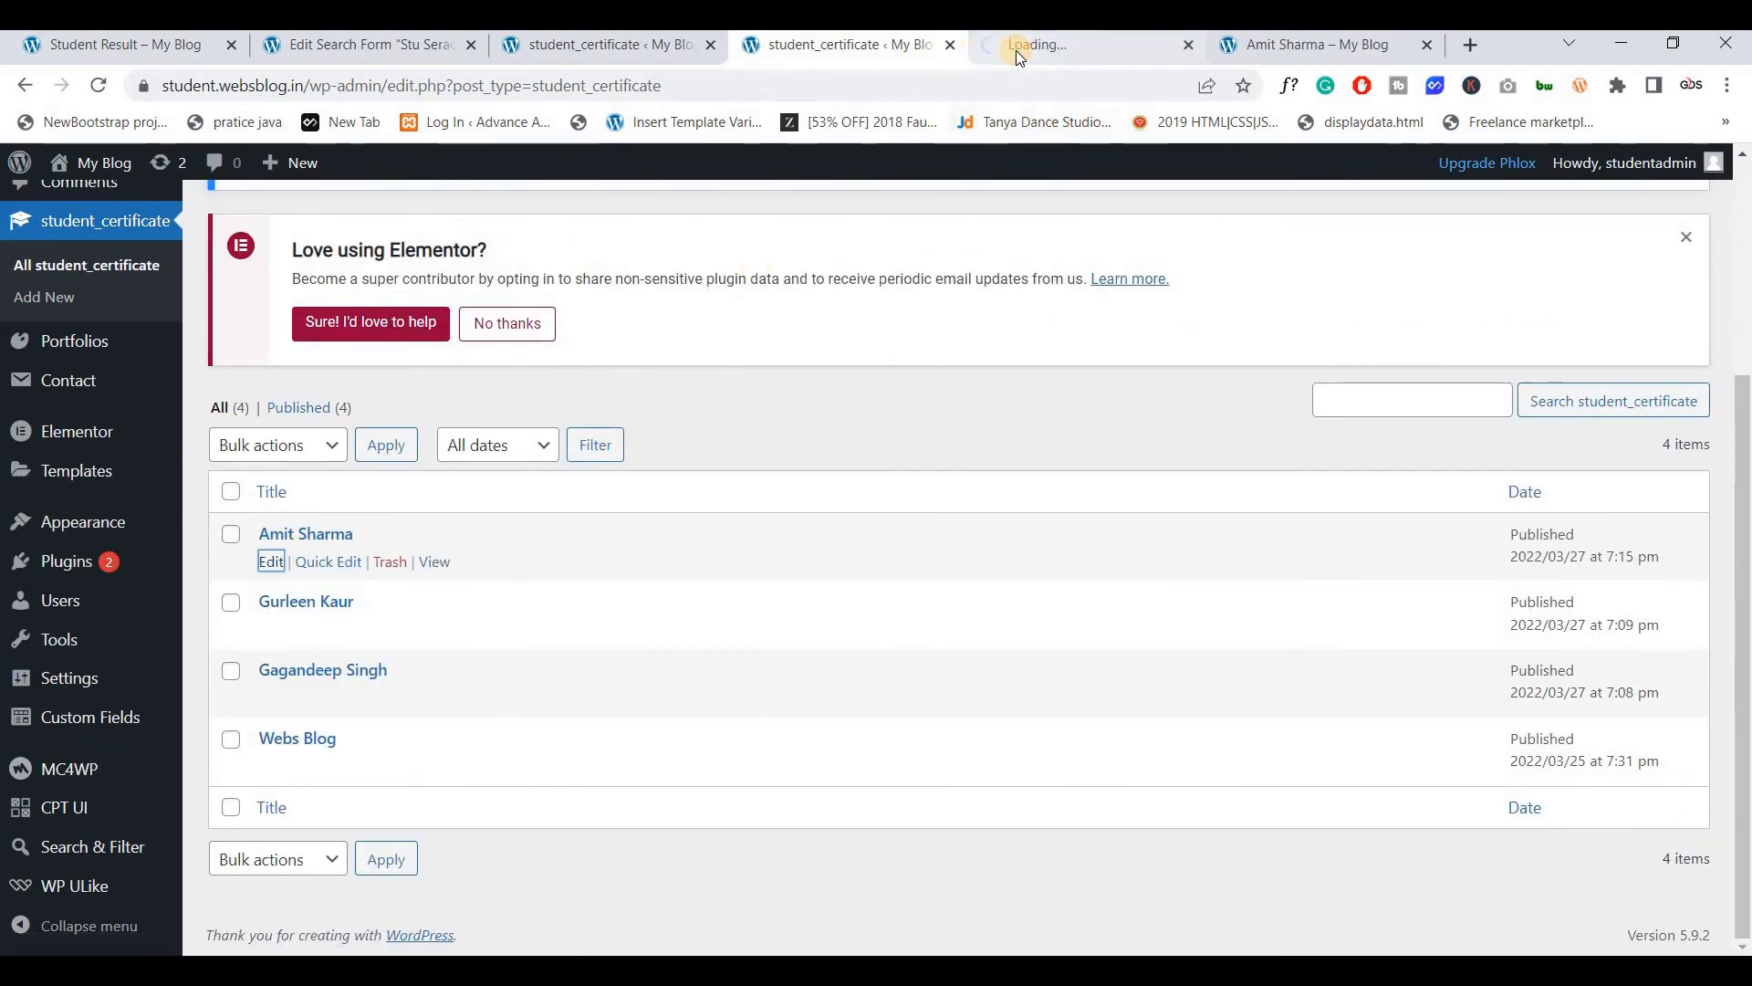
left_click(1016, 51)
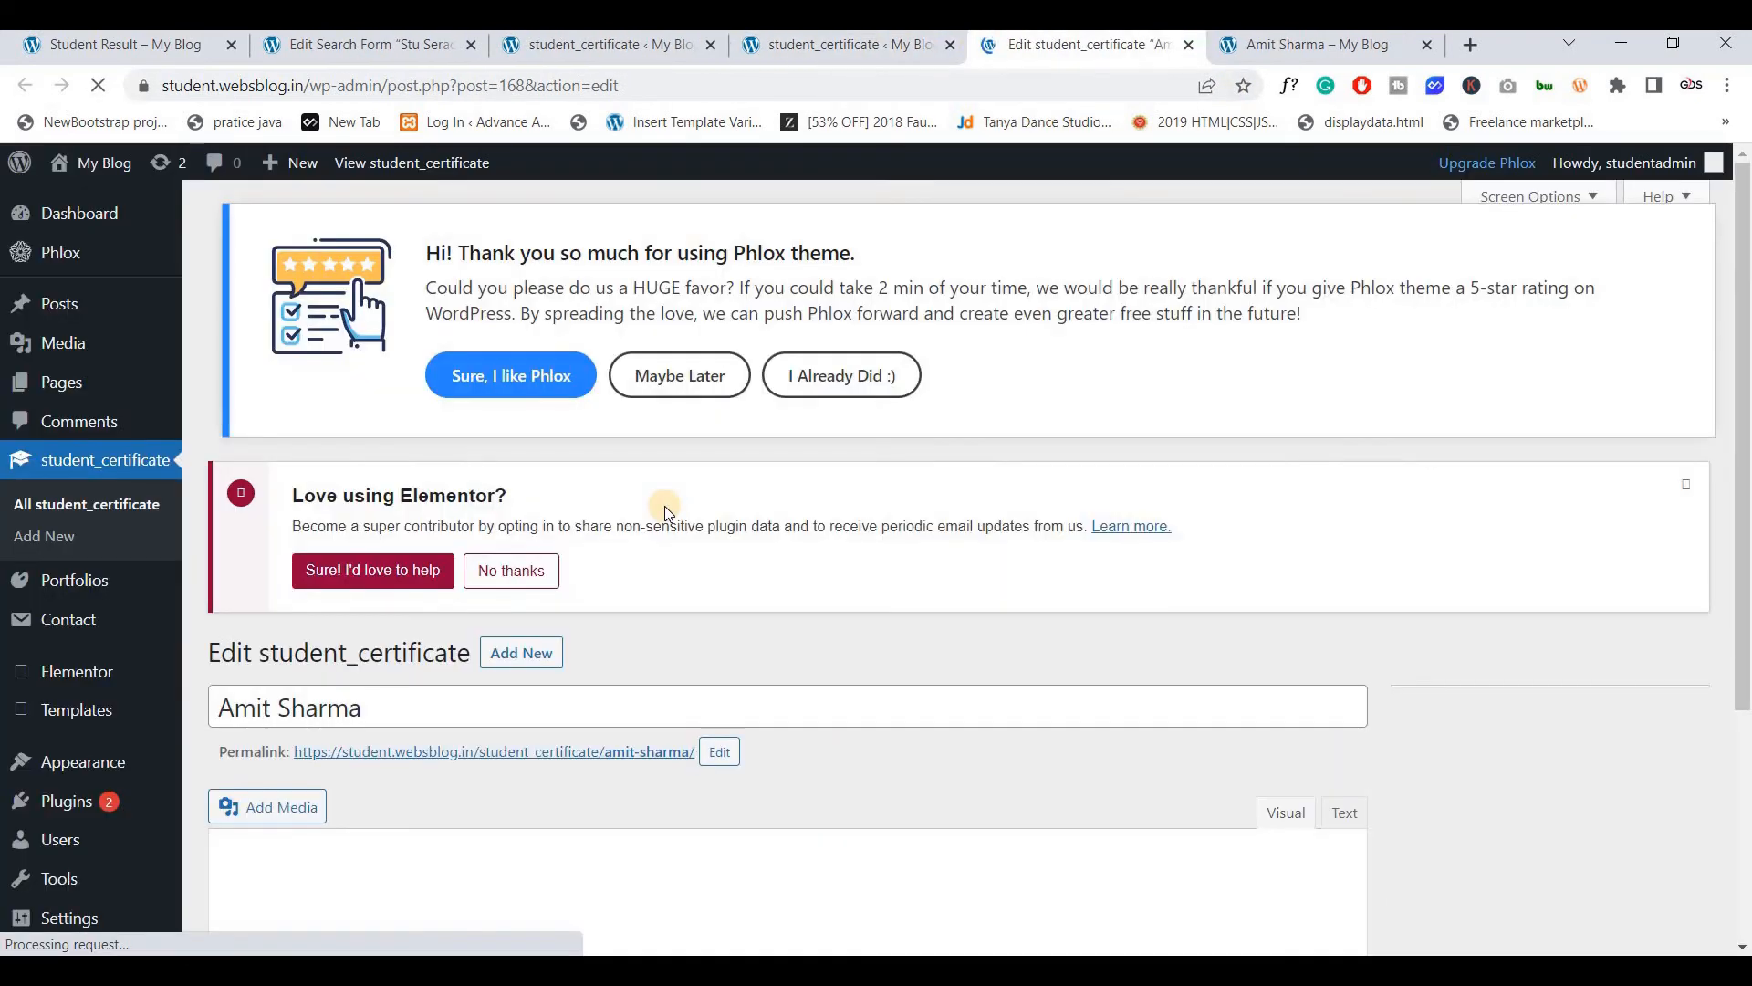
scroll(665, 506, "down", 10)
scroll(666, 507, "down", 15)
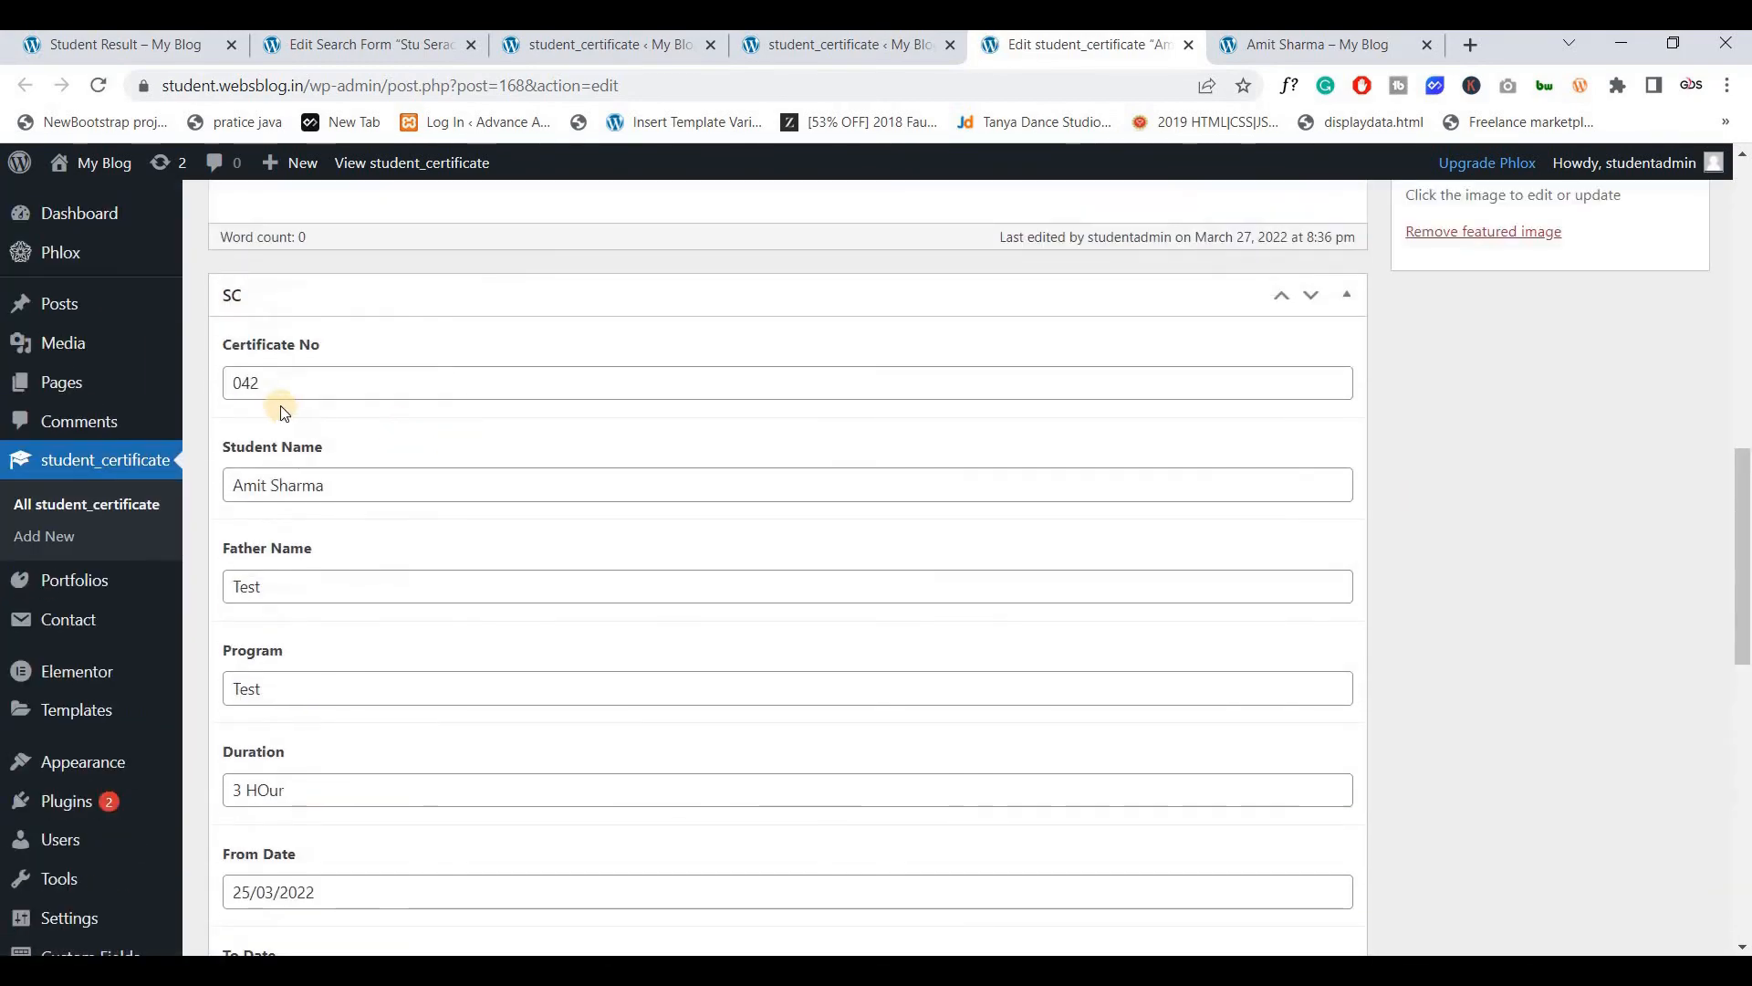
left_click(1219, 51)
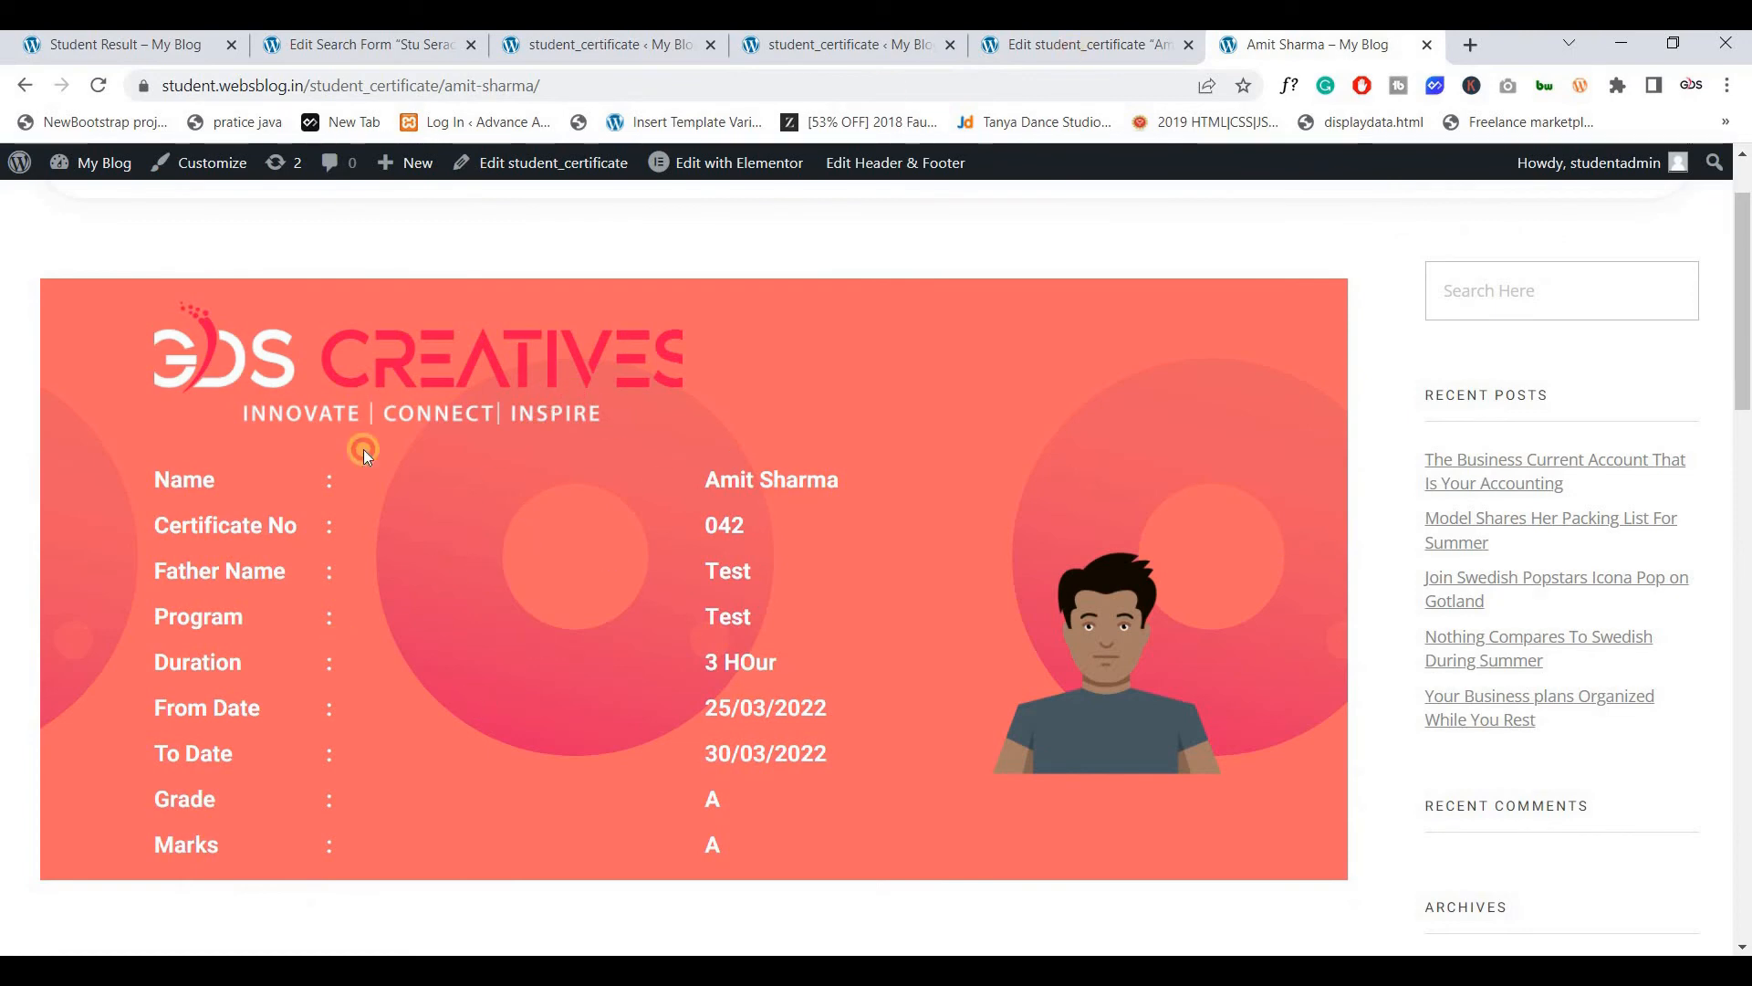
key("ctrl+shift+Tab")
scroll(333, 508, "down", 1)
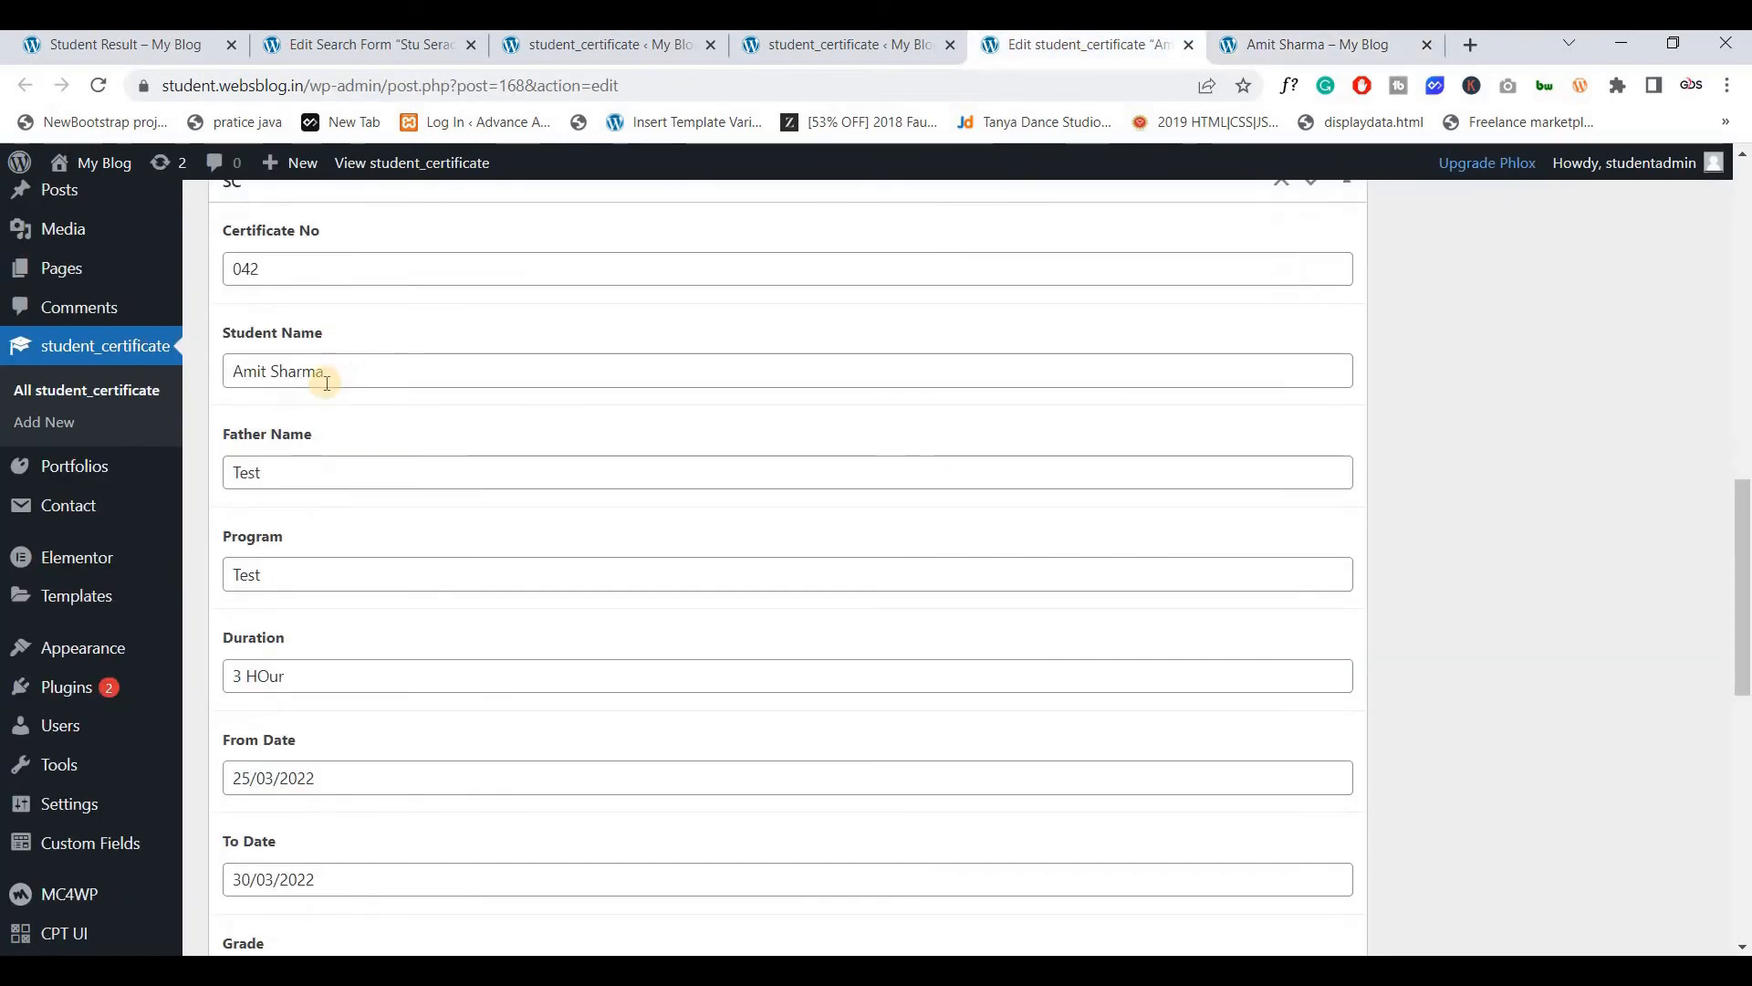
scroll(274, 559, "down", 1)
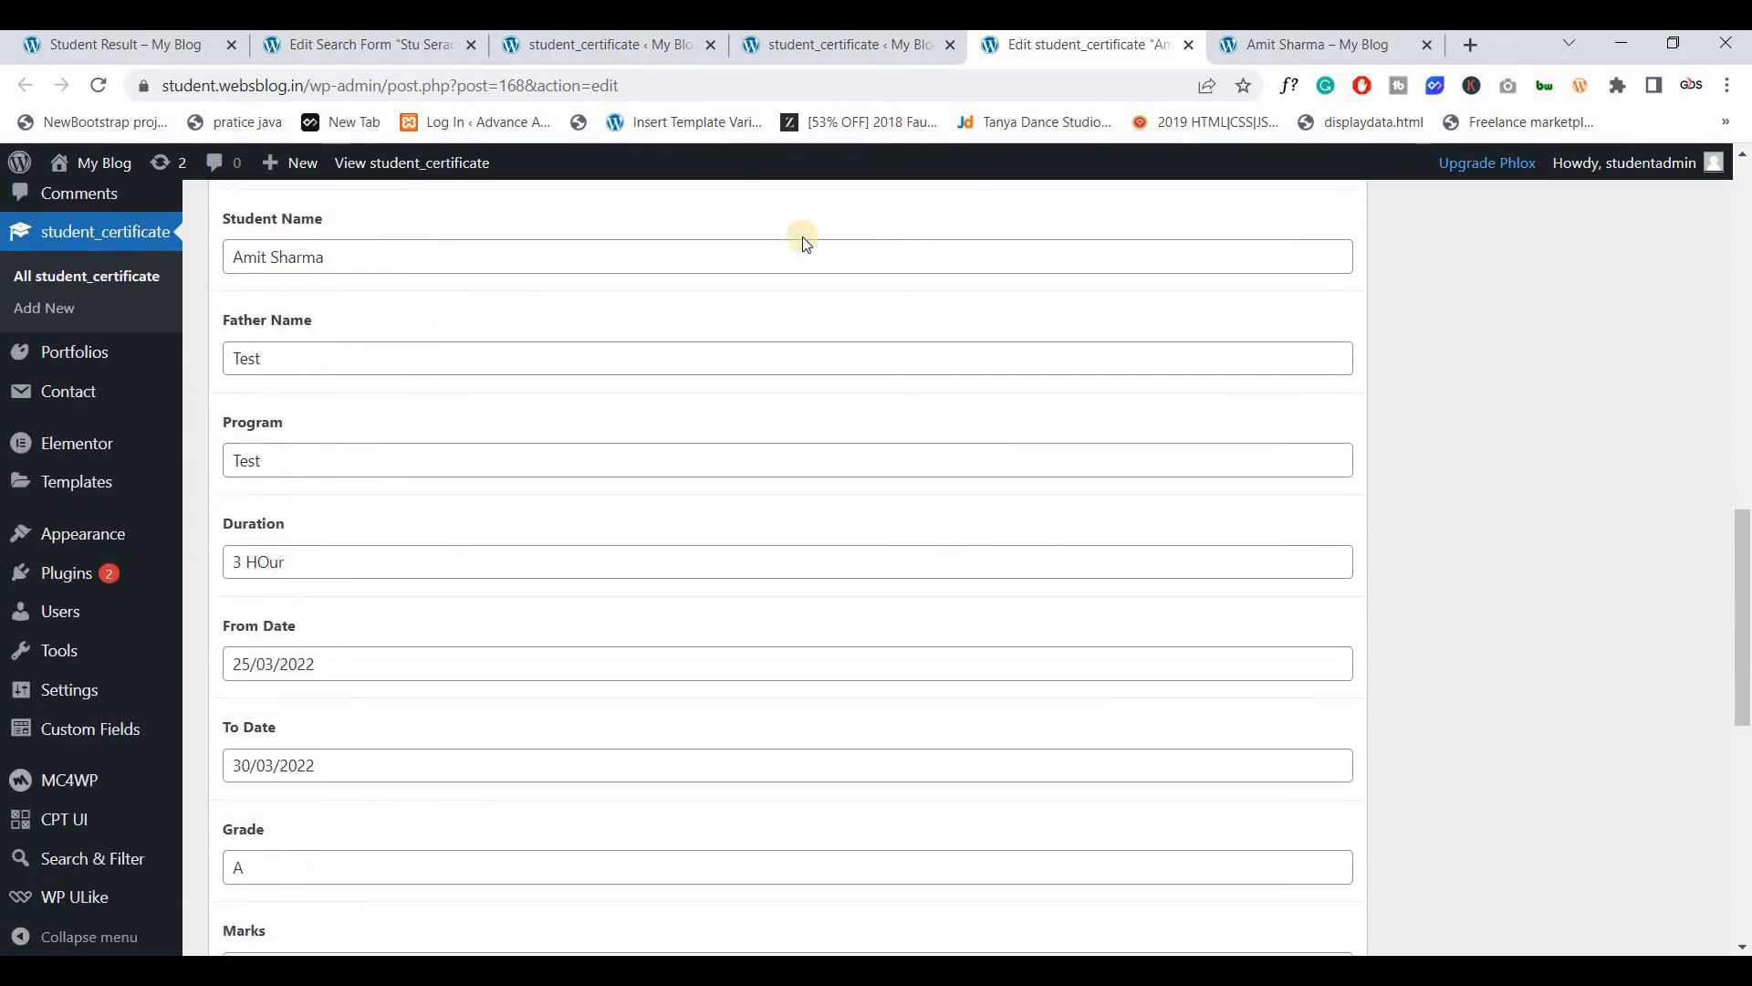
key("ctrl+Tab")
scroll(610, 534, "down", 1)
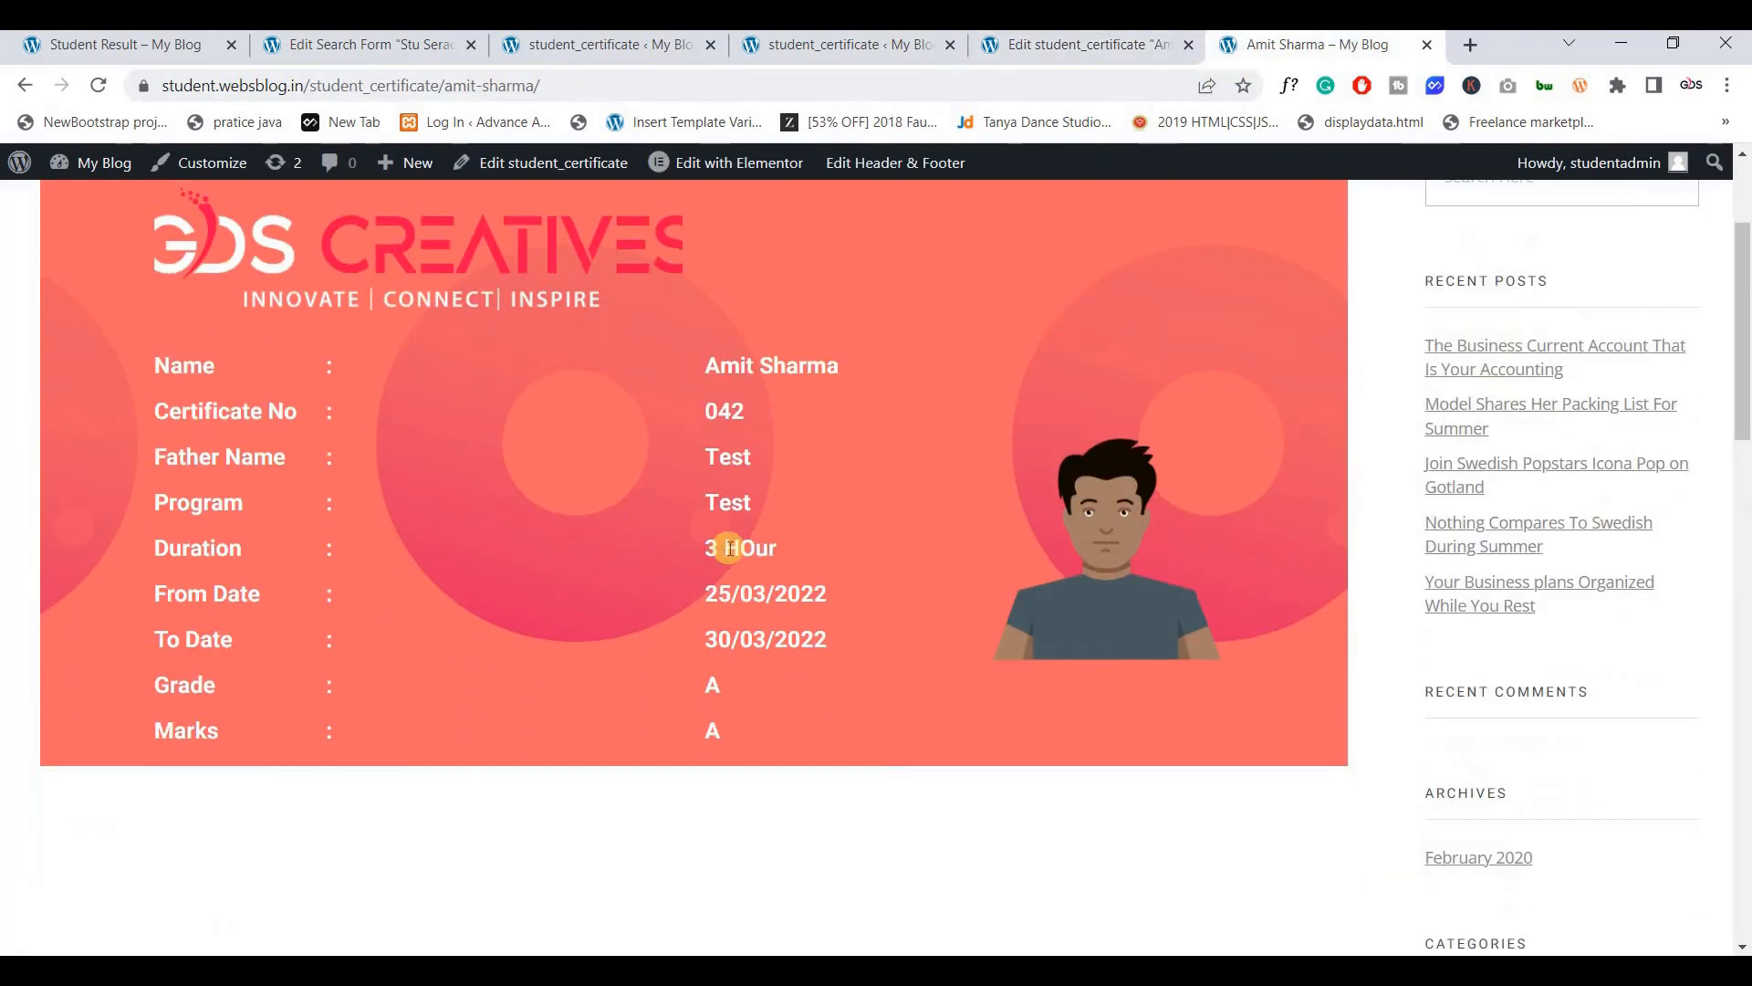
scroll(745, 541, "up", 2)
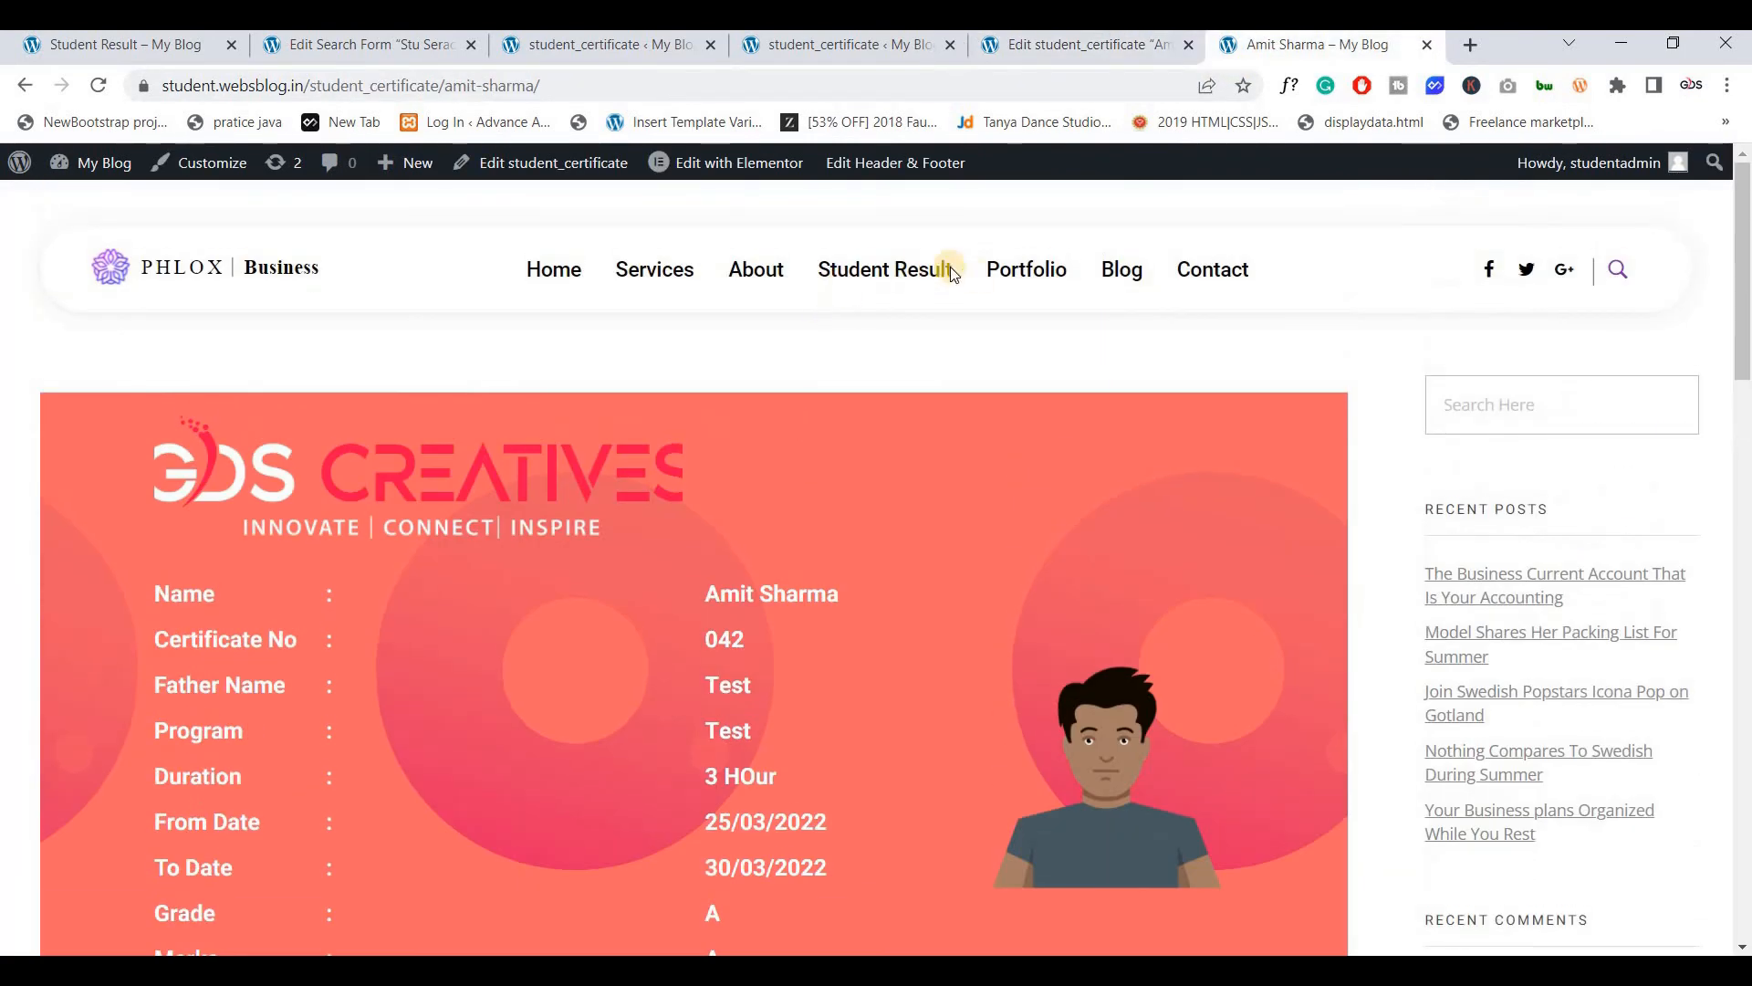
Open the third student's certificate record (022) for editing in a separate tab and review its fields
left_click(879, 267)
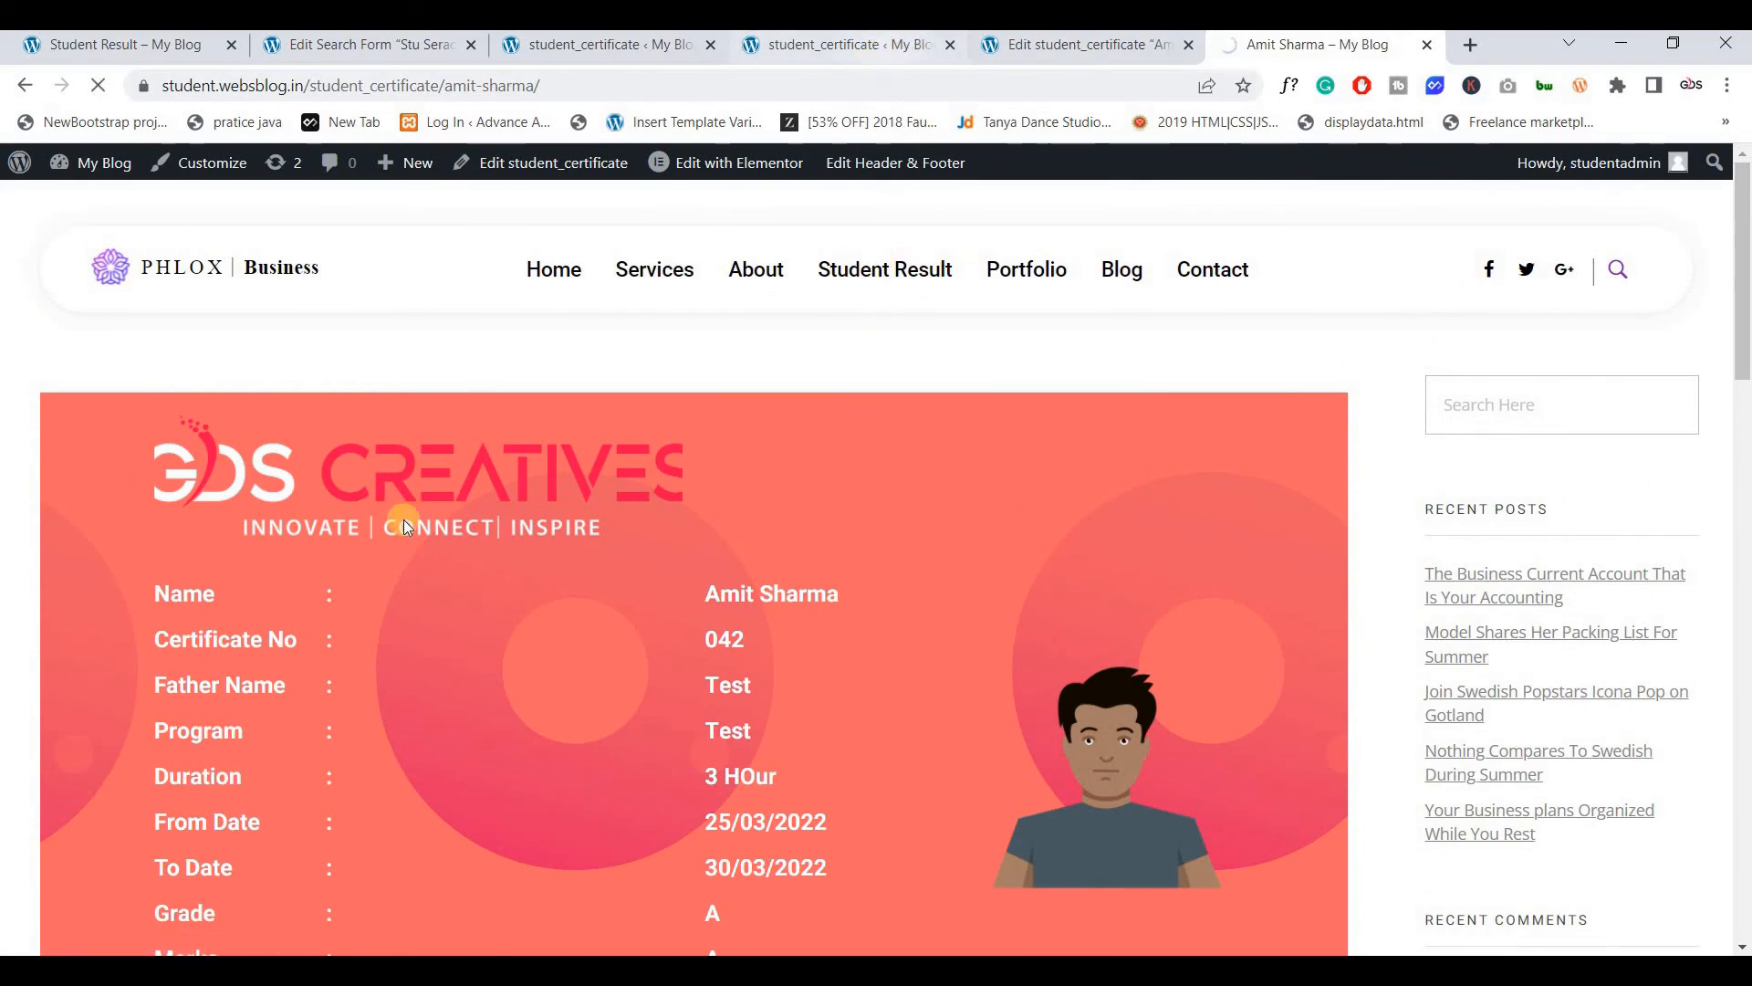
left_click(854, 46)
middle_click(265, 699)
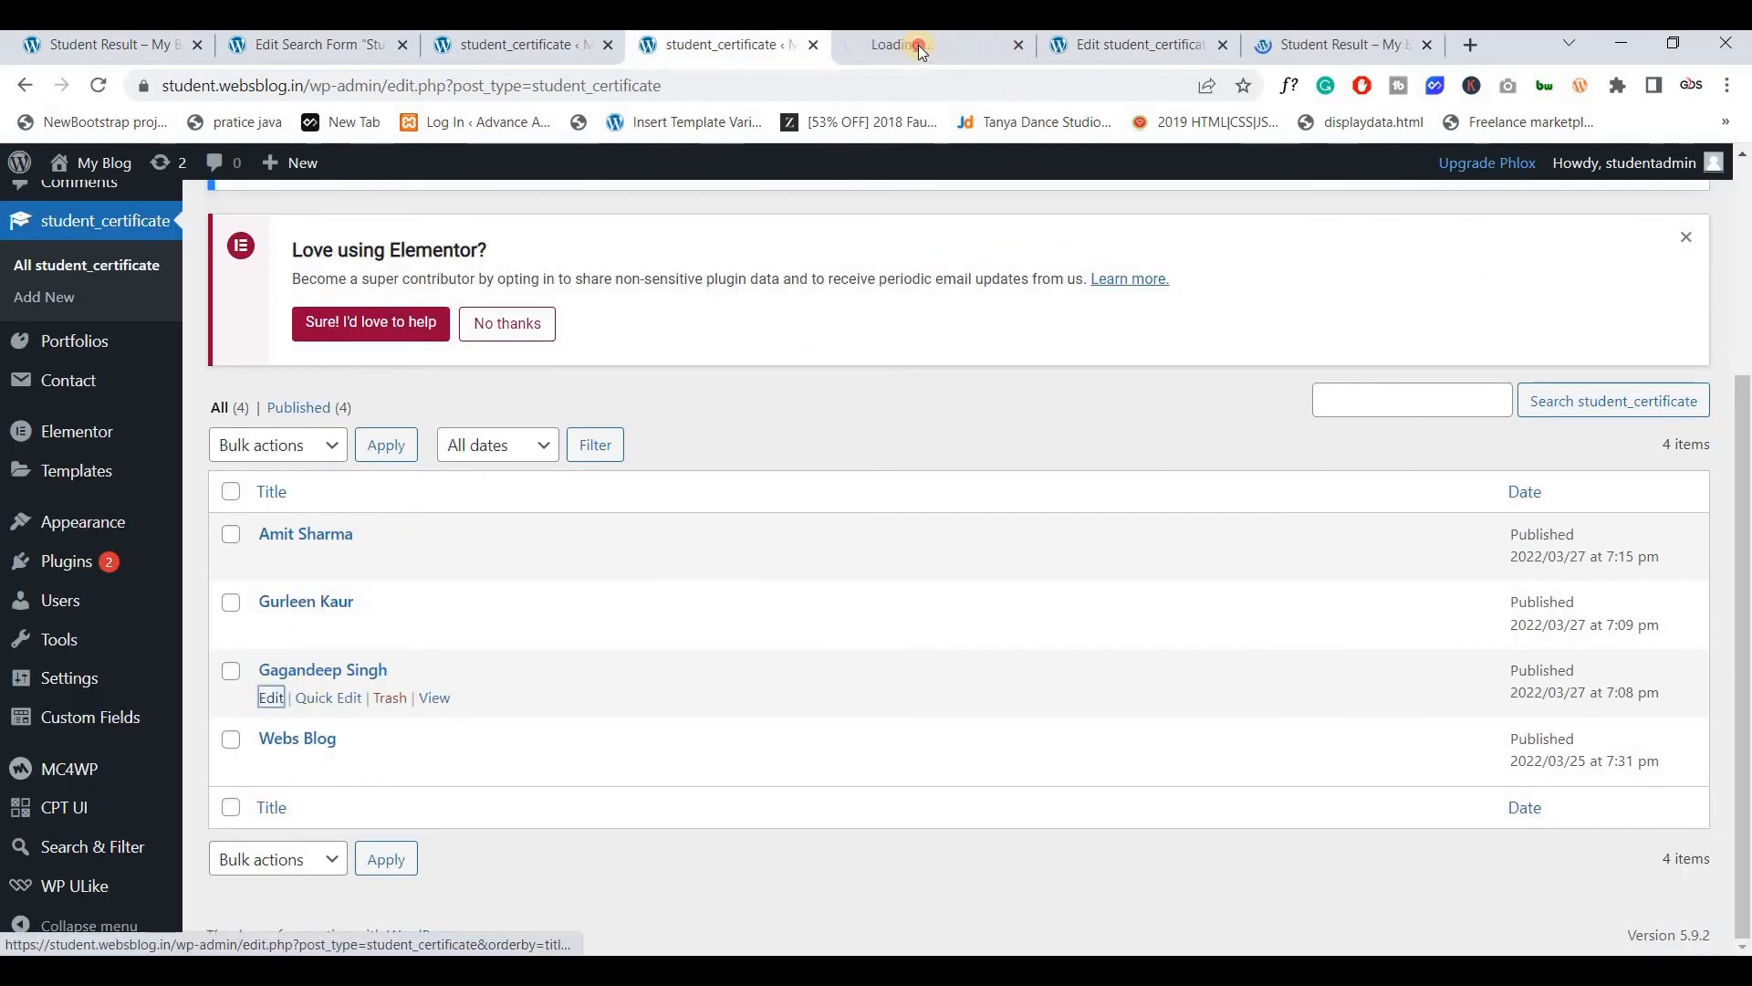
left_click(918, 42)
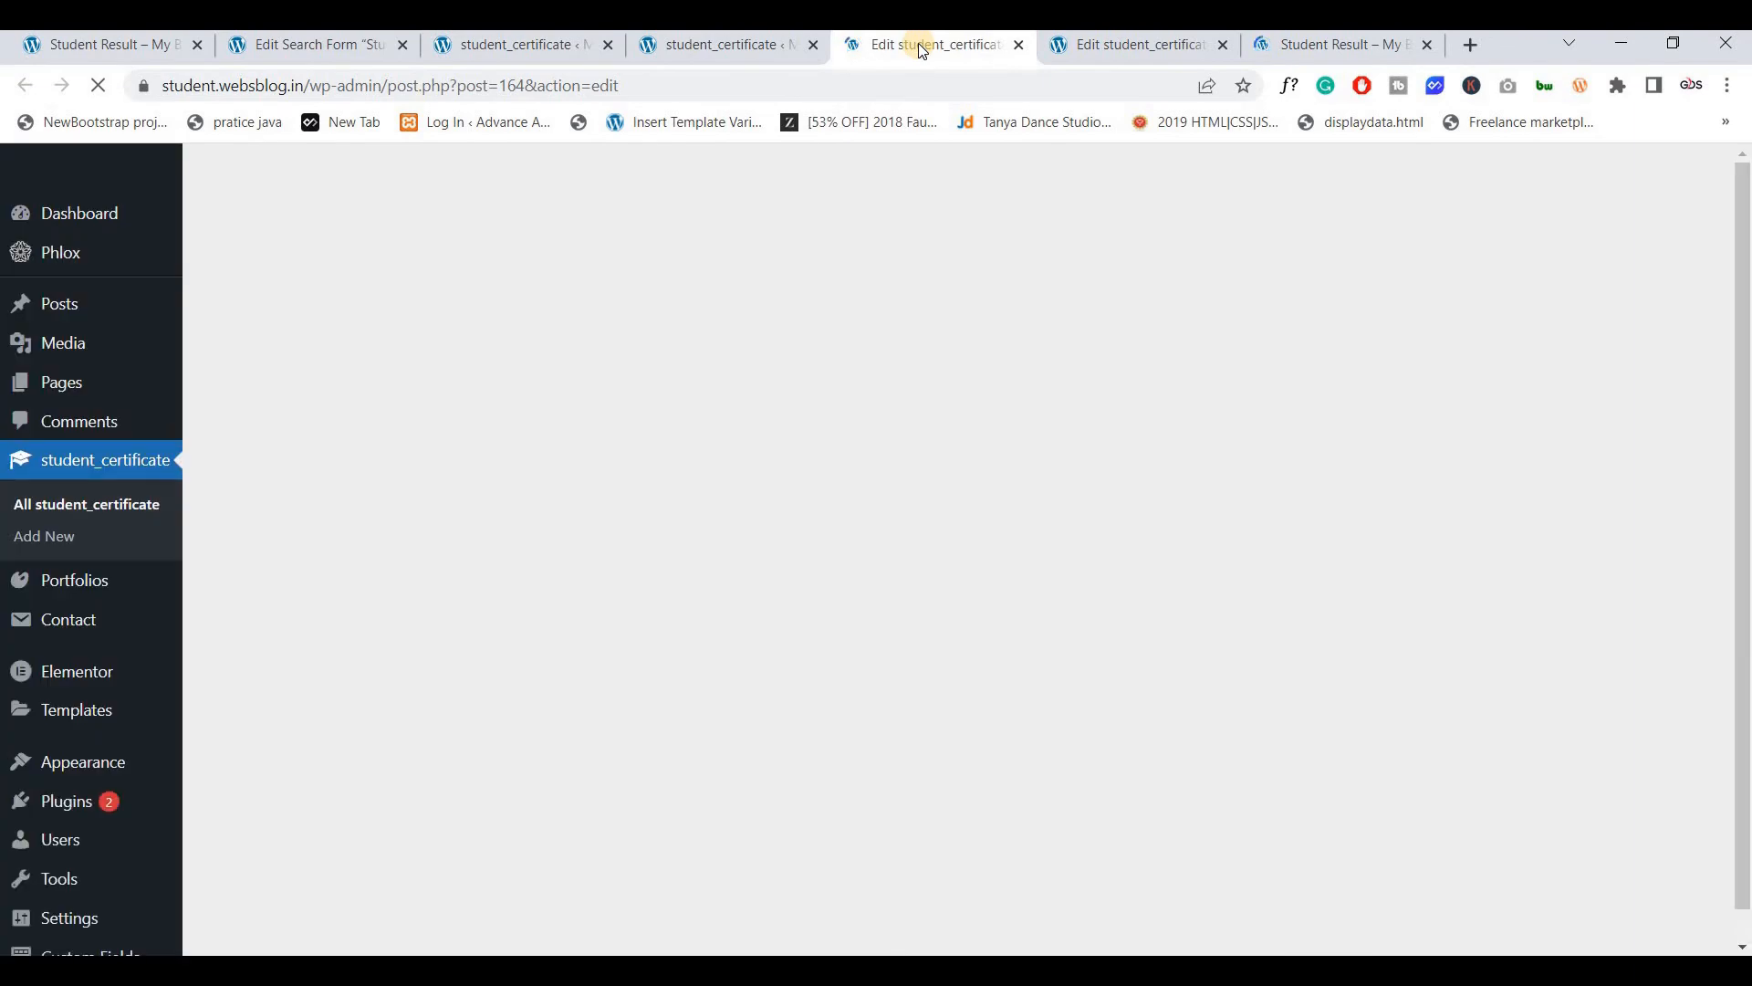
scroll(735, 445, "down", 1)
scroll(735, 444, "down", 5)
scroll(736, 442, "up", 5)
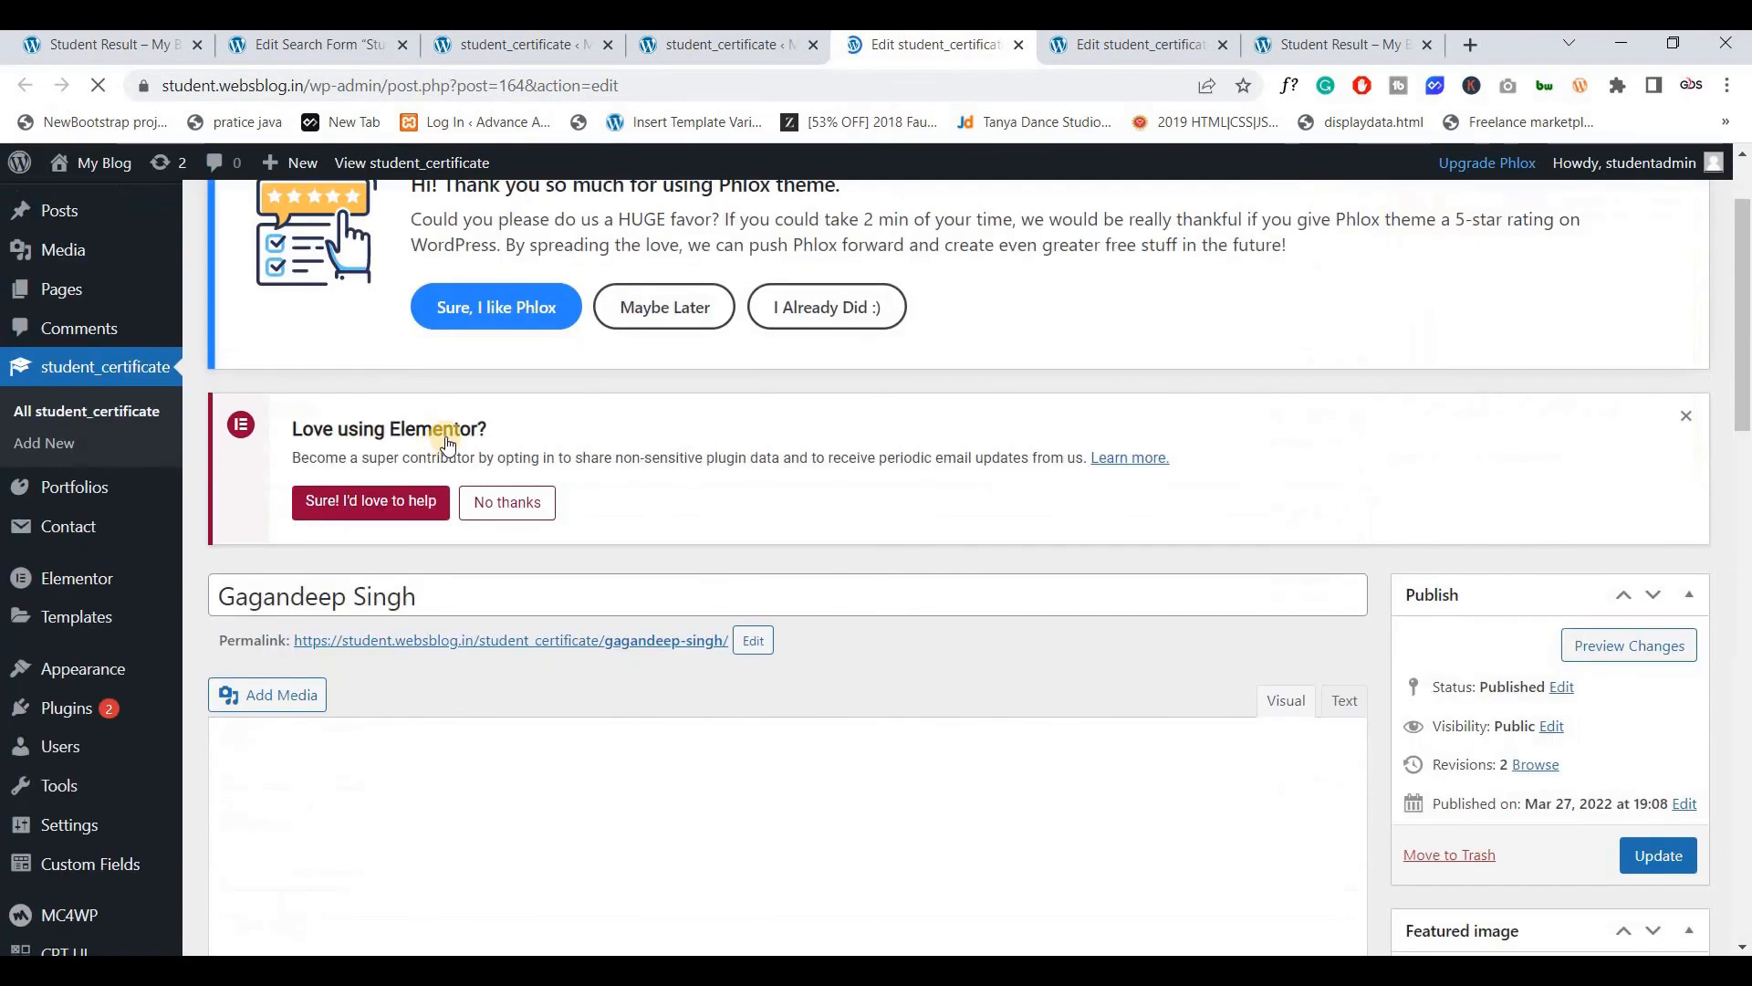
scroll(446, 436, "down", 6)
scroll(295, 499, "down", 1)
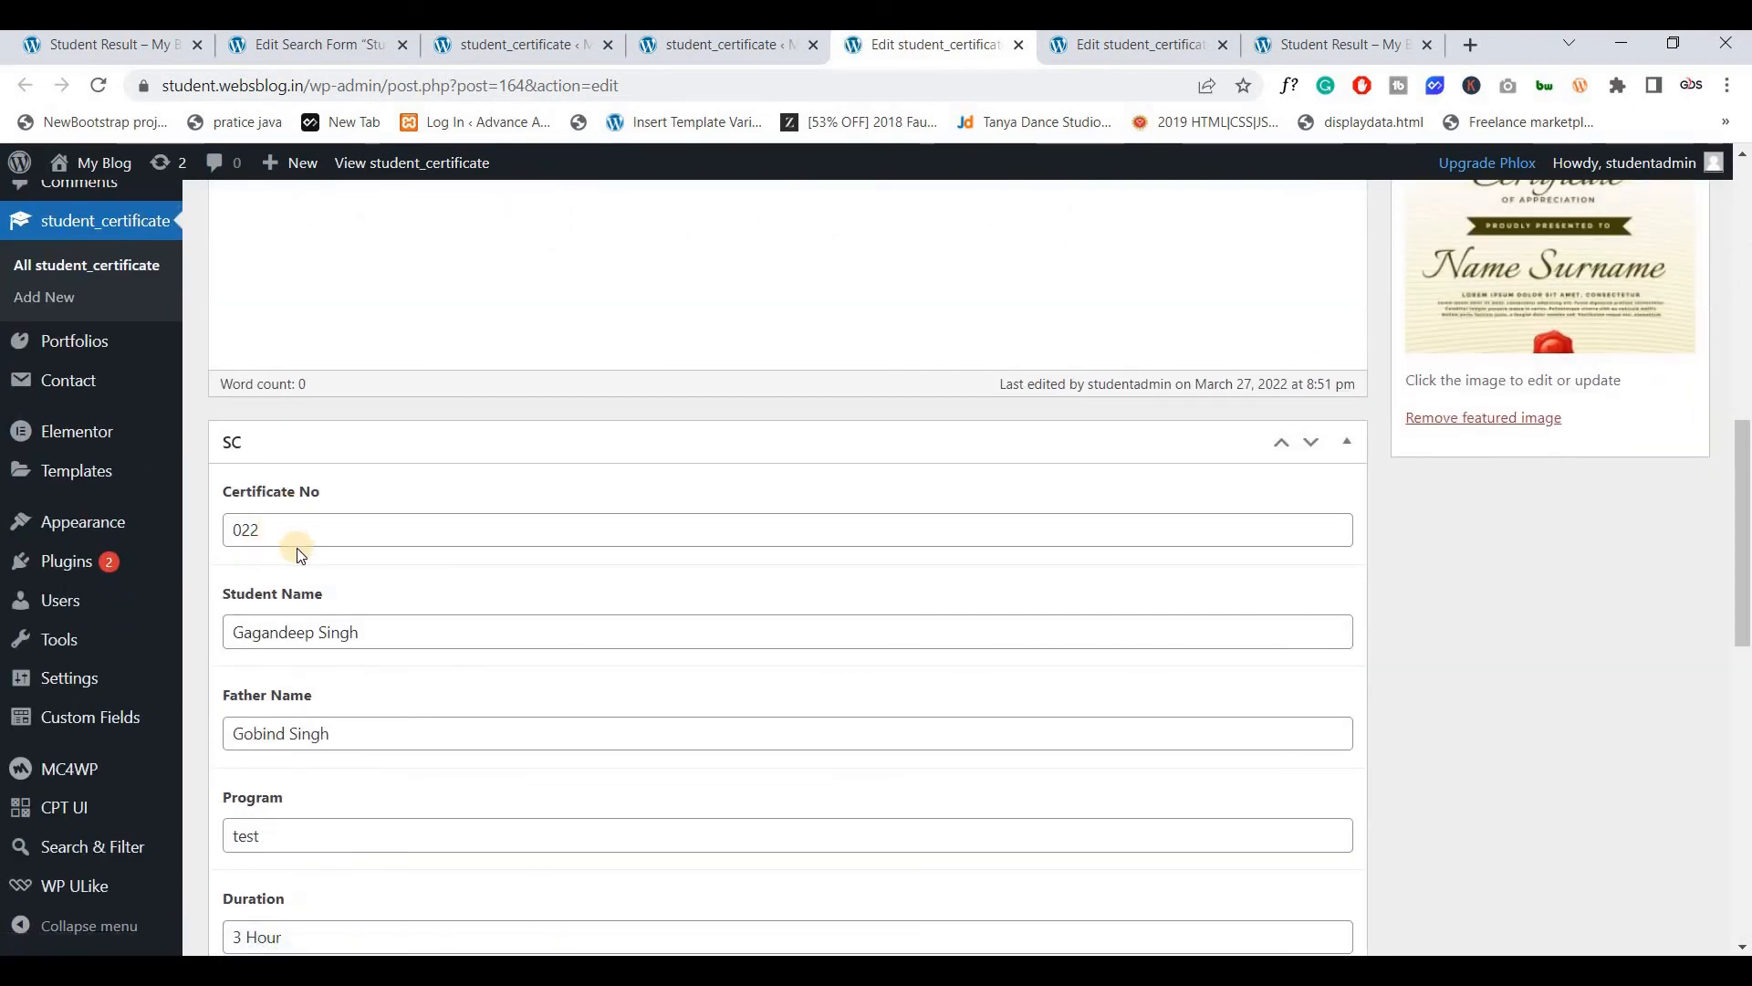
left_click(1282, 45)
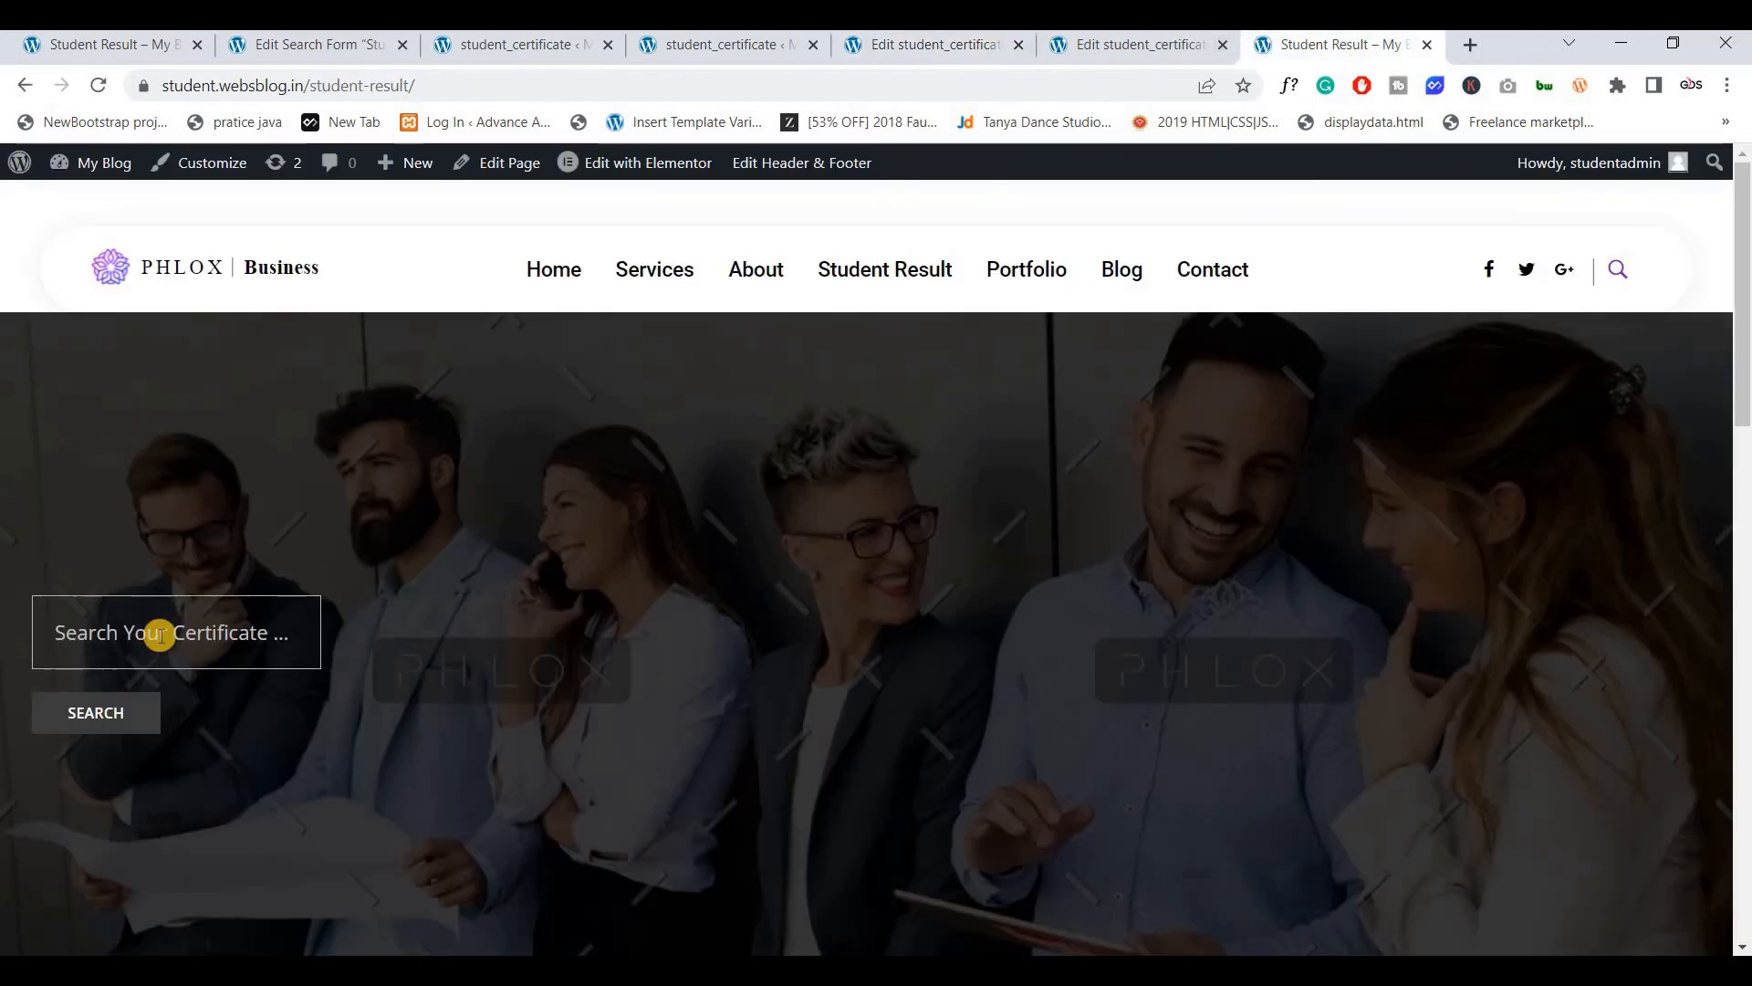
Search certificate number 022 in the Search Your Certificate box and open the matching result
left_click(160, 634)
type("022")
left_click(95, 716)
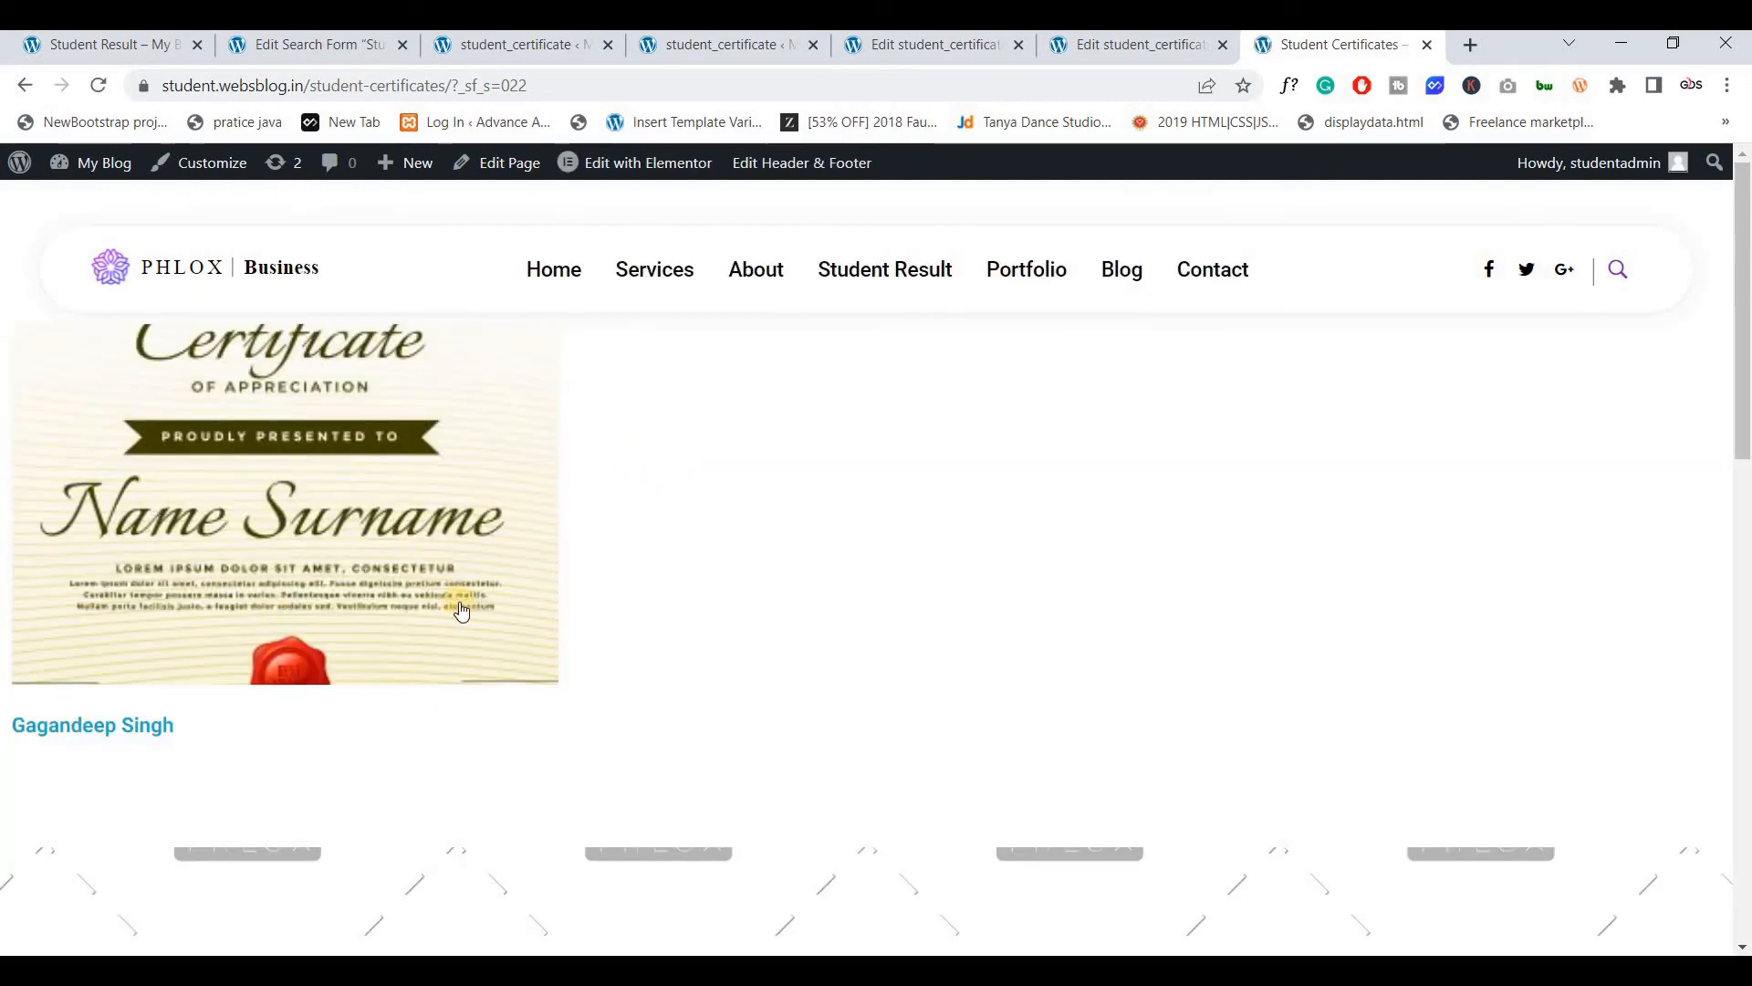
left_click(372, 603)
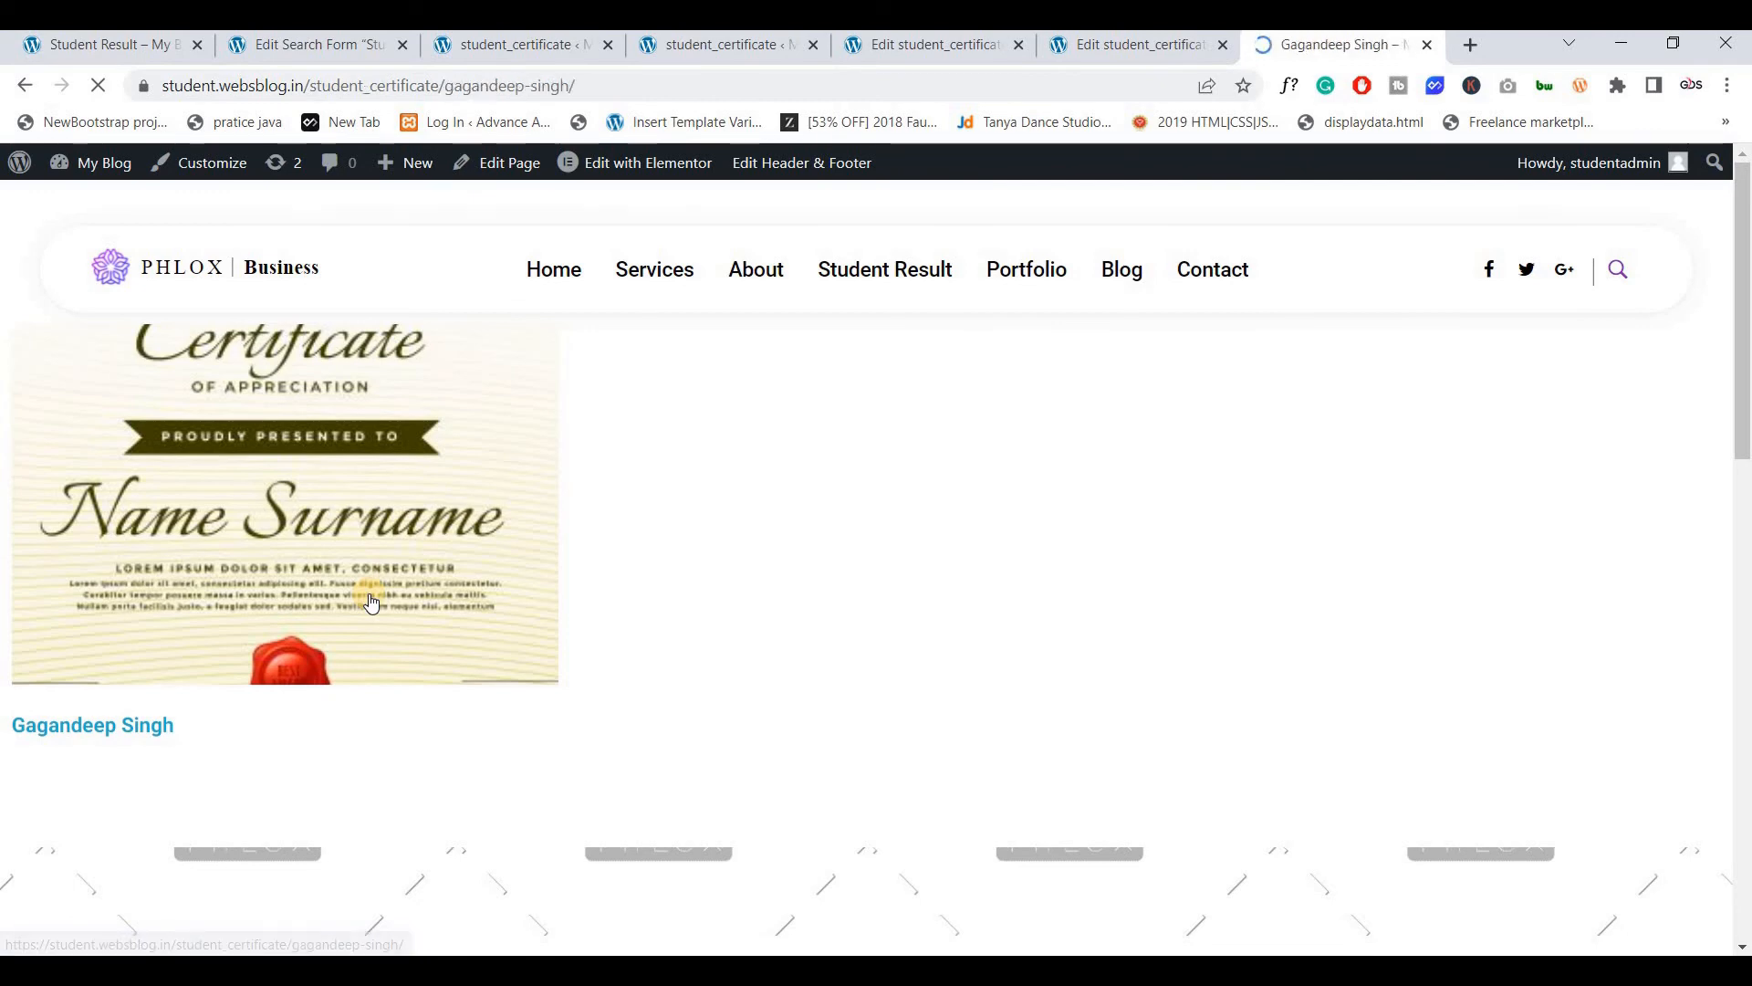
scroll(660, 474, "down", 1)
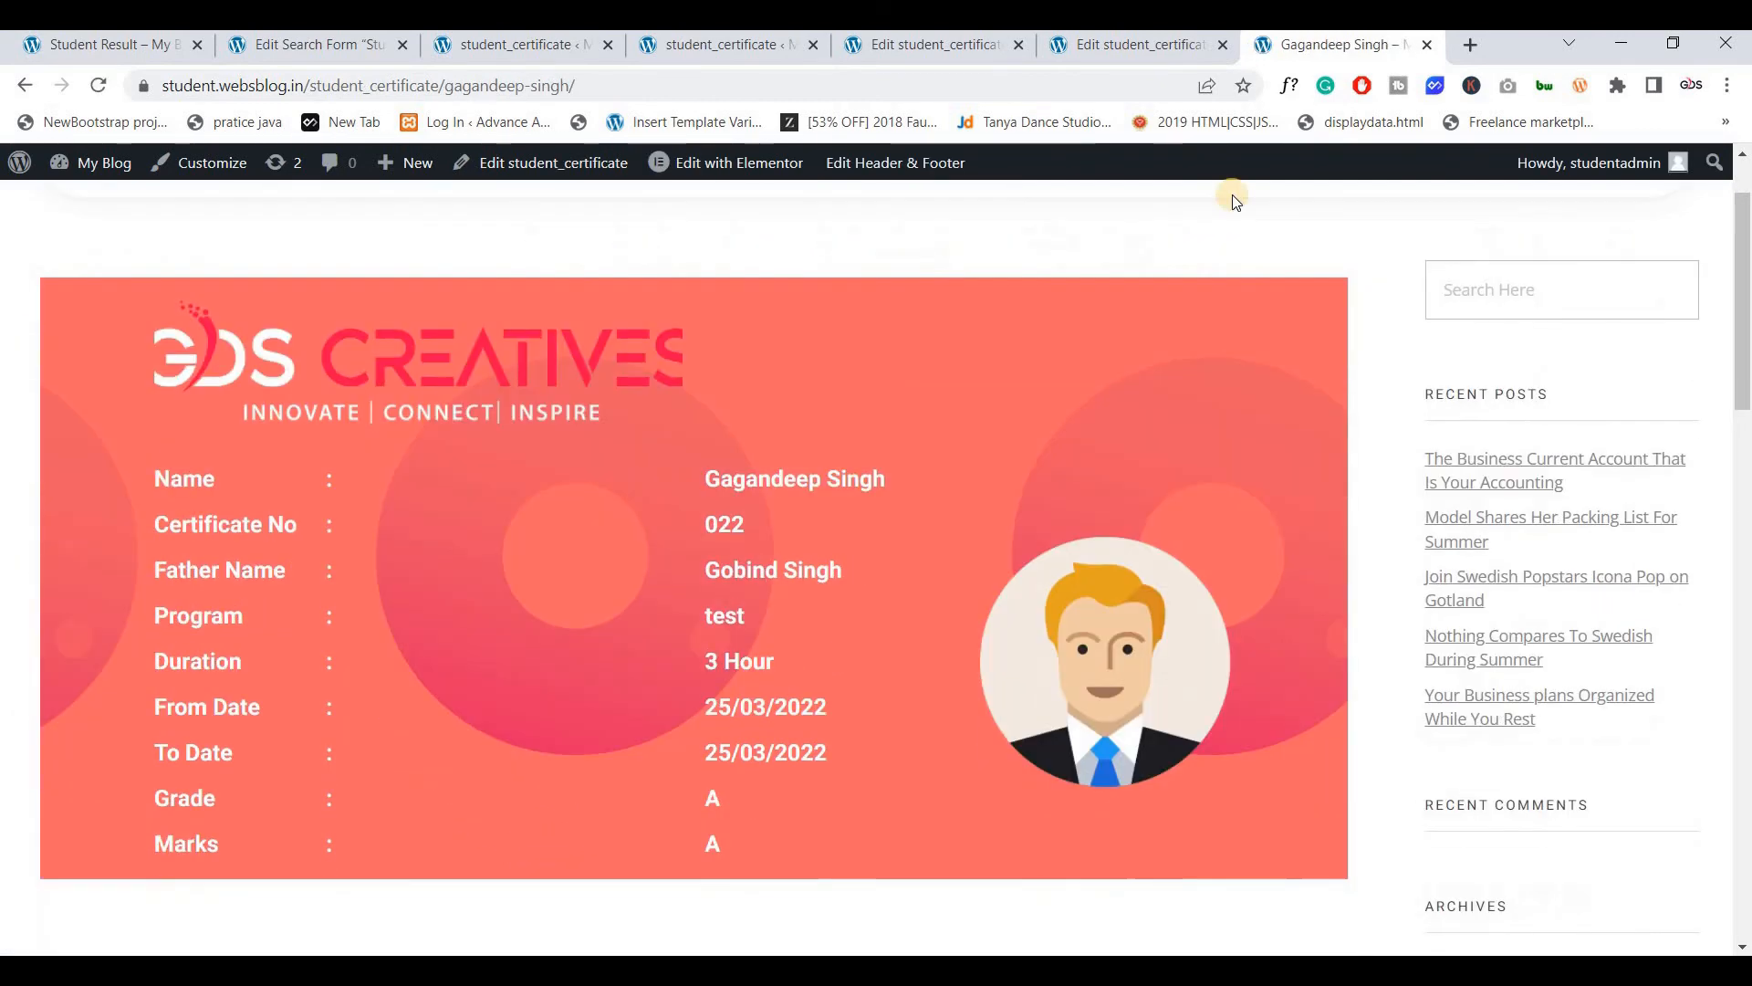
Compare the live 022 certificate page with its edit form: Marks shows A, but the record stores 800
left_click(943, 44)
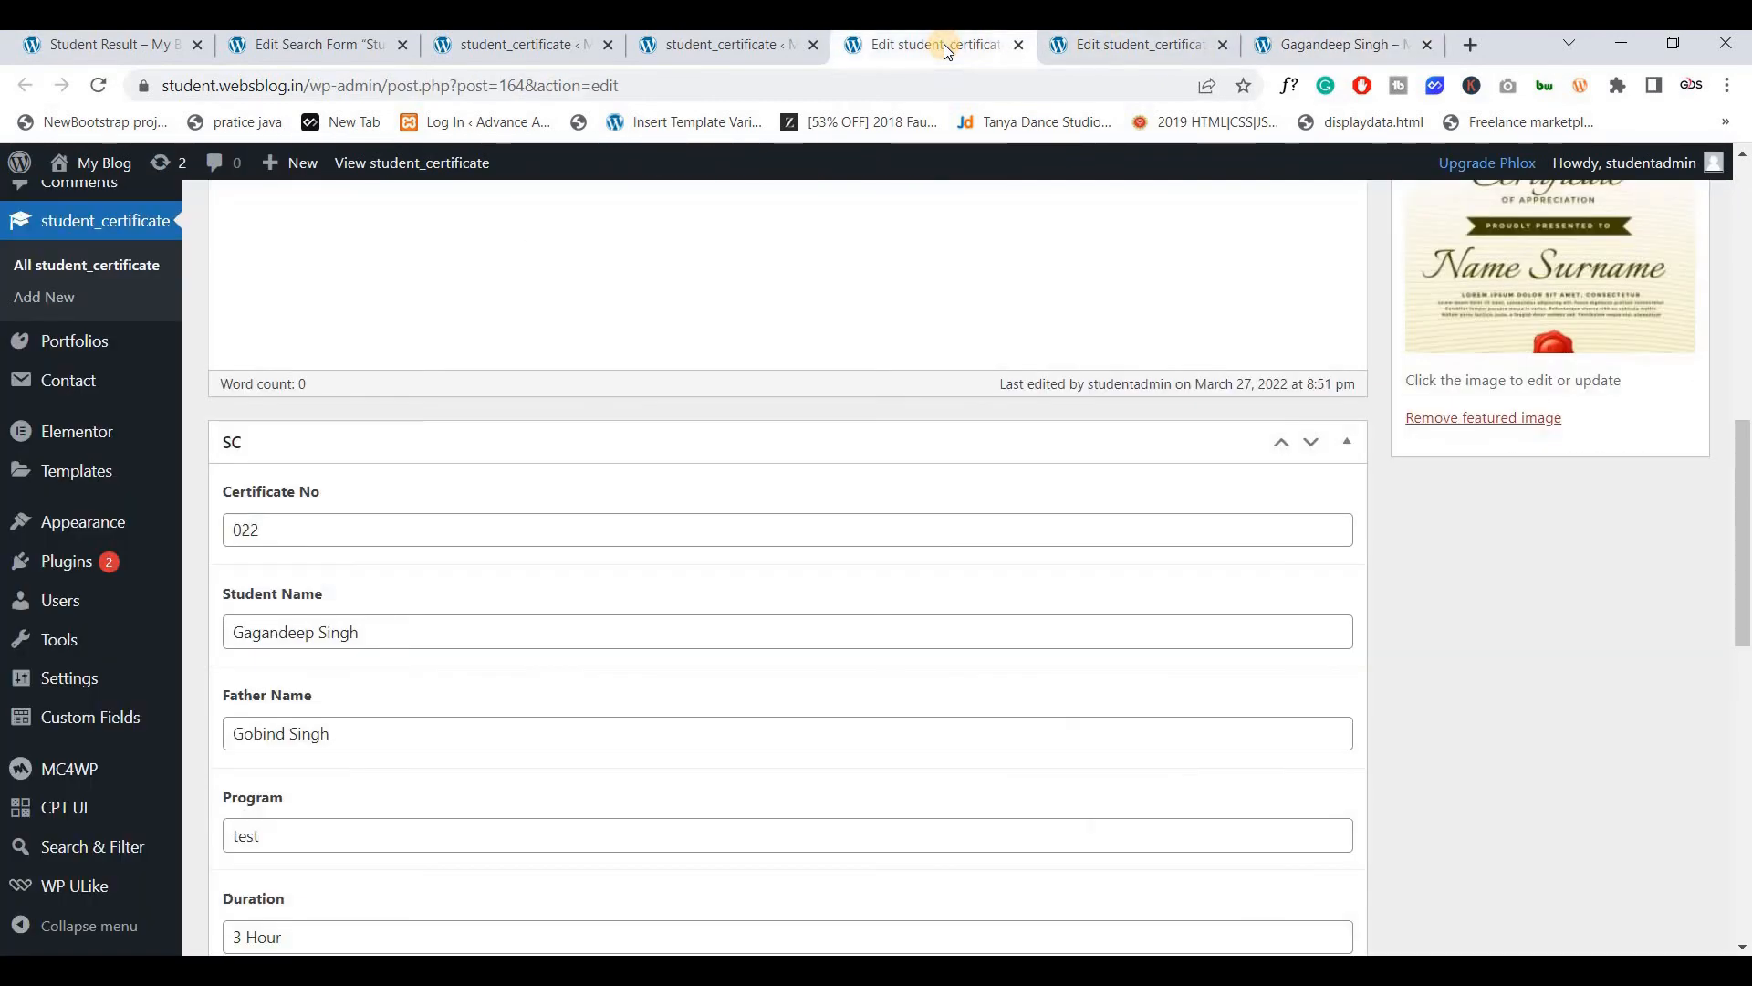
key("ctrl+Tab")
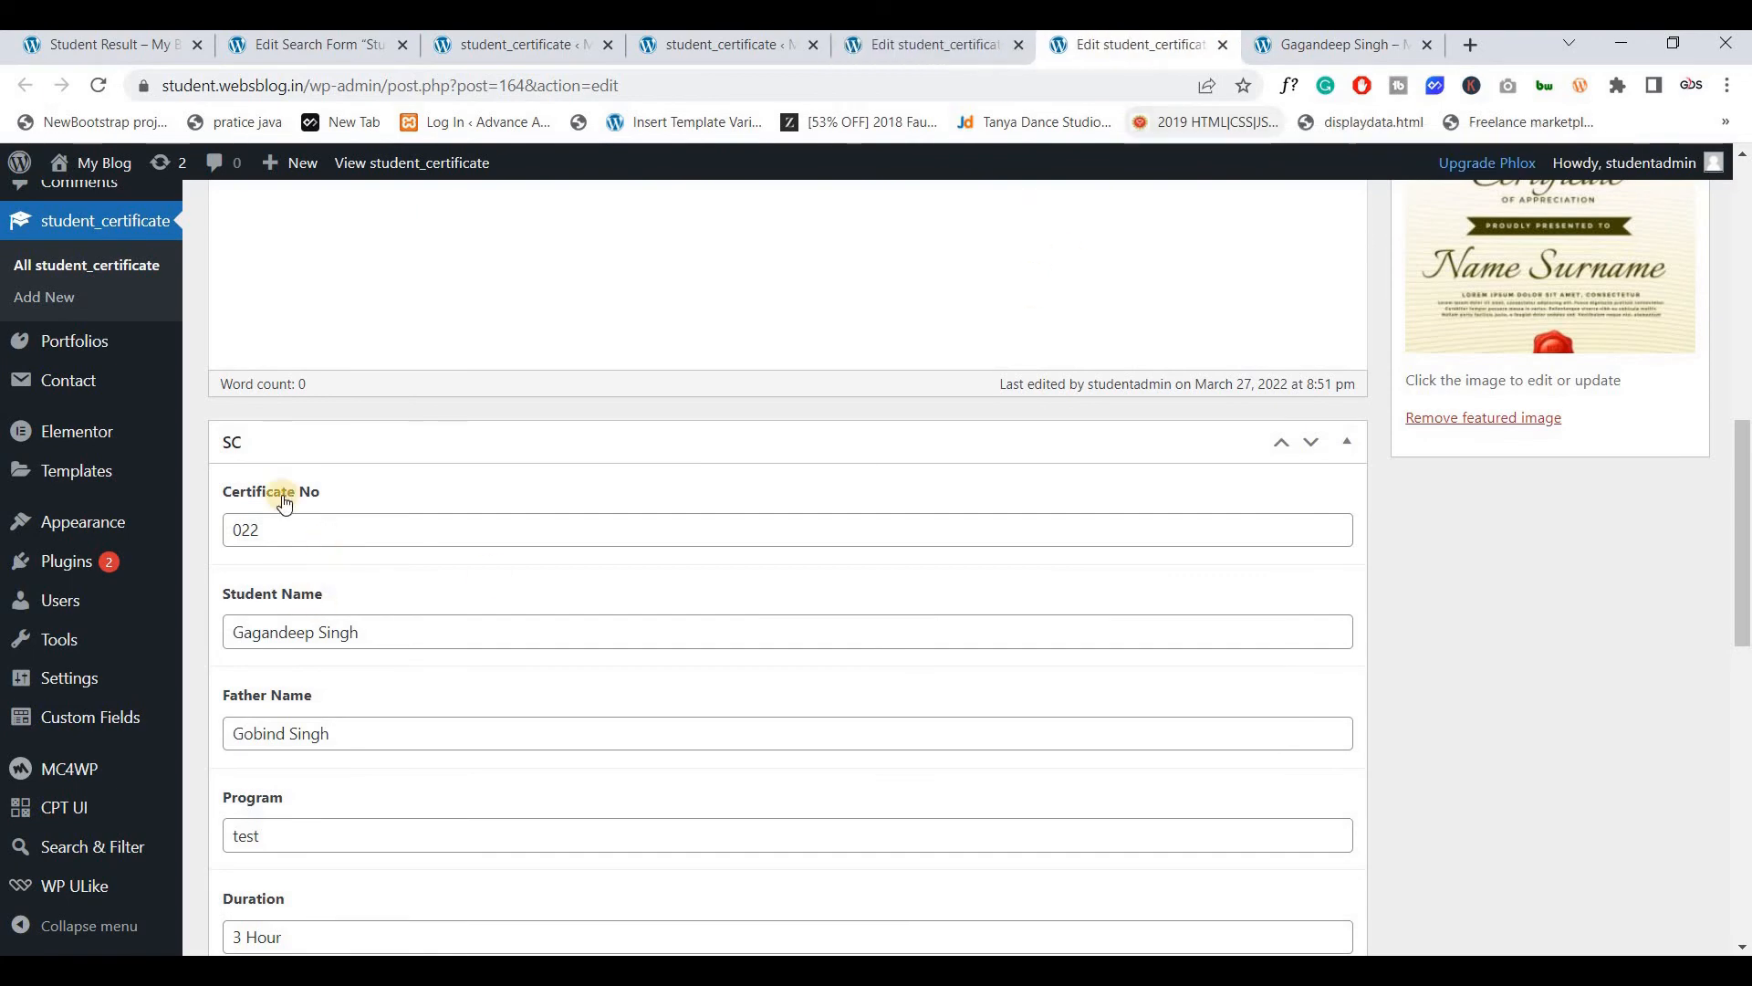
left_click(1300, 45)
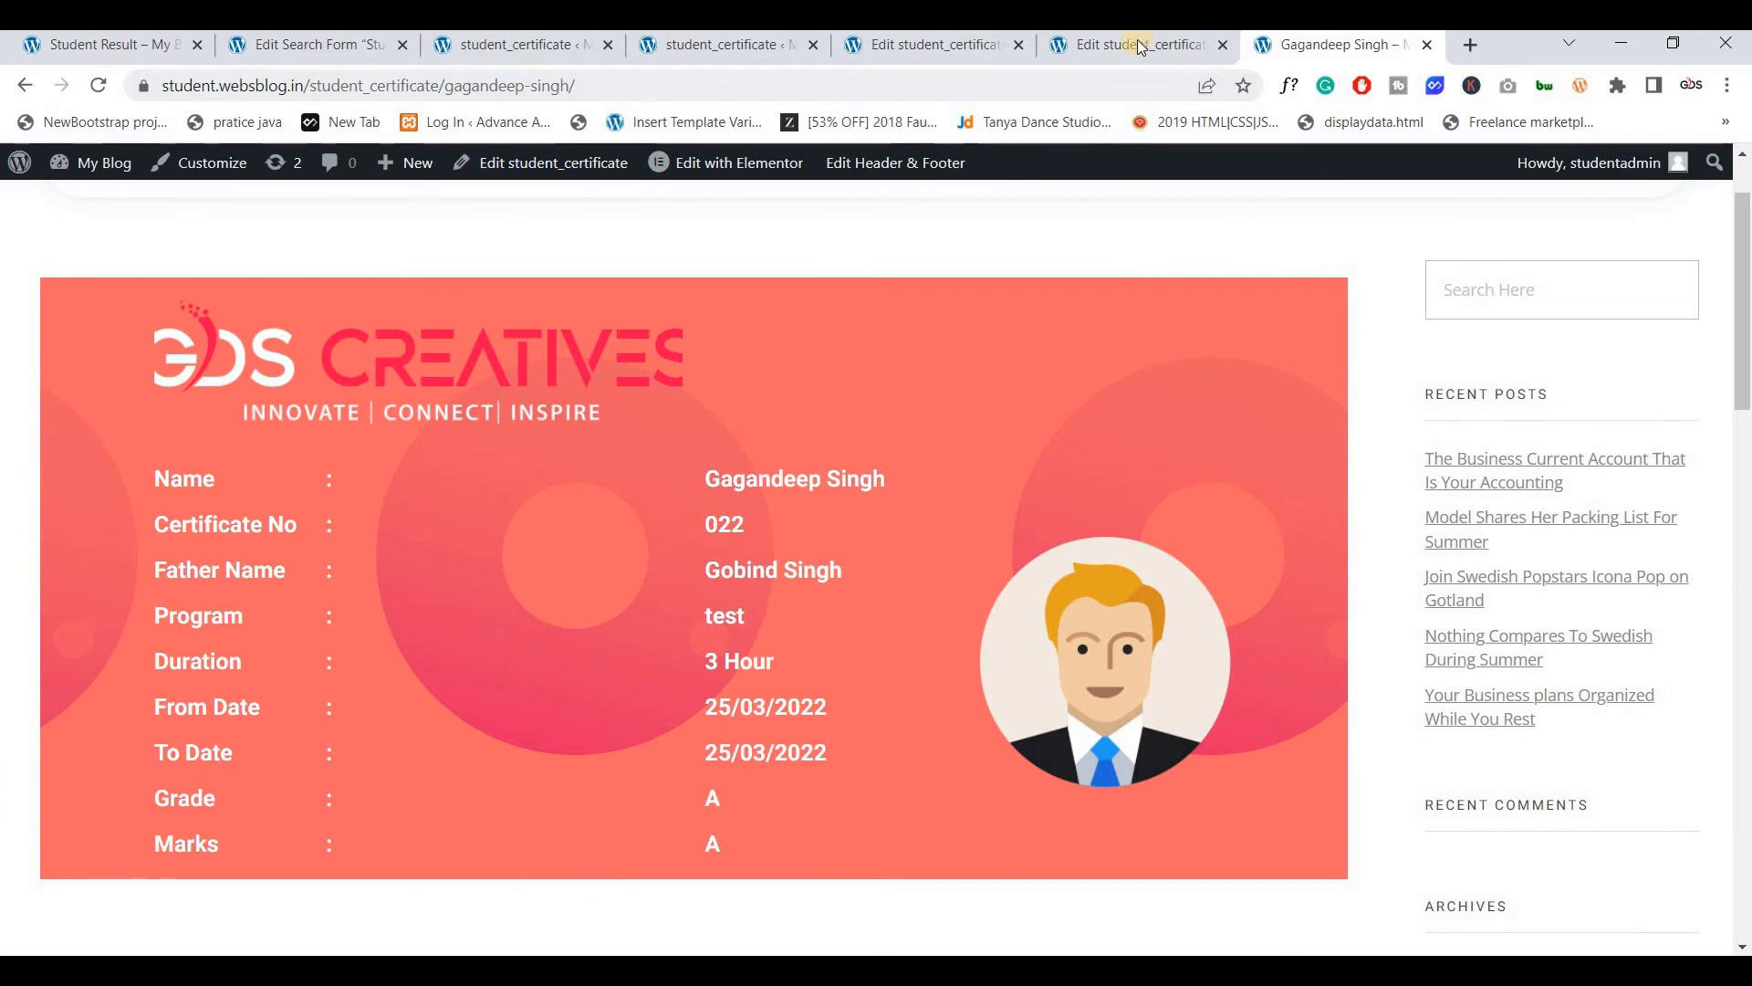
key("ctrl+shift+Tab")
scroll(365, 511, "down", 3)
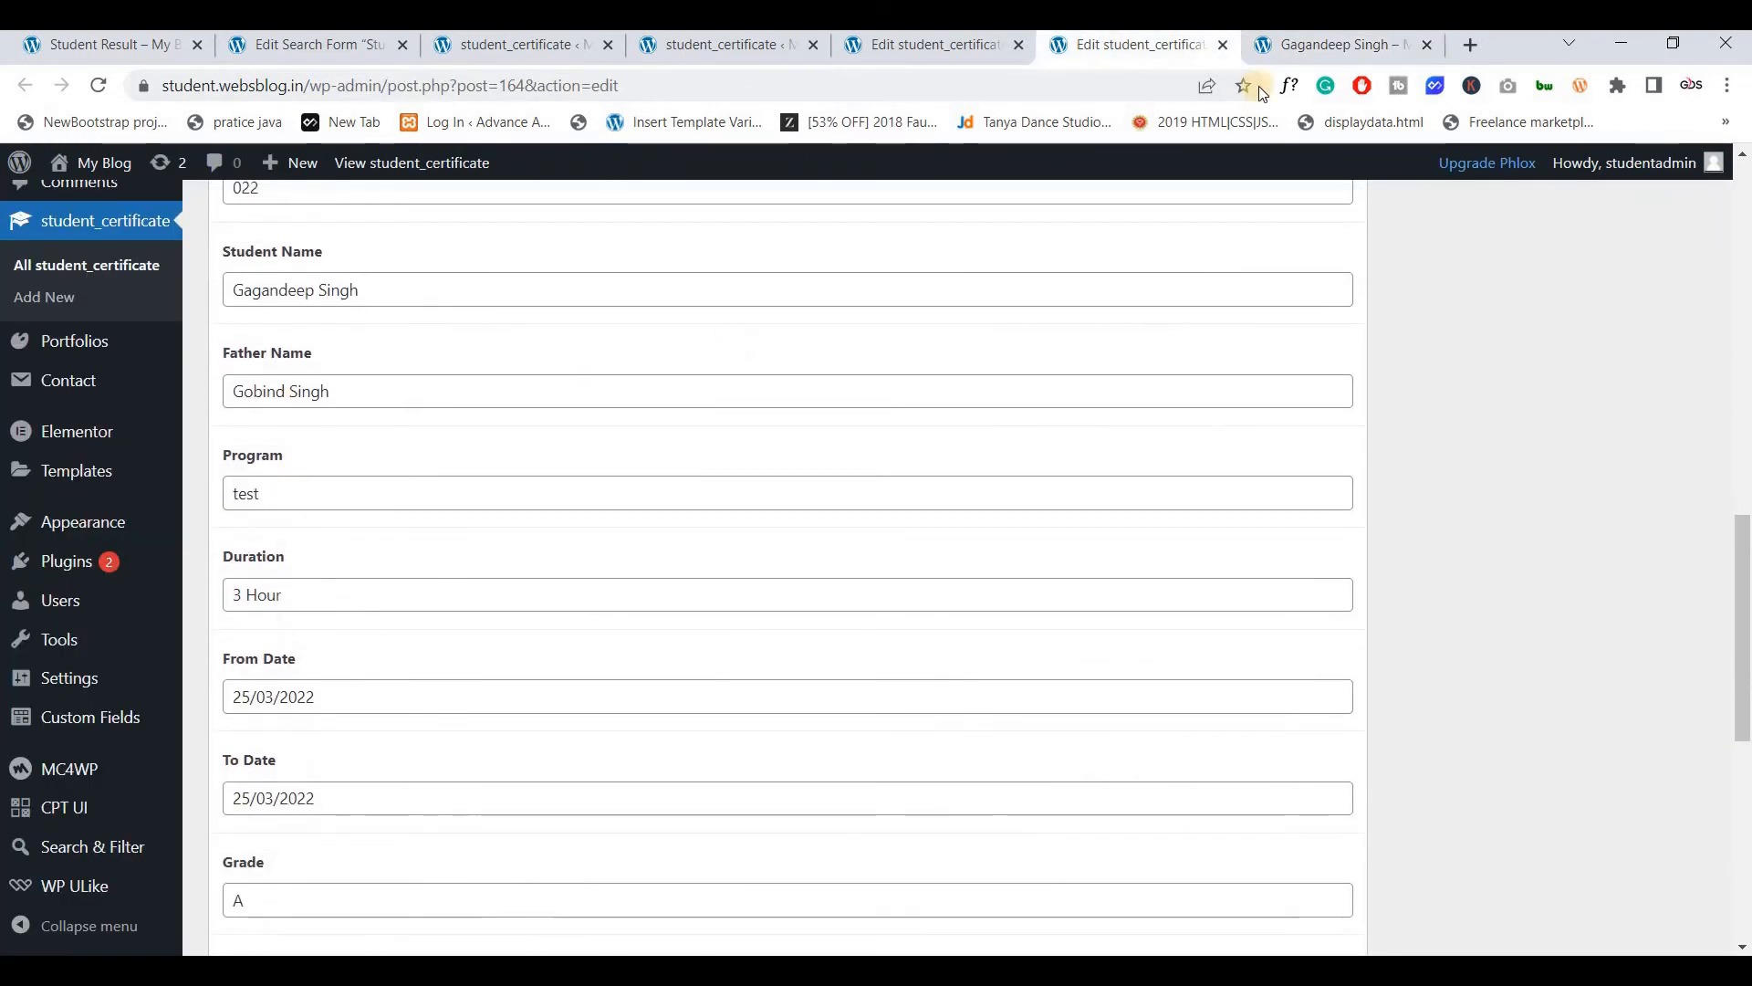
key("ctrl+Tab")
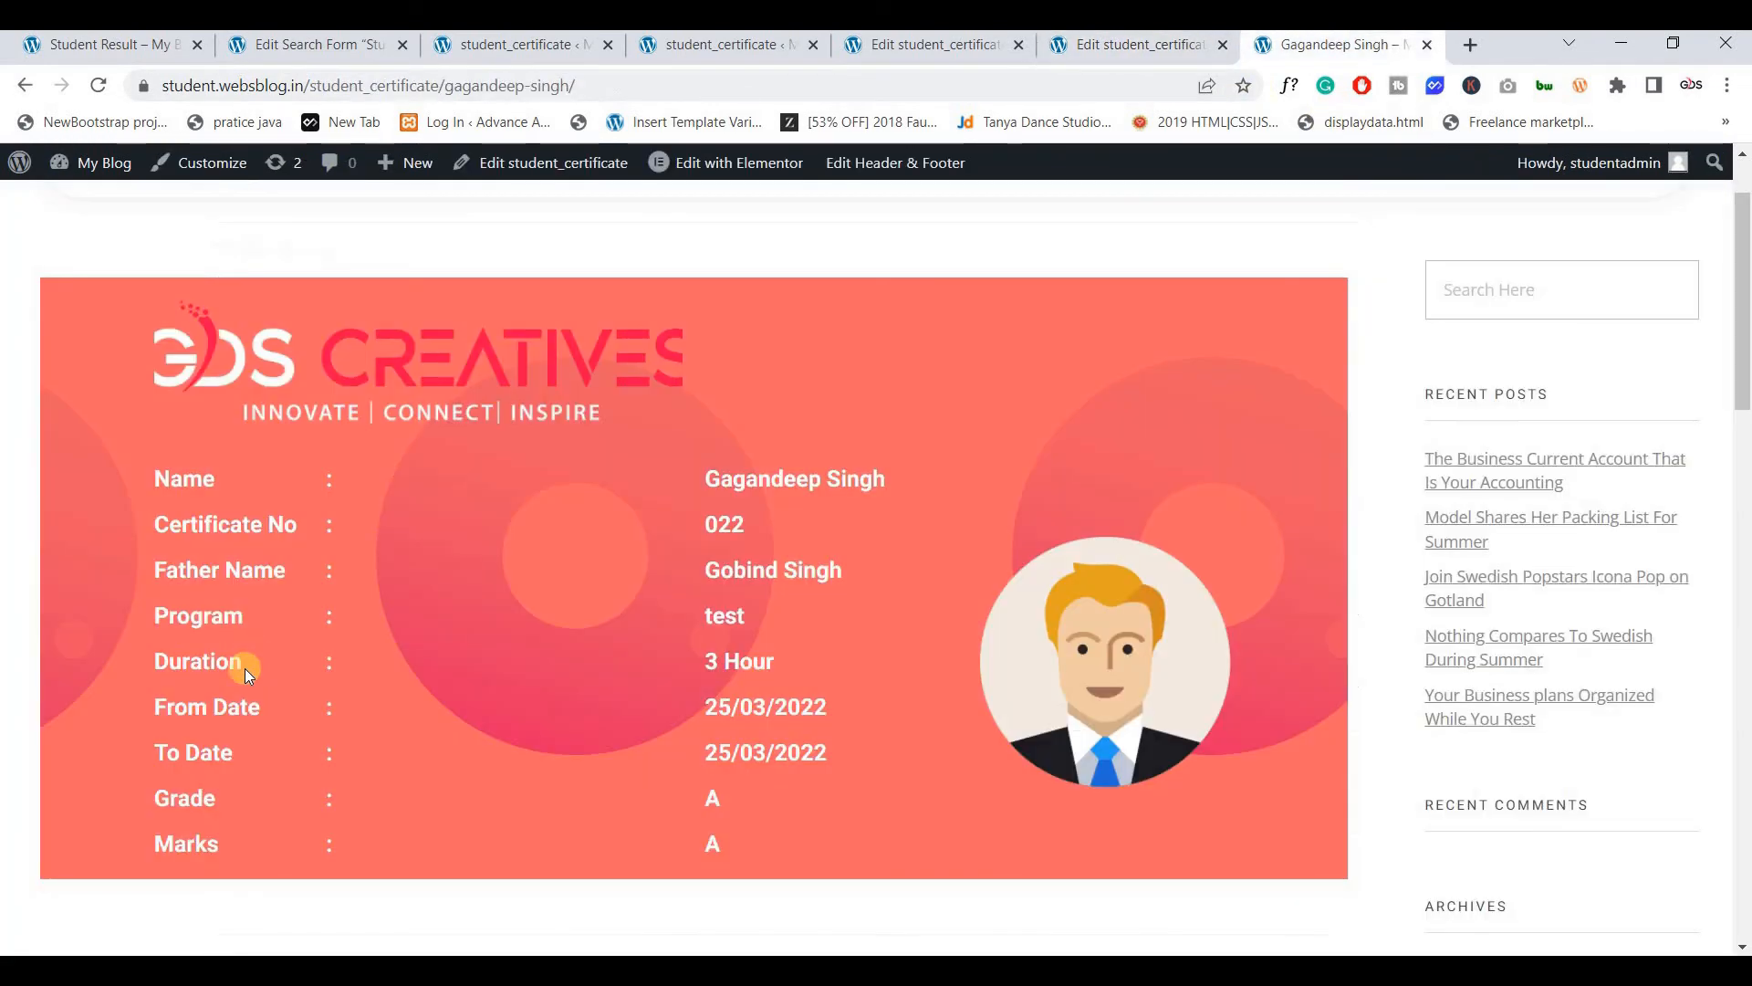
key("ctrl+shift+Tab")
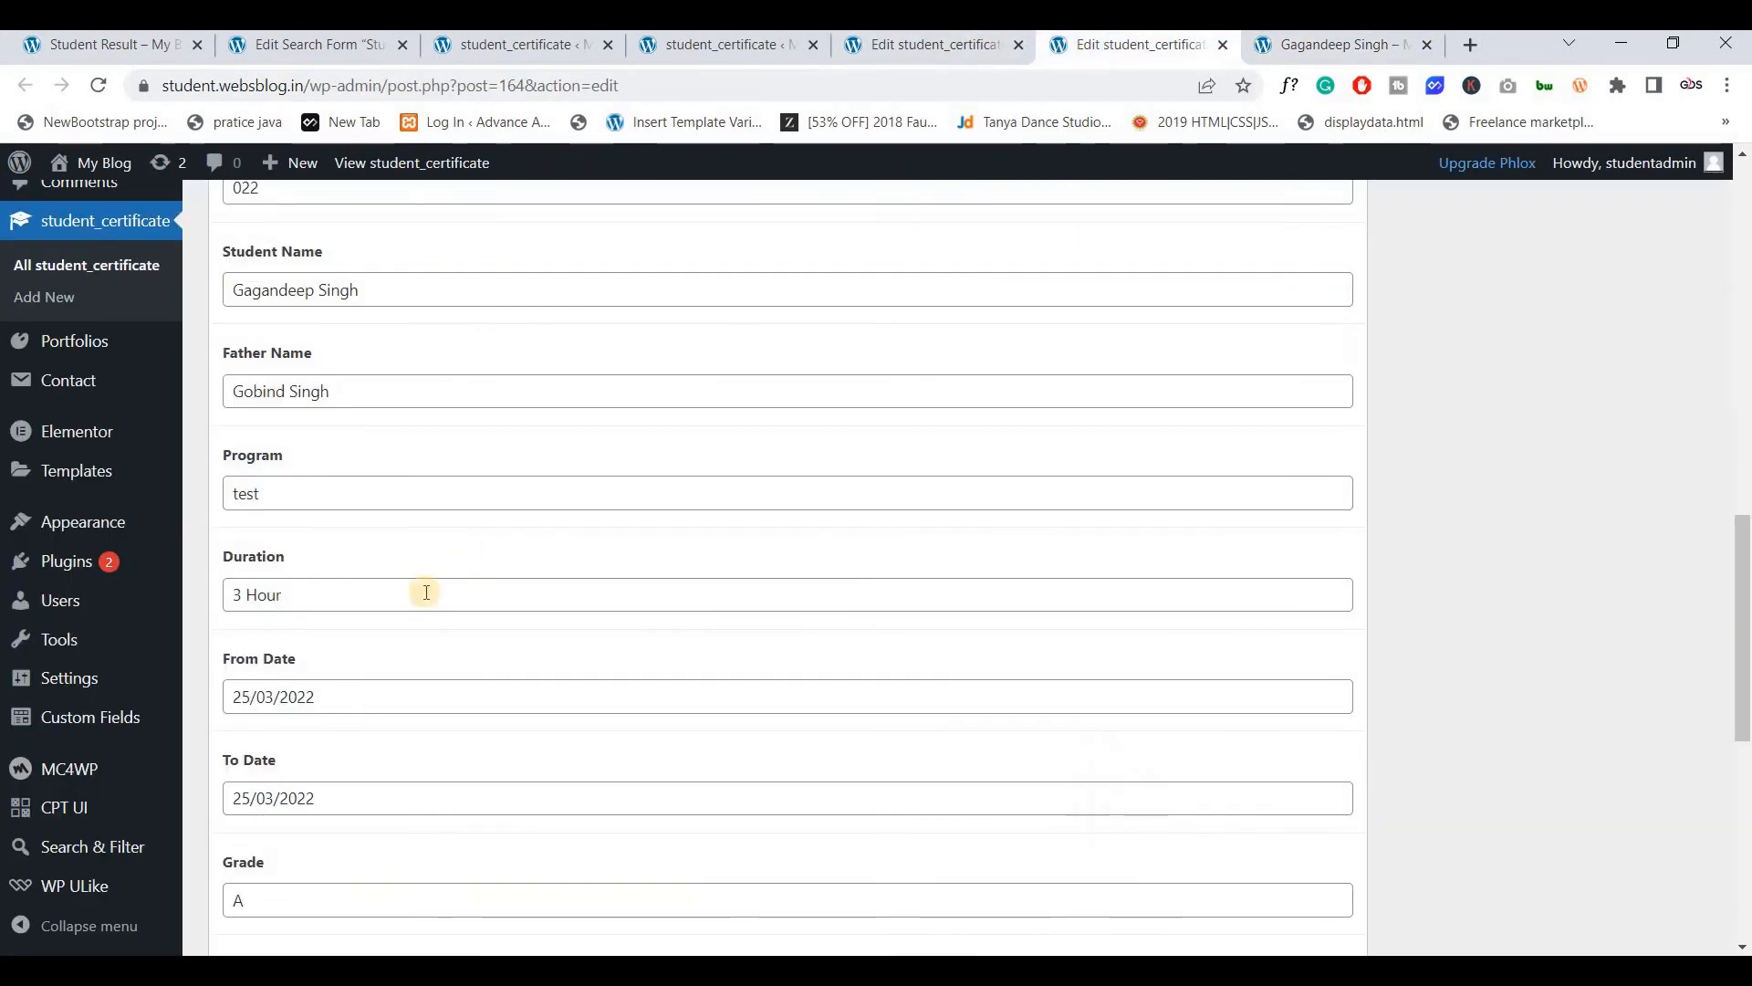
scroll(422, 590, "down", 1)
scroll(282, 732, "down", 1)
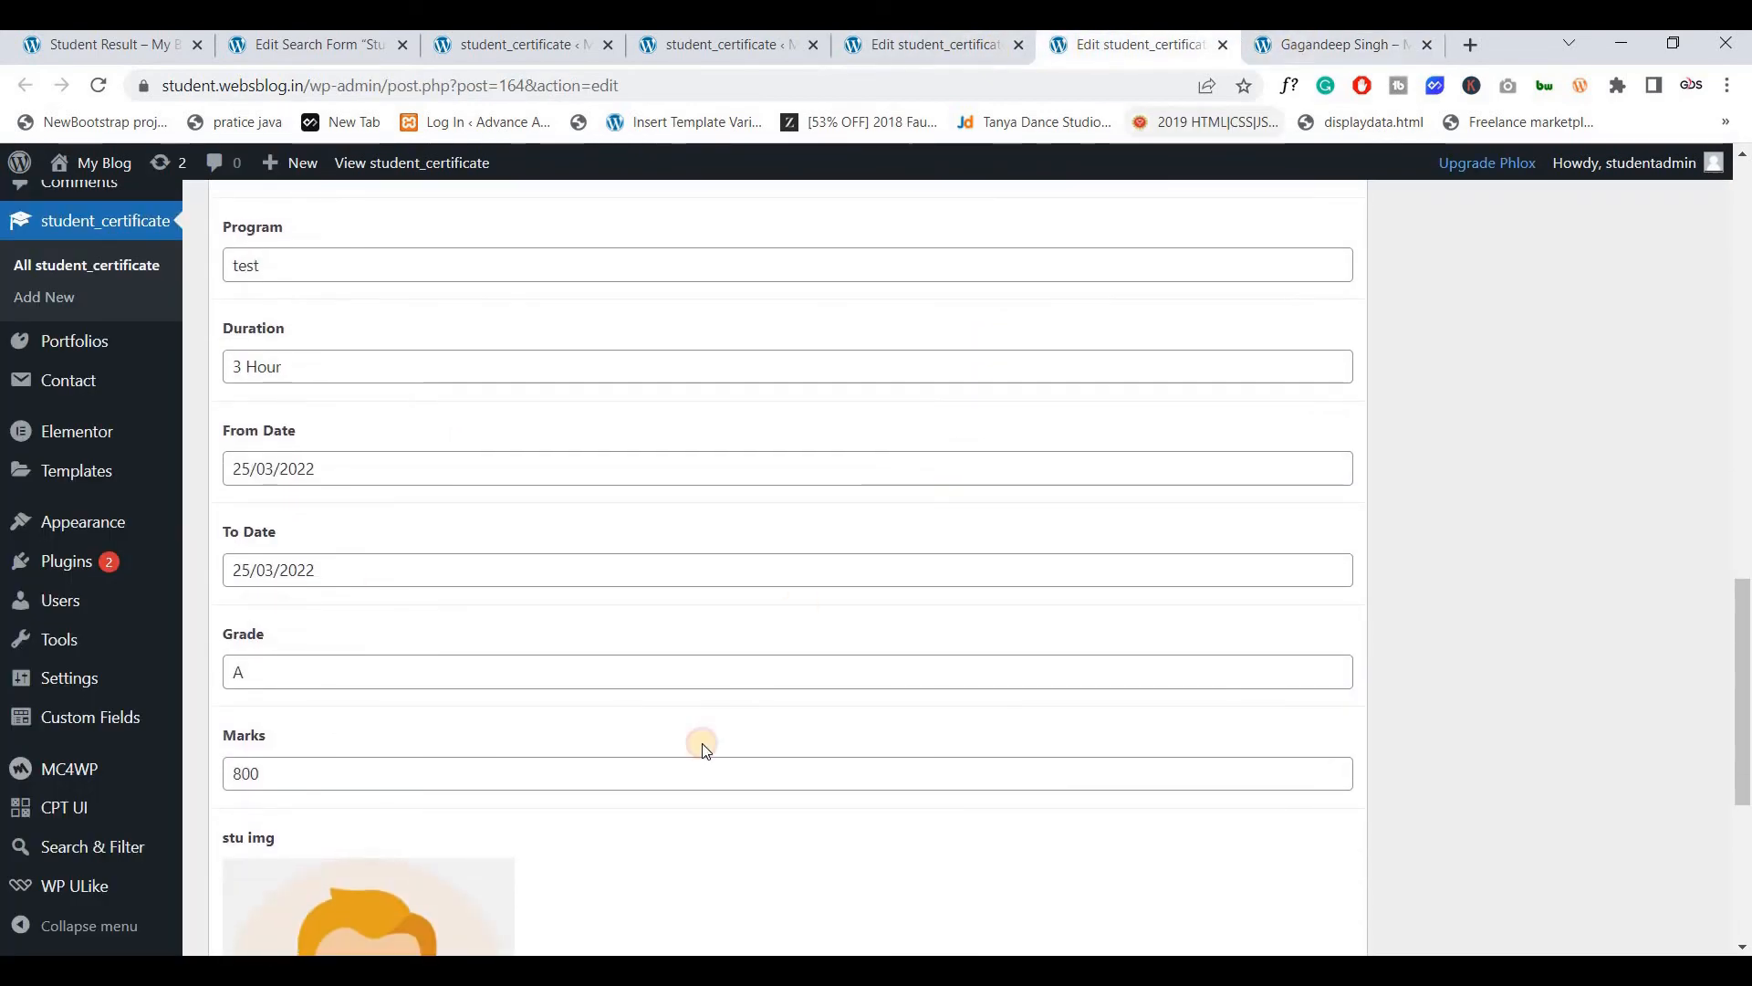
key("ctrl+Tab")
key("ctrl+shift+Tab")
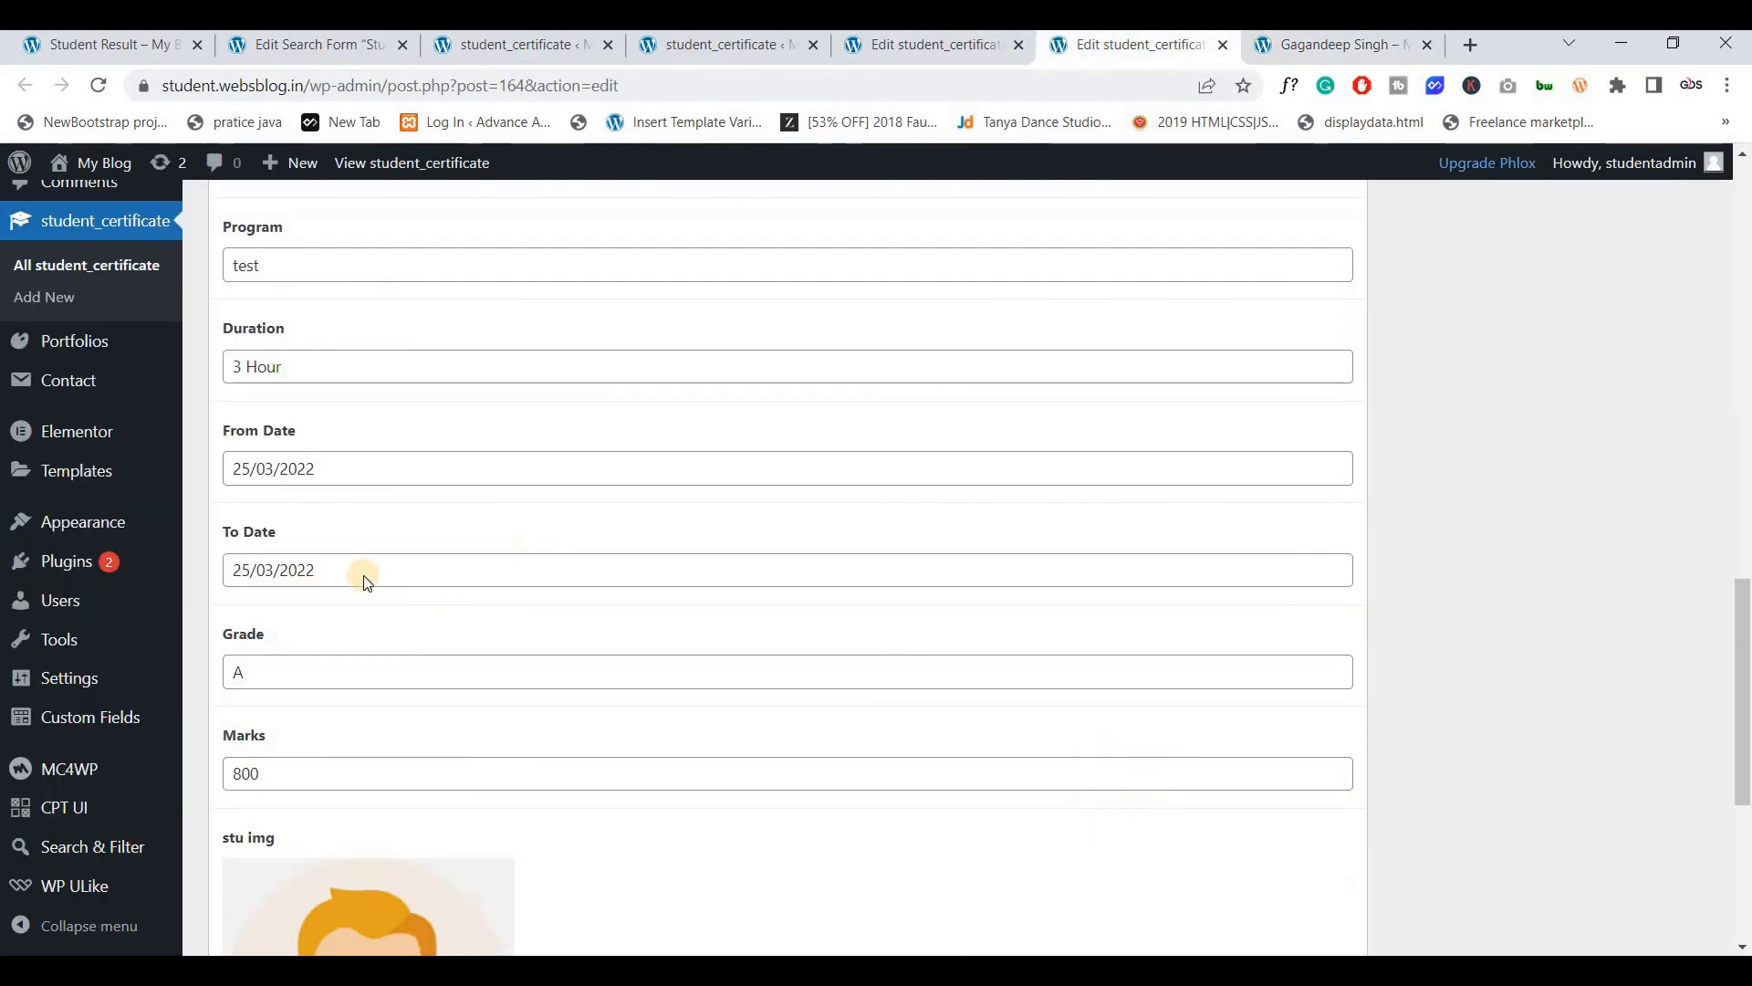
scroll(363, 572, "down", 3)
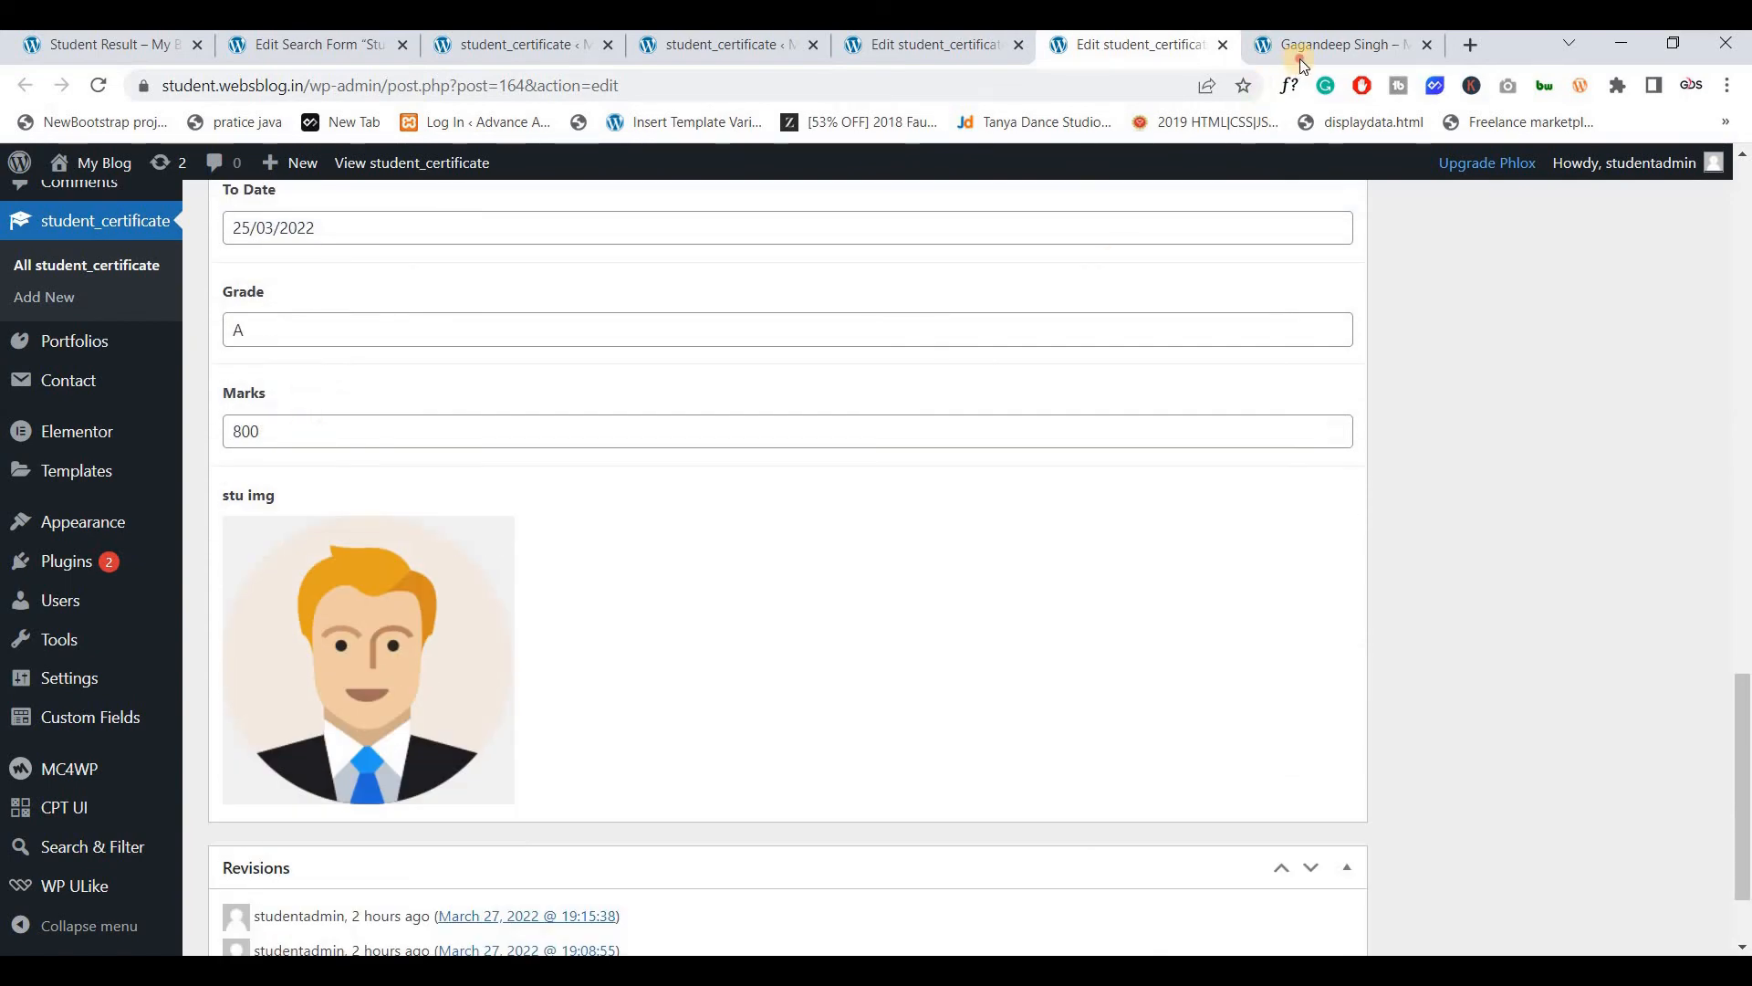
key("ctrl+Tab")
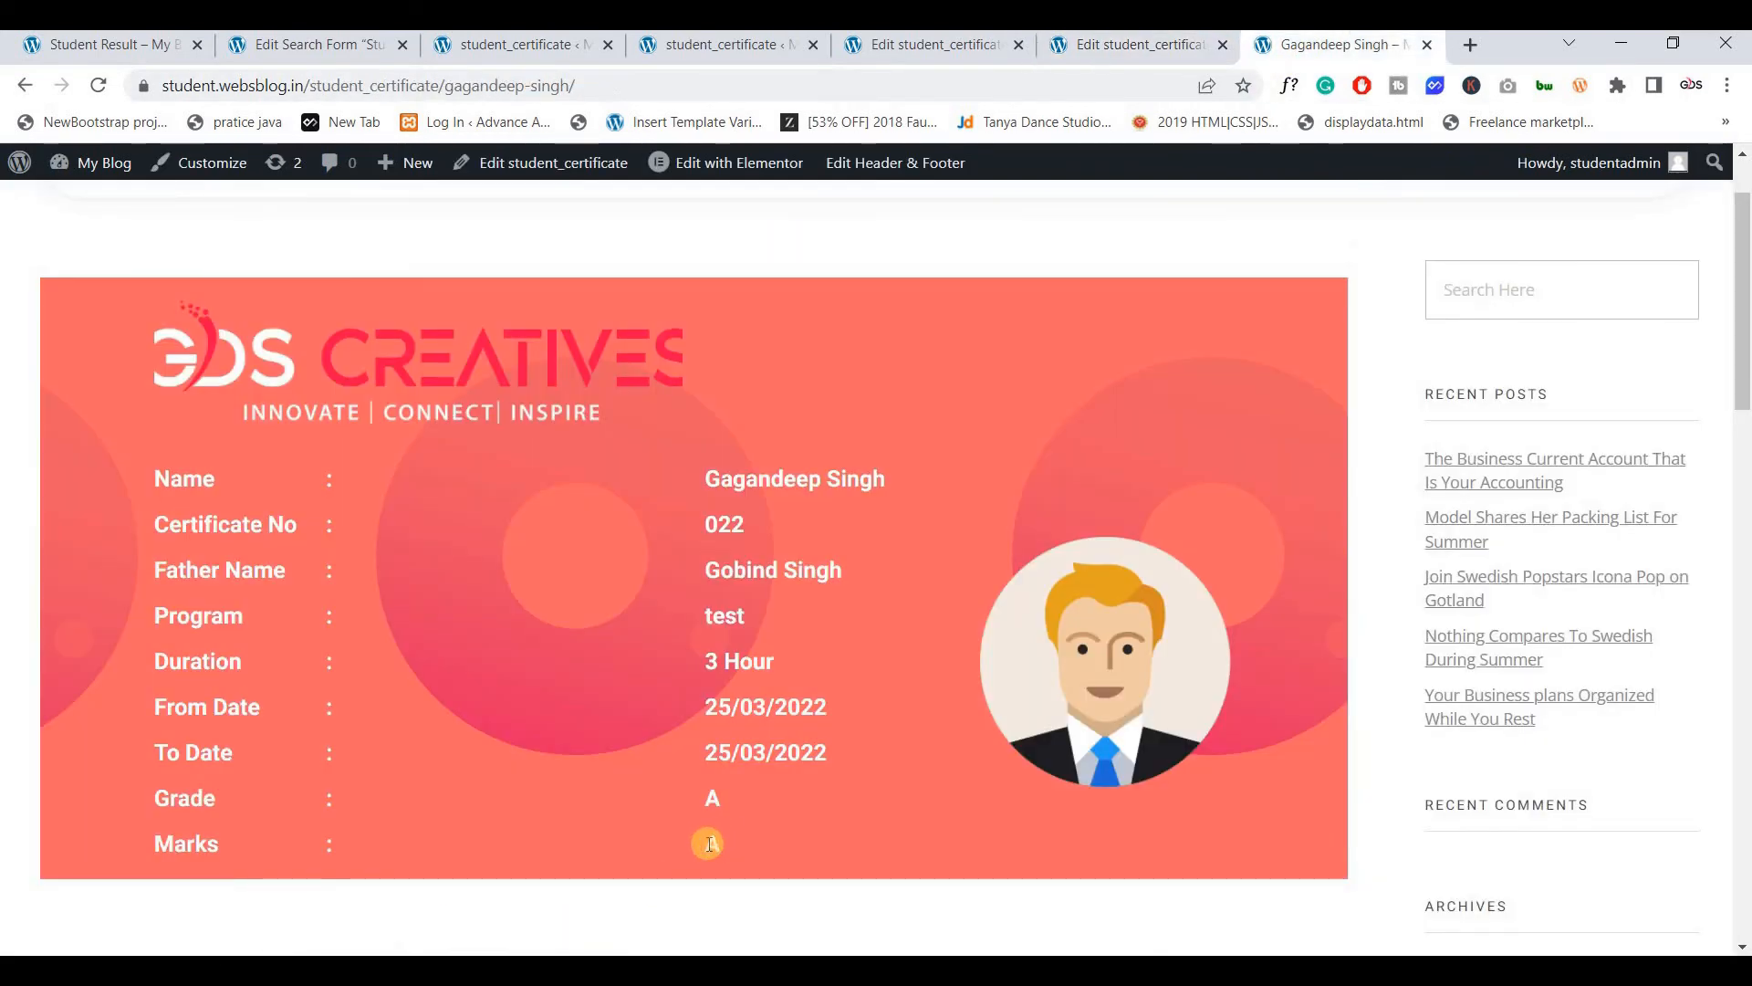
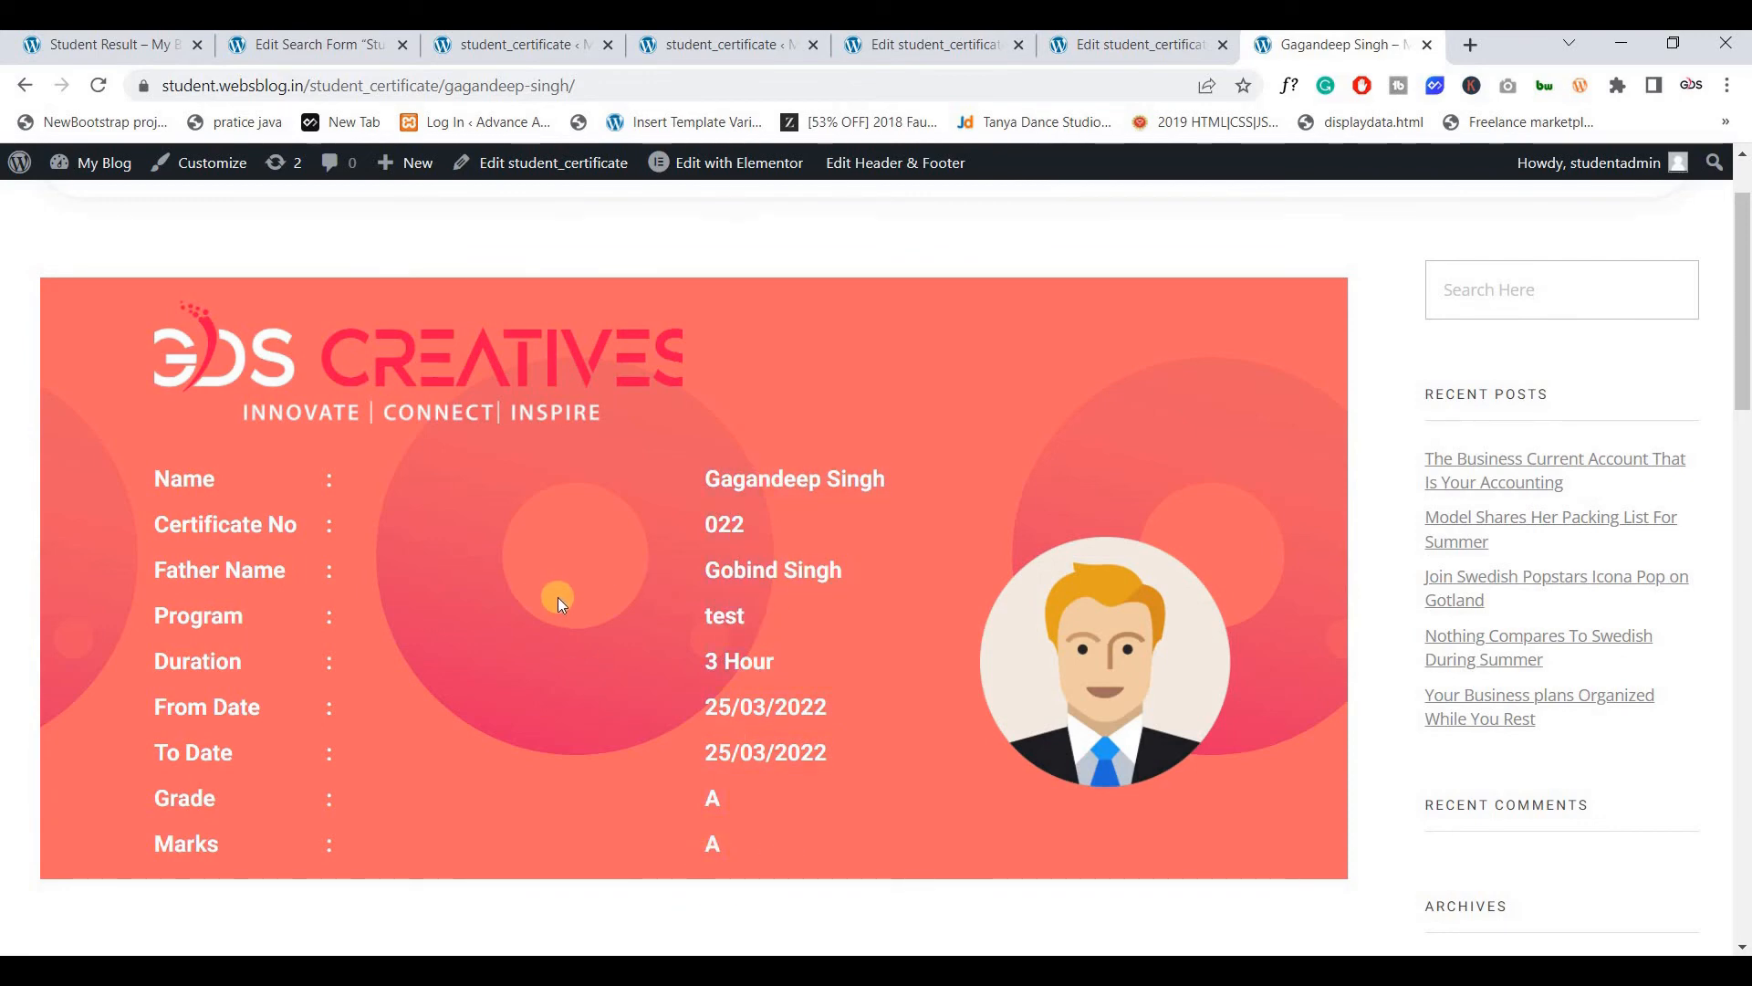
Leave the single certificate and go to the Student Result page with its certificate search box
scroll(553, 591, "up", 2)
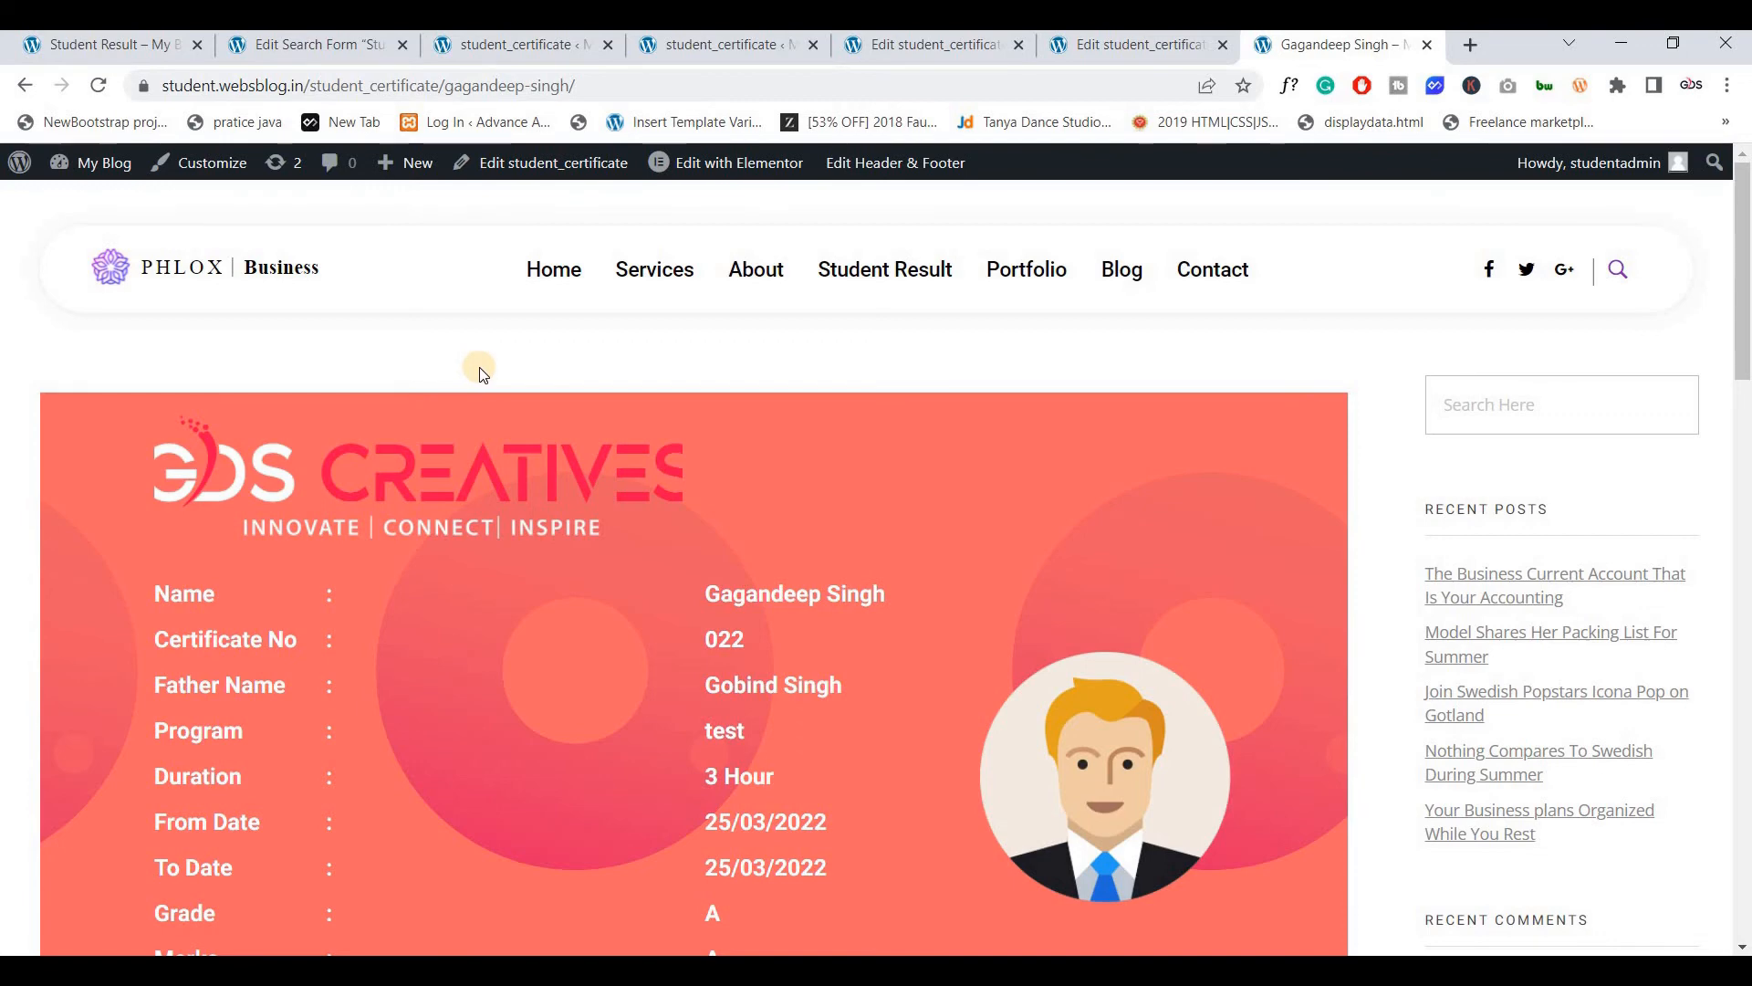
scroll(477, 365, "down", 2)
scroll(958, 283, "up", 2)
left_click(892, 267)
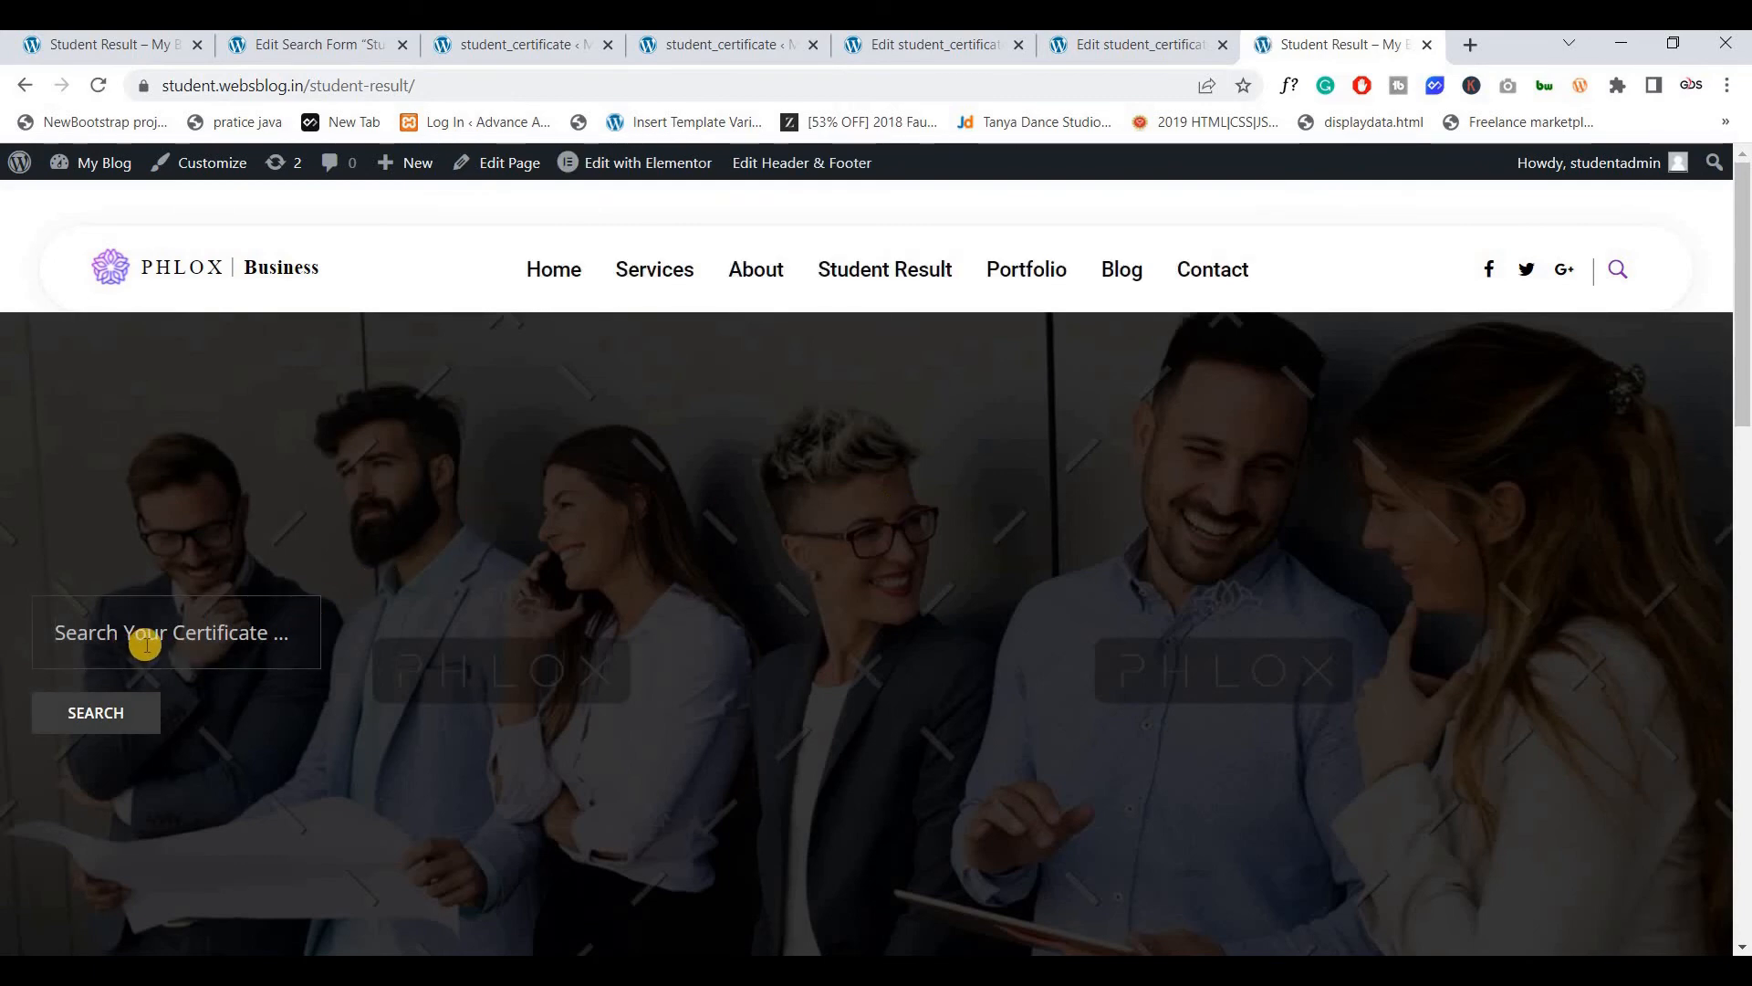
Open a certificate's edit page from the student certificates list in a new tab and review it
type("d")
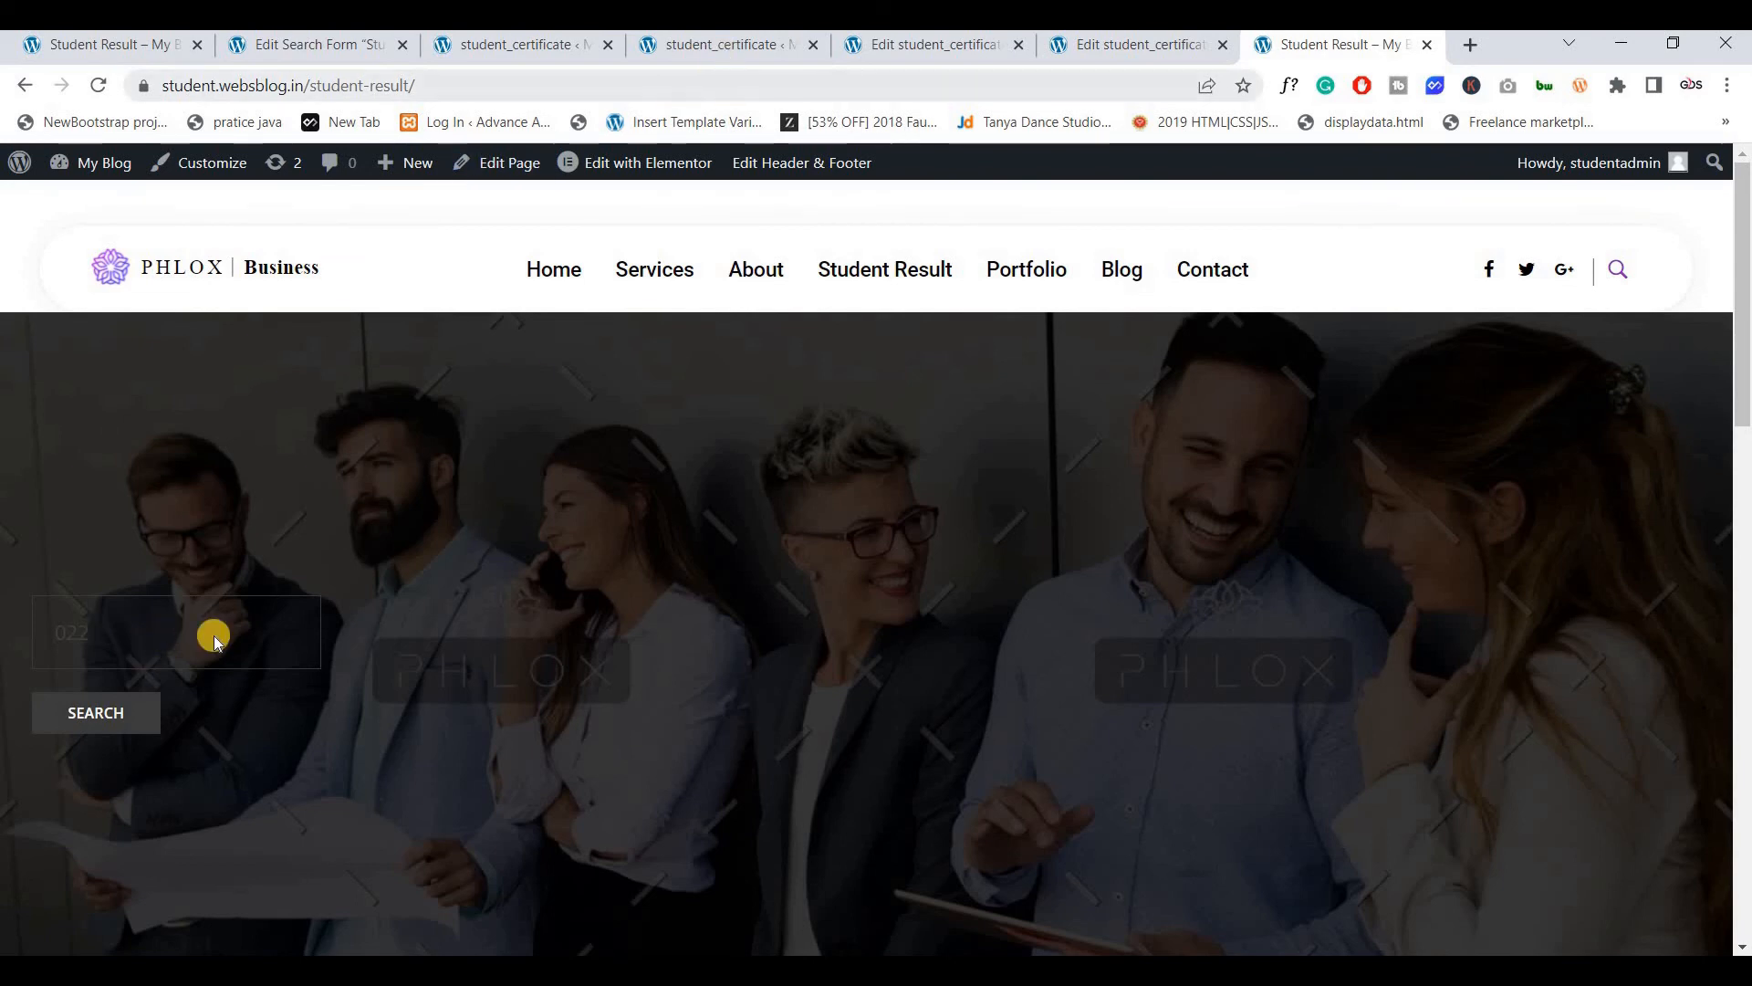
left_click(727, 47)
left_click(272, 629, "ctrl")
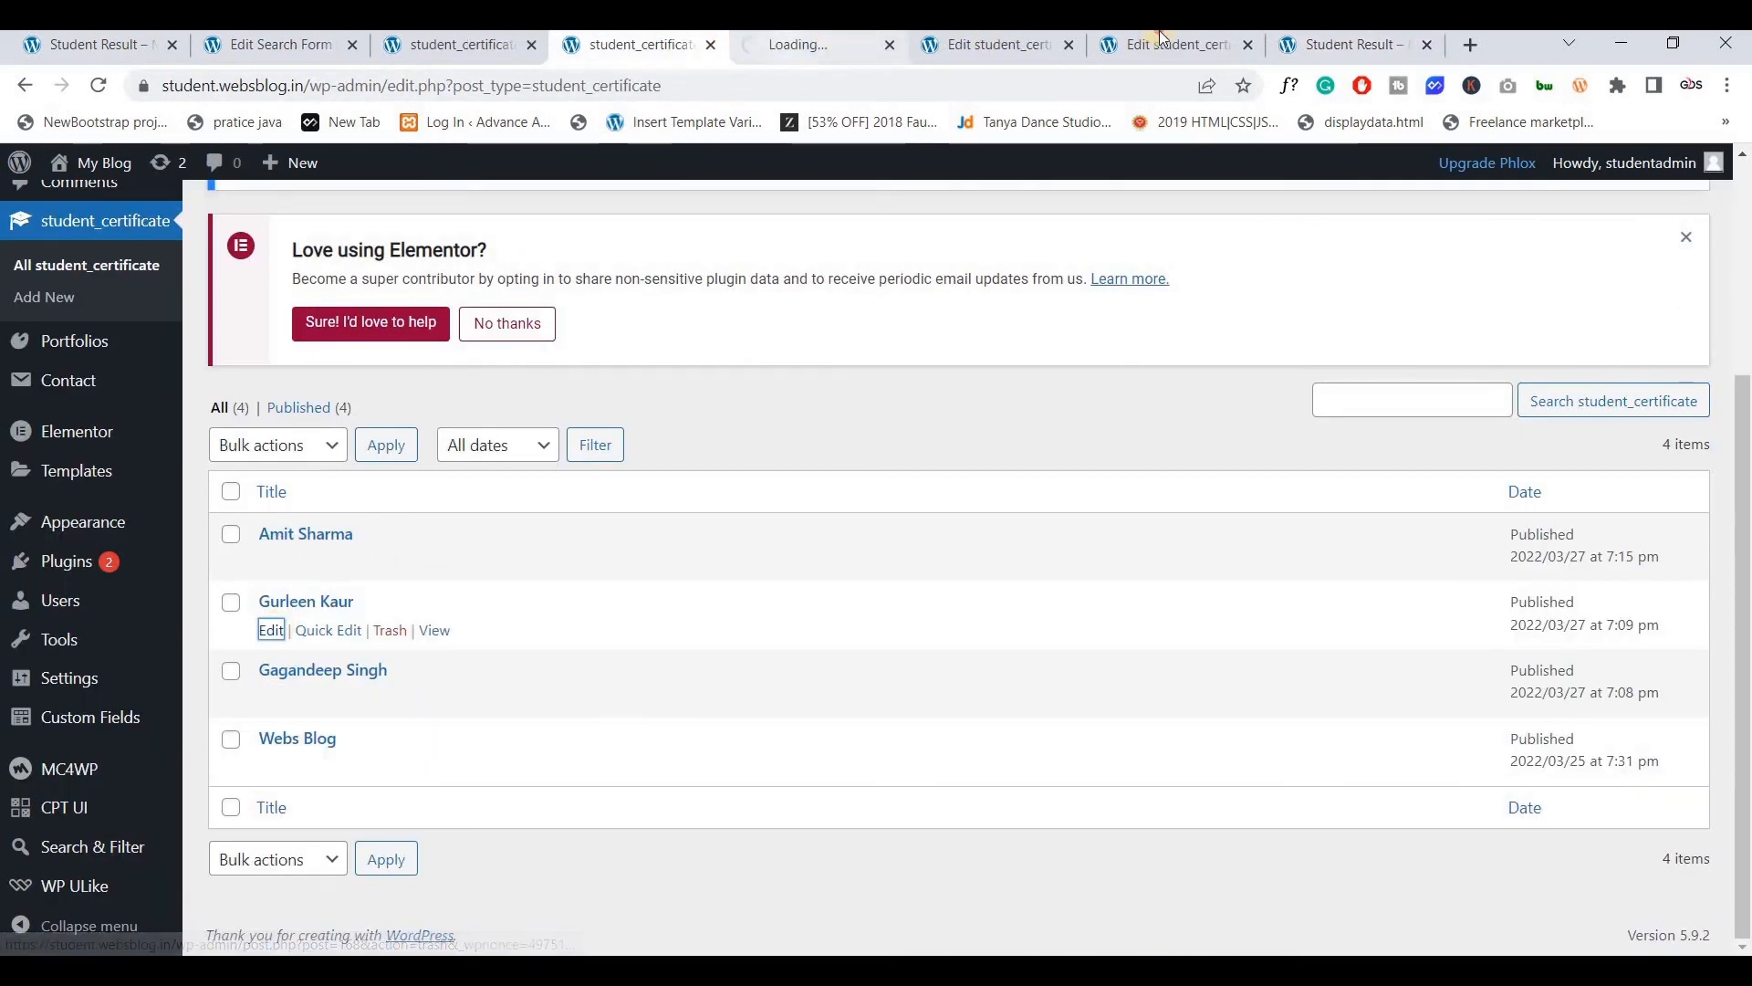
left_click(1160, 37)
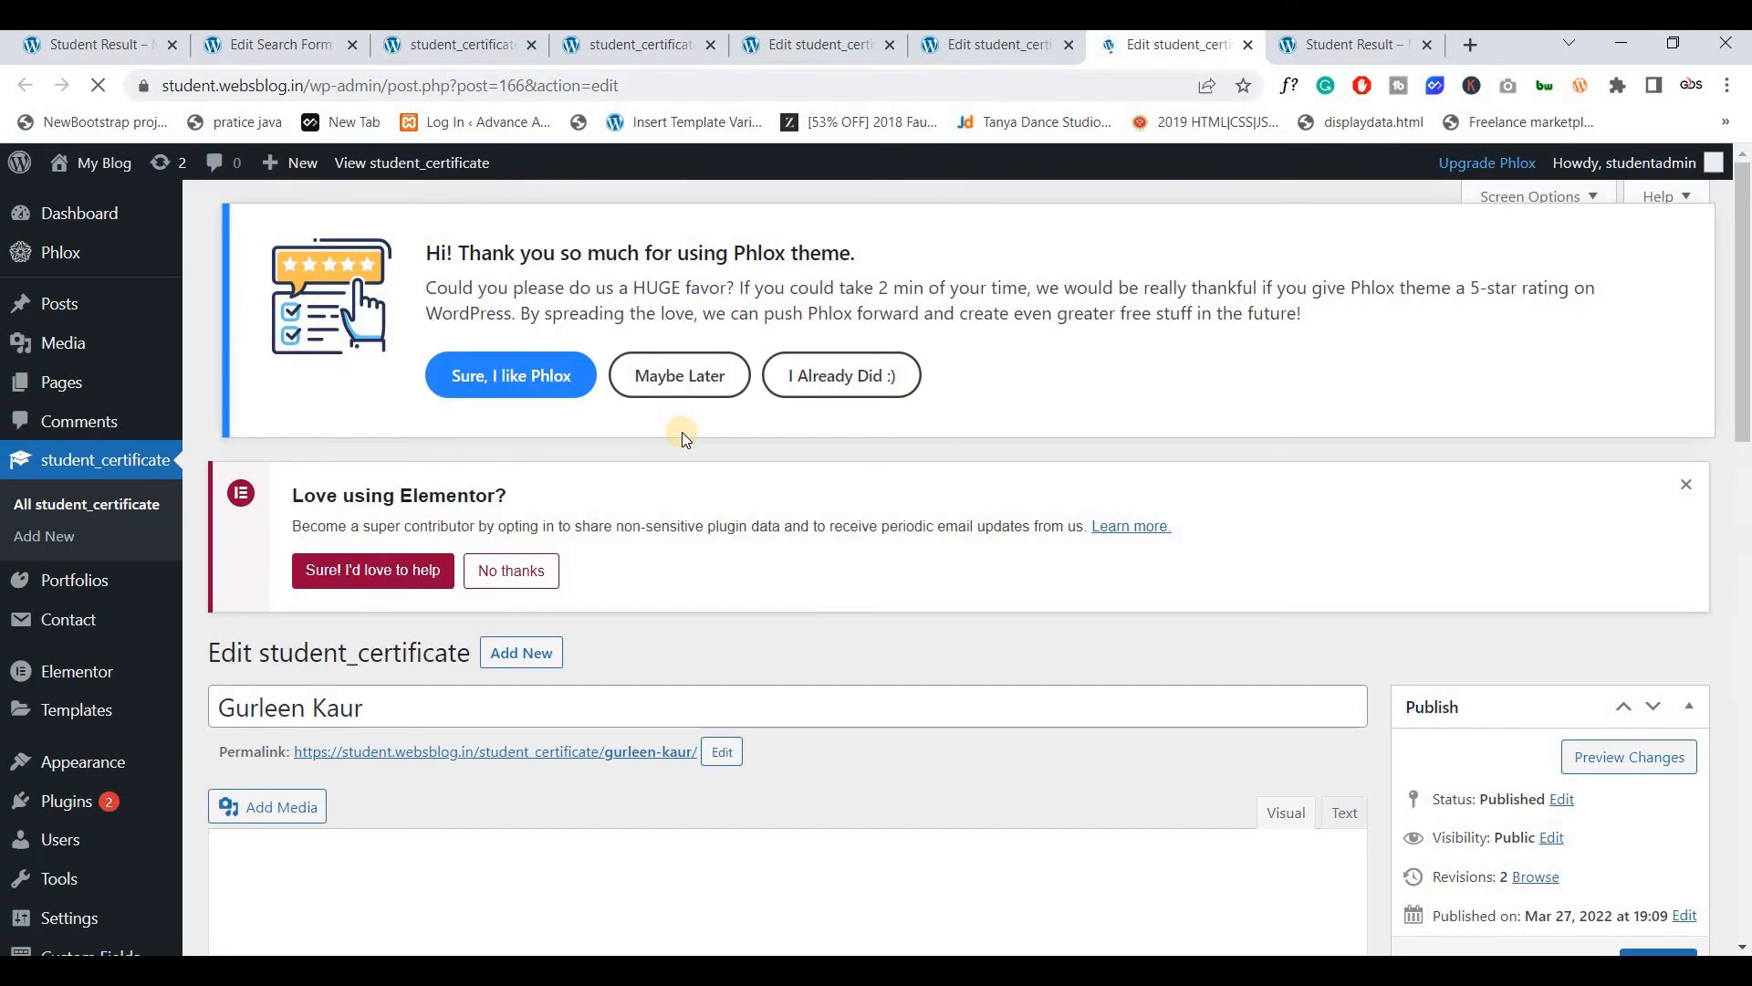
scroll(683, 432, "down", 9)
scroll(248, 421, "up", 9)
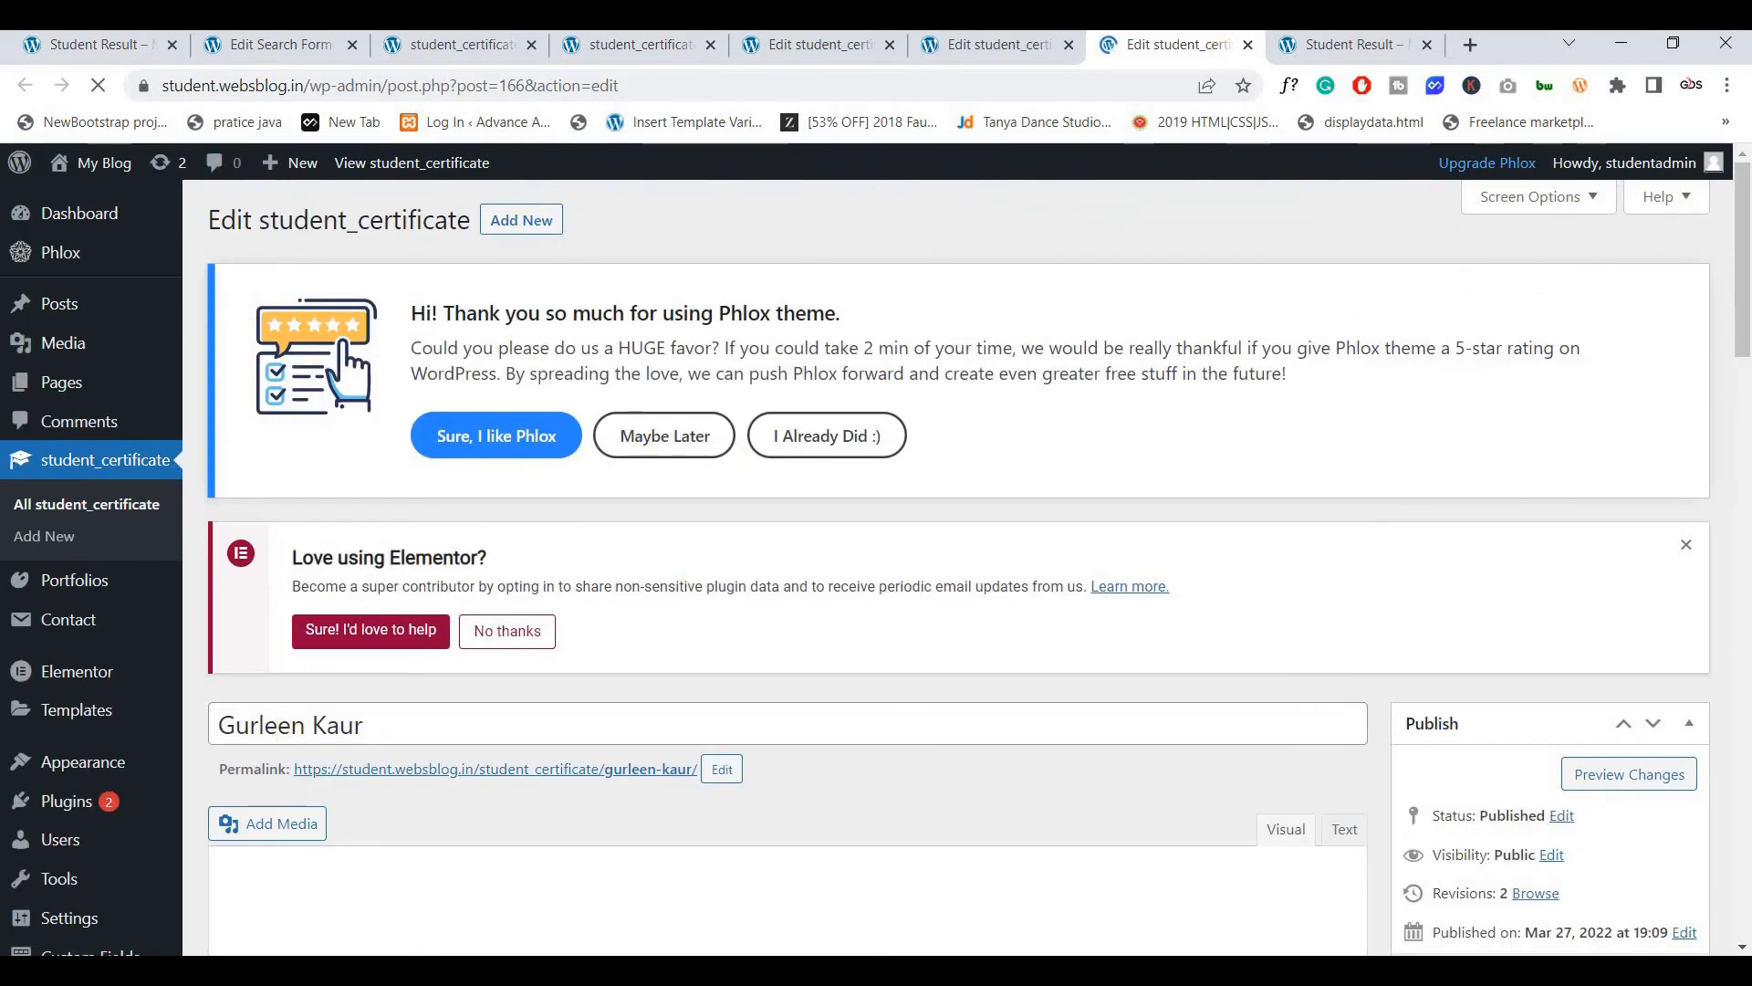
scroll(270, 637, "down", 3)
left_click(1308, 46)
Search certificate number 032 and review the matching certificate page with grade B
double_click(277, 616)
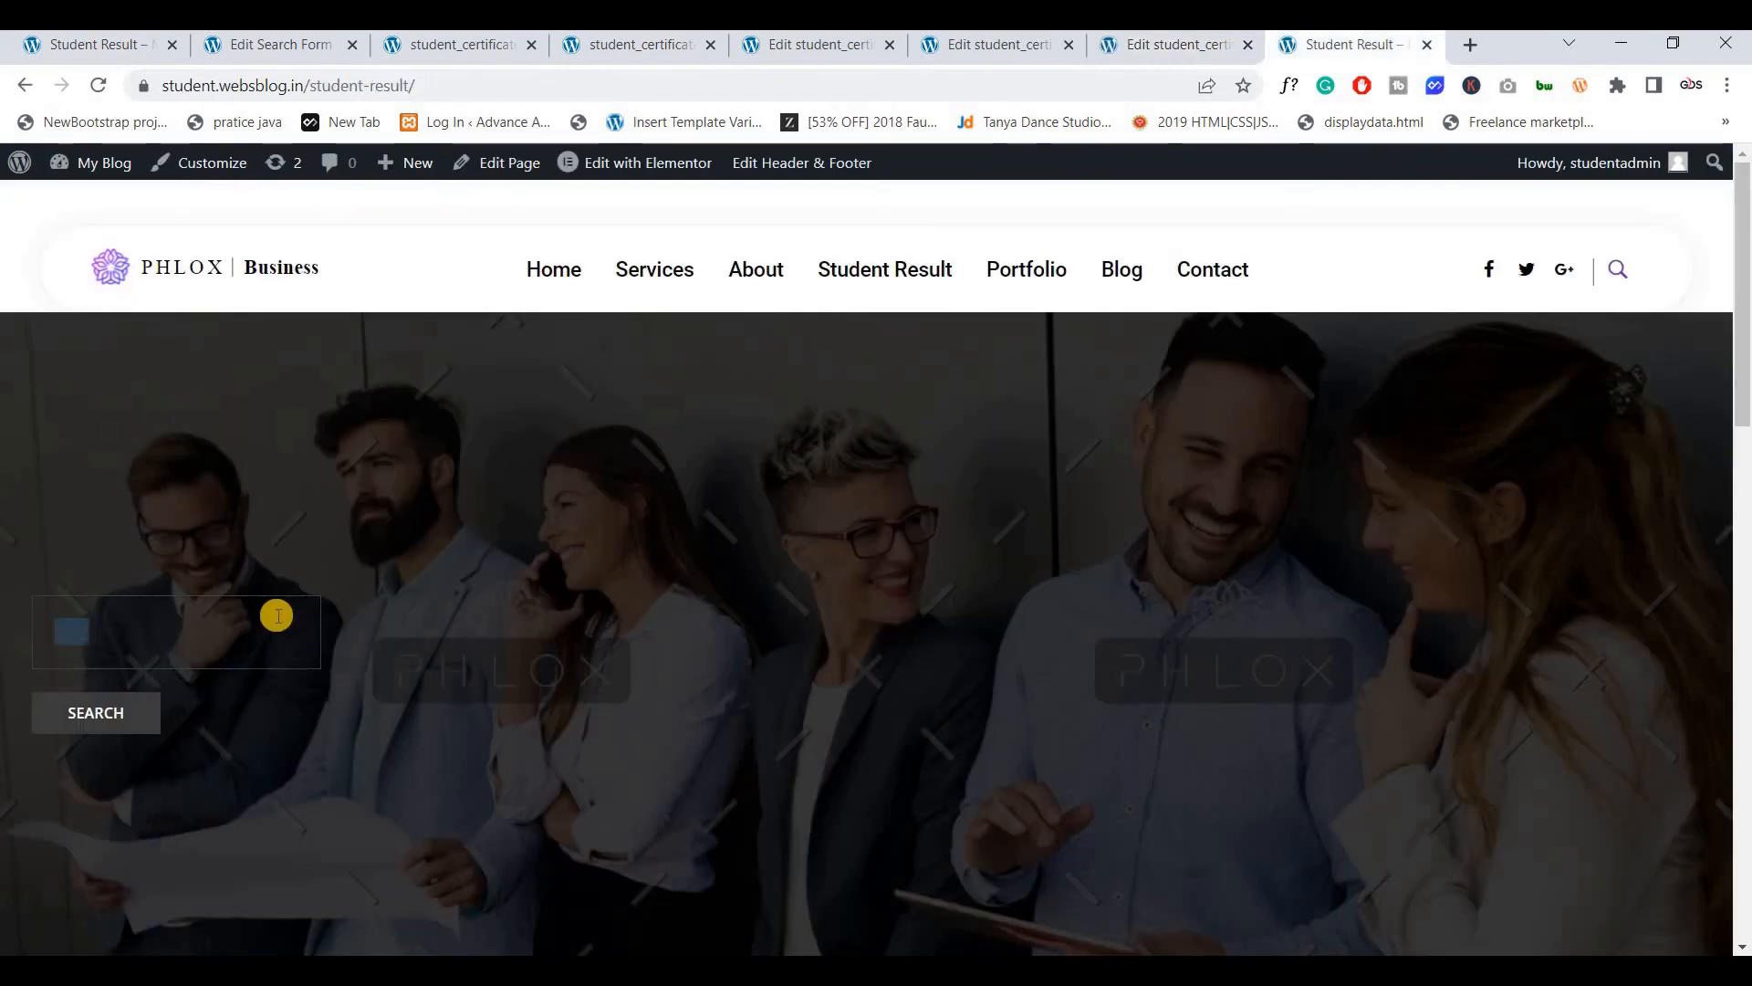
left_click(153, 712)
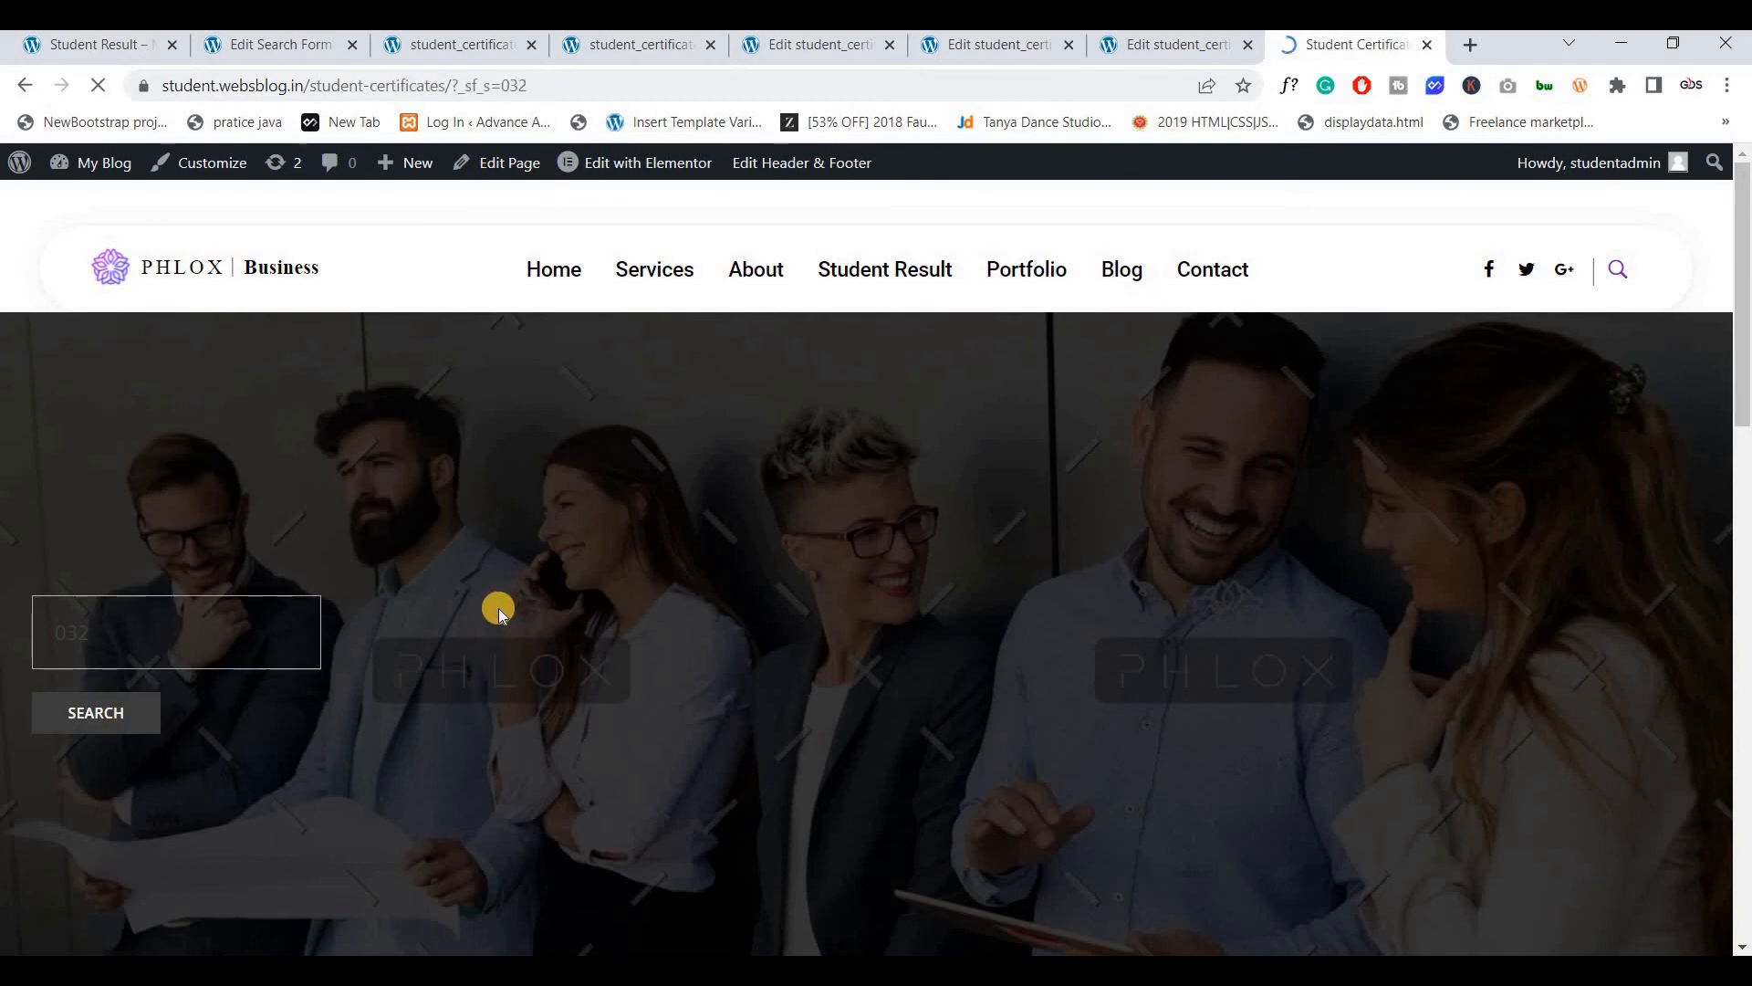
scroll(498, 608, "down", 5)
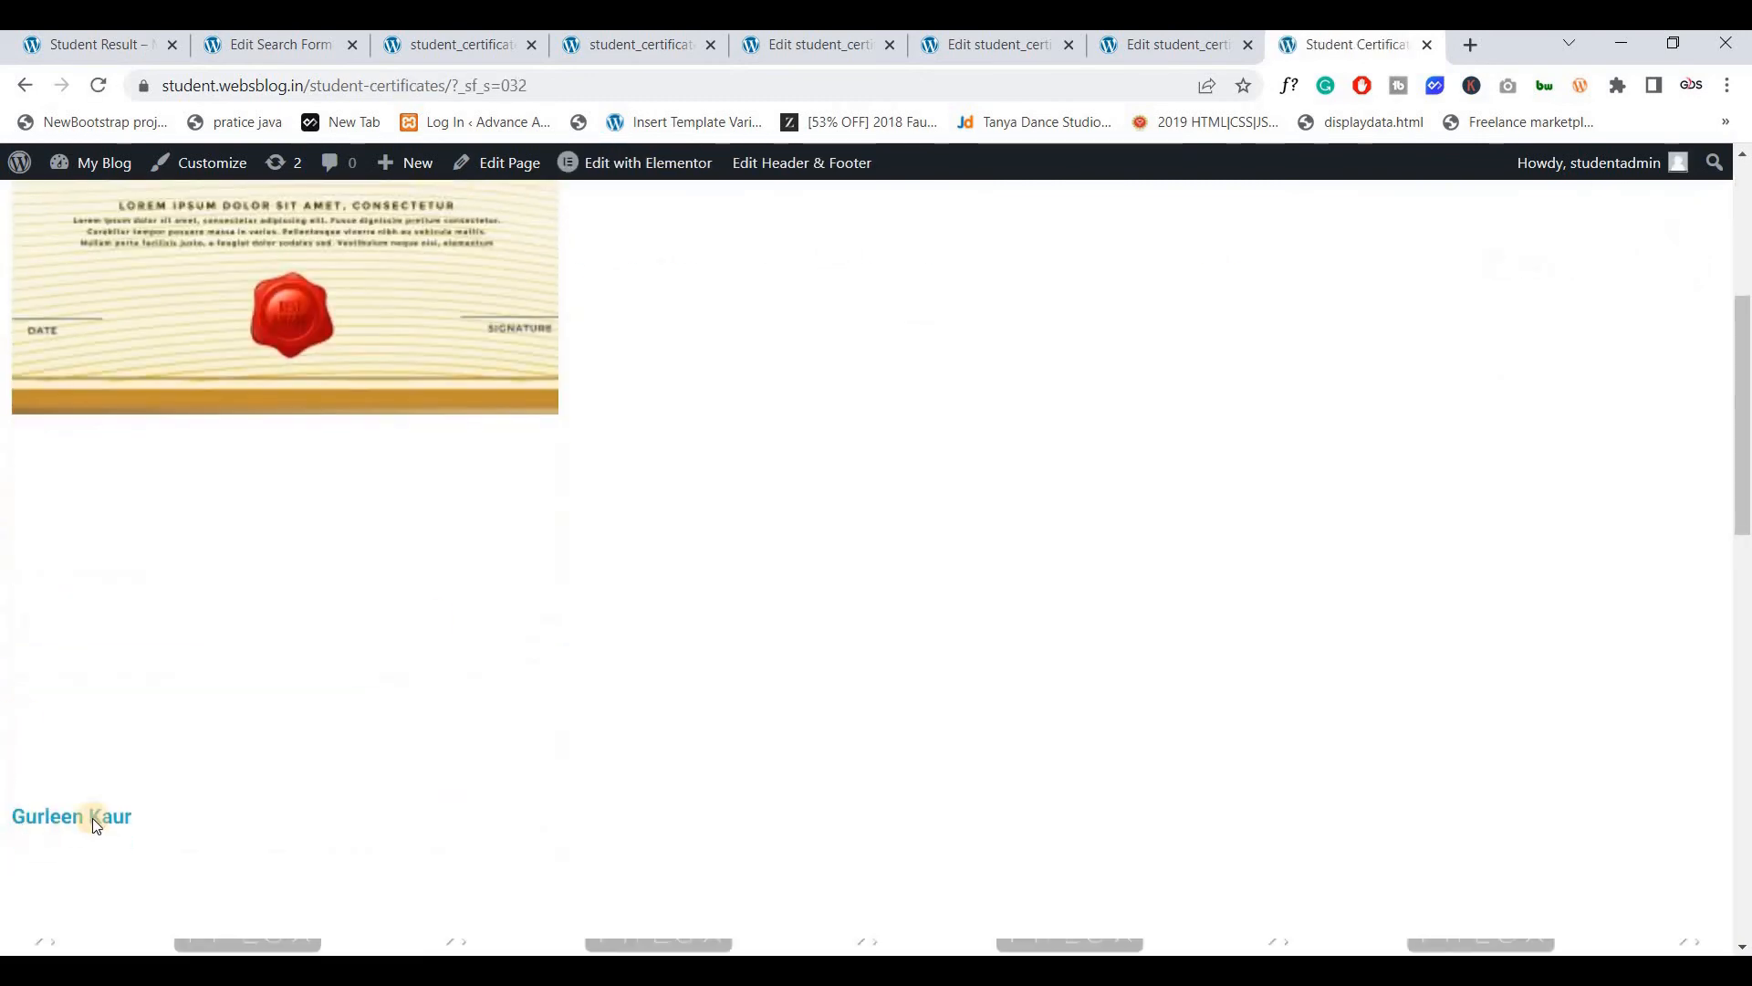
scroll(94, 815, "down", 6)
scroll(59, 689, "up", 2)
scroll(61, 689, "up", 3)
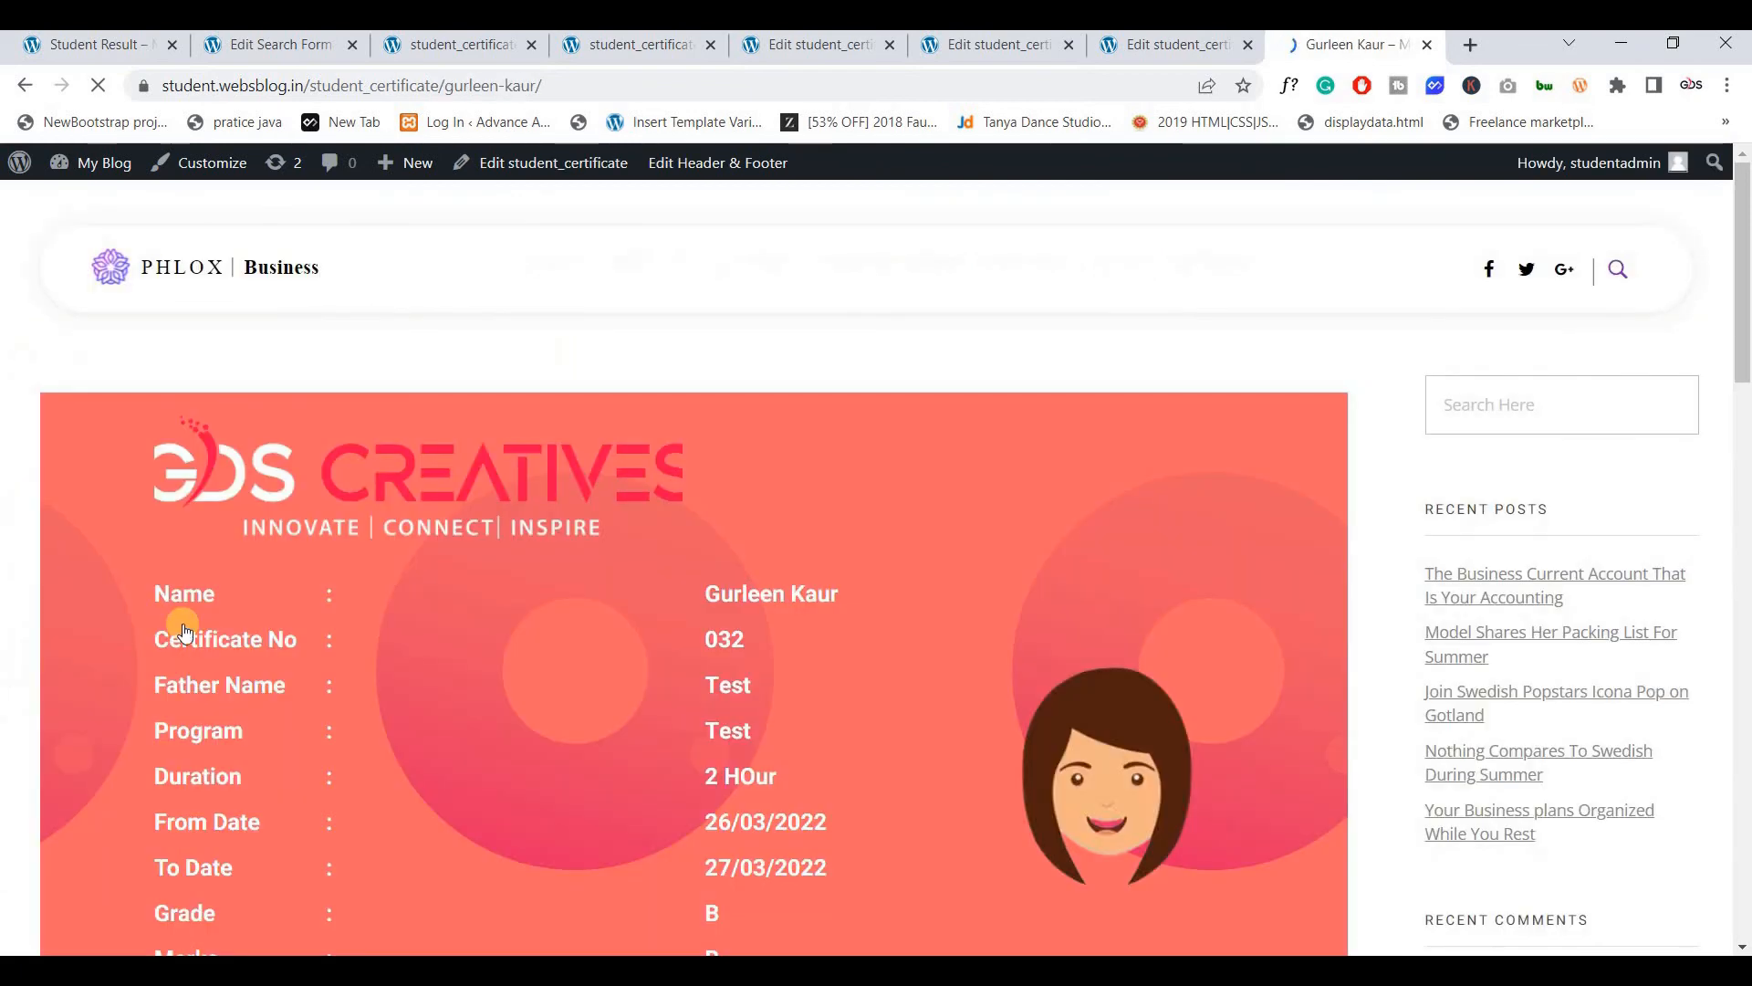
scroll(869, 786, "down", 1)
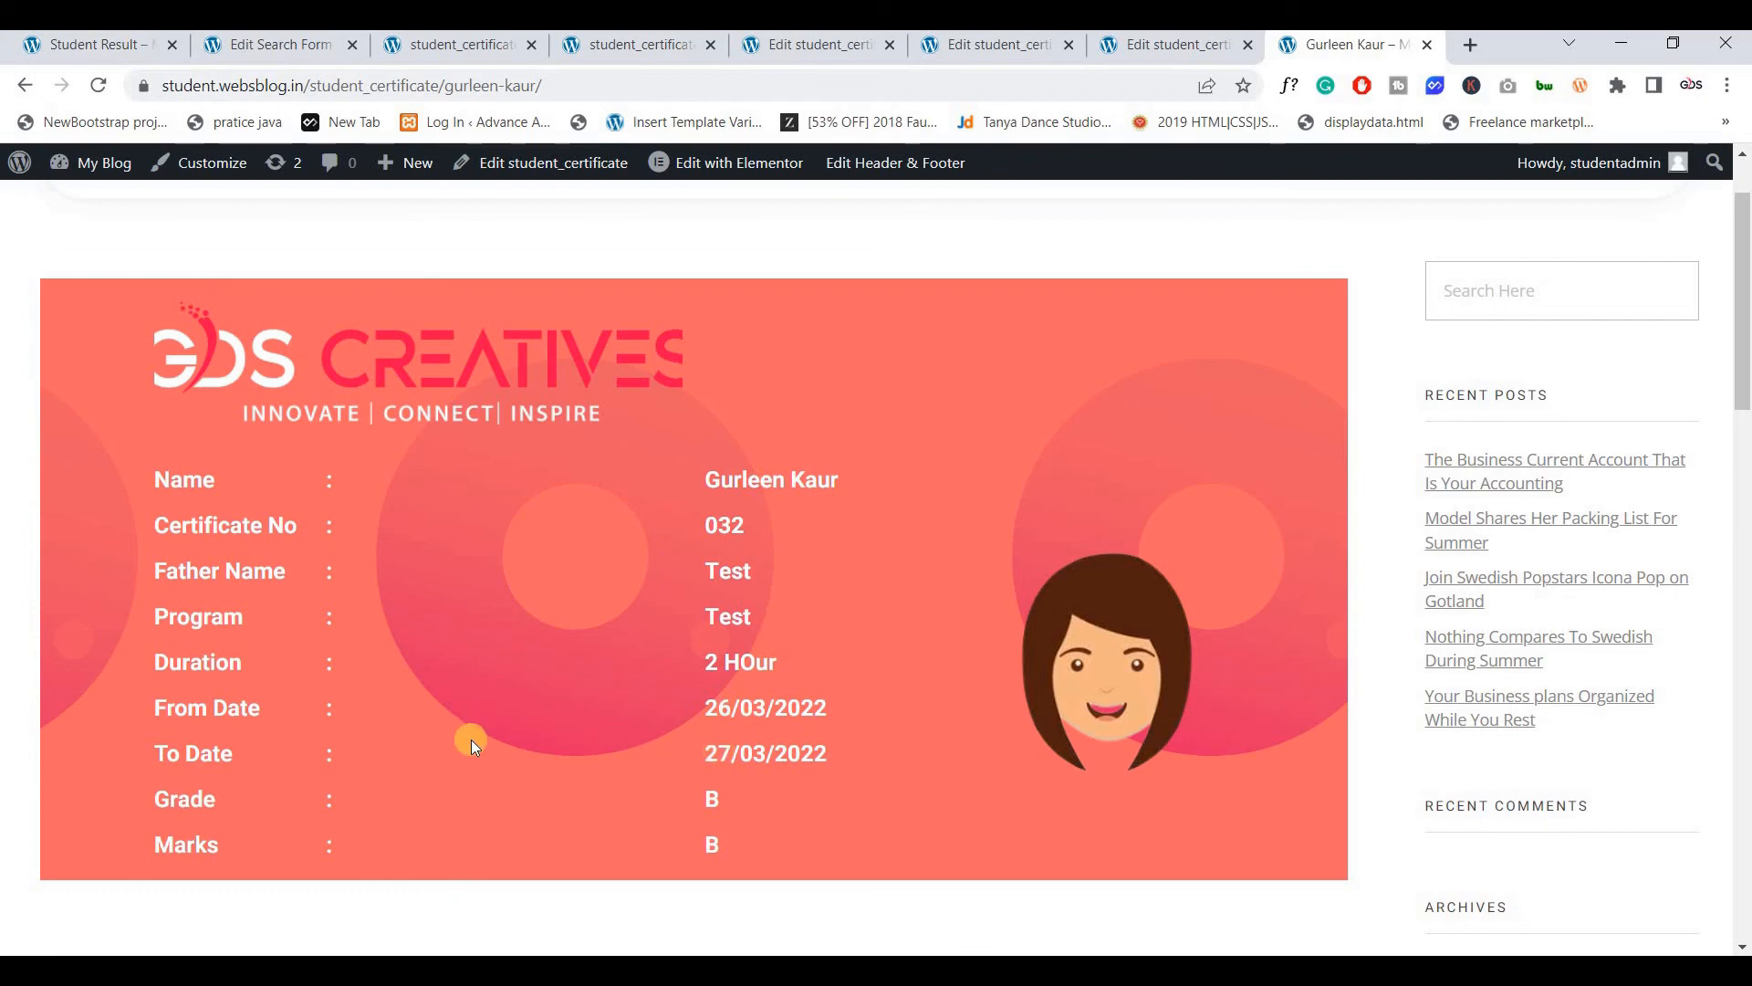
scroll(486, 618, "up", 1)
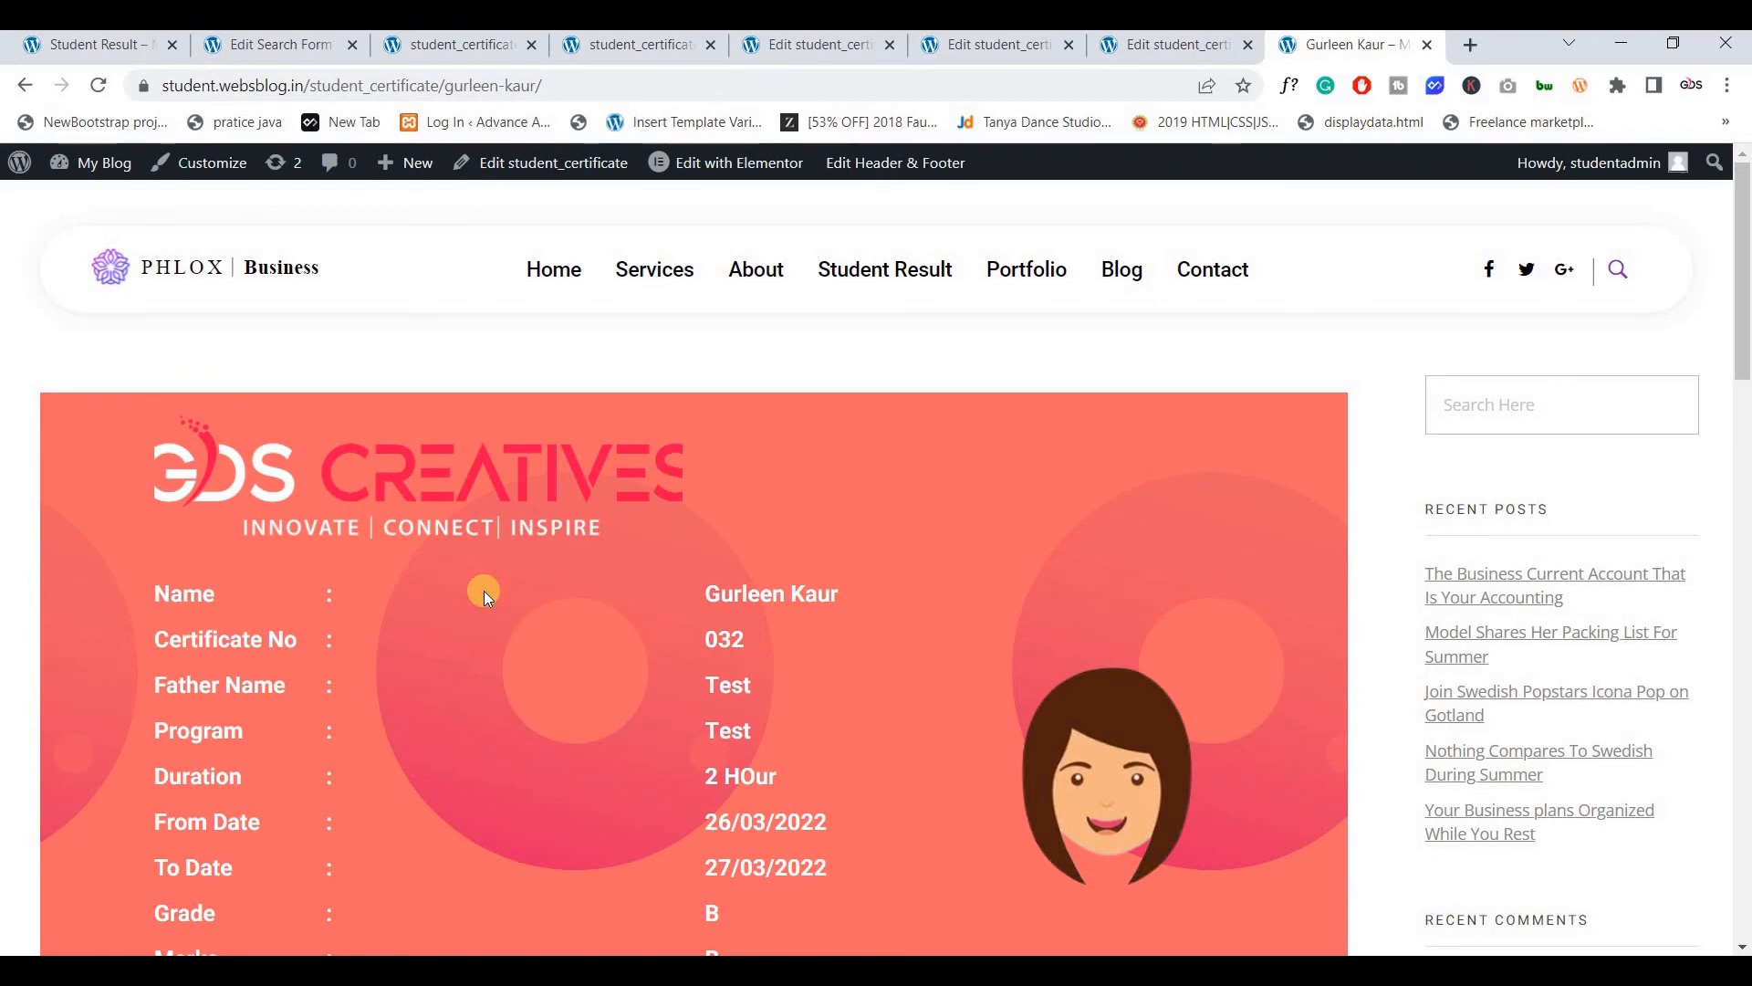
scroll(485, 590, "down", 1)
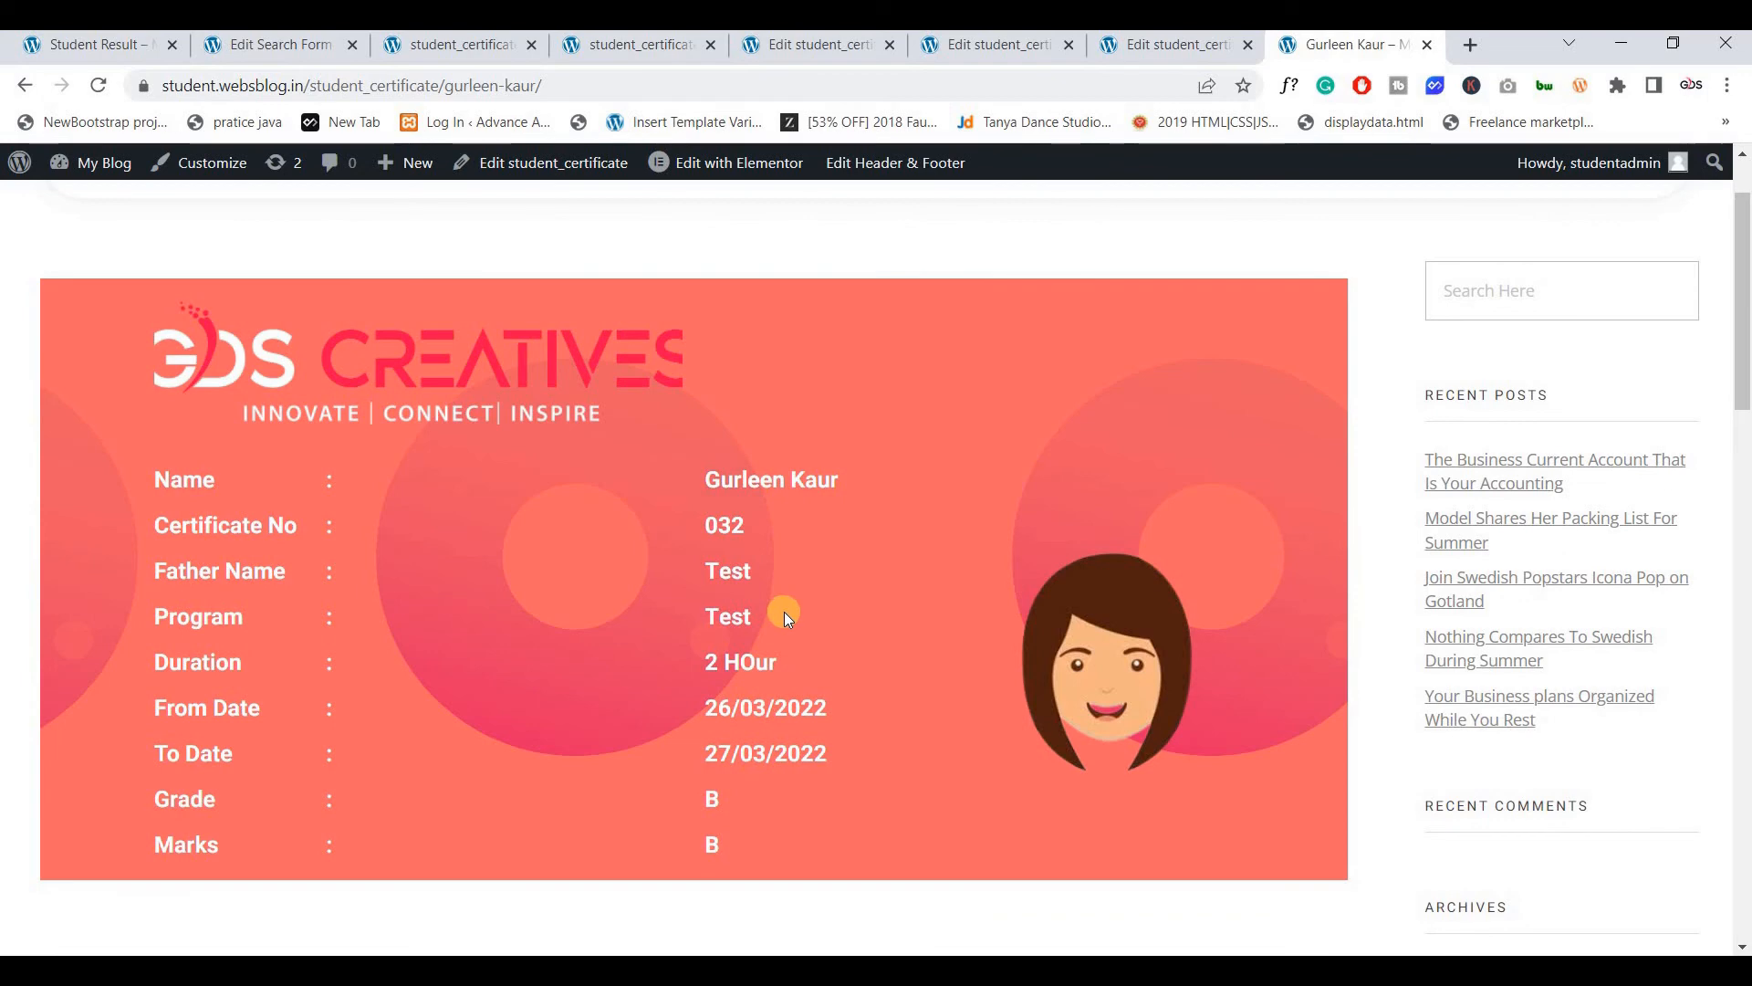
scroll(670, 429, "up", 1)
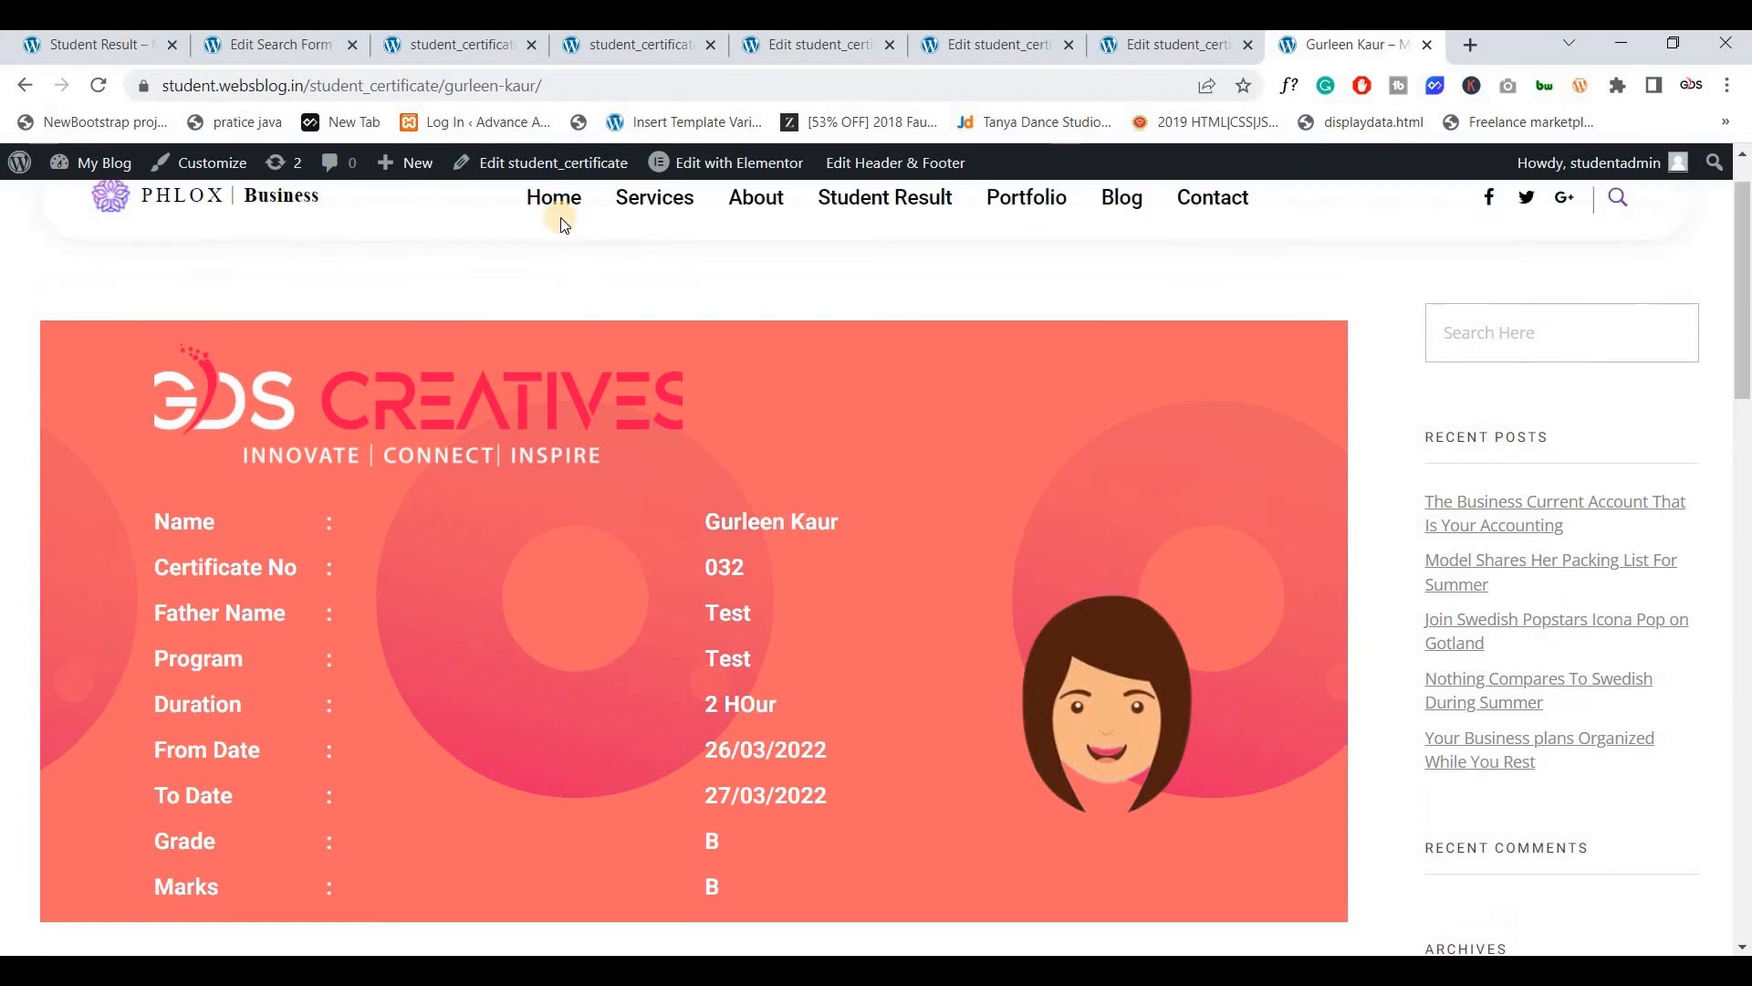
Replace the URL's name slug with another student's name slug to open certificate No 042
left_click_drag(545, 86, 457, 173)
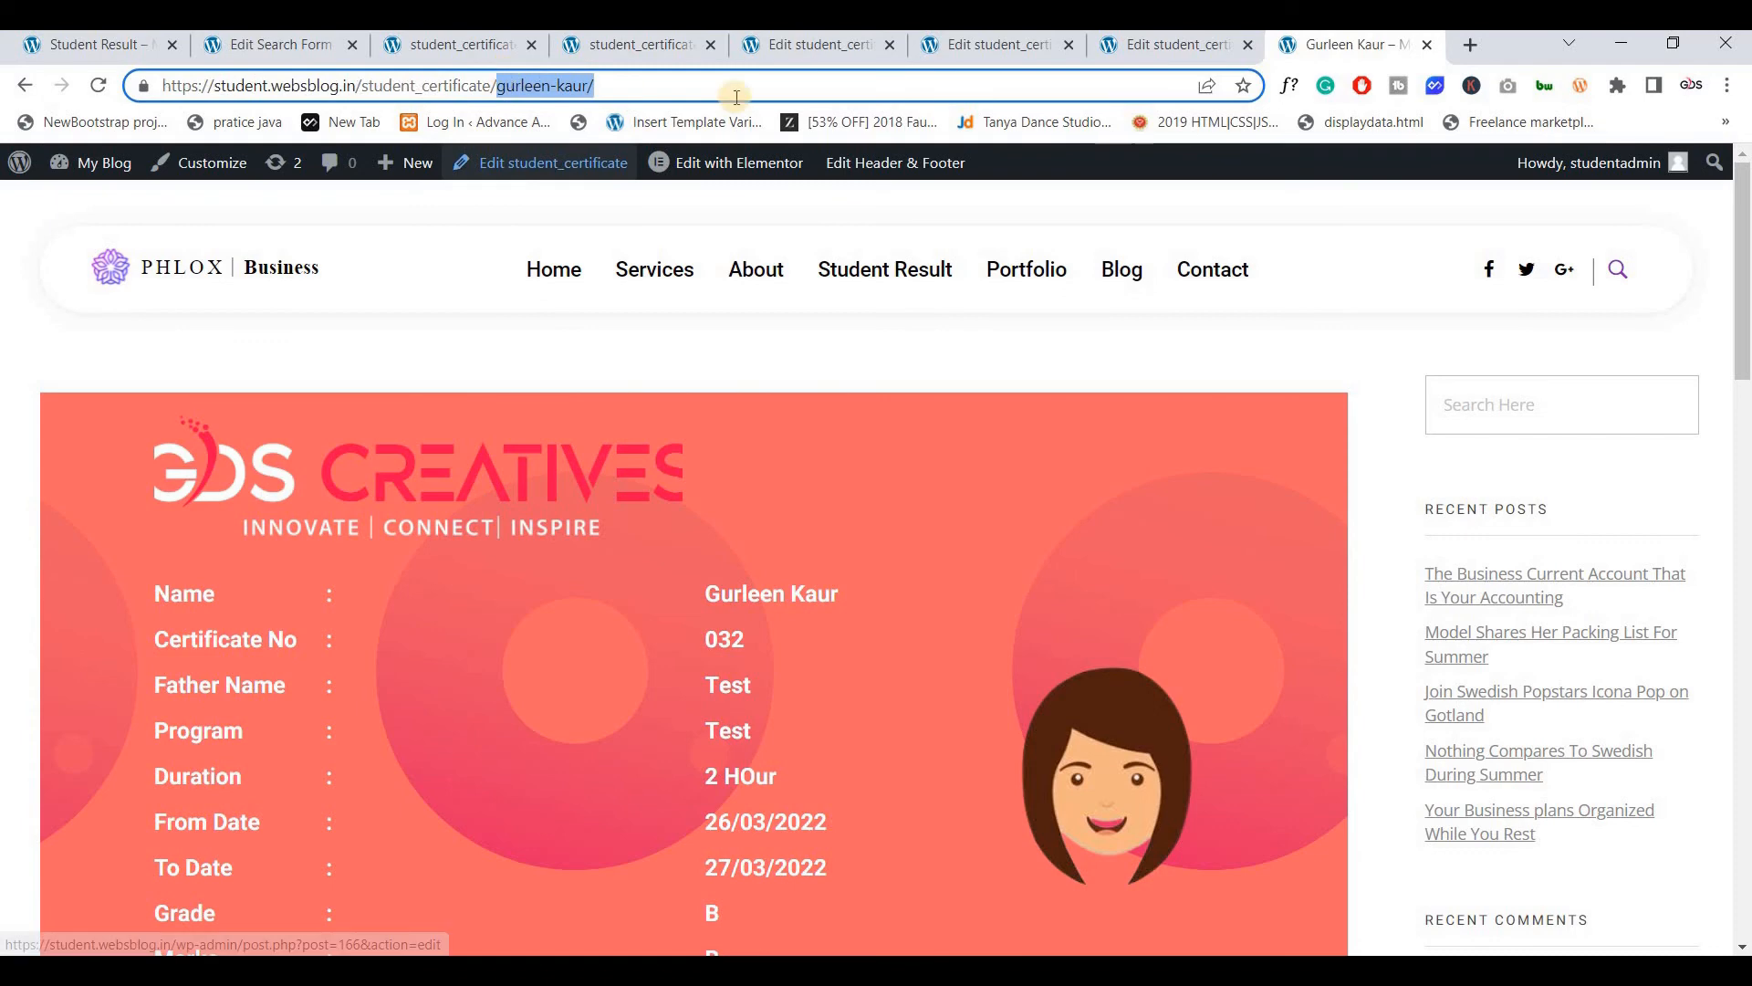
left_click(1175, 50)
key("ctrl+Tab")
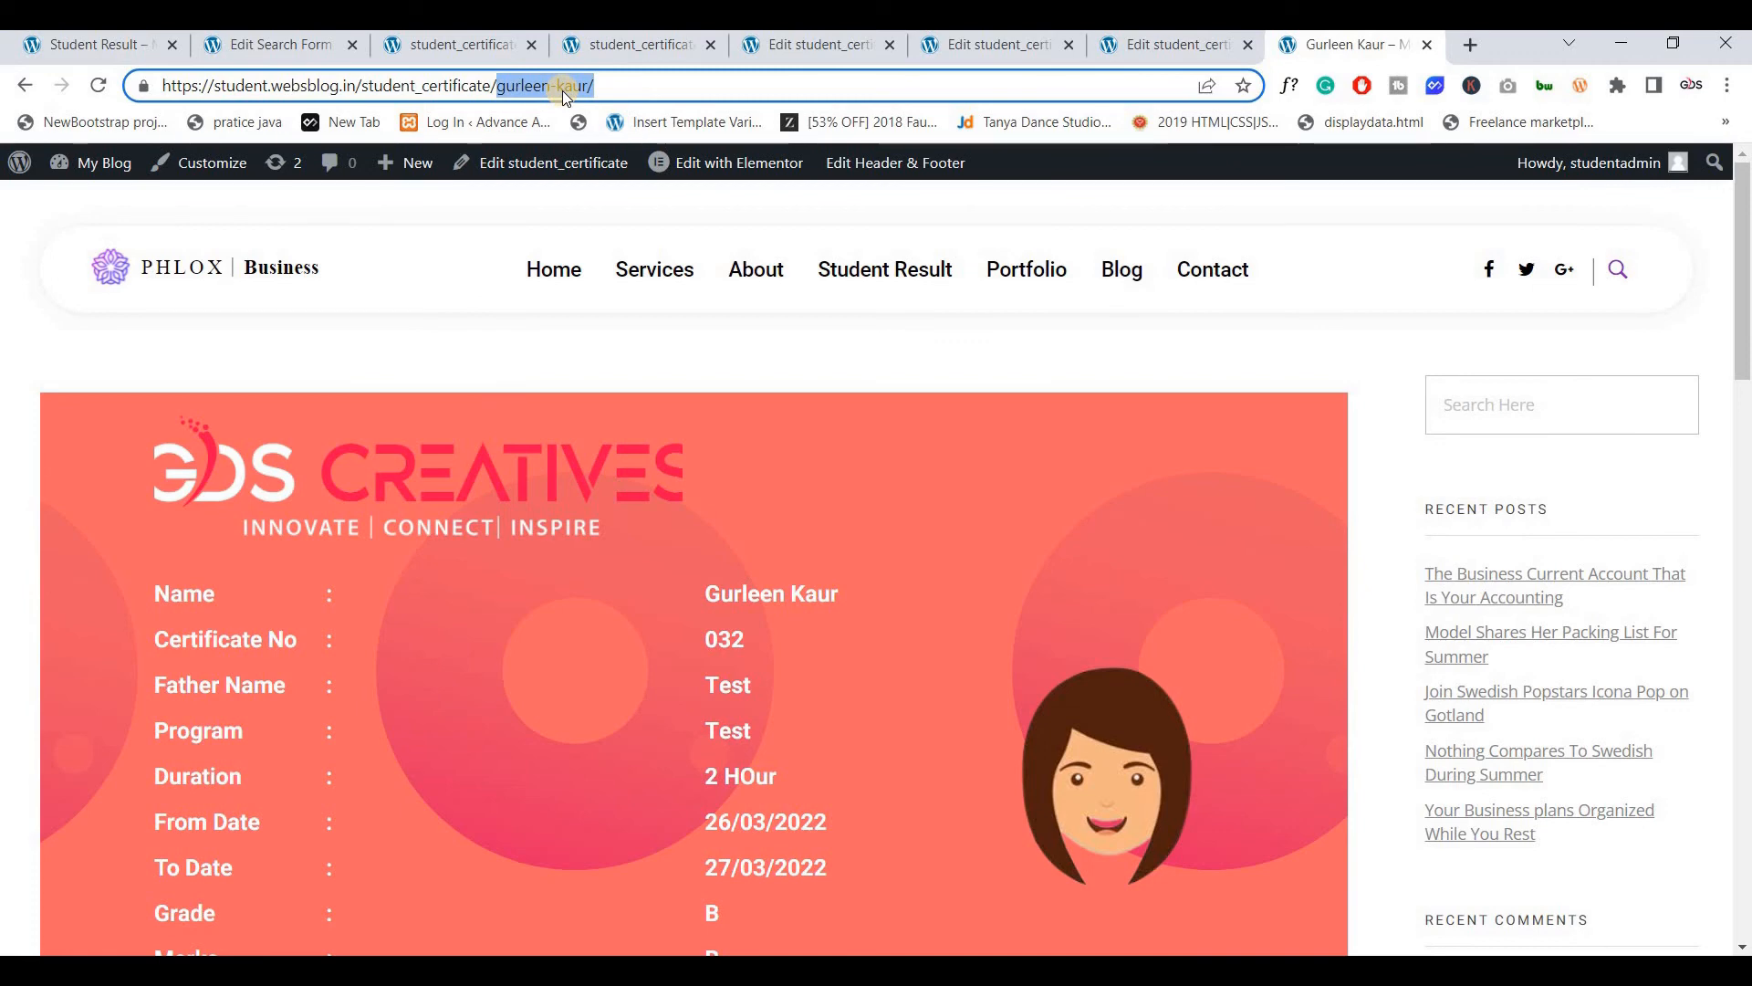
left_click(656, 88)
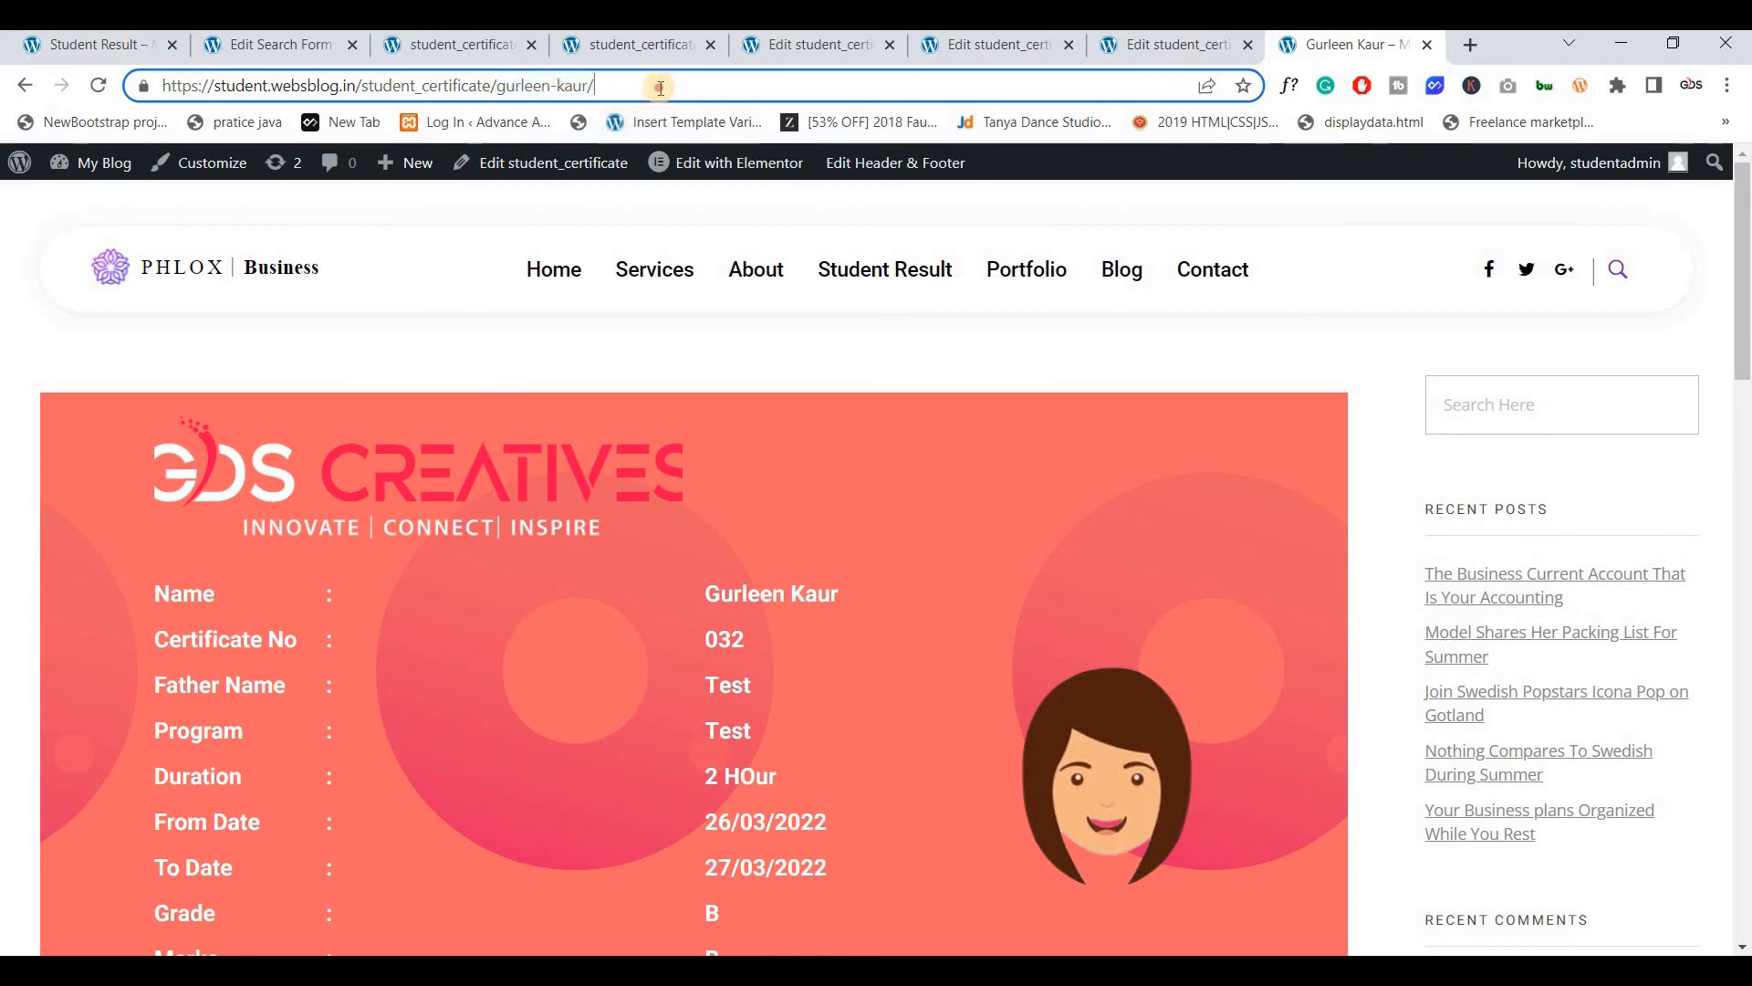
left_click_drag(594, 86, 504, 81)
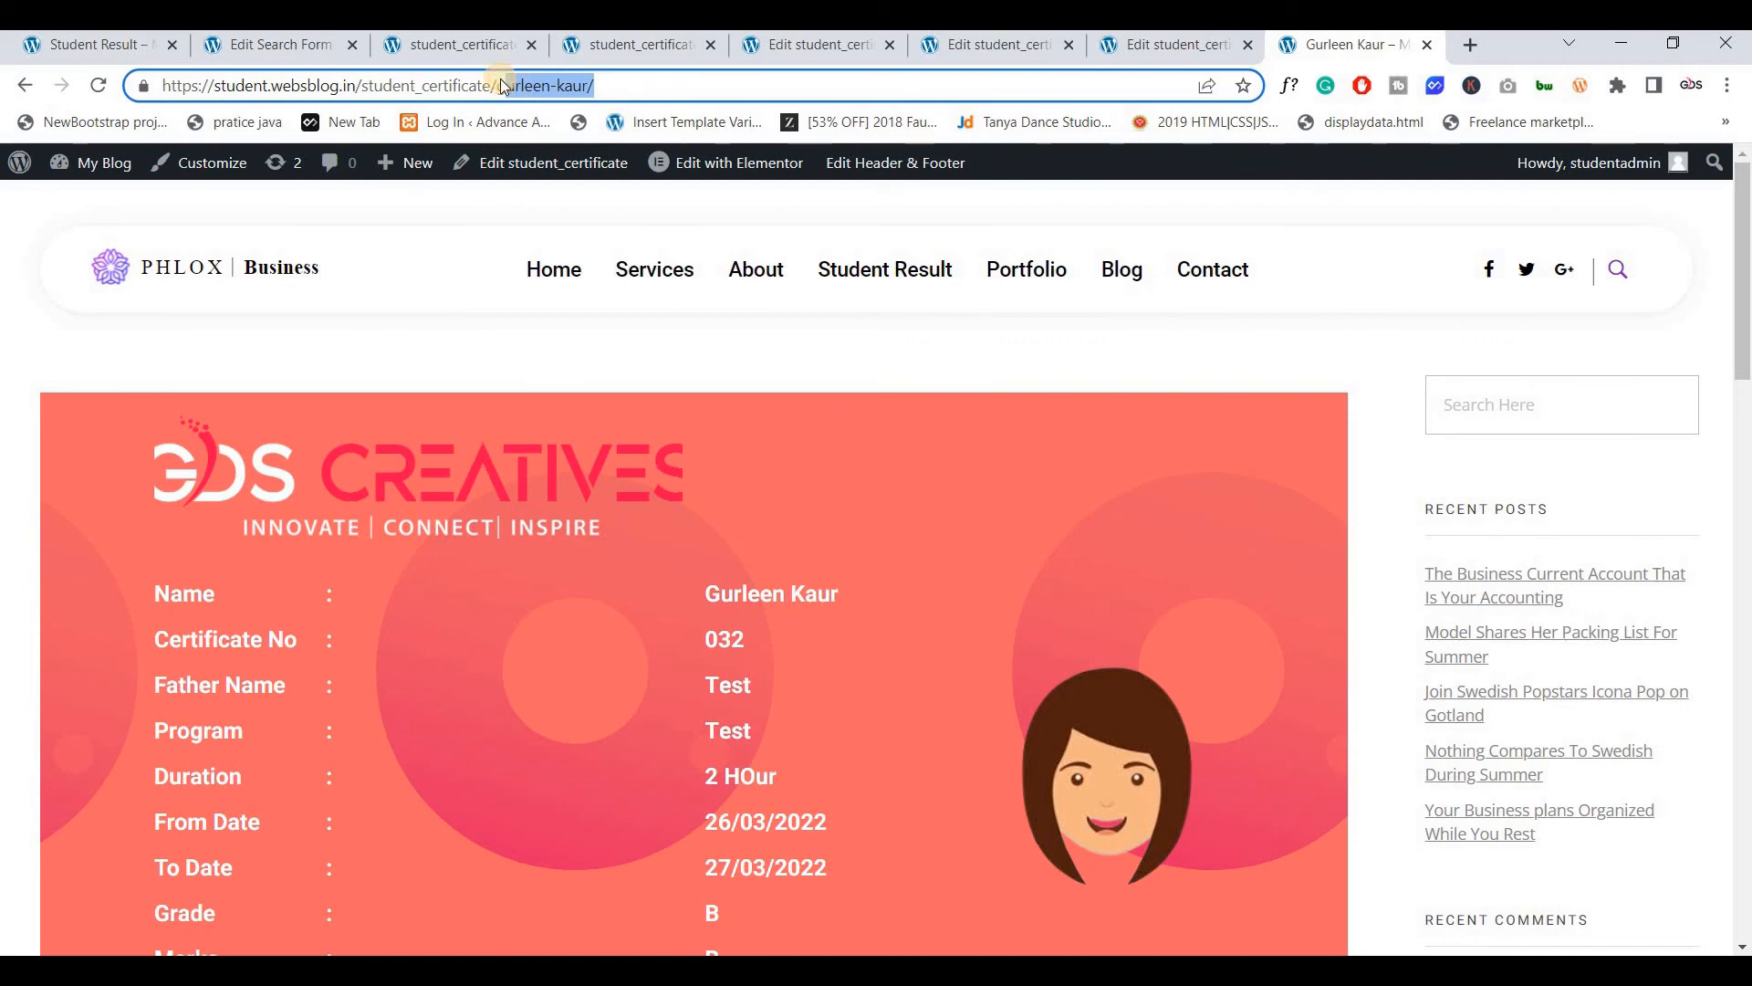
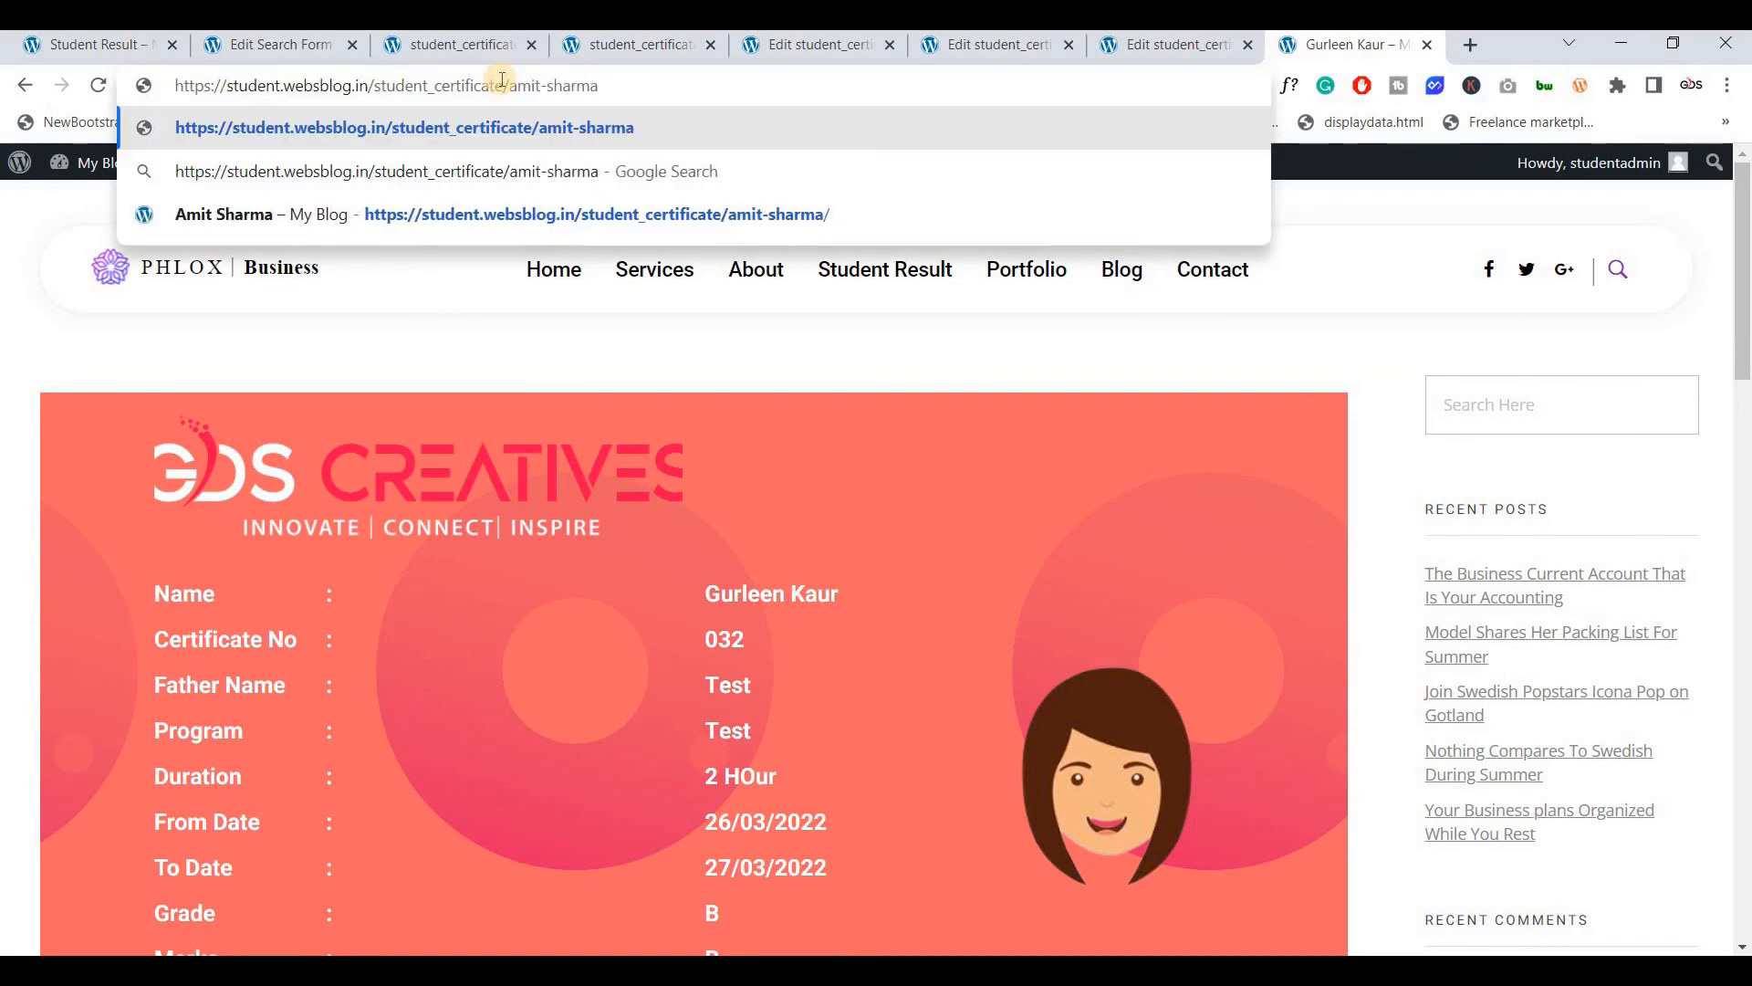
key("Return")
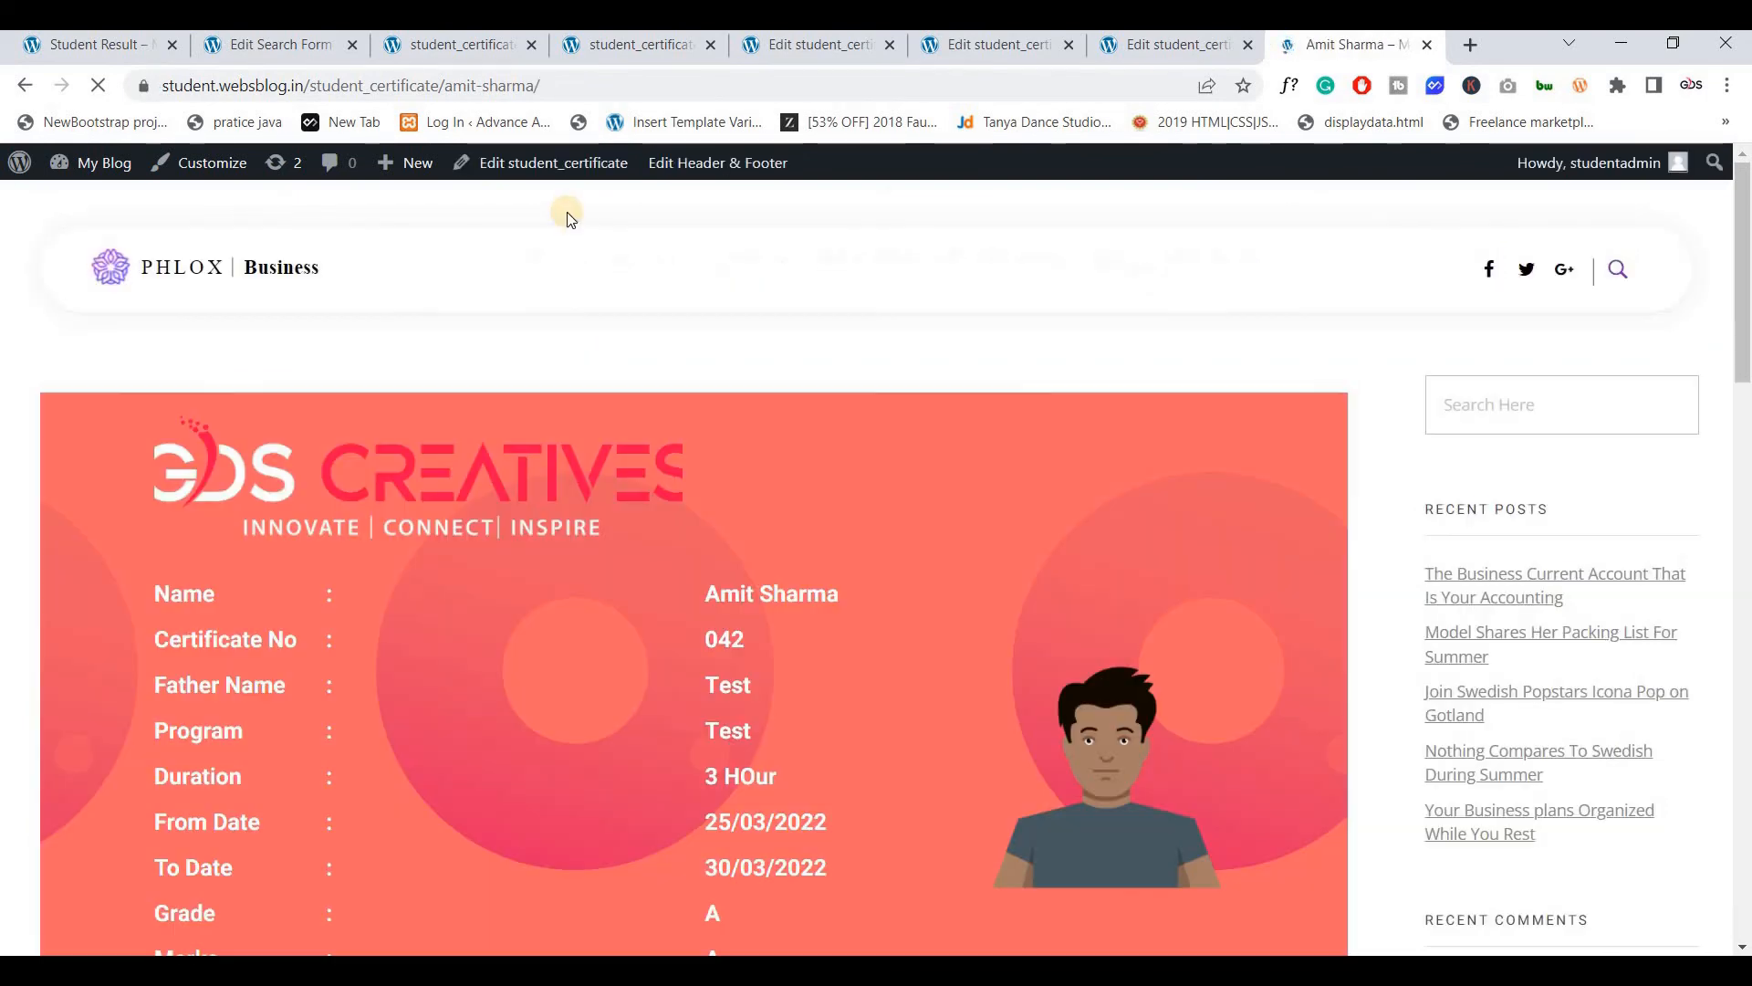
scroll(1104, 609, "down", 1)
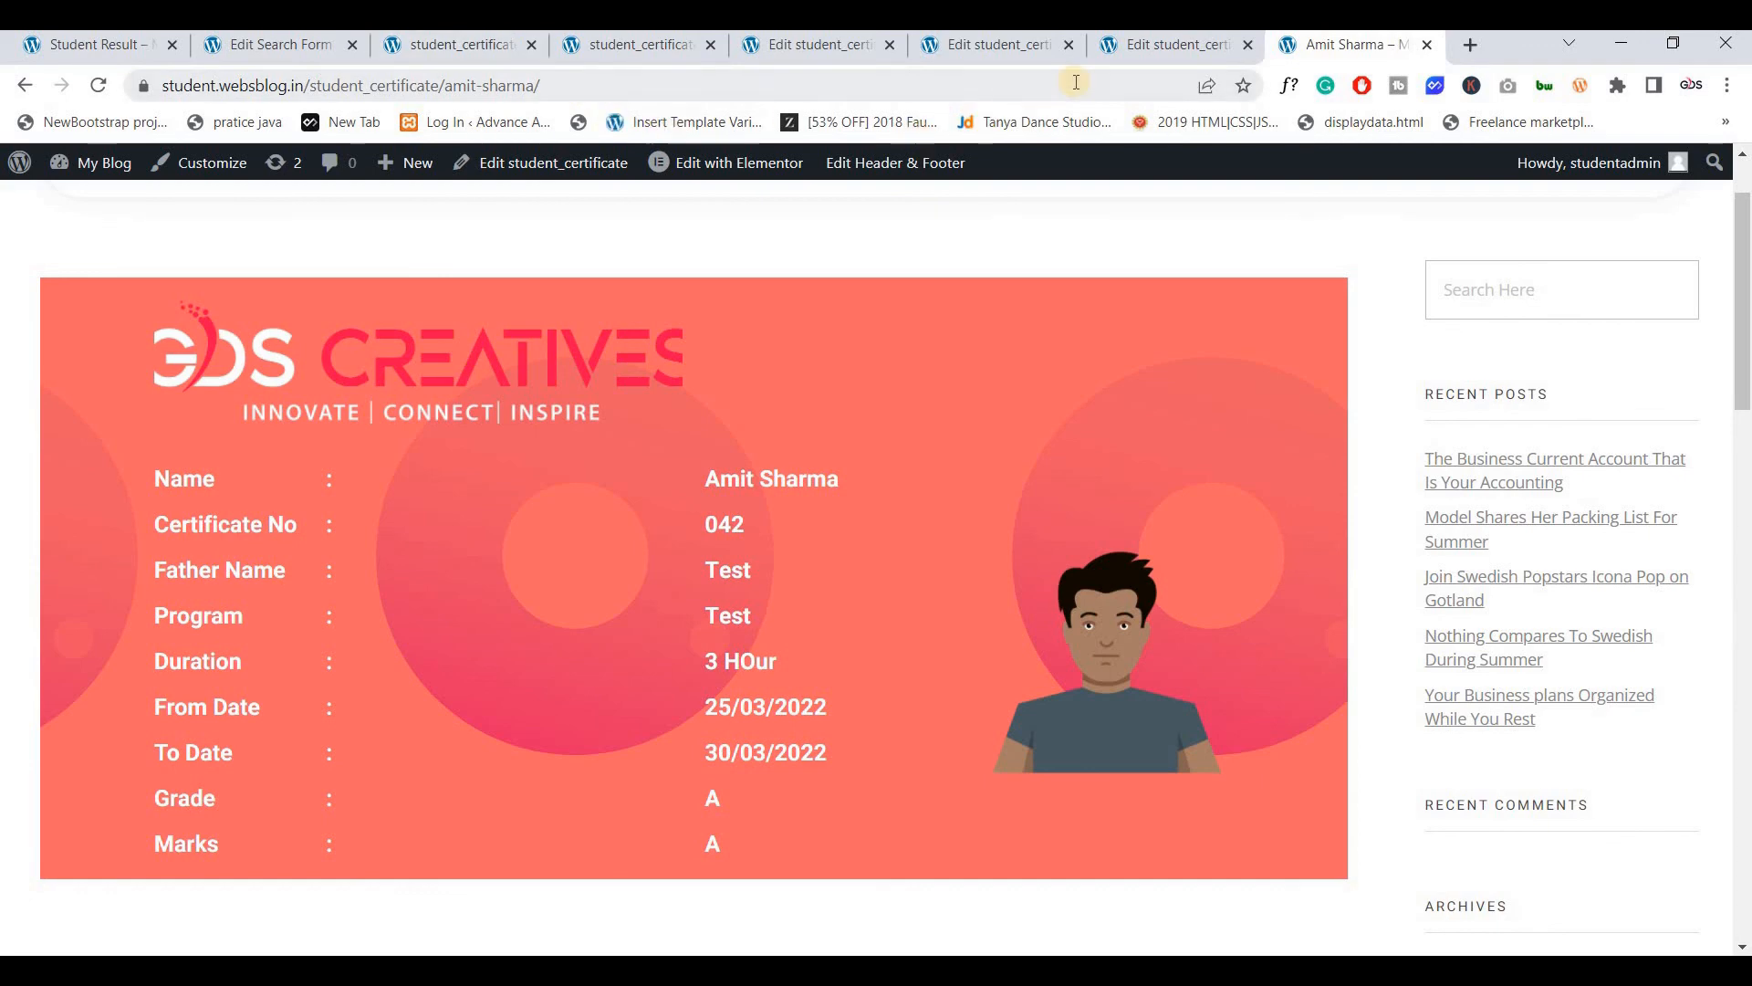
Install and activate the Custom Post Type Permalinks plugin from Plugins > Add New
left_click(1152, 46)
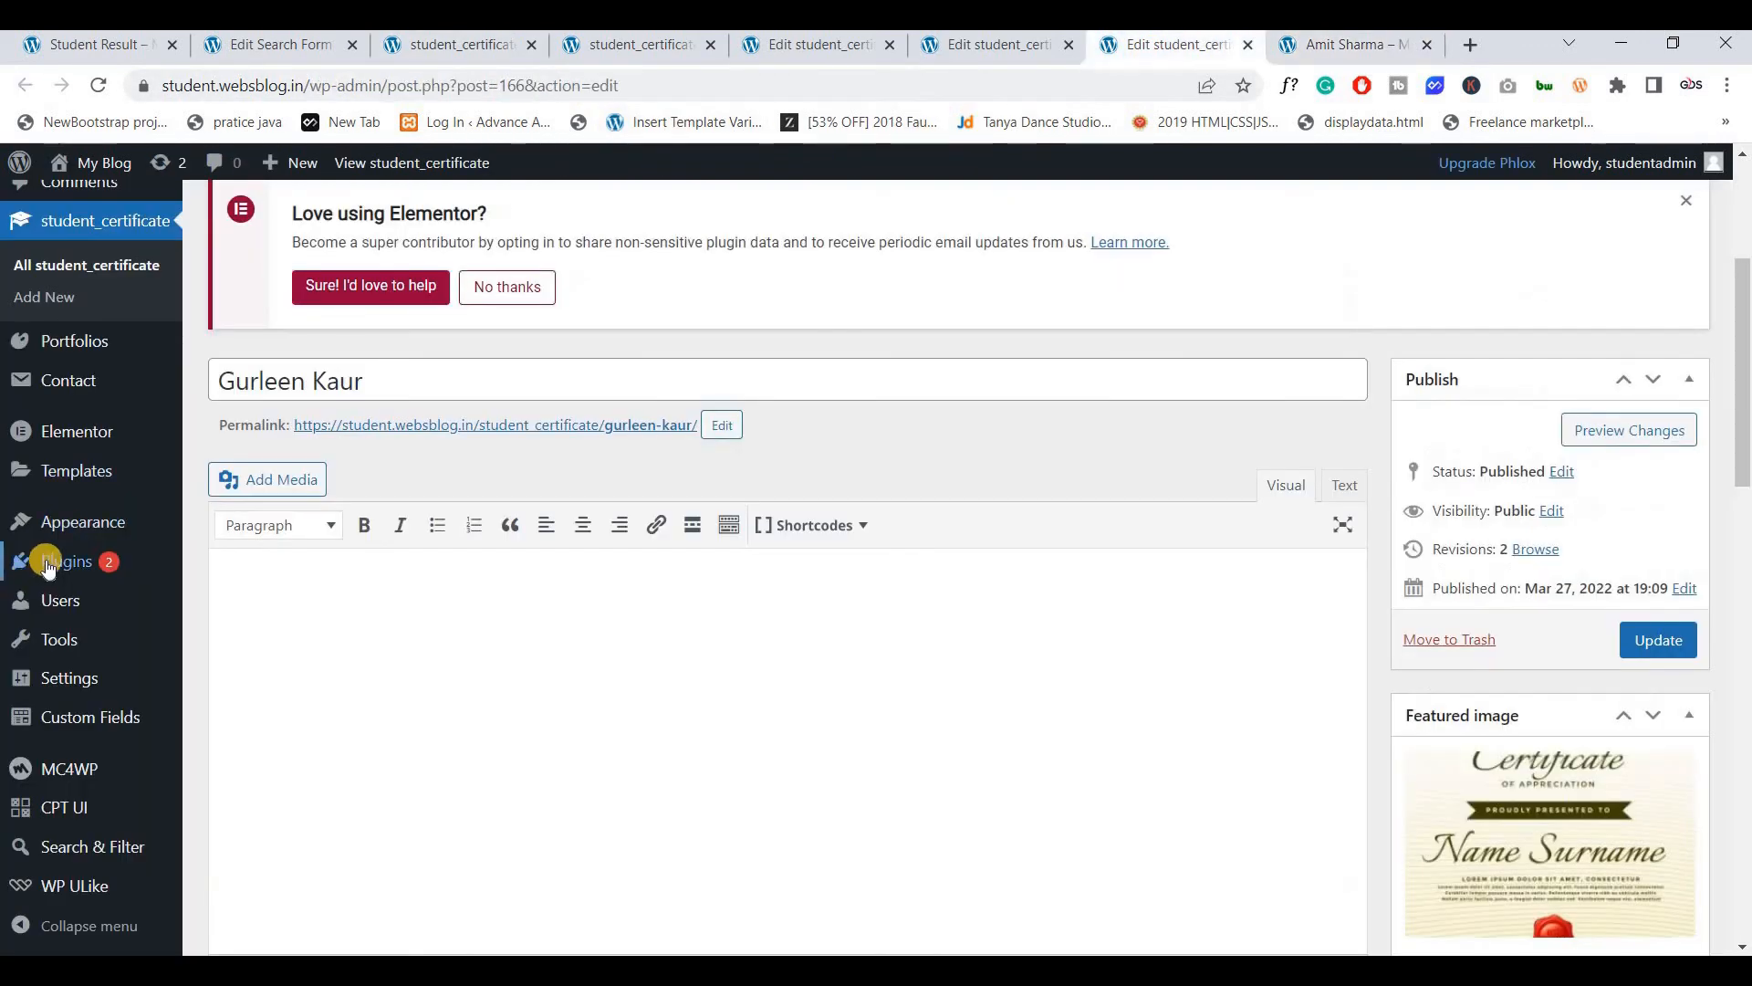
left_click(50, 561)
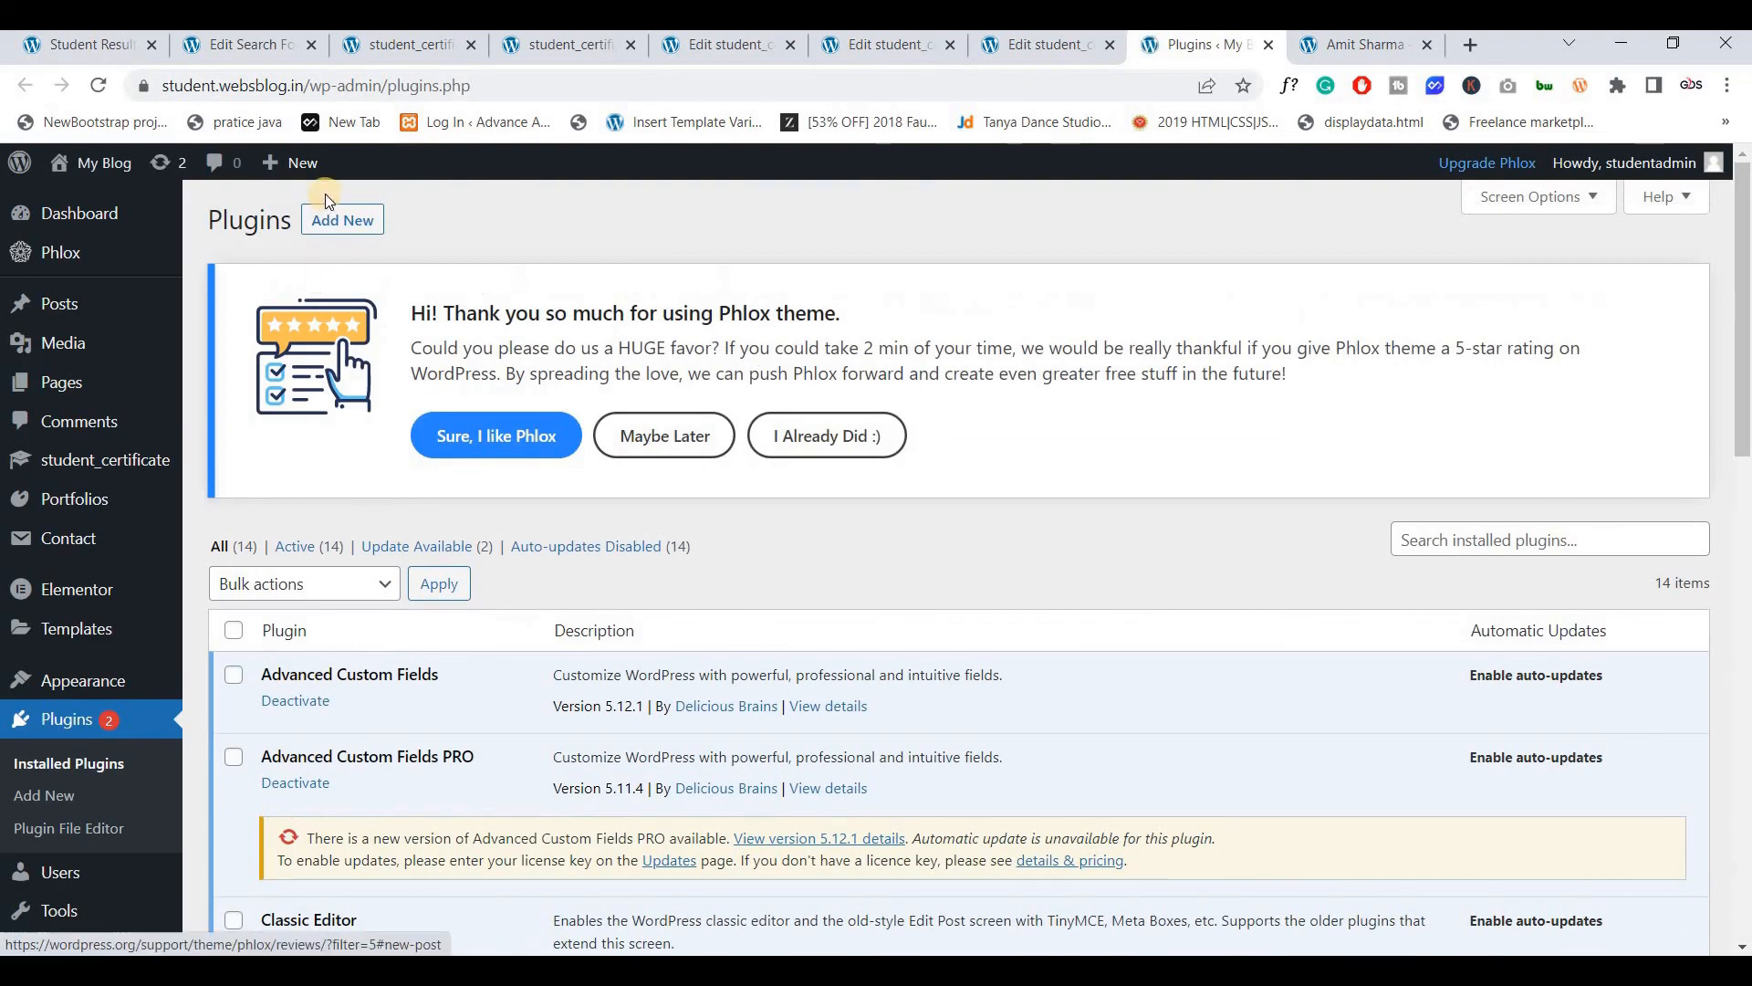
left_click(1447, 553)
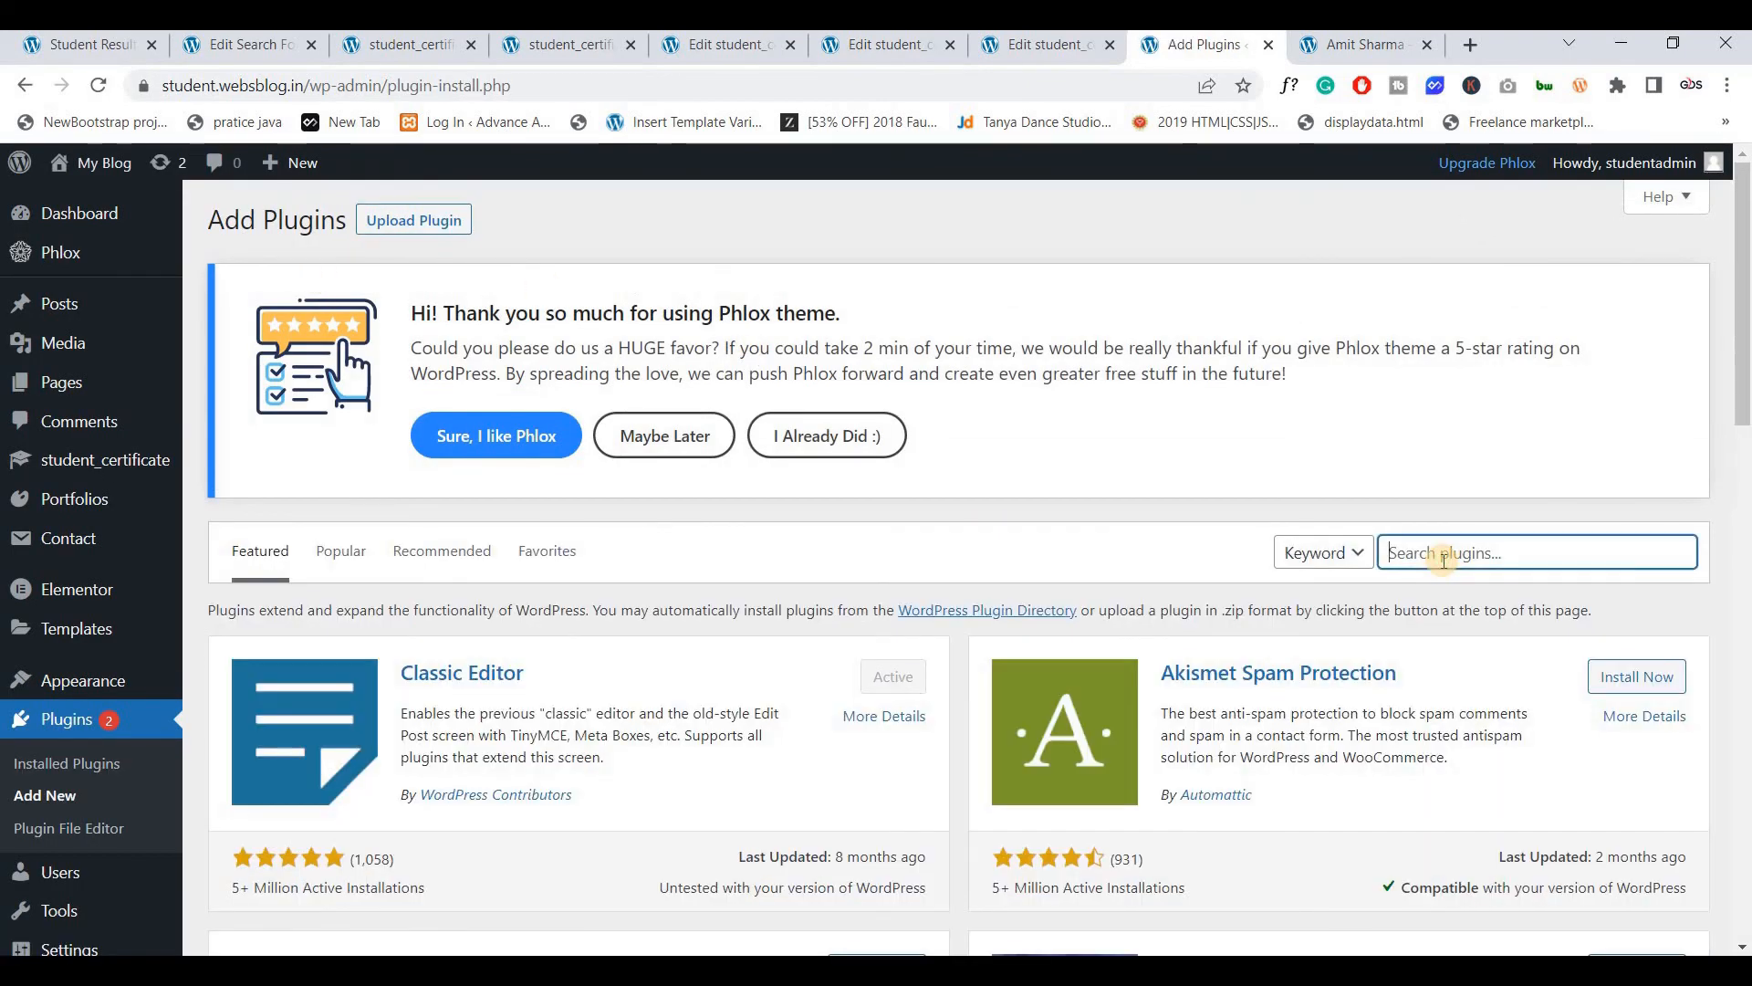
type("Custom Post Type Permalinks")
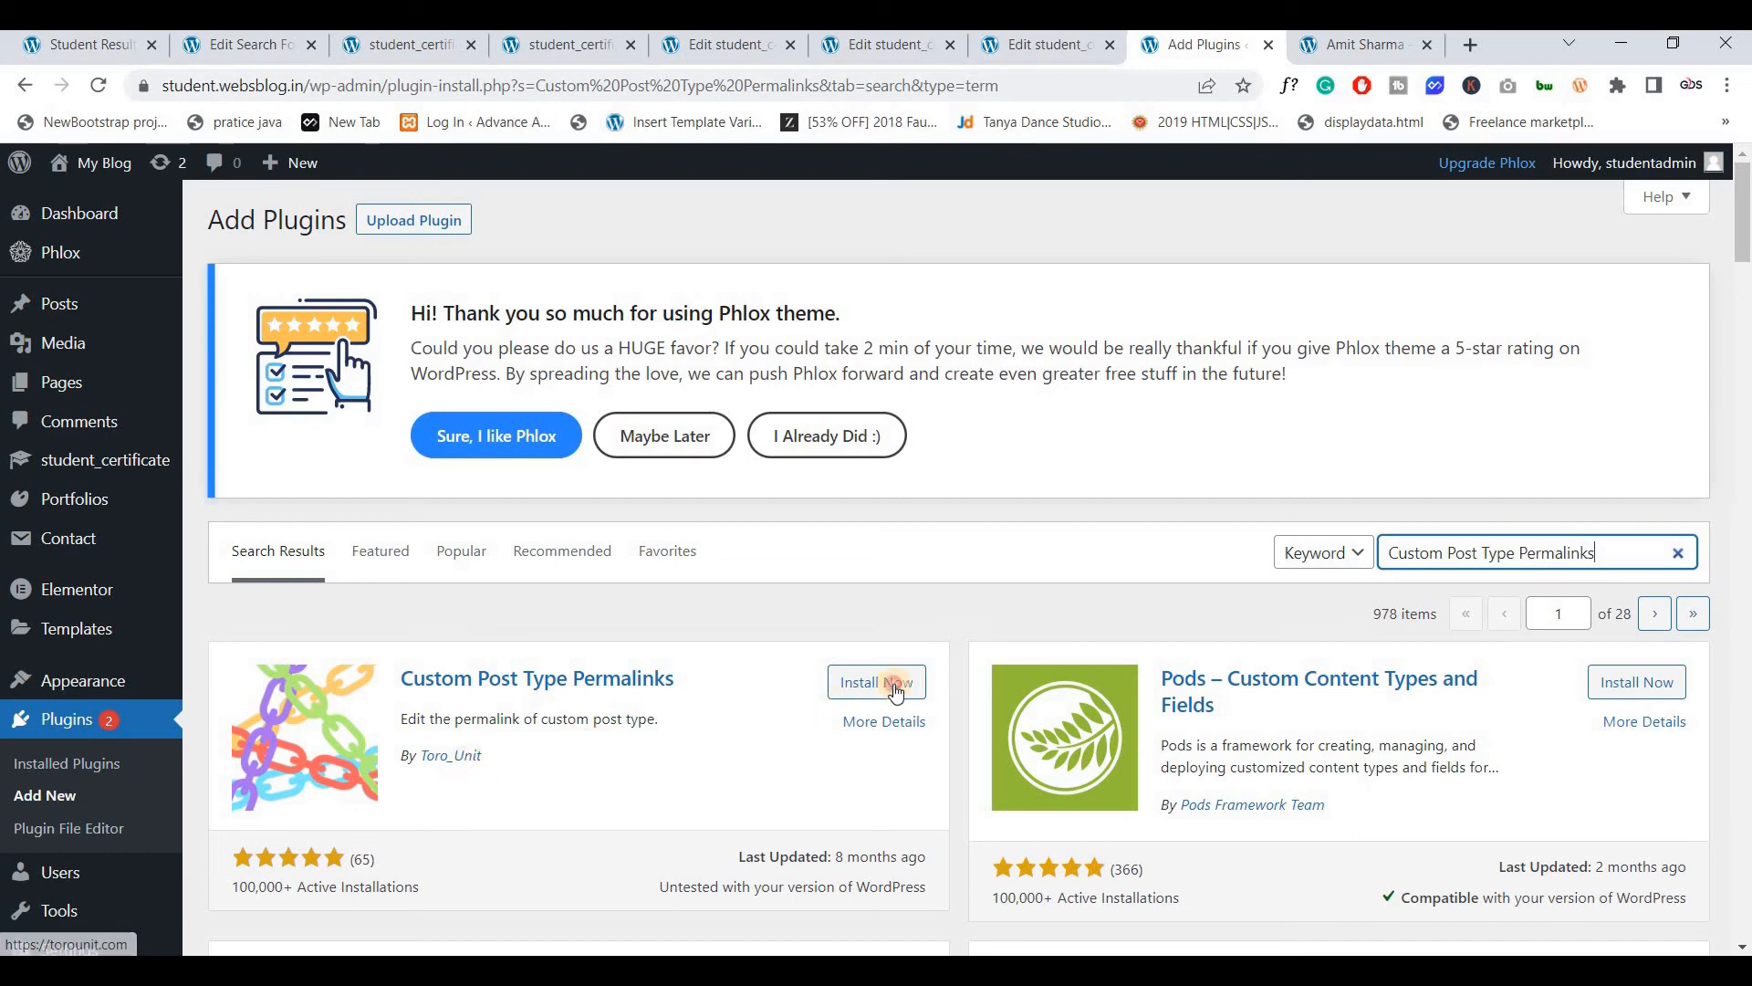
left_click(890, 684)
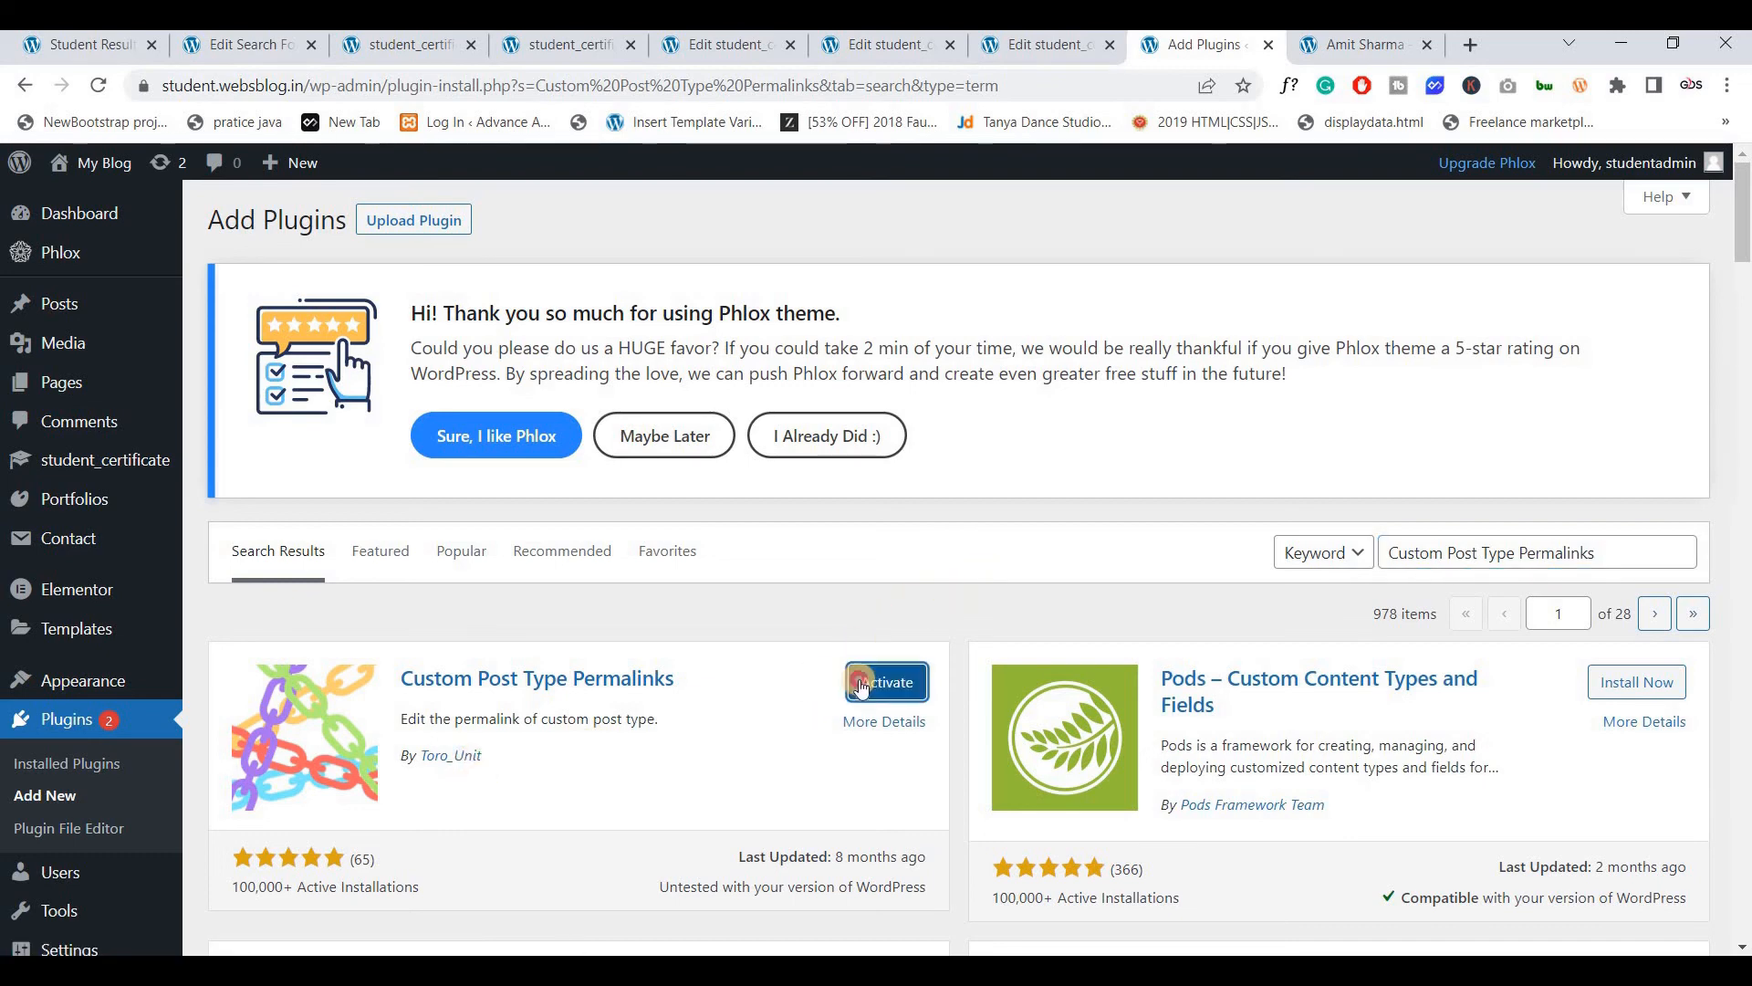
left_click(858, 680)
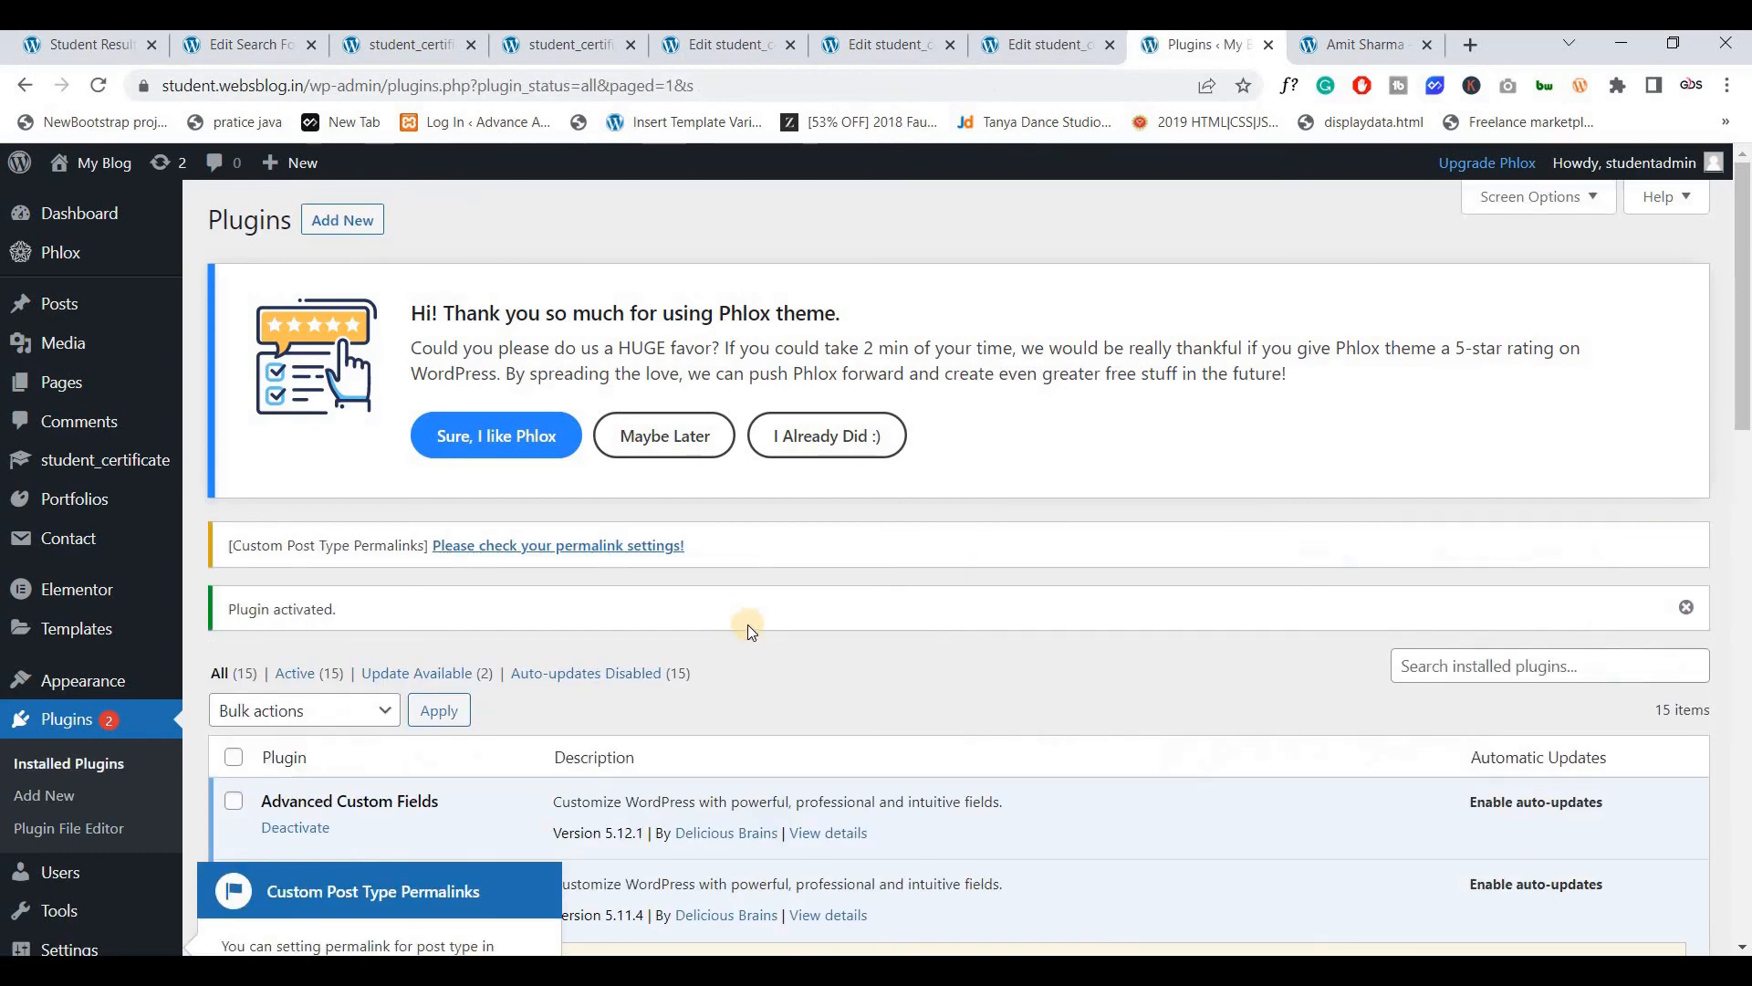
scroll(694, 607, "down", 1)
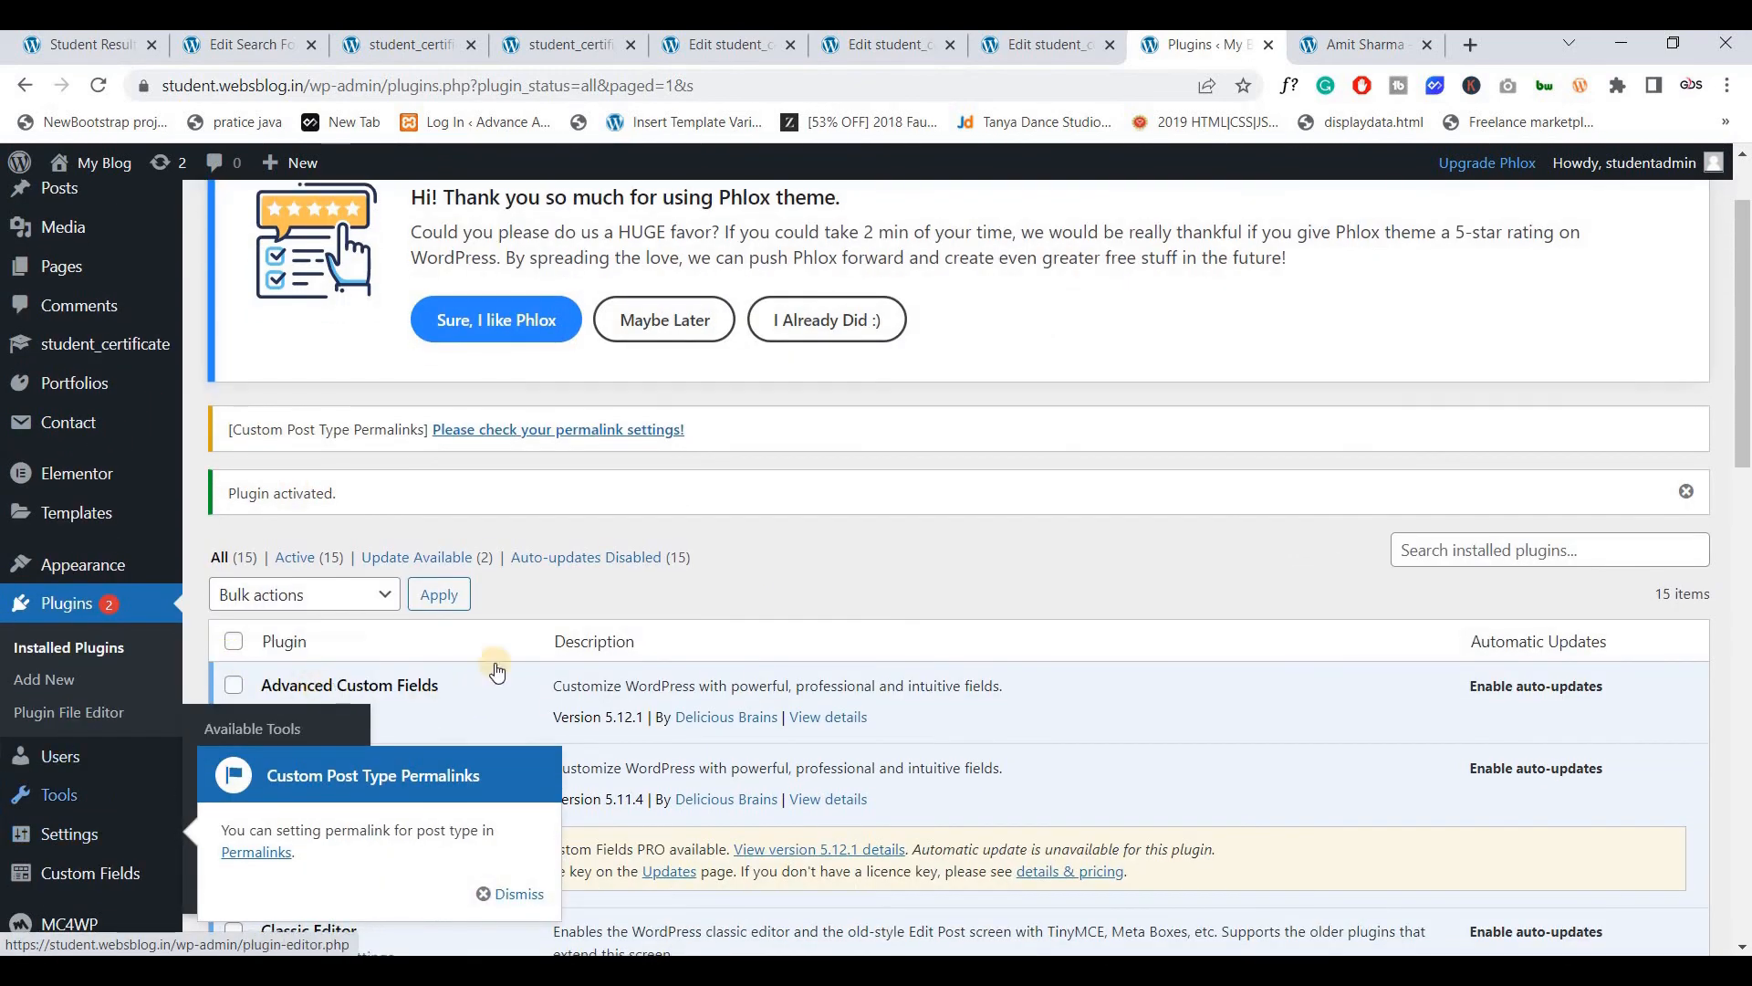
scroll(496, 672, "down", 2)
Open Settings > Permalinks and locate the student_certificate permalink structure field
mouse_move(164, 680)
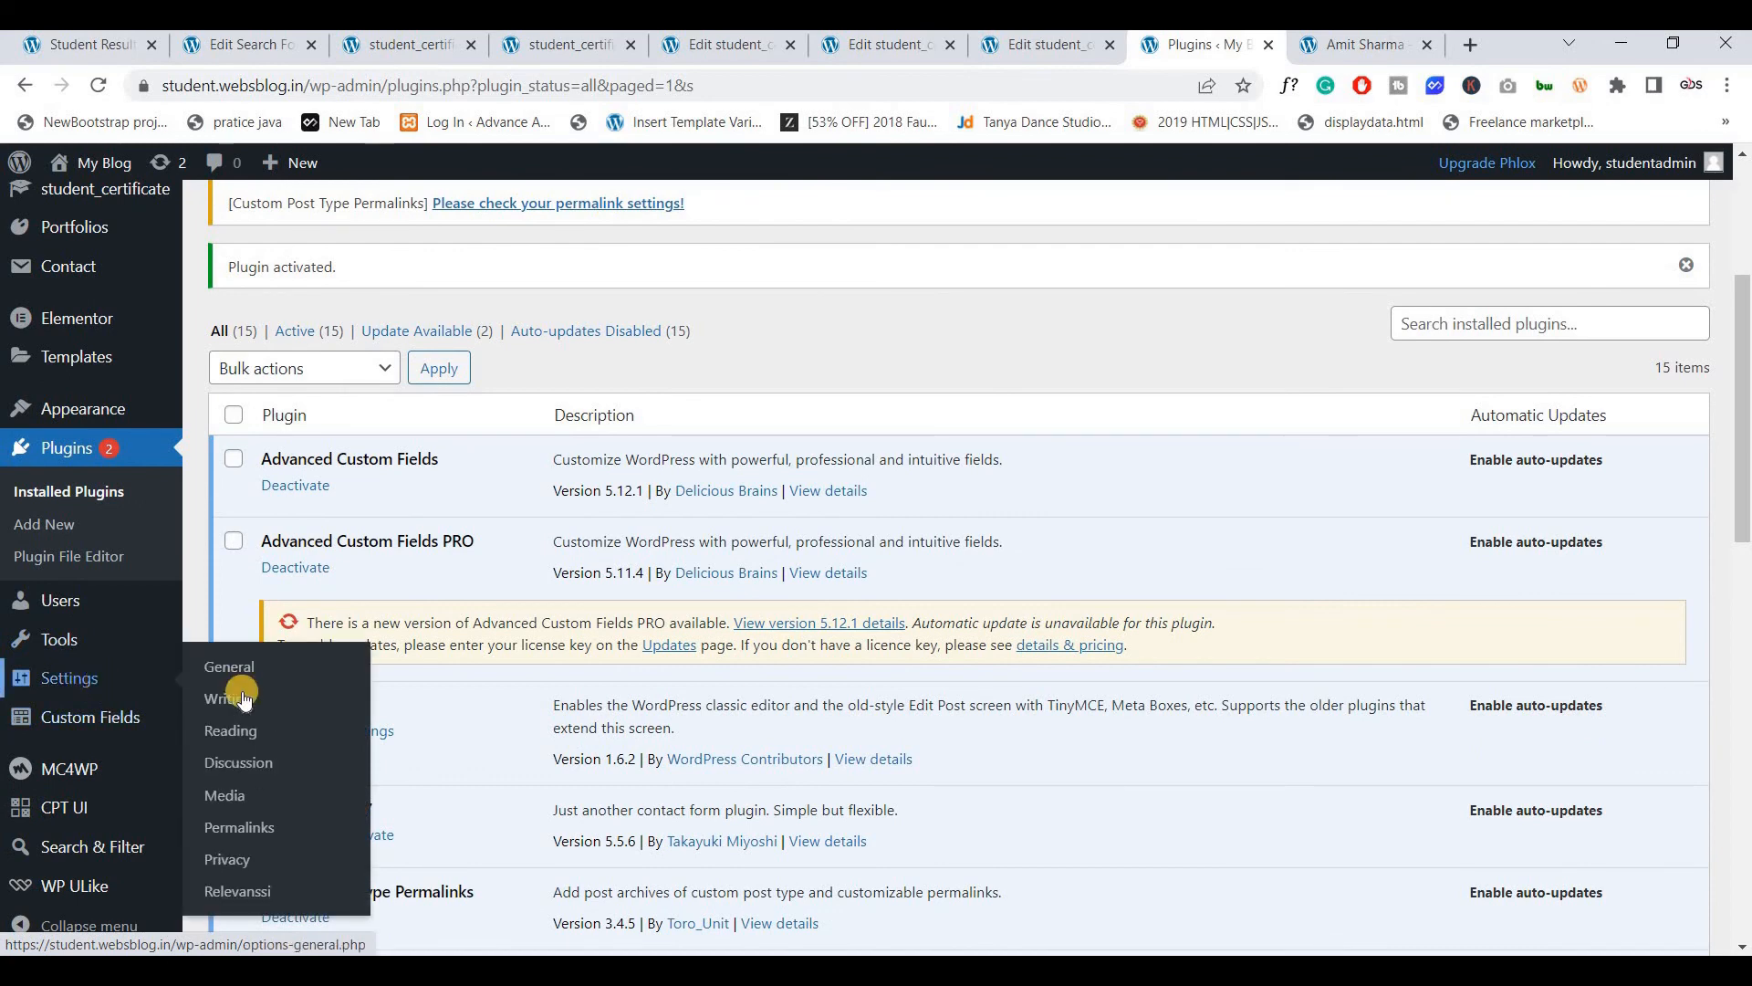
left_click(243, 827)
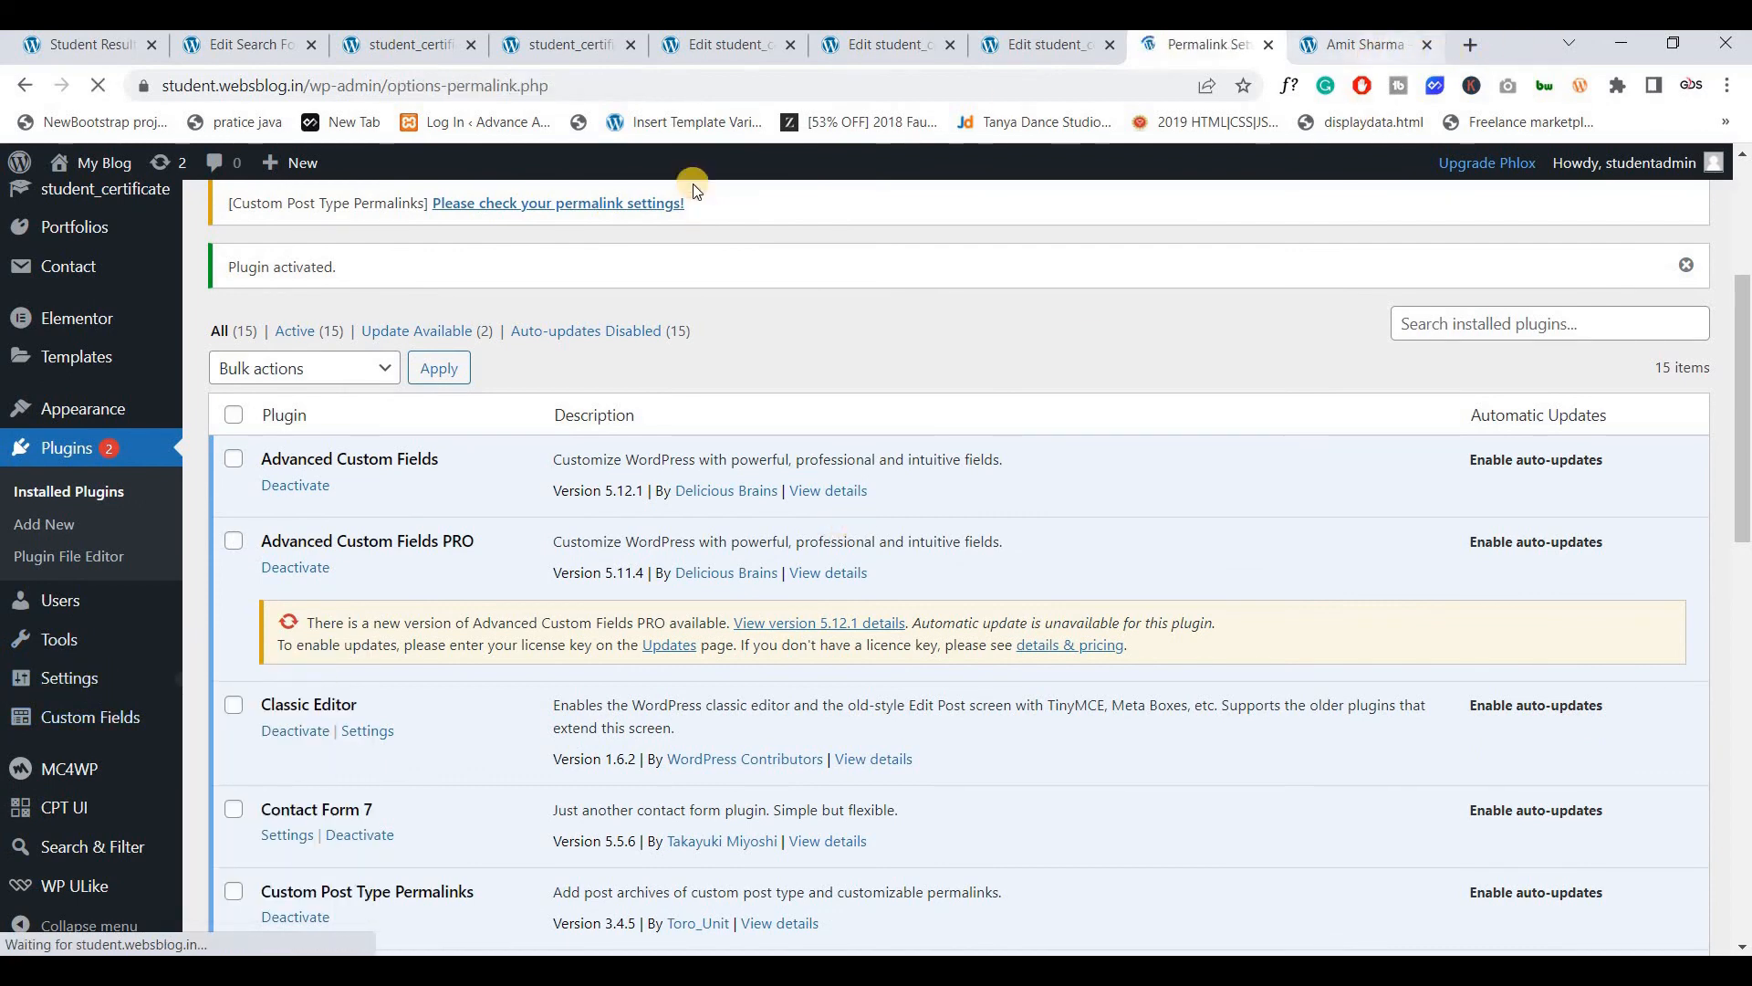
key("ctrl+Tab")
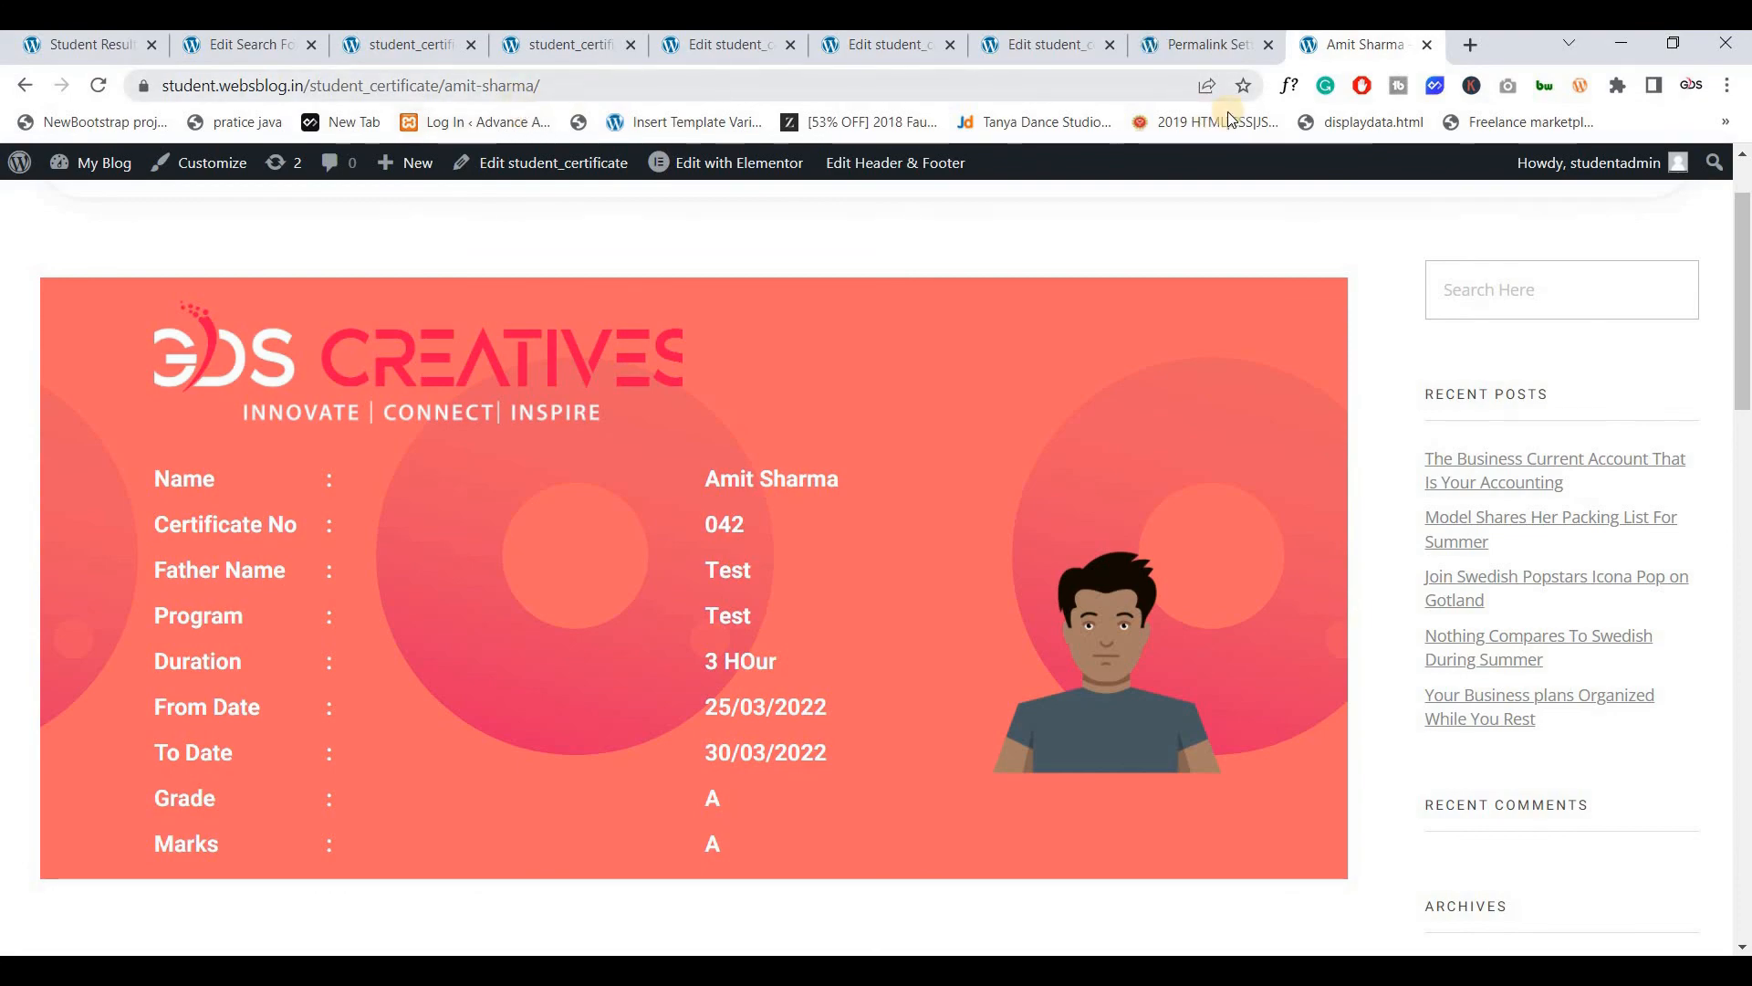
key("ctrl+shift+Tab")
scroll(575, 407, "down", 5)
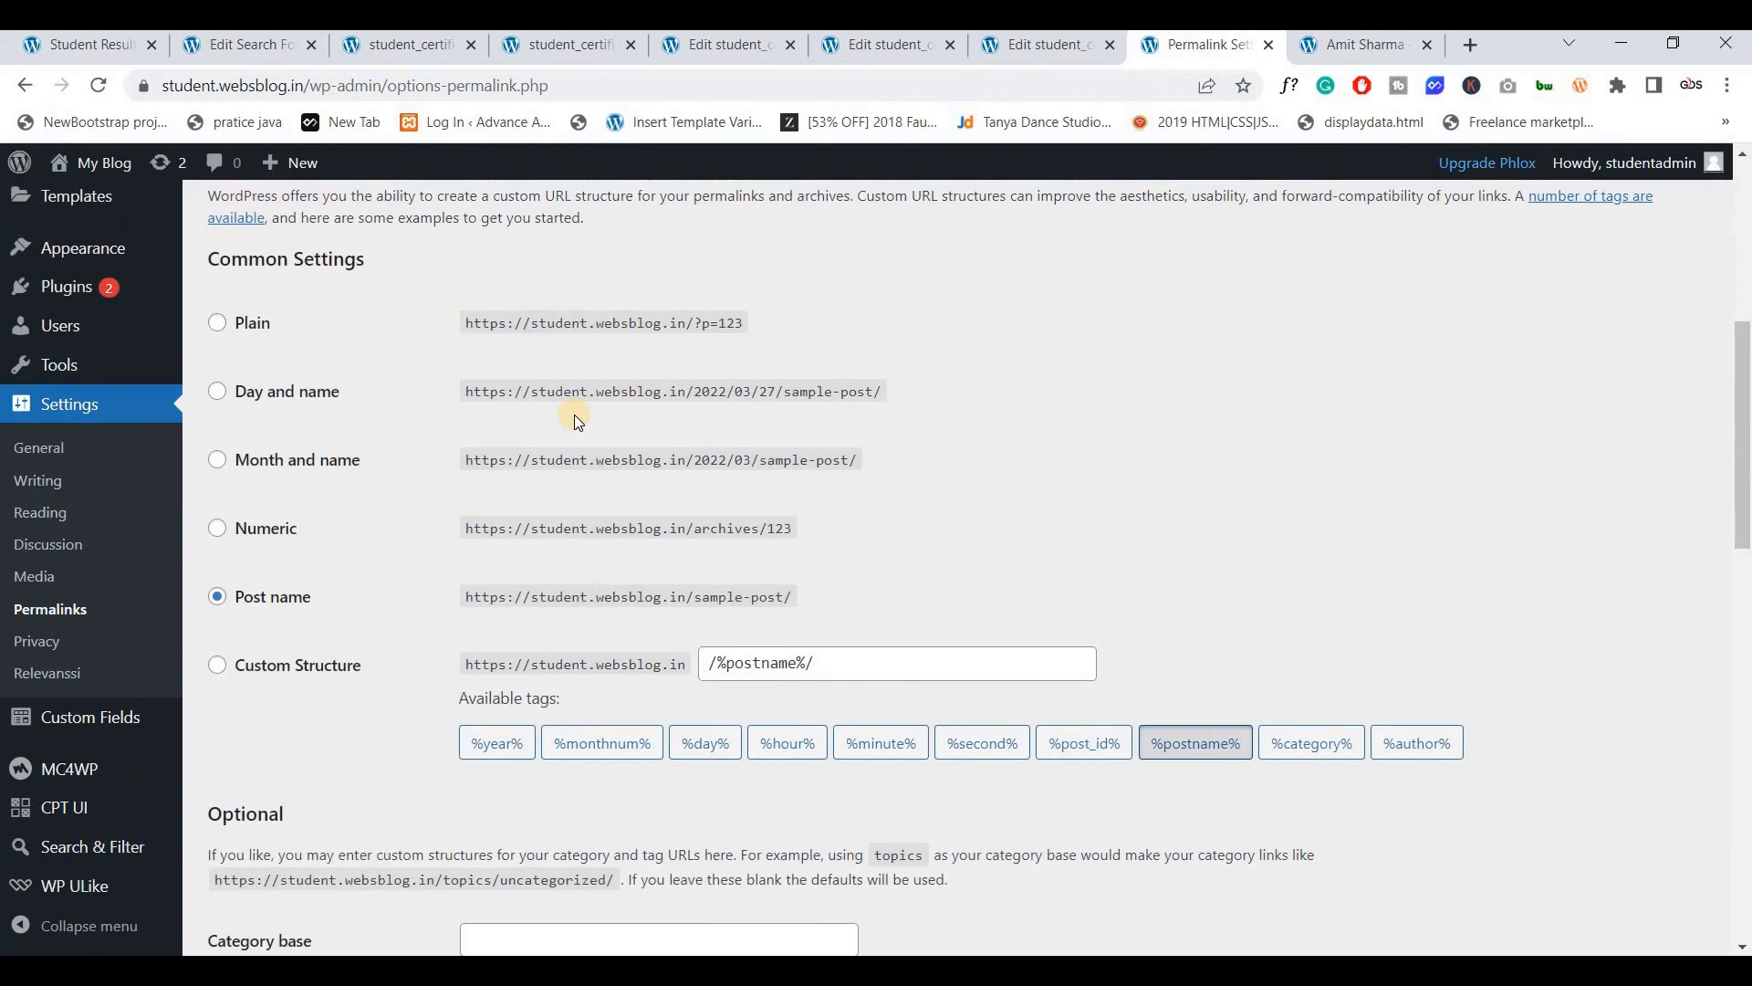
scroll(575, 417, "down", 1)
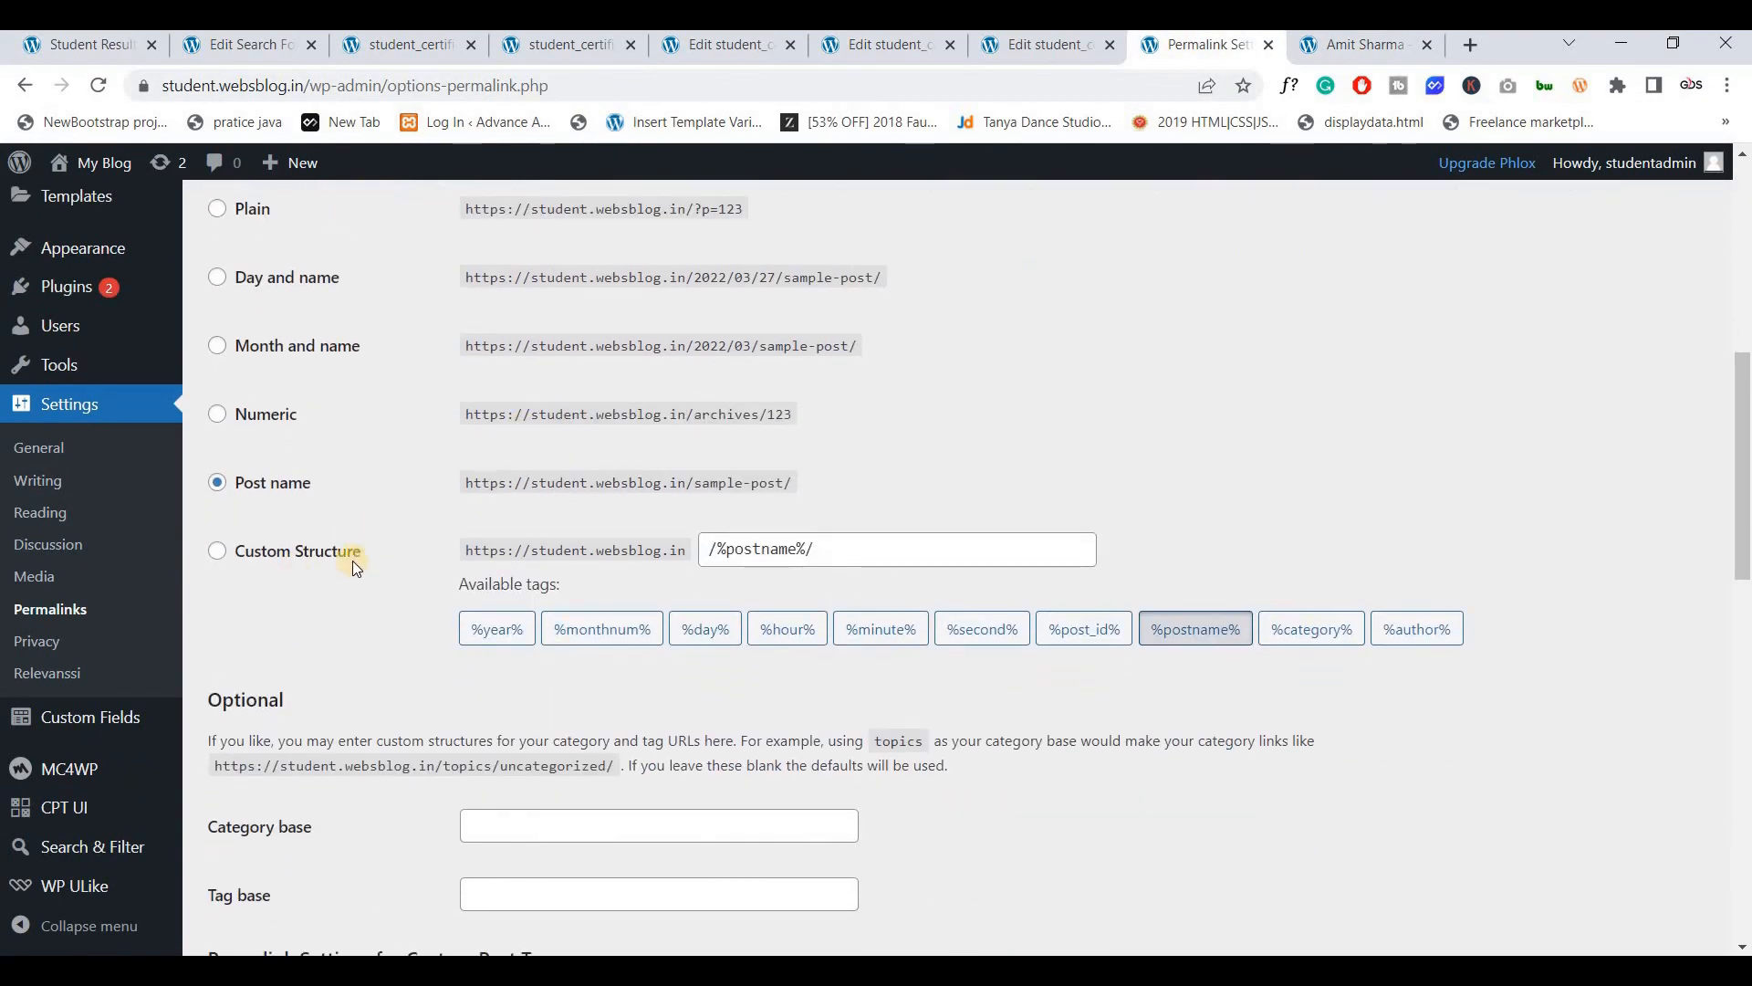
scroll(355, 568, "up", 1)
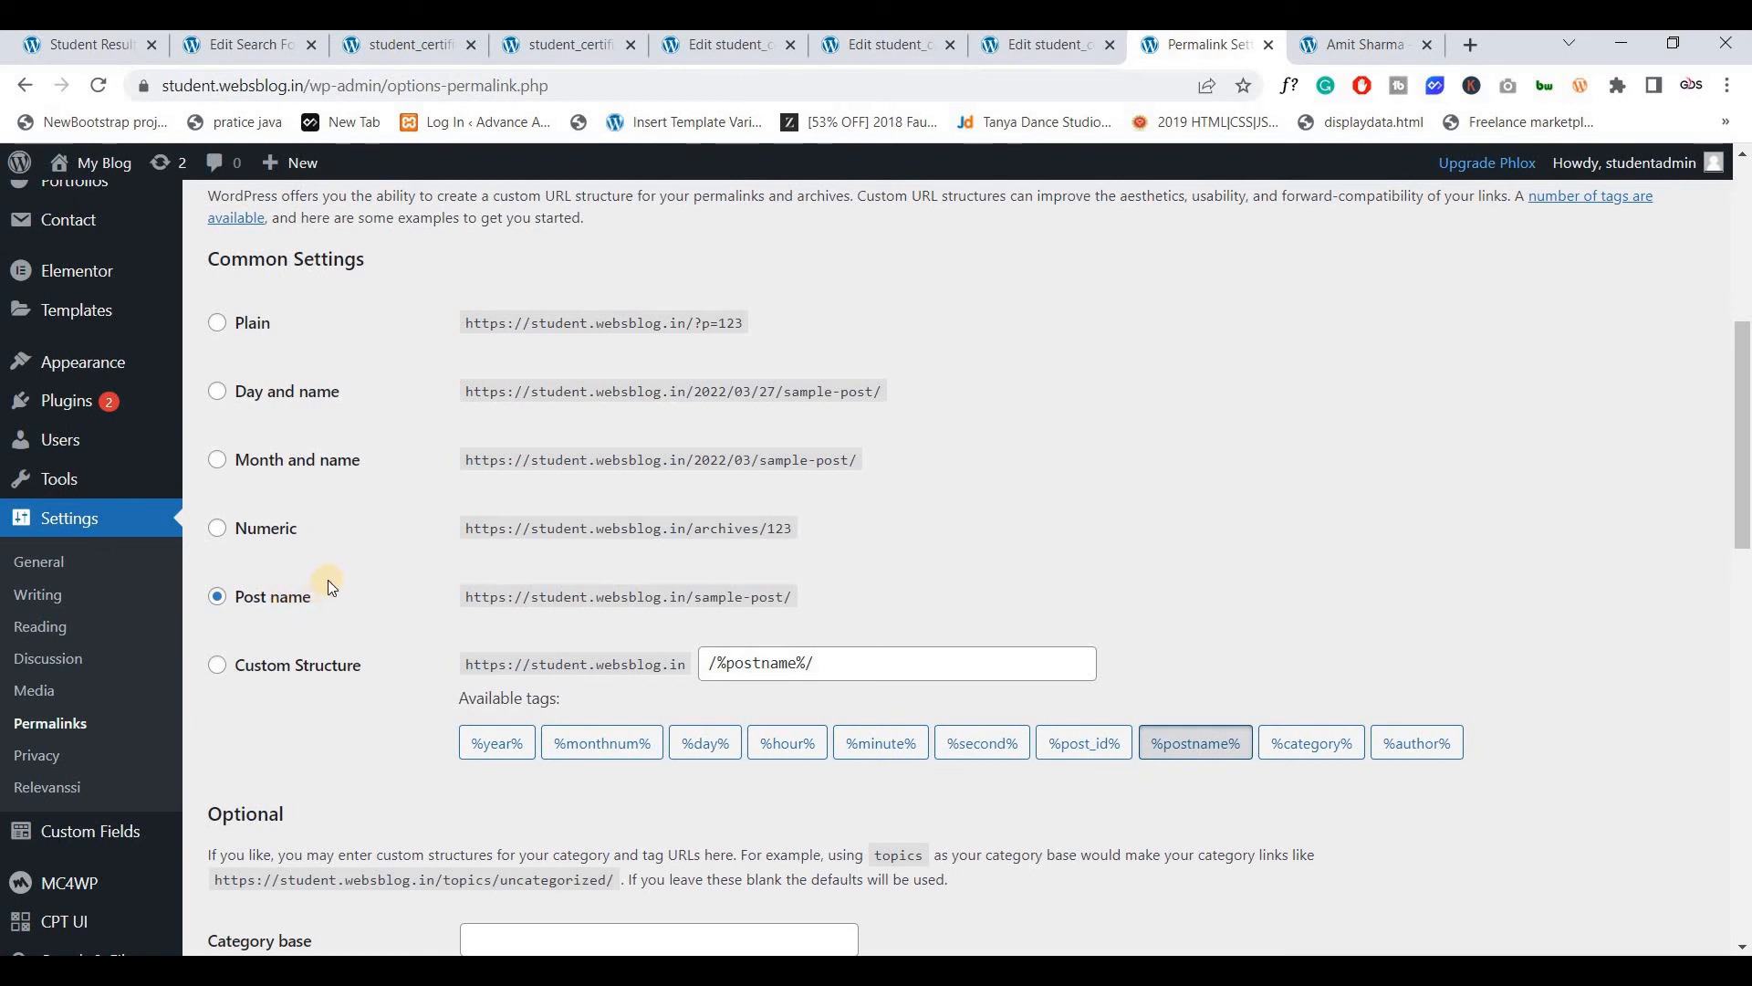
scroll(327, 578, "down", 10)
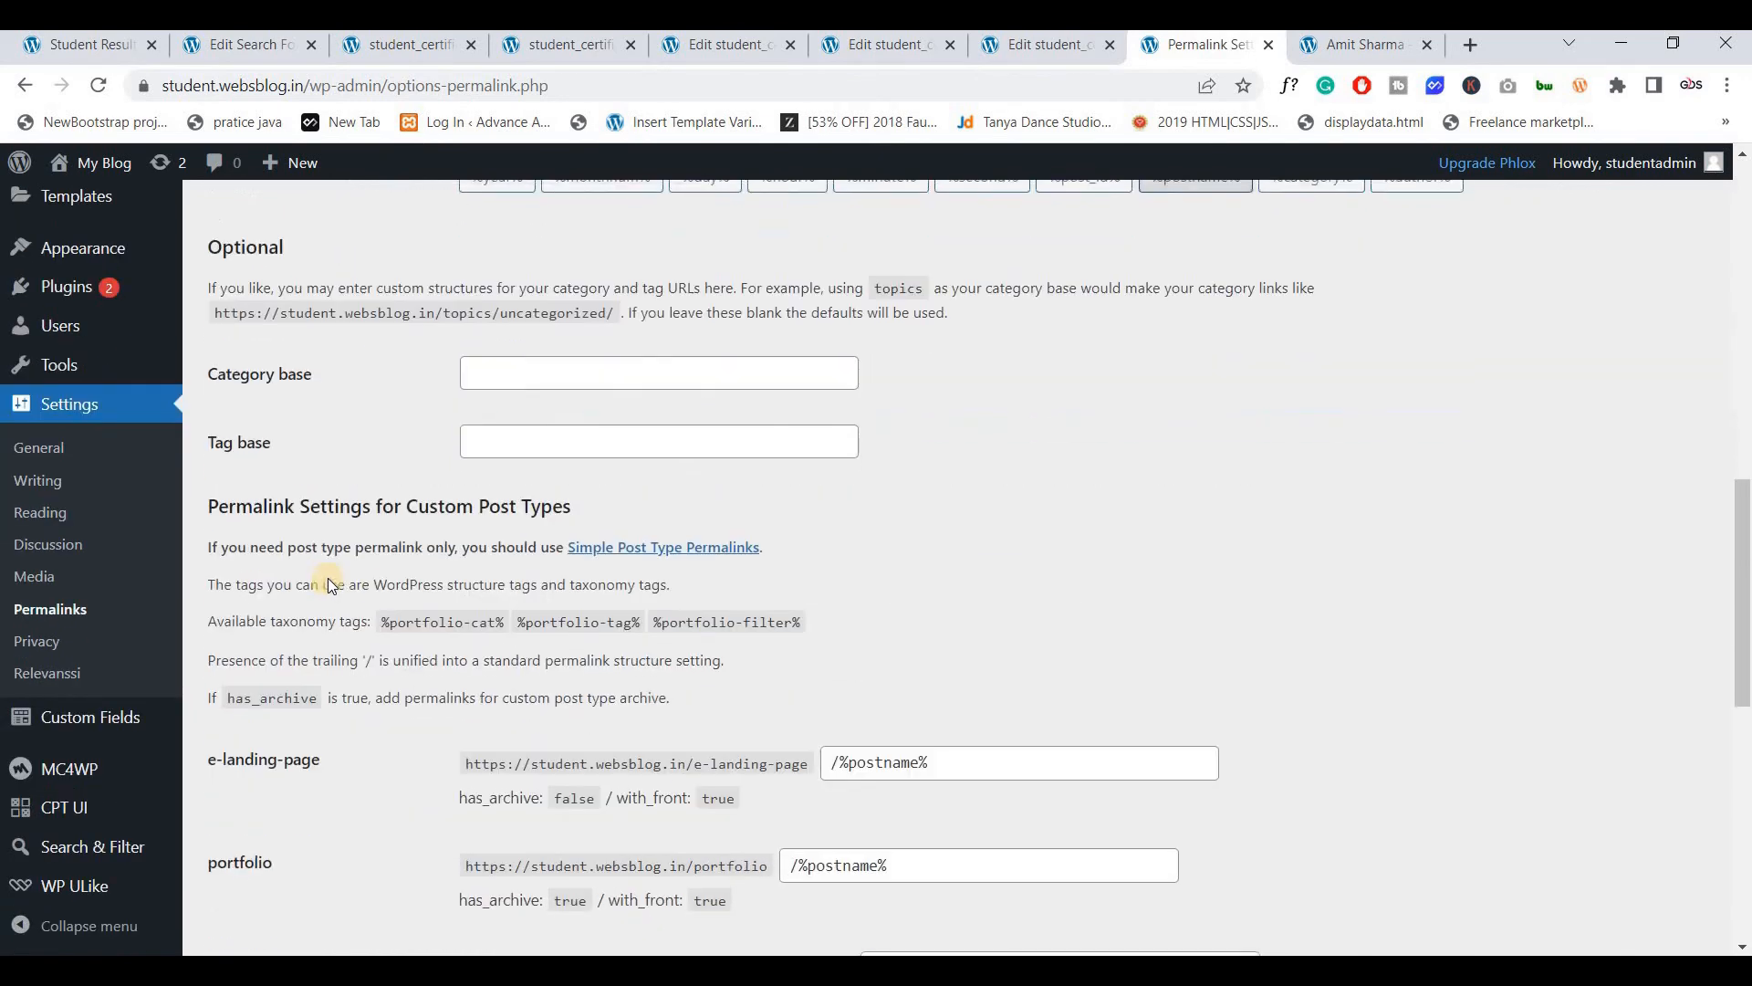
scroll(393, 538, "down", 1)
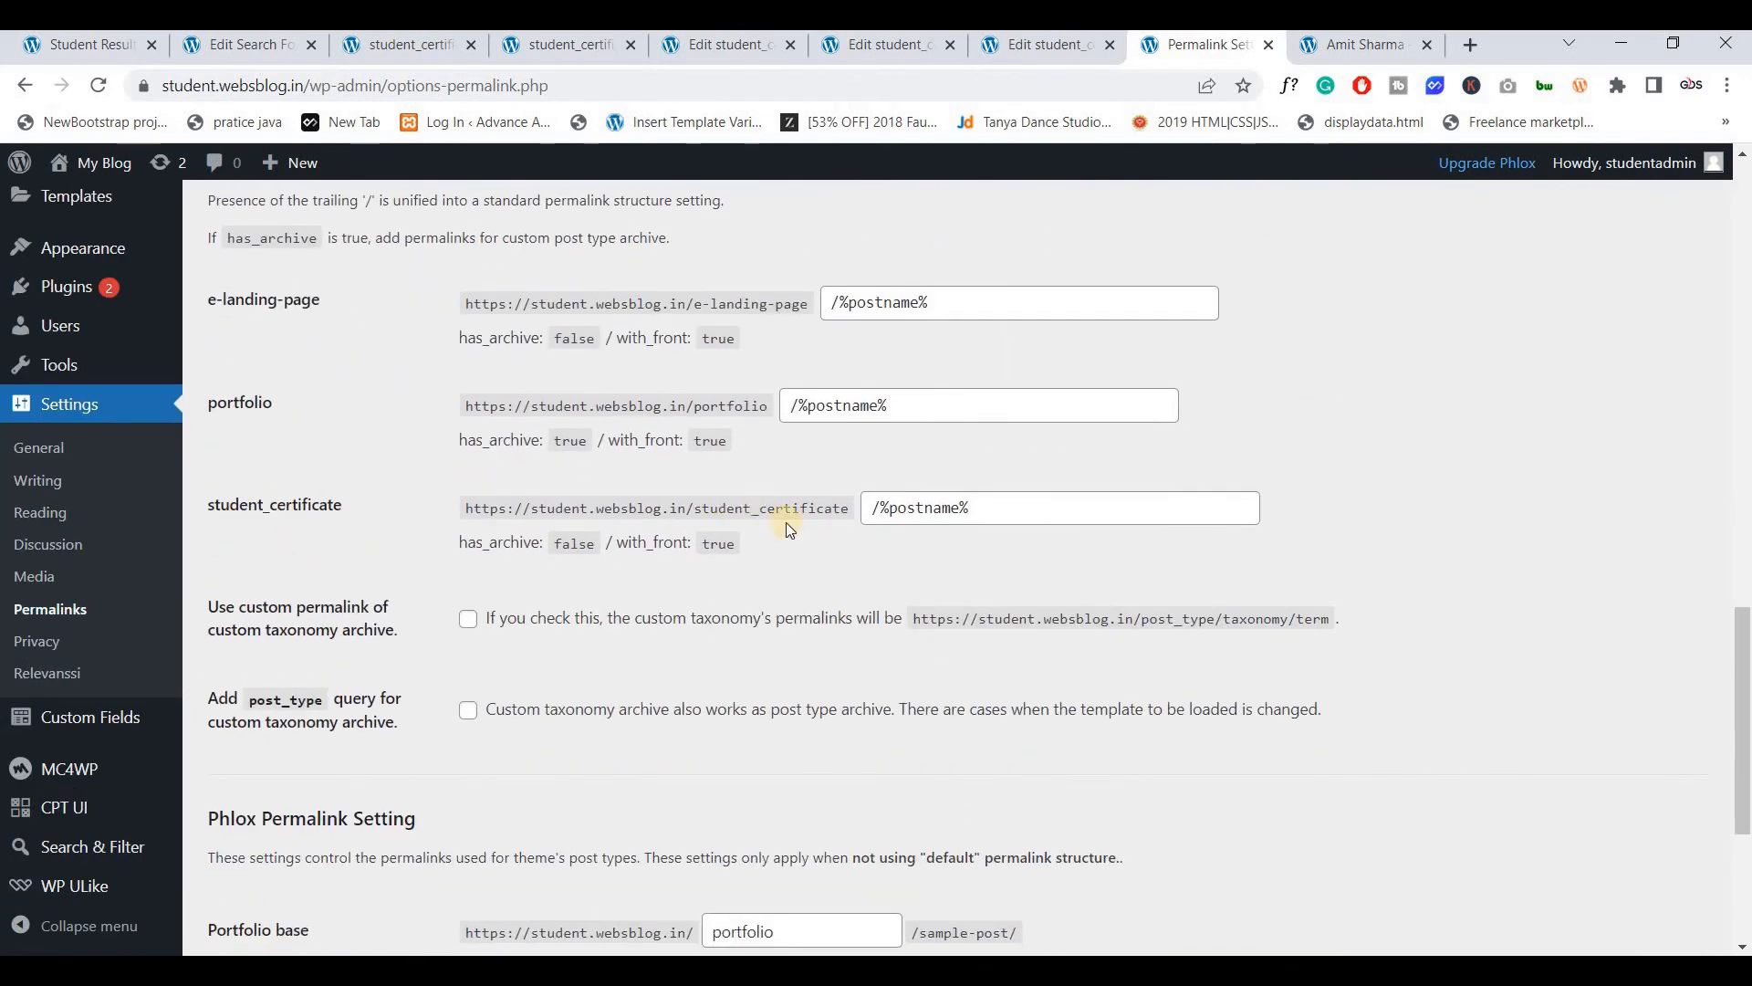
Change the student_certificate structure from /%postname% to /%post_id%/ and save the settings
left_click(1007, 511)
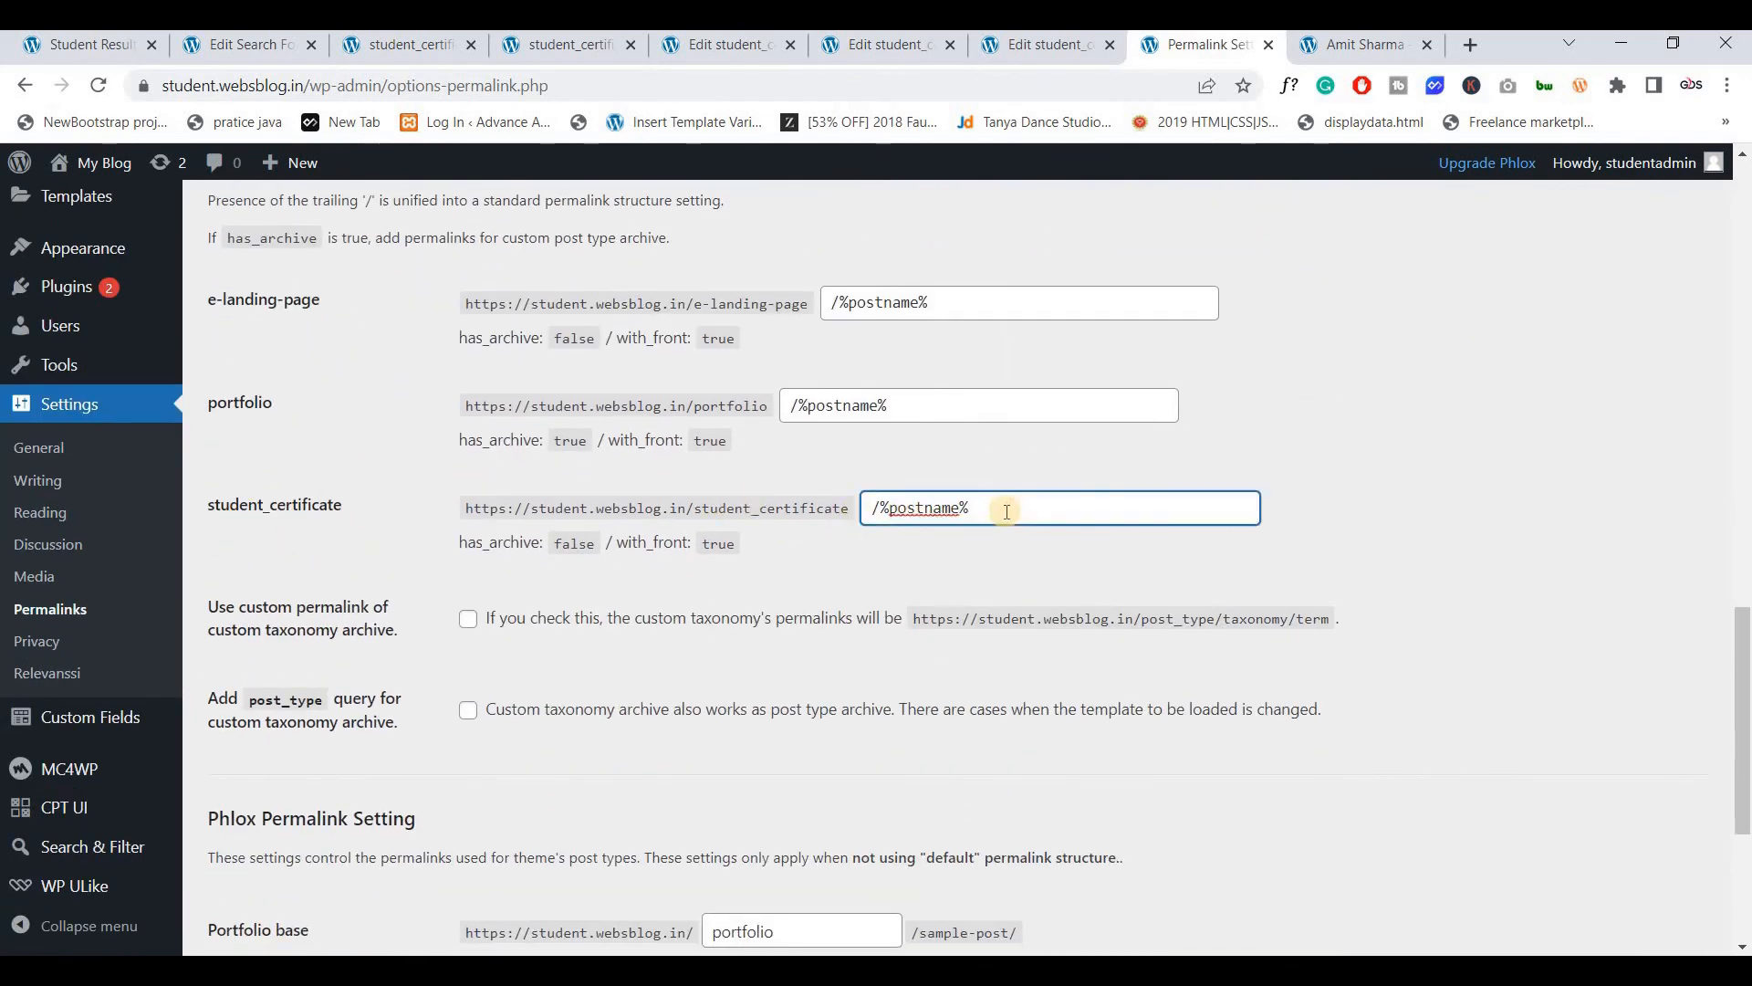
key("ctrl+a")
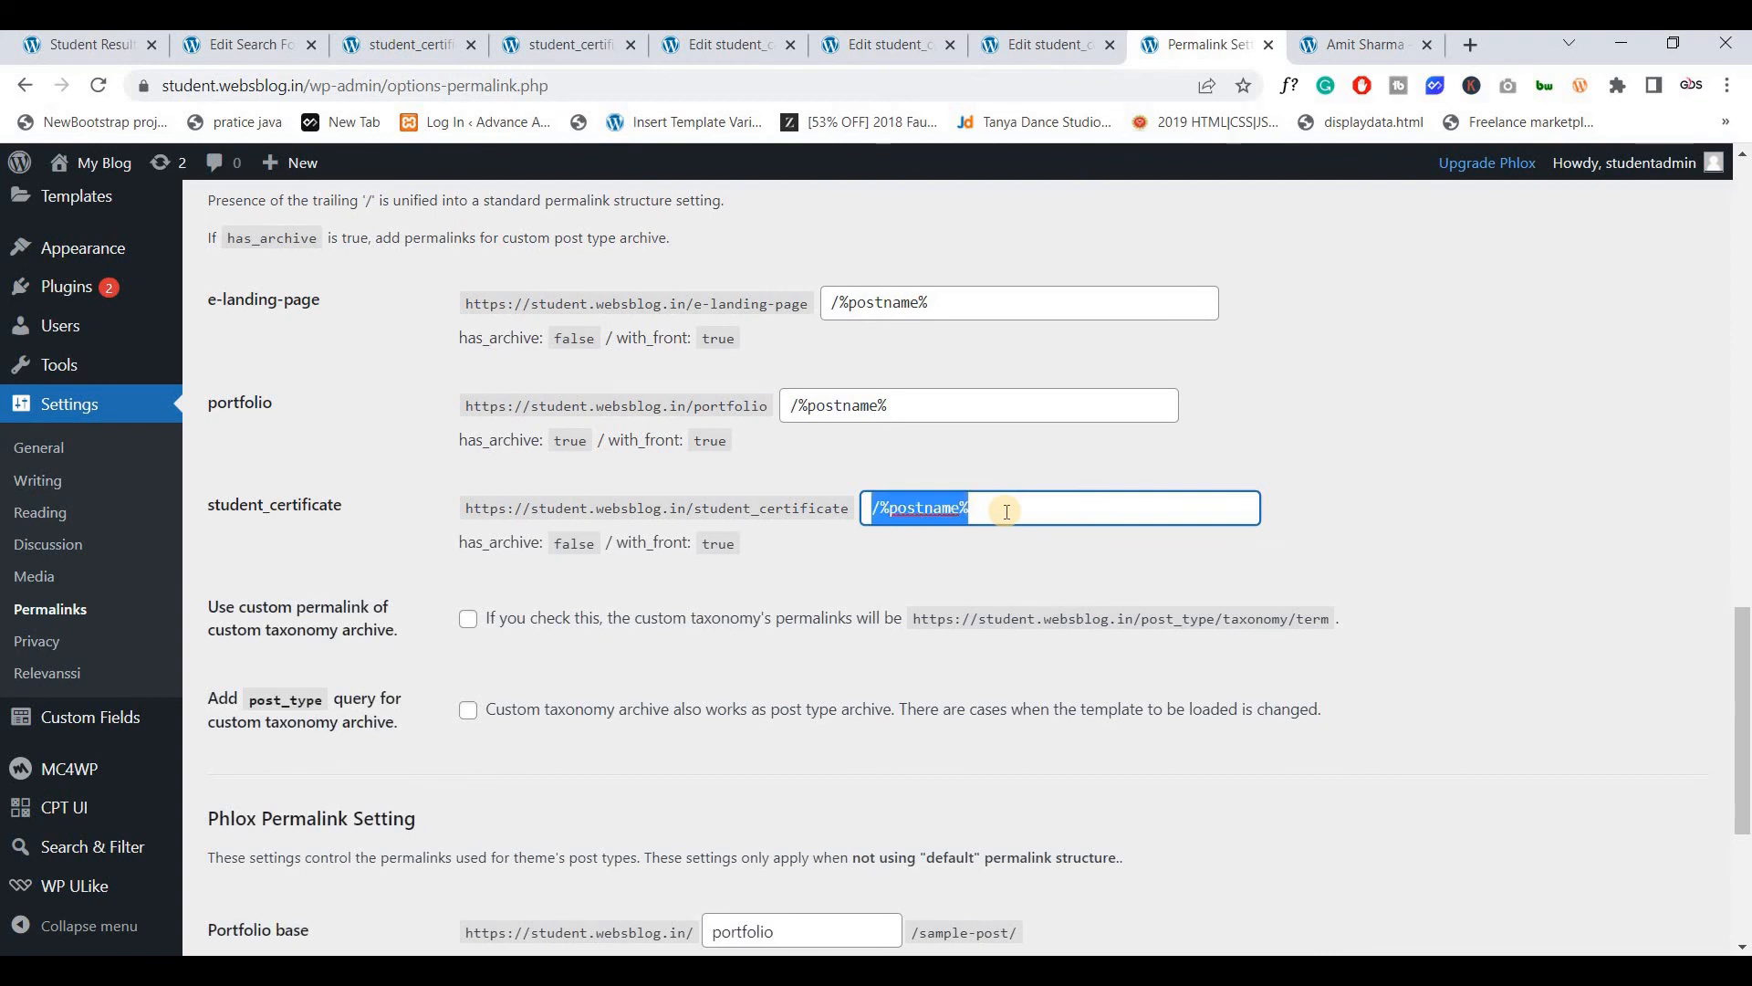
type("/%post_id%/")
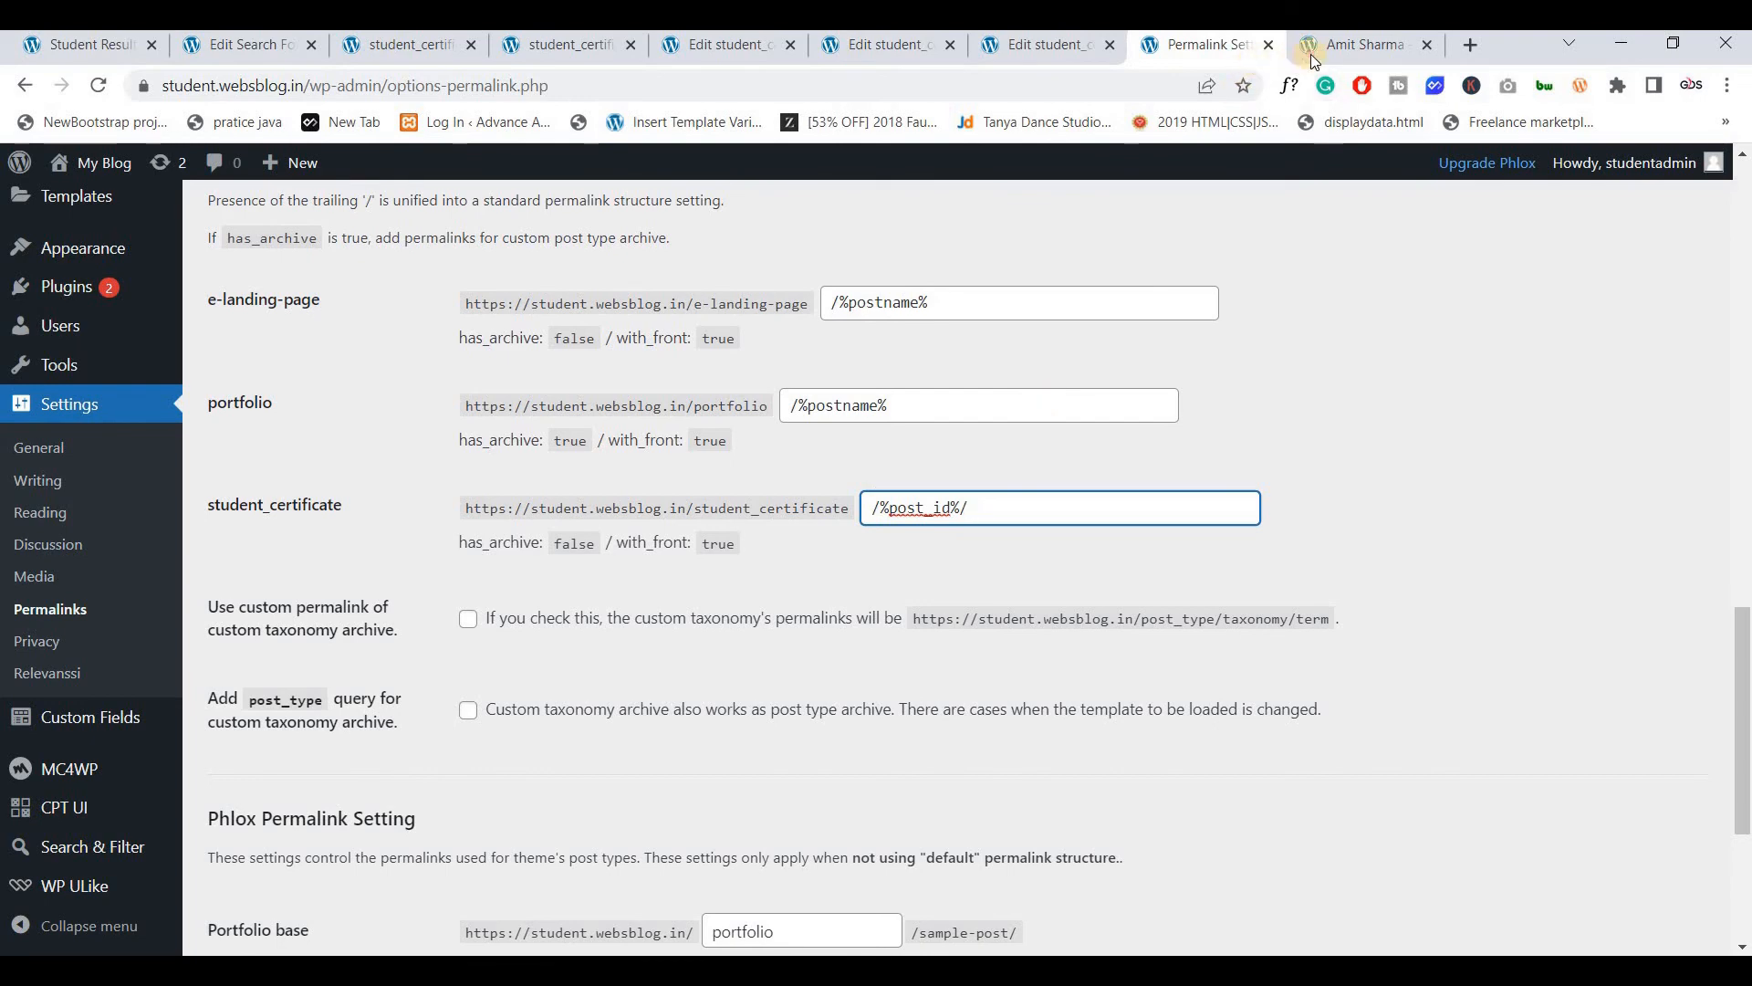
key("ctrl+Tab")
key("ctrl+shift+Tab")
key("ctrl+Tab")
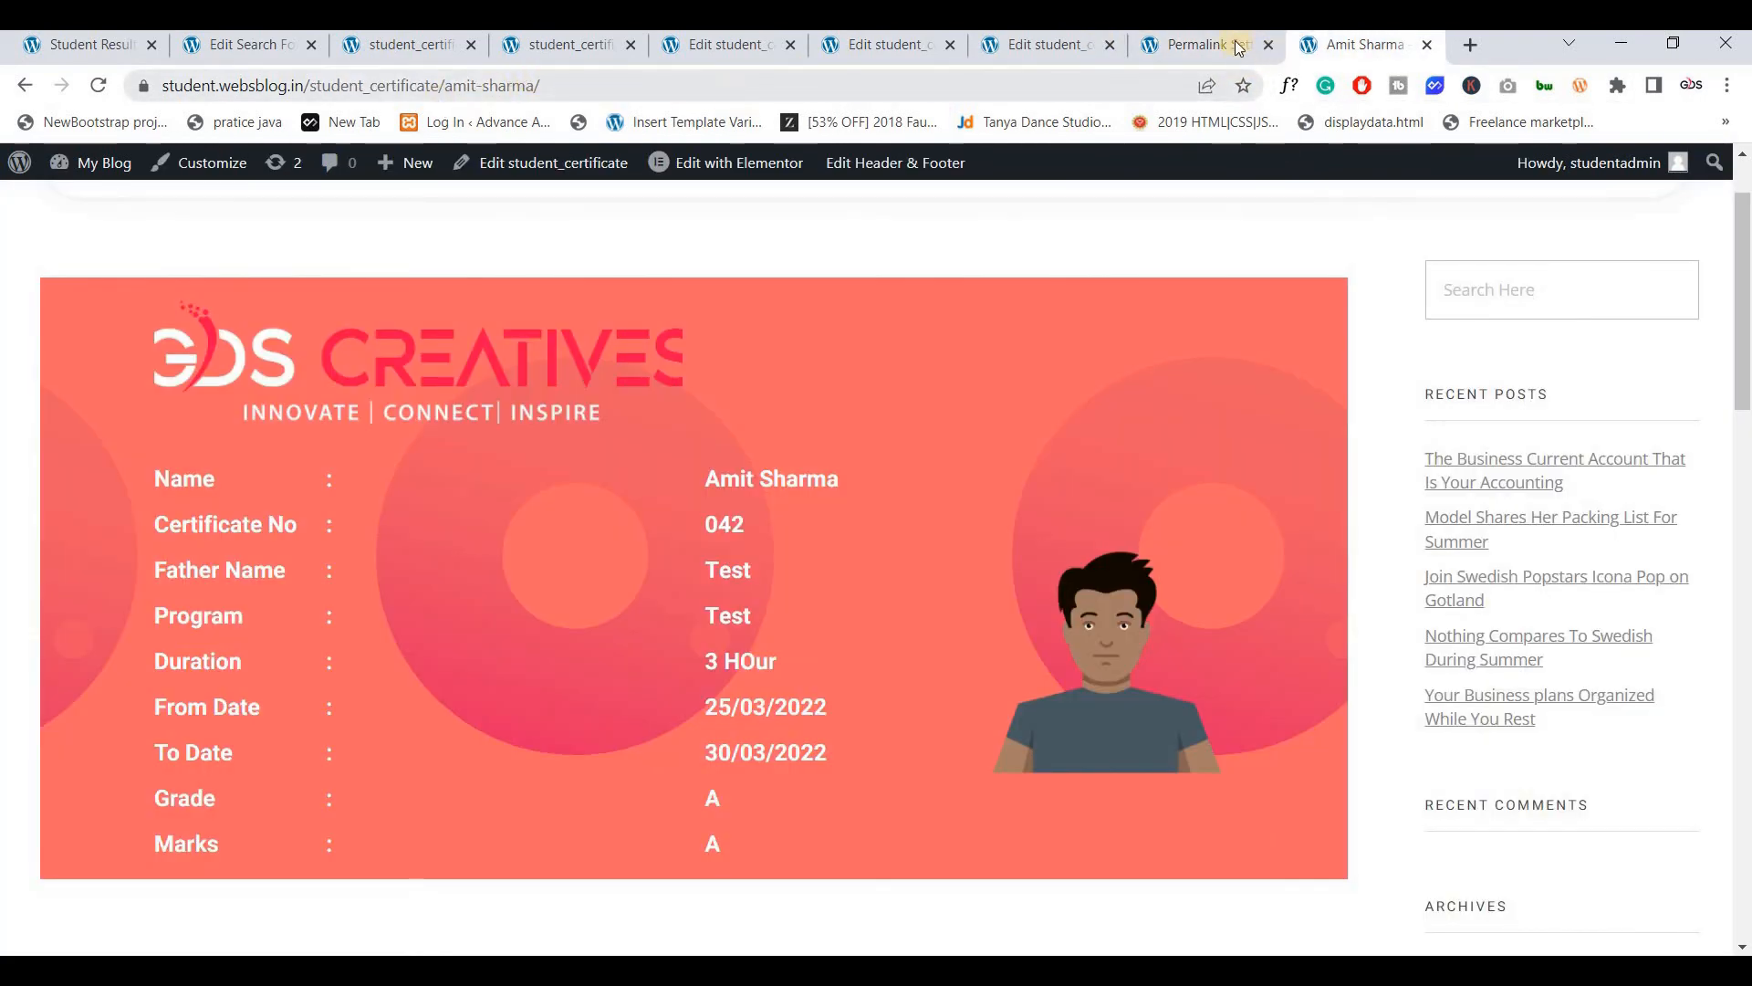
key("ctrl+shift+Tab")
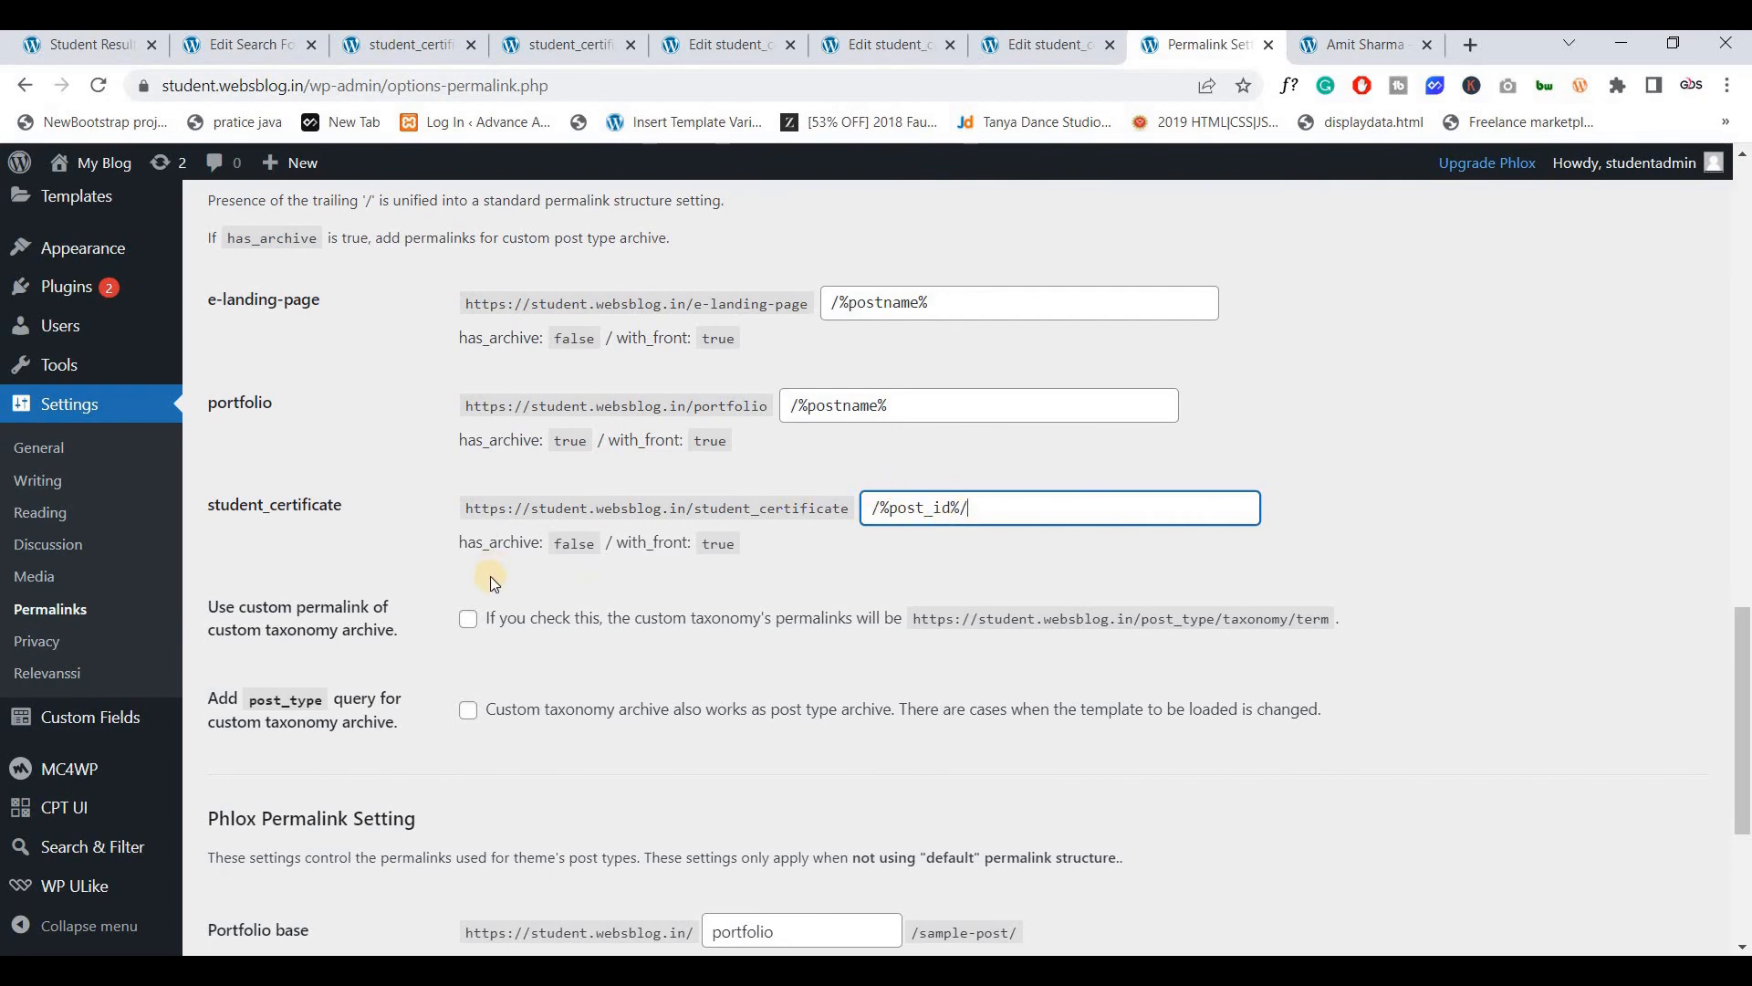
scroll(490, 577, "down", 4)
left_click(265, 837)
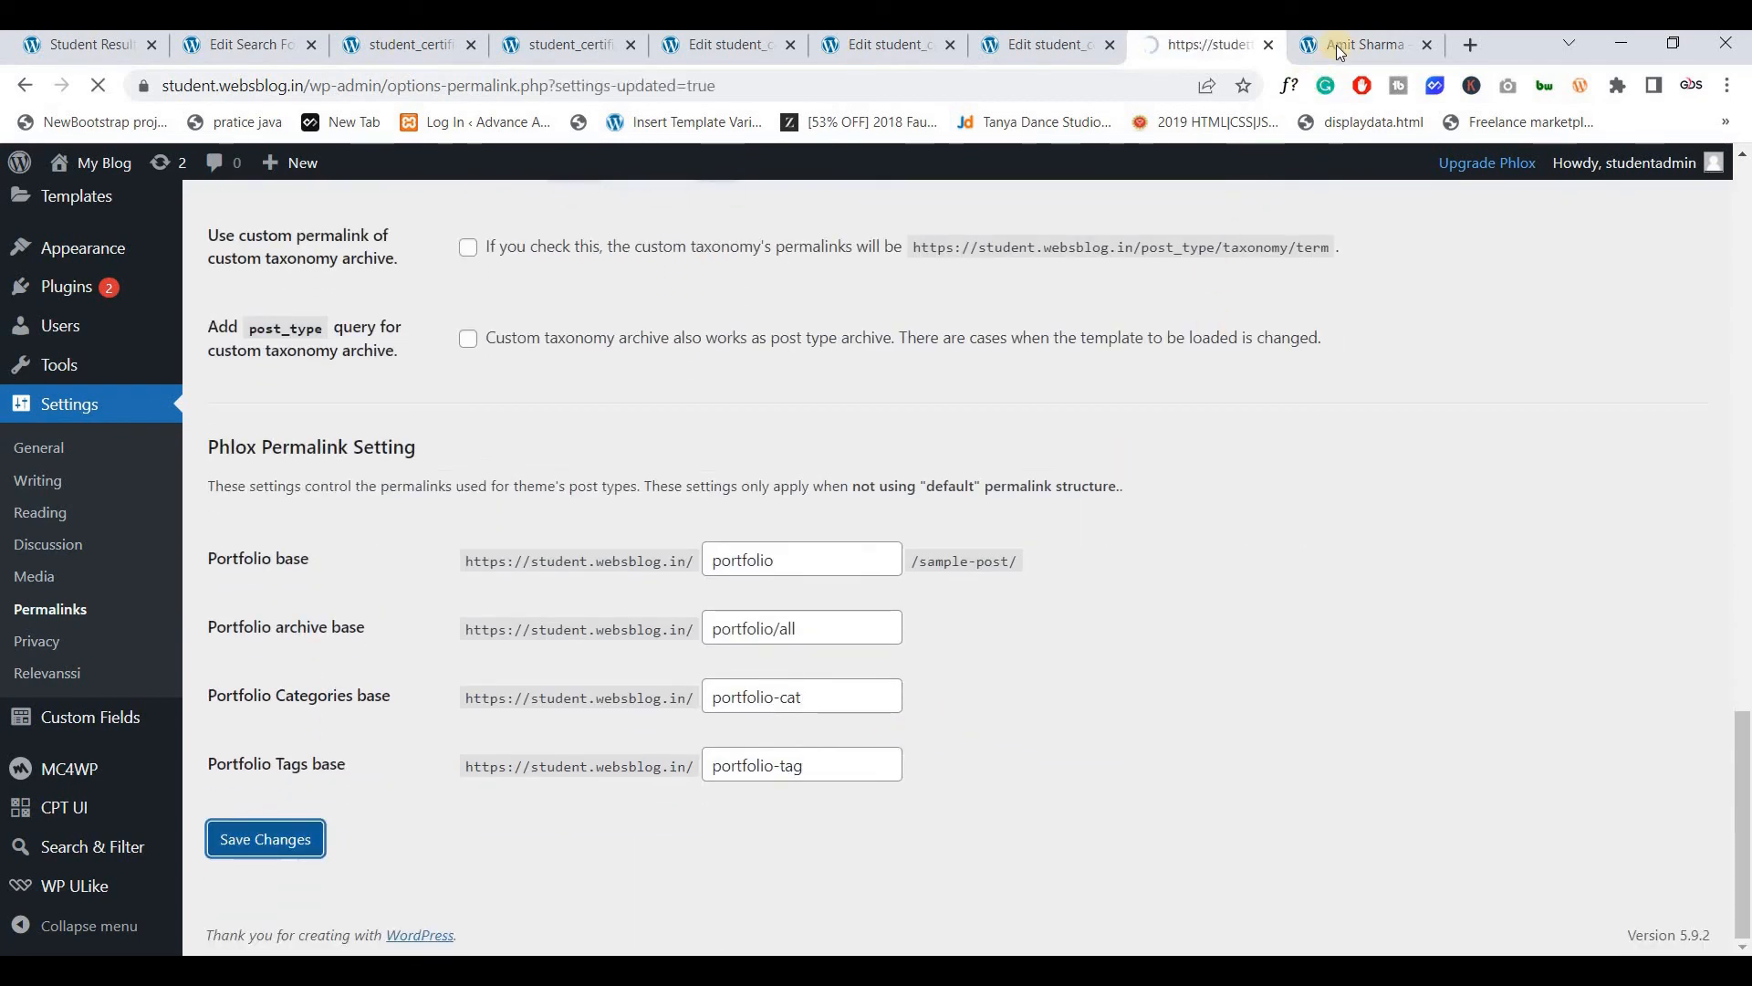
key("ctrl+Tab")
Search certificate 022 on Student Result and open it at post-ID address 164
left_click(98, 86)
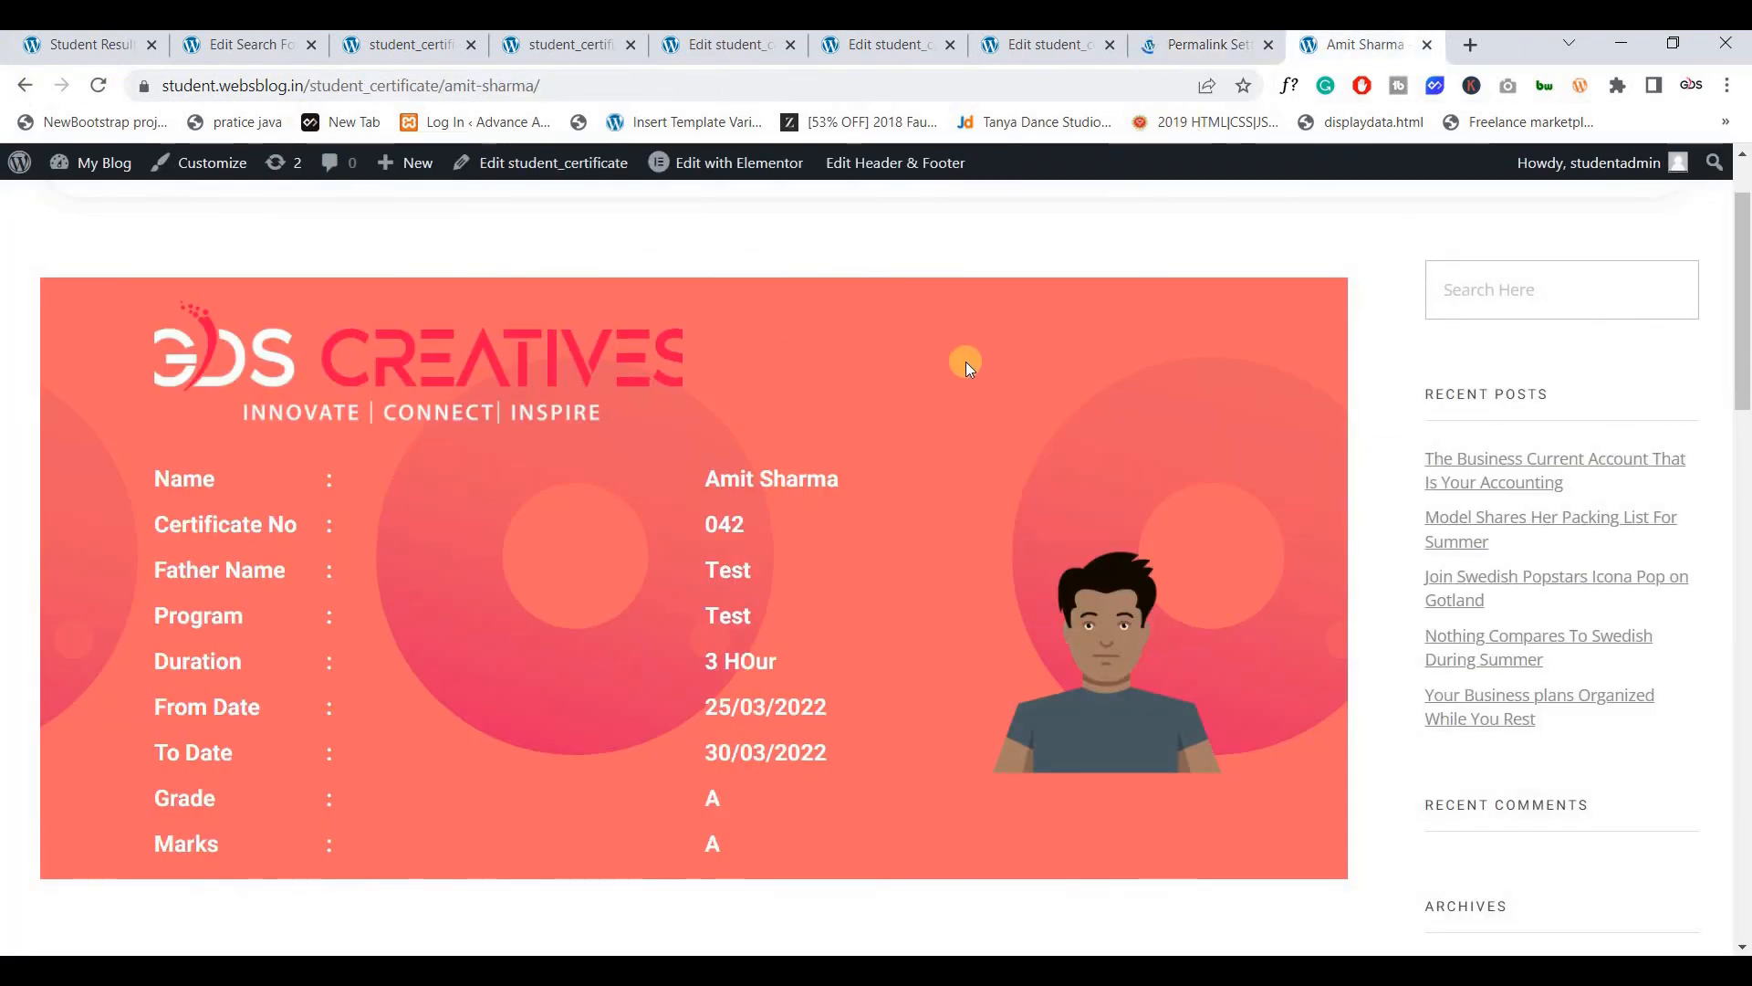
left_click(862, 269)
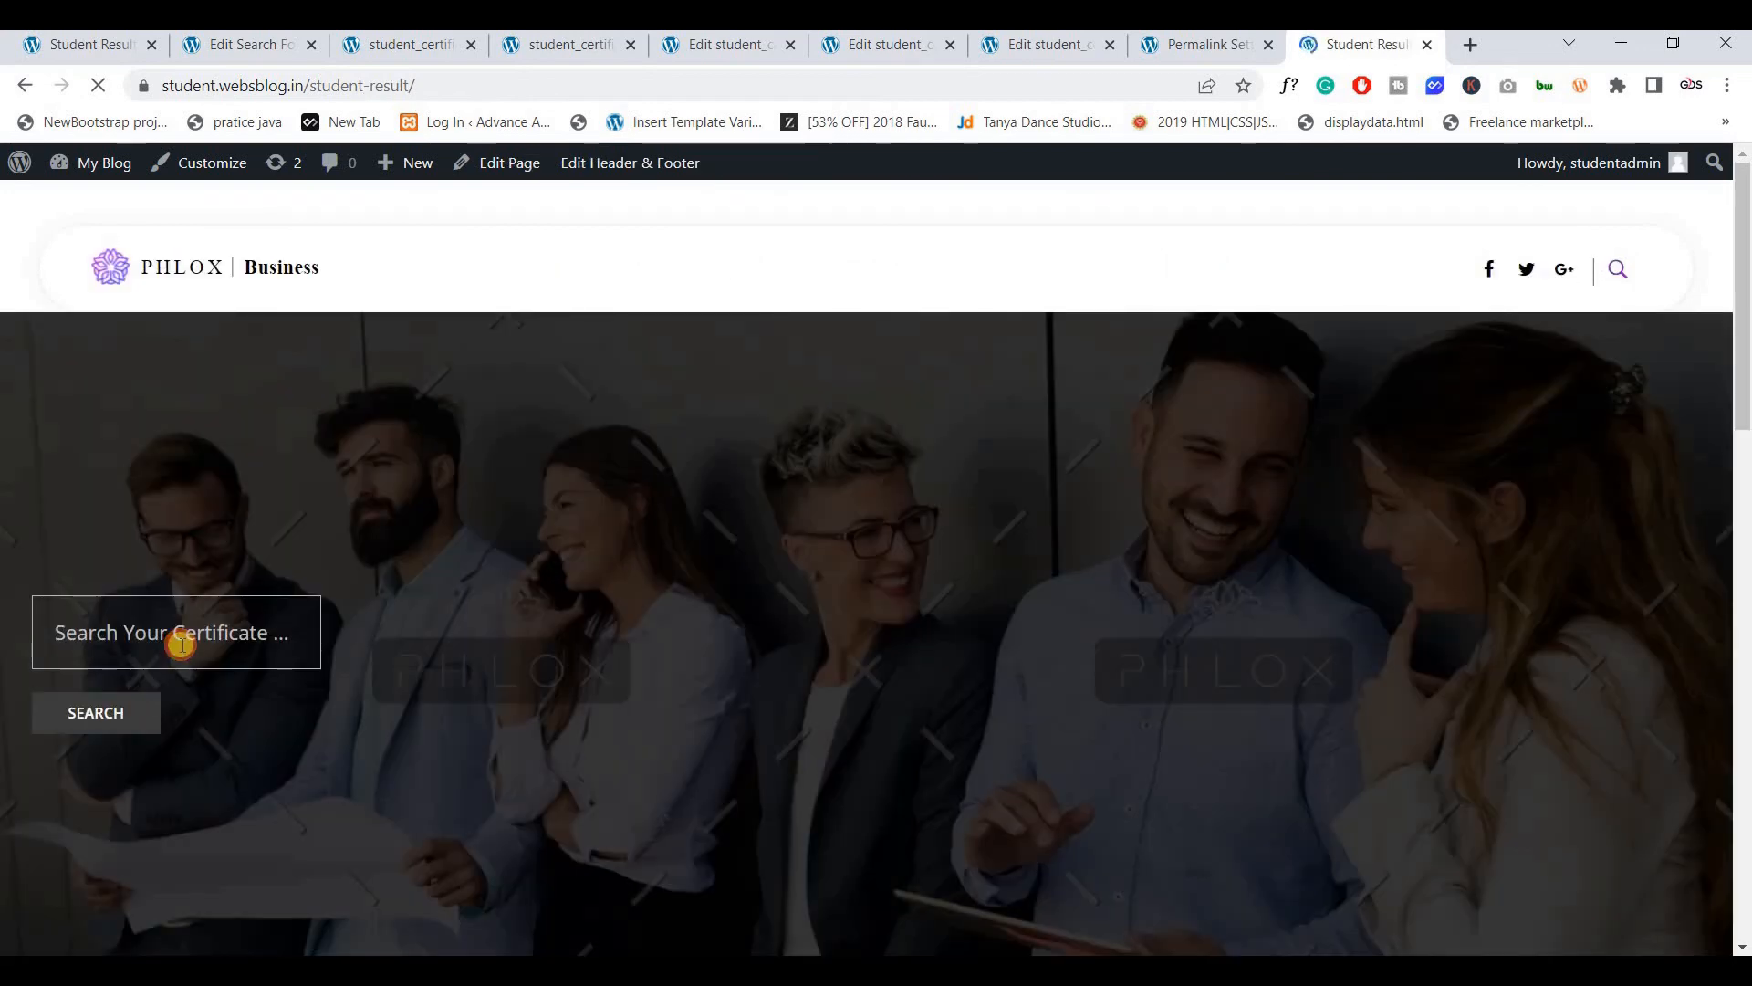
left_click(181, 644)
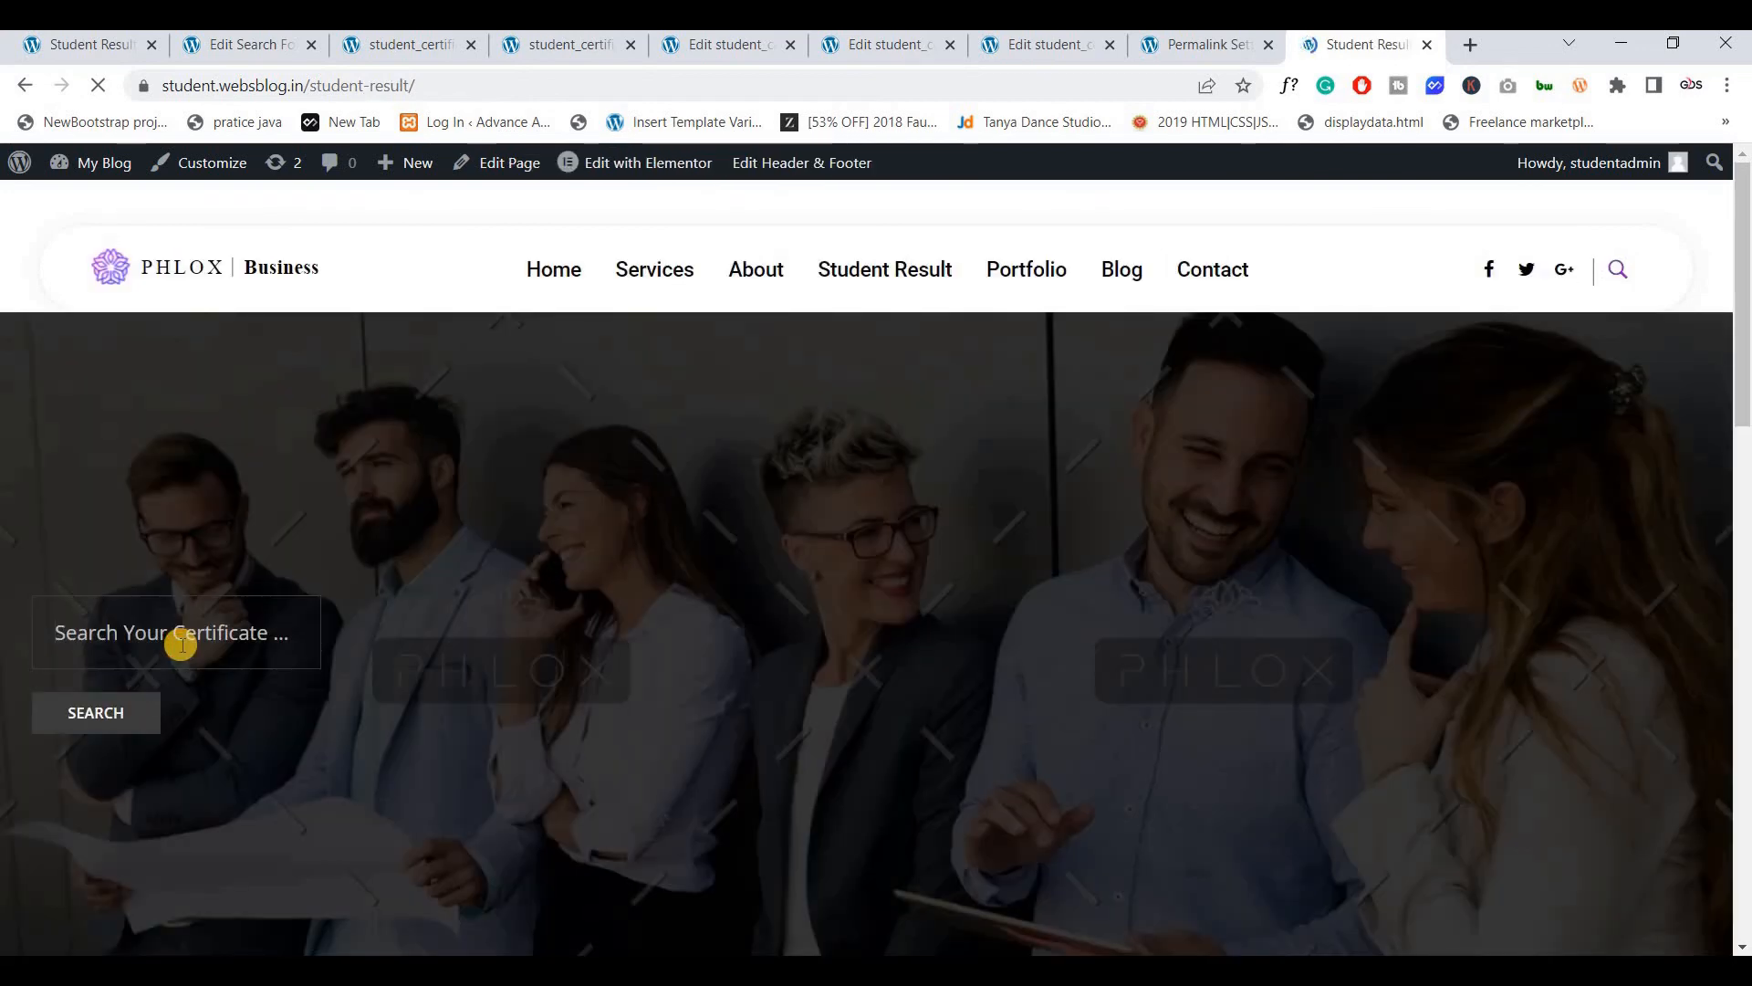
type("022")
left_click(71, 719)
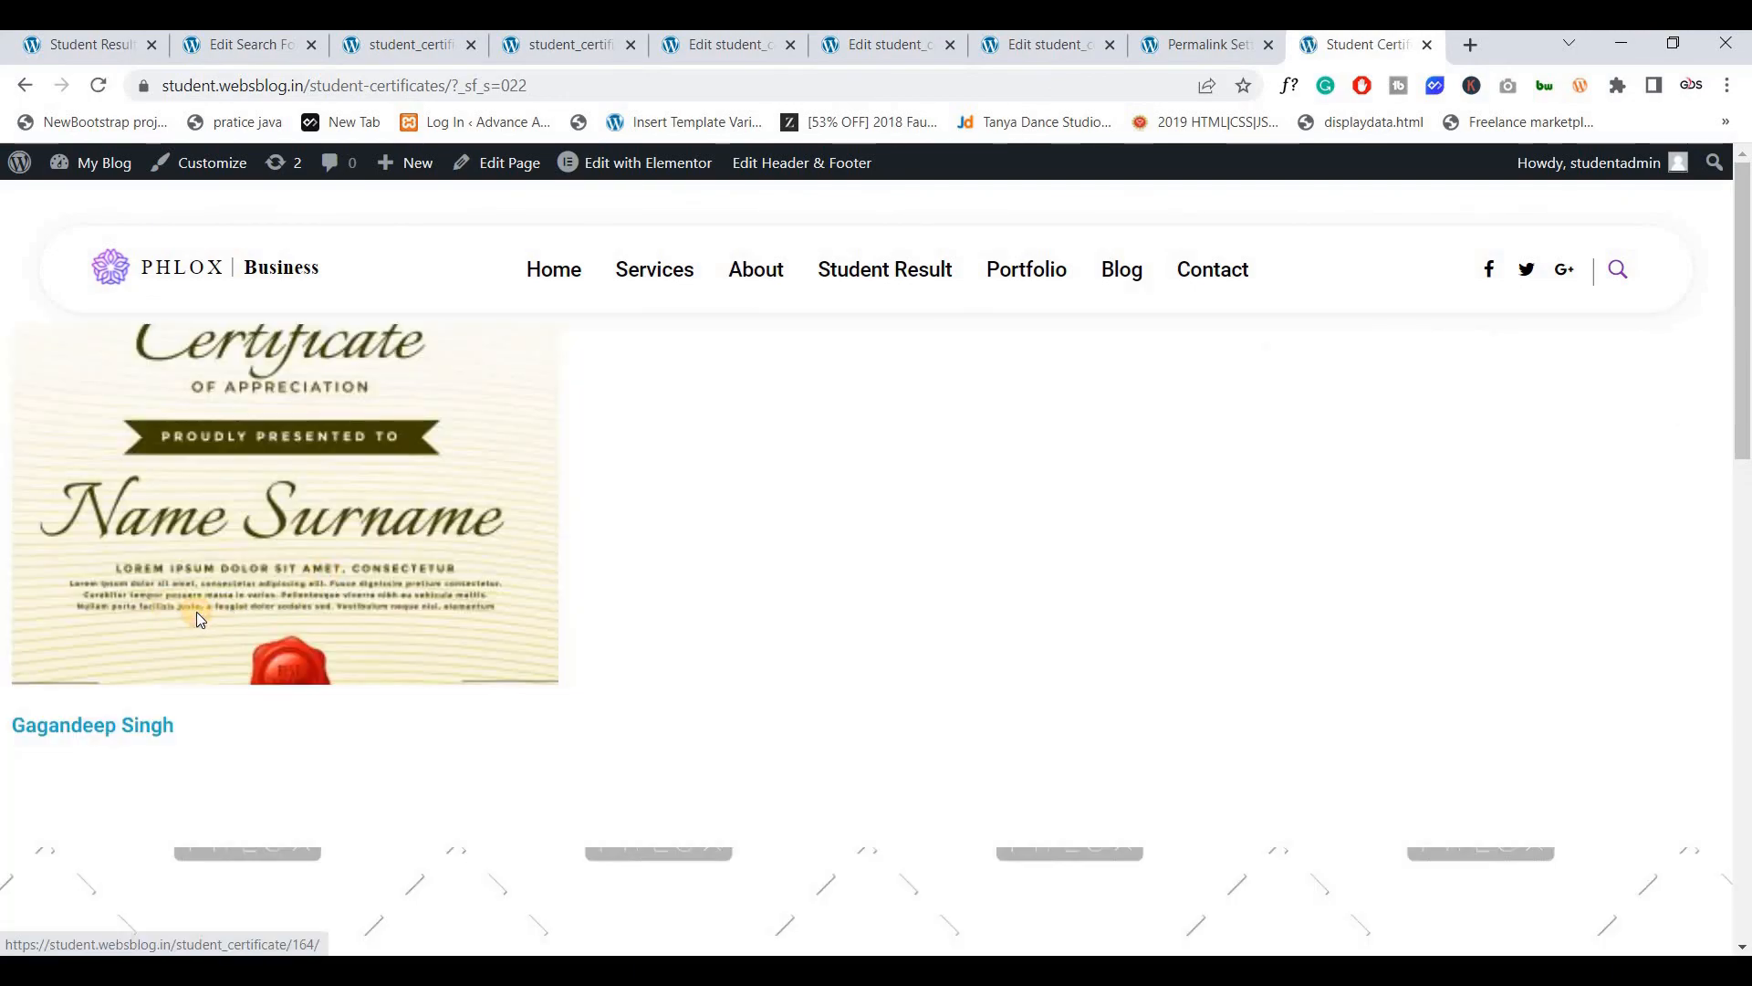
left_click(74, 738)
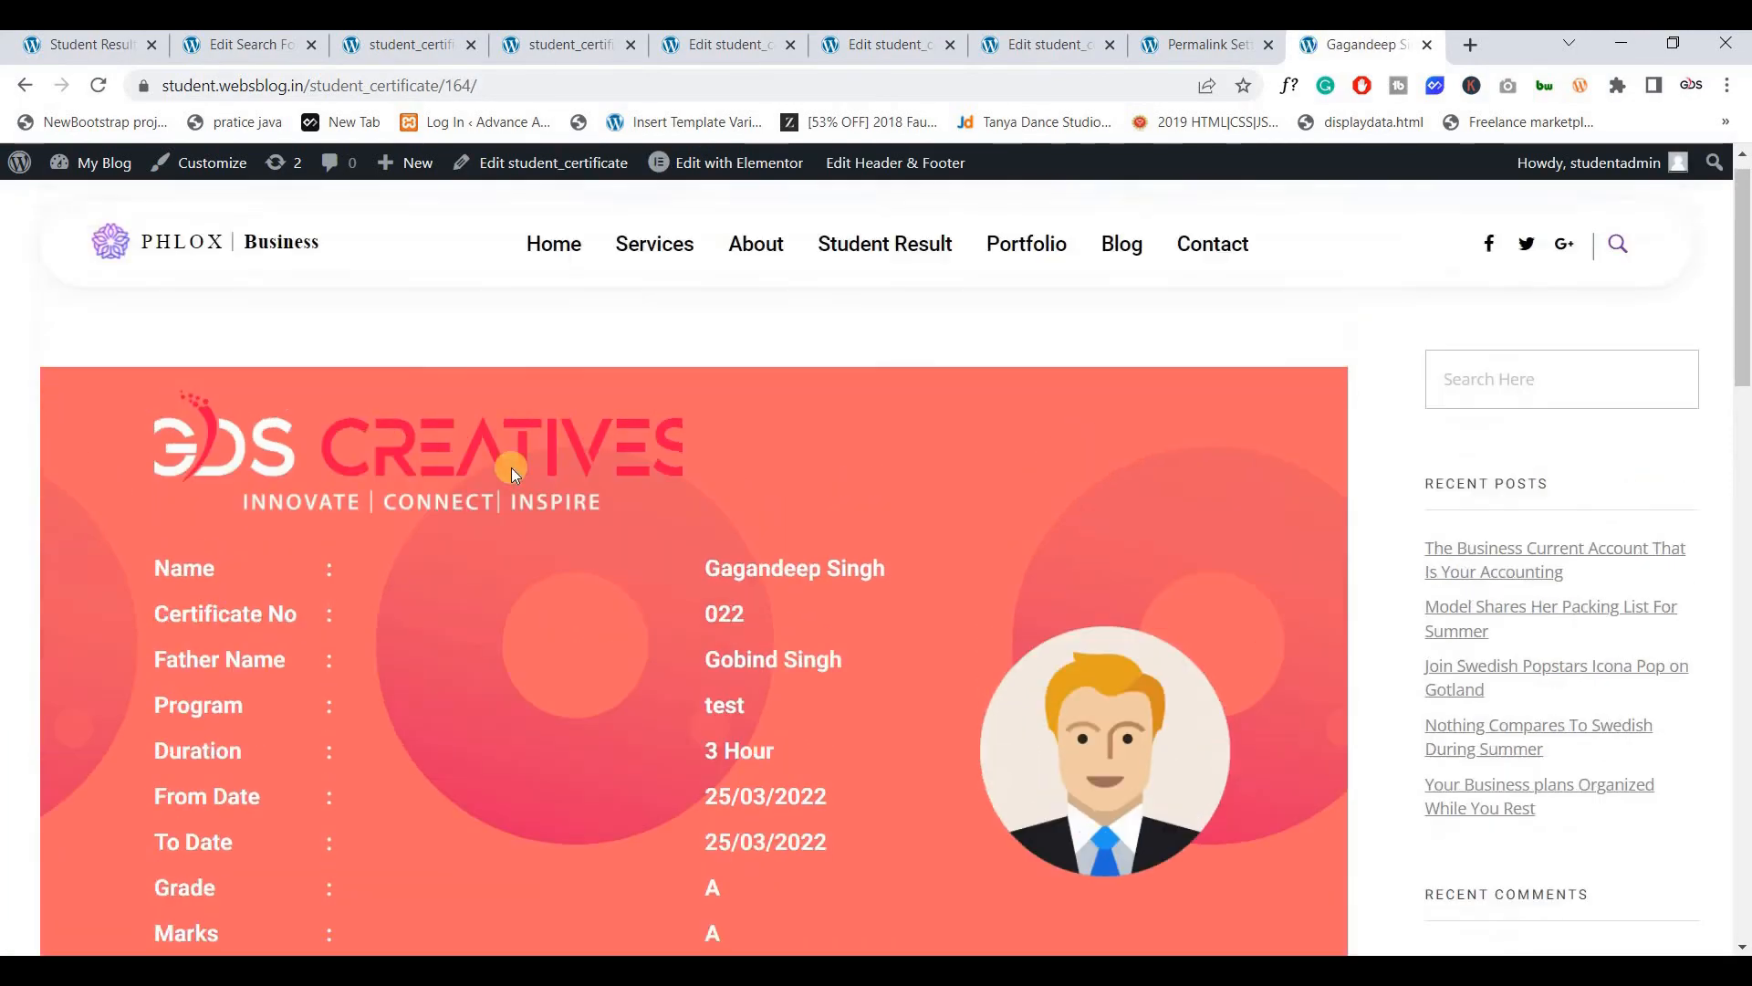
Edit the address bar back to the name-based student_certificate URL and load it
left_click_drag(486, 90, 142, 89)
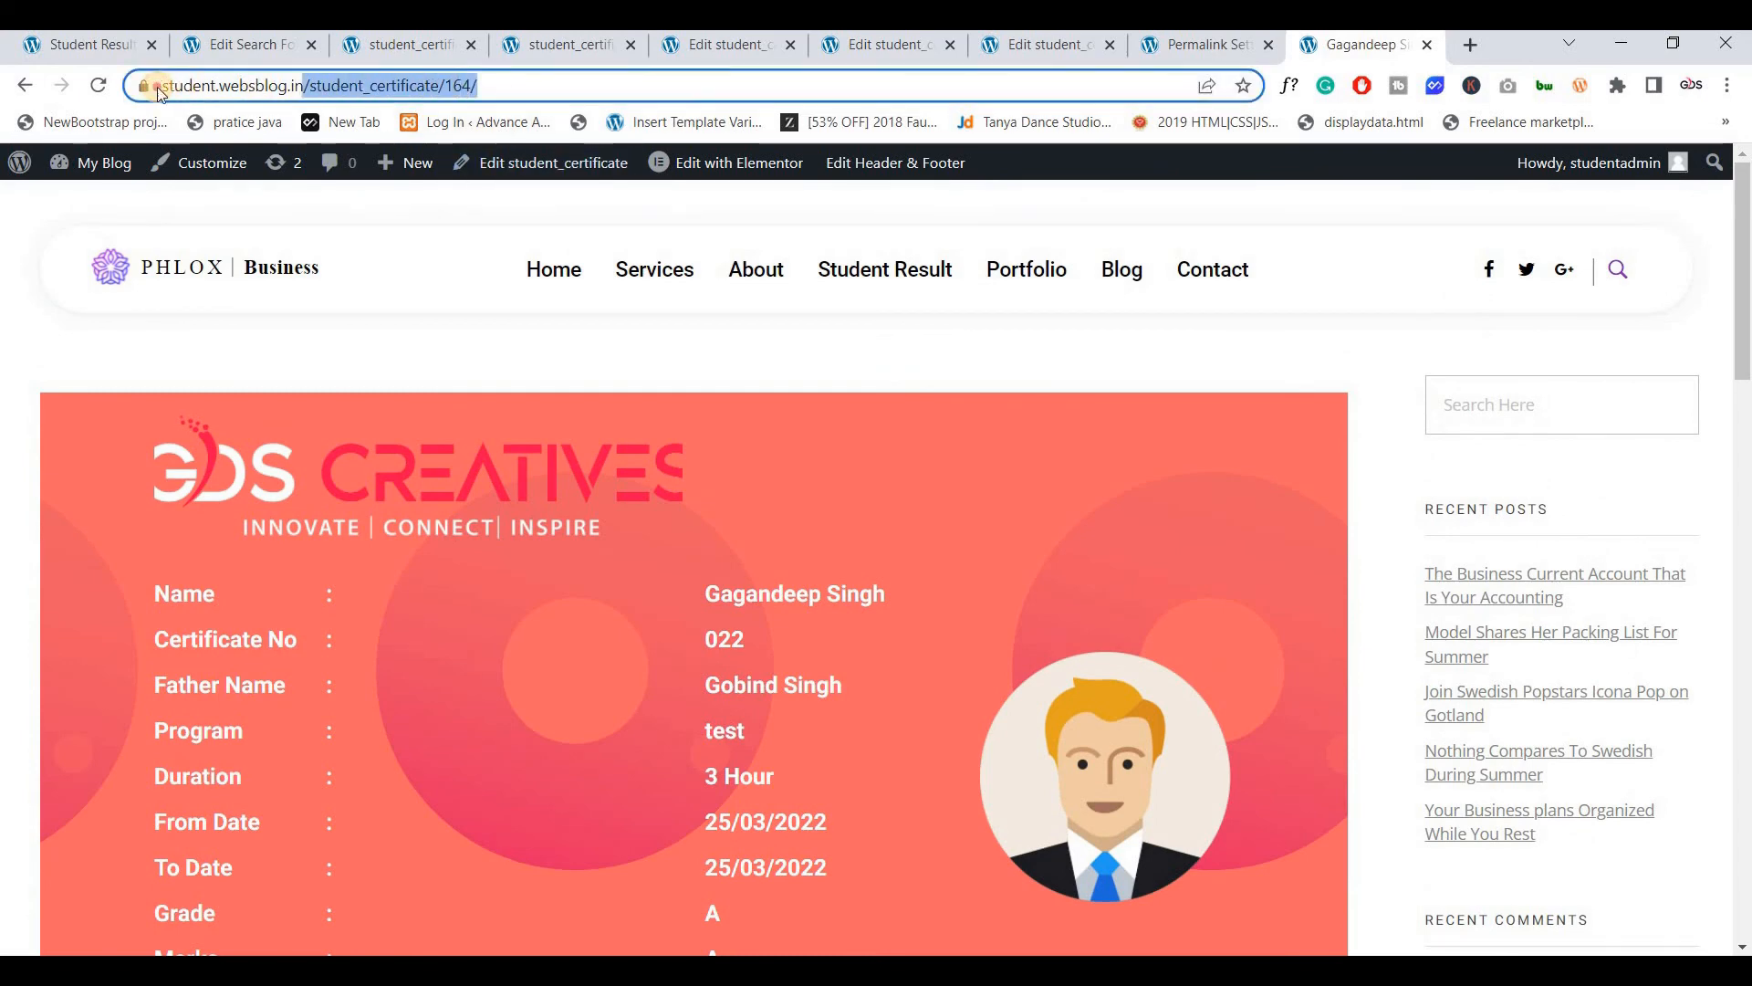
left_click(522, 86)
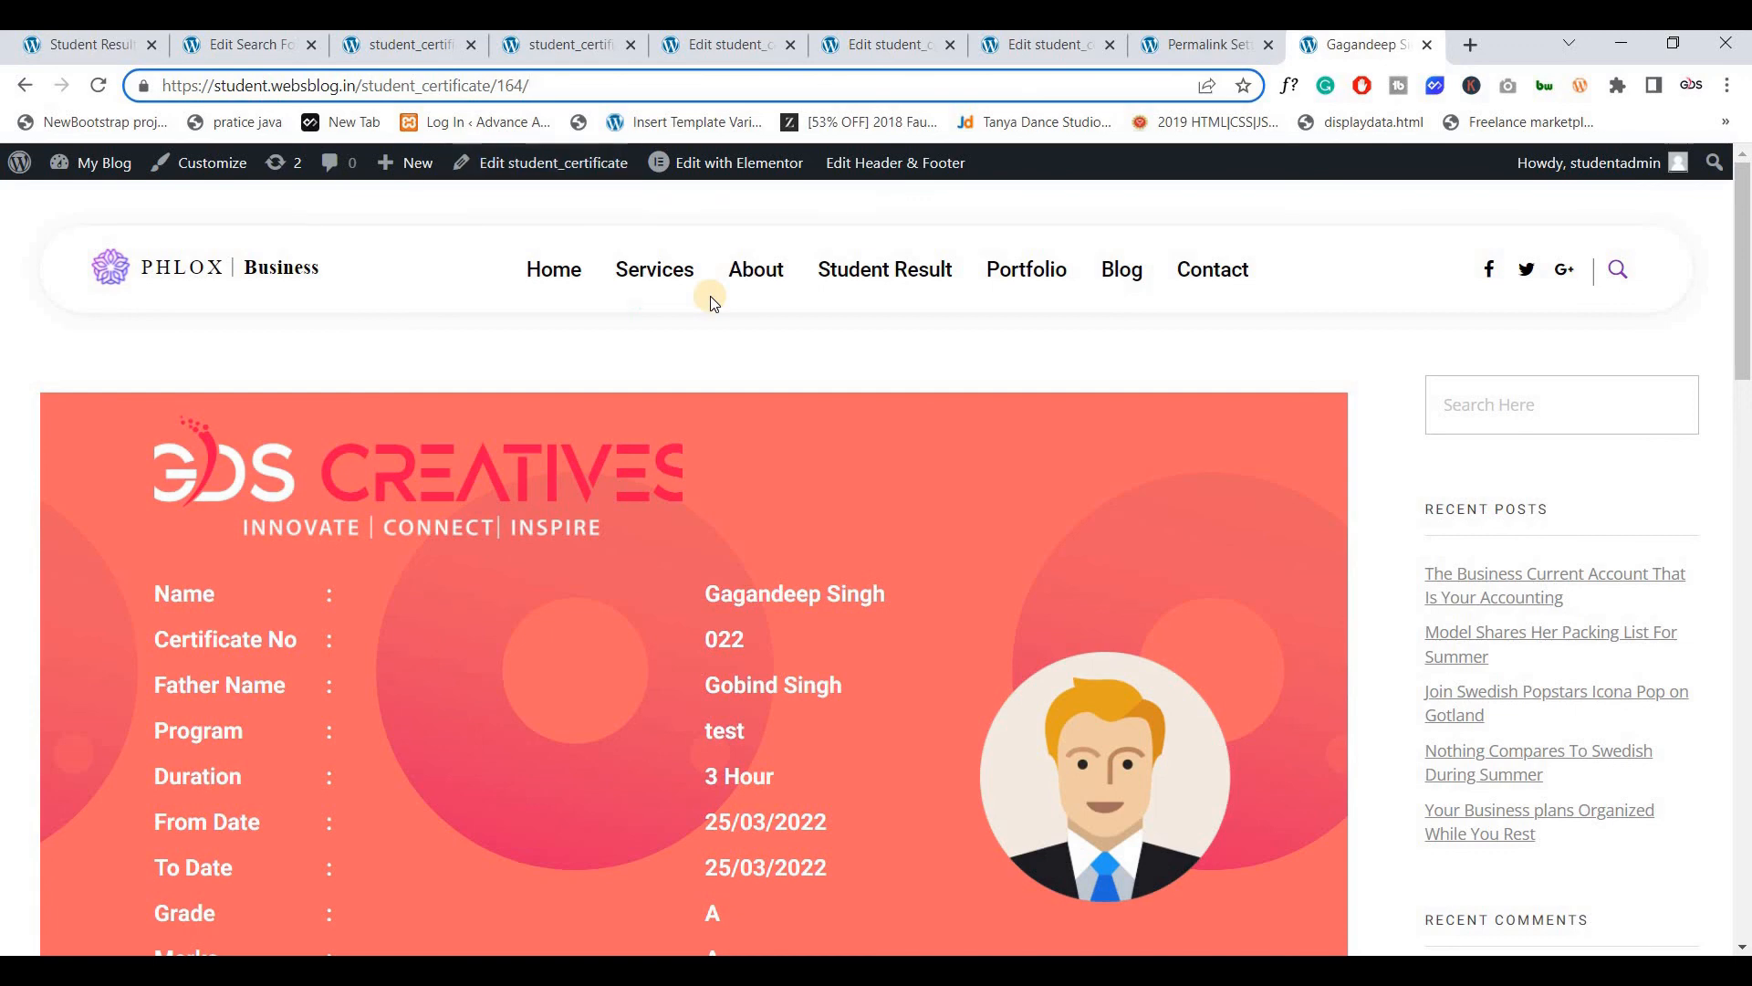
key("shift+Left")
key("shift+Left")
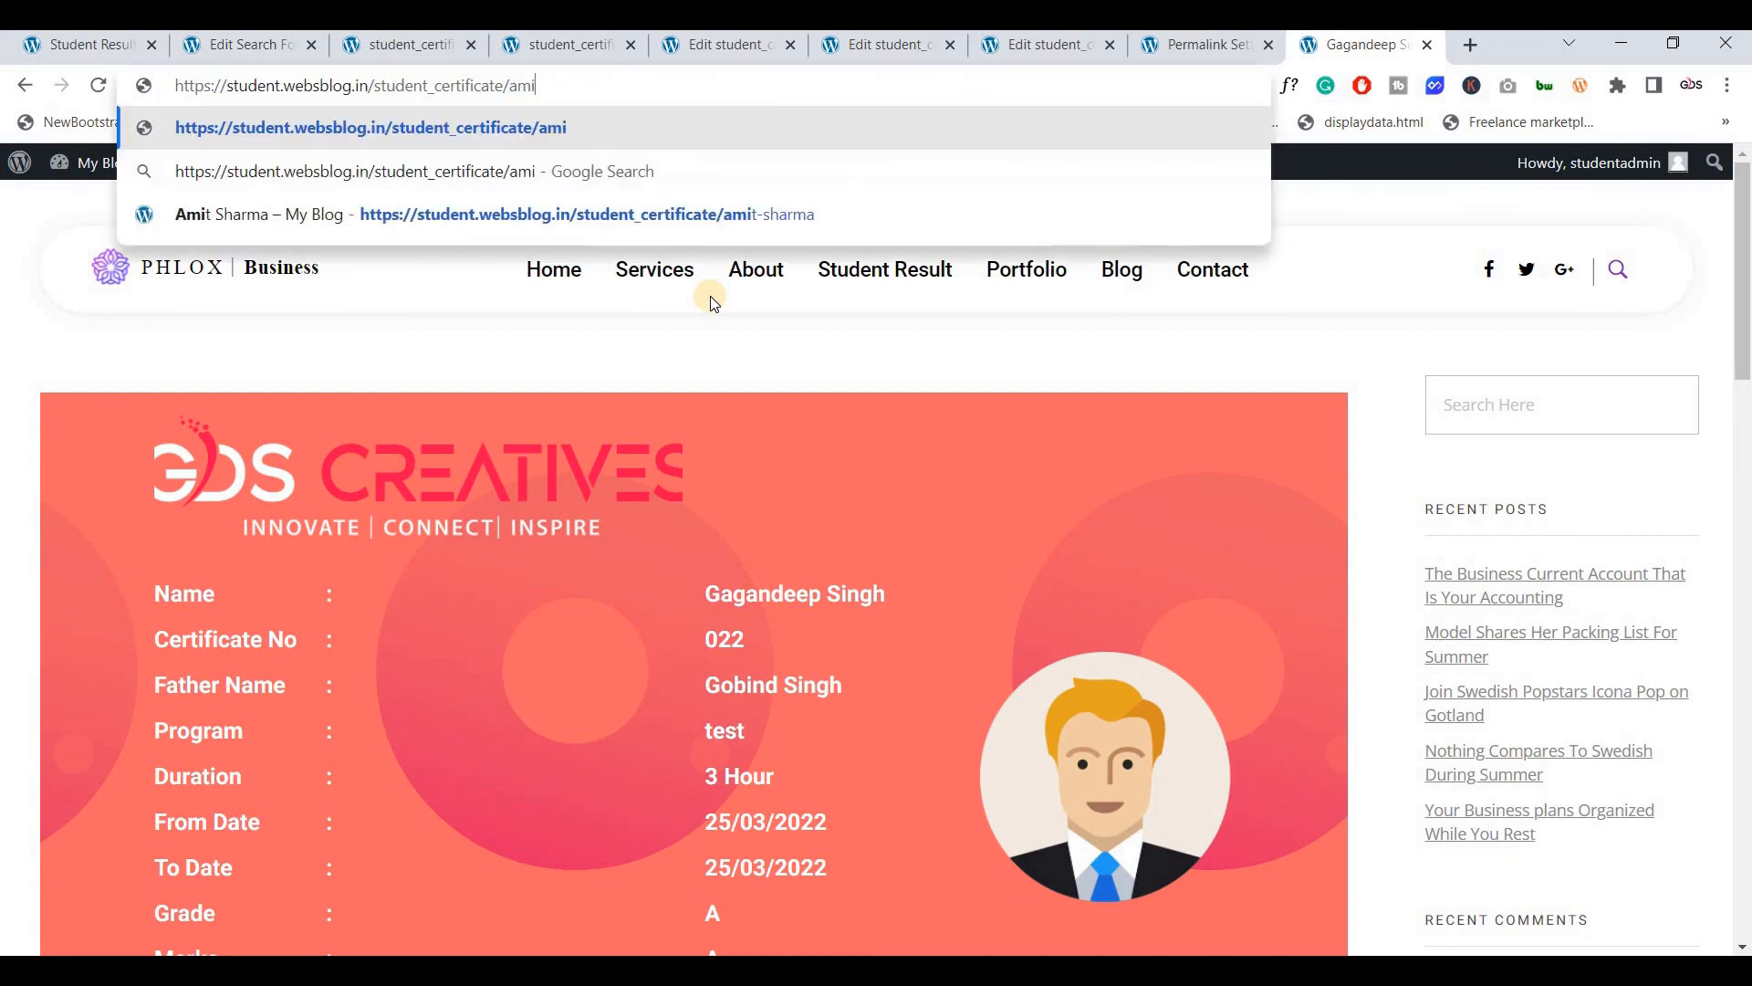
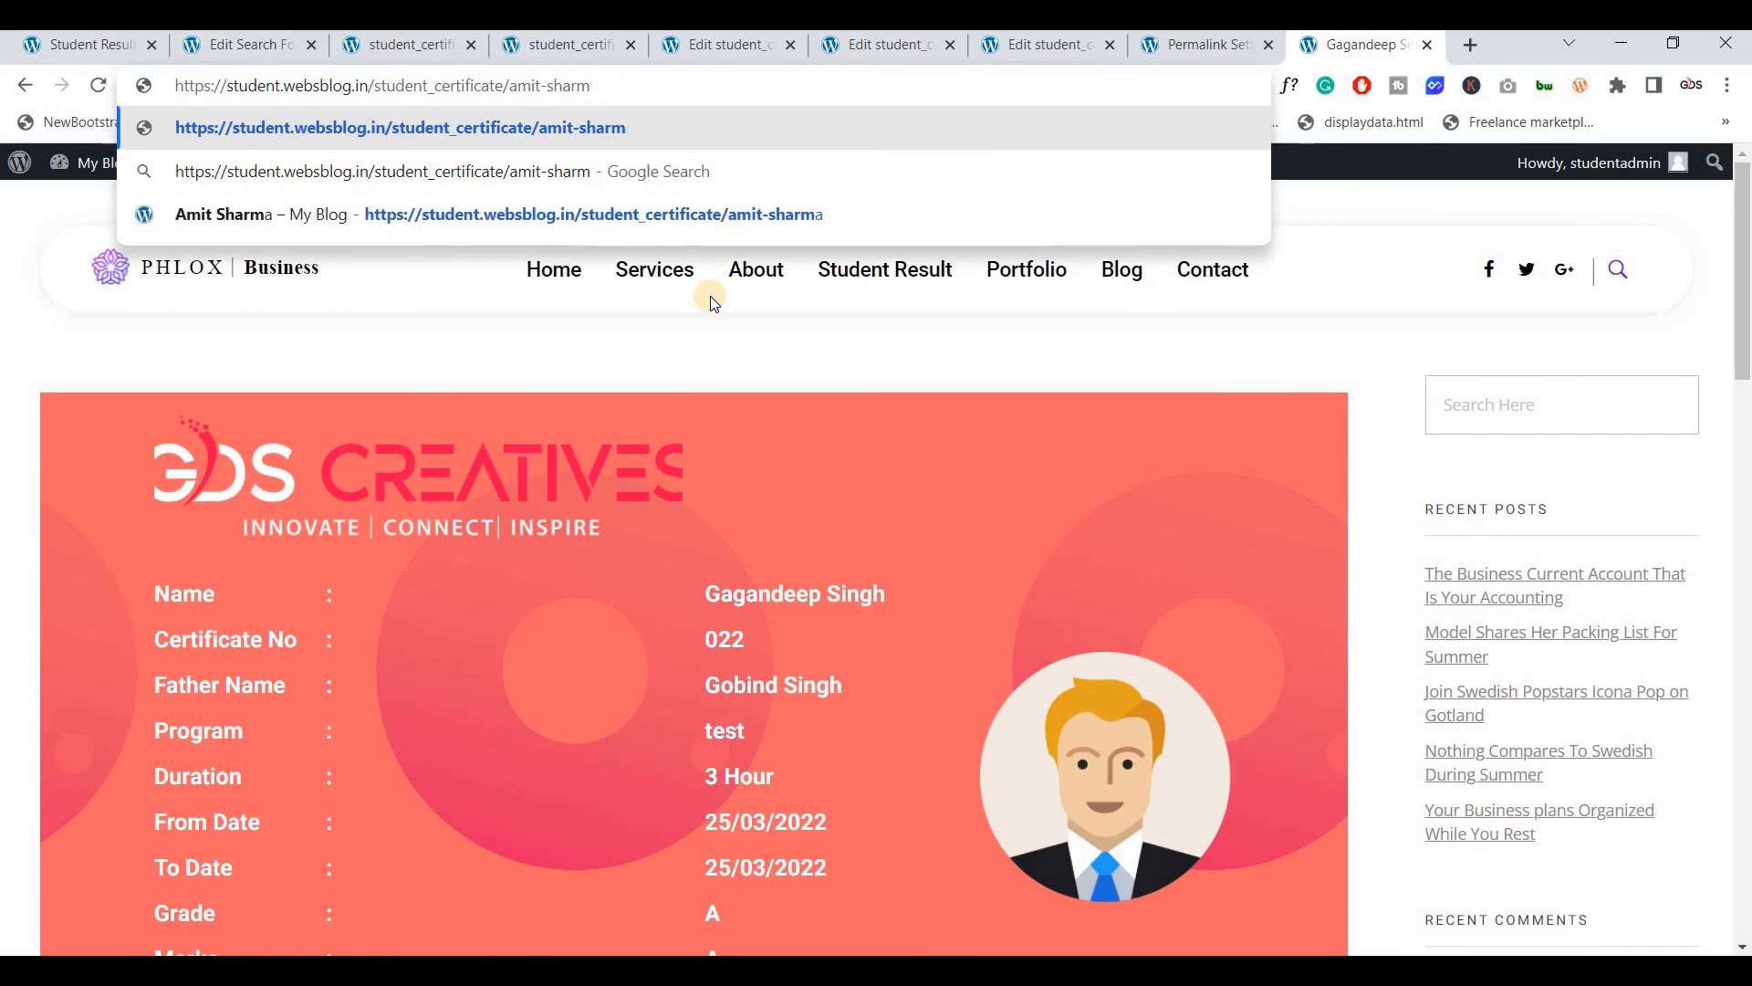
key("Down")
key("Down")
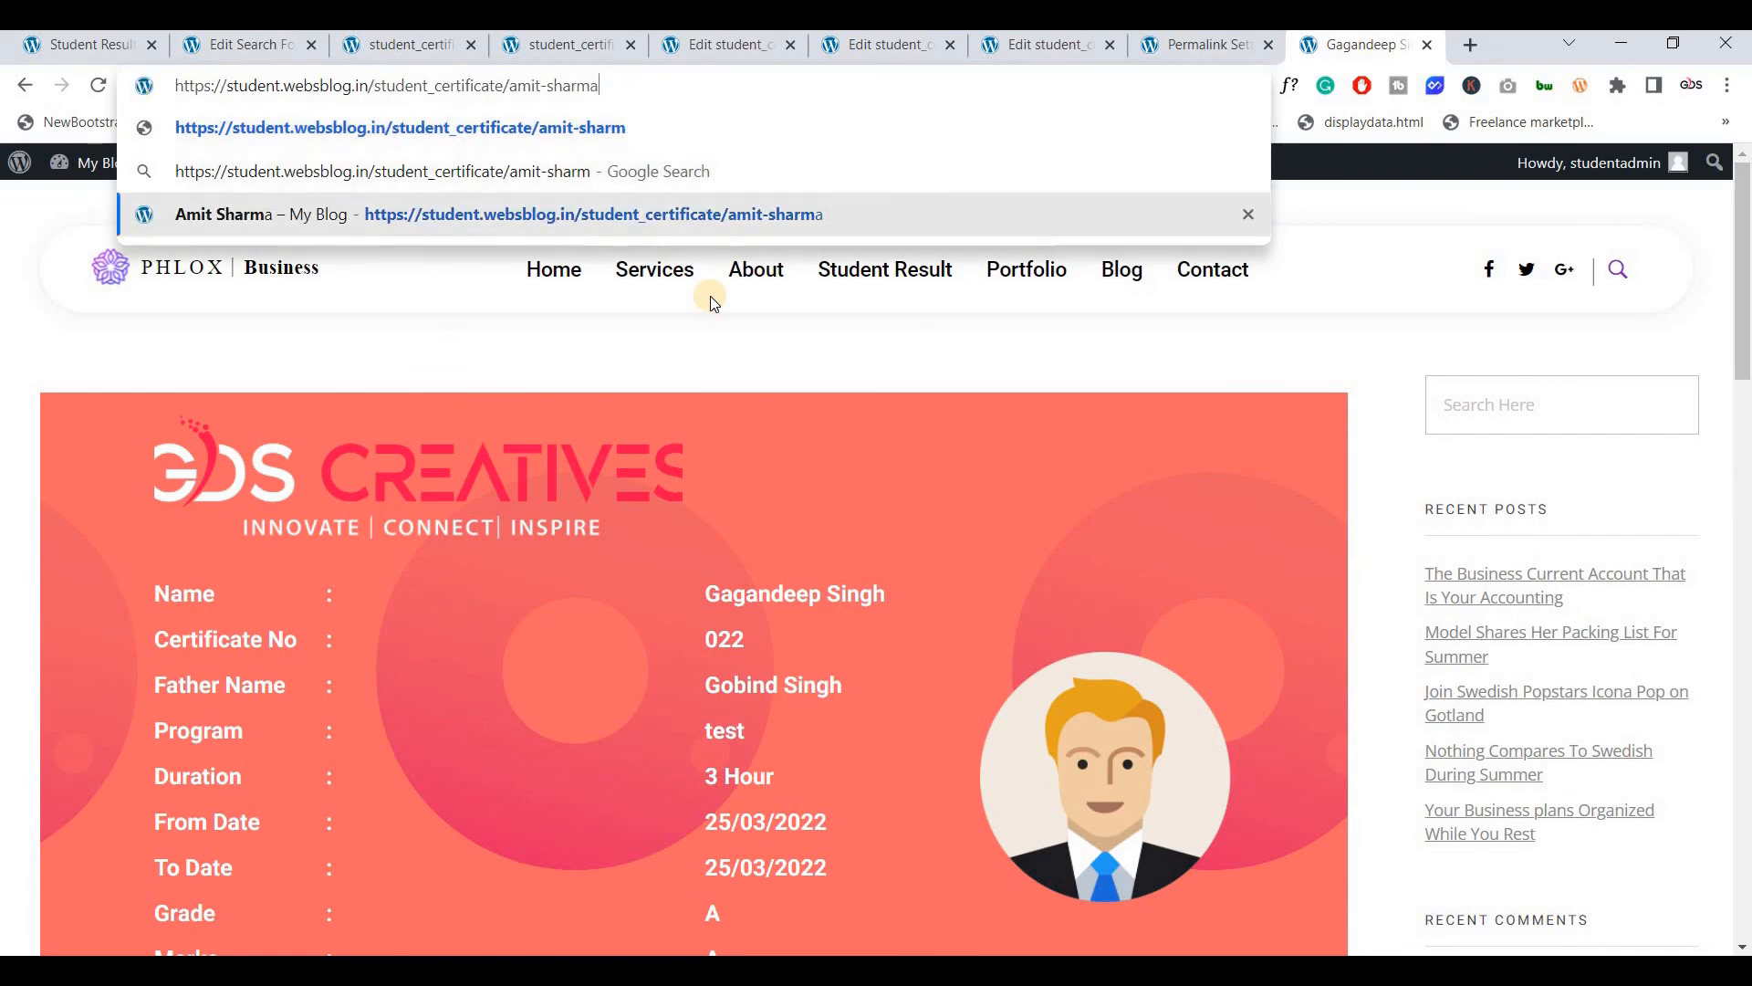
key("Return")
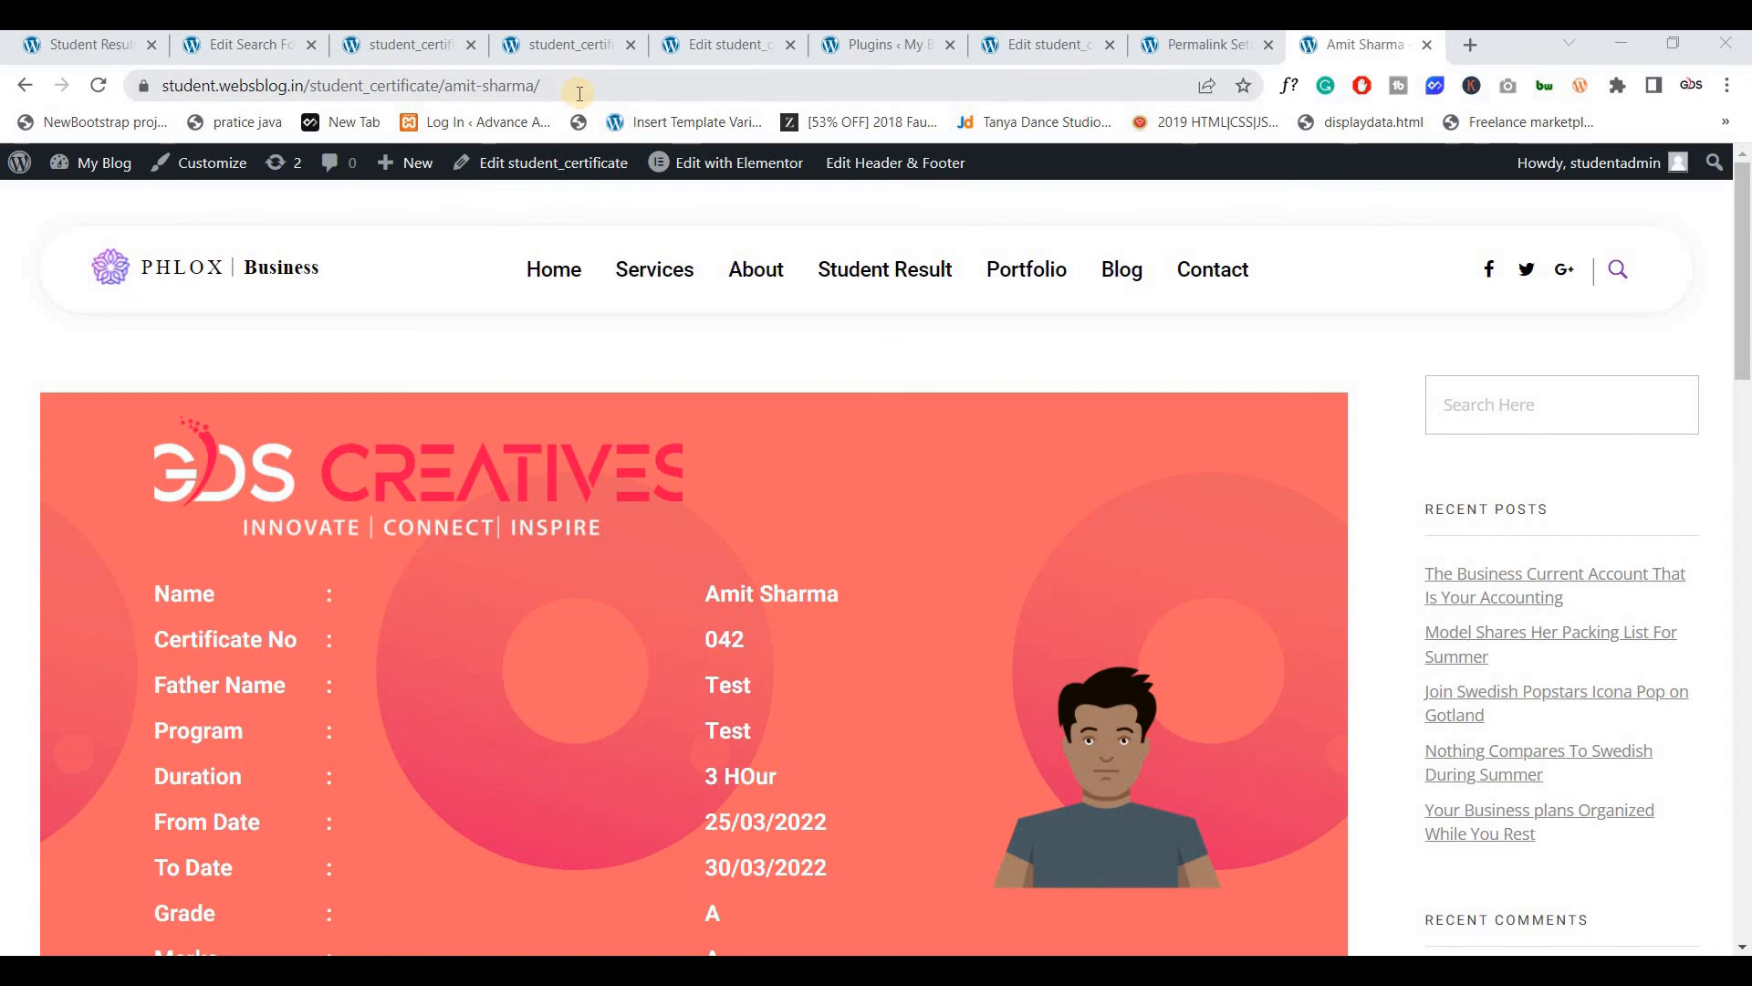
Reload certificate 022's edit screen (post 164) and scroll to its Certificate No field
left_click(725, 44)
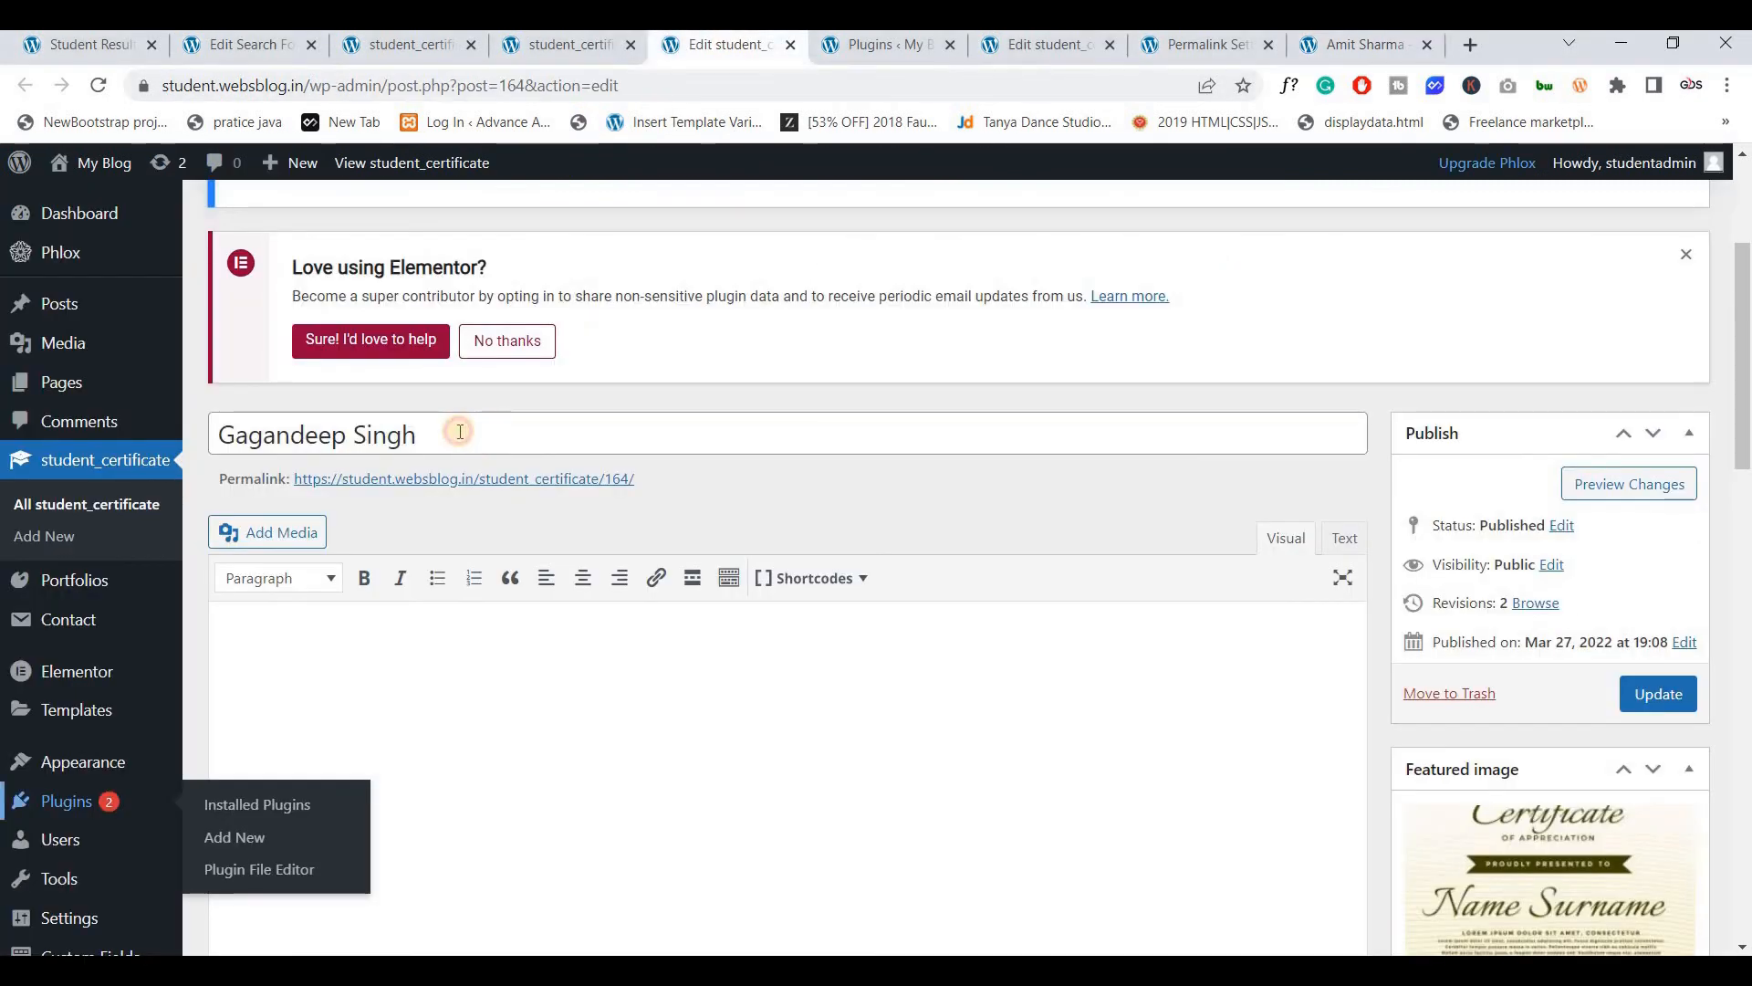
left_click(449, 436)
left_click(101, 86)
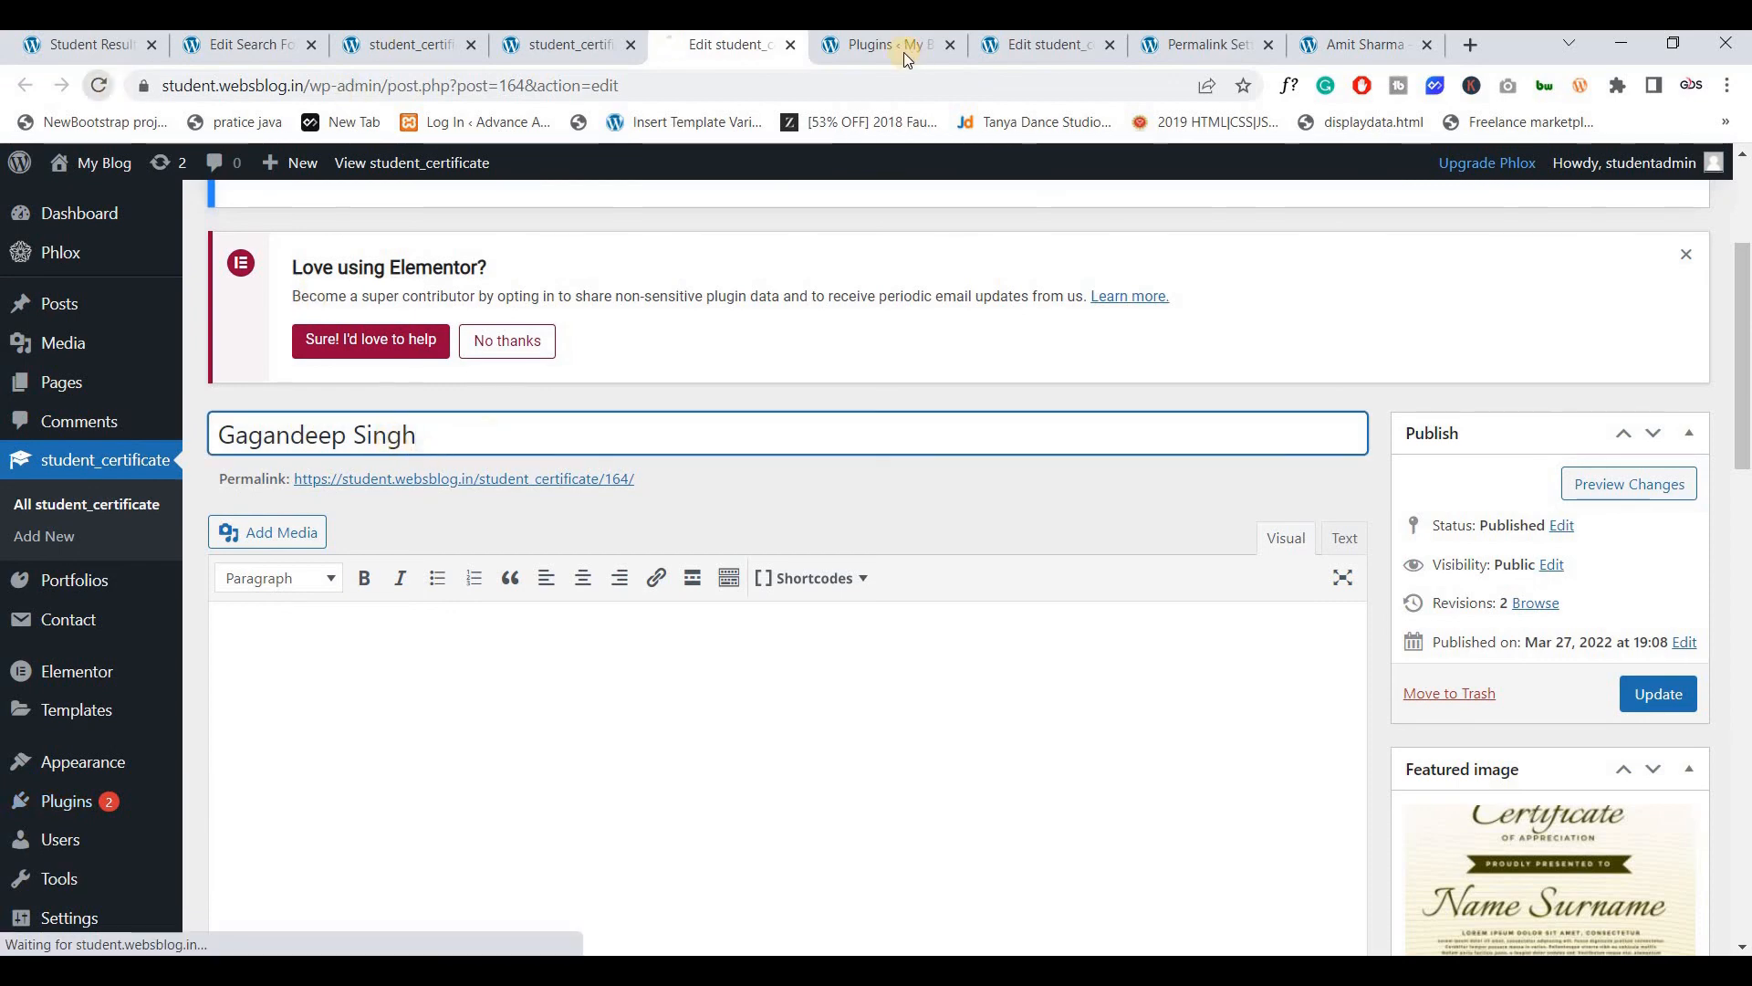
left_click(927, 51)
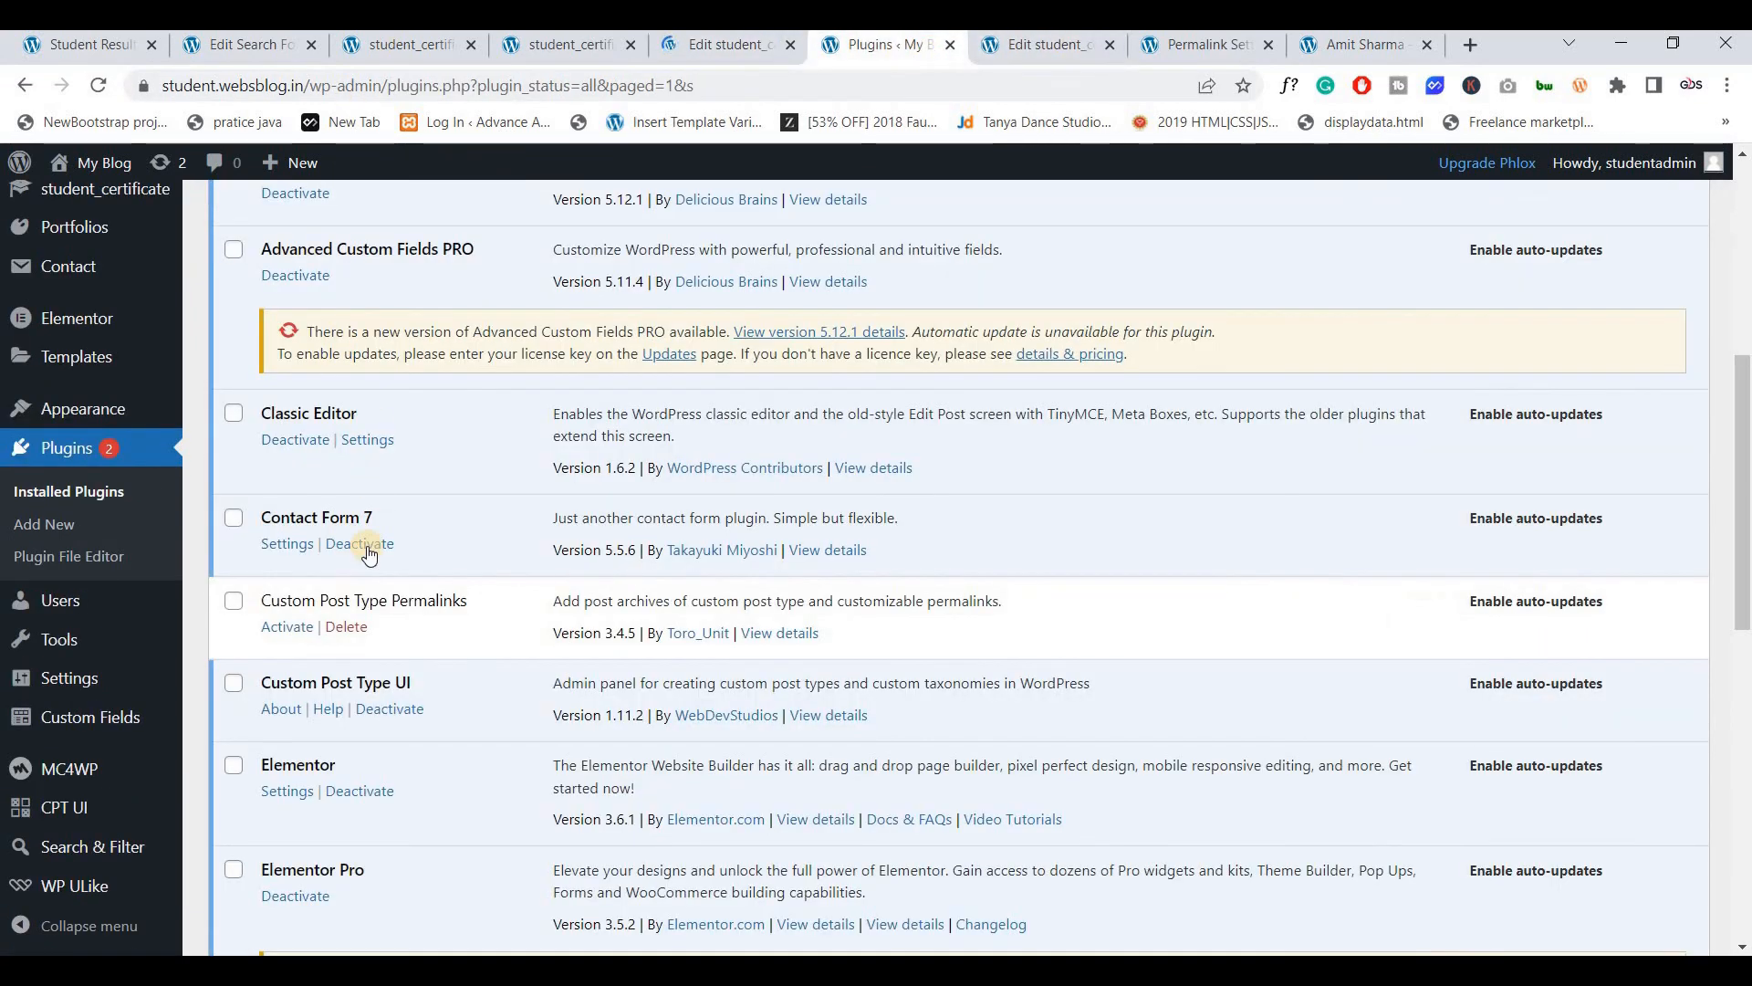
left_click(704, 43)
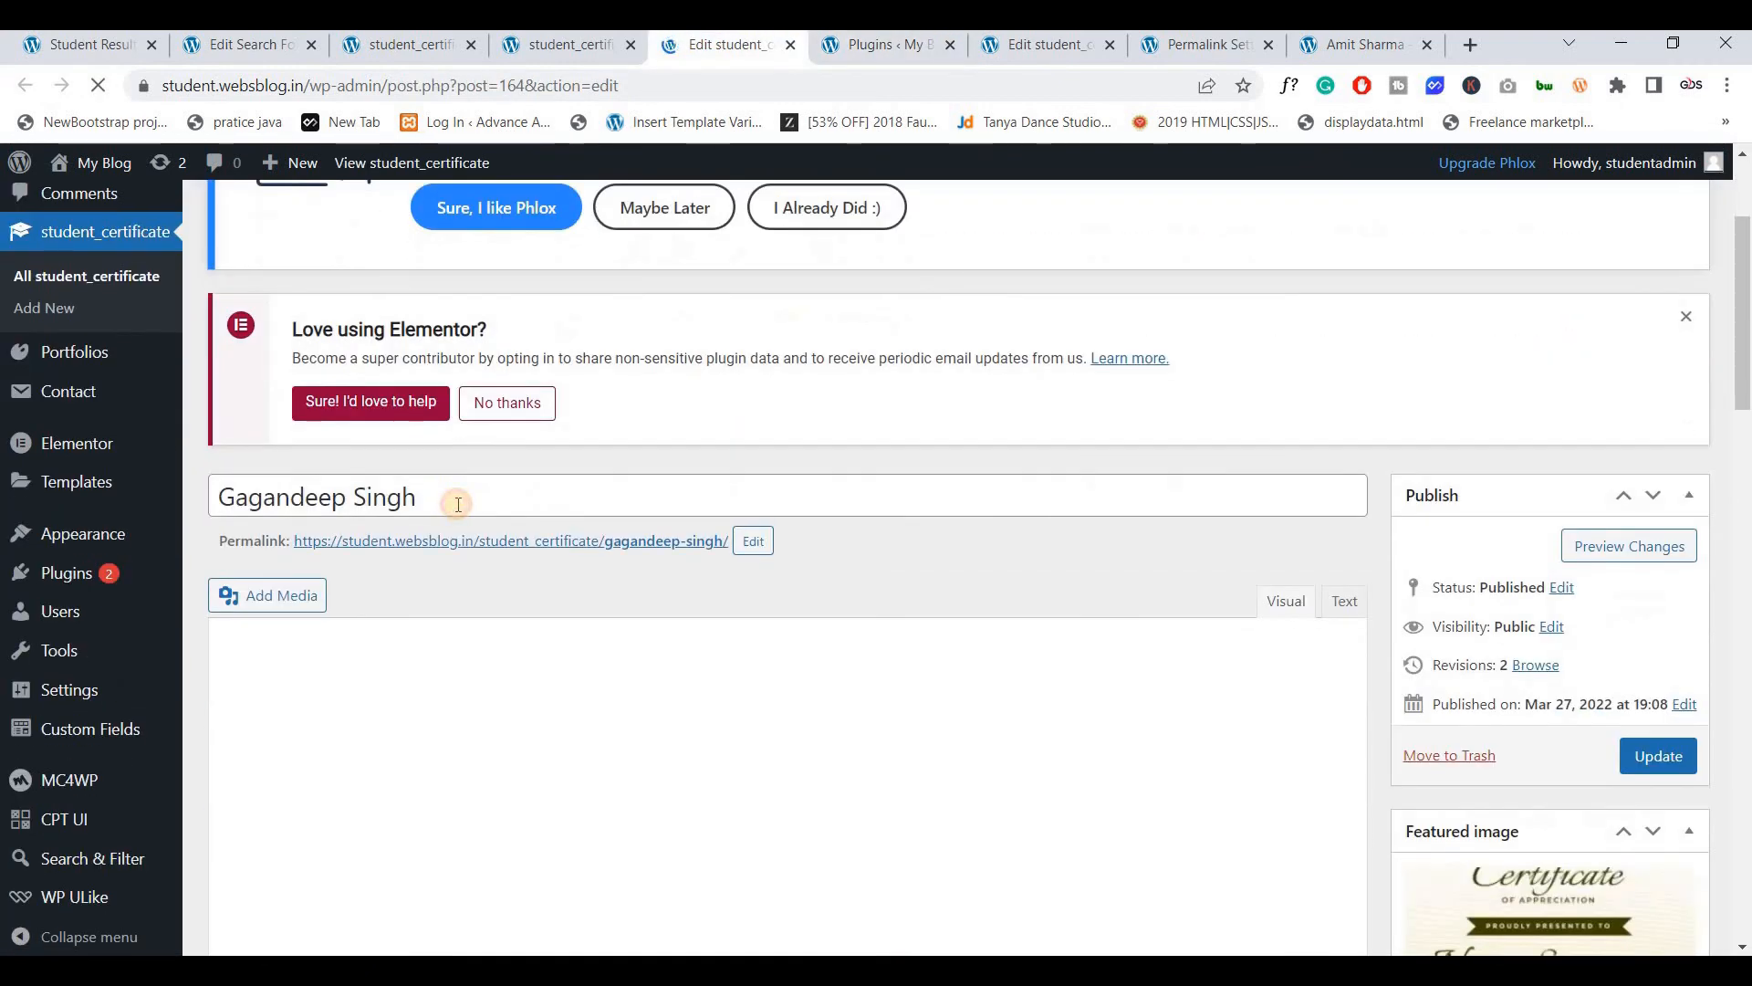
left_click(457, 504)
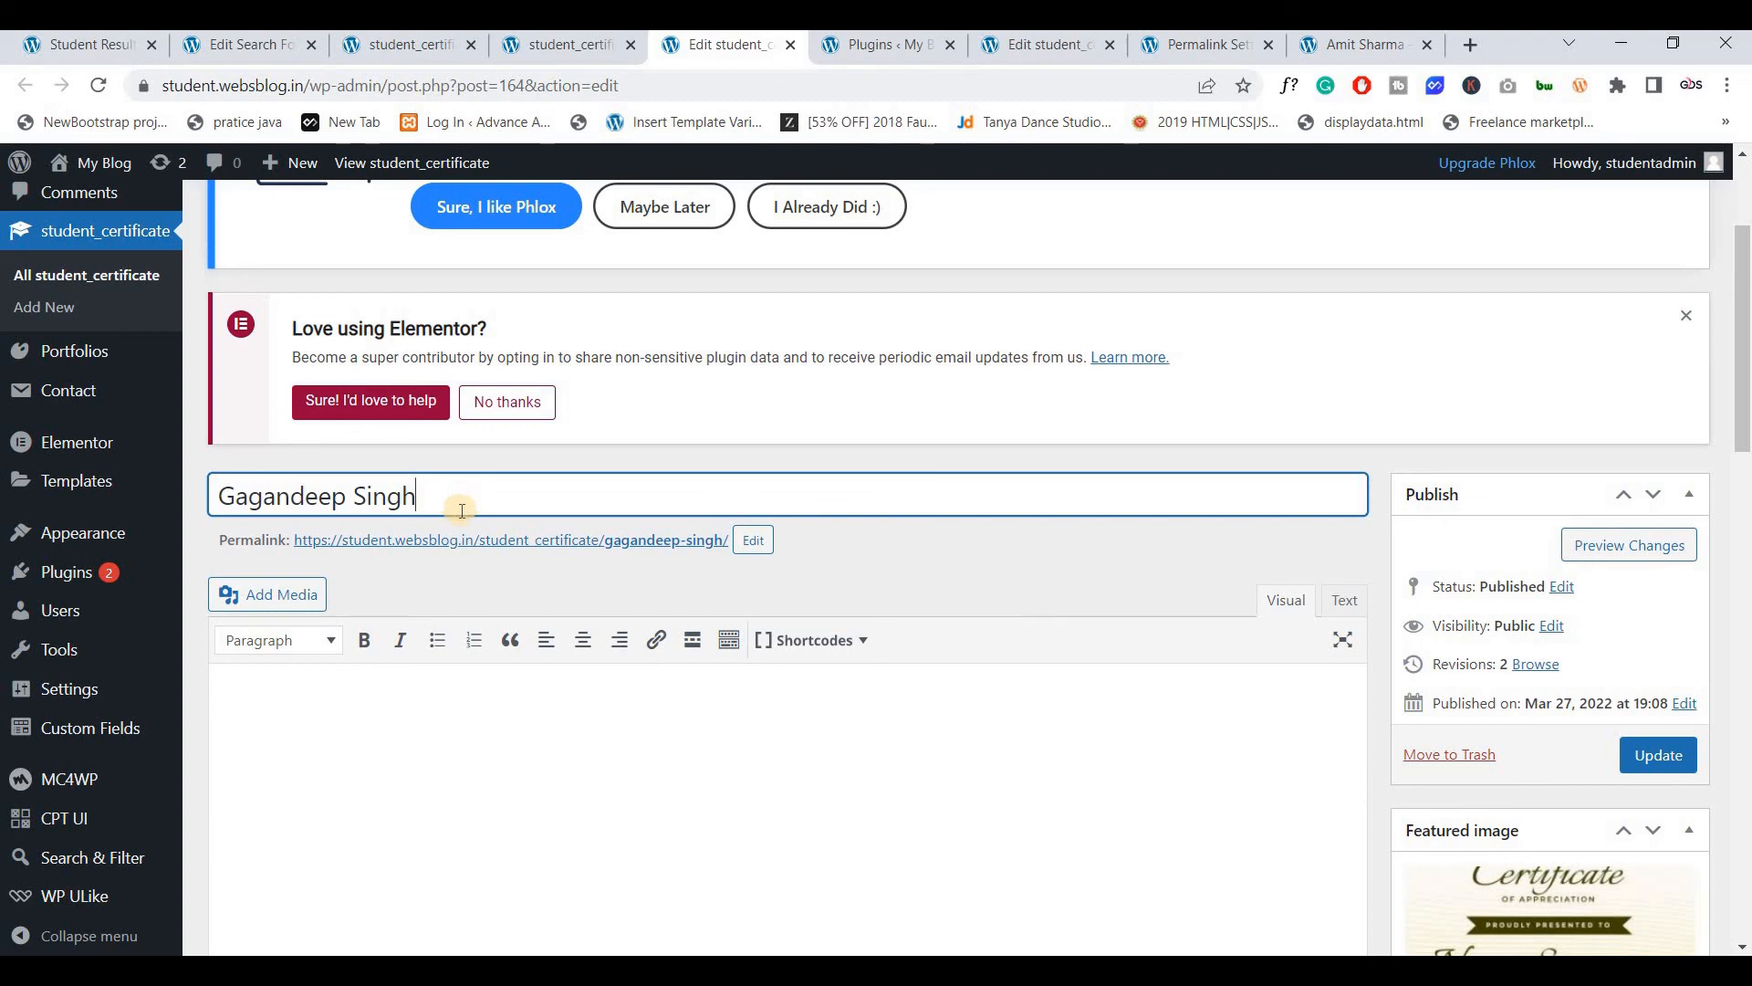
scroll(457, 511, "down", 7)
left_click(350, 551)
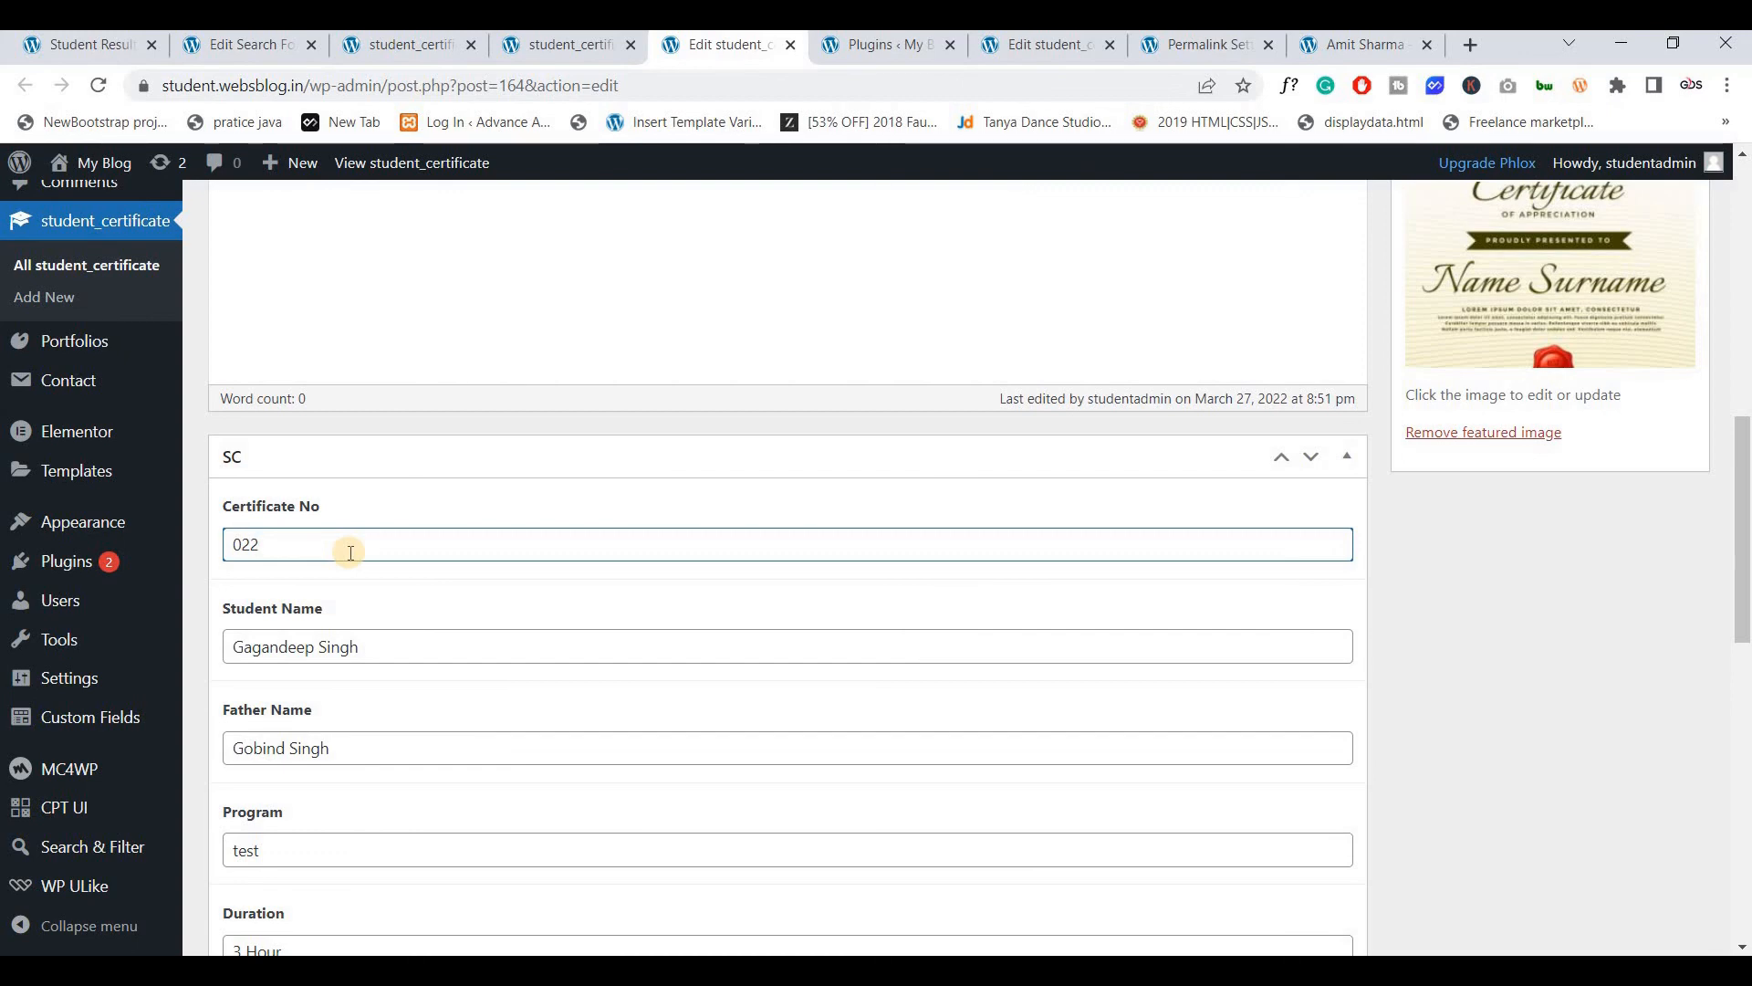
Retitle the certificate post to 022, set its permalink slug to 022, and update it
double_click(349, 552)
key("ctrl+c")
scroll(416, 390, "up", 5)
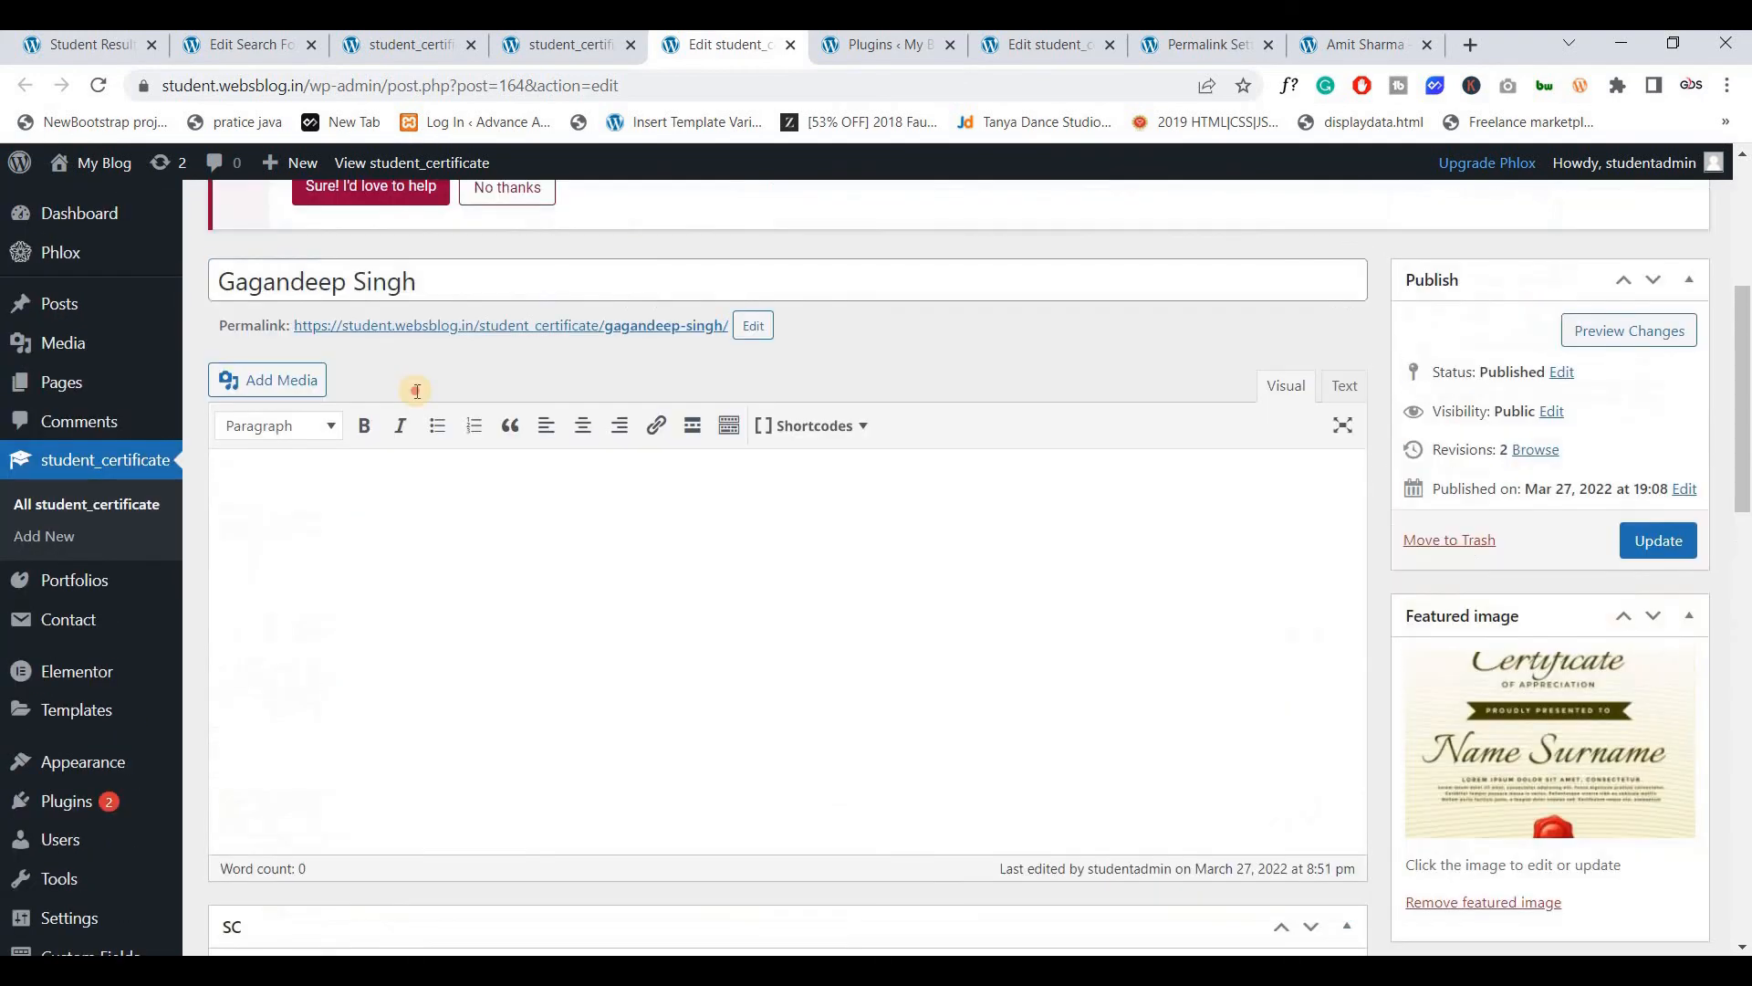
scroll(417, 391, "up", 1)
triple_click(415, 380)
key("ctrl+v")
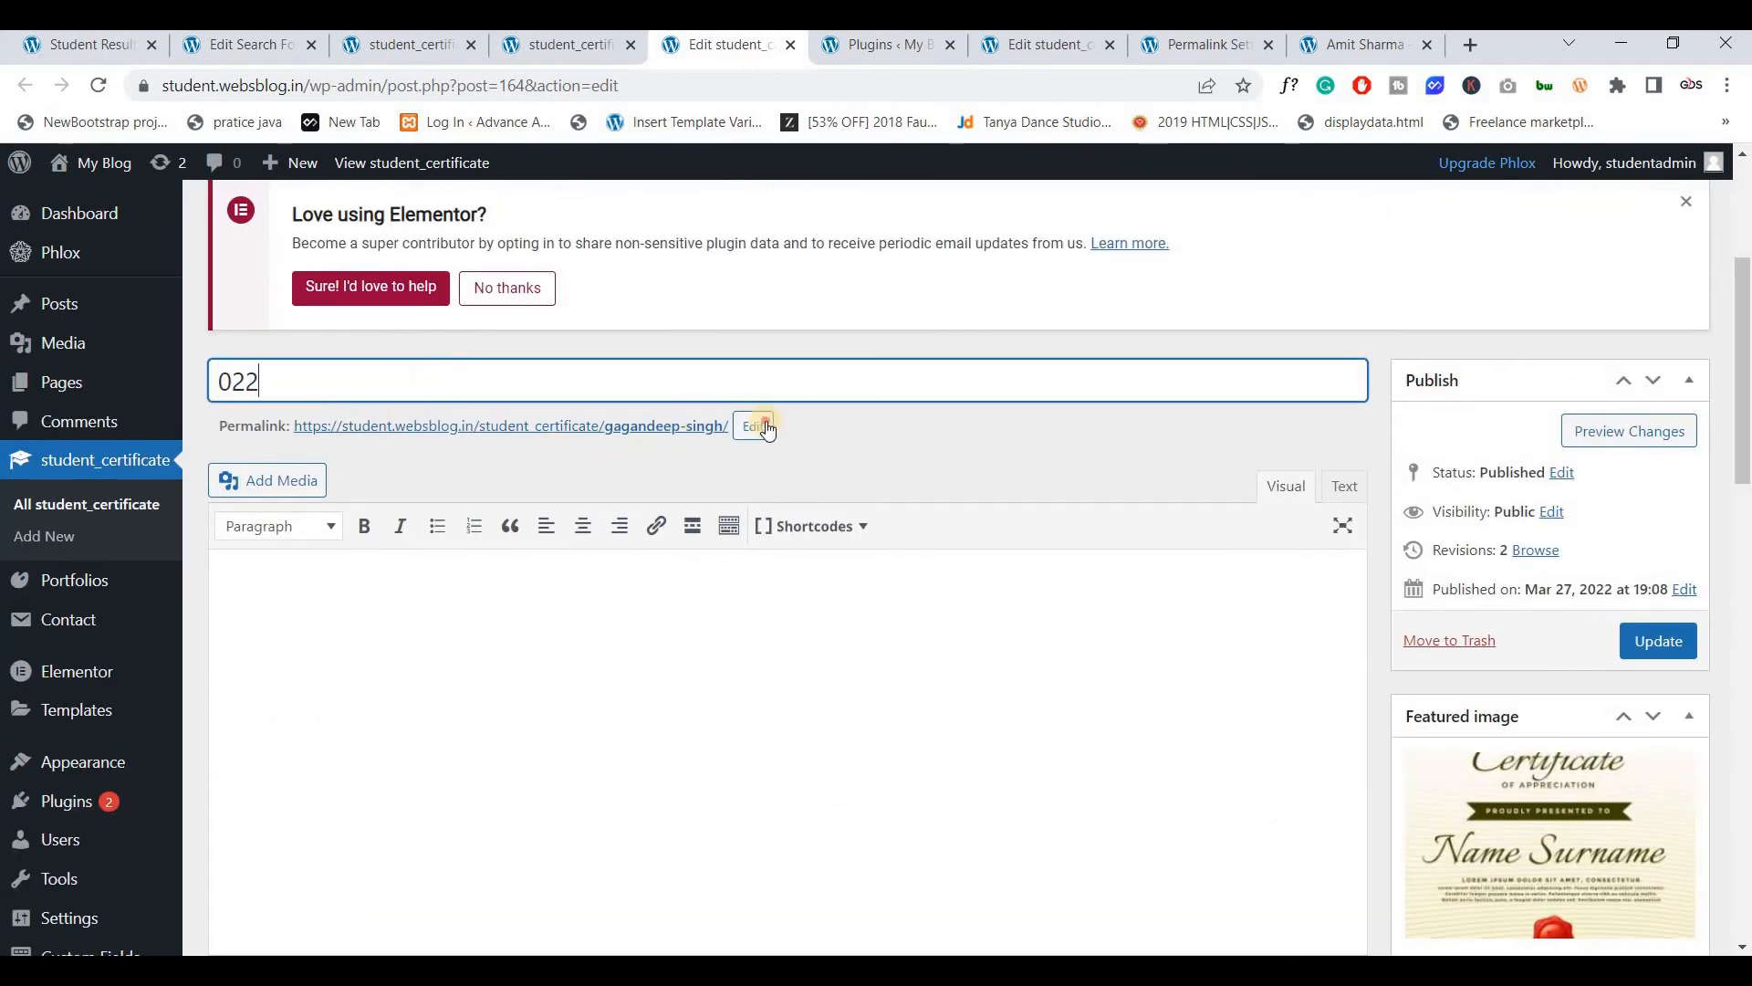
left_click(657, 426)
triple_click(657, 427)
key("ctrl+v")
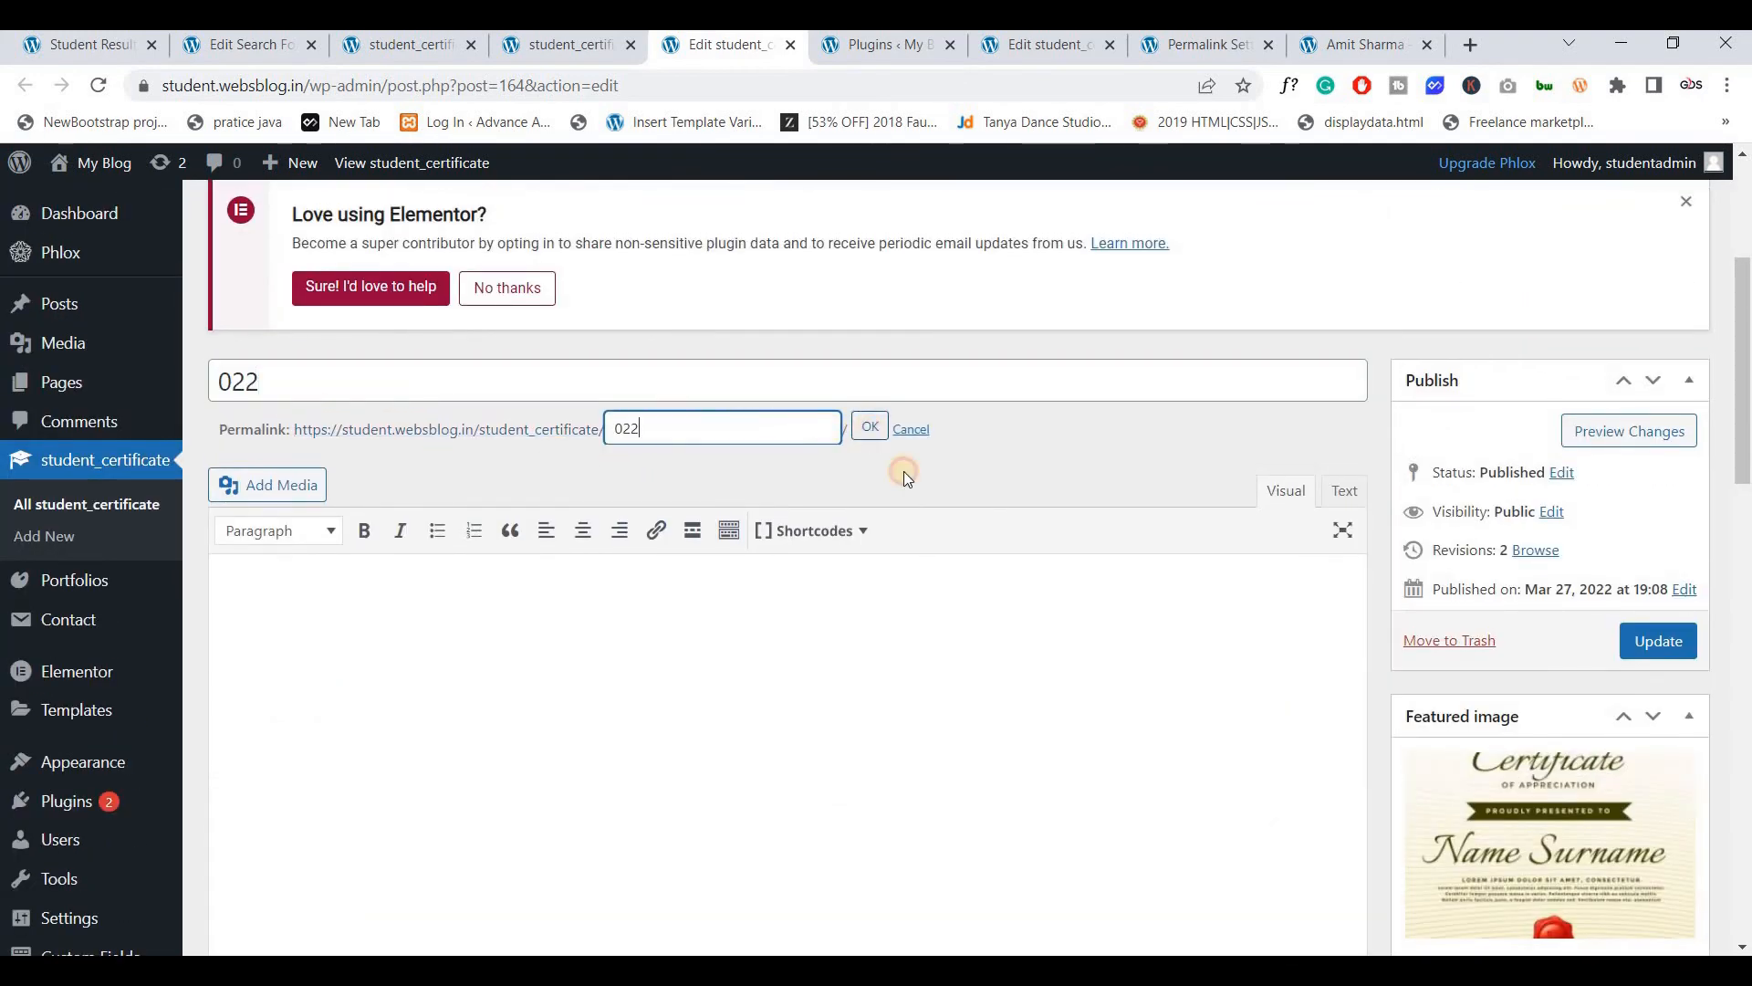
key("Tab")
key("Return")
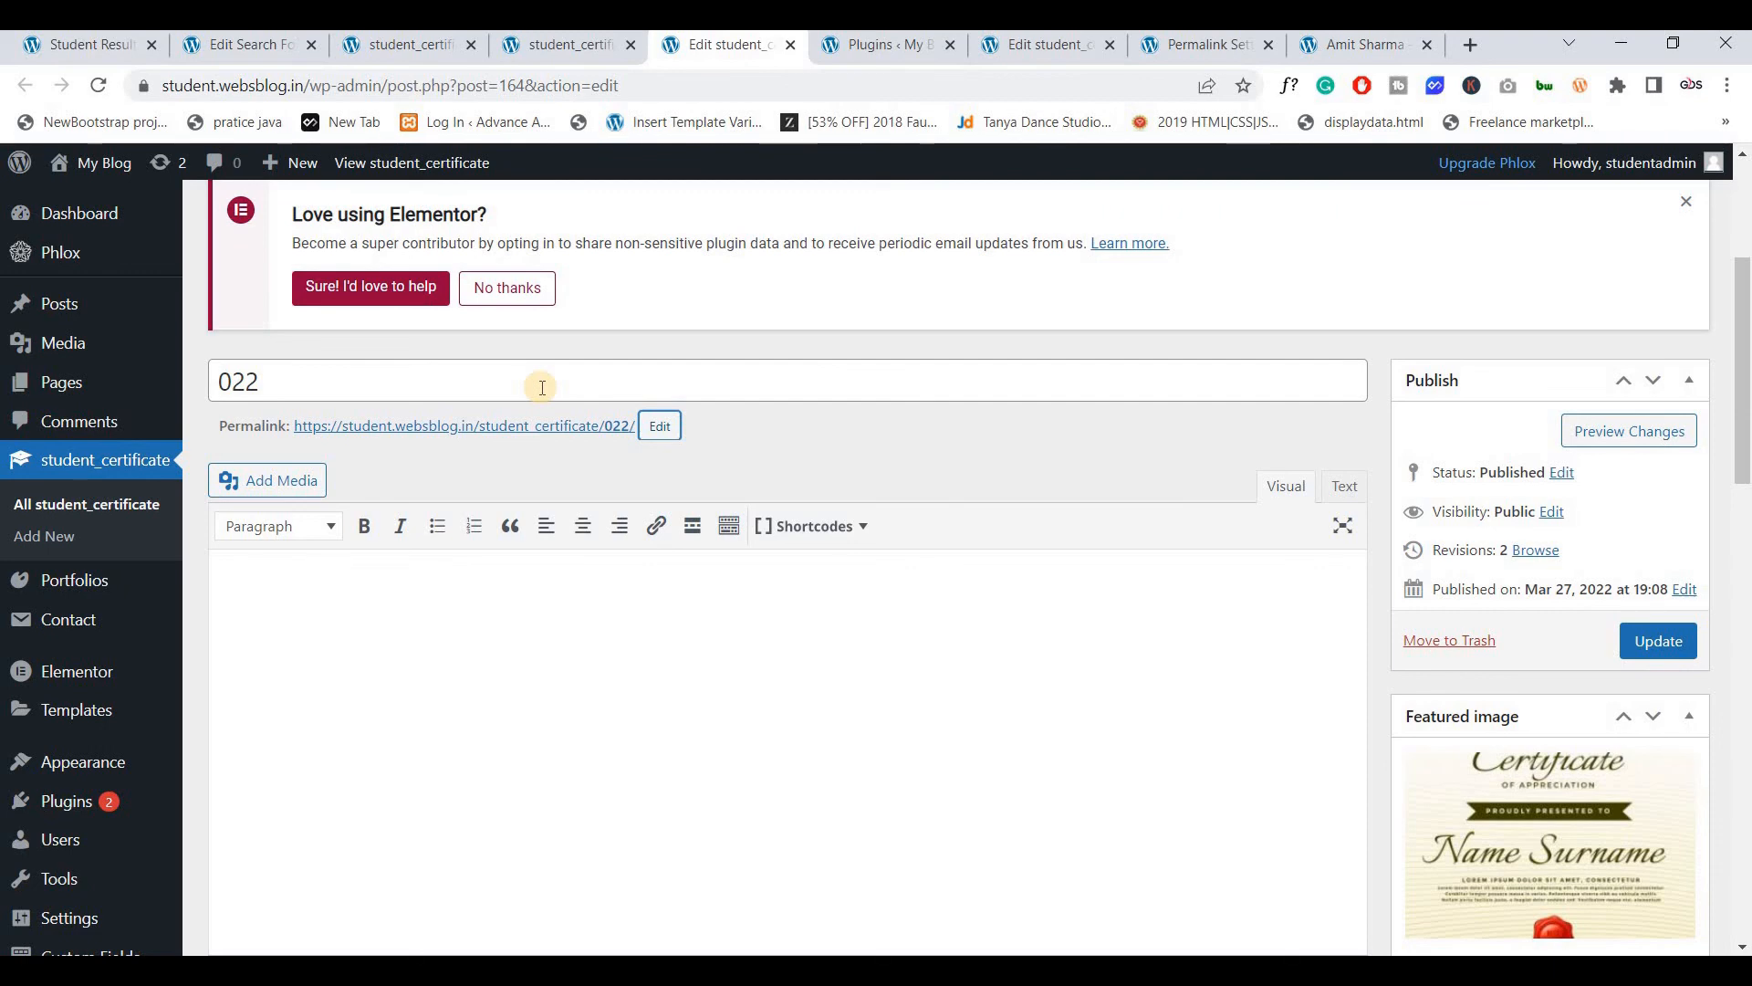
left_click(1670, 647)
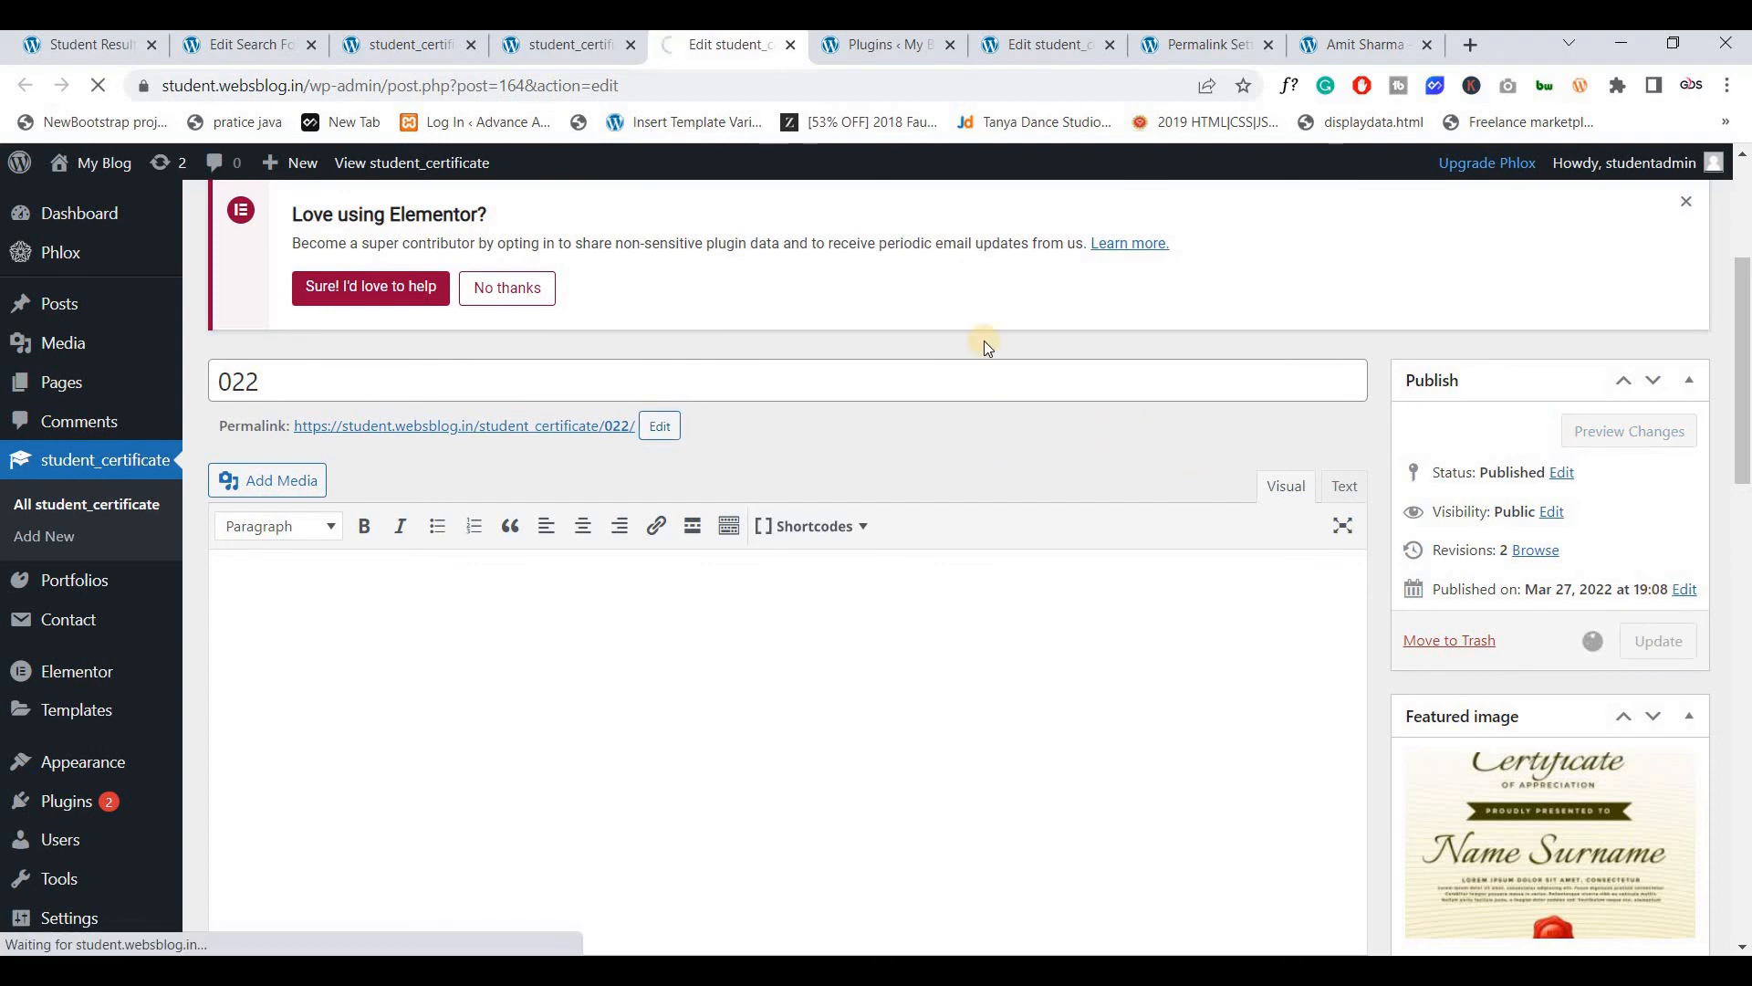
Retitle the other certificate post to 042 with slug 042 and update it
left_click(1024, 51)
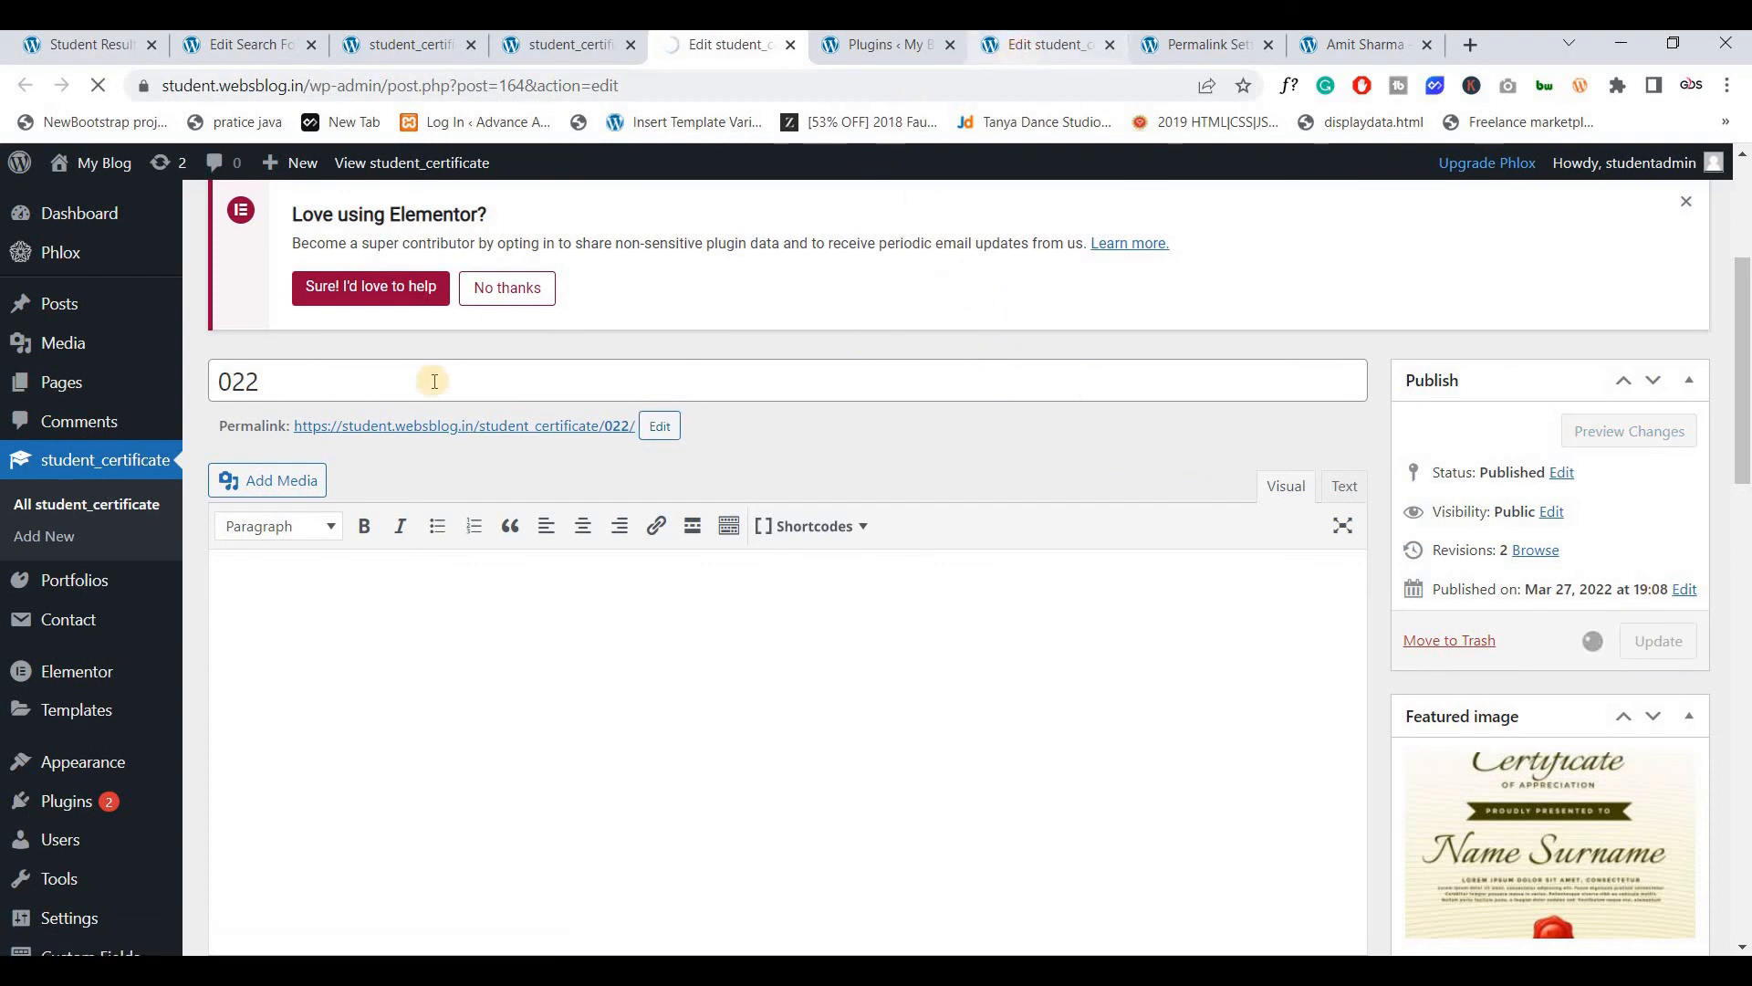
scroll(450, 418, "up", 7)
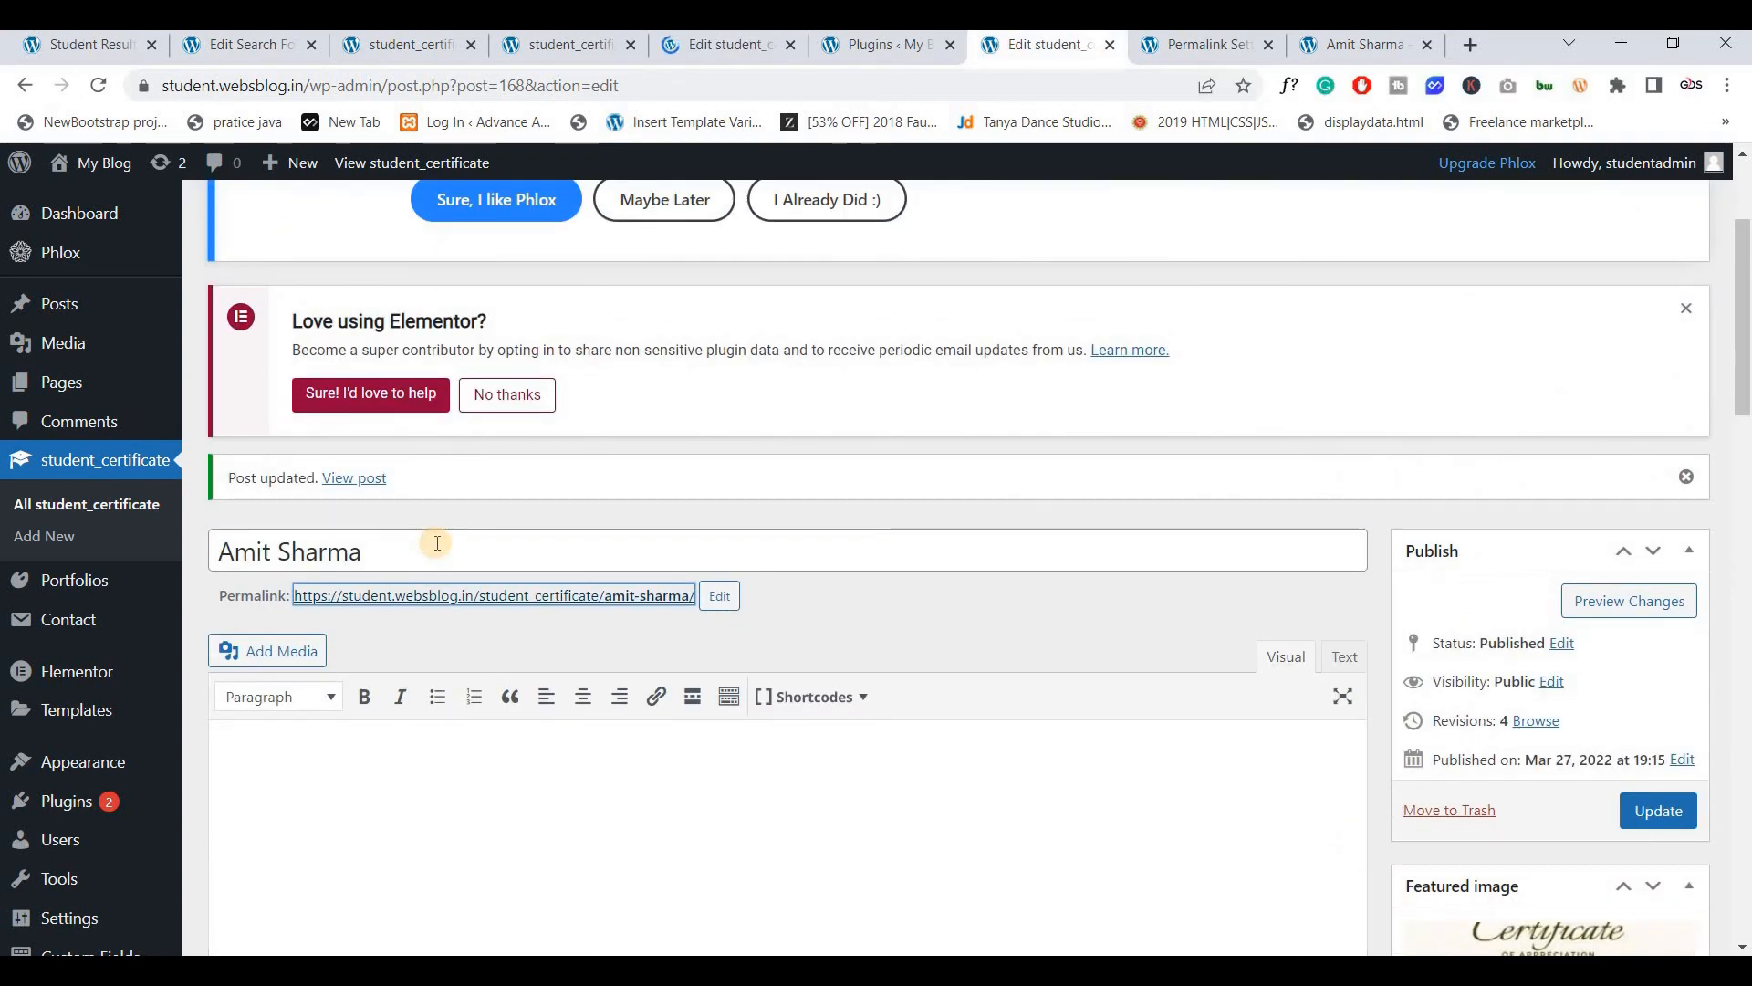
triple_click(438, 545)
scroll(435, 552, "down", 8)
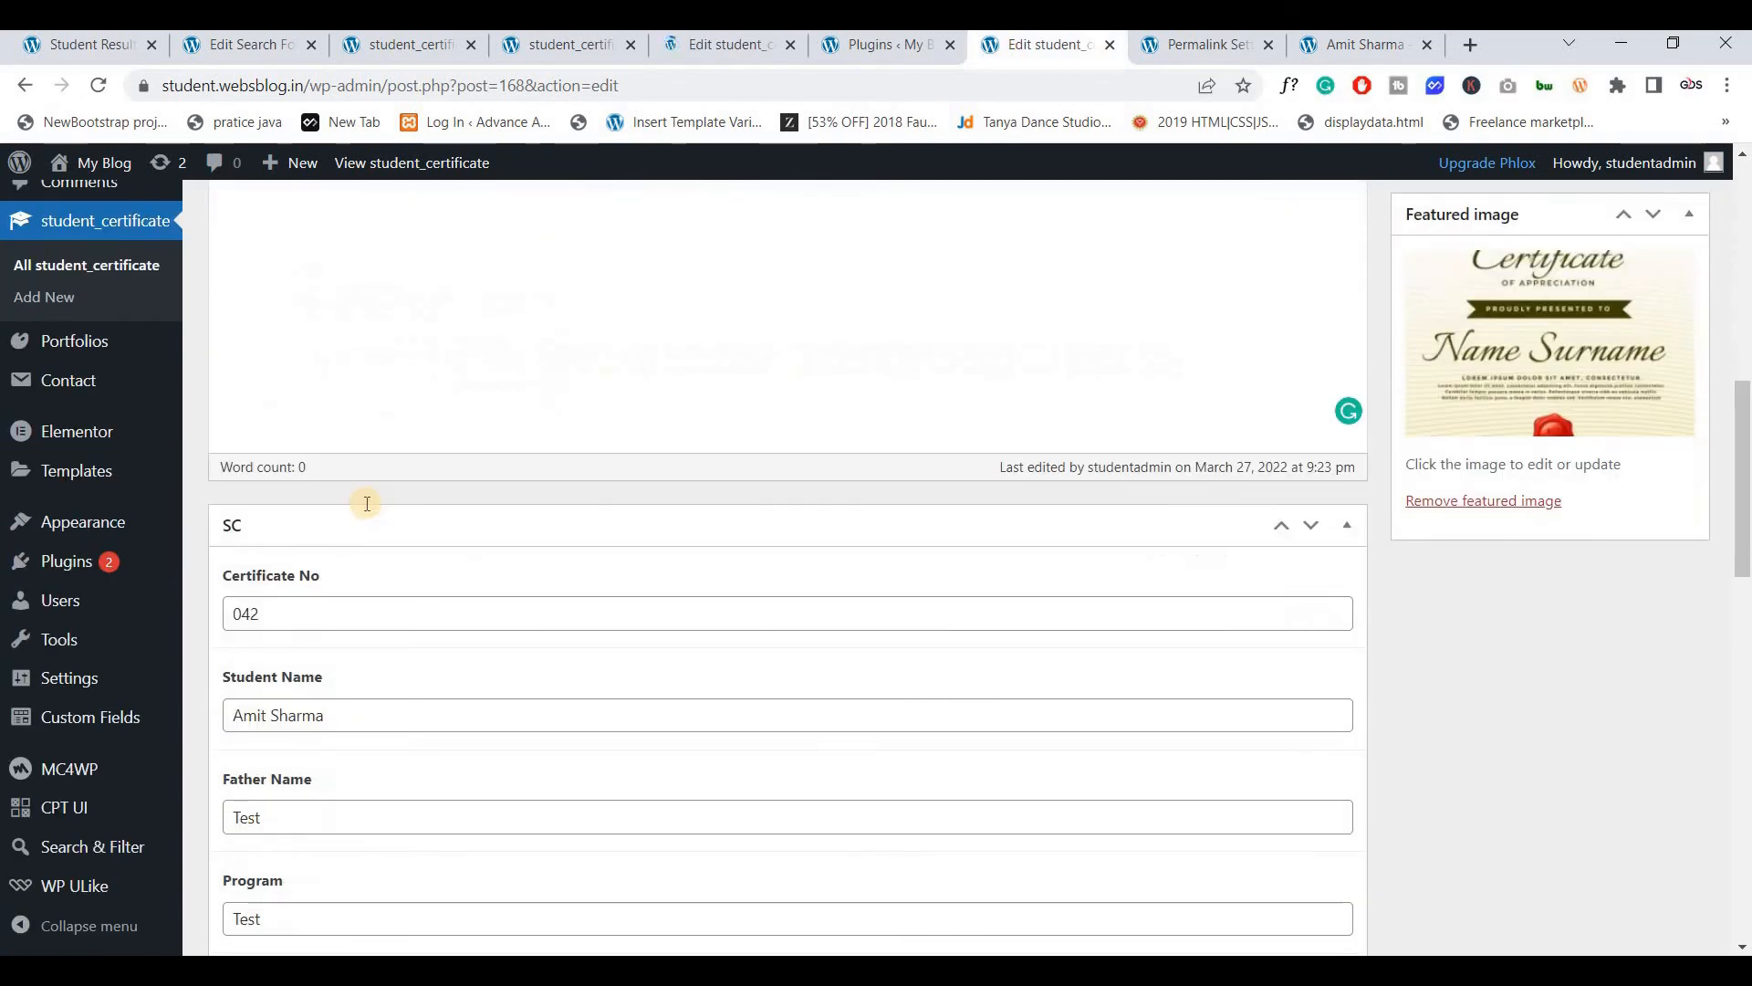
triple_click(370, 501)
key("ctrl+c")
scroll(384, 571, "up", 4)
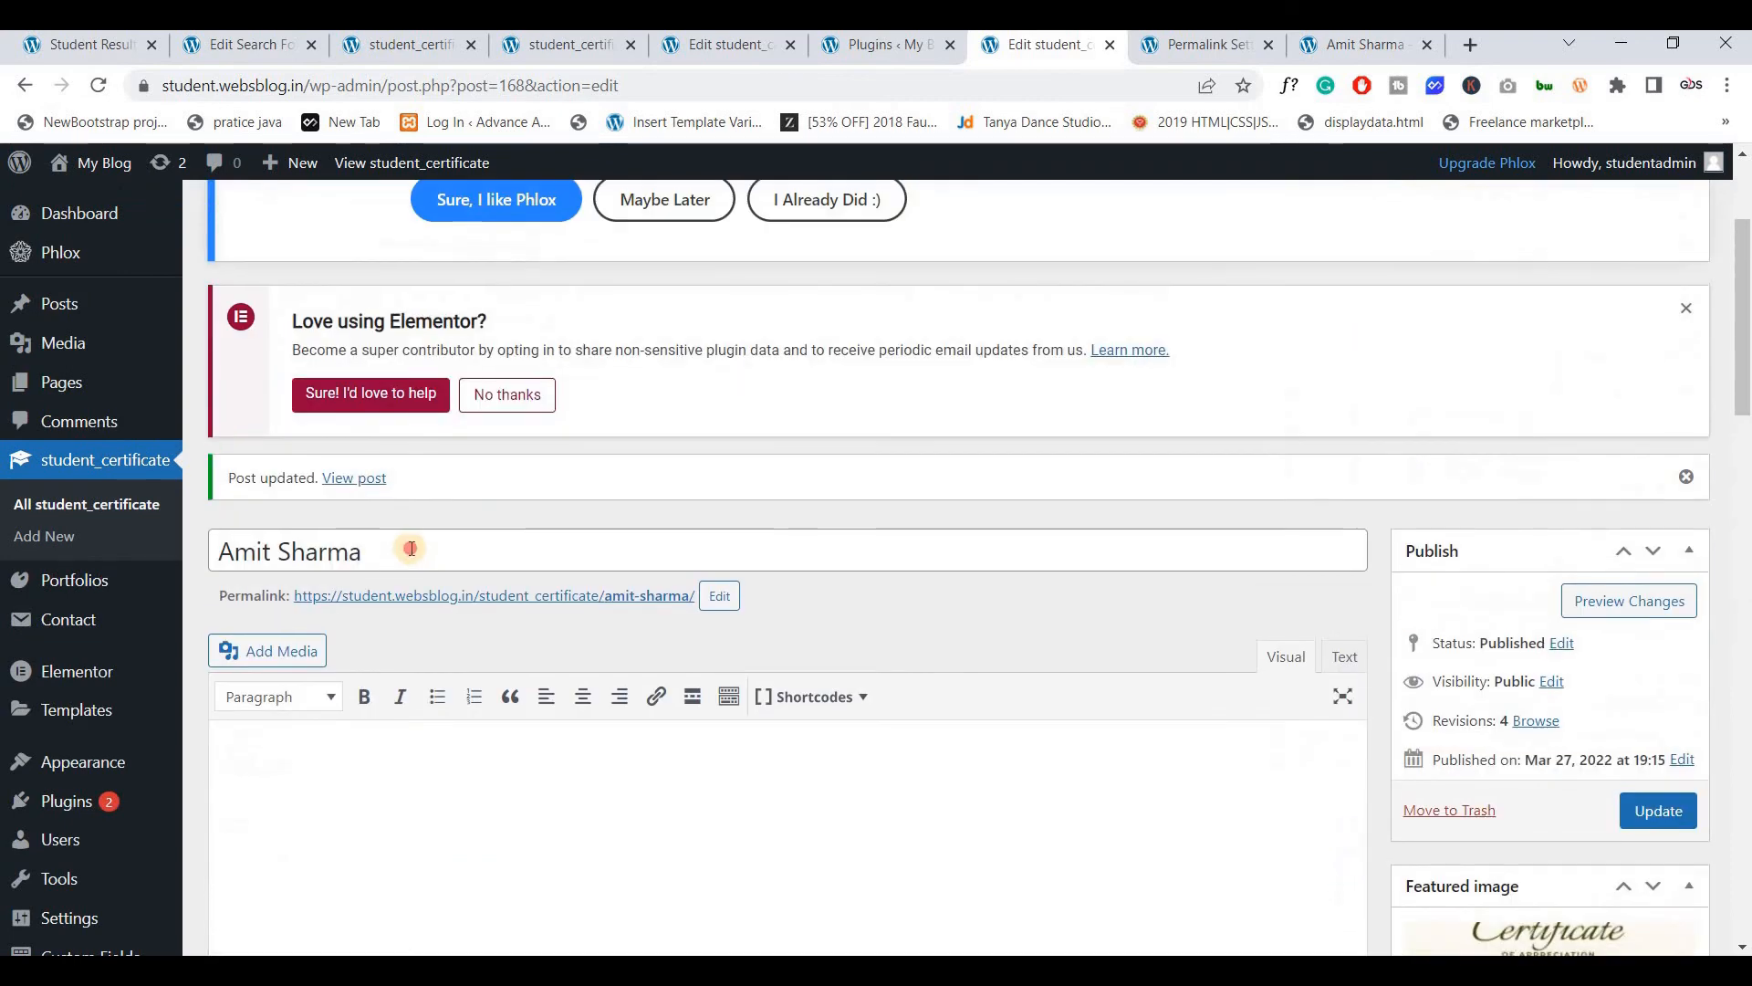
left_click(410, 552)
key("ctrl+a")
key("ctrl+v")
left_click(719, 595)
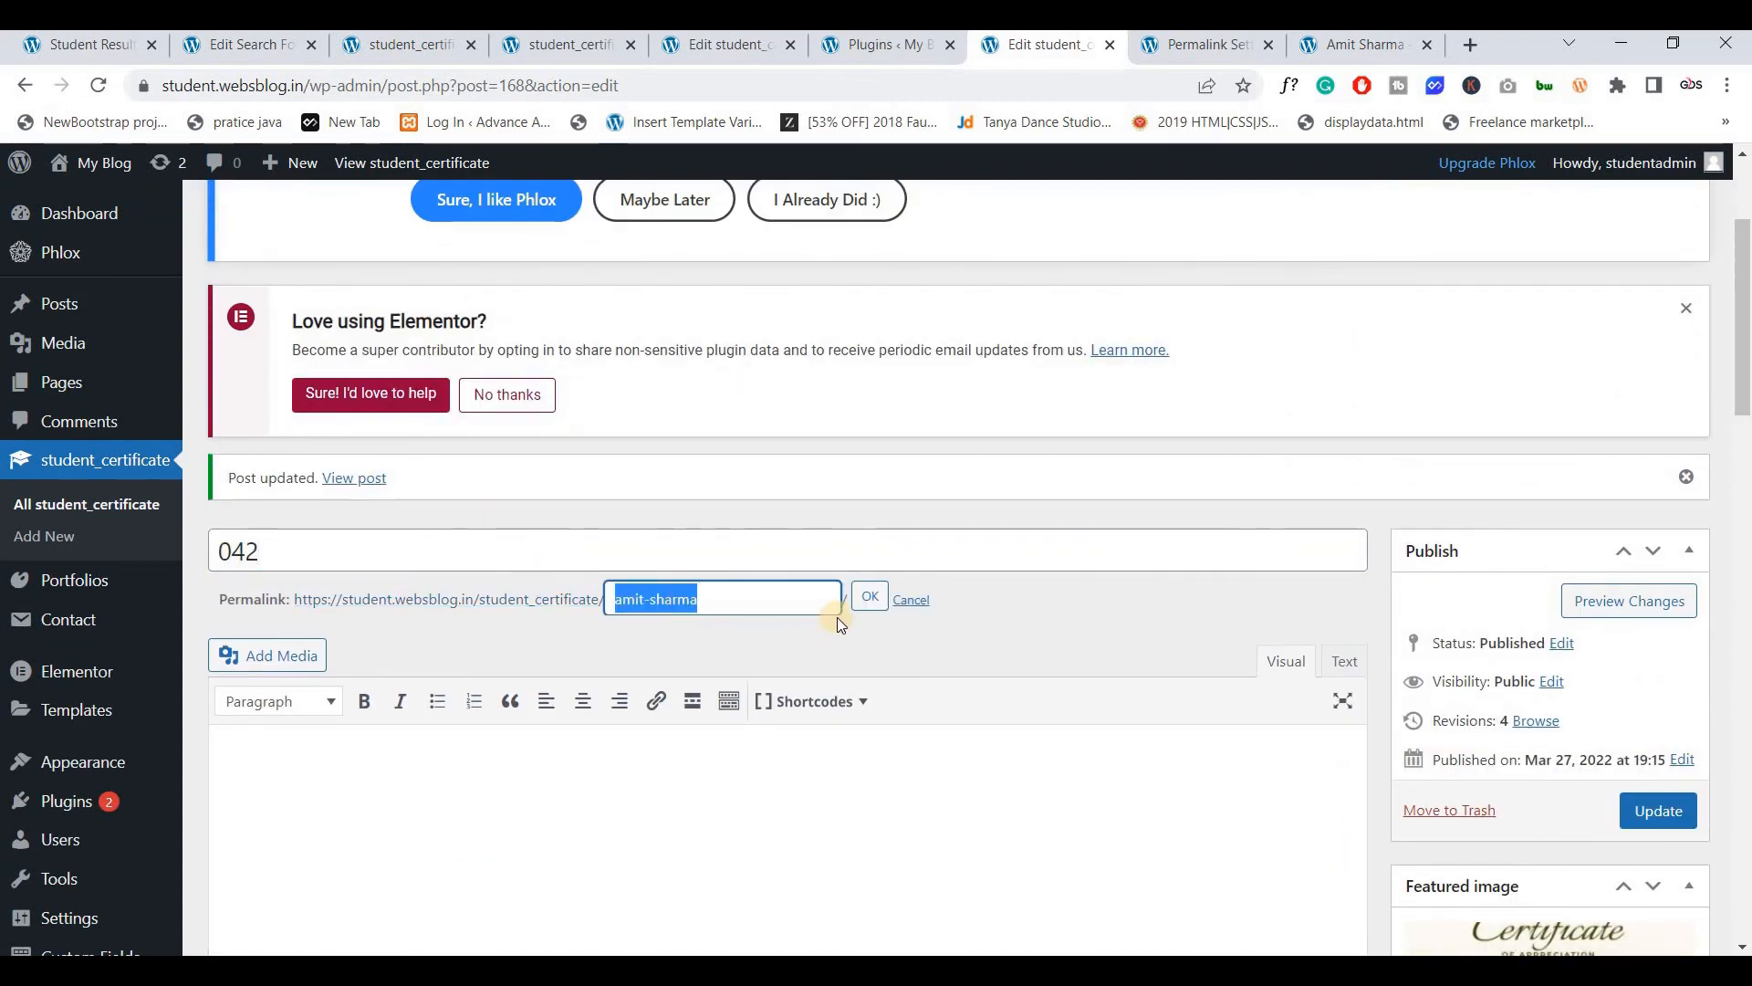
key("ctrl+v")
left_click(1658, 810)
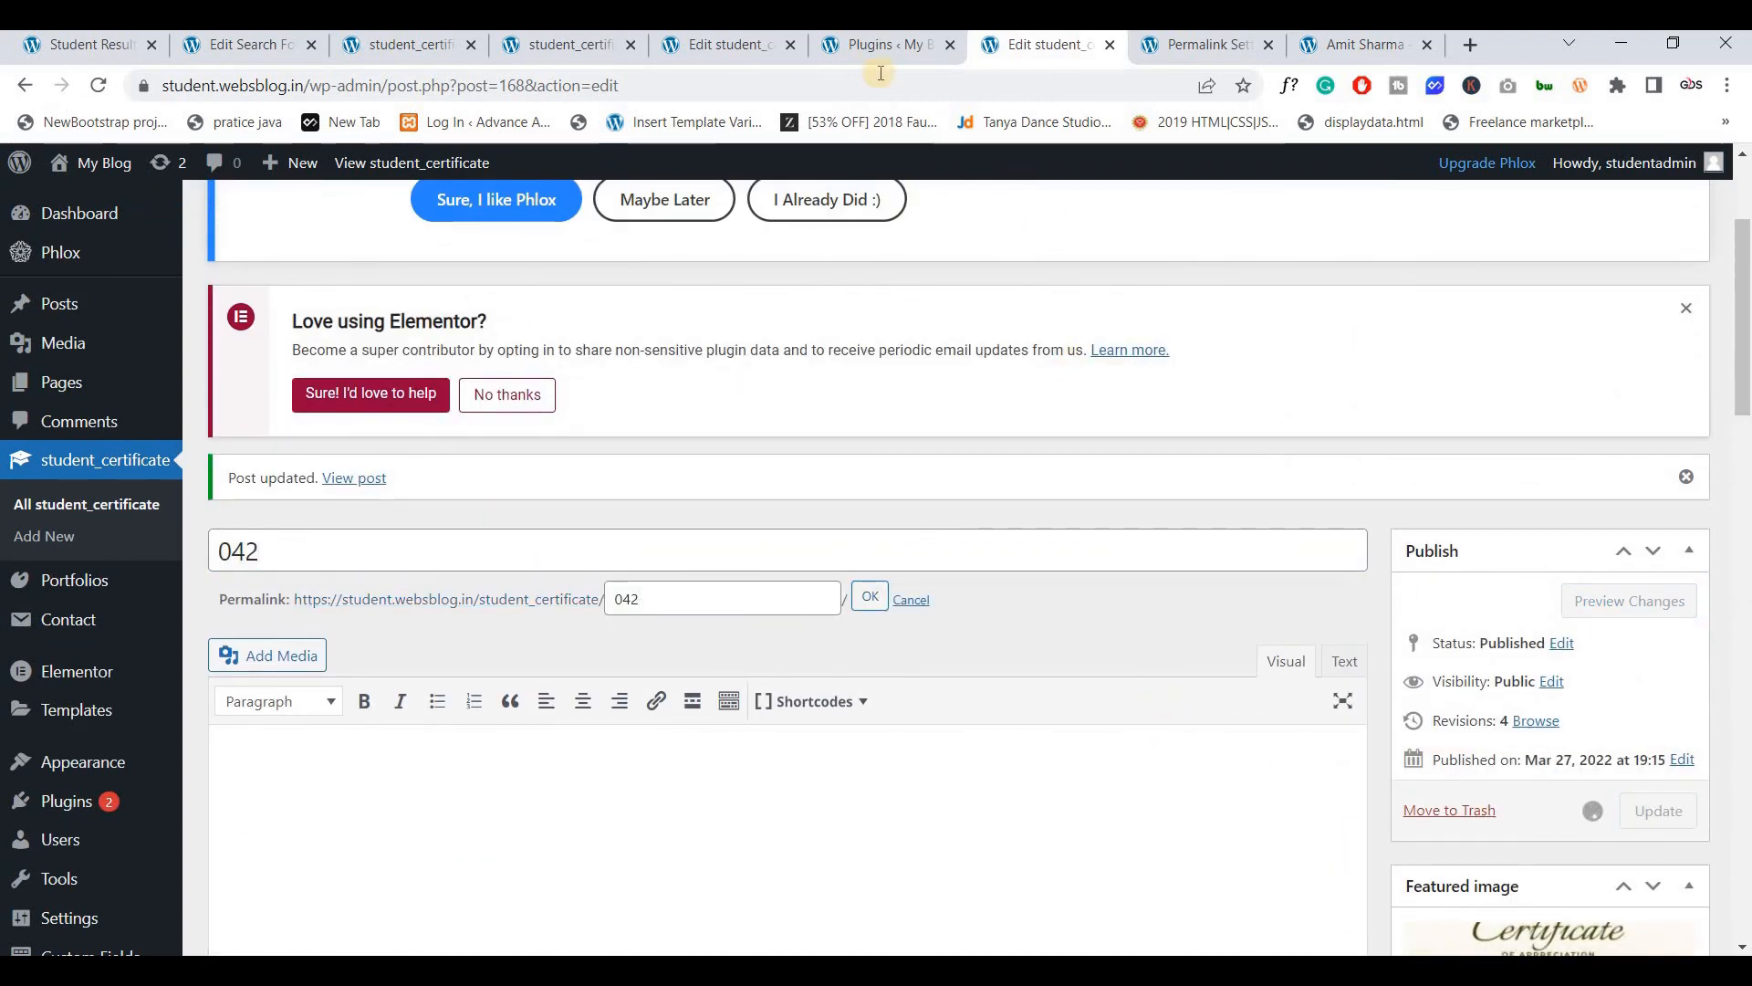
left_click(878, 44)
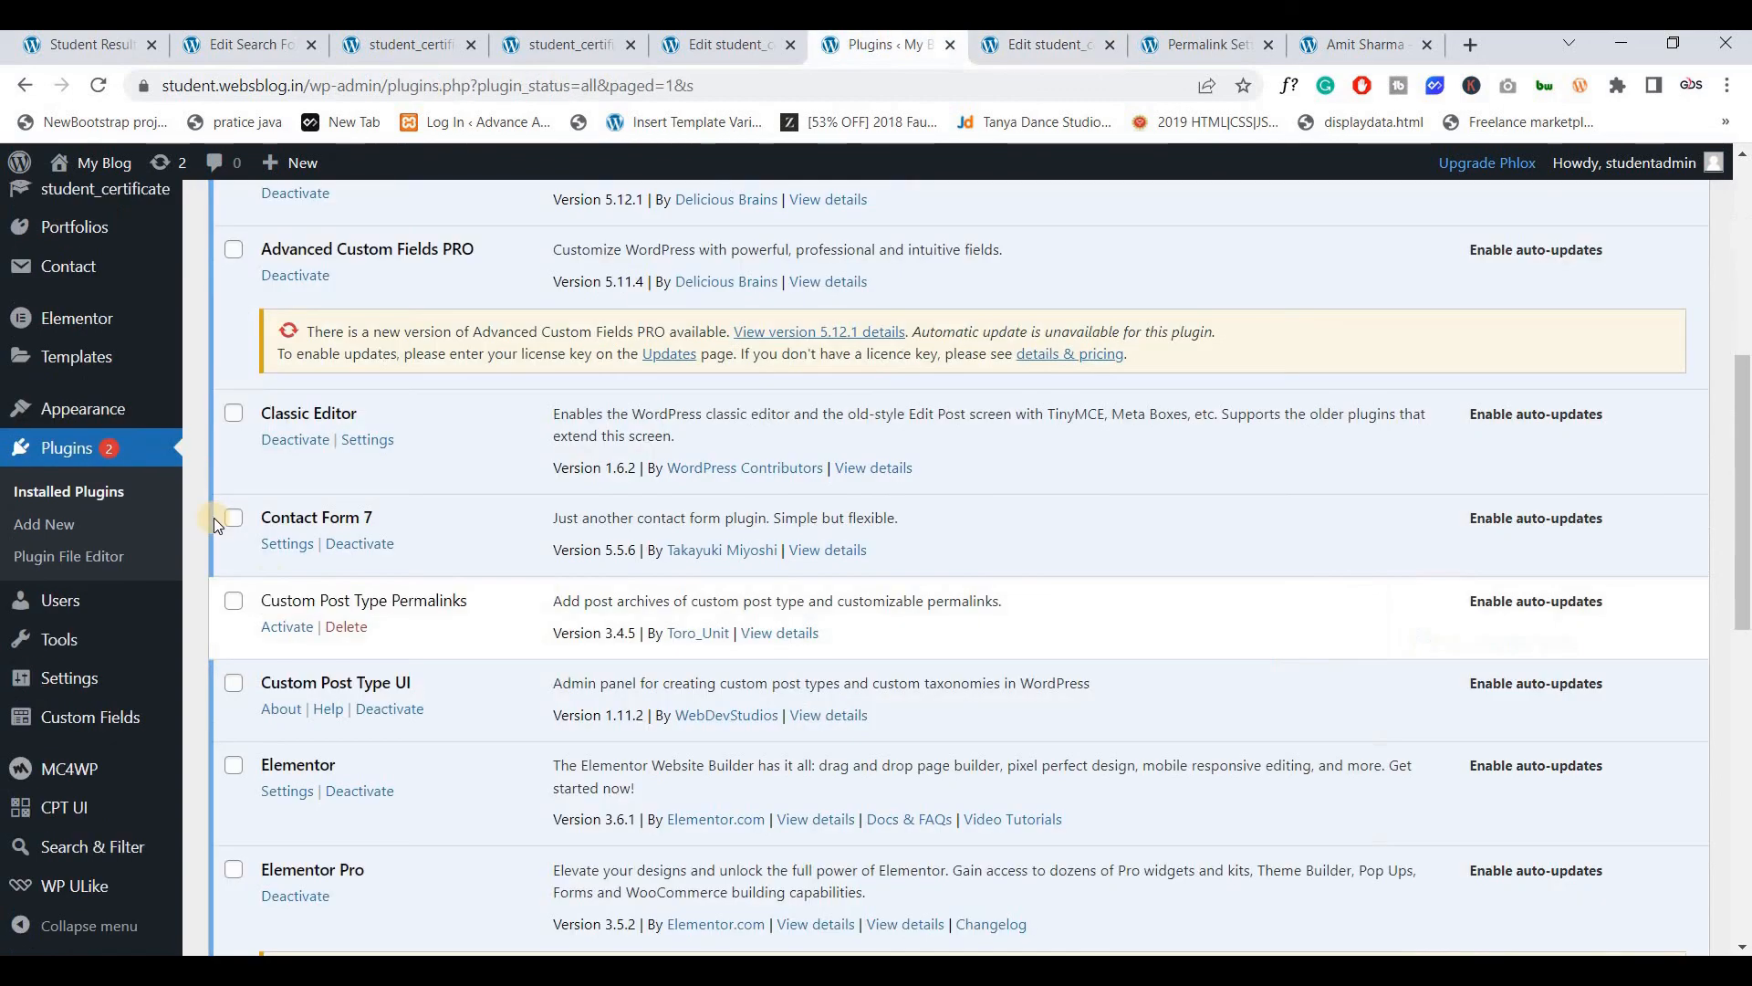
Activate Custom Post Type Permalinks and recheck the 022 post's title and /student_certificate/022/ permalink
left_click(275, 628)
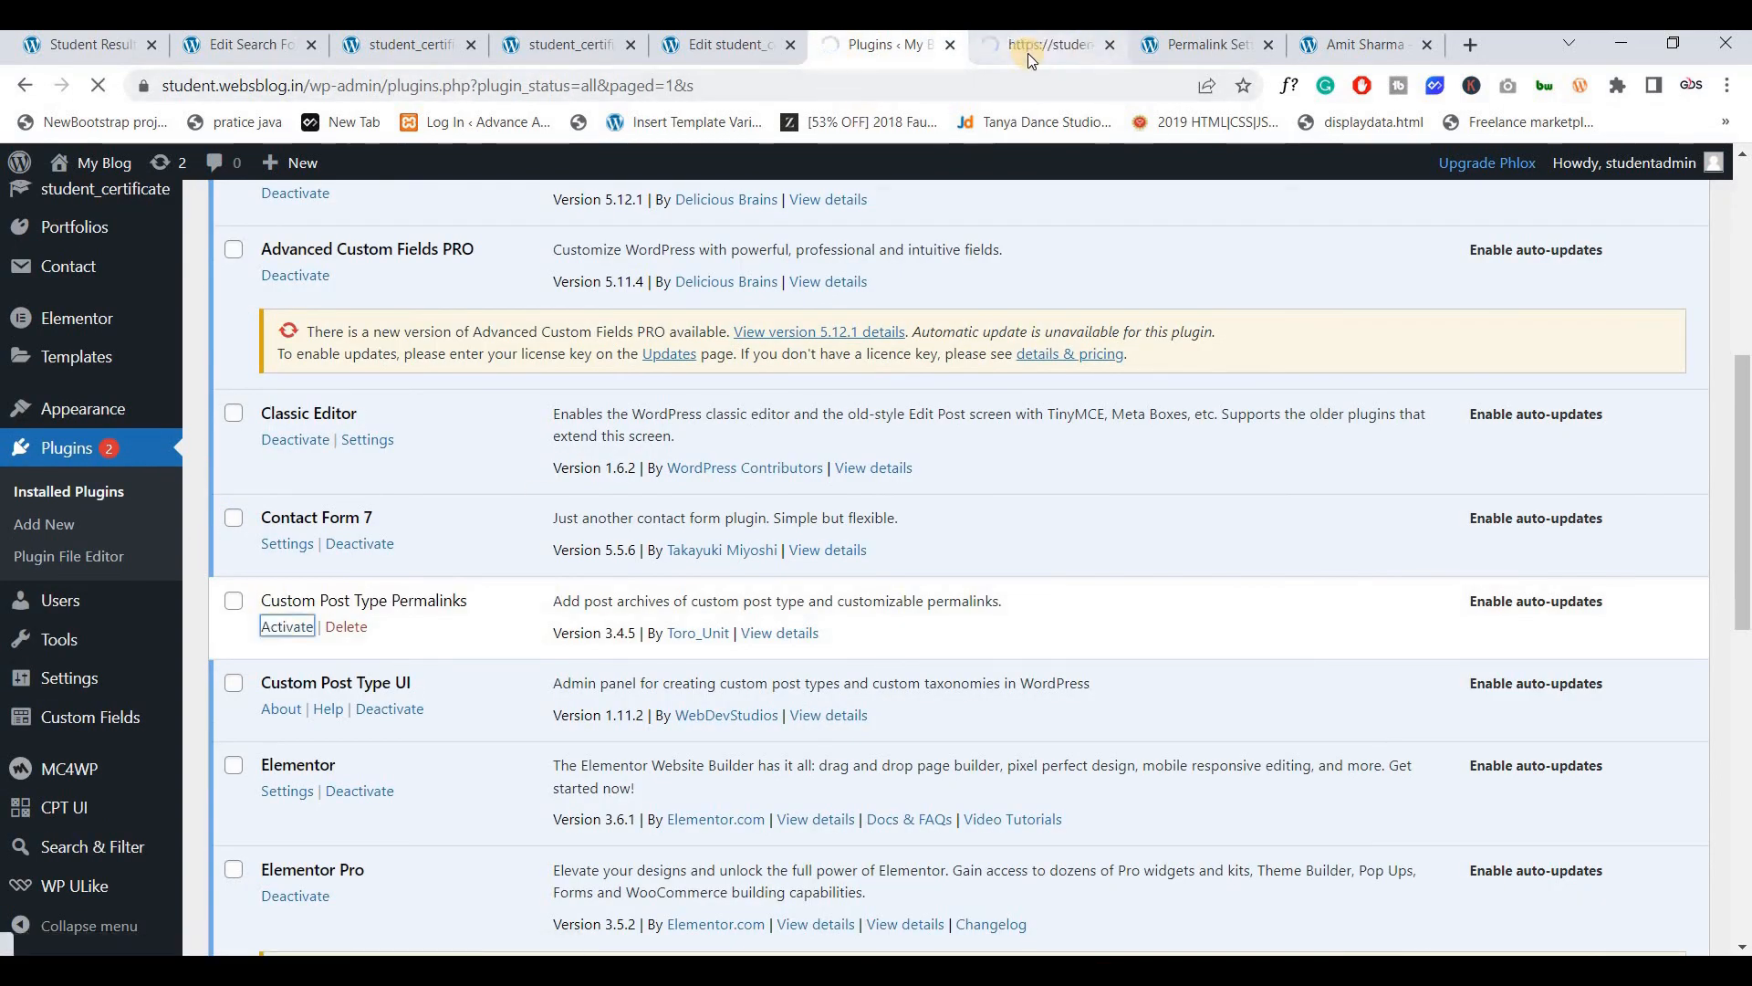
left_click(717, 46)
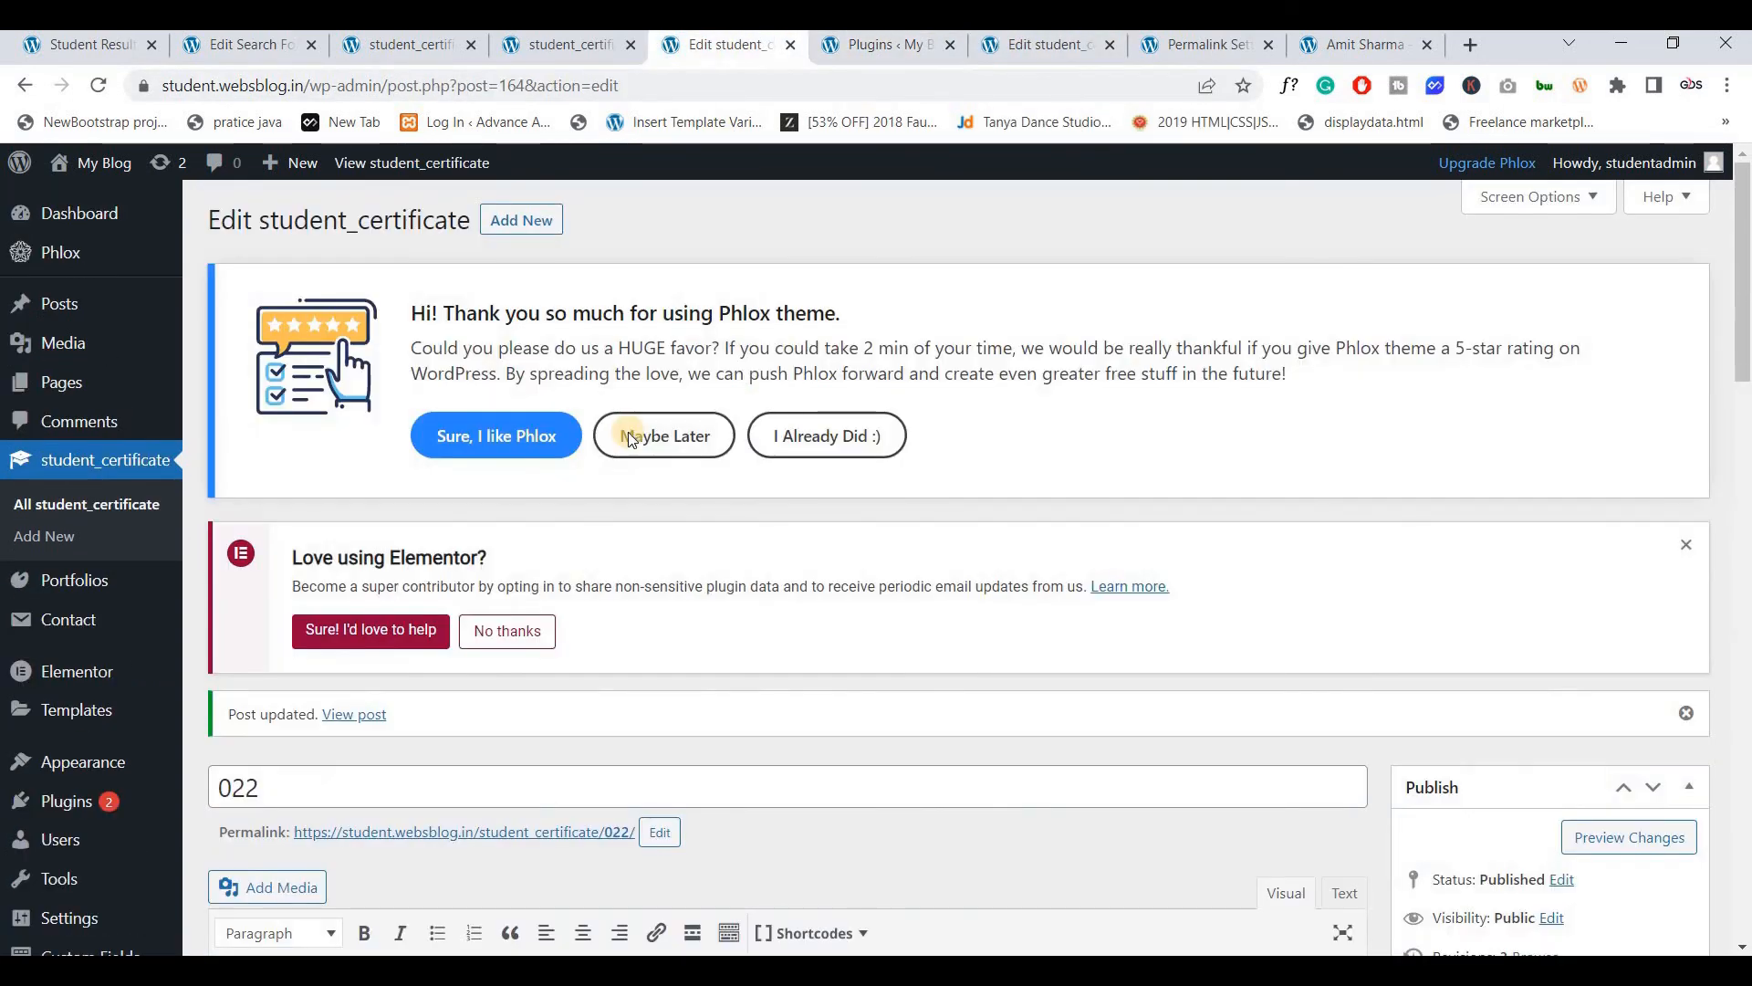
scroll(402, 586, "down", 2)
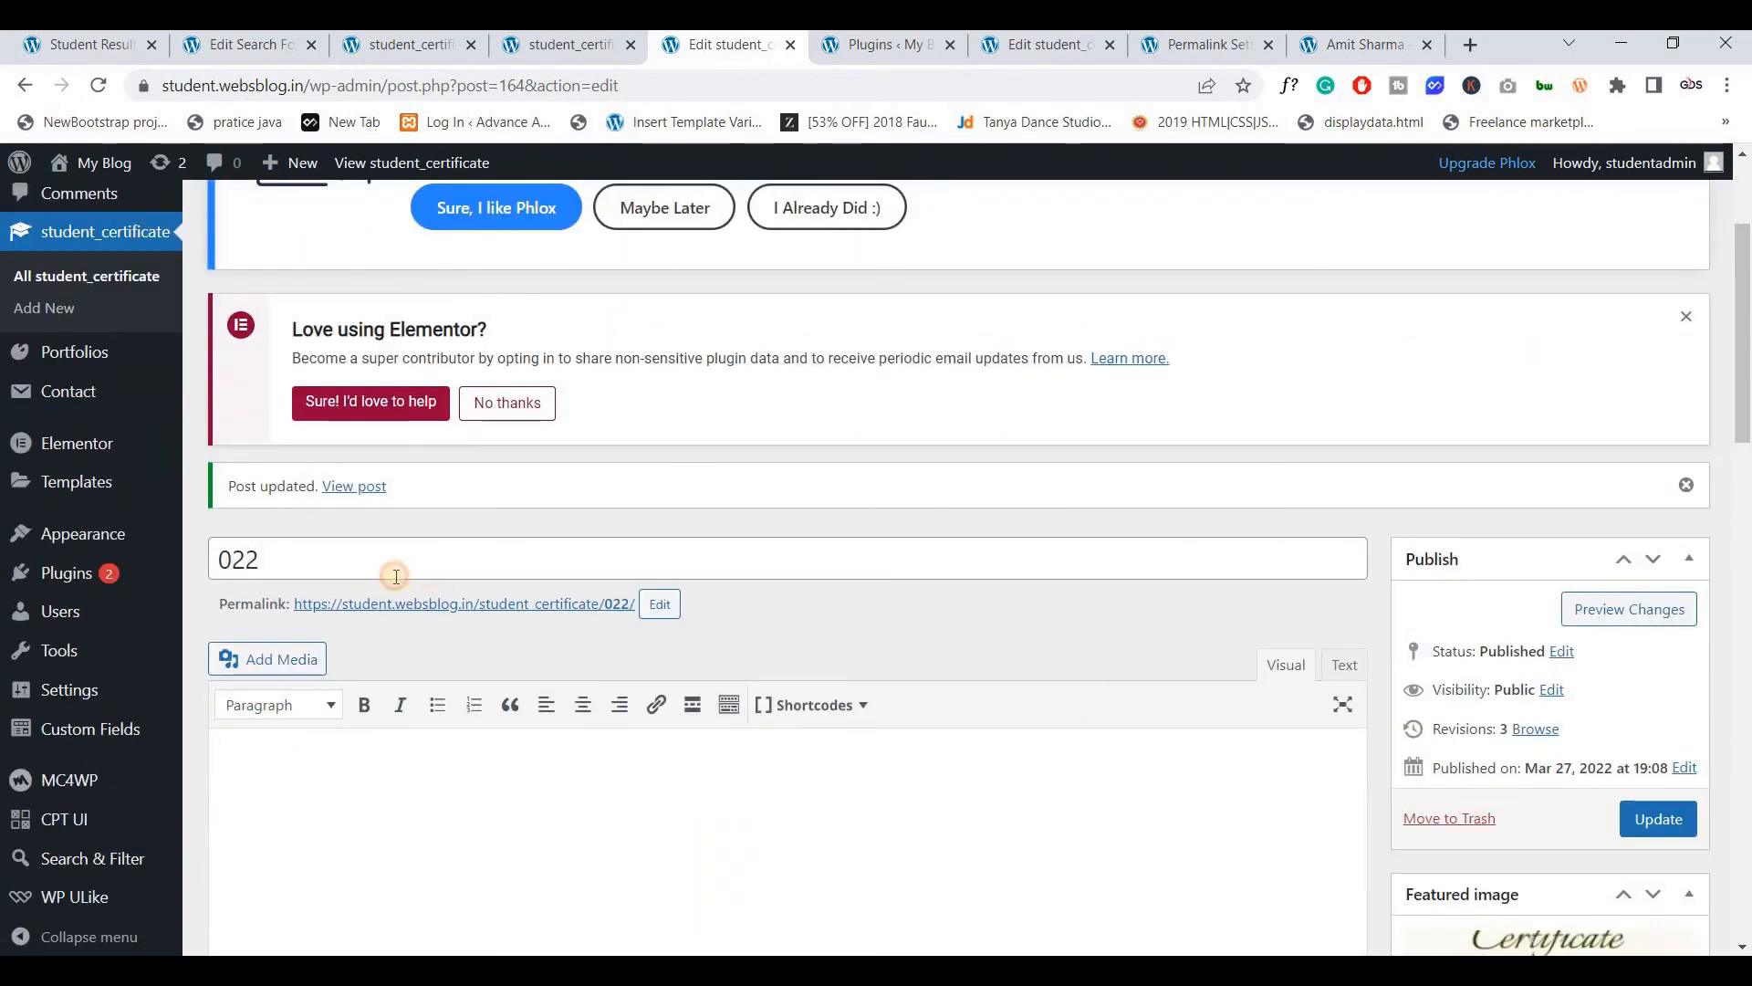
left_click_drag(265, 564, 205, 571)
key("ctrl+c")
left_click(288, 564)
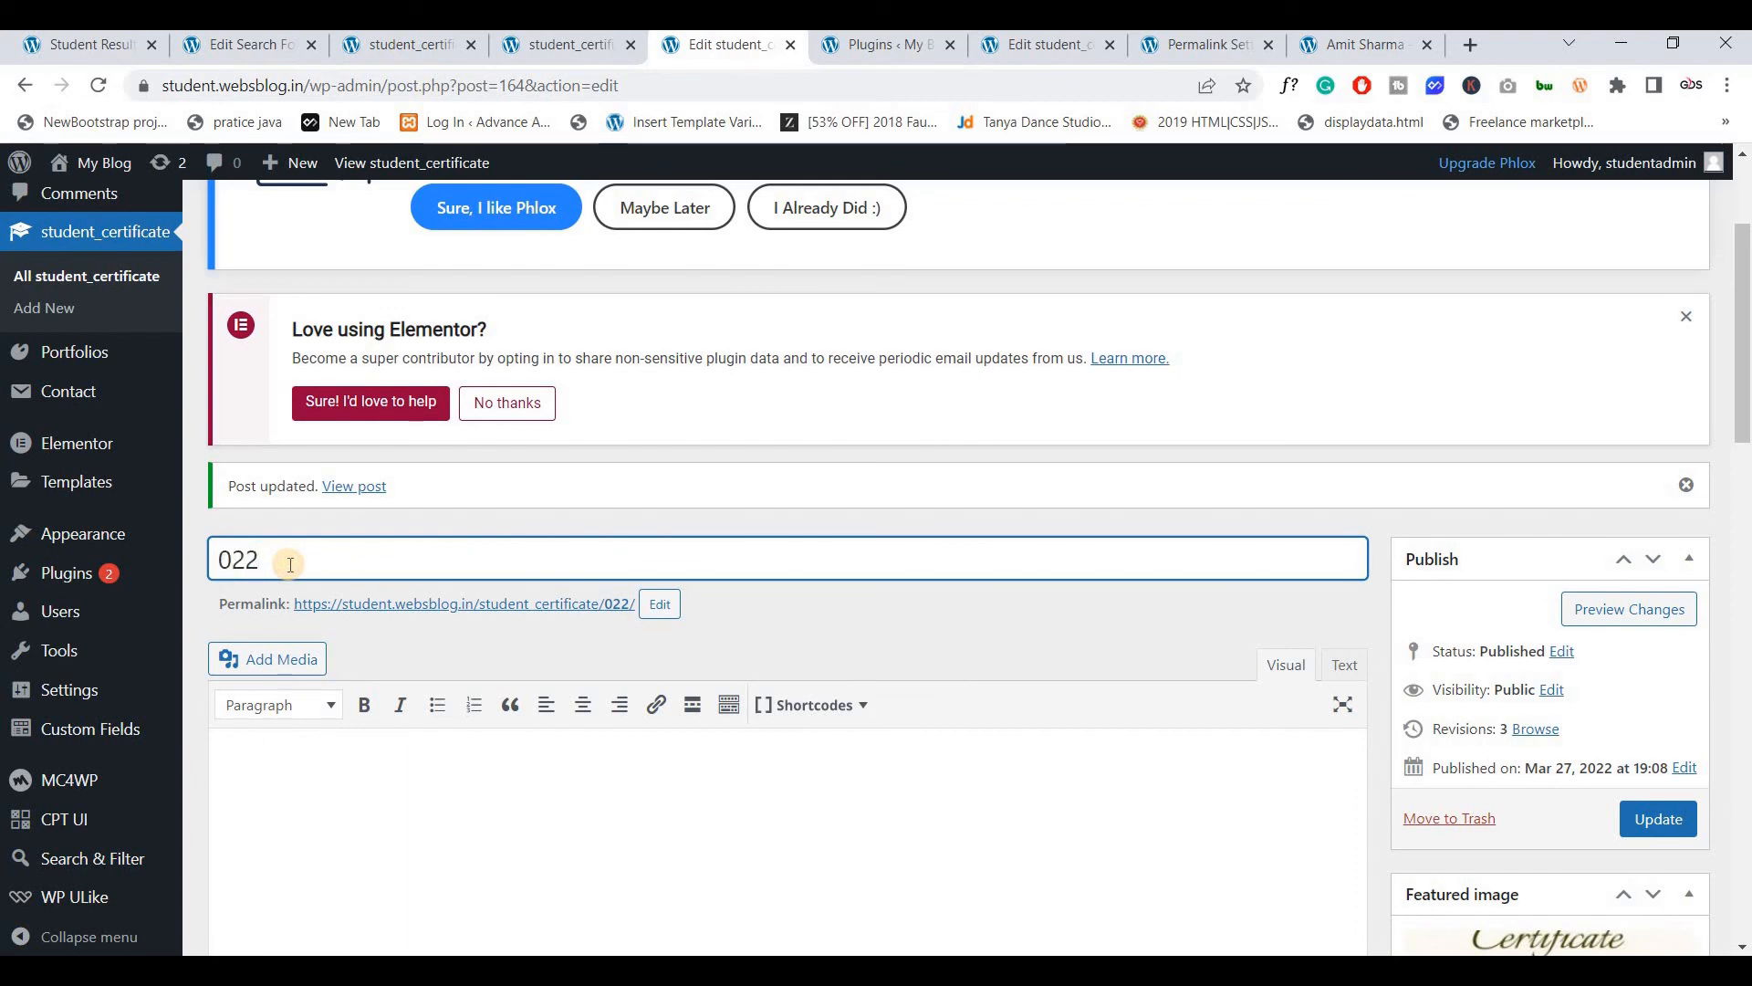
key("ctrl+a")
key("ctrl+v")
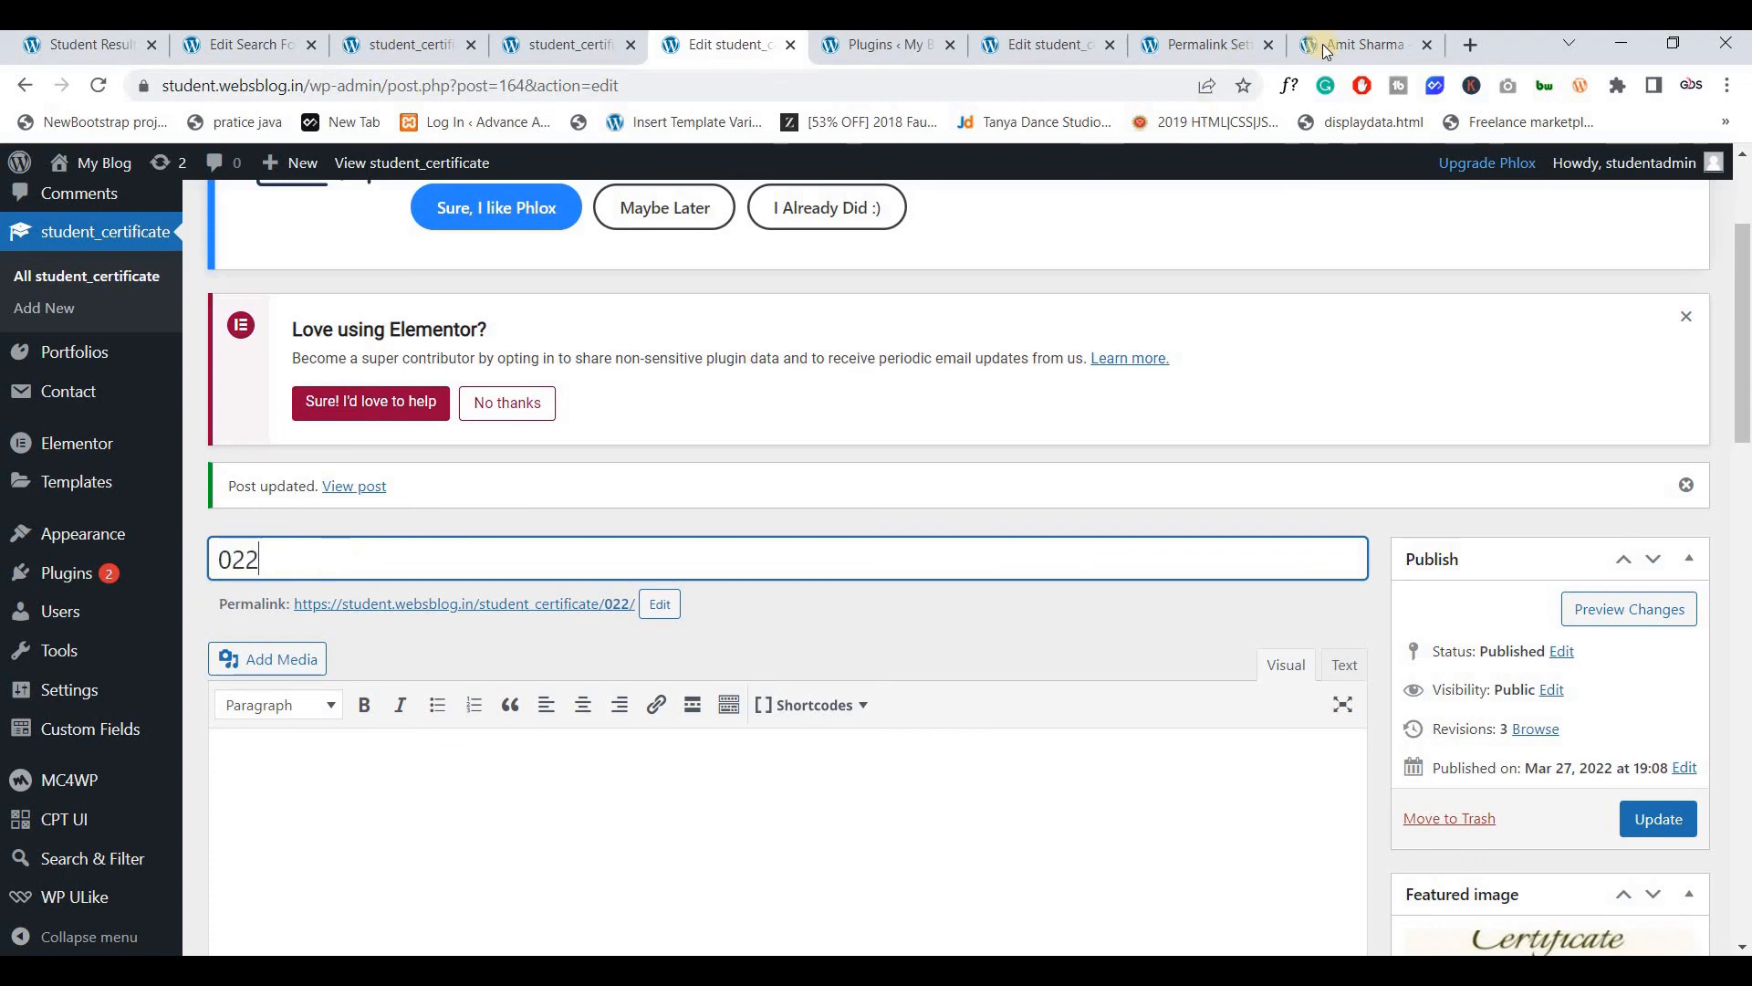
left_click(1322, 43)
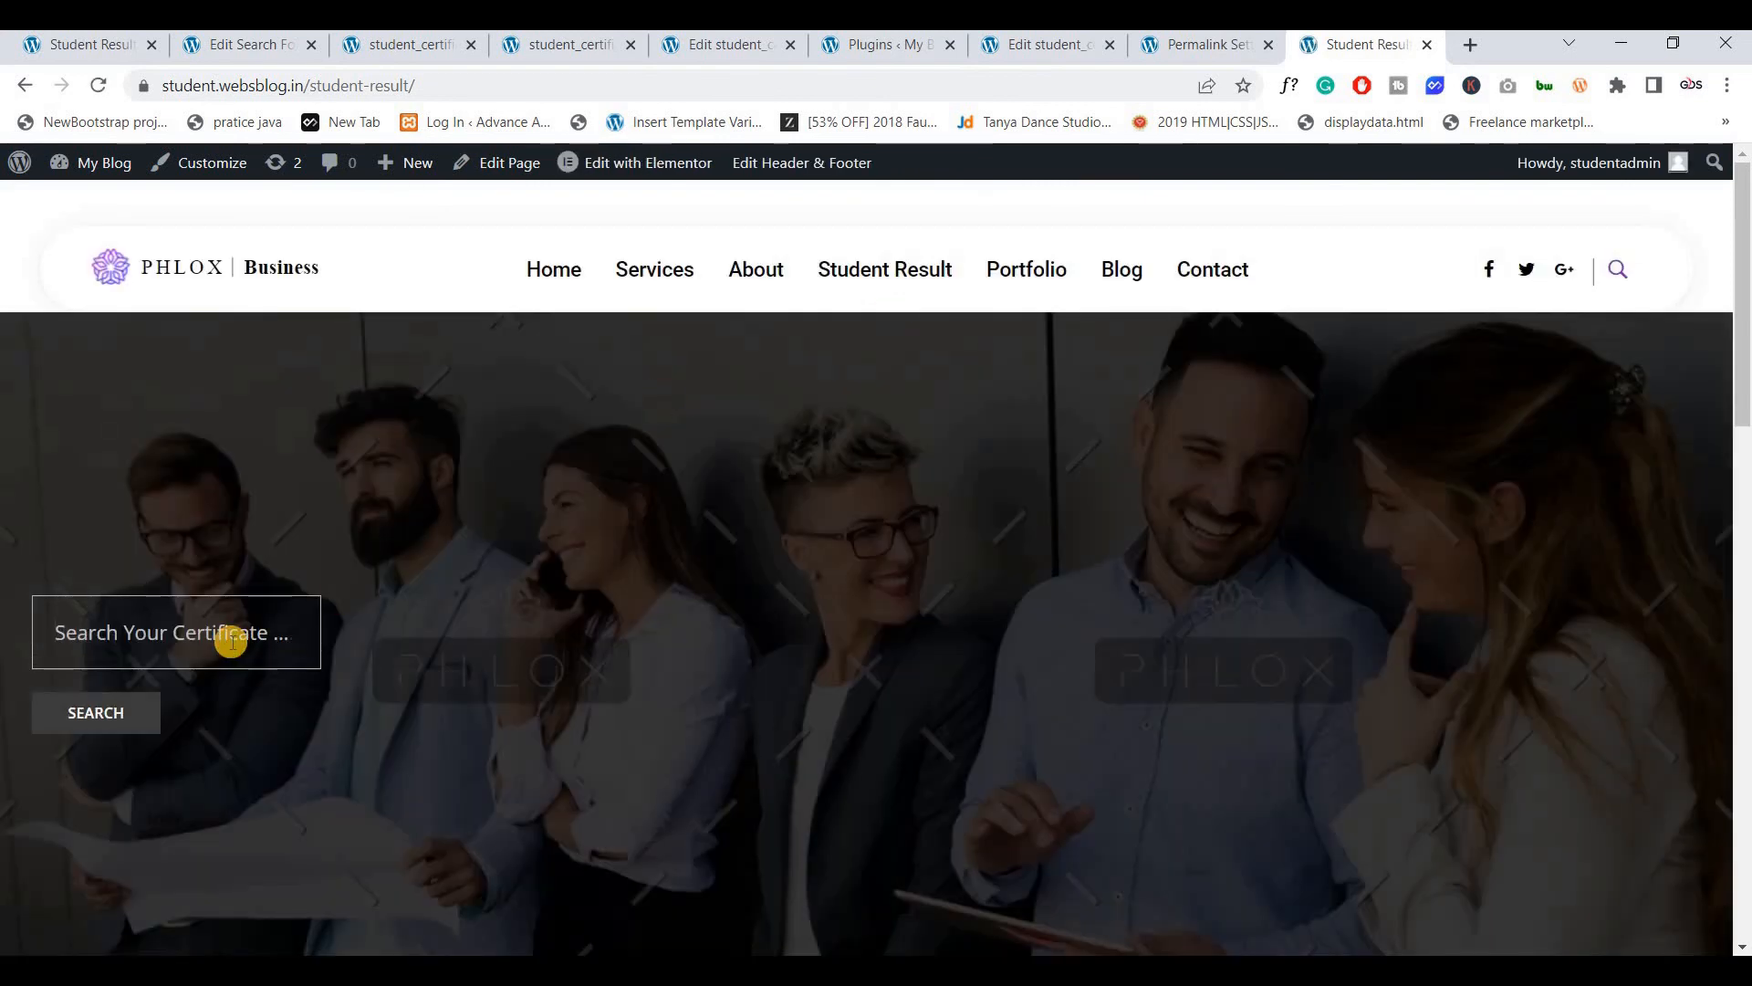
Search certificates by the student's first name, which finds nothing, then go back
left_click(233, 641)
type("amit")
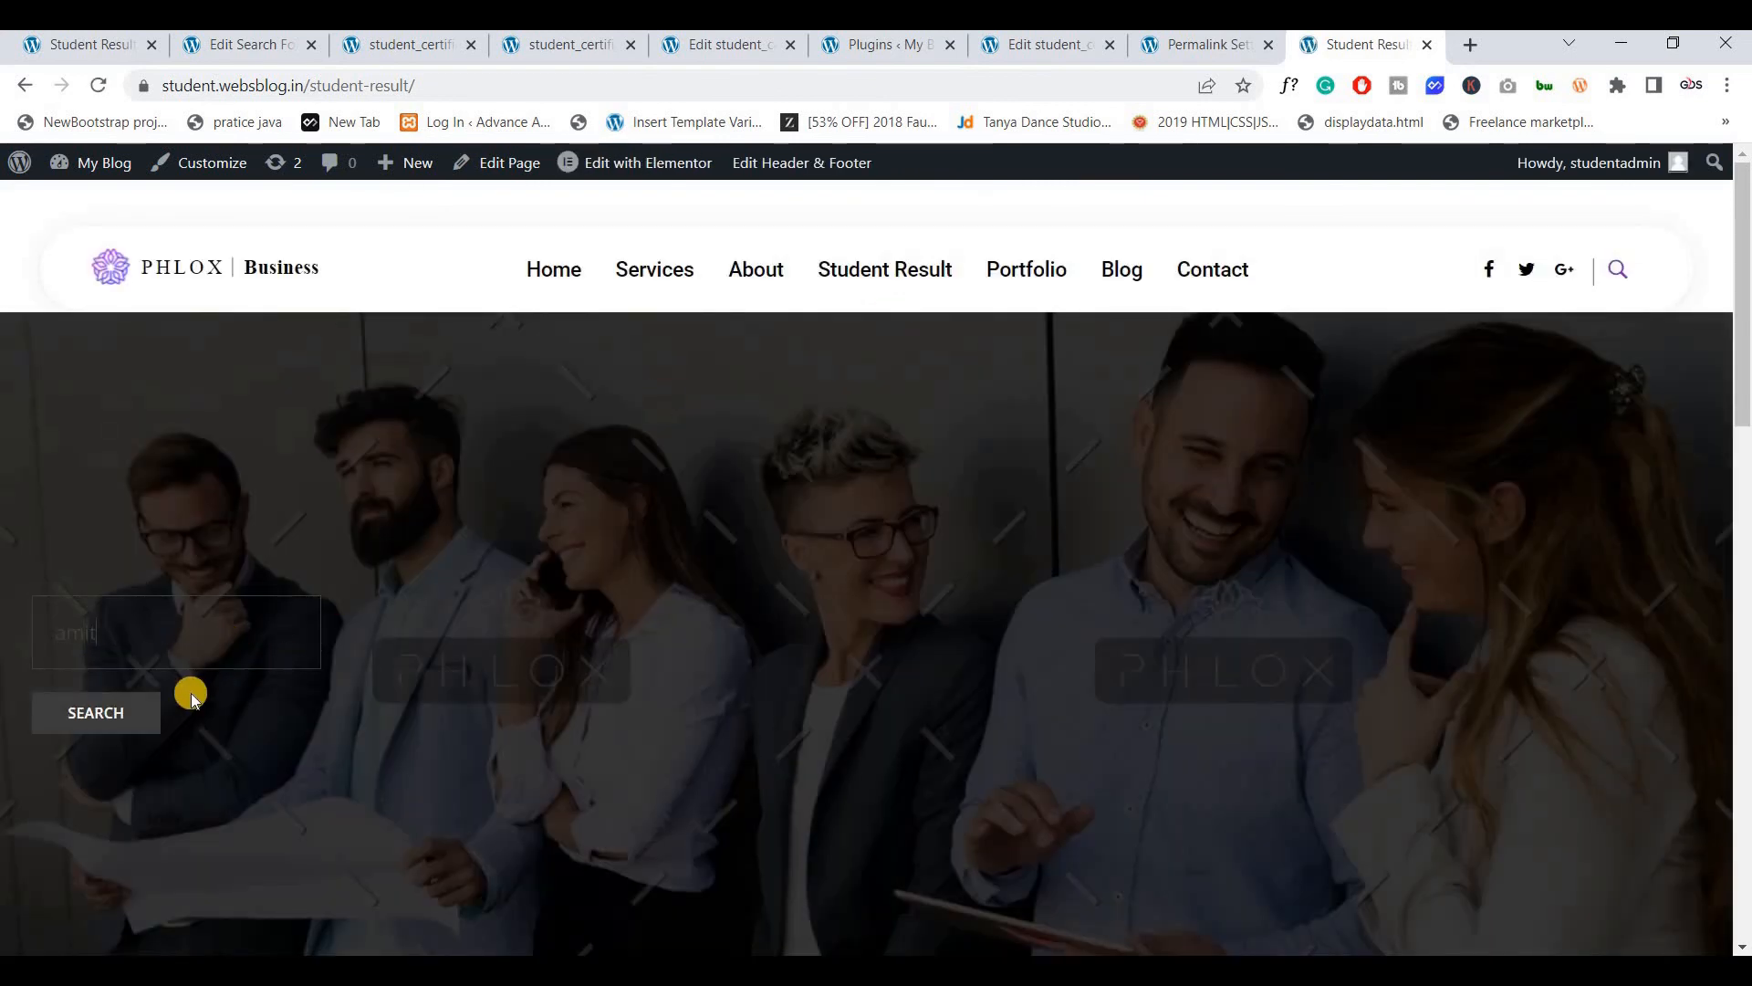
left_click(107, 719)
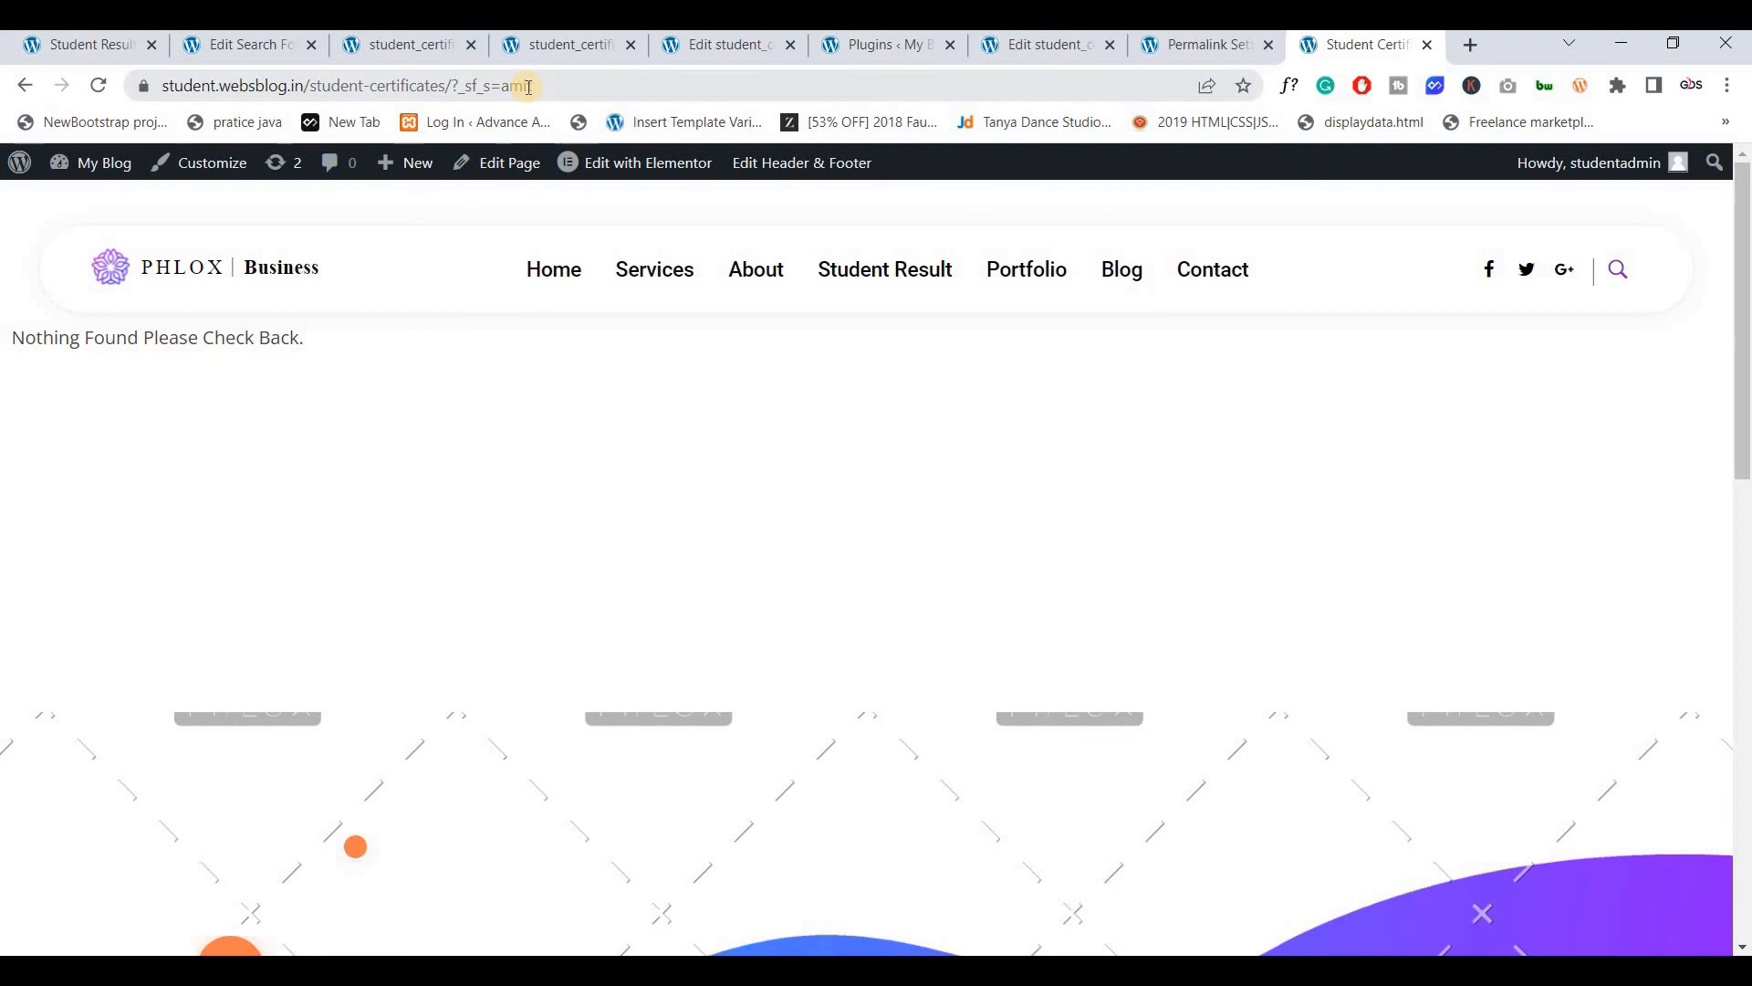
left_click(23, 85)
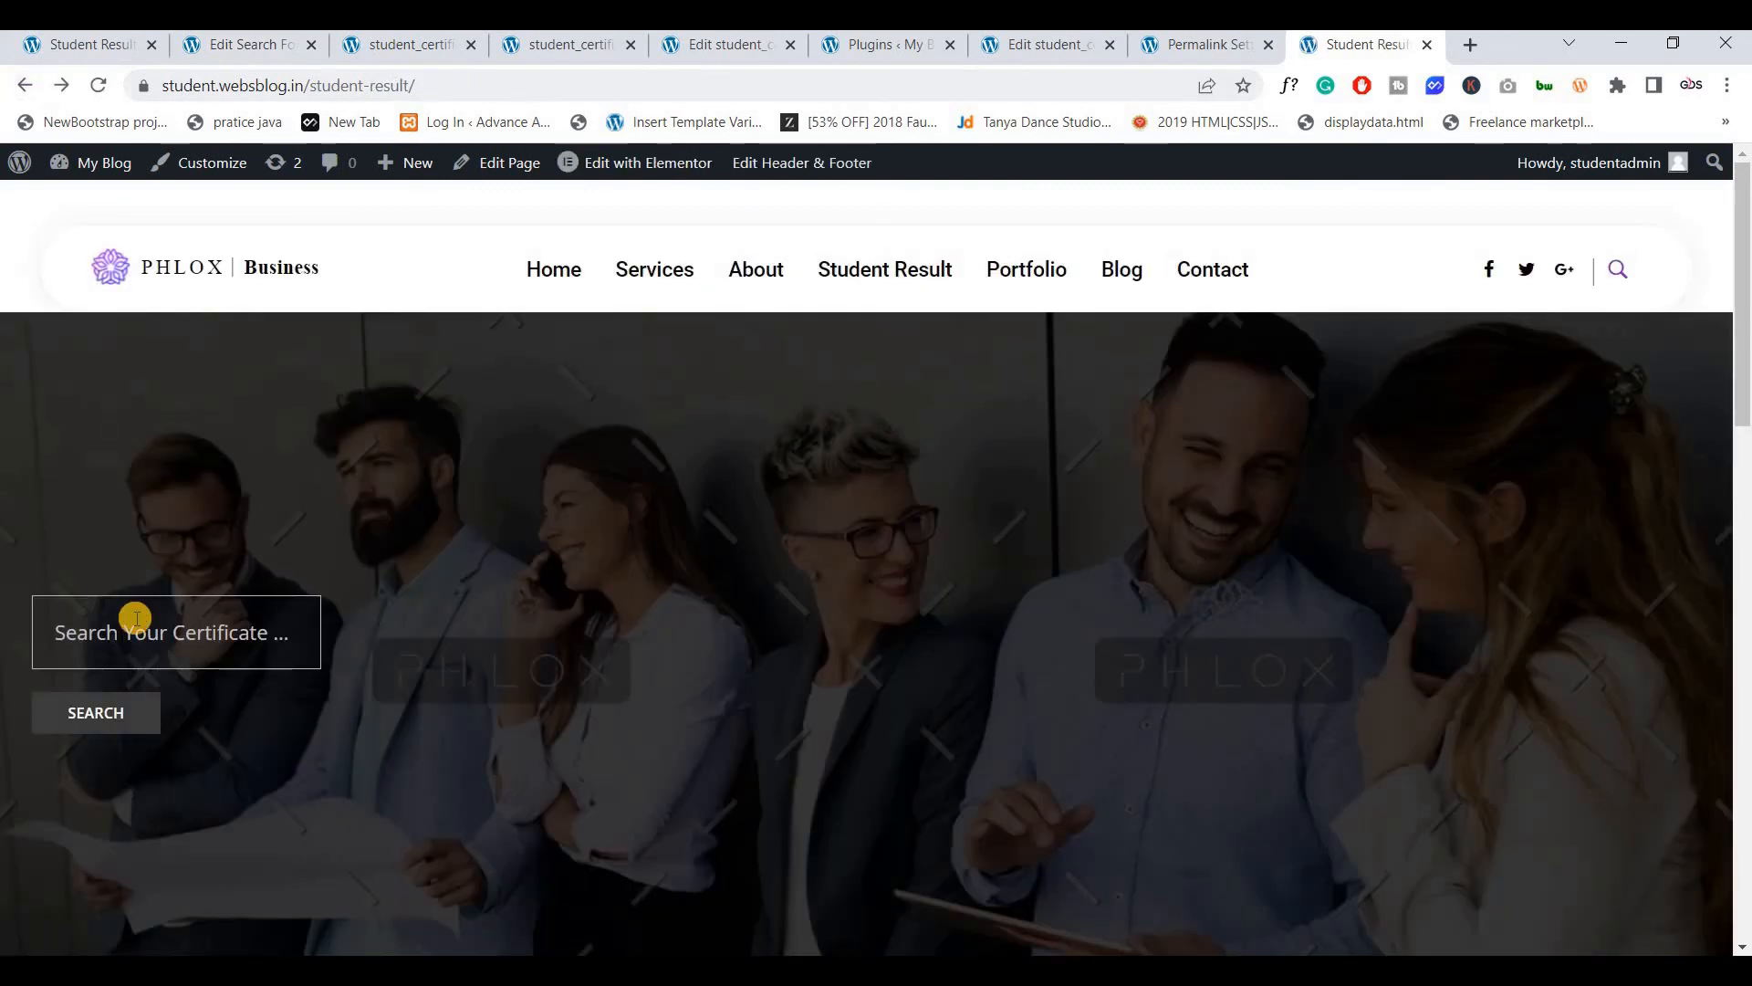
Search certificate number 042 and open the result at /student_certificate/168/
left_click(135, 619)
type("g")
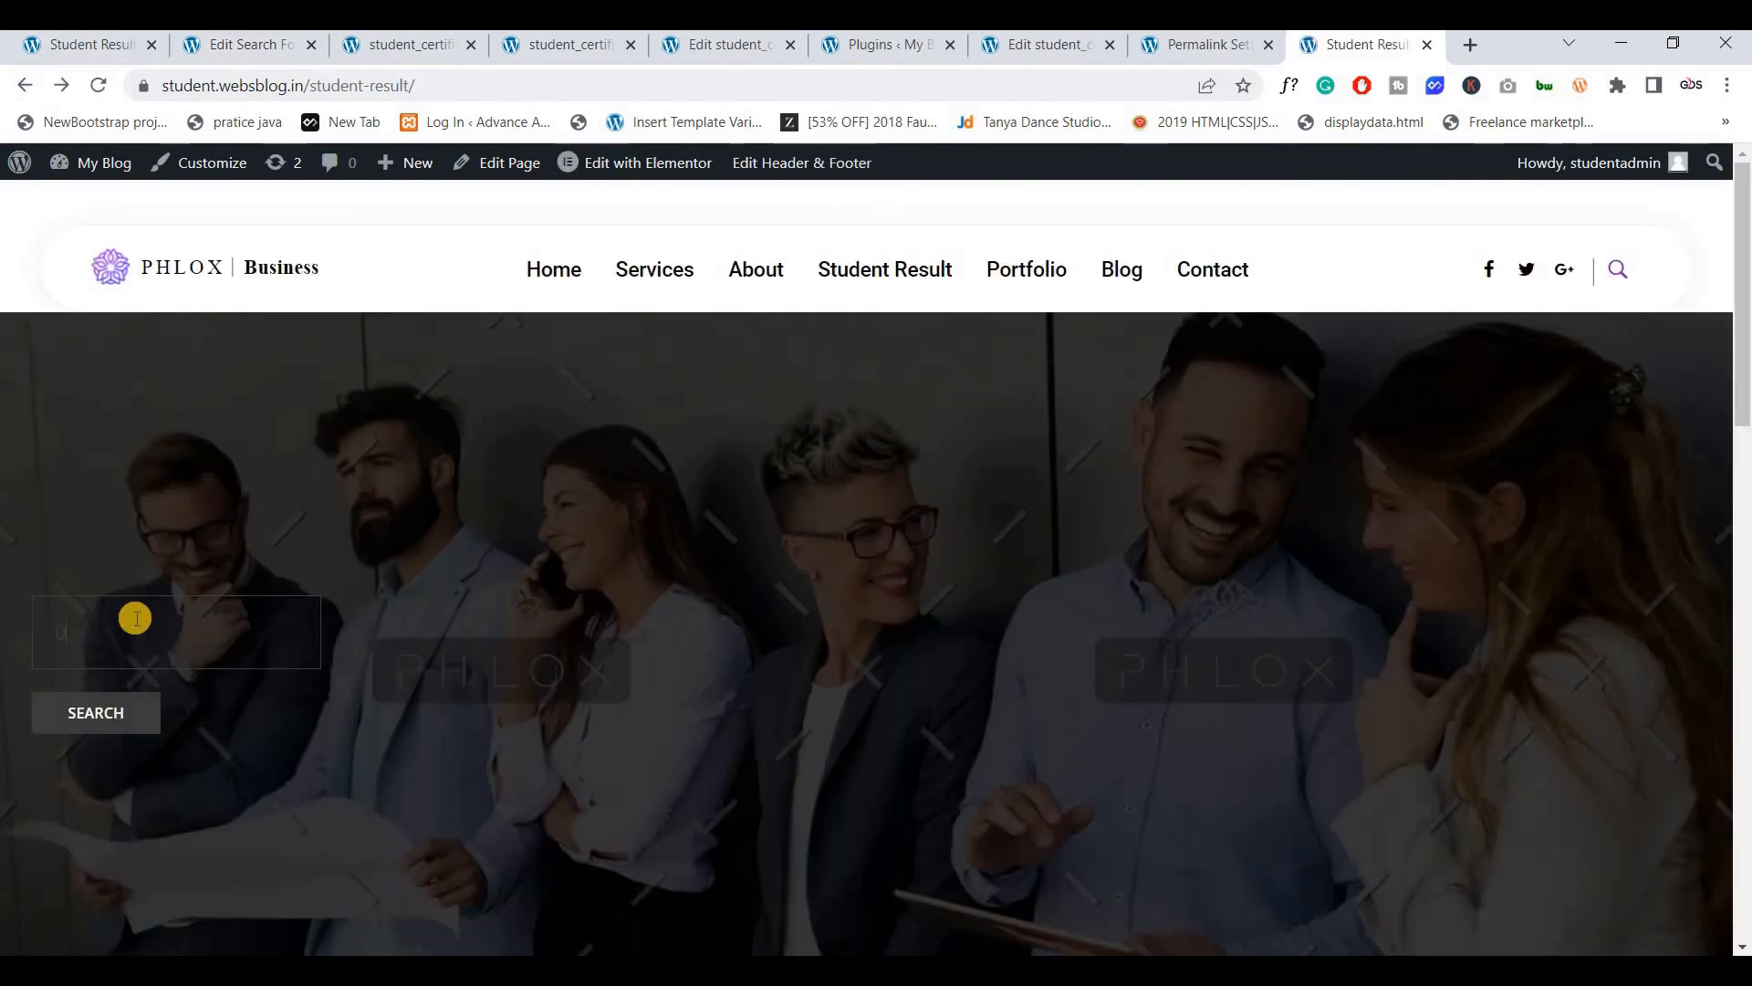
left_click(88, 710)
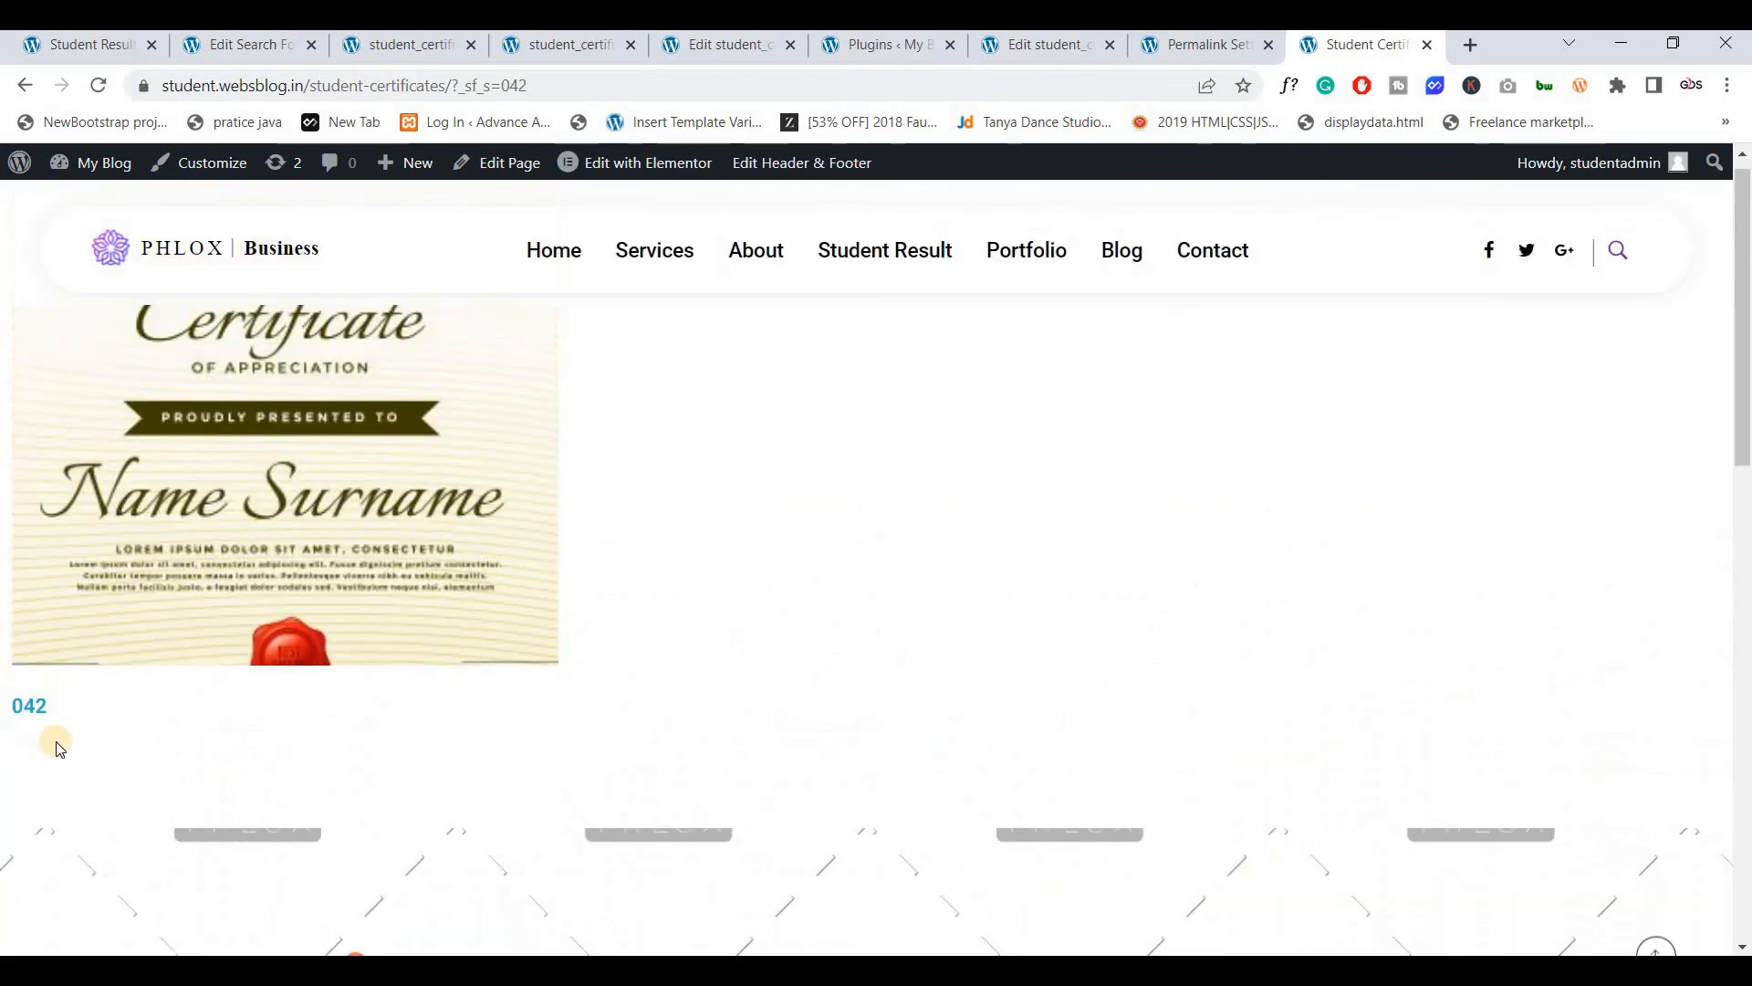
left_click(220, 545)
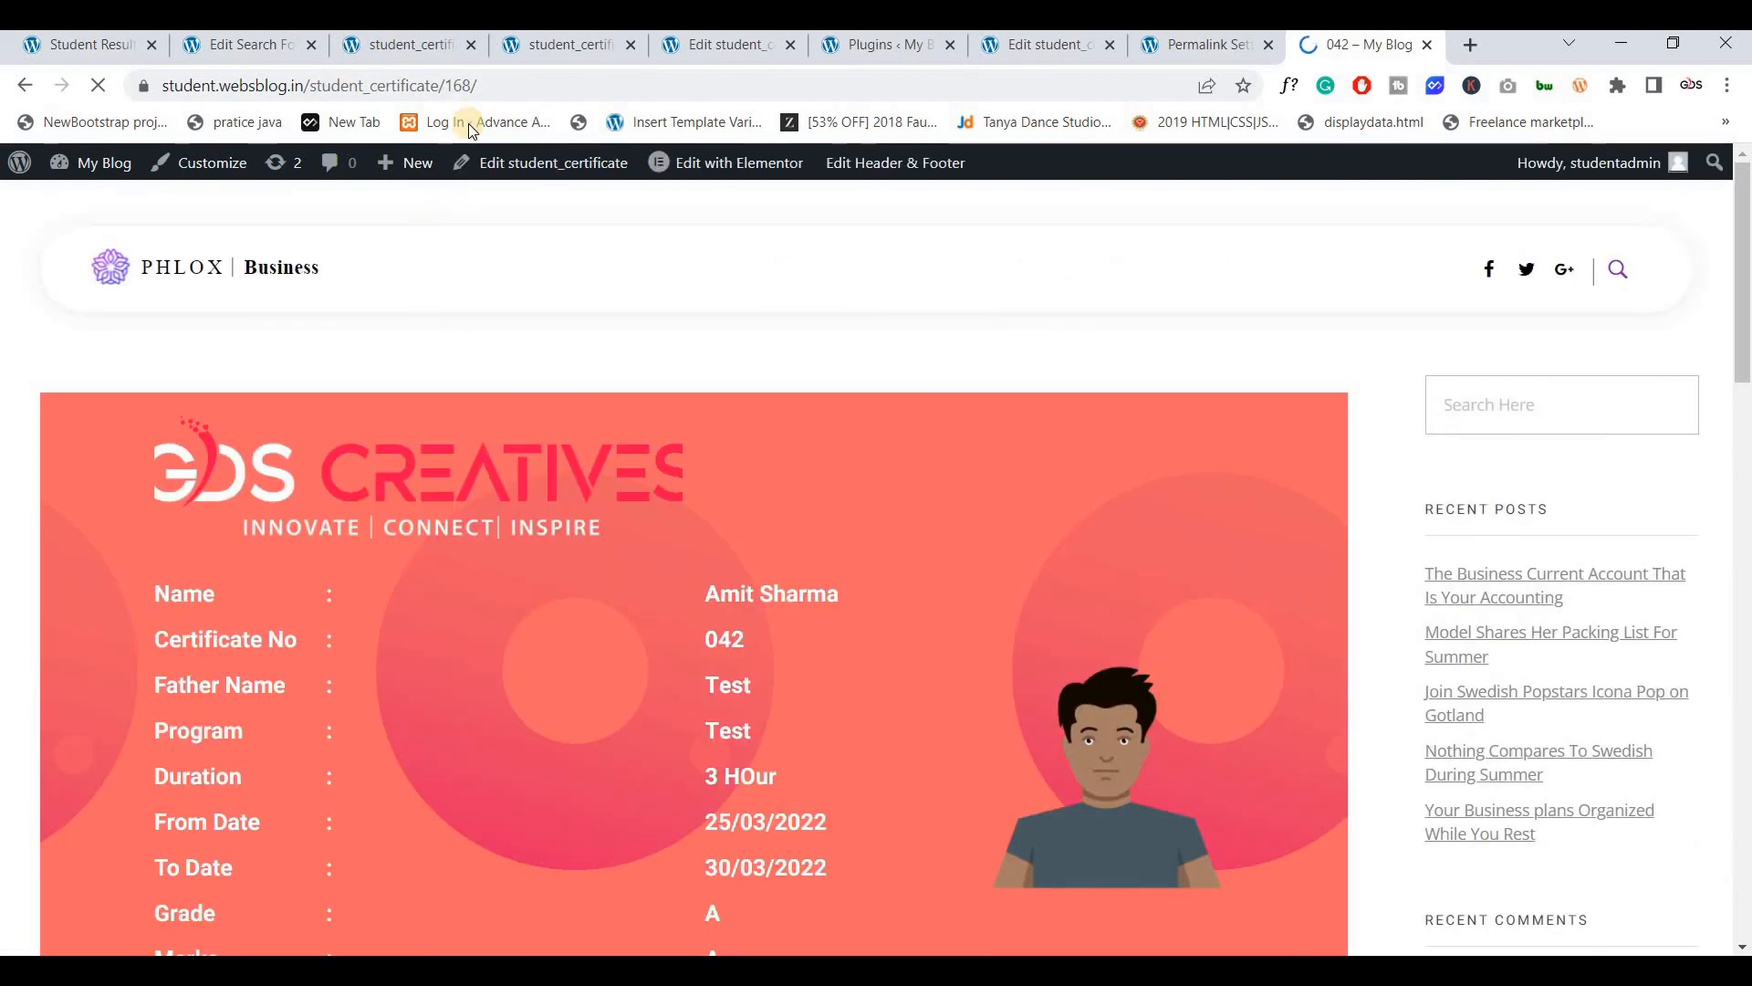
Swap the post ID 168 in the address for the student's old name slug, which returns a 404 page
left_click(494, 84)
key("End")
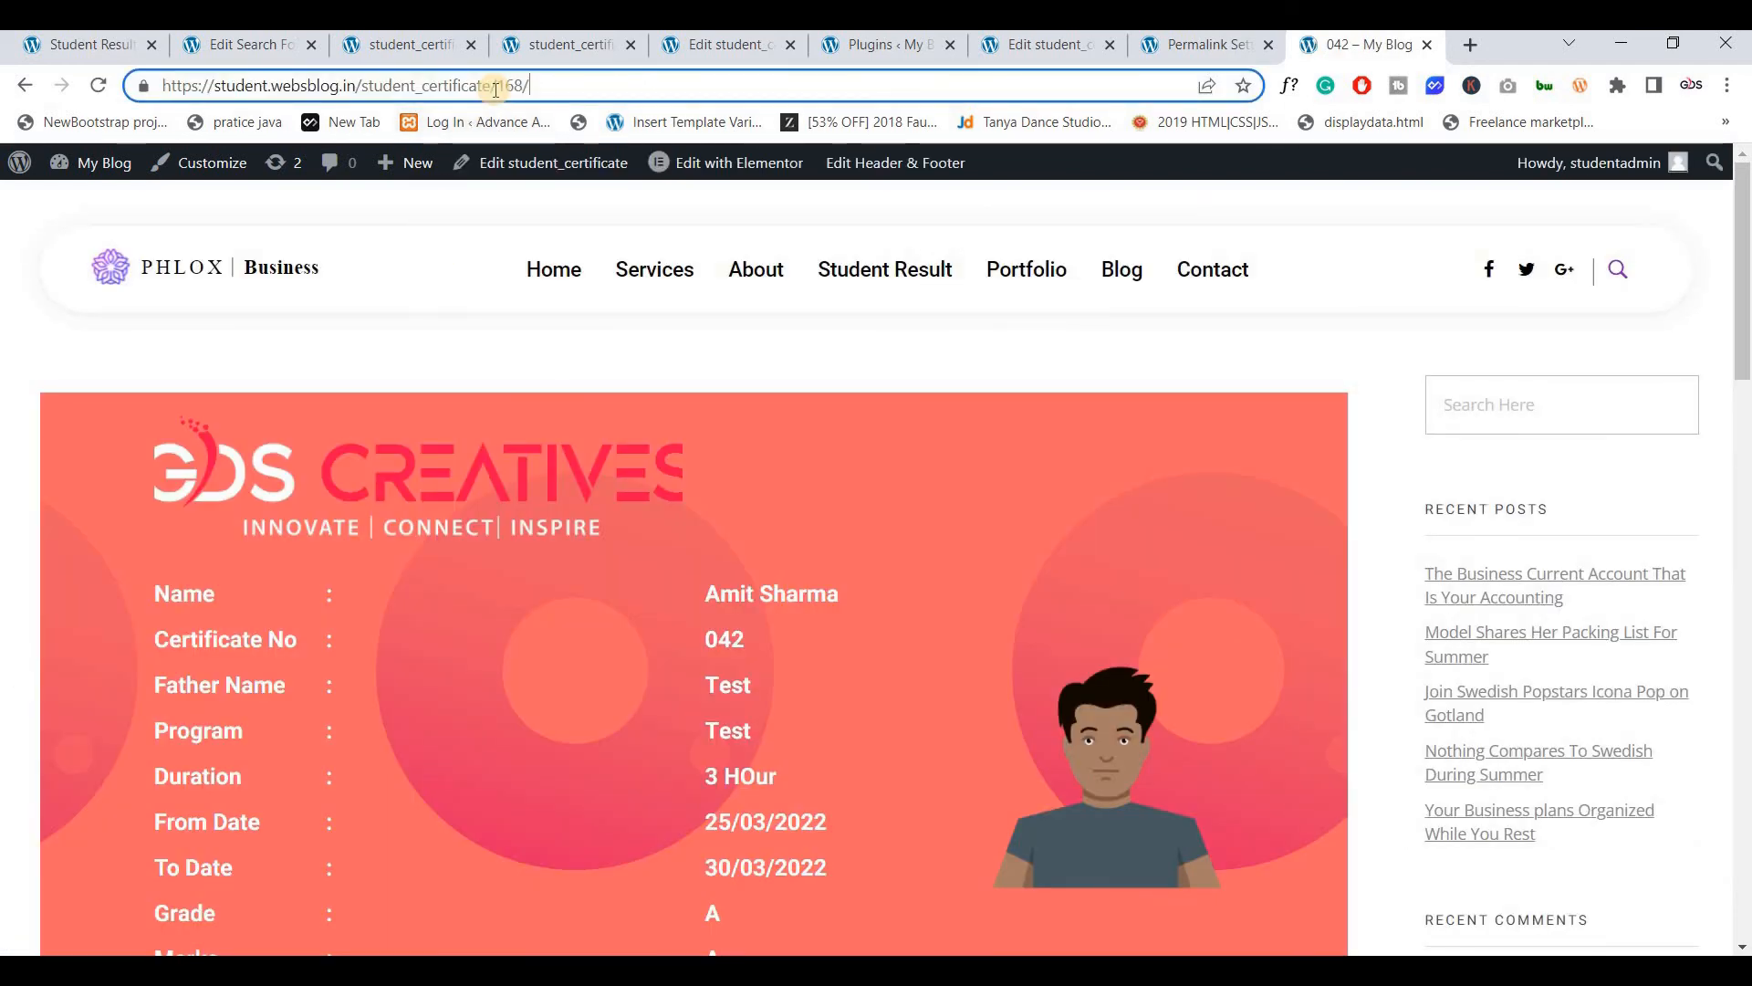
key("shift+Left")
key("shift+Left")
key("shift+Left")
key("shift+Left")
key("Right")
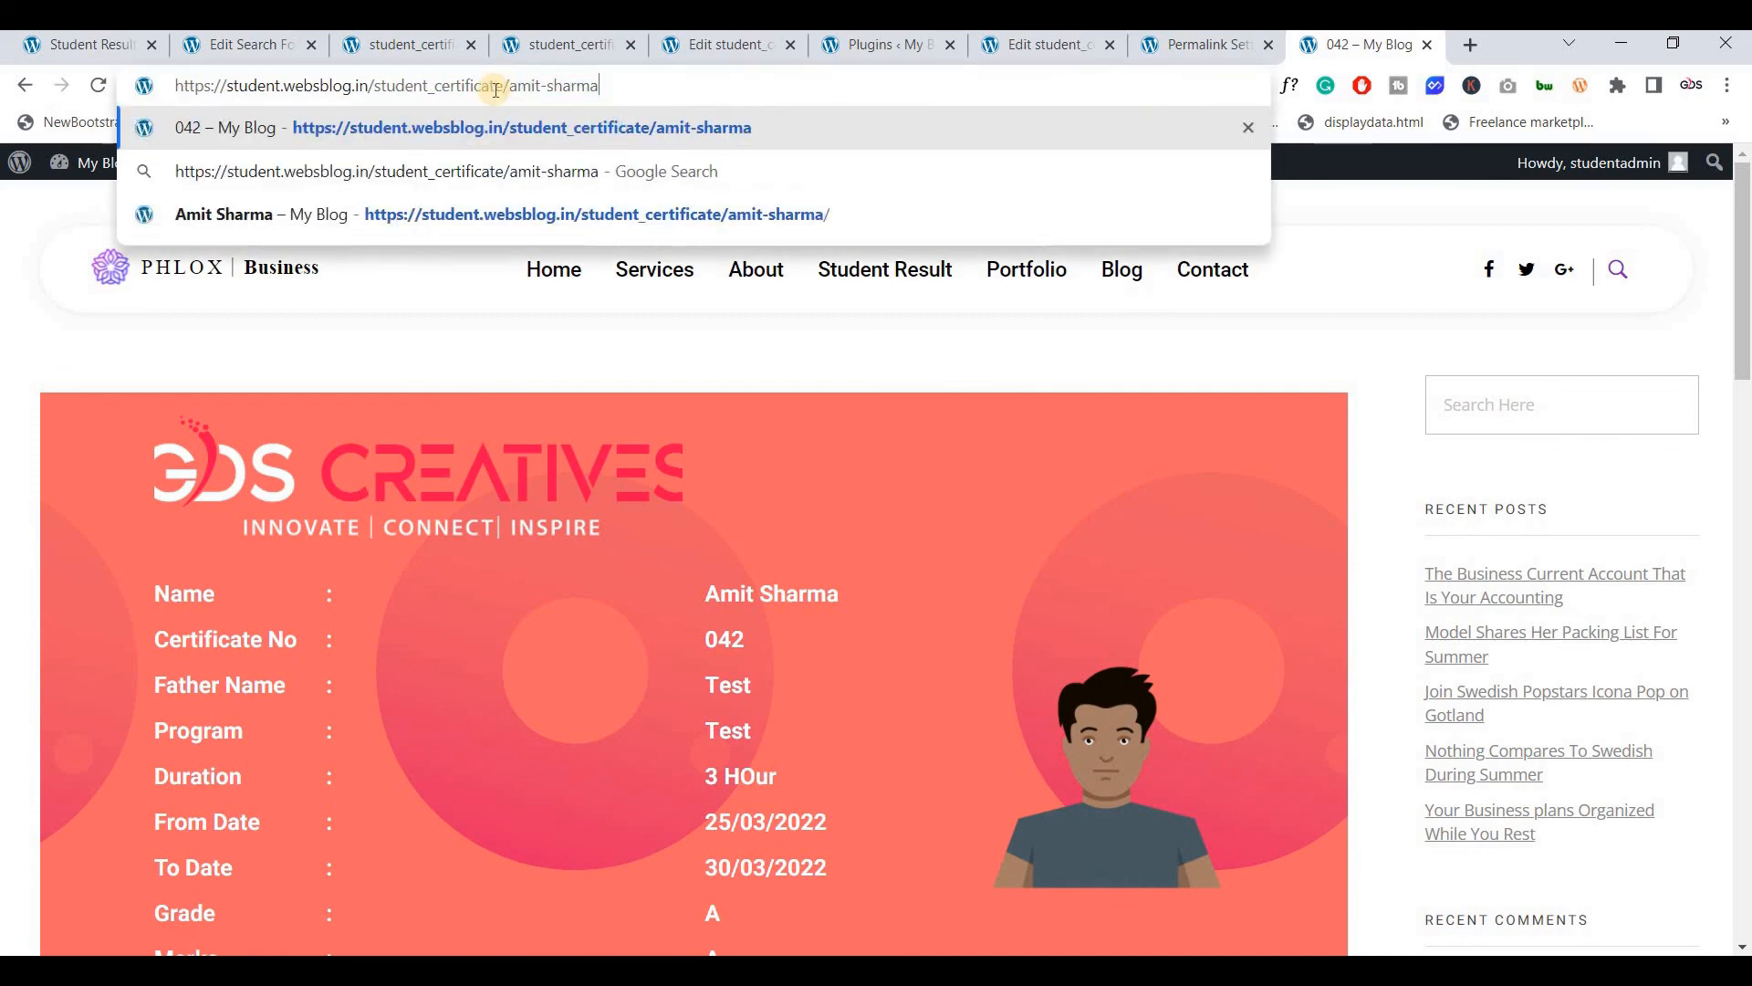
key("Return")
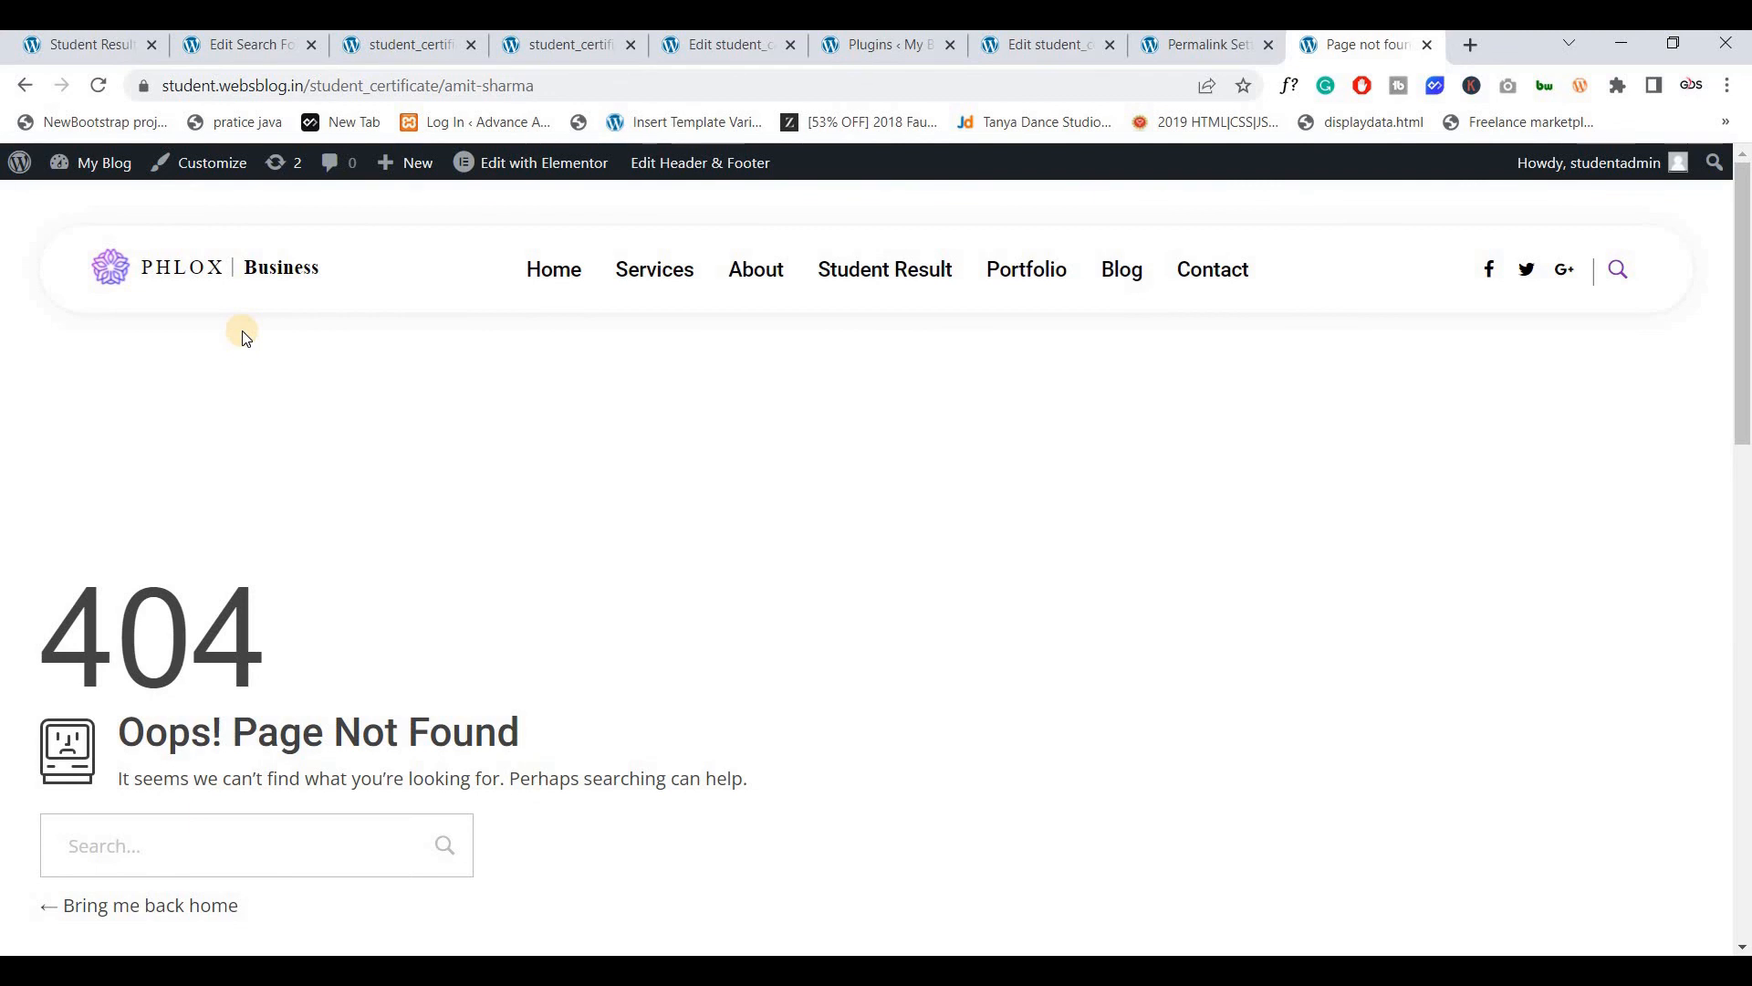
Return to certificate 042 at /student_certificate/168/ and check the post-ID part of the address
left_click(24, 84)
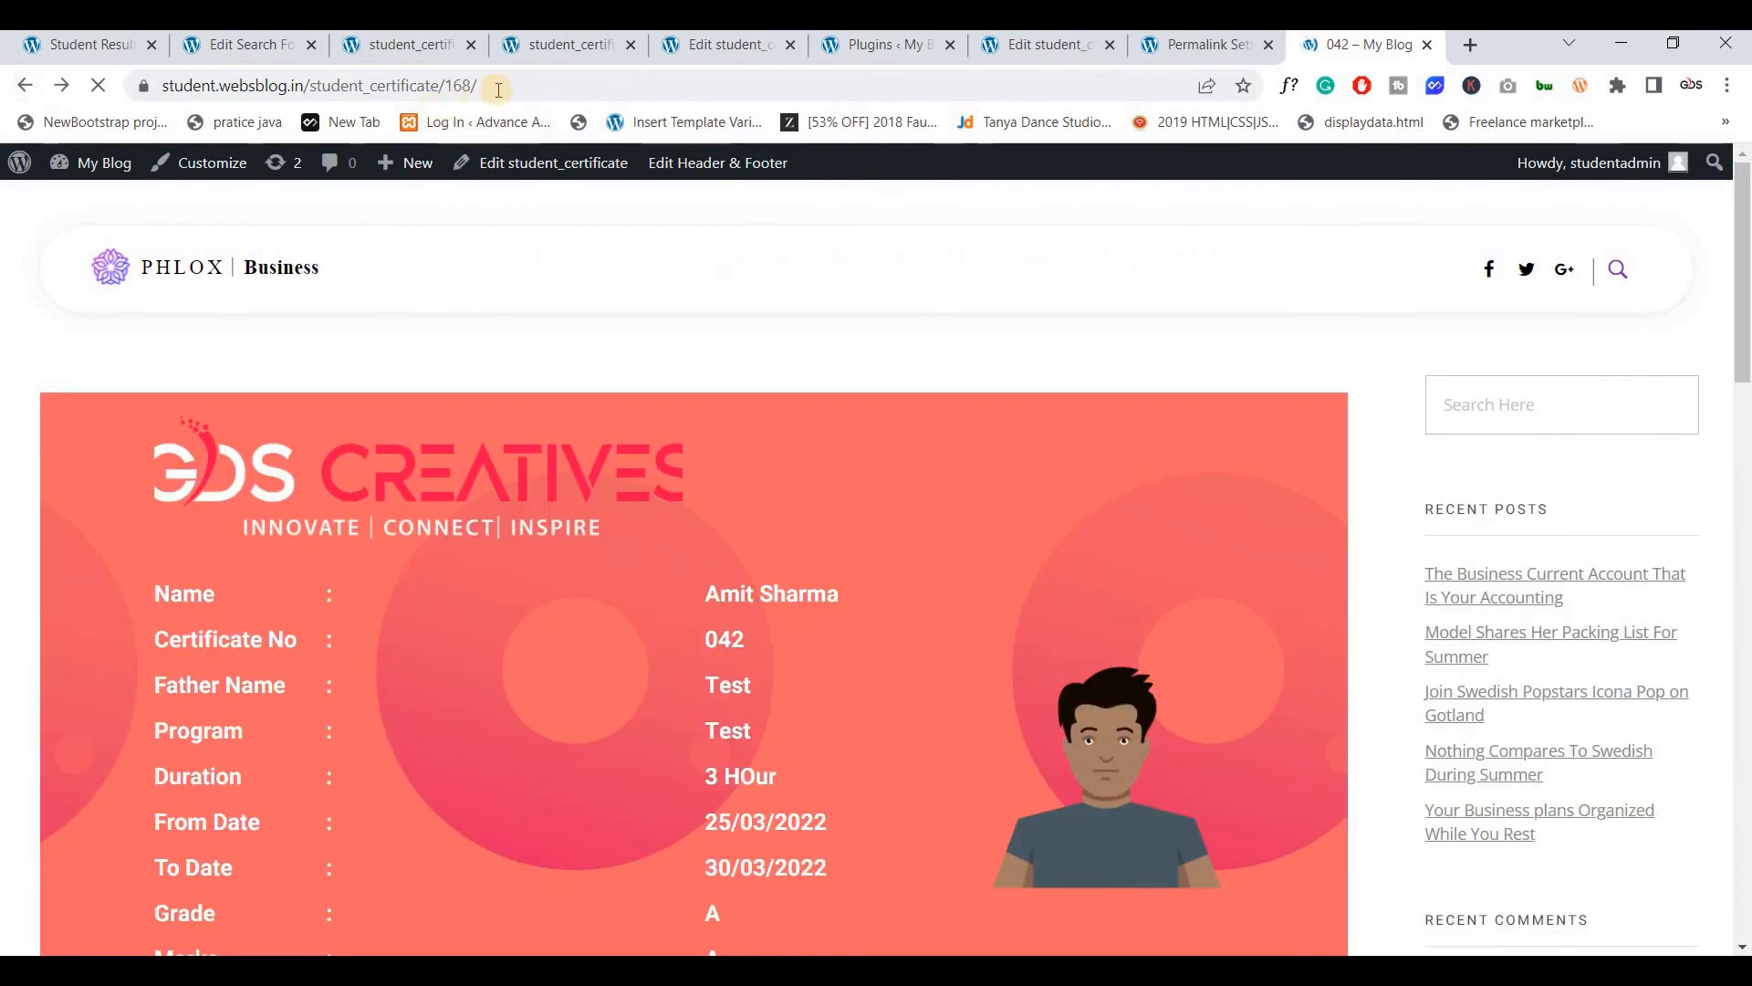
left_click_drag(500, 90, 325, 91)
left_click(525, 85)
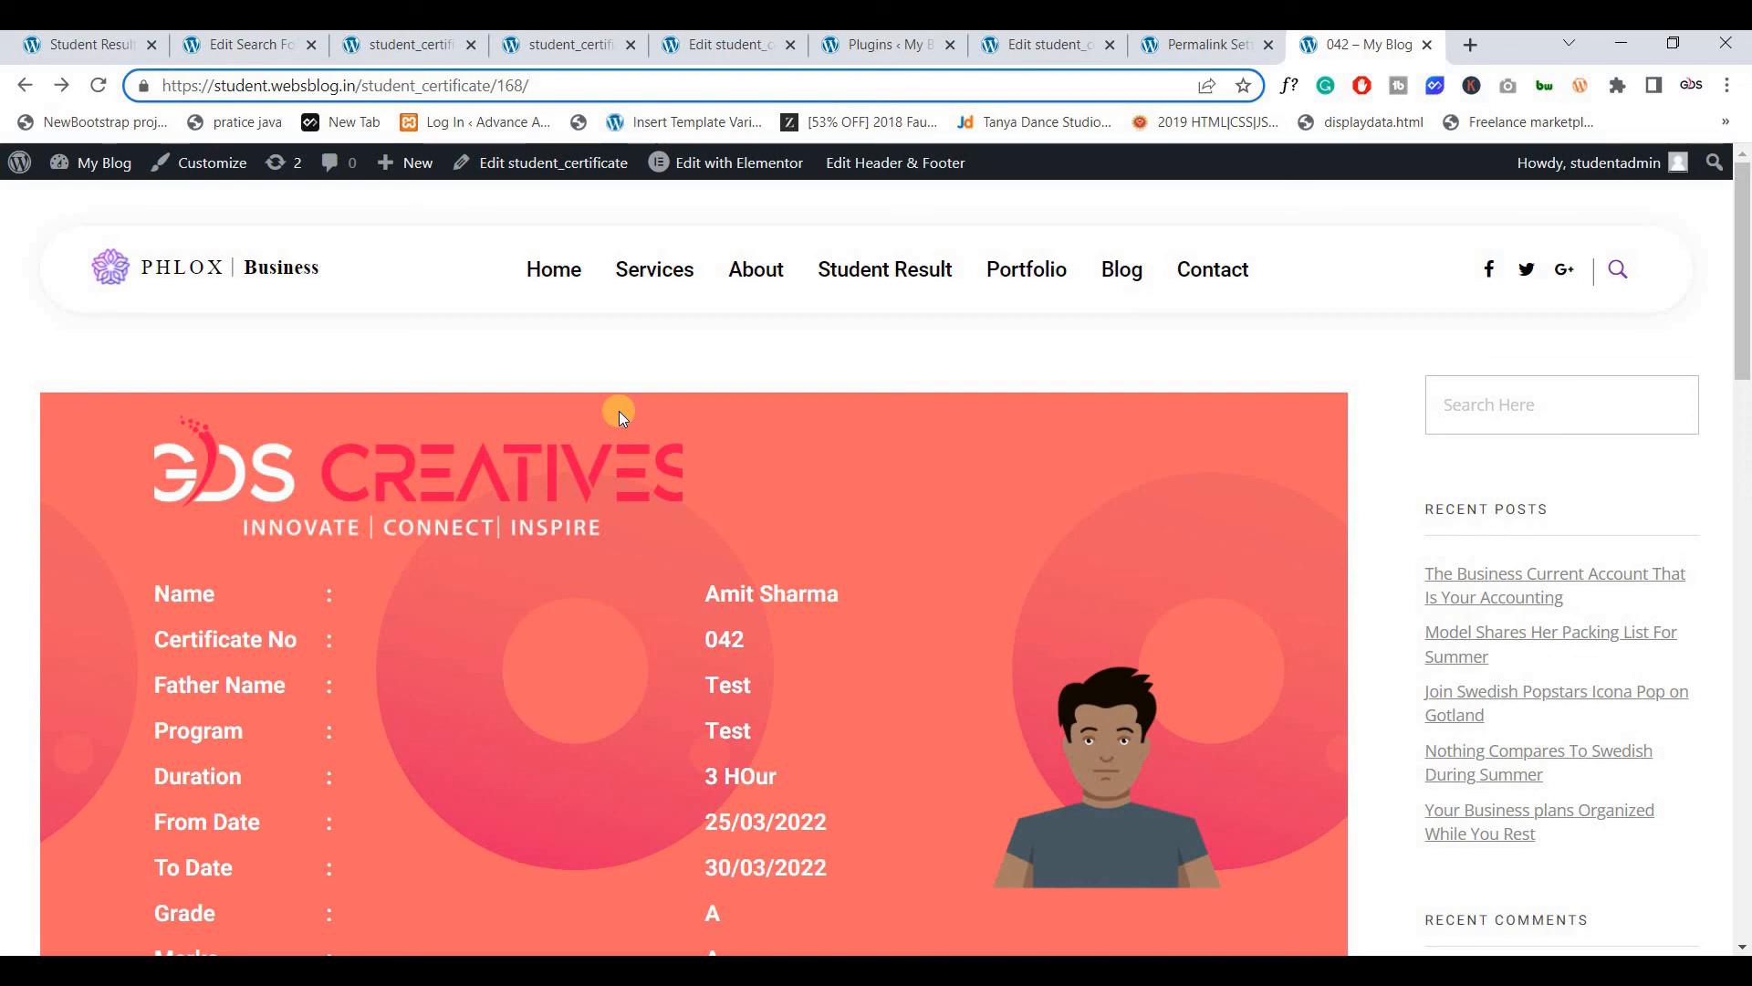
scroll(956, 615, "down", 1)
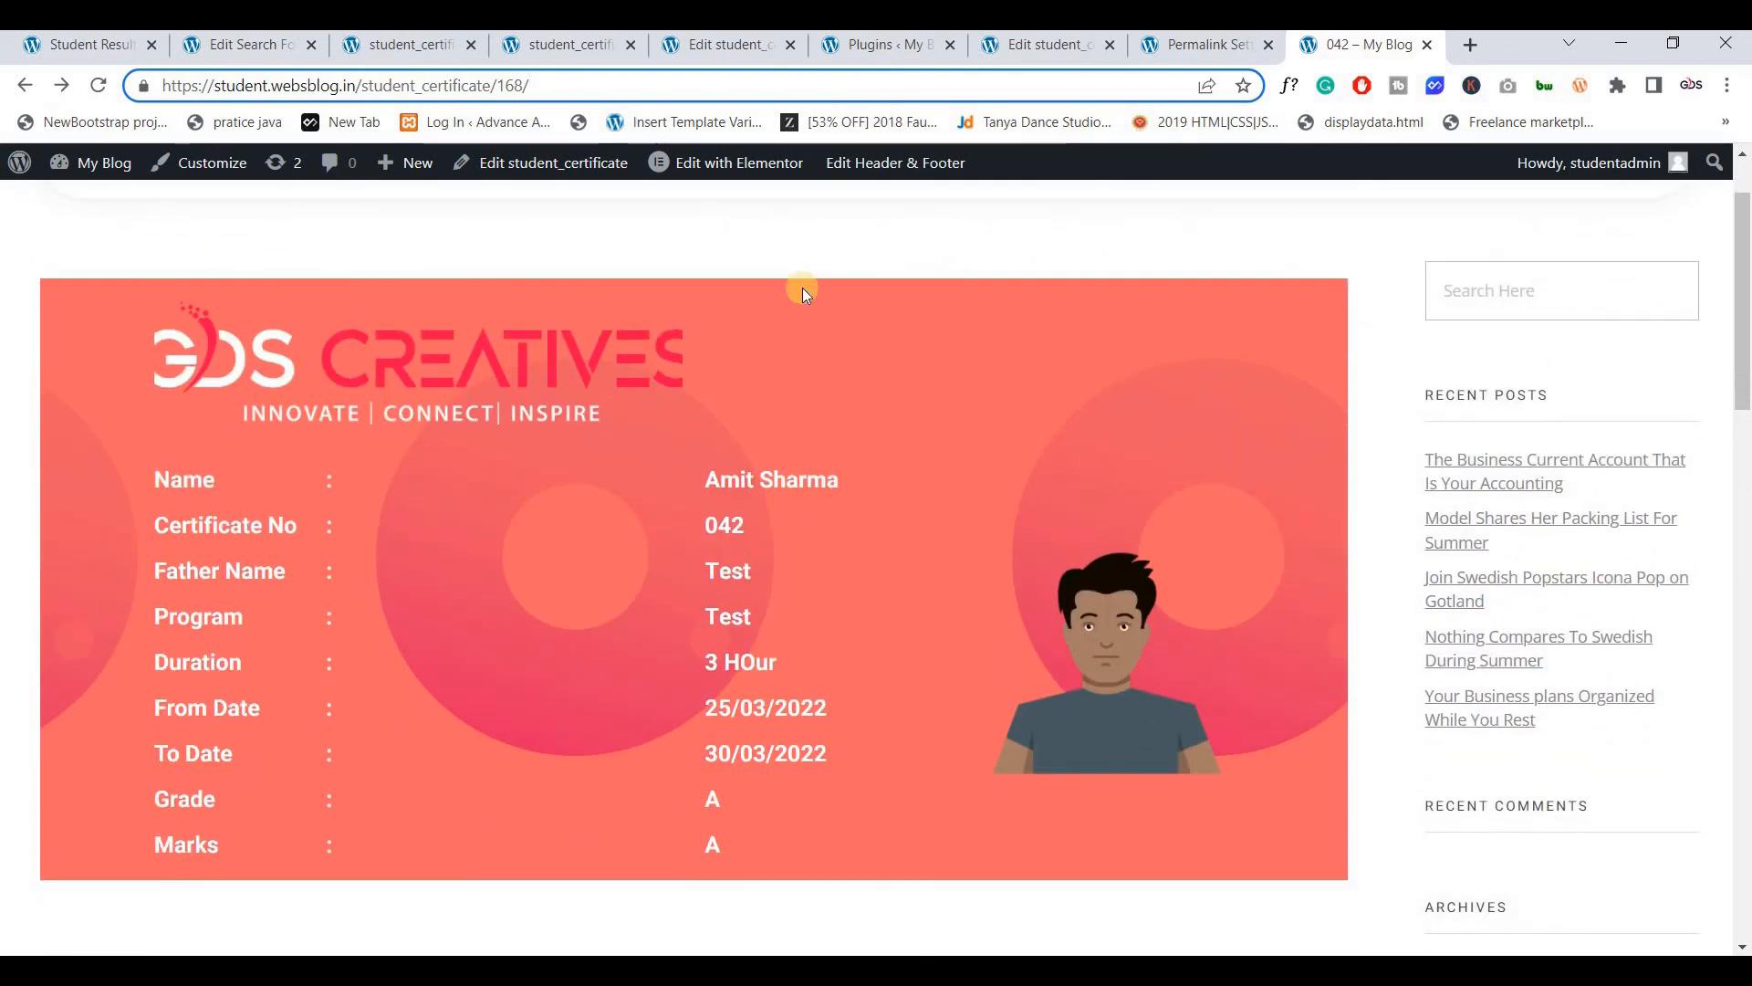
scroll(666, 342, "up", 1)
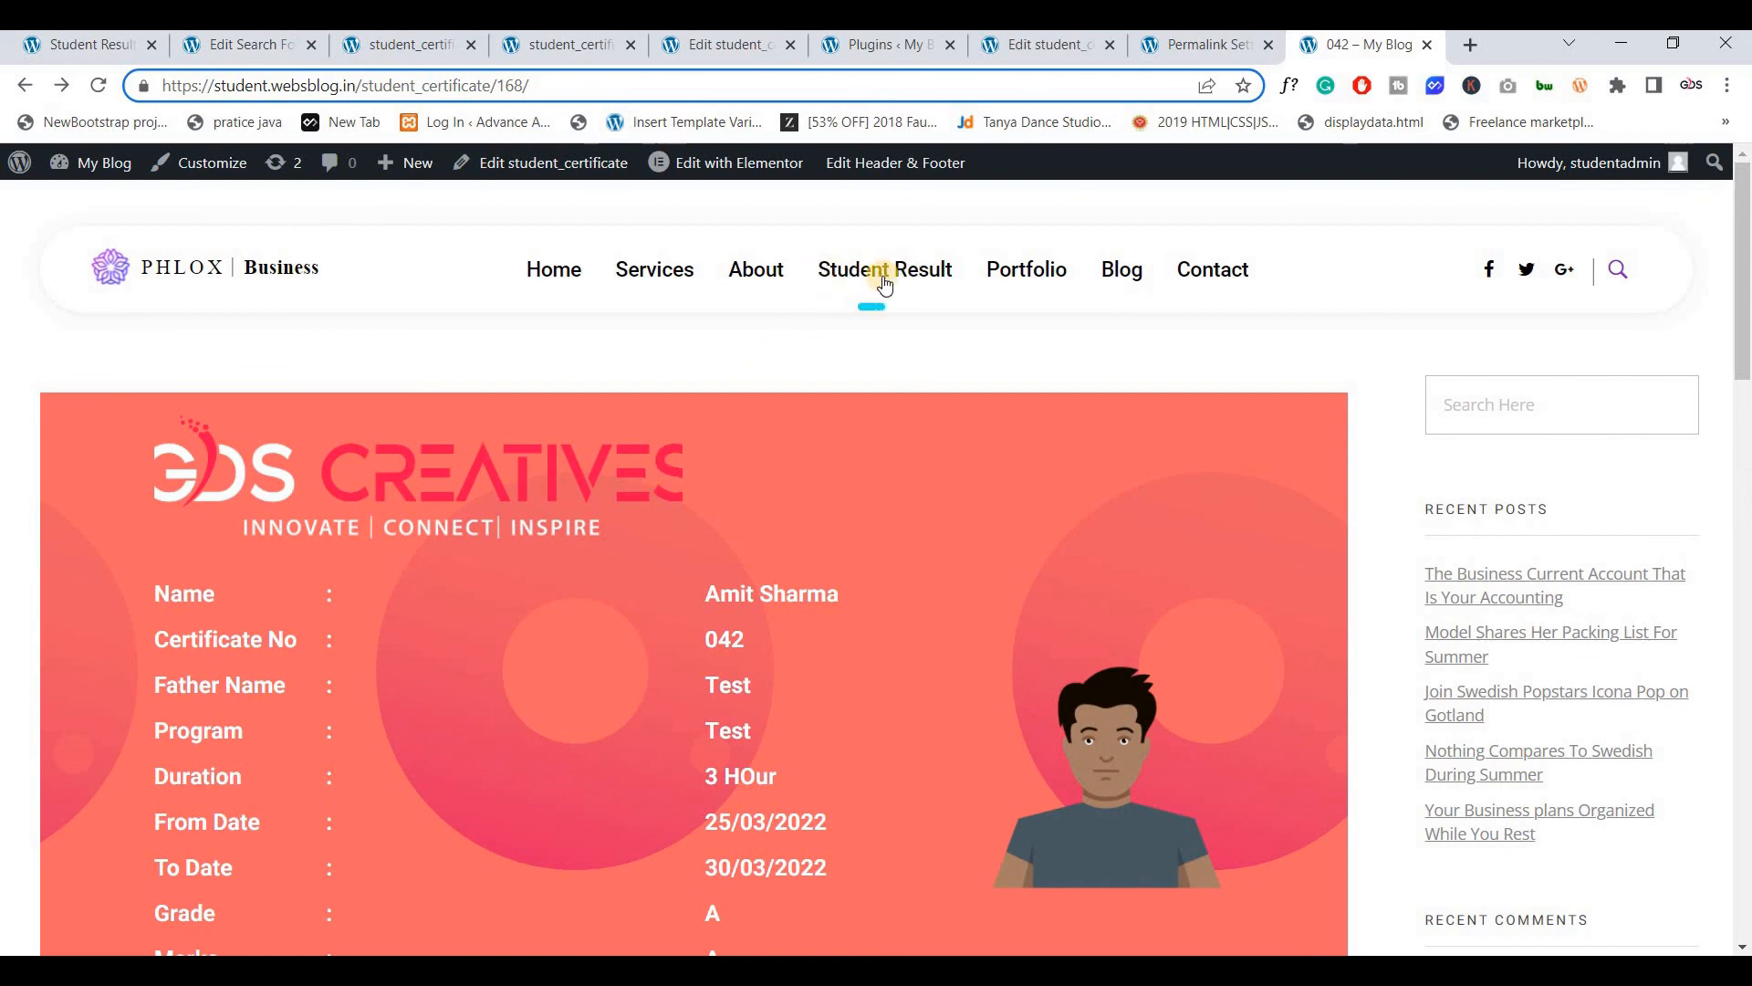
scroll(697, 506, "down", 2)
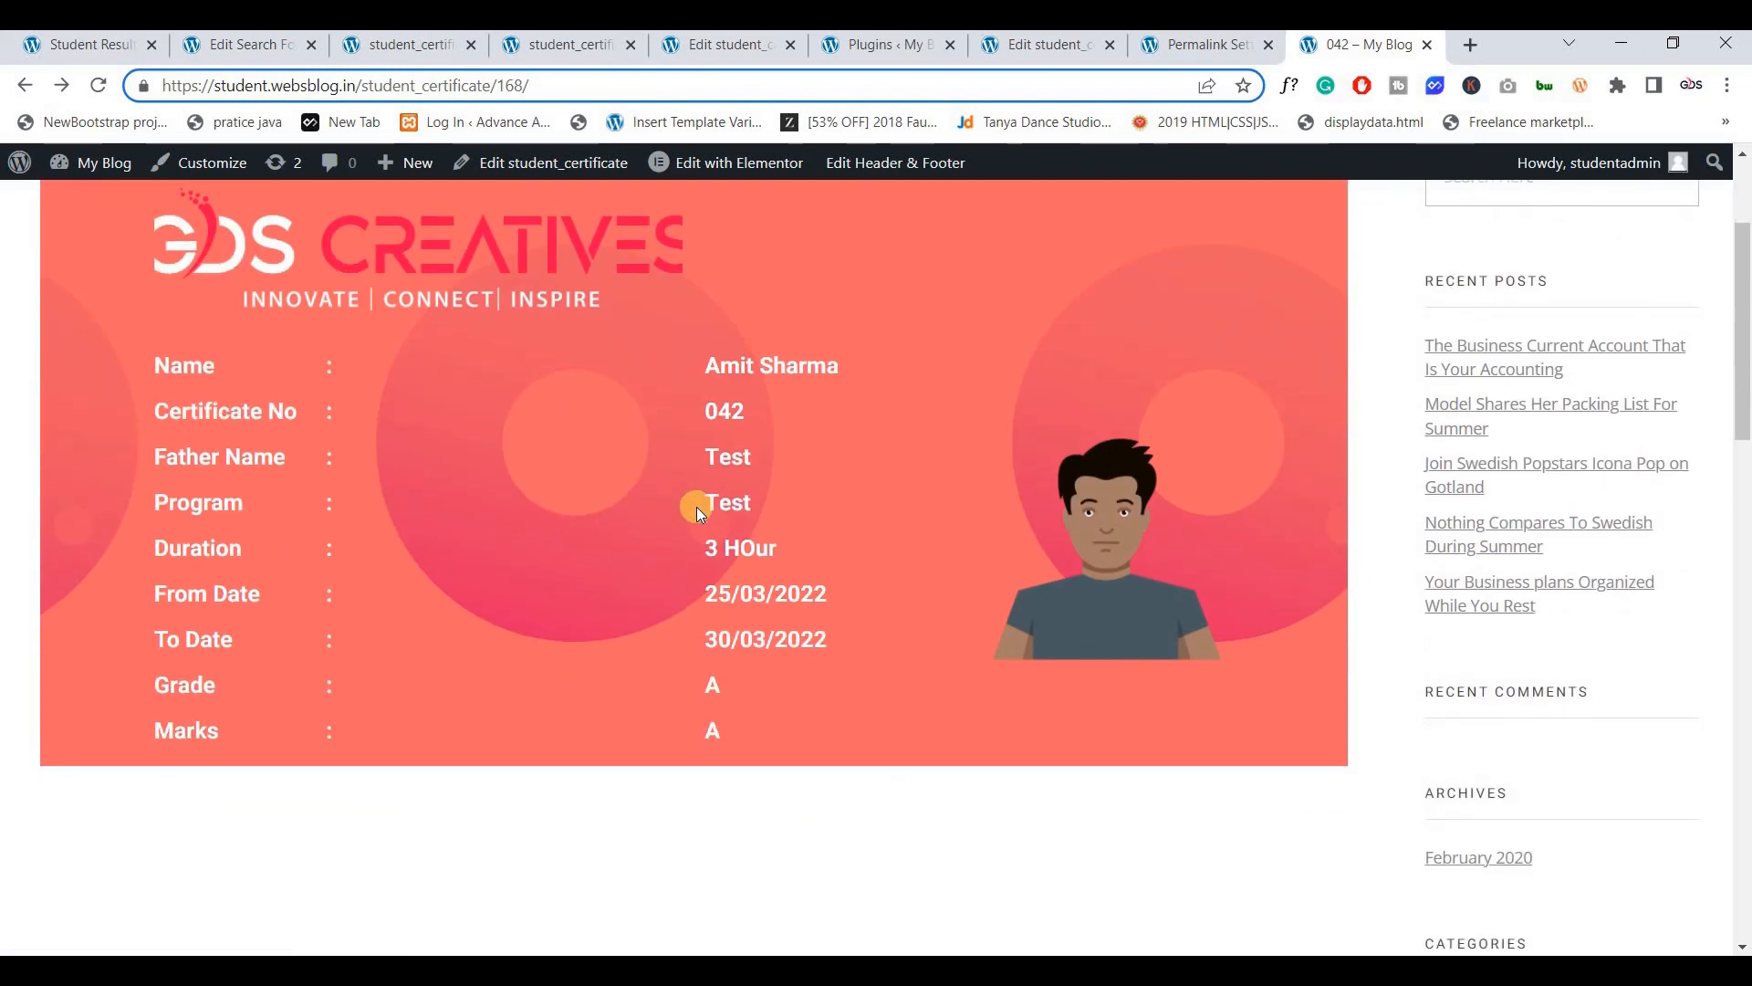
scroll(697, 506, "up", 2)
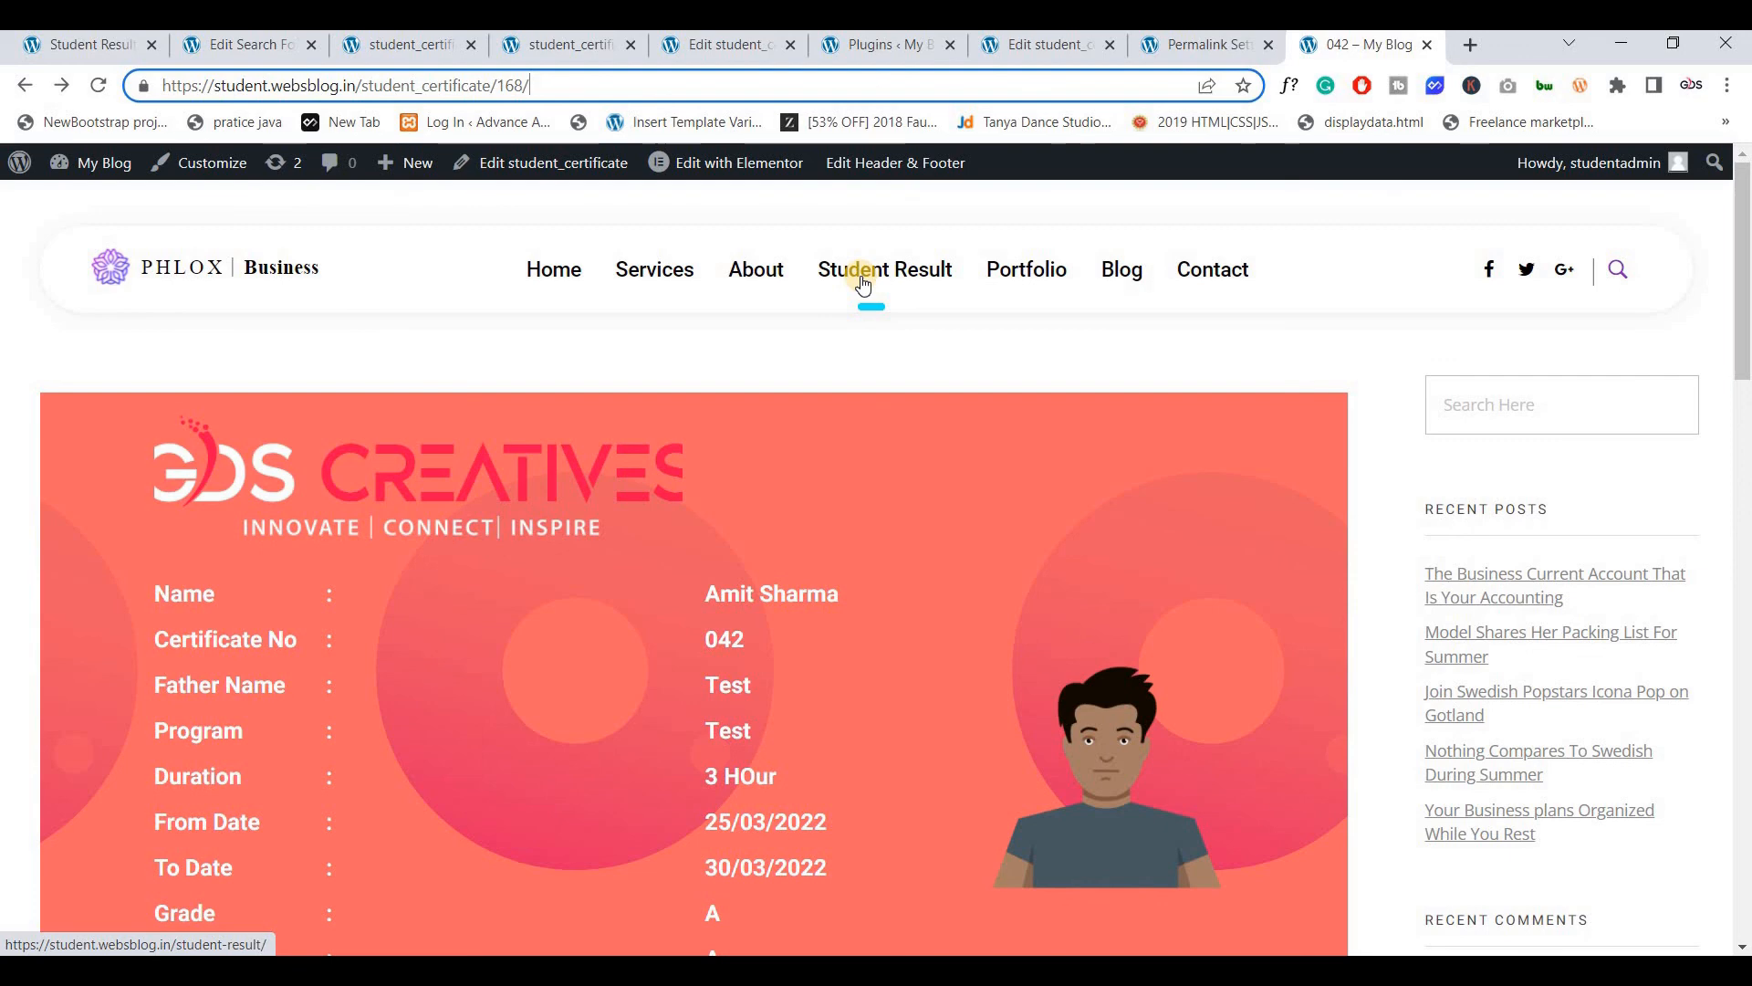
scroll(825, 353, "down", 1)
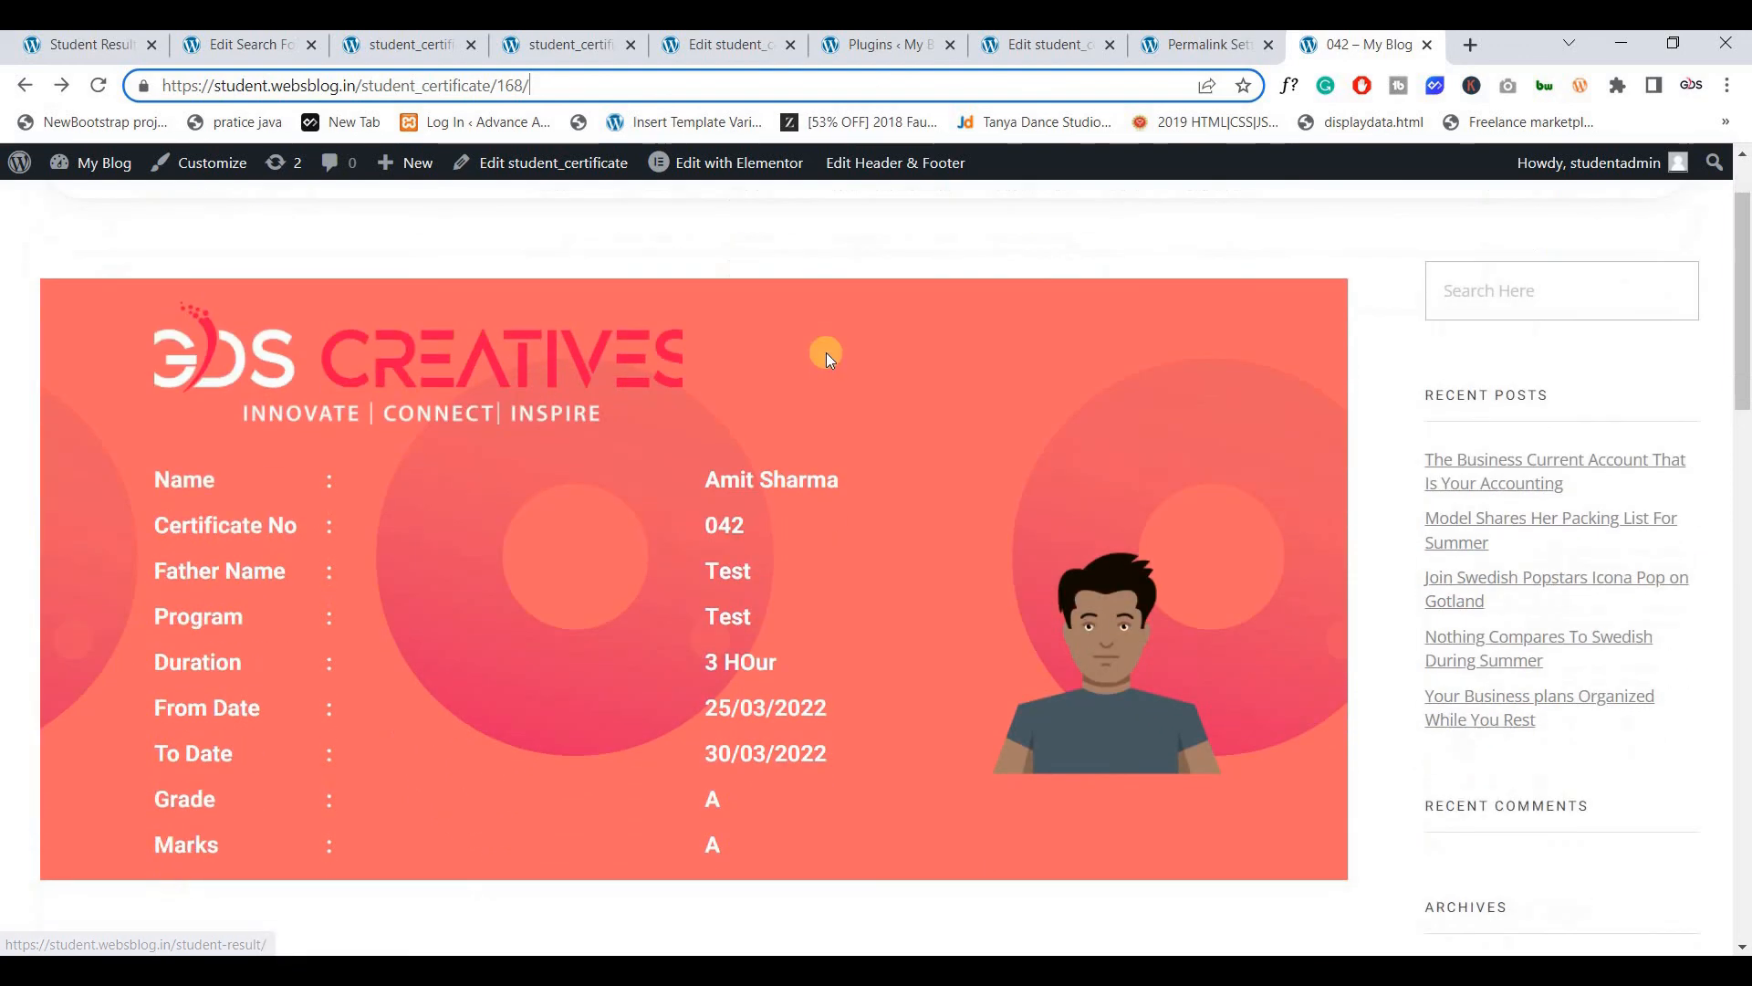